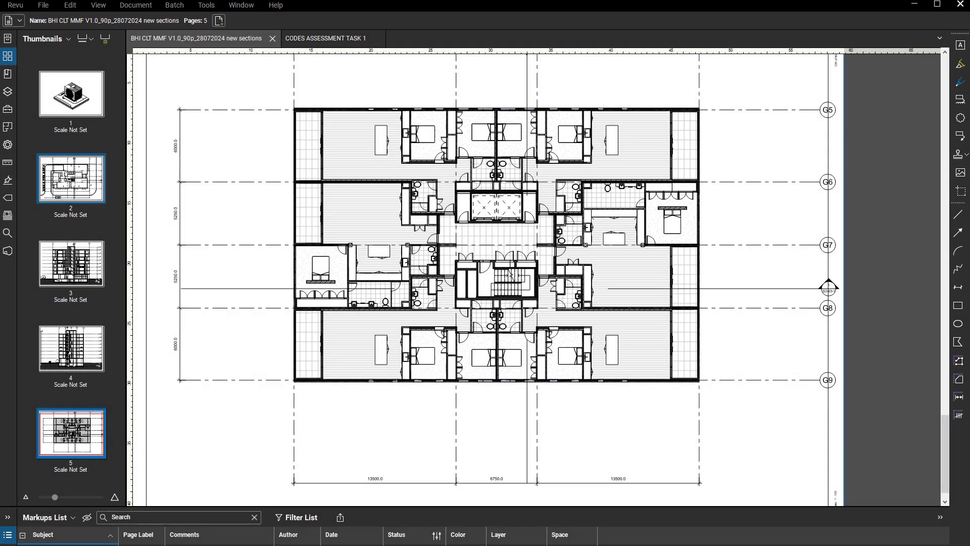
# Step: Go to page 1 and examine the isometric view of the building
pyautogui.moveTo(470, 233); pyautogui.dragTo(415, 248)
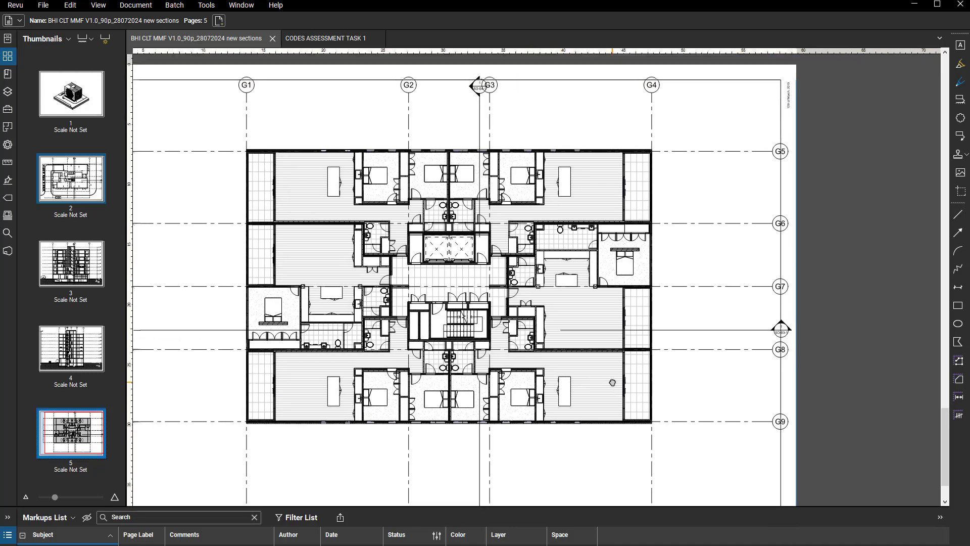
pyautogui.press('Home')
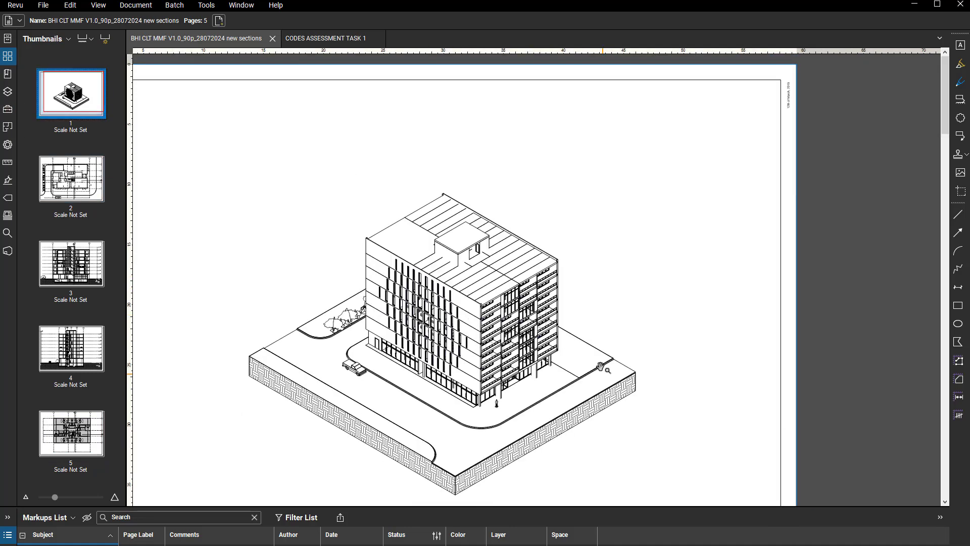
pyautogui.scroll(7, 536, 349)
pyautogui.scroll(-3, 535, 347)
pyautogui.moveTo(424, 347); pyautogui.dragTo(556, 259)
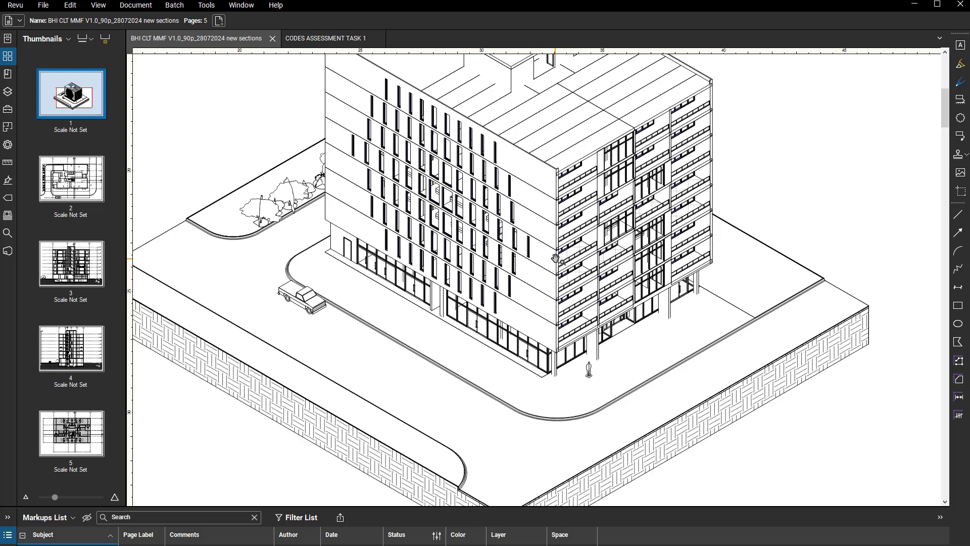
pyautogui.scroll(-4, 556, 259)
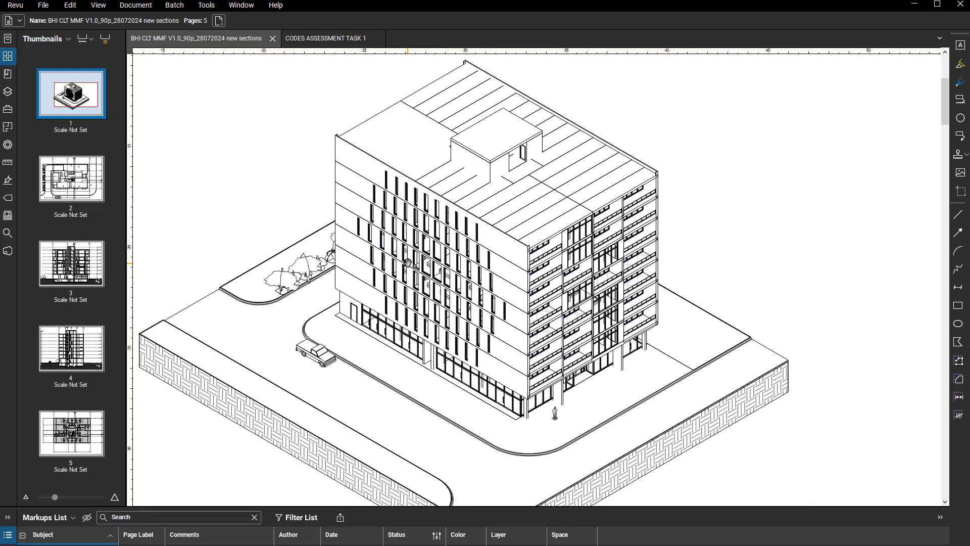
# Step: Open page 2 and read the drawing title and scale in the site plan's title block
pyautogui.click(70, 180)
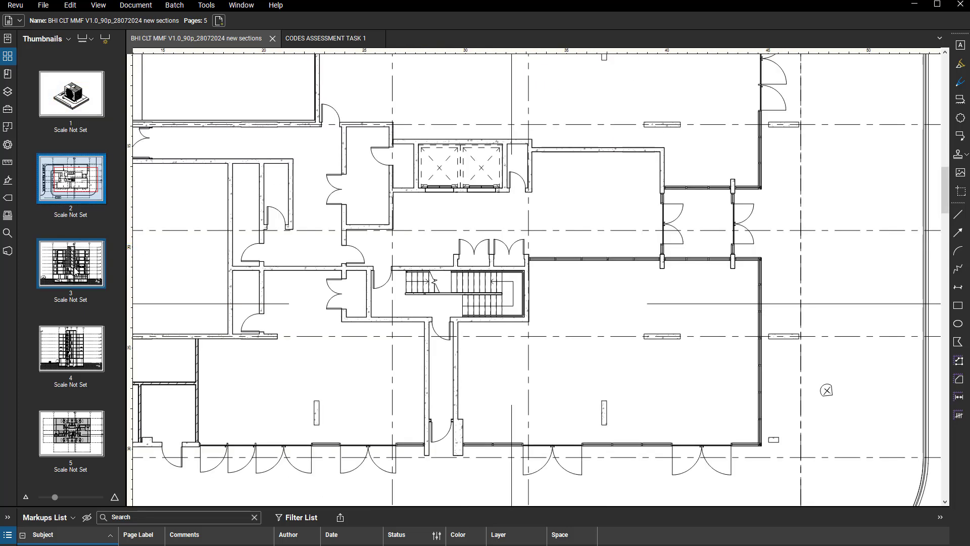
pyautogui.moveTo(647, 356); pyautogui.dragTo(635, 237)
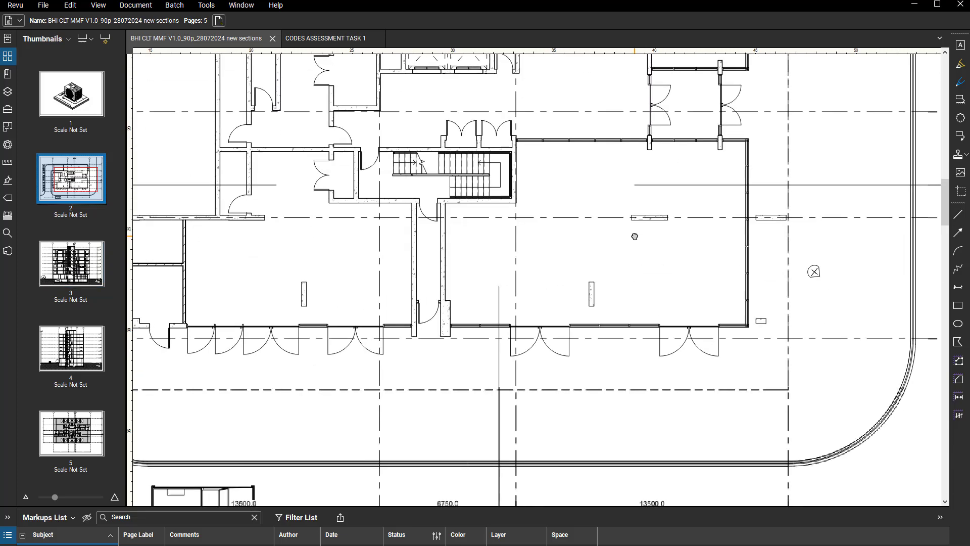
pyautogui.moveTo(660, 369); pyautogui.dragTo(334, 353)
pyautogui.scroll(1, 649, 382)
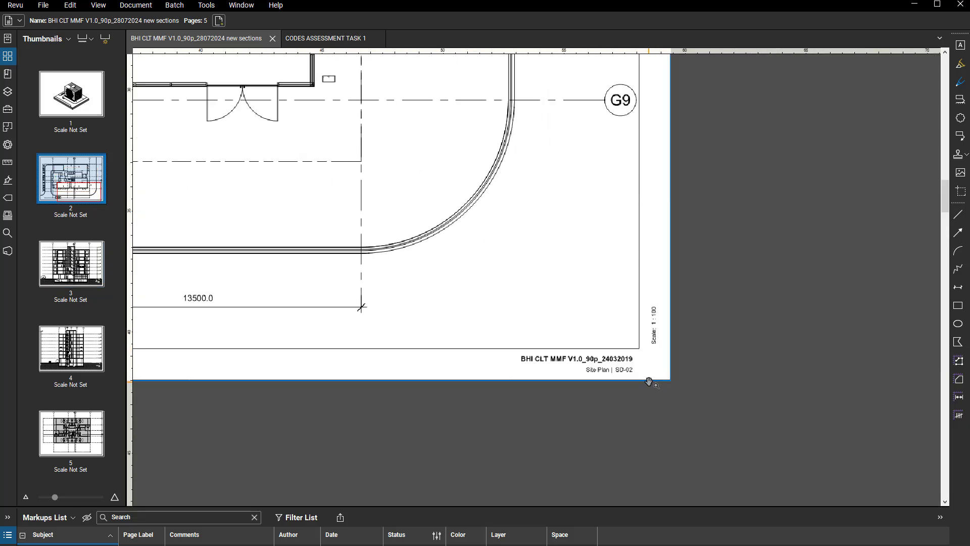
pyautogui.scroll(2, 649, 381)
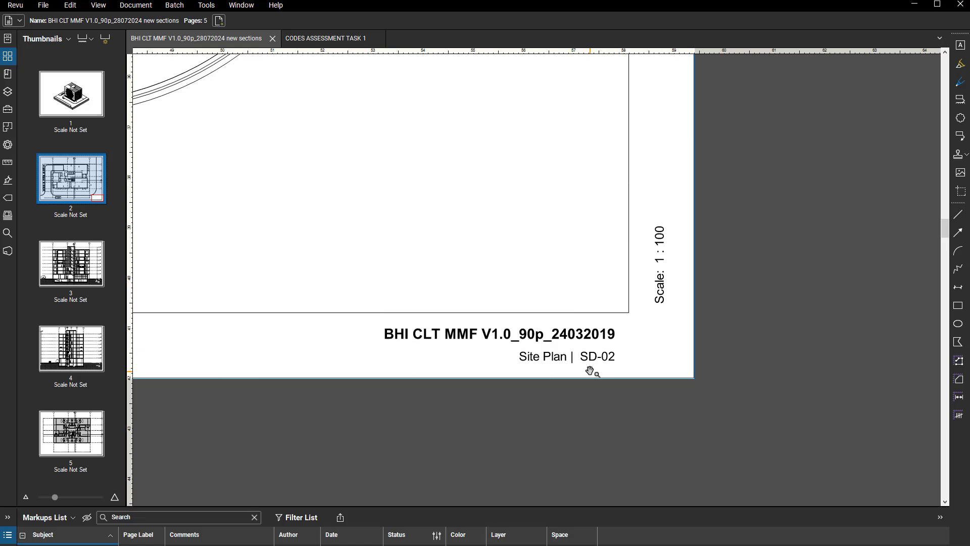
pyautogui.scroll(-5, 280, 289)
pyautogui.moveTo(291, 227); pyautogui.dragTo(693, 433)
pyautogui.scroll(-5, 646, 419)
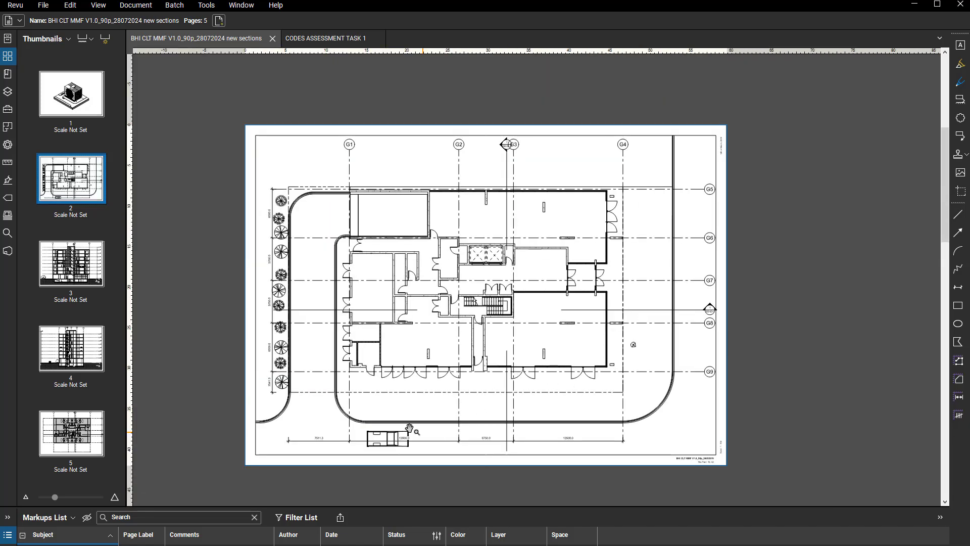
# Step: Examine the ground-floor layout and the central staircase on the site plan
pyautogui.scroll(3, 389, 413)
pyautogui.moveTo(600, 345); pyautogui.dragTo(605, 469)
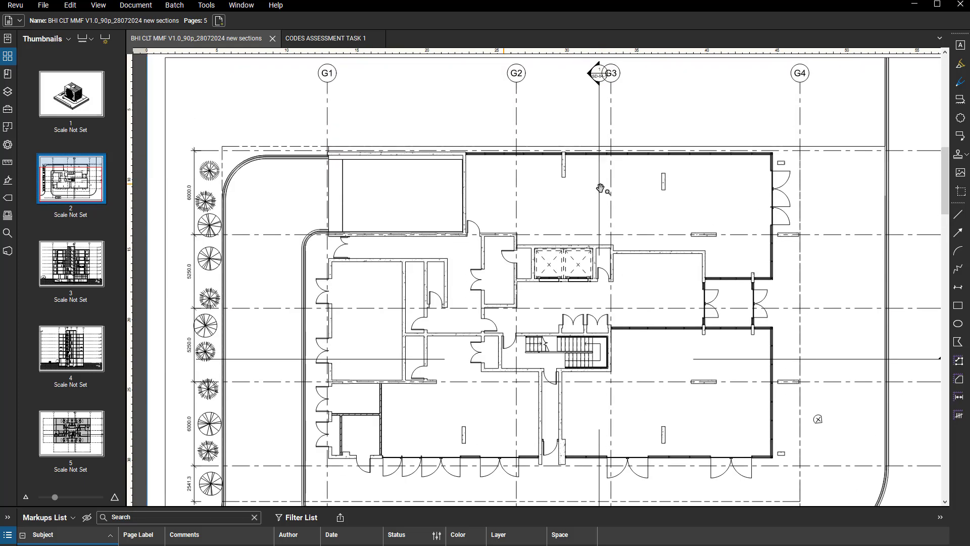
pyautogui.scroll(-1, 581, 402)
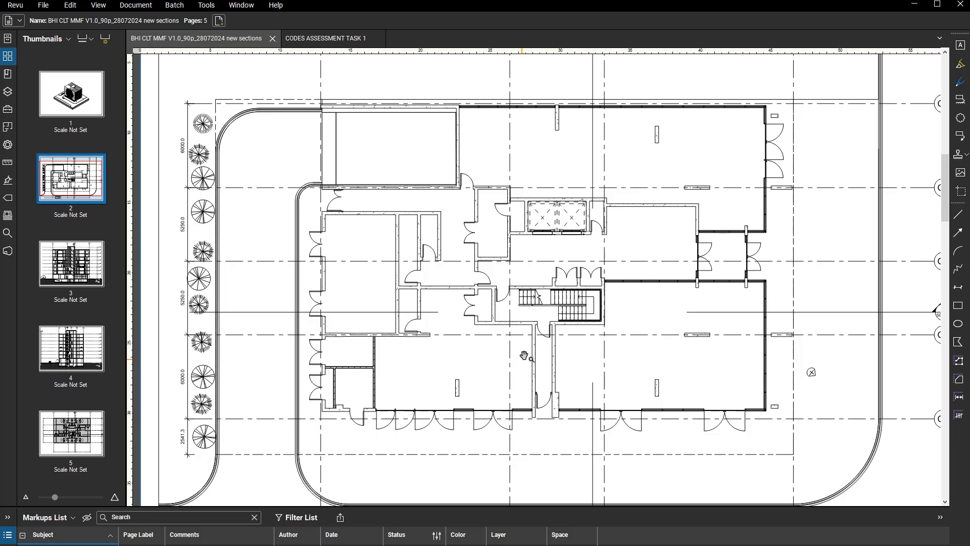
pyautogui.scroll(4, 535, 321)
pyautogui.moveTo(457, 341); pyautogui.dragTo(440, 309)
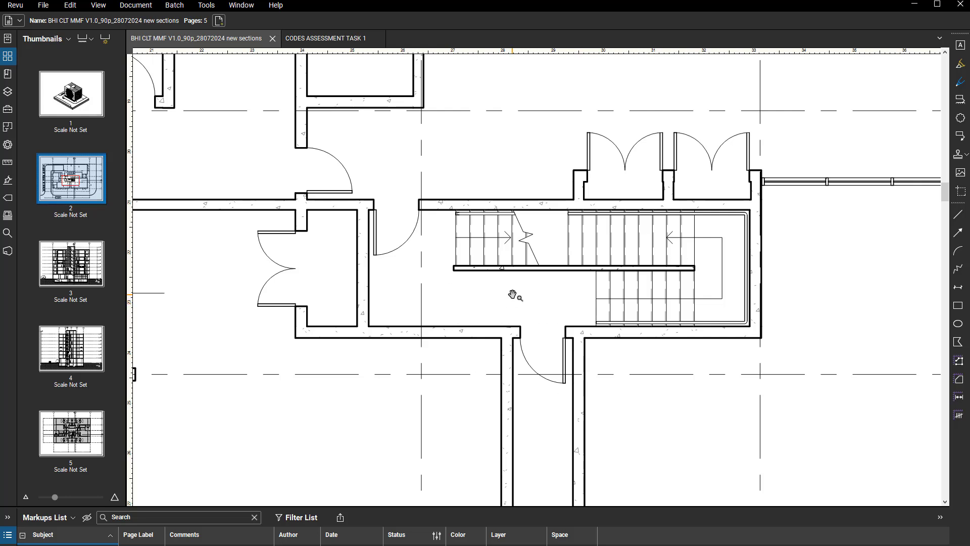
# Step: Follow the passage from the ground-floor staircase to the exterior door on the site plan
pyautogui.scroll(-3, 527, 282)
pyautogui.moveTo(560, 337); pyautogui.dragTo(547, 249)
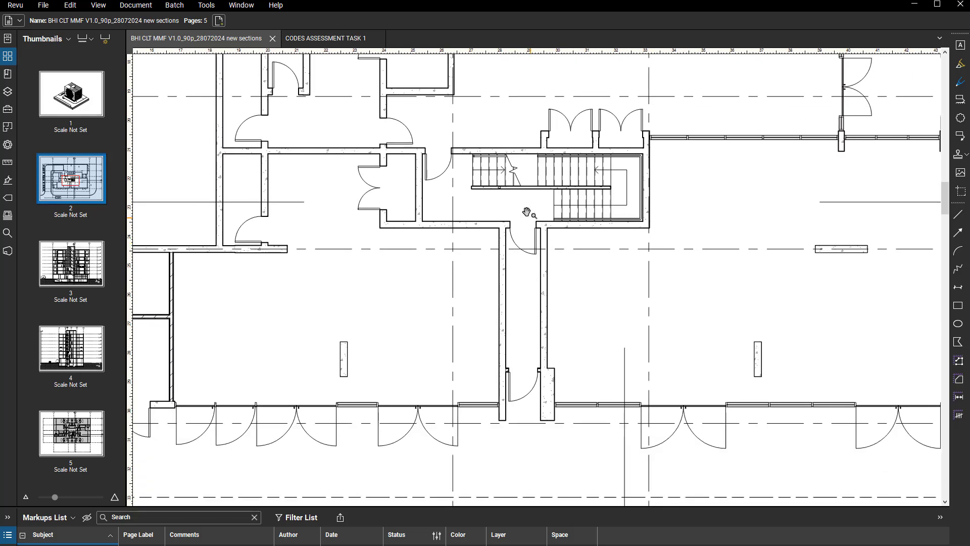
pyautogui.scroll(-3, 524, 408)
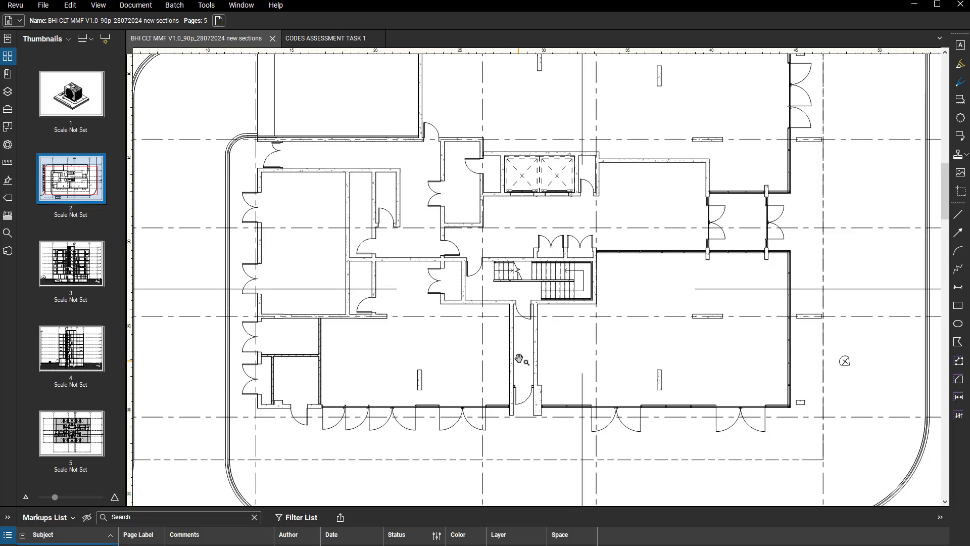
pyautogui.scroll(-4, 520, 359)
pyautogui.moveTo(520, 359); pyautogui.dragTo(544, 345)
pyautogui.scroll(2, 545, 362)
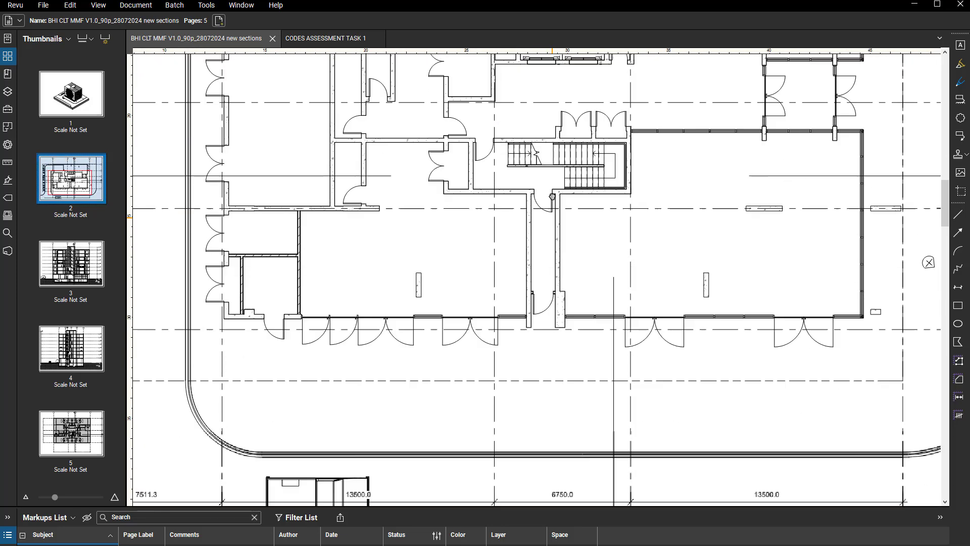
pyautogui.scroll(-4, 554, 313)
pyautogui.scroll(2, 553, 313)
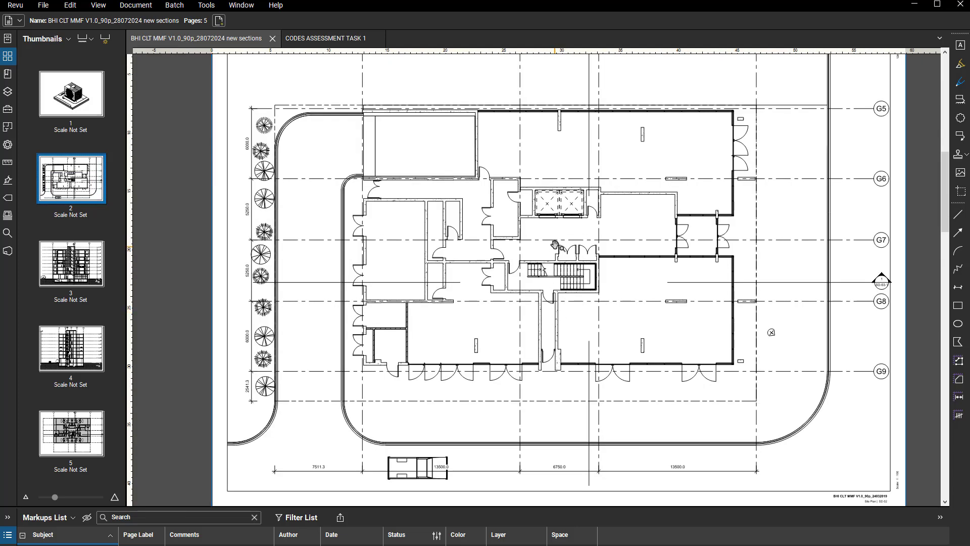
pyautogui.press('f')
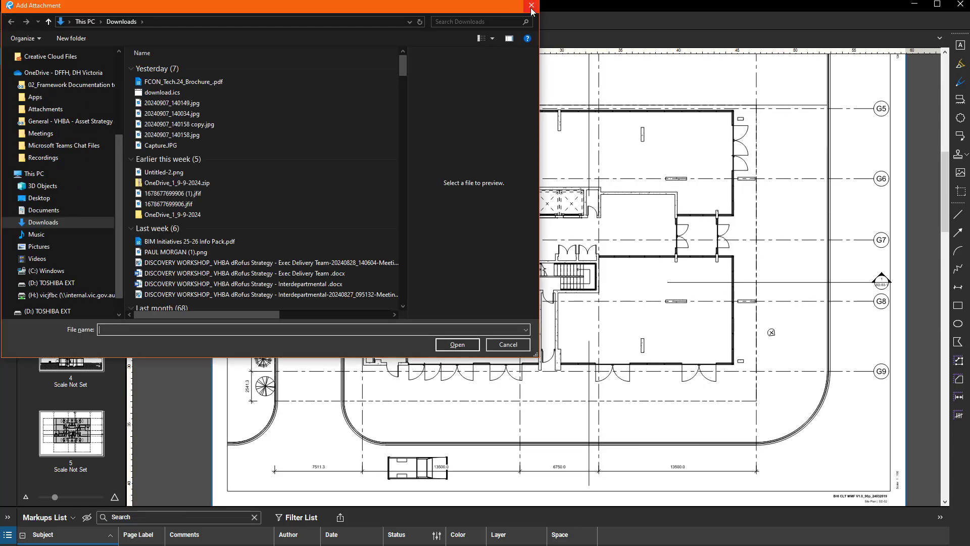
pyautogui.click(531, 5)
pyautogui.moveTo(482, 296); pyautogui.dragTo(484, 299)
# Step: Open page 5, read its title block and look over the apartment layout around the central core
pyautogui.click(71, 433)
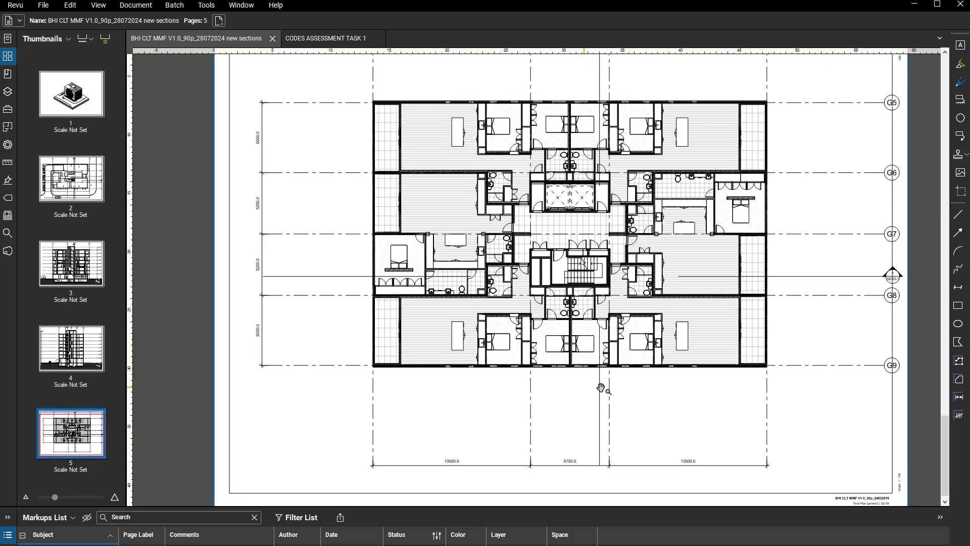
pyautogui.scroll(5, 636, 391)
pyautogui.scroll(-1, 635, 386)
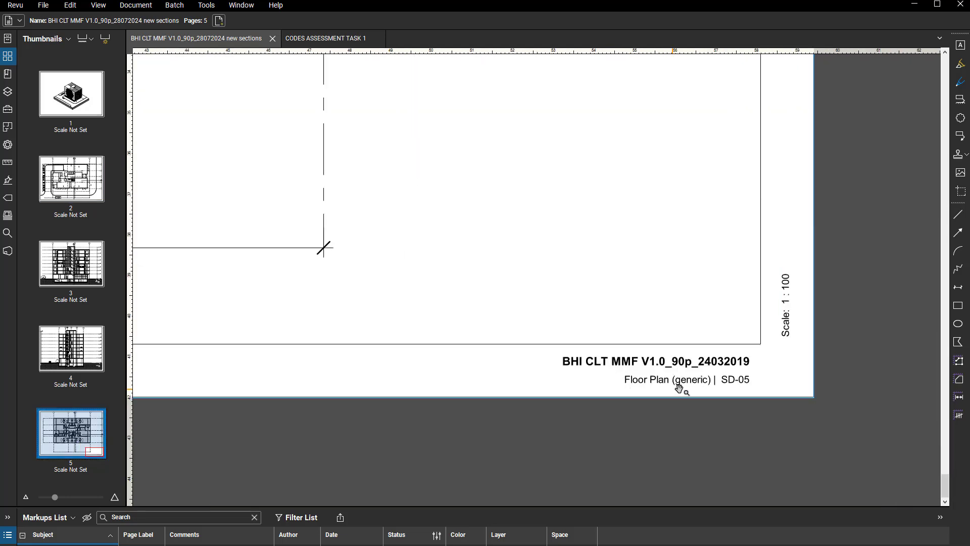
pyautogui.scroll(-2, 682, 389)
pyautogui.moveTo(471, 255); pyautogui.dragTo(573, 313)
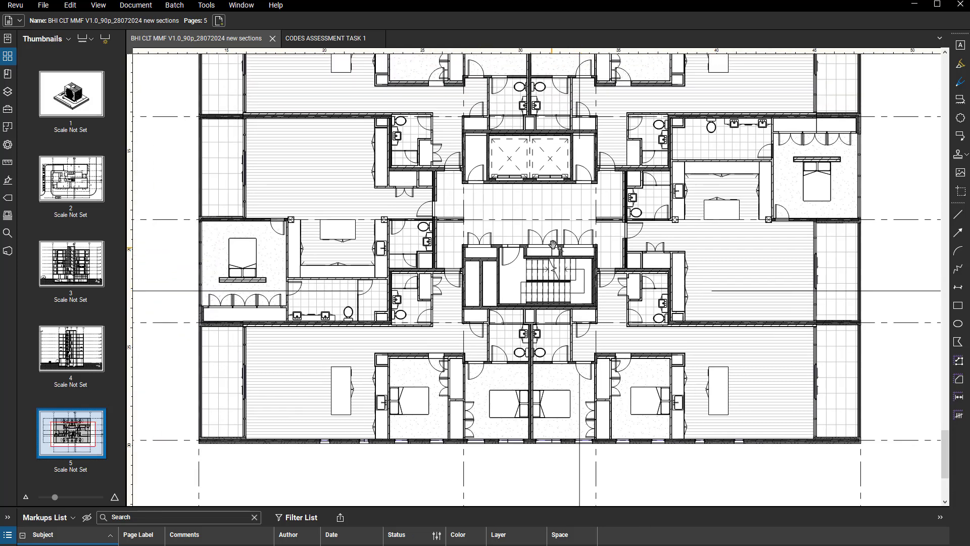
pyautogui.moveTo(504, 277); pyautogui.dragTo(522, 301)
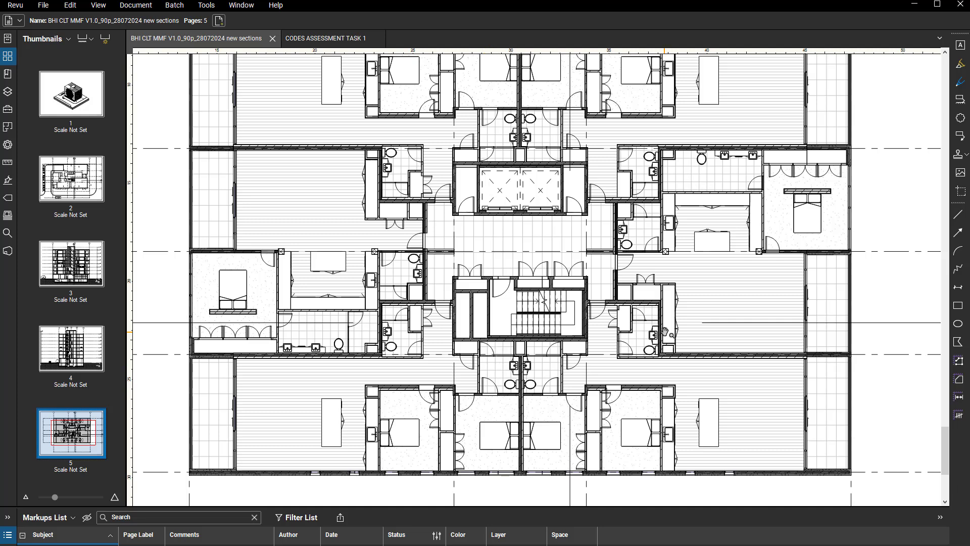
# Step: Circle the central wall between the two stair flights on the generic floor plan with the red Pen tool
pyautogui.scroll(3, 494, 318)
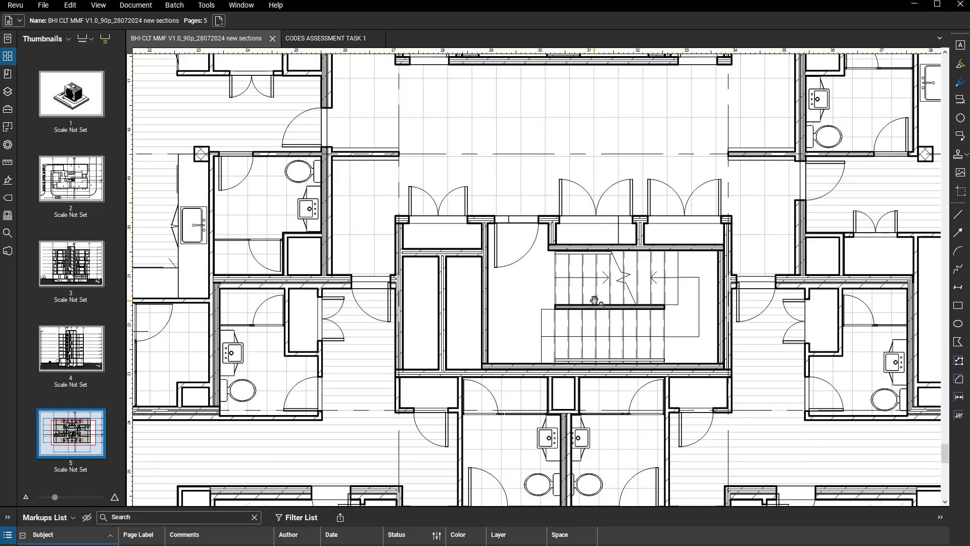
pyautogui.moveTo(595, 300); pyautogui.dragTo(412, 290)
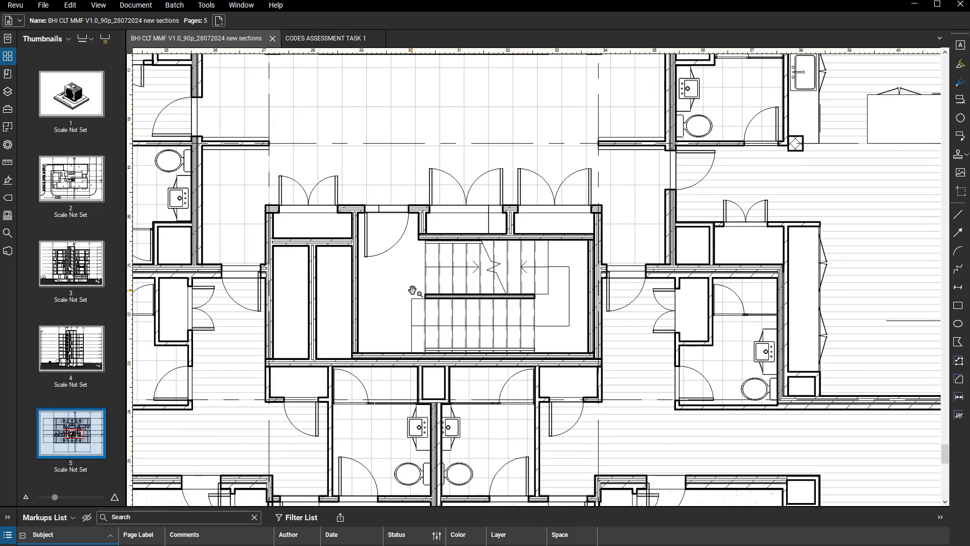
pyautogui.hotkey('alt', 'p')
pyautogui.scroll(3, 436, 317)
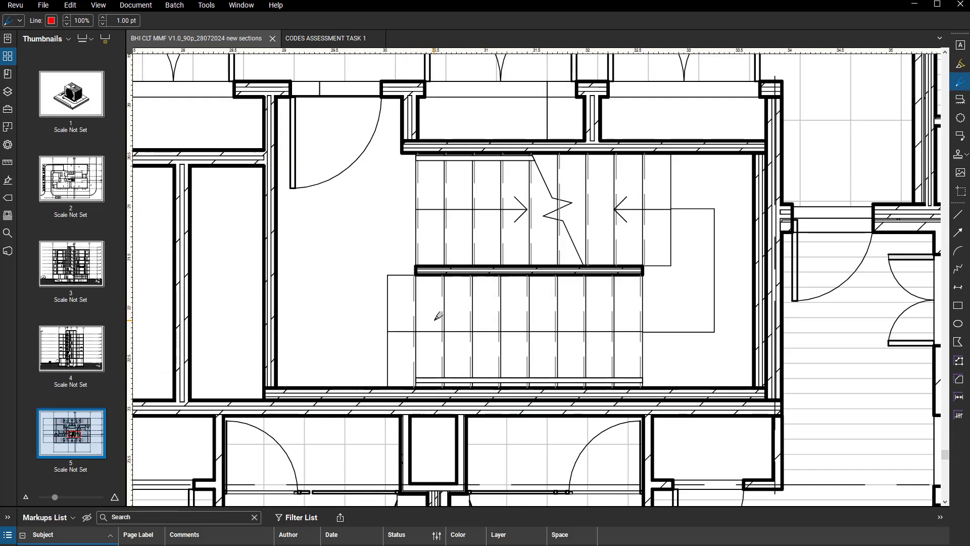
pyautogui.scroll(-2, 455, 303)
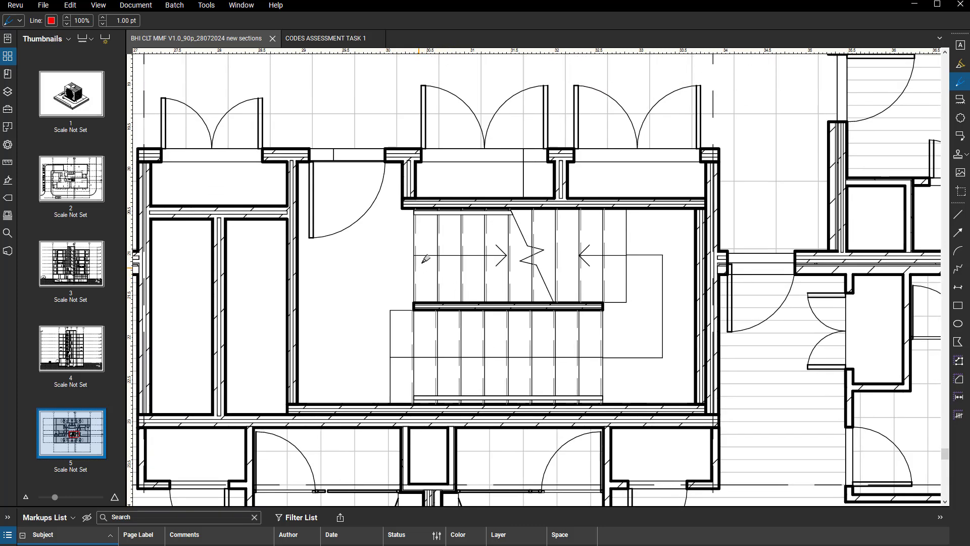
pyautogui.moveTo(596, 328); pyautogui.dragTo(640, 305, button='middle')
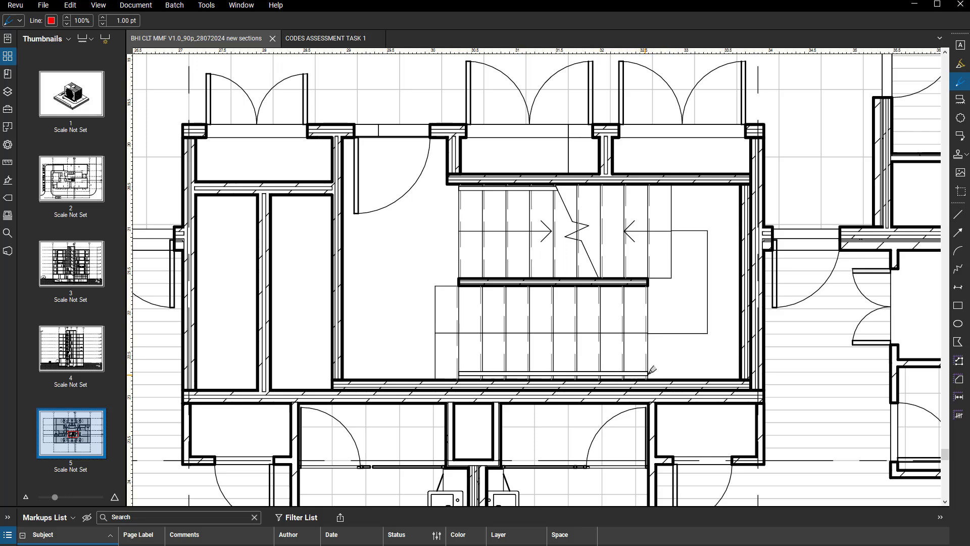
pyautogui.scroll(2, 651, 372)
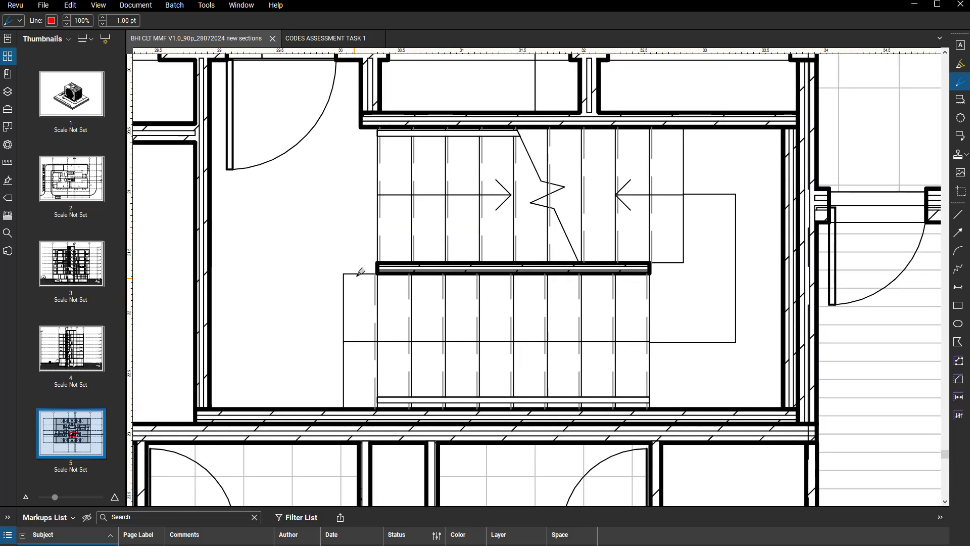
pyautogui.moveTo(377, 257)
pyautogui.mouseDown()
pyautogui.moveTo(649, 255)
pyautogui.moveTo(658, 267)
pyautogui.moveTo(632, 276)
pyautogui.moveTo(414, 278)
pyautogui.moveTo(372, 271)
pyautogui.moveTo(378, 255)
pyautogui.mouseUp()
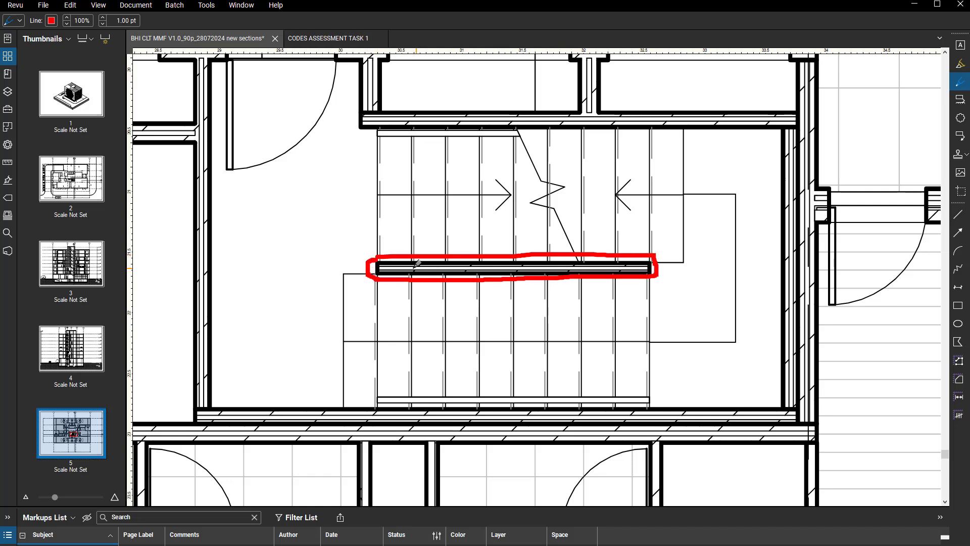
# Step: Mark both faces of the central stair wall and the line along the upper flight's outer wall with short red pen strokes
pyautogui.scroll(4, 392, 258)
pyautogui.moveTo(391, 257)
pyautogui.mouseDown()
pyautogui.moveTo(406, 256)
pyautogui.moveTo(417, 279)
pyautogui.mouseUp()
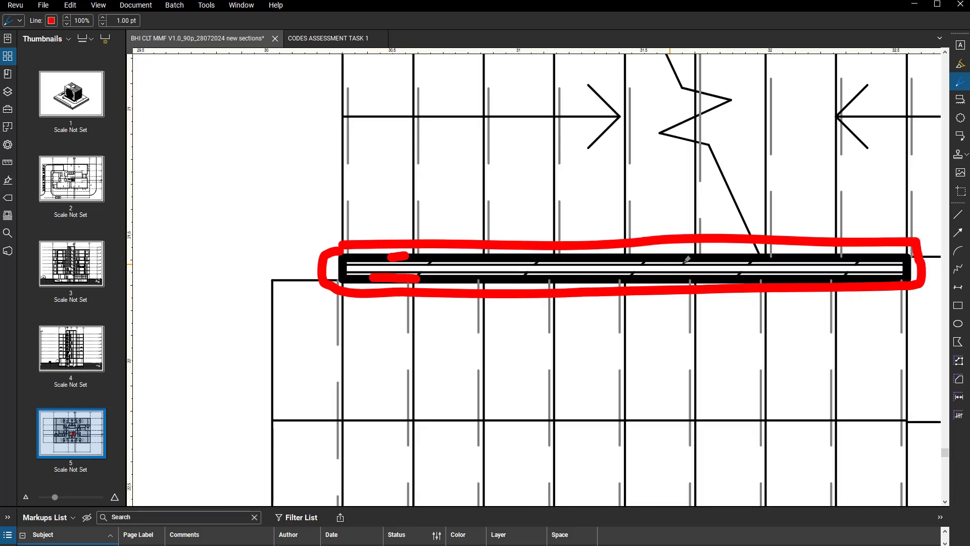
pyautogui.scroll(-3, 691, 264)
pyautogui.moveTo(692, 279); pyautogui.dragTo(640, 314, button='middle')
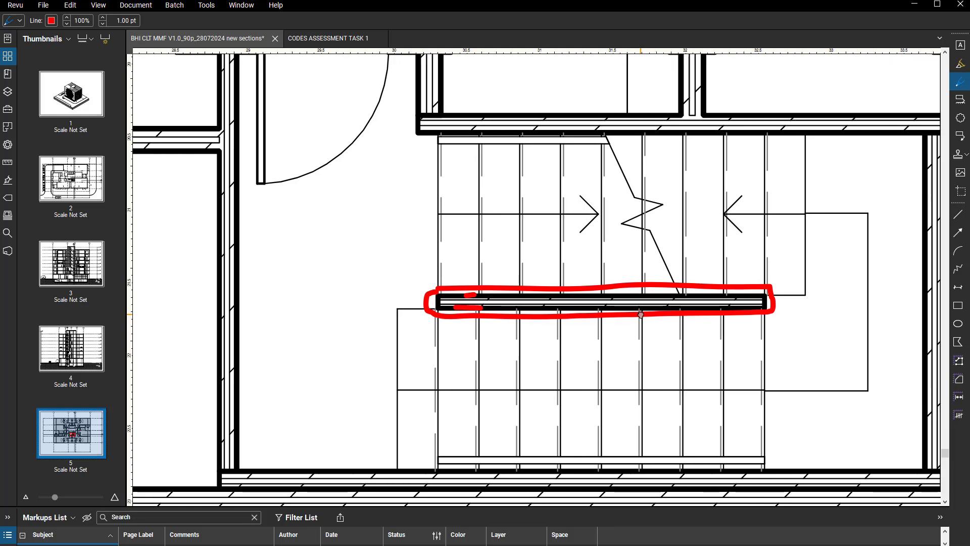
pyautogui.scroll(-1, 710, 292)
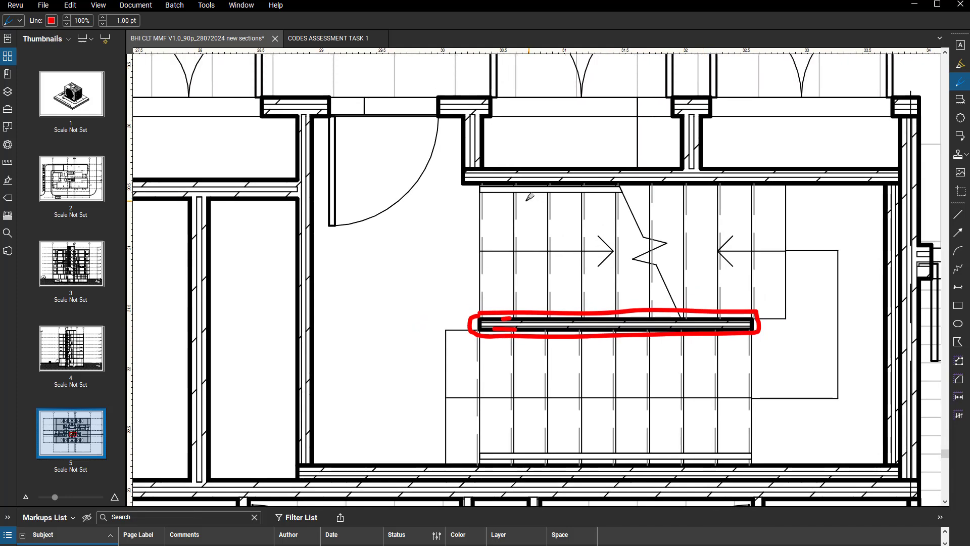
pyautogui.scroll(3, 481, 187)
pyautogui.moveTo(487, 186); pyautogui.dragTo(561, 186)
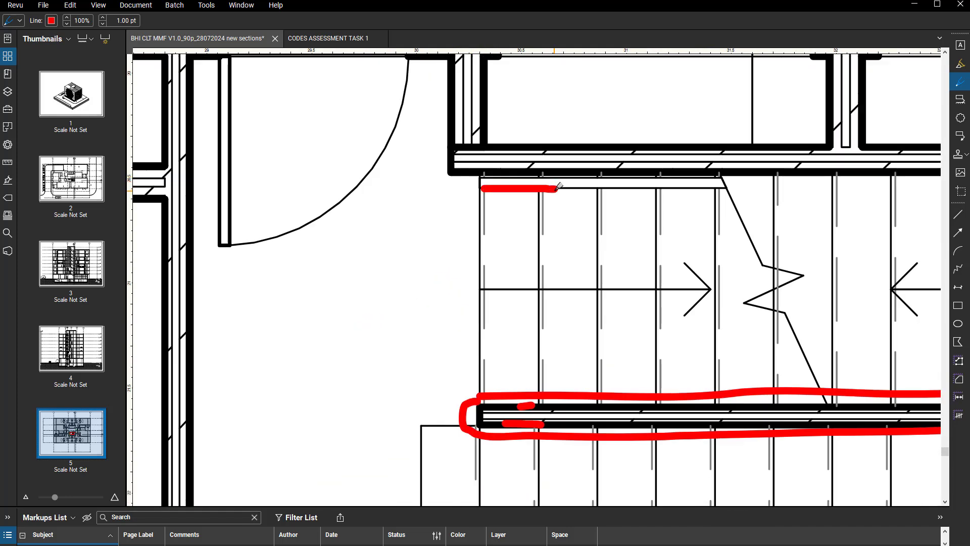
# Step: Trace the inside of the stair enclosure in red pen from the upper flight around the landing to the wall near the door
pyautogui.scroll(-3, 559, 187)
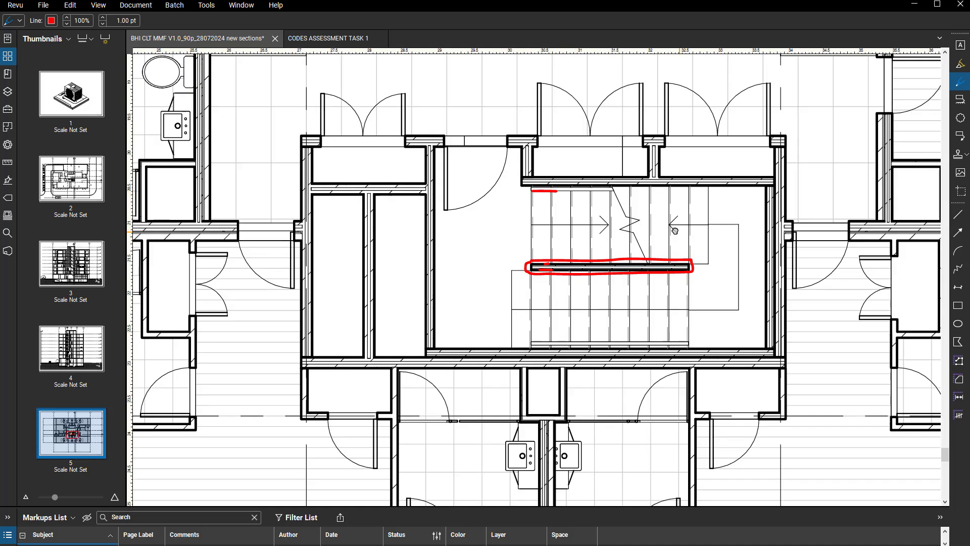
pyautogui.moveTo(675, 231); pyautogui.dragTo(655, 229, button='middle')
pyautogui.scroll(1, 523, 336)
pyautogui.moveTo(537, 158)
pyautogui.mouseDown()
pyautogui.moveTo(798, 156)
pyautogui.moveTo(787, 331)
pyautogui.moveTo(721, 341)
pyautogui.moveTo(403, 343)
pyautogui.moveTo(400, 212)
pyautogui.mouseUp()
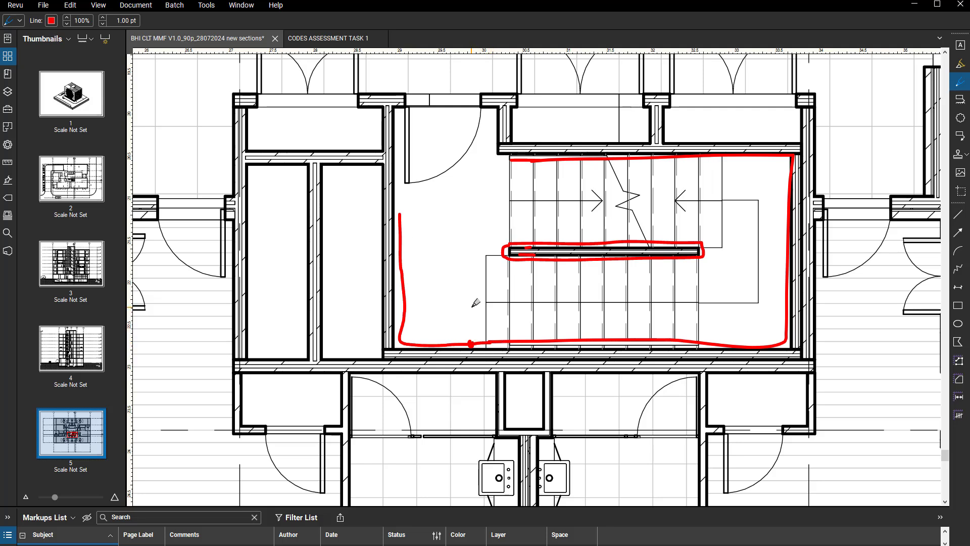
pyautogui.moveTo(483, 249); pyautogui.dragTo(475, 289, button='middle')
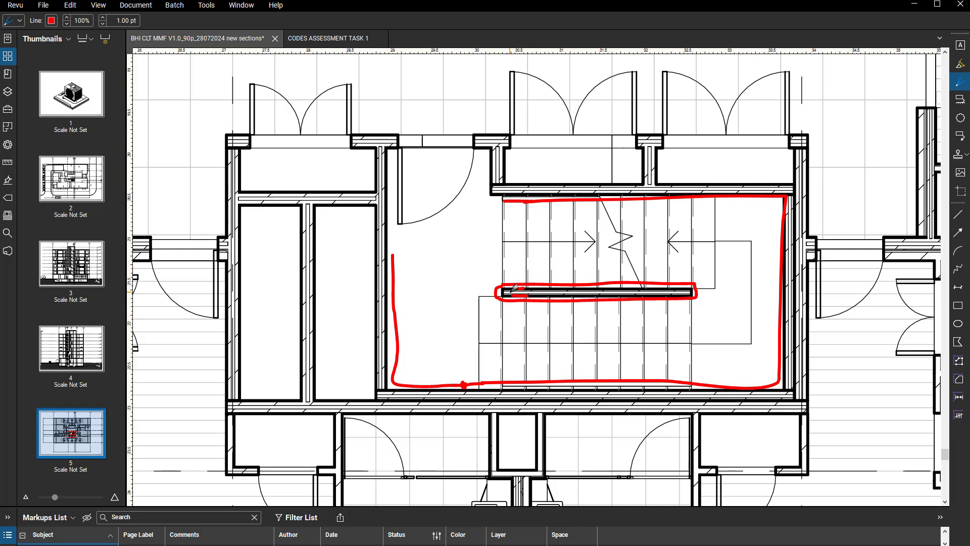
# Step: Cross out in red pen the two cupboards behind the upper flight, the cupboard beside the stair door and the shaft nearest the stair
pyautogui.moveTo(587, 297); pyautogui.dragTo(537, 297, button='middle')
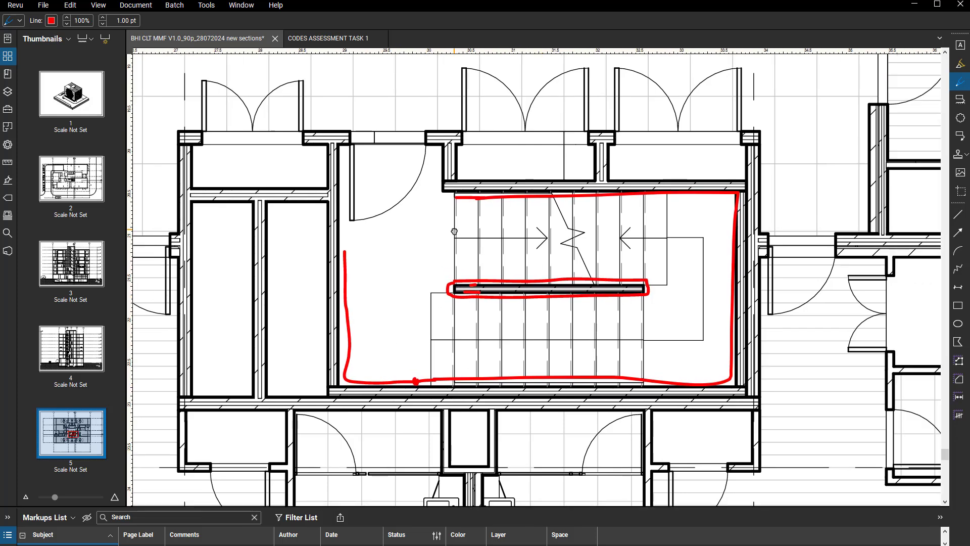
pyautogui.moveTo(454, 232); pyautogui.dragTo(453, 238, button='middle')
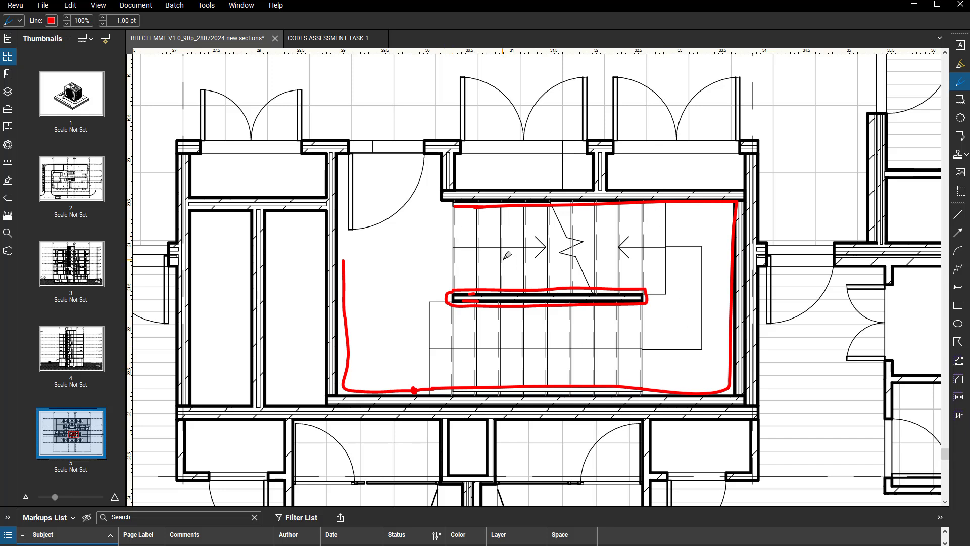
pyautogui.moveTo(506, 257); pyautogui.dragTo(512, 273, button='middle')
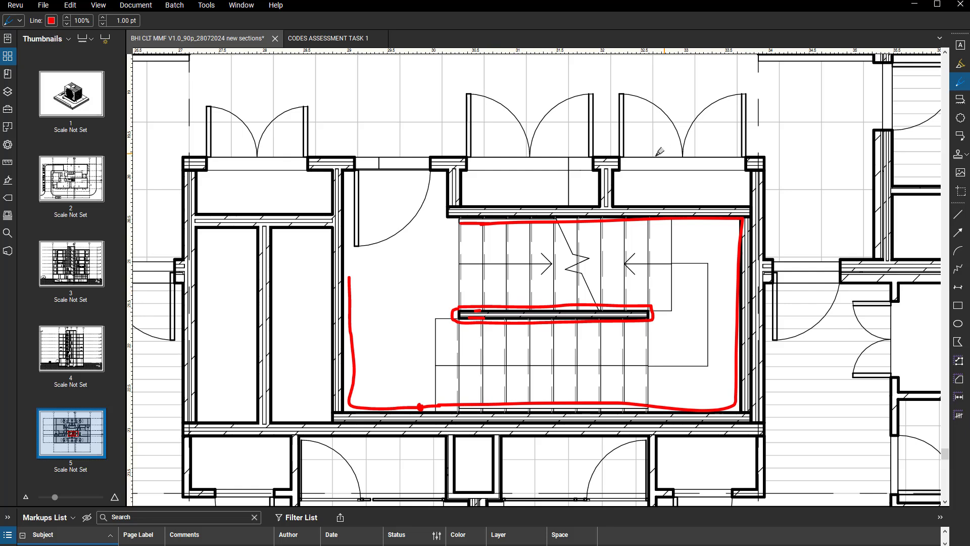
pyautogui.moveTo(510, 174); pyautogui.dragTo(552, 188)
pyautogui.moveTo(548, 176); pyautogui.dragTo(521, 193)
pyautogui.moveTo(624, 175)
pyautogui.mouseDown()
pyautogui.moveTo(694, 206)
pyautogui.moveTo(639, 198)
pyautogui.mouseUp()
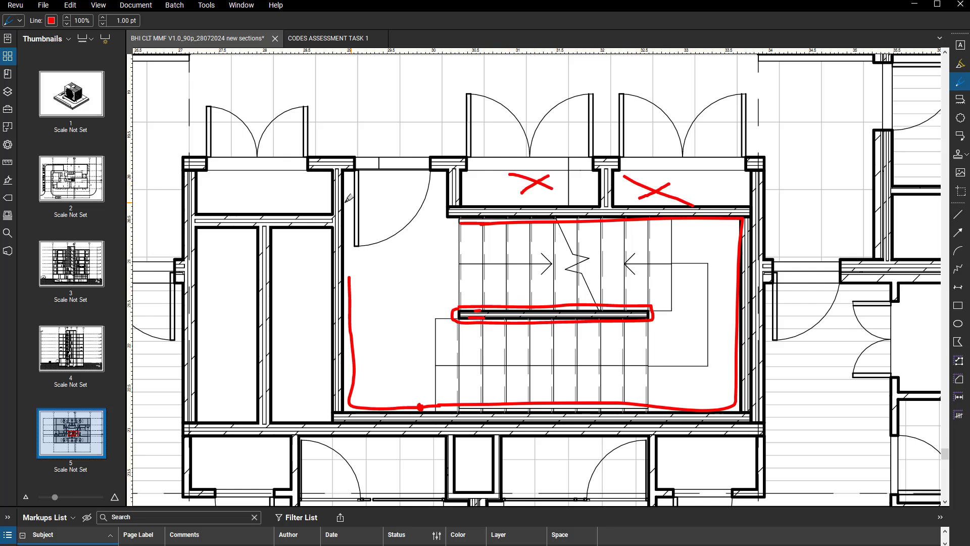
pyautogui.moveTo(276, 188)
pyautogui.mouseDown()
pyautogui.moveTo(299, 198)
pyautogui.moveTo(273, 212)
pyautogui.mouseUp()
pyautogui.moveTo(290, 296)
pyautogui.mouseDown()
pyautogui.moveTo(310, 326)
pyautogui.moveTo(280, 339)
pyautogui.mouseUp()
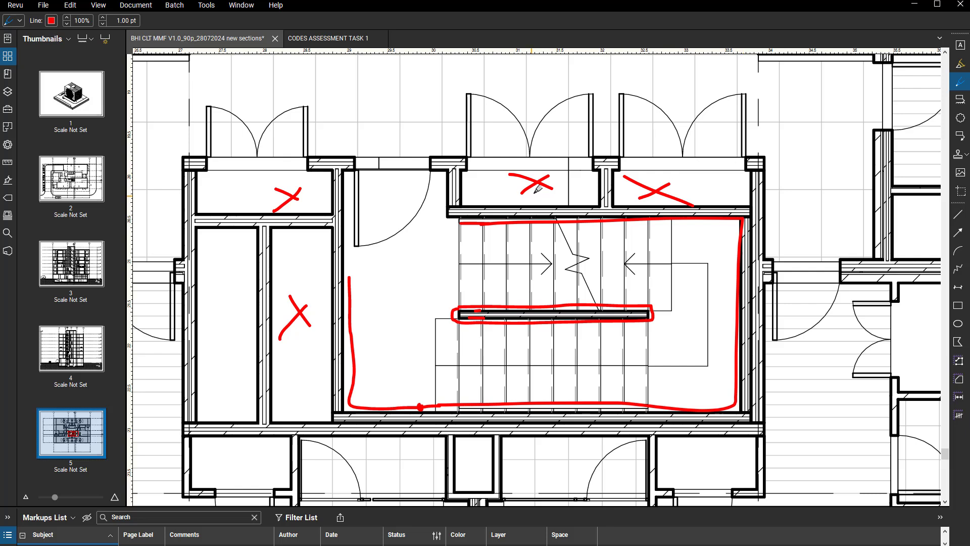
# Step: Draw a curved double-headed red arrow linking the two pairs of double doors behind the upper stair flight
pyautogui.scroll(2, 524, 109)
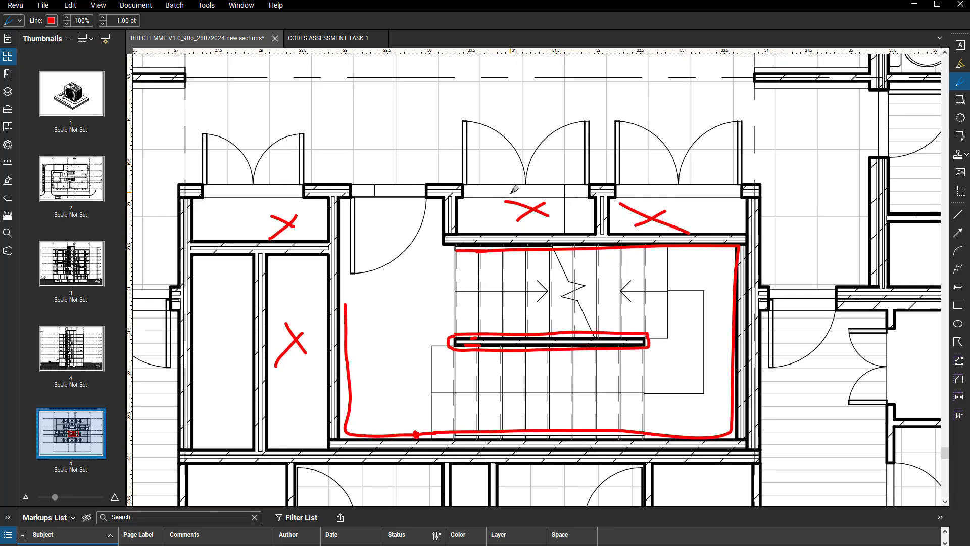
pyautogui.moveTo(526, 145)
pyautogui.mouseDown()
pyautogui.moveTo(599, 103)
pyautogui.moveTo(636, 153)
pyautogui.moveTo(642, 136)
pyautogui.mouseUp()
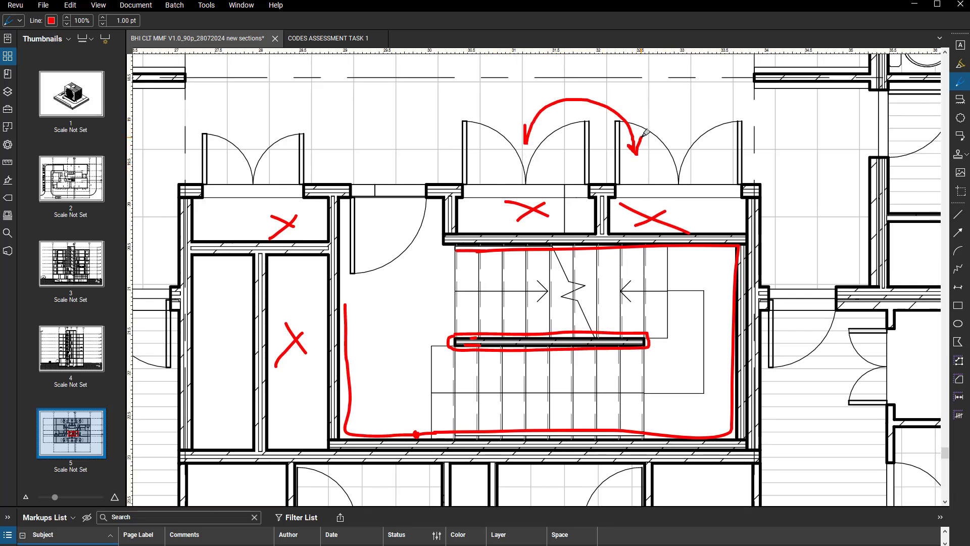
pyautogui.moveTo(521, 142); pyautogui.dragTo(548, 135)
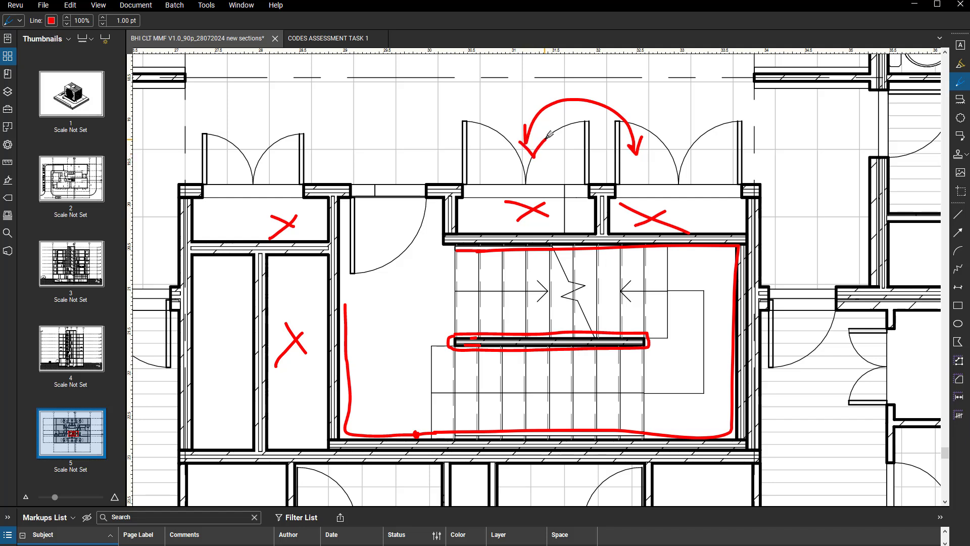
# Step: Sketch a small box and a row of dots in the cupboard beside the stair door, and a double-headed arrow across the two shafts
pyautogui.scroll(1, 509, 203)
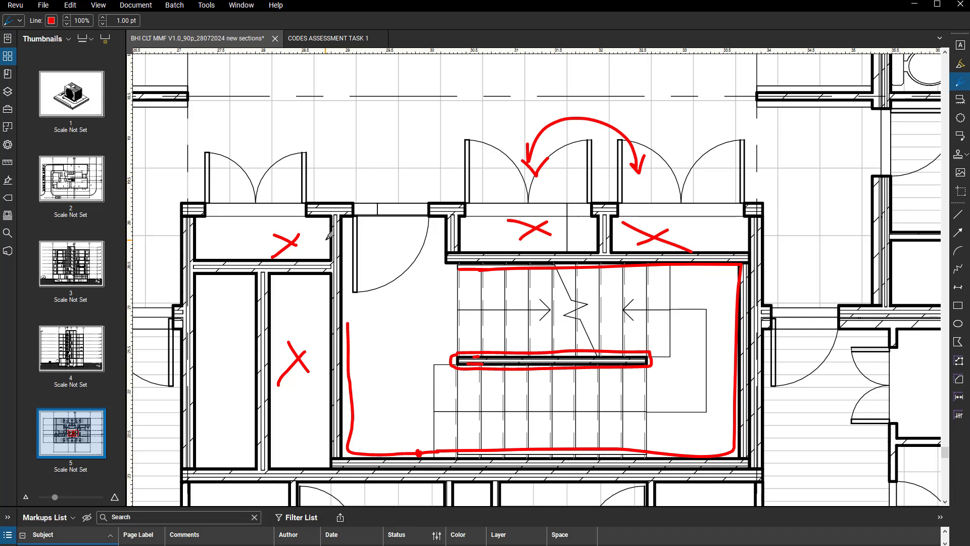
pyautogui.moveTo(239, 237)
pyautogui.mouseDown()
pyautogui.moveTo(271, 242)
pyautogui.moveTo(232, 249)
pyautogui.moveTo(259, 235)
pyautogui.mouseUp()
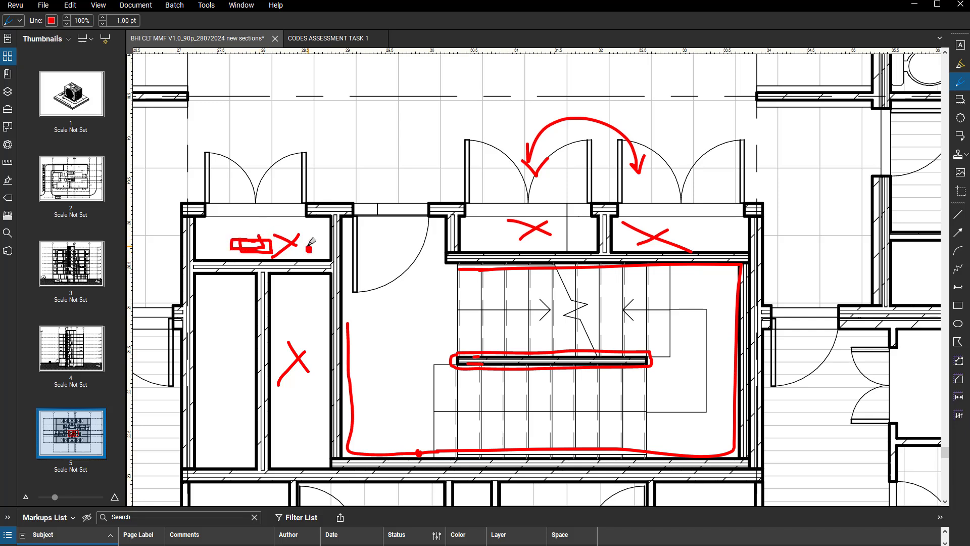
pyautogui.moveTo(320, 246); pyautogui.dragTo(319, 251)
pyautogui.moveTo(339, 355); pyautogui.dragTo(389, 325, button='middle')
pyautogui.moveTo(291, 324)
pyautogui.mouseDown()
pyautogui.moveTo(340, 325)
pyautogui.moveTo(334, 334)
pyautogui.moveTo(291, 322)
pyautogui.moveTo(298, 333)
pyautogui.mouseUp()
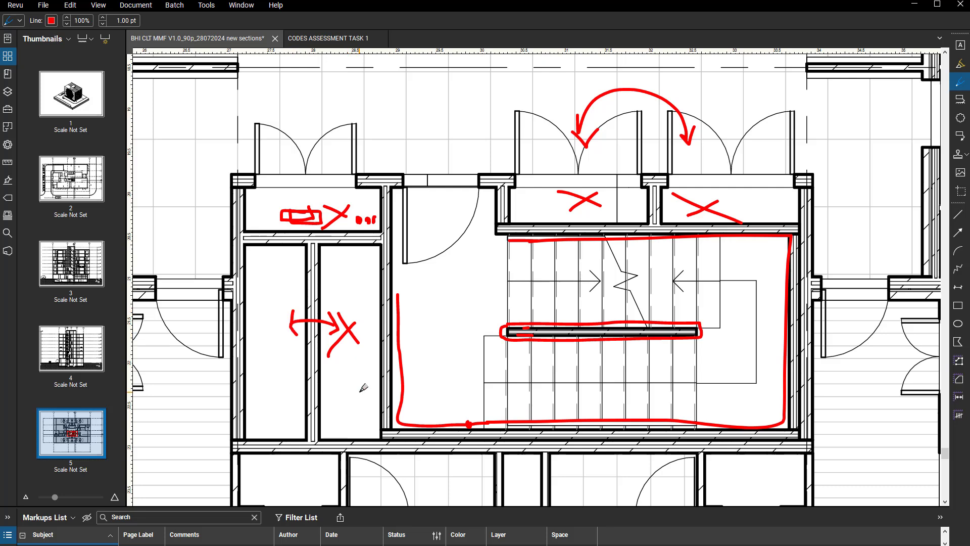
# Step: Cross out the two small cupboards below the stair core and put a red dot in each shower area between them
pyautogui.moveTo(363, 388); pyautogui.dragTo(333, 397, button='middle')
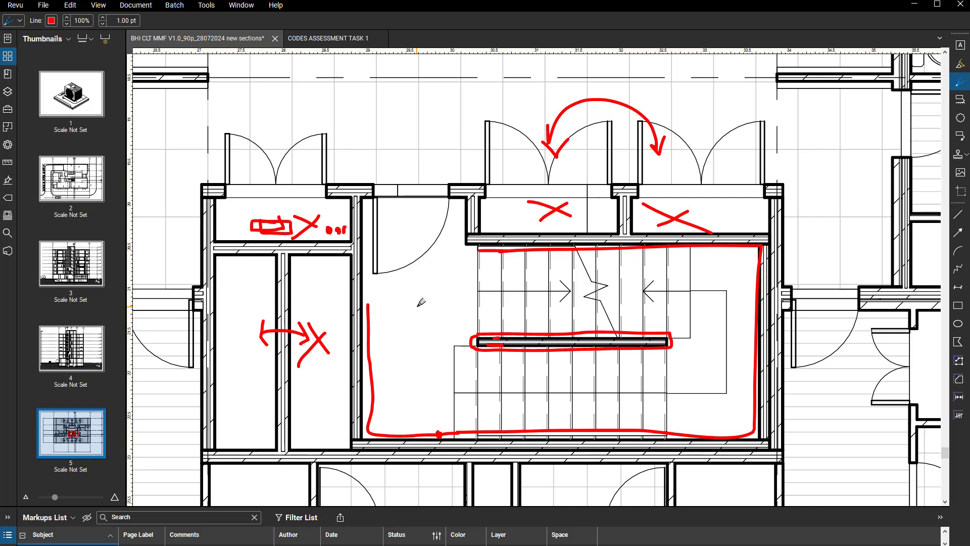
pyautogui.scroll(-2, 445, 380)
pyautogui.moveTo(467, 369); pyautogui.dragTo(474, 380, button='middle')
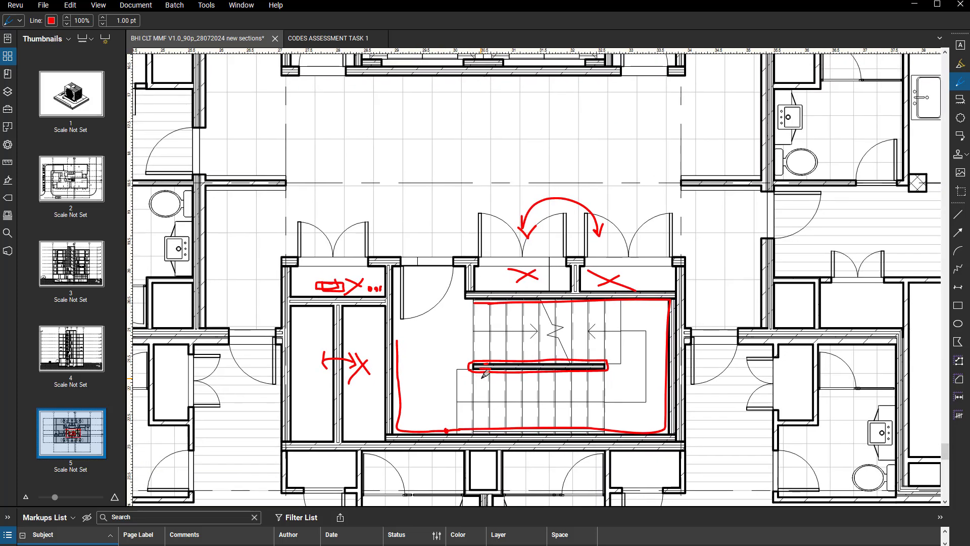
pyautogui.moveTo(592, 379); pyautogui.dragTo(601, 198, button='middle')
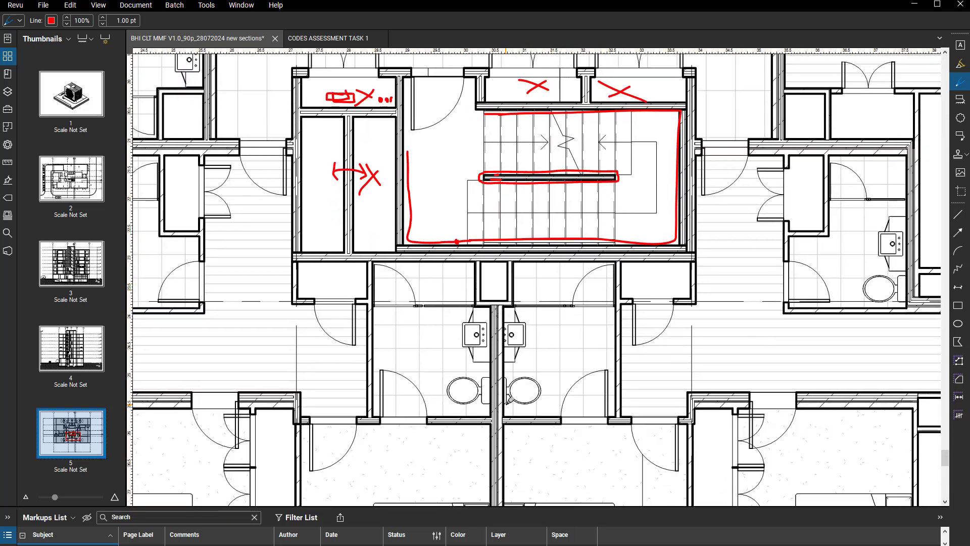
pyautogui.scroll(1, 639, 300)
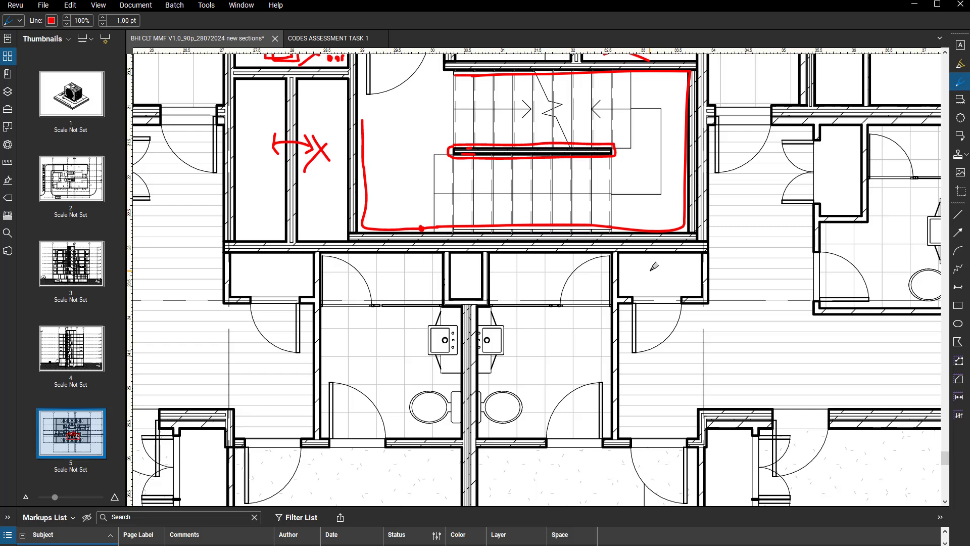
pyautogui.moveTo(650, 268)
pyautogui.mouseDown()
pyautogui.moveTo(666, 283)
pyautogui.moveTo(650, 283)
pyautogui.mouseUp()
pyautogui.moveTo(262, 267)
pyautogui.mouseDown()
pyautogui.moveTo(281, 276)
pyautogui.moveTo(268, 282)
pyautogui.mouseUp()
pyautogui.moveTo(610, 271); pyautogui.dragTo(609, 288, button='middle')
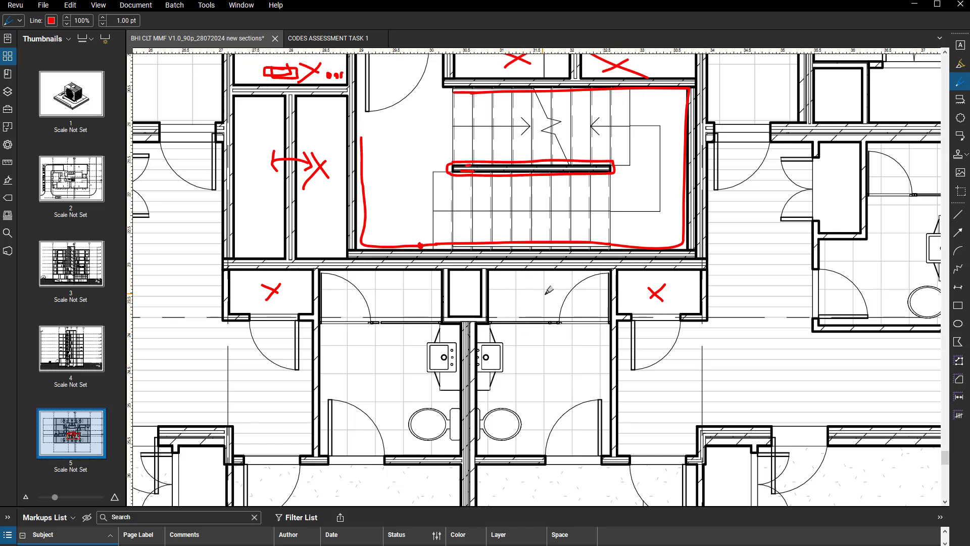
pyautogui.click(543, 295)
pyautogui.click(400, 292)
# Step: Draw a vertical red depth line with end marks across the right-hand shower area, from the core wall to the shower screen
pyautogui.scroll(3, 554, 295)
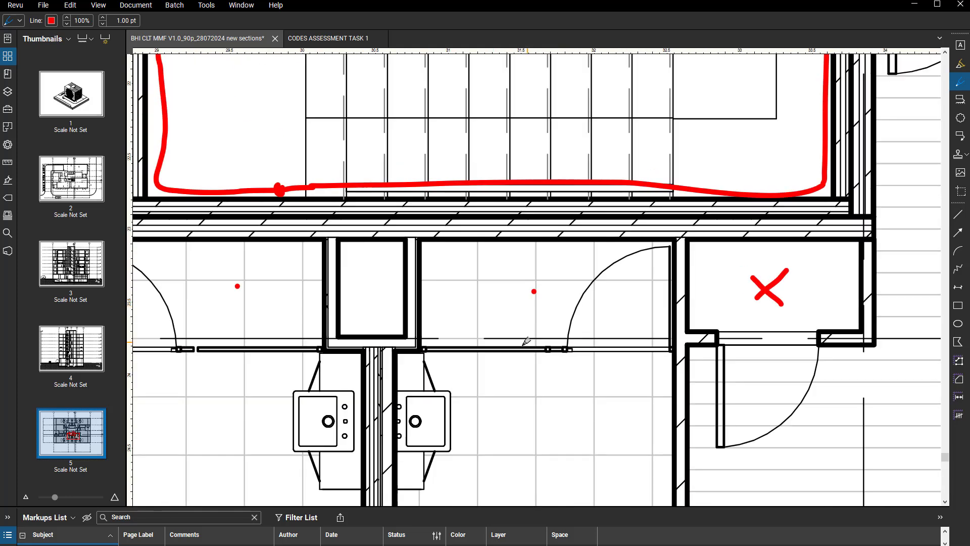
pyautogui.moveTo(505, 350); pyautogui.dragTo(529, 349)
pyautogui.moveTo(505, 242)
pyautogui.mouseDown()
pyautogui.moveTo(516, 244)
pyautogui.moveTo(514, 345)
pyautogui.mouseUp()
pyautogui.scroll(-3, 522, 335)
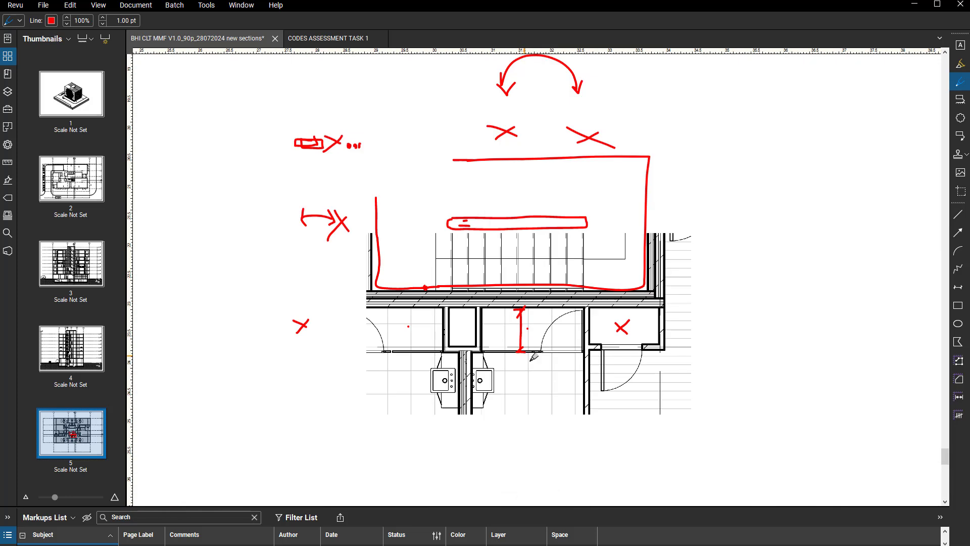
# Step: Draw red arrows from both shower areas pointing into the central duct between them
pyautogui.scroll(1, 520, 375)
pyautogui.scroll(2, 520, 375)
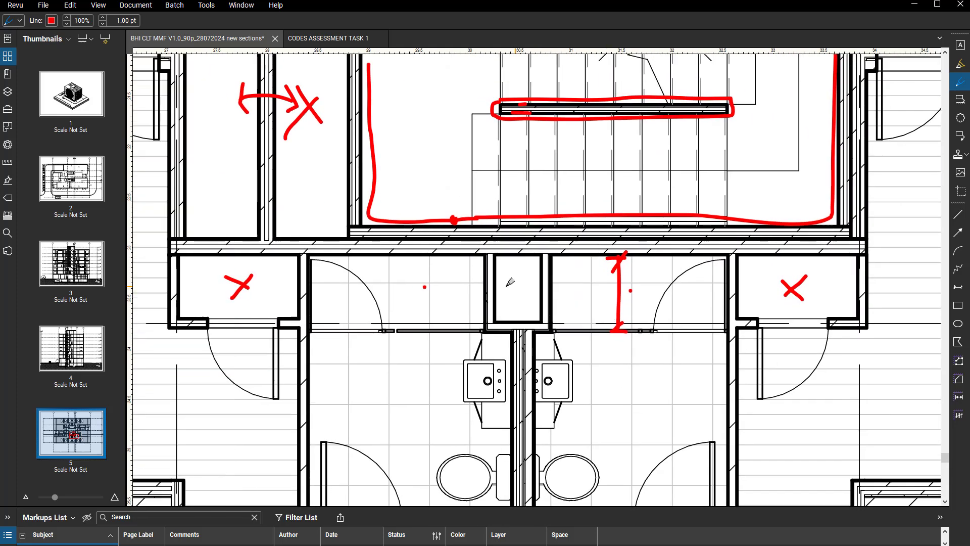
pyautogui.moveTo(448, 301); pyautogui.dragTo(517, 297)
pyautogui.moveTo(570, 286)
pyautogui.mouseDown()
pyautogui.moveTo(524, 286)
pyautogui.moveTo(510, 303)
pyautogui.mouseUp()
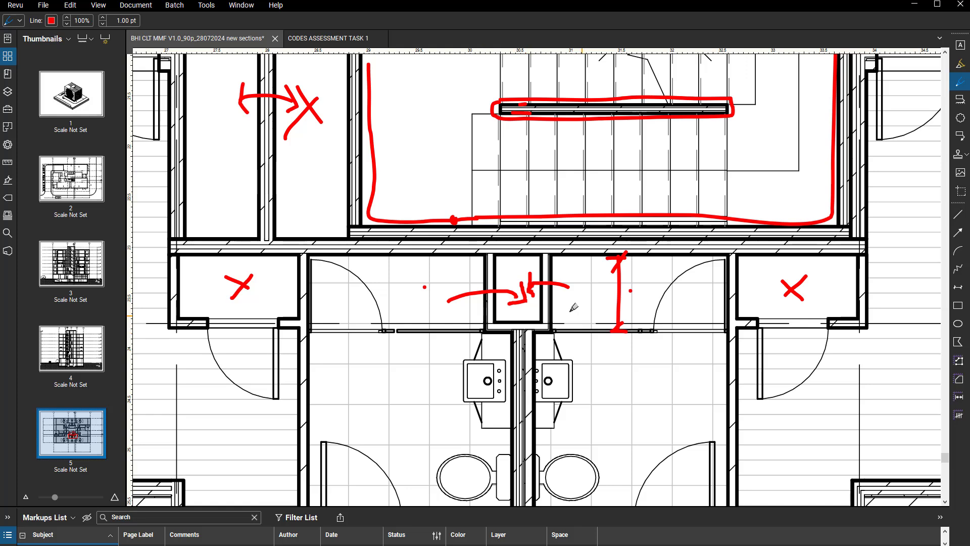
# Step: Draw a red arrow from the left-hand shower area down into its bathroom
pyautogui.moveTo(535, 368); pyautogui.dragTo(530, 329, button='middle')
pyautogui.scroll(-3, 529, 329)
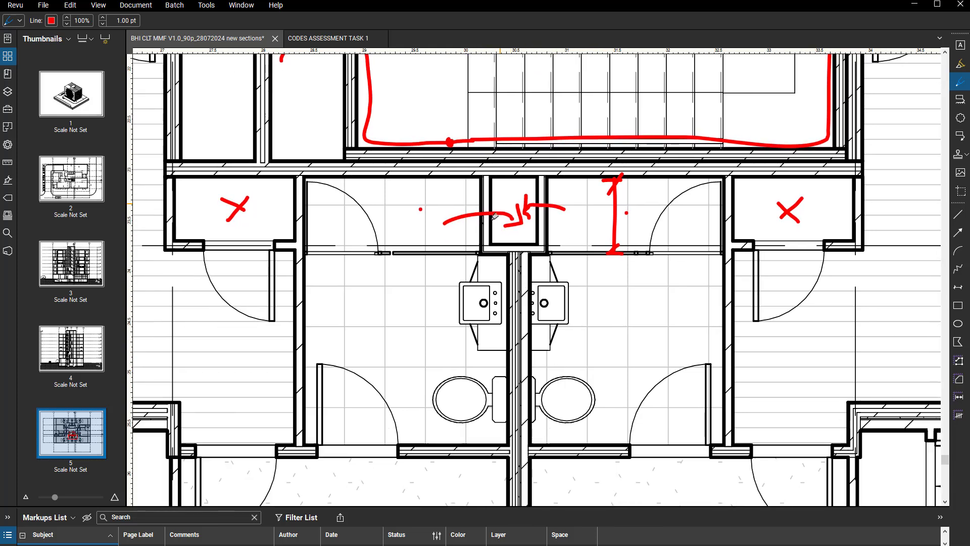
pyautogui.keyDown('ctrl'); pyautogui.scroll(-2, 465, 357); pyautogui.keyUp('ctrl')
pyautogui.scroll(-2, 526, 269)
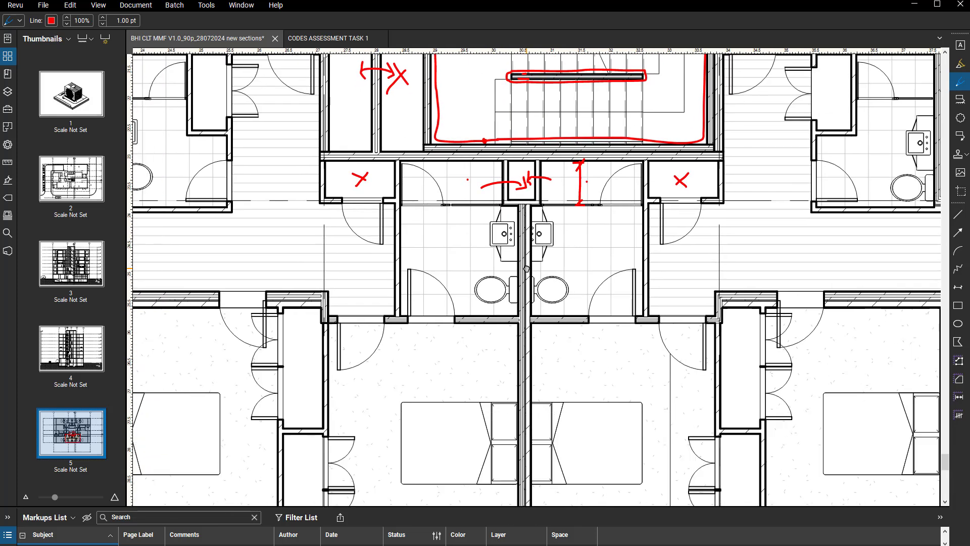
pyautogui.keyDown('ctrl'); pyautogui.scroll(-2, 527, 269); pyautogui.keyUp('ctrl')
pyautogui.keyDown('ctrl'); pyautogui.scroll(2, 526, 269); pyautogui.keyUp('ctrl')
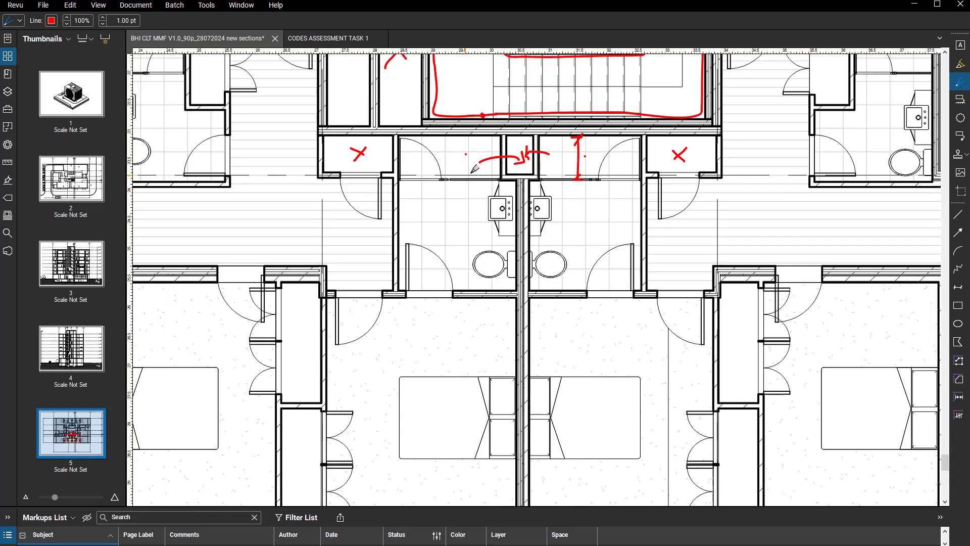
pyautogui.scroll(2, 475, 236)
pyautogui.keyDown('ctrl'); pyautogui.scroll(1, 475, 236); pyautogui.keyUp('ctrl')
pyautogui.moveTo(459, 222)
pyautogui.mouseDown()
pyautogui.moveTo(454, 292)
pyautogui.moveTo(474, 294)
pyautogui.mouseUp()
# Step: Draw a red line across the cupboards and shower areas below the stair core and another across the right-hand central bedroom near its door
pyautogui.scroll(2, 475, 290)
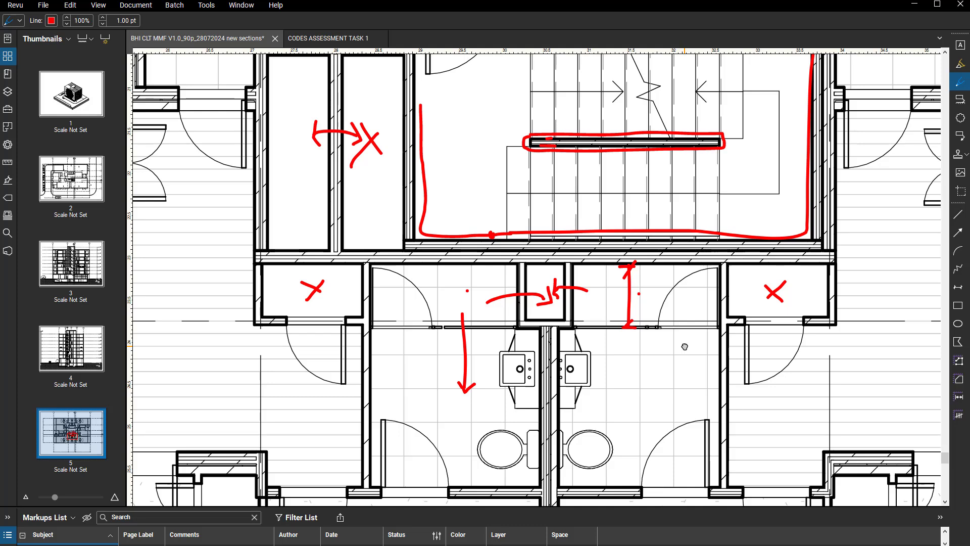
pyautogui.moveTo(269, 294)
pyautogui.mouseDown()
pyautogui.moveTo(690, 296)
pyautogui.moveTo(831, 252)
pyautogui.moveTo(825, 241)
pyautogui.mouseUp()
pyautogui.scroll(-3, 625, 404)
pyautogui.moveTo(530, 387); pyautogui.dragTo(801, 386)
# Step: Draw a vertical double-headed red arrow in the right-hand central bedroom between the cross line and the window wall
pyautogui.scroll(-3, 759, 381)
pyautogui.moveTo(702, 404); pyautogui.dragTo(659, 222, button='middle')
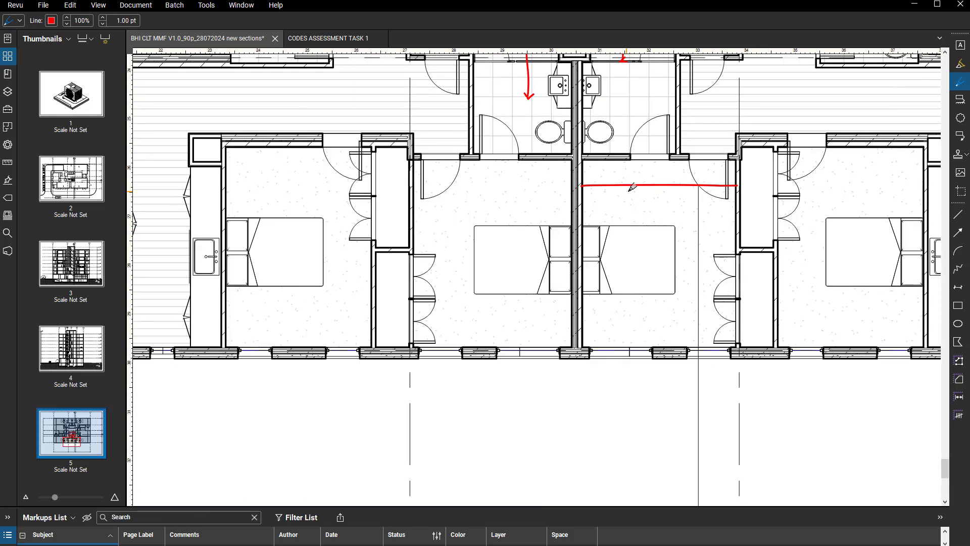
pyautogui.moveTo(629, 191)
pyautogui.mouseDown()
pyautogui.moveTo(632, 328)
pyautogui.moveTo(656, 334)
pyautogui.mouseUp()
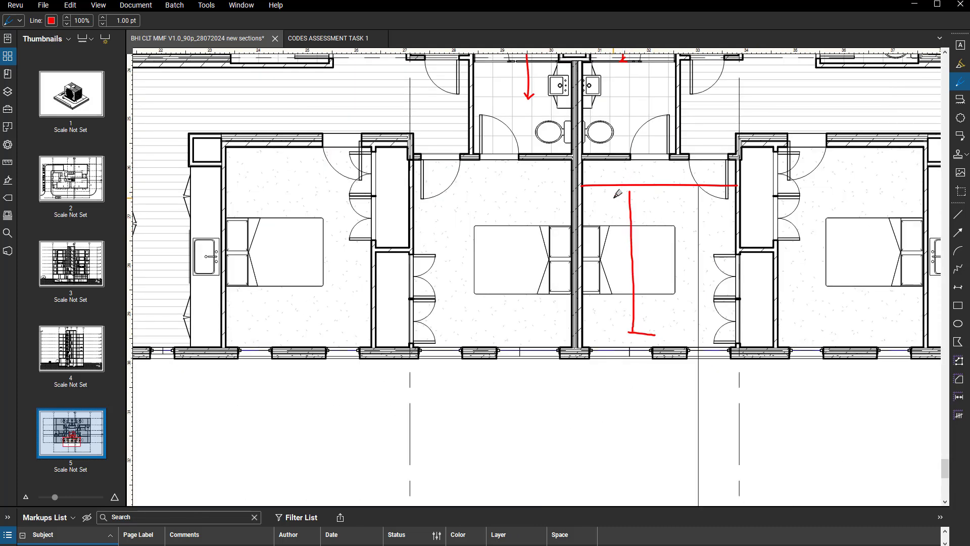
pyautogui.moveTo(613, 198); pyautogui.dragTo(629, 193)
# Step: Select and delete all the red pen markups over the stair core, bathrooms and bedroom
pyautogui.scroll(4, 641, 202)
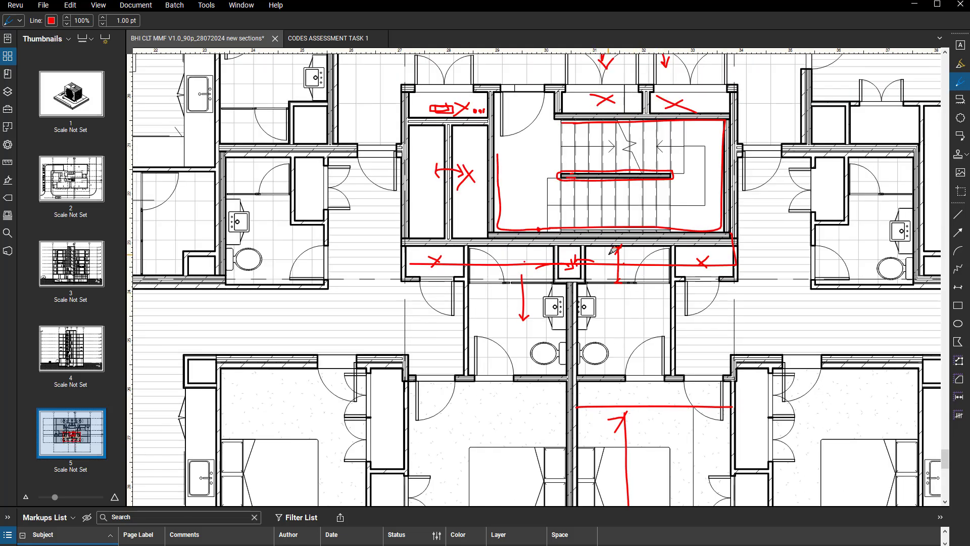
pyautogui.moveTo(593, 289); pyautogui.dragTo(588, 318, button='middle')
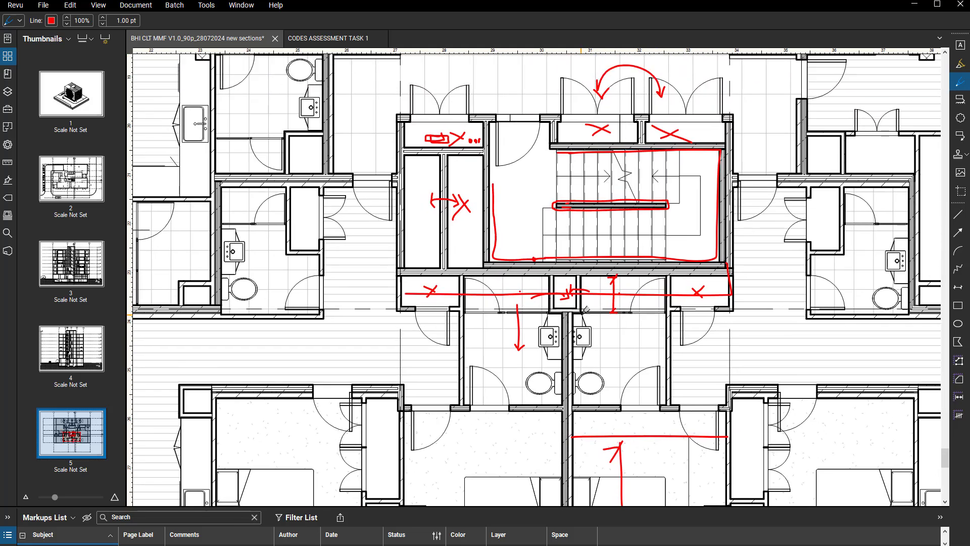
pyautogui.scroll(-2, 588, 318)
pyautogui.moveTo(666, 357); pyautogui.dragTo(572, 318, button='middle')
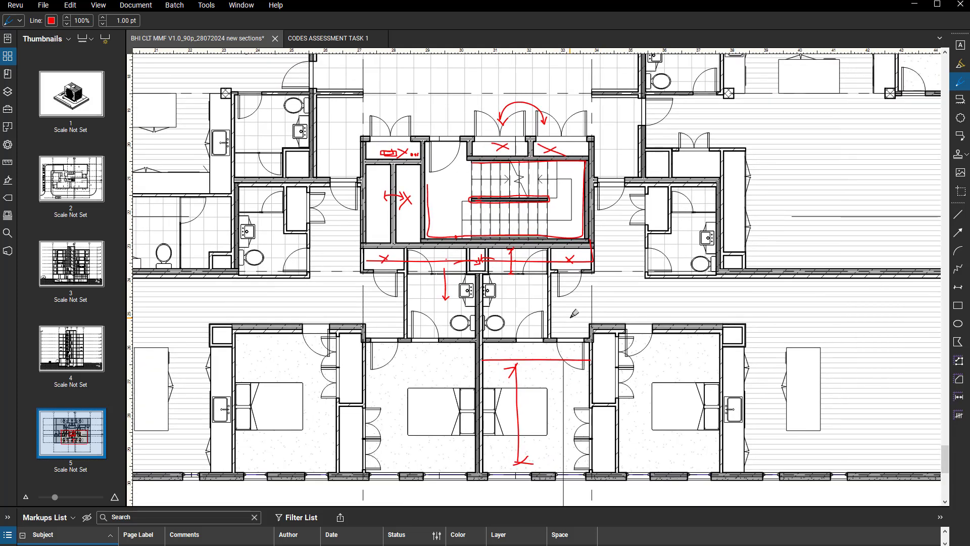
pyautogui.press('Escape')
pyautogui.moveTo(326, 94); pyautogui.dragTo(640, 470)
pyautogui.press('Delete')
pyautogui.moveTo(498, 204); pyautogui.dragTo(509, 216, button='middle')
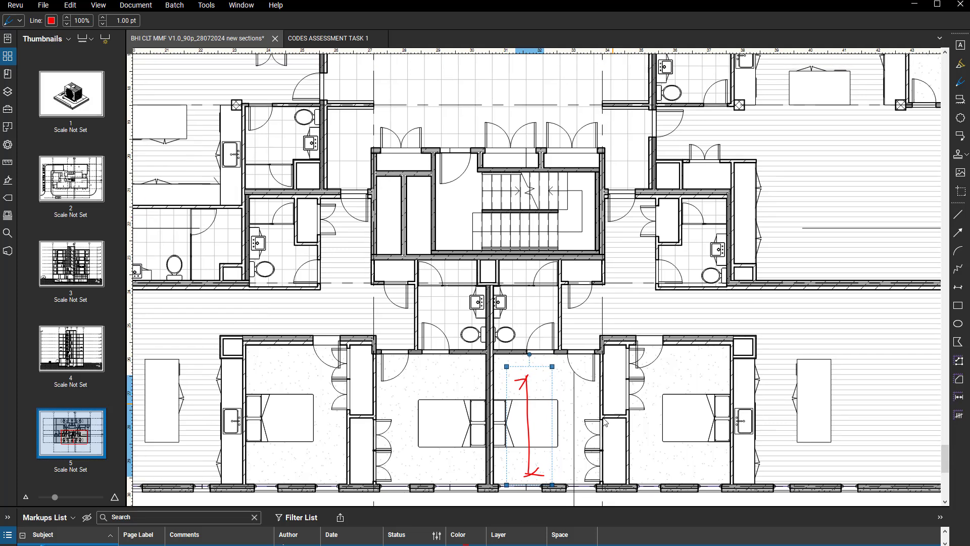
pyautogui.press('Delete')
pyautogui.moveTo(496, 270); pyautogui.dragTo(509, 278, button='middle')
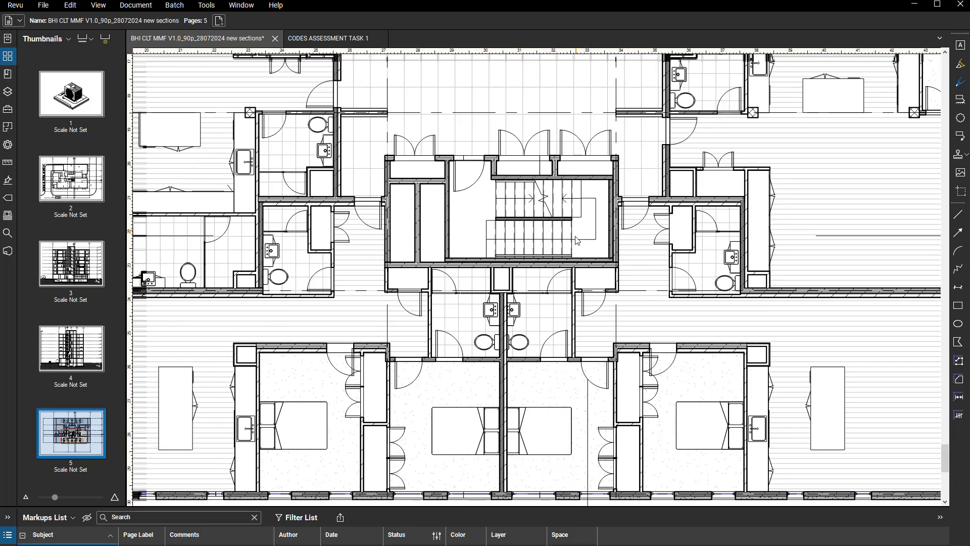
# Step: Reactivate the Pen tool, look over the cleared stair core, and switch to the CODES ASSESSMENT TASK 1 drawing to view its stair plans
pyautogui.hotkey('alt', 'p')
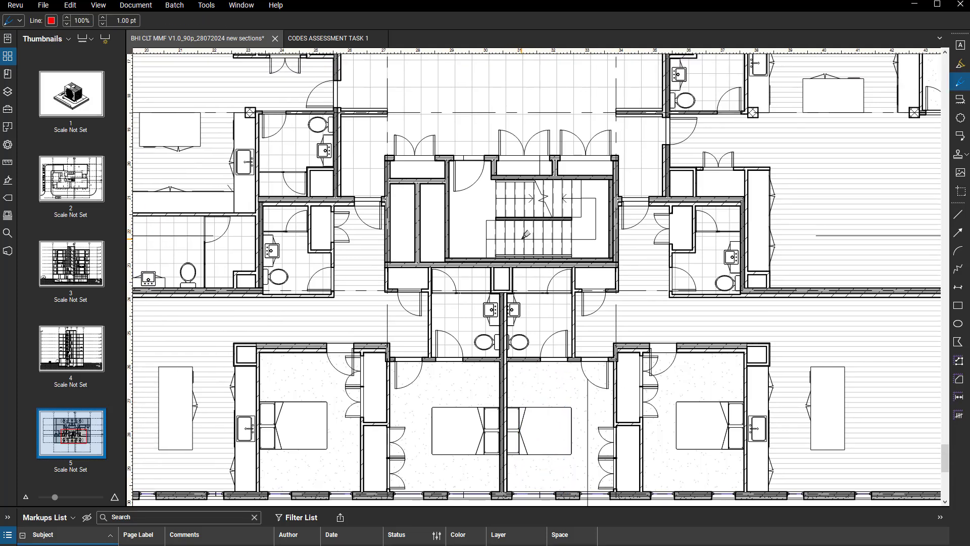
pyautogui.scroll(5, 502, 281)
pyautogui.scroll(-2, 510, 198)
pyautogui.moveTo(515, 162); pyautogui.dragTo(522, 273, button='middle')
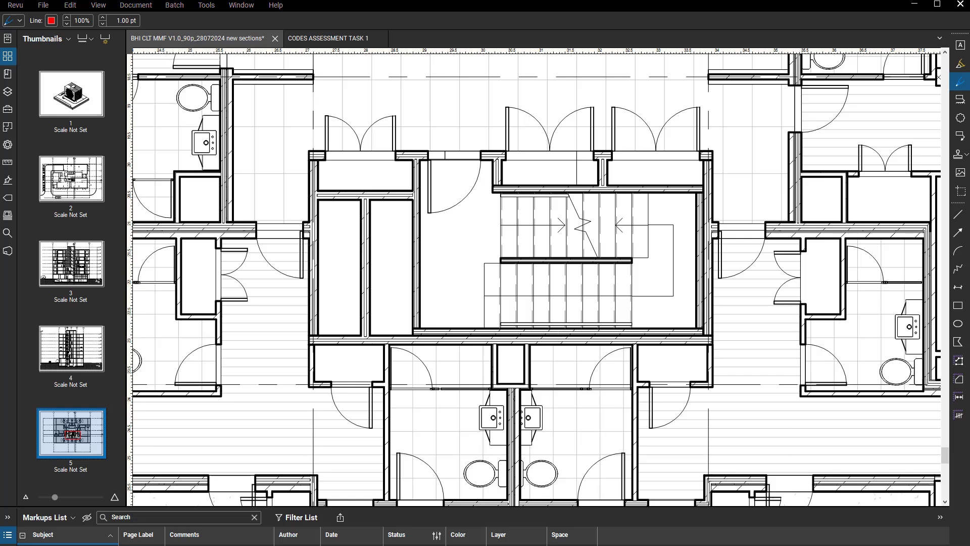
pyautogui.click(309, 36)
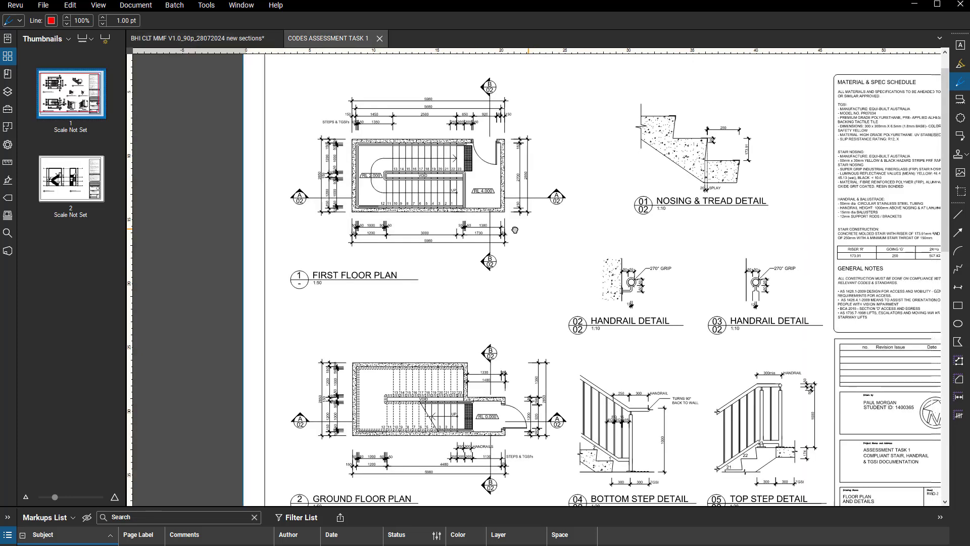
pyautogui.moveTo(515, 229); pyautogui.dragTo(447, 223)
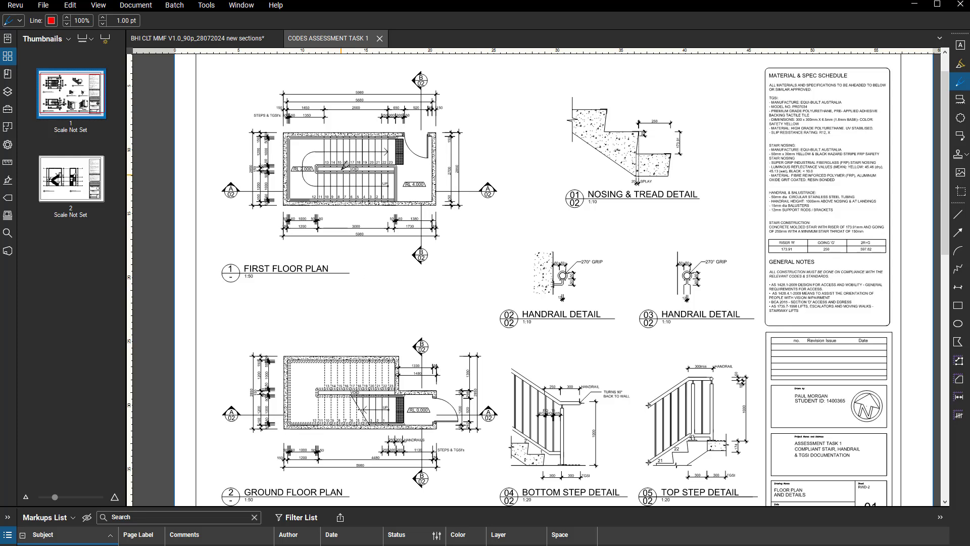
# Step: Strike a red pen line through the VOID label on the ground floor stair plan
pyautogui.moveTo(350, 399); pyautogui.dragTo(346, 371, button='middle')
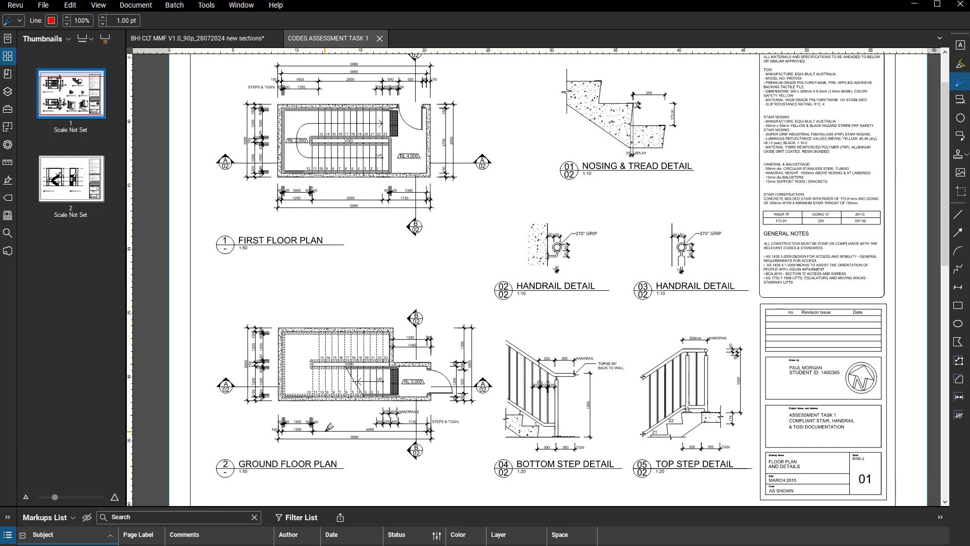
pyautogui.scroll(5, 329, 427)
pyautogui.moveTo(364, 363); pyautogui.dragTo(404, 372, button='middle')
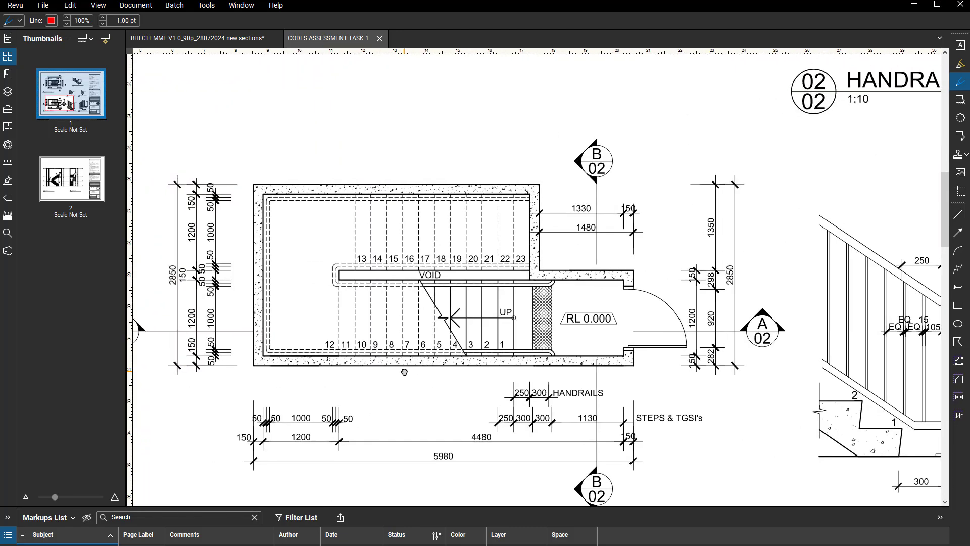
pyautogui.scroll(3, 469, 279)
pyautogui.scroll(2, 389, 263)
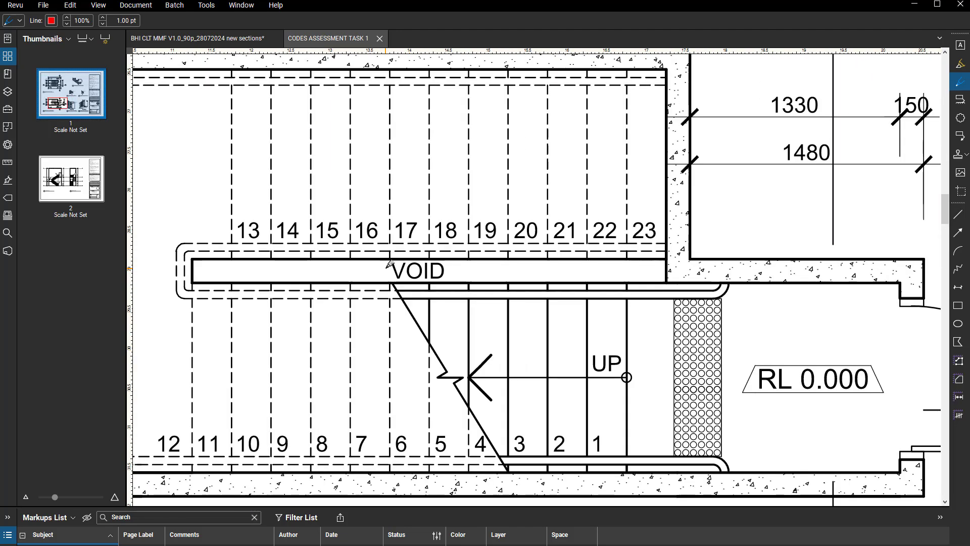
pyautogui.moveTo(388, 272); pyautogui.dragTo(462, 271)
# Step: Examine the ground floor stair's lower treads, tactile strip, and the HANDRAILS and STEPS & TGSI's dimension strings below the plan
pyautogui.scroll(-2, 455, 288)
pyautogui.moveTo(465, 309)
pyautogui.mouseDown(button='middle')
pyautogui.moveTo(530, 310)
pyautogui.moveTo(516, 281)
pyautogui.mouseUp(button='middle')
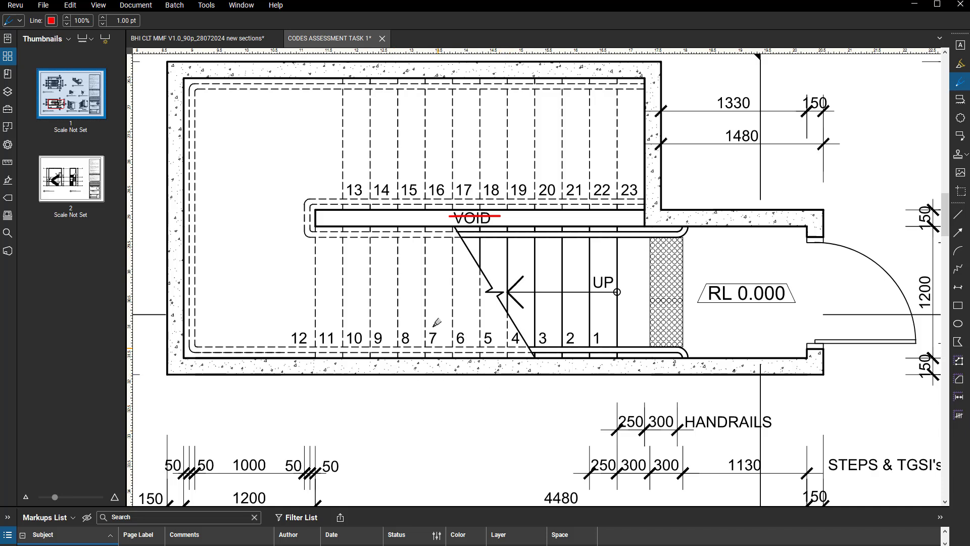
pyautogui.scroll(3, 615, 349)
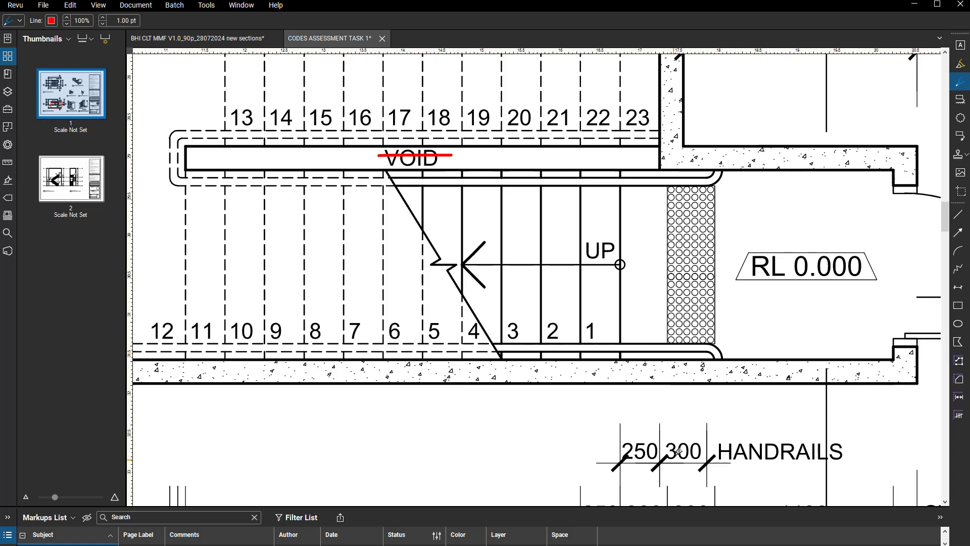
pyautogui.scroll(-5, 669, 212)
pyautogui.scroll(3, 656, 356)
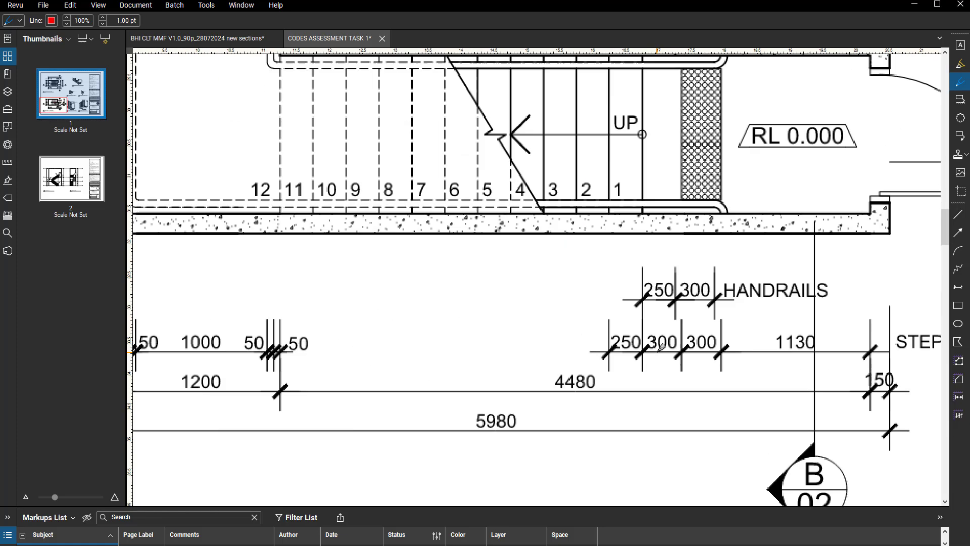
pyautogui.hscroll(5, 768, 349)
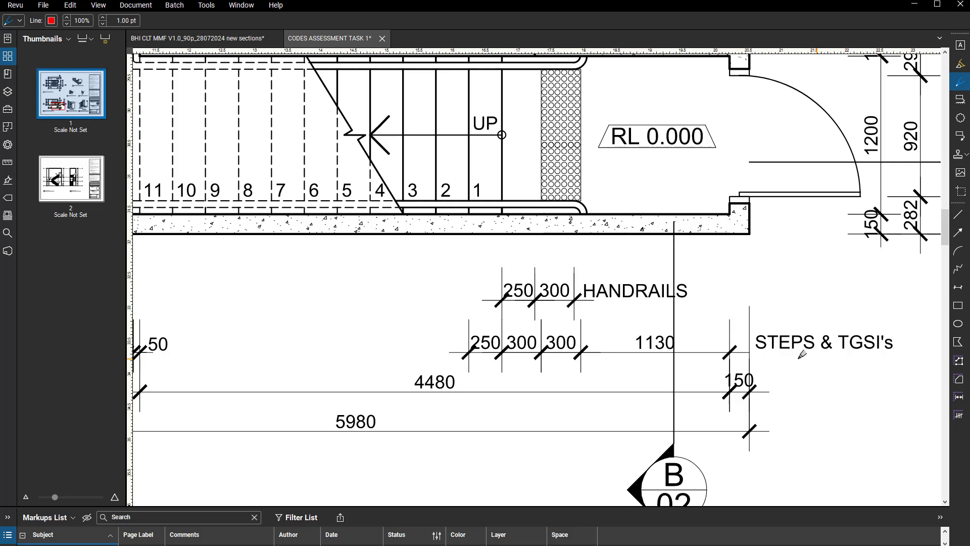
pyautogui.moveTo(584, 355); pyautogui.dragTo(643, 378, button='middle')
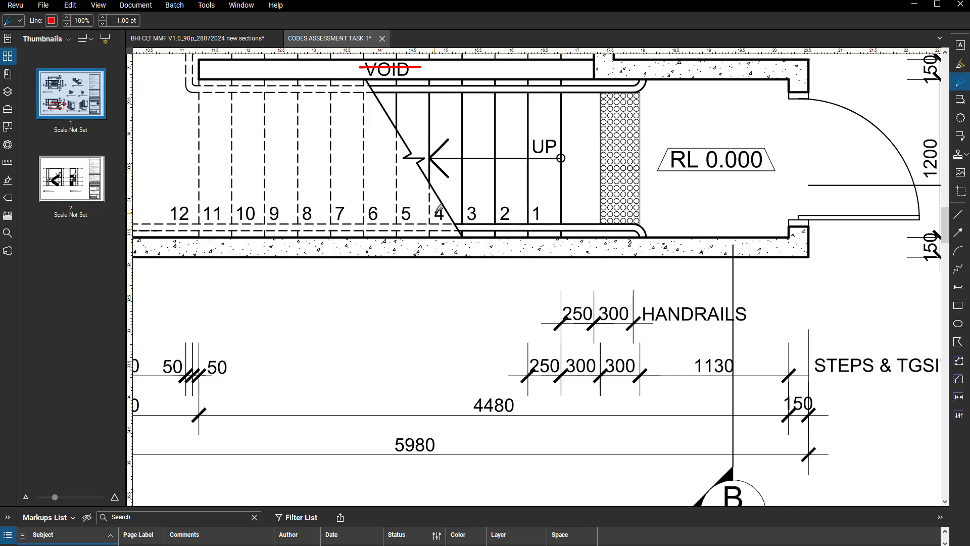
pyautogui.hscroll(-3, 438, 208)
pyautogui.scroll(4, 438, 208)
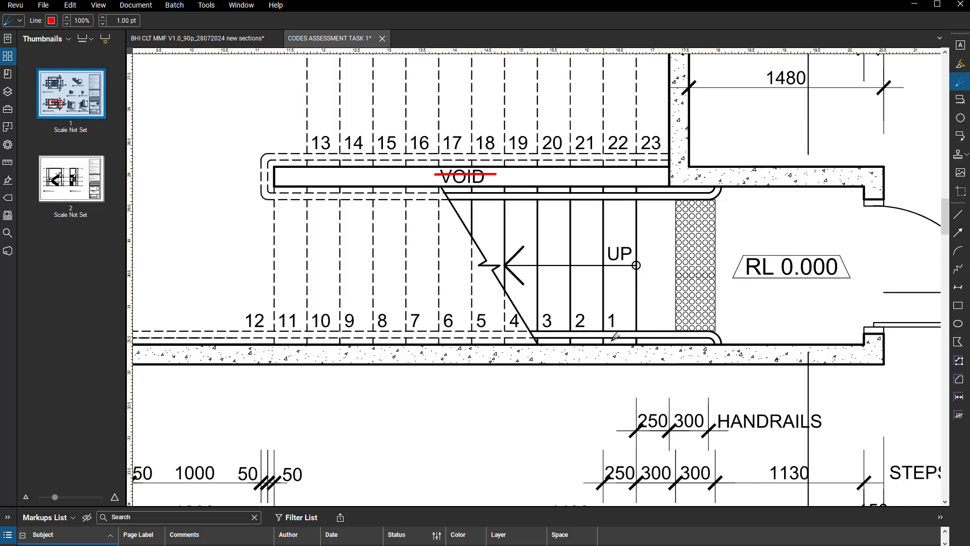
pyautogui.scroll(-2, 657, 337)
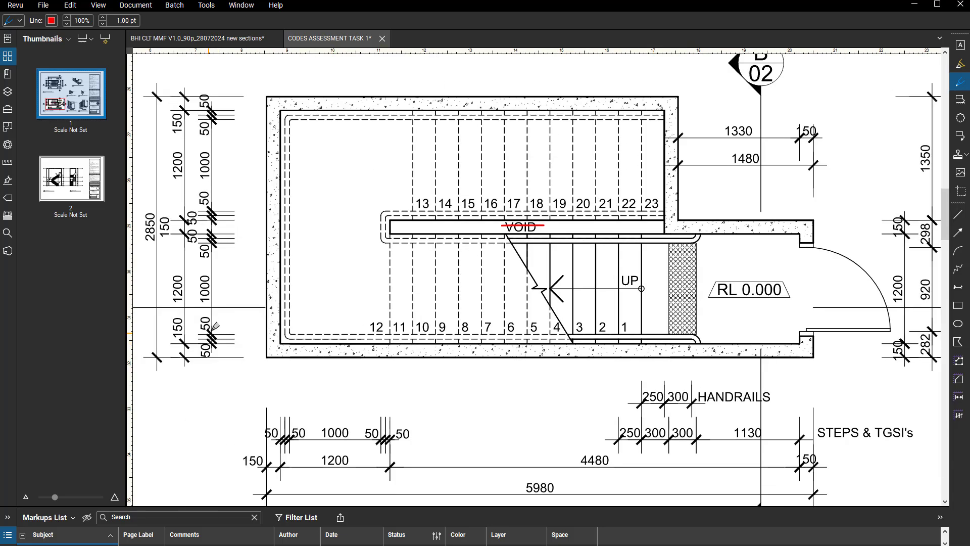
# Step: Mark the lower flight's handrail dimension ticks in red, circle its 1000 width, and dash the matching inner handrail edges on the plan
pyautogui.scroll(2, 243, 255)
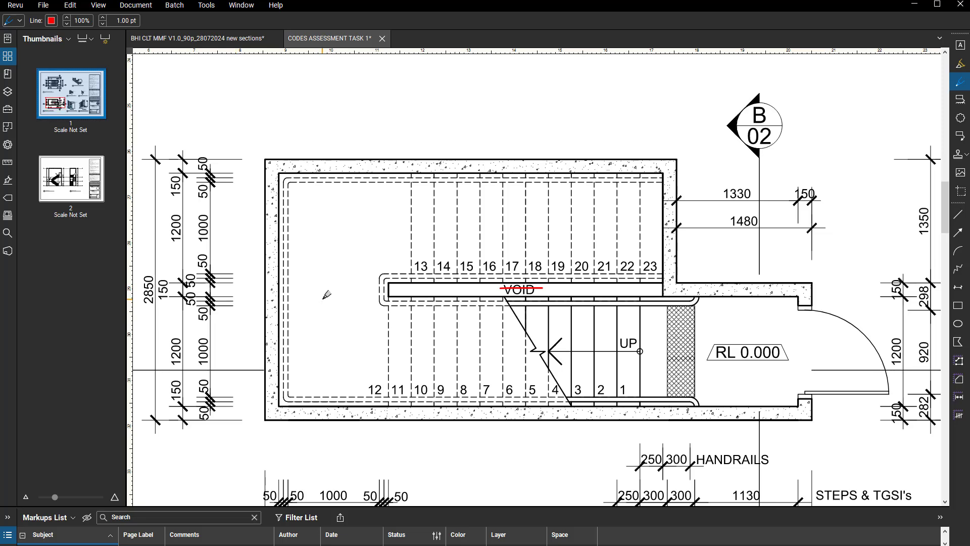
pyautogui.scroll(4, 159, 367)
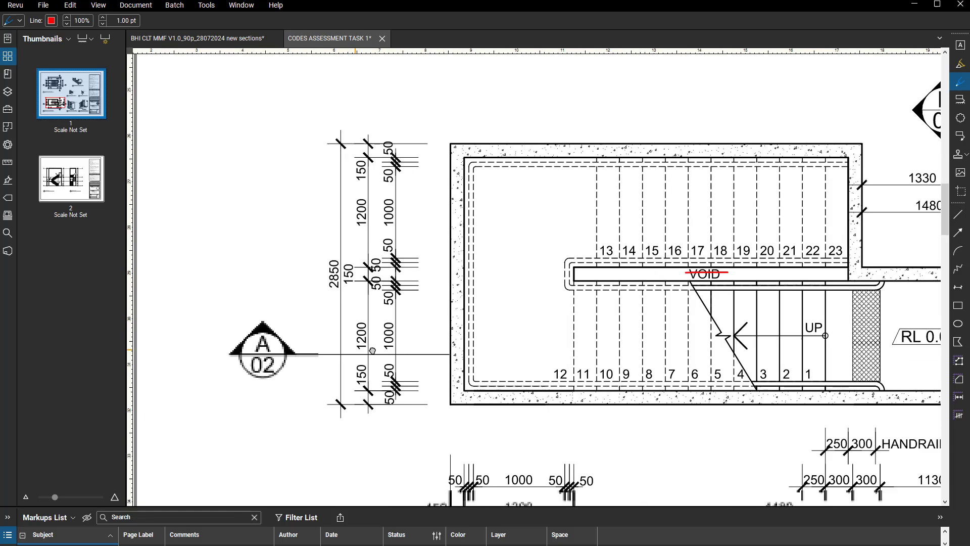
pyautogui.moveTo(397, 416)
pyautogui.mouseDown()
pyautogui.moveTo(414, 416)
pyautogui.moveTo(415, 403)
pyautogui.mouseUp()
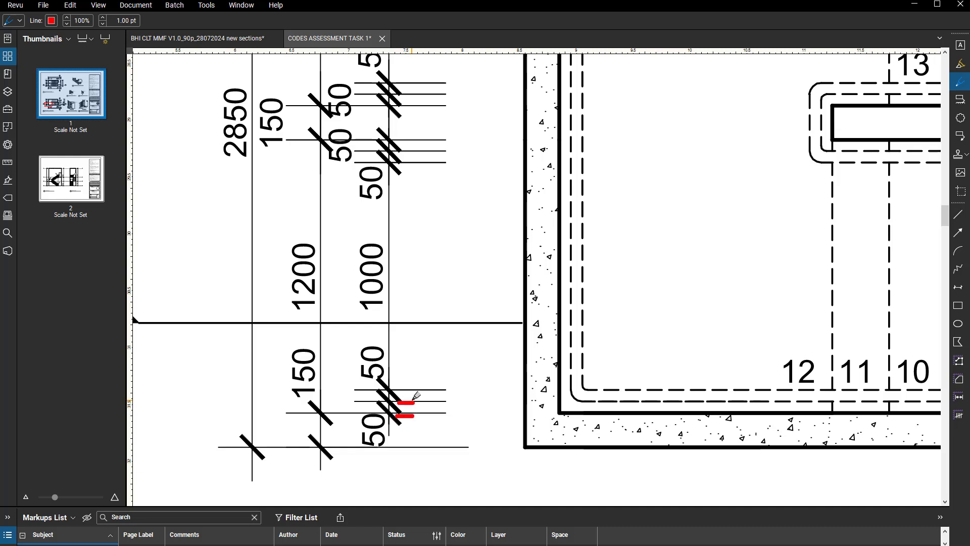
pyautogui.moveTo(387, 392); pyautogui.dragTo(425, 392)
pyautogui.scroll(-1, 464, 399)
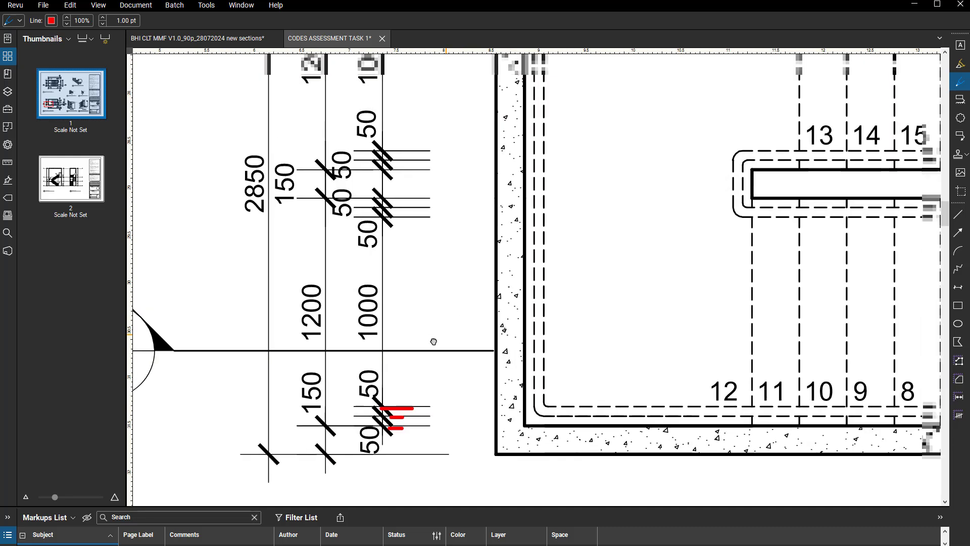
pyautogui.moveTo(433, 342); pyautogui.dragTo(378, 394, button='middle')
pyautogui.moveTo(307, 331)
pyautogui.mouseDown()
pyautogui.moveTo(293, 381)
pyautogui.moveTo(333, 360)
pyautogui.moveTo(312, 334)
pyautogui.mouseUp()
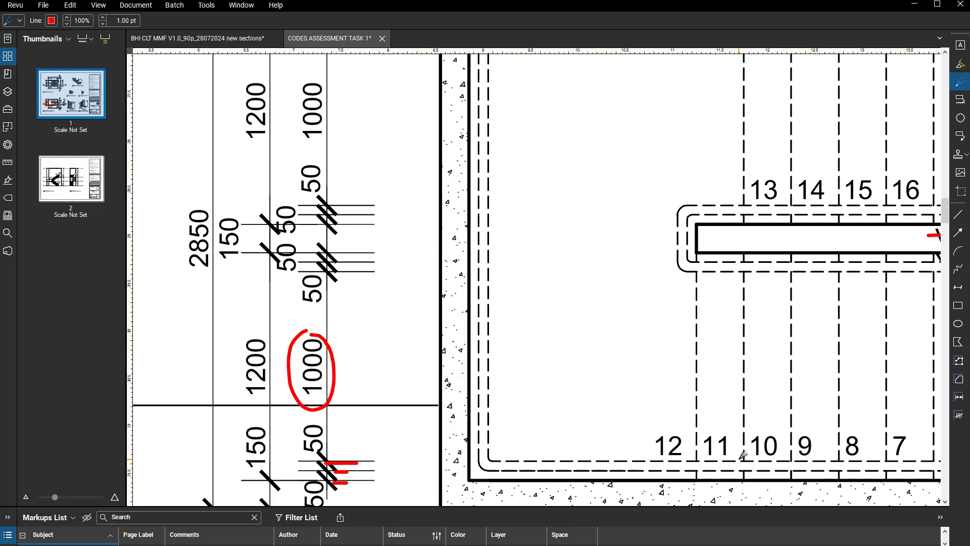
pyautogui.moveTo(739, 460); pyautogui.dragTo(749, 460)
pyautogui.moveTo(731, 274); pyautogui.dragTo(741, 276)
pyautogui.moveTo(651, 336); pyautogui.dragTo(710, 395)
pyautogui.moveTo(709, 343); pyautogui.dragTo(661, 409)
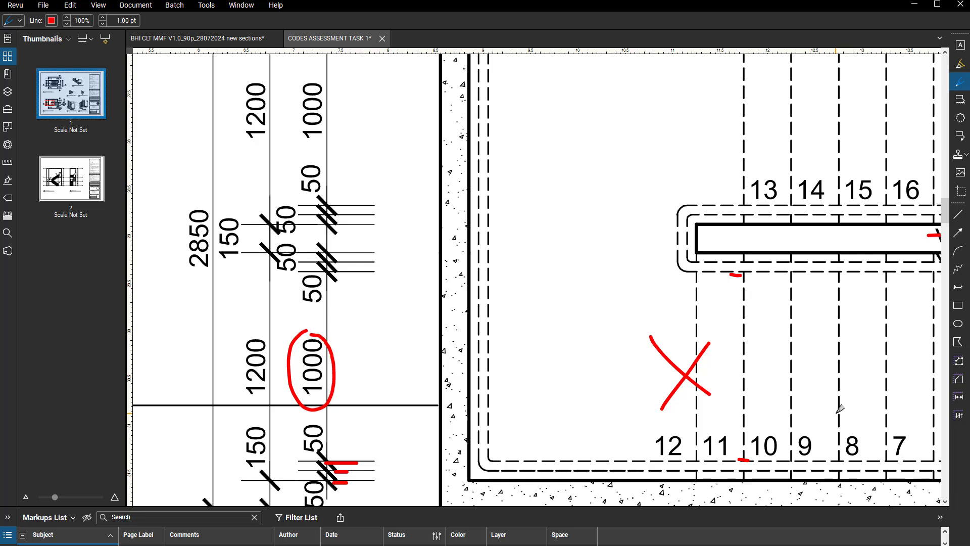
pyautogui.press('Escape')
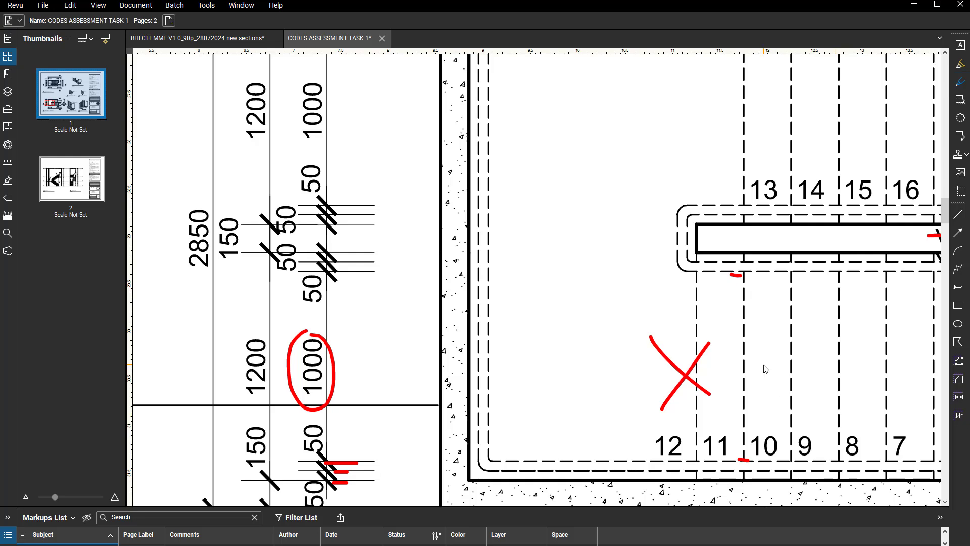
pyautogui.hotkey('ctrl', 'z')
# Step: Circle the two 50 dimensions above the lower flight's 1000 width and underline the matching handrail and void edges in red
pyautogui.moveTo(320, 374); pyautogui.dragTo(387, 409, button='middle')
pyautogui.press('p')
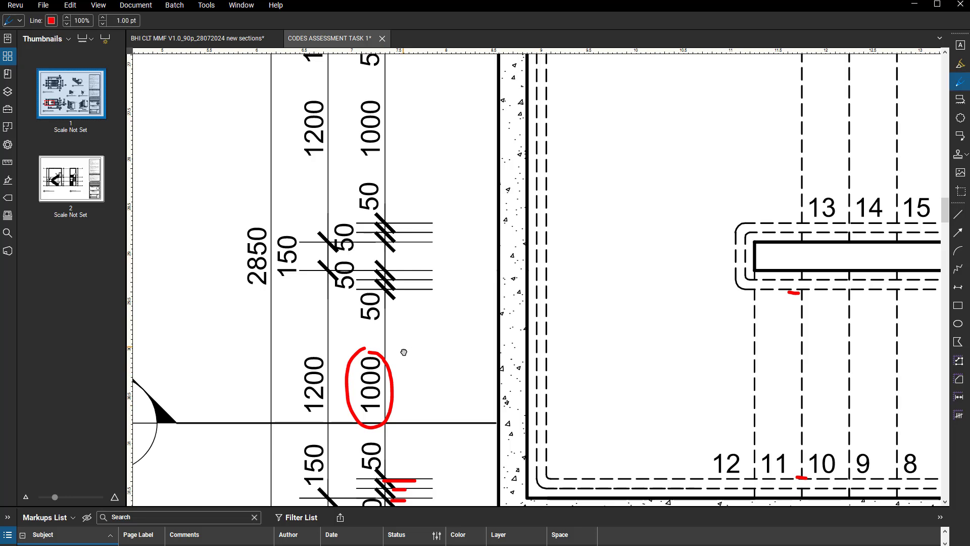
pyautogui.moveTo(404, 353); pyautogui.dragTo(406, 369, button='middle')
pyautogui.moveTo(384, 307)
pyautogui.mouseDown()
pyautogui.moveTo(386, 323)
pyautogui.moveTo(380, 310)
pyautogui.moveTo(350, 302)
pyautogui.moveTo(358, 279)
pyautogui.mouseUp()
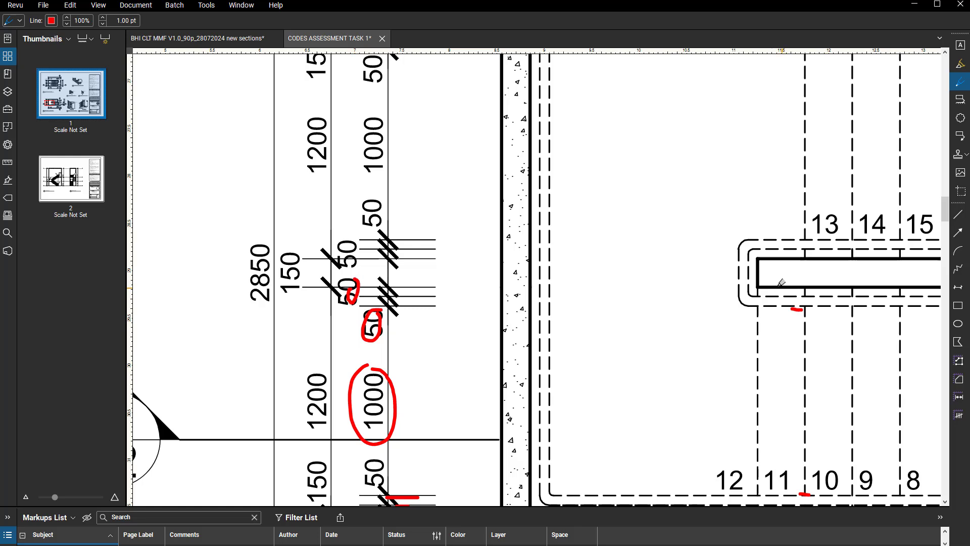
pyautogui.moveTo(772, 287); pyautogui.dragTo(822, 293)
pyautogui.moveTo(761, 258); pyautogui.dragTo(818, 258)
# Step: Examine the marked void edges and the handrail return around the void on the ground floor stair plan
pyautogui.moveTo(687, 335); pyautogui.dragTo(547, 403, button='middle')
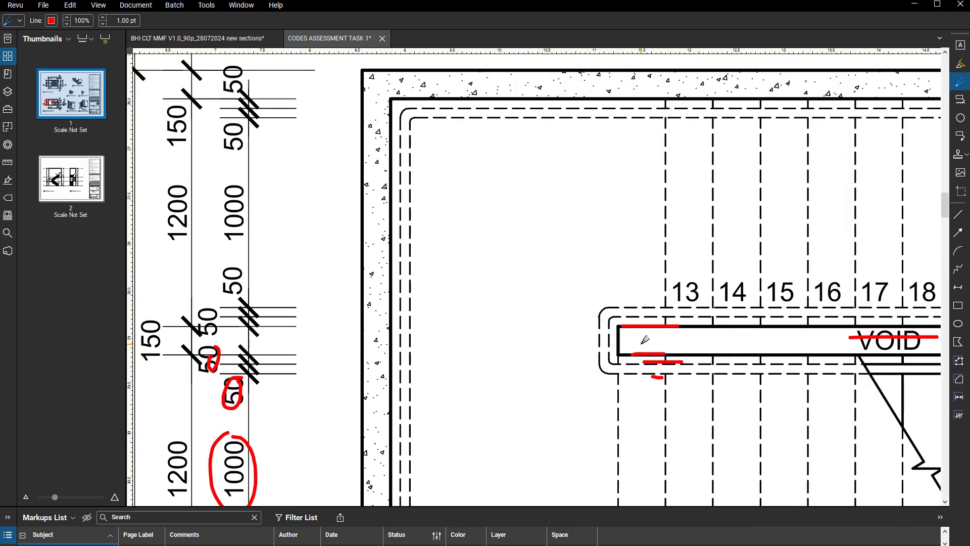
pyautogui.scroll(-1, 645, 340)
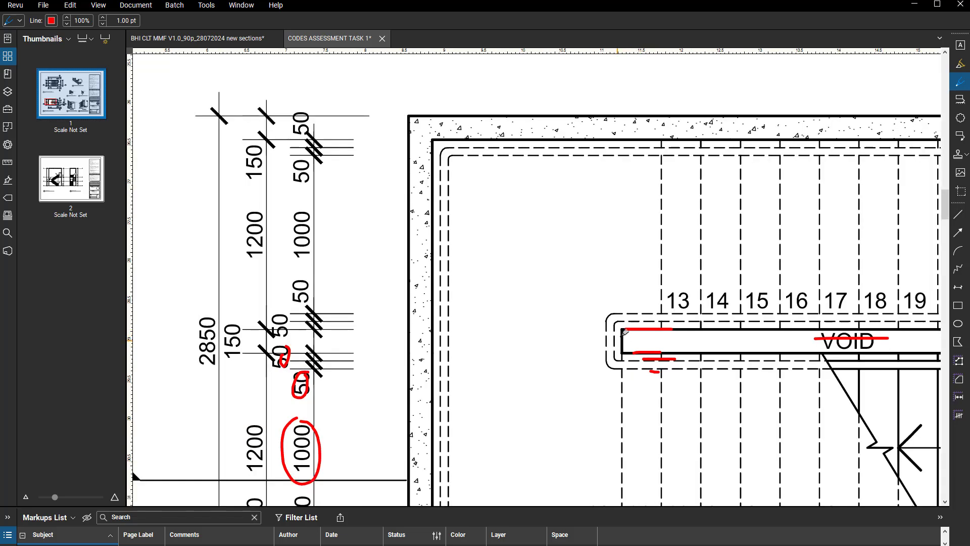
pyautogui.scroll(-2, 689, 250)
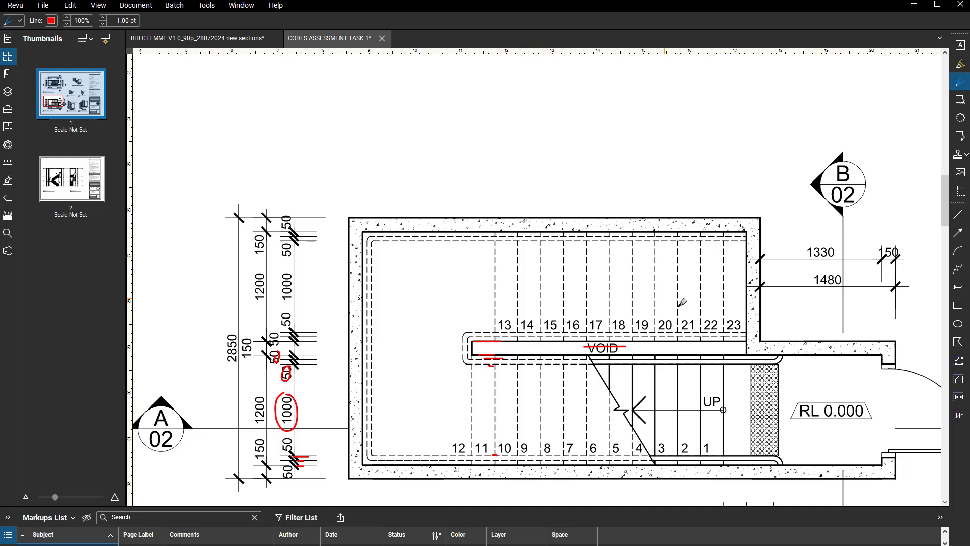
pyautogui.moveTo(689, 314); pyautogui.dragTo(687, 314, button='middle')
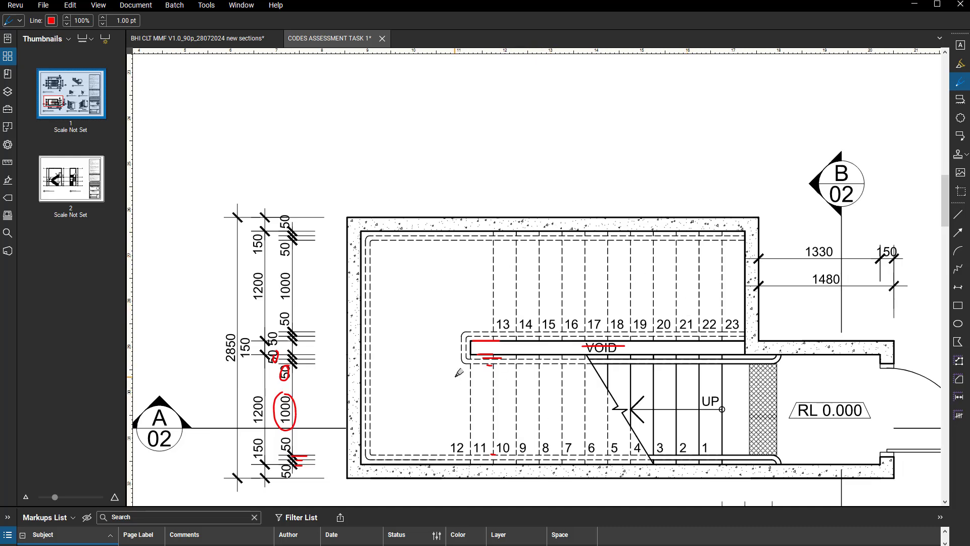
pyautogui.scroll(3, 488, 371)
pyautogui.moveTo(488, 368); pyautogui.dragTo(442, 341, button='middle')
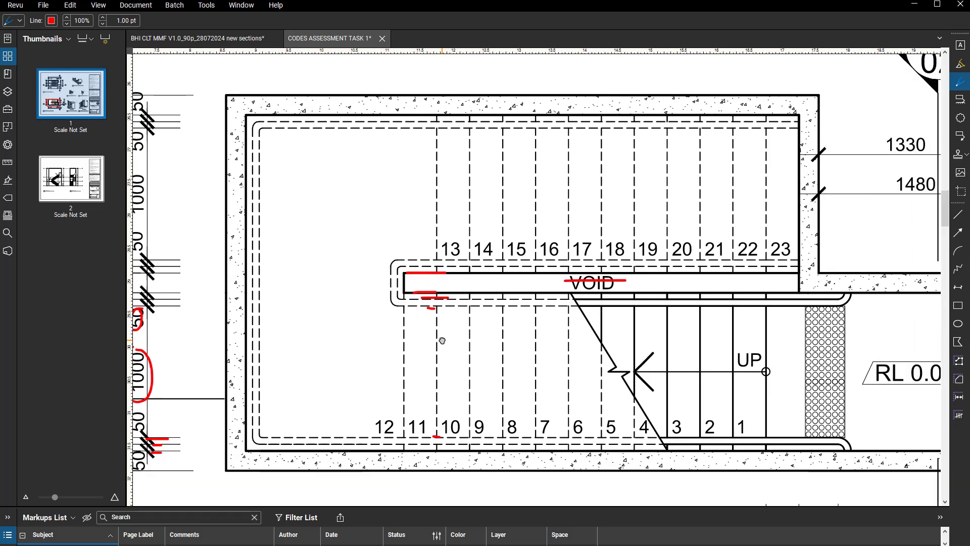
pyautogui.scroll(3, 415, 294)
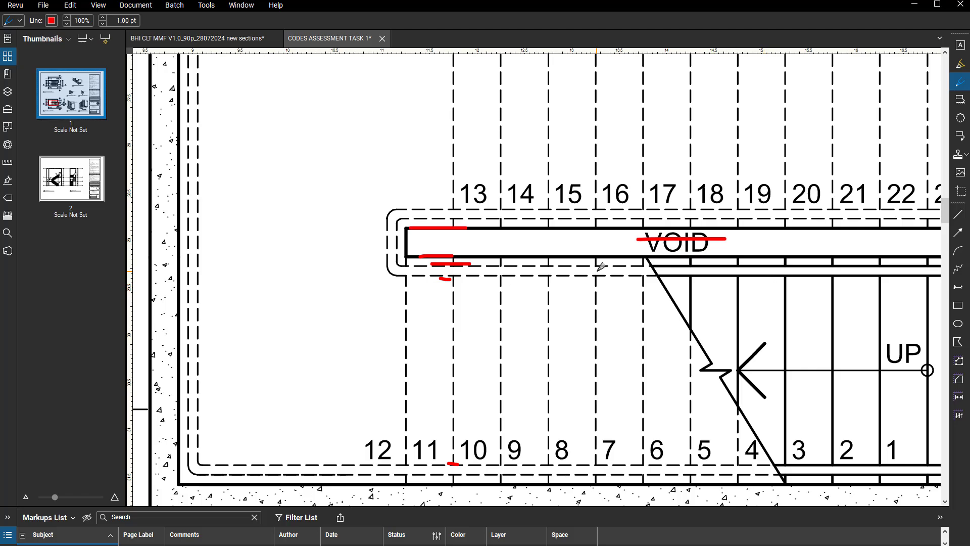
# Step: On the first floor plan, draw a red arc around the void's landing end and lines marking the one-tread offset to riser 13
pyautogui.scroll(-5, 599, 271)
pyautogui.moveTo(615, 161); pyautogui.dragTo(610, 449, button='middle')
pyautogui.scroll(4, 562, 288)
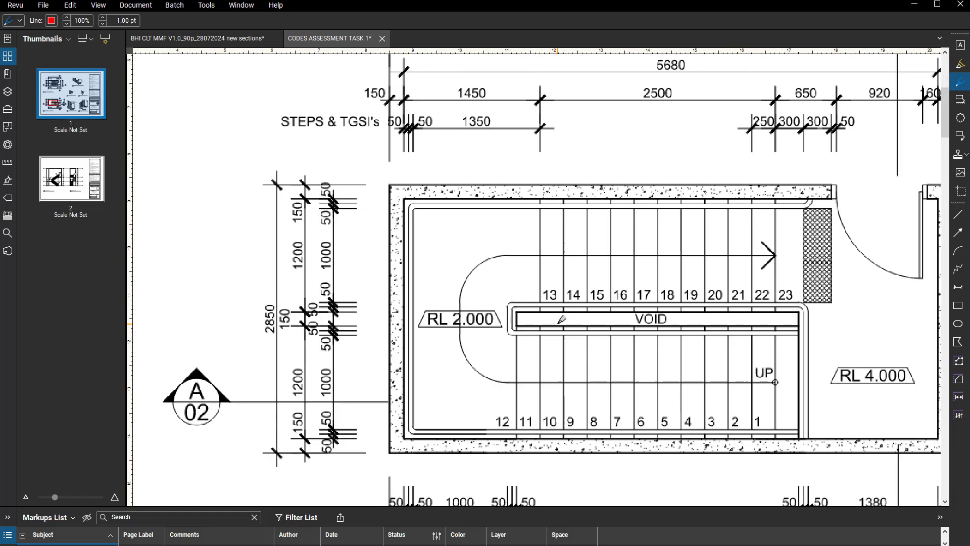
pyautogui.moveTo(559, 364); pyautogui.dragTo(536, 347, button='middle')
pyautogui.moveTo(675, 375); pyautogui.dragTo(638, 393, button='middle')
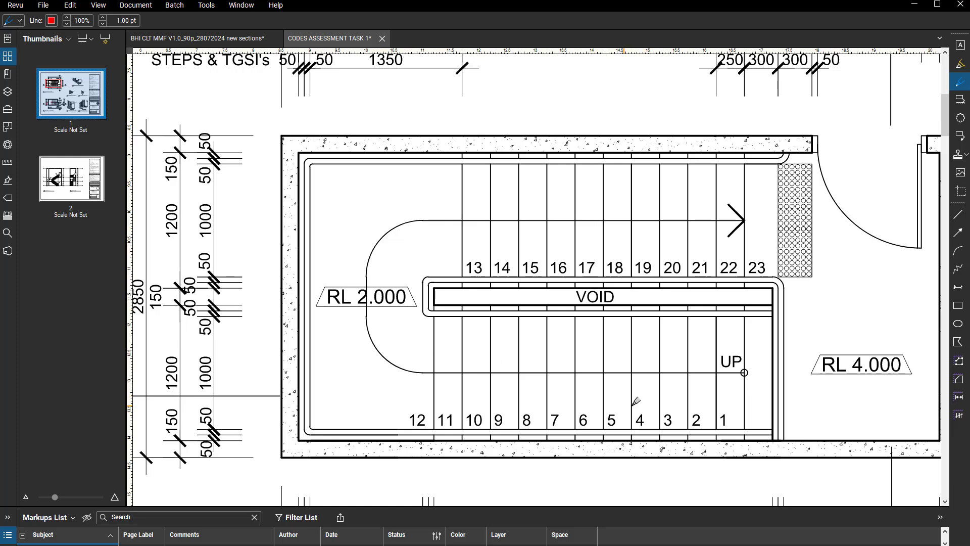
pyautogui.scroll(2, 435, 394)
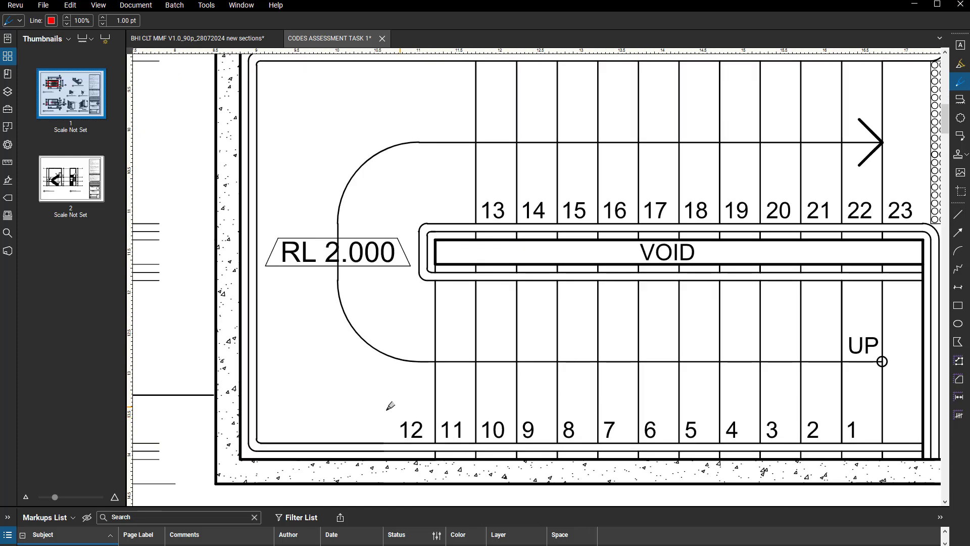
pyautogui.scroll(3, 402, 415)
pyautogui.moveTo(430, 462)
pyautogui.mouseDown()
pyautogui.moveTo(384, 420)
pyautogui.moveTo(398, 353)
pyautogui.moveTo(438, 344)
pyautogui.mouseUp()
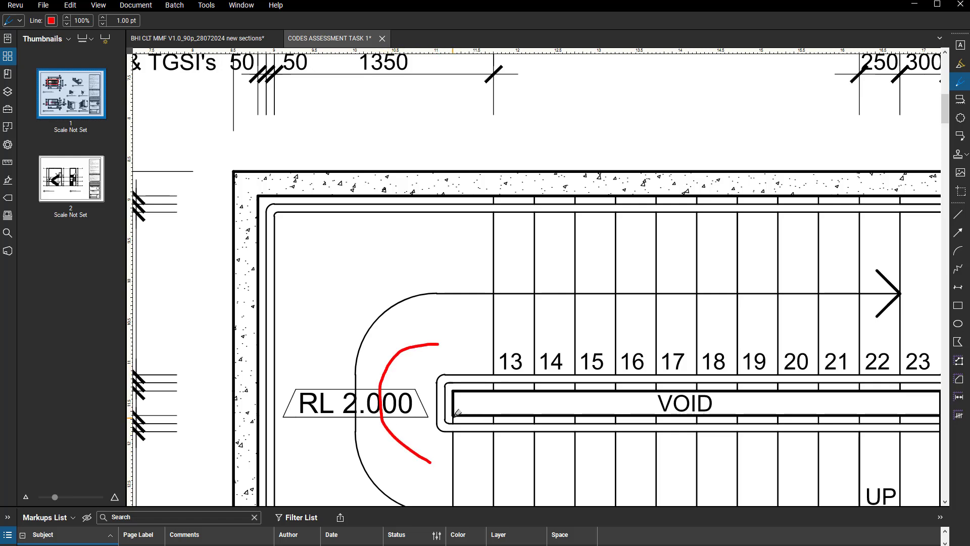
pyautogui.moveTo(453, 415)
pyautogui.mouseDown()
pyautogui.moveTo(454, 443)
pyautogui.moveTo(453, 353)
pyautogui.moveTo(491, 347)
pyautogui.mouseUp()
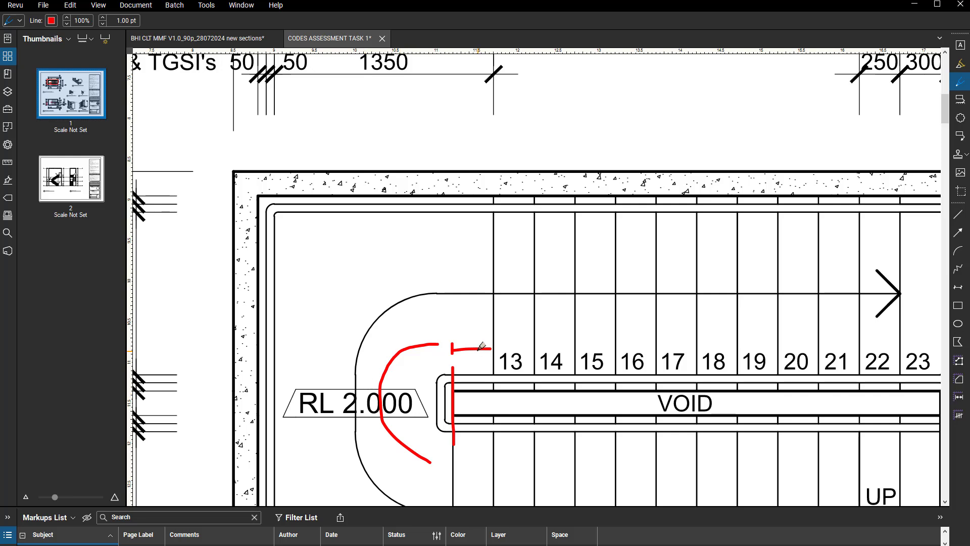
# Step: Draw vertical red lines at the risers on both sides of tread 13 and at the void's far end beside tread 23
pyautogui.moveTo(456, 385); pyautogui.dragTo(347, 372, button='middle')
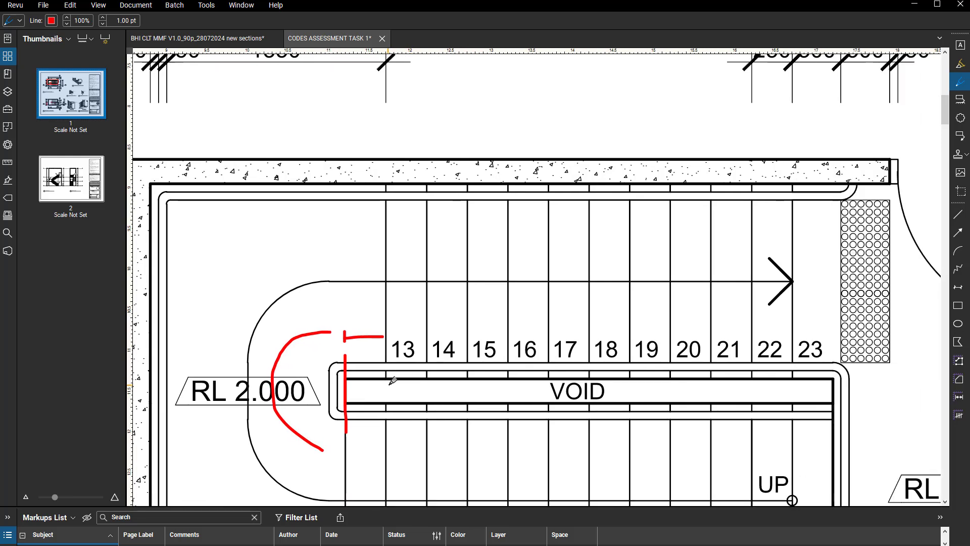
pyautogui.moveTo(385, 383); pyautogui.dragTo(389, 333)
pyautogui.moveTo(426, 383); pyautogui.dragTo(425, 337)
pyautogui.moveTo(837, 378); pyautogui.dragTo(836, 326)
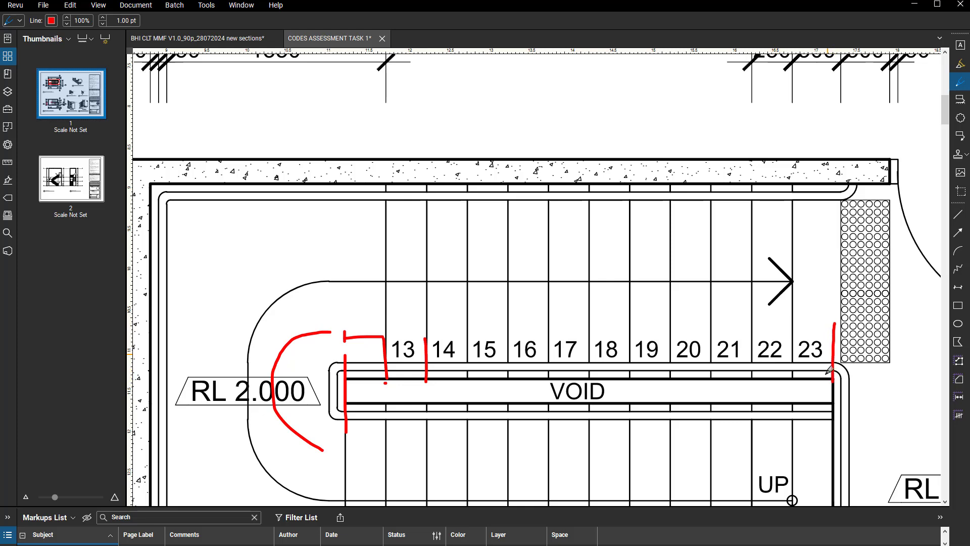
# Step: Examine the first floor plan's upper landing, handrail end and tactile strip near the RL 4.000 level
pyautogui.scroll(-3, 648, 394)
pyautogui.moveTo(660, 385); pyautogui.dragTo(647, 376, button='middle')
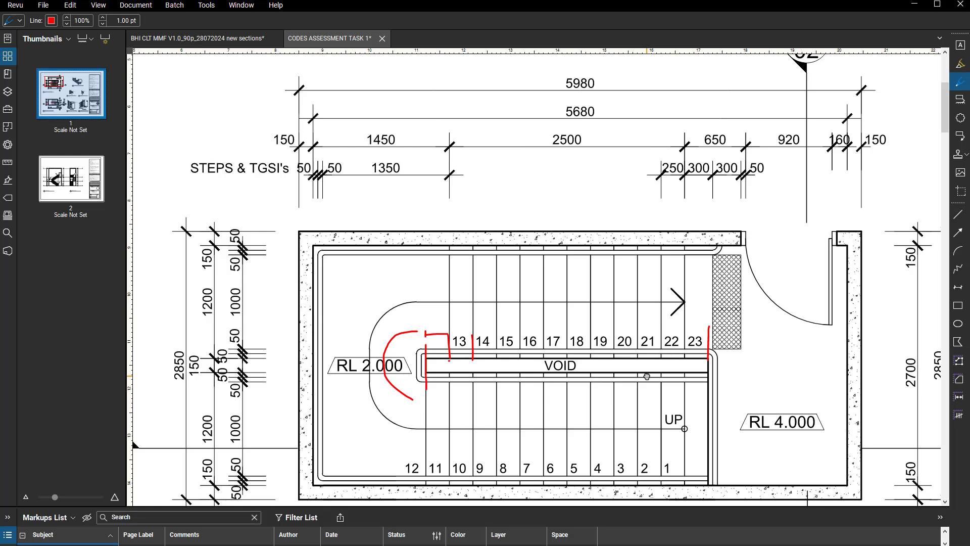
pyautogui.moveTo(748, 354); pyautogui.dragTo(577, 326, button='middle')
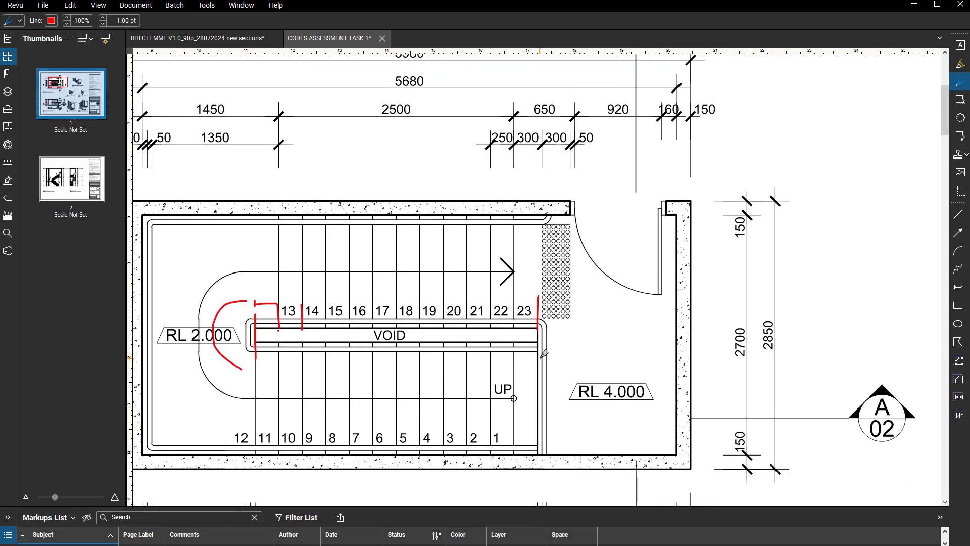
pyautogui.scroll(2, 541, 354)
pyautogui.scroll(-2, 603, 317)
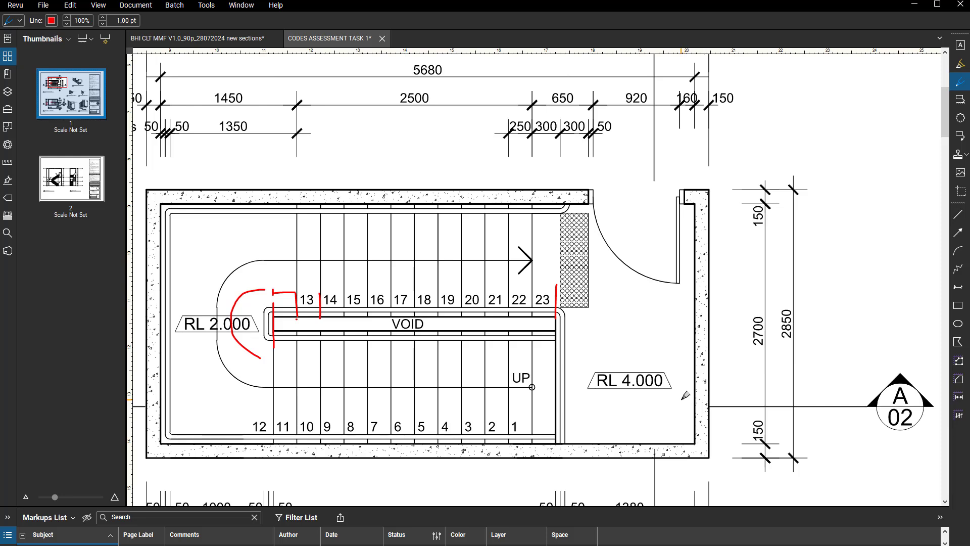
pyautogui.moveTo(649, 389); pyautogui.dragTo(598, 362, button='middle')
pyautogui.scroll(-3, 598, 363)
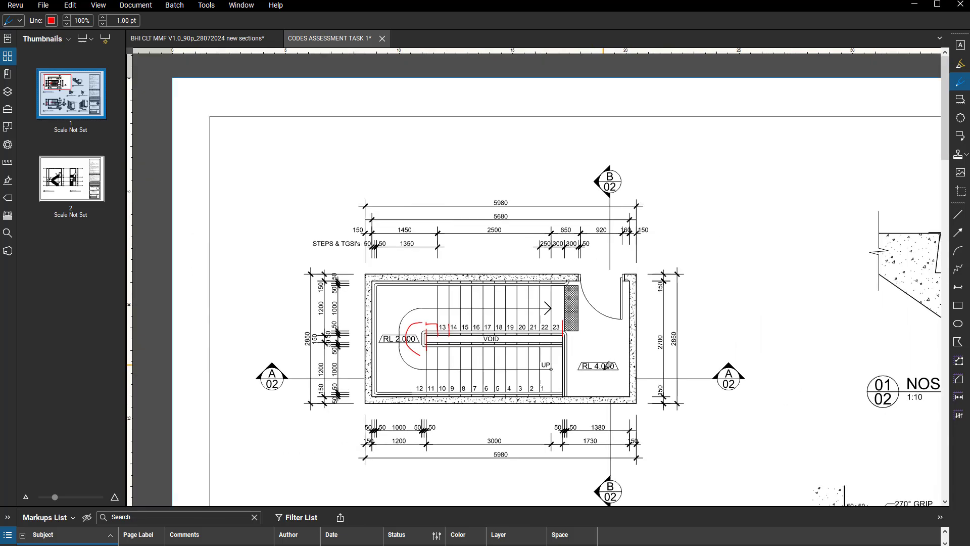
pyautogui.scroll(1, 499, 313)
pyautogui.moveTo(499, 313); pyautogui.dragTo(488, 308, button='middle')
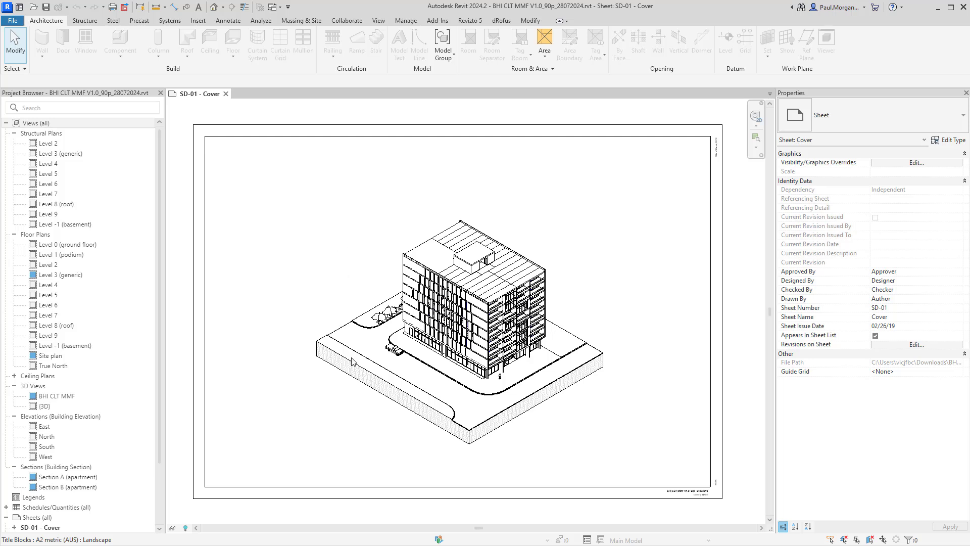
# Step: Switch to Revit and open the default 3D view to inspect the whole building and its section box
pyautogui.click(215, 7)
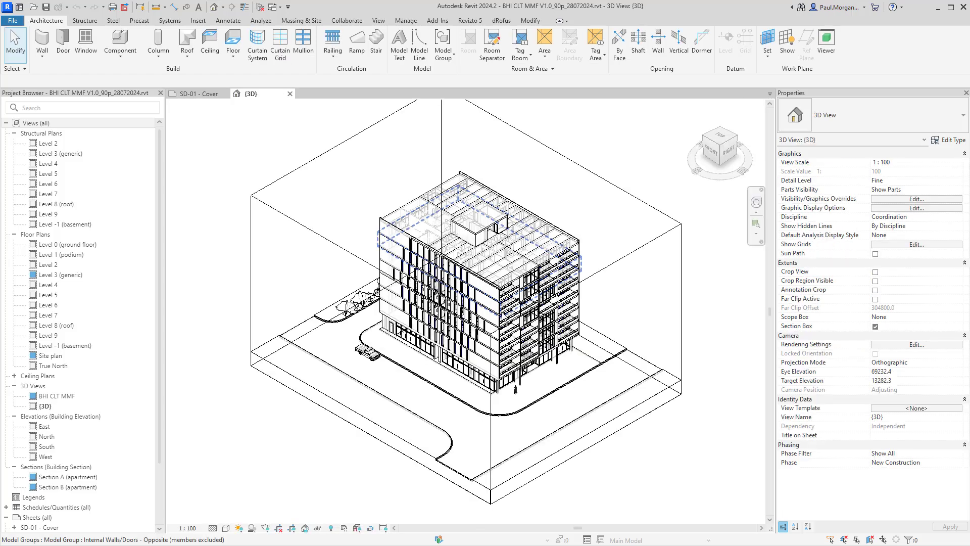
pyautogui.scroll(8, 504, 318)
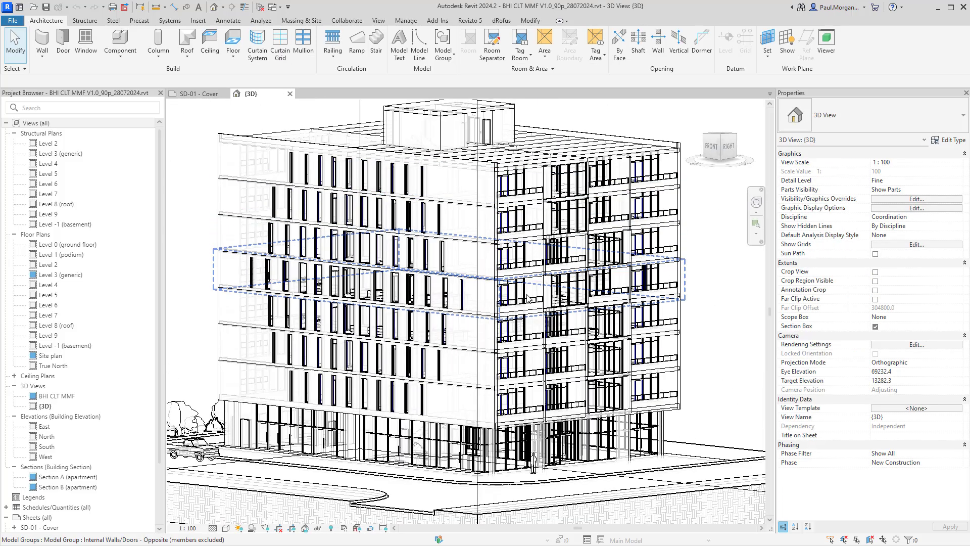
pyautogui.scroll(5, 527, 298)
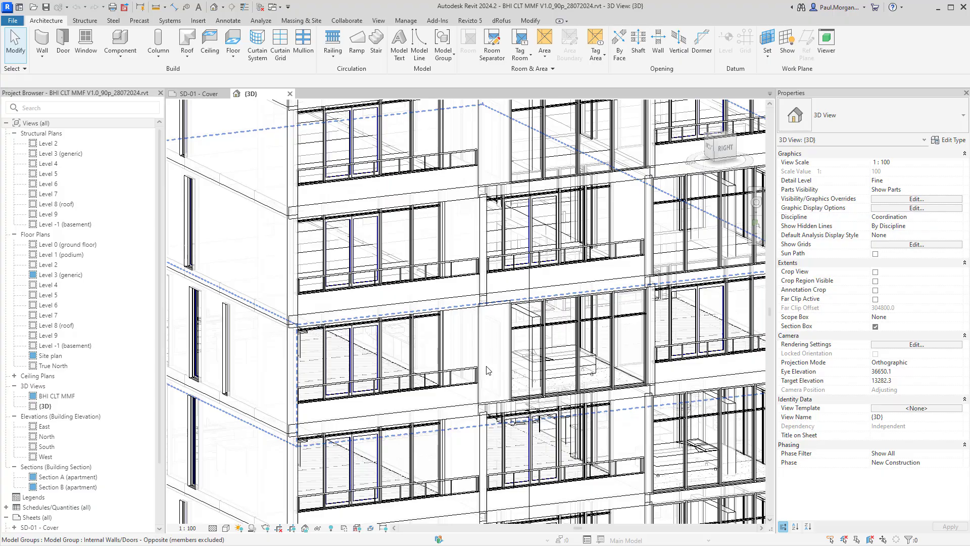
pyautogui.keyDown('shift'); pyautogui.moveTo(486, 370); pyautogui.dragTo(488, 278, button='middle'); pyautogui.keyUp('shift')
pyautogui.scroll(-5, 588, 460)
pyautogui.keyDown('shift'); pyautogui.moveTo(488, 278); pyautogui.dragTo(485, 309, button='middle'); pyautogui.keyUp('shift')
pyautogui.click(455, 452)
pyautogui.keyDown('shift'); pyautogui.moveTo(349, 452); pyautogui.dragTo(351, 499, button='middle'); pyautogui.keyUp('shift')
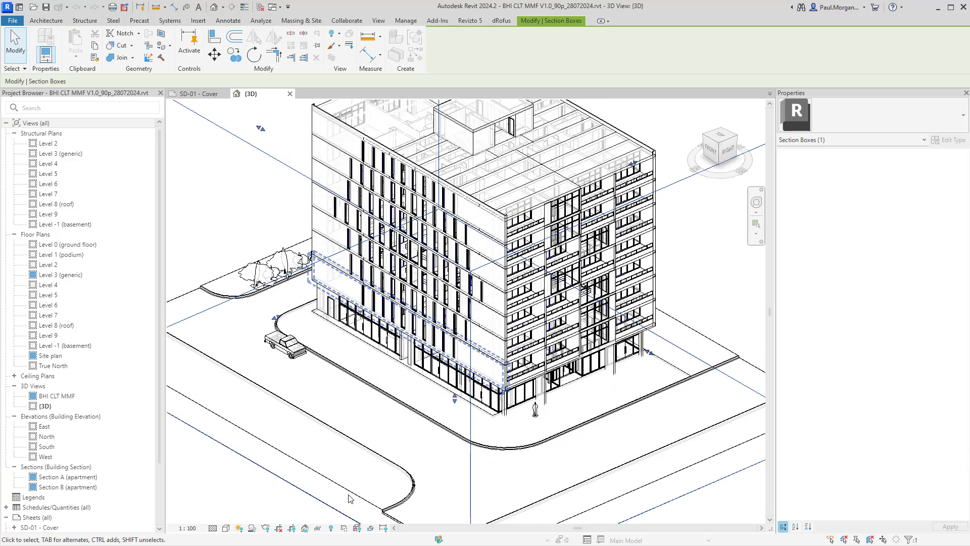
pyautogui.click(272, 487)
pyautogui.moveTo(280, 482); pyautogui.dragTo(288, 462, button='middle')
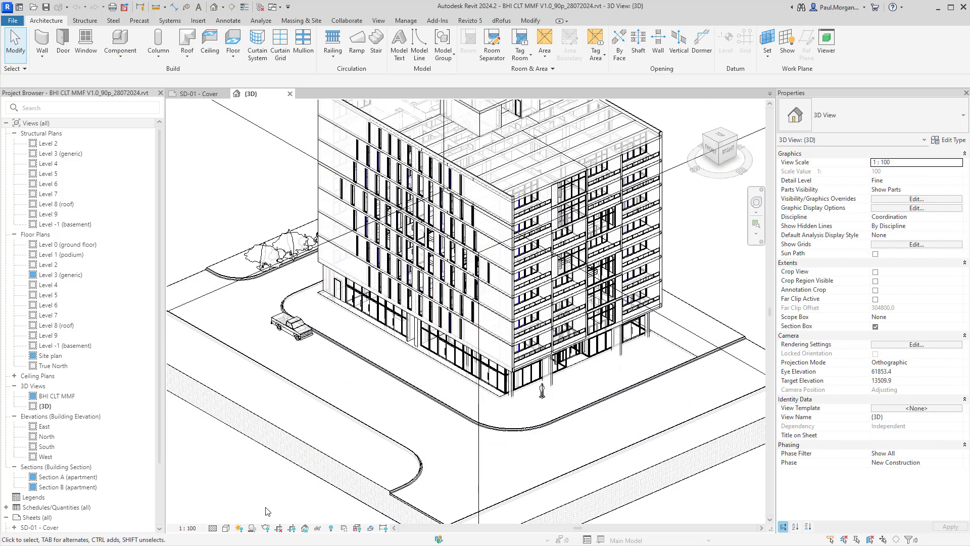
# Step: Set the 3D view's model transparency to 0 in the Graphic Display Options and apply it
pyautogui.click(226, 528)
pyautogui.click(262, 451)
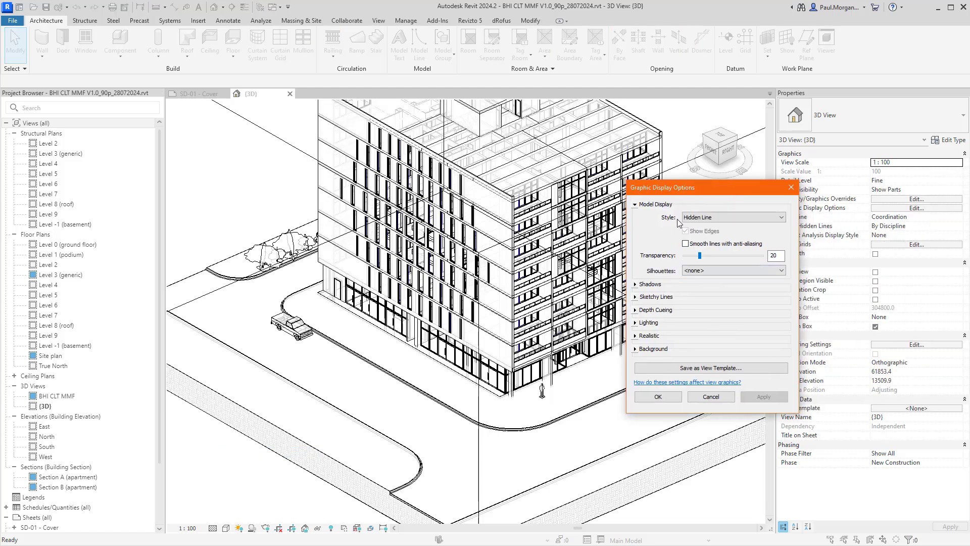
pyautogui.click(704, 216)
pyautogui.click(703, 216)
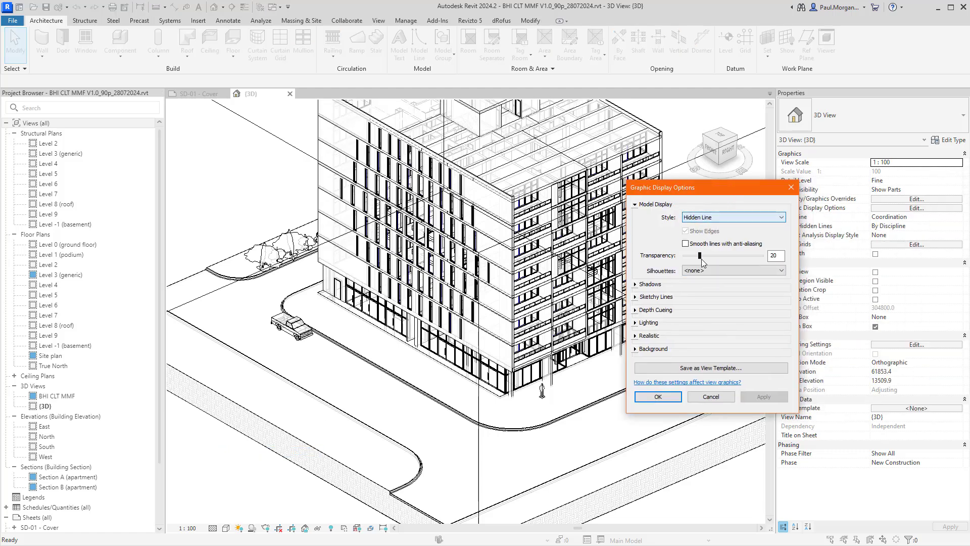
pyautogui.click(700, 257)
pyautogui.moveTo(699, 256); pyautogui.dragTo(653, 261)
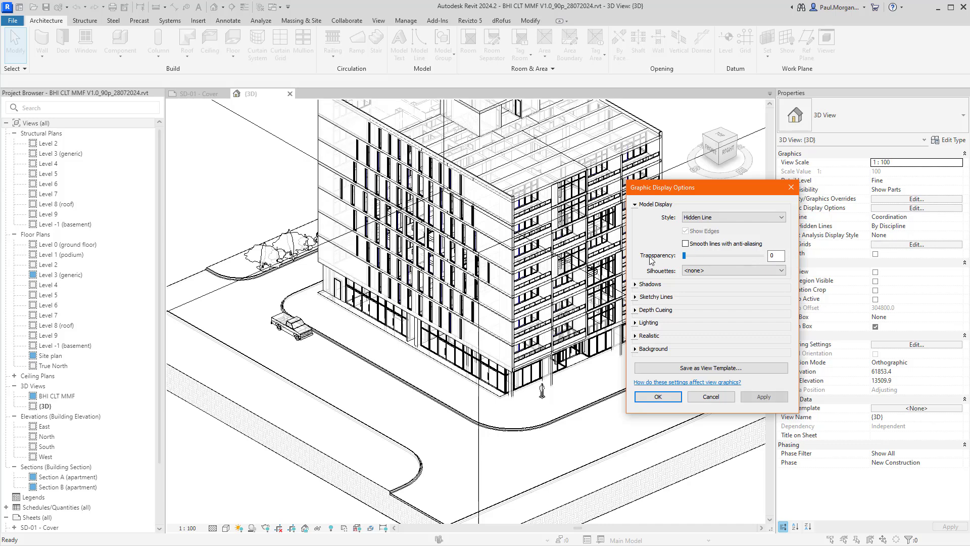
pyautogui.click(764, 397)
# Step: Change the 3D view's model display style to Shaded in the Graphic Display Options
pyautogui.moveTo(693, 198)
pyautogui.mouseDown()
pyautogui.moveTo(603, 334)
pyautogui.moveTo(549, 279)
pyautogui.mouseUp()
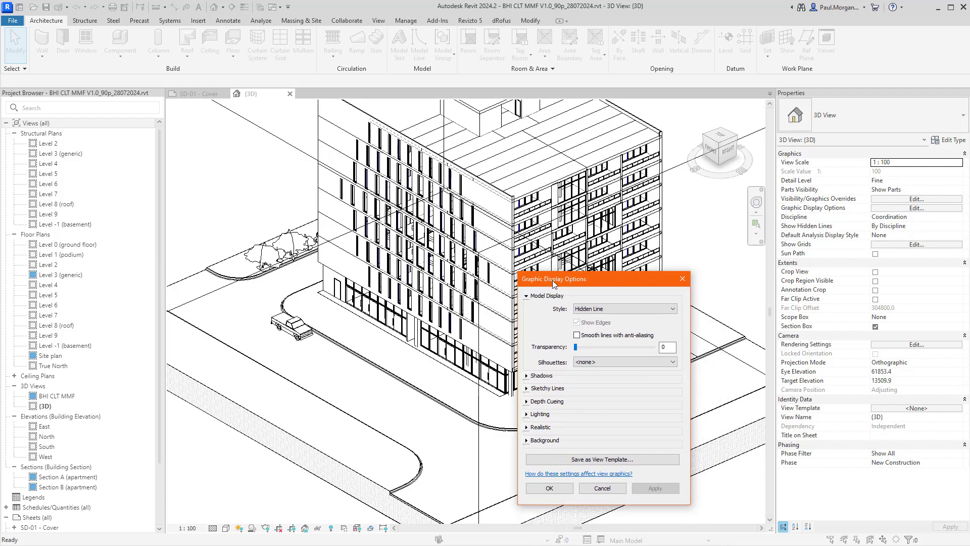
pyautogui.click(609, 309)
pyautogui.click(605, 331)
pyautogui.click(549, 489)
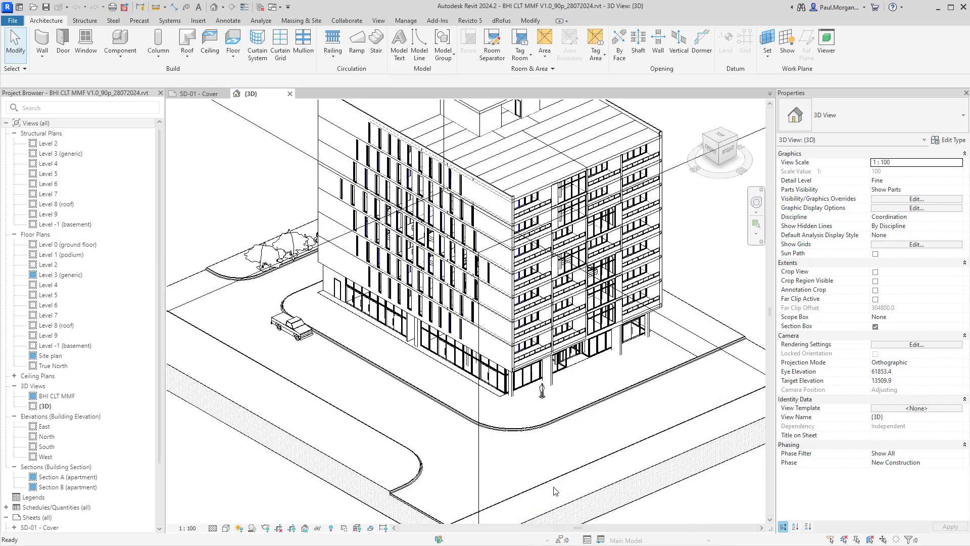
# Step: Examine the shaded building model from above the roof and from street level
pyautogui.keyDown('shift'); pyautogui.moveTo(511, 265); pyautogui.dragTo(536, 250, button='middle'); pyautogui.keyUp('shift')
pyautogui.scroll(-2, 573, 329)
pyautogui.keyDown('shift'); pyautogui.moveTo(573, 329); pyautogui.dragTo(541, 351, button='middle'); pyautogui.keyUp('shift')
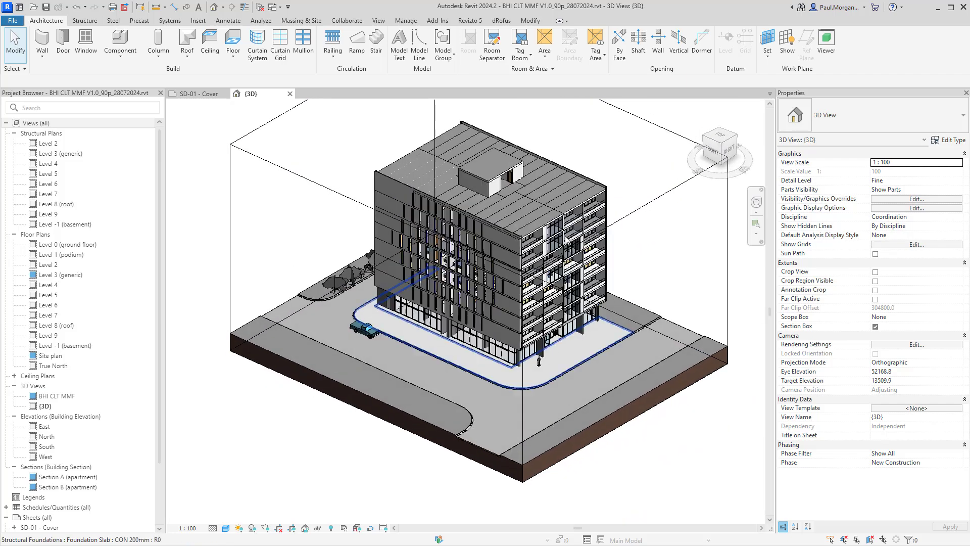
pyautogui.click(639, 214)
pyautogui.keyDown('shift'); pyautogui.moveTo(621, 219); pyautogui.dragTo(516, 271, button='middle'); pyautogui.keyUp('shift')
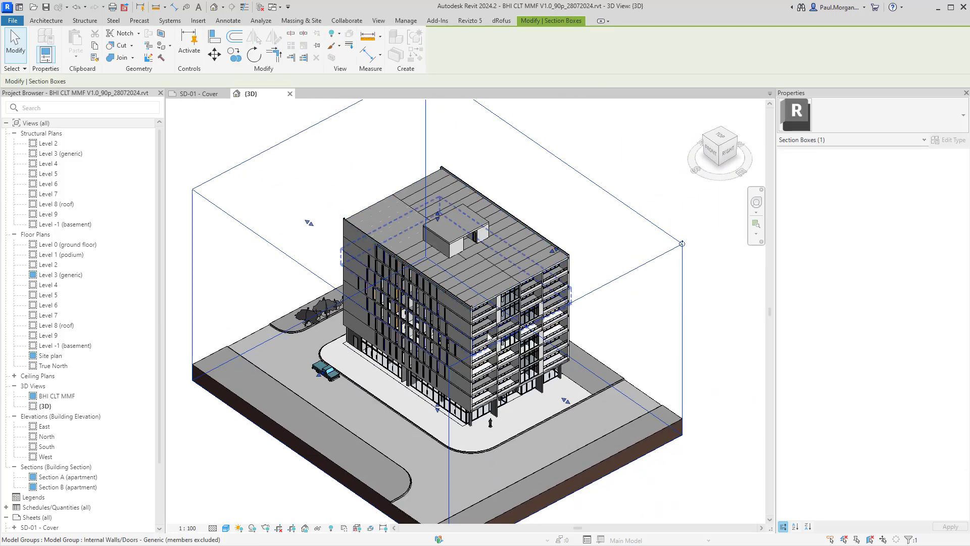
pyautogui.click(516, 271)
pyautogui.scroll(4, 516, 273)
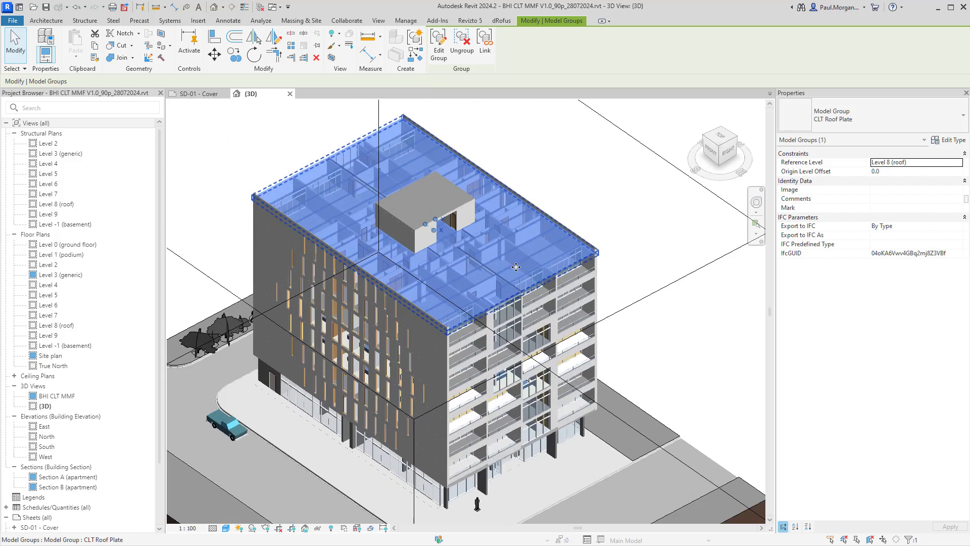
pyautogui.press('Escape')
pyautogui.keyDown('shift'); pyautogui.moveTo(544, 344); pyautogui.dragTo(520, 295, button='middle'); pyautogui.keyUp('shift')
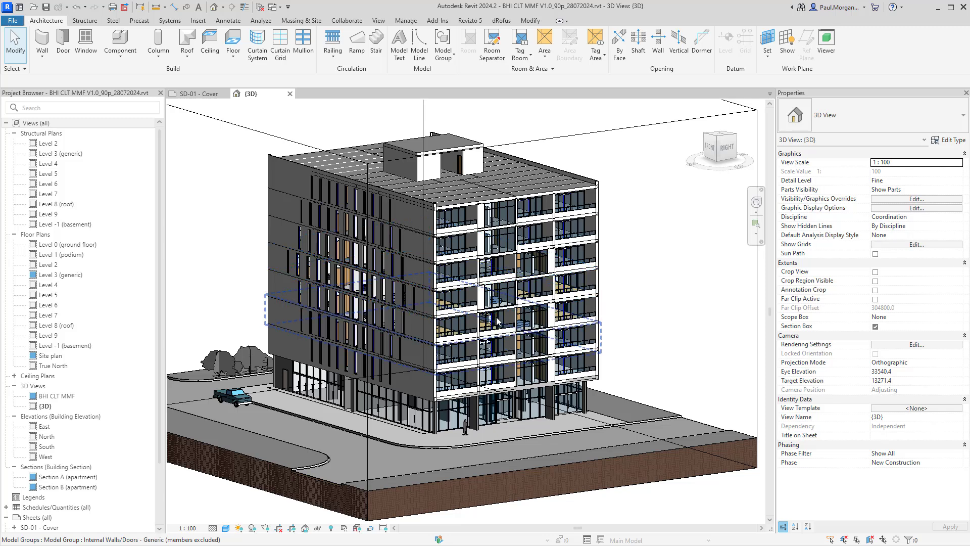
pyautogui.keyDown('shift'); pyautogui.moveTo(499, 322); pyautogui.dragTo(511, 335, button='middle'); pyautogui.keyUp('shift')
# Step: Collapse the structural plans list and open the Level 3 (generic) floor plan to view its stair core
pyautogui.click(65, 274)
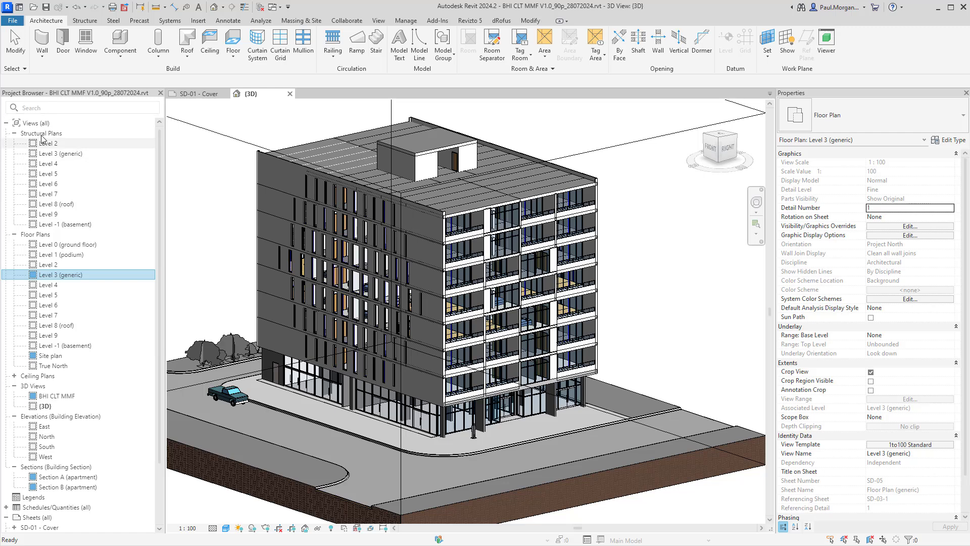
pyautogui.click(14, 134)
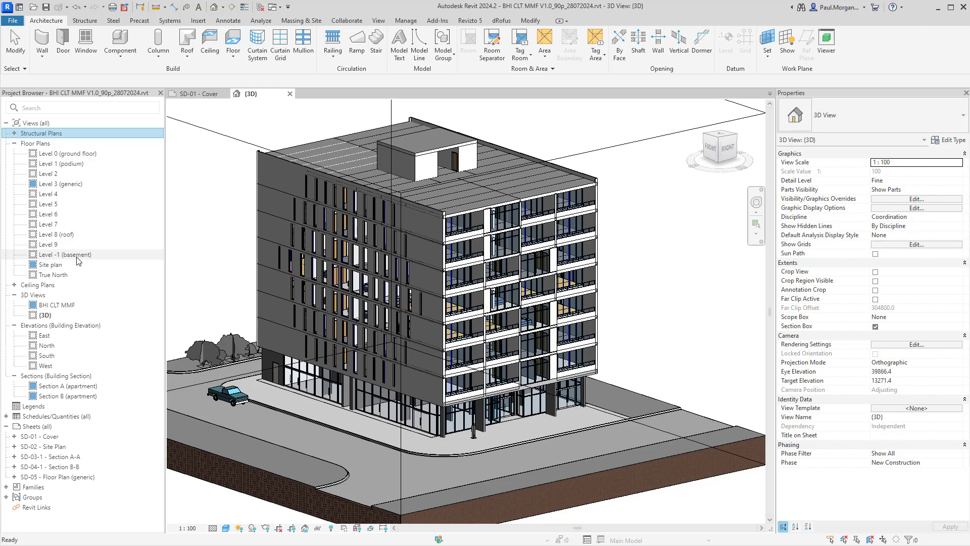
pyautogui.doubleClick(56, 184)
pyautogui.scroll(3, 470, 347)
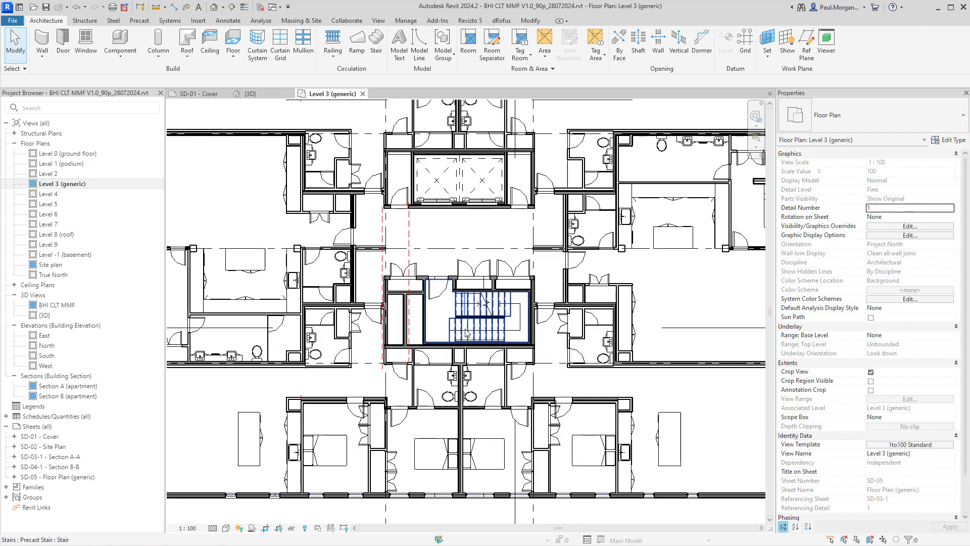
pyautogui.scroll(-1, 470, 344)
pyautogui.moveTo(473, 331); pyautogui.dragTo(470, 338, button='middle')
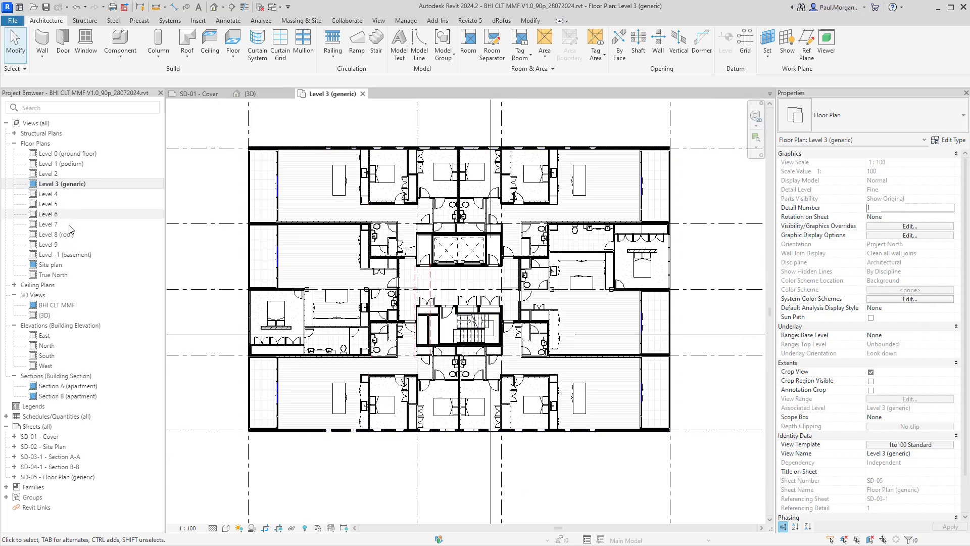
# Step: Open the Level 8 (roof) plan and the Site plan to view the stair core on each
pyautogui.click(56, 234)
pyautogui.scroll(3, 401, 304)
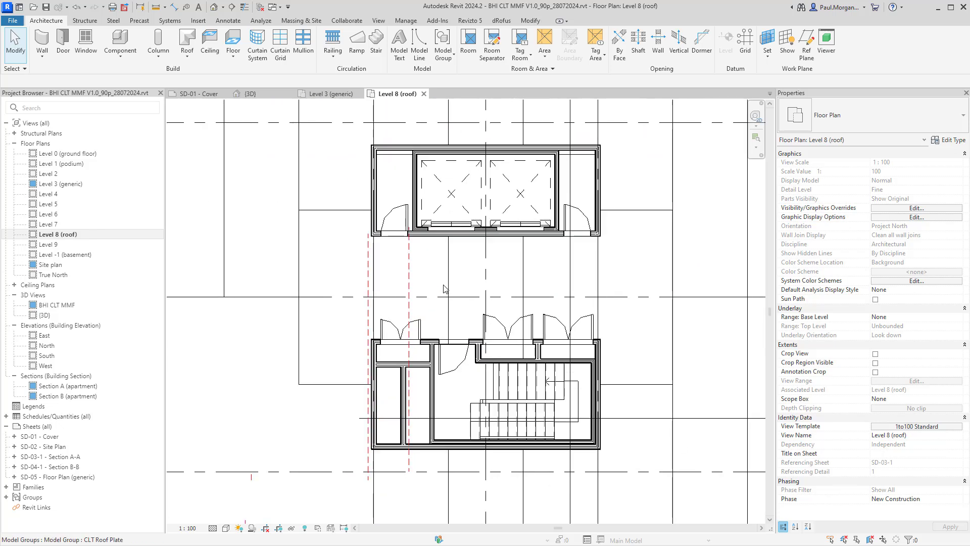
pyautogui.scroll(-3, 374, 308)
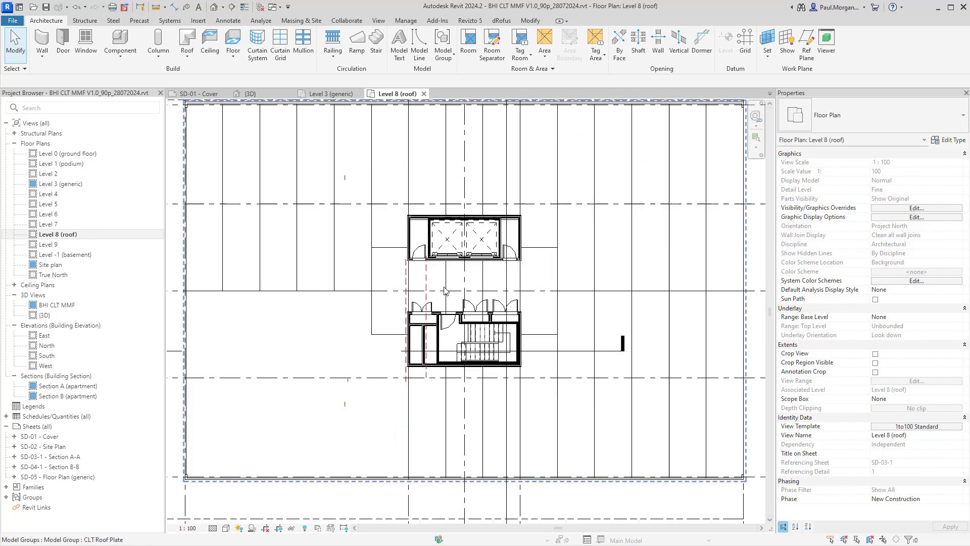
pyautogui.doubleClick(51, 264)
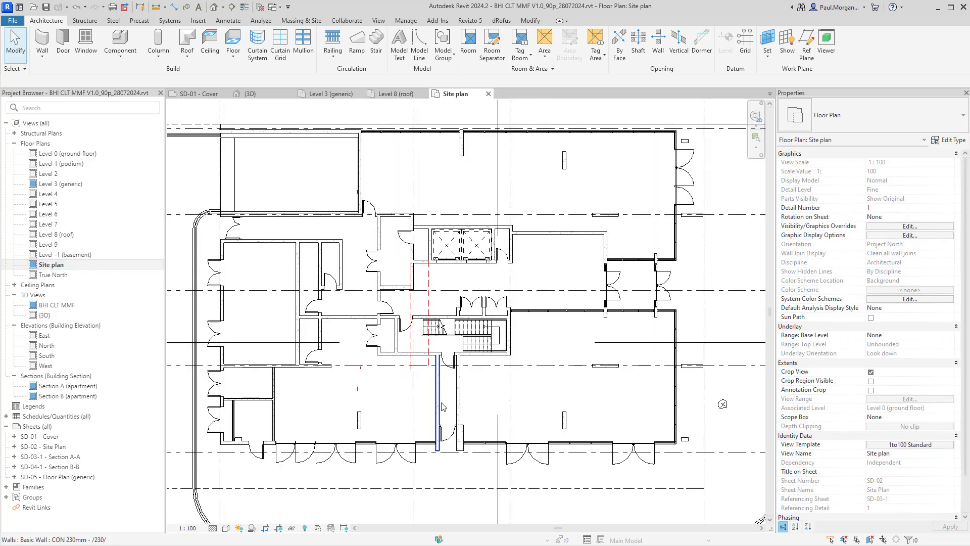
pyautogui.moveTo(445, 404); pyautogui.dragTo(473, 409, button='middle')
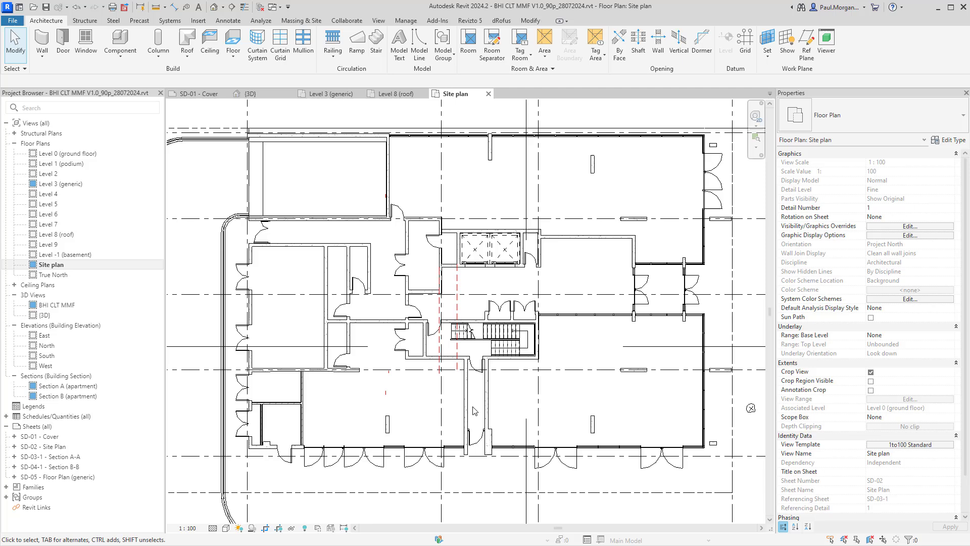
# Step: Open the Level 1 (podium) floor plan and examine the CLT stair shaft
pyautogui.doubleClick(55, 164)
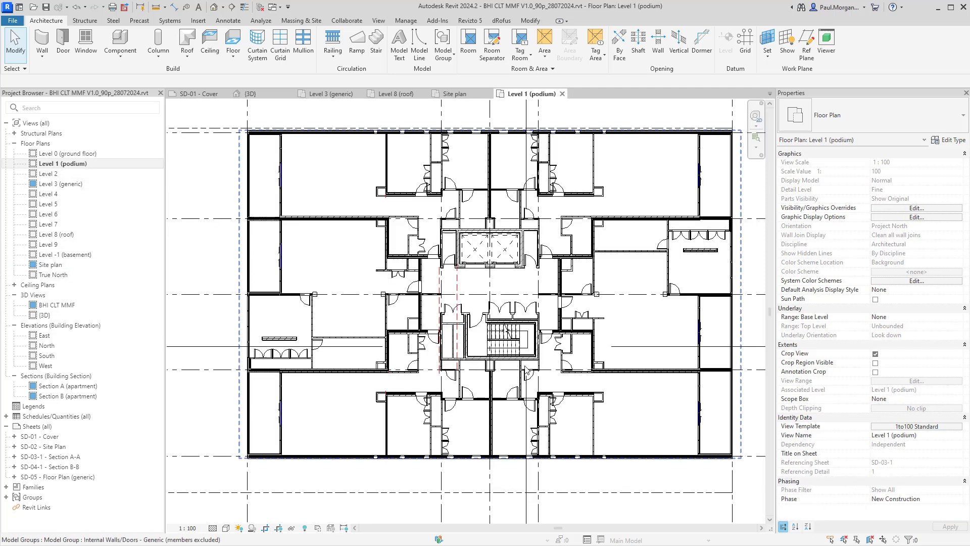
pyautogui.scroll(2, 526, 372)
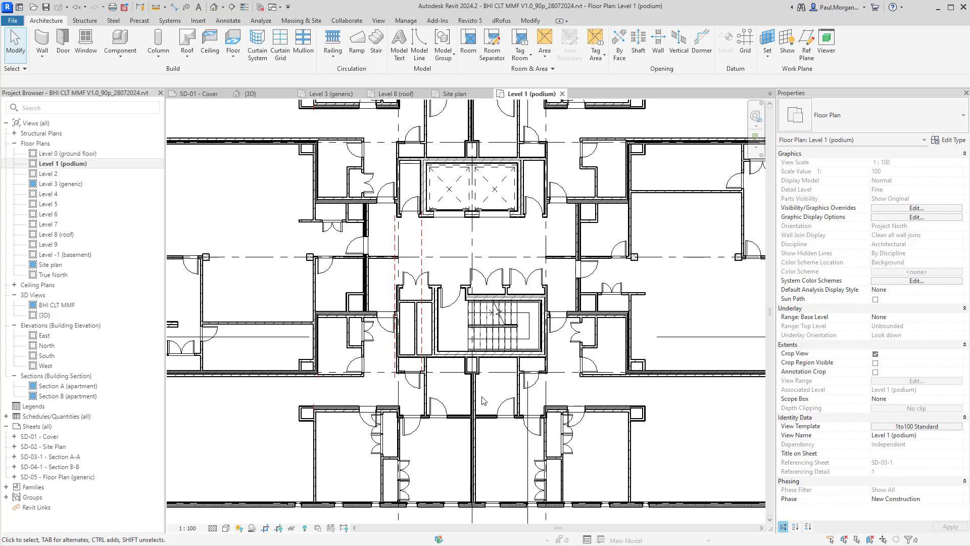
pyautogui.scroll(3, 418, 344)
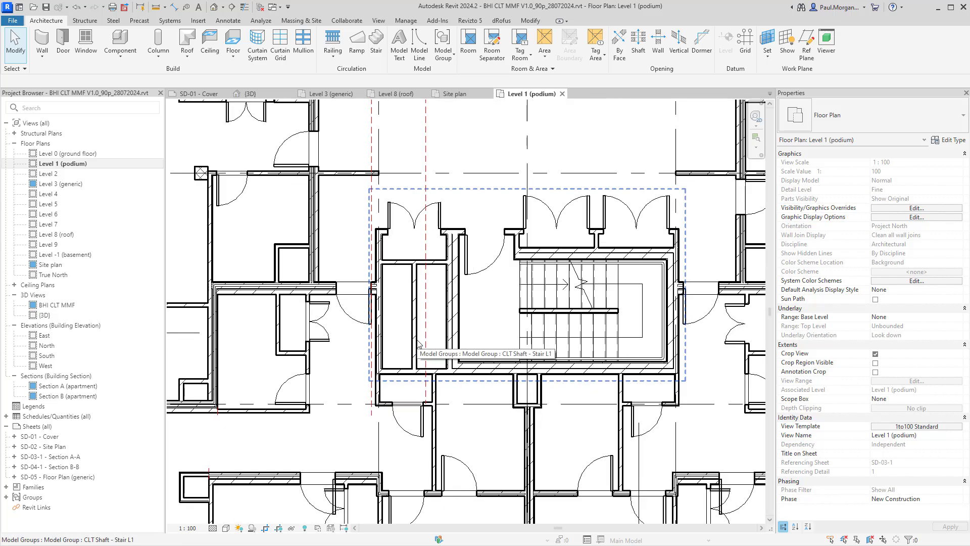
pyautogui.scroll(-1, 504, 373)
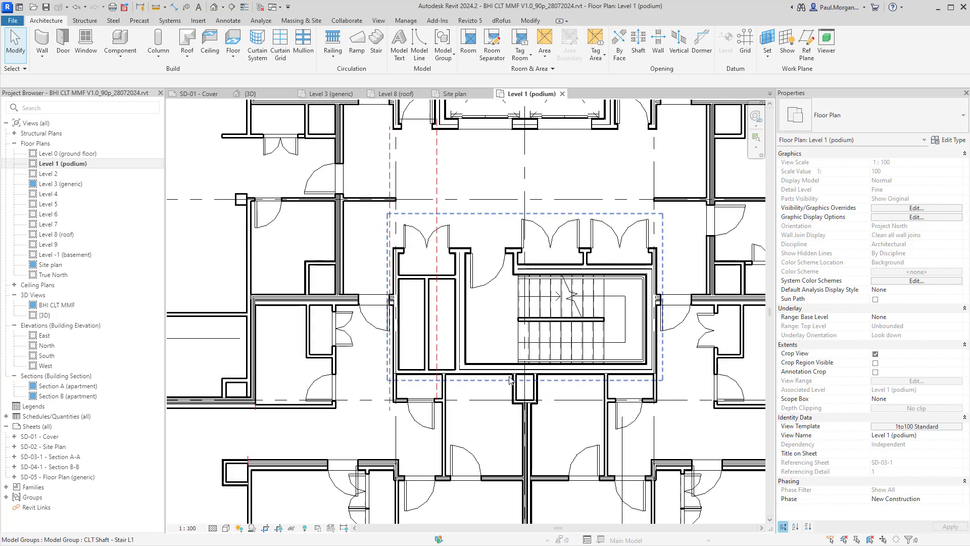
# Step: Open the Level 0 (ground floor) plan and examine the stair core with its exit passage
pyautogui.doubleClick(56, 154)
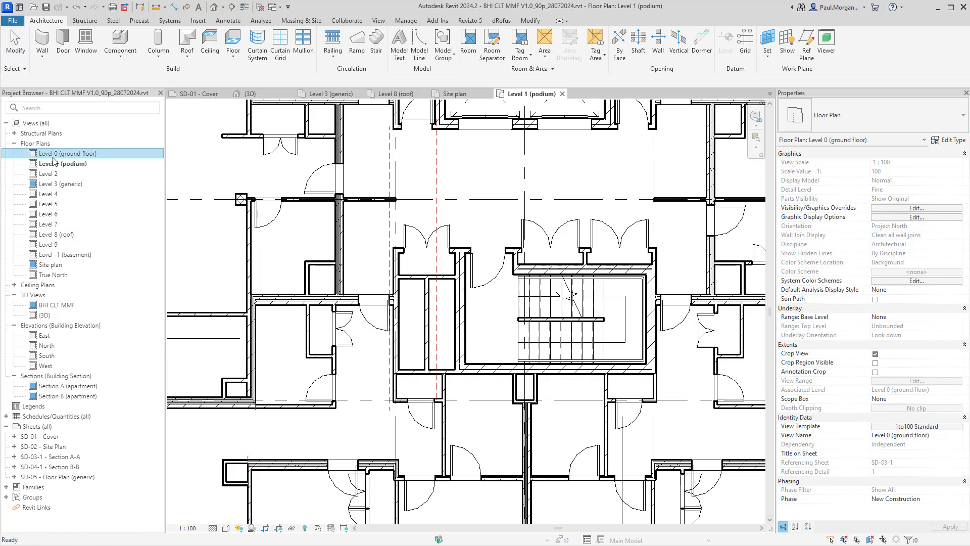
pyautogui.moveTo(503, 288); pyautogui.dragTo(492, 381, button='middle')
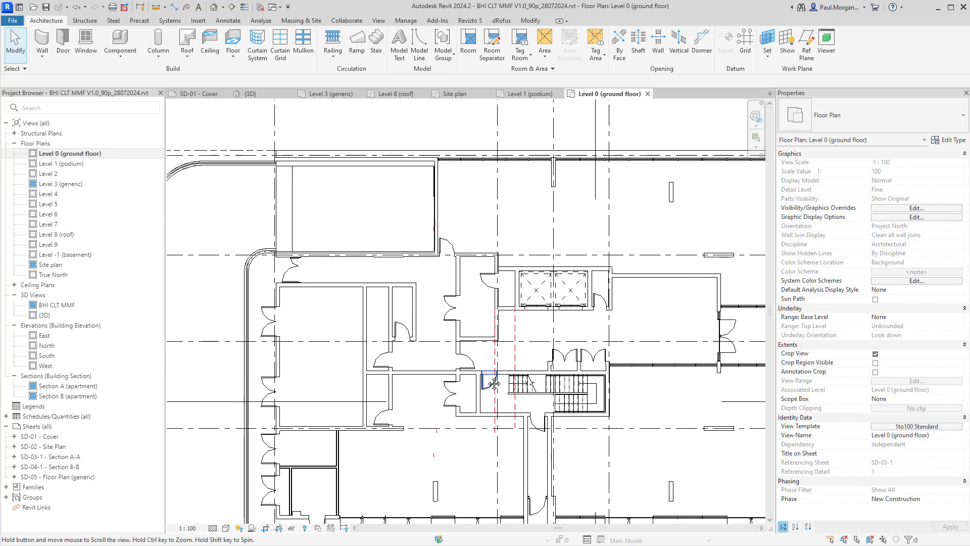
pyautogui.moveTo(526, 423); pyautogui.dragTo(519, 382, button='middle')
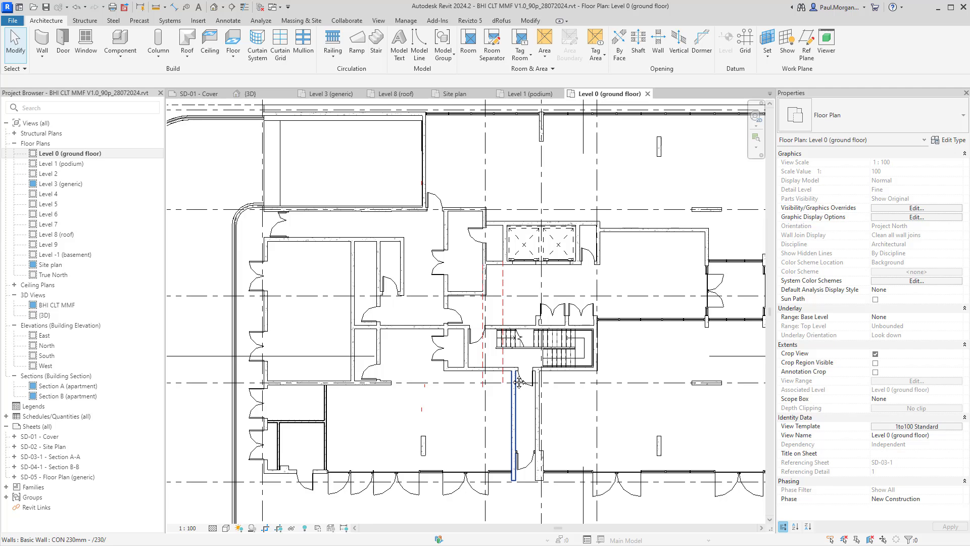
pyautogui.scroll(3, 519, 382)
# Step: Check the wall types of the ground floor stair core's two long enclosing walls and the thin wall between the flights
pyautogui.click(502, 361)
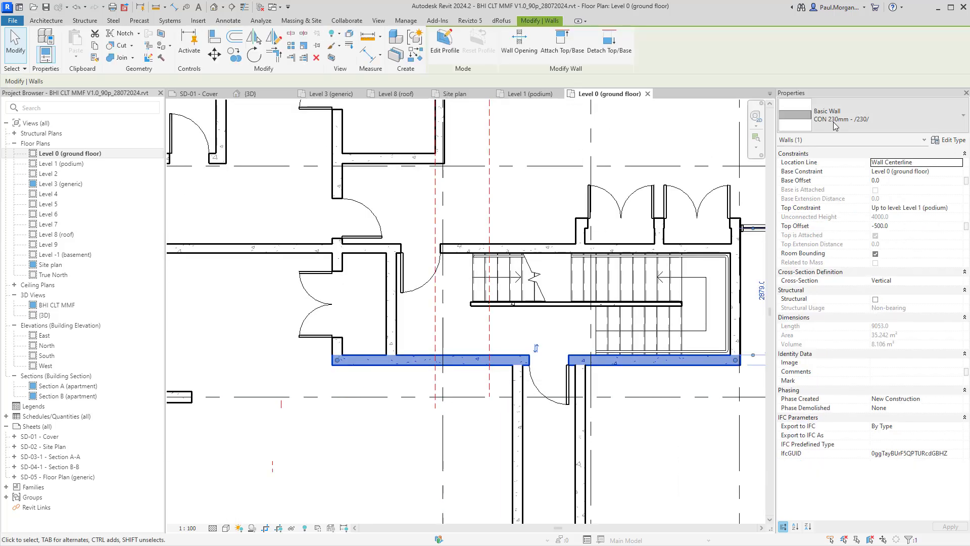
pyautogui.click(551, 248)
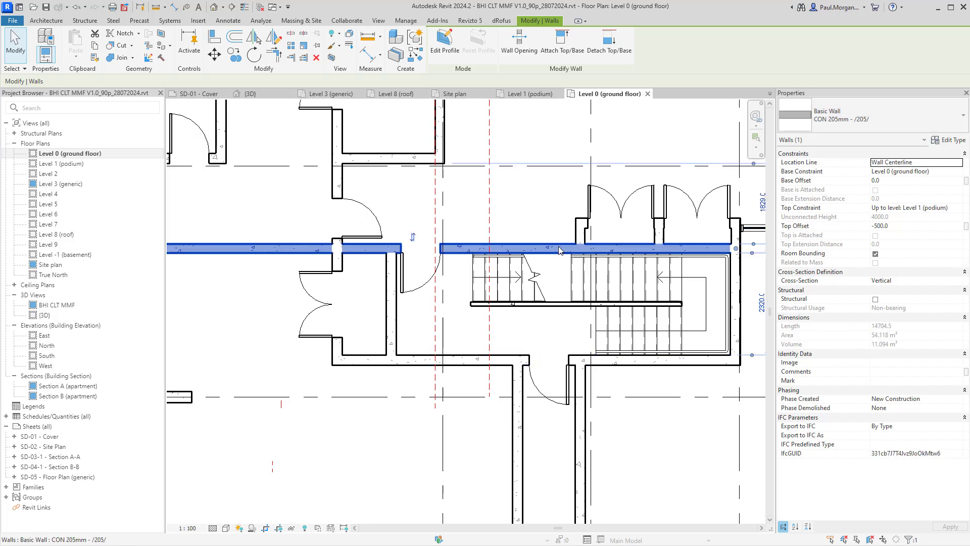
pyautogui.click(551, 309)
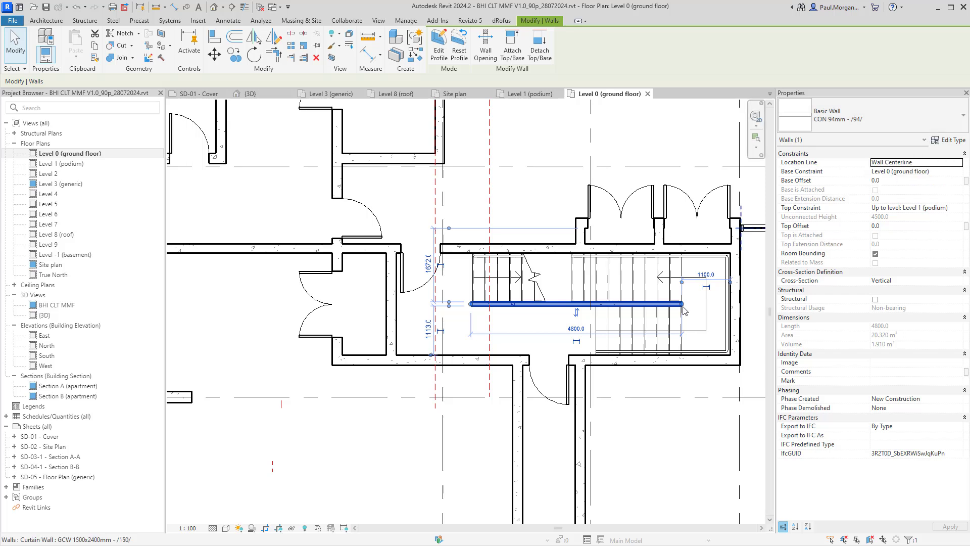
pyautogui.click(550, 316)
pyautogui.scroll(4, 550, 317)
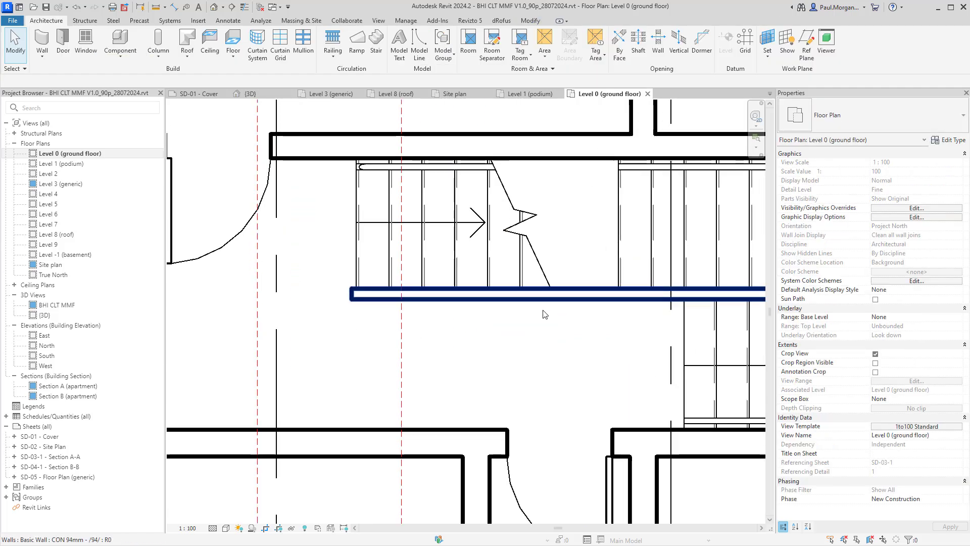
# Step: Open the Level 3 (generic) floor plan and examine the typical apartment layout around the stair and lift cores
pyautogui.scroll(-3, 541, 313)
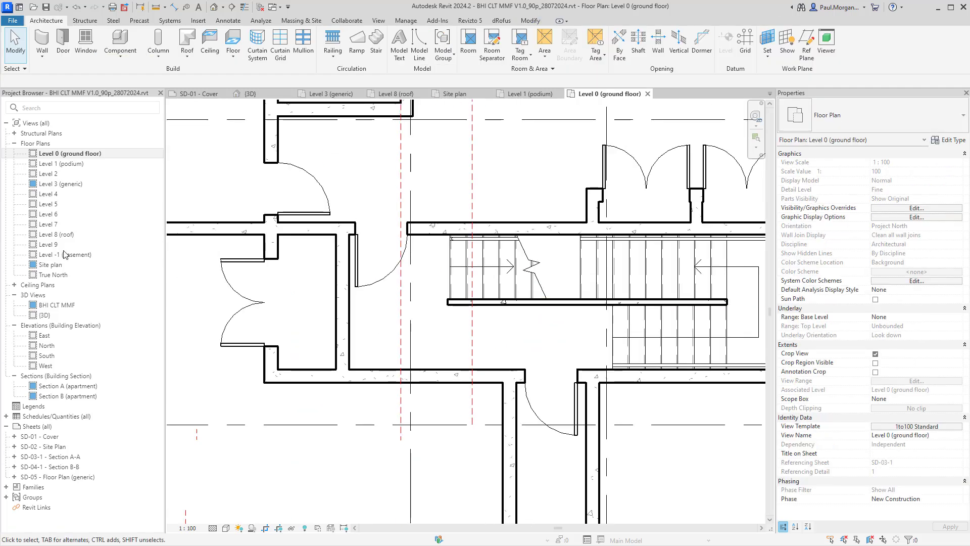
pyautogui.doubleClick(60, 184)
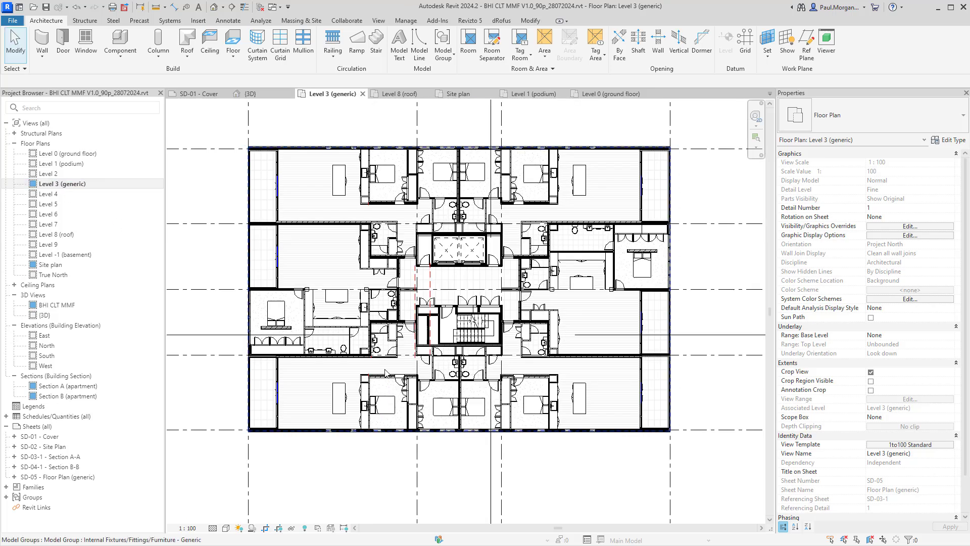
pyautogui.click(392, 409)
pyautogui.press('Escape')
pyautogui.scroll(2, 392, 410)
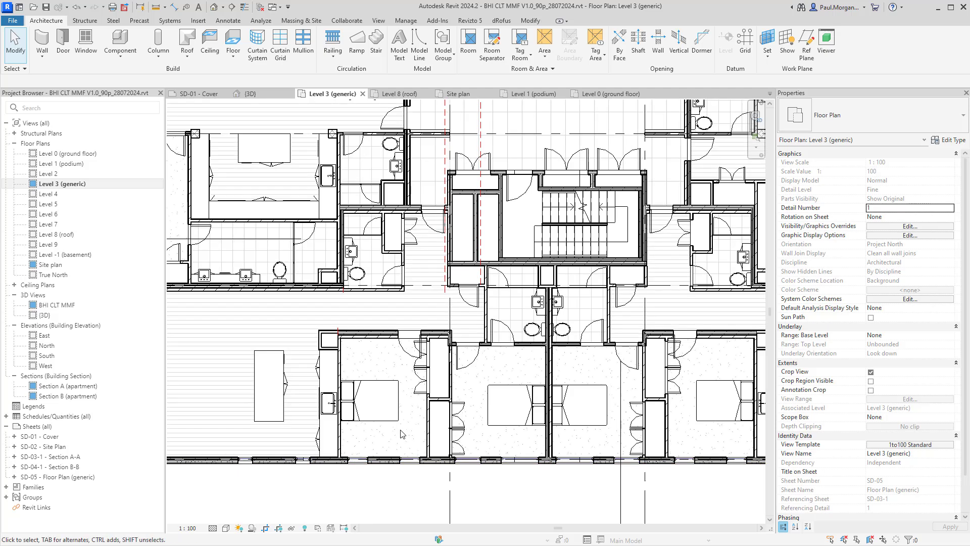
pyautogui.scroll(1, 489, 289)
pyautogui.moveTo(489, 289); pyautogui.dragTo(504, 343, button='middle')
pyautogui.scroll(-2, 533, 346)
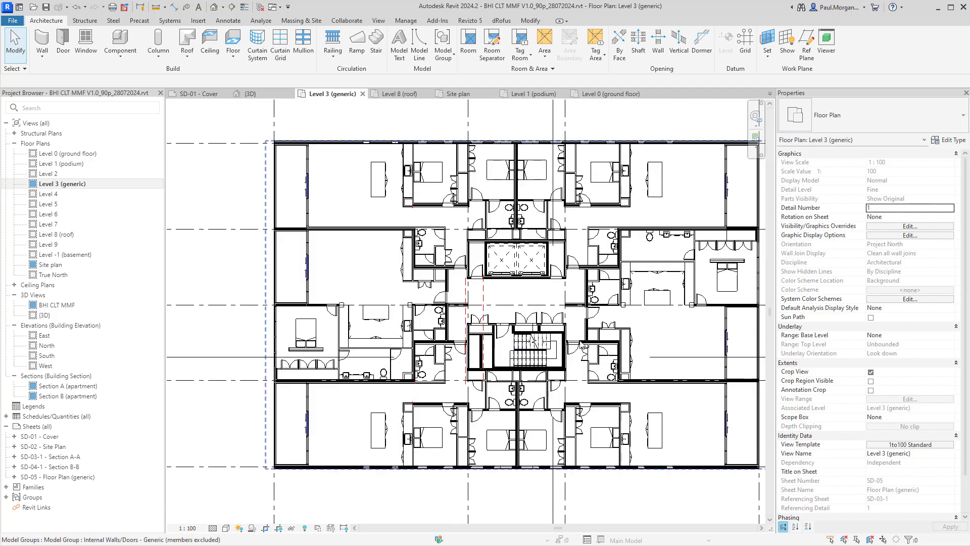
pyautogui.moveTo(580, 345); pyautogui.dragTo(538, 364, button='middle')
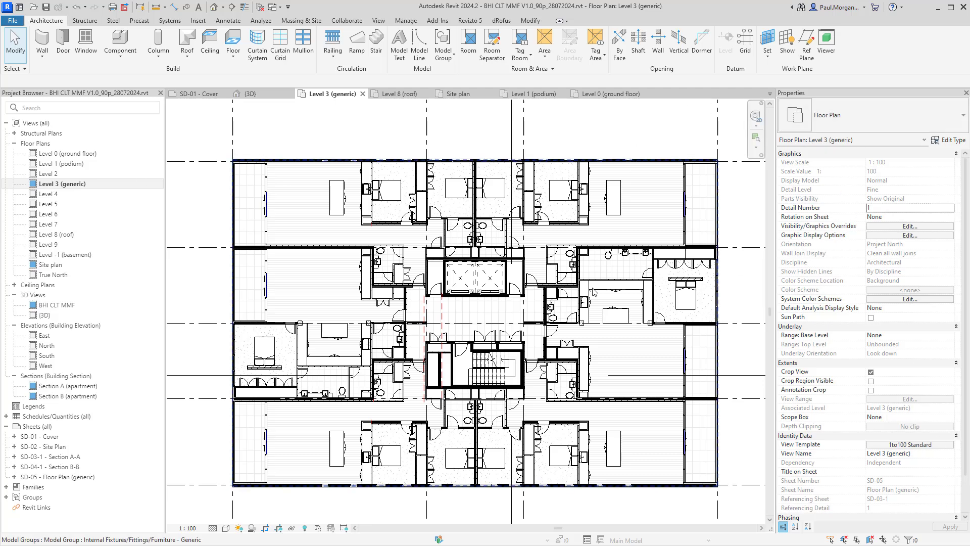
pyautogui.click(808, 411)
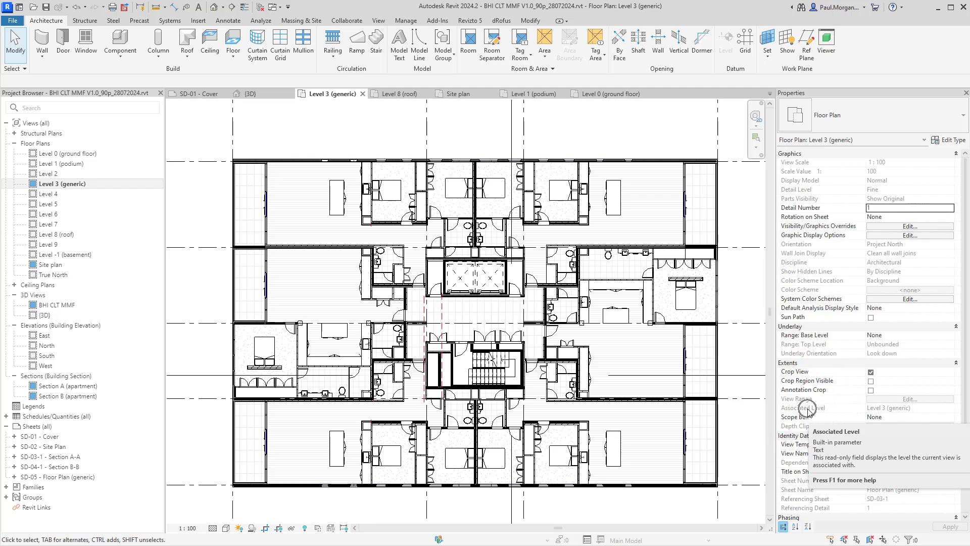
pyautogui.click(890, 409)
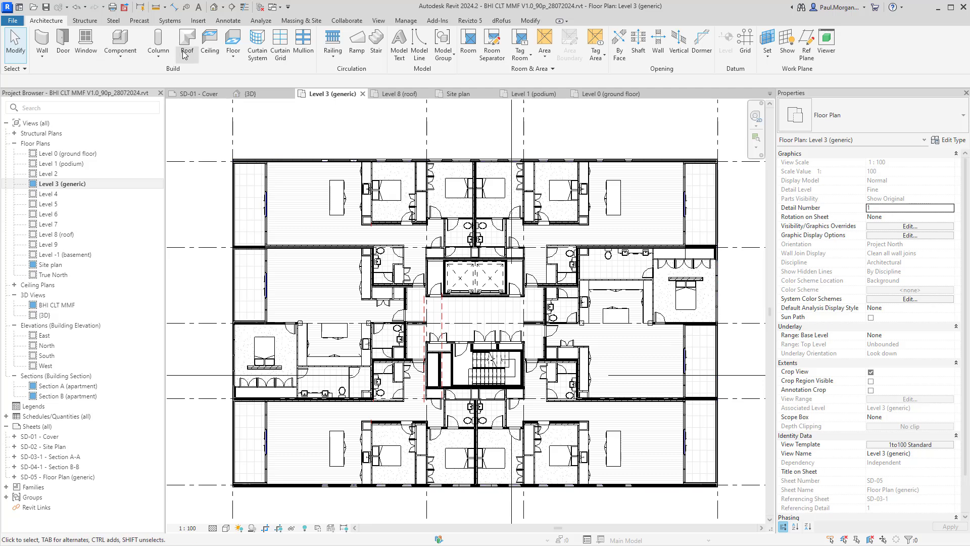
# Step: Open the default 3D view and lower the section box's top face to cut the building open at an apartment floor
pyautogui.click(213, 8)
pyautogui.click(509, 191)
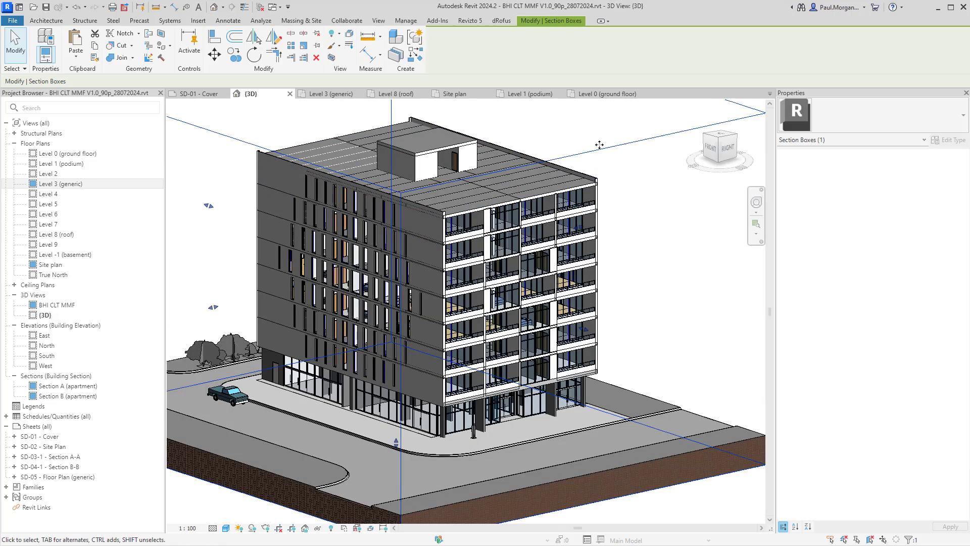
pyautogui.scroll(-1, 509, 193)
pyautogui.moveTo(509, 193); pyautogui.dragTo(523, 259, button='middle')
pyautogui.moveTo(449, 178); pyautogui.dragTo(450, 277)
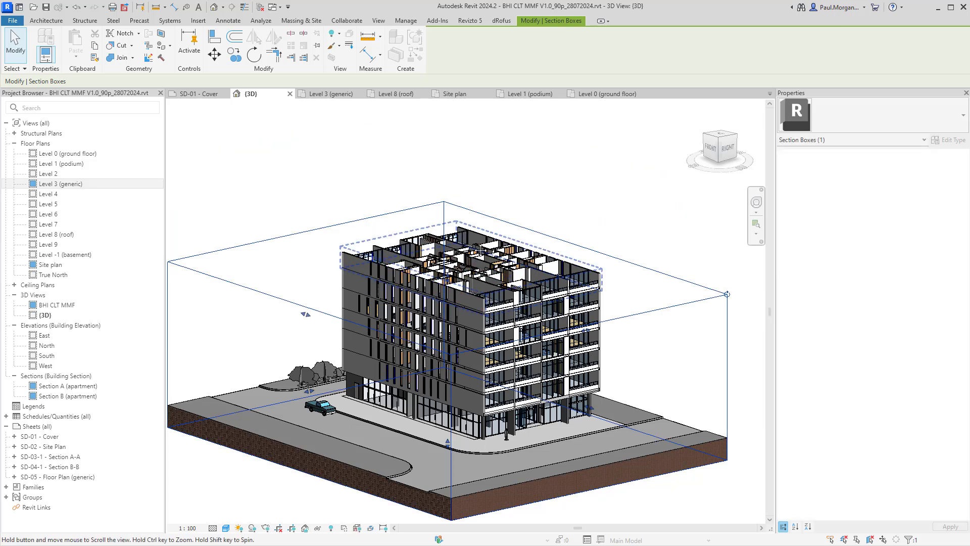
pyautogui.moveTo(459, 287); pyautogui.dragTo(460, 271, button='middle')
pyautogui.moveTo(449, 263); pyautogui.dragTo(477, 394)
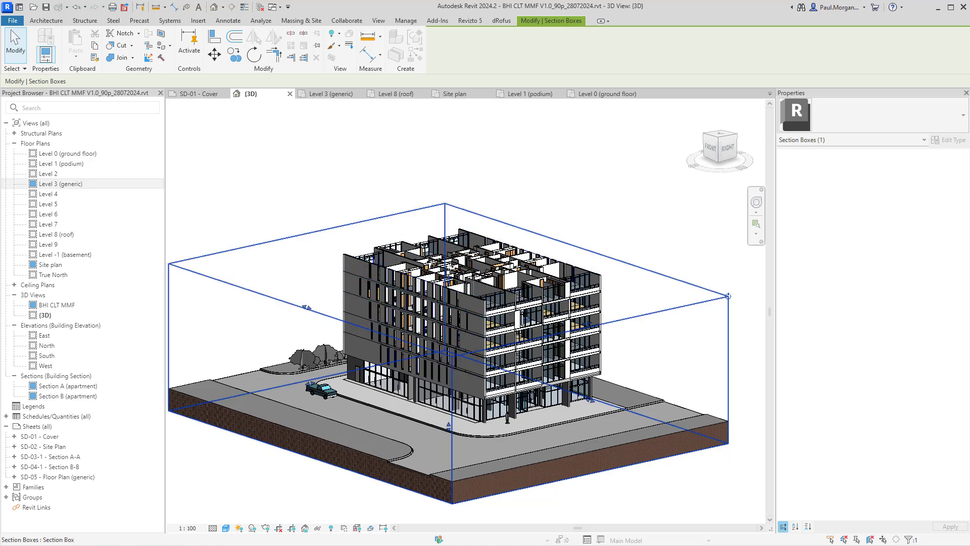
pyautogui.moveTo(440, 285); pyautogui.dragTo(449, 298)
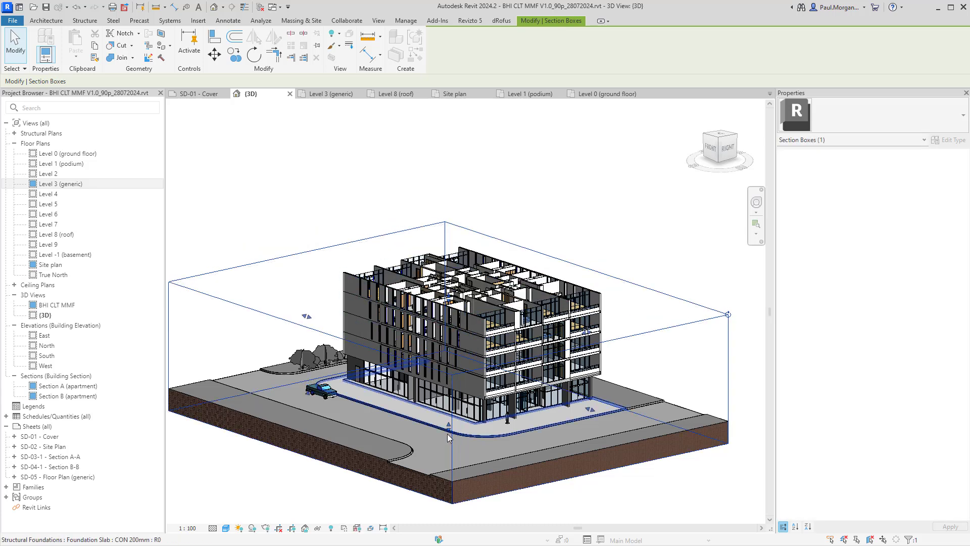
# Step: Raise the section box's bottom face to isolate a single apartment floor and view it from above at an angle
pyautogui.moveTo(449, 426); pyautogui.dragTo(460, 320)
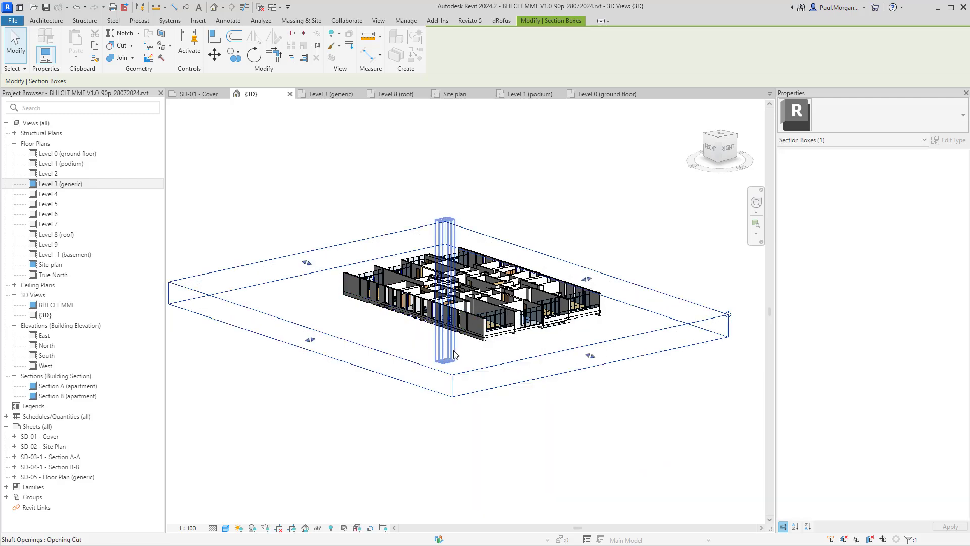
pyautogui.scroll(5, 477, 251)
pyautogui.keyDown('shift'); pyautogui.moveTo(477, 251); pyautogui.dragTo(439, 337, button='middle'); pyautogui.keyUp('shift')
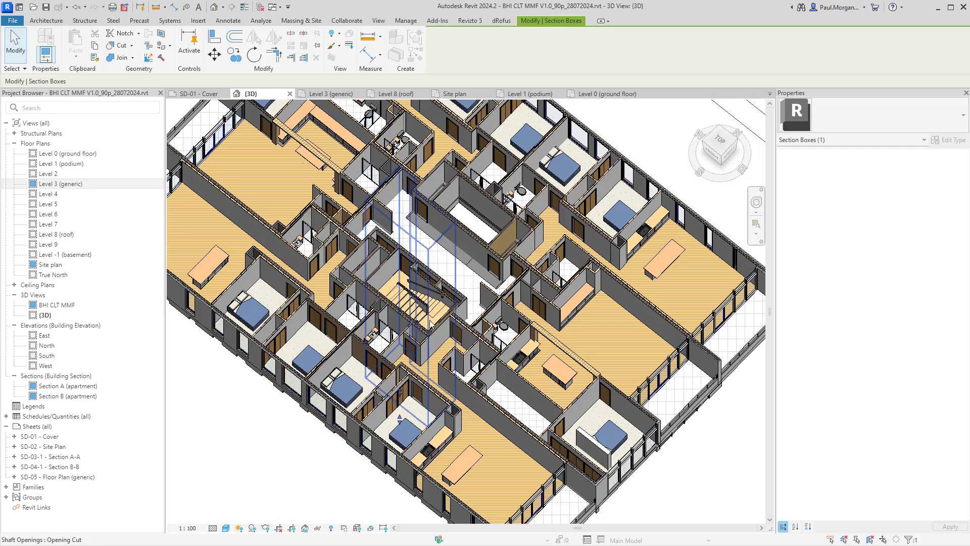
# Step: Select the stair's shaft opening, clear the selection, and examine the CLT stair core within the isolated floor
pyautogui.click(430, 322)
pyautogui.scroll(5, 341, 306)
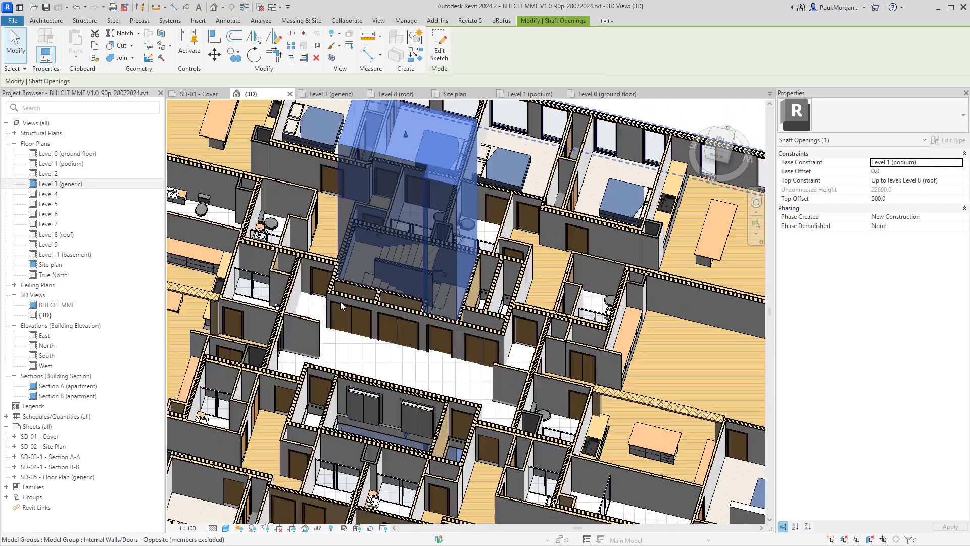
pyautogui.moveTo(397, 297); pyautogui.dragTo(467, 362, button='middle')
pyautogui.press('Escape')
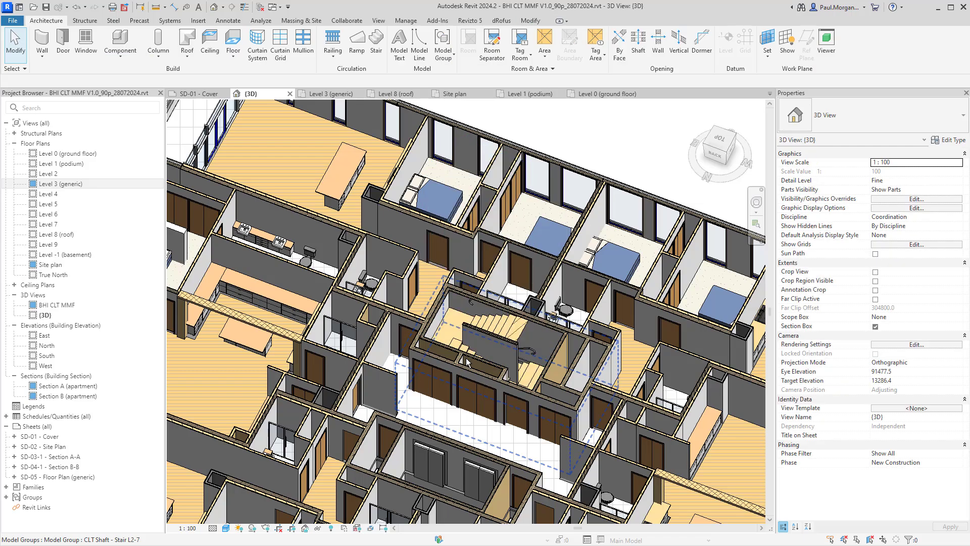
pyautogui.keyDown('shift'); pyautogui.moveTo(519, 387); pyautogui.dragTo(417, 366, button='middle'); pyautogui.keyUp('shift')
pyautogui.keyDown('shift'); pyautogui.moveTo(418, 366); pyautogui.dragTo(414, 326, button='middle'); pyautogui.keyUp('shift')
pyautogui.scroll(-3, 415, 323)
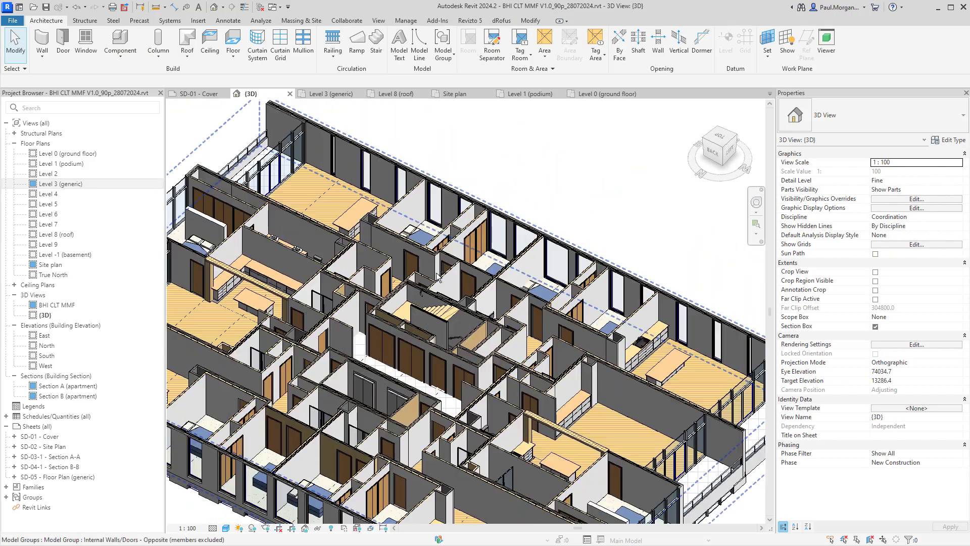
pyautogui.scroll(-3, 437, 273)
# Step: Pull the section box's four sides in close around the isolated apartment floor
pyautogui.click(650, 392)
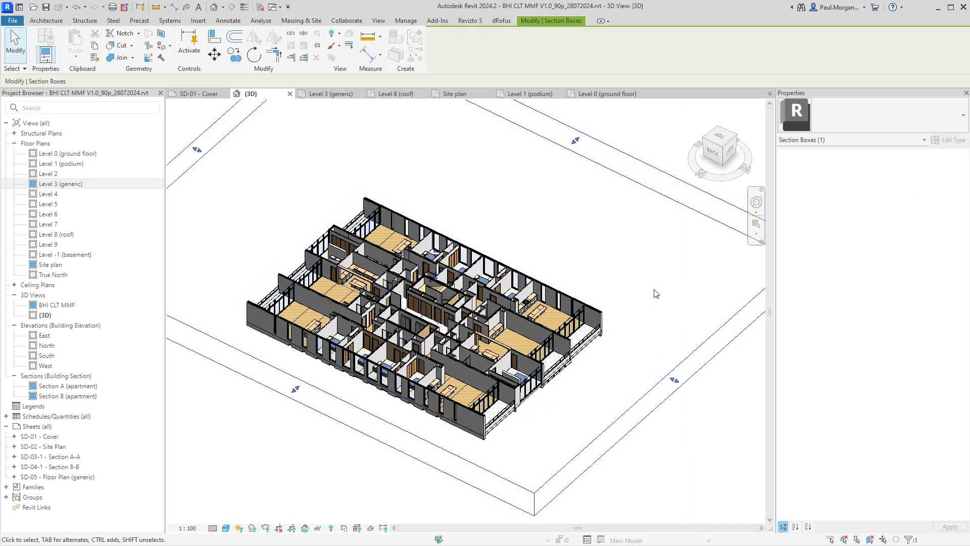
pyautogui.keyDown('shift'); pyautogui.moveTo(655, 294); pyautogui.dragTo(637, 313, button='middle'); pyautogui.keyUp('shift')
pyautogui.moveTo(600, 140); pyautogui.dragTo(475, 241)
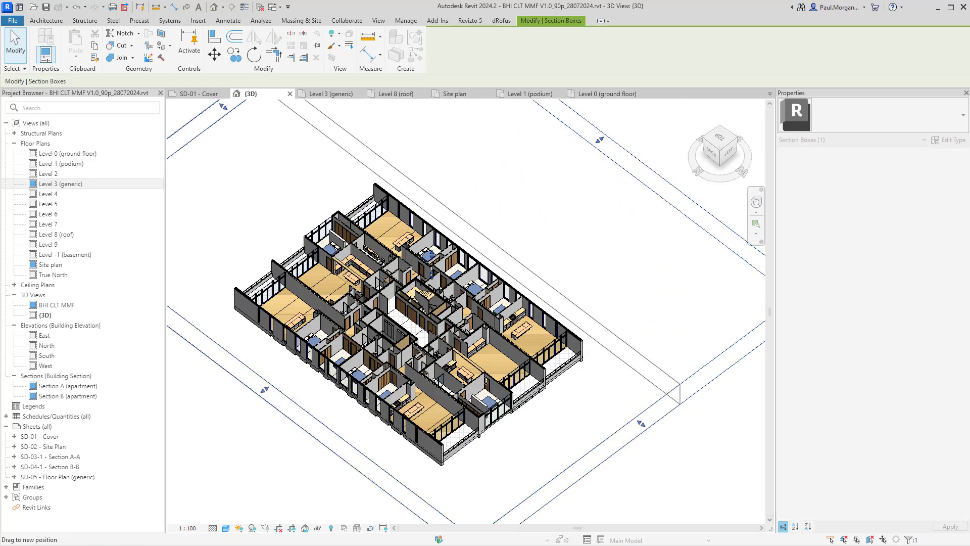
pyautogui.moveTo(577, 472); pyautogui.dragTo(509, 418)
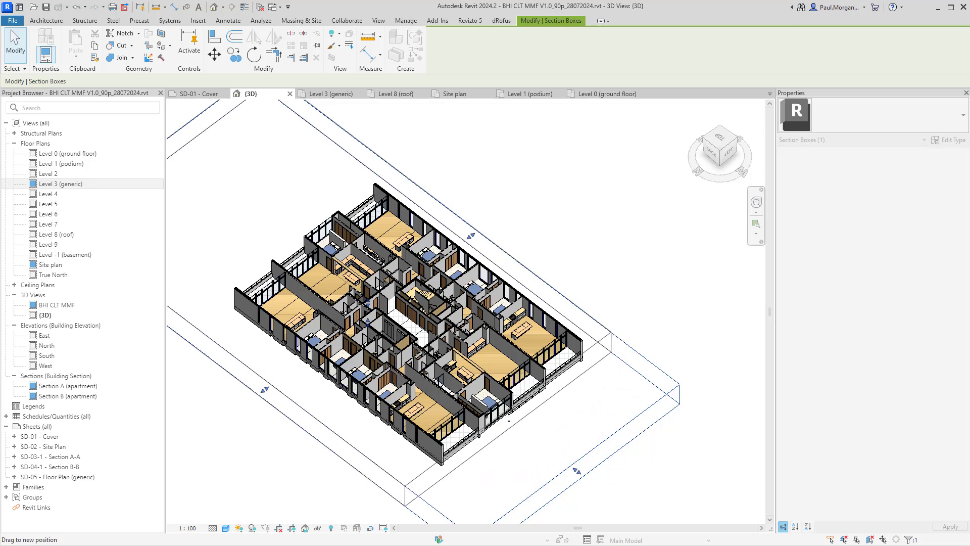
pyautogui.moveTo(210, 156); pyautogui.dragTo(395, 163, button='middle')
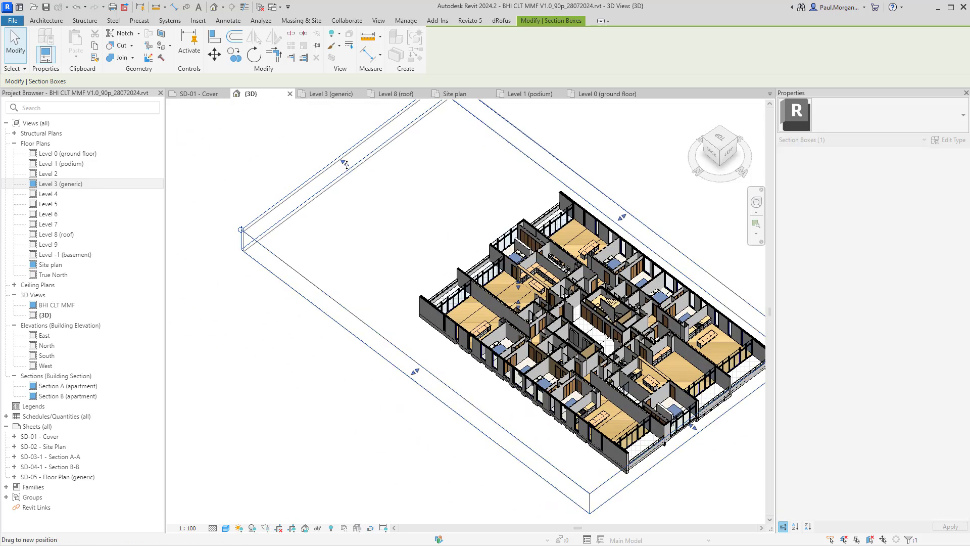
pyautogui.moveTo(346, 165); pyautogui.dragTo(515, 406)
pyautogui.moveTo(513, 407); pyautogui.dragTo(470, 408, button='middle')
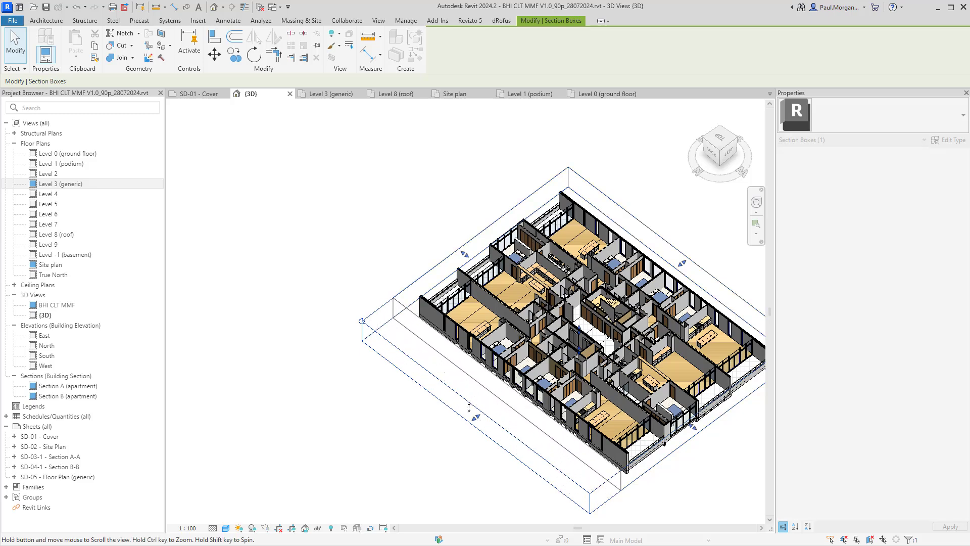
pyautogui.moveTo(469, 407); pyautogui.dragTo(468, 406)
# Step: Select the shaft openings that form the apartments' service risers in the 3D view
pyautogui.scroll(5, 504, 255)
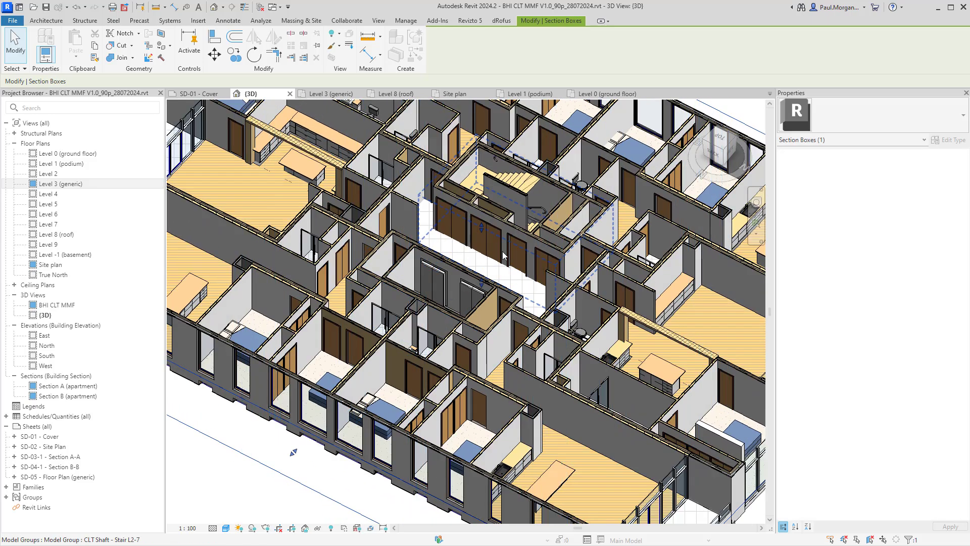
pyautogui.scroll(-2, 500, 310)
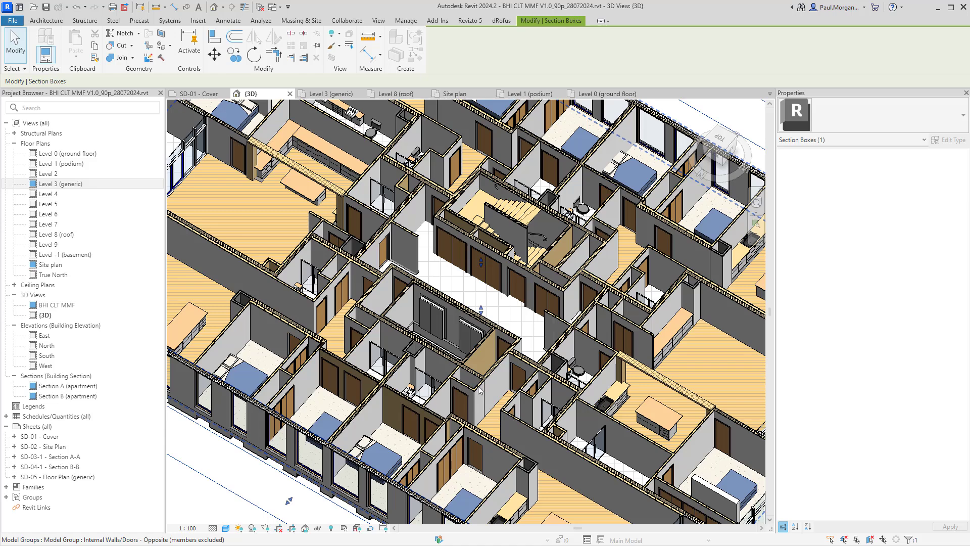
pyautogui.click(532, 380)
pyautogui.scroll(-3, 532, 380)
pyautogui.keyDown('shift'); pyautogui.moveTo(532, 379); pyautogui.dragTo(526, 323, button='middle'); pyautogui.keyUp('shift')
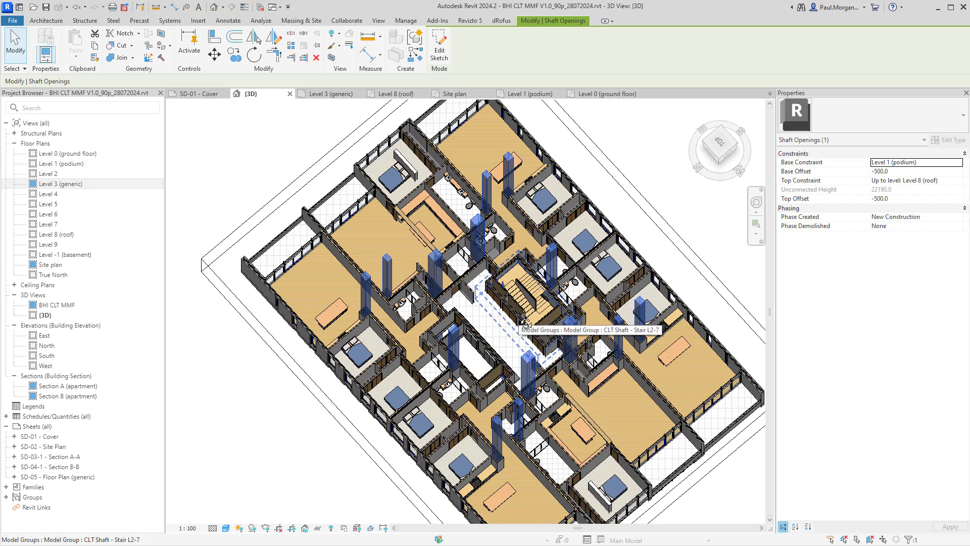
# Step: Examine the highlighted riser shafts from above and at an angle, in relation to the bathrooms, kitchens and stair core
pyautogui.keyDown('shift'); pyautogui.moveTo(525, 323); pyautogui.dragTo(543, 313, button='middle'); pyautogui.keyUp('shift')
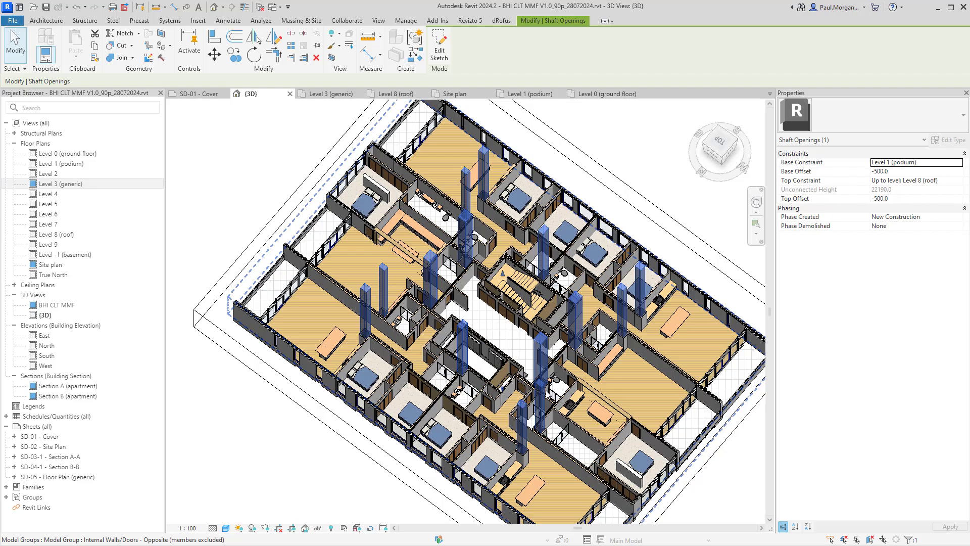
pyautogui.keyDown('shift'); pyautogui.moveTo(545, 374); pyautogui.dragTo(534, 392, button='middle'); pyautogui.keyUp('shift')
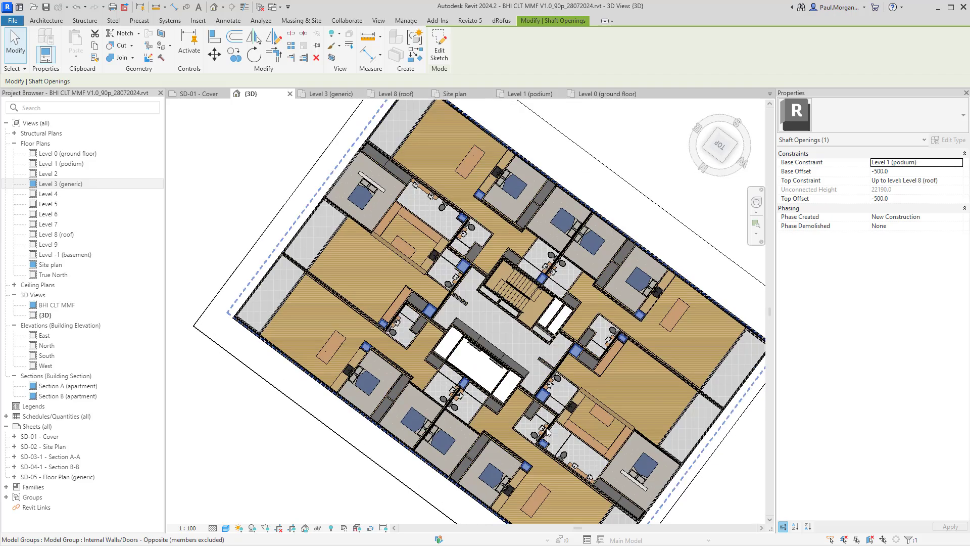
pyautogui.scroll(2, 534, 392)
pyautogui.scroll(-3, 606, 345)
pyautogui.keyDown('shift'); pyautogui.moveTo(606, 345); pyautogui.dragTo(584, 393, button='middle'); pyautogui.keyUp('shift')
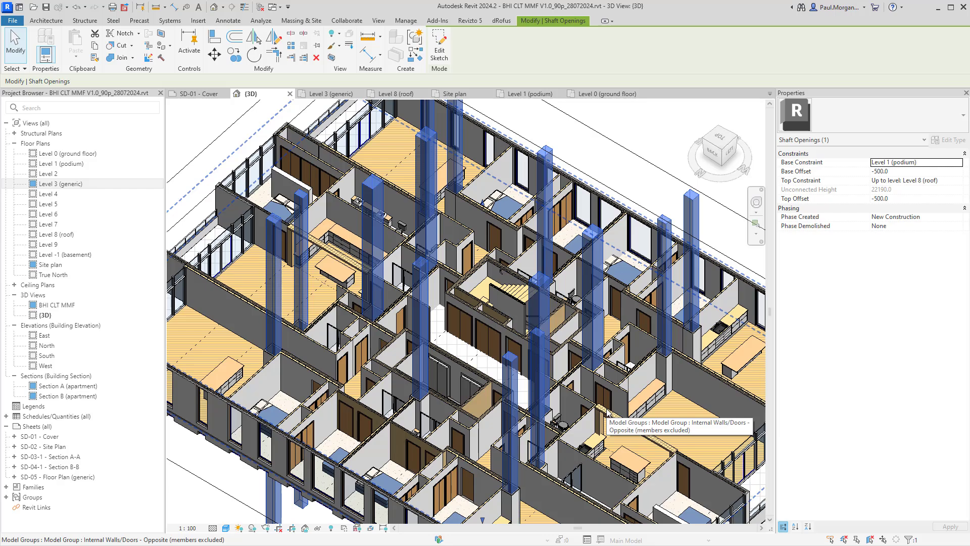
pyautogui.scroll(2, 586, 374)
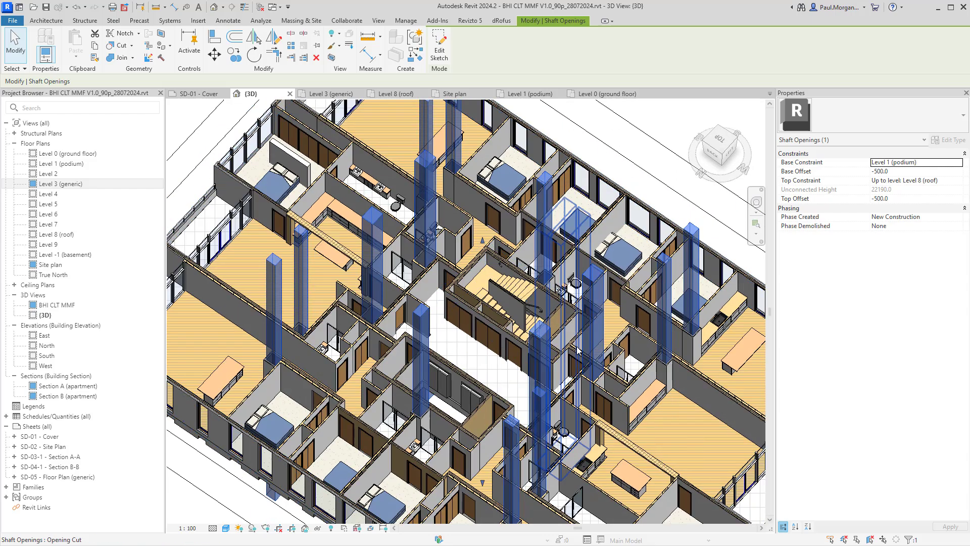
pyautogui.keyDown('shift'); pyautogui.moveTo(579, 352); pyautogui.dragTo(576, 306, button='middle'); pyautogui.keyUp('shift')
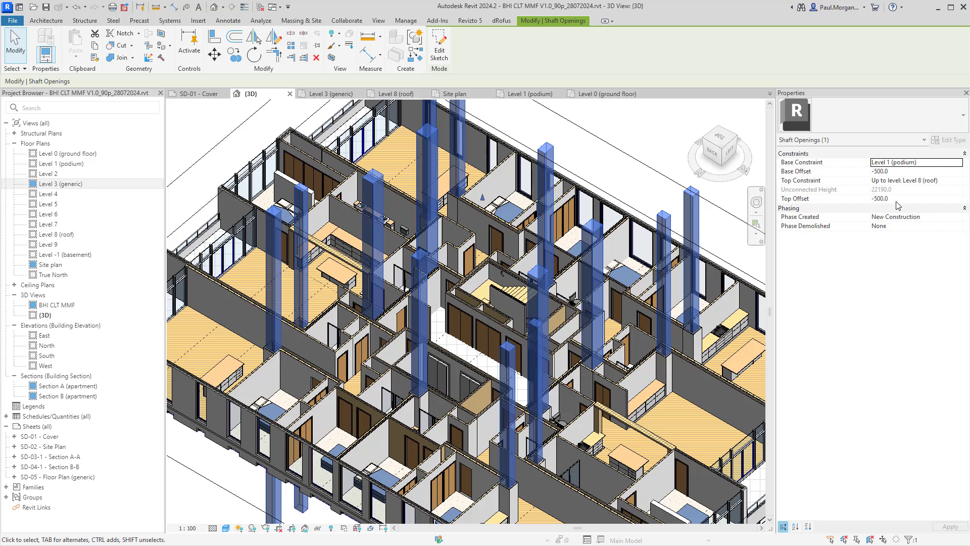
pyautogui.keyDown('shift'); pyautogui.moveTo(567, 230); pyautogui.dragTo(585, 303, button='middle'); pyautogui.keyUp('shift')
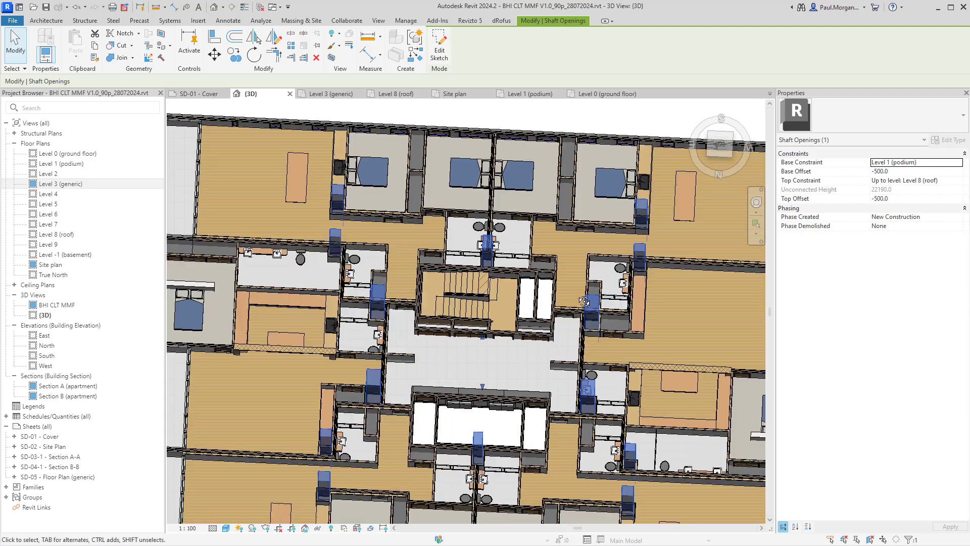
pyautogui.keyDown('shift'); pyautogui.moveTo(576, 354); pyautogui.dragTo(571, 385, button='middle'); pyautogui.keyUp('shift')
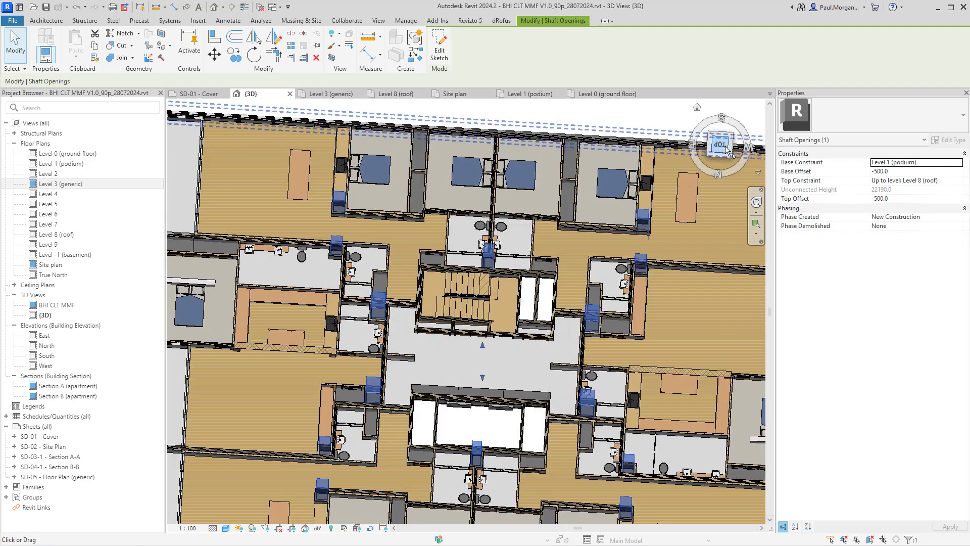
# Step: Set the 3D view to a top view with north up and examine the stair core with its adjoining shafts
pyautogui.click(723, 145)
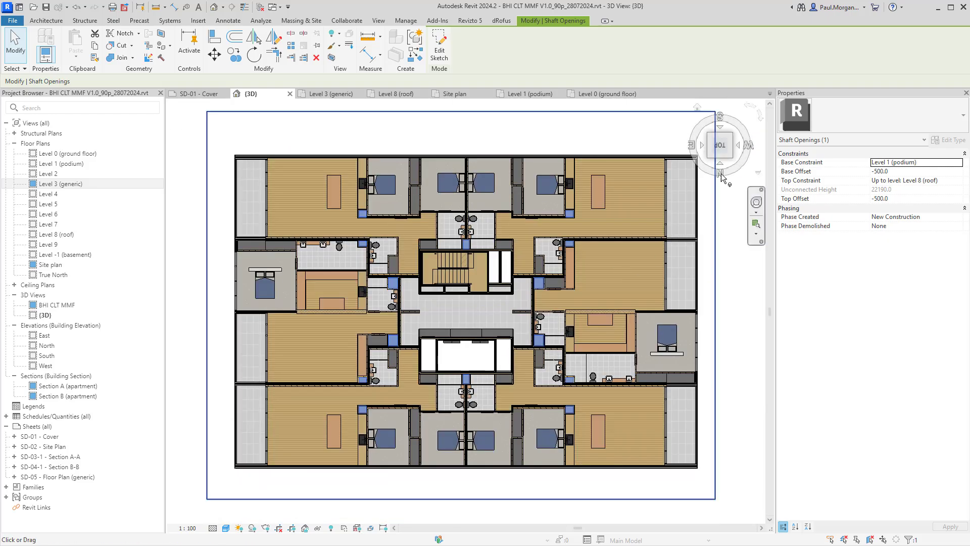
pyautogui.click(759, 114)
pyautogui.click(759, 114)
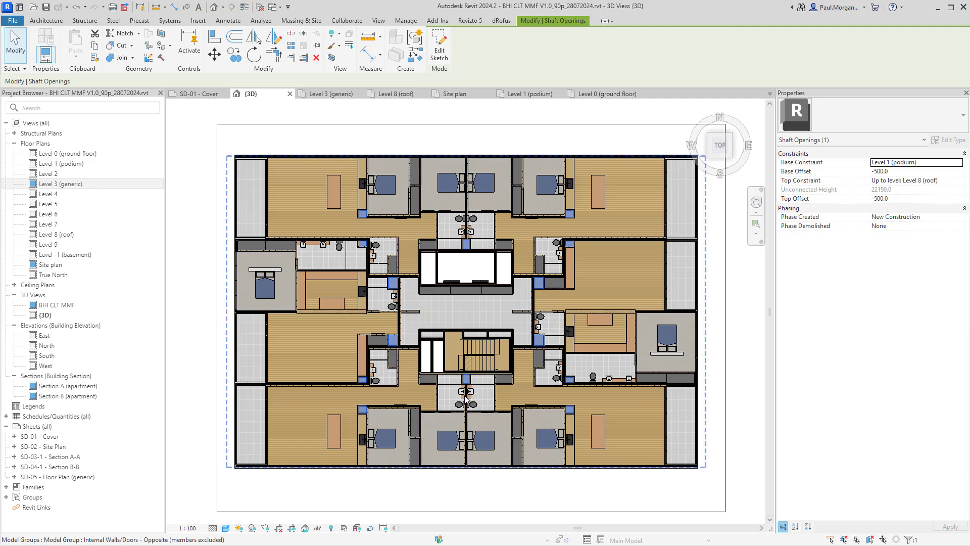
pyautogui.scroll(3, 468, 379)
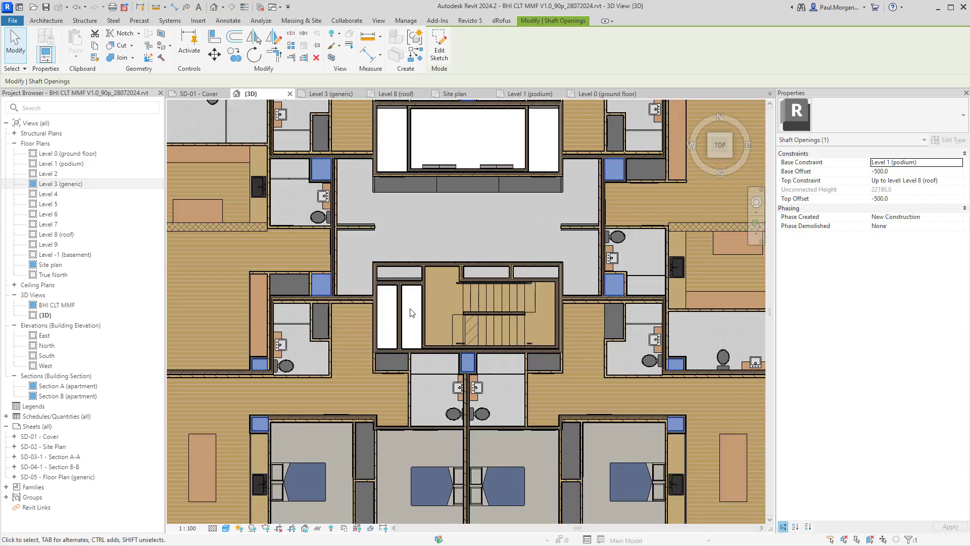
pyautogui.scroll(2, 410, 312)
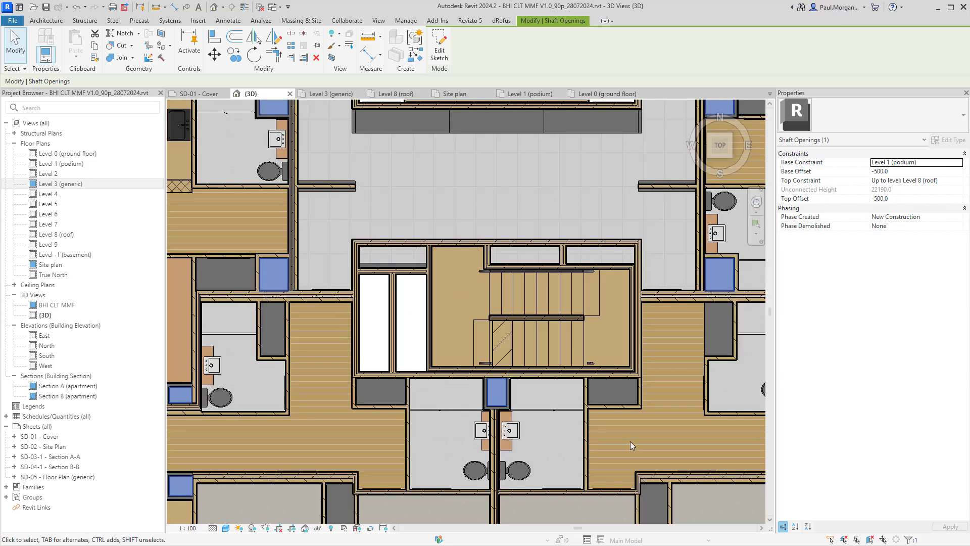
# Step: Select the twin lift shaft opening beside the stair in an angled 3D view of the apartment floor
pyautogui.scroll(-2, 553, 460)
pyautogui.keyDown('shift'); pyautogui.moveTo(501, 472); pyautogui.dragTo(494, 364, button='middle'); pyautogui.keyUp('shift')
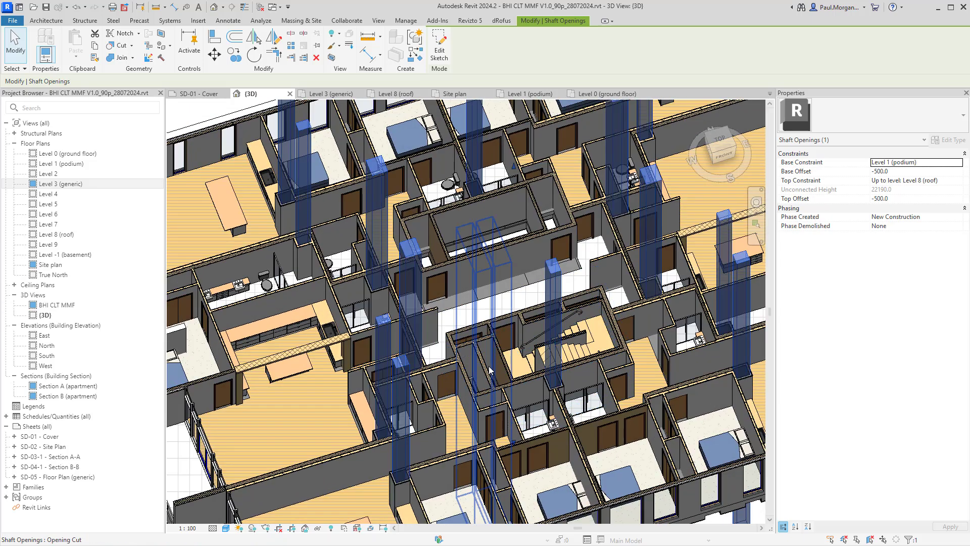
pyautogui.click(490, 371)
pyautogui.press('Escape')
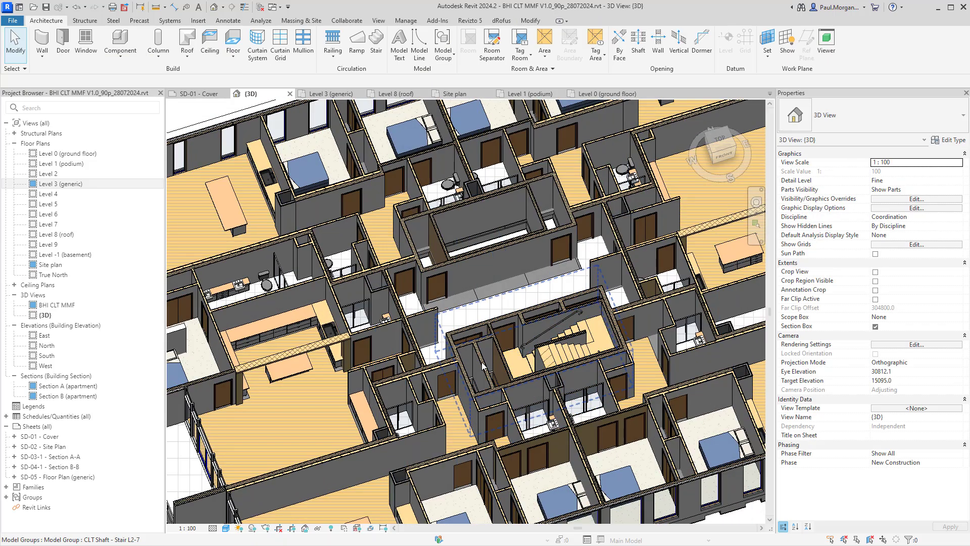
pyautogui.press('Tab')
pyautogui.click(477, 365)
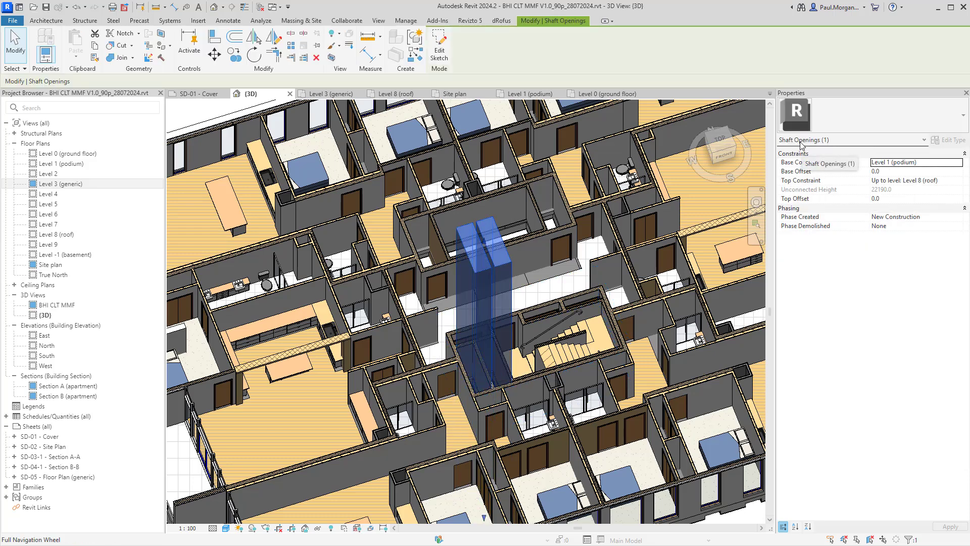
# Step: Examine the selected twin shaft opening from several angles and up close, in relation to the stair core walls and lobby
pyautogui.keyDown('shift'); pyautogui.moveTo(457, 389); pyautogui.dragTo(459, 415, button='middle'); pyautogui.keyUp('shift')
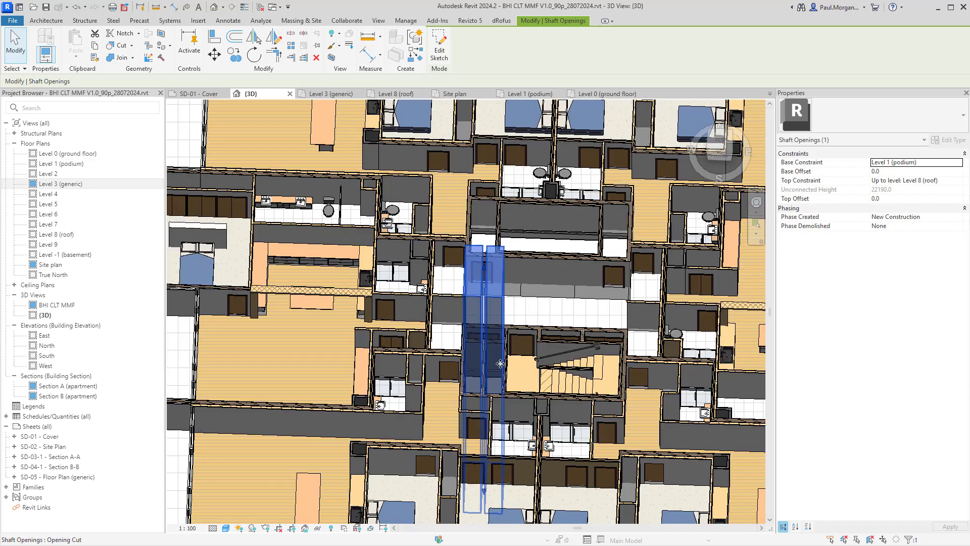
pyautogui.keyDown('shift'); pyautogui.moveTo(539, 353); pyautogui.dragTo(488, 278, button='middle'); pyautogui.keyUp('shift')
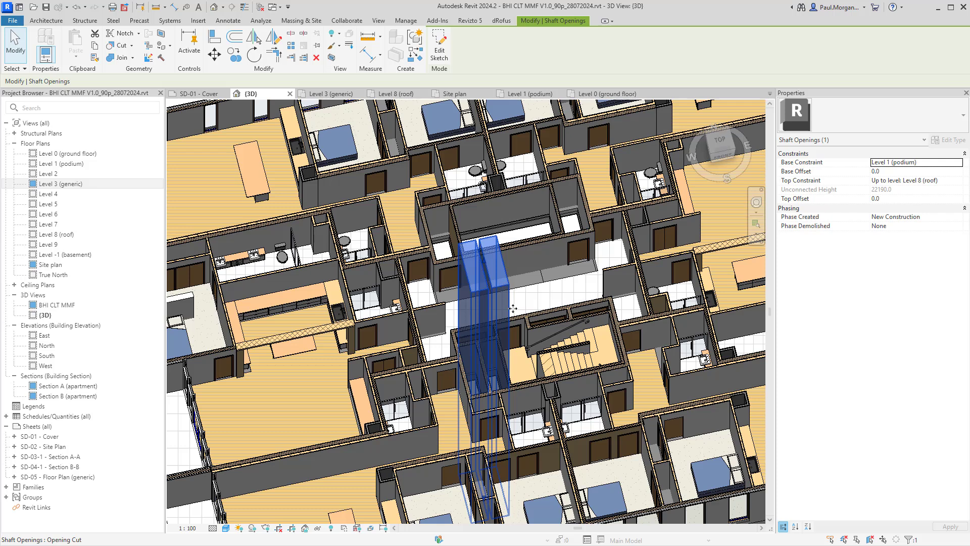
pyautogui.keyDown('shift'); pyautogui.moveTo(509, 301); pyautogui.dragTo(455, 378, button='middle'); pyautogui.keyUp('shift')
pyautogui.scroll(4, 460, 388)
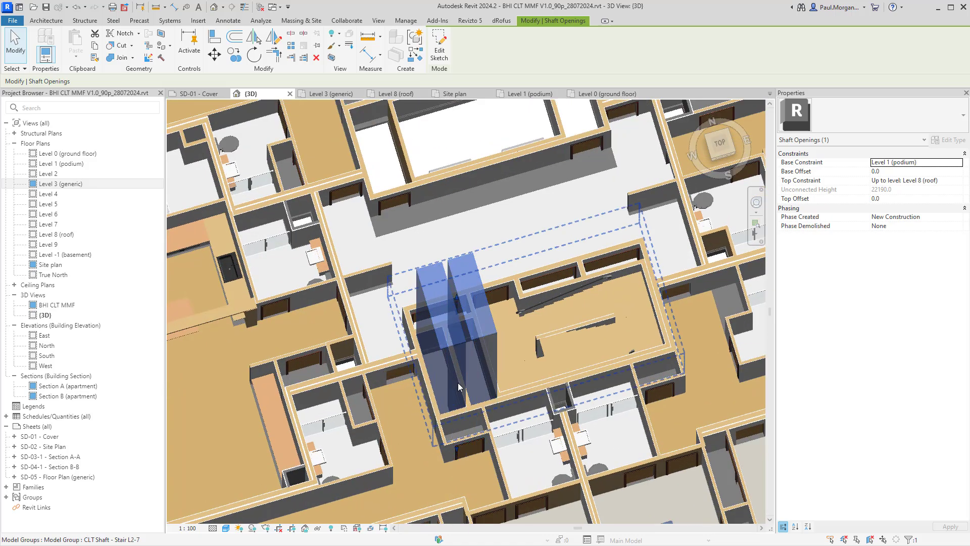
pyautogui.press('d')
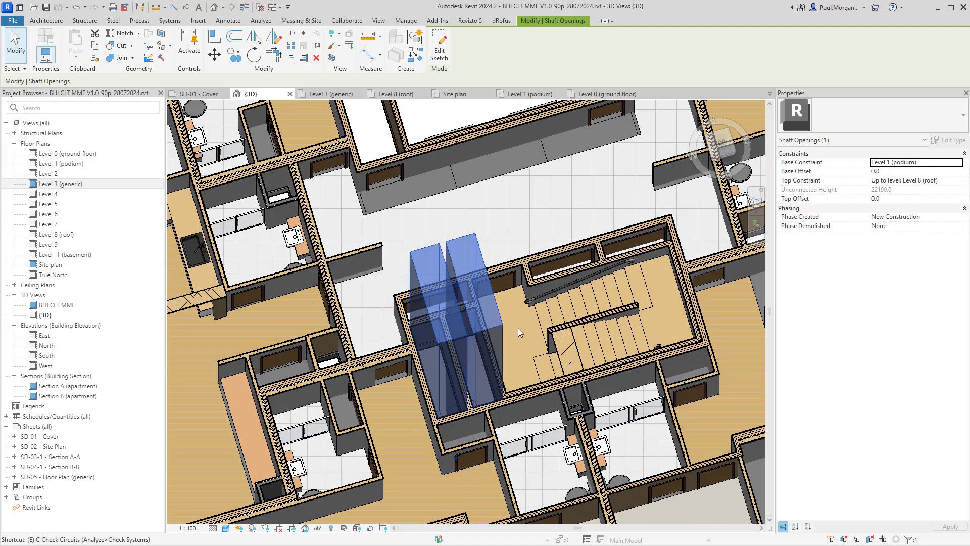
pyautogui.moveTo(483, 209); pyautogui.dragTo(498, 223, button='middle')
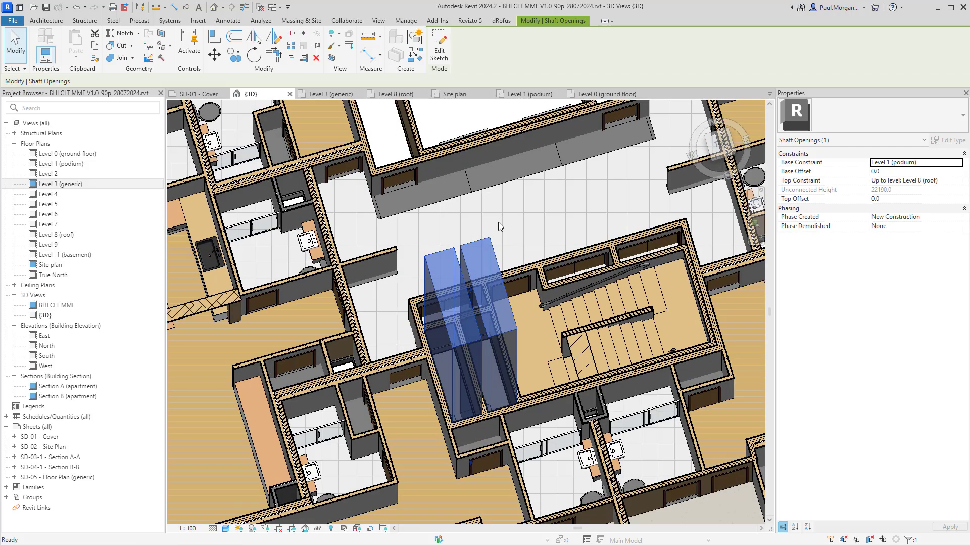
pyautogui.press('Escape')
# Step: Select the CLT Shaft - Stair L2-7 model group and inspect the twin shafts' walls up close
pyautogui.keyDown('shift'); pyautogui.moveTo(503, 284); pyautogui.dragTo(482, 372, button='middle'); pyautogui.keyUp('shift')
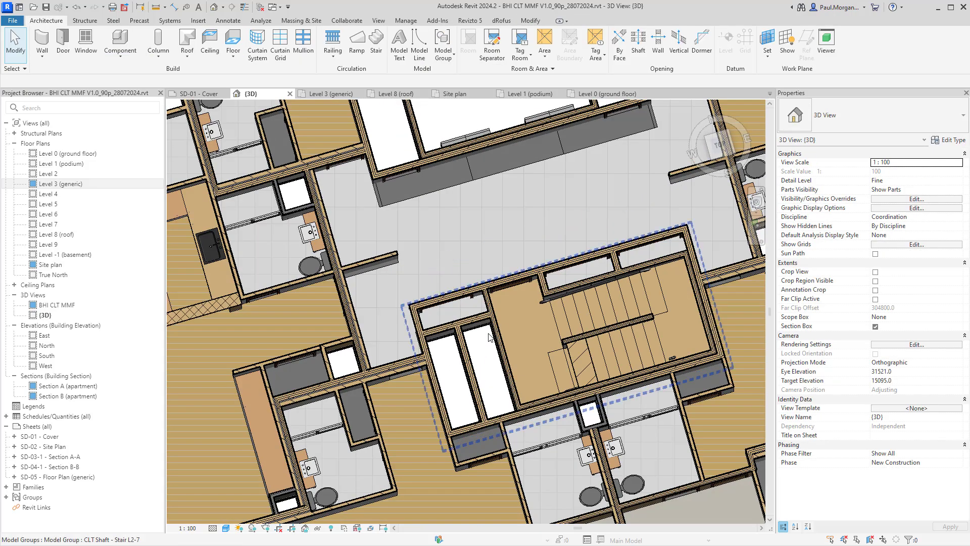
pyautogui.click(488, 336)
pyautogui.keyDown('shift'); pyautogui.moveTo(488, 336); pyautogui.dragTo(488, 356, button='middle'); pyautogui.keyUp('shift')
pyautogui.press('Escape')
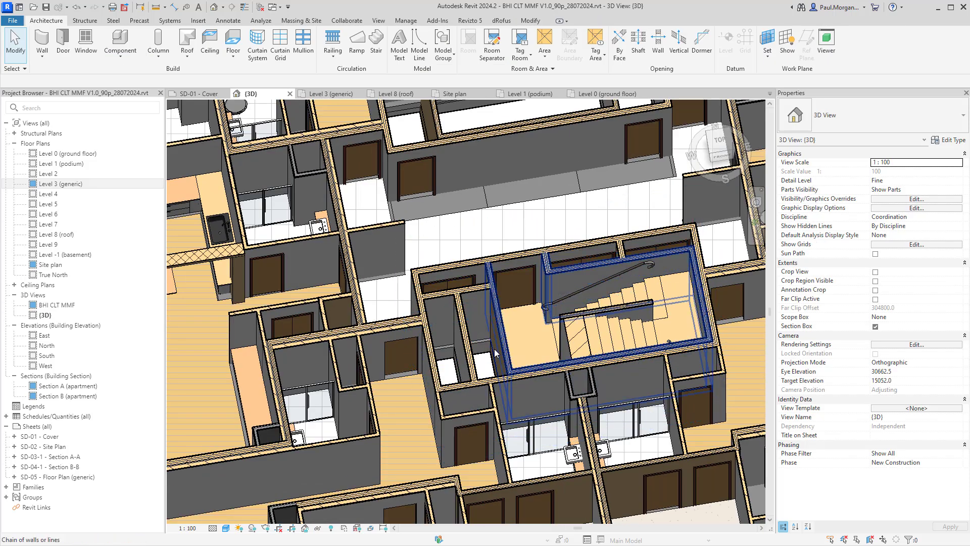
pyautogui.keyDown('shift'); pyautogui.moveTo(491, 357); pyautogui.dragTo(483, 336, button='middle'); pyautogui.keyUp('shift')
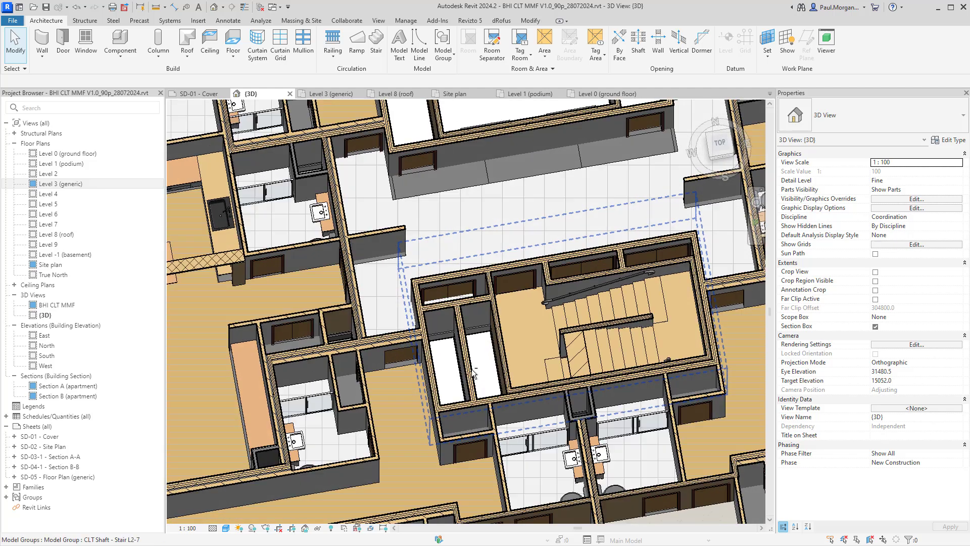
pyautogui.click(480, 331)
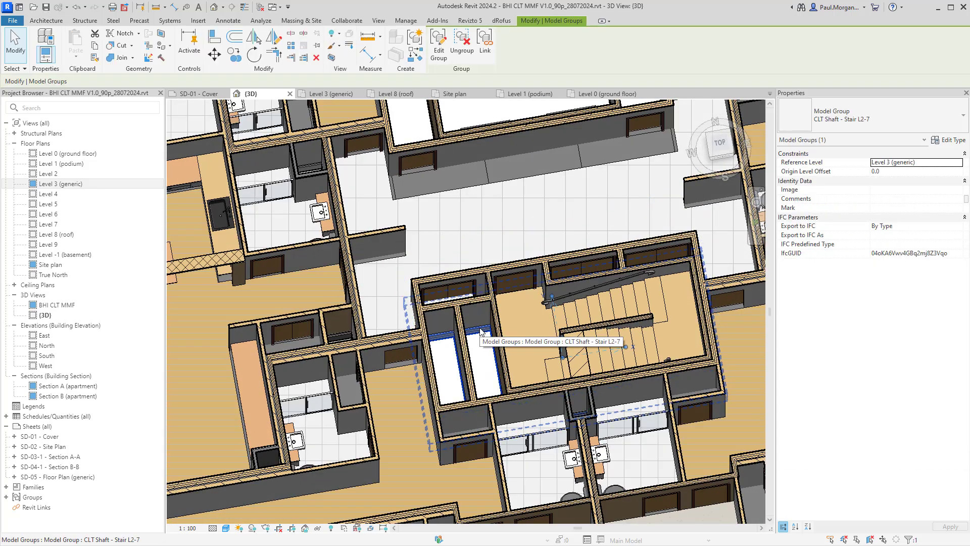
pyautogui.scroll(5, 480, 334)
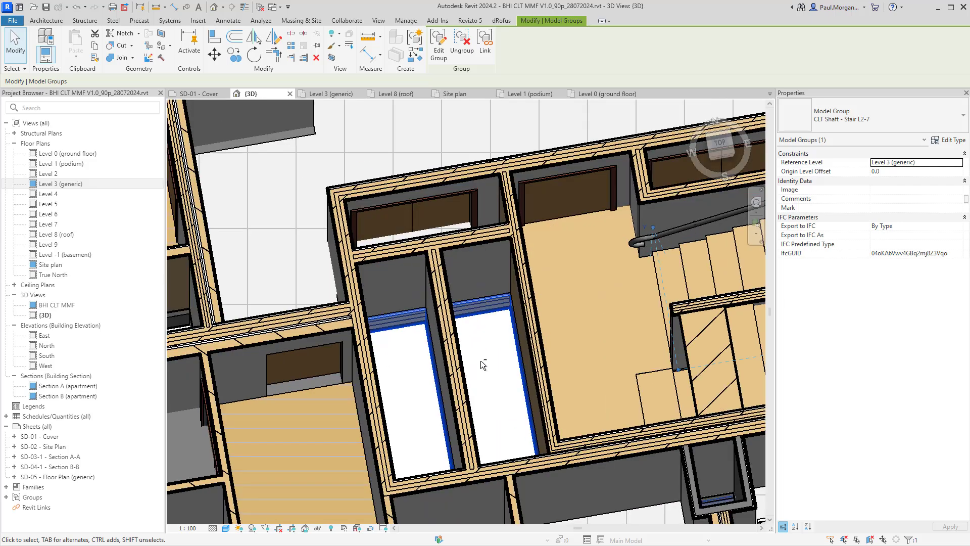
pyautogui.scroll(-2, 498, 356)
pyautogui.press('Escape')
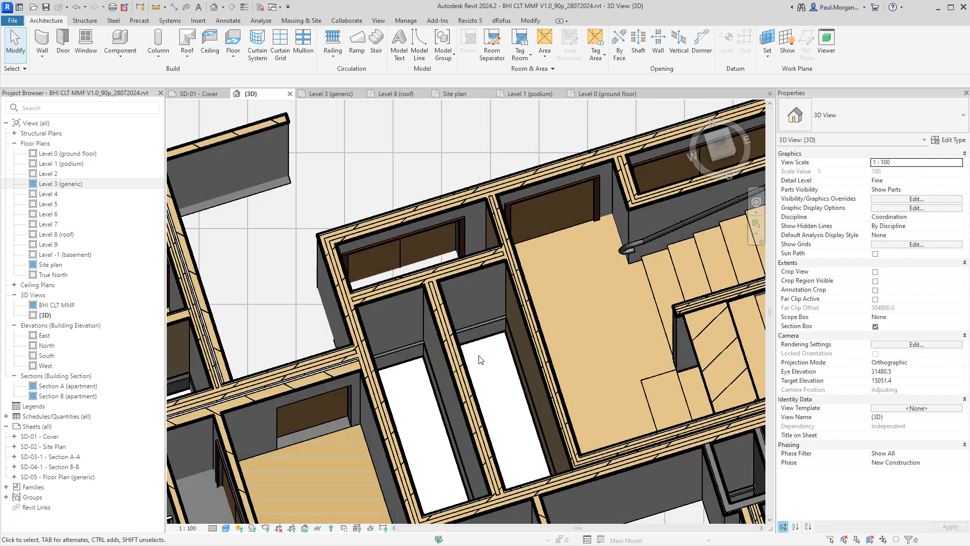
# Step: Select the shaft opening around the stair and examine how it sits within the core
pyautogui.scroll(-4, 480, 360)
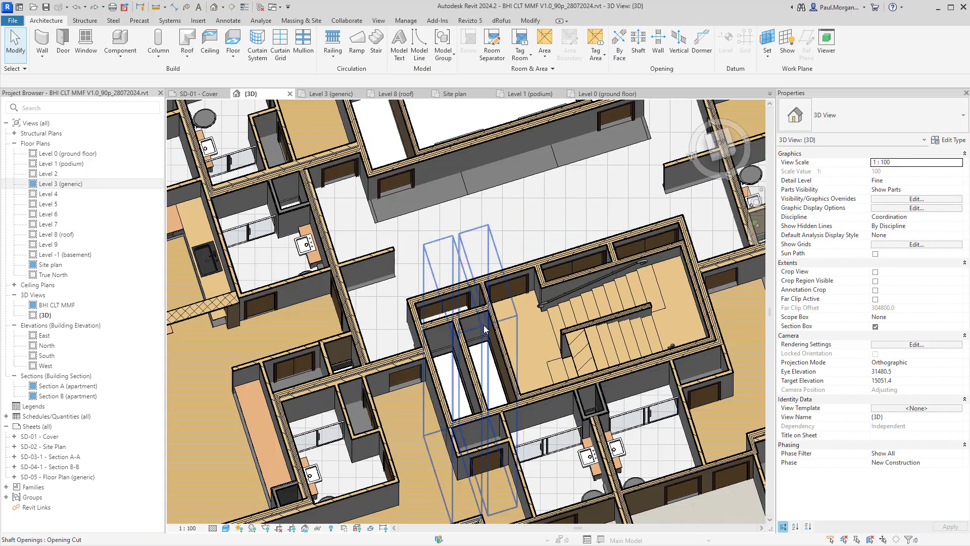
pyautogui.click(484, 328)
pyautogui.keyDown('shift'); pyautogui.moveTo(484, 328); pyautogui.dragTo(512, 351, button='middle'); pyautogui.keyUp('shift')
pyautogui.press('Escape')
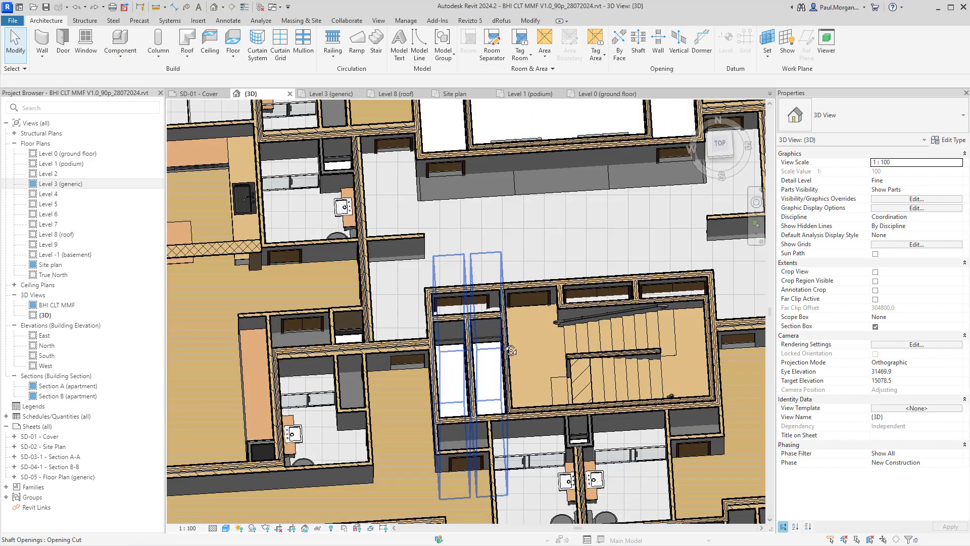
pyautogui.click(546, 338)
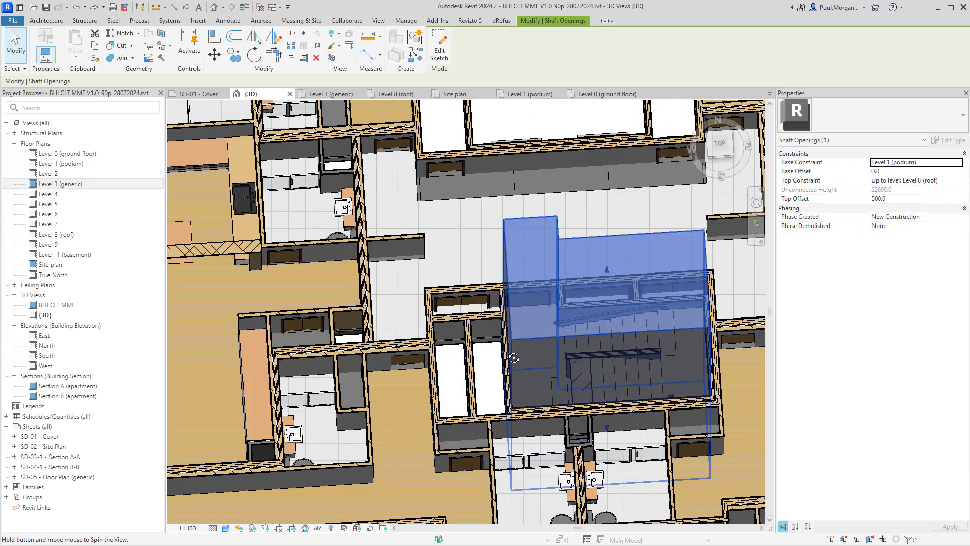
pyautogui.keyDown('shift'); pyautogui.moveTo(546, 337); pyautogui.dragTo(459, 341, button='middle'); pyautogui.keyUp('shift')
pyautogui.scroll(-3, 622, 327)
# Step: Close all inactive views and clear the selection, keeping only the angled 3D view open
pyautogui.click(261, 9)
pyautogui.moveTo(458, 341)
pyautogui.keyDown('shift'); pyautogui.mouseDown(button='middle')
pyautogui.moveTo(455, 361)
pyautogui.moveTo(459, 343)
pyautogui.mouseUp(button='middle'); pyautogui.keyUp('shift')
pyautogui.keyDown('shift'); pyautogui.moveTo(460, 383); pyautogui.dragTo(471, 335, button='middle'); pyautogui.keyUp('shift')
pyautogui.click(286, 110)
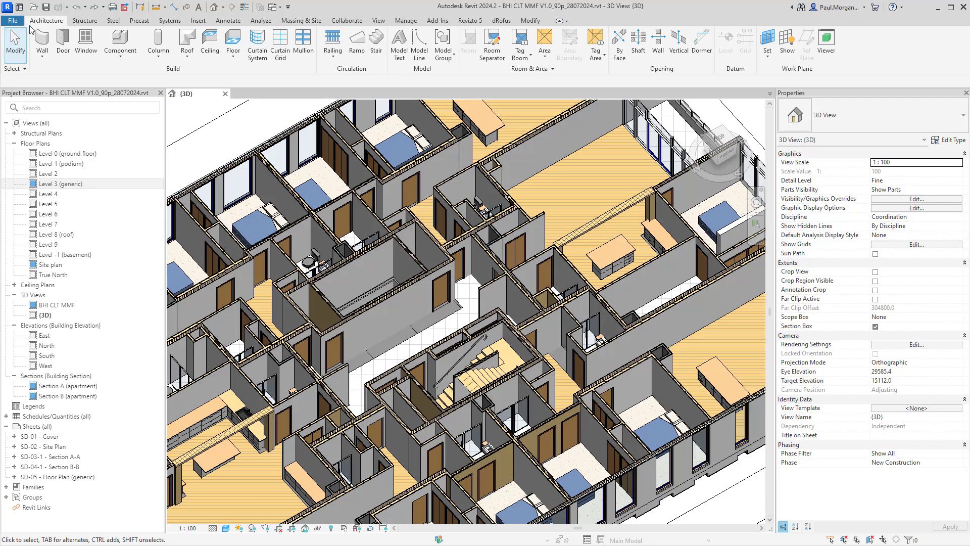
# Step: Create a new project from one of the listed project templates
pyautogui.click(15, 21)
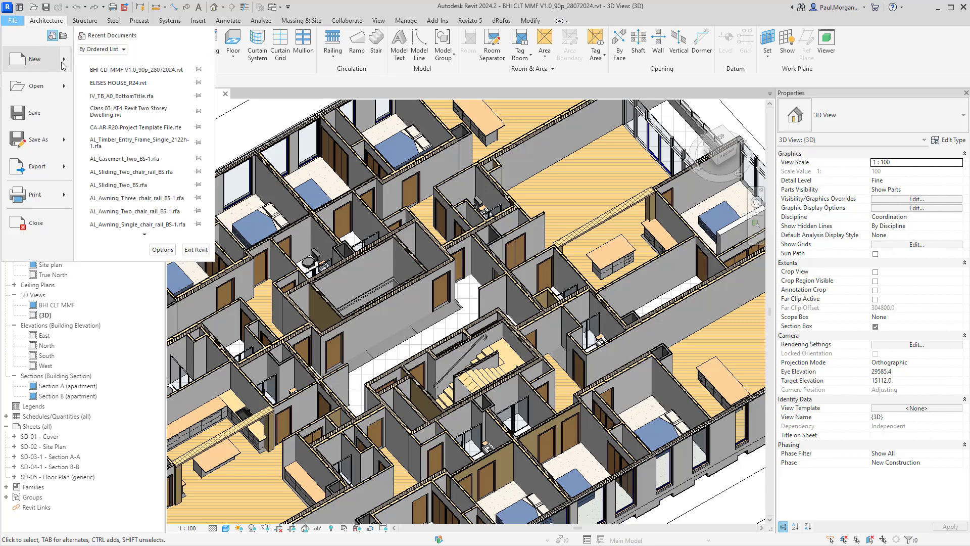
pyautogui.moveTo(64, 62)
pyautogui.click(124, 69)
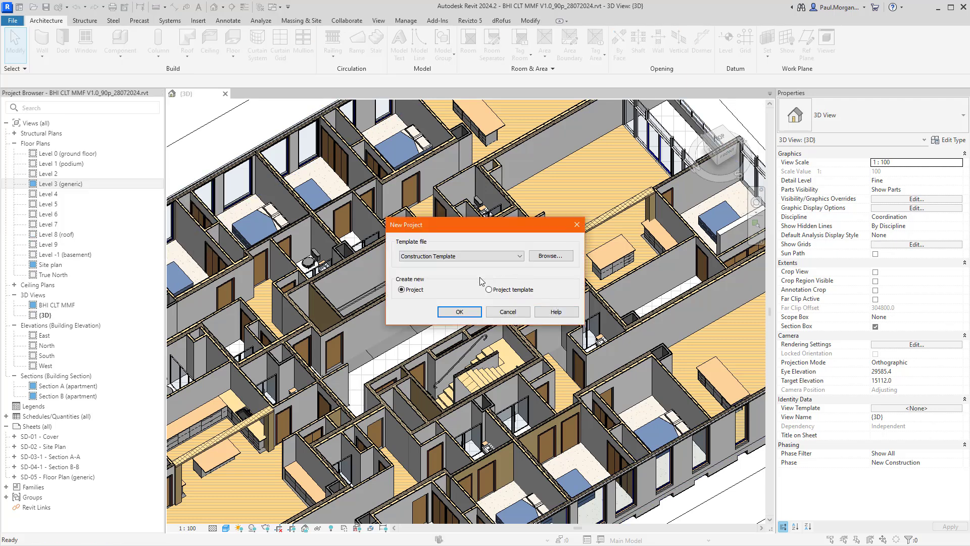
pyautogui.click(435, 258)
pyautogui.click(435, 279)
pyautogui.click(471, 311)
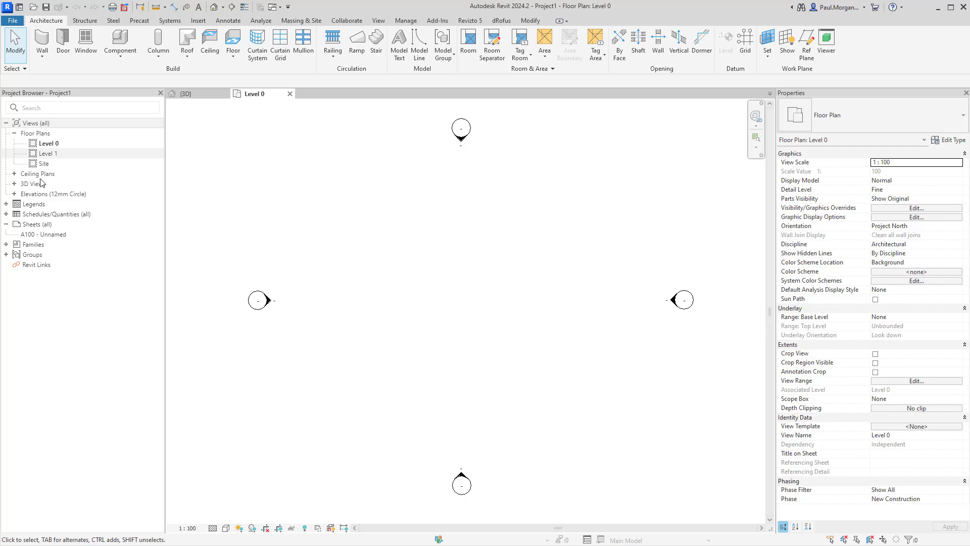
# Step: Open the new project's East elevation and centre it on the Level 0 and Level 1 lines
pyautogui.doubleClick(31, 195)
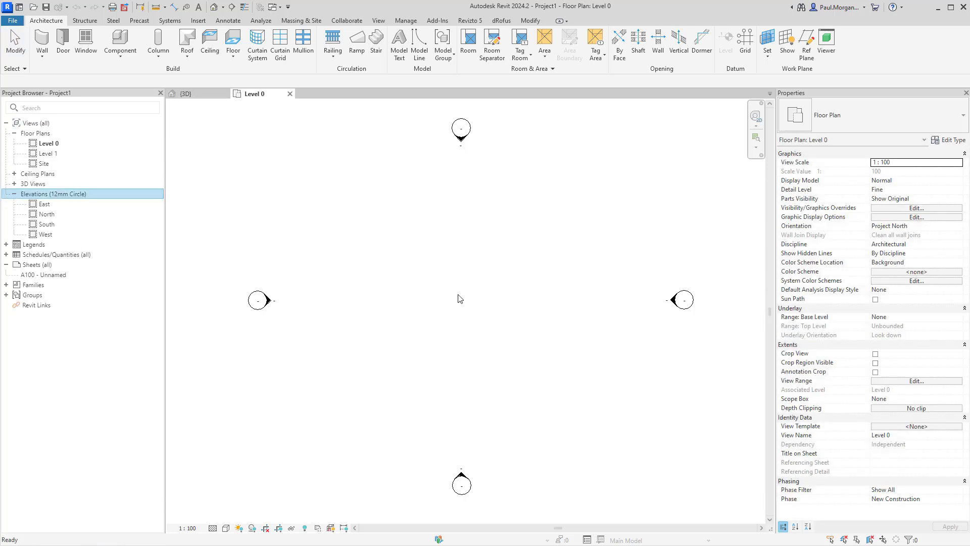
pyautogui.doubleClick(44, 204)
pyautogui.scroll(-5, 513, 351)
pyautogui.moveTo(585, 349); pyautogui.dragTo(373, 346, button='middle')
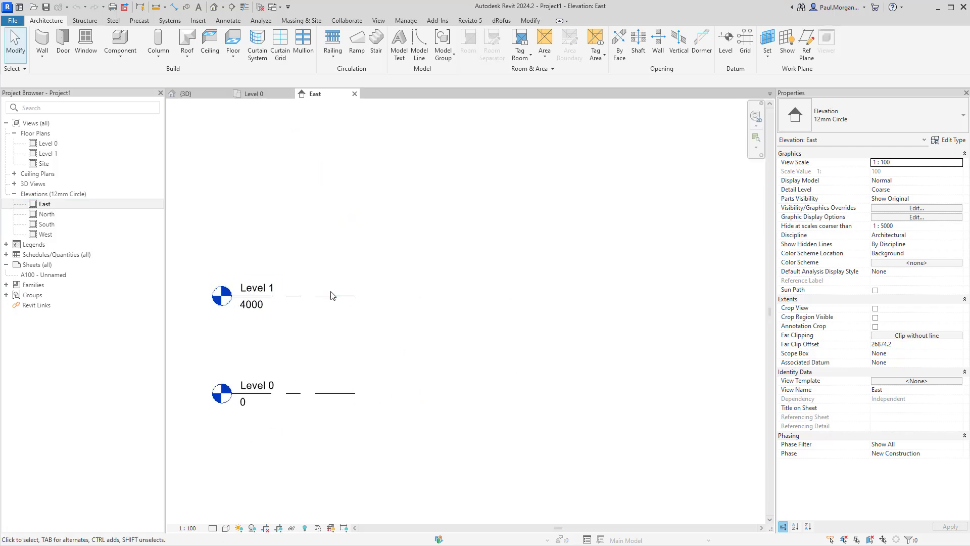
pyautogui.moveTo(306, 291); pyautogui.dragTo(517, 349, button='middle')
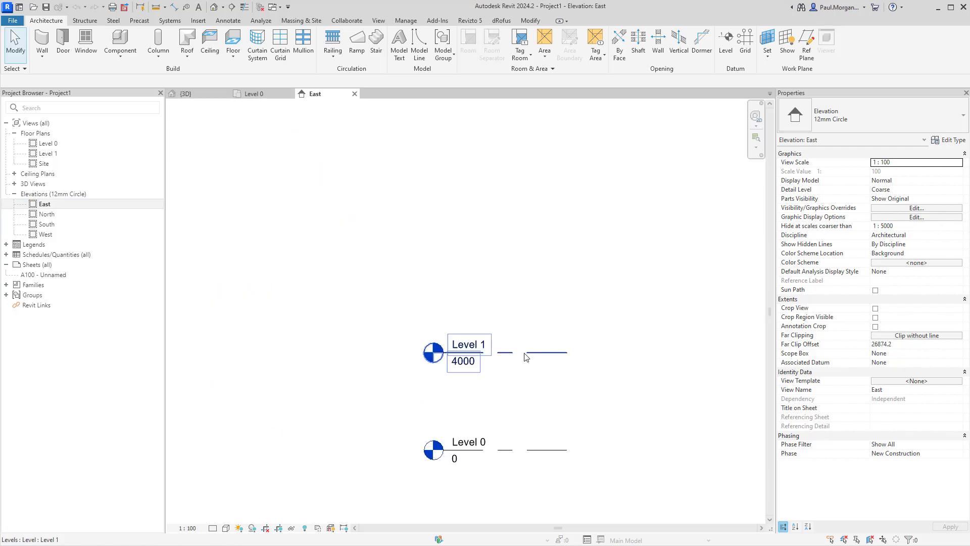
# Step: Try to array Level 1 upward with a 400 mm offset and a count of 2
pyautogui.click(522, 352)
pyautogui.press('a')
pyautogui.press('r')
pyautogui.click(526, 352)
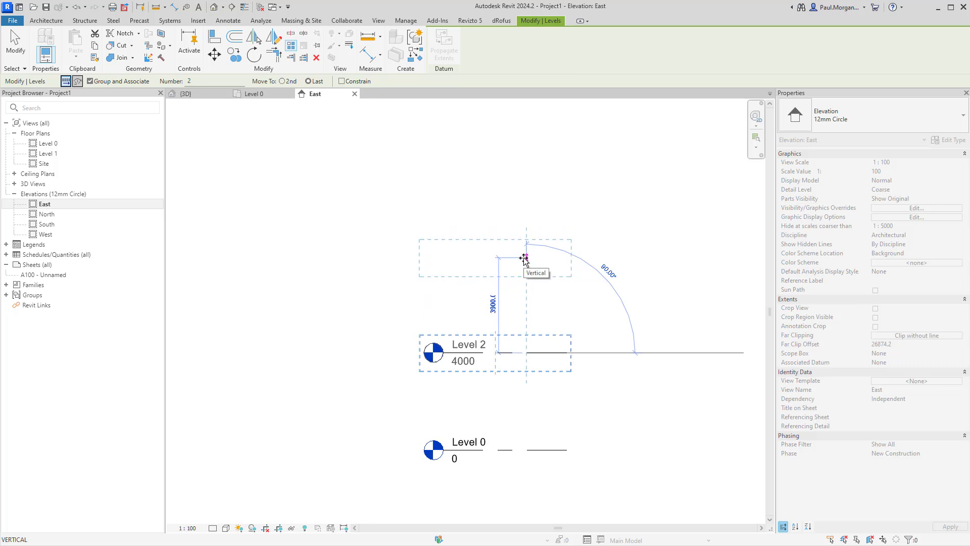
pyautogui.write('400')
pyautogui.press('Return')
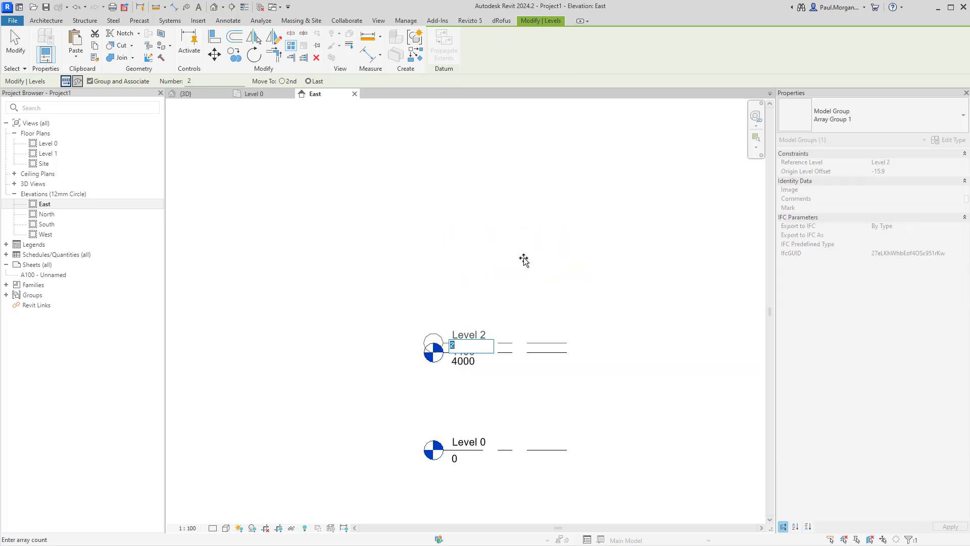
pyautogui.press('Return')
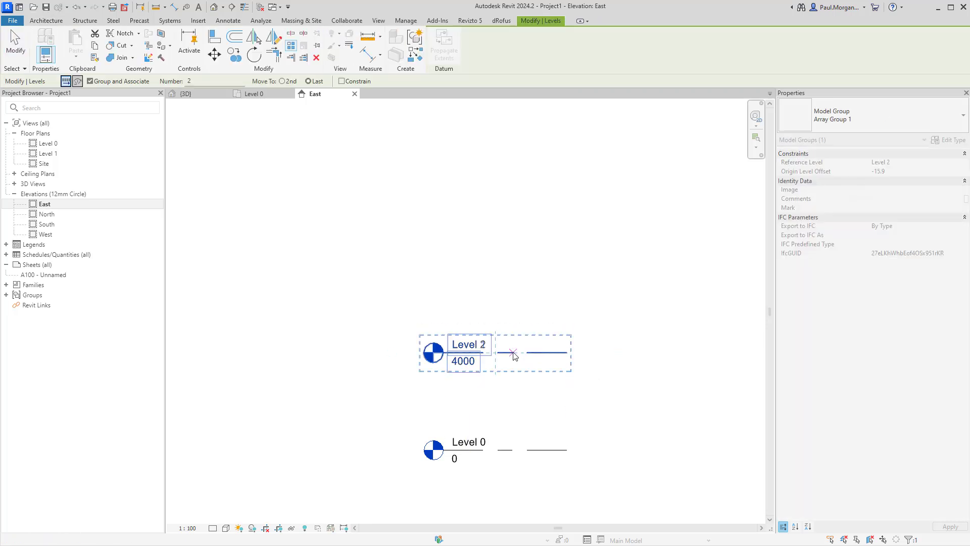
# Step: Try an array of Level 1 with 10 members and the last one 3000 mm above it, and undo it
pyautogui.click(512, 353)
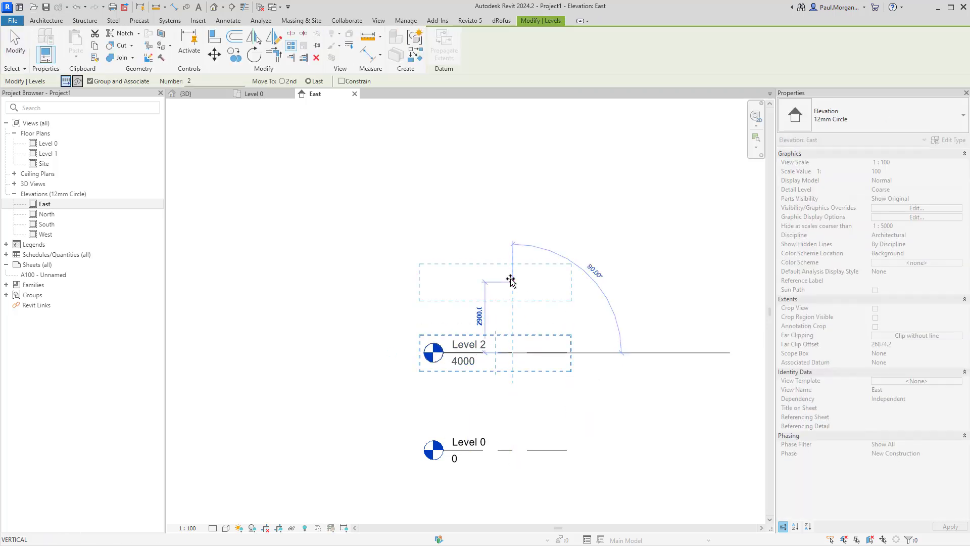
pyautogui.click(511, 279)
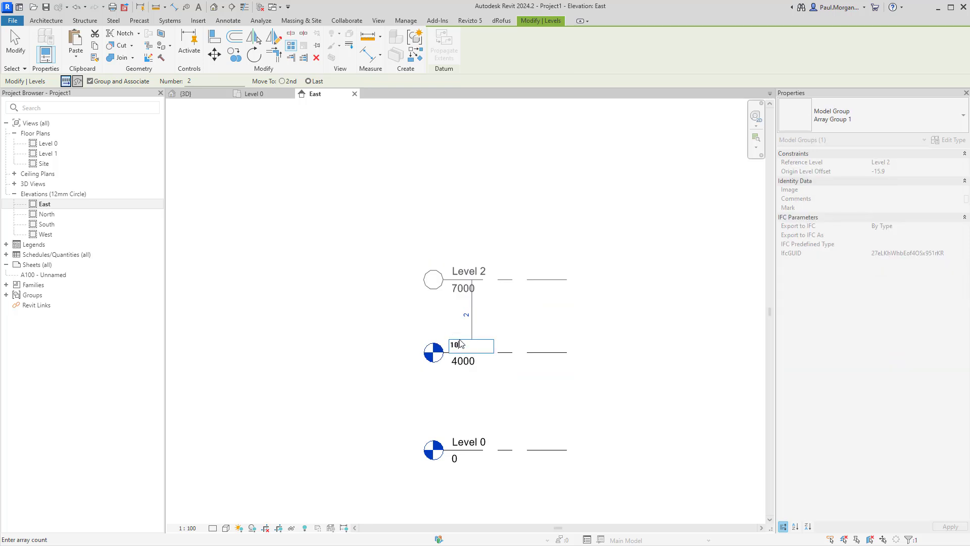
pyautogui.write('10')
pyautogui.press('Return')
pyautogui.hotkey('ctrl', 'z')
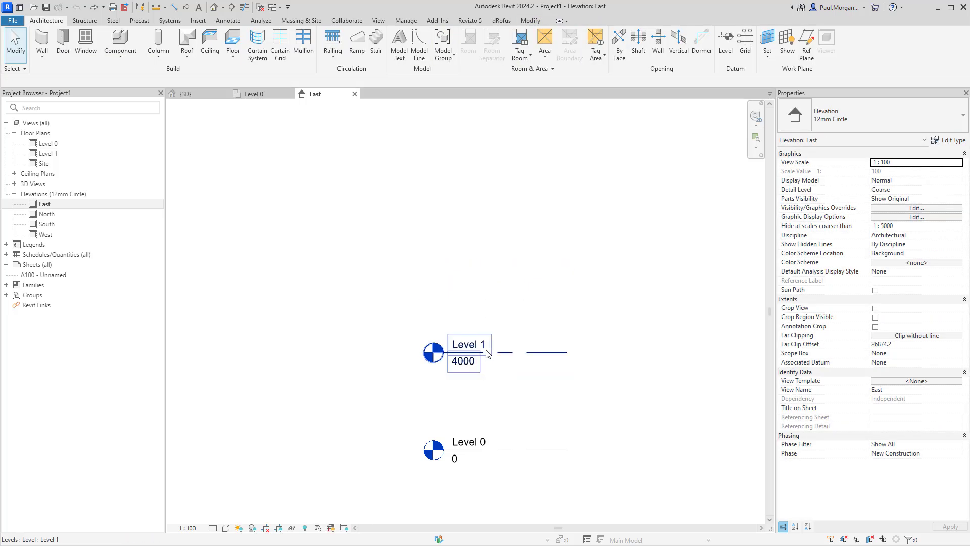
pyautogui.hotkey('ctrl', 'z')
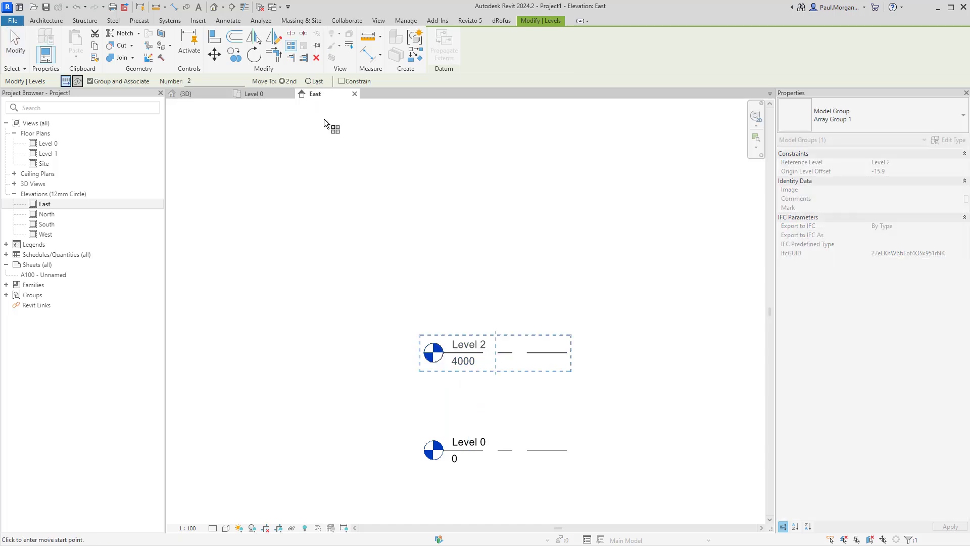
# Step: Array Level 1 upward with the second member 3000 mm above it and a count of 10
pyautogui.click(483, 356)
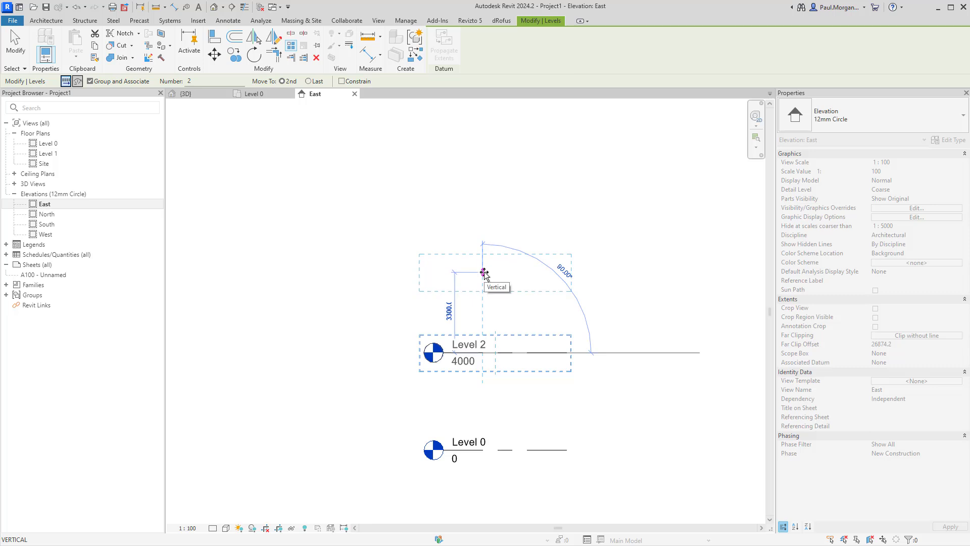
pyautogui.click(483, 279)
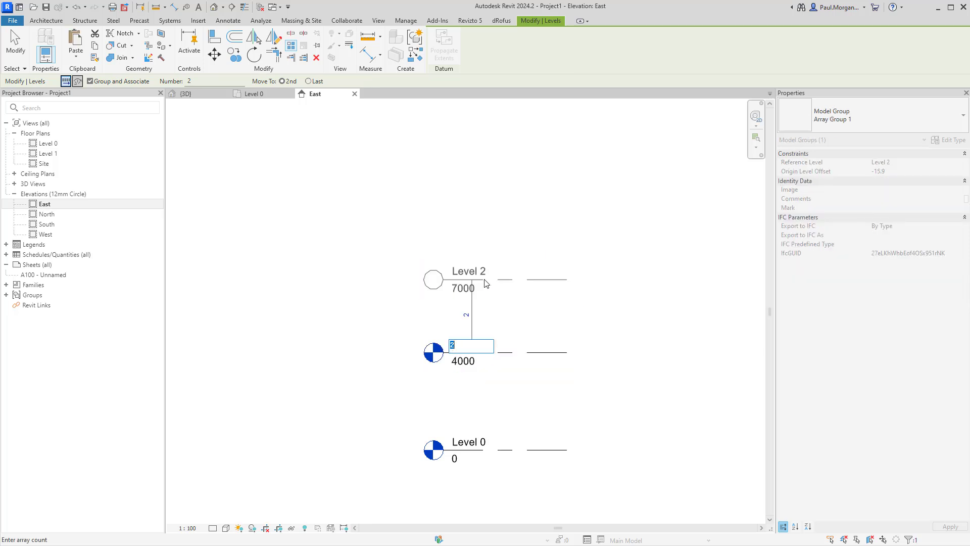
pyautogui.write('10')
pyautogui.press('Return')
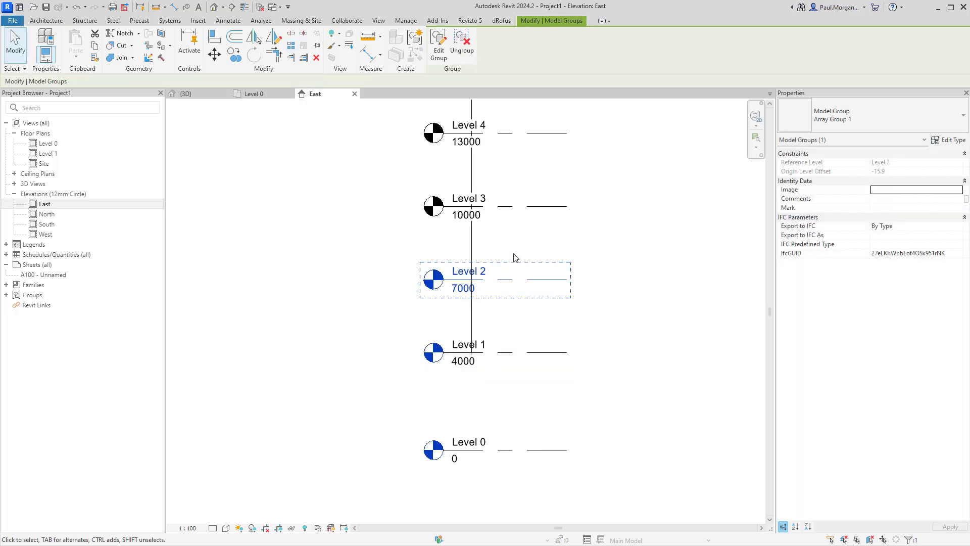
pyautogui.press('Escape')
pyautogui.scroll(-2, 536, 284)
pyautogui.scroll(-3, 523, 280)
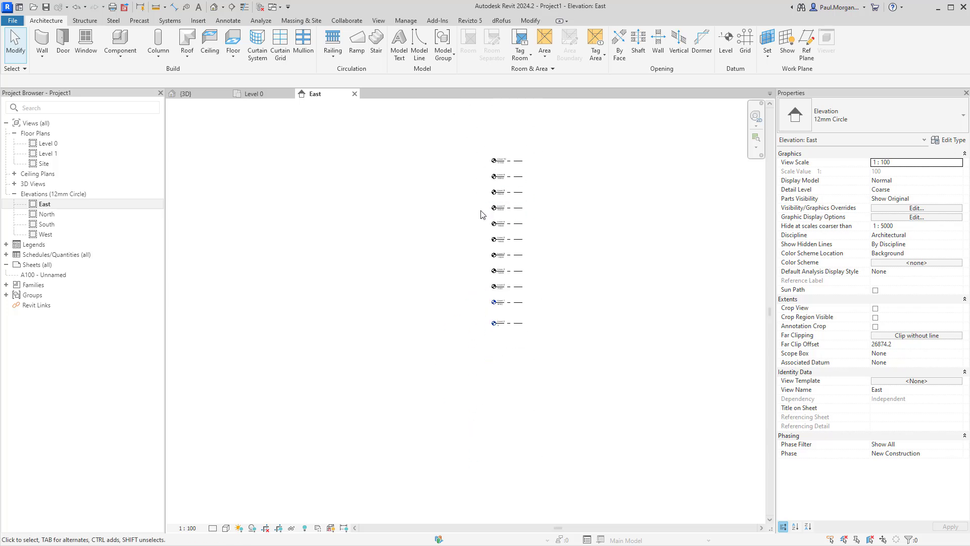
# Step: In the Level 0 floor plan, start a floor and sketch a rectangular boundary between the elevation markers
pyautogui.doubleClick(48, 144)
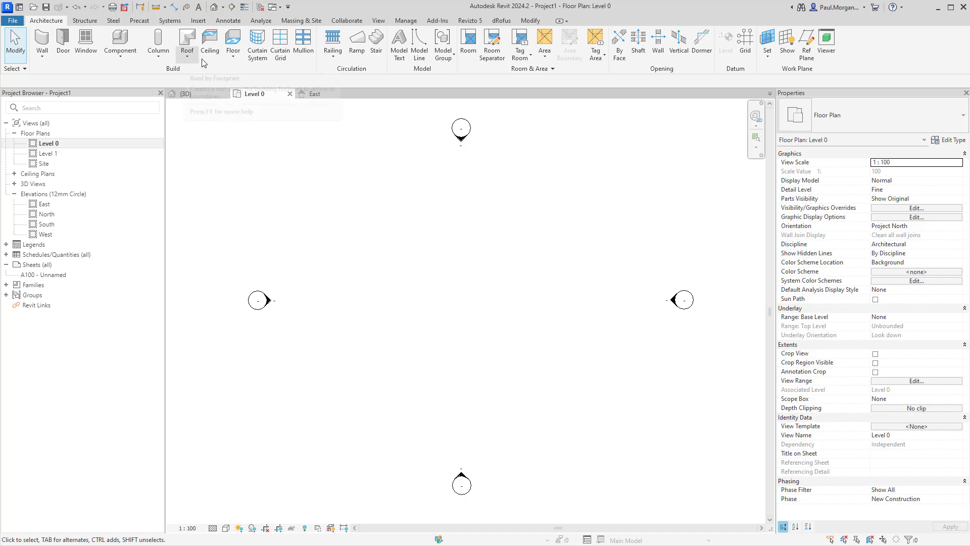
pyautogui.click(233, 54)
pyautogui.click(238, 76)
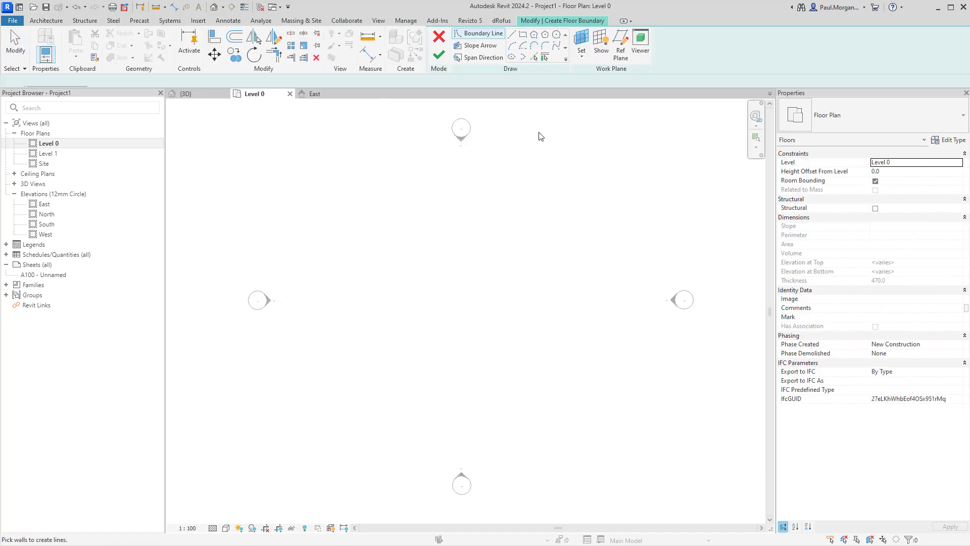
pyautogui.click(522, 34)
pyautogui.click(374, 244)
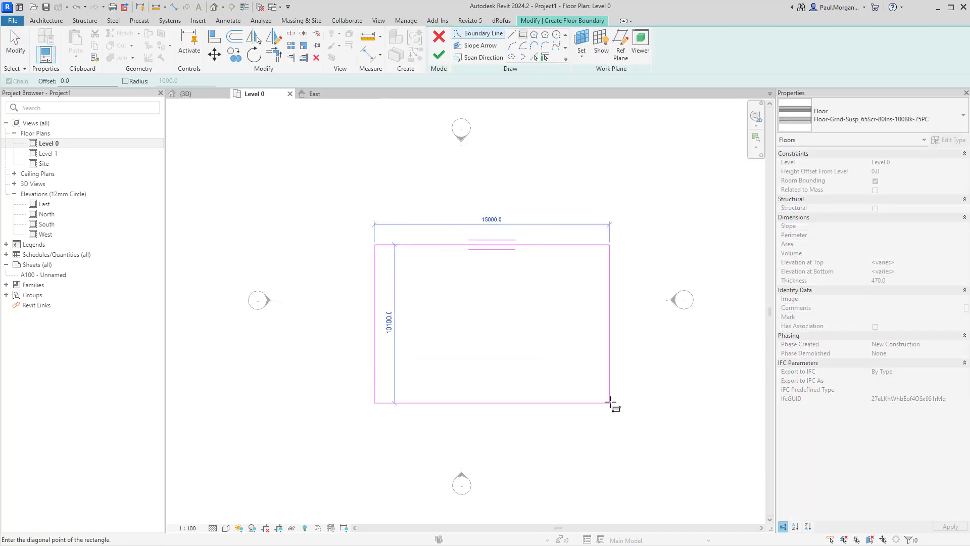
pyautogui.click(596, 409)
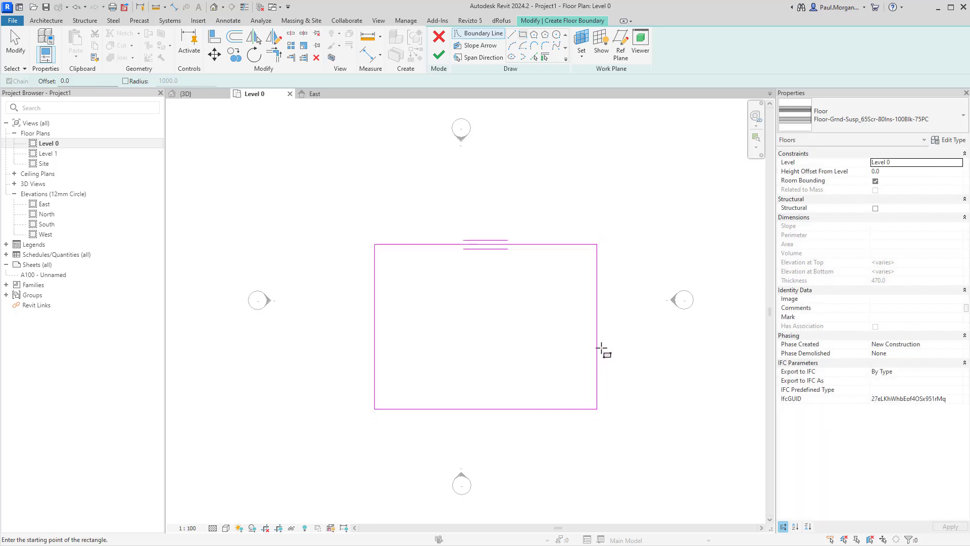
pyautogui.press('Escape')
# Step: Draw a semicircular arc of about 2400 mm radius outward from the upper end of the rectangle's right edge
pyautogui.click(556, 35)
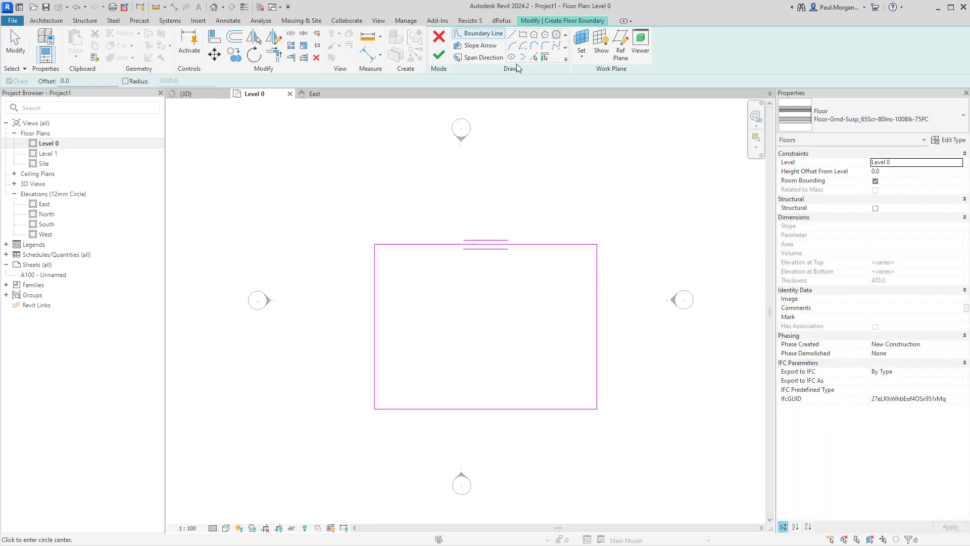
pyautogui.click(512, 46)
pyautogui.click(596, 245)
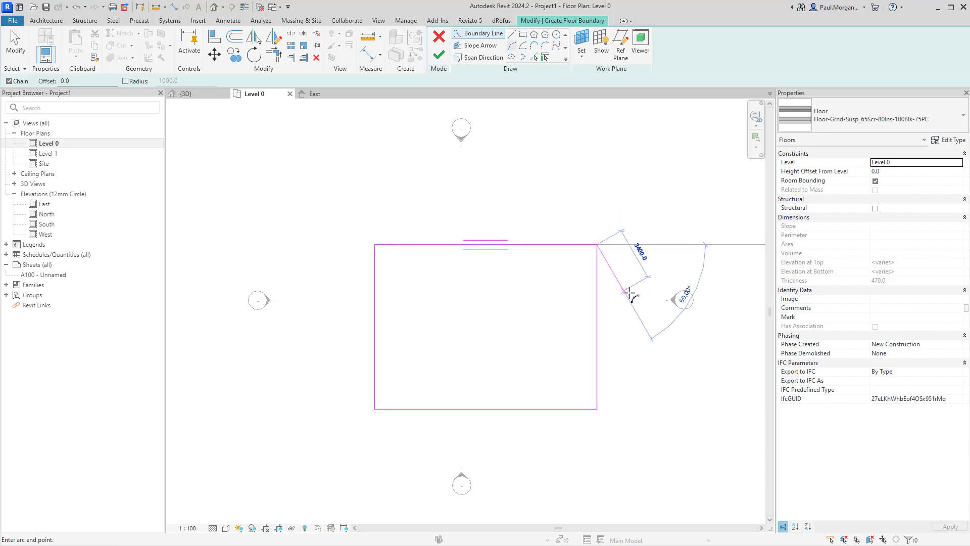
pyautogui.click(597, 319)
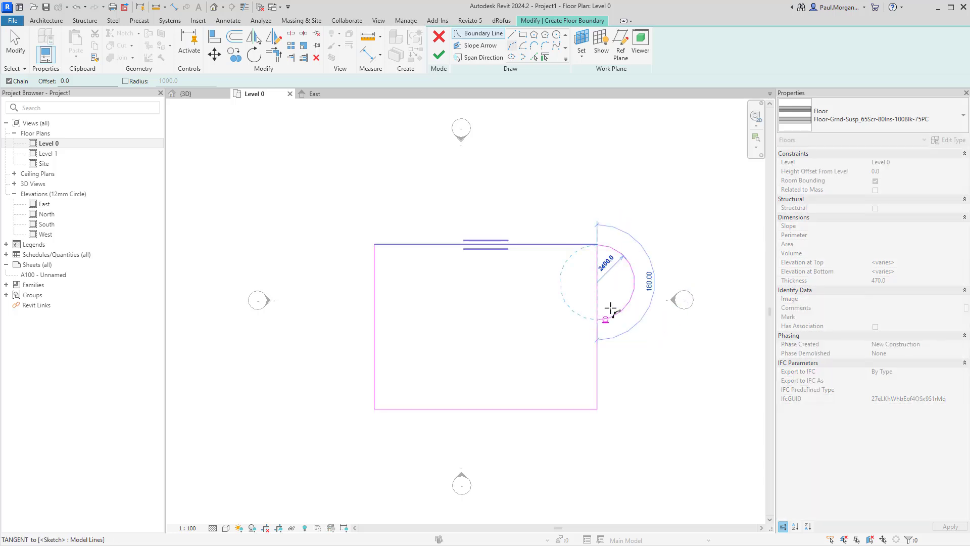
pyautogui.click(635, 283)
pyautogui.press('Escape')
# Step: Trim away the part of the right edge enclosed by the arc and finish the floor boundary
pyautogui.press('t')
pyautogui.press('r')
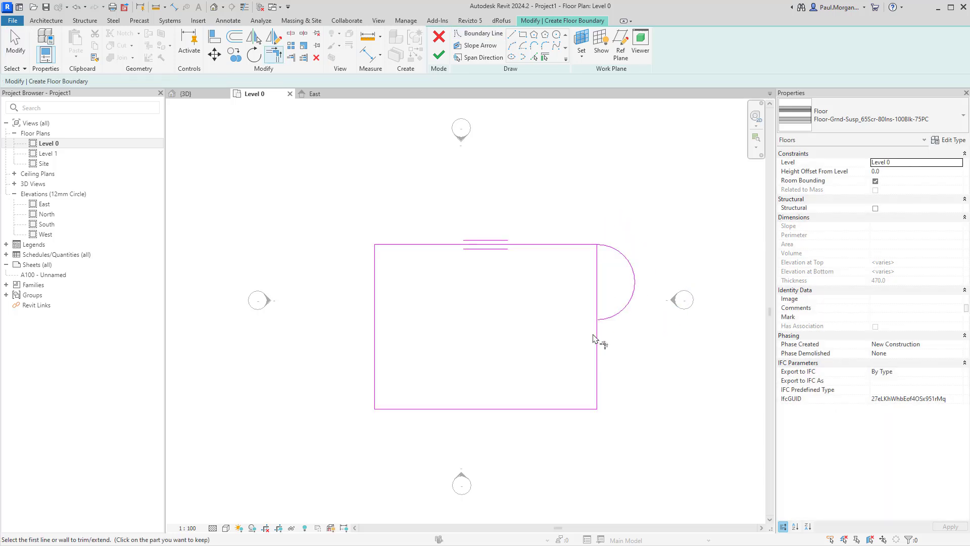
pyautogui.click(596, 338)
pyautogui.press('Escape')
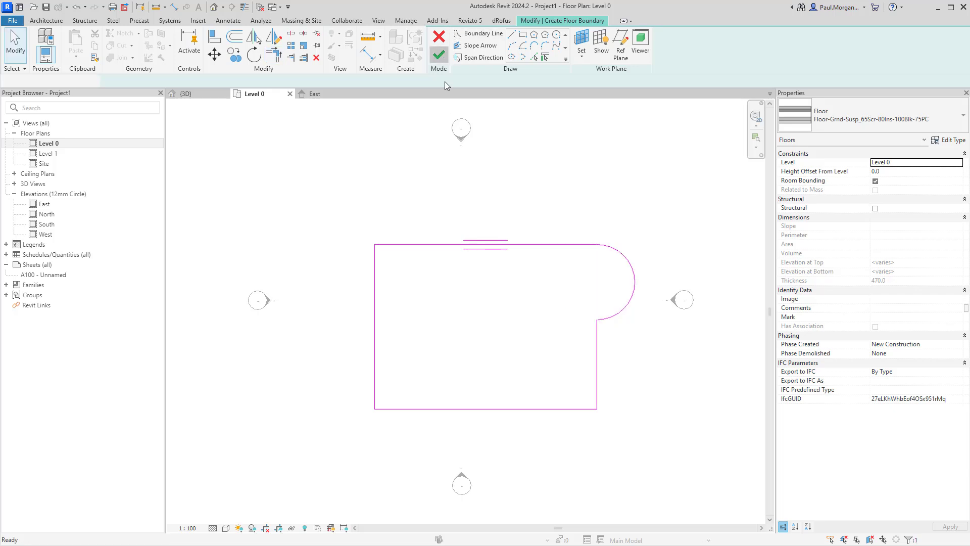
pyautogui.click(439, 55)
# Step: Change the new floor's type to Floor_Timber_22Cbd-225Joist
pyautogui.click(826, 120)
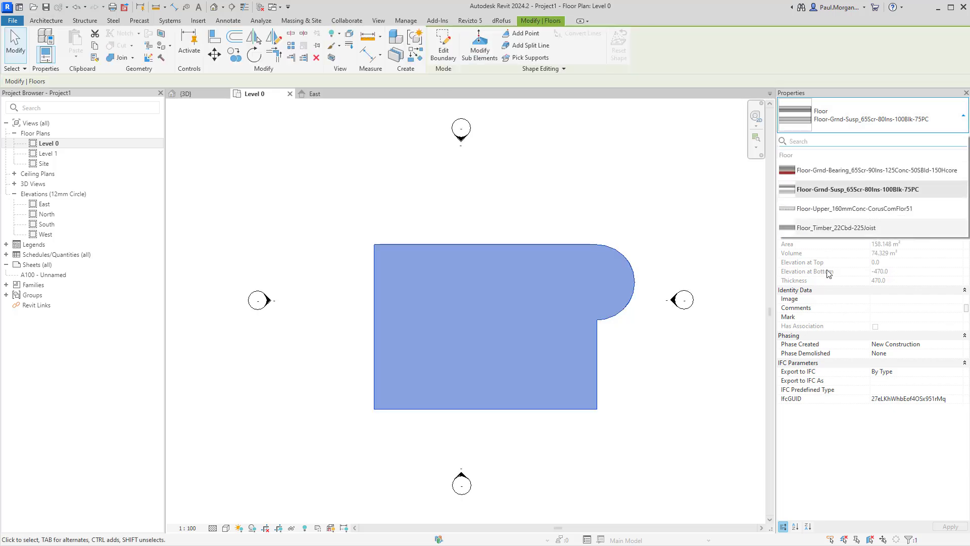
pyautogui.click(814, 230)
pyautogui.click(571, 358)
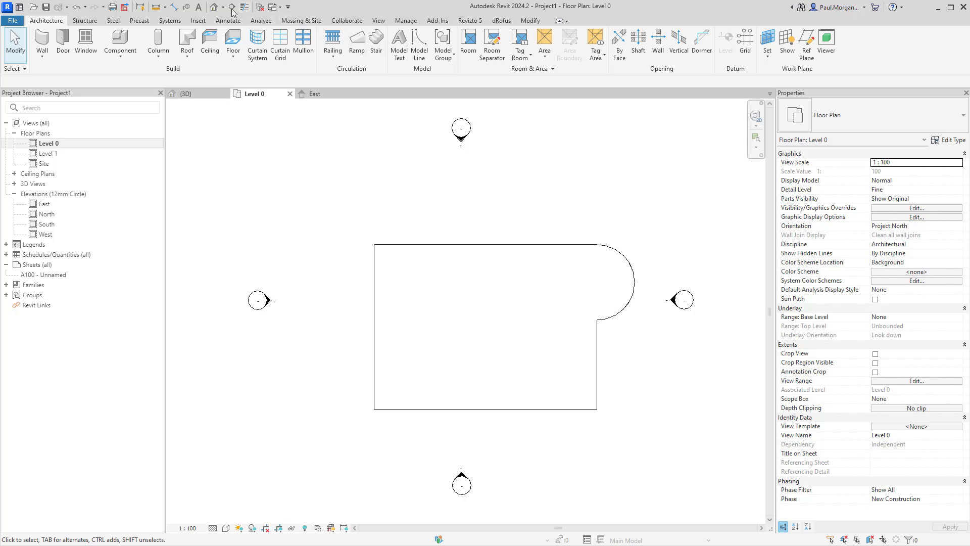
# Step: Open the 3D view and copy the Level 0 floor to the clipboard
pyautogui.click(213, 7)
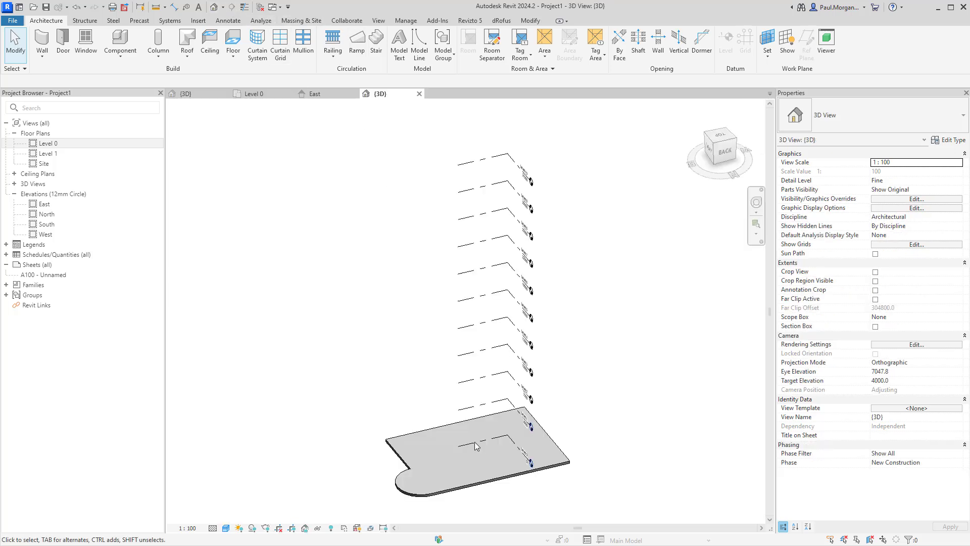
pyautogui.keyDown('shift'); pyautogui.moveTo(477, 446); pyautogui.dragTo(535, 420, button='middle'); pyautogui.keyUp('shift')
pyautogui.scroll(5, 539, 417)
pyautogui.click(539, 416)
pyautogui.scroll(-5, 539, 416)
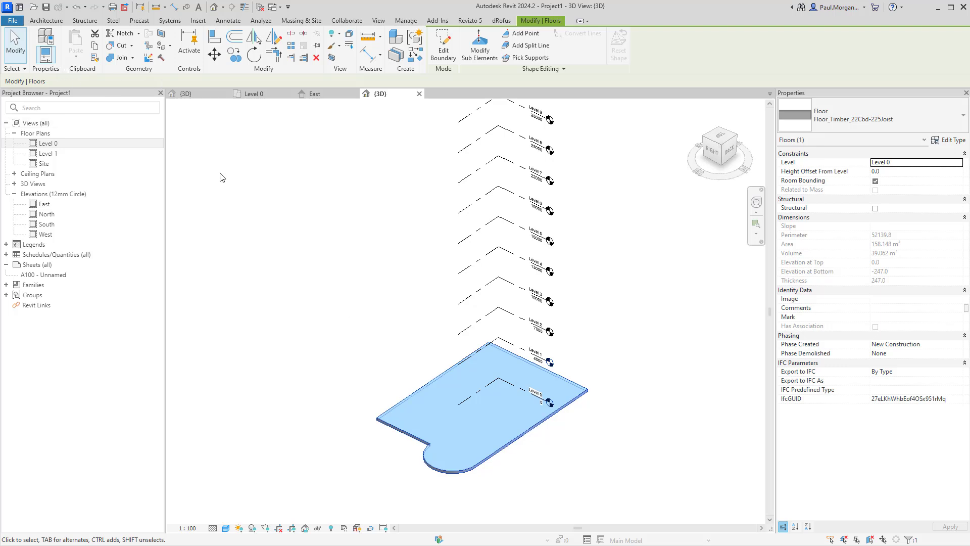
pyautogui.click(243, 235)
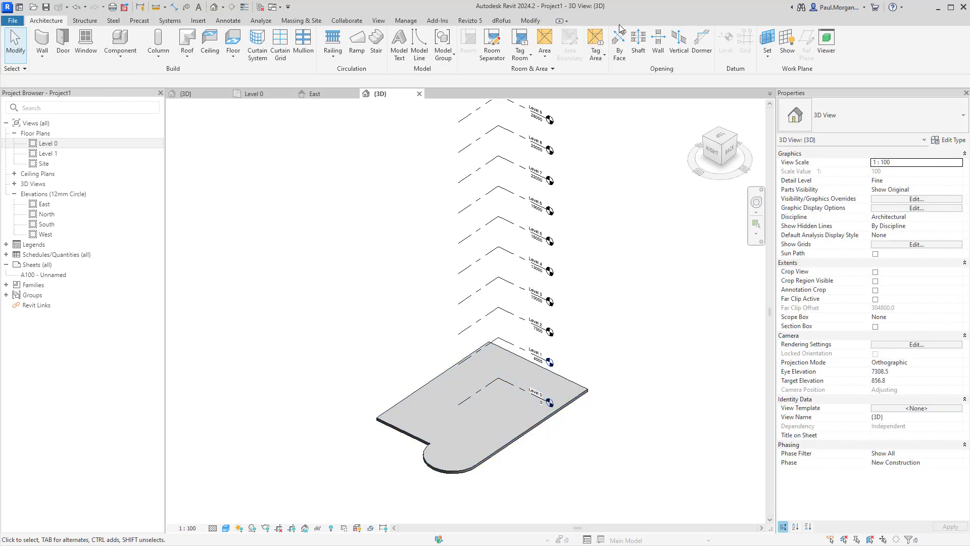
# Step: Paste the copied floor aligned to selected levels, Level 1 through Level 10
pyautogui.click(530, 21)
pyautogui.click(76, 58)
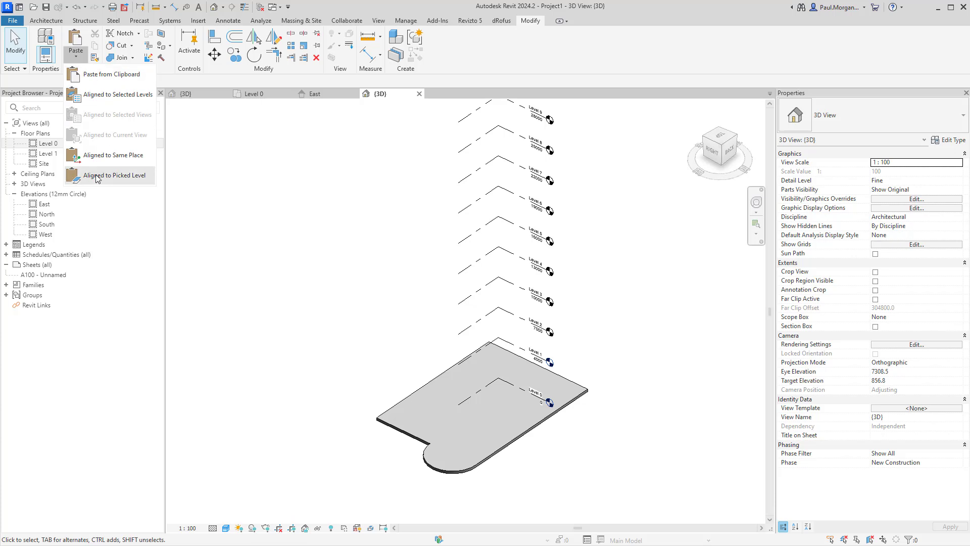
pyautogui.click(108, 98)
pyautogui.click(440, 219)
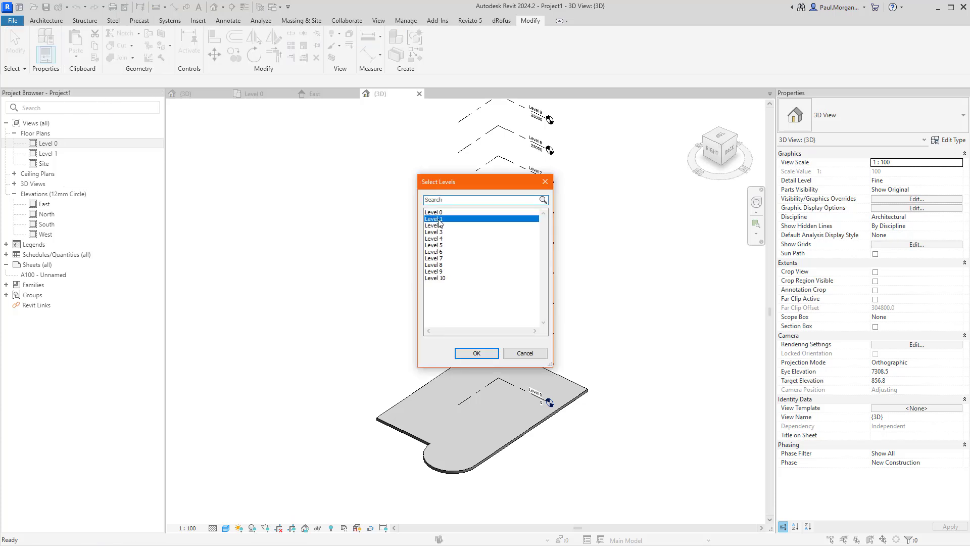
pyautogui.keyDown('shift'); pyautogui.click(436, 278); pyautogui.keyUp('shift')
pyautogui.click(474, 353)
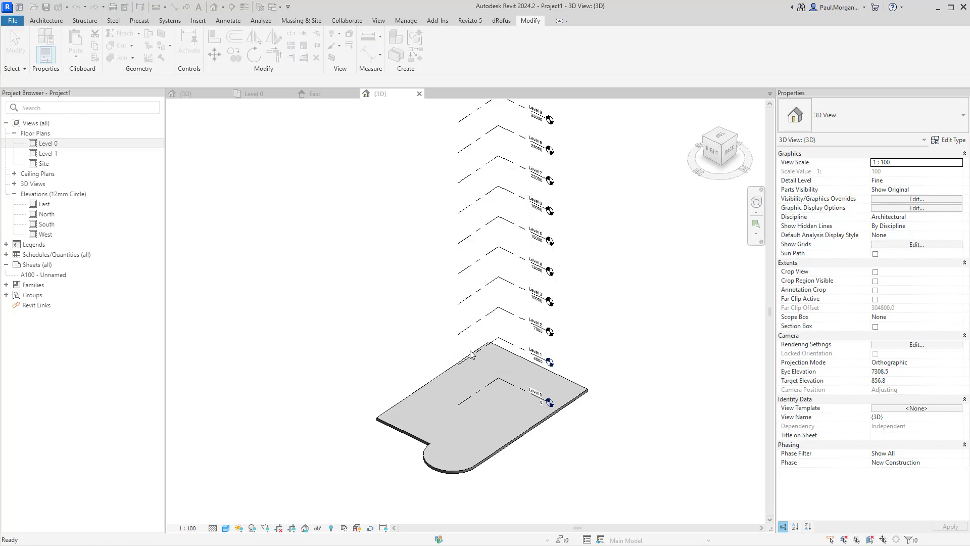
pyautogui.click(615, 407)
pyautogui.moveTo(617, 310); pyautogui.dragTo(563, 336, button='middle')
# Step: In the Level 0 floor plan, edit the floor's boundary and add a narrow upright rectangular opening in its lower left part
pyautogui.click(49, 143)
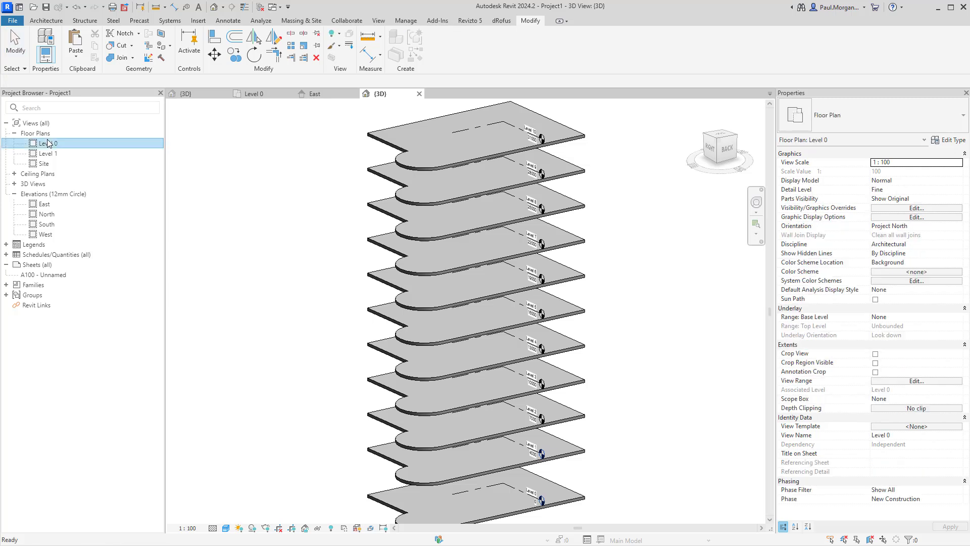
pyautogui.doubleClick(49, 146)
pyautogui.click(492, 304)
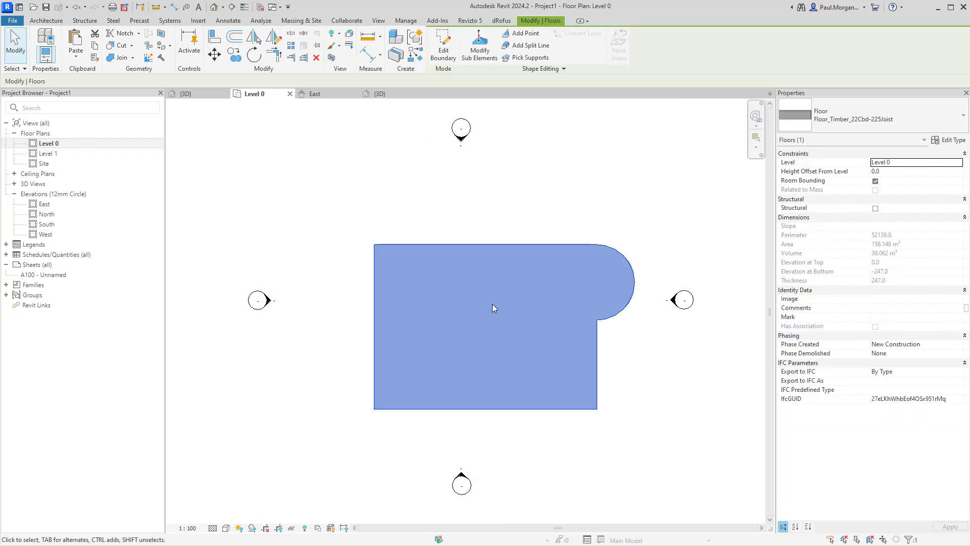
pyautogui.scroll(2, 473, 249)
pyautogui.moveTo(473, 250); pyautogui.dragTo(457, 225, button='middle')
pyautogui.click(443, 46)
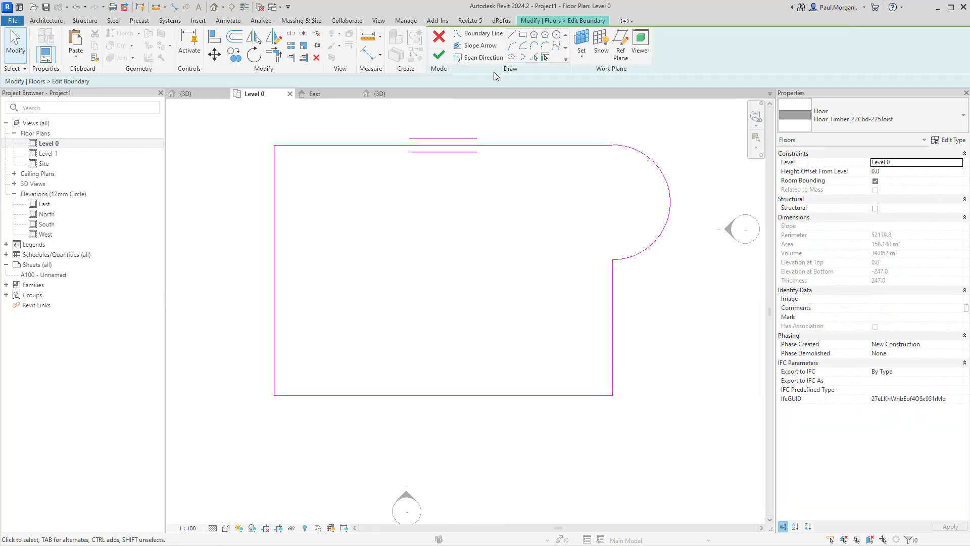
pyautogui.click(524, 36)
pyautogui.click(375, 314)
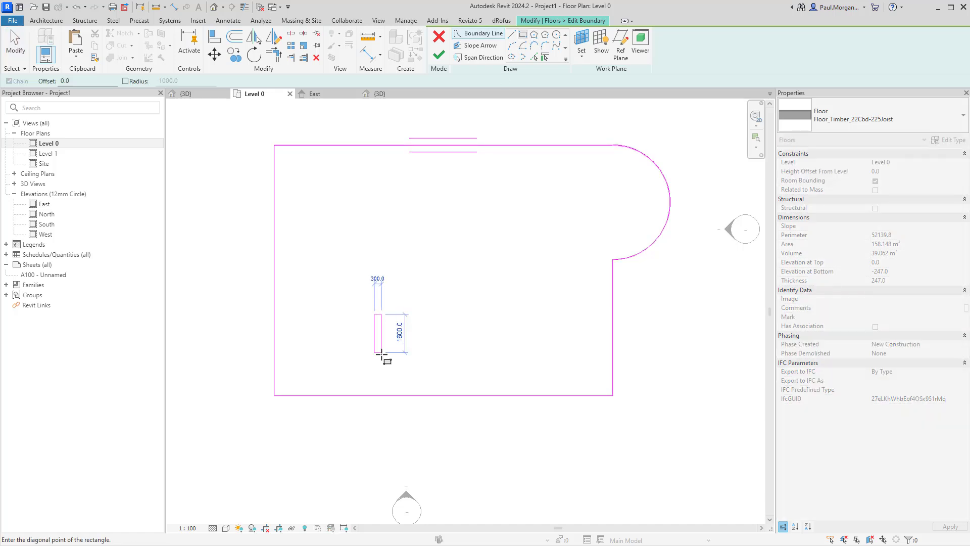
pyautogui.click(386, 370)
# Step: Sketch a larger and a smaller circular opening beside the rectangular opening's upper right corner, and finish the floor boundary
pyautogui.click(557, 34)
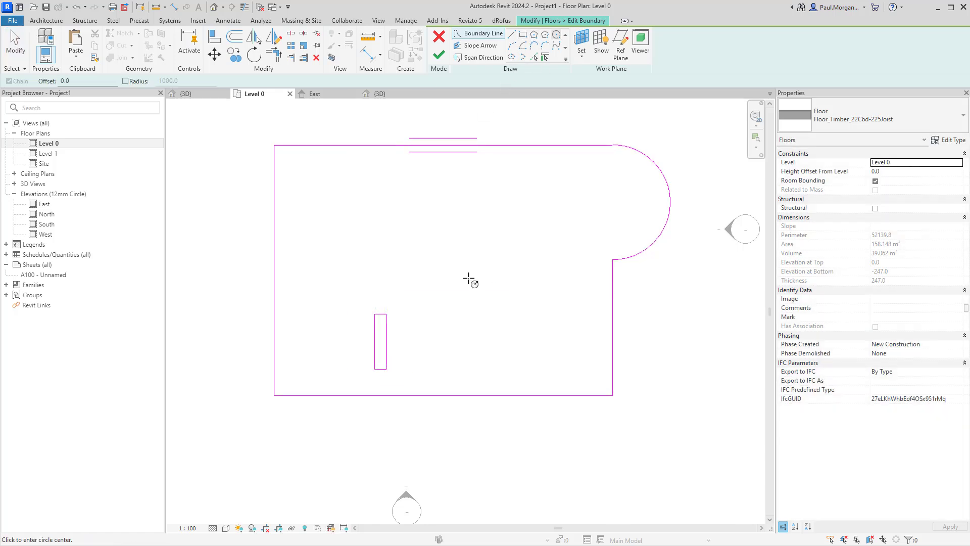
pyautogui.scroll(5, 394, 318)
pyautogui.click(391, 308)
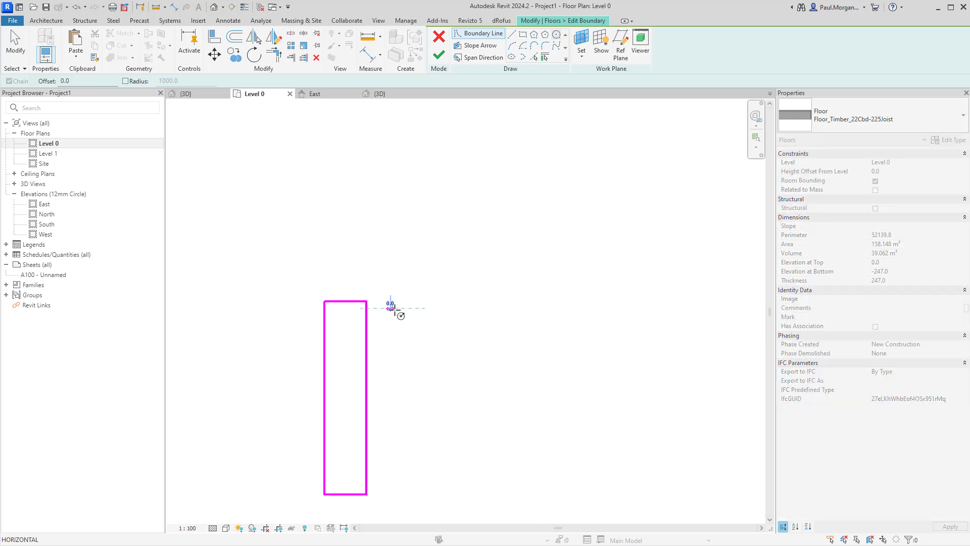
pyautogui.click(399, 314)
pyautogui.scroll(3, 395, 330)
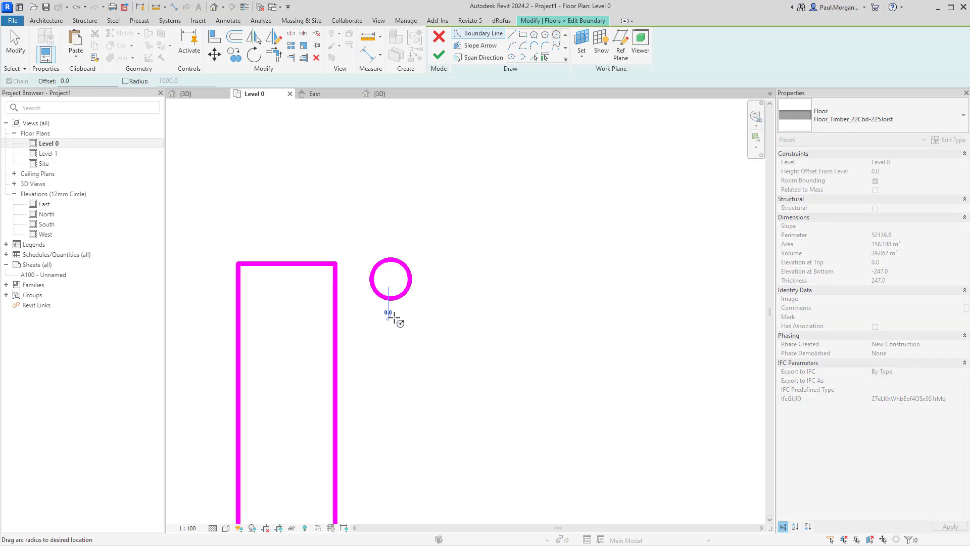
pyautogui.click(388, 317)
pyautogui.click(399, 317)
pyautogui.scroll(-3, 422, 357)
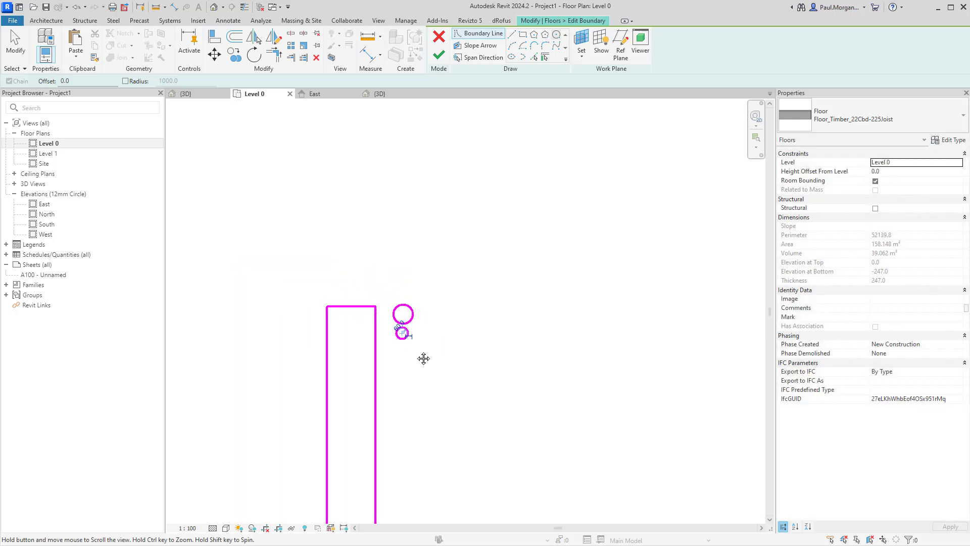
pyautogui.press('Escape')
pyautogui.press('Escape')
pyautogui.click(440, 39)
pyautogui.press('Return')
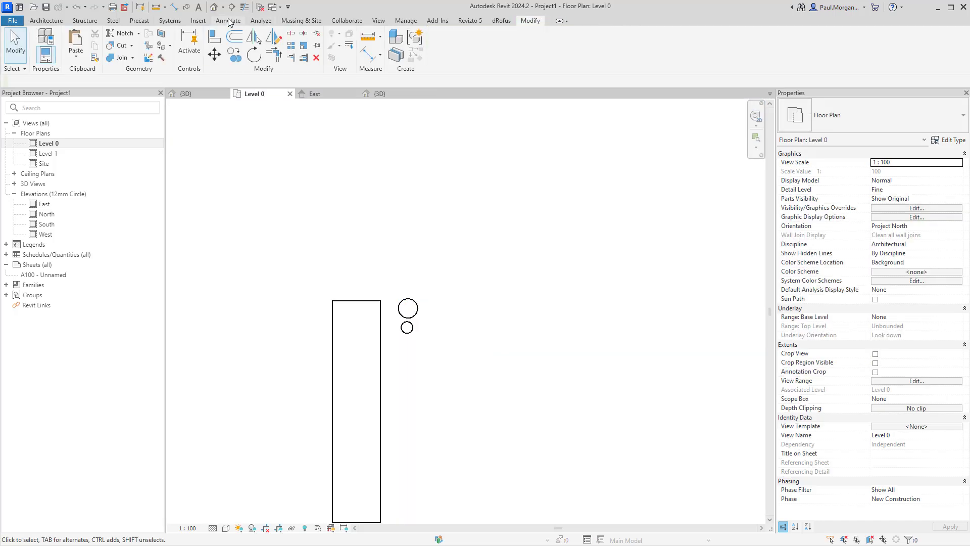
# Step: In the 3D view, copy the rectangular and circular opening outlines from the Level 0 floor's boundary sketch, and finish the sketch
pyautogui.click(215, 7)
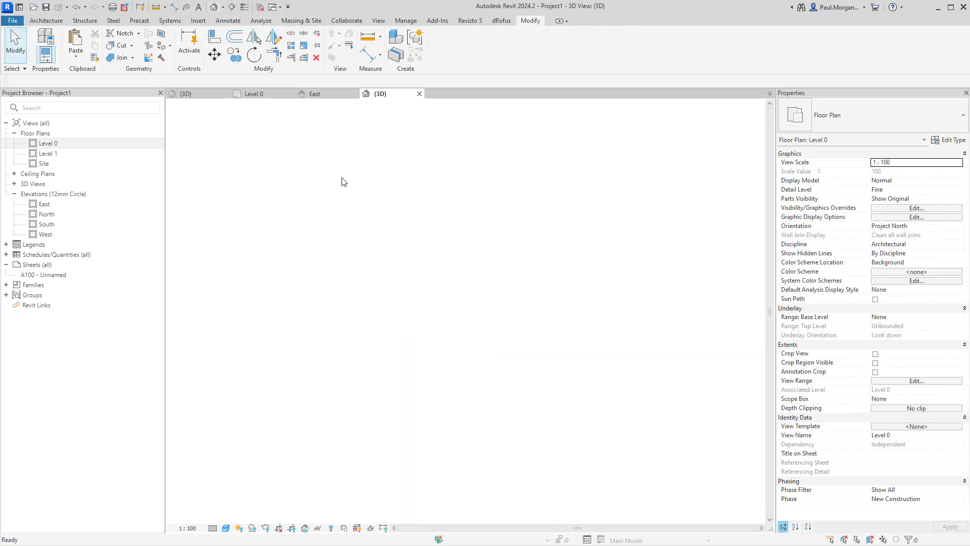
pyautogui.scroll(8, 471, 360)
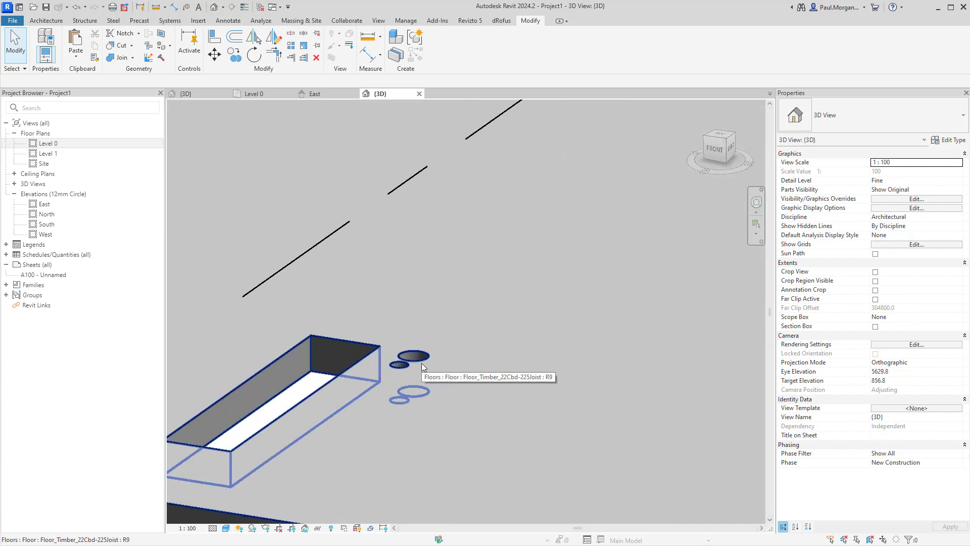
pyautogui.scroll(-2, 410, 371)
pyautogui.scroll(-4, 362, 373)
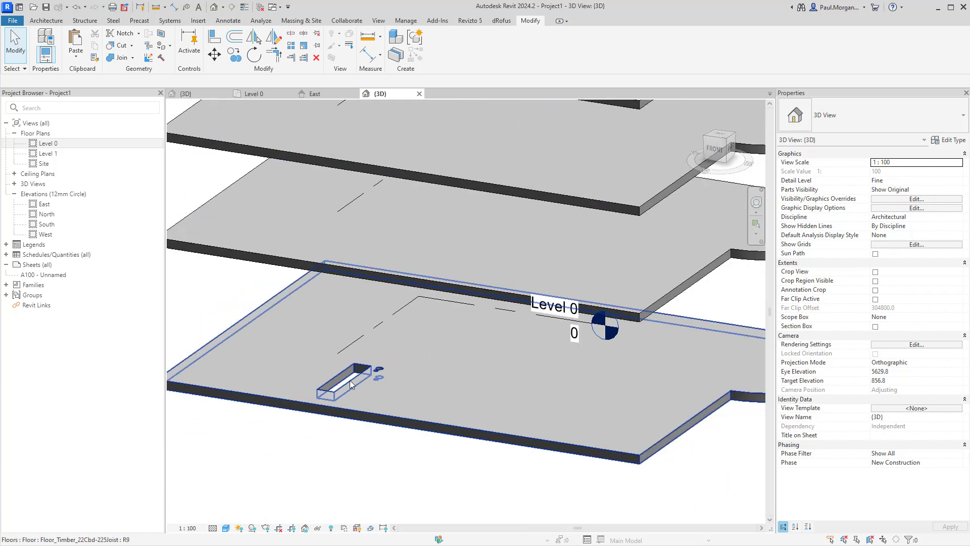
pyautogui.scroll(-3, 387, 341)
pyautogui.click(366, 289)
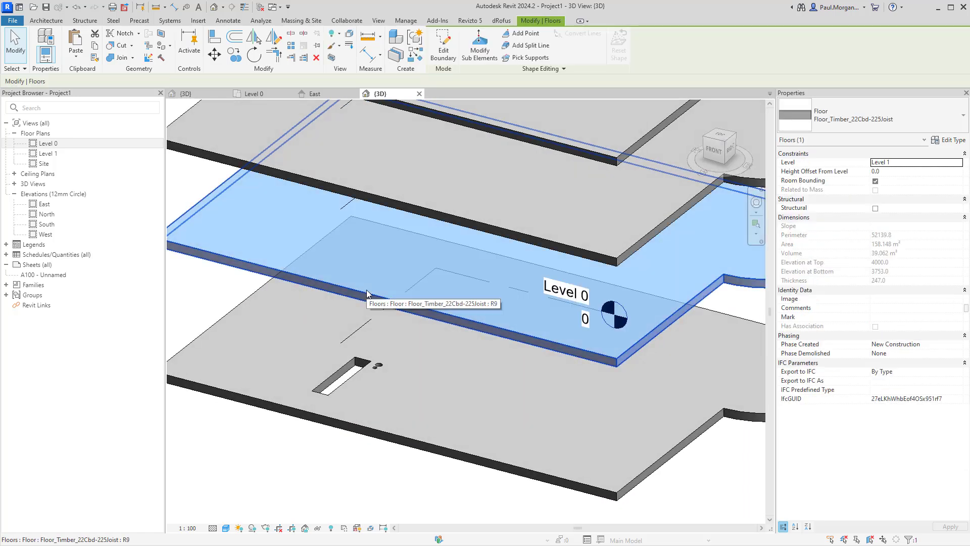
pyautogui.scroll(-3, 377, 317)
pyautogui.click(377, 316)
pyautogui.scroll(3, 367, 322)
pyautogui.doubleClick(367, 321)
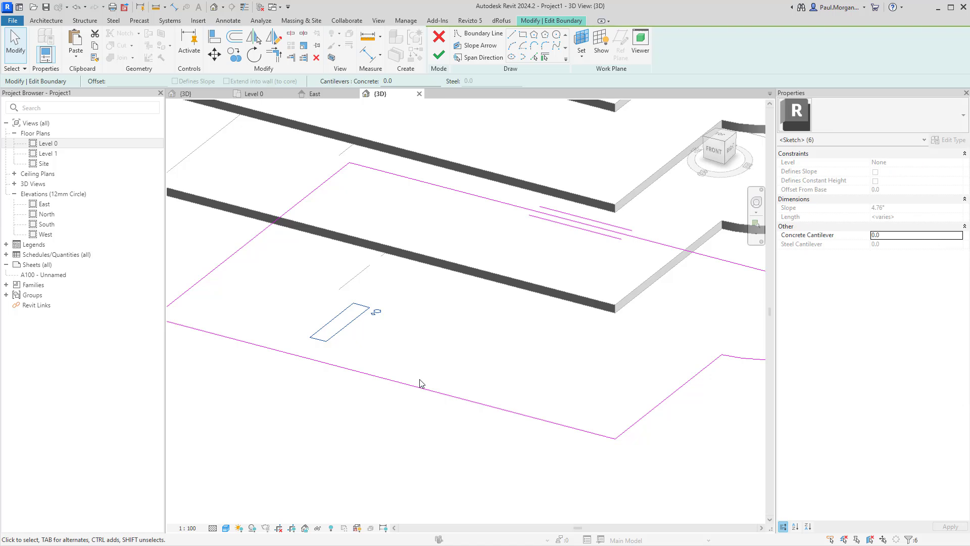
pyautogui.scroll(-3, 357, 180)
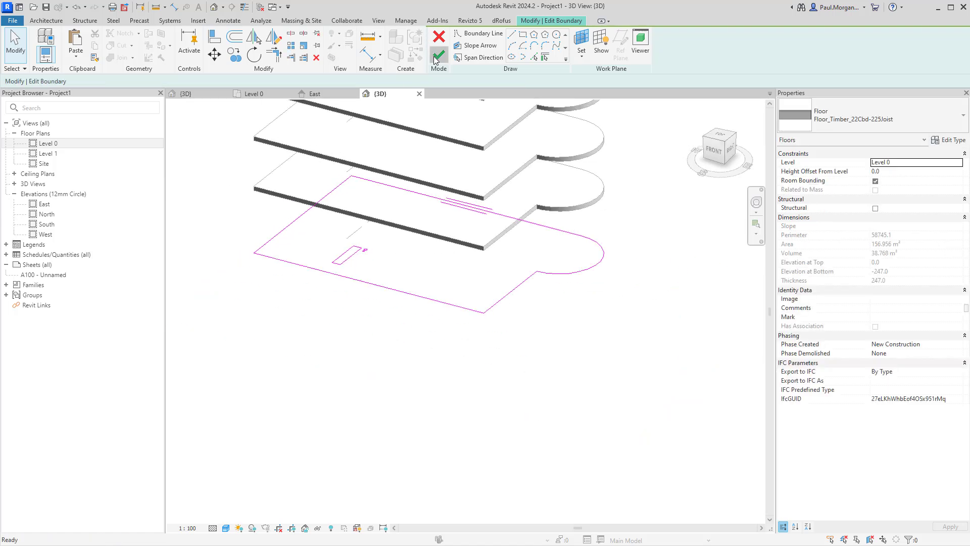
pyautogui.click(439, 55)
# Step: Try to paste the copied opening outlines into the Level 1 floor's boundary sketch, and discard the sketch edit
pyautogui.doubleClick(250, 194)
pyautogui.scroll(4, 331, 182)
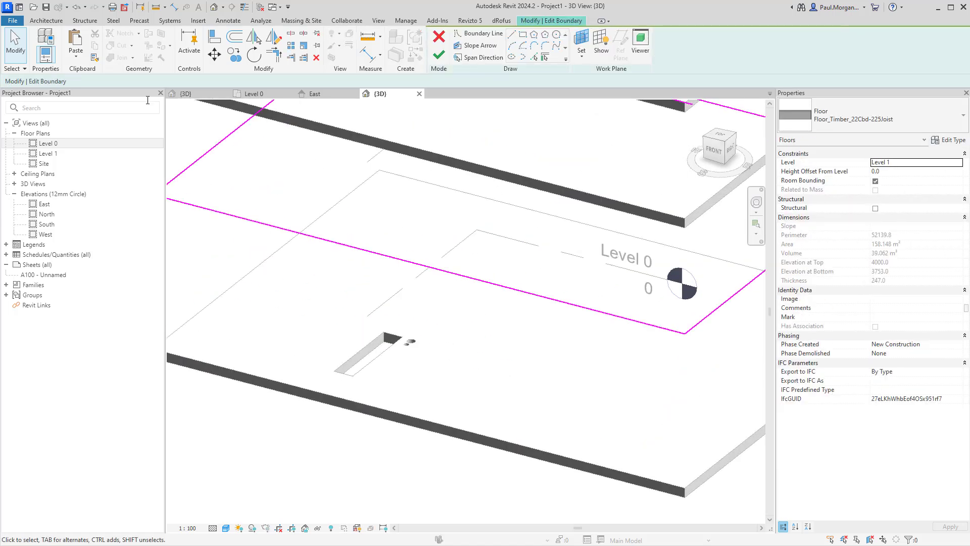
pyautogui.click(78, 59)
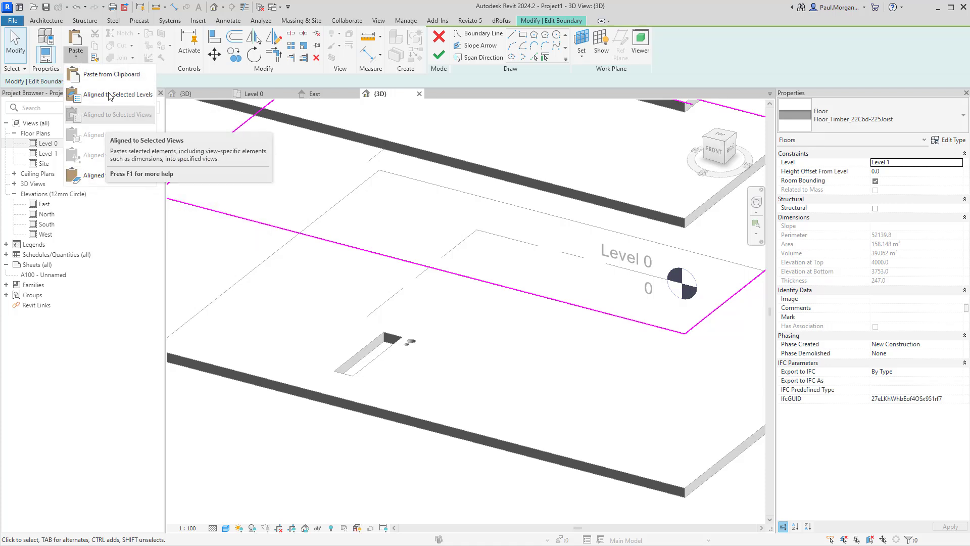
pyautogui.click(182, 200)
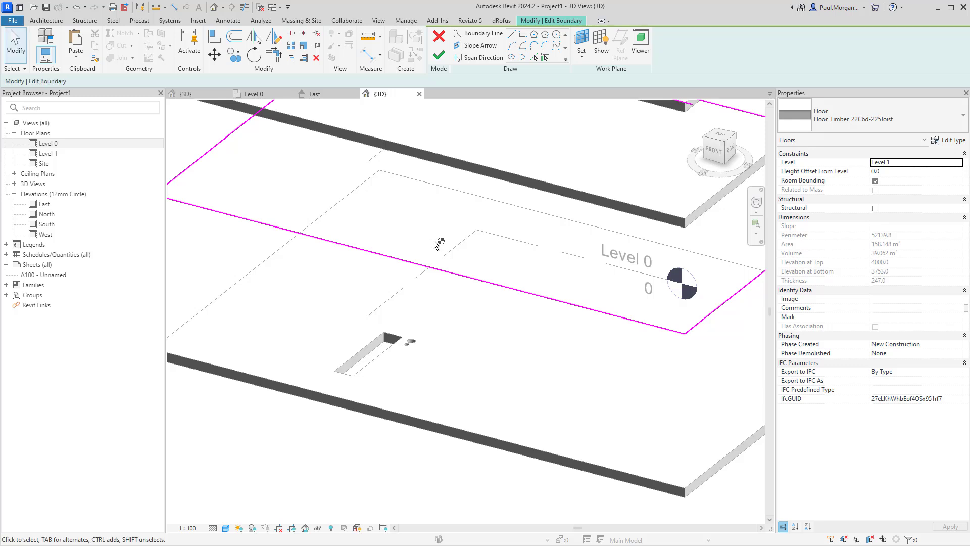
pyautogui.scroll(-4, 436, 244)
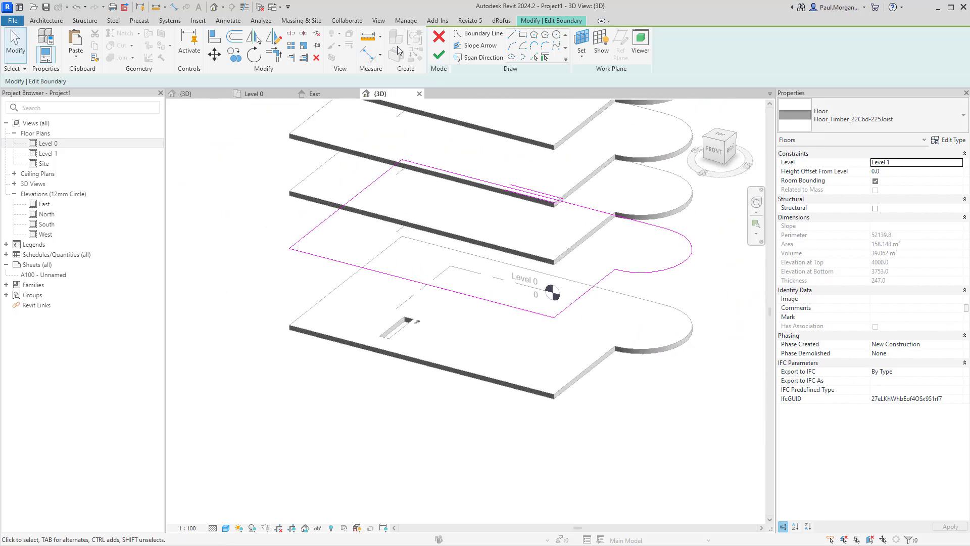
pyautogui.click(434, 40)
# Step: Undo the rectangular and circular openings made in the Level 0 floor's boundary
pyautogui.click(303, 459)
pyautogui.doubleClick(401, 295)
pyautogui.moveTo(412, 315); pyautogui.dragTo(433, 365, button='middle')
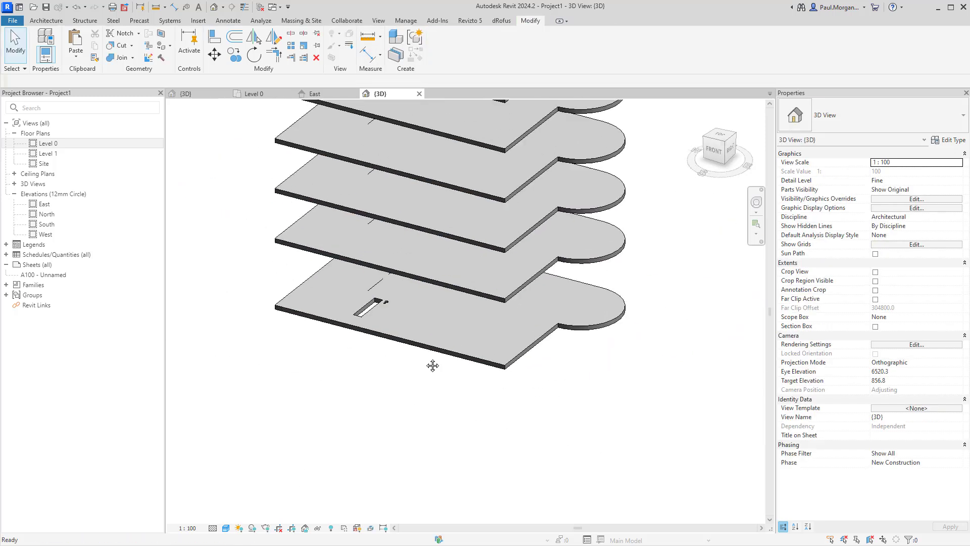
pyautogui.scroll(2, 432, 364)
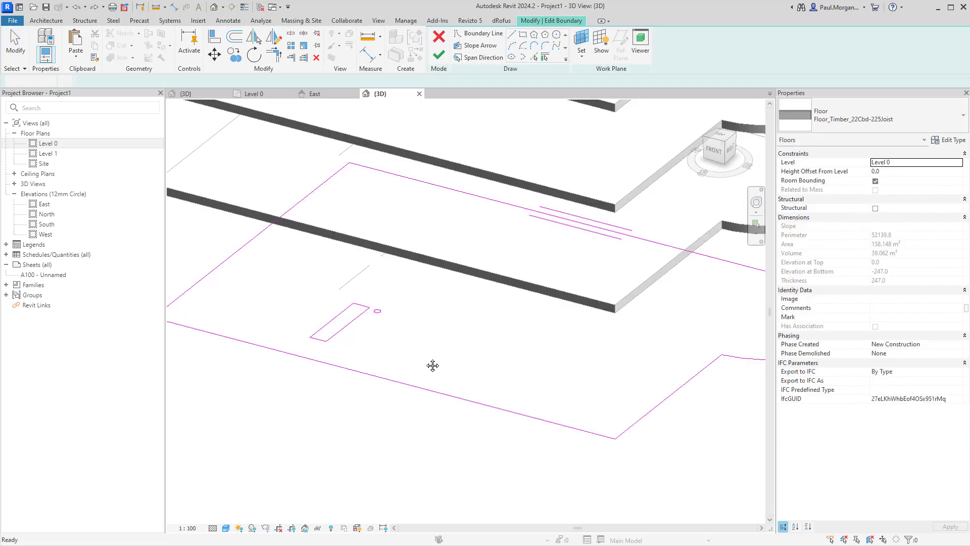
pyautogui.hotkey('ctrl', 'z')
pyautogui.hotkey('ctrl', 'z')
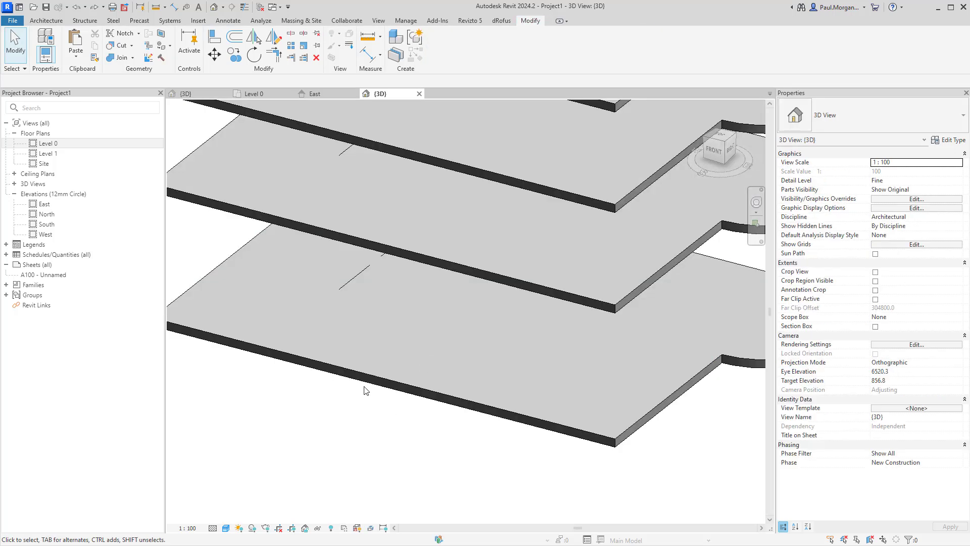
# Step: In the Level 0 floor plan, start a shaft opening and sketch an upright rectangle about 1000 by 2700 mm in the floor's lower left part
pyautogui.doubleClick(46, 144)
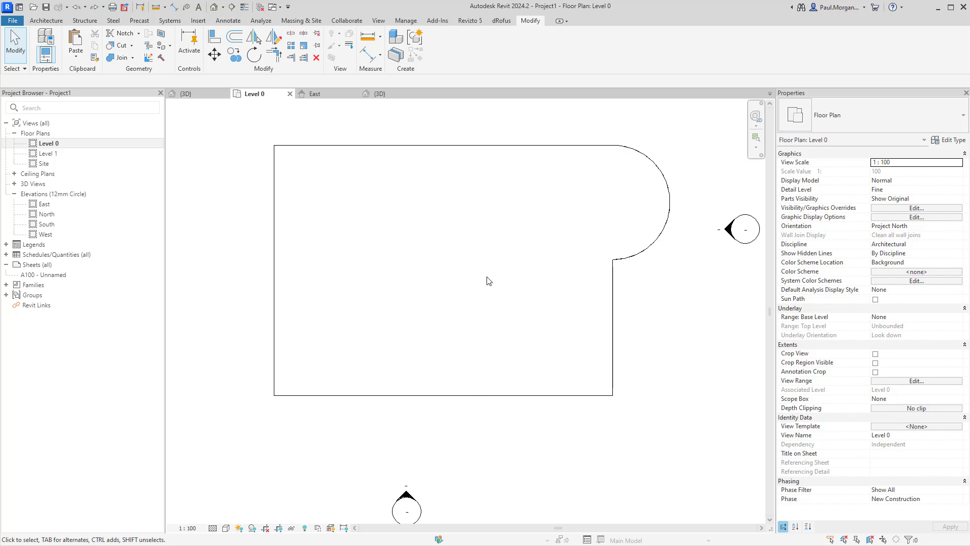
pyautogui.moveTo(486, 276); pyautogui.dragTo(523, 327, button='middle')
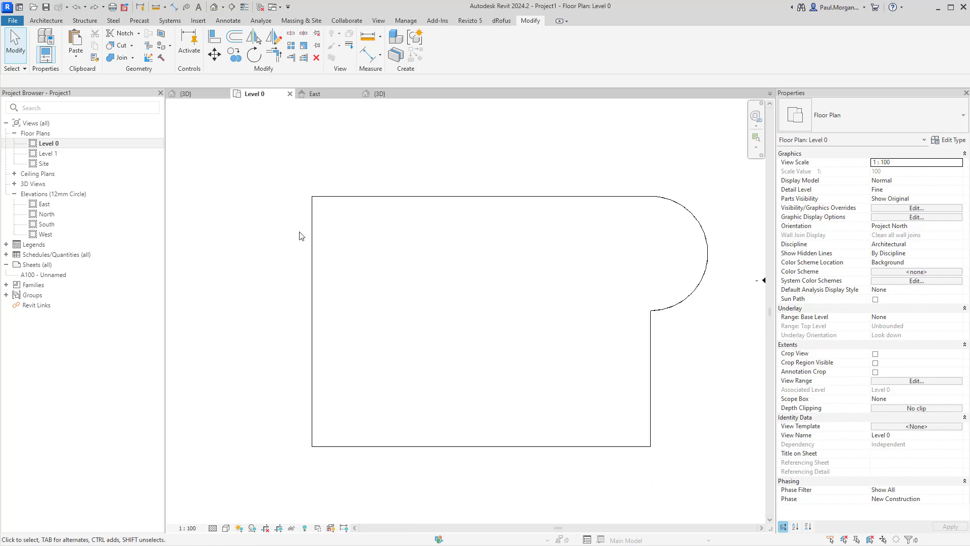
pyautogui.click(34, 20)
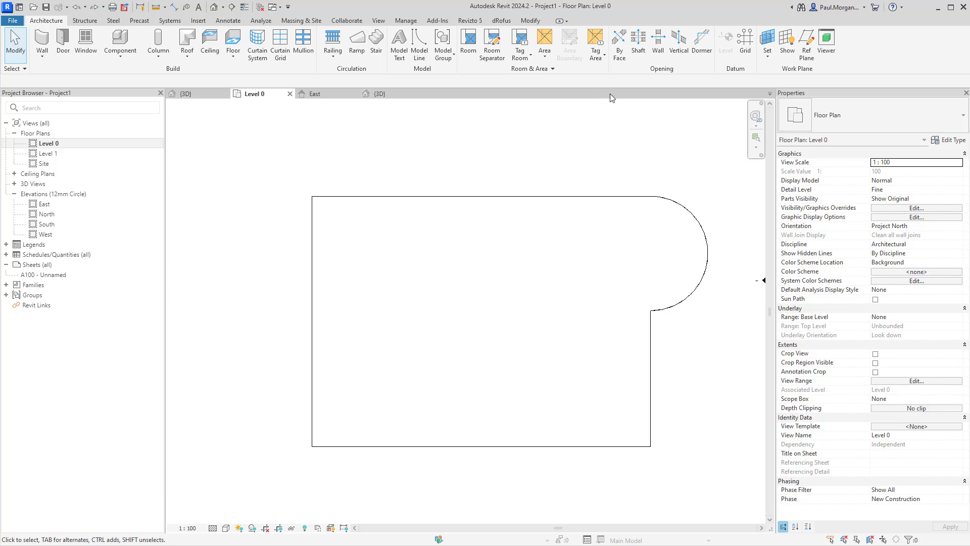
pyautogui.click(639, 51)
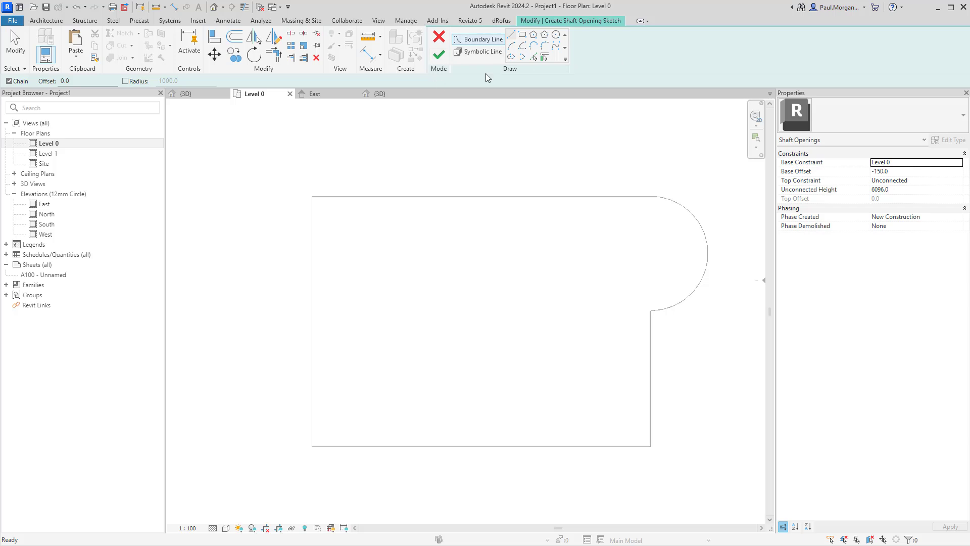
pyautogui.click(526, 35)
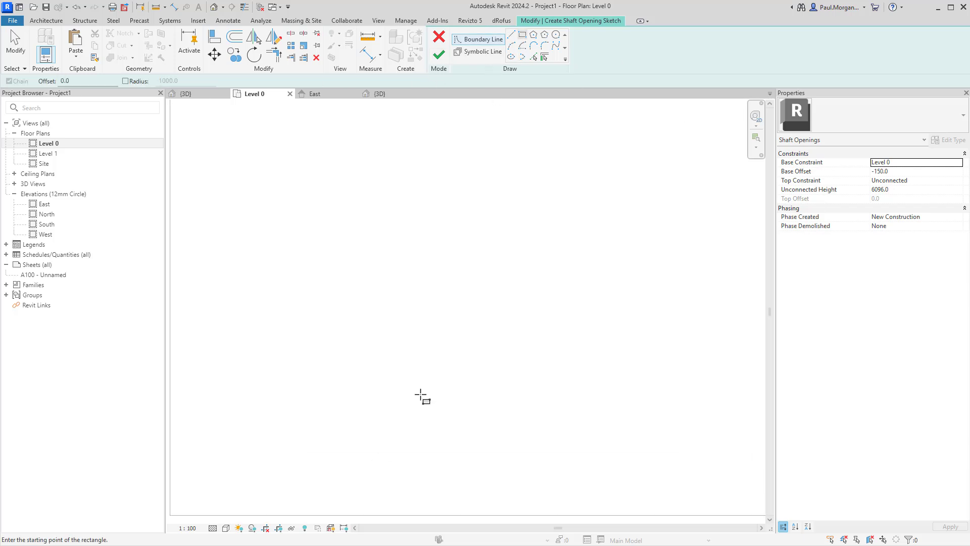
pyautogui.click(394, 326)
pyautogui.click(449, 475)
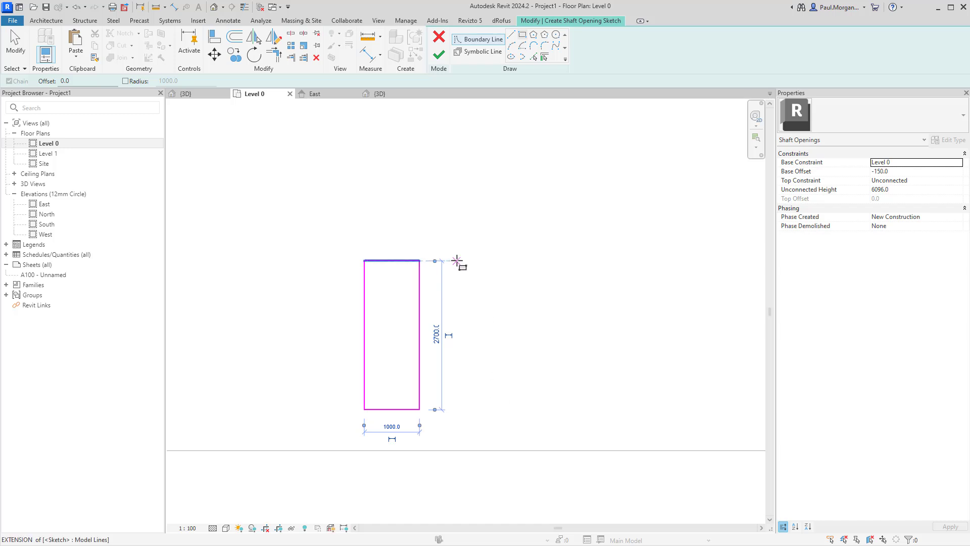
# Step: Sketch a narrower rectangle of the same height just to the right of the first shaft rectangle
pyautogui.click(458, 261)
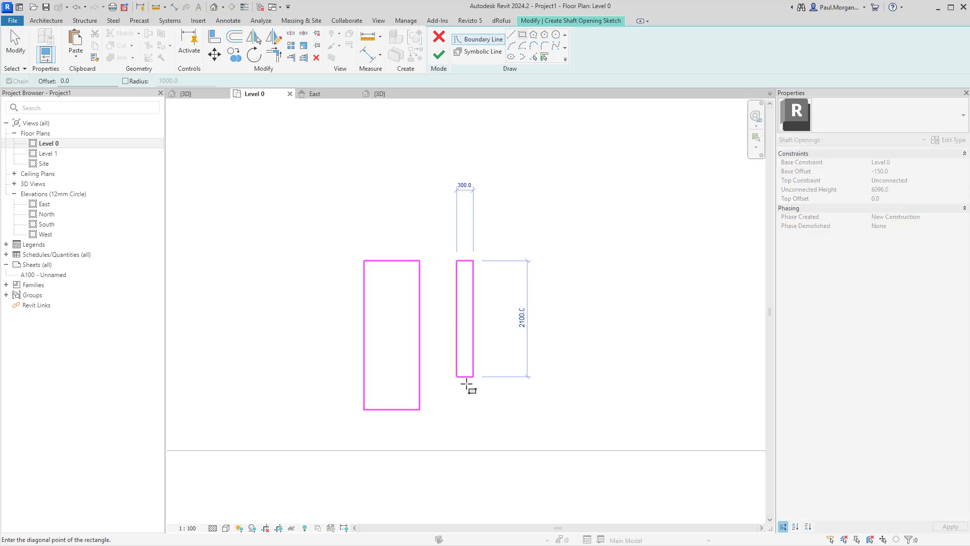
pyautogui.click(429, 410)
pyautogui.press('Escape')
pyautogui.press('Escape')
# Step: Sketch a circle about 80 mm in radius beside the narrow rectangle's upper right corner and a smaller circle directly below it
pyautogui.click(556, 35)
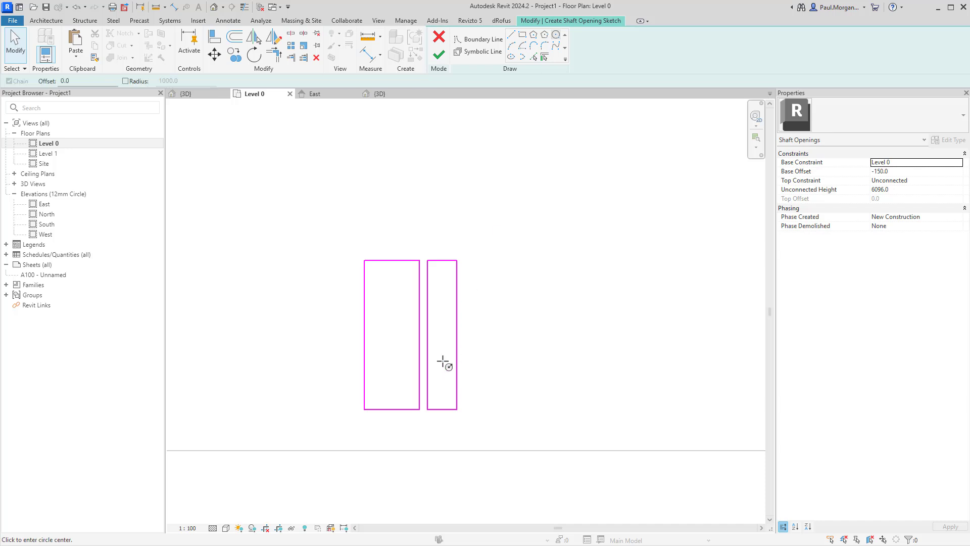
pyautogui.scroll(3, 455, 313)
pyautogui.scroll(2, 492, 194)
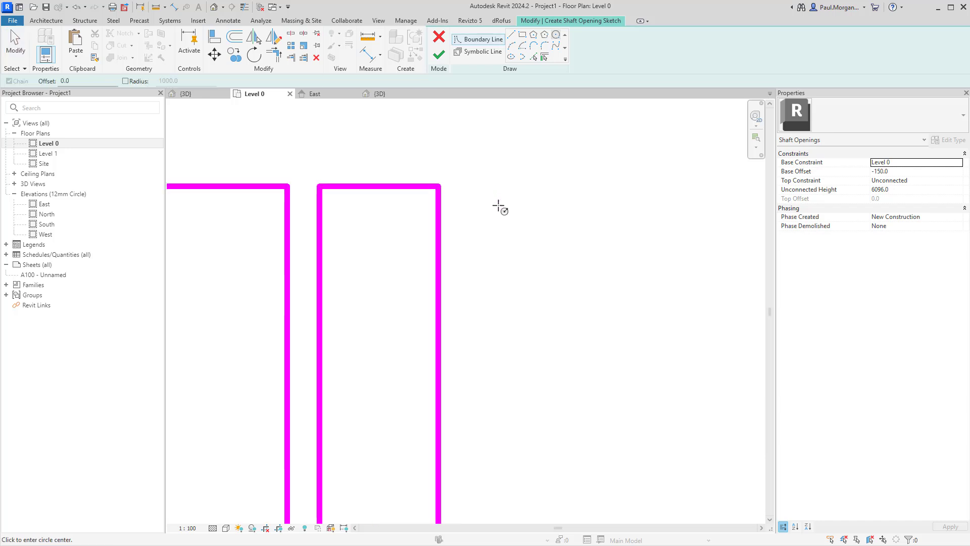
pyautogui.click(498, 205)
pyautogui.click(518, 206)
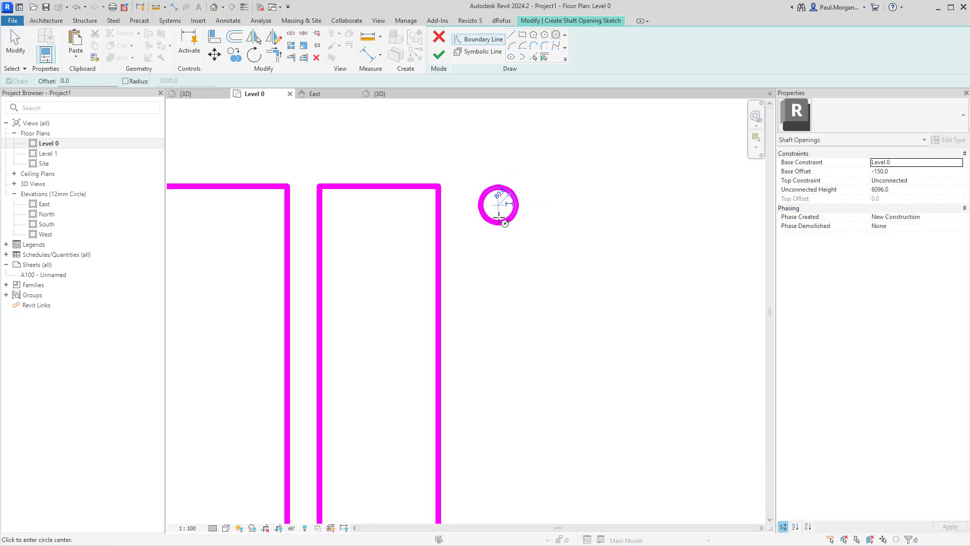
pyautogui.click(498, 251)
pyautogui.click(510, 251)
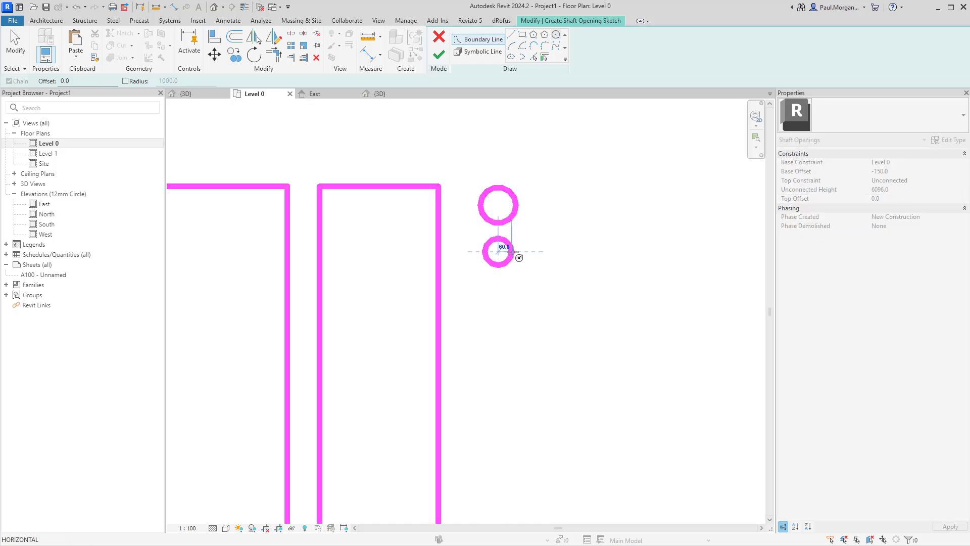
pyautogui.press('Escape')
pyautogui.press('Escape')
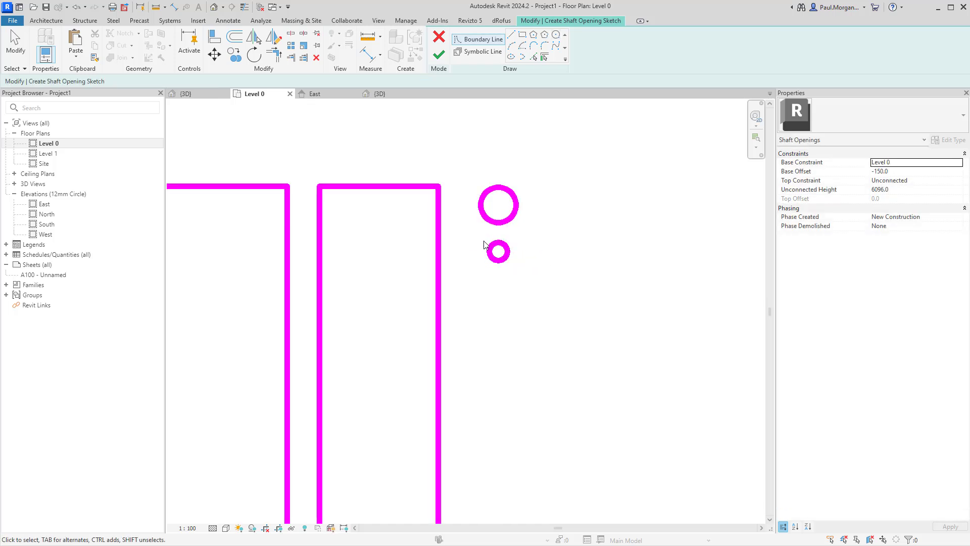
# Step: Move the small circle closer to the larger one and make two evenly spaced copies straight below it
pyautogui.moveTo(484, 234); pyautogui.dragTo(521, 285)
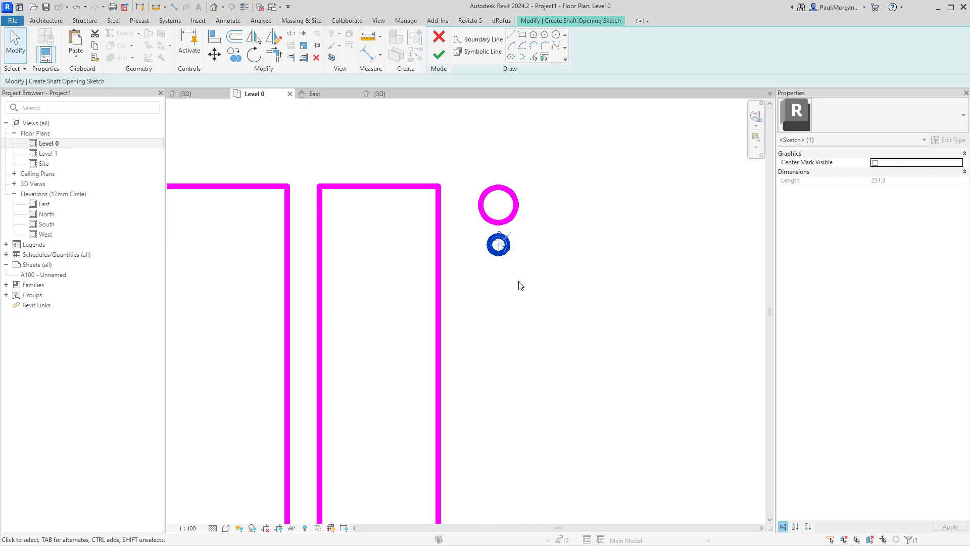
pyautogui.press('c')
pyautogui.press('o')
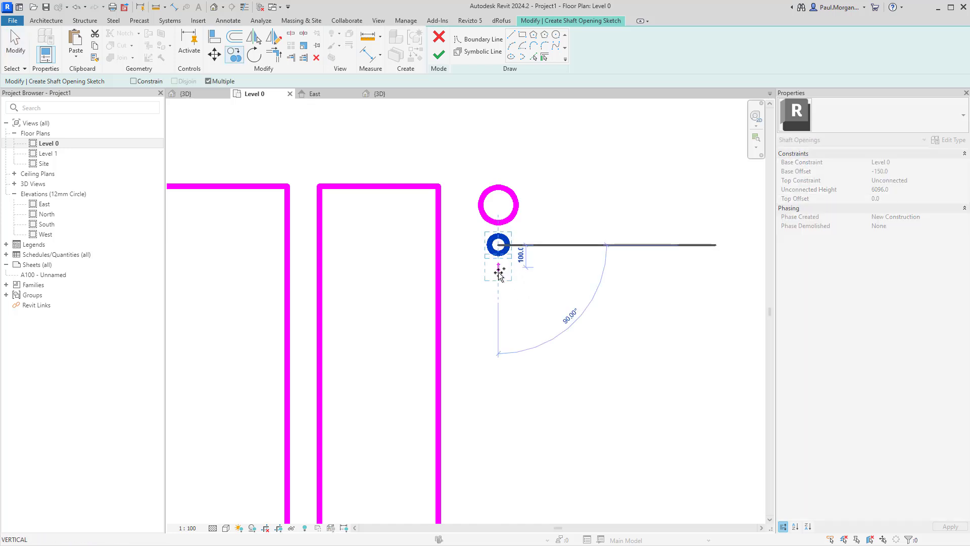
pyautogui.click(499, 277)
pyautogui.click(500, 306)
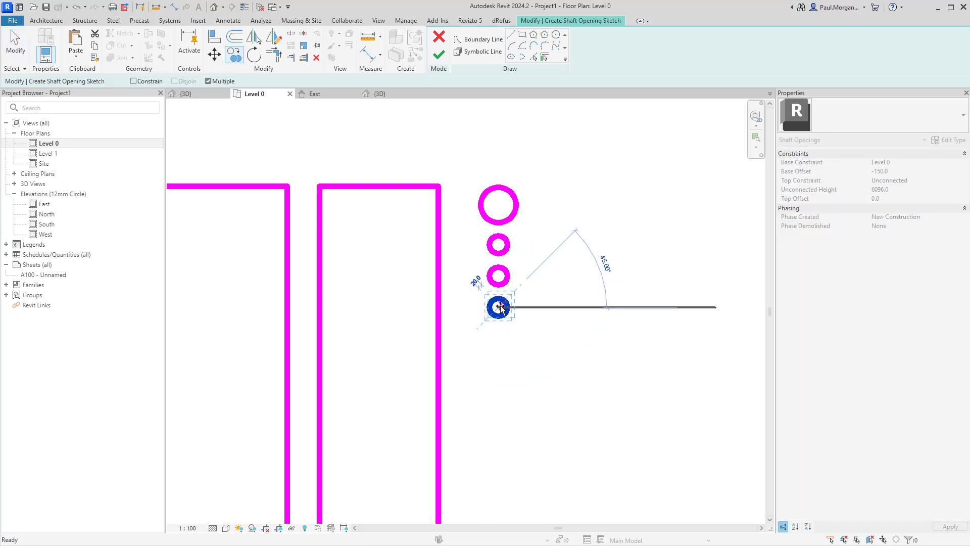
pyautogui.press('Escape')
pyautogui.scroll(-3, 561, 303)
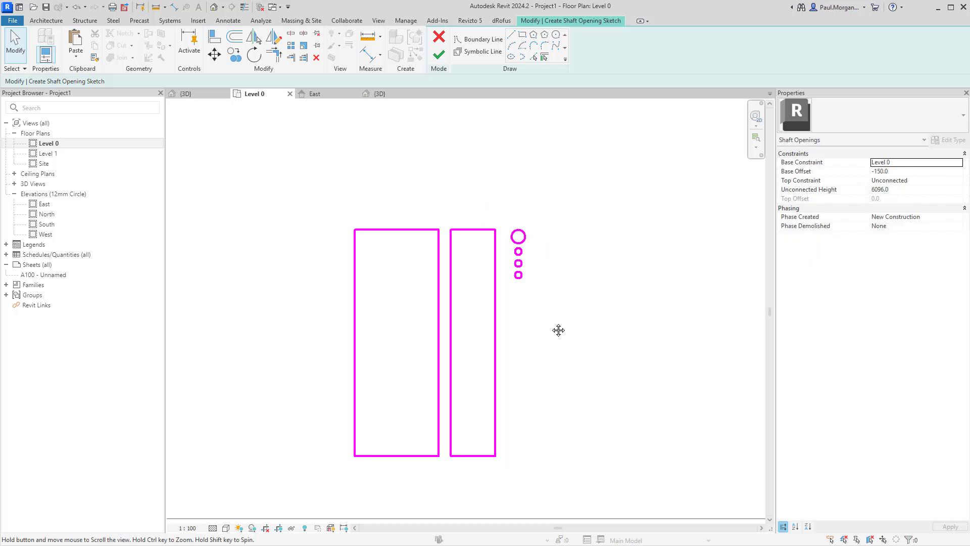
# Step: Set the shaft's base offset to -5000 and its top constraint to Up to level: Level 1, and finish the shaft sketch
pyautogui.click(891, 173)
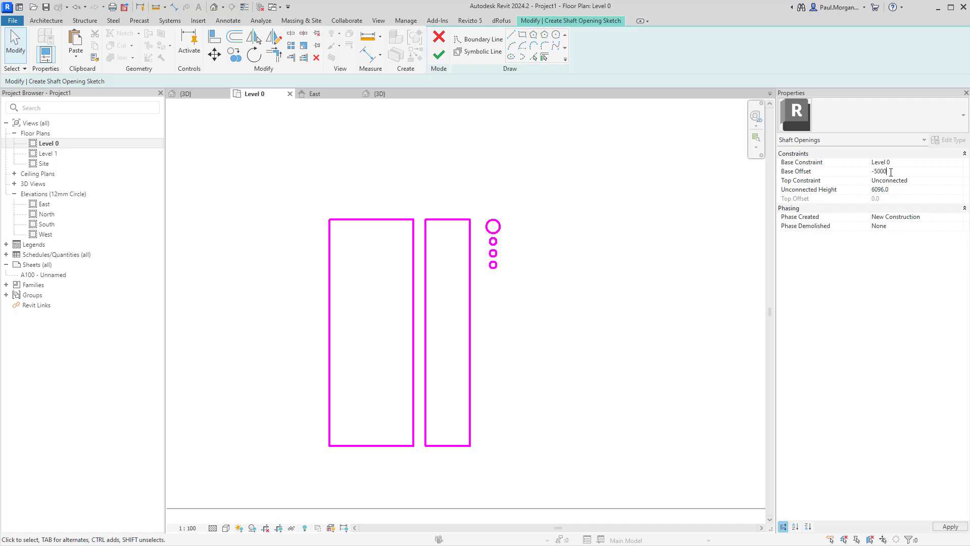
pyautogui.click(958, 182)
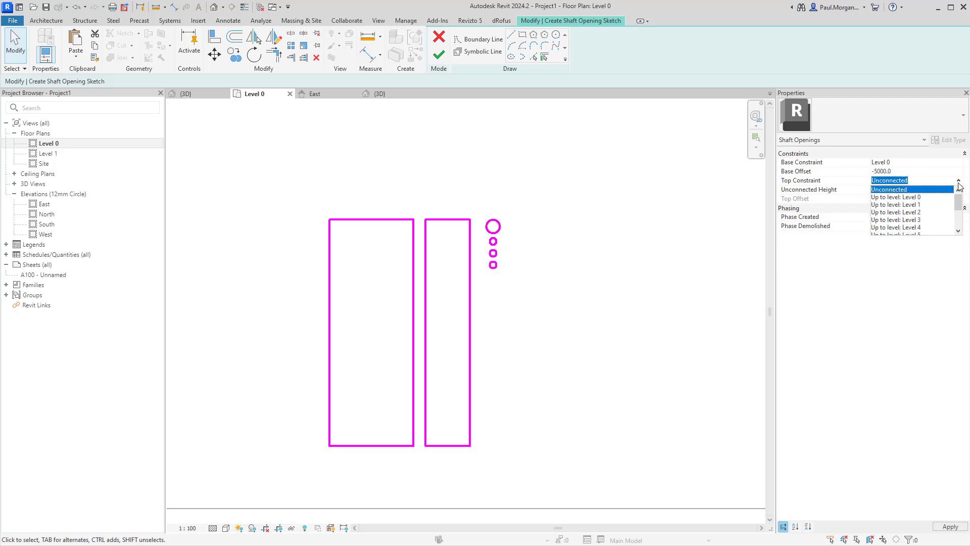
pyautogui.click(896, 205)
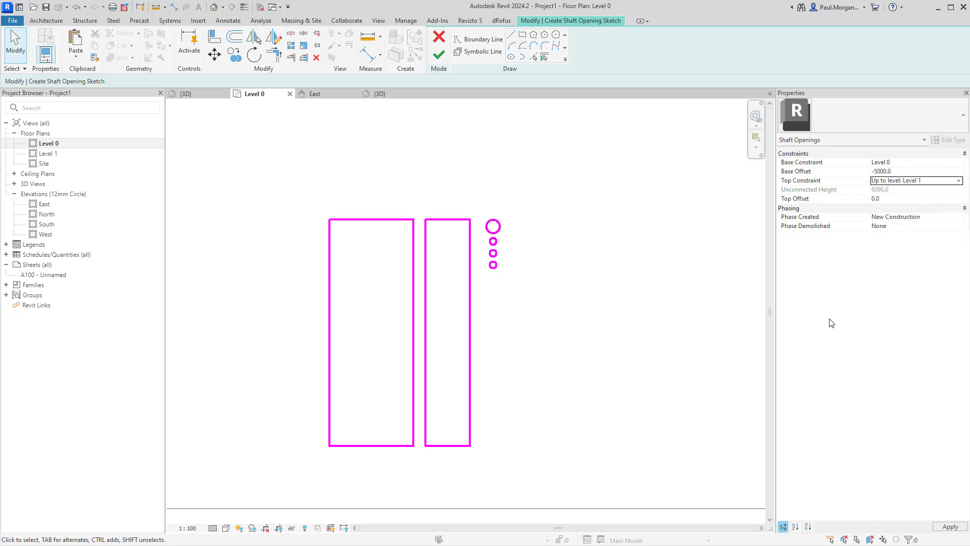
pyautogui.click(436, 57)
# Step: In the 3D view, select the shaft opening and examine how it cuts the Level 0 and Level 1 floors
pyautogui.click(216, 7)
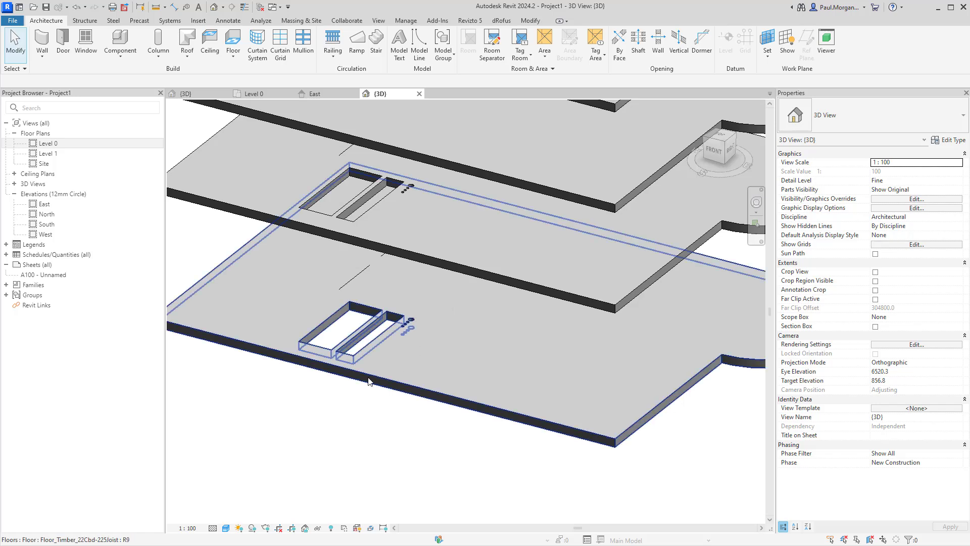
pyautogui.keyDown('shift'); pyautogui.moveTo(369, 377); pyautogui.dragTo(379, 396, button='middle'); pyautogui.keyUp('shift')
pyautogui.scroll(2, 344, 354)
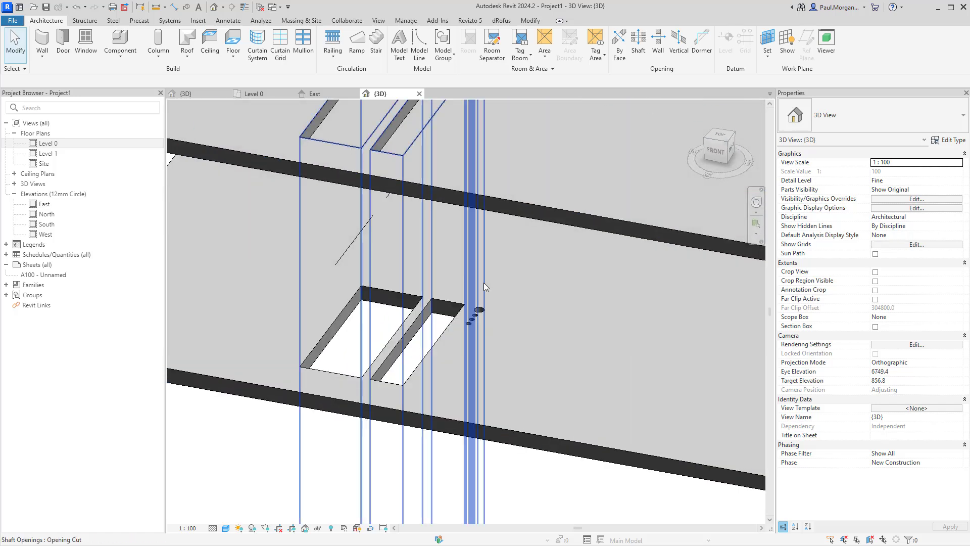
pyautogui.click(484, 308)
pyautogui.scroll(-2, 484, 309)
pyautogui.keyDown('shift'); pyautogui.moveTo(519, 407); pyautogui.dragTo(485, 355, button='middle'); pyautogui.keyUp('shift')
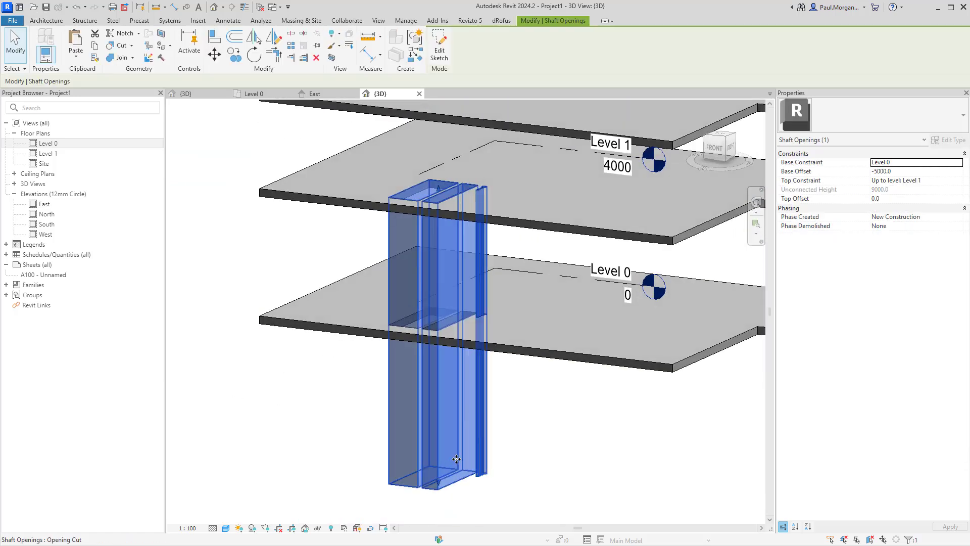
pyautogui.scroll(5, 425, 168)
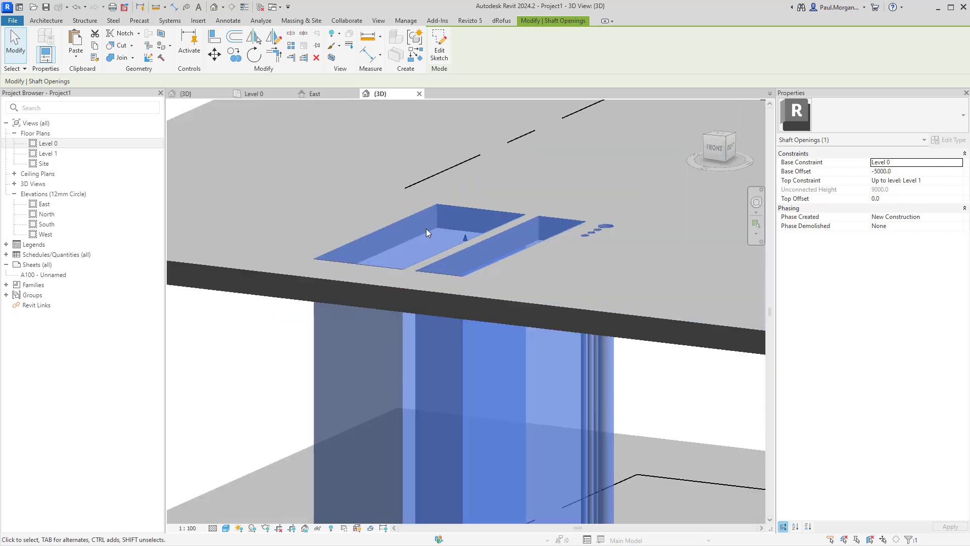
pyautogui.click(351, 309)
pyautogui.click(439, 252)
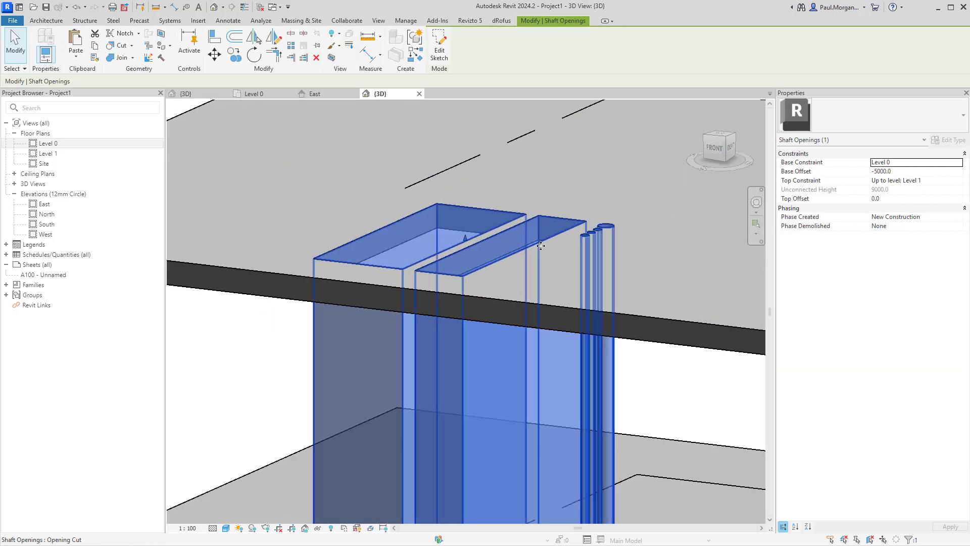
# Step: Set the shaft opening's top offset to -500 and check the Level 0 and Level 1 floors
pyautogui.click(898, 203)
pyautogui.write('-500')
pyautogui.press('Return')
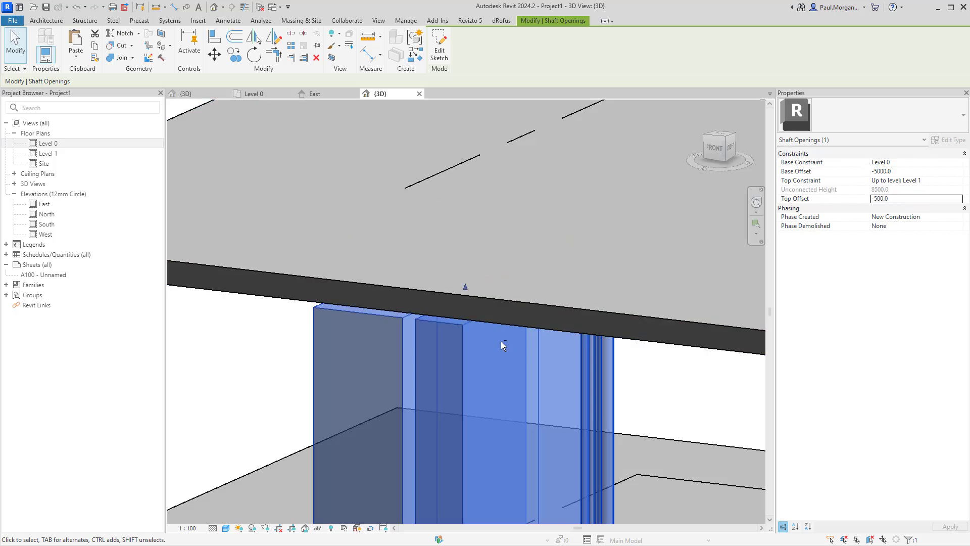
pyautogui.keyDown('shift'); pyautogui.moveTo(502, 342); pyautogui.dragTo(497, 283, button='middle'); pyautogui.keyUp('shift')
pyautogui.click(257, 331)
pyautogui.keyDown('shift'); pyautogui.moveTo(286, 336); pyautogui.dragTo(296, 379, button='middle'); pyautogui.keyUp('shift')
pyautogui.scroll(-5, 389, 384)
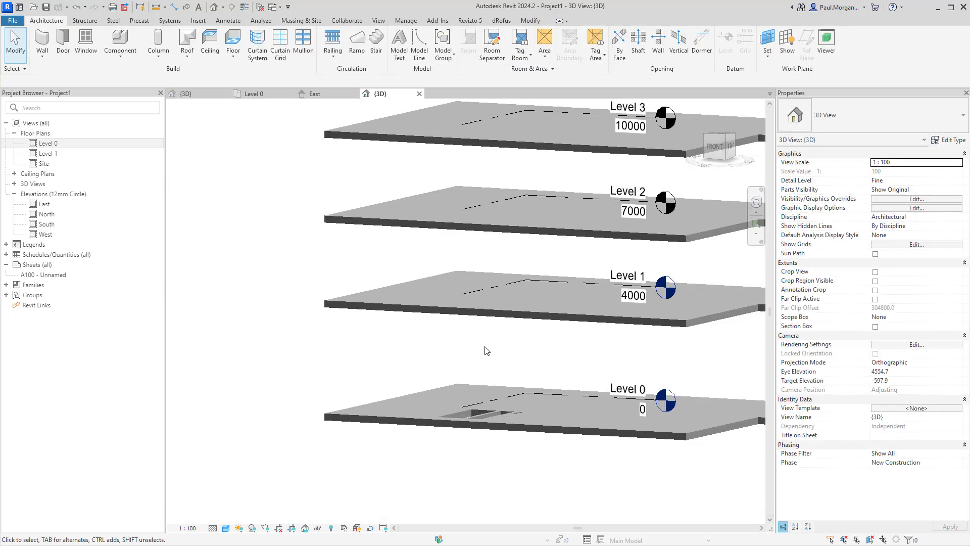
# Step: Stretch the top of the shaft opening up through the floors above Level 1 and inspect the resulting cut-outs
pyautogui.click(480, 356)
pyautogui.scroll(-2, 500, 361)
pyautogui.keyDown('shift'); pyautogui.moveTo(499, 361); pyautogui.dragTo(499, 385, button='middle'); pyautogui.keyUp('shift')
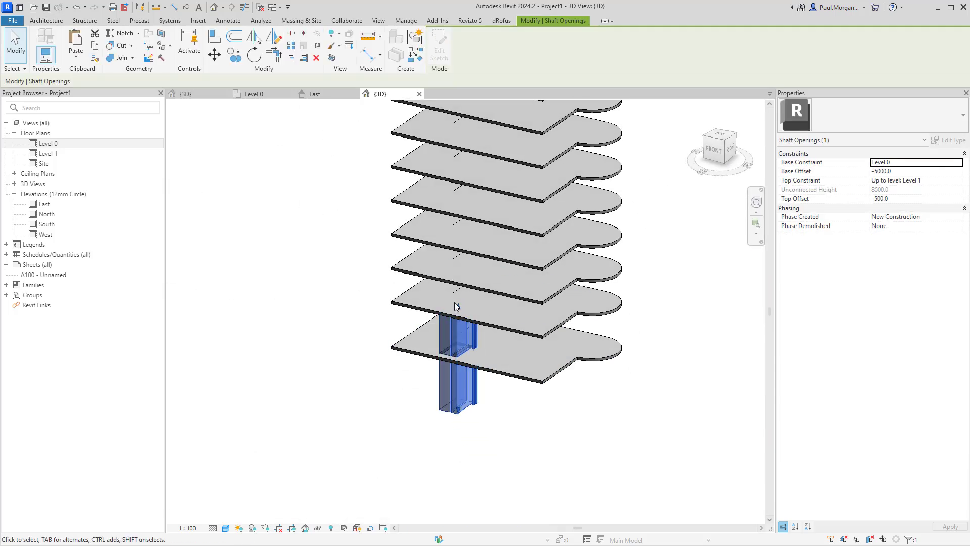
pyautogui.moveTo(483, 263); pyautogui.dragTo(459, 375, button='middle')
pyautogui.scroll(-1, 437, 422)
pyautogui.moveTo(437, 424); pyautogui.dragTo(447, 191)
pyautogui.press('Escape')
pyautogui.scroll(4, 446, 241)
pyautogui.keyDown('shift'); pyautogui.moveTo(446, 241); pyautogui.dragTo(487, 178, button='middle'); pyautogui.keyUp('shift')
pyautogui.scroll(4, 393, 457)
pyautogui.scroll(3, 541, 234)
pyautogui.scroll(-6, 569, 278)
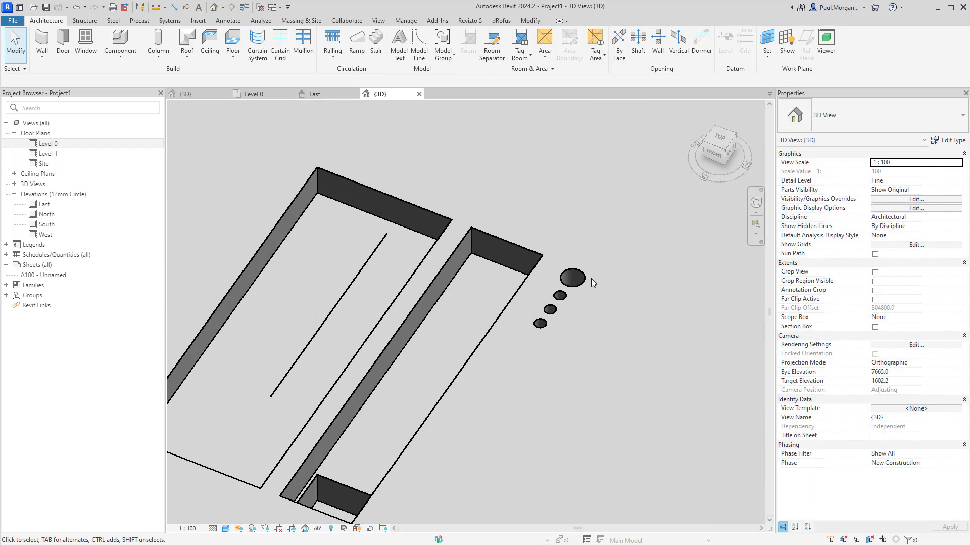
# Step: Orbit around the stacked floors and select the shaft opening to examine how it cuts through every level
pyautogui.keyDown('shift'); pyautogui.moveTo(569, 278); pyautogui.dragTo(506, 205, button='middle'); pyautogui.keyUp('shift')
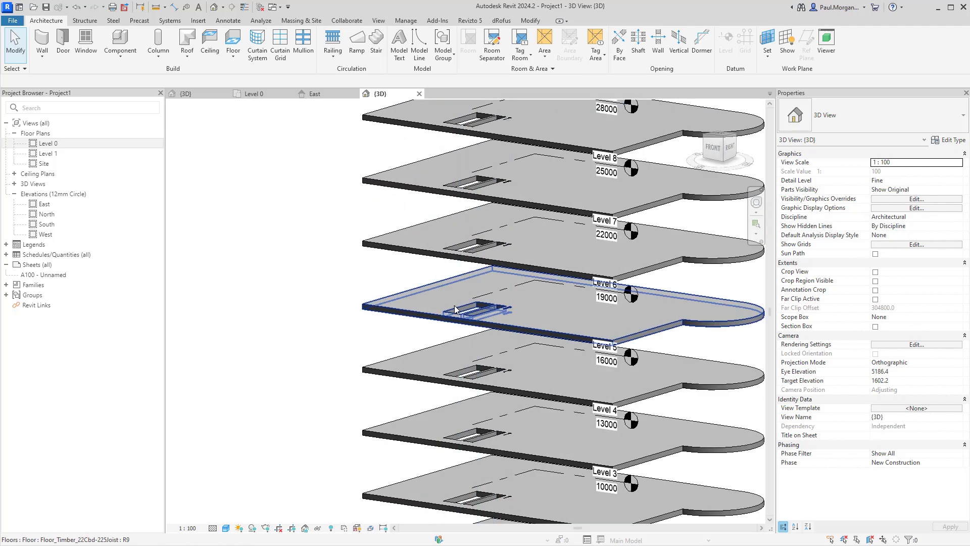
pyautogui.scroll(-1, 354, 268)
pyautogui.moveTo(352, 273); pyautogui.dragTo(347, 342, button='middle')
pyautogui.keyDown('shift'); pyautogui.moveTo(348, 342); pyautogui.dragTo(331, 290, button='middle'); pyautogui.keyUp('shift')
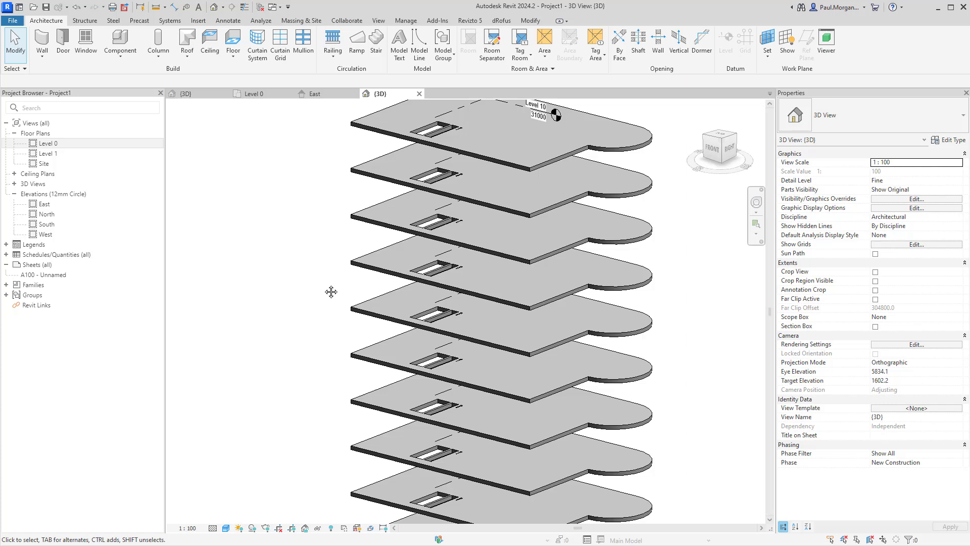
pyautogui.moveTo(420, 335); pyautogui.dragTo(429, 294, button='middle')
pyautogui.click(433, 305)
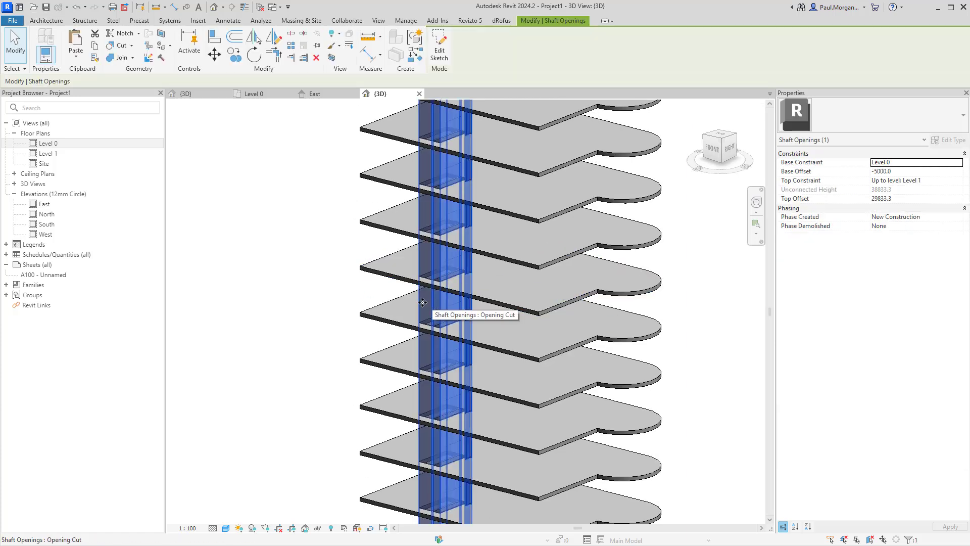
pyautogui.click(309, 288)
pyautogui.scroll(-2, 310, 288)
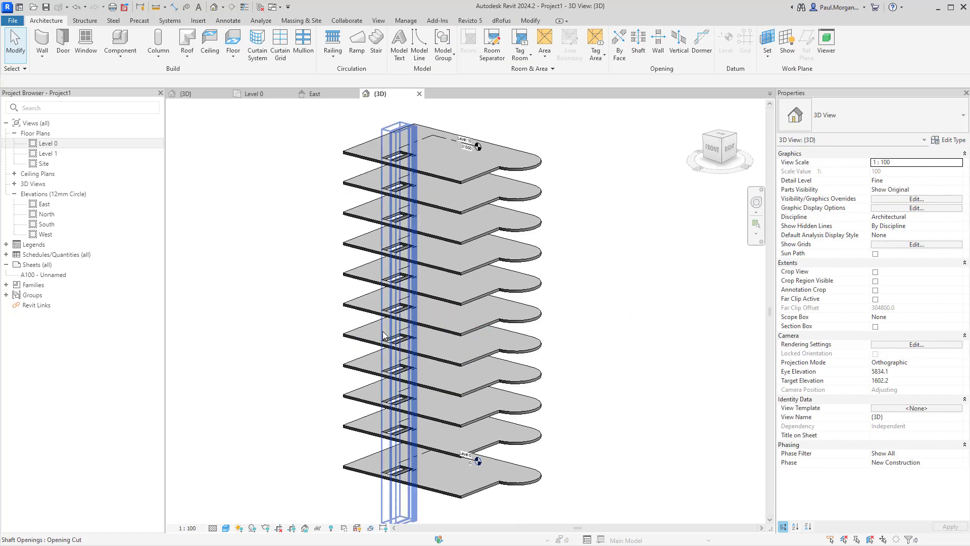
# Step: Set the shaft opening's top offset to 0 and its top constraint to Up to level: Level 10
pyautogui.click(402, 335)
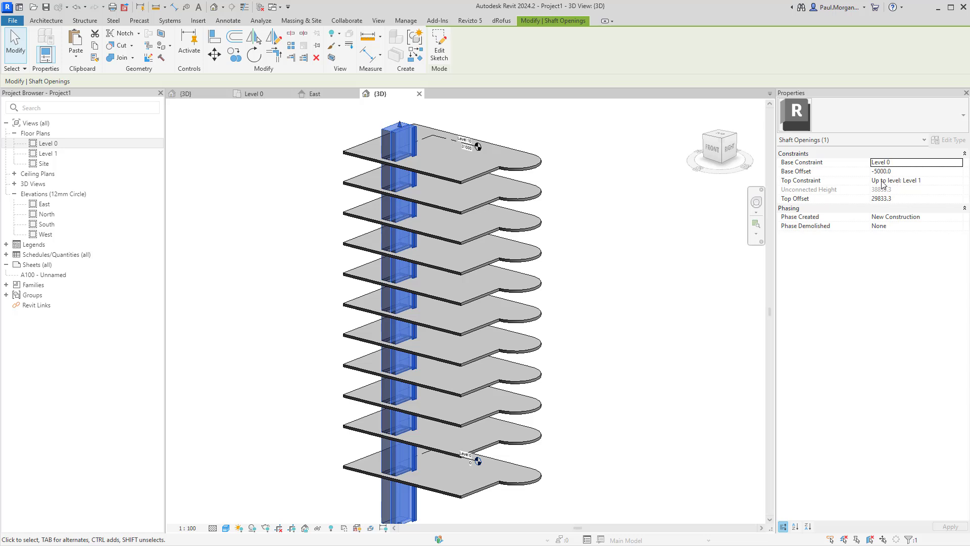
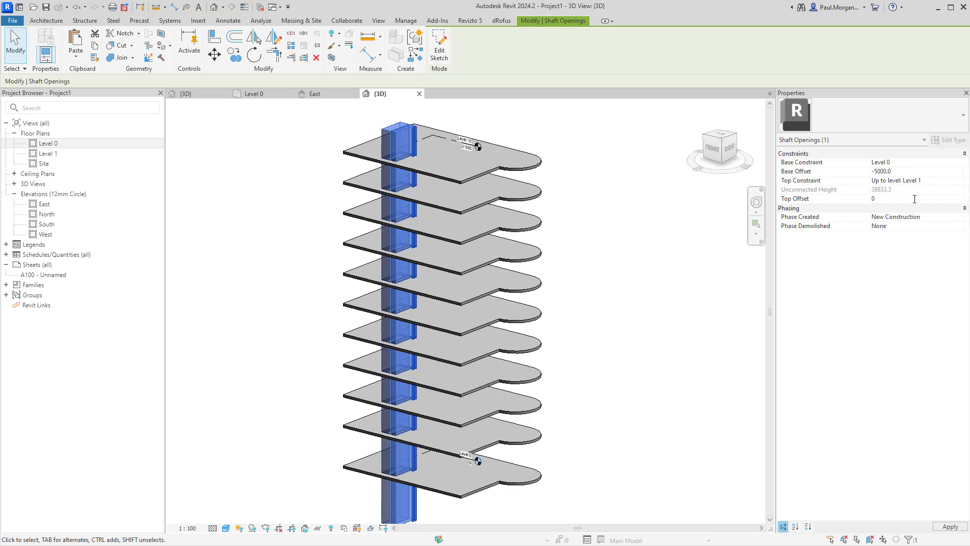
pyautogui.click(956, 180)
pyautogui.click(959, 180)
pyautogui.scroll(-2, 927, 227)
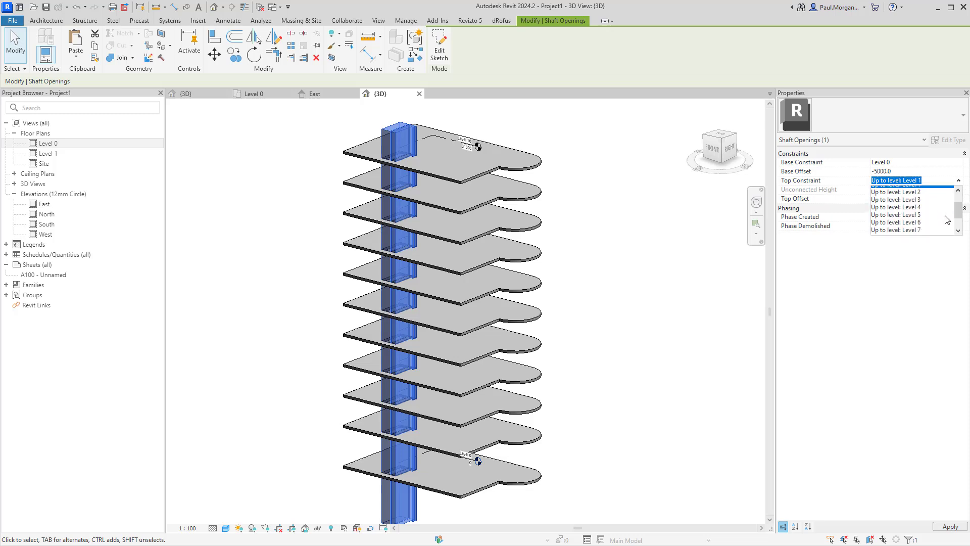
pyautogui.click(910, 227)
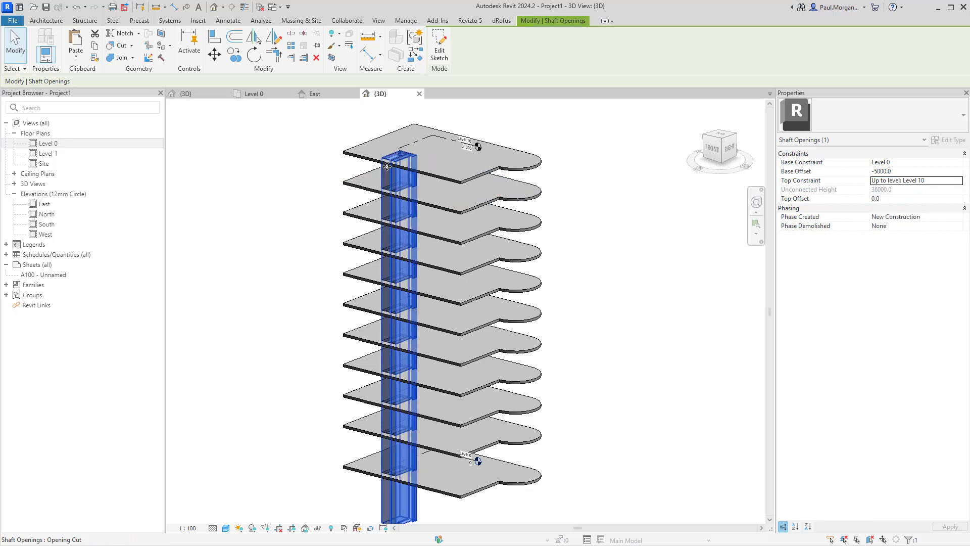
# Step: Examine the shaft cut-outs in the Level 10 floor and in the floors below it
pyautogui.scroll(4, 388, 170)
pyautogui.click(234, 214)
pyautogui.moveTo(290, 195); pyautogui.dragTo(307, 213, button='middle')
pyautogui.scroll(-3, 307, 212)
pyautogui.scroll(-1, 306, 212)
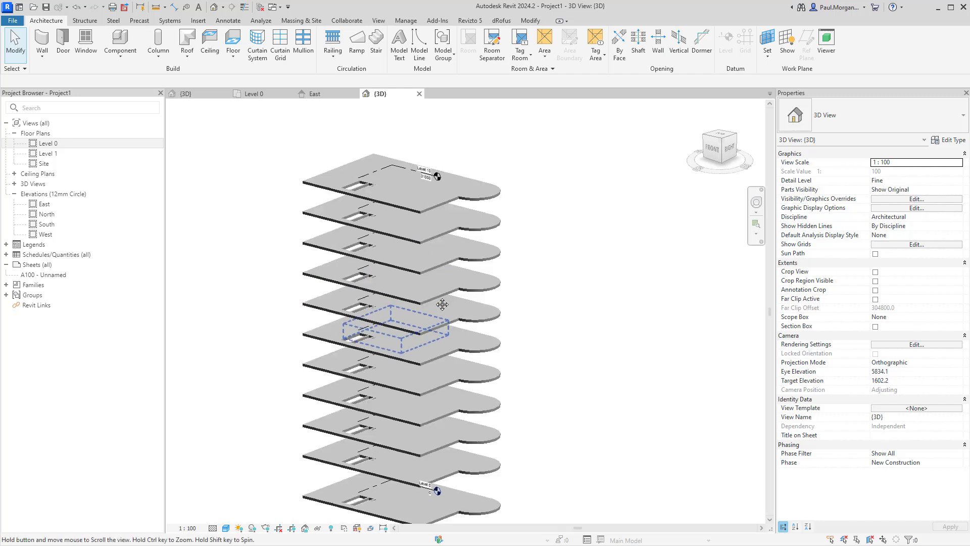
pyautogui.click(387, 442)
pyautogui.click(578, 218)
pyautogui.moveTo(498, 166); pyautogui.dragTo(526, 335, button='middle')
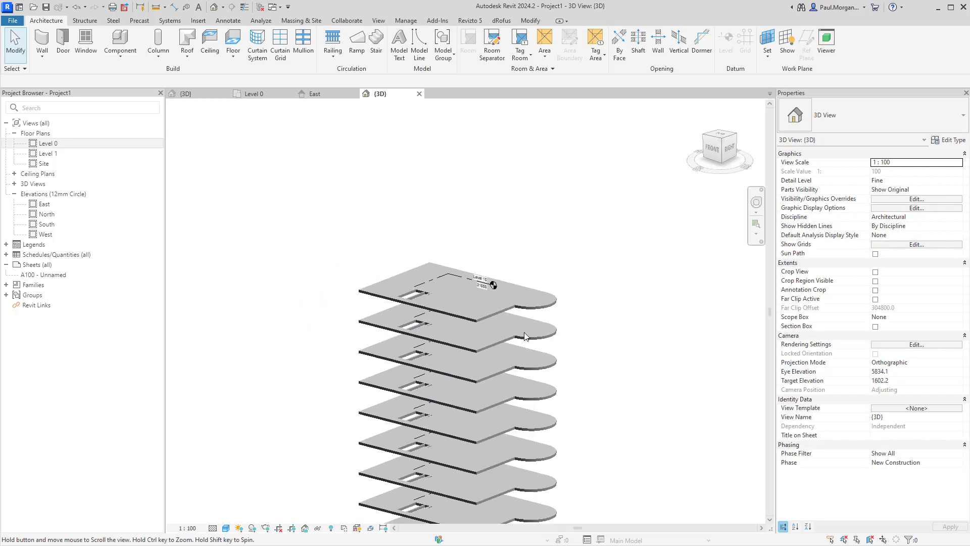
pyautogui.scroll(3, 435, 317)
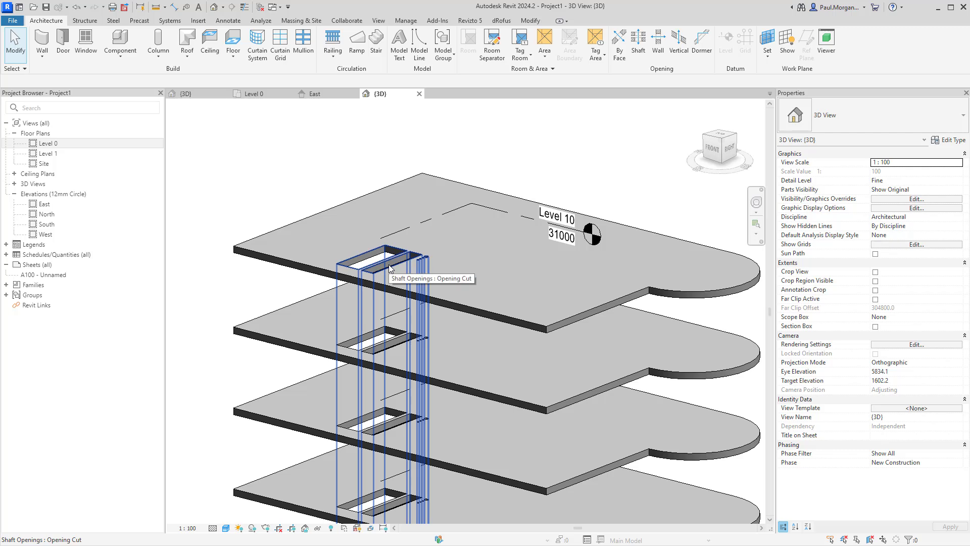
# Step: Check the top floor's level and set the shaft opening's top constraint to Up to level: Level 9
pyautogui.click(464, 310)
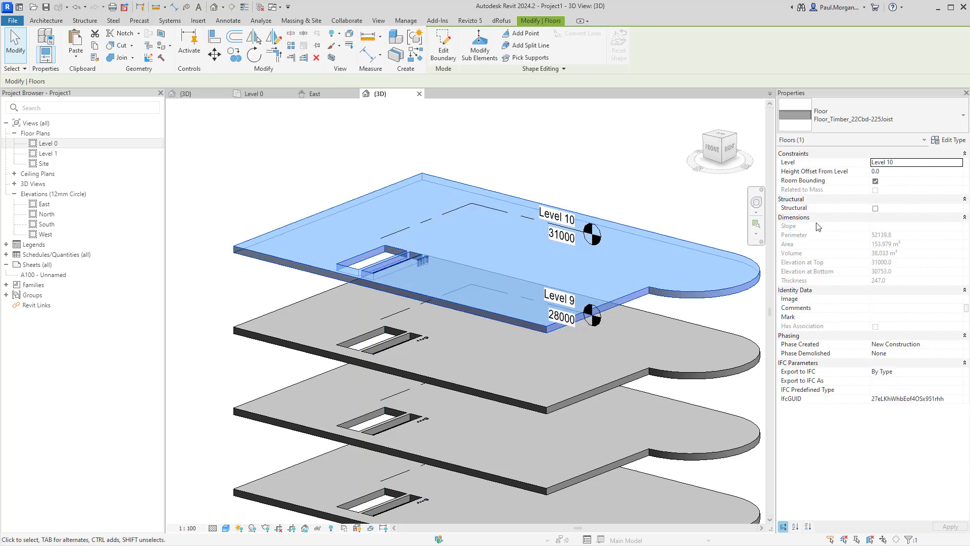
pyautogui.click(357, 296)
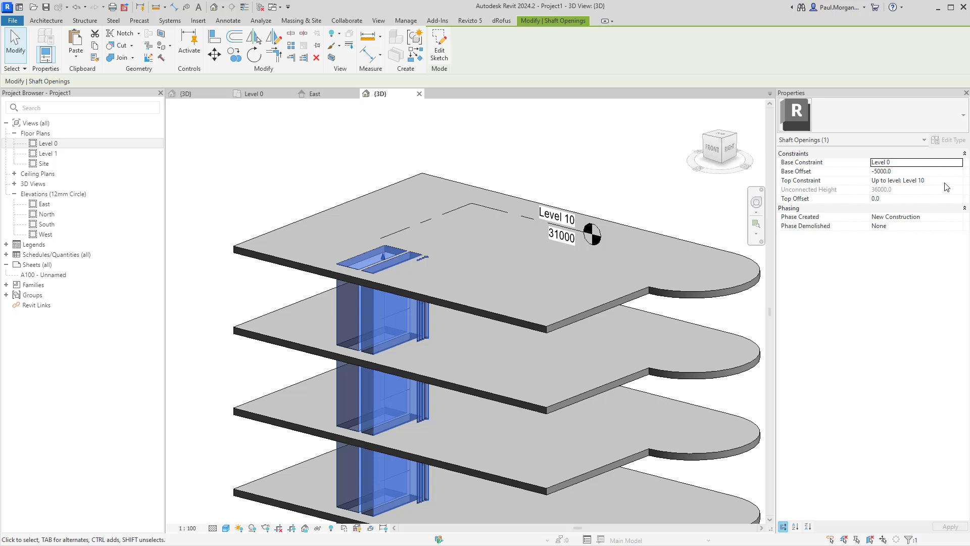
pyautogui.click(957, 183)
pyautogui.click(958, 182)
pyautogui.click(911, 219)
pyautogui.click(644, 166)
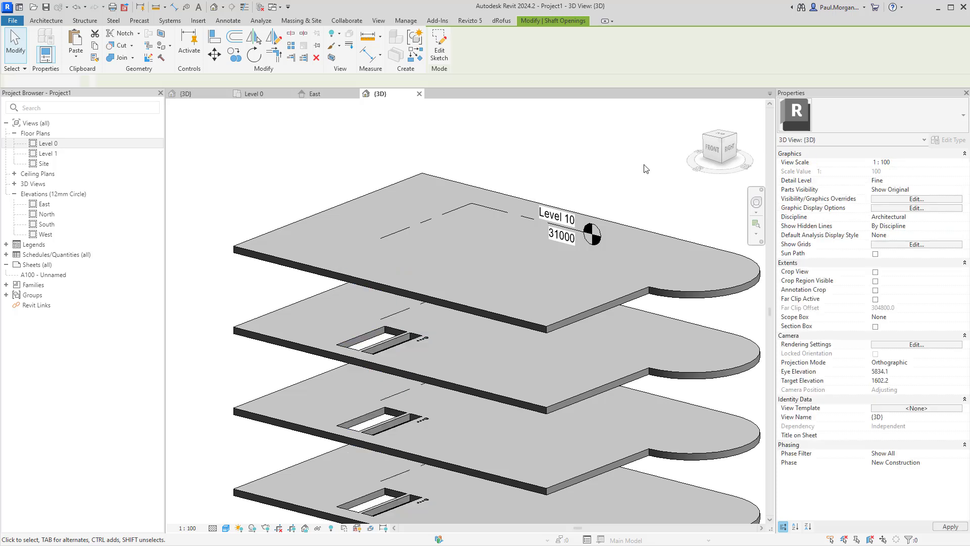
# Step: Inspect the top end of the shaft opening and its rectangular and round cut-outs in the upper floors
pyautogui.scroll(-3, 606, 202)
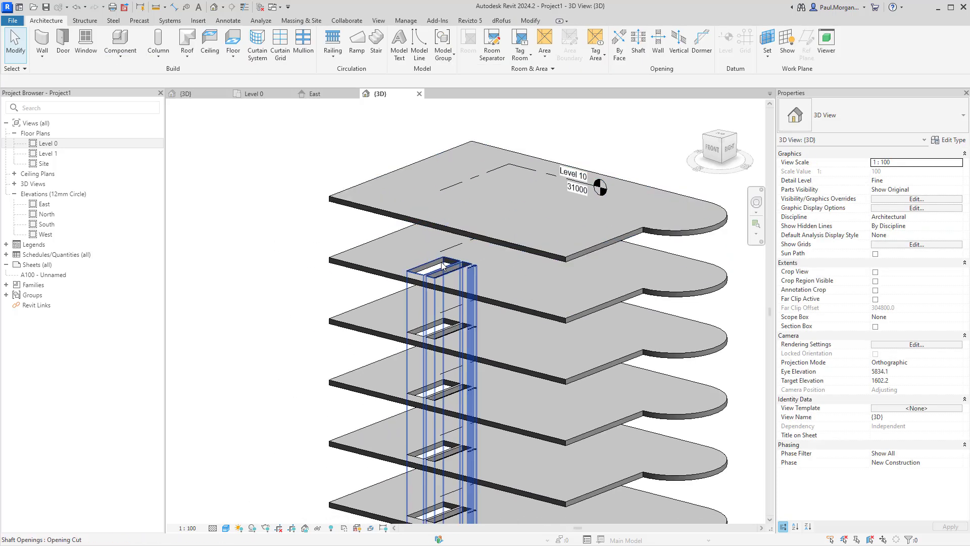
pyautogui.scroll(-3, 442, 265)
pyautogui.keyDown('shift'); pyautogui.moveTo(443, 265); pyautogui.dragTo(358, 408, button='middle'); pyautogui.keyUp('shift')
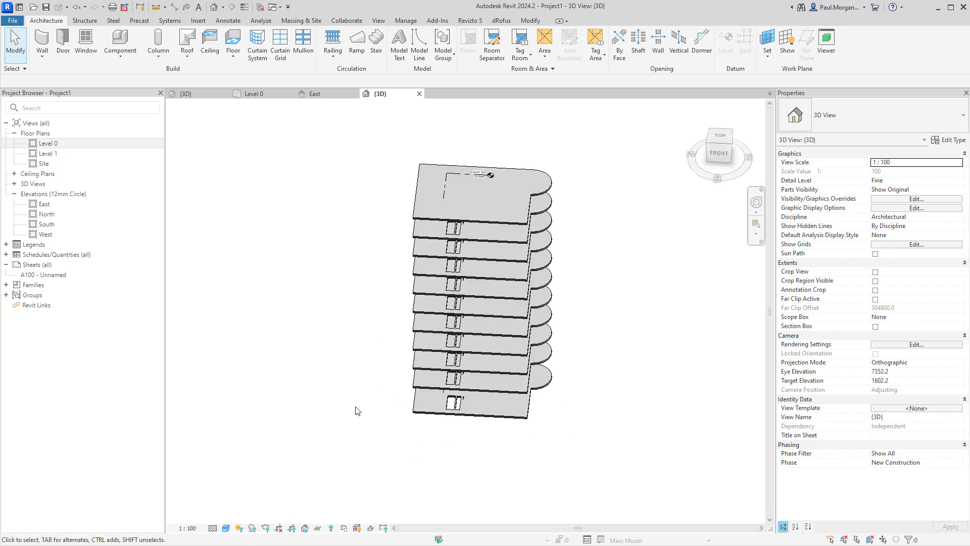
pyautogui.click(460, 242)
pyautogui.scroll(5, 462, 227)
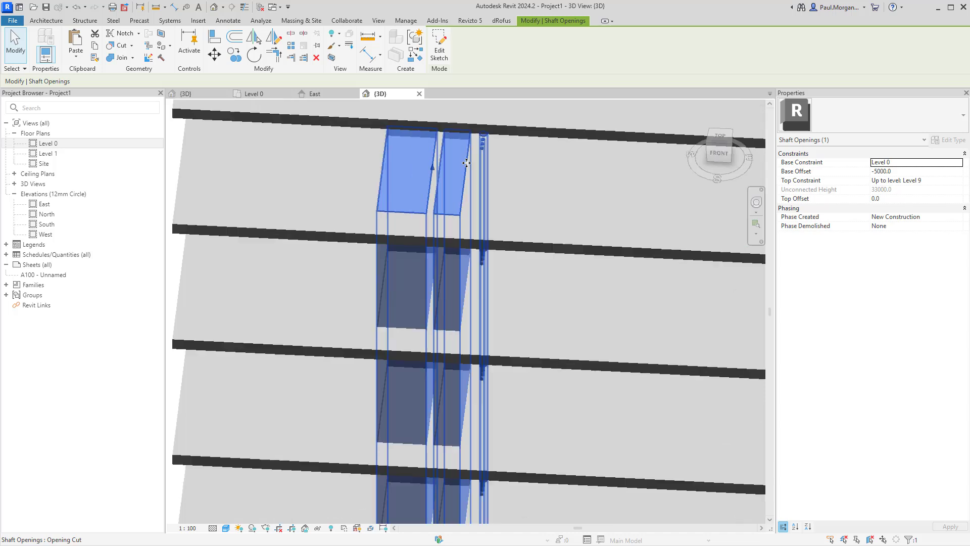
pyautogui.scroll(3, 466, 163)
pyautogui.click(503, 201)
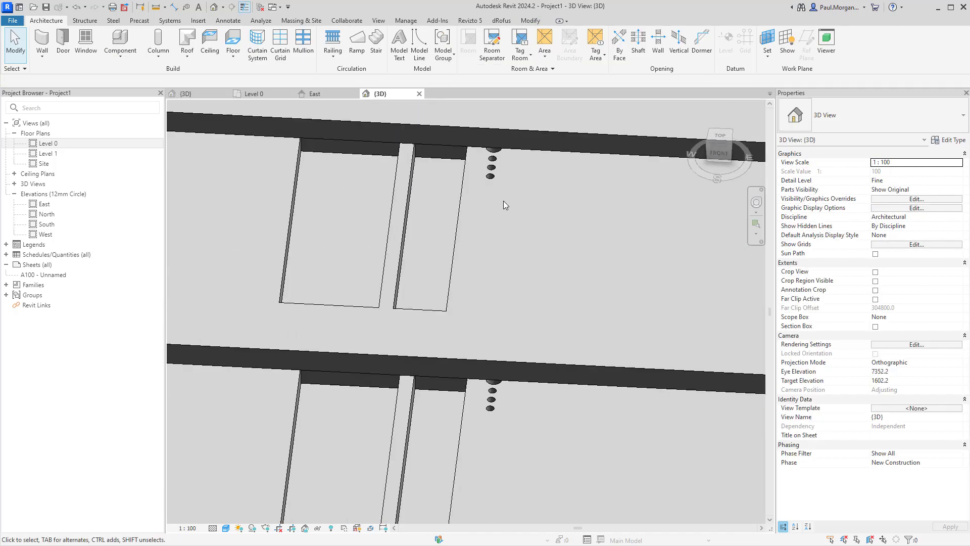
pyautogui.scroll(-3, 502, 226)
pyautogui.moveTo(493, 242); pyautogui.dragTo(471, 236, button='middle')
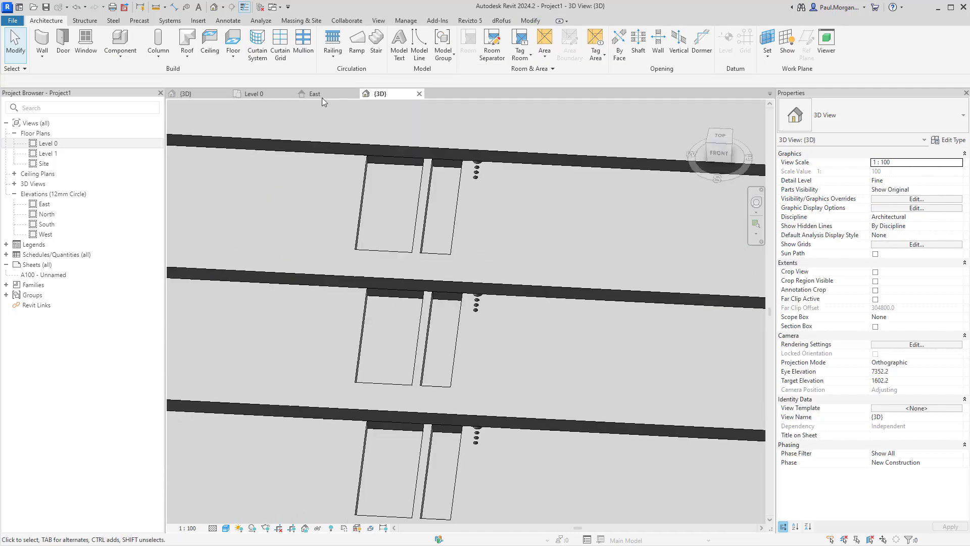
# Step: Close the inactive views, switch to the BHI CLT MMF project and select the stair shaft group in its 3D view
pyautogui.click(260, 7)
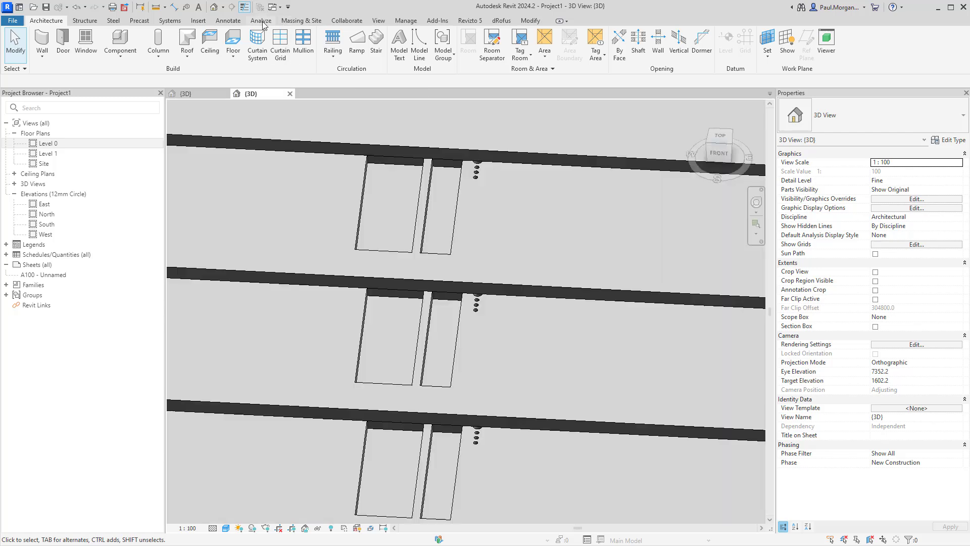
pyautogui.click(202, 96)
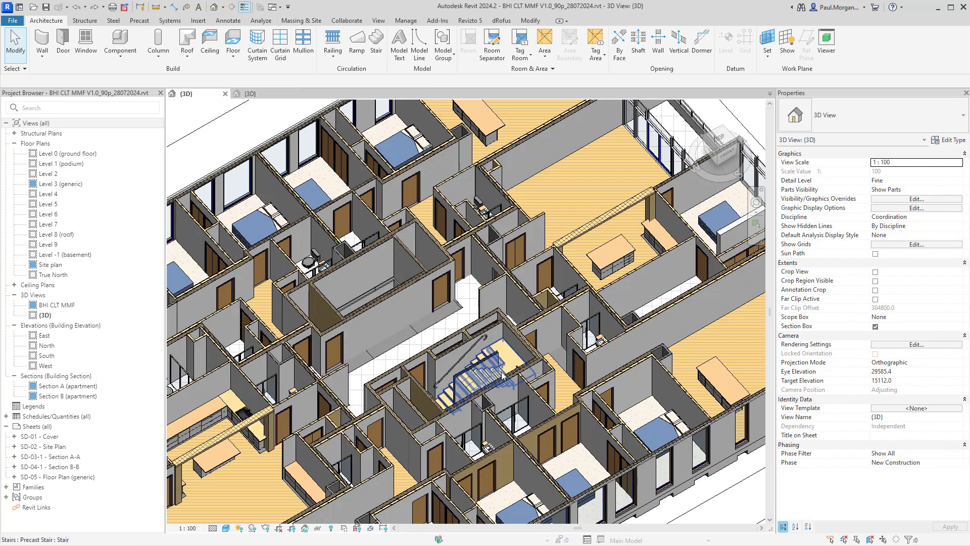
pyautogui.moveTo(482, 413); pyautogui.dragTo(691, 327, button='middle')
pyautogui.click(484, 369)
pyautogui.scroll(3, 461, 360)
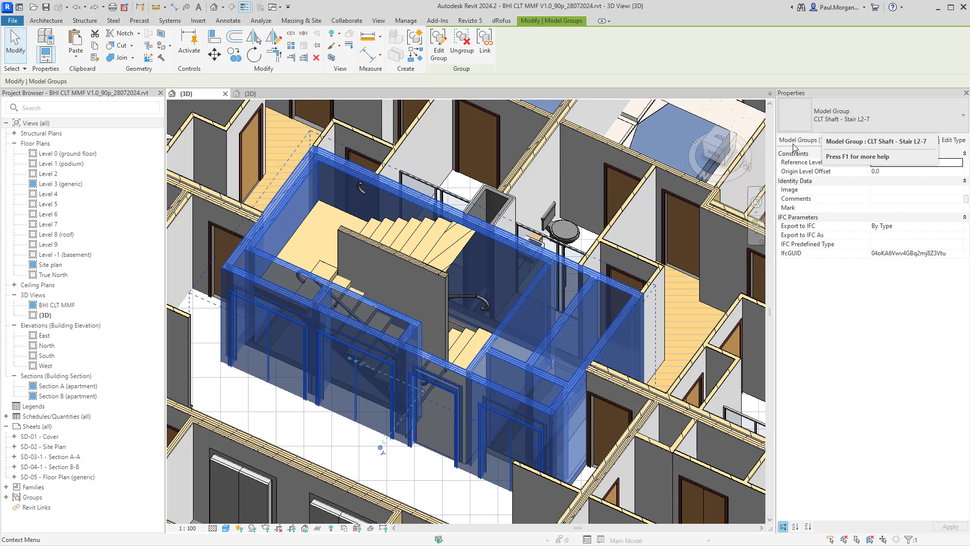
# Step: Open the Level 1 (podium) floor plan and check the group names of the stair shaft and the lift shaft
pyautogui.doubleClick(68, 165)
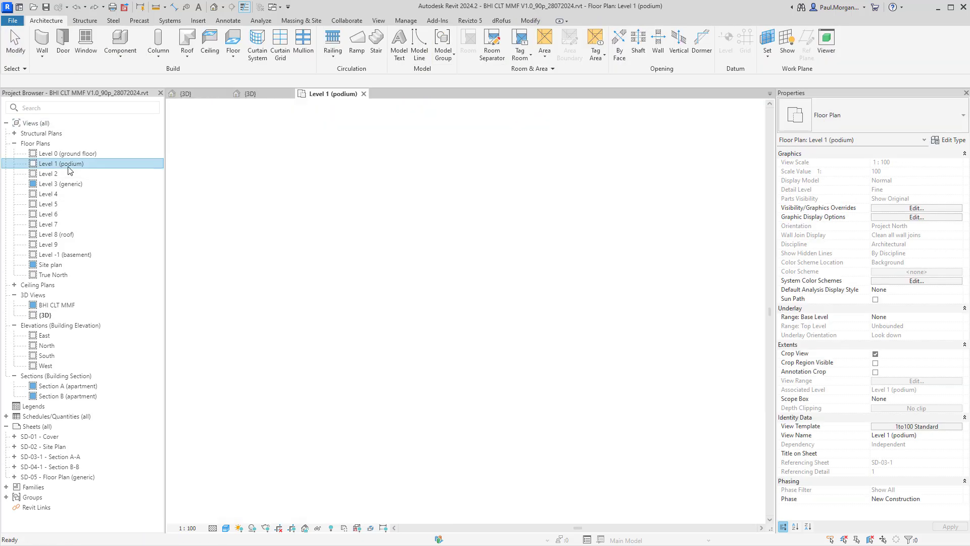
pyautogui.scroll(3, 495, 310)
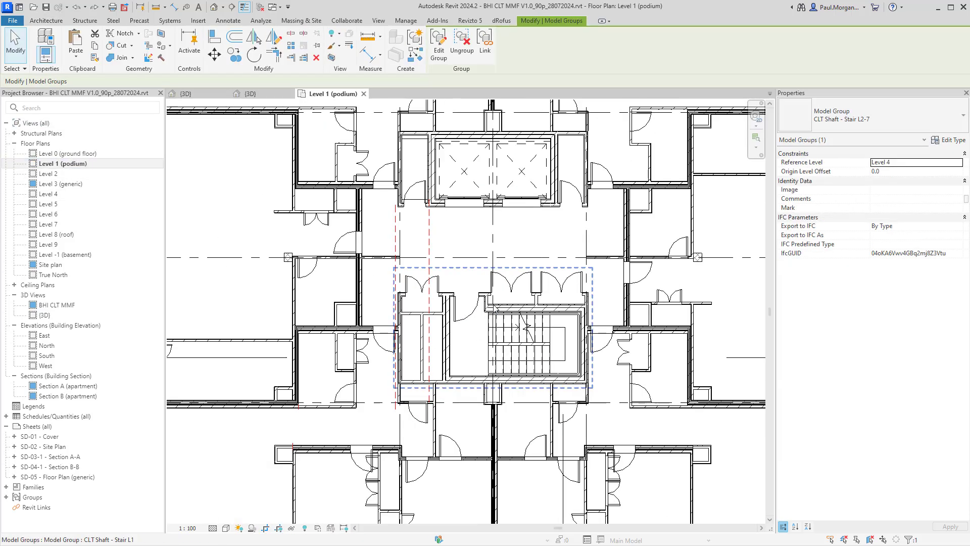
pyautogui.click(495, 310)
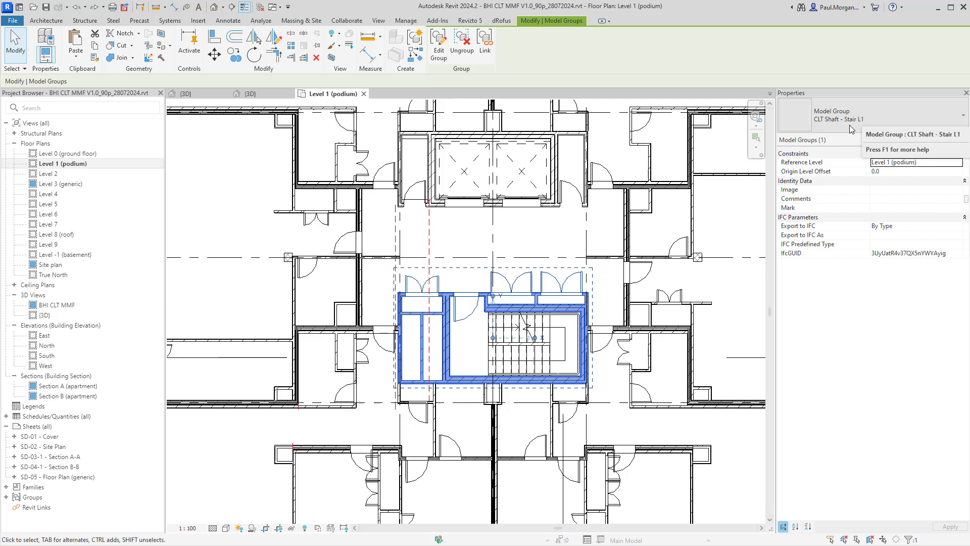
pyautogui.click(514, 141)
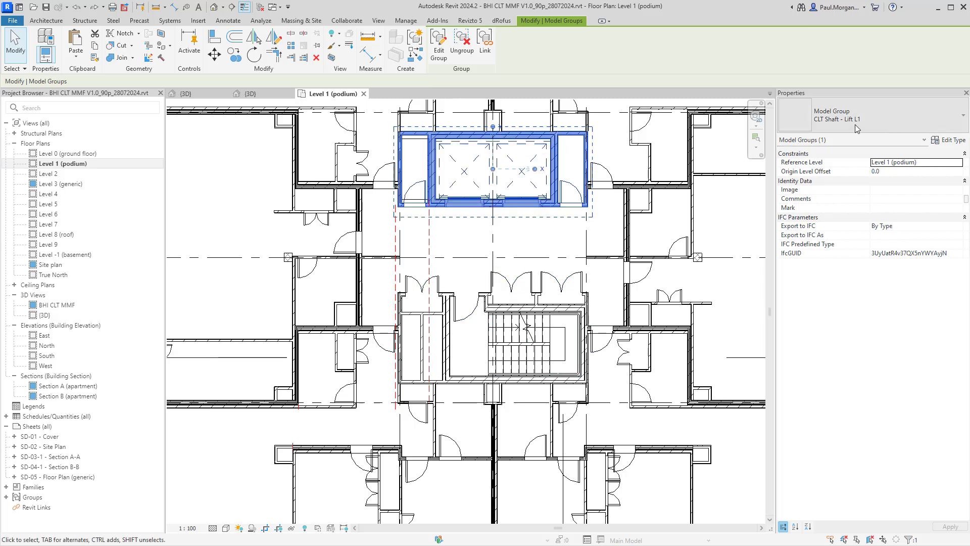
# Step: Reselect the stair shaft group on the Level 1 (podium) plan and examine its walls and stair up close
pyautogui.press('Escape')
pyautogui.moveTo(523, 303); pyautogui.dragTo(520, 328, button='middle')
pyautogui.click(522, 324)
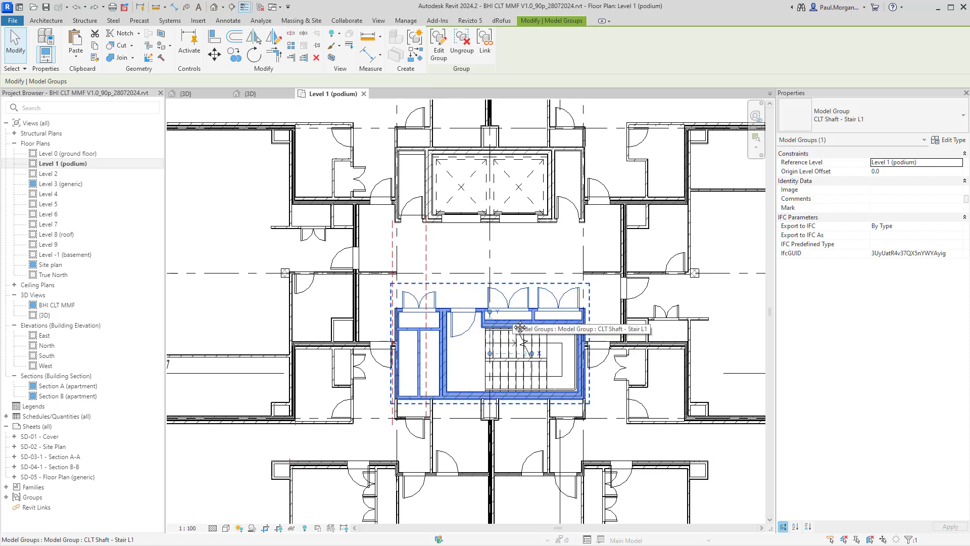
pyautogui.scroll(3, 521, 328)
pyautogui.scroll(-2, 520, 356)
pyautogui.scroll(1, 495, 308)
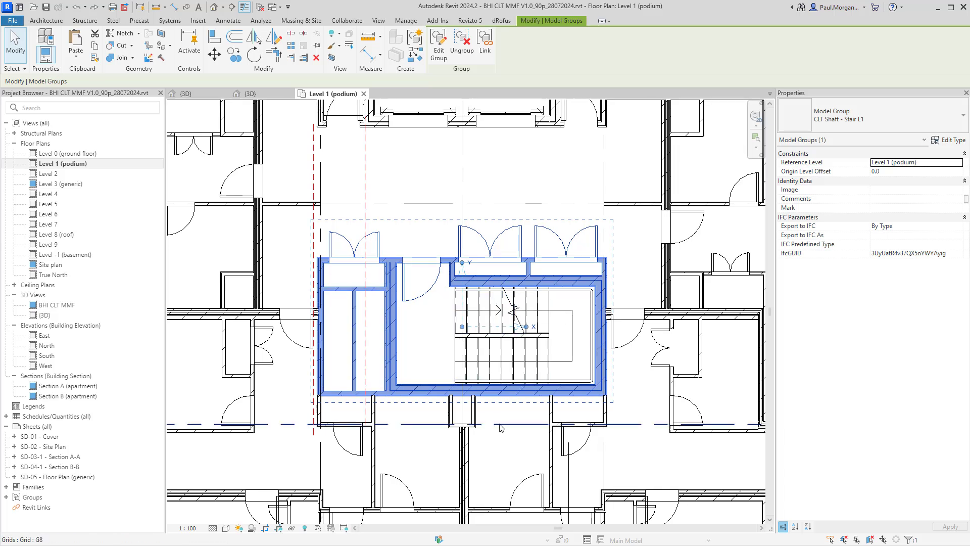
pyautogui.scroll(3, 500, 304)
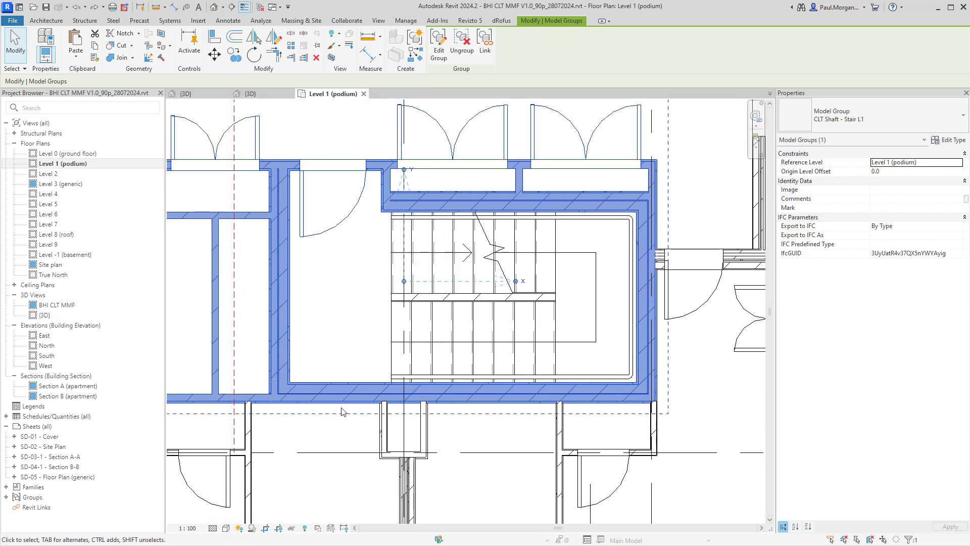
pyautogui.press('Escape')
pyautogui.click(358, 404)
pyautogui.moveTo(359, 404); pyautogui.dragTo(425, 419, button='middle')
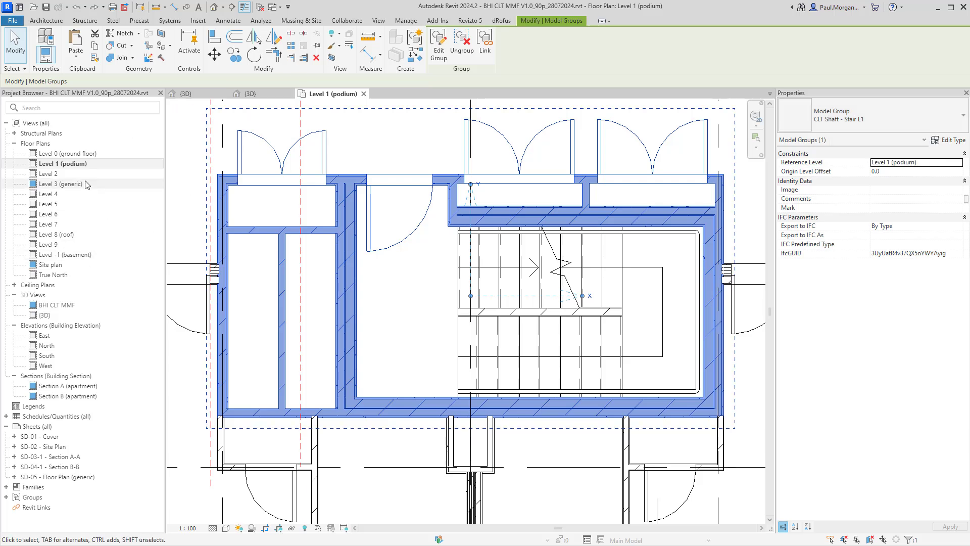
# Step: Open the Level 3 (generic) floor plan, select the stair shaft group and examine its wall layout around the stair
pyautogui.doubleClick(56, 184)
pyautogui.click(638, 263)
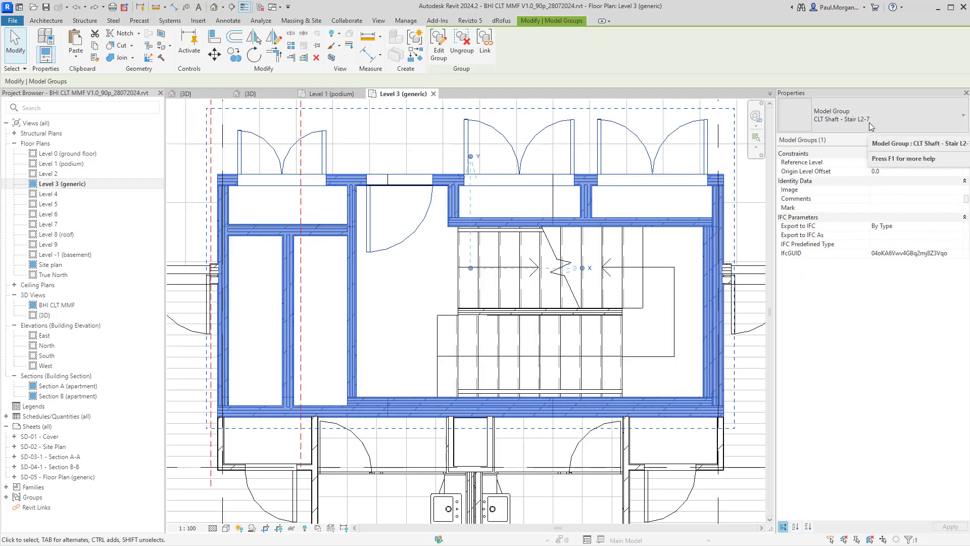
pyautogui.scroll(1, 657, 283)
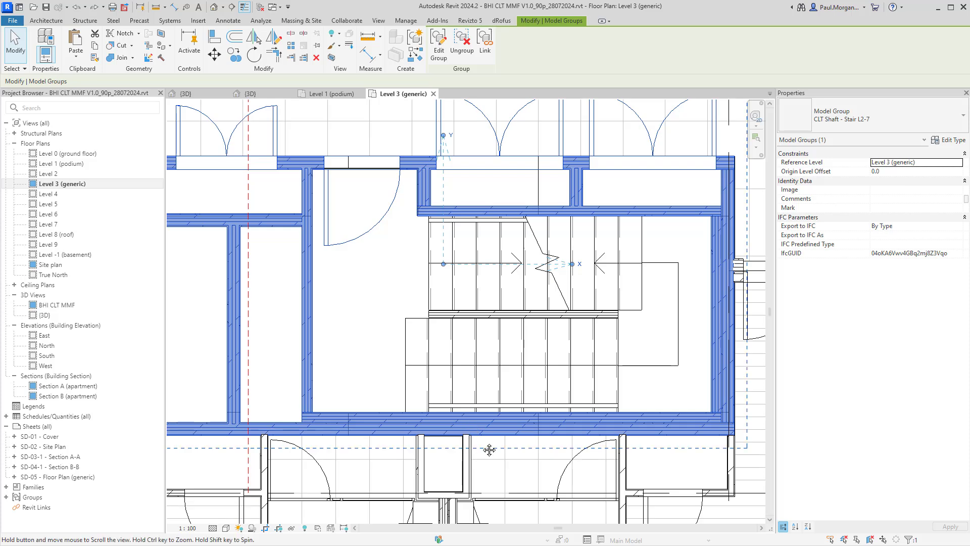
pyautogui.moveTo(489, 450); pyautogui.dragTo(555, 438, button='middle')
pyautogui.click(450, 365)
pyautogui.scroll(-2, 451, 365)
pyautogui.click(451, 369)
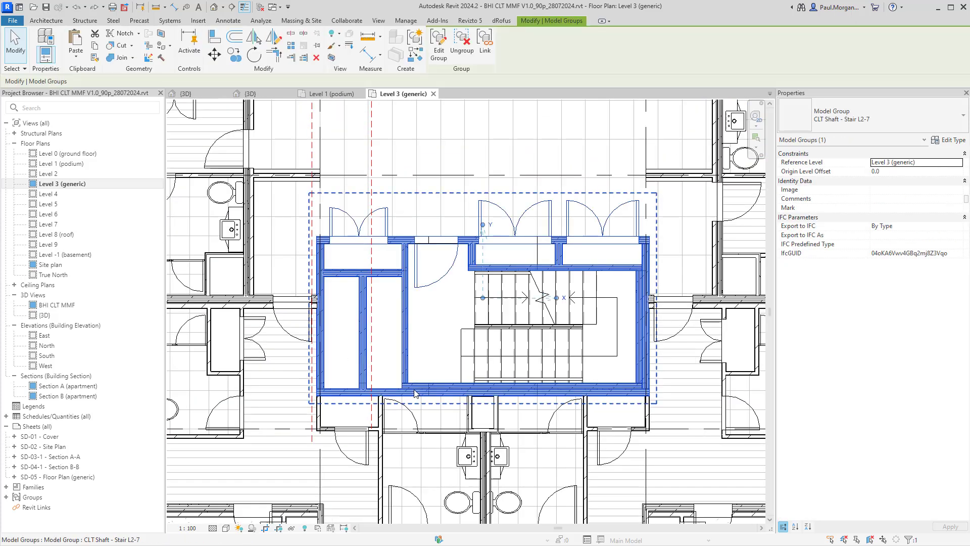
pyautogui.scroll(3, 451, 377)
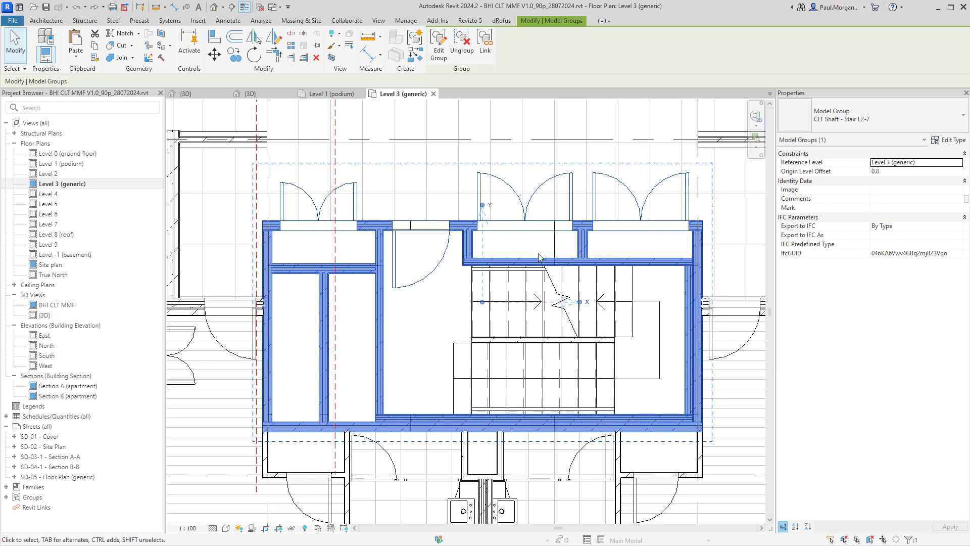
pyautogui.scroll(2, 538, 257)
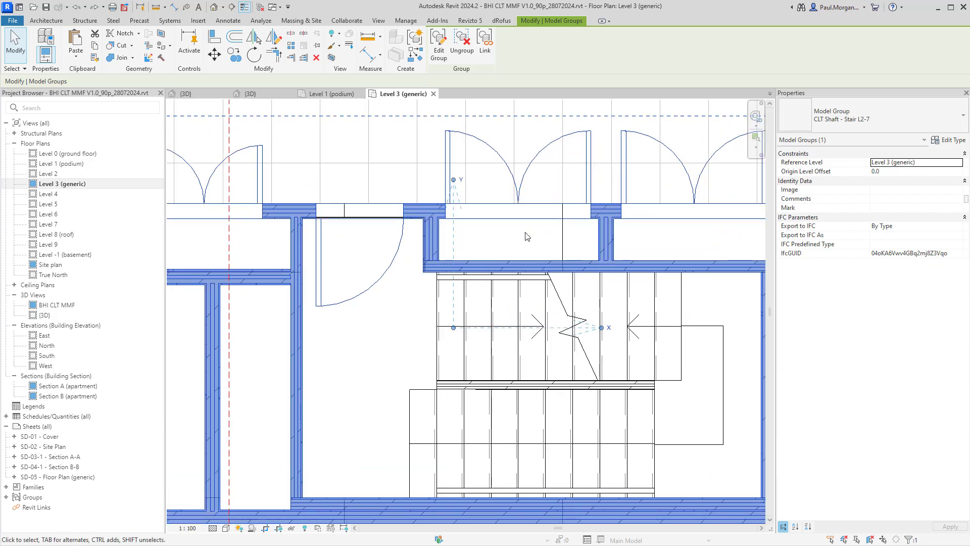
# Step: Check the type name of the selected stair shaft group and view the whole group on the Level 3 (generic) plan
pyautogui.scroll(-1, 526, 237)
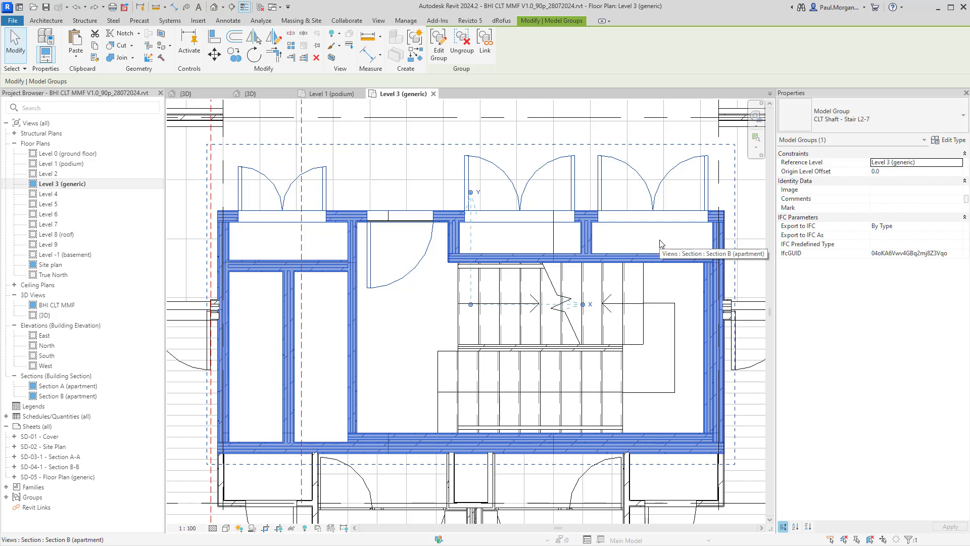
pyautogui.moveTo(616, 281); pyautogui.dragTo(605, 272, button='middle')
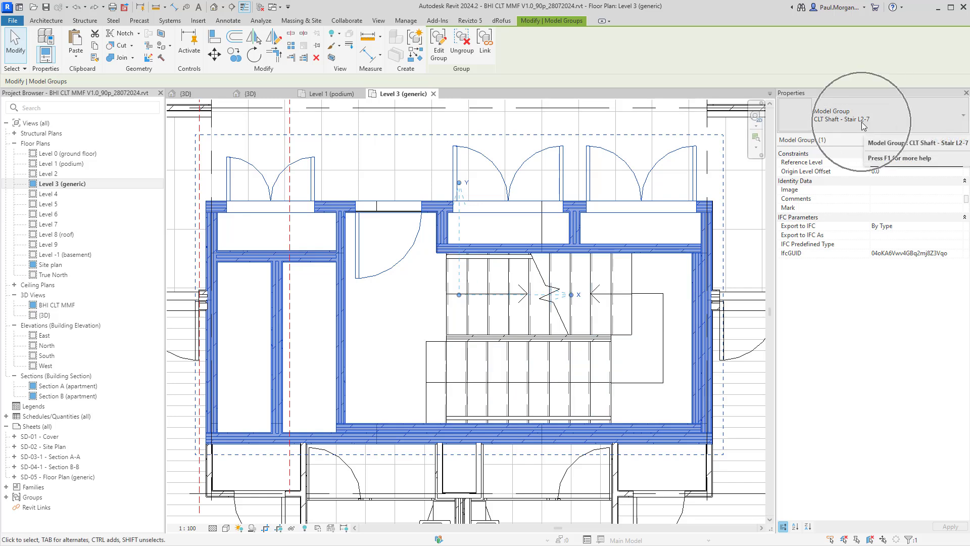
pyautogui.moveTo(558, 271); pyautogui.dragTo(589, 266, button='middle')
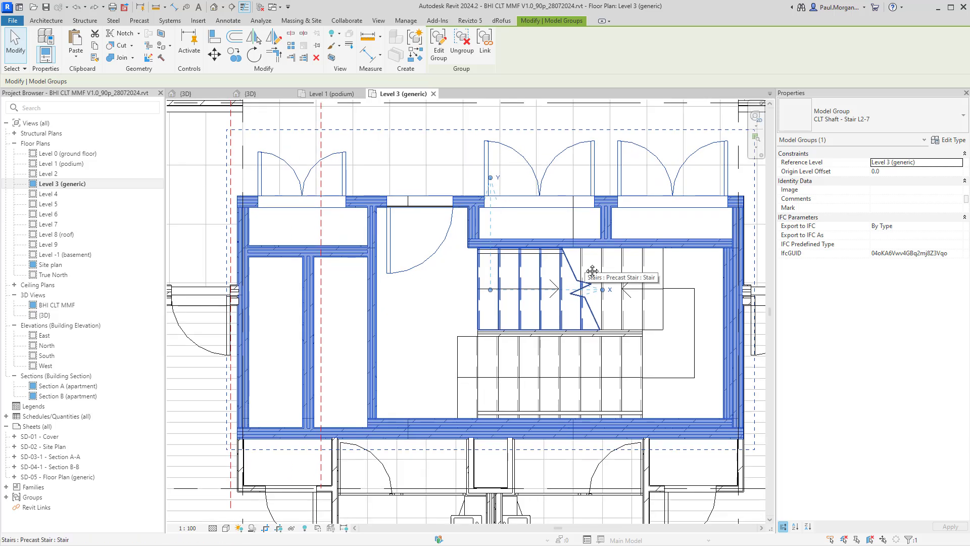
pyautogui.moveTo(394, 303); pyautogui.dragTo(389, 311, button='middle')
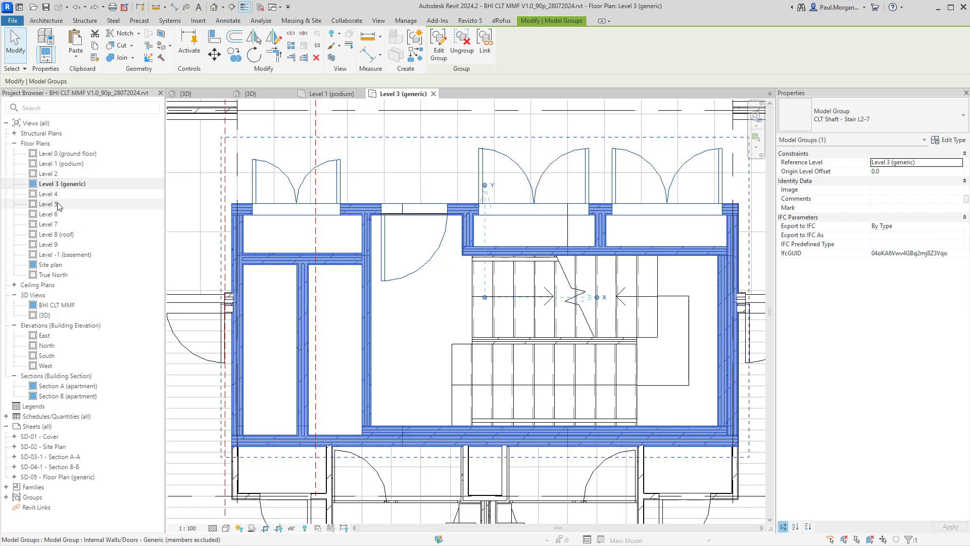
# Step: Open the Level 6 floor plan, delete the single-flush door from the CLT Shaft - Stair L2-7 group and finish the group edit
pyautogui.doubleClick(52, 217)
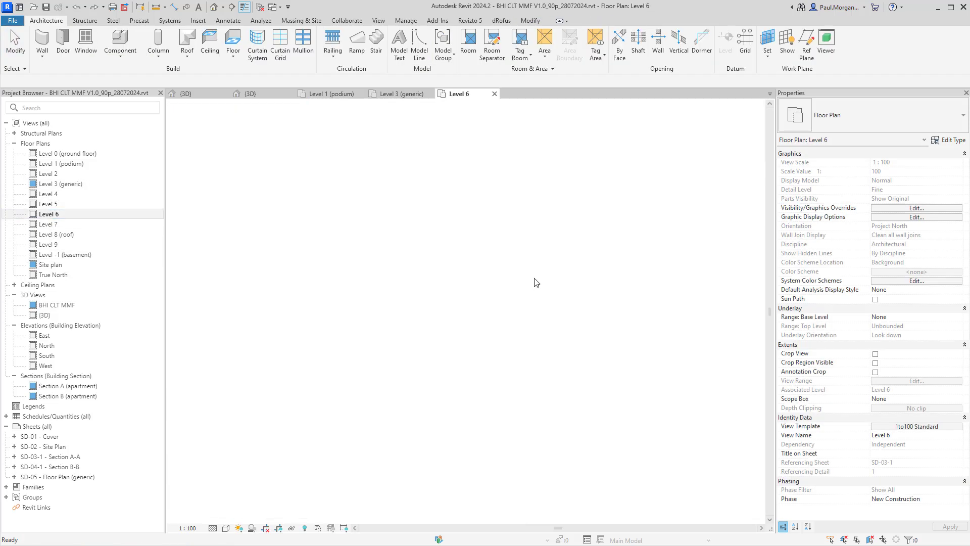
pyautogui.click(526, 281)
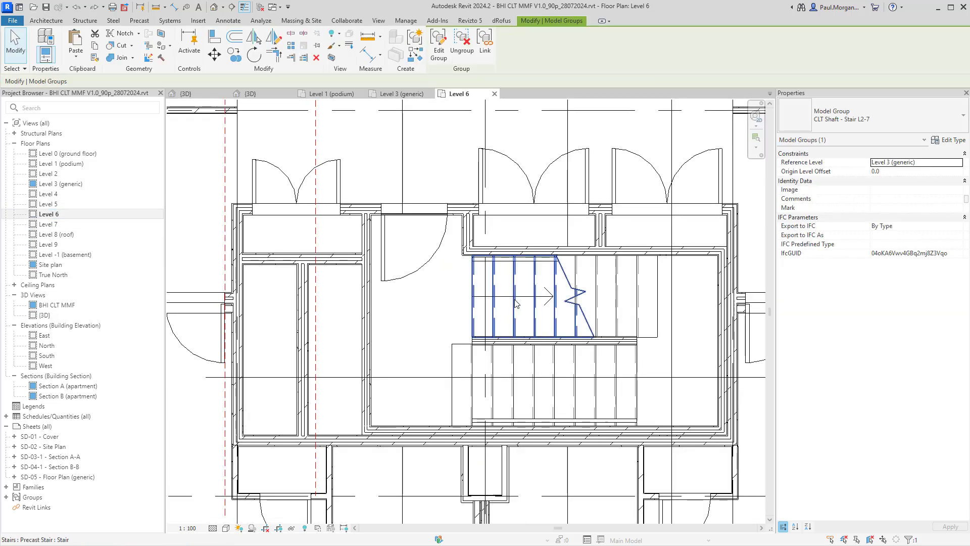
pyautogui.doubleClick(478, 254)
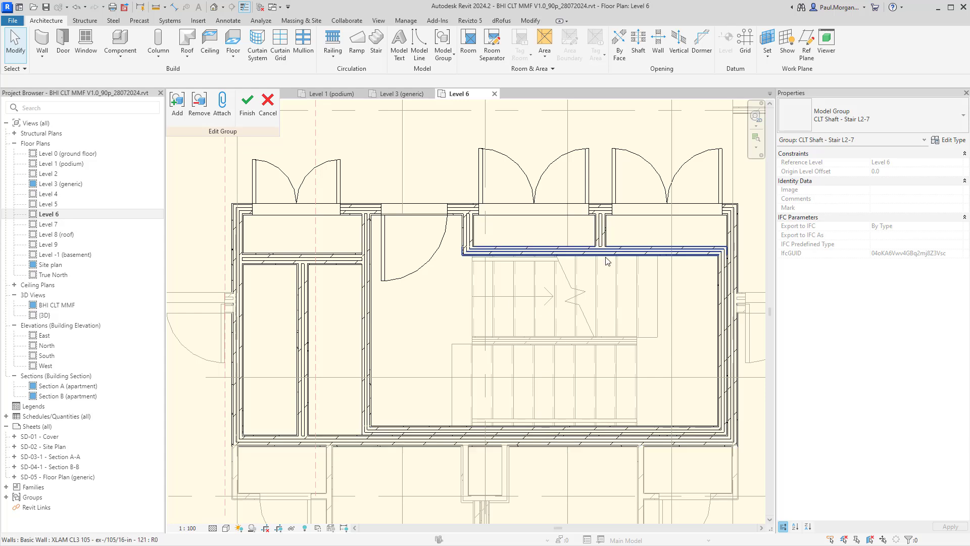
pyautogui.scroll(-4, 609, 260)
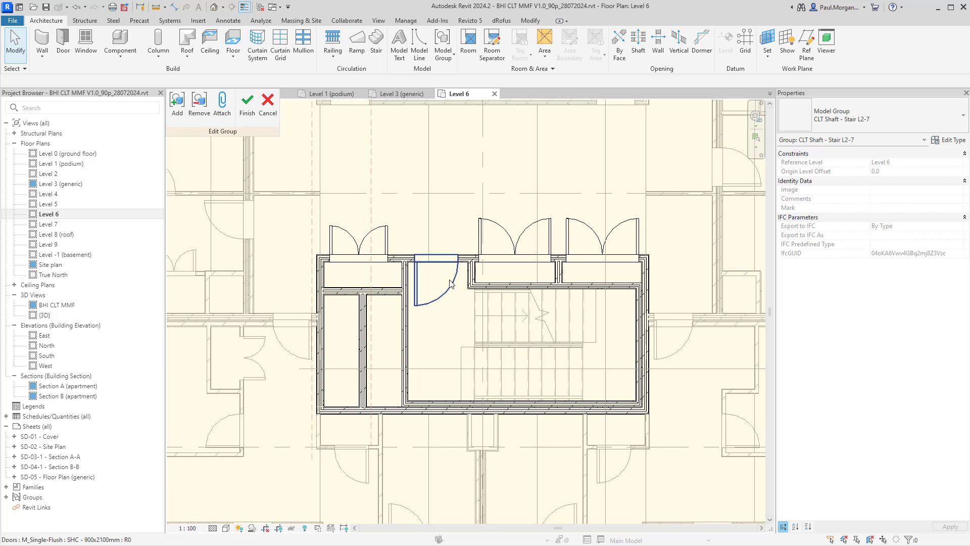
pyautogui.click(442, 296)
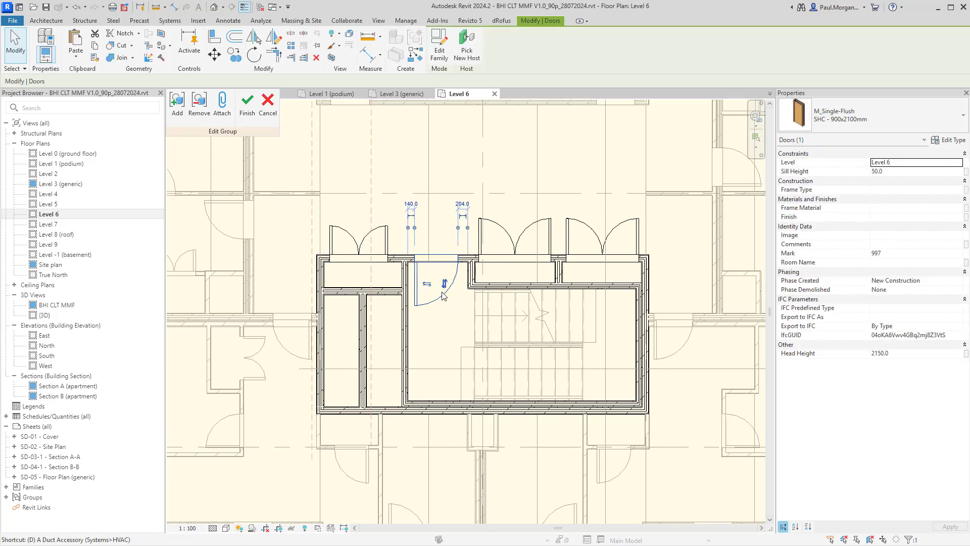
pyautogui.press('Delete')
pyautogui.click(247, 103)
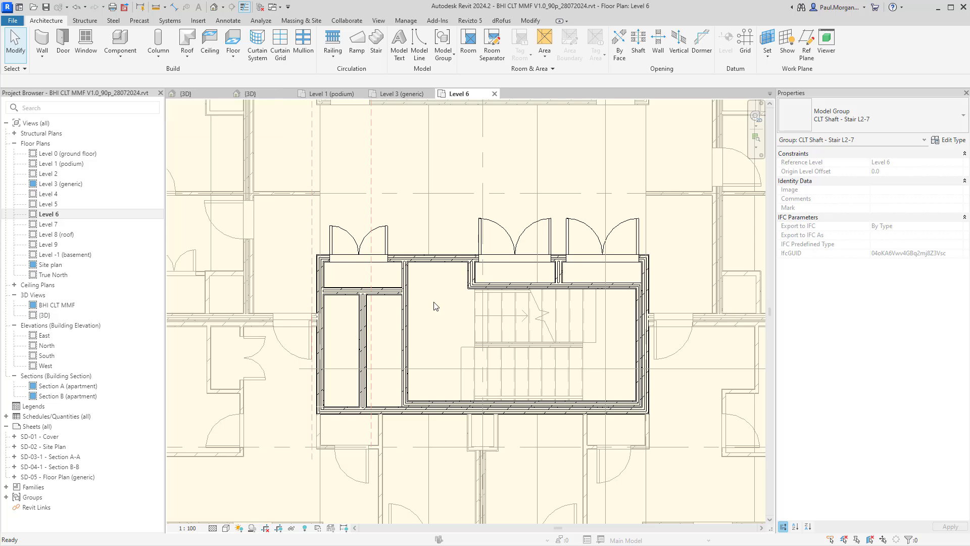
pyautogui.click(434, 303)
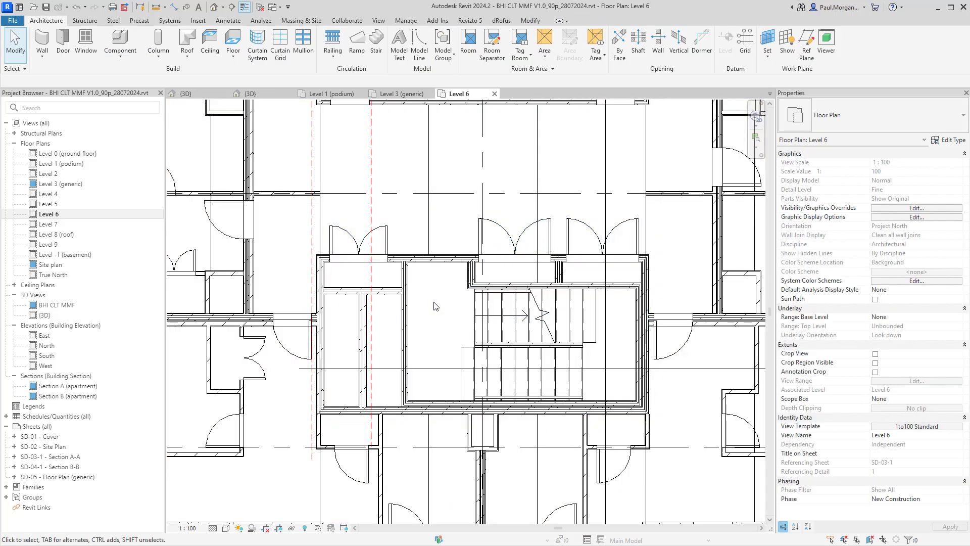
# Step: Check the shaft group on the Level 3 (generic) plan, undo the door deletion and finish the group edit
pyautogui.doubleClick(56, 184)
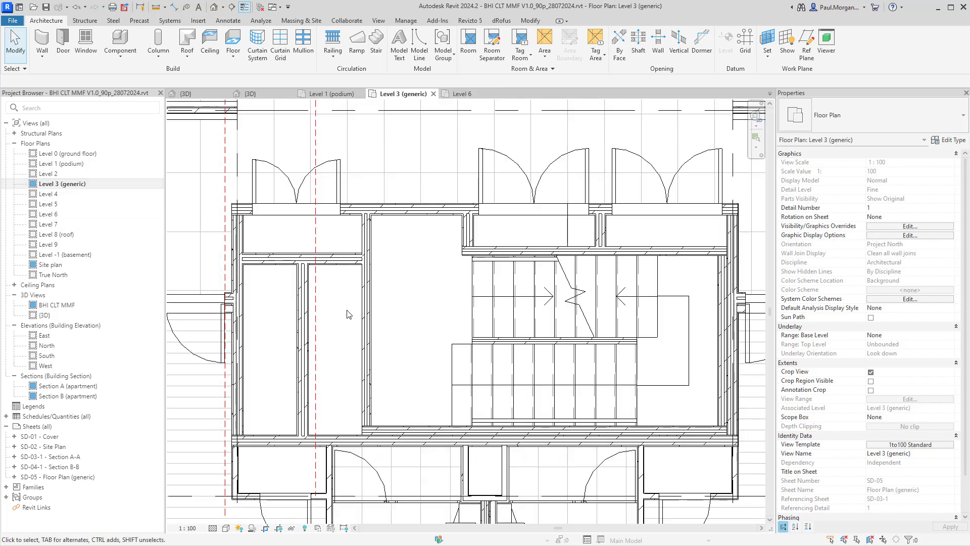
pyautogui.doubleClick(429, 277)
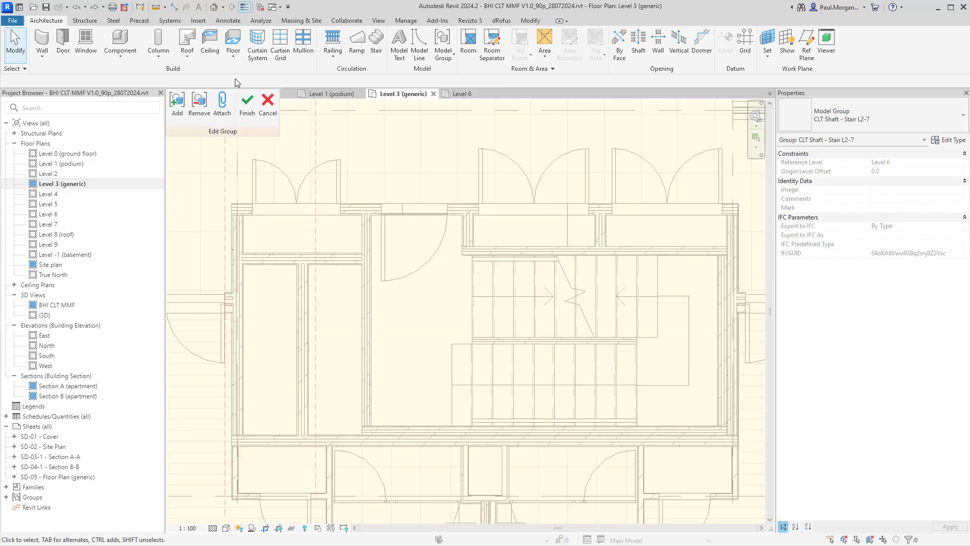
pyautogui.click(248, 104)
pyautogui.click(432, 212)
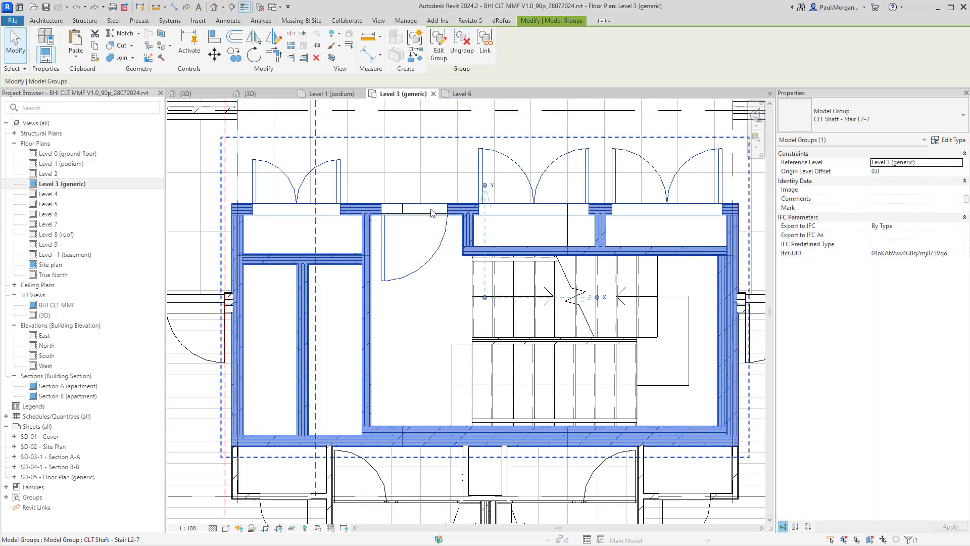
# Step: Select the precast stair inside the shaft on the Level 3 (generic) plan and examine the stair shaft in the 3D view
pyautogui.moveTo(457, 318); pyautogui.dragTo(441, 317, button='middle')
pyautogui.scroll(-2, 442, 316)
pyautogui.press('Escape')
pyautogui.moveTo(497, 363); pyautogui.dragTo(489, 358, button='middle')
pyautogui.click(480, 352)
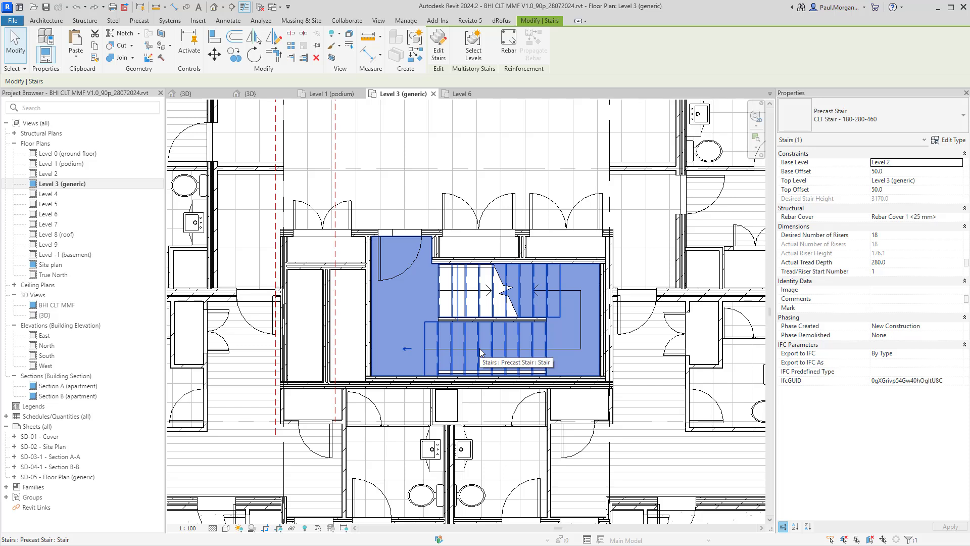
pyautogui.click(214, 8)
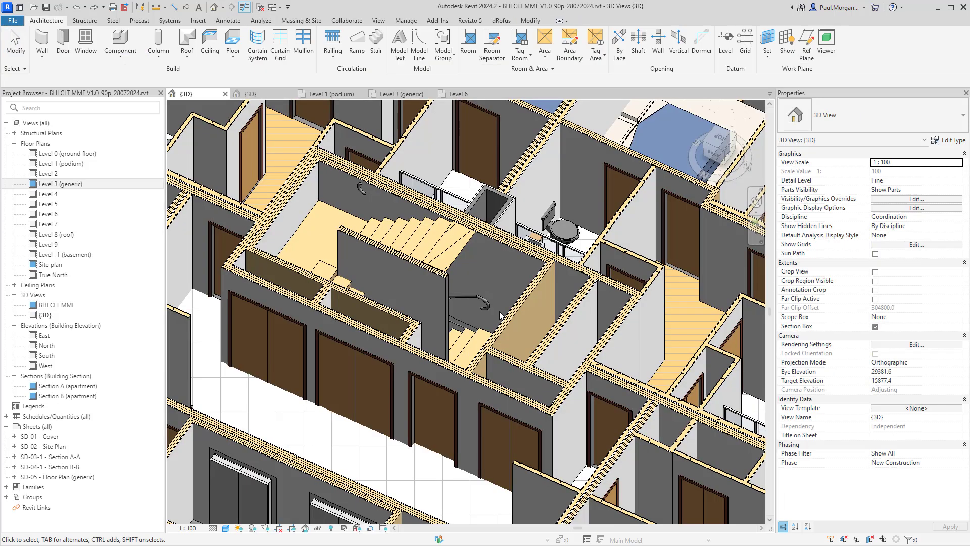
# Step: Switch to the Project1 model and open its Level 0 floor plan
pyautogui.click(393, 94)
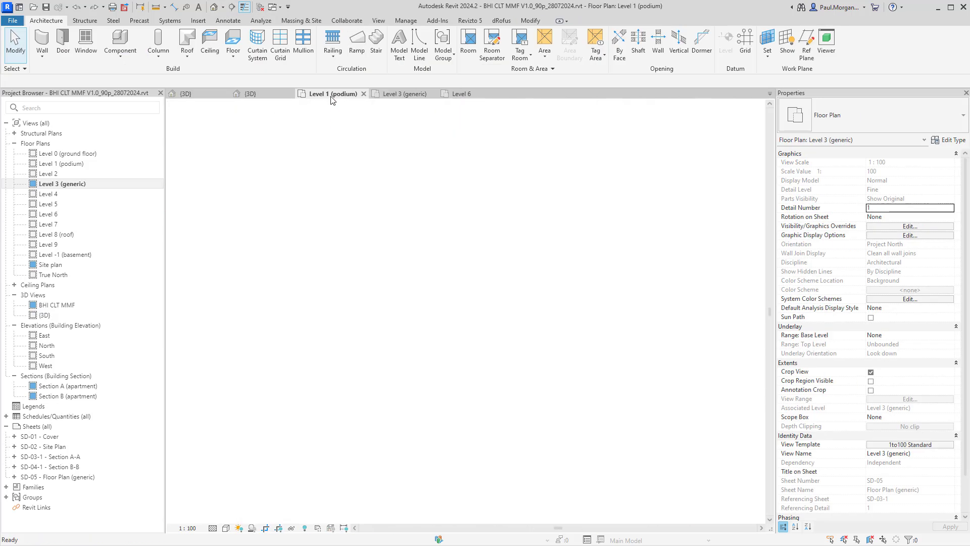
pyautogui.click(331, 94)
pyautogui.click(251, 94)
pyautogui.click(266, 9)
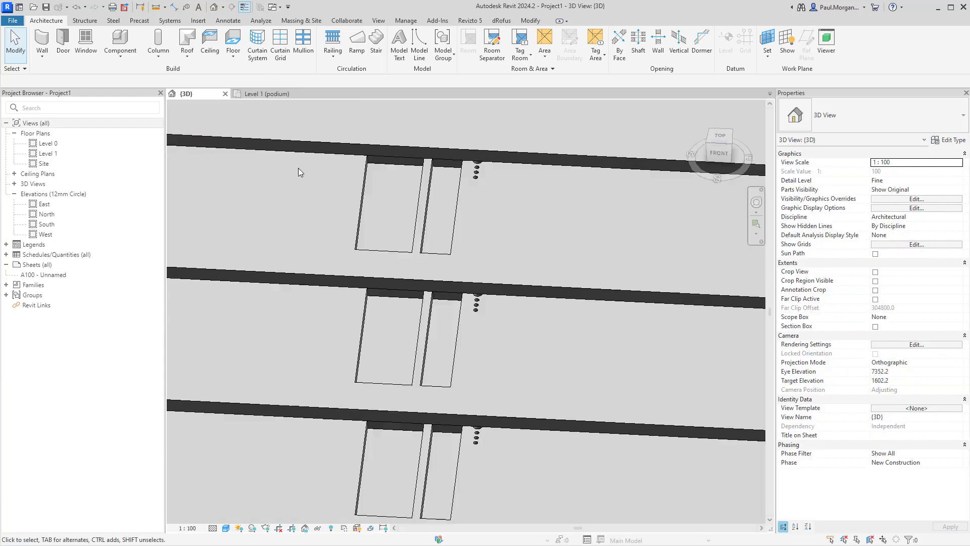
pyautogui.click(69, 145)
pyautogui.doubleClick(69, 145)
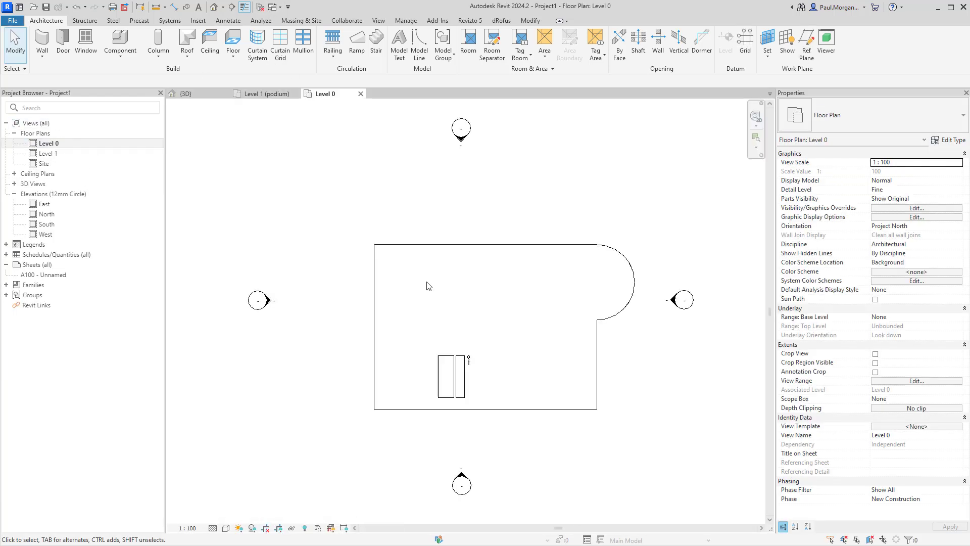
# Step: Draw a U-shaped Insitu_Concrete_150mm_Waist stair on Level 0 beside the floor openings, with a 3000 mm first run and a 2500 mm return run
pyautogui.scroll(3, 427, 281)
pyautogui.click(376, 41)
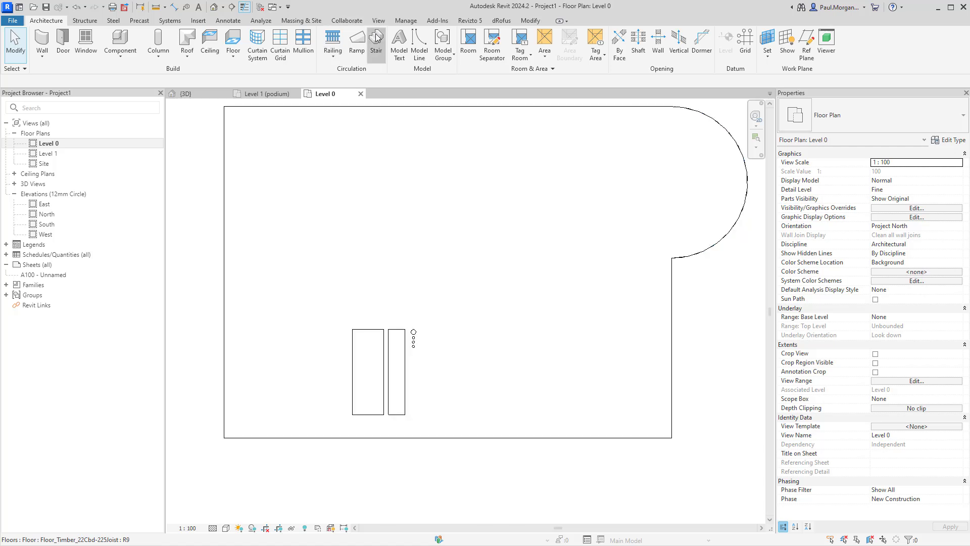
pyautogui.click(851, 120)
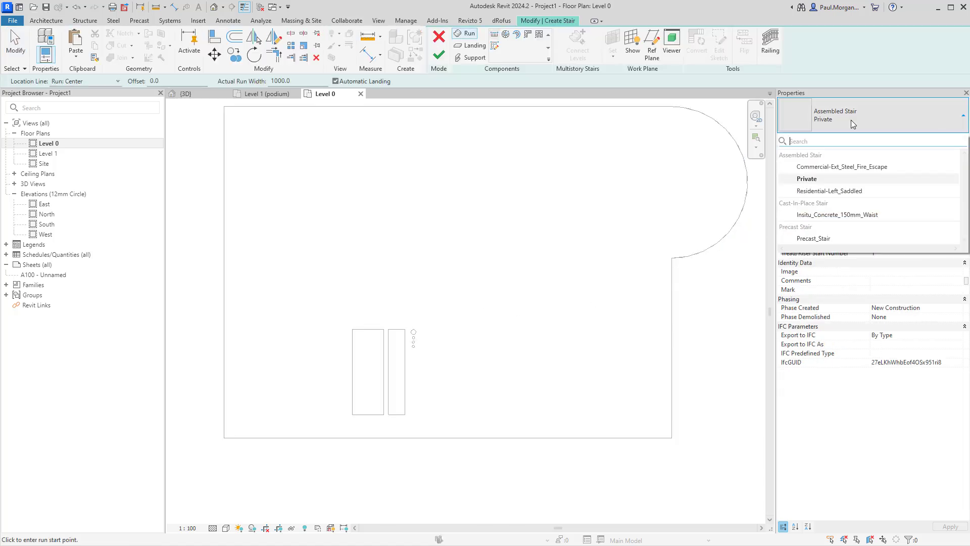
pyautogui.click(834, 213)
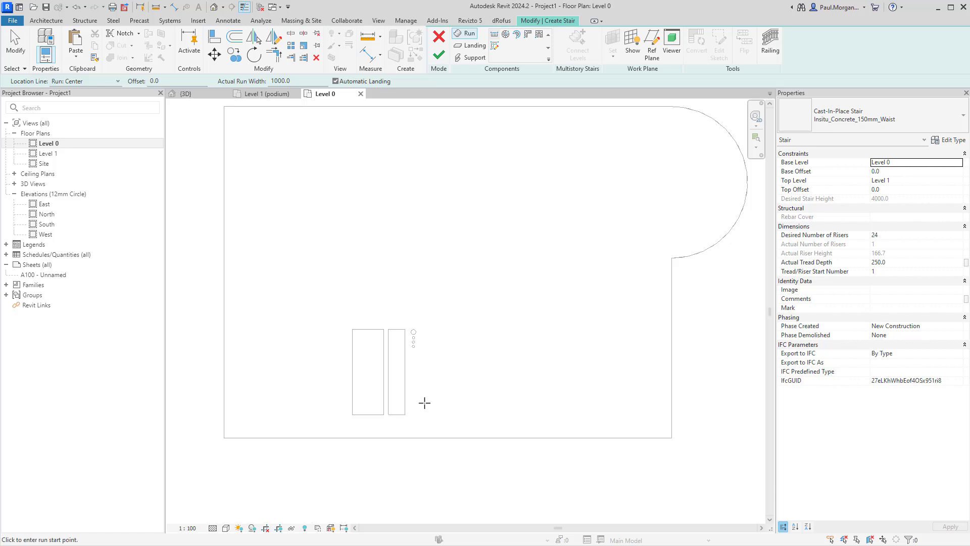
pyautogui.scroll(2, 521, 363)
pyautogui.moveTo(520, 351); pyautogui.dragTo(474, 318, button='middle')
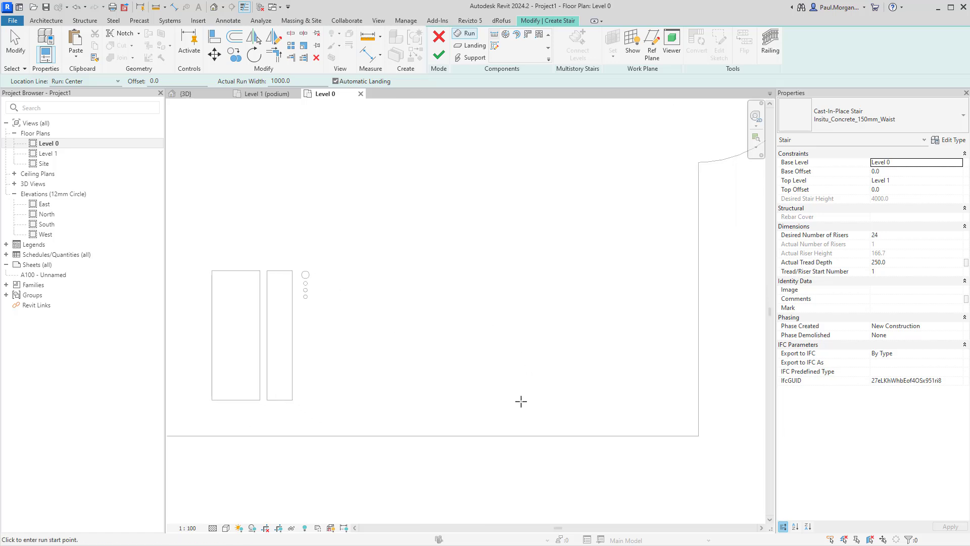
pyautogui.click(447, 296)
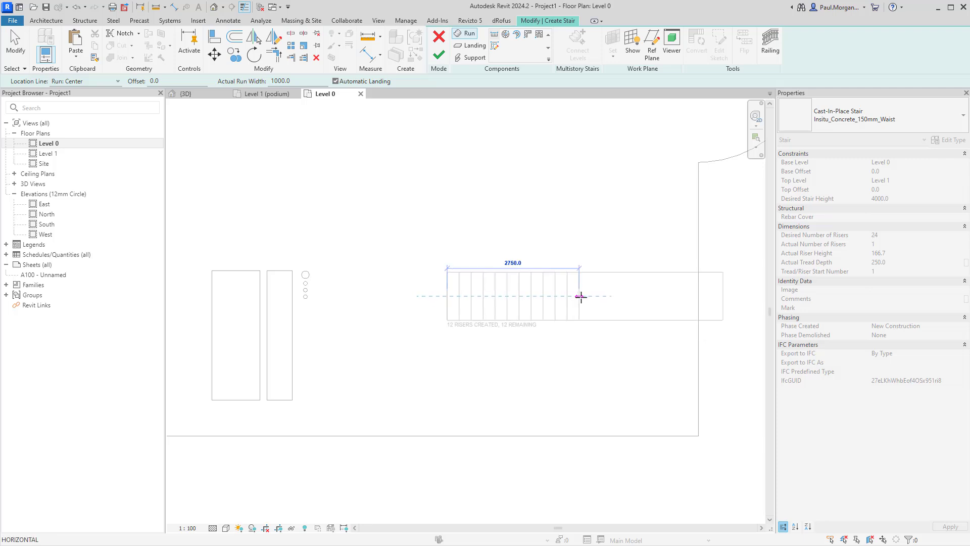
pyautogui.click(589, 296)
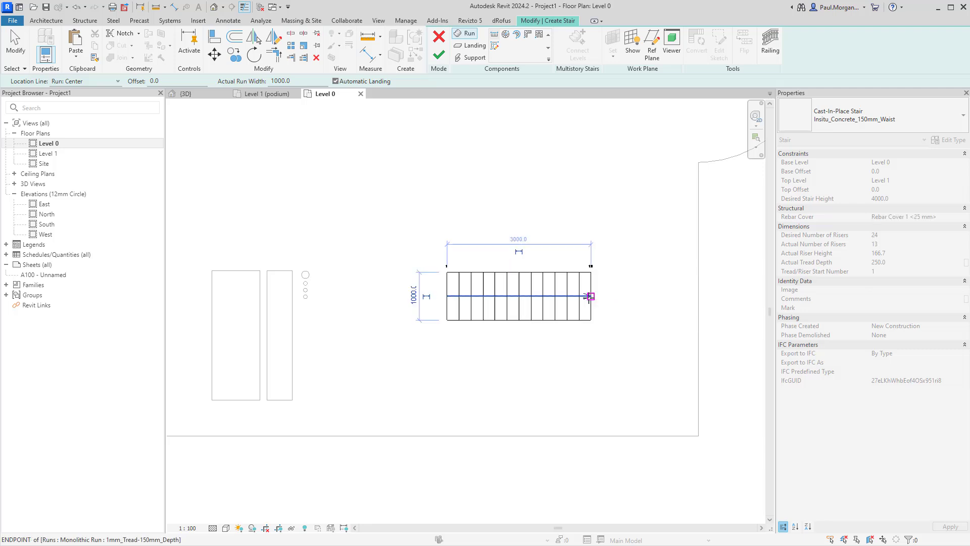
pyautogui.click(578, 370)
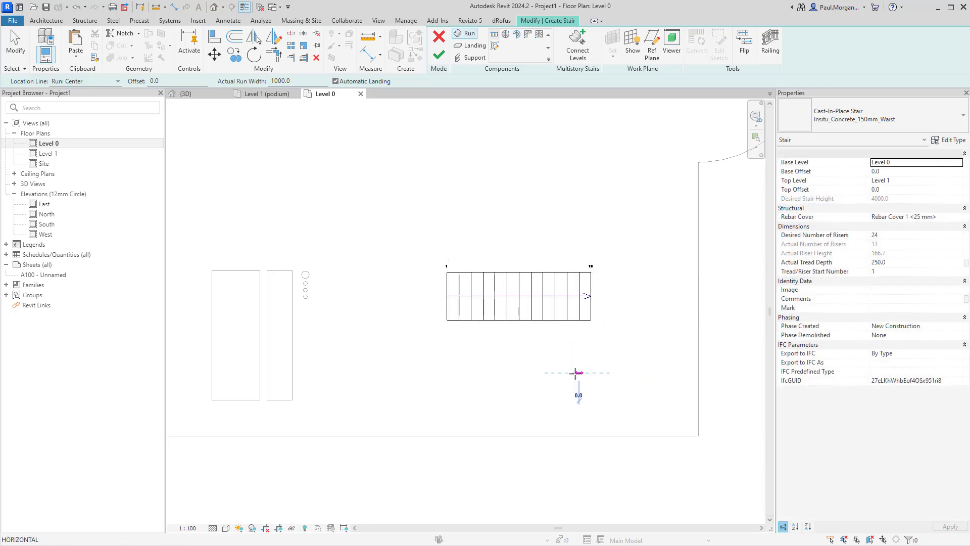
pyautogui.click(447, 373)
pyautogui.press('Escape')
# Step: Move the stair's return run closer to the first run to narrow the gap between them
pyautogui.scroll(2, 527, 340)
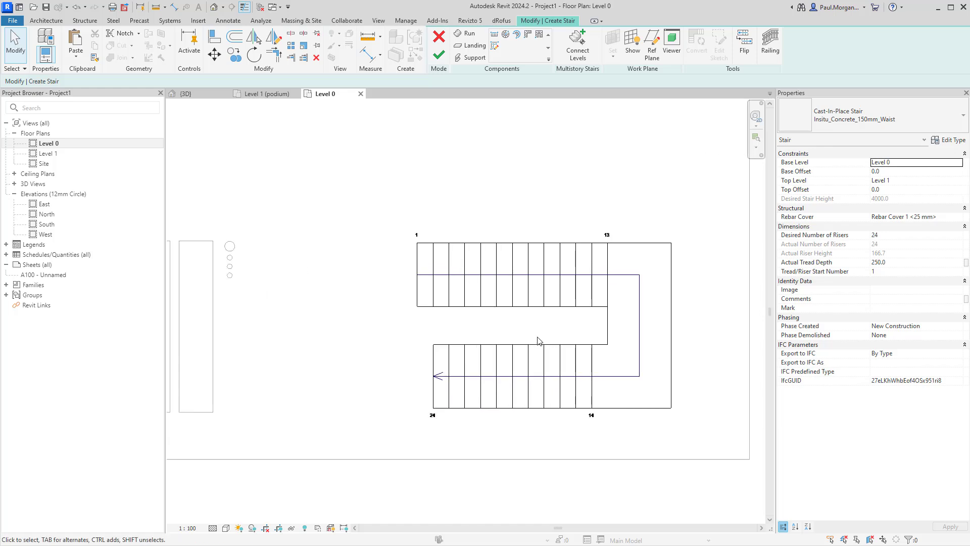
pyautogui.click(514, 347)
pyautogui.press('Escape')
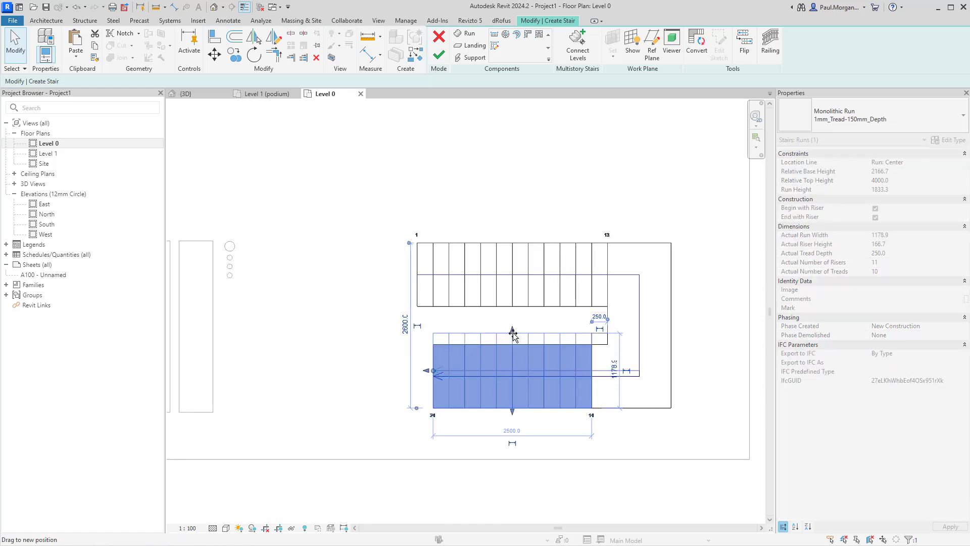
pyautogui.click(530, 347)
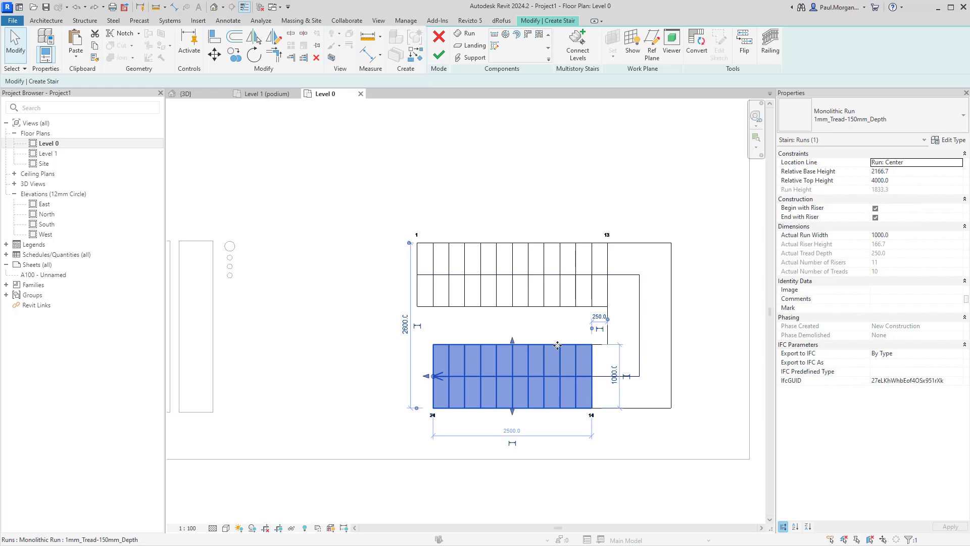
pyautogui.moveTo(573, 344); pyautogui.dragTo(573, 318)
pyautogui.press('Escape')
pyautogui.moveTo(535, 432); pyautogui.dragTo(506, 409, button='middle')
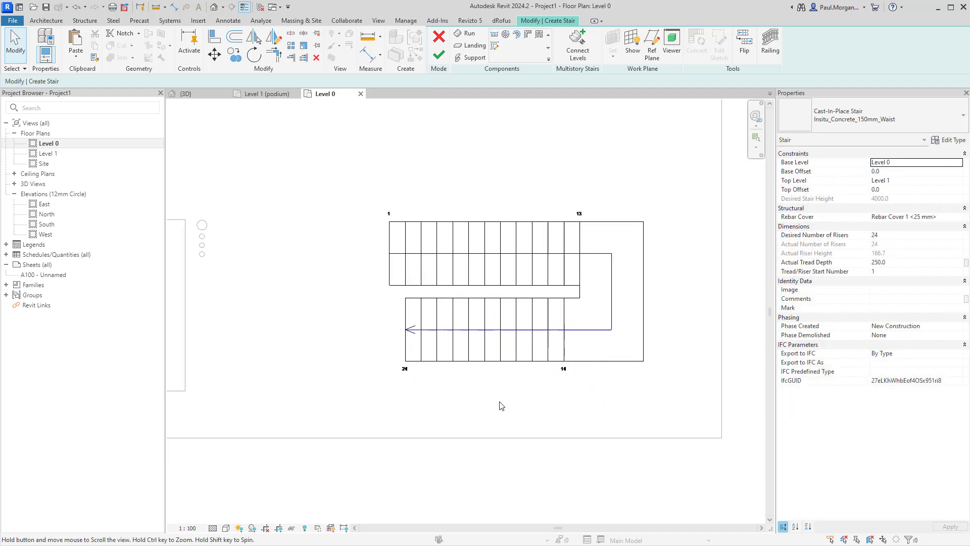
# Step: Examine the unfinished stair's runs and landing between Level 0 and Level 1 in the 3D view
pyautogui.click(212, 7)
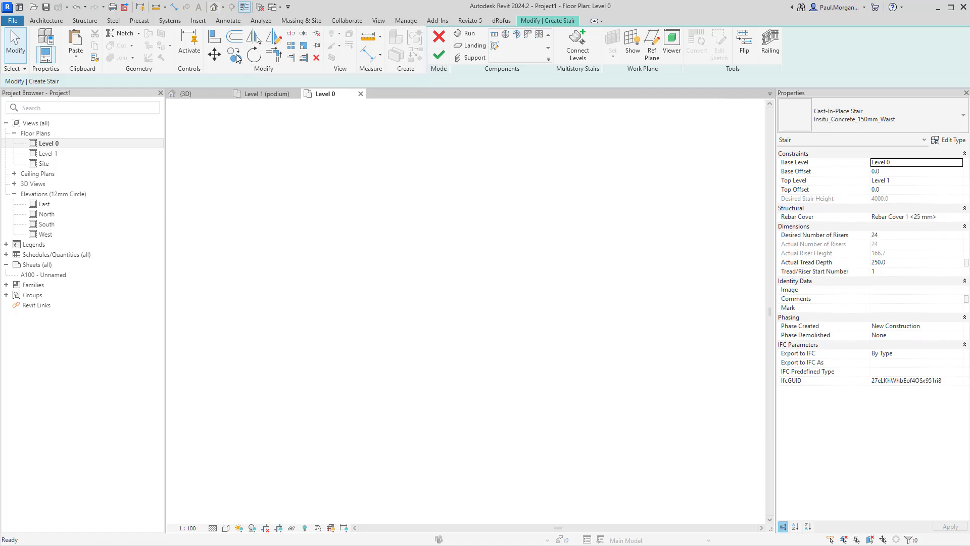
pyautogui.scroll(-3, 522, 323)
pyautogui.moveTo(571, 348); pyautogui.dragTo(530, 271, button='middle')
pyautogui.scroll(3, 533, 403)
pyautogui.keyDown('shift'); pyautogui.moveTo(532, 396); pyautogui.dragTo(511, 254, button='middle'); pyautogui.keyUp('shift')
pyautogui.scroll(3, 511, 252)
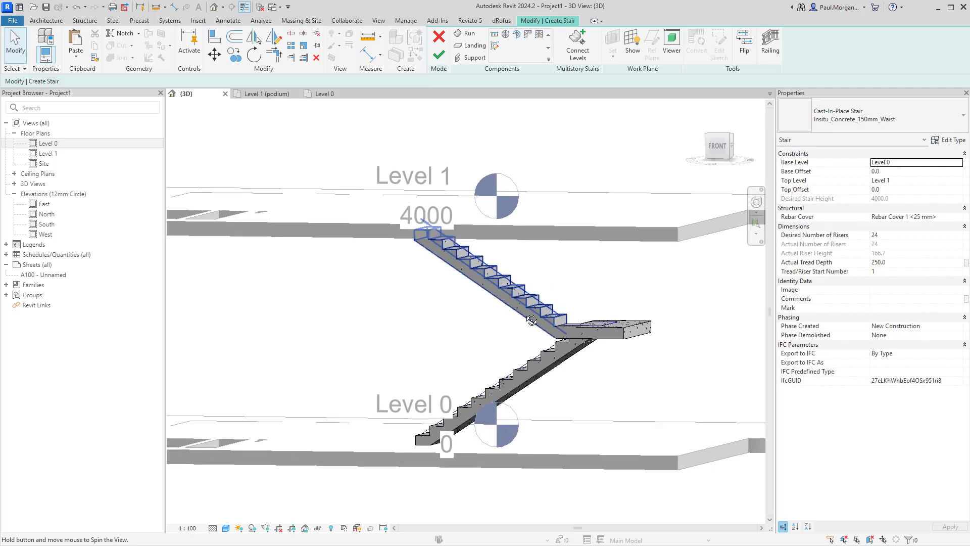
pyautogui.keyDown('shift'); pyautogui.moveTo(526, 313); pyautogui.dragTo(519, 388, button='middle'); pyautogui.keyUp('shift')
pyautogui.scroll(-1, 519, 388)
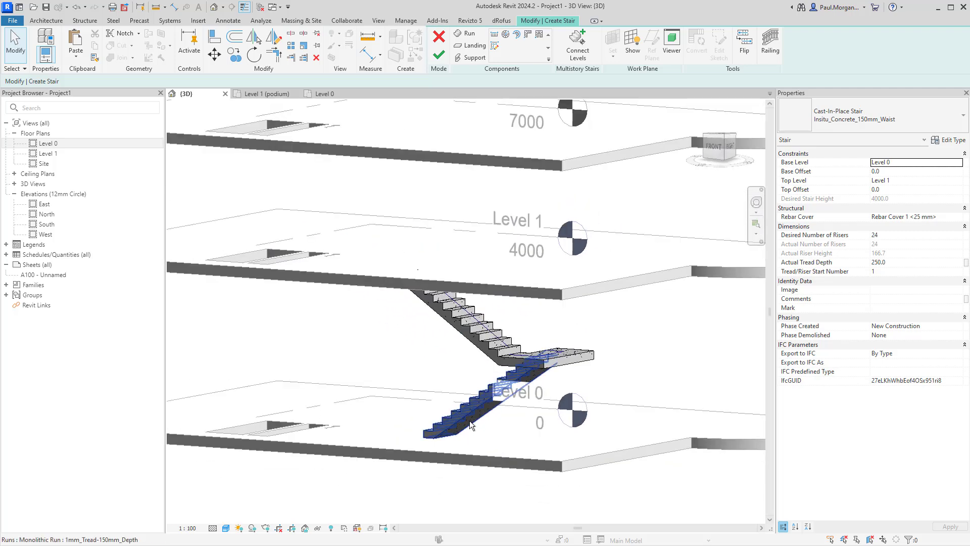
pyautogui.keyDown('shift'); pyautogui.moveTo(469, 423); pyautogui.dragTo(463, 418, button='middle'); pyautogui.keyUp('shift')
pyautogui.keyDown('shift'); pyautogui.moveTo(496, 298); pyautogui.dragTo(441, 324, button='middle'); pyautogui.keyUp('shift')
# Step: Finish the stair and clear the selection in the 3D view
pyautogui.click(438, 55)
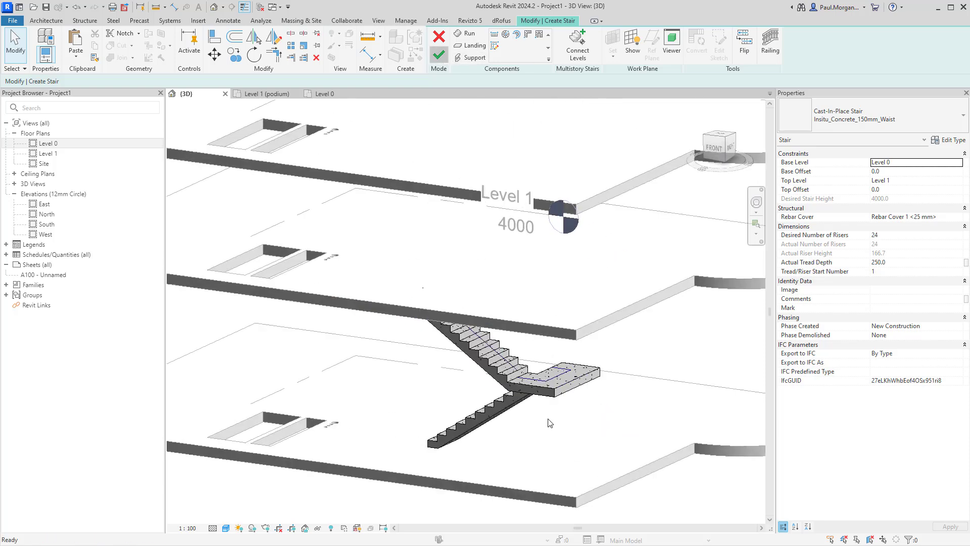
pyautogui.click(521, 386)
pyautogui.keyDown('shift'); pyautogui.moveTo(521, 386); pyautogui.dragTo(579, 385, button='middle'); pyautogui.keyUp('shift')
pyautogui.click(705, 340)
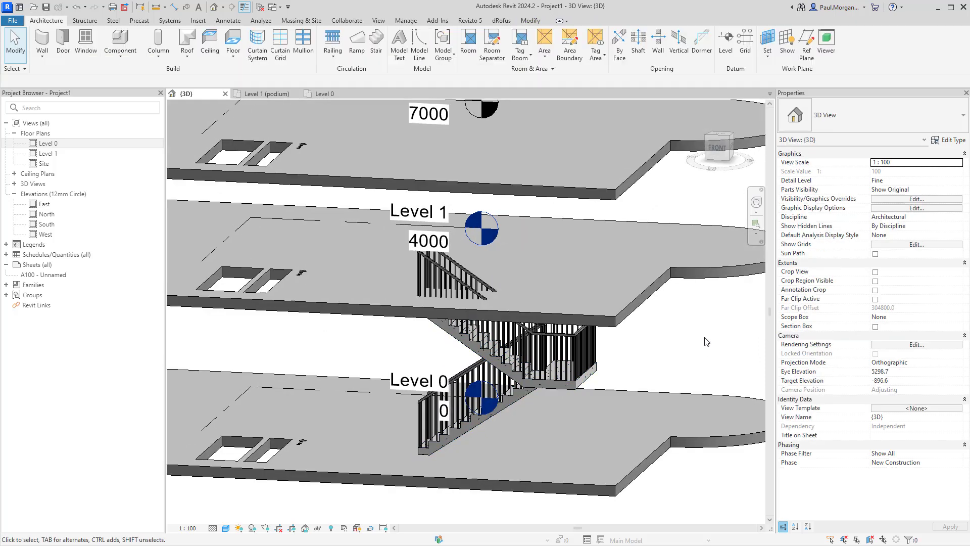
# Step: Add a rectangular boundary around the stair, with clear space at its start, to the existing shaft opening sketch on Level 0
pyautogui.doubleClick(48, 143)
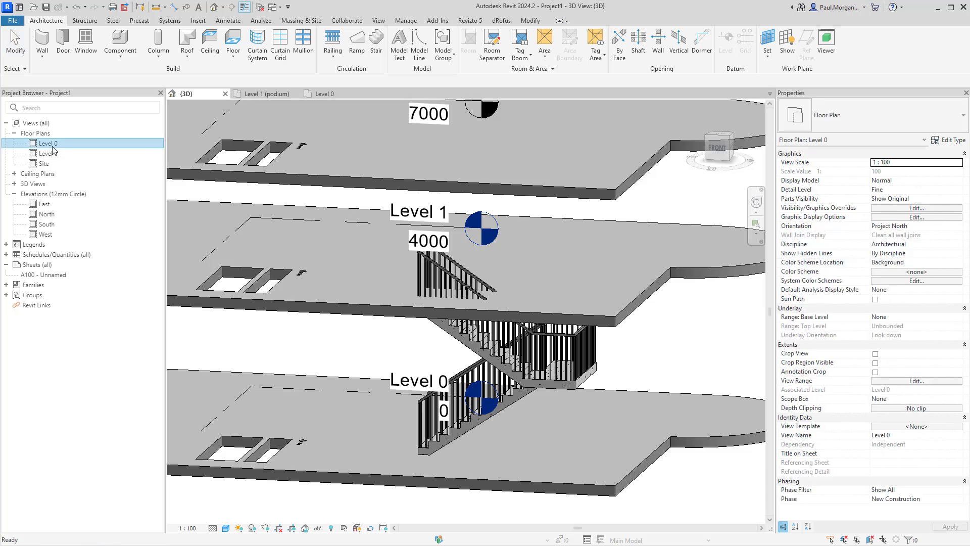
pyautogui.scroll(4, 354, 354)
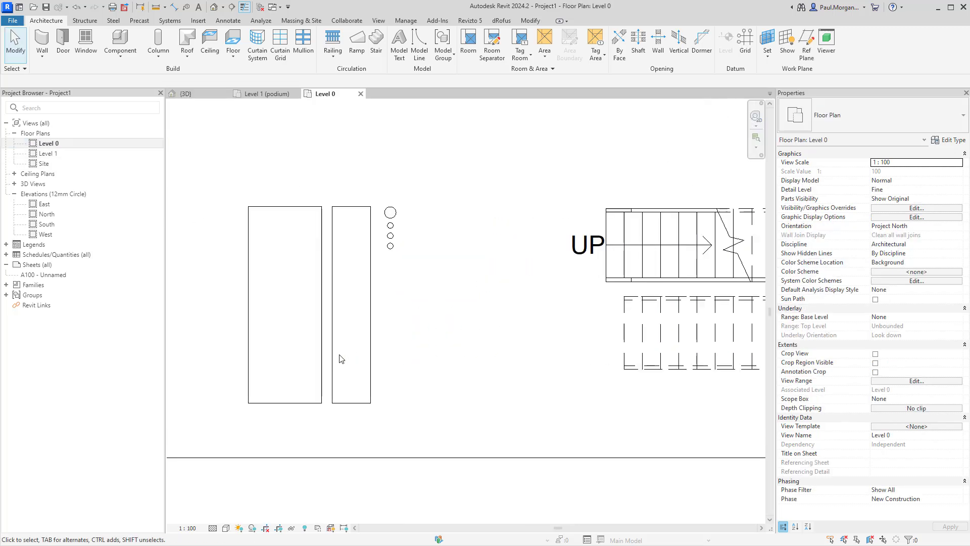
pyautogui.click(332, 360)
pyautogui.doubleClick(332, 356)
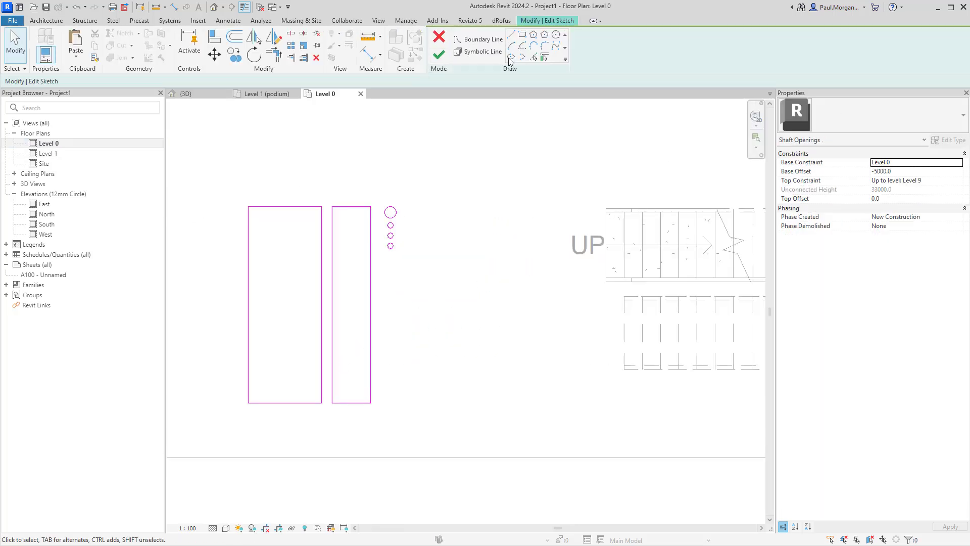
pyautogui.click(522, 36)
pyautogui.moveTo(715, 269); pyautogui.dragTo(476, 300, button='middle')
pyautogui.click(658, 240)
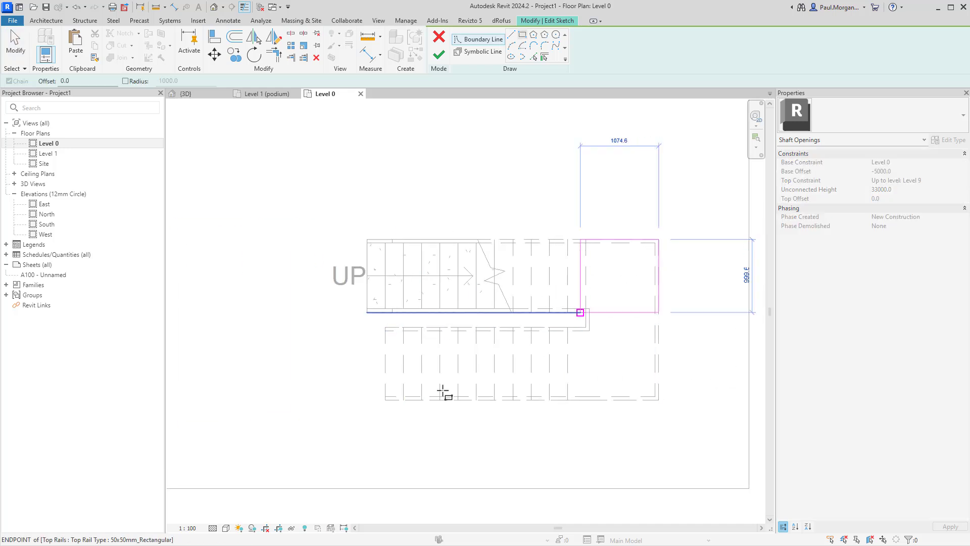
pyautogui.click(293, 399)
pyautogui.click(439, 55)
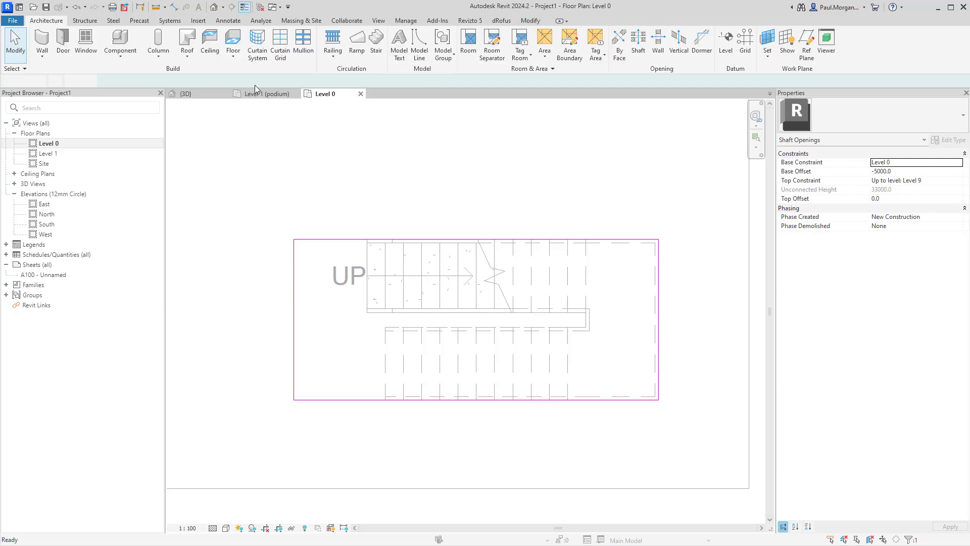
# Step: Raise the base of the shaft opening above the Level 0 slab in the 3D view, to a base offset of about 2244 mm
pyautogui.click(196, 93)
pyautogui.keyDown('shift'); pyautogui.moveTo(531, 313); pyautogui.dragTo(530, 355, button='middle'); pyautogui.keyUp('shift')
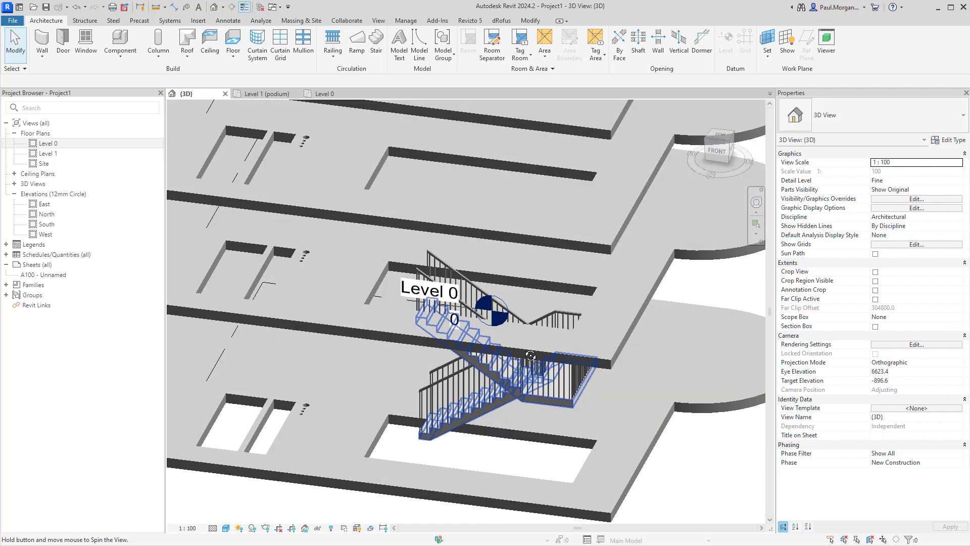
pyautogui.click(573, 470)
pyautogui.scroll(5, 458, 309)
pyautogui.moveTo(407, 366); pyautogui.dragTo(408, 205)
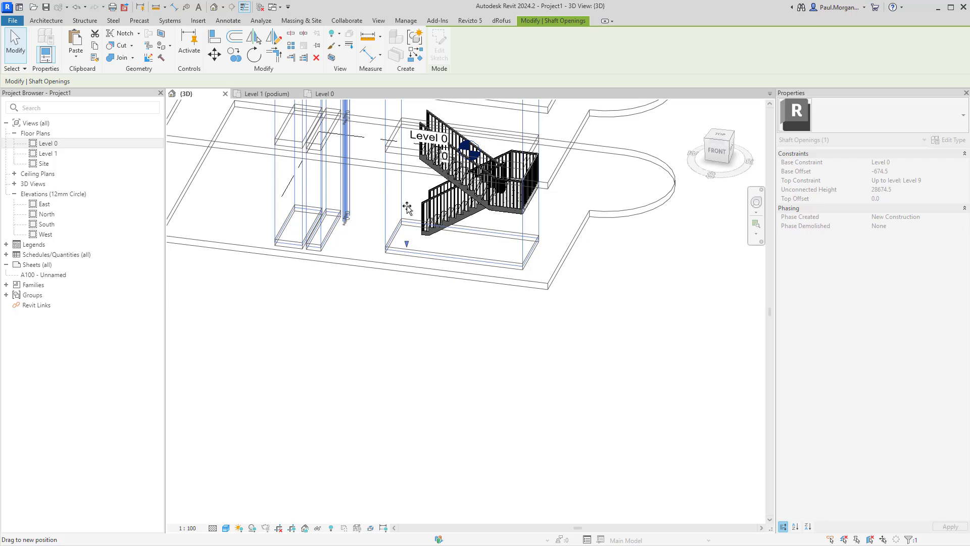
pyautogui.click(505, 303)
pyautogui.moveTo(440, 248); pyautogui.dragTo(442, 368, button='middle')
pyautogui.click(401, 357)
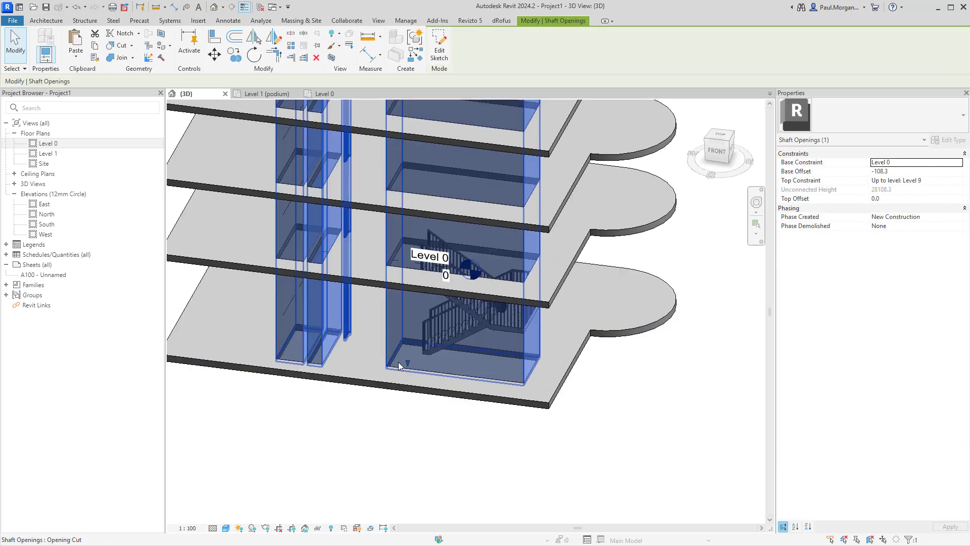
pyautogui.moveTo(400, 357); pyautogui.dragTo(412, 291)
pyautogui.click(386, 413)
# Step: Delete the cast-in-place stair between Level 0 and Level 1 in the 3D view
pyautogui.keyDown('shift'); pyautogui.moveTo(455, 445); pyautogui.dragTo(432, 396, button='middle'); pyautogui.keyUp('shift')
pyautogui.scroll(6, 475, 386)
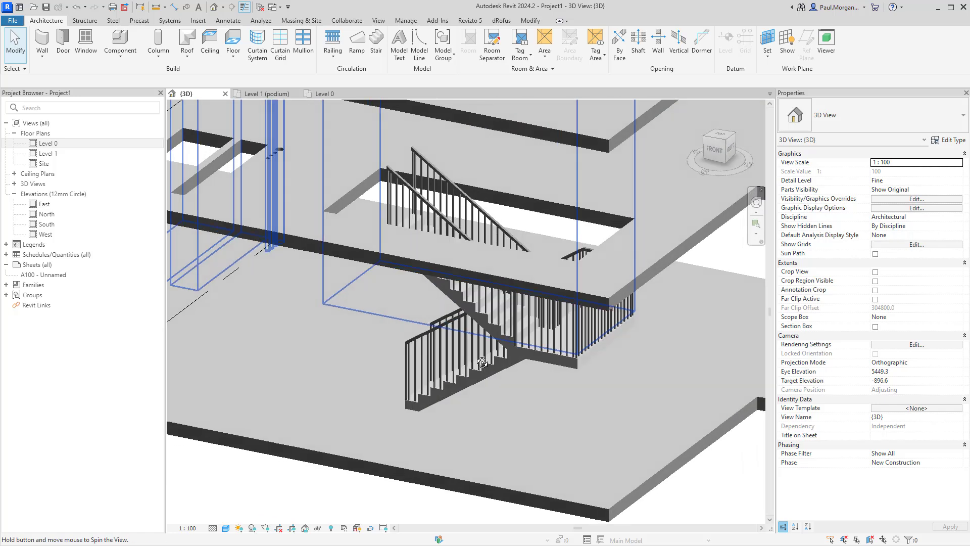
pyautogui.click(475, 383)
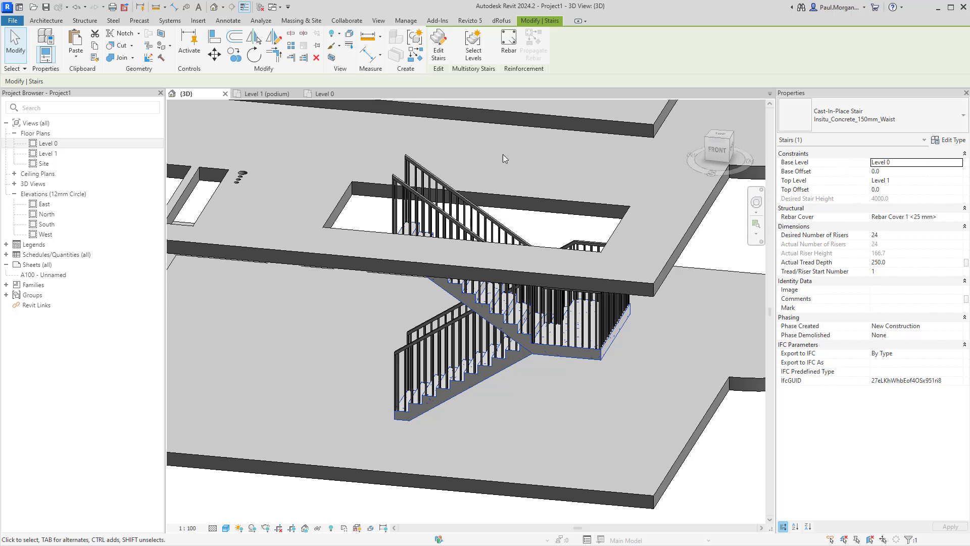
pyautogui.press('Escape')
pyautogui.click(496, 368)
pyautogui.press('Escape')
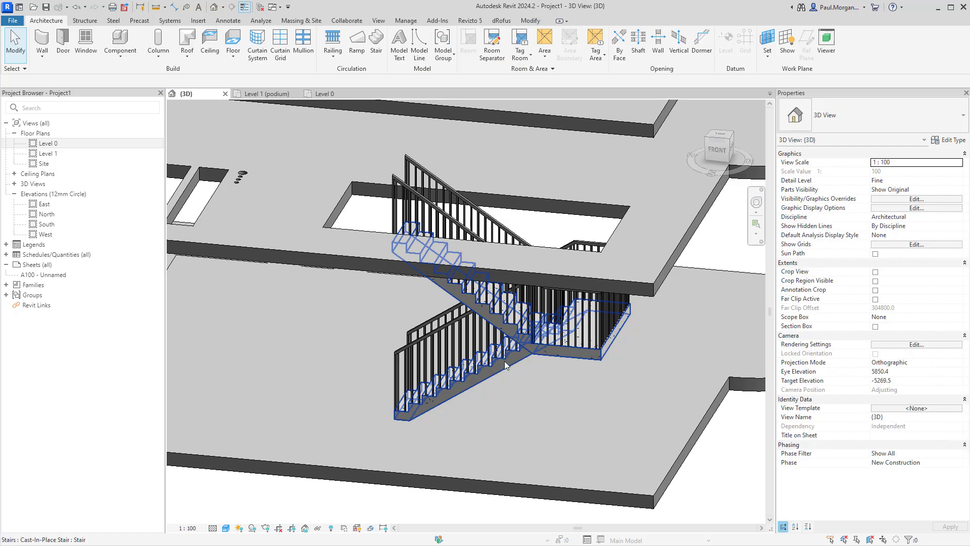
pyautogui.click(501, 360)
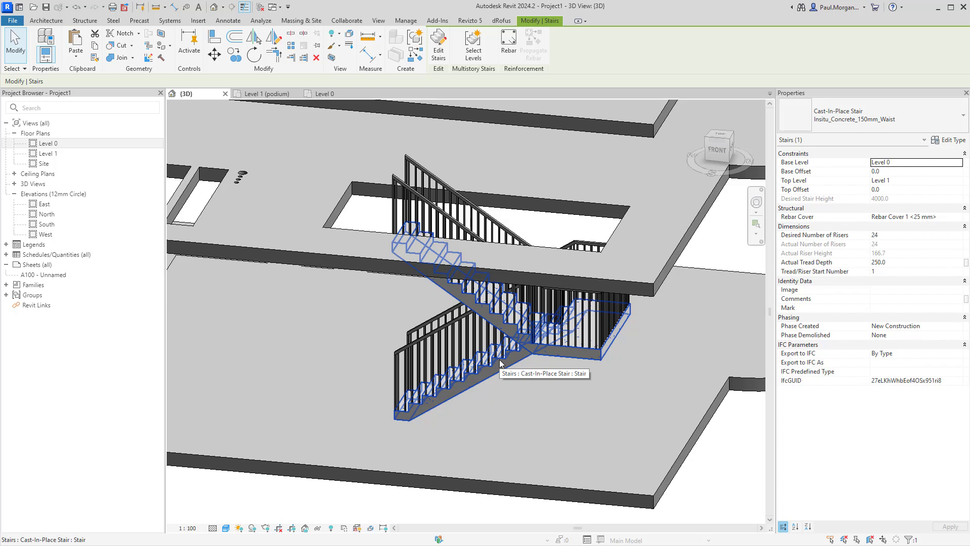
pyautogui.press('Delete')
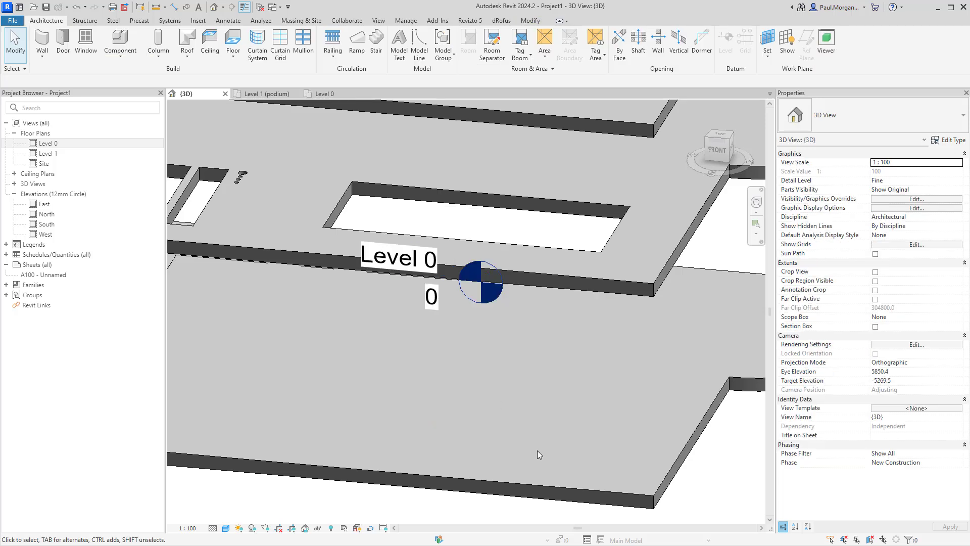
# Step: Delete the shaft opening, including its rectangular and circular cut-outs, from the Level 0 floor plan
pyautogui.doubleClick(49, 143)
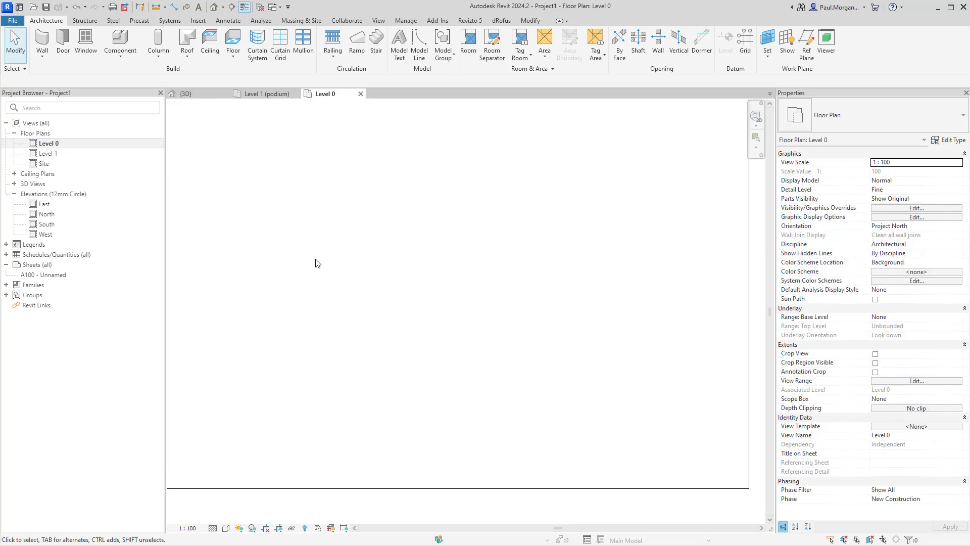
pyautogui.scroll(-2, 412, 318)
pyautogui.scroll(1, 514, 325)
pyautogui.click(528, 342)
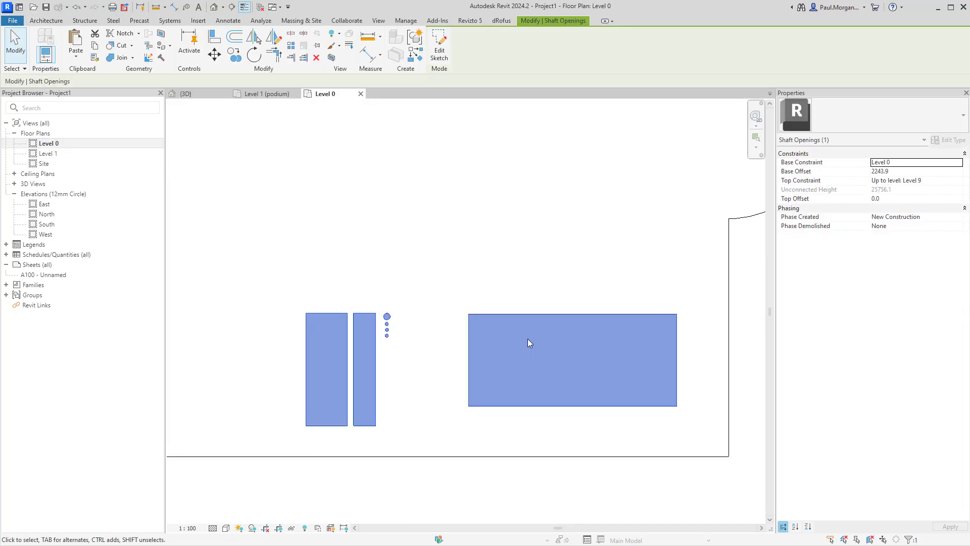
pyautogui.press('Delete')
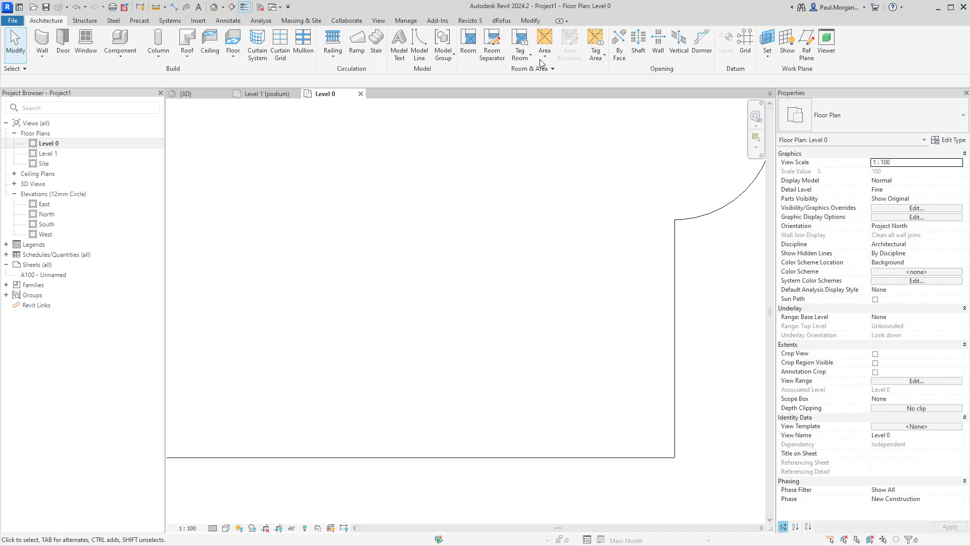
# Step: Start a new Insitu_Concrete_150mm_Waist stair from Level 0 with Level 4 as the top level and Run: Right as the location line
pyautogui.click(376, 45)
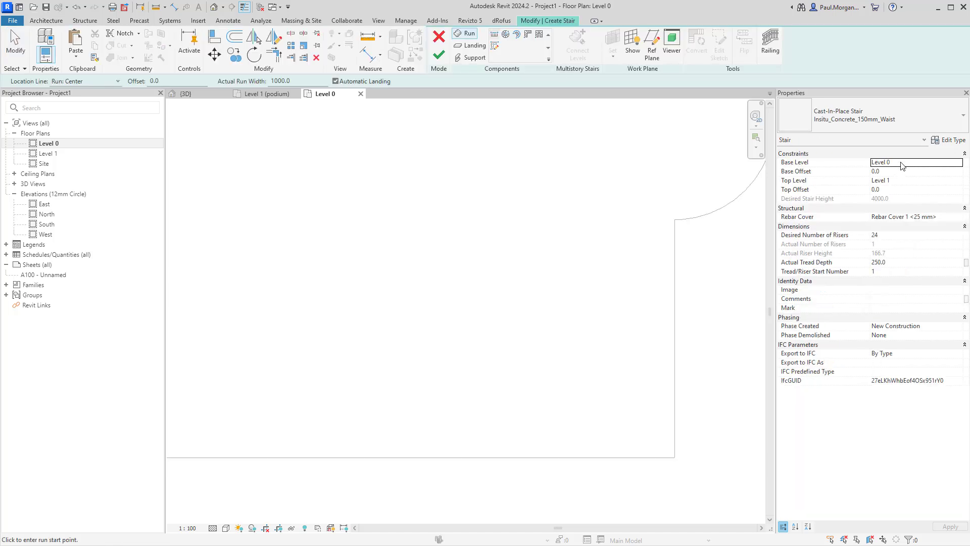
pyautogui.press('ctrl')
pyautogui.press('ctrl')
pyautogui.press('ctrl')
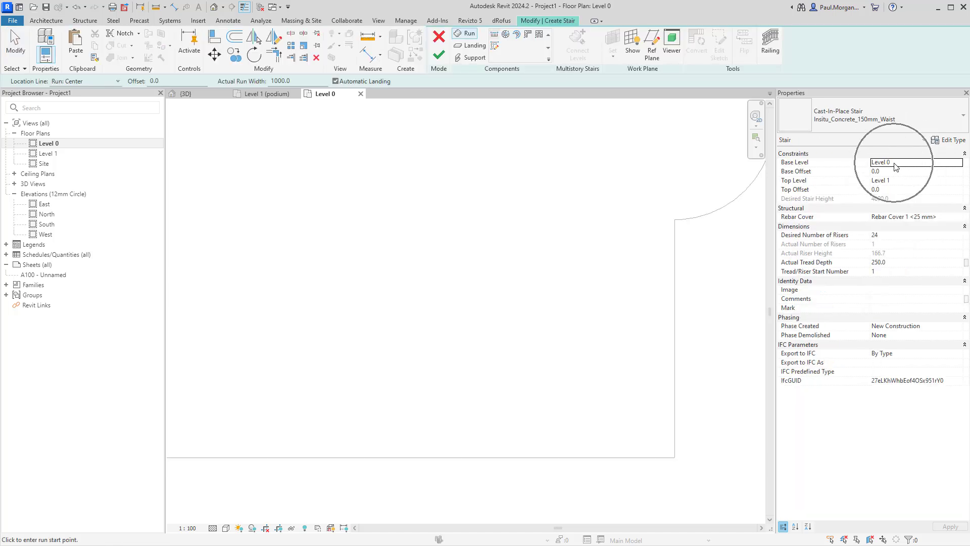
pyautogui.click(949, 180)
pyautogui.click(959, 181)
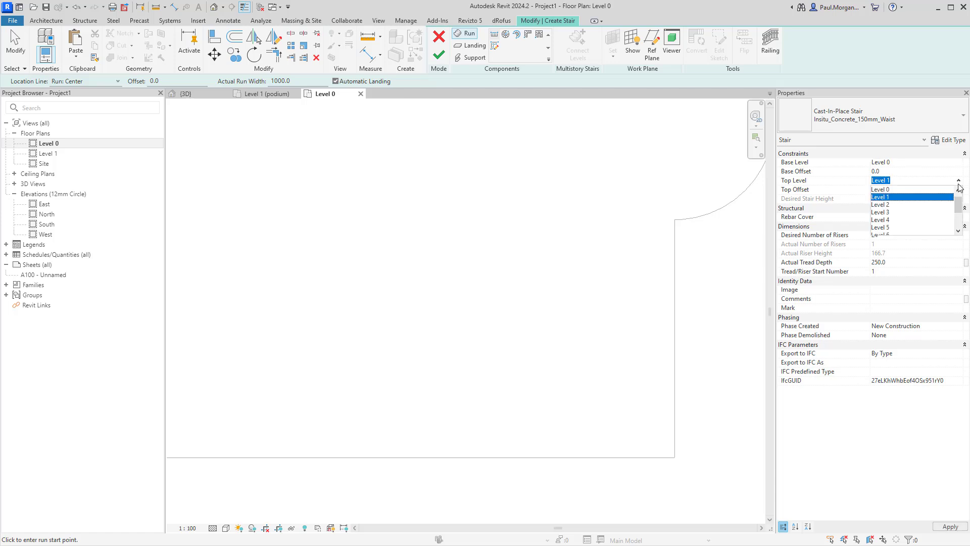
pyautogui.click(890, 220)
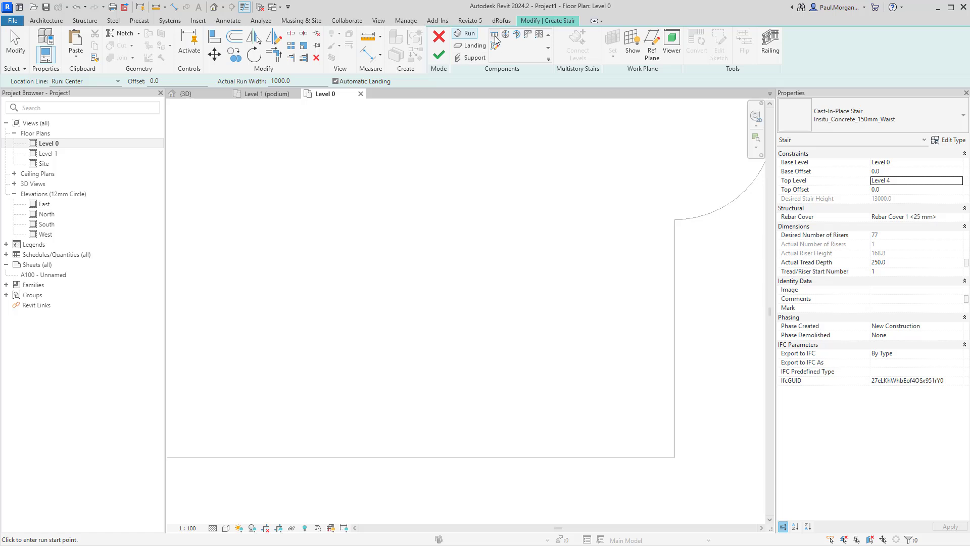
pyautogui.click(109, 82)
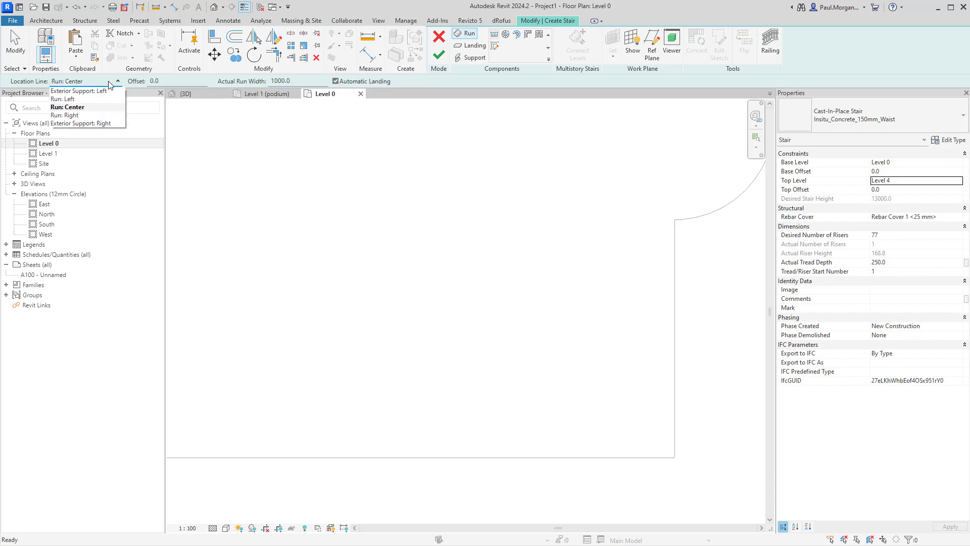
pyautogui.click(76, 115)
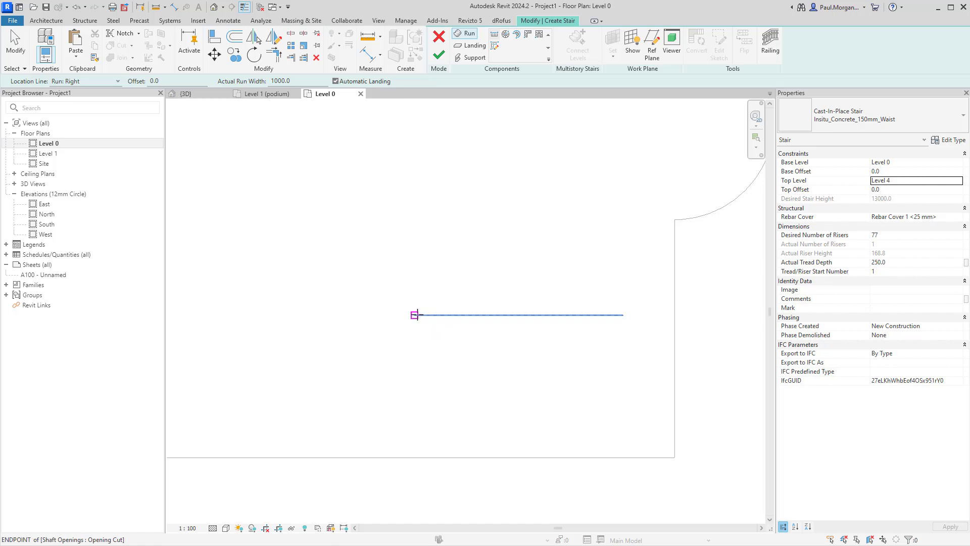
# Step: Draw a 2750 mm first run and a parallel 2500 mm return run in the Level 0 plan
pyautogui.click(415, 360)
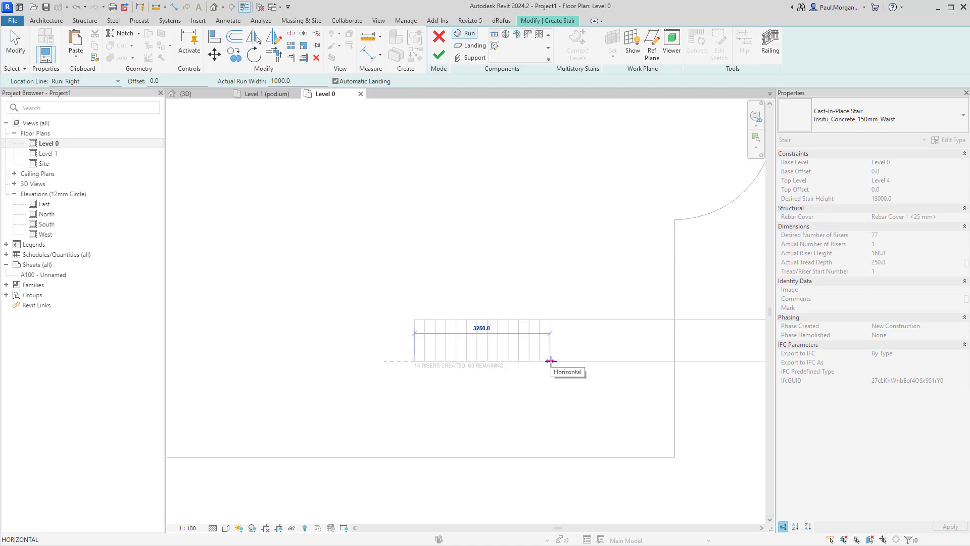
pyautogui.click(530, 361)
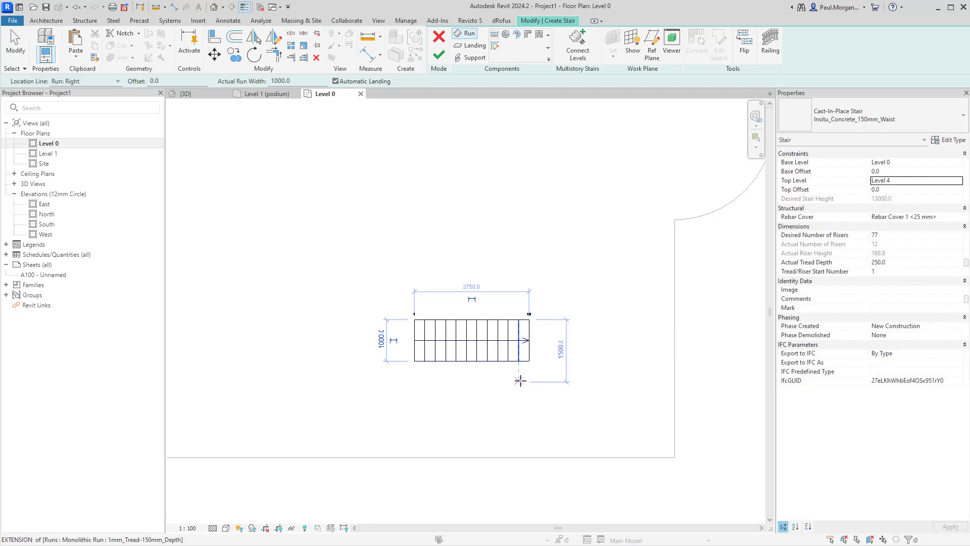
pyautogui.click(518, 366)
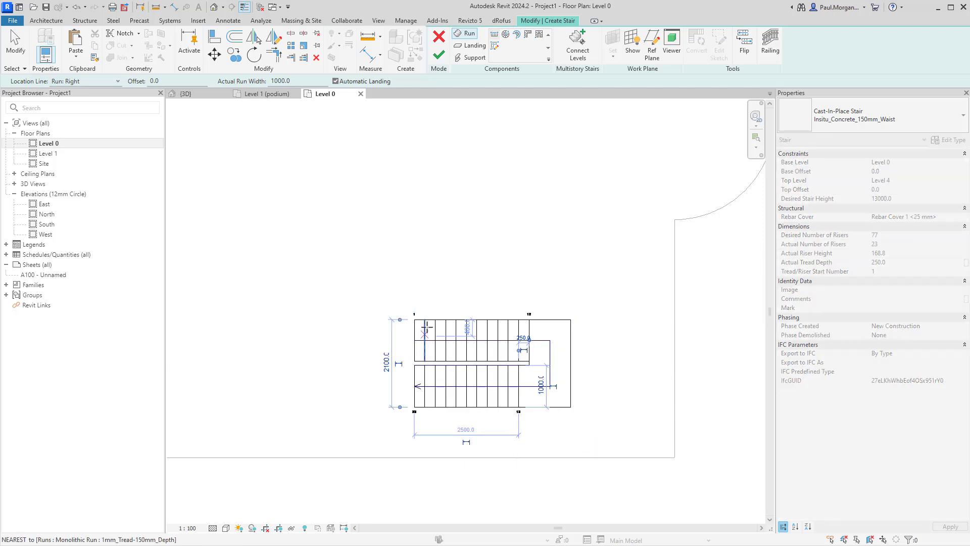
pyautogui.click(415, 365)
# Step: Stack three further 2500 mm runs over the first two, alternating direction between the two sides of the stair
pyautogui.click(425, 320)
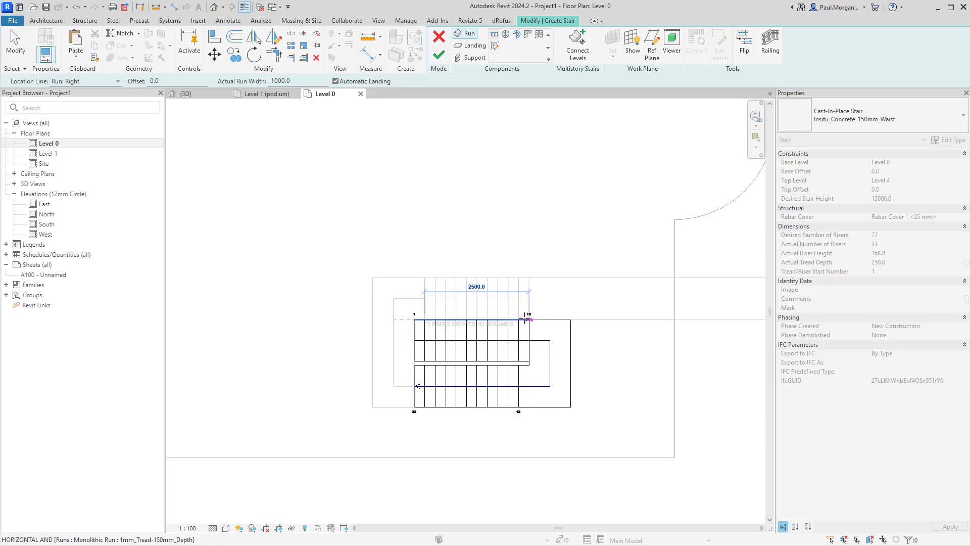
pyautogui.press('Escape')
pyautogui.click(425, 361)
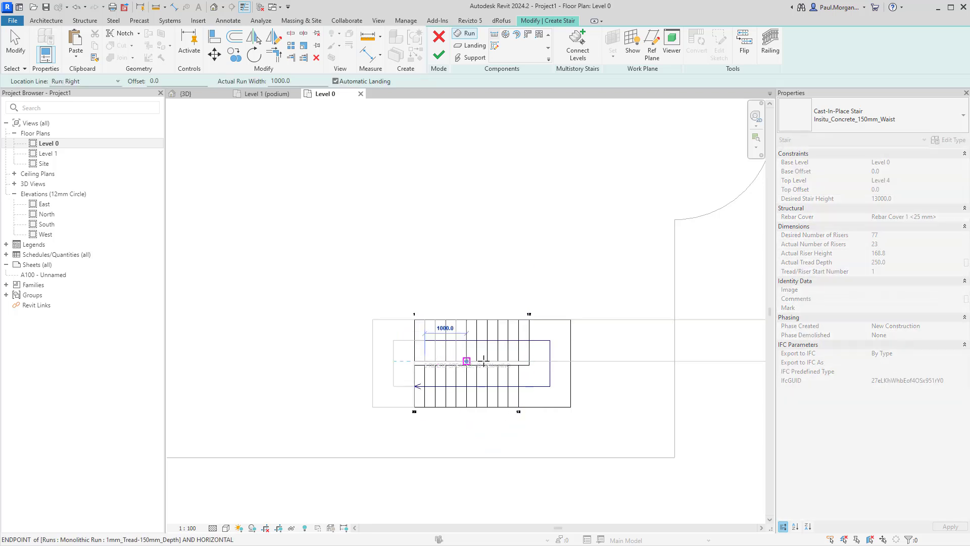
pyautogui.click(529, 362)
pyautogui.click(519, 364)
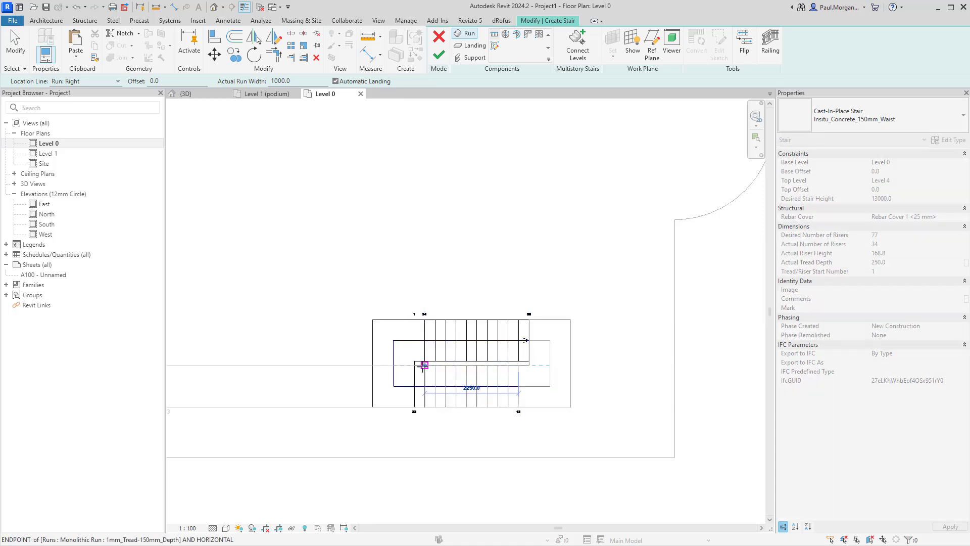
pyautogui.click(415, 365)
pyautogui.click(425, 361)
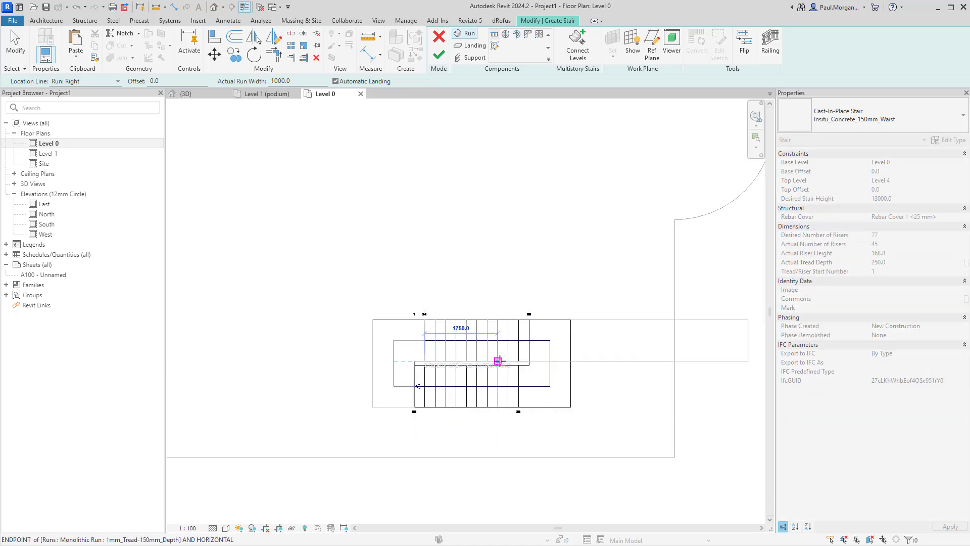
pyautogui.click(529, 361)
pyautogui.click(519, 365)
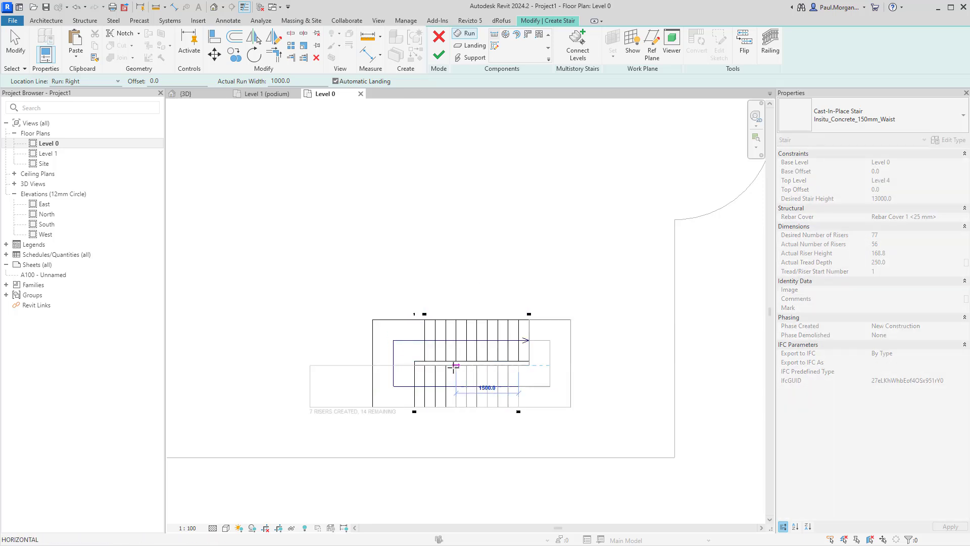
pyautogui.click(425, 364)
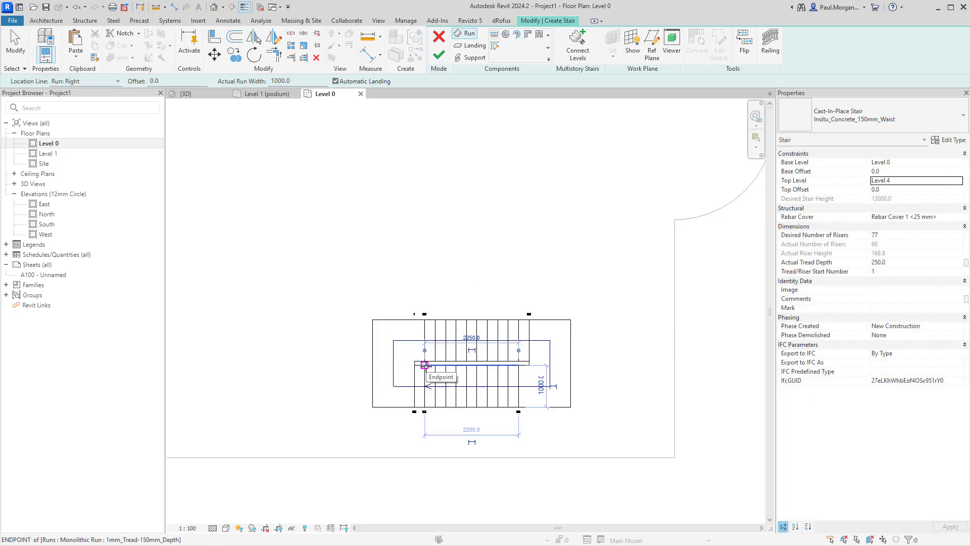
pyautogui.press('Escape')
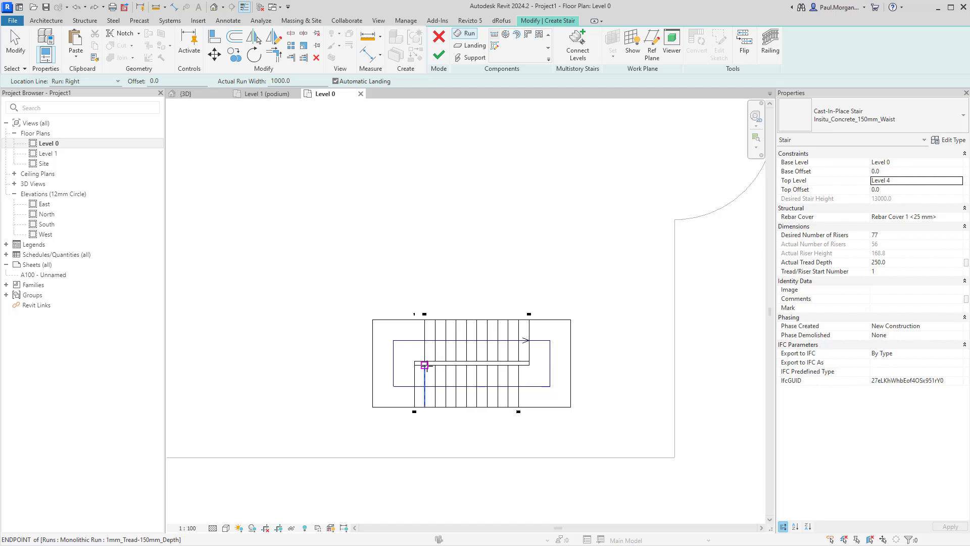
# Step: Add a short 250 mm return run at the stair's start end, followed by a 2500 mm run stacked over the first run
pyautogui.click(425, 365)
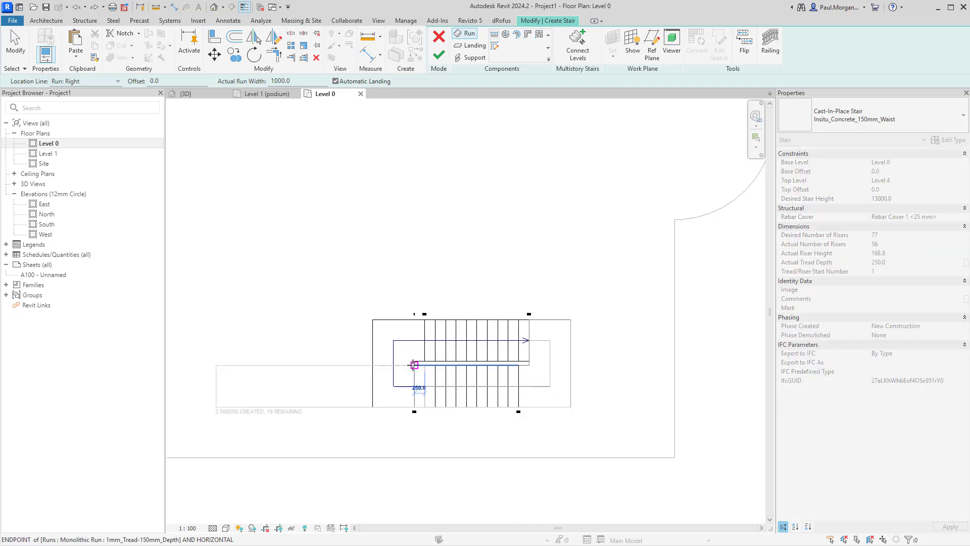
pyautogui.click(415, 365)
pyautogui.click(425, 361)
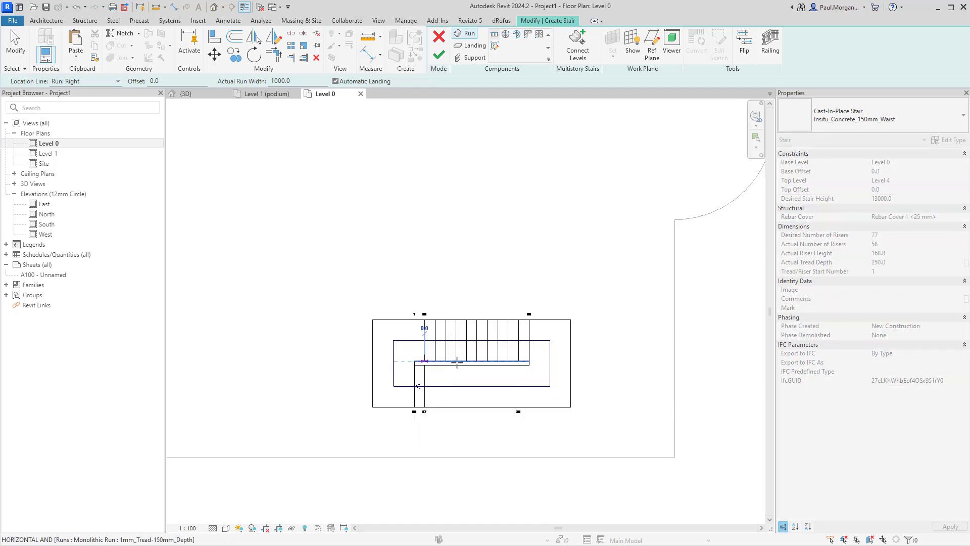
pyautogui.click(529, 361)
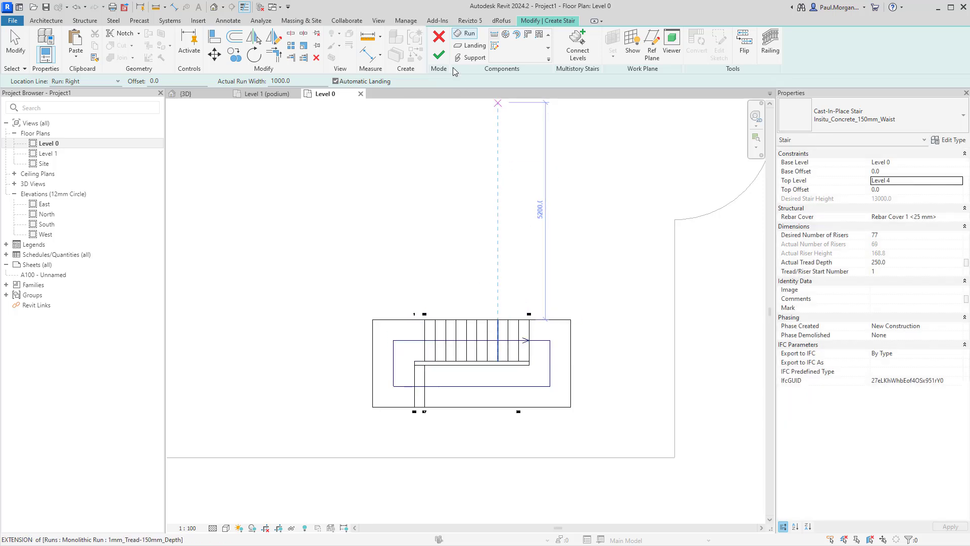
# Step: Finish the stair and open the default 3D view to check its stacked runs between the floors
pyautogui.click(439, 54)
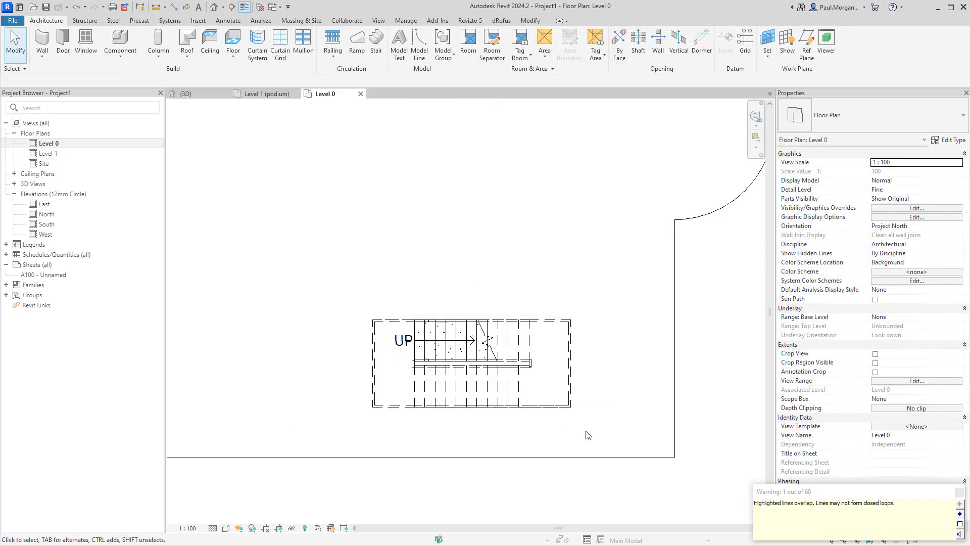
pyautogui.click(214, 9)
pyautogui.scroll(-3, 485, 289)
pyautogui.moveTo(485, 289); pyautogui.dragTo(554, 340, button='middle')
pyautogui.moveTo(557, 445); pyautogui.dragTo(567, 388, button='middle')
pyautogui.scroll(3, 533, 372)
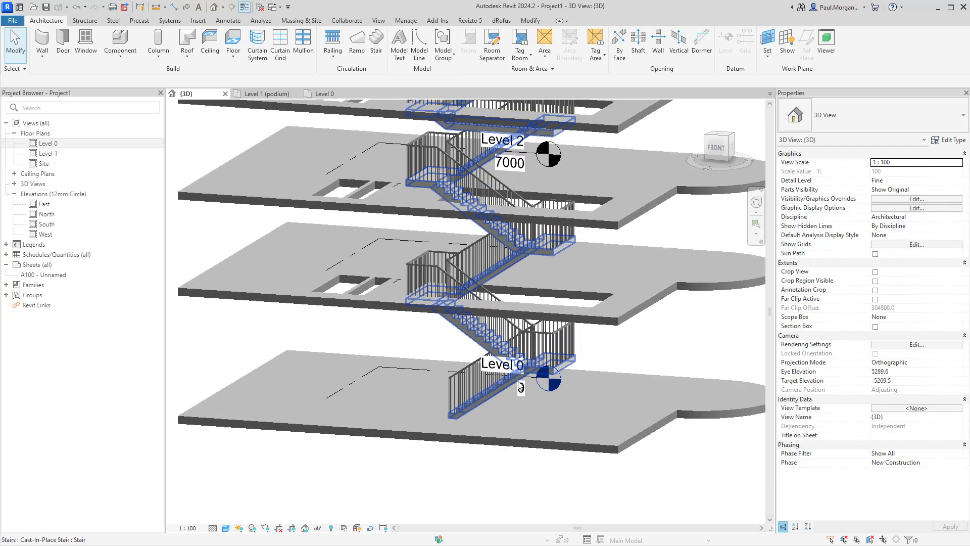
pyautogui.scroll(-3, 521, 387)
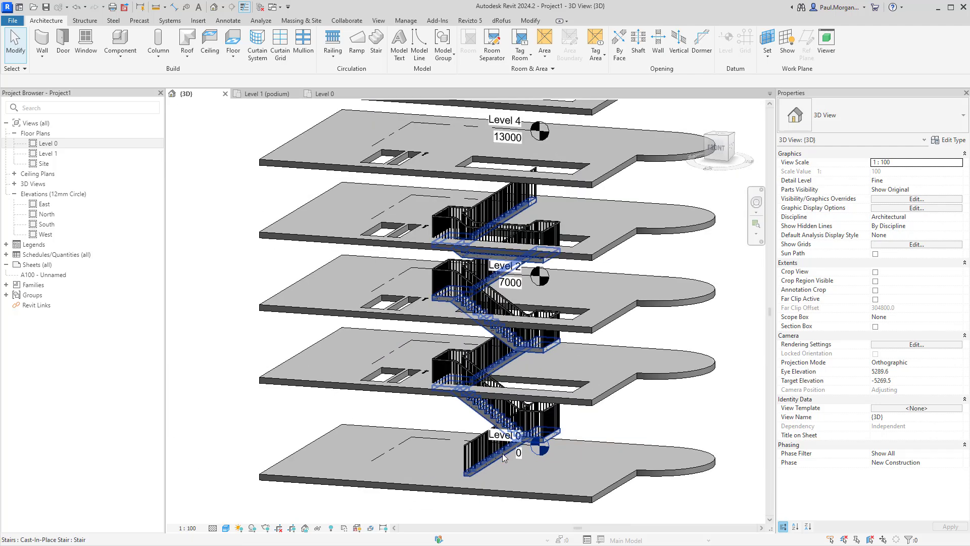
pyautogui.keyDown('shift'); pyautogui.moveTo(501, 456); pyautogui.dragTo(491, 295, button='middle'); pyautogui.keyUp('shift')
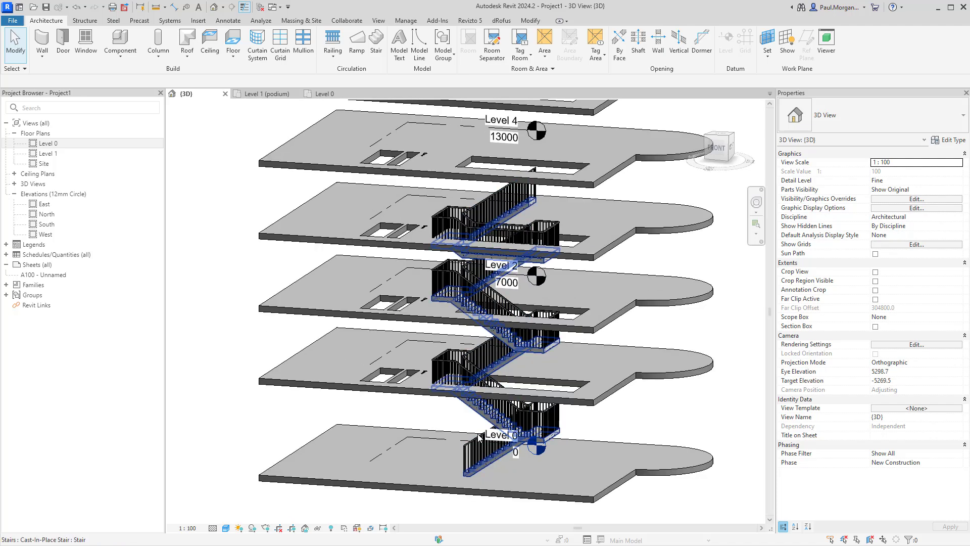
# Step: Select the cast-in-place stair in 3D and examine how its runs and landings meet the floor levels
pyautogui.click(499, 459)
pyautogui.keyDown('shift'); pyautogui.moveTo(498, 459); pyautogui.dragTo(583, 461, button='middle'); pyautogui.keyUp('shift')
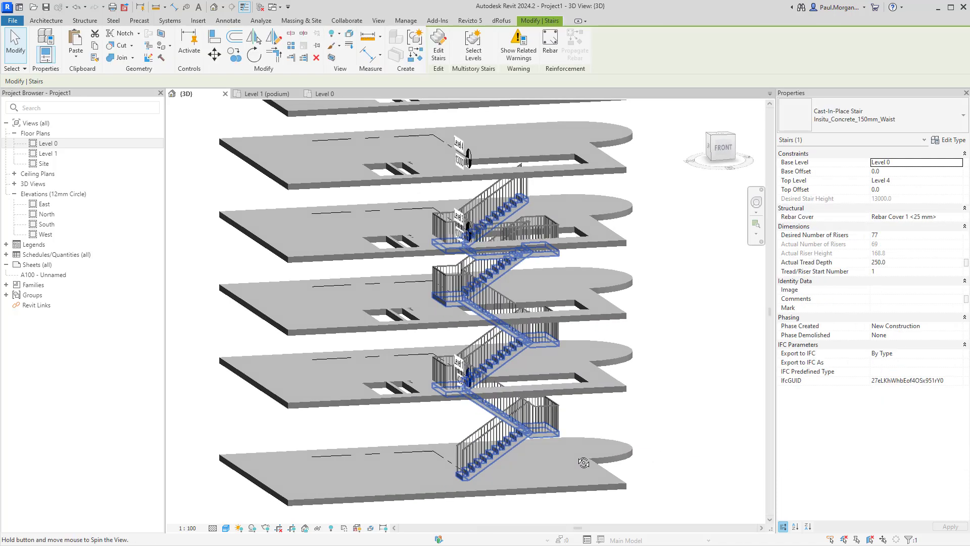
pyautogui.moveTo(640, 440); pyautogui.dragTo(524, 465, button='middle')
pyautogui.scroll(-3, 522, 459)
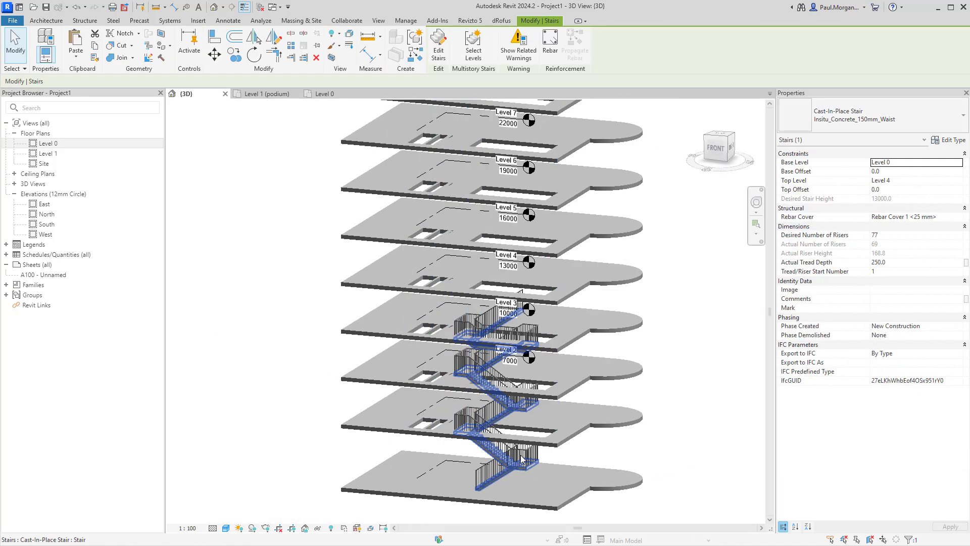
pyautogui.scroll(-4, 532, 407)
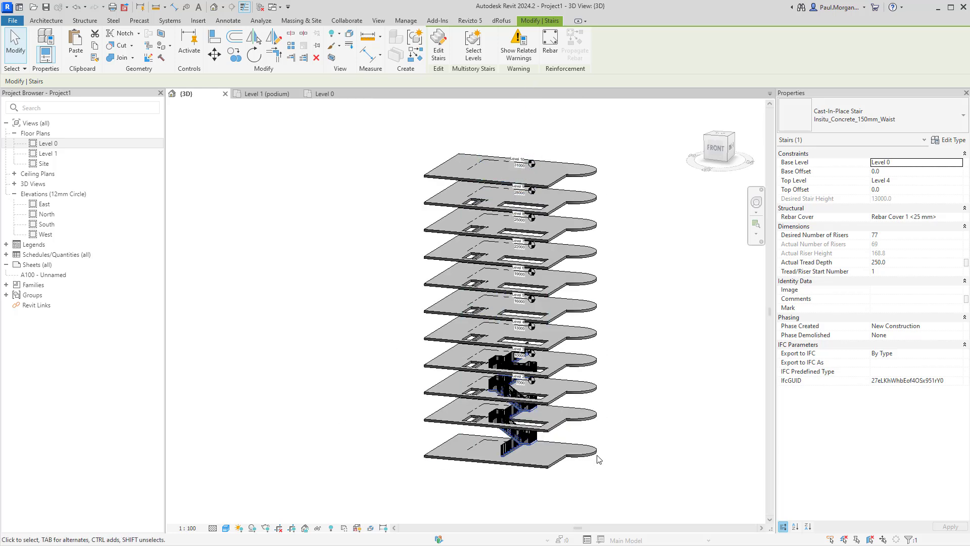
pyautogui.scroll(4, 538, 456)
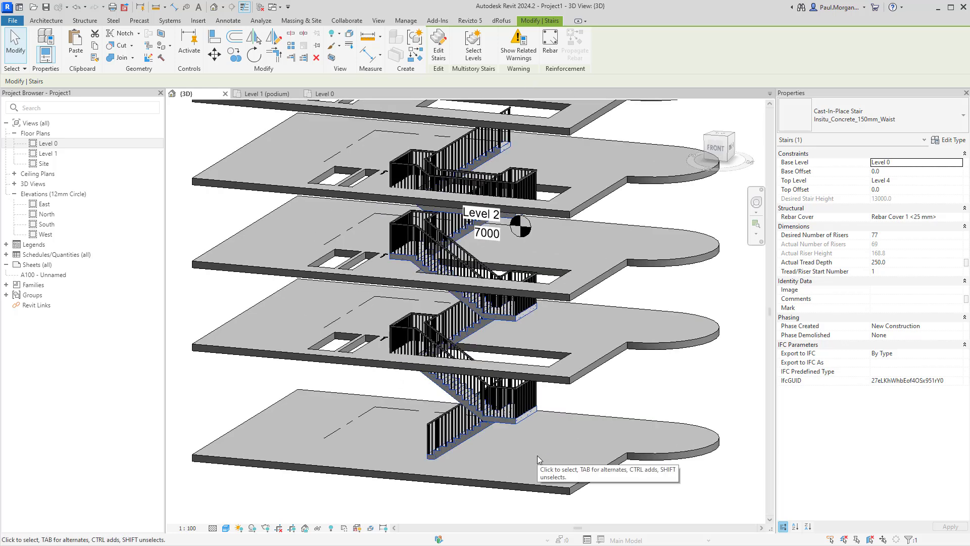
pyautogui.keyDown('shift'); pyautogui.moveTo(541, 445); pyautogui.dragTo(533, 473, button='middle'); pyautogui.keyUp('shift')
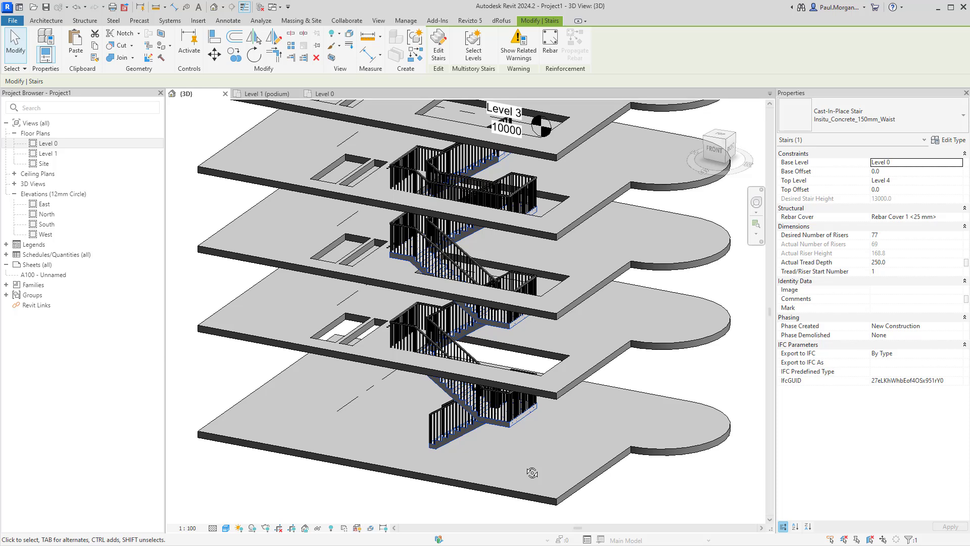
# Step: Select the stair's outer and inner 1100mm railings in turn and examine how each follows the stacked runs
pyautogui.click(492, 416)
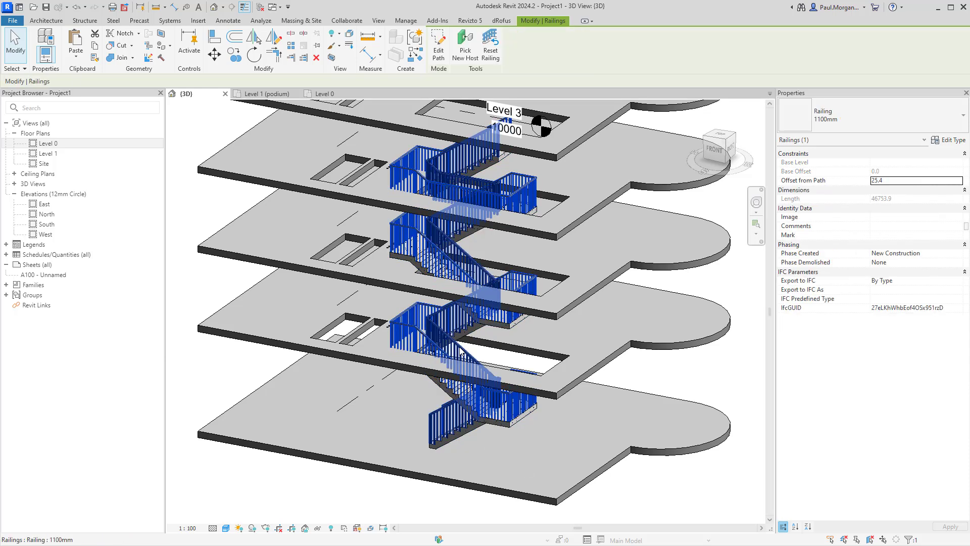
pyautogui.click(461, 353)
pyautogui.keyDown('shift'); pyautogui.moveTo(462, 352); pyautogui.dragTo(487, 350, button='middle'); pyautogui.keyUp('shift')
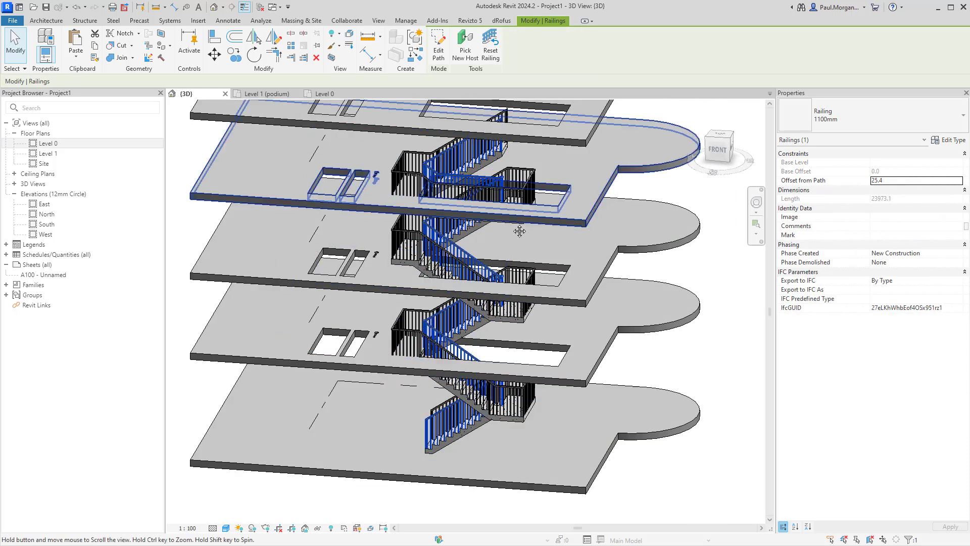
pyautogui.keyDown('shift'); pyautogui.moveTo(520, 231); pyautogui.dragTo(518, 316, button='middle'); pyautogui.keyUp('shift')
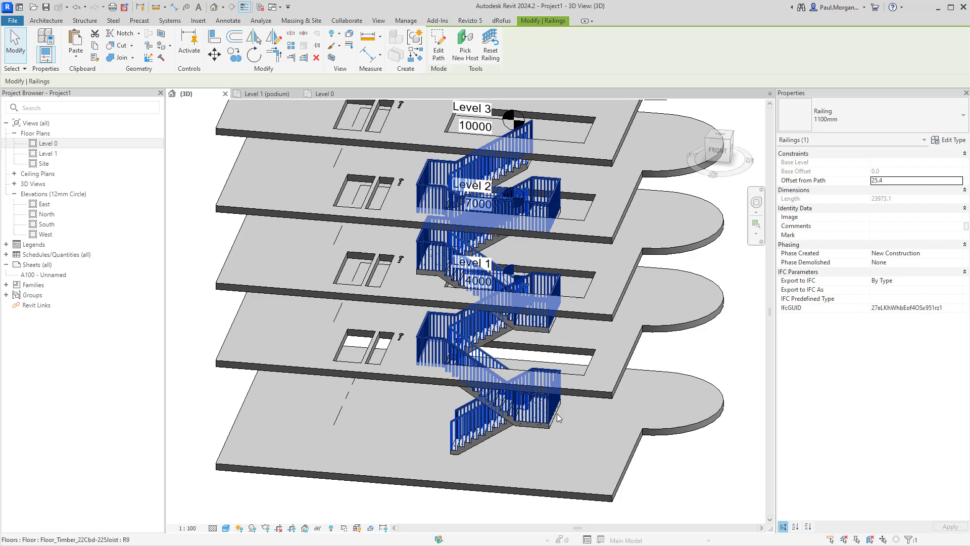
# Step: Switch to the Level 1 (podium) floor plan of the BHI CLT MMF project and select the precast stair to check its properties
pyautogui.click(520, 423)
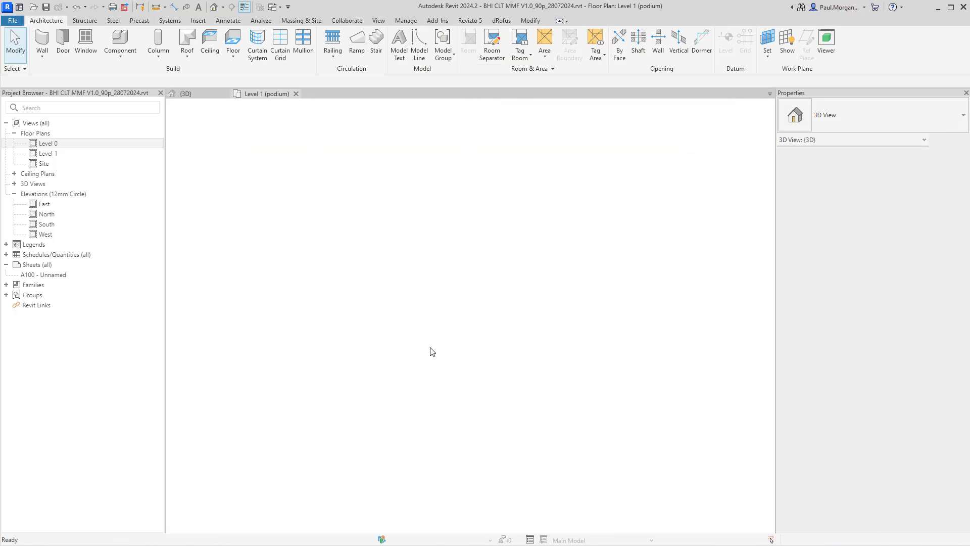
pyautogui.click(480, 341)
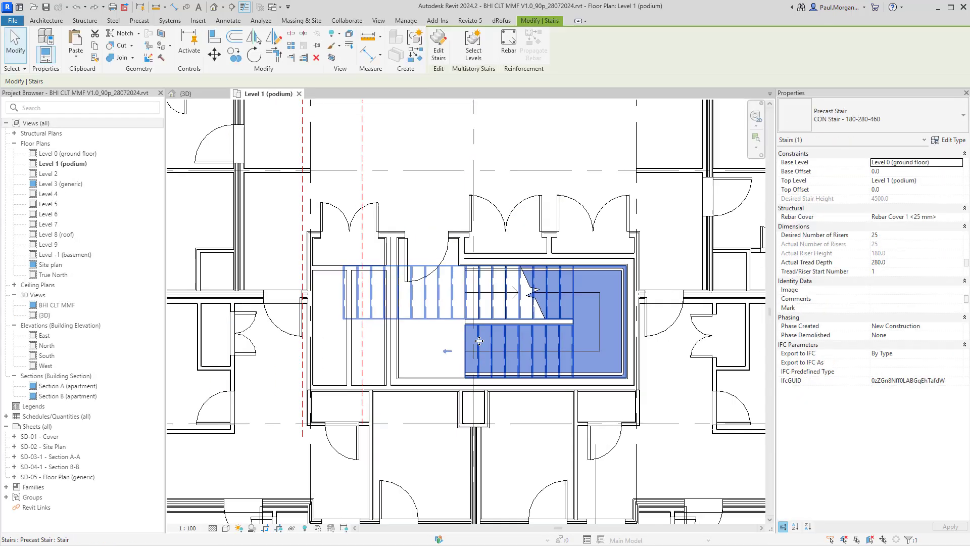
pyautogui.scroll(-1, 479, 341)
pyautogui.press('Escape')
# Step: Open the default 3D view and select the precast stair in the building core to examine its type and level constraints
pyautogui.click(213, 7)
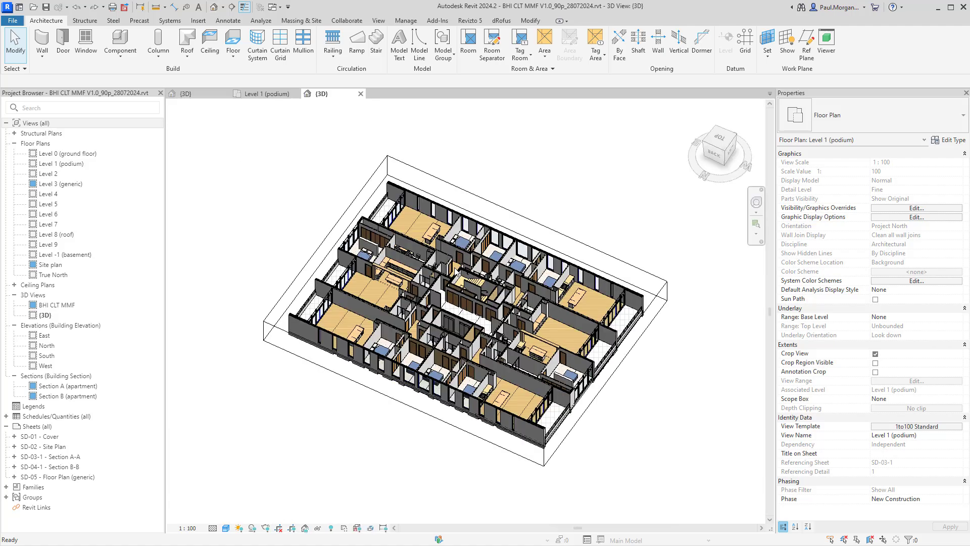
pyautogui.scroll(4, 527, 289)
pyautogui.click(527, 289)
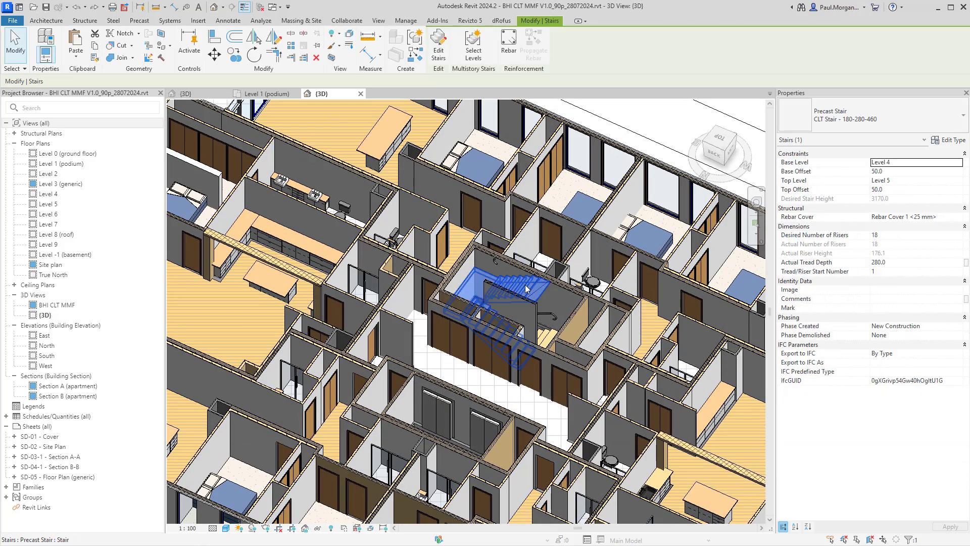
pyautogui.scroll(5, 485, 309)
pyautogui.keyDown('shift'); pyautogui.moveTo(445, 323); pyautogui.dragTo(493, 299, button='middle'); pyautogui.keyUp('shift')
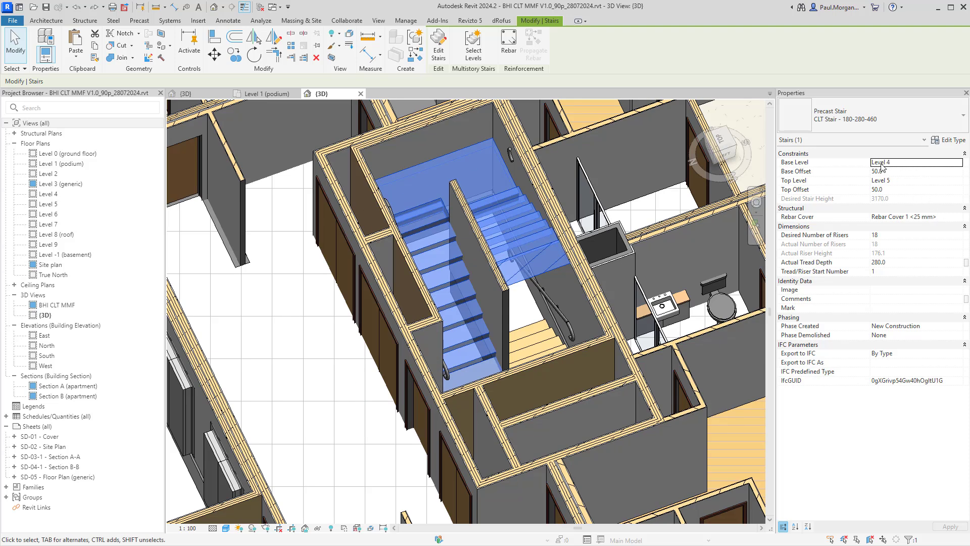
pyautogui.scroll(-4, 475, 277)
pyautogui.moveTo(475, 277); pyautogui.dragTo(513, 263, button='middle')
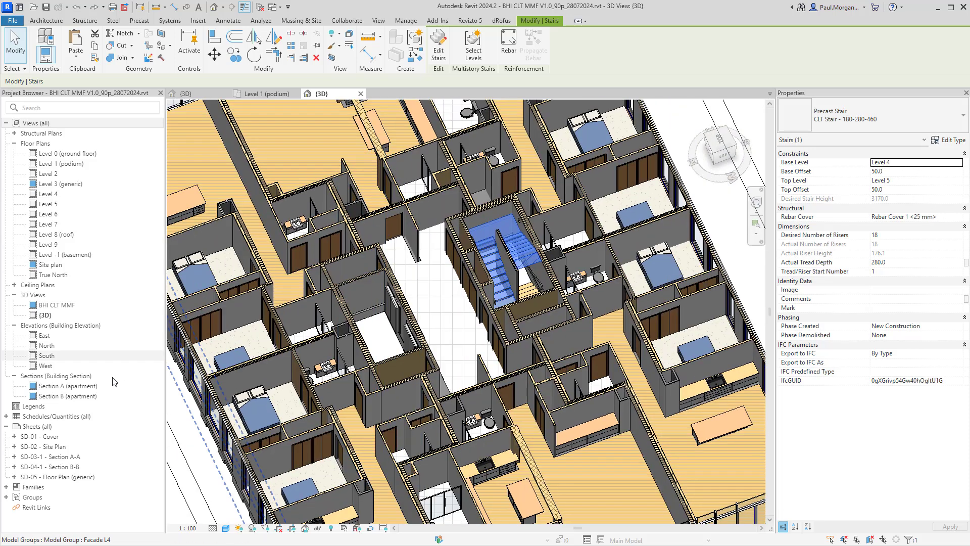
pyautogui.doubleClick(50, 307)
pyautogui.click(49, 306)
pyautogui.rightClick(50, 307)
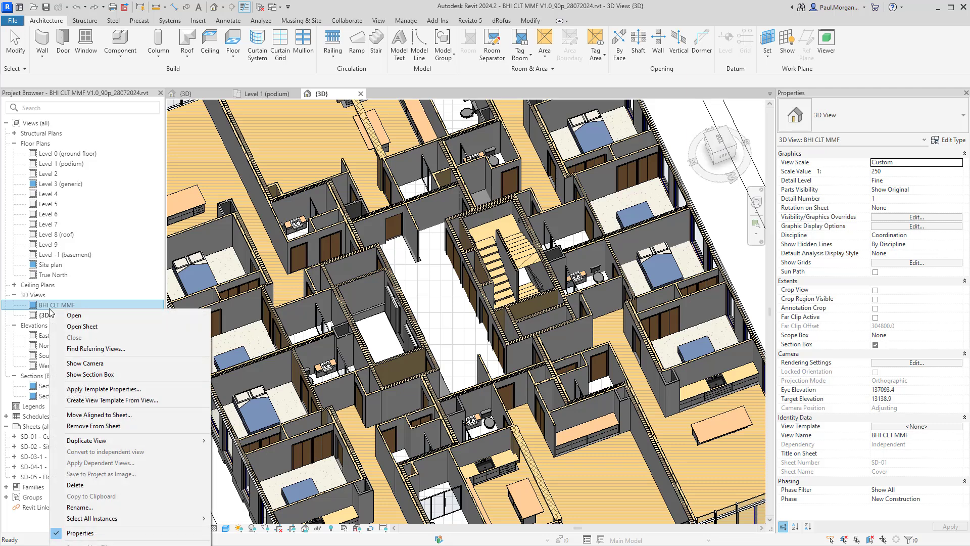
pyautogui.moveTo(121, 440)
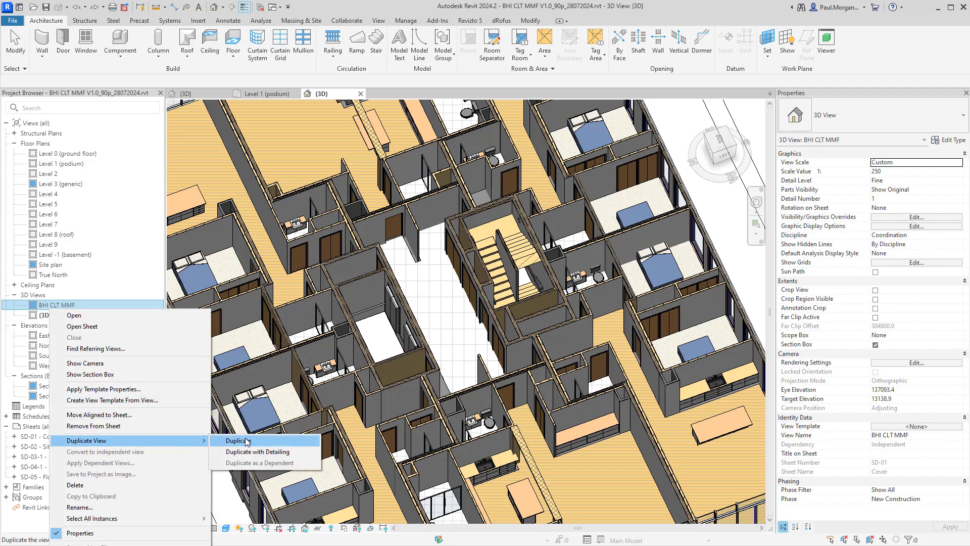
pyautogui.click(267, 451)
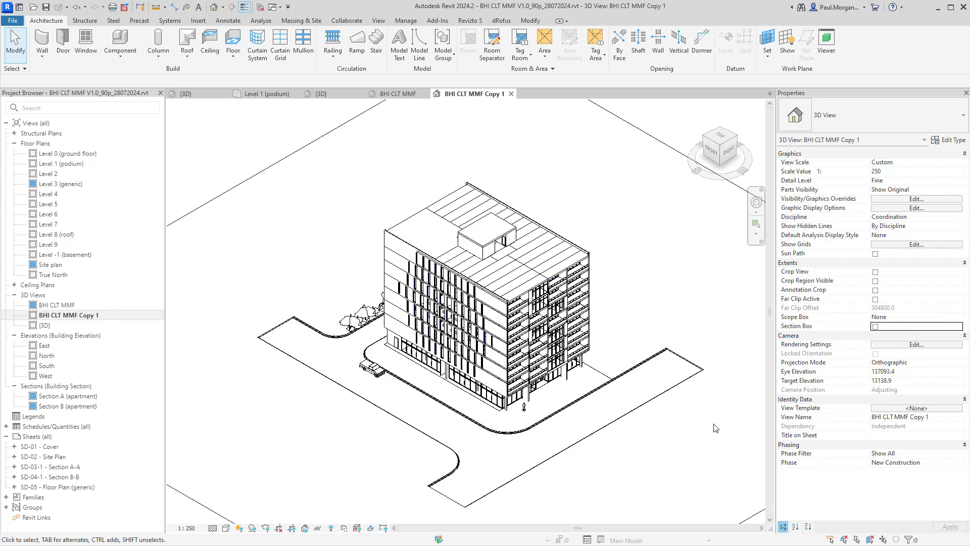
pyautogui.scroll(-5, 579, 365)
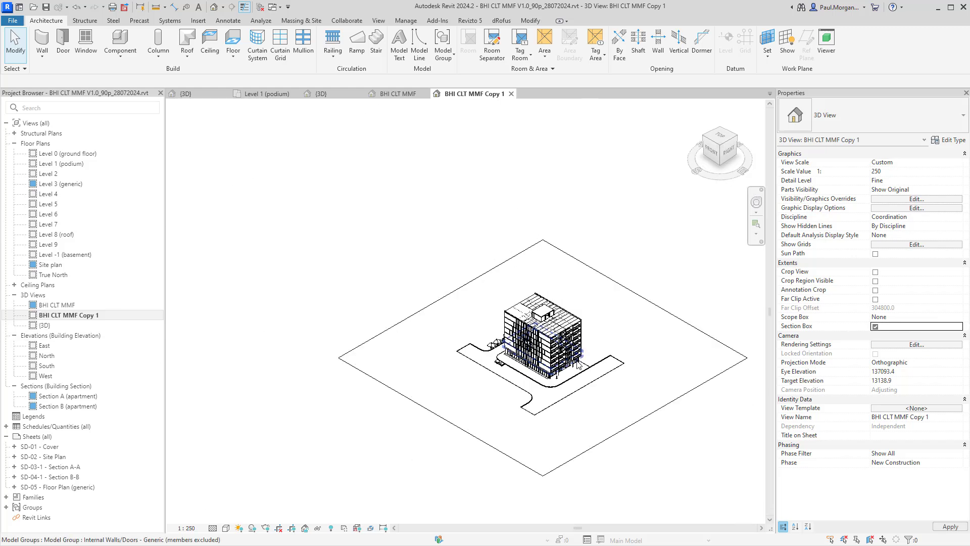
pyautogui.rightClick(87, 313)
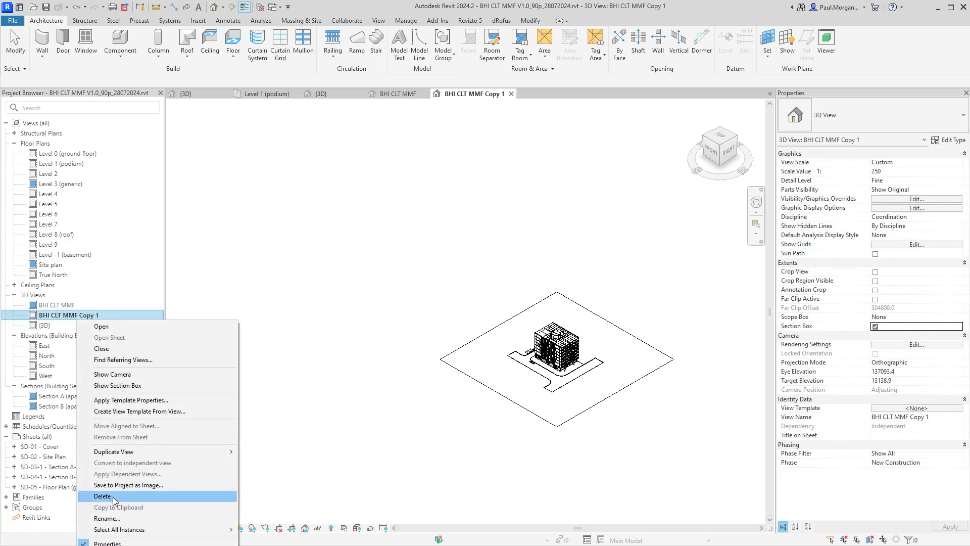
pyautogui.click(104, 495)
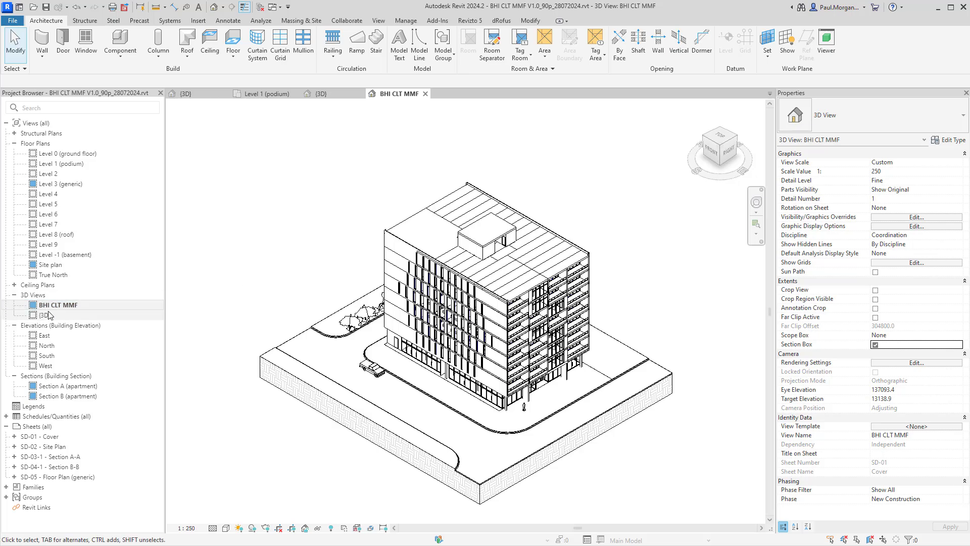
# Step: Open the {3D} view and duplicate it with detailing
pyautogui.doubleClick(46, 314)
pyautogui.keyDown('shift'); pyautogui.moveTo(368, 467); pyautogui.dragTo(470, 414, button='middle'); pyautogui.keyUp('shift')
pyautogui.scroll(-4, 455, 404)
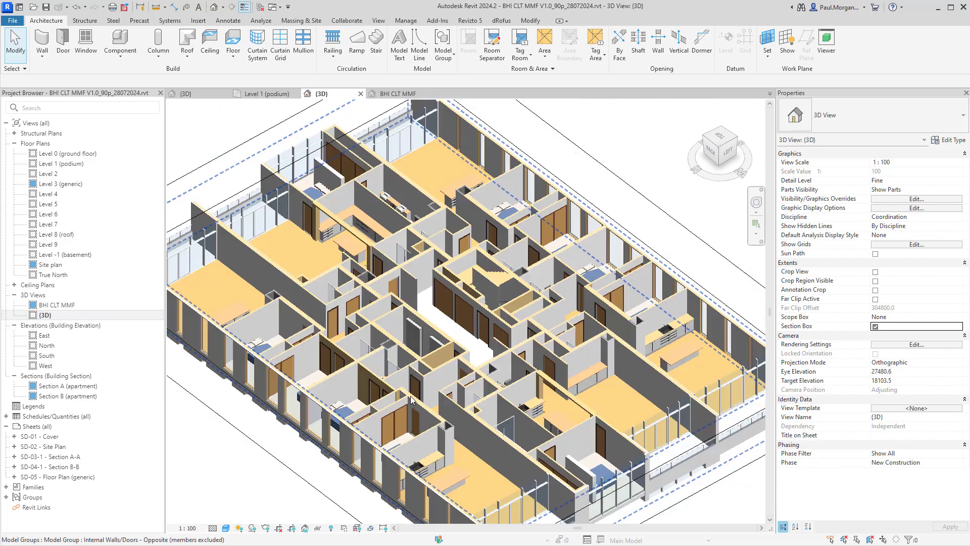
pyautogui.rightClick(40, 317)
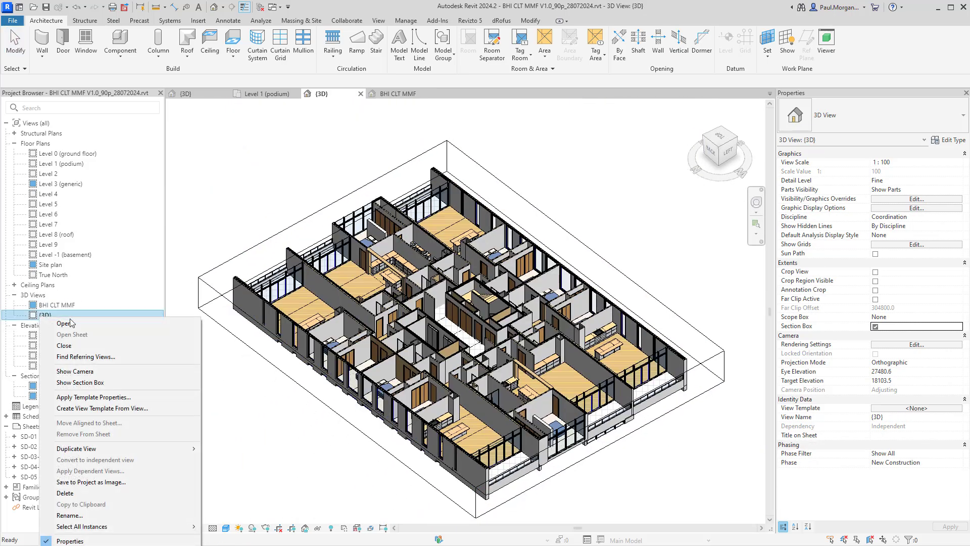
pyautogui.moveTo(151, 448)
pyautogui.click(233, 461)
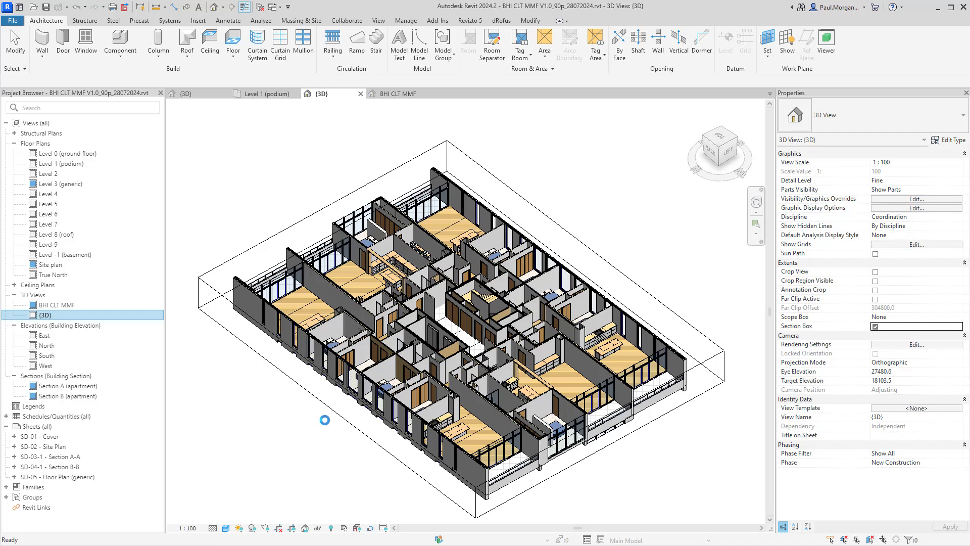
# Step: Pull one long face of the section box in the duplicated view inward to cut the building through the staircase
pyautogui.keyDown('shift'); pyautogui.moveTo(384, 430); pyautogui.dragTo(425, 435, button='middle'); pyautogui.keyUp('shift')
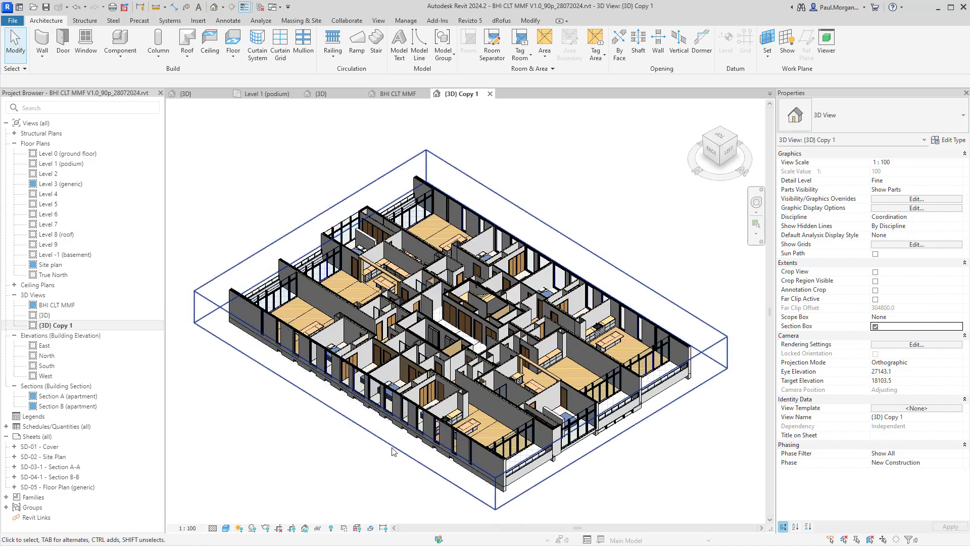
pyautogui.click(426, 435)
pyautogui.scroll(4, 318, 425)
pyautogui.moveTo(314, 422); pyautogui.dragTo(519, 306)
pyautogui.keyDown('shift'); pyautogui.moveTo(528, 371); pyautogui.dragTo(552, 345, button='middle'); pyautogui.keyUp('shift')
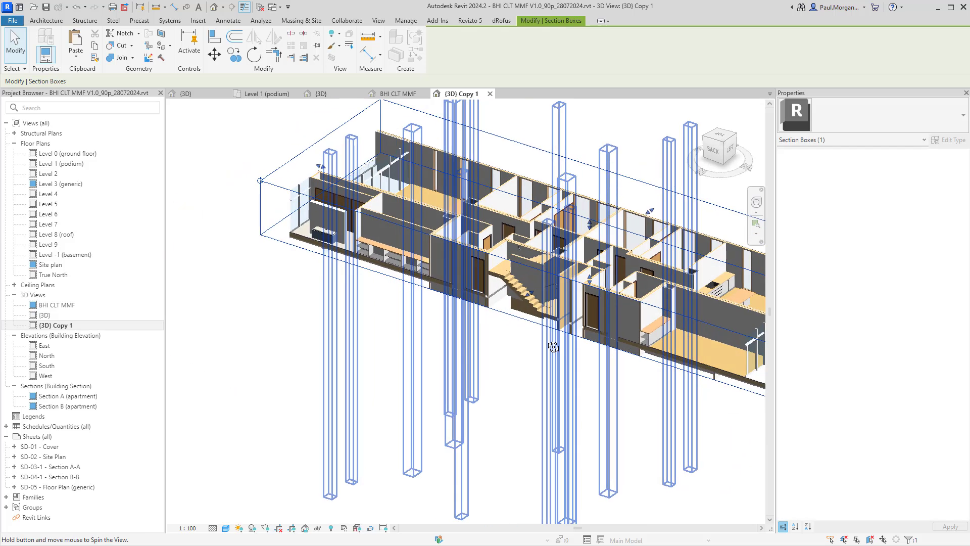
pyautogui.scroll(-1, 567, 363)
pyautogui.moveTo(616, 393); pyautogui.dragTo(462, 386, button='middle')
pyautogui.keyDown('shift'); pyautogui.moveTo(463, 386); pyautogui.dragTo(465, 408, button='middle'); pyautogui.keyUp('shift')
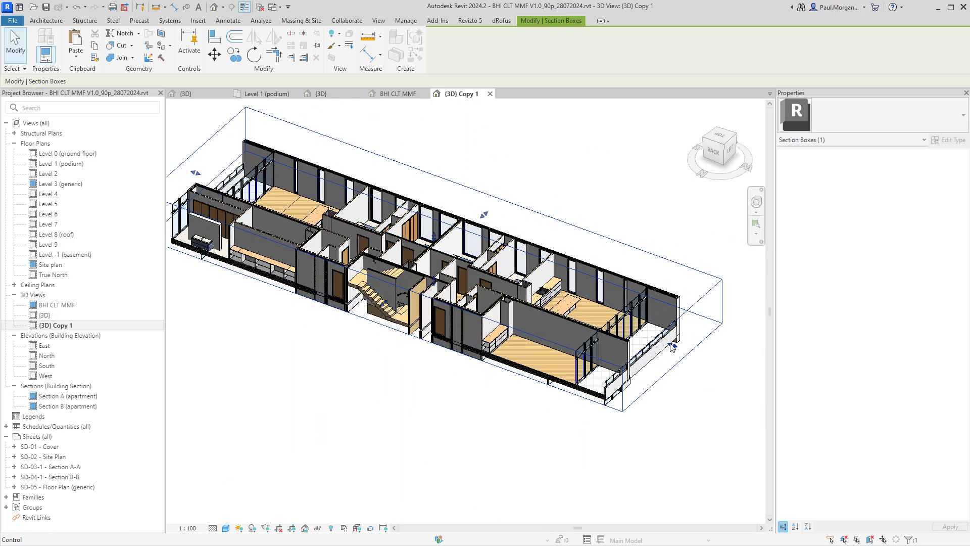
# Step: Pull both end faces of the section box inward to shorten it around the stair core
pyautogui.moveTo(673, 345); pyautogui.dragTo(486, 304)
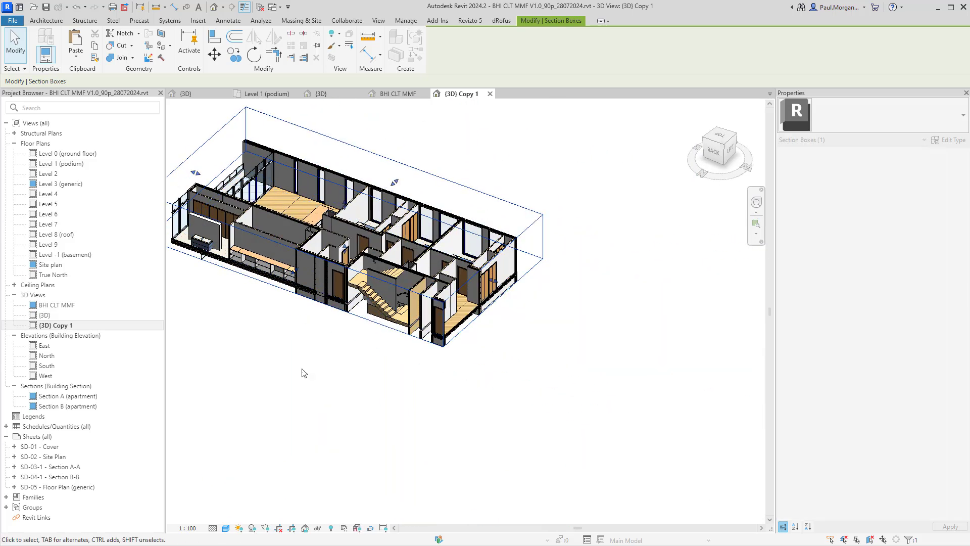
pyautogui.moveTo(244, 336); pyautogui.dragTo(336, 382, button='middle')
pyautogui.moveTo(286, 219); pyautogui.dragTo(287, 218)
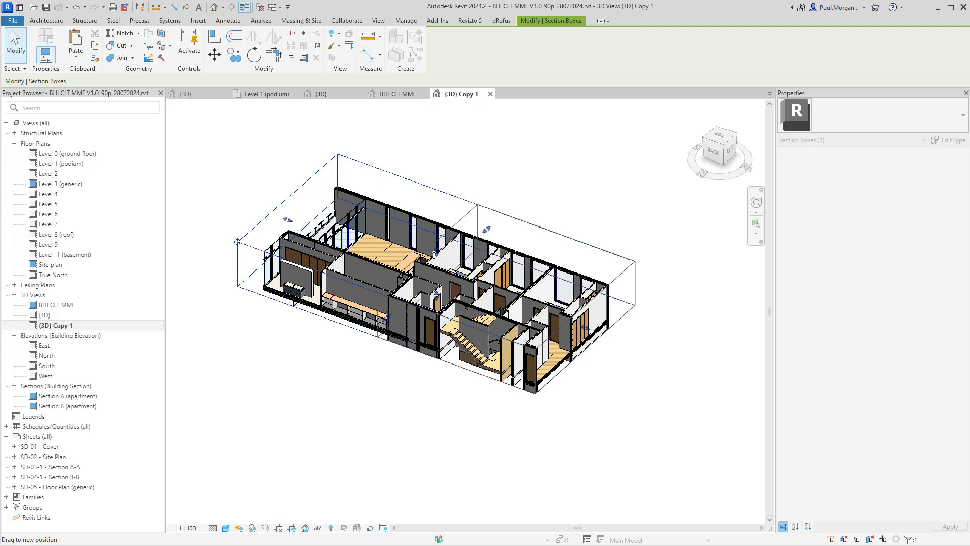
pyautogui.moveTo(478, 269); pyautogui.dragTo(477, 269)
pyautogui.keyDown('shift'); pyautogui.moveTo(477, 269); pyautogui.dragTo(382, 297, button='middle'); pyautogui.keyUp('shift')
# Step: Pull the remaining outer long face of the section box inward so that it closely encloses the stair shaft
pyautogui.moveTo(621, 301); pyautogui.dragTo(621, 301)
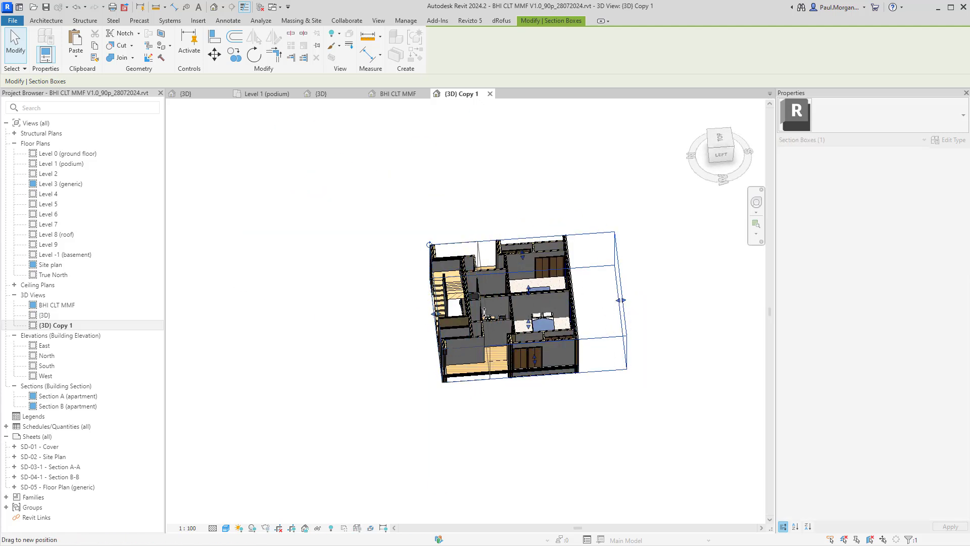
pyautogui.moveTo(472, 311); pyautogui.dragTo(471, 311)
pyautogui.scroll(4, 454, 284)
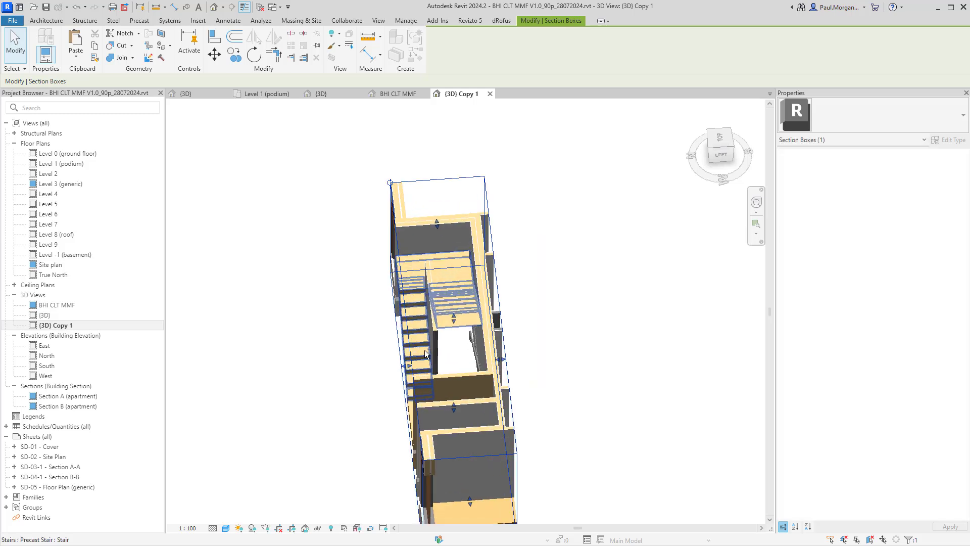
pyautogui.keyDown('shift'); pyautogui.moveTo(456, 346); pyautogui.dragTo(625, 325, button='middle'); pyautogui.keyUp('shift')
pyautogui.click(471, 476)
pyautogui.click(608, 483)
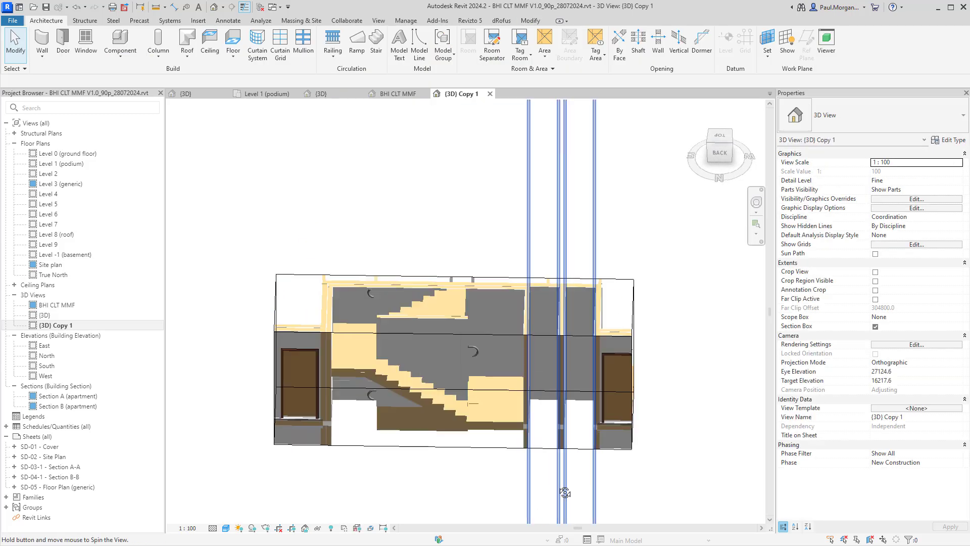
# Step: Examine the cut stair core and select the shaft opening beside the stair to check its constraints
pyautogui.keyDown('shift'); pyautogui.moveTo(565, 490); pyautogui.dragTo(592, 359, button='middle'); pyautogui.keyUp('shift')
pyautogui.click(680, 418)
pyautogui.click(642, 450)
pyautogui.click(607, 377)
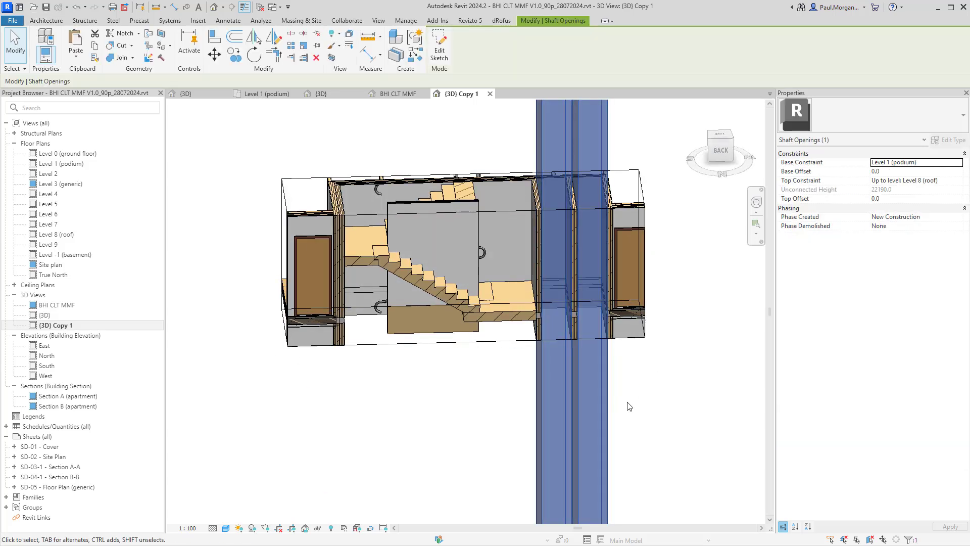
pyautogui.click(616, 419)
pyautogui.keyDown('shift'); pyautogui.moveTo(615, 418); pyautogui.dragTo(594, 375, button='middle'); pyautogui.keyUp('shift')
# Step: Extend the section box's bottom face down through the lower storeys to include the concrete stair at the base
pyautogui.click(458, 337)
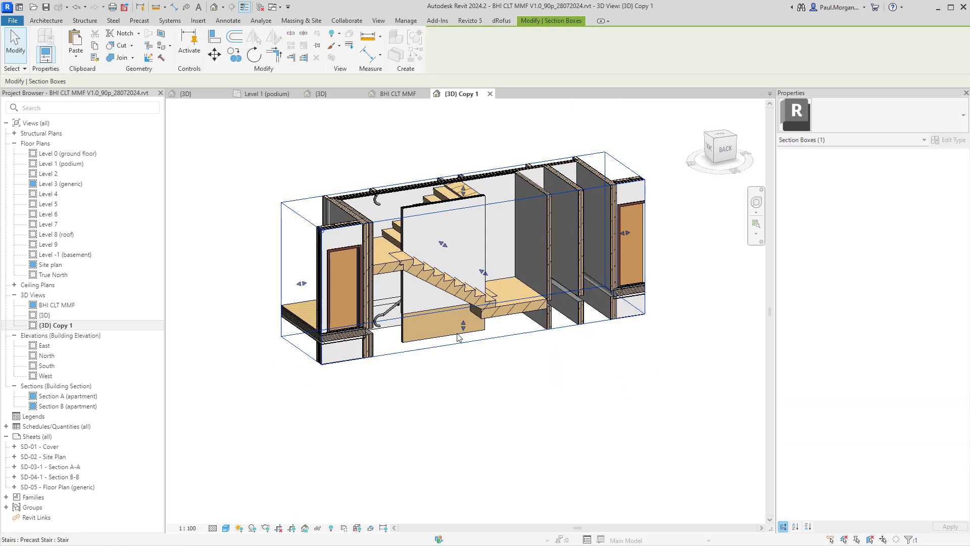
pyautogui.keyDown('shift'); pyautogui.moveTo(463, 326); pyautogui.dragTo(484, 332, button='middle'); pyautogui.keyUp('shift')
pyautogui.moveTo(477, 353); pyautogui.dragTo(477, 461)
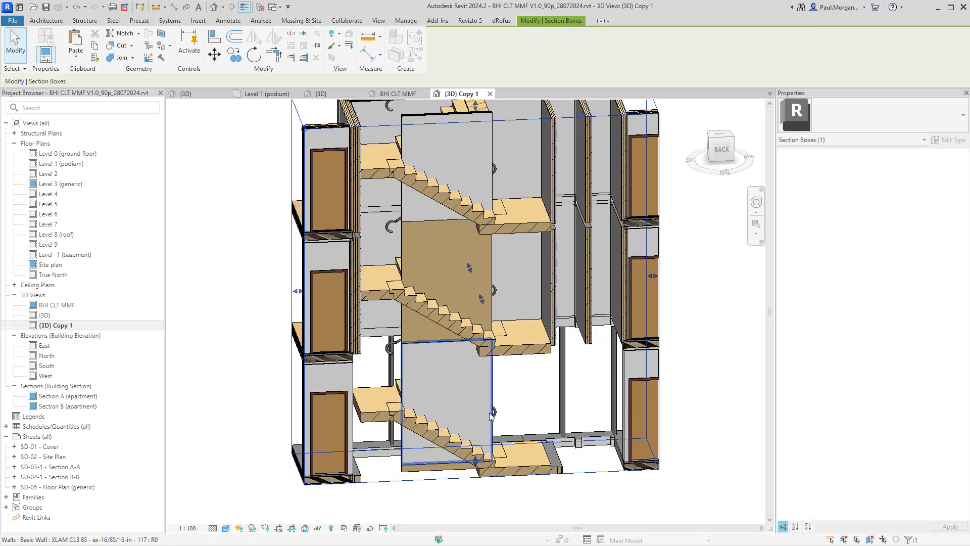
pyautogui.moveTo(492, 417); pyautogui.dragTo(473, 311, button='middle')
pyautogui.moveTo(453, 357); pyautogui.dragTo(452, 457)
pyautogui.keyDown('shift'); pyautogui.moveTo(499, 451); pyautogui.dragTo(454, 313, button='middle'); pyautogui.keyUp('shift')
pyautogui.keyDown('shift'); pyautogui.moveTo(455, 313); pyautogui.dragTo(471, 318, button='middle'); pyautogui.keyUp('shift')
pyautogui.moveTo(444, 321); pyautogui.dragTo(445, 447)
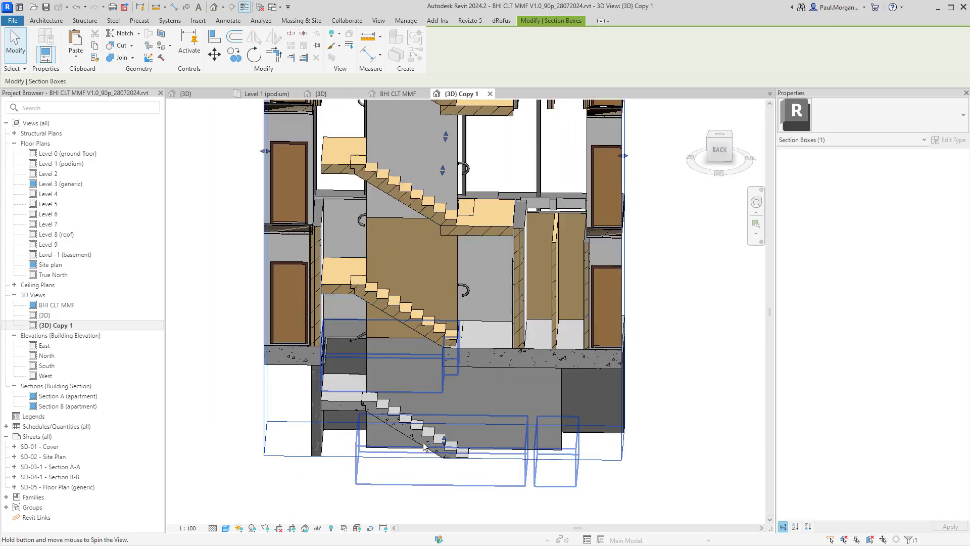
# Step: Select the Level 2 CLT wall between the stair flights inside its model group to check its type and constraints
pyautogui.keyDown('shift'); pyautogui.moveTo(432, 398); pyautogui.dragTo(483, 187, button='middle'); pyautogui.keyUp('shift')
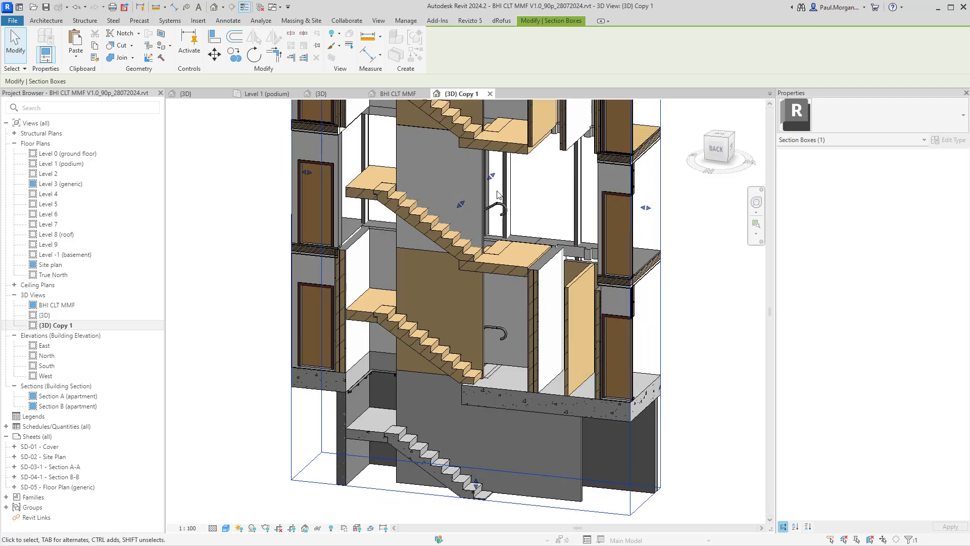
pyautogui.click(484, 187)
pyautogui.scroll(2, 436, 292)
pyautogui.press('Tab')
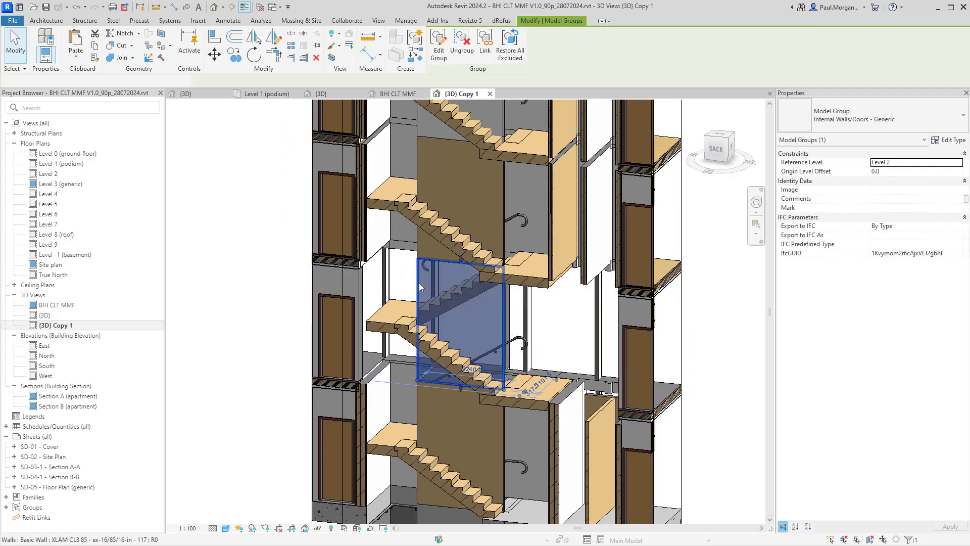
pyautogui.click(420, 285)
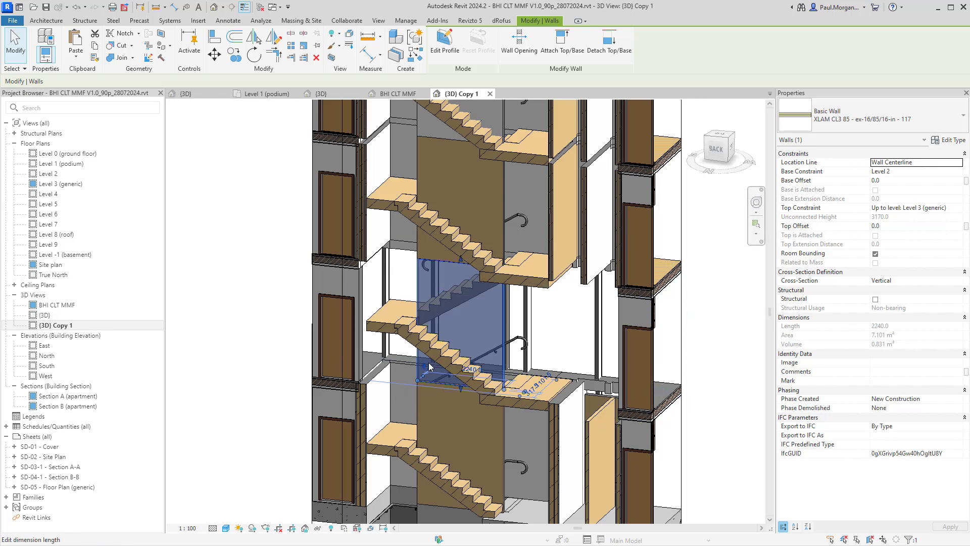
pyautogui.keyDown('shift'); pyautogui.moveTo(448, 307); pyautogui.dragTo(450, 323, button='middle'); pyautogui.keyUp('shift')
# Step: Select the Level 4 CLT wall between the stair flights inside its group to check its constraints, then clear the selection
pyautogui.scroll(-4, 477, 201)
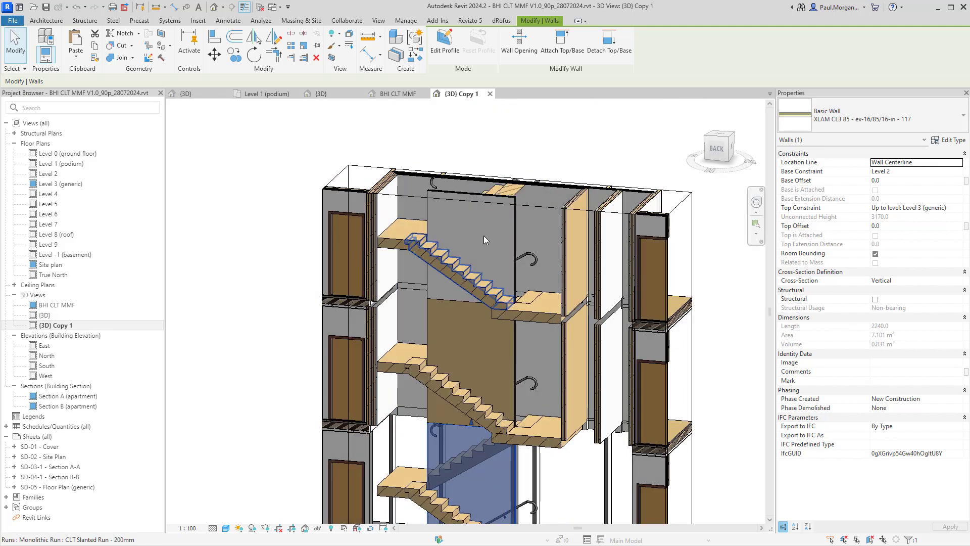
pyautogui.click(514, 213)
pyautogui.press('Tab')
pyautogui.click(515, 213)
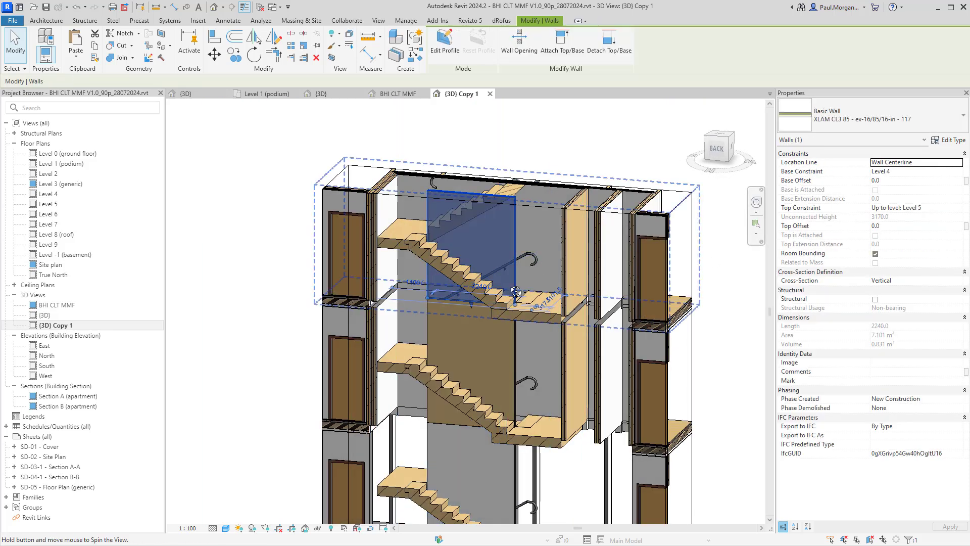
pyautogui.keyDown('shift'); pyautogui.moveTo(513, 215); pyautogui.dragTo(562, 317, button='middle'); pyautogui.keyUp('shift')
pyautogui.click(295, 298)
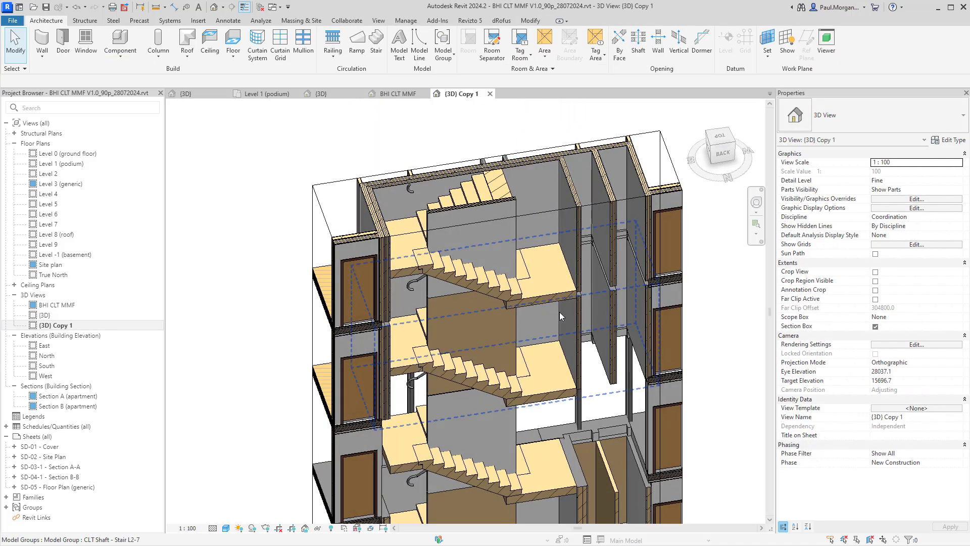
# Step: Select the lowest CLT stair, just above the concrete stair, to examine its type and level constraints
pyautogui.moveTo(555, 370); pyautogui.dragTo(489, 212, button='middle')
pyautogui.keyDown('shift'); pyautogui.moveTo(512, 455); pyautogui.dragTo(484, 346, button='middle'); pyautogui.keyUp('shift')
pyautogui.scroll(5, 484, 346)
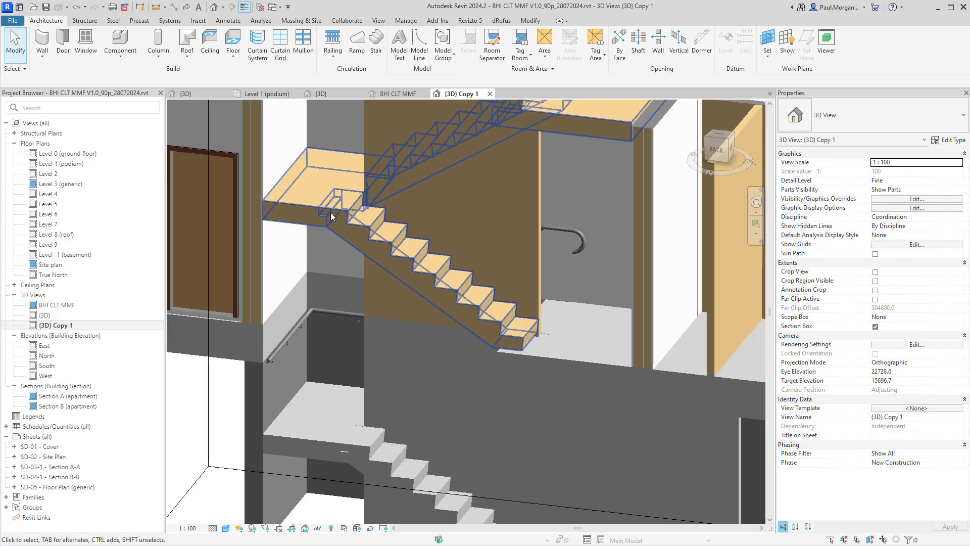
pyautogui.click(328, 210)
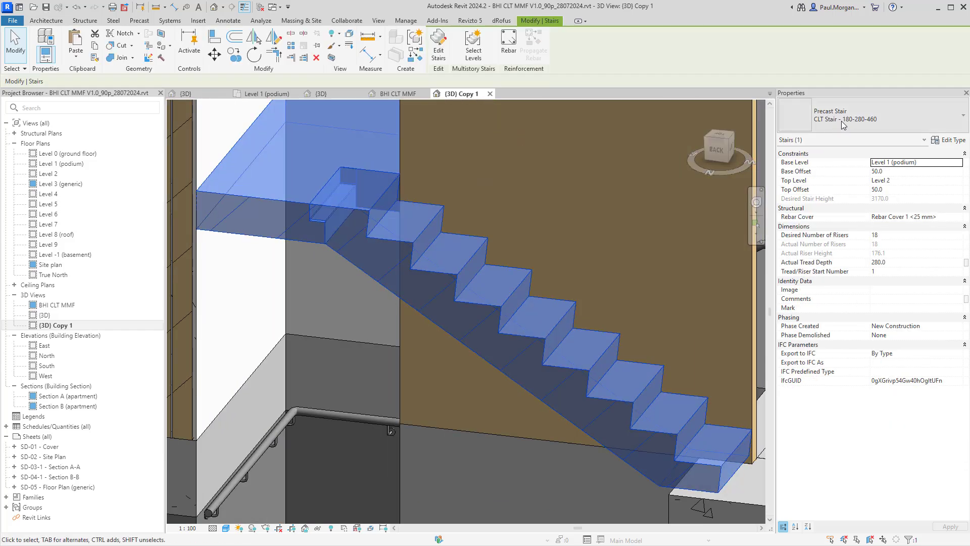
# Step: Clear the stair selection and set the 3D view to the back elevation to examine the CLT stair's stepped profile
pyautogui.scroll(5, 362, 226)
pyautogui.press('Escape')
pyautogui.scroll(-5, 299, 254)
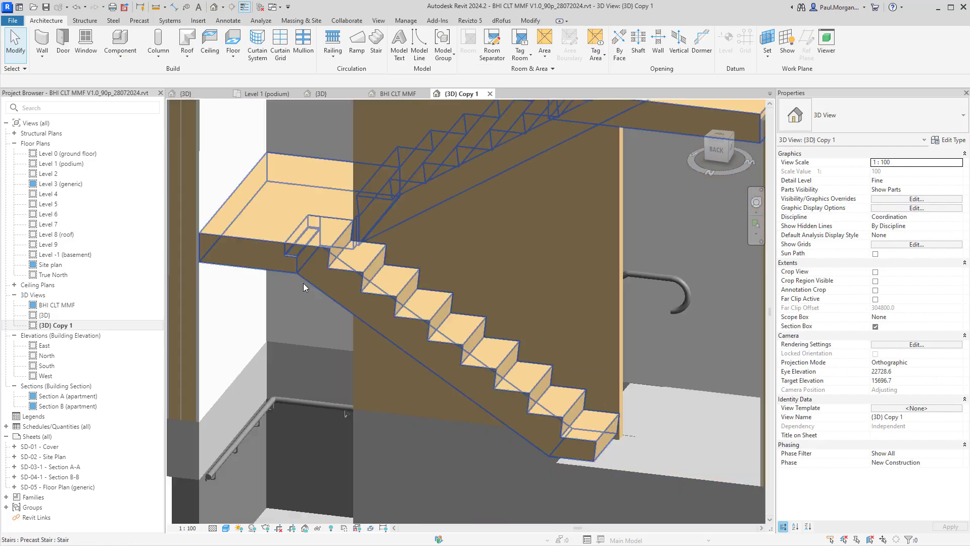
pyautogui.keyDown('shift'); pyautogui.moveTo(303, 287); pyautogui.dragTo(639, 352, button='middle'); pyautogui.keyUp('shift')
pyautogui.scroll(3, 638, 348)
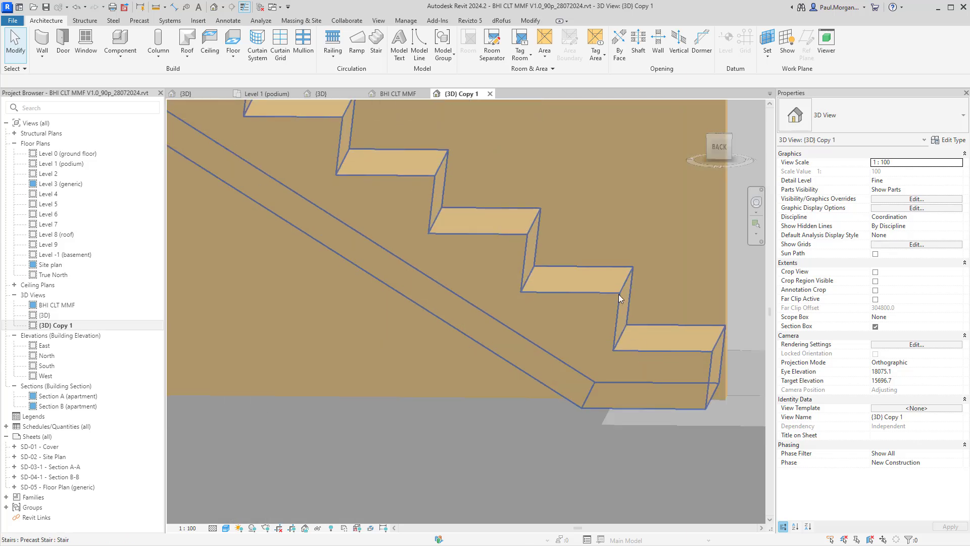
pyautogui.keyDown('shift'); pyautogui.moveTo(636, 302); pyautogui.dragTo(644, 282, button='middle'); pyautogui.keyUp('shift')
pyautogui.click(724, 150)
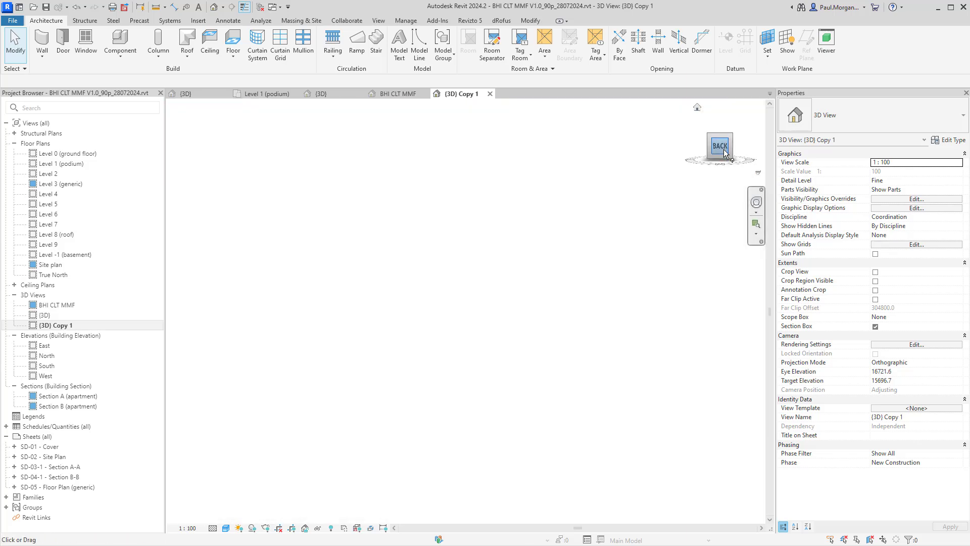
pyautogui.scroll(8, 404, 406)
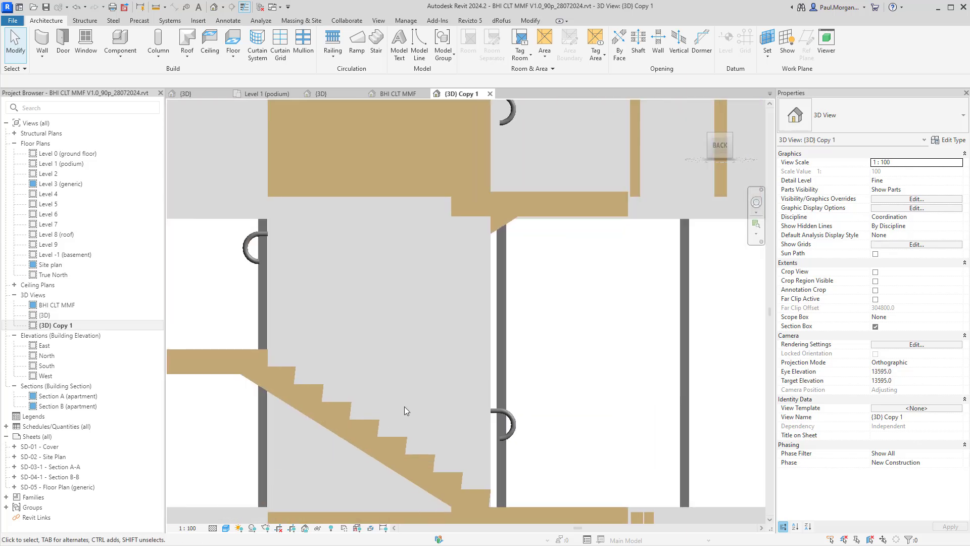
pyautogui.moveTo(456, 475); pyautogui.dragTo(444, 312, button='middle')
pyautogui.scroll(3, 477, 262)
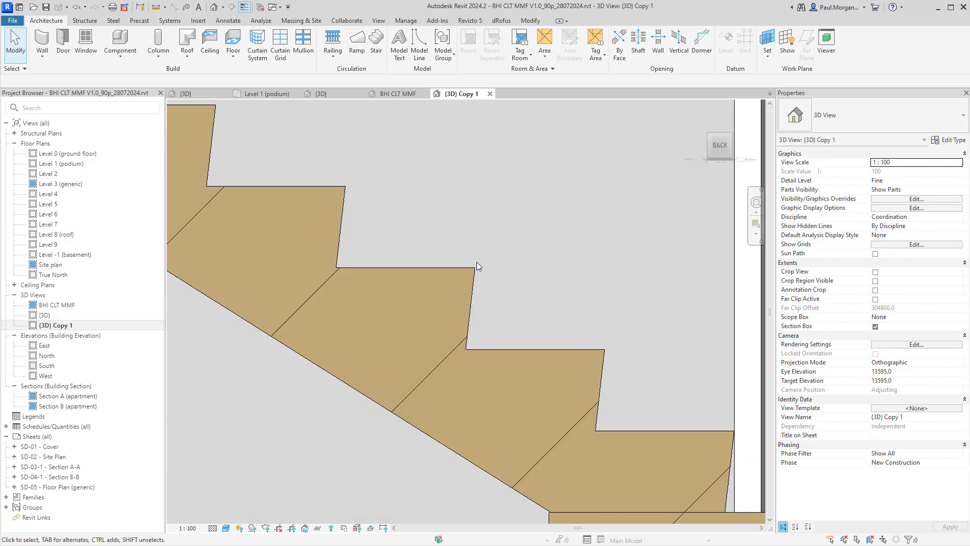
# Step: Select the CLT stair rising from Level 2 to Level 3 (generic) to check its type and constraints, then clear the selection
pyautogui.click(487, 346)
pyautogui.scroll(-3, 489, 351)
pyautogui.press('Escape')
pyautogui.scroll(-2, 489, 351)
pyautogui.click(490, 352)
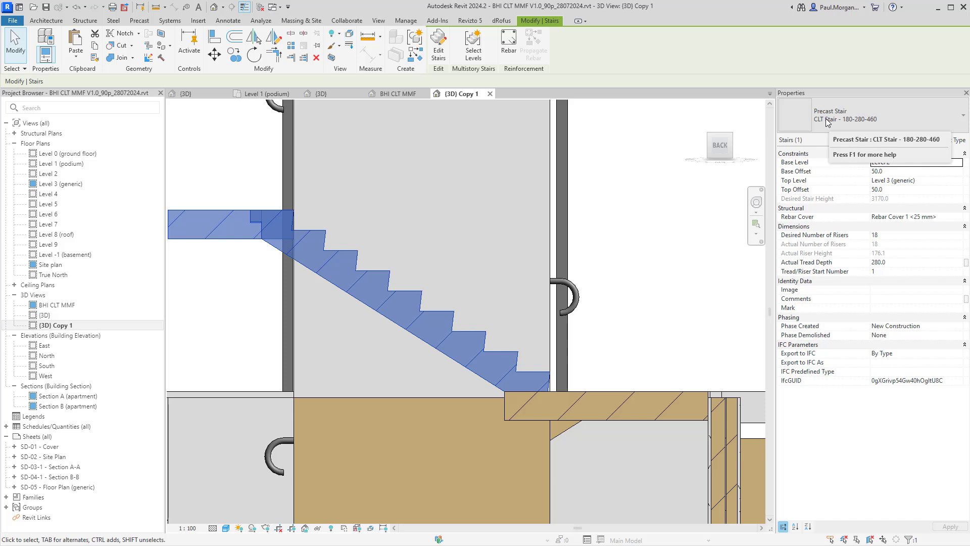
pyautogui.scroll(-4, 561, 343)
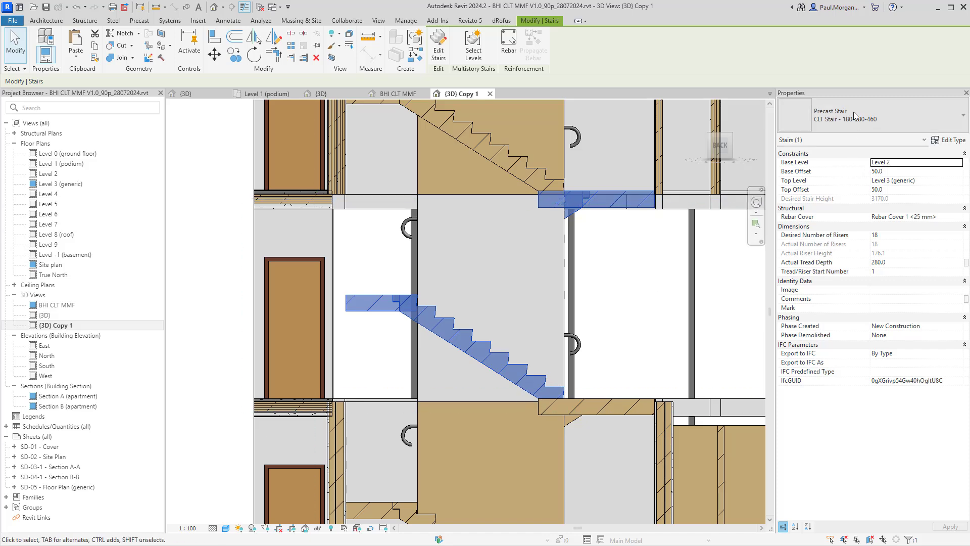
pyautogui.click(610, 314)
# Step: Select the stairs based on Level 3 (generic) and Level 2 in turn to compare their constraints, then clear the selection
pyautogui.scroll(-2, 611, 314)
pyautogui.moveTo(605, 228); pyautogui.dragTo(594, 341, button='middle')
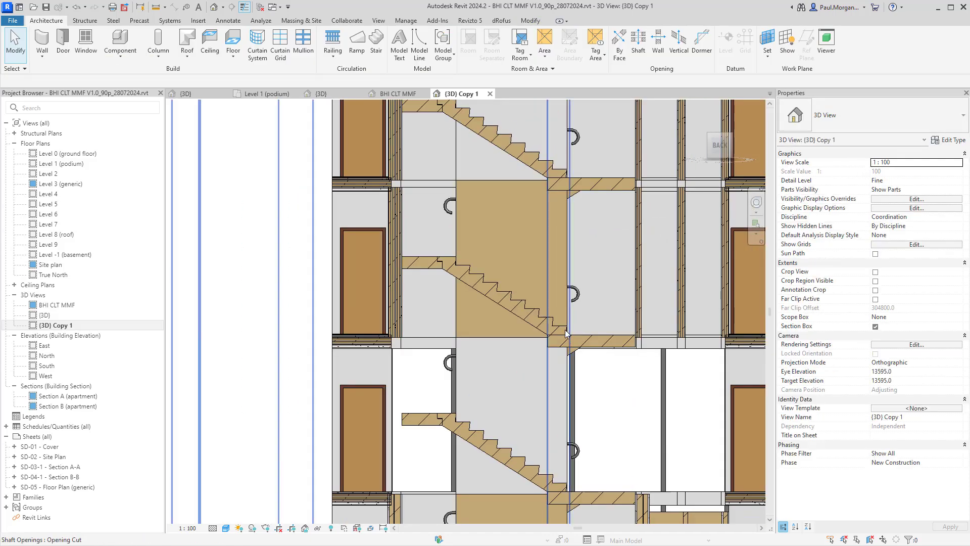
pyautogui.click(521, 306)
pyautogui.moveTo(519, 172); pyautogui.dragTo(520, 314, button='middle')
pyautogui.click(511, 297)
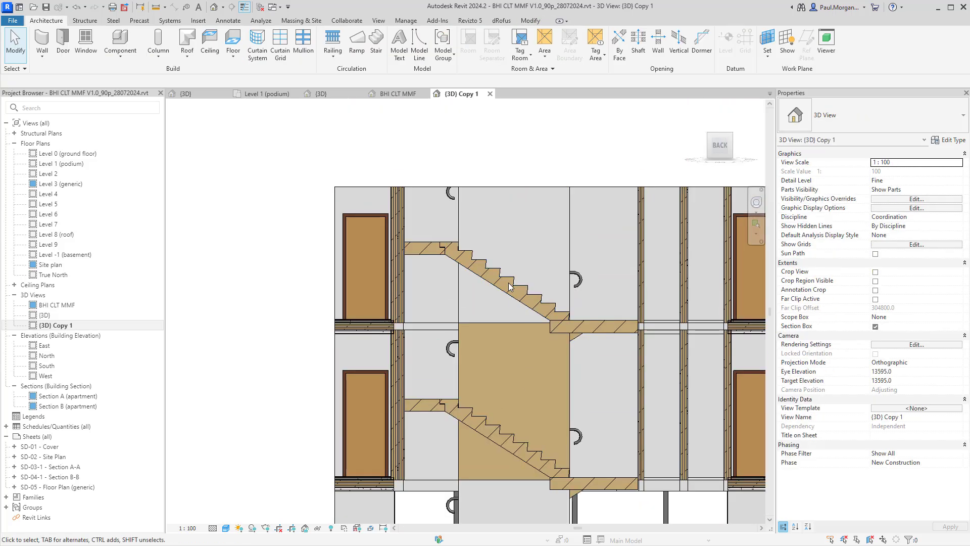
pyautogui.moveTo(520, 416); pyautogui.dragTo(510, 257, button='middle')
pyautogui.click(498, 273)
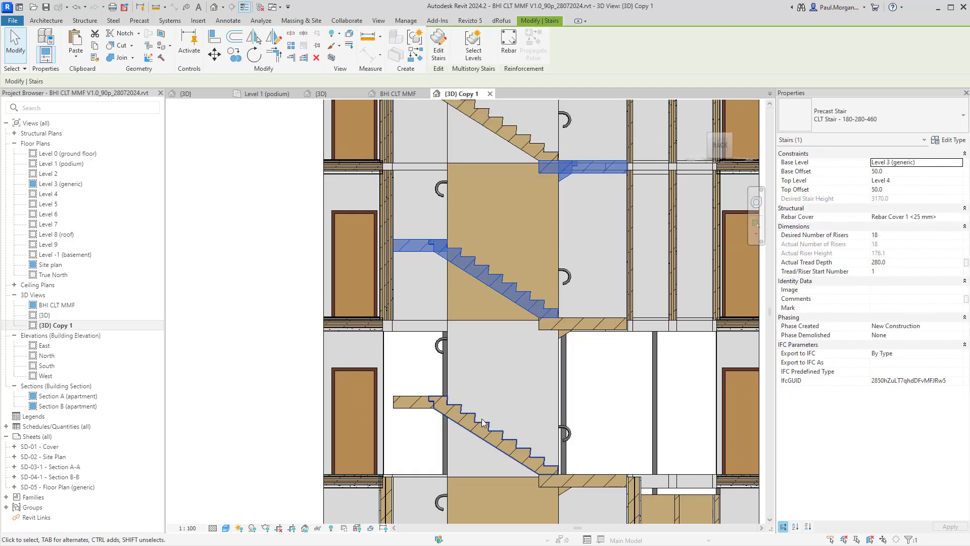
pyautogui.click(505, 437)
pyautogui.moveTo(505, 438); pyautogui.dragTo(514, 310, button='middle')
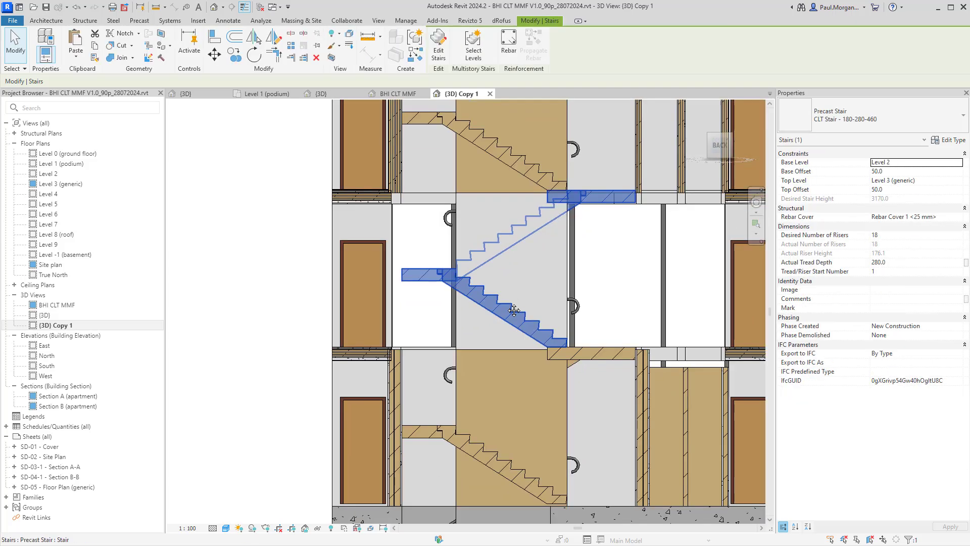
pyautogui.click(581, 256)
# Step: Open the Level 3 (generic) floor plan, then Section A (apartment), and examine the storey levels beside the lower floors
pyautogui.scroll(-4, 584, 260)
pyautogui.moveTo(624, 319); pyautogui.dragTo(586, 326, button='middle')
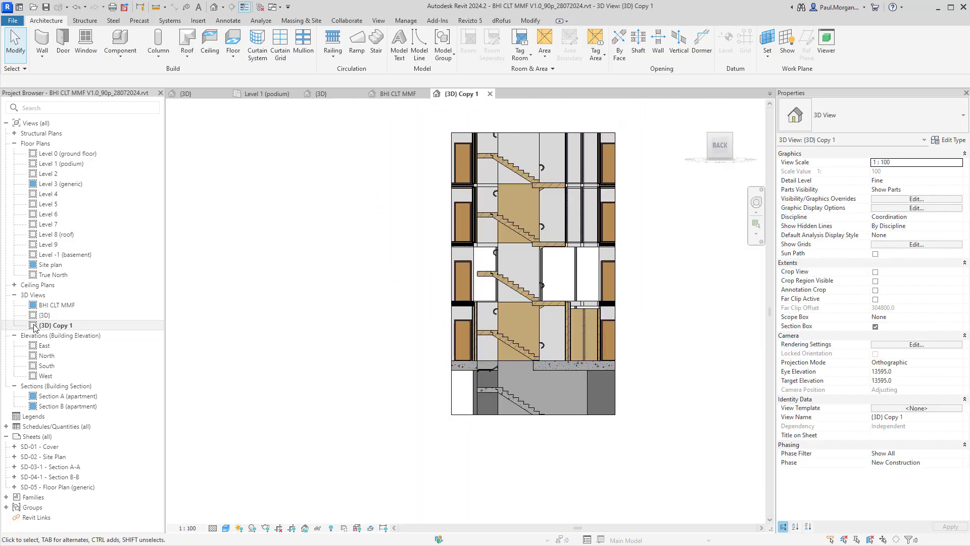
pyautogui.doubleClick(56, 184)
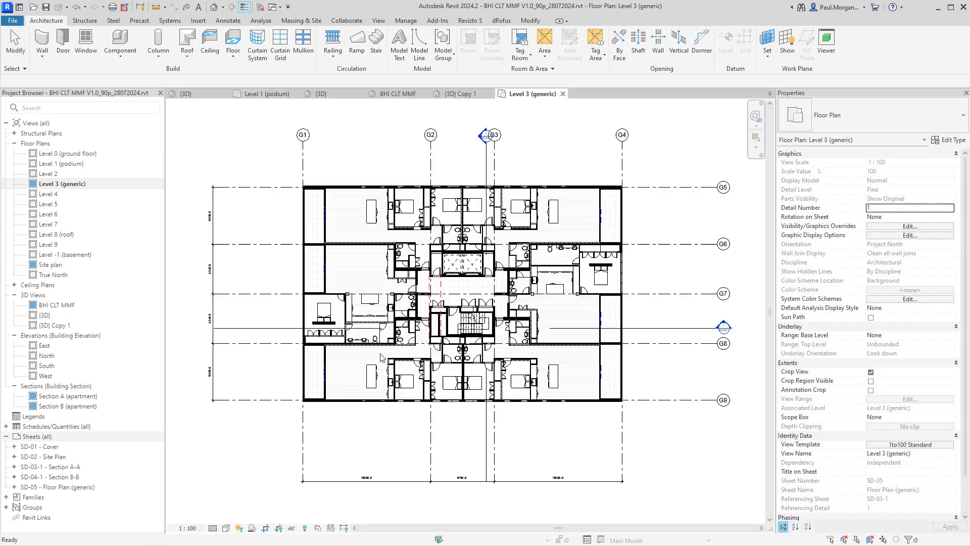
pyautogui.doubleClick(68, 397)
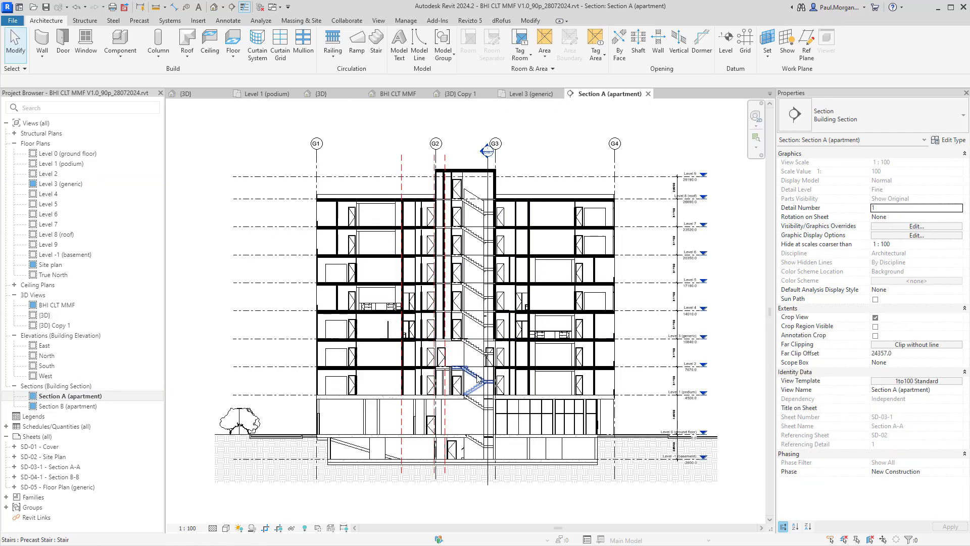
pyautogui.scroll(3, 682, 450)
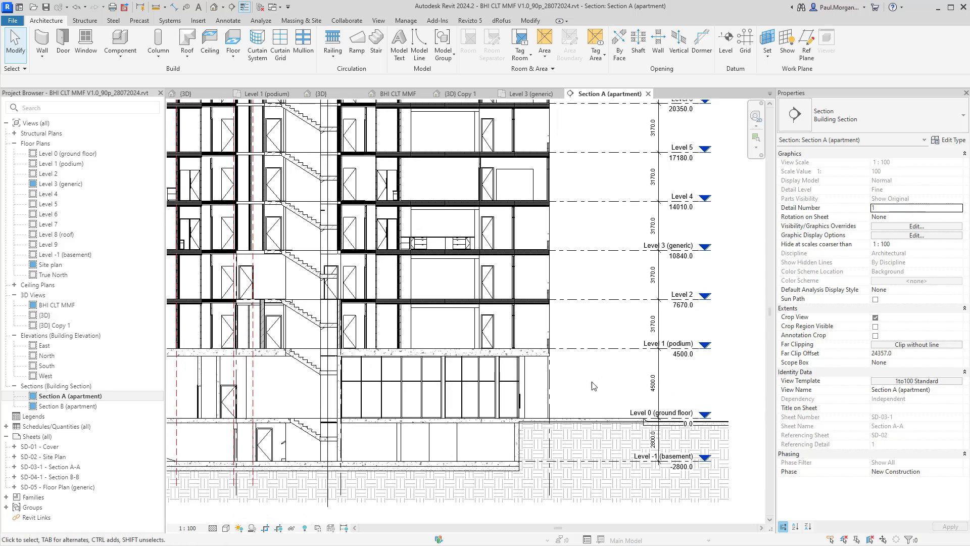
pyautogui.scroll(4, 652, 424)
pyautogui.scroll(-3, 649, 422)
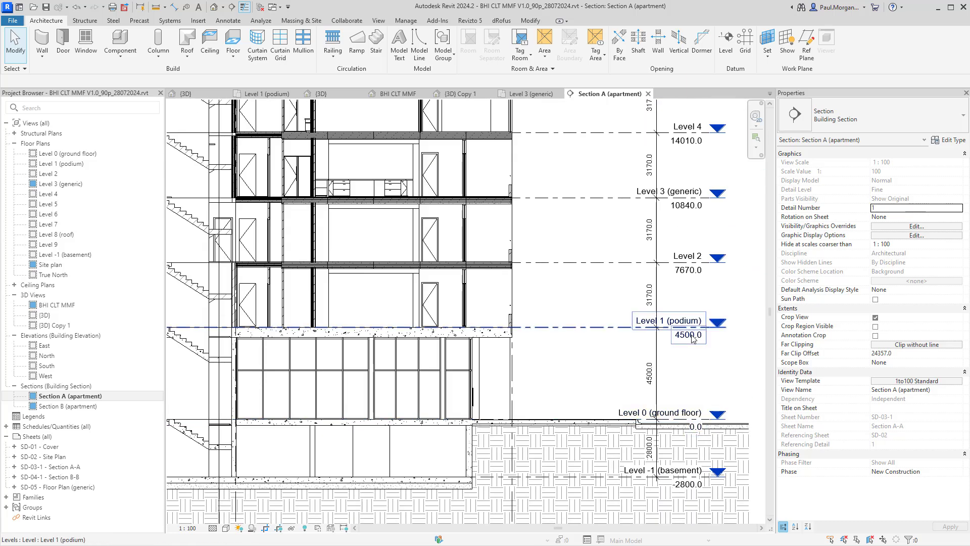
pyautogui.moveTo(588, 399); pyautogui.dragTo(590, 433, button='middle')
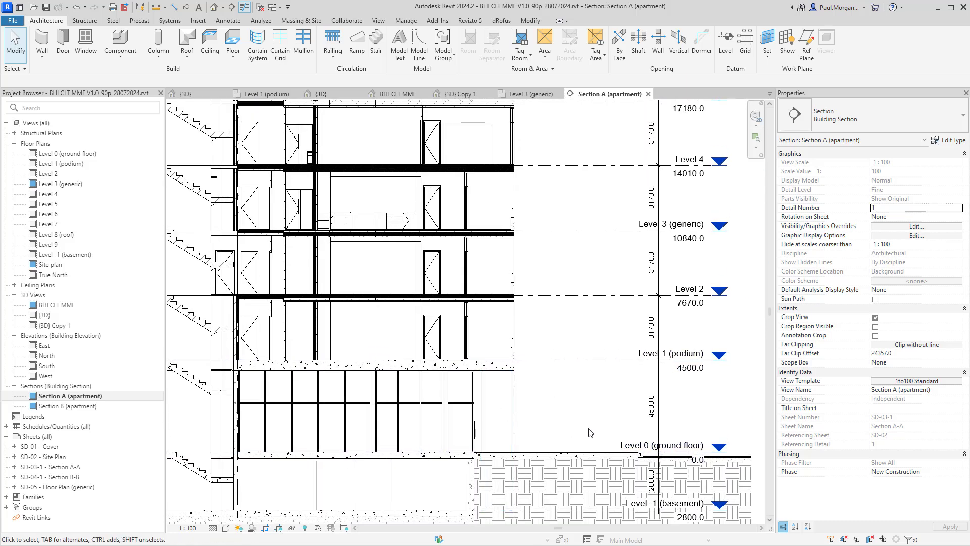
# Step: Select the Level 1 (podium) level line in the section to check its alignment with the podium slab, then deselect it
pyautogui.click(589, 363)
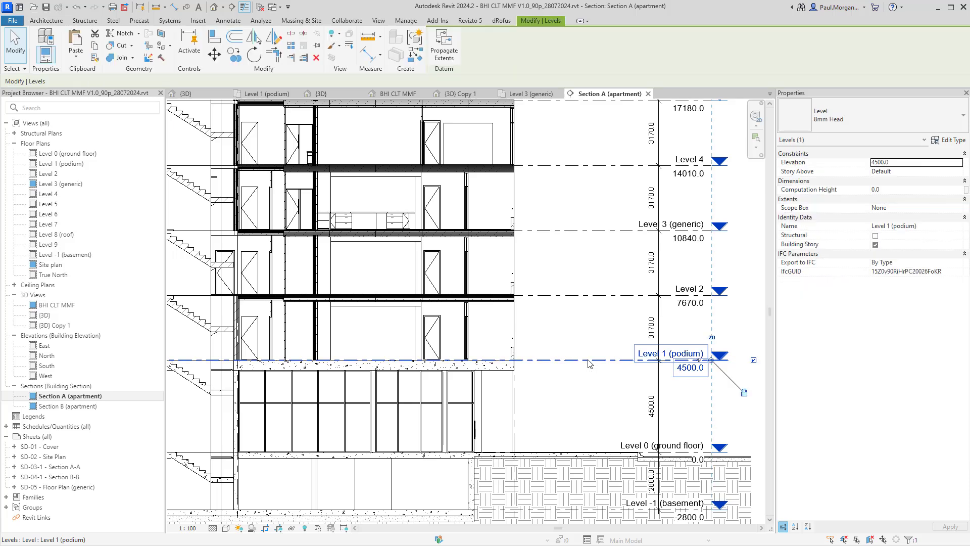
pyautogui.click(582, 382)
pyautogui.moveTo(582, 382); pyautogui.dragTo(536, 423, button='middle')
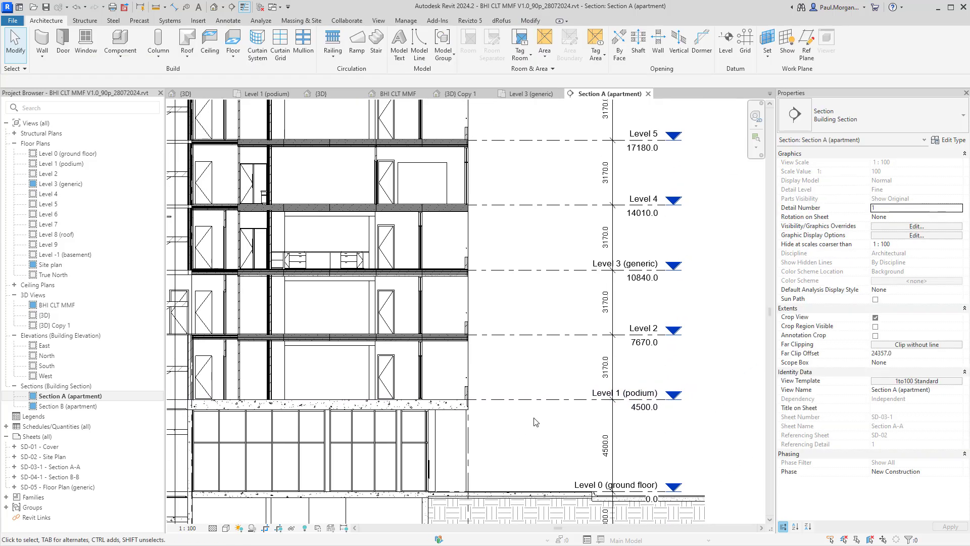
pyautogui.moveTo(549, 366); pyautogui.dragTo(523, 422, button='middle')
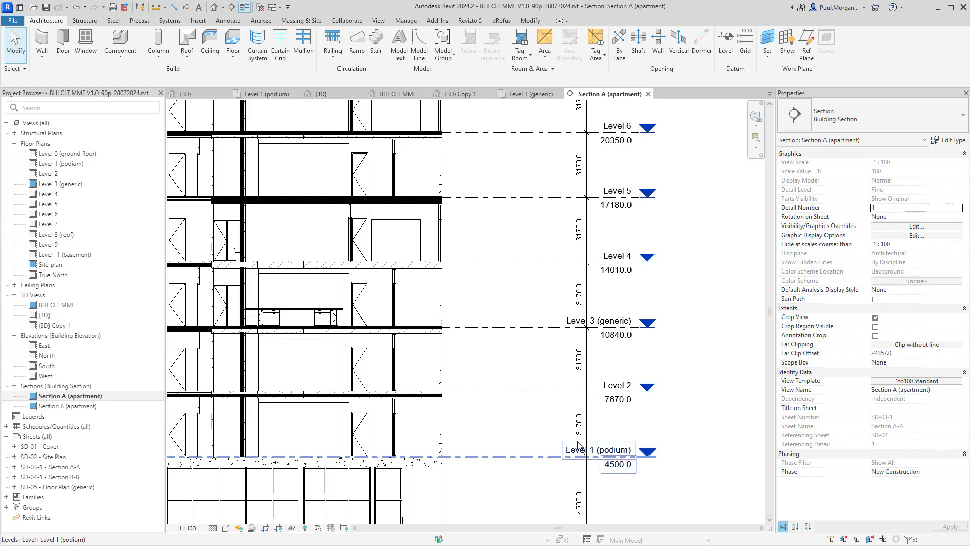
# Step: Select the Level 5 line and the adjoining CLT Floor Plate group to compare the floor build-up with the level
pyautogui.moveTo(558, 197); pyautogui.dragTo(549, 348, button='middle')
pyautogui.click(546, 348)
pyautogui.scroll(5, 437, 338)
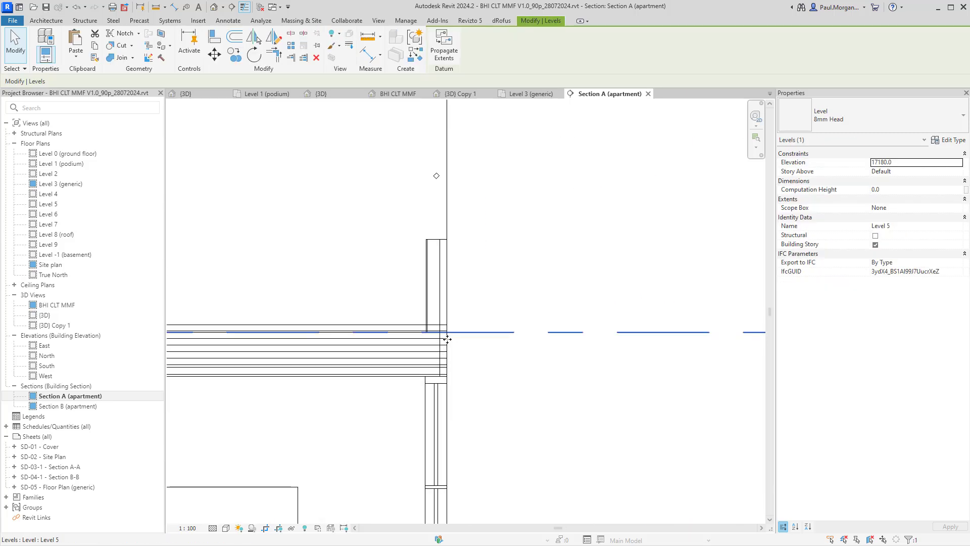
pyautogui.moveTo(379, 343); pyautogui.dragTo(585, 360, button='middle')
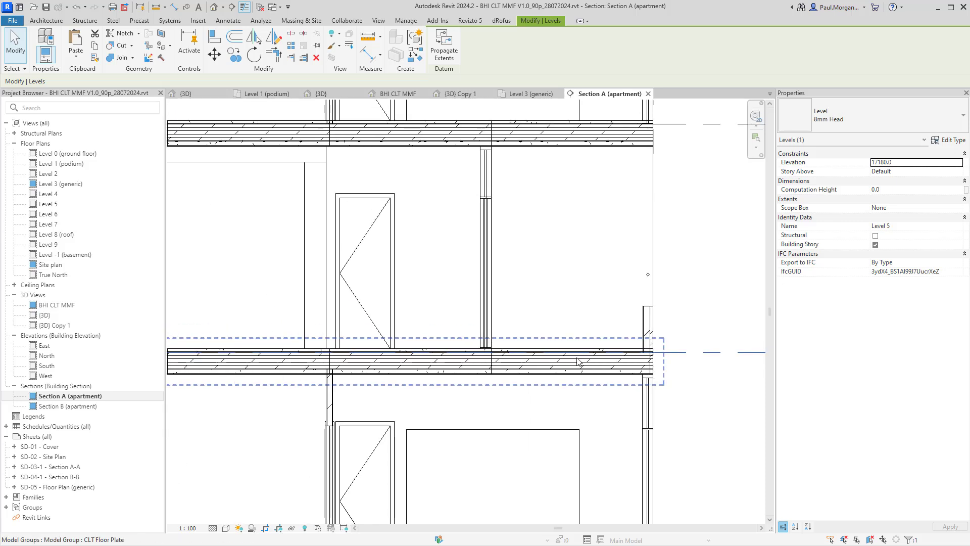
pyautogui.click(454, 349)
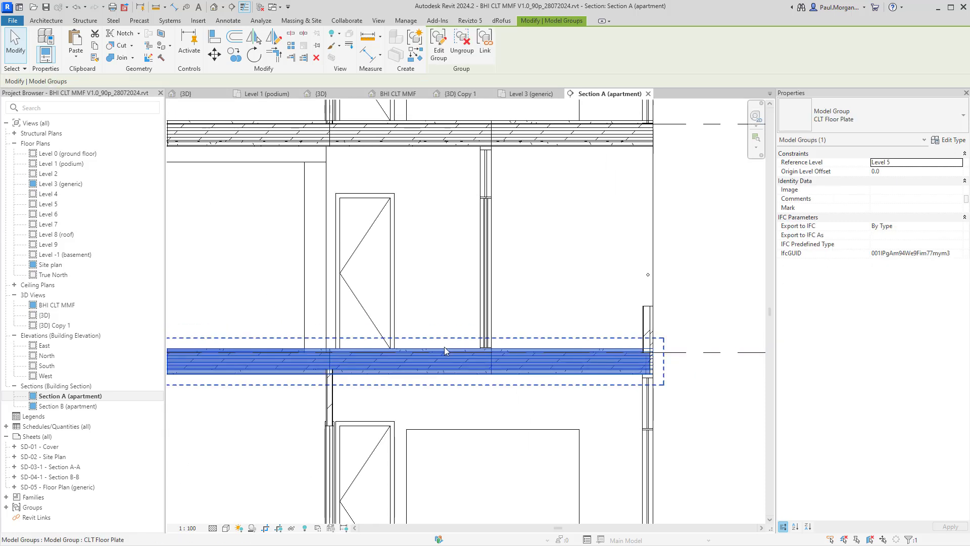
pyautogui.click(699, 354)
pyautogui.click(700, 352)
# Step: Follow the selected Level 5 line to its level head to check the elevation, then clear the selection at the slab edge
pyautogui.scroll(-3, 698, 356)
pyautogui.scroll(-2, 692, 358)
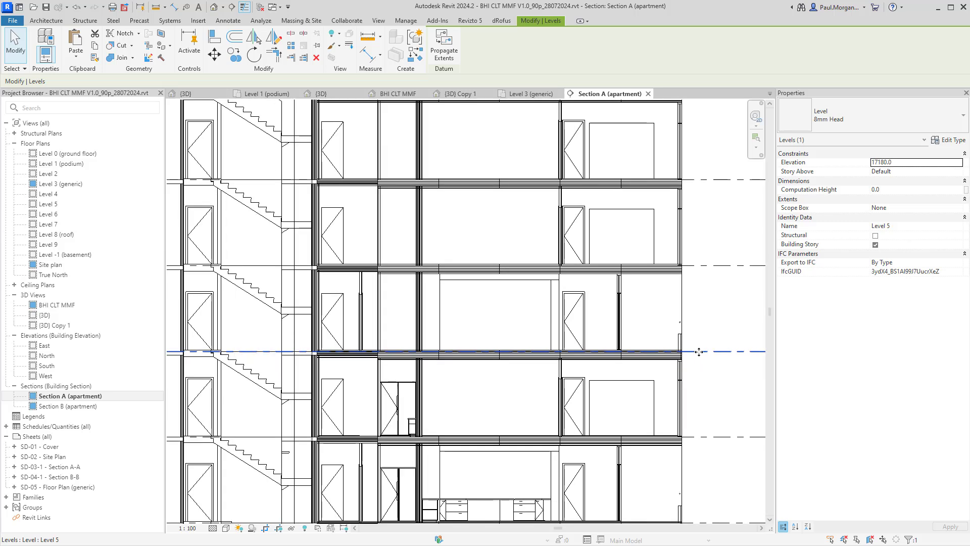
pyautogui.moveTo(691, 359); pyautogui.dragTo(437, 362, button='middle')
pyautogui.scroll(7, 610, 360)
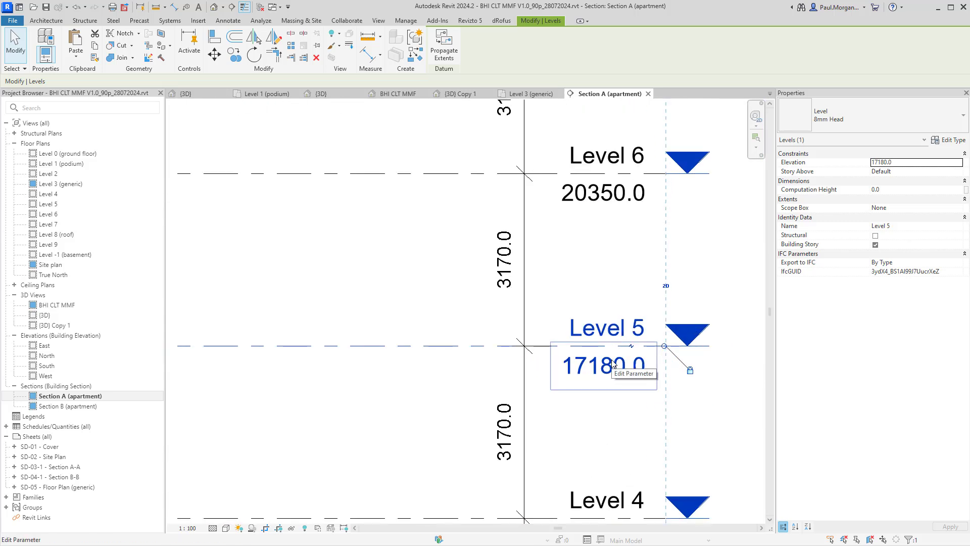
pyautogui.scroll(-1, 609, 361)
pyautogui.moveTo(339, 396); pyautogui.dragTo(701, 394, button='middle')
pyautogui.scroll(5, 547, 349)
pyautogui.press('Escape')
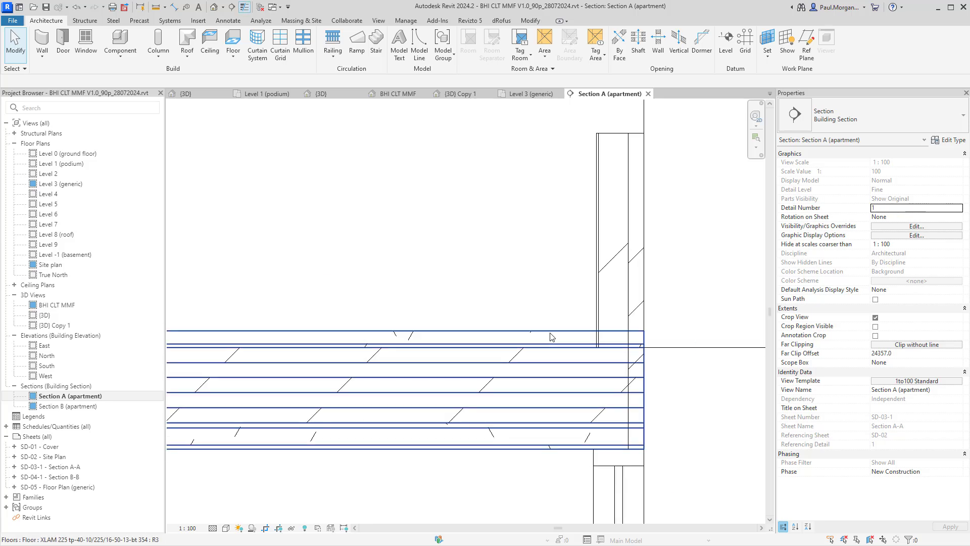
# Step: Reselect the Level 5 line beside the facade to examine where it meets the layers of the floor build-up
pyautogui.click(551, 338)
pyautogui.click(694, 348)
pyautogui.scroll(-6, 695, 348)
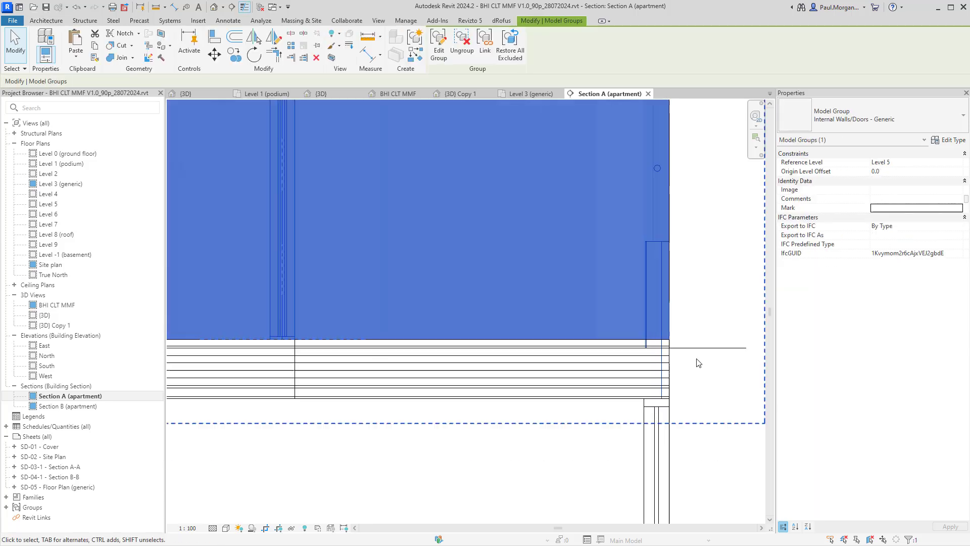
pyautogui.moveTo(696, 354); pyautogui.dragTo(447, 381, button='middle')
pyautogui.press('Escape')
pyautogui.click(524, 376)
pyautogui.scroll(3, 521, 375)
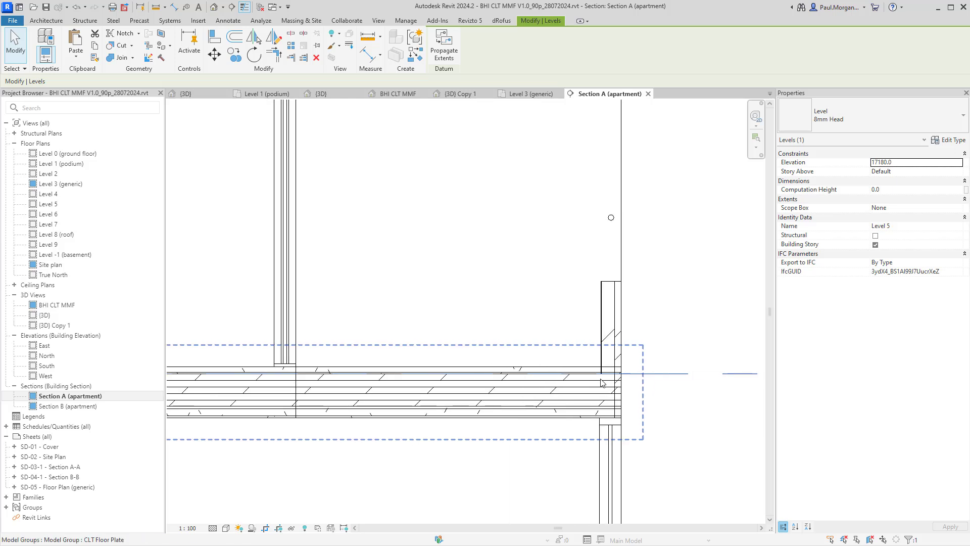
pyautogui.scroll(3, 521, 375)
# Step: Select the Level 5 CLT Floor Plate group, check its type properties, and close them without changes
pyautogui.click(526, 358)
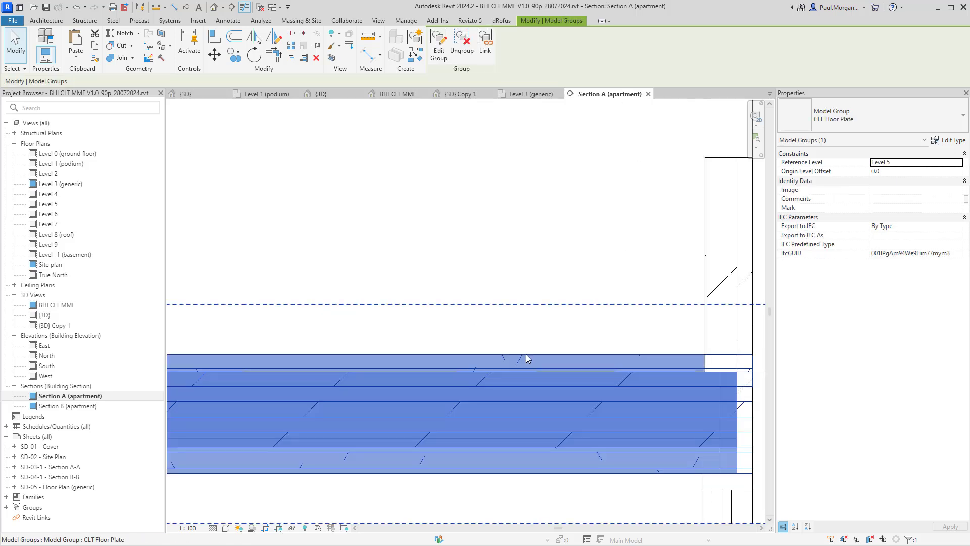
pyautogui.click(948, 140)
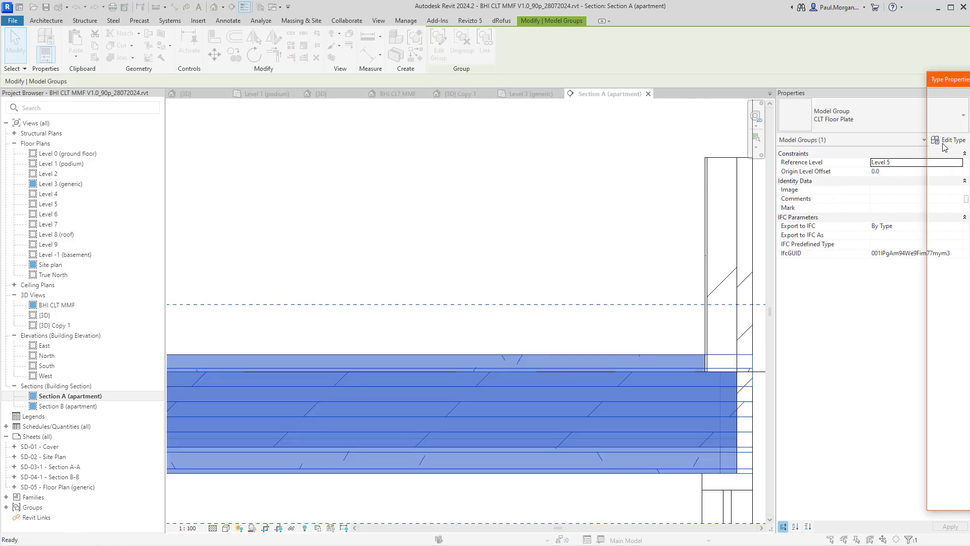
pyautogui.moveTo(969, 80); pyautogui.dragTo(659, 88)
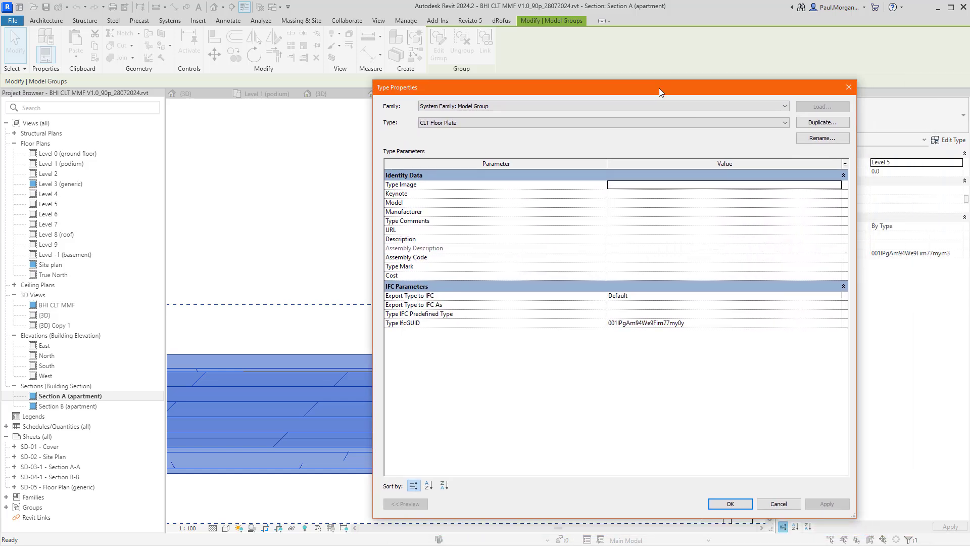
pyautogui.press('Escape')
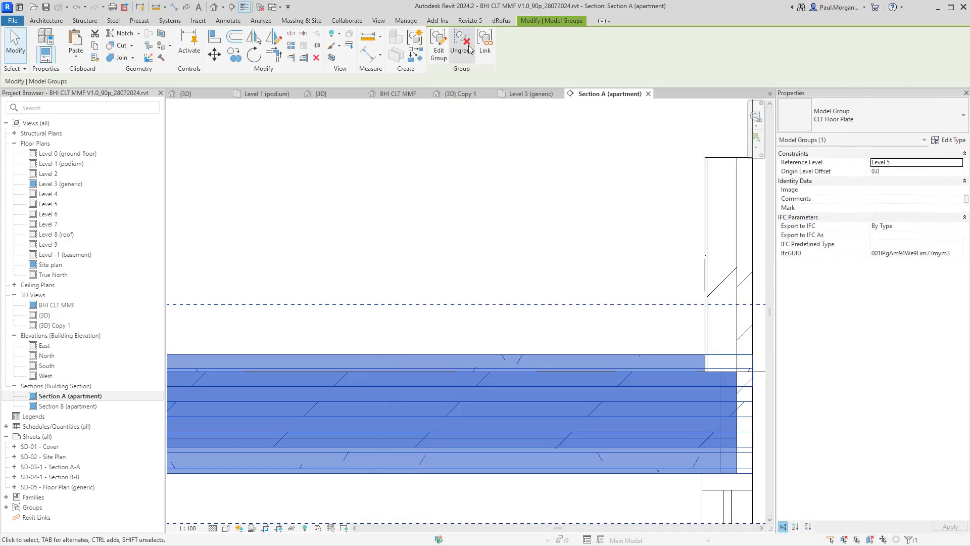
# Step: Edit the CLT Floor Plate group, select its Level 5 floor, and open the floor's type properties with the layer preview shown
pyautogui.click(439, 43)
pyautogui.click(581, 357)
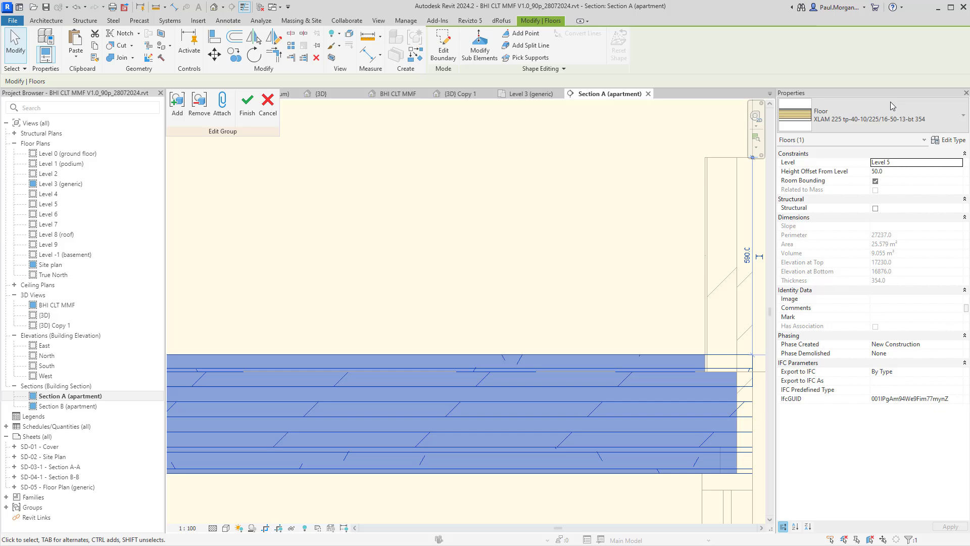
pyautogui.click(935, 141)
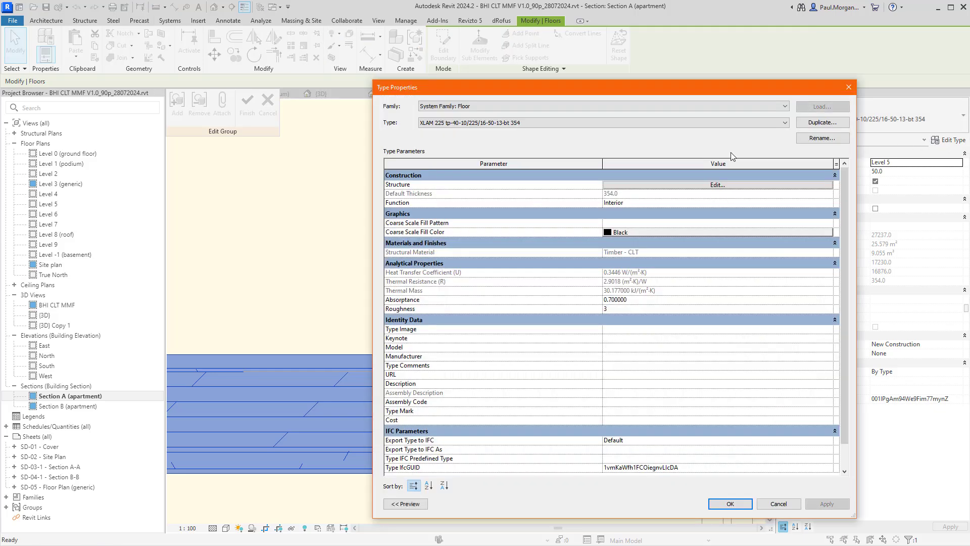
pyautogui.click(405, 503)
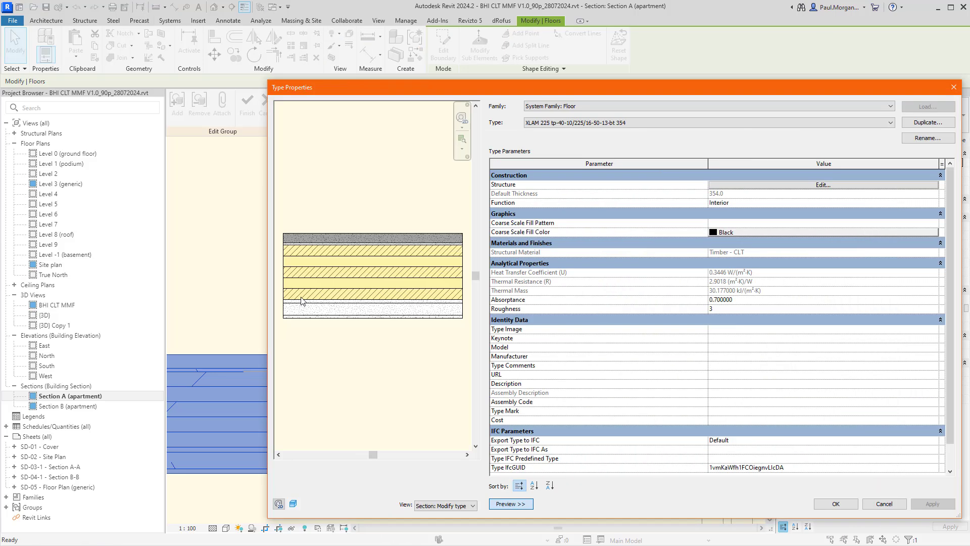
# Step: Examine the layer structure of the Level 5 floor type and close its properties without changes
pyautogui.click(751, 185)
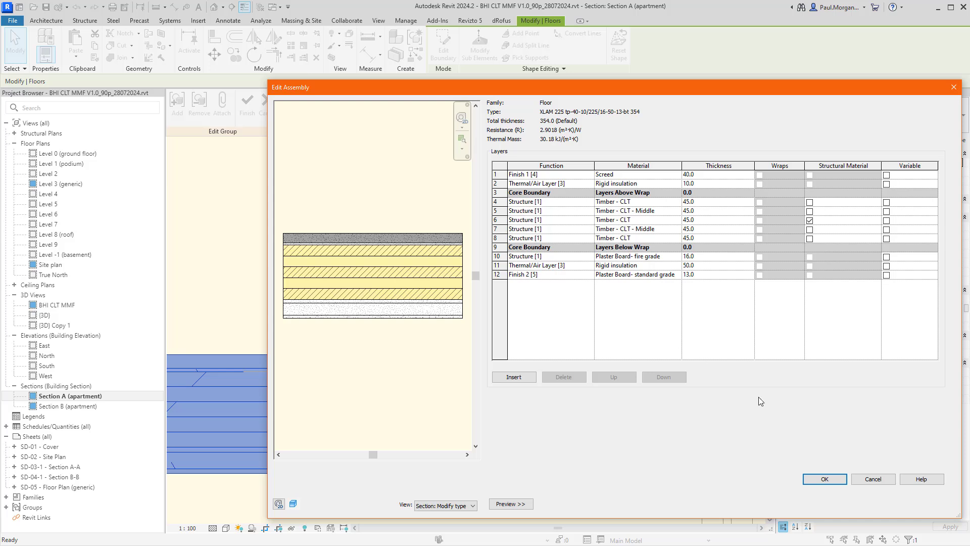
pyautogui.click(843, 482)
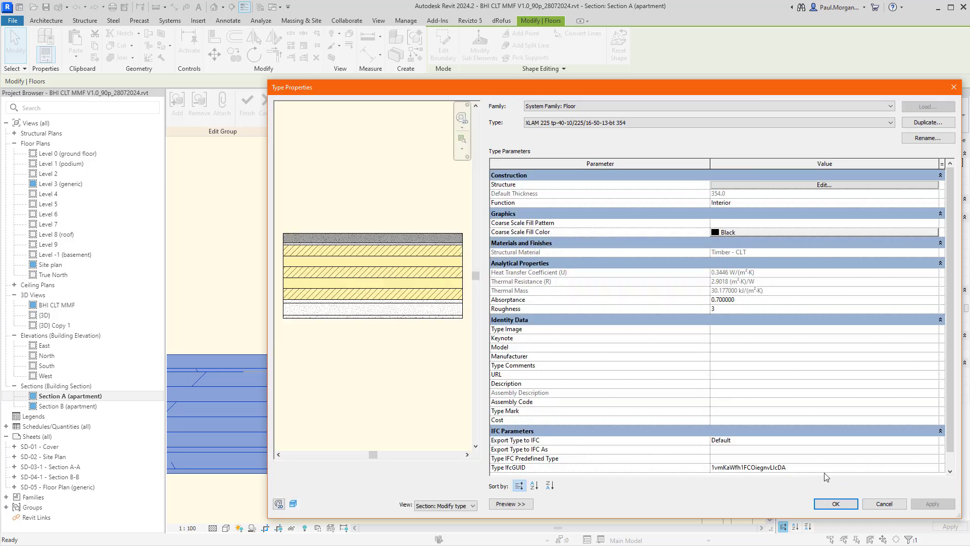
pyautogui.click(849, 507)
# Step: Finish editing the CLT Floor Plate group and clear the selection beside the Level 5 slab edge
pyautogui.click(612, 312)
pyautogui.moveTo(653, 354); pyautogui.dragTo(408, 335, button='middle')
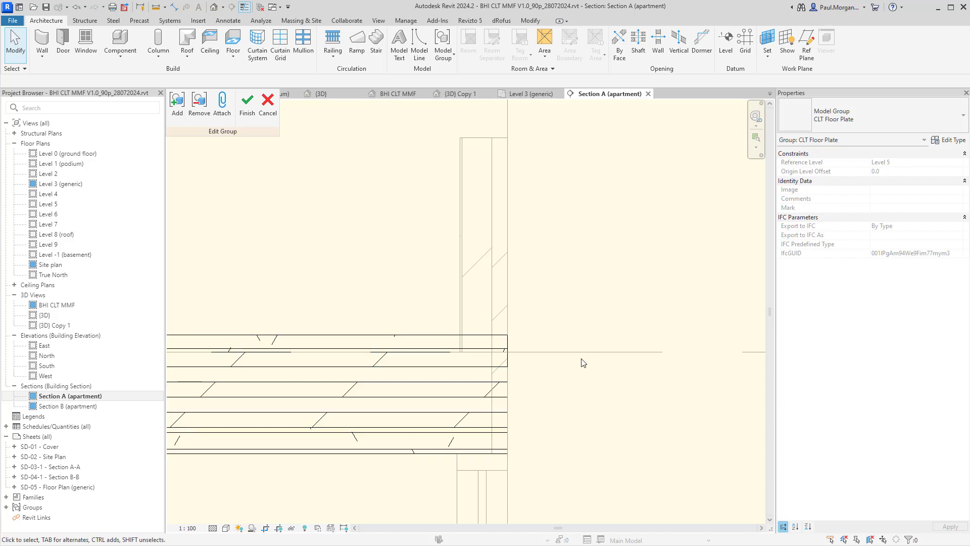
pyautogui.click(247, 104)
pyautogui.click(608, 349)
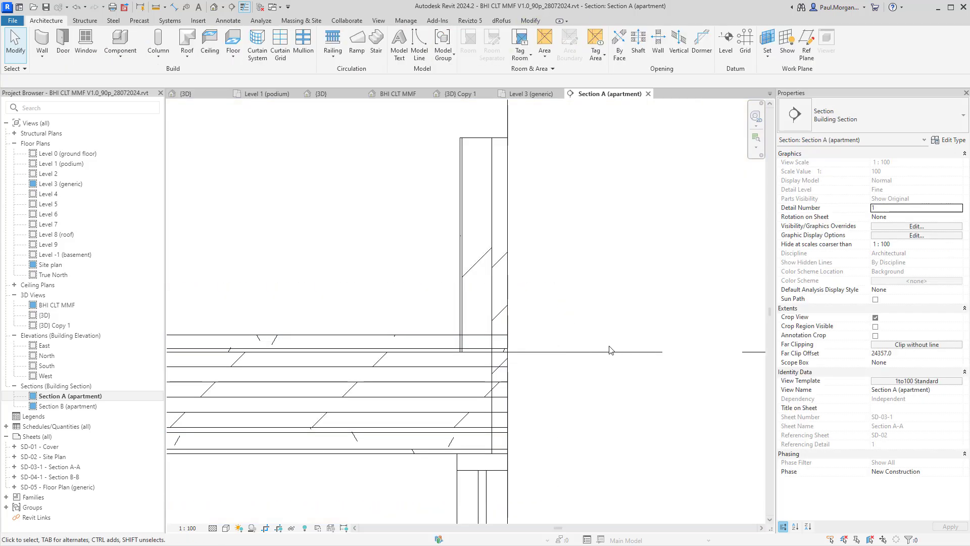
pyautogui.scroll(-3, 611, 350)
pyautogui.click(610, 350)
pyautogui.press('Escape')
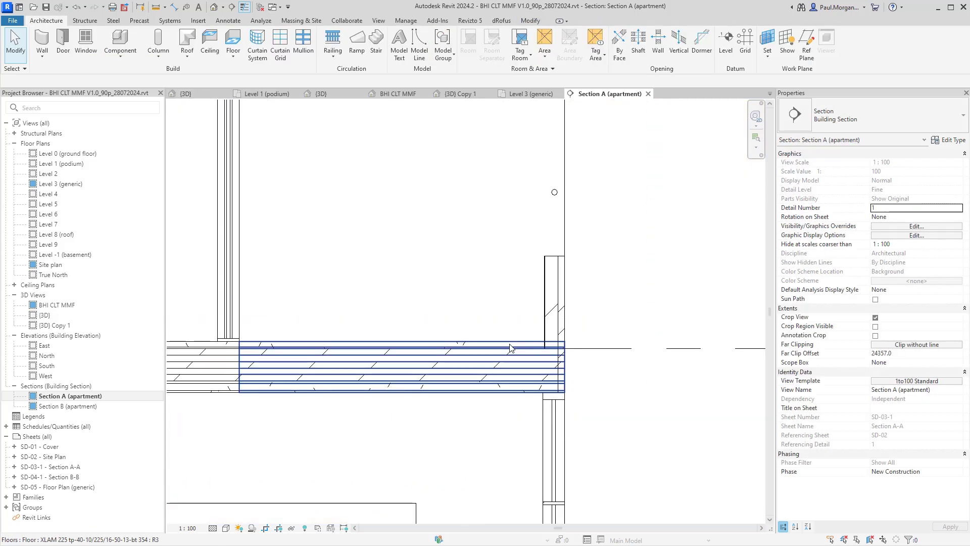
# Step: Dimension the offset between the top of the Level 5 floor and the Level 5 line, placing the dimension outside the facade
pyautogui.scroll(-3, 409, 343)
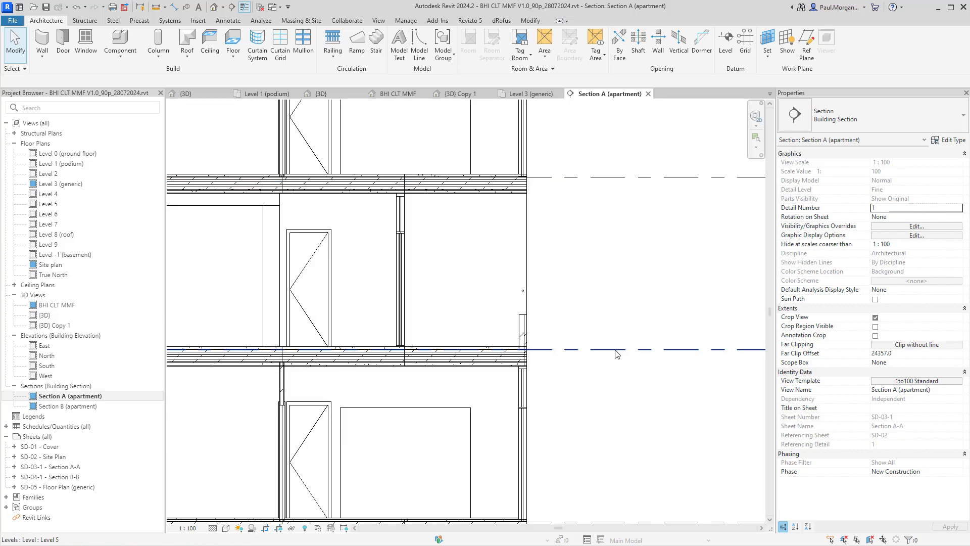
pyautogui.scroll(4, 552, 353)
pyautogui.press('d')
pyautogui.press('i')
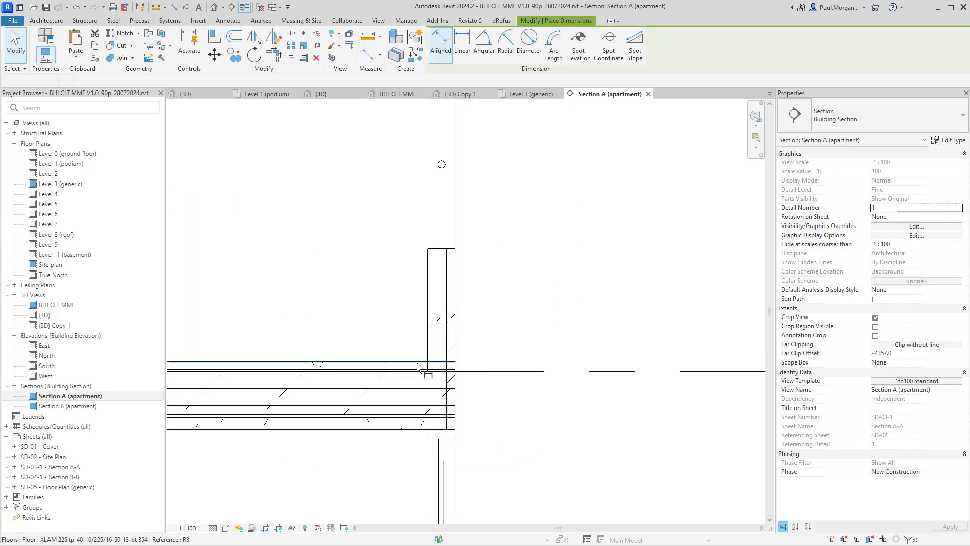
pyautogui.click(417, 364)
pyautogui.click(503, 369)
pyautogui.scroll(-4, 502, 370)
pyautogui.click(602, 427)
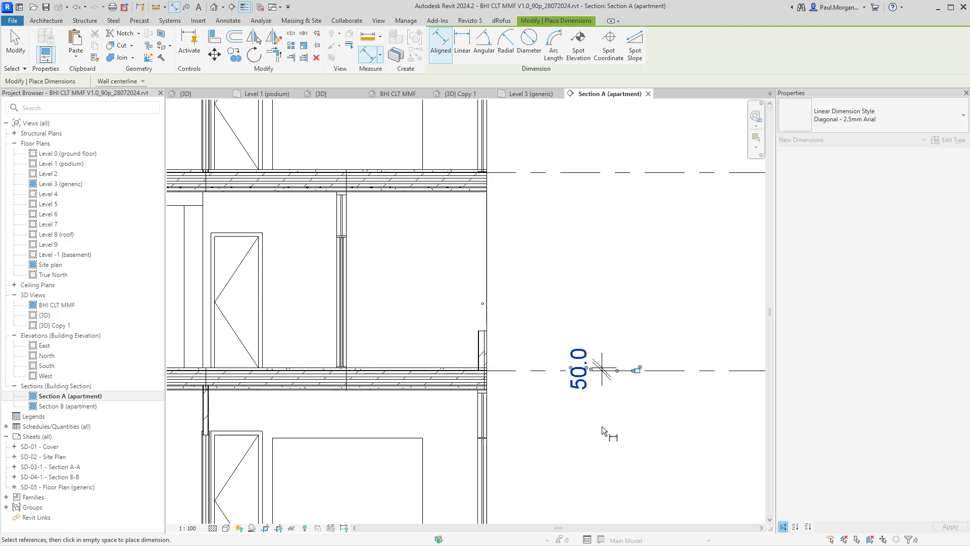
pyautogui.scroll(-3, 586, 413)
pyautogui.press('Escape')
pyautogui.press('Escape')
# Step: Examine the floor-to-floor dimensions and level heads around Levels 4 to 6 in Section A
pyautogui.scroll(-2, 620, 436)
pyautogui.moveTo(595, 435); pyautogui.dragTo(430, 396, button='middle')
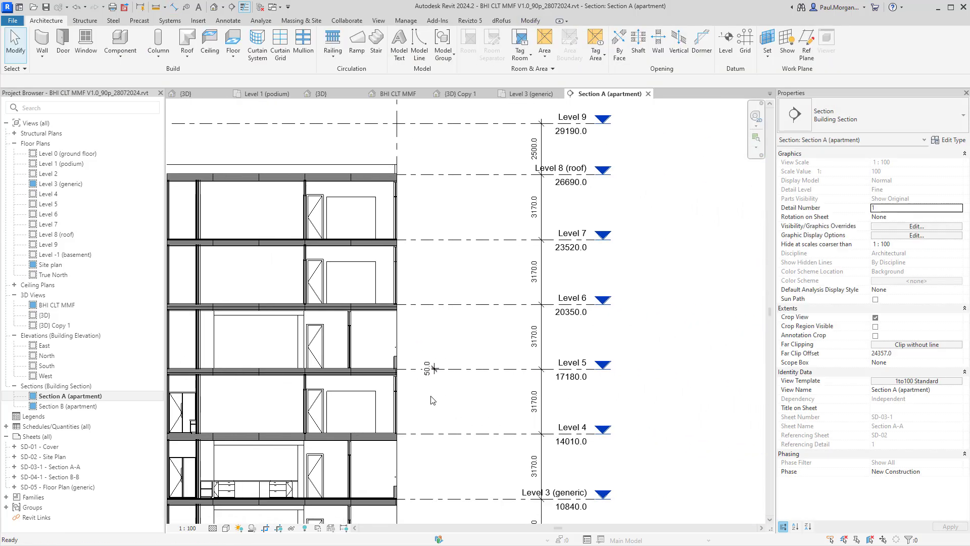
pyautogui.scroll(4, 566, 393)
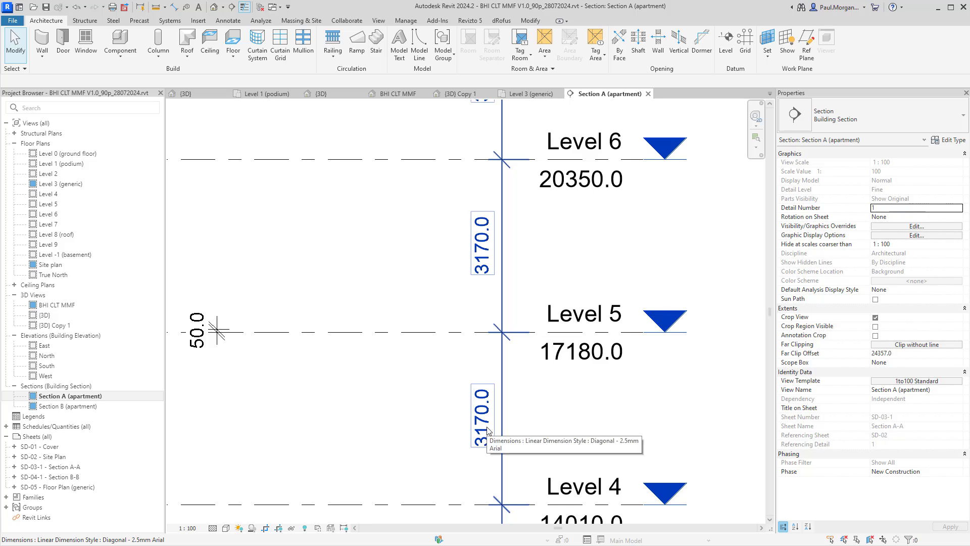
pyautogui.scroll(-2, 487, 439)
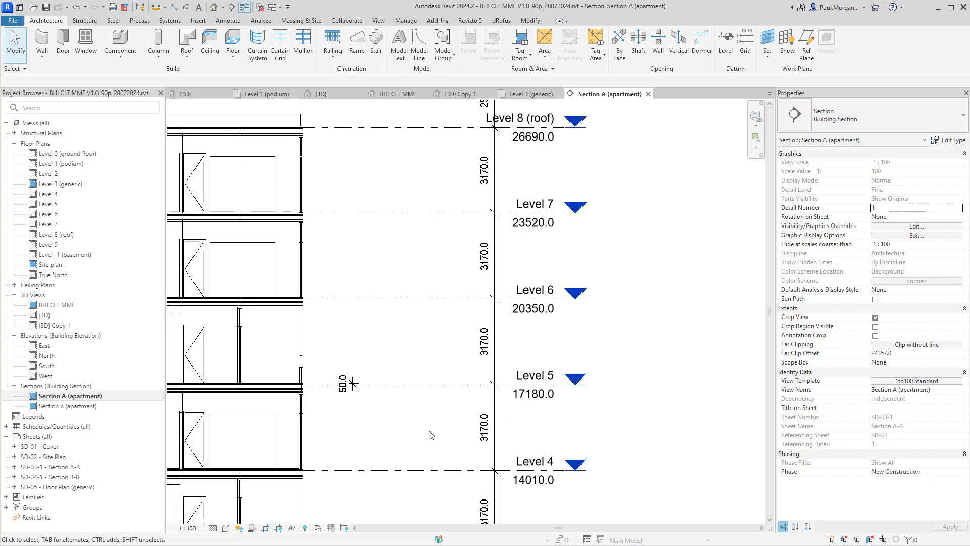
pyautogui.moveTo(436, 439); pyautogui.dragTo(535, 351, button='middle')
pyautogui.scroll(-3, 549, 327)
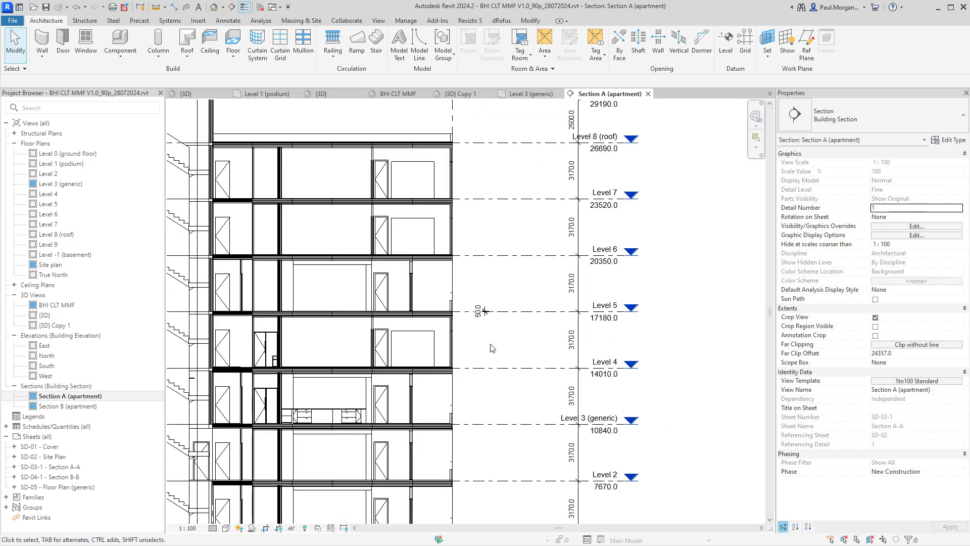
# Step: Select the precast stair between Levels 5 and 6, compare its offsets and landing with the adjoining floor, and clear the selection
pyautogui.moveTo(393, 335); pyautogui.dragTo(607, 348, button='middle')
pyautogui.scroll(4, 511, 345)
pyautogui.scroll(-3, 512, 348)
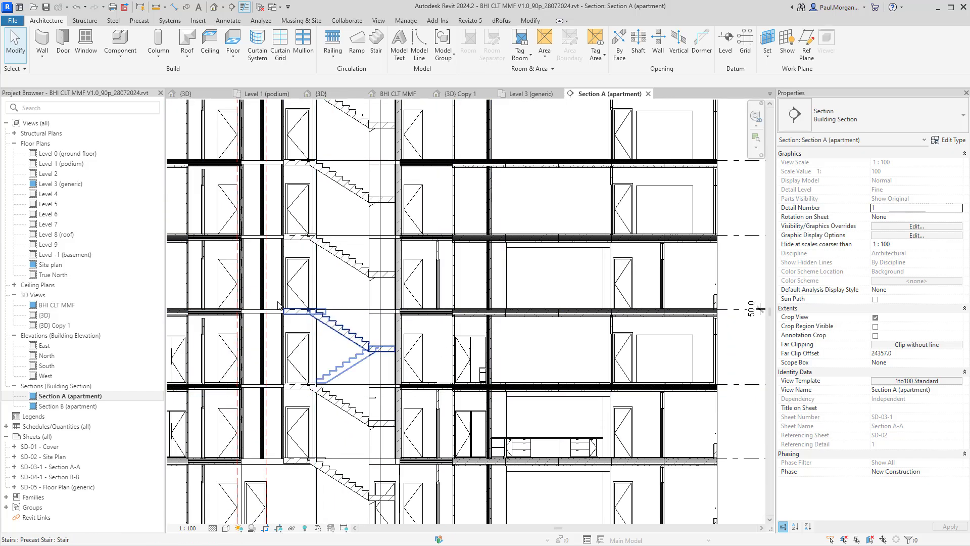
pyautogui.scroll(5, 352, 324)
pyautogui.moveTo(371, 305); pyautogui.dragTo(393, 249, button='middle')
pyautogui.click(379, 267)
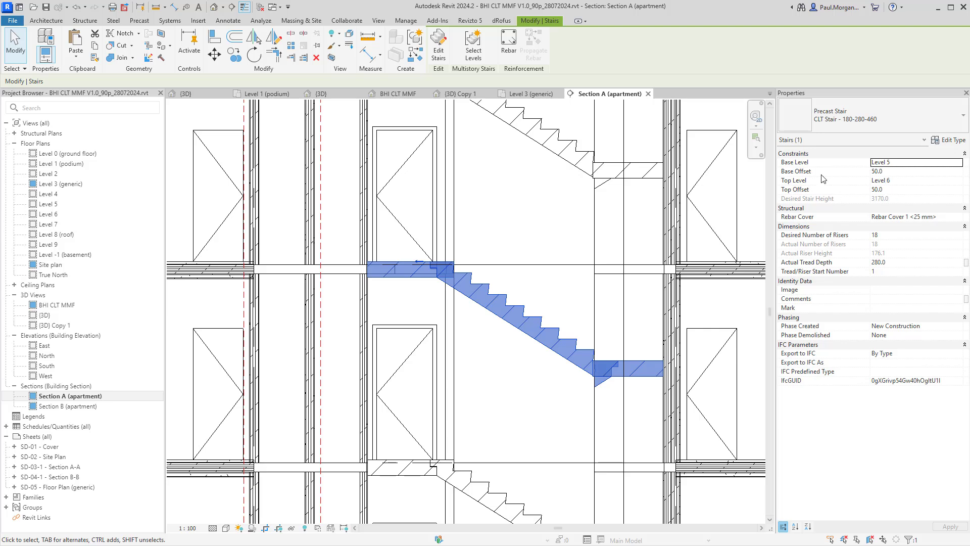
pyautogui.moveTo(403, 271); pyautogui.dragTo(460, 287, button='middle')
pyautogui.scroll(2, 375, 273)
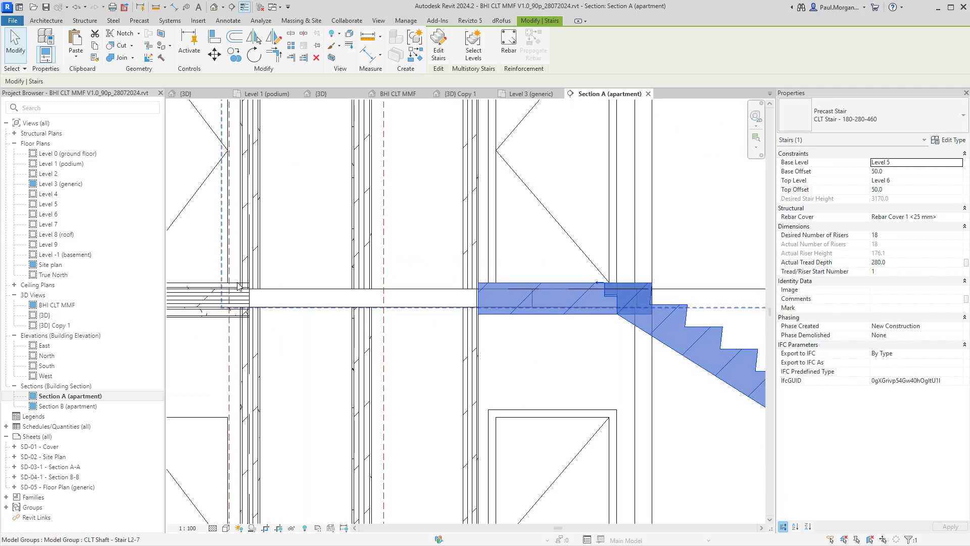
pyautogui.scroll(-6, 238, 287)
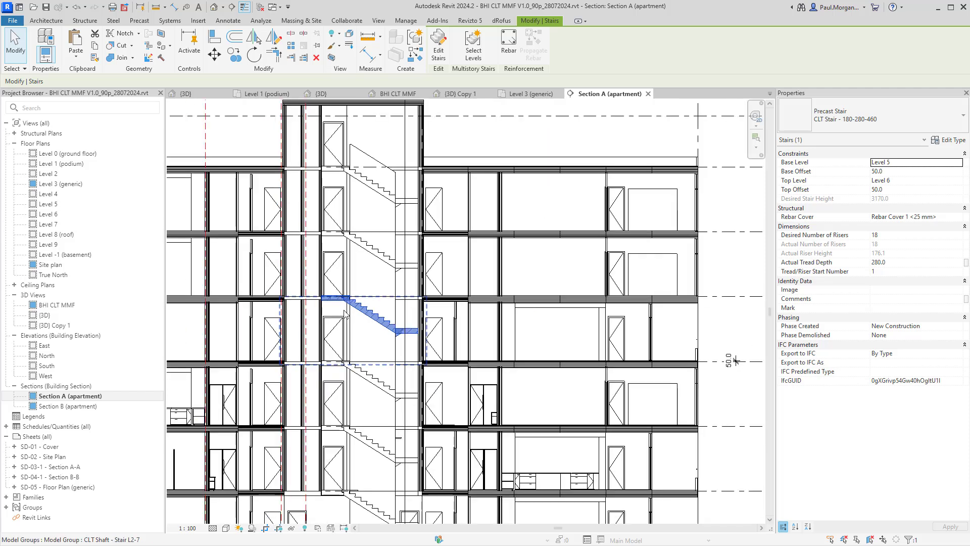
pyautogui.moveTo(344, 311); pyautogui.dragTo(365, 331, button='middle')
pyautogui.press('Escape')
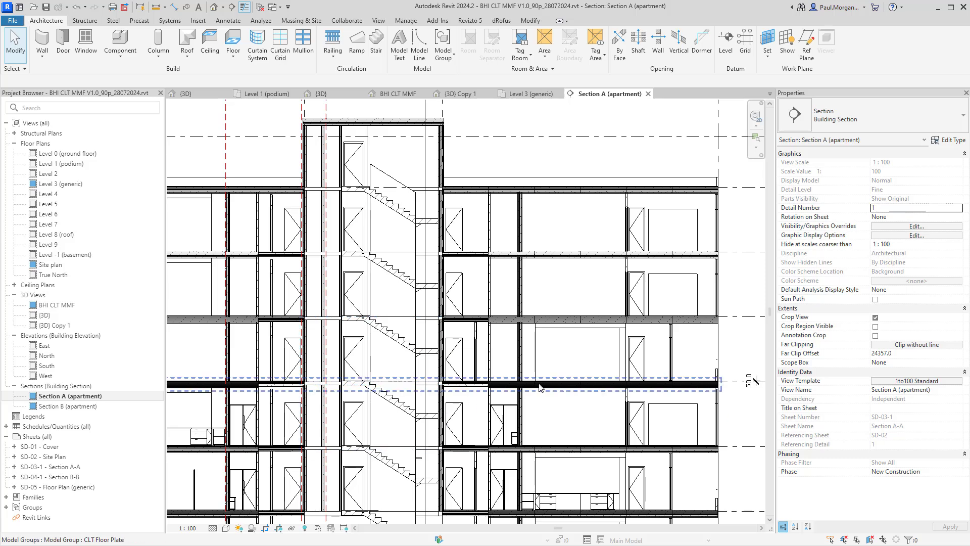
# Step: Examine the Level 5 floor edge at the facade and its relation to the other storeys in Section A
pyautogui.scroll(-3, 541, 380)
pyautogui.moveTo(570, 412); pyautogui.dragTo(454, 356, button='middle')
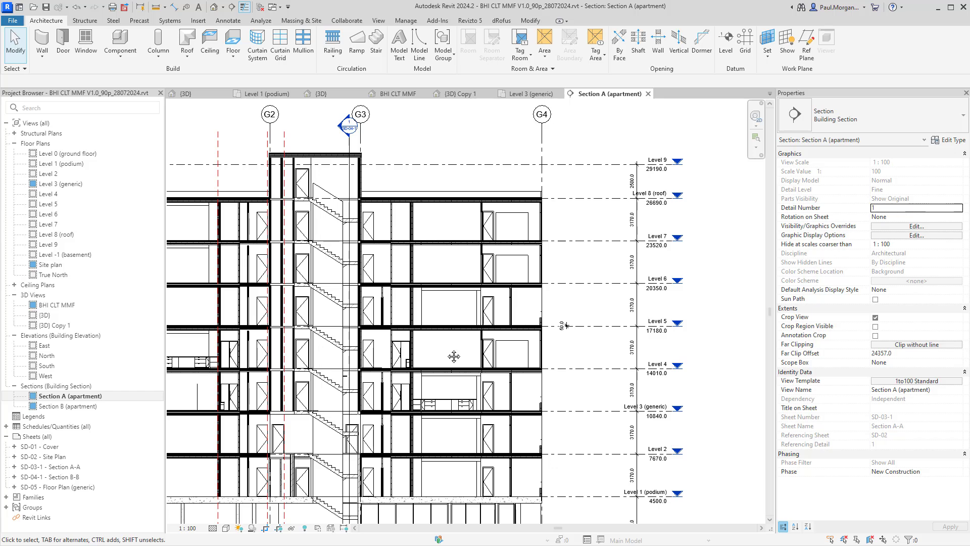
pyautogui.scroll(3, 545, 332)
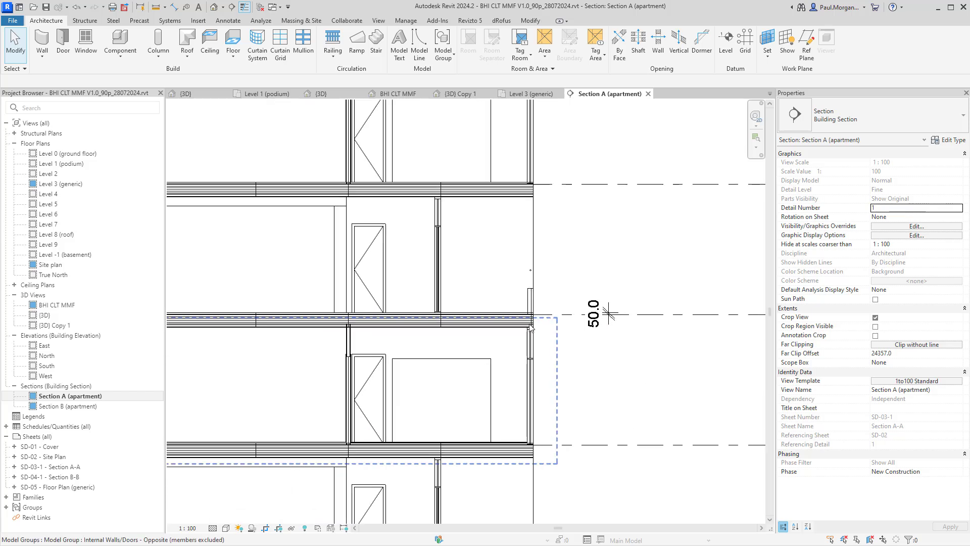
pyautogui.scroll(3, 530, 327)
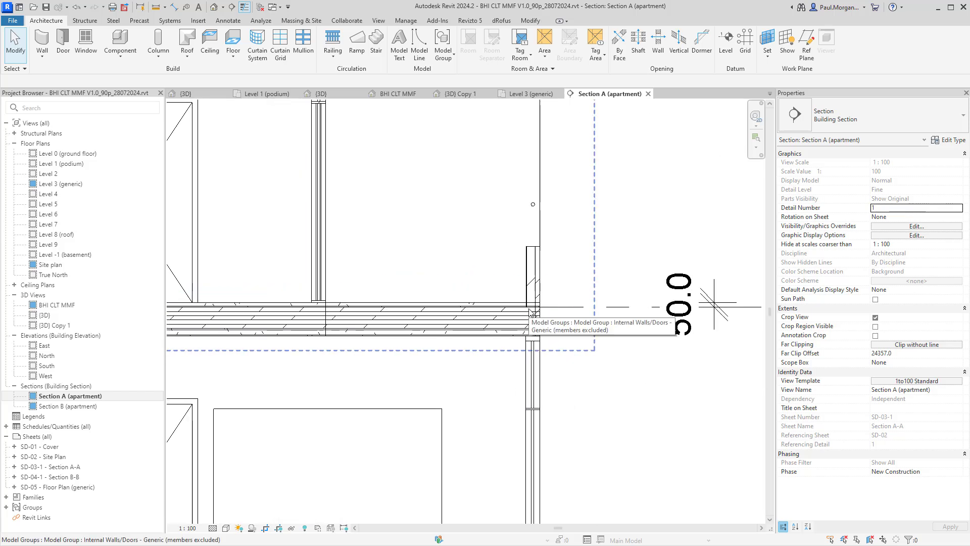
pyautogui.scroll(-6, 530, 312)
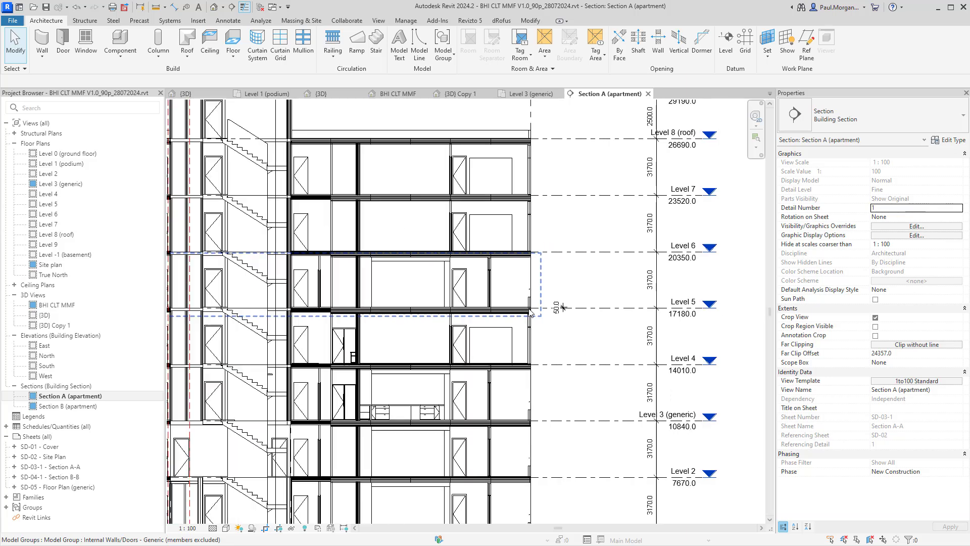
pyautogui.moveTo(566, 311); pyautogui.dragTo(581, 366, button='middle')
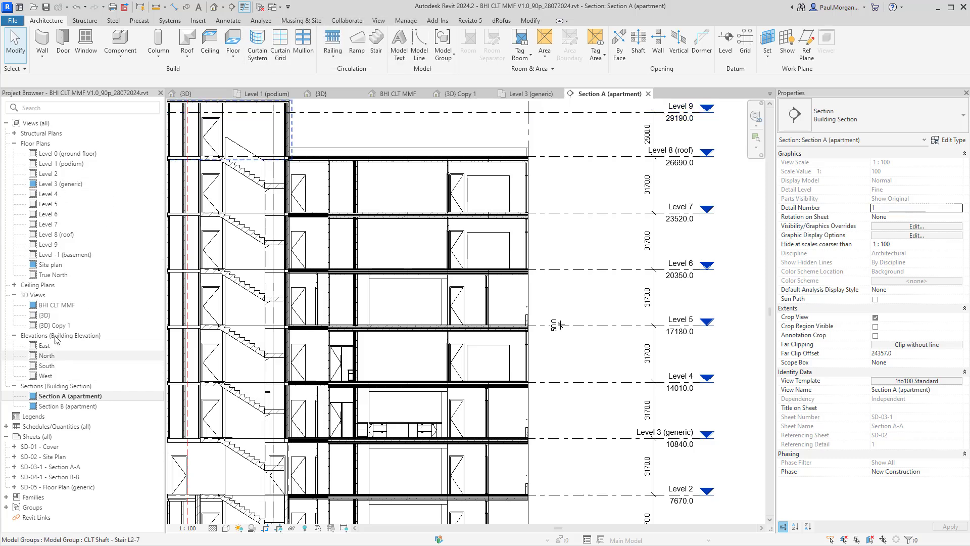
# Step: Open the {3D} view and select the Level 4 stair in the core to check its constraints, then deselect it
pyautogui.doubleClick(54, 316)
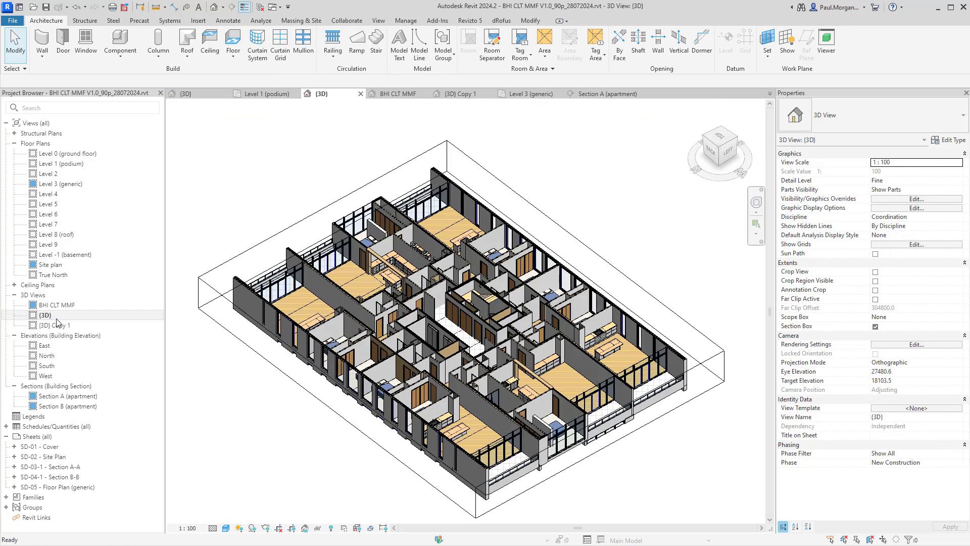
pyautogui.doubleClick(56, 325)
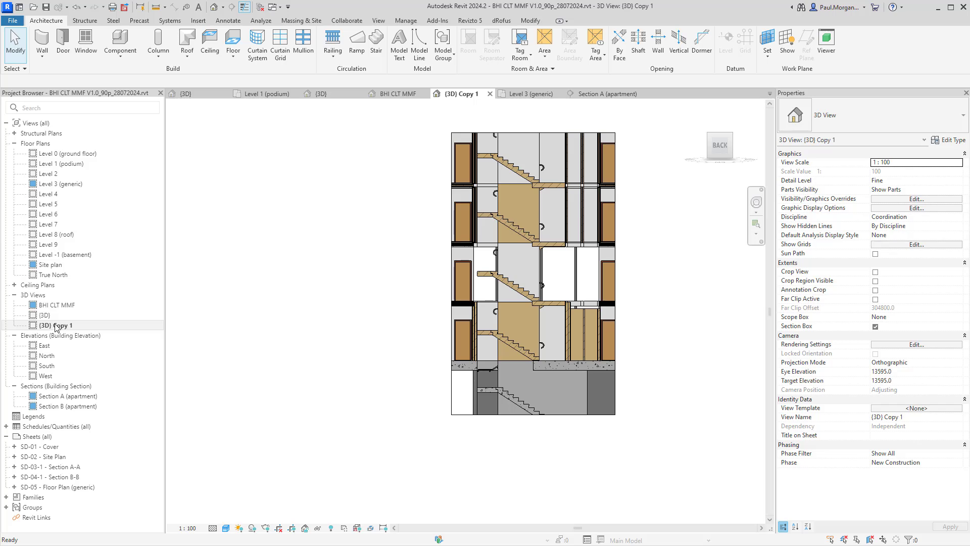
pyautogui.doubleClick(44, 315)
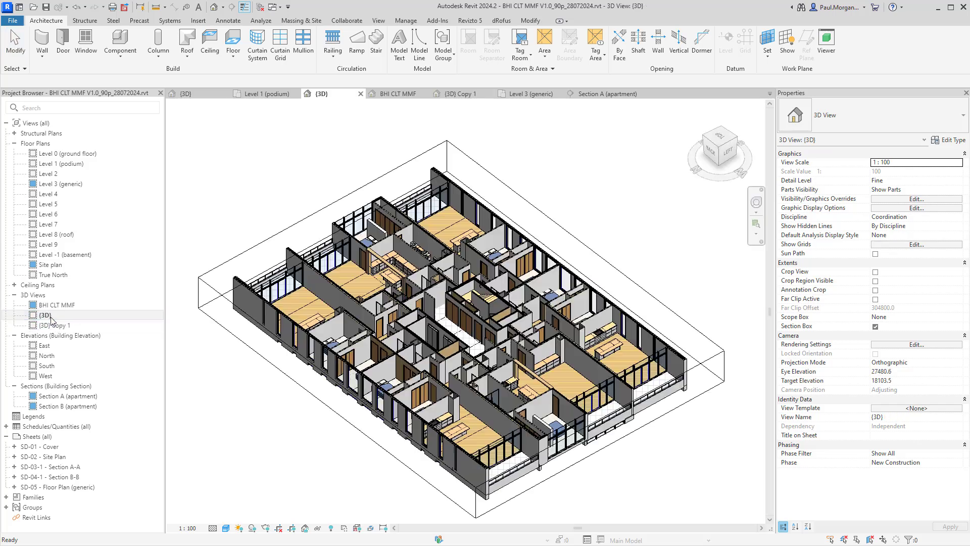
pyautogui.scroll(5, 492, 292)
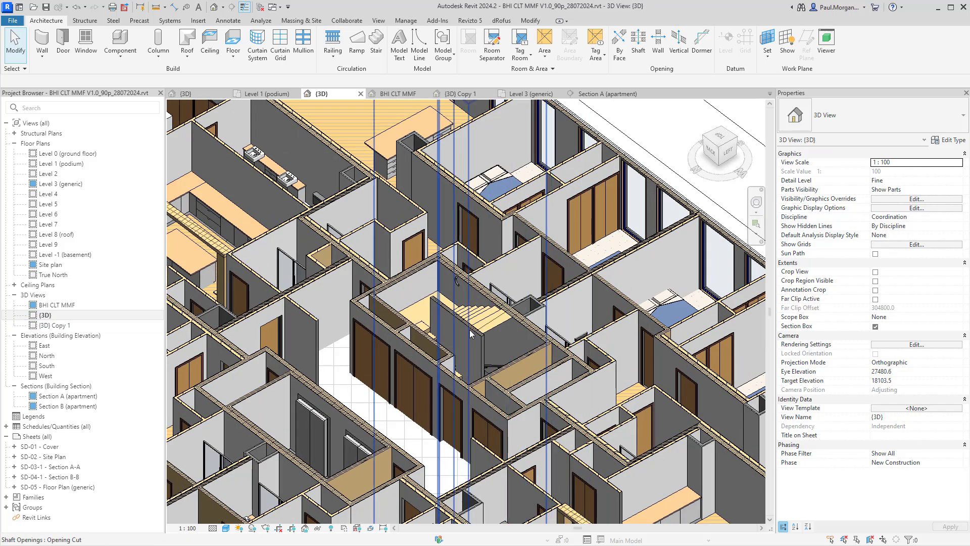
pyautogui.click(475, 328)
pyautogui.scroll(2, 513, 355)
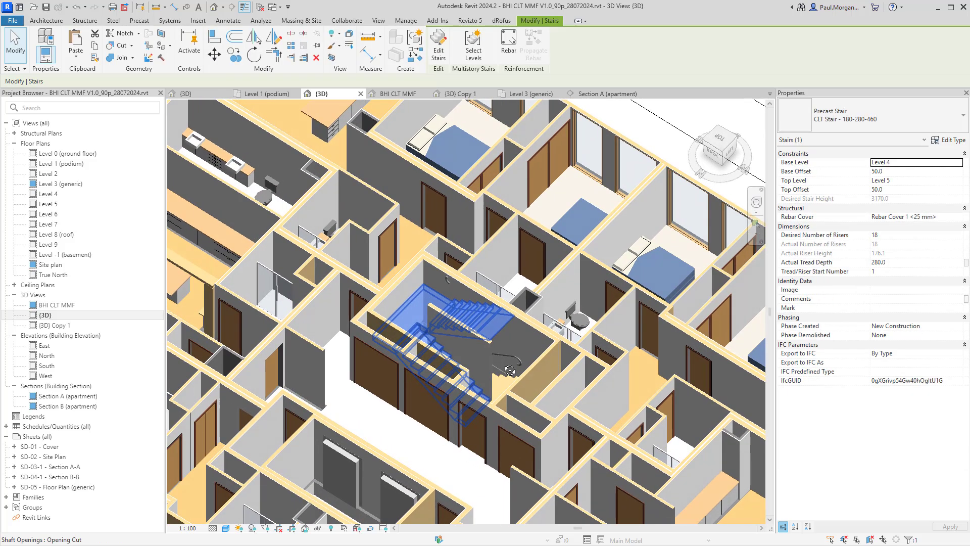
pyautogui.press('Escape')
# Step: Select the wall-mounted stair railing to inspect it up close, and clear the selection
pyautogui.click(513, 359)
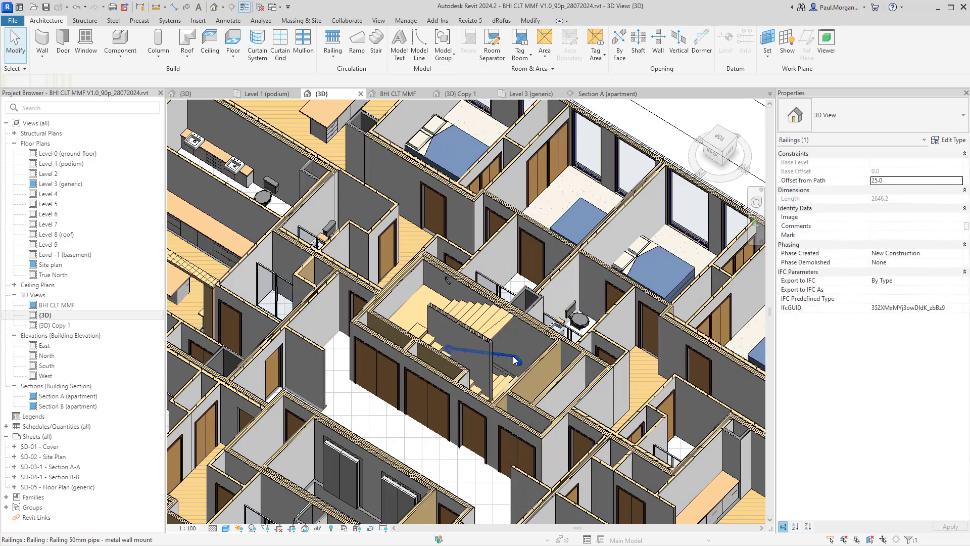
pyautogui.scroll(4, 513, 359)
pyautogui.press('Escape')
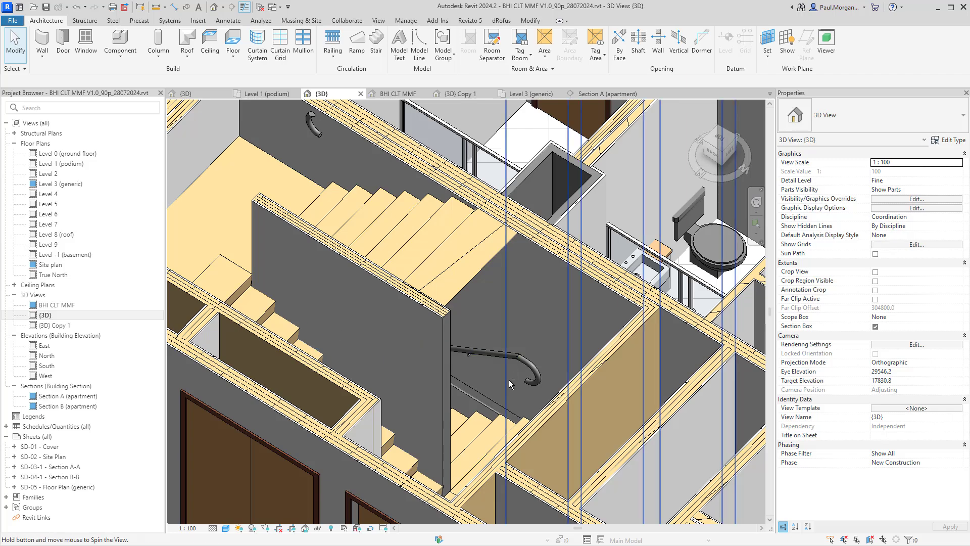
# Step: Inspect the CLT Shaft - Stair L2-7 group and the wall between the stair flights, and clear the selection
pyautogui.click(493, 397)
pyautogui.scroll(-5, 493, 396)
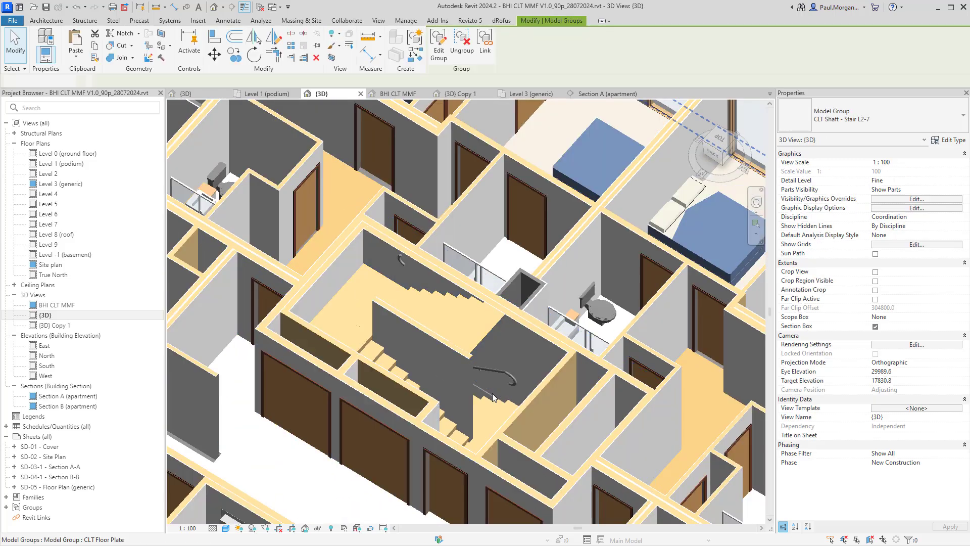
pyautogui.press('Escape')
pyautogui.click(442, 334)
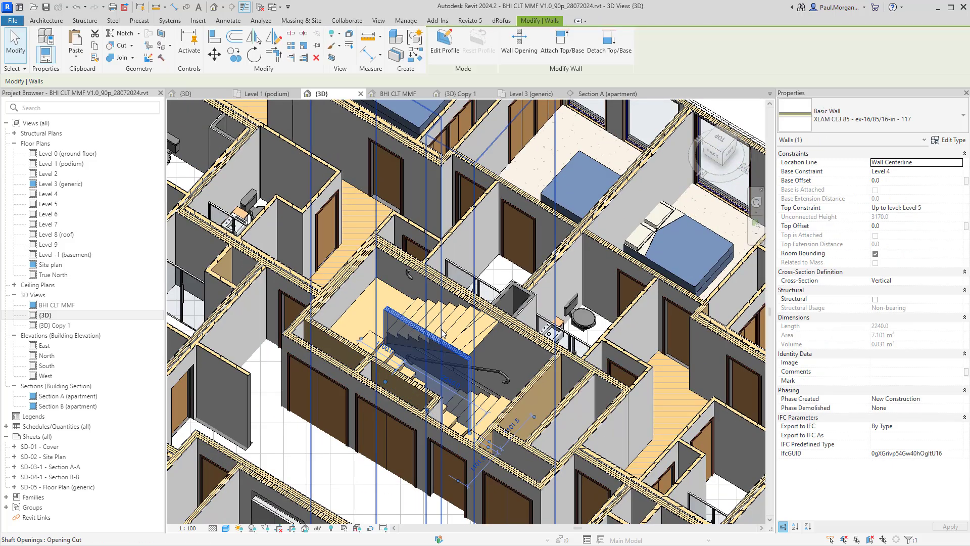
pyautogui.press('Escape')
# Step: Open the Level 3 (generic) floor plan and examine the stair core and the adjoining corridor
pyautogui.doubleClick(62, 184)
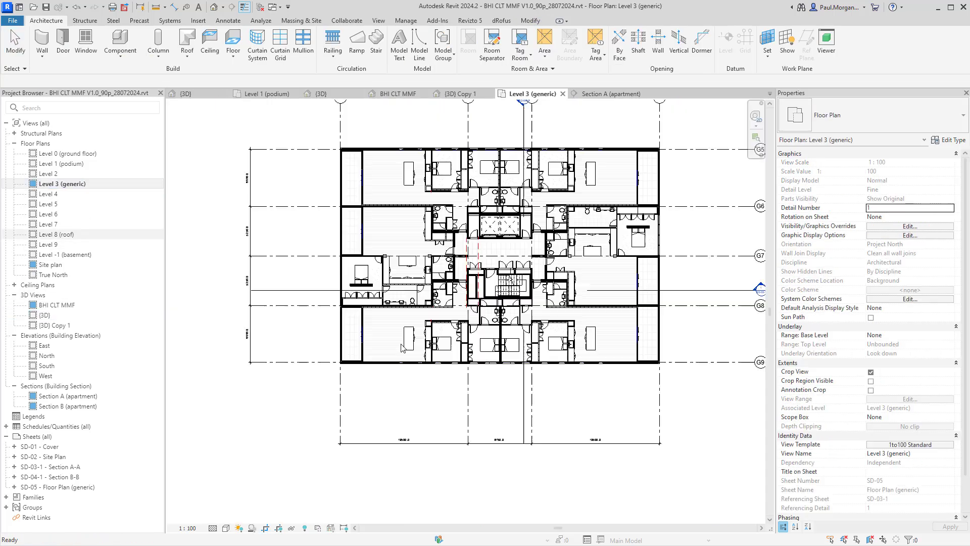
pyautogui.scroll(6, 477, 310)
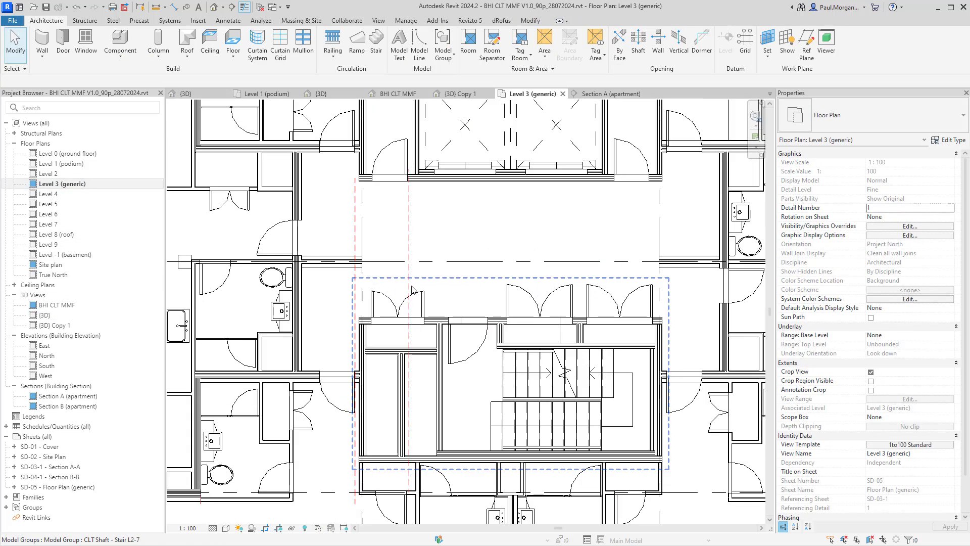
pyautogui.click(409, 283)
pyautogui.press('Escape')
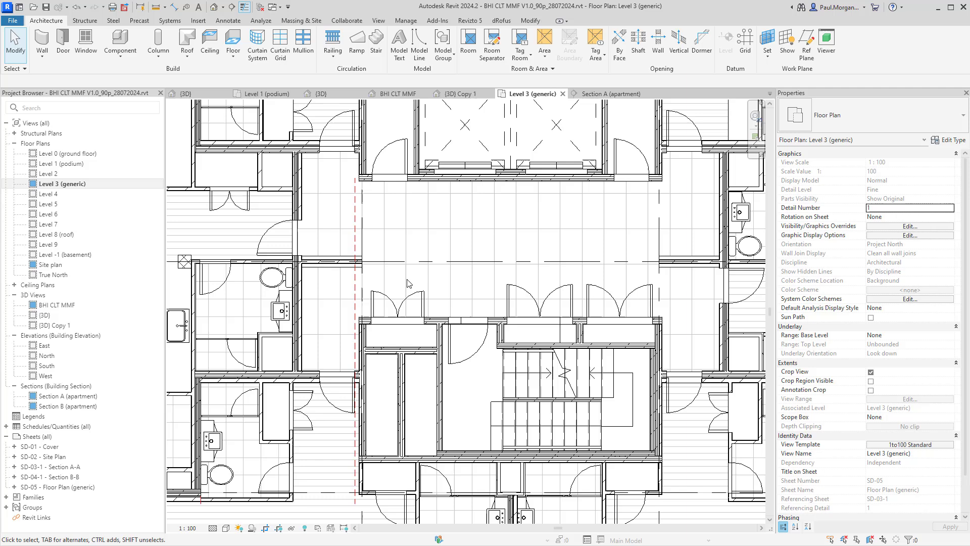
pyautogui.click(357, 277)
pyautogui.press('Escape')
pyautogui.moveTo(470, 403); pyautogui.dragTo(428, 356, button='middle')
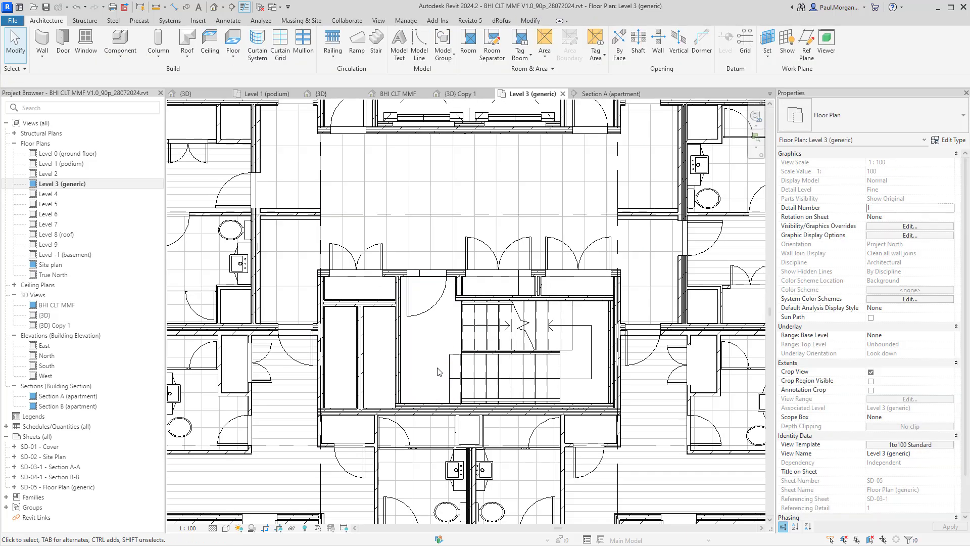
# Step: Draw a horizontal reference plane across the Level 3 stair core, offset 50 mm inward from the inner face of the lower core wall
pyautogui.press('r')
pyautogui.press('p')
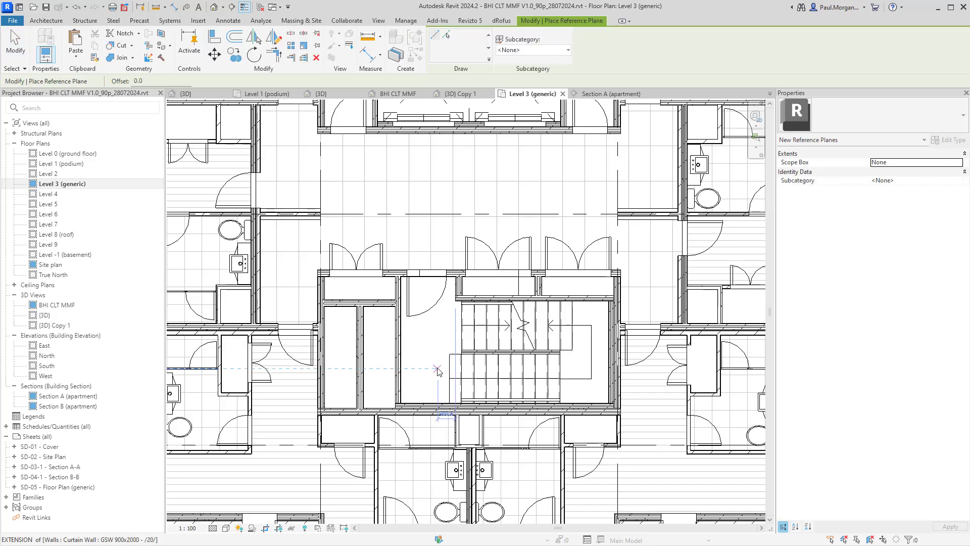
pyautogui.scroll(4, 440, 374)
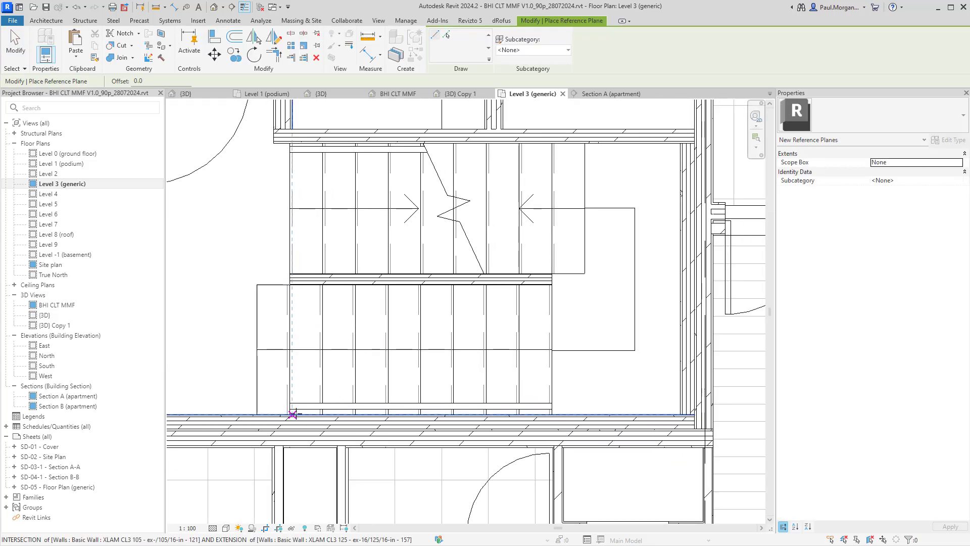
pyautogui.scroll(-1, 293, 414)
pyautogui.moveTo(292, 414); pyautogui.dragTo(407, 408, button='middle')
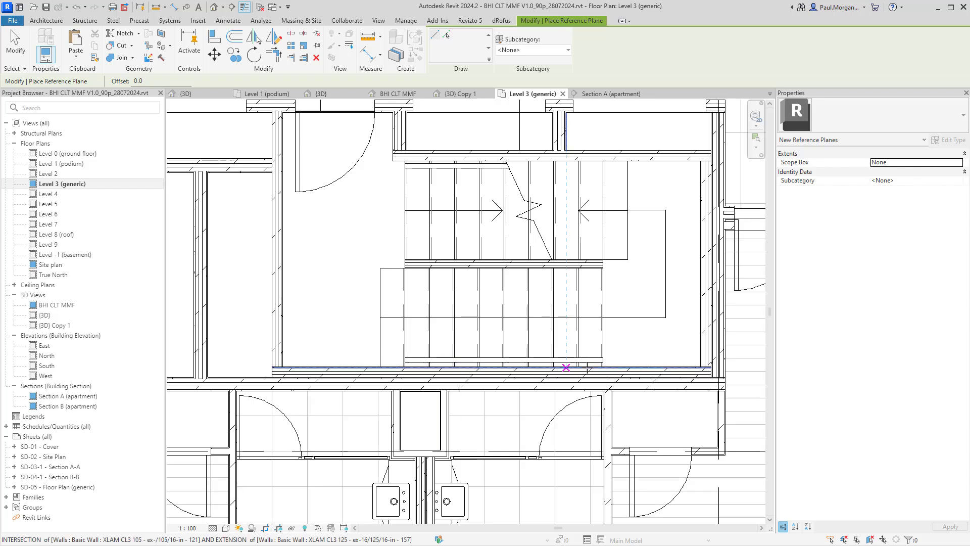
pyautogui.scroll(-3, 586, 366)
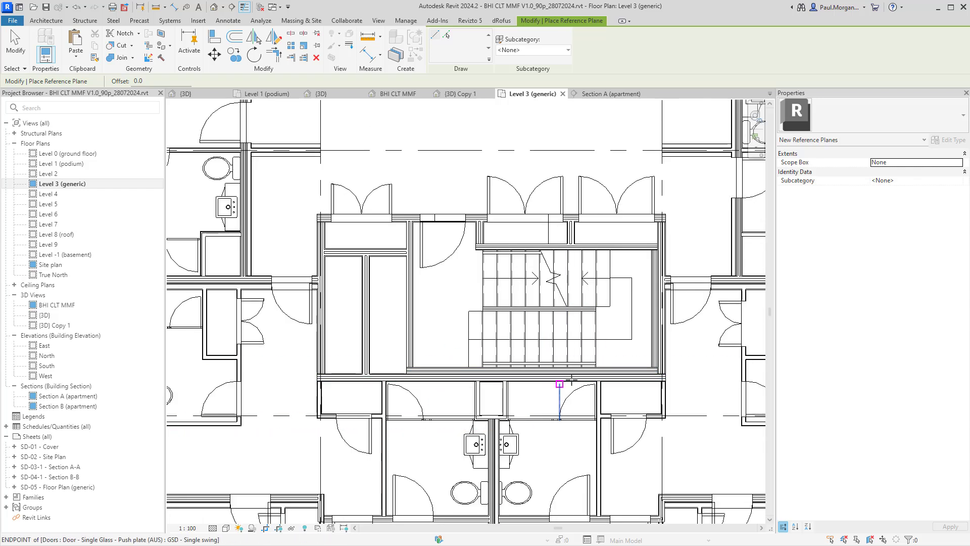
pyautogui.moveTo(545, 368); pyautogui.dragTo(473, 430, button='middle')
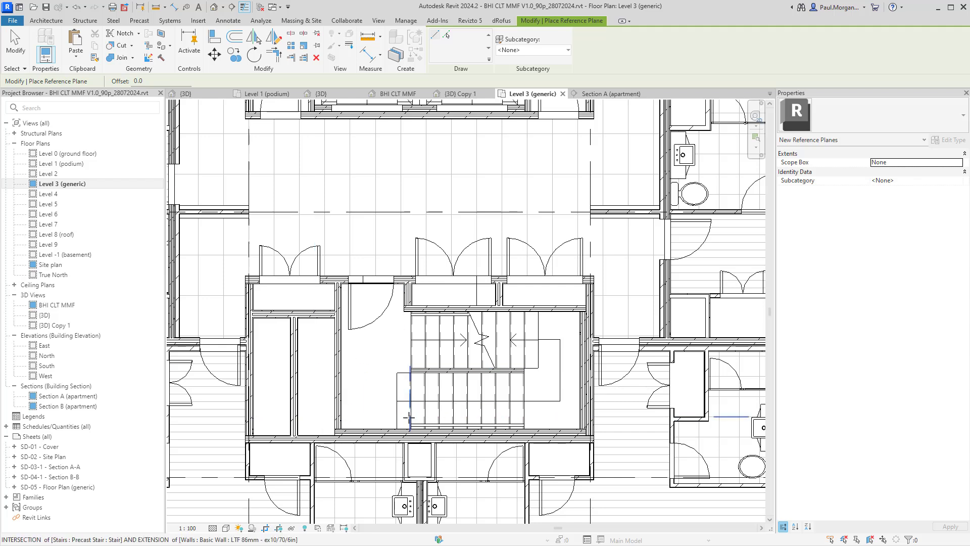
pyautogui.scroll(2, 452, 475)
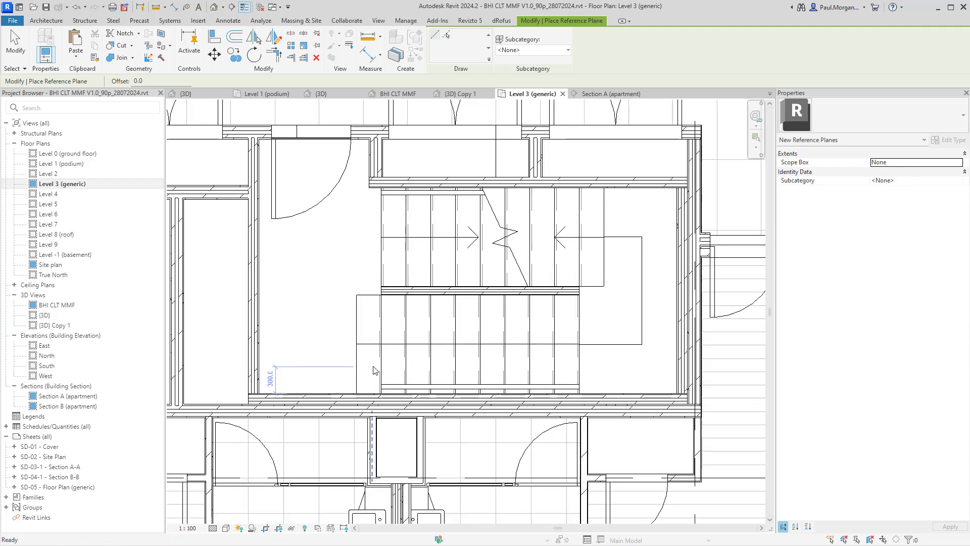
pyautogui.doubleClick(140, 82)
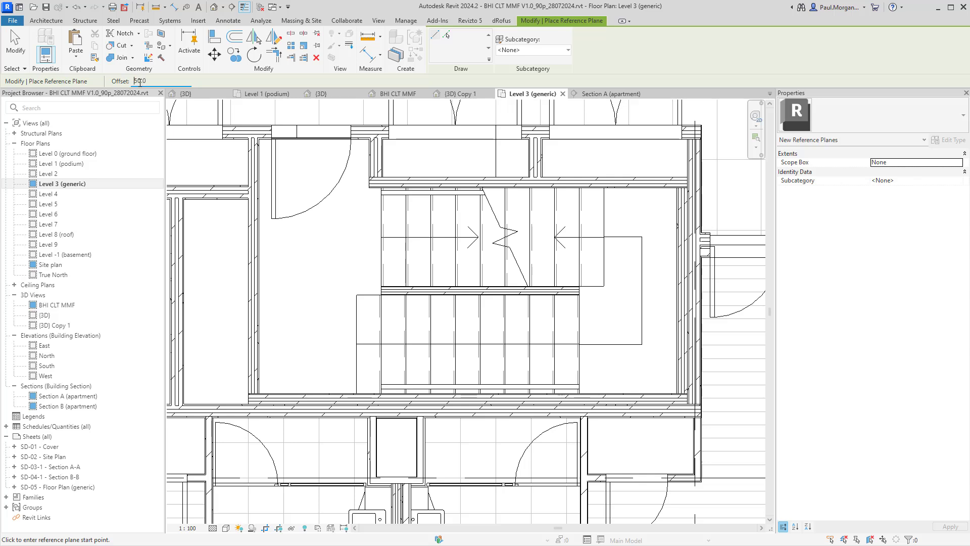
pyautogui.scroll(3, 273, 390)
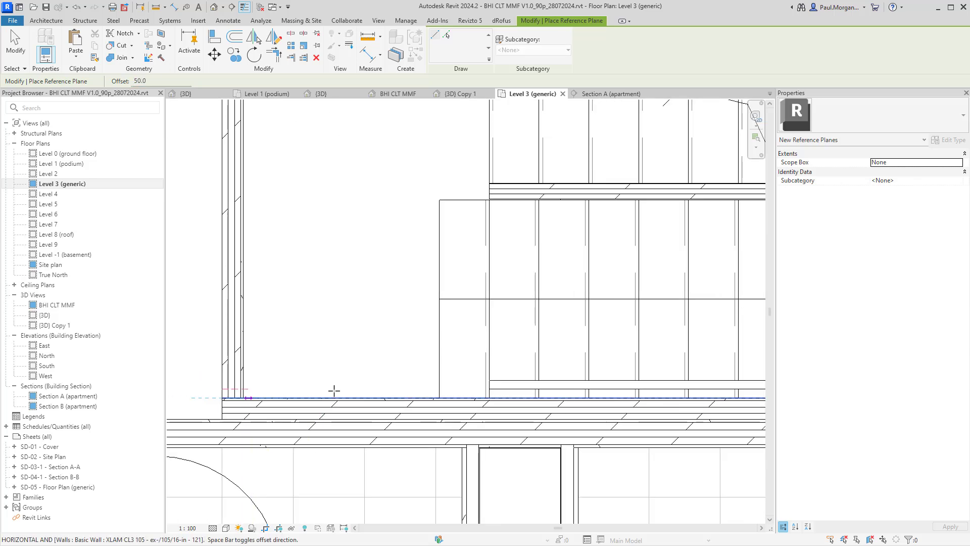
pyautogui.scroll(-3, 506, 398)
pyautogui.moveTo(694, 398); pyautogui.dragTo(731, 412, button='middle')
pyautogui.click(705, 393)
pyautogui.press('Escape')
pyautogui.press('Escape')
# Step: Copy the new reference plane a short distance upward, off the lower core wall and onto the lower stair flight
pyautogui.scroll(3, 541, 397)
pyautogui.click(554, 395)
pyautogui.scroll(-2, 731, 411)
pyautogui.press('Escape')
pyautogui.scroll(3, 440, 405)
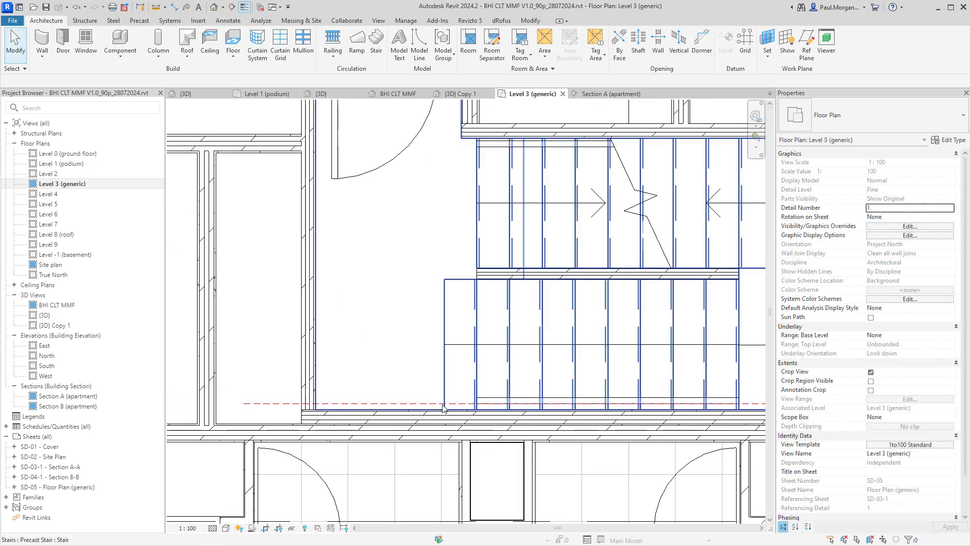
pyautogui.click(506, 404)
pyautogui.scroll(-5, 444, 397)
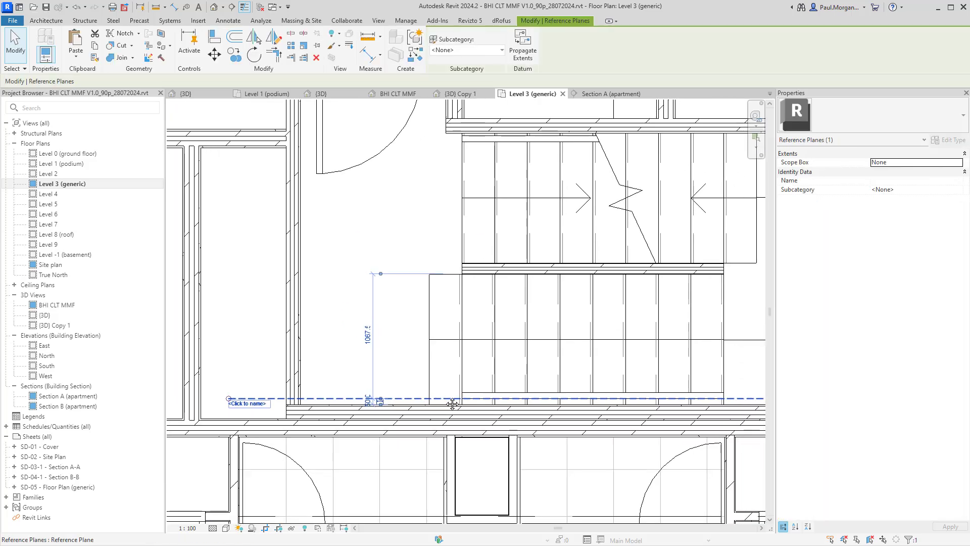
pyautogui.scroll(3, 445, 397)
pyautogui.press('c')
pyautogui.press('o')
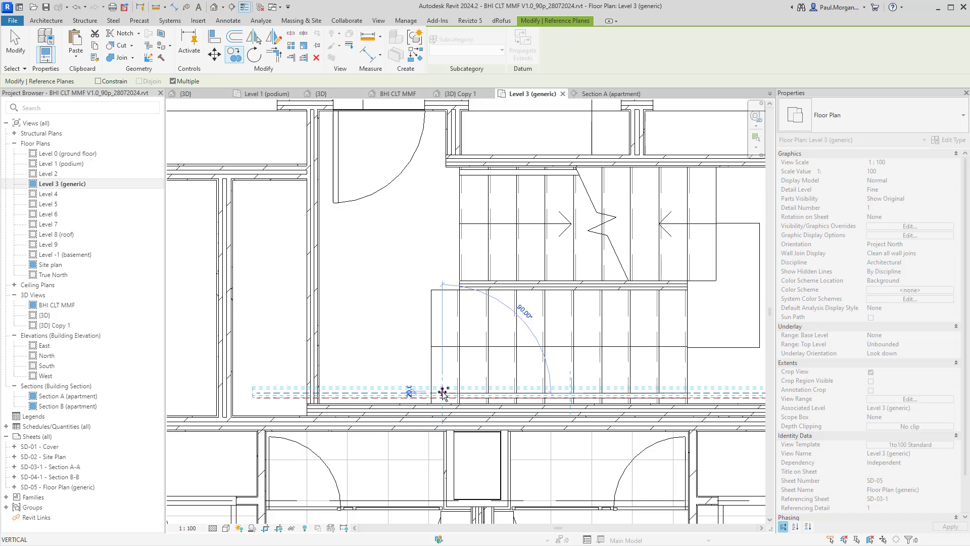
pyautogui.press('Escape')
# Step: Copy the second reference plane upward across the lower flight to the wall between the two stair flights
pyautogui.press('c')
pyautogui.press('o')
pyautogui.click(443, 393)
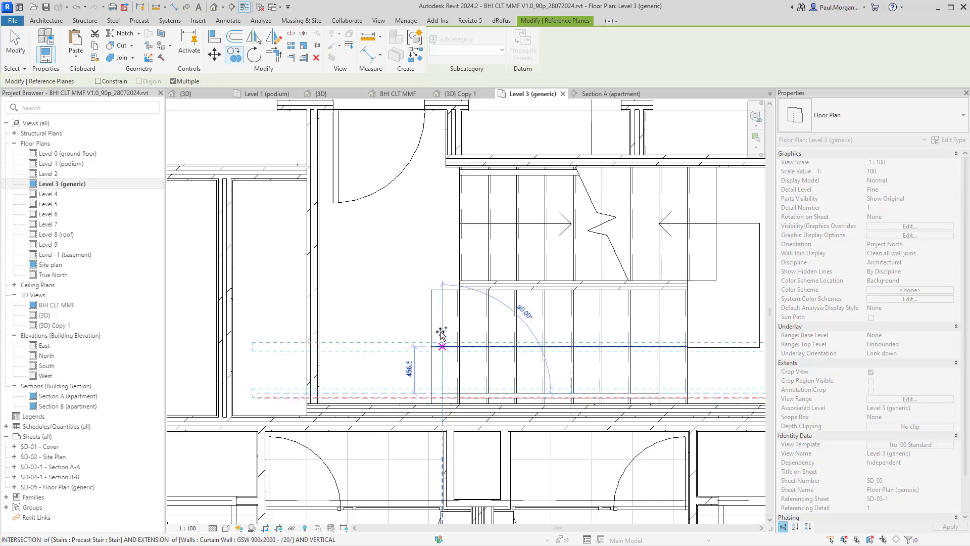
pyautogui.click(441, 314)
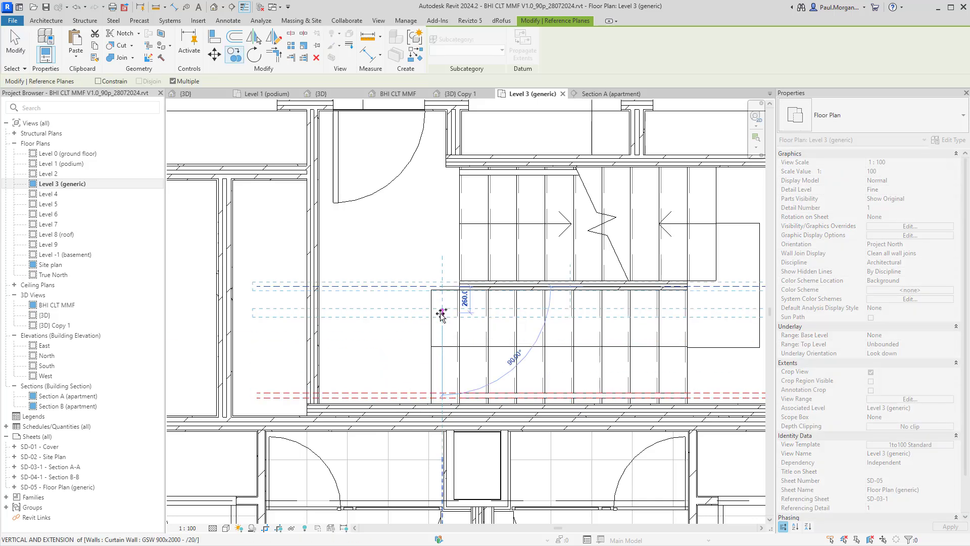
pyautogui.press('Escape')
pyautogui.press('Escape')
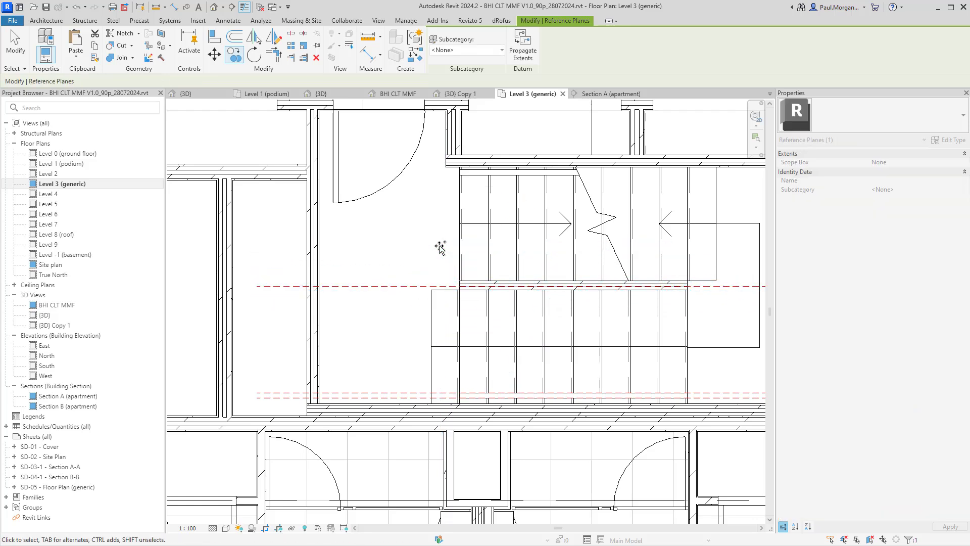
# Step: Select the wall between the stair flights and the reference plane running through it to compare their positions
pyautogui.scroll(5, 447, 273)
pyautogui.click(502, 316)
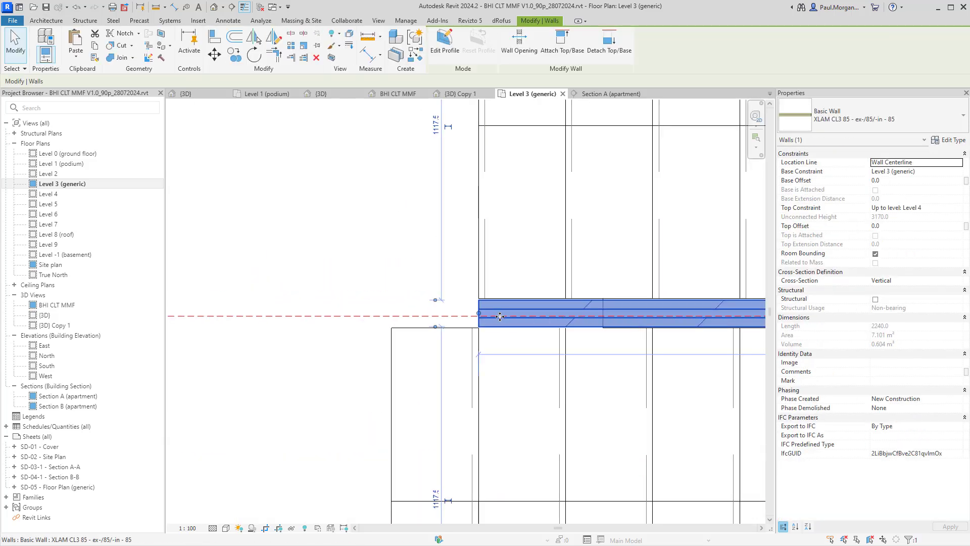
pyautogui.press('Escape')
pyautogui.scroll(-3, 502, 322)
pyautogui.click(468, 318)
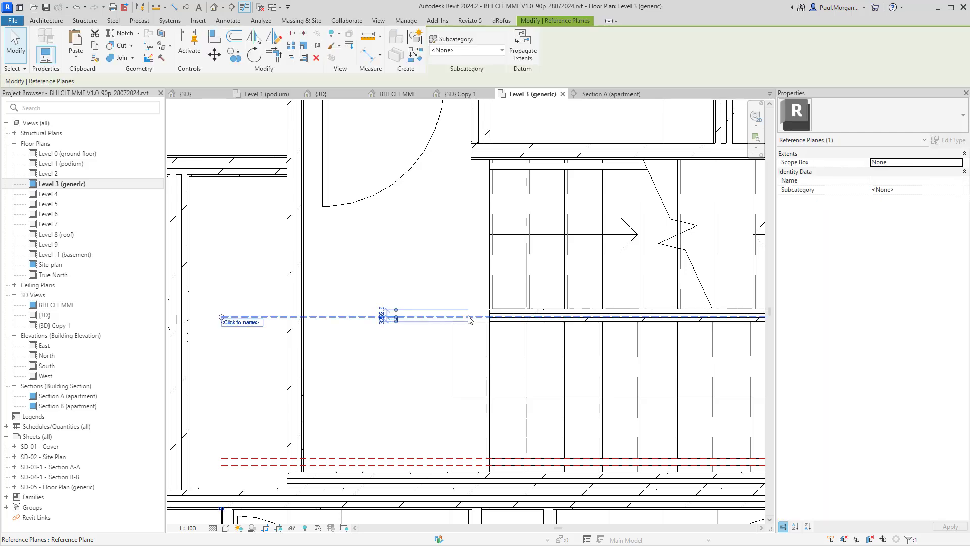
pyautogui.moveTo(453, 337); pyautogui.dragTo(450, 361, button='middle')
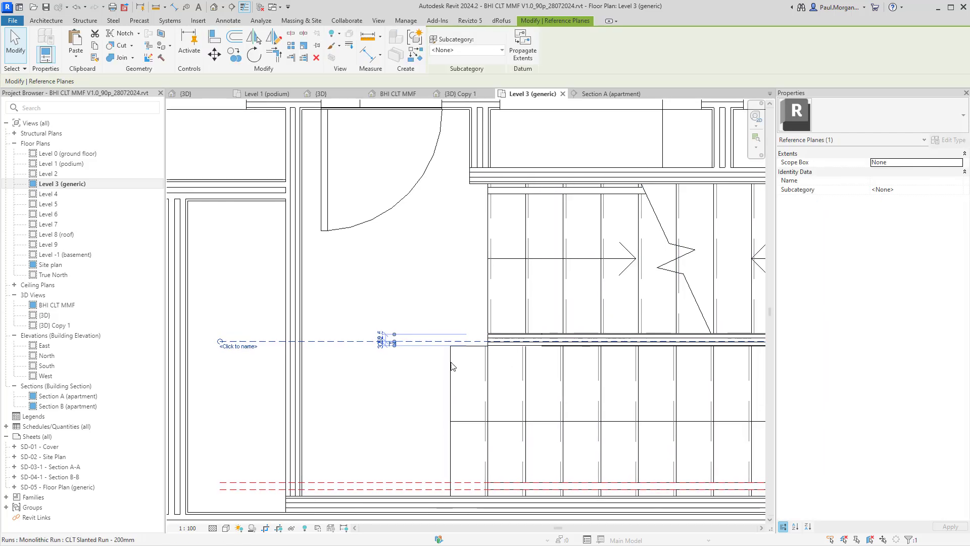
pyautogui.press('Escape')
# Step: Copy the reference plane at the middle wall upward twice at 50 mm spacing
pyautogui.click(420, 342)
pyautogui.press('c')
pyautogui.press('o')
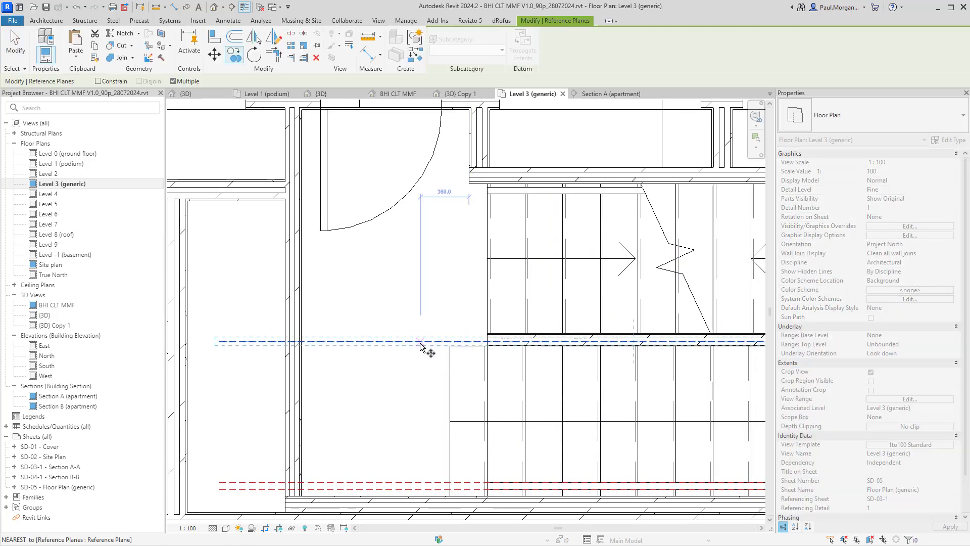
pyautogui.click(420, 342)
pyautogui.write('50')
pyautogui.press('Return')
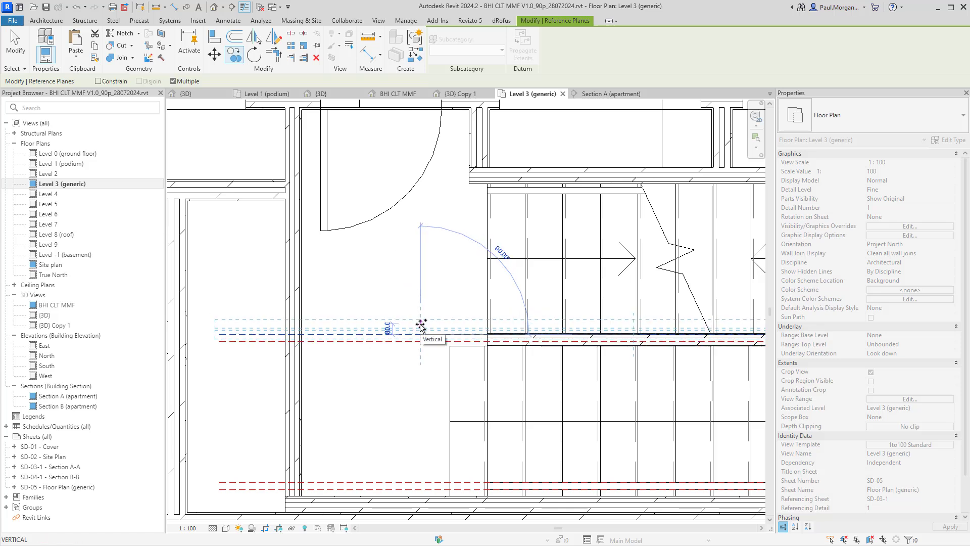
pyautogui.click(422, 325)
pyautogui.press('Escape')
pyautogui.press('Escape')
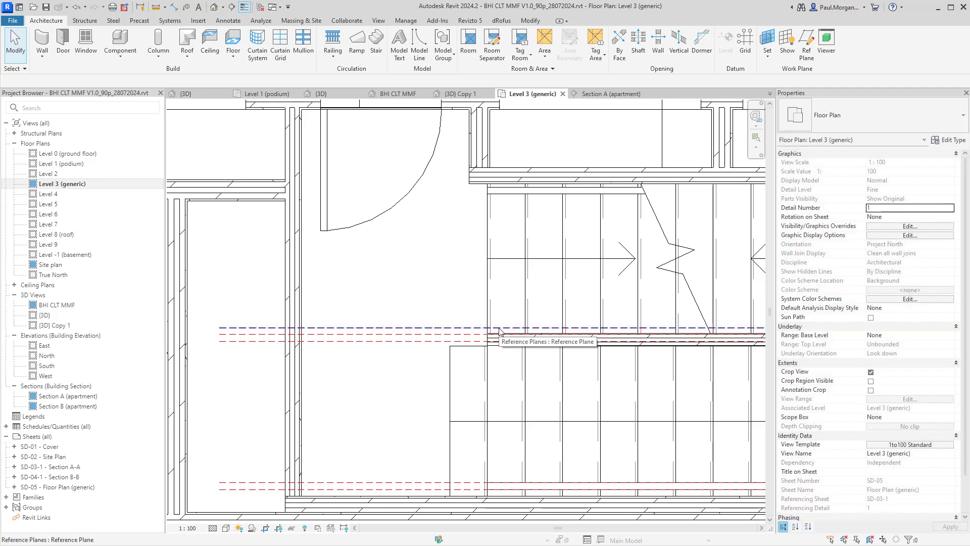
# Step: Check the middle wall's type, and copy the uppermost middle reference plane upward to allow for the wall thickness, adding two more copies at 50 mm spacing
pyautogui.press('ctrl')
pyautogui.press('ctrl')
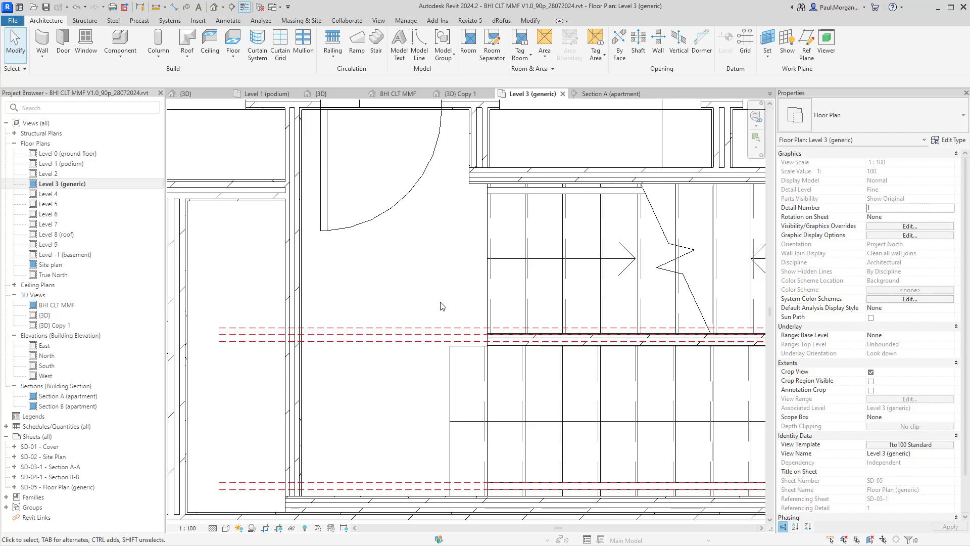
pyautogui.moveTo(439, 303); pyautogui.dragTo(441, 317, button='middle')
pyautogui.click(524, 356)
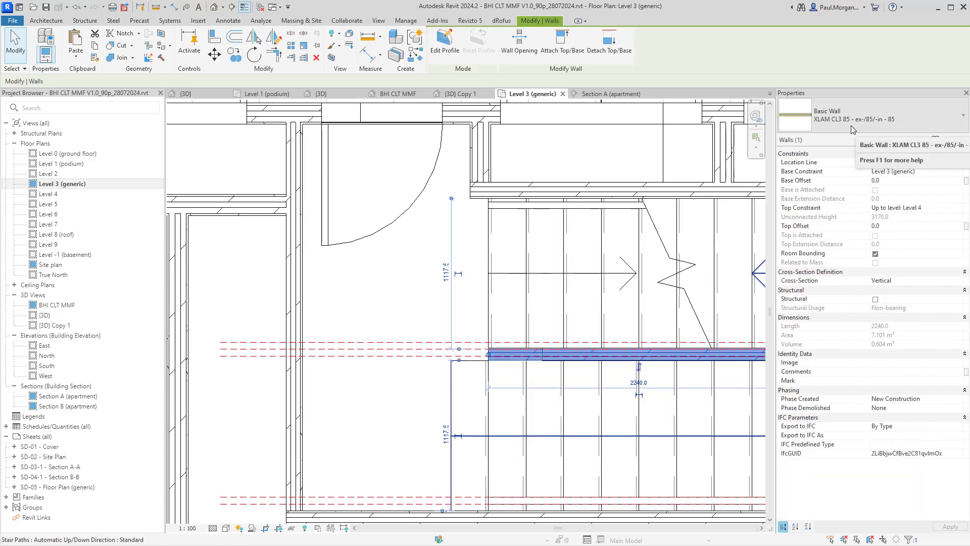
pyautogui.click(425, 343)
pyautogui.press('c')
pyautogui.press('o')
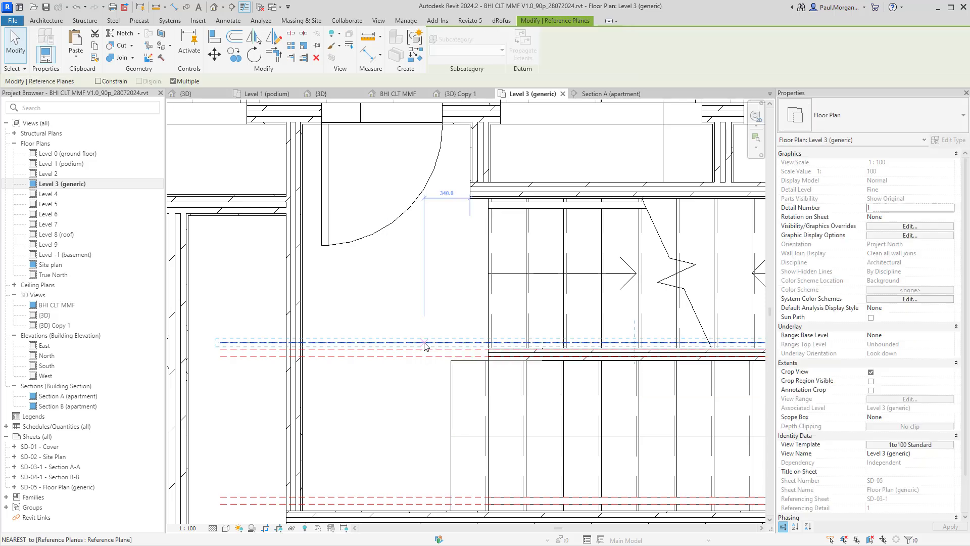
pyautogui.click(424, 342)
pyautogui.click(424, 326)
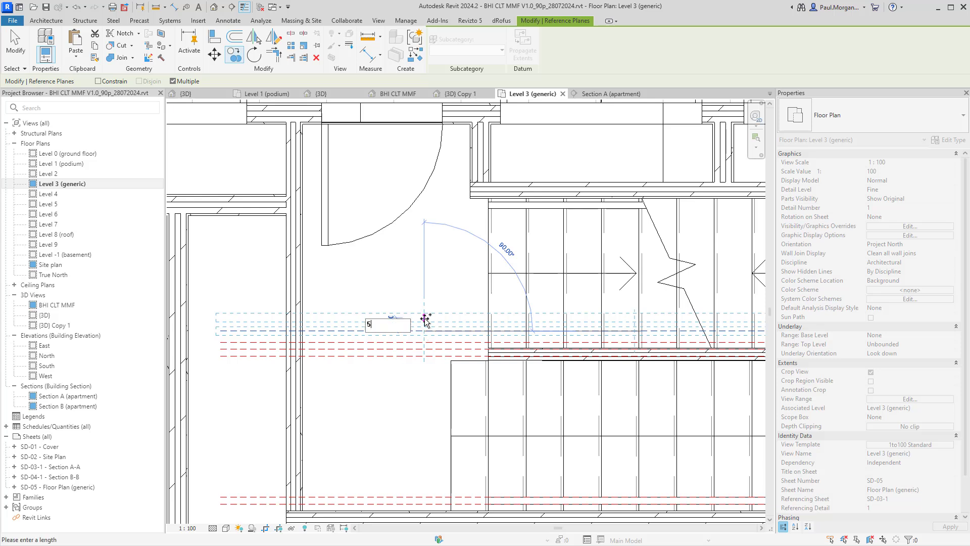
pyautogui.write('5')
pyautogui.press('Return')
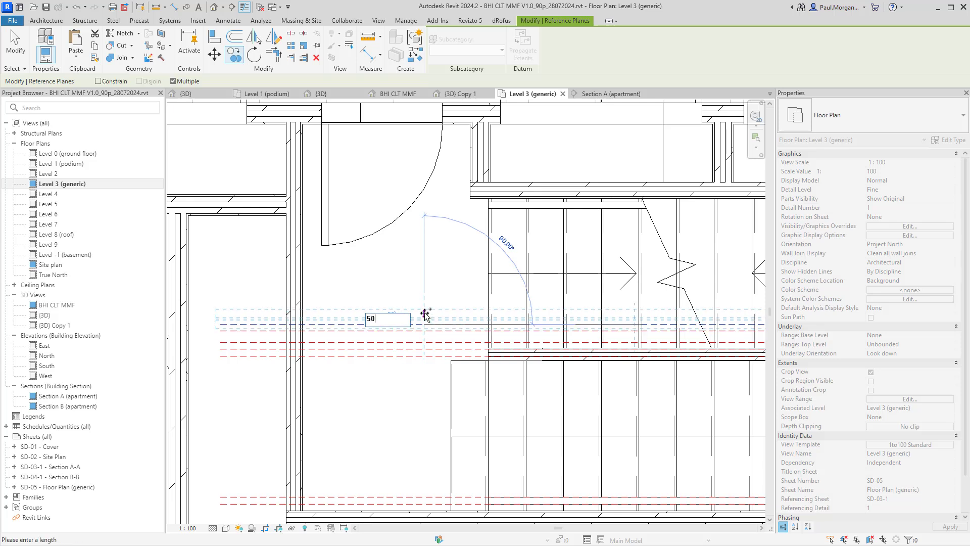
pyautogui.click(425, 314)
# Step: Copy the uppermost reference plane 1050 mm upward across the upper flight, and add two more copies at 50 mm spacing
pyautogui.write('1050')
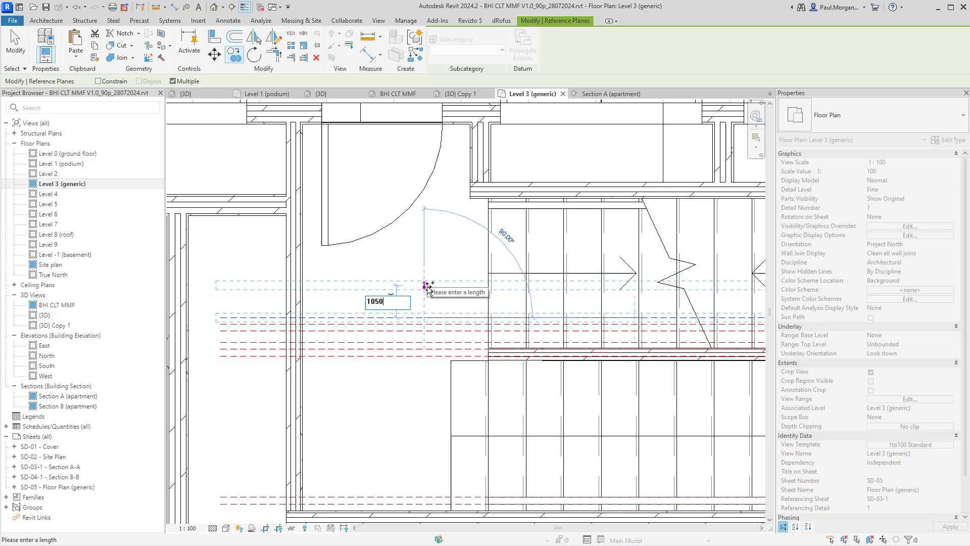
pyautogui.press('Return')
pyautogui.moveTo(429, 273); pyautogui.dragTo(433, 376, button='middle')
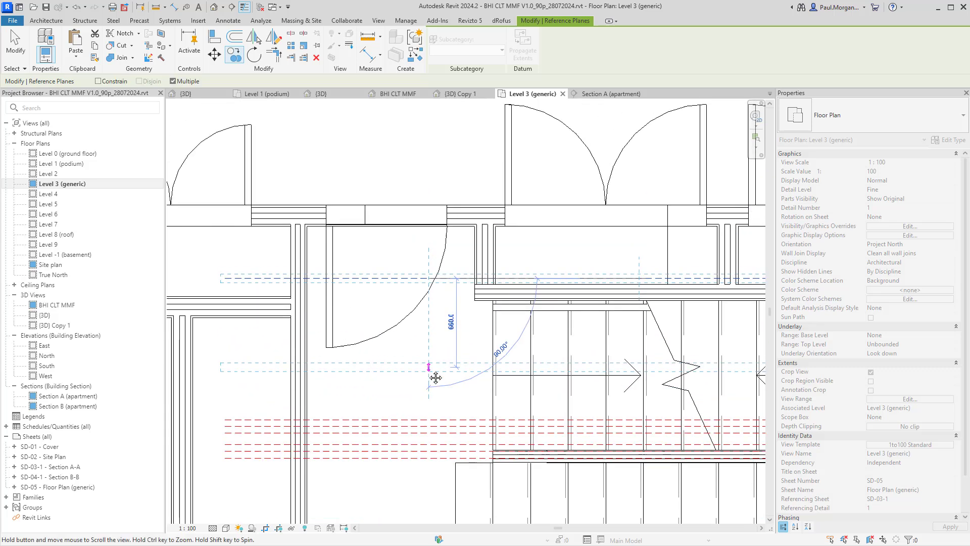
pyautogui.write('50')
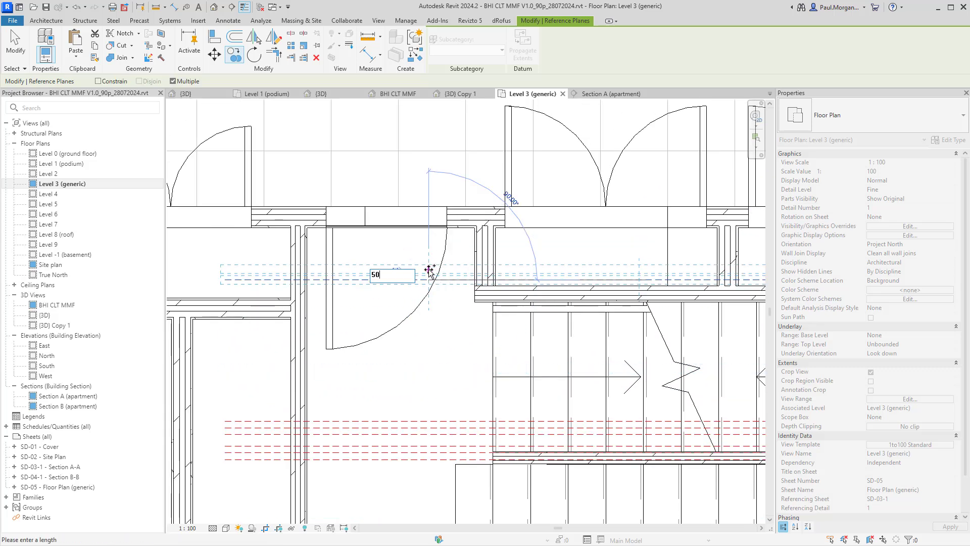
pyautogui.press('Return')
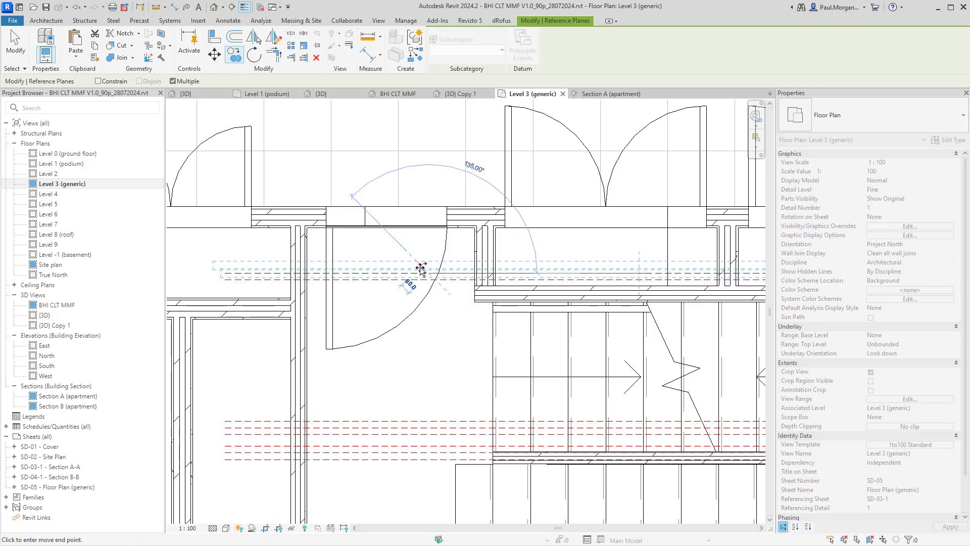
pyautogui.write('50')
pyautogui.press('Return')
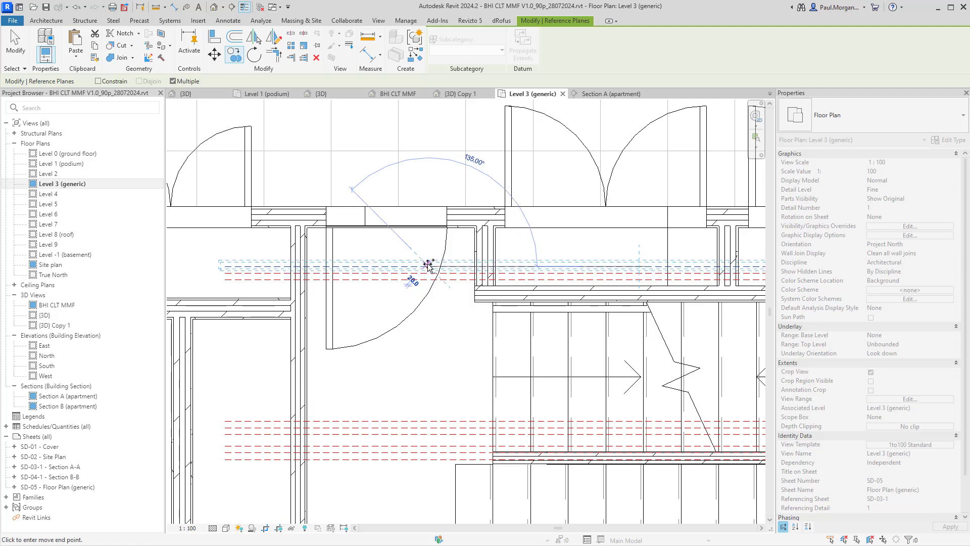
pyautogui.press('Escape')
pyautogui.press('Escape')
pyautogui.scroll(-3, 443, 266)
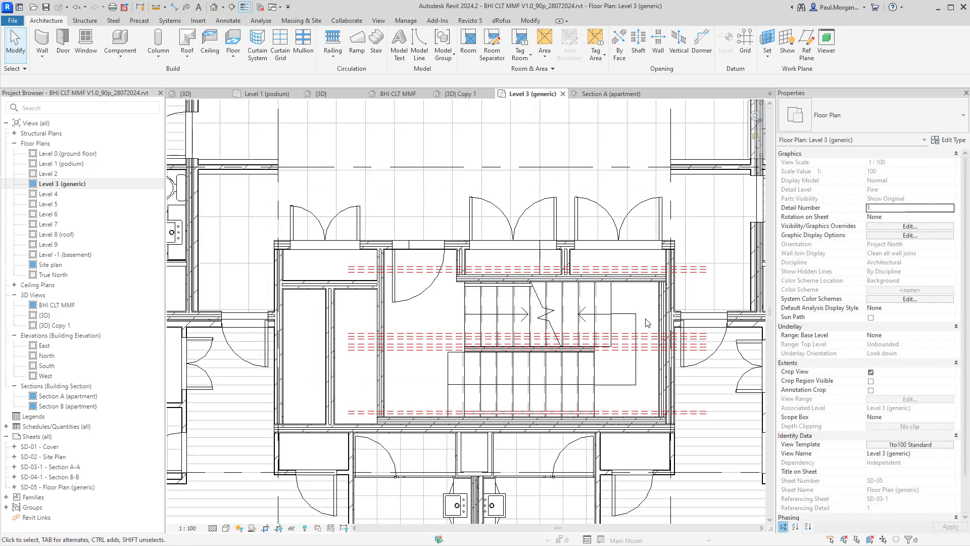
# Step: Select the CLT Shaft - Stair L2-7 model group around the stair core and open it for editing
pyautogui.scroll(2, 641, 377)
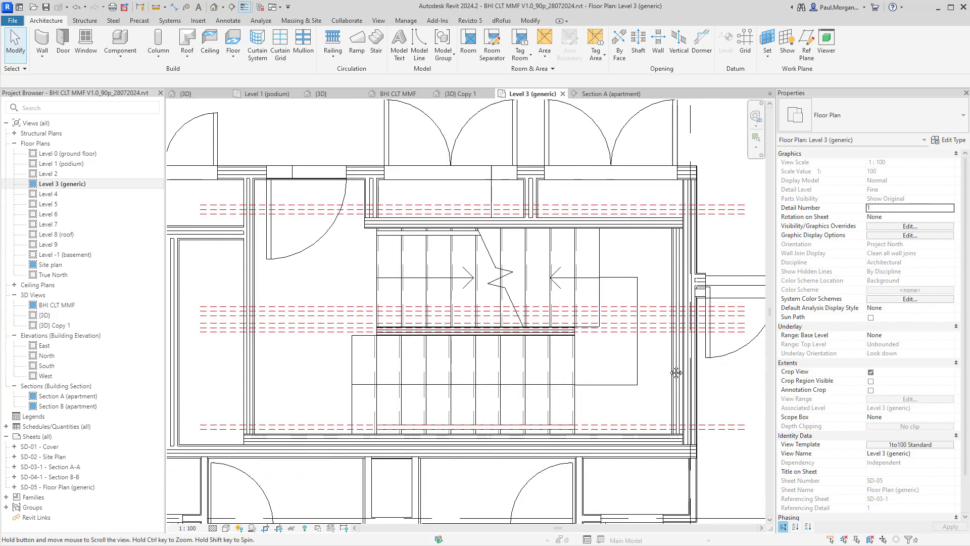
pyautogui.moveTo(652, 418); pyautogui.dragTo(657, 462, button='middle')
pyautogui.click(631, 279)
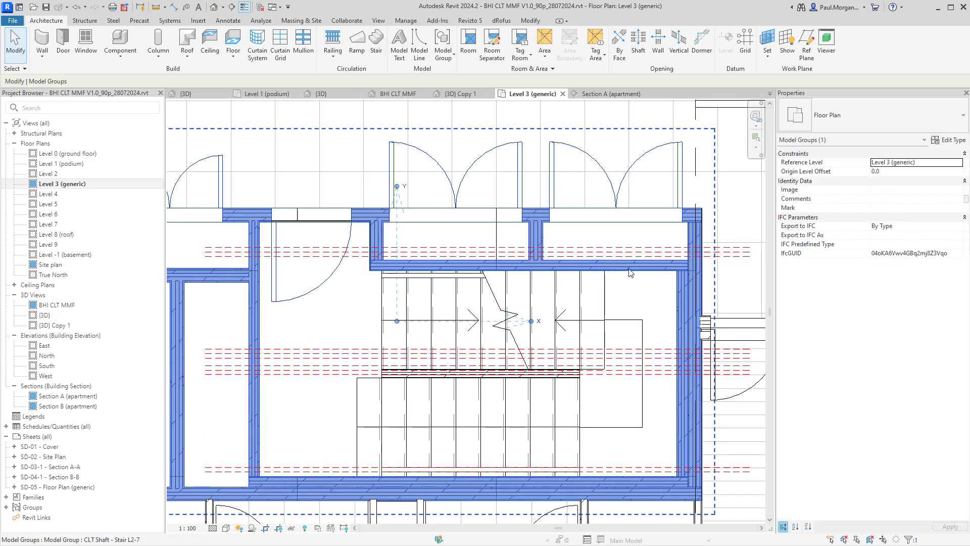
pyautogui.scroll(-3, 631, 278)
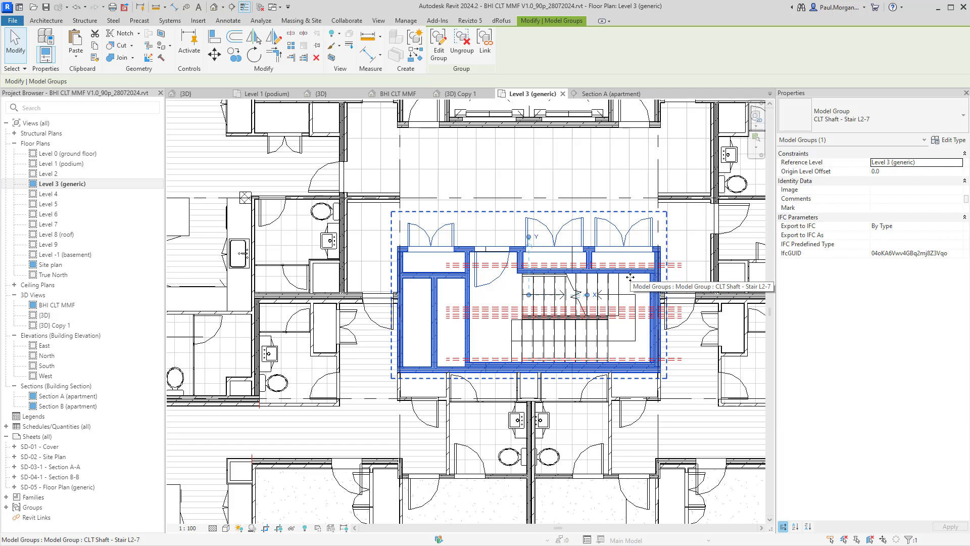
pyautogui.doubleClick(628, 277)
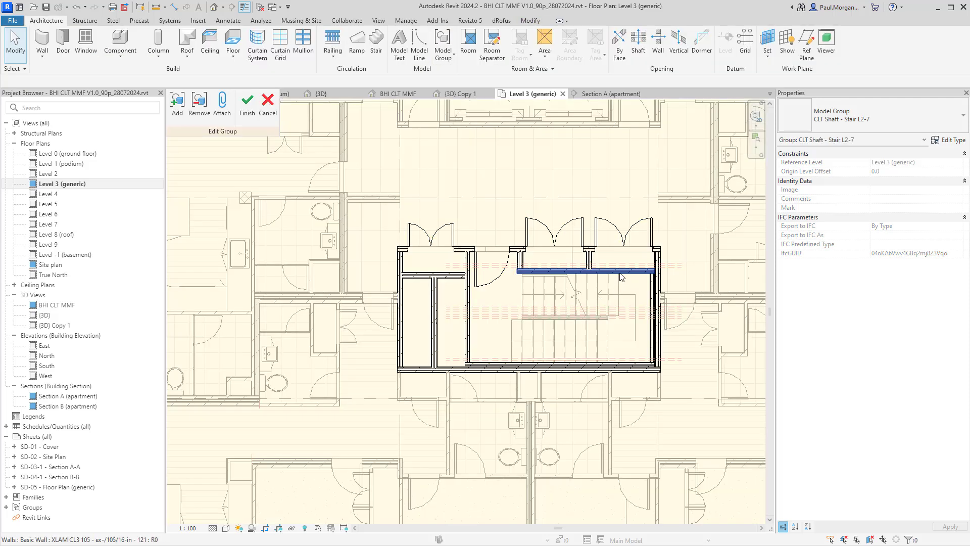
# Step: Move the stair wall behind the double-door cupboards upward so its inner face meets the uppermost reference plane
pyautogui.click(621, 273)
pyautogui.scroll(5, 591, 285)
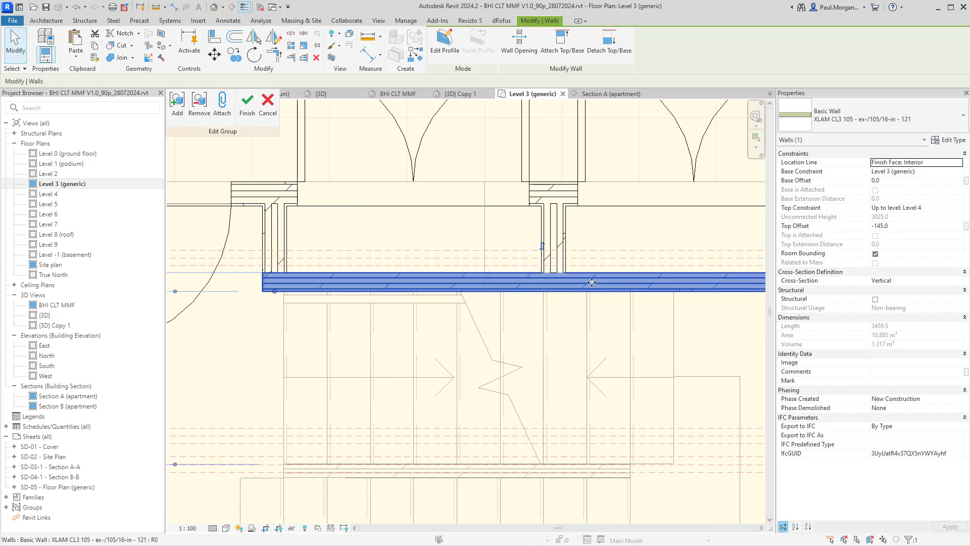
pyautogui.moveTo(592, 285); pyautogui.dragTo(594, 245)
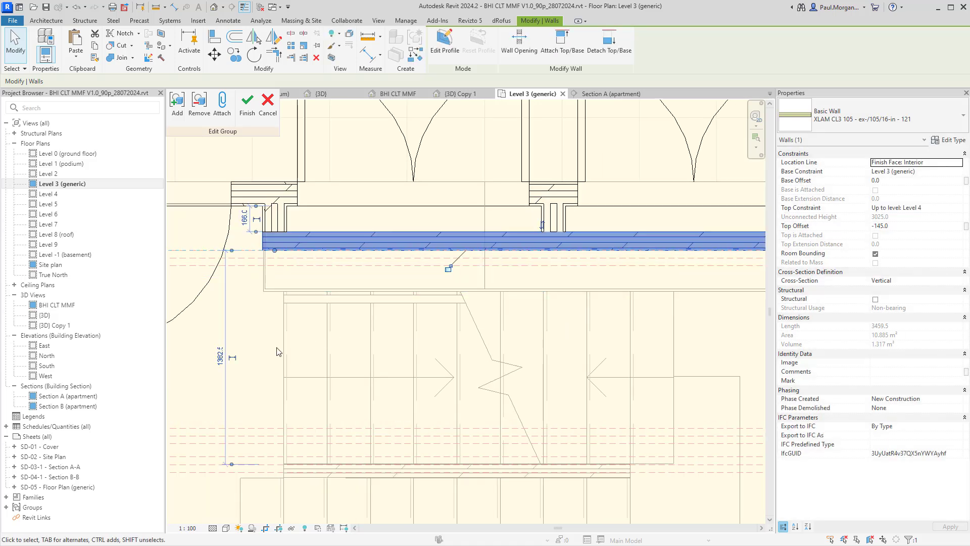
pyautogui.click(276, 348)
pyautogui.scroll(-5, 277, 348)
pyautogui.moveTo(341, 392); pyautogui.dragTo(416, 398, button='middle')
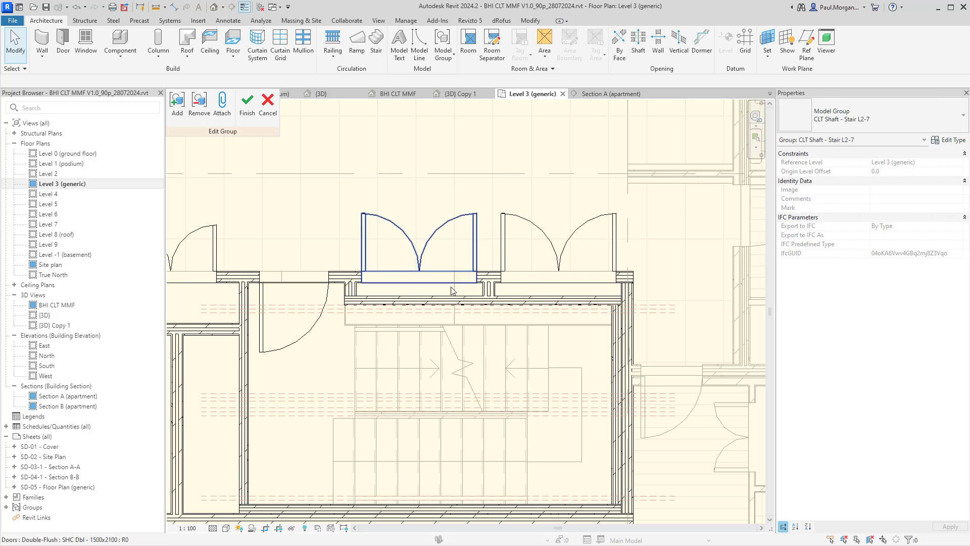
# Step: Measure the clear depth between the moved stair wall and the front wall of the double-door cupboards
pyautogui.scroll(4, 379, 288)
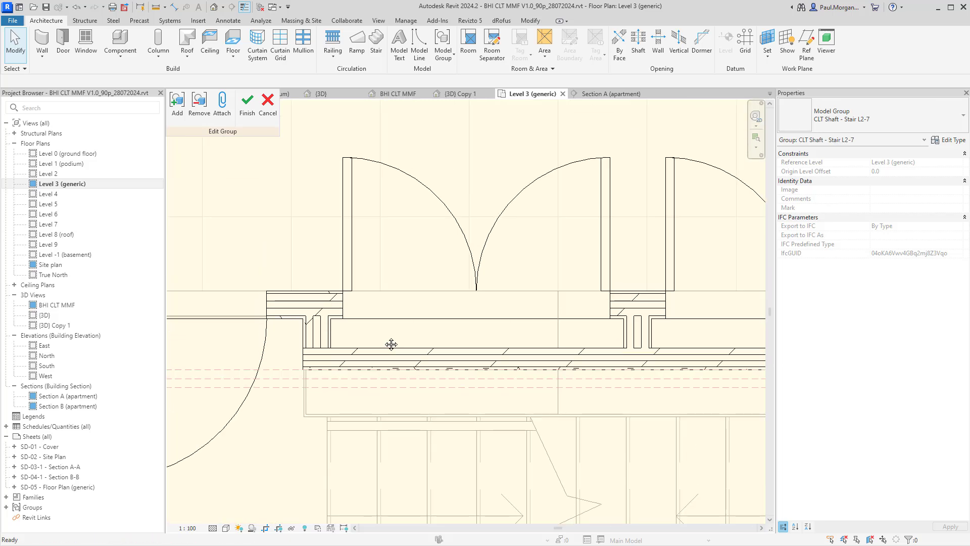
pyautogui.press('d')
pyautogui.press('i')
pyautogui.click(387, 357)
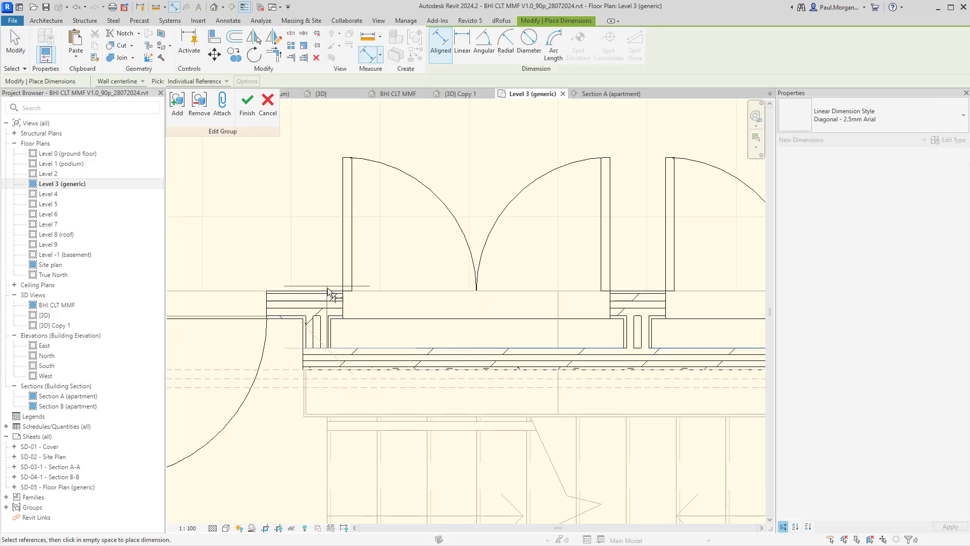
pyautogui.click(346, 320)
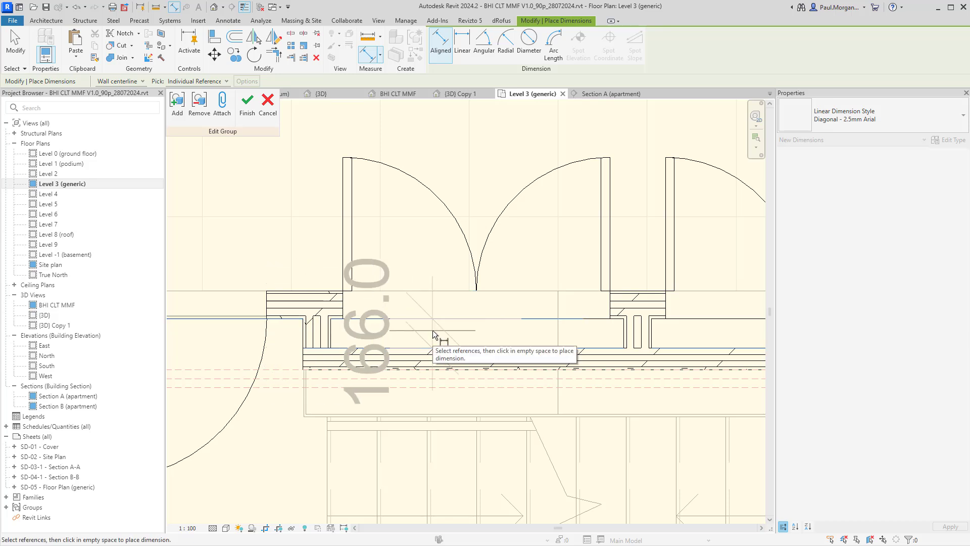
pyautogui.scroll(-2, 433, 329)
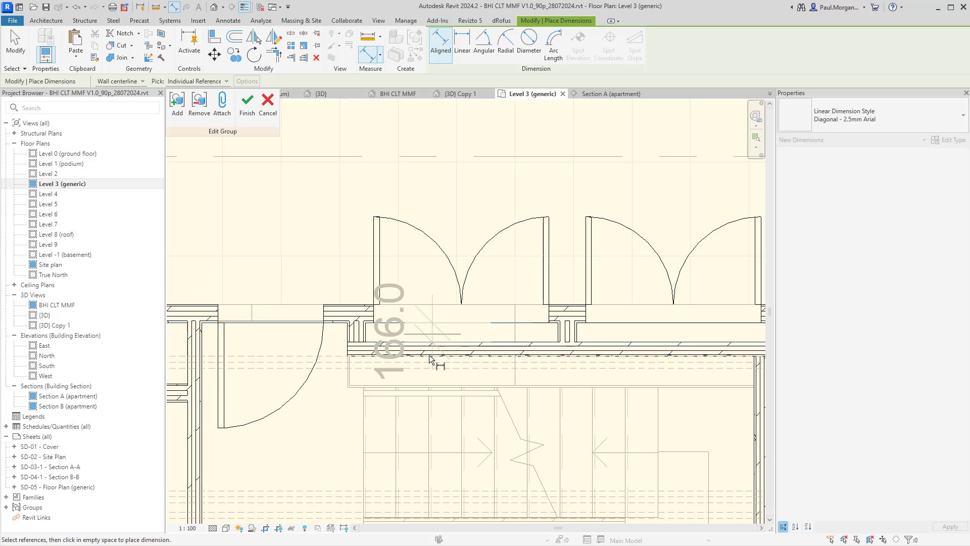
pyautogui.press('Escape')
pyautogui.scroll(2, 433, 333)
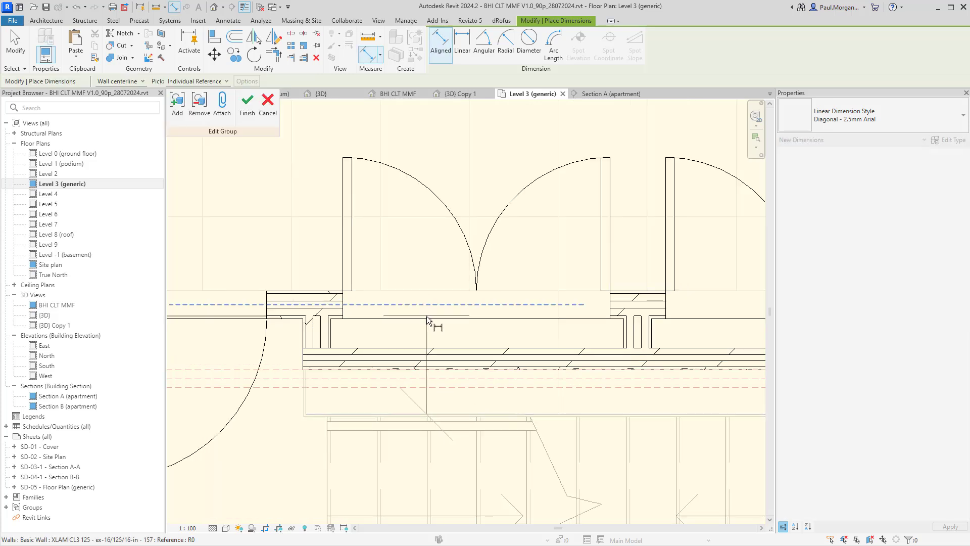
pyautogui.click(426, 317)
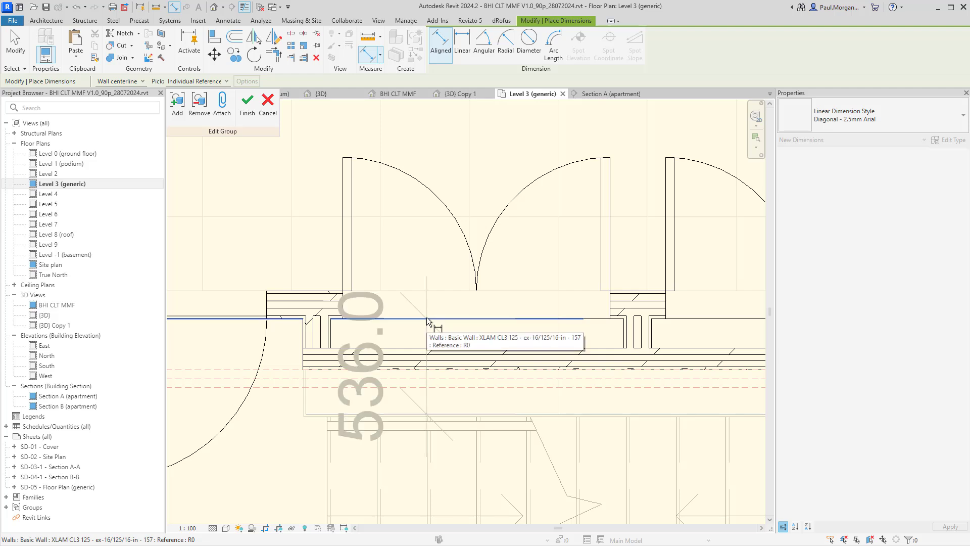
pyautogui.press('Escape')
pyautogui.press('Escape')
pyautogui.scroll(-2, 417, 379)
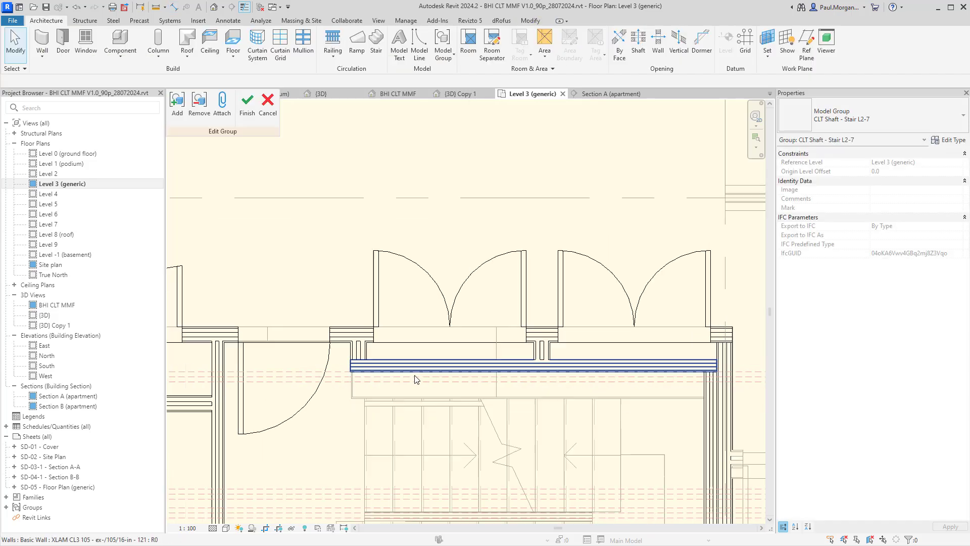
# Step: Undo the move of the stair wall behind the double-door cupboards
pyautogui.scroll(-2, 437, 335)
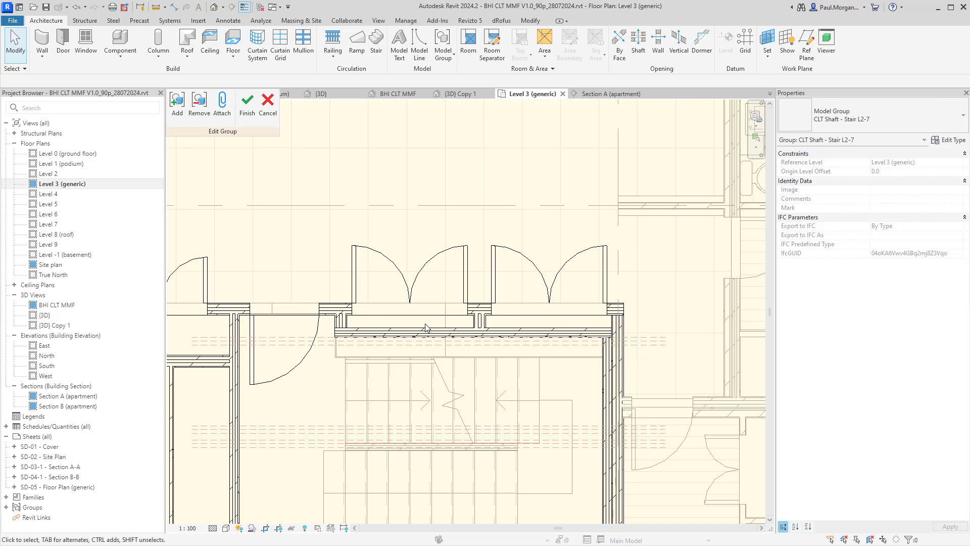
pyautogui.moveTo(457, 350); pyautogui.dragTo(453, 339, button='middle')
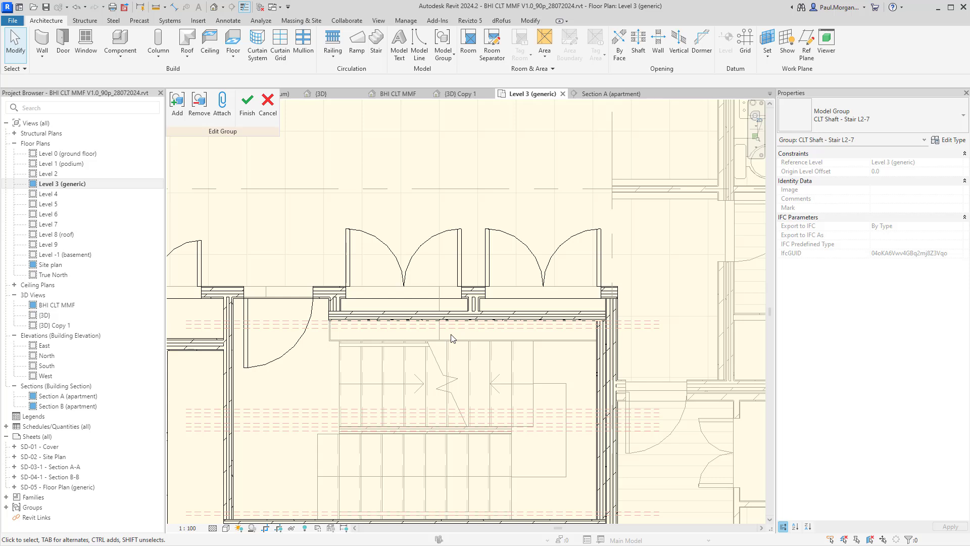
pyautogui.moveTo(451, 339); pyautogui.dragTo(492, 343, button='middle')
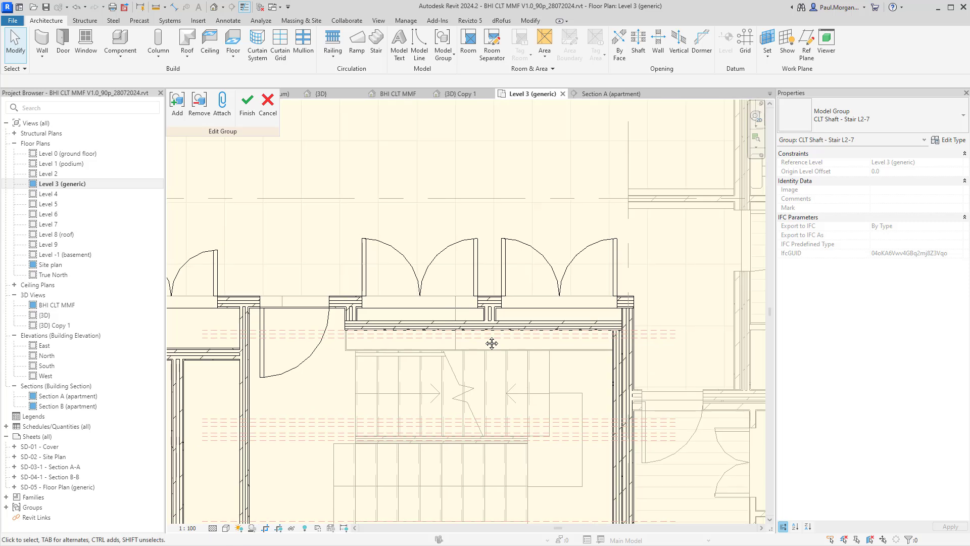
pyautogui.scroll(-3, 491, 344)
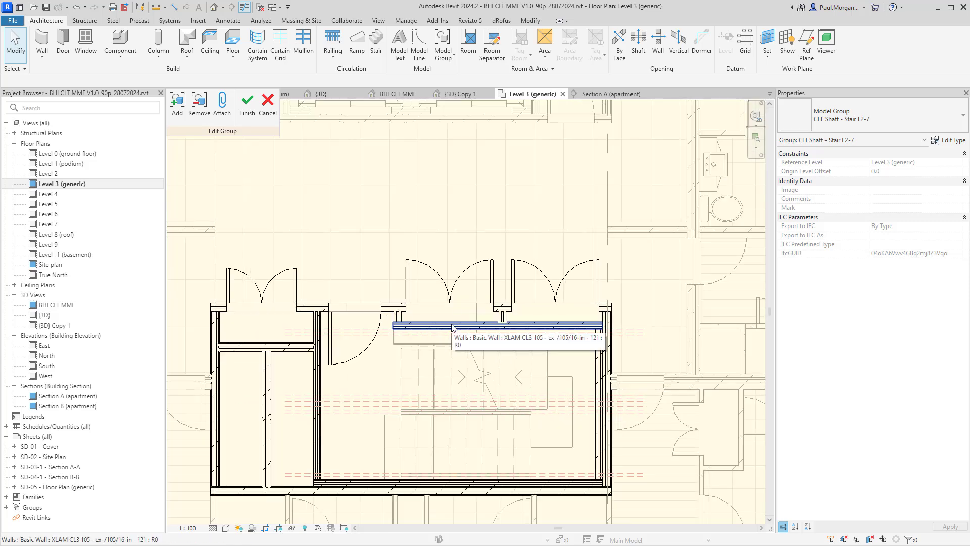
pyautogui.moveTo(487, 380); pyautogui.dragTo(491, 360, button='middle')
pyautogui.scroll(-2, 491, 360)
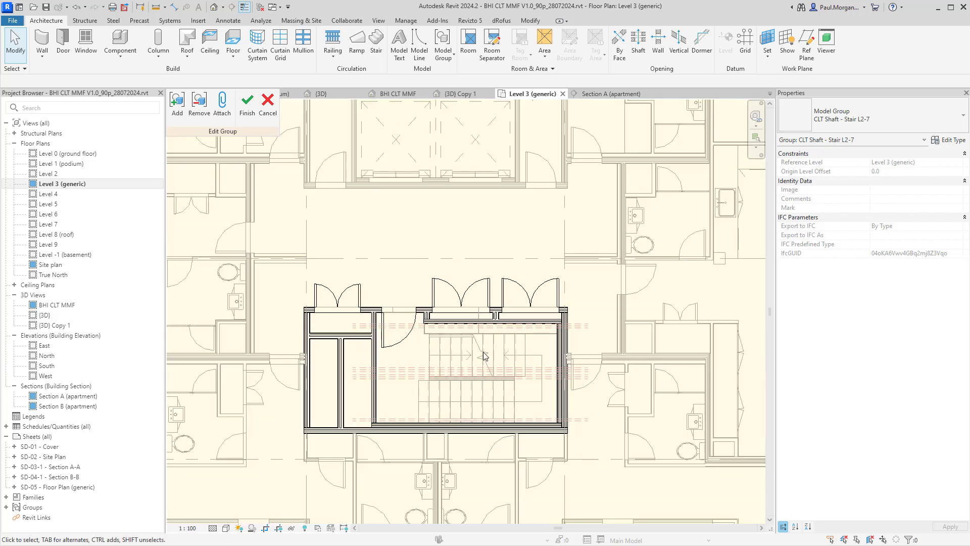
pyautogui.scroll(2, 480, 348)
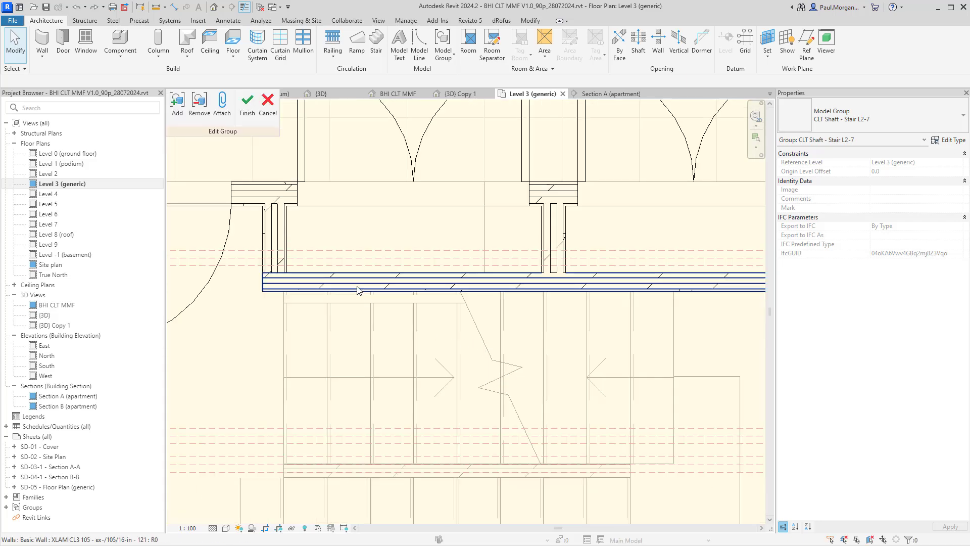
pyautogui.moveTo(416, 310); pyautogui.dragTo(583, 352, button='middle')
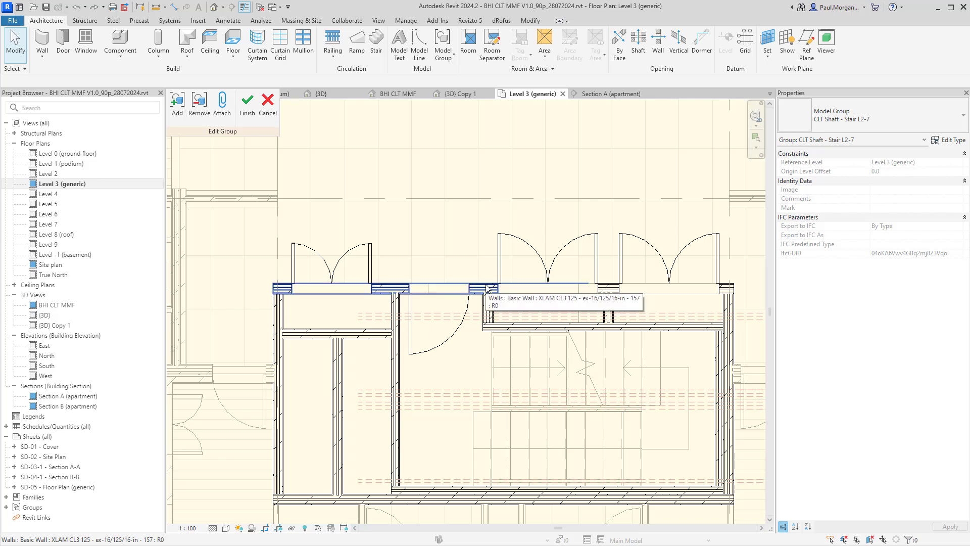
# Step: Move both front shaft walls and the stair wall behind the cupboards upward together, bringing the stair wall's inner face onto the uppermost reference plane
pyautogui.click(487, 288)
pyautogui.keyDown('ctrl'); pyautogui.click(610, 289); pyautogui.keyUp('ctrl')
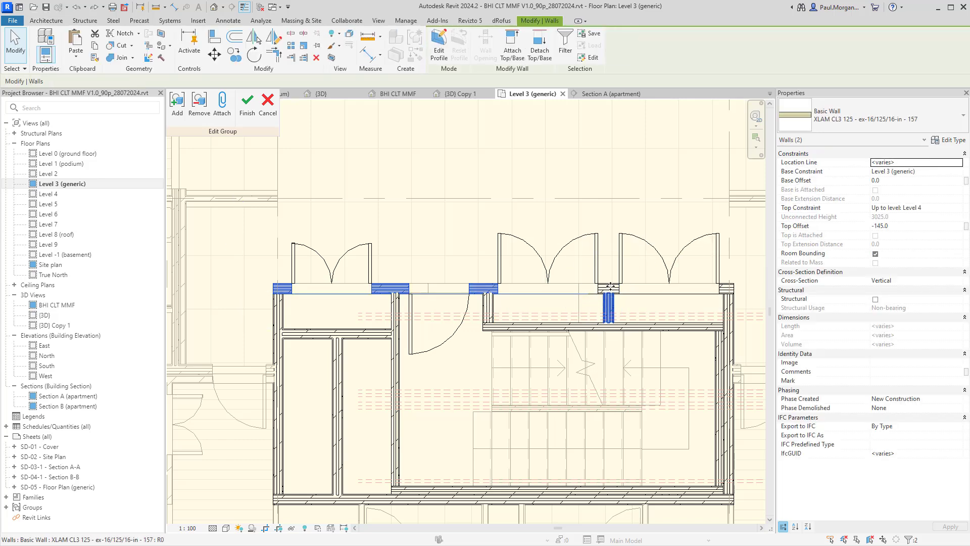
pyautogui.click(487, 288)
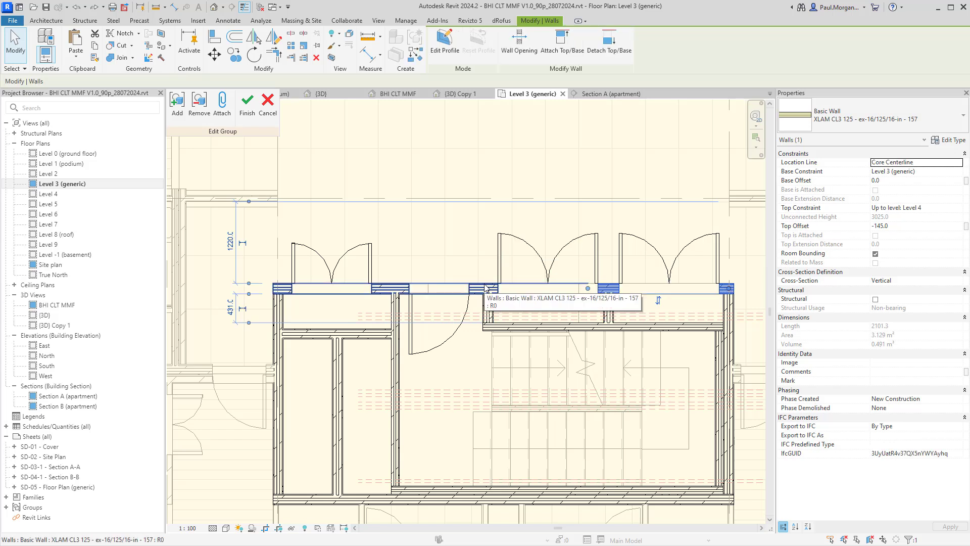
pyautogui.keyDown('ctrl'); pyautogui.click(486, 289); pyautogui.keyUp('ctrl')
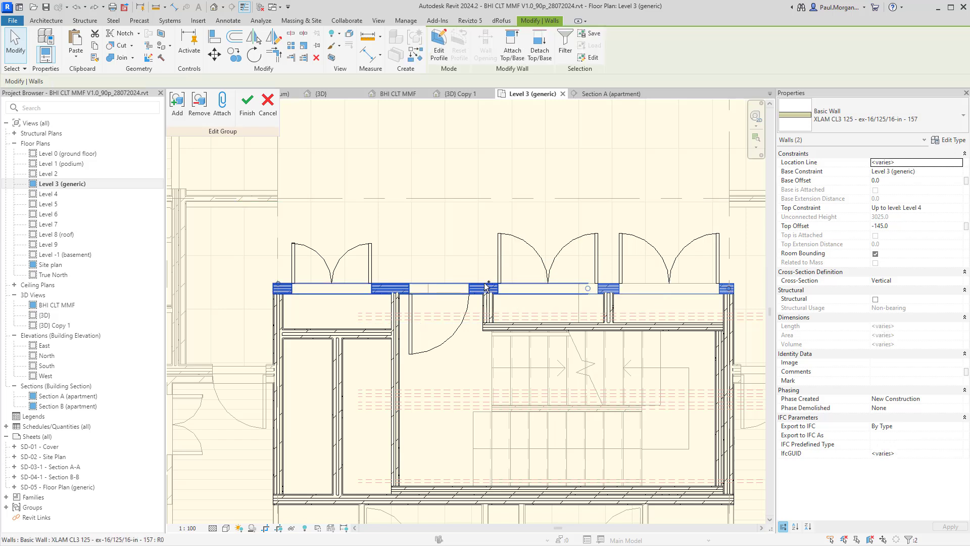
pyautogui.keyDown('ctrl'); pyautogui.click(529, 326); pyautogui.keyUp('ctrl')
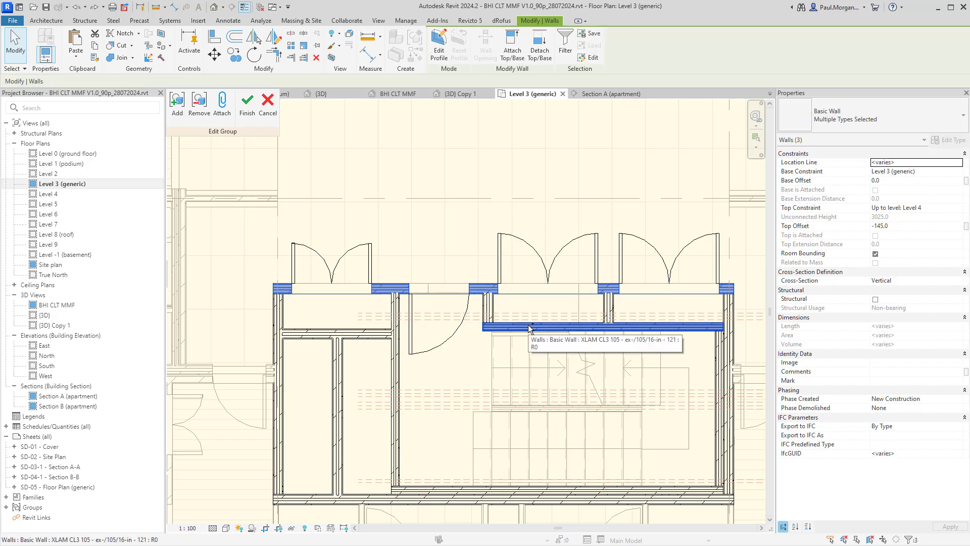
pyautogui.keyDown('ctrl'); pyautogui.click(376, 334); pyautogui.keyUp('ctrl')
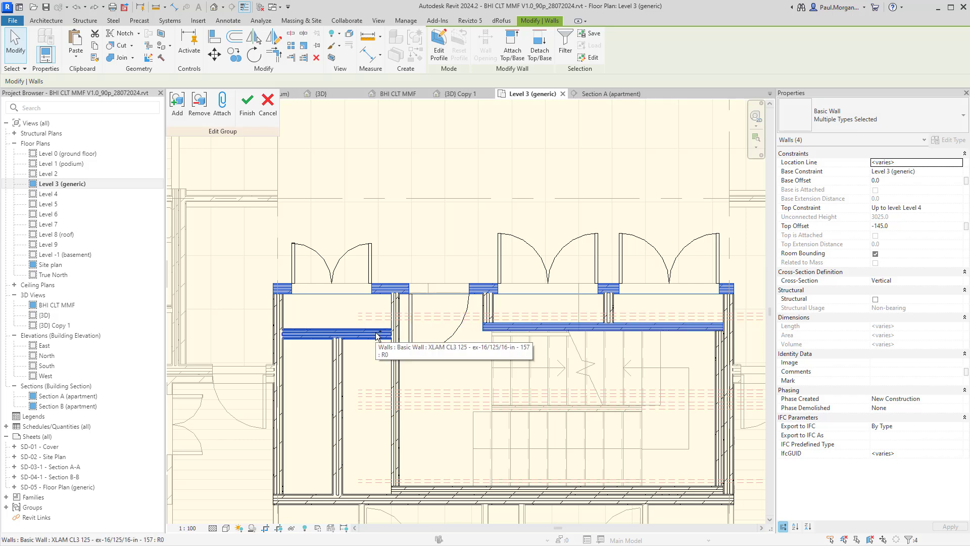
pyautogui.keyDown('shift'); pyautogui.click(383, 336); pyautogui.keyUp('shift')
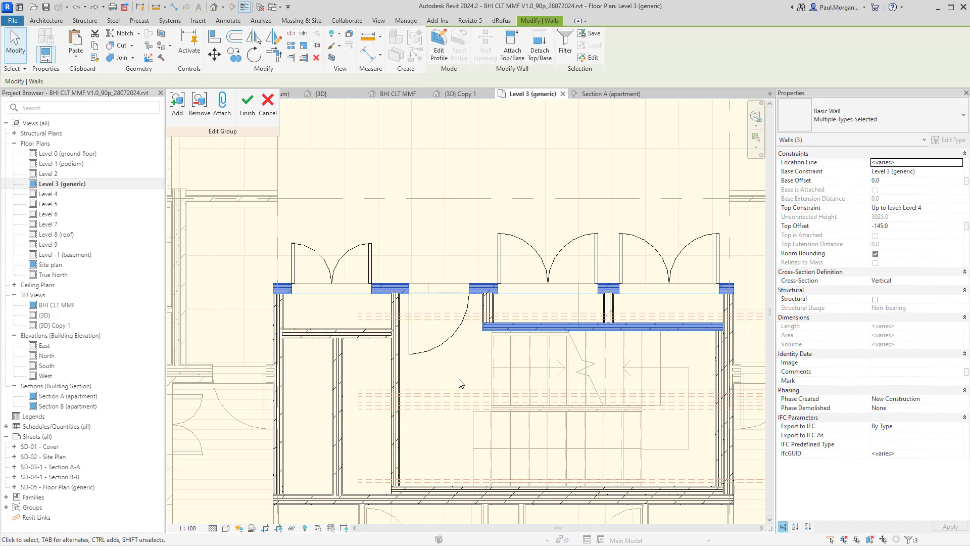
pyautogui.moveTo(451, 383); pyautogui.dragTo(445, 423, button='middle')
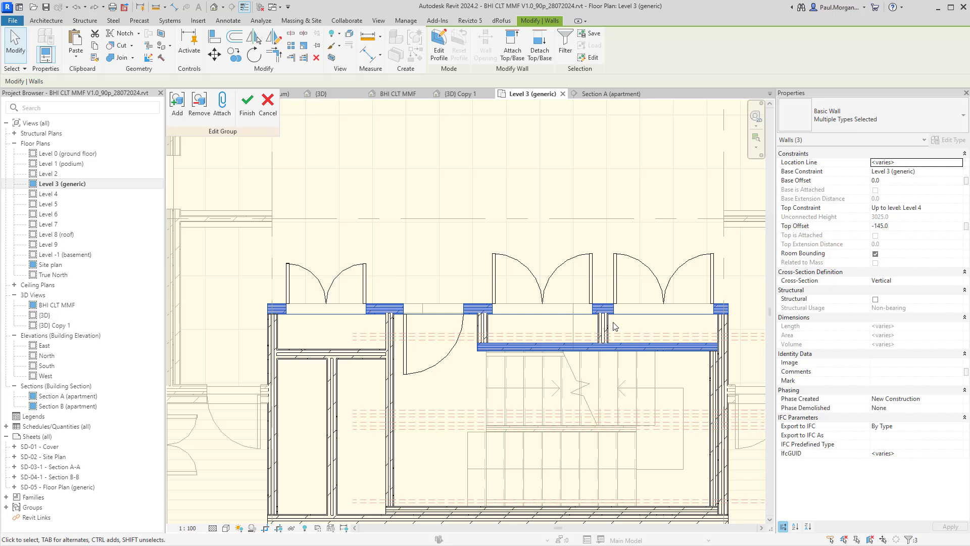
pyautogui.press('m')
pyautogui.press('v')
pyautogui.scroll(4, 576, 399)
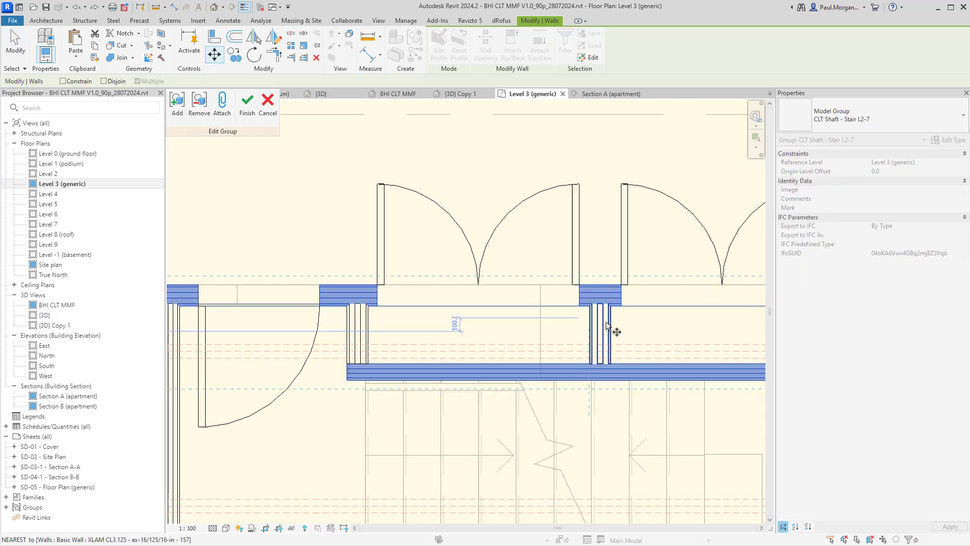
pyautogui.click(573, 400)
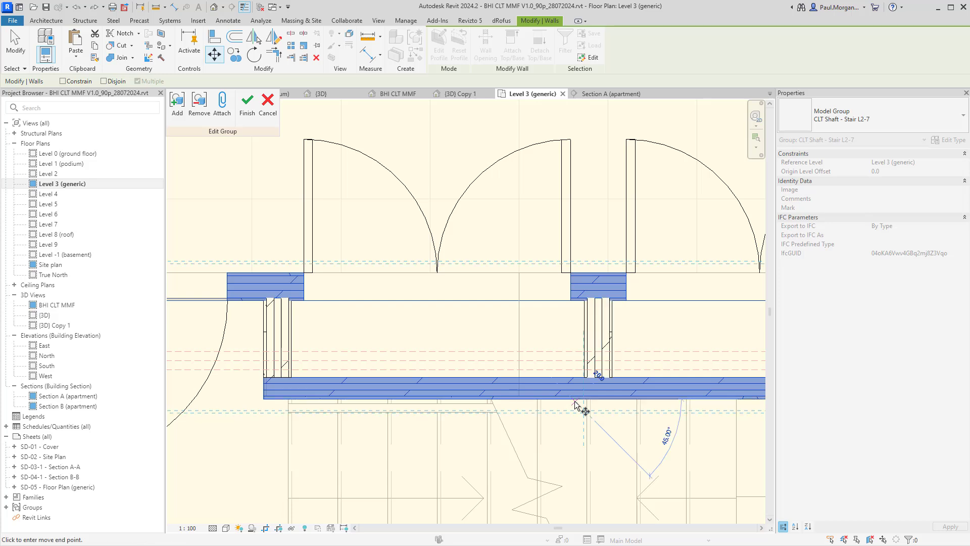
pyautogui.click(574, 351)
pyautogui.scroll(-5, 576, 353)
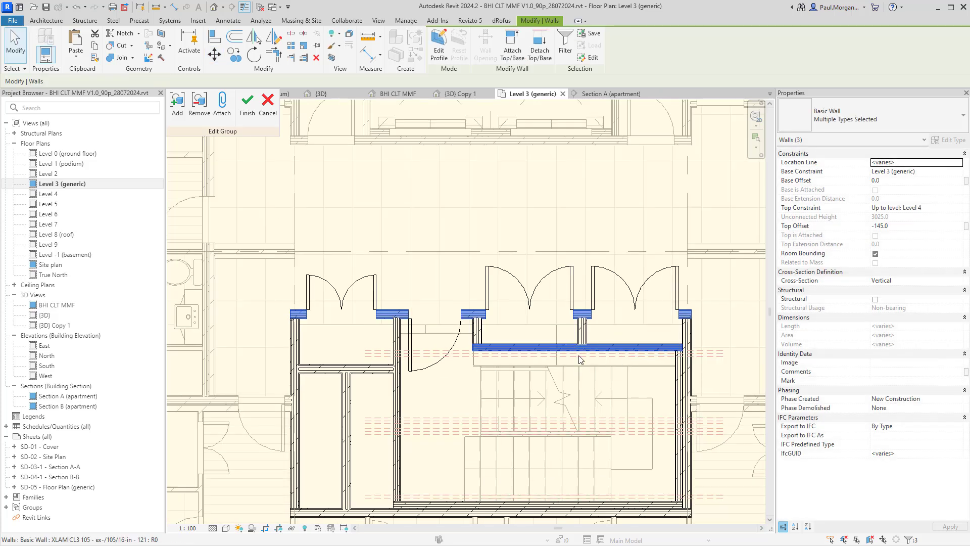
pyautogui.moveTo(586, 356)
pyautogui.mouseDown(button='middle')
pyautogui.moveTo(604, 343)
pyautogui.moveTo(562, 377)
pyautogui.moveTo(585, 379)
pyautogui.moveTo(556, 369)
pyautogui.mouseUp(button='middle')
pyautogui.press('Escape')
# Step: Finish editing the CLT Shaft - Stair L2-7 group
pyautogui.moveTo(609, 417); pyautogui.dragTo(601, 369, button='middle')
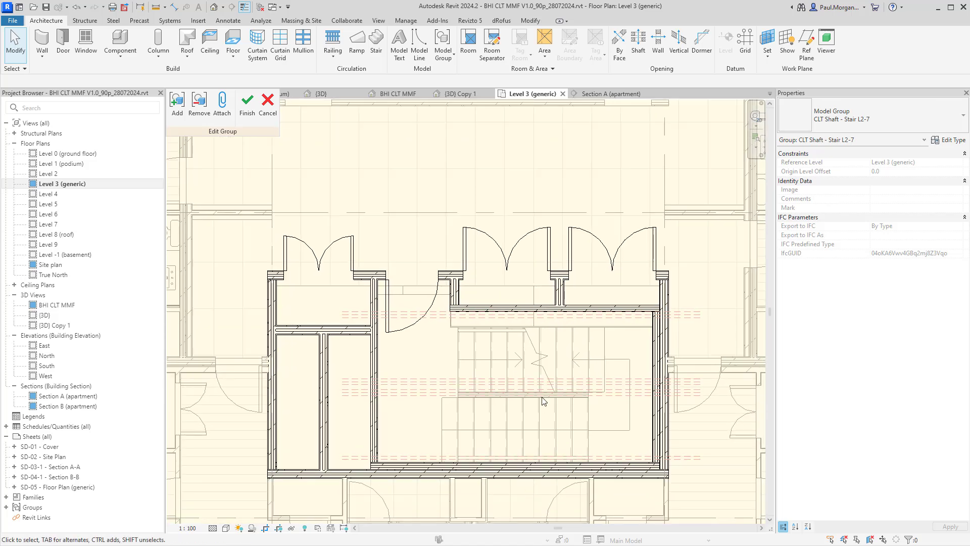
pyautogui.moveTo(558, 329); pyautogui.dragTo(563, 373, button='middle')
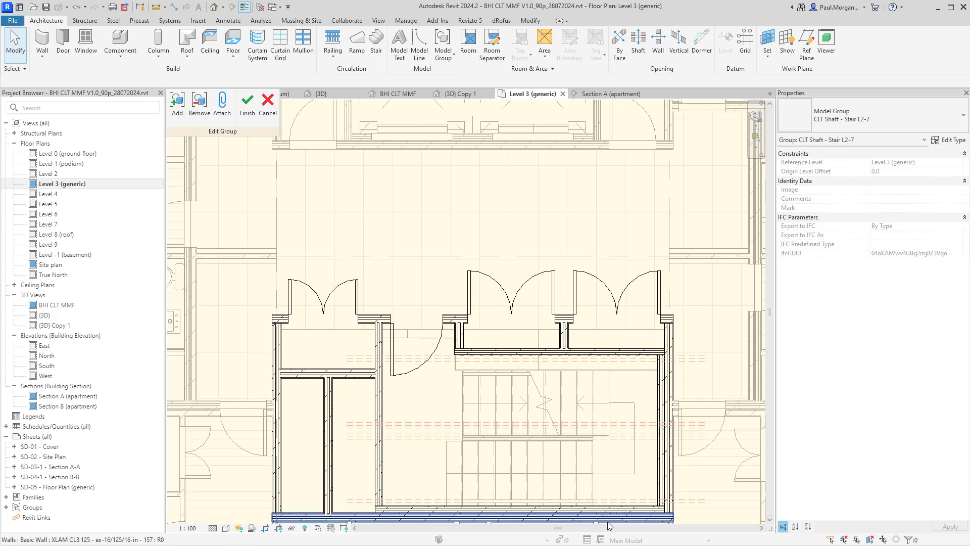
pyautogui.scroll(-2, 613, 346)
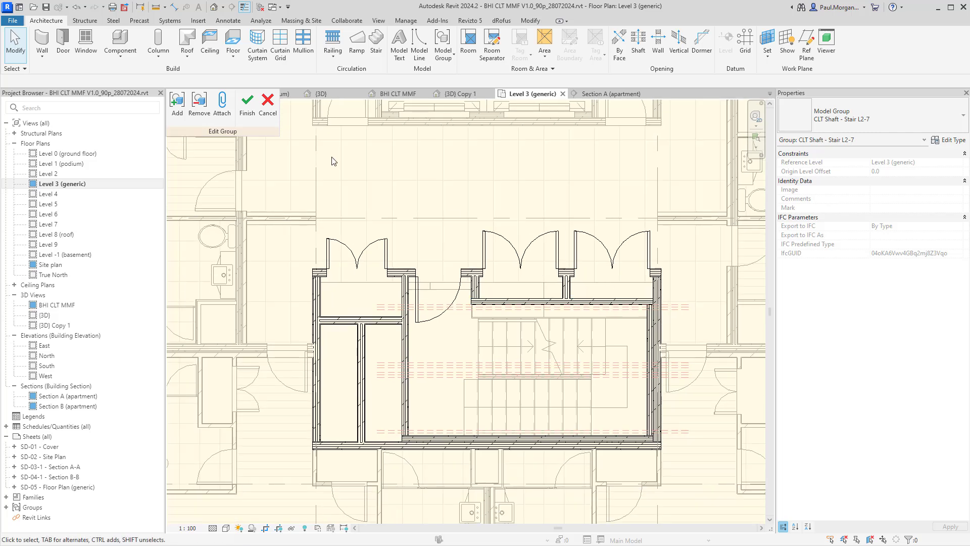
pyautogui.click(249, 105)
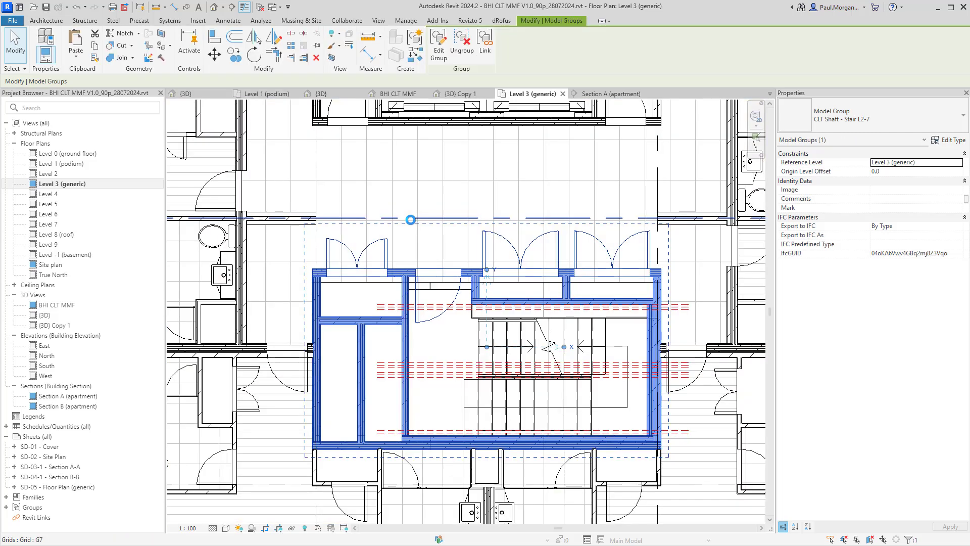
# Step: Select the Internal Fixtures/Fittings/Furniture - Generic model group that covers the lobby outside the stair core
pyautogui.click(518, 290)
pyautogui.moveTo(475, 223); pyautogui.dragTo(484, 258, button='middle')
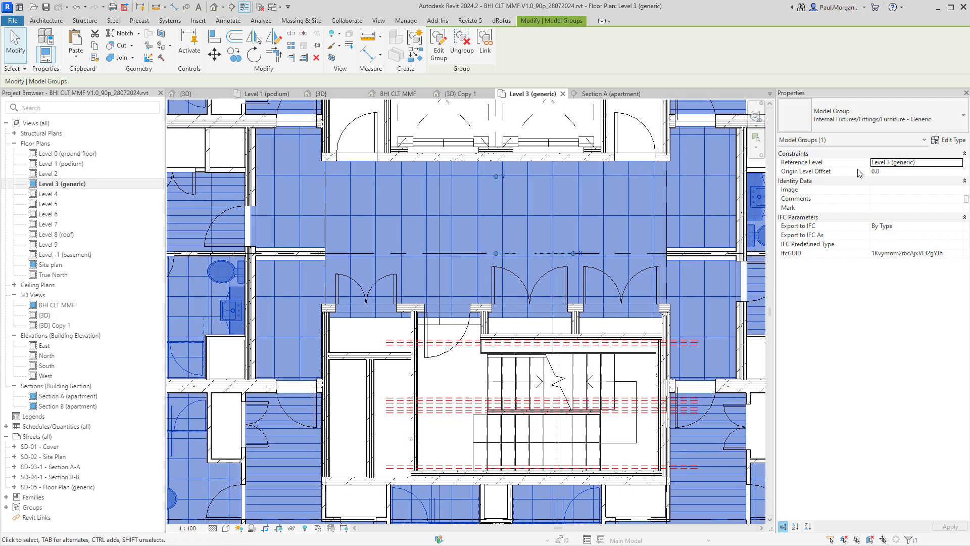
pyautogui.scroll(-2, 490, 251)
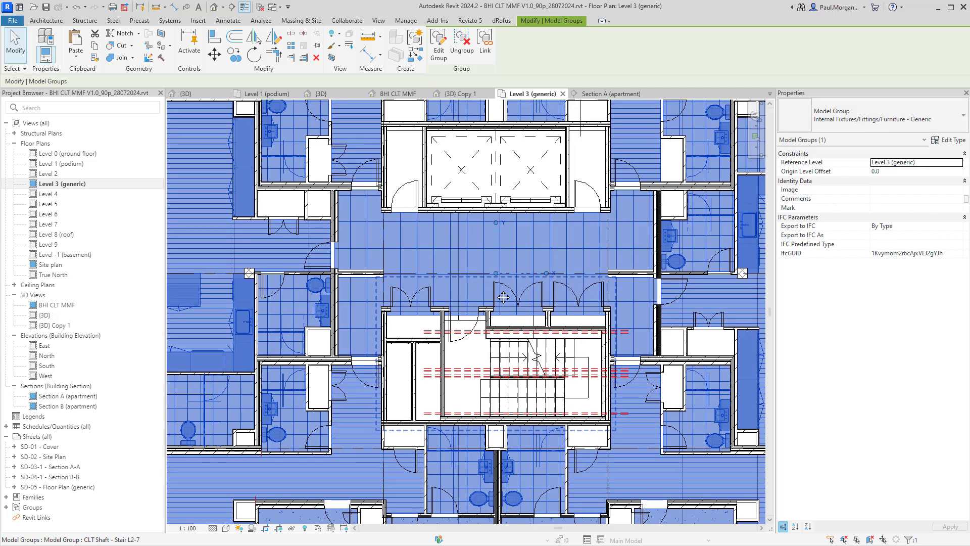
pyautogui.moveTo(487, 325); pyautogui.dragTo(484, 330, button='middle')
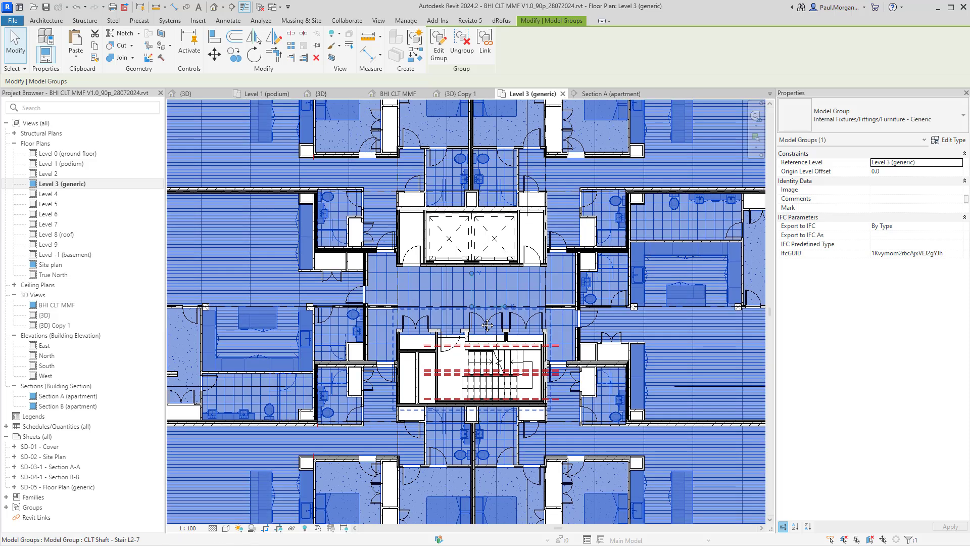
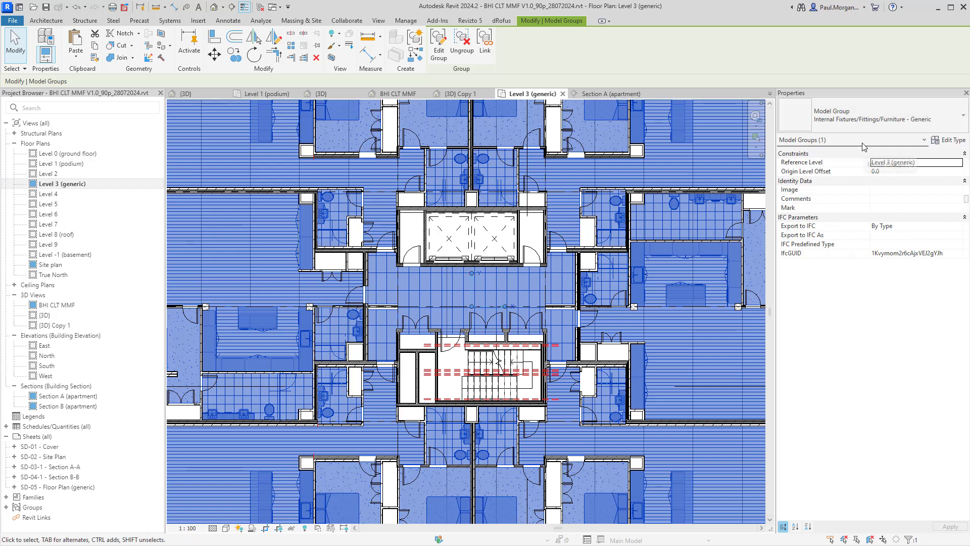
# Step: Inspect the lobby around the stair core in the Level 3 plan and in the {3D} view
pyautogui.scroll(3, 680, 329)
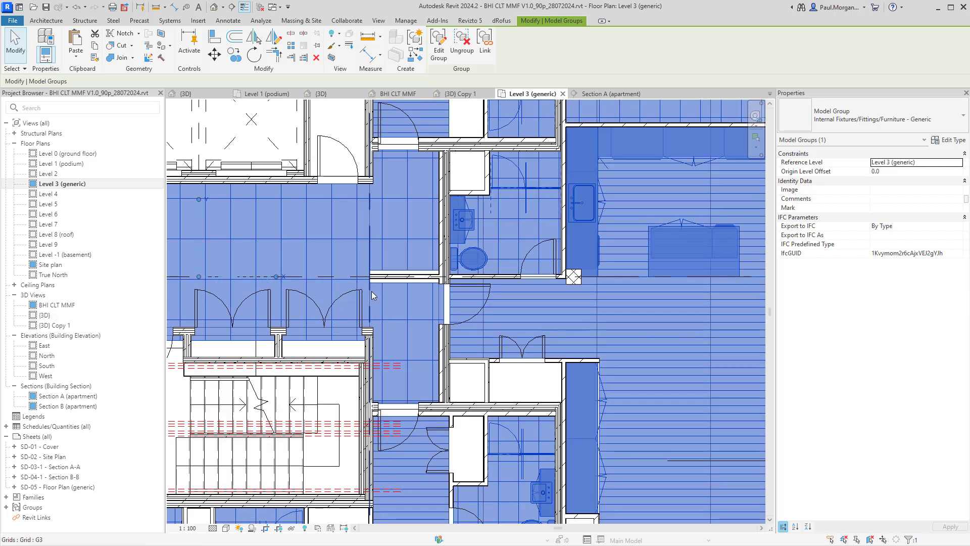
pyautogui.moveTo(373, 294); pyautogui.dragTo(530, 322, button='middle')
pyautogui.scroll(-3, 563, 348)
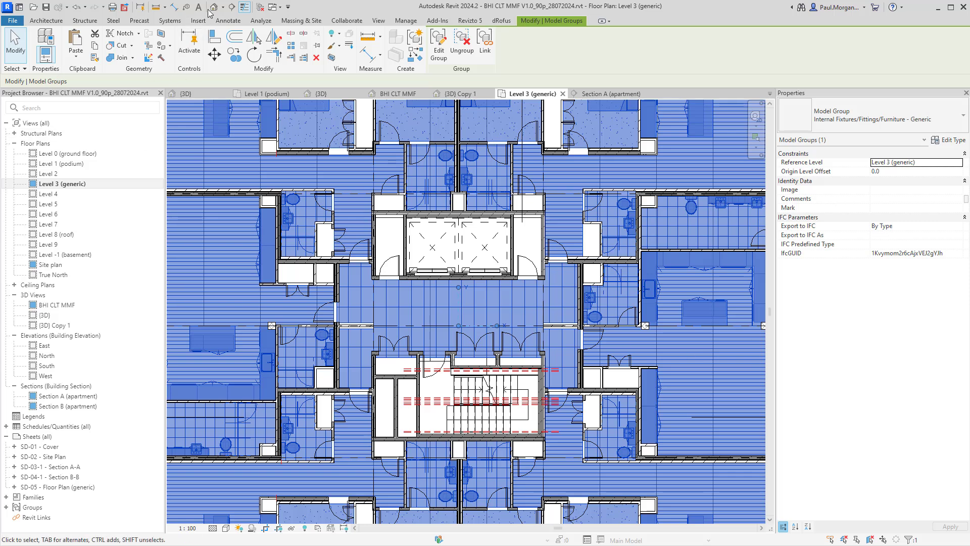
pyautogui.doubleClick(45, 315)
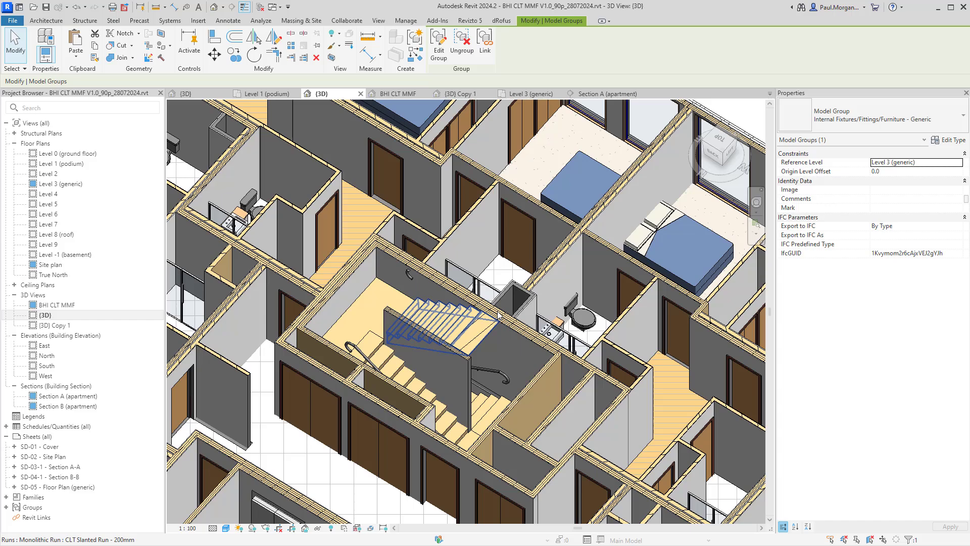
pyautogui.scroll(-3, 477, 311)
pyautogui.moveTo(477, 311); pyautogui.dragTo(505, 222, button='middle')
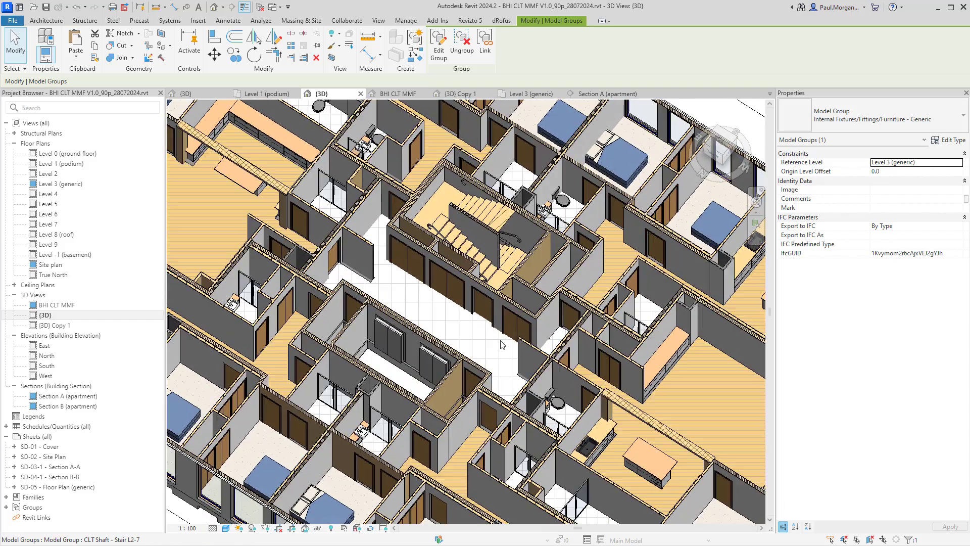
pyautogui.scroll(6, 502, 344)
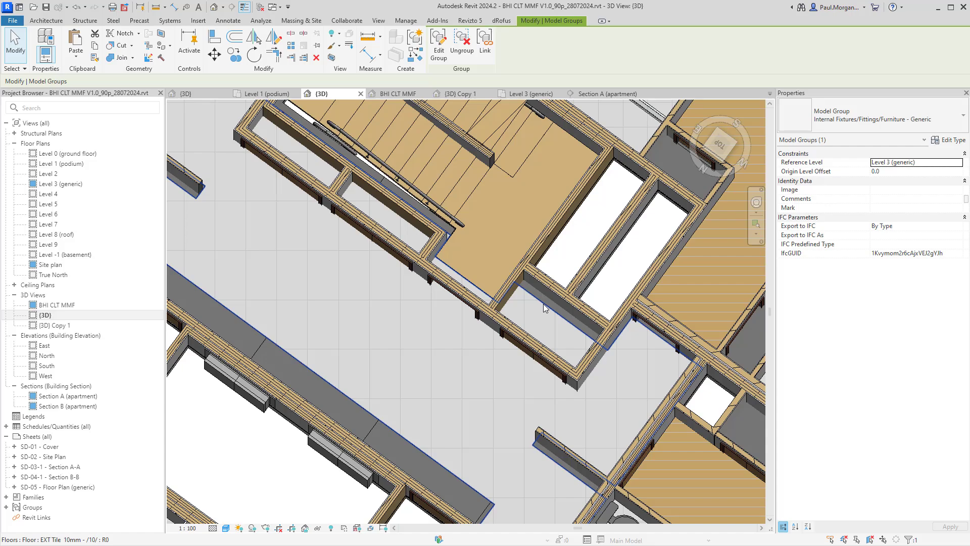
# Step: Check the lobby's EXT Tile 10mm floor and the stair shaft opening against the surrounding shaft walls, then clear the selection
pyautogui.click(545, 308)
pyautogui.keyDown('shift'); pyautogui.moveTo(394, 288); pyautogui.dragTo(476, 325, button='middle'); pyautogui.keyUp('shift')
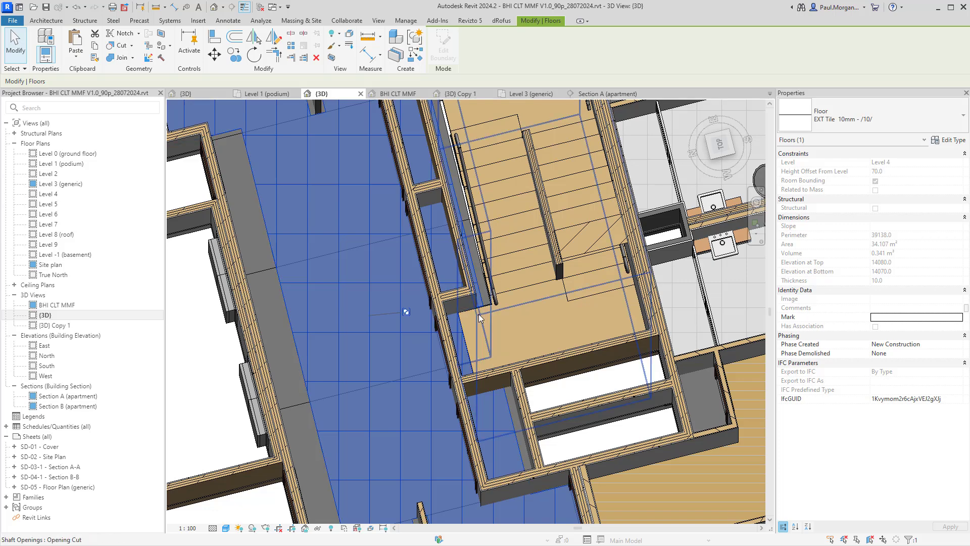
pyautogui.click(479, 317)
pyautogui.keyDown('shift'); pyautogui.moveTo(538, 327); pyautogui.dragTo(515, 318, button='middle'); pyautogui.keyUp('shift')
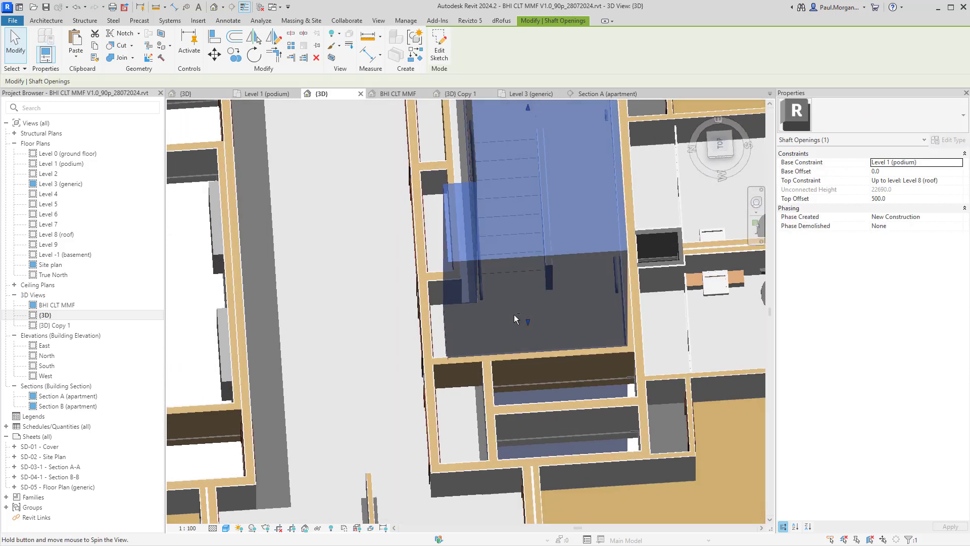
pyautogui.scroll(-2, 507, 315)
pyautogui.press('Escape')
pyautogui.keyDown('shift'); pyautogui.moveTo(490, 272); pyautogui.dragTo(576, 181, button='middle'); pyautogui.keyUp('shift')
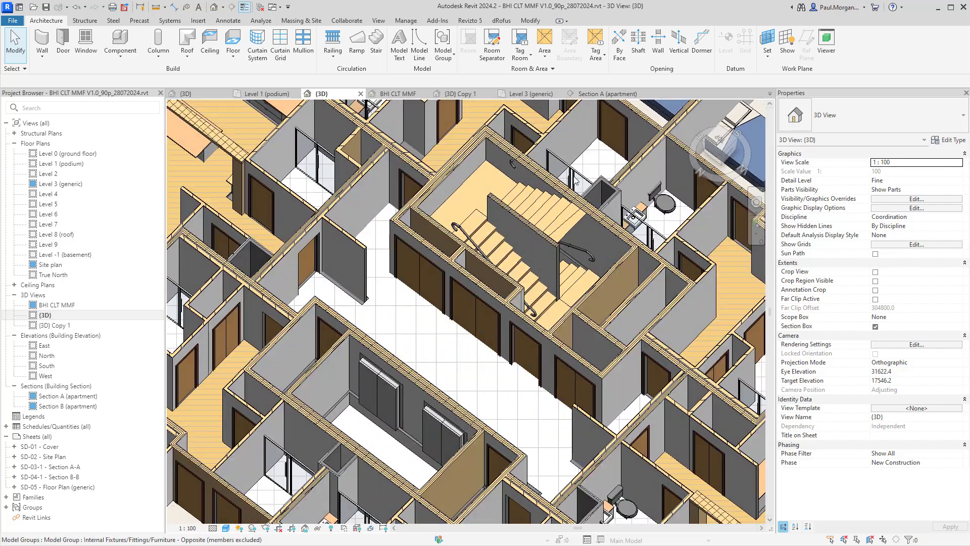
# Step: Examine the two short LTF 90mm partition walls projecting into the lobby, selecting them together and viewing them from several sides
pyautogui.click(368, 253)
pyautogui.keyDown('shift'); pyautogui.moveTo(368, 252); pyautogui.dragTo(567, 207, button='middle'); pyautogui.keyUp('shift')
pyautogui.press('Escape')
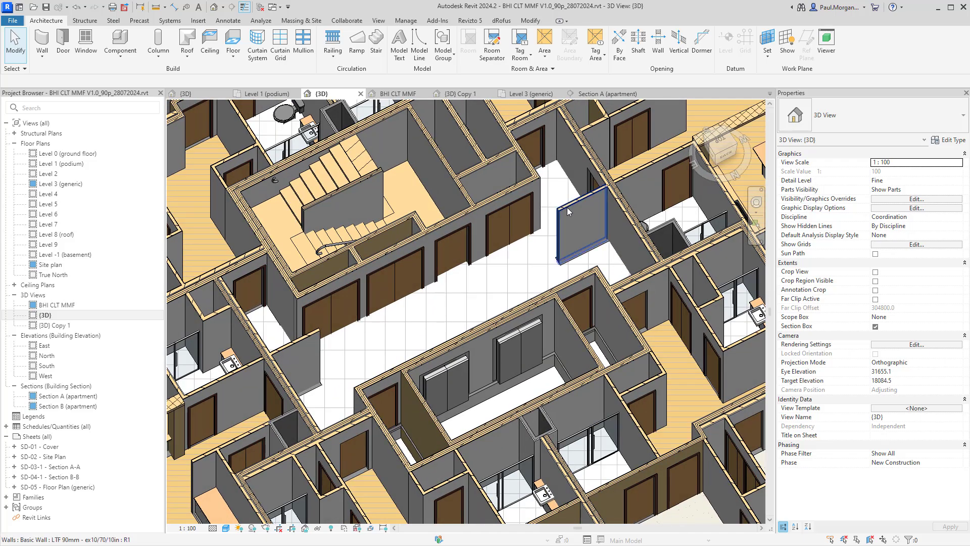
pyautogui.click(564, 210)
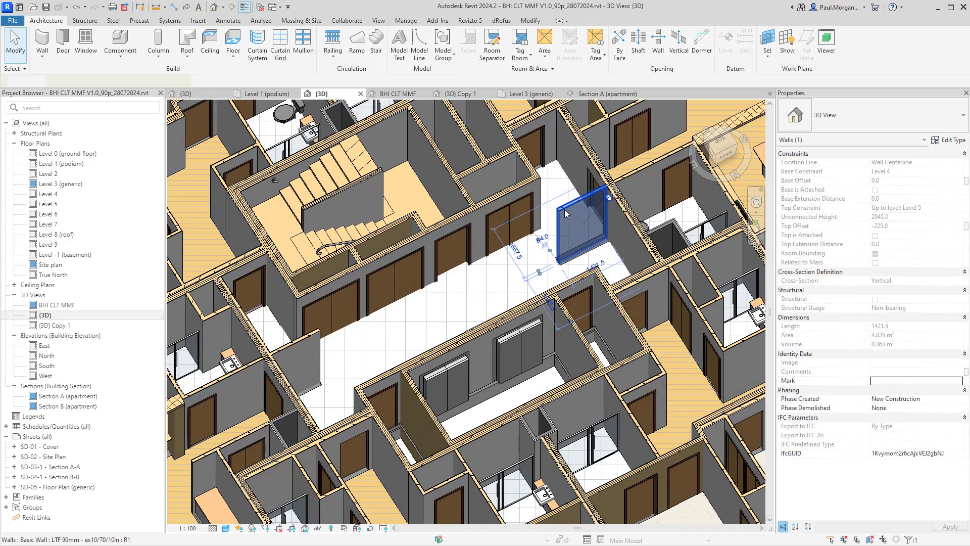
pyautogui.keyDown('shift'); pyautogui.moveTo(565, 210); pyautogui.dragTo(393, 382, button='middle'); pyautogui.keyUp('shift')
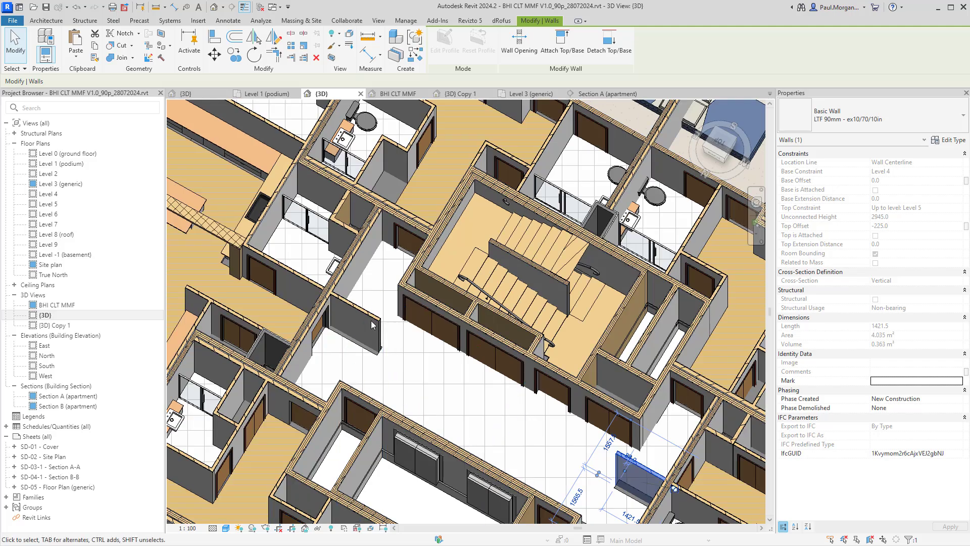
pyautogui.keyDown('ctrl'); pyautogui.click(374, 321); pyautogui.keyUp('ctrl')
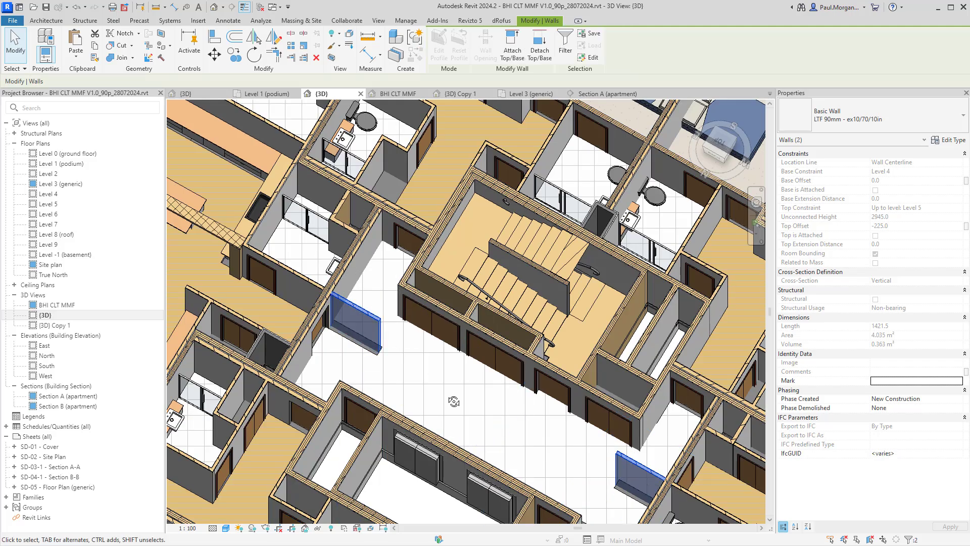
pyautogui.keyDown('shift'); pyautogui.moveTo(450, 401); pyautogui.dragTo(430, 296, button='middle'); pyautogui.keyUp('shift')
pyautogui.scroll(-1, 515, 419)
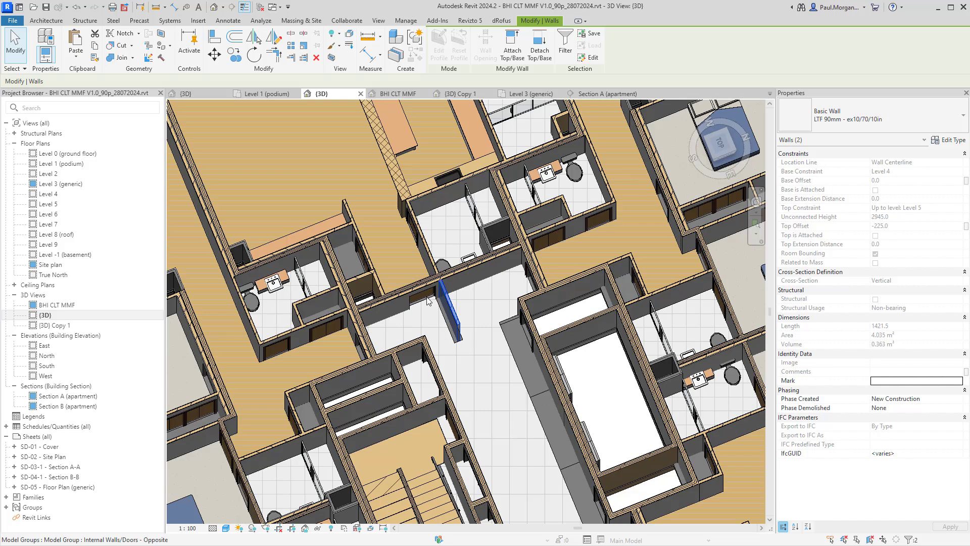
pyautogui.keyDown('shift'); pyautogui.moveTo(537, 271); pyautogui.dragTo(601, 388, button='middle'); pyautogui.keyUp('shift')
pyautogui.scroll(-1, 504, 336)
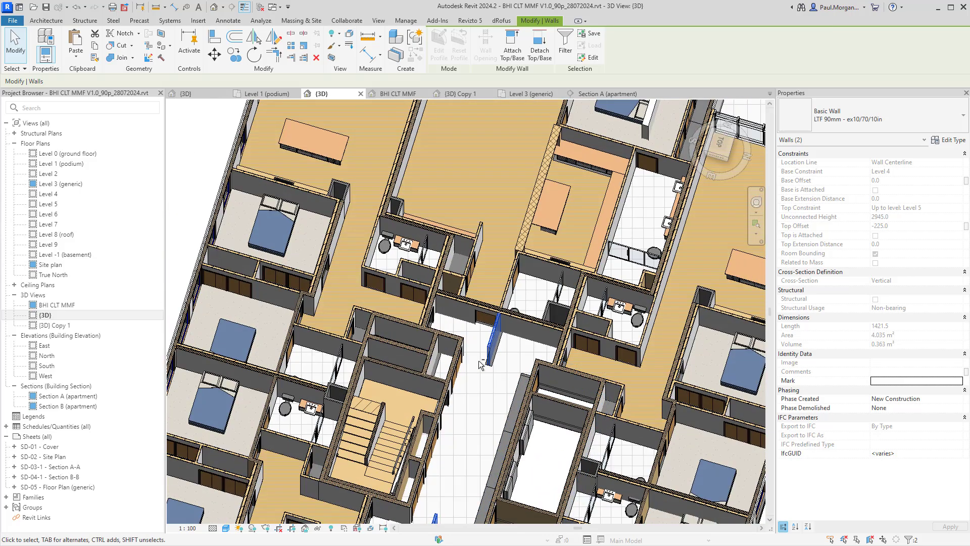
pyautogui.keyDown('shift'); pyautogui.moveTo(478, 360); pyautogui.dragTo(427, 285, button='middle'); pyautogui.keyUp('shift')
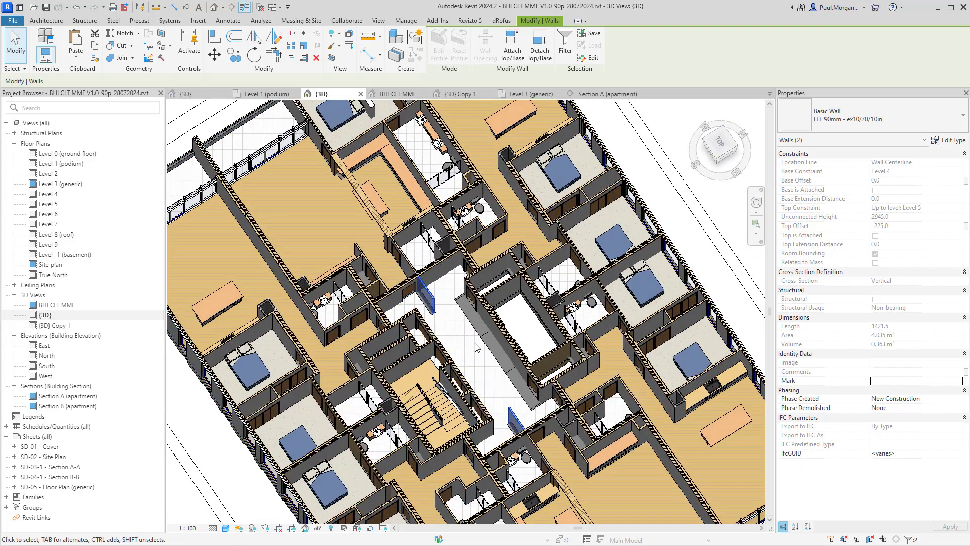
pyautogui.press('Escape')
# Step: Open the Internal Walls/Doors - Opposite group for editing and try deleting the two short lobby partition walls
pyautogui.click(422, 282)
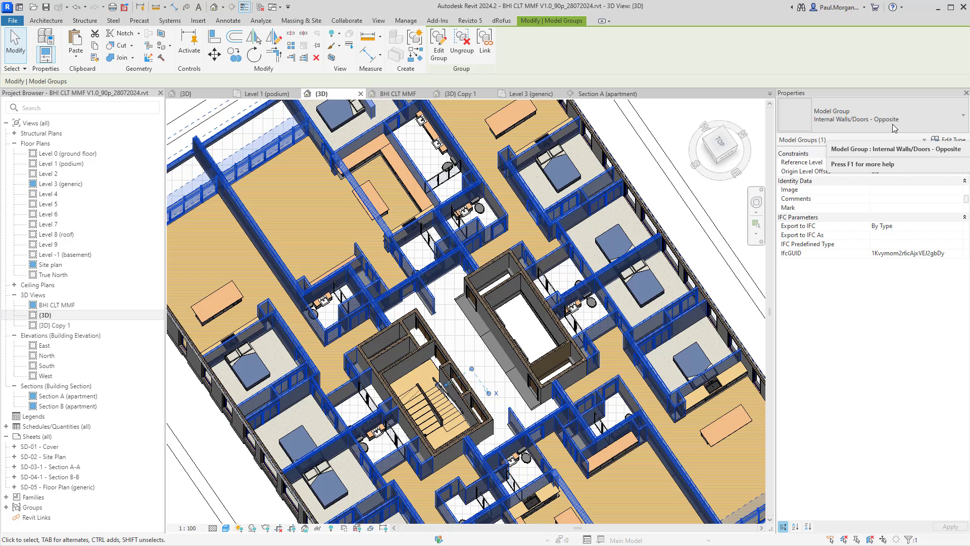
pyautogui.click(439, 43)
pyautogui.click(426, 293)
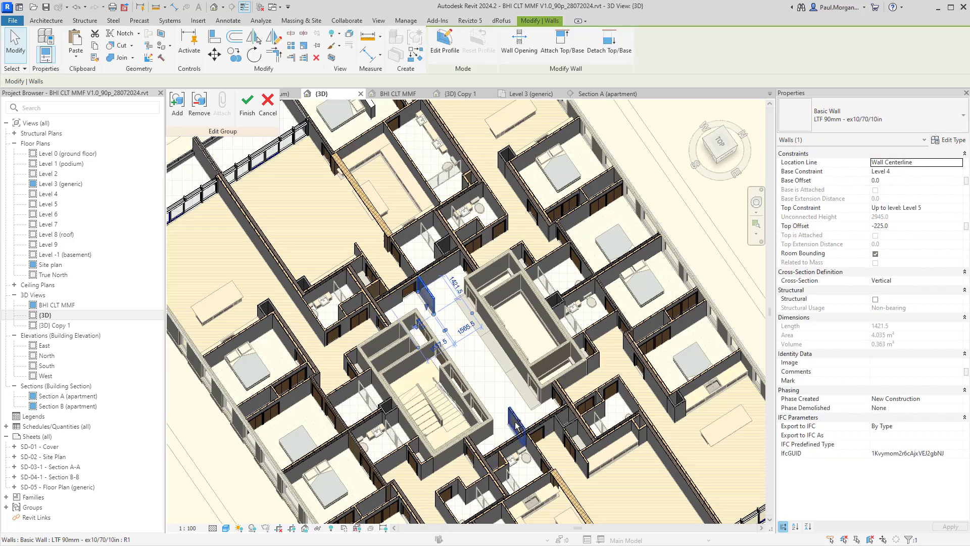
pyautogui.click(495, 394)
pyautogui.scroll(4, 495, 394)
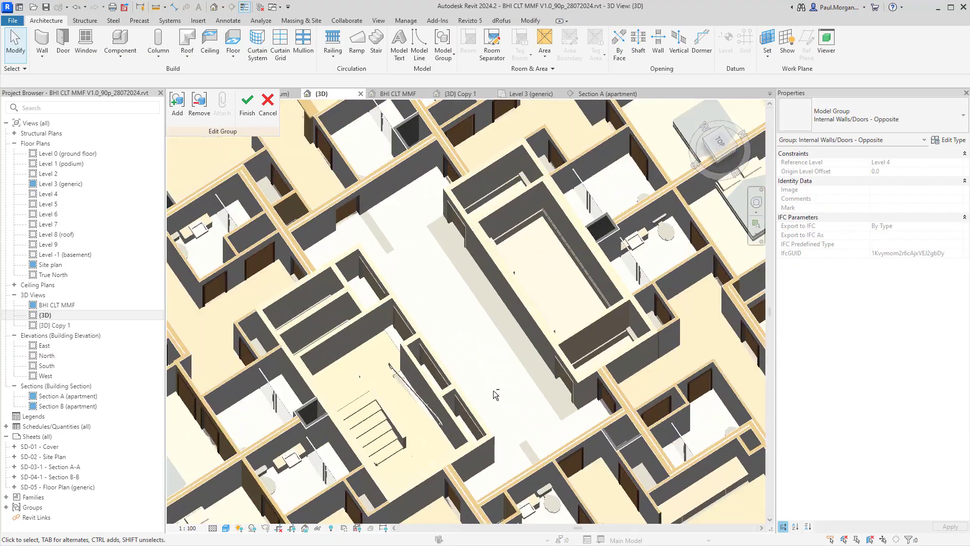
pyautogui.keyDown('shift'); pyautogui.moveTo(495, 394); pyautogui.dragTo(566, 425, button='middle'); pyautogui.keyUp('shift')
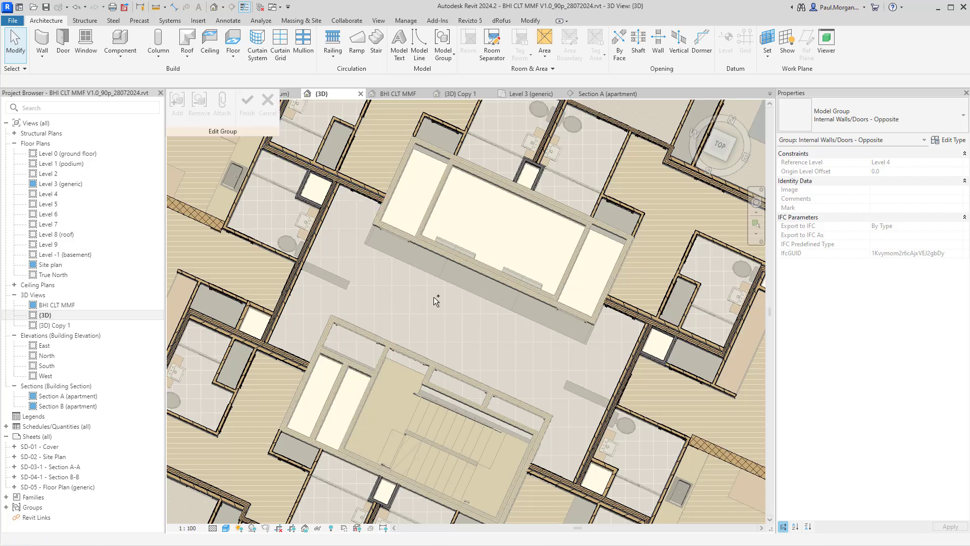
# Step: Delete both short LTF 90mm lobby walls together and finish editing the Internal Walls/Doors - Opposite group
pyautogui.scroll(-2, 434, 298)
pyautogui.click(399, 329)
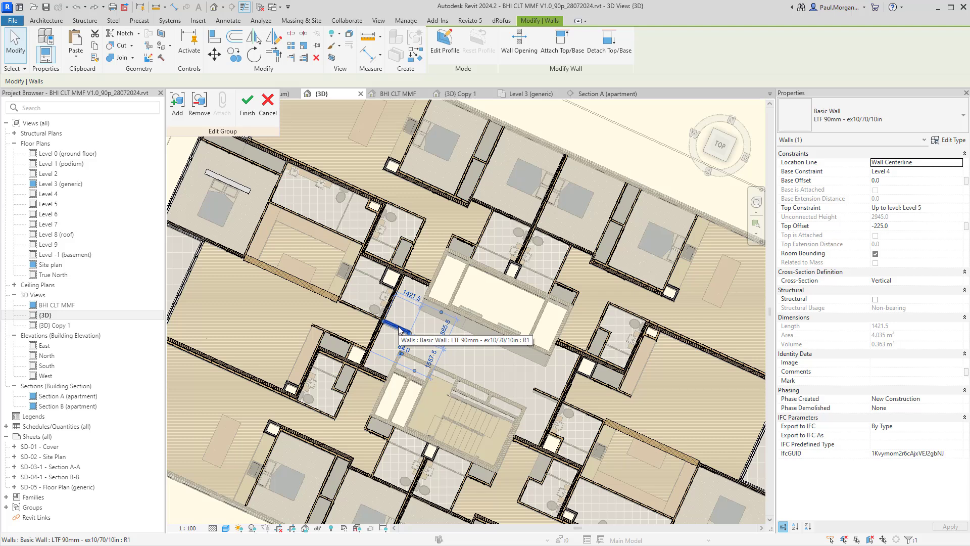
pyautogui.click(536, 395)
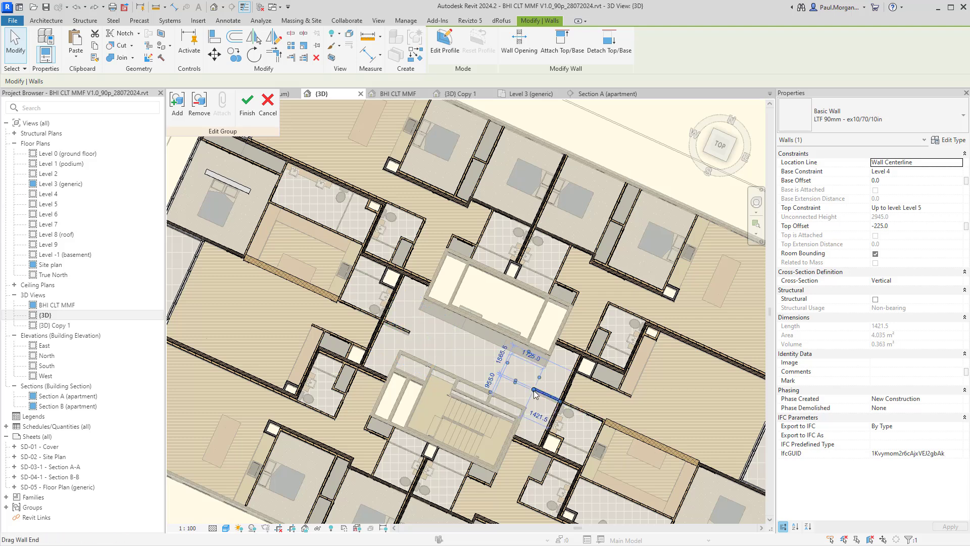
pyautogui.keyDown('shift'); pyautogui.moveTo(536, 394); pyautogui.dragTo(478, 313, button='middle'); pyautogui.keyUp('shift')
pyautogui.click(473, 303)
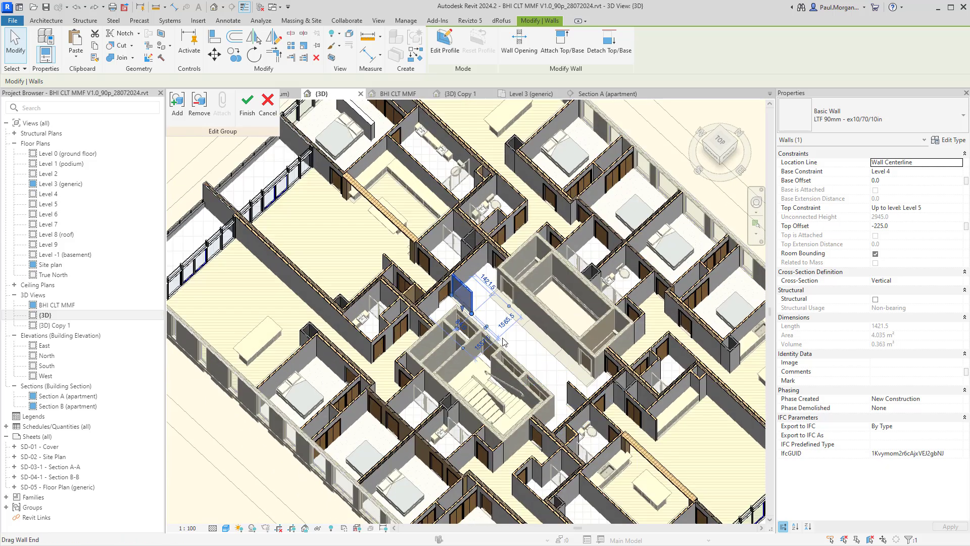
pyautogui.keyDown('ctrl'); pyautogui.click(575, 390); pyautogui.keyUp('ctrl')
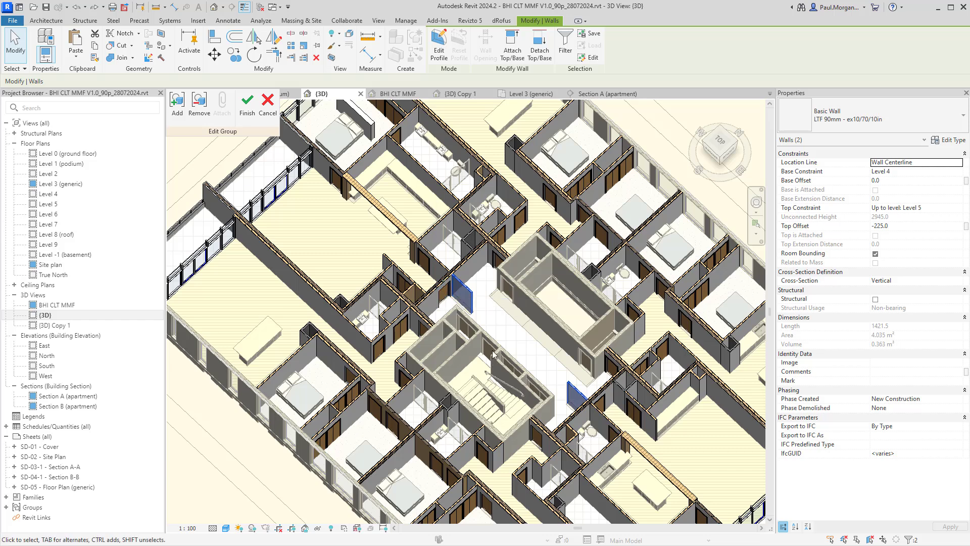
pyautogui.press('Escape')
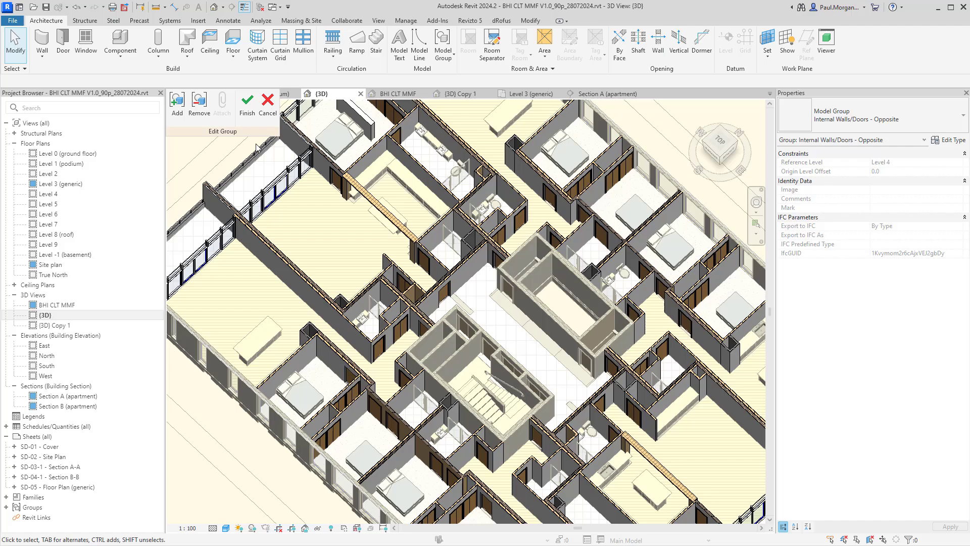
pyautogui.click(246, 106)
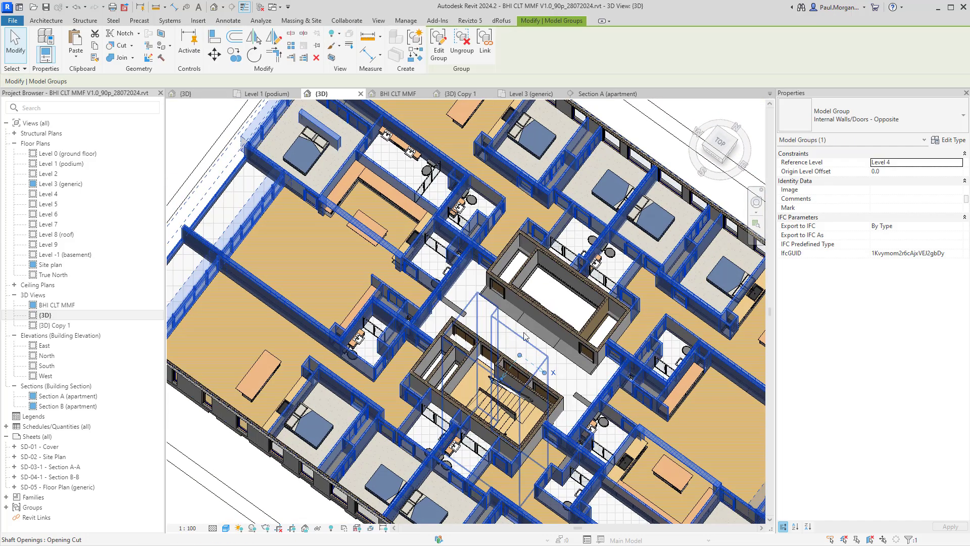
# Step: Open the lobby's Internal Fixtures/Fittings/Furniture - Opposite group for editing and select its EXT Tile 10mm floor
pyautogui.scroll(4, 524, 336)
pyautogui.click(504, 363)
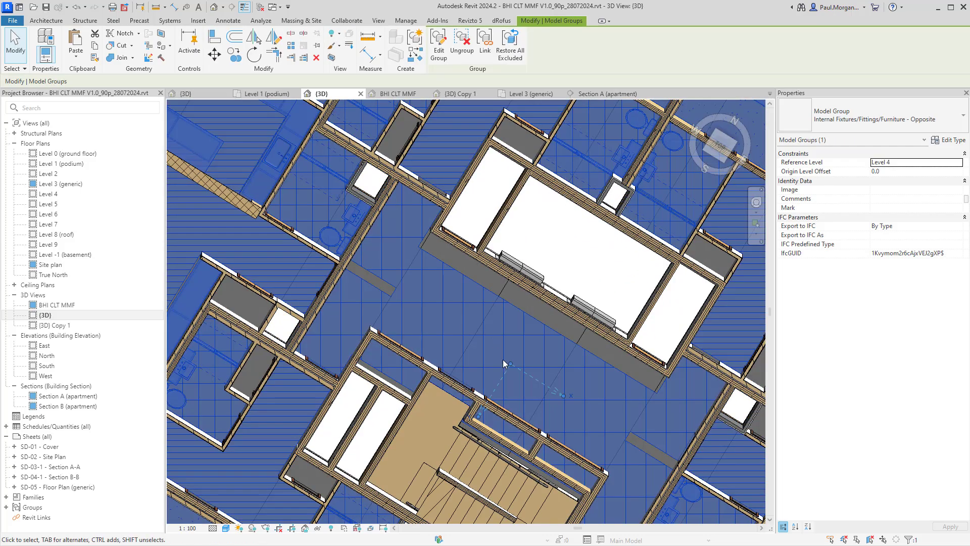
pyautogui.keyDown('shift'); pyautogui.moveTo(505, 363); pyautogui.dragTo(623, 291, button='middle'); pyautogui.keyUp('shift')
pyautogui.press('Escape')
pyautogui.keyDown('shift'); pyautogui.moveTo(571, 332); pyautogui.dragTo(551, 273, button='middle'); pyautogui.keyUp('shift')
pyautogui.click(538, 275)
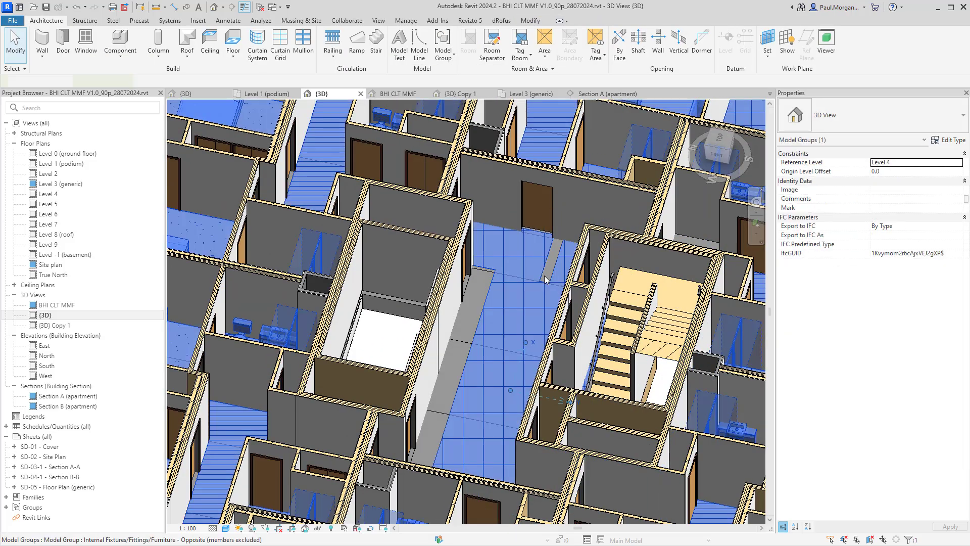
pyautogui.moveTo(534, 308); pyautogui.dragTo(615, 334, button='middle')
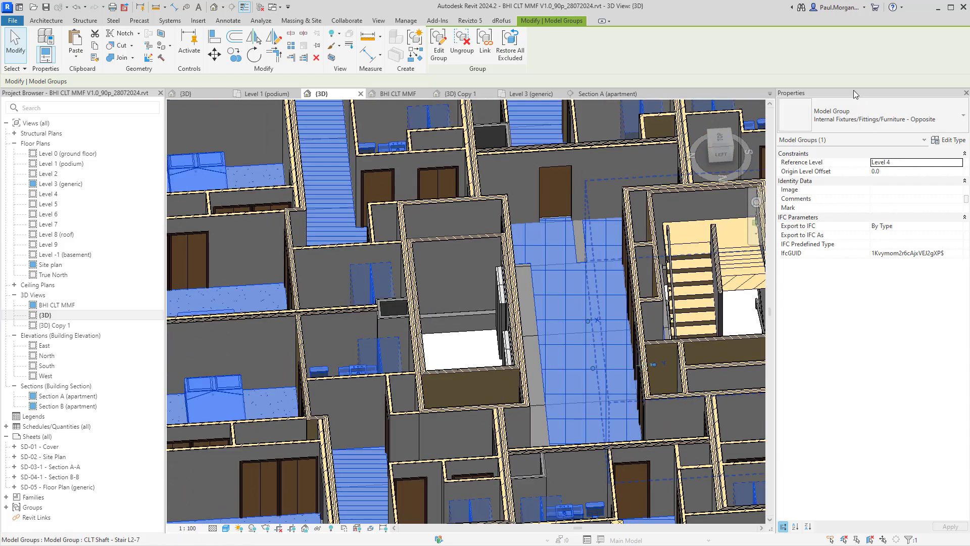
pyautogui.click(439, 45)
pyautogui.click(578, 322)
pyautogui.keyDown('shift'); pyautogui.moveTo(579, 322); pyautogui.dragTo(511, 344, button='middle'); pyautogui.keyUp('shift')
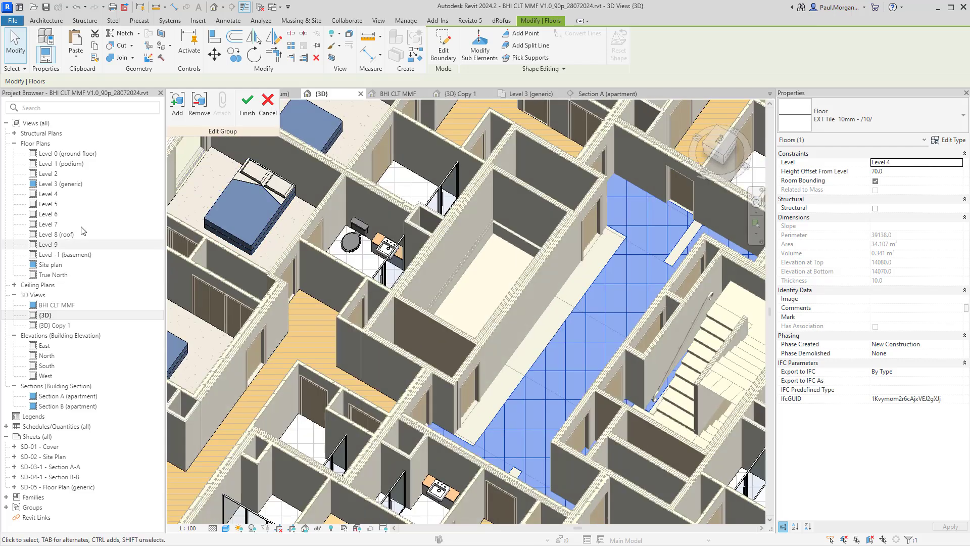
# Step: Return to the Level 3 (generic) floor plan, finish editing the fixtures and furniture group, and clear the selection
pyautogui.doubleClick(61, 183)
pyautogui.scroll(-4, 397, 149)
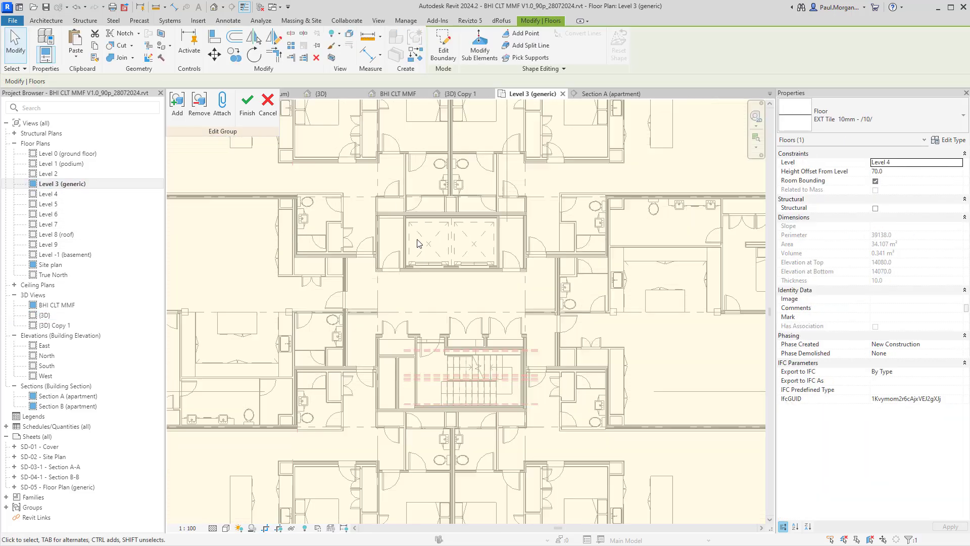
pyautogui.scroll(4, 436, 302)
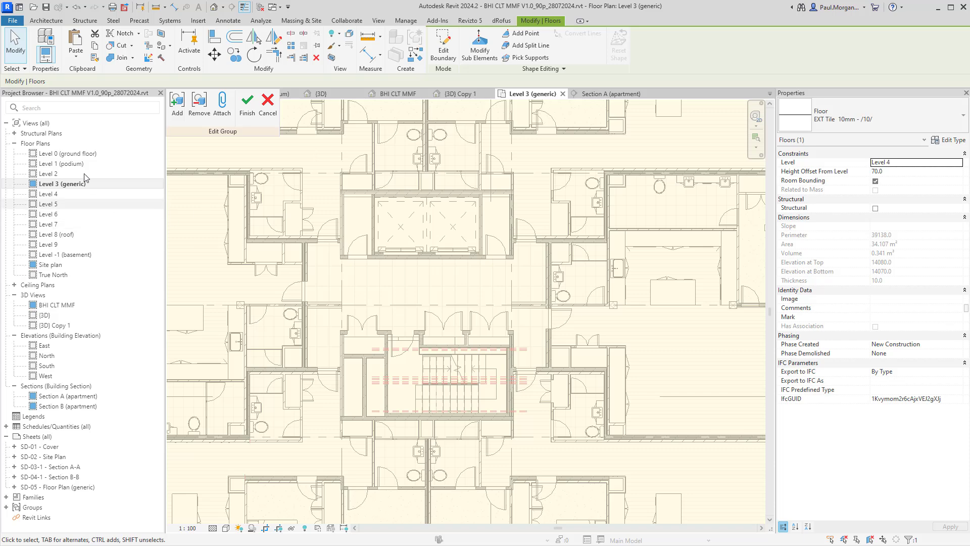
pyautogui.doubleClick(75, 185)
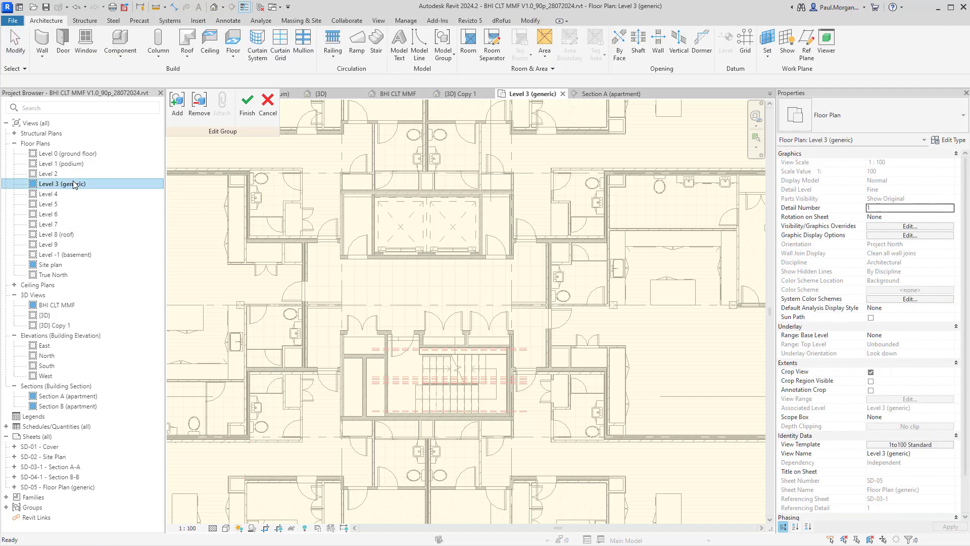
pyautogui.click(247, 113)
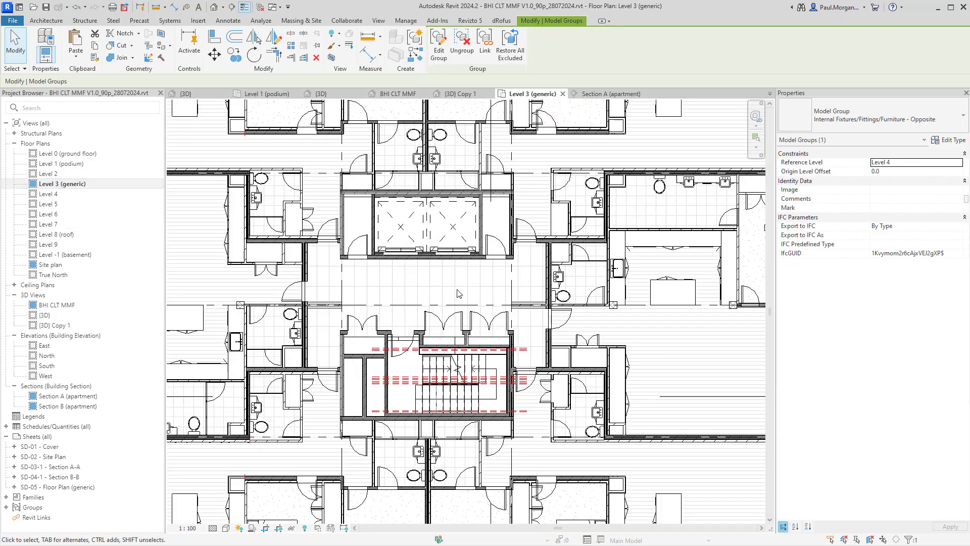
pyautogui.click(478, 282)
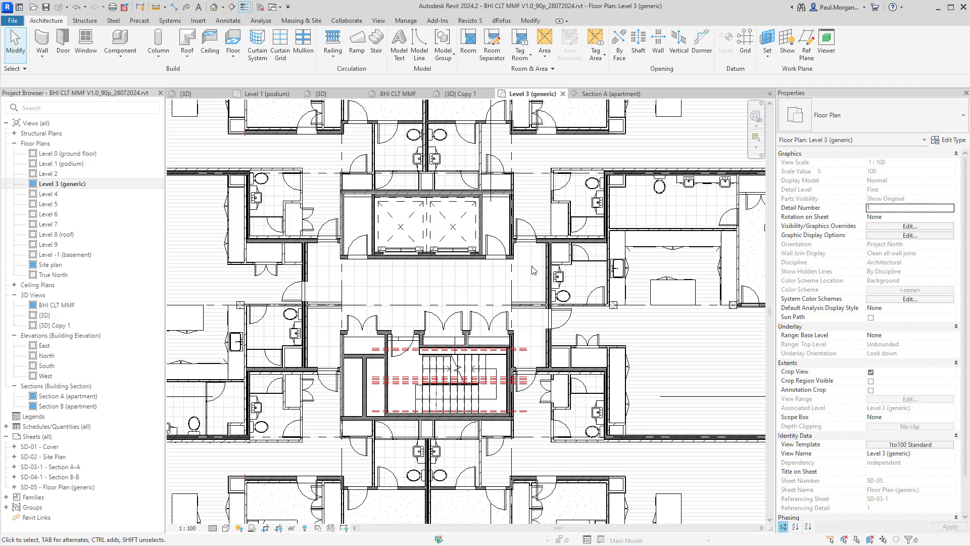
pyautogui.scroll(-5, 506, 336)
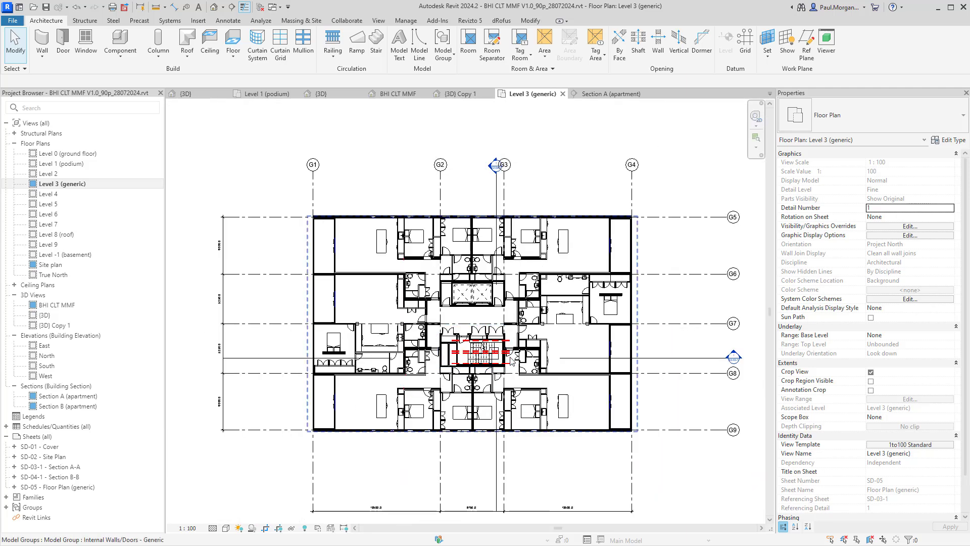
# Step: Open the Level 3 Internal Fixtures/Fittings/Furniture - Generic group for editing and select its EXT Tile 10mm lobby floor
pyautogui.click(534, 385)
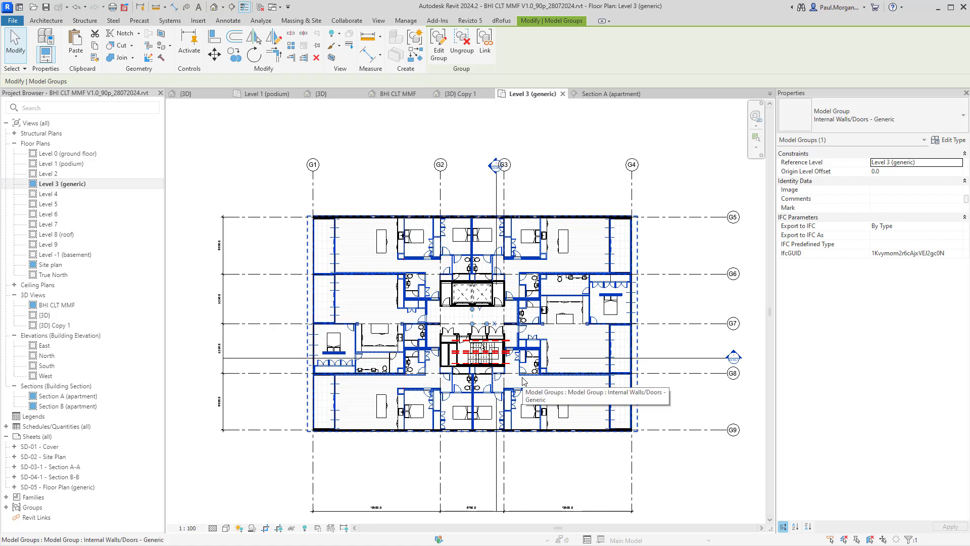
pyautogui.scroll(5, 510, 378)
pyautogui.click(511, 376)
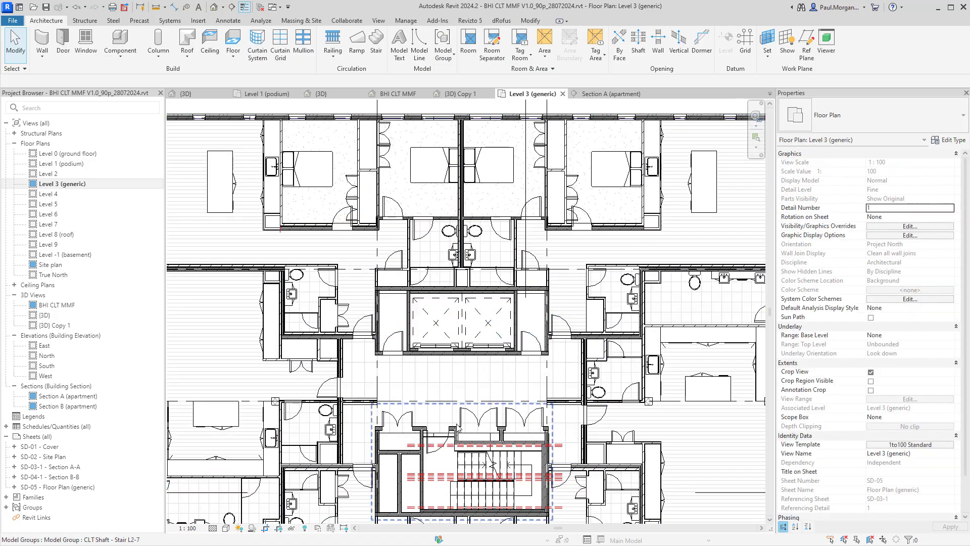
pyautogui.press('Tab')
pyautogui.click(473, 431)
pyautogui.moveTo(515, 376); pyautogui.dragTo(515, 319, button='middle')
pyautogui.click(438, 46)
pyautogui.click(463, 376)
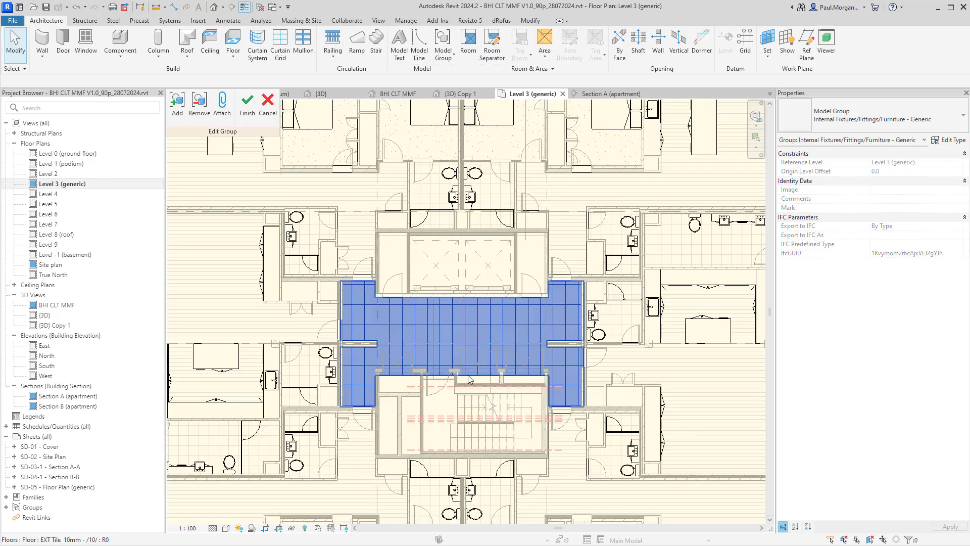
# Step: Edit the lobby tile floor's boundary and delete the notch lines around the short partition wall on the east side
pyautogui.scroll(3, 470, 379)
pyautogui.scroll(1, 470, 379)
pyautogui.scroll(-2, 468, 379)
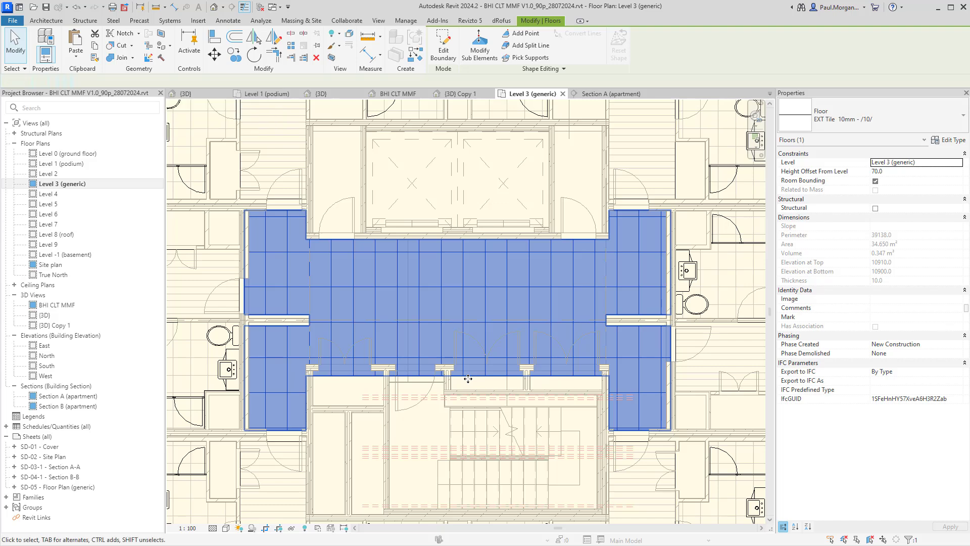
pyautogui.doubleClick(468, 379)
pyautogui.scroll(4, 472, 363)
pyautogui.moveTo(478, 347); pyautogui.dragTo(476, 355)
pyautogui.scroll(-2, 475, 360)
pyautogui.scroll(2, 636, 367)
pyautogui.moveTo(694, 259); pyautogui.dragTo(567, 383, button='middle')
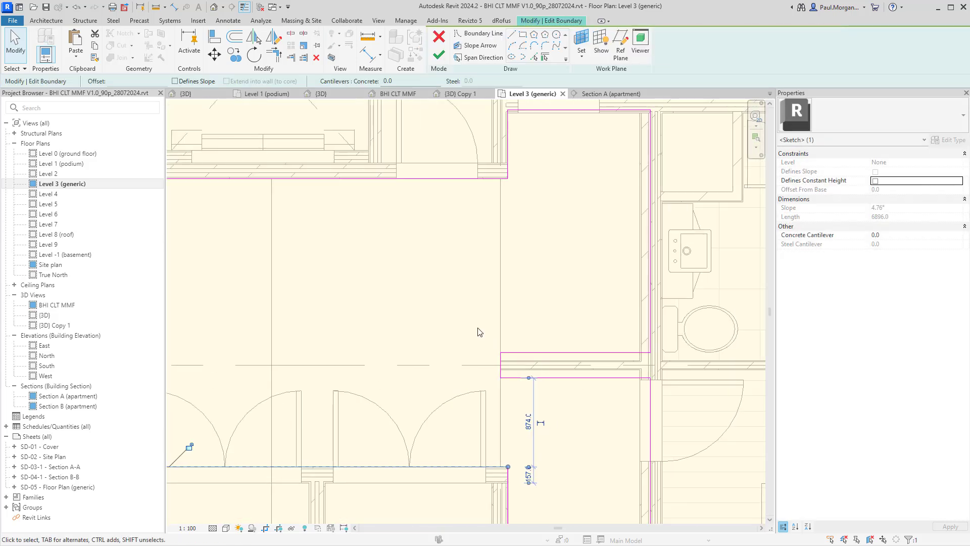
pyautogui.moveTo(472, 317); pyautogui.dragTo(657, 421)
pyautogui.press('Delete')
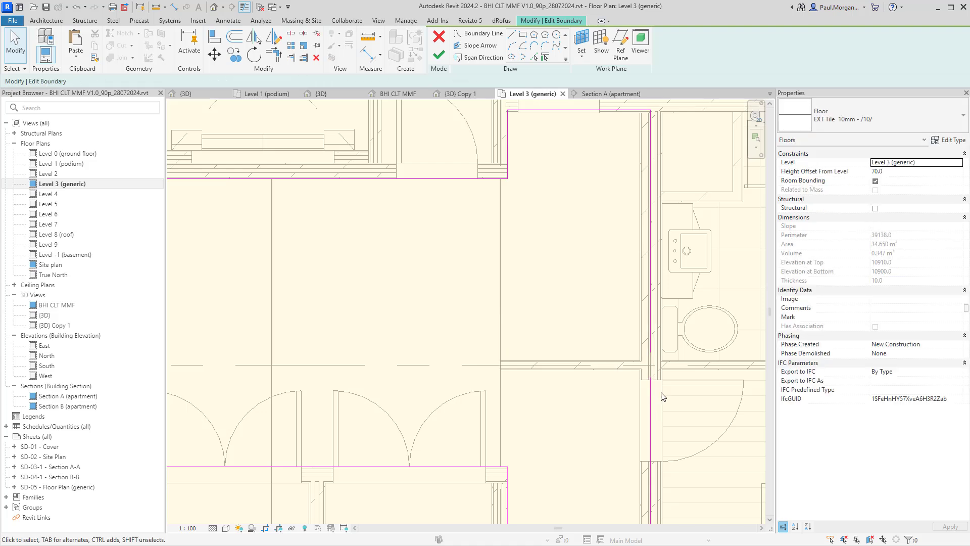
# Step: Trim the lobby floor's side boundaries into continuous lines, removing the notch at the opposite partition, and finish the boundary sketch
pyautogui.scroll(-4, 653, 387)
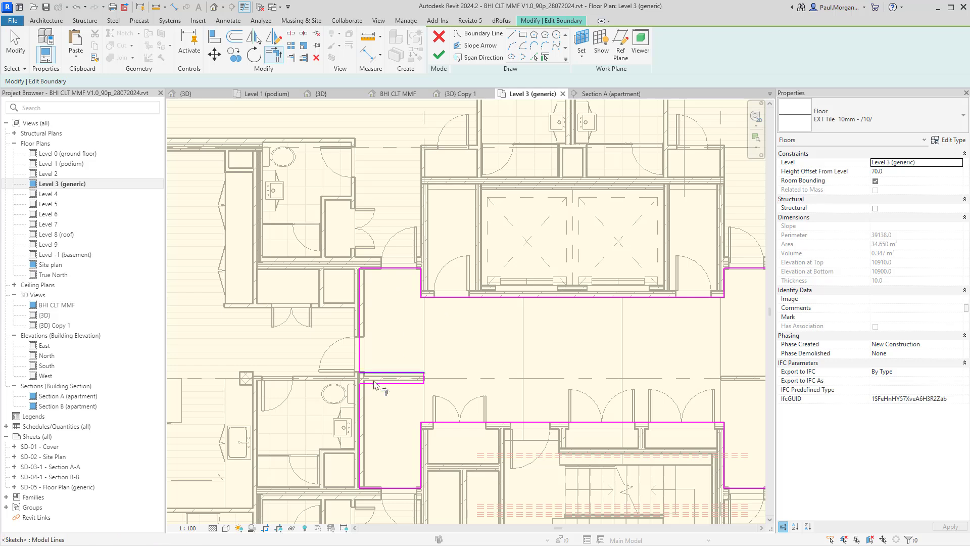
pyautogui.scroll(3, 374, 385)
pyautogui.press('Escape')
pyautogui.press('Escape')
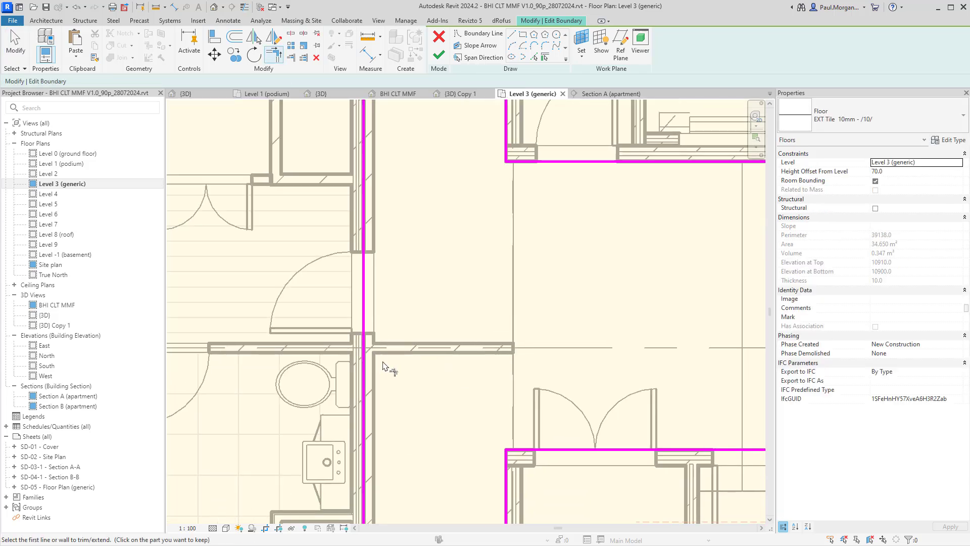
pyautogui.scroll(-3, 384, 361)
pyautogui.press('Escape')
pyautogui.moveTo(484, 447); pyautogui.dragTo(465, 390, button='middle')
pyautogui.scroll(-2, 466, 389)
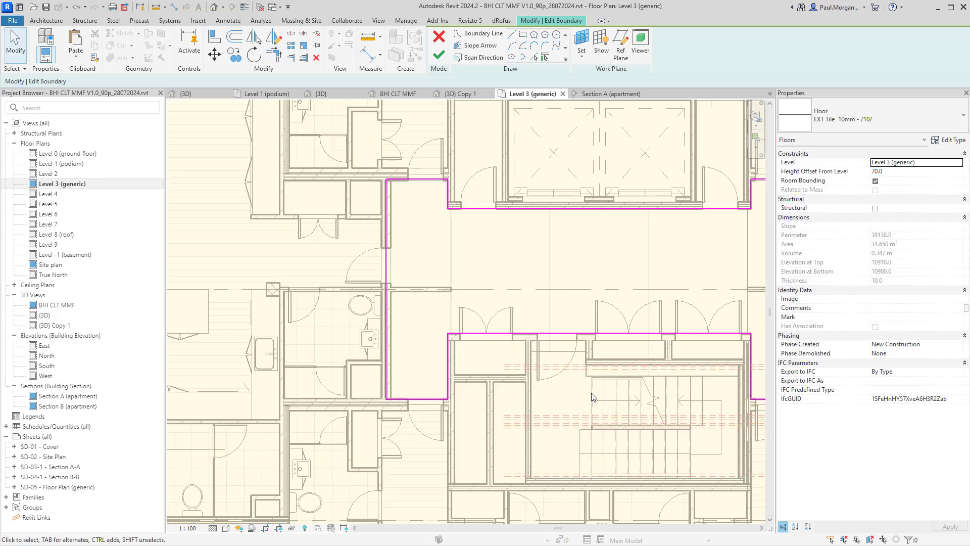
pyautogui.scroll(-1, 595, 397)
pyautogui.moveTo(596, 398); pyautogui.dragTo(558, 466, button='middle')
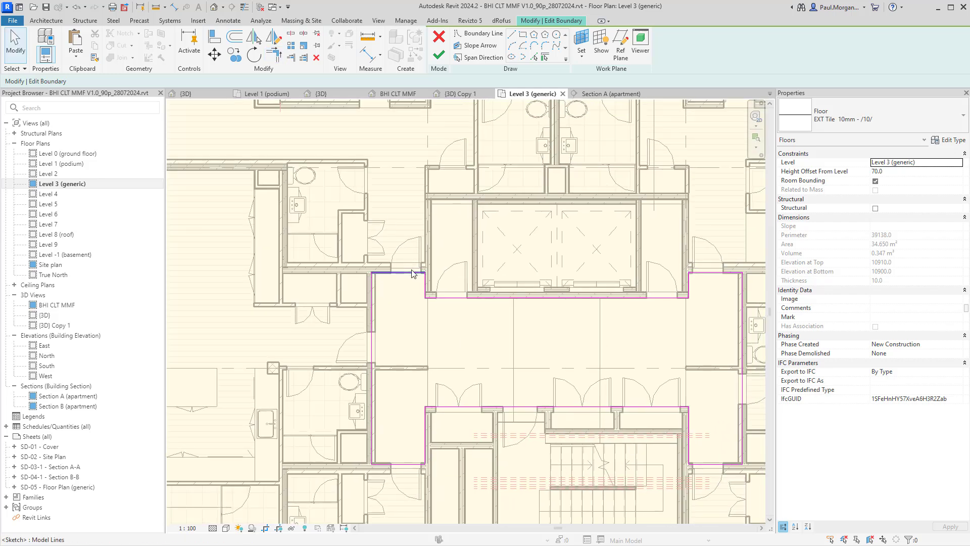
pyautogui.click(439, 55)
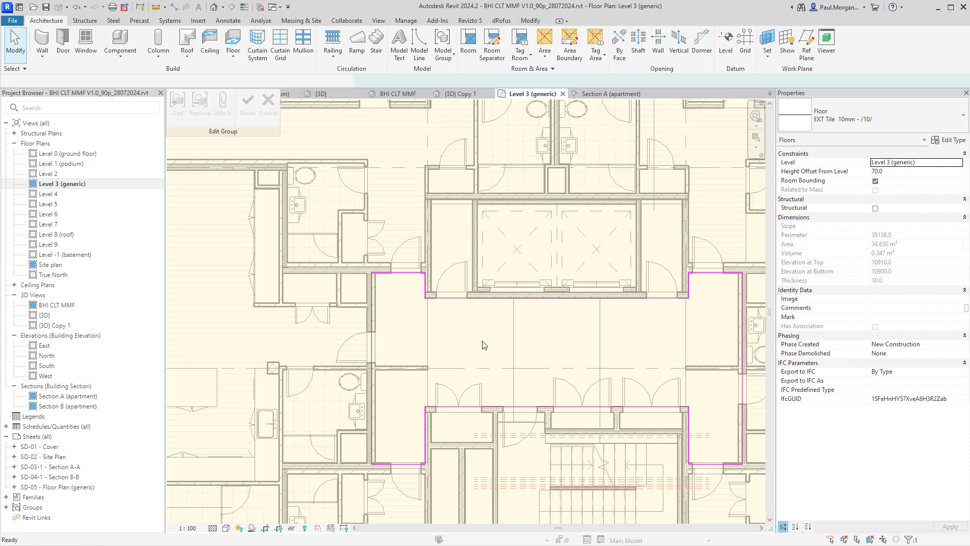
# Step: Finish editing the Internal Fixtures/Fittings/Furniture - Generic group and open the {3D} view at the lobby
pyautogui.moveTo(543, 368); pyautogui.dragTo(464, 322, button='middle')
pyautogui.press('Escape')
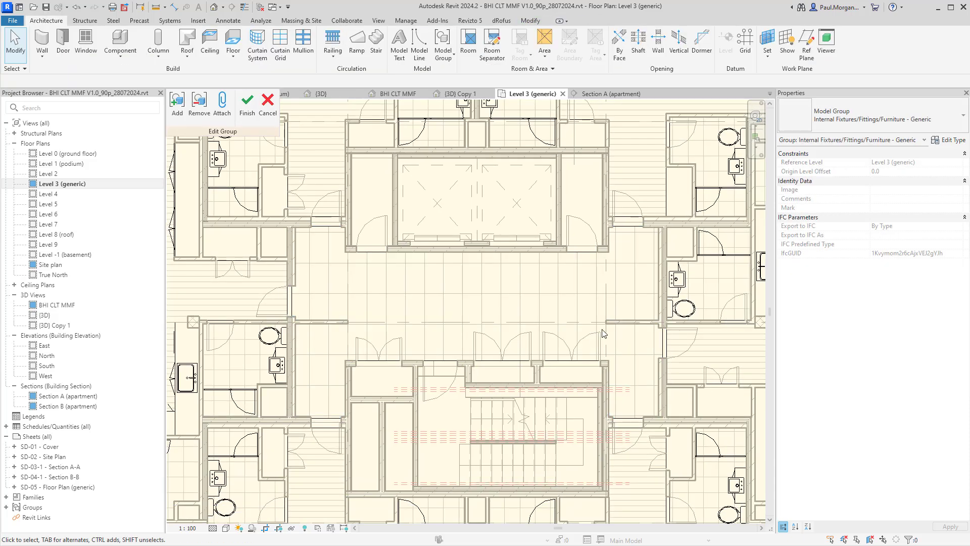
pyautogui.click(214, 6)
pyautogui.keyDown('shift'); pyautogui.moveTo(453, 351); pyautogui.dragTo(517, 316, button='middle'); pyautogui.keyUp('shift')
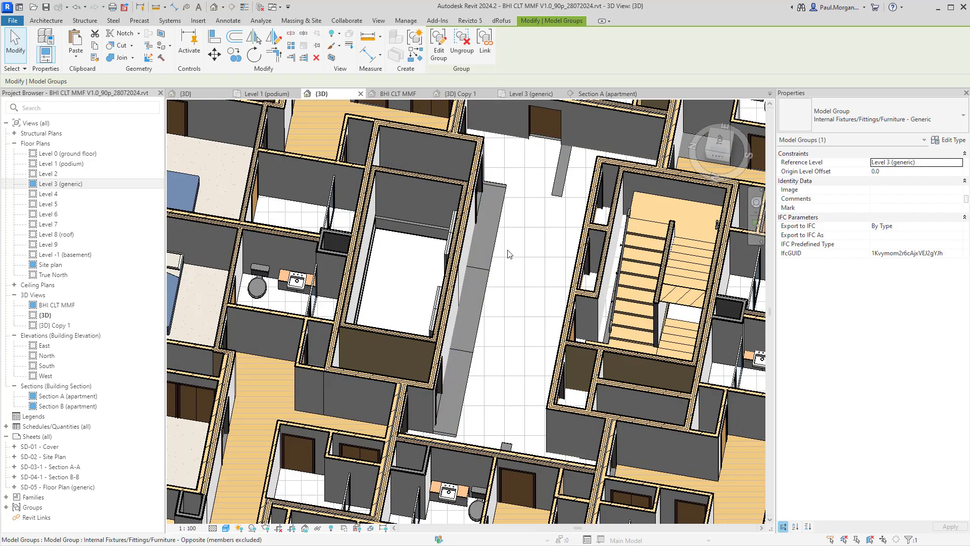
# Step: Examine the Level 4 lobby floor and its Internal Fixtures/Fittings/Furniture - Opposite group in the 3D view
pyautogui.keyDown('shift'); pyautogui.moveTo(442, 270); pyautogui.dragTo(499, 271, button='middle'); pyautogui.keyUp('shift')
pyautogui.scroll(-8, 474, 216)
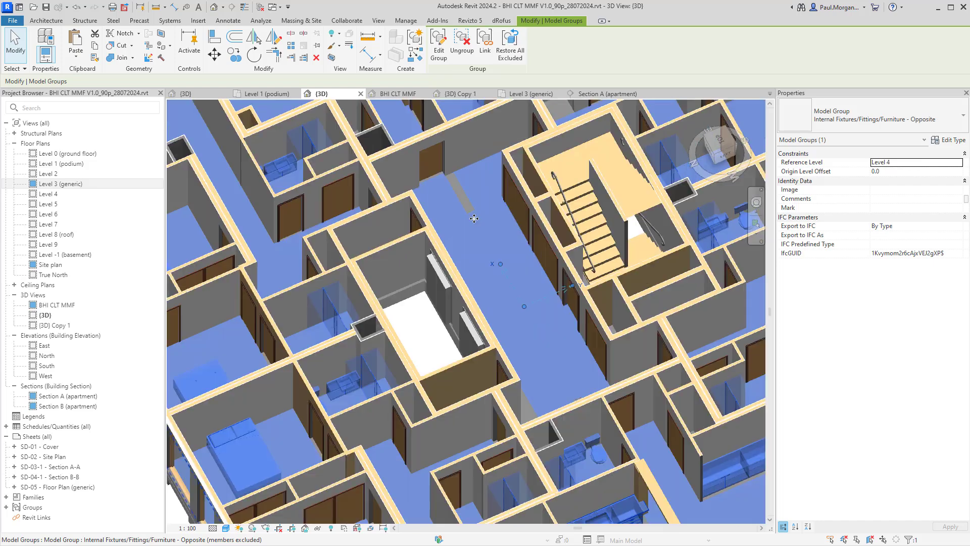
pyautogui.press('Escape')
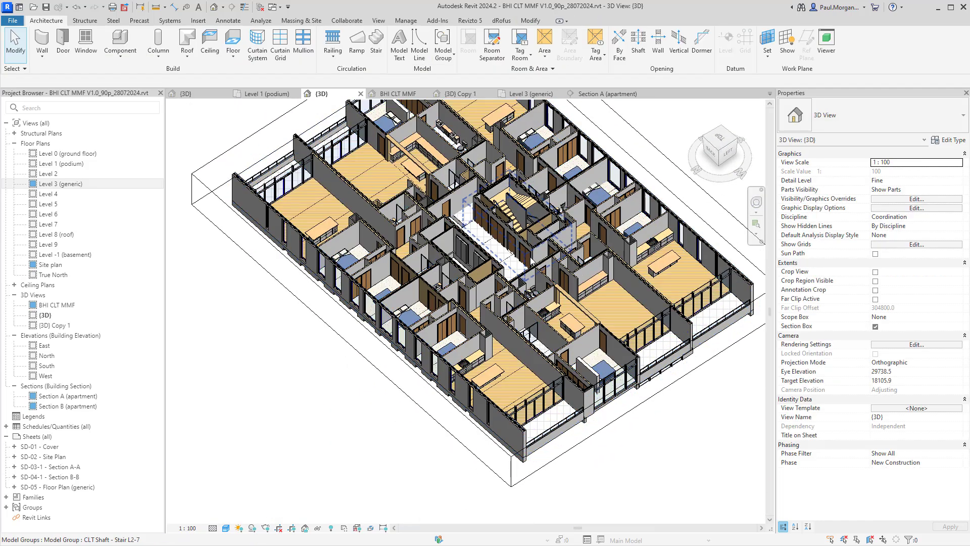
pyautogui.click(506, 238)
pyautogui.press('Escape')
pyautogui.scroll(5, 479, 245)
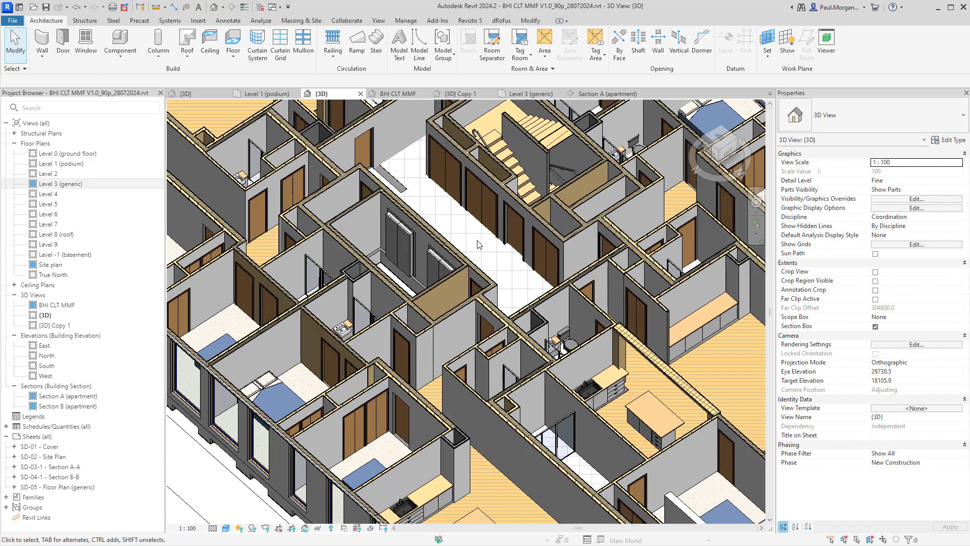
pyautogui.click(400, 182)
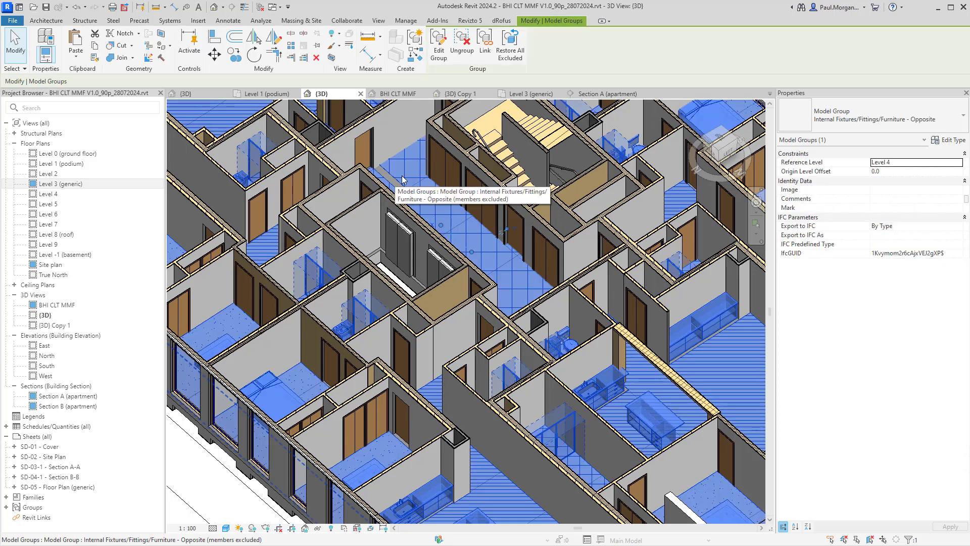
pyautogui.press('Escape')
pyautogui.scroll(-5, 500, 248)
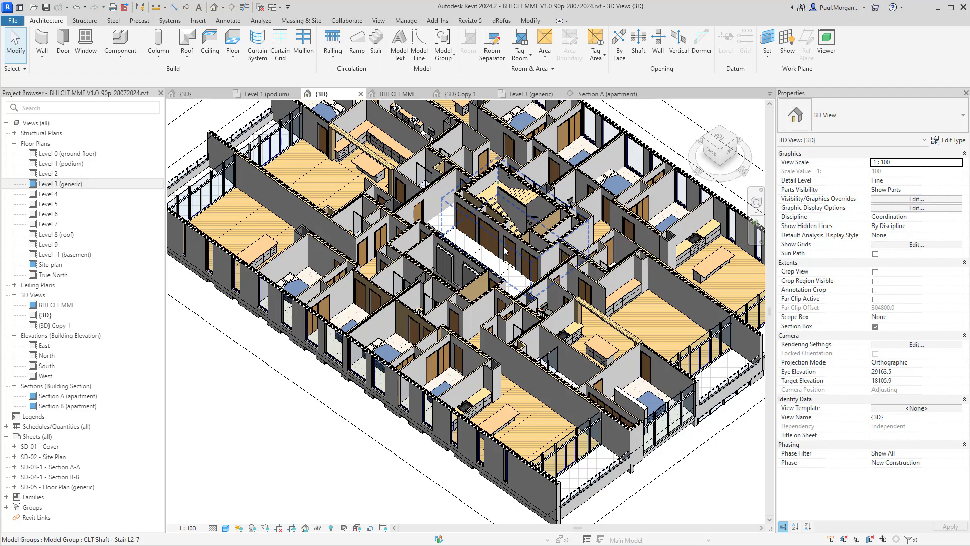
pyautogui.click(506, 250)
pyautogui.press('Escape')
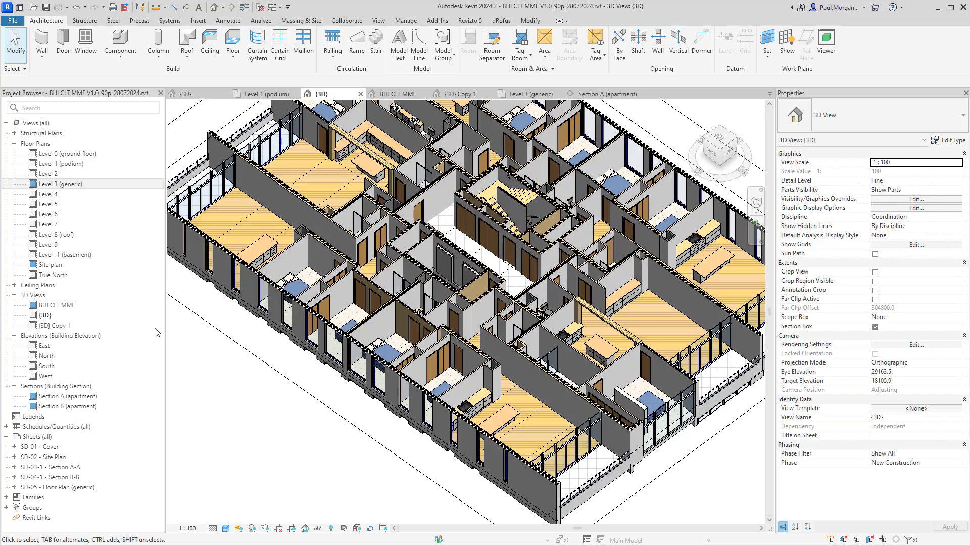
# Step: Lower the bottom and top faces of the 3D view's section box so it cuts through the Level 3 walls
pyautogui.keyDown('shift'); pyautogui.moveTo(354, 395); pyautogui.dragTo(349, 352, button='middle'); pyautogui.keyUp('shift')
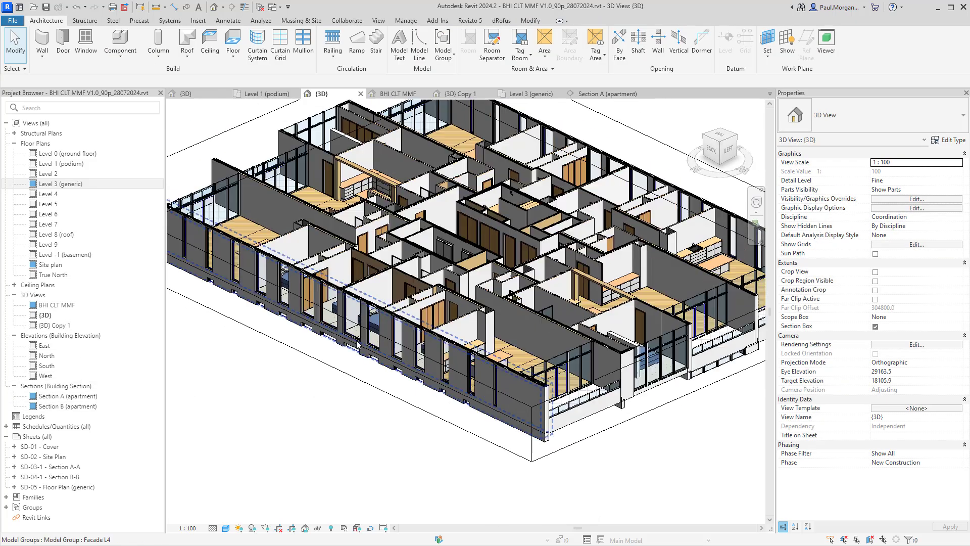
pyautogui.click(404, 402)
pyautogui.keyDown('shift'); pyautogui.moveTo(460, 412); pyautogui.dragTo(472, 387, button='middle'); pyautogui.keyUp('shift')
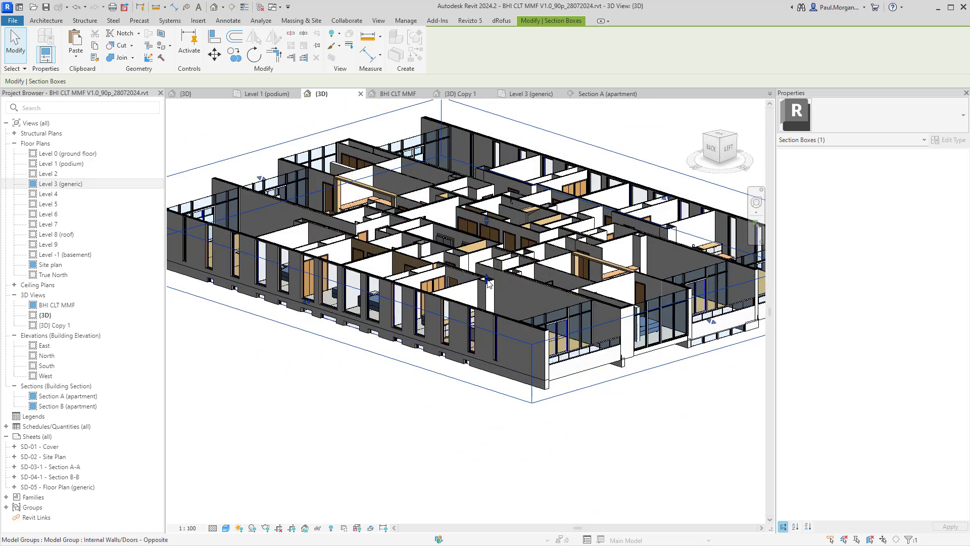
pyautogui.moveTo(488, 283); pyautogui.dragTo(484, 328)
pyautogui.moveTo(499, 361); pyautogui.dragTo(500, 363)
pyautogui.moveTo(522, 406)
pyautogui.keyDown('shift'); pyautogui.mouseDown(button='middle')
pyautogui.moveTo(516, 390)
pyautogui.moveTo(452, 369)
pyautogui.moveTo(505, 402)
pyautogui.mouseUp(button='middle'); pyautogui.keyUp('shift')
pyautogui.moveTo(488, 222); pyautogui.dragTo(486, 266)
pyautogui.keyDown('shift'); pyautogui.moveTo(498, 289); pyautogui.dragTo(502, 302, button='middle'); pyautogui.keyUp('shift')
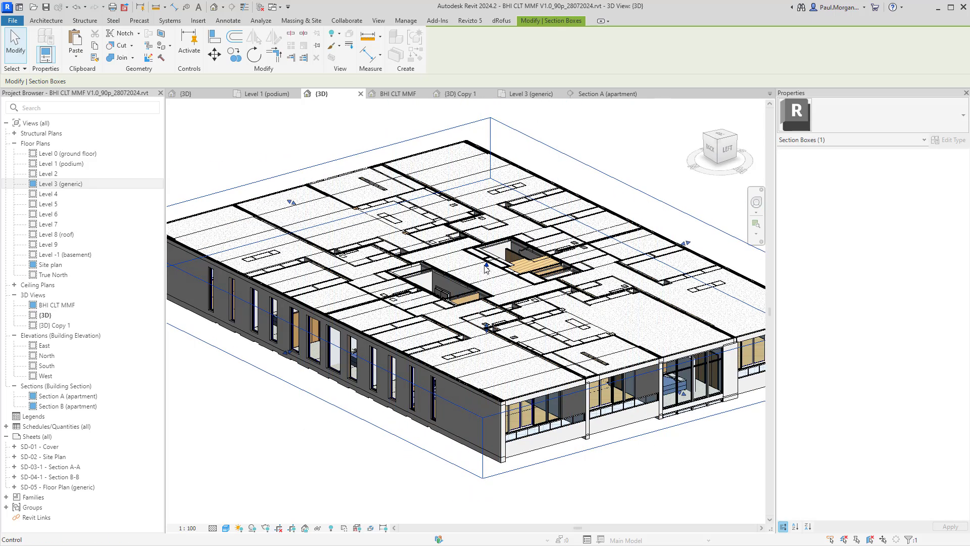
pyautogui.moveTo(487, 267); pyautogui.dragTo(487, 288)
pyautogui.keyDown('shift'); pyautogui.moveTo(490, 308); pyautogui.dragTo(507, 396, button='middle'); pyautogui.keyUp('shift')
# Step: Examine the Level 3 lobby floor, partition walls and stair shaft from several angles in the 3D view
pyautogui.scroll(3, 489, 287)
pyautogui.keyDown('shift'); pyautogui.moveTo(512, 320); pyautogui.dragTo(544, 372, button='middle'); pyautogui.keyUp('shift')
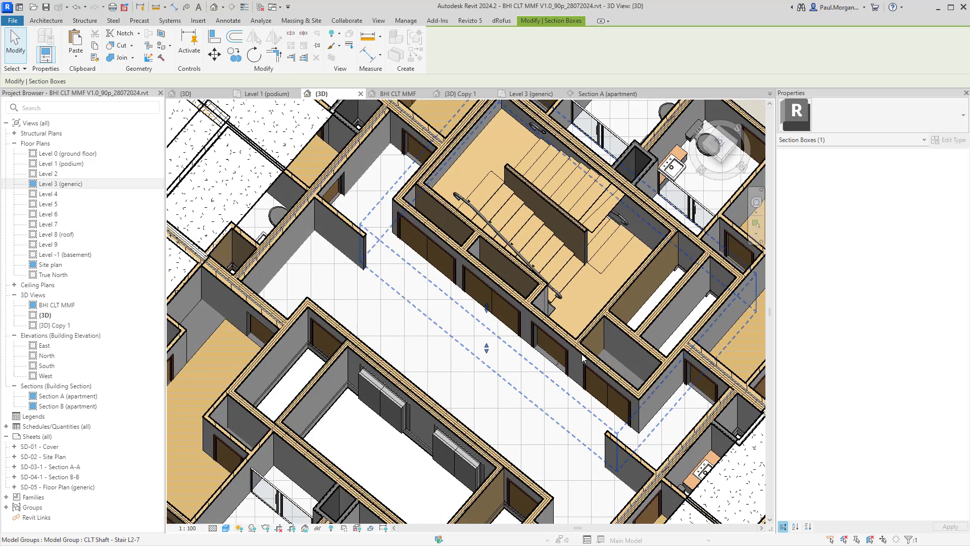
pyautogui.keyDown('shift'); pyautogui.moveTo(559, 361); pyautogui.dragTo(610, 374, button='middle'); pyautogui.keyUp('shift')
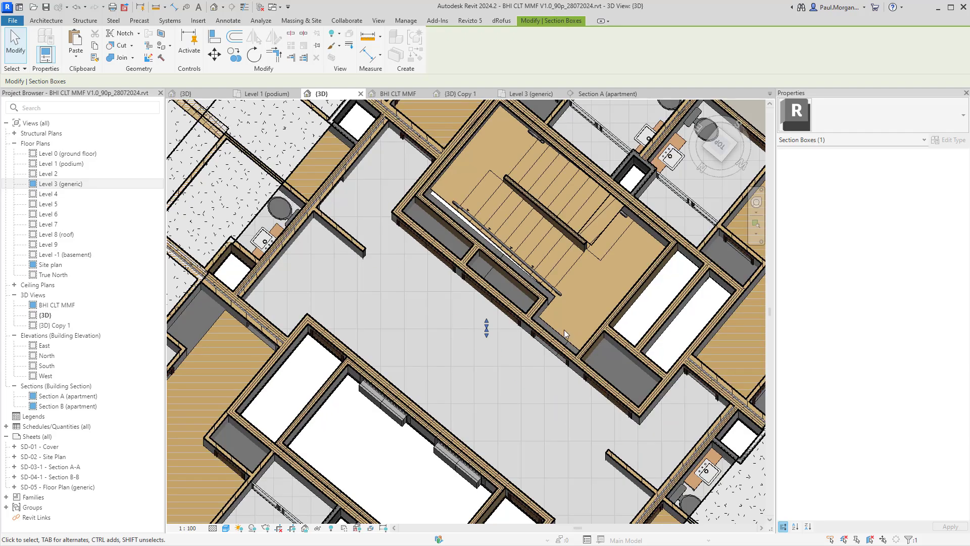
pyautogui.keyDown('shift'); pyautogui.moveTo(552, 376); pyautogui.dragTo(728, 308, button='middle'); pyautogui.keyUp('shift')
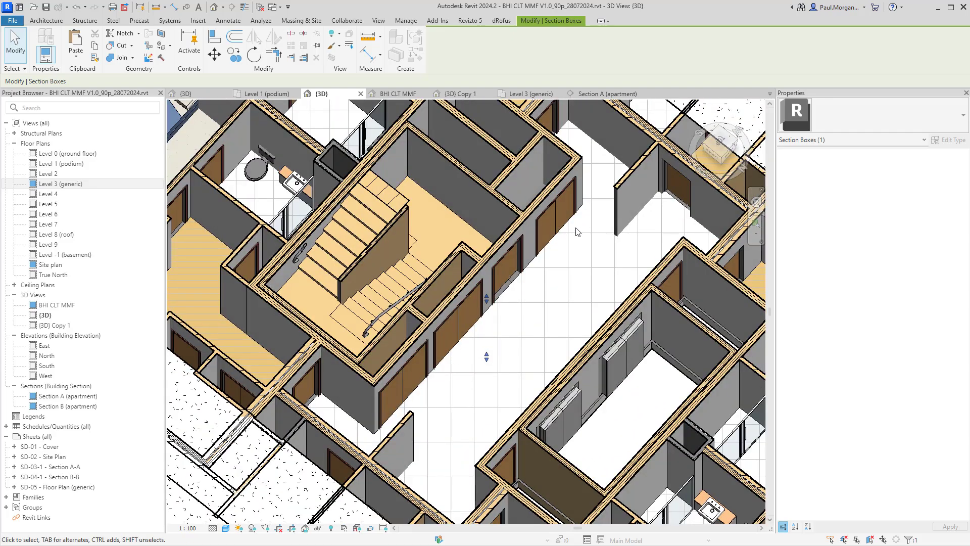
pyautogui.keyDown('shift'); pyautogui.moveTo(487, 328); pyautogui.dragTo(566, 290, button='middle'); pyautogui.keyUp('shift')
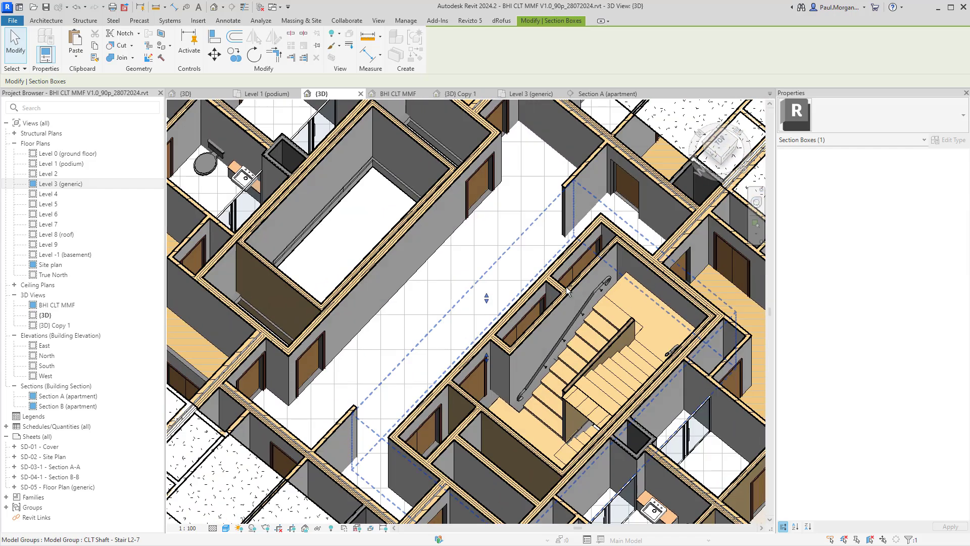
pyautogui.keyDown('shift'); pyautogui.moveTo(500, 334); pyautogui.dragTo(435, 339, button='middle'); pyautogui.keyUp('shift')
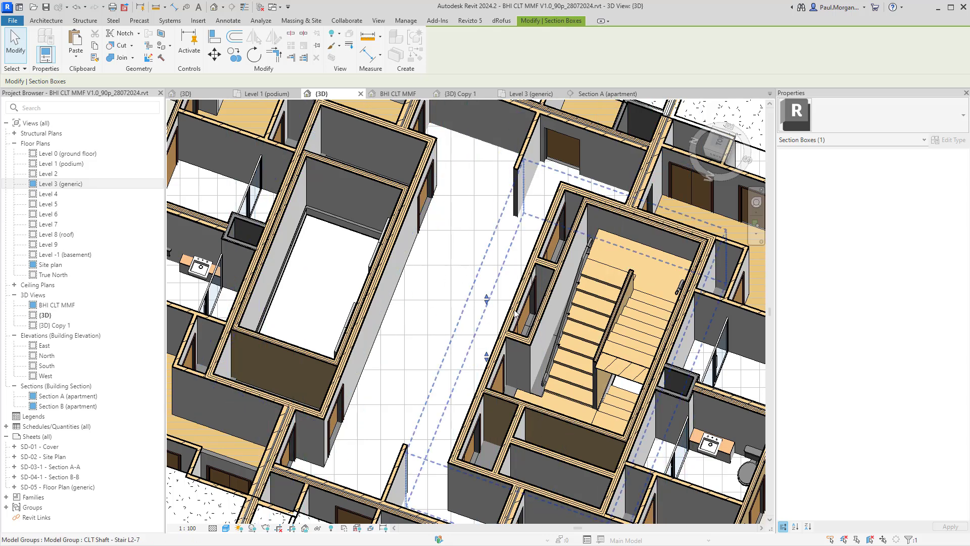
pyautogui.keyDown('shift'); pyautogui.moveTo(420, 414); pyautogui.dragTo(550, 390, button='middle'); pyautogui.keyUp('shift')
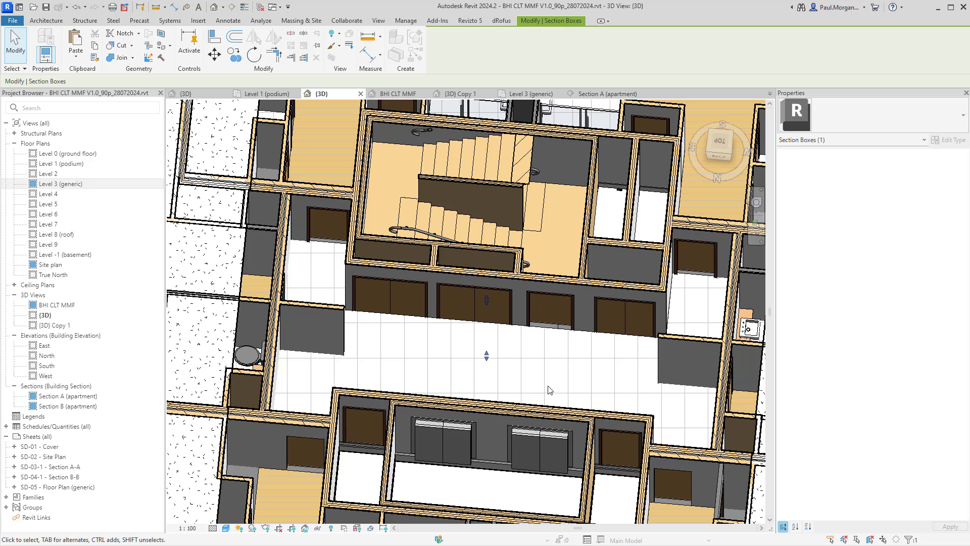
pyautogui.press('Escape')
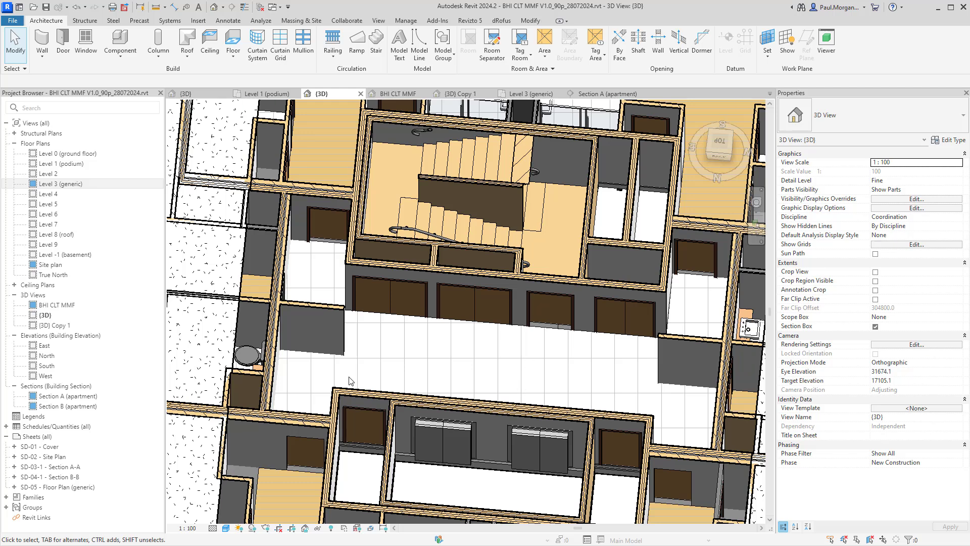
# Step: Inspect the CLT Floor Plate group and the shaft opening around the Level 3 lobby by selecting them
pyautogui.click(356, 438)
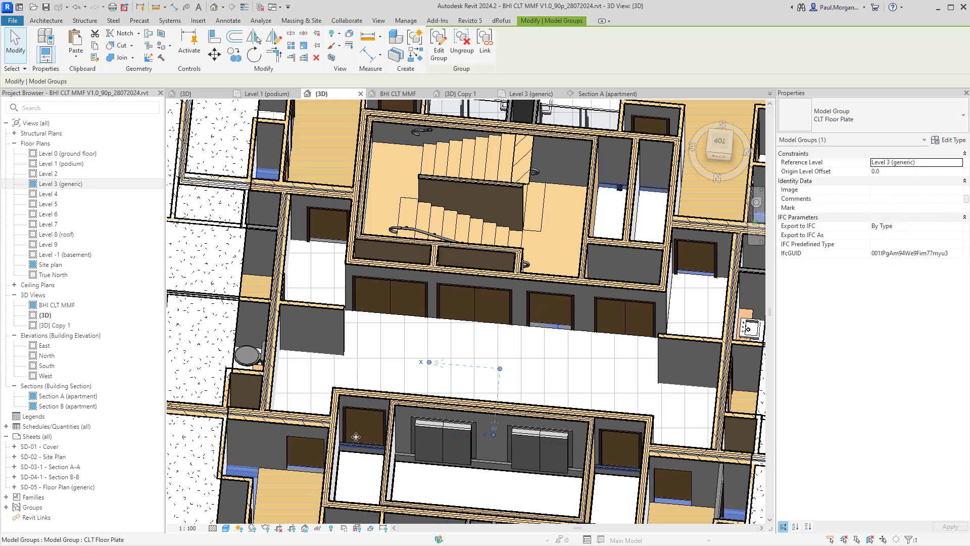
pyautogui.press('Escape')
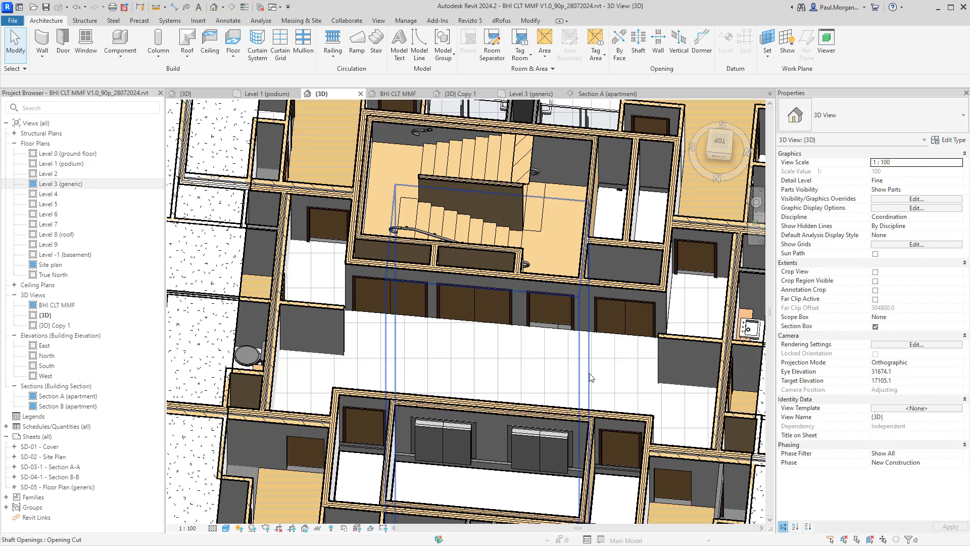
pyautogui.keyDown('shift'); pyautogui.moveTo(623, 382); pyautogui.dragTo(555, 298, button='middle'); pyautogui.keyUp('shift')
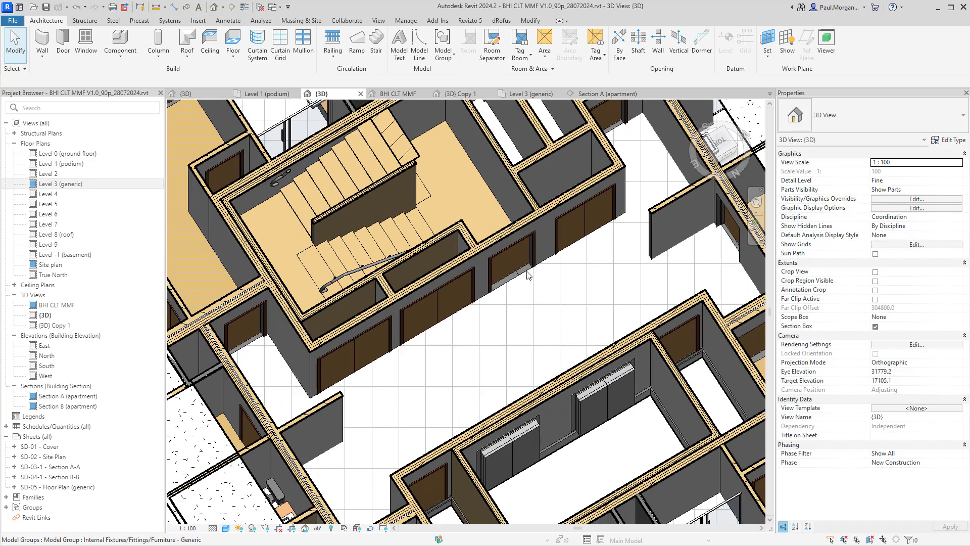
pyautogui.click(526, 270)
pyautogui.click(560, 302)
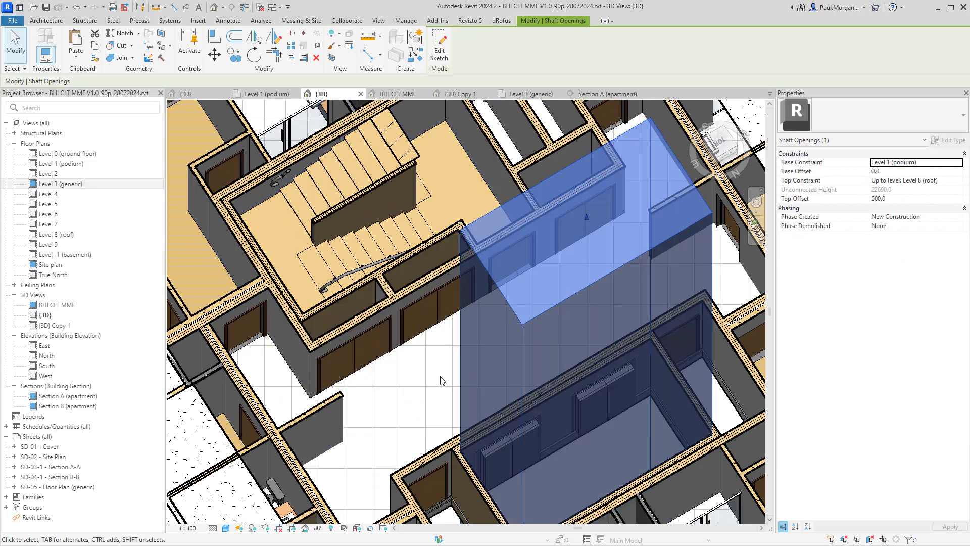
pyautogui.press('Escape')
pyautogui.keyDown('shift'); pyautogui.moveTo(460, 371); pyautogui.dragTo(566, 427, button='middle'); pyautogui.keyUp('shift')
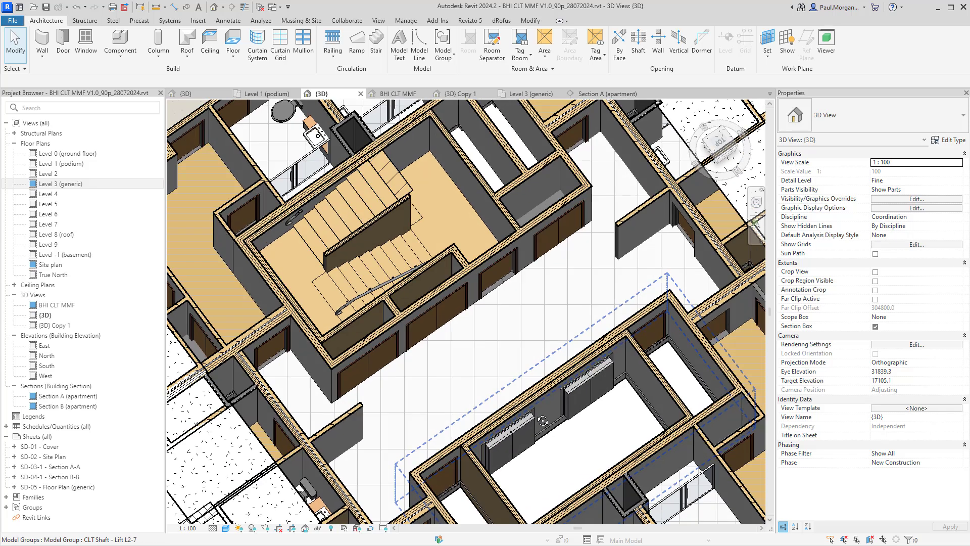
# Step: Toggle the option for selecting elements by face
pyautogui.click(870, 539)
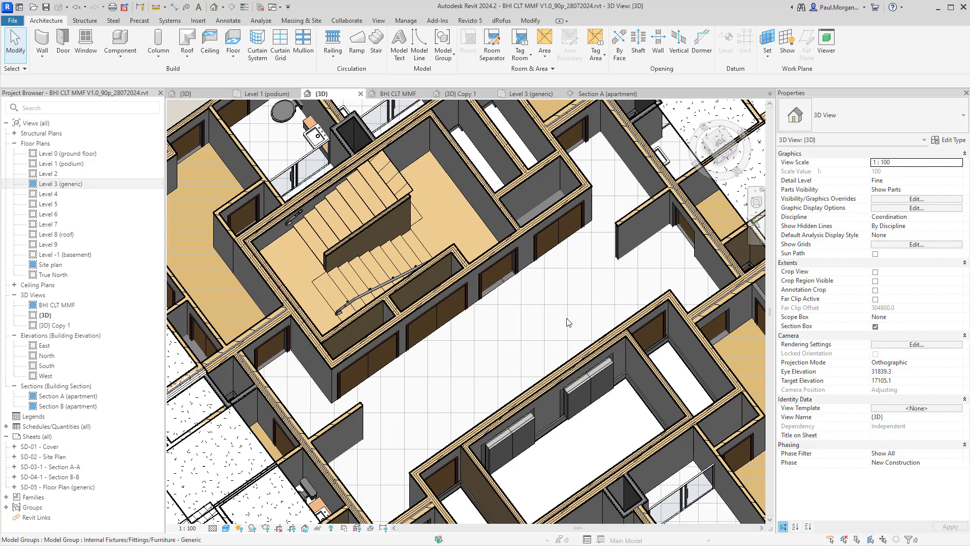
# Step: Edit the Level 3 Internal Fixtures/Fittings/Furniture - Generic group and open the layer material of the lobby's EXT Tile 10mm floor
pyautogui.click(561, 305)
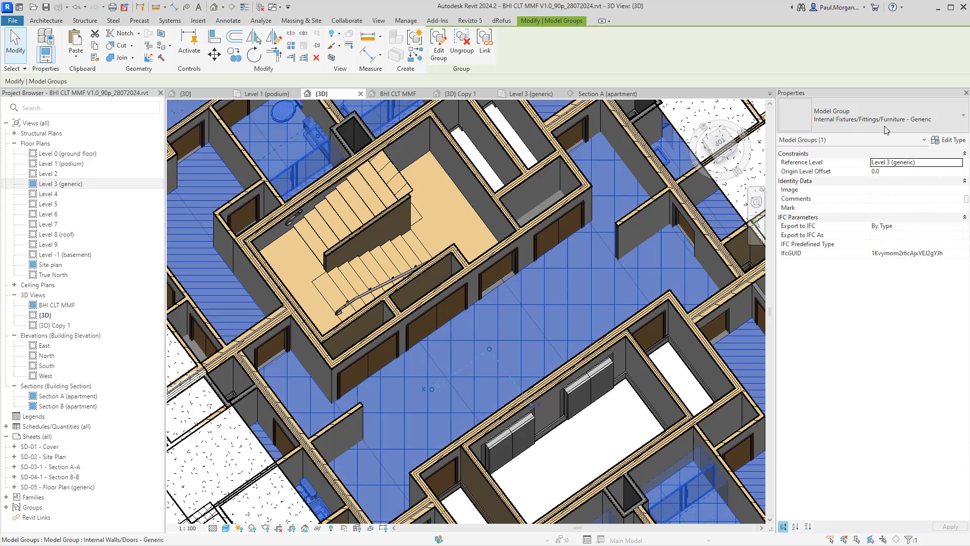
pyautogui.click(438, 44)
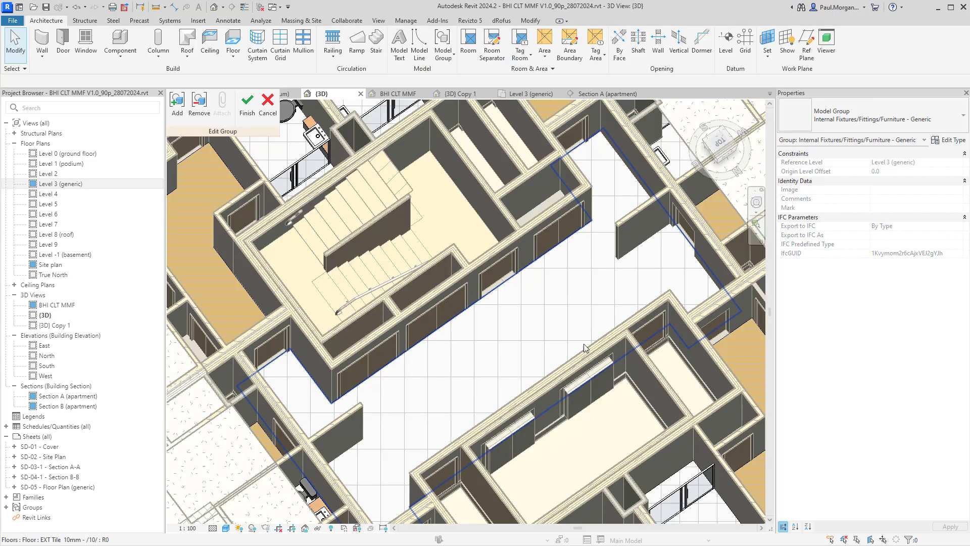
pyautogui.click(584, 346)
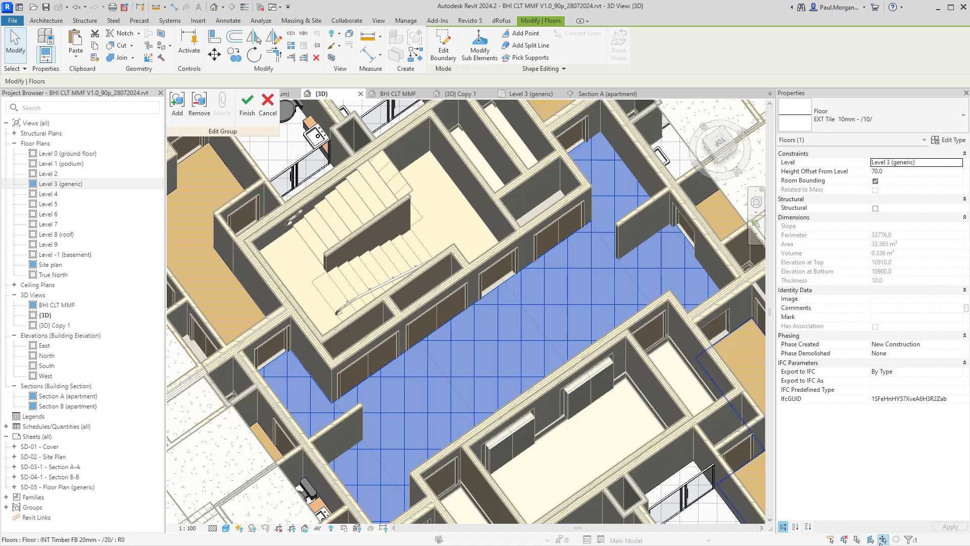
pyautogui.press('Escape')
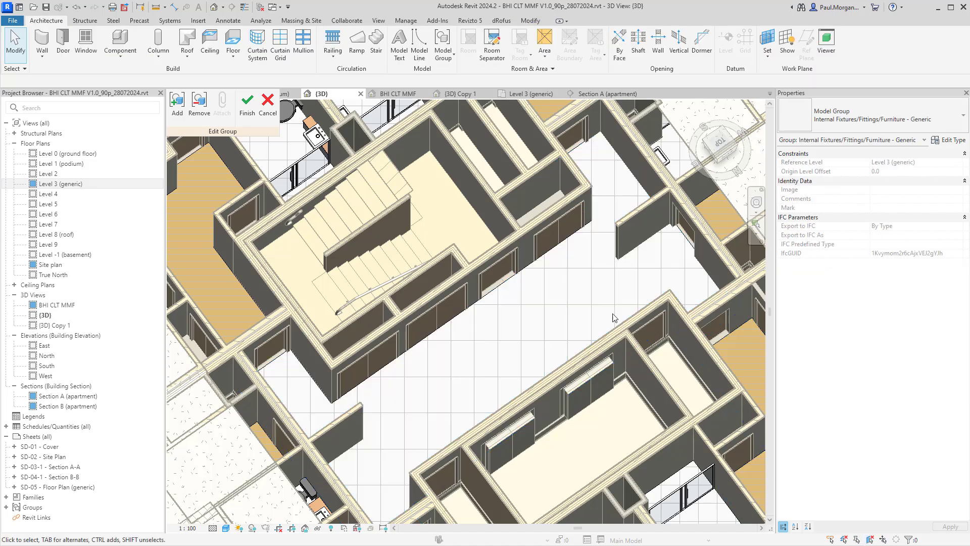
pyautogui.click(480, 310)
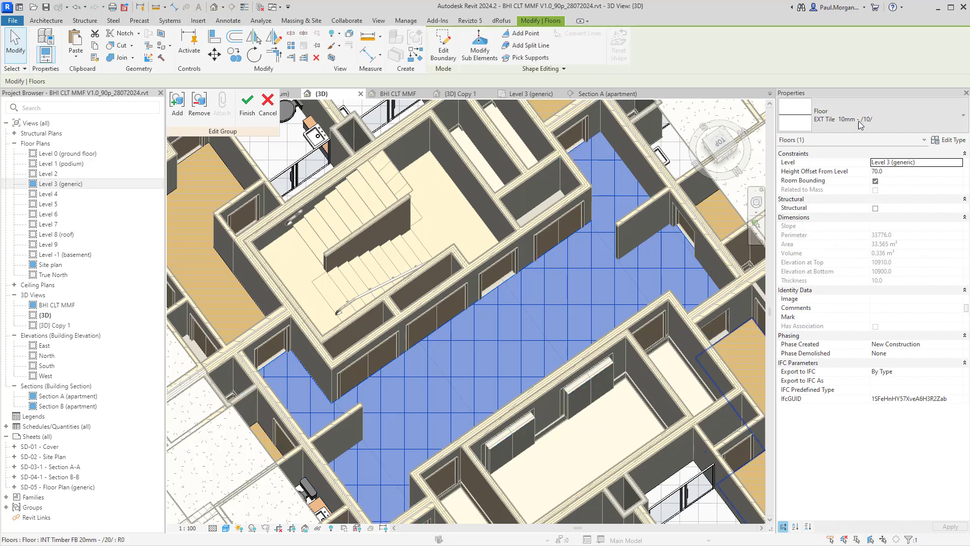
pyautogui.click(950, 141)
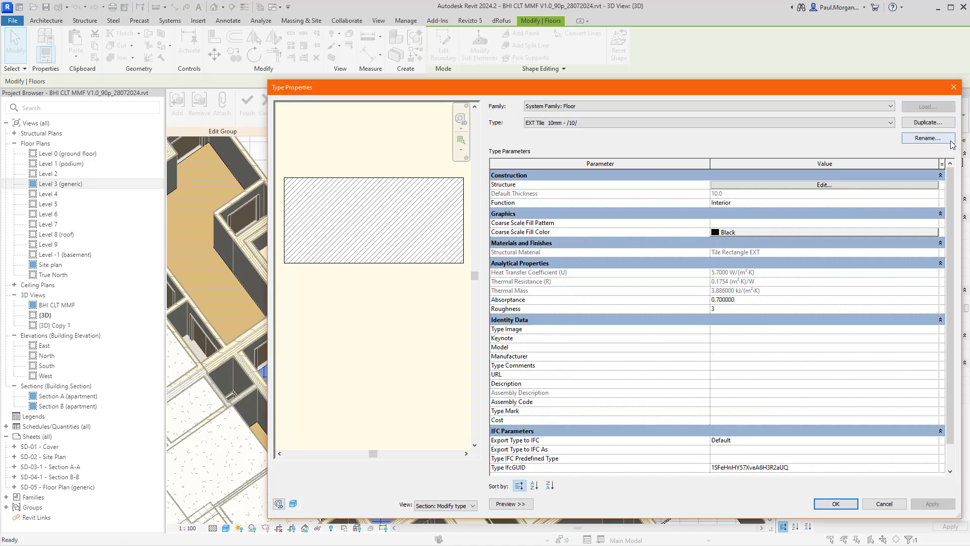
pyautogui.click(810, 185)
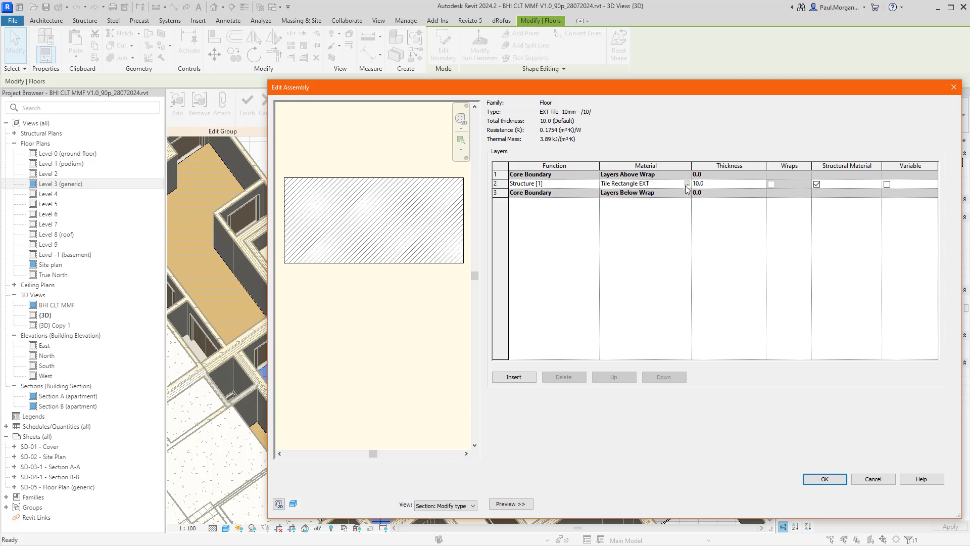
pyautogui.click(687, 187)
pyautogui.click(687, 184)
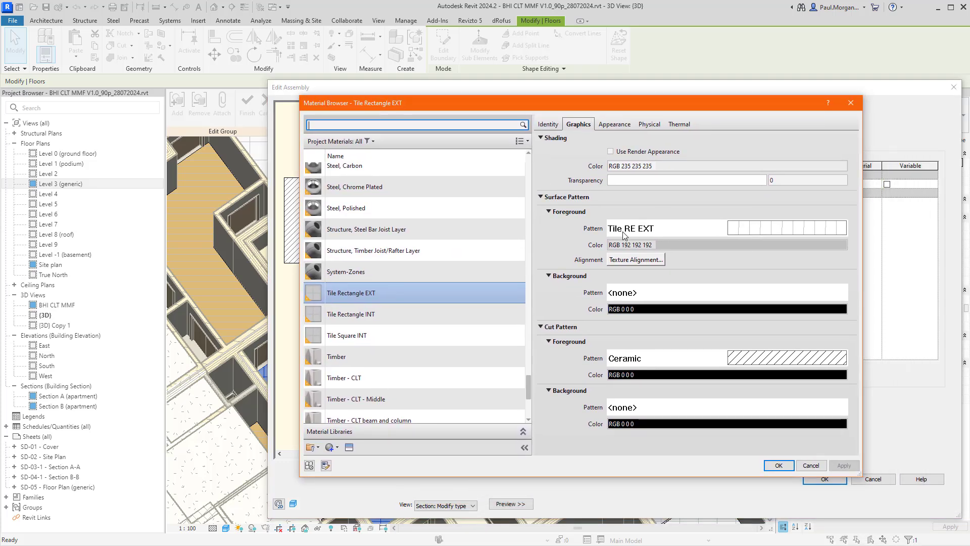
# Step: Set the Tile Rectangle EXT material's foreground surface pattern to the model pattern Block 225x450 and apply it to the floor type
pyautogui.click(751, 231)
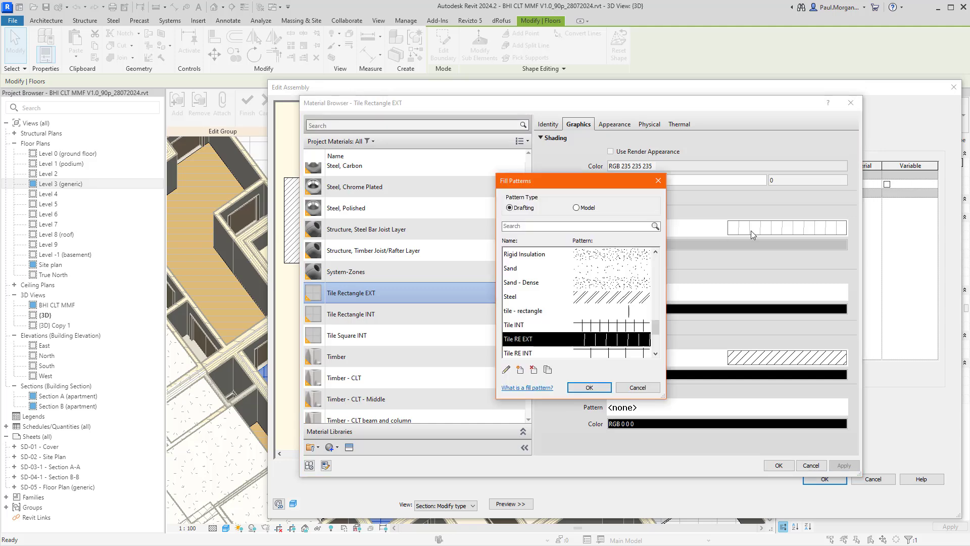
pyautogui.click(575, 207)
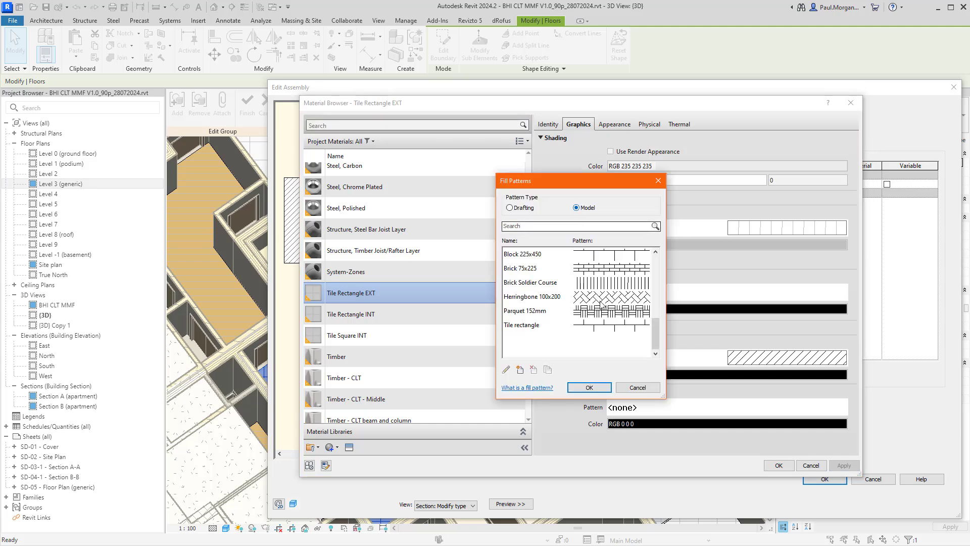
pyautogui.scroll(2, 601, 314)
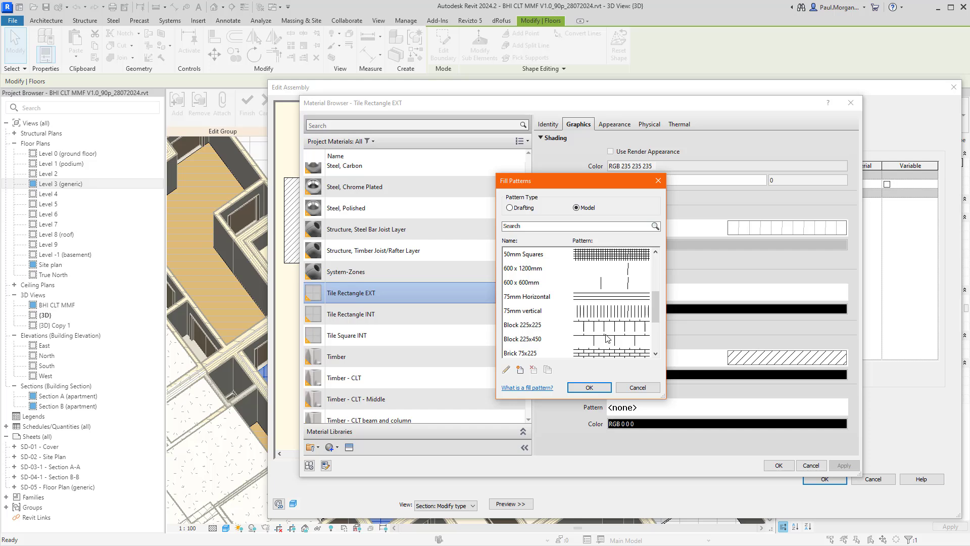
pyautogui.click(620, 343)
pyautogui.scroll(-2, 624, 343)
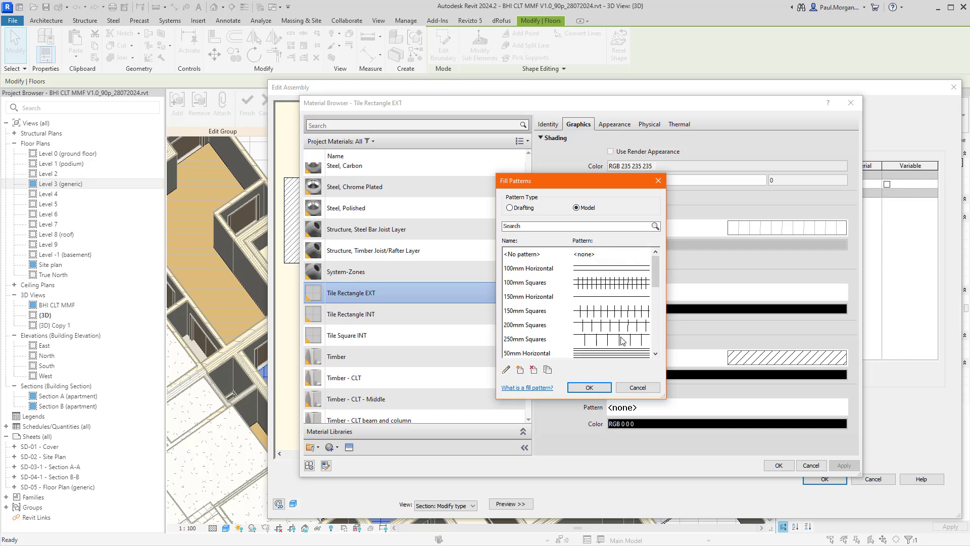
pyautogui.scroll(1, 627, 342)
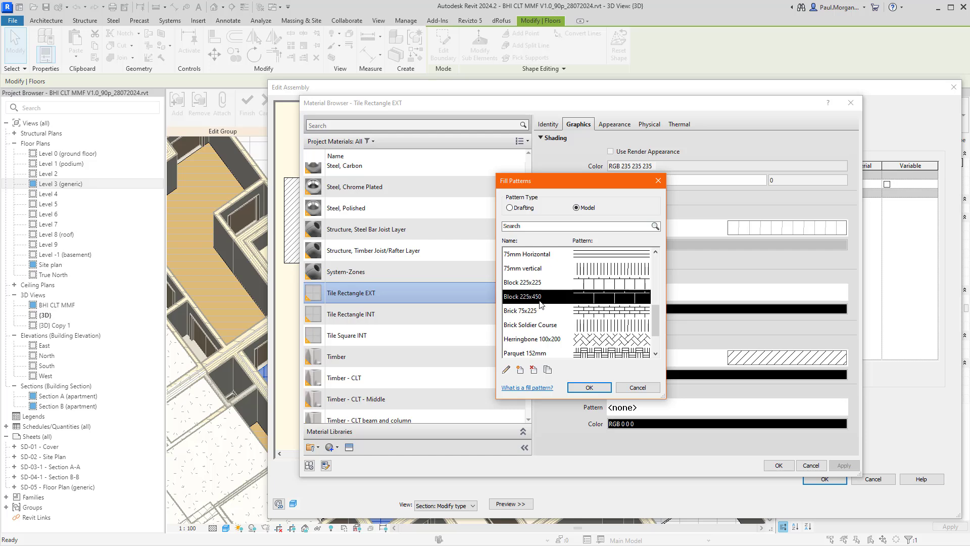
pyautogui.click(594, 342)
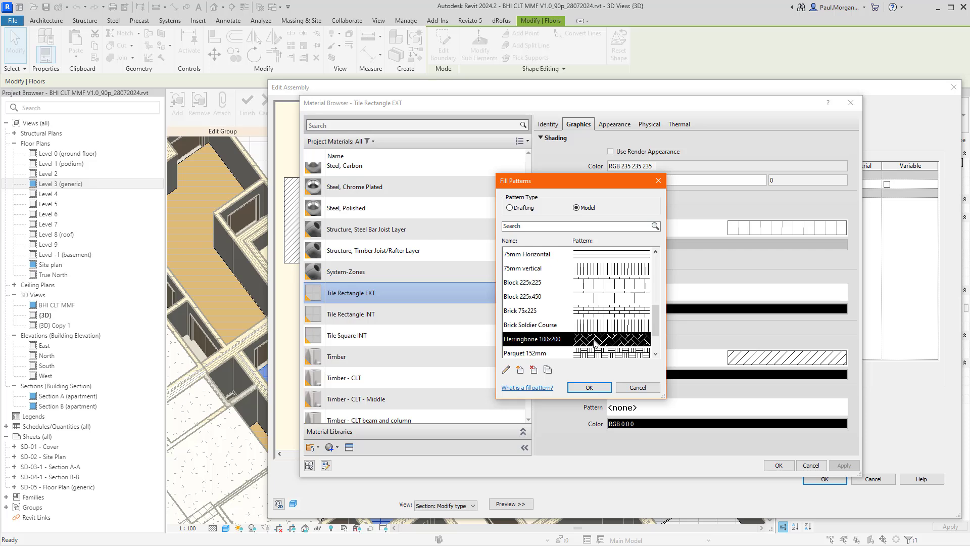
pyautogui.click(598, 302)
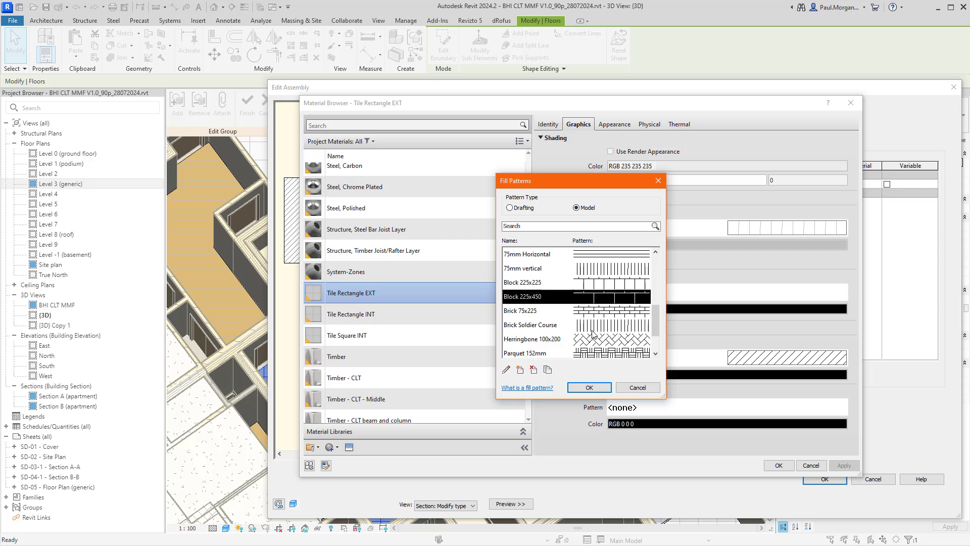
pyautogui.click(599, 388)
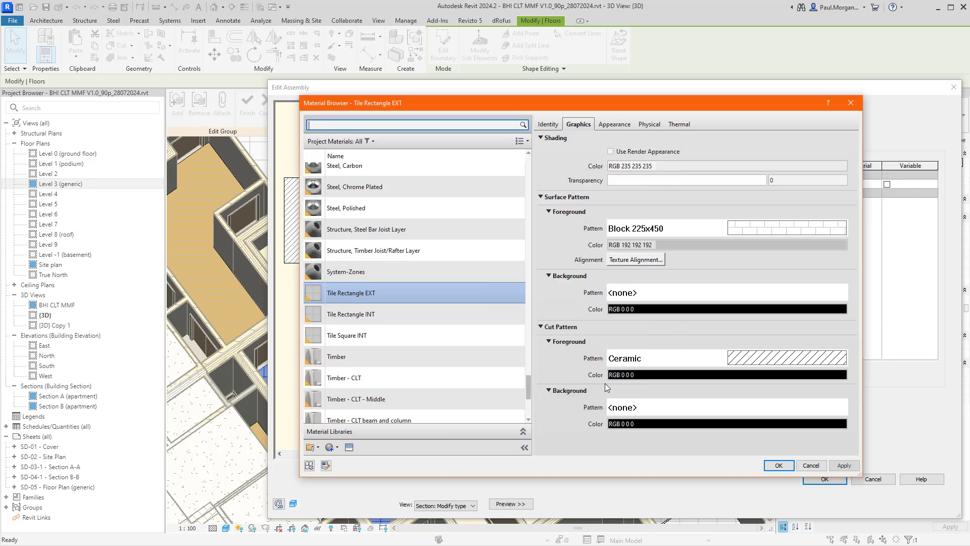
pyautogui.click(785, 467)
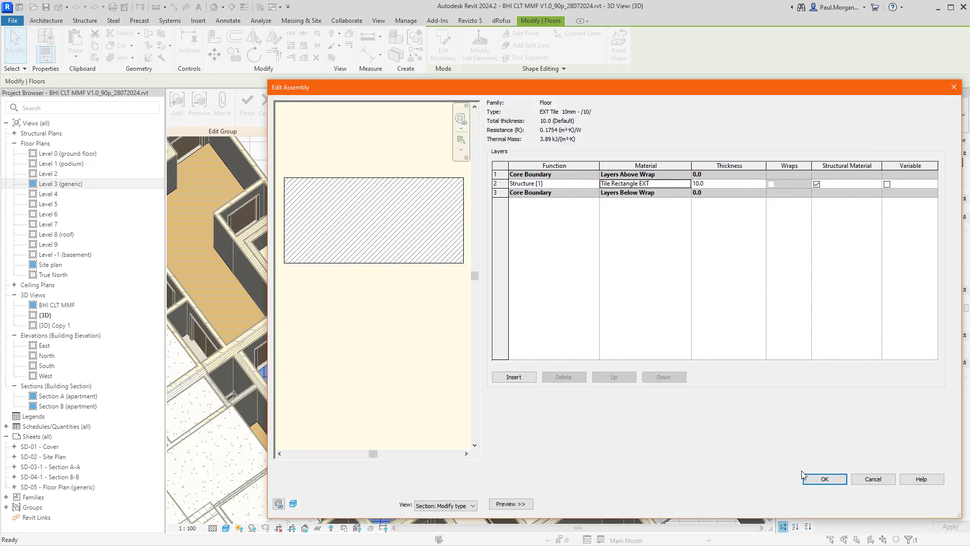
pyautogui.click(821, 479)
pyautogui.click(838, 503)
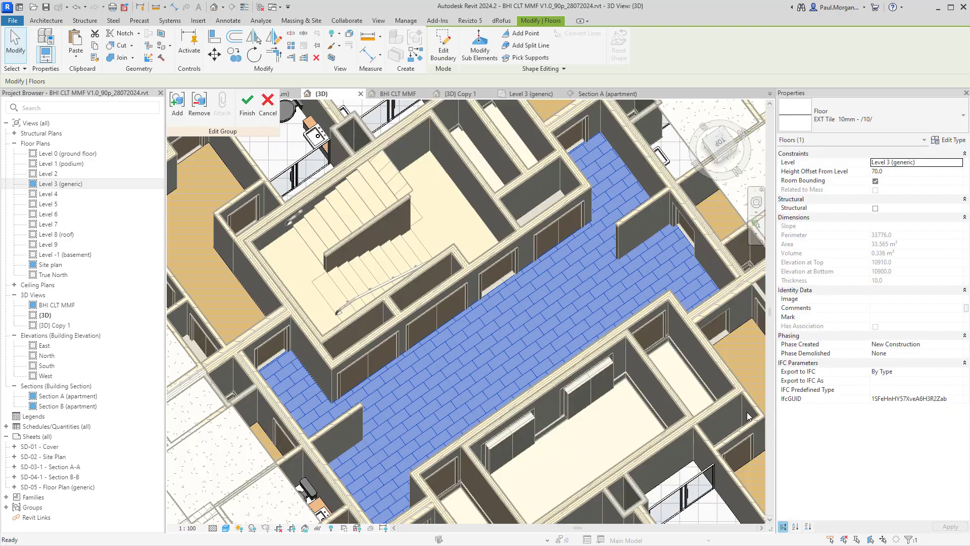
# Step: Check the lobby's tile pattern in the 3D view and finish editing the internal fixtures group
pyautogui.scroll(4, 625, 355)
pyautogui.click(624, 354)
pyautogui.keyDown('shift'); pyautogui.moveTo(556, 352); pyautogui.dragTo(629, 434, button='middle'); pyautogui.keyUp('shift')
pyautogui.scroll(-2, 671, 336)
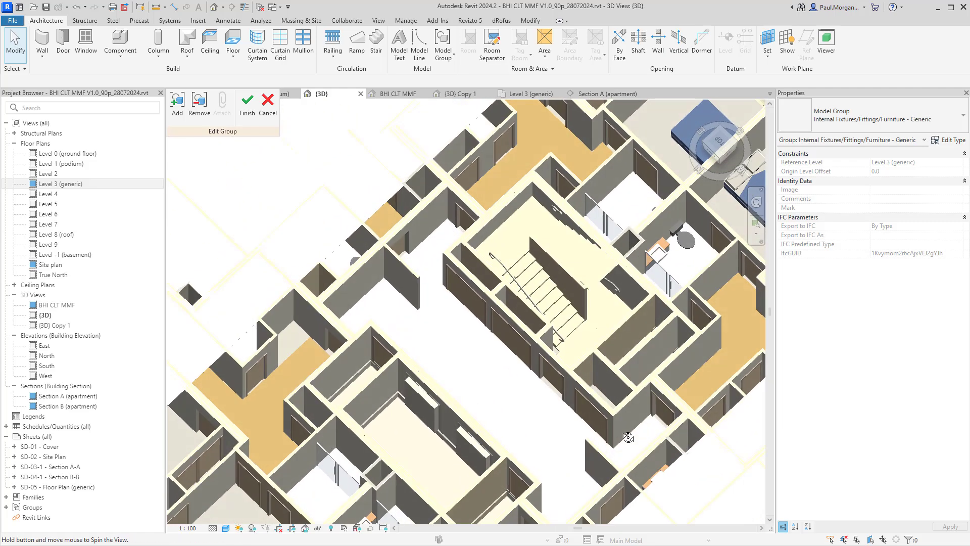
pyautogui.click(245, 106)
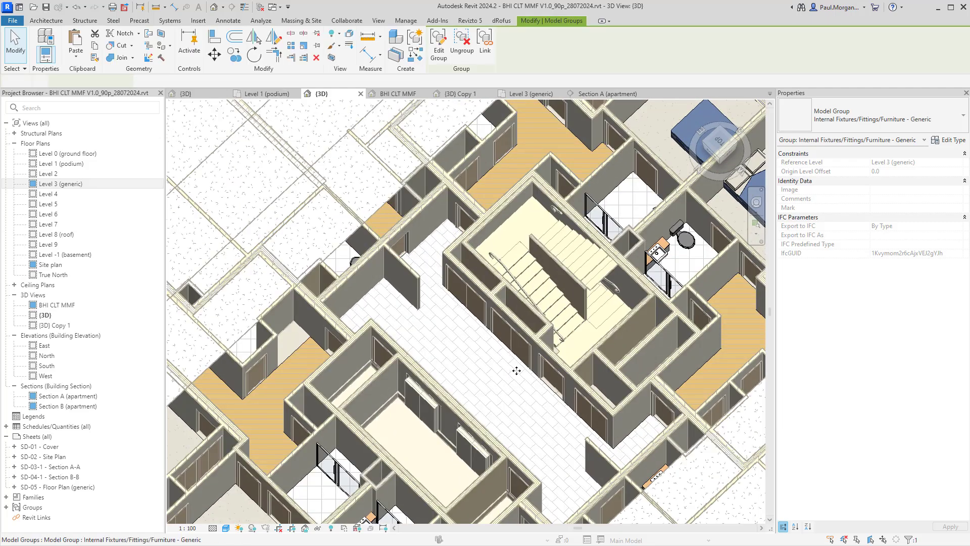
# Step: Delete the two free-standing lobby partition walls from the Internal Walls/Doors - Generic group and finish the group edit
pyautogui.keyDown('shift'); pyautogui.moveTo(517, 370); pyautogui.dragTo(642, 277, button='middle'); pyautogui.keyUp('shift')
pyautogui.click(636, 305)
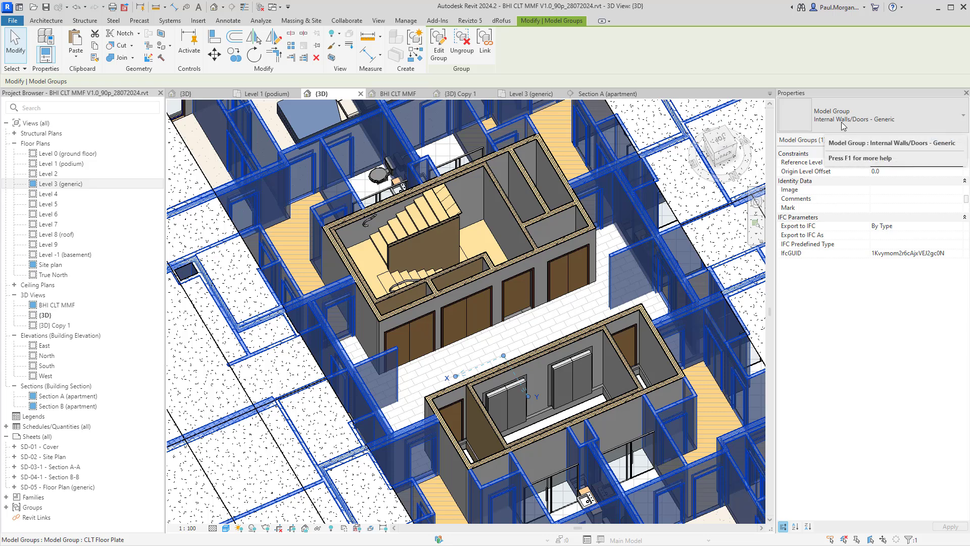
pyautogui.click(438, 43)
pyautogui.click(629, 253)
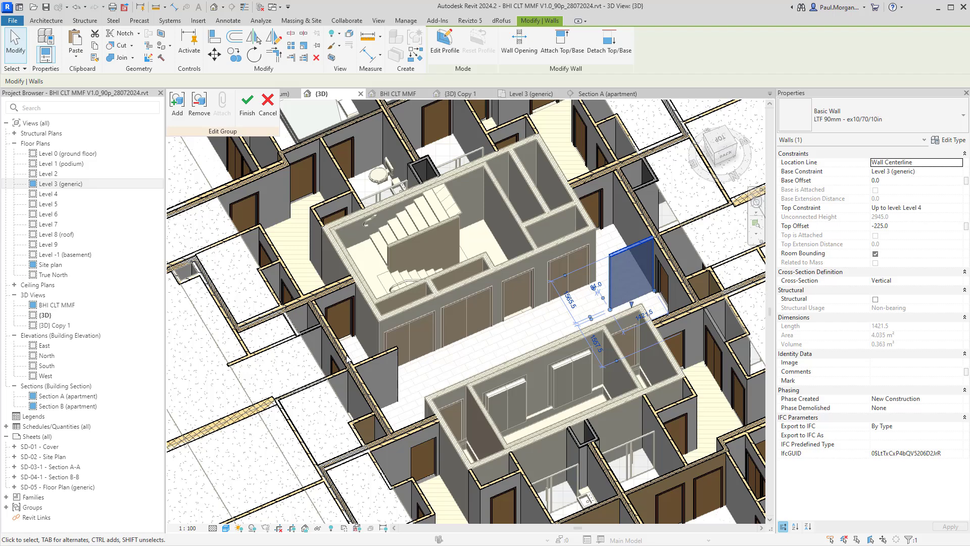
pyautogui.keyDown('ctrl'); pyautogui.click(384, 364); pyautogui.keyUp('ctrl')
pyautogui.press('Delete')
pyautogui.keyDown('shift'); pyautogui.moveTo(581, 322); pyautogui.dragTo(551, 402, button='middle'); pyautogui.keyUp('shift')
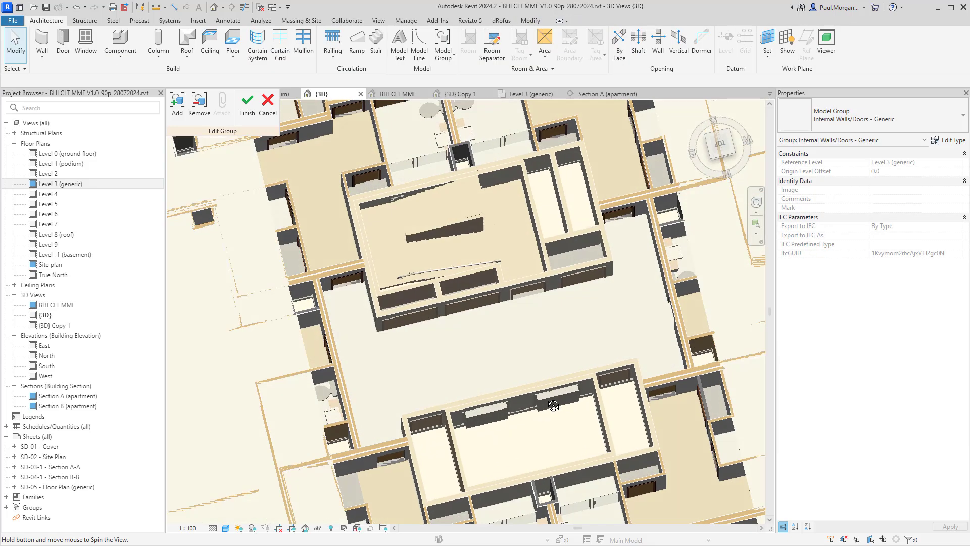
pyautogui.click(246, 112)
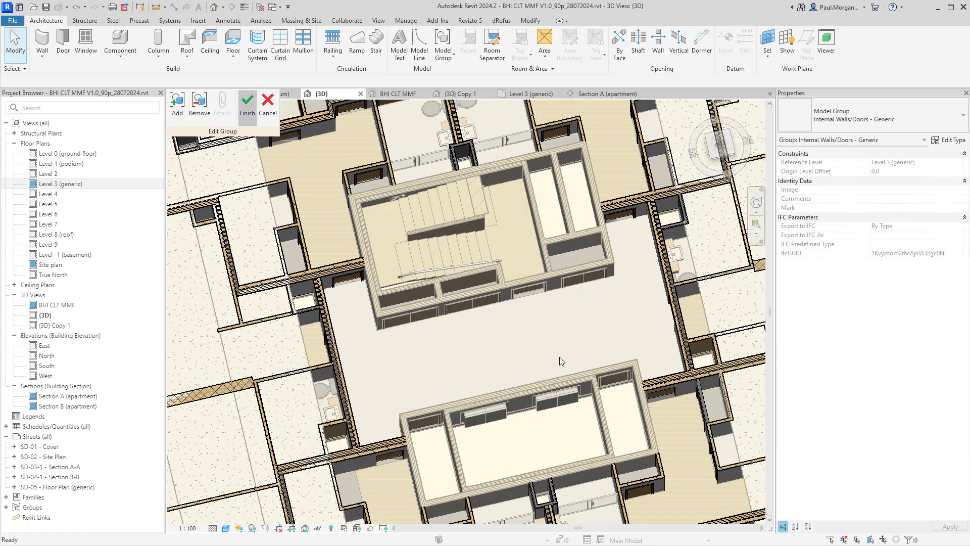
# Step: Inspect the CLT Shaft - Stair L2-7 group and the Level 3 precast stair from several angles
pyautogui.keyDown('shift'); pyautogui.moveTo(444, 372); pyautogui.dragTo(527, 353, button='middle'); pyautogui.keyUp('shift')
pyautogui.click(537, 256)
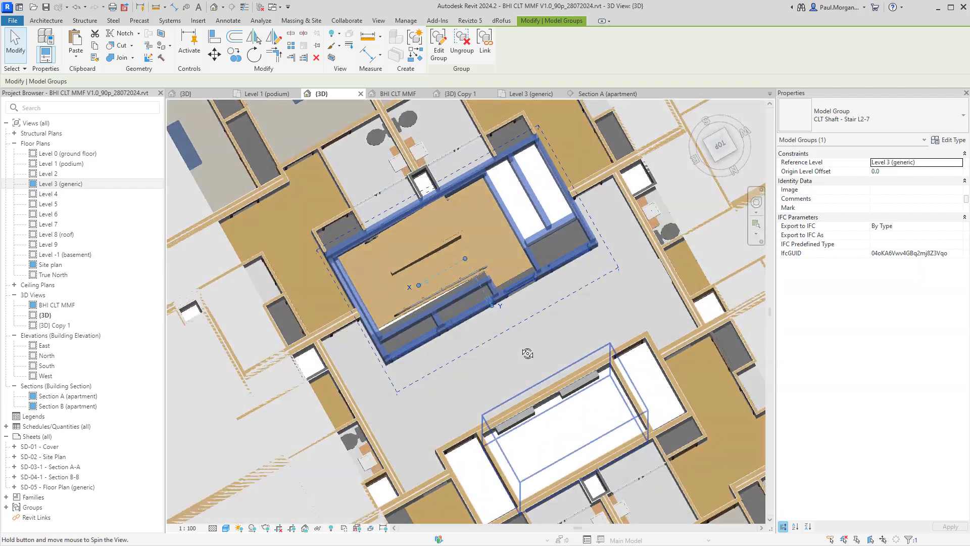
pyautogui.scroll(4, 472, 253)
pyautogui.keyDown('shift'); pyautogui.moveTo(435, 374); pyautogui.dragTo(634, 385, button='middle'); pyautogui.keyUp('shift')
pyautogui.click(517, 350)
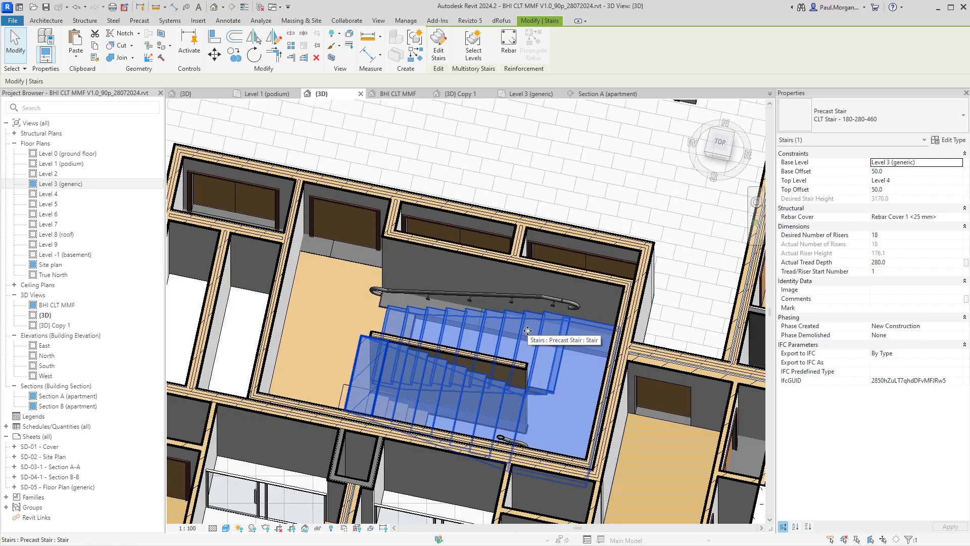
pyautogui.keyDown('shift'); pyautogui.moveTo(528, 331); pyautogui.dragTo(438, 370, button='middle'); pyautogui.keyUp('shift')
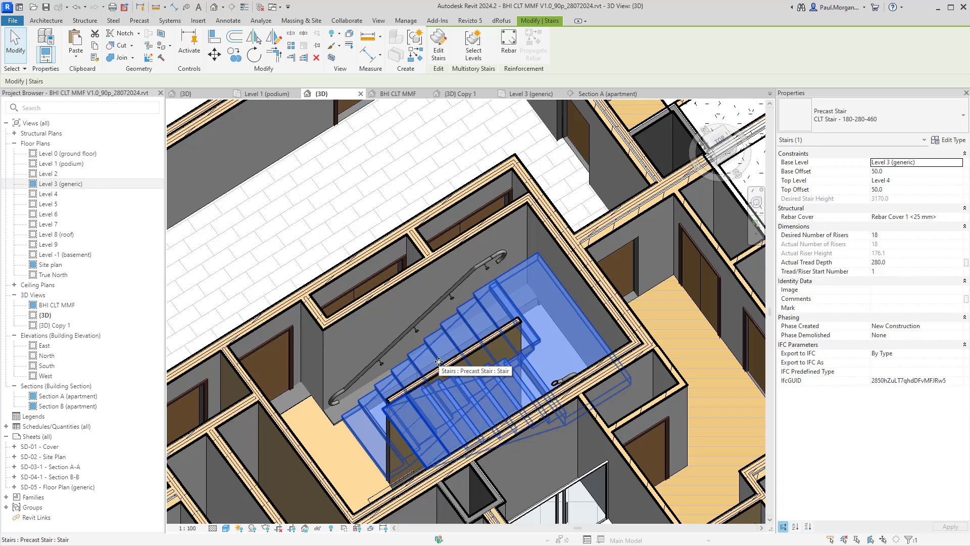
# Step: Temporarily hide the stair shaft opening and the neighbouring riser shaft opening in the 3D view
pyautogui.click(362, 461)
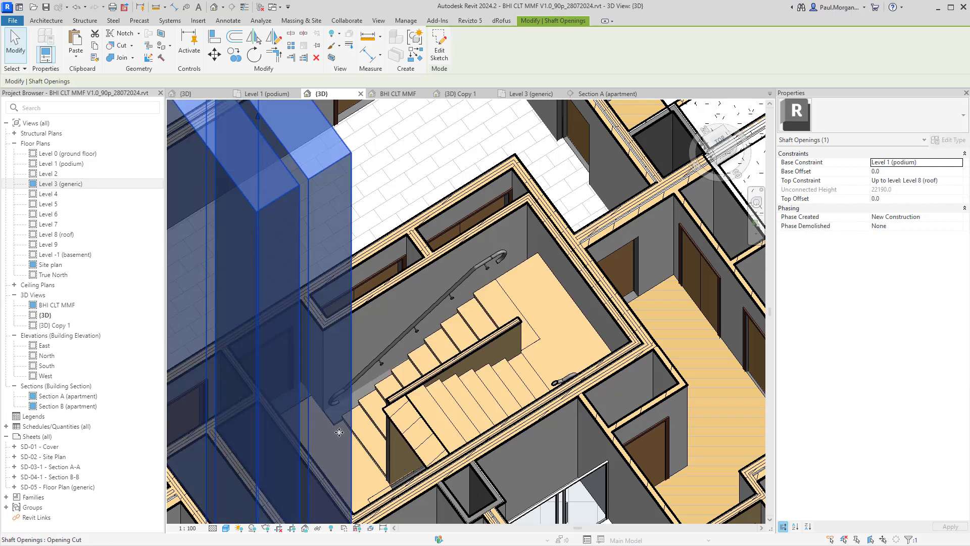
pyautogui.keyDown('shift'); pyautogui.moveTo(425, 419); pyautogui.dragTo(473, 360, button='middle'); pyautogui.keyUp('shift')
pyautogui.scroll(-1, 460, 394)
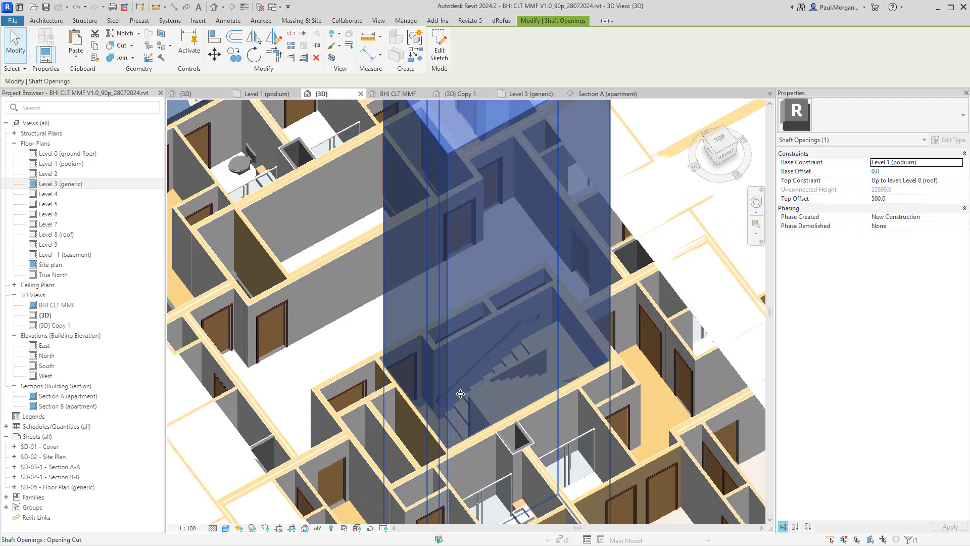
pyautogui.moveTo(460, 393); pyautogui.dragTo(399, 410, button='middle')
pyautogui.press('h')
pyautogui.press('h')
pyautogui.click(397, 406)
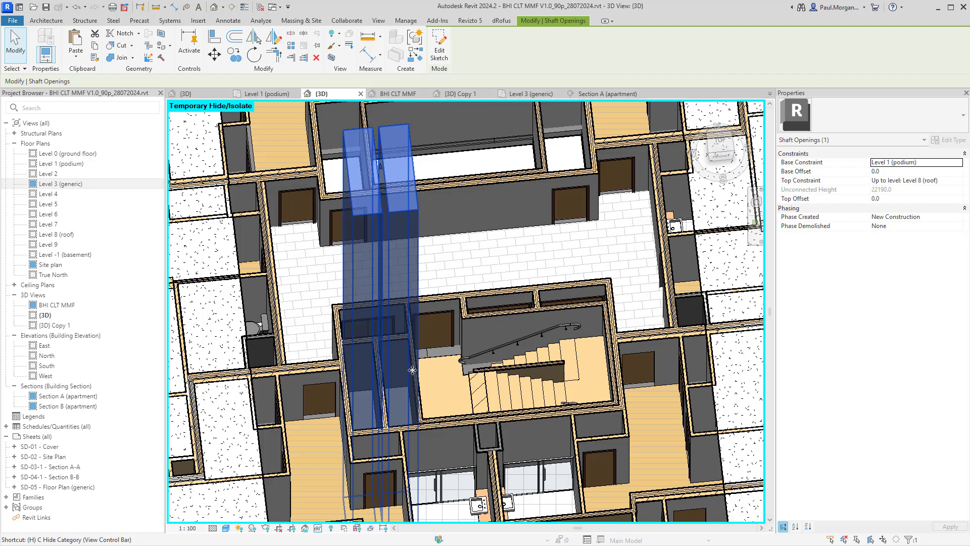
pyautogui.press('h')
pyautogui.press('h')
# Step: Dismiss the save reminder and inspect the CLT Floor Plate group around the stair landing and shaft doorways
pyautogui.keyDown('shift'); pyautogui.moveTo(401, 368); pyautogui.dragTo(461, 384, button='middle'); pyautogui.keyUp('shift')
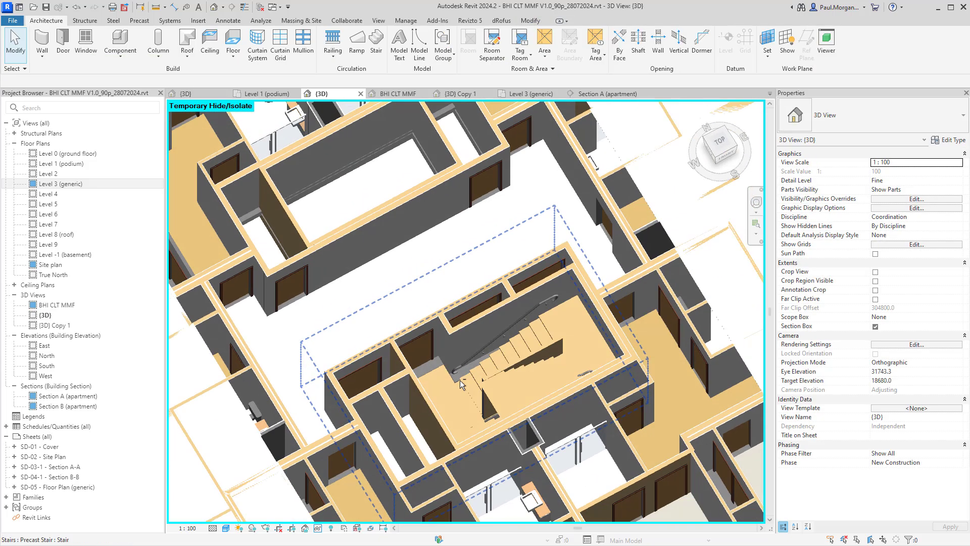
pyautogui.click(439, 367)
pyautogui.scroll(3, 440, 366)
pyautogui.press('h')
pyautogui.press('h')
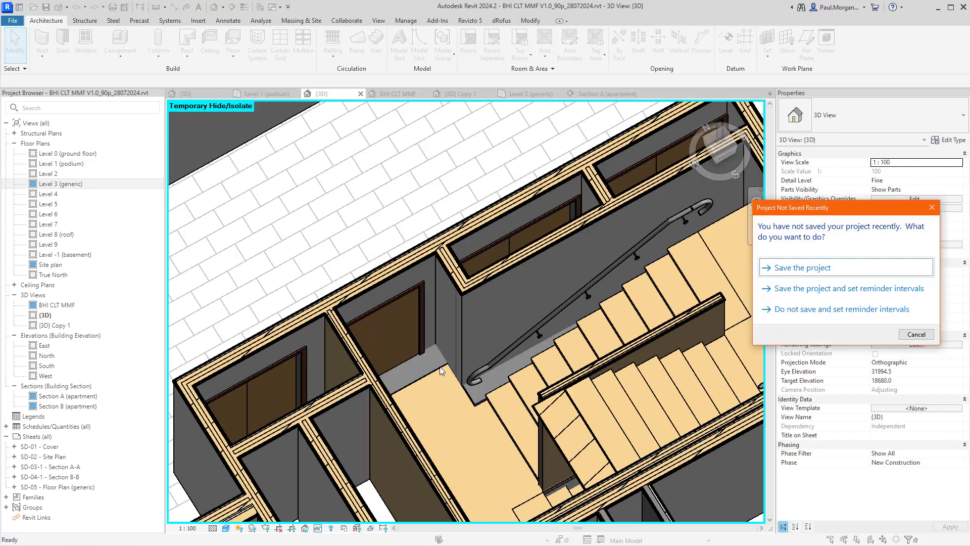
pyautogui.click(932, 208)
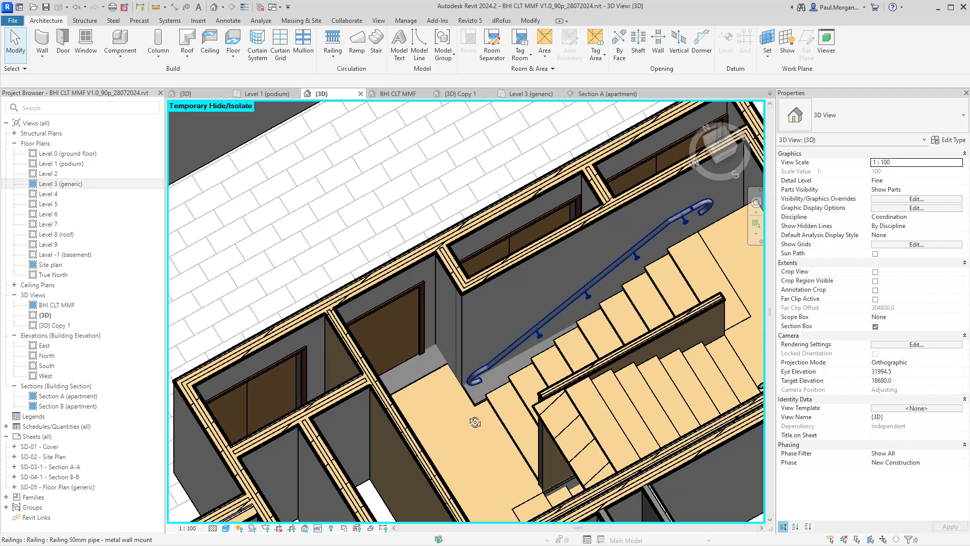
pyautogui.keyDown('shift'); pyautogui.moveTo(474, 421); pyautogui.dragTo(473, 473, button='middle'); pyautogui.keyUp('shift')
pyautogui.click(411, 251)
pyautogui.keyDown('shift'); pyautogui.moveTo(412, 255); pyautogui.dragTo(512, 374, button='middle'); pyautogui.keyUp('shift')
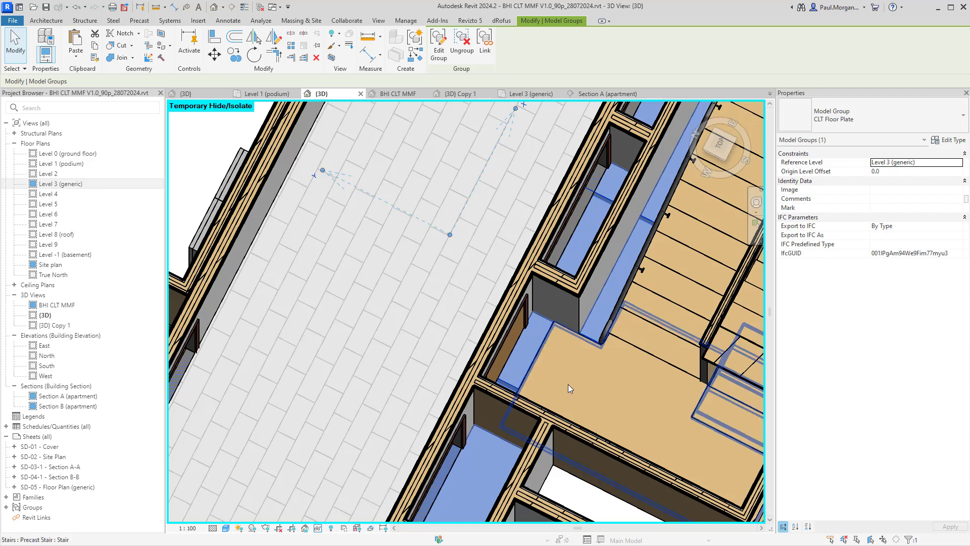
pyautogui.press('Escape')
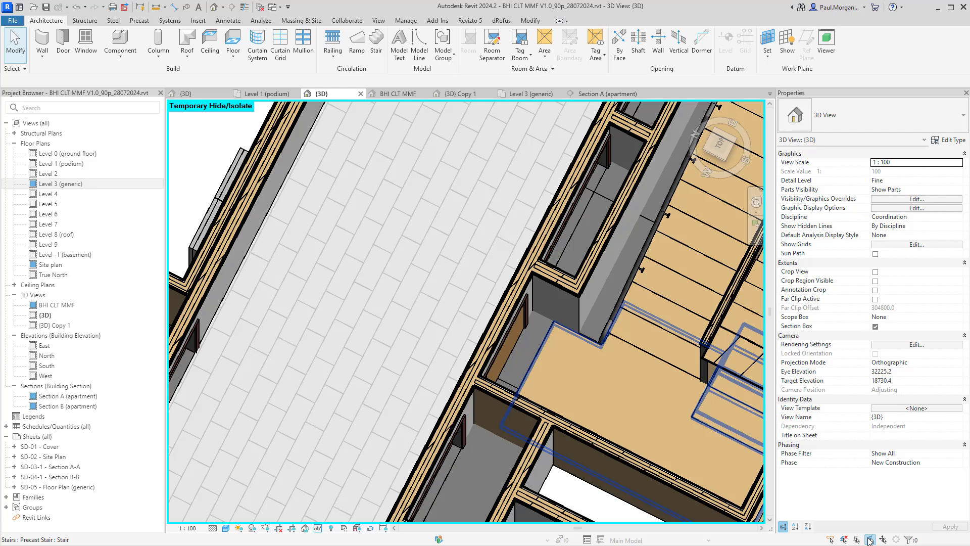
# Step: Inspect the Level 2 to Level 3 precast stair, its upper landing and the surrounding shaft walls from several angles
pyautogui.scroll(-1, 591, 361)
pyautogui.click(592, 365)
pyautogui.moveTo(625, 378); pyautogui.dragTo(608, 365, button='middle')
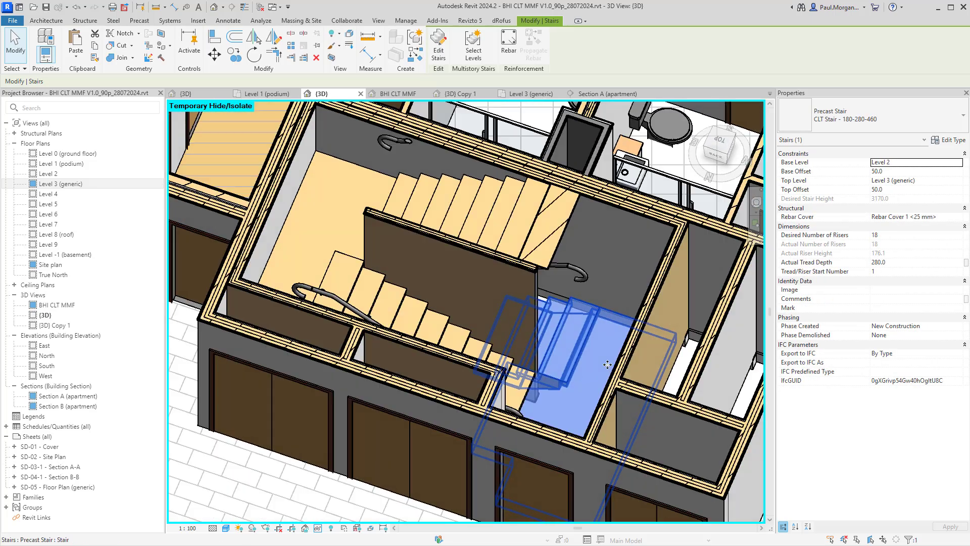
pyautogui.keyDown('shift'); pyautogui.moveTo(594, 329); pyautogui.dragTo(522, 297, button='middle'); pyautogui.keyUp('shift')
pyautogui.moveTo(583, 283); pyautogui.dragTo(594, 368, button='middle')
pyautogui.keyDown('shift'); pyautogui.moveTo(594, 368); pyautogui.dragTo(655, 321, button='middle'); pyautogui.keyUp('shift')
pyautogui.press('Escape')
pyautogui.click(571, 379)
pyautogui.keyDown('shift'); pyautogui.moveTo(573, 379); pyautogui.dragTo(549, 425, button='middle'); pyautogui.keyUp('shift')
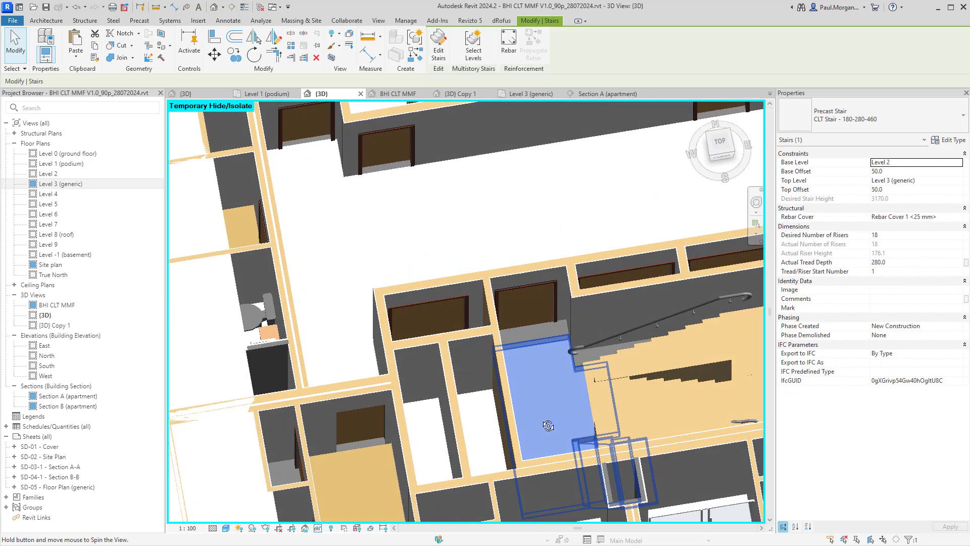
pyautogui.keyDown('shift'); pyautogui.moveTo(578, 370); pyautogui.dragTo(549, 416, button='middle'); pyautogui.keyUp('shift')
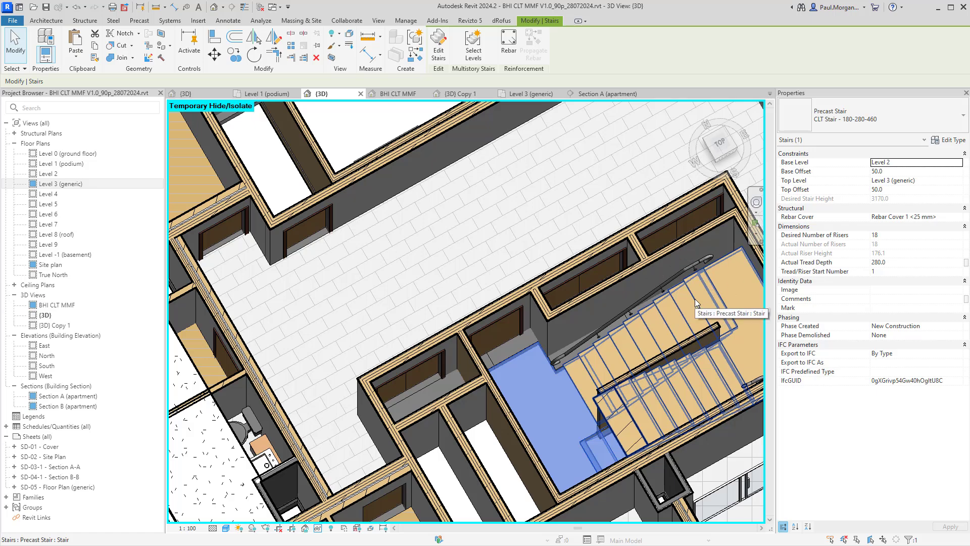
pyautogui.keyDown('shift'); pyautogui.moveTo(695, 299); pyautogui.dragTo(606, 295, button='middle'); pyautogui.keyUp('shift')
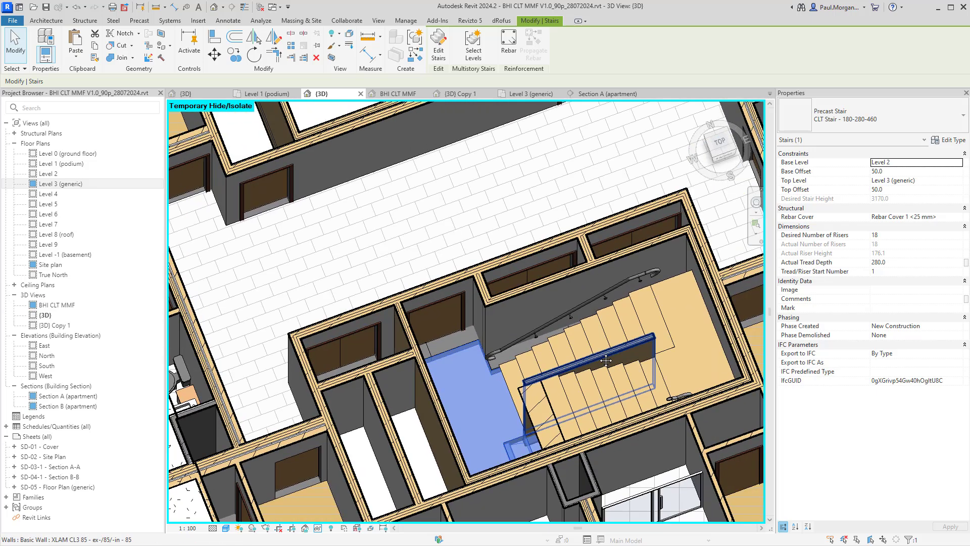
pyautogui.press('Escape')
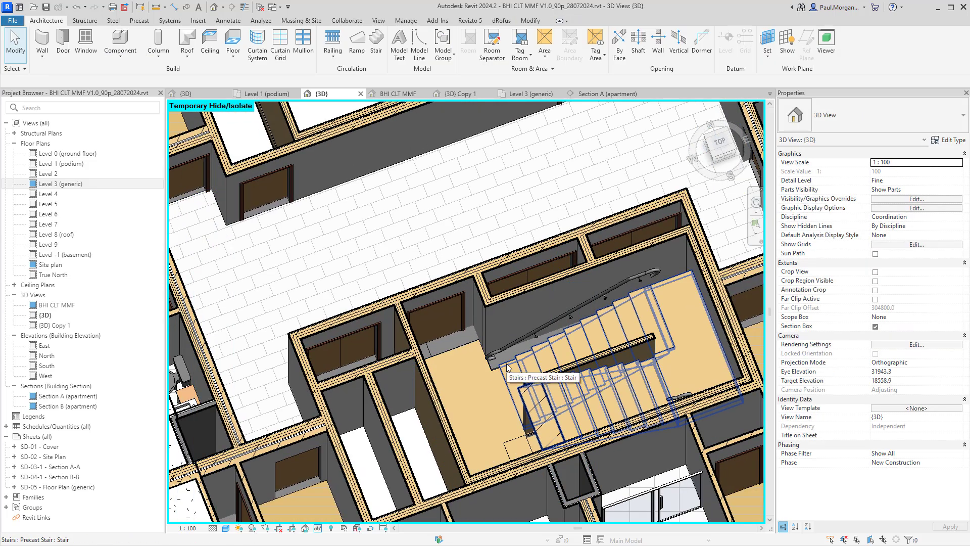
# Step: Compare the Level 3 to Level 4 stair flight with the flight below where they meet at the Level 3 landing
pyautogui.click(507, 366)
pyautogui.click(507, 367)
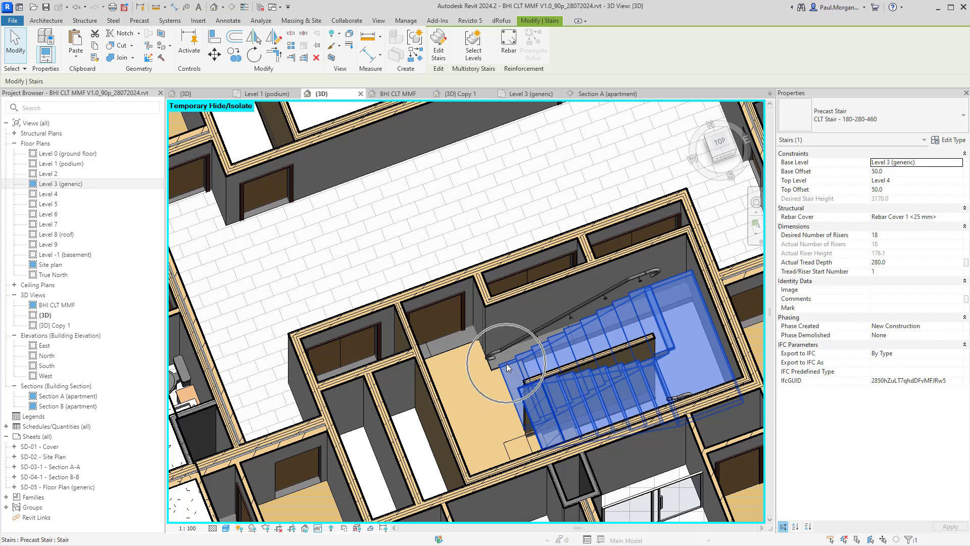
pyautogui.click(511, 378)
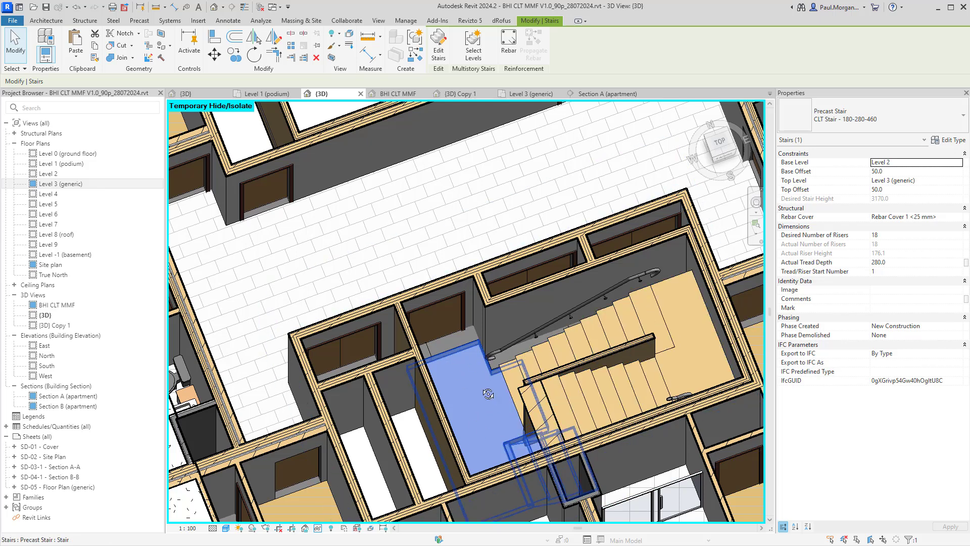
pyautogui.keyDown('shift'); pyautogui.moveTo(488, 394); pyautogui.dragTo(458, 354, button='middle'); pyautogui.keyUp('shift')
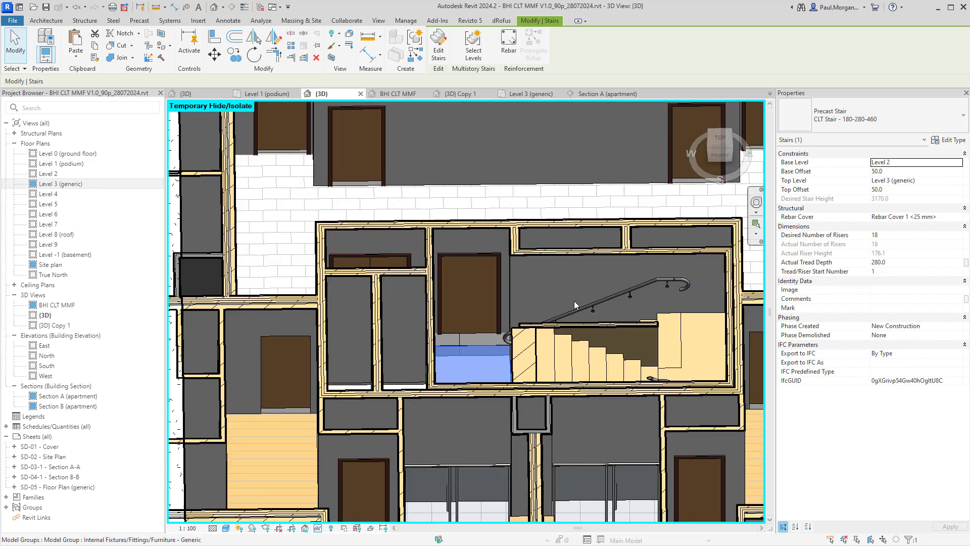
pyautogui.keyDown('shift'); pyautogui.moveTo(475, 349); pyautogui.dragTo(484, 398, button='middle'); pyautogui.keyUp('shift')
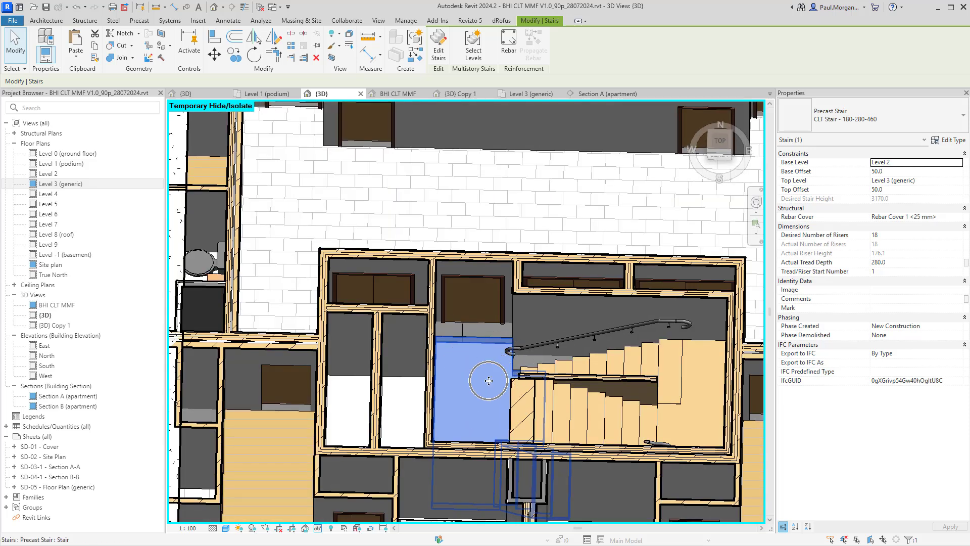
pyautogui.keyDown('shift'); pyautogui.moveTo(495, 364); pyautogui.dragTo(508, 399, button='middle'); pyautogui.keyUp('shift')
pyautogui.press('Escape')
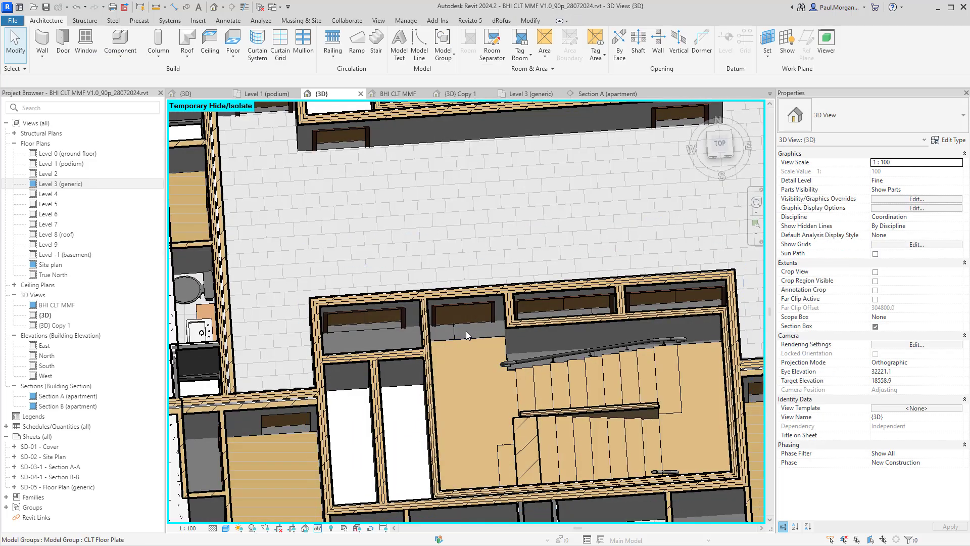
# Step: Edit the Level 2 to Level 3 precast stair and open its upper CLT landing's boundary sketch
pyautogui.click(466, 332)
pyautogui.keyDown('shift'); pyautogui.moveTo(466, 349); pyautogui.dragTo(528, 355, button='middle'); pyautogui.keyUp('shift')
pyautogui.click(527, 355)
pyautogui.scroll(3, 546, 386)
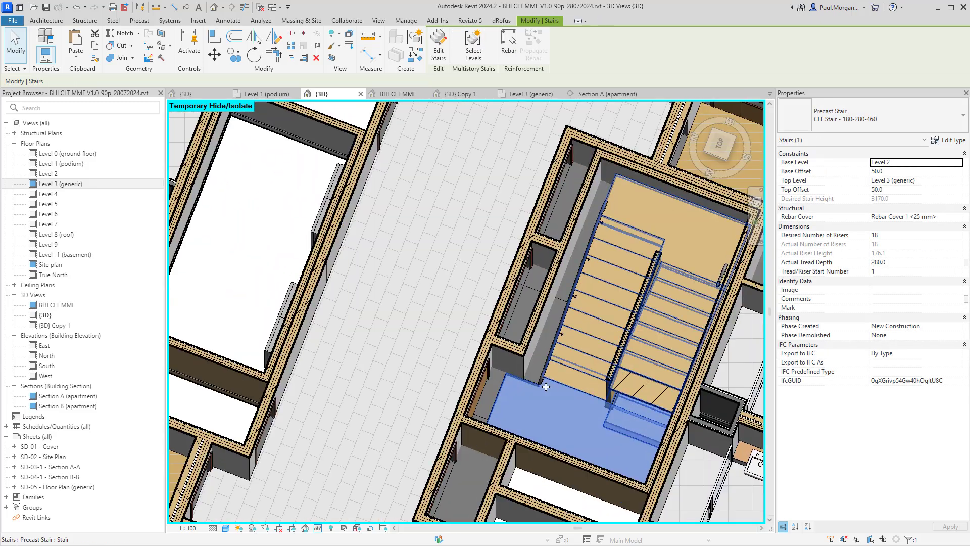
pyautogui.keyDown('shift'); pyautogui.moveTo(546, 387); pyautogui.dragTo(619, 344, button='middle'); pyautogui.keyUp('shift')
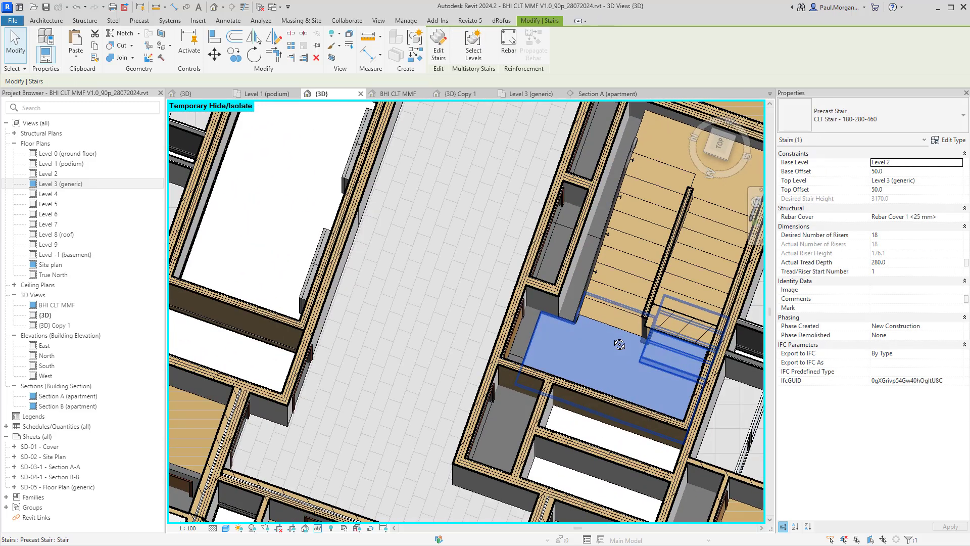
pyautogui.click(438, 55)
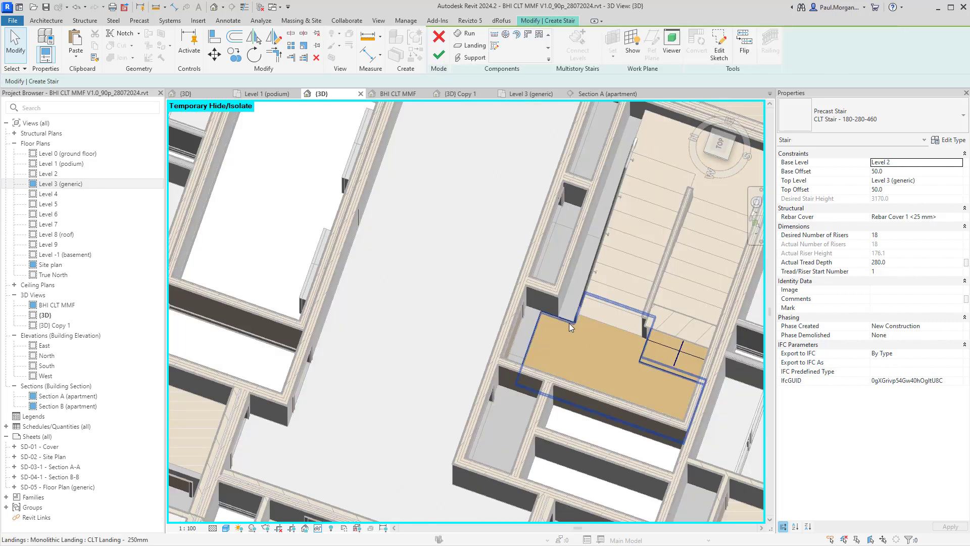
pyautogui.click(570, 324)
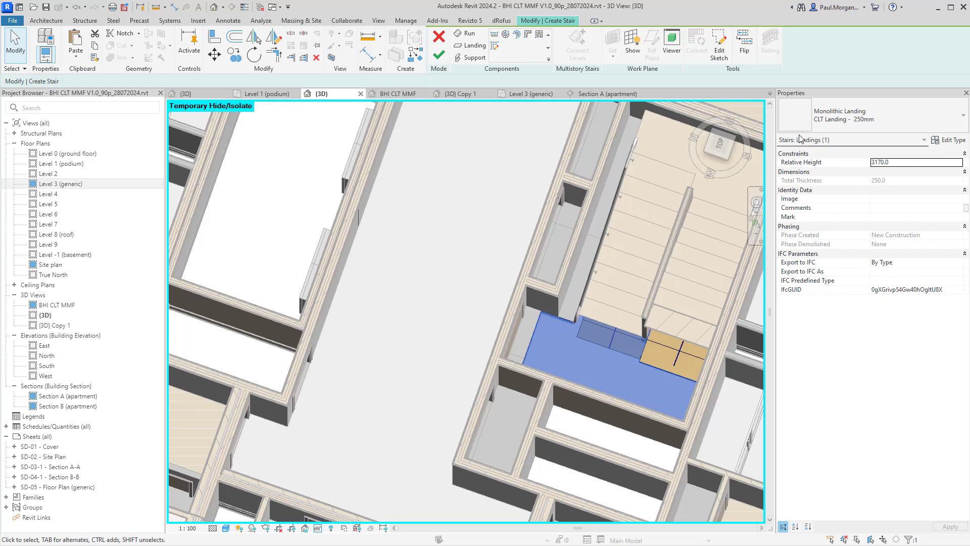
pyautogui.press('ctrl')
pyautogui.press('ctrl')
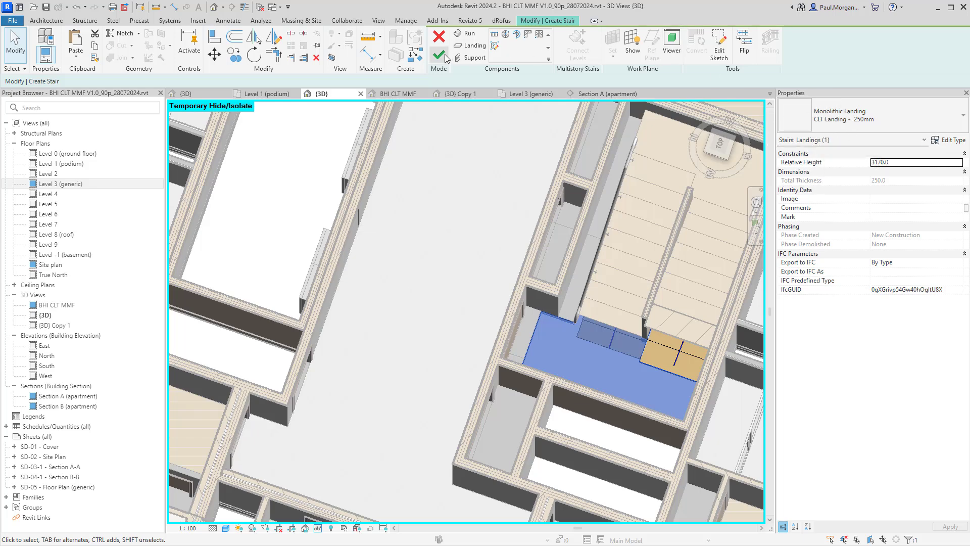
pyautogui.click(719, 43)
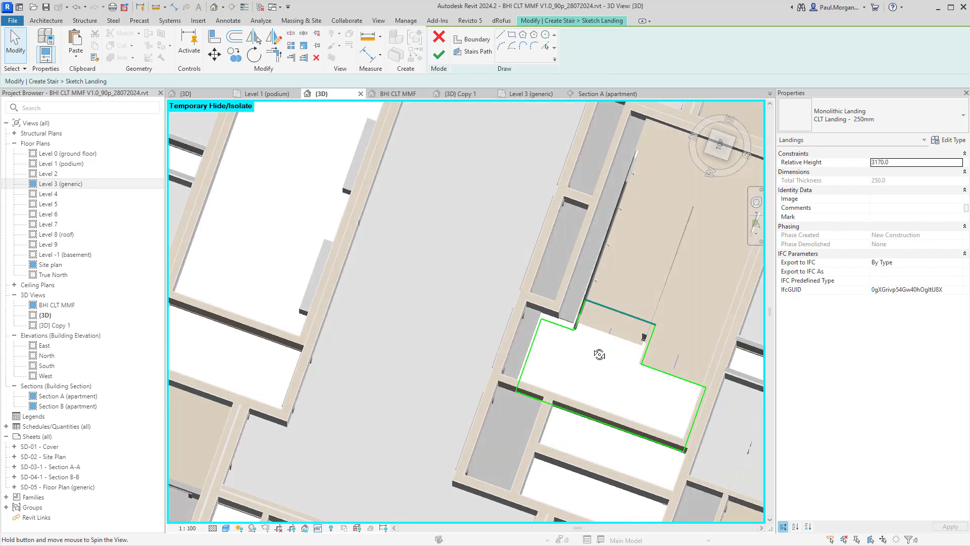
pyautogui.moveTo(599, 355)
pyautogui.keyDown('shift'); pyautogui.mouseDown(button='middle')
pyautogui.moveTo(619, 328)
pyautogui.moveTo(490, 325)
pyautogui.moveTo(613, 262)
pyautogui.moveTo(643, 362)
pyautogui.moveTo(700, 333)
pyautogui.moveTo(672, 343)
pyautogui.moveTo(630, 333)
pyautogui.moveTo(571, 382)
pyautogui.moveTo(583, 356)
pyautogui.mouseUp(button='middle'); pyautogui.keyUp('shift')
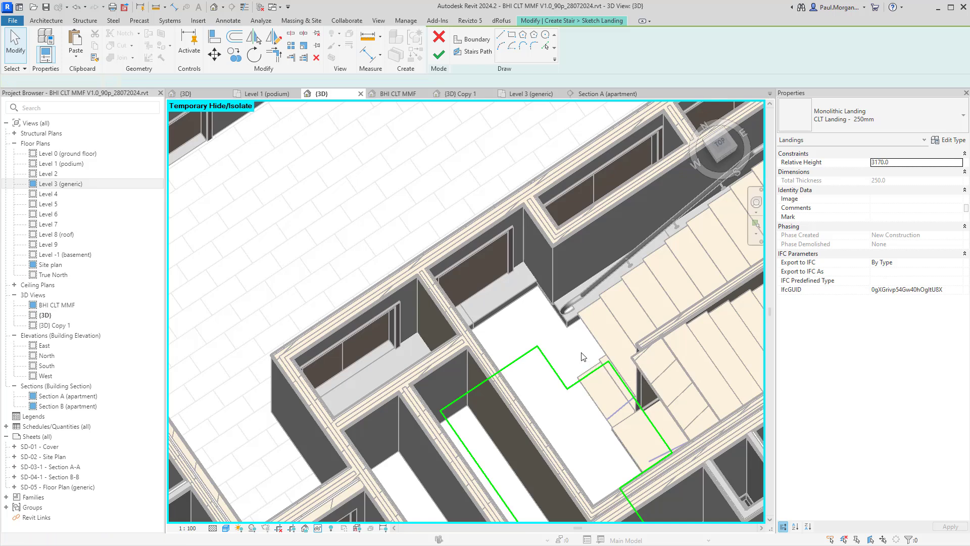
# Step: Align the landing boundary's short notch edge beside the flight with the face of the stair shaft wall
pyautogui.press('a')
pyautogui.press('l')
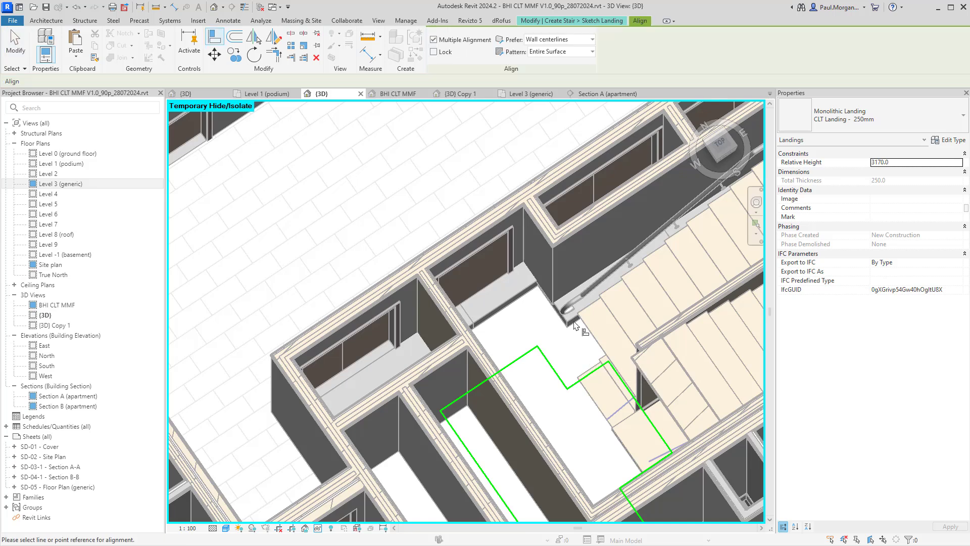
pyautogui.click(562, 253)
pyautogui.click(578, 380)
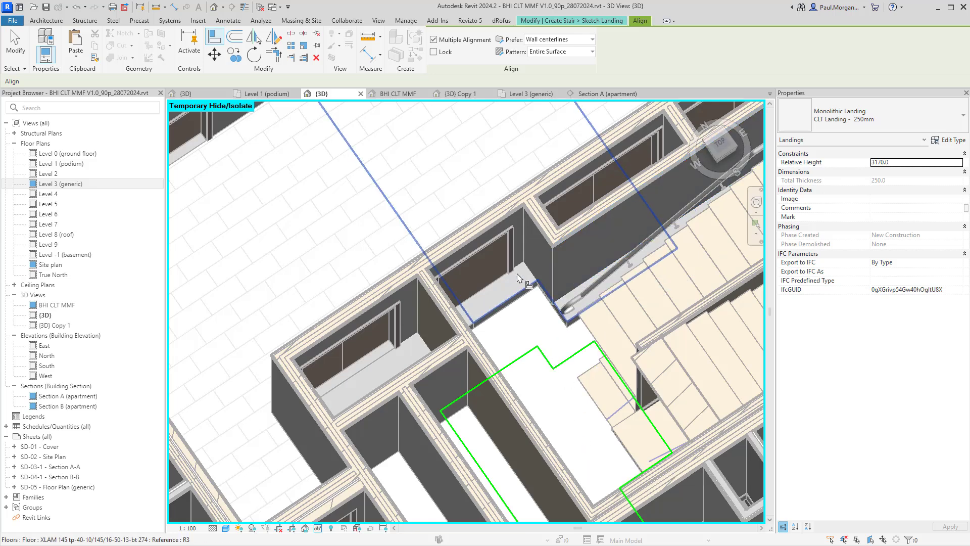
# Step: Align the landing boundary's doorway edge with the inner face of the corridor-side CLT wall
pyautogui.click(519, 254)
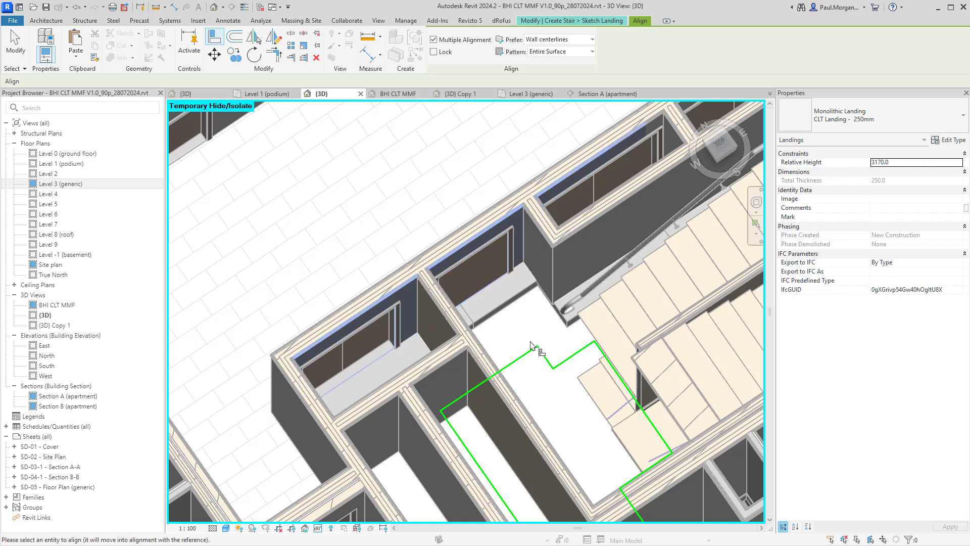
pyautogui.click(530, 355)
pyautogui.moveTo(553, 407)
pyautogui.keyDown('shift'); pyautogui.mouseDown(button='middle')
pyautogui.moveTo(480, 385)
pyautogui.moveTo(458, 392)
pyautogui.moveTo(479, 392)
pyautogui.moveTo(504, 365)
pyautogui.mouseUp(button='middle'); pyautogui.keyUp('shift')
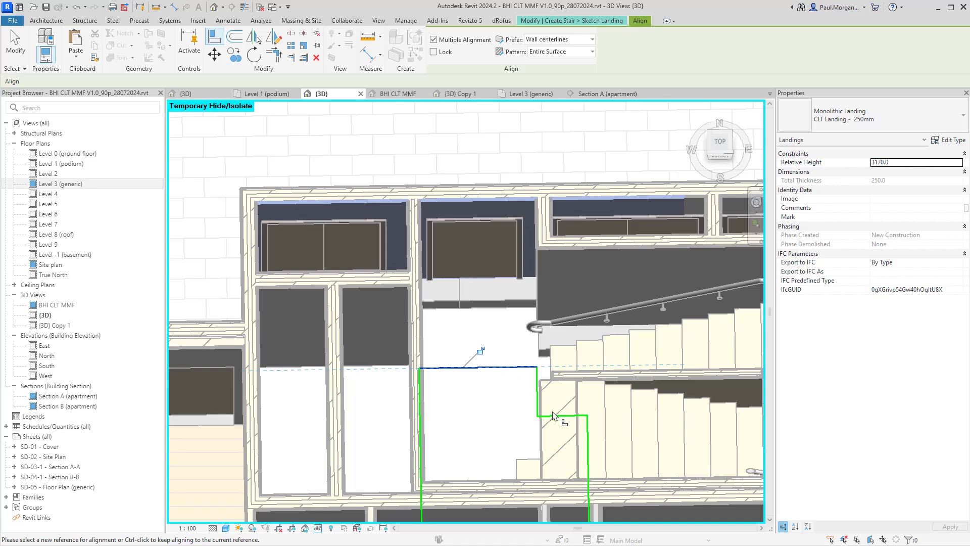
pyautogui.keyDown('shift'); pyautogui.moveTo(553, 415); pyautogui.dragTo(456, 172, button='middle'); pyautogui.keyUp('shift')
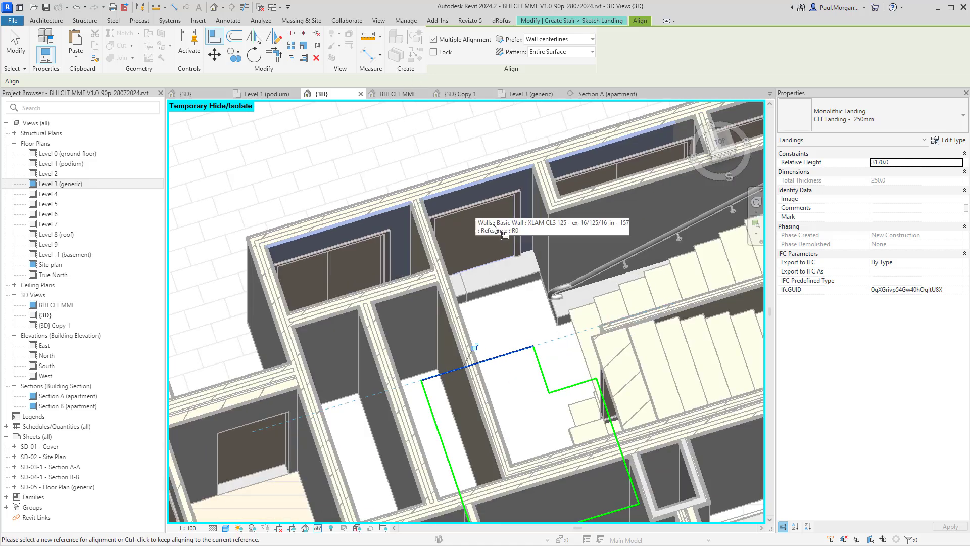
pyautogui.press('Escape')
pyautogui.press('Escape')
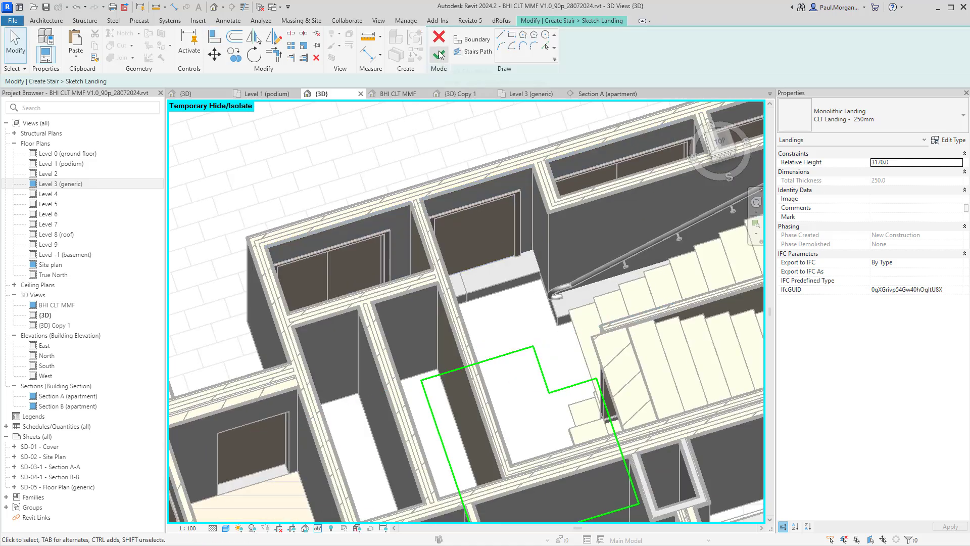
# Step: Finish the landing sketch, check the landing's fit against the shaft walls, and finish the stair edit
pyautogui.click(439, 54)
pyautogui.scroll(2, 557, 352)
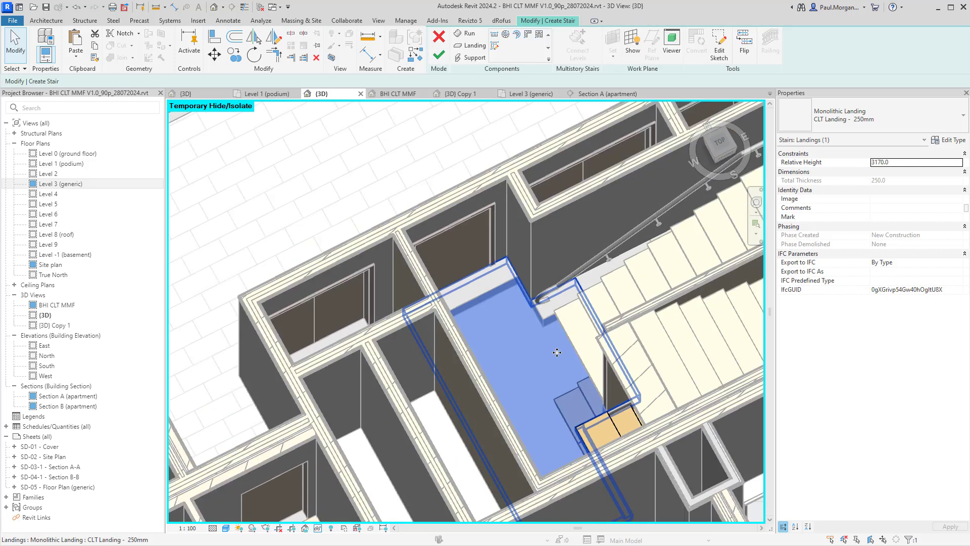
pyautogui.press('Escape')
pyautogui.keyDown('shift'); pyautogui.moveTo(600, 368); pyautogui.dragTo(638, 367, button='middle'); pyautogui.keyUp('shift')
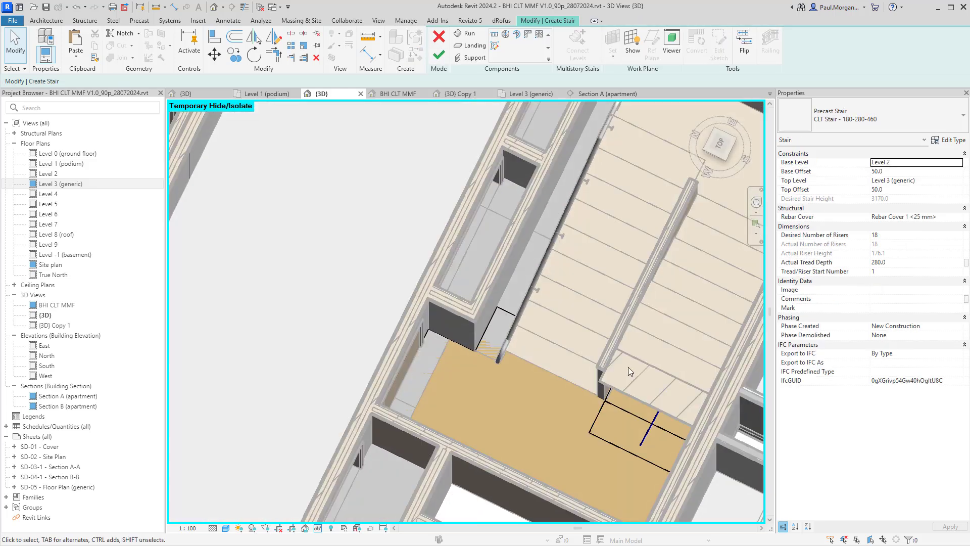
pyautogui.click(482, 356)
pyautogui.keyDown('shift'); pyautogui.moveTo(482, 355); pyautogui.dragTo(503, 284, button='middle'); pyautogui.keyUp('shift')
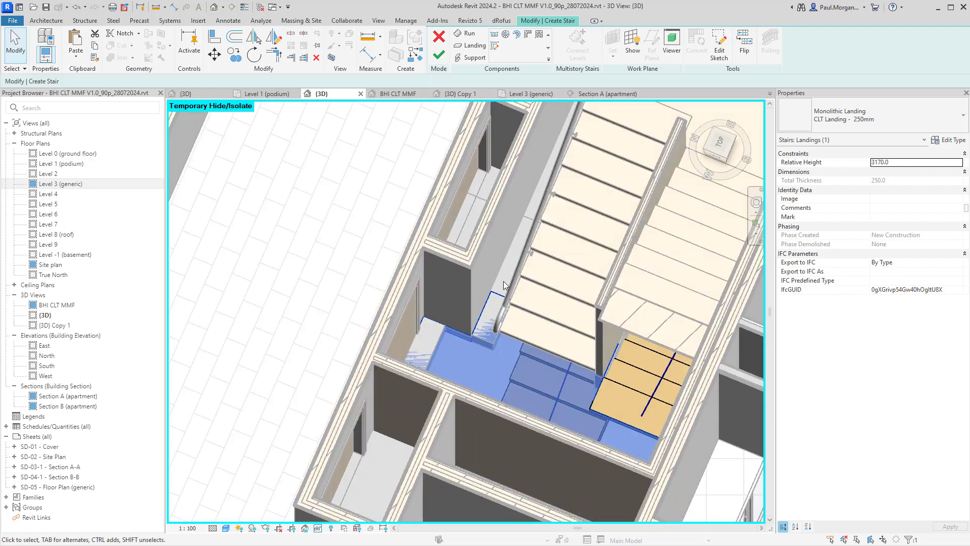
pyautogui.press('Escape')
pyautogui.click(431, 53)
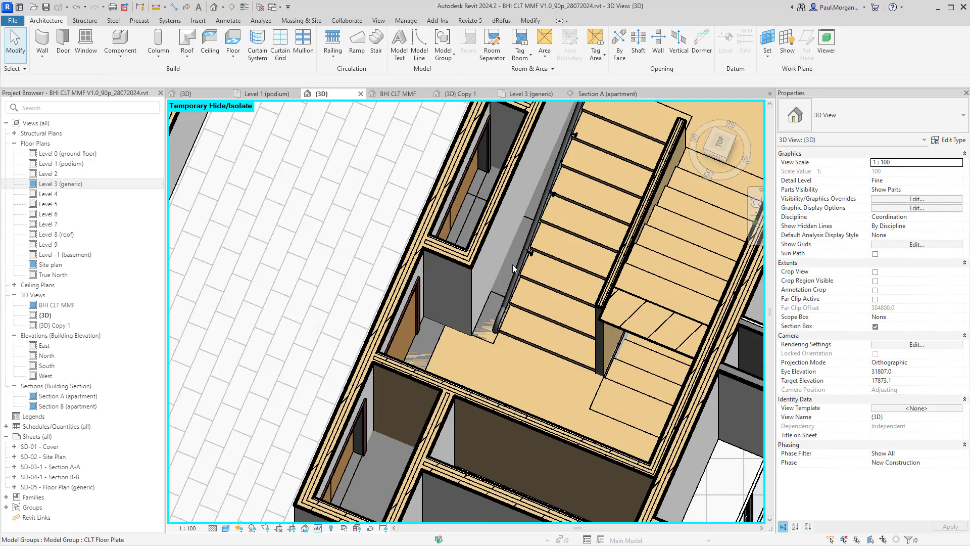
# Step: Open the Level 3 CLT Floor Plate group beside the stair landing for editing
pyautogui.click(506, 265)
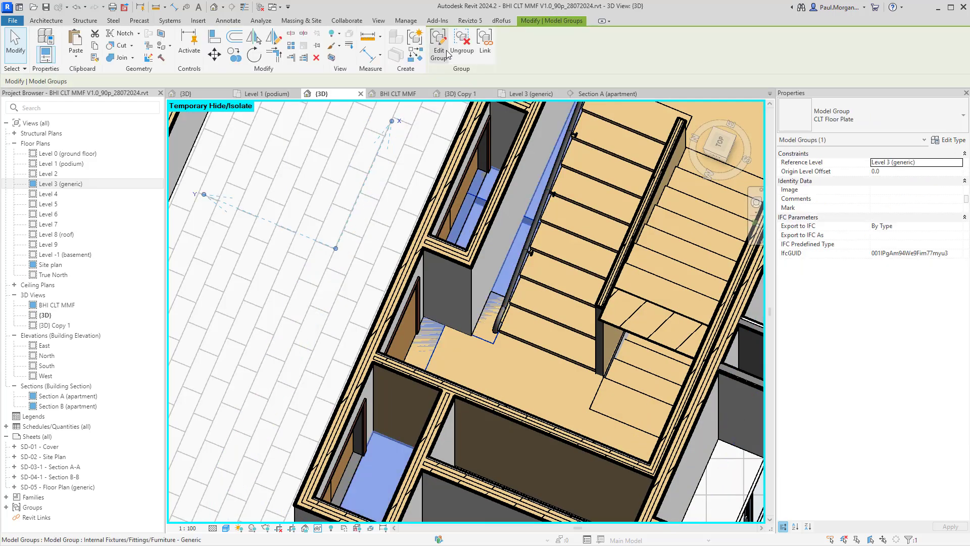
pyautogui.press('ctrl')
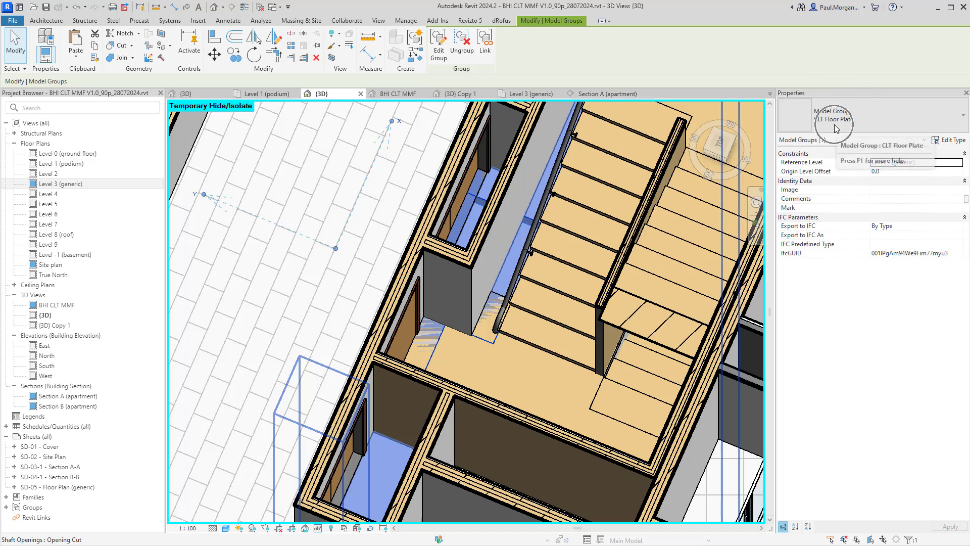
pyautogui.click(439, 46)
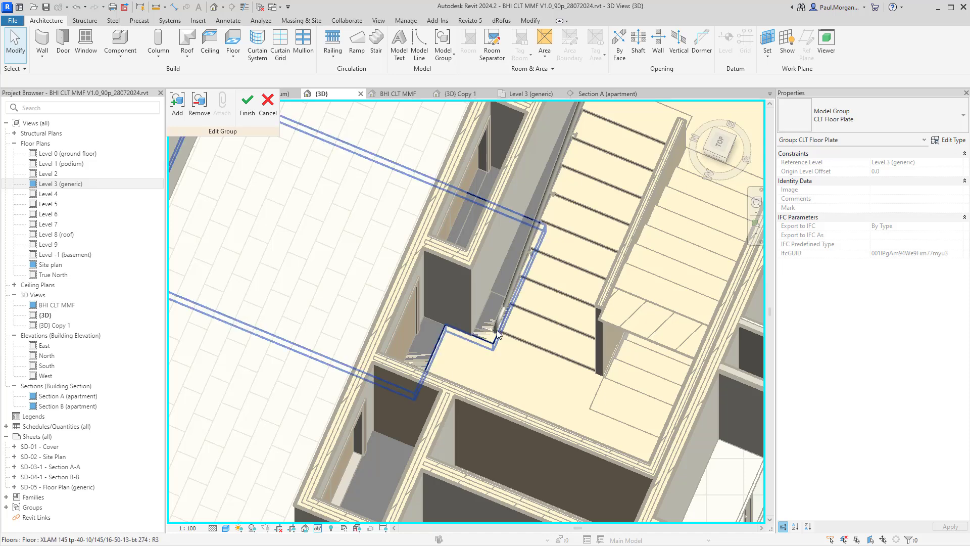
pyautogui.click(576, 319)
pyautogui.keyDown('shift'); pyautogui.moveTo(576, 319); pyautogui.dragTo(552, 372, button='middle'); pyautogui.keyUp('shift')
# Step: Examine the XLAM 145 corridor floor panels adjoining the stair landing from above and below within the group
pyautogui.click(524, 159)
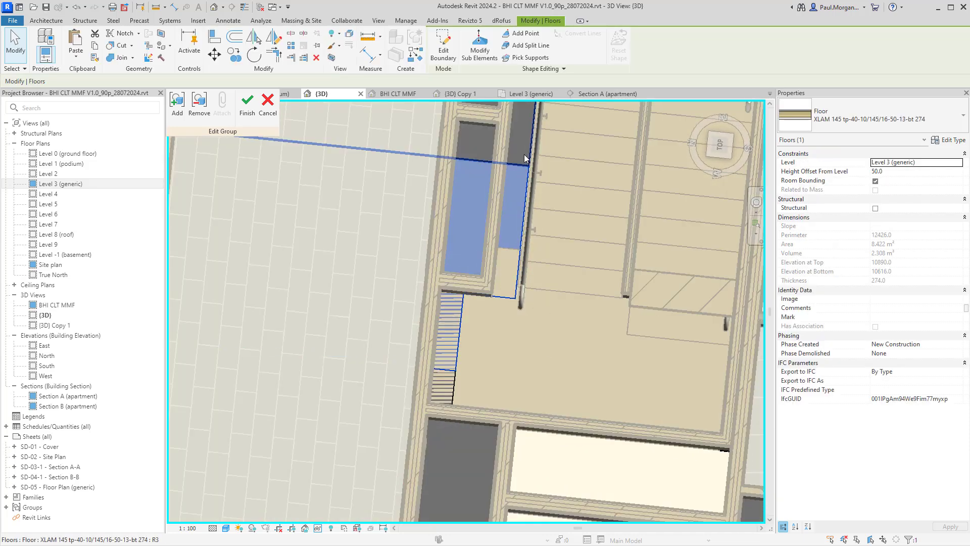
pyautogui.keyDown('shift'); pyautogui.moveTo(525, 157); pyautogui.dragTo(535, 238, button='middle'); pyautogui.keyUp('shift')
pyautogui.scroll(-2, 534, 237)
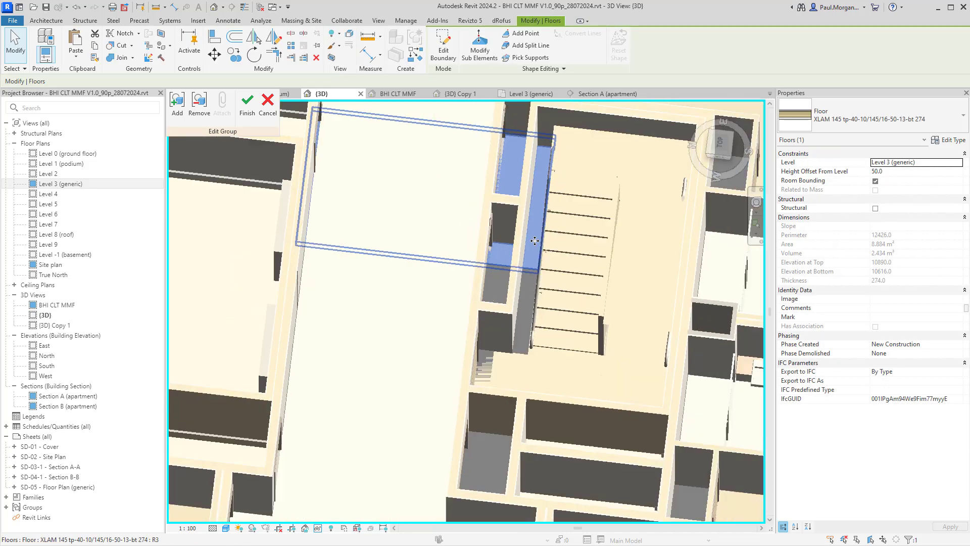
pyautogui.click(534, 289)
pyautogui.keyDown('shift'); pyautogui.moveTo(534, 289); pyautogui.dragTo(574, 294, button='middle'); pyautogui.keyUp('shift')
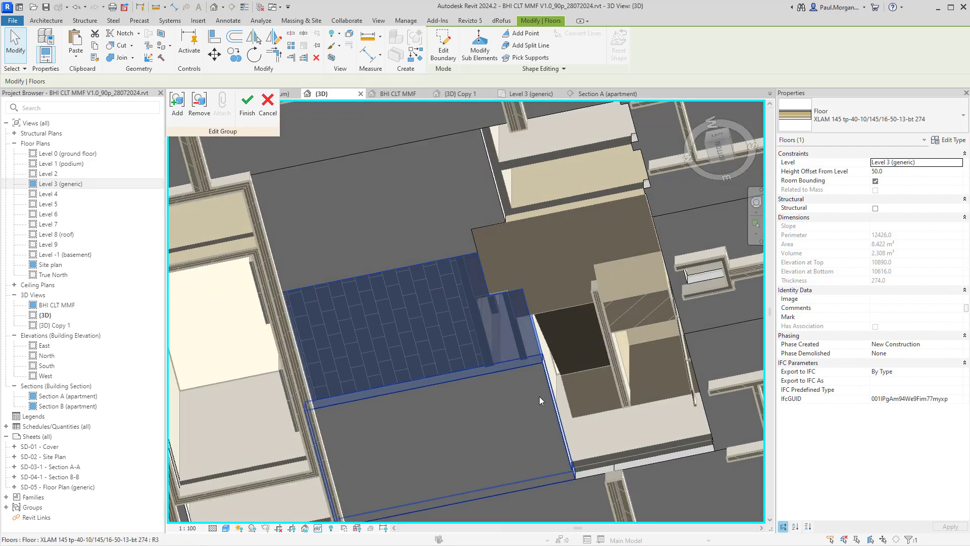
pyautogui.click(421, 238)
pyautogui.click(488, 428)
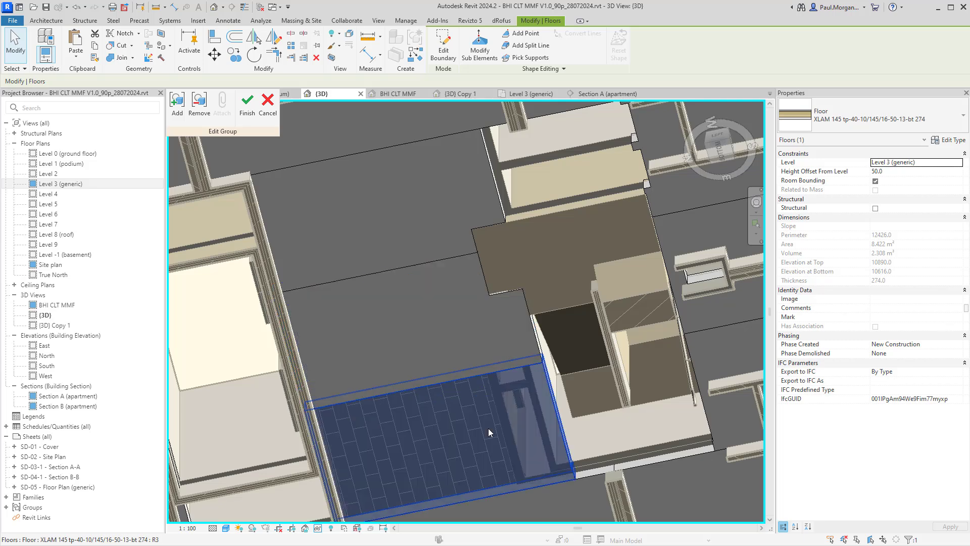
pyautogui.keyDown('shift'); pyautogui.moveTo(488, 428); pyautogui.dragTo(529, 463, button='middle'); pyautogui.keyUp('shift')
pyautogui.click(530, 462)
pyautogui.scroll(-2, 530, 462)
pyautogui.moveTo(482, 416); pyautogui.dragTo(449, 371, button='middle')
pyautogui.click(431, 271)
pyautogui.click(420, 200)
pyautogui.keyDown('shift'); pyautogui.moveTo(420, 201); pyautogui.dragTo(441, 265, button='middle'); pyautogui.keyUp('shift')
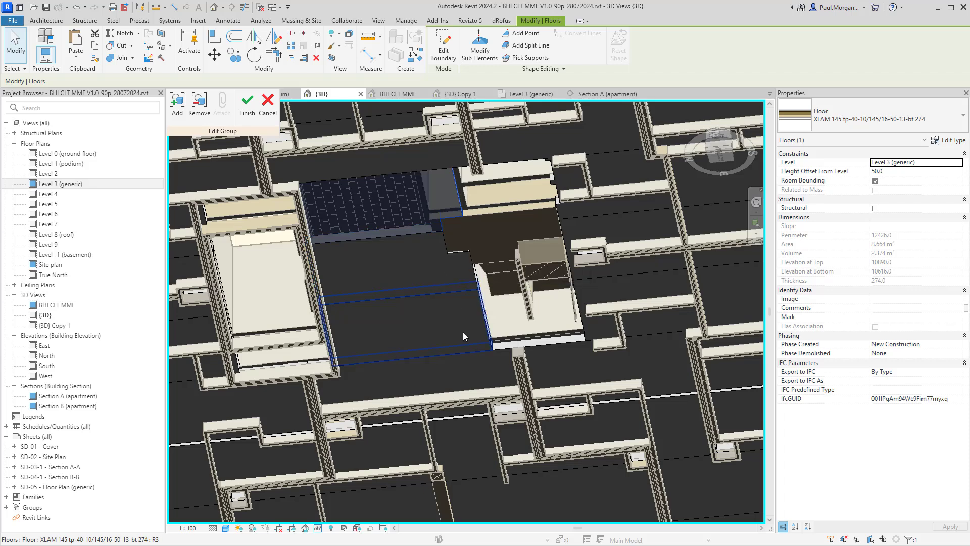
# Step: Edit the boundary of the Level 3 XLAM 145 corridor panel beside the landing, moving its stair-side edge back to the shaft wall's inner face
pyautogui.click(423, 259)
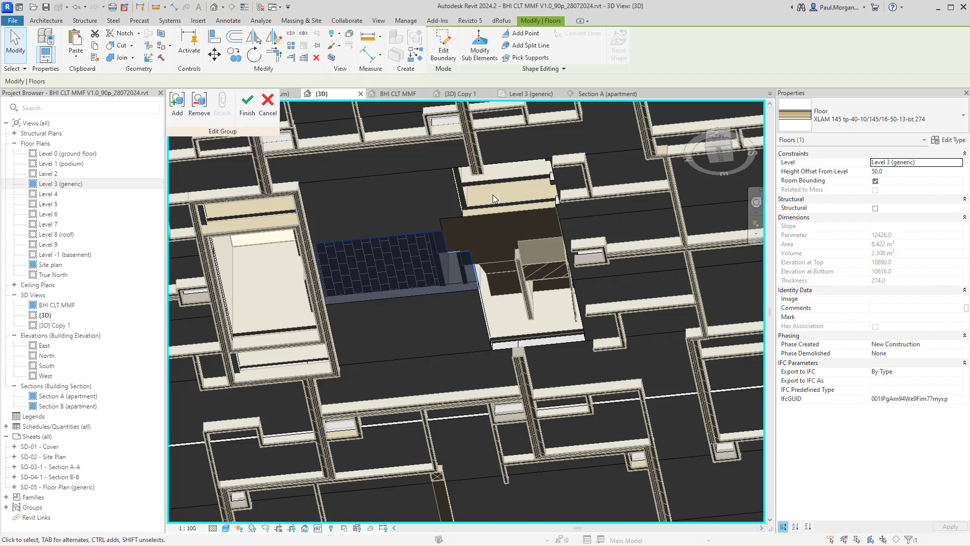
pyautogui.scroll(2, 492, 196)
pyautogui.keyDown('shift'); pyautogui.moveTo(493, 195); pyautogui.dragTo(494, 288, button='middle'); pyautogui.keyUp('shift')
pyautogui.moveTo(494, 288); pyautogui.dragTo(511, 271, button='middle')
pyautogui.scroll(2, 512, 272)
pyautogui.keyDown('shift'); pyautogui.moveTo(532, 305); pyautogui.dragTo(379, 238, button='middle'); pyautogui.keyUp('shift')
pyautogui.click(437, 50)
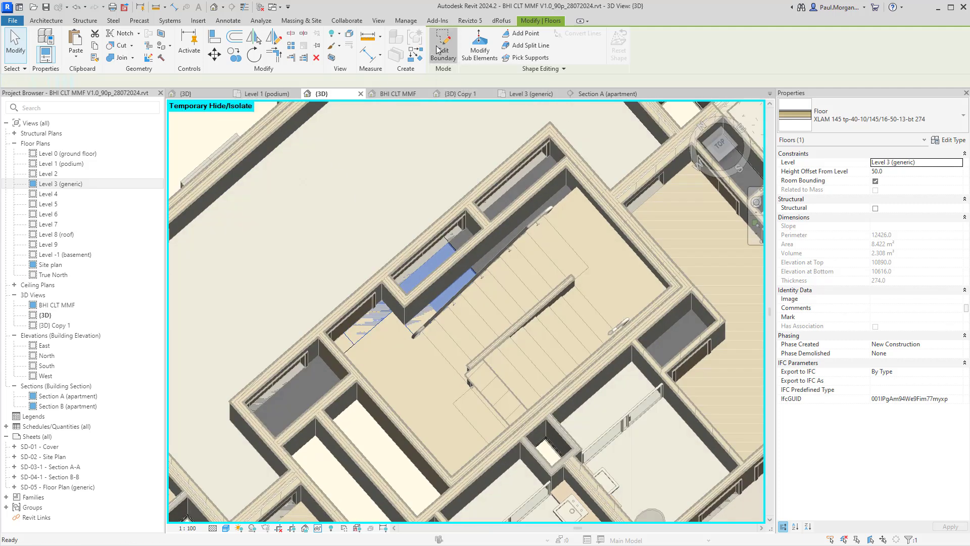
pyautogui.scroll(3, 425, 336)
pyautogui.click(429, 332)
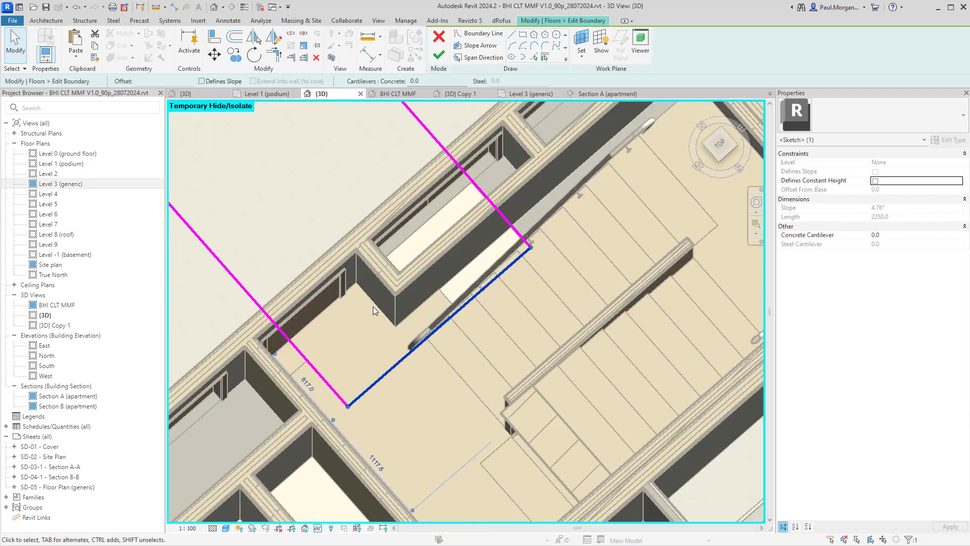
pyautogui.moveTo(476, 307); pyautogui.dragTo(447, 283)
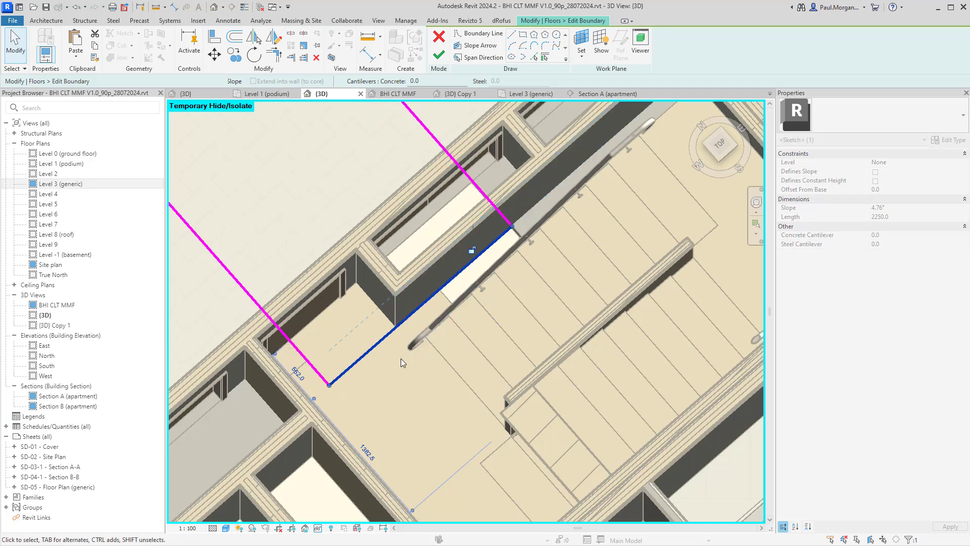
# Step: Finish the panel's boundary edit, attaching the walls to its underside and declining to join and cut the overlapping walls
pyautogui.click(438, 54)
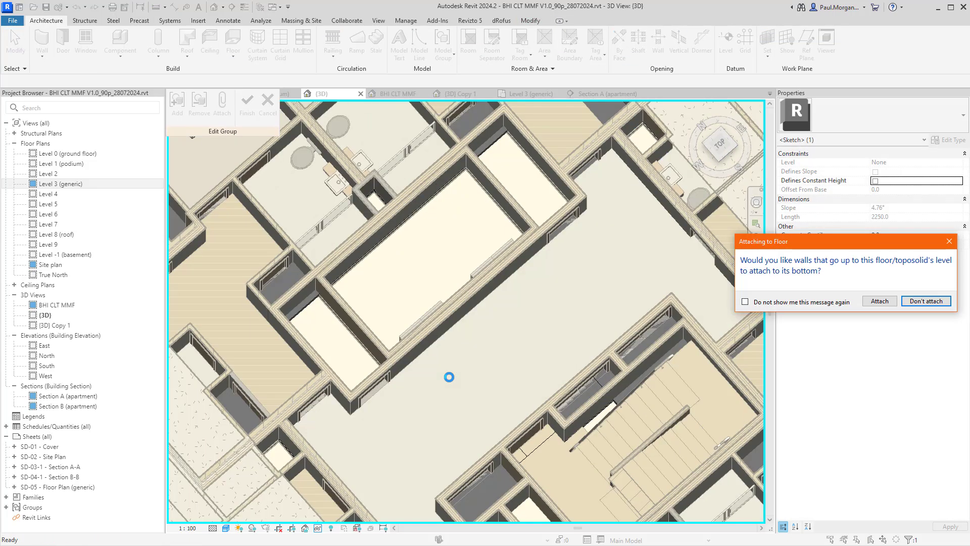
pyautogui.click(880, 301)
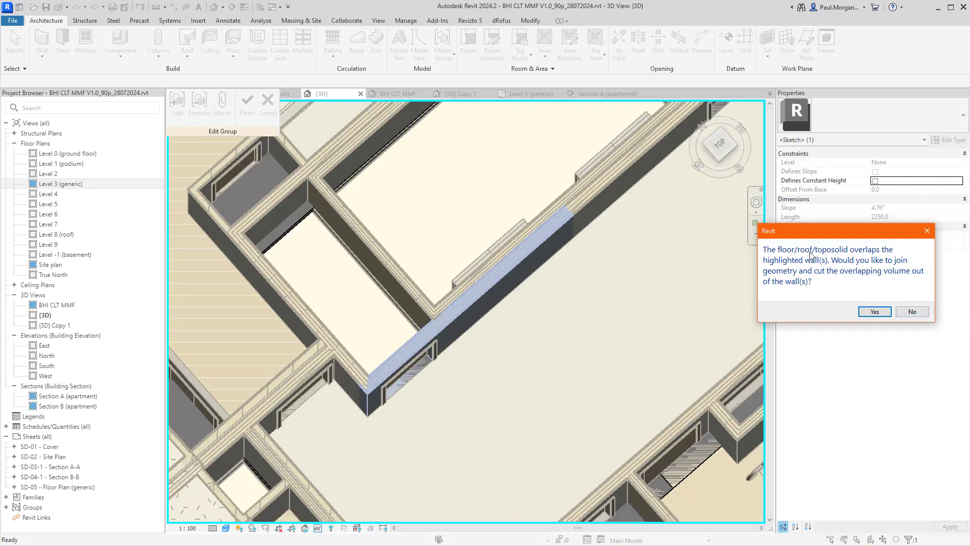
pyautogui.click(905, 313)
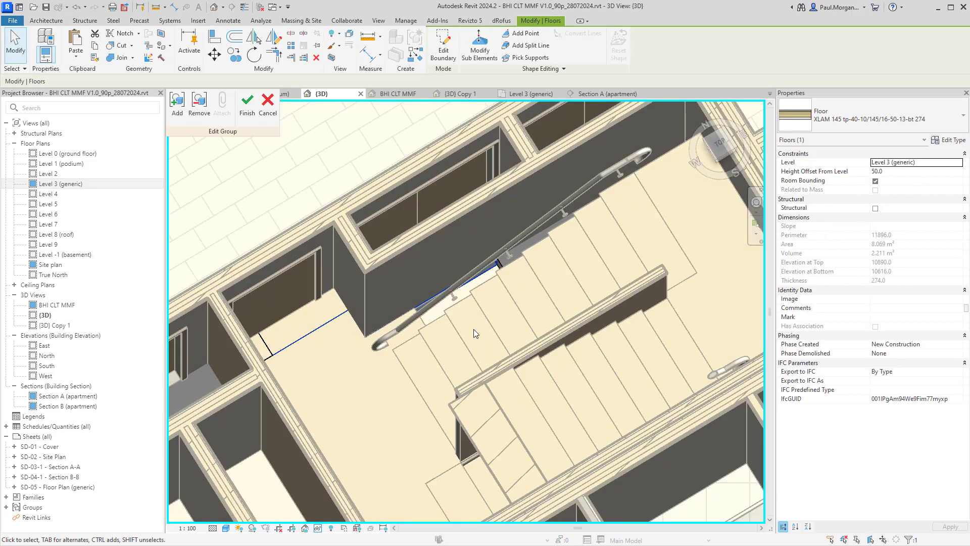
# Step: Check the trimmed corridor panel's boundary sketch against the notched floor edge at the stair doorway
pyautogui.click(474, 334)
pyautogui.keyDown('shift'); pyautogui.moveTo(473, 334); pyautogui.dragTo(510, 327, button='middle'); pyautogui.keyUp('shift')
pyautogui.click(373, 308)
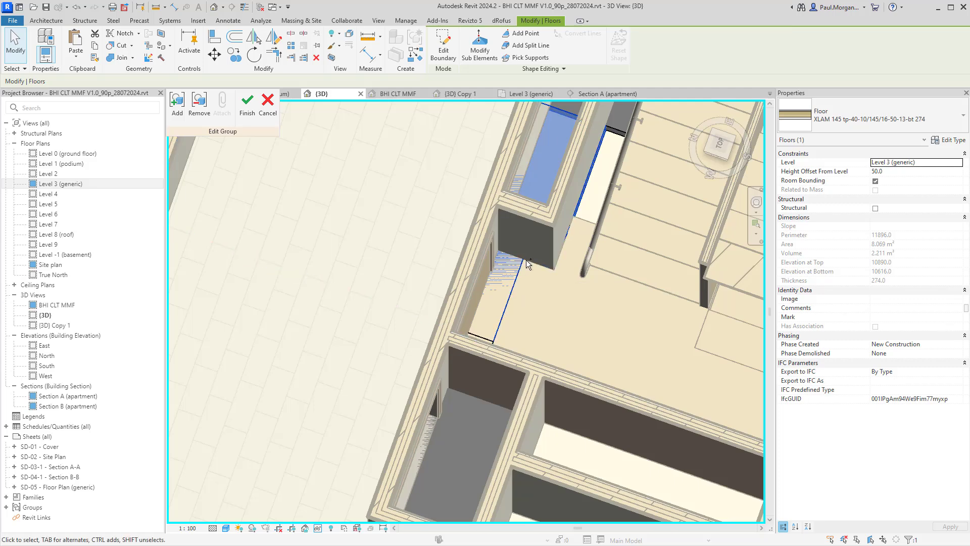
pyautogui.moveTo(530, 269)
pyautogui.keyDown('shift'); pyautogui.mouseDown(button='middle')
pyautogui.moveTo(513, 292)
pyautogui.moveTo(520, 288)
pyautogui.moveTo(539, 329)
pyautogui.moveTo(523, 327)
pyautogui.mouseUp(button='middle'); pyautogui.keyUp('shift')
pyautogui.click(448, 55)
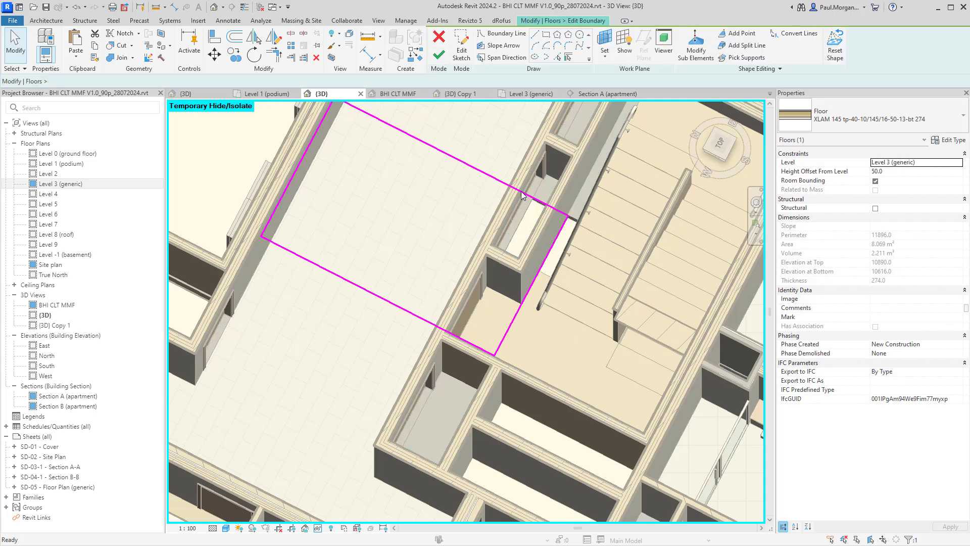
pyautogui.click(445, 57)
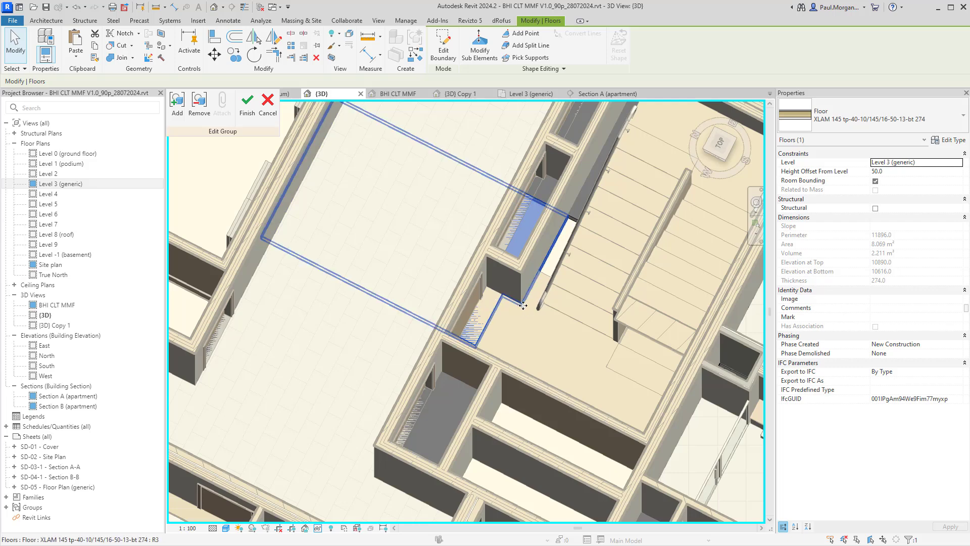
pyautogui.press('Escape')
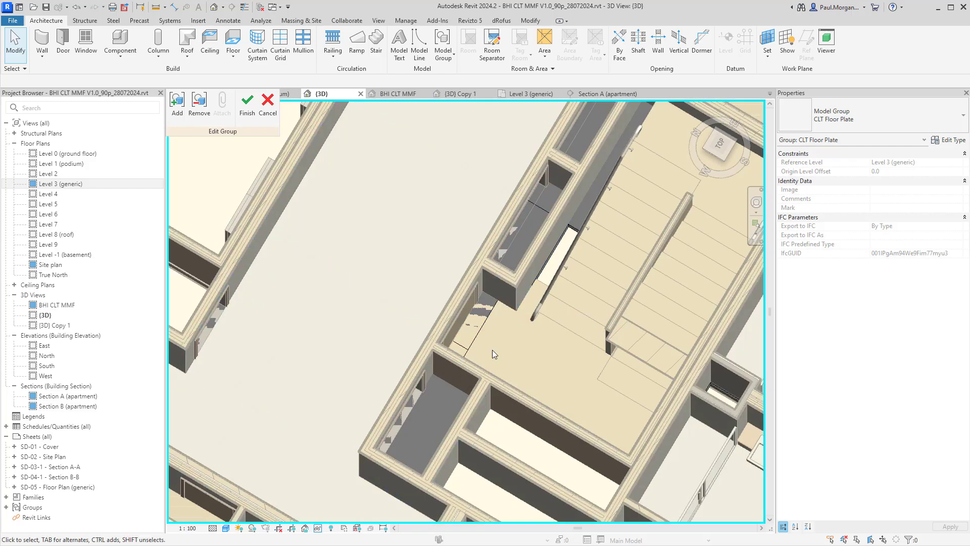
# Step: Edit the boundary of the adjoining corridor panel alongside the stair flight, moving its stair-side edge to the shaft wall's inner face
pyautogui.keyDown('shift'); pyautogui.moveTo(563, 350); pyautogui.dragTo(456, 358, button='middle'); pyautogui.keyUp('shift')
pyautogui.scroll(5, 456, 357)
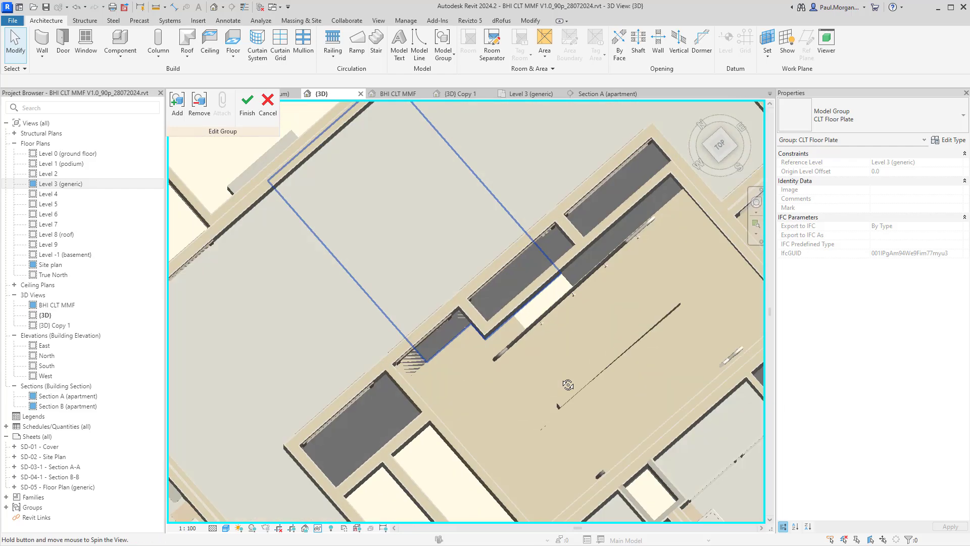
pyautogui.click(578, 238)
pyautogui.moveTo(578, 238)
pyautogui.mouseDown(button='middle')
pyautogui.moveTo(582, 433)
pyautogui.moveTo(584, 367)
pyautogui.mouseUp(button='middle')
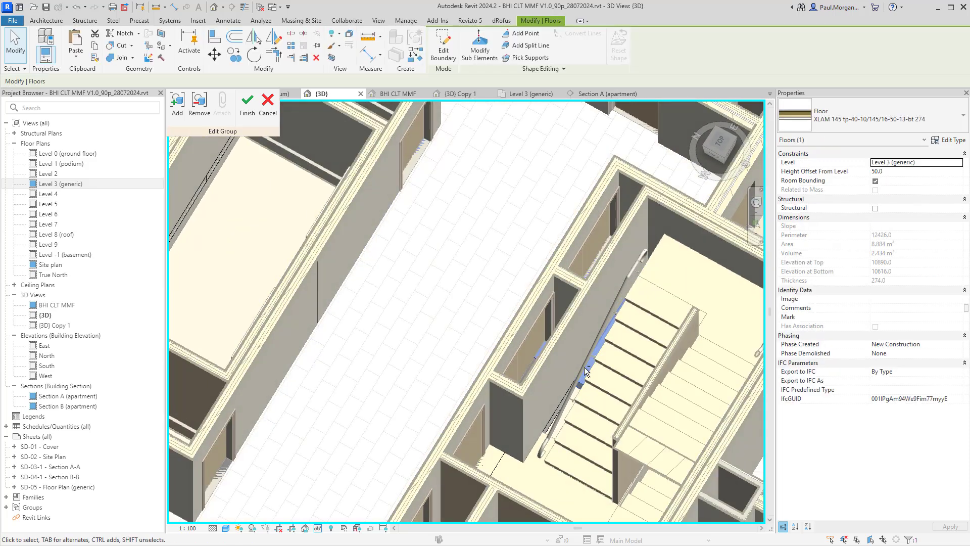
pyautogui.doubleClick(581, 380)
pyautogui.click(640, 311)
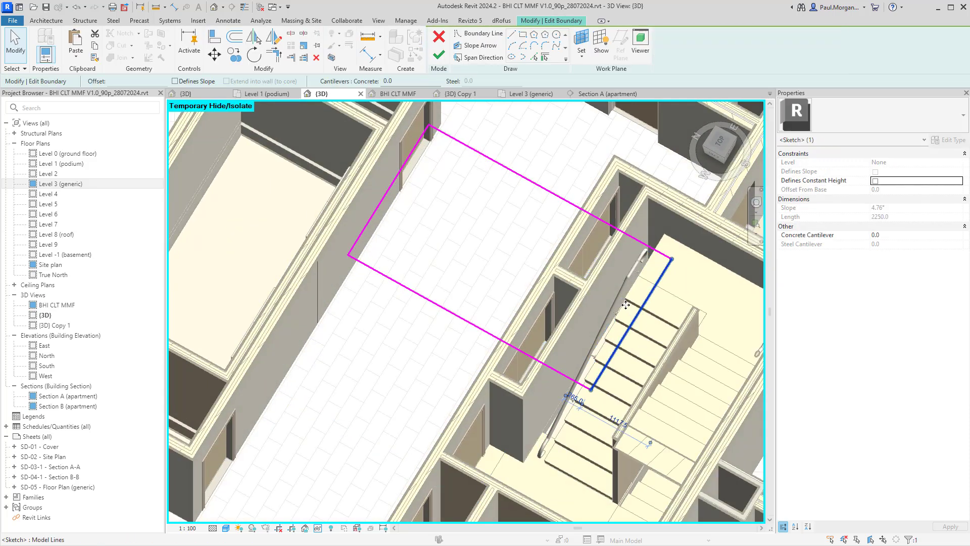
pyautogui.moveTo(641, 311)
pyautogui.mouseDown()
pyautogui.moveTo(617, 302)
pyautogui.moveTo(624, 306)
pyautogui.mouseUp()
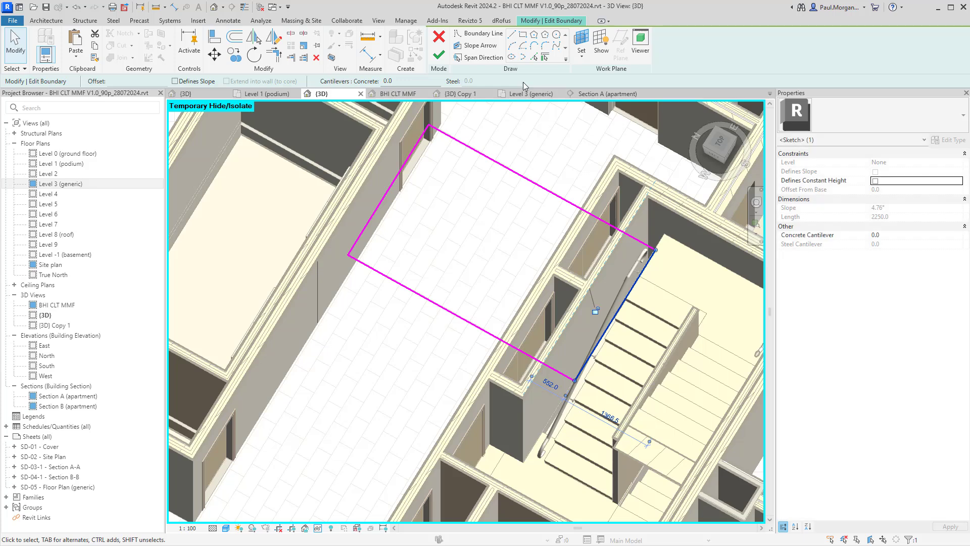
# Step: Finish the adjoining panel's boundary without attaching walls to its underside or cutting the overlapping walls
pyautogui.click(438, 53)
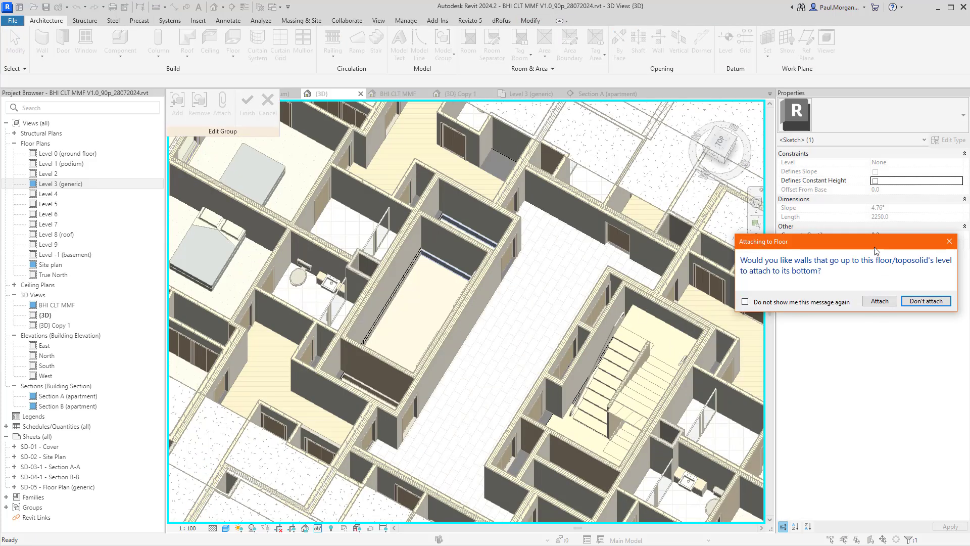
pyautogui.moveTo(876, 251); pyautogui.dragTo(753, 253)
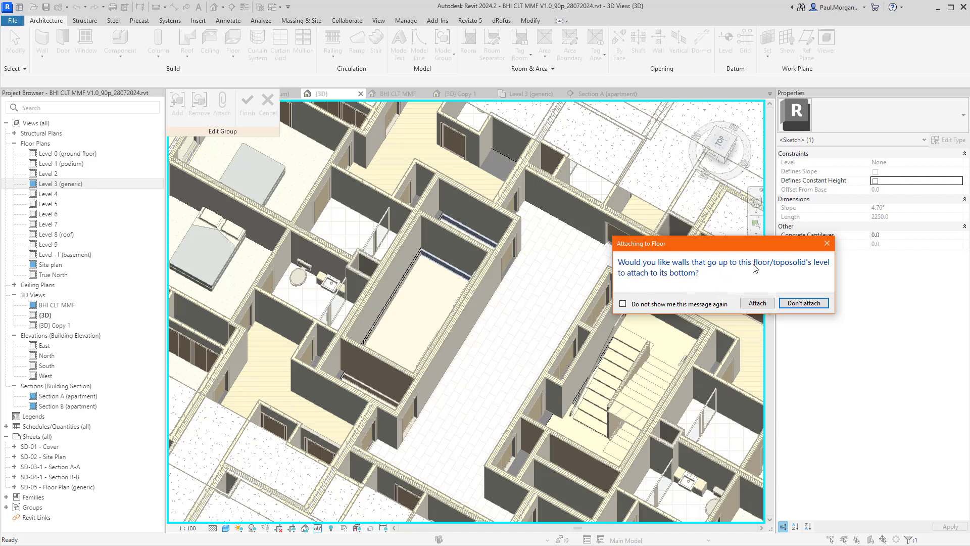
pyautogui.click(811, 303)
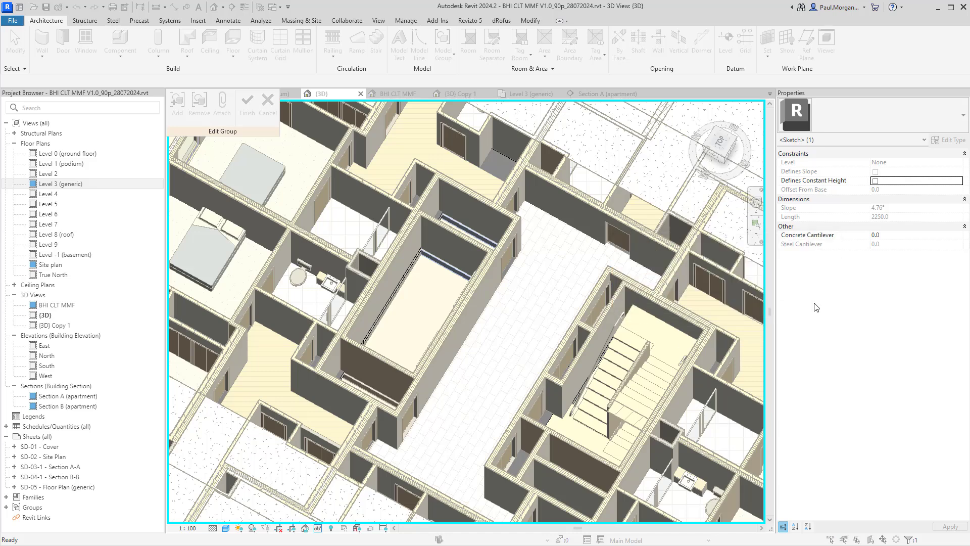
pyautogui.moveTo(825, 236); pyautogui.dragTo(582, 236)
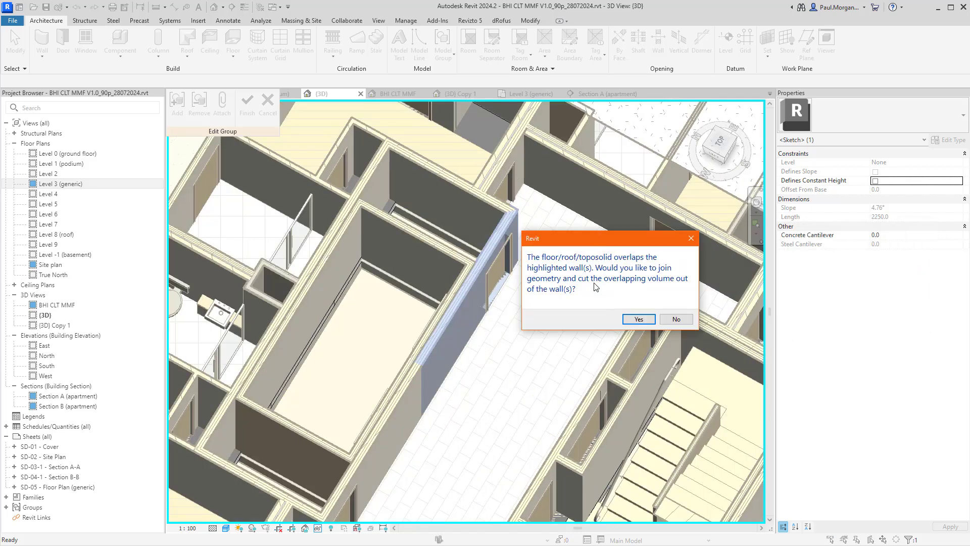
pyautogui.click(672, 312)
# Step: Check the trimmed panels around the stair doorway and finish editing the CLT Floor Plate group
pyautogui.moveTo(666, 347)
pyautogui.keyDown('shift'); pyautogui.mouseDown(button='middle')
pyautogui.moveTo(689, 350)
pyautogui.moveTo(682, 344)
pyautogui.mouseUp(button='middle'); pyautogui.keyUp('shift')
pyautogui.press('Escape')
pyautogui.keyDown('shift'); pyautogui.moveTo(625, 379); pyautogui.dragTo(583, 303, button='middle'); pyautogui.keyUp('shift')
pyautogui.click(611, 388)
pyautogui.press('Escape')
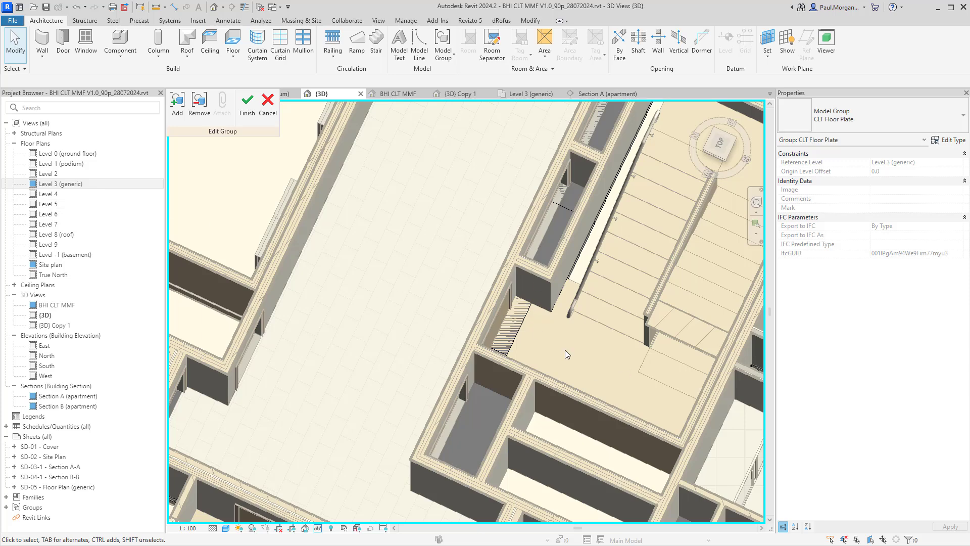
pyautogui.moveTo(565, 350); pyautogui.dragTo(496, 373, button='middle')
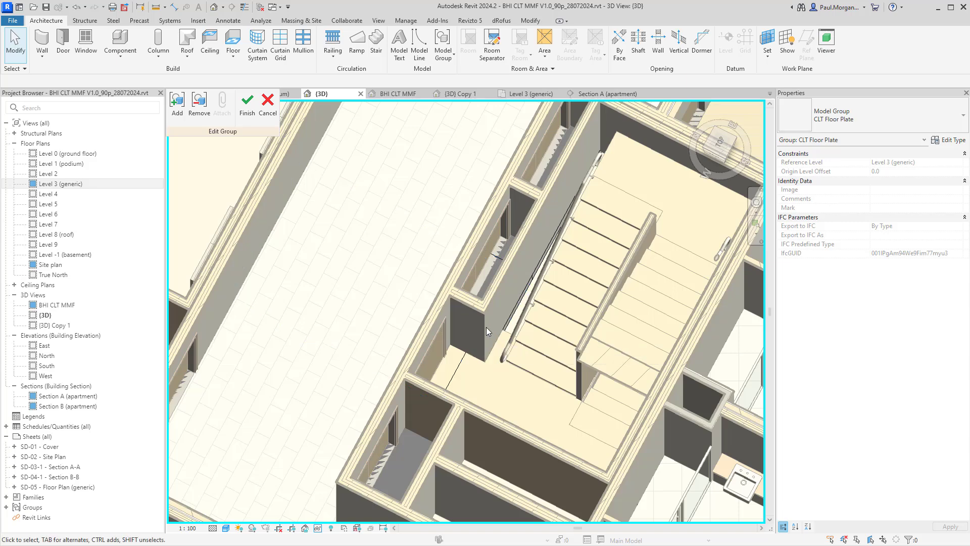
pyautogui.click(449, 374)
pyautogui.moveTo(550, 409); pyautogui.dragTo(537, 407, button='middle')
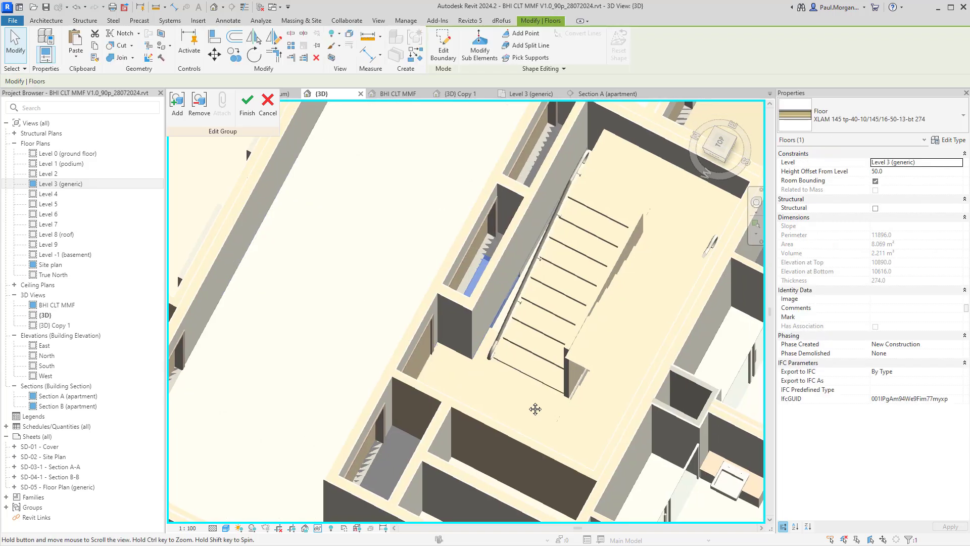
pyautogui.press('Escape')
pyautogui.click(247, 108)
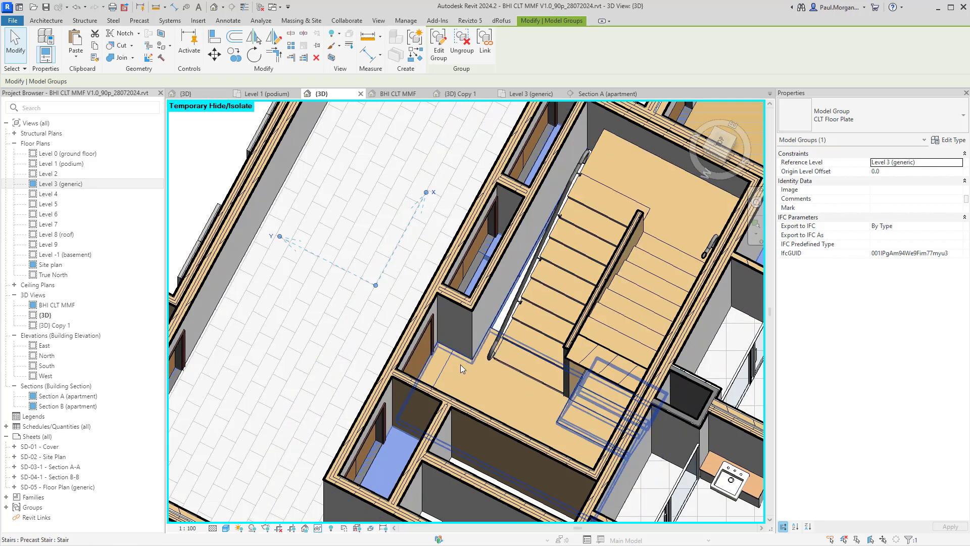
pyautogui.press('Escape')
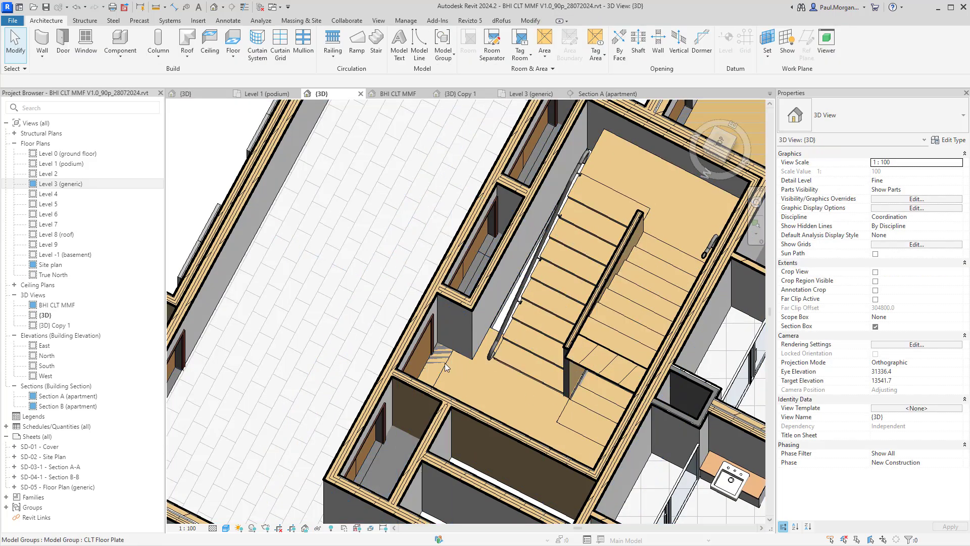
# Step: Edit the stair shaft opening's sketch in top view, moving its long edge beside the flight to the adjacent CLT wall's inner face
pyautogui.scroll(-5, 480, 329)
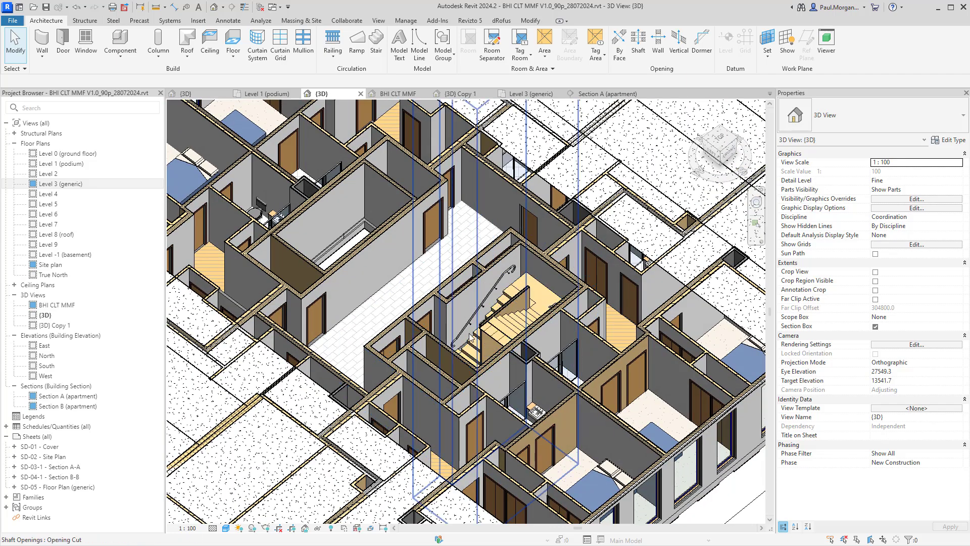
pyautogui.click(475, 348)
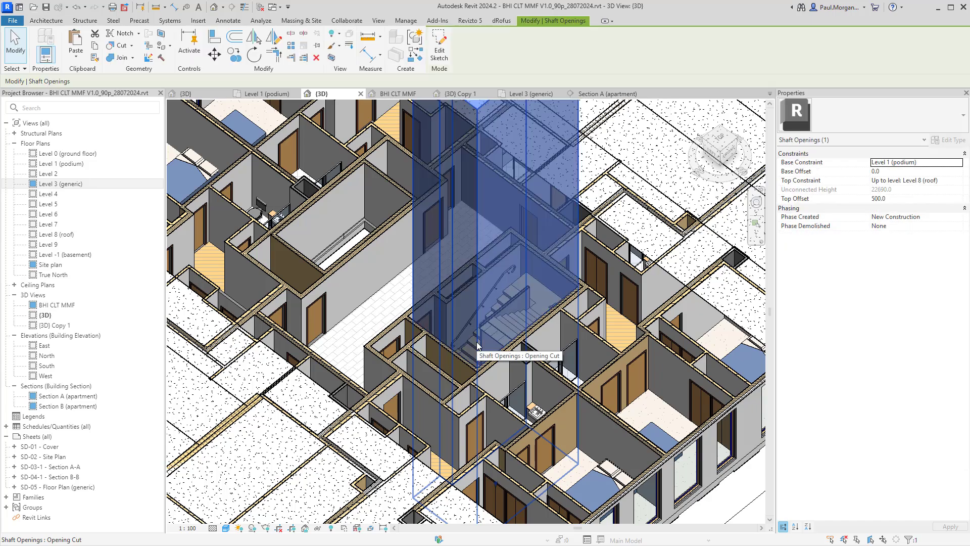
pyautogui.scroll(2, 475, 348)
pyautogui.keyDown('shift'); pyautogui.moveTo(475, 349); pyautogui.dragTo(499, 387, button='middle'); pyautogui.keyUp('shift')
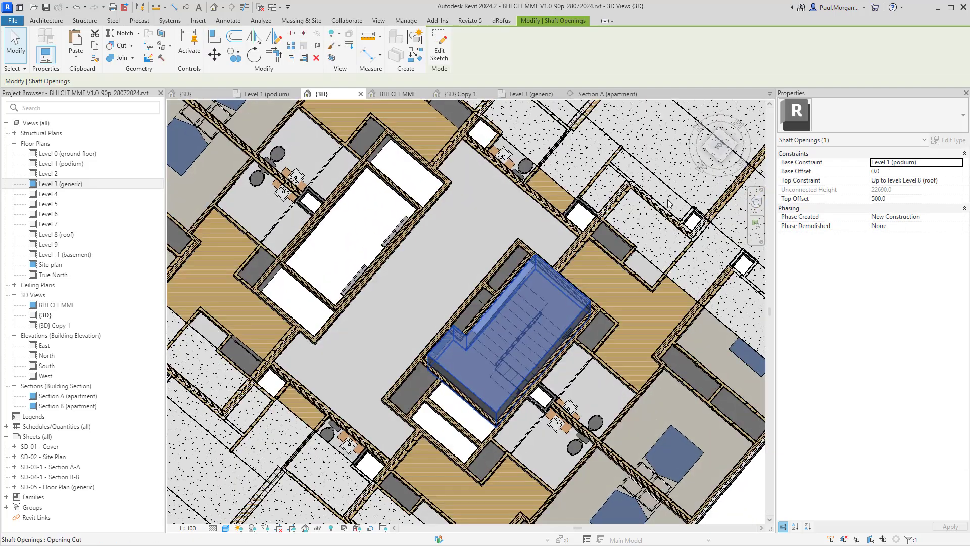
pyautogui.click(721, 144)
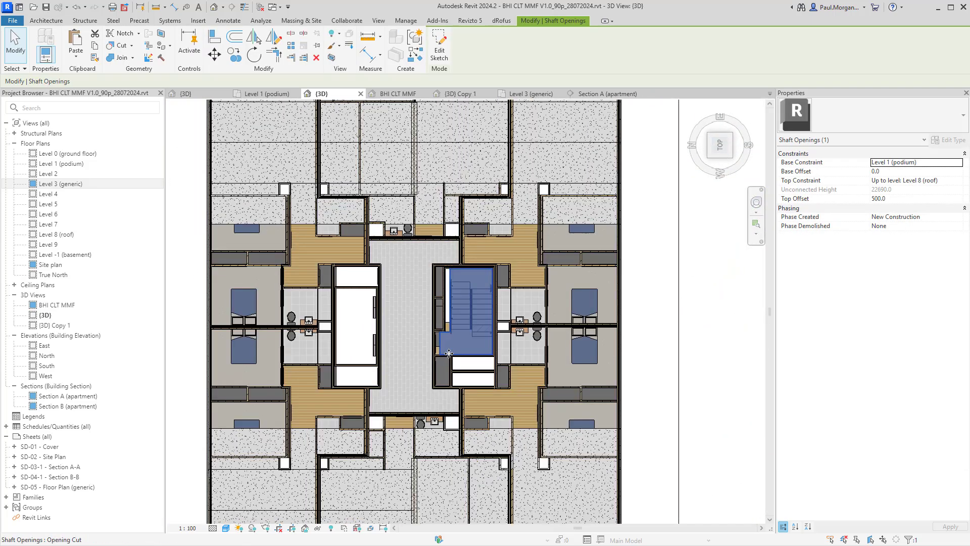
pyautogui.scroll(6, 442, 347)
pyautogui.moveTo(462, 271); pyautogui.dragTo(488, 343, button='middle')
pyautogui.scroll(-3, 421, 416)
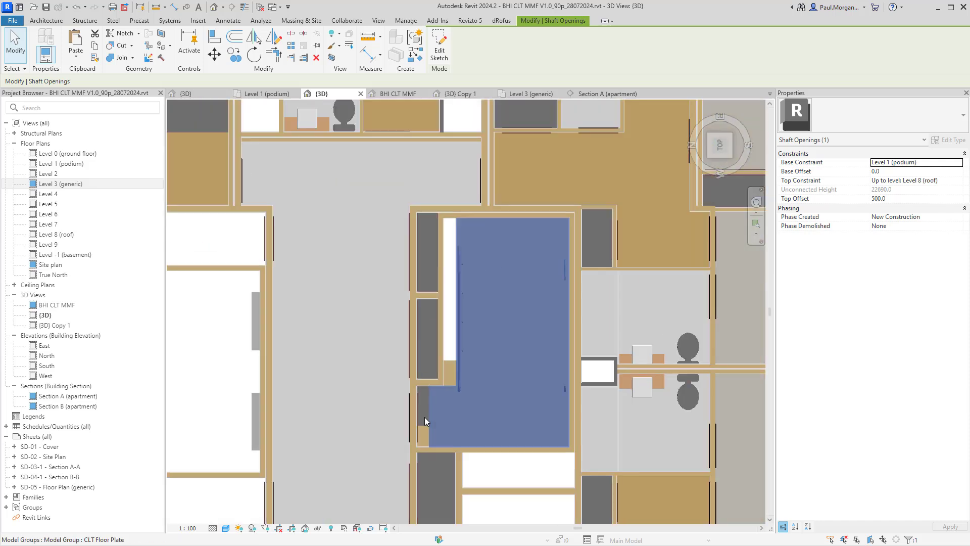
pyautogui.doubleClick(426, 417)
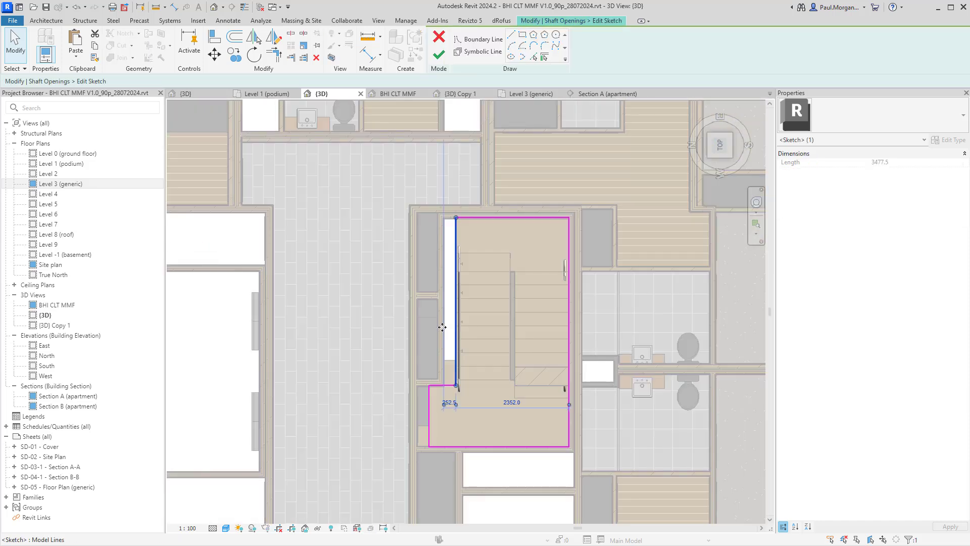
pyautogui.moveTo(442, 327); pyautogui.dragTo(444, 330)
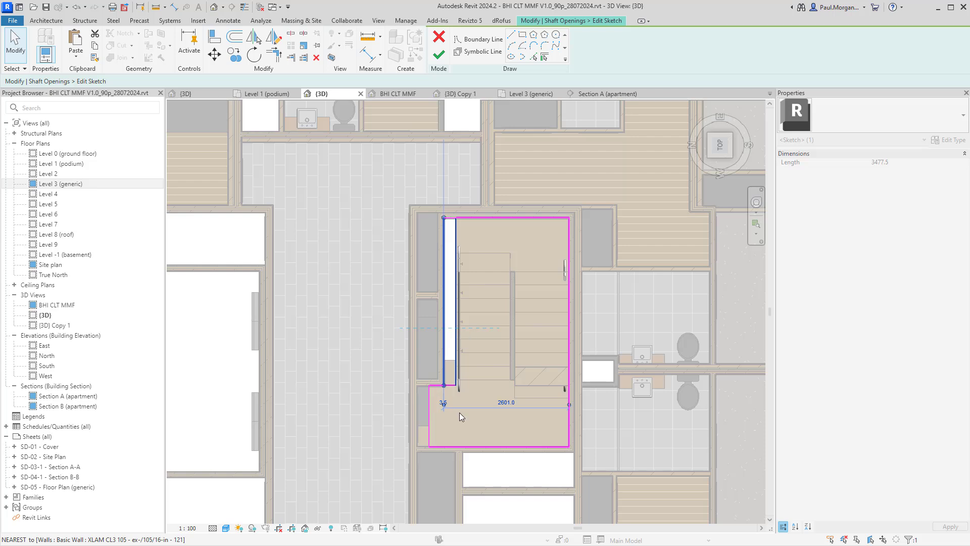
# Step: Move the shaft opening's landing edge to the inner face of the corridor-side CLT wall and finish the sketch
pyautogui.moveTo(429, 420); pyautogui.dragTo(417, 419)
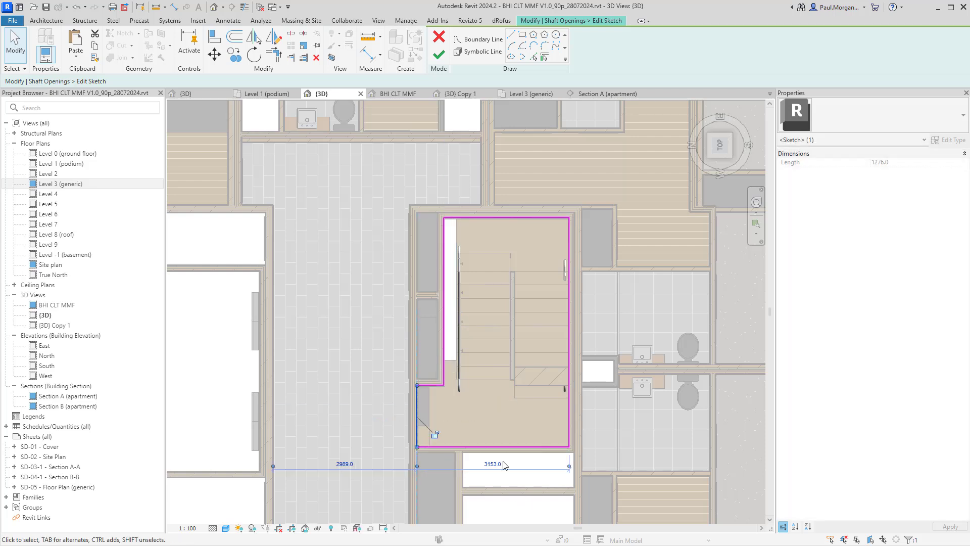
pyautogui.click(439, 54)
pyautogui.scroll(3, 443, 400)
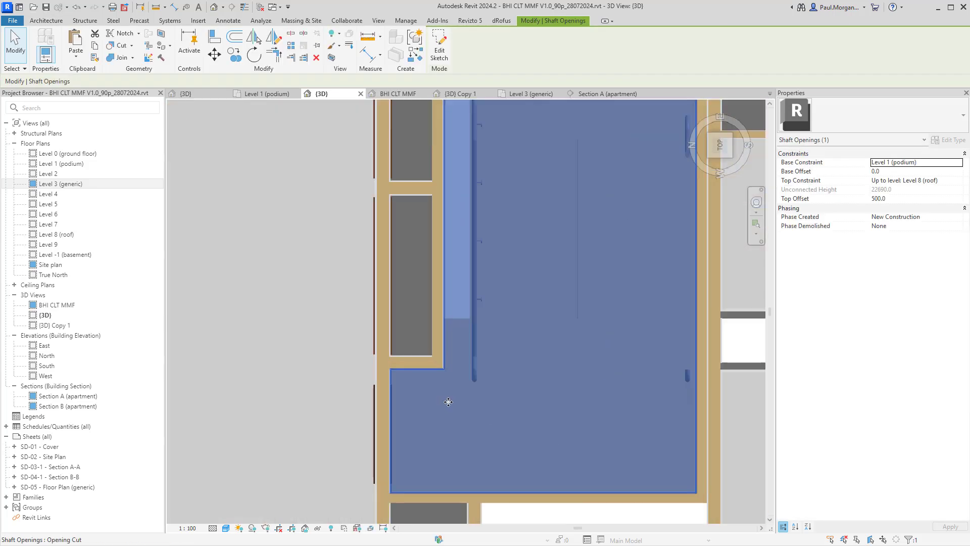
pyautogui.press('Escape')
# Step: Temporarily hide the small shaft opening beside the stair landing in an angled 3D view
pyautogui.scroll(-5, 465, 420)
pyautogui.keyDown('shift'); pyautogui.moveTo(535, 435); pyautogui.dragTo(442, 305, button='middle'); pyautogui.keyUp('shift')
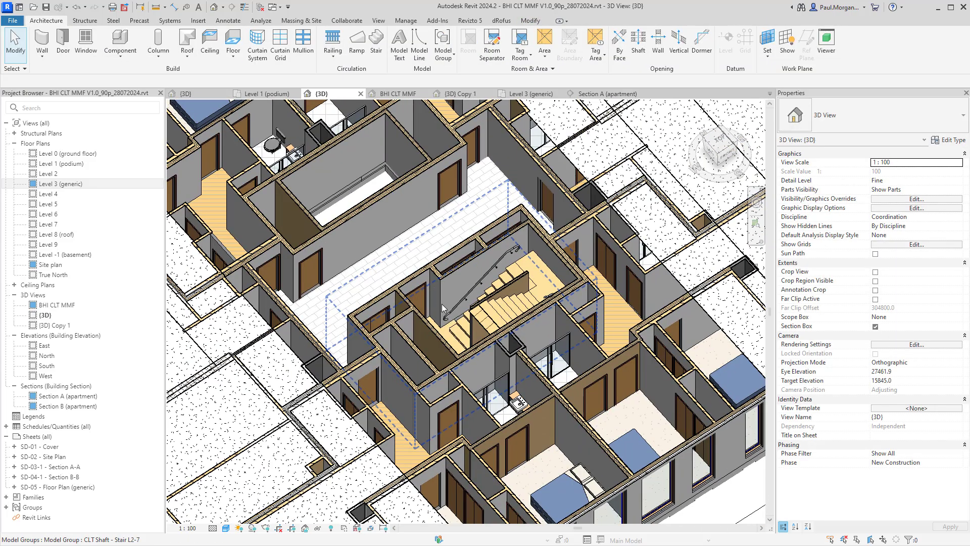
pyautogui.click(432, 273)
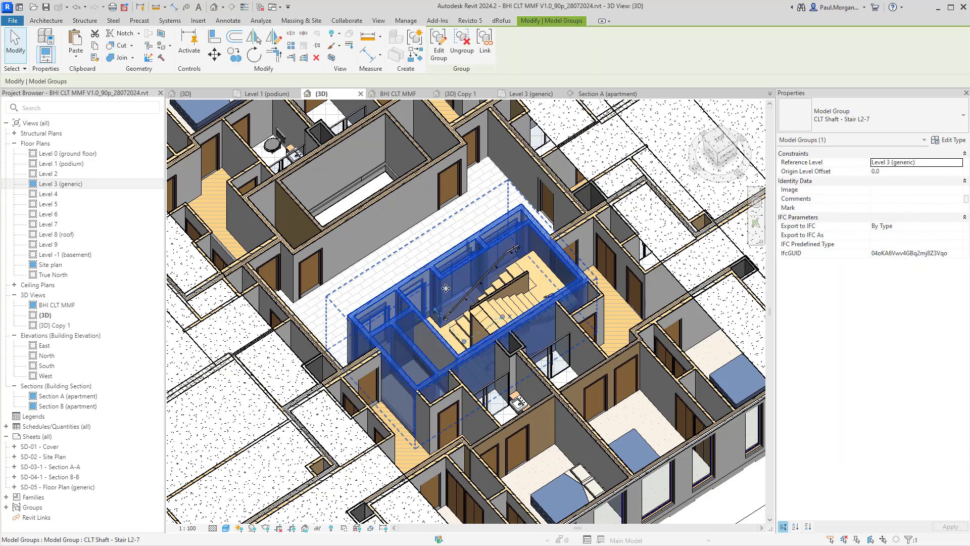
pyautogui.press('Escape')
pyautogui.click(444, 298)
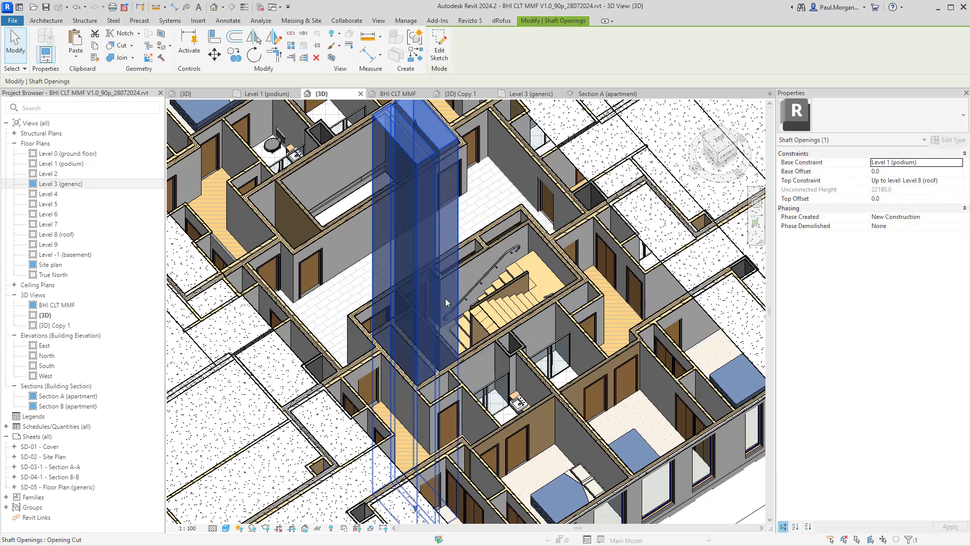
pyautogui.press('h')
pyautogui.press('h')
# Step: Temporarily hide the larger shaft opening that encloses the stair flights in the 3D view
pyautogui.press('Tab')
pyautogui.press('Tab')
pyautogui.press('Tab')
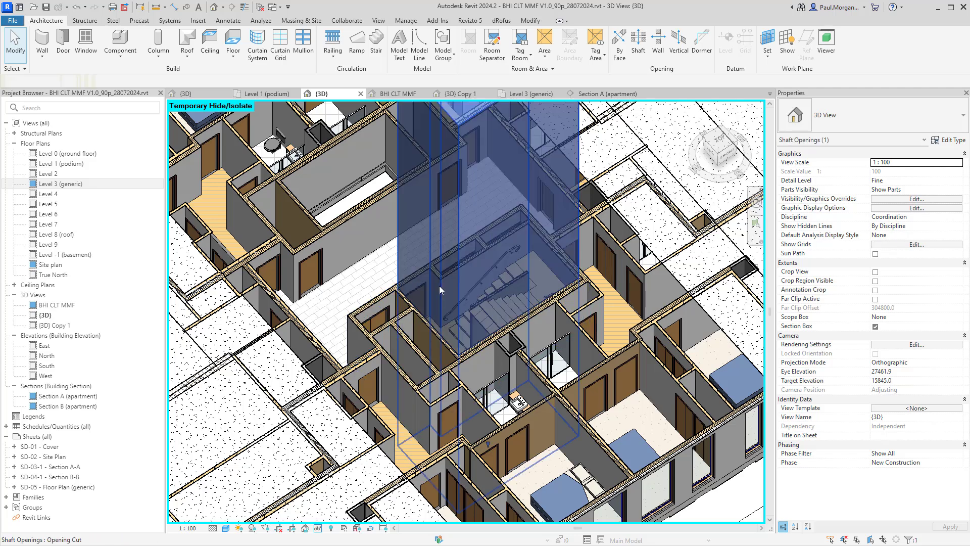
pyautogui.click(438, 286)
pyautogui.press('b')
pyautogui.press('x')
# Step: Examine from above which flights and landing belong to the Level 2–3 and Level 3–4 precast stairs
pyautogui.keyDown('shift'); pyautogui.moveTo(439, 286); pyautogui.dragTo(441, 376, button='middle'); pyautogui.keyUp('shift')
pyautogui.keyDown('shift'); pyautogui.moveTo(375, 241); pyautogui.dragTo(381, 198, button='middle'); pyautogui.keyUp('shift')
pyautogui.keyDown('shift'); pyautogui.moveTo(484, 241); pyautogui.dragTo(554, 371, button='middle'); pyautogui.keyUp('shift')
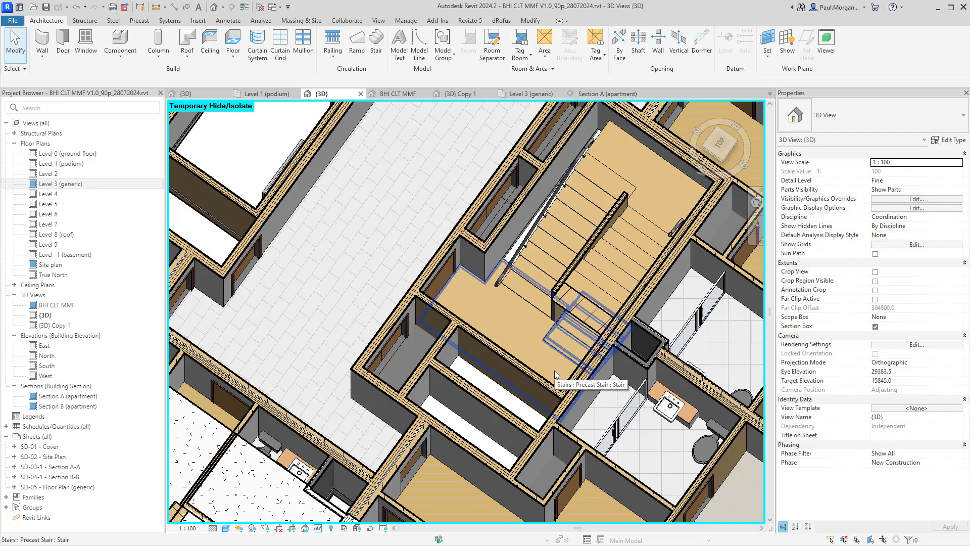
pyautogui.click(554, 371)
pyautogui.moveTo(554, 371)
pyautogui.keyDown('shift'); pyautogui.mouseDown(button='middle')
pyautogui.moveTo(594, 271)
pyautogui.moveTo(551, 355)
pyautogui.mouseUp(button='middle'); pyautogui.keyUp('shift')
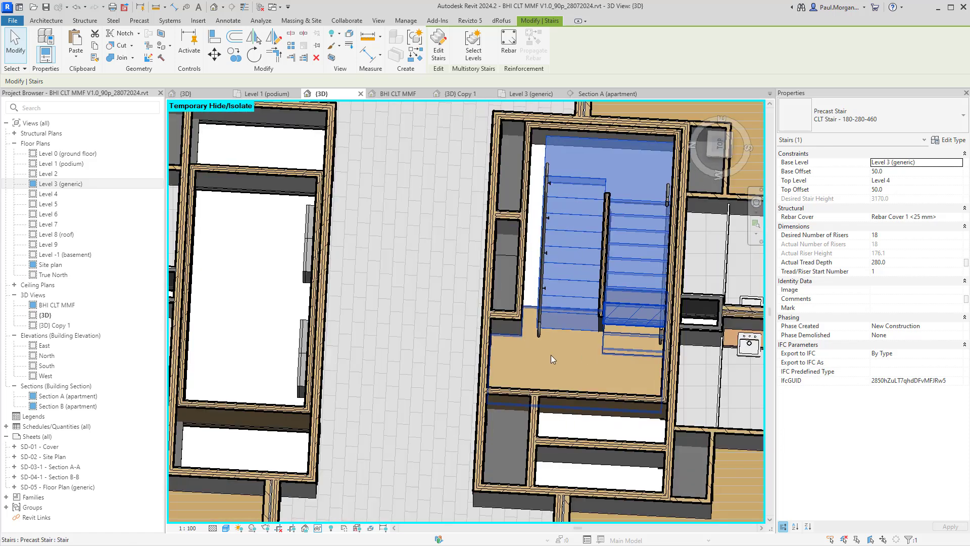
pyautogui.click(531, 315)
pyautogui.scroll(3, 583, 356)
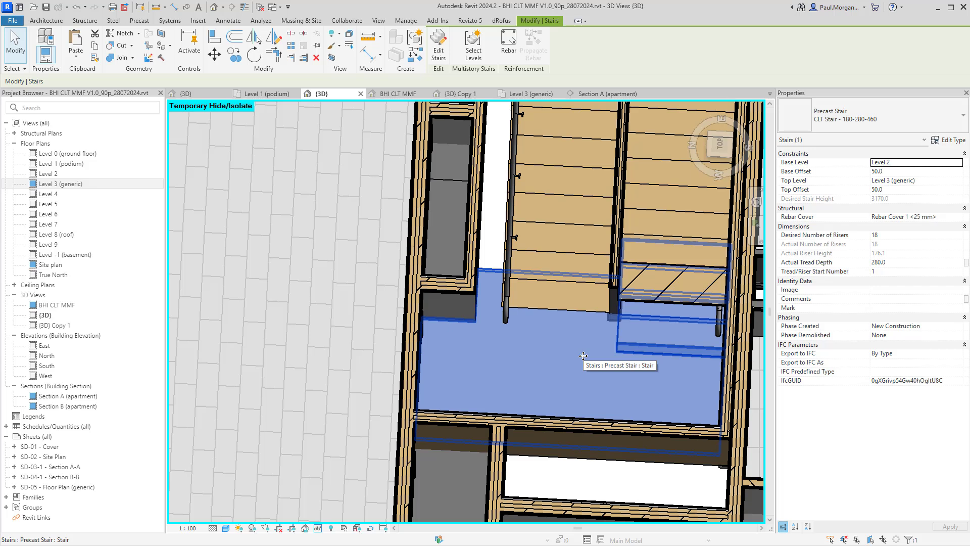
pyautogui.click(572, 292)
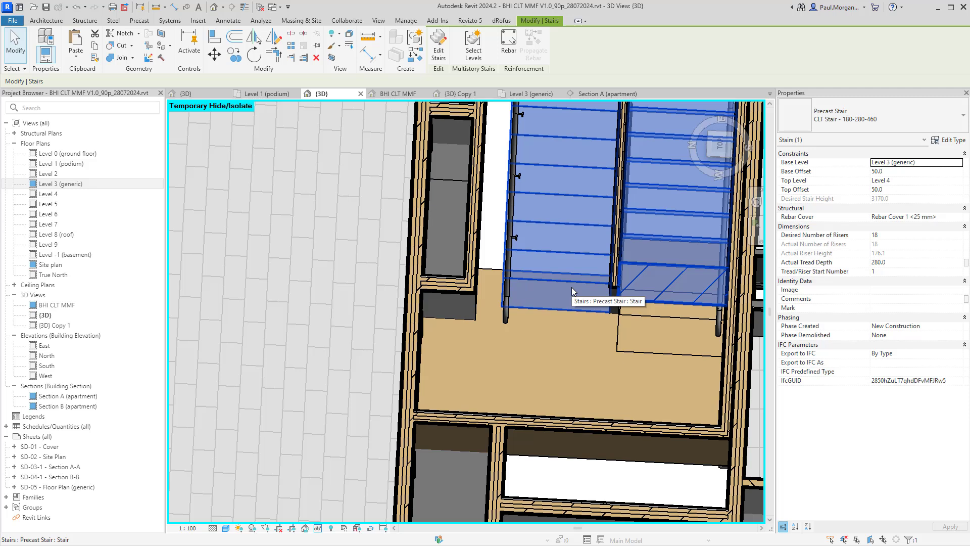
pyautogui.click(644, 340)
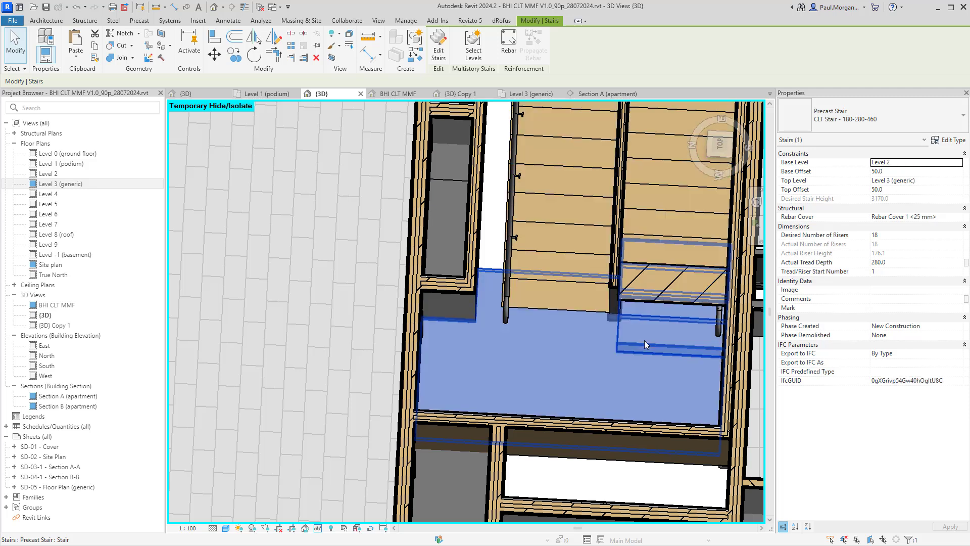
pyautogui.click(579, 281)
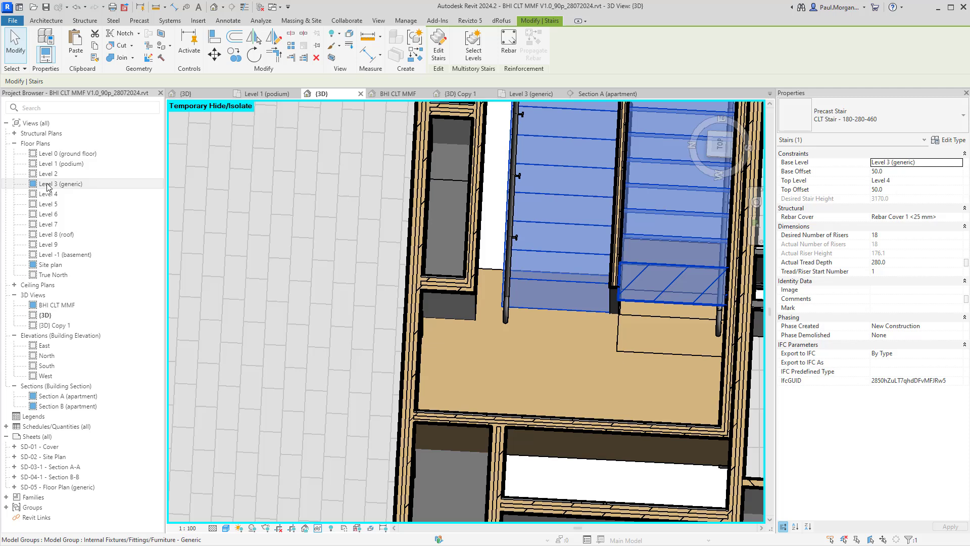
# Step: Open the Level 3 (generic) floor plan and identify the stairs and wall-mounted railing inside the shaft
pyautogui.doubleClick(48, 185)
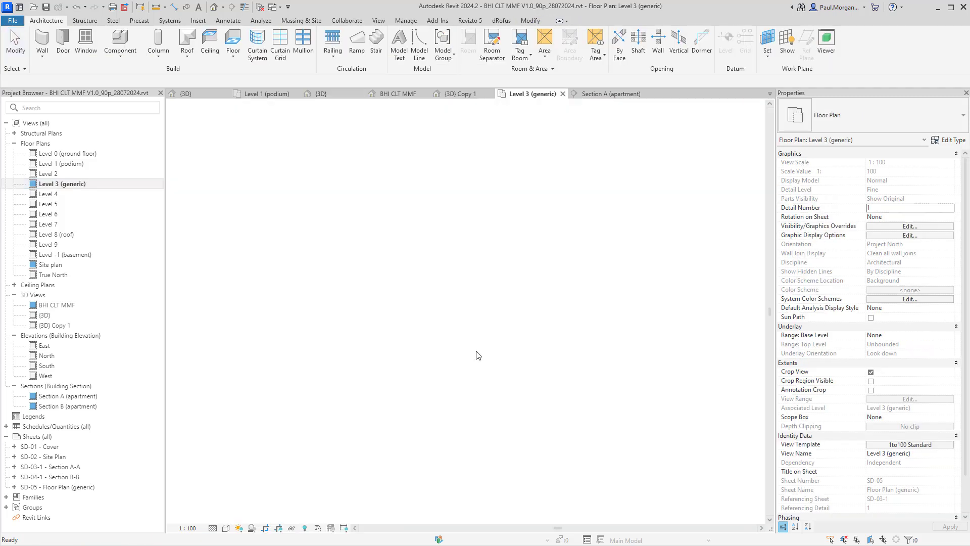
pyautogui.scroll(5, 546, 470)
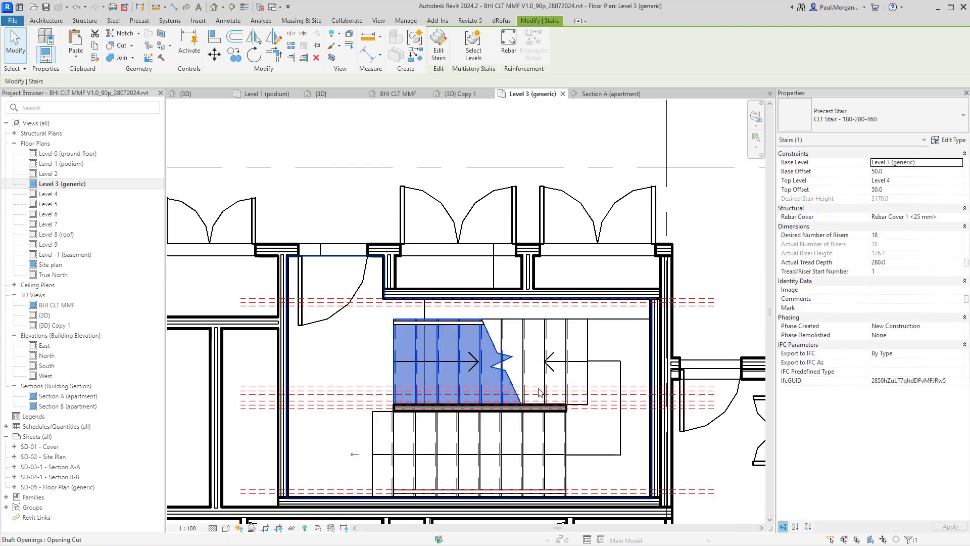
pyautogui.press('Escape')
pyautogui.moveTo(526, 375); pyautogui.dragTo(523, 348, button='middle')
pyautogui.click(491, 320)
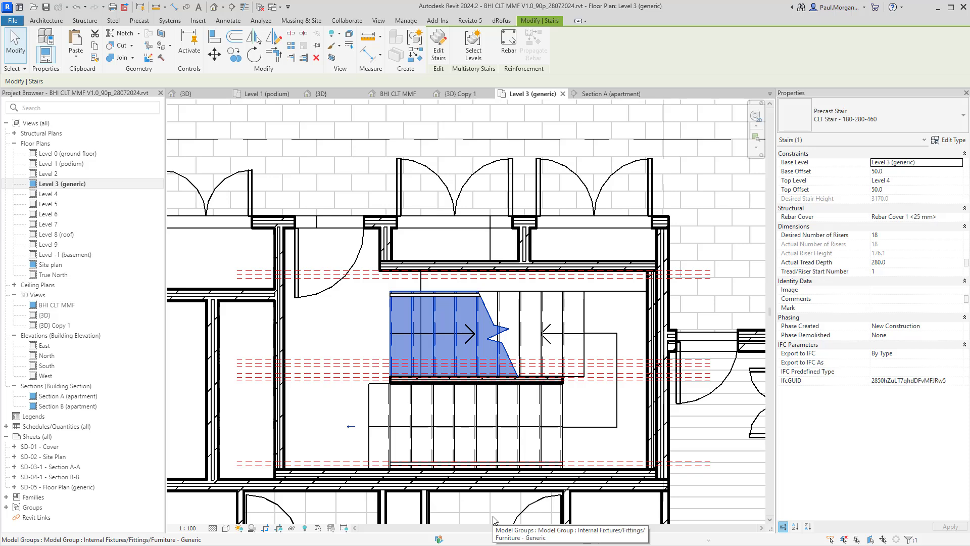
pyautogui.click(523, 299)
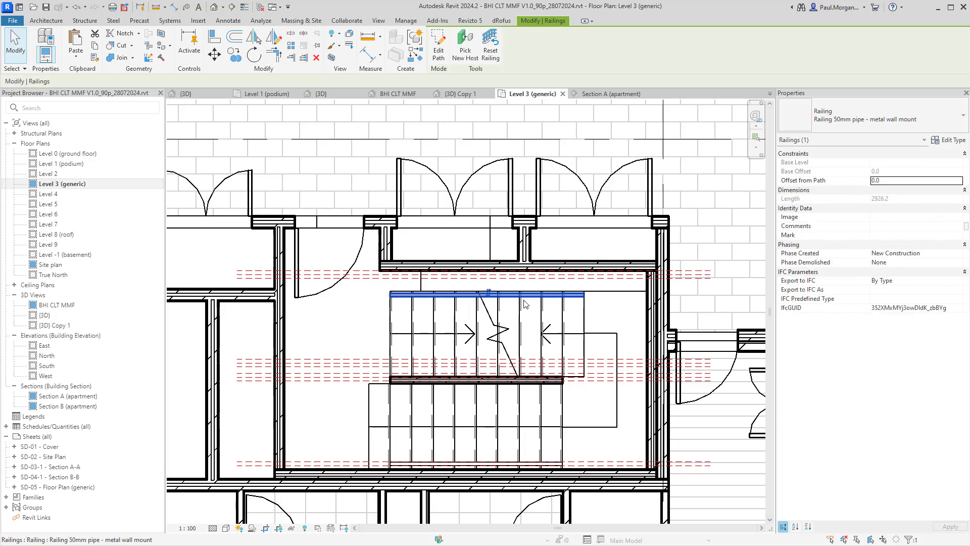
pyautogui.click(611, 294)
pyautogui.click(600, 298)
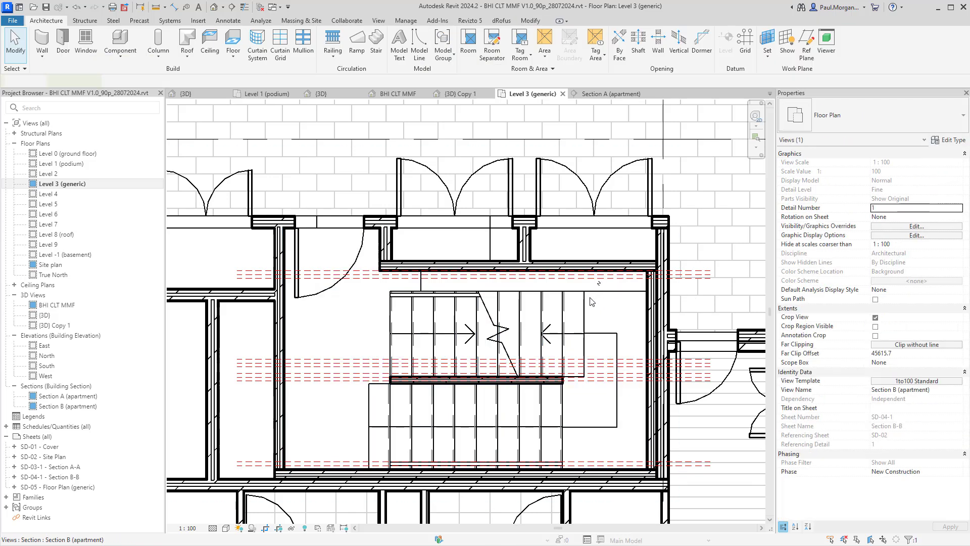
pyautogui.click(583, 310)
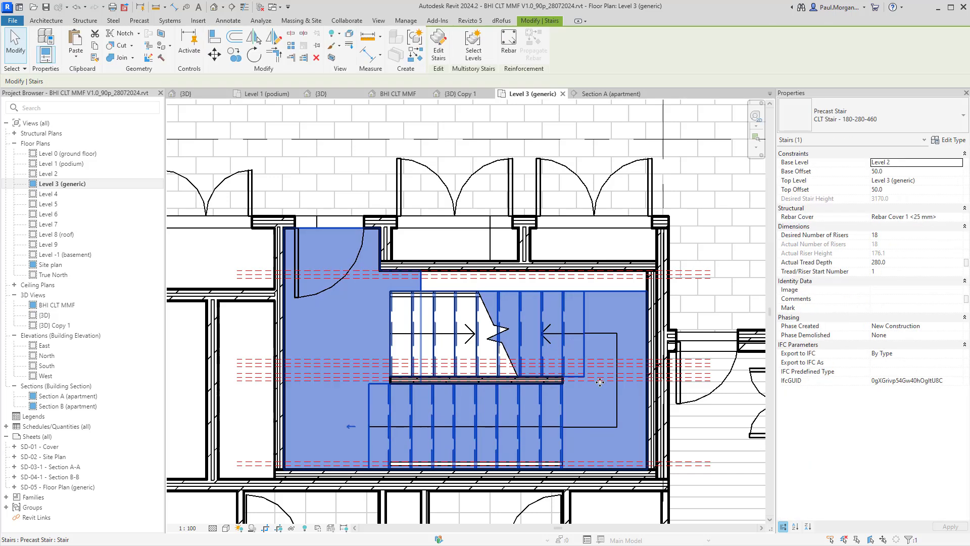
# Step: Compare the plan extents of the Level 2–3 and Level 3–4 stairs within the shaft opening
pyautogui.scroll(2, 596, 387)
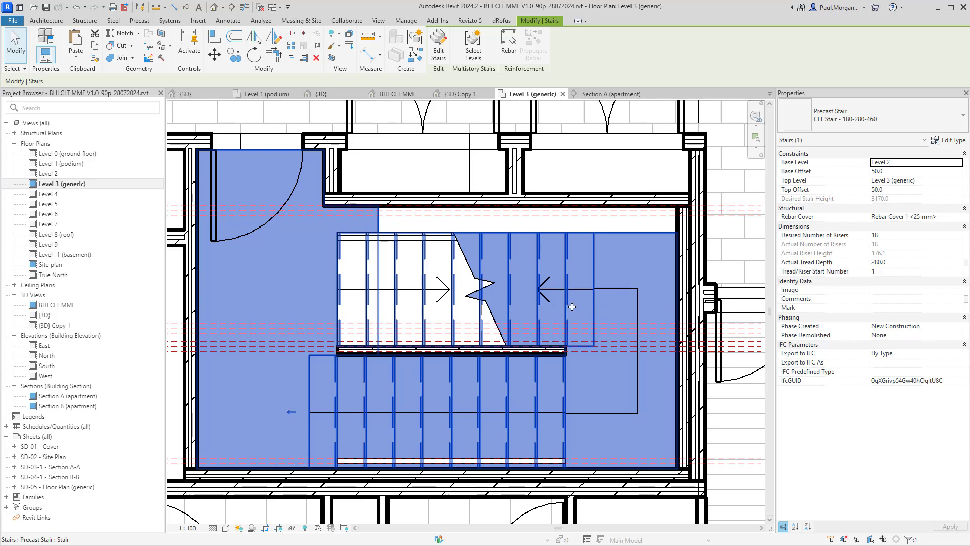
pyautogui.click(421, 295)
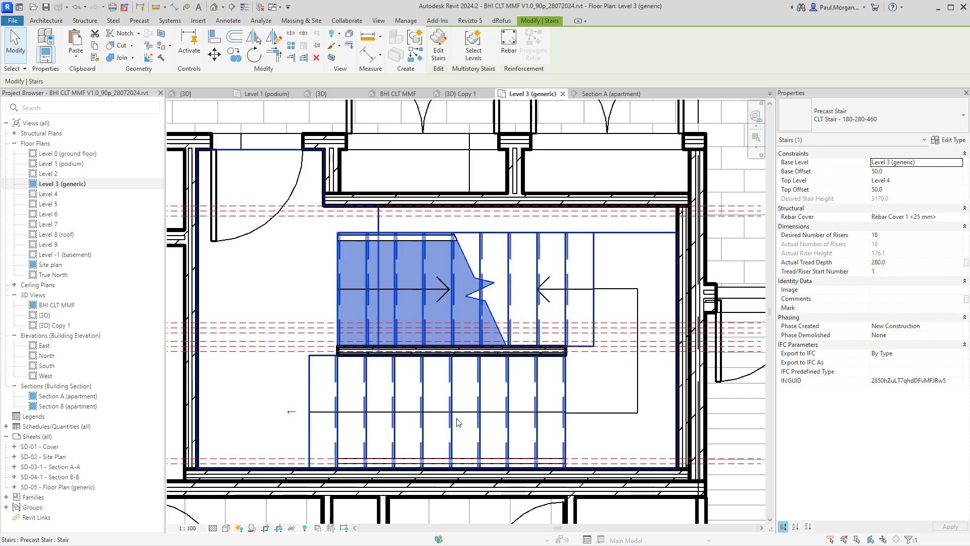
pyautogui.click(603, 288)
pyautogui.click(604, 308)
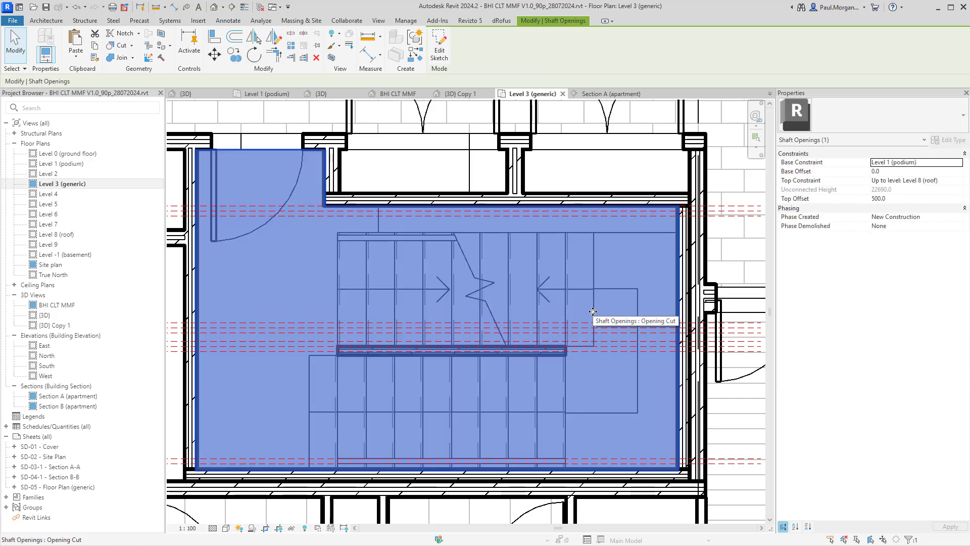
pyautogui.press('Escape')
pyautogui.click(593, 309)
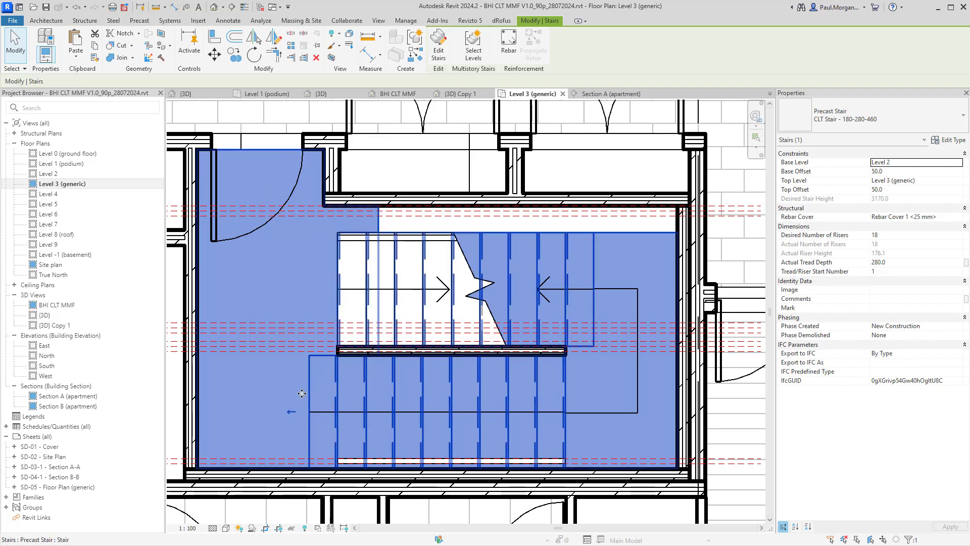
pyautogui.scroll(1, 332, 425)
pyautogui.moveTo(336, 427); pyautogui.dragTo(368, 431, button='middle')
pyautogui.press('Escape')
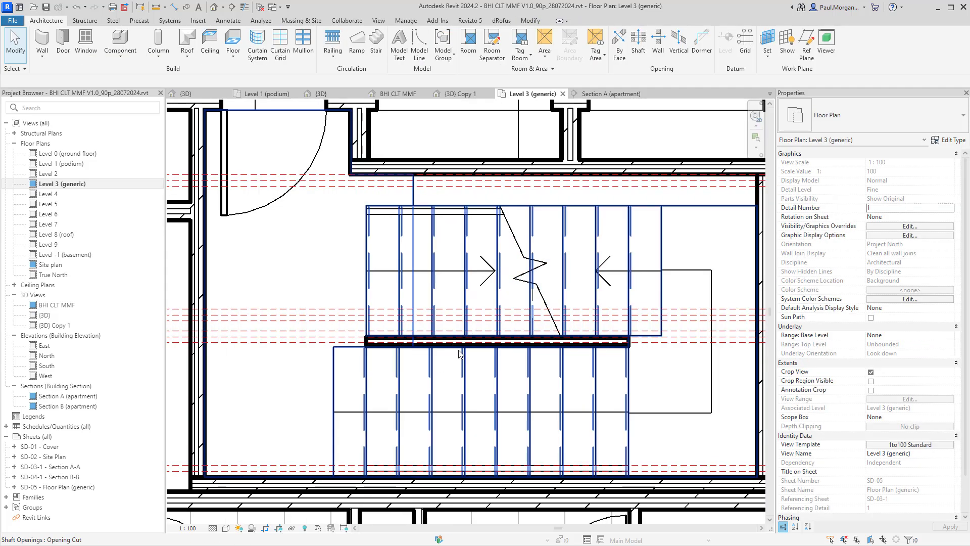
pyautogui.moveTo(466, 357); pyautogui.dragTo(443, 393, button='middle')
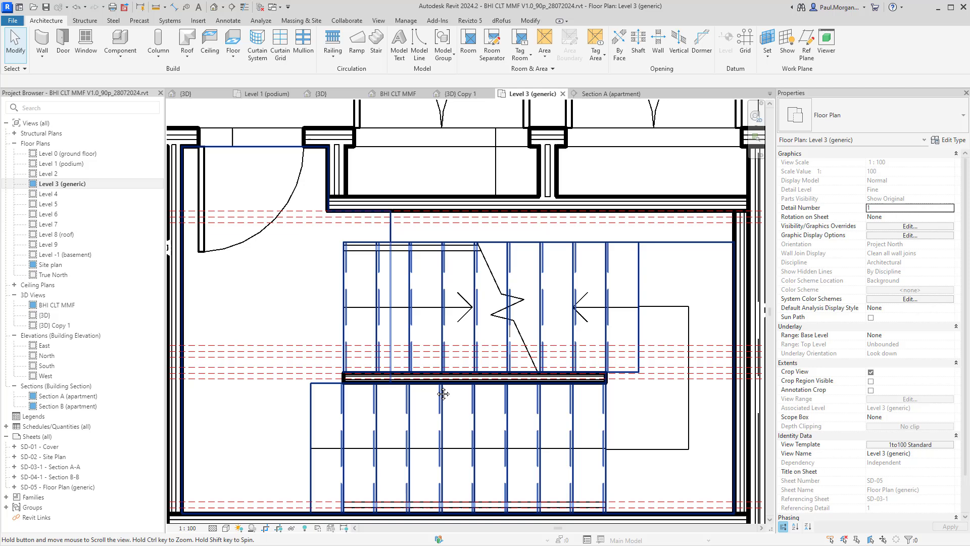
# Step: Temporarily hide the Level 2–3 stair in plan and open the Level 3–4 stair for editing
pyautogui.click(639, 270)
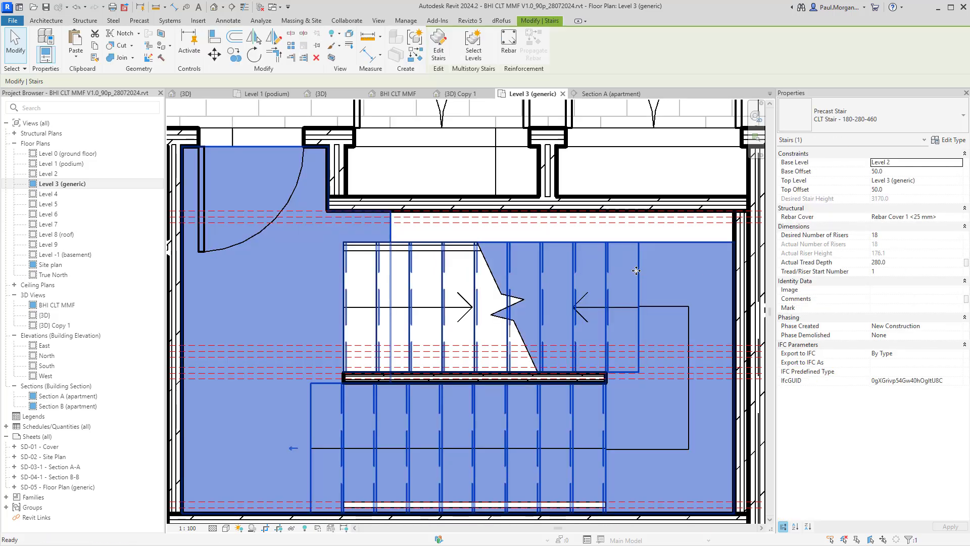
pyautogui.press('h')
pyautogui.press('h')
pyautogui.scroll(-2, 566, 343)
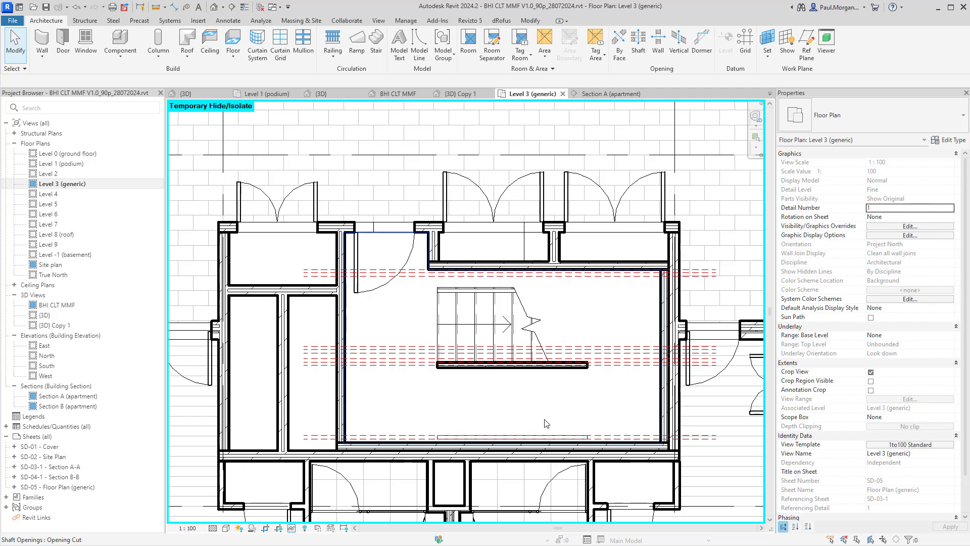
pyautogui.click(523, 313)
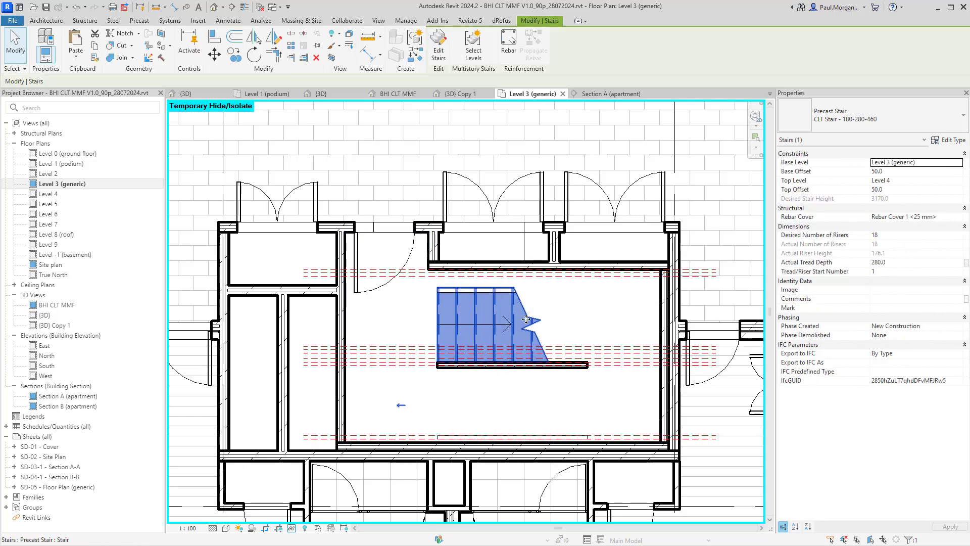
pyautogui.click(439, 44)
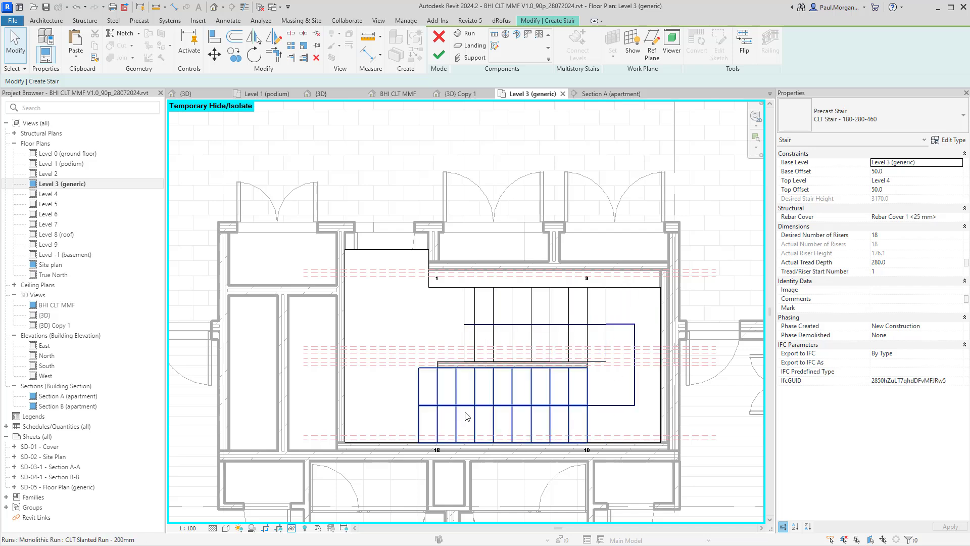
pyautogui.click(425, 350)
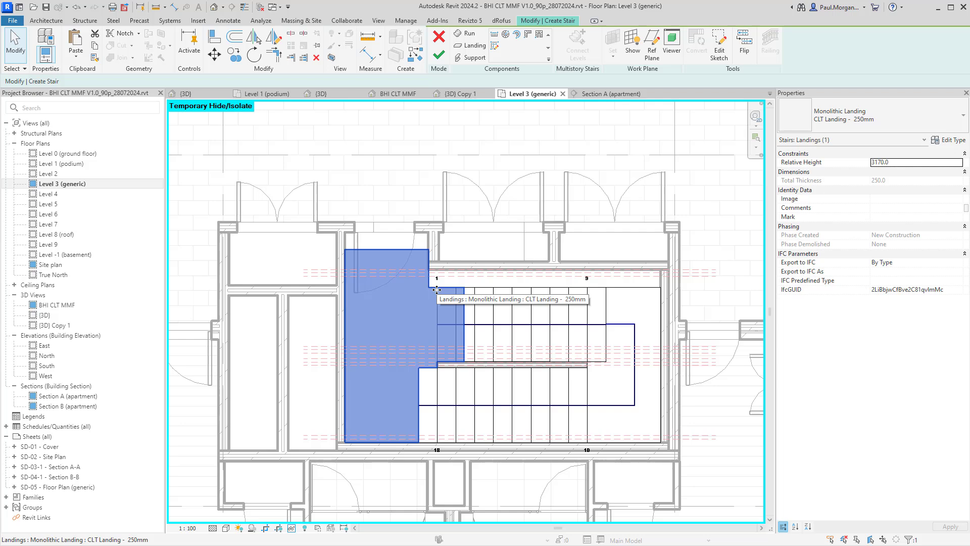
# Step: Move the Level 3–4 stair's first run sideways so its outer edge meets the inner face of the adjacent CLT wall
pyautogui.click(529, 308)
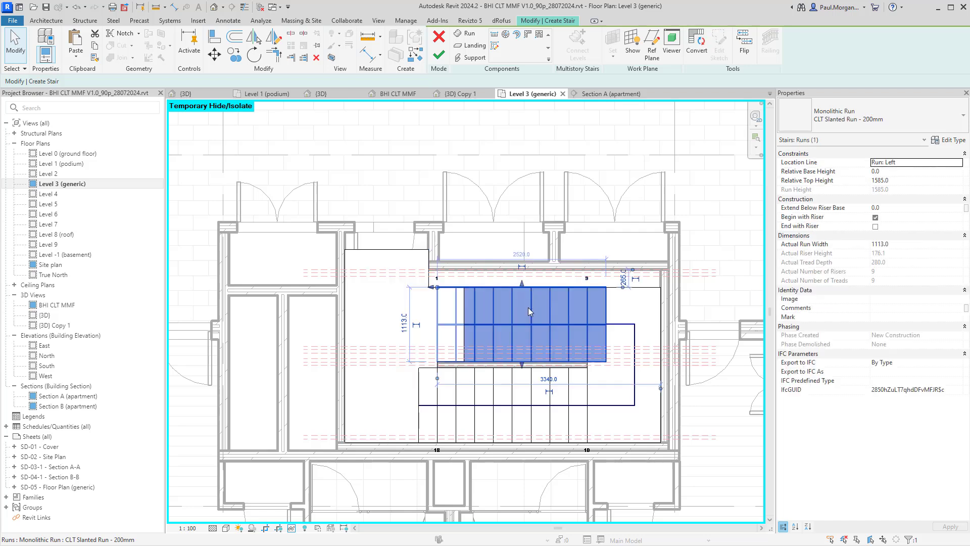
pyautogui.scroll(2, 522, 368)
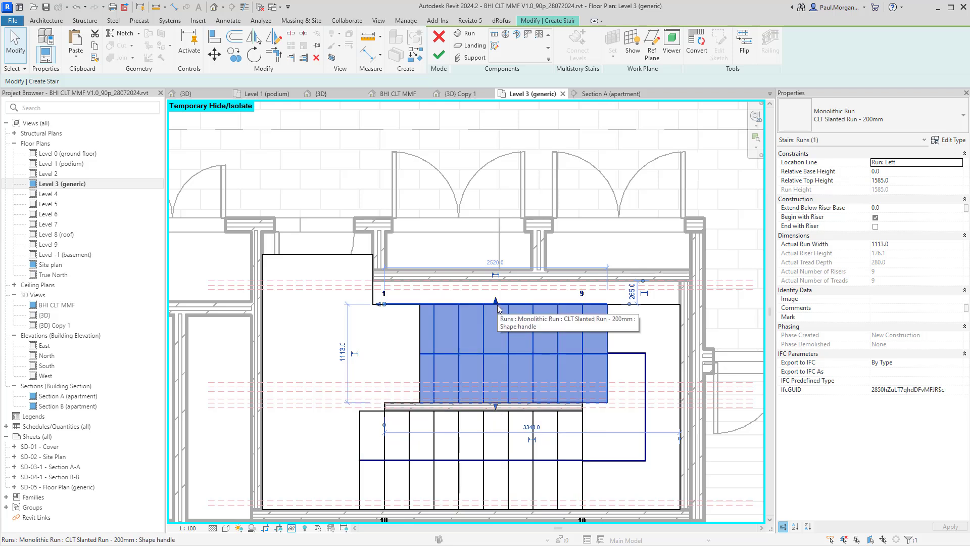
pyautogui.press('m')
pyautogui.press('v')
pyautogui.scroll(3, 497, 305)
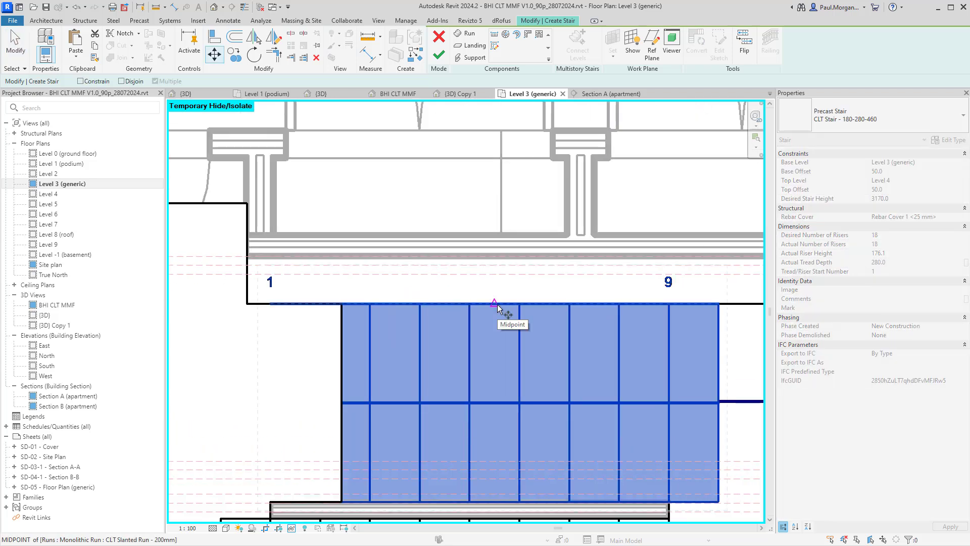
pyautogui.click(495, 304)
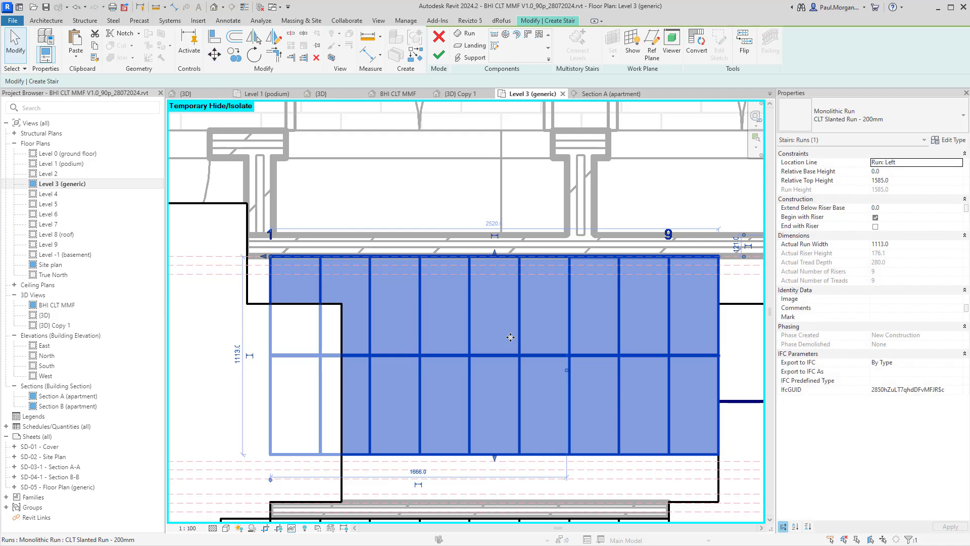
pyautogui.scroll(-2, 510, 336)
pyautogui.press('Escape')
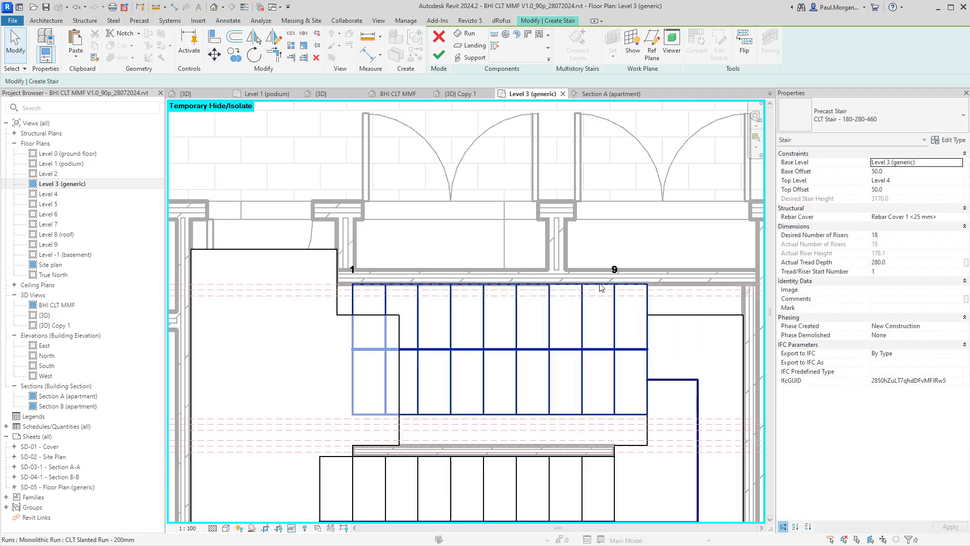
pyautogui.scroll(2, 601, 288)
pyautogui.moveTo(591, 343); pyautogui.dragTo(573, 317, button='middle')
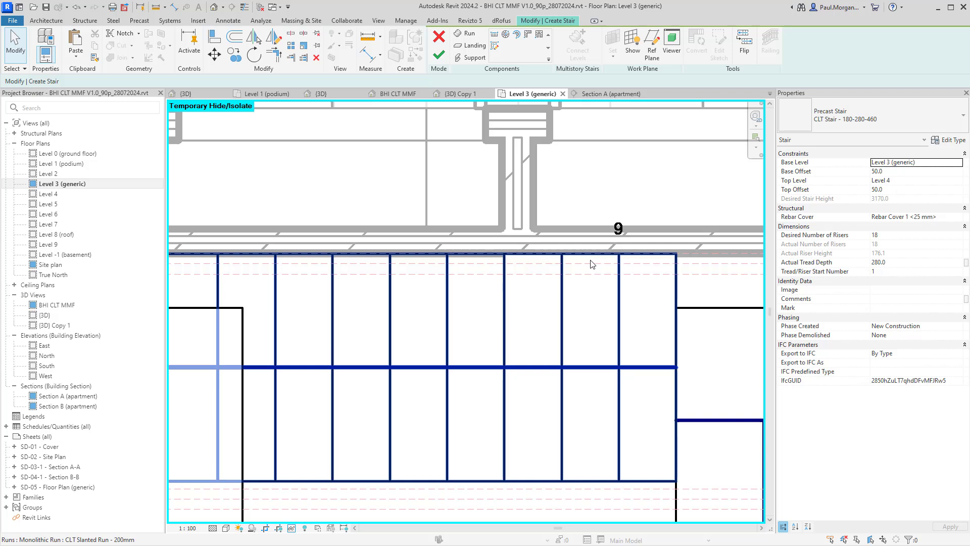
pyautogui.scroll(2, 577, 266)
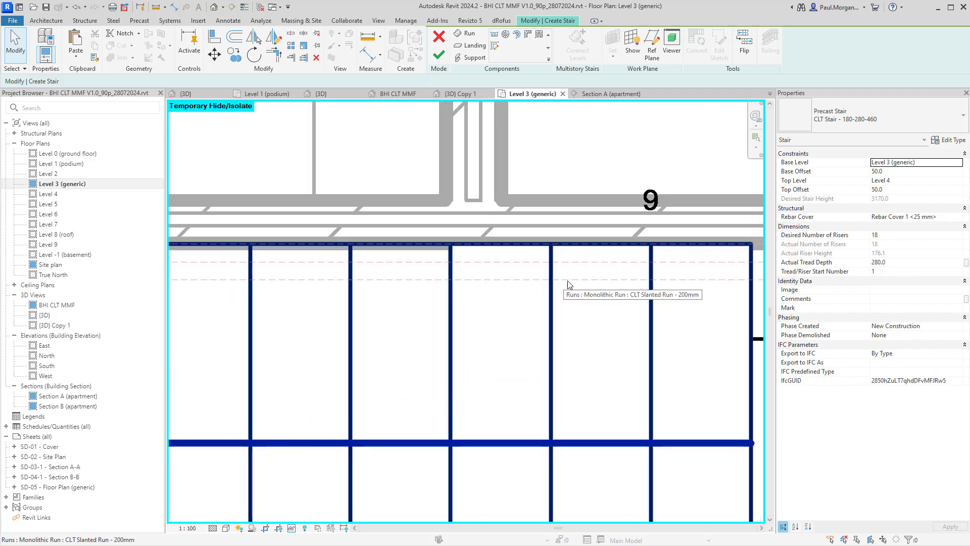
pyautogui.scroll(-2, 603, 284)
pyautogui.moveTo(610, 331); pyautogui.dragTo(608, 257, button='middle')
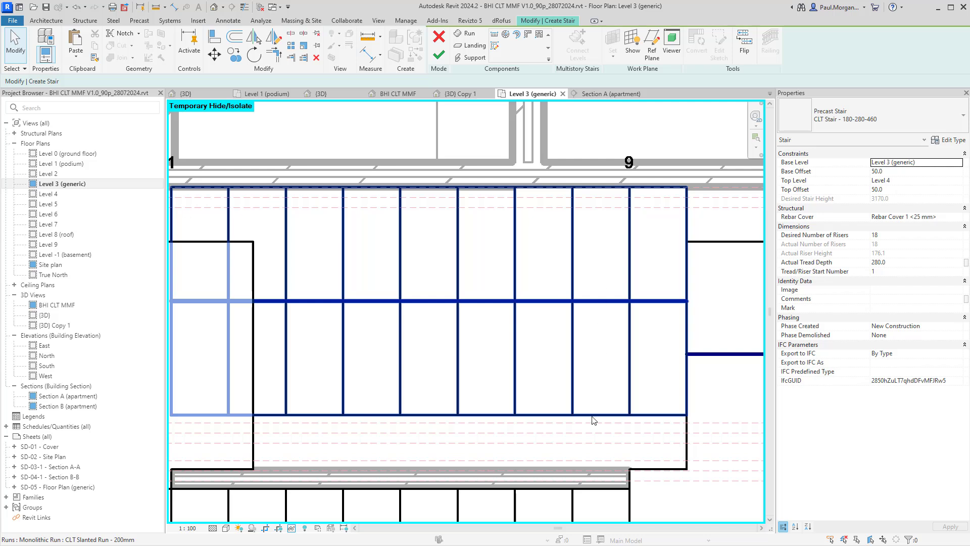
# Step: Widen the Level 3–4 stair's first run to 1250 mm by extending its inner edge to the reference plane near the central wall
pyautogui.scroll(3, 594, 421)
pyautogui.click(581, 424)
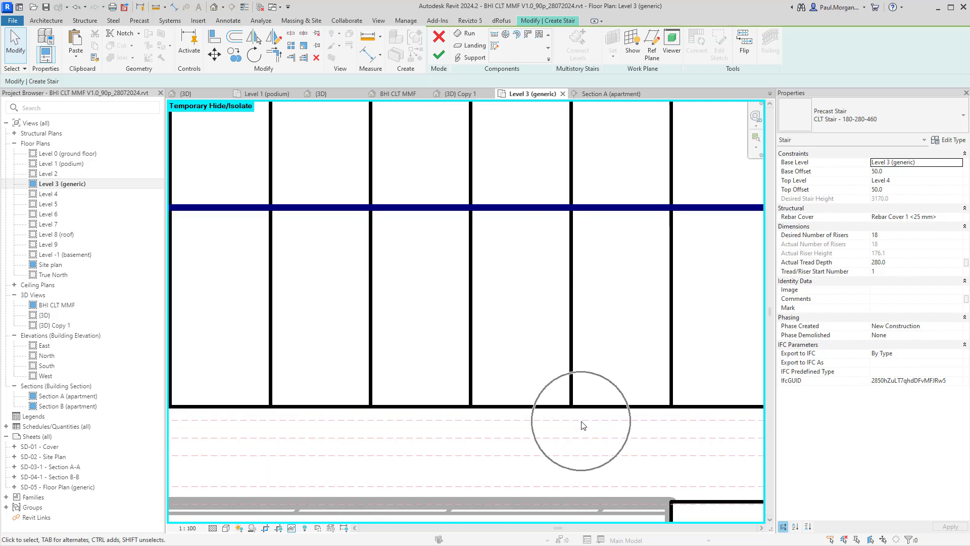
pyautogui.scroll(-2, 470, 415)
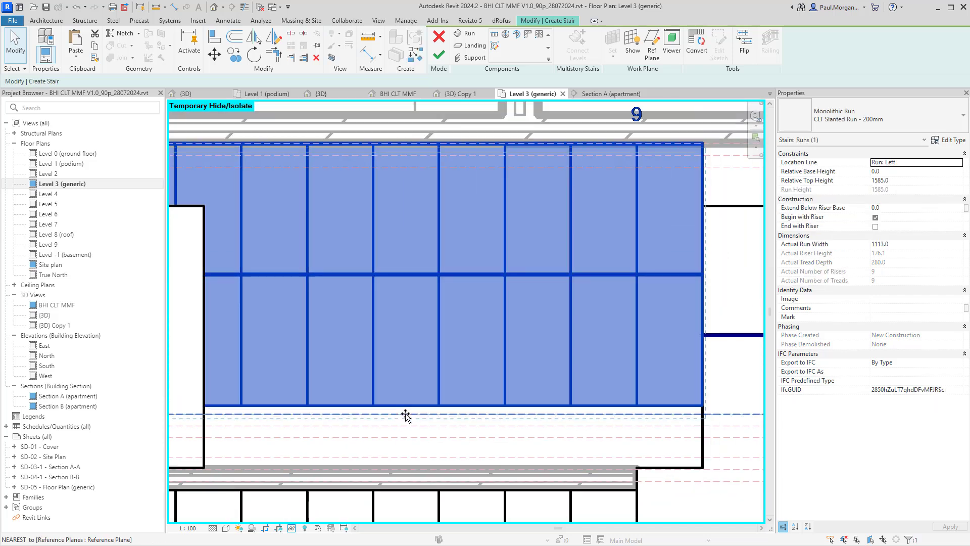
pyautogui.moveTo(406, 409); pyautogui.dragTo(408, 439)
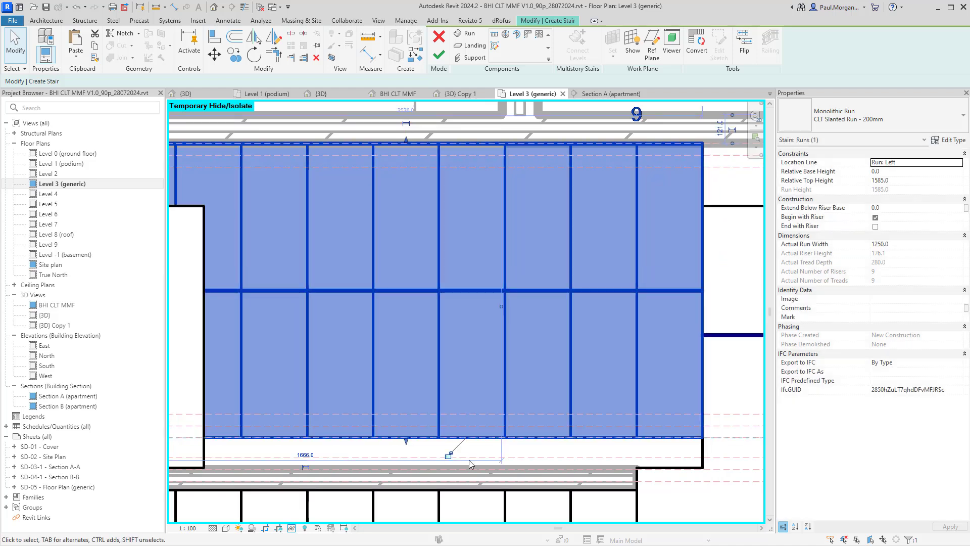
pyautogui.click(470, 457)
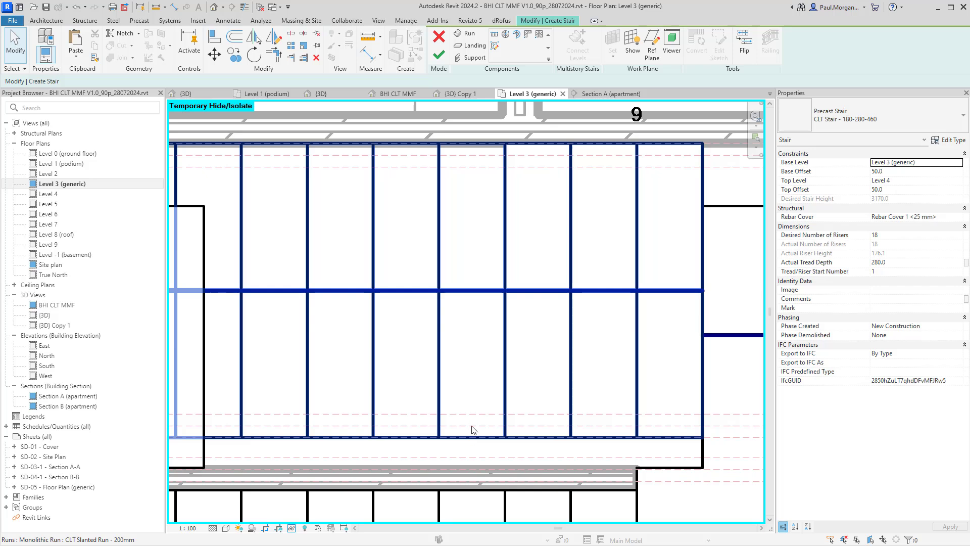
pyautogui.scroll(3, 472, 429)
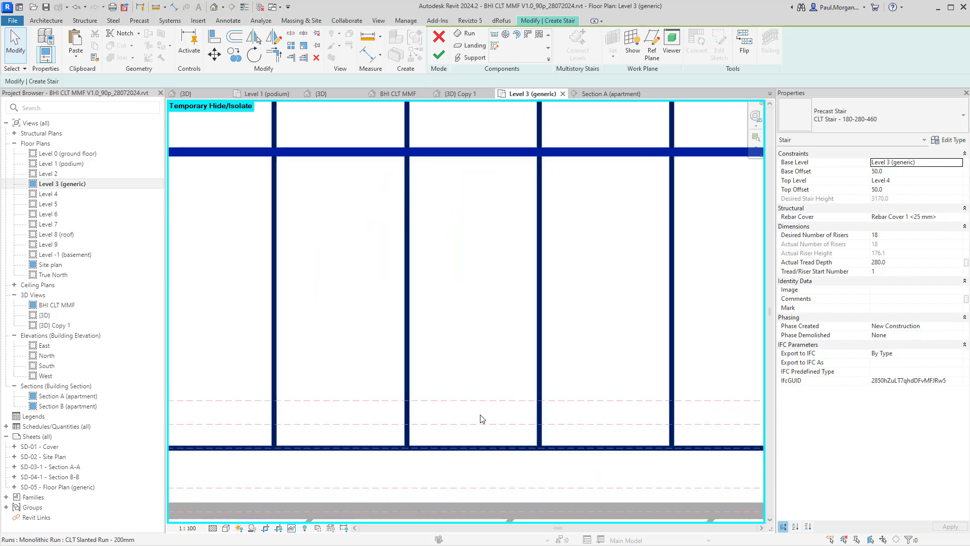
pyautogui.scroll(-5, 480, 412)
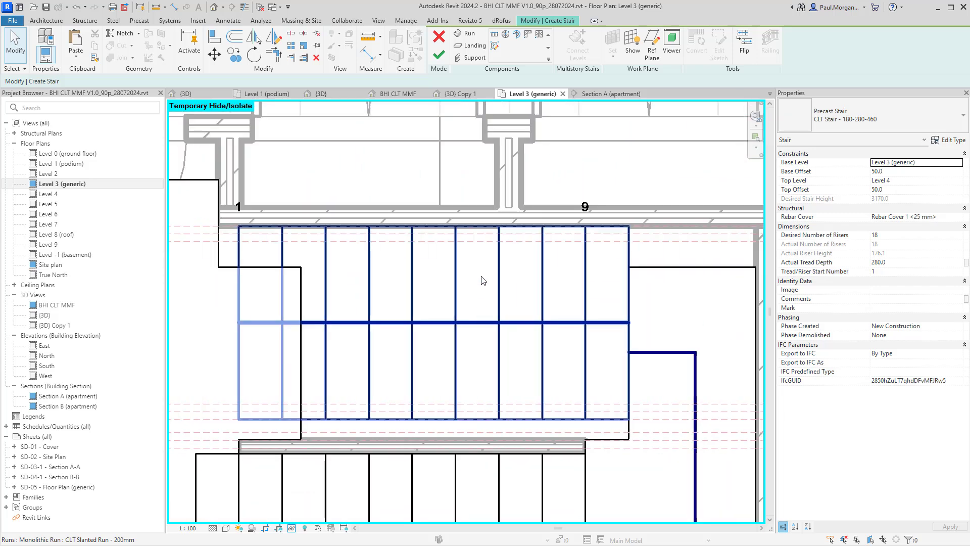
pyautogui.scroll(3, 474, 245)
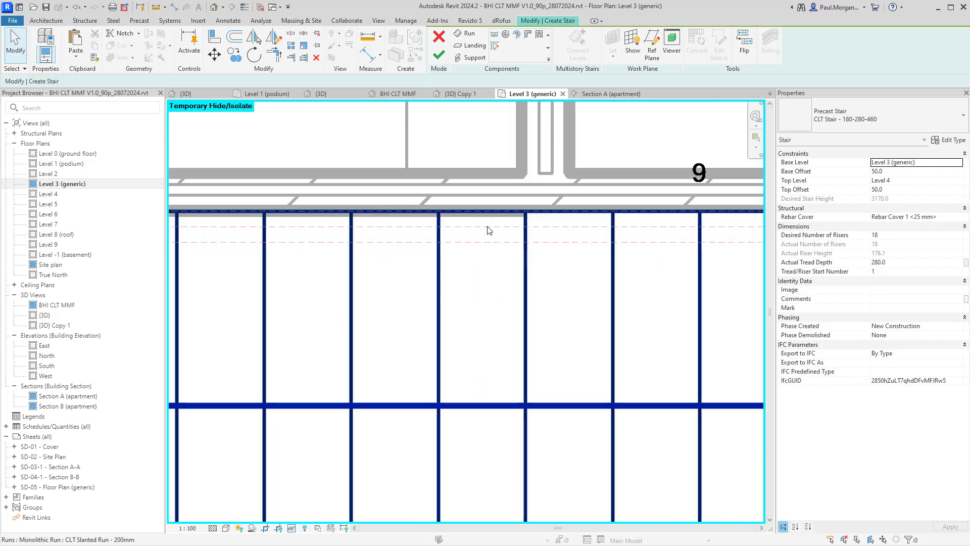
pyautogui.scroll(-4, 523, 376)
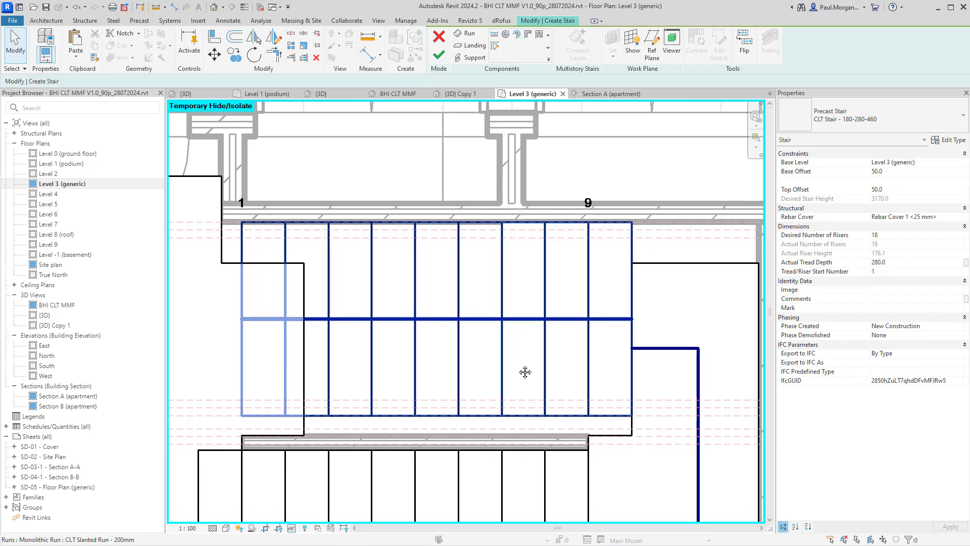
# Step: Check the landing's alignment with the widened first run and select the stair's second run along the central wall
pyautogui.click(614, 372)
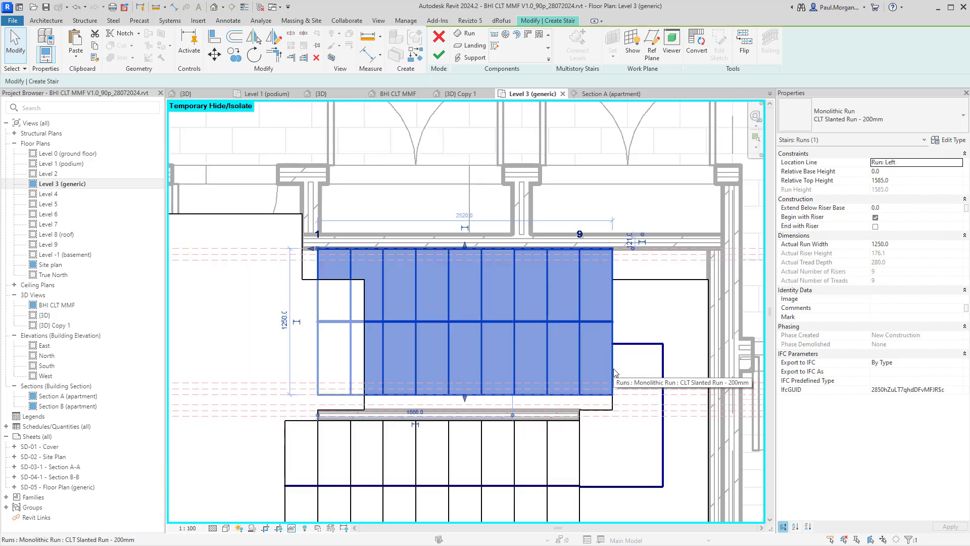
pyautogui.click(632, 279)
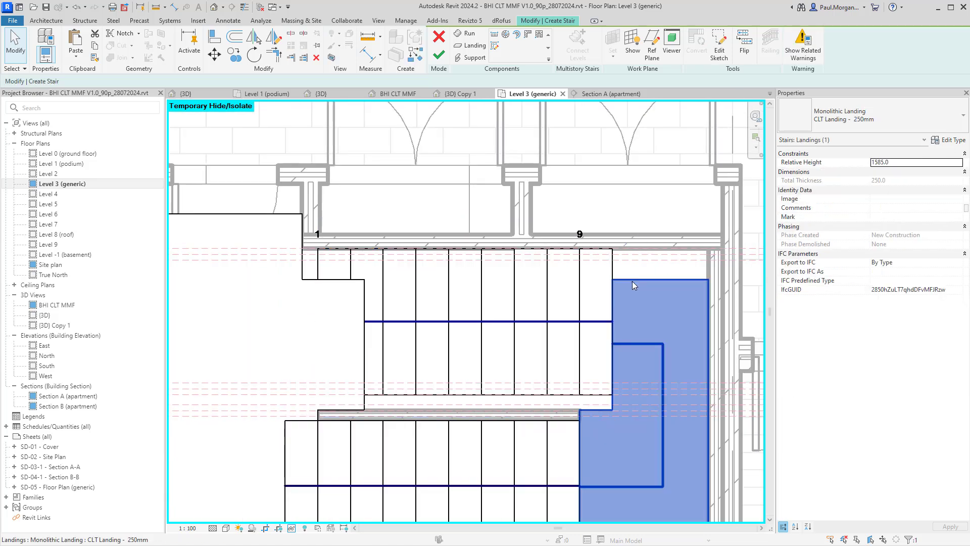
pyautogui.moveTo(634, 328); pyautogui.dragTo(540, 331, button='middle')
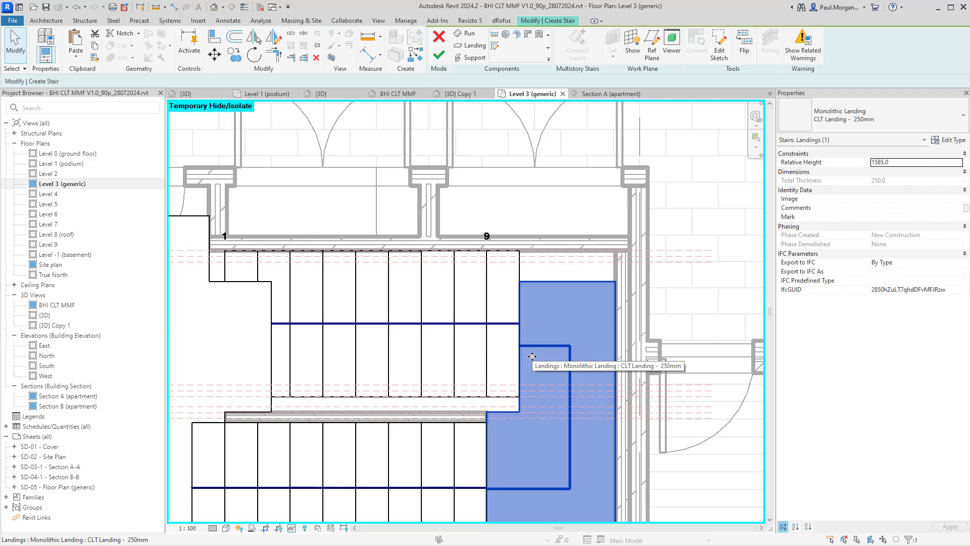
pyautogui.moveTo(480, 361); pyautogui.dragTo(547, 338, button='middle')
pyautogui.moveTo(468, 435); pyautogui.dragTo(489, 344, button='middle')
pyautogui.click(544, 376)
pyautogui.scroll(3, 490, 309)
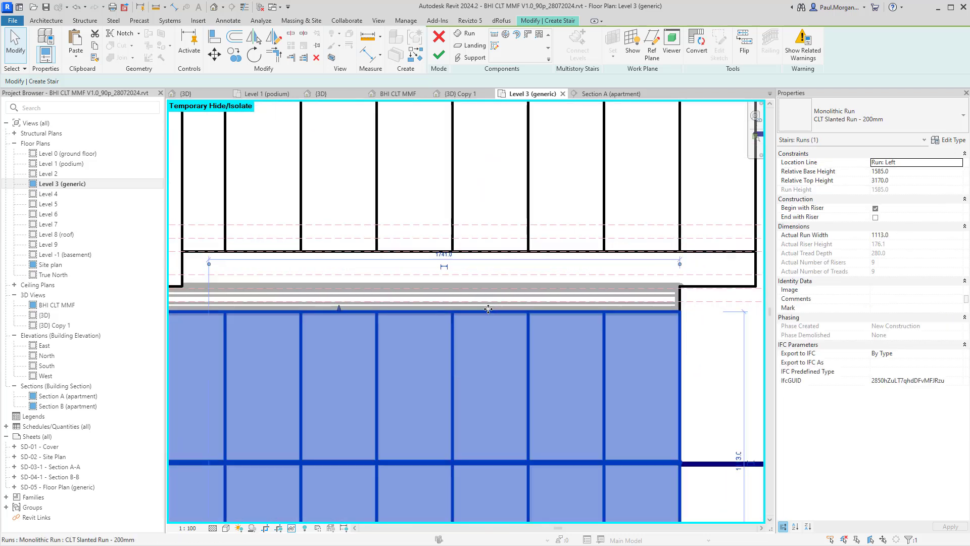
# Step: Stretch the inner edge of the lower stair run, risers 10 to 18, to the nearest reference plane between the runs
pyautogui.scroll(-3, 510, 262)
pyautogui.scroll(3, 507, 414)
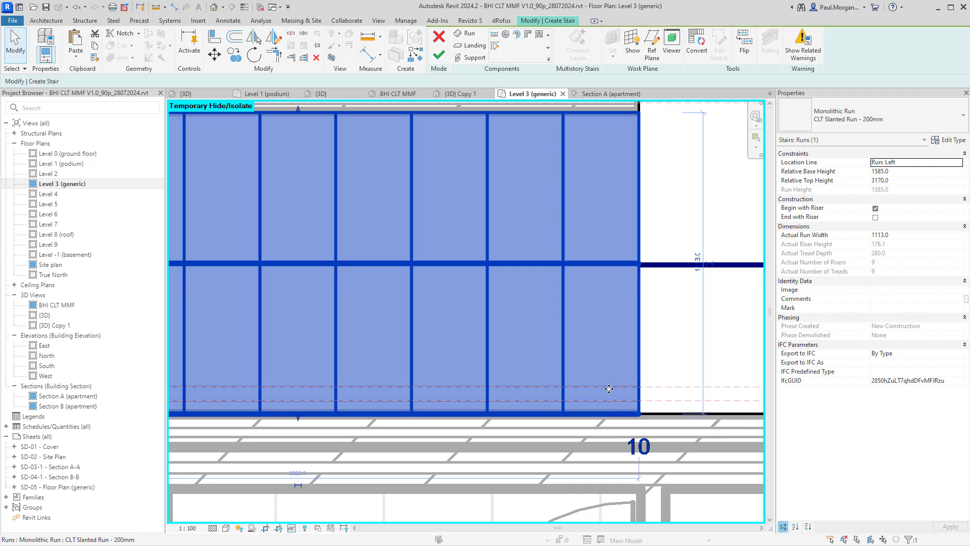
pyautogui.moveTo(609, 389); pyautogui.dragTo(592, 453, button='middle')
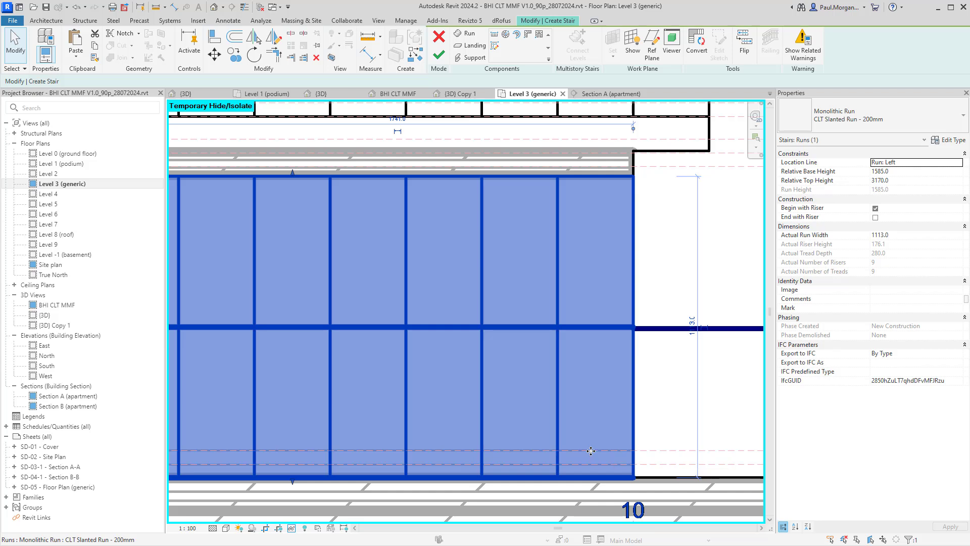
pyautogui.moveTo(656, 187); pyautogui.dragTo(690, 340, button='middle')
pyautogui.scroll(1, 394, 326)
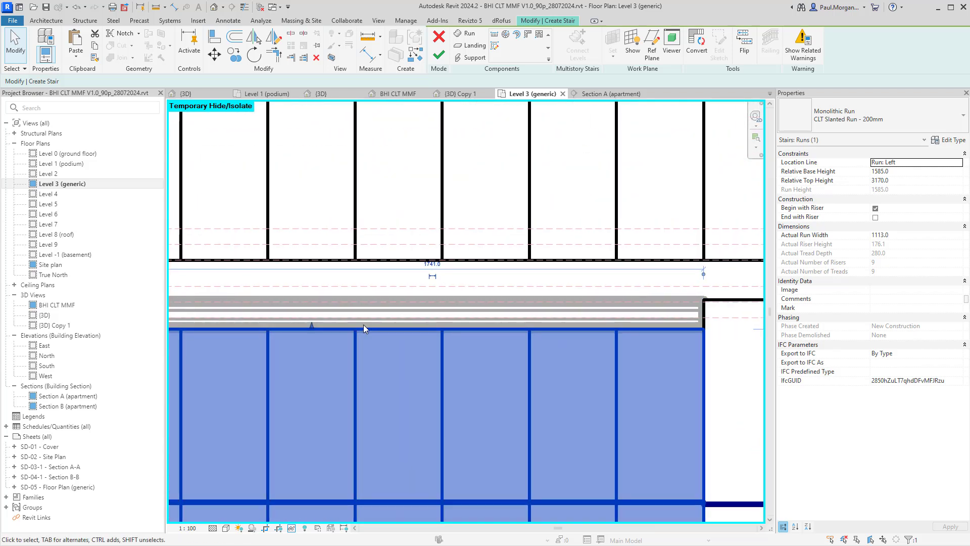
pyautogui.moveTo(311, 323); pyautogui.dragTo(312, 285)
pyautogui.click(658, 283)
pyautogui.scroll(-3, 658, 281)
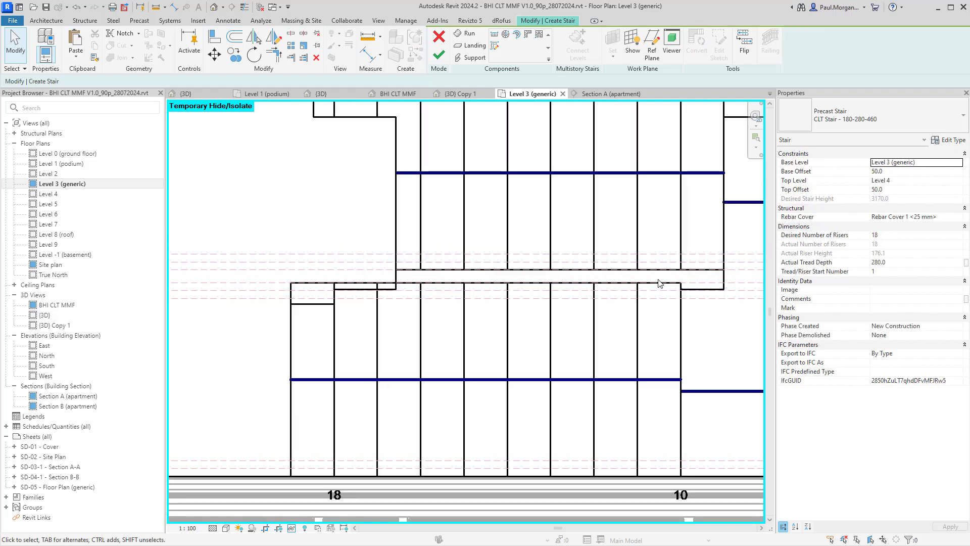
# Step: Edit the intermediate landing's sketch and align its upper boundary line with the inner face of the shaft wall beside the upper run
pyautogui.click(604, 301)
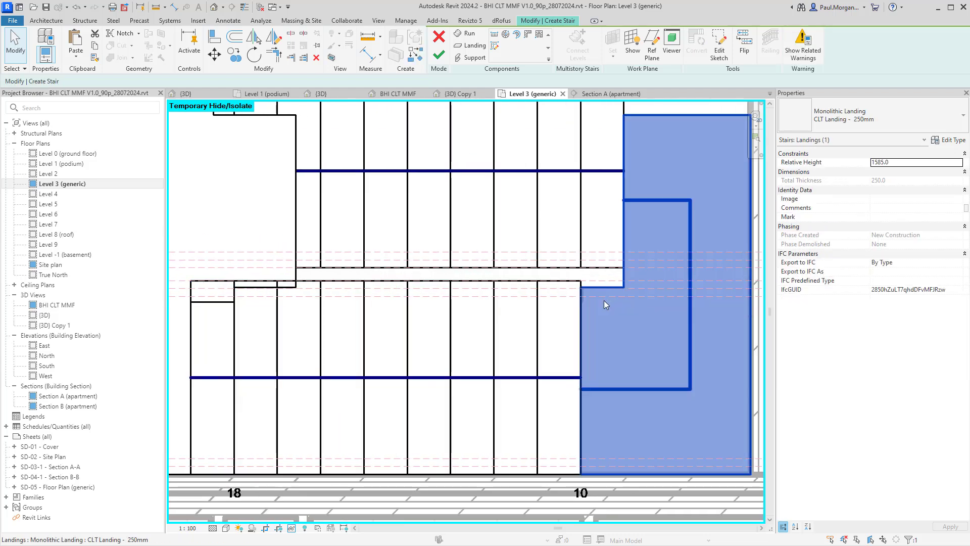
pyautogui.scroll(-2, 604, 300)
pyautogui.press('Escape')
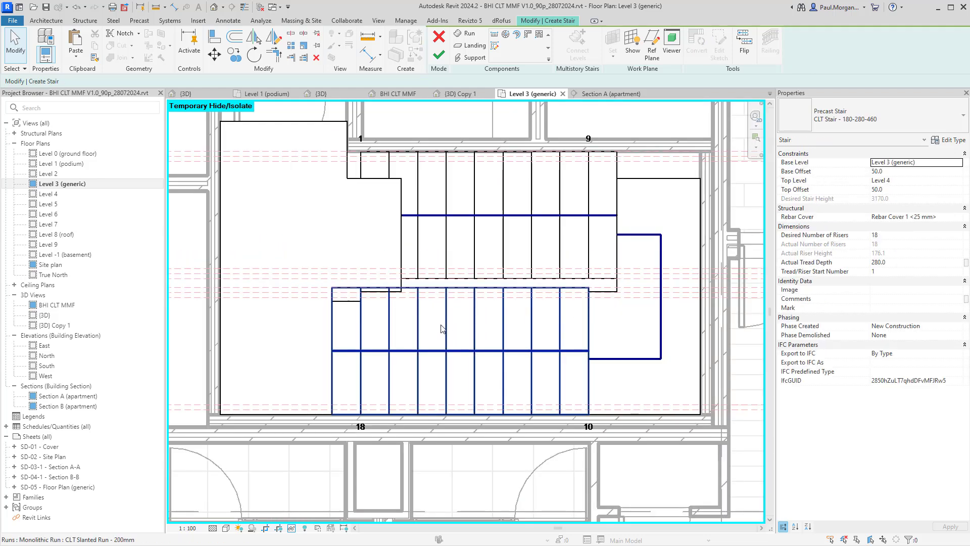
pyautogui.click(368, 185)
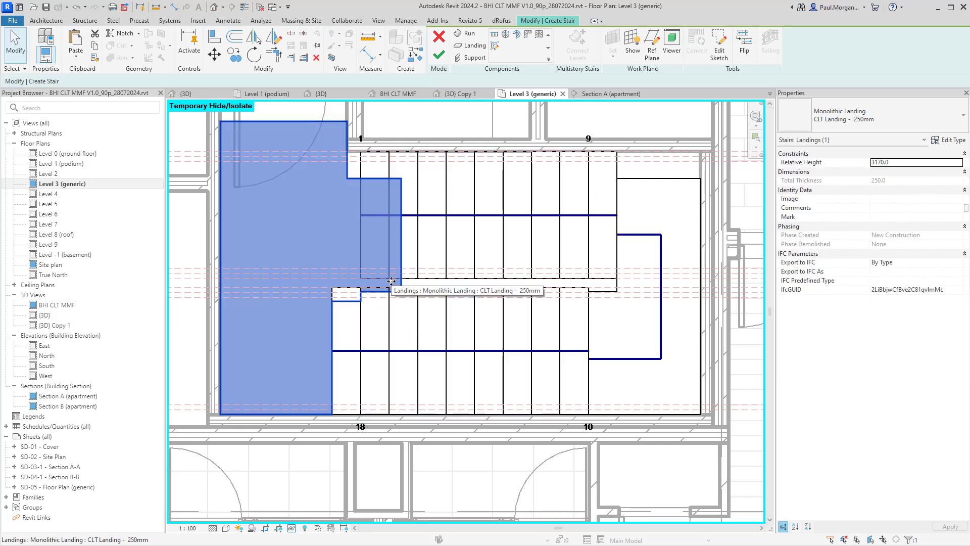
pyautogui.press('Escape')
pyautogui.click(661, 179)
pyautogui.moveTo(660, 179); pyautogui.dragTo(647, 285, button='middle')
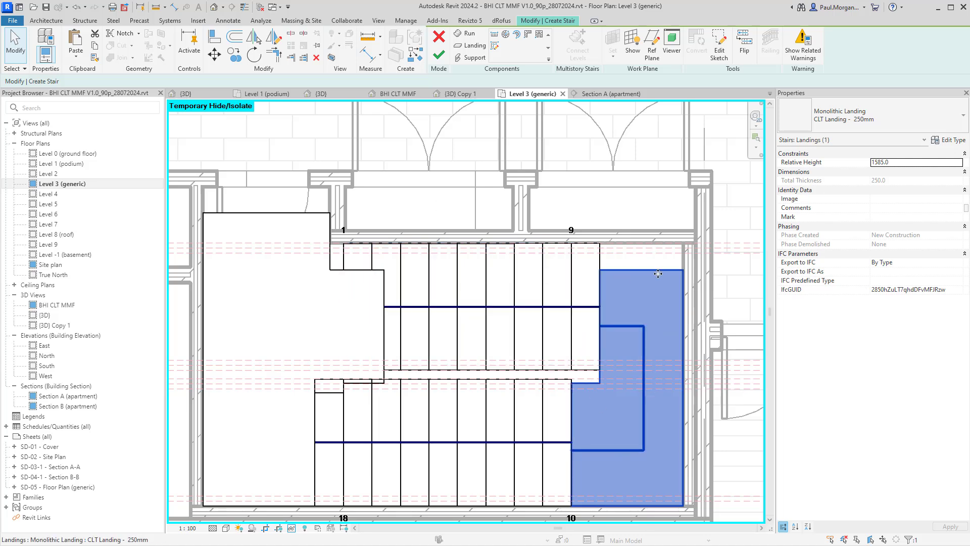
pyautogui.doubleClick(640, 273)
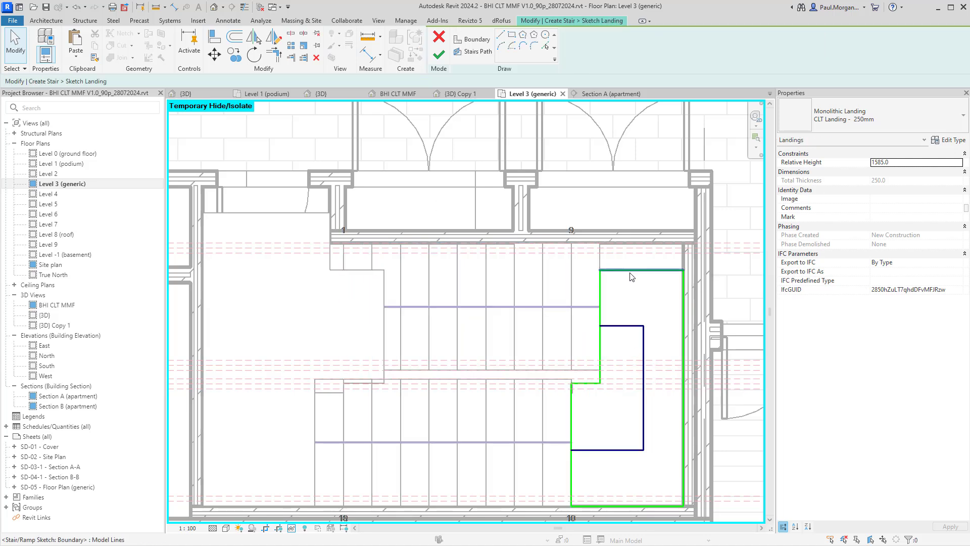
pyautogui.click(647, 269)
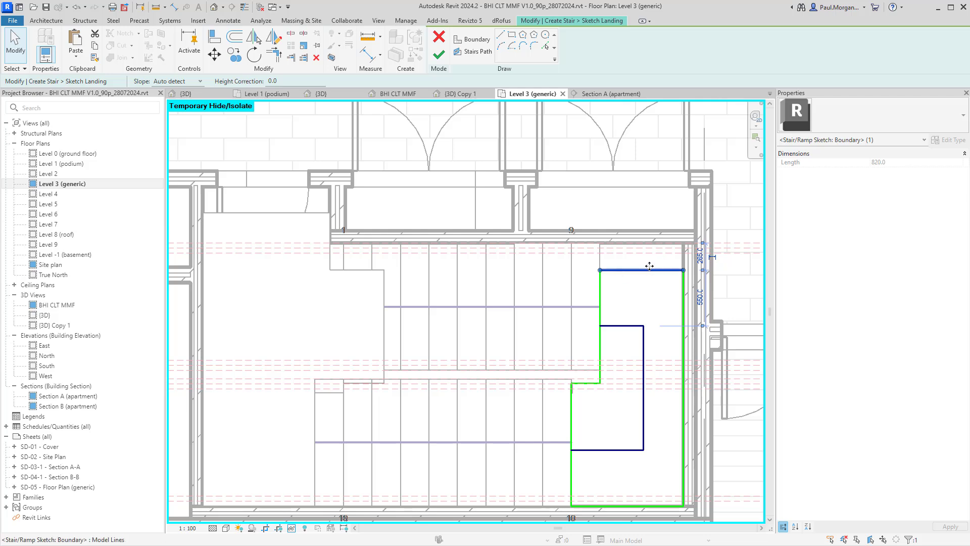
pyautogui.press('a')
pyautogui.press('l')
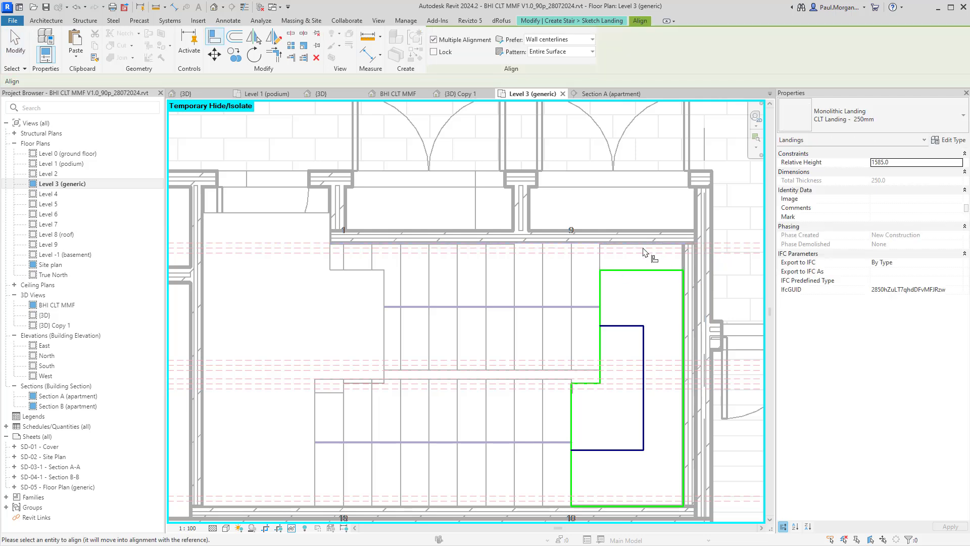
pyautogui.click(646, 271)
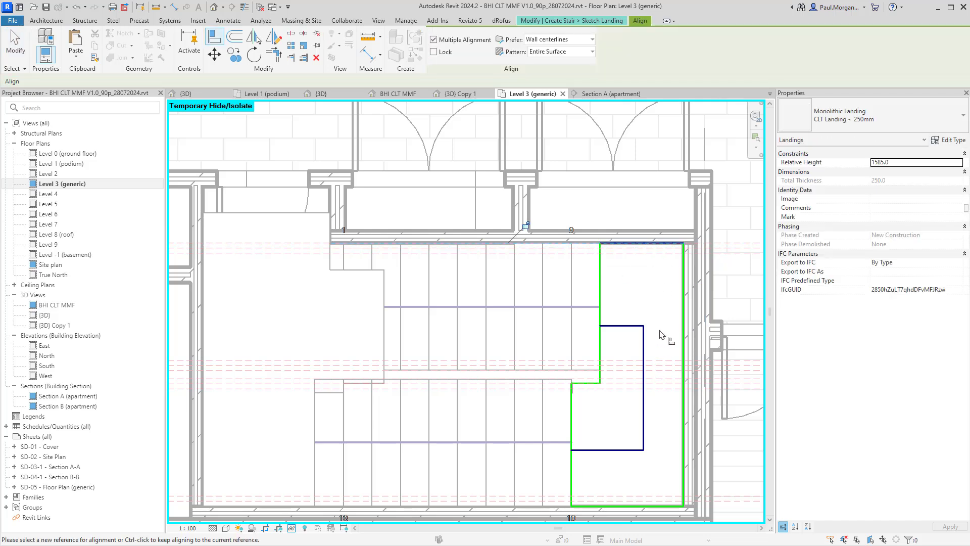
# Step: Align the intermediate landing's short stepped boundary with the lower run's inner edge and finish the landing sketch
pyautogui.click(579, 382)
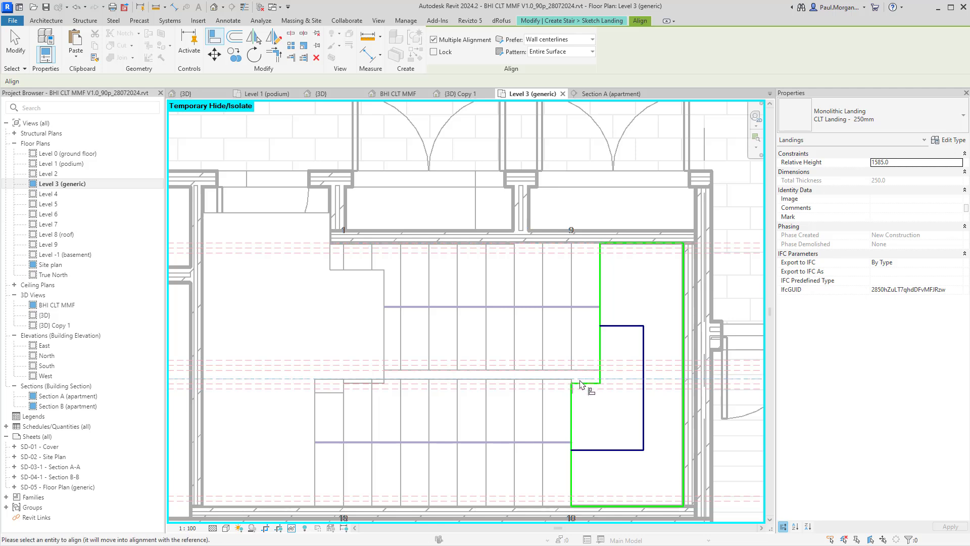
pyautogui.click(581, 383)
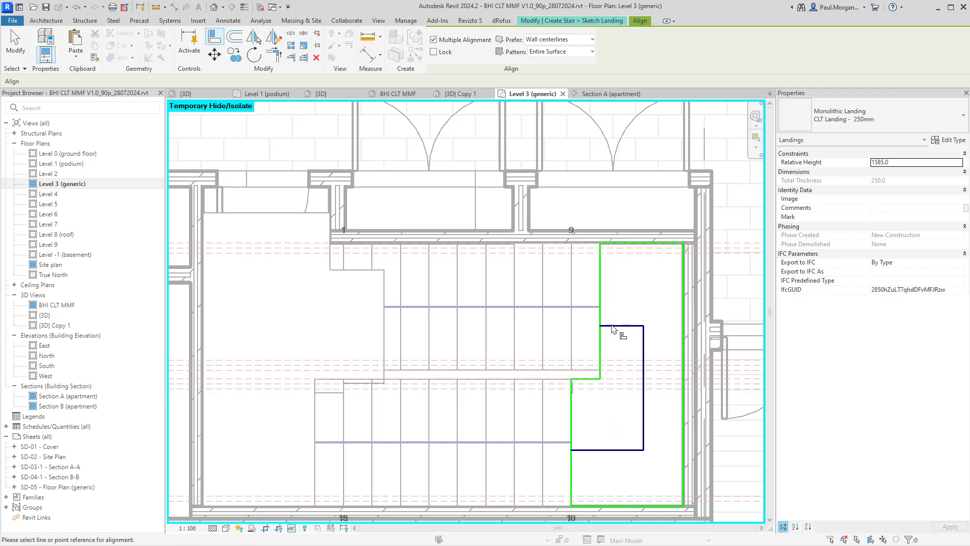
pyautogui.moveTo(548, 422); pyautogui.dragTo(626, 420, button='middle')
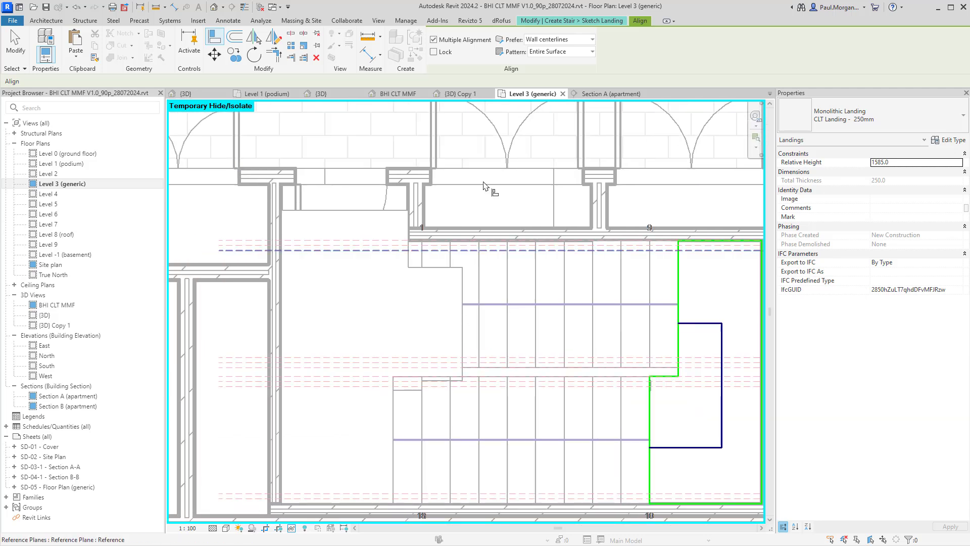
pyautogui.press('Escape')
pyautogui.press('Escape')
pyautogui.click(438, 54)
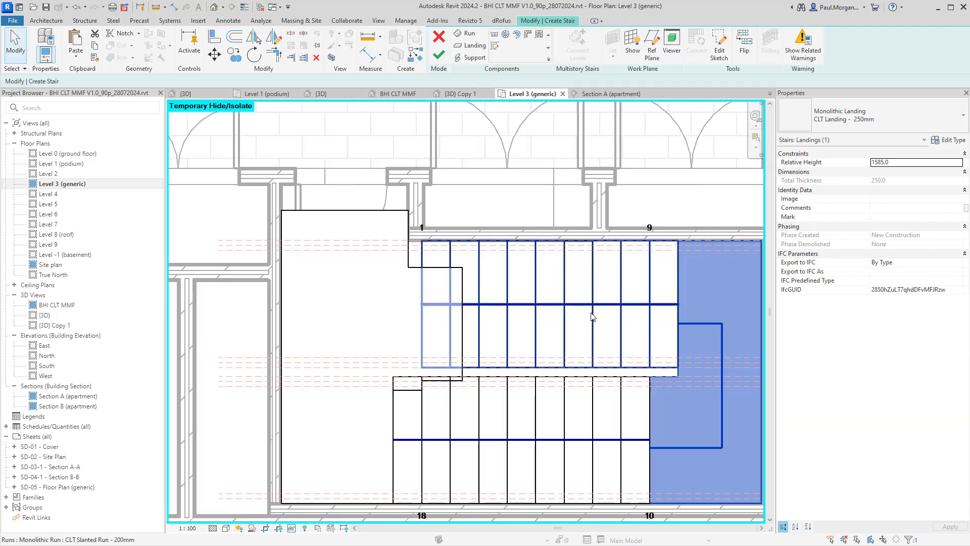
# Step: Edit the top landing's sketch and align its two upper boundary lines with the inner faces of the stair wall and the door wall
pyautogui.click(411, 267)
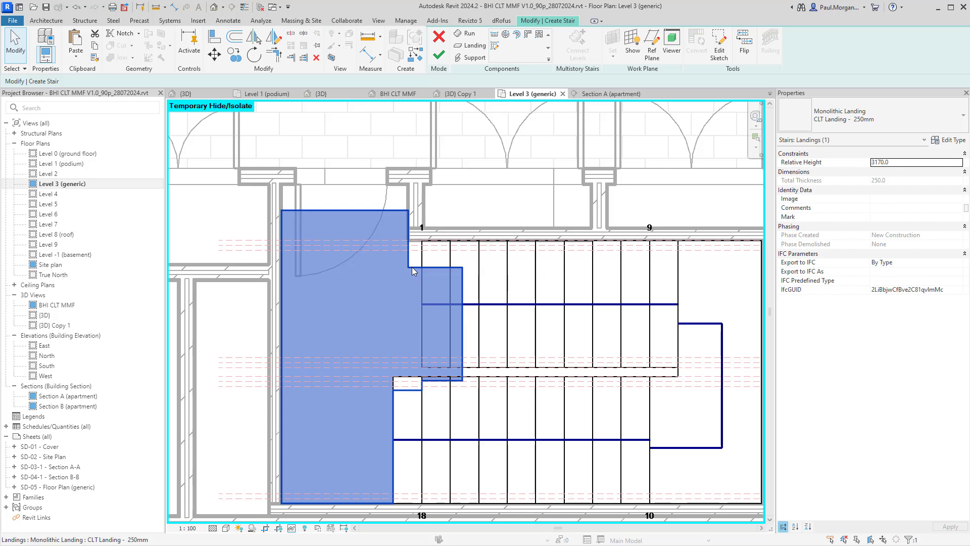
pyautogui.doubleClick(413, 268)
pyautogui.press('a')
pyautogui.press('l')
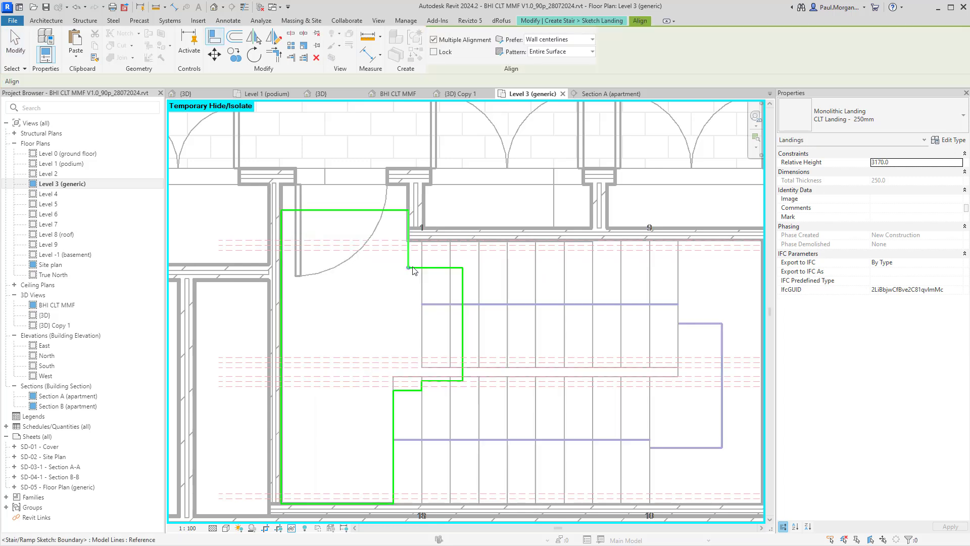
pyautogui.click(416, 242)
pyautogui.click(420, 267)
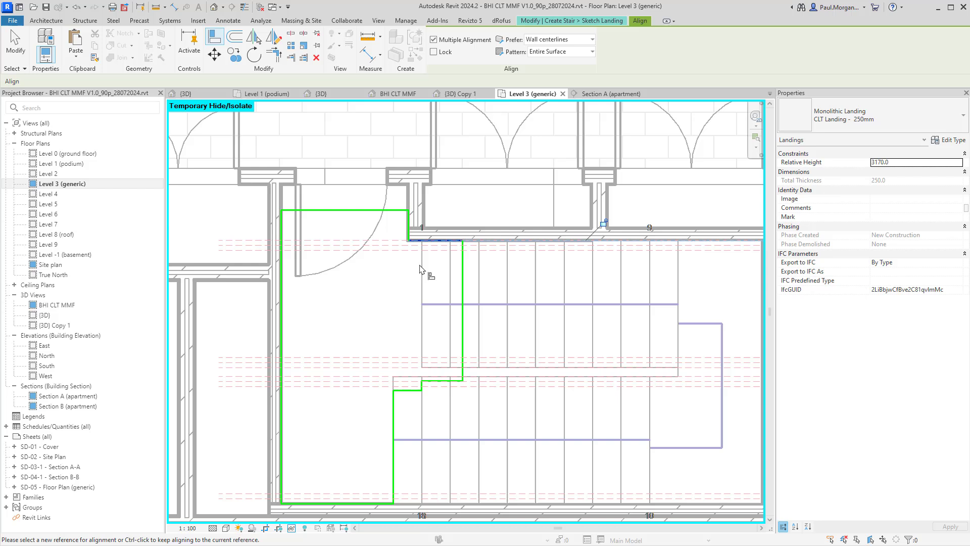
pyautogui.click(394, 185)
pyautogui.click(394, 211)
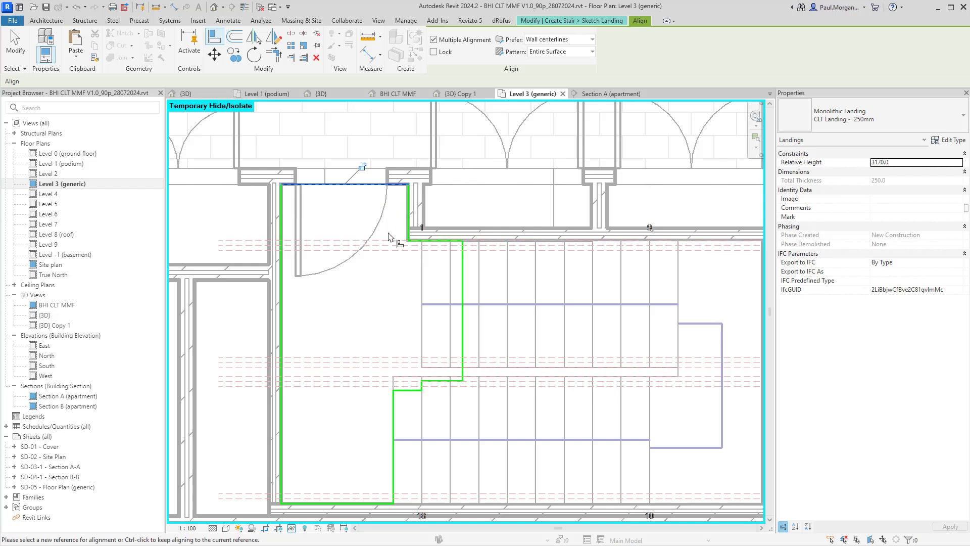
# Step: Align the top landing's two short stepped boundaries with the inner edges of the upper and lower runs respectively
pyautogui.scroll(3, 416, 392)
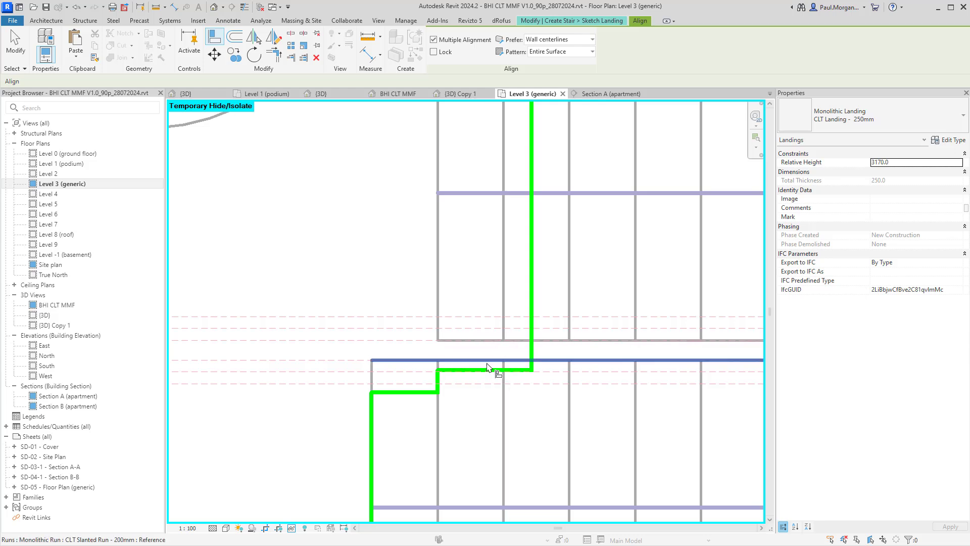
pyautogui.click(490, 340)
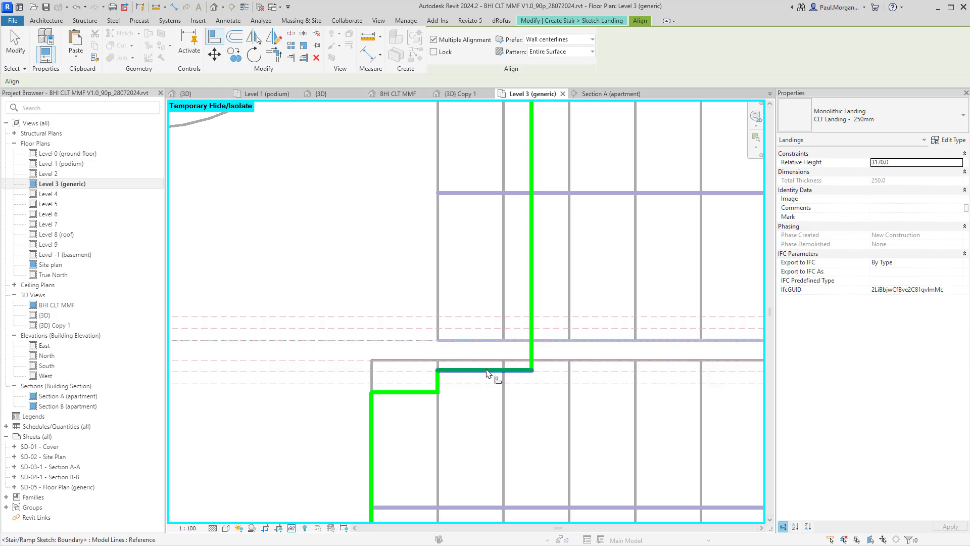
pyautogui.click(489, 370)
pyautogui.press('Escape')
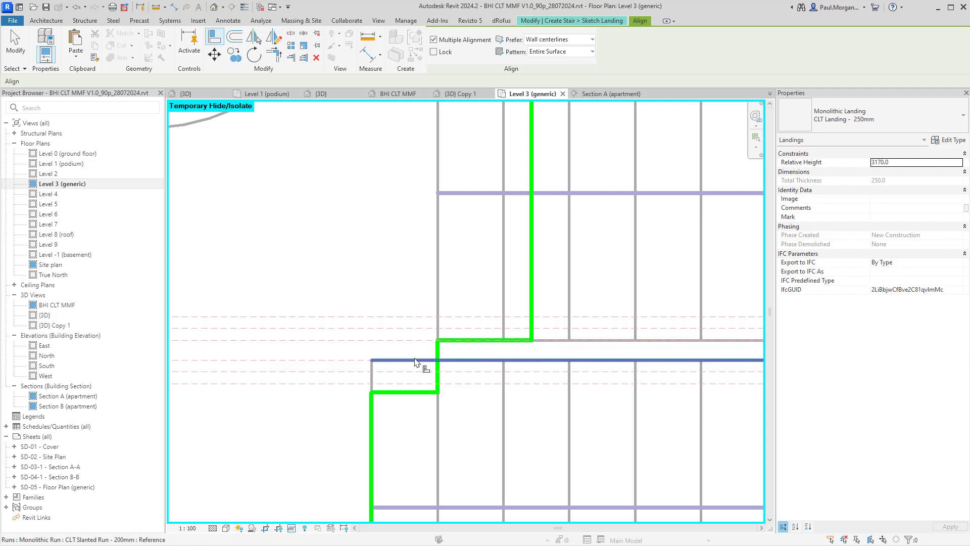
pyautogui.click(416, 360)
pyautogui.click(401, 393)
# Step: Finish the top landing's sketch and complete the stair edit
pyautogui.scroll(-2, 427, 401)
pyautogui.moveTo(462, 406); pyautogui.dragTo(470, 358, button='middle')
pyautogui.press('Escape')
pyautogui.press('Escape')
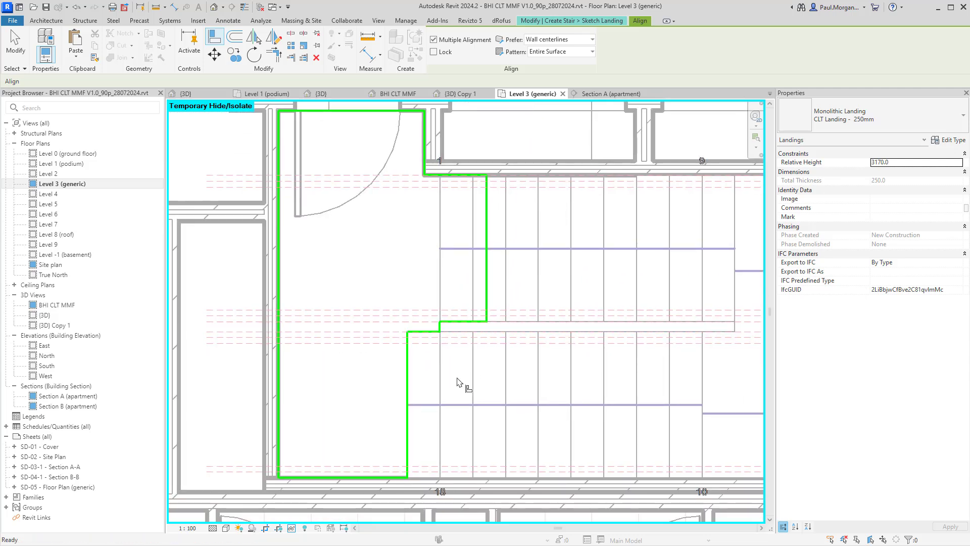
pyautogui.scroll(-2, 457, 377)
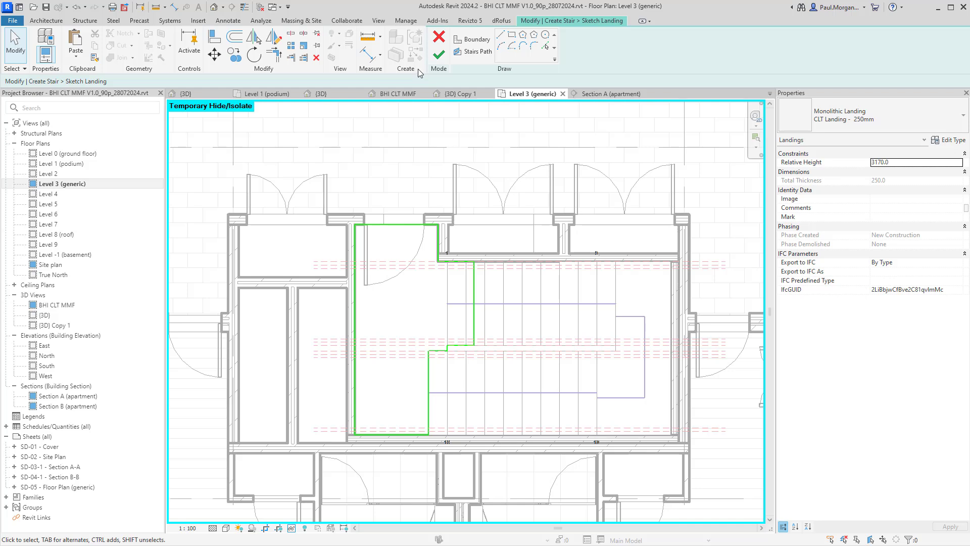
pyautogui.click(439, 57)
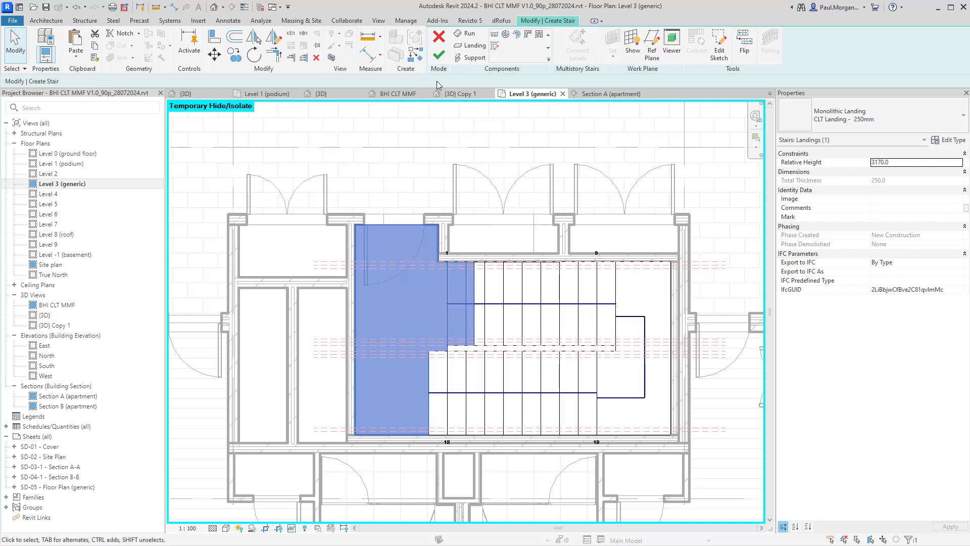
pyautogui.click(439, 55)
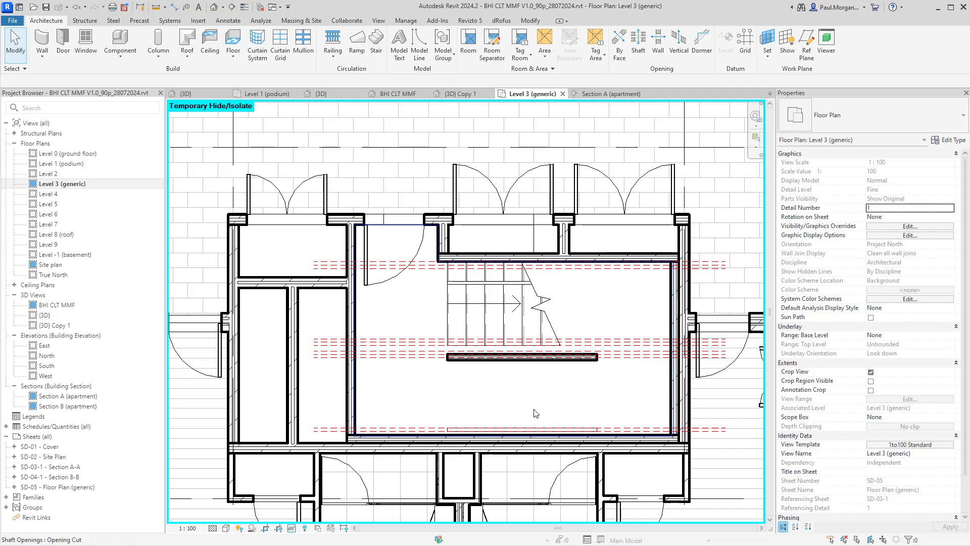
# Step: Try to select the thin wall between the two stair runs in the Level 3 plan
pyautogui.click(535, 362)
pyautogui.press('Escape')
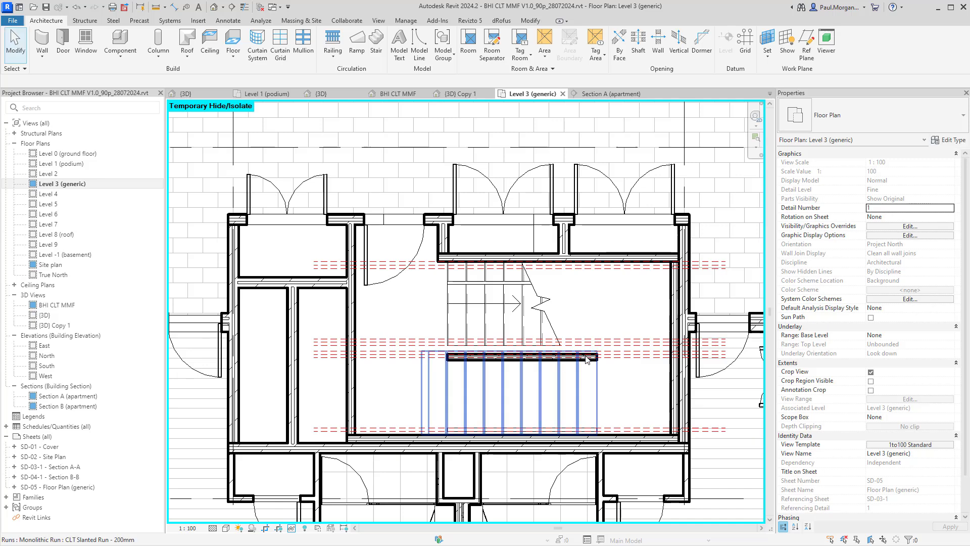
pyautogui.click(588, 363)
pyautogui.scroll(4, 588, 363)
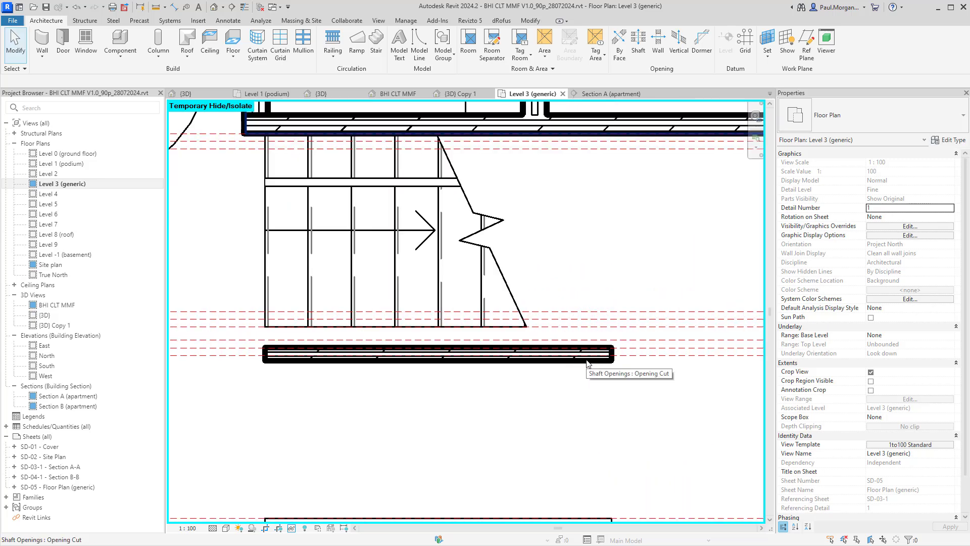
pyautogui.scroll(-3, 587, 363)
# Step: Edit the CLT Shaft - Stair L2-7 group to check whether the wall between the runs belongs to it, and finish group editing
pyautogui.click(631, 244)
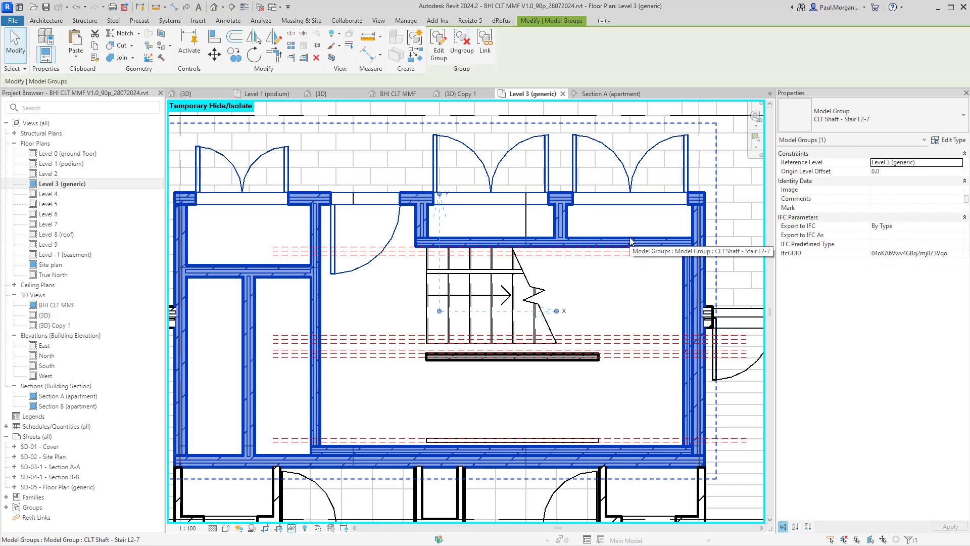
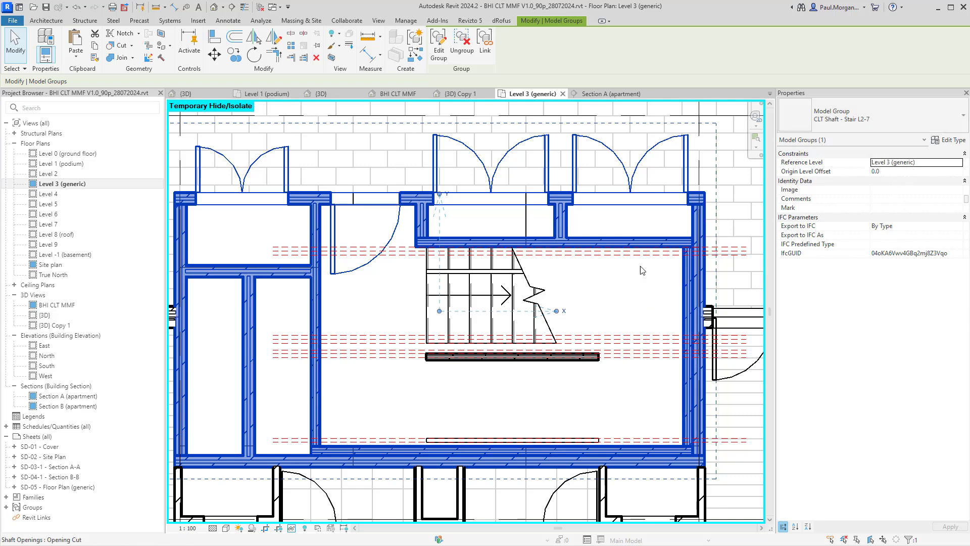
pyautogui.click(438, 43)
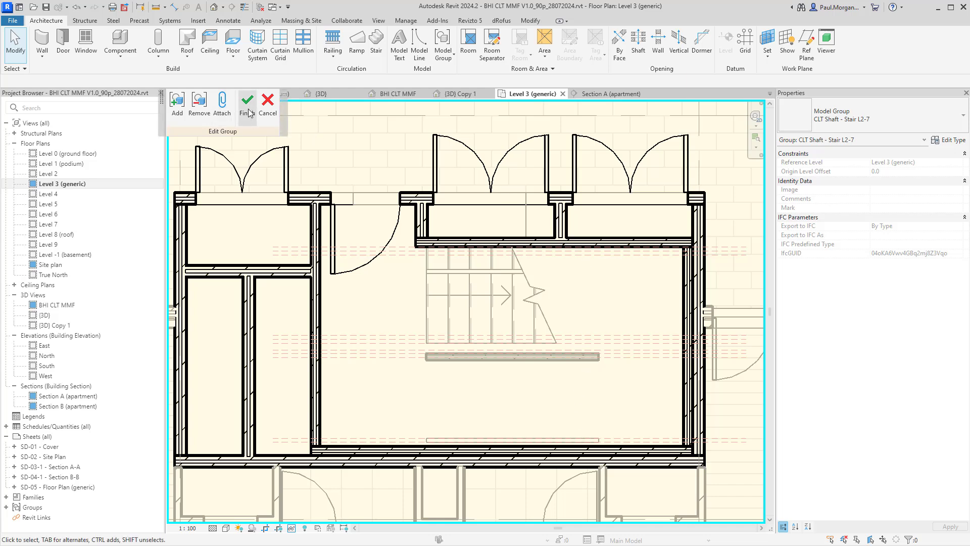
pyautogui.click(569, 243)
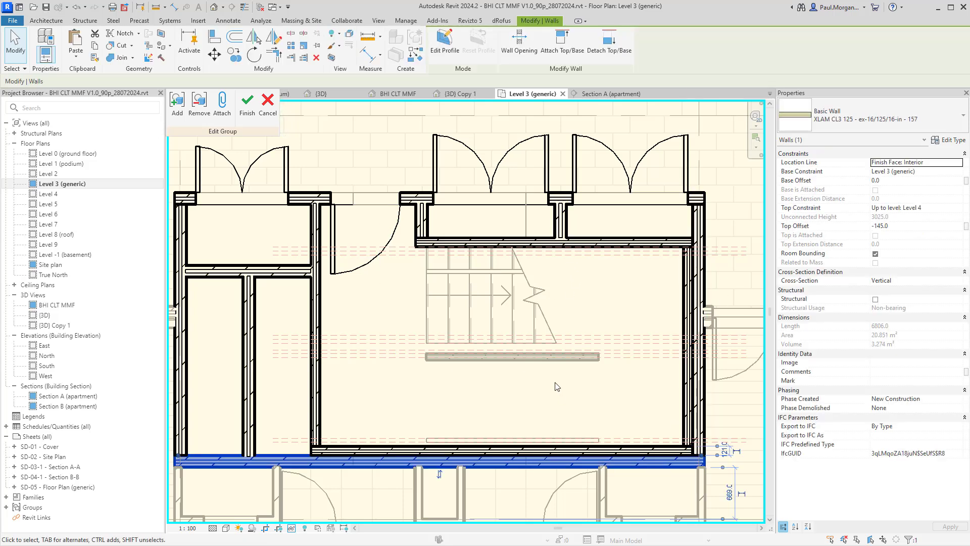
pyautogui.click(550, 365)
pyautogui.scroll(3, 549, 365)
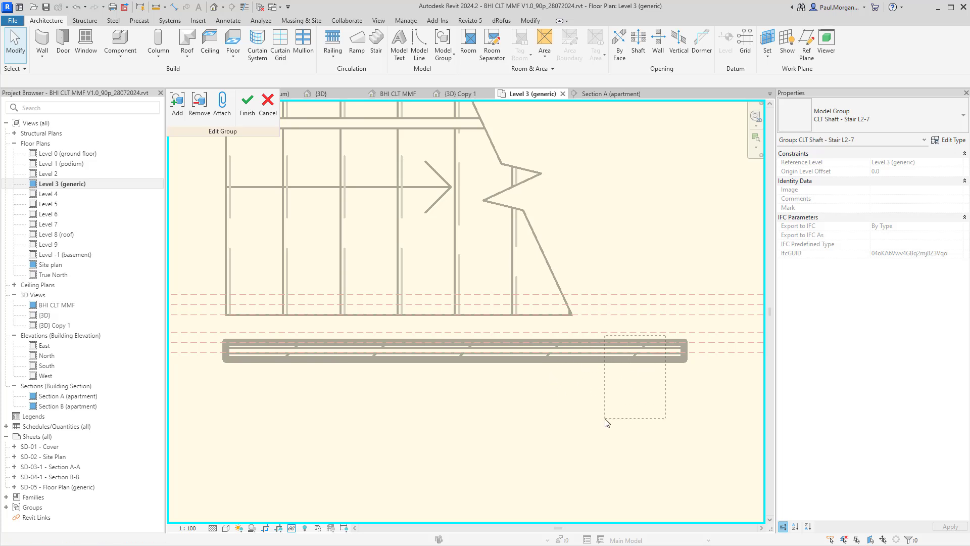
pyautogui.click(247, 103)
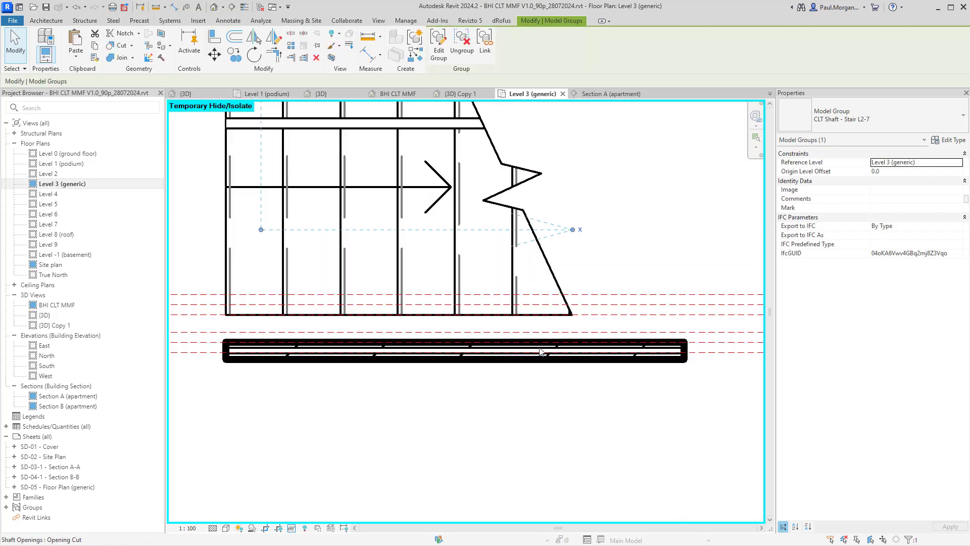
# Step: Select the 85 mm CLT wall between the stair runs and switch the Level 3 plan to thin line display
pyautogui.click(545, 366)
pyautogui.scroll(-3, 545, 366)
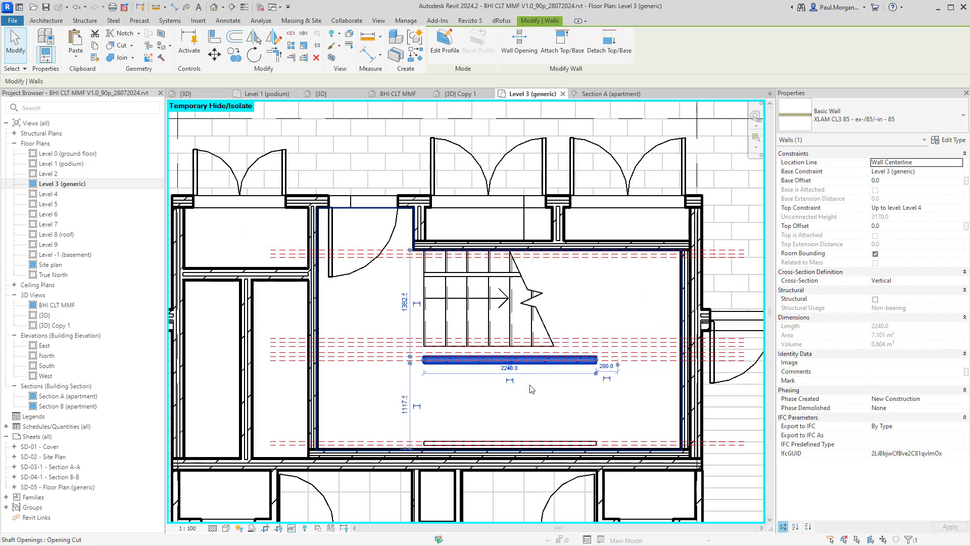
pyautogui.scroll(3, 427, 368)
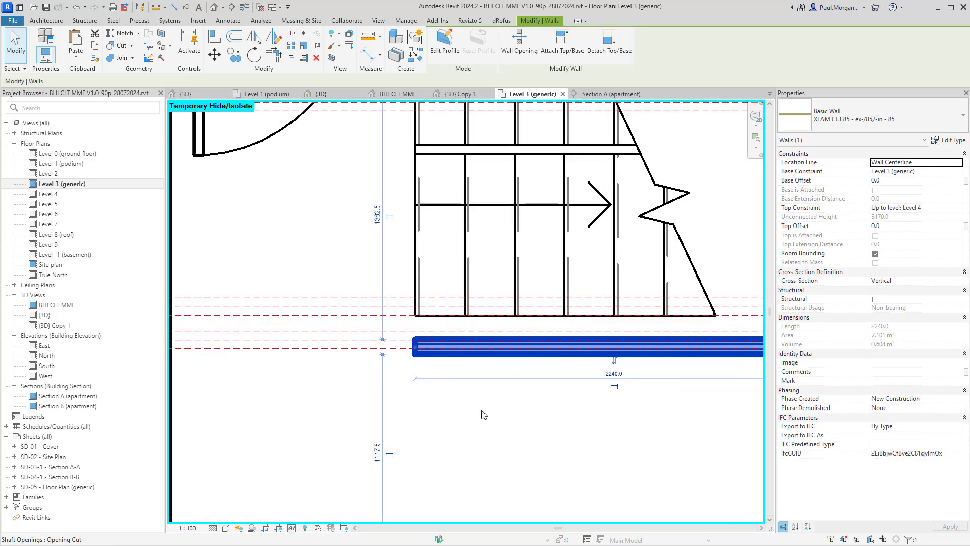
pyautogui.moveTo(550, 416); pyautogui.dragTo(490, 421, button='middle')
pyautogui.click(483, 418)
pyautogui.press('t')
pyautogui.press('l')
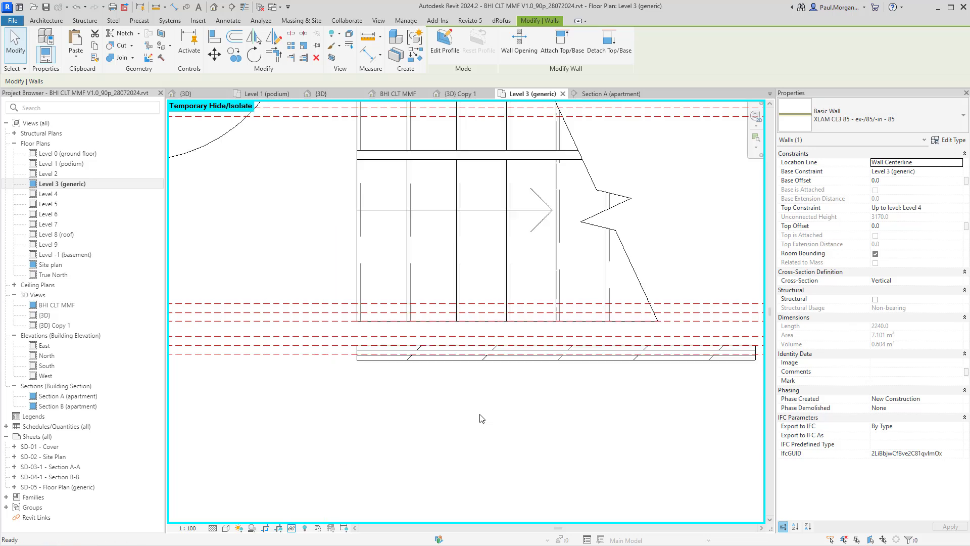
# Step: Move the 85 mm CLT wall so its upper corner meets the inner corner of the upper run, between the two reference planes
pyautogui.click(607, 359)
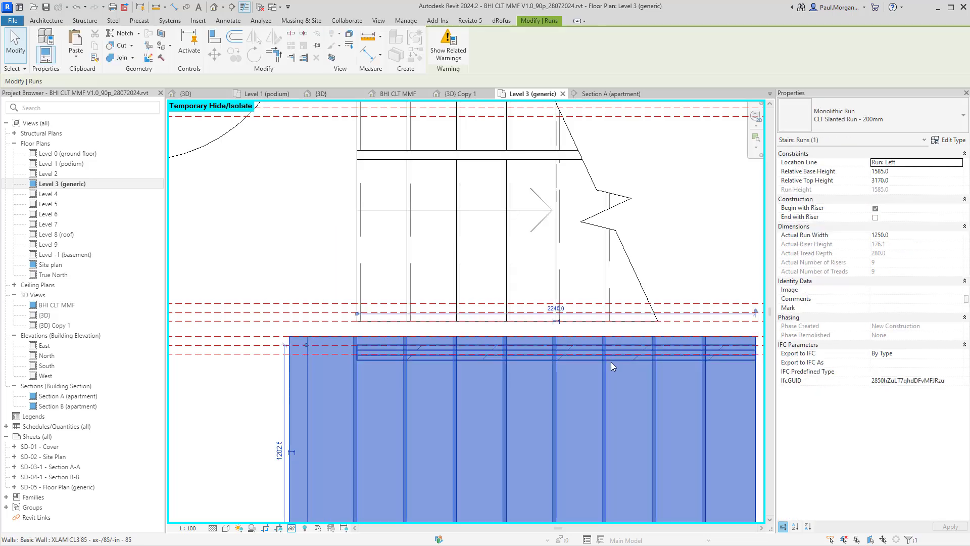
pyautogui.click(611, 362)
pyautogui.moveTo(611, 365); pyautogui.dragTo(530, 360, button='middle')
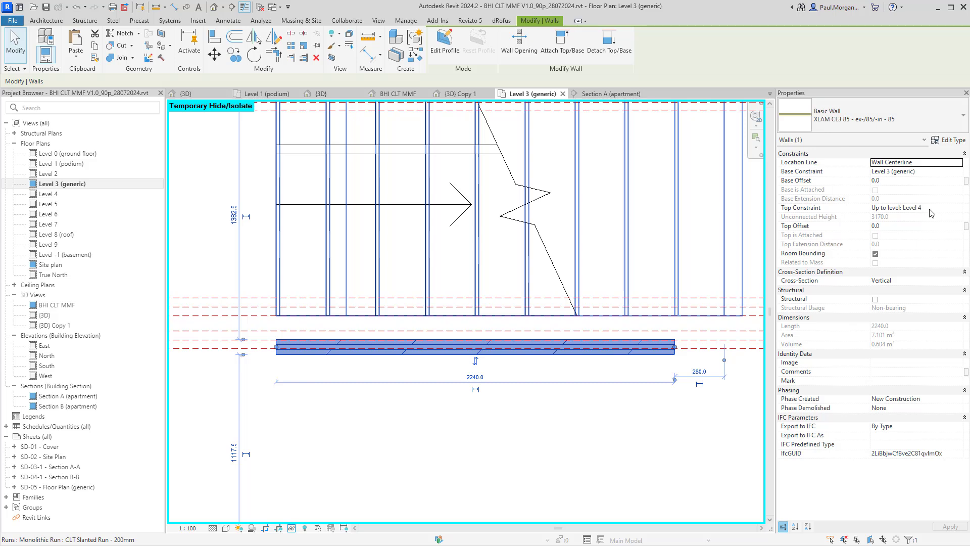
pyautogui.scroll(-3, 596, 364)
pyautogui.scroll(4, 533, 360)
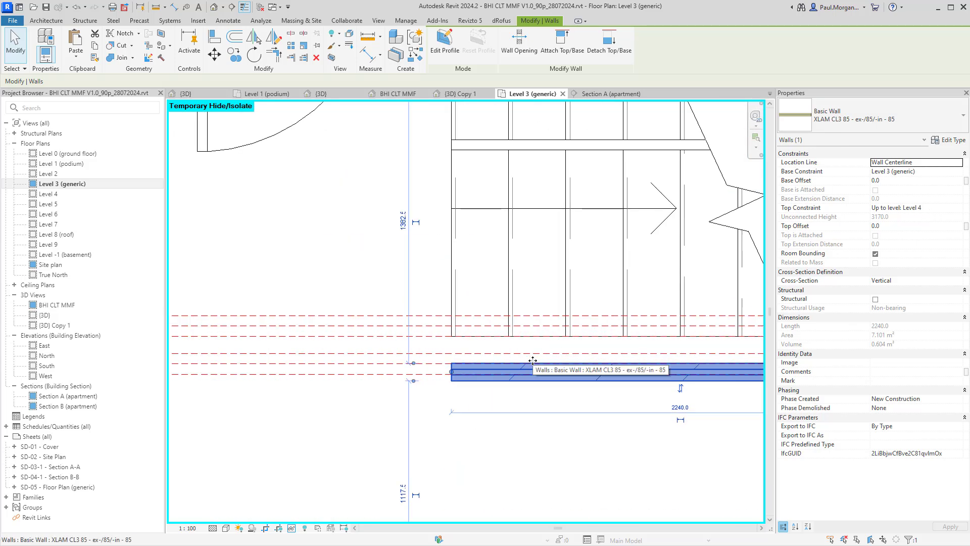
pyautogui.scroll(2, 533, 361)
pyautogui.press('m')
pyautogui.press('v')
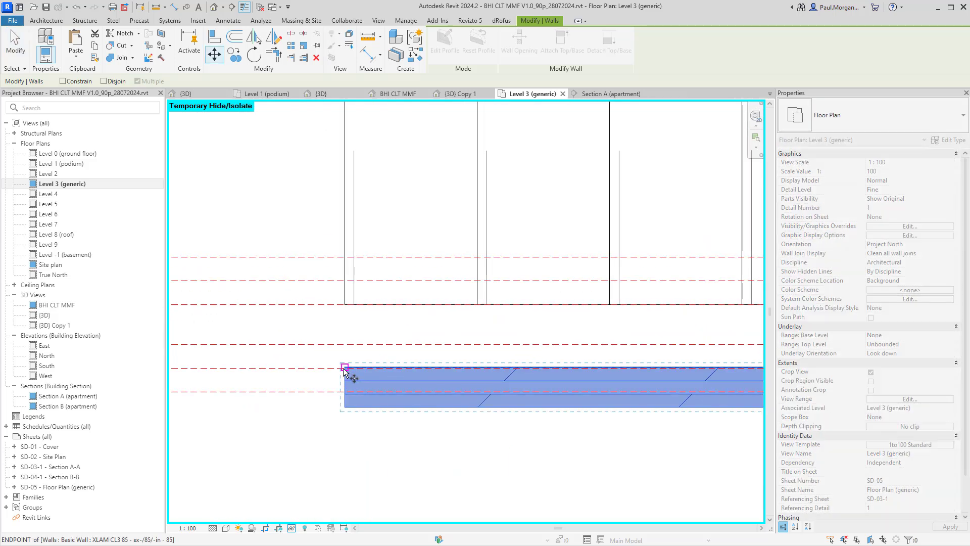
pyautogui.click(344, 368)
pyautogui.click(344, 304)
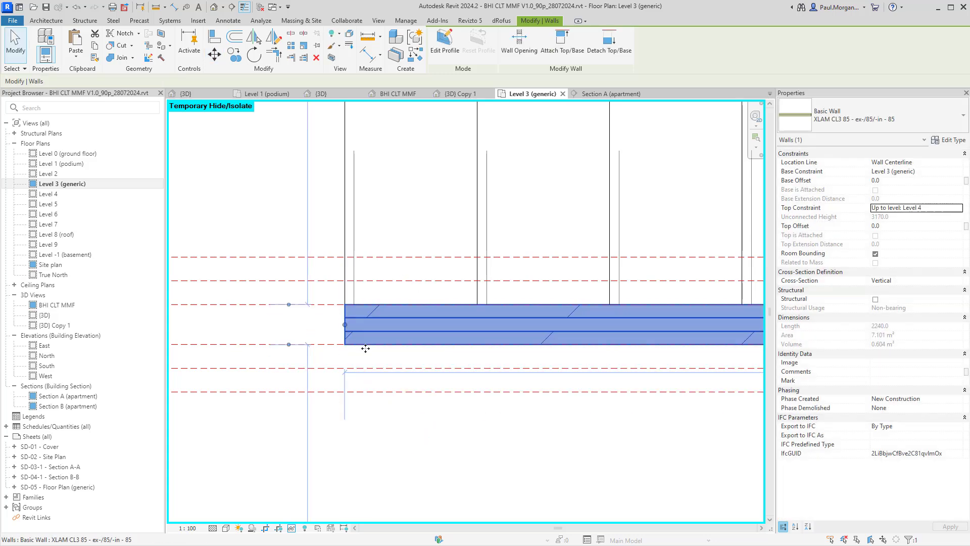
pyautogui.press('Escape')
pyautogui.scroll(-3, 366, 349)
pyautogui.scroll(3, 455, 405)
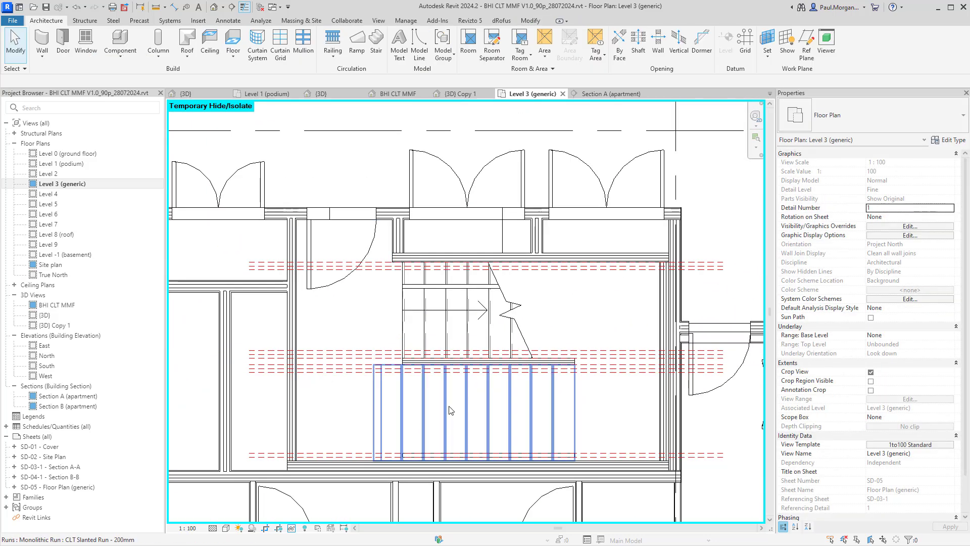
# Step: Identify the overlapping stairs and the shaft opening in the Level 3 plan by selecting each of them
pyautogui.moveTo(461, 423); pyautogui.dragTo(439, 402, button='middle')
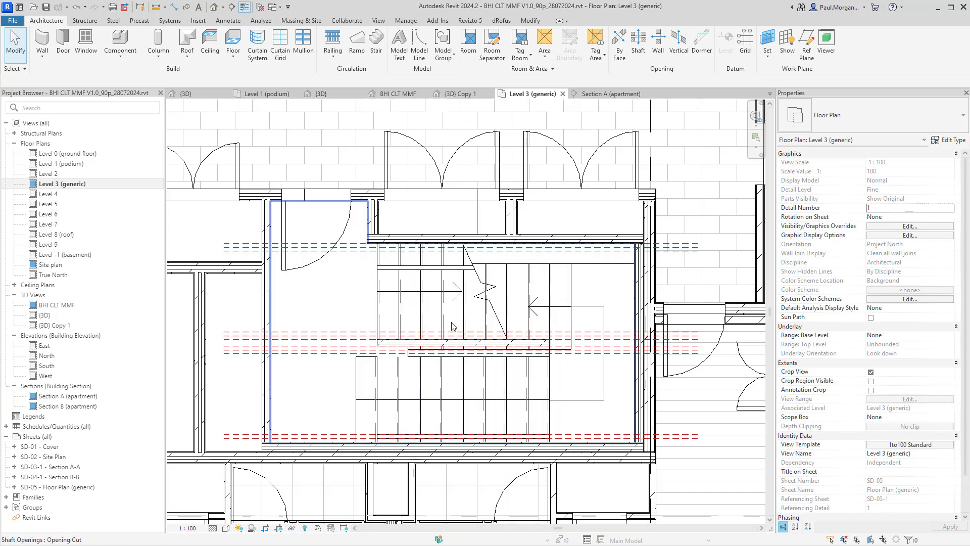
pyautogui.scroll(2, 443, 403)
pyautogui.moveTo(445, 402); pyautogui.dragTo(448, 419, button='middle')
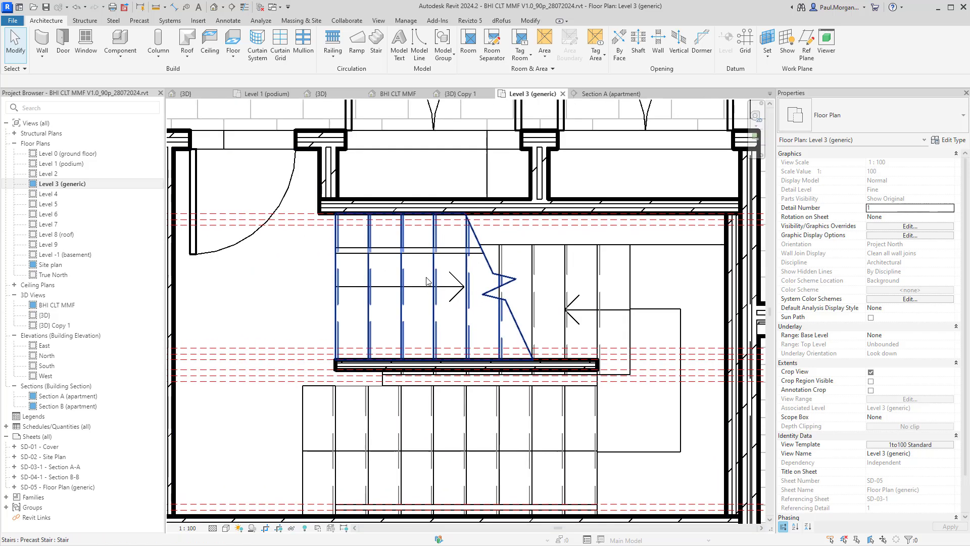
pyautogui.click(469, 223)
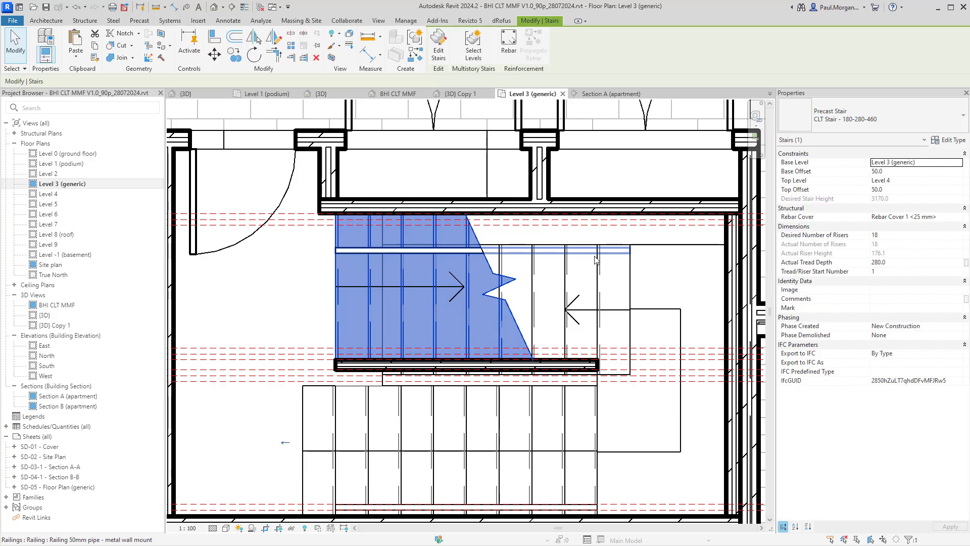
pyautogui.click(670, 245)
pyautogui.press('Tab')
pyautogui.click(670, 246)
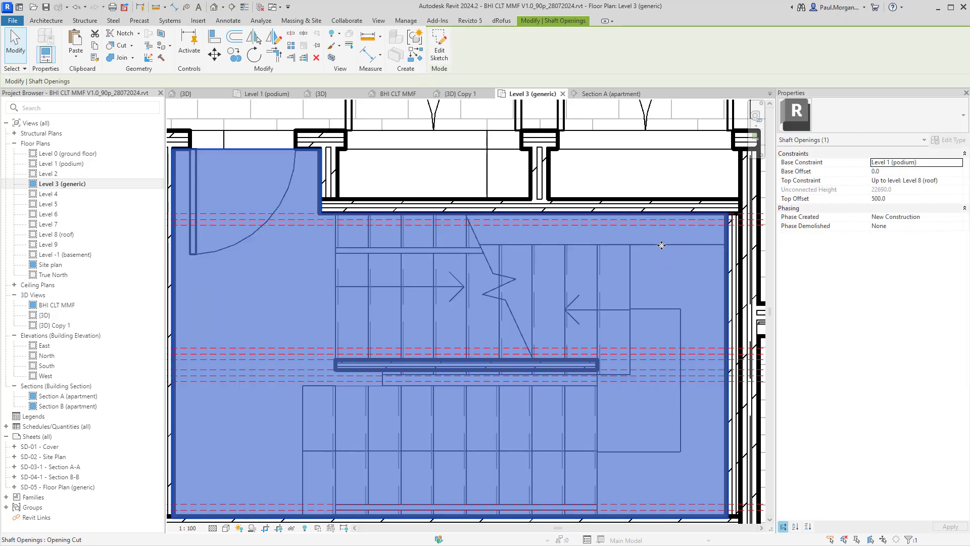
pyautogui.press('Escape')
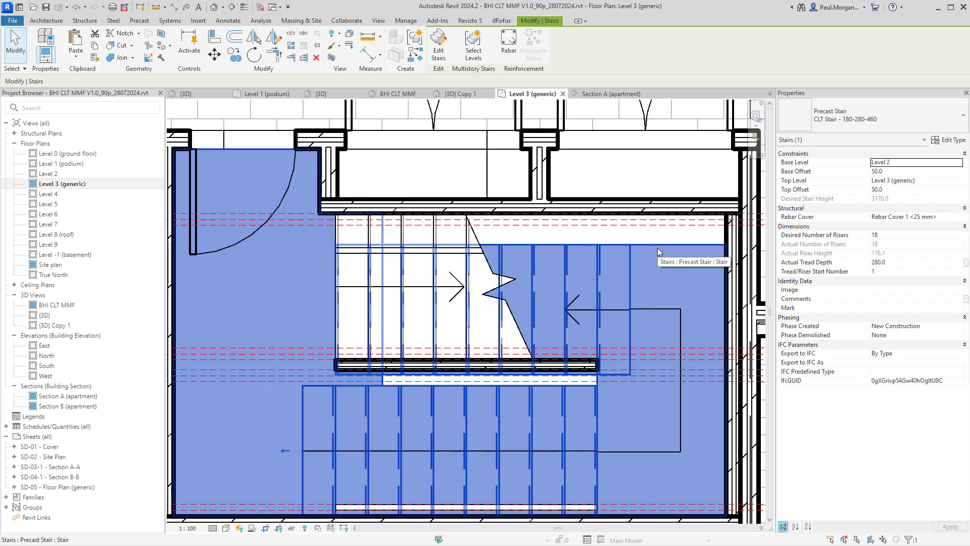
pyautogui.press('Escape')
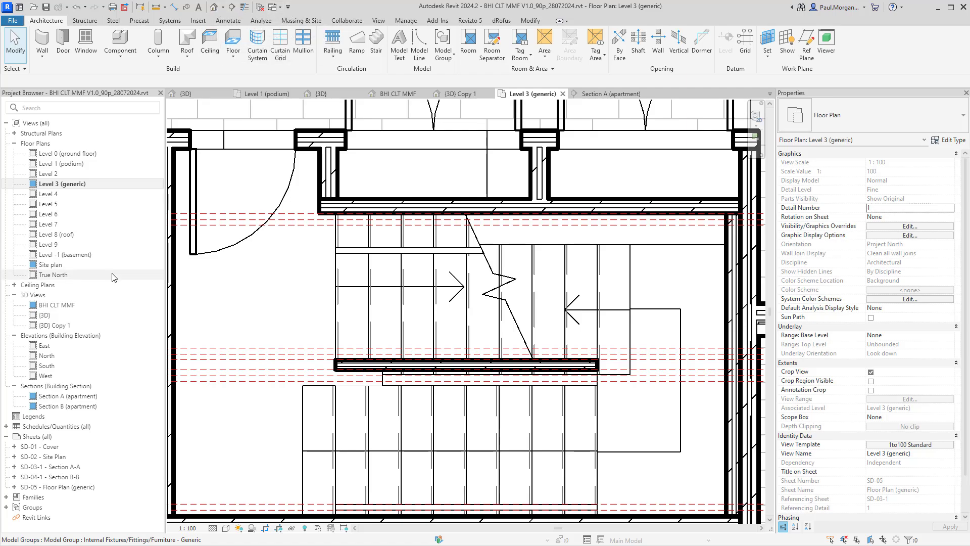
# Step: Open the {3D} view, look down into the stair shaft and select the Level 3 to Level 4 stair
pyautogui.doubleClick(45, 315)
pyautogui.scroll(-5, 471, 351)
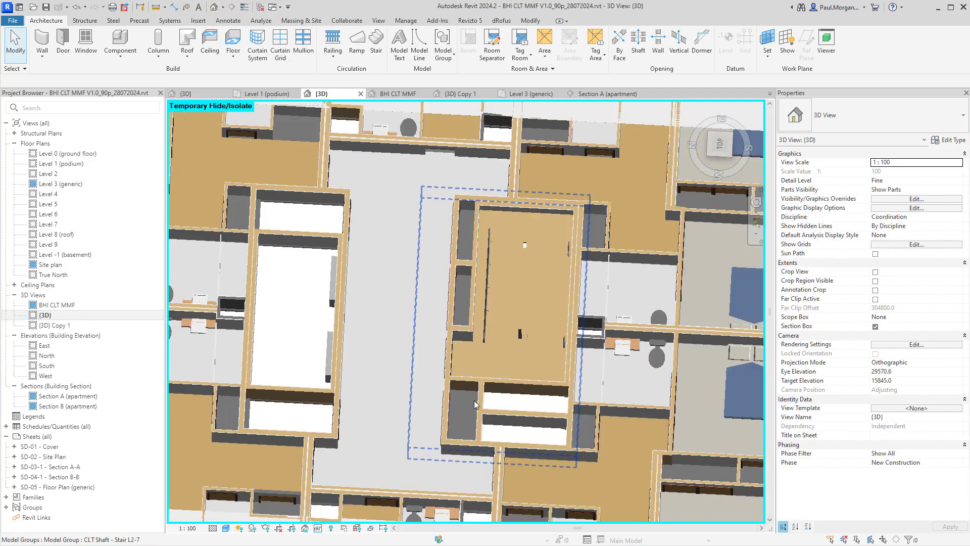
pyautogui.keyDown('shift'); pyautogui.moveTo(471, 352); pyautogui.dragTo(608, 399, button='middle'); pyautogui.keyUp('shift')
pyautogui.scroll(3, 561, 283)
pyautogui.keyDown('shift'); pyautogui.moveTo(590, 347); pyautogui.dragTo(508, 364, button='middle'); pyautogui.keyUp('shift')
pyautogui.click(528, 329)
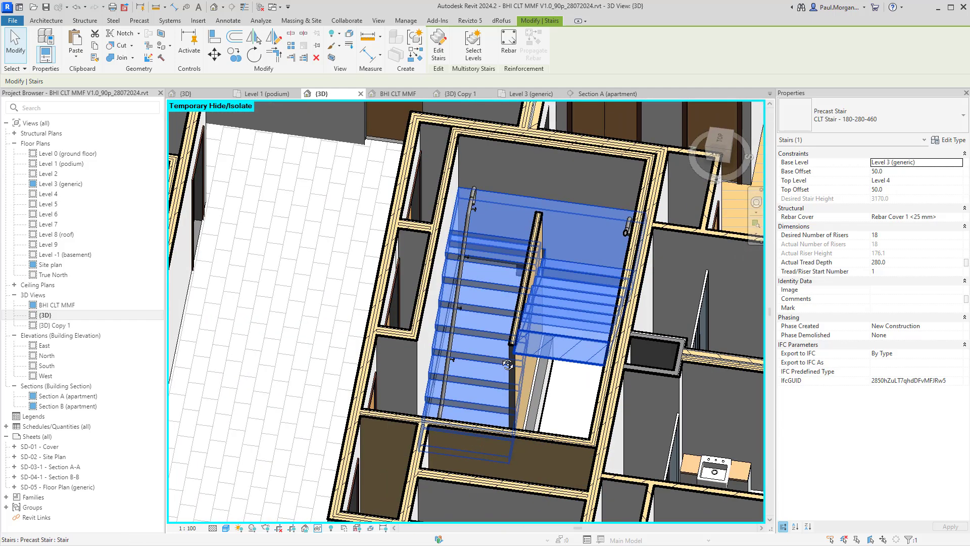
# Step: Examine from above how the Level 3 stair's runs and landing meet the wall between them
pyautogui.press('Escape')
pyautogui.click(458, 304)
pyautogui.keyDown('shift'); pyautogui.moveTo(459, 305); pyautogui.dragTo(526, 329, button='middle'); pyautogui.keyUp('shift')
pyautogui.press('Escape')
pyautogui.keyDown('shift'); pyautogui.moveTo(630, 329); pyautogui.dragTo(488, 394, button='middle'); pyautogui.keyUp('shift')
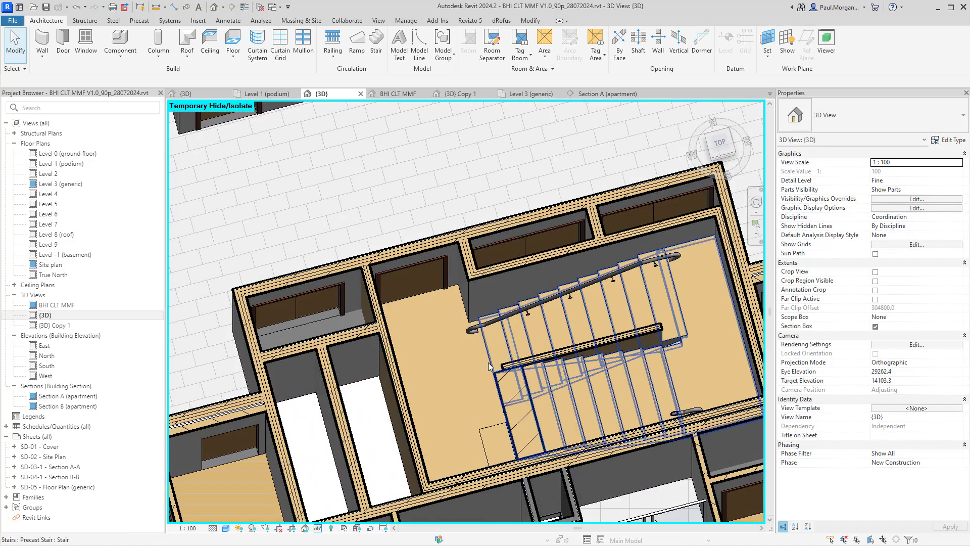
pyautogui.click(490, 359)
pyautogui.keyDown('shift'); pyautogui.moveTo(490, 360); pyautogui.dragTo(513, 361, button='middle'); pyautogui.keyUp('shift')
pyautogui.keyDown('shift'); pyautogui.moveTo(679, 403); pyautogui.dragTo(435, 348, button='middle'); pyautogui.keyUp('shift')
pyautogui.press('Escape')
pyautogui.click(487, 390)
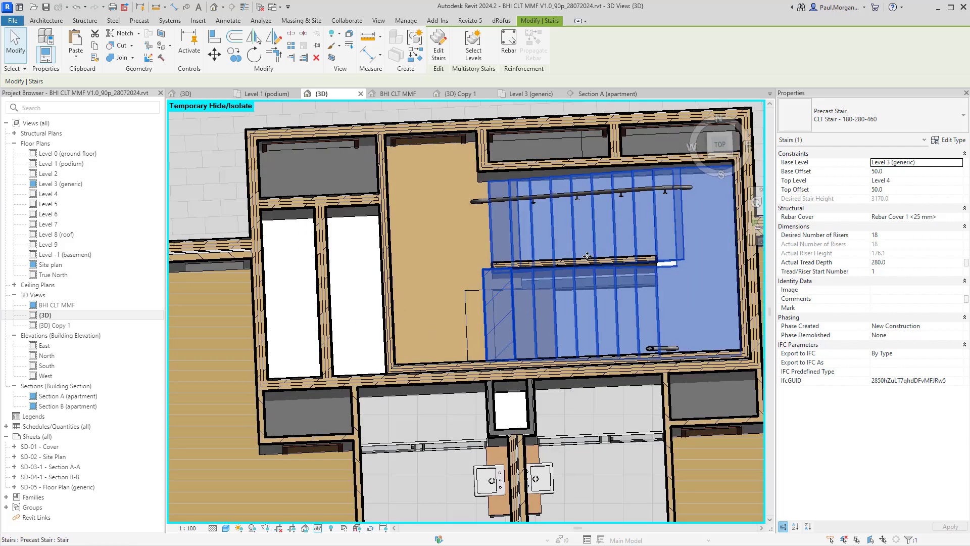
# Step: Try to extend the landing end of the wall between the runs to a length of 2540 mm, and undo it
pyautogui.click(578, 262)
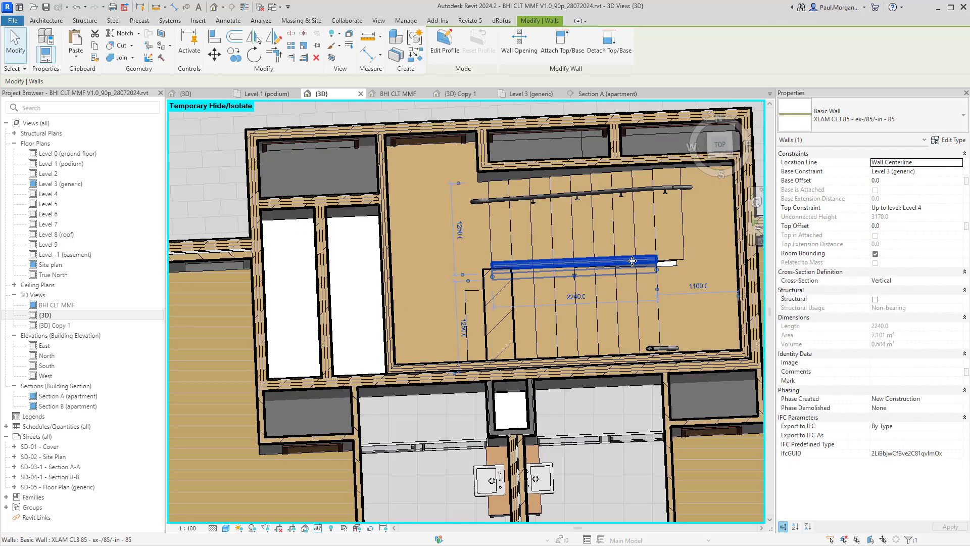
pyautogui.scroll(2, 672, 289)
pyautogui.keyDown('shift'); pyautogui.moveTo(673, 290); pyautogui.dragTo(675, 285, button='middle'); pyautogui.keyUp('shift')
pyautogui.moveTo(675, 285); pyautogui.dragTo(608, 268, button='middle')
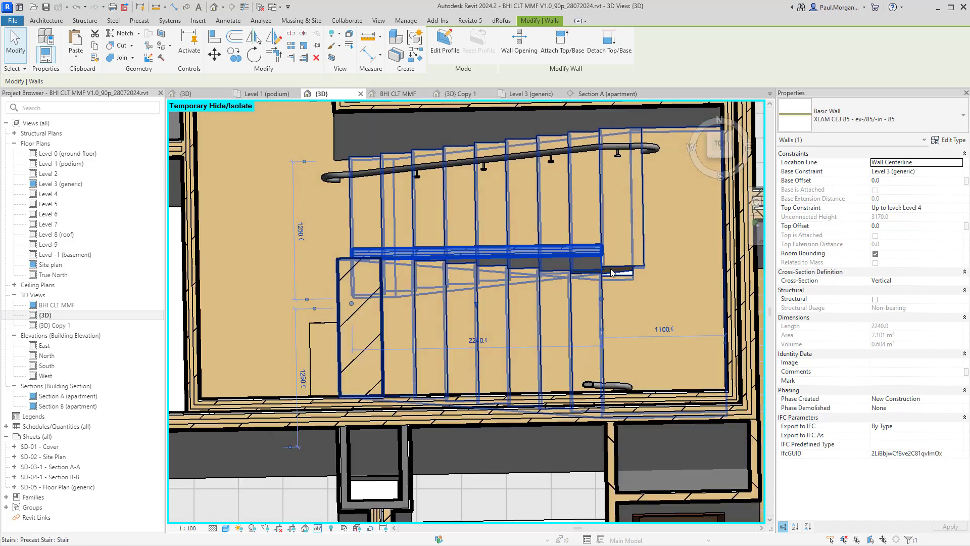
pyautogui.moveTo(601, 299); pyautogui.dragTo(637, 297)
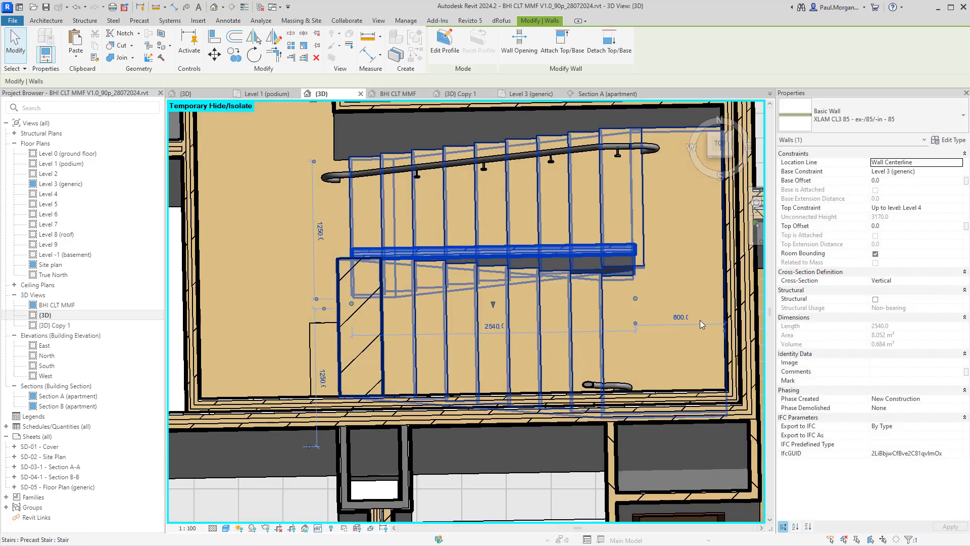
pyautogui.click(699, 320)
pyautogui.hotkey('ctrl', 'z')
pyautogui.press('Escape')
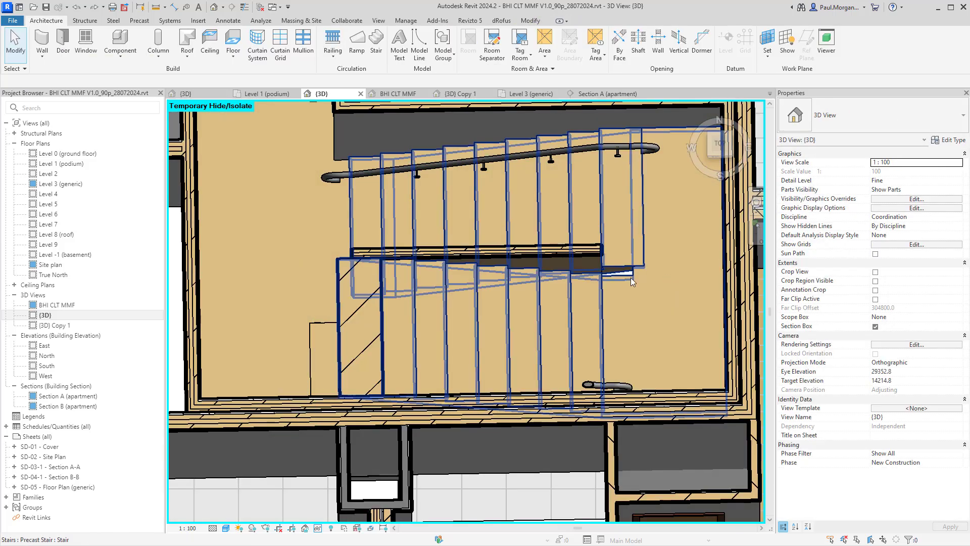
# Step: Examine where the Level 2 stair's top landing meets the start of the Level 3 stair by orbiting and selecting both stairs
pyautogui.click(580, 256)
pyautogui.keyDown('shift'); pyautogui.moveTo(580, 256); pyautogui.dragTo(529, 313, button='middle'); pyautogui.keyUp('shift')
pyautogui.press('Escape')
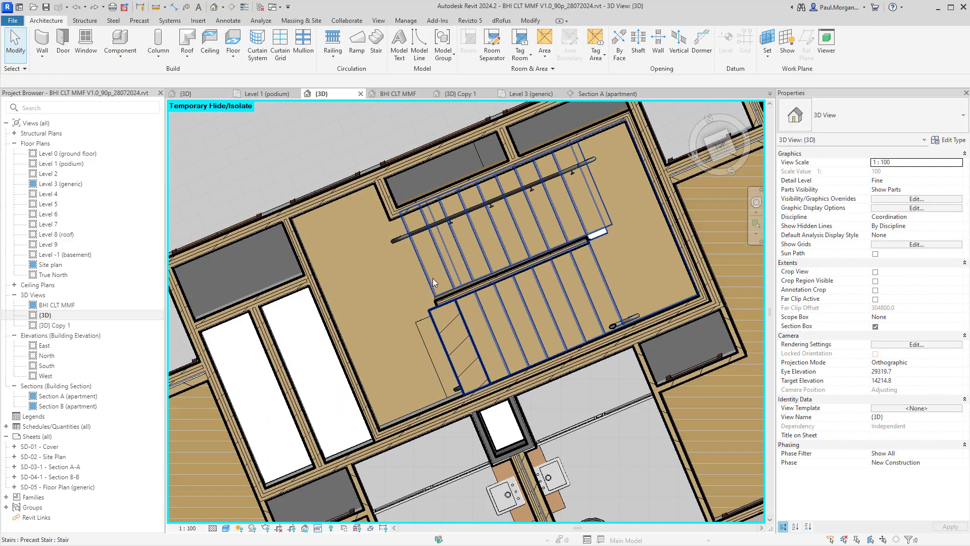
pyautogui.click(432, 278)
pyautogui.keyDown('shift'); pyautogui.moveTo(433, 278); pyautogui.dragTo(543, 304, button='middle'); pyautogui.keyUp('shift')
pyautogui.press('Escape')
pyautogui.click(542, 304)
pyautogui.click(542, 305)
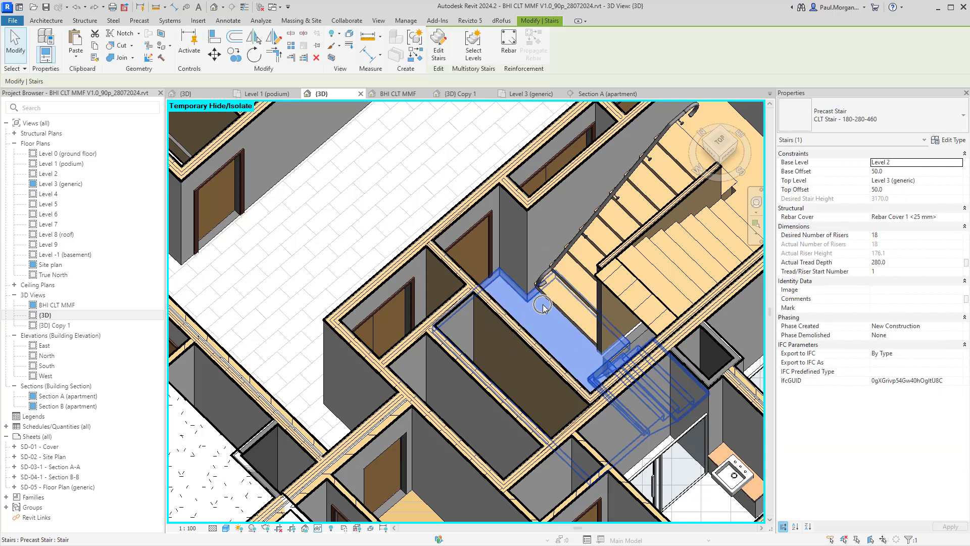
pyautogui.keyDown('shift'); pyautogui.moveTo(543, 304); pyautogui.dragTo(543, 305, button='middle'); pyautogui.keyUp('shift')
pyautogui.click(551, 303)
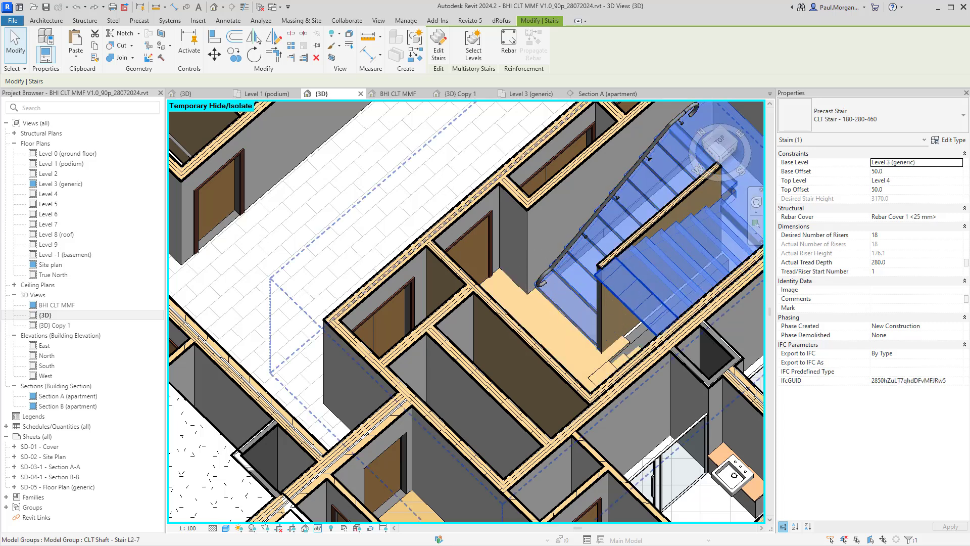
# Step: Switch to Bluebeam Revu and mark the one-tread offset before step 13 on the first floor plan with a red cross, dimension line and arrow
pyautogui.hotkey('alt', 'Tab')
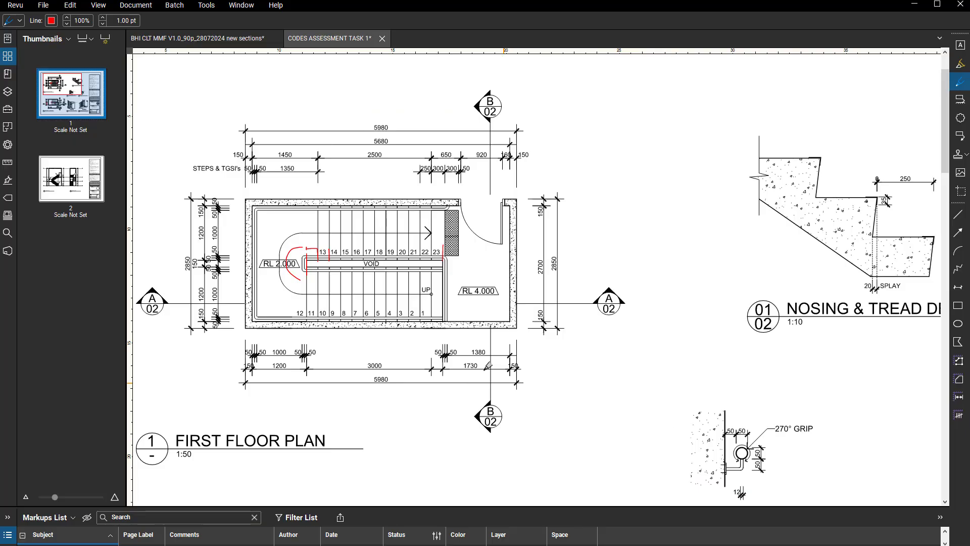
pyautogui.moveTo(447, 336); pyautogui.dragTo(526, 300, button='middle')
pyautogui.scroll(5, 416, 302)
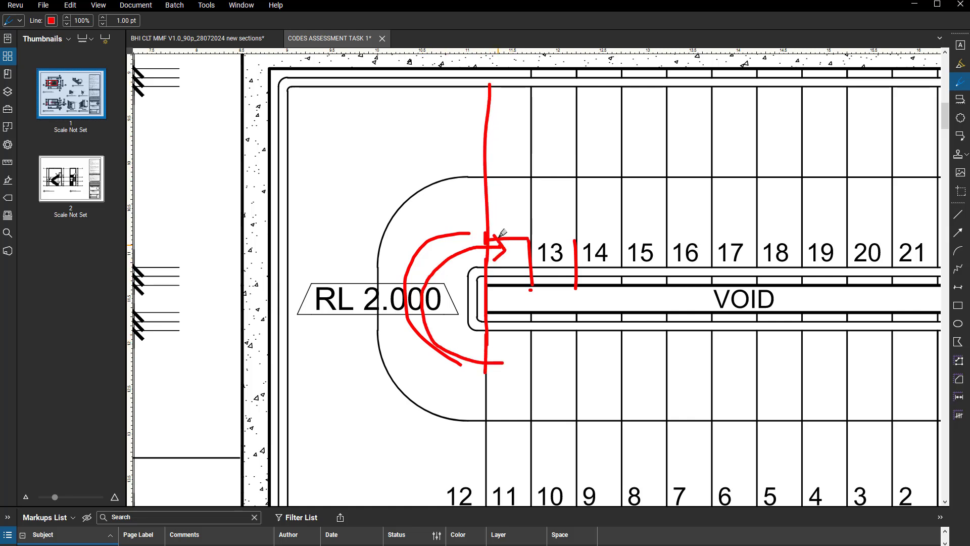
pyautogui.moveTo(492, 218); pyautogui.dragTo(529, 249)
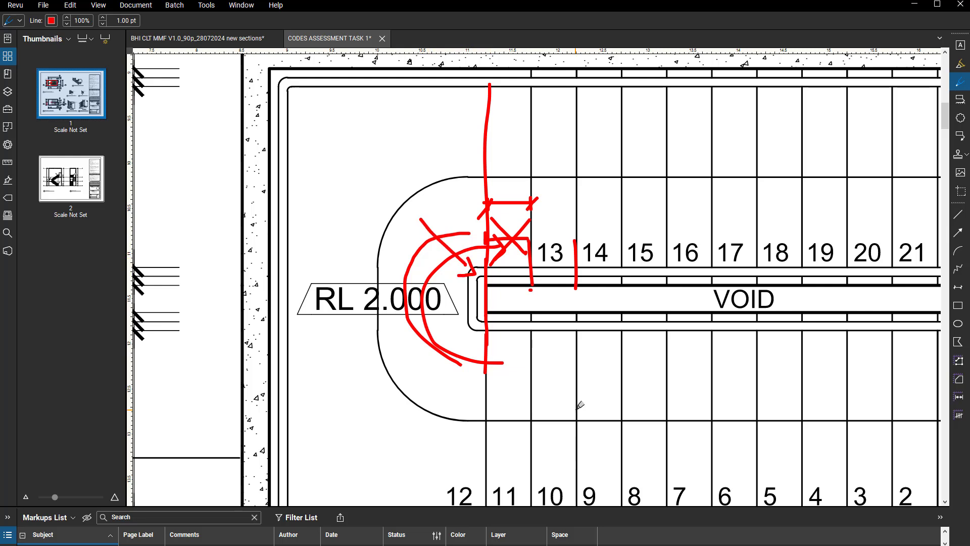
pyautogui.scroll(-5, 580, 404)
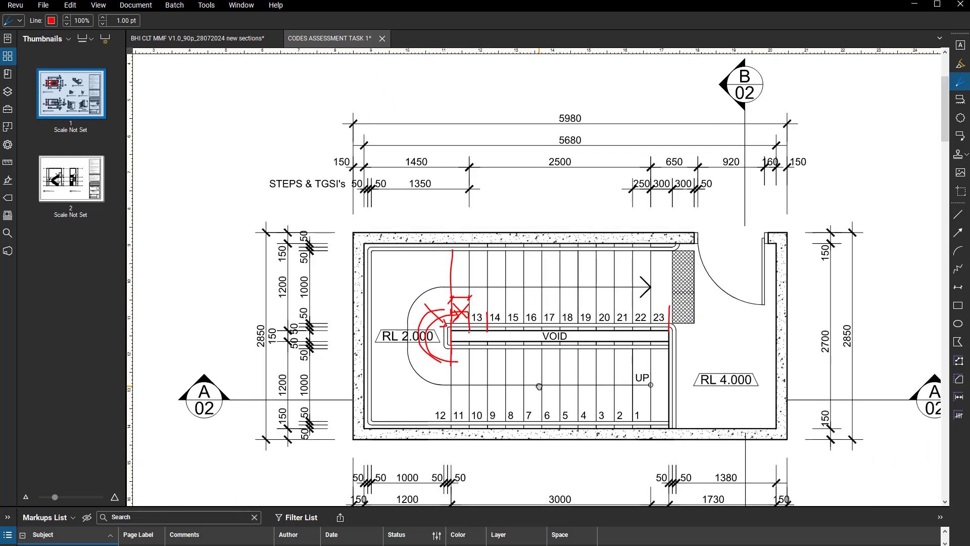
pyautogui.scroll(-4, 539, 386)
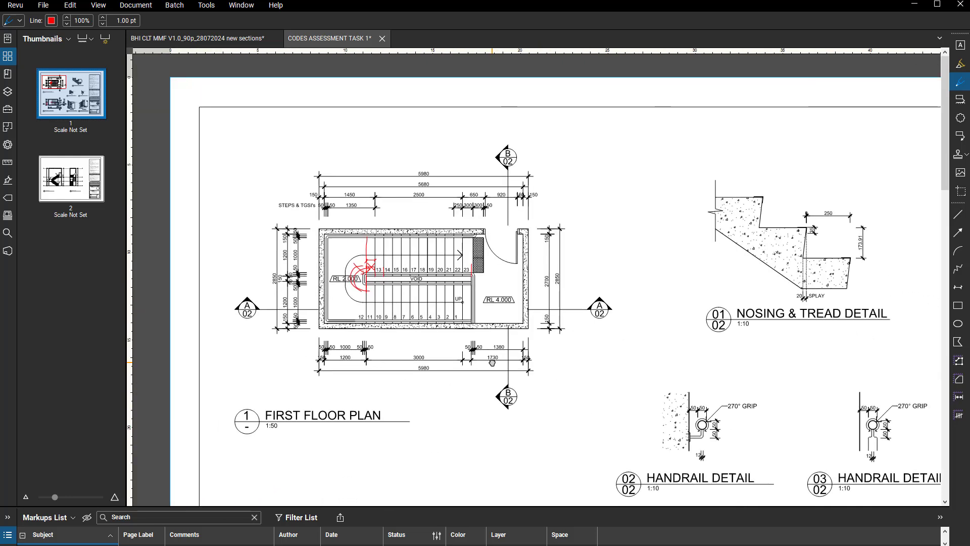
pyautogui.click(915, 6)
# Step: Switch to Revit's Level 3 (generic) floor plan and temporarily hide the Level 2 stair there
pyautogui.keyDown('shift'); pyautogui.moveTo(672, 331); pyautogui.dragTo(523, 363, button='middle'); pyautogui.keyUp('shift')
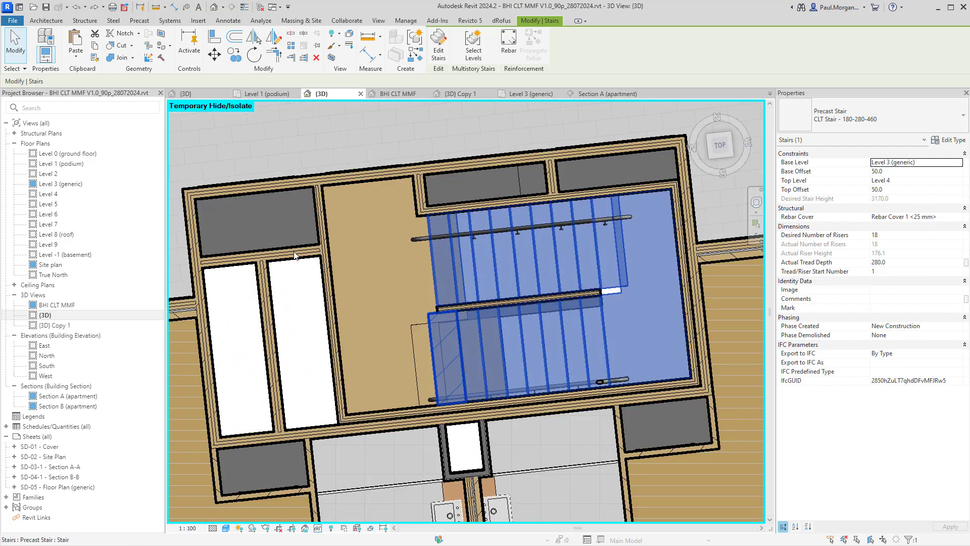
pyautogui.click(535, 94)
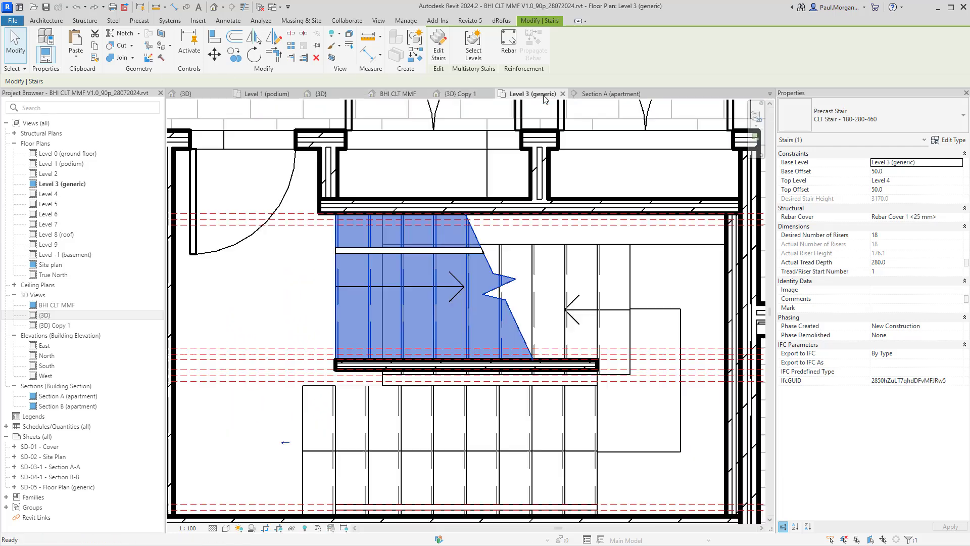
pyautogui.scroll(-3, 574, 281)
pyautogui.press('Escape')
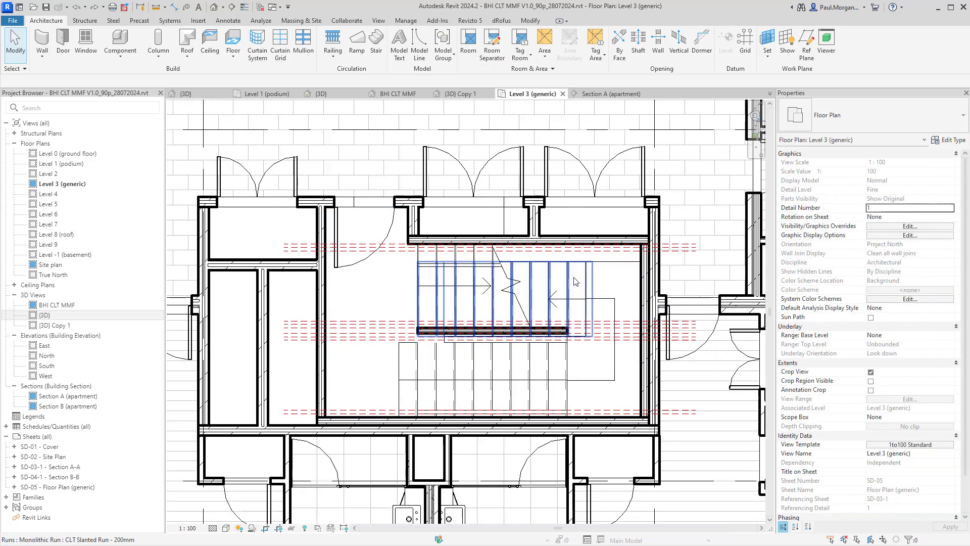
pyautogui.click(594, 261)
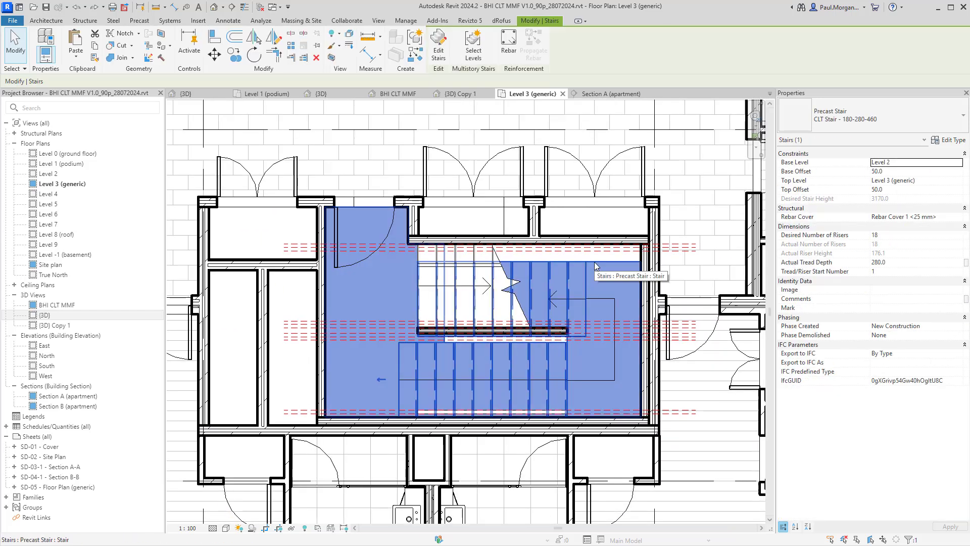
pyautogui.press('h')
pyautogui.press('h')
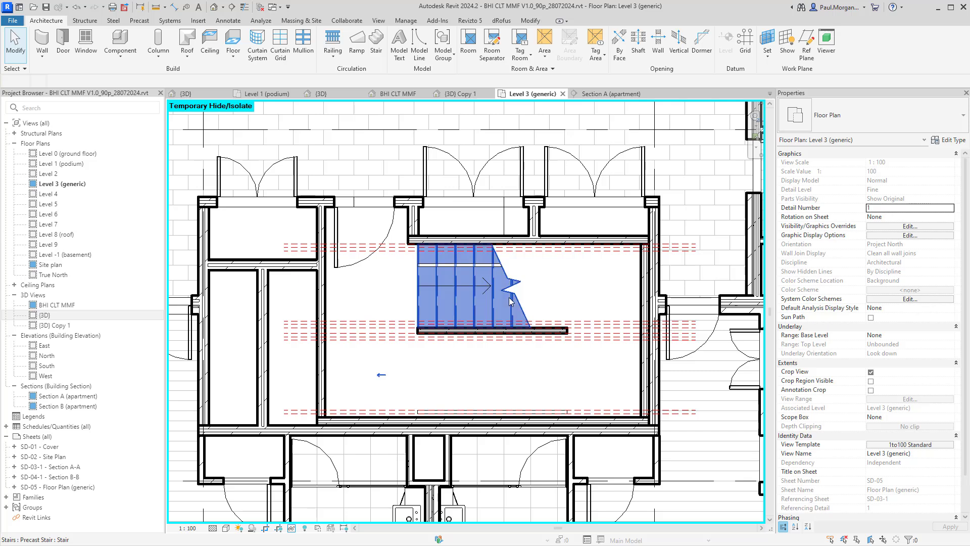
# Step: Open the Level 3 stair for component editing in the Level 3 plan
pyautogui.click(482, 319)
pyautogui.moveTo(482, 320); pyautogui.dragTo(497, 370, button='middle')
pyautogui.press('Escape')
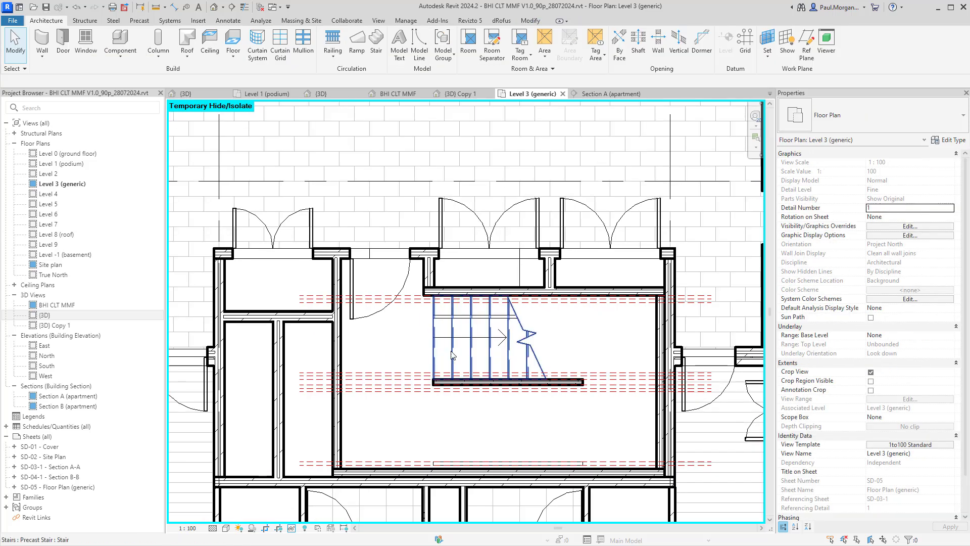
pyautogui.click(457, 360)
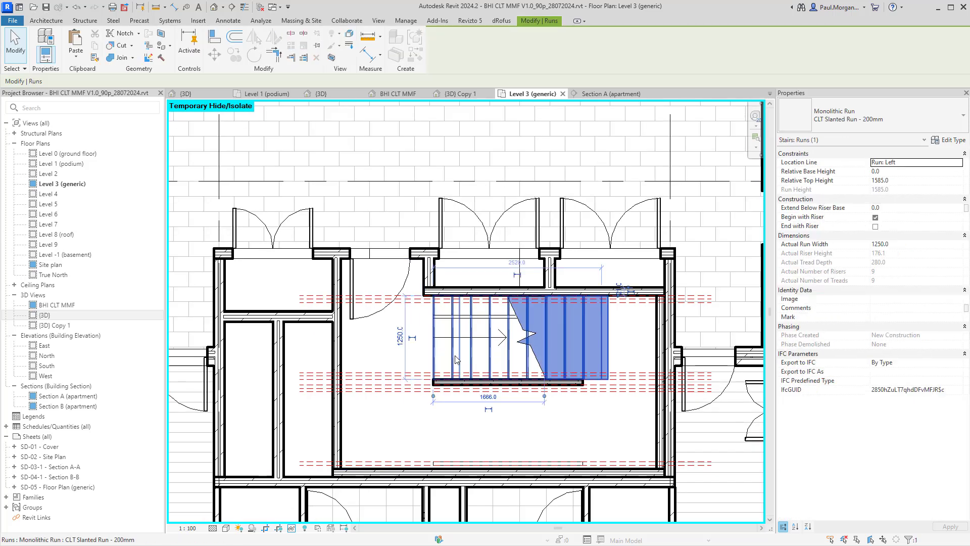
pyautogui.press('Escape')
pyautogui.click(516, 362)
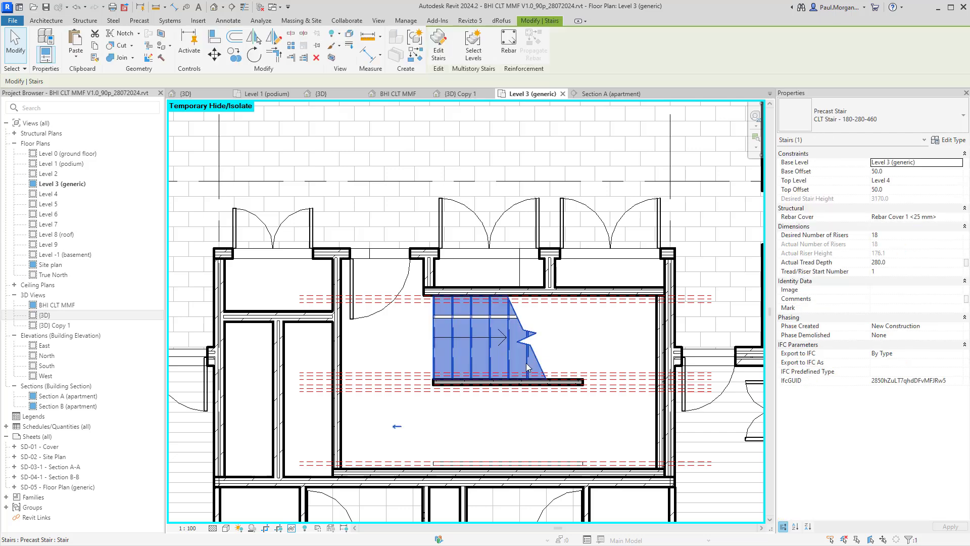
pyautogui.click(448, 46)
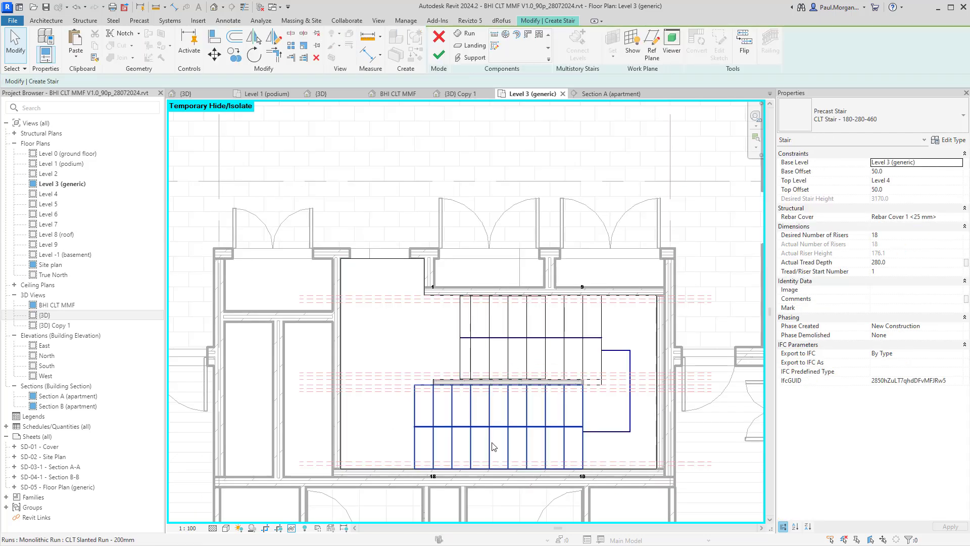
# Step: Examine how the Level 3 stair's two runs and landings meet the ends of the wall between them, and finish the stair edit
pyautogui.click(513, 339)
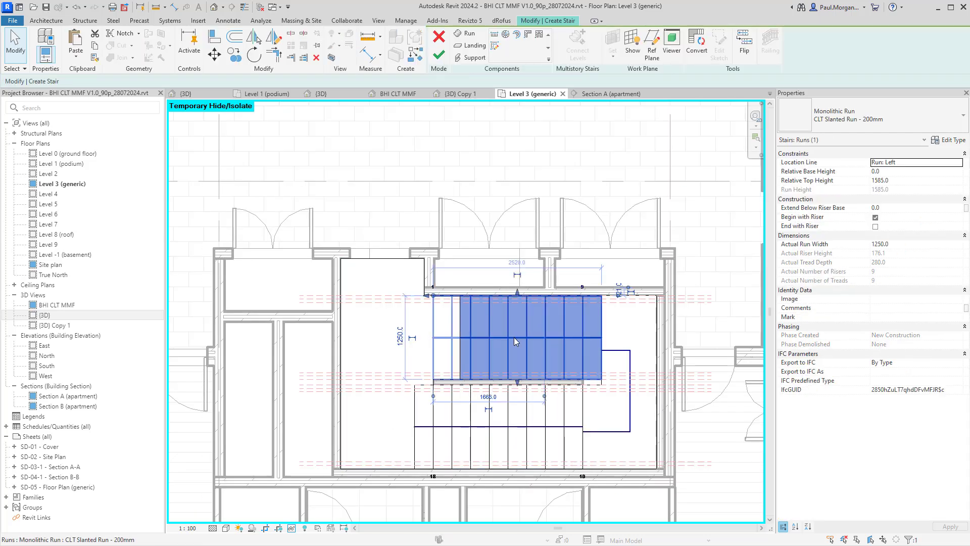
pyautogui.click(392, 356)
pyautogui.scroll(2, 393, 355)
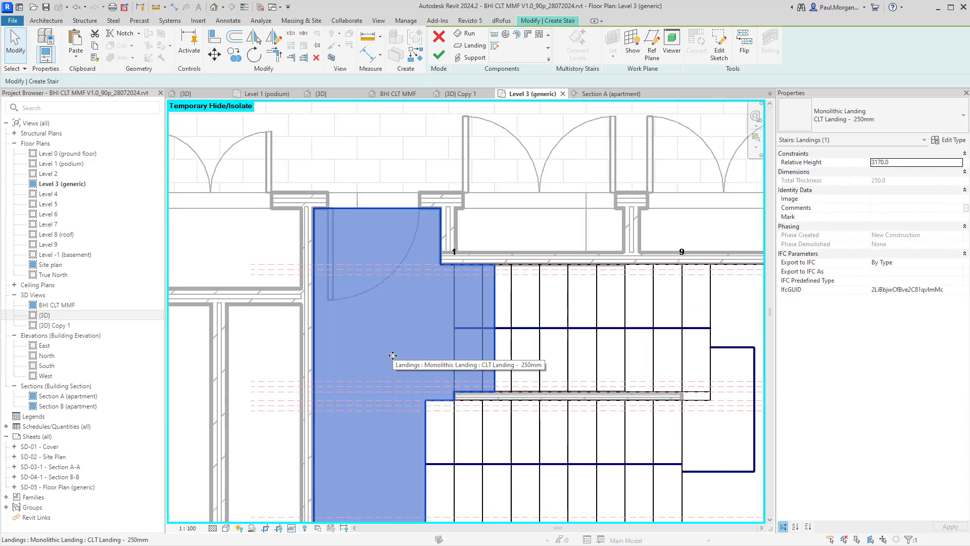
pyautogui.moveTo(454, 382); pyautogui.dragTo(450, 326, button='middle')
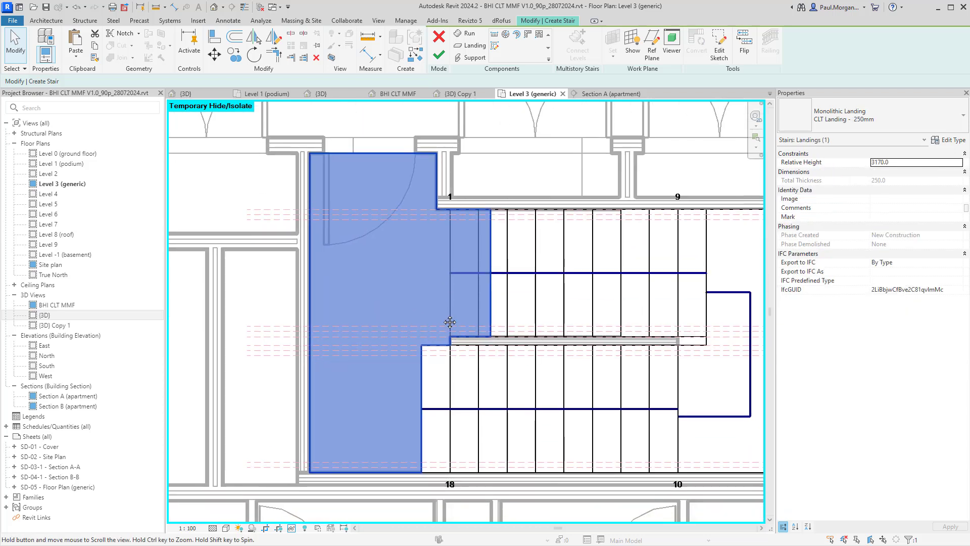
pyautogui.click(495, 390)
pyautogui.click(424, 306)
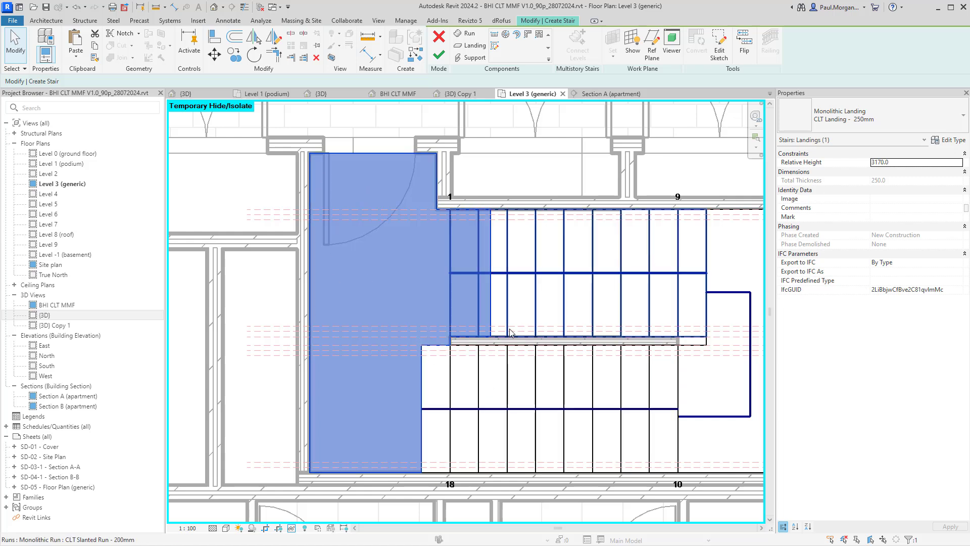
pyautogui.moveTo(510, 324); pyautogui.dragTo(508, 358, button='middle')
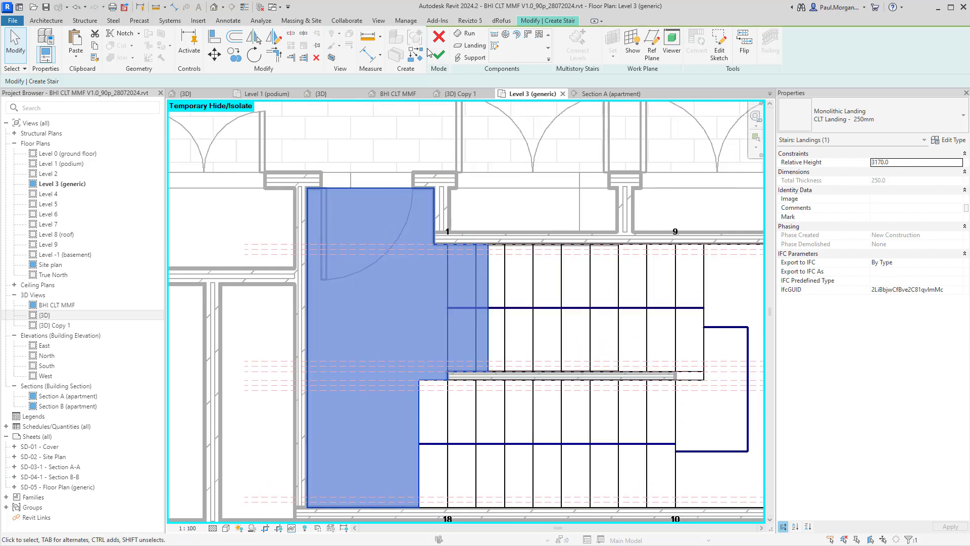
pyautogui.click(529, 269)
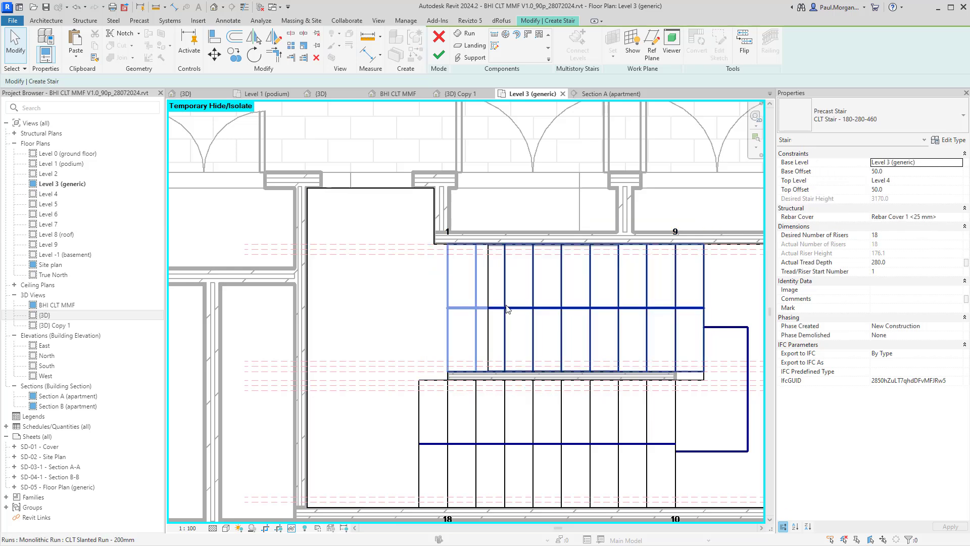
pyautogui.moveTo(704, 328); pyautogui.dragTo(616, 334, button='middle')
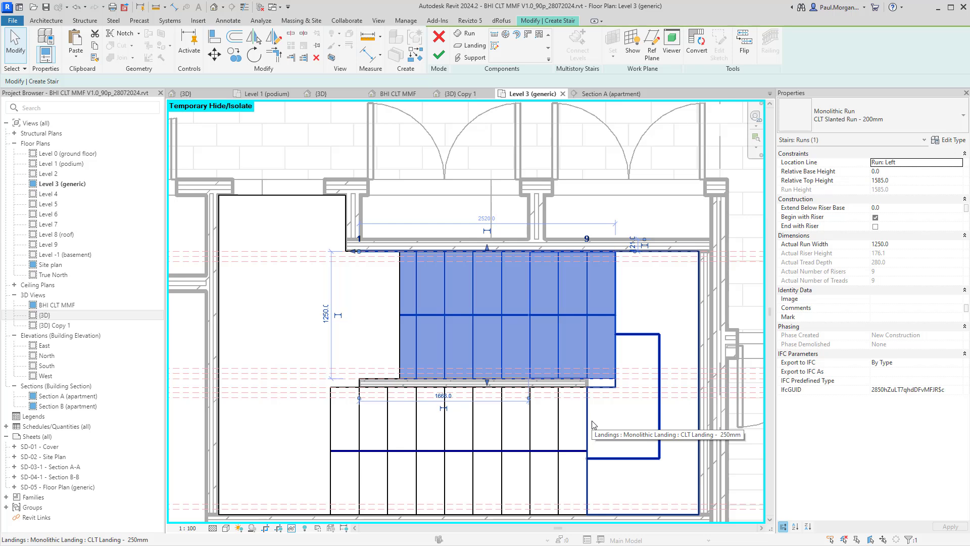
pyautogui.click(390, 429)
pyautogui.click(374, 383)
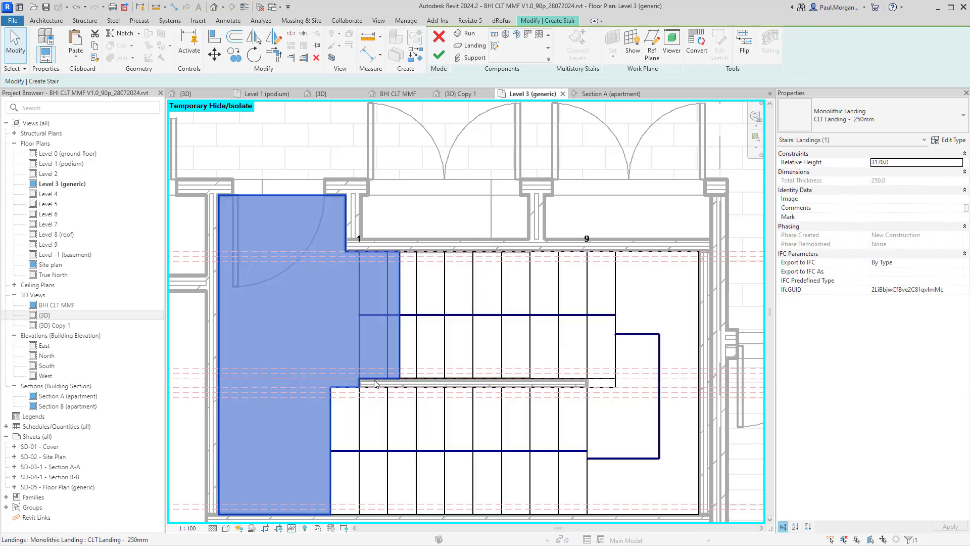
pyautogui.click(356, 417)
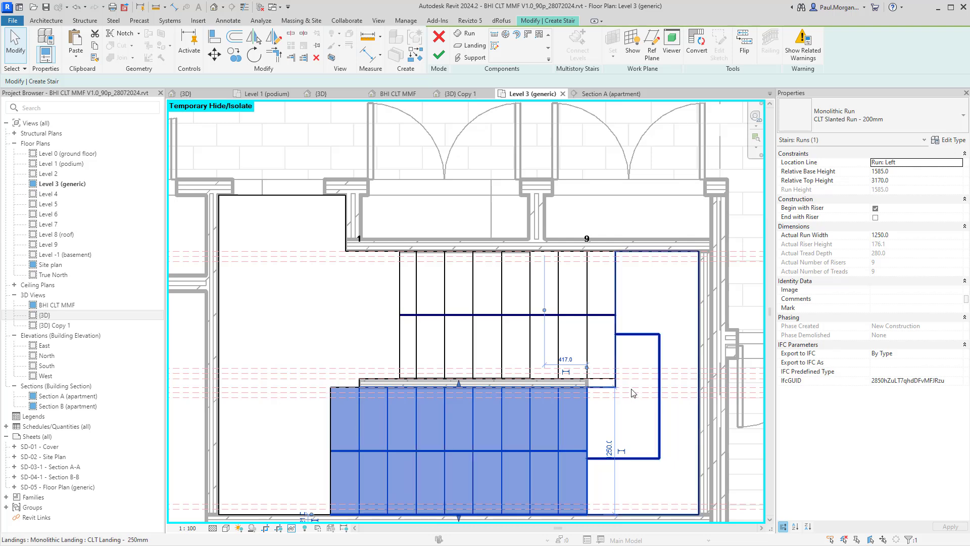
pyautogui.click(600, 387)
pyautogui.click(606, 389)
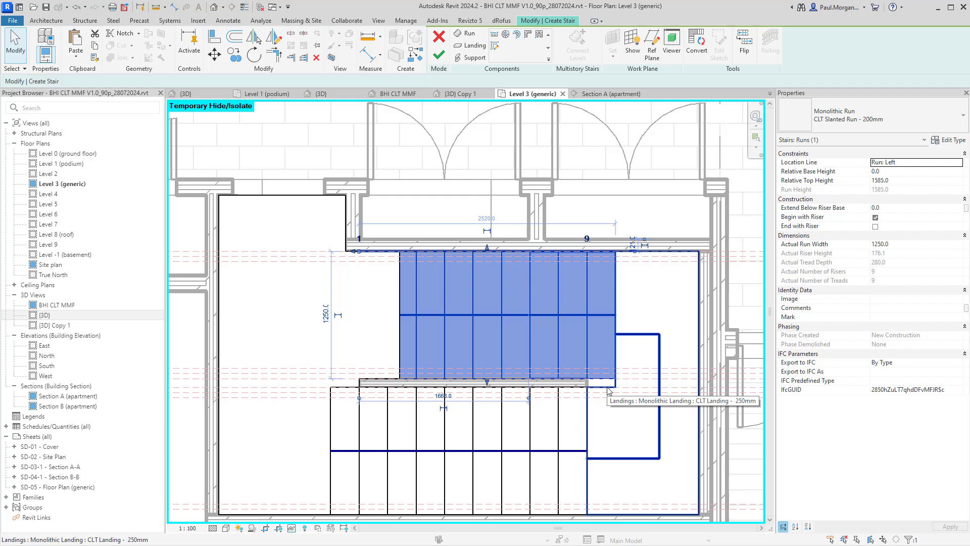
pyautogui.click(581, 392)
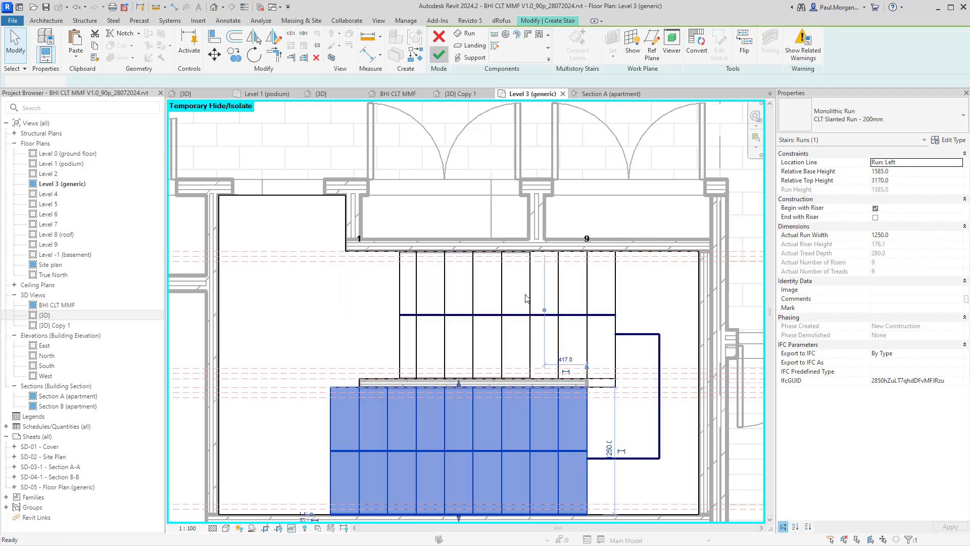
pyautogui.click(590, 388)
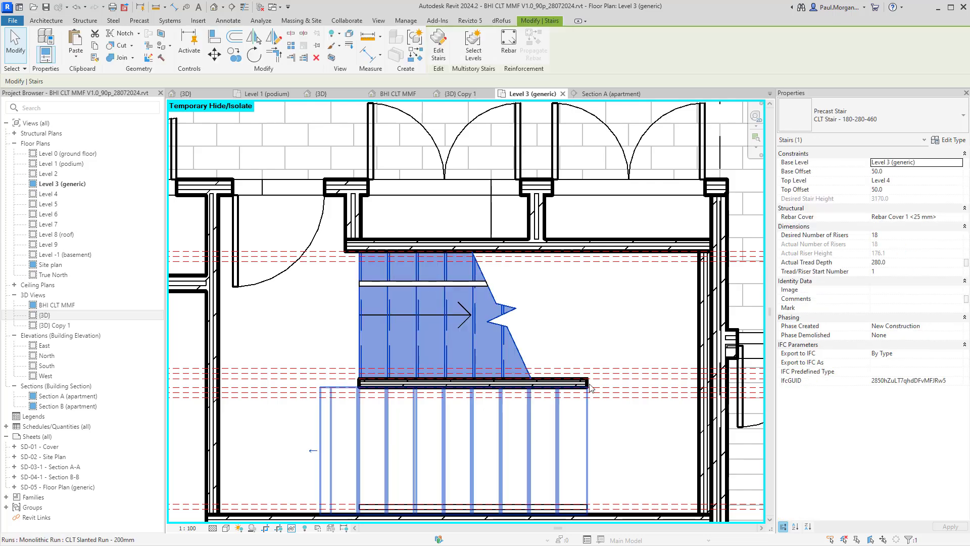
# Step: Try to stretch the half-landing end of the wall between the stair runs
pyautogui.press('Escape')
pyautogui.click(587, 383)
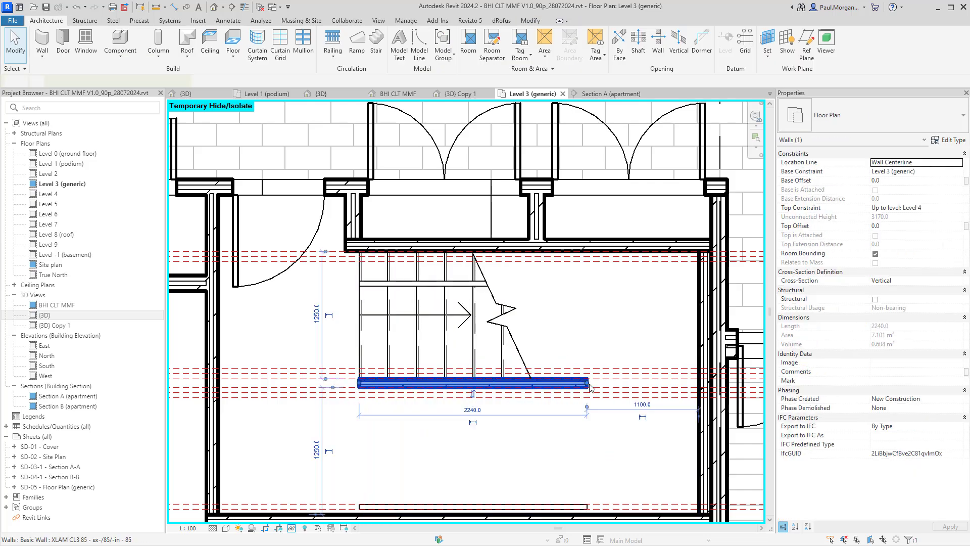
pyautogui.moveTo(590, 384)
pyautogui.mouseDown()
pyautogui.moveTo(620, 383)
pyautogui.moveTo(606, 385)
pyautogui.mouseUp()
pyautogui.press('Escape')
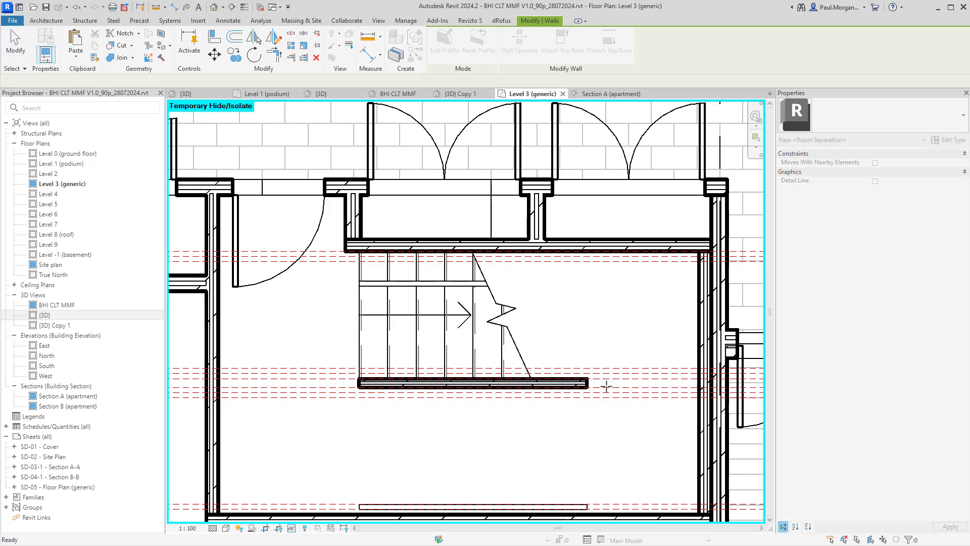
# Step: Restore the temporarily hidden Level 2 stair and extend the wall between the runs until its end aligns with the half-landing's edge
pyautogui.press('h')
pyautogui.press('r')
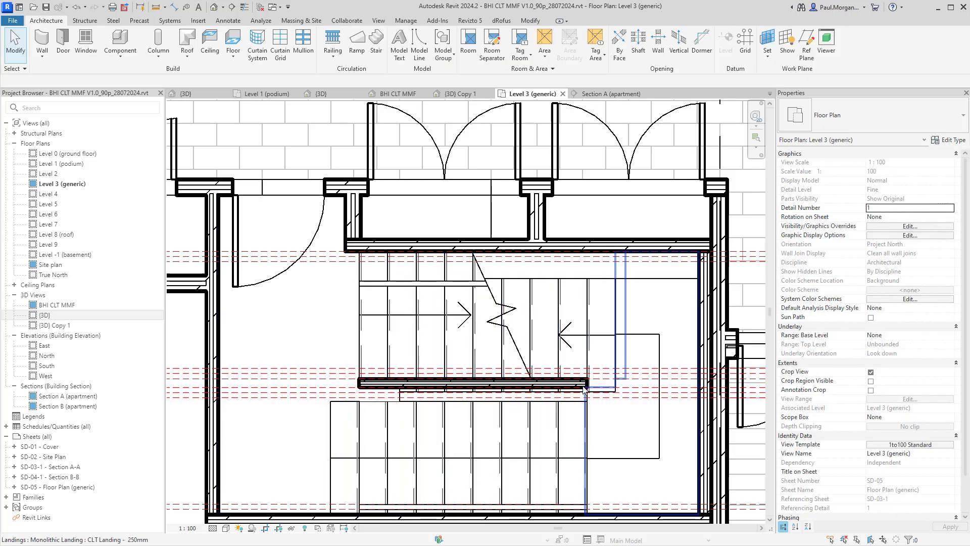
pyautogui.click(588, 384)
pyautogui.moveTo(588, 384); pyautogui.dragTo(616, 384)
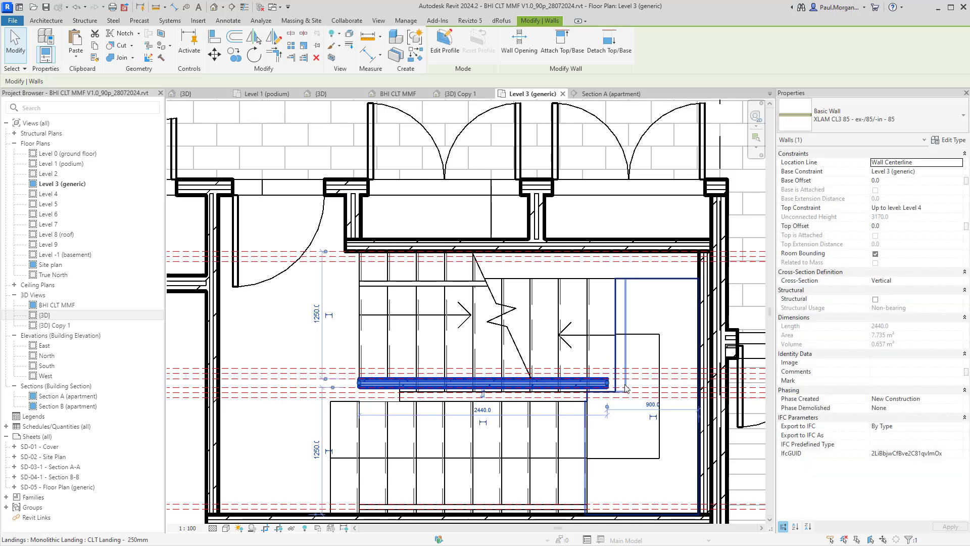
pyautogui.scroll(4, 617, 385)
pyautogui.press('a')
pyautogui.press('l')
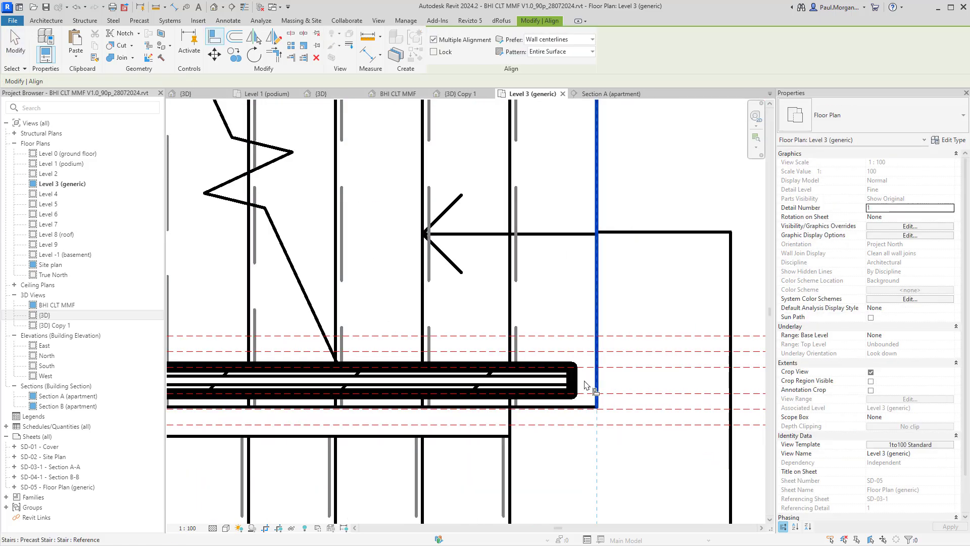
pyautogui.scroll(-3, 595, 411)
pyautogui.press('Escape')
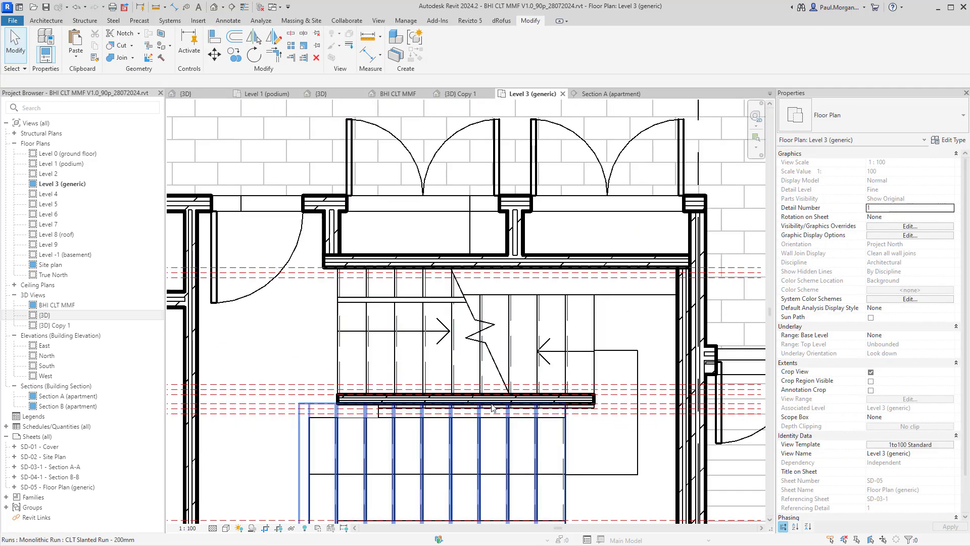
pyautogui.click(492, 399)
pyautogui.press('Escape')
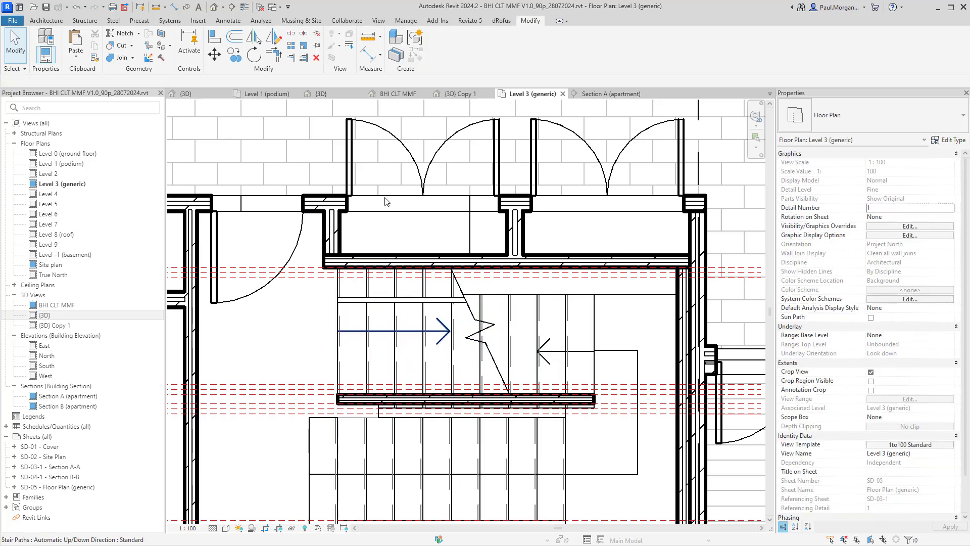
# Step: Open the (3D) Copy 1 view and examine where the Level 2 stair's top landing meets the stair above it
pyautogui.click(449, 95)
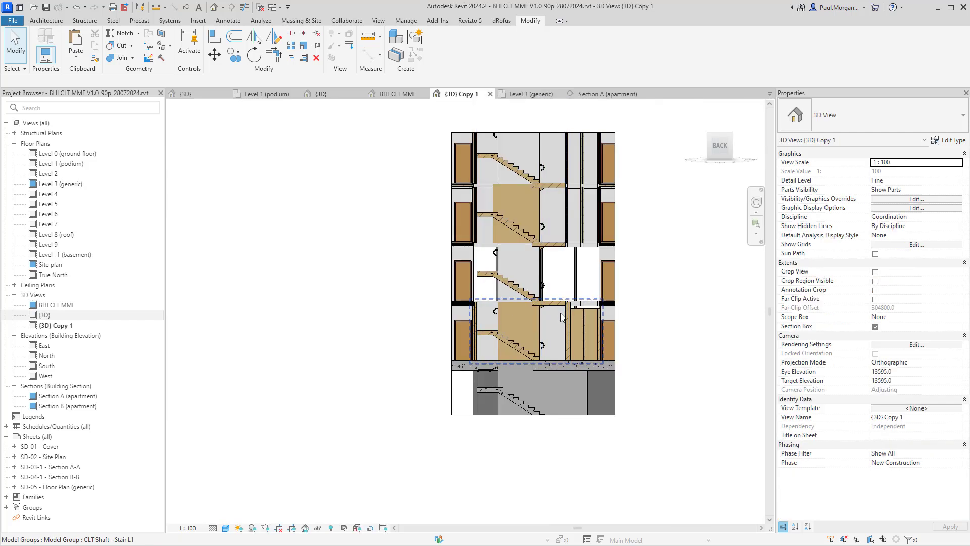
pyautogui.keyDown('shift'); pyautogui.moveTo(562, 317); pyautogui.dragTo(550, 253, button='middle'); pyautogui.keyUp('shift')
pyautogui.scroll(4, 549, 251)
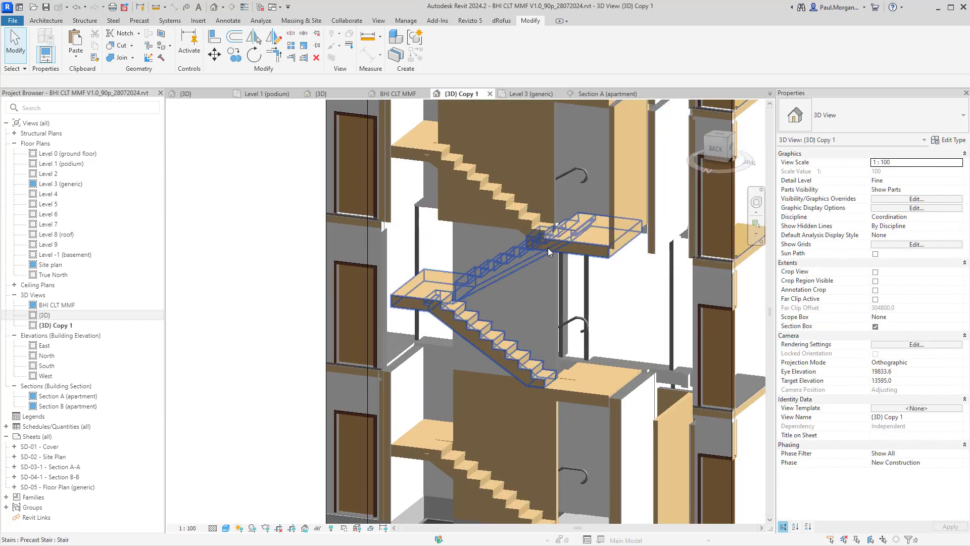
pyautogui.click(557, 237)
pyautogui.scroll(1, 560, 217)
pyautogui.moveTo(562, 218); pyautogui.dragTo(592, 337, button='middle')
pyautogui.click(652, 346)
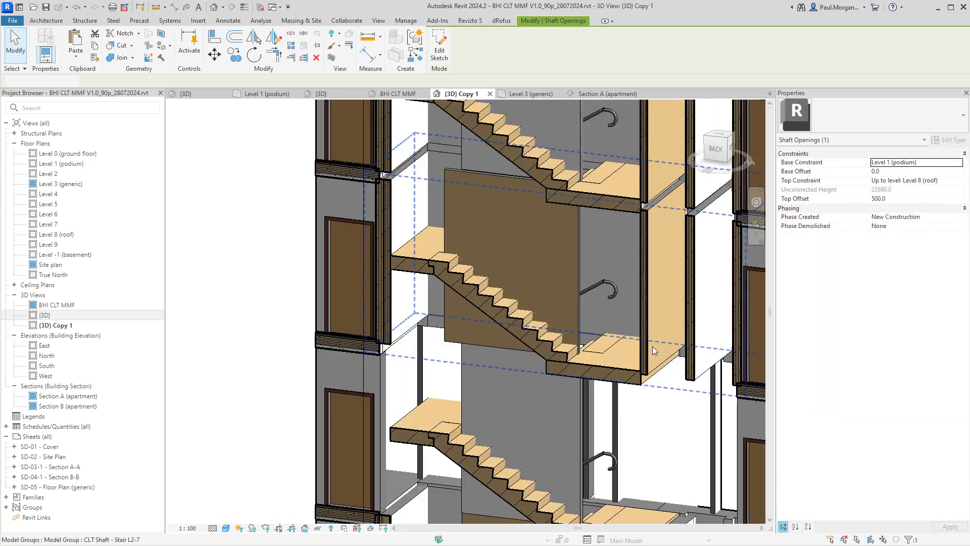
pyautogui.click(628, 376)
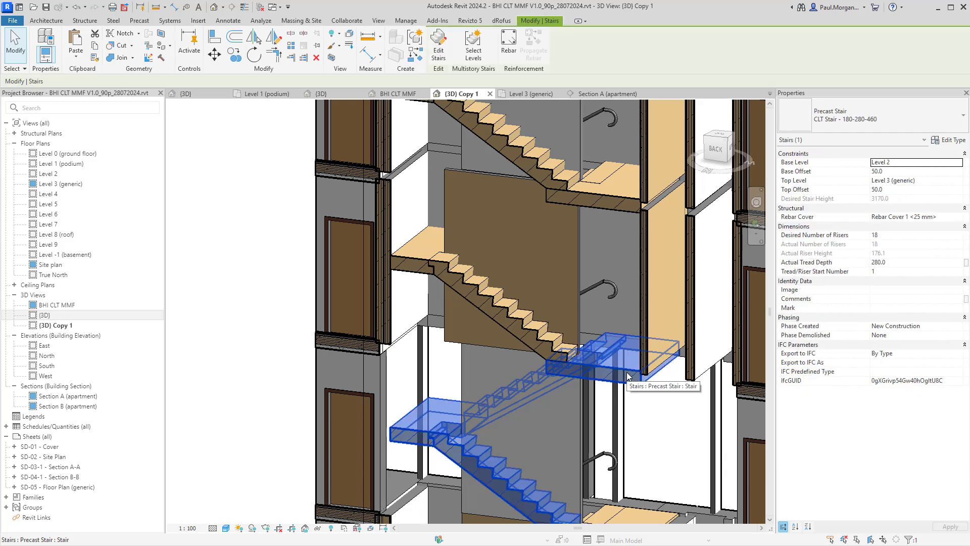
pyautogui.press('Escape')
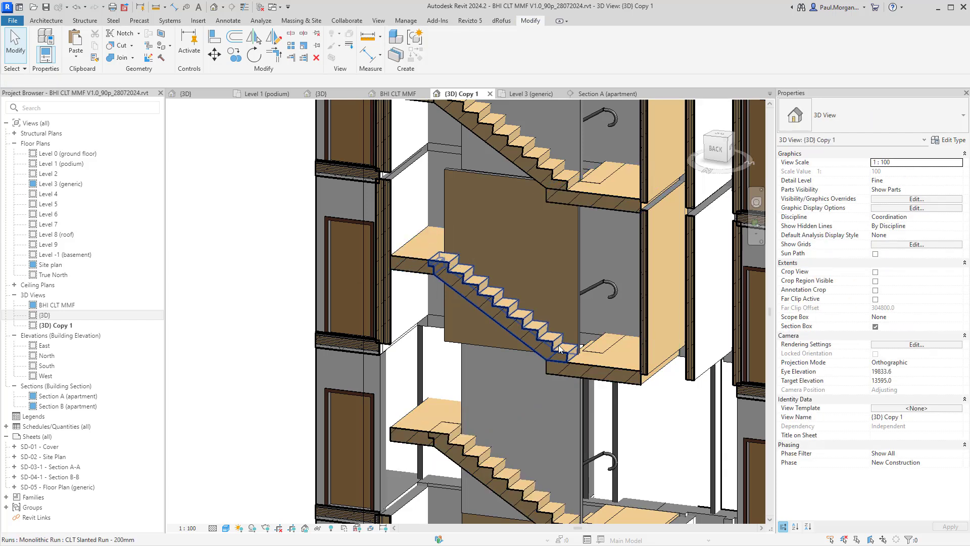
# Step: Compare the Level 3, Level 2 and Level 1 stairs where their runs and landings meet, selecting them in the 3D section
pyautogui.click(534, 330)
pyautogui.keyDown('shift'); pyautogui.moveTo(533, 330); pyautogui.dragTo(565, 360, button='middle'); pyautogui.keyUp('shift')
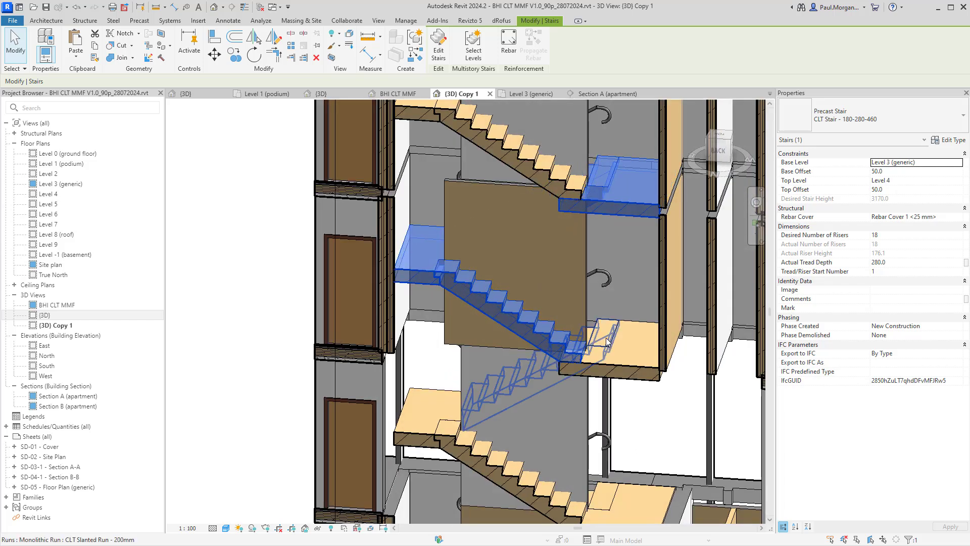
pyautogui.click(586, 352)
pyautogui.moveTo(603, 301)
pyautogui.keyDown('shift'); pyautogui.mouseDown(button='middle')
pyautogui.moveTo(605, 319)
pyautogui.moveTo(609, 304)
pyautogui.mouseUp(button='middle'); pyautogui.keyUp('shift')
pyautogui.moveTo(592, 376); pyautogui.dragTo(594, 228, button='middle')
pyautogui.click(590, 370)
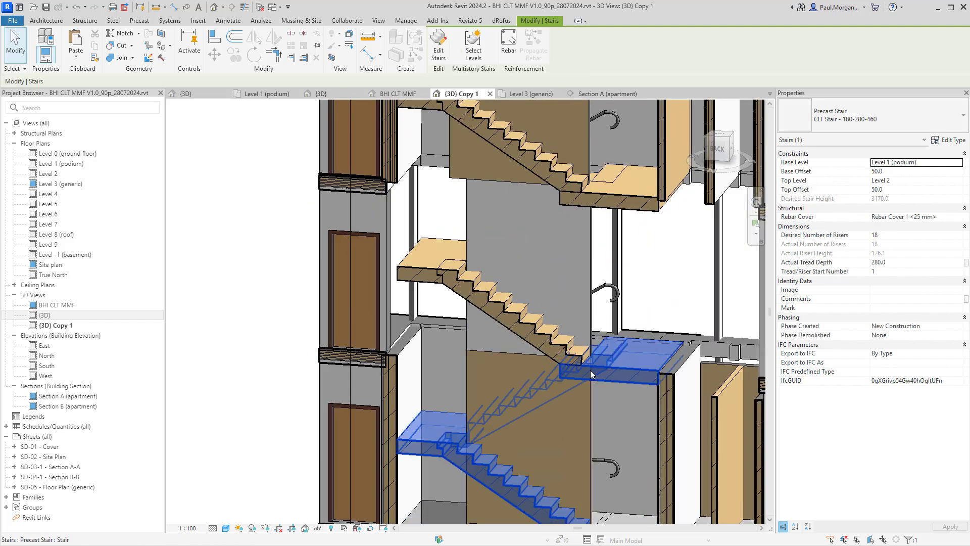
# Step: Compare the Level 1, Level 2 and Level 3 stairs in the 3D section, checking how their runs and landings line up
pyautogui.scroll(-3, 590, 370)
pyautogui.moveTo(592, 372); pyautogui.dragTo(611, 285, button='middle')
pyautogui.keyDown('shift'); pyautogui.moveTo(612, 286); pyautogui.dragTo(602, 340, button='middle'); pyautogui.keyUp('shift')
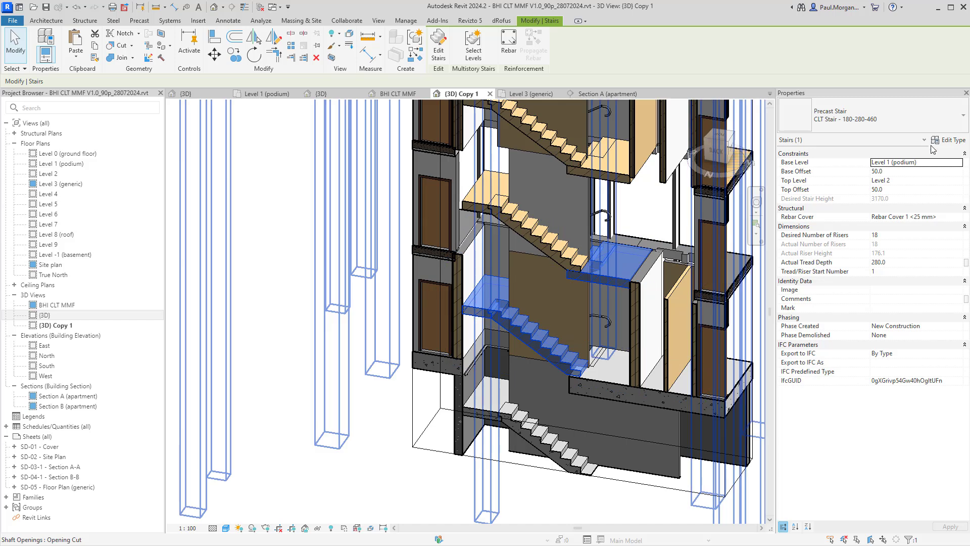
pyautogui.keyDown('shift'); pyautogui.moveTo(601, 340); pyautogui.dragTo(547, 318, button='middle'); pyautogui.keyUp('shift')
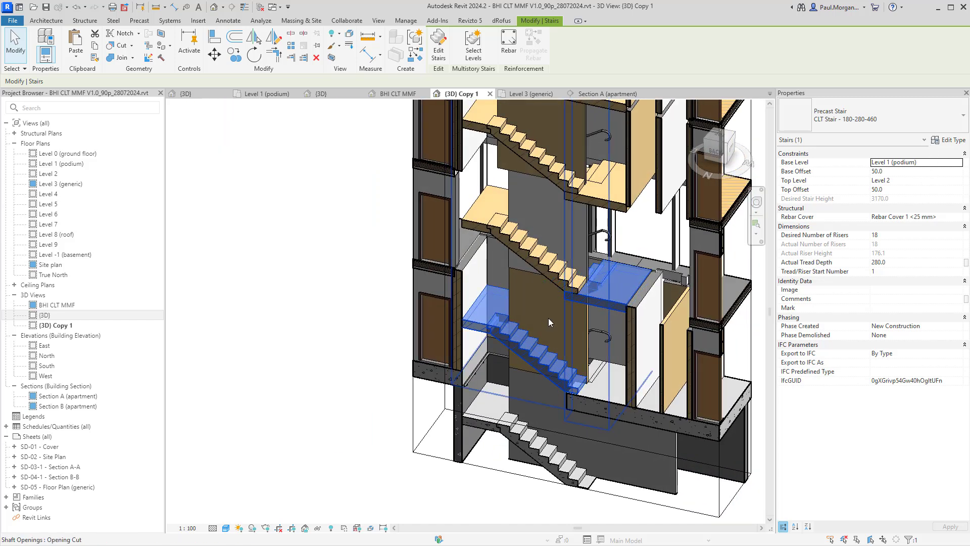
pyautogui.click(533, 264)
pyautogui.keyDown('shift'); pyautogui.moveTo(532, 264); pyautogui.dragTo(527, 236, button='middle'); pyautogui.keyUp('shift')
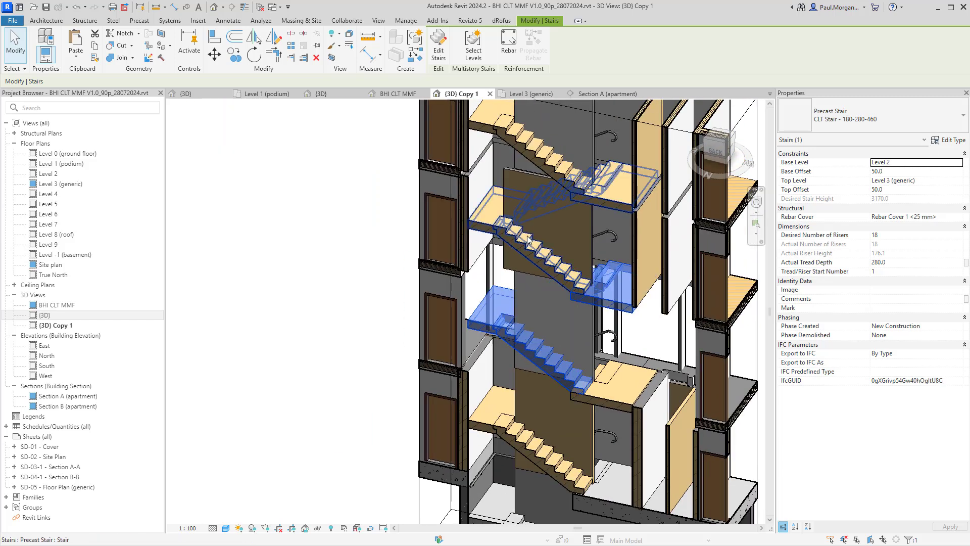
pyautogui.click(526, 235)
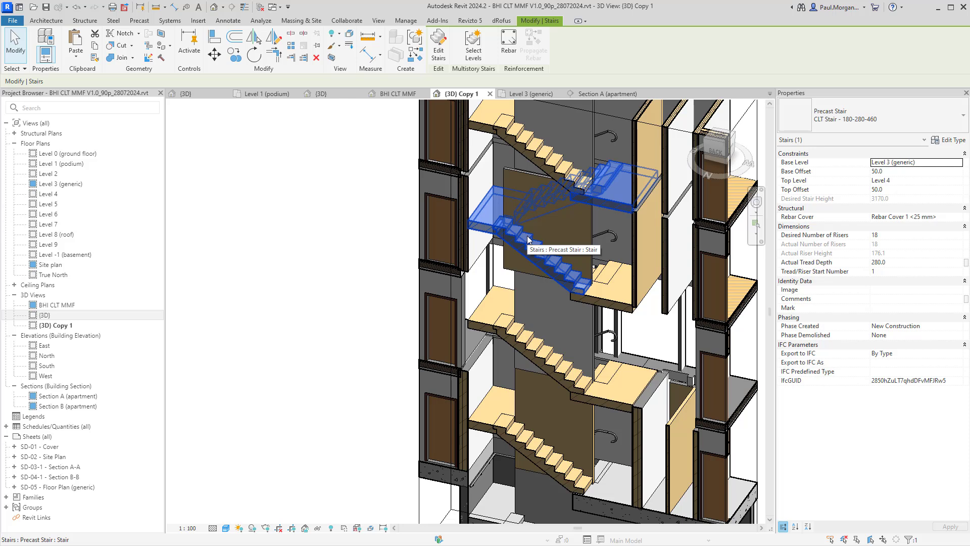
# Step: Temporarily hide the Level 2 and Level 1 (podium) stairs in the 3D section
pyautogui.click(547, 355)
pyautogui.moveTo(548, 355); pyautogui.dragTo(543, 276, button='middle')
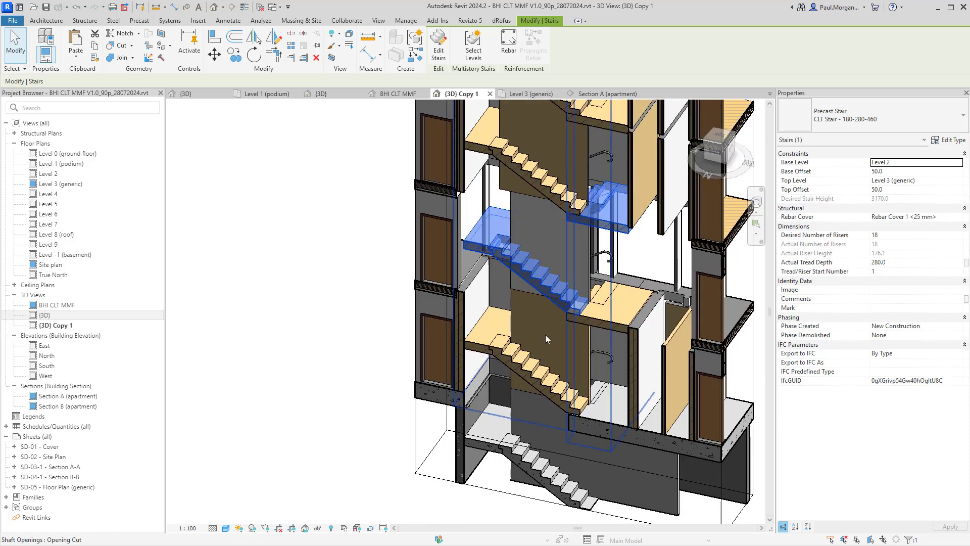
pyautogui.keyDown('ctrl'); pyautogui.click(545, 380); pyautogui.keyUp('ctrl')
pyautogui.press('h')
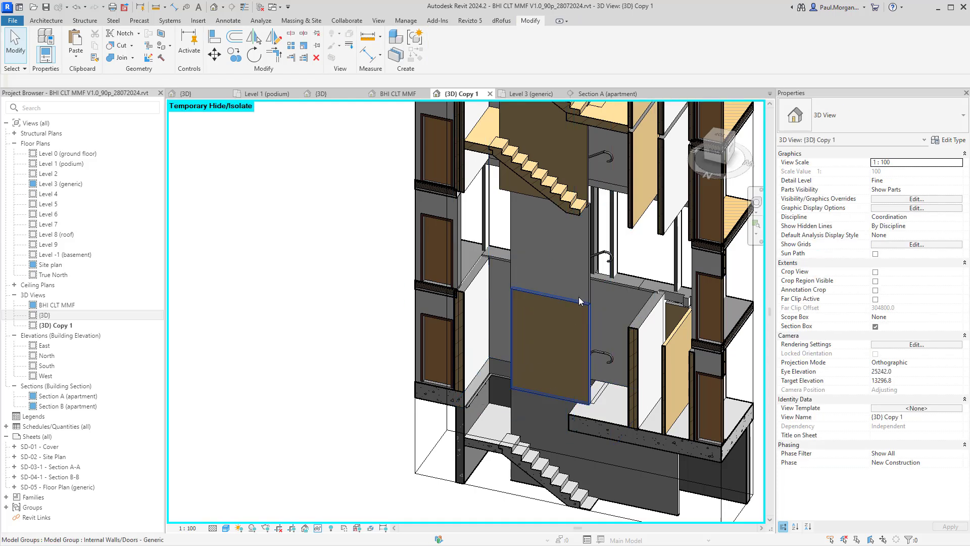
# Step: Extend the front face of the 3D view's section box outward so the cut includes the near runs' wall-mounted handrails
pyautogui.keyDown('shift'); pyautogui.moveTo(580, 302); pyautogui.dragTo(549, 295, button='middle'); pyautogui.keyUp('shift')
pyautogui.click(550, 260)
pyautogui.click(550, 259)
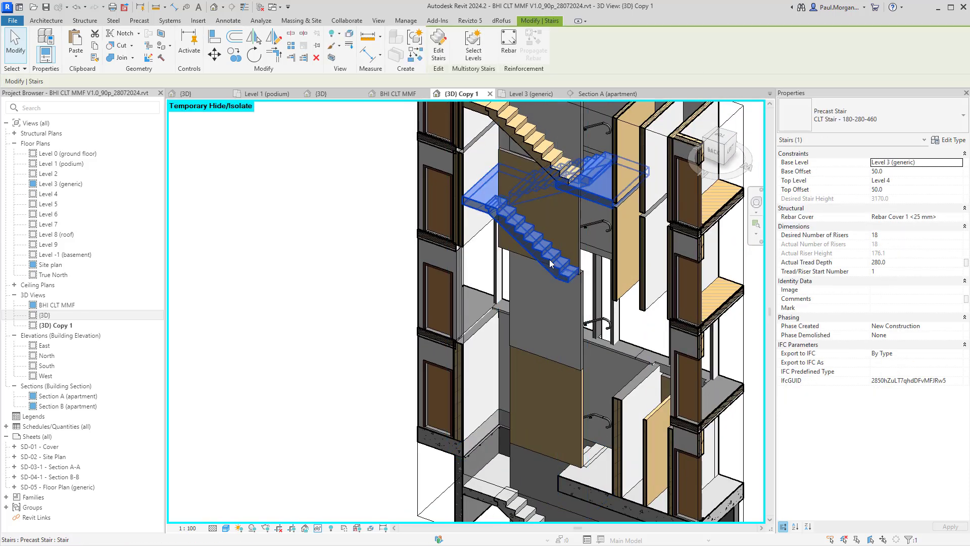
pyautogui.scroll(-3, 550, 259)
pyautogui.click(509, 132)
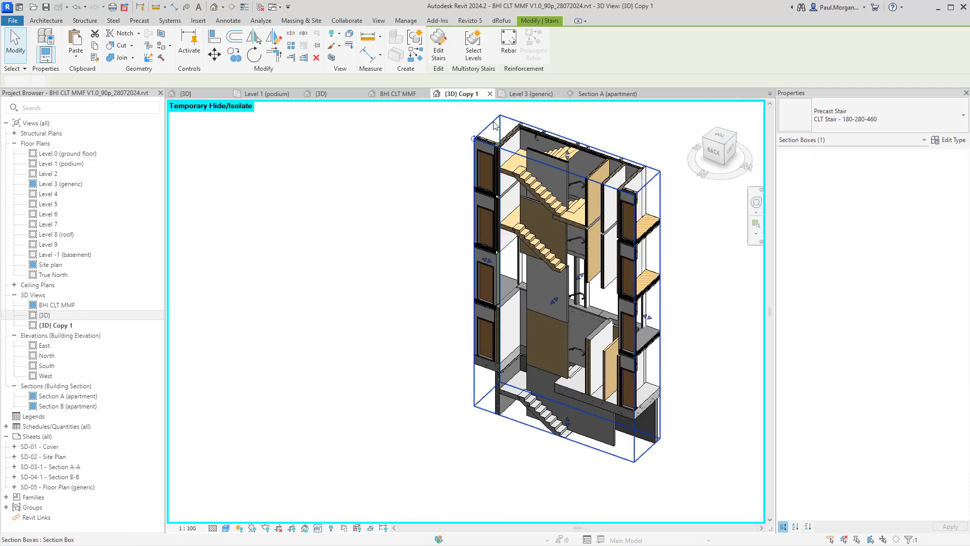
pyautogui.scroll(5, 540, 300)
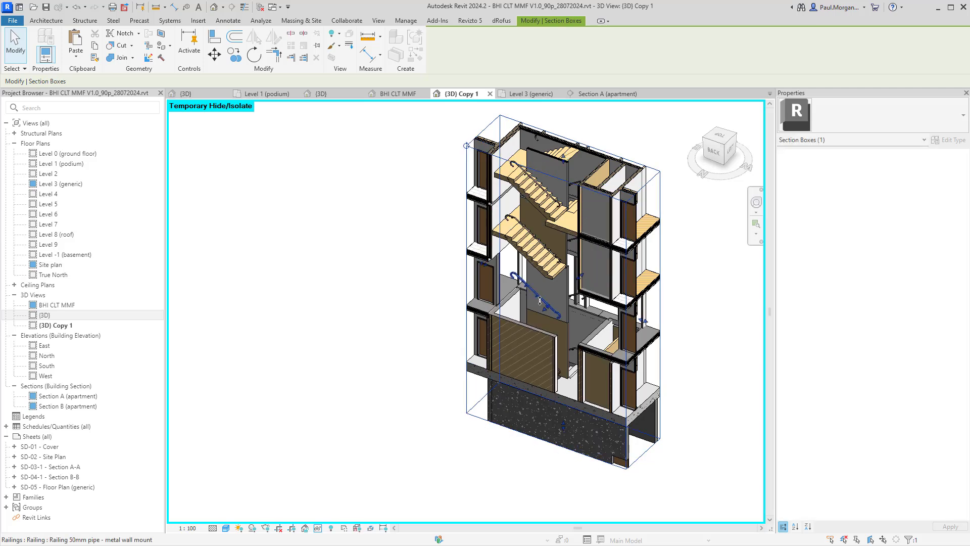
pyautogui.moveTo(546, 369); pyautogui.dragTo(556, 369)
pyautogui.scroll(5, 556, 369)
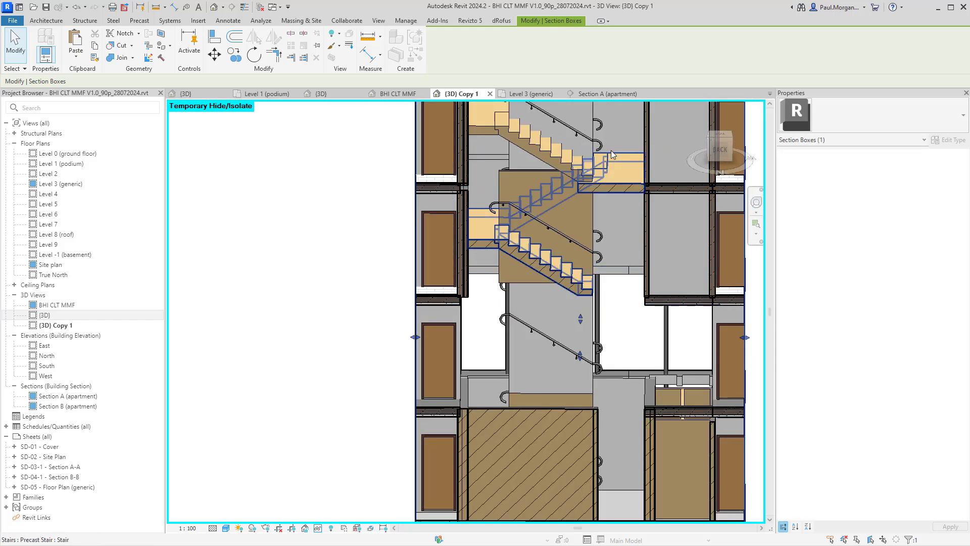
# Step: Examine the dividing wall and the Level 3 stair, selecting its near run within the stair to check its properties
pyautogui.scroll(3, 536, 331)
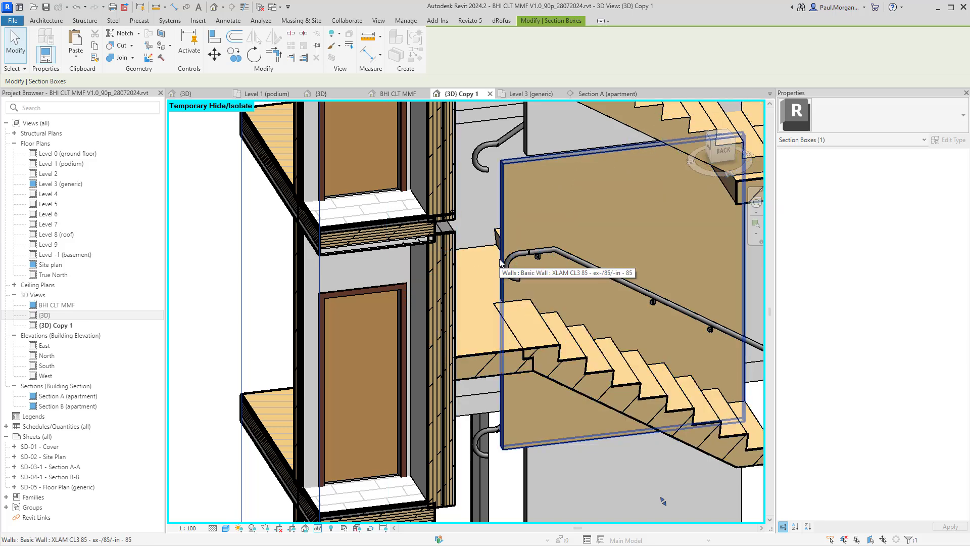
pyautogui.scroll(-3, 557, 249)
pyautogui.keyDown('shift'); pyautogui.moveTo(623, 254); pyautogui.dragTo(594, 254, button='middle'); pyautogui.keyUp('shift')
pyautogui.click(585, 263)
pyautogui.press('Tab')
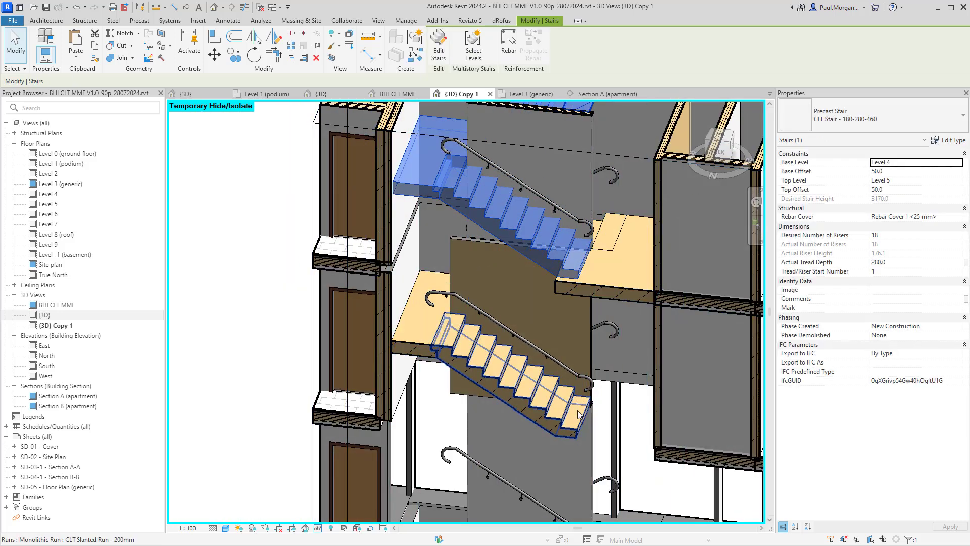
pyautogui.click(584, 409)
pyautogui.keyDown('shift'); pyautogui.moveTo(599, 384); pyautogui.dragTo(604, 362, button='middle'); pyautogui.keyUp('shift')
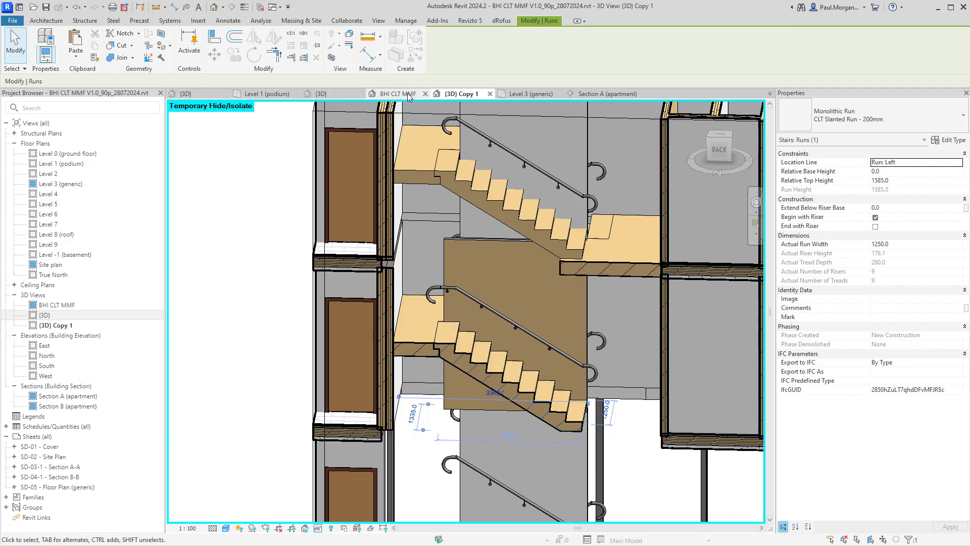
# Step: Open the Level 3 (generic) floor plan and examine the stair runs, landings and dividing wall inside the shaft
pyautogui.click(512, 95)
pyautogui.scroll(-5, 534, 283)
pyautogui.press('Escape')
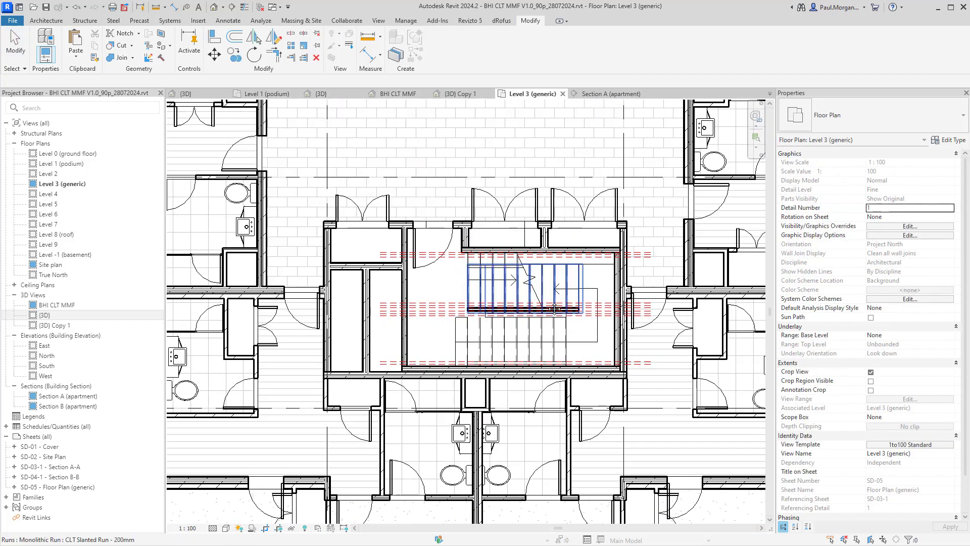
pyautogui.moveTo(554, 309); pyautogui.dragTo(525, 286, button='middle')
pyautogui.scroll(6, 536, 257)
pyautogui.scroll(-3, 298, 244)
pyautogui.moveTo(320, 244); pyautogui.dragTo(357, 239, button='middle')
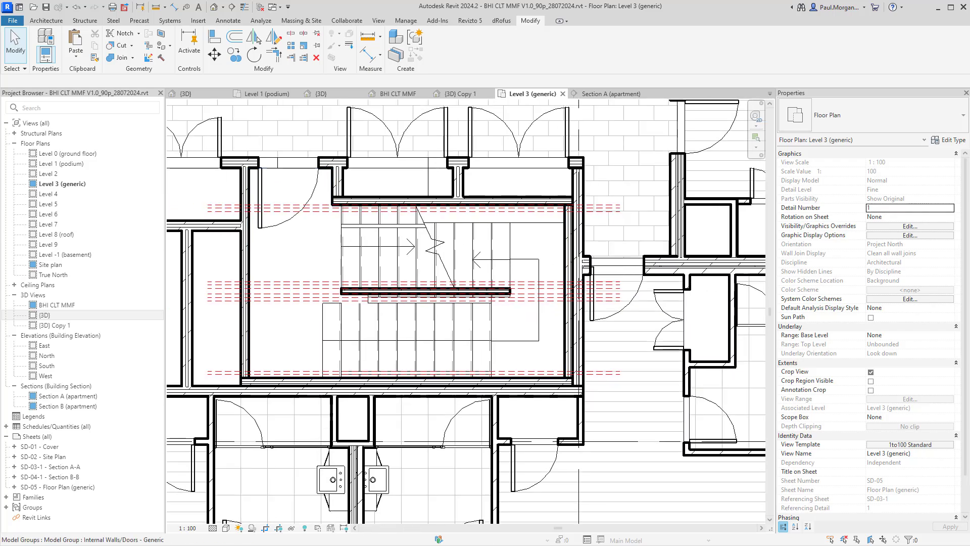
# Step: Switch to Revu and mark the RL 4.000 landing's depth in red on the CODES ASSESSMENT TASK 1 plan, then return to Revit
pyautogui.hotkey('alt', 'Tab')
pyautogui.scroll(2, 362, 240)
pyautogui.scroll(3, 550, 313)
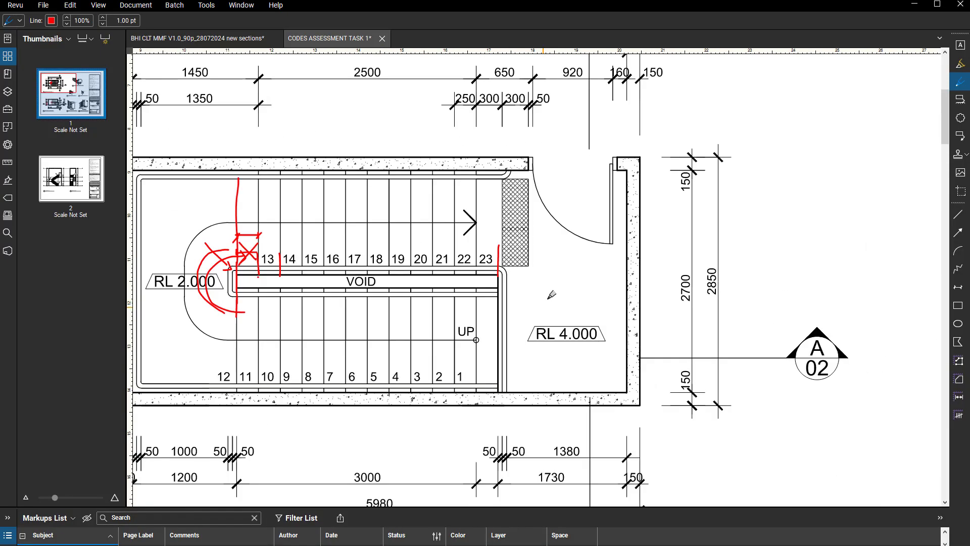
pyautogui.moveTo(549, 181); pyautogui.dragTo(545, 257, button='middle')
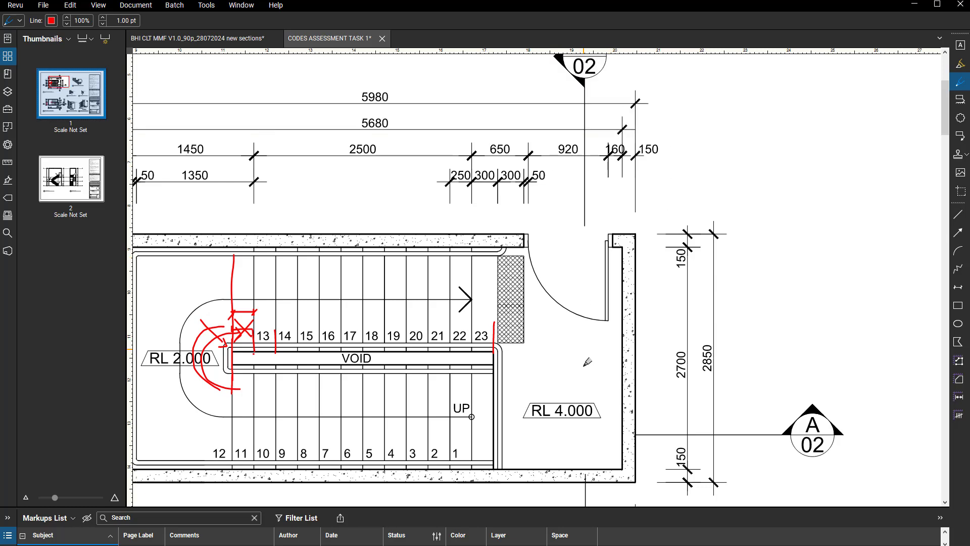
pyautogui.scroll(-3, 581, 369)
pyautogui.scroll(2, 503, 374)
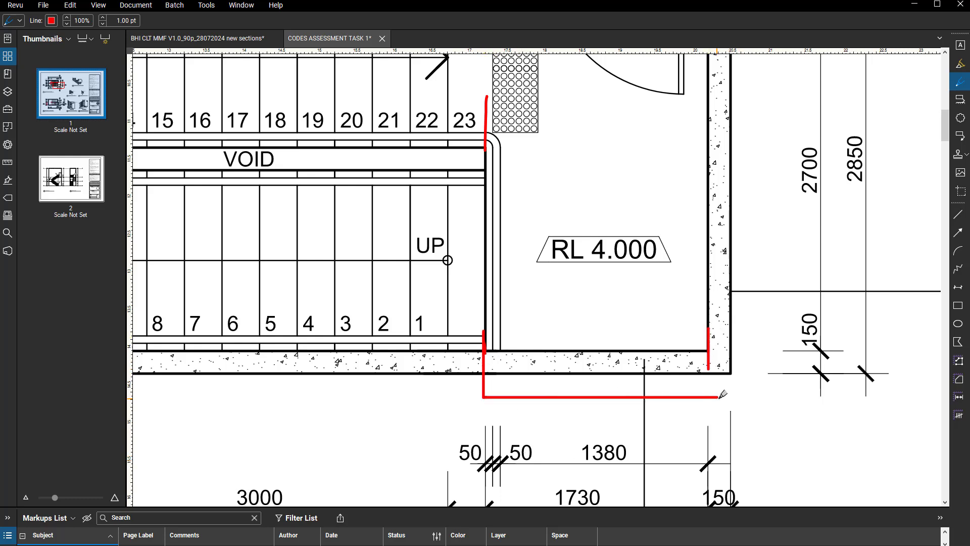
pyautogui.scroll(-4, 696, 421)
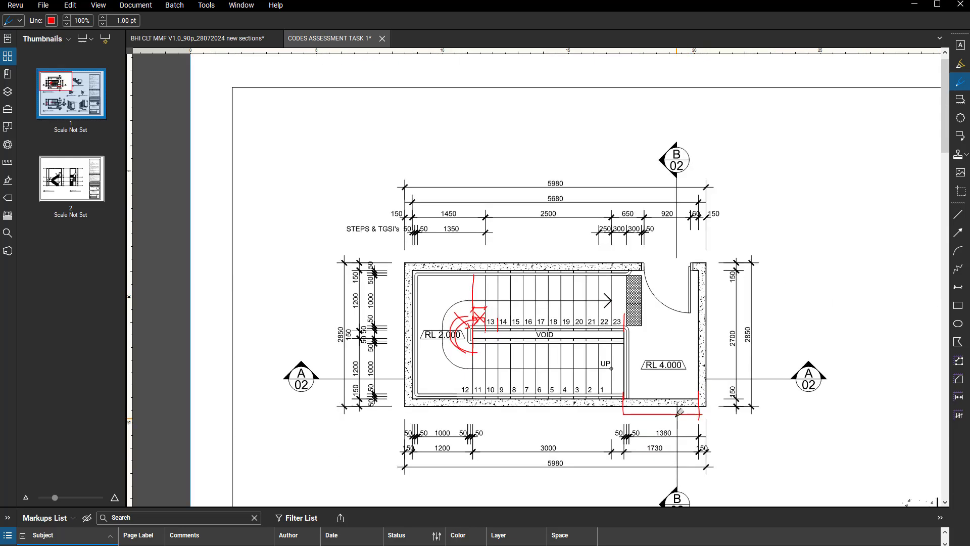
pyautogui.moveTo(680, 412)
pyautogui.mouseDown(button='middle')
pyautogui.moveTo(571, 342)
pyautogui.moveTo(594, 359)
pyautogui.mouseUp(button='middle')
pyautogui.click(916, 5)
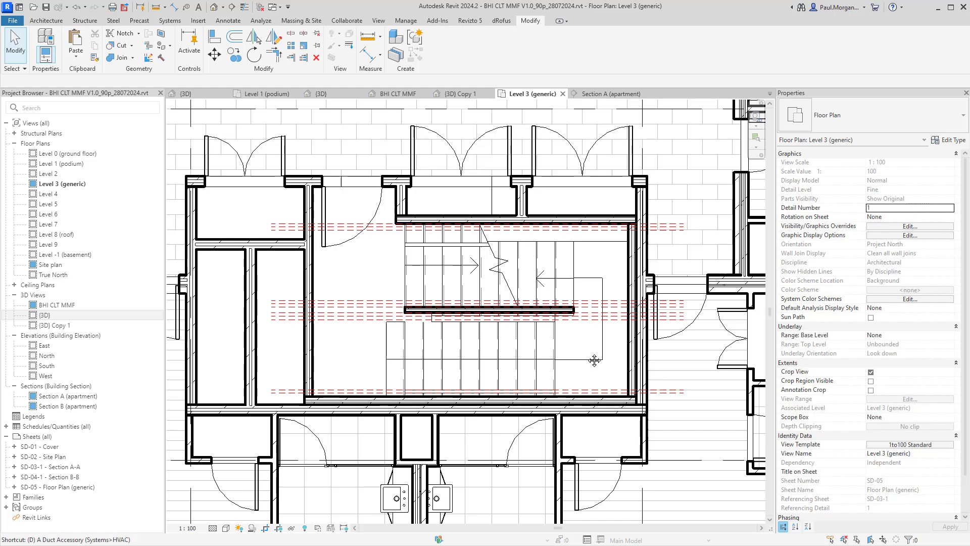
# Step: Measure from the reference plane along the dividing wall to the shaft wall with an aligned dimension, without placing it
pyautogui.press('i')
pyautogui.scroll(3, 560, 318)
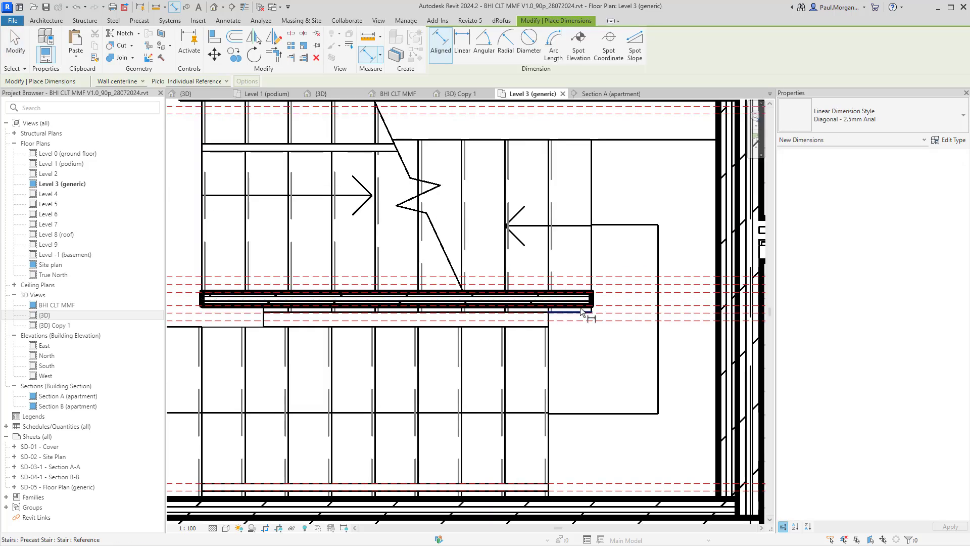
pyautogui.click(582, 311)
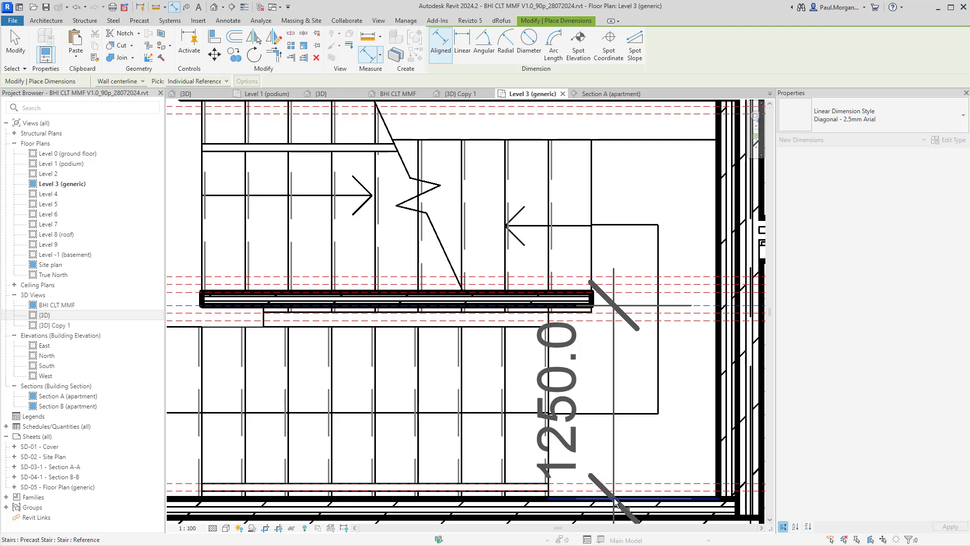
pyautogui.scroll(-3, 617, 502)
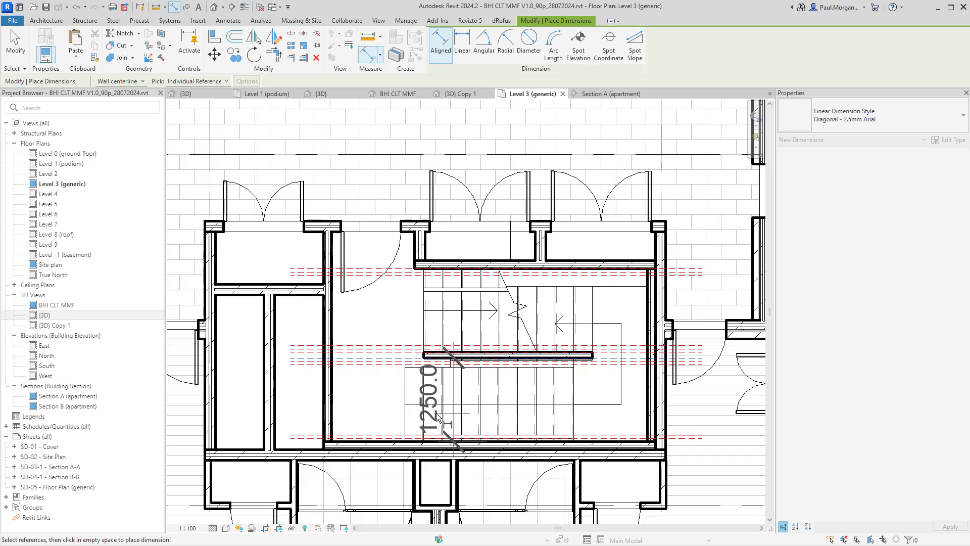
pyautogui.press('Escape')
pyautogui.press('Escape')
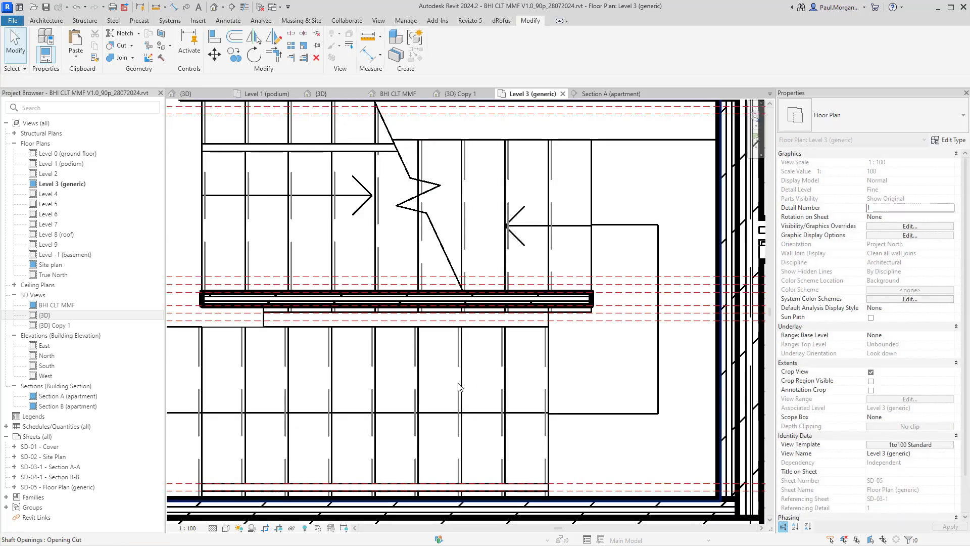
# Step: Draw a vertical reference plane offset 1250 from the dividing wall's floor-landing end, across the landing on the door side
pyautogui.scroll(-5, 459, 385)
pyautogui.moveTo(507, 392); pyautogui.dragTo(504, 368, button='middle')
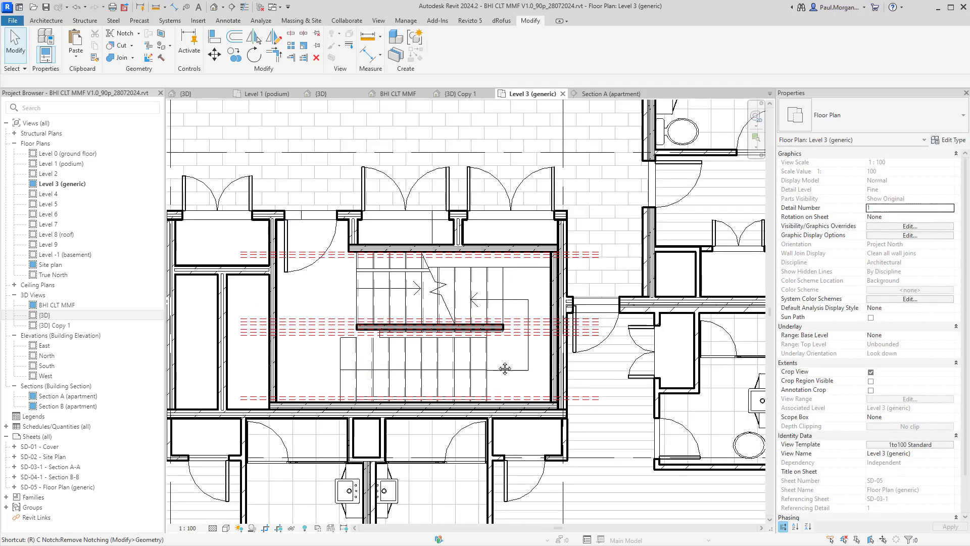
pyautogui.press('r')
pyautogui.press('p')
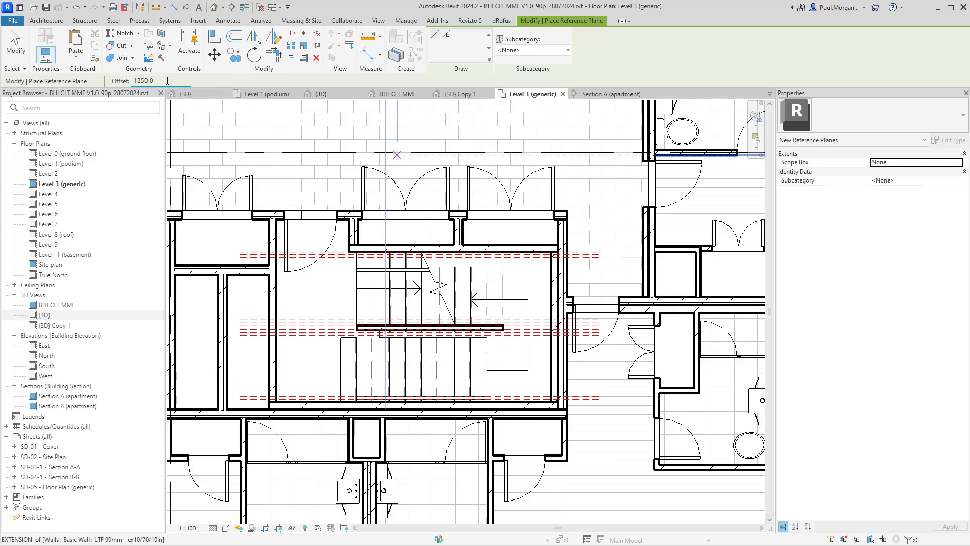
pyautogui.scroll(3, 353, 339)
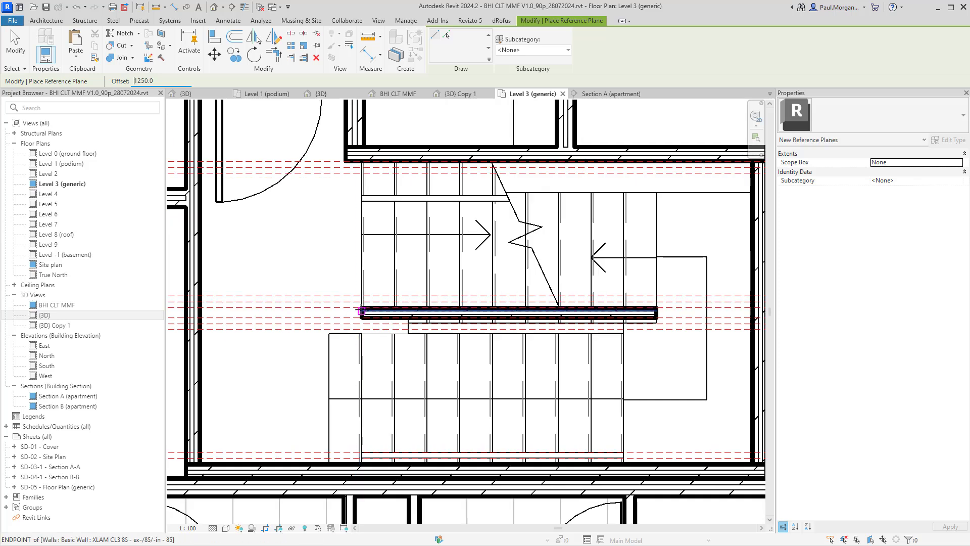
pyautogui.click(362, 310)
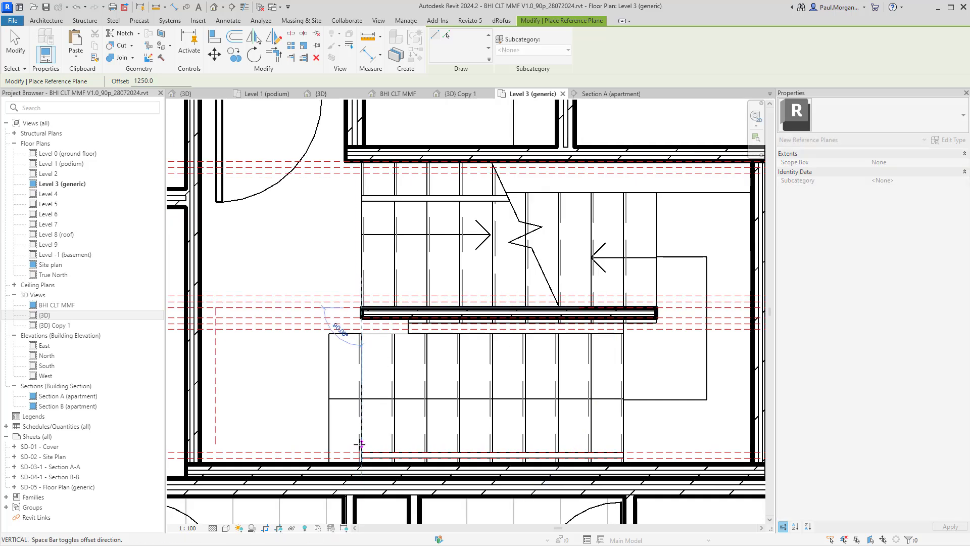
pyautogui.scroll(-2, 361, 444)
pyautogui.moveTo(364, 449); pyautogui.dragTo(369, 358, button='middle')
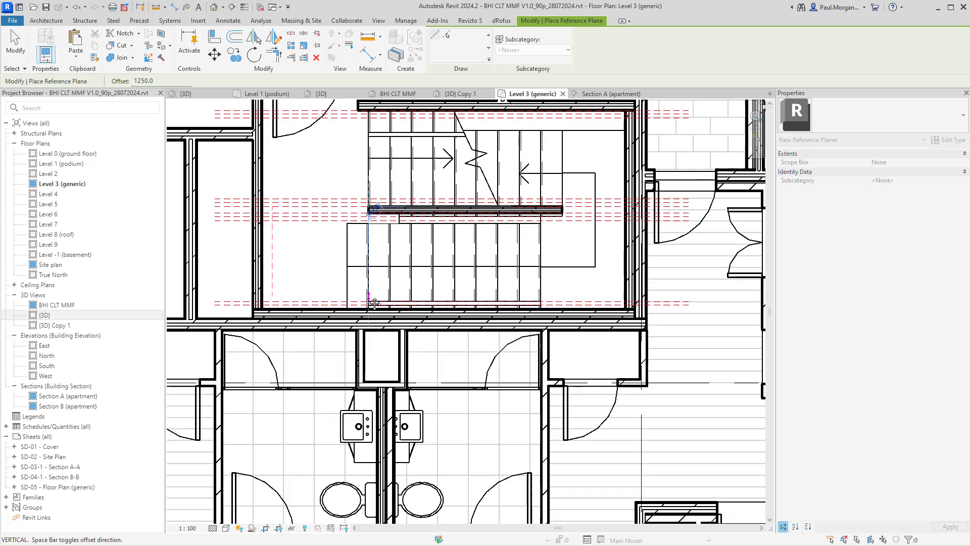
pyautogui.click(369, 358)
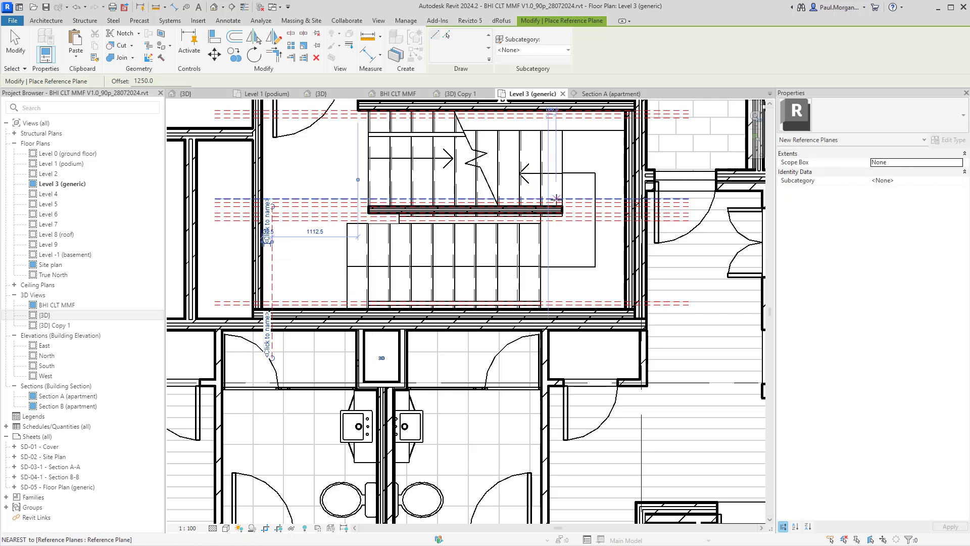
# Step: Draw a second vertical reference plane offset 1250 from the dividing wall's half-landing end, on the side of the shaft's end wall
pyautogui.click(561, 207)
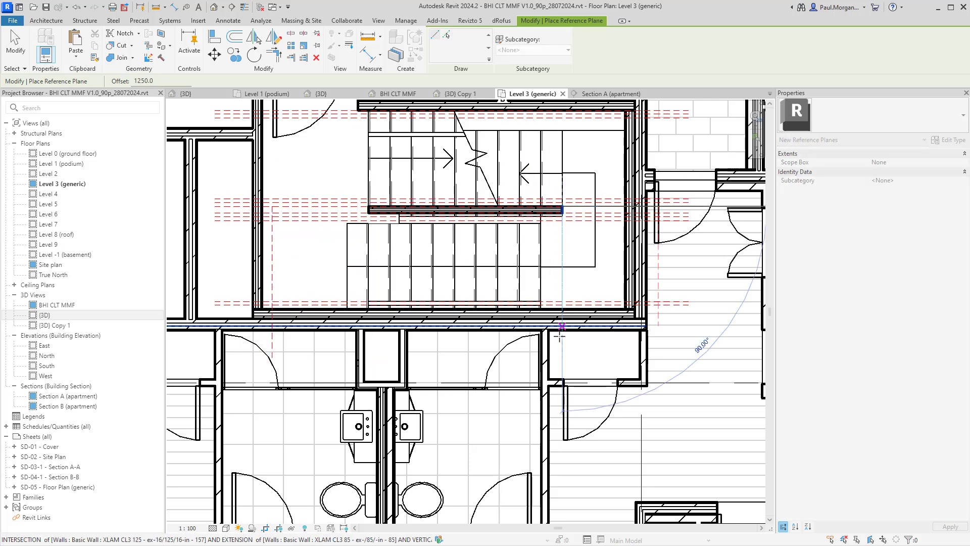
pyautogui.click(559, 370)
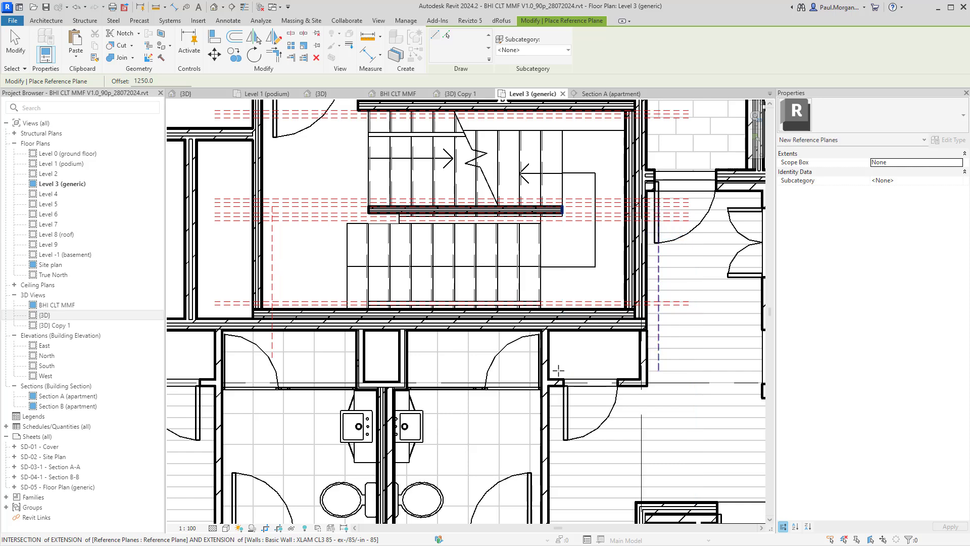
pyautogui.press('Escape')
pyautogui.press('Escape')
# Step: Extend the vertical reference plane beside the shaft's end wall upward so it spans the whole stair shaft and runs past the cupboard doors
pyautogui.scroll(-2, 616, 273)
pyautogui.moveTo(582, 259); pyautogui.dragTo(600, 331, button='middle')
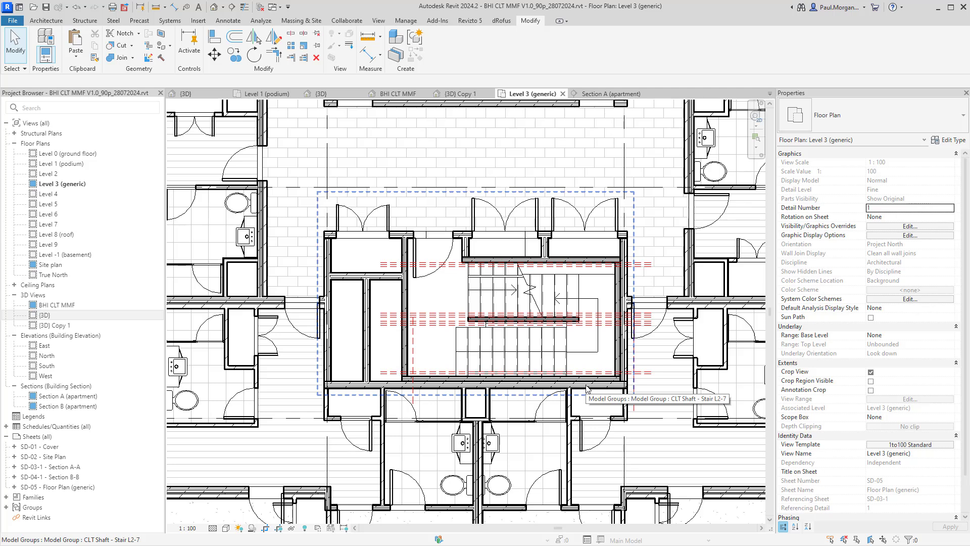
pyautogui.click(633, 364)
pyautogui.press('Escape')
pyautogui.click(634, 388)
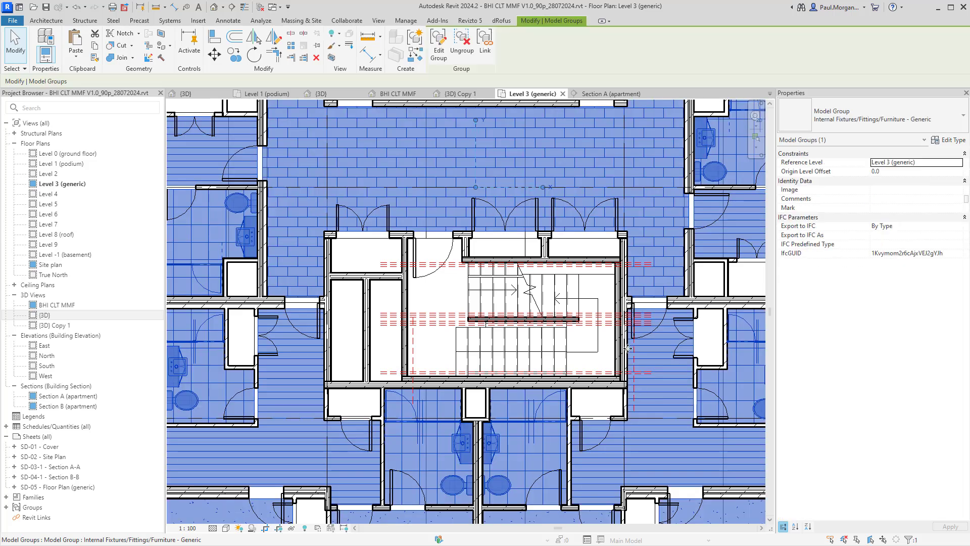
pyautogui.press('Escape')
pyautogui.scroll(3, 627, 349)
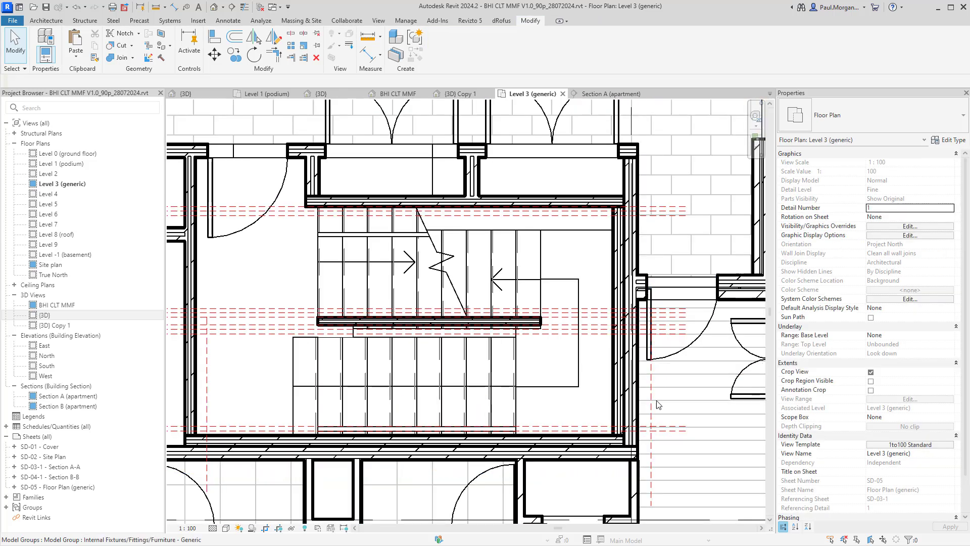
pyautogui.click(650, 468)
pyautogui.scroll(-3, 652, 455)
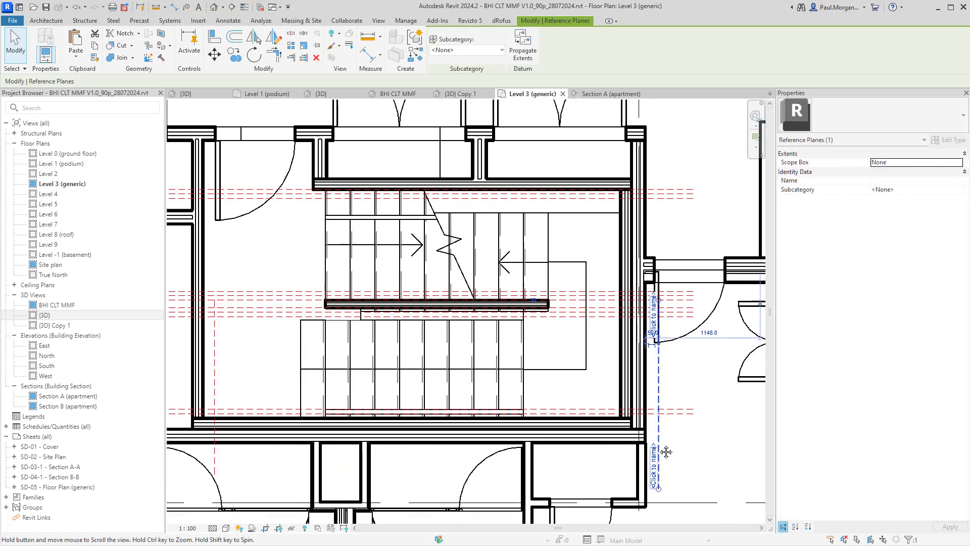
pyautogui.moveTo(659, 360); pyautogui.dragTo(660, 200)
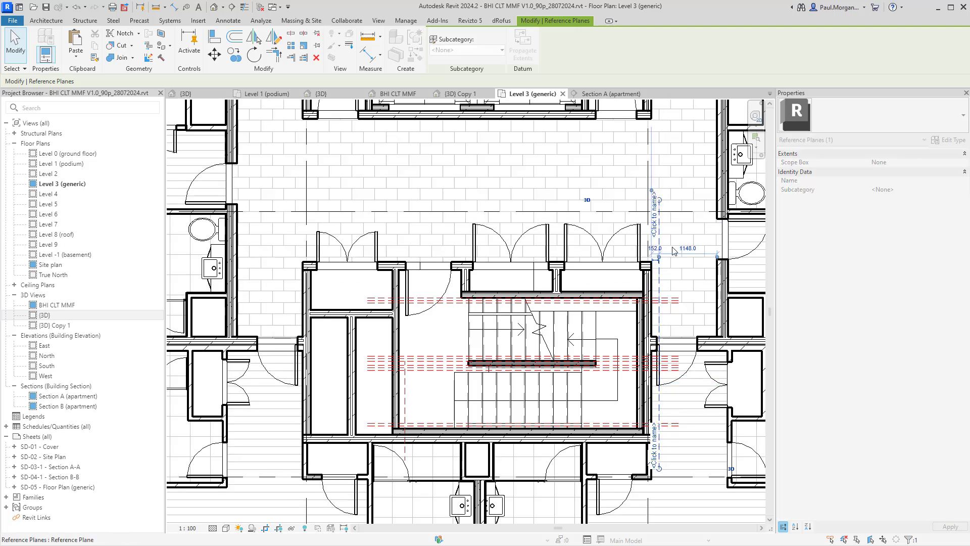
pyautogui.click(587, 199)
# Step: Extend the vertical reference plane across the door-side landing upward past the shaft wall, level with the other one
pyautogui.click(407, 393)
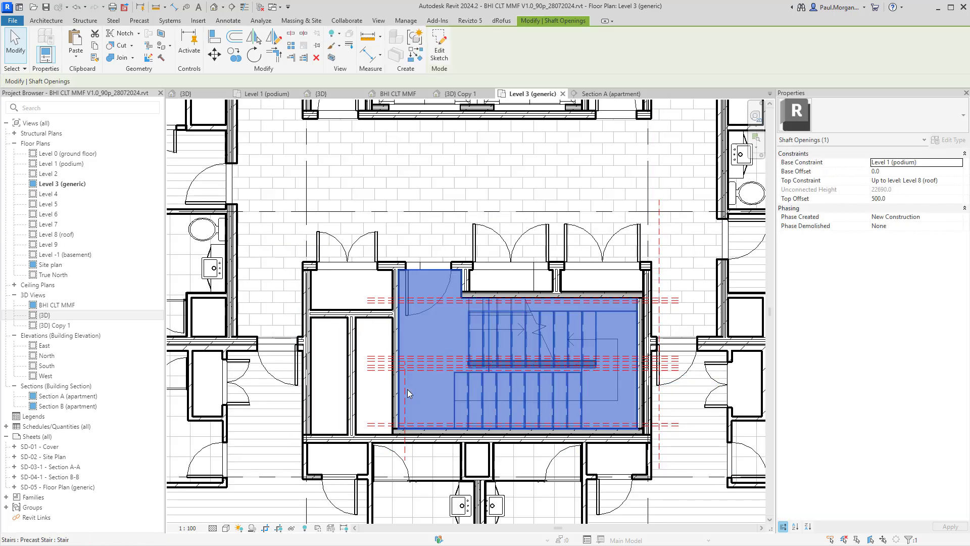
pyautogui.click(405, 390)
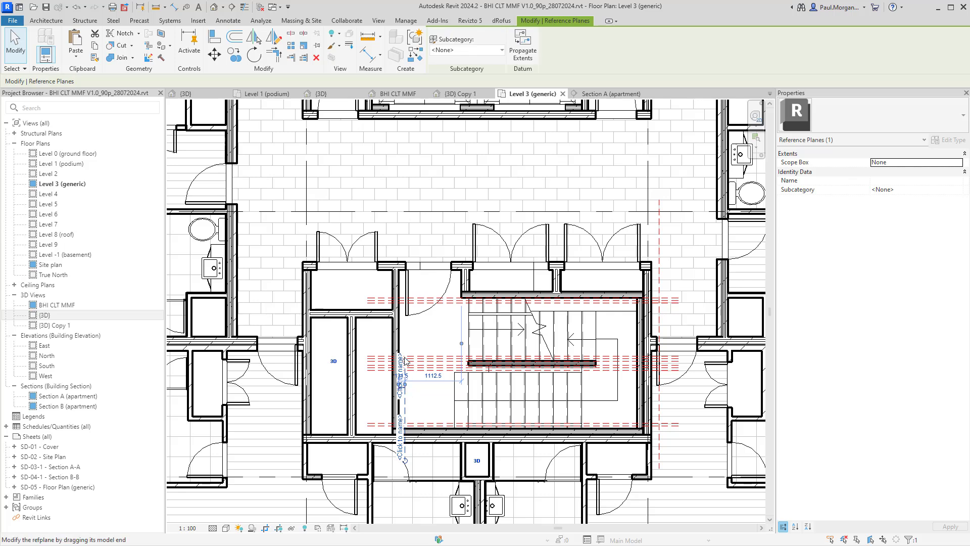
pyautogui.moveTo(406, 220); pyautogui.dragTo(406, 201)
pyautogui.press('Escape')
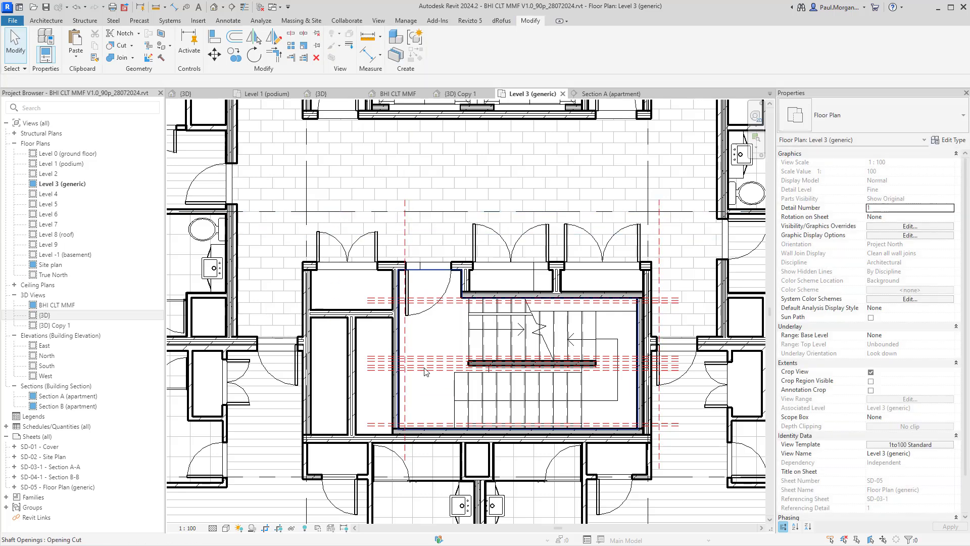
pyautogui.press('Tab')
pyautogui.press('Tab')
pyautogui.press('Tab')
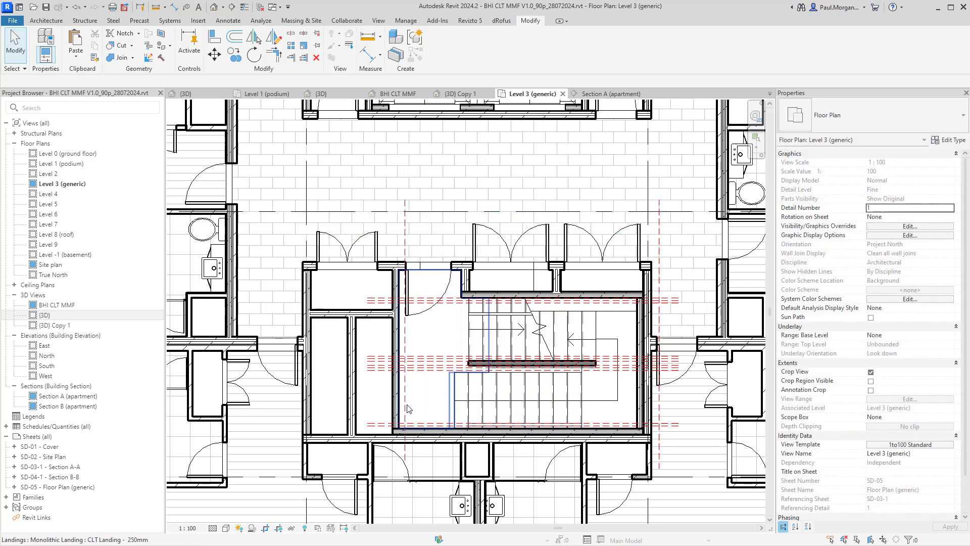
pyautogui.click(407, 405)
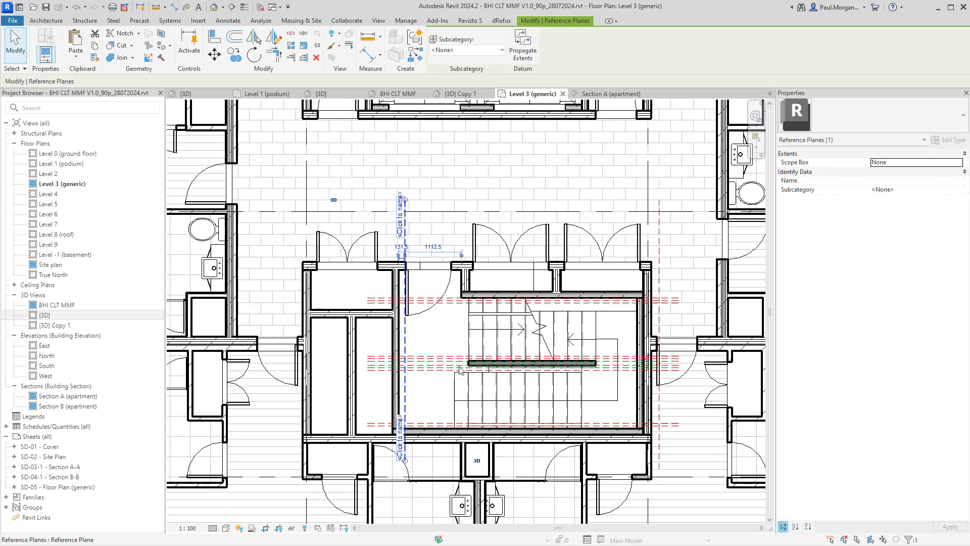
pyautogui.keyDown('ctrl'); pyautogui.click(660, 209); pyautogui.keyUp('ctrl')
pyautogui.rightClick(660, 209)
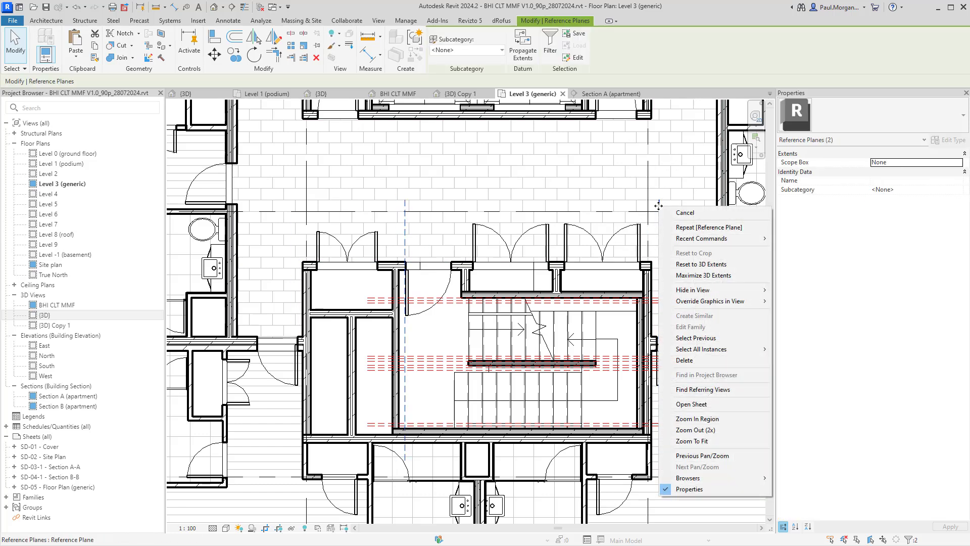
pyautogui.moveTo(744, 302)
pyautogui.click(793, 302)
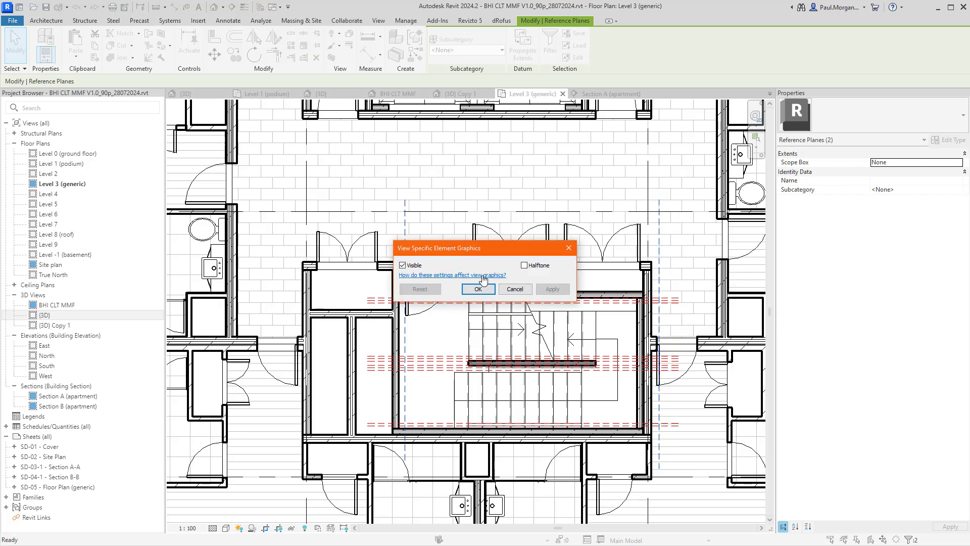
pyautogui.click(516, 291)
pyautogui.moveTo(452, 340); pyautogui.dragTo(455, 345, button='middle')
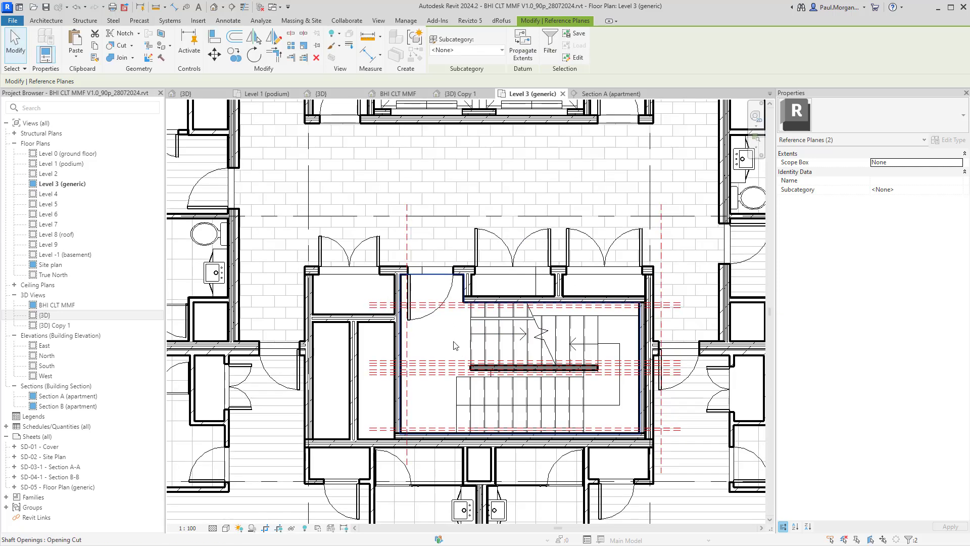
pyautogui.press('Escape')
# Step: Examine the Level 2 to Level 3 stair's runs and landings against the reference planes in plan
pyautogui.scroll(3, 467, 364)
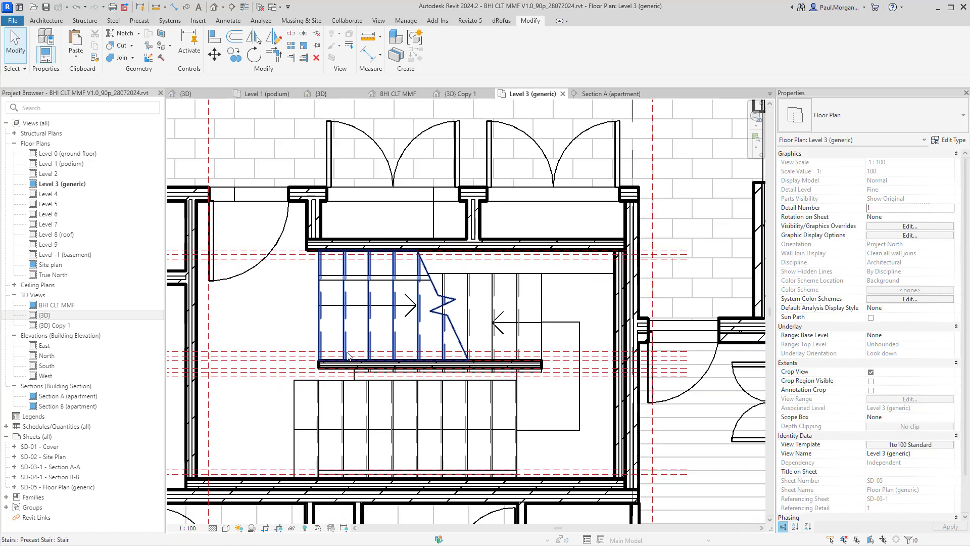
pyautogui.scroll(-2, 462, 349)
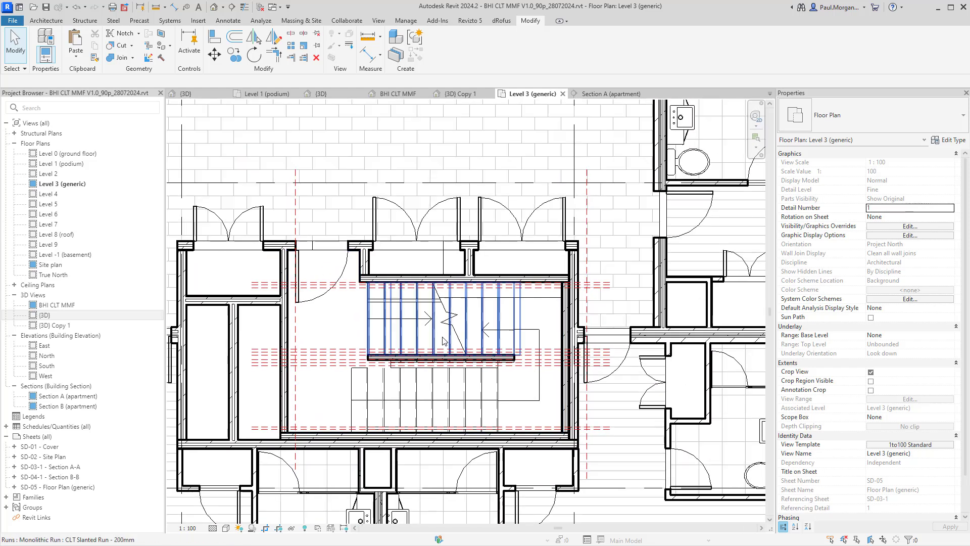
pyautogui.click(500, 369)
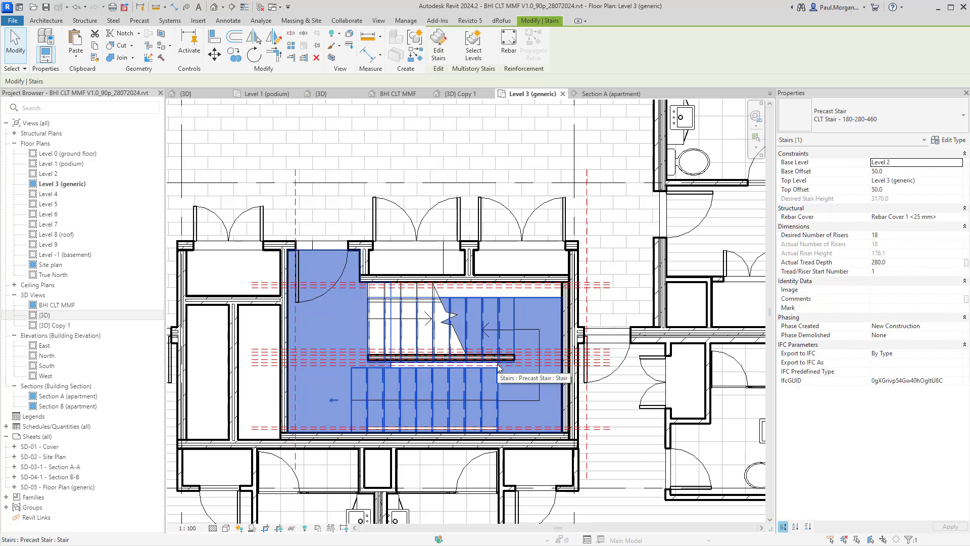
pyautogui.moveTo(458, 358); pyautogui.dragTo(511, 358, button='middle')
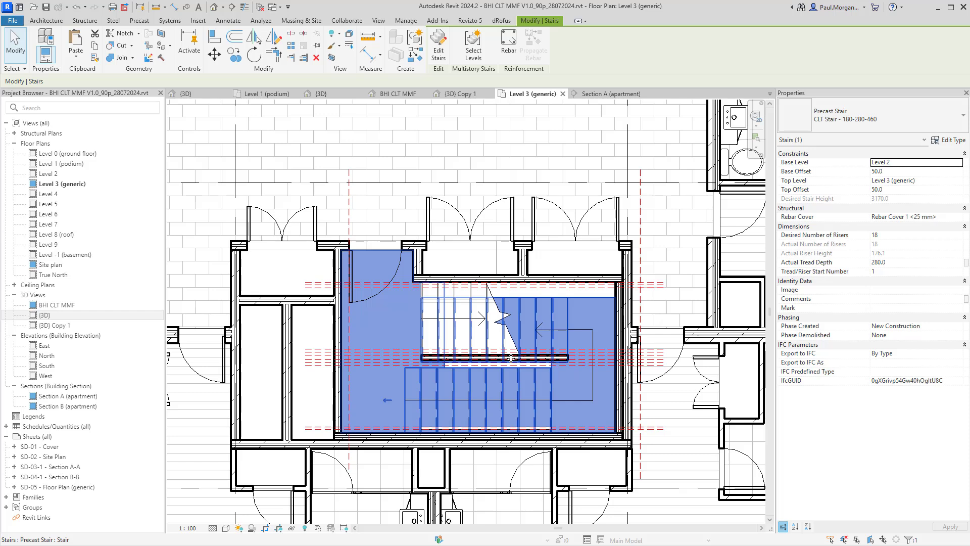
pyautogui.moveTo(454, 376); pyautogui.dragTo(478, 374, button='middle')
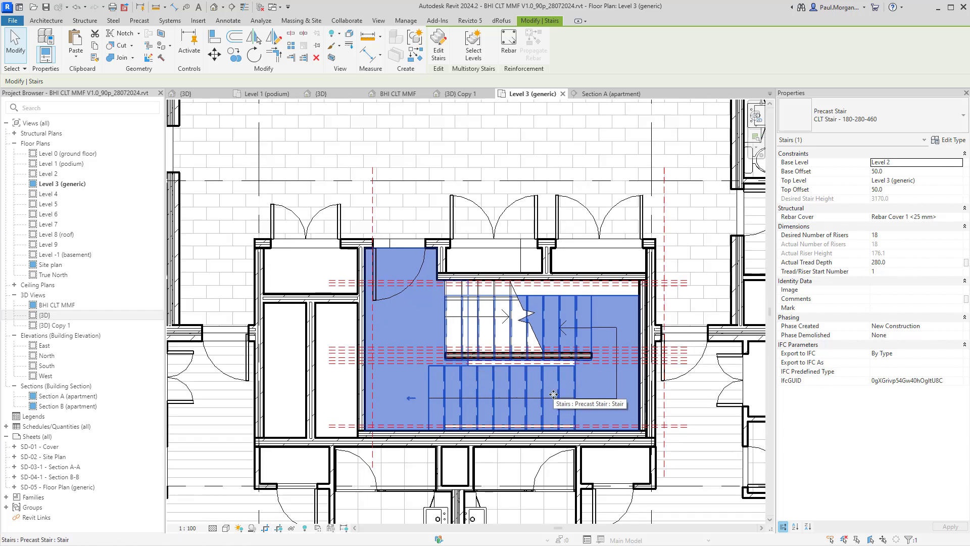
pyautogui.press('Escape')
pyautogui.click(580, 388)
pyautogui.press('Escape')
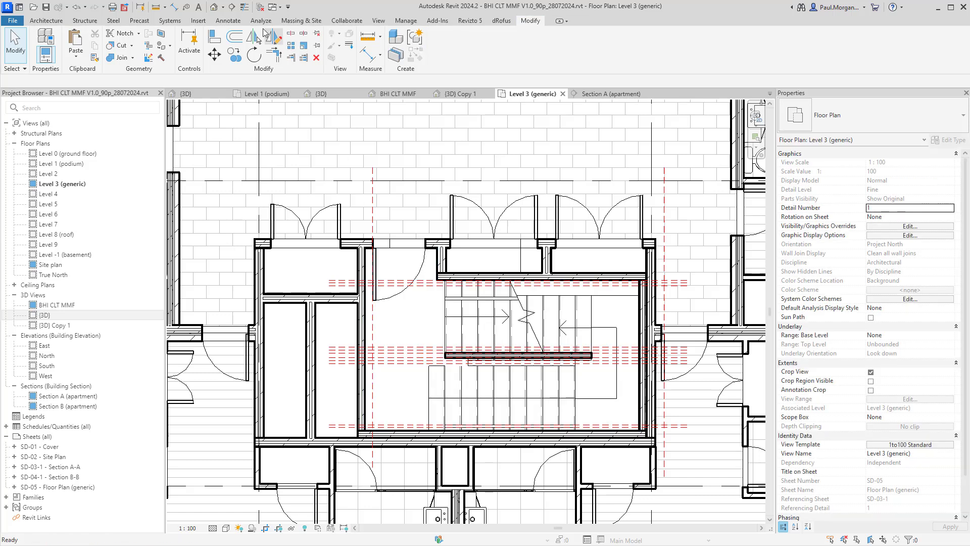
# Step: Switch to the (3D) Copy 1 view and delete the stair from Level 1 (podium) to Level 2
pyautogui.click(214, 7)
pyautogui.scroll(-2, 453, 305)
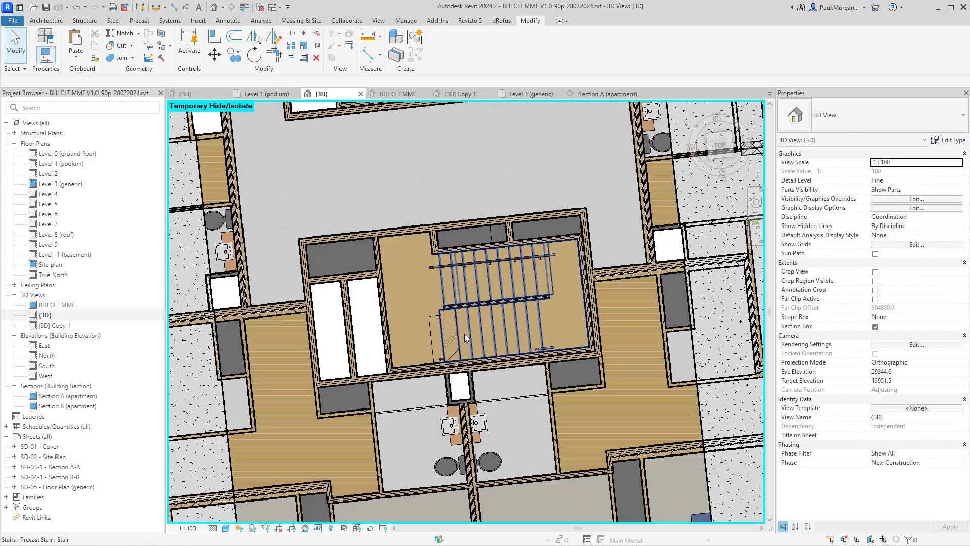
pyautogui.click(529, 94)
pyautogui.click(446, 95)
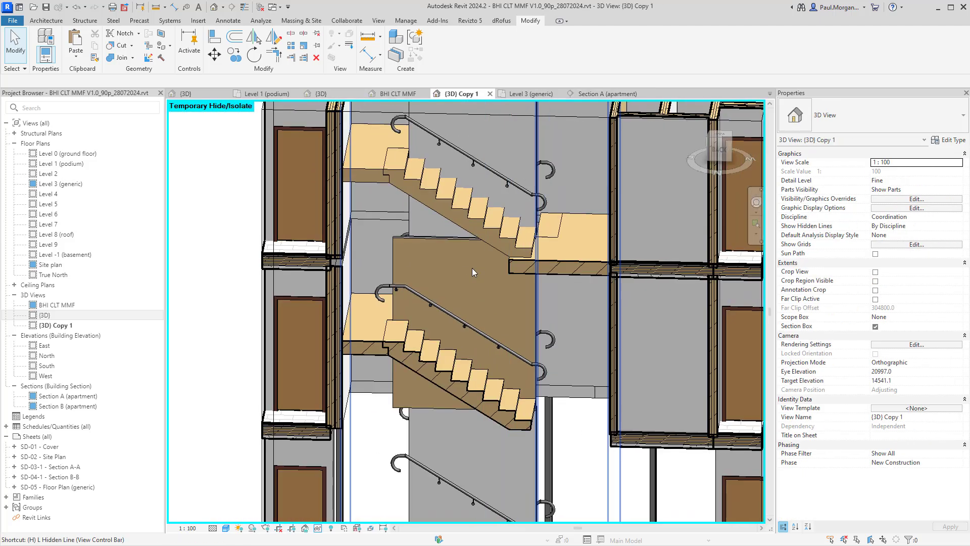
pyautogui.scroll(-4, 487, 313)
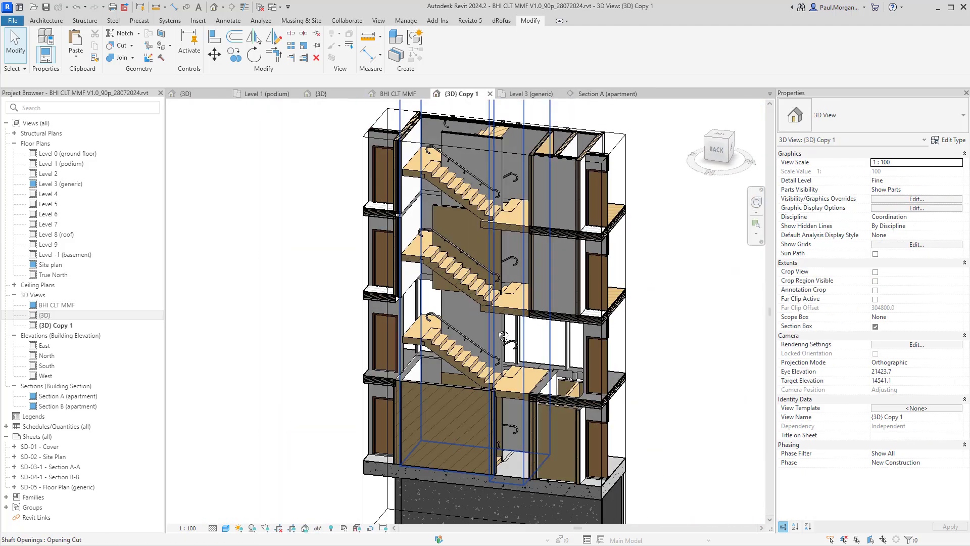
pyautogui.click(470, 196)
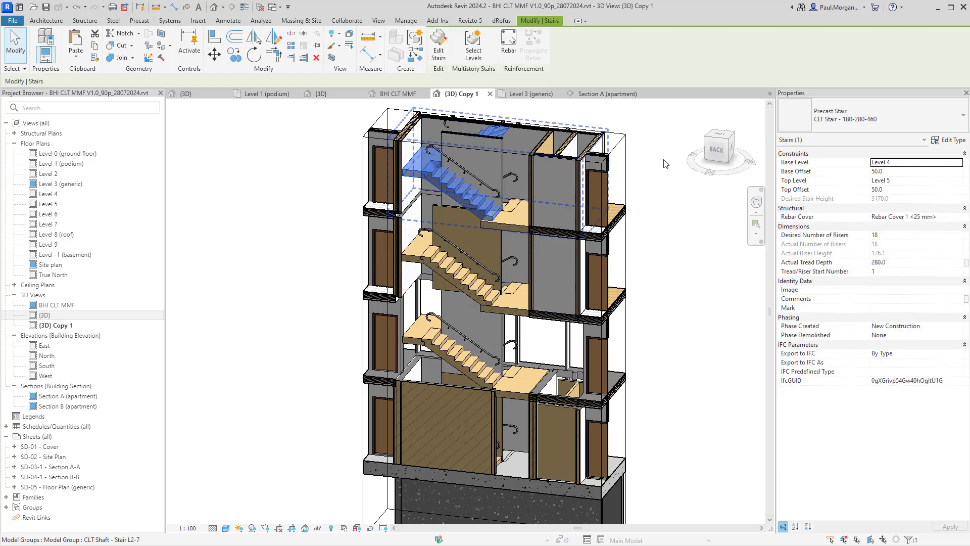
pyautogui.click(517, 392)
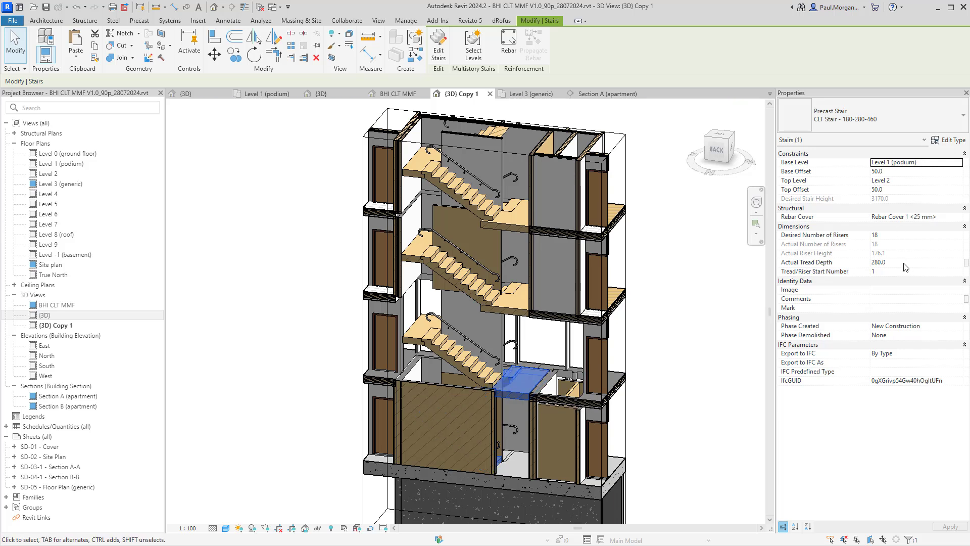
pyautogui.scroll(4, 513, 411)
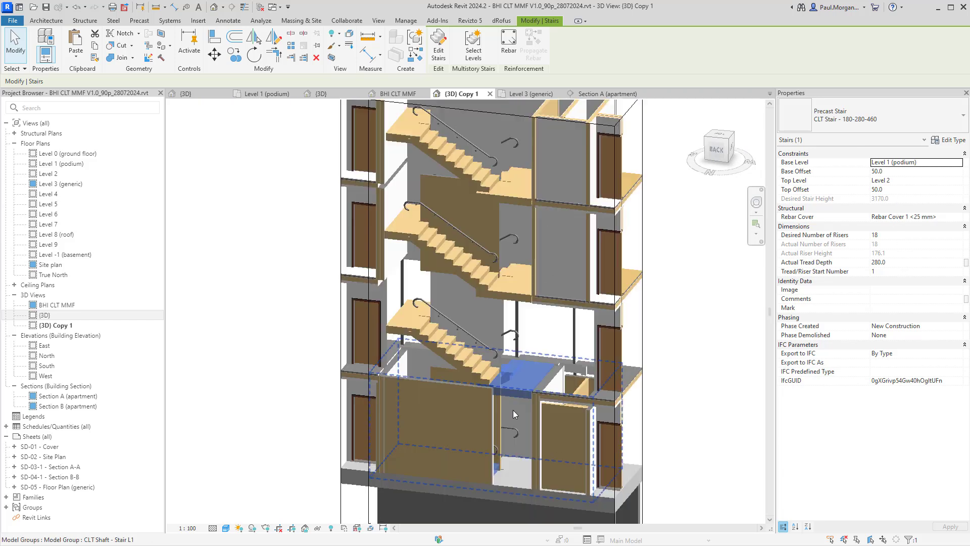
pyautogui.keyDown('shift'); pyautogui.moveTo(513, 411); pyautogui.dragTo(597, 264, button='middle'); pyautogui.keyUp('shift')
pyautogui.press('Escape')
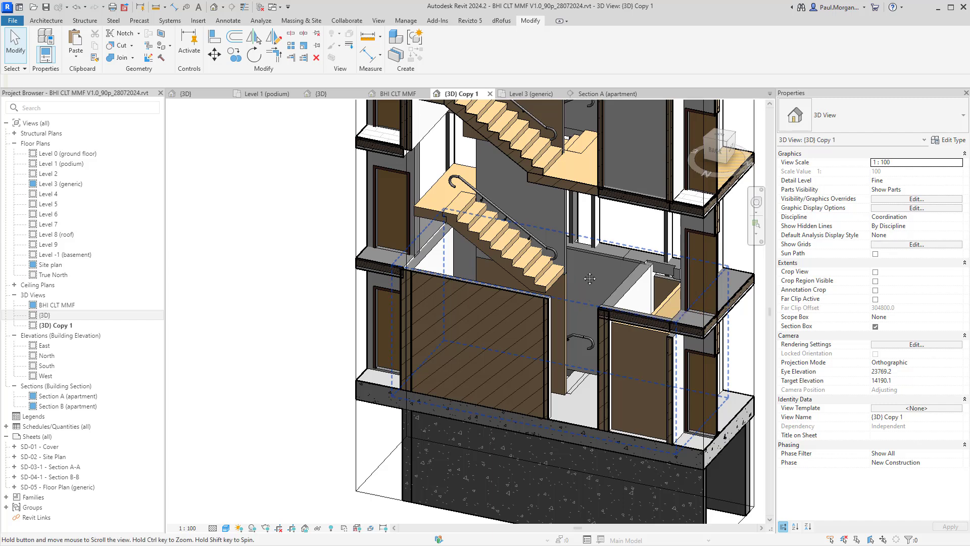
# Step: Delete the Level 2 to Level 3 and Level 4 to Level 5 stairs, keeping only the Level 3 to Level 4 stair
pyautogui.moveTo(586, 307); pyautogui.dragTo(657, 413, button='middle')
pyautogui.click(578, 371)
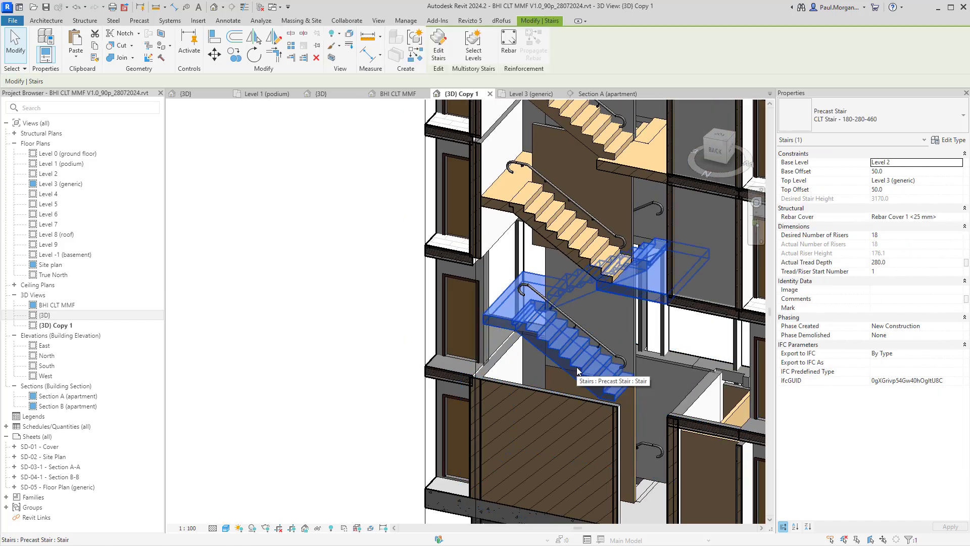
pyautogui.press('Escape')
pyautogui.moveTo(577, 371); pyautogui.dragTo(600, 280, button='middle')
pyautogui.click(577, 243)
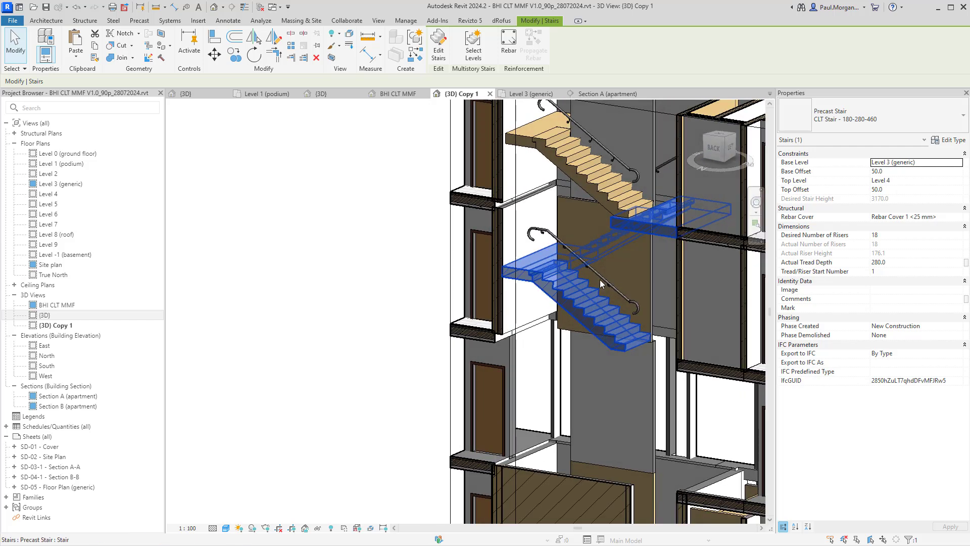
pyautogui.click(597, 270)
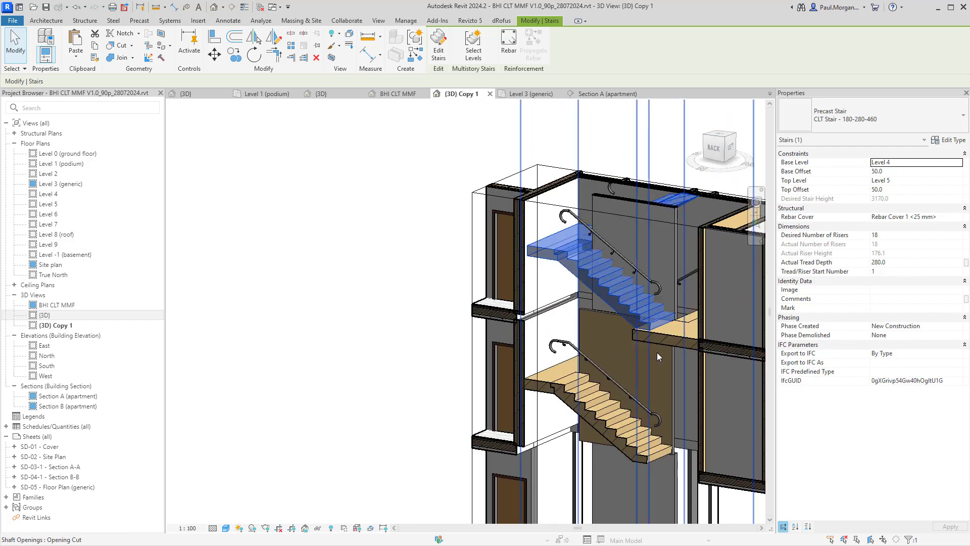
pyautogui.press('Delete')
pyautogui.keyDown('shift'); pyautogui.moveTo(650, 359); pyautogui.dragTo(672, 308, button='middle'); pyautogui.keyUp('shift')
pyautogui.scroll(-2, 695, 266)
pyautogui.click(629, 290)
pyautogui.click(470, 393)
pyautogui.click(442, 392)
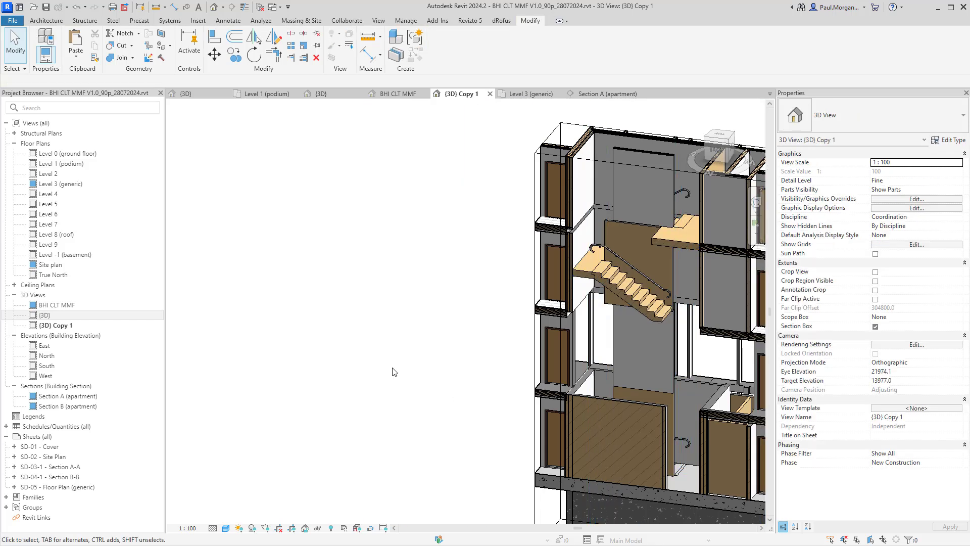
# Step: Switch to the Level 3 (generic) floor plan and centre on the remaining stair in the shaft
pyautogui.click(531, 93)
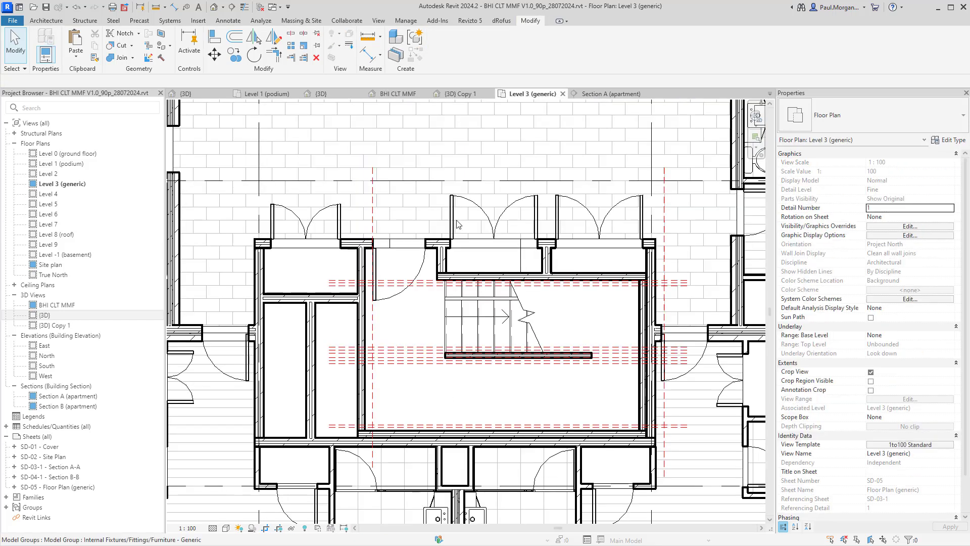
pyautogui.click(374, 336)
pyautogui.moveTo(457, 353); pyautogui.dragTo(473, 329, button='middle')
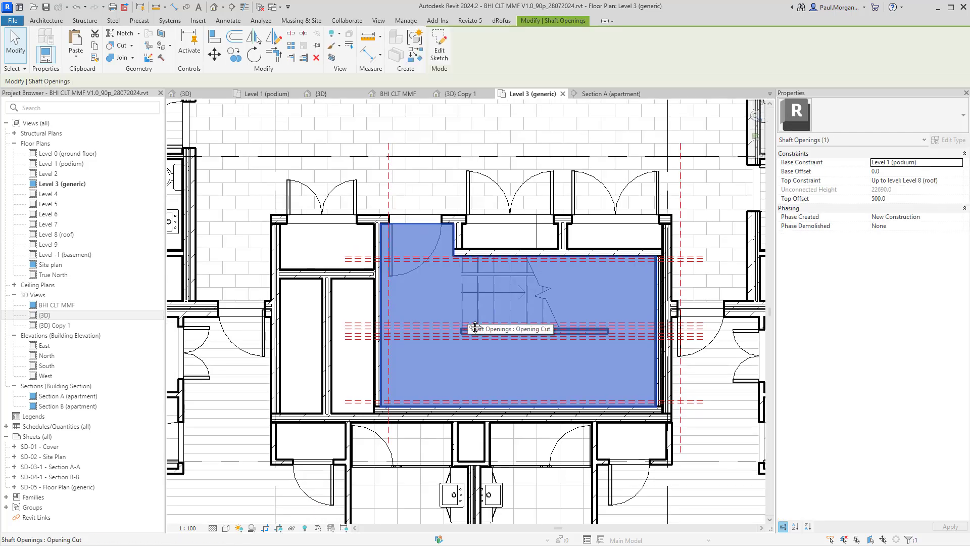
pyautogui.press('Escape')
pyautogui.click(461, 311)
pyautogui.press('Escape')
pyautogui.click(461, 310)
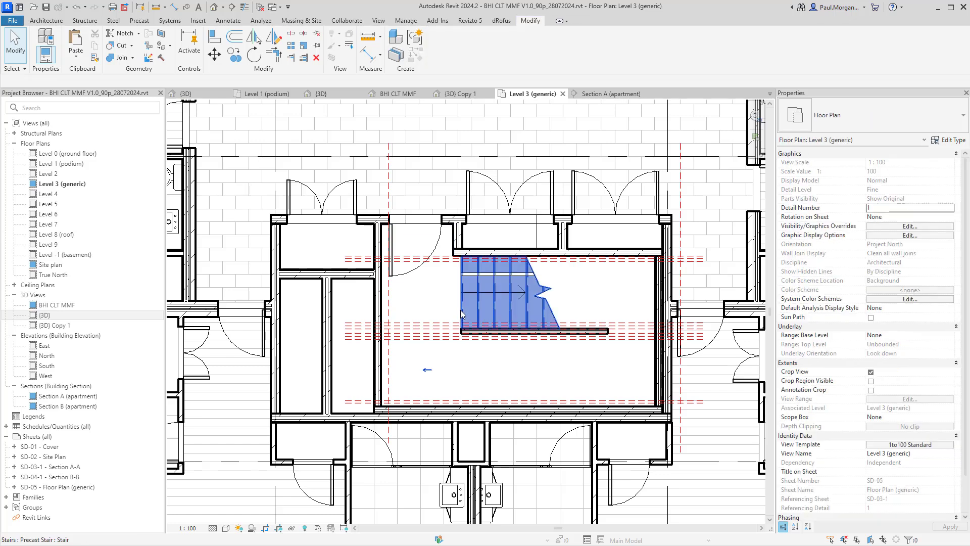
pyautogui.click(462, 313)
pyautogui.press('Escape')
# Step: Try to move the stair's wall-side top rail directly to the reference plane beside the shaft wall
pyautogui.click(502, 275)
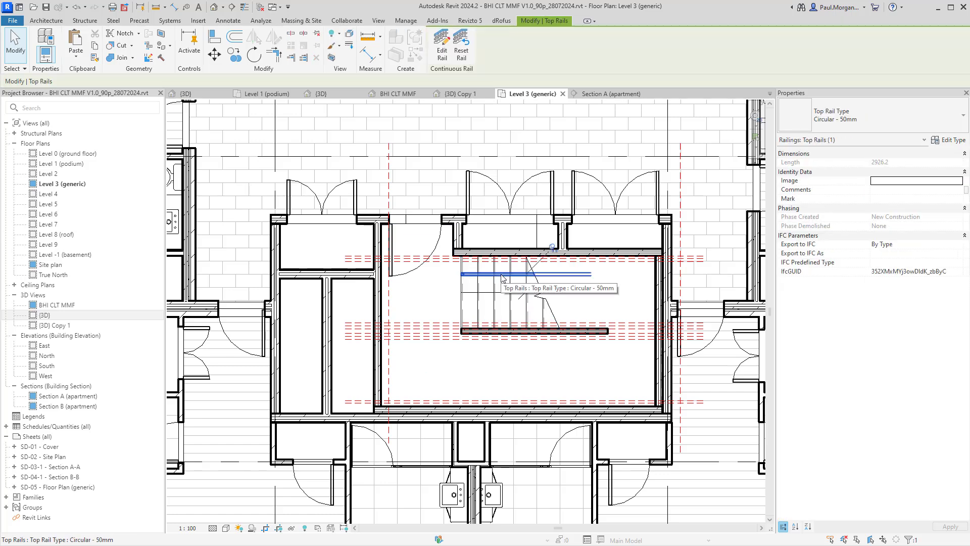
pyautogui.scroll(4, 502, 277)
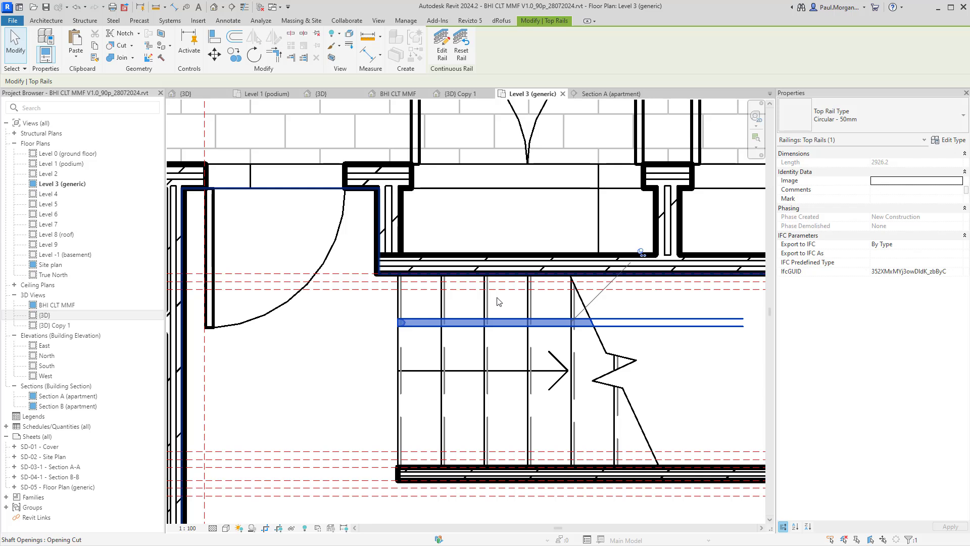
pyautogui.press('m')
pyautogui.press('v')
pyautogui.scroll(3, 499, 300)
pyautogui.click(503, 340)
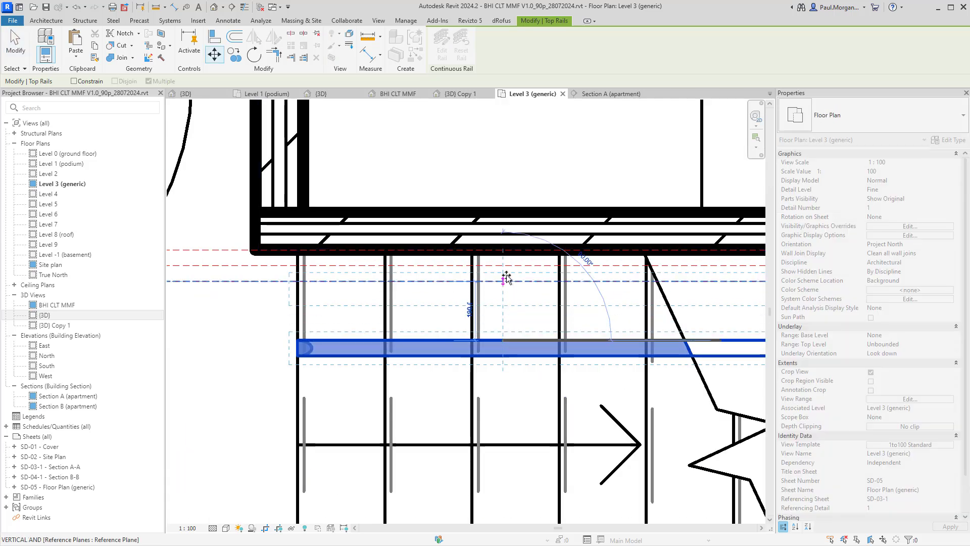
pyautogui.click(506, 269)
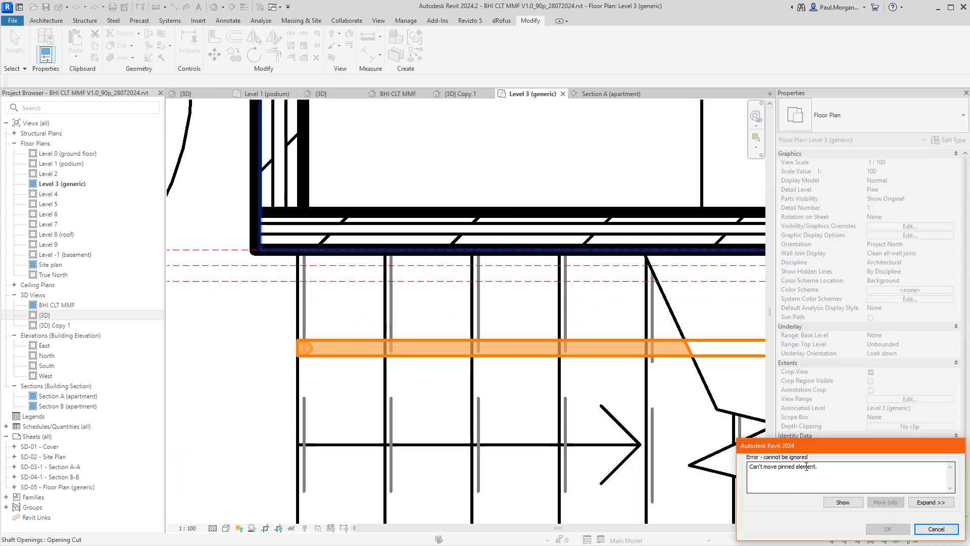
pyautogui.click(936, 529)
# Step: Edit the wall-side railing's path, moving its sketch line 240 mm toward the adjacent shaft wall, and finish the sketch
pyautogui.click(599, 360)
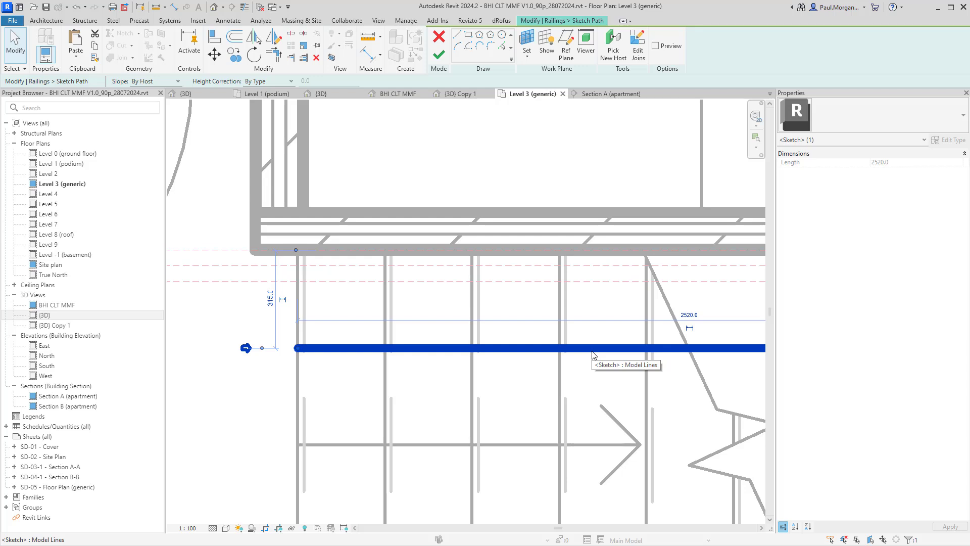
pyautogui.click(438, 37)
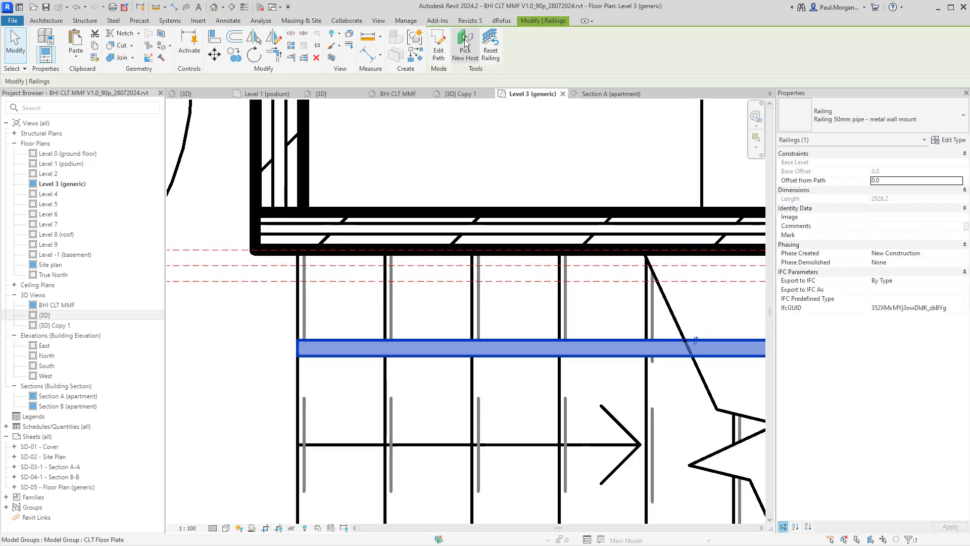
pyautogui.click(442, 42)
pyautogui.click(619, 349)
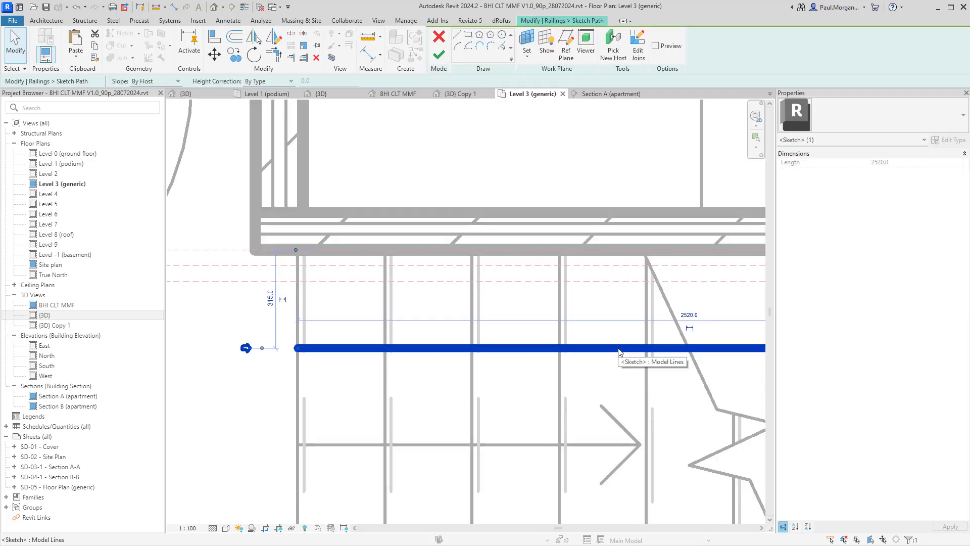
pyautogui.press('m')
pyautogui.press('v')
pyautogui.click(613, 349)
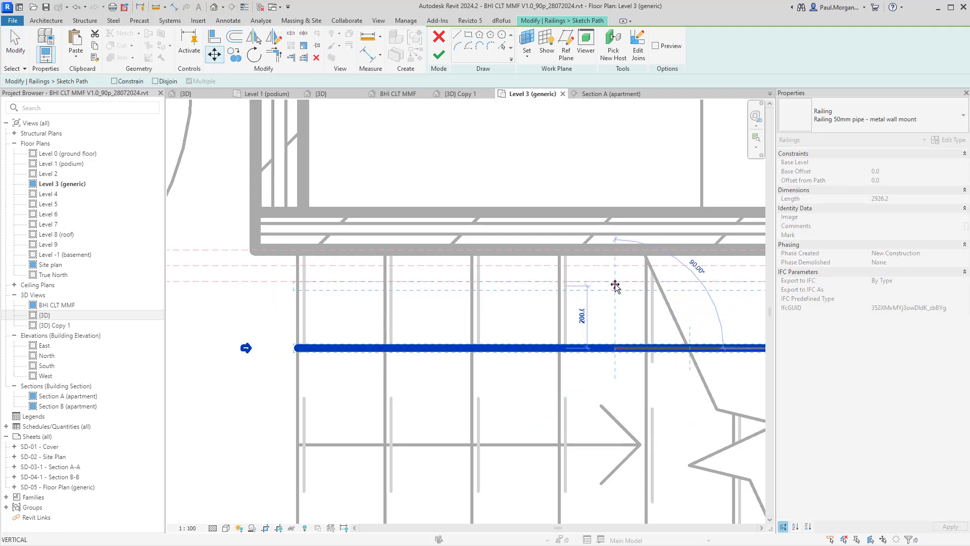
pyautogui.scroll(3, 613, 273)
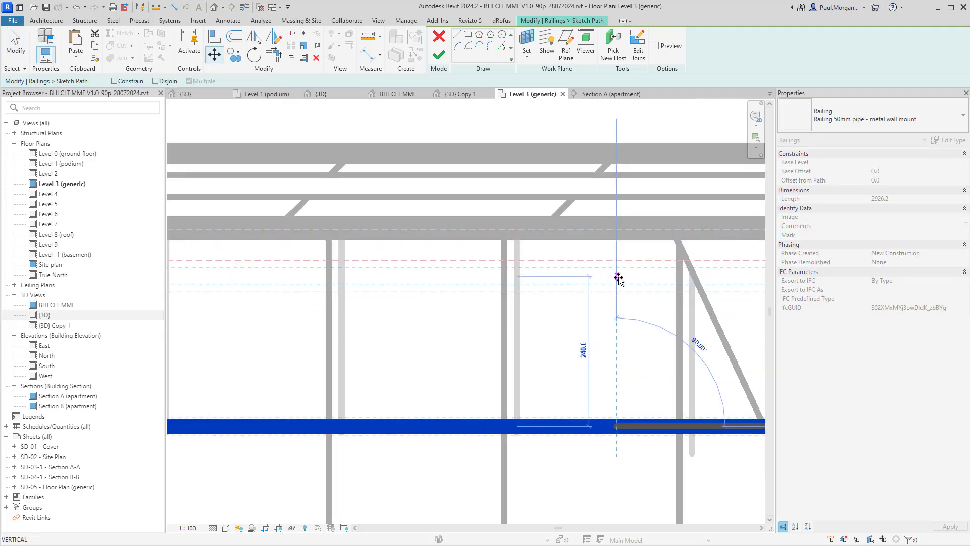
pyautogui.click(619, 278)
pyautogui.scroll(-3, 619, 278)
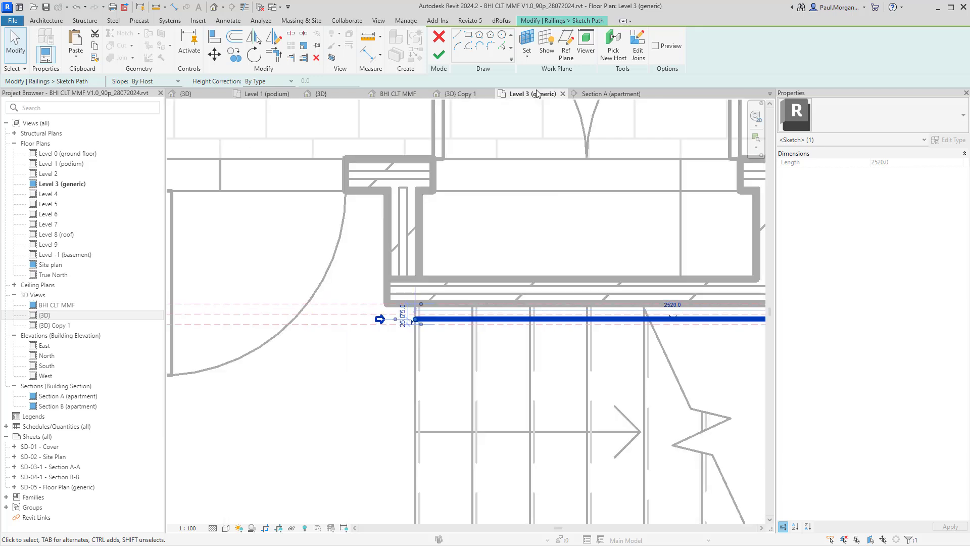
pyautogui.click(429, 55)
# Step: Examine the Level 3 to Level 4 stair's two runs against the shaft walls and reference planes
pyautogui.click(555, 357)
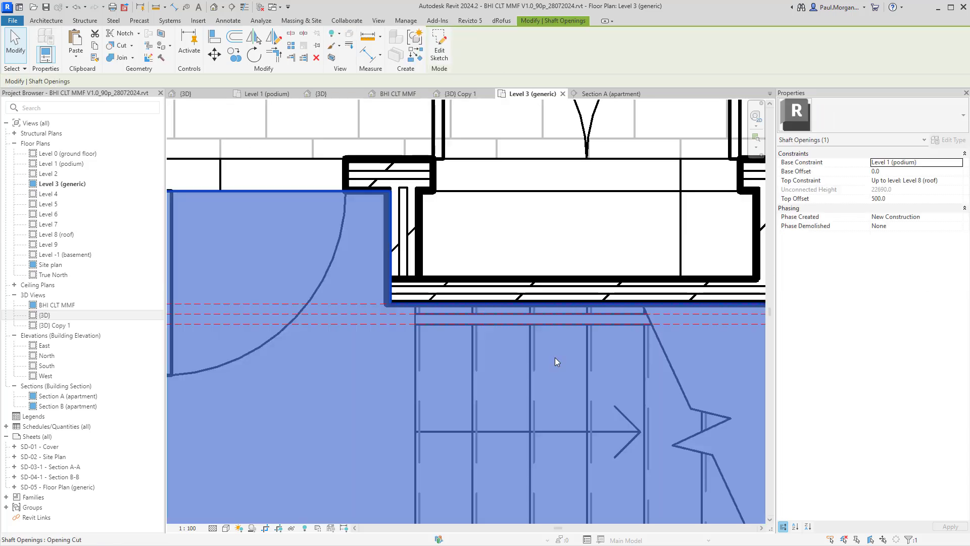
pyautogui.scroll(-2, 577, 368)
pyautogui.press('Escape')
pyautogui.scroll(-3, 577, 368)
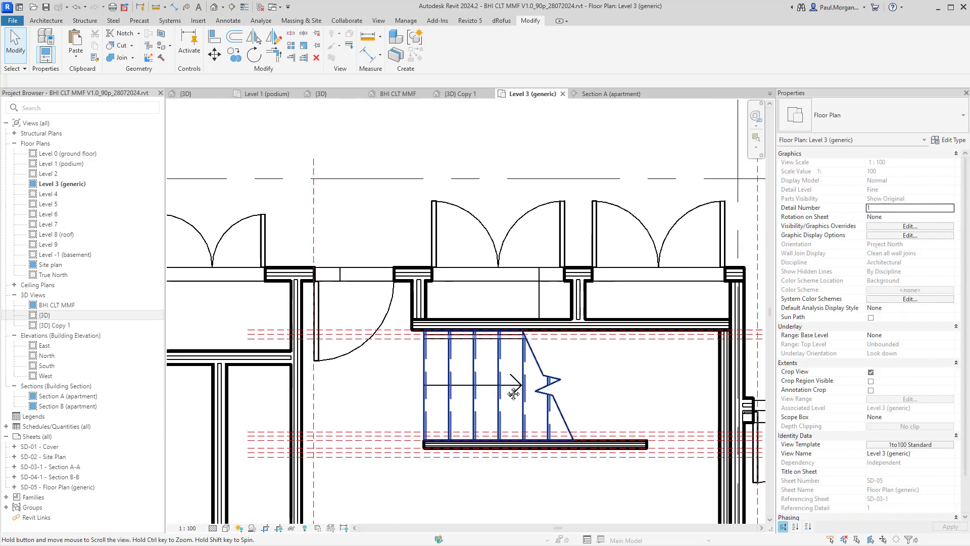
pyautogui.click(473, 370)
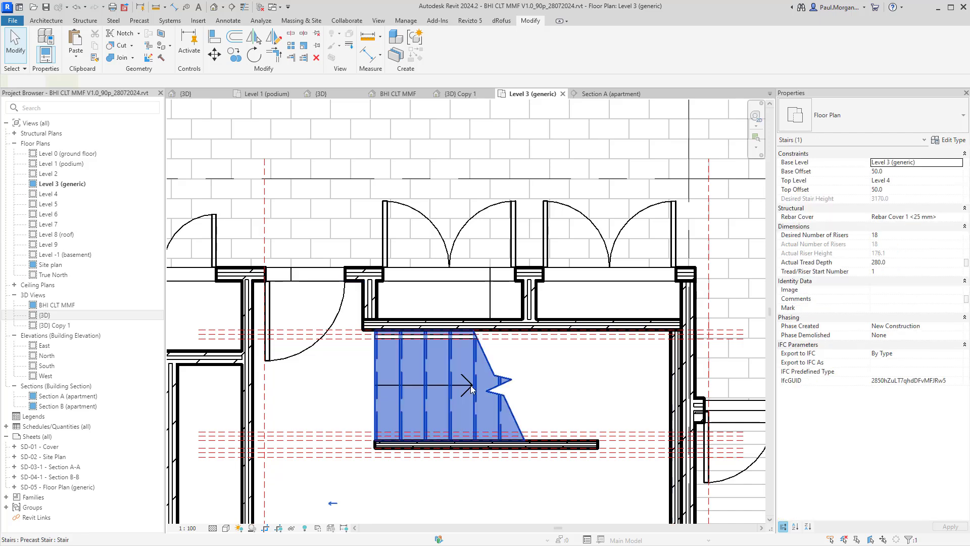
pyautogui.click(538, 399)
pyautogui.press('Escape')
pyautogui.moveTo(391, 415); pyautogui.dragTo(466, 379, button='middle')
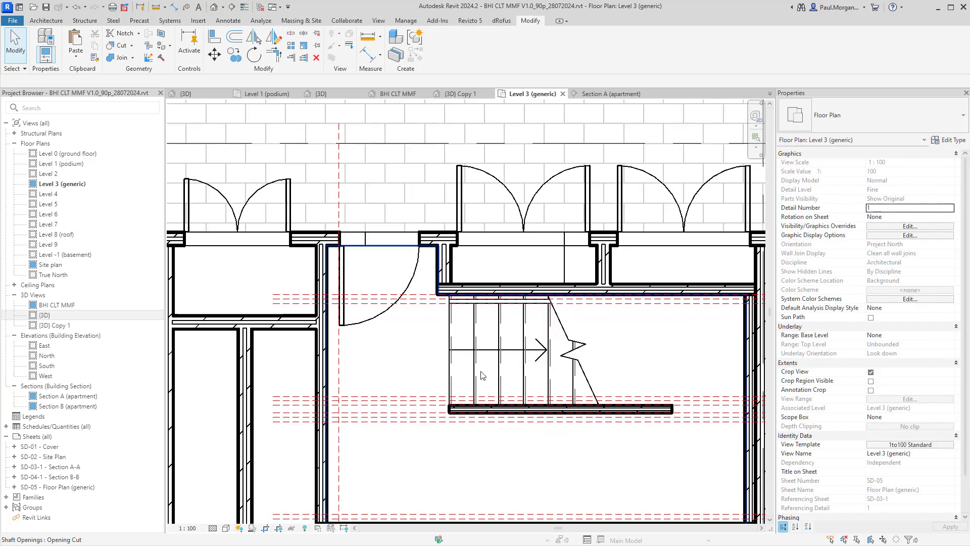
pyautogui.click(466, 379)
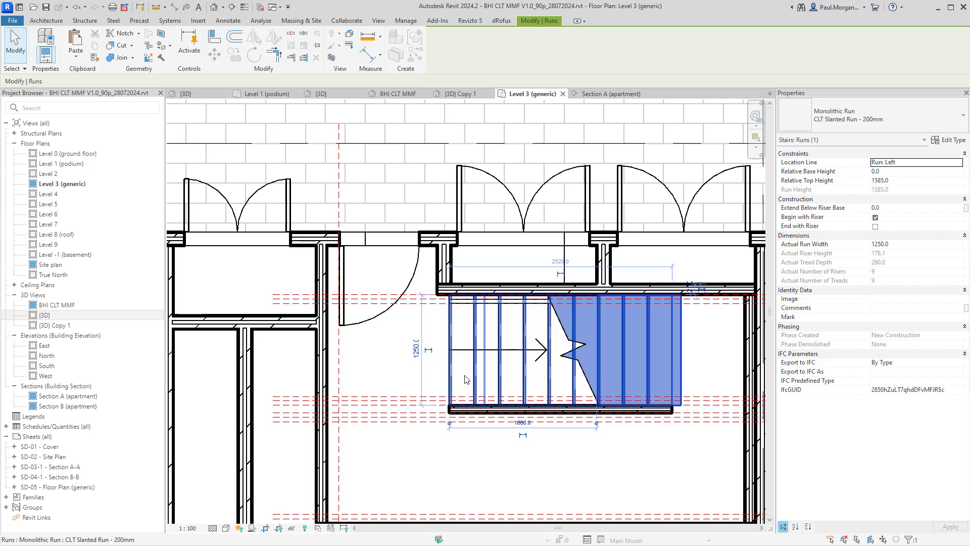
pyautogui.scroll(-2, 466, 379)
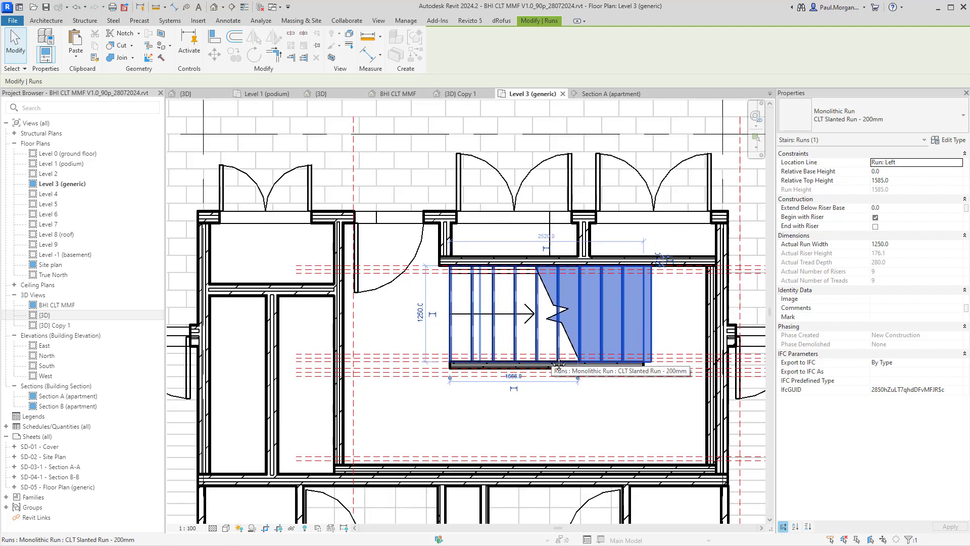
pyautogui.moveTo(559, 364); pyautogui.dragTo(560, 435)
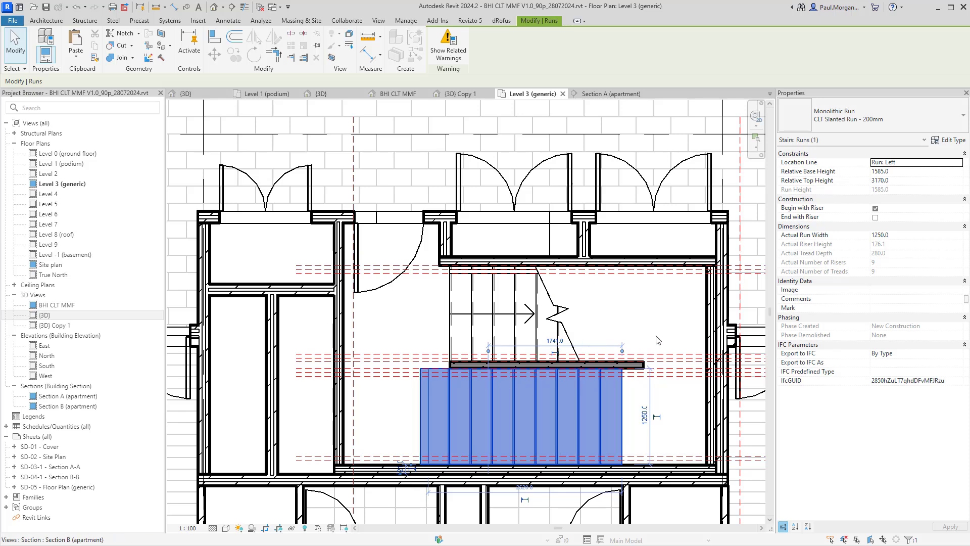
pyautogui.click(514, 338)
pyautogui.press('Escape')
pyautogui.moveTo(386, 372); pyautogui.dragTo(474, 358, button='middle')
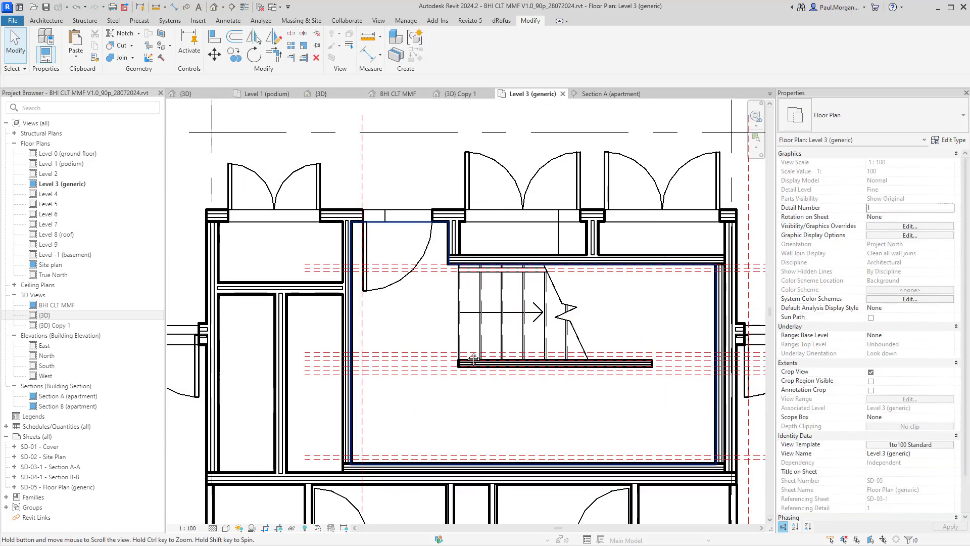
# Step: Move both vertical reference planes together so the one past the shaft's far end lands on that end wall's inner face
pyautogui.click(364, 330)
pyautogui.moveTo(750, 298); pyautogui.dragTo(621, 301, button='middle')
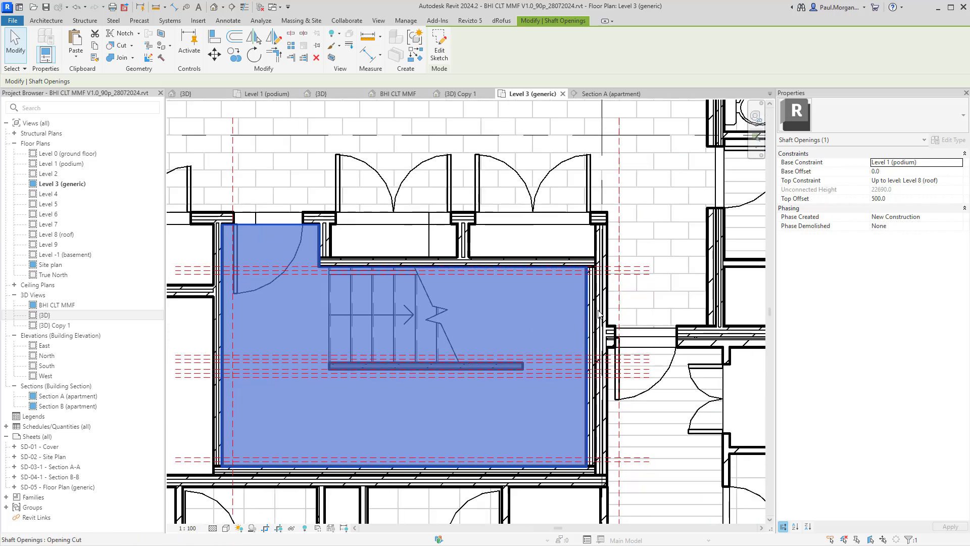
pyautogui.press('Escape')
pyautogui.click(621, 301)
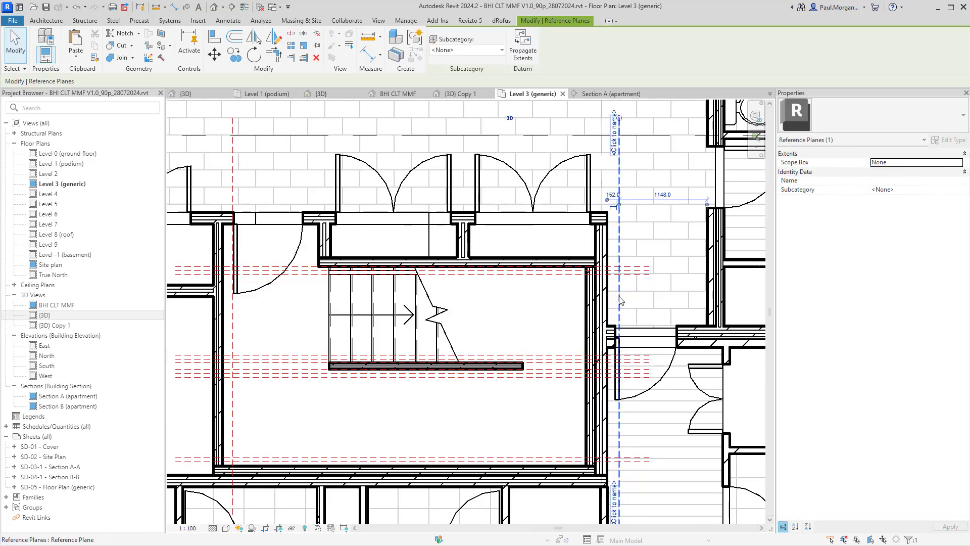
pyautogui.press('Tab')
pyautogui.press('Tab')
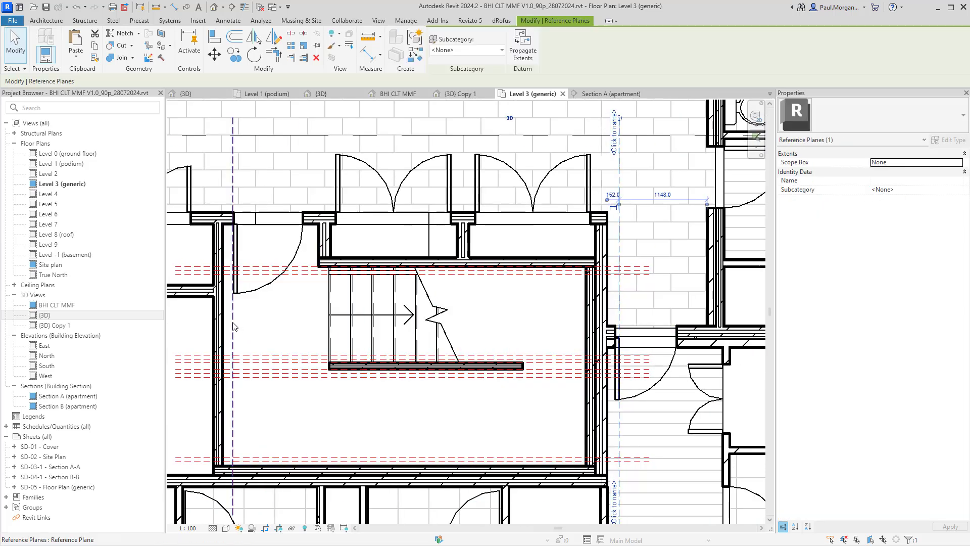
pyautogui.keyDown('ctrl'); pyautogui.click(233, 326); pyautogui.keyUp('ctrl')
pyautogui.scroll(-2, 621, 346)
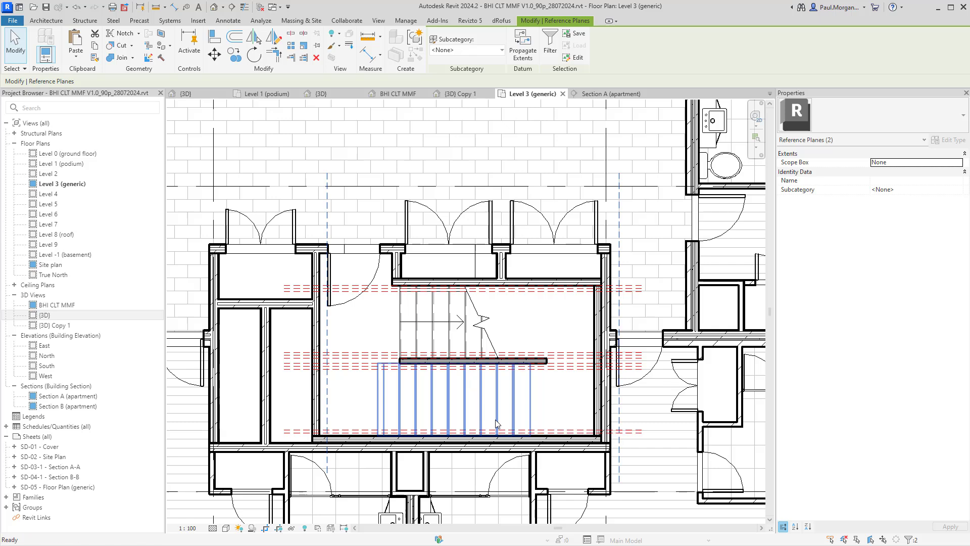
pyautogui.press('m')
pyautogui.press('v')
pyautogui.scroll(4, 593, 408)
pyautogui.click(659, 409)
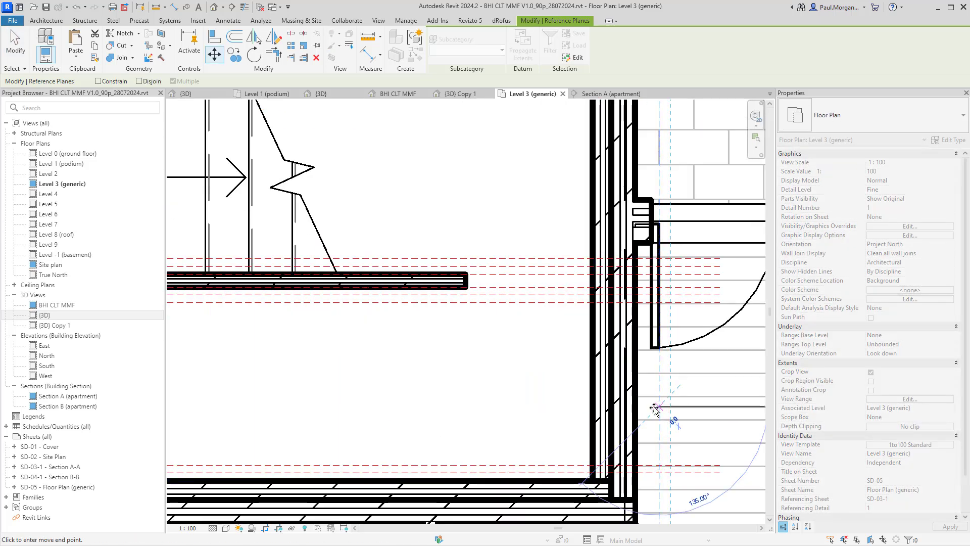
pyautogui.click(592, 407)
pyautogui.scroll(-5, 592, 407)
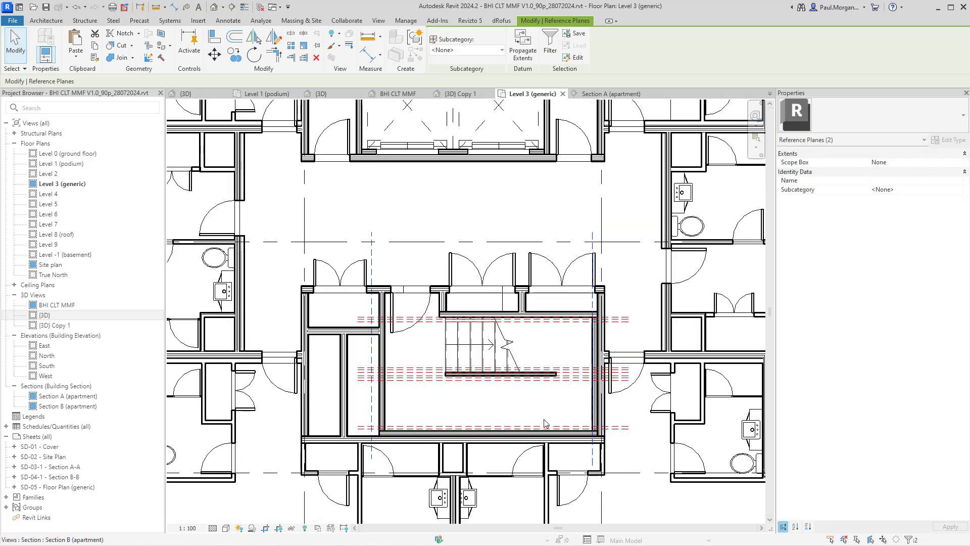
pyautogui.press('Escape')
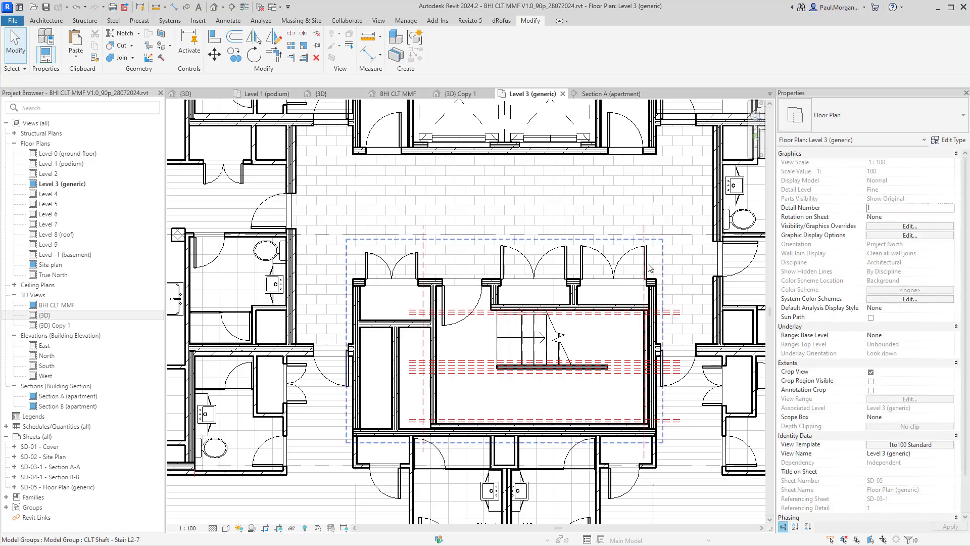
pyautogui.click(646, 229)
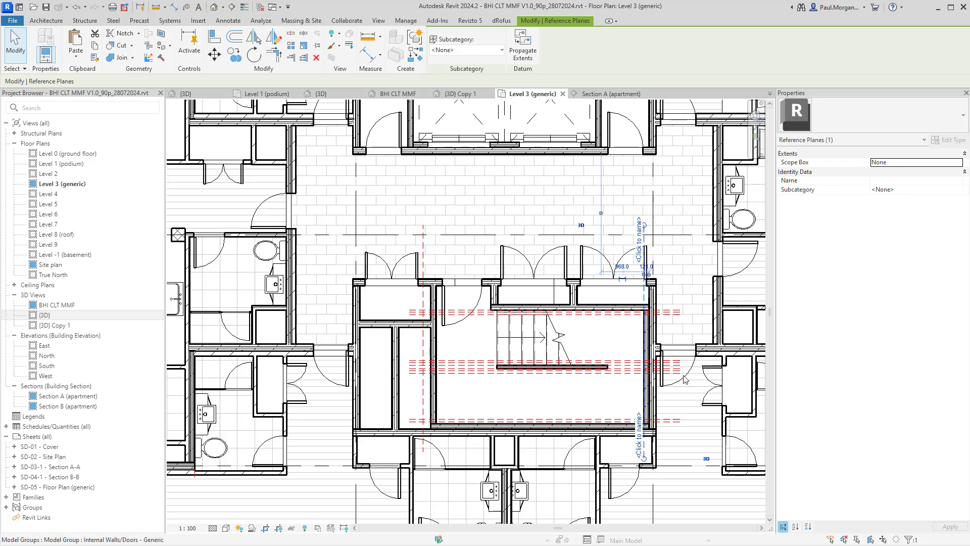
pyautogui.scroll(3, 398, 403)
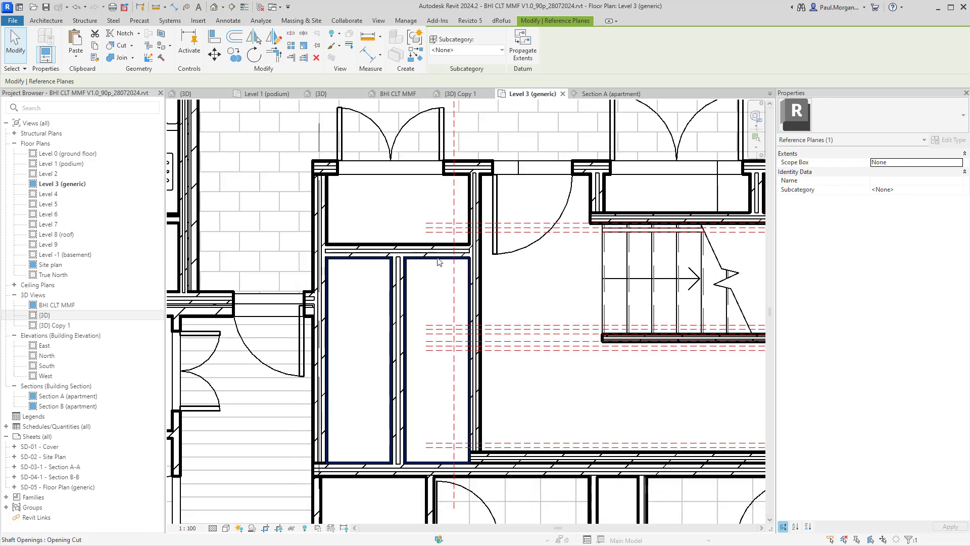
pyautogui.click(444, 294)
pyautogui.click(435, 251)
pyautogui.click(470, 278)
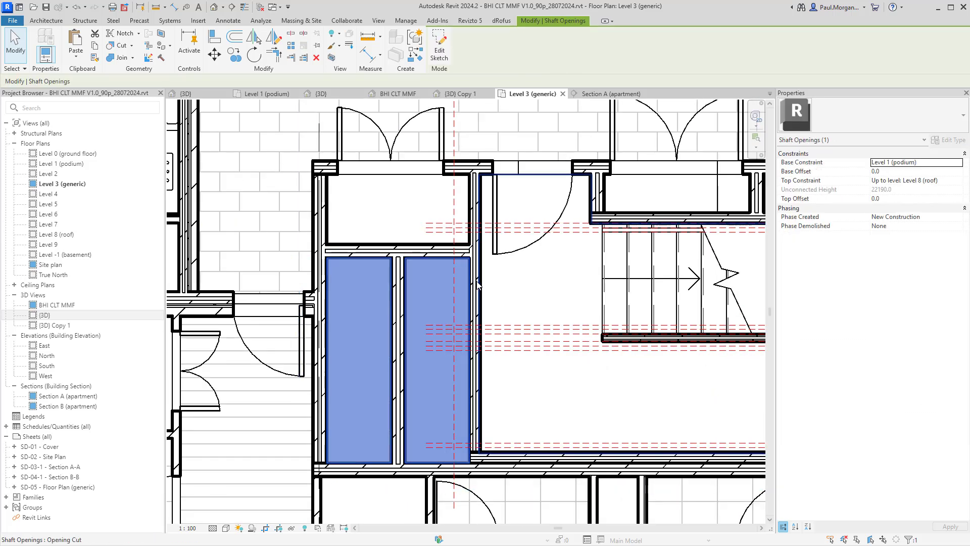
pyautogui.click(477, 281)
pyautogui.press('Escape')
pyautogui.click(478, 283)
pyautogui.press('Escape')
pyautogui.click(471, 277)
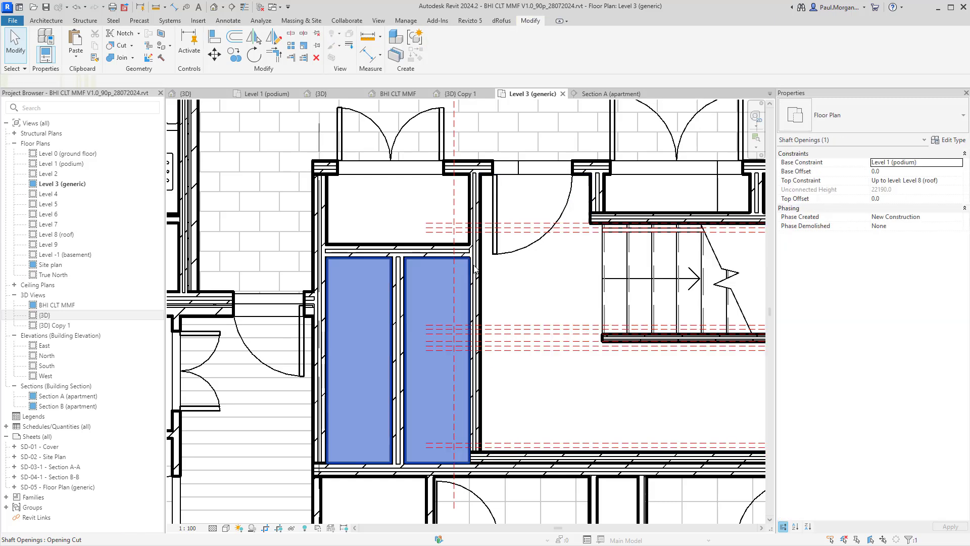
pyautogui.press('Escape')
pyautogui.click(471, 172)
pyautogui.press('Escape')
pyautogui.click(471, 173)
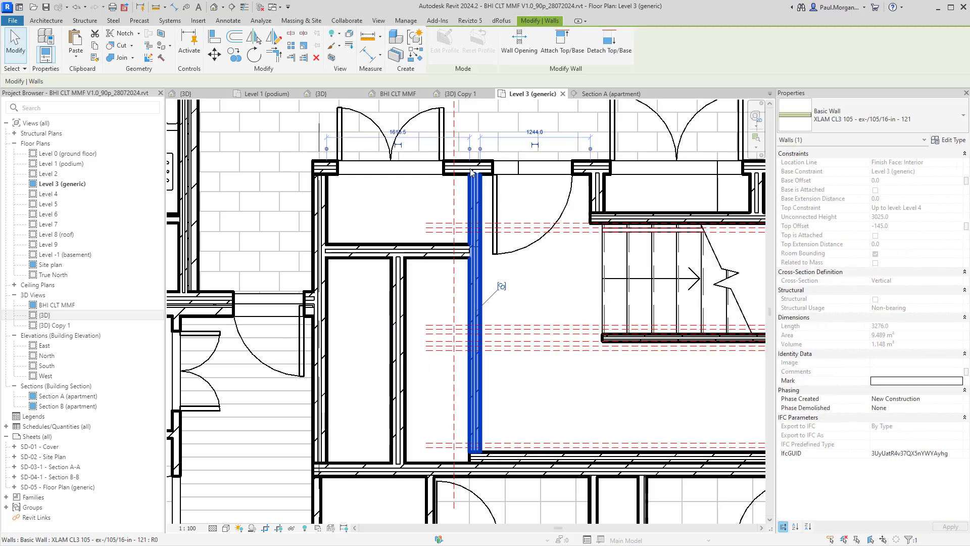
pyautogui.press('Escape')
# Step: Edit the CLT Shaft - Stair L2-7 group and move the wall between the risers and stairwell so its stair-side face meets the vertical reference plane
pyautogui.click(463, 173)
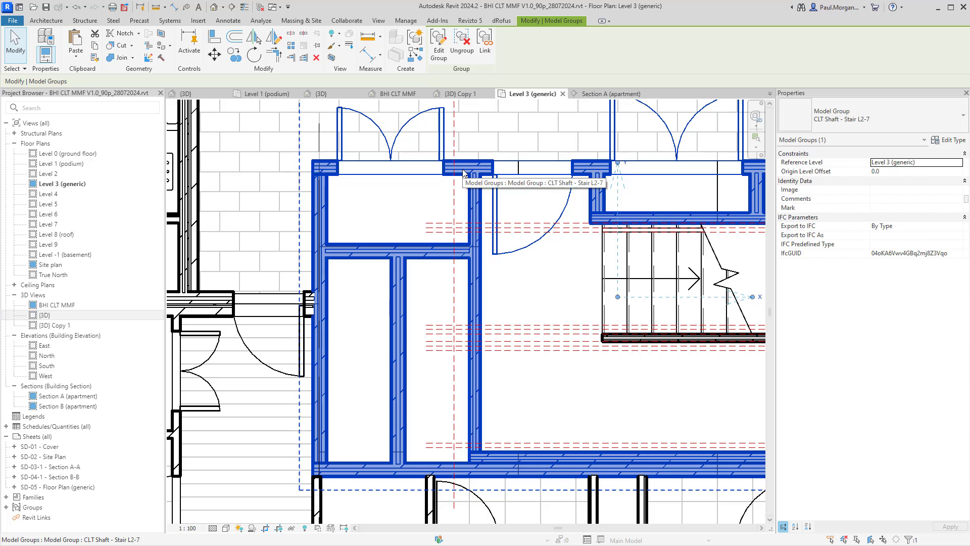
pyautogui.click(438, 43)
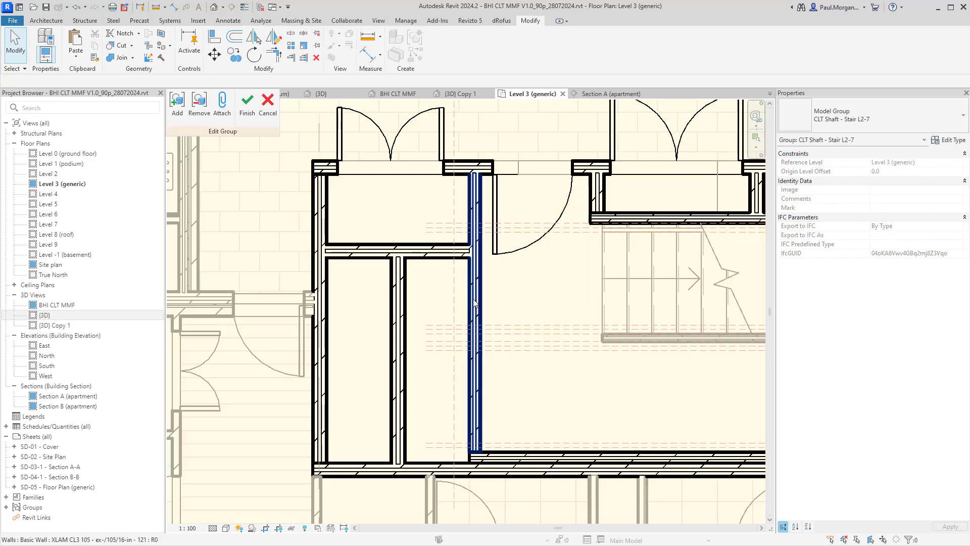
pyautogui.moveTo(473, 299); pyautogui.dragTo(448, 299)
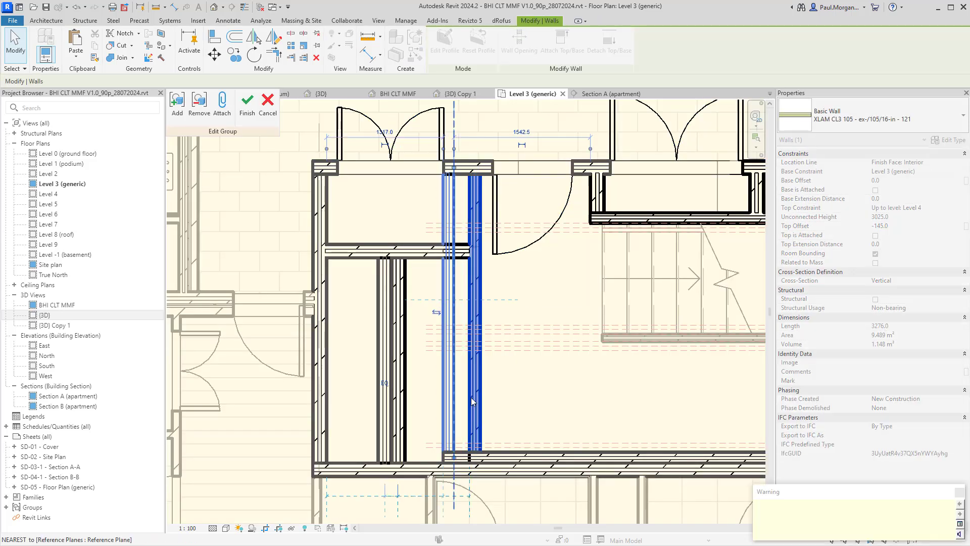
pyautogui.press('Delete')
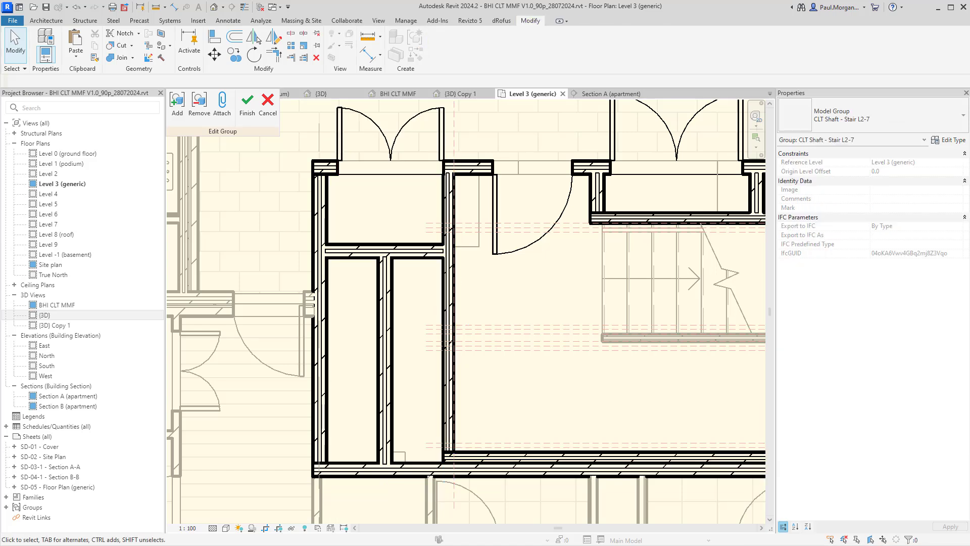
# Step: Shift the riser cupboard's double door away from the stairwell wall and finish editing the CLT Shaft - Stair L2-7 group
pyautogui.scroll(3, 428, 165)
pyautogui.moveTo(429, 166); pyautogui.dragTo(509, 298, button='middle')
pyautogui.click(534, 270)
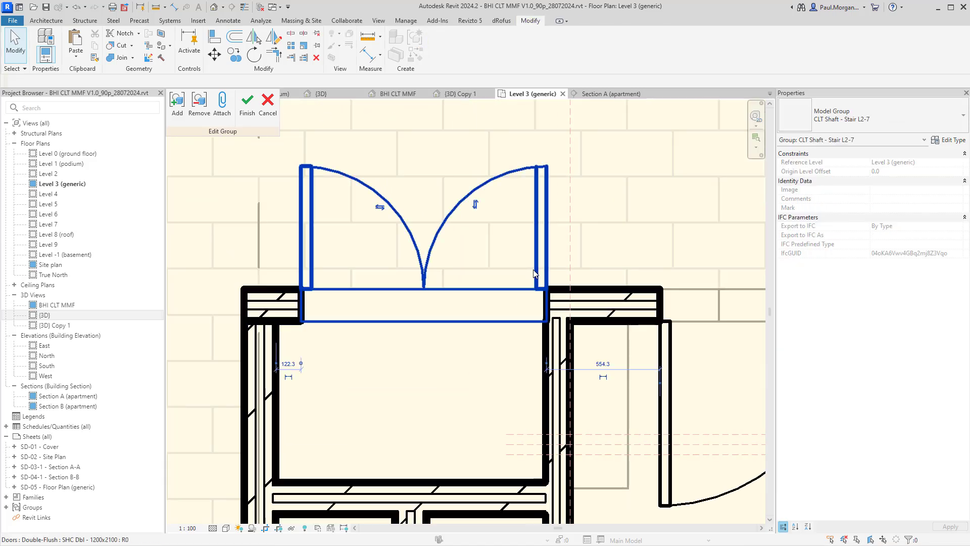
pyautogui.moveTo(535, 271)
pyautogui.mouseDown()
pyautogui.moveTo(514, 271)
pyautogui.moveTo(522, 271)
pyautogui.mouseUp()
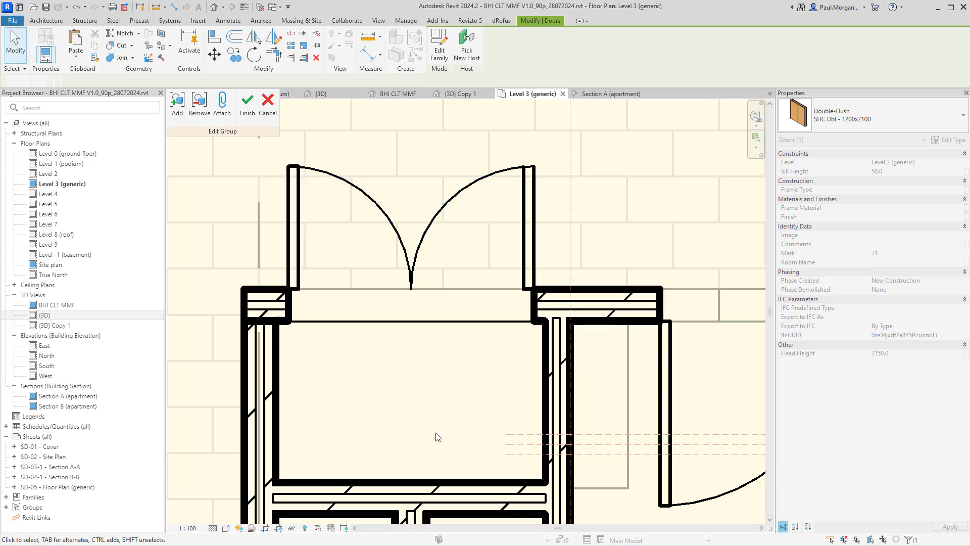
pyautogui.click(437, 437)
pyautogui.scroll(-2, 444, 412)
pyautogui.moveTo(444, 411); pyautogui.dragTo(370, 220, button='middle')
pyautogui.scroll(-1, 426, 332)
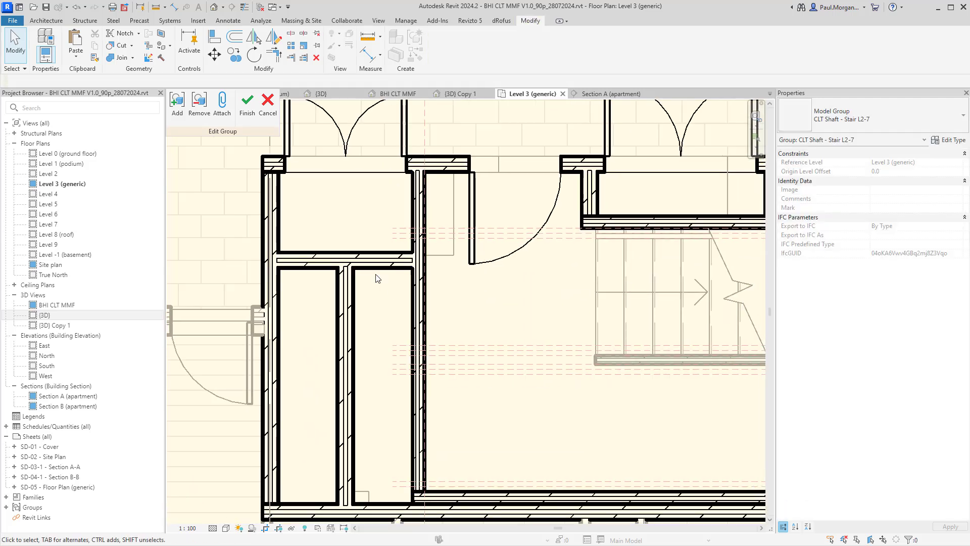
pyautogui.click(248, 106)
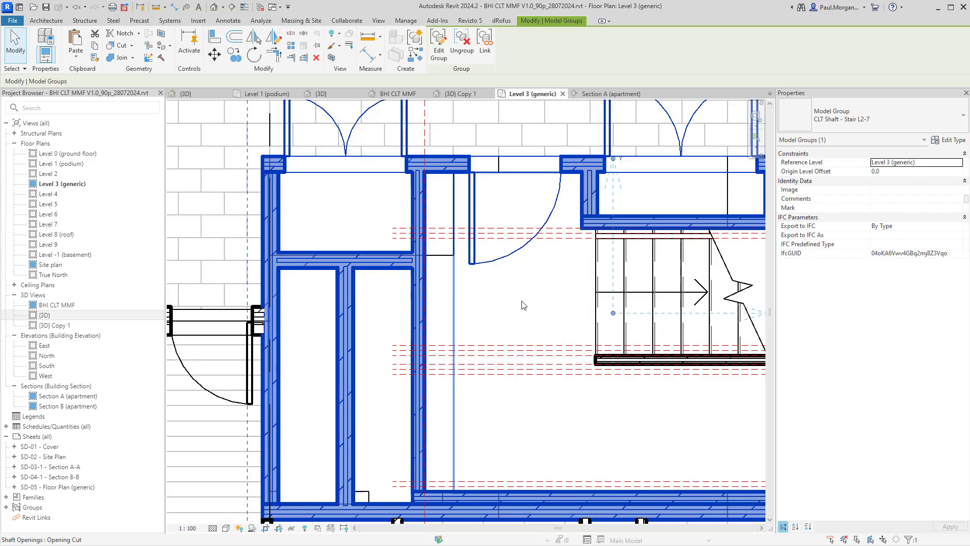
pyautogui.click(521, 301)
pyautogui.press('Escape')
# Step: Try to shorten the central wall between the stair runs from its far end, and undo the change
pyautogui.scroll(-2, 521, 302)
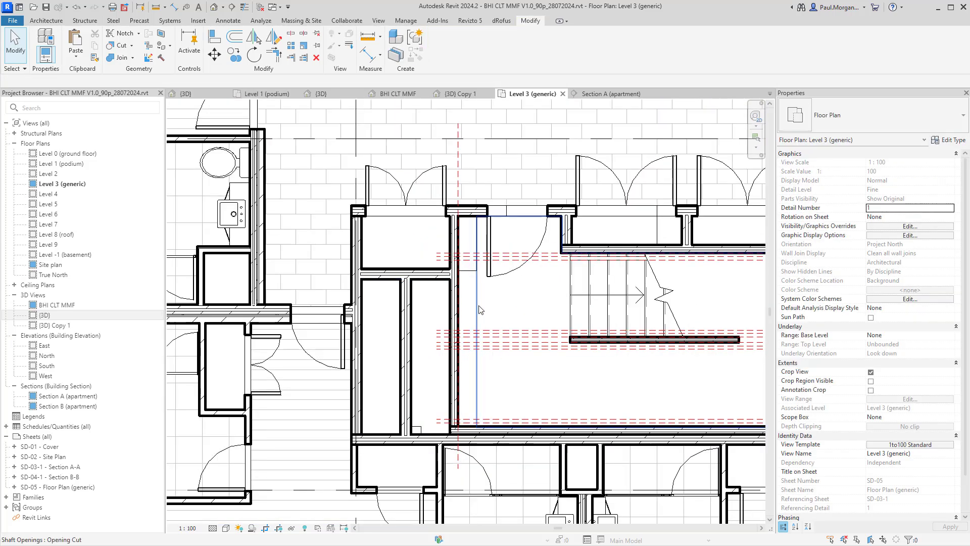
pyautogui.click(533, 319)
pyautogui.moveTo(533, 318); pyautogui.dragTo(481, 306, button='middle')
pyautogui.press('Escape')
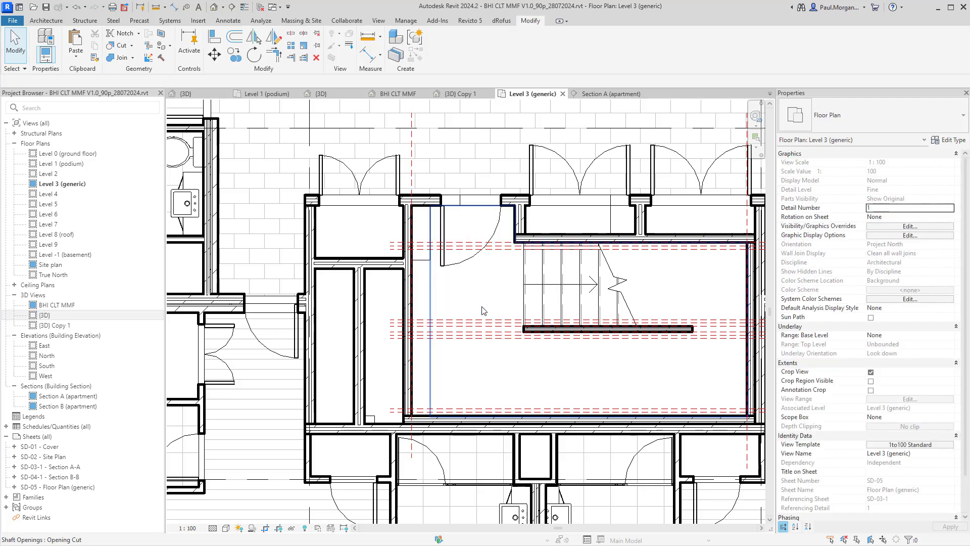
pyautogui.scroll(-2, 466, 342)
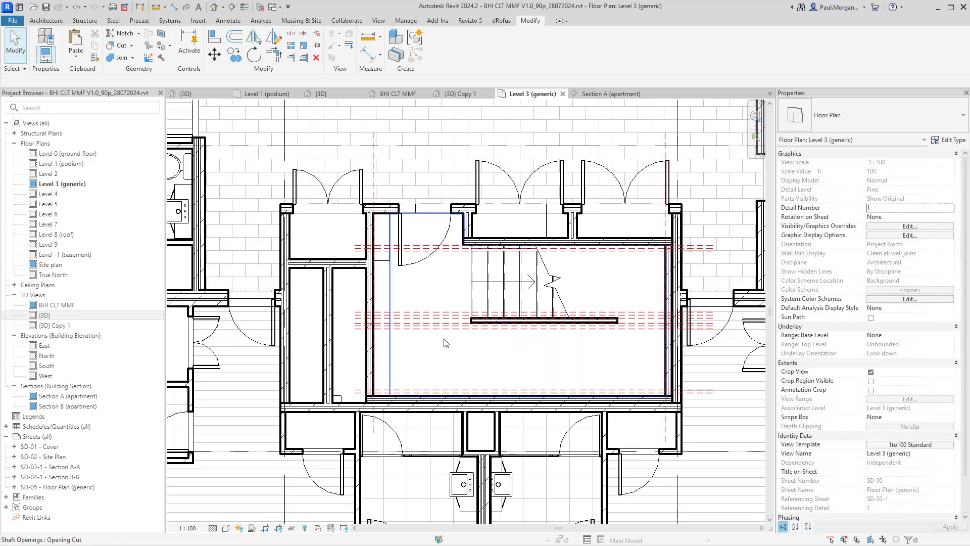
pyautogui.scroll(3, 610, 324)
pyautogui.click(617, 322)
pyautogui.moveTo(620, 324); pyautogui.dragTo(652, 320, button='middle')
pyautogui.moveTo(618, 317); pyautogui.dragTo(563, 321)
pyautogui.hotkey('ctrl', 'z')
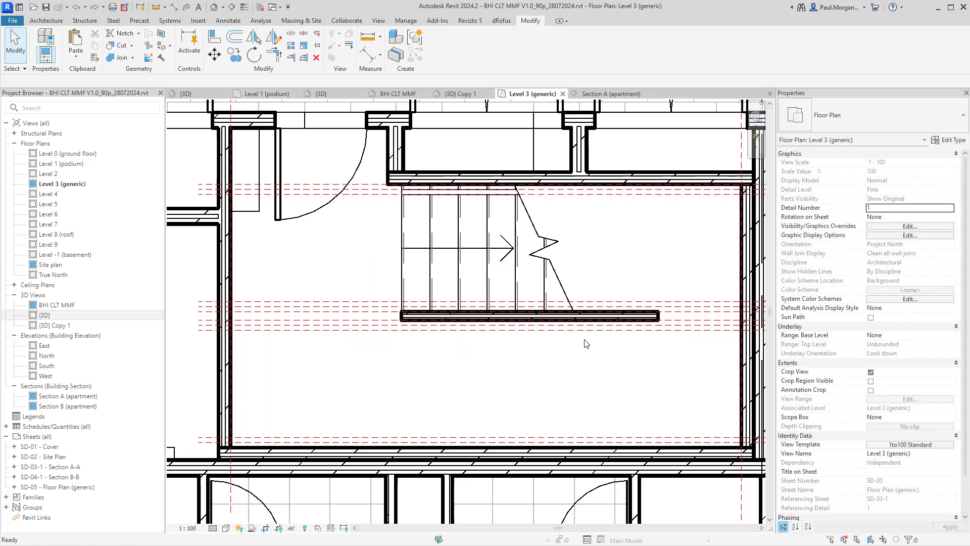
# Step: Draw two vertical reference planes at successive 50 mm offsets inward from the plane on the shaft's far end wall
pyautogui.moveTo(586, 343); pyautogui.dragTo(532, 333, button='middle')
pyautogui.press('r')
pyautogui.press('p')
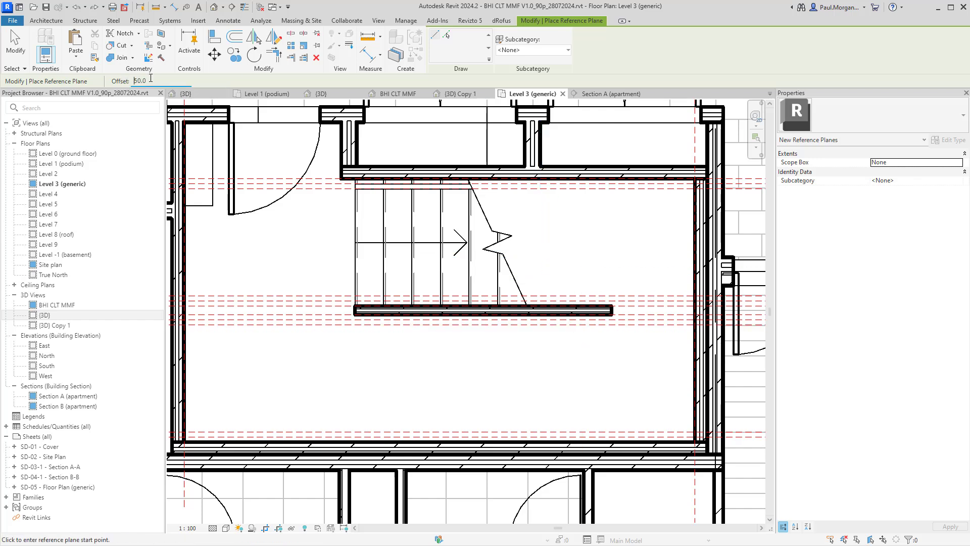
pyautogui.click(696, 130)
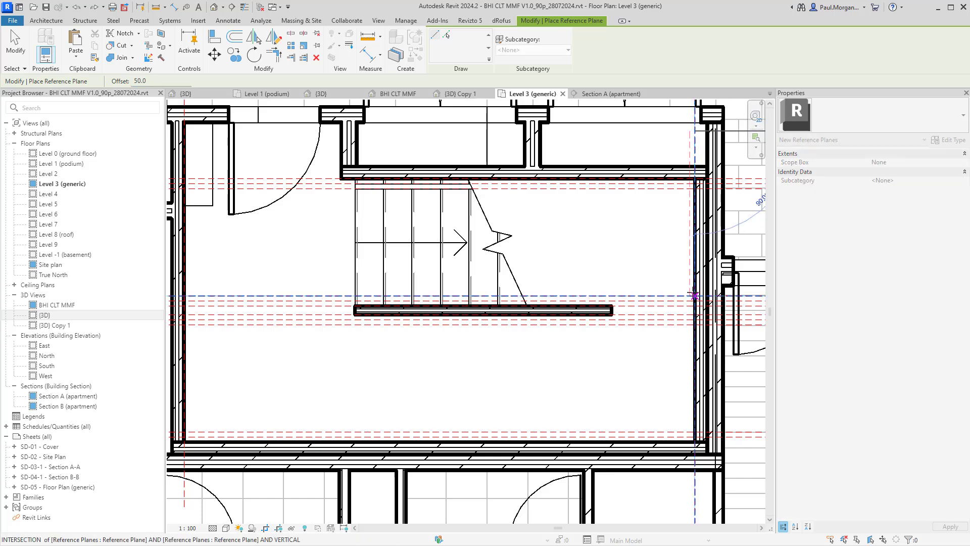
pyautogui.click(697, 486)
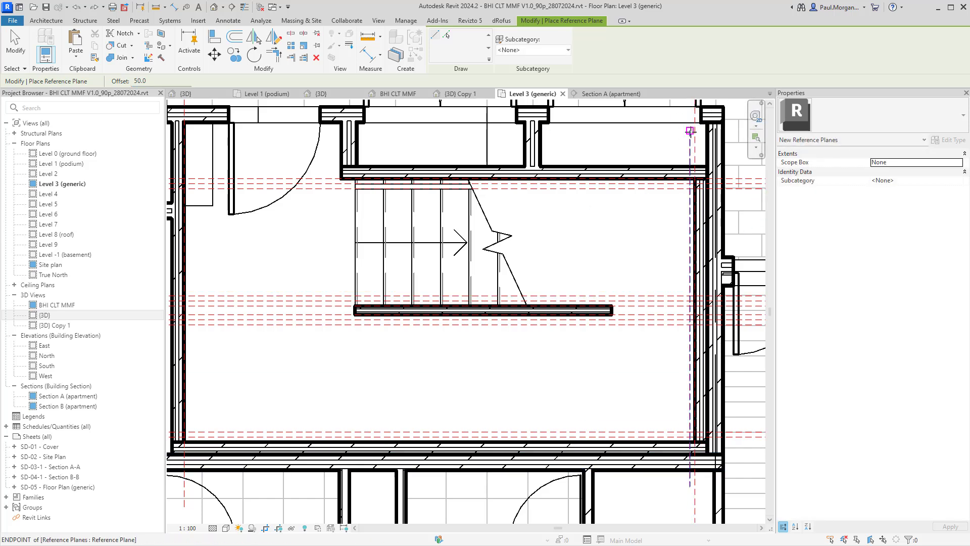
pyautogui.click(690, 131)
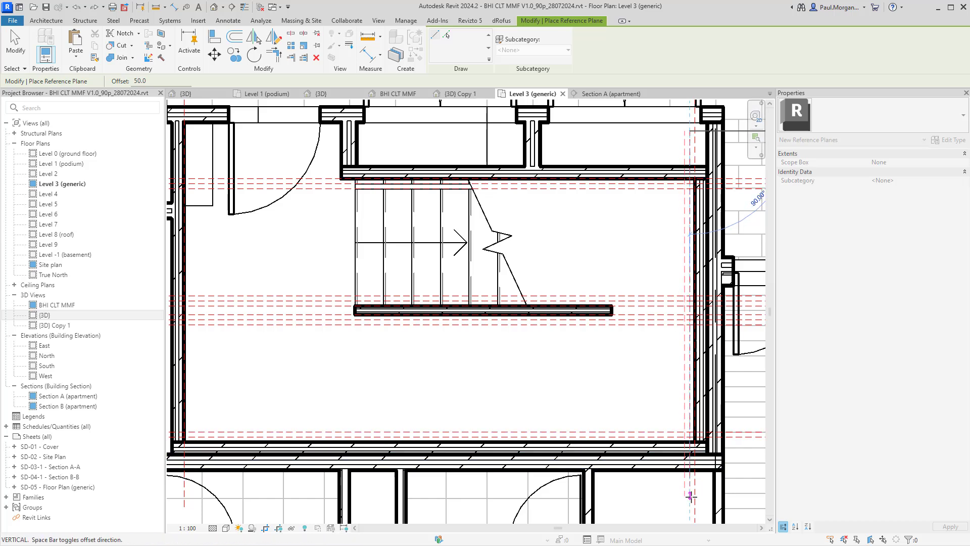
pyautogui.click(685, 480)
# Step: Draw two matching vertical reference planes at successive 50 mm offsets inward from the stairwell wall beside the risers
pyautogui.moveTo(374, 349); pyautogui.dragTo(556, 351, button='middle')
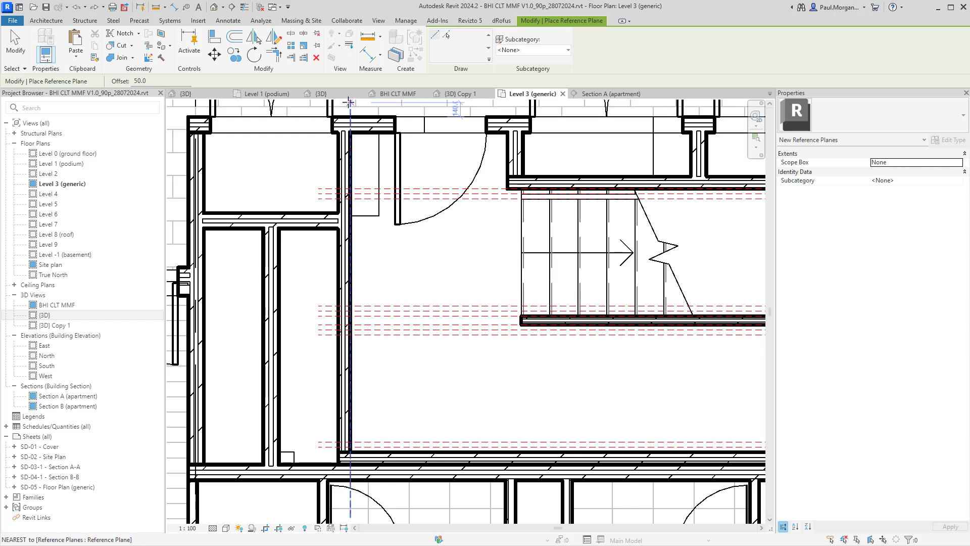
pyautogui.click(344, 123)
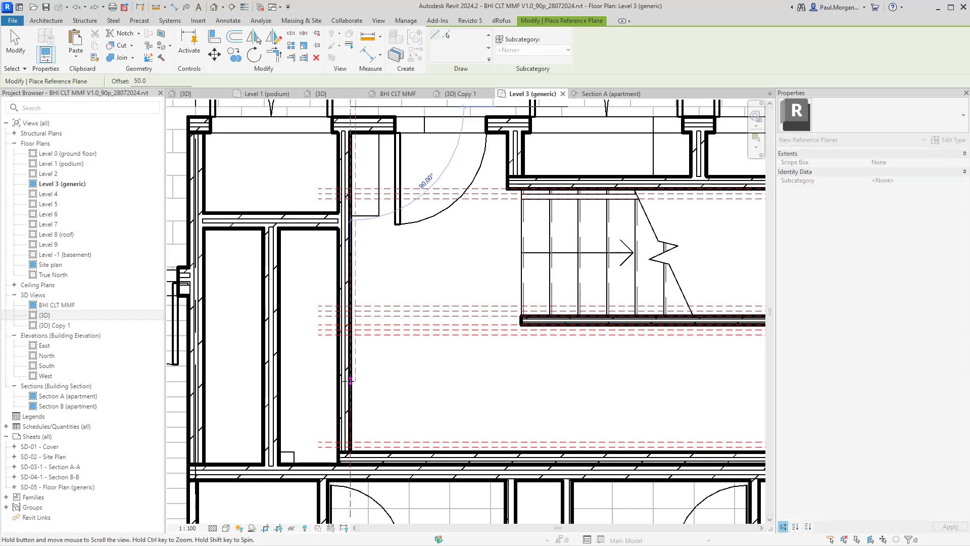
pyautogui.scroll(1, 350, 385)
pyautogui.moveTo(350, 385); pyautogui.dragTo(409, 370, button='middle')
pyautogui.click(369, 419)
pyautogui.scroll(-2, 379, 256)
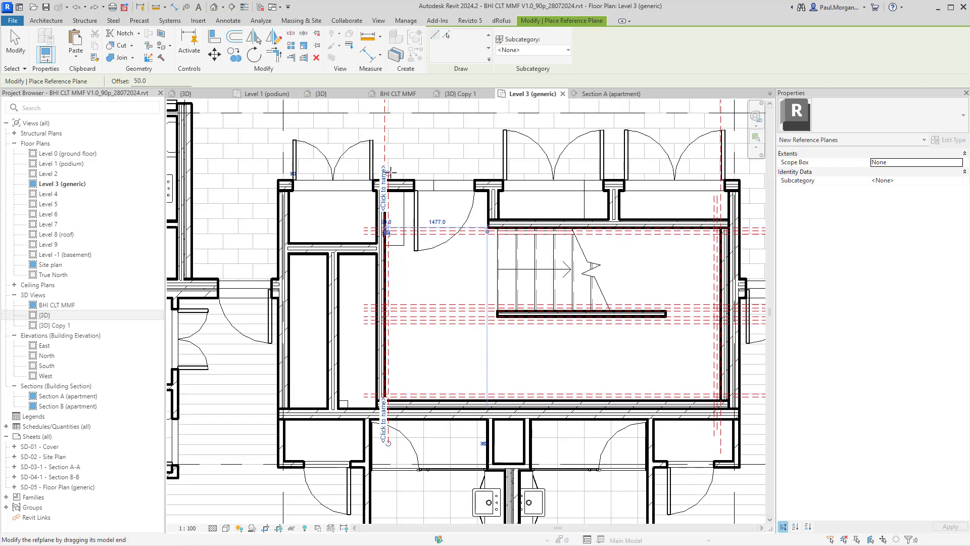
pyautogui.moveTo(392, 174); pyautogui.dragTo(401, 183, button='middle')
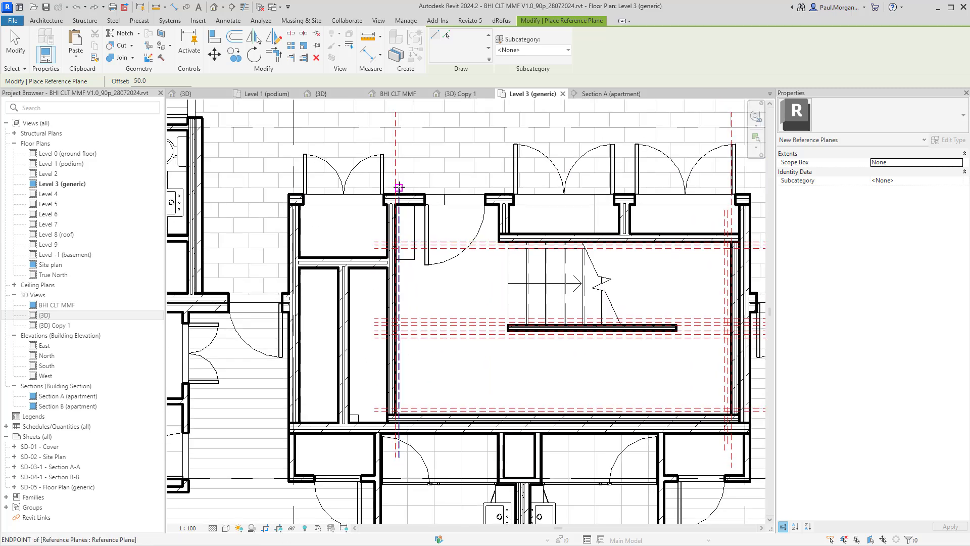
pyautogui.click(398, 188)
pyautogui.click(399, 457)
pyautogui.press('Escape')
pyautogui.press('Escape')
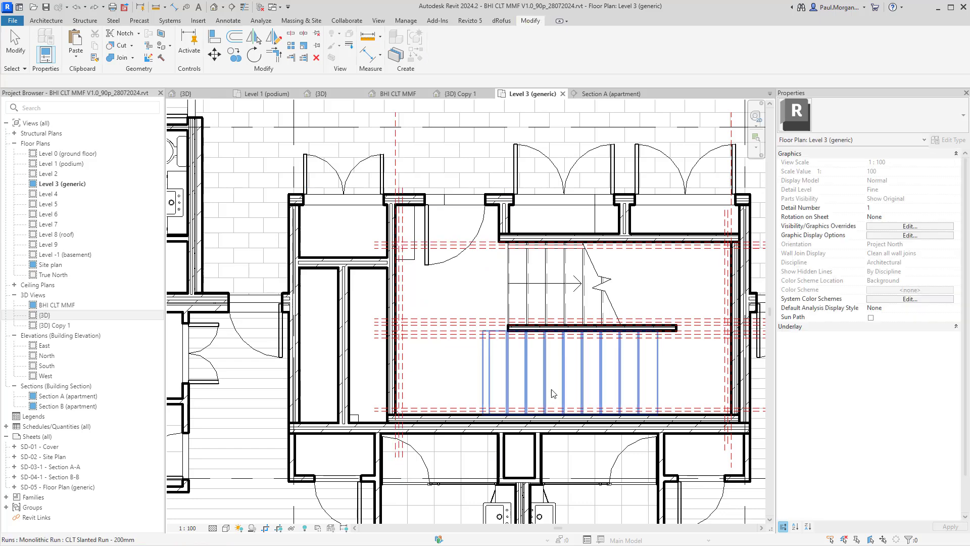
# Step: Shorten the central wall between the stair runs by pulling its far end back from the shaft's end wall
pyautogui.moveTo(606, 360); pyautogui.dragTo(422, 322, button='middle')
pyautogui.scroll(5, 526, 214)
pyautogui.moveTo(556, 308); pyautogui.dragTo(521, 257, button='middle')
pyautogui.scroll(2, 523, 298)
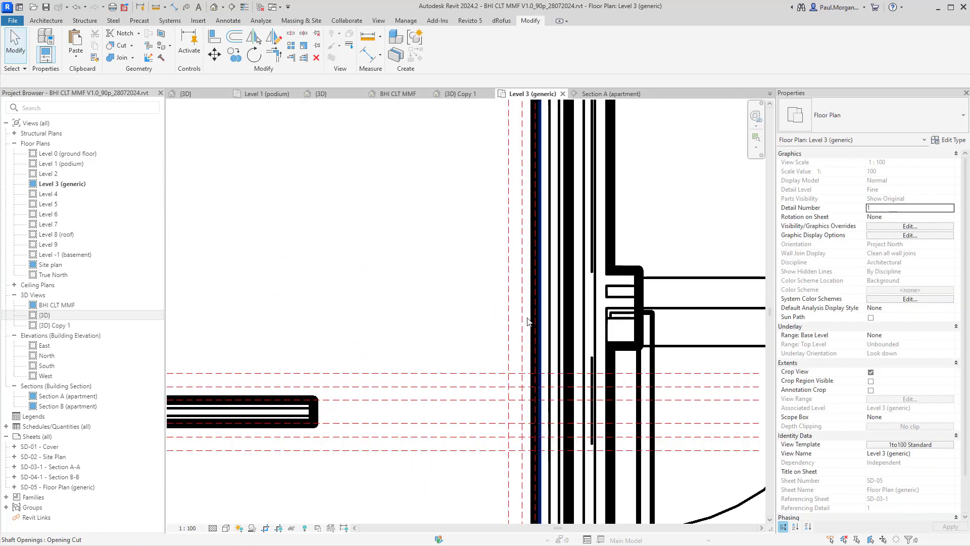
pyautogui.scroll(1, 537, 317)
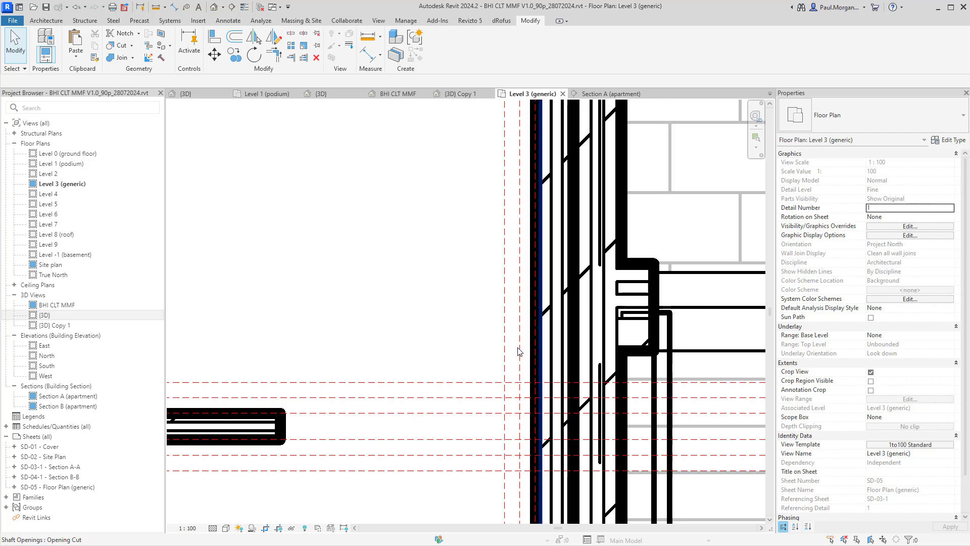
pyautogui.scroll(-2, 533, 331)
pyautogui.moveTo(533, 331); pyautogui.dragTo(605, 323, button='middle')
pyautogui.click(446, 375)
pyautogui.moveTo(446, 375); pyautogui.dragTo(505, 370, button='middle')
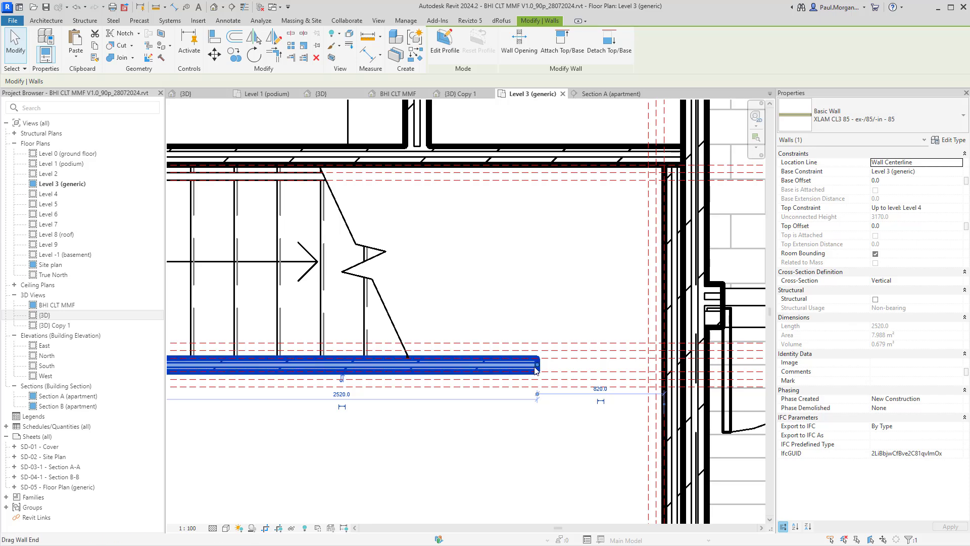
pyautogui.moveTo(537, 365); pyautogui.dragTo(476, 365)
pyautogui.click(489, 305)
pyautogui.scroll(-1, 488, 304)
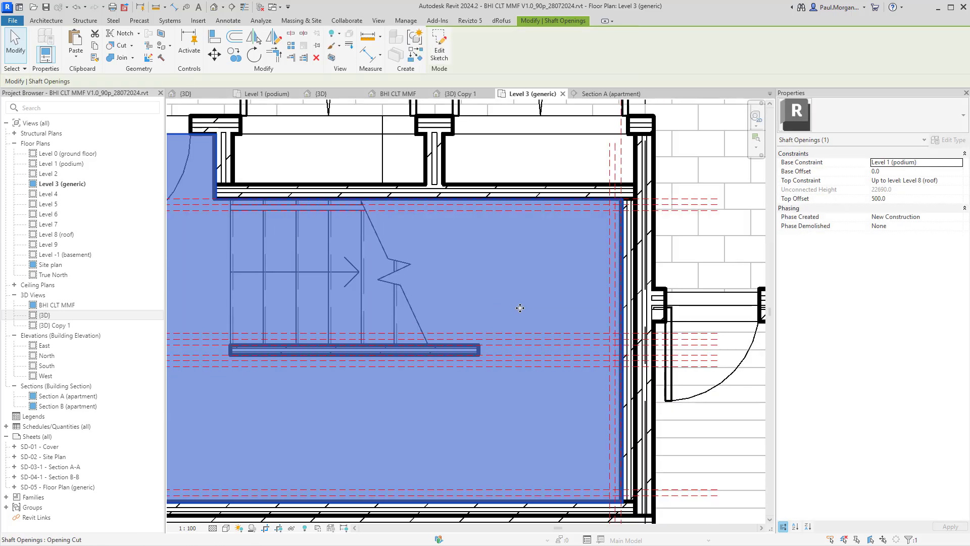
pyautogui.press('Escape')
# Step: Draw a vertical reference plane 1050 mm inward from the innermost plane at the shaft's far end
pyautogui.moveTo(546, 319); pyautogui.dragTo(445, 320, button='middle')
pyautogui.press('r')
pyautogui.press('p')
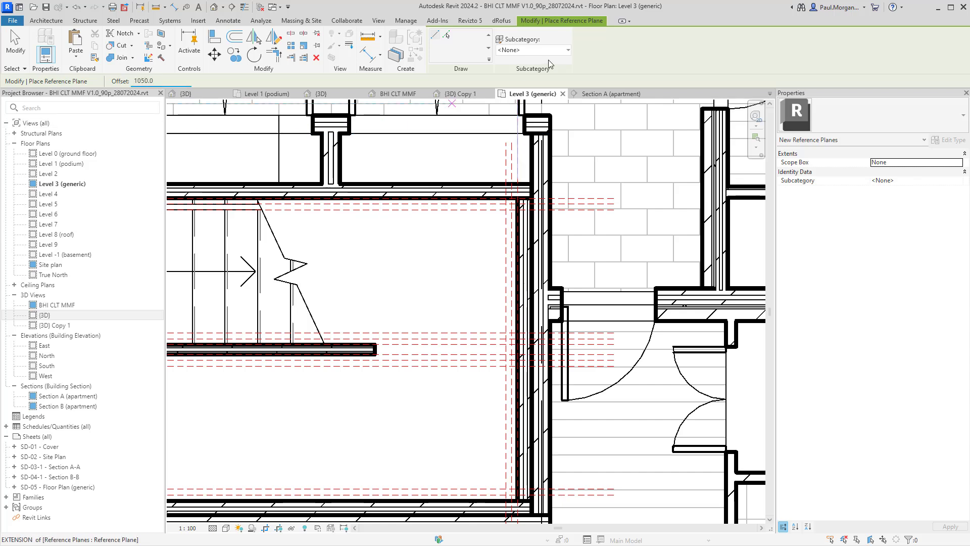
pyautogui.click(506, 143)
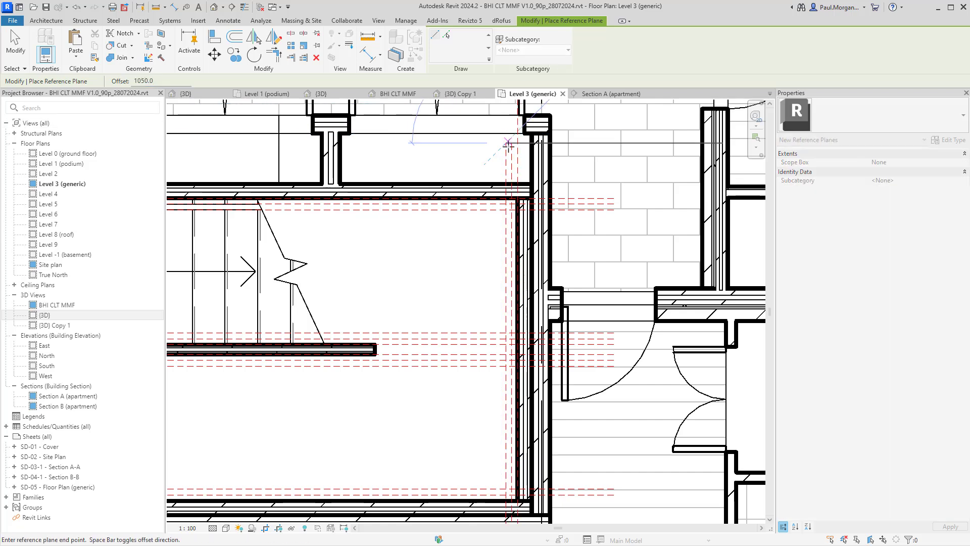
pyautogui.click(499, 459)
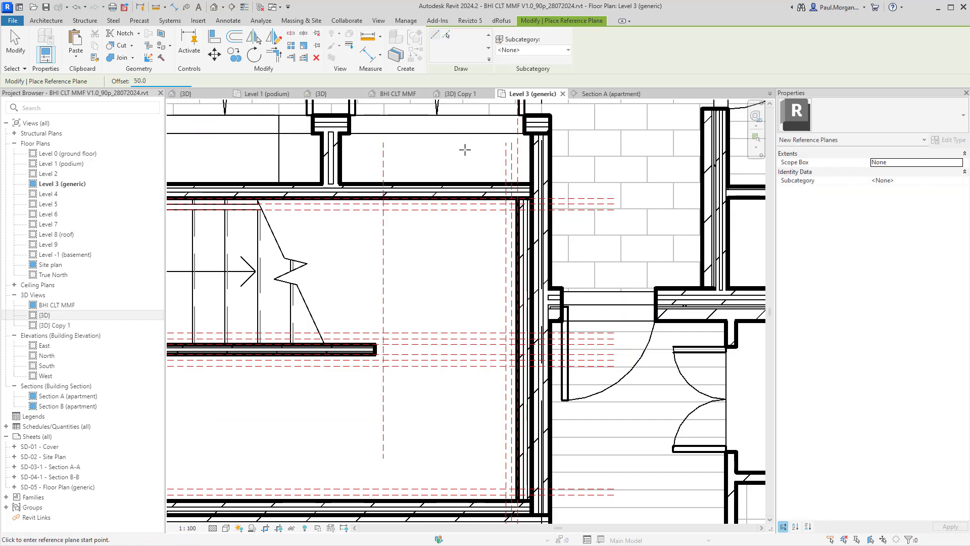
# Step: Draw two vertical reference planes at successive 50 mm offsets from the 1050 mm plane, on the side away from the shaft's end wall
pyautogui.click(383, 143)
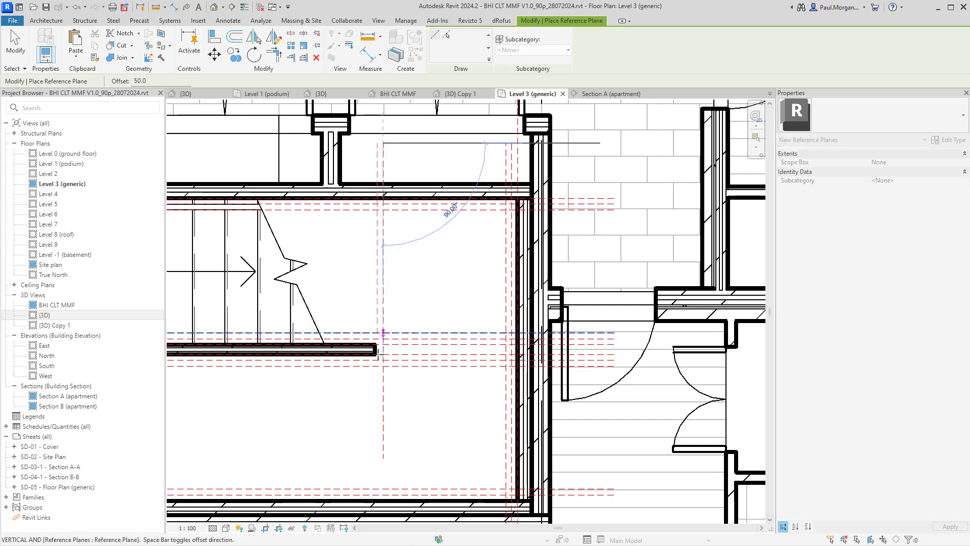
pyautogui.click(383, 454)
pyautogui.click(376, 143)
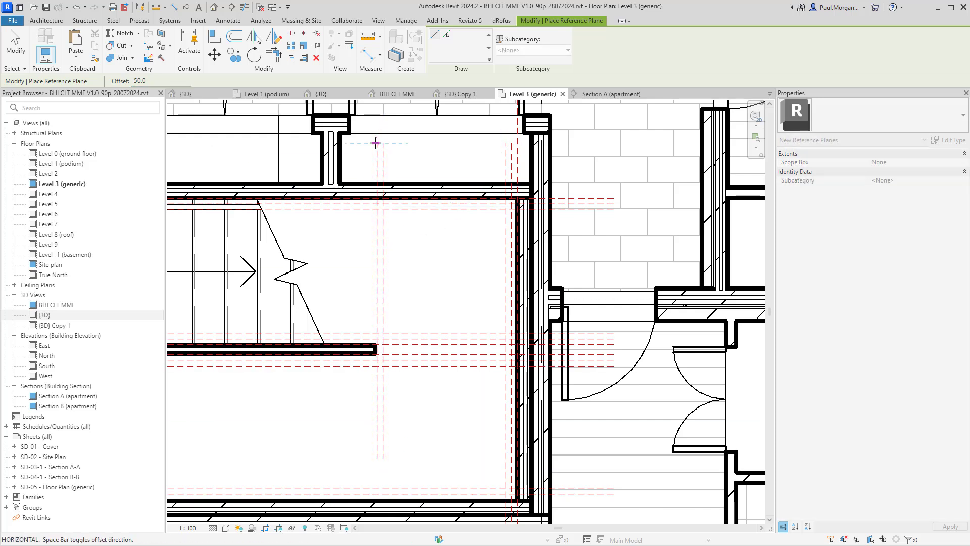
pyautogui.click(372, 457)
pyautogui.press('Escape')
pyautogui.press('Escape')
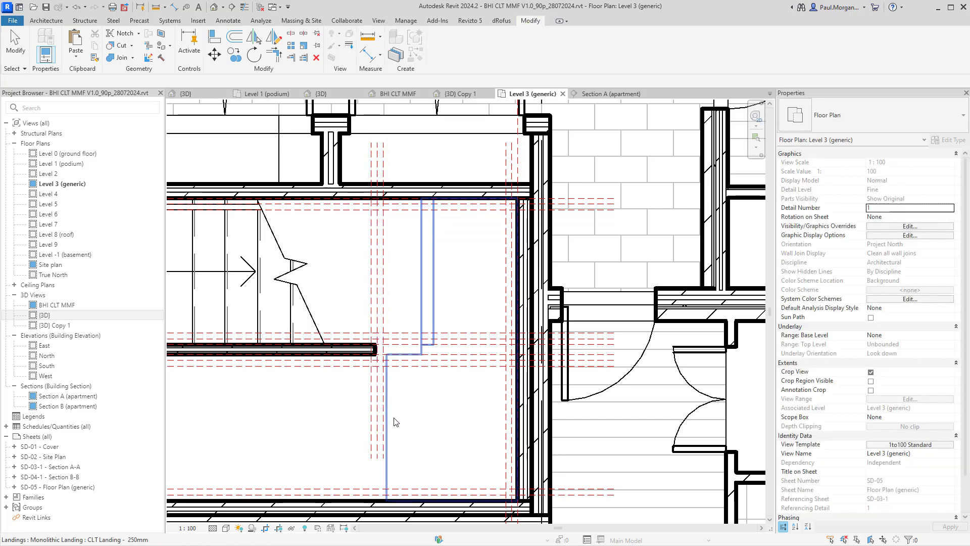
# Step: Shorten the three vertical reference planes near the central wall's end so their upper ends stop just above that wall
pyautogui.click(384, 265)
pyautogui.press('Escape')
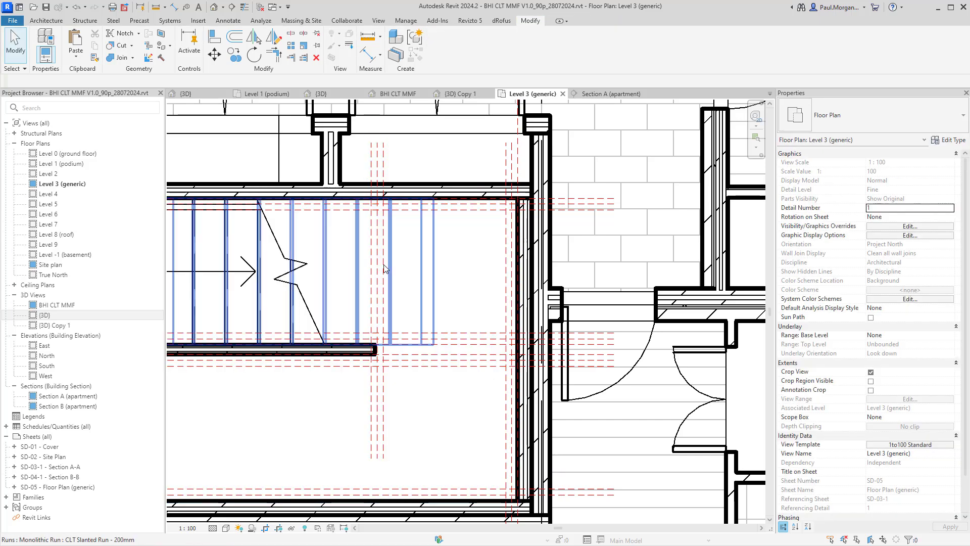
pyautogui.click(384, 268)
pyautogui.click(382, 159)
pyautogui.moveTo(383, 143); pyautogui.dragTo(380, 312)
pyautogui.press('Escape')
pyautogui.click(378, 243)
pyautogui.press('Escape')
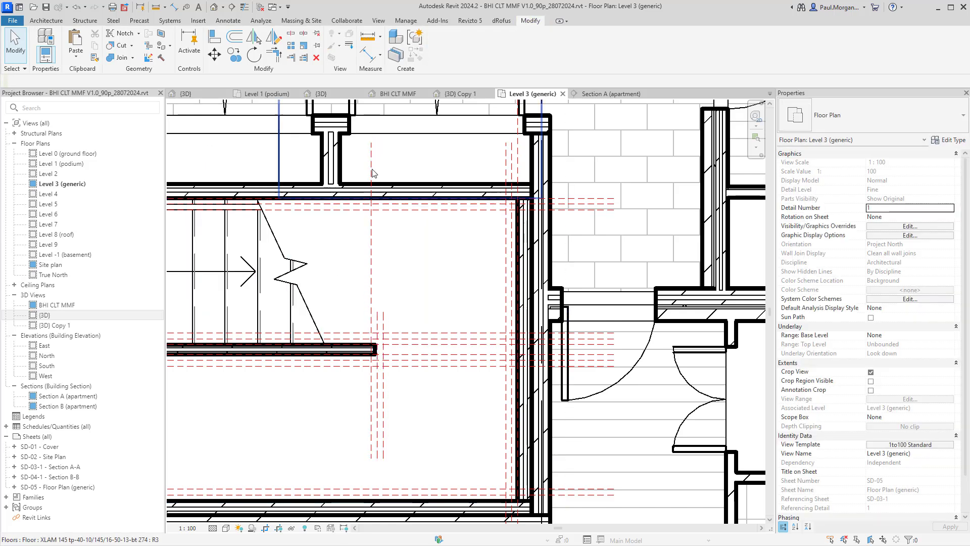
pyautogui.click(372, 173)
pyautogui.moveTo(371, 143); pyautogui.dragTo(372, 312)
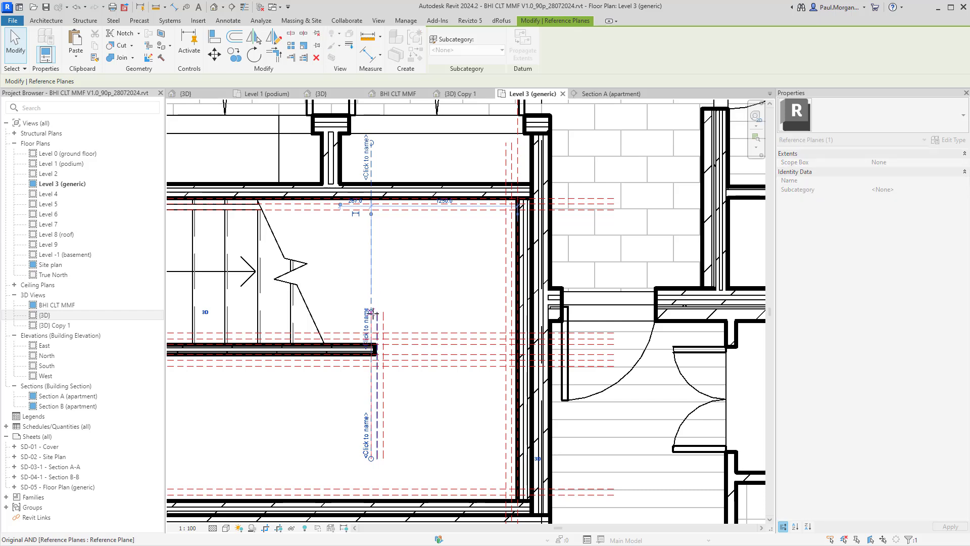
pyautogui.press('Escape')
pyautogui.scroll(4, 411, 355)
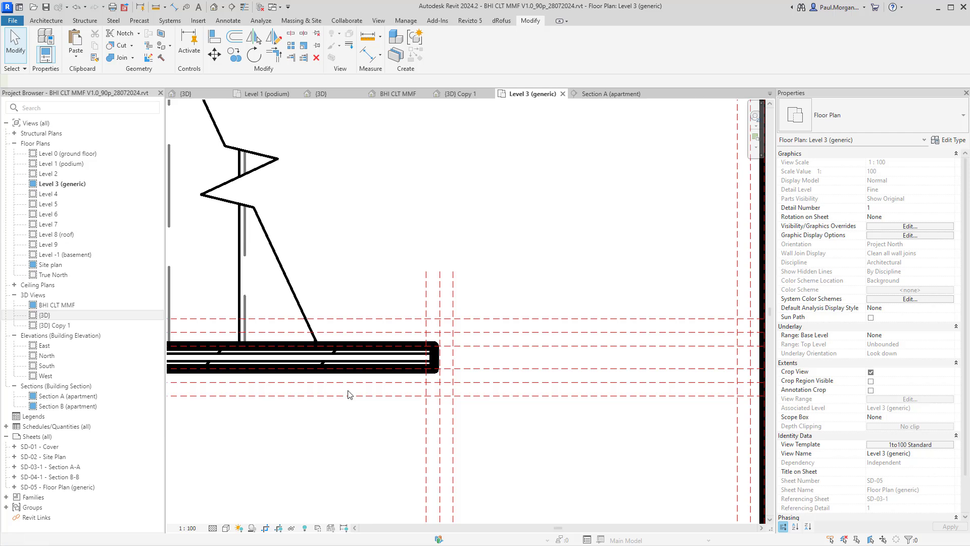
pyautogui.press('r')
pyautogui.press('p')
pyautogui.scroll(2, 407, 332)
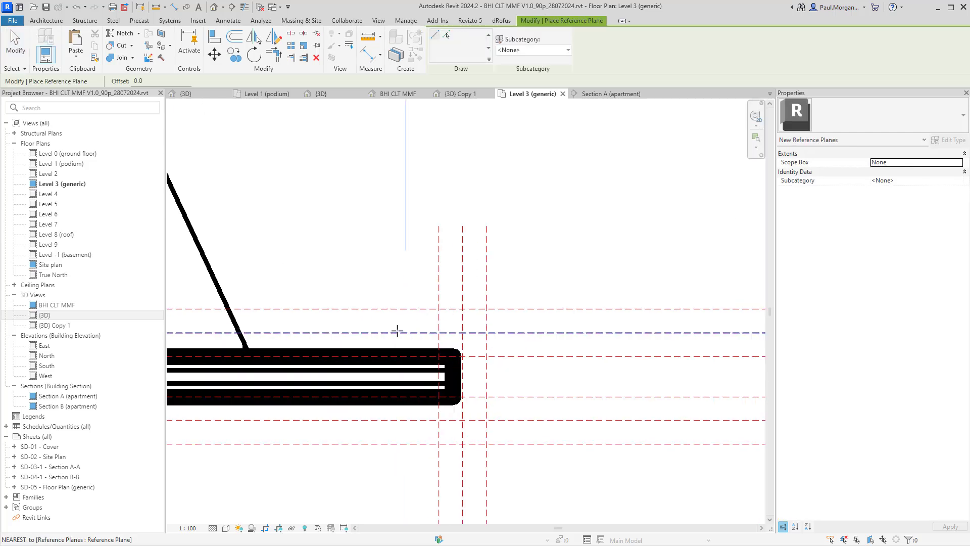
pyautogui.click(323, 323)
pyautogui.press('Escape')
pyautogui.press('Escape')
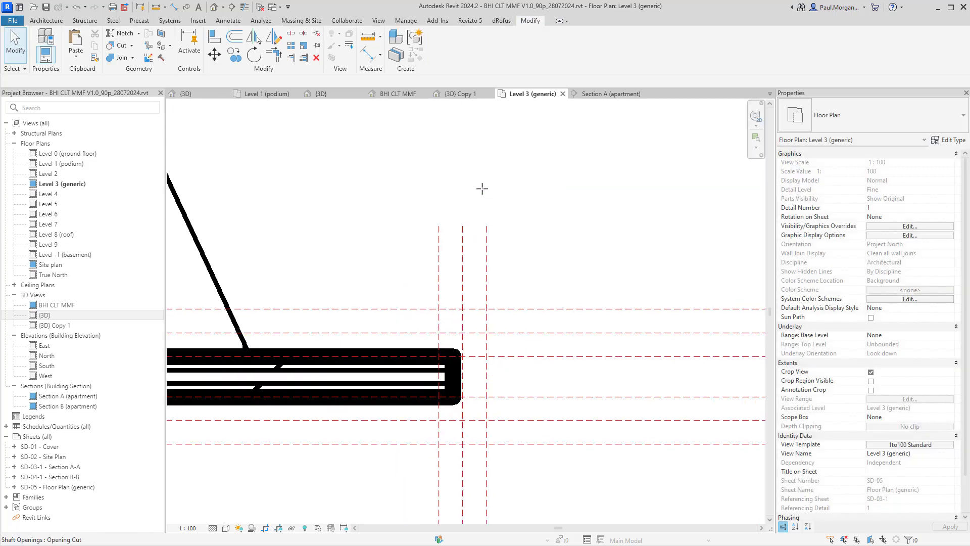
# Step: Try to outline the railing path around the central wall's far end with detail lines between the offset planes
pyautogui.press('l')
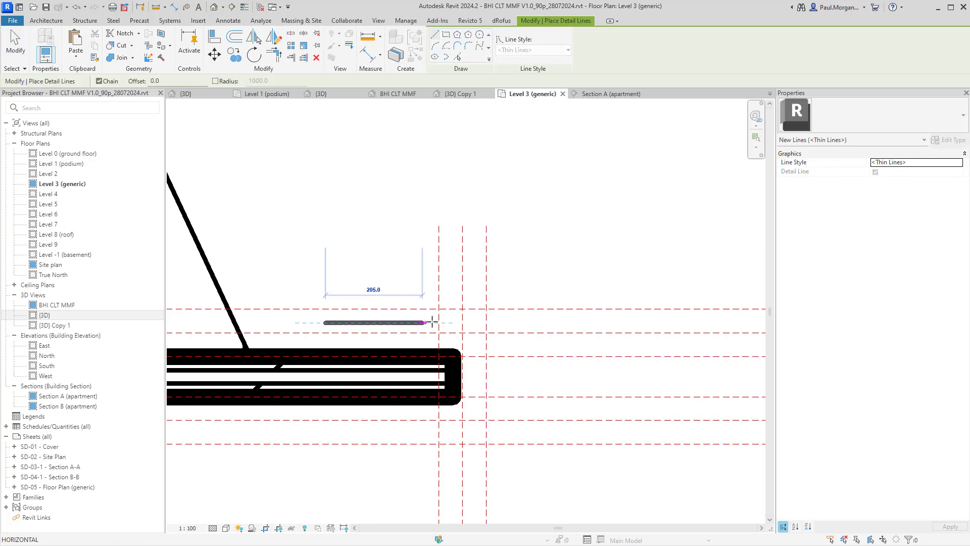
pyautogui.click(475, 322)
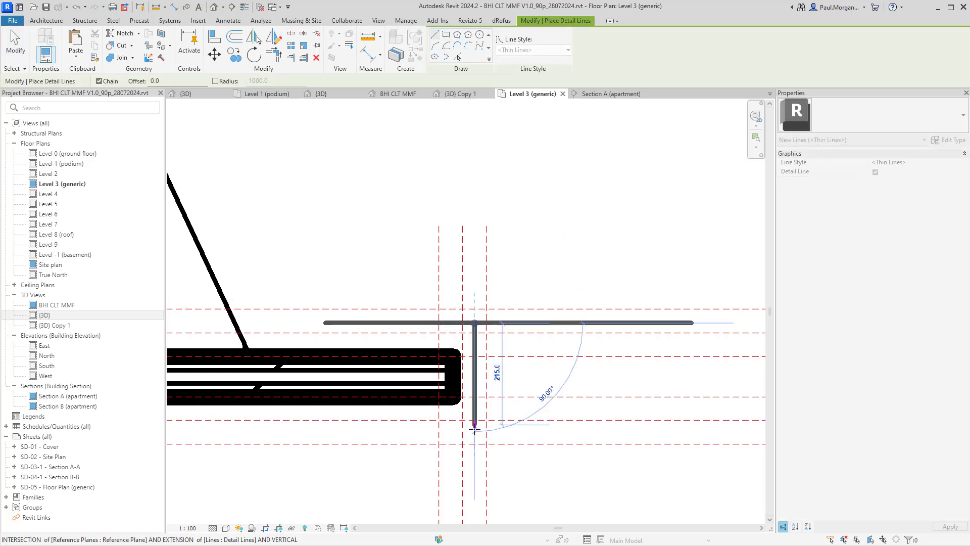
pyautogui.click(475, 433)
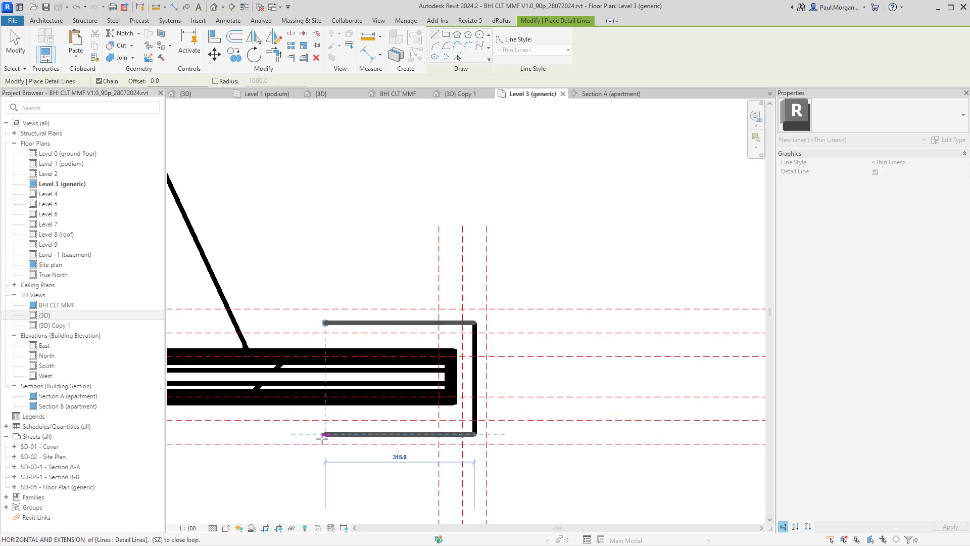
pyautogui.press('Escape')
pyautogui.press('Escape')
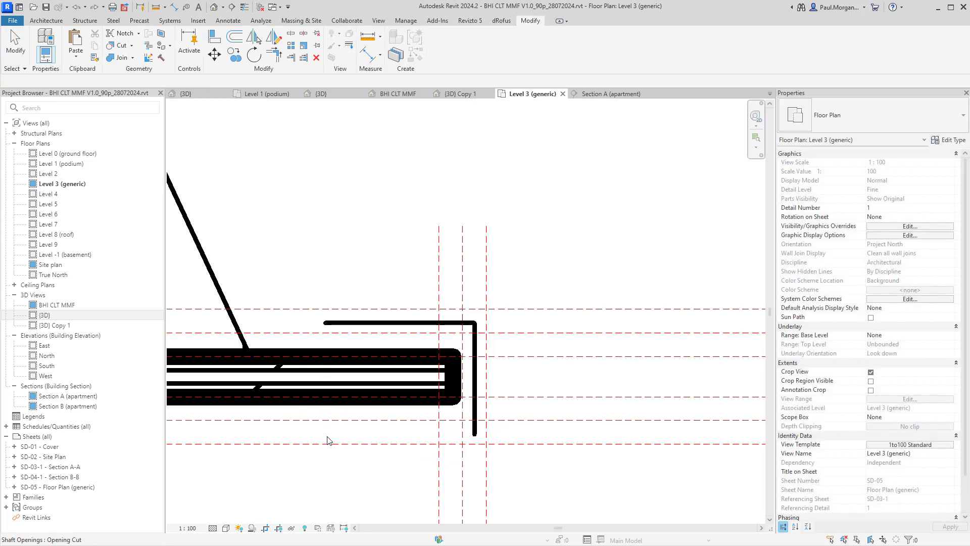
pyautogui.hotkey('ctrl', 'z')
# Step: Pull the central wall's far end back to the vertical reference plane farthest from the shaft's end wall
pyautogui.click(451, 377)
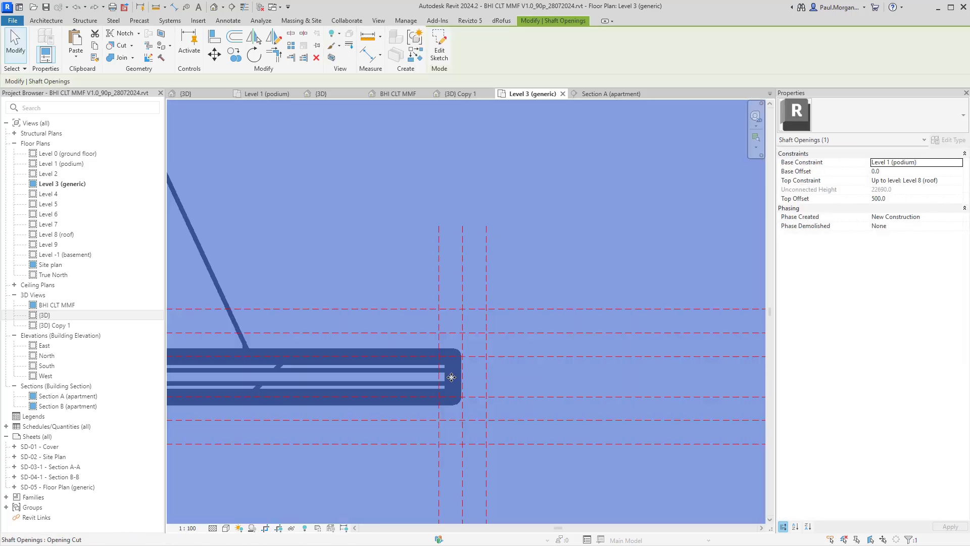
pyautogui.press('Escape')
pyautogui.click(452, 377)
pyautogui.moveTo(455, 378); pyautogui.dragTo(439, 375)
pyautogui.click(475, 408)
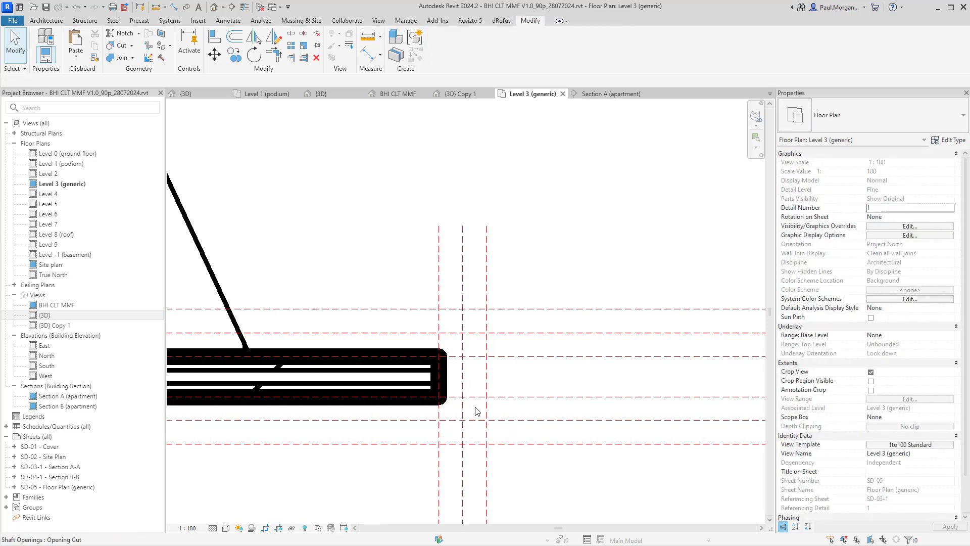
# Step: Switch the plan to thin line display and check the central wall's end against the vertical reference plane
pyautogui.press('t')
pyautogui.press('l')
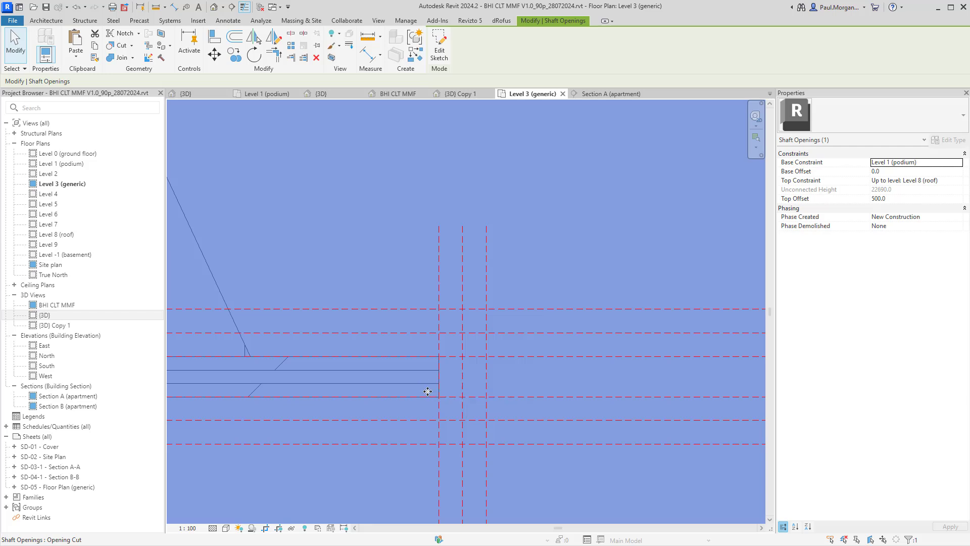
pyautogui.press('Escape')
pyautogui.click(428, 385)
pyautogui.press('Tab')
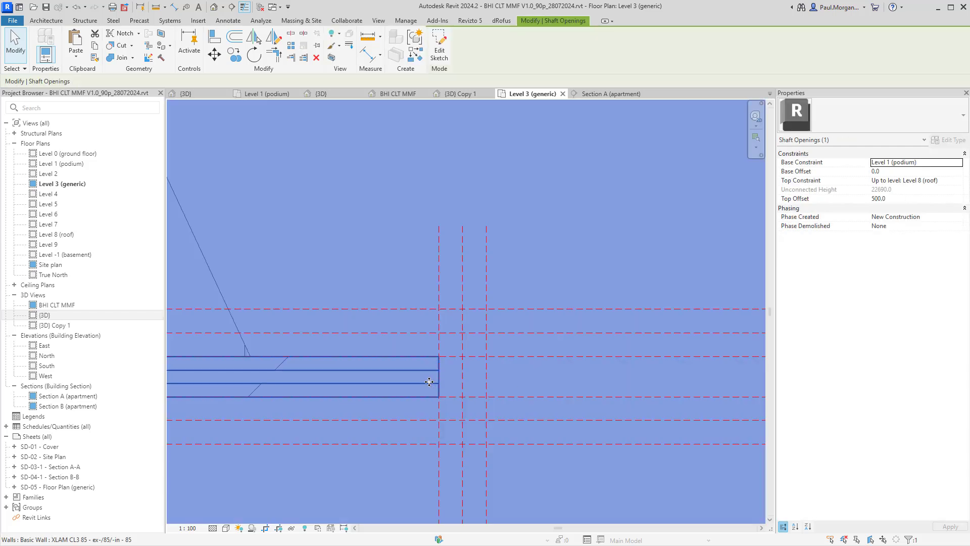
pyautogui.click(429, 383)
pyautogui.scroll(-6, 429, 383)
pyautogui.moveTo(390, 404); pyautogui.dragTo(475, 405, button='middle')
pyautogui.press('Escape')
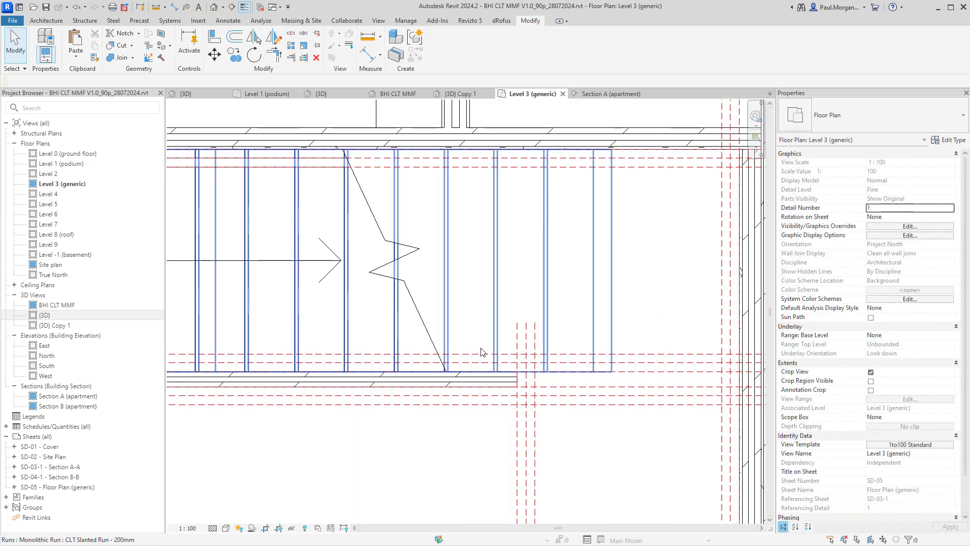
pyautogui.click(484, 379)
pyautogui.press('Escape')
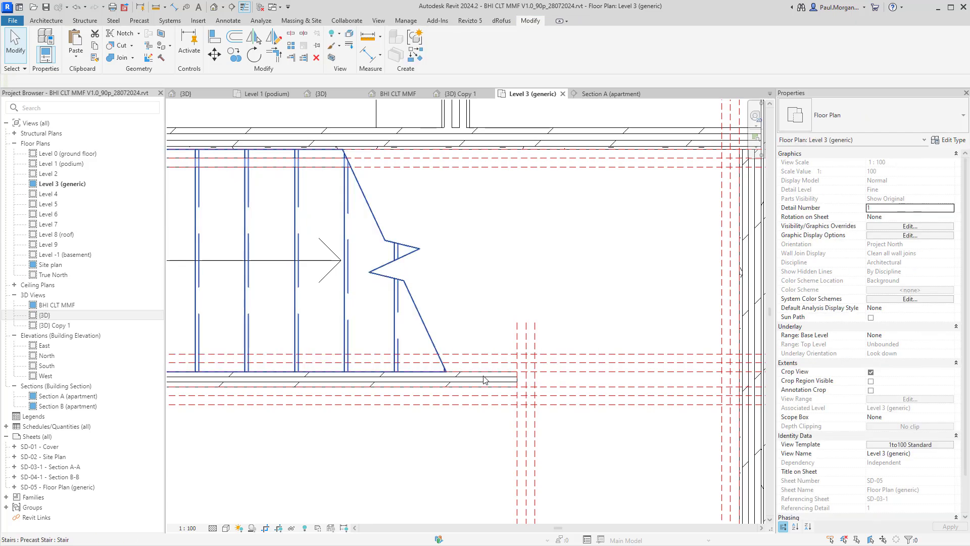
pyautogui.click(487, 381)
pyautogui.scroll(-3, 486, 381)
pyautogui.moveTo(563, 437); pyautogui.dragTo(570, 372, button='middle')
pyautogui.press('Escape')
pyautogui.click(452, 288)
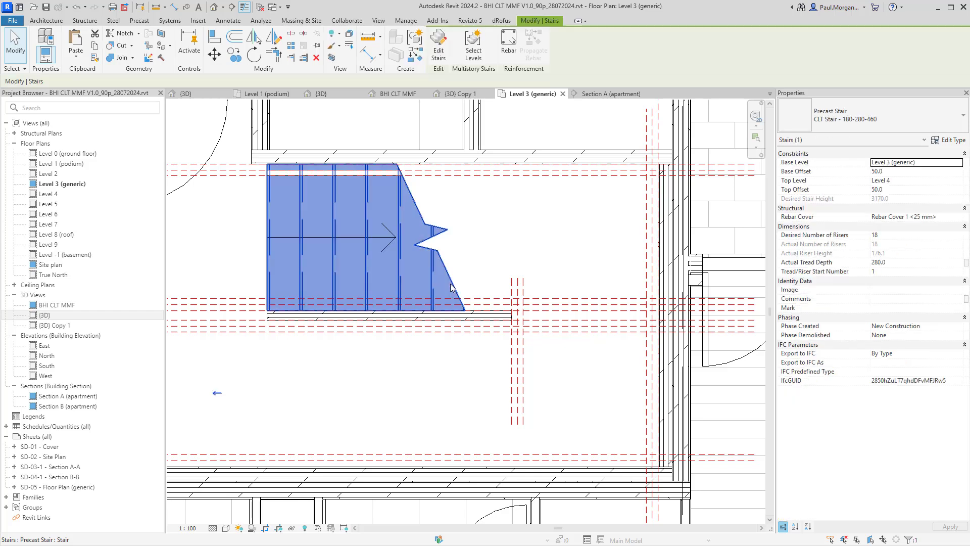
pyautogui.moveTo(416, 292); pyautogui.dragTo(525, 317, button='middle')
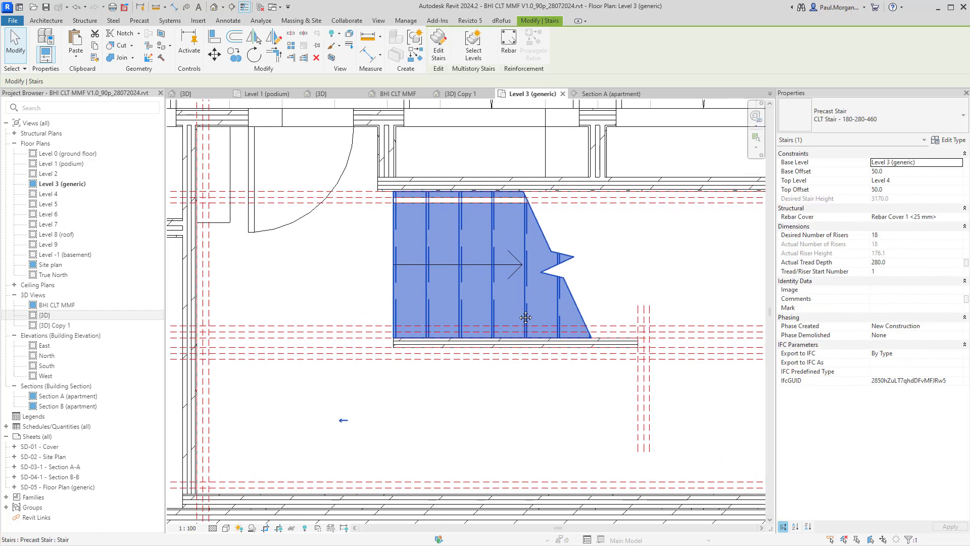
pyautogui.press('Escape')
# Step: Extend the central wall's near end past the stair's first riser, towards the shaft's entry side
pyautogui.click(402, 347)
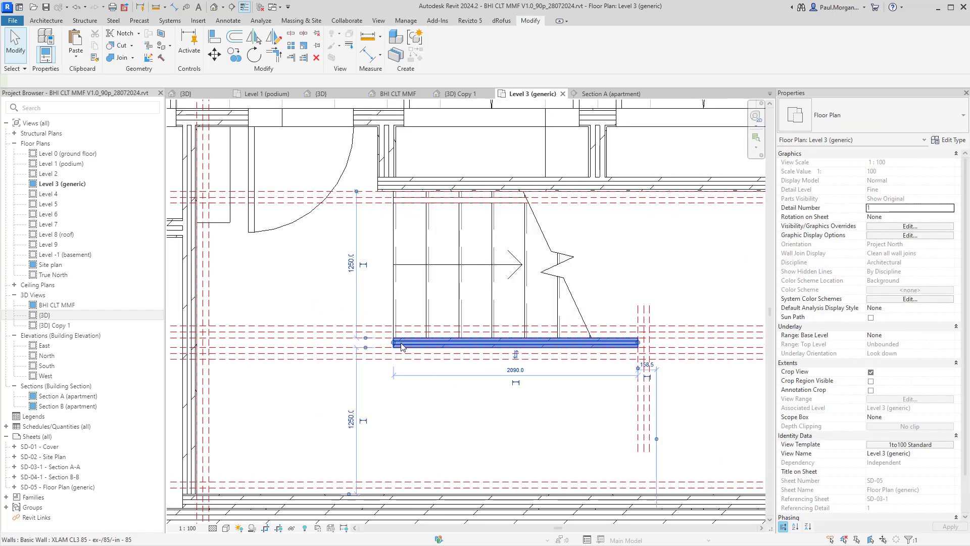
pyautogui.press('Escape')
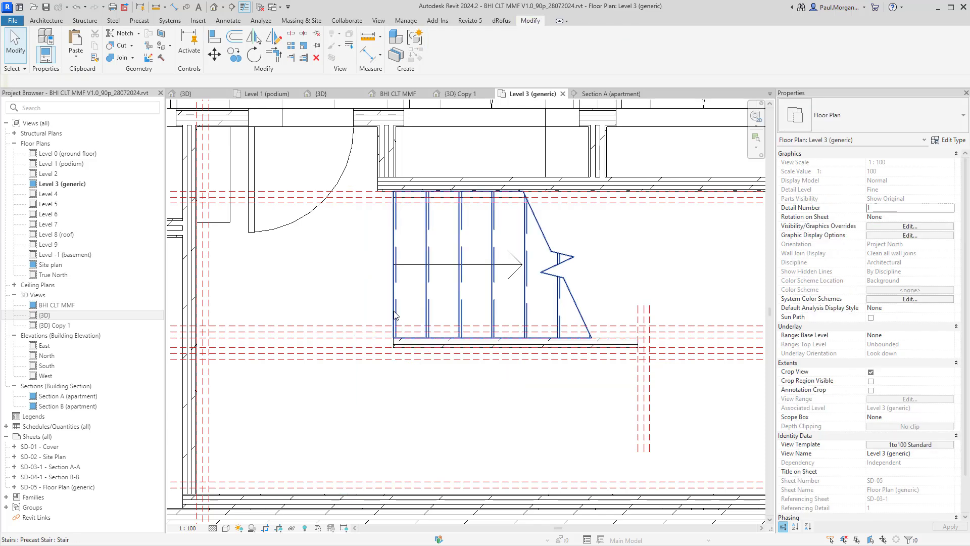
pyautogui.click(406, 346)
pyautogui.click(399, 343)
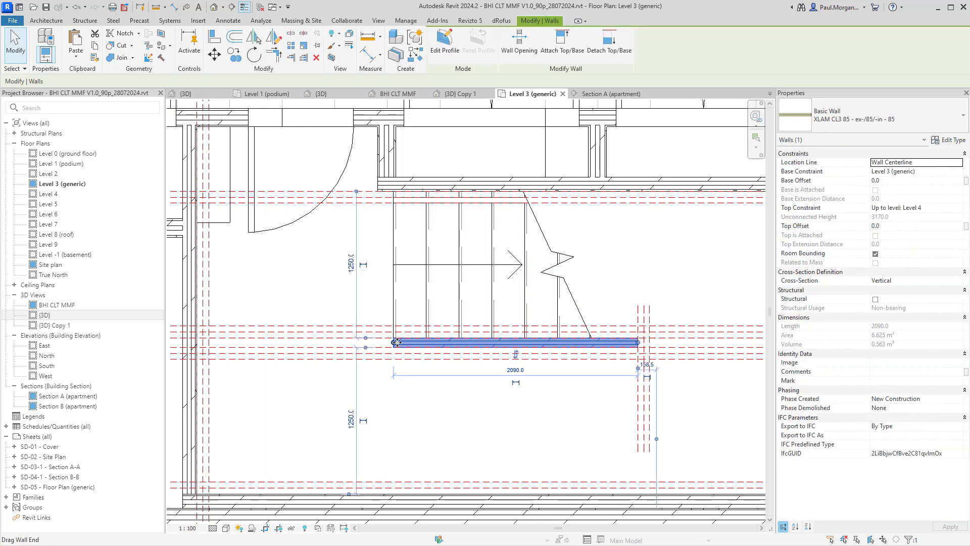
pyautogui.moveTo(371, 341); pyautogui.dragTo(357, 342)
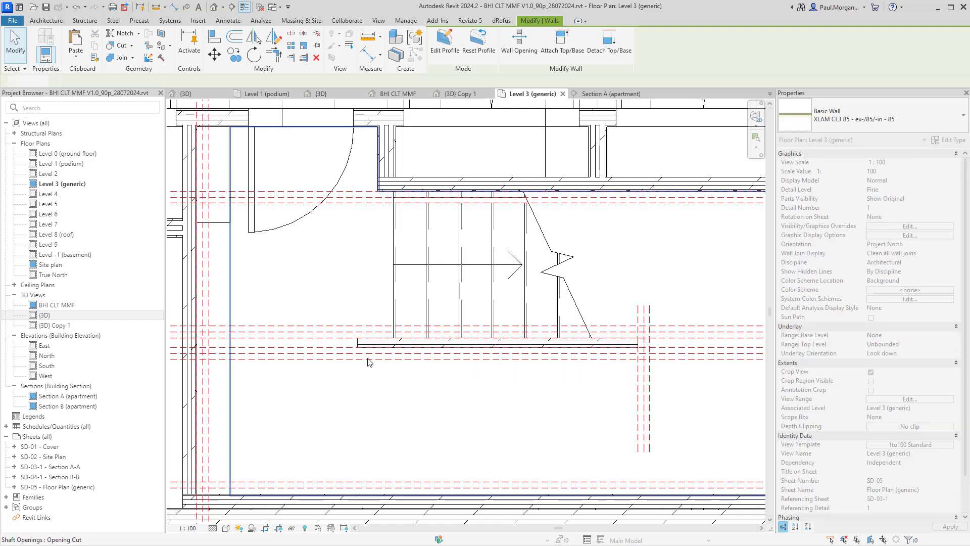
pyautogui.click(365, 383)
pyautogui.press('Delete')
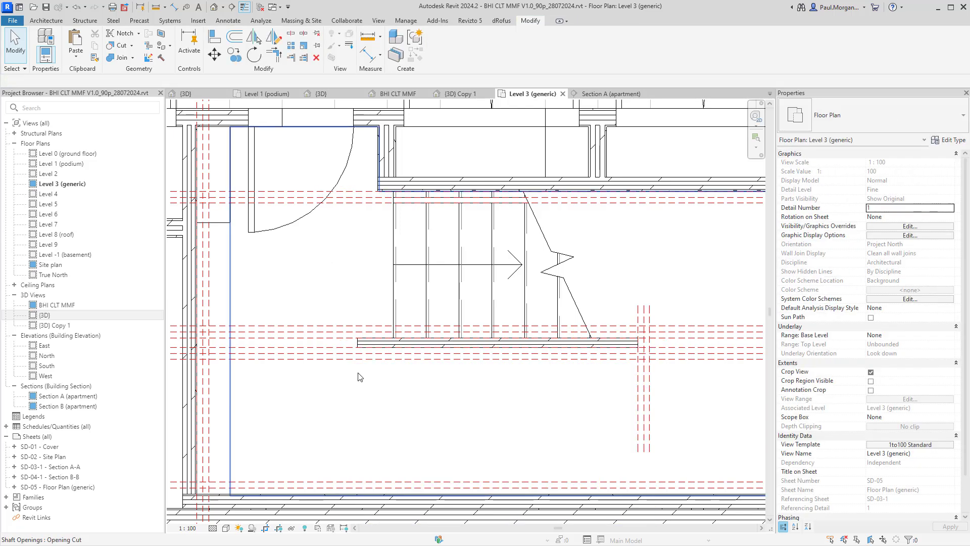
# Step: Examine the first run of the CLT stair in stair editing and finish the edit
pyautogui.click(426, 292)
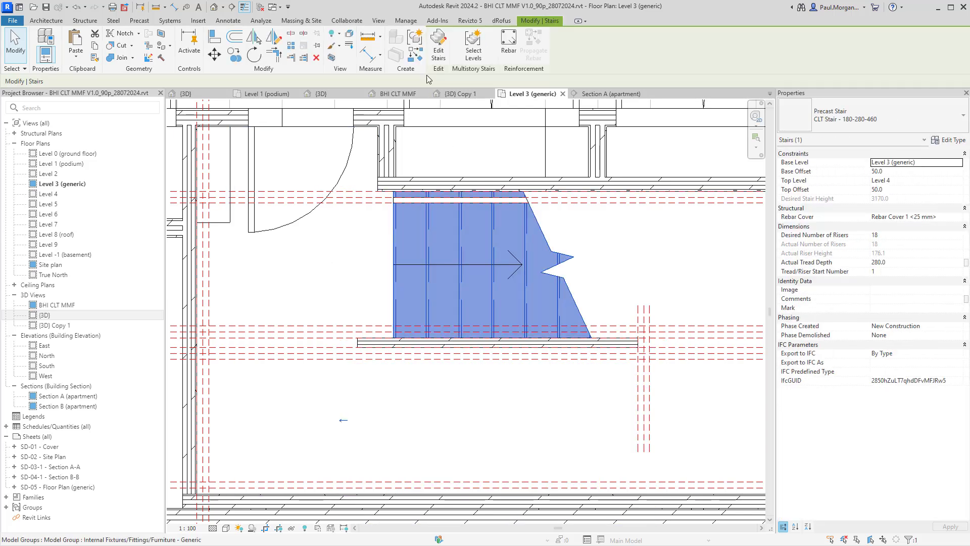
pyautogui.doubleClick(486, 292)
pyautogui.click(422, 268)
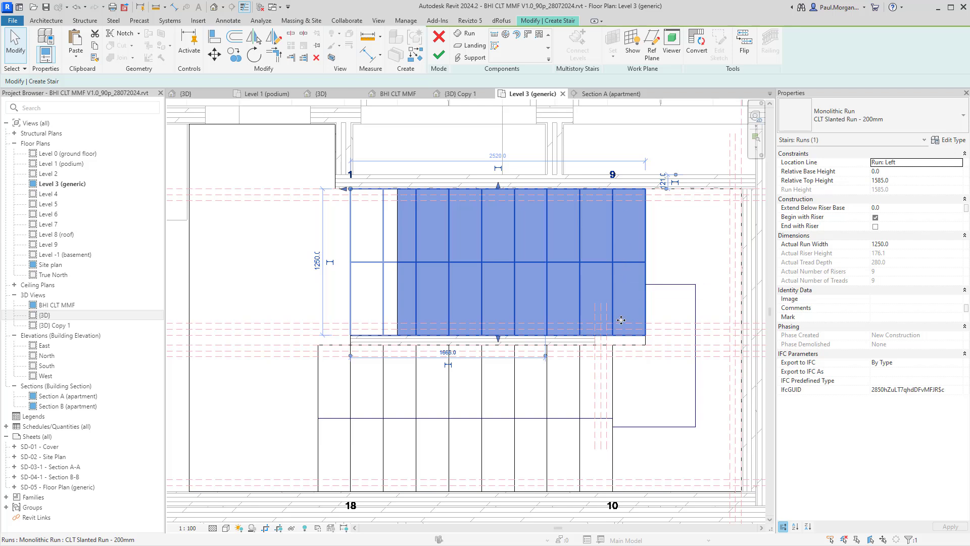
pyautogui.click(350, 387)
pyautogui.click(413, 261)
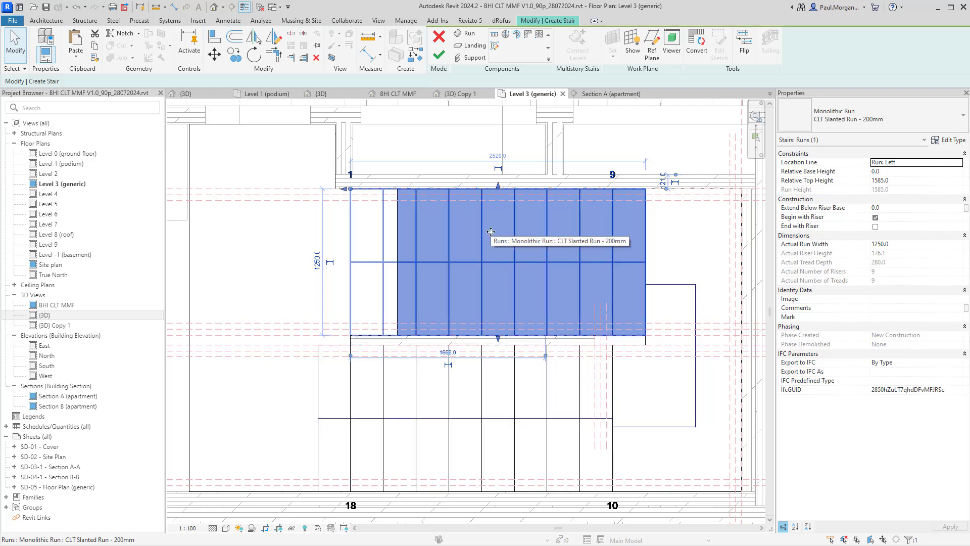
pyautogui.click(440, 55)
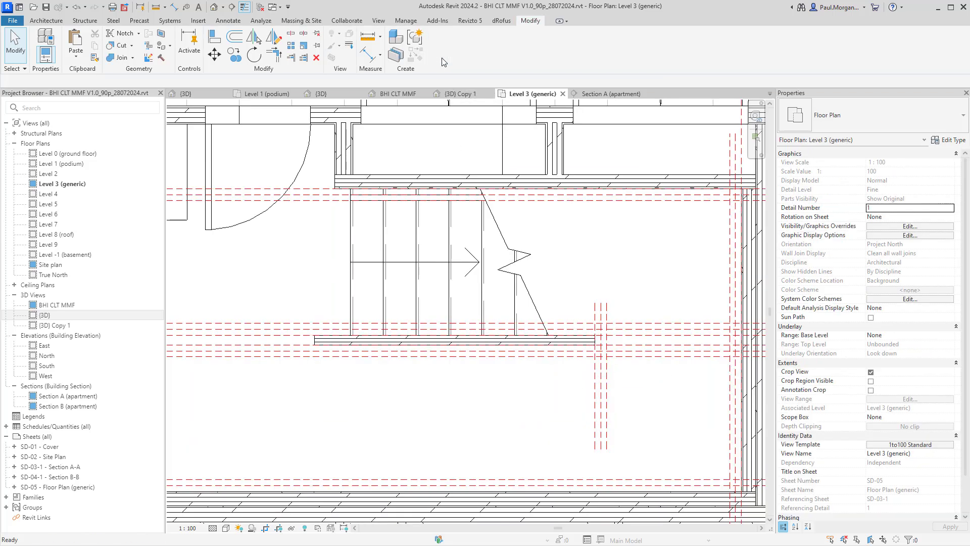
pyautogui.click(614, 399)
pyautogui.click(530, 306)
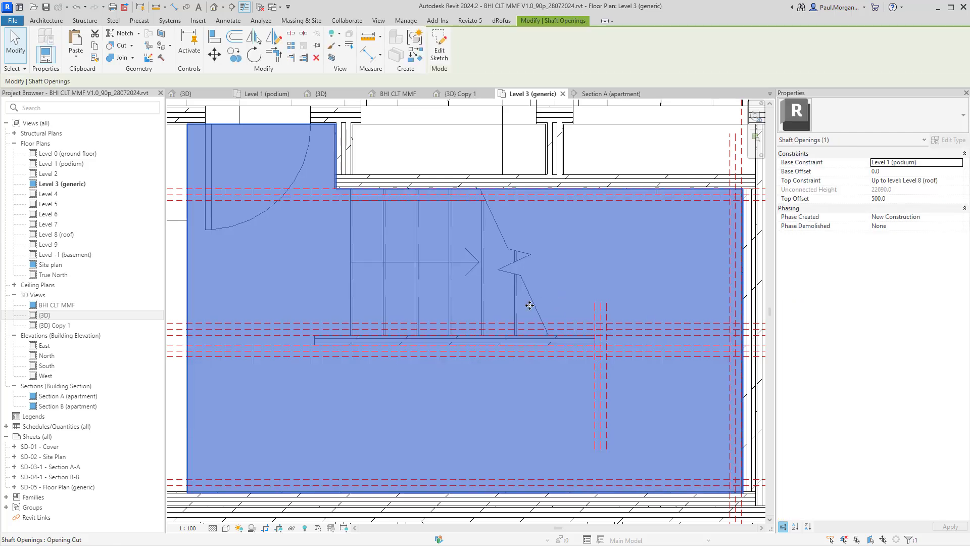
pyautogui.press('Escape')
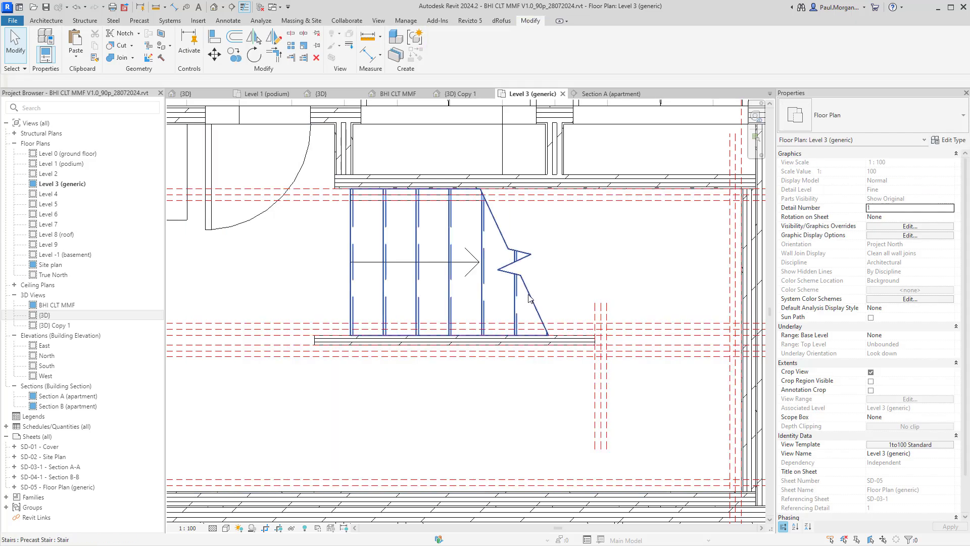
pyautogui.click(529, 298)
pyautogui.press('Escape')
pyautogui.click(650, 316)
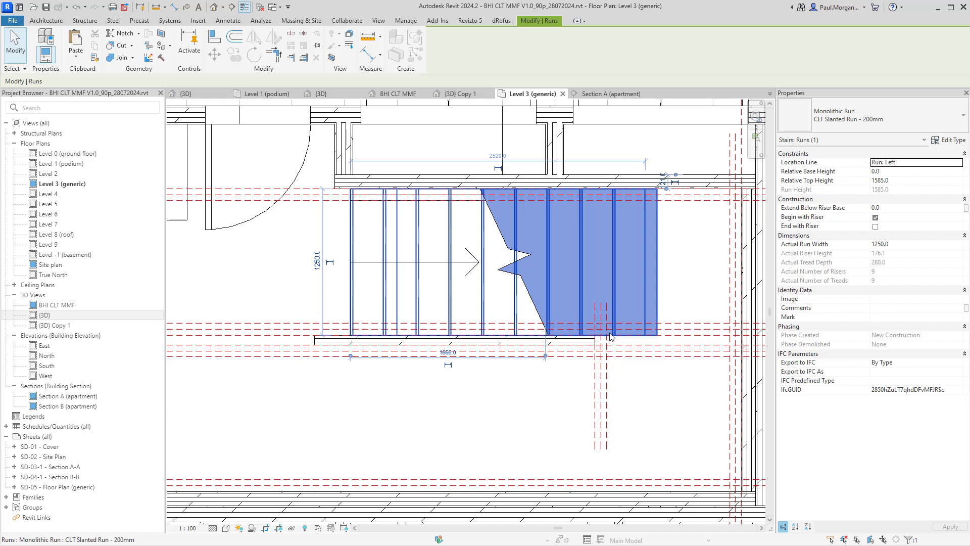
# Step: In stair editing, move both runs together so the first run's inner end corner meets the central wall's far end
pyautogui.doubleClick(416, 225)
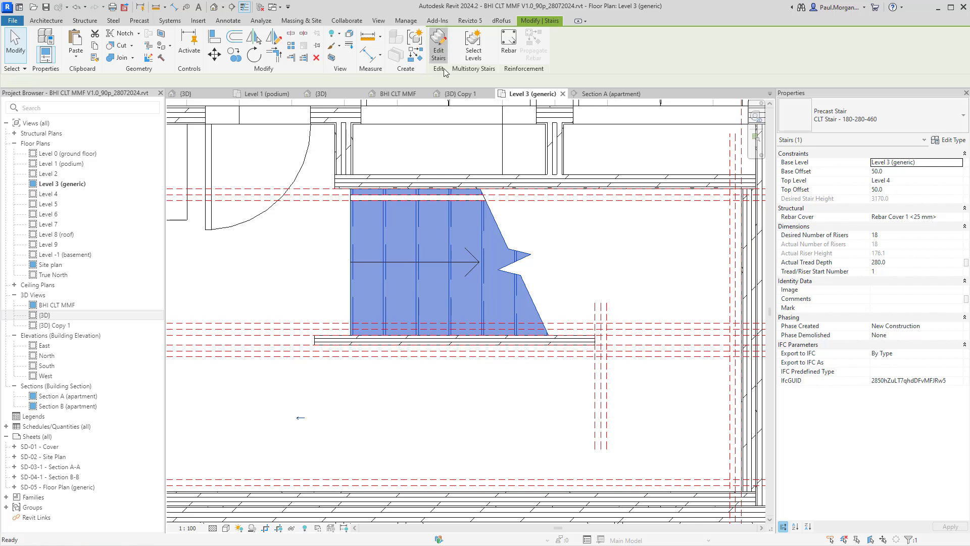
pyautogui.click(597, 277)
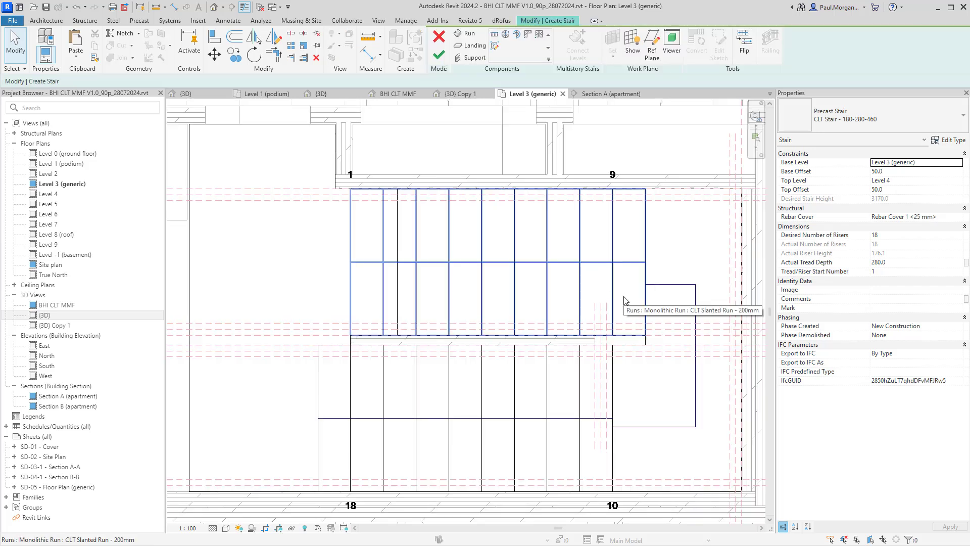
pyautogui.click(631, 316)
pyautogui.keyDown('ctrl'); pyautogui.click(596, 358); pyautogui.keyUp('ctrl')
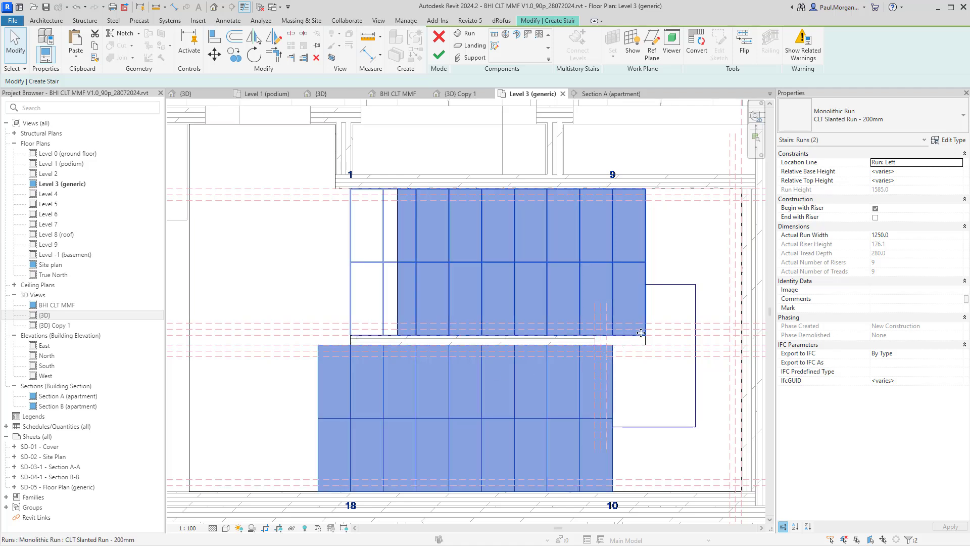
pyautogui.scroll(2, 641, 332)
pyautogui.press('m')
pyautogui.press('v')
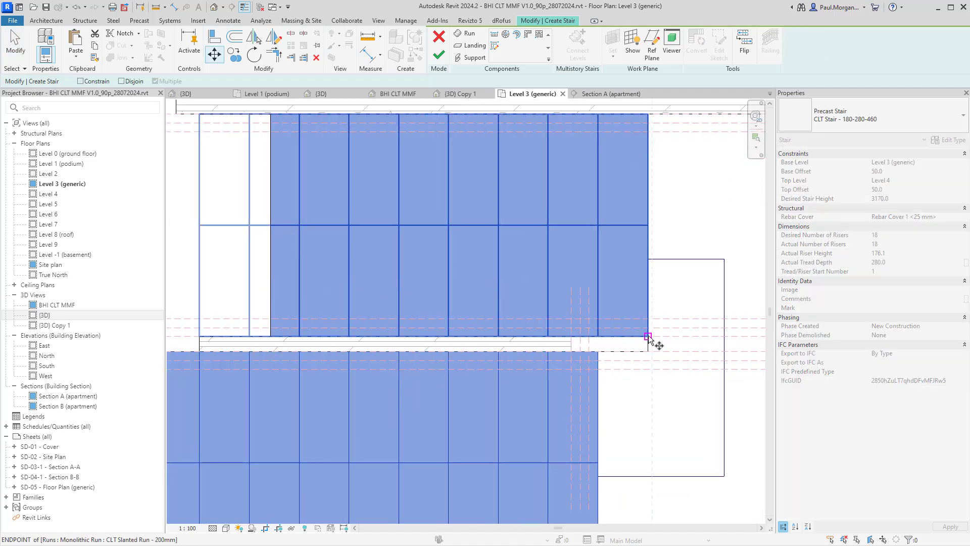
pyautogui.click(648, 335)
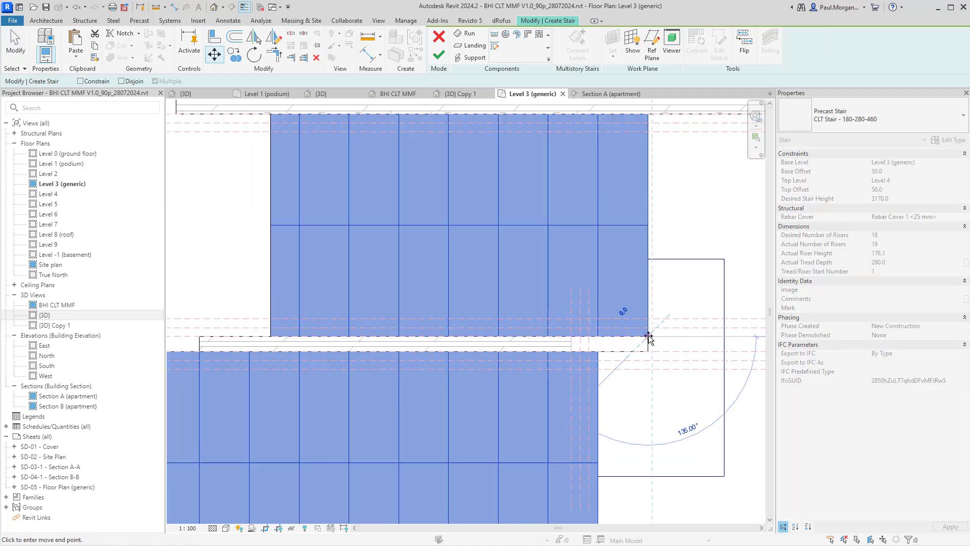
pyautogui.click(569, 336)
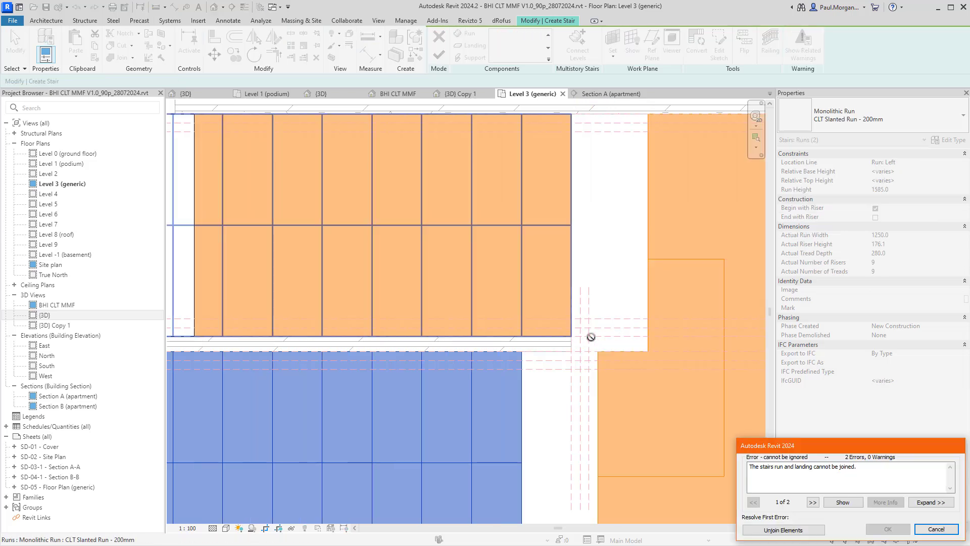
# Step: Unjoin the moved runs from the intermediate landing
pyautogui.scroll(-3, 576, 336)
pyautogui.moveTo(577, 337); pyautogui.dragTo(632, 334, button='middle')
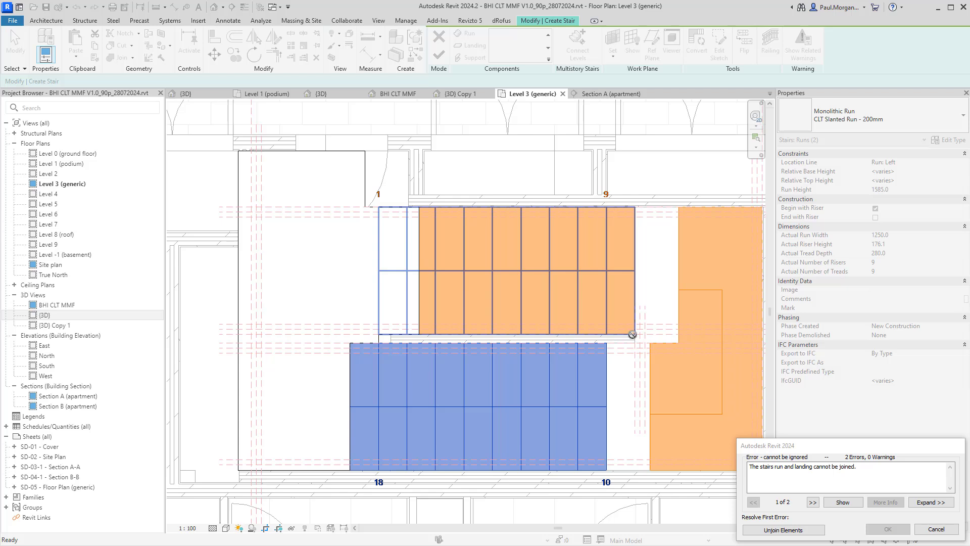
pyautogui.moveTo(632, 334); pyautogui.dragTo(590, 338, button='middle')
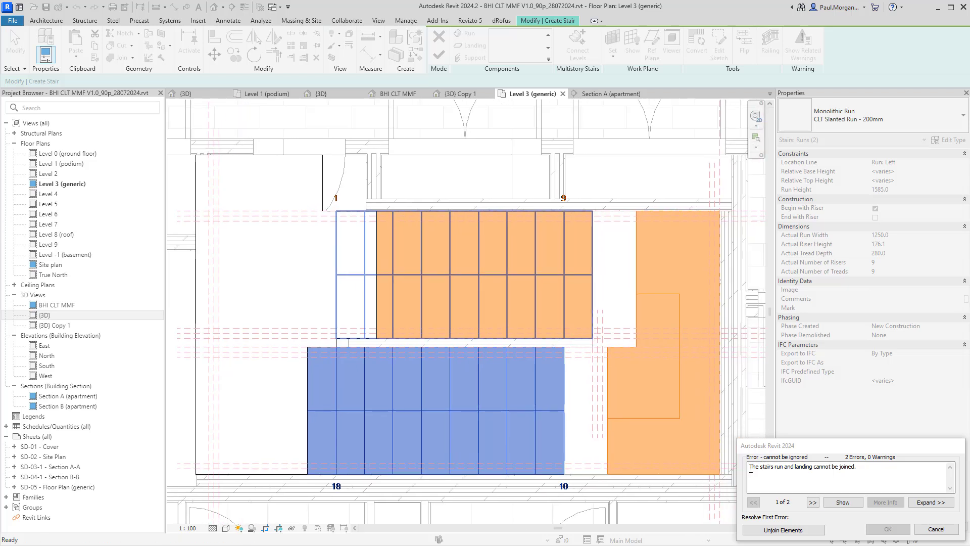
pyautogui.moveTo(751, 468); pyautogui.dragTo(781, 469)
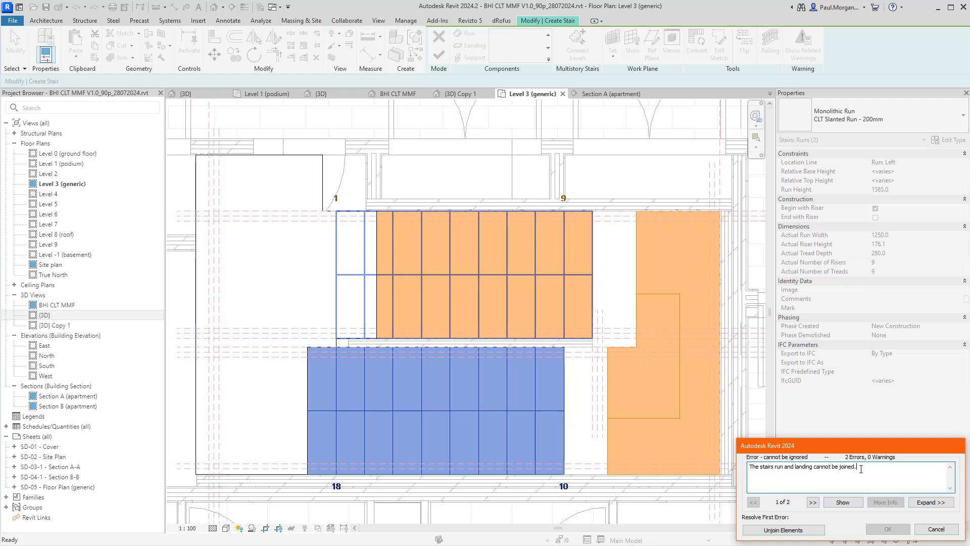
pyautogui.click(797, 534)
# Step: Edit the intermediate landing's sketch and pull its two run-side boundary edges to the ends of the two runs
pyautogui.click(640, 334)
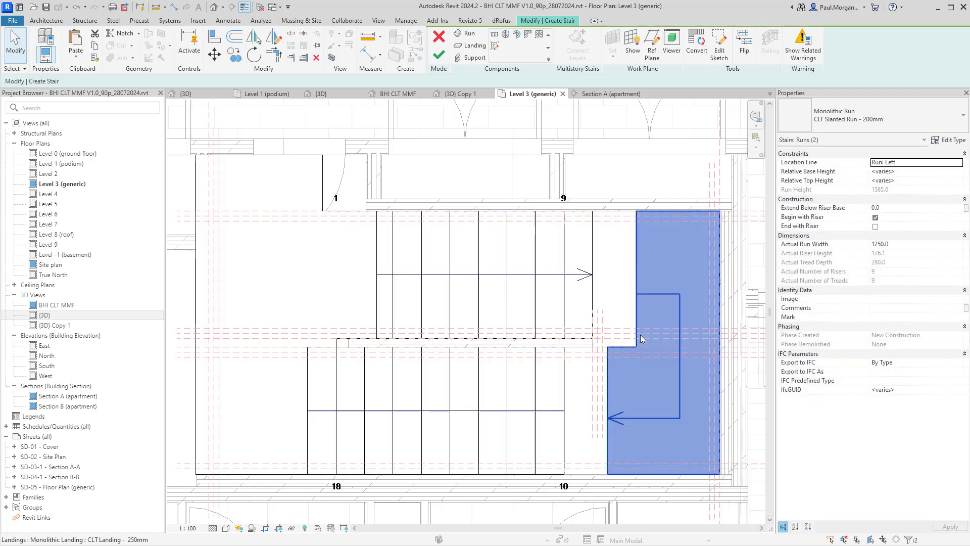
pyautogui.doubleClick(637, 298)
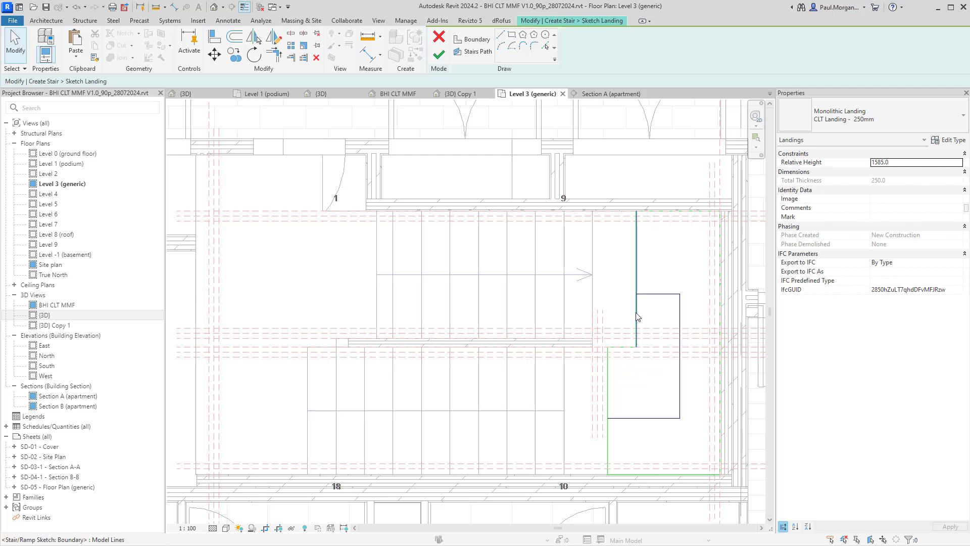
pyautogui.click(593, 307)
pyautogui.moveTo(608, 390); pyautogui.dragTo(563, 389)
pyautogui.click(616, 265)
pyautogui.scroll(3, 571, 324)
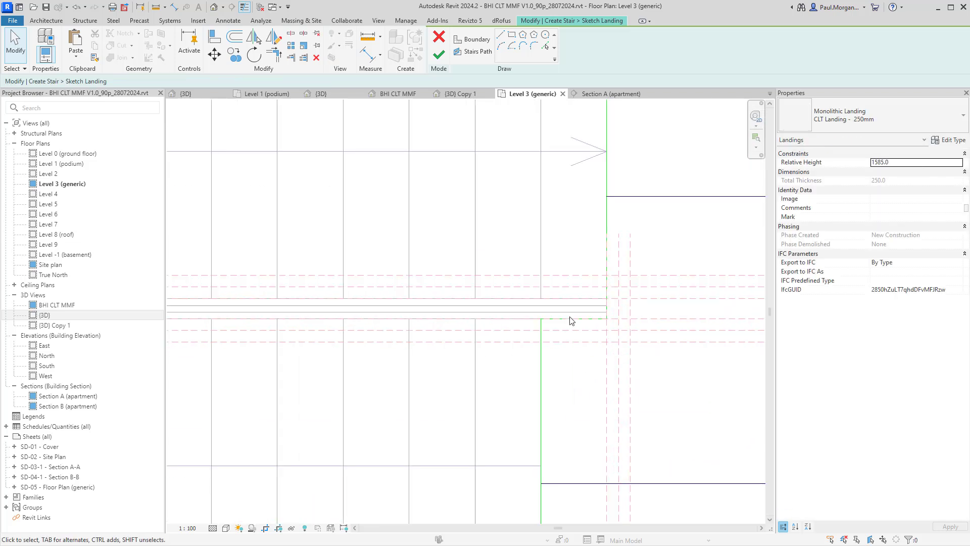
pyautogui.scroll(-2, 584, 331)
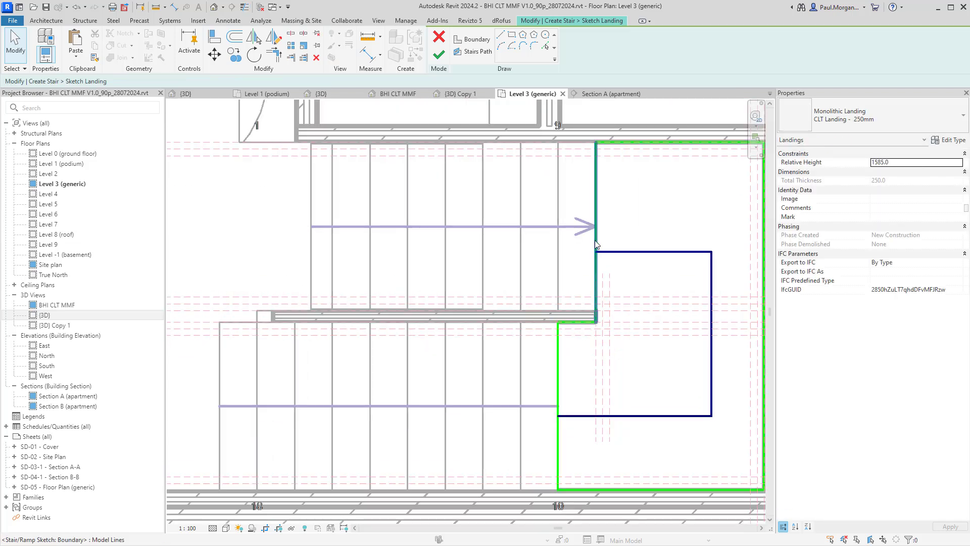
pyautogui.click(596, 319)
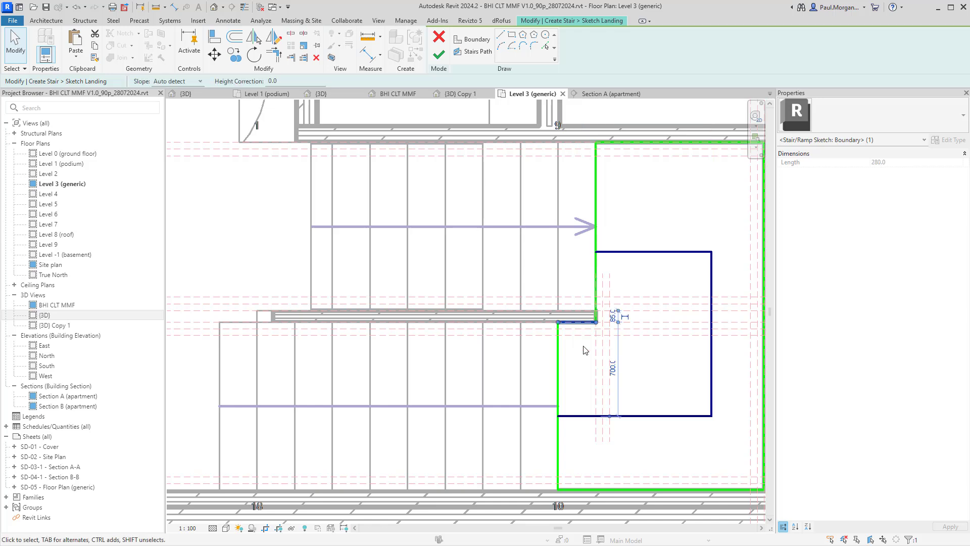
pyautogui.click(587, 364)
# Step: Align the intermediate landing's stair path segment with the second run's centreline
pyautogui.scroll(-2, 587, 365)
pyautogui.moveTo(623, 299)
pyautogui.mouseDown()
pyautogui.moveTo(624, 283)
pyautogui.moveTo(613, 302)
pyautogui.mouseUp()
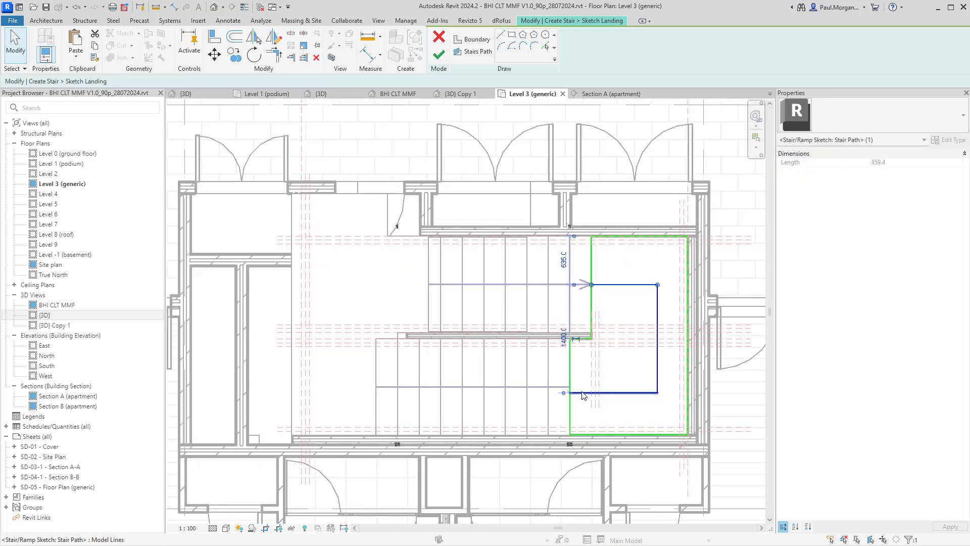
pyautogui.moveTo(582, 392); pyautogui.dragTo(580, 375)
pyautogui.press('a')
pyautogui.press('l')
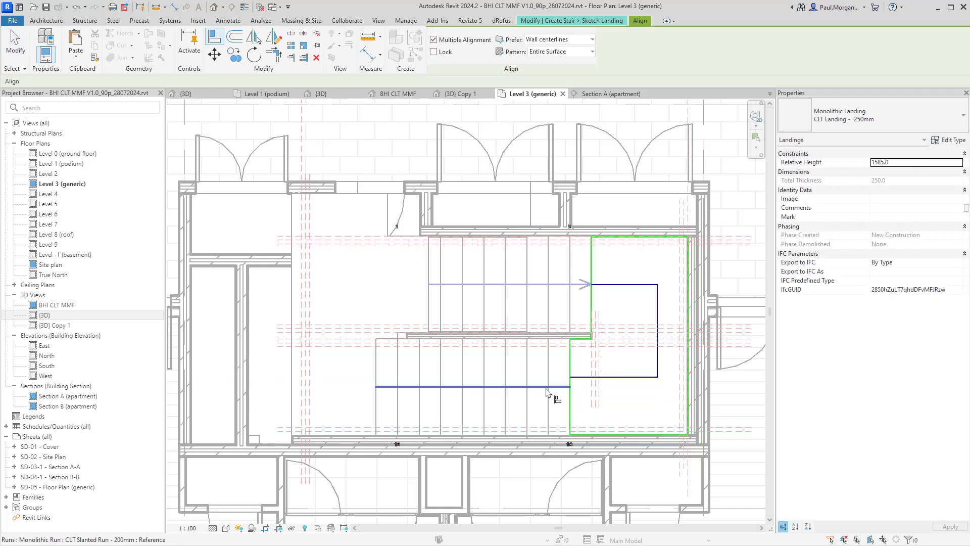
pyautogui.click(561, 387)
pyautogui.click(606, 377)
pyautogui.press('Escape')
# Step: Move the landing's connecting stair path segment to about 621 mm from the first run's end
pyautogui.click(657, 356)
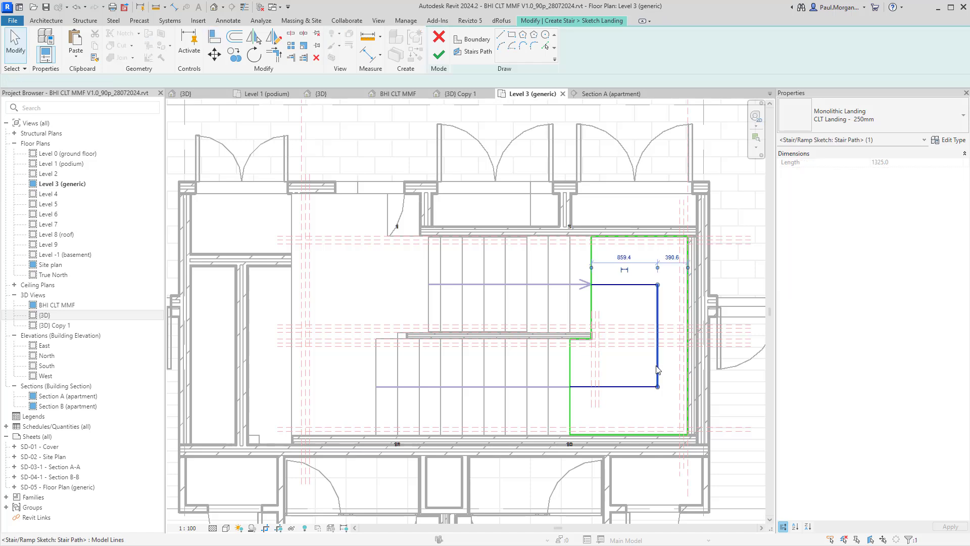
pyautogui.moveTo(657, 357); pyautogui.dragTo(640, 371)
pyautogui.click(655, 415)
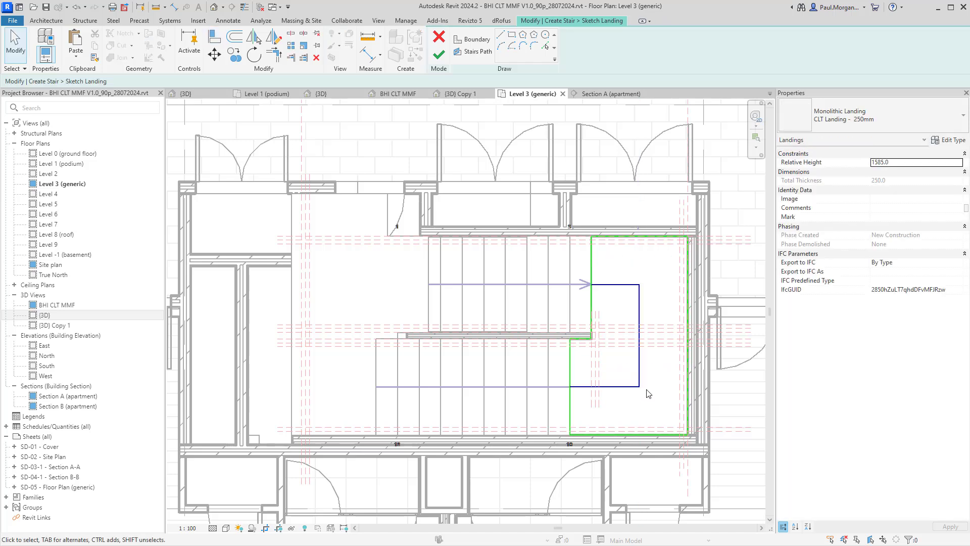
# Step: Dimension from the landing's run-side edge through the connecting path segment to the end wall, make both distances equal, and finish the landing sketch
pyautogui.click(639, 364)
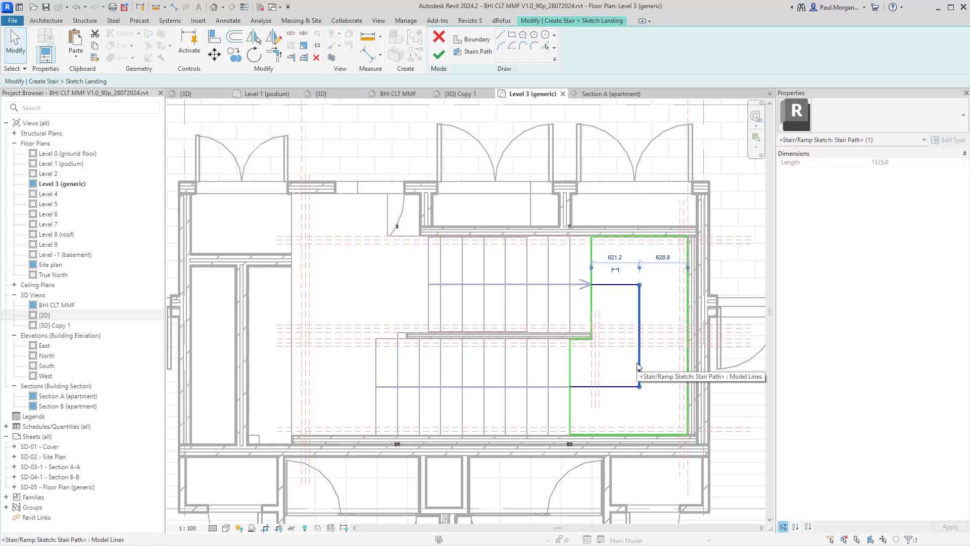
pyautogui.press('d')
pyautogui.press('i')
pyautogui.click(593, 302)
pyautogui.click(638, 316)
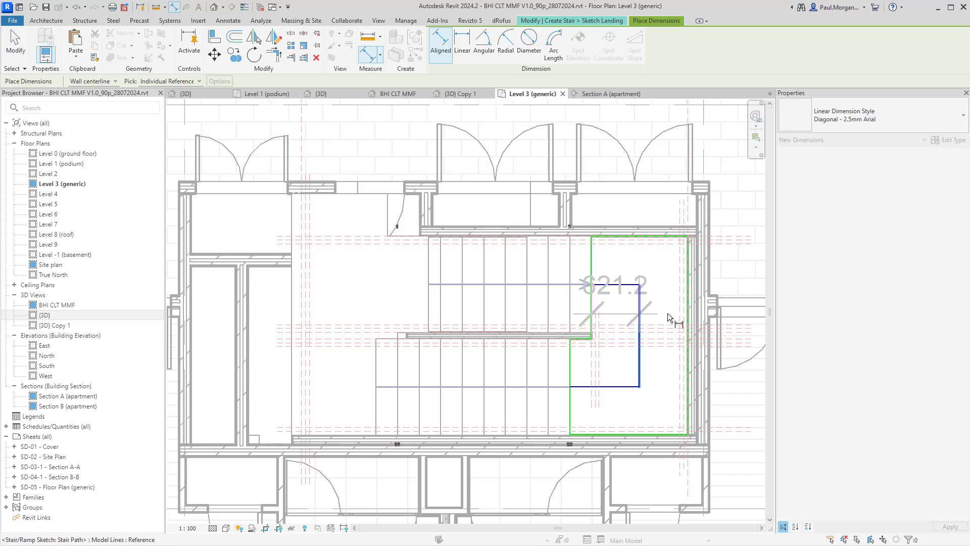
pyautogui.click(687, 312)
pyautogui.click(661, 317)
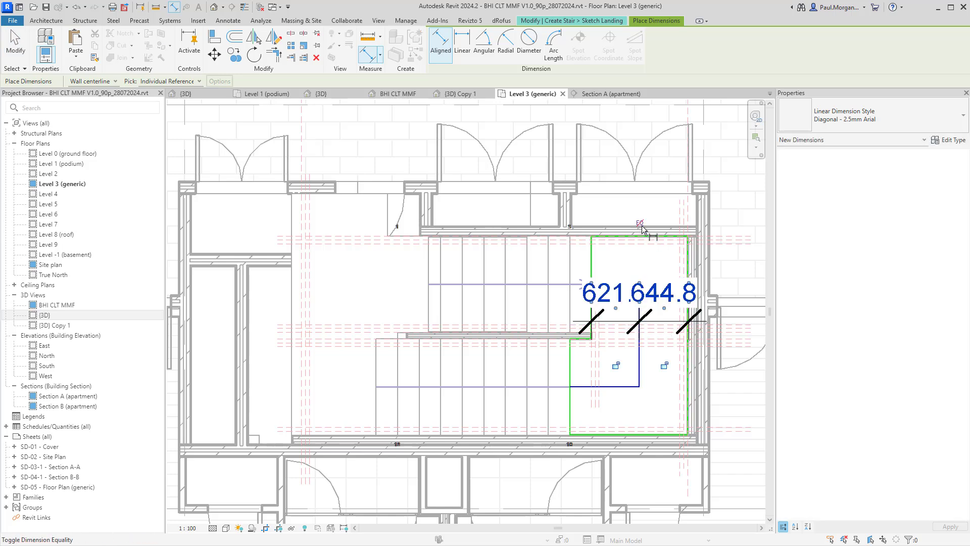
pyautogui.click(640, 222)
pyautogui.press('Escape')
pyautogui.press('Escape')
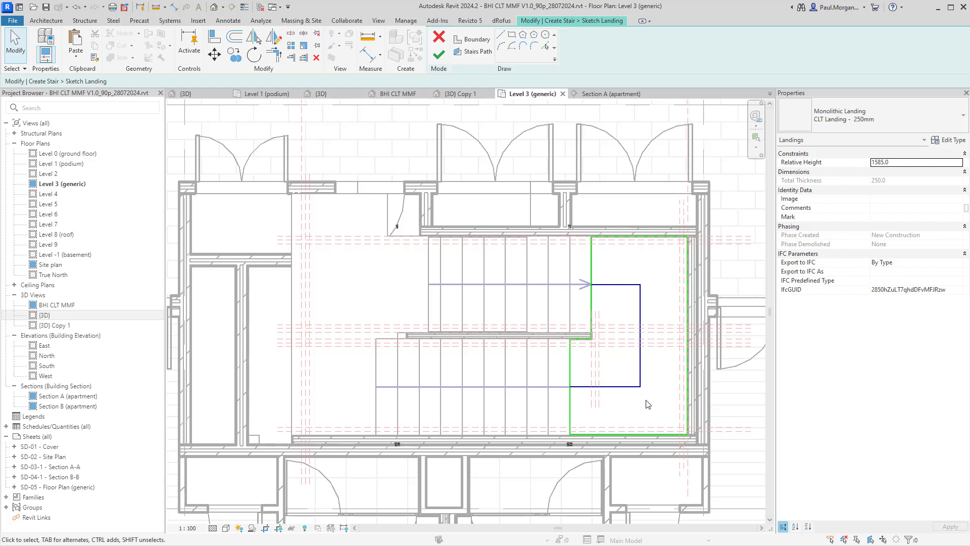
pyautogui.moveTo(623, 332); pyautogui.dragTo(610, 299, button='middle')
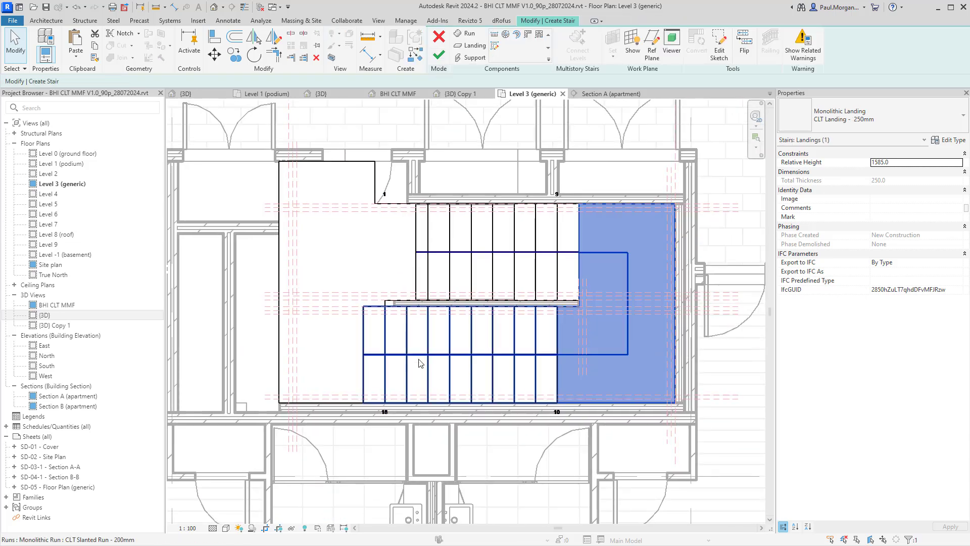
# Step: Edit the entry-side landing's sketch at relative height 3170 and align its lower run-side edge with the second run's end
pyautogui.click(414, 314)
pyautogui.click(377, 206)
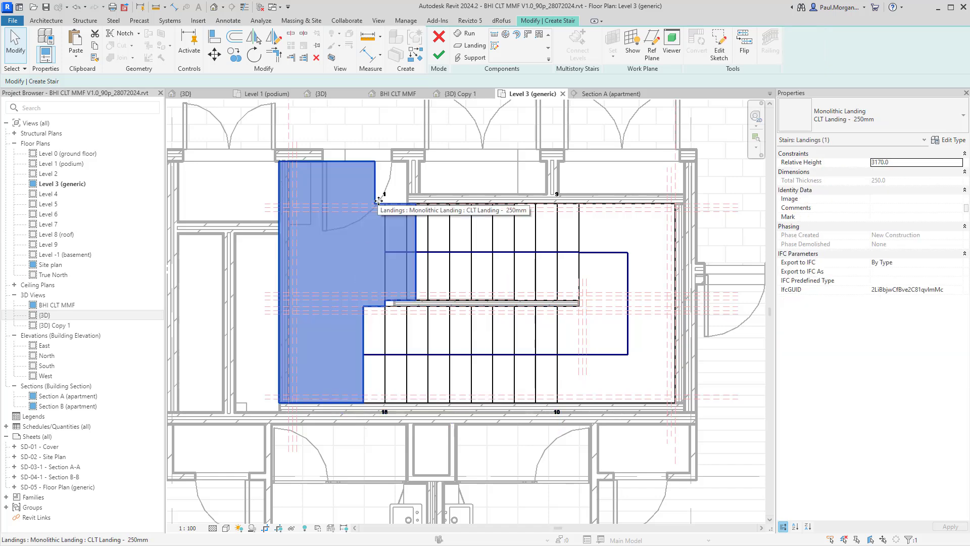
pyautogui.moveTo(389, 213); pyautogui.dragTo(522, 227, button='middle')
pyautogui.doubleClick(514, 318)
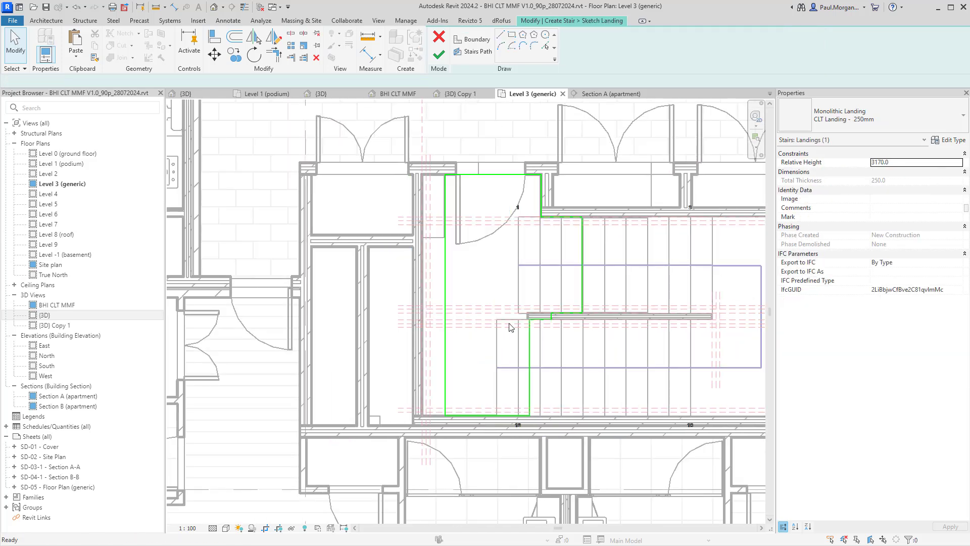
pyautogui.scroll(3, 526, 336)
pyautogui.moveTo(525, 342)
pyautogui.mouseDown()
pyautogui.moveTo(463, 347)
pyautogui.moveTo(520, 341)
pyautogui.moveTo(447, 365)
pyautogui.mouseUp()
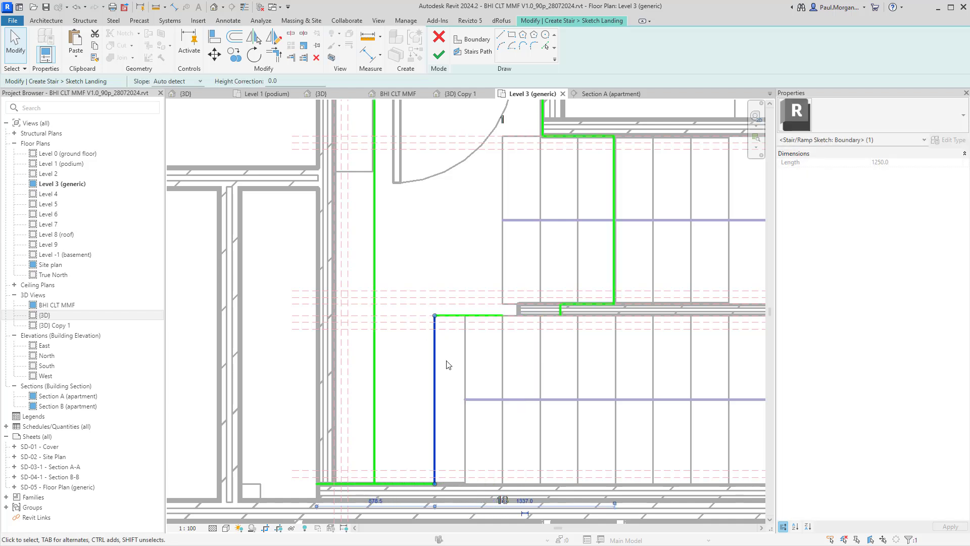
pyautogui.press('l')
pyautogui.click(463, 353)
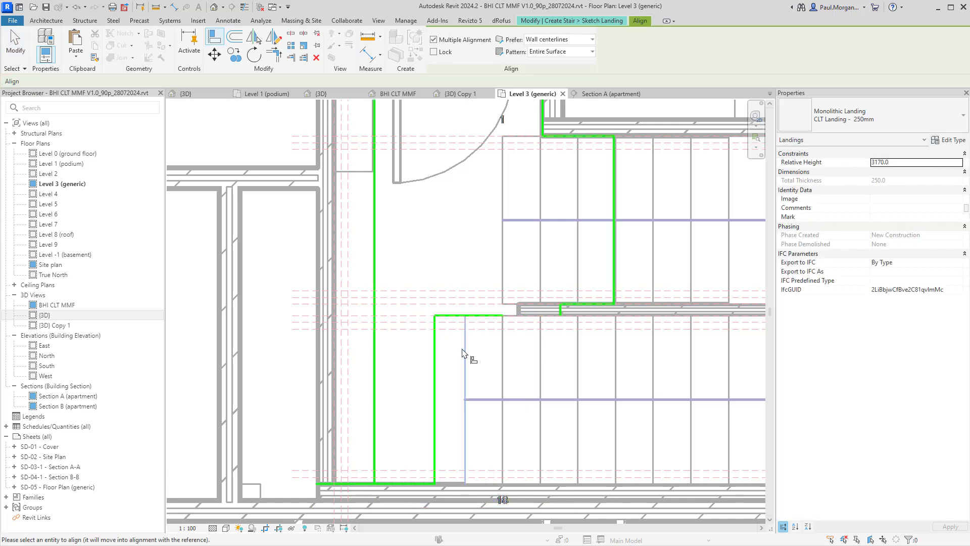
pyautogui.click(434, 368)
# Step: Align the entry-side landing's outer boundary edge with the inner face of the shaft's entry-side wall
pyautogui.moveTo(335, 367); pyautogui.dragTo(464, 371, button='middle')
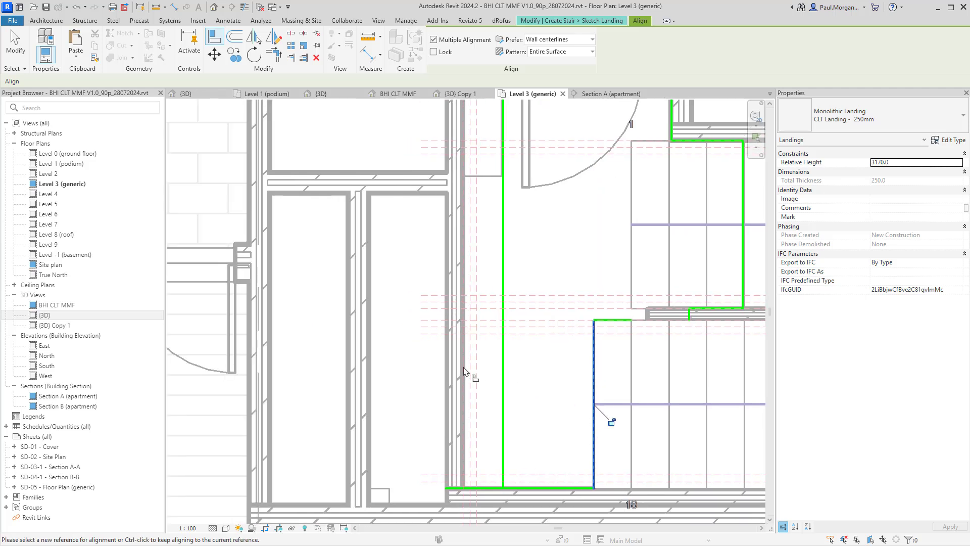
pyautogui.click(464, 362)
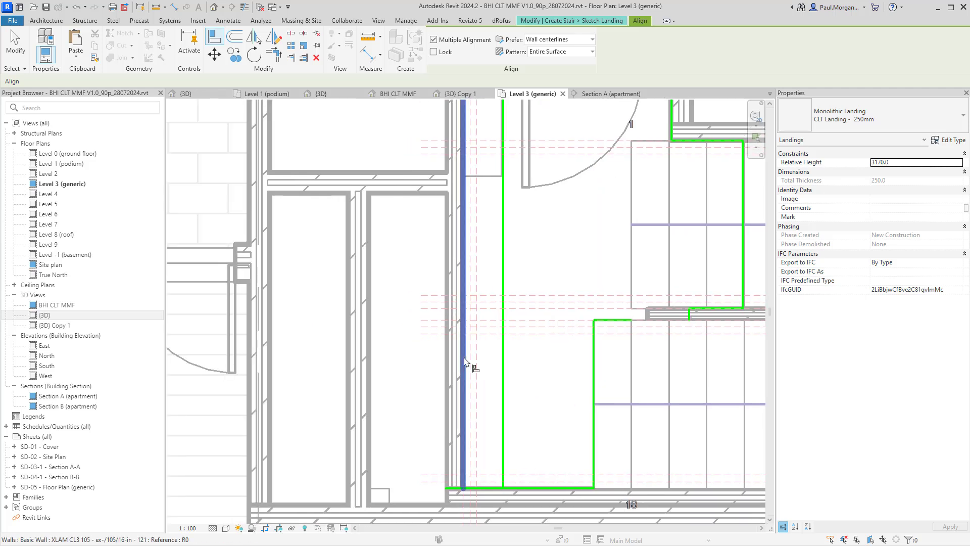
pyautogui.click(503, 420)
# Step: Align the landing's upper run-side edge with the first run's start and delete the boundary segment that becomes too short
pyautogui.scroll(-2, 504, 419)
pyautogui.moveTo(534, 314); pyautogui.dragTo(534, 379, button='middle')
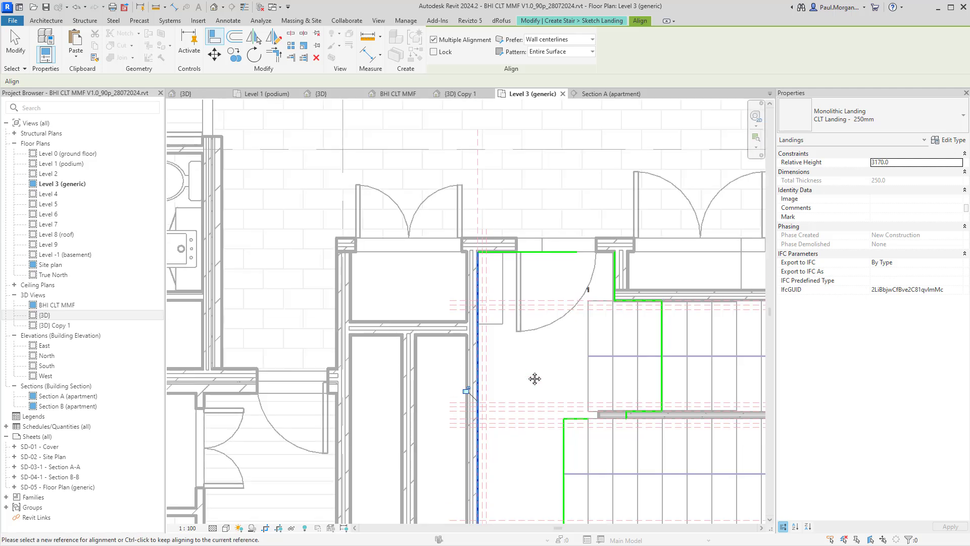
pyautogui.scroll(2, 606, 277)
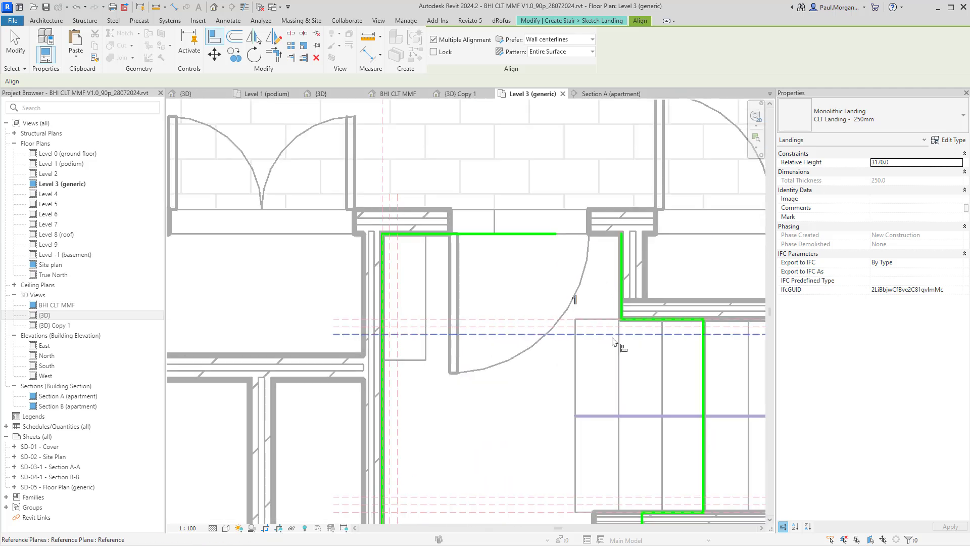
pyautogui.moveTo(594, 319); pyautogui.dragTo(525, 279, button='middle')
pyautogui.click(505, 345)
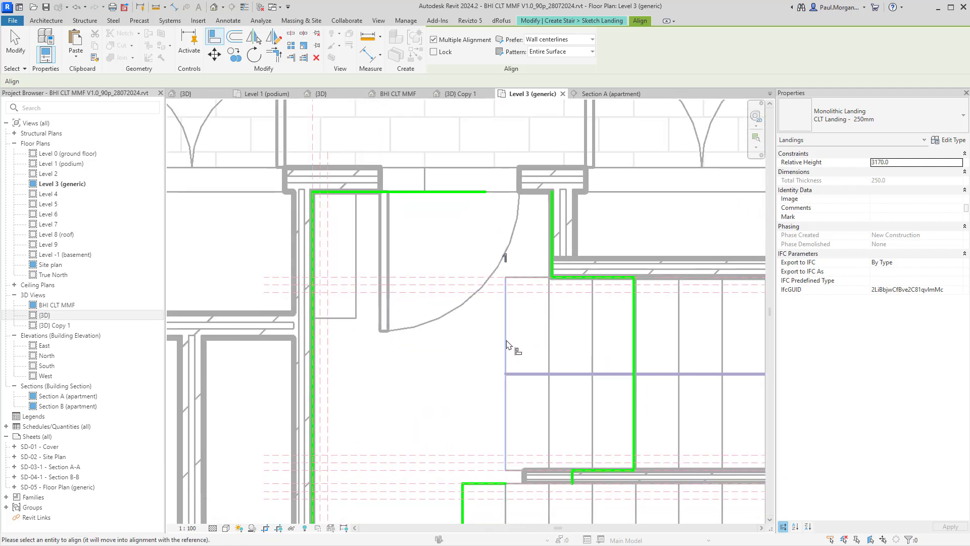
pyautogui.click(634, 336)
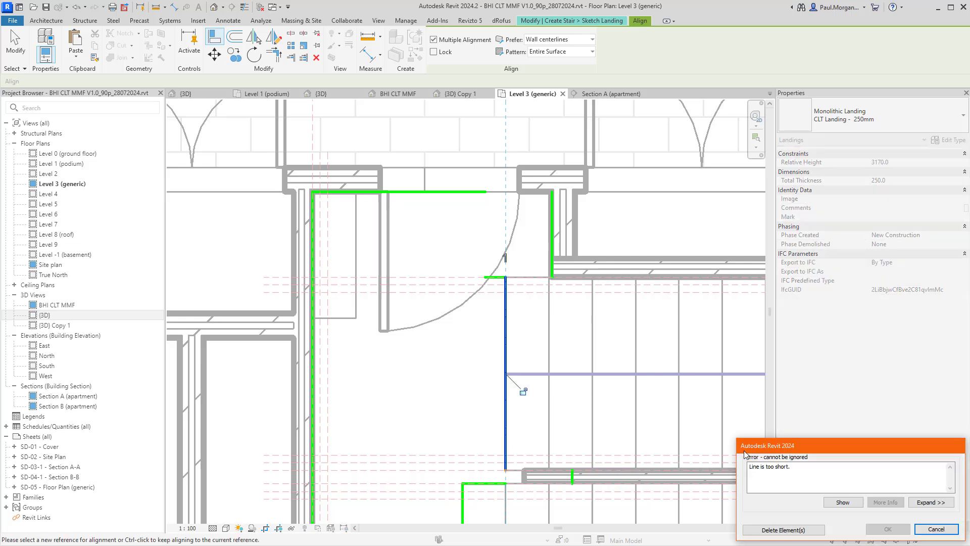
pyautogui.click(782, 530)
pyautogui.press('Escape')
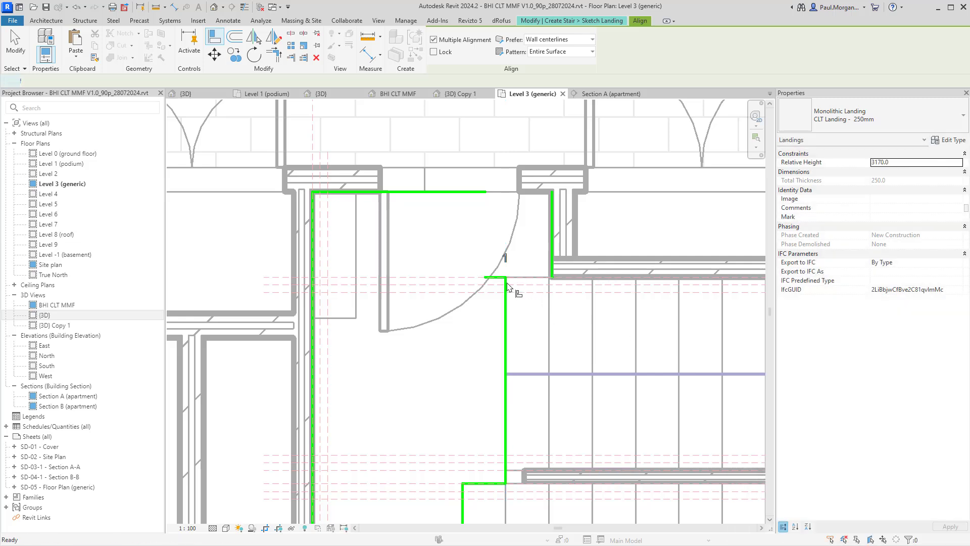
# Step: Try to close the door-side corner by stretching the short horizontal boundary segment to the shaft wall and shifting the adjoining vertical edge
pyautogui.press('a')
pyautogui.press('l')
pyautogui.click(500, 277)
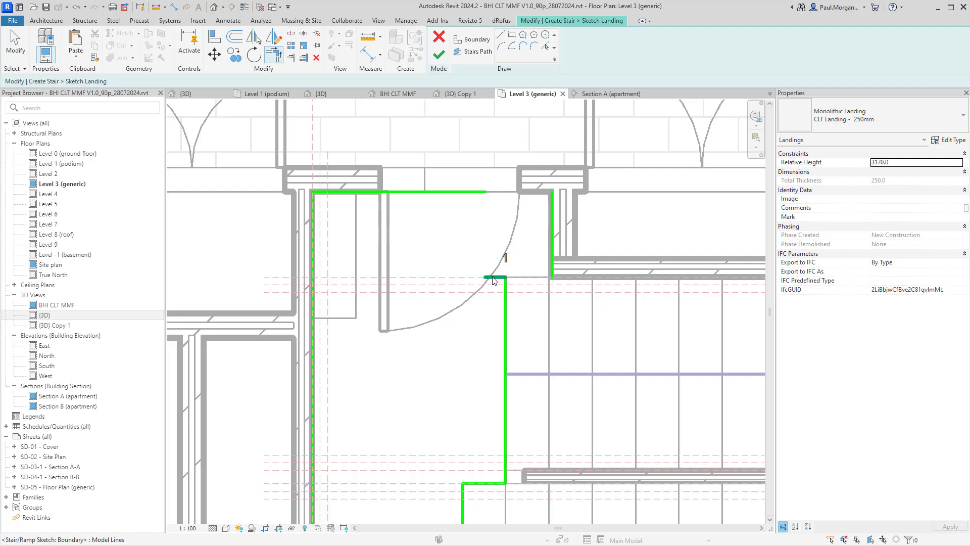
pyautogui.press('Escape')
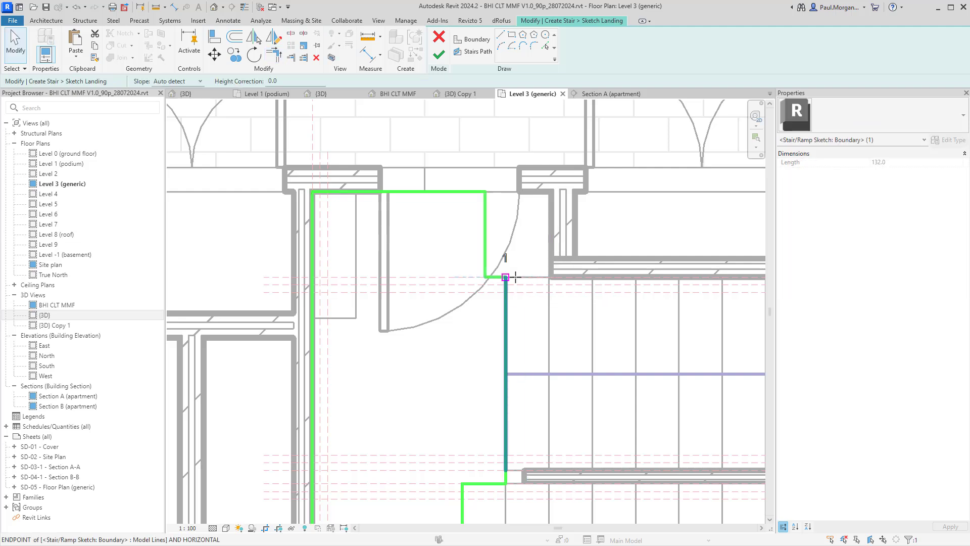
pyautogui.moveTo(515, 277); pyautogui.dragTo(551, 278)
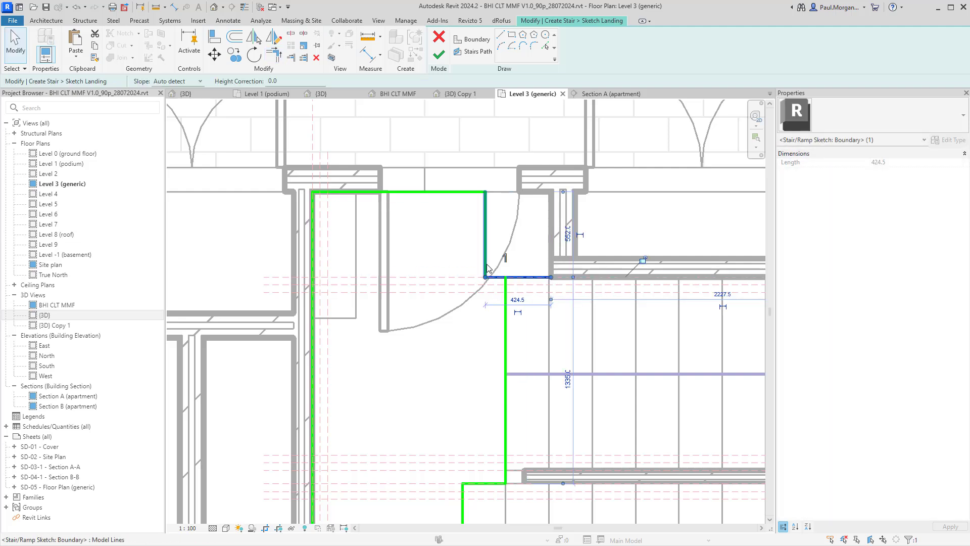
pyautogui.moveTo(487, 260); pyautogui.dragTo(530, 259)
pyautogui.hotkey('ctrl', 'z')
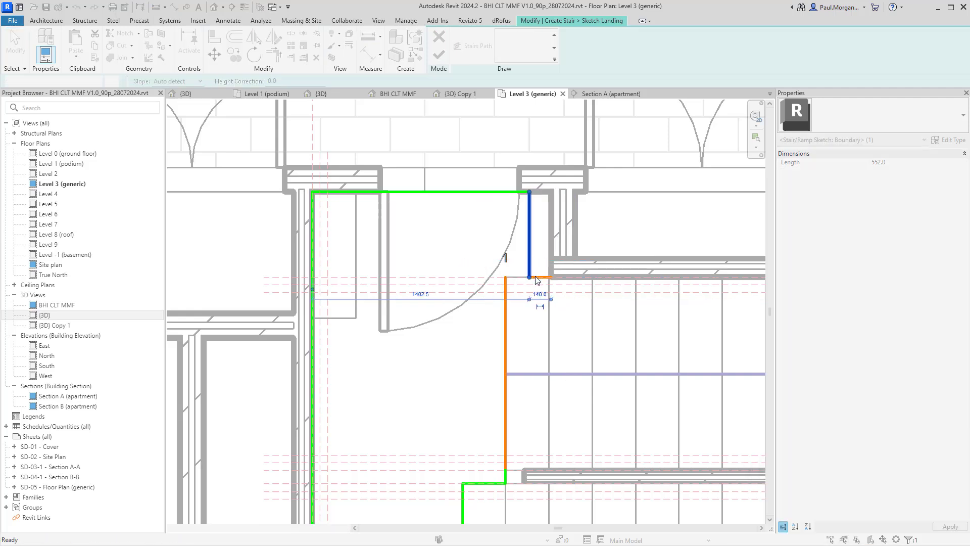
# Step: Delete the horizontal boundary segment near the door and move the adjoining vertical edge onto the shaft wall's face
pyautogui.click(486, 259)
pyautogui.click(499, 278)
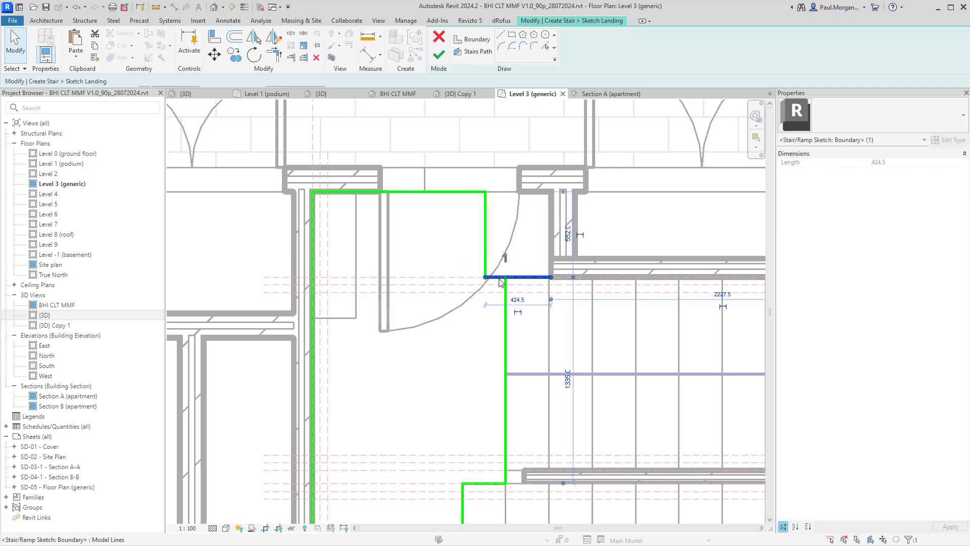
pyautogui.press('Delete')
pyautogui.click(487, 248)
pyautogui.moveTo(486, 248); pyautogui.dragTo(553, 247)
# Step: Close the landing boundary with a line from the first run's starting corner to the shaft wall, and finish the landing sketch
pyautogui.click(506, 282)
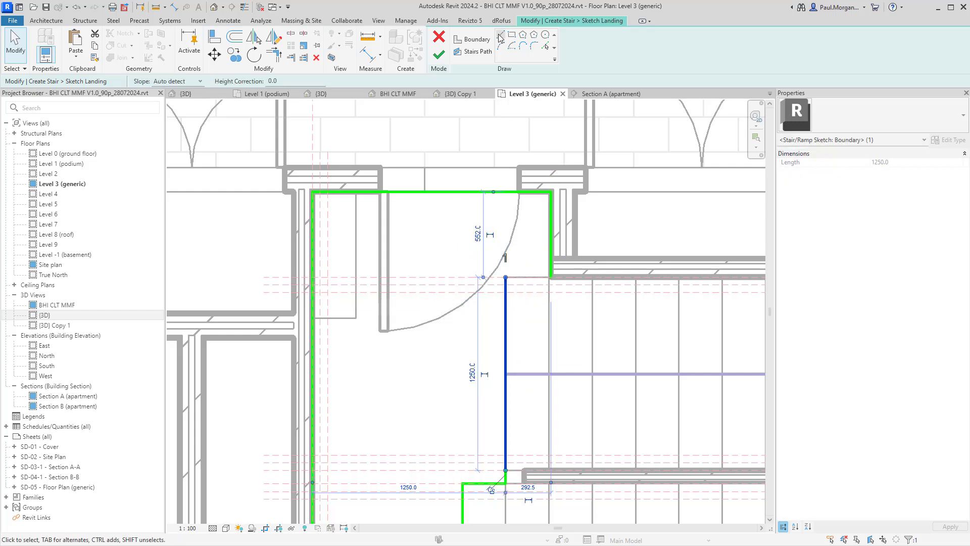
pyautogui.click(500, 38)
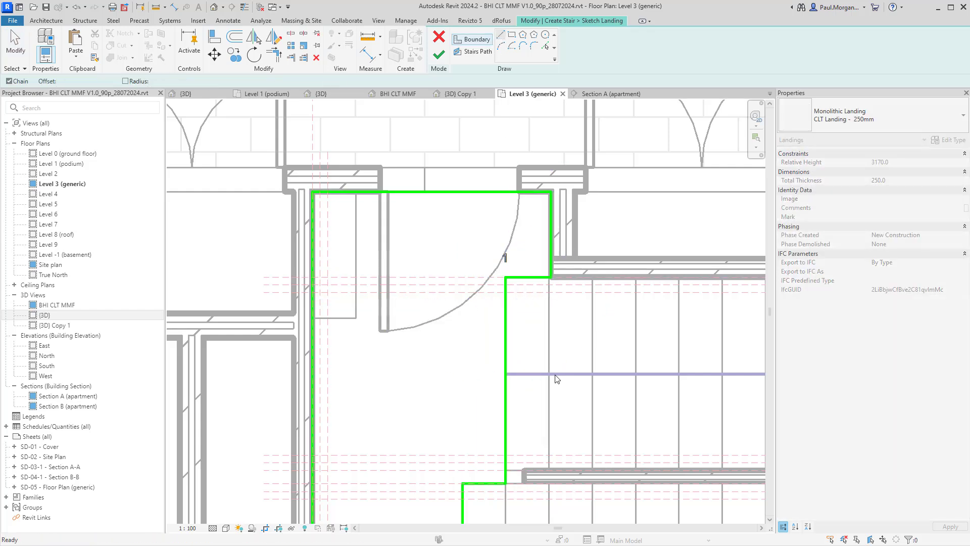
pyautogui.press('Escape')
pyautogui.scroll(-5, 555, 379)
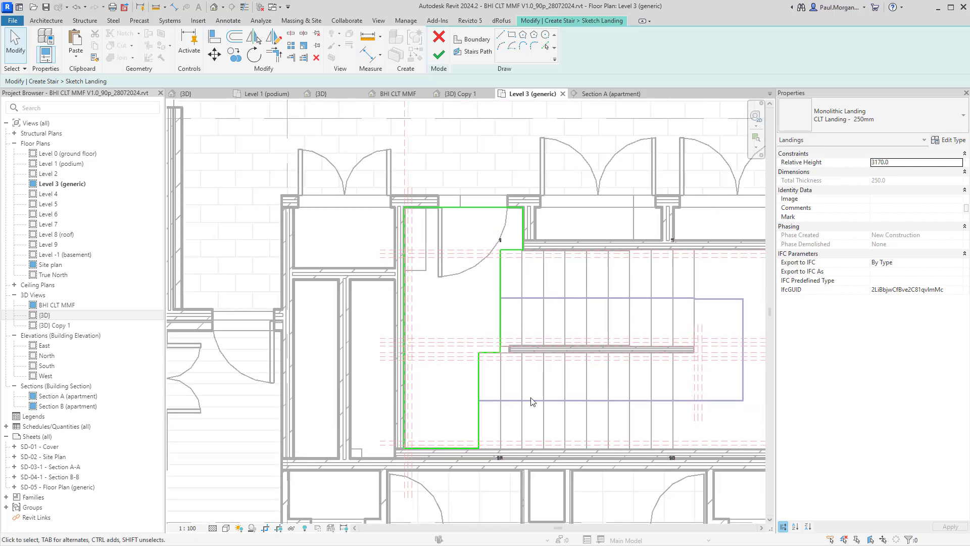
pyautogui.moveTo(557, 416); pyautogui.dragTo(541, 429, button='middle')
pyautogui.scroll(-1, 535, 427)
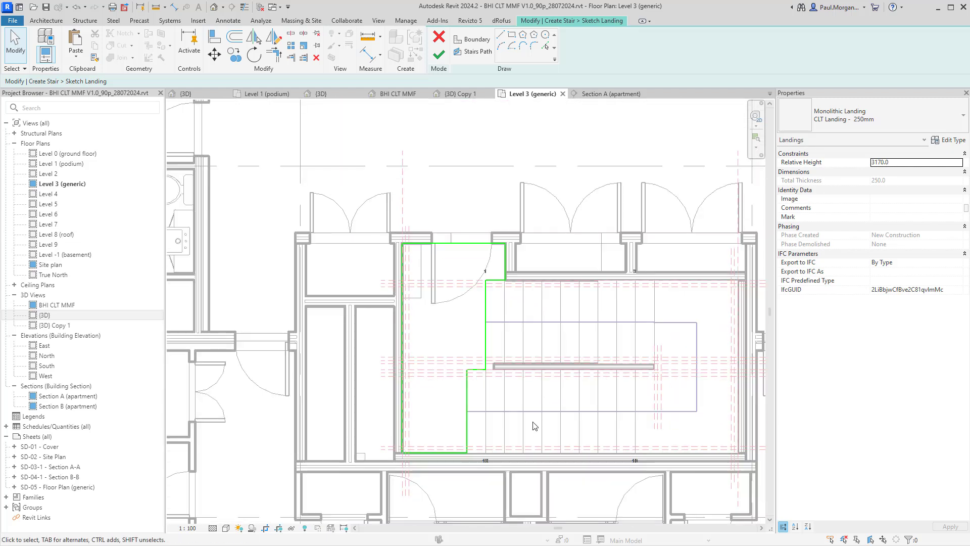
pyautogui.scroll(1, 535, 426)
pyautogui.moveTo(604, 415); pyautogui.dragTo(552, 417, button='middle')
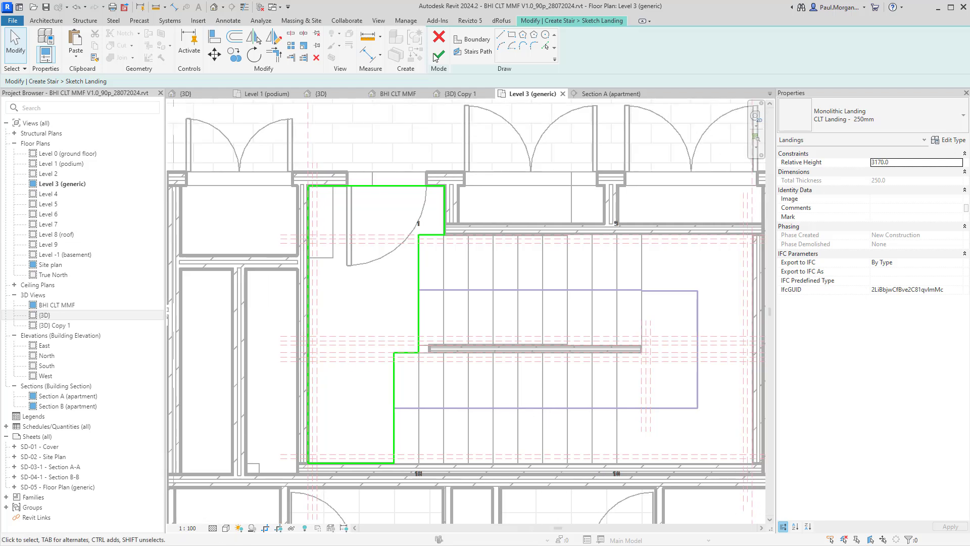
pyautogui.click(438, 57)
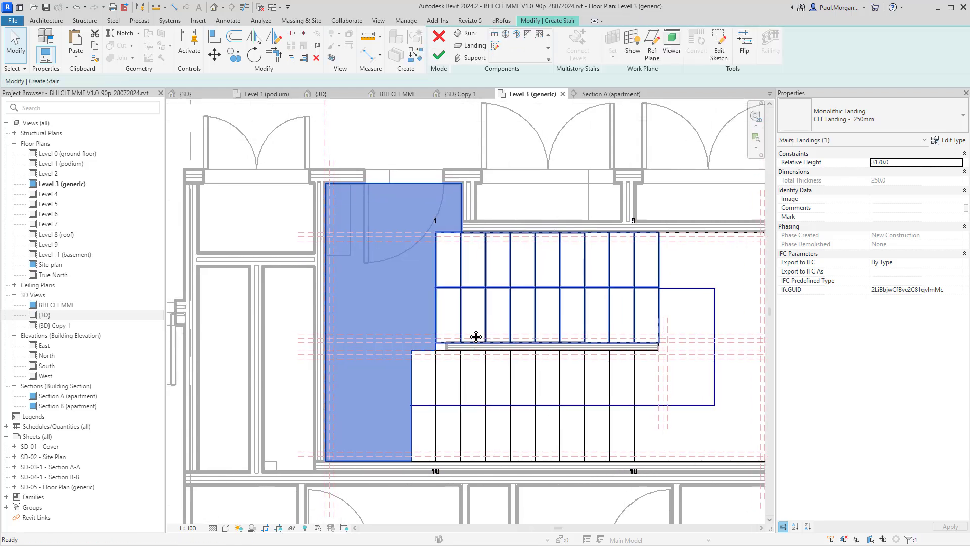
# Step: Check the junction between both runs and the central wall's end, and finish editing the stair
pyautogui.click(432, 345)
pyautogui.scroll(2, 435, 345)
pyautogui.click(437, 352)
pyautogui.click(455, 341)
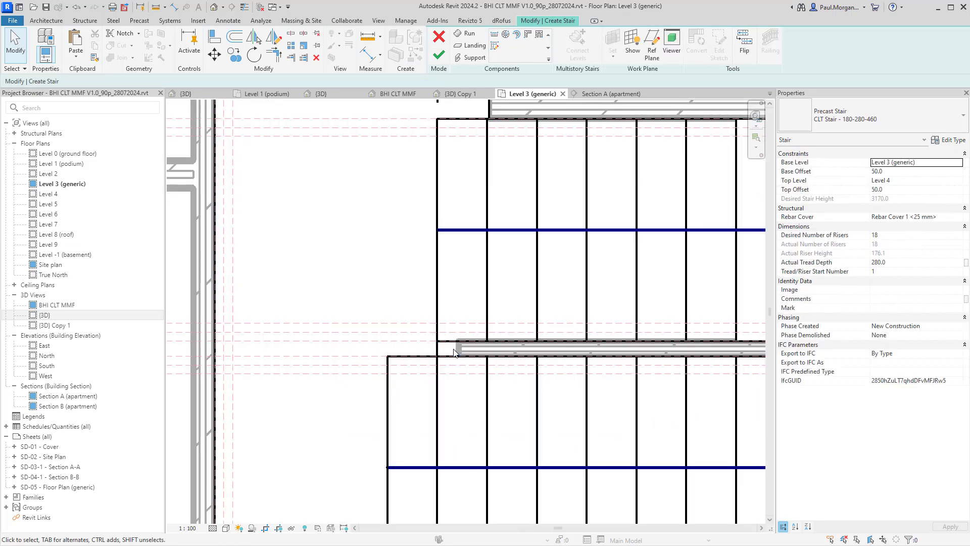
pyautogui.scroll(-3, 459, 287)
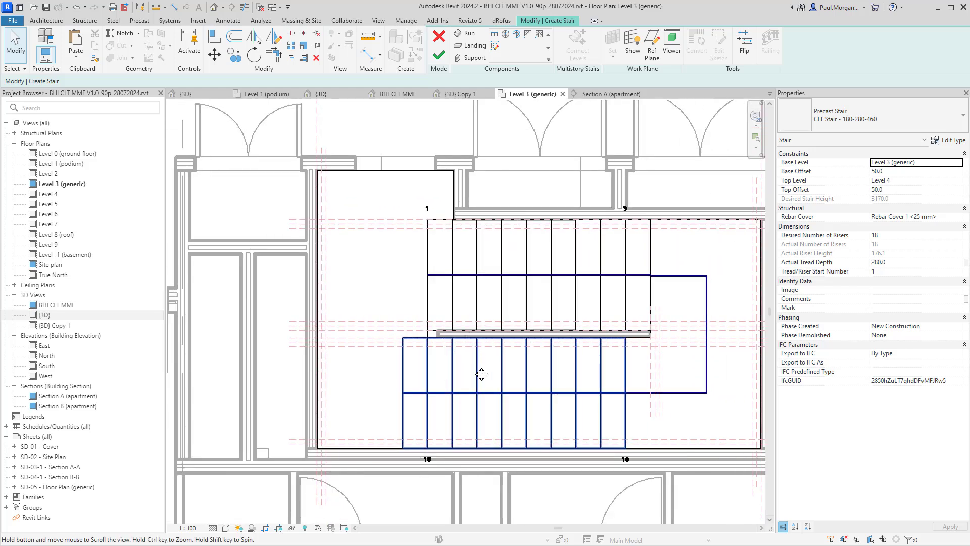
pyautogui.click(439, 54)
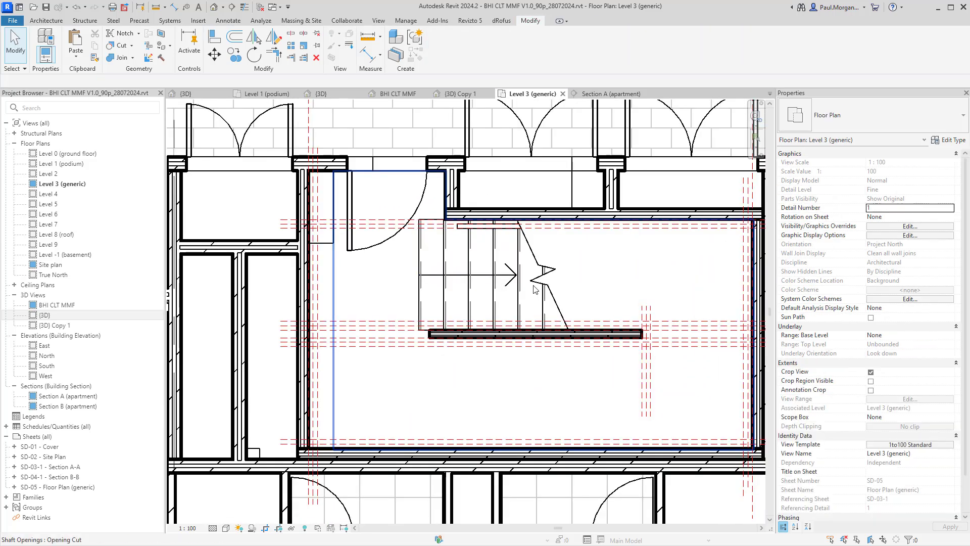
pyautogui.click(451, 261)
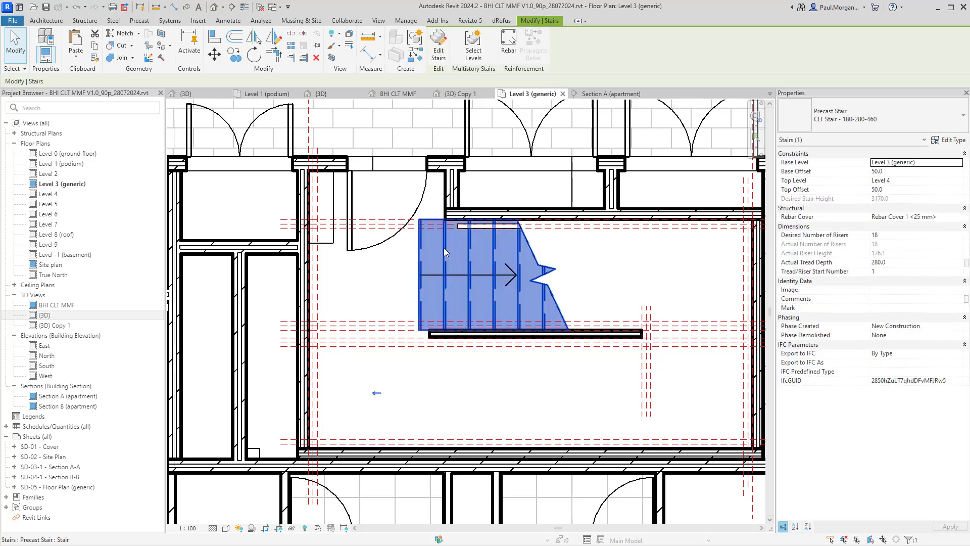
pyautogui.press('Escape')
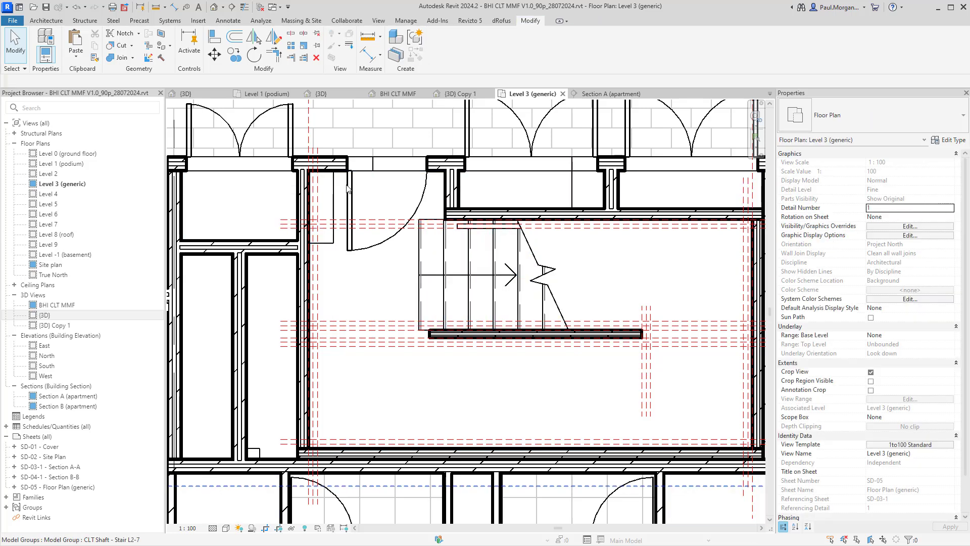
pyautogui.click(348, 200)
pyautogui.press('Escape')
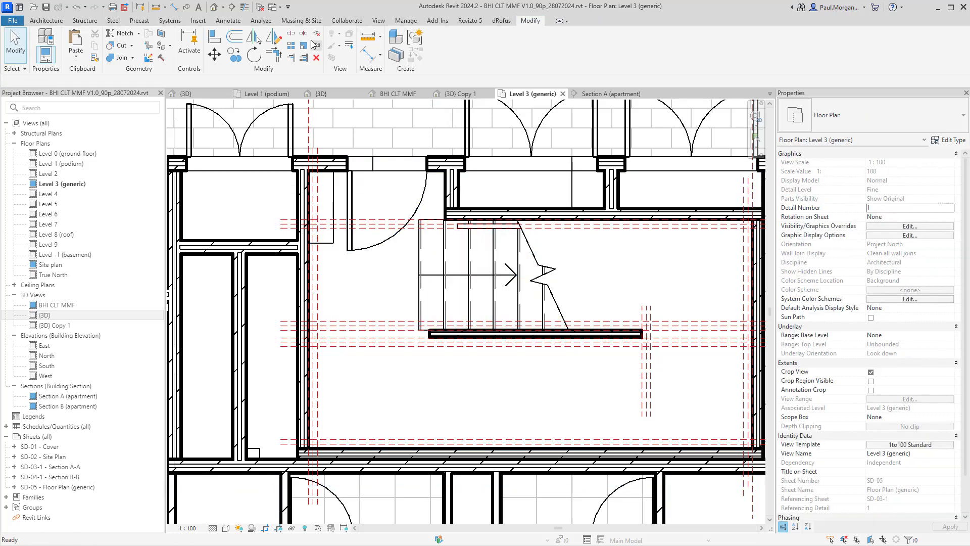
# Step: Open the (3D) view at the stairwell and temporarily hide the shaft opening covering the corridor side of the stair core
pyautogui.click(321, 94)
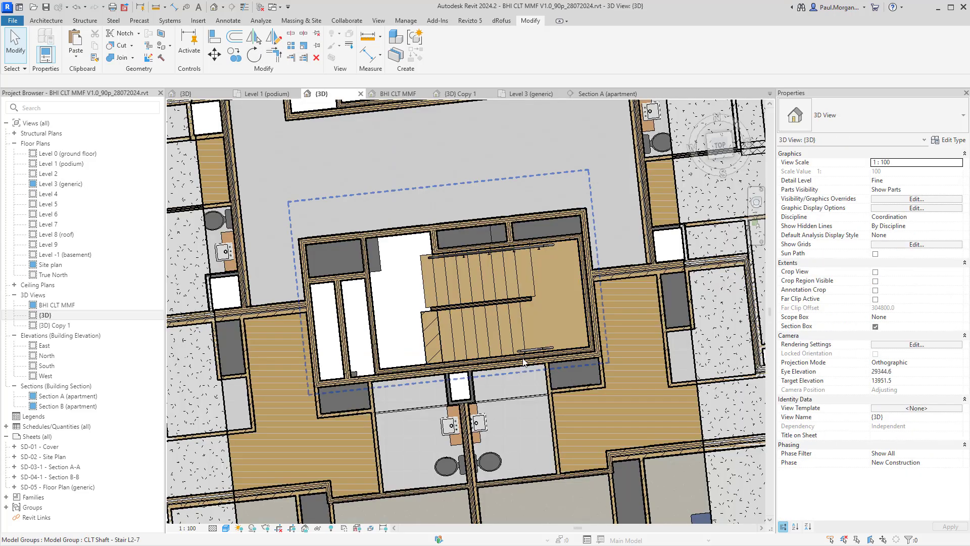
pyautogui.keyDown('shift'); pyautogui.moveTo(455, 329); pyautogui.dragTo(711, 343, button='middle'); pyautogui.keyUp('shift')
pyautogui.keyDown('shift'); pyautogui.moveTo(529, 276); pyautogui.dragTo(540, 337, button='middle'); pyautogui.keyUp('shift')
pyautogui.click(542, 338)
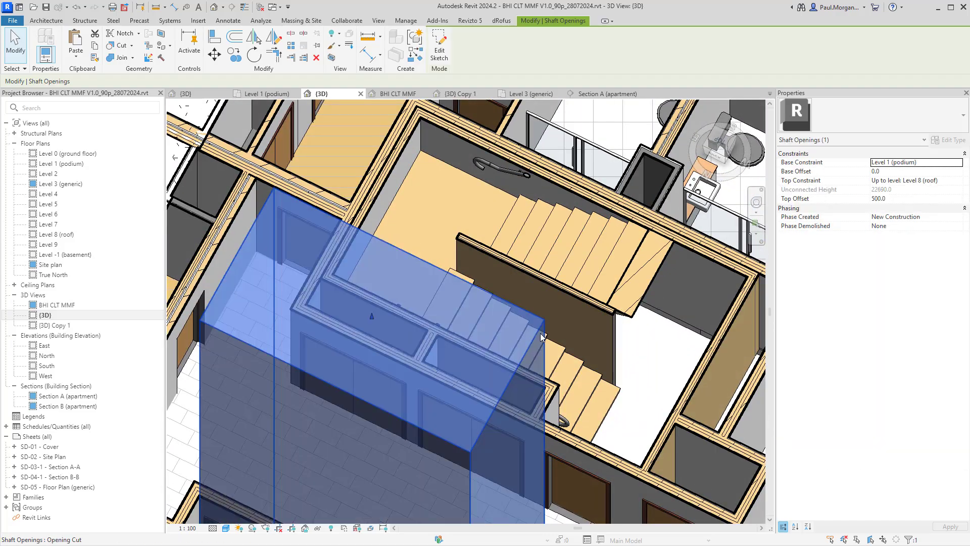
pyautogui.press('h')
pyautogui.press('h')
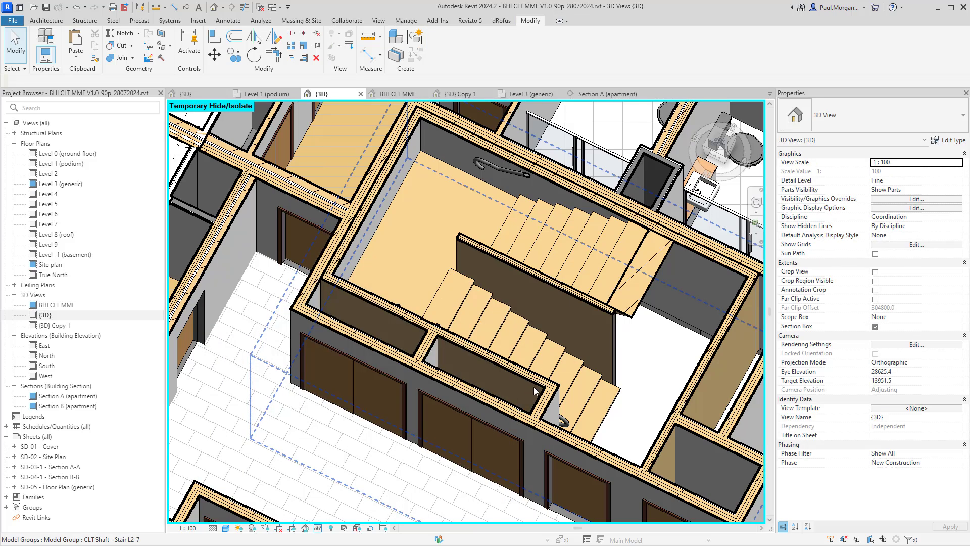
# Step: Temporarily hide the remaining shaft openings around the entry-side landing to expose the stairwell
pyautogui.click(702, 445)
pyautogui.press('Escape')
pyautogui.click(723, 413)
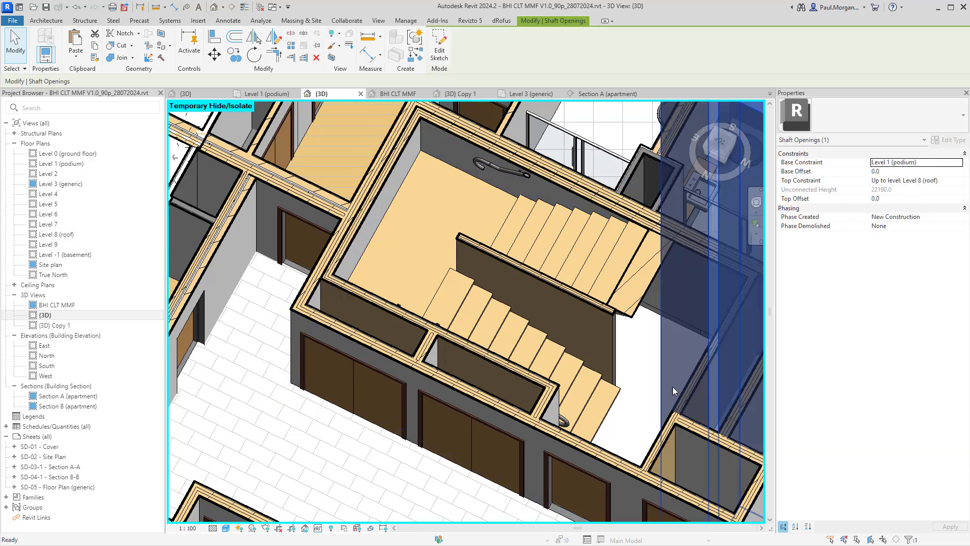
pyautogui.press('h')
pyautogui.press('h')
pyautogui.keyDown('shift'); pyautogui.moveTo(724, 410); pyautogui.dragTo(665, 429, button='middle'); pyautogui.keyUp('shift')
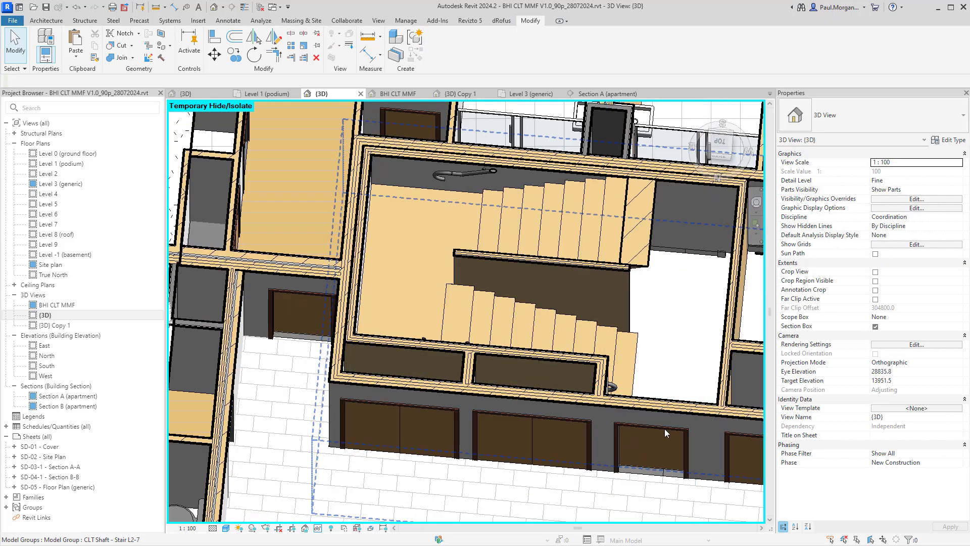
pyautogui.click(670, 366)
pyautogui.press('h')
pyautogui.press('h')
pyautogui.keyDown('shift'); pyautogui.moveTo(676, 416); pyautogui.dragTo(660, 385, button='middle'); pyautogui.keyUp('shift')
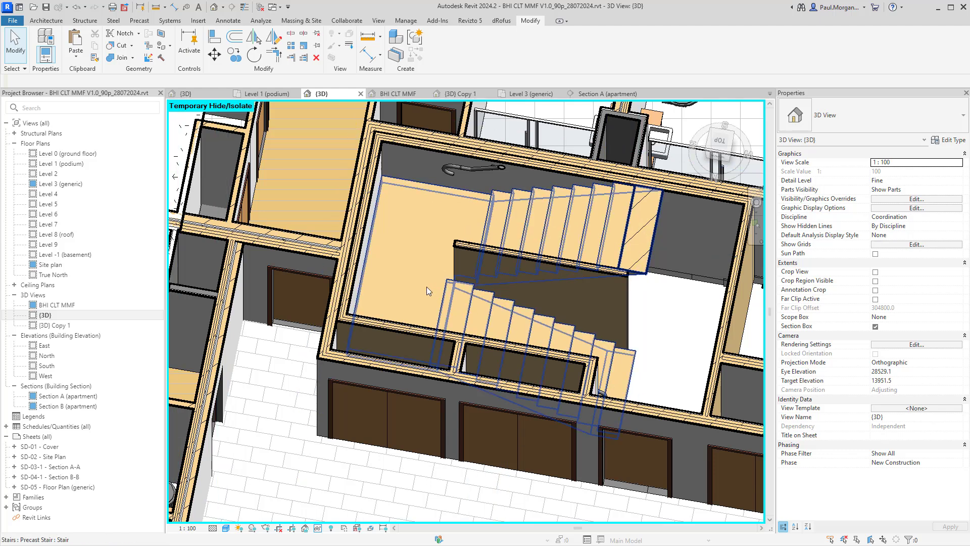
# Step: Stretch the entry-side end of the central wall between the runs a short way towards the entry landing
pyautogui.keyDown('shift'); pyautogui.moveTo(427, 286); pyautogui.dragTo(450, 302, button='middle'); pyautogui.keyUp('shift')
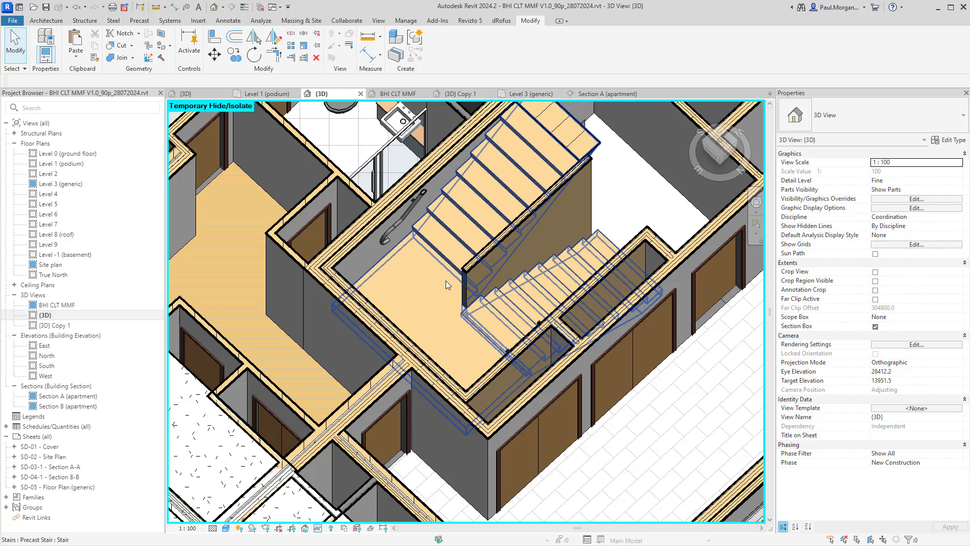
pyautogui.moveTo(517, 177); pyautogui.dragTo(511, 260, button='middle')
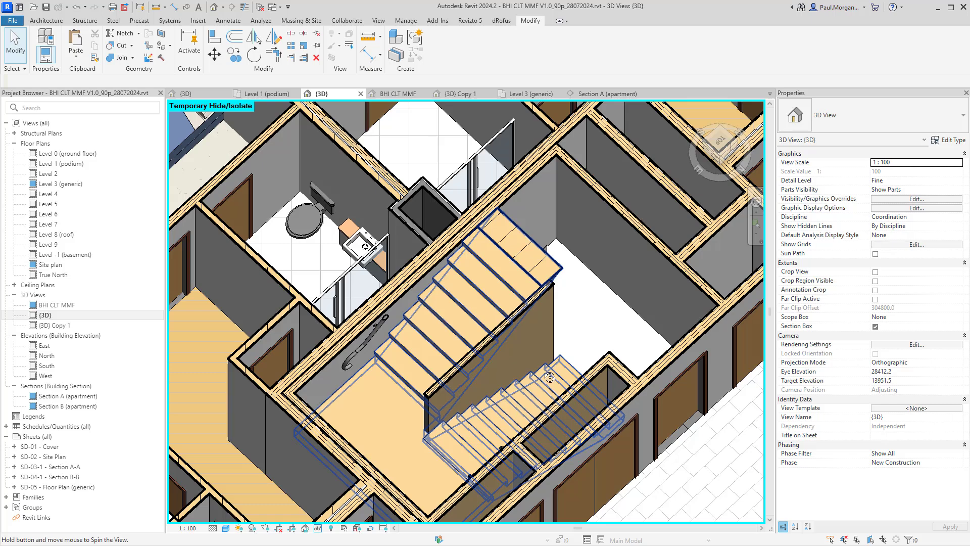
pyautogui.keyDown('shift'); pyautogui.moveTo(549, 378); pyautogui.dragTo(552, 308, button='middle'); pyautogui.keyUp('shift')
pyautogui.click(549, 304)
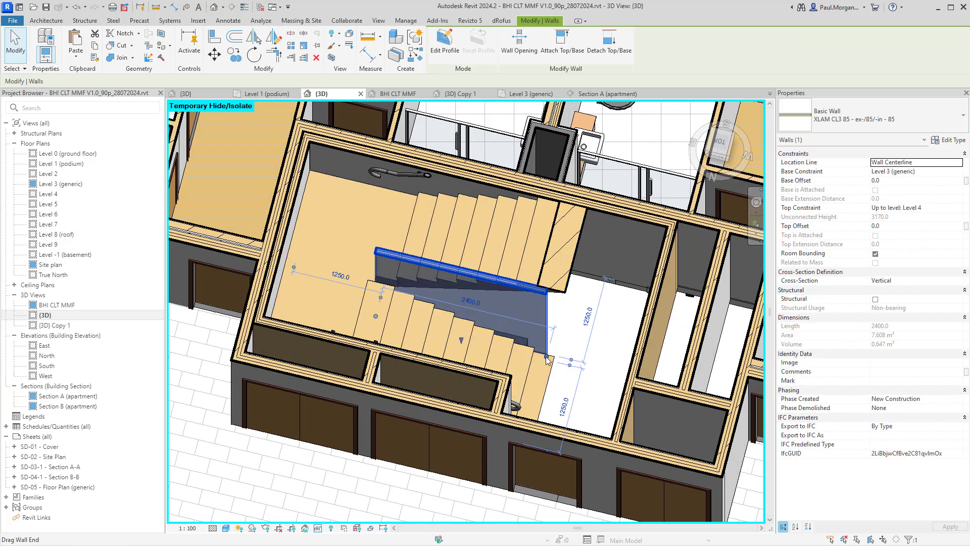
pyautogui.moveTo(549, 358); pyautogui.dragTo(568, 359)
pyautogui.click(568, 392)
pyautogui.click(553, 333)
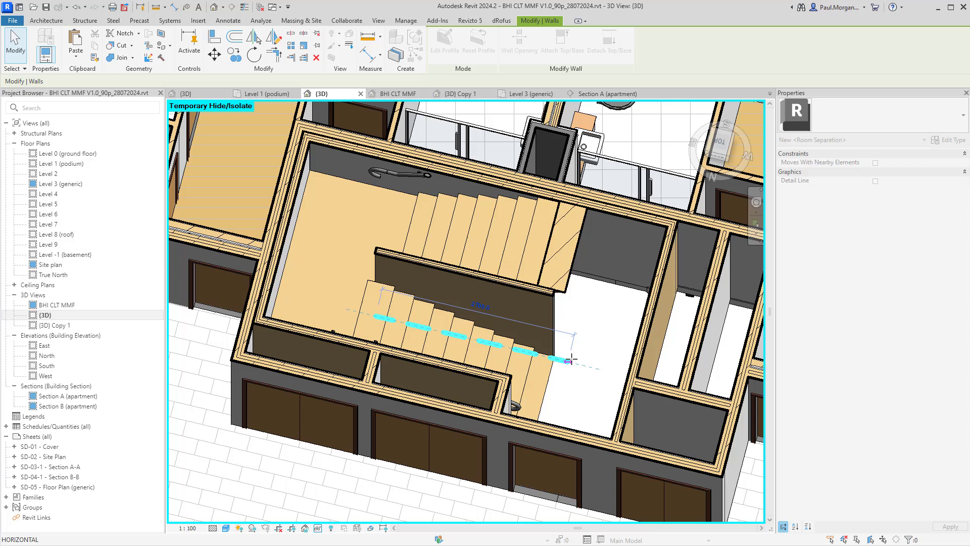
pyautogui.click(576, 386)
pyautogui.moveTo(577, 390)
pyautogui.keyDown('shift'); pyautogui.mouseDown(button='middle')
pyautogui.moveTo(589, 428)
pyautogui.moveTo(582, 431)
pyautogui.moveTo(571, 406)
pyautogui.mouseUp(button='middle'); pyautogui.keyUp('shift')
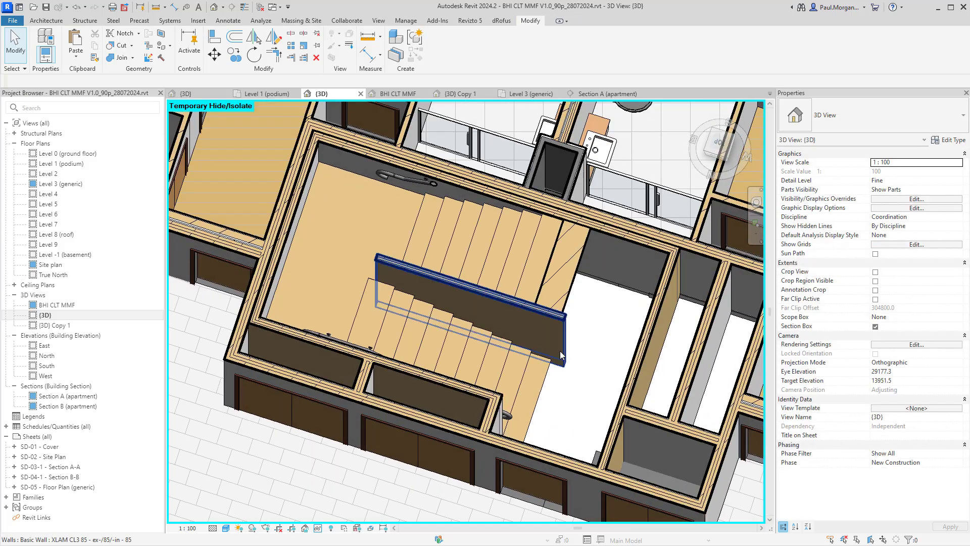
pyautogui.click(561, 355)
pyautogui.press('r')
pyautogui.press('s')
pyautogui.press('Escape')
pyautogui.press('Escape')
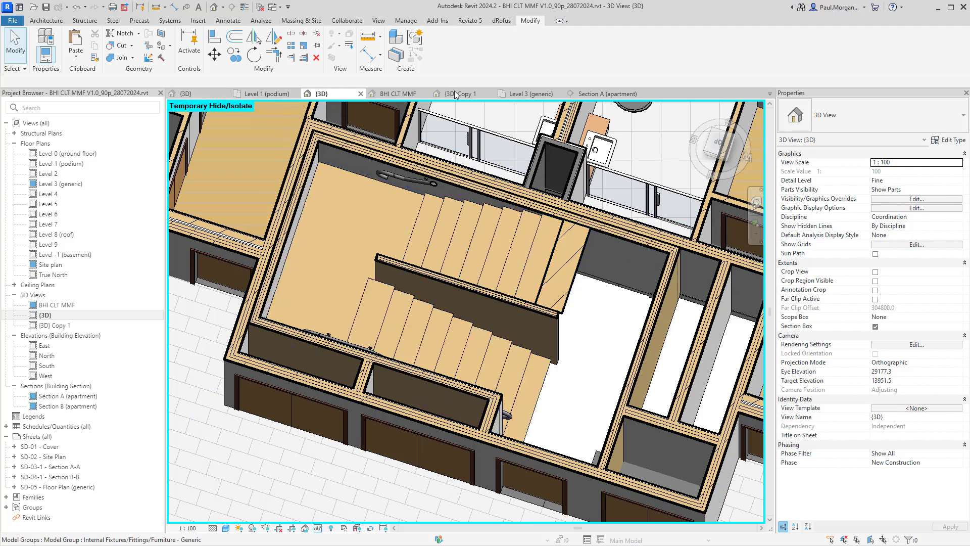
# Step: In the Level 3 plan, extend the stair shaft opening's entry-side boundary to the inner face of the shaft wall and finish the sketch
pyautogui.click(505, 97)
pyautogui.scroll(-2, 603, 263)
pyautogui.moveTo(602, 262); pyautogui.dragTo(601, 284, button='middle')
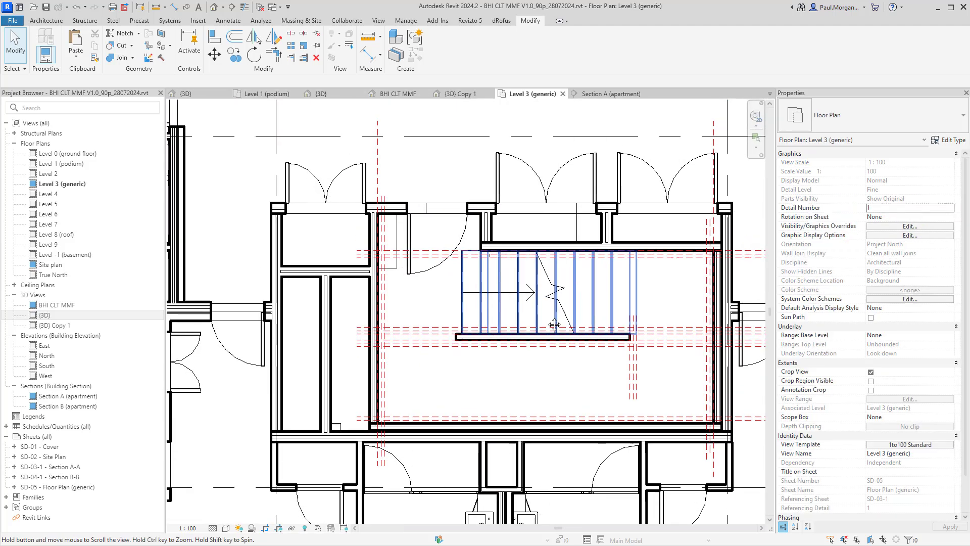
pyautogui.click(397, 320)
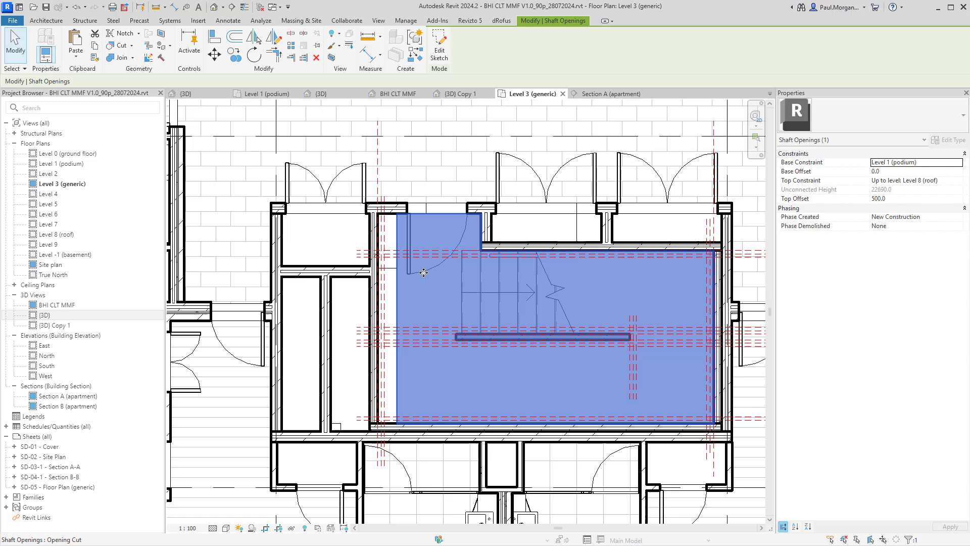
pyautogui.doubleClick(397, 320)
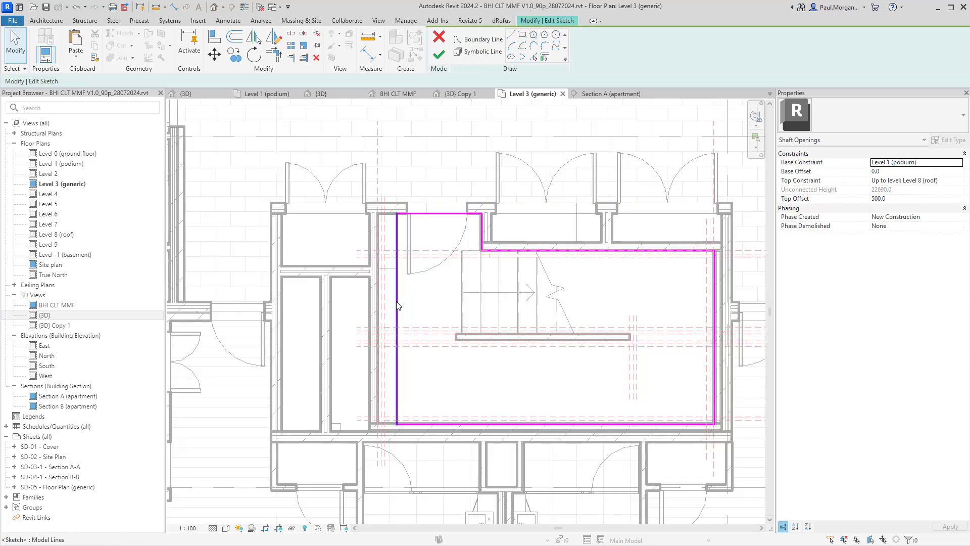
pyautogui.moveTo(397, 314)
pyautogui.mouseDown()
pyautogui.moveTo(369, 299)
pyautogui.moveTo(378, 300)
pyautogui.mouseUp()
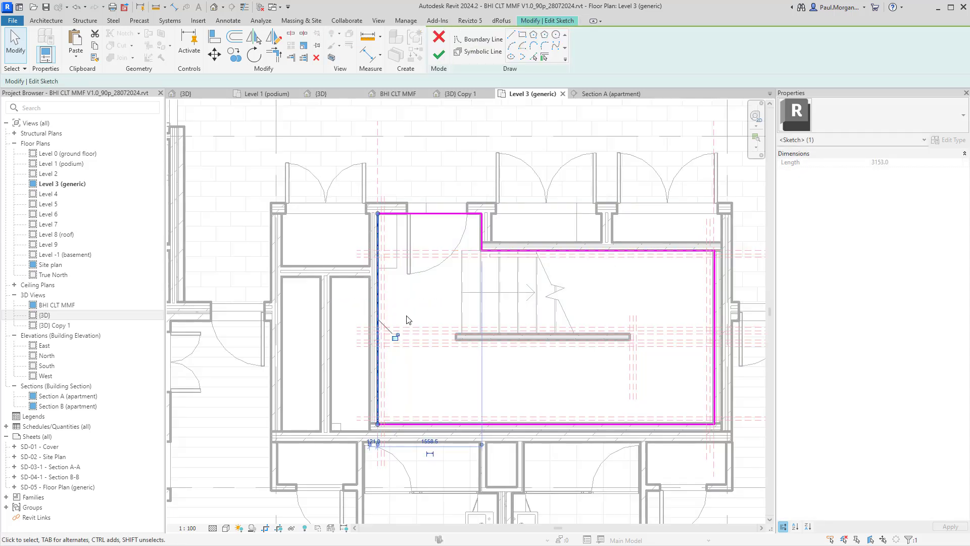
pyautogui.click(406, 319)
pyautogui.click(439, 54)
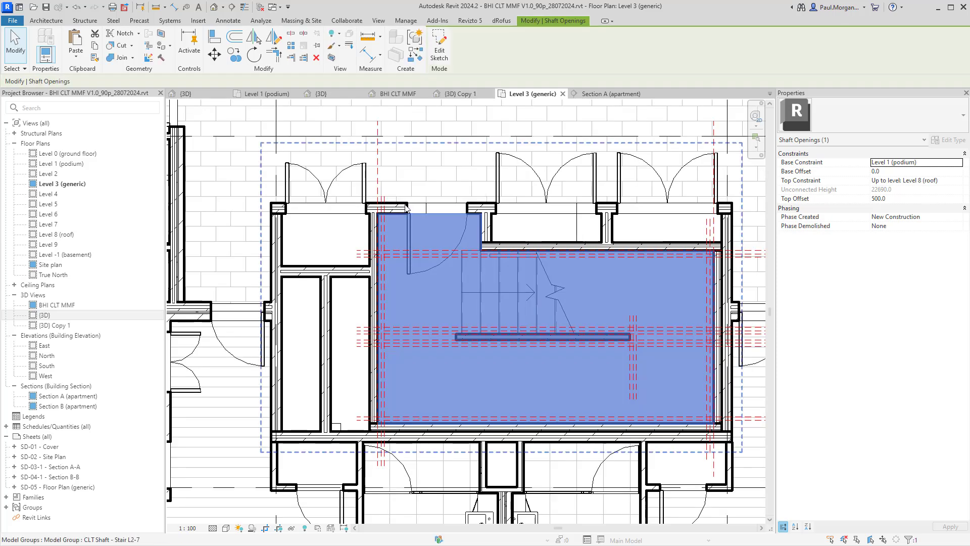
# Step: Open the CLT Shaft - Stair L2-7 group for editing and align the entry door's hinge edge with the reference plane beside the shaft wall
pyautogui.click(439, 47)
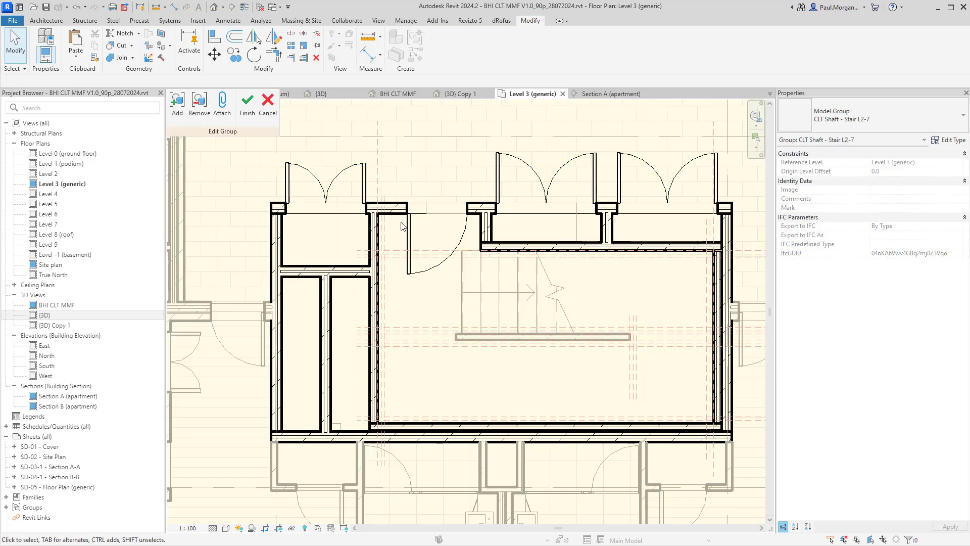
pyautogui.click(410, 237)
pyautogui.scroll(4, 409, 217)
pyautogui.moveTo(384, 225)
pyautogui.mouseDown()
pyautogui.moveTo(372, 228)
pyautogui.moveTo(399, 231)
pyautogui.mouseUp()
pyautogui.press('l')
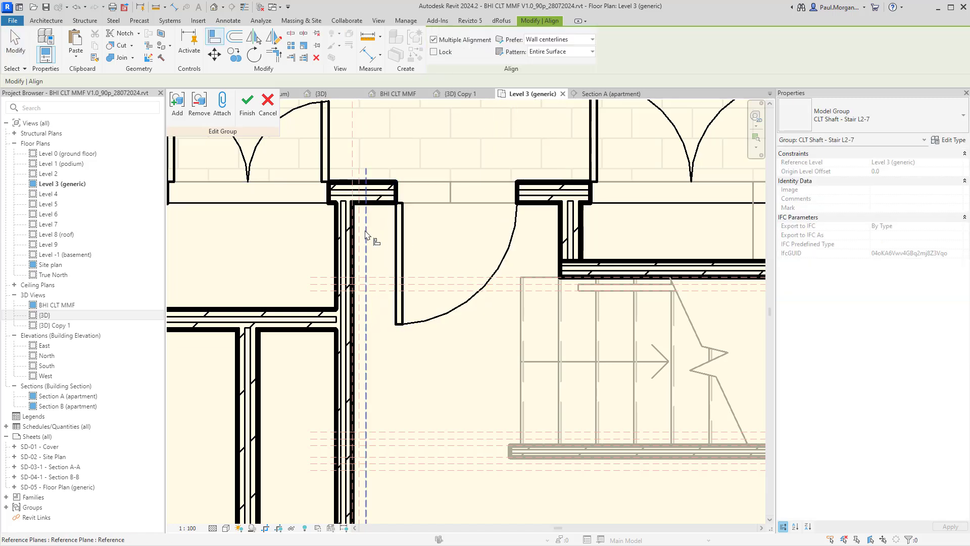
pyautogui.click(398, 203)
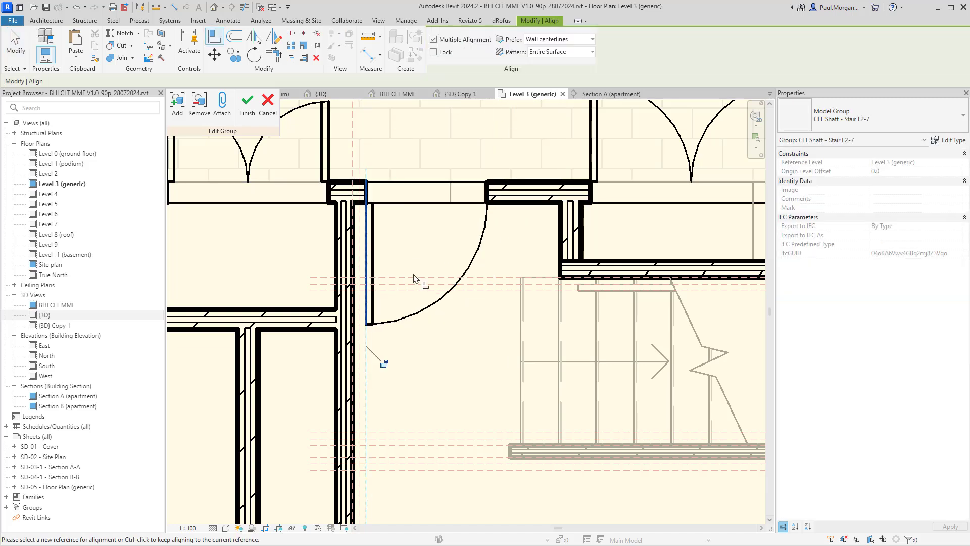
pyautogui.press('Escape')
pyautogui.scroll(-4, 427, 328)
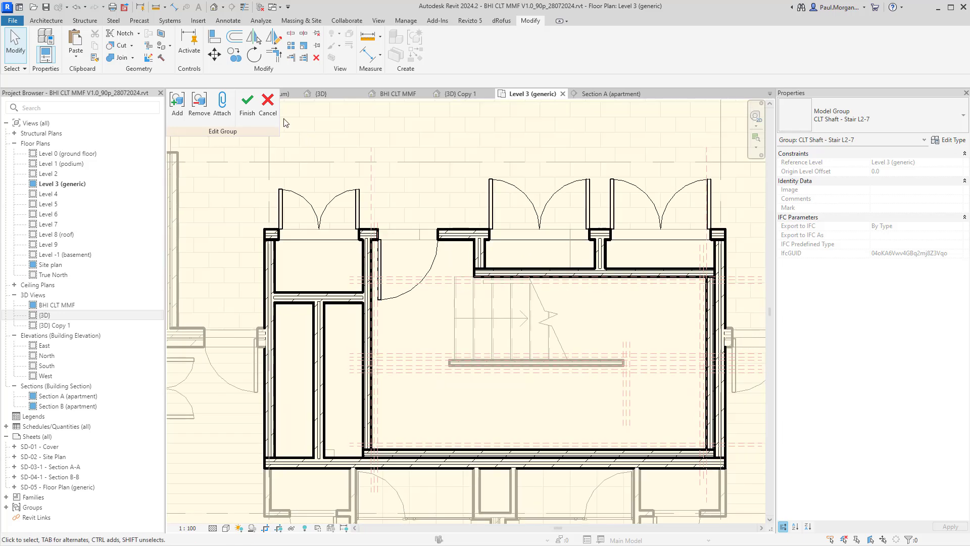
# Step: Align the short cupboard wall beside the entry door with the first riser of the stair
pyautogui.scroll(3, 443, 249)
pyautogui.click(509, 263)
pyautogui.moveTo(508, 263); pyautogui.dragTo(483, 263)
pyautogui.press('a')
pyautogui.press('l')
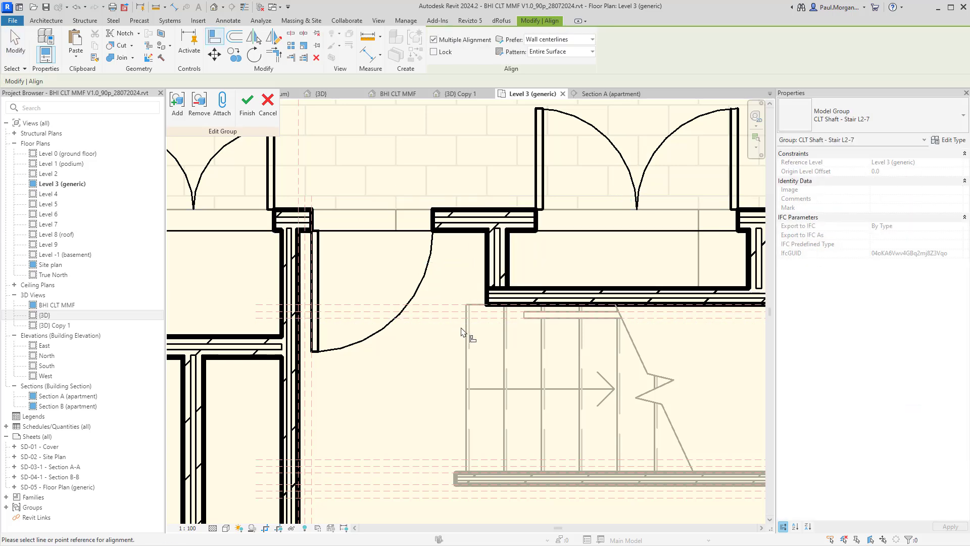
pyautogui.click(466, 333)
pyautogui.click(489, 269)
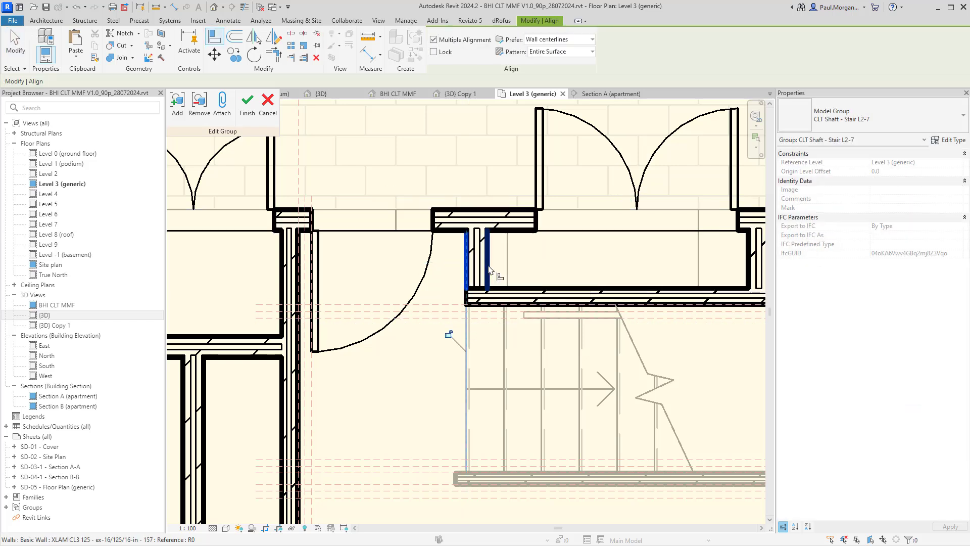
pyautogui.press('Escape')
pyautogui.press('Escape')
# Step: Examine the double cupboard door's position and the entry door's swing against the realigned short wall
pyautogui.scroll(-2, 489, 269)
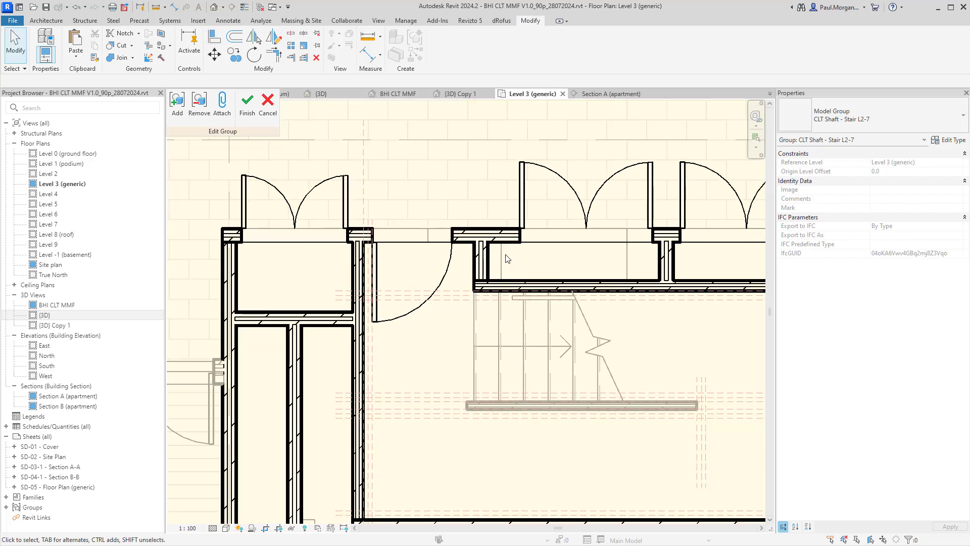
pyautogui.moveTo(629, 272); pyautogui.dragTo(555, 324, button='middle')
pyautogui.click(522, 232)
pyautogui.moveTo(522, 232); pyautogui.dragTo(516, 238, button='middle')
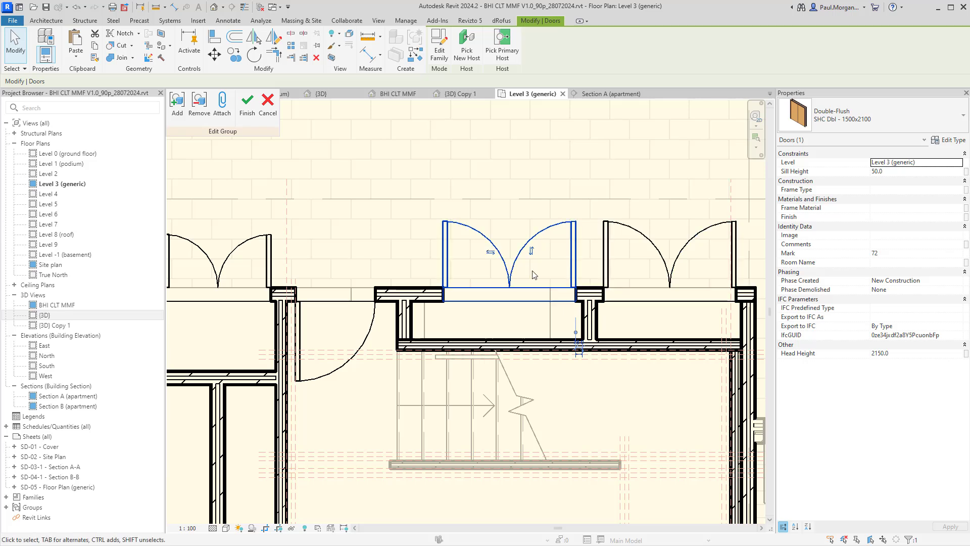
pyautogui.scroll(3, 429, 312)
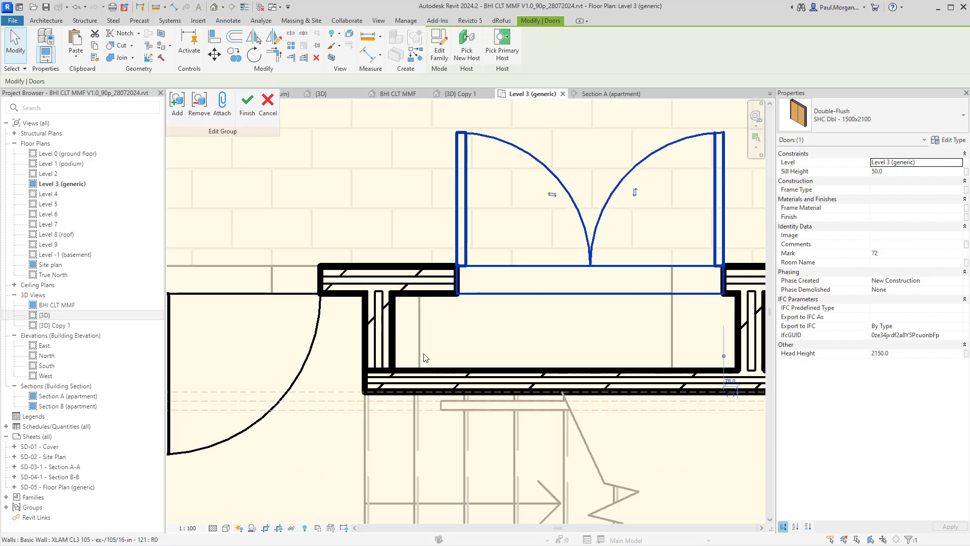
pyautogui.scroll(-4, 424, 357)
pyautogui.scroll(4, 387, 297)
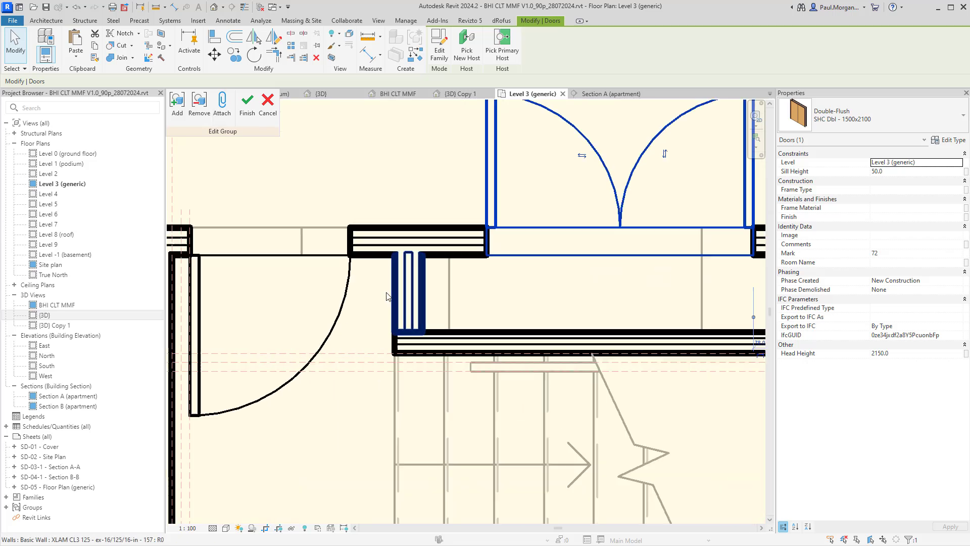
pyautogui.click(396, 306)
pyautogui.click(346, 293)
pyautogui.moveTo(346, 280); pyautogui.dragTo(453, 279, button='middle')
pyautogui.press('Escape')
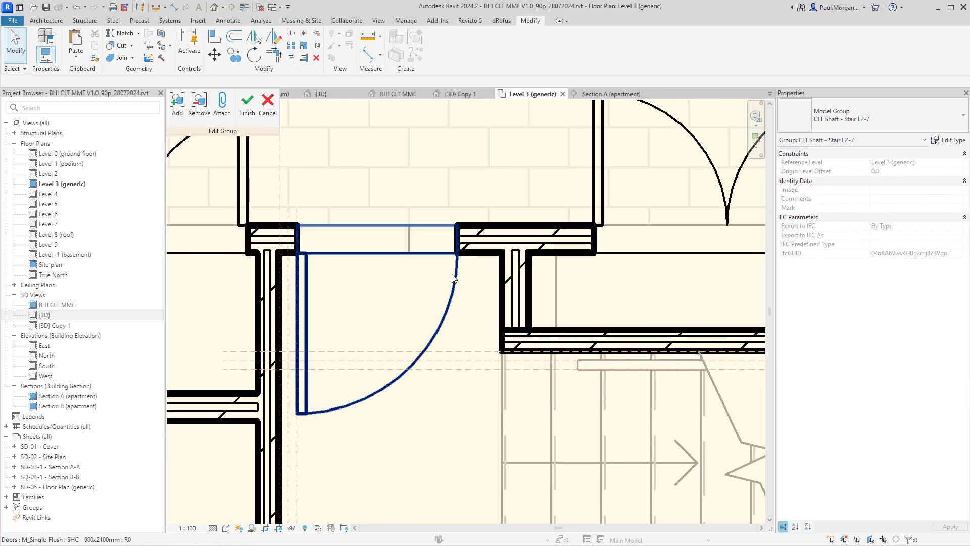
pyautogui.scroll(-2, 474, 284)
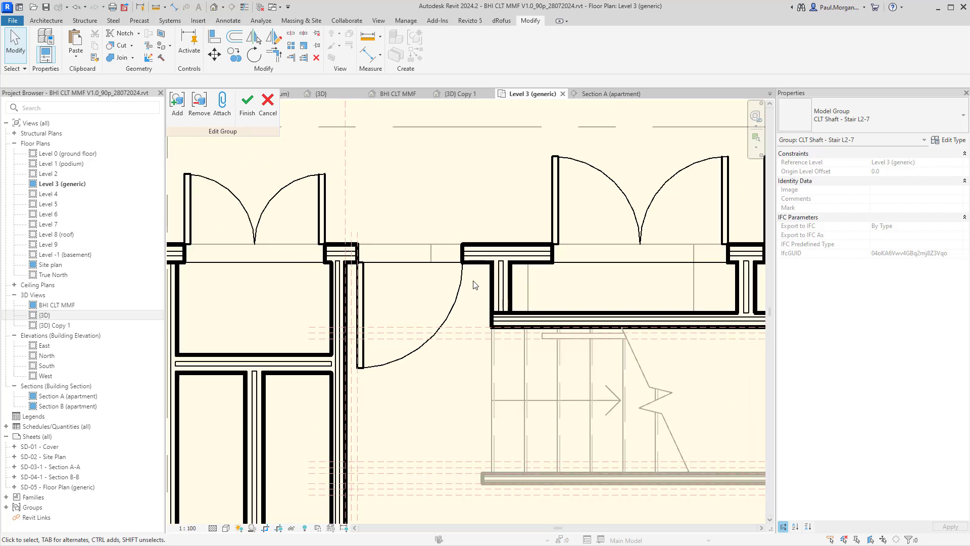
# Step: Switch to the stair reference drawing in Revu and examine the handrail end and tactile strip past riser 23 on the first floor plan
pyautogui.click(938, 7)
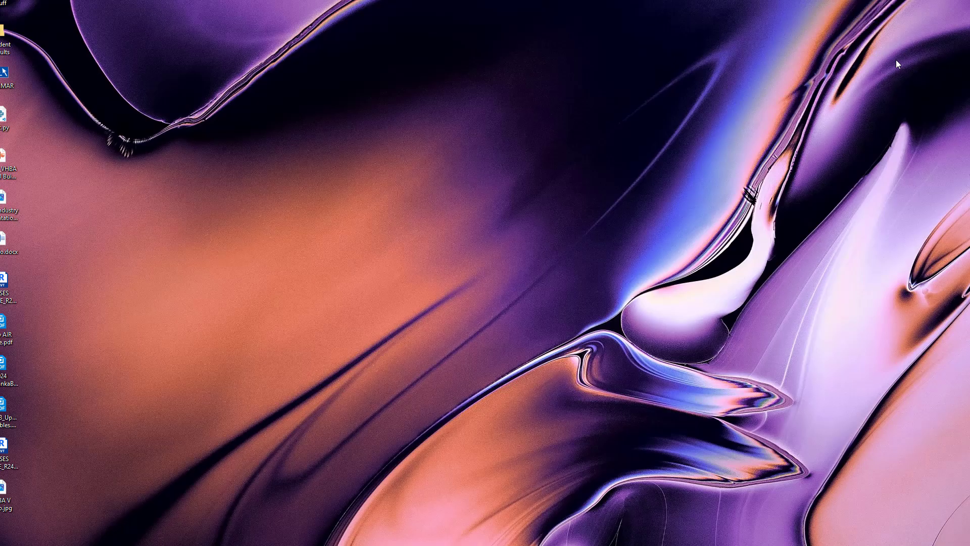
pyautogui.hotkey('alt', 'Tab')
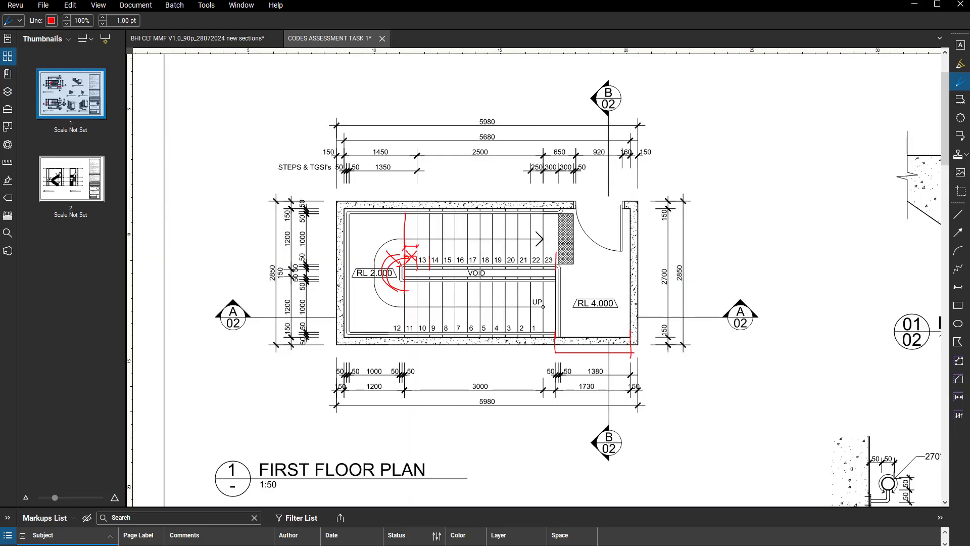
pyautogui.scroll(5, 569, 210)
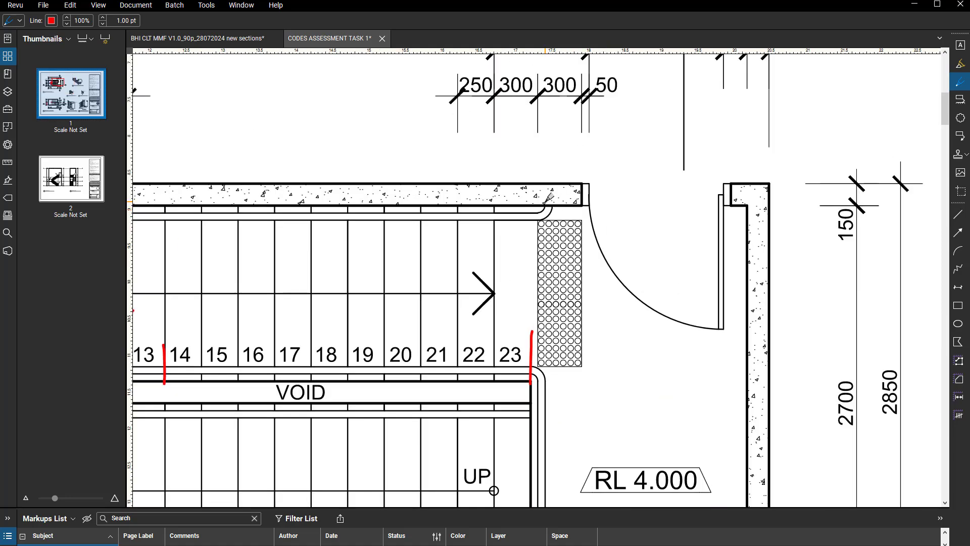
pyautogui.moveTo(550, 197); pyautogui.dragTo(544, 253, button='middle')
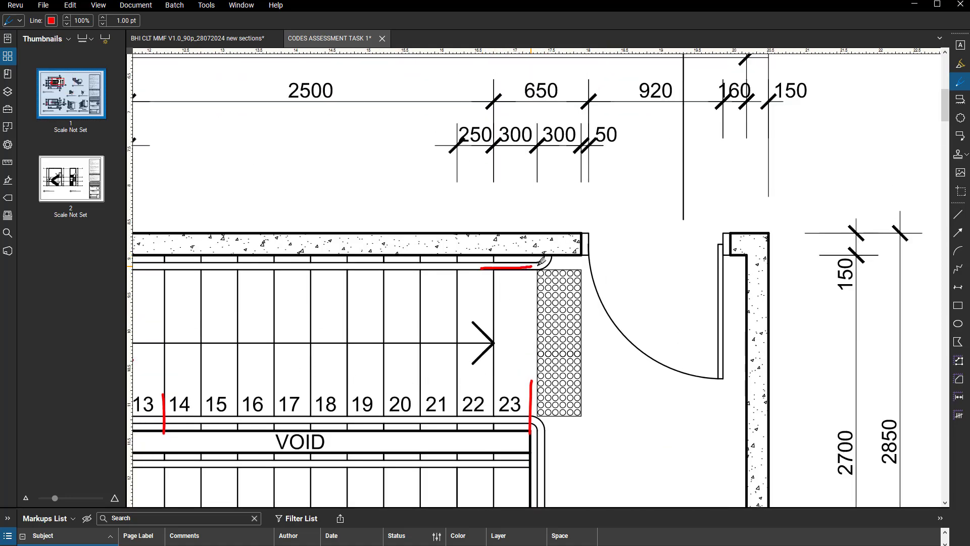
pyautogui.scroll(-5, 557, 248)
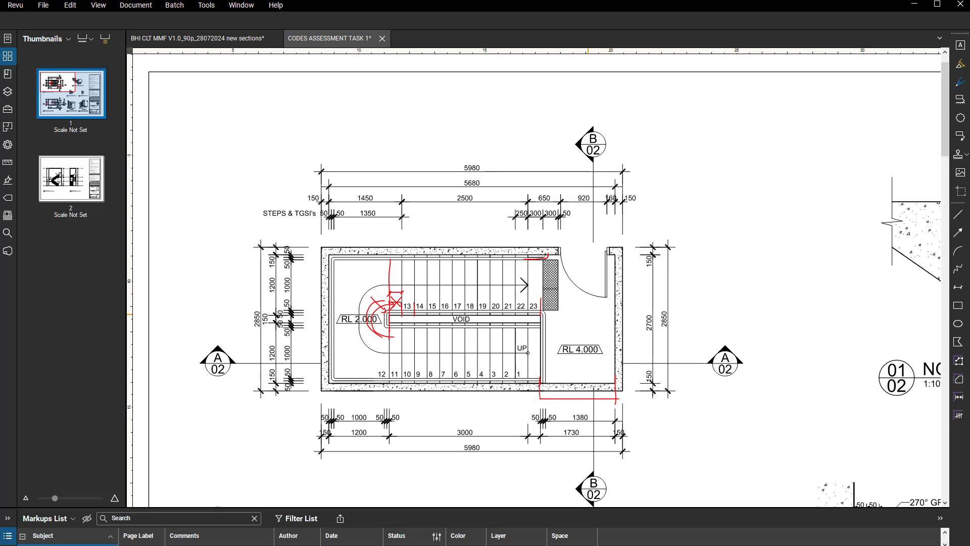
# Step: Switch back to Revit and finish editing the CLT Shaft - Stair L2-7 group
pyautogui.hotkey('alt', 'Tab')
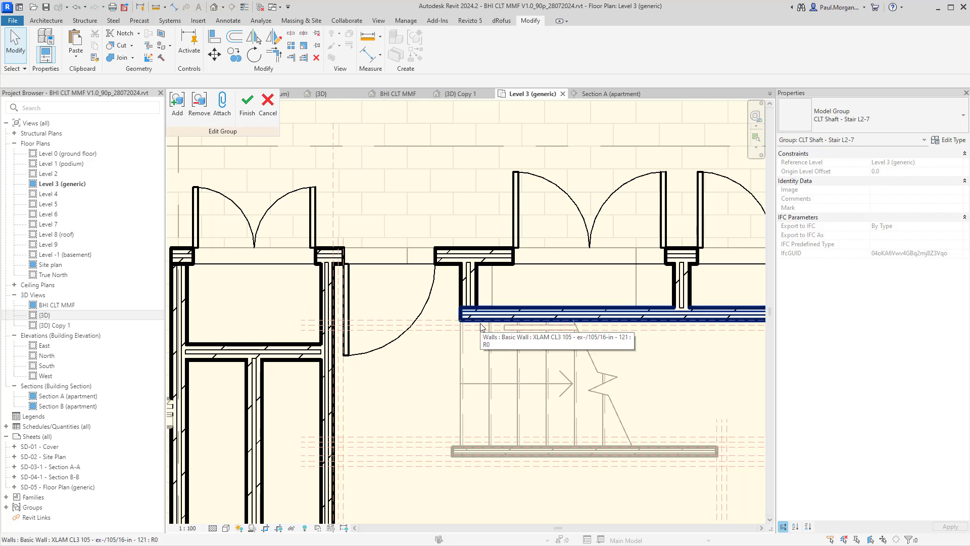
pyautogui.scroll(-3, 480, 327)
pyautogui.moveTo(516, 342); pyautogui.dragTo(441, 345, button='middle')
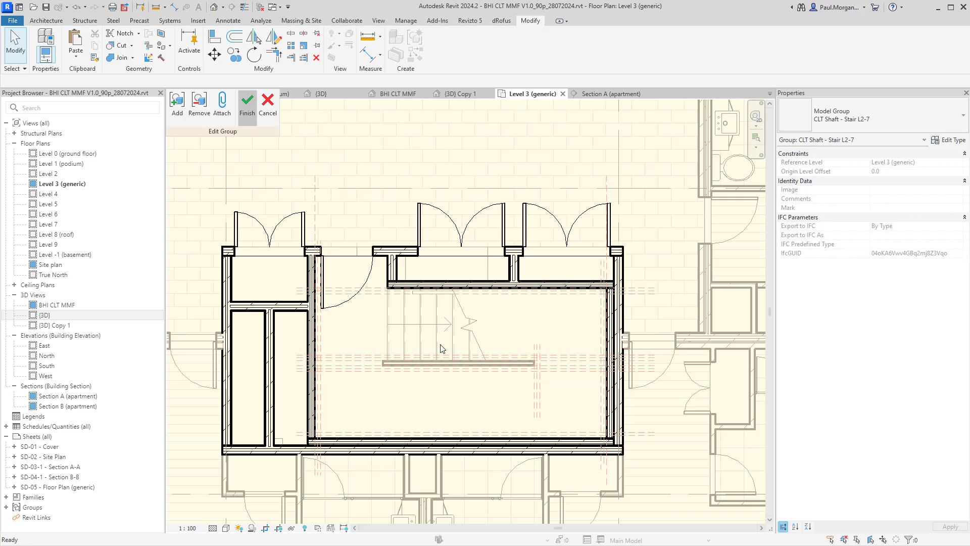
pyautogui.press('Return')
pyautogui.press('Escape')
pyautogui.moveTo(394, 354); pyautogui.dragTo(444, 329, button='middle')
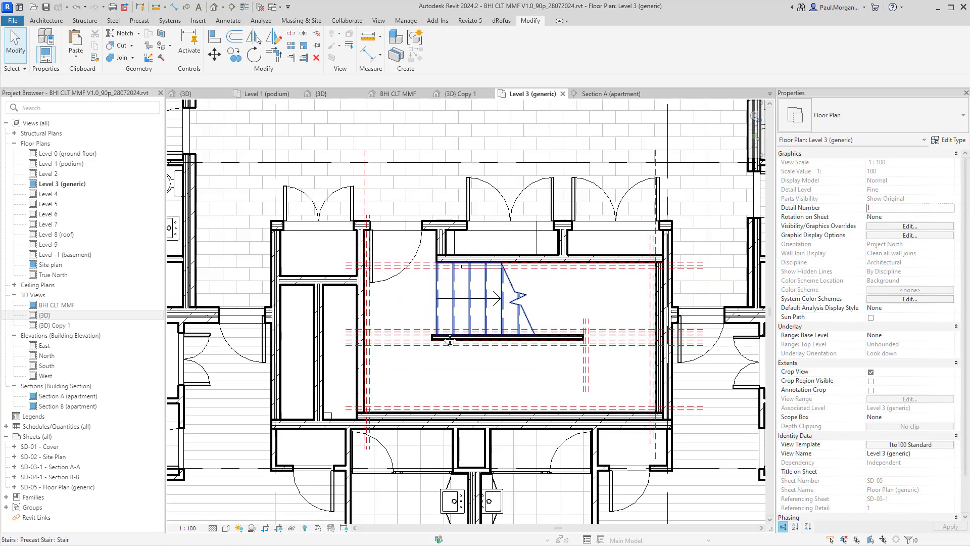
# Step: Check the precast stair and its second run in the Level 3 plan against the central wall and landings
pyautogui.click(443, 326)
pyautogui.press('Escape')
pyautogui.moveTo(508, 365); pyautogui.dragTo(490, 357, button='middle')
pyautogui.click(489, 354)
pyautogui.click(451, 297)
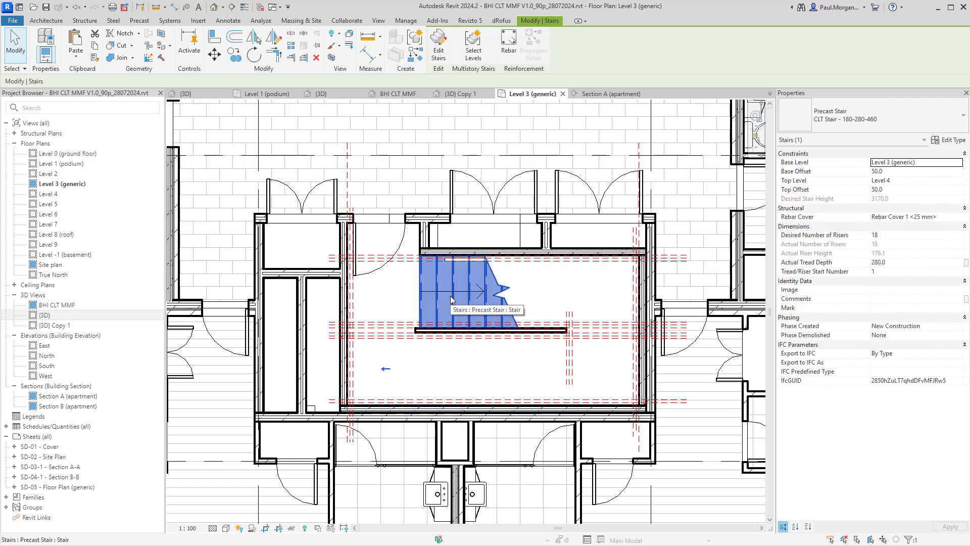
pyautogui.click(416, 369)
pyautogui.press('Escape')
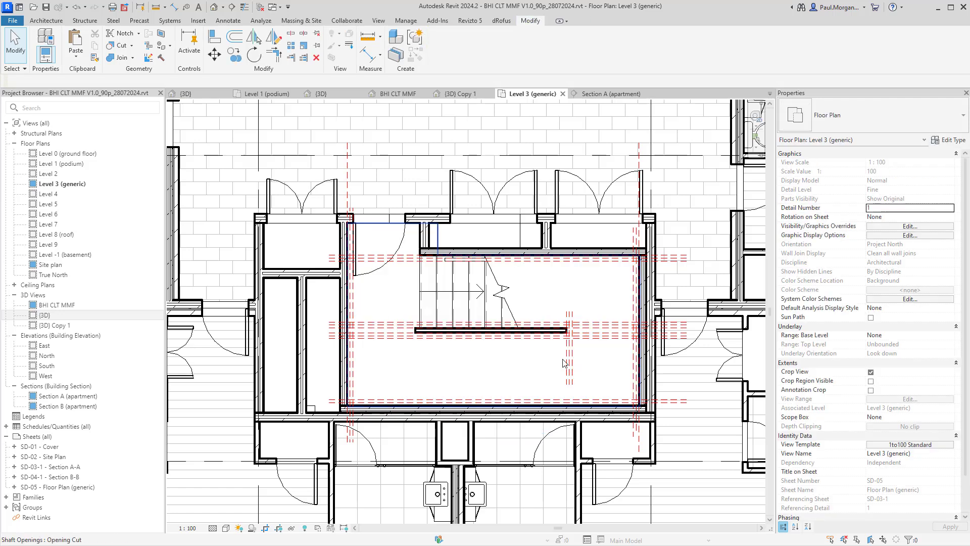
pyautogui.click(548, 363)
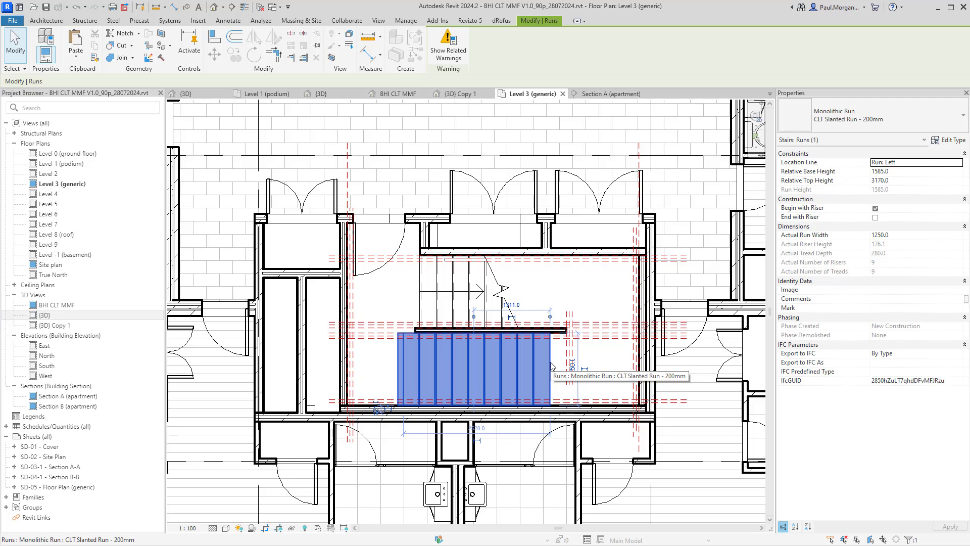
pyautogui.press('Delete')
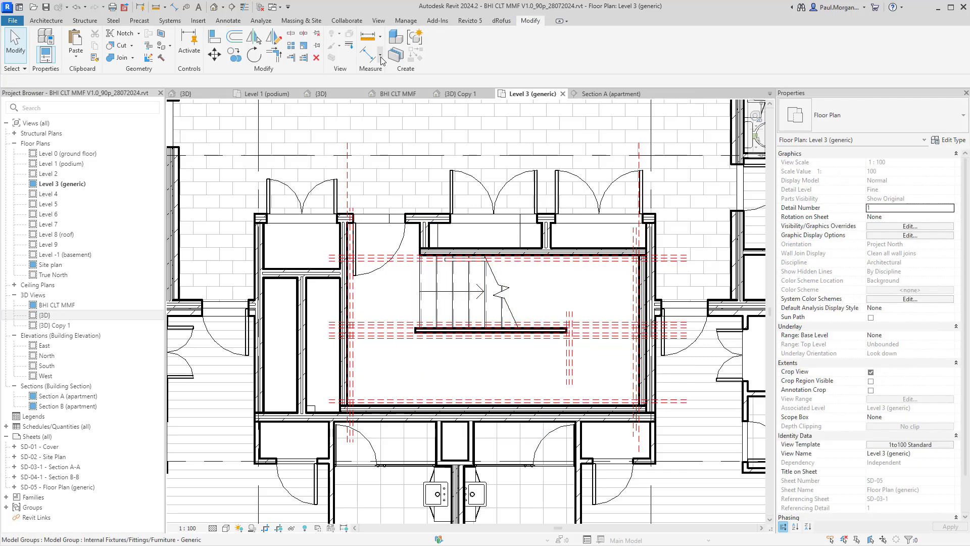
# Step: Close the inactive views, then open the (3D) Copy 1 view and select its section box
pyautogui.click(260, 7)
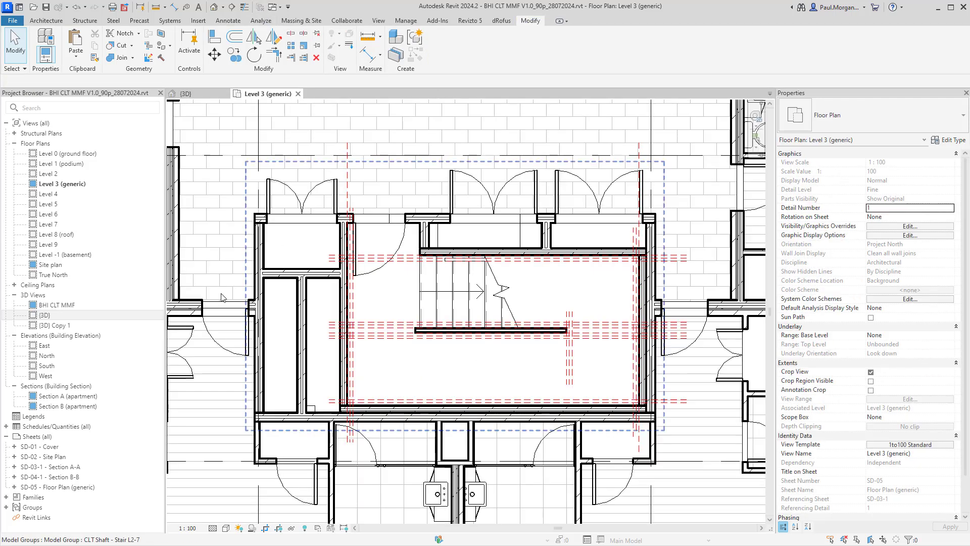
pyautogui.doubleClick(49, 327)
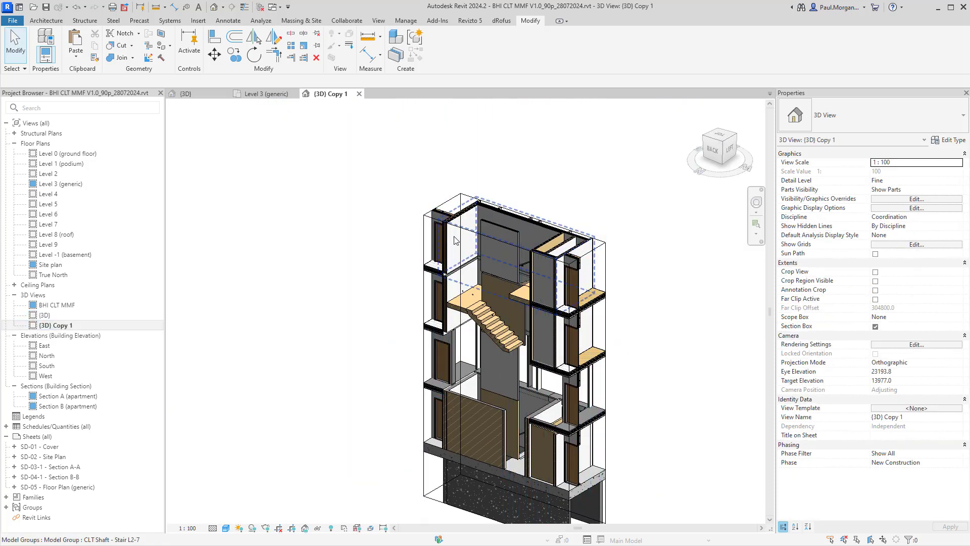
pyautogui.click(427, 219)
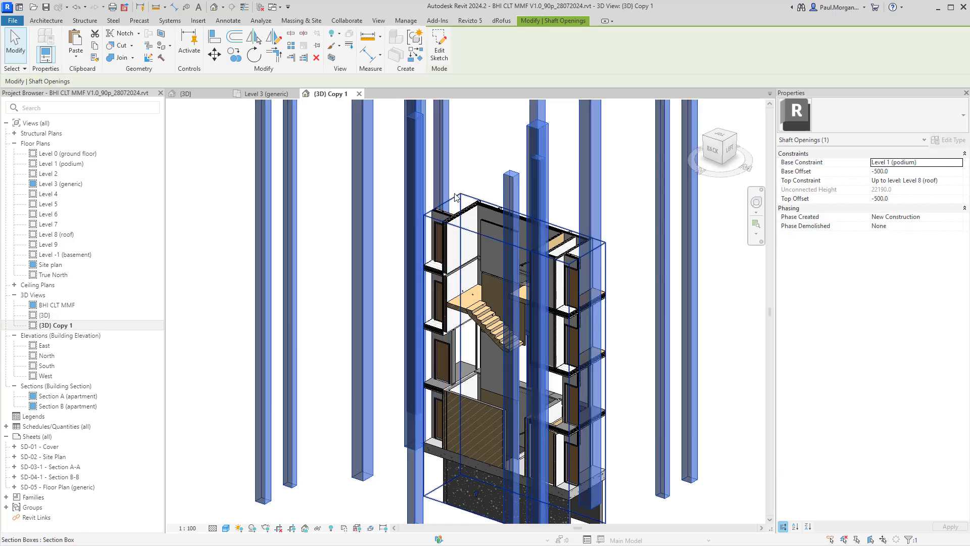
pyautogui.click(425, 215)
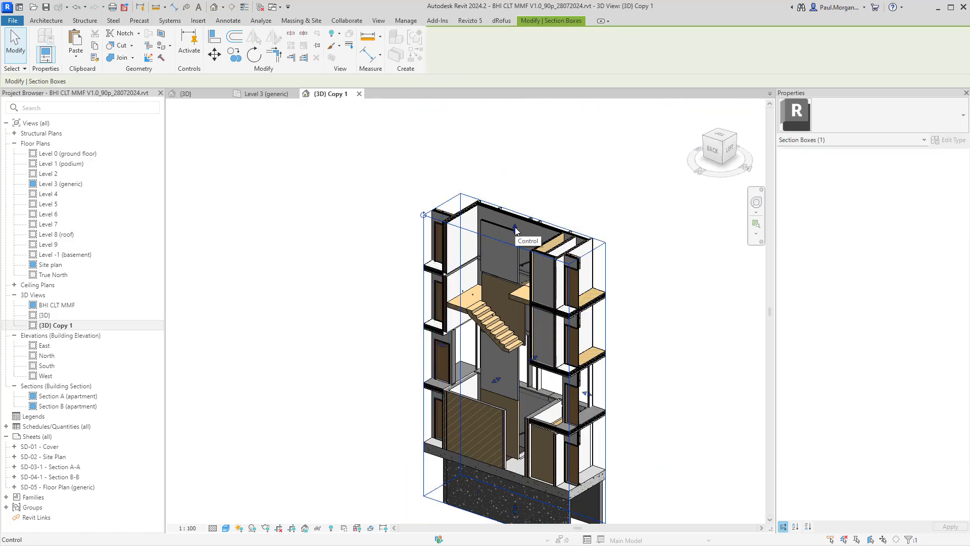
# Step: Delete the 117 mm XLAM CL3 central wall that rises from Level 4 above the stair
pyautogui.keyDown('shift'); pyautogui.moveTo(545, 360); pyautogui.dragTo(634, 379, button='middle'); pyautogui.keyUp('shift')
pyautogui.scroll(6, 567, 304)
pyautogui.click(477, 275)
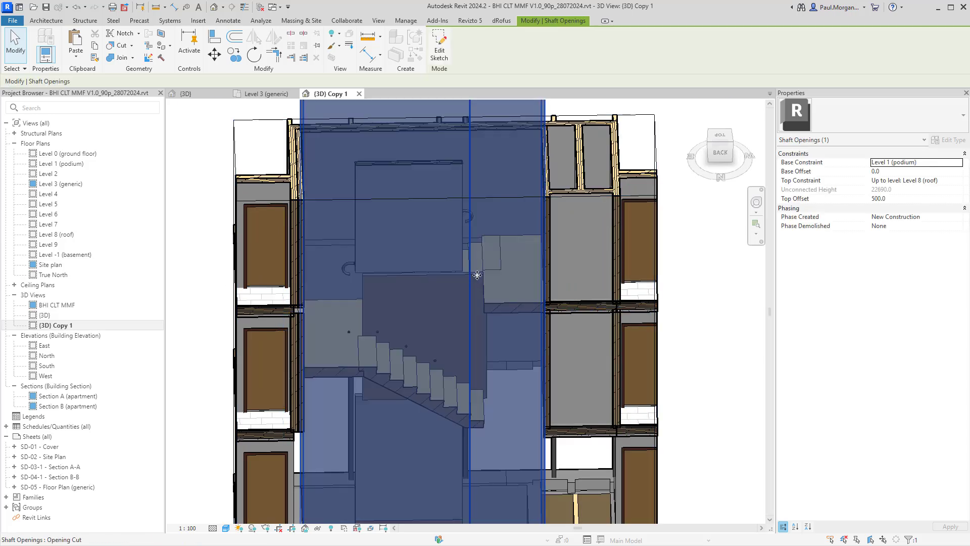
pyautogui.press('Escape')
pyautogui.click(479, 354)
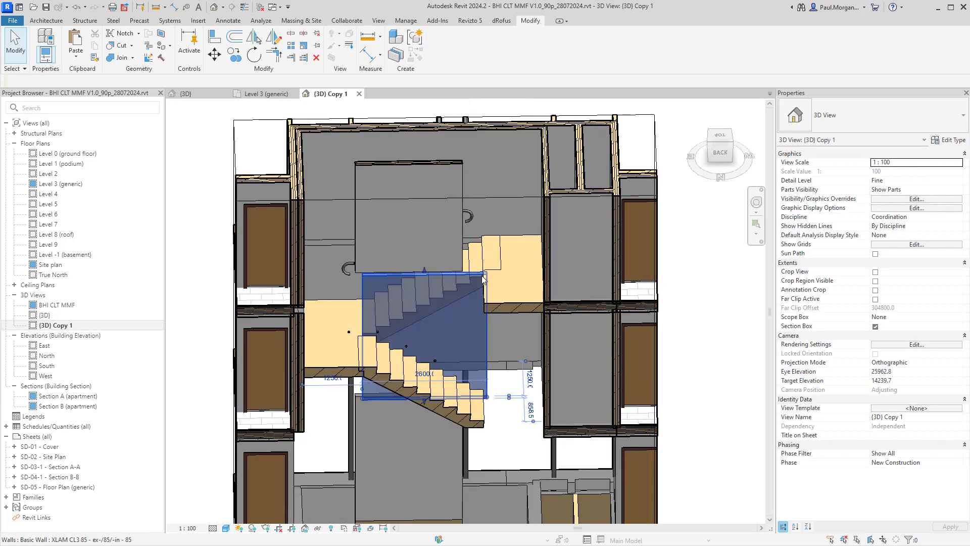
pyautogui.keyDown('shift'); pyautogui.moveTo(477, 352); pyautogui.dragTo(541, 272, button='middle'); pyautogui.keyUp('shift')
pyautogui.click(513, 168)
pyautogui.press('Escape')
pyautogui.click(514, 165)
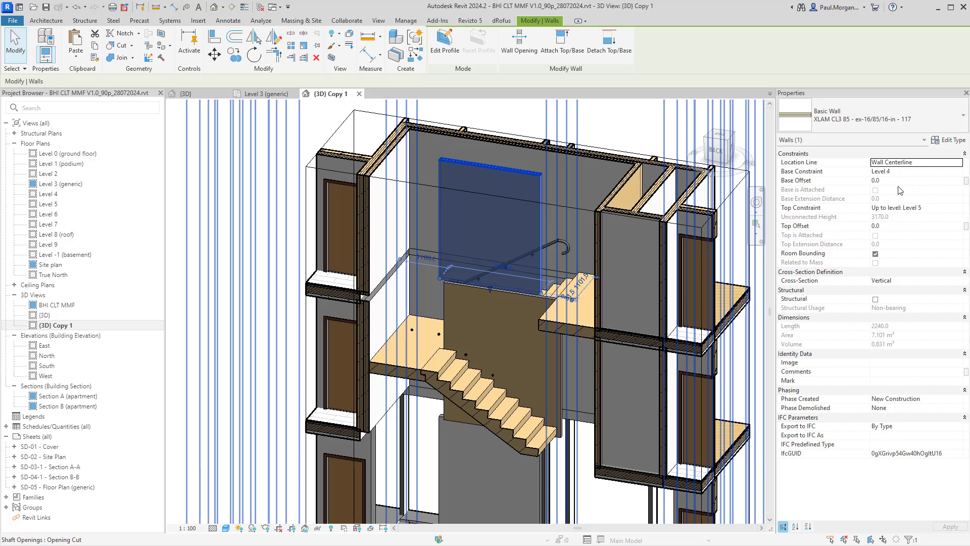
pyautogui.press('Escape')
# Step: Delete the 117 mm XLAM CL3 central wall between Level 2 and Level 3 below the stair
pyautogui.moveTo(633, 361); pyautogui.dragTo(664, 144, button='middle')
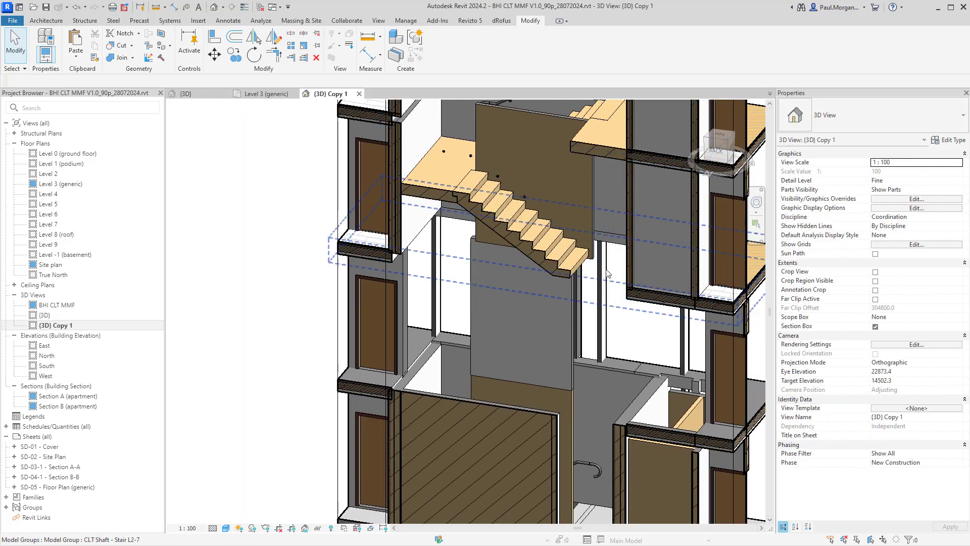
pyautogui.click(572, 305)
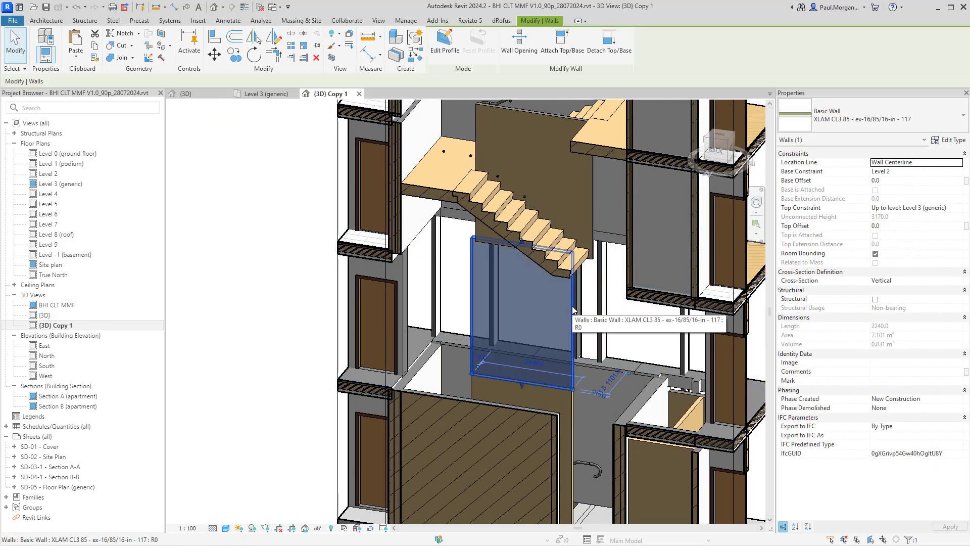
pyautogui.press('Escape')
pyautogui.keyDown('shift'); pyautogui.moveTo(572, 305); pyautogui.dragTo(661, 267, button='middle'); pyautogui.keyUp('shift')
pyautogui.click(630, 362)
pyautogui.press('Escape')
pyautogui.click(631, 363)
pyautogui.press('Escape')
pyautogui.press('ctrl')
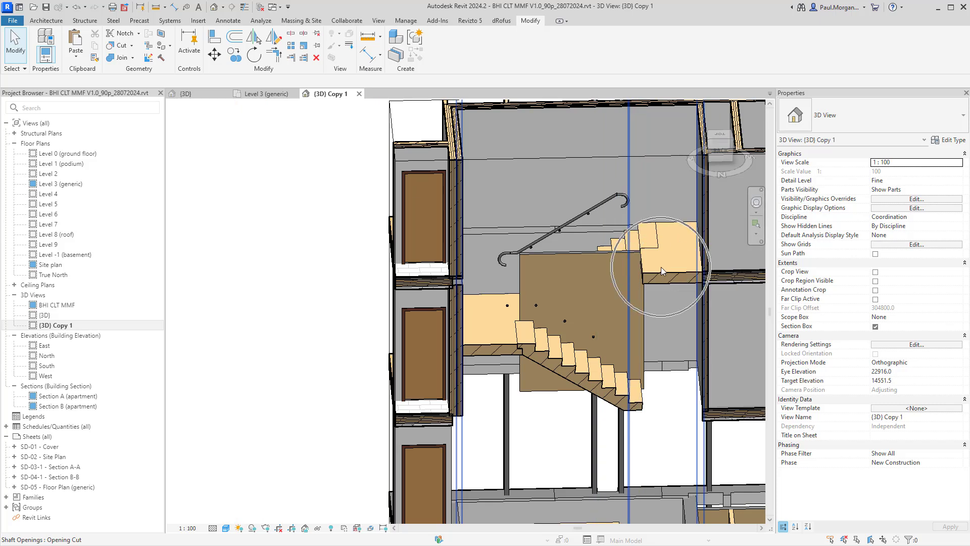
# Step: Switch to the Level 3 (generic) floor plan at the stair's central wall
pyautogui.click(263, 94)
pyautogui.scroll(2, 403, 342)
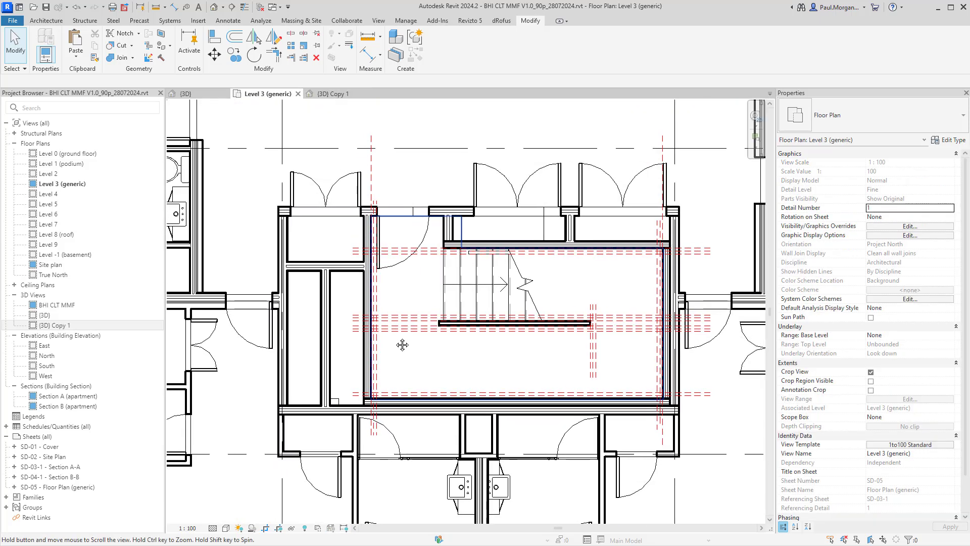
pyautogui.scroll(3, 613, 348)
pyautogui.press('d')
pyautogui.press('i')
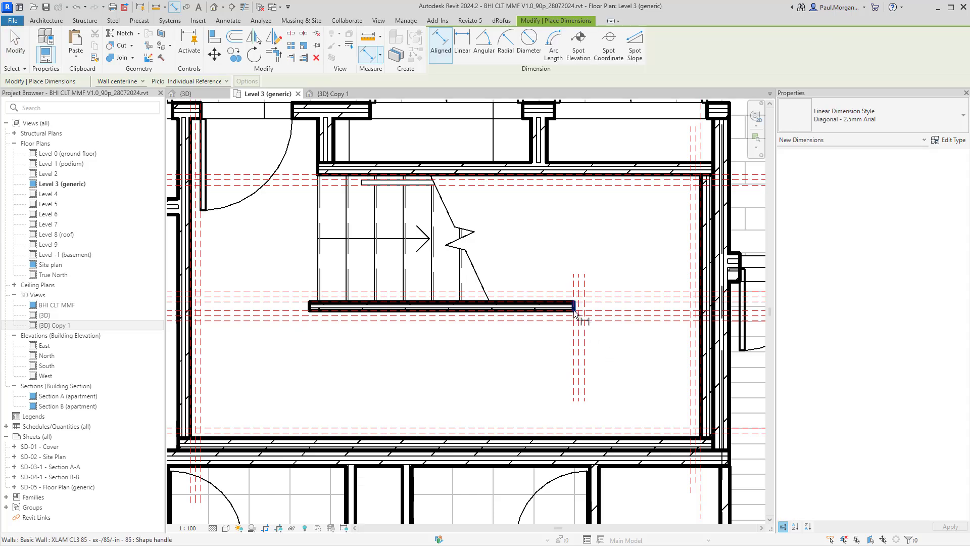
pyautogui.click(575, 309)
pyautogui.click(702, 314)
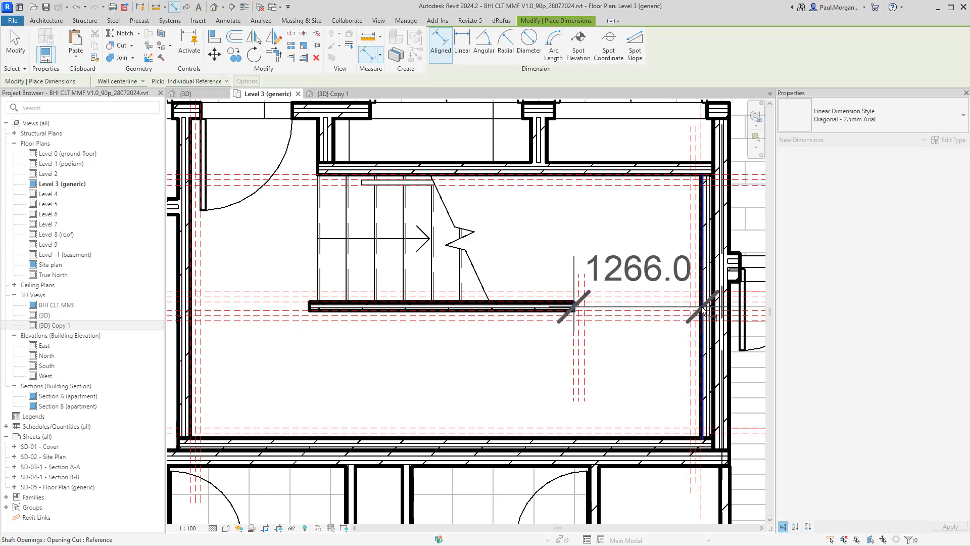
pyautogui.scroll(2, 668, 317)
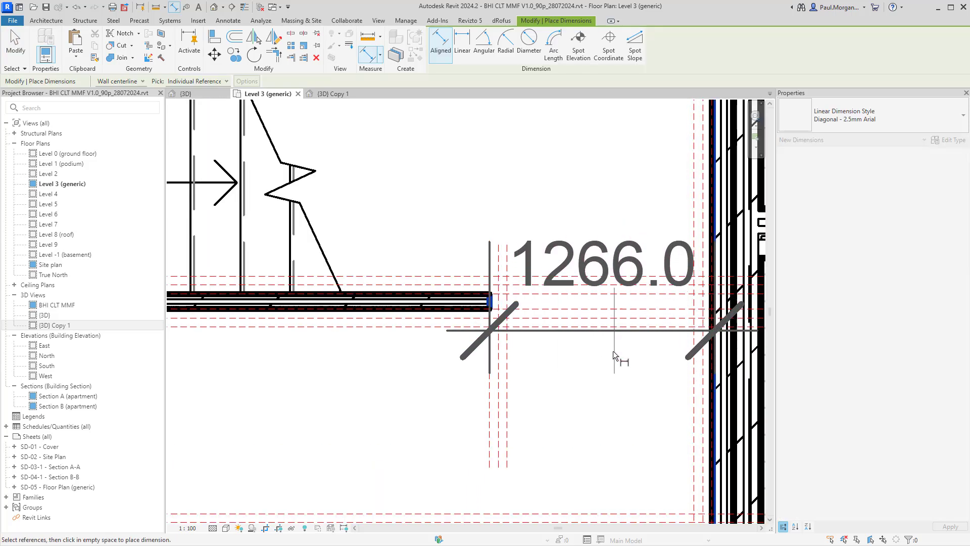
pyautogui.press('Escape')
pyautogui.scroll(-2, 692, 313)
pyautogui.press('Escape')
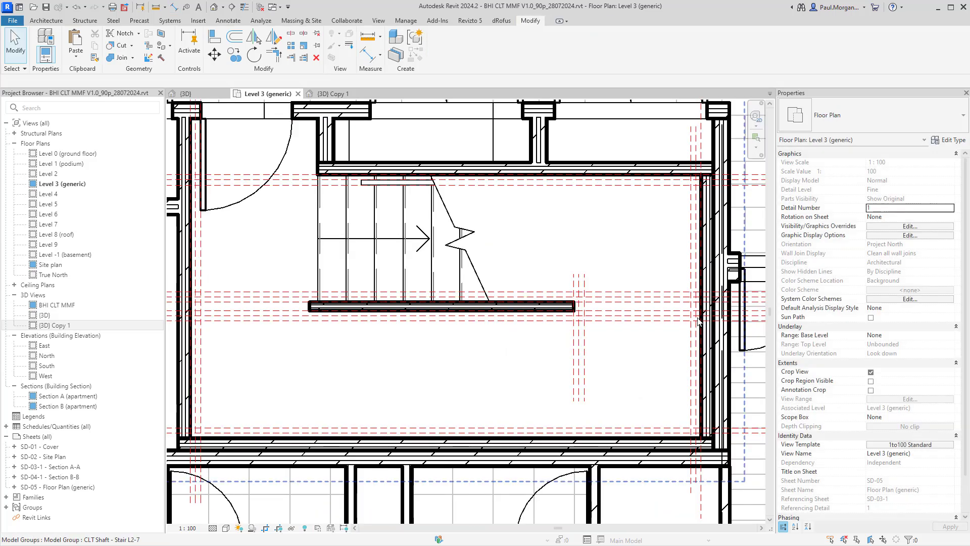
# Step: Show thin lines and dimension the half landing from the reference plane at the shaft's end wall to the central wall's end
pyautogui.press('t')
pyautogui.press('l')
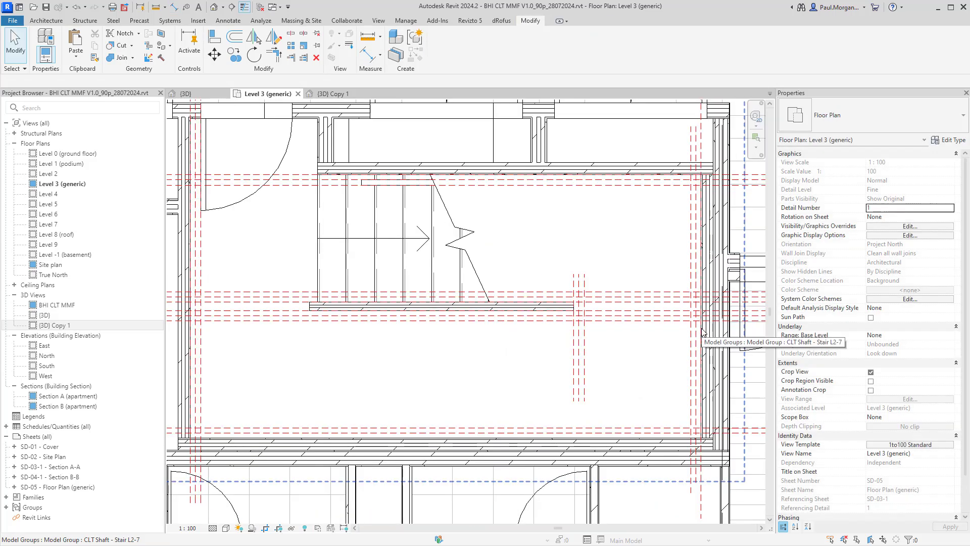
pyautogui.press('d')
pyautogui.press('i')
pyautogui.scroll(3, 701, 327)
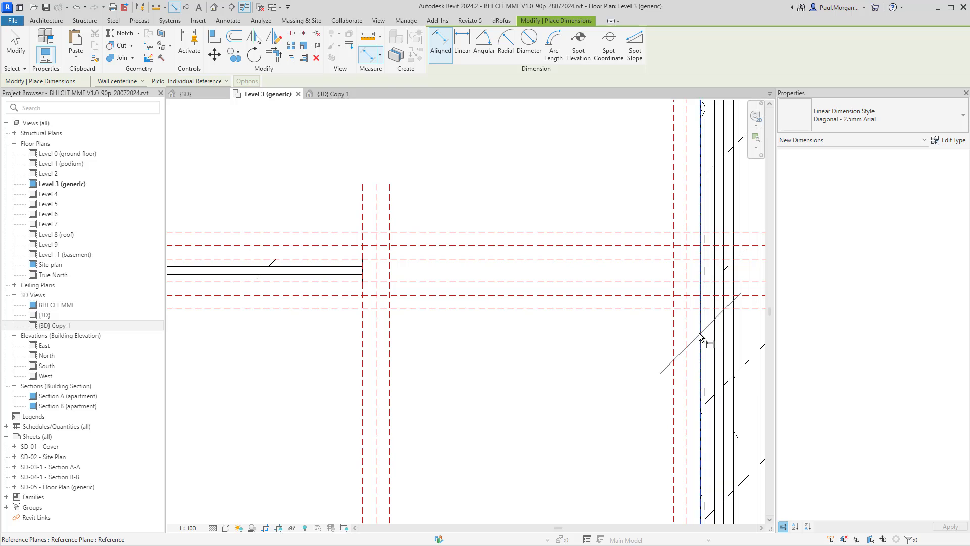
pyautogui.click(699, 333)
pyautogui.scroll(-3, 364, 289)
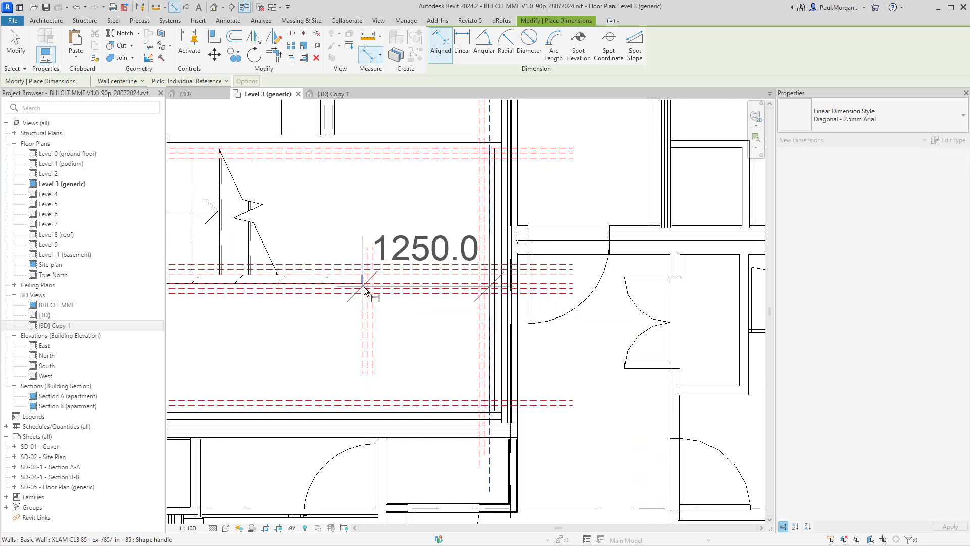
pyautogui.click(410, 357)
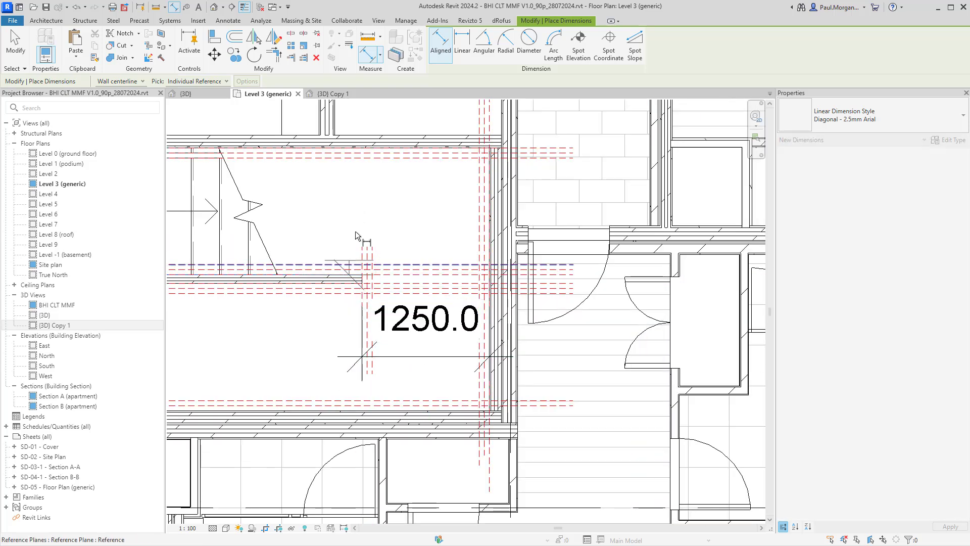
# Step: Dimension both flight widths between the central wall's faces and the CLT walls on either side of the stair
pyautogui.click(357, 235)
pyautogui.click(352, 148)
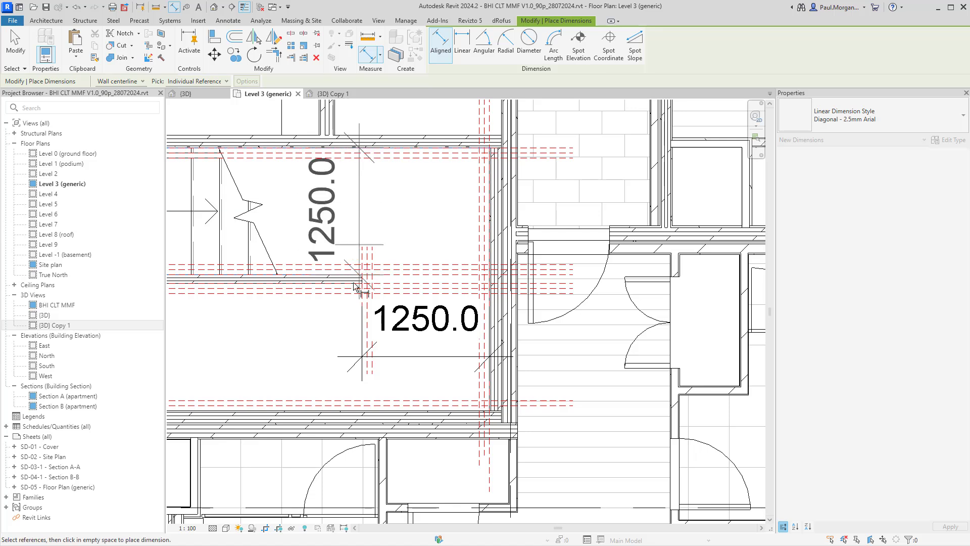
pyautogui.click(362, 221)
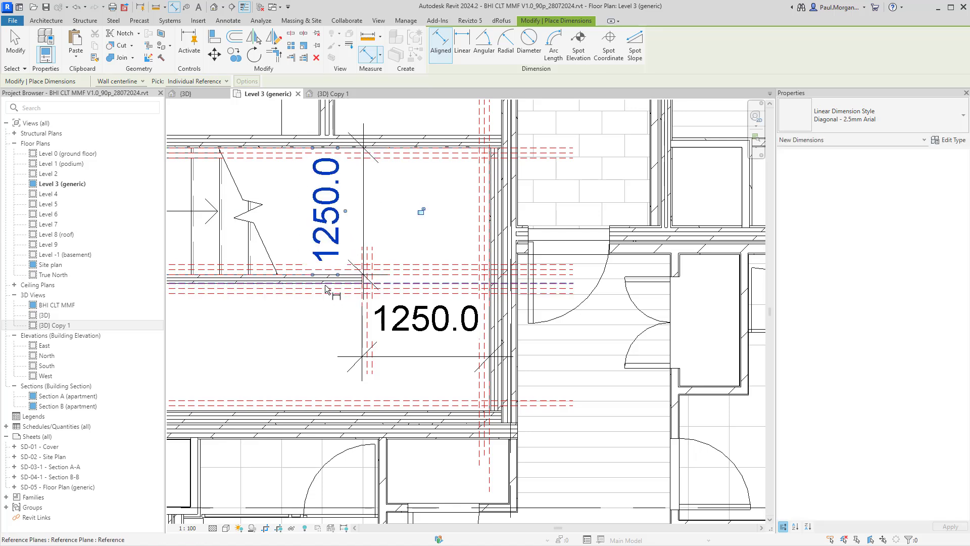
pyautogui.click(325, 286)
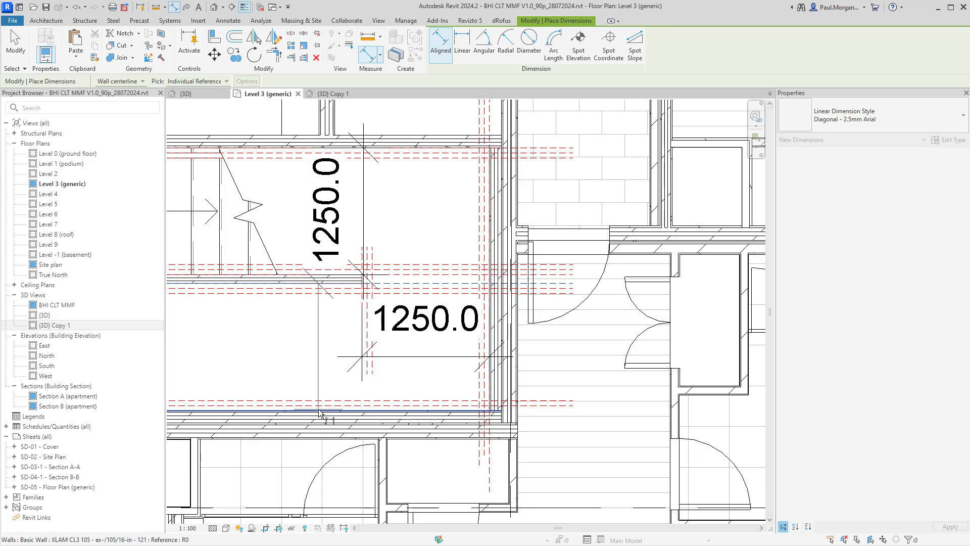
pyautogui.click(319, 376)
# Step: Dimension the entry landing from the cupboard-side shaft wall to the near end of the central wall
pyautogui.moveTo(196, 325); pyautogui.dragTo(430, 325, button='middle')
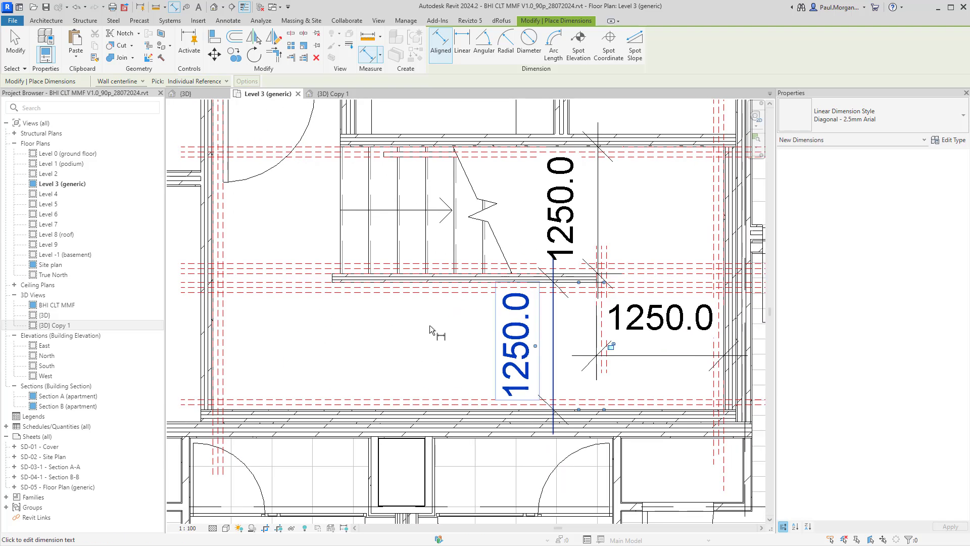
pyautogui.moveTo(312, 300); pyautogui.dragTo(502, 345, button='middle')
pyautogui.scroll(2, 491, 319)
pyautogui.scroll(-3, 570, 321)
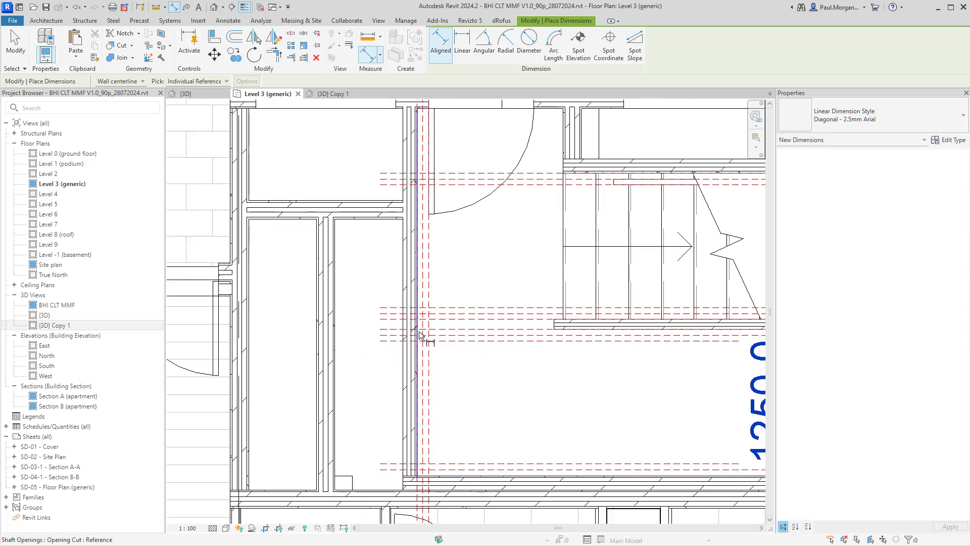
pyautogui.click(418, 332)
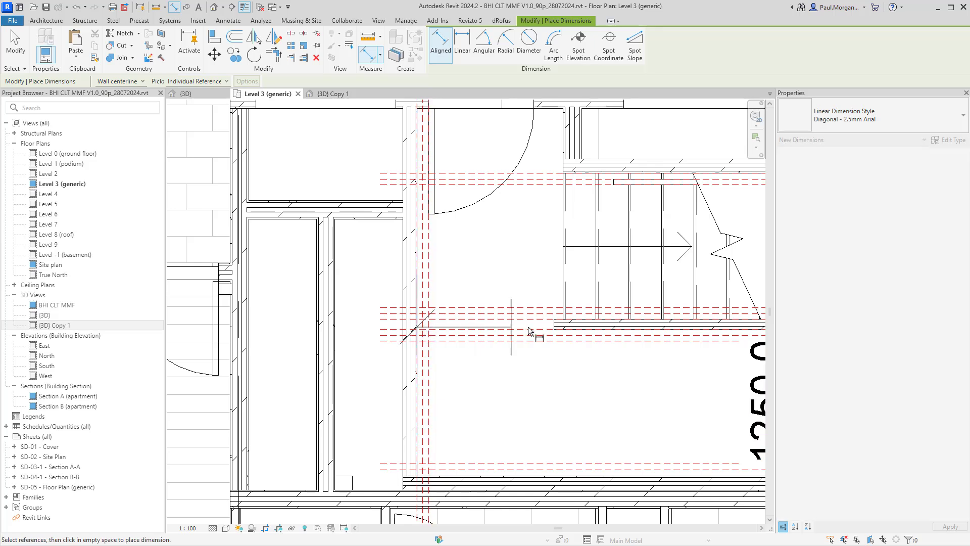
pyautogui.click(555, 330)
pyautogui.click(581, 411)
pyautogui.moveTo(583, 362); pyautogui.dragTo(583, 385, button='middle')
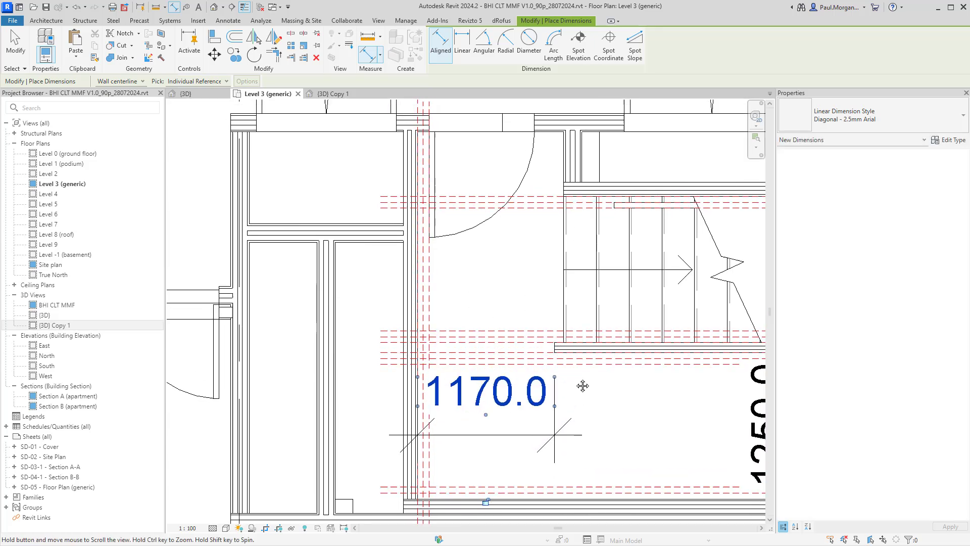
pyautogui.press('Escape')
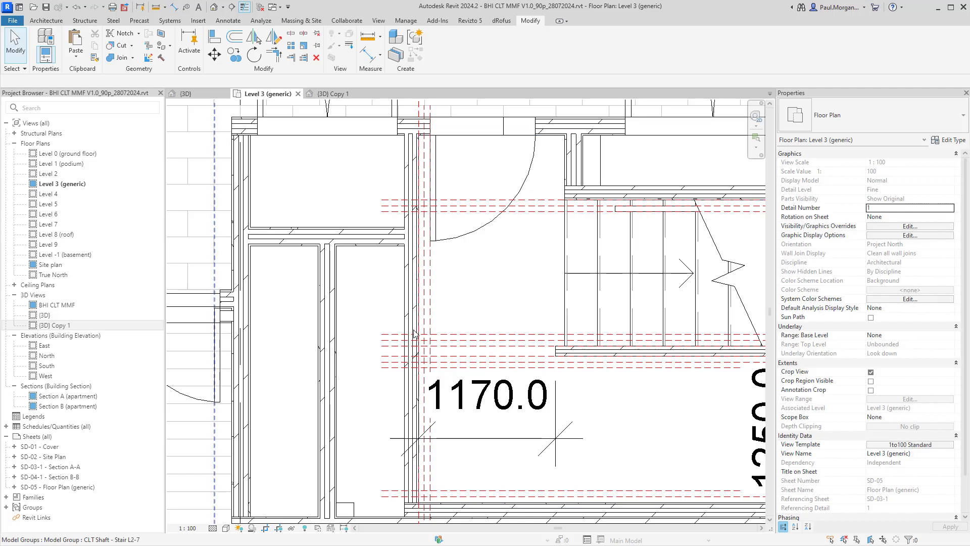
# Step: Check the shaft group and cupboard shaft opening, then delete the entry landing's dimension
pyautogui.click(415, 333)
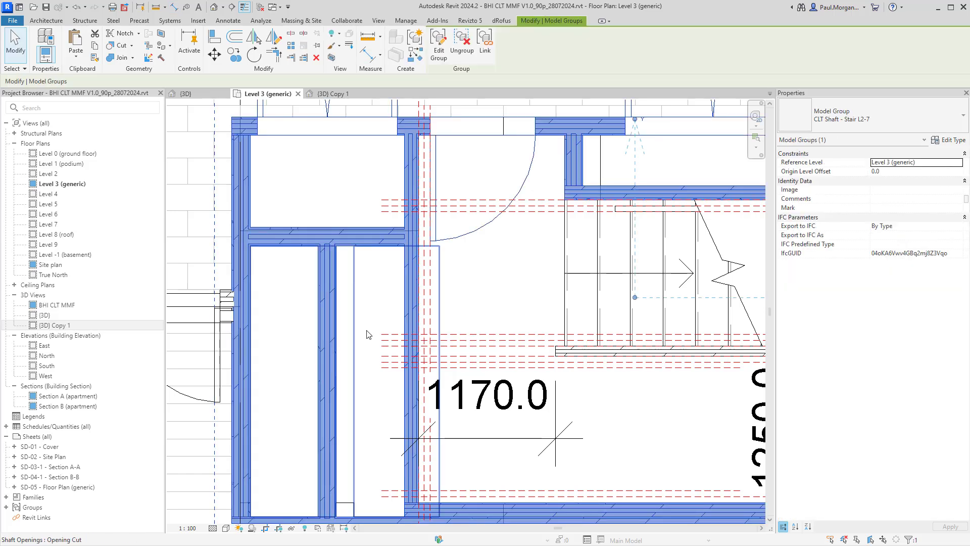
pyautogui.click(367, 348)
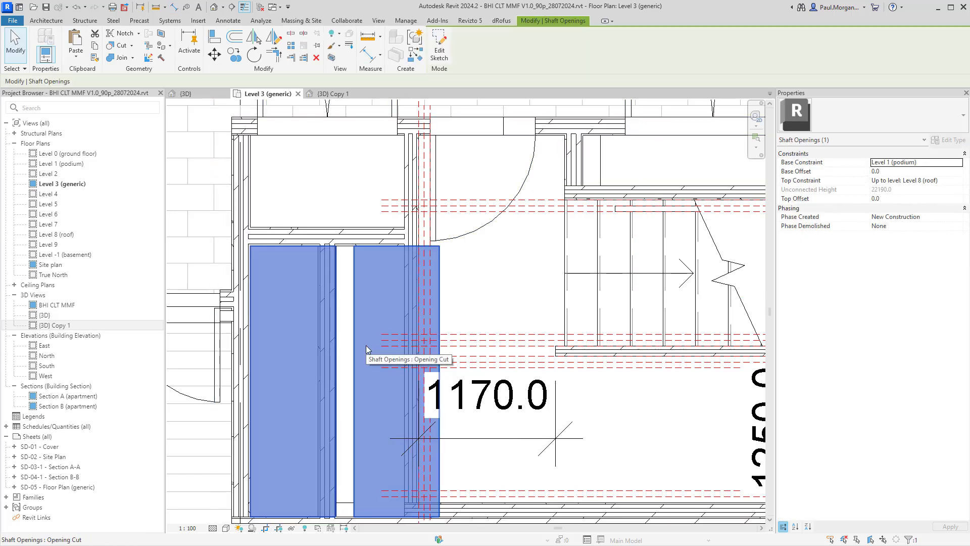
pyautogui.scroll(-3, 366, 344)
pyautogui.press('Escape')
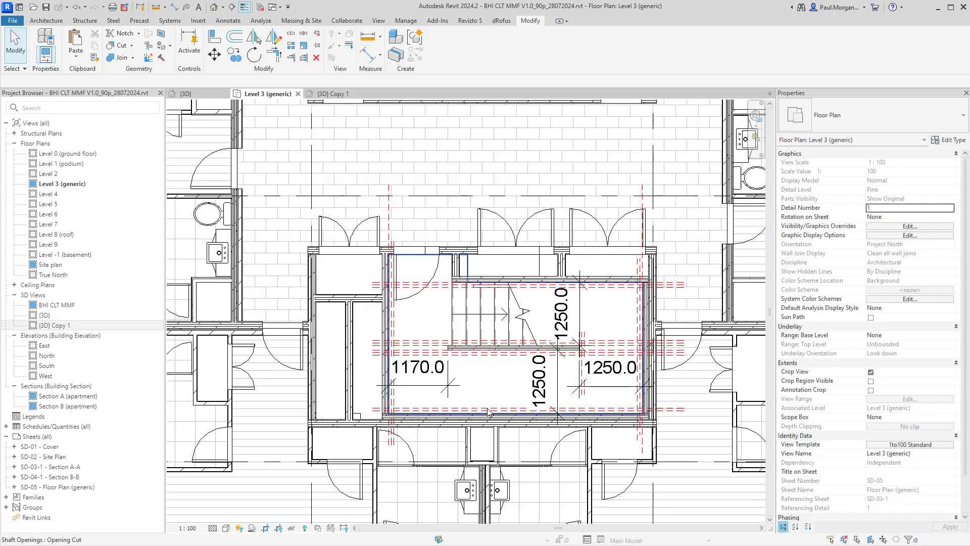
pyautogui.click(417, 375)
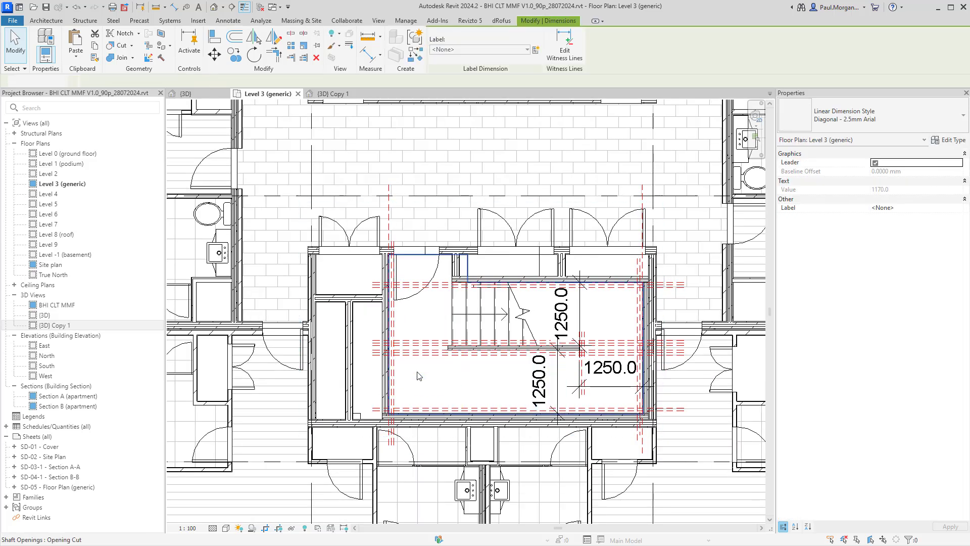
pyautogui.press('Delete')
# Step: Open the Level 3 to Level 4 precast stair for editing and select its second run
pyautogui.scroll(5, 449, 375)
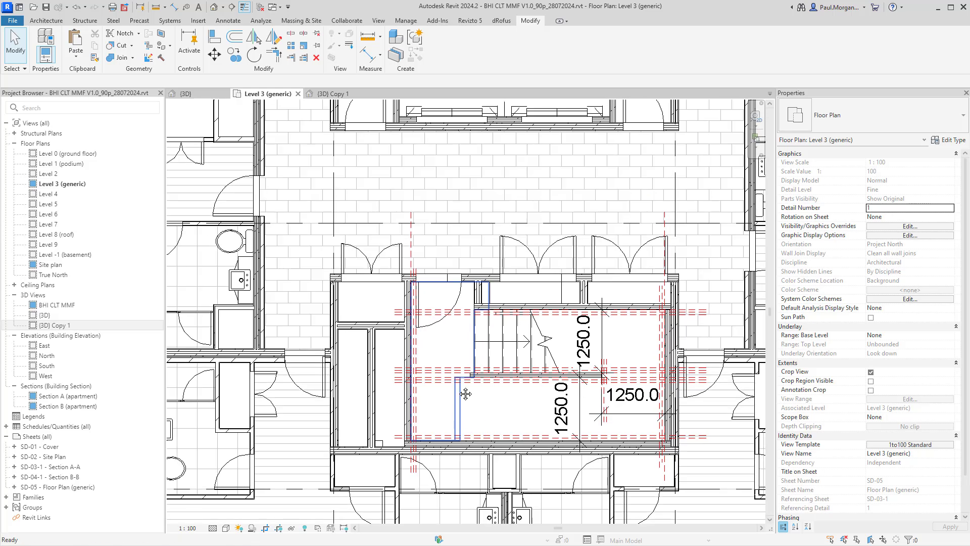
pyautogui.click(489, 428)
pyautogui.scroll(-2, 494, 432)
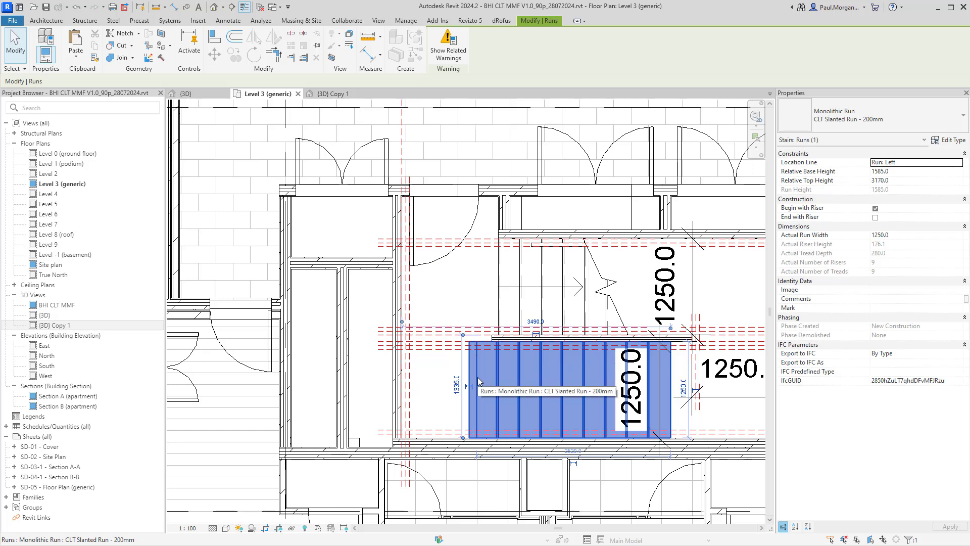
pyautogui.click(502, 306)
pyautogui.press('Escape')
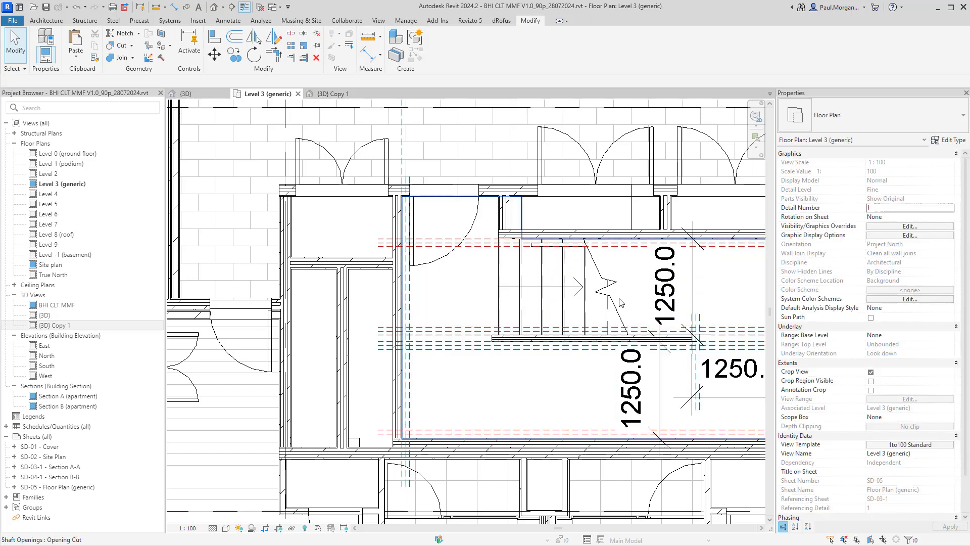
pyautogui.click(563, 304)
pyautogui.click(438, 49)
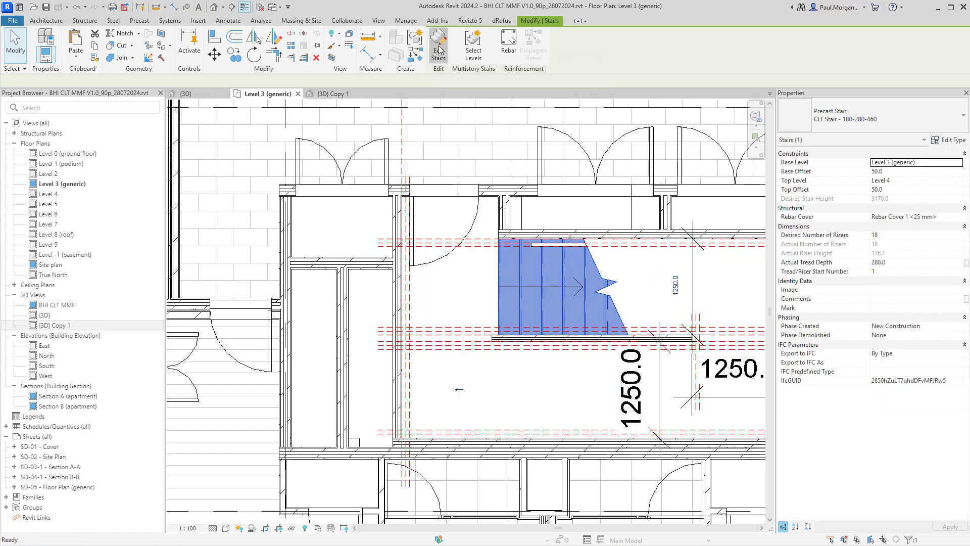
pyautogui.click(445, 230)
pyautogui.click(486, 386)
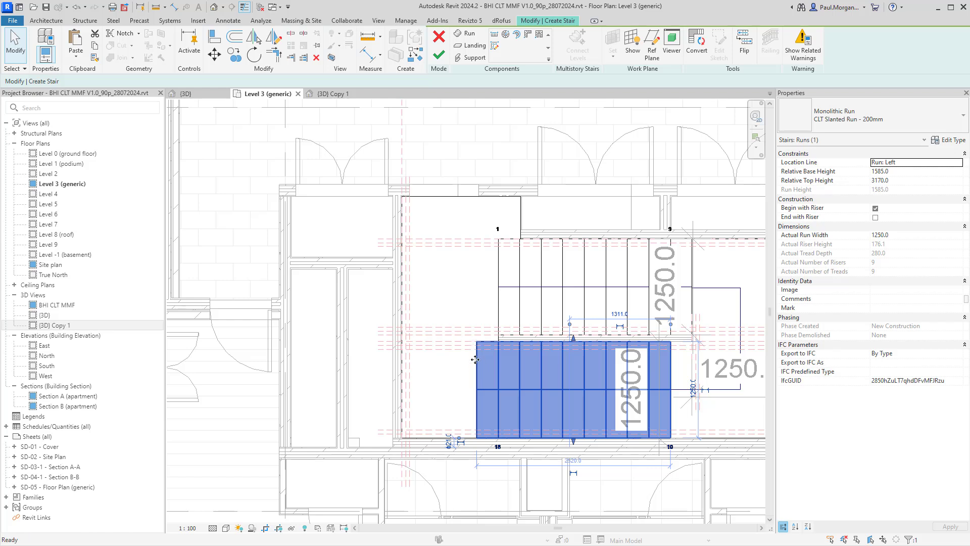
# Step: Draw a vertical reference plane along the second run's end at riser 18, extending past the shaft wall, and select it
pyautogui.press('r')
pyautogui.press('p')
pyautogui.click(477, 342)
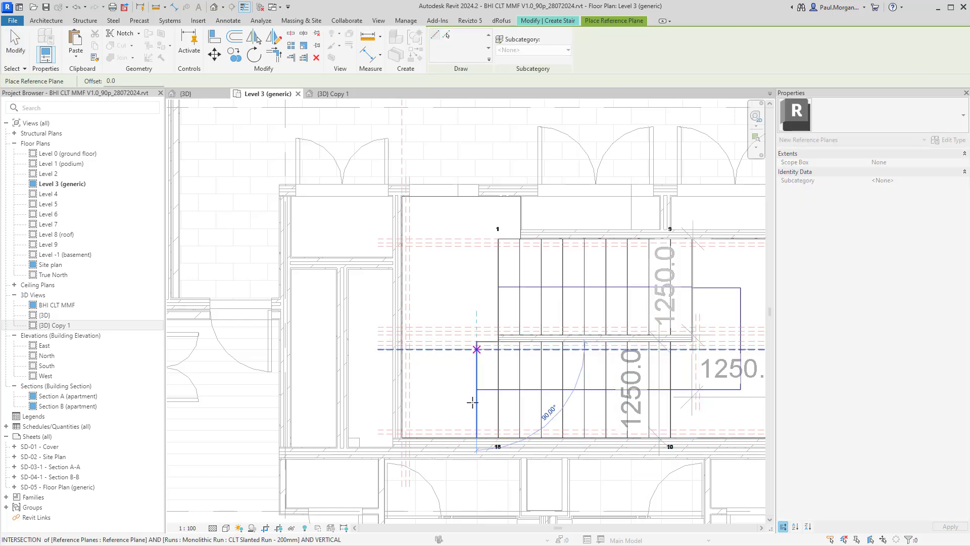
pyautogui.click(477, 500)
pyautogui.press('Escape')
pyautogui.click(477, 483)
pyautogui.moveTo(485, 473); pyautogui.dragTo(522, 464, button='middle')
pyautogui.press('Escape')
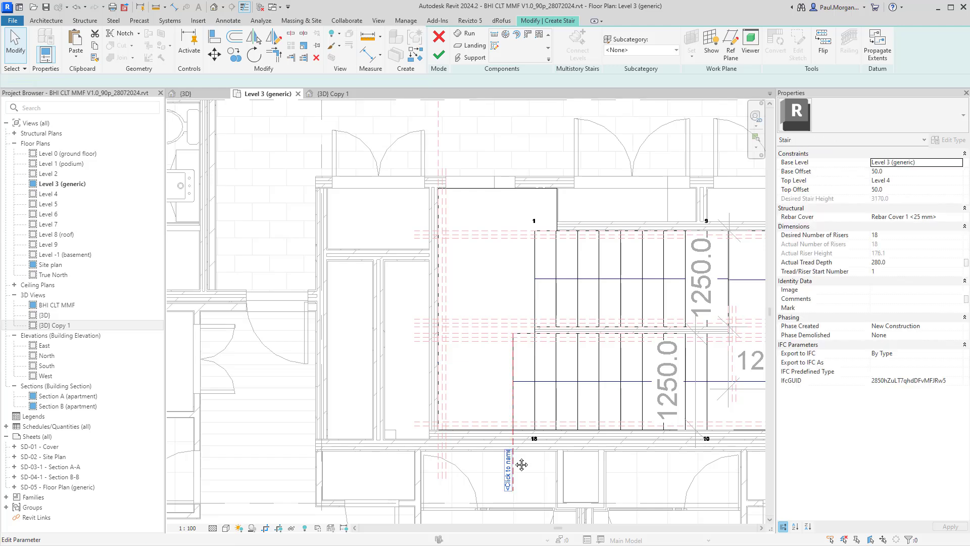
pyautogui.click(512, 464)
pyautogui.scroll(3, 510, 464)
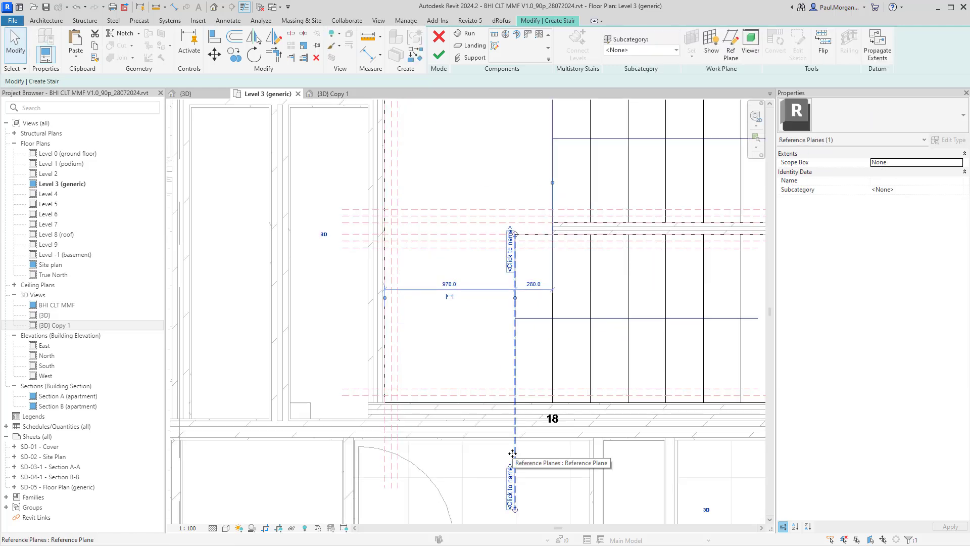
# Step: Copy the riser 18 reference plane horizontally across the landing to just beyond the cupboard-side shaft wall
pyautogui.scroll(-3, 512, 454)
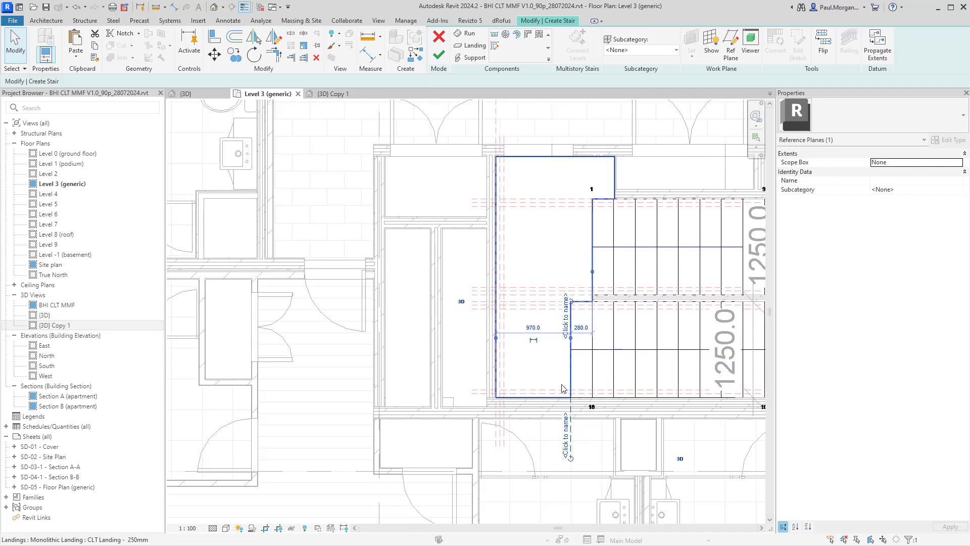
pyautogui.press('c')
pyautogui.press('o')
pyautogui.click(576, 444)
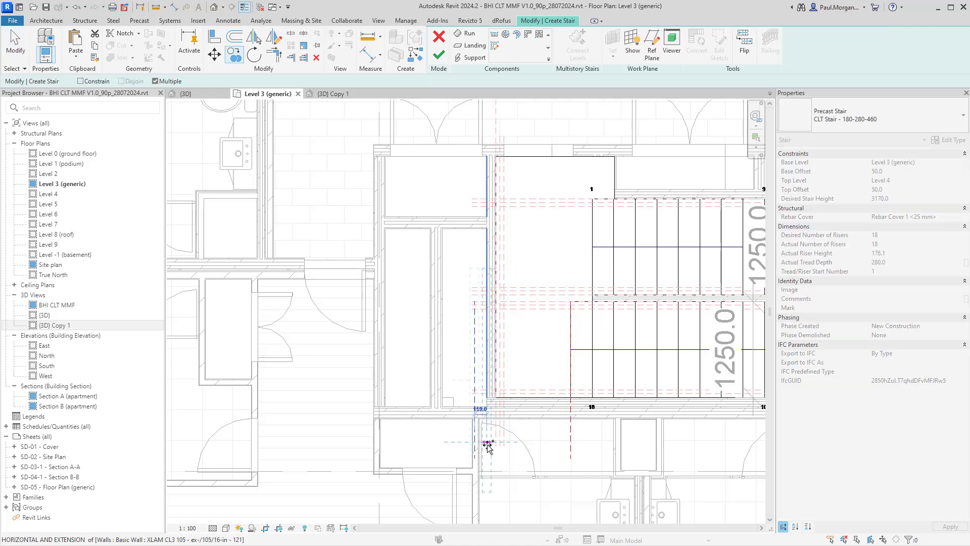
pyautogui.click(474, 327)
pyautogui.press('Escape')
# Step: Extend the copied reference plane's upper end past the double cupboard doors and leave the stair's edit mode
pyautogui.click(474, 327)
pyautogui.moveTo(476, 303); pyautogui.dragTo(484, 399, button='middle')
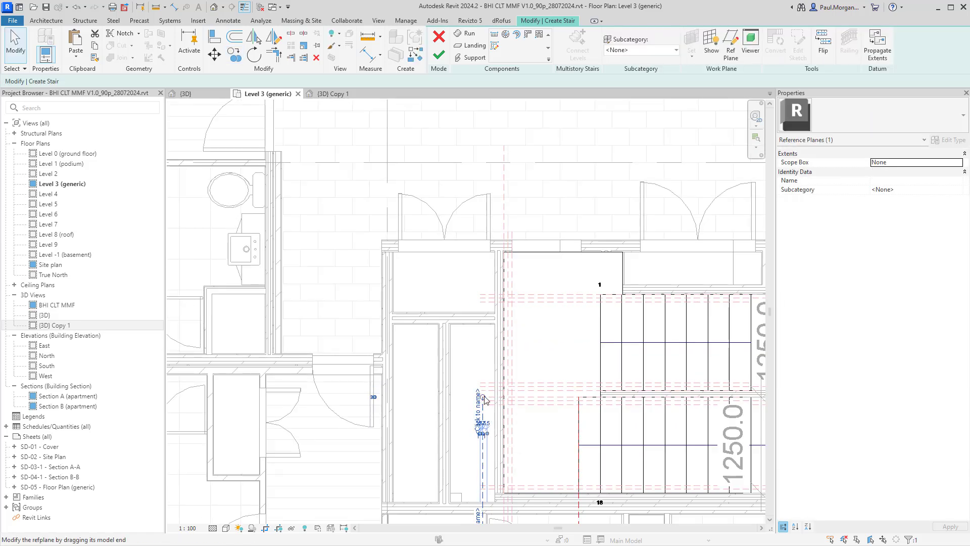
pyautogui.press('Escape')
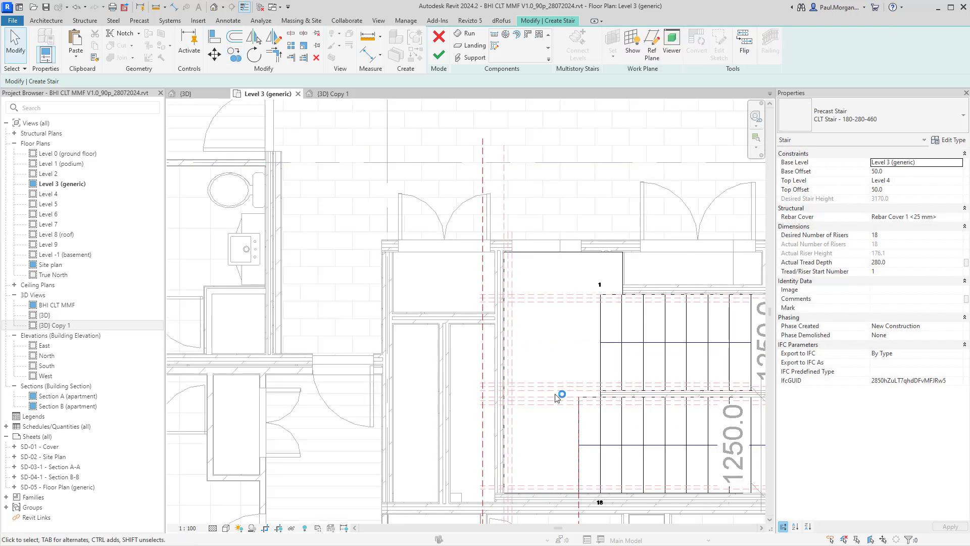
pyautogui.scroll(-2, 561, 453)
pyautogui.moveTo(556, 469); pyautogui.dragTo(508, 399, button='middle')
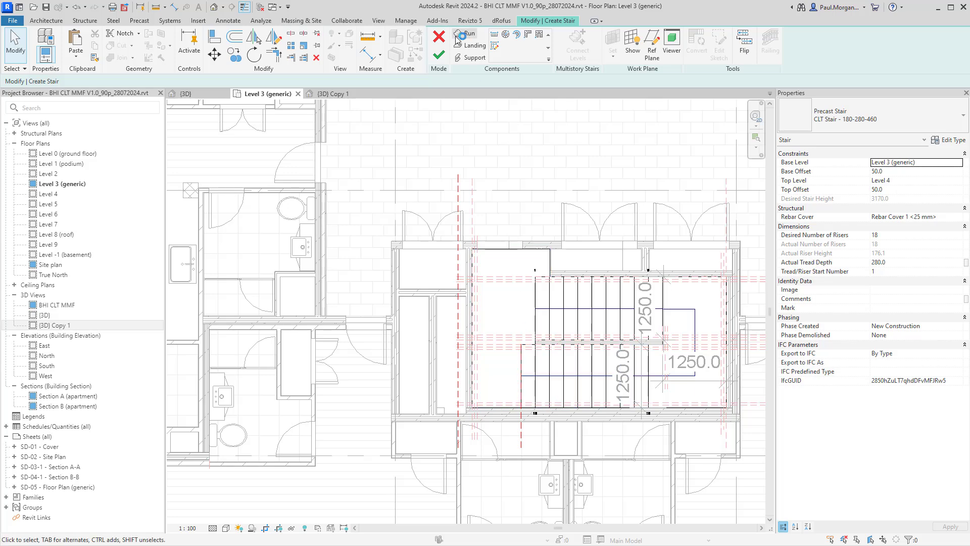
pyautogui.press('Escape')
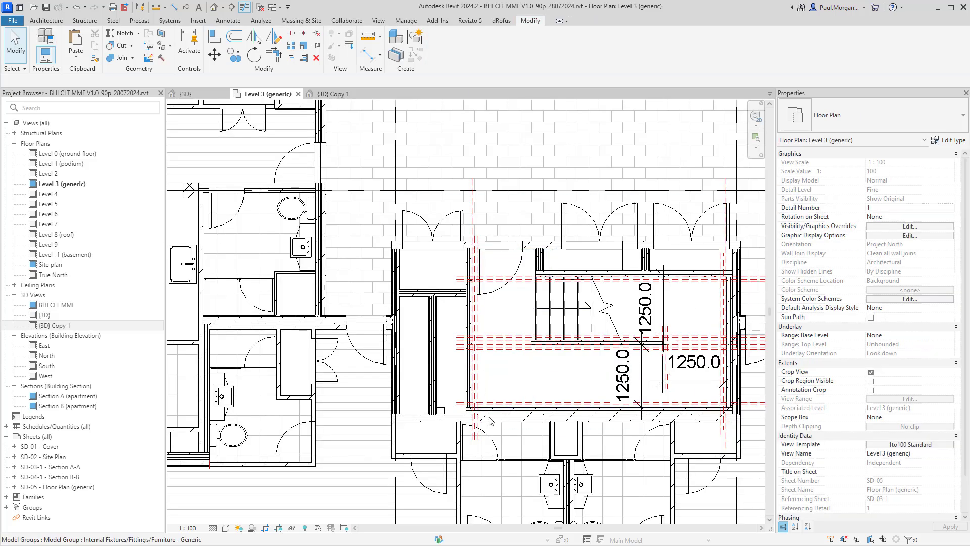
# Step: Select the CLT stair in the Level 3 stairwell and open it for editing
pyautogui.click(537, 363)
pyautogui.scroll(4, 514, 376)
pyautogui.press('Delete')
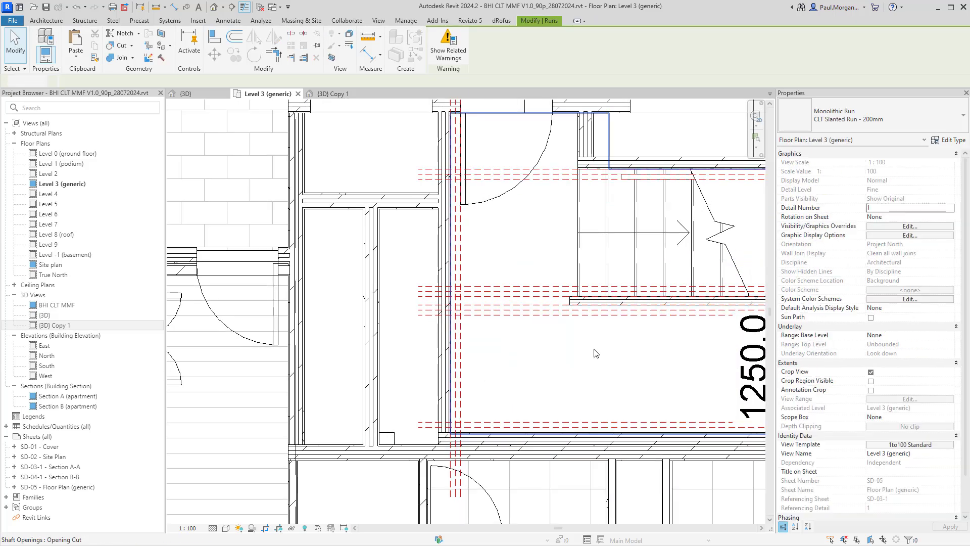
pyautogui.hotkey('ctrl', 'z')
pyautogui.click(571, 339)
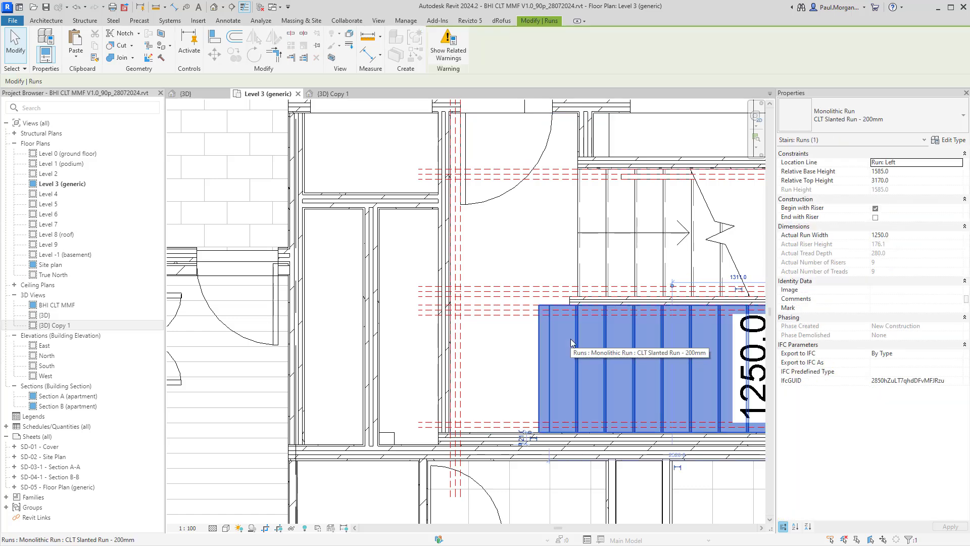
pyautogui.scroll(-2, 571, 339)
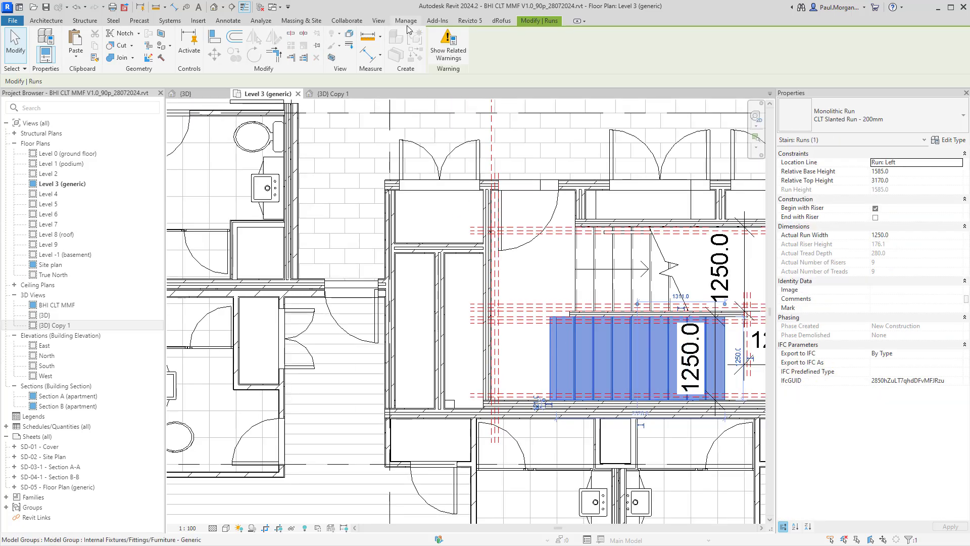
pyautogui.press('Delete')
pyautogui.click(611, 252)
pyautogui.press('Escape')
pyautogui.click(632, 253)
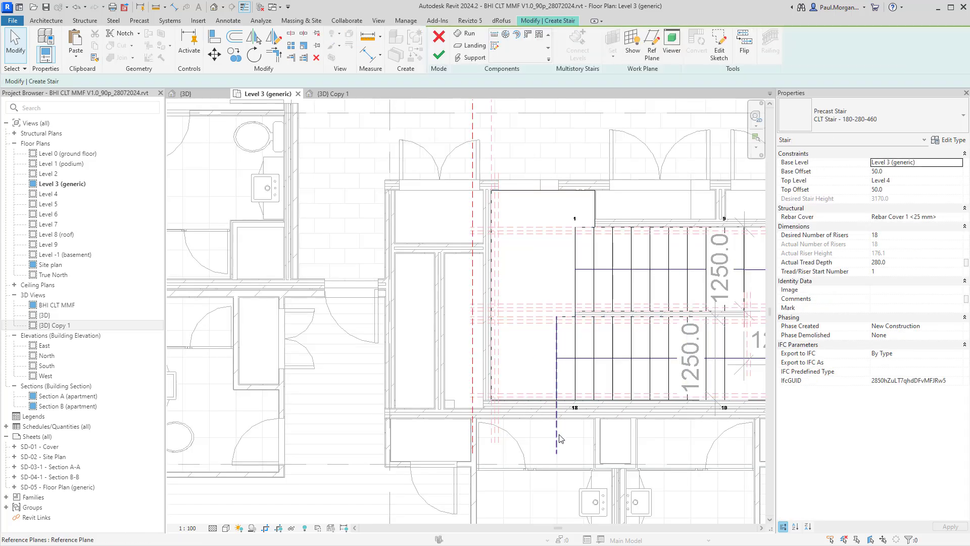
# Step: Try to copy the two vertical reference planes near the lower flight's end to the clipboard
pyautogui.click(556, 435)
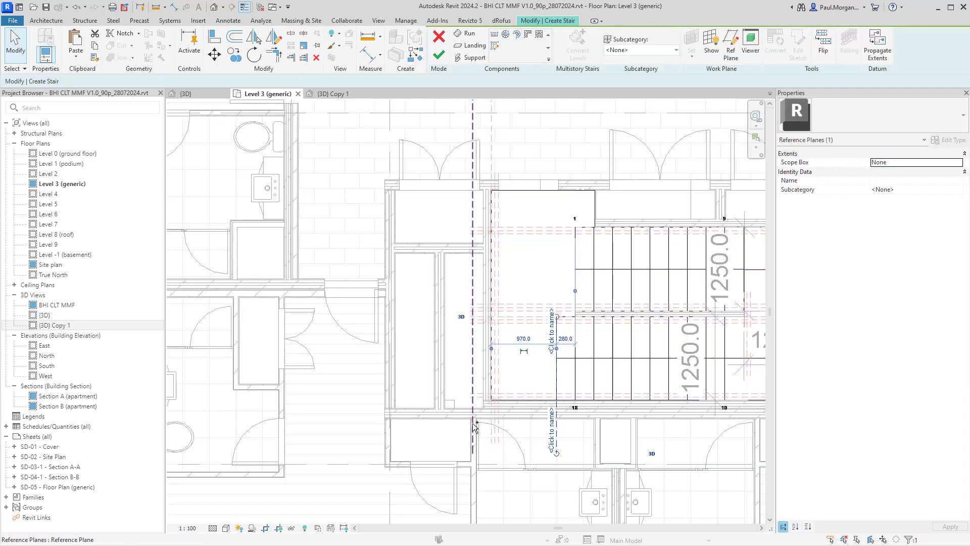
pyautogui.press('Delete')
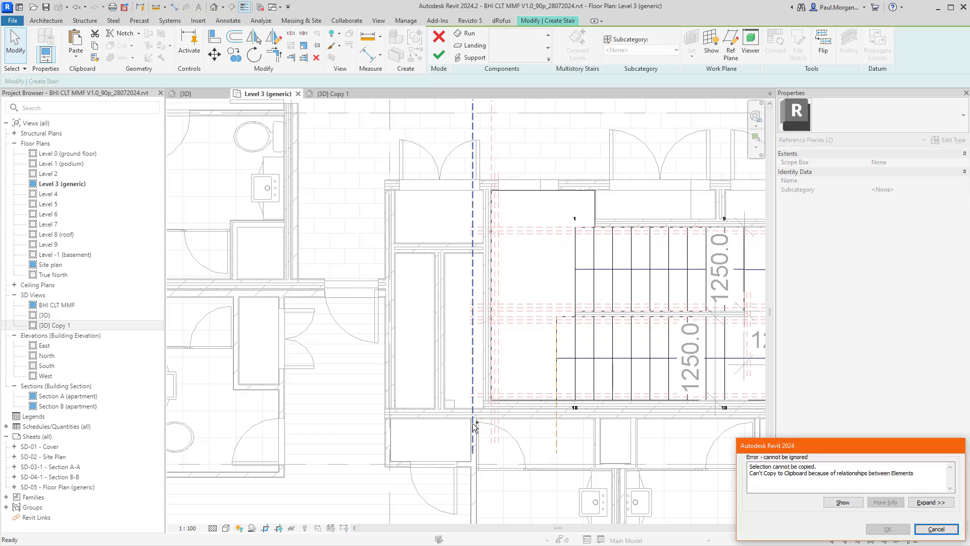
pyautogui.press('Escape')
pyautogui.click(474, 426)
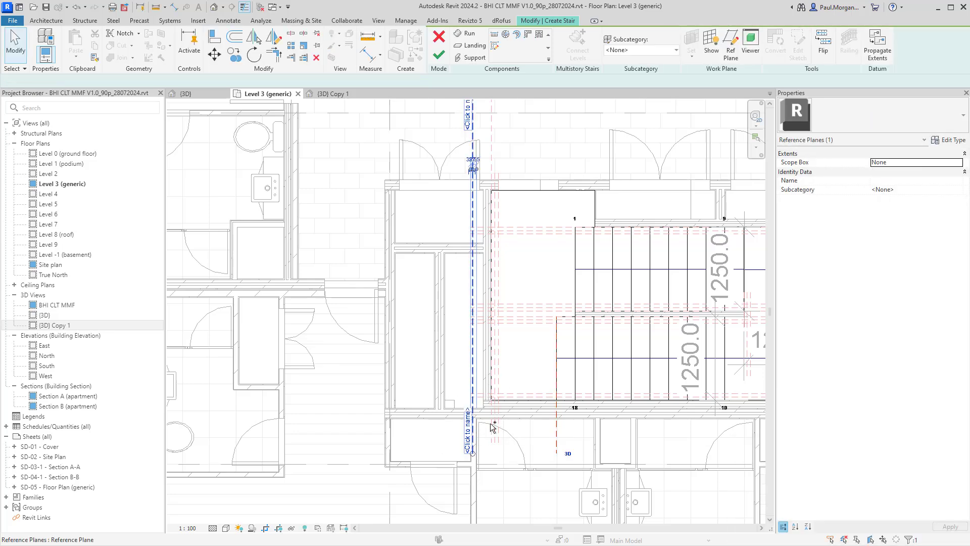
pyautogui.keyDown('ctrl'); pyautogui.click(560, 436); pyautogui.keyUp('ctrl')
pyautogui.hotkey('ctrl', 'c')
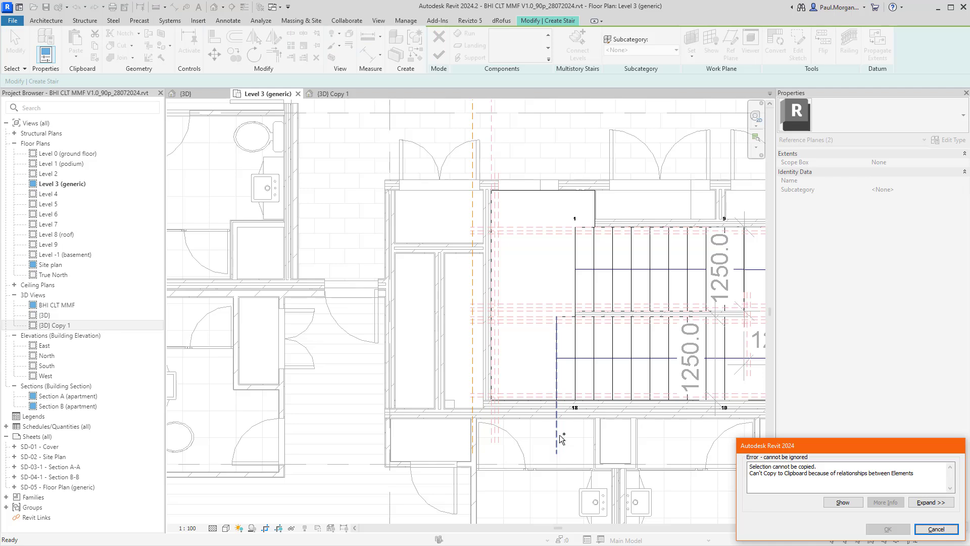
pyautogui.click(936, 529)
pyautogui.press('Escape')
# Step: Delete both vertical reference planes from the stair's edit mode and finish editing the stair
pyautogui.click(559, 443)
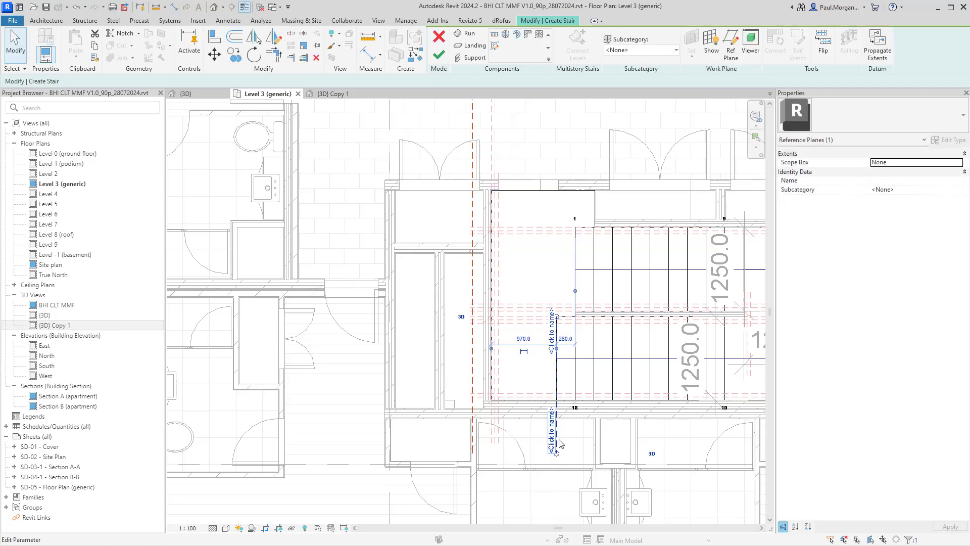
pyautogui.press('Escape')
pyautogui.click(475, 420)
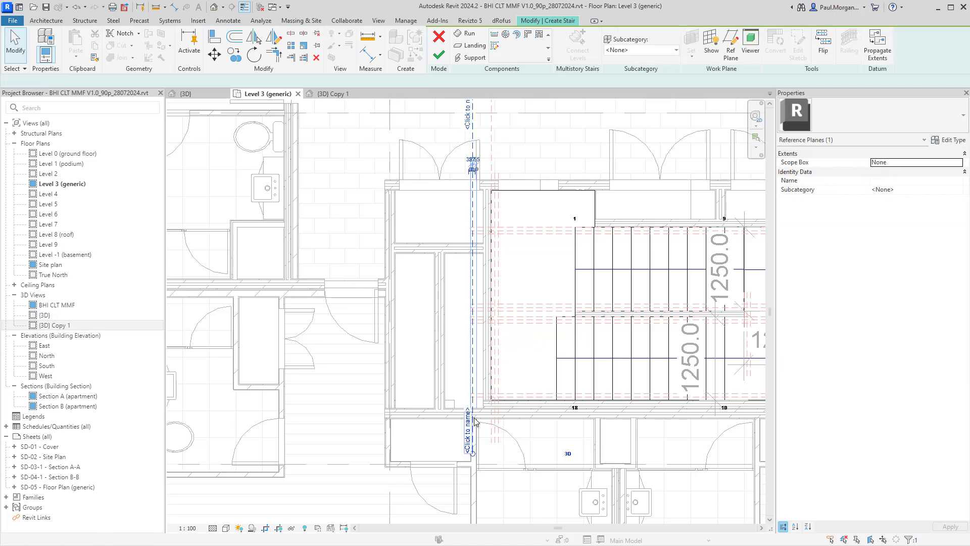
pyautogui.press('Delete')
pyautogui.click(440, 55)
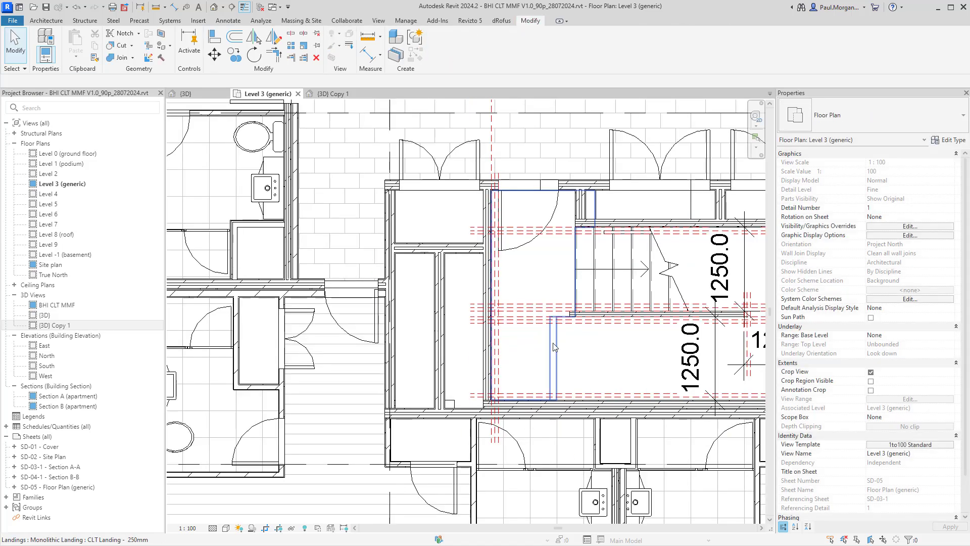
pyautogui.click(553, 295)
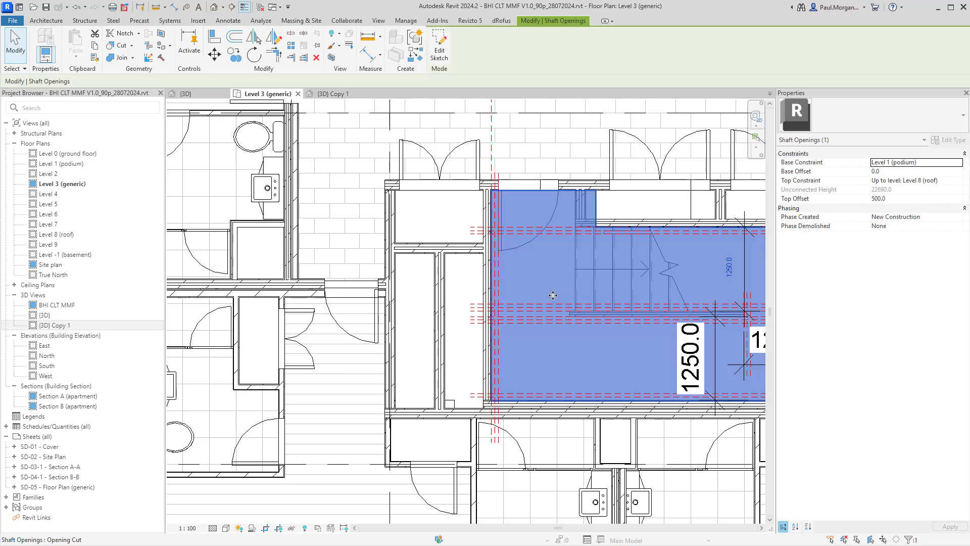
pyautogui.moveTo(589, 337); pyautogui.dragTo(530, 350, button='middle')
pyautogui.press('Escape')
pyautogui.click(512, 290)
pyautogui.press('Escape')
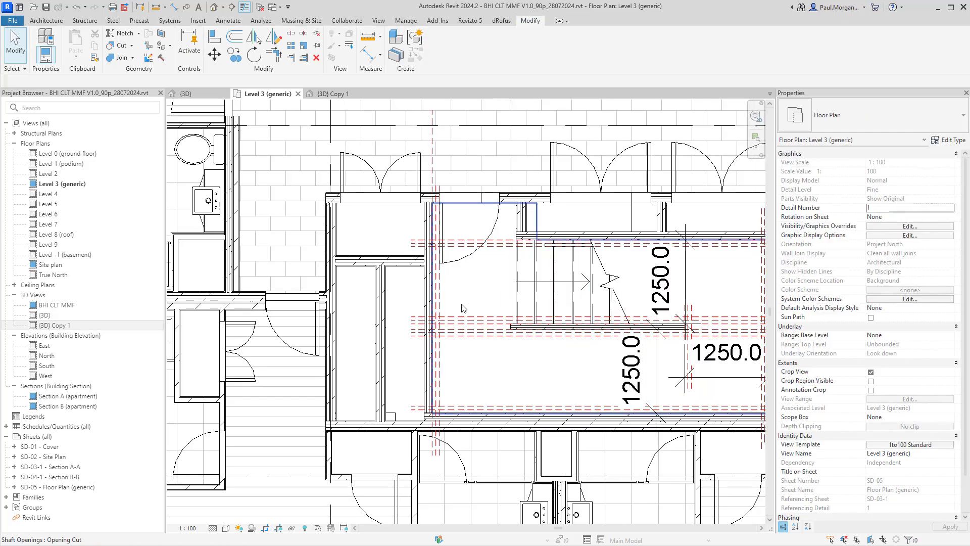
pyautogui.click(462, 305)
pyautogui.moveTo(471, 316); pyautogui.dragTo(424, 342, button='middle')
pyautogui.press('Escape')
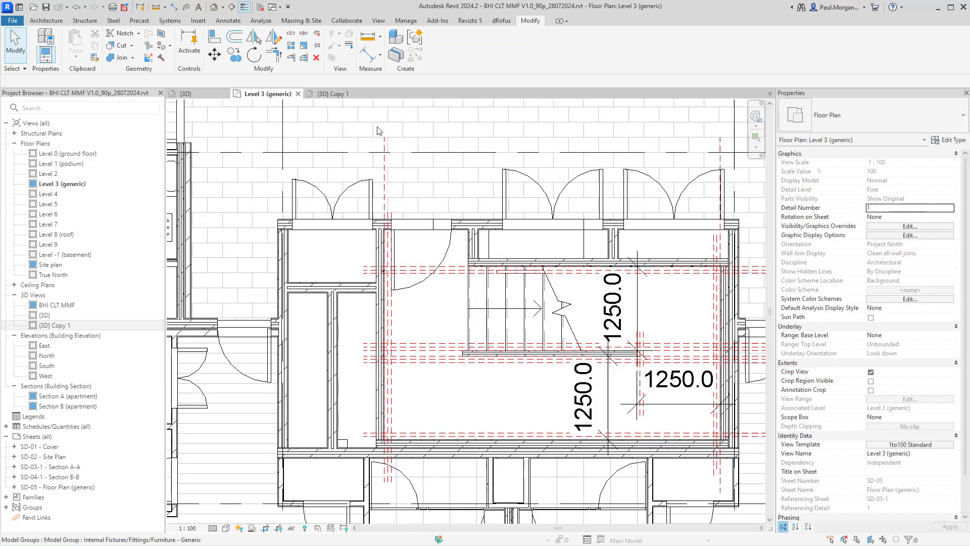
# Step: Open the Level 4 floor plan and draw a vertical reference plane from the lower flight's door-side end corner down past the stairwell wall
pyautogui.doubleClick(42, 192)
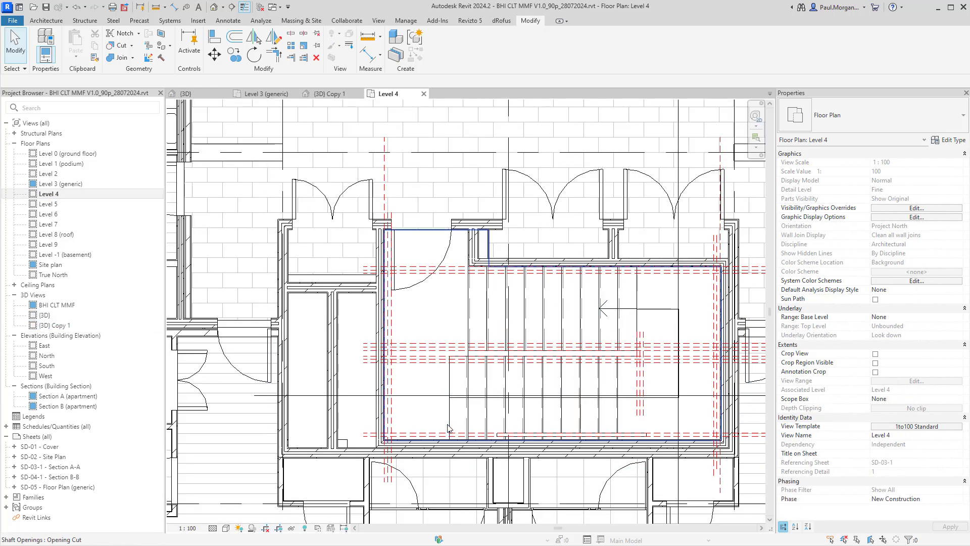
pyautogui.scroll(3, 454, 411)
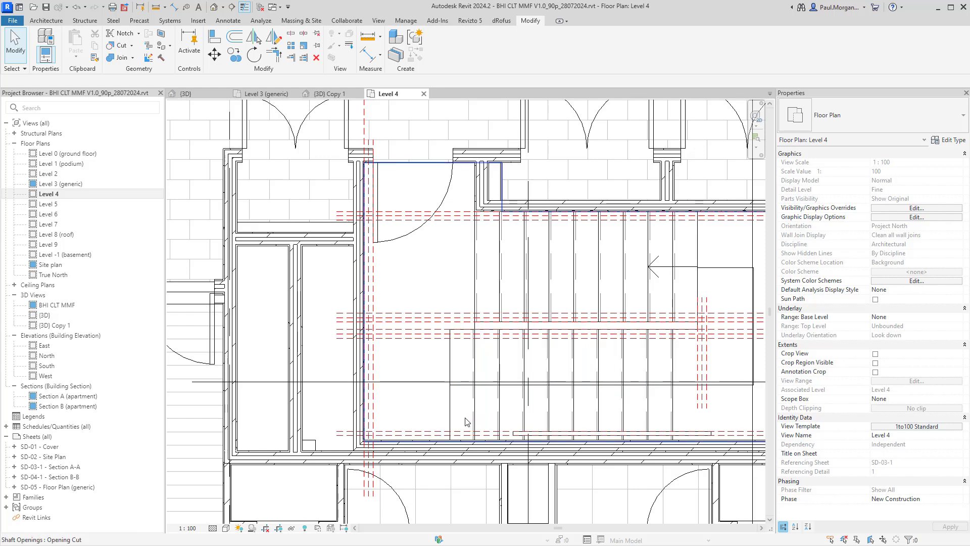
pyautogui.moveTo(554, 307); pyautogui.dragTo(492, 309, button='middle')
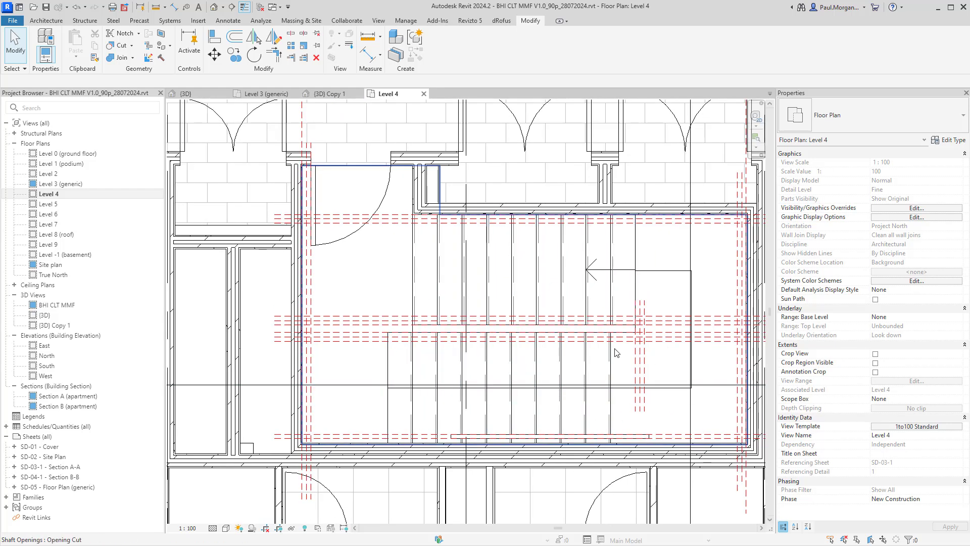
pyautogui.moveTo(502, 277); pyautogui.dragTo(525, 281, button='middle')
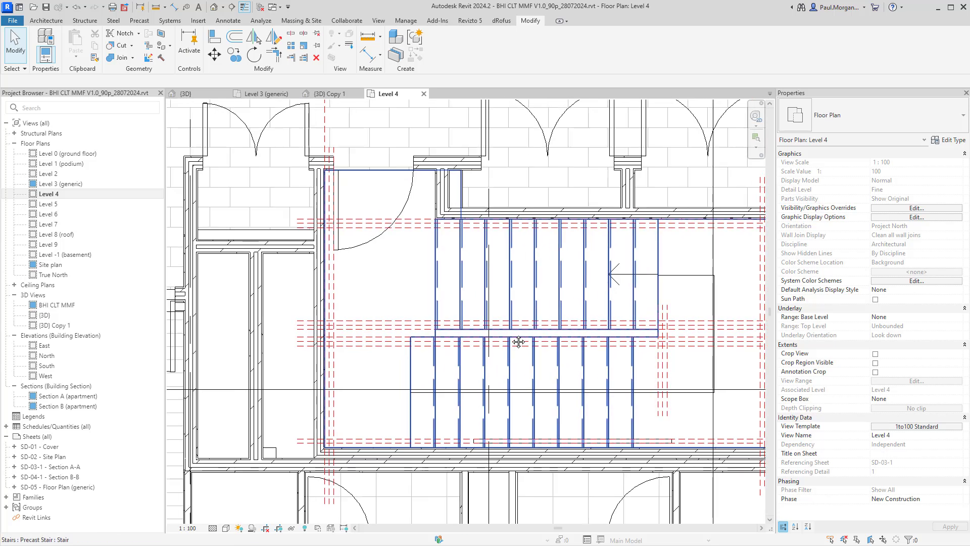
pyautogui.press('r')
pyautogui.press('p')
pyautogui.click(410, 337)
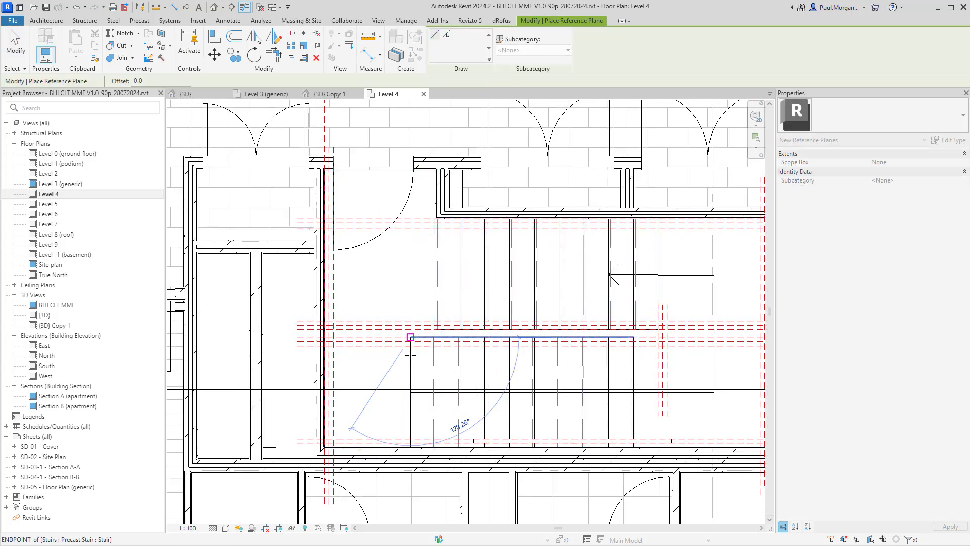
pyautogui.click(410, 504)
pyautogui.moveTo(410, 491); pyautogui.dragTo(442, 462, button='middle')
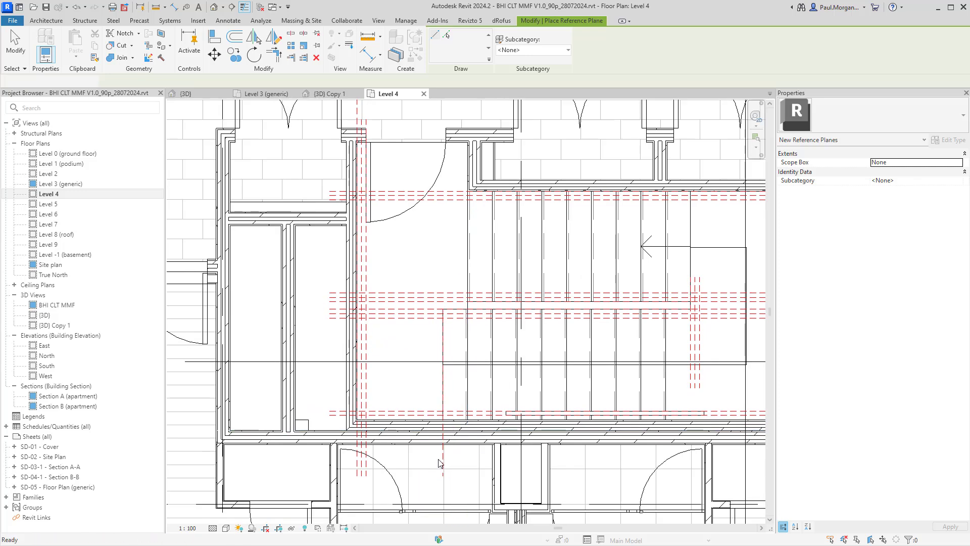
pyautogui.press('Escape')
# Step: Extend the new vertical reference plane upward past the stairwell's door wall
pyautogui.click(444, 462)
pyautogui.press('Escape')
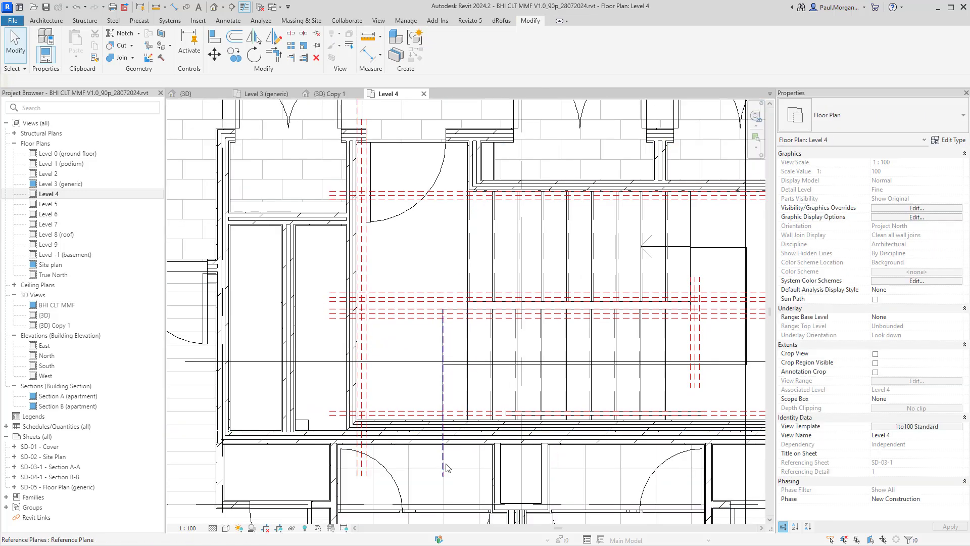
pyautogui.click(444, 464)
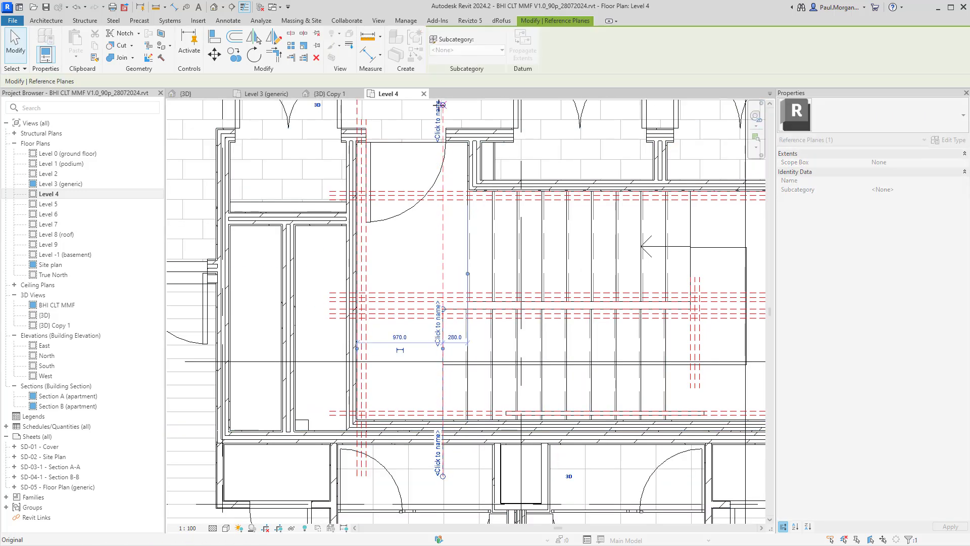
pyautogui.press('Escape')
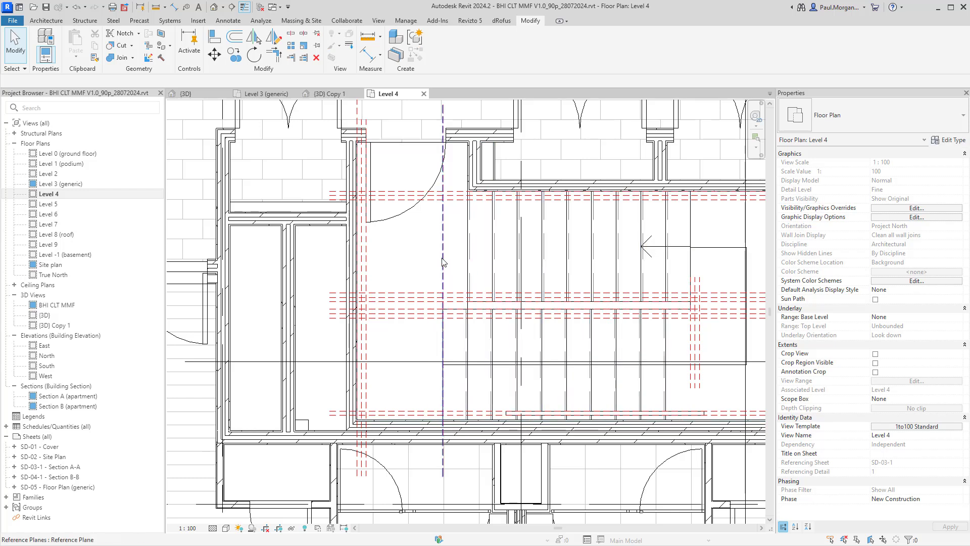
# Step: Copy the extended reference plane 1250 mm to the left, beyond the stairwell side wall
pyautogui.click(444, 262)
pyautogui.press('c')
pyautogui.press('o')
pyautogui.click(442, 257)
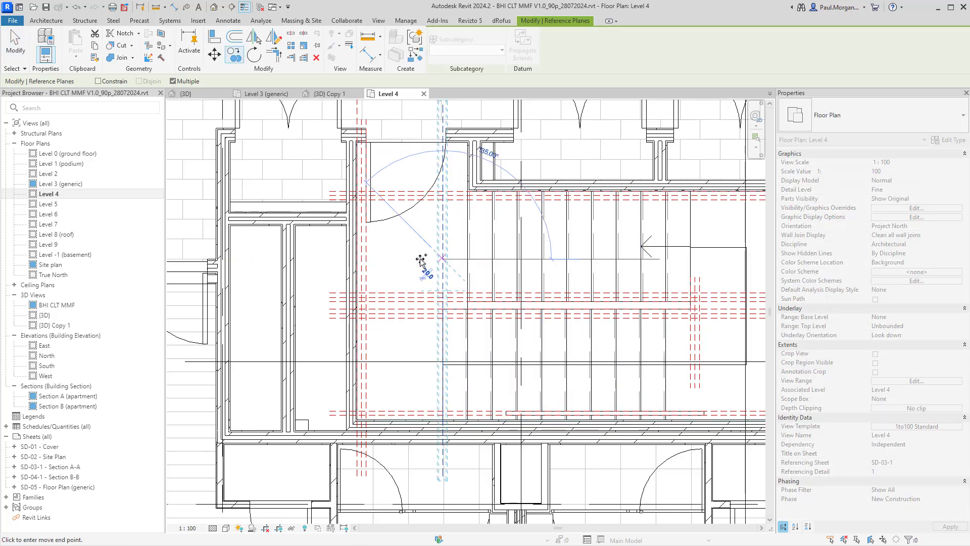
pyautogui.write('1250')
pyautogui.press('Return')
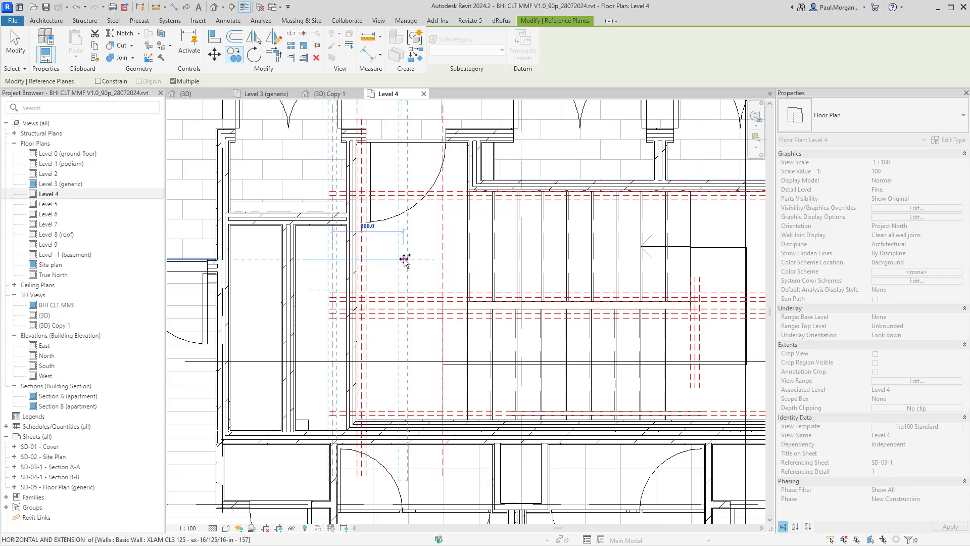
pyautogui.press('Escape')
pyautogui.press('Escape')
# Step: Move the two 50 mm-spaced reference planes beside the stairwell wall from the wall-face plane to the newly copied plane
pyautogui.scroll(3, 429, 319)
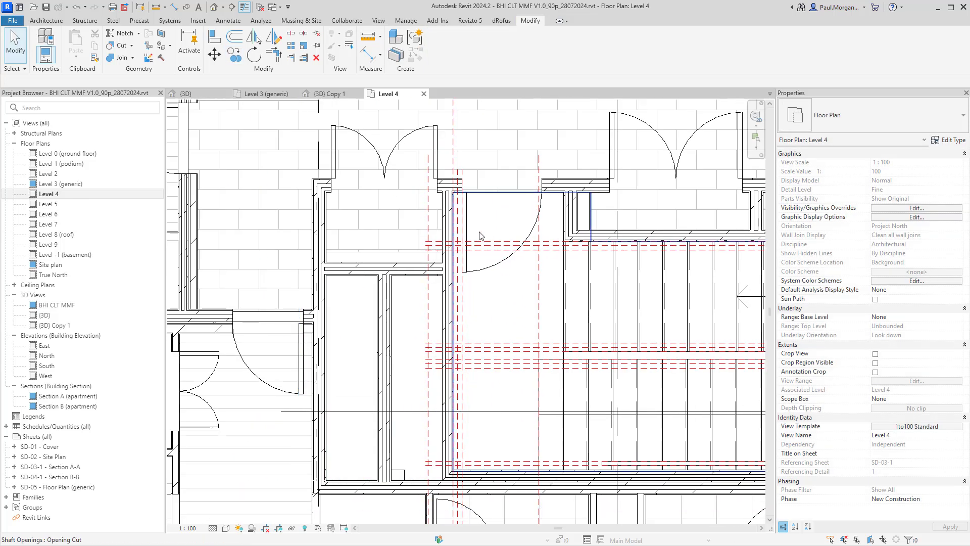
pyautogui.click(453, 166)
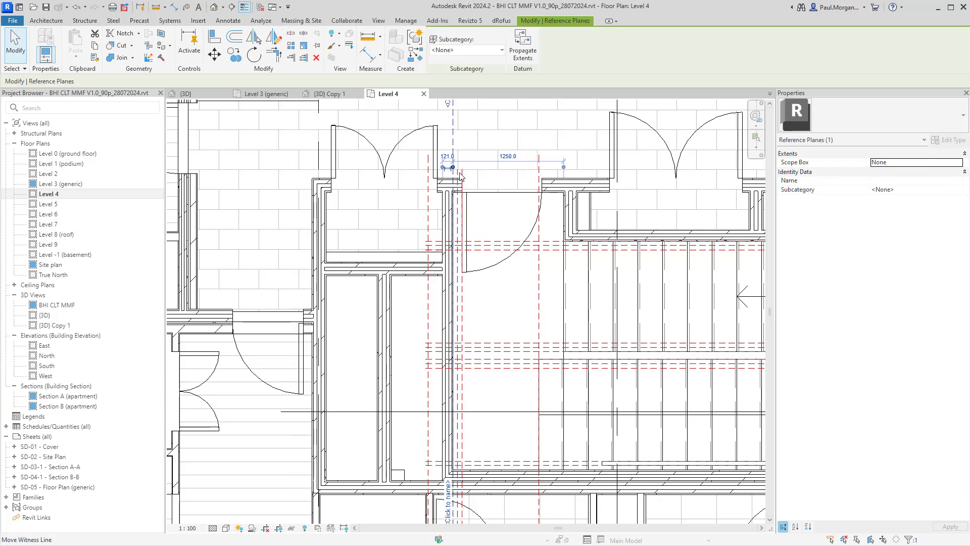
pyautogui.click(458, 175)
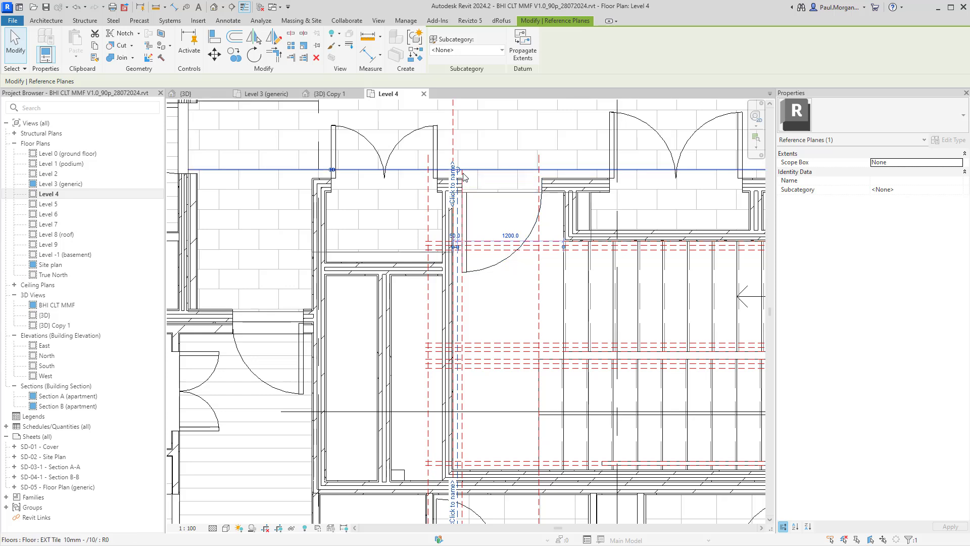
pyautogui.scroll(5, 464, 177)
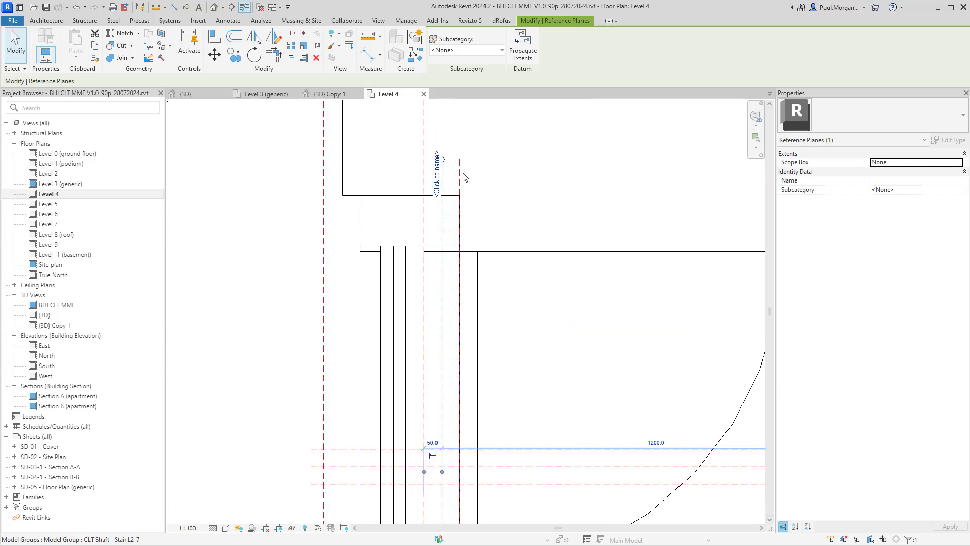
pyautogui.keyDown('ctrl'); pyautogui.click(460, 175); pyautogui.keyUp('ctrl')
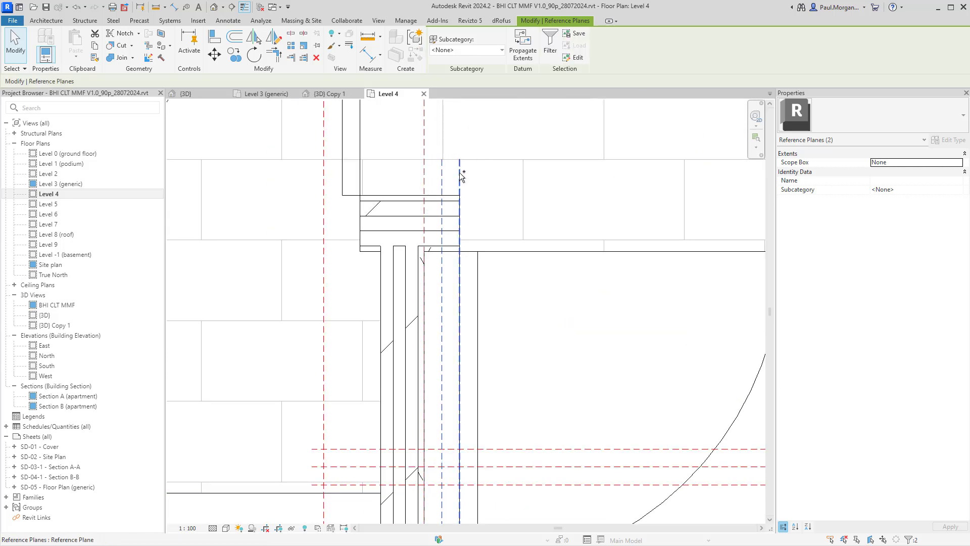
pyautogui.press('m')
pyautogui.press('v')
pyautogui.click(425, 182)
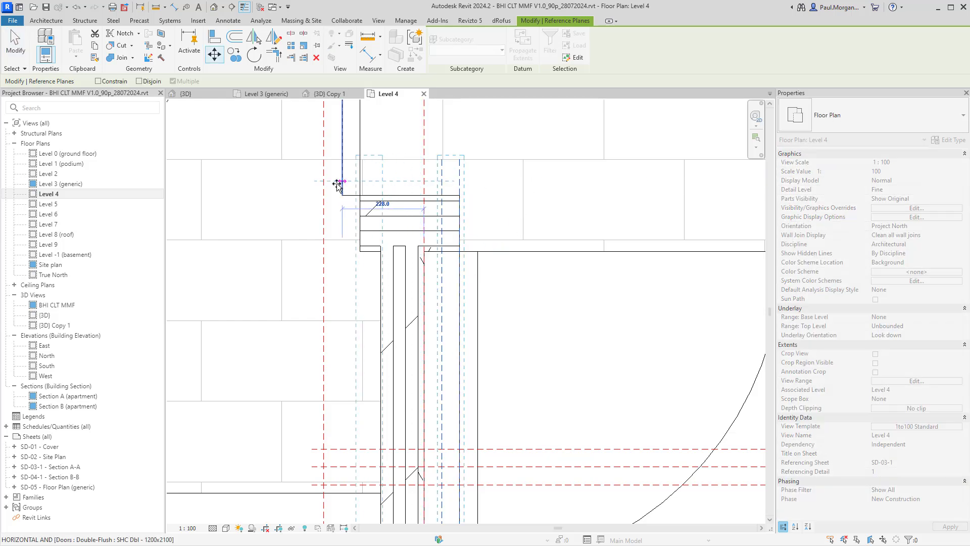
pyautogui.click(324, 182)
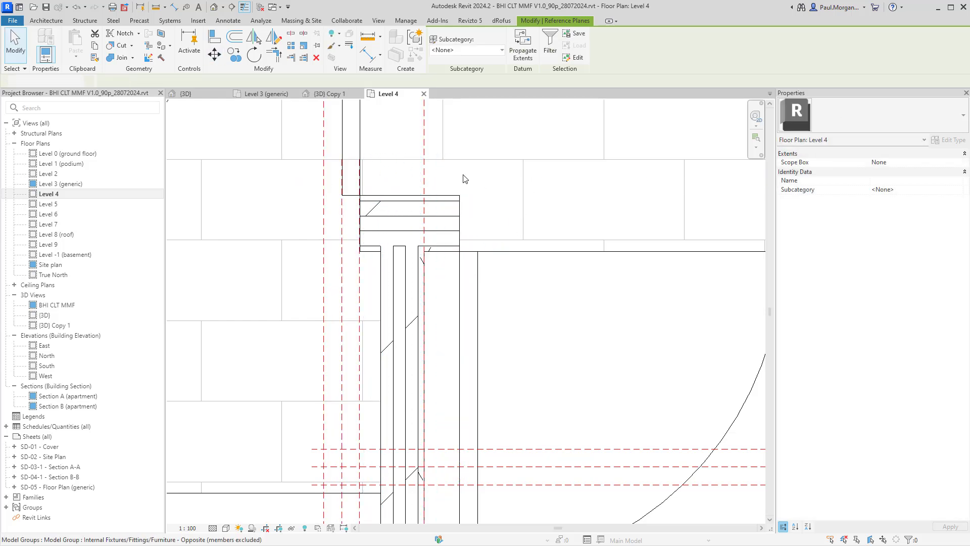
pyautogui.click(425, 181)
pyautogui.scroll(-4, 453, 260)
pyautogui.press('Escape')
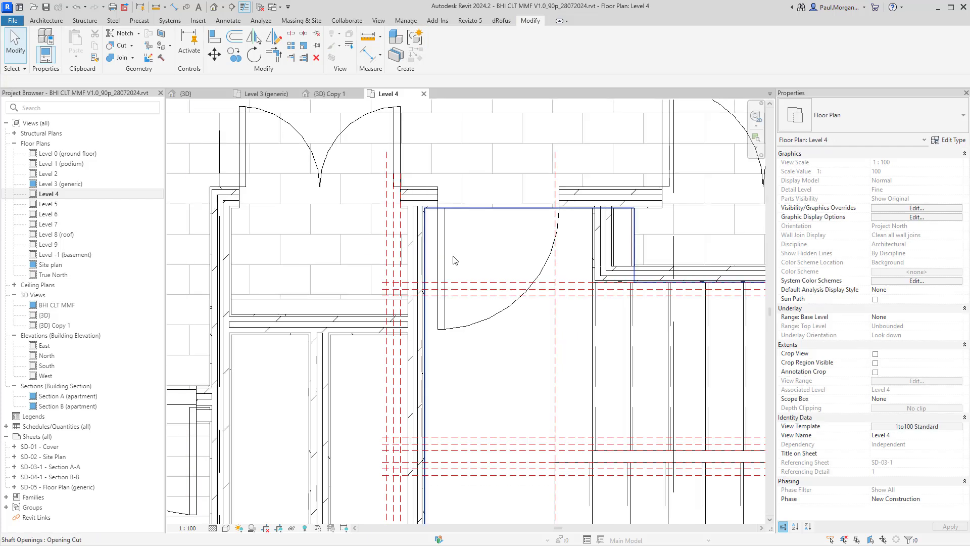
# Step: Turn off thin-line display and select the CLT Shaft - Stair L2-7 model group around the stairwell
pyautogui.press('t')
pyautogui.press('l')
pyautogui.moveTo(446, 320); pyautogui.dragTo(444, 264, button='middle')
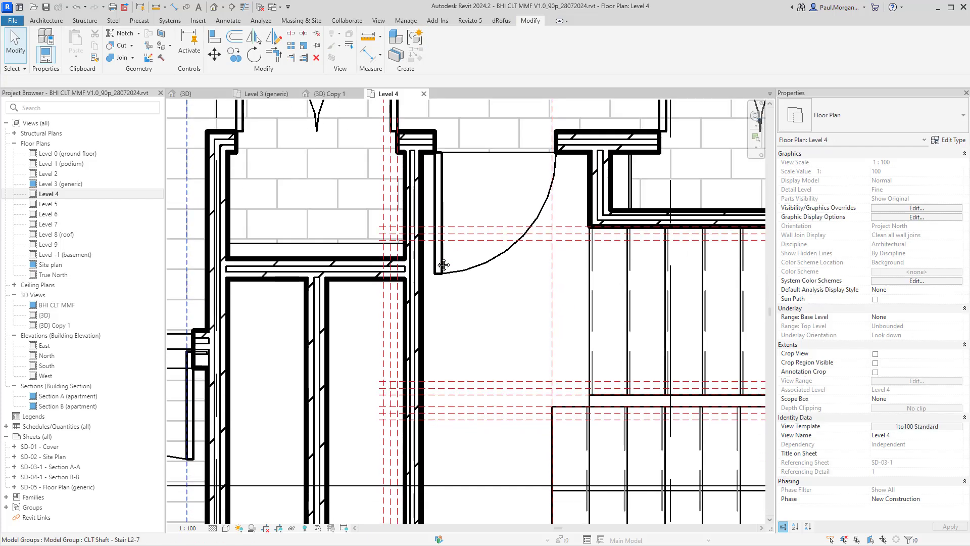
pyautogui.moveTo(418, 352); pyautogui.dragTo(444, 297, button='middle')
pyautogui.click(444, 297)
pyautogui.scroll(-3, 438, 305)
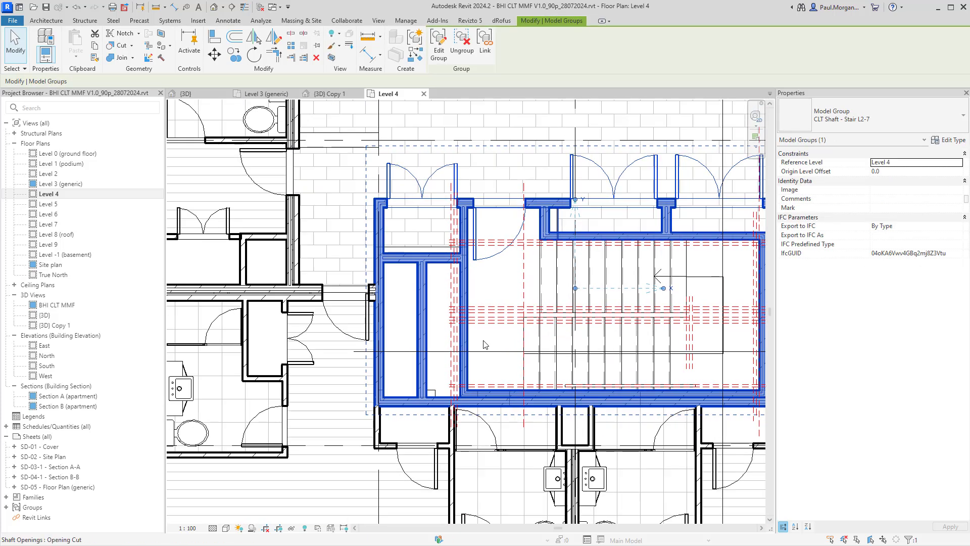
# Step: Edit the CLT Shaft - Stair L2-7 group and align the stairwell side wall's inner face to the leftmost reference plane beside it
pyautogui.scroll(3, 461, 273)
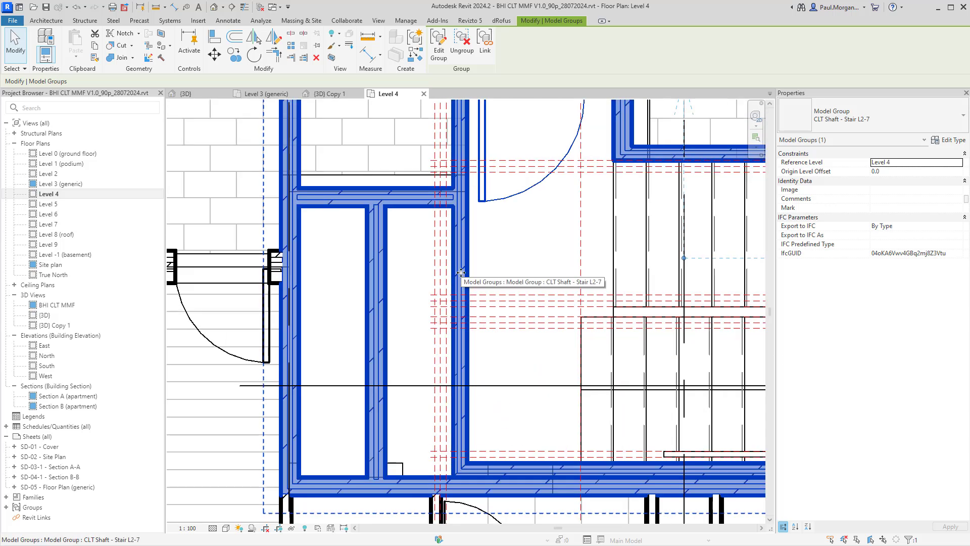
pyautogui.doubleClick(461, 273)
pyautogui.press('a')
pyautogui.press('l')
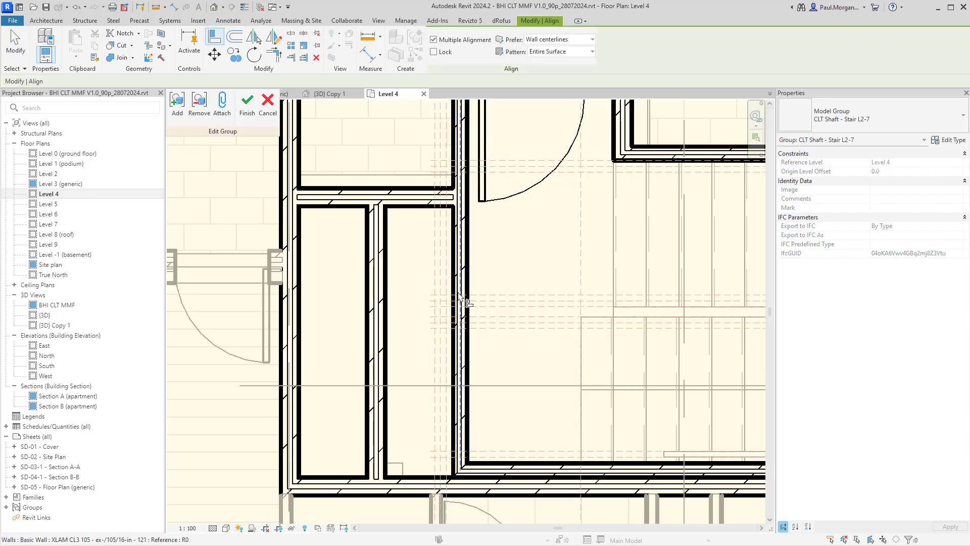
pyautogui.click(436, 291)
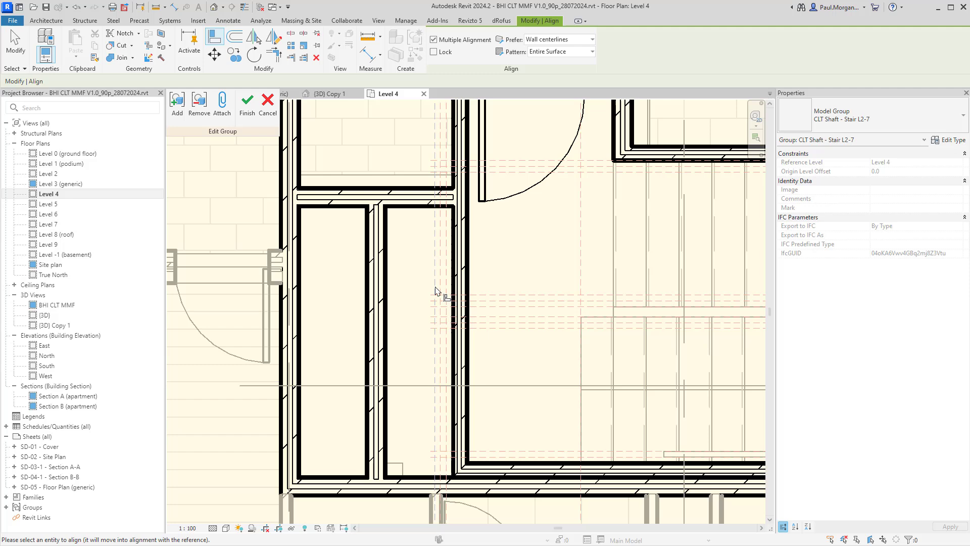
pyautogui.click(465, 288)
pyautogui.scroll(-4, 470, 290)
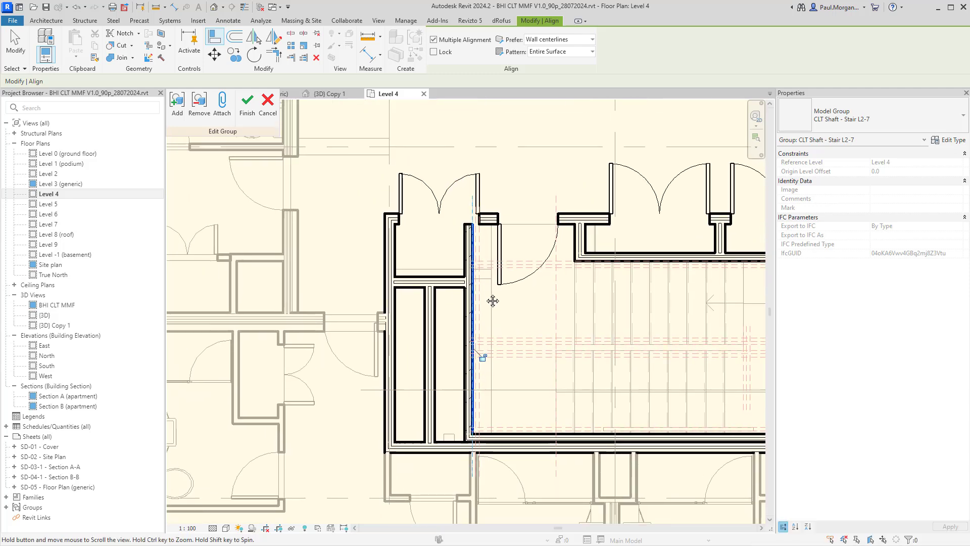
pyautogui.press('Escape')
pyautogui.press('Escape')
# Step: Try to slide the double door of the cupboard beside the stairwell along its wall
pyautogui.scroll(4, 463, 243)
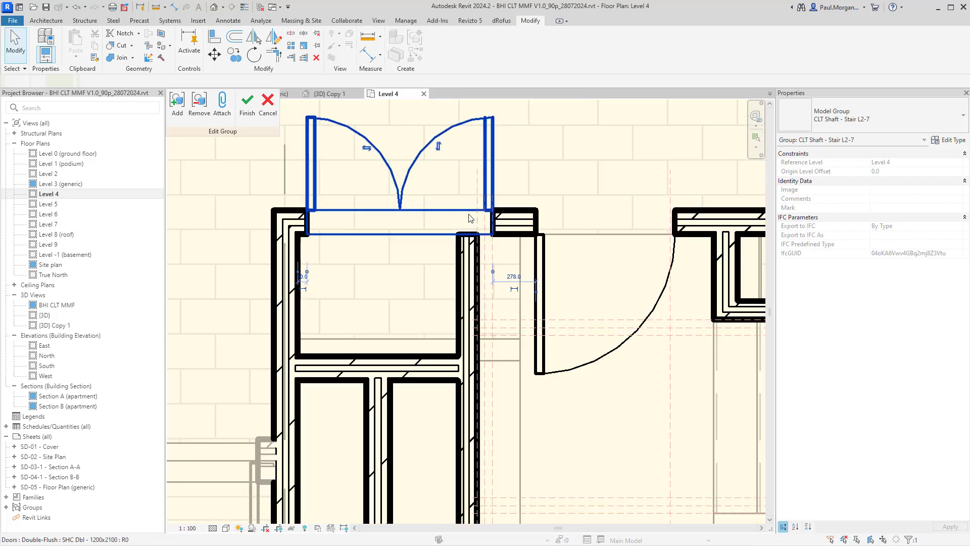
pyautogui.click(469, 254)
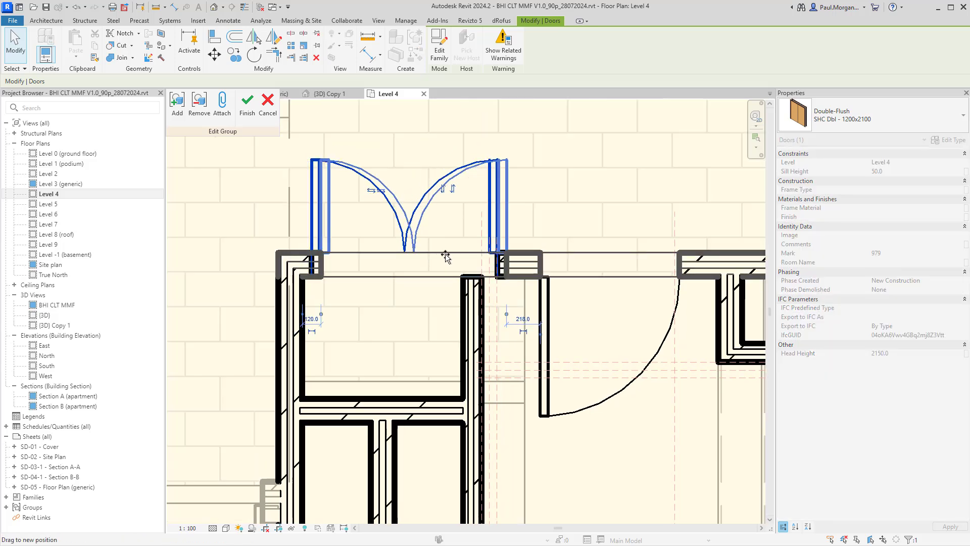
pyautogui.click(388, 323)
pyautogui.scroll(-3, 464, 263)
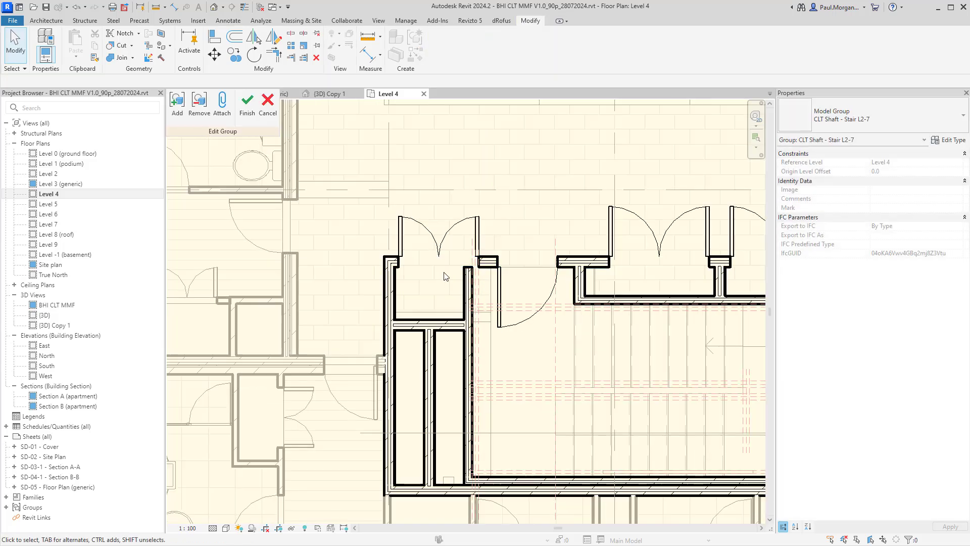
# Step: Change the double door of the cupboard beside the stairwell to the M_Single-Flush type 0915 x 2032mm
pyautogui.click(467, 259)
pyautogui.moveTo(517, 271); pyautogui.dragTo(423, 342, button='middle')
pyautogui.click(835, 122)
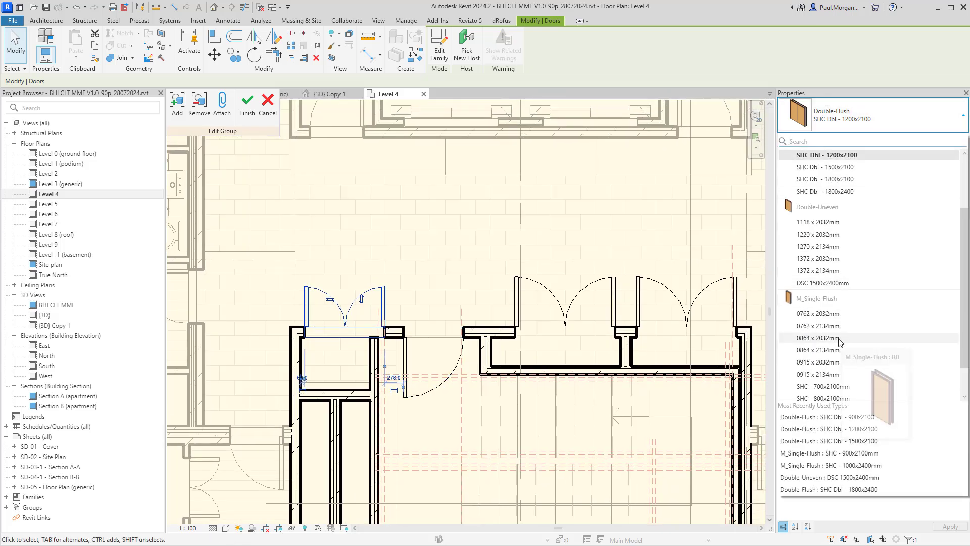
pyautogui.click(825, 365)
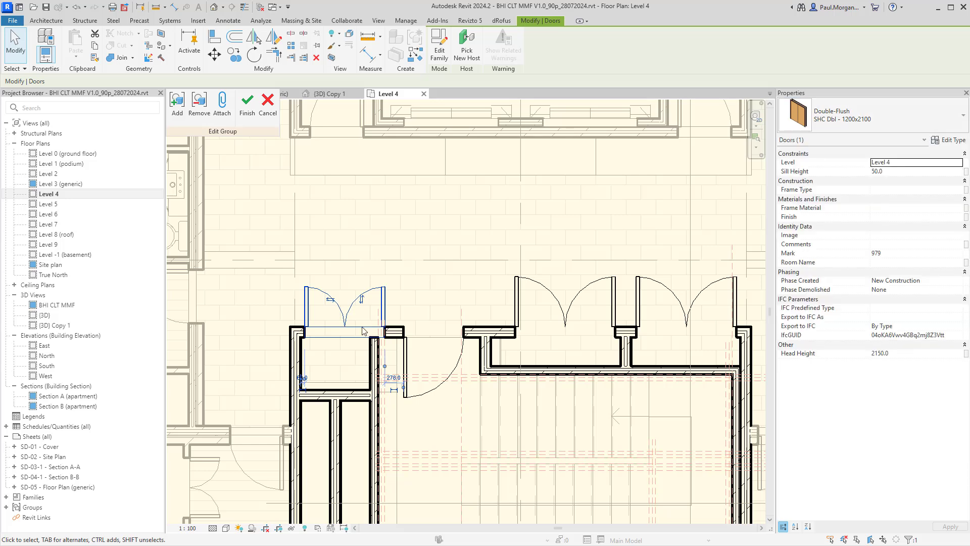
# Step: Shift the cupboard's new single door to the left along its wall so its opening lies between the cupboard's side walls
pyautogui.moveTo(334, 314); pyautogui.dragTo(426, 305, button='middle')
pyautogui.scroll(1, 425, 305)
pyautogui.scroll(3, 425, 308)
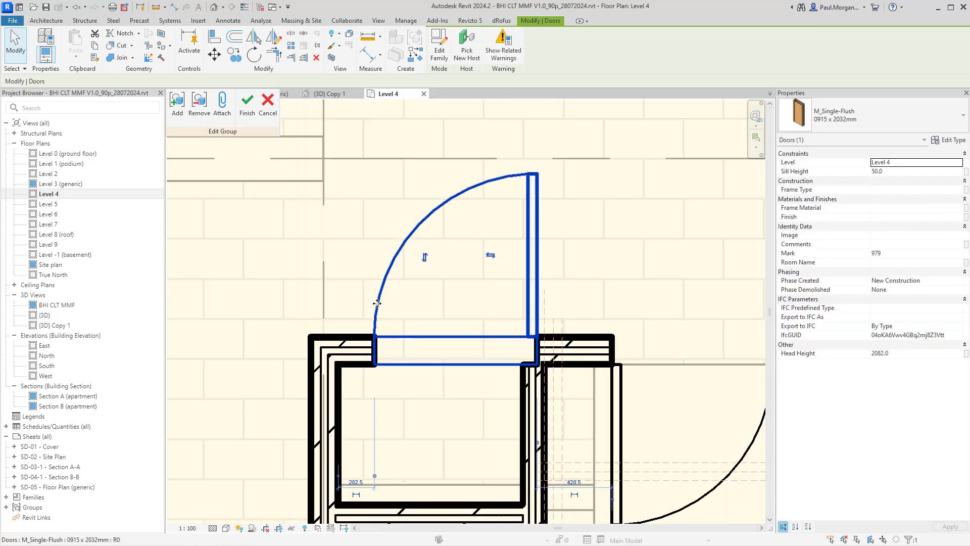
pyautogui.moveTo(374, 304); pyautogui.dragTo(350, 303)
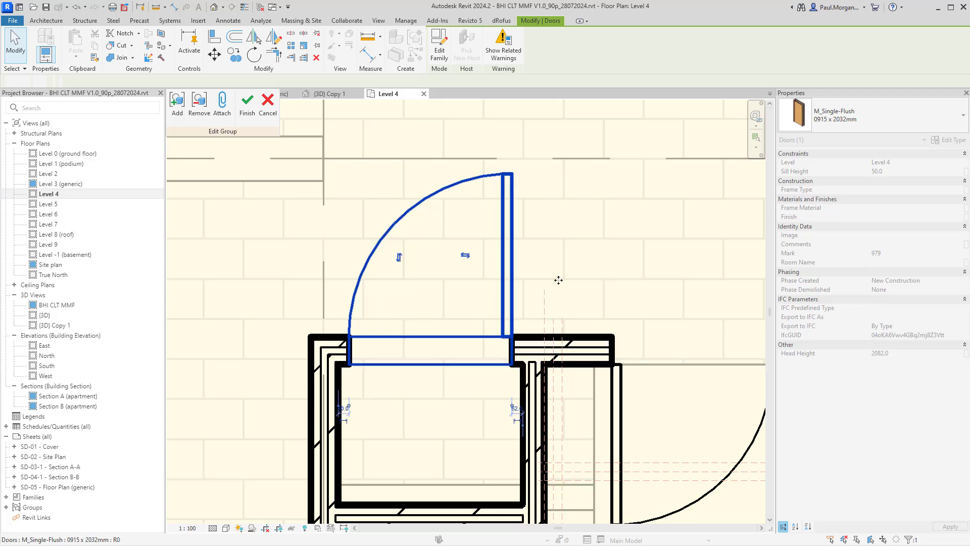
pyautogui.click(561, 281)
pyautogui.scroll(-4, 569, 282)
pyautogui.moveTo(575, 316); pyautogui.dragTo(507, 259, button='middle')
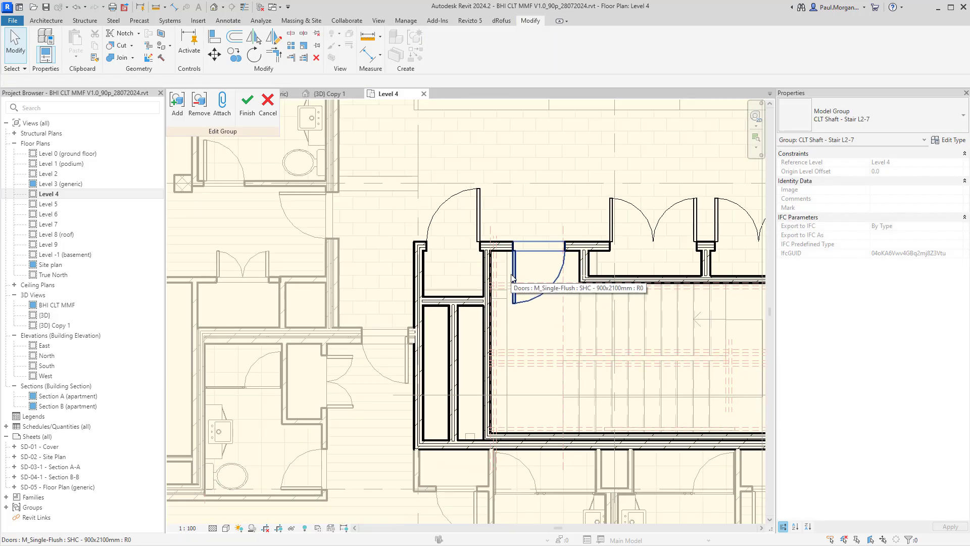
# Step: Delete the partition wall that divides the shaft beside the stairwell, and finish editing the group
pyautogui.click(460, 329)
pyautogui.click(461, 212)
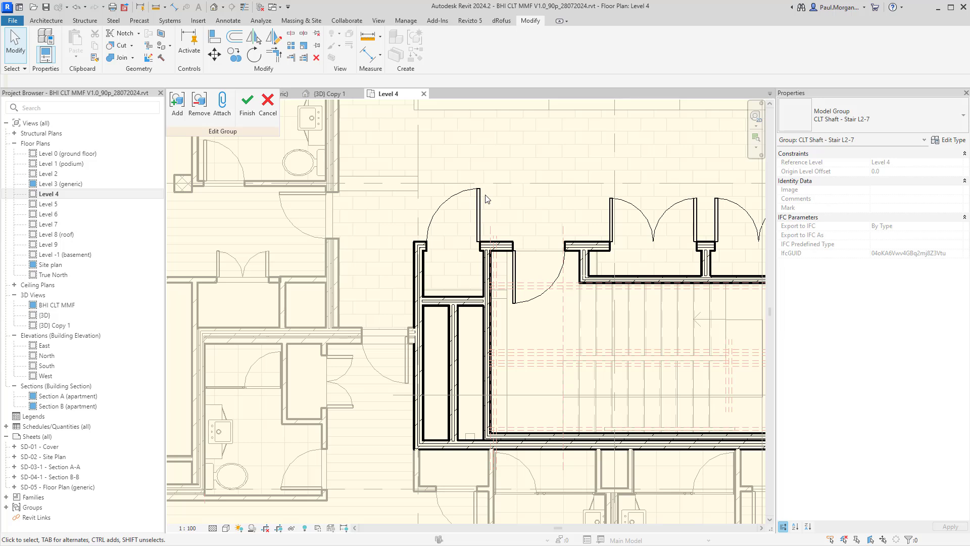
pyautogui.click(466, 348)
pyautogui.scroll(3, 455, 333)
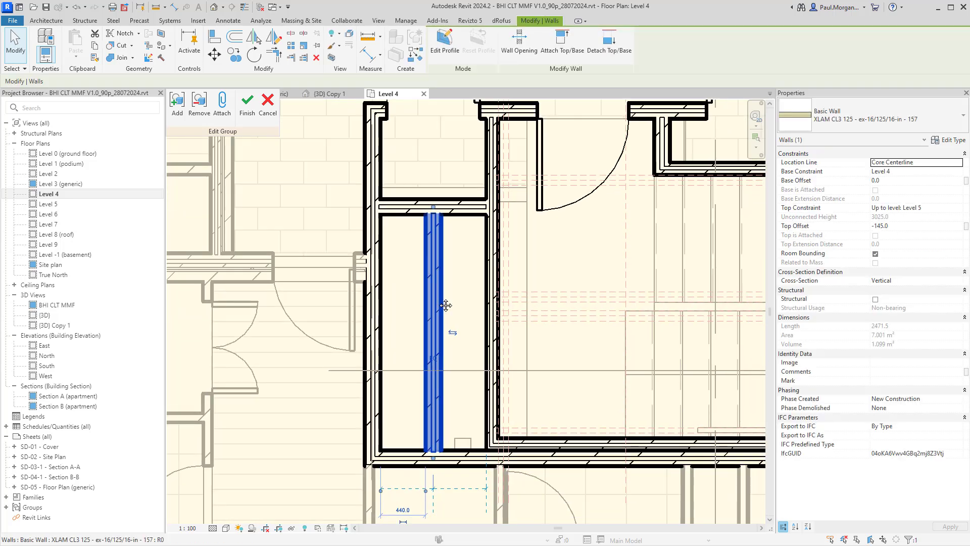
pyautogui.press('Escape')
pyautogui.scroll(-3, 439, 303)
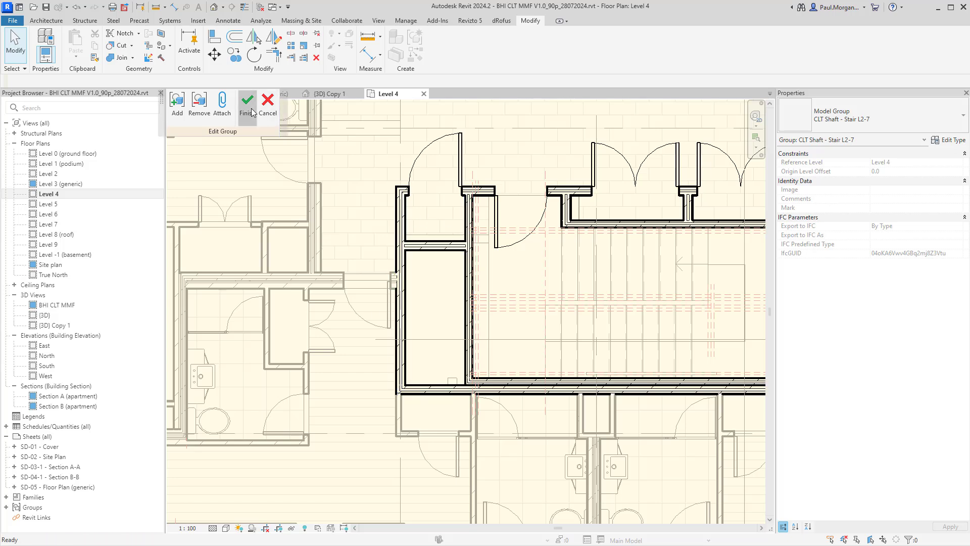
pyautogui.press('Escape')
pyautogui.scroll(-2, 480, 303)
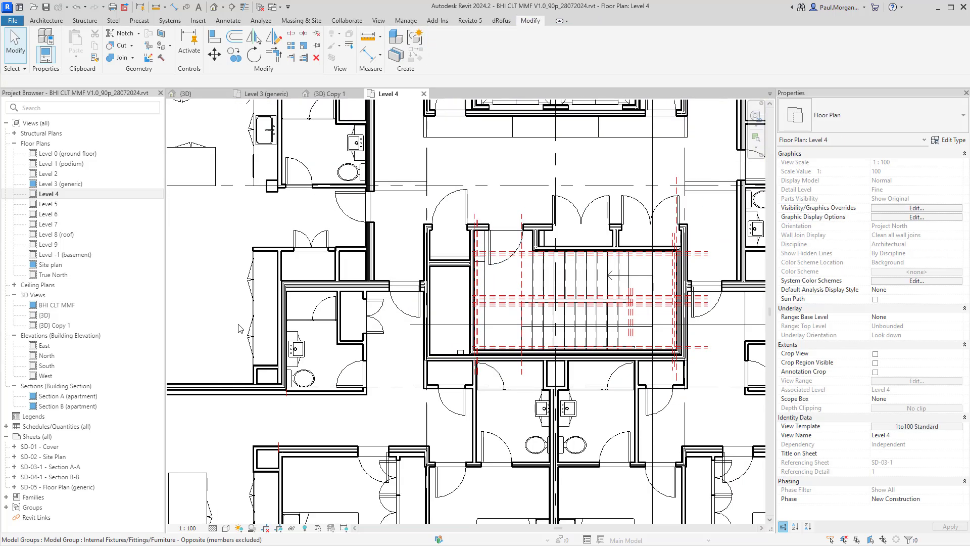
# Step: Open the Level 3 (generic) floor plan and check the extent of the shaft opening beside the stairwell
pyautogui.doubleClick(61, 184)
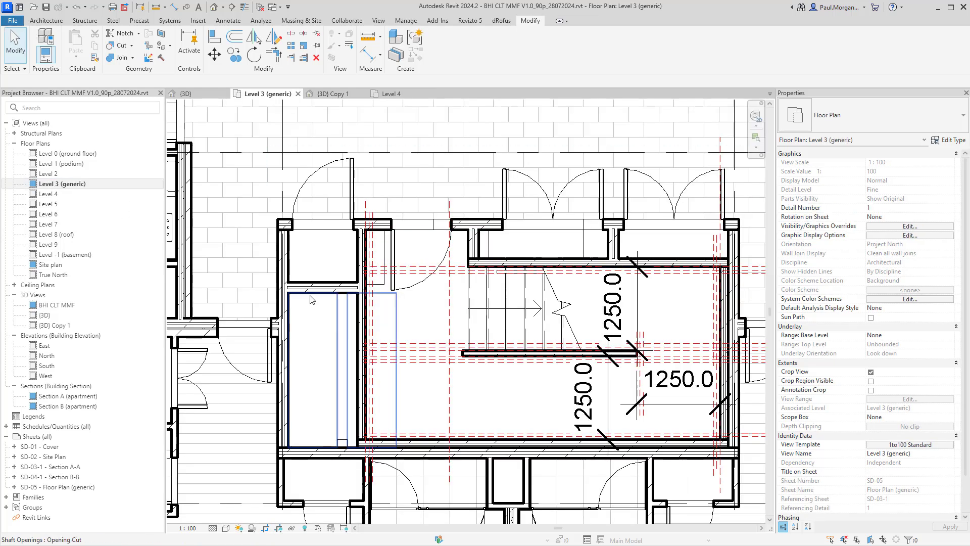
pyautogui.click(370, 348)
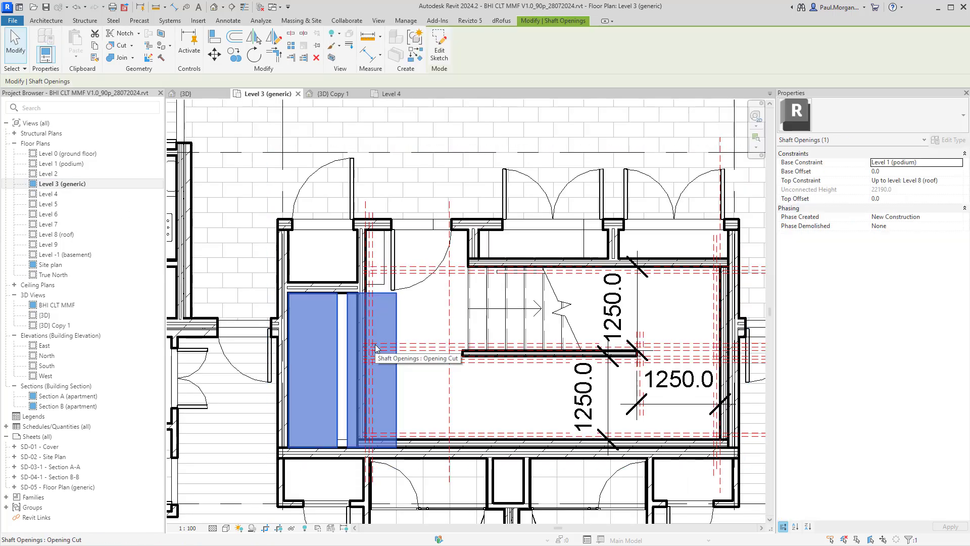
pyautogui.moveTo(370, 347); pyautogui.dragTo(456, 307, button='middle')
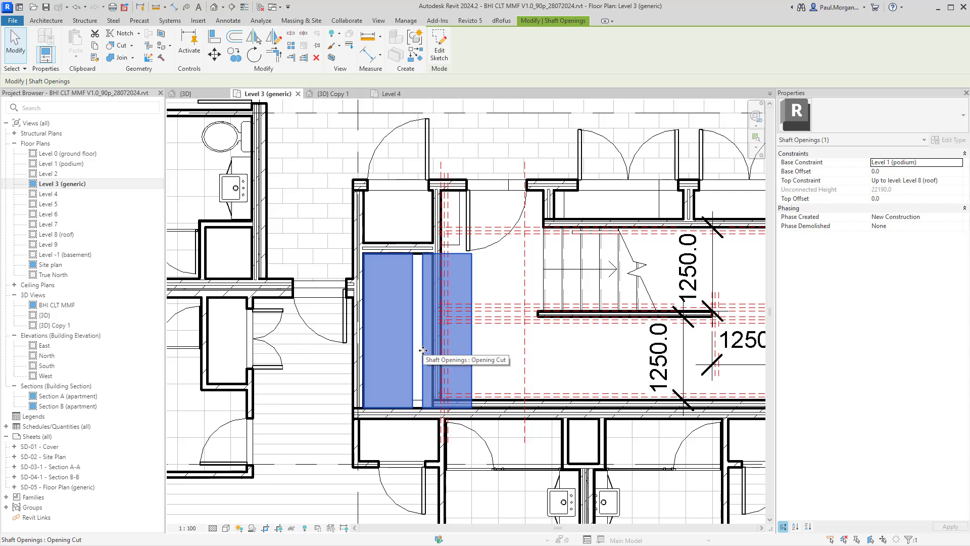
pyautogui.press('Escape')
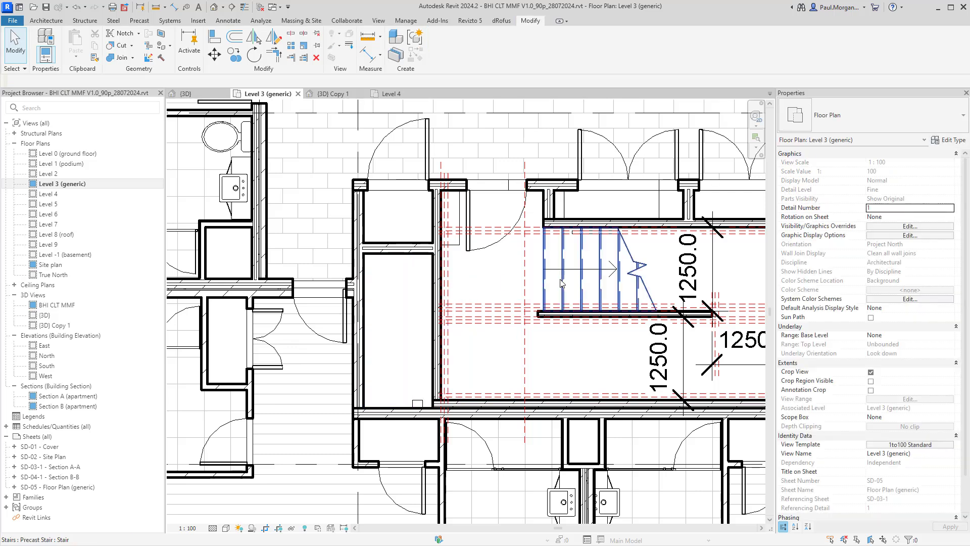
pyautogui.press('Escape')
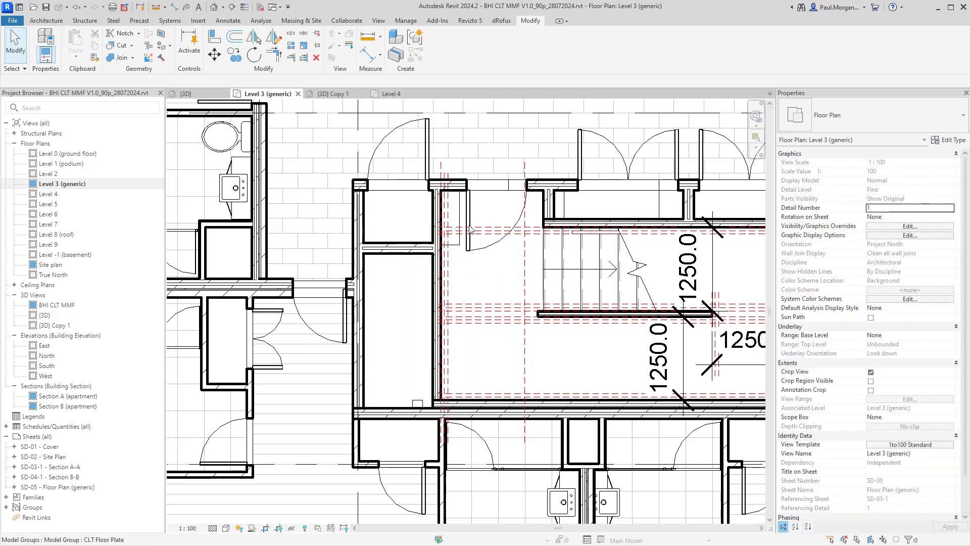
# Step: Within the CLT Shaft - Stair L2-7 group, align the stairwell door's hinge-side edge to the rightmost reference plane beside the side wall, and finish the group
pyautogui.click(466, 192)
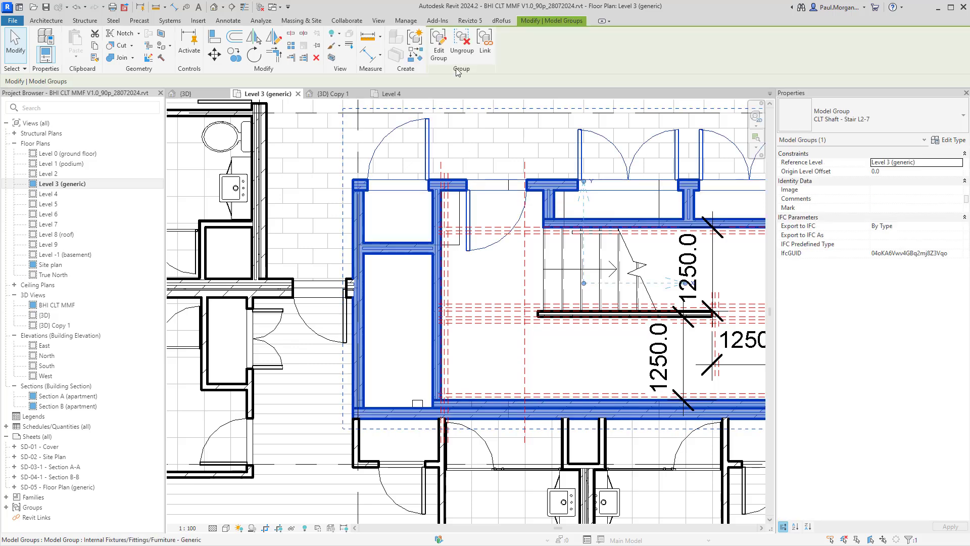
pyautogui.click(438, 44)
pyautogui.click(473, 213)
pyautogui.moveTo(473, 213); pyautogui.dragTo(489, 292, button='middle')
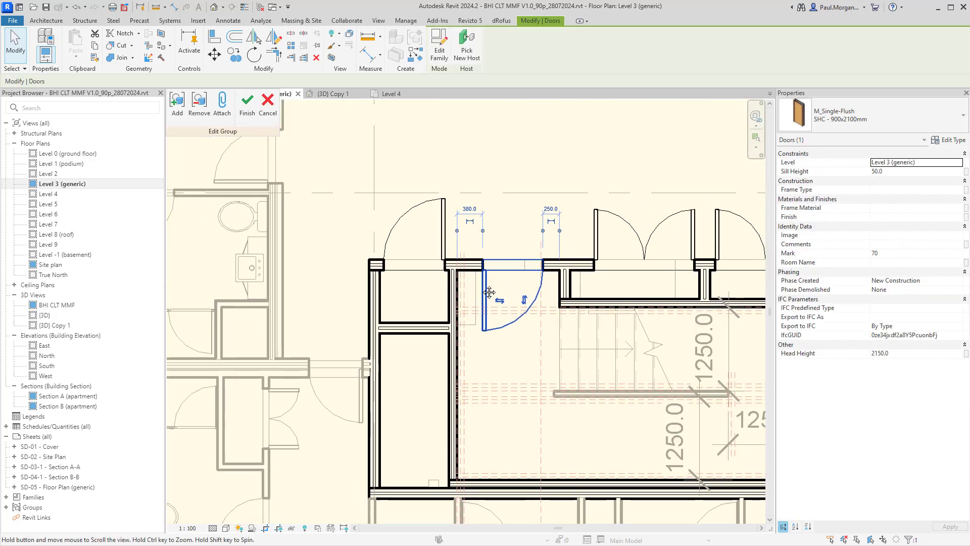
pyautogui.scroll(3, 484, 287)
pyautogui.press('Escape')
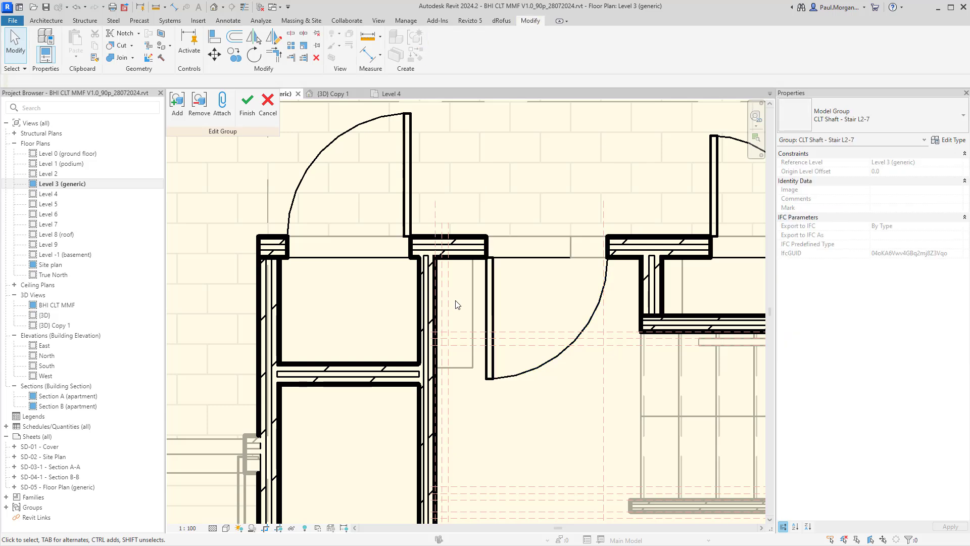
pyautogui.press('l')
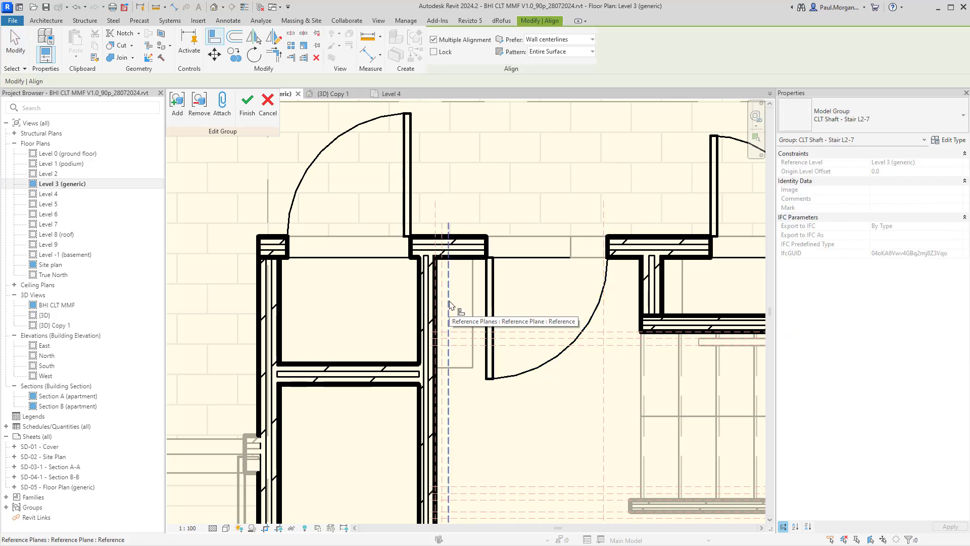
pyautogui.click(450, 305)
pyautogui.click(486, 258)
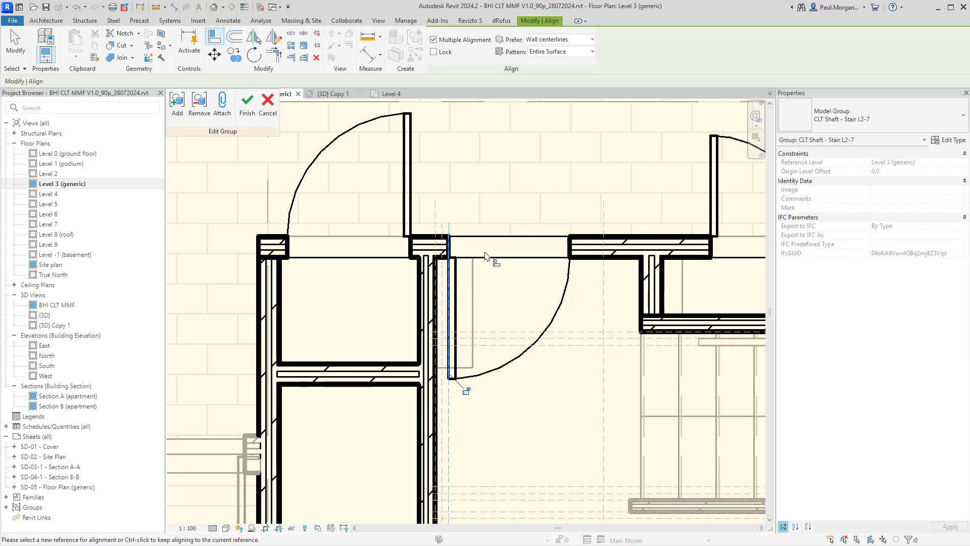
pyautogui.press('Escape')
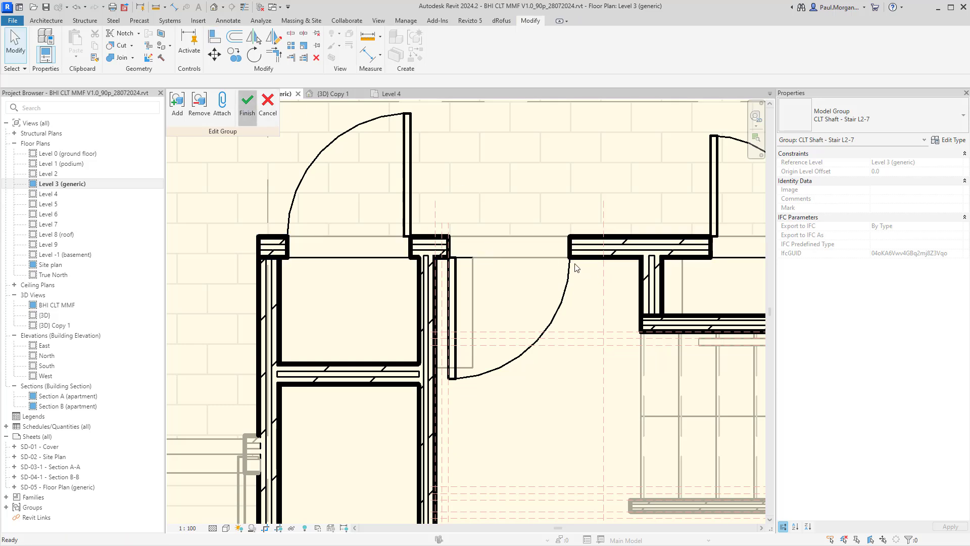
pyautogui.press('Return')
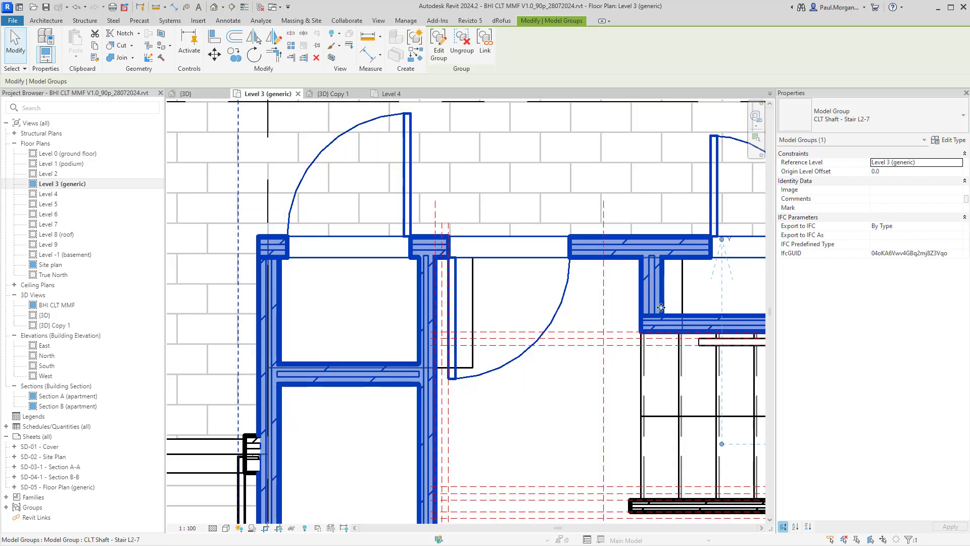
pyautogui.press('Escape')
pyautogui.scroll(-2, 619, 323)
pyautogui.press('Escape')
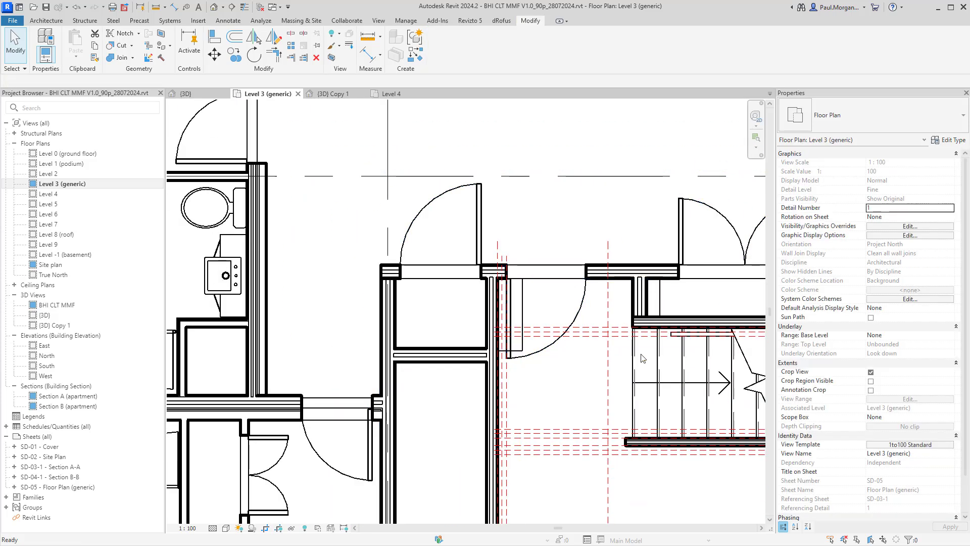
# Step: Extend the central wall between the stair flights leftward to the vertical reference plane at the landing edge
pyautogui.moveTo(641, 357); pyautogui.dragTo(538, 297, button='middle')
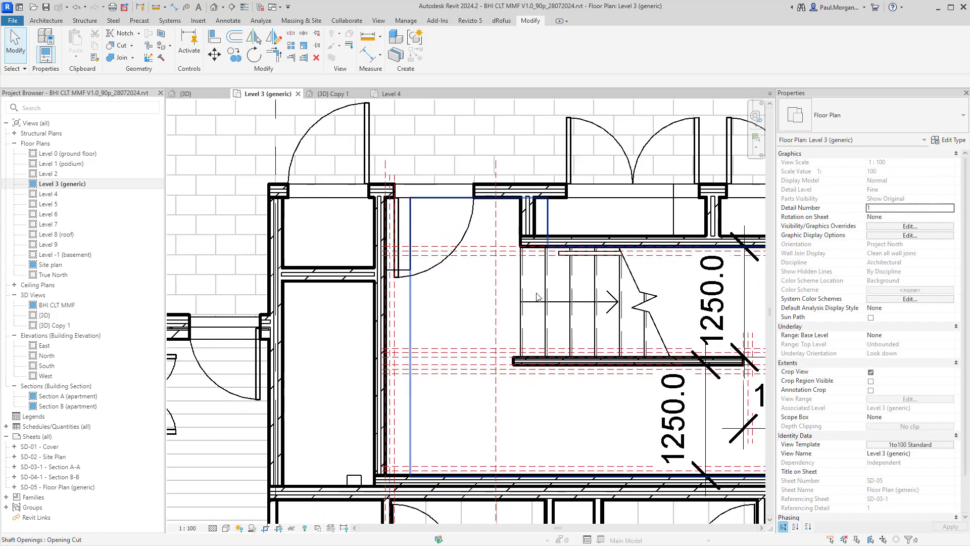
pyautogui.click(514, 360)
pyautogui.press('Escape')
pyautogui.scroll(2, 515, 364)
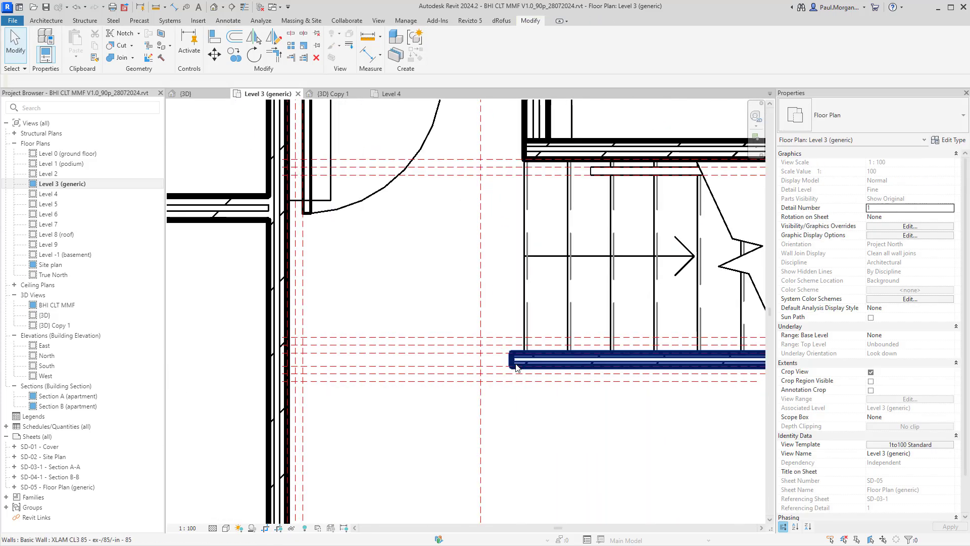
pyautogui.click(516, 364)
pyautogui.press('Escape')
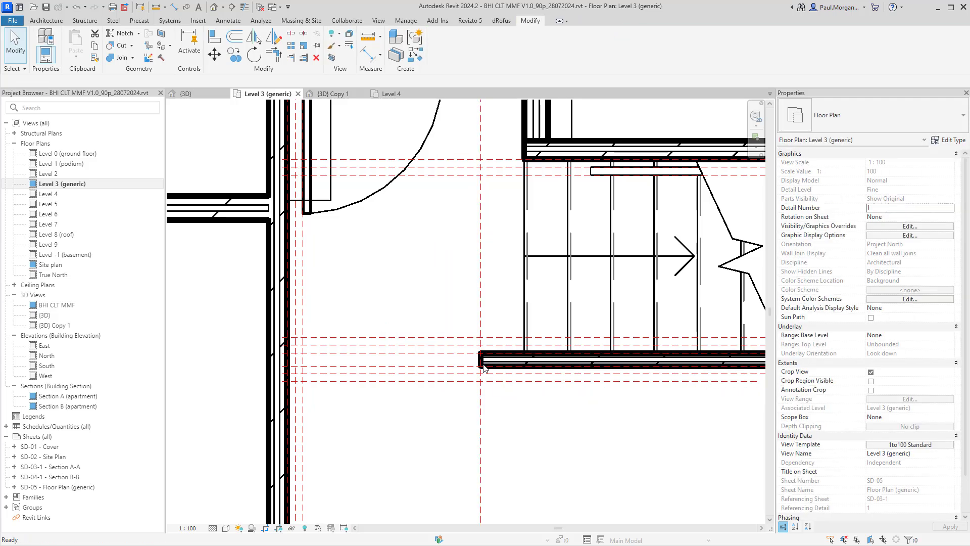
# Step: Look over the revised stairwell layout and open the {3D} view of the building
pyautogui.scroll(-4, 483, 368)
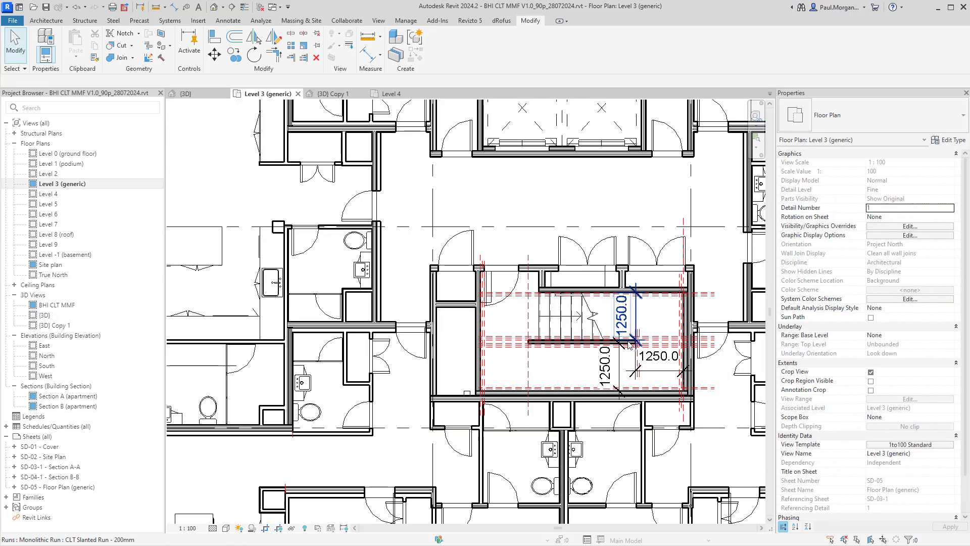
pyautogui.scroll(2, 586, 365)
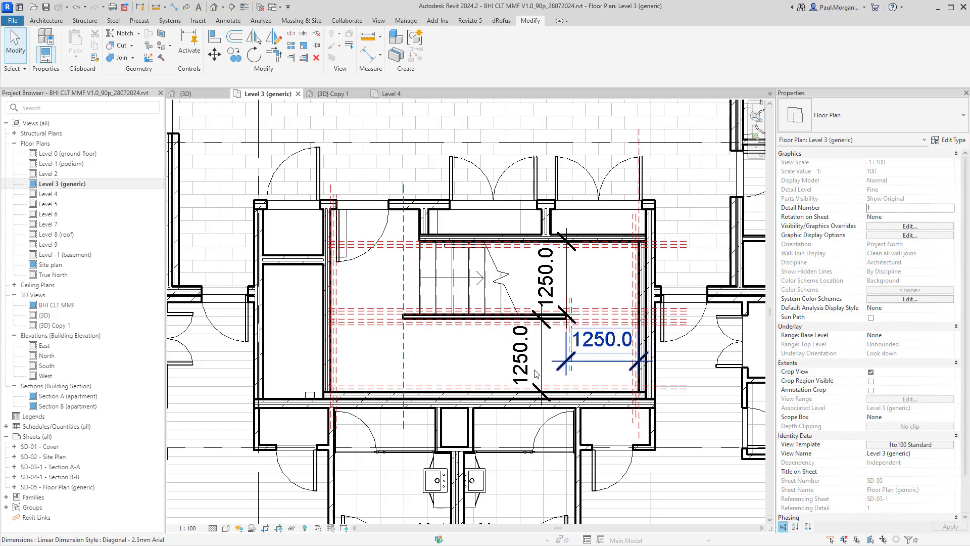
pyautogui.doubleClick(48, 317)
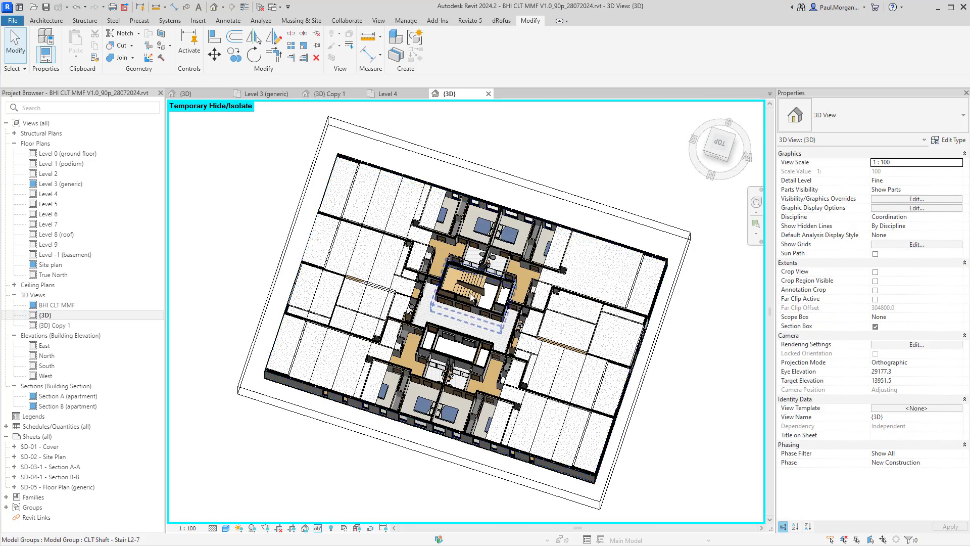
# Step: Inspect the CLT stair's flights, landing and central wall from several angles in the {3D} view
pyautogui.scroll(5, 471, 298)
pyautogui.click(502, 315)
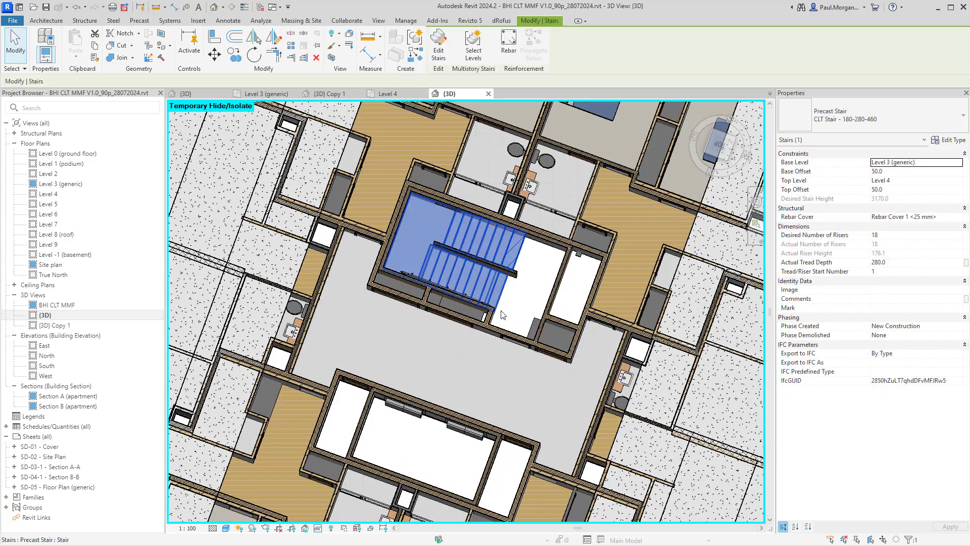
pyautogui.scroll(3, 501, 311)
pyautogui.keyDown('shift'); pyautogui.moveTo(502, 314); pyautogui.dragTo(452, 268, button='middle'); pyautogui.keyUp('shift')
pyautogui.press('Escape')
pyautogui.click(577, 313)
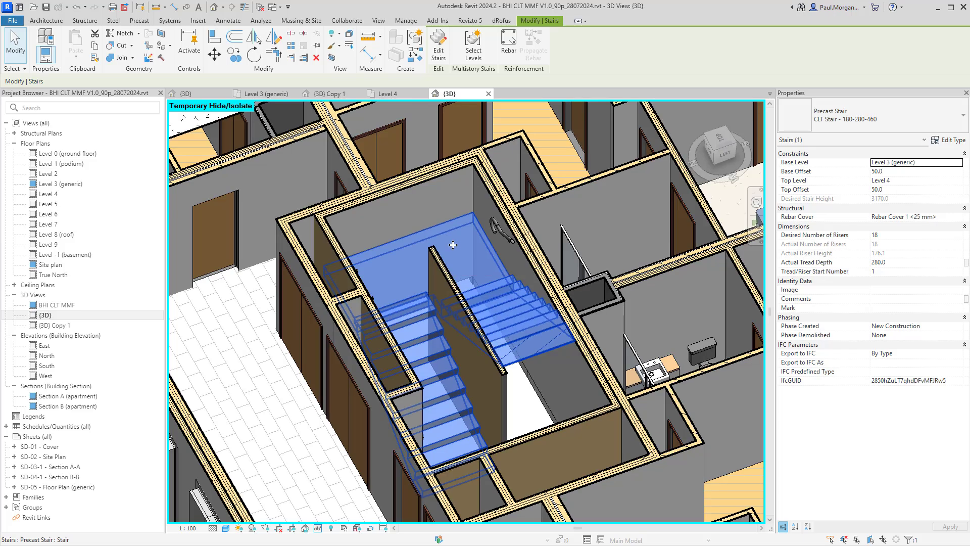
pyautogui.keyDown('shift'); pyautogui.moveTo(473, 247); pyautogui.dragTo(485, 293, button='middle'); pyautogui.keyUp('shift')
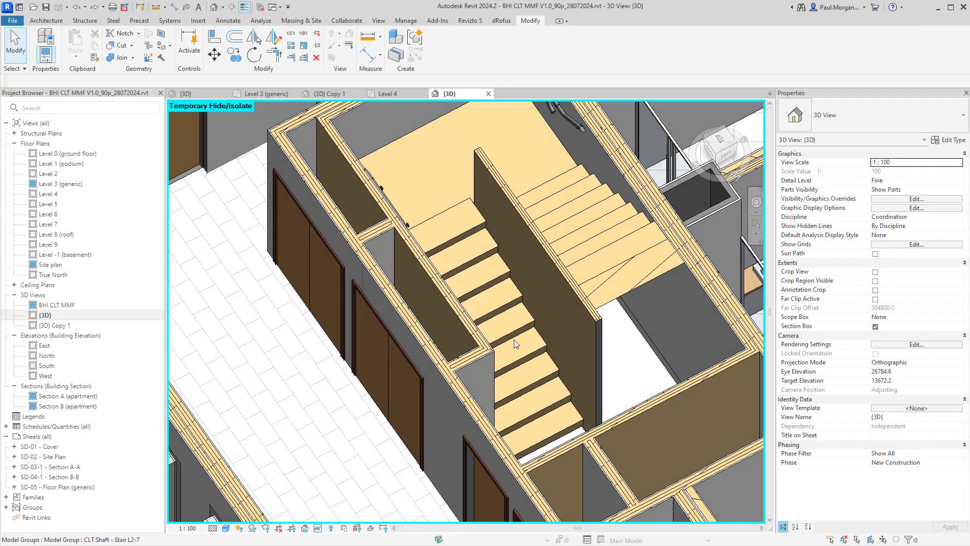
pyautogui.keyDown('shift'); pyautogui.moveTo(519, 342); pyautogui.dragTo(555, 362, button='middle'); pyautogui.keyUp('shift')
pyautogui.click(539, 322)
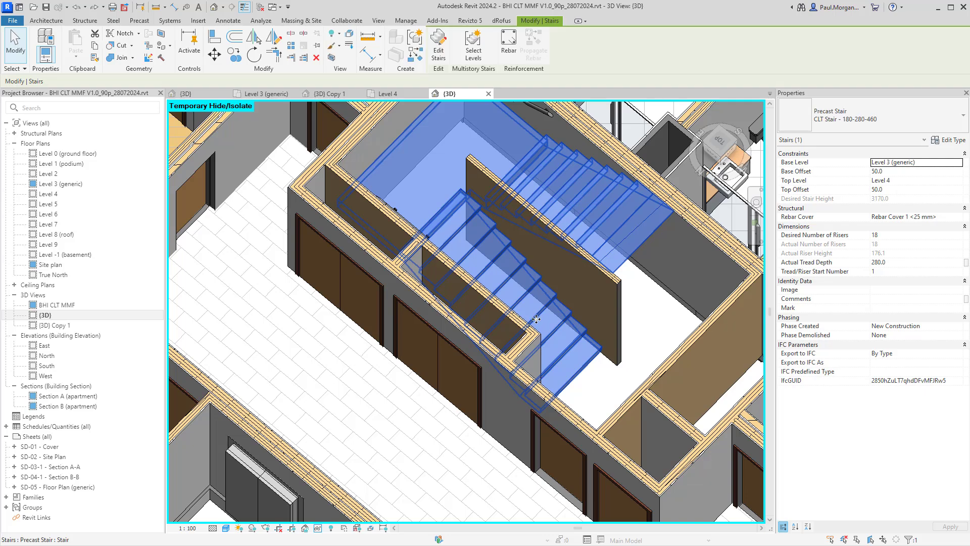
pyautogui.keyDown('shift'); pyautogui.moveTo(539, 322); pyautogui.dragTo(635, 372, button='middle'); pyautogui.keyUp('shift')
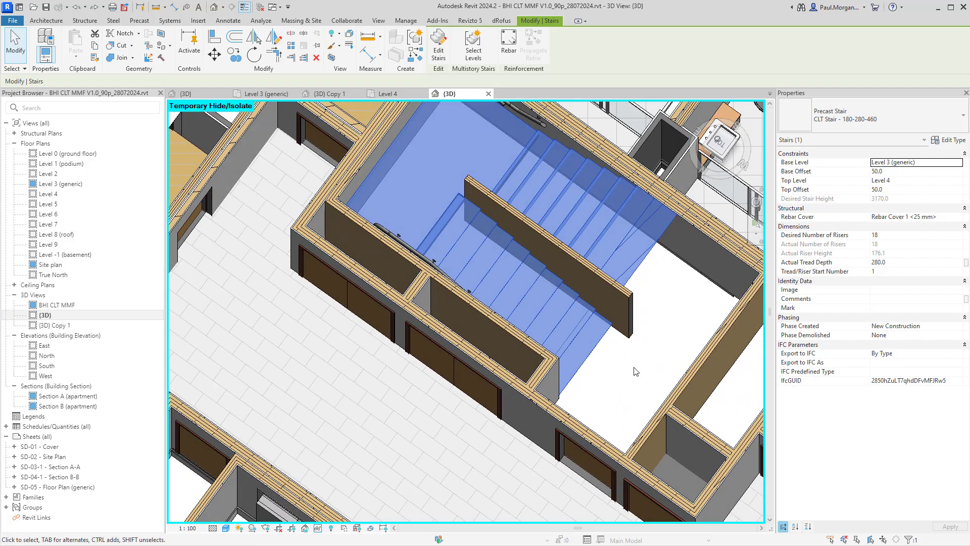
# Step: Open the {3D} Copy 1 view and examine the CLT stair between Level 3 and Level 4 in the sectioned stairwell
pyautogui.click(345, 96)
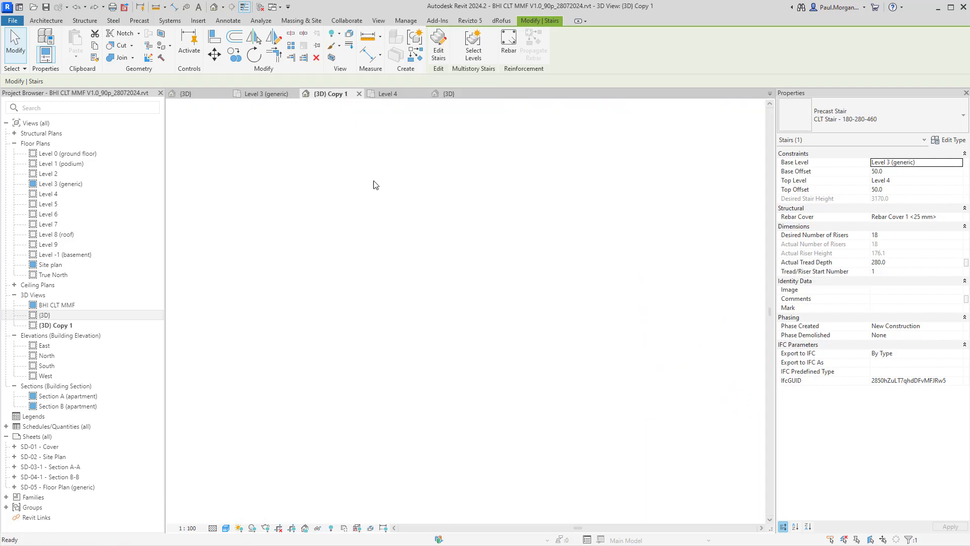
pyautogui.moveTo(687, 507); pyautogui.dragTo(655, 489, button='middle')
pyautogui.click(630, 428)
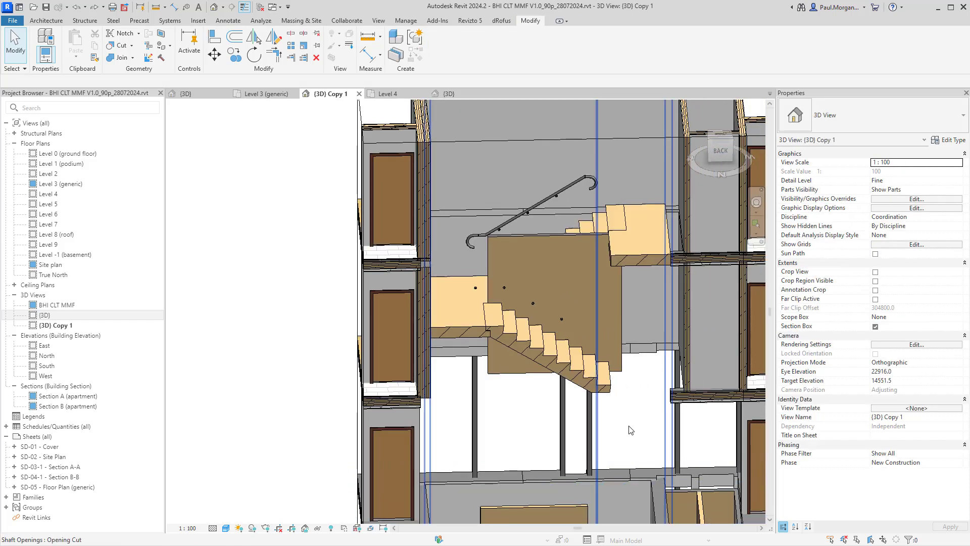
pyautogui.click(598, 404)
pyautogui.click(531, 356)
pyautogui.keyDown('shift'); pyautogui.moveTo(539, 358); pyautogui.dragTo(571, 361, button='middle'); pyautogui.keyUp('shift')
pyautogui.scroll(3, 668, 239)
pyautogui.press('Escape')
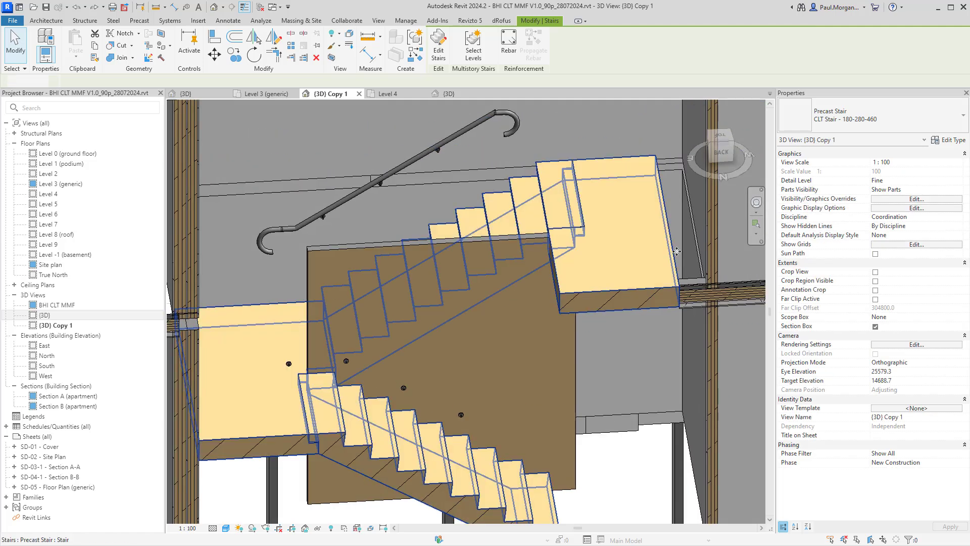
# Step: Edit the Level 3 to Level 4 CLT stair and open the boundary sketch of its upper landing
pyautogui.click(671, 251)
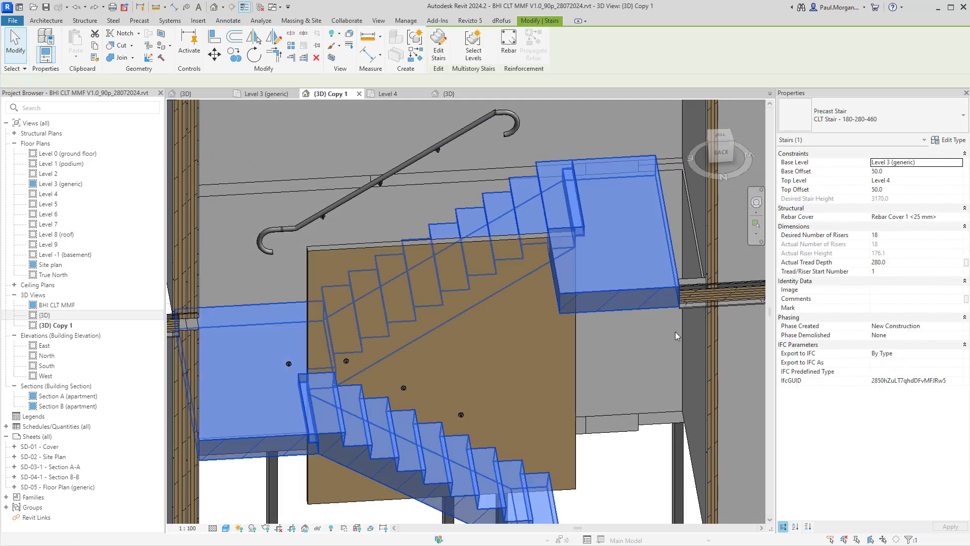
pyautogui.doubleClick(668, 220)
pyautogui.click(668, 220)
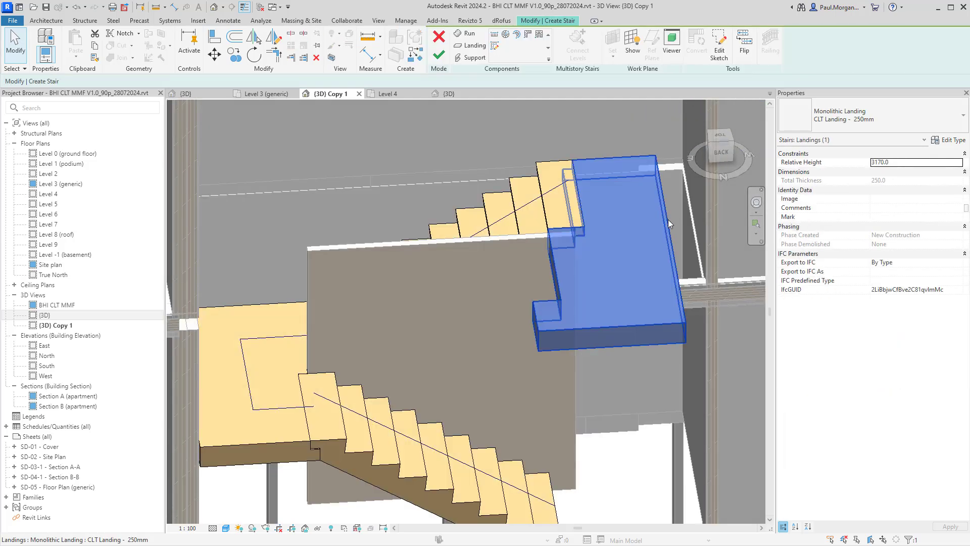
pyautogui.click(721, 49)
pyautogui.moveTo(669, 278)
pyautogui.keyDown('shift'); pyautogui.mouseDown(button='middle')
pyautogui.moveTo(653, 299)
pyautogui.moveTo(596, 277)
pyautogui.moveTo(607, 359)
pyautogui.mouseUp(button='middle'); pyautogui.keyUp('shift')
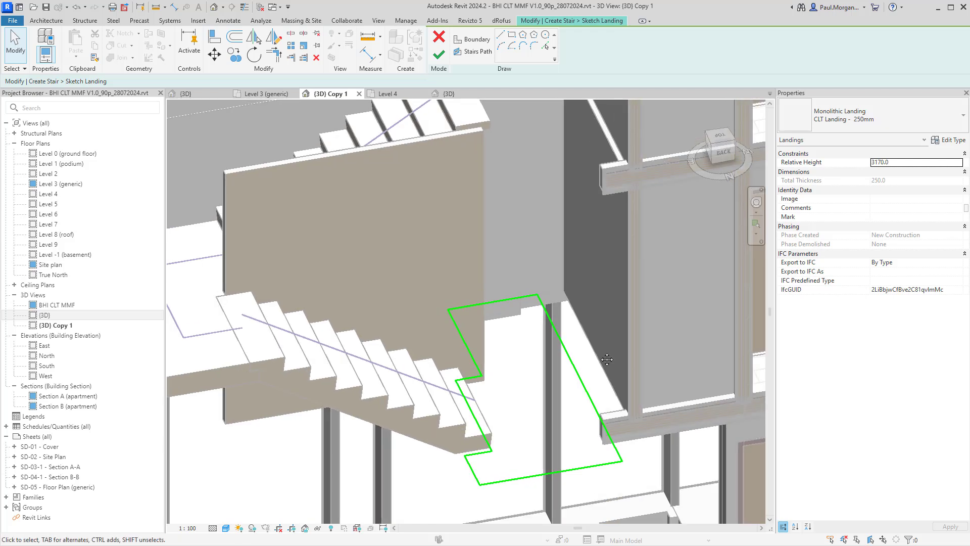
# Step: Align the outer boundary line of the upper landing to the inner face of the adjacent shaft wall
pyautogui.press('a')
pyautogui.press('l')
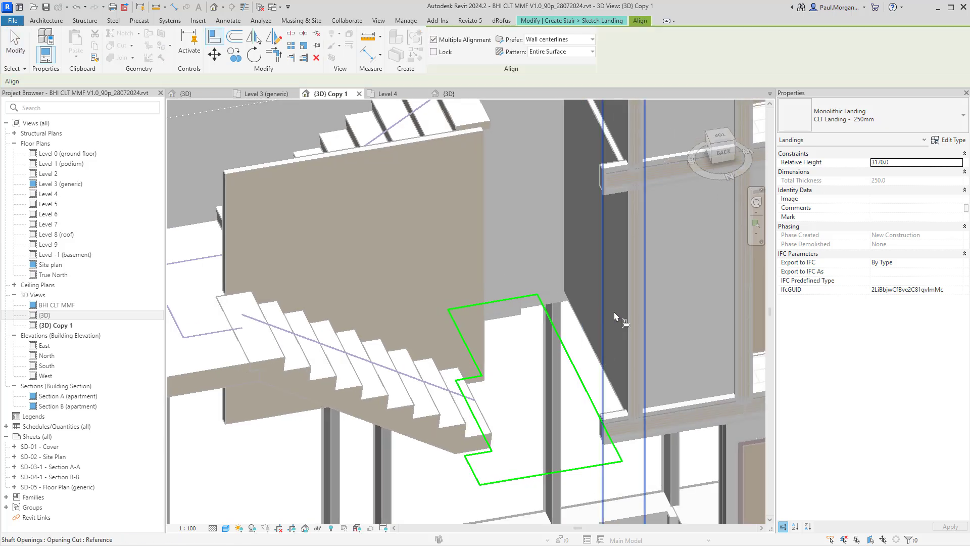
pyautogui.click(573, 305)
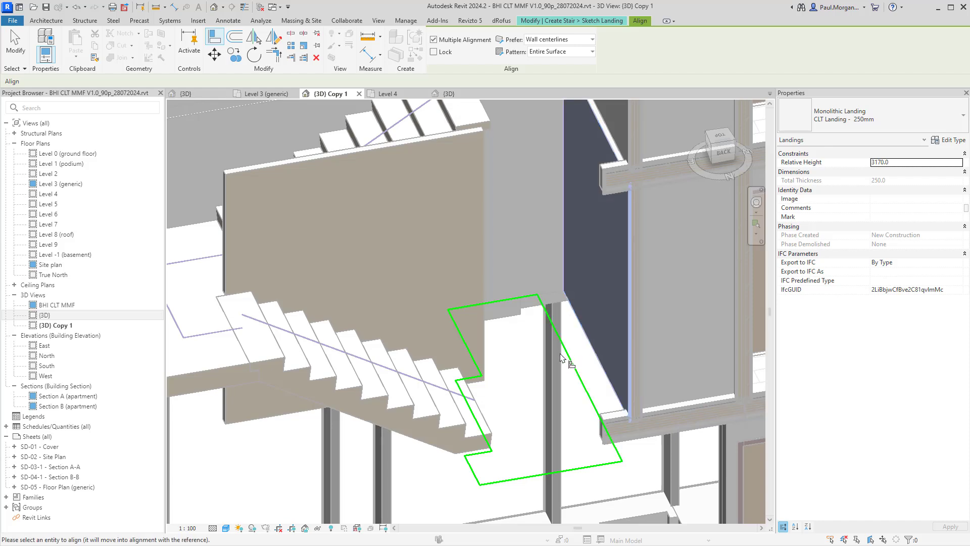
pyautogui.scroll(-2, 597, 363)
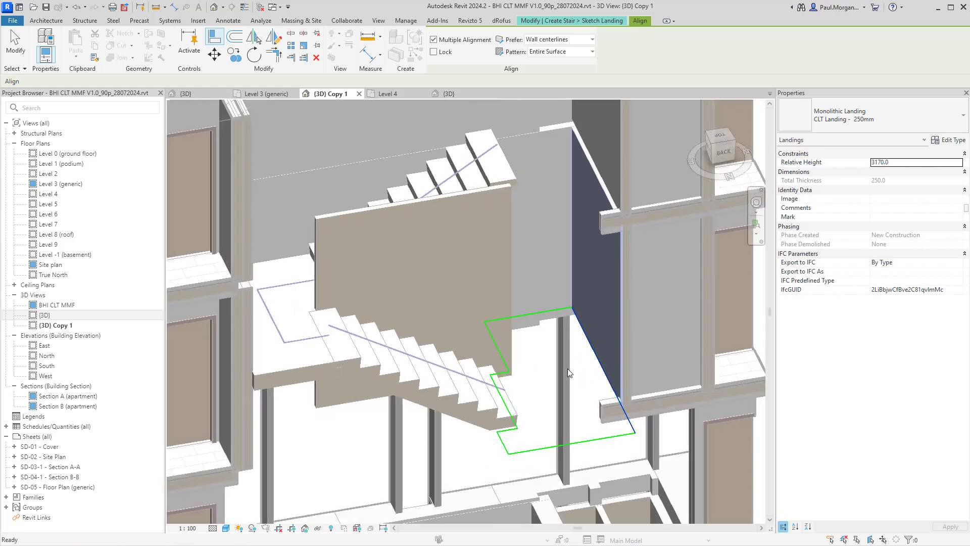
pyautogui.press('Escape')
pyautogui.press('Escape')
# Step: Check the landing's outer boundary line against the shaft wall, and finish the landing sketch and the stair edit
pyautogui.keyDown('shift'); pyautogui.moveTo(568, 369); pyautogui.dragTo(522, 371, button='middle'); pyautogui.keyUp('shift')
pyautogui.moveTo(526, 407)
pyautogui.keyDown('shift'); pyautogui.mouseDown(button='middle')
pyautogui.moveTo(598, 373)
pyautogui.moveTo(667, 369)
pyautogui.moveTo(577, 334)
pyautogui.mouseUp(button='middle'); pyautogui.keyUp('shift')
pyautogui.scroll(4, 580, 310)
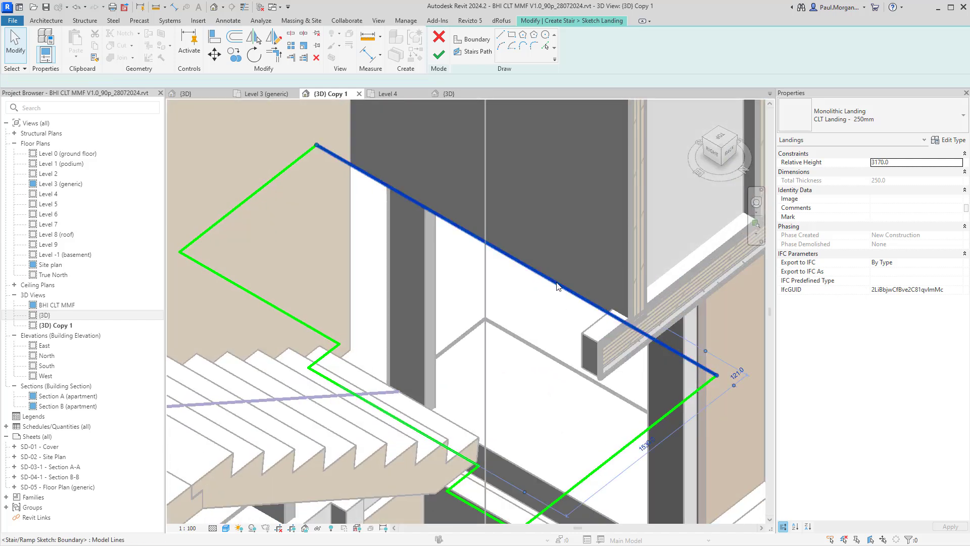
pyautogui.click(557, 286)
pyautogui.scroll(-5, 557, 286)
pyautogui.scroll(2, 556, 324)
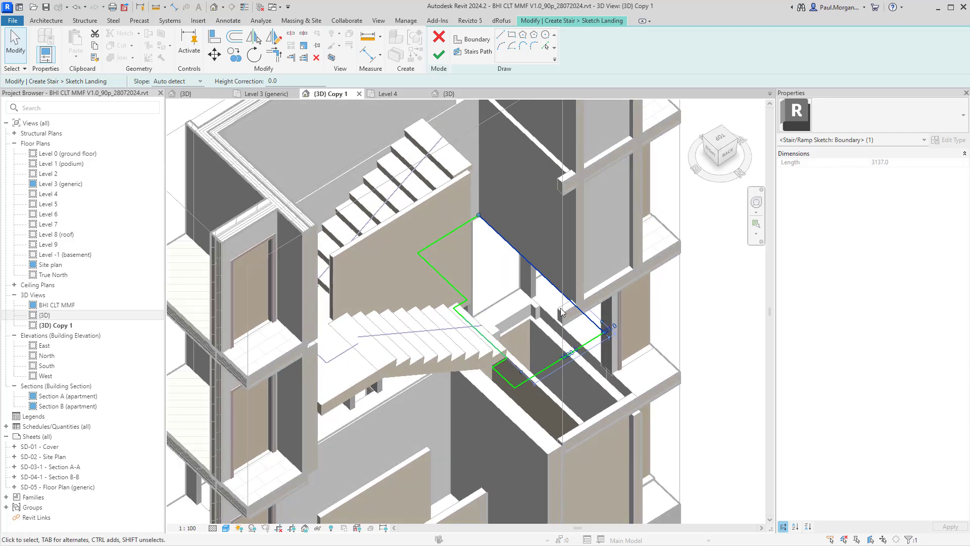
pyautogui.press('Escape')
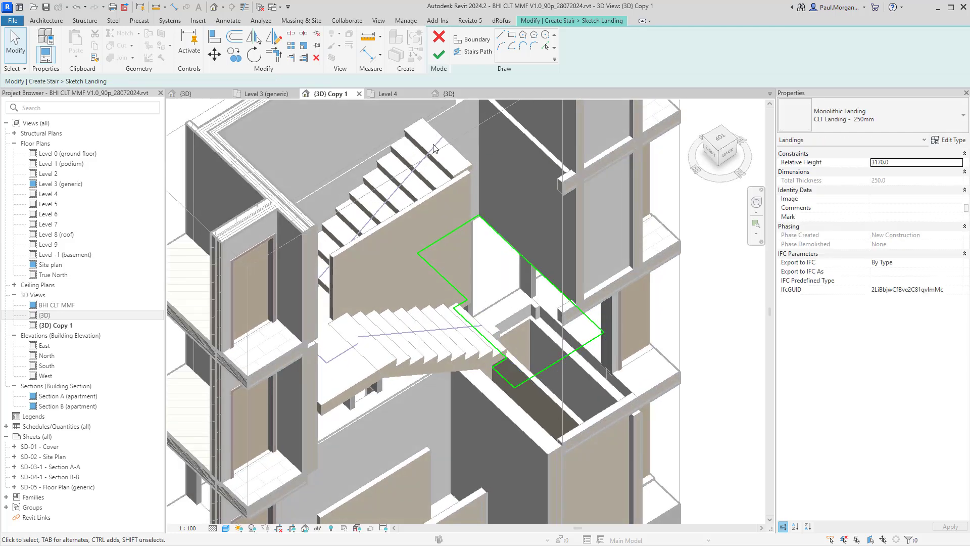
pyautogui.click(438, 54)
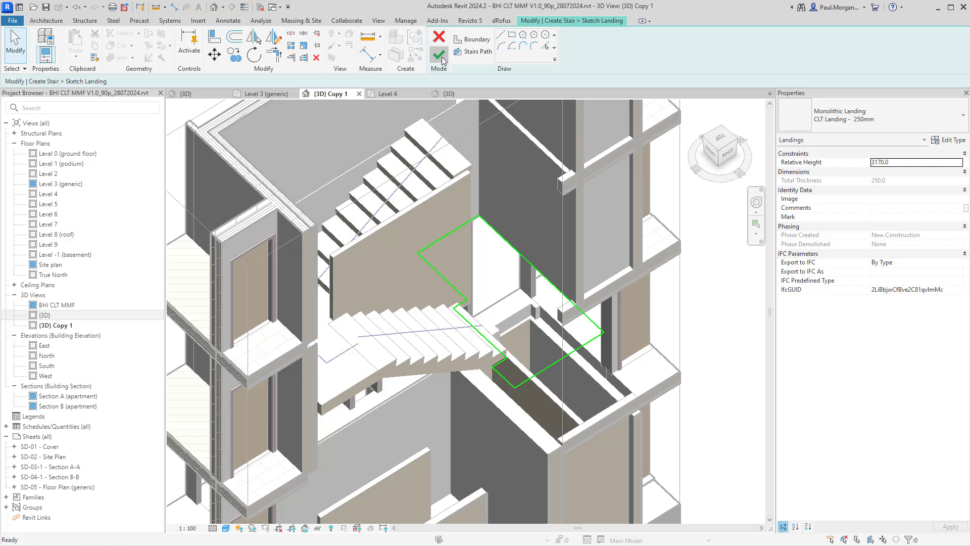
pyautogui.moveTo(550, 284); pyautogui.dragTo(511, 182, button='middle')
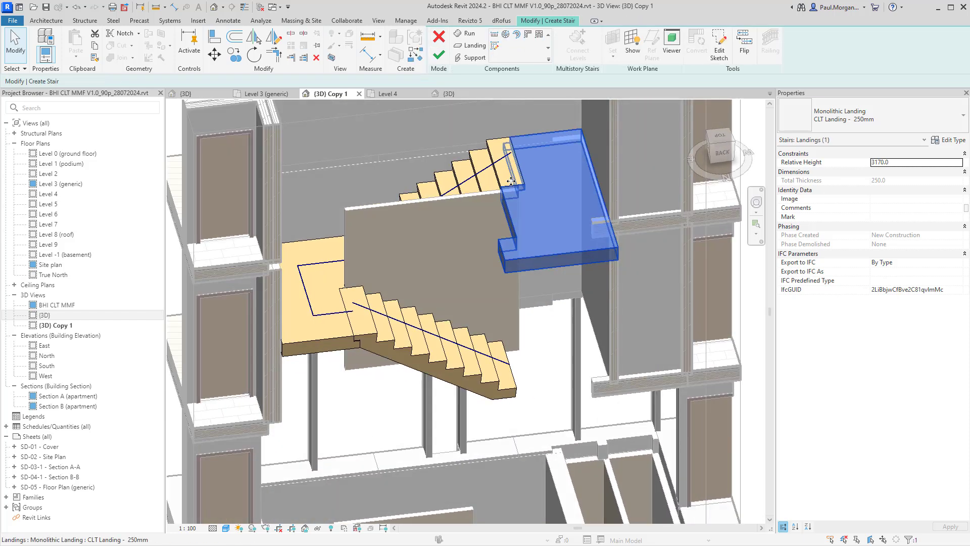
pyautogui.press('Escape')
pyautogui.keyDown('shift'); pyautogui.moveTo(591, 265); pyautogui.dragTo(590, 198, button='middle'); pyautogui.keyUp('shift')
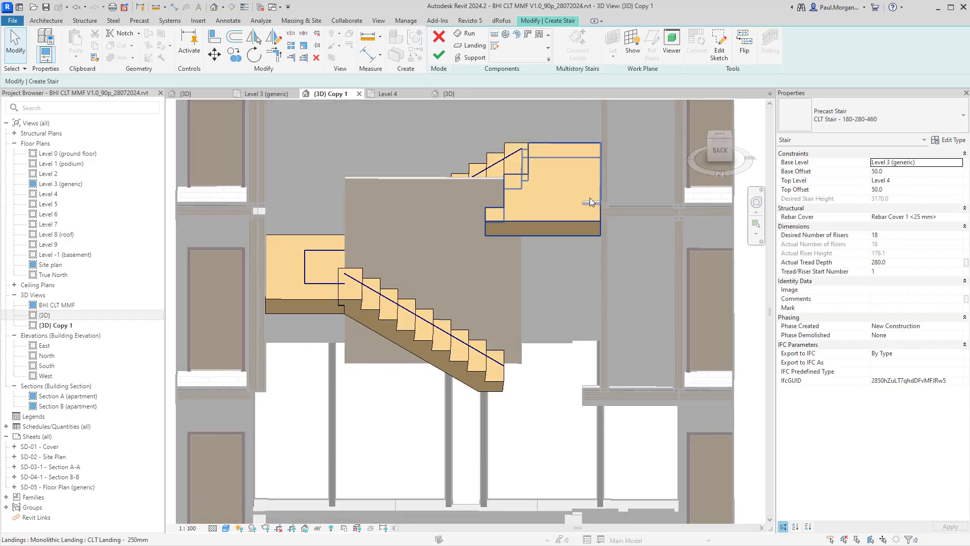
pyautogui.click(439, 55)
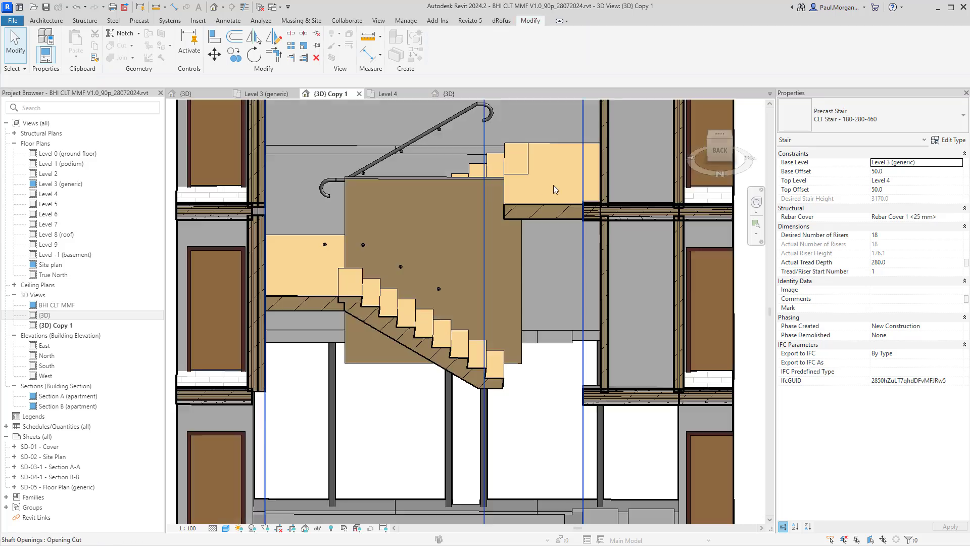
# Step: Examine the junction between the CLT stair's upper landing and the Level 4 floor slab
pyautogui.click(592, 204)
pyautogui.keyDown('shift'); pyautogui.moveTo(592, 204); pyautogui.dragTo(573, 268, button='middle'); pyautogui.keyUp('shift')
pyautogui.scroll(6, 566, 255)
pyautogui.click(552, 249)
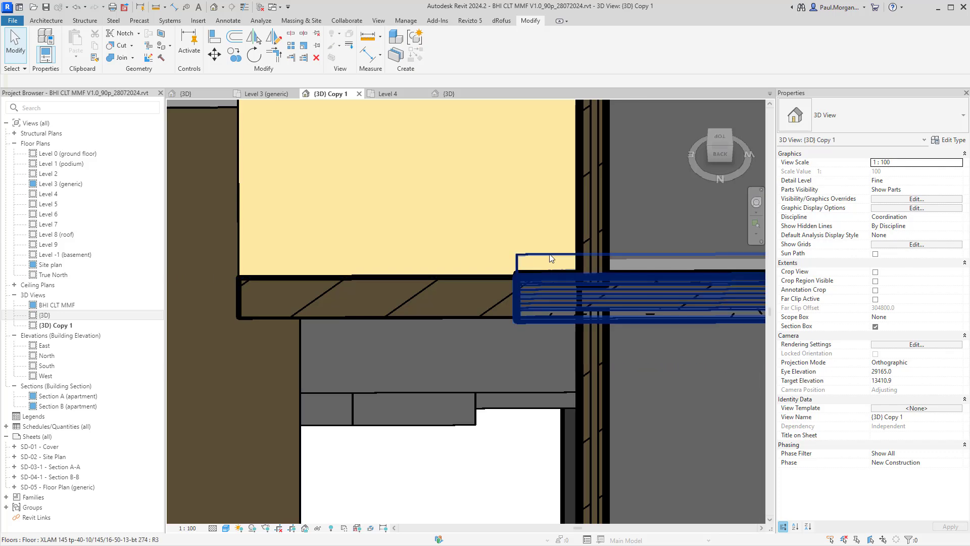
pyautogui.click(550, 259)
pyautogui.scroll(-5, 550, 258)
pyautogui.press('Escape')
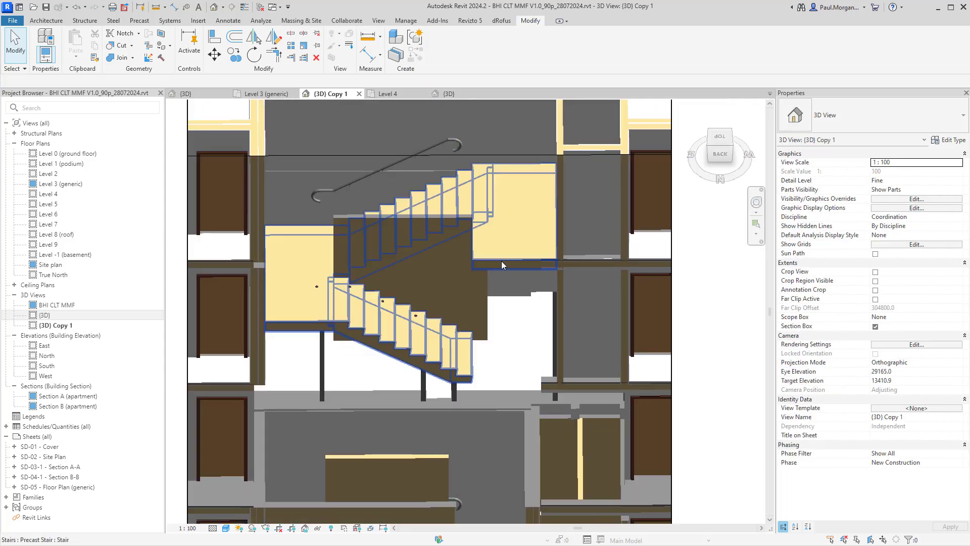
# Step: Copy the Level 3 CLT stair to the clipboard and paste it aligned to Level 4
pyautogui.click(502, 261)
pyautogui.moveTo(501, 260)
pyautogui.keyDown('shift'); pyautogui.mouseDown(button='middle')
pyautogui.moveTo(547, 323)
pyautogui.moveTo(515, 251)
pyautogui.mouseUp(button='middle'); pyautogui.keyUp('shift')
pyautogui.press('Escape')
pyautogui.click(511, 255)
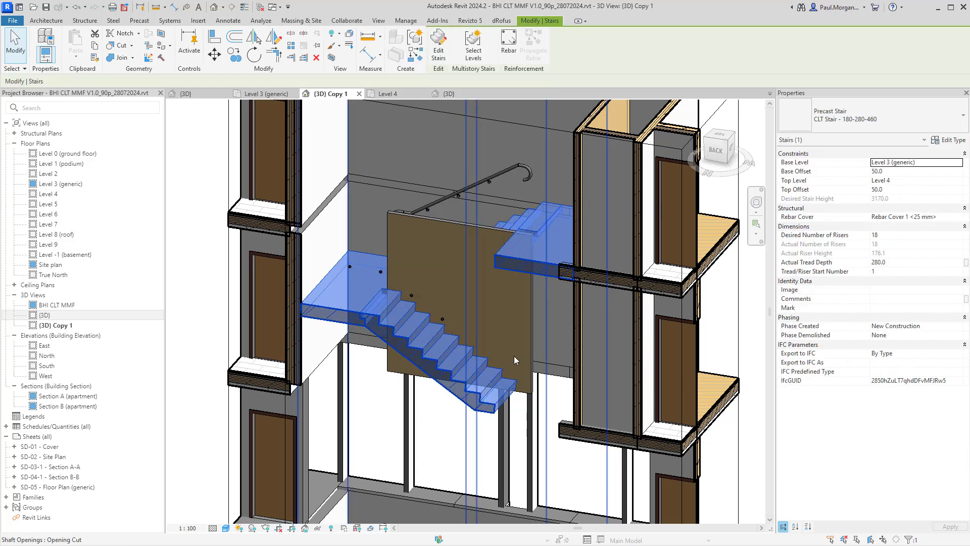
pyautogui.moveTo(527, 318); pyautogui.dragTo(579, 384, button='middle')
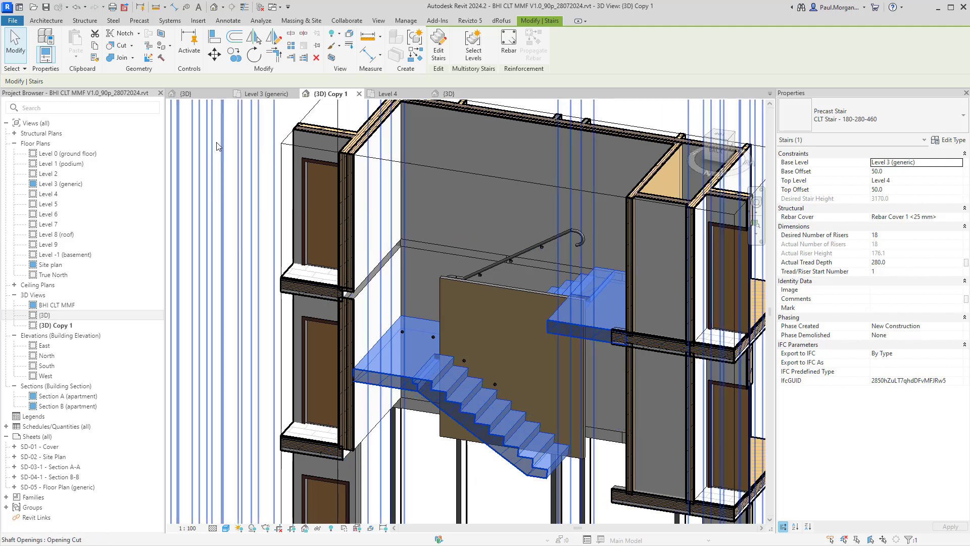
pyautogui.press('Escape')
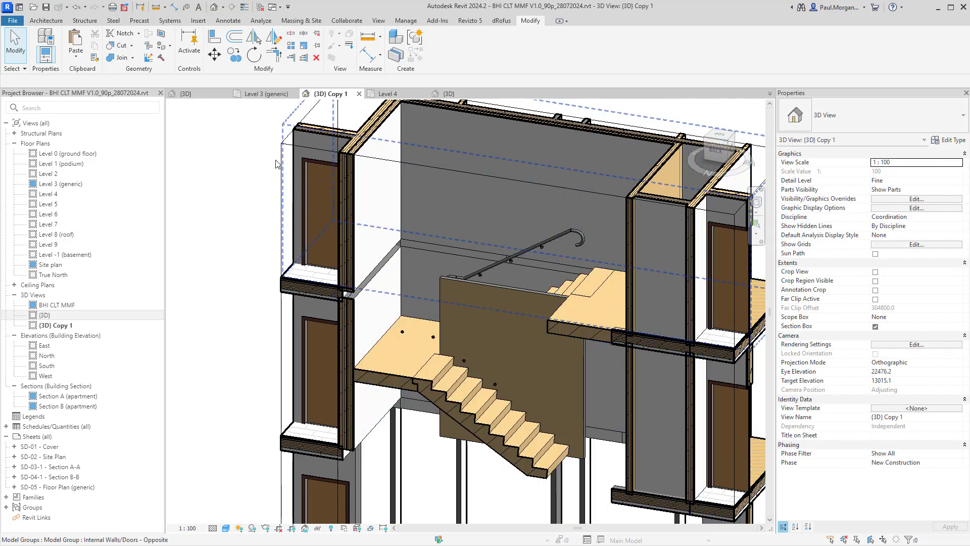
pyautogui.click(77, 57)
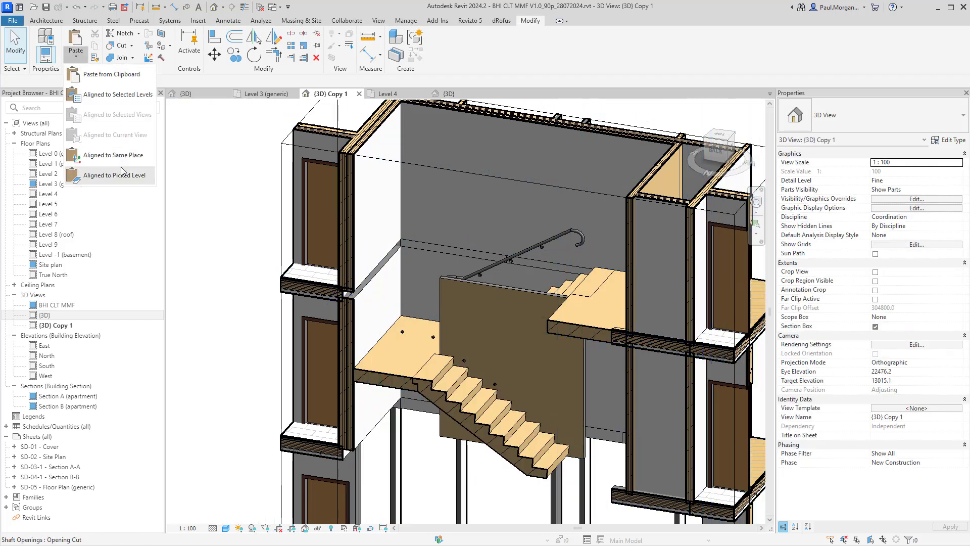
pyautogui.click(112, 97)
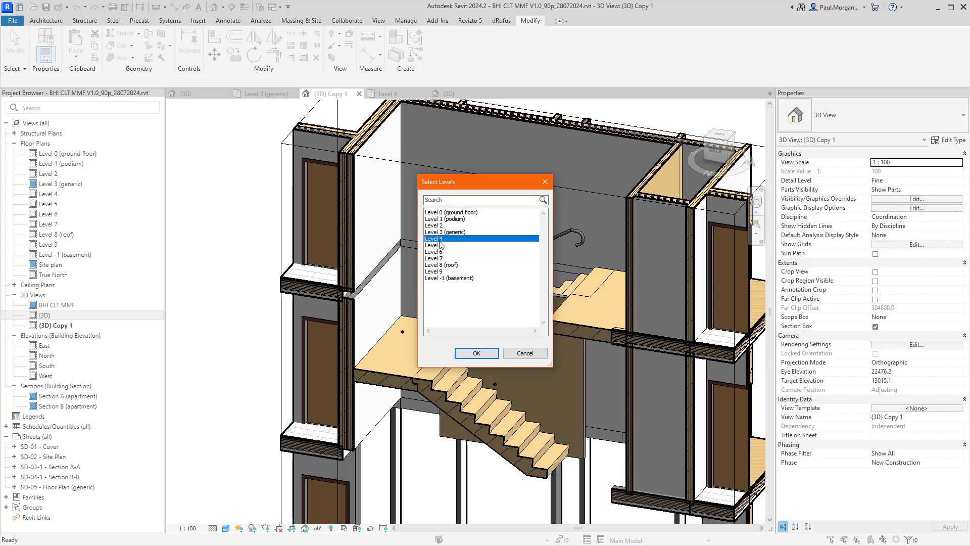
pyautogui.click(481, 355)
pyautogui.moveTo(595, 321); pyautogui.dragTo(640, 387, button='middle')
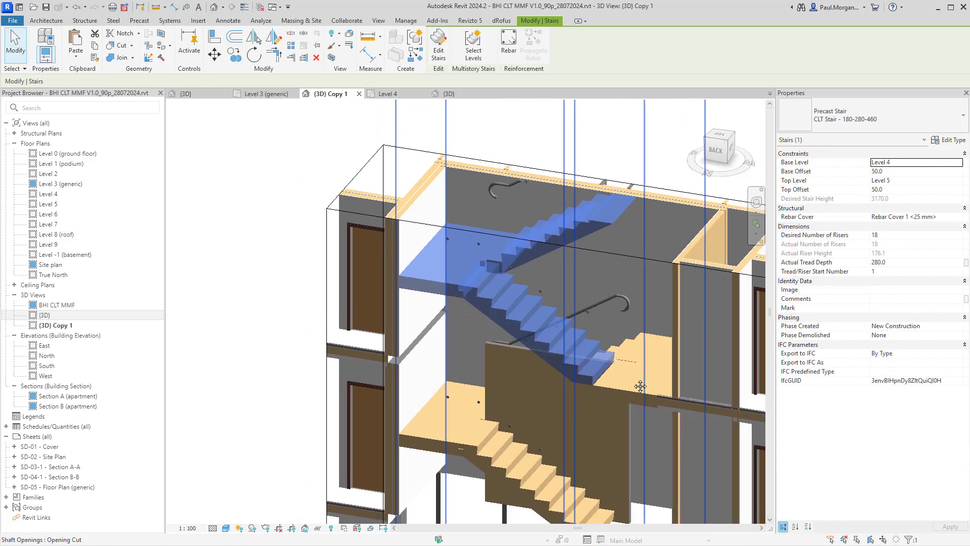
pyautogui.press('Escape')
# Step: Examine how the foot of the Level 4 stair meets the upper landing of the stair below
pyautogui.scroll(4, 627, 385)
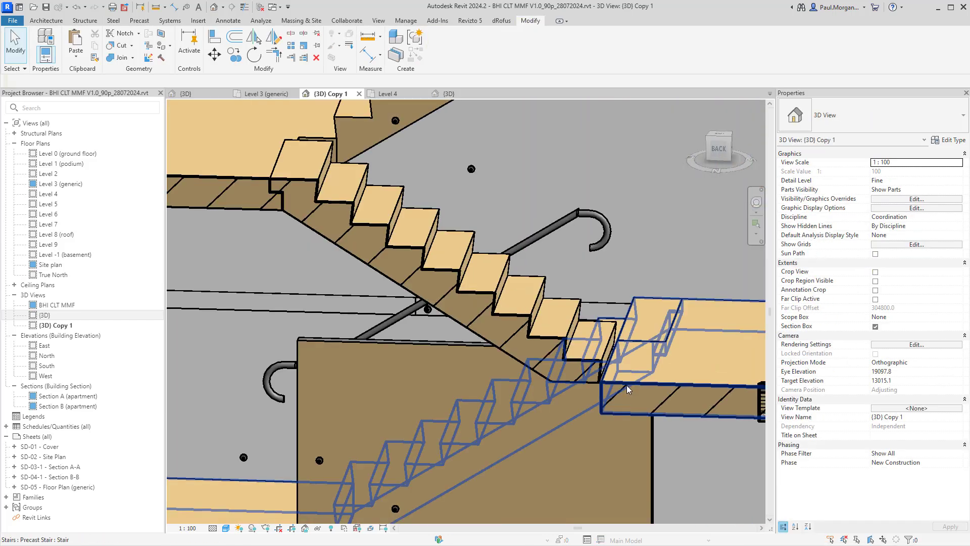
pyautogui.scroll(-5, 593, 299)
pyautogui.moveTo(602, 349); pyautogui.dragTo(566, 309, button='middle')
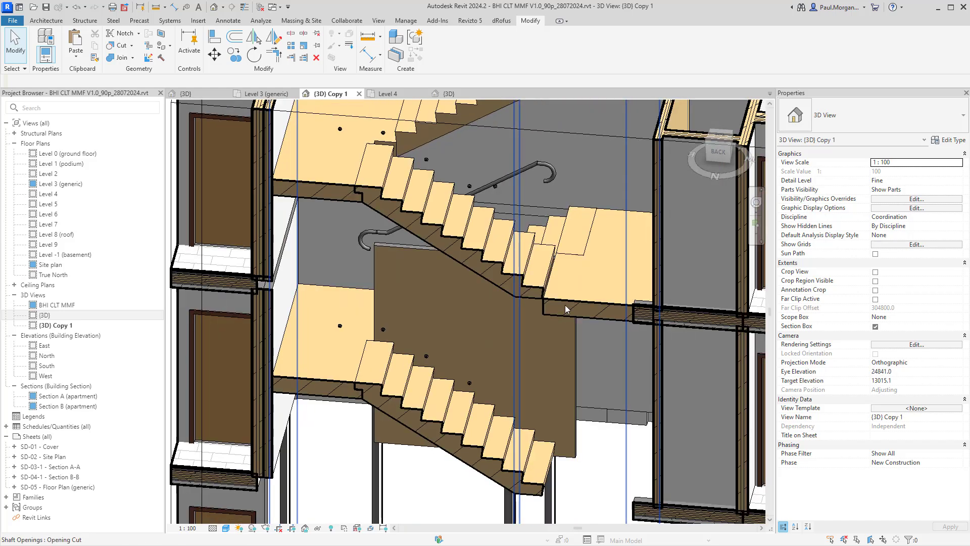
pyautogui.click(566, 306)
pyautogui.scroll(5, 570, 314)
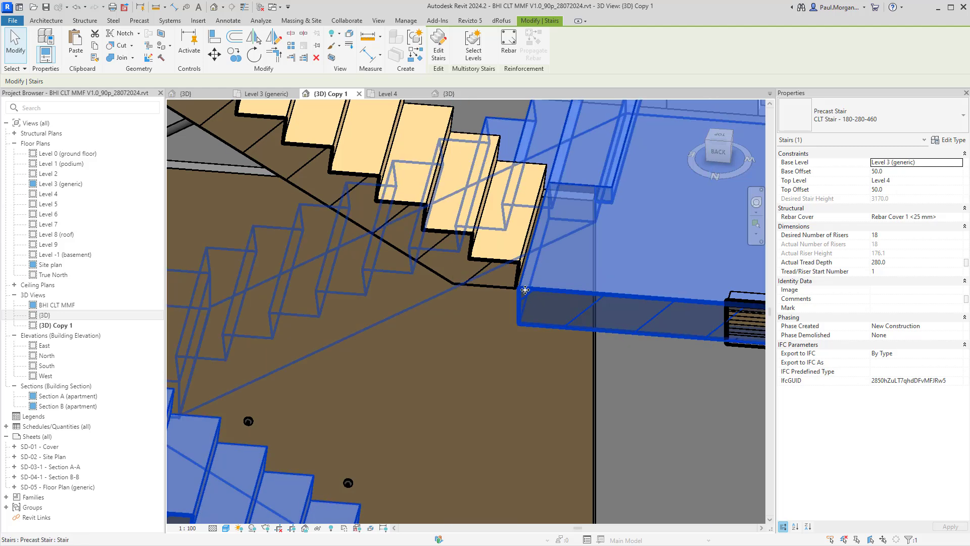
pyautogui.scroll(-5, 525, 290)
pyautogui.press('Escape')
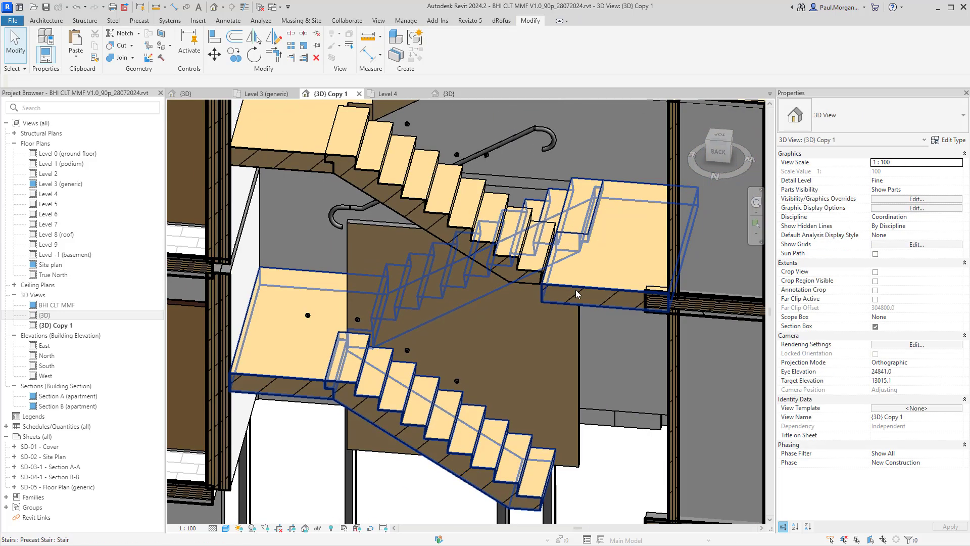
# Step: Edit the Level 3 CLT stair and open the boundary sketch of its upper landing
pyautogui.scroll(3, 578, 293)
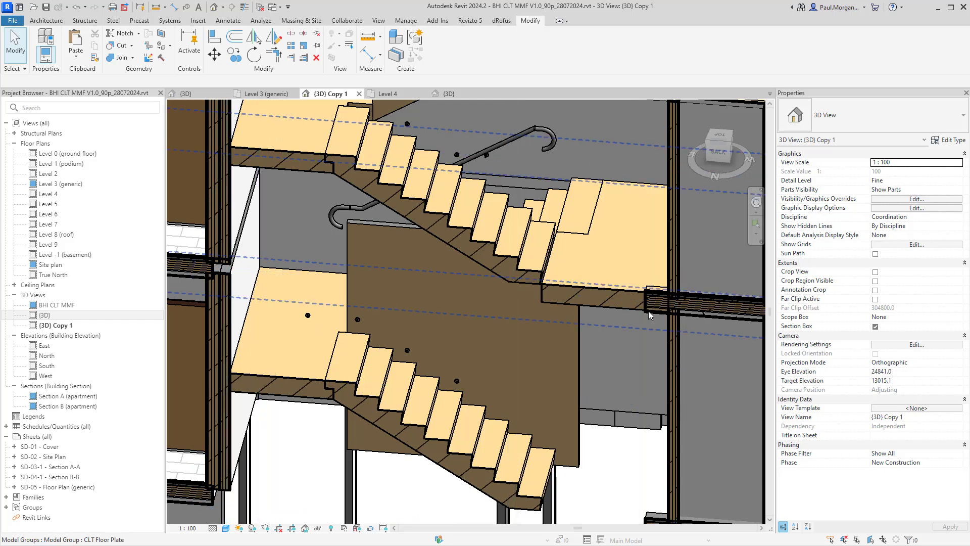
pyautogui.doubleClick(624, 294)
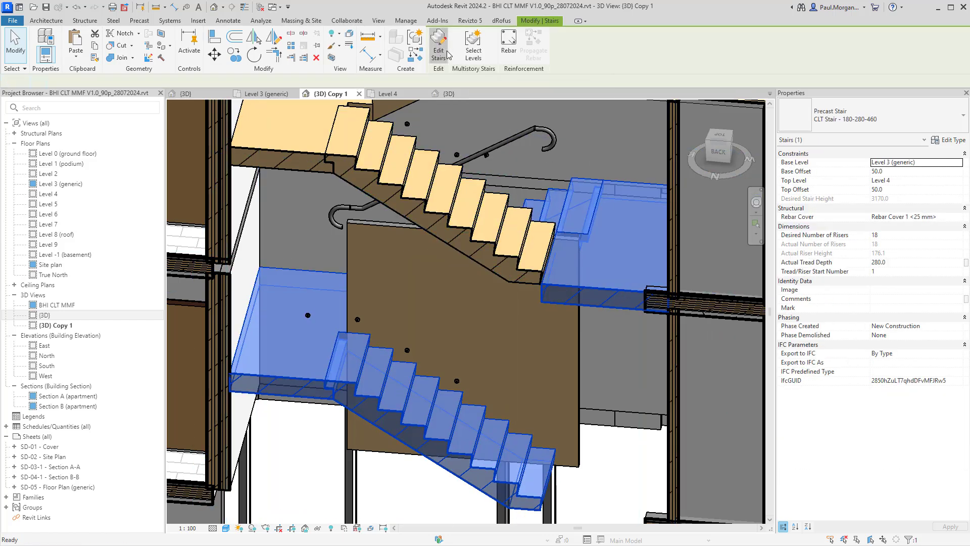
pyautogui.click(573, 311)
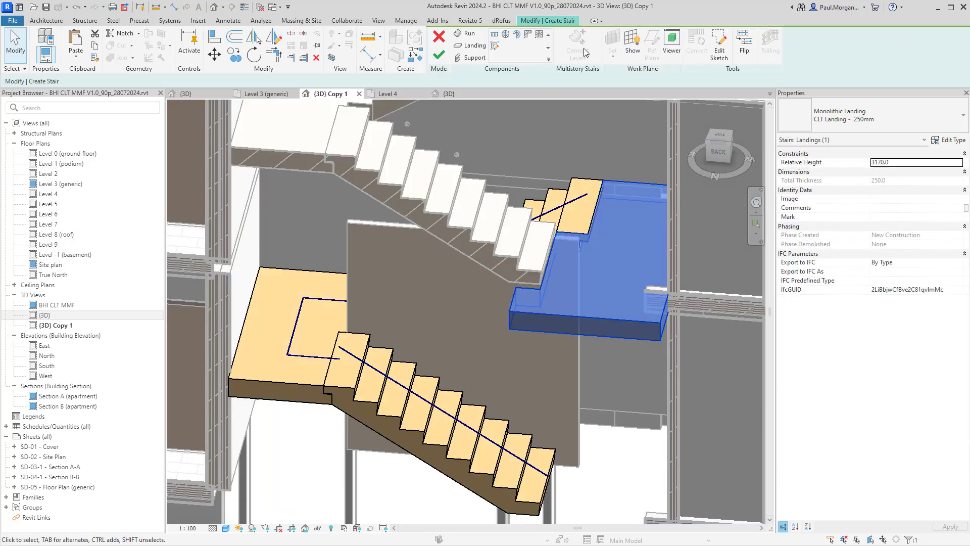
pyautogui.click(721, 57)
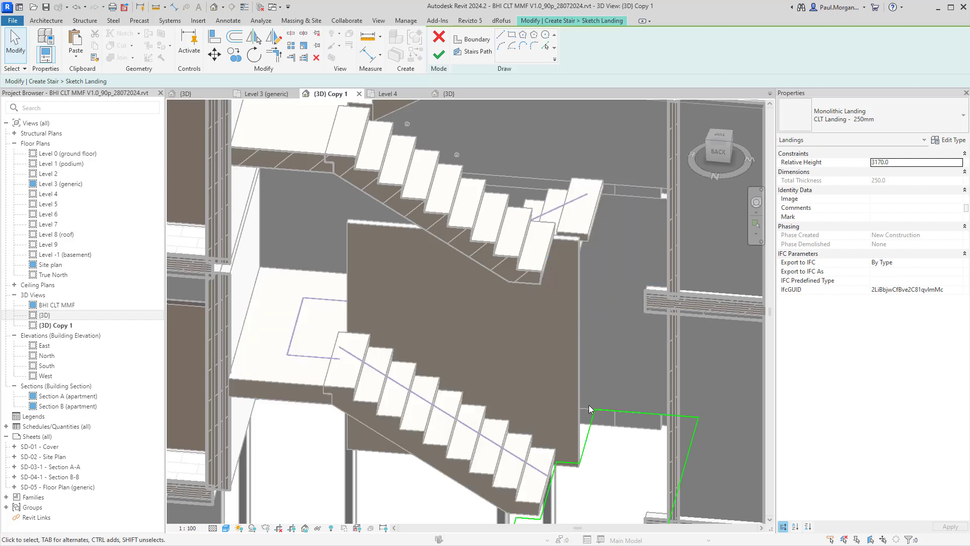
pyautogui.scroll(5, 589, 408)
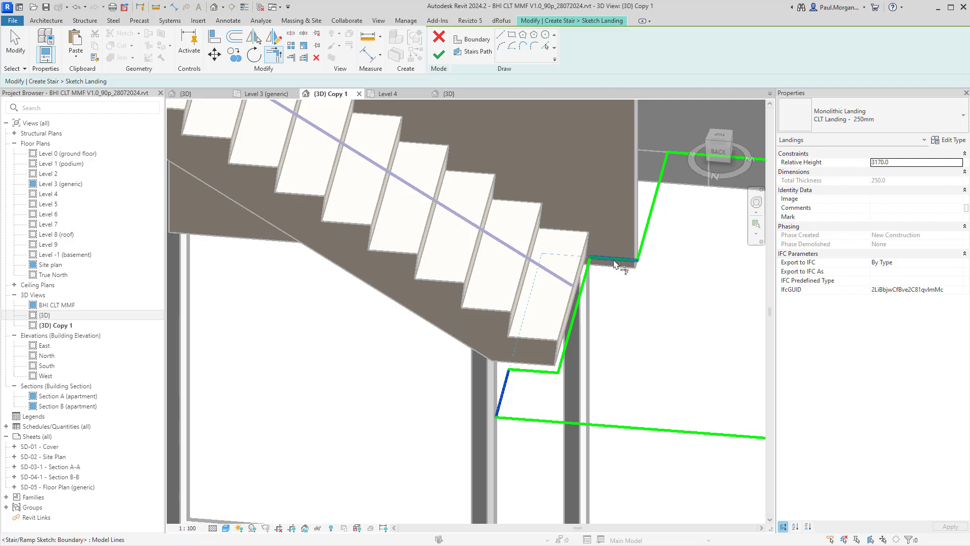
# Step: Trim the landing's short end line to a corner with the line at the wall's end, and delete the two leftover notch lines
pyautogui.click(539, 373)
pyautogui.press('Delete')
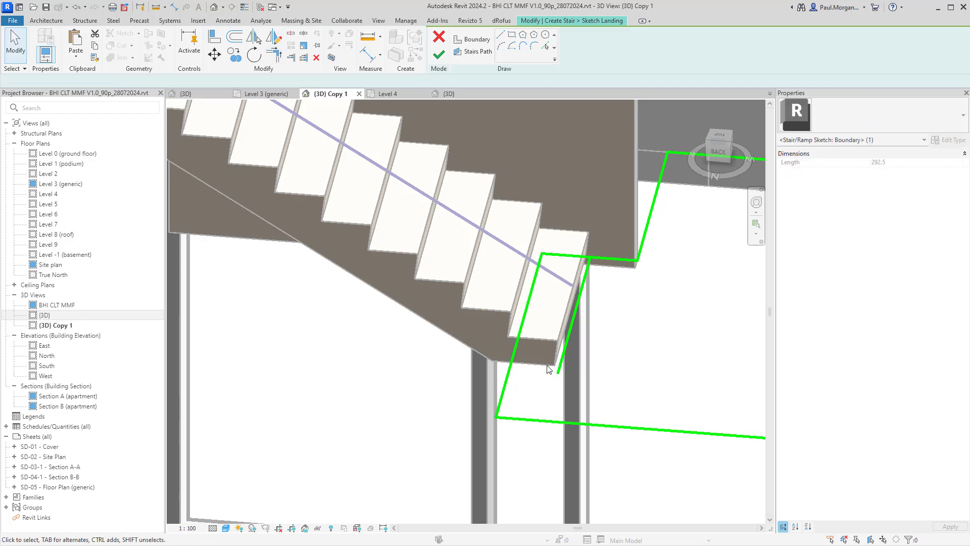
pyautogui.click(565, 351)
pyautogui.press('Delete')
# Step: Move the landing's end boundary line to the point where the flight's sloped soffit meets its flat foot
pyautogui.scroll(-3, 565, 351)
pyautogui.moveTo(587, 369)
pyautogui.keyDown('shift'); pyautogui.mouseDown(button='middle')
pyautogui.moveTo(573, 302)
pyautogui.moveTo(550, 316)
pyautogui.mouseUp(button='middle'); pyautogui.keyUp('shift')
pyautogui.click(554, 310)
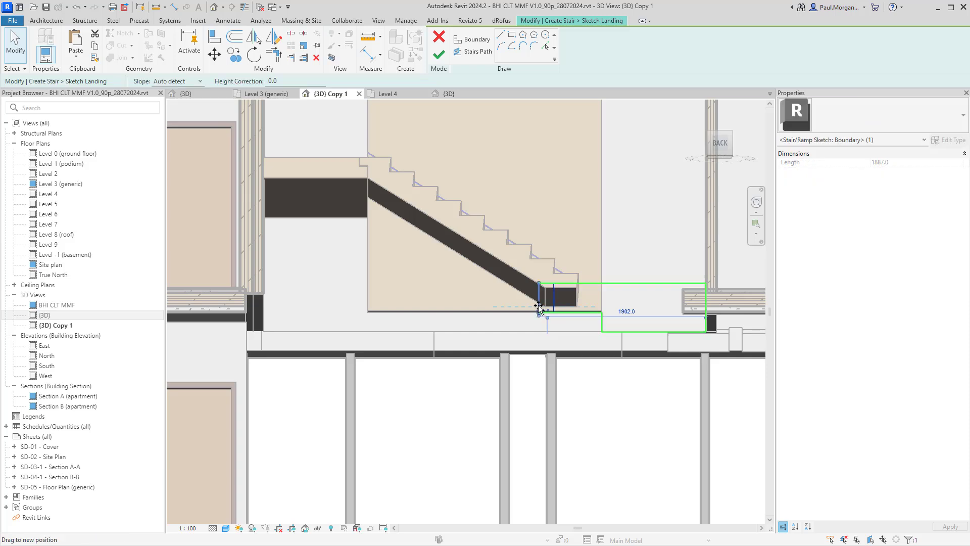
pyautogui.moveTo(554, 310); pyautogui.dragTo(546, 305)
pyautogui.scroll(7, 546, 304)
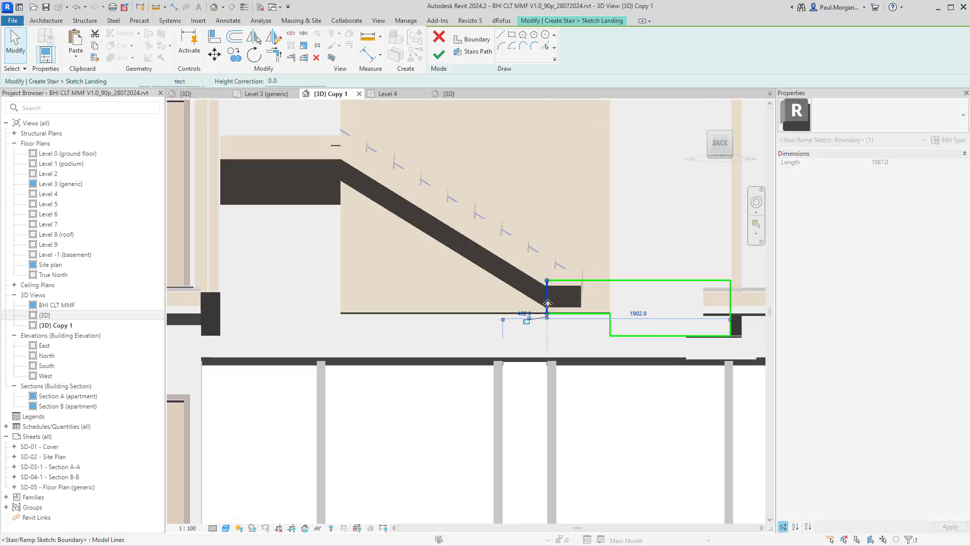
pyautogui.keyDown('shift'); pyautogui.moveTo(577, 337); pyautogui.dragTo(575, 439, button='middle'); pyautogui.keyUp('shift')
pyautogui.scroll(-6, 571, 309)
pyautogui.click(563, 404)
pyautogui.keyDown('shift'); pyautogui.moveTo(561, 399); pyautogui.dragTo(581, 256, button='middle'); pyautogui.keyUp('shift')
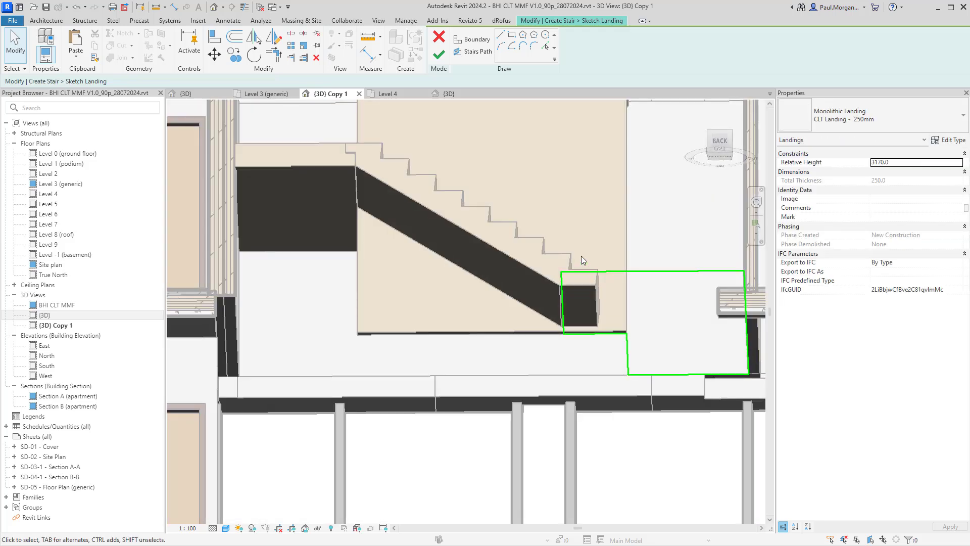
pyautogui.press('a')
pyautogui.press('l')
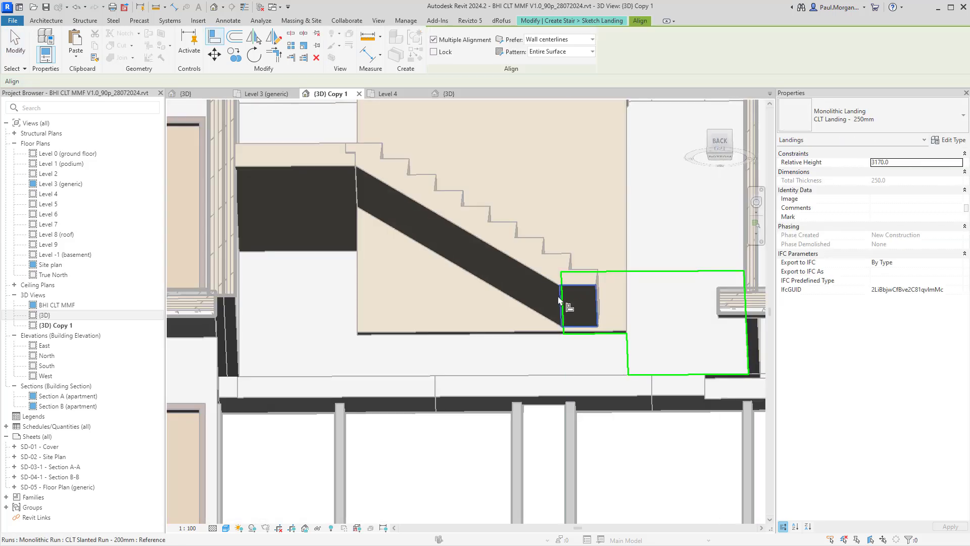
pyautogui.scroll(4, 559, 300)
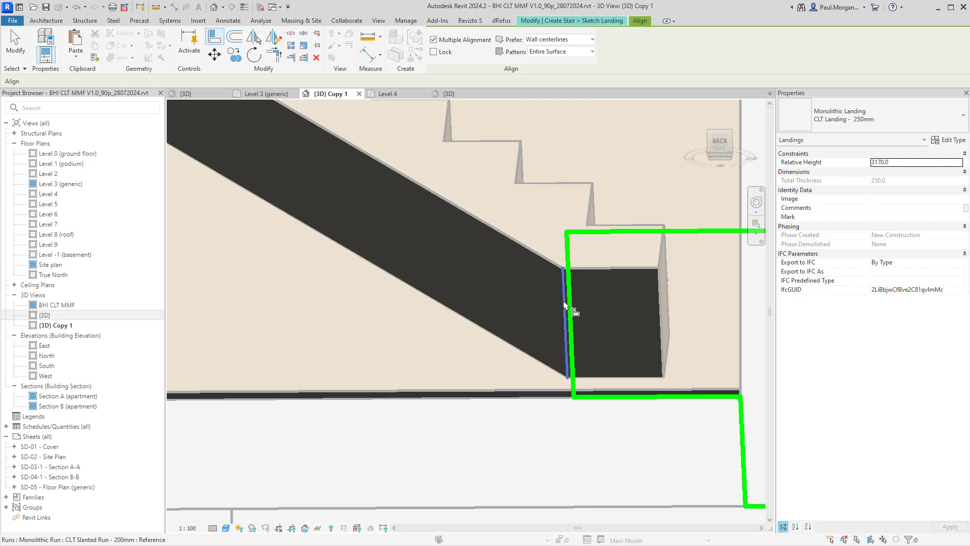
pyautogui.press('Escape')
pyautogui.press('Escape')
# Step: Finish the landing sketch and the edit of the Level 3 stair
pyautogui.scroll(-5, 585, 329)
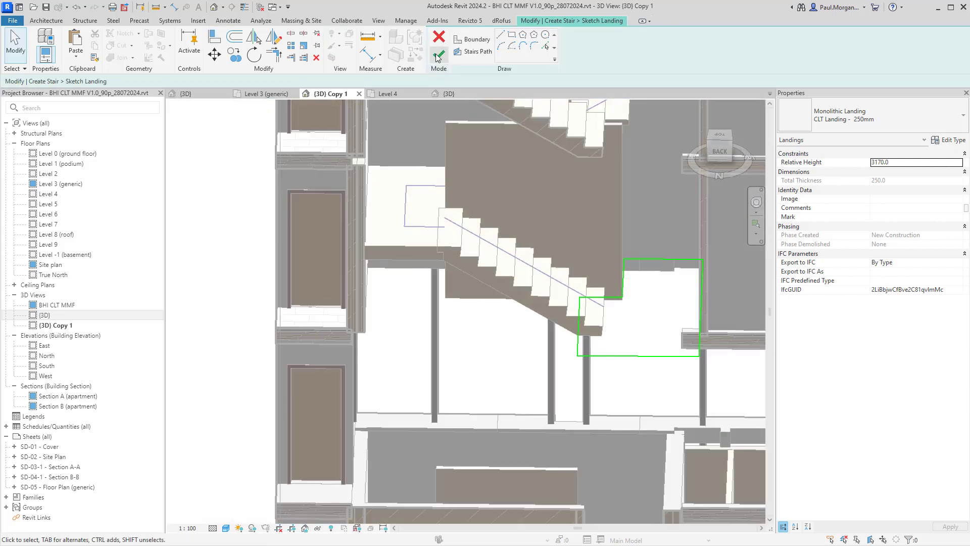
pyautogui.keyDown('shift'); pyautogui.moveTo(626, 308); pyautogui.dragTo(613, 381, button='middle'); pyautogui.keyUp('shift')
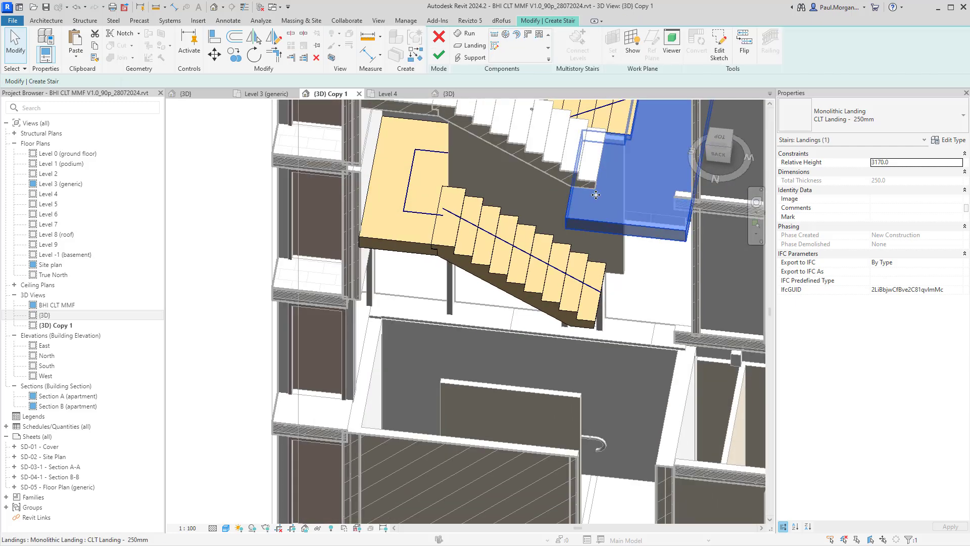
pyautogui.moveTo(595, 205)
pyautogui.mouseDown(button='middle')
pyautogui.moveTo(578, 323)
pyautogui.moveTo(483, 163)
pyautogui.mouseUp(button='middle')
pyautogui.click(440, 54)
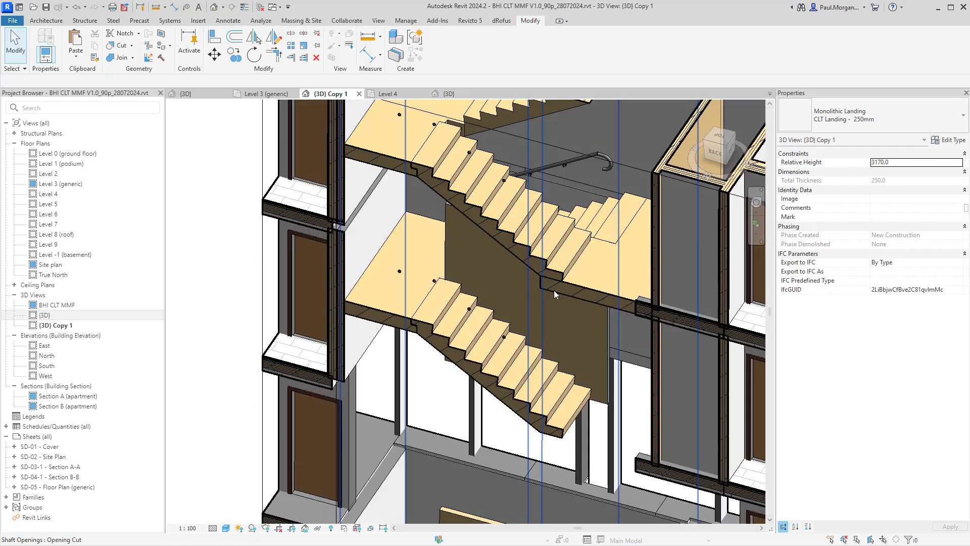
# Step: Check how the enlarged landing meets the stair above, and delete the pasted Level 4 stair
pyautogui.scroll(6, 586, 302)
pyautogui.moveTo(586, 301)
pyautogui.keyDown('shift'); pyautogui.mouseDown(button='middle')
pyautogui.moveTo(595, 293)
pyautogui.moveTo(650, 410)
pyautogui.moveTo(657, 316)
pyautogui.moveTo(671, 369)
pyautogui.moveTo(666, 358)
pyautogui.moveTo(611, 375)
pyautogui.moveTo(571, 252)
pyautogui.mouseUp(button='middle'); pyautogui.keyUp('shift')
pyautogui.scroll(-3, 674, 329)
pyautogui.click(569, 247)
pyautogui.press('Delete')
# Step: Extend the 3D view's section box upward to expose the existing stairs on the levels above
pyautogui.scroll(-3, 571, 248)
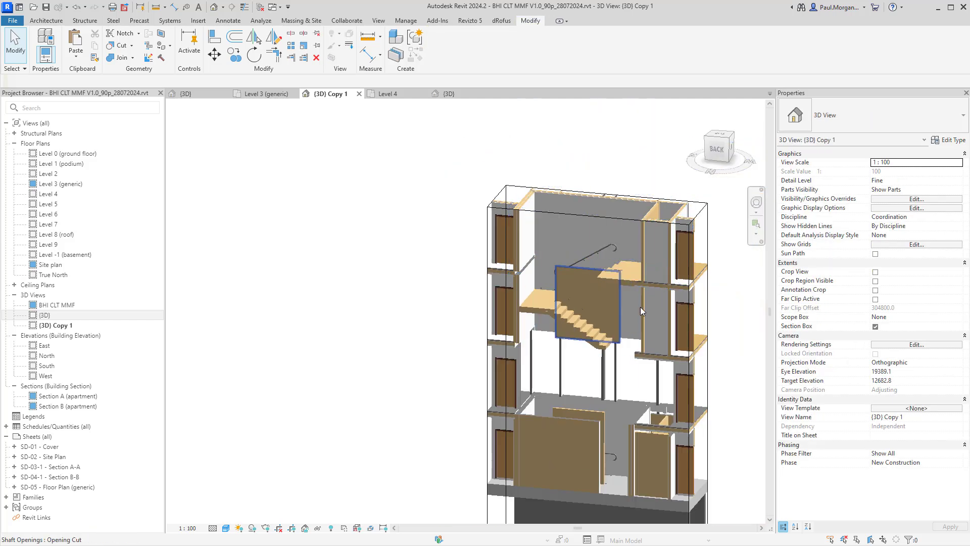
pyautogui.click(701, 211)
pyautogui.moveTo(616, 225); pyautogui.dragTo(566, 335, button='middle')
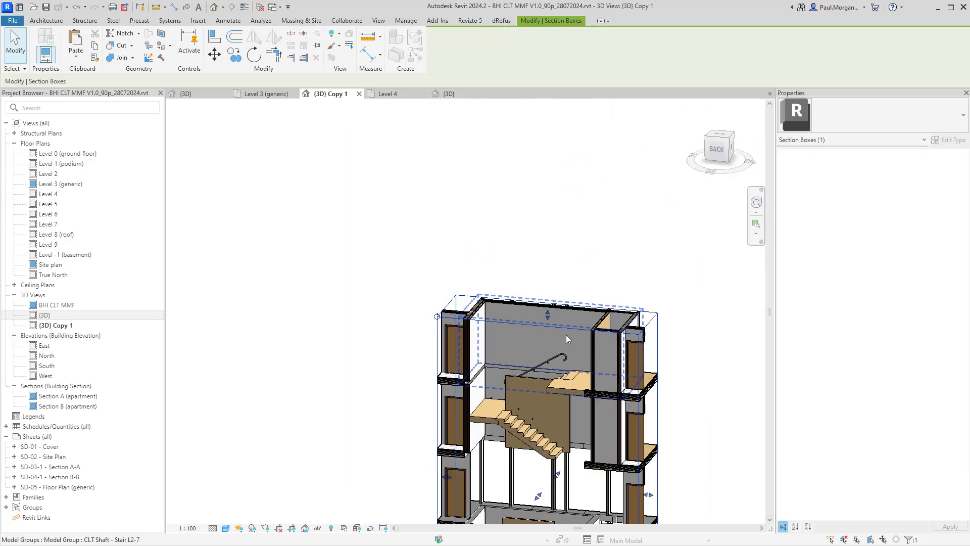
pyautogui.moveTo(548, 314); pyautogui.dragTo(548, 196)
pyautogui.moveTo(557, 363); pyautogui.dragTo(556, 292, button='middle')
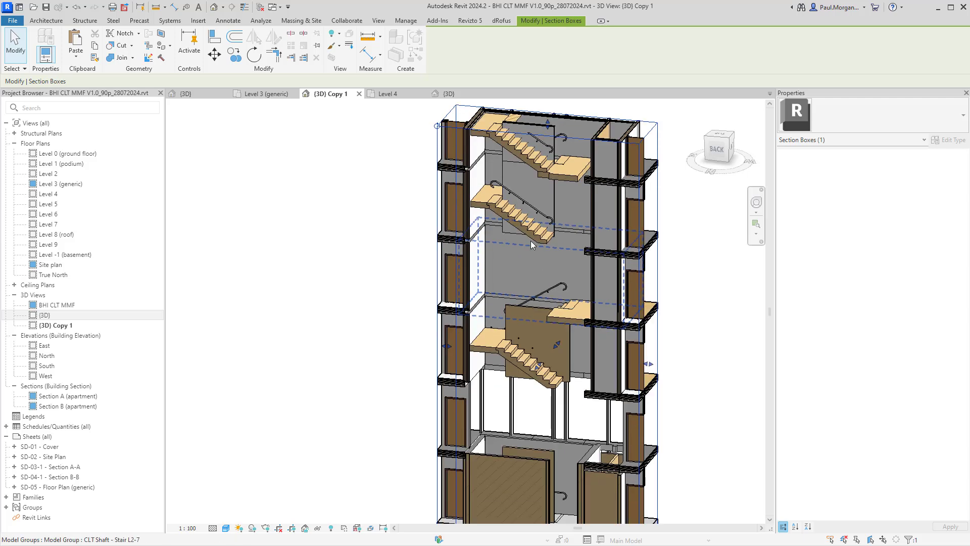
# Step: Delete the two existing stairs on Level 5 and Level 6
pyautogui.click(527, 230)
pyautogui.click(527, 231)
pyautogui.press('d')
pyautogui.press('e')
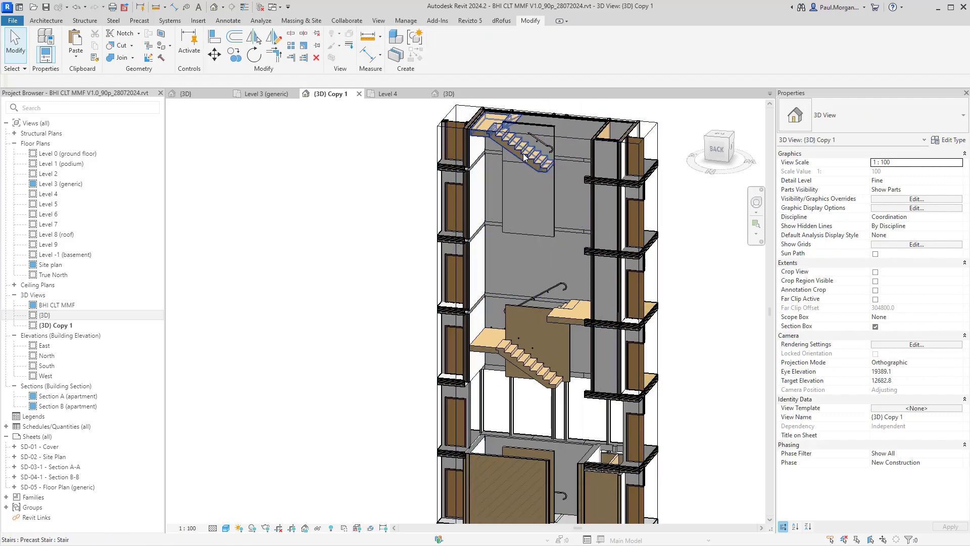
pyautogui.click(523, 157)
pyautogui.press('d')
pyautogui.press('e')
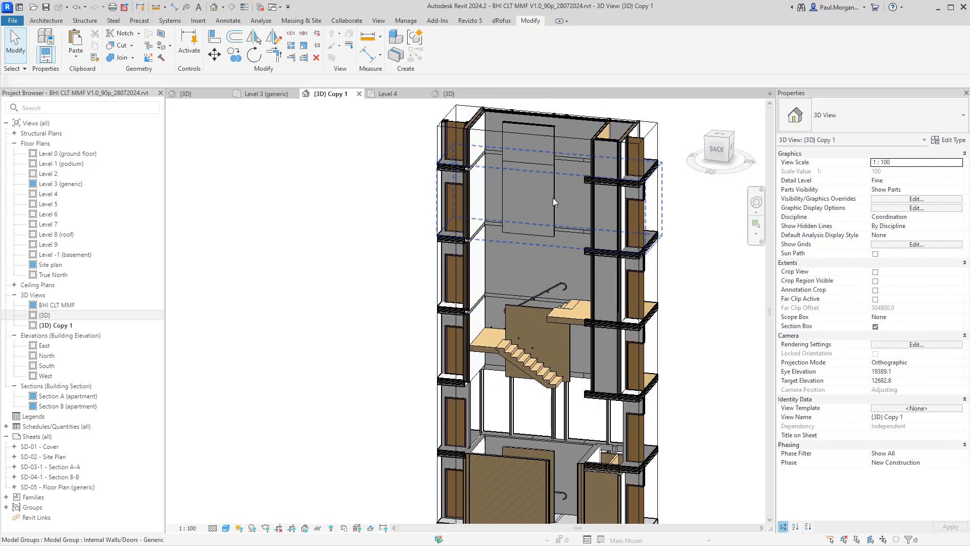
# Step: Delete the two old wall segments standing between the stair flights on the upper levels
pyautogui.click(549, 198)
pyautogui.press('d')
pyautogui.press('e')
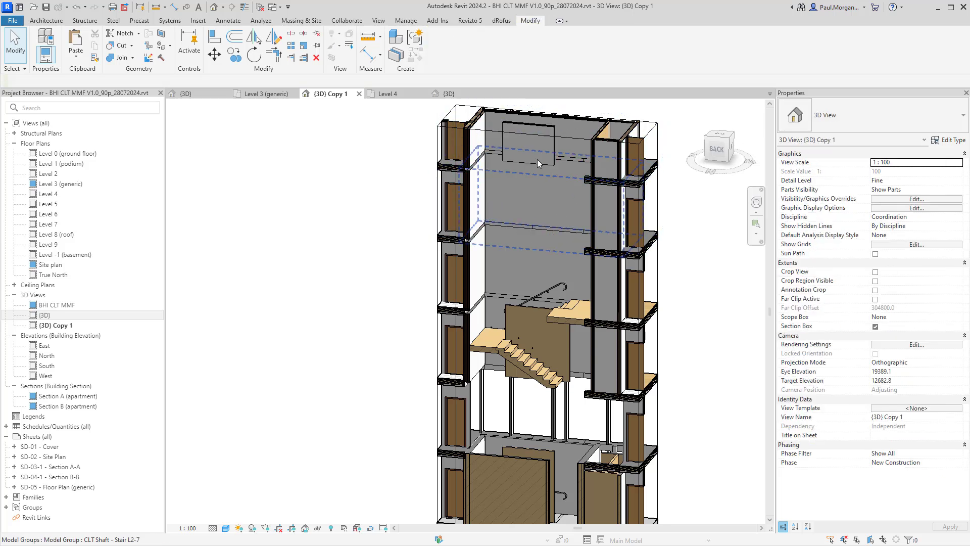
pyautogui.click(539, 163)
pyautogui.press('d')
pyautogui.press('e')
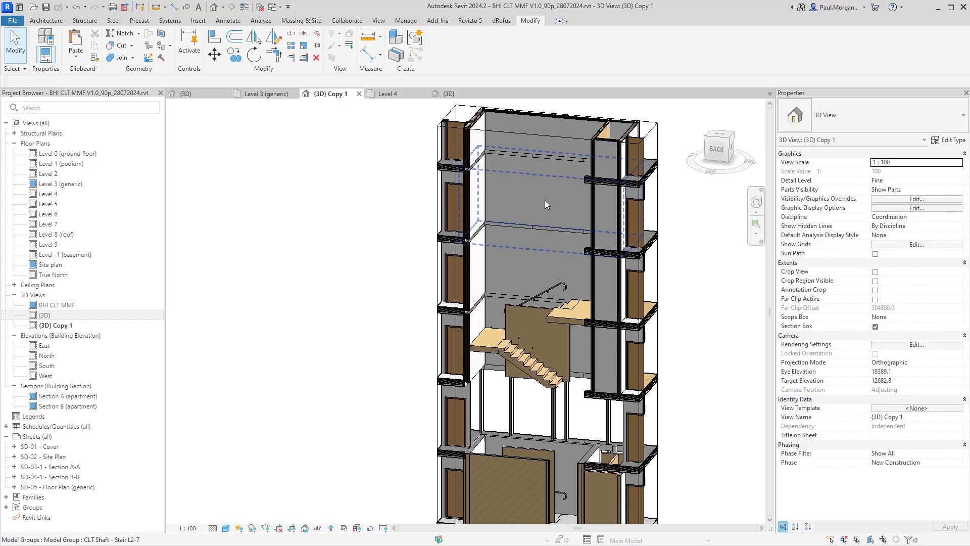
# Step: Copy the edited Level 3 CLT stair to the clipboard
pyautogui.scroll(3, 546, 202)
pyautogui.keyDown('shift'); pyautogui.moveTo(559, 242); pyautogui.dragTo(609, 258, button='middle'); pyautogui.keyUp('shift')
pyautogui.moveTo(633, 343); pyautogui.dragTo(684, 222, button='middle')
pyautogui.keyDown('shift'); pyautogui.moveTo(683, 223); pyautogui.dragTo(629, 280, button='middle'); pyautogui.keyUp('shift')
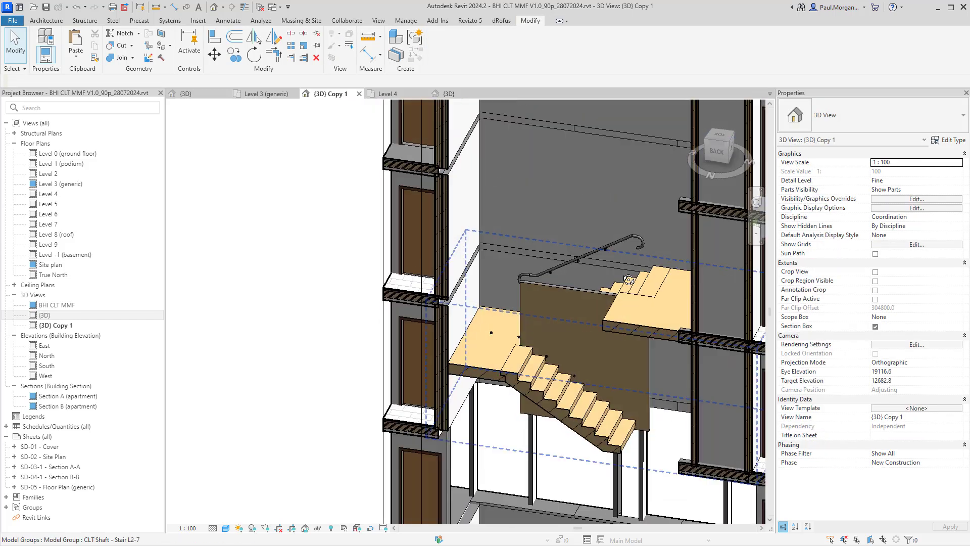
pyautogui.click(614, 326)
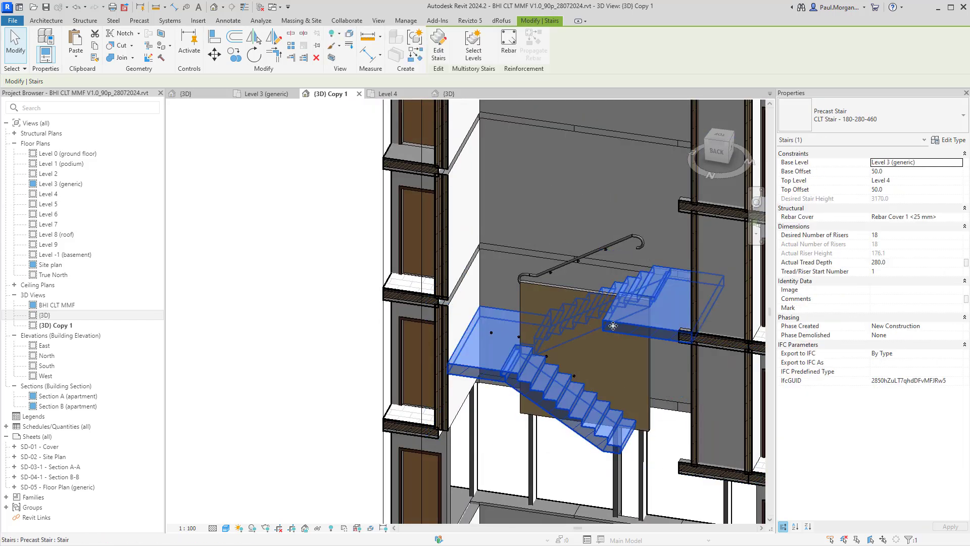
pyautogui.scroll(-2, 613, 326)
pyautogui.keyDown('shift'); pyautogui.moveTo(614, 325); pyautogui.dragTo(593, 347, button='middle'); pyautogui.keyUp('shift')
pyautogui.press('Escape')
# Step: Paste the copied CLT stair aligned to Level 4 and Level 5
pyautogui.scroll(-2, 454, 379)
pyautogui.keyDown('shift'); pyautogui.moveTo(409, 338); pyautogui.dragTo(399, 334, button='middle'); pyautogui.keyUp('shift')
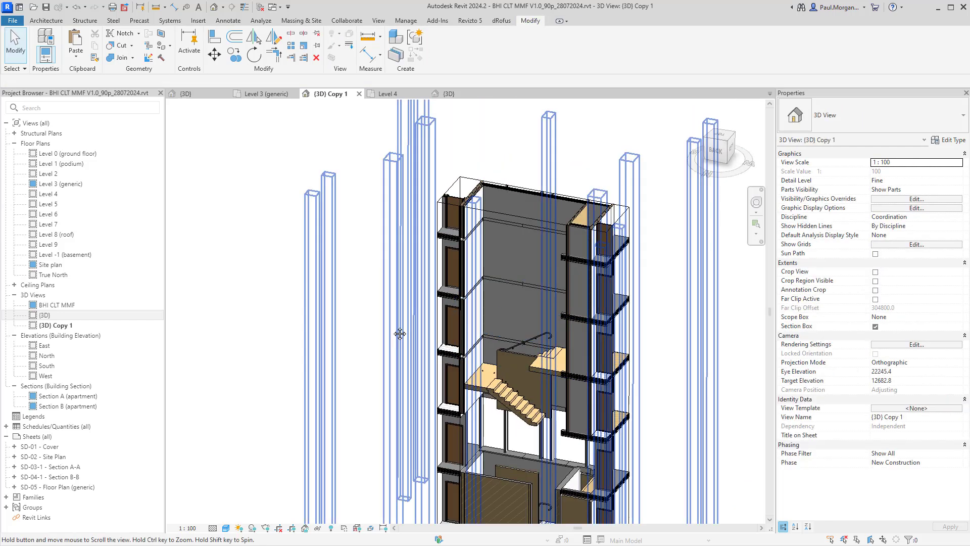
pyautogui.scroll(5, 408, 262)
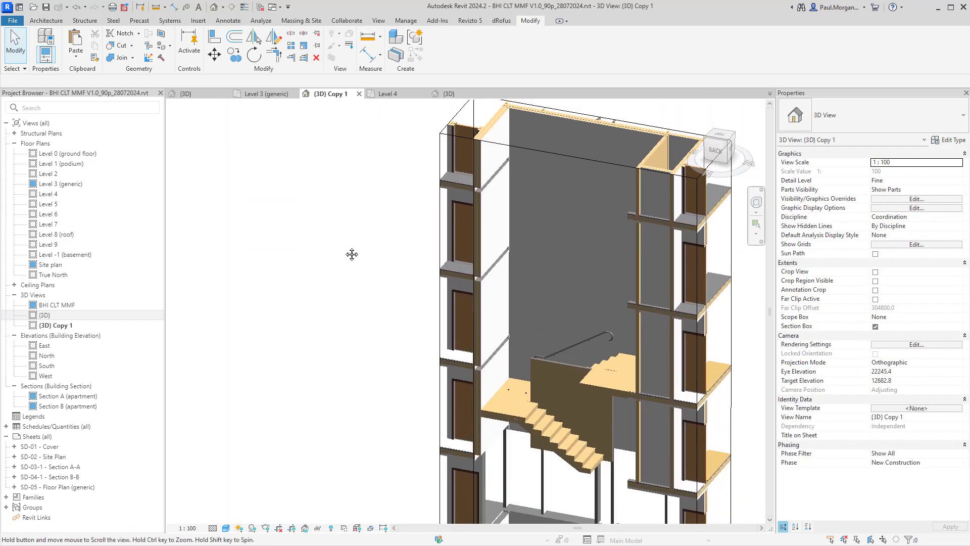
pyautogui.click(77, 59)
pyautogui.click(101, 95)
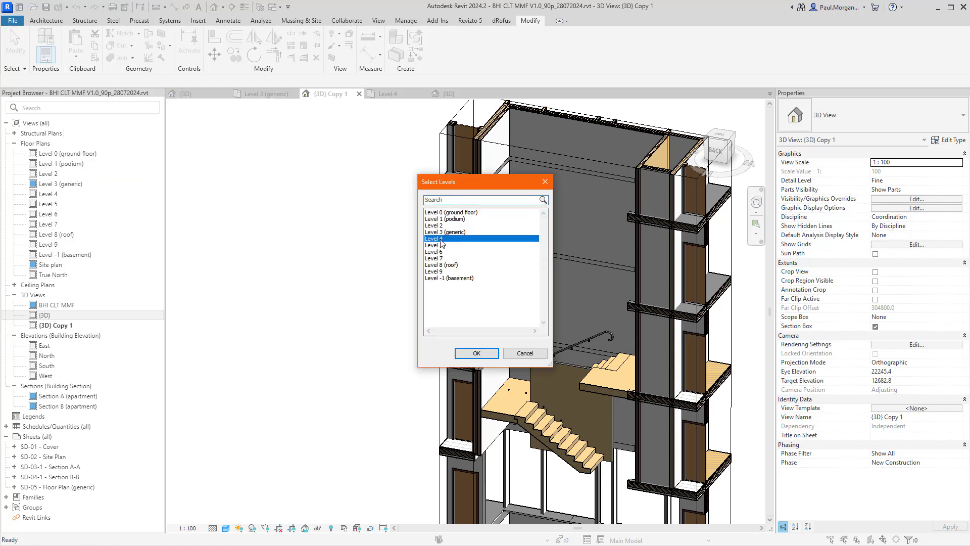
pyautogui.click(481, 357)
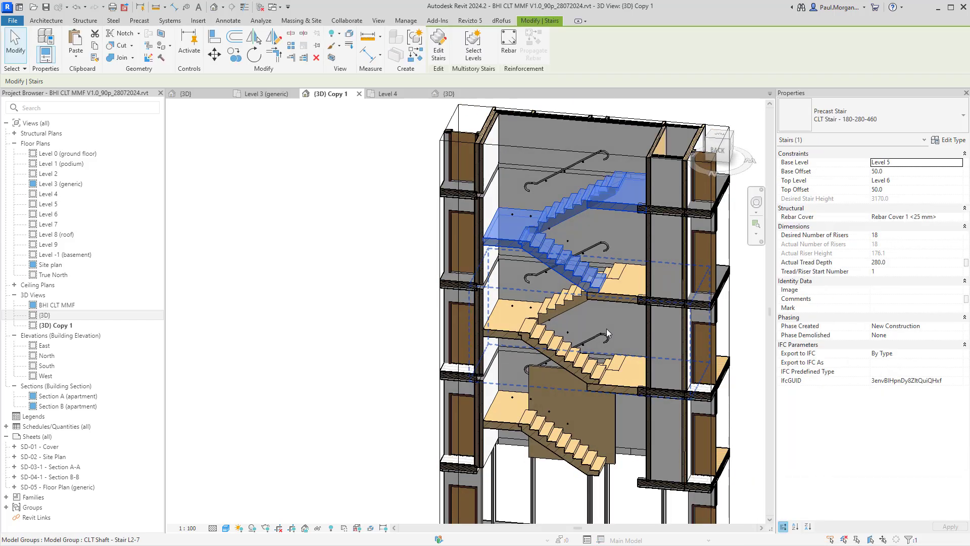
pyautogui.press('Escape')
# Step: Set the CLT wall between the stair flights to run from Level 1 (podium) up to Level 8 (roof)
pyautogui.scroll(5, 609, 283)
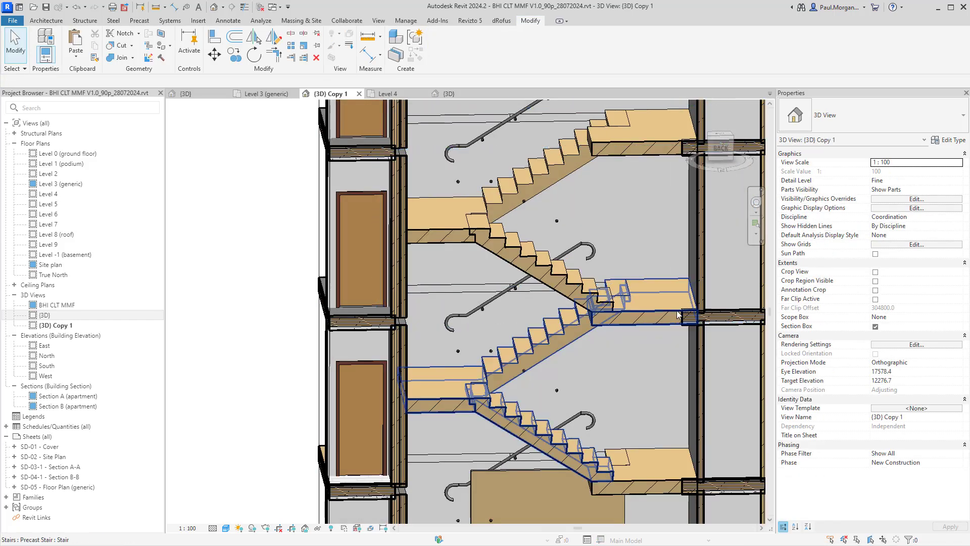
pyautogui.keyDown('shift'); pyautogui.moveTo(677, 314); pyautogui.dragTo(528, 333, button='middle'); pyautogui.keyUp('shift')
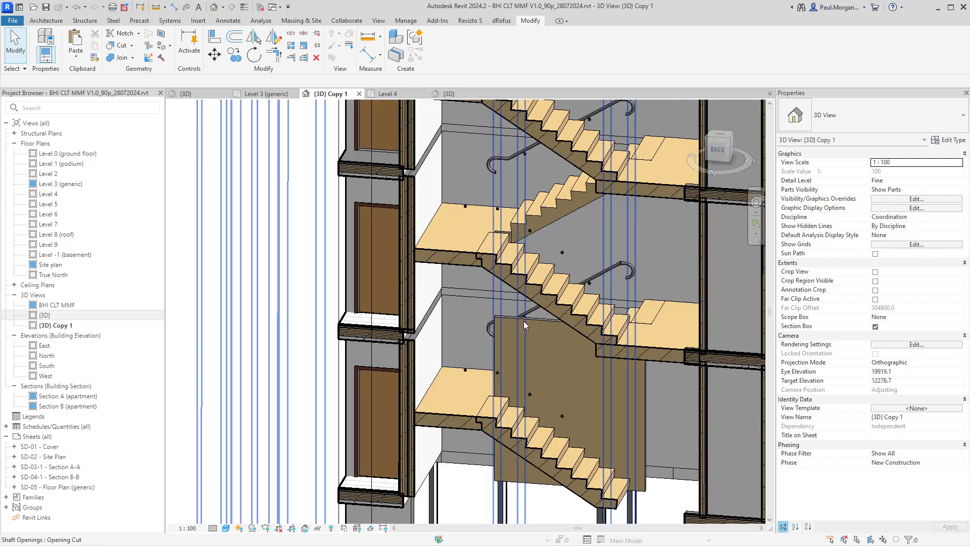
pyautogui.click(524, 322)
pyautogui.scroll(-3, 571, 317)
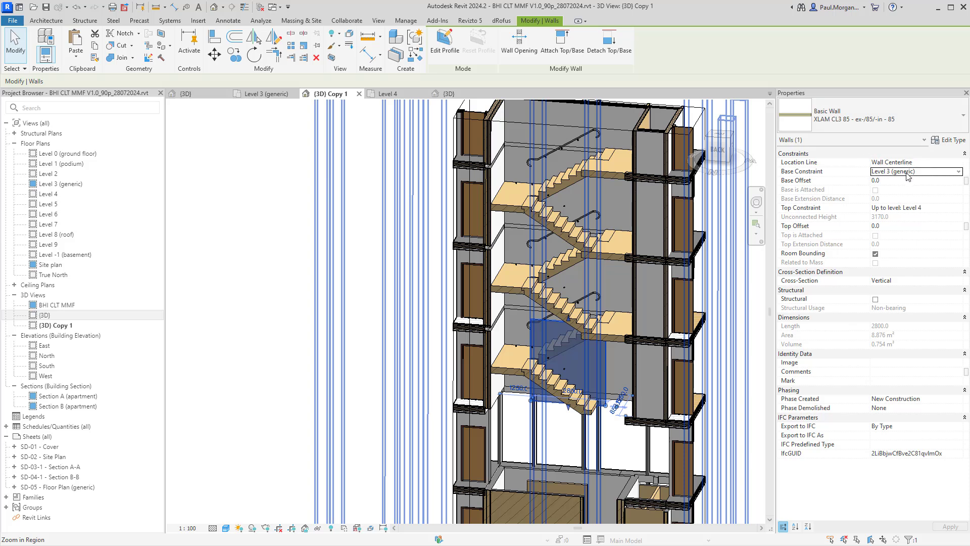
pyautogui.click(958, 172)
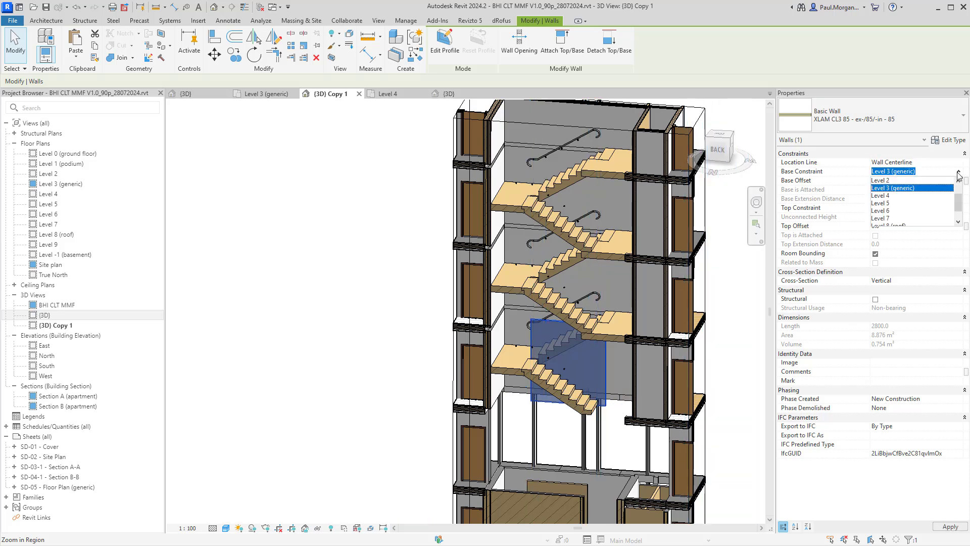
pyautogui.scroll(1, 899, 188)
pyautogui.click(891, 196)
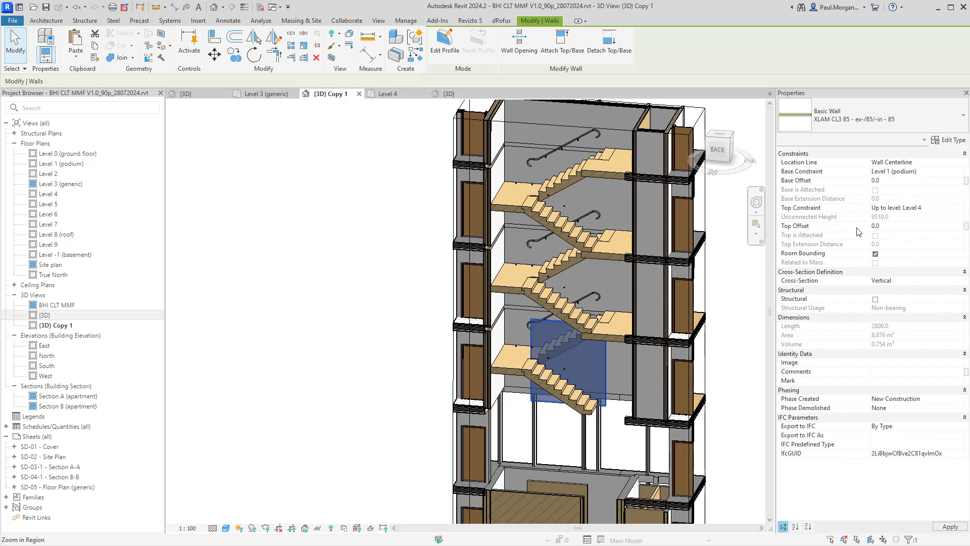
pyautogui.moveTo(595, 485); pyautogui.dragTo(613, 348, button='middle')
pyautogui.keyDown('shift'); pyautogui.moveTo(631, 385); pyautogui.dragTo(647, 442, button='middle'); pyautogui.keyUp('shift')
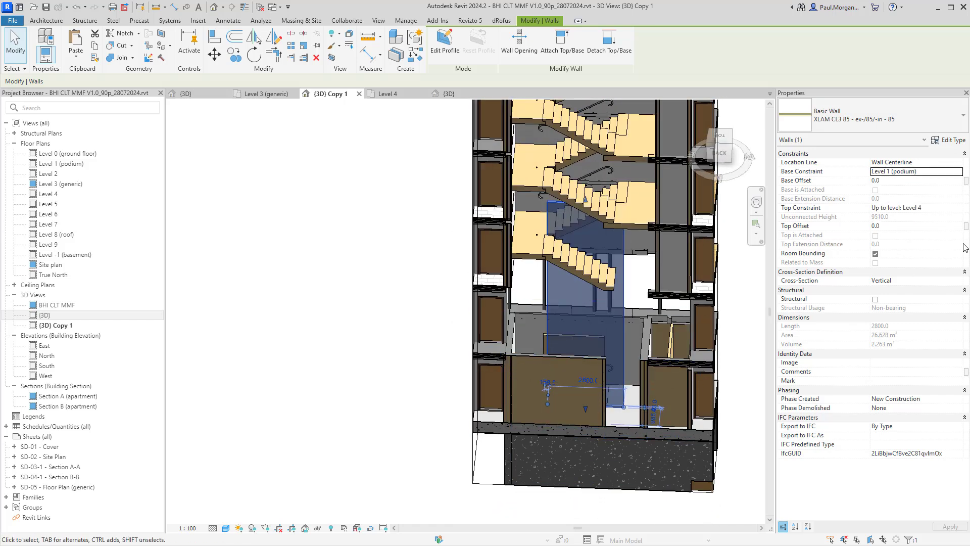
pyautogui.click(960, 209)
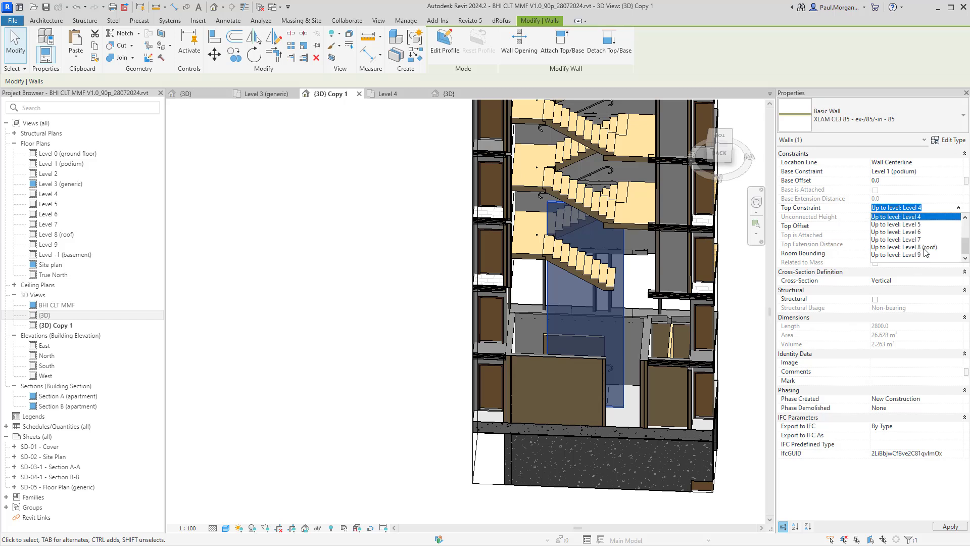
pyautogui.click(905, 247)
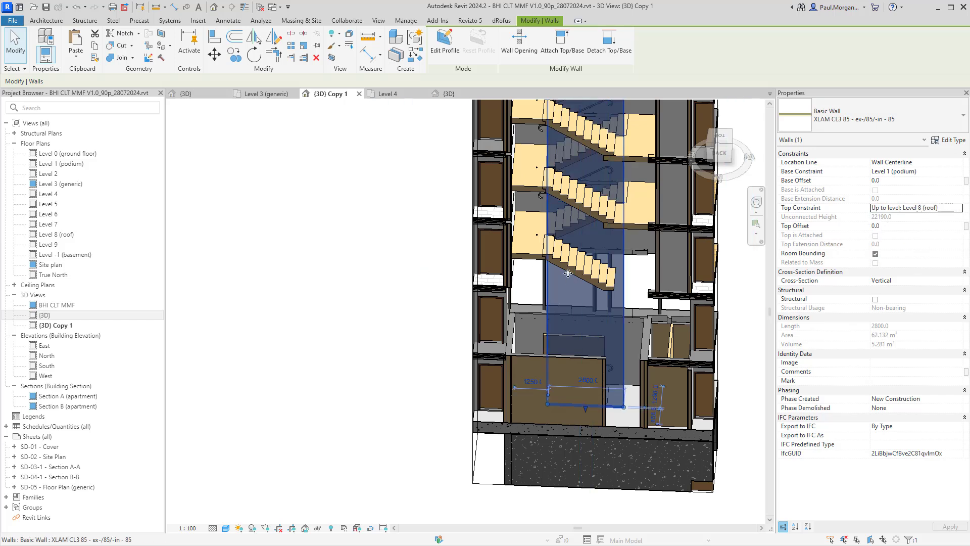
# Step: Examine the full-height central wall and the stacked stair flights and landings through the stairwell shaft
pyautogui.moveTo(564, 166); pyautogui.dragTo(555, 277, button='middle')
pyautogui.press('Escape')
pyautogui.moveTo(620, 400); pyautogui.dragTo(615, 313, button='middle')
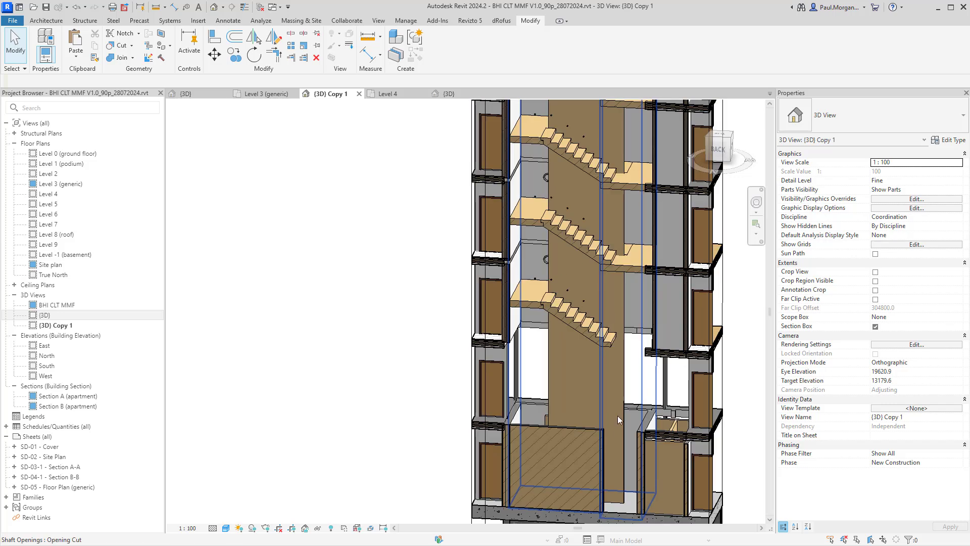
pyautogui.keyDown('shift'); pyautogui.moveTo(606, 217); pyautogui.dragTo(635, 374, button='middle'); pyautogui.keyUp('shift')
pyautogui.scroll(3, 615, 268)
pyautogui.keyDown('shift'); pyautogui.moveTo(617, 260); pyautogui.dragTo(595, 285, button='middle'); pyautogui.keyUp('shift')
pyautogui.scroll(-5, 660, 366)
pyautogui.scroll(3, 650, 418)
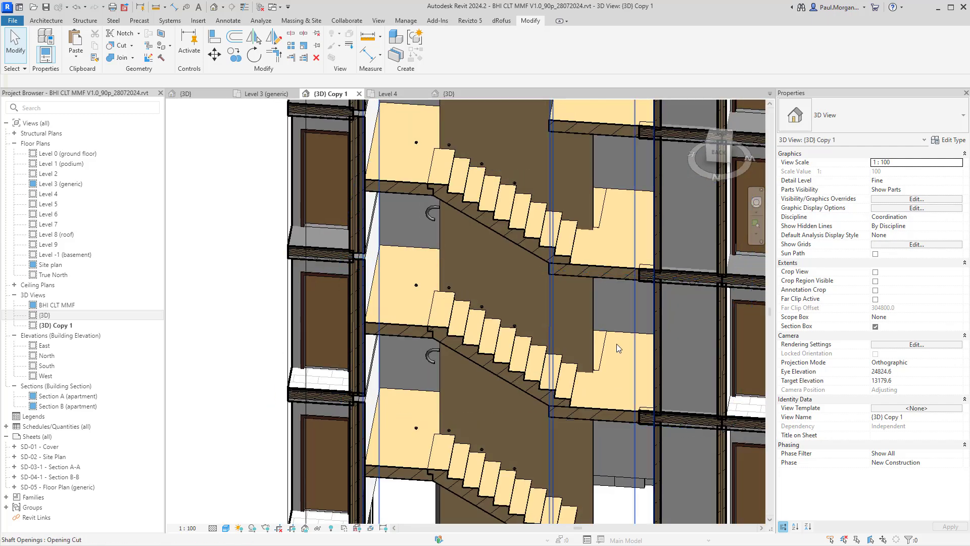
pyautogui.scroll(-3, 616, 344)
pyautogui.keyDown('shift'); pyautogui.moveTo(617, 325); pyautogui.dragTo(583, 254, button='middle'); pyautogui.keyUp('shift')
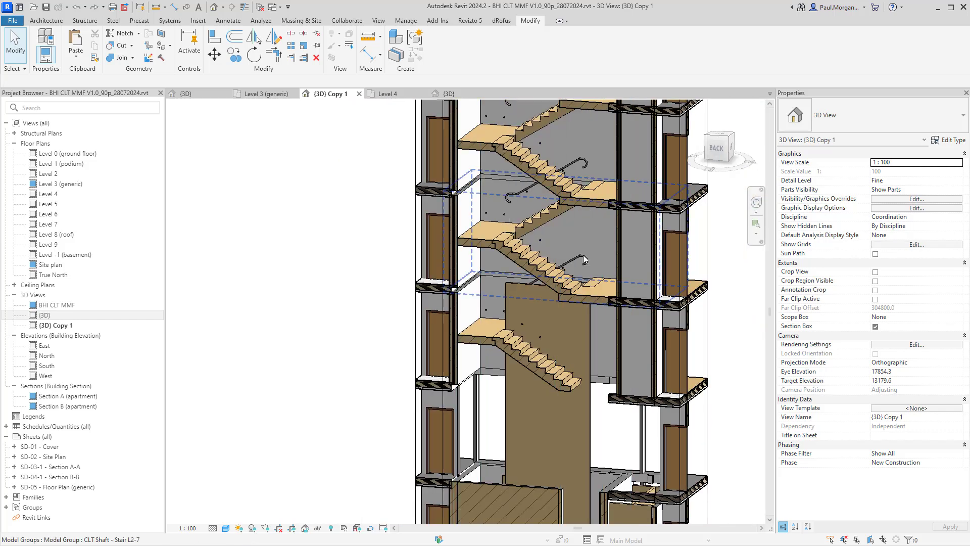
pyautogui.moveTo(583, 259); pyautogui.dragTo(584, 294, button='middle')
pyautogui.moveTo(603, 411); pyautogui.dragTo(544, 335, button='middle')
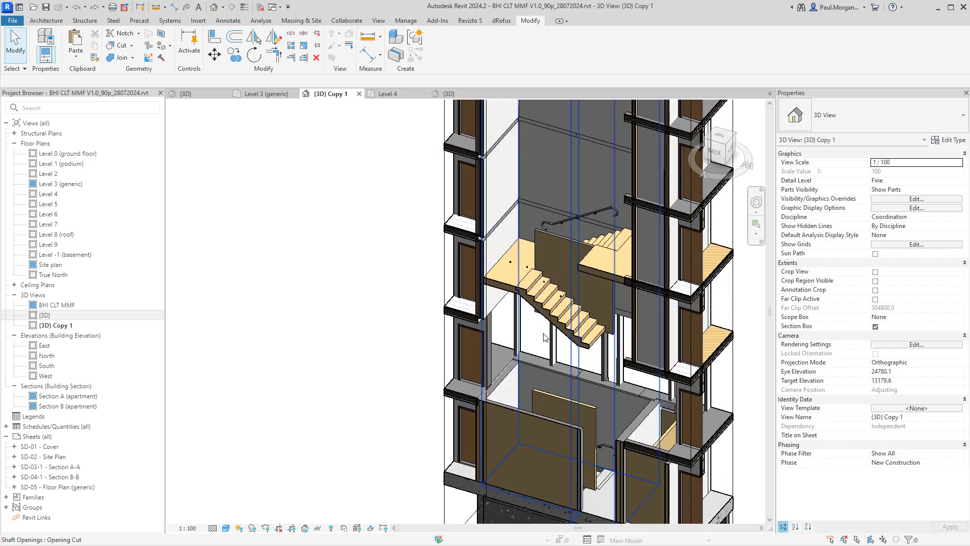
pyautogui.scroll(3, 533, 281)
# Step: Inspect the Level 3 CLT stair, its wall-mounted railing and the junction between its landing and the corridor floor
pyautogui.click(532, 281)
pyautogui.keyDown('shift'); pyautogui.moveTo(533, 283); pyautogui.dragTo(540, 287, button='middle'); pyautogui.keyUp('shift')
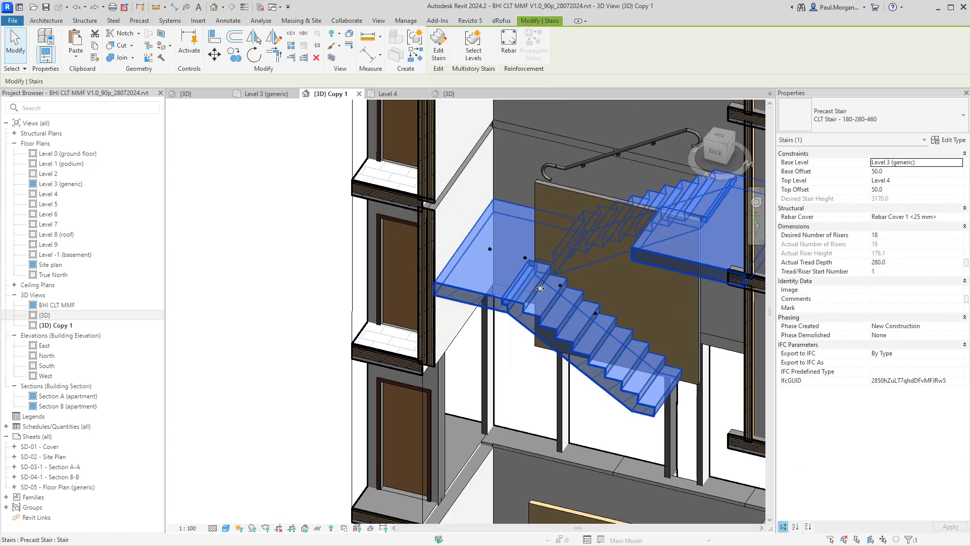
pyautogui.press('Escape')
pyautogui.click(528, 260)
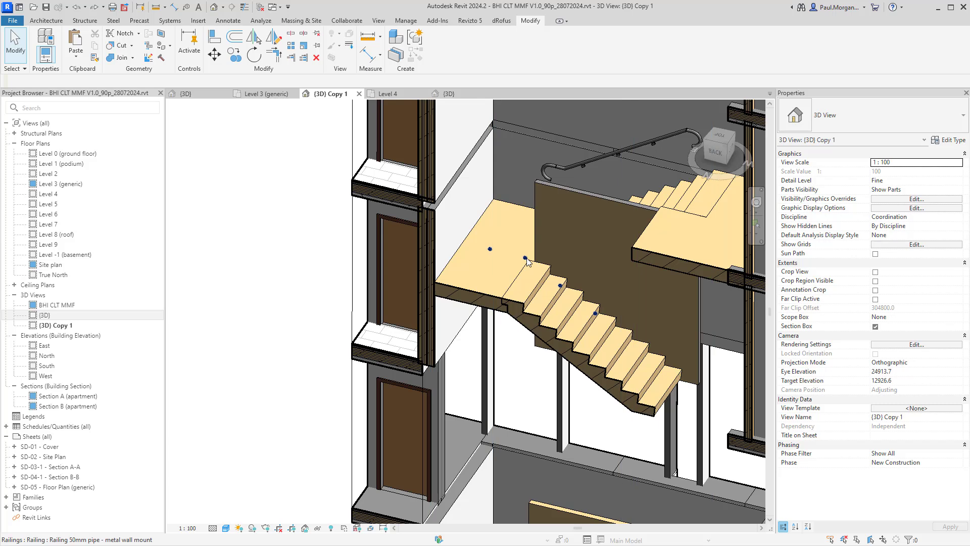
pyautogui.press('Escape')
pyautogui.keyDown('shift'); pyautogui.moveTo(563, 287); pyautogui.dragTo(653, 281, button='middle'); pyautogui.keyUp('shift')
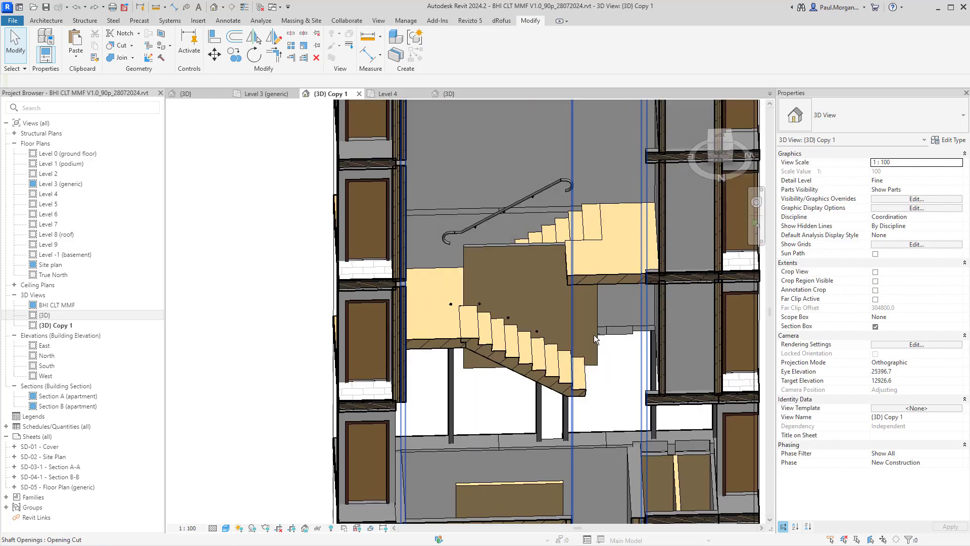
pyautogui.click(654, 275)
pyautogui.scroll(5, 654, 275)
pyautogui.press('Escape')
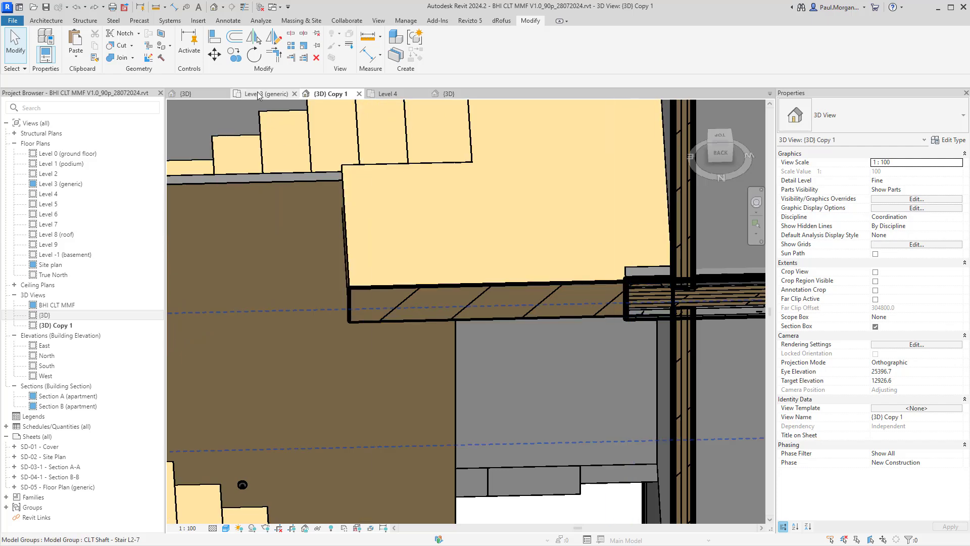
# Step: Open the Level 3 CLT Floor Plate model group for editing in the isolated 3D view
pyautogui.click(463, 91)
pyautogui.keyDown('shift'); pyautogui.moveTo(556, 349); pyautogui.dragTo(594, 356, button='middle'); pyautogui.keyUp('shift')
pyautogui.scroll(6, 531, 303)
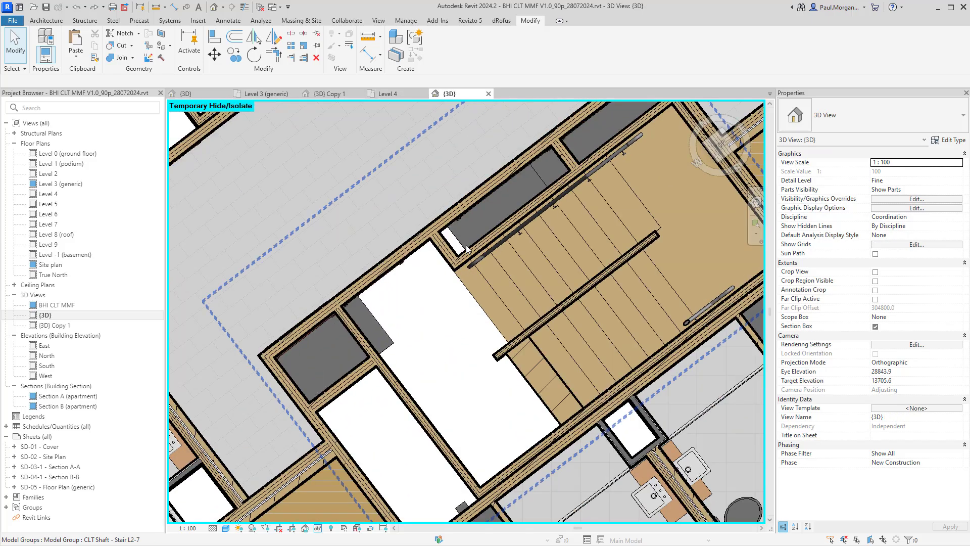
pyautogui.click(461, 247)
pyautogui.keyDown('shift'); pyautogui.moveTo(461, 248); pyautogui.dragTo(559, 294, button='middle'); pyautogui.keyUp('shift')
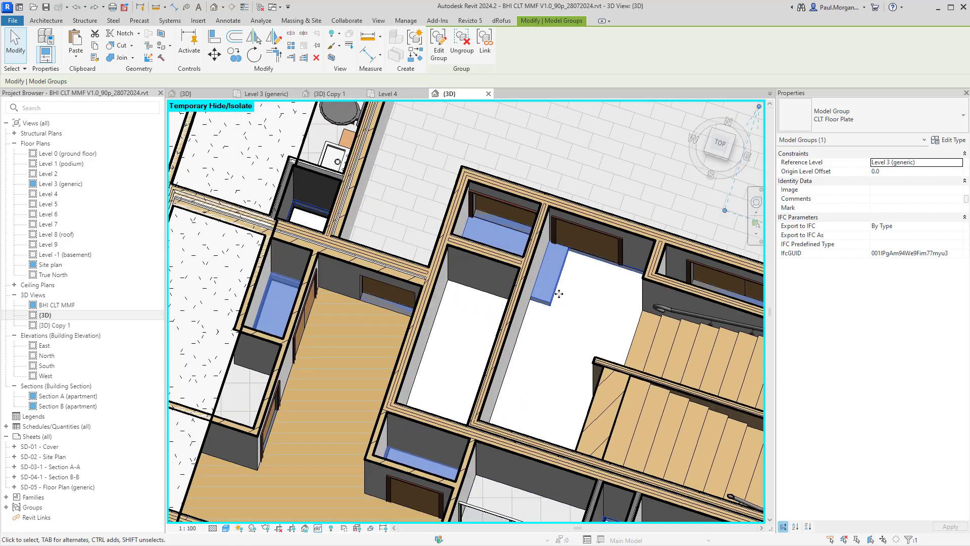
pyautogui.moveTo(581, 346); pyautogui.dragTo(627, 430, button='middle')
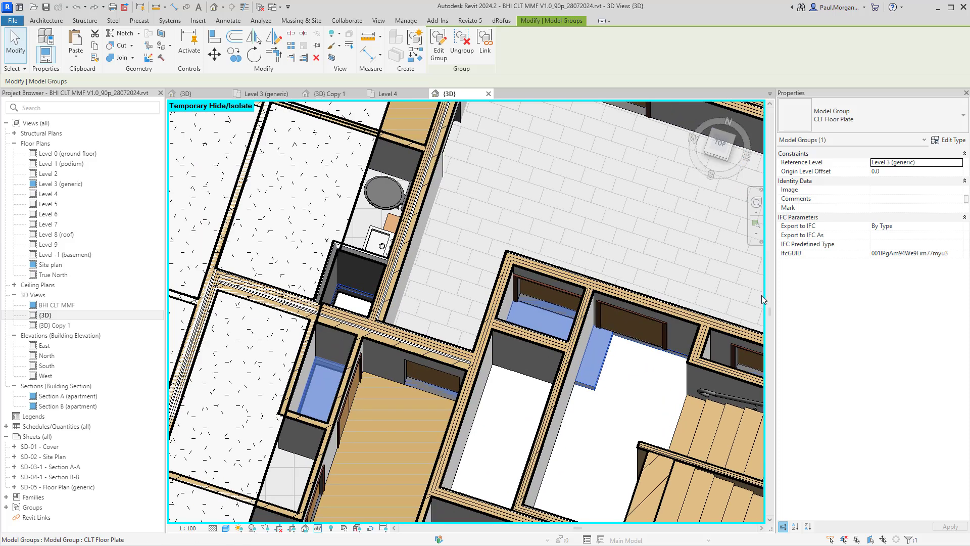
pyautogui.click(440, 45)
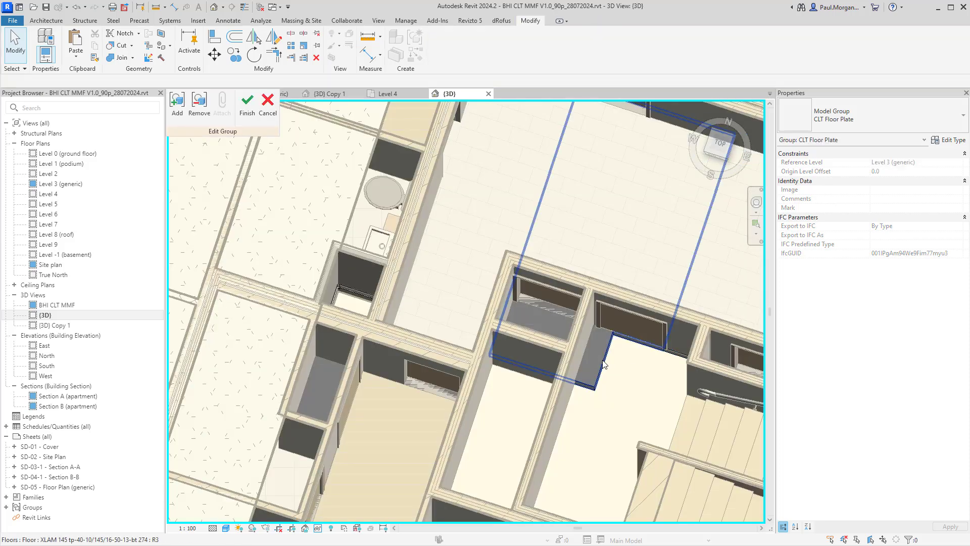
# Step: Review the boundary sketch of the floor panel projecting into the stairwell, without attaching walls, and leave group editing
pyautogui.click(626, 364)
pyautogui.click(454, 59)
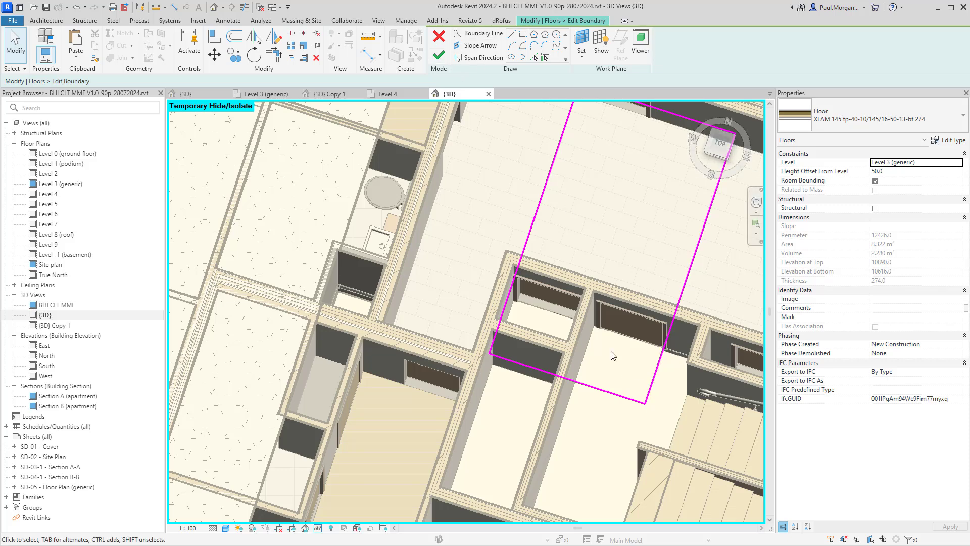
pyautogui.click(439, 55)
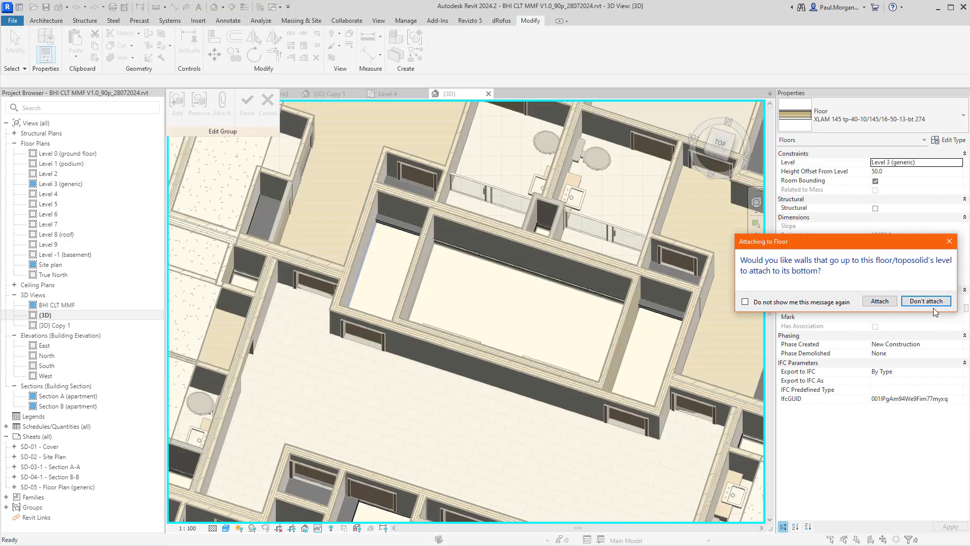
pyautogui.click(926, 301)
pyautogui.click(929, 309)
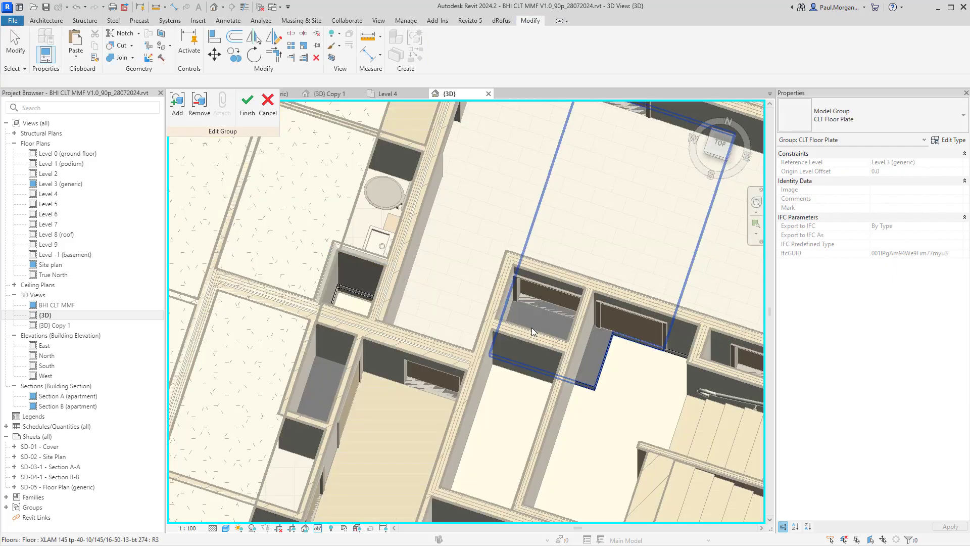
pyautogui.moveTo(602, 391); pyautogui.dragTo(585, 375, button='middle')
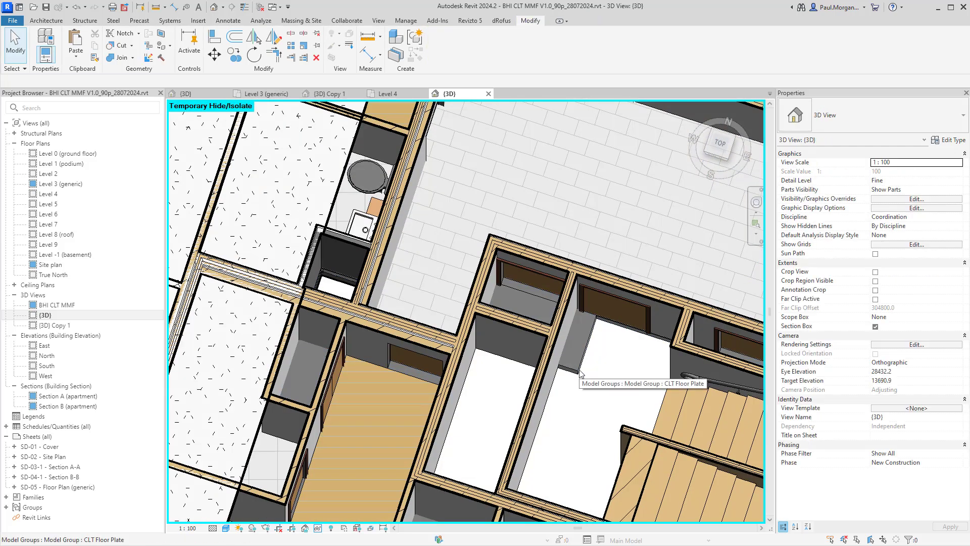
# Step: Reset the temporary hide/isolate and open the sketch of the stairwell's shaft opening for editing
pyautogui.press('h')
pyautogui.press('r')
pyautogui.click(594, 358)
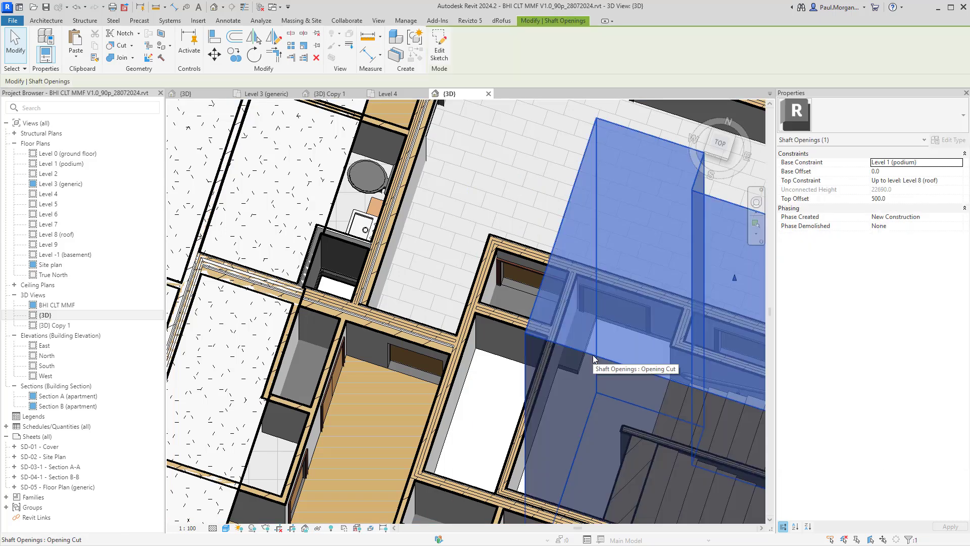
pyautogui.click(439, 50)
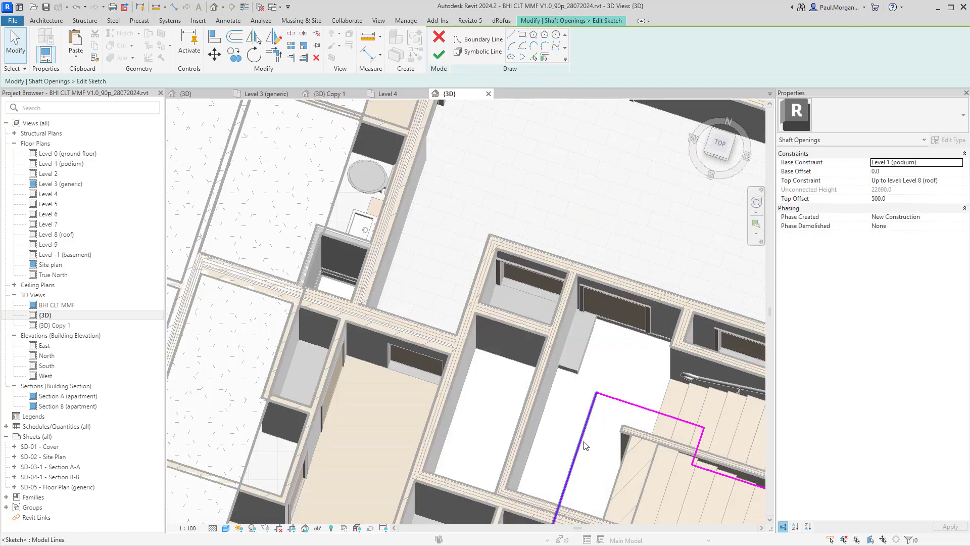
# Step: Align the shaft opening's west boundary line with the stairwell-side face of the adjoining CLT wall
pyautogui.moveTo(585, 445); pyautogui.dragTo(602, 304, button='middle')
pyautogui.moveTo(646, 386)
pyautogui.keyDown('shift'); pyautogui.mouseDown(button='middle')
pyautogui.moveTo(626, 372)
pyautogui.moveTo(574, 400)
pyautogui.mouseUp(button='middle'); pyautogui.keyUp('shift')
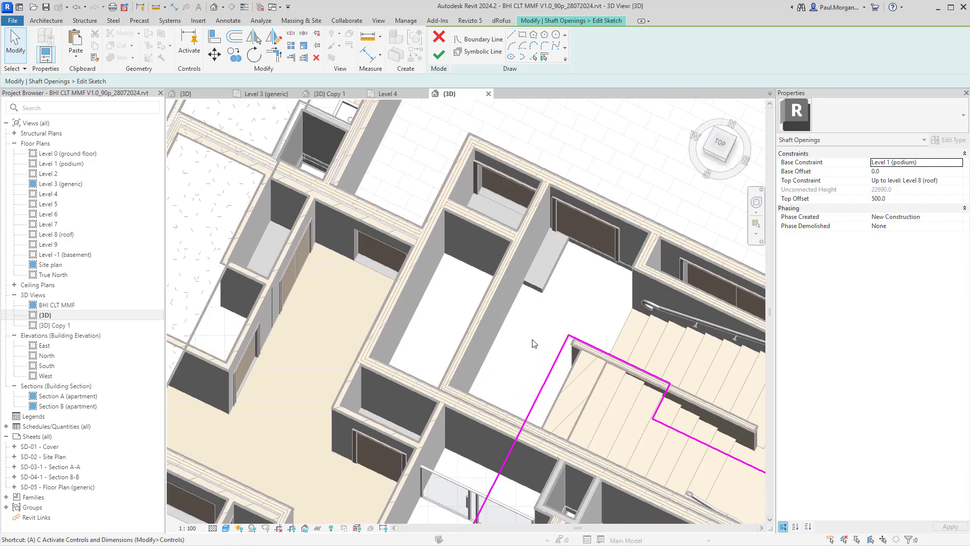
pyautogui.press('a')
pyautogui.press('l')
pyautogui.press('Tab')
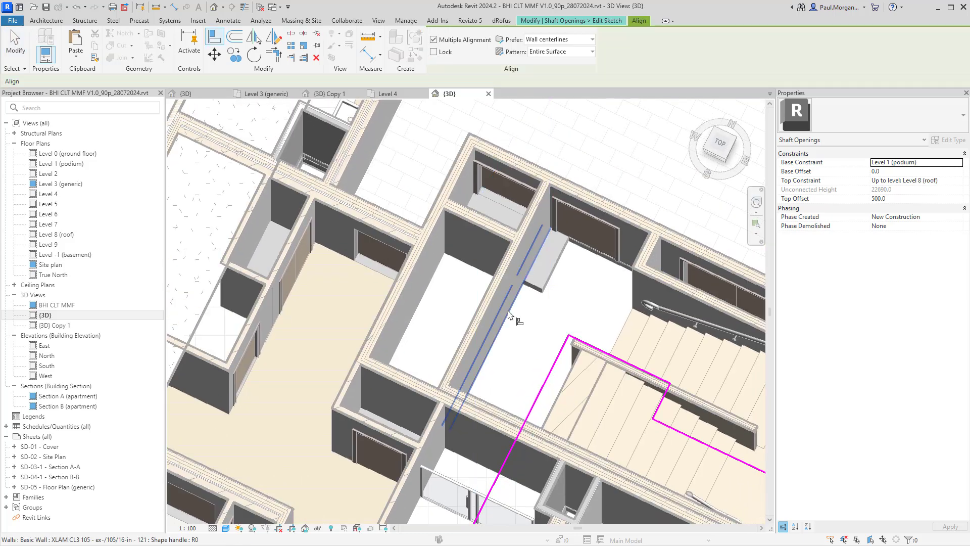
pyautogui.click(509, 314)
pyautogui.click(549, 375)
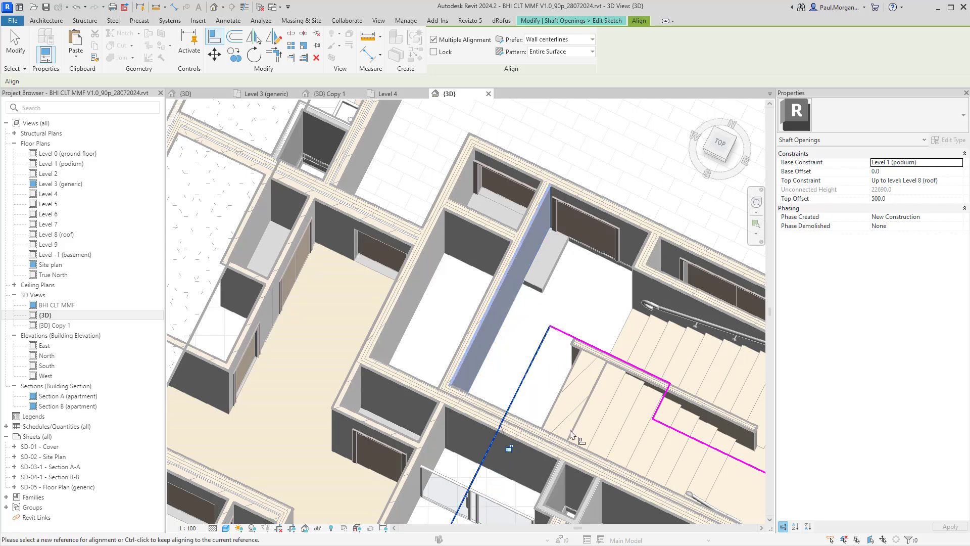
# Step: Move the short stepped boundary line of the shaft sketch west to the landing-side face of the short CLT wall
pyautogui.click(719, 144)
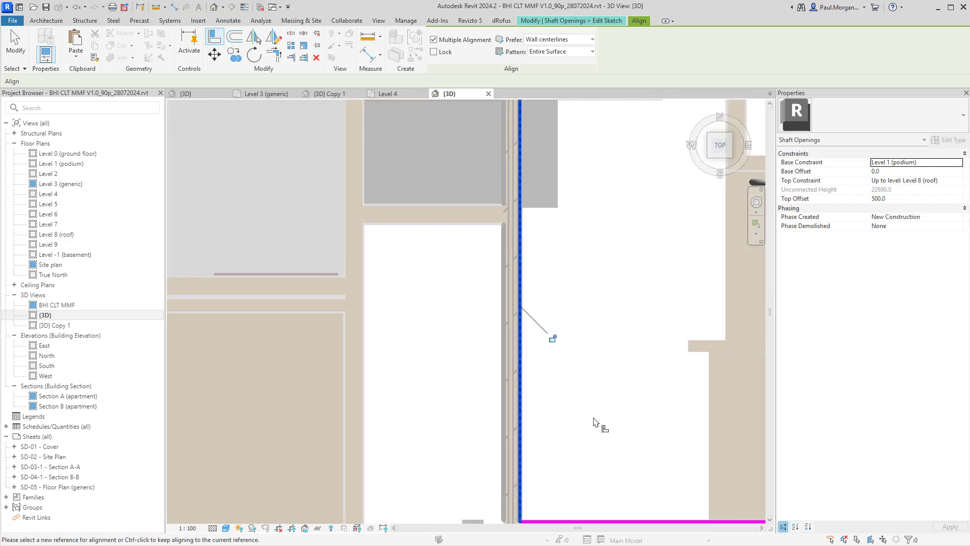
pyautogui.scroll(-3, 597, 420)
pyautogui.moveTo(612, 373); pyautogui.dragTo(468, 354, button='middle')
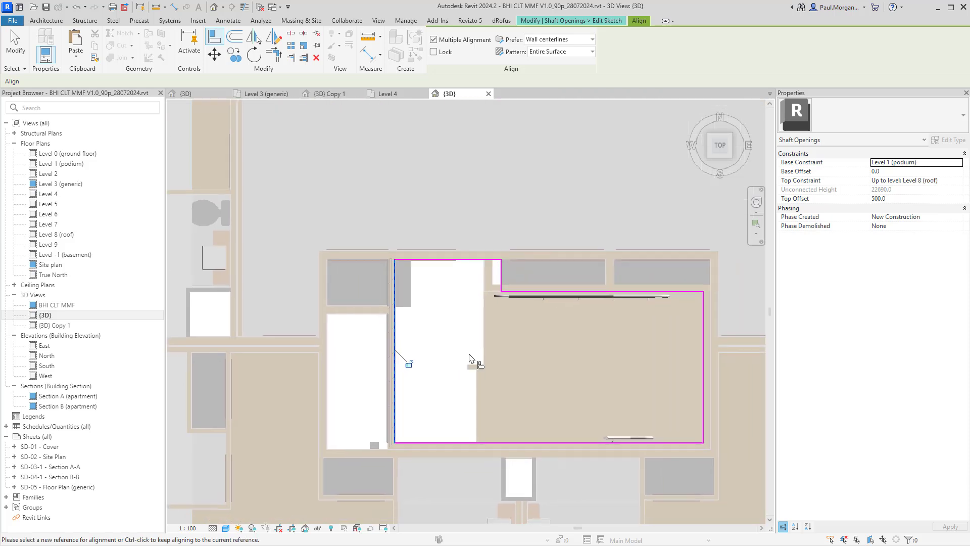
pyautogui.scroll(4, 519, 284)
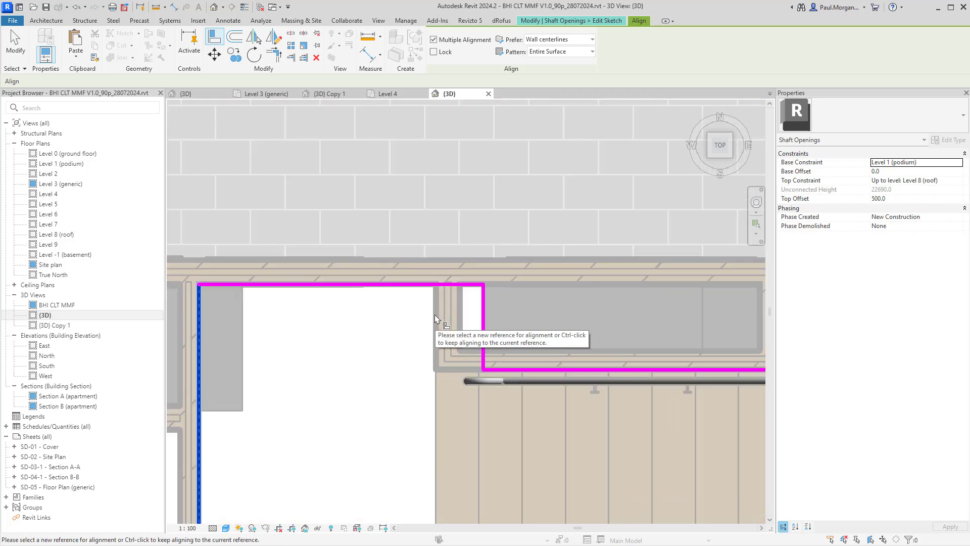
pyautogui.press('Escape')
pyautogui.press('Escape')
pyautogui.click(483, 318)
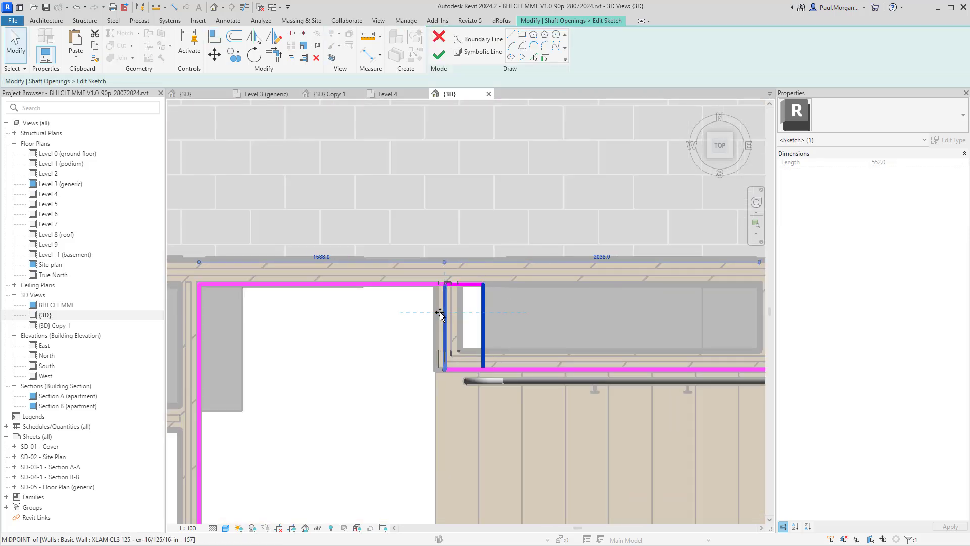
pyautogui.click(419, 349)
pyautogui.scroll(-5, 429, 392)
pyautogui.scroll(2, 451, 362)
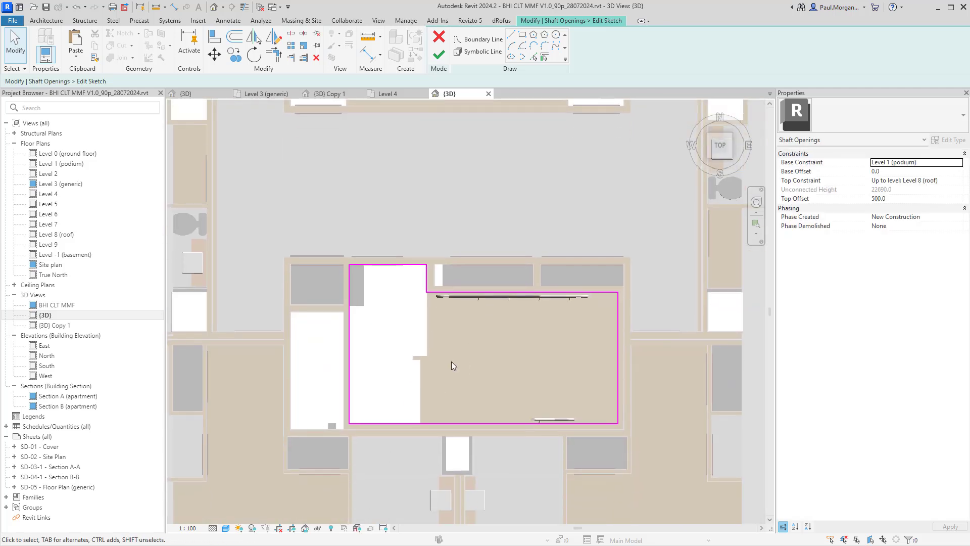
# Step: Check the shaft sketch's east boundary and its south-east and north-east corners against the wall layers, with thin lines displayed
pyautogui.scroll(3, 456, 405)
pyautogui.scroll(-3, 609, 334)
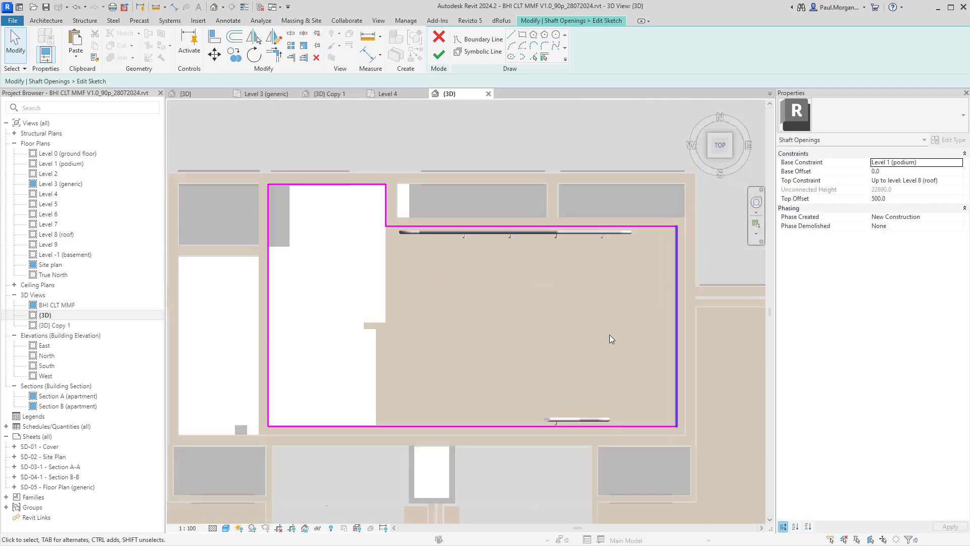
pyautogui.scroll(5, 701, 371)
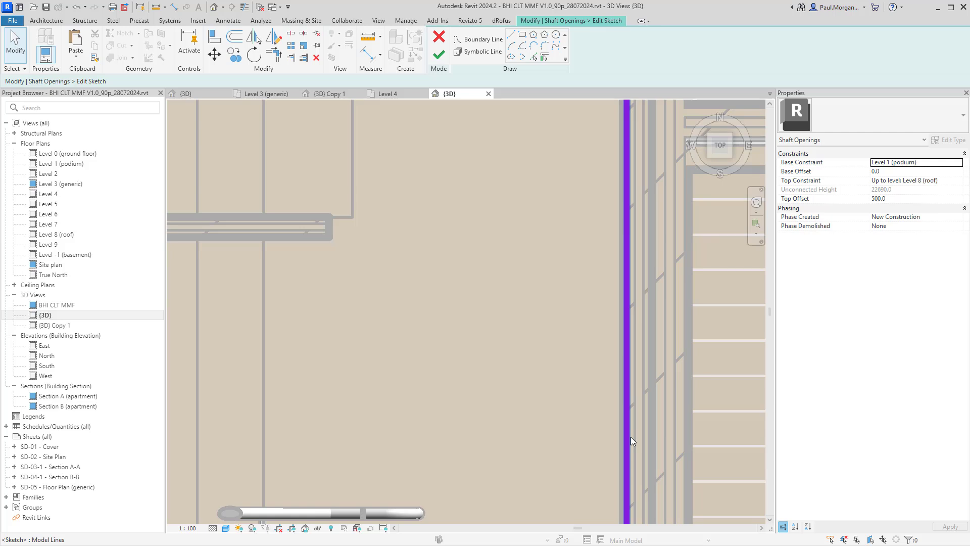
pyautogui.moveTo(627, 436)
pyautogui.mouseDown()
pyautogui.moveTo(600, 437)
pyautogui.moveTo(627, 436)
pyautogui.mouseUp()
pyautogui.click(601, 444)
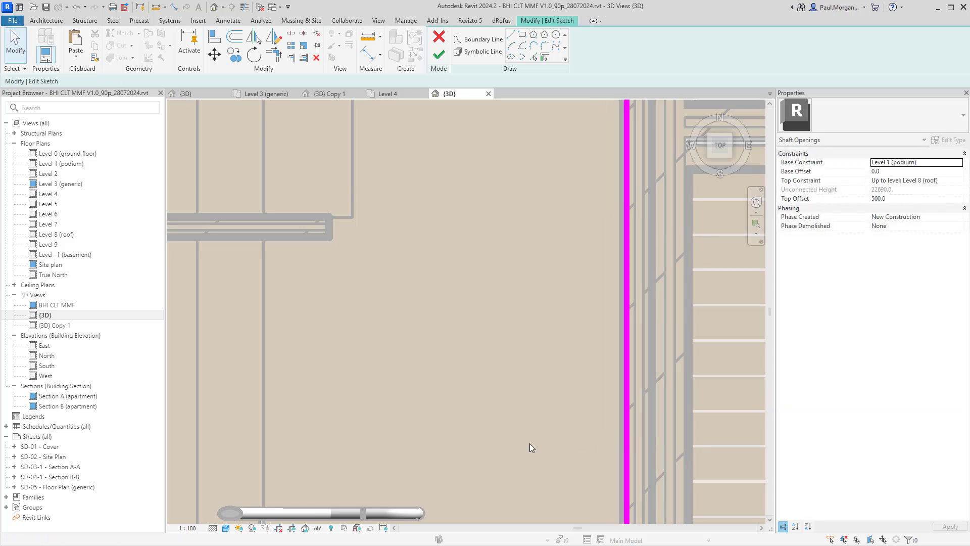
pyautogui.scroll(3, 563, 422)
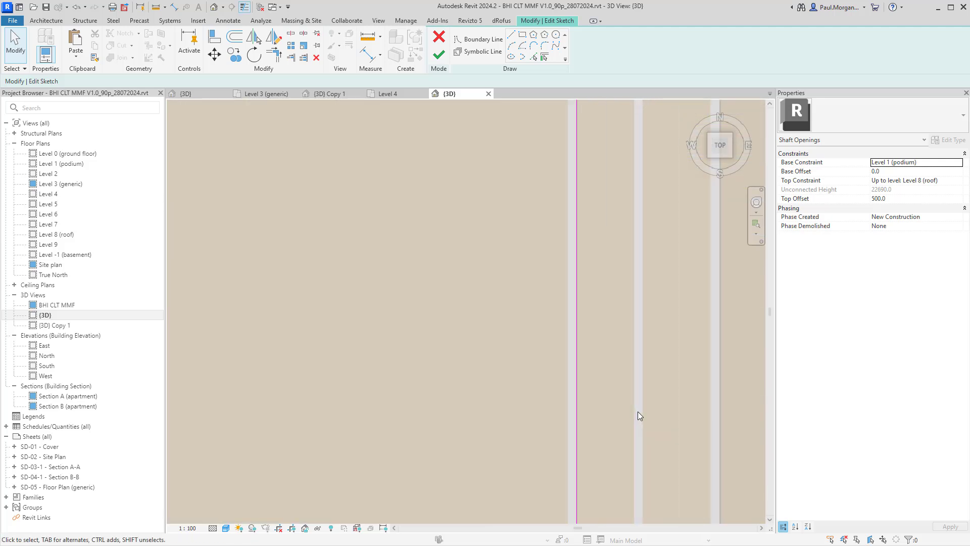
pyautogui.scroll(-3, 575, 426)
pyautogui.moveTo(573, 495); pyautogui.dragTo(584, 408, button='middle')
pyautogui.scroll(2, 584, 408)
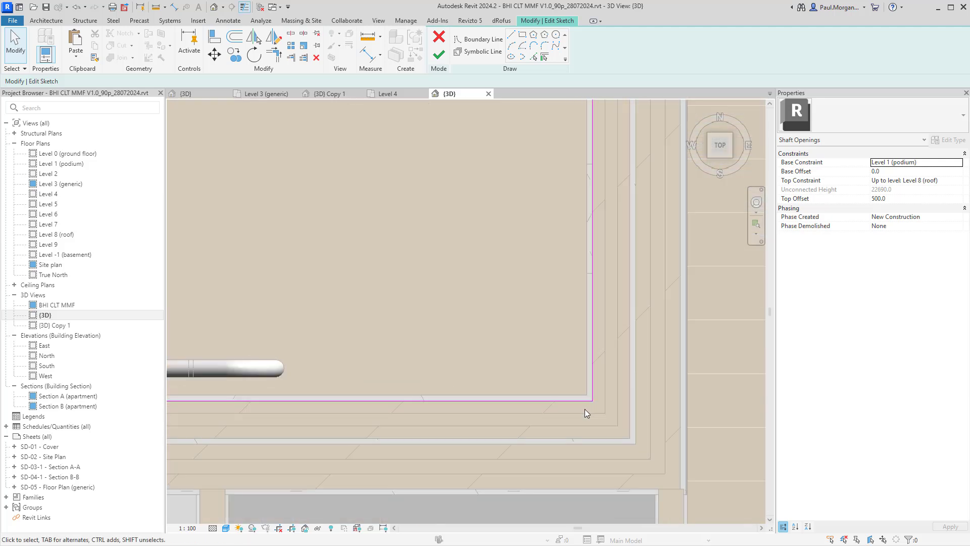
pyautogui.scroll(-4, 584, 408)
pyautogui.moveTo(566, 179); pyautogui.dragTo(590, 326, button='middle')
pyautogui.scroll(3, 590, 326)
pyautogui.scroll(3, 672, 288)
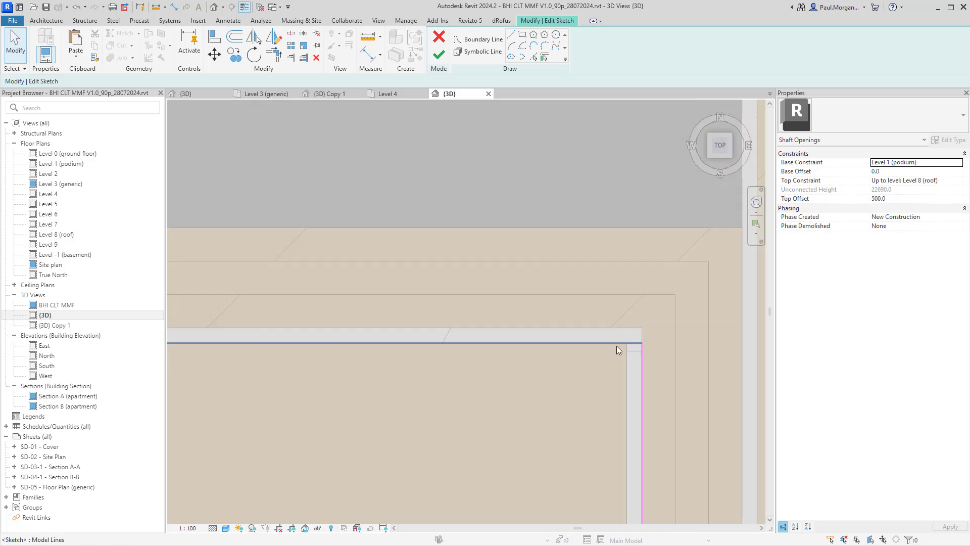
# Step: Move the long boundary line along the stair's north wall onto the back of the wall lining
pyautogui.click(617, 344)
pyautogui.scroll(-2, 625, 329)
pyautogui.scroll(-1, 571, 421)
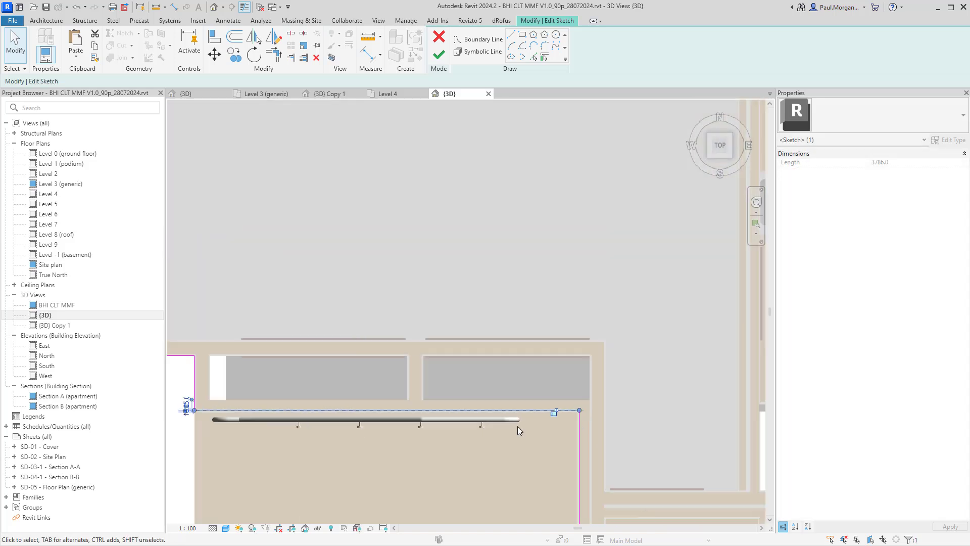
# Step: Move the short stepped boundary line 16 mm east onto the back of the short wall's lining
pyautogui.moveTo(328, 418); pyautogui.dragTo(675, 406, button='middle')
pyautogui.scroll(4, 560, 387)
pyautogui.scroll(4, 501, 388)
pyautogui.click(527, 387)
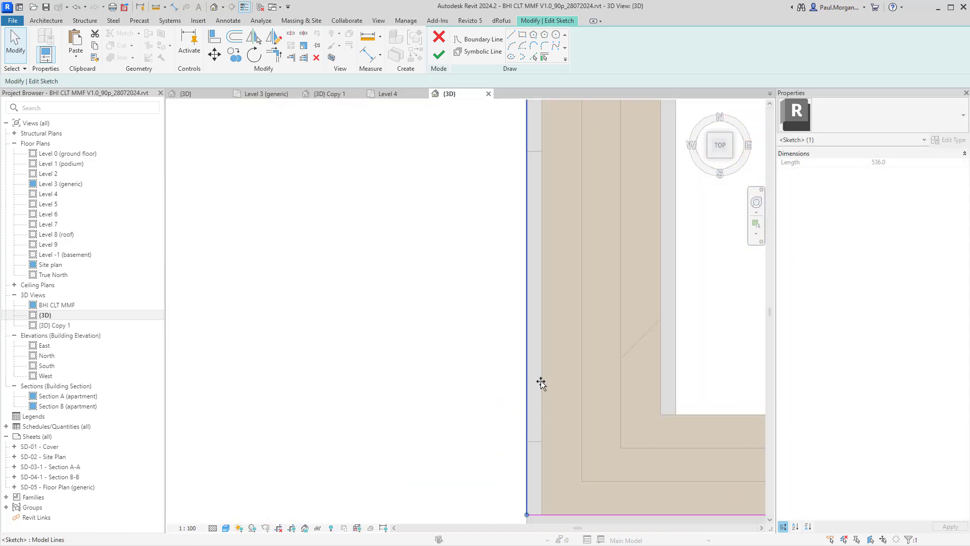
pyautogui.moveTo(541, 380); pyautogui.dragTo(542, 382)
pyautogui.scroll(-4, 542, 382)
pyautogui.moveTo(487, 355); pyautogui.dragTo(600, 405, button='middle')
pyautogui.scroll(2, 578, 325)
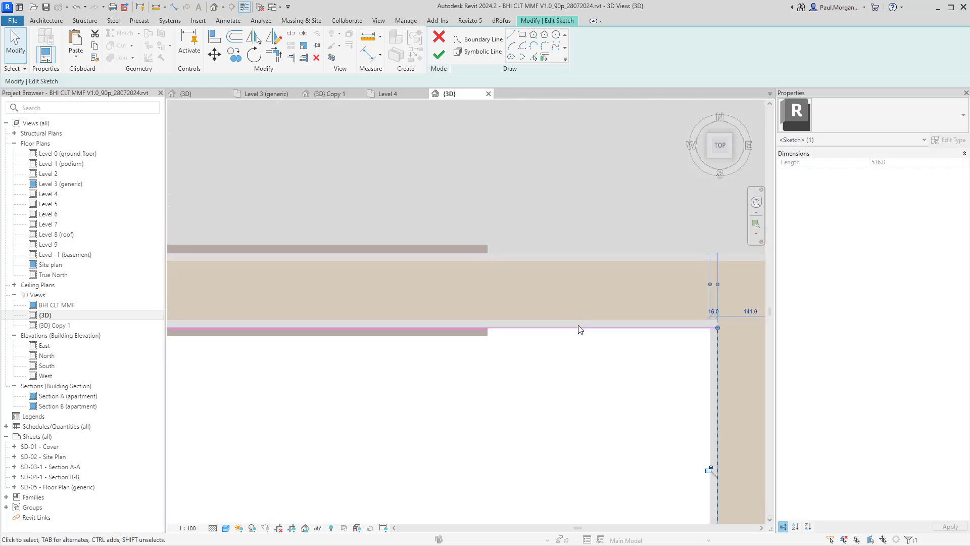
# Step: Move the shaft sketch's northernmost boundary line and its west boundary line onto the back of the wall linings
pyautogui.moveTo(579, 328)
pyautogui.mouseDown()
pyautogui.moveTo(578, 291)
pyautogui.moveTo(578, 319)
pyautogui.mouseUp()
pyautogui.click(547, 406)
pyautogui.scroll(-4, 531, 410)
pyautogui.moveTo(450, 425); pyautogui.dragTo(587, 352, button='middle')
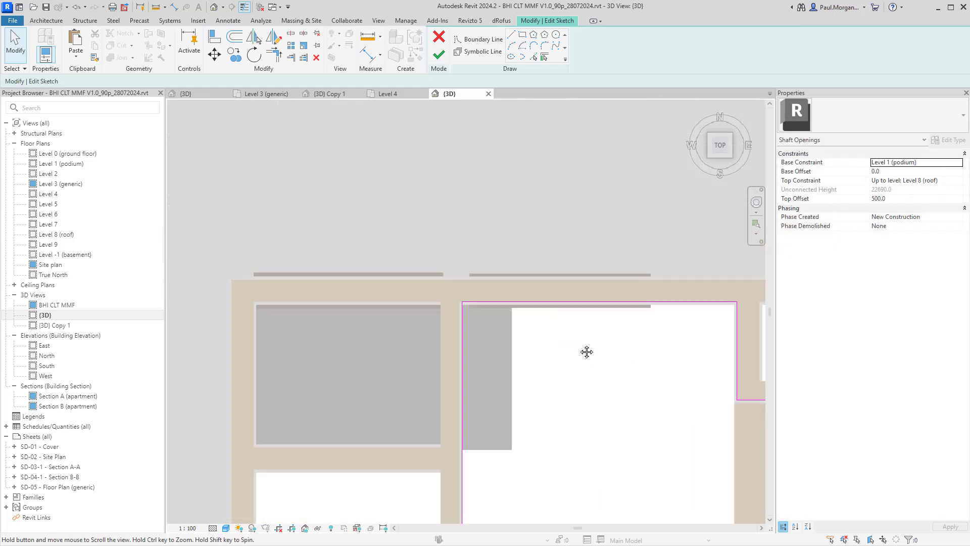
pyautogui.scroll(3, 501, 293)
pyautogui.scroll(2, 532, 328)
pyautogui.click(521, 334)
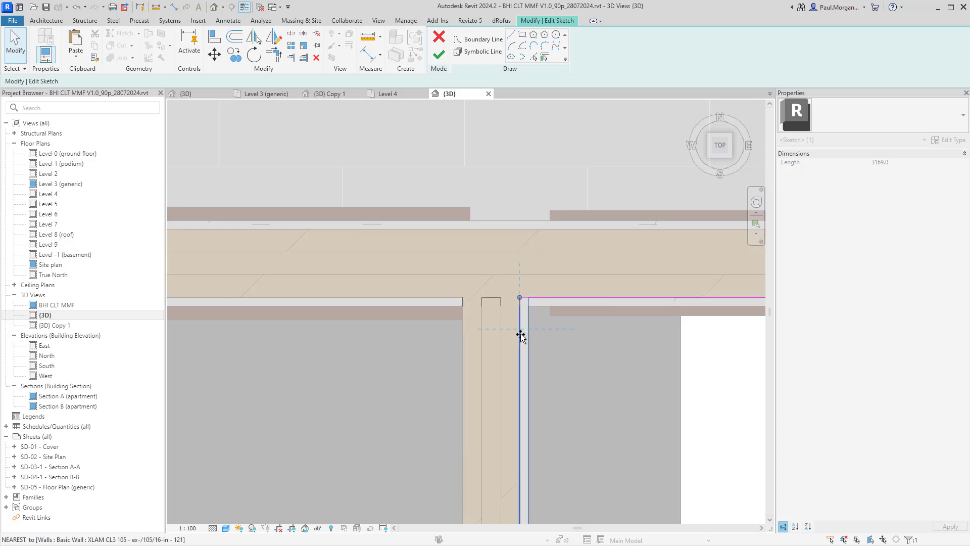
pyautogui.moveTo(521, 334); pyautogui.dragTo(520, 336)
# Step: Check the shaft sketch's south-west and north-east corners against the wall layers, and finish the shaft opening sketch
pyautogui.scroll(-5, 597, 362)
pyautogui.moveTo(625, 442); pyautogui.dragTo(499, 104, button='middle')
pyautogui.moveTo(520, 305); pyautogui.dragTo(491, 176, button='middle')
pyautogui.click(524, 355)
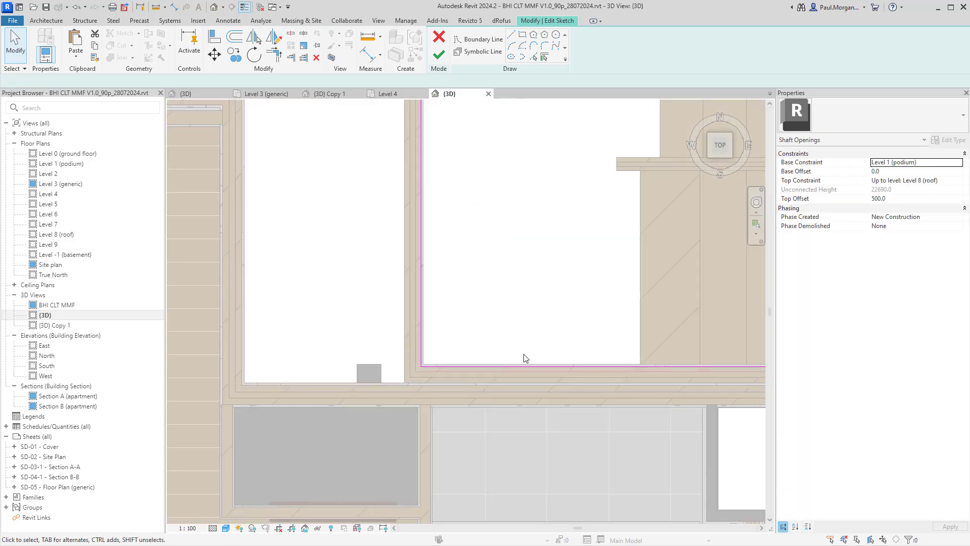
pyautogui.scroll(-3, 525, 357)
pyautogui.scroll(5, 472, 357)
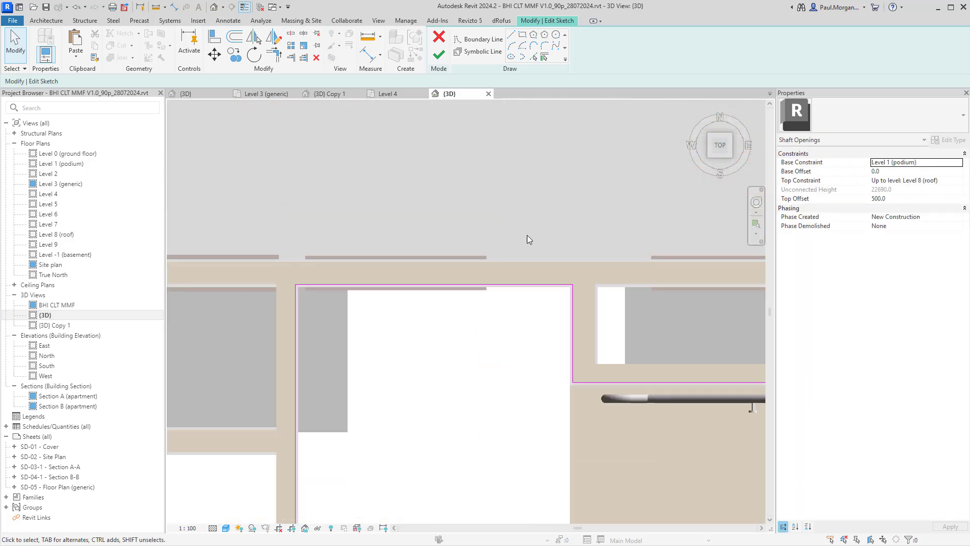
pyautogui.scroll(5, 591, 336)
pyautogui.scroll(-3, 648, 385)
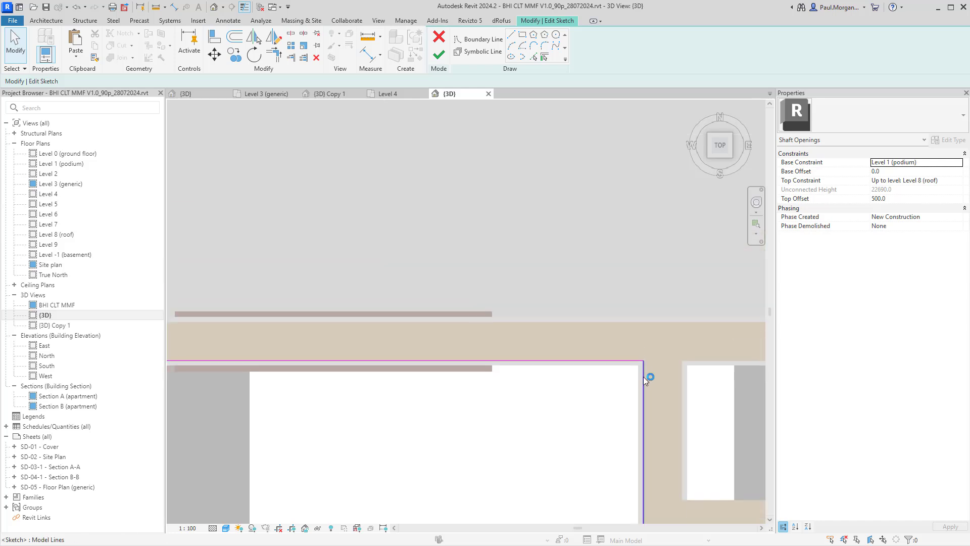
pyautogui.moveTo(643, 377); pyautogui.dragTo(641, 232, button='middle')
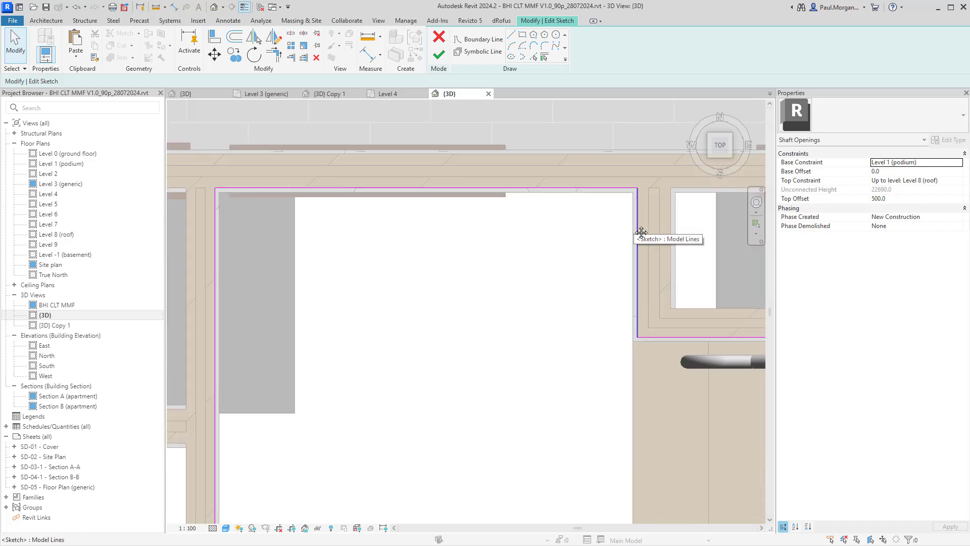
pyautogui.scroll(-4, 633, 233)
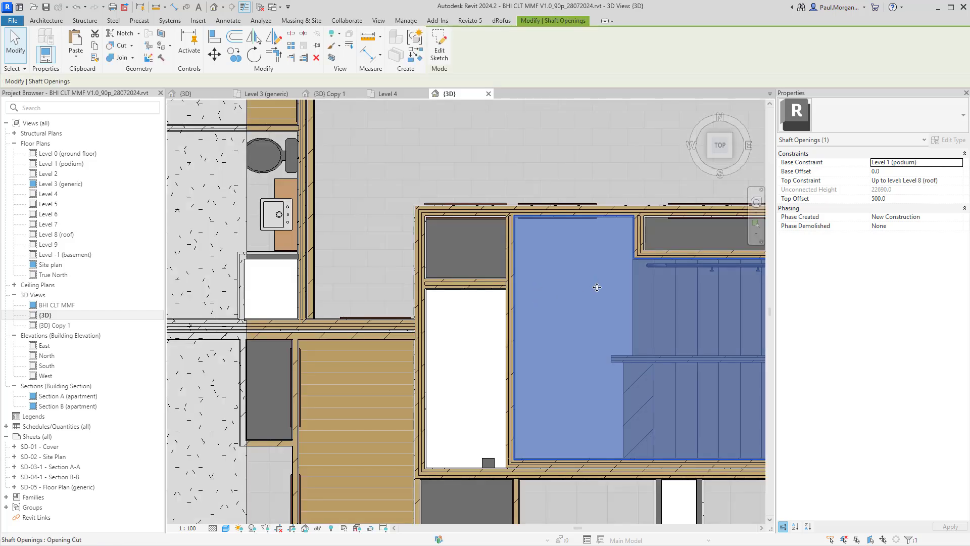
pyautogui.moveTo(566, 279); pyautogui.dragTo(433, 272, button='middle')
pyautogui.press('Escape')
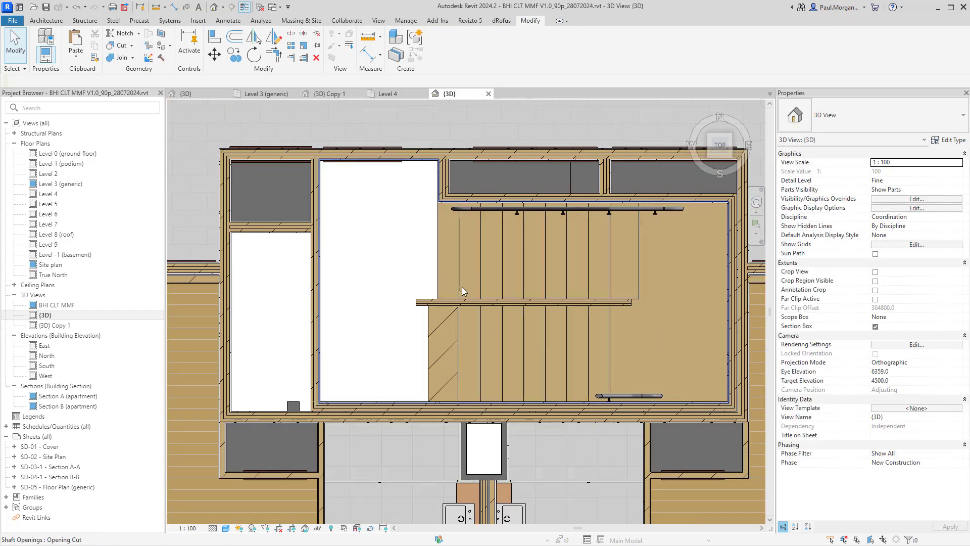
# Step: Switch to the (3D) Copy 1 view and examine how the upper landing meets the stairwell wall and floor plate
pyautogui.click(339, 94)
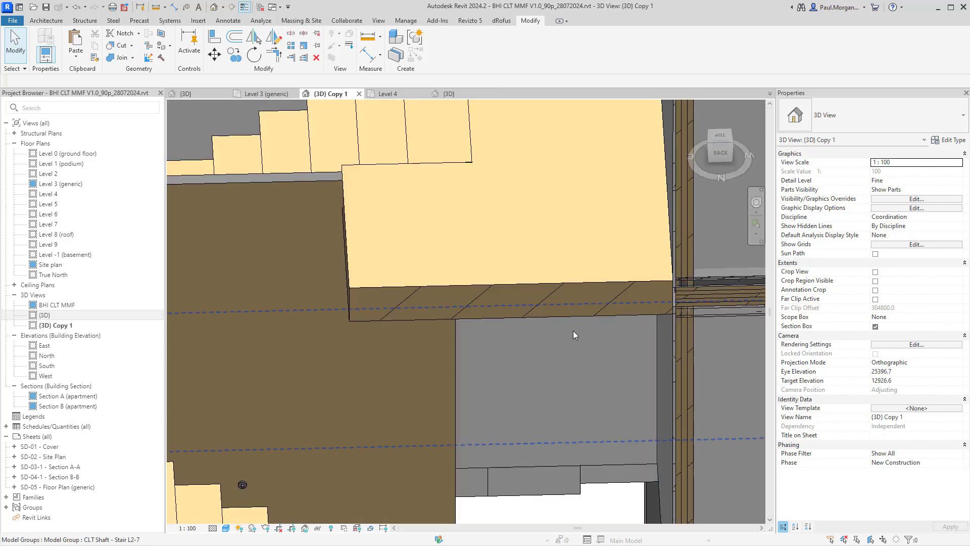
pyautogui.scroll(-5, 574, 329)
pyautogui.scroll(5, 602, 314)
pyautogui.scroll(3, 613, 273)
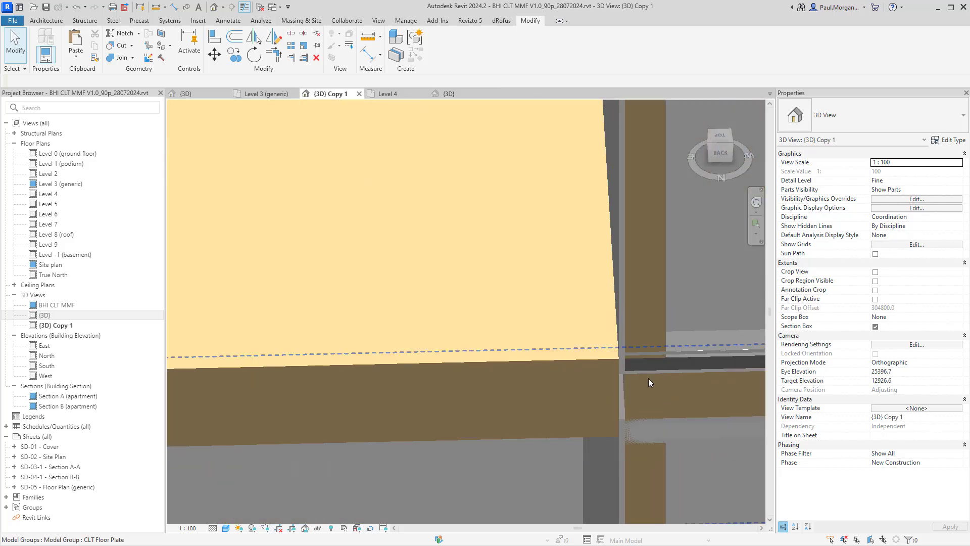
pyautogui.scroll(-2, 648, 378)
pyautogui.moveTo(656, 399); pyautogui.dragTo(556, 292, button='middle')
pyautogui.scroll(-5, 549, 345)
pyautogui.click(609, 336)
pyautogui.press('Escape')
# Step: Examine the gap between the Level 4 floor plate's edge and the stairwell walls beside the half landing
pyautogui.scroll(5, 511, 290)
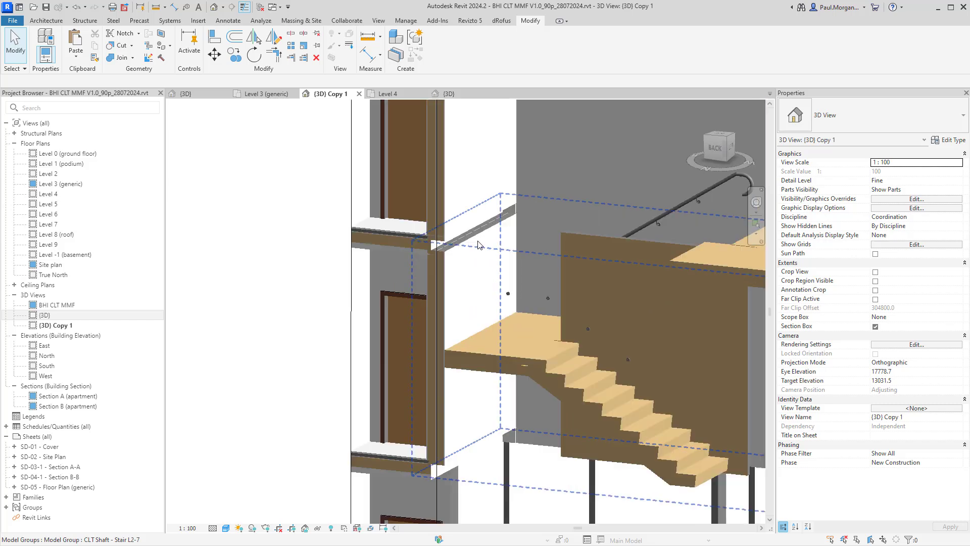
pyautogui.click(415, 241)
pyautogui.click(415, 241)
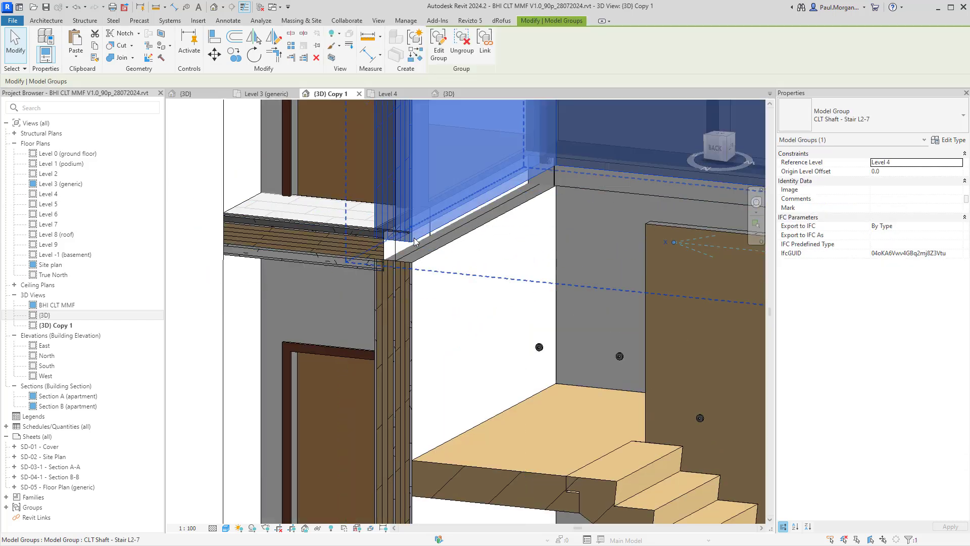
pyautogui.scroll(5, 414, 241)
pyautogui.press('Escape')
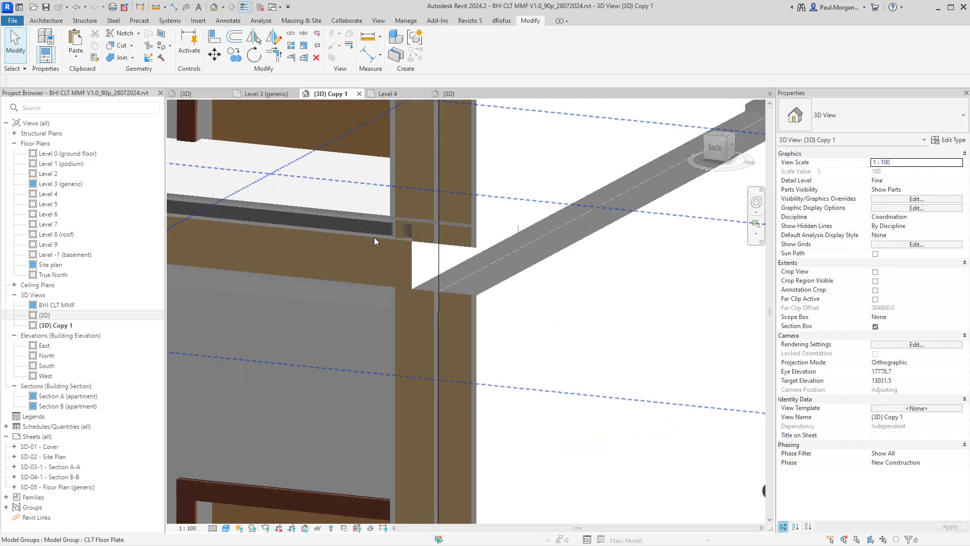
pyautogui.keyDown('shift'); pyautogui.moveTo(415, 241); pyautogui.dragTo(429, 310, button='middle'); pyautogui.keyUp('shift')
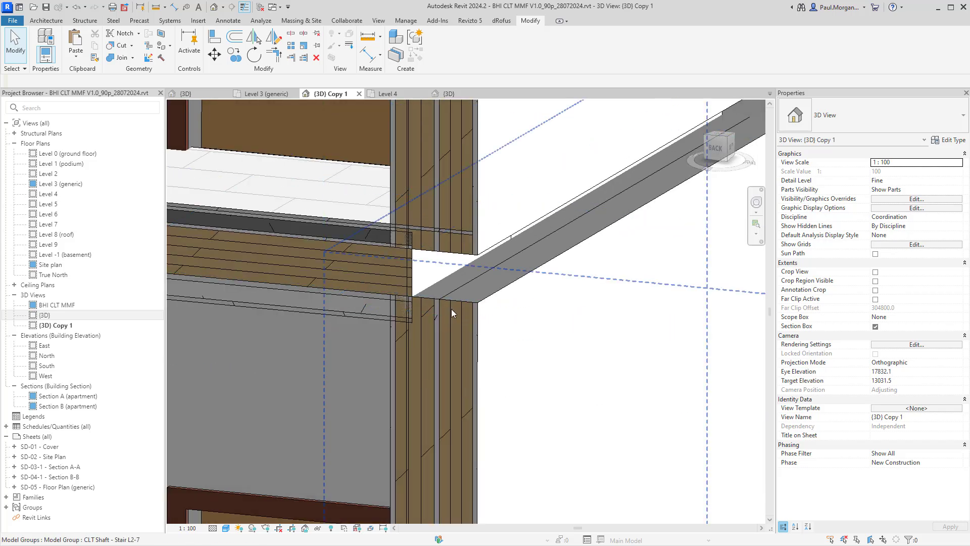
# Step: Edit the Level 4 CLT Floor Plate group and try to extend its floor boundary to the stairwell side of the wall
pyautogui.click(411, 267)
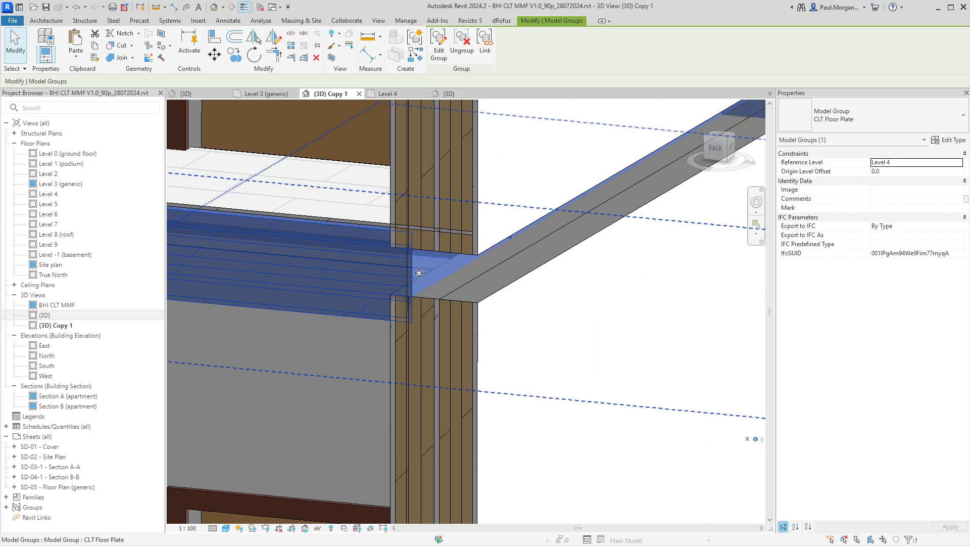
pyautogui.scroll(-4, 419, 273)
pyautogui.click(439, 51)
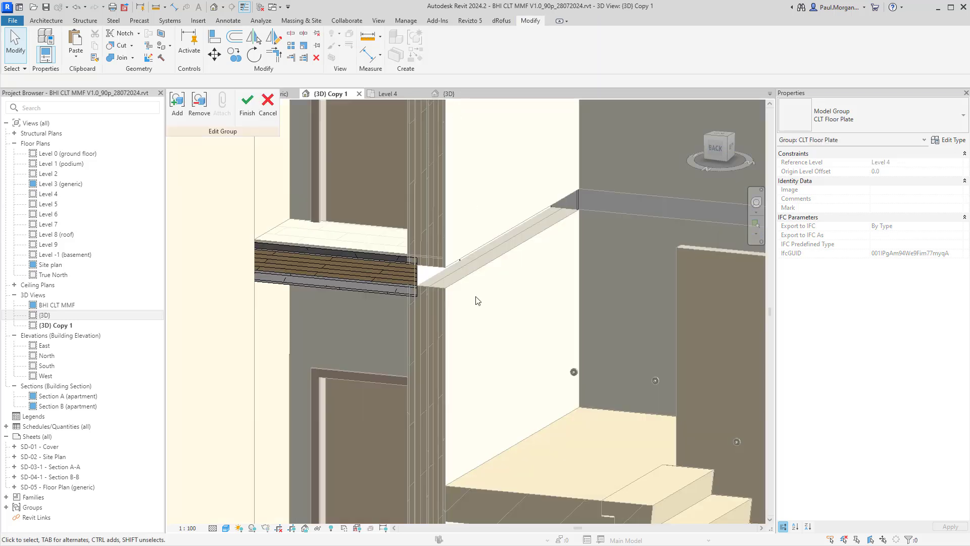
pyautogui.click(422, 278)
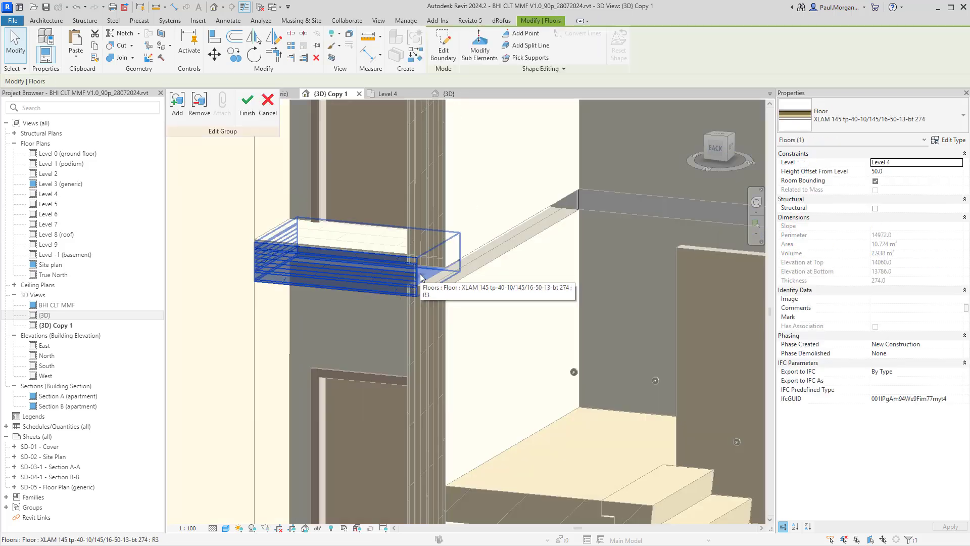
pyautogui.click(443, 50)
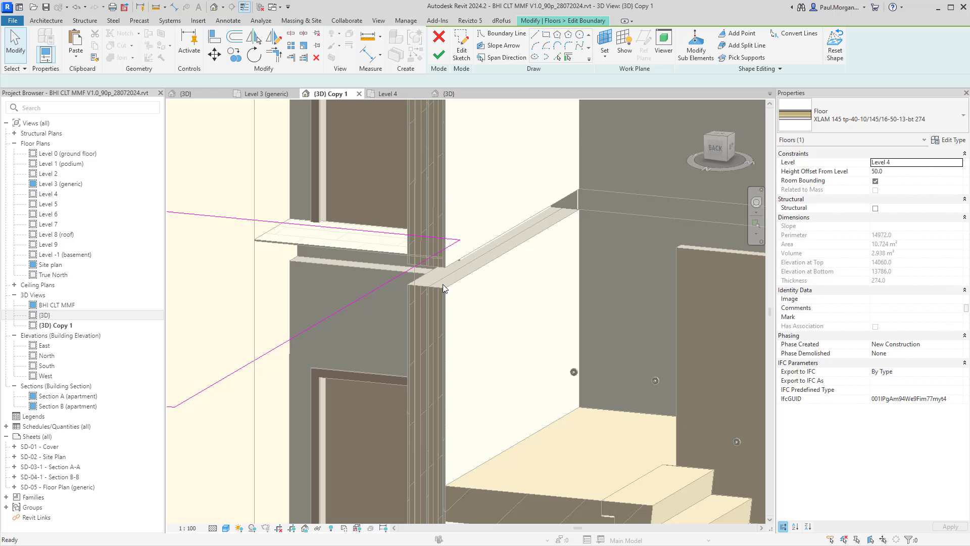
pyautogui.click(432, 260)
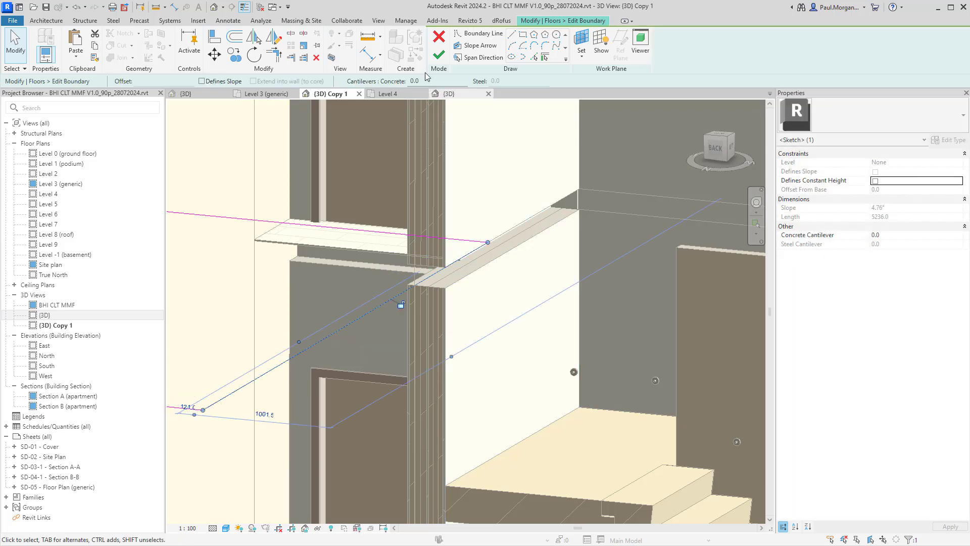
# Step: Finish the floor boundary edit without attaching the walls, and finish editing the CLT Floor Plate group
pyautogui.click(438, 54)
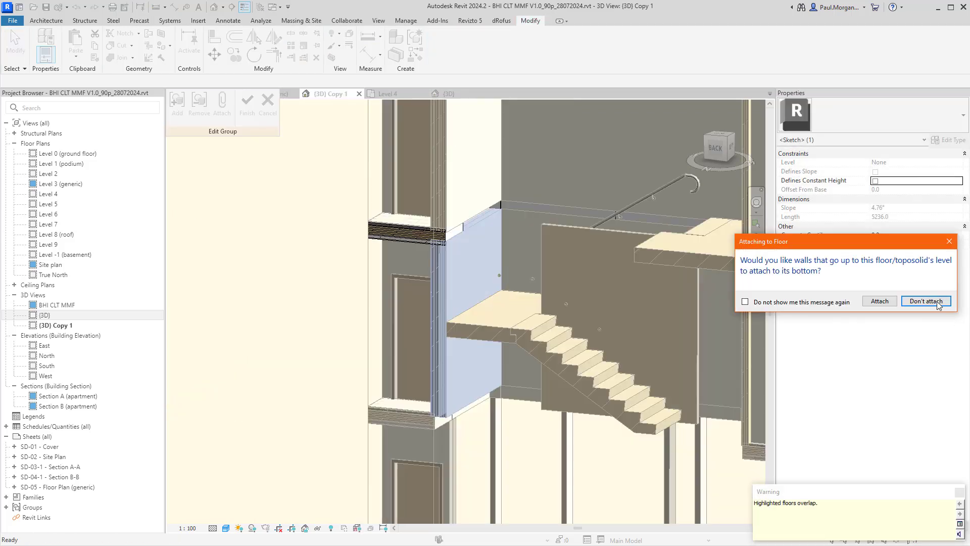
pyautogui.click(927, 301)
pyautogui.click(924, 314)
pyautogui.scroll(4, 457, 295)
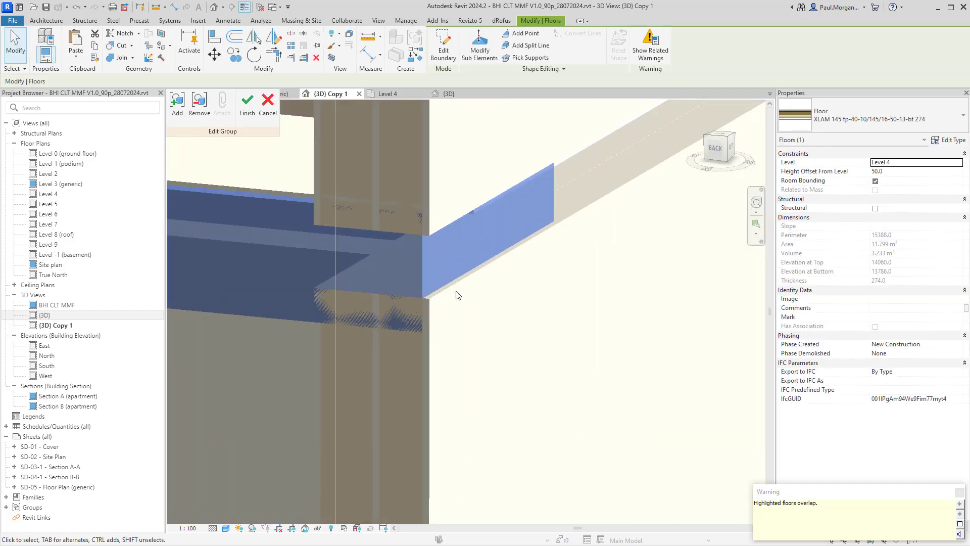
pyautogui.click(458, 295)
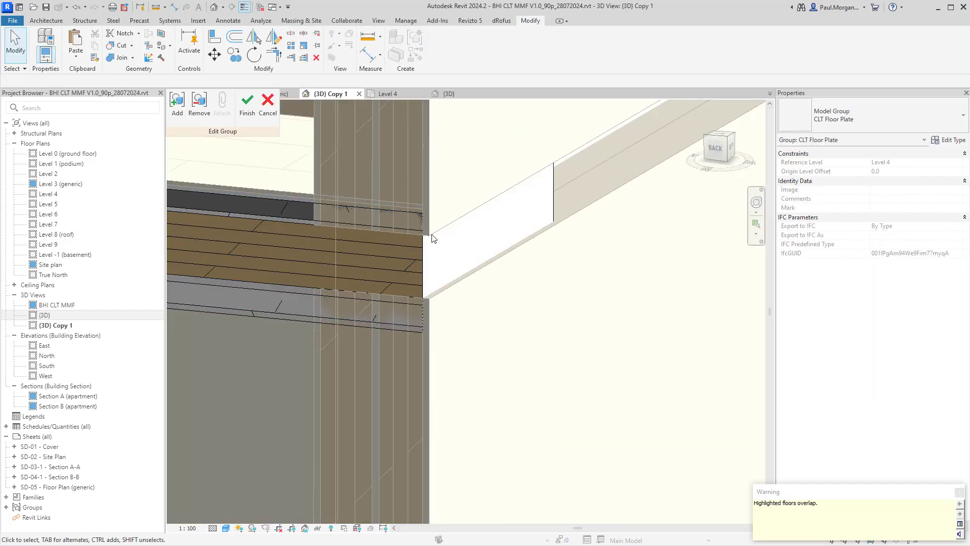
pyautogui.scroll(-2, 425, 209)
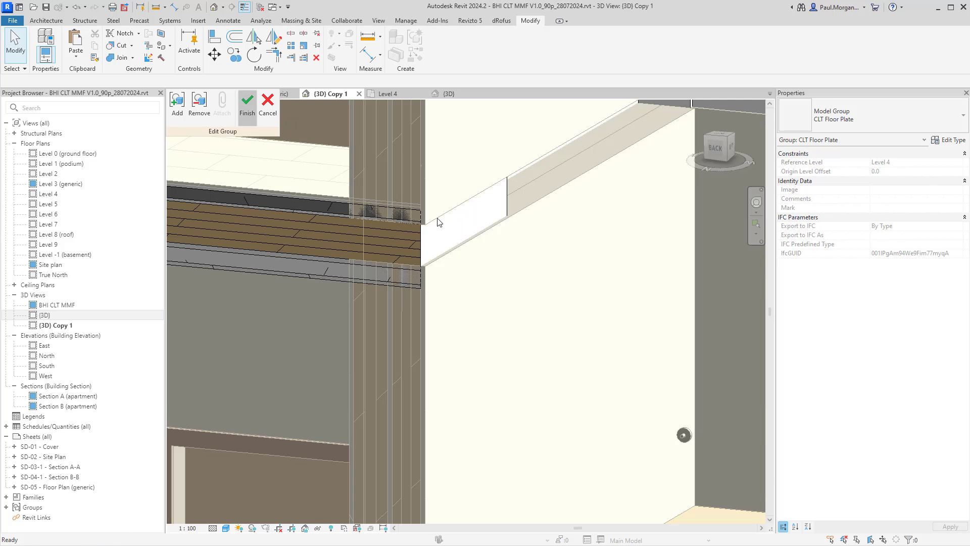
# Step: Examine how the extended floor's screed, CLT and ceiling layers run through the stairwell wall at Level 4
pyautogui.click(423, 197)
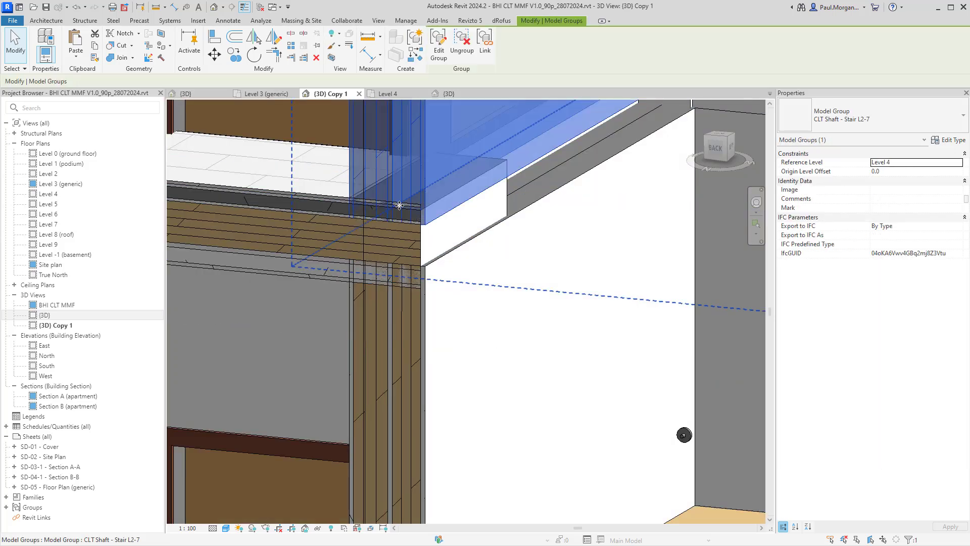
pyautogui.press('Escape')
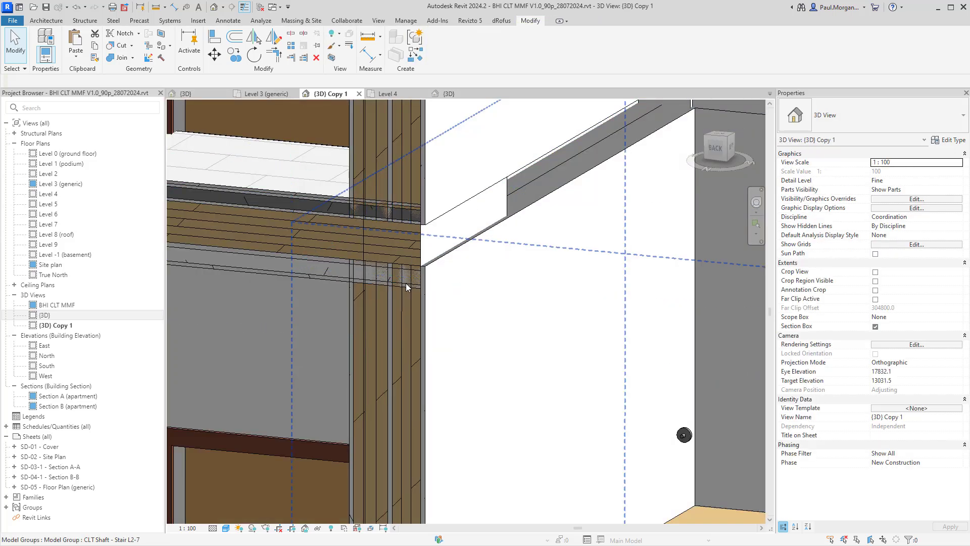
pyautogui.scroll(3, 354, 313)
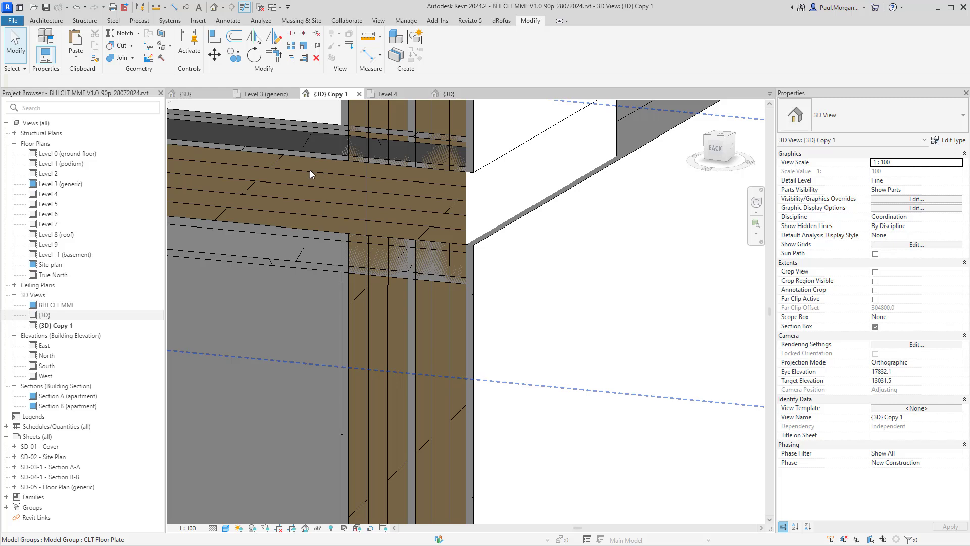
pyautogui.moveTo(310, 169); pyautogui.dragTo(465, 201, button='middle')
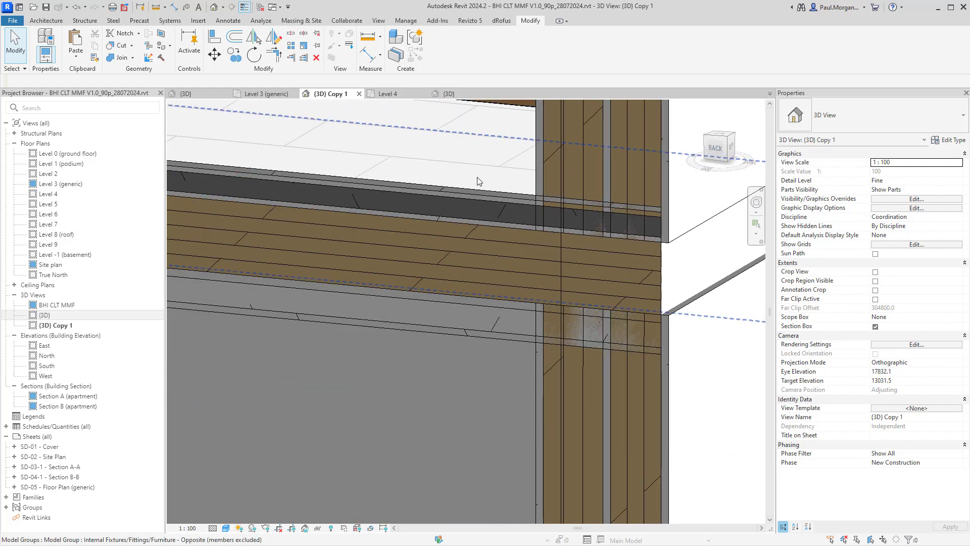
pyautogui.press('ctrl')
pyautogui.press('ctrl')
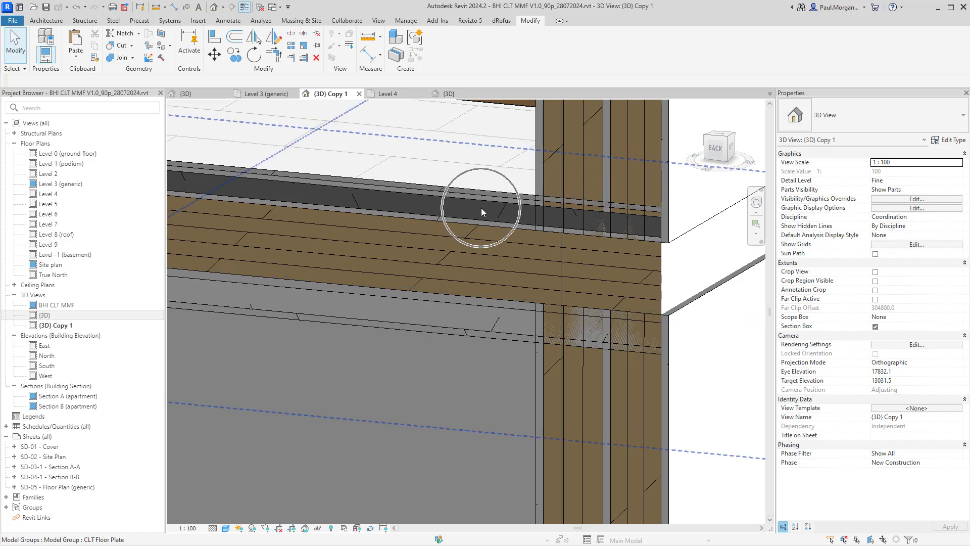
pyautogui.press('ctrl')
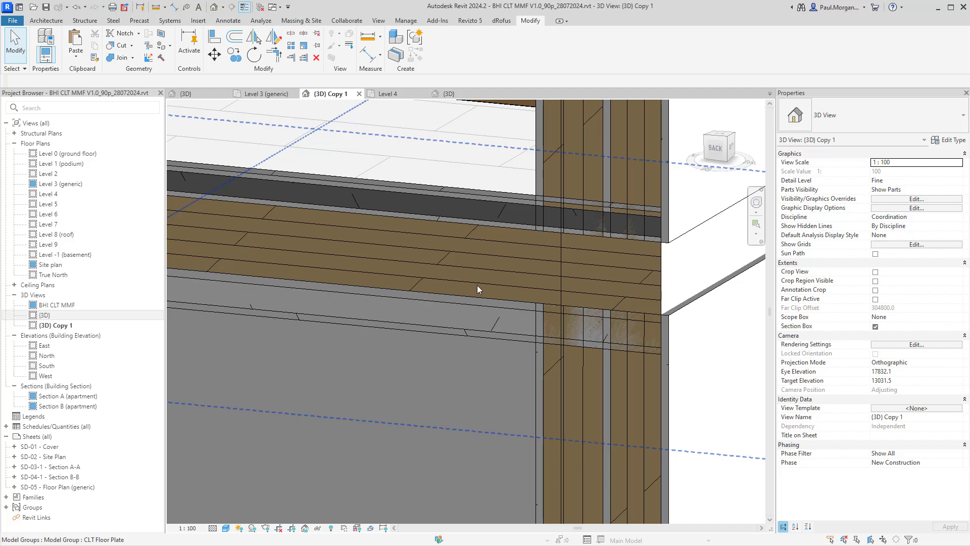
pyautogui.press('ctrl')
pyautogui.press('ctrl')
pyautogui.scroll(-4, 481, 339)
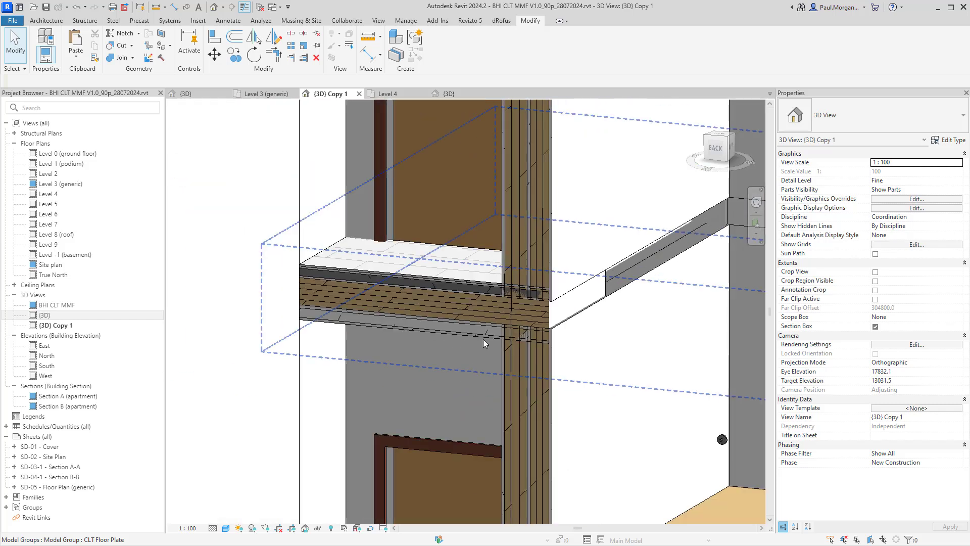
pyautogui.keyDown('shift'); pyautogui.moveTo(483, 338); pyautogui.dragTo(546, 341, button='middle'); pyautogui.keyUp('shift')
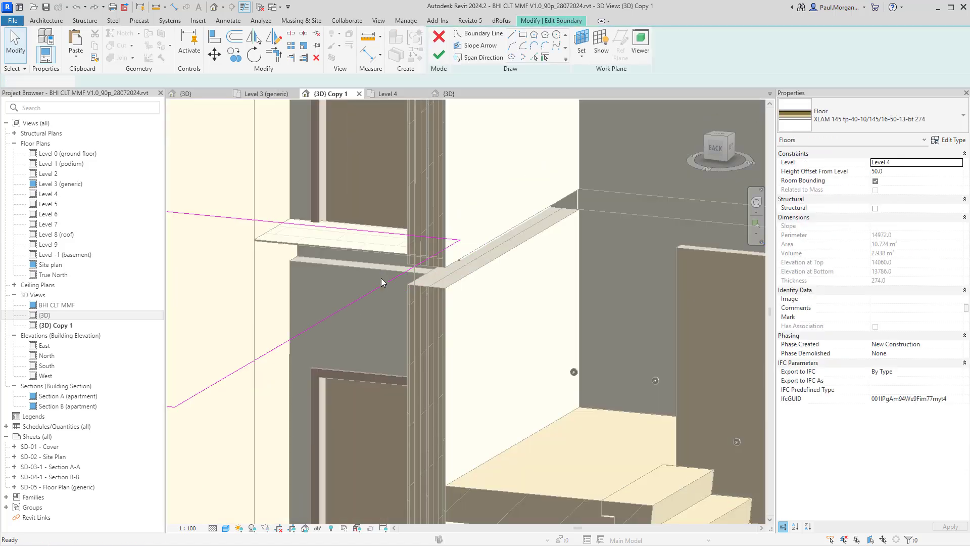
# Step: Undo the Level 4 floor boundary extension and leave the CLT Floor Plate group unselected
pyautogui.press('Escape')
pyautogui.click(256, 98)
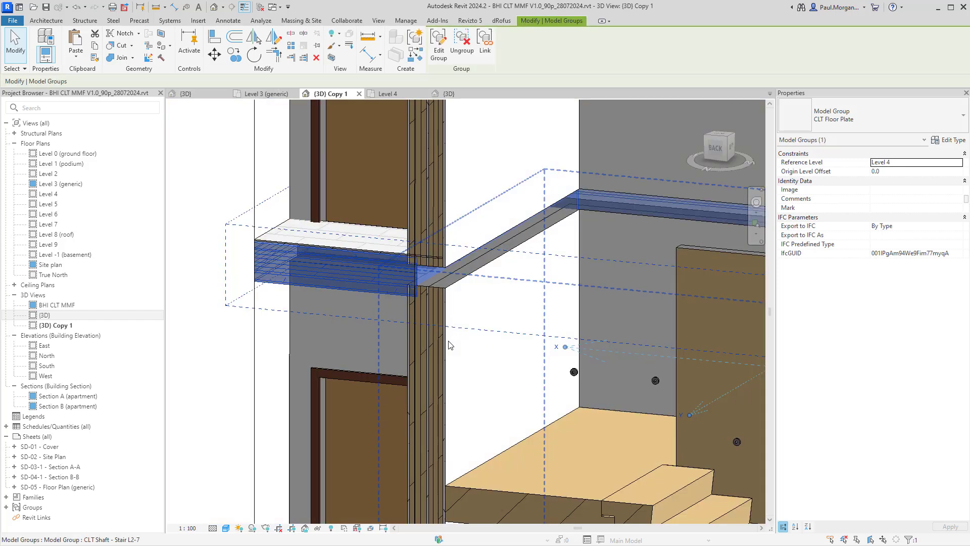
pyautogui.press('Escape')
# Step: Examine the floor plate junctions up the full height of the stairwell, selecting the CLT Shaft - Stair L2-7 group on Level 6
pyautogui.scroll(-2, 430, 263)
pyautogui.moveTo(550, 343); pyautogui.dragTo(550, 424, button='middle')
pyautogui.scroll(-2, 489, 270)
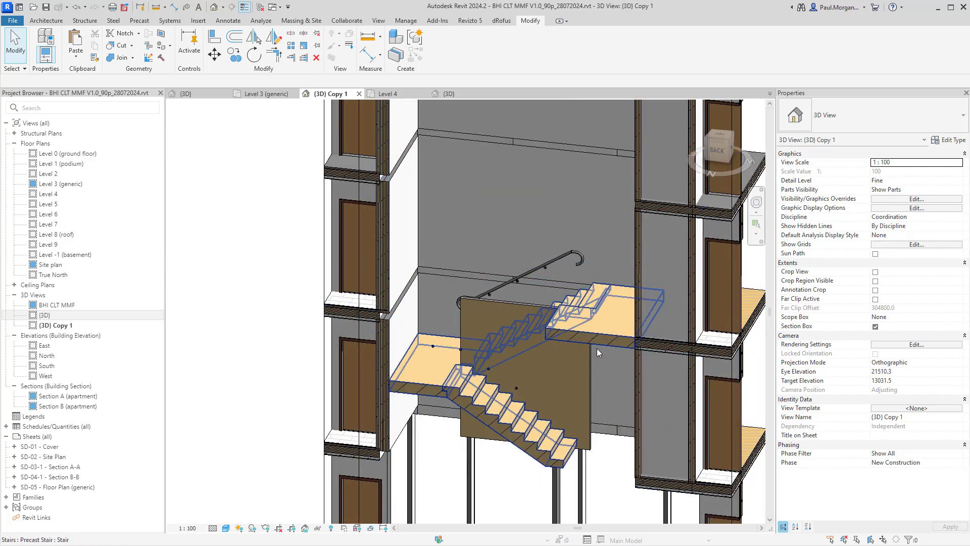
pyautogui.keyDown('shift'); pyautogui.moveTo(597, 348); pyautogui.dragTo(503, 247, button='middle'); pyautogui.keyUp('shift')
pyautogui.keyDown('shift'); pyautogui.moveTo(504, 295); pyautogui.dragTo(478, 268, button='middle'); pyautogui.keyUp('shift')
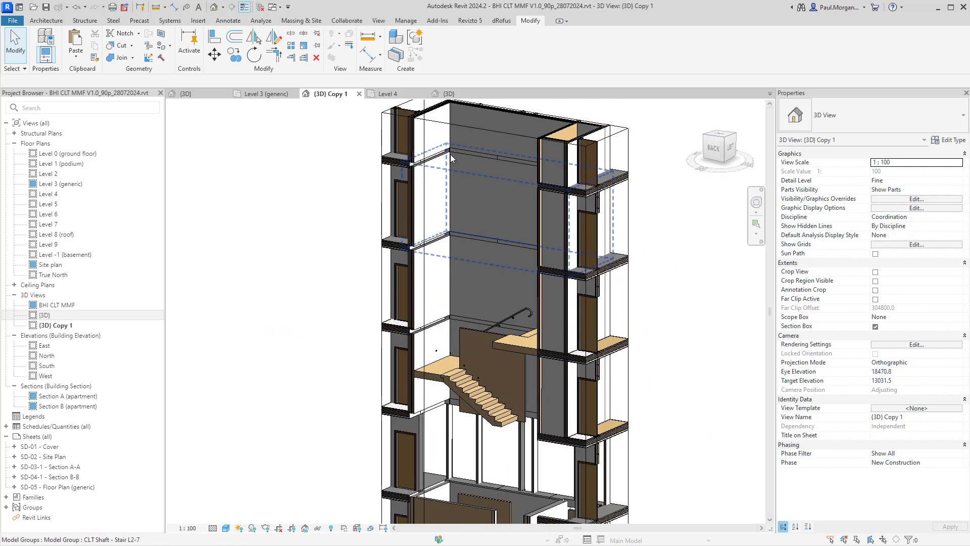
pyautogui.scroll(3, 450, 156)
pyautogui.click(452, 158)
pyautogui.scroll(-5, 451, 158)
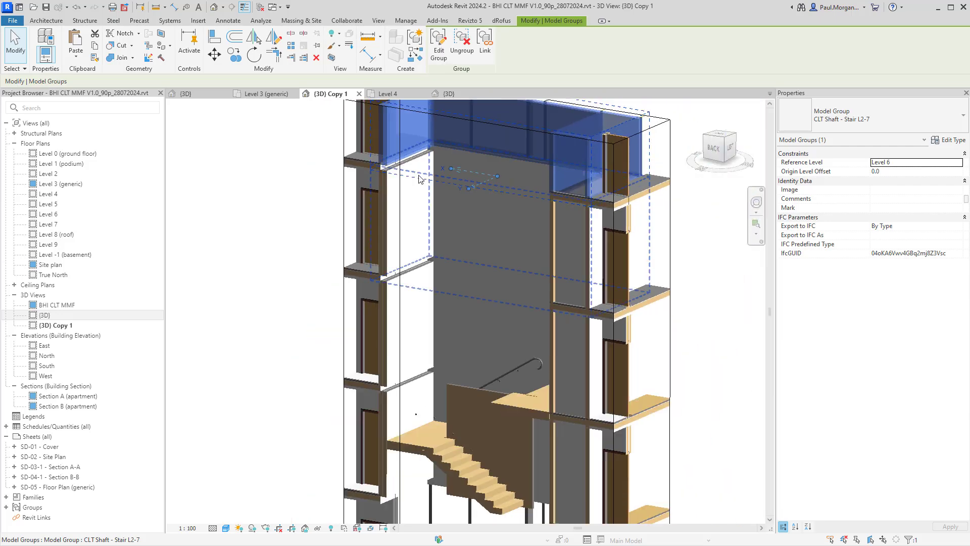
# Step: Examine the stairwell around the Level 3 to 4 CLT stair and leave everything unselected
pyautogui.keyDown('shift'); pyautogui.moveTo(463, 213); pyautogui.dragTo(506, 236, button='middle'); pyautogui.keyUp('shift')
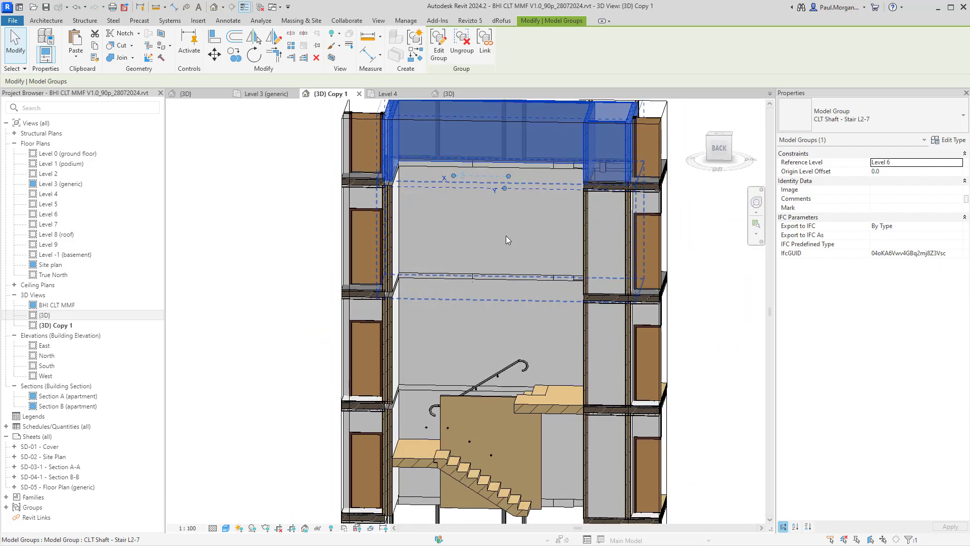
pyautogui.moveTo(557, 354); pyautogui.dragTo(505, 311, button='middle')
pyautogui.click(469, 355)
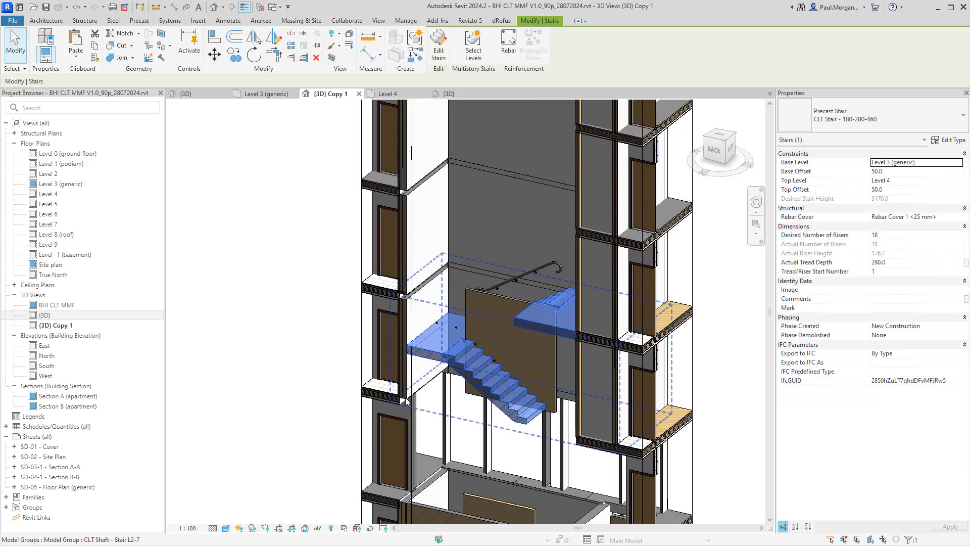
pyautogui.click(418, 393)
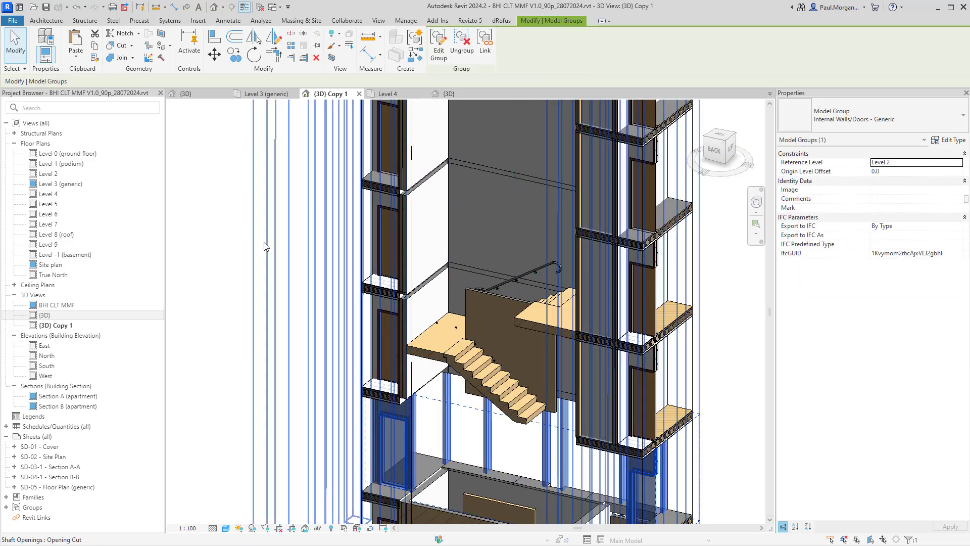
pyautogui.click(247, 279)
pyautogui.press('Escape')
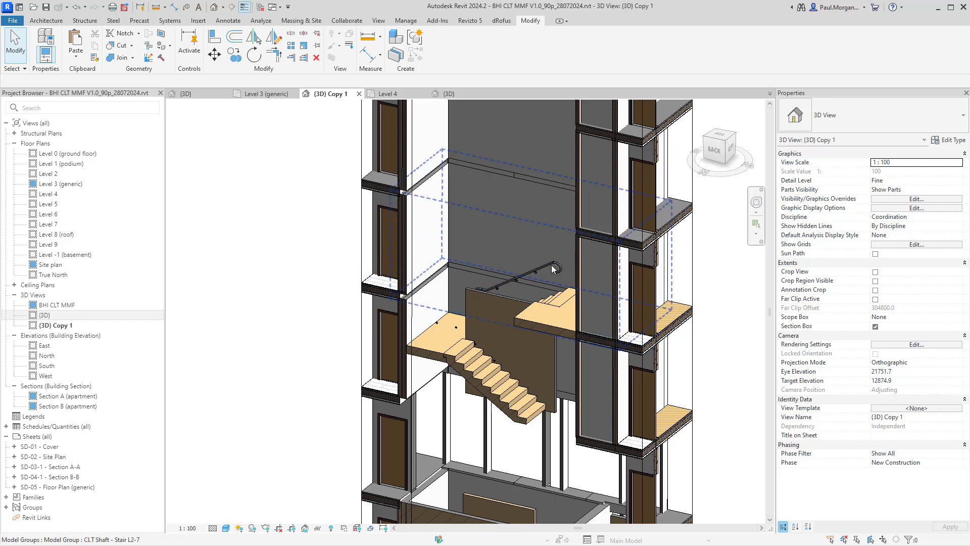
# Step: Inspect the wall-mounted pipe railing along the upper flight, closing in on its brackets and curved ends, and clear the selection
pyautogui.click(554, 268)
pyautogui.scroll(4, 561, 278)
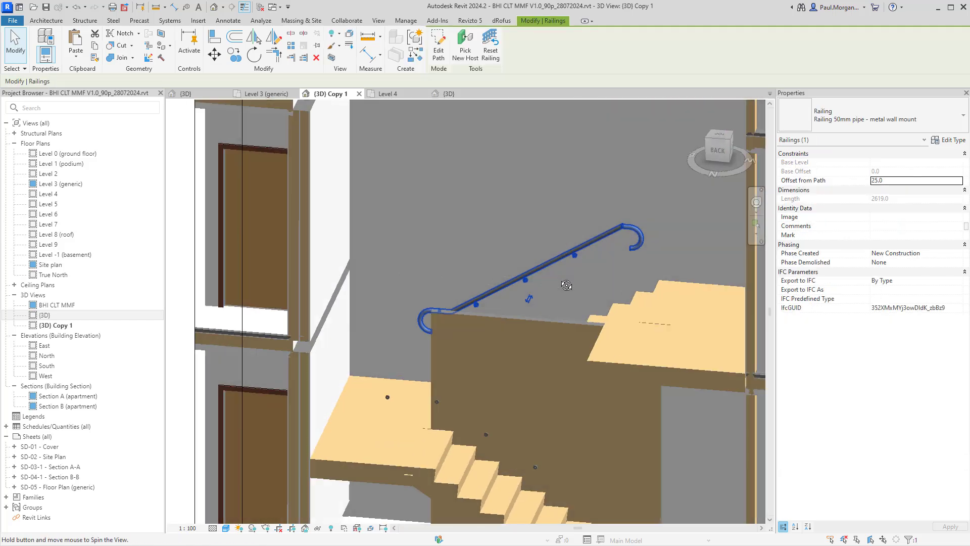
pyautogui.keyDown('shift'); pyautogui.moveTo(567, 284); pyautogui.dragTo(849, 159, button='middle'); pyautogui.keyUp('shift')
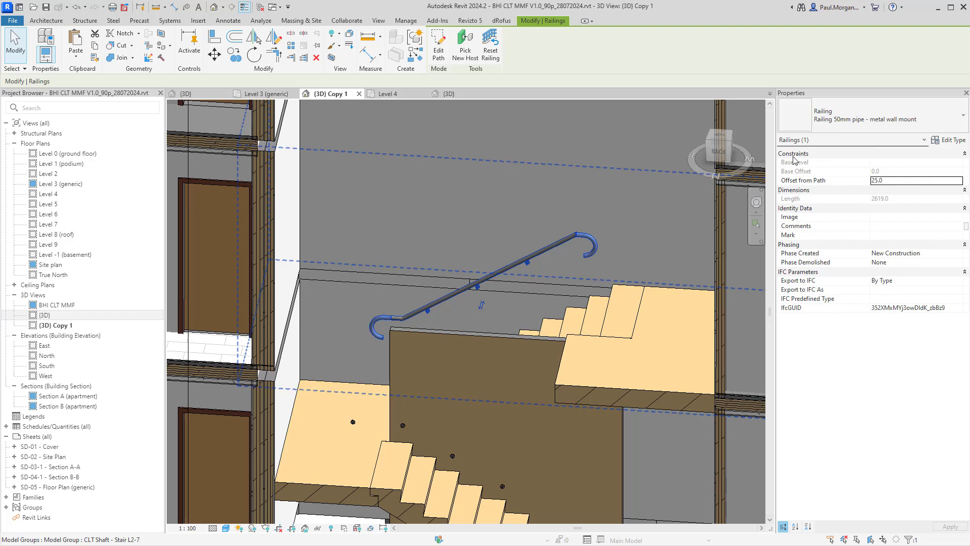
pyautogui.press('Escape')
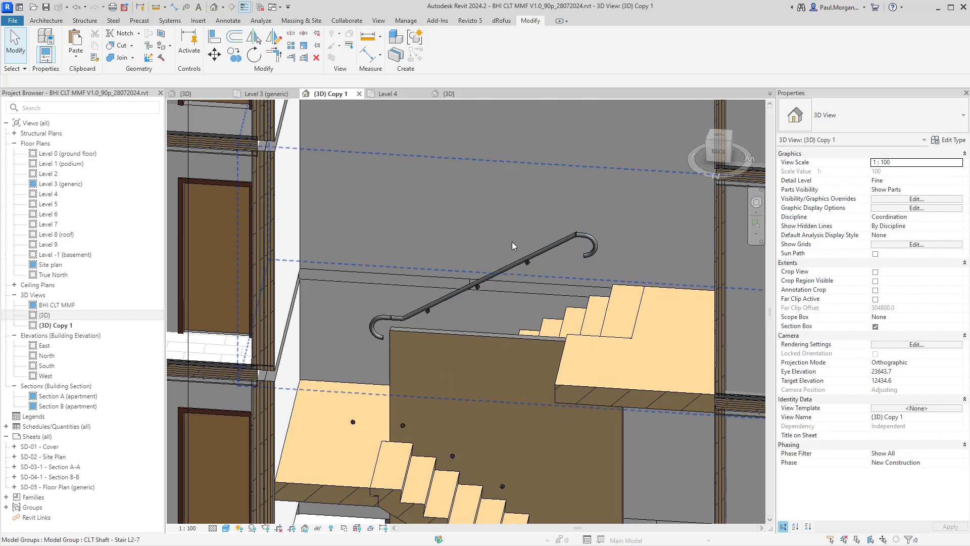
pyautogui.press('Tab')
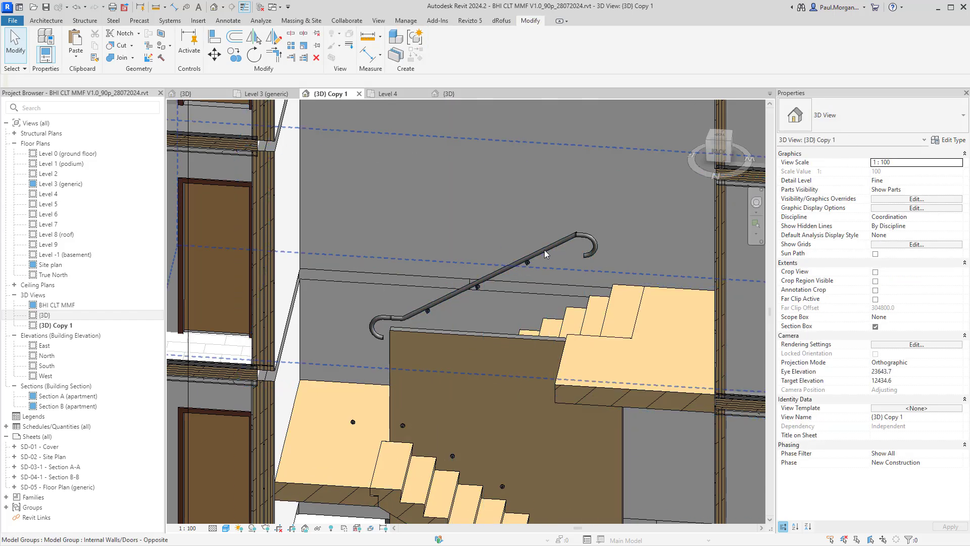
pyautogui.press('Tab')
pyautogui.click(544, 250)
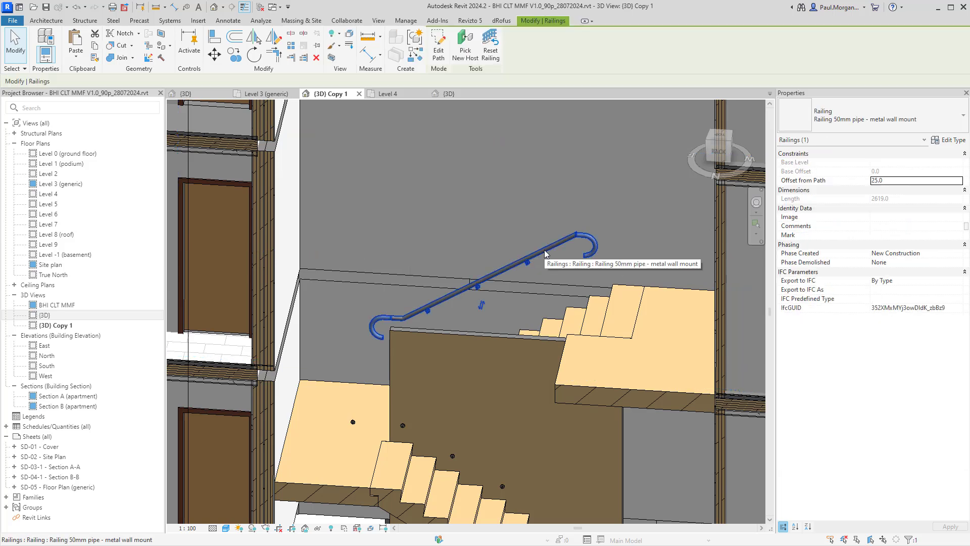
pyautogui.scroll(5, 506, 266)
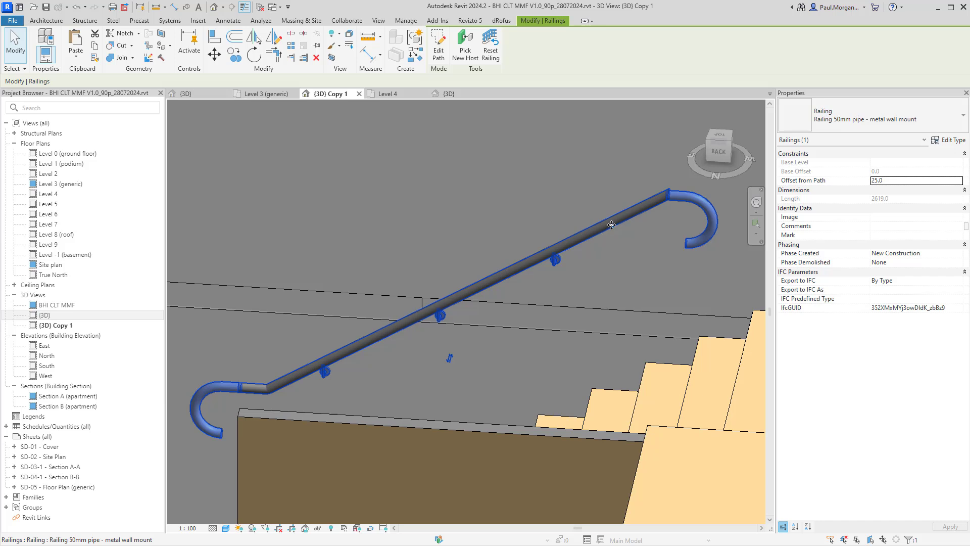
pyautogui.press('Escape')
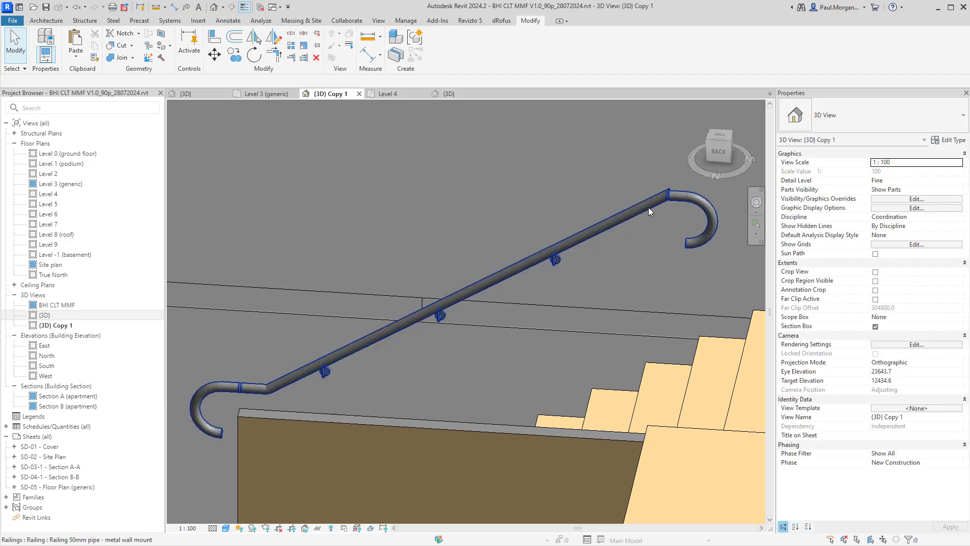
# Step: Select only the Circular - 50mm top rail of the upper flight's wall-mounted railing
pyautogui.click(649, 205)
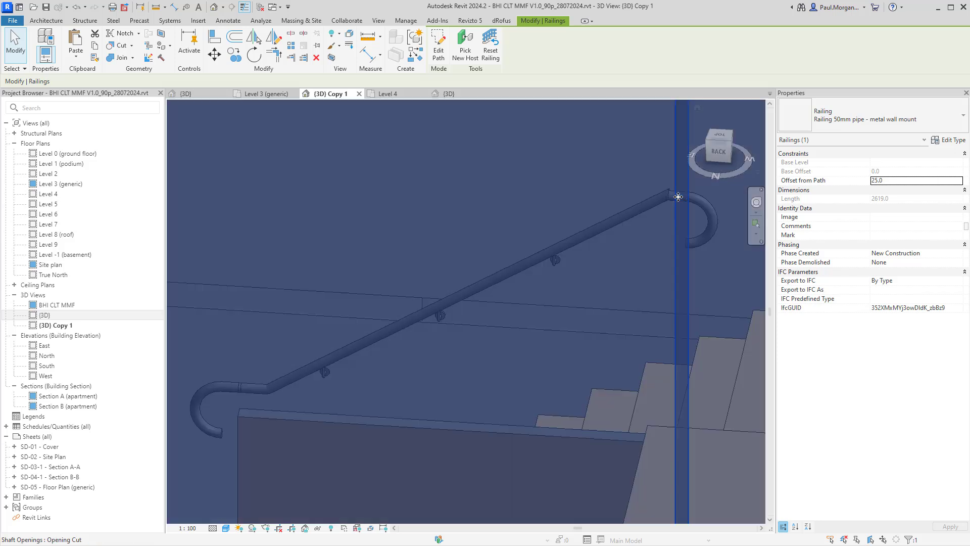
pyautogui.click(654, 202)
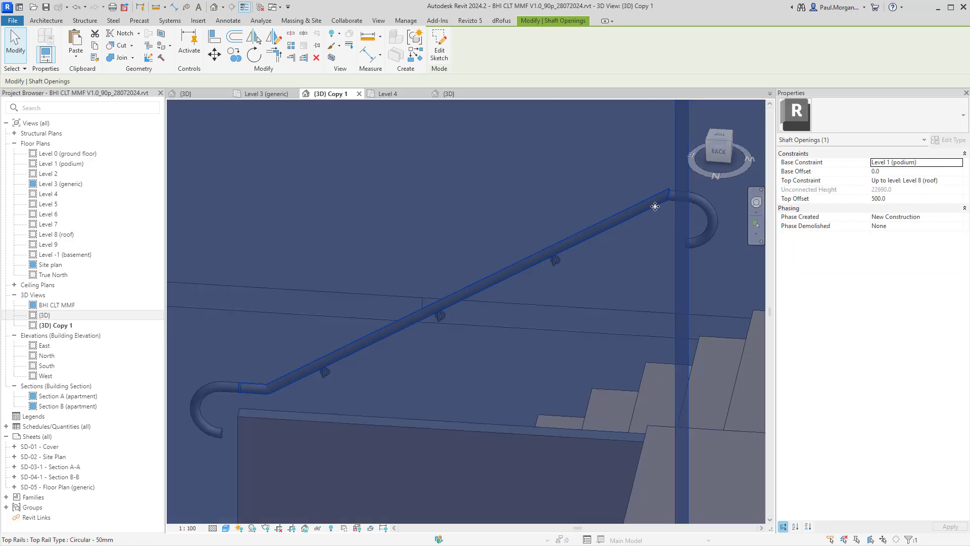
pyautogui.click(655, 206)
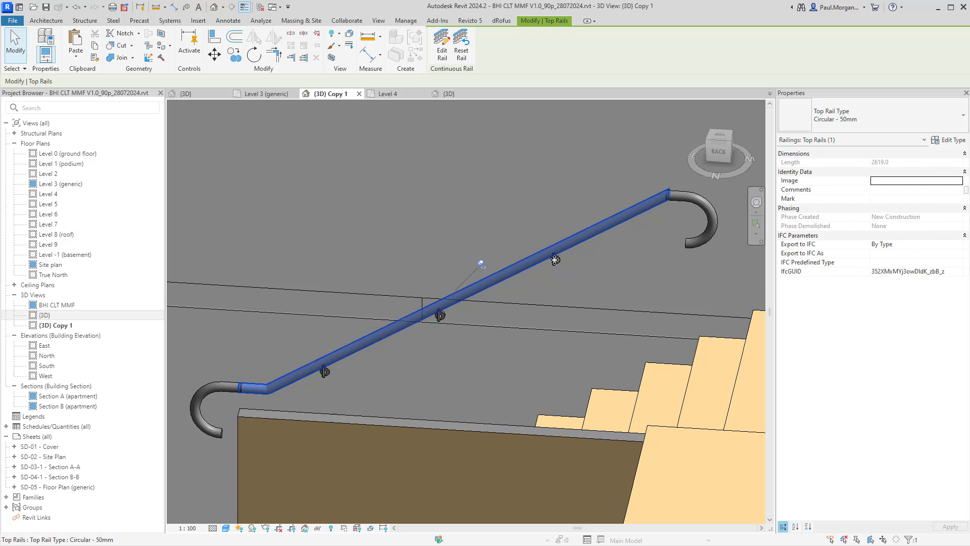
# Step: Try to select a single wall bracket of the upper flight's railing separately from its top rail, and clear the selection
pyautogui.click(554, 260)
pyautogui.press('Tab')
pyautogui.press('Tab')
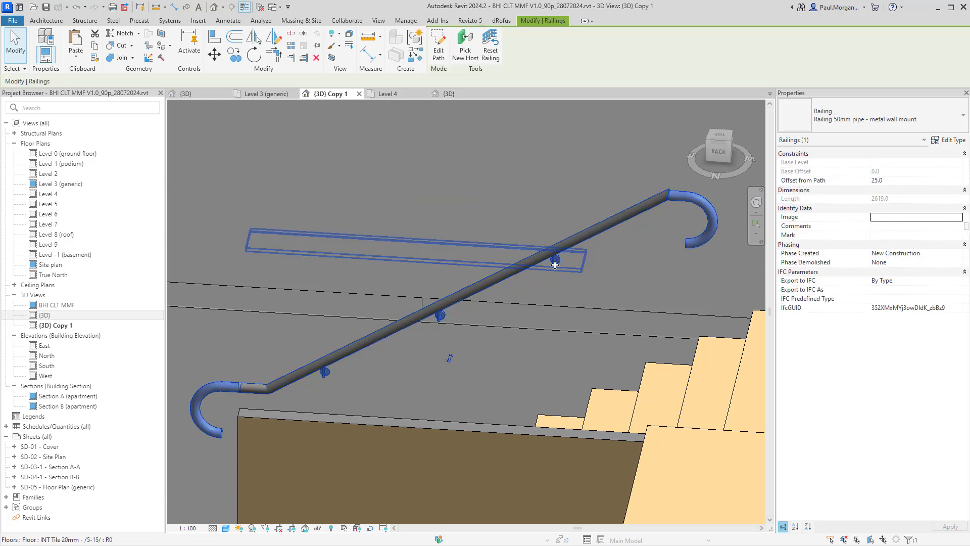
pyautogui.click(554, 262)
pyautogui.press('Tab')
pyautogui.click(556, 261)
pyautogui.press('Tab')
pyautogui.click(557, 261)
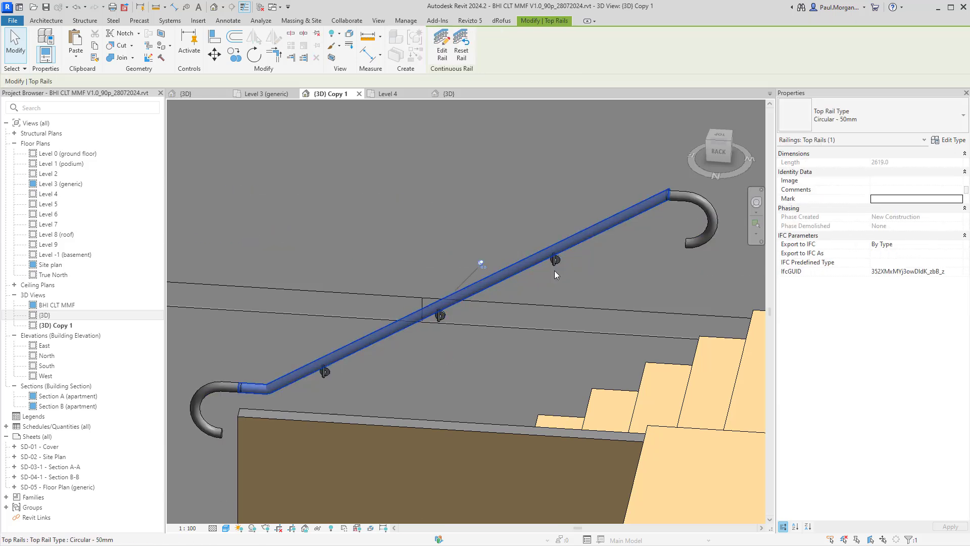
pyautogui.press('Tab')
pyautogui.click(557, 262)
pyautogui.press('Tab')
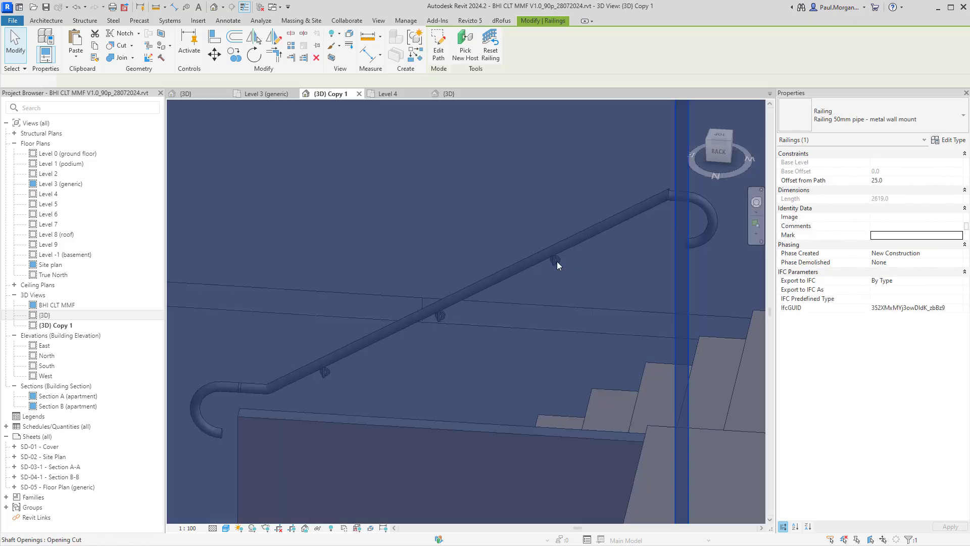
pyautogui.press('Escape')
pyautogui.click(529, 265)
pyautogui.press('Escape')
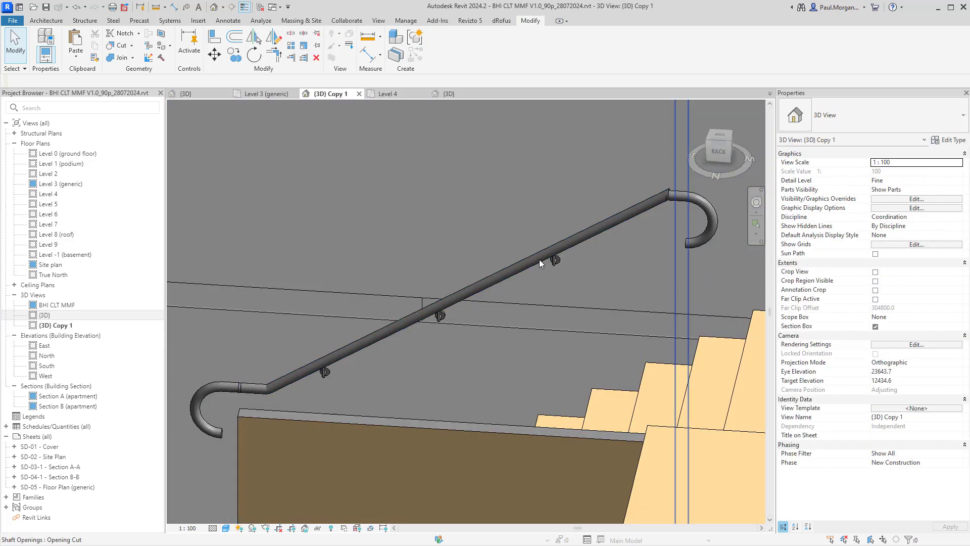
pyautogui.click(539, 259)
pyautogui.press('Escape')
pyautogui.click(539, 259)
pyautogui.press('Escape')
# Step: Select the upper railing's top rail again and try toggling its pin, leaving nothing selected
pyautogui.scroll(-5, 539, 259)
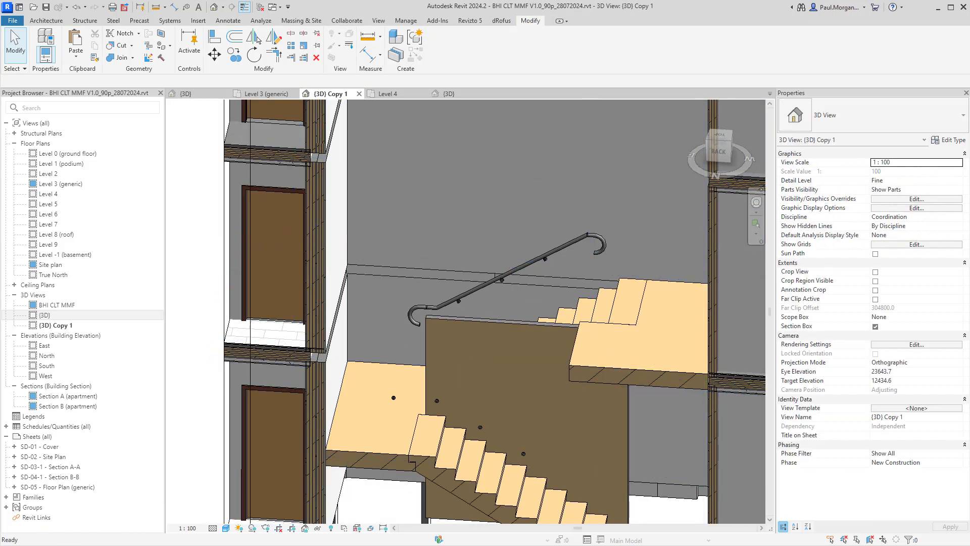
pyautogui.click(565, 249)
pyautogui.press('Tab')
pyautogui.click(564, 248)
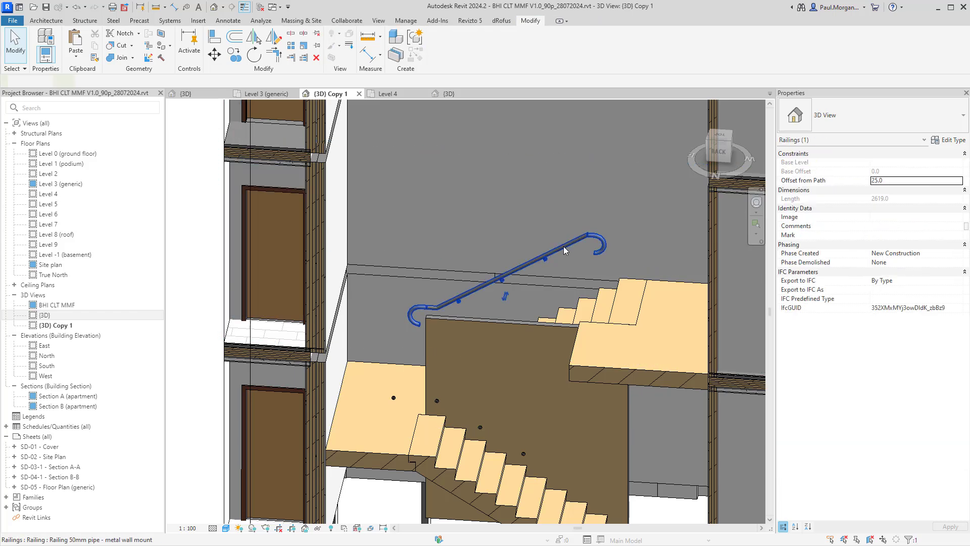
pyautogui.scroll(4, 565, 250)
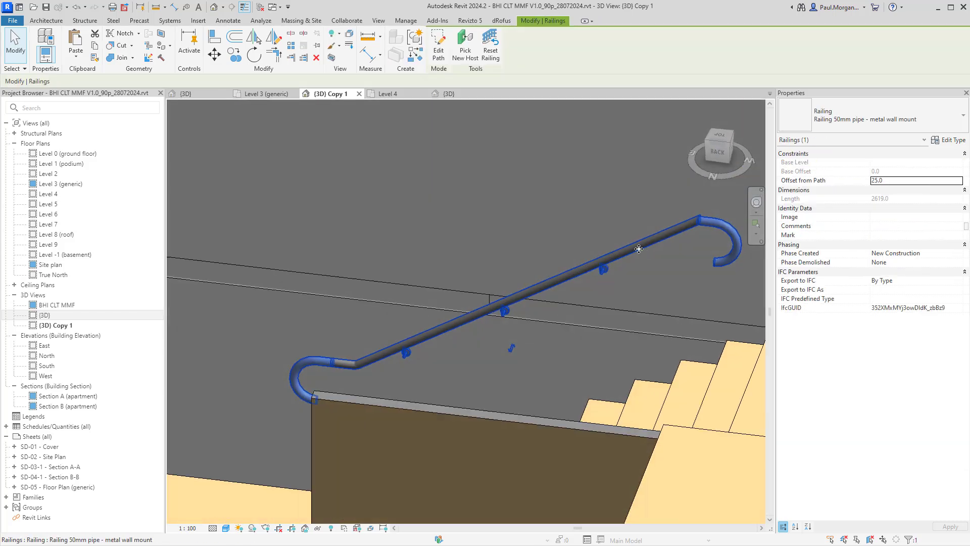
pyautogui.press('Tab')
pyautogui.click(639, 249)
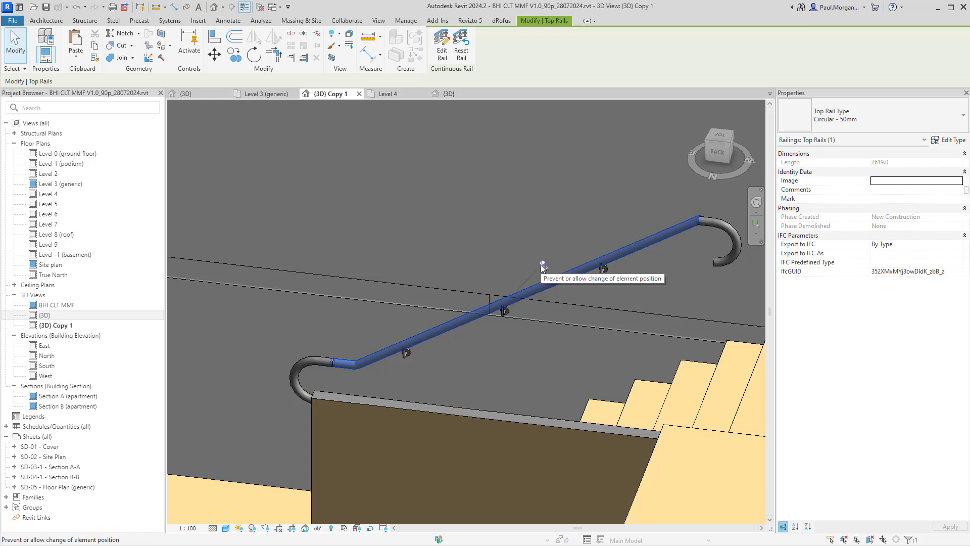
pyautogui.click(543, 264)
pyautogui.click(586, 264)
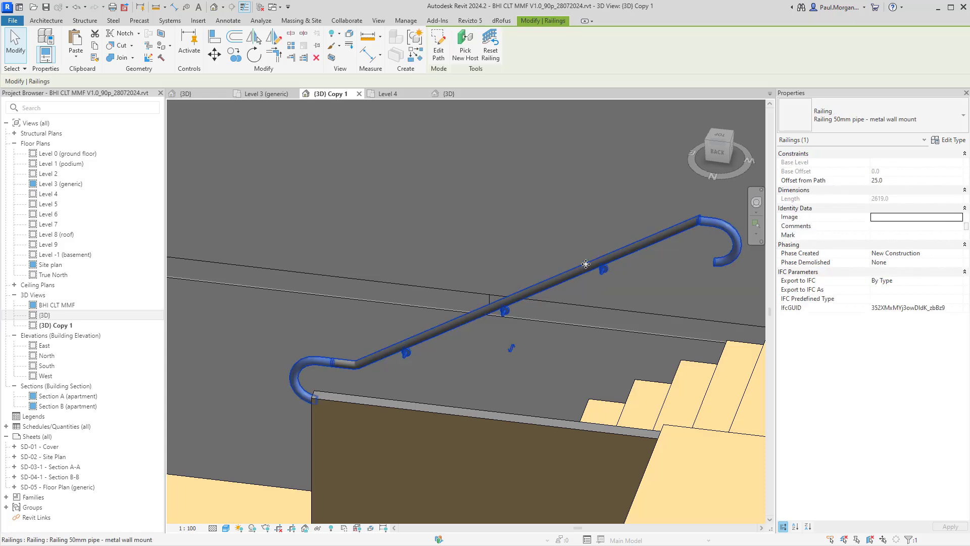
pyautogui.press('Escape')
pyautogui.click(547, 286)
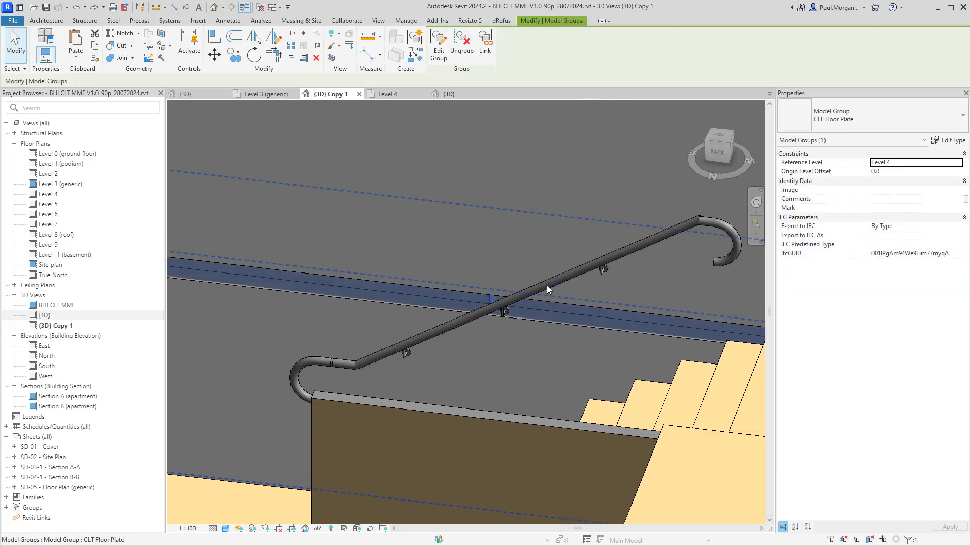
pyautogui.press('Escape')
# Step: Try the upper flight's railing as Railing 50mm pipe - metal wall mount with vert end and as metal vertical balistrade 125mm
pyautogui.scroll(-2, 546, 286)
pyautogui.keyDown('shift'); pyautogui.moveTo(547, 286); pyautogui.dragTo(587, 301, button='middle'); pyautogui.keyUp('shift')
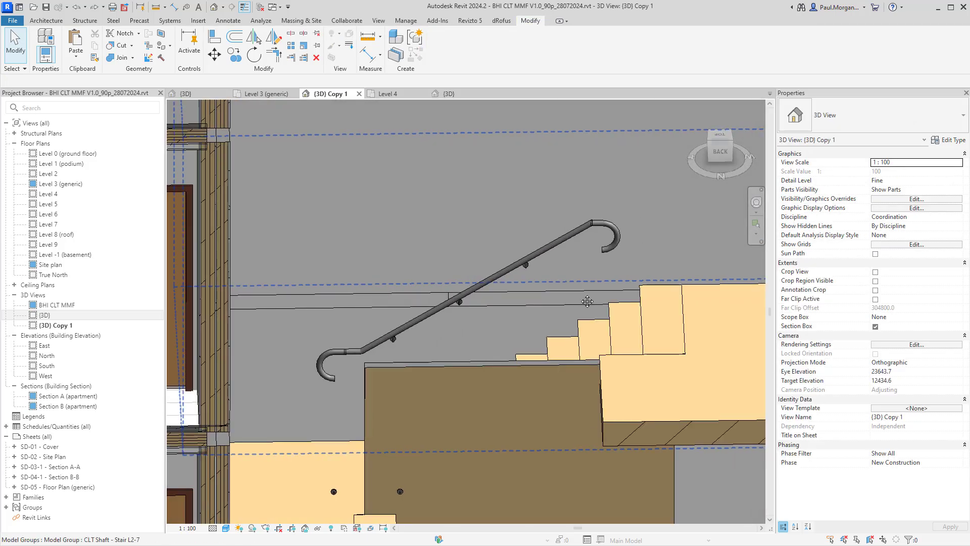
pyautogui.click(555, 241)
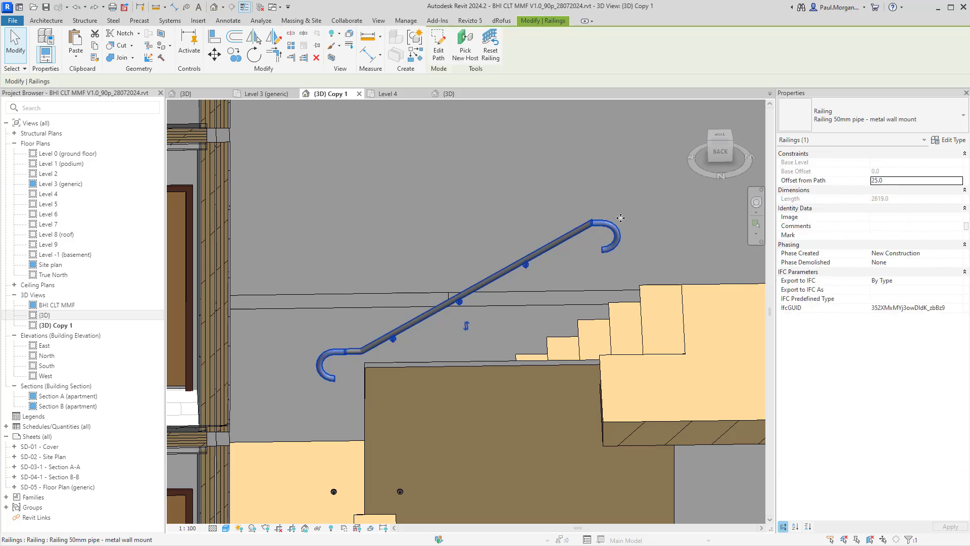
pyautogui.click(868, 129)
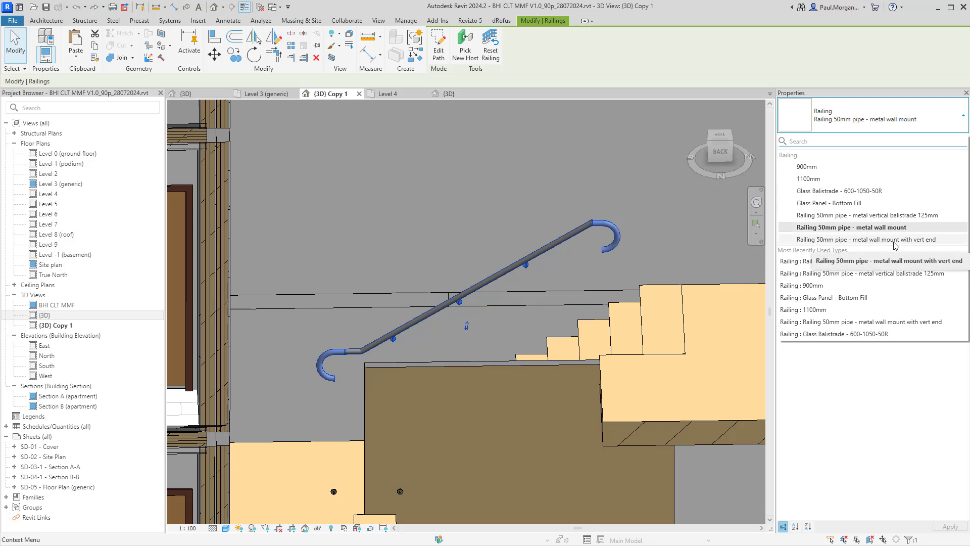
pyautogui.click(917, 239)
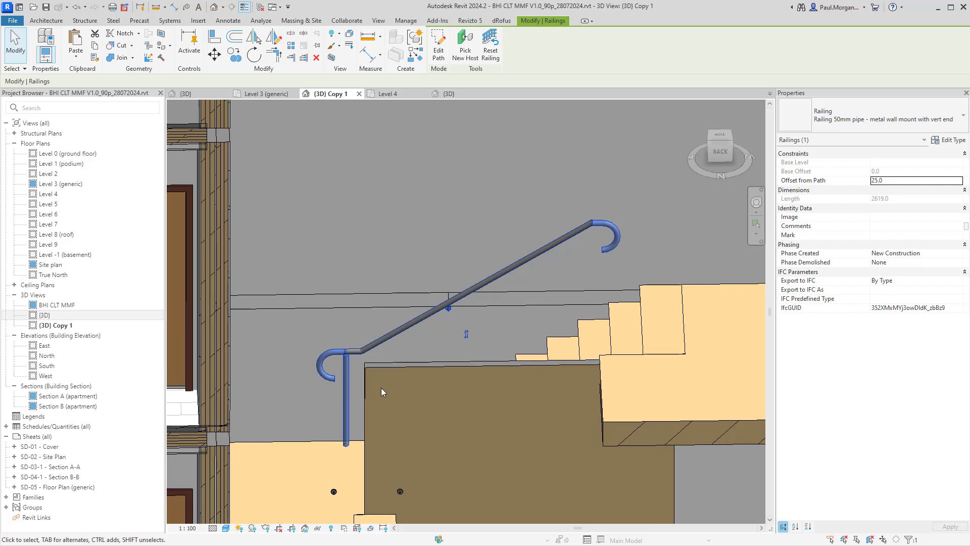
pyautogui.click(875, 130)
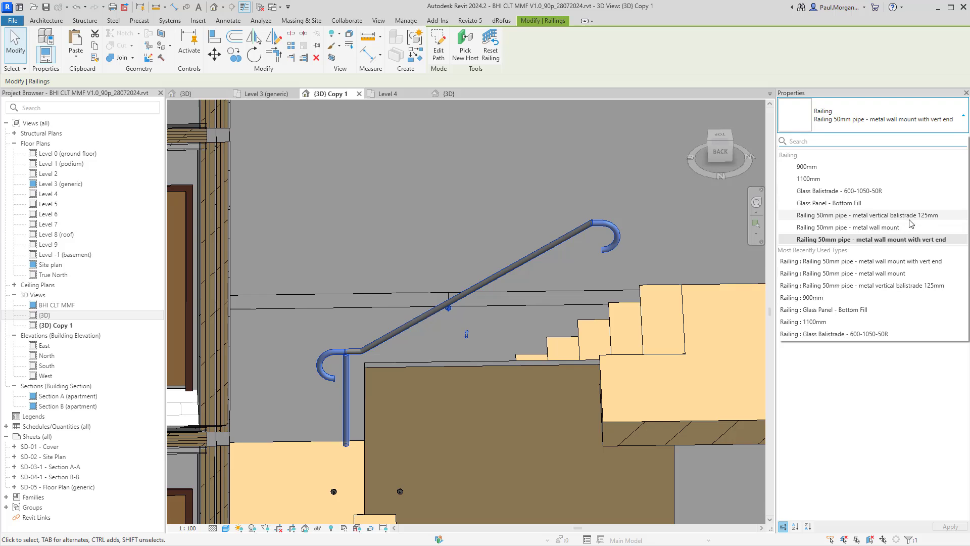
pyautogui.click(875, 216)
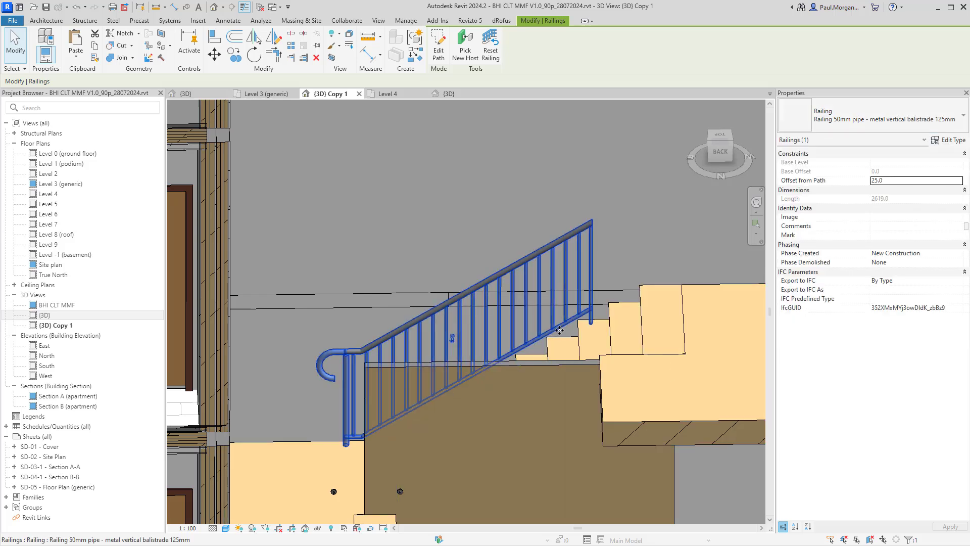
# Step: Delete the vertical balustrade railing from the upper flight above the central wall
pyautogui.keyDown('shift'); pyautogui.moveTo(558, 327); pyautogui.dragTo(532, 287, button='middle'); pyautogui.keyUp('shift')
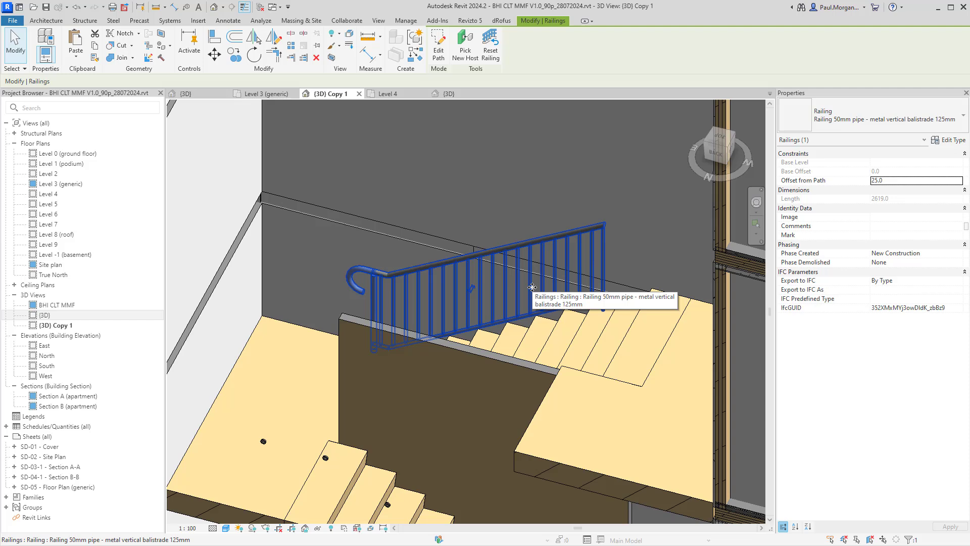
pyautogui.moveTo(532, 287); pyautogui.dragTo(546, 262, button='middle')
pyautogui.press('Delete')
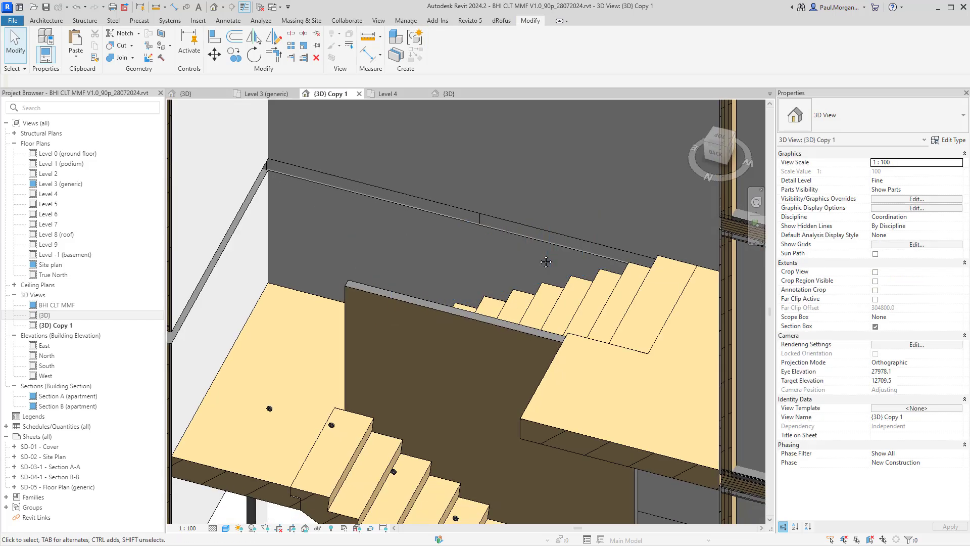
# Step: Examine the wall-mounted pipe railing embedded in the lower flight and clear its selection
pyautogui.click(330, 427)
pyautogui.moveTo(330, 426); pyautogui.dragTo(453, 235, button='middle')
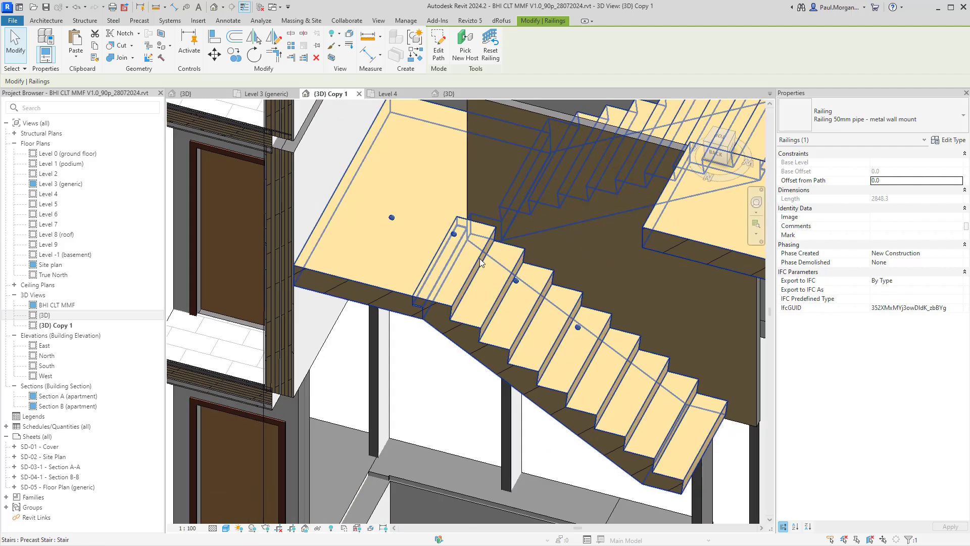
pyautogui.scroll(-2, 452, 234)
pyautogui.press('Escape')
# Step: Move the section box's face slightly outward beside the lower flight to uncover its wall-mounted pipe railing
pyautogui.scroll(3, 480, 256)
pyautogui.scroll(-3, 481, 259)
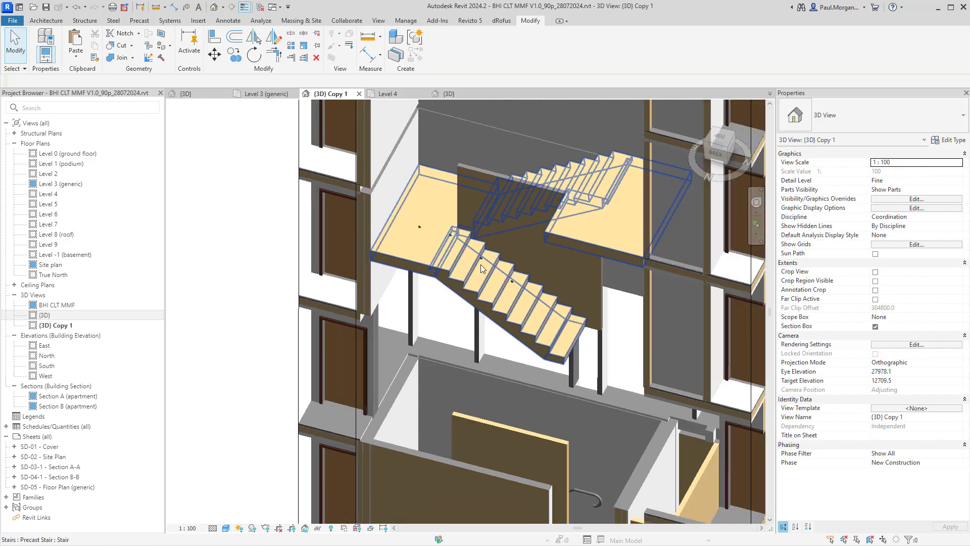
pyautogui.click(298, 352)
pyautogui.hotkey('ctrl', 'z')
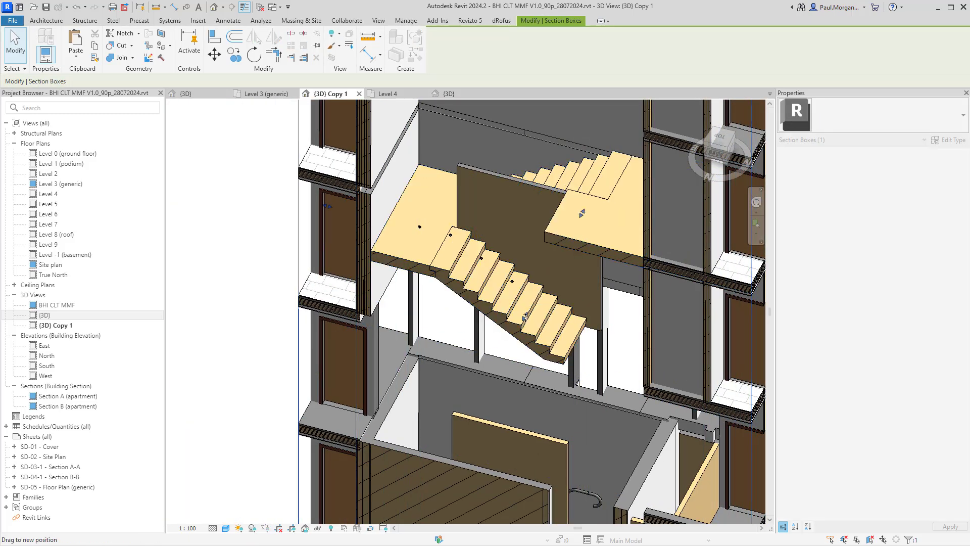
pyautogui.moveTo(524, 325); pyautogui.dragTo(522, 322)
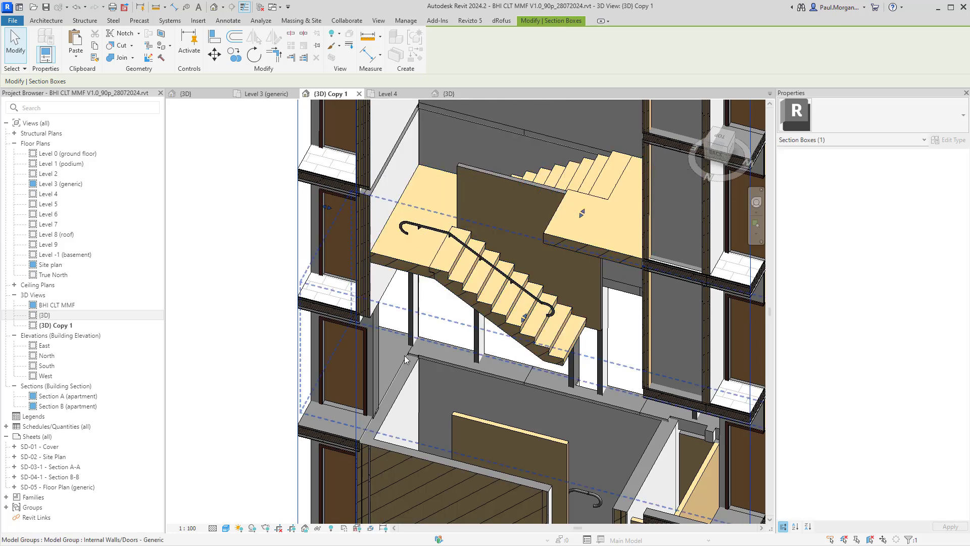
# Step: Delete the Railing 50mm pipe - metal wall mount from the lower stair flight
pyautogui.keyDown('shift'); pyautogui.moveTo(455, 221); pyautogui.dragTo(427, 225, button='middle'); pyautogui.keyUp('shift')
pyautogui.click(426, 225)
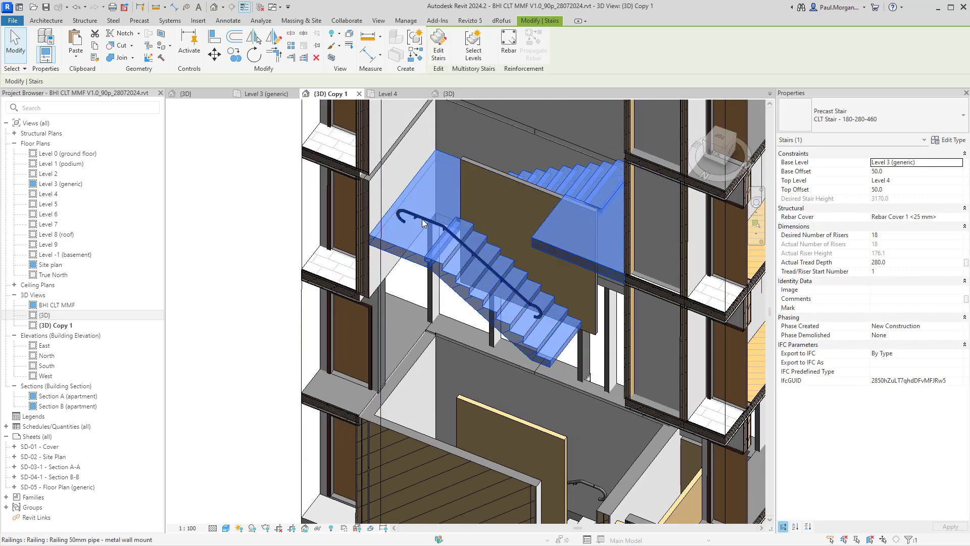
pyautogui.click(424, 221)
pyautogui.press('Delete')
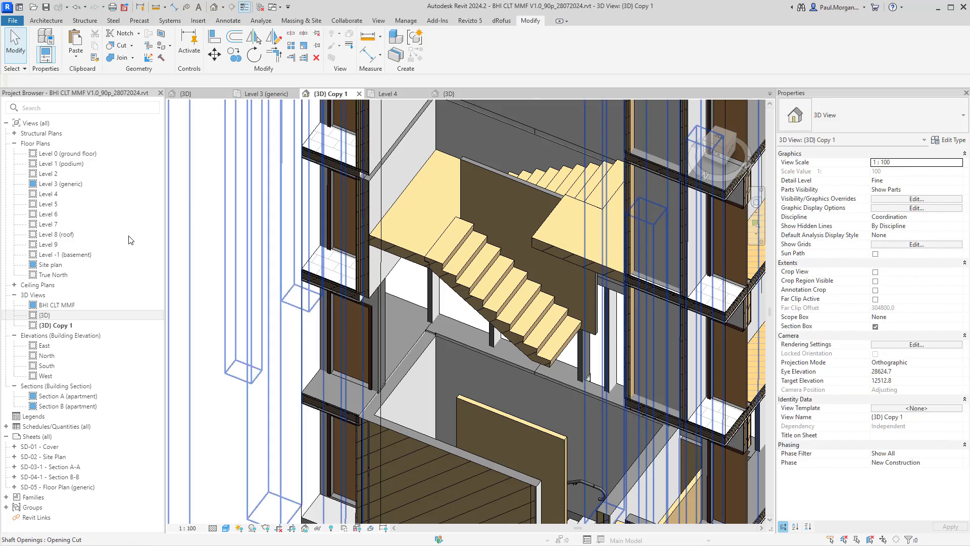
# Step: Open the Level 3 (generic) floor plan and examine the start of the stair flight against the CLT wall and reference planes
pyautogui.doubleClick(61, 184)
pyautogui.scroll(-1, 553, 392)
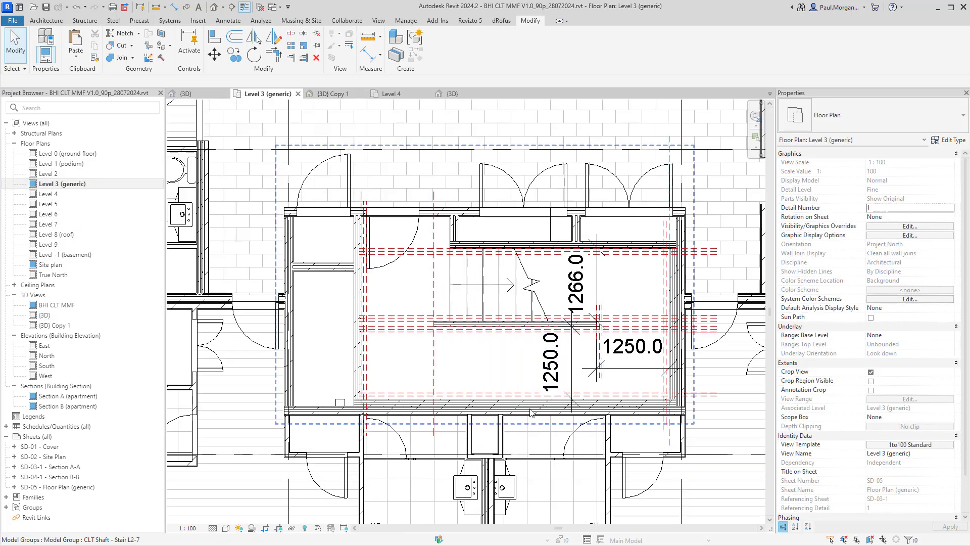
pyautogui.scroll(5, 469, 257)
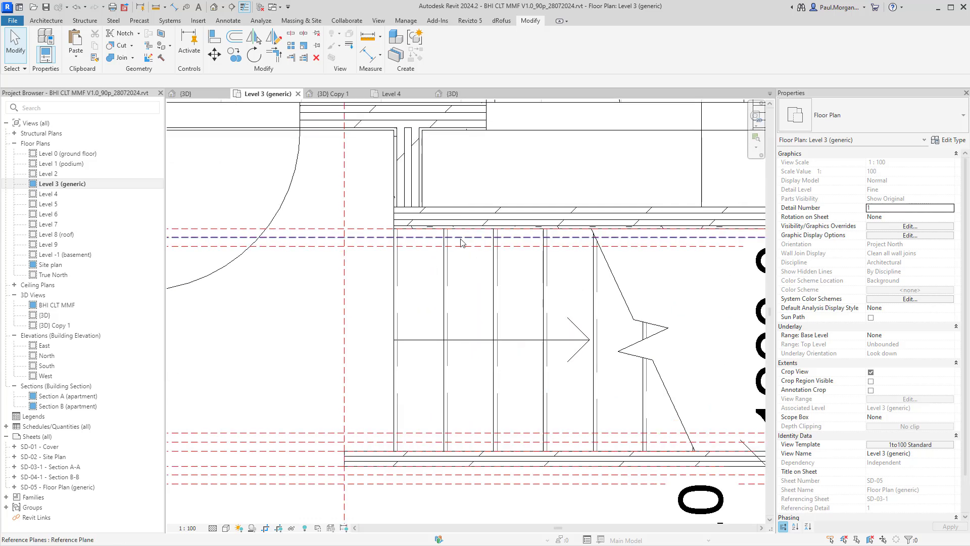
pyautogui.scroll(-3, 461, 243)
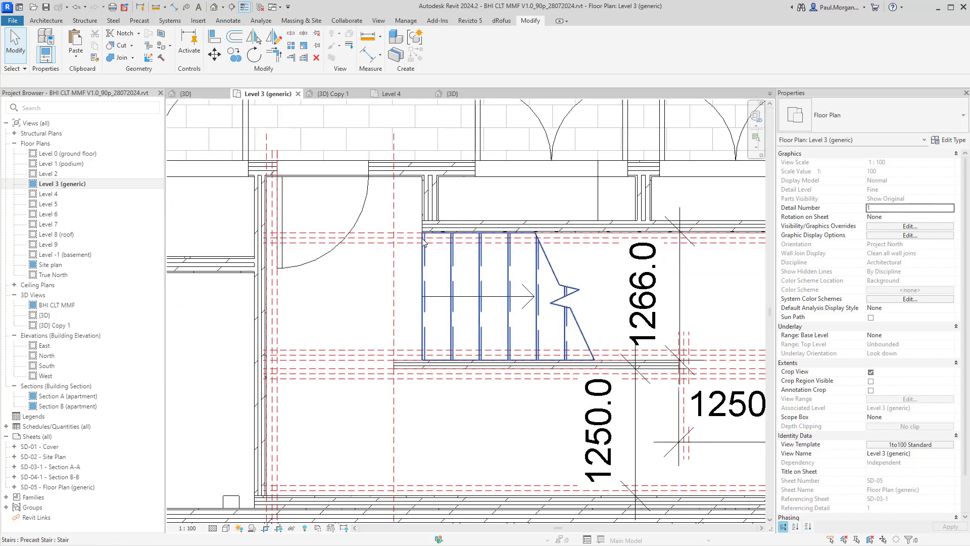
pyautogui.moveTo(509, 242); pyautogui.dragTo(549, 275, button='middle')
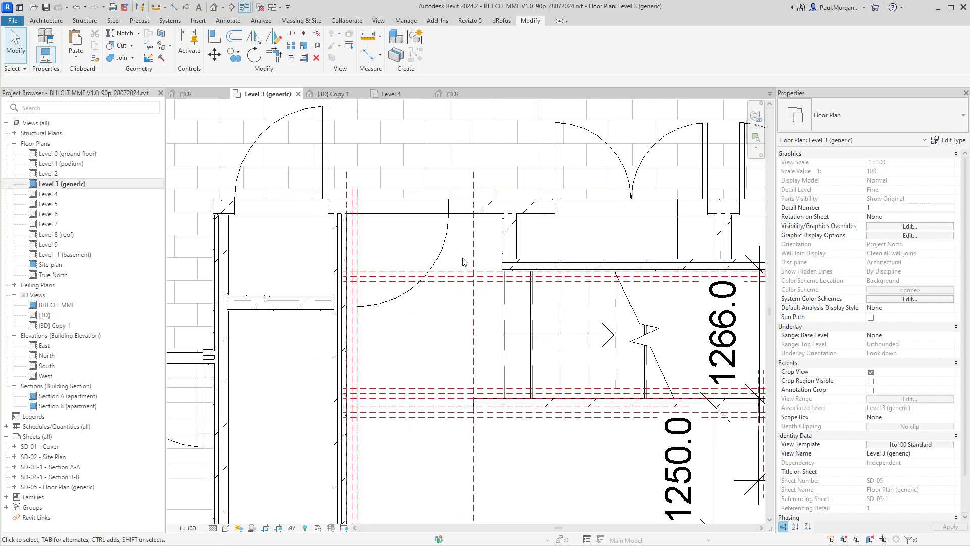
pyautogui.scroll(4, 495, 243)
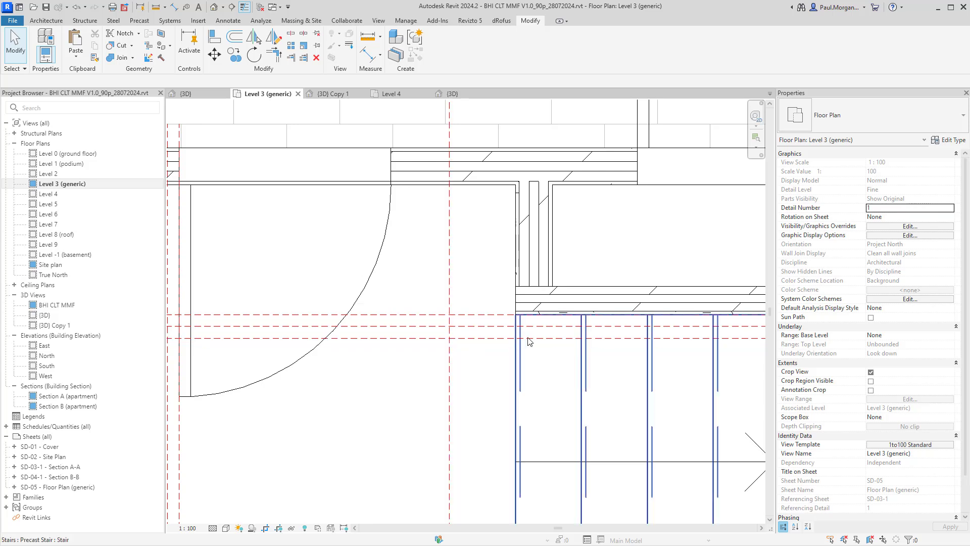
pyautogui.click(537, 240)
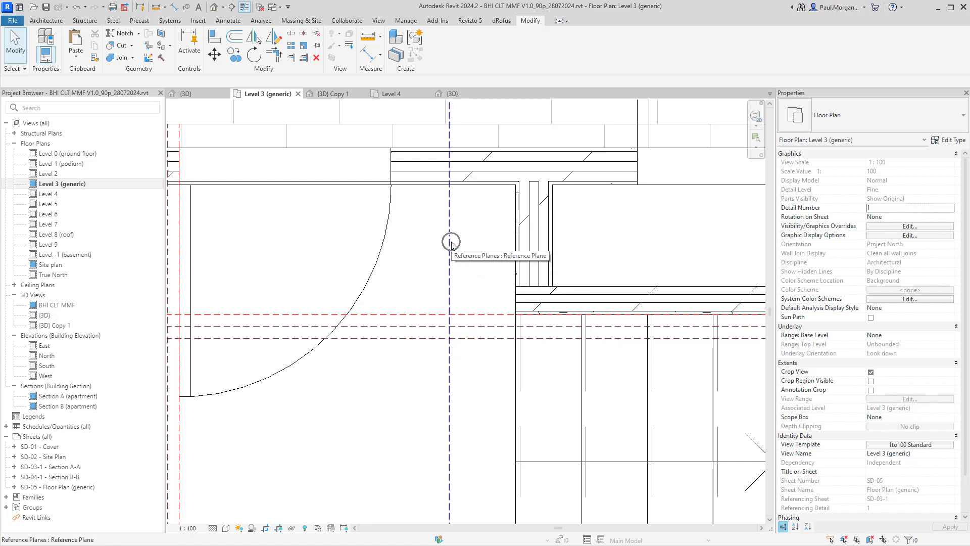
pyautogui.scroll(-1, 451, 243)
pyautogui.moveTo(534, 363); pyautogui.dragTo(458, 317, button='middle')
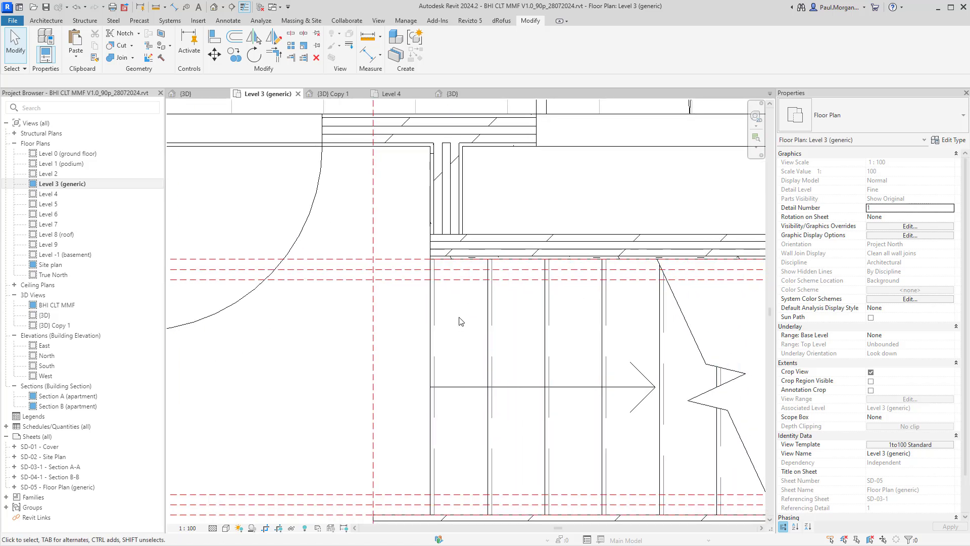
# Step: Check the spacing of the first risers and nosing lines with aligned dimensions, placing none
pyautogui.press('d')
pyautogui.press('i')
pyautogui.click(428, 360)
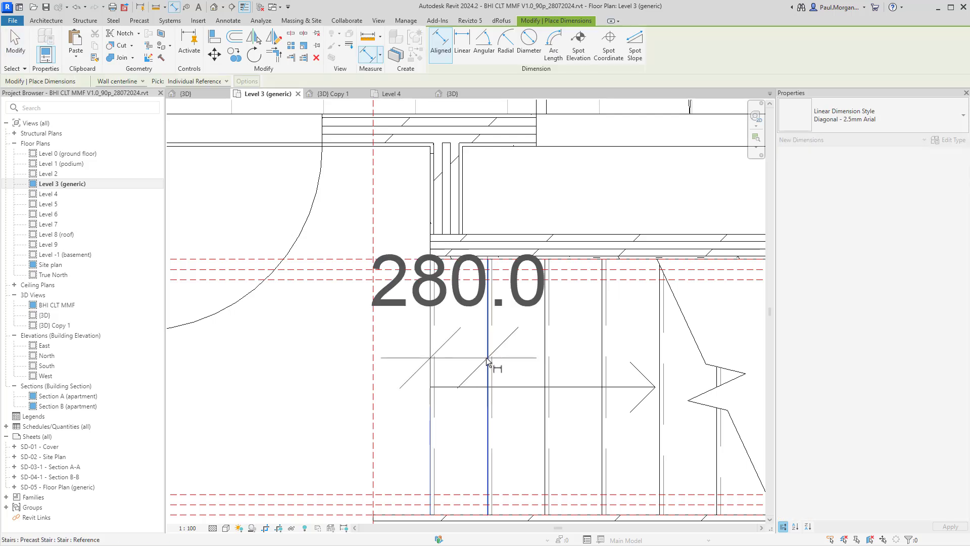
pyautogui.click(544, 360)
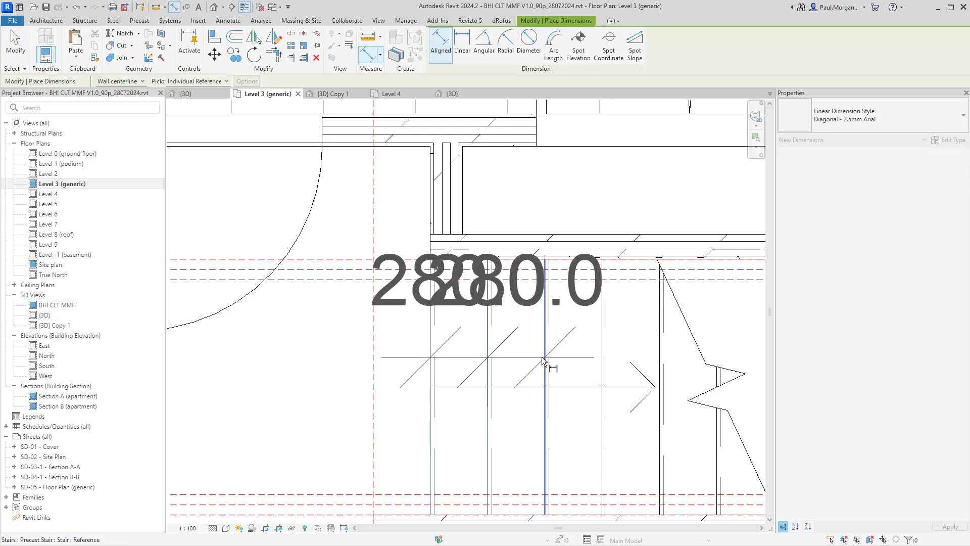
pyautogui.press('Escape')
pyautogui.click(434, 375)
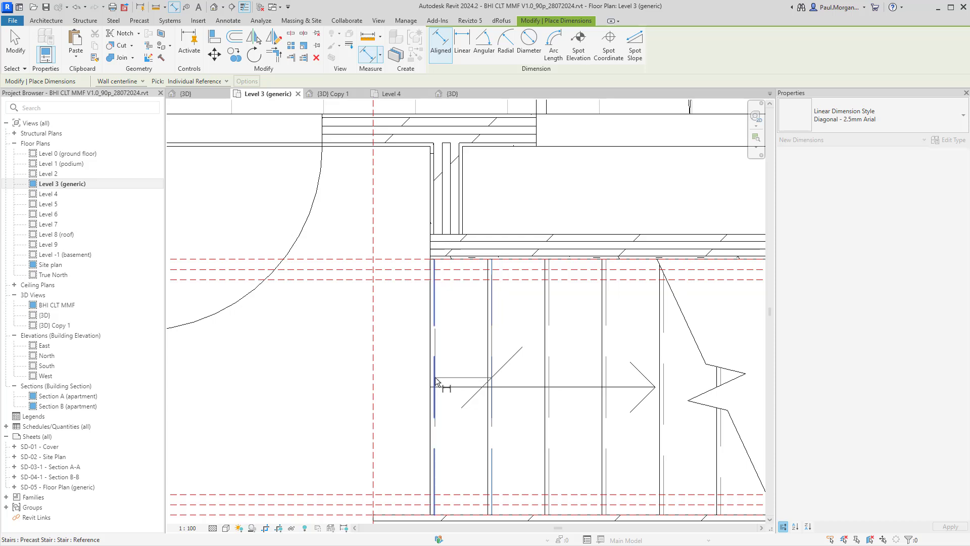
pyautogui.press('Escape')
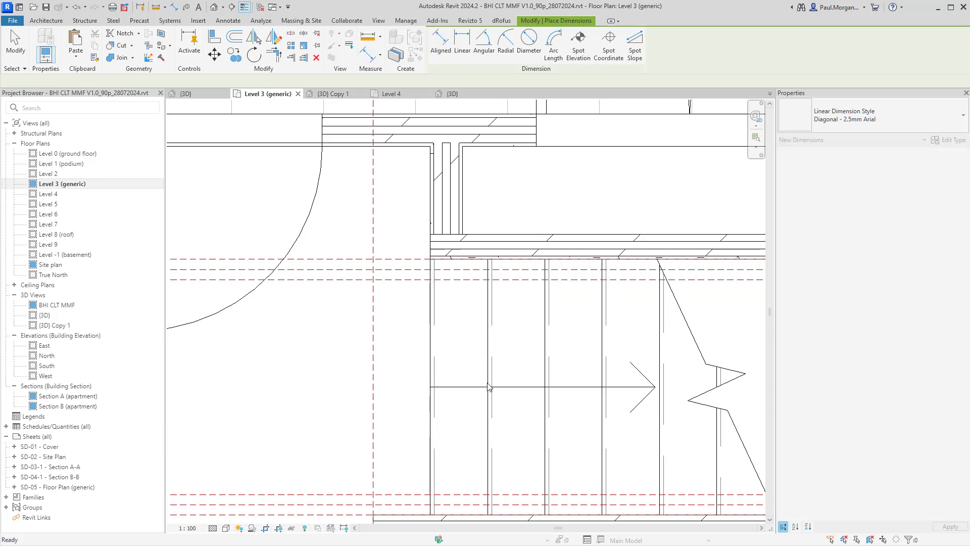
pyautogui.click(492, 382)
pyautogui.press('Escape')
pyautogui.press('Escape')
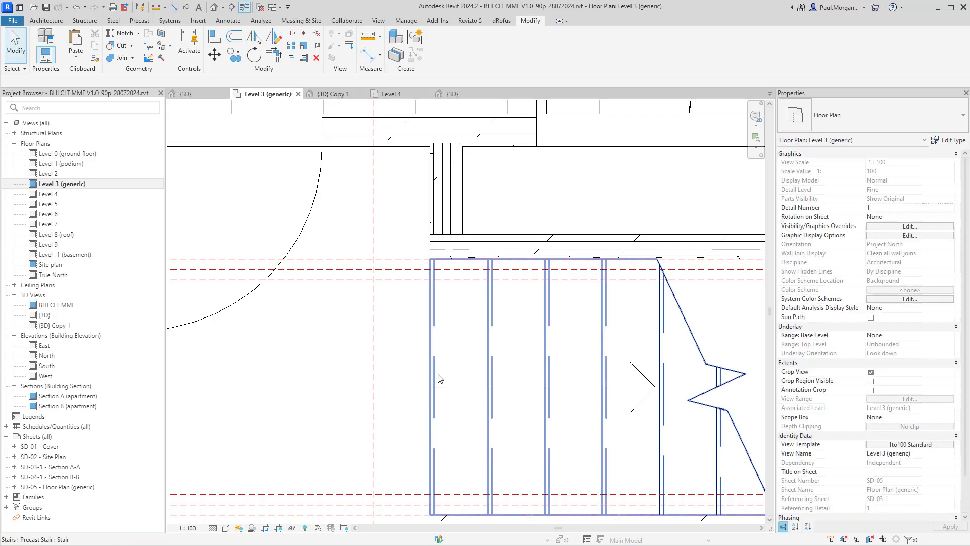
# Step: Measure from the flight's first riser line to the second dashed tread line with an aligned dimension
pyautogui.press('d')
pyautogui.press('i')
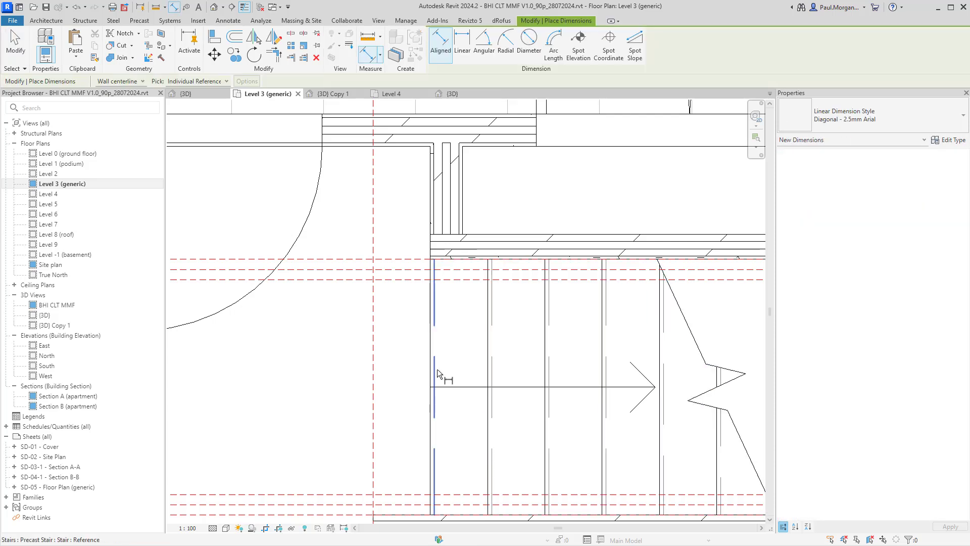
pyautogui.click(492, 377)
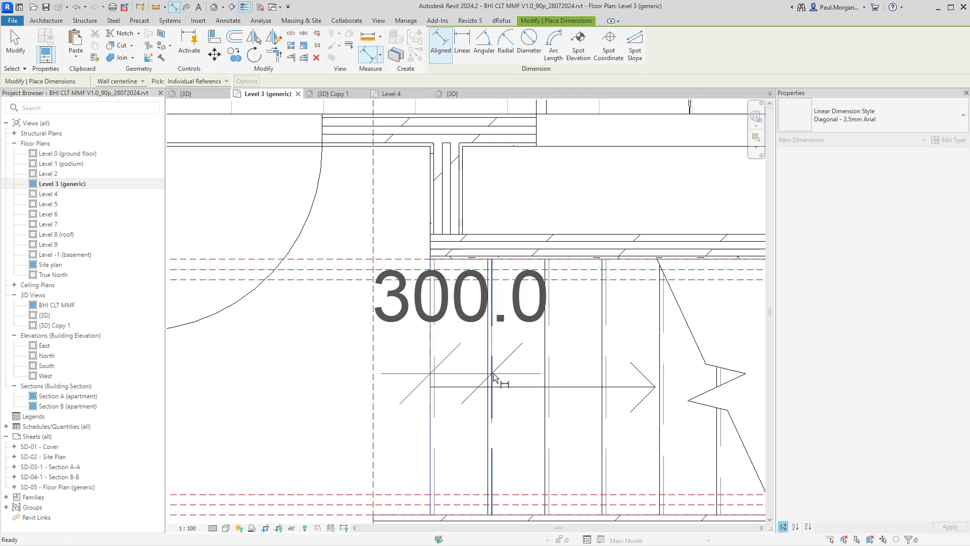
pyautogui.press('Escape')
pyautogui.press('Escape')
# Step: Try deleting the CLT slanted run below the central wall and undo the deletion
pyautogui.scroll(-5, 512, 345)
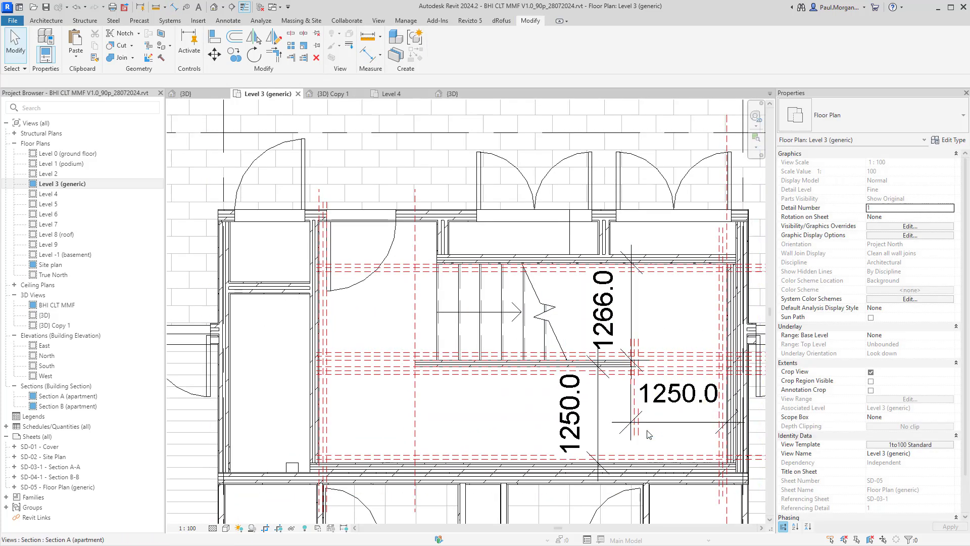
pyautogui.moveTo(368, 331); pyautogui.dragTo(348, 330, button='middle')
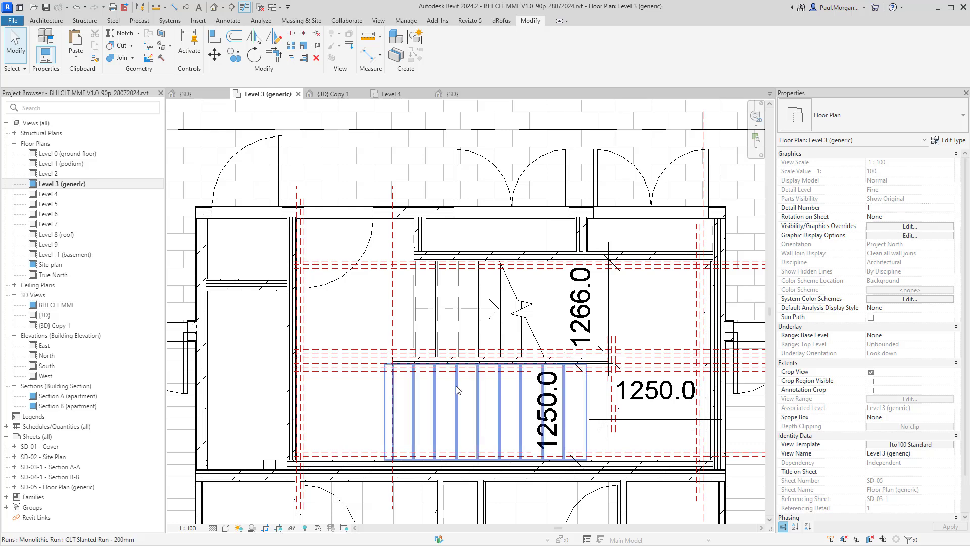
pyautogui.moveTo(456, 386); pyautogui.dragTo(435, 352, button='middle')
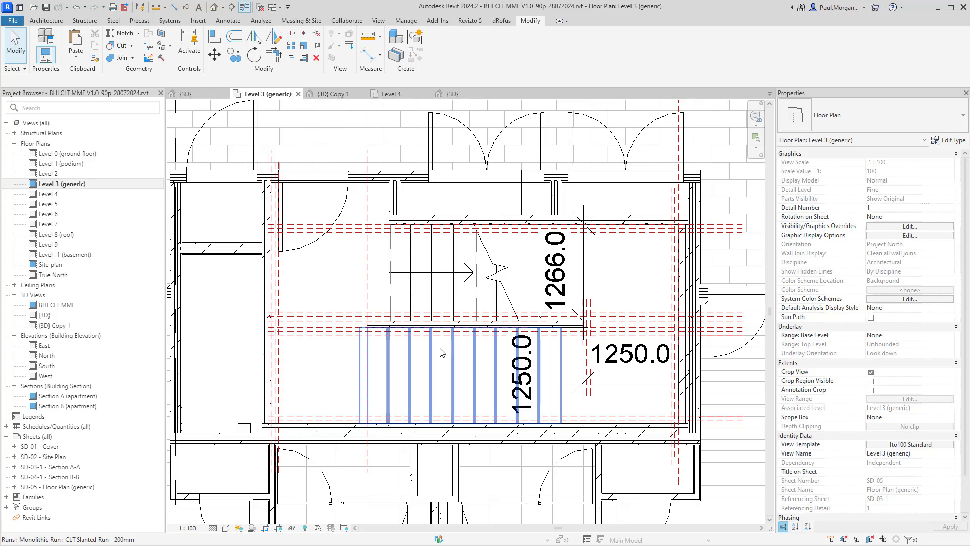
pyautogui.click(439, 354)
pyautogui.press('Delete')
pyautogui.moveTo(446, 344); pyautogui.dragTo(465, 336, button='middle')
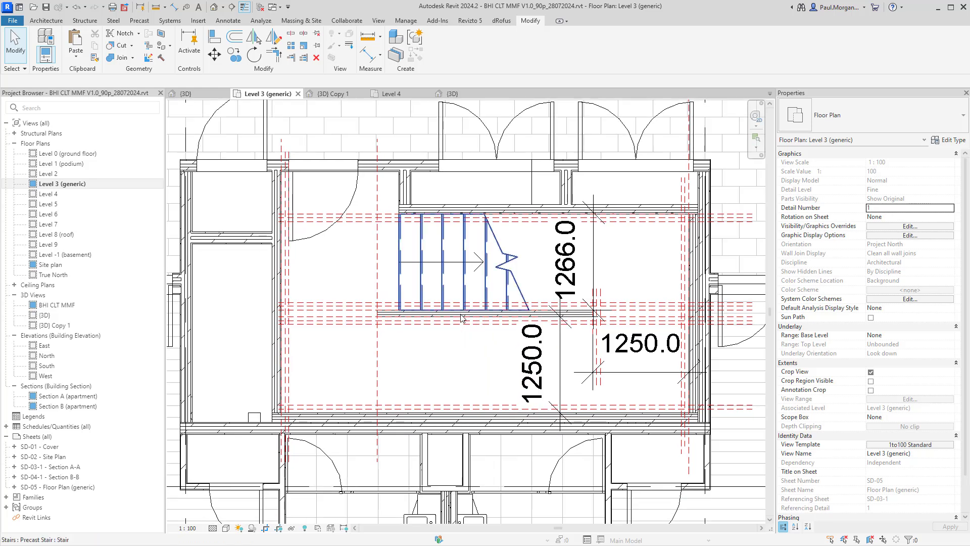
pyautogui.hotkey('ctrl', 'z')
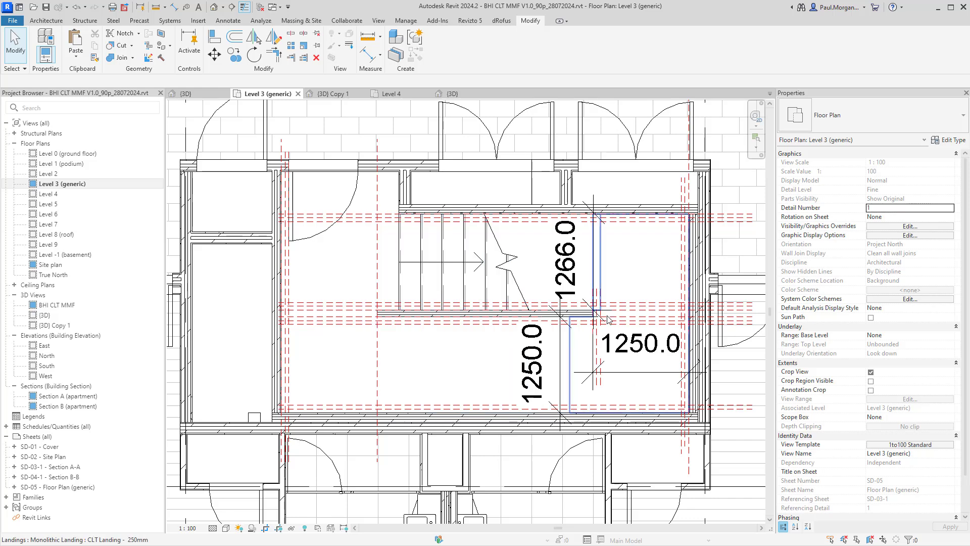
pyautogui.moveTo(608, 322); pyautogui.dragTo(601, 322, button='middle')
pyautogui.scroll(-1, 560, 318)
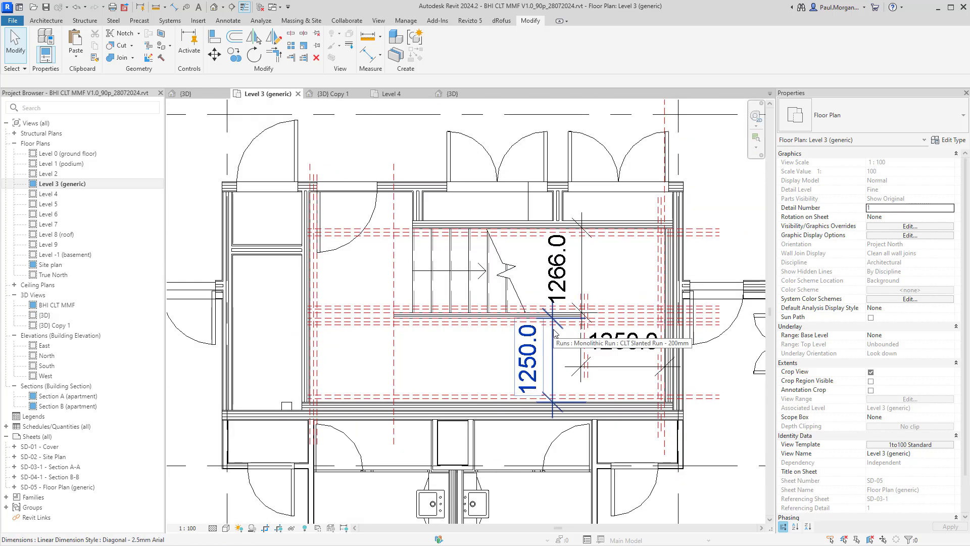
# Step: Inspect the CLT Floor Plate group and its XLAM floor panel above the stair flight, leaving nothing selected
pyautogui.click(529, 209)
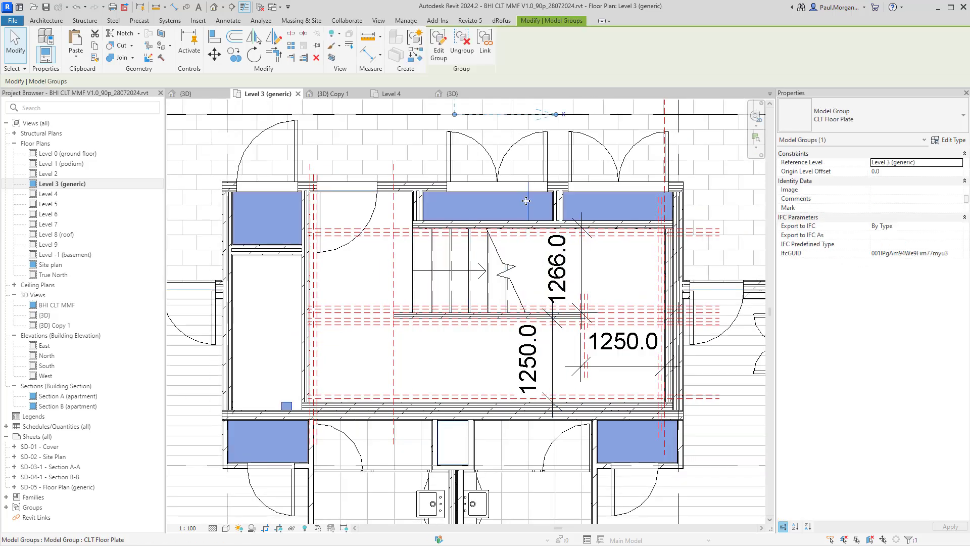
pyautogui.press('Tab')
pyautogui.click(528, 205)
pyautogui.moveTo(536, 228); pyautogui.dragTo(543, 277, button='middle')
pyautogui.press('Escape')
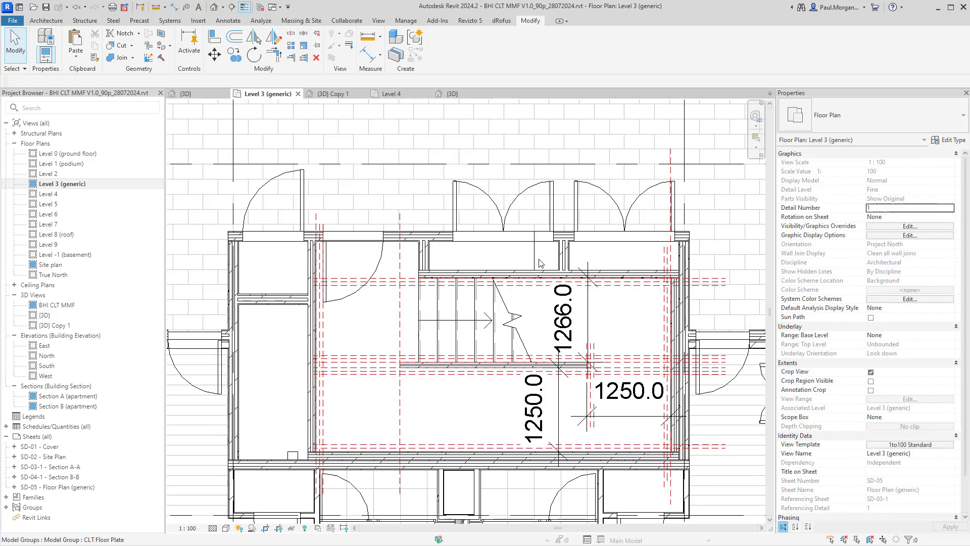
pyautogui.press('Tab')
pyautogui.click(534, 262)
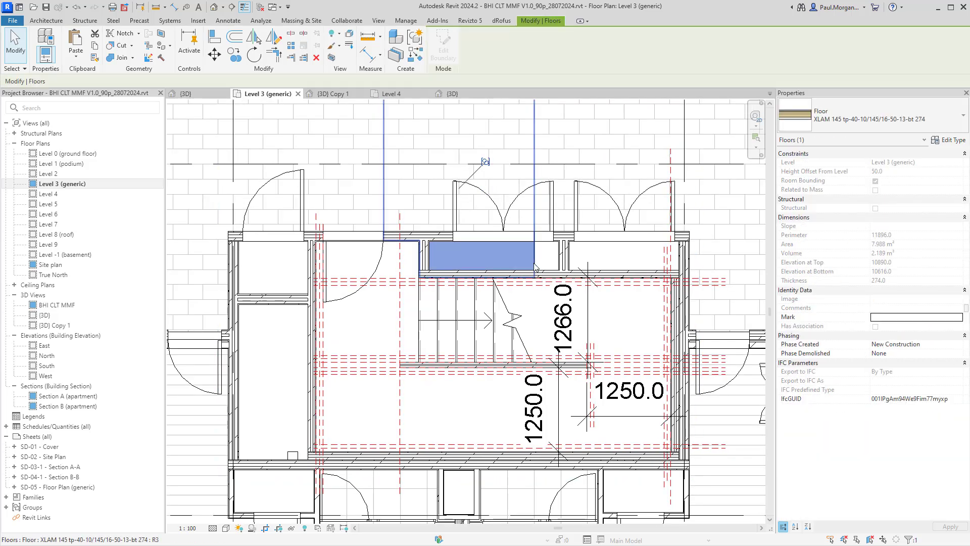
pyautogui.press('Escape')
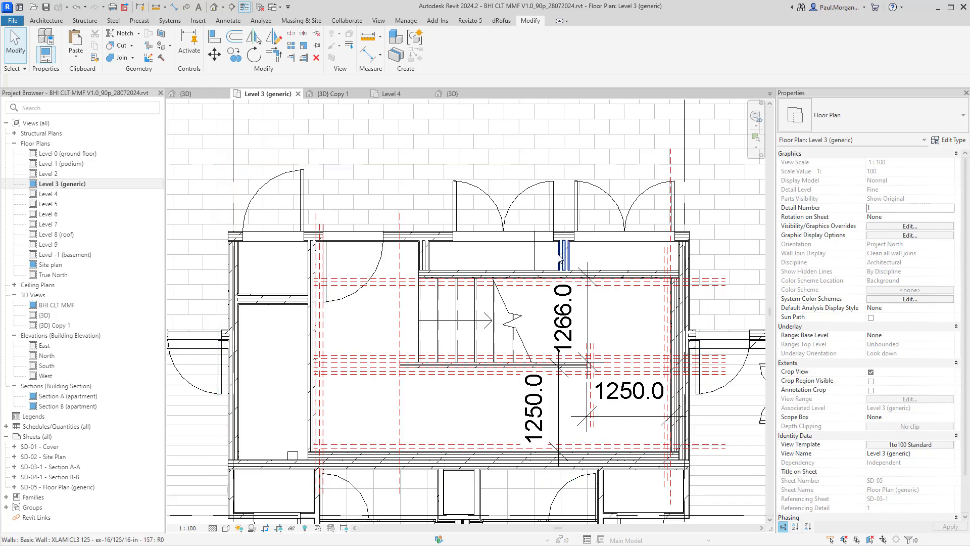
# Step: Edit the sketch of the shaft opening beside the stairwell and delete its rectangular loop overlapping the CLT wall
pyautogui.click(295, 331)
pyautogui.moveTo(303, 374); pyautogui.dragTo(379, 327, button='middle')
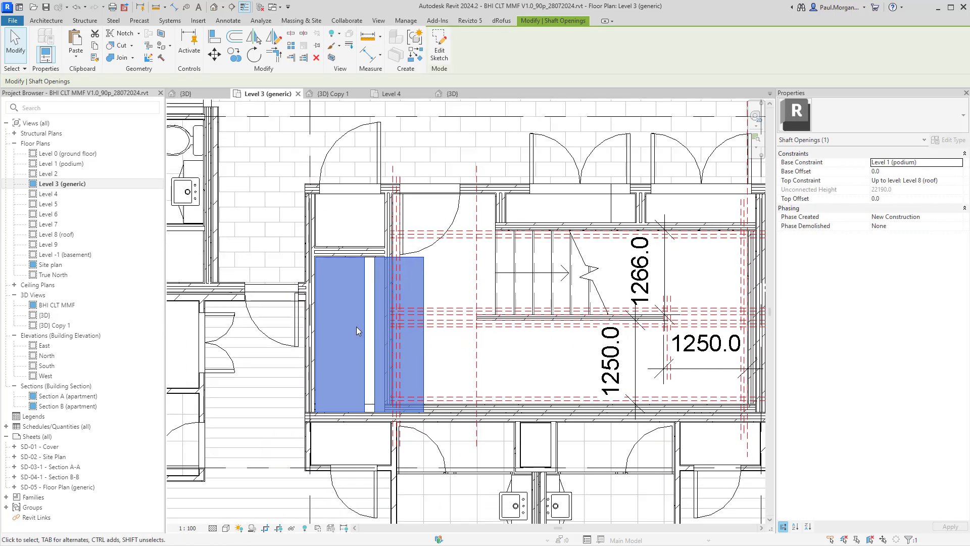
pyautogui.click(436, 57)
pyautogui.moveTo(370, 247); pyautogui.dragTo(443, 451)
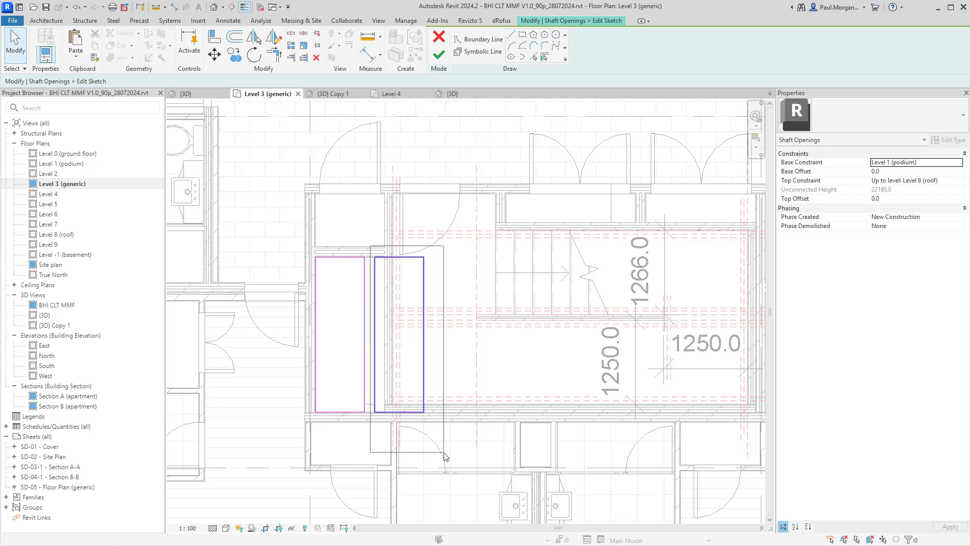
pyautogui.press('Delete')
# Step: Stretch the remaining shaft loop to the CLT wall, about 1037 mm wide, and finish the sketch
pyautogui.scroll(4, 358, 298)
pyautogui.click(354, 294)
pyautogui.moveTo(354, 295); pyautogui.dragTo(404, 300)
pyautogui.scroll(-3, 404, 300)
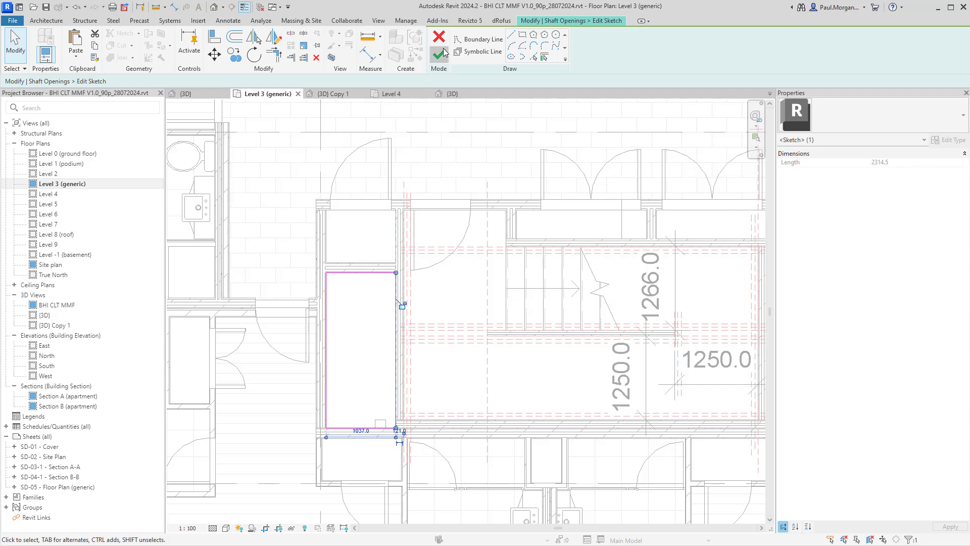
pyautogui.click(444, 50)
# Step: Inspect the floor joint in the CLT Floor Plate above the stairs and the small shaft areas below the stairwell
pyautogui.moveTo(583, 273); pyautogui.dragTo(506, 288, button='middle')
pyautogui.click(543, 236)
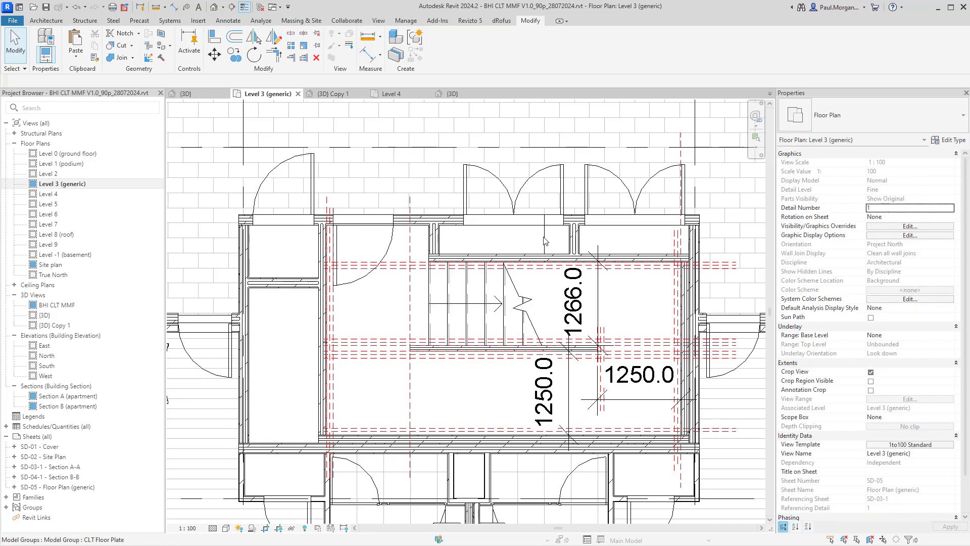
pyautogui.click(543, 241)
pyautogui.press('Escape')
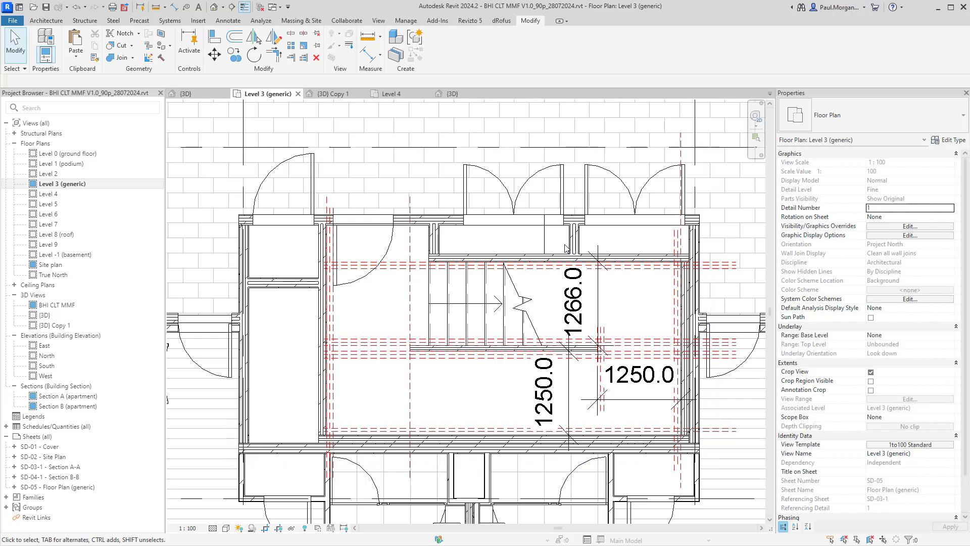
pyautogui.scroll(-3, 569, 244)
pyautogui.click(587, 357)
pyautogui.click(588, 363)
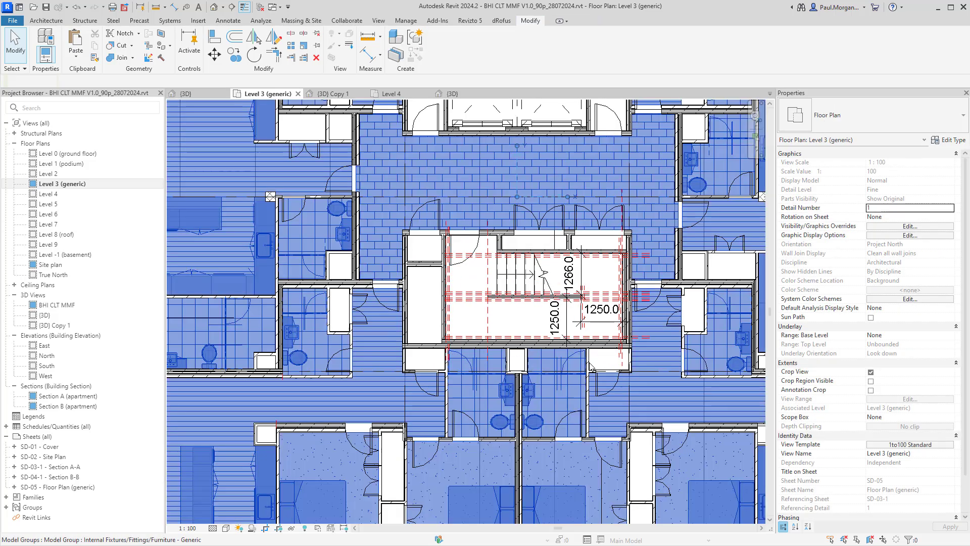
# Step: Examine the glazed door and the small shaft areas above and below the stairwell, leaving nothing selected
pyautogui.click(589, 366)
pyautogui.click(590, 368)
pyautogui.click(591, 367)
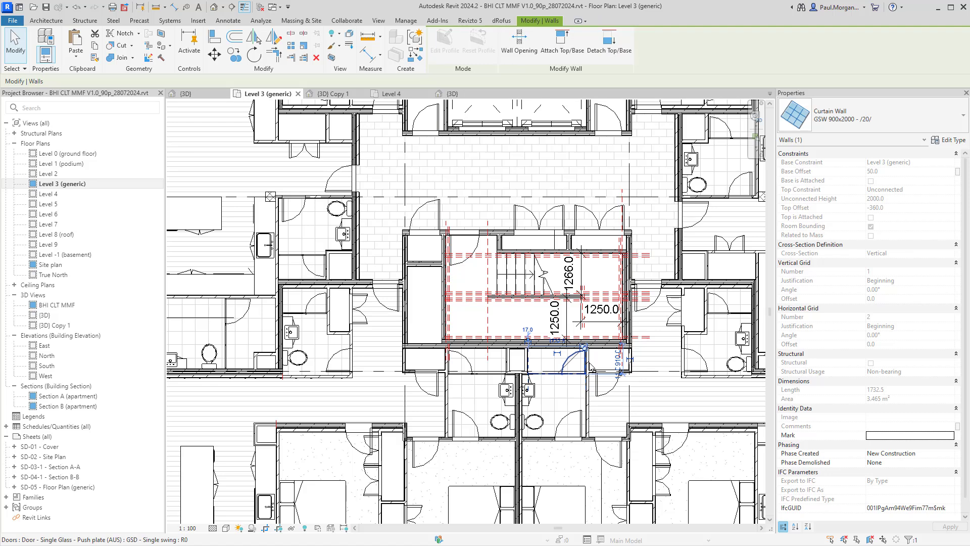
pyautogui.click(592, 365)
pyautogui.press('Escape')
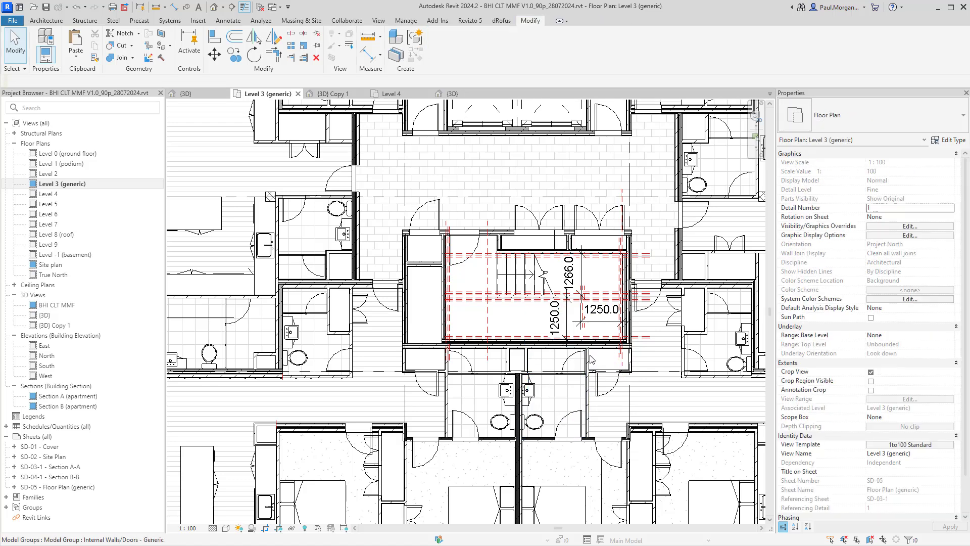
pyautogui.click(591, 356)
pyautogui.press('Escape')
pyautogui.scroll(3, 556, 242)
pyautogui.click(556, 243)
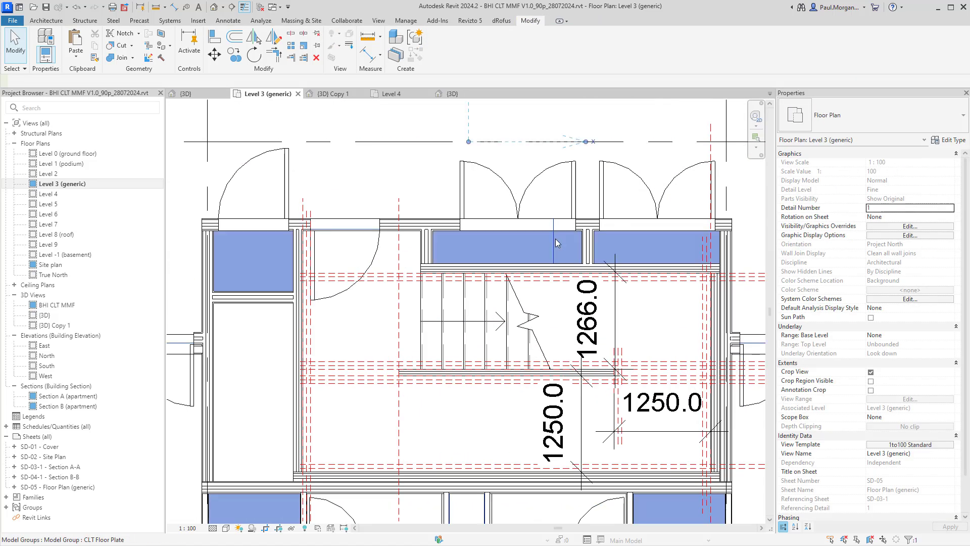
pyautogui.moveTo(572, 284); pyautogui.dragTo(548, 249, button='middle')
pyautogui.press('Escape')
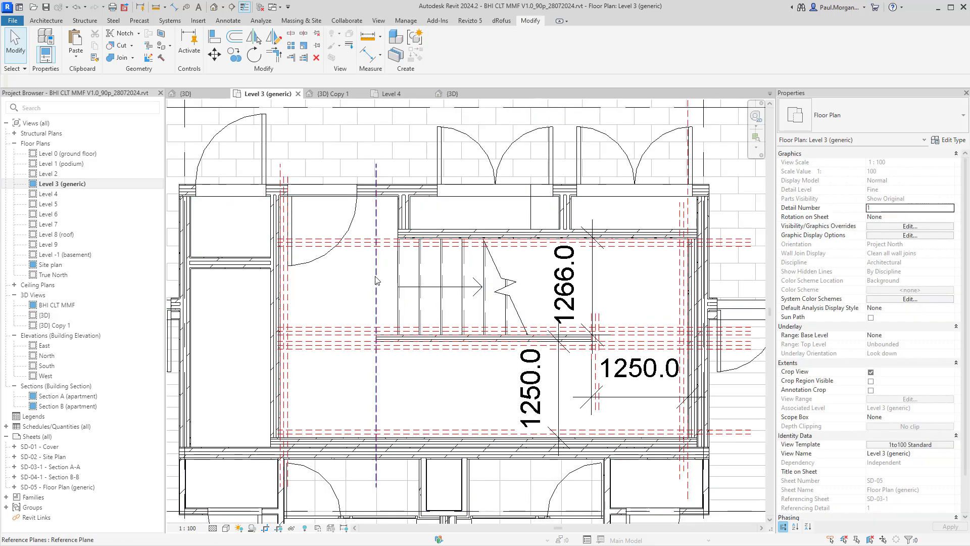
# Step: Place a "Railing 50mm pipe - metal wall mount" railing on the treads of the Level 3 precast CLT stair
pyautogui.moveTo(445, 322); pyautogui.dragTo(398, 275, button='middle')
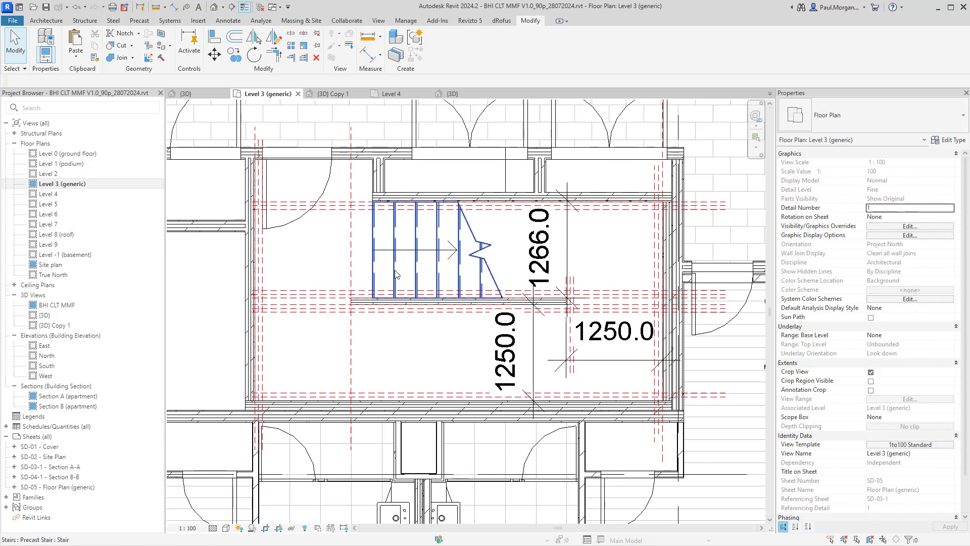
pyautogui.click(45, 20)
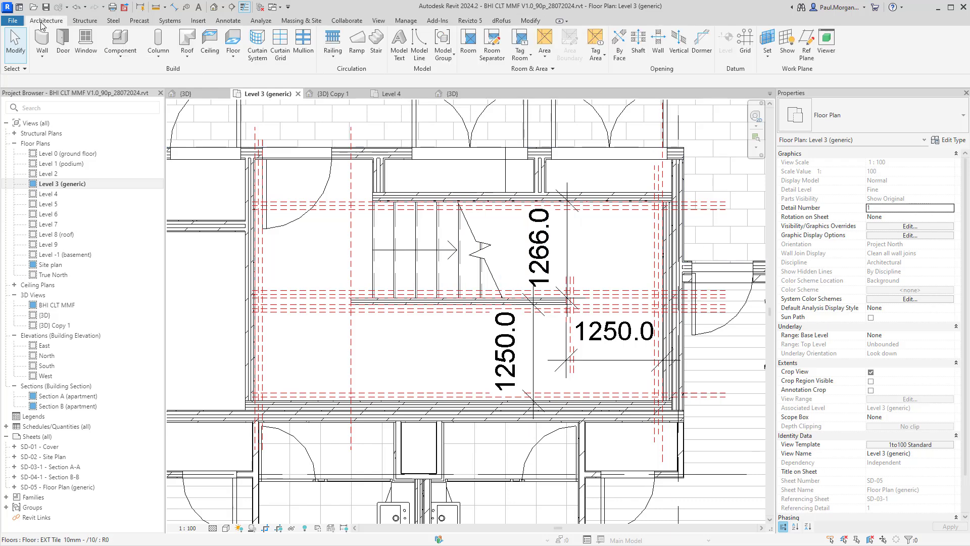
pyautogui.click(434, 235)
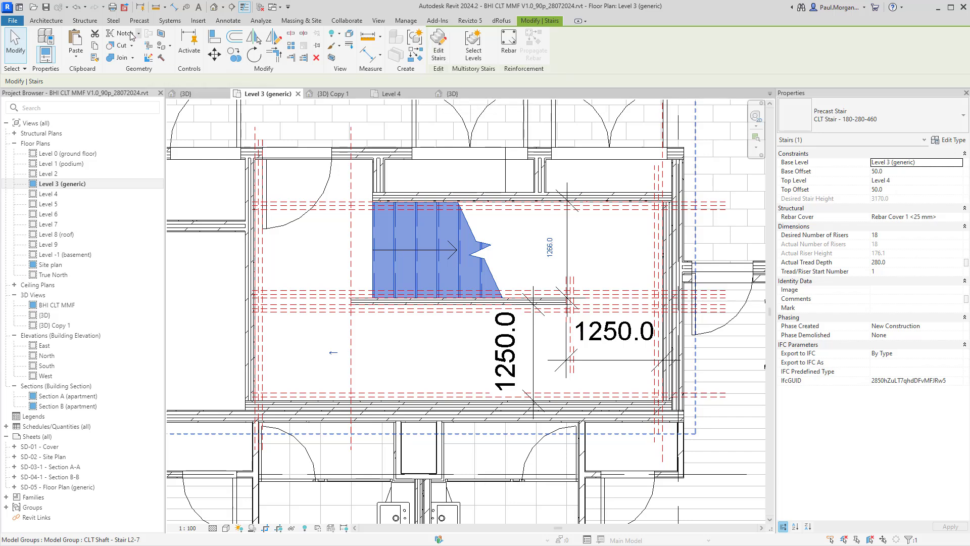
pyautogui.click(51, 22)
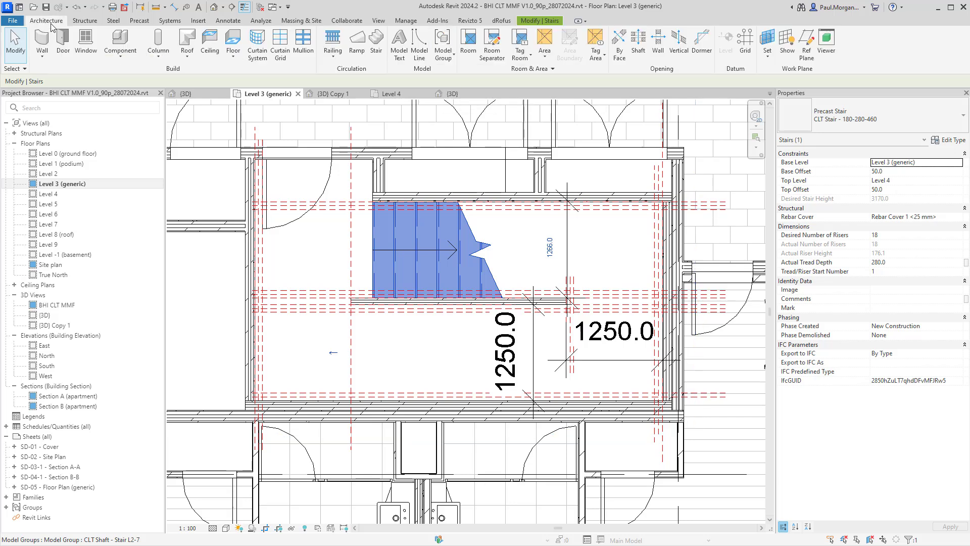
pyautogui.click(342, 62)
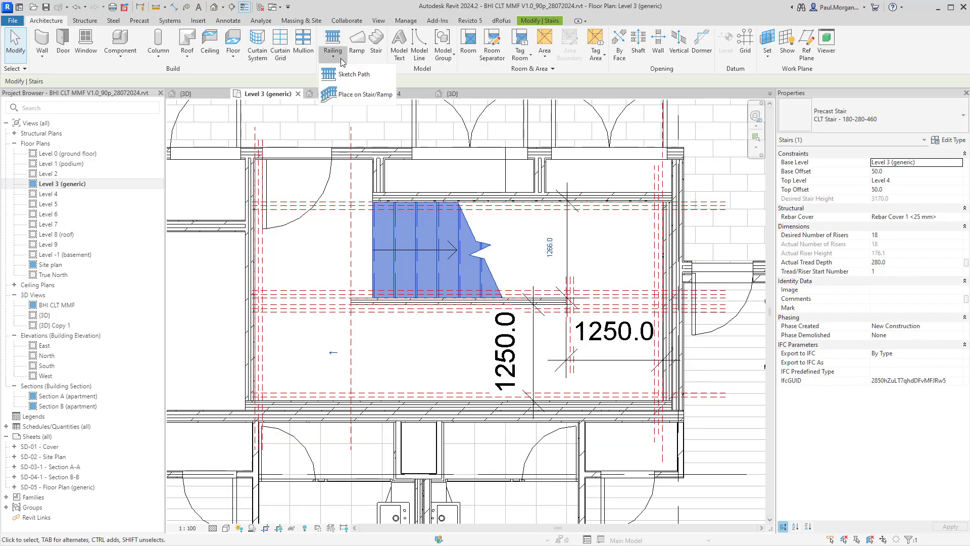
pyautogui.click(353, 94)
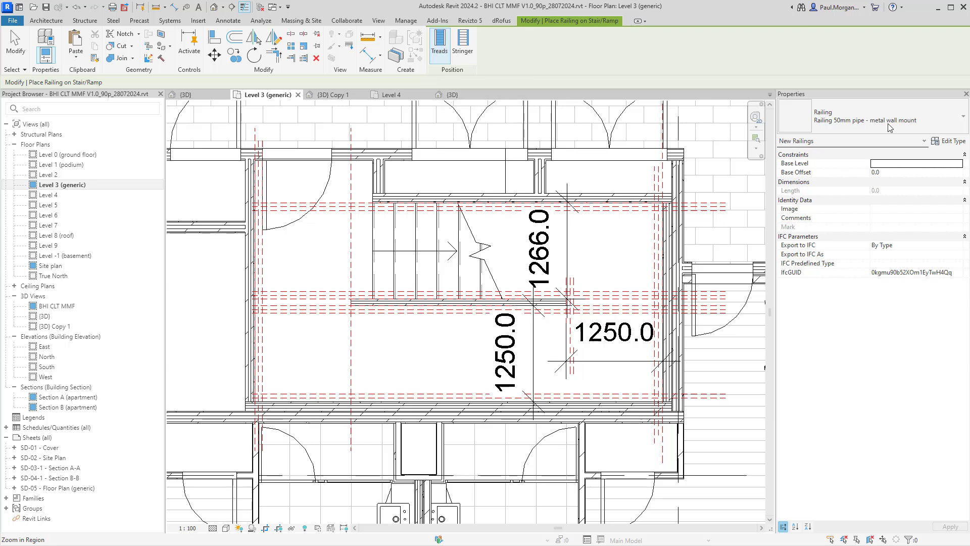
pyautogui.click(859, 119)
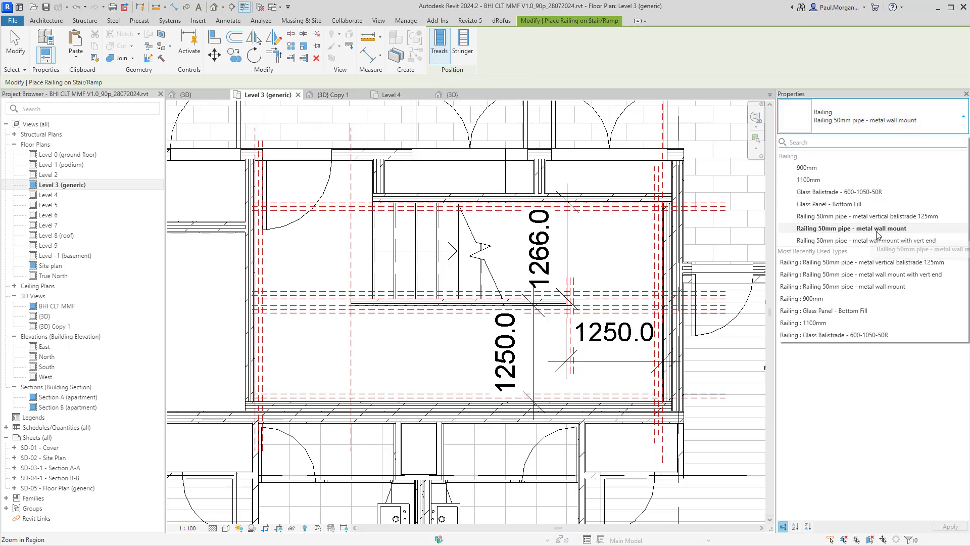
pyautogui.click(877, 231)
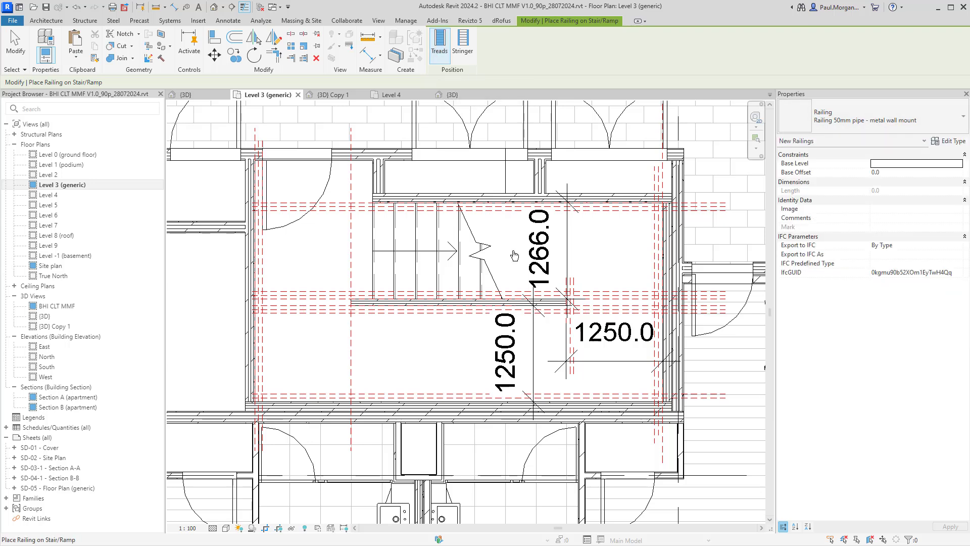
pyautogui.click(460, 223)
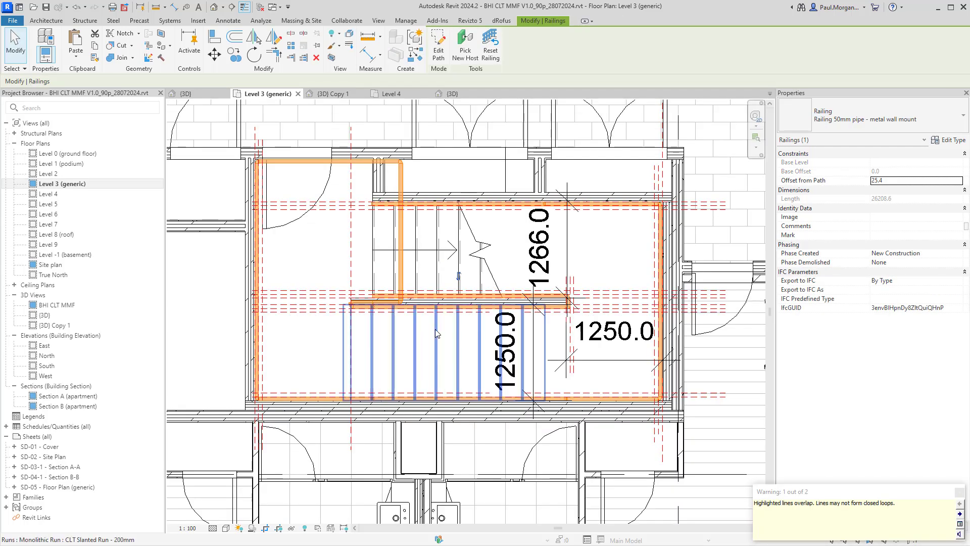
pyautogui.press('Escape')
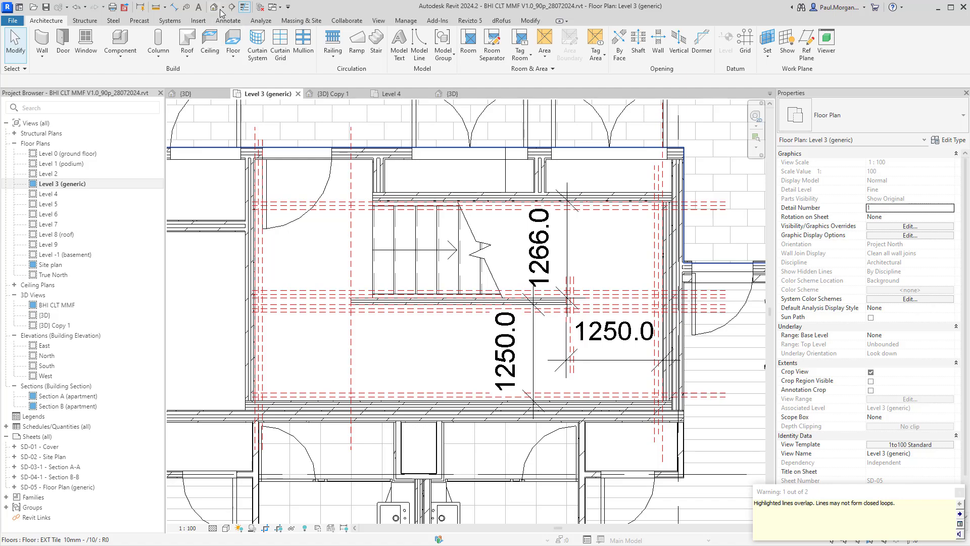
# Step: Examine the pipe railing along the stairwell walls and central wall in the {3D} view
pyautogui.click(450, 94)
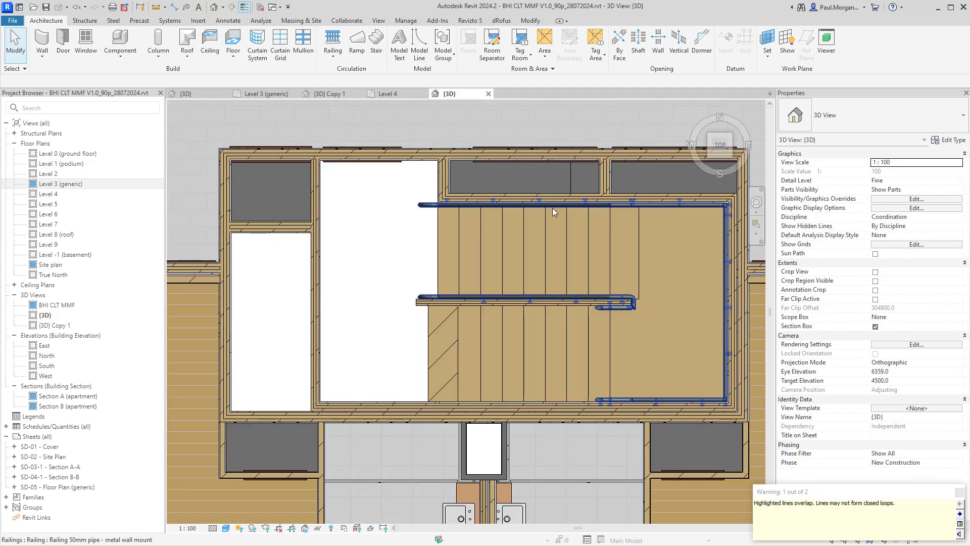
pyautogui.keyDown('shift'); pyautogui.moveTo(582, 377); pyautogui.dragTo(524, 277, button='middle'); pyautogui.keyUp('shift')
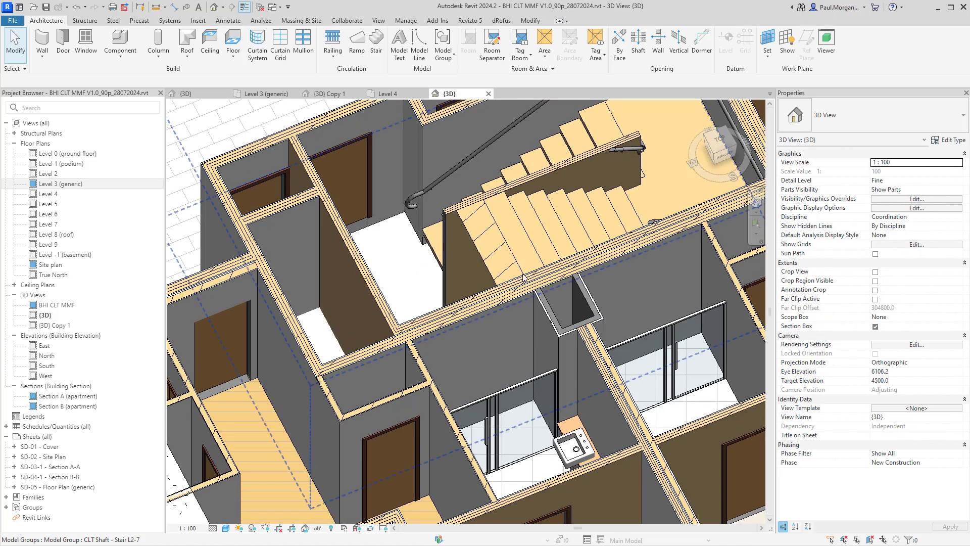
pyautogui.moveTo(587, 152); pyautogui.dragTo(598, 325, button='middle')
pyautogui.click(594, 300)
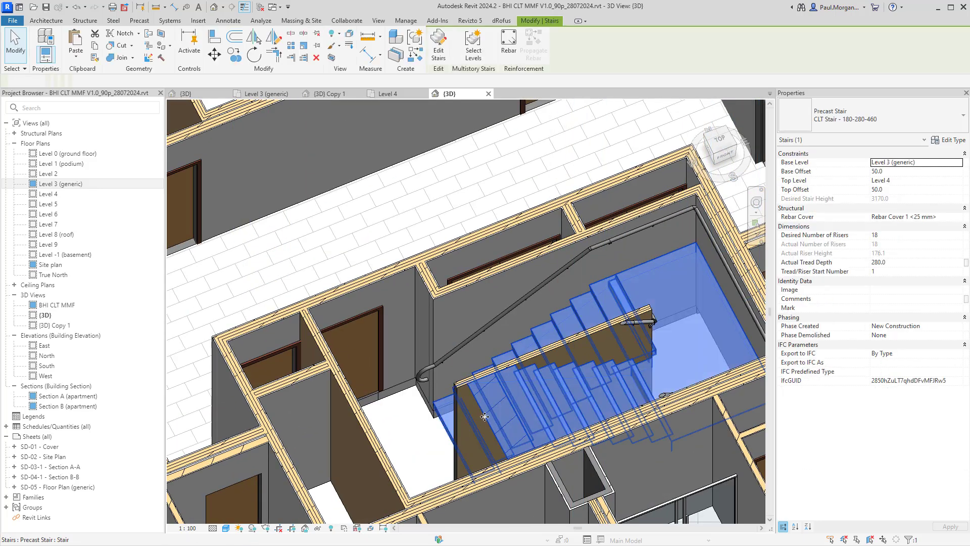
pyautogui.keyDown('shift'); pyautogui.moveTo(485, 417); pyautogui.dragTo(462, 311, button='middle'); pyautogui.keyUp('shift')
pyautogui.click(538, 291)
pyautogui.keyDown('shift'); pyautogui.moveTo(538, 290); pyautogui.dragTo(655, 244, button='middle'); pyautogui.keyUp('shift')
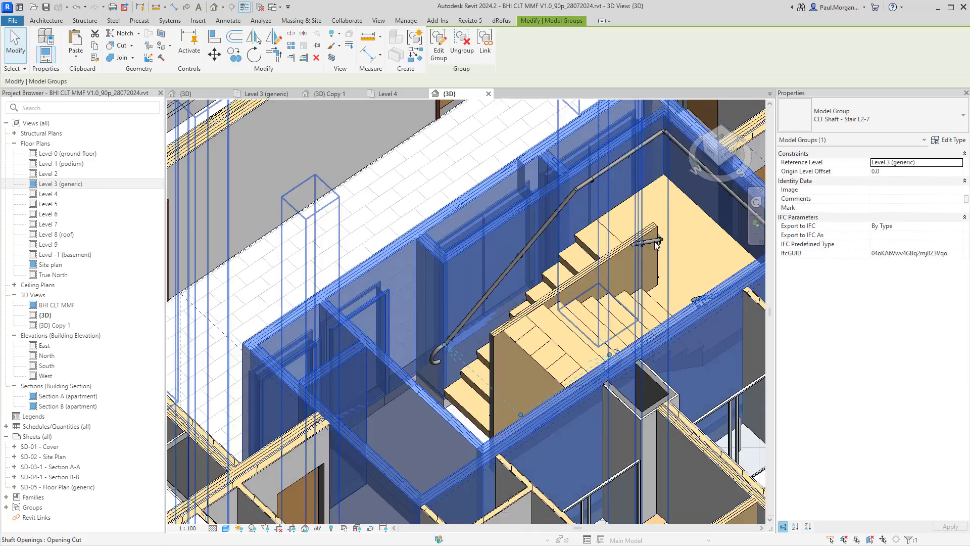
pyautogui.press('Escape')
pyautogui.scroll(8, 657, 243)
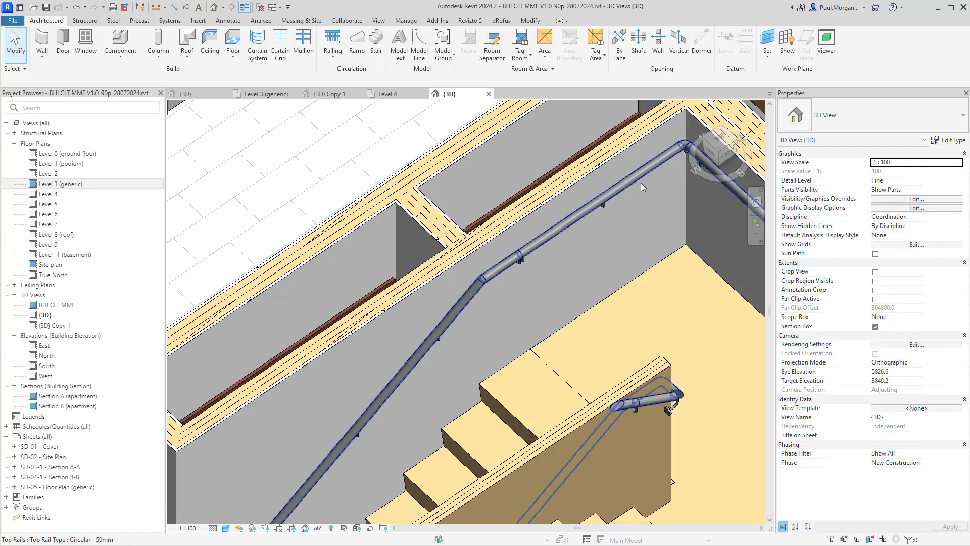
pyautogui.click(641, 183)
pyautogui.keyDown('shift'); pyautogui.moveTo(644, 223); pyautogui.dragTo(547, 265, button='middle'); pyautogui.keyUp('shift')
pyautogui.scroll(-4, 622, 335)
pyautogui.click(576, 338)
pyautogui.scroll(-3, 547, 265)
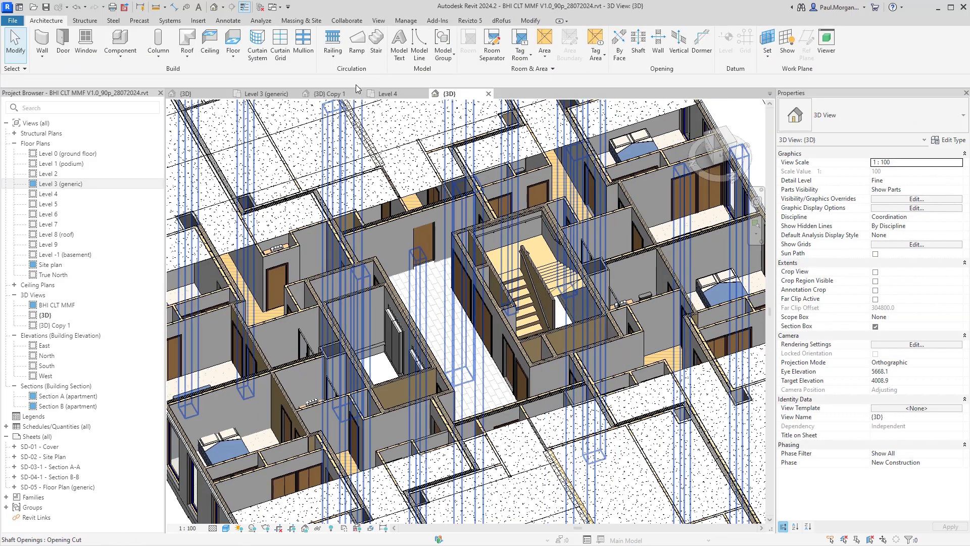
# Step: Examine the pipe railing at the central wall, stair flights and landings in the {3D} Copy 1 view
pyautogui.click(317, 96)
pyautogui.keyDown('shift'); pyautogui.moveTo(559, 309); pyautogui.dragTo(594, 296, button='middle'); pyautogui.keyUp('shift')
pyautogui.scroll(3, 594, 296)
pyautogui.click(565, 332)
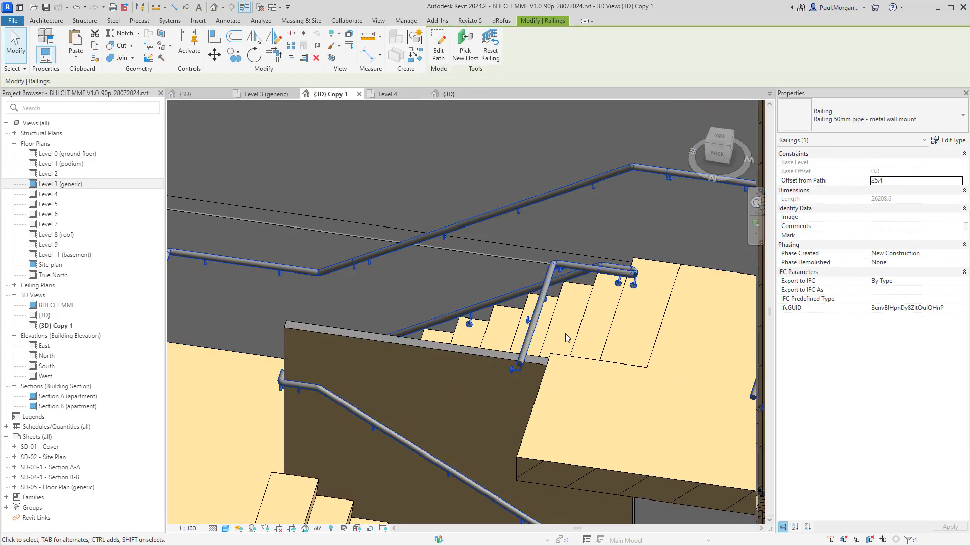
pyautogui.keyDown('shift'); pyautogui.moveTo(566, 333); pyautogui.dragTo(635, 281, button='middle'); pyautogui.keyUp('shift')
pyautogui.moveTo(588, 351); pyautogui.dragTo(592, 296, button='middle')
pyautogui.click(575, 393)
pyautogui.press('Escape')
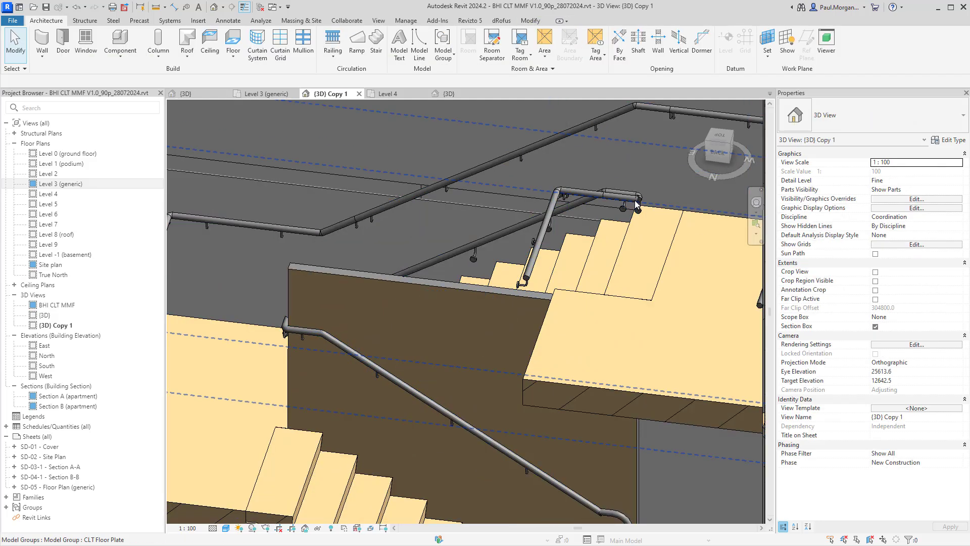
pyautogui.scroll(2, 634, 201)
pyautogui.click(634, 201)
pyautogui.scroll(-4, 621, 232)
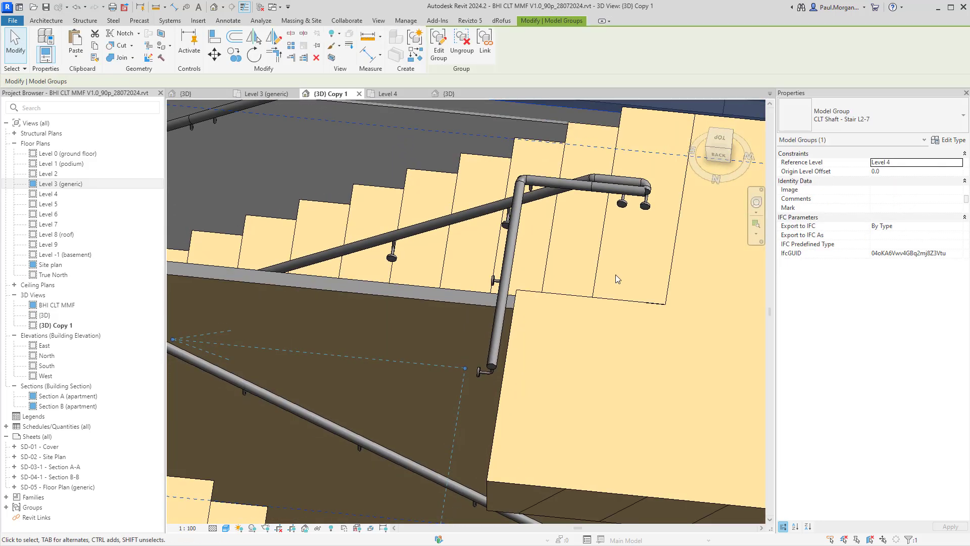
pyautogui.press('Escape')
pyautogui.click(528, 286)
pyautogui.keyDown('shift'); pyautogui.moveTo(527, 286); pyautogui.dragTo(574, 236, button='middle'); pyautogui.keyUp('shift')
pyautogui.press('Escape')
pyautogui.click(614, 178)
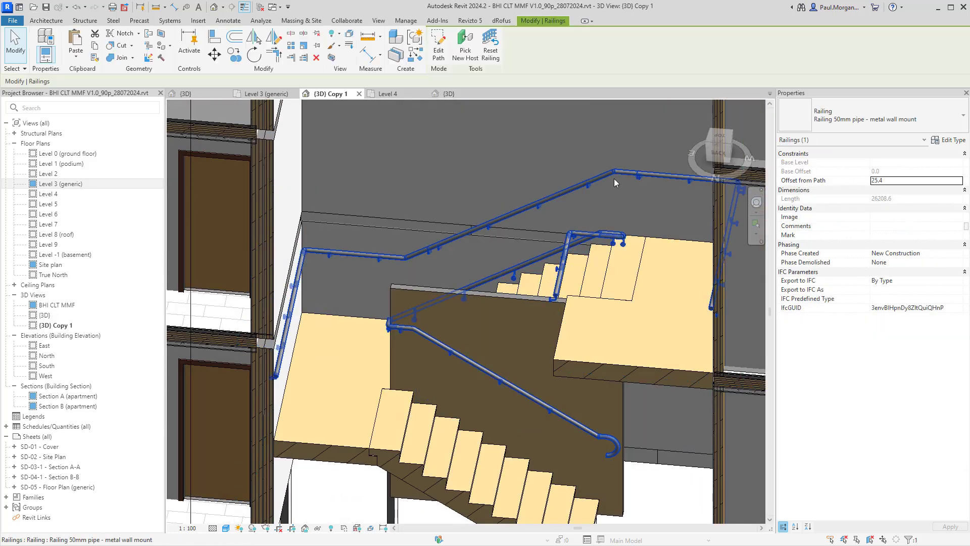
pyautogui.press('Escape')
pyautogui.click(611, 175)
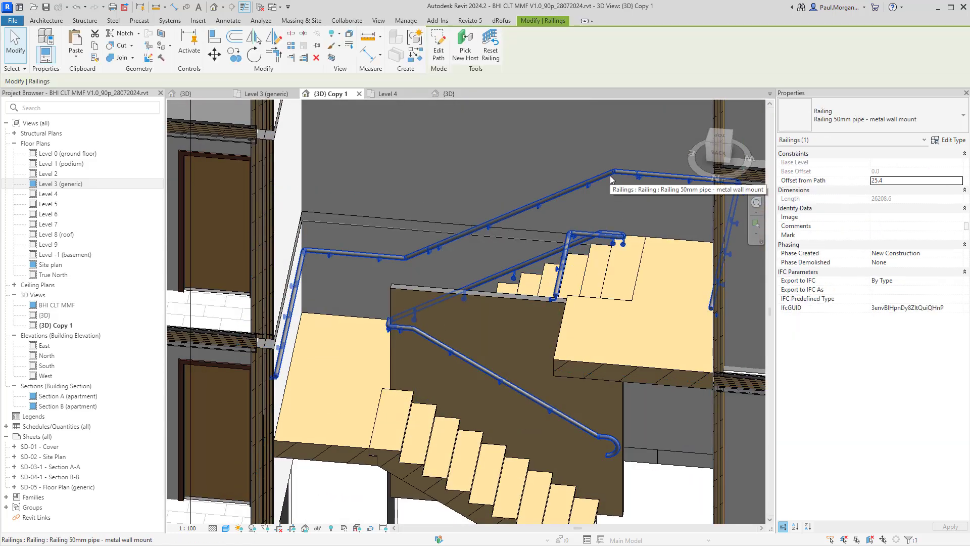
pyautogui.click(438, 56)
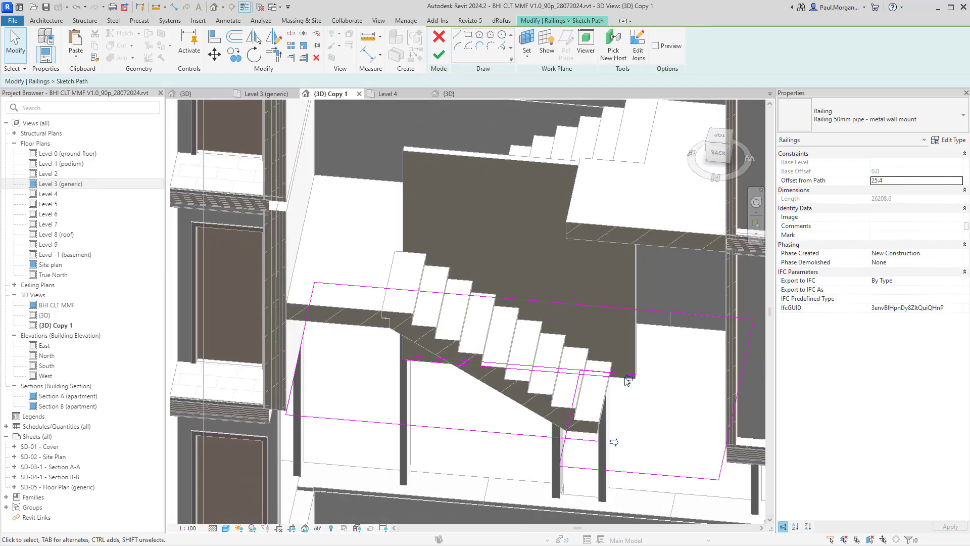
pyautogui.click(576, 397)
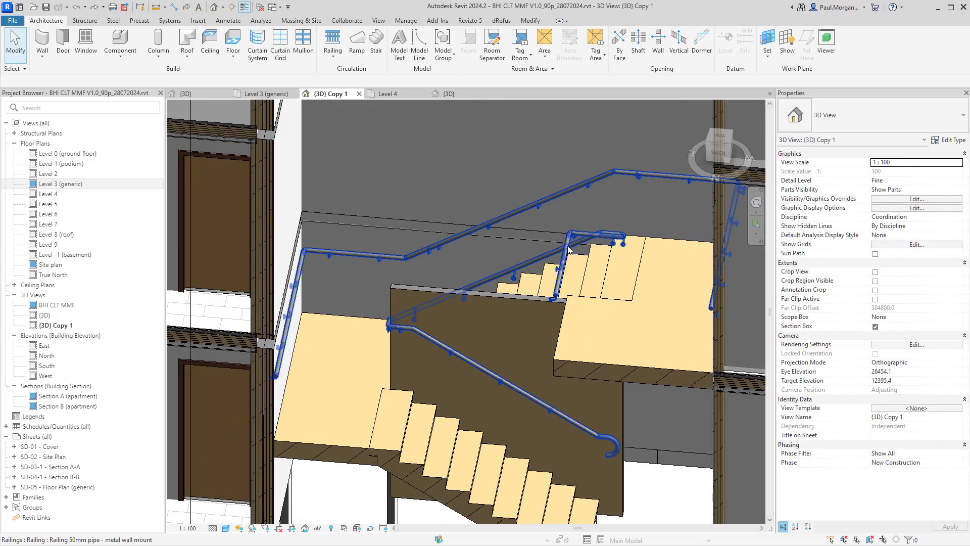
# Step: Open the wall-mounted pipe railing's path for editing and show it in the Level 3 (generic) floor plan
pyautogui.click(568, 249)
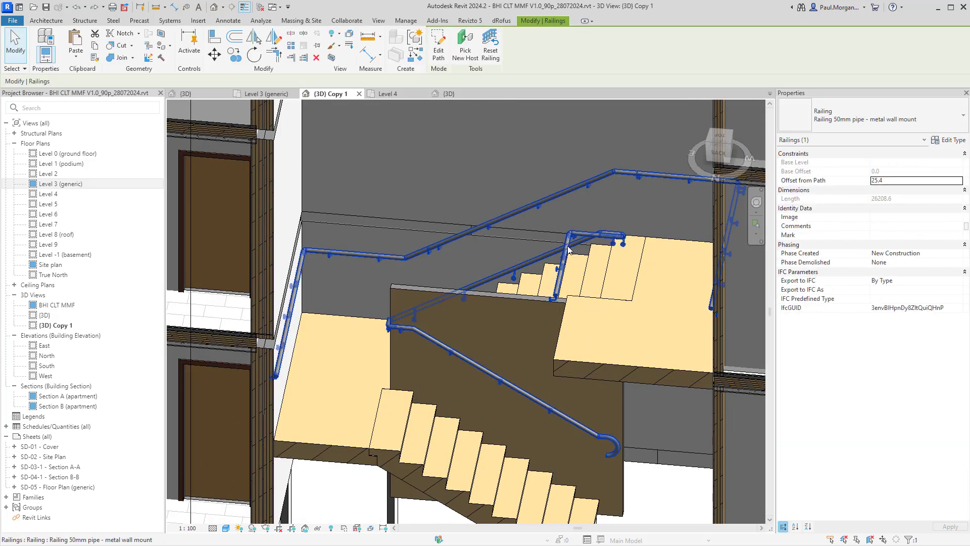
pyautogui.click(439, 54)
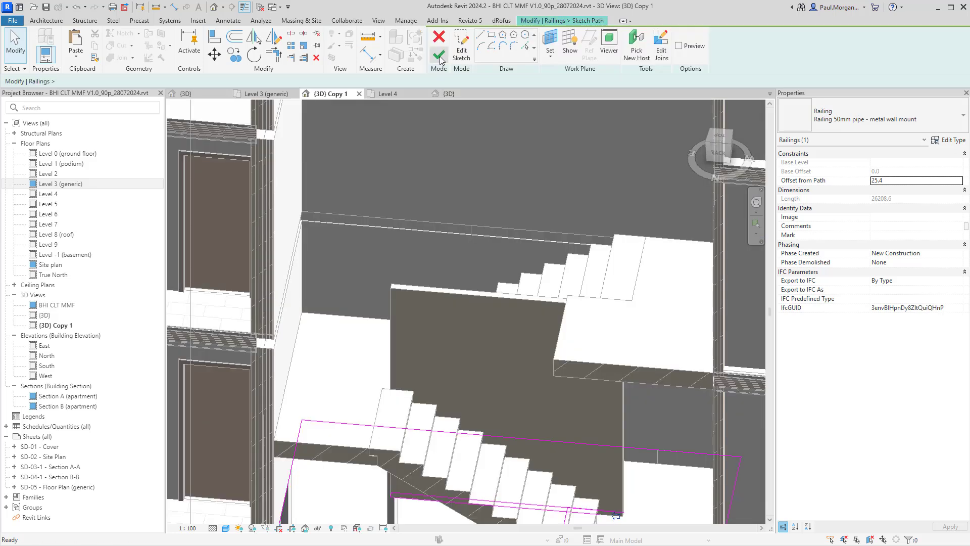
pyautogui.doubleClick(81, 185)
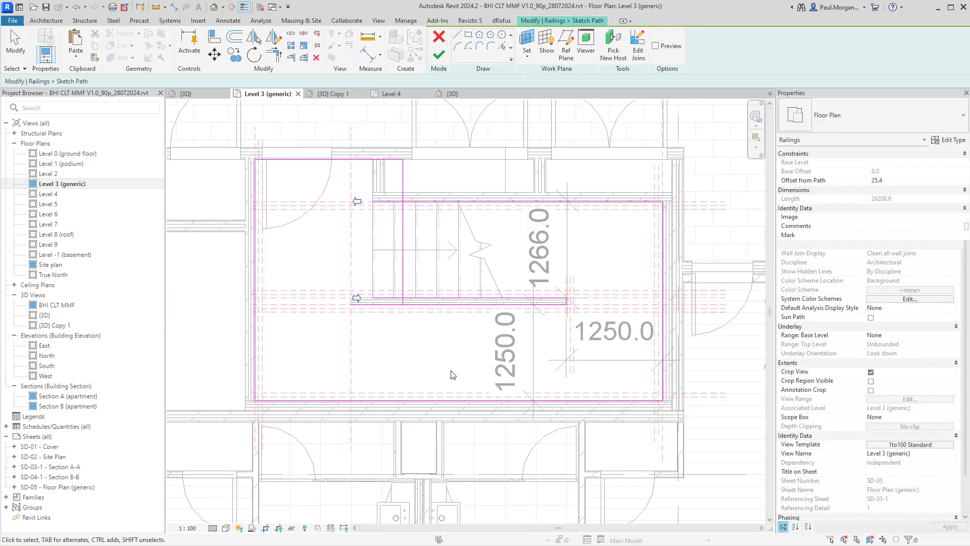
pyautogui.scroll(3, 347, 251)
pyautogui.scroll(-1, 418, 208)
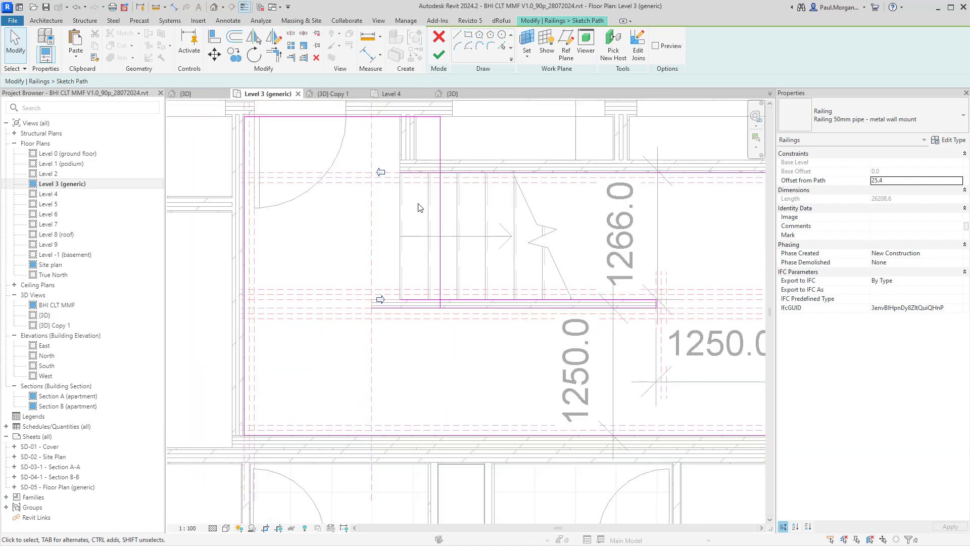
pyautogui.scroll(-3, 418, 207)
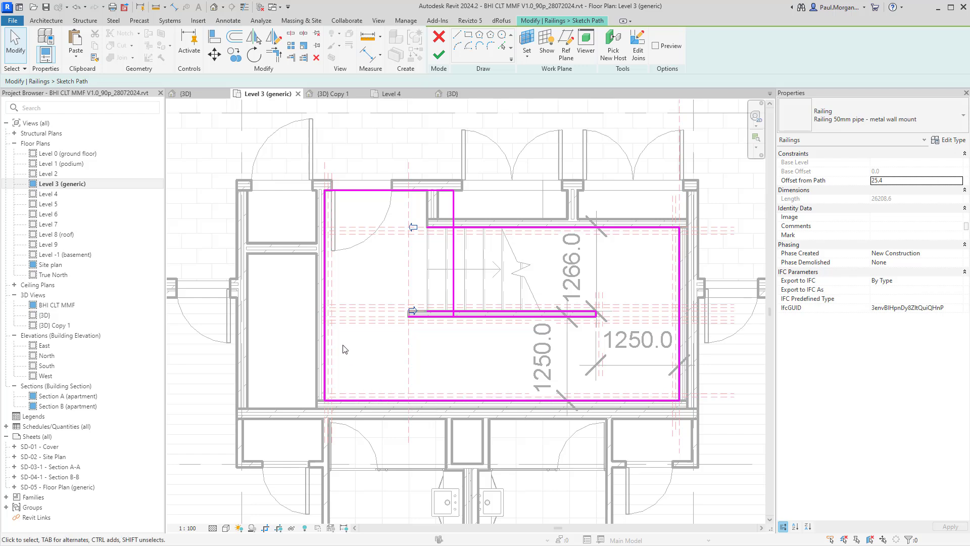
# Step: Delete the railing path segment along the wall above the entry door and the perpendicular segment crossing the stair flight
pyautogui.click(447, 192)
pyautogui.press('Delete')
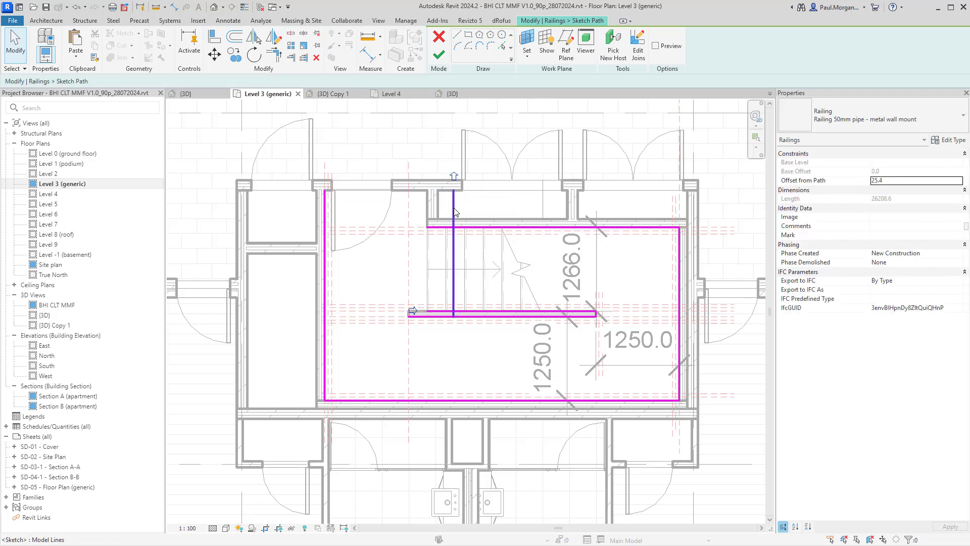
pyautogui.click(455, 212)
pyautogui.press('Delete')
pyautogui.scroll(3, 419, 323)
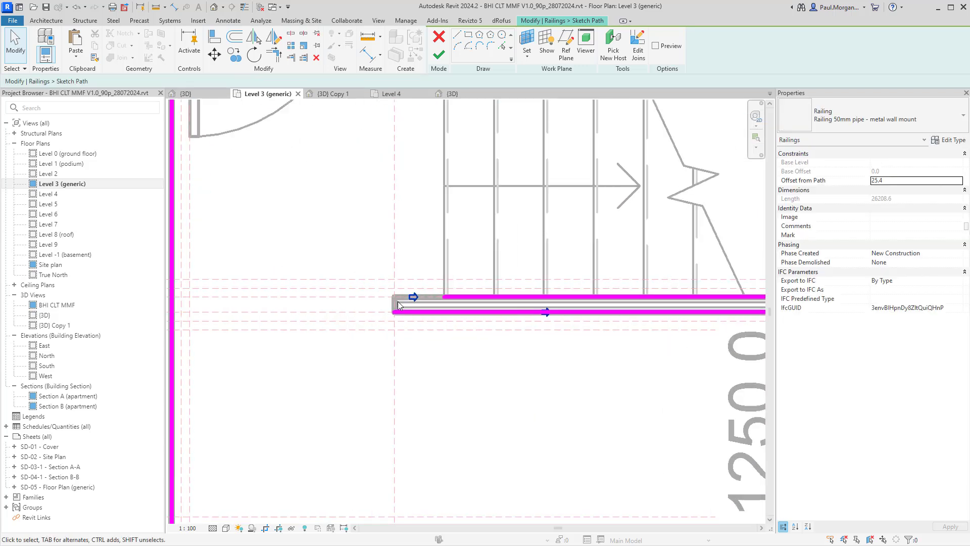
pyautogui.scroll(1, 449, 323)
pyautogui.scroll(-2, 459, 303)
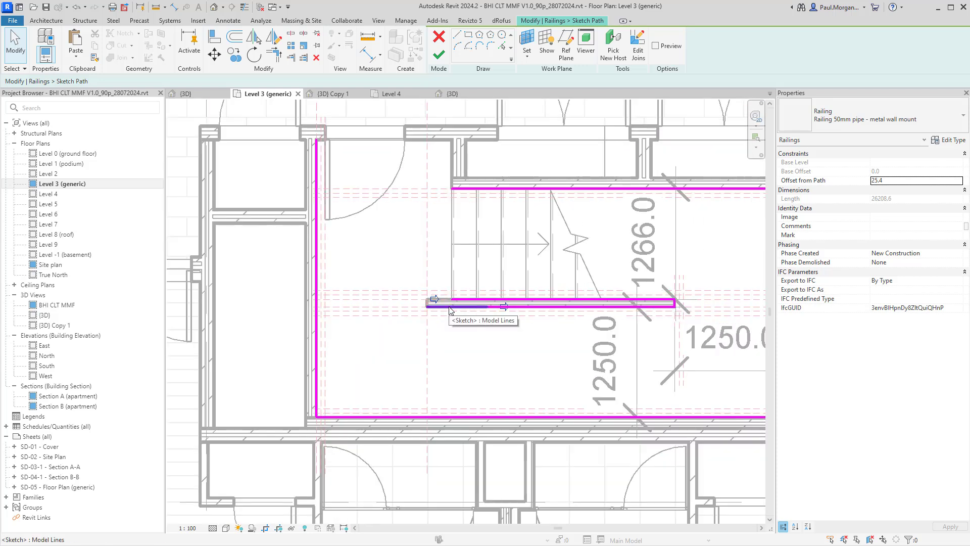
# Step: Check the railing path segments along the stair flight's outer wall and try to finish the path
pyautogui.scroll(-1, 442, 332)
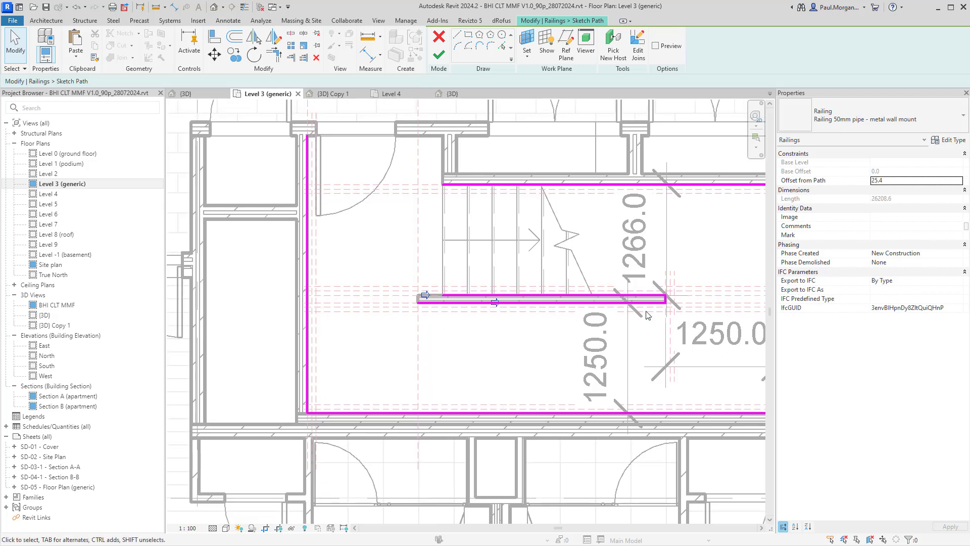
pyautogui.scroll(-1, 574, 258)
pyautogui.click(482, 206)
pyautogui.click(724, 217)
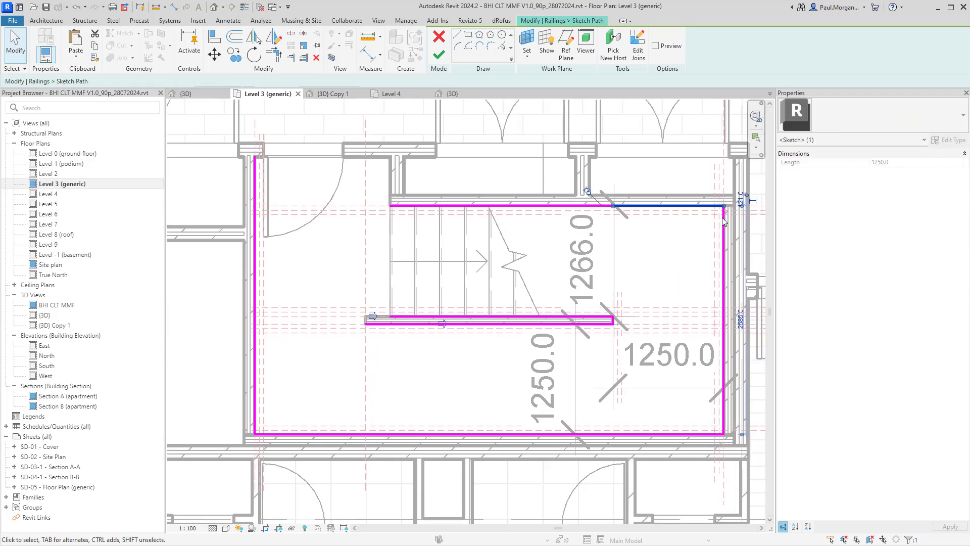
pyautogui.press('Escape')
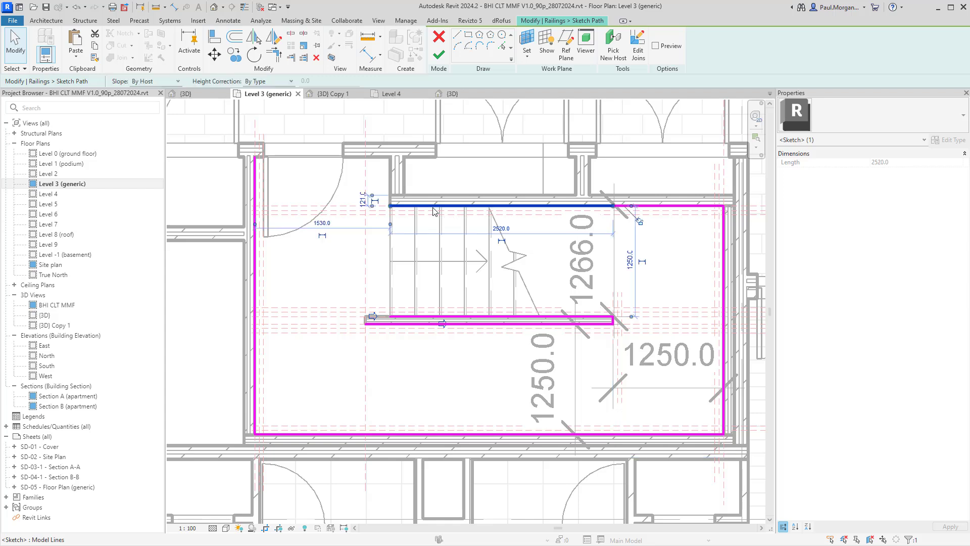
pyautogui.click(439, 54)
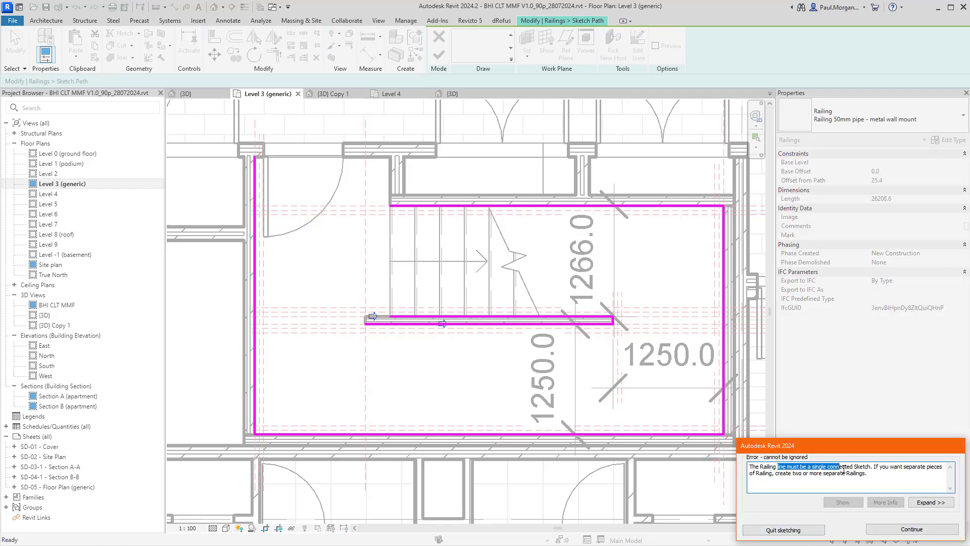
pyautogui.moveTo(843, 469); pyautogui.dragTo(885, 473)
pyautogui.click(878, 473)
pyautogui.click(885, 473)
pyautogui.click(357, 303)
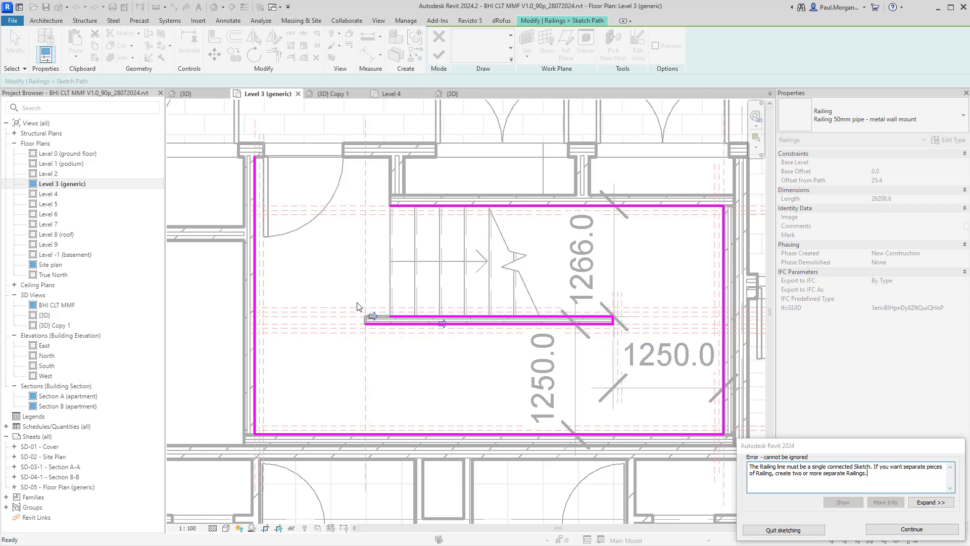
pyautogui.click(887, 531)
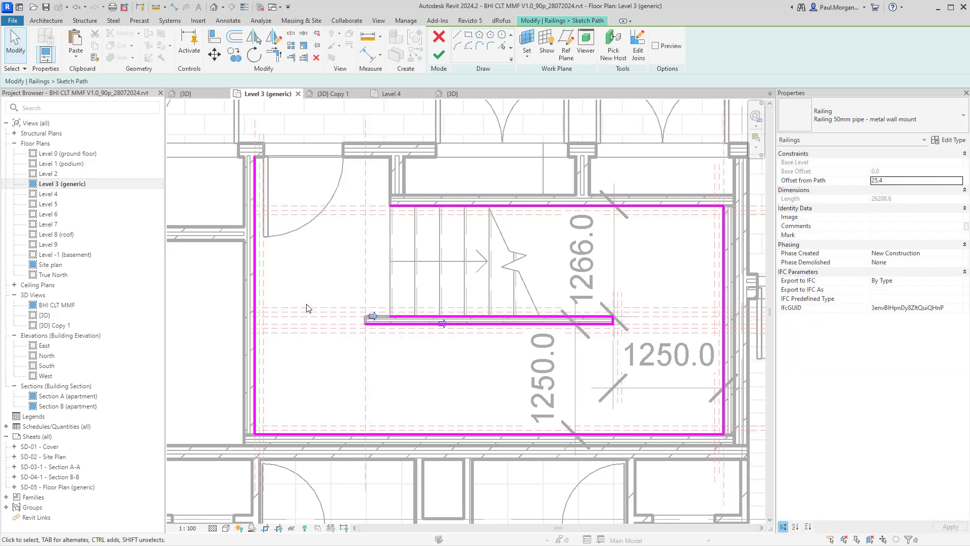
# Step: Delete the railing path lines around the central wall and finish the path
pyautogui.moveTo(323, 286)
pyautogui.mouseDown()
pyautogui.moveTo(448, 320)
pyautogui.moveTo(657, 352)
pyautogui.mouseUp()
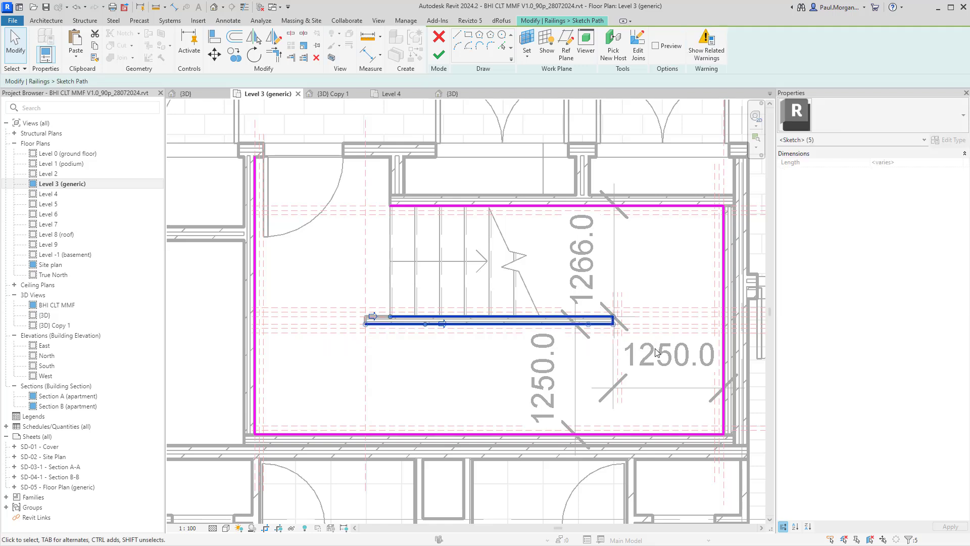
pyautogui.press('Escape')
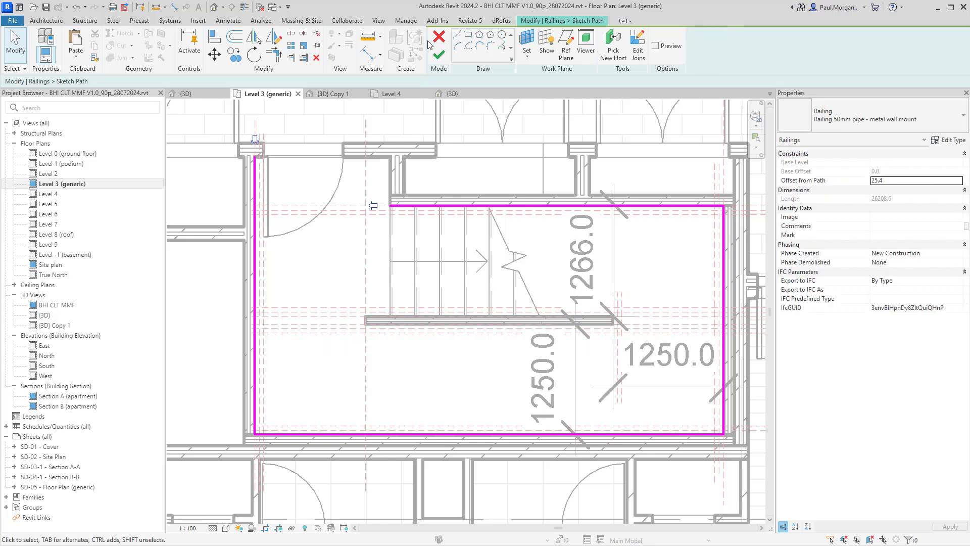
pyautogui.click(437, 55)
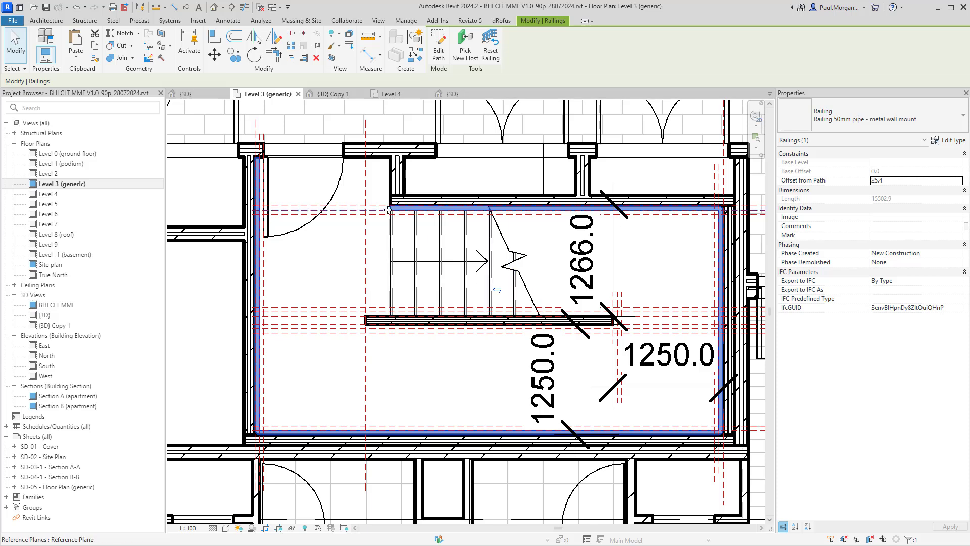
pyautogui.click(316, 394)
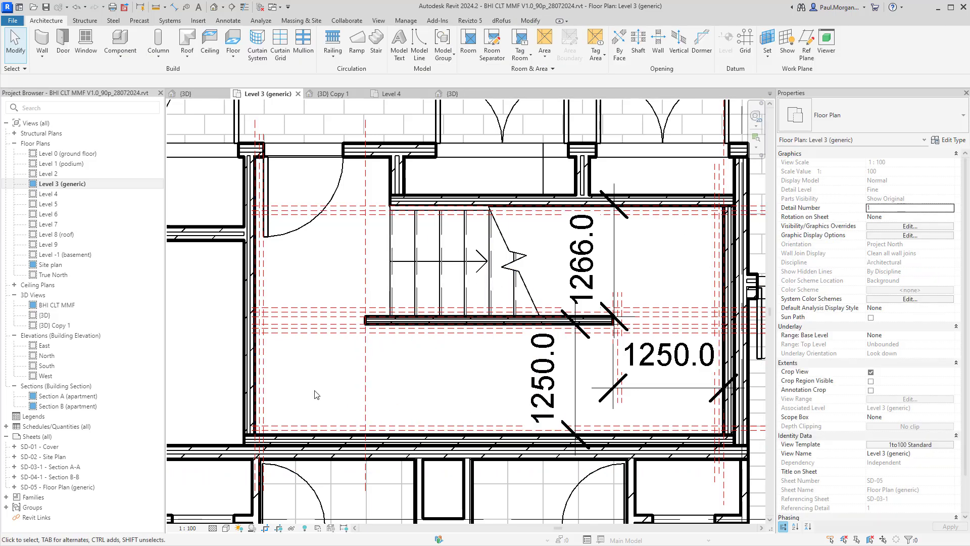
# Step: Set the wall-mounted pipe railing's Offset from Path to 100 and check its distance from the walls
pyautogui.click(475, 217)
pyautogui.scroll(3, 430, 209)
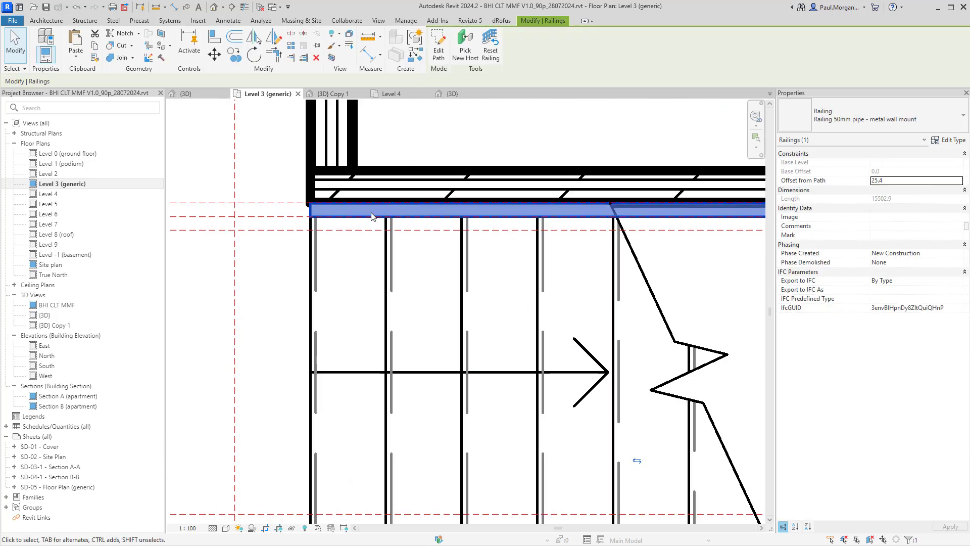
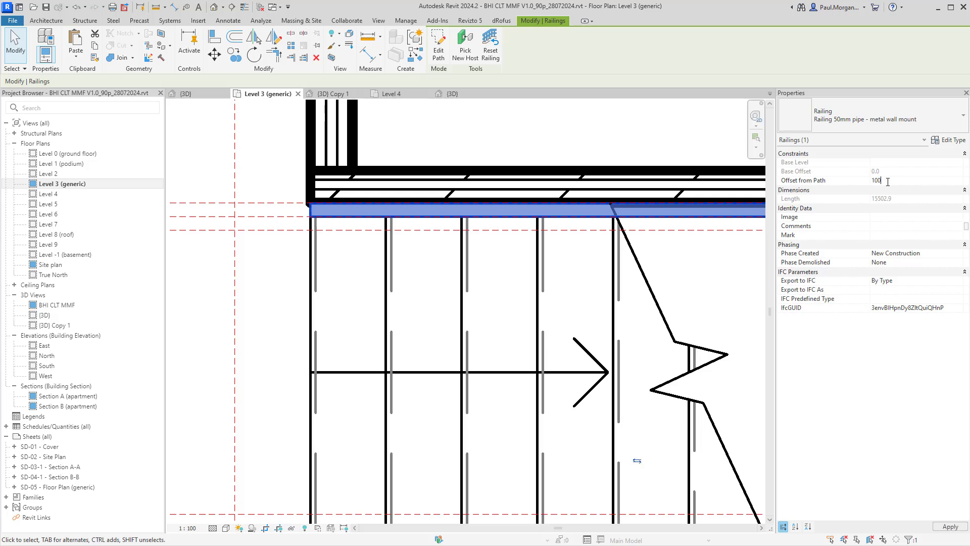
pyautogui.press('Return')
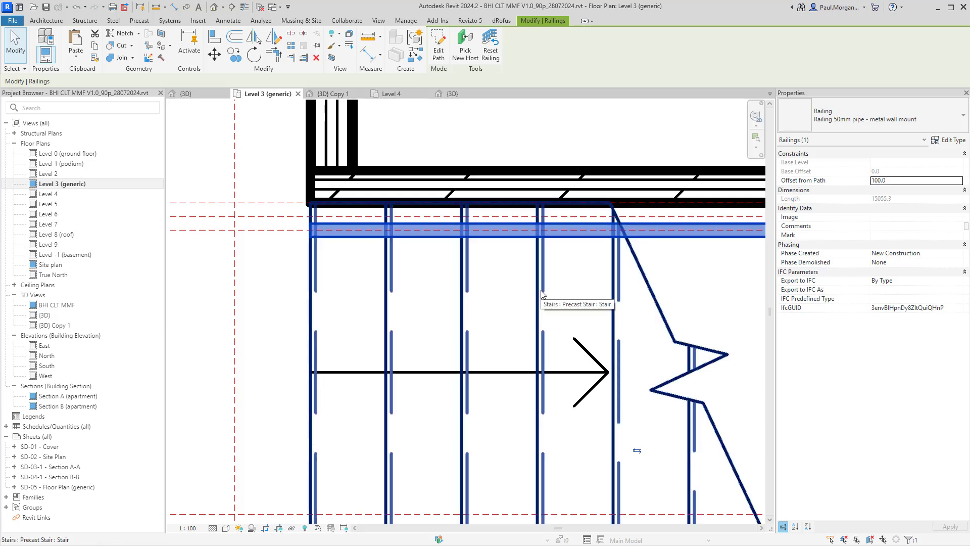
pyautogui.scroll(-4, 569, 266)
pyautogui.scroll(2, 556, 282)
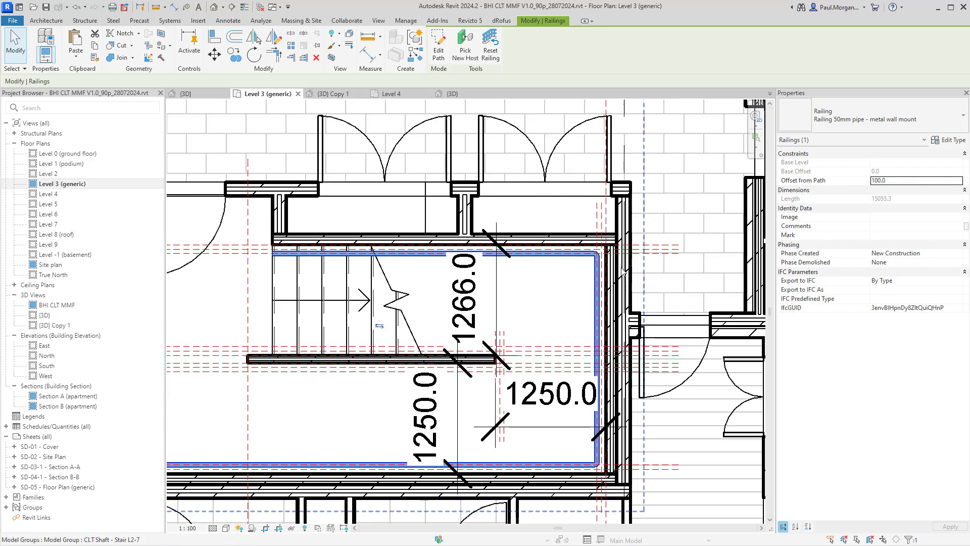
pyautogui.scroll(-2, 551, 293)
pyautogui.moveTo(550, 293); pyautogui.dragTo(608, 288, button='middle')
pyautogui.click(609, 288)
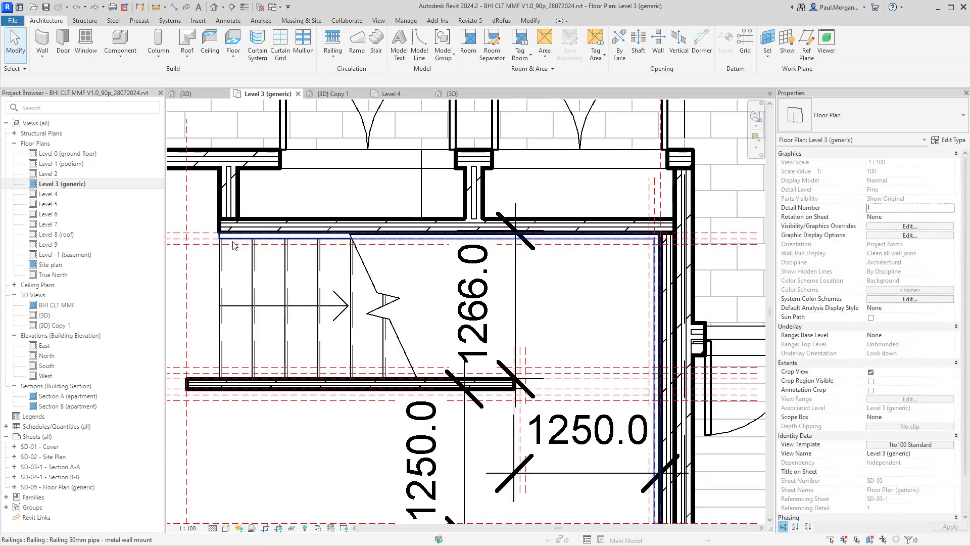
# Step: Move the railing path segment beside the stair flight about 100 mm off the wall and finish the path
pyautogui.moveTo(241, 242); pyautogui.dragTo(309, 244, button='middle')
pyautogui.click(310, 244)
pyautogui.scroll(1, 310, 244)
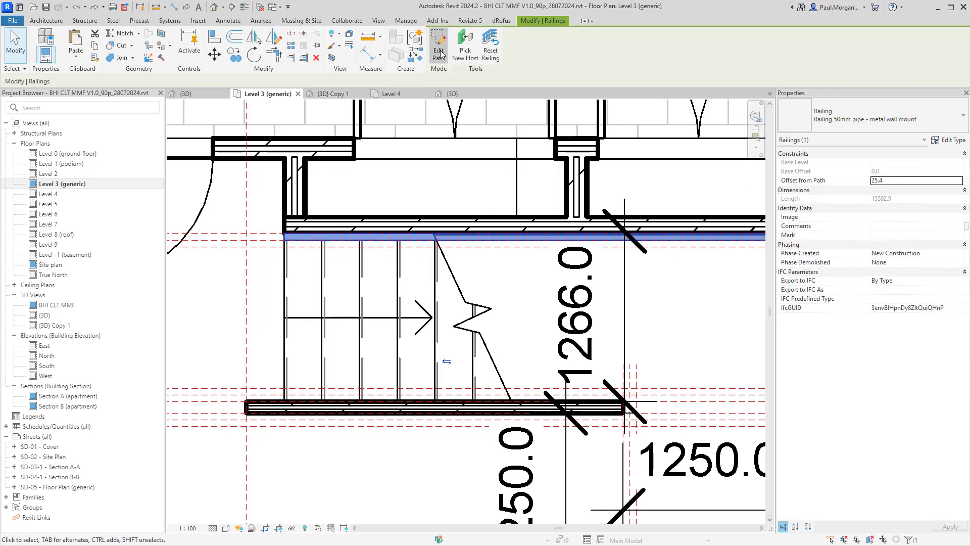
pyautogui.doubleClick(316, 236)
pyautogui.moveTo(351, 232); pyautogui.dragTo(350, 246)
pyautogui.click(438, 55)
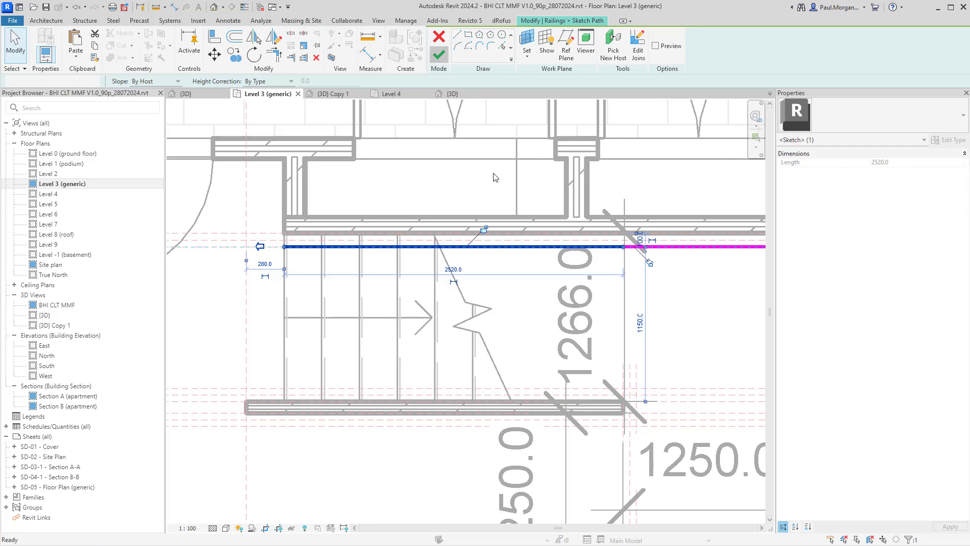
pyautogui.scroll(-2, 596, 308)
pyautogui.scroll(2, 633, 291)
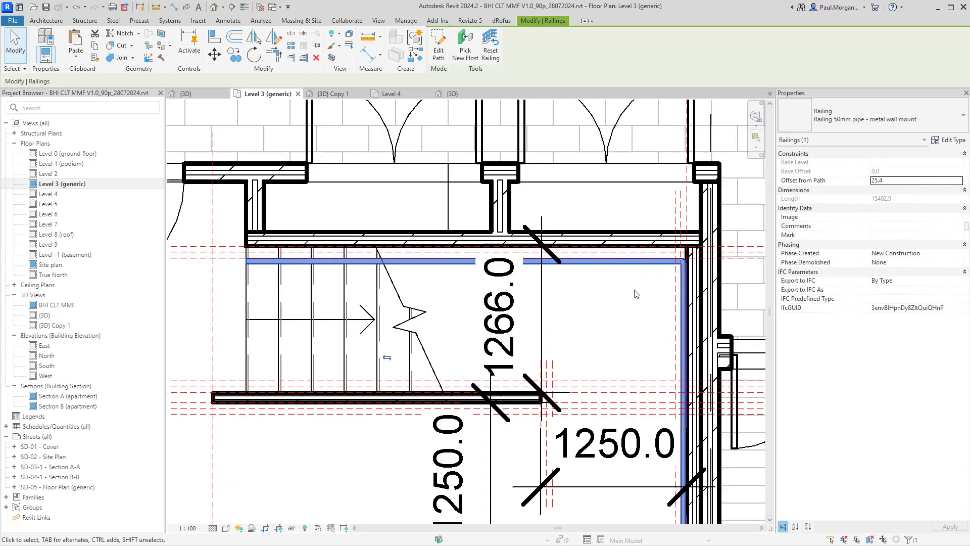
# Step: Undo the path segment's move and set the railing's Offset from Path to 0, finishing the path
pyautogui.doubleClick(631, 261)
pyautogui.scroll(1, 548, 274)
pyautogui.moveTo(549, 274); pyautogui.dragTo(633, 266, button='middle')
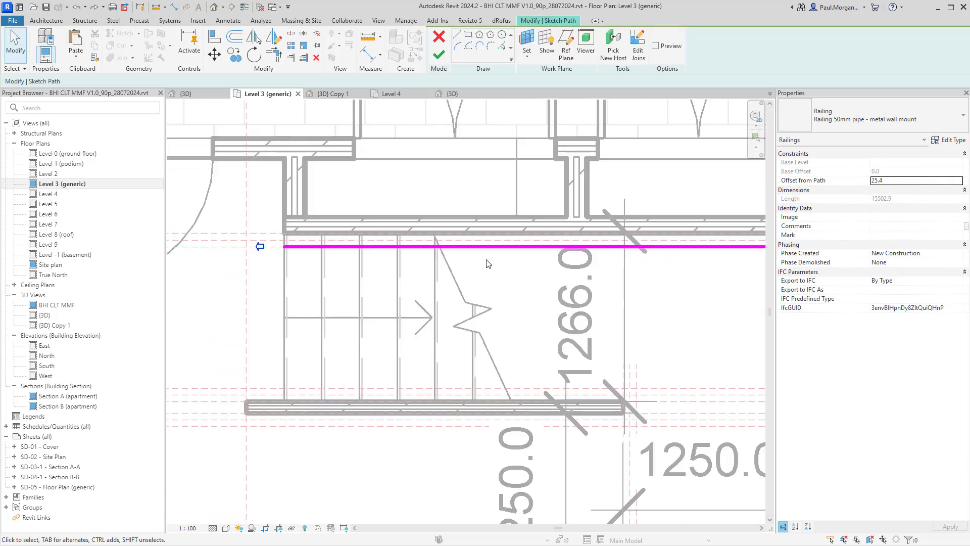
pyautogui.click(488, 246)
pyautogui.scroll(-2, 506, 253)
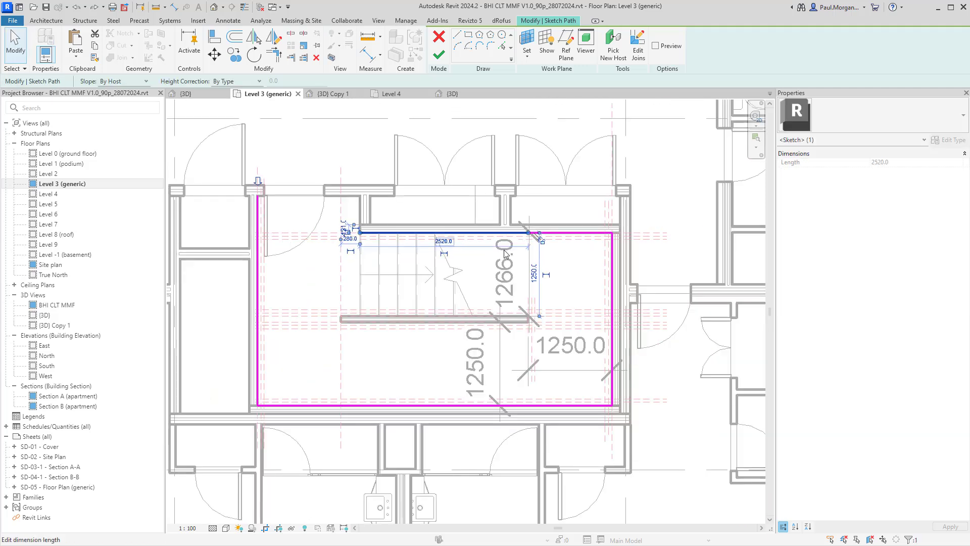
pyautogui.moveTo(527, 263); pyautogui.dragTo(534, 268, button='middle')
pyautogui.press('Escape')
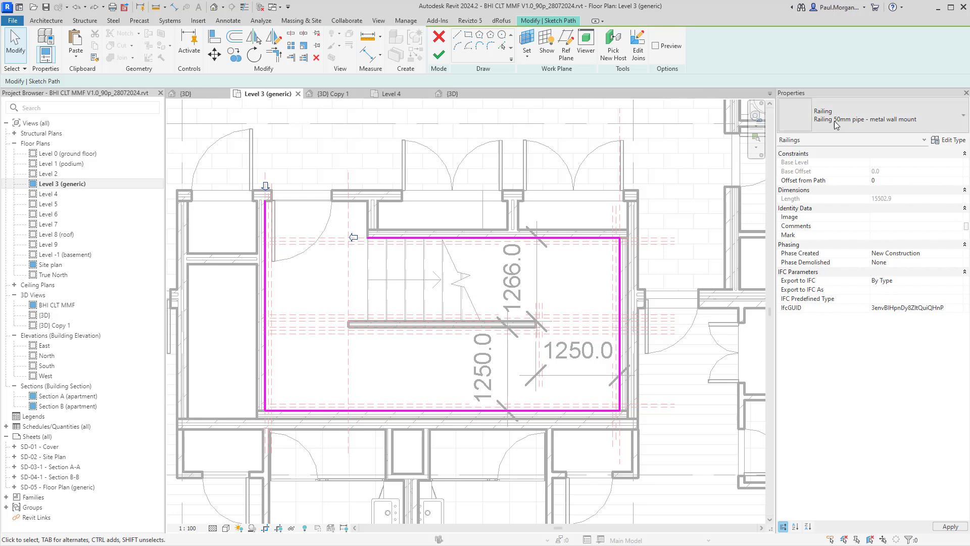
pyautogui.press('Return')
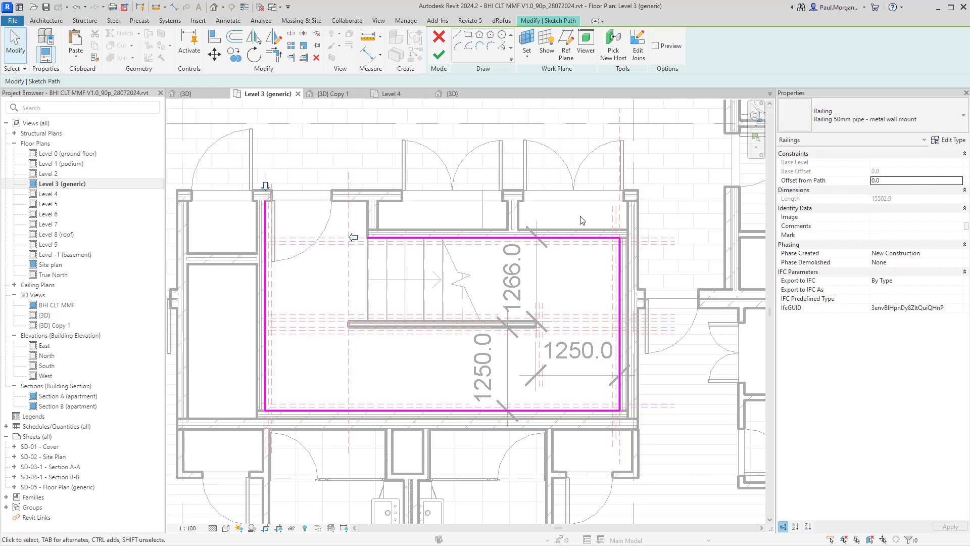
pyautogui.click(439, 54)
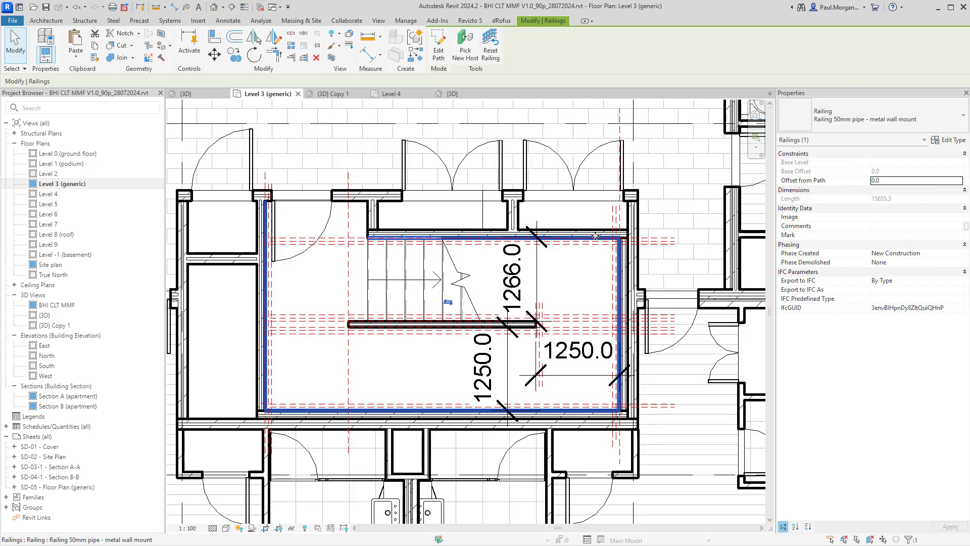
# Step: Examine how the pipe railing sits against the wall at the landing corner and along the stair flight
pyautogui.scroll(5, 597, 236)
pyautogui.press('Escape')
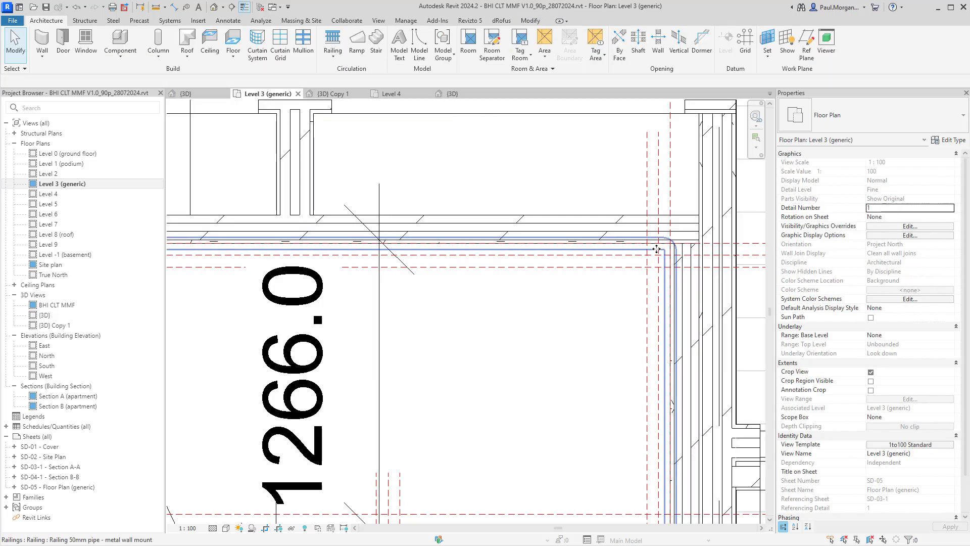
pyautogui.scroll(3, 652, 253)
pyautogui.click(653, 247)
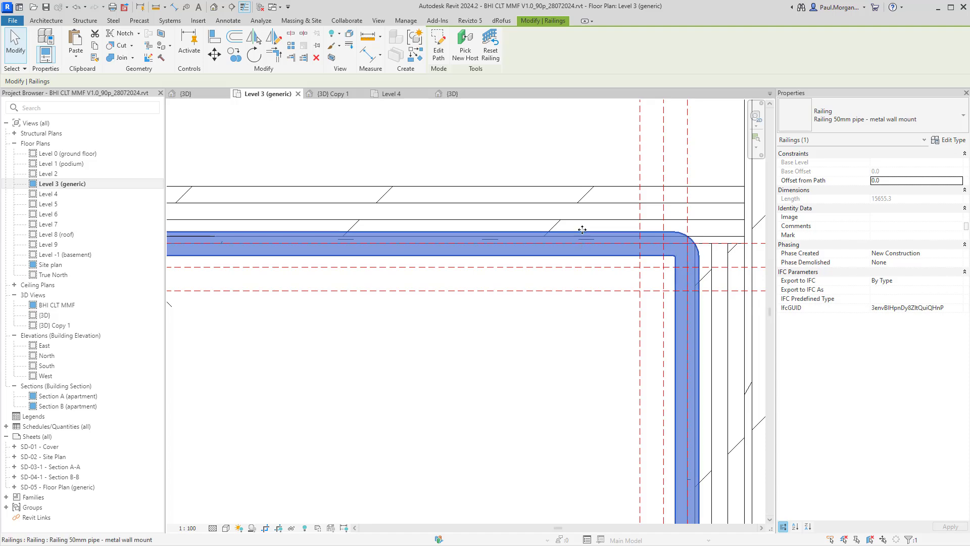
pyautogui.scroll(-5, 581, 268)
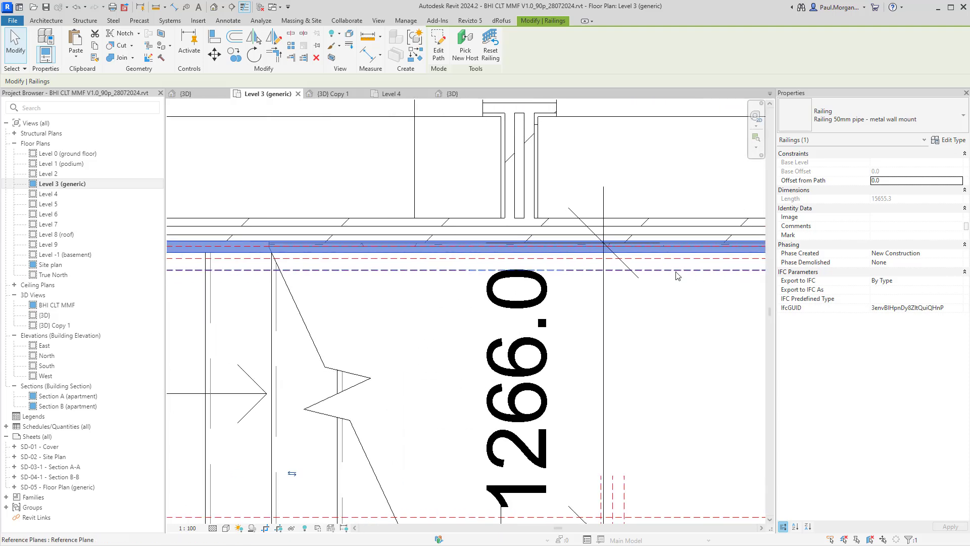
pyautogui.moveTo(645, 275); pyautogui.dragTo(587, 270, button='middle')
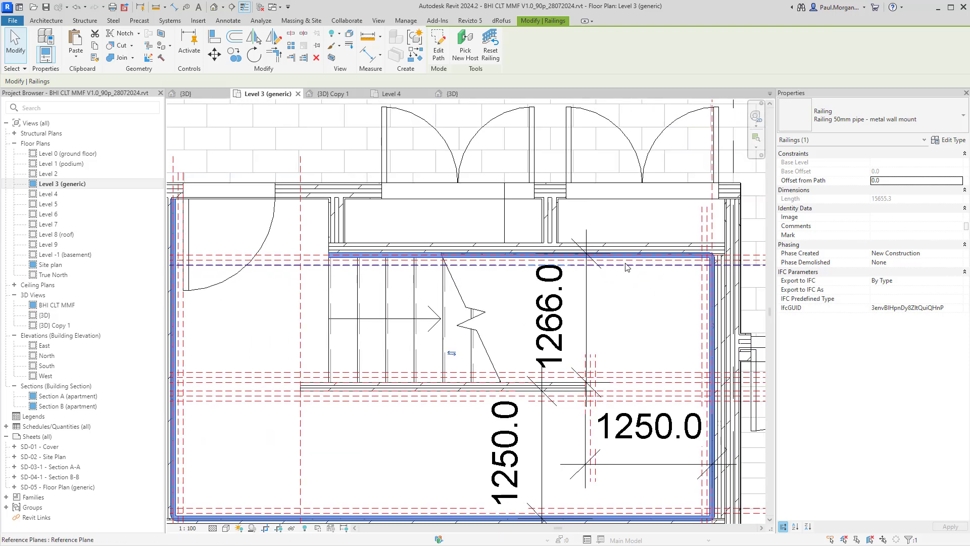
pyautogui.scroll(4, 381, 253)
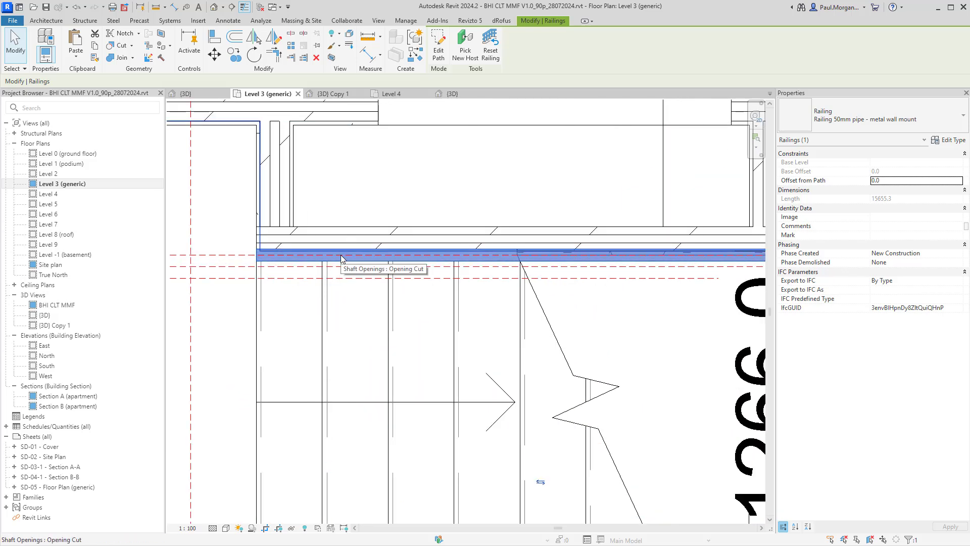
# Step: Reopen the railing path for editing and turn off the thin-line display
pyautogui.doubleClick(286, 262)
pyautogui.scroll(-4, 487, 291)
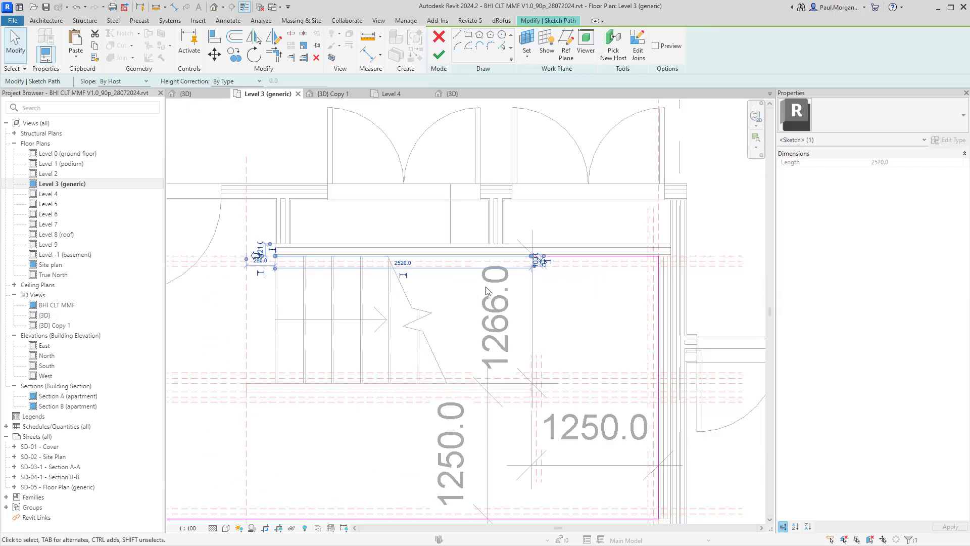
pyautogui.click(613, 257)
pyautogui.moveTo(593, 305); pyautogui.dragTo(579, 280, button='middle')
pyautogui.press('t')
pyautogui.press('l')
pyautogui.moveTo(423, 264); pyautogui.dragTo(471, 245, button='middle')
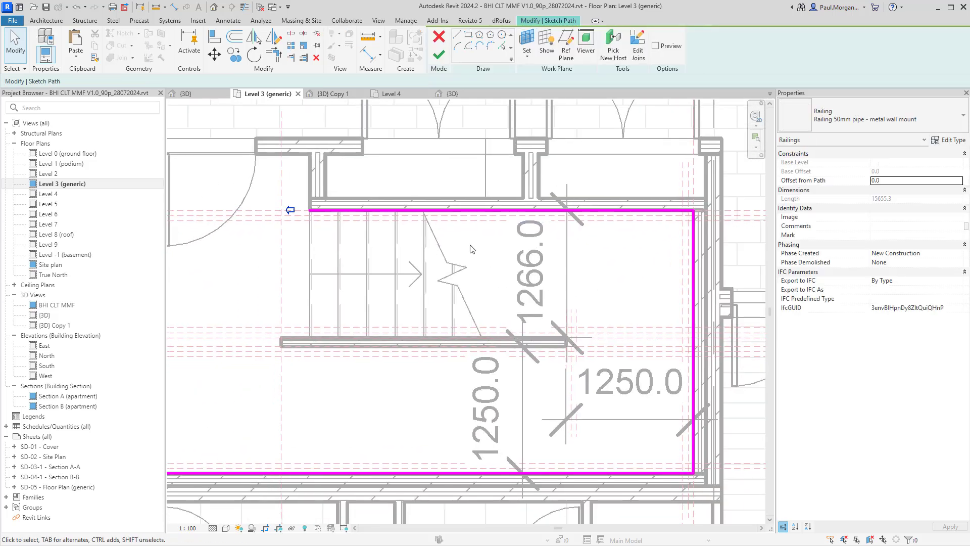
# Step: Move the path segment beside the stair flight off the wall onto the nearest parallel reference plane, then undo the move
pyautogui.click(449, 213)
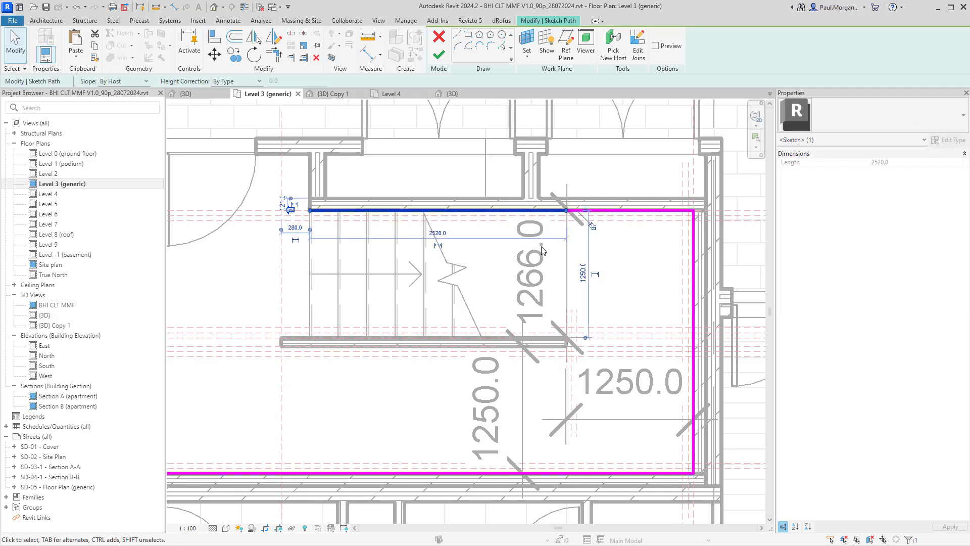
pyautogui.moveTo(460, 255); pyautogui.dragTo(473, 285, button='middle')
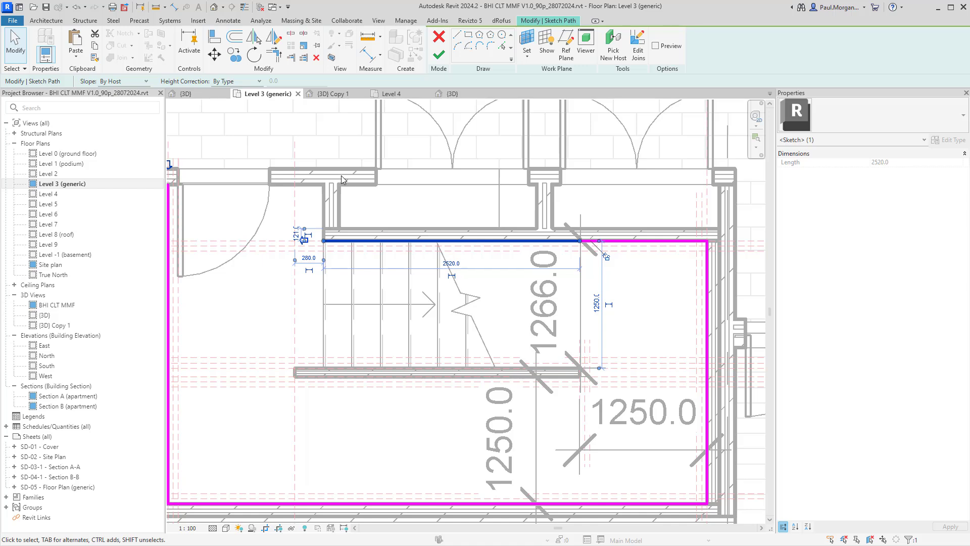
pyautogui.scroll(2, 342, 248)
pyautogui.moveTo(350, 256); pyautogui.dragTo(366, 268, button='middle')
pyautogui.press('m')
pyautogui.press('v')
pyautogui.click(325, 249)
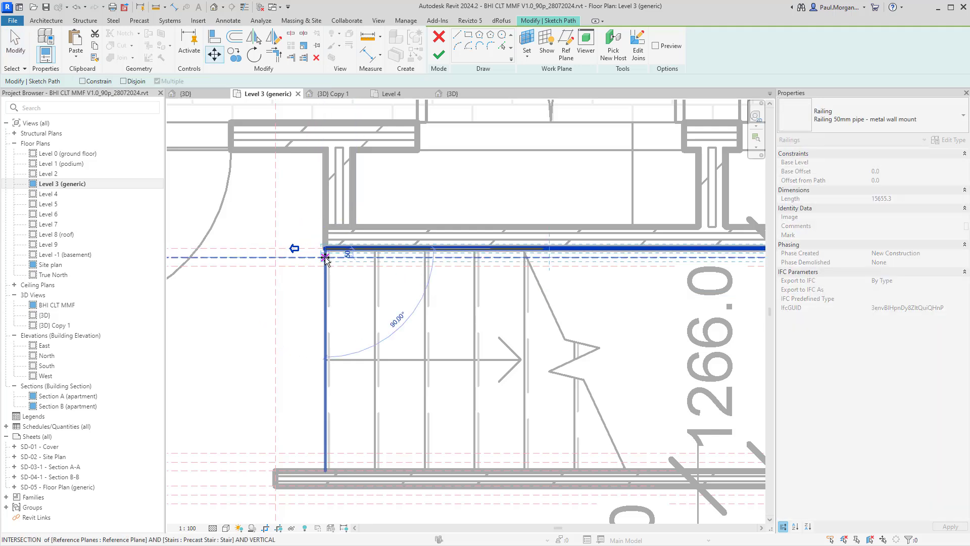
pyautogui.click(326, 258)
pyautogui.scroll(4, 333, 267)
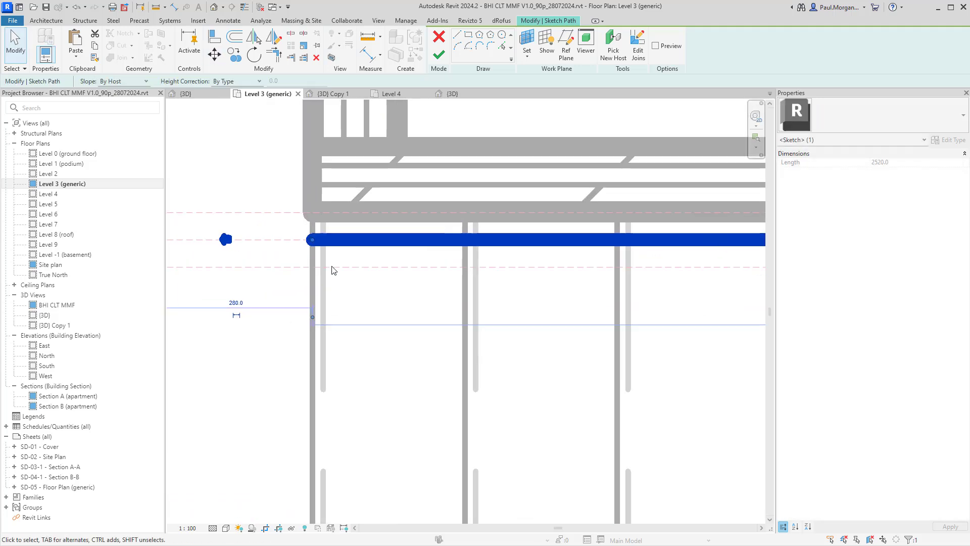
pyautogui.scroll(-4, 409, 286)
pyautogui.click(408, 285)
pyautogui.moveTo(393, 273); pyautogui.dragTo(341, 261, button='middle')
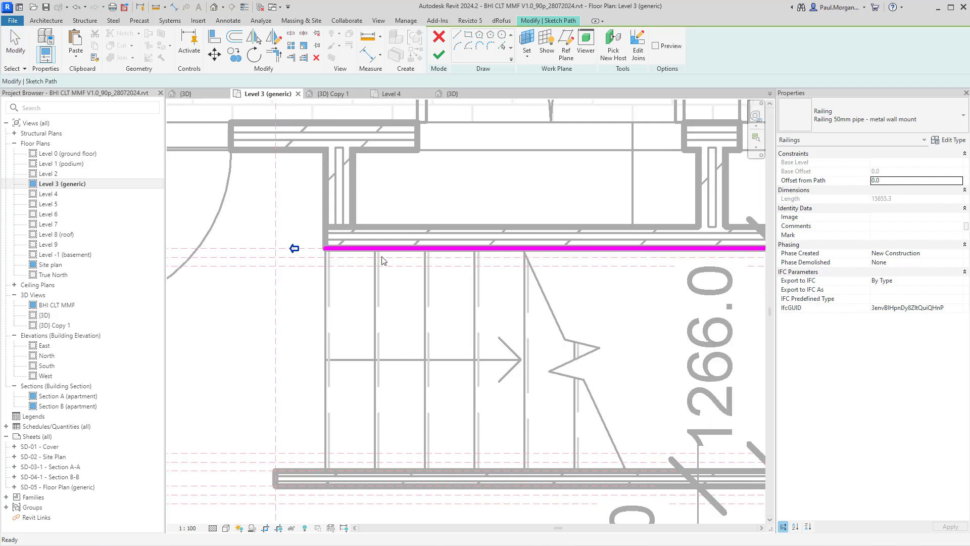
# Step: Move the path segment beside the stair flight onto the nearest parallel reference plane off the wall, then finish the railing path
pyautogui.click(379, 249)
pyautogui.press('m')
pyautogui.press('v')
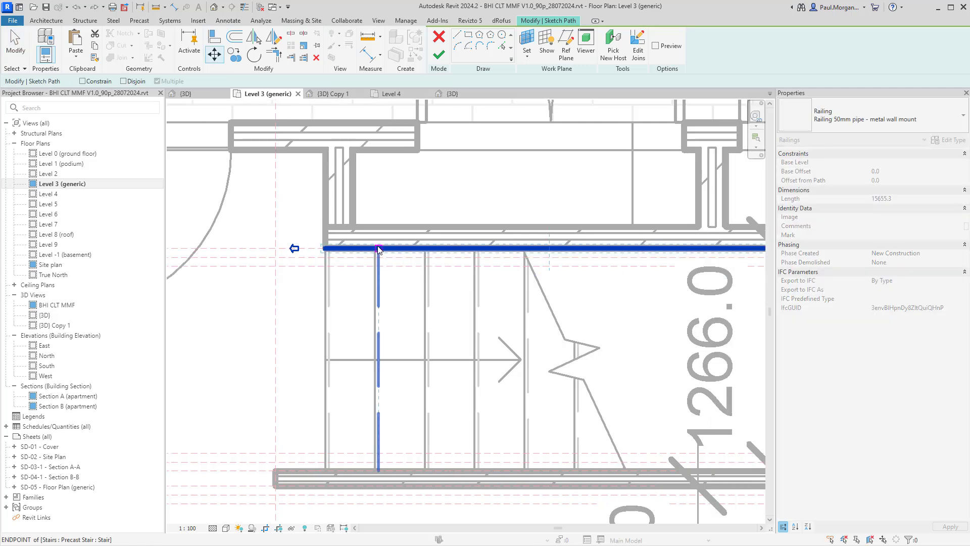
pyautogui.click(379, 249)
pyautogui.click(379, 256)
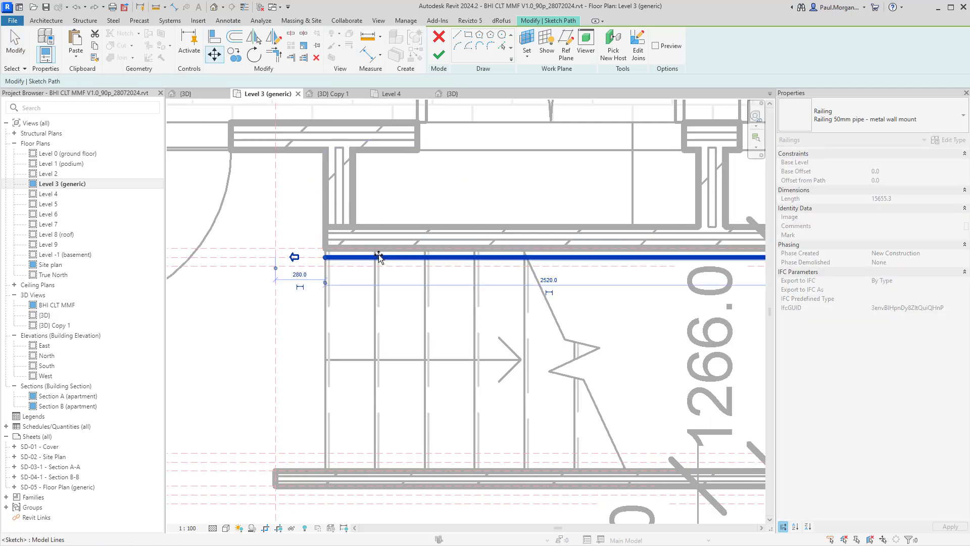
pyautogui.press('Escape')
pyautogui.click(435, 59)
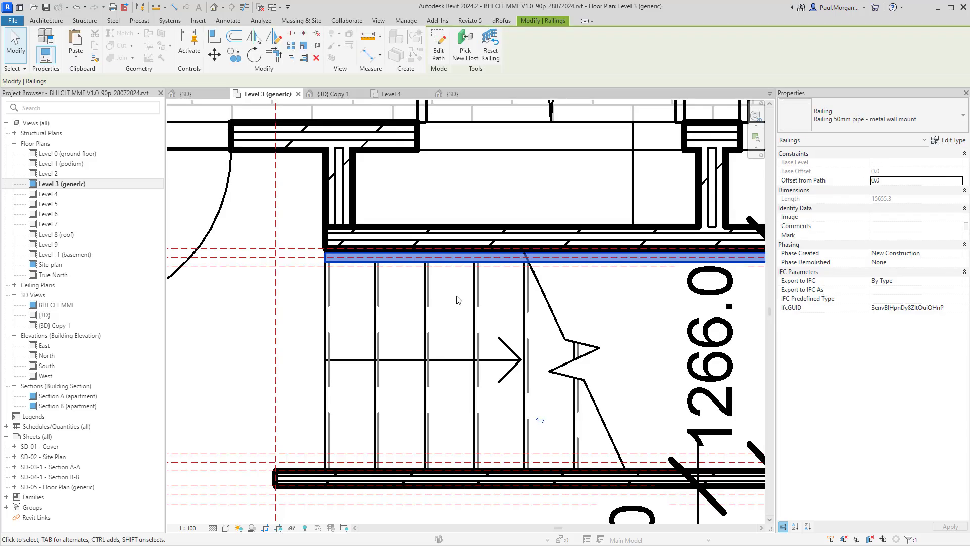
pyautogui.scroll(-2, 438, 255)
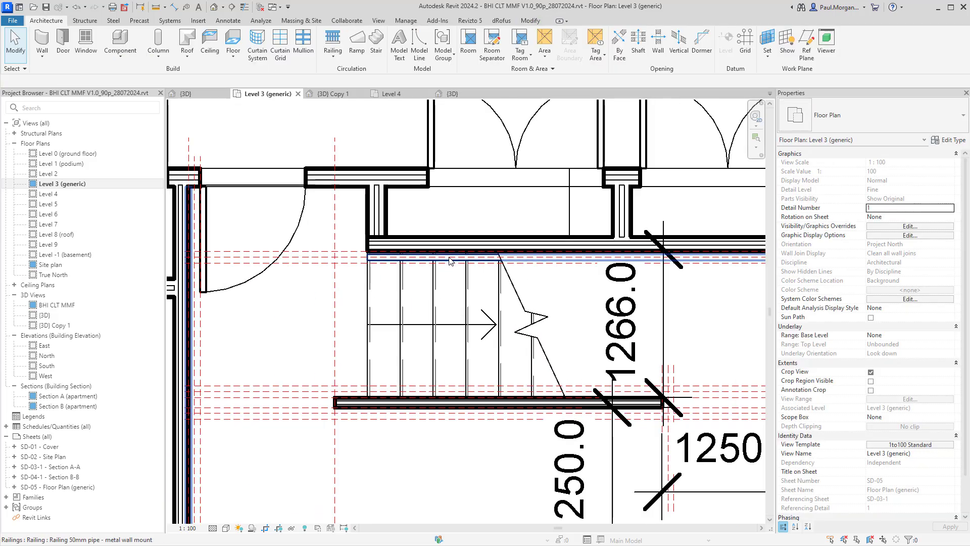
pyautogui.click(450, 258)
pyautogui.scroll(5, 450, 259)
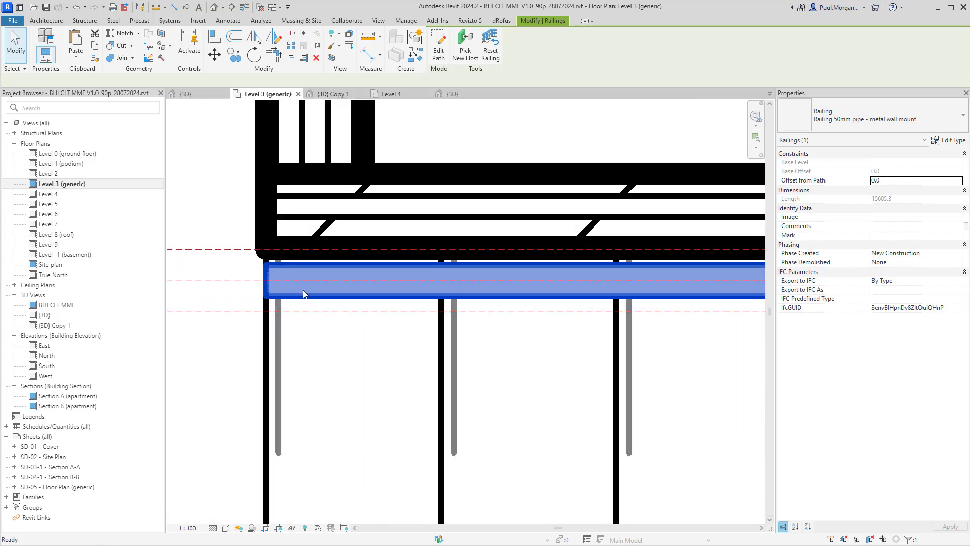
# Step: Undo the path segment's move and finish the railing path along the stairwell's wall faces
pyautogui.doubleClick(303, 293)
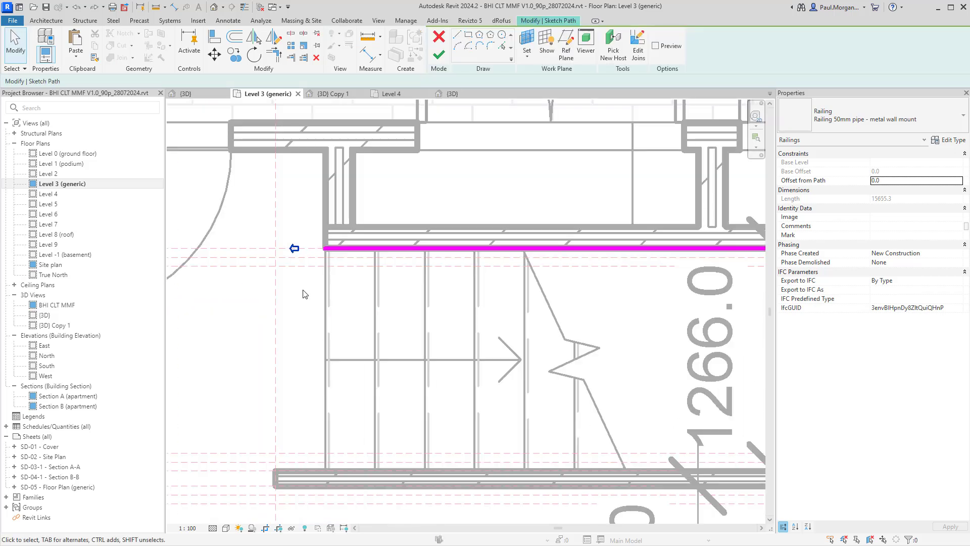
pyautogui.click(438, 55)
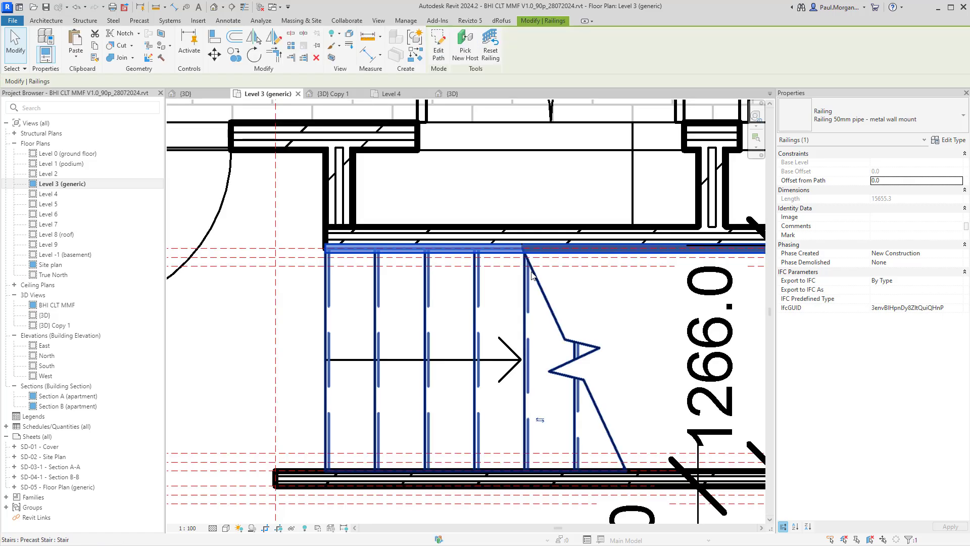
pyautogui.click(599, 282)
pyautogui.hotkey('ctrl', 'z')
pyautogui.hotkey('ctrl', 'z')
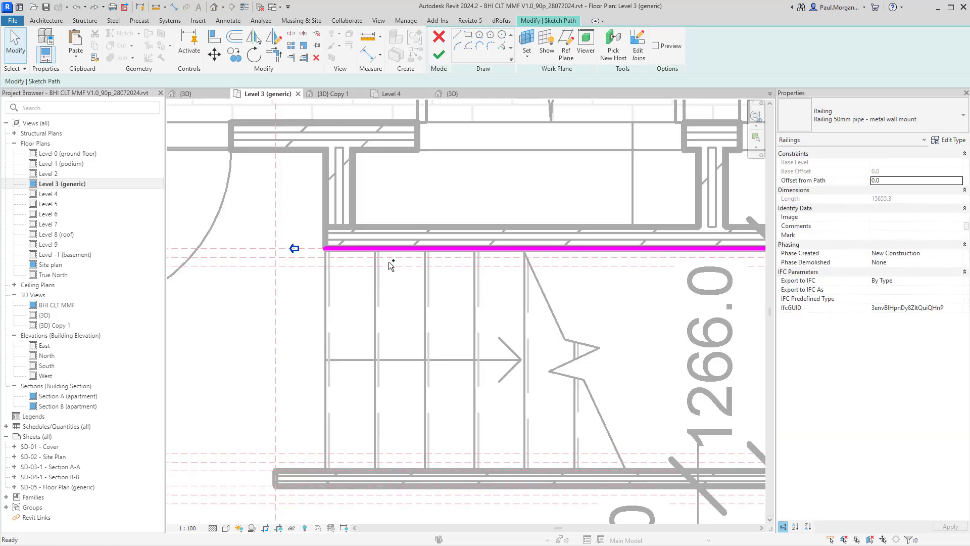
pyautogui.click(389, 263)
pyautogui.doubleClick(389, 263)
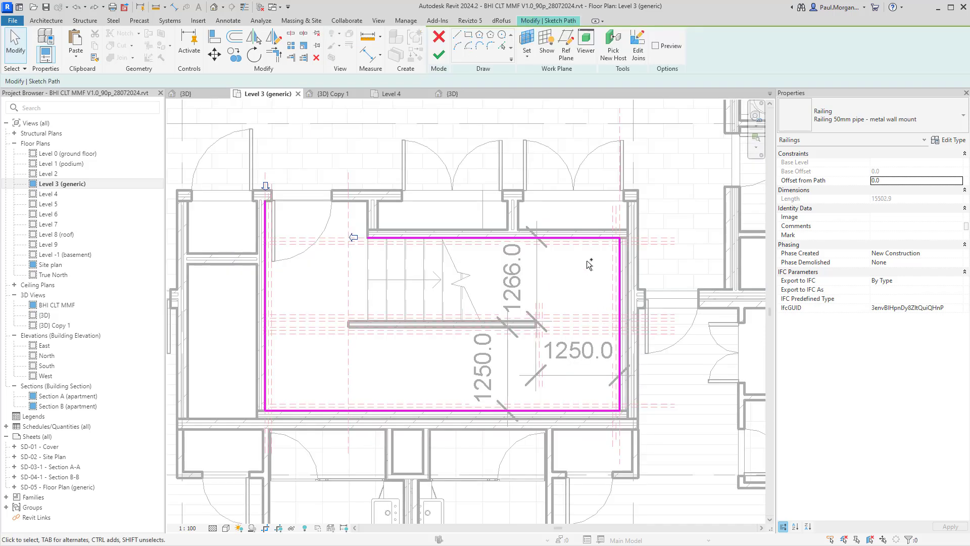
pyautogui.click(439, 54)
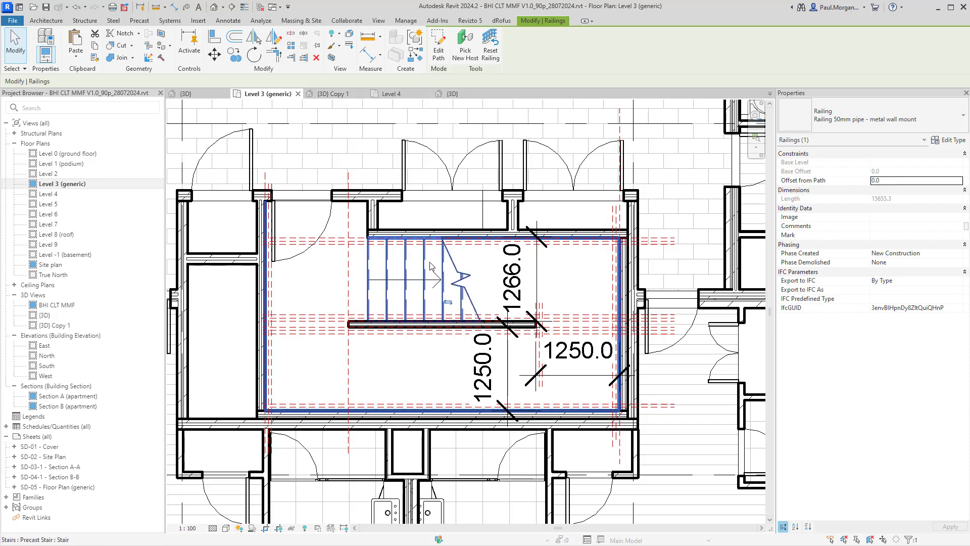
# Step: Measure the spacing between the wall-face reference plane and the next parallel plane with an aligned dimension, without placing it
pyautogui.scroll(6, 393, 256)
pyautogui.press('Escape')
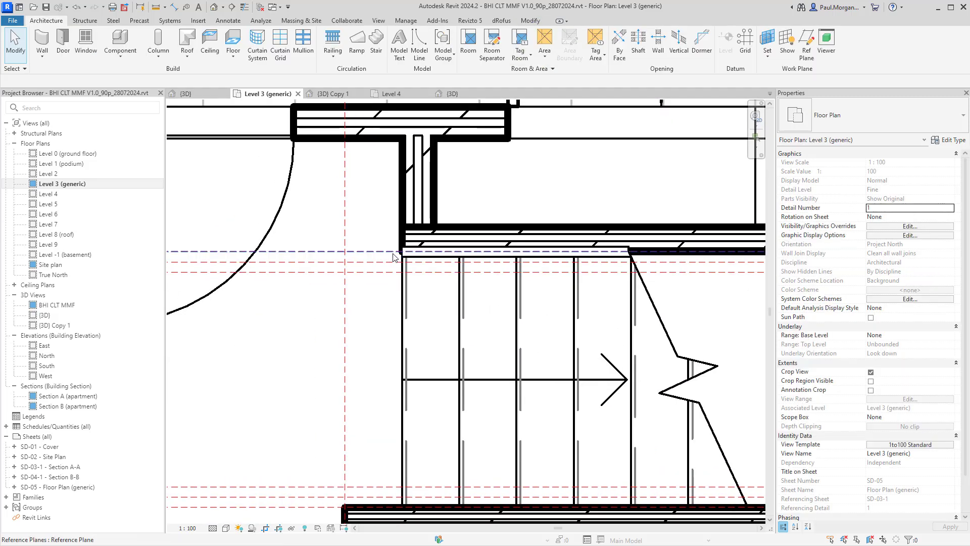
pyautogui.press('d')
pyautogui.press('i')
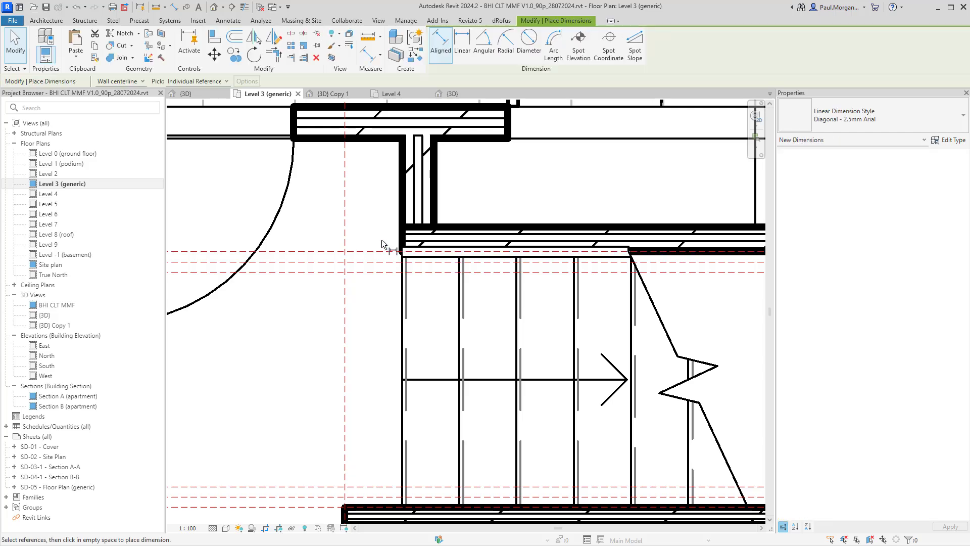
pyautogui.scroll(3, 394, 258)
pyautogui.click(402, 264)
pyautogui.click(438, 288)
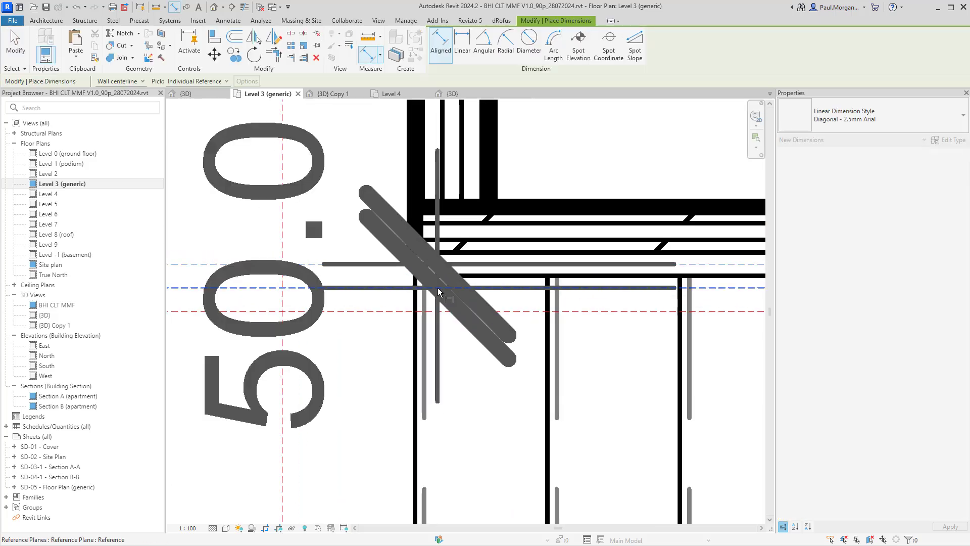
pyautogui.scroll(-3, 437, 287)
pyautogui.scroll(3, 437, 287)
pyautogui.press('Escape')
pyautogui.press('Escape')
# Step: Set the wall-mounted pipe railing's Offset from Path to 75
pyautogui.click(443, 275)
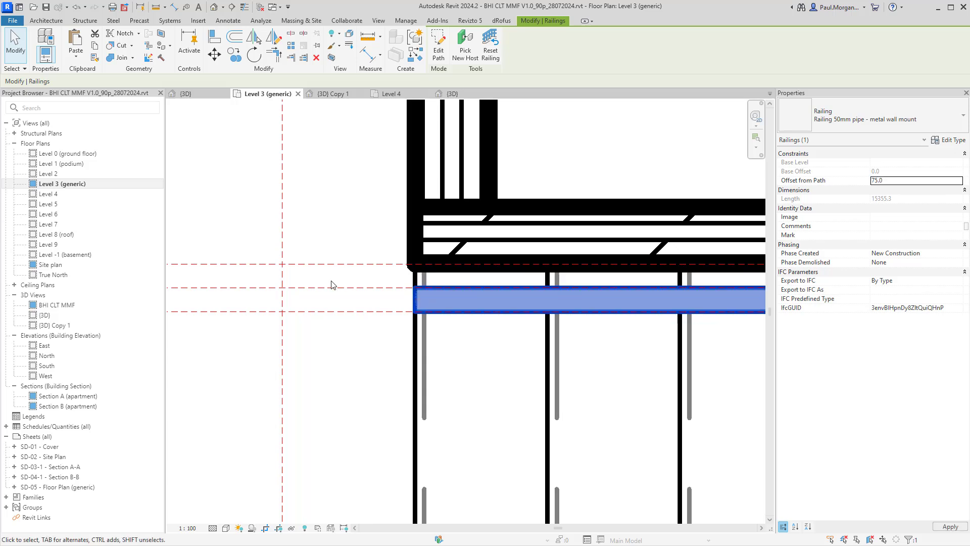
pyautogui.press('Escape')
pyautogui.scroll(-4, 432, 334)
pyautogui.moveTo(537, 360); pyautogui.dragTo(436, 285, button='middle')
# Step: Examine the railing's clearance from the walls and its alignment with the reference planes around the stairwell's corners
pyautogui.click(433, 276)
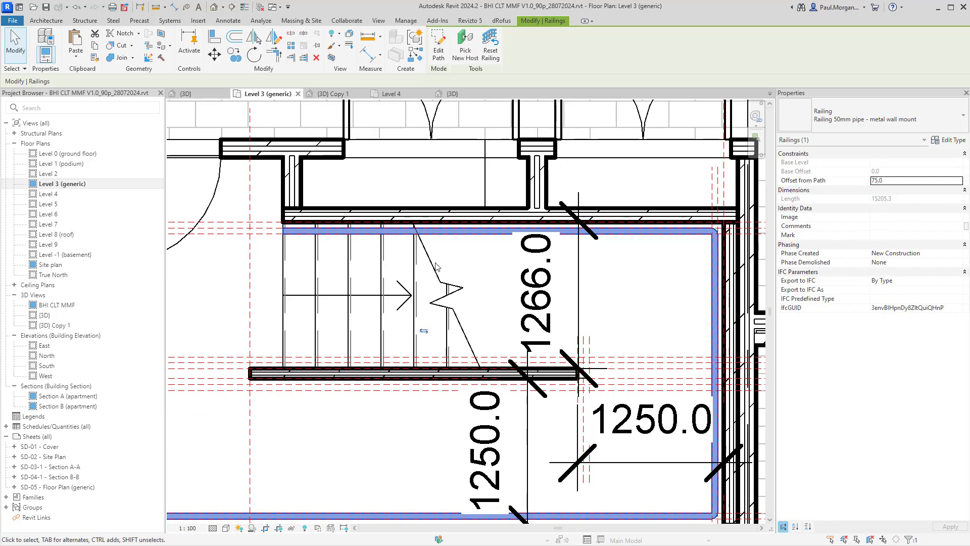
pyautogui.scroll(3, 387, 233)
pyautogui.scroll(-2, 369, 226)
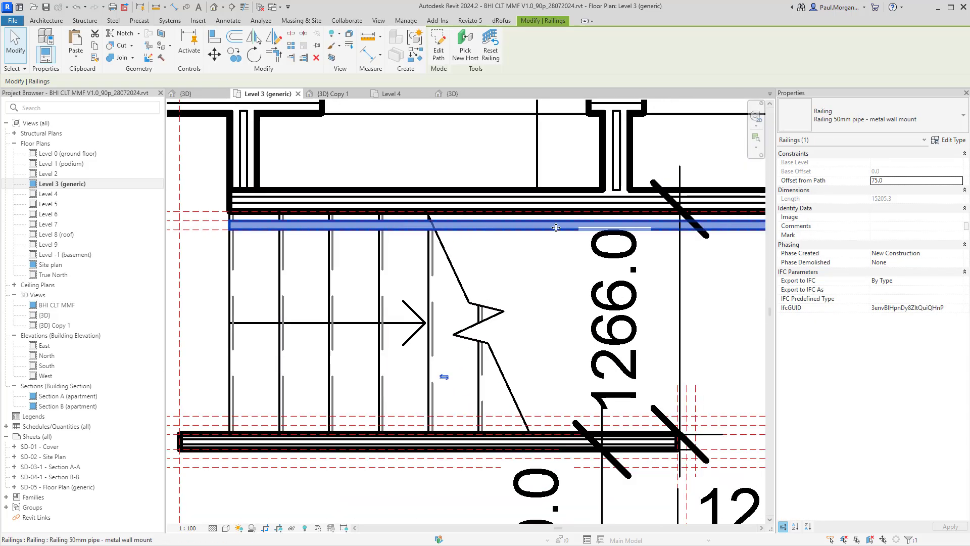
pyautogui.moveTo(678, 231); pyautogui.dragTo(347, 211, button='middle')
pyautogui.scroll(2, 552, 206)
pyautogui.scroll(1, 552, 206)
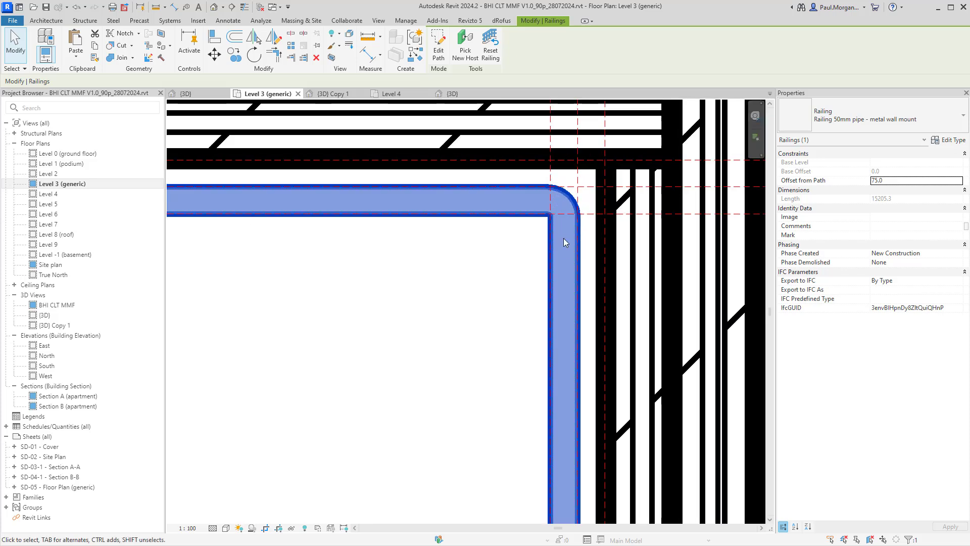
pyautogui.scroll(-3, 568, 279)
pyautogui.moveTo(566, 348); pyautogui.dragTo(591, 119, button='middle')
pyautogui.scroll(2, 595, 431)
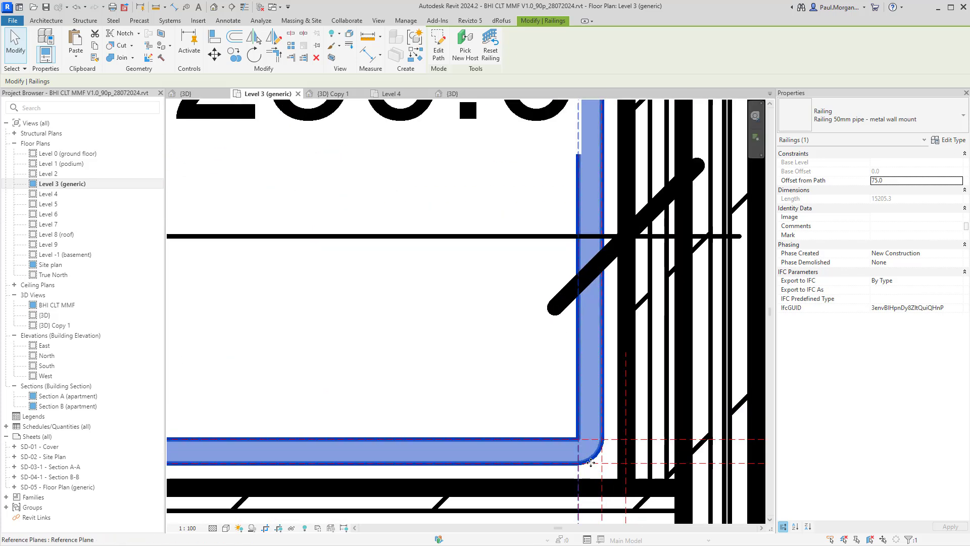
pyautogui.scroll(-1, 586, 444)
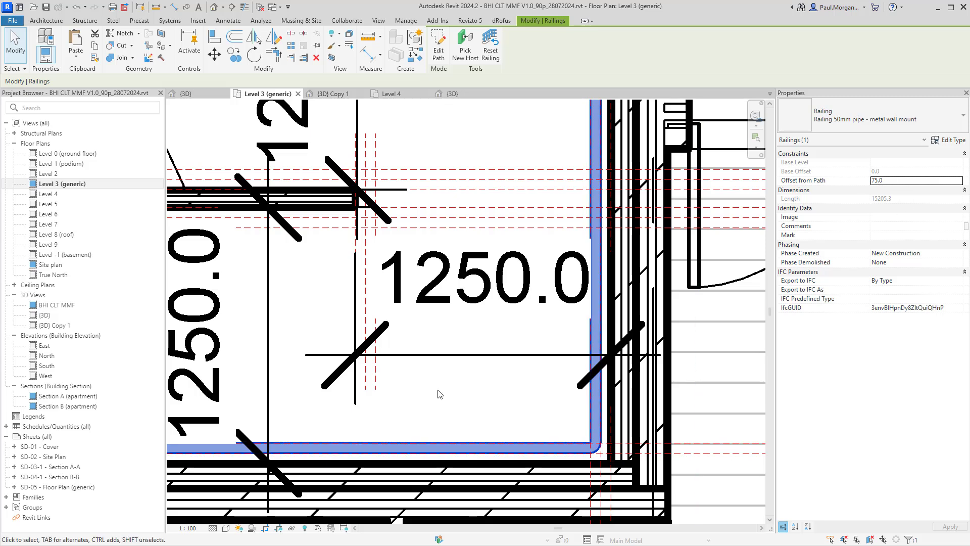
pyautogui.scroll(-1, 439, 392)
pyautogui.moveTo(268, 362); pyautogui.dragTo(695, 363, button='middle')
pyautogui.moveTo(311, 252); pyautogui.dragTo(316, 111, button='middle')
pyautogui.moveTo(327, 307); pyautogui.dragTo(339, 353, button='middle')
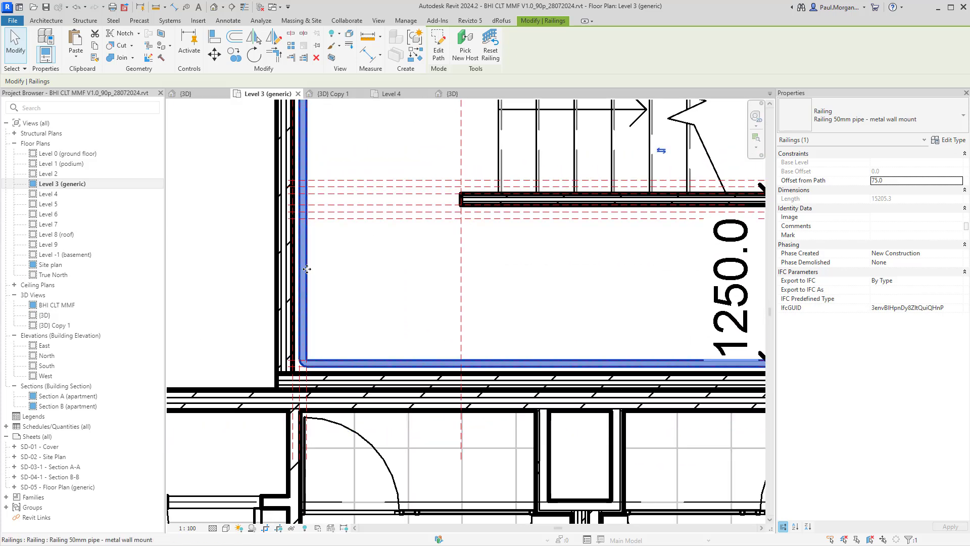
pyautogui.scroll(-3, 307, 269)
pyautogui.moveTo(306, 269); pyautogui.dragTo(336, 340, button='middle')
pyautogui.scroll(3, 335, 340)
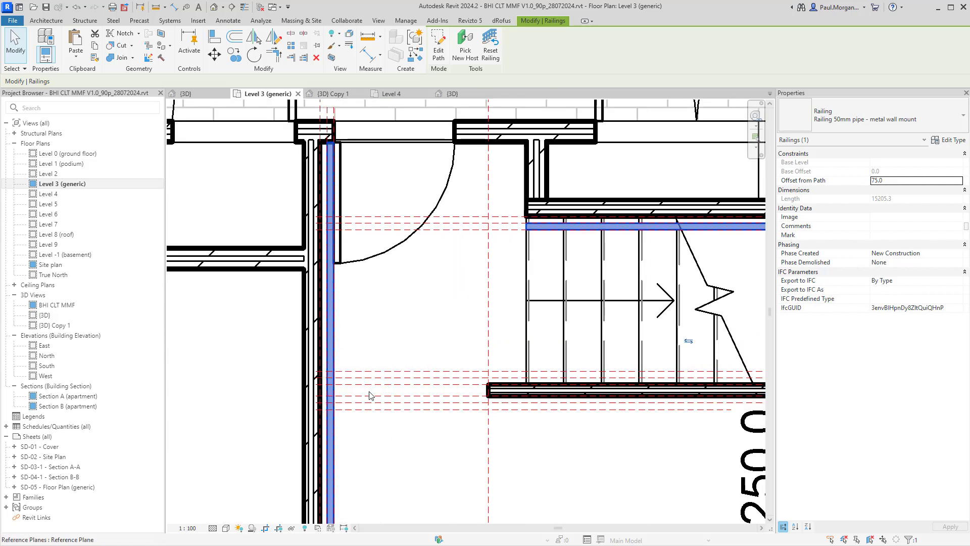
pyautogui.moveTo(369, 392); pyautogui.dragTo(333, 138, button='middle')
pyautogui.scroll(3, 444, 292)
pyautogui.scroll(-1, 443, 312)
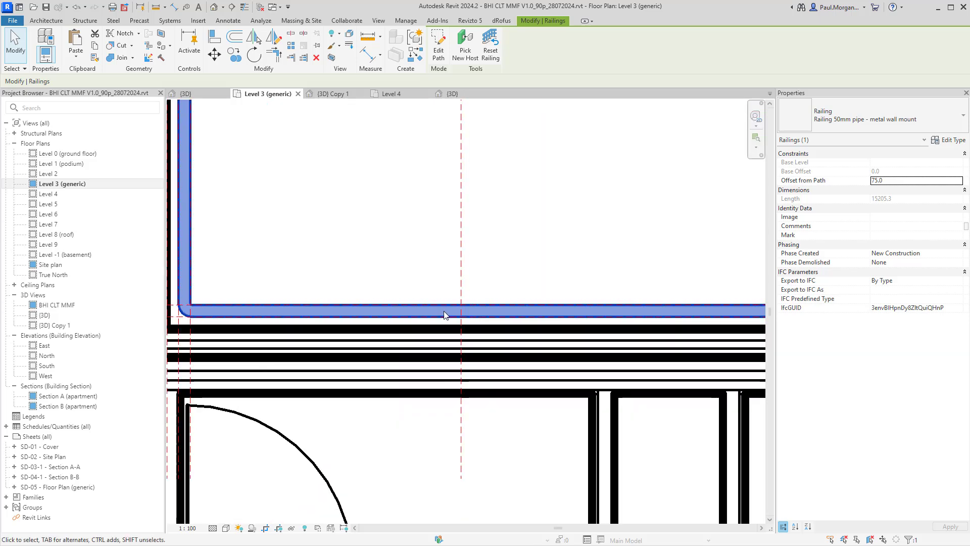
pyautogui.scroll(-2, 444, 314)
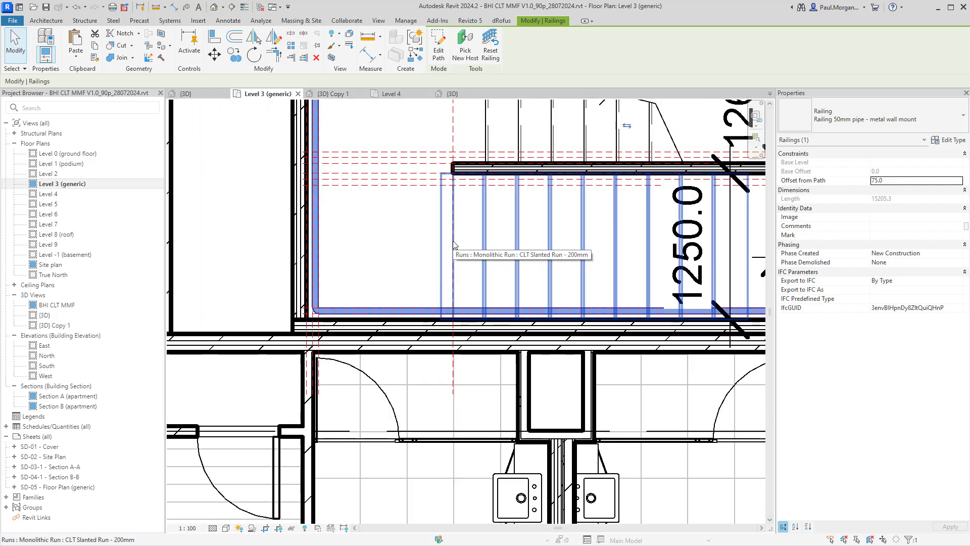
# Step: Name the vertical reference plane at the landing end of the central wall TOP OF STEP
pyautogui.press('Escape')
pyautogui.click(453, 132)
pyautogui.click(448, 374)
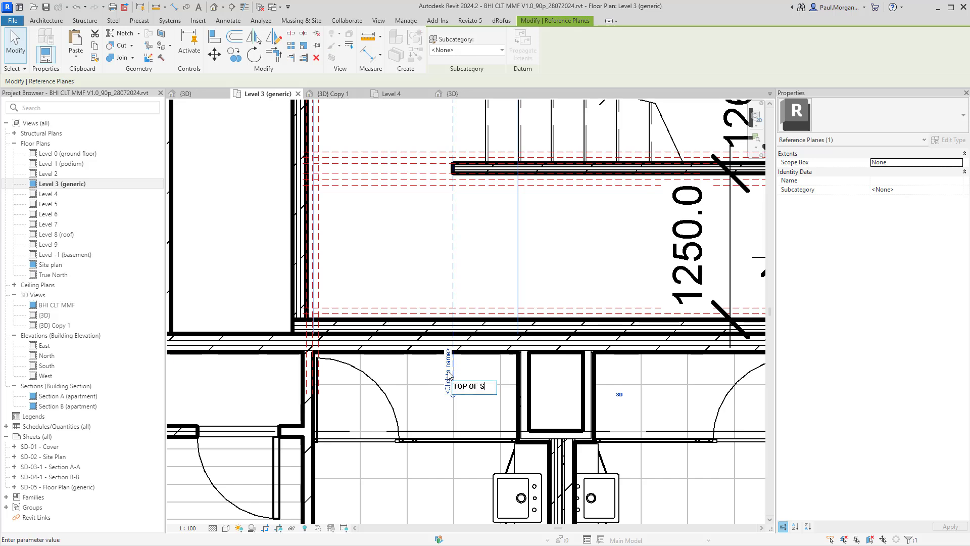
pyautogui.click(353, 262)
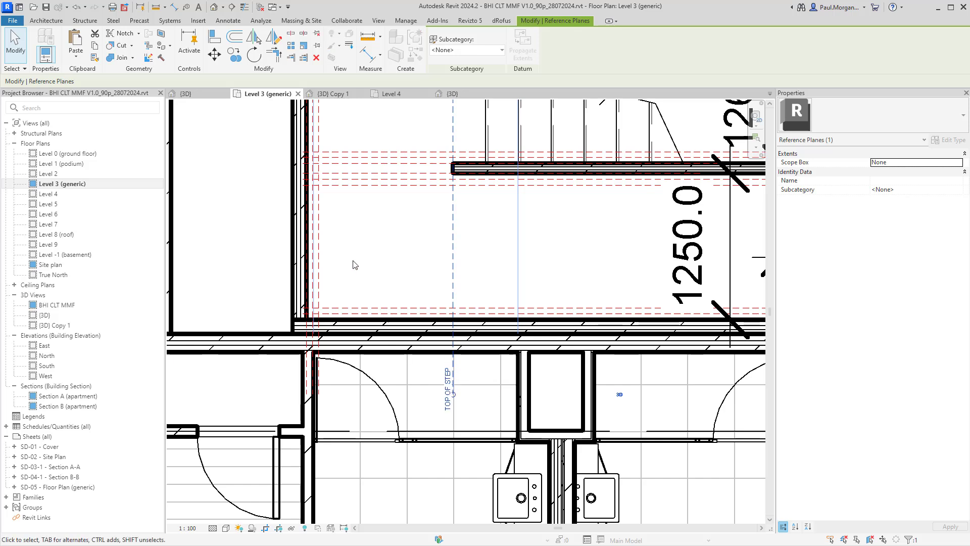
pyautogui.click(468, 257)
# Step: Reopen the railing path and pull the lower flight's end segment back from the landing corner to about 540 mm long
pyautogui.moveTo(453, 185); pyautogui.dragTo(444, 298, button='middle')
pyautogui.click(500, 143)
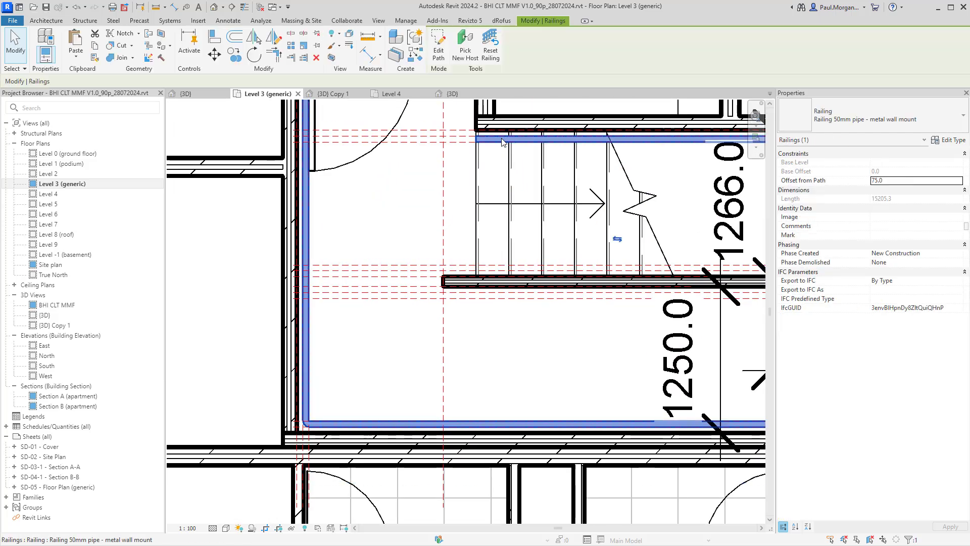
pyautogui.click(445, 55)
pyautogui.moveTo(519, 393); pyautogui.dragTo(498, 336, button='middle')
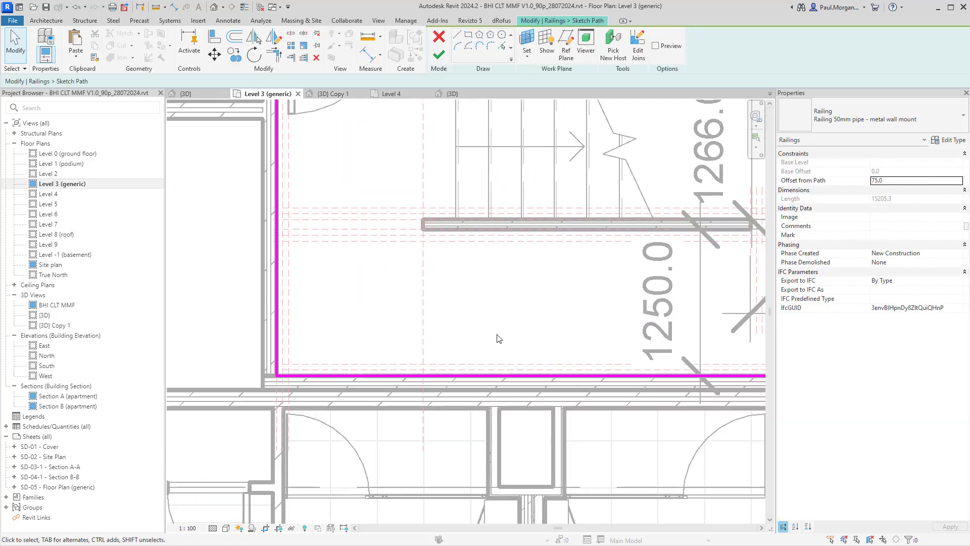
pyautogui.click(374, 376)
pyautogui.moveTo(276, 376); pyautogui.dragTo(360, 376)
# Step: Try setting the end segment's length to 300, then undo the change
pyautogui.click(395, 343)
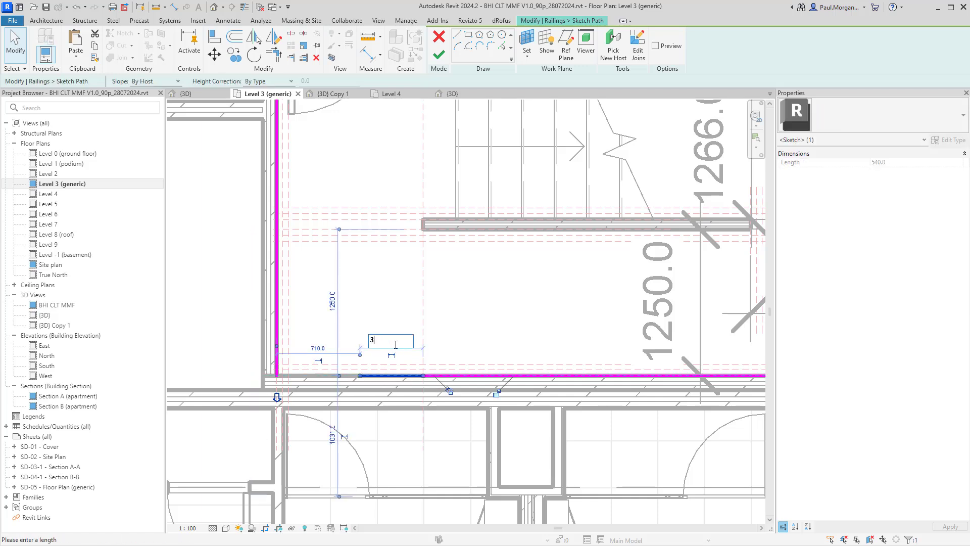
pyautogui.press('Return')
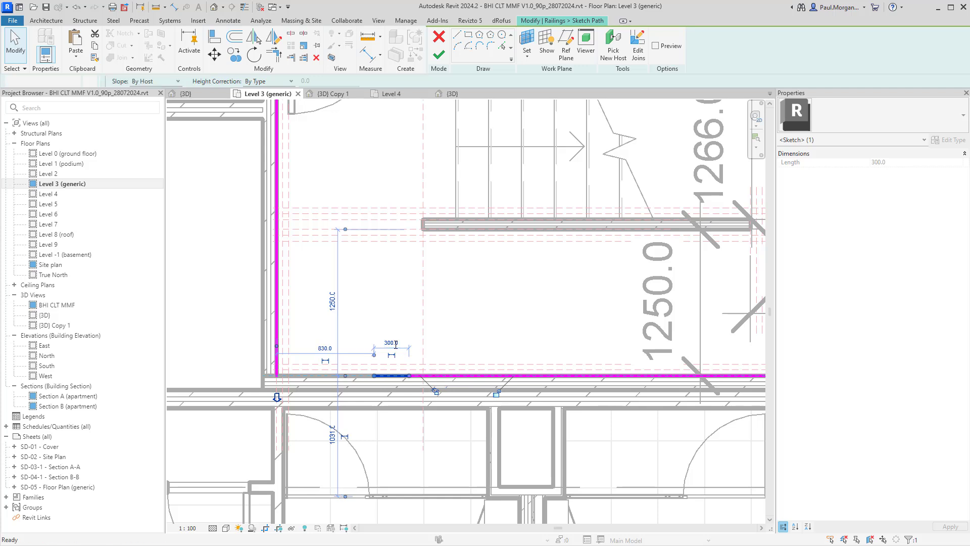
pyautogui.hotkey('ctrl', 'z')
# Step: Shorten the end segment to 300 mm by moving its free end, keeping the other end on the TOP OF STEP plane
pyautogui.click(394, 375)
pyautogui.scroll(3, 404, 367)
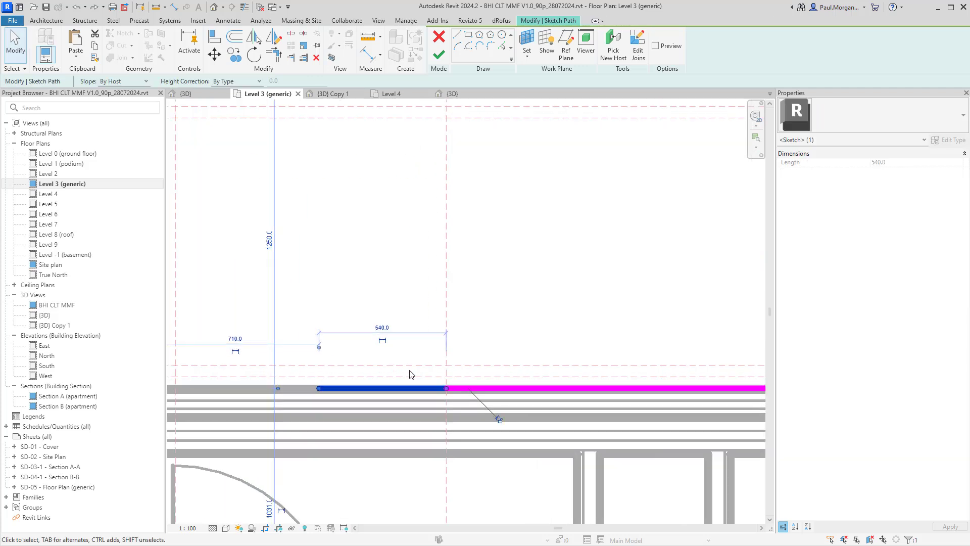
pyautogui.moveTo(320, 391); pyautogui.dragTo(375, 388)
pyautogui.click(429, 253)
pyautogui.scroll(-5, 428, 259)
pyautogui.moveTo(368, 297); pyautogui.dragTo(369, 425, button='middle')
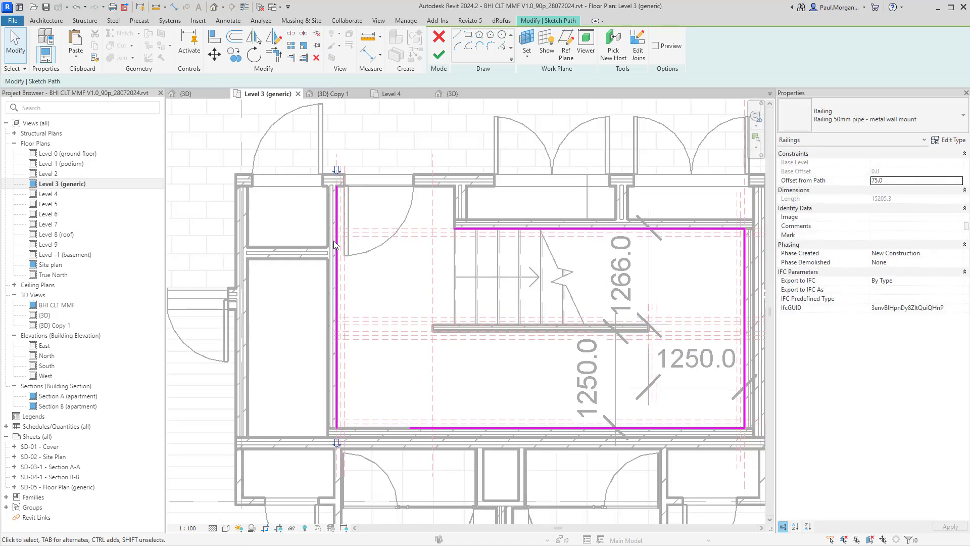
# Step: Delete the railing path segment along the landing wall beside the door
pyautogui.click(336, 242)
pyautogui.press('Delete')
pyautogui.moveTo(424, 321); pyautogui.dragTo(415, 279, button='middle')
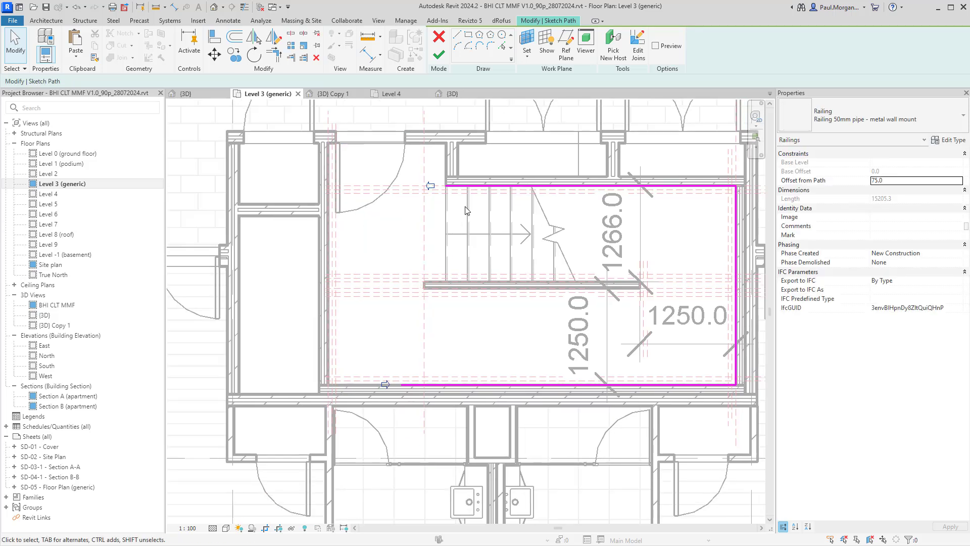
# Step: Check the remaining railing path segments around the stairwell, including the short end segment beyond the top step
pyautogui.click(485, 186)
pyautogui.click(733, 313)
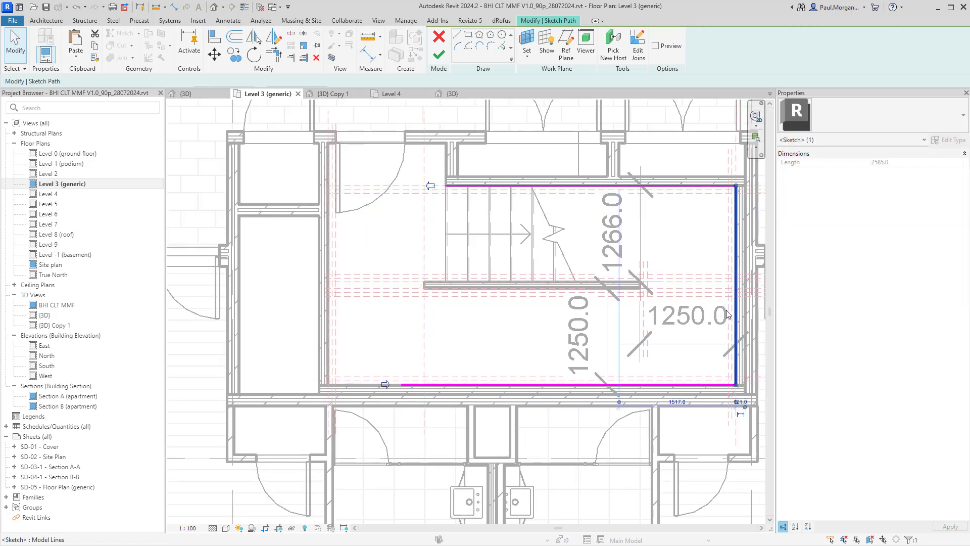
pyautogui.click(708, 386)
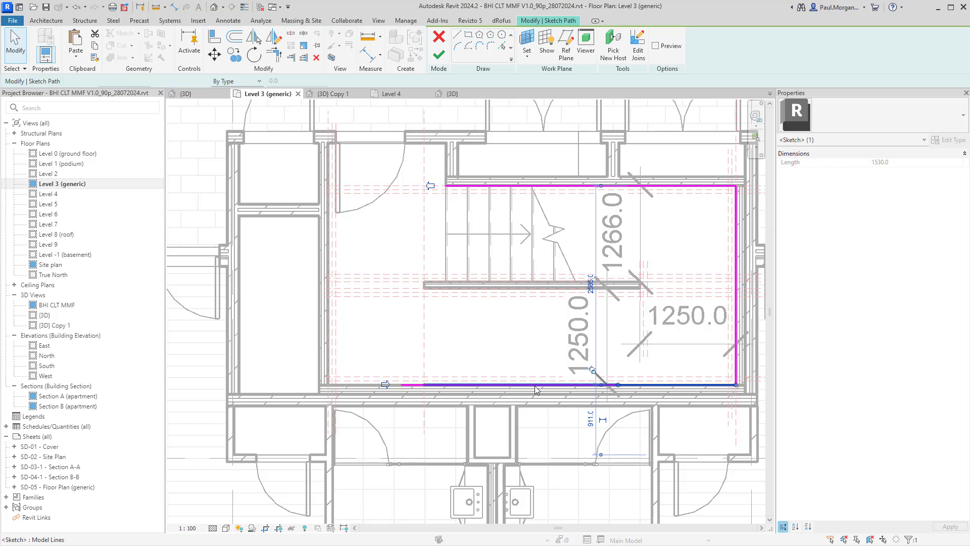
pyautogui.click(404, 386)
pyautogui.scroll(5, 397, 385)
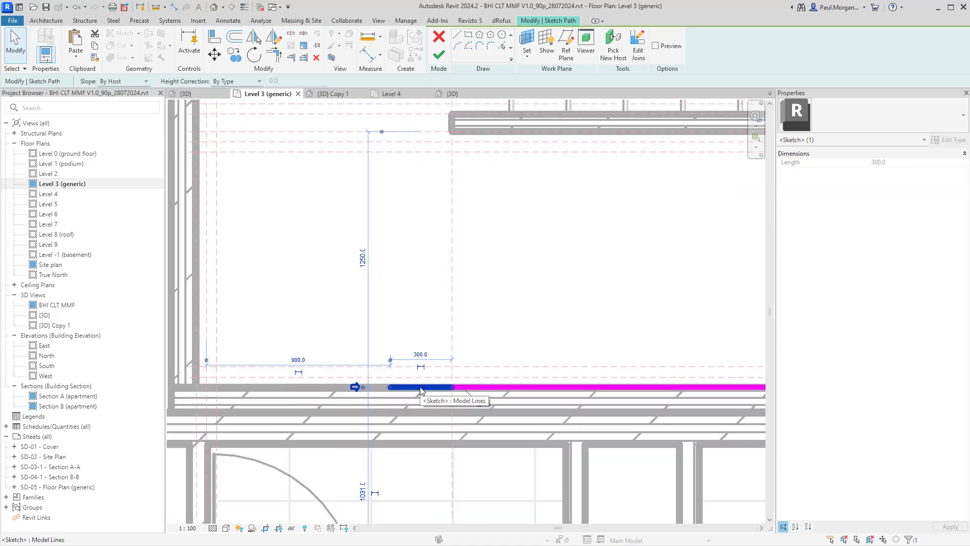
# Step: Check both ends of the railing path in plan and finish the path edit to apply the trimmed wall railing
pyautogui.click(464, 325)
pyautogui.scroll(-3, 464, 325)
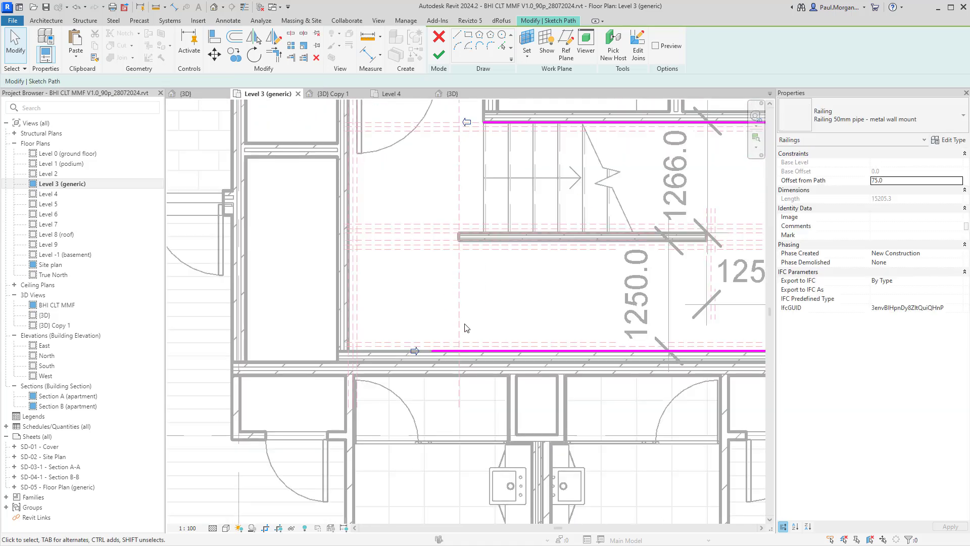
pyautogui.moveTo(476, 302); pyautogui.dragTo(479, 348, button='middle')
pyautogui.scroll(5, 487, 119)
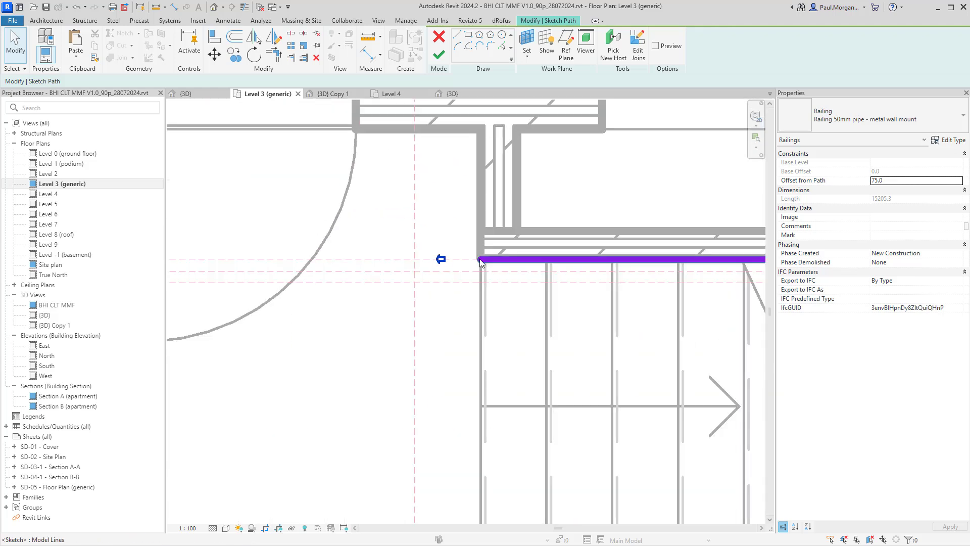
pyautogui.scroll(-3, 485, 258)
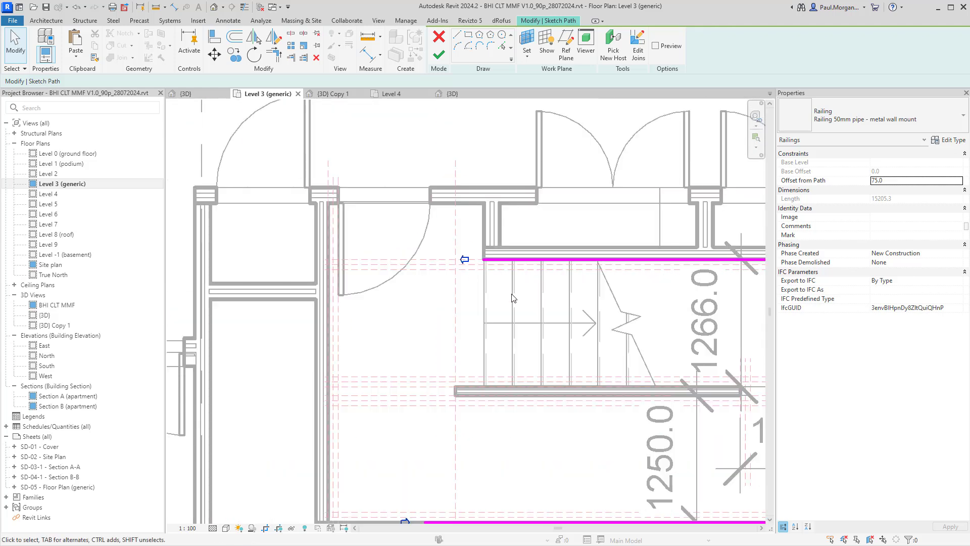
pyautogui.moveTo(513, 297); pyautogui.dragTo(489, 204, button='middle')
pyautogui.click(442, 58)
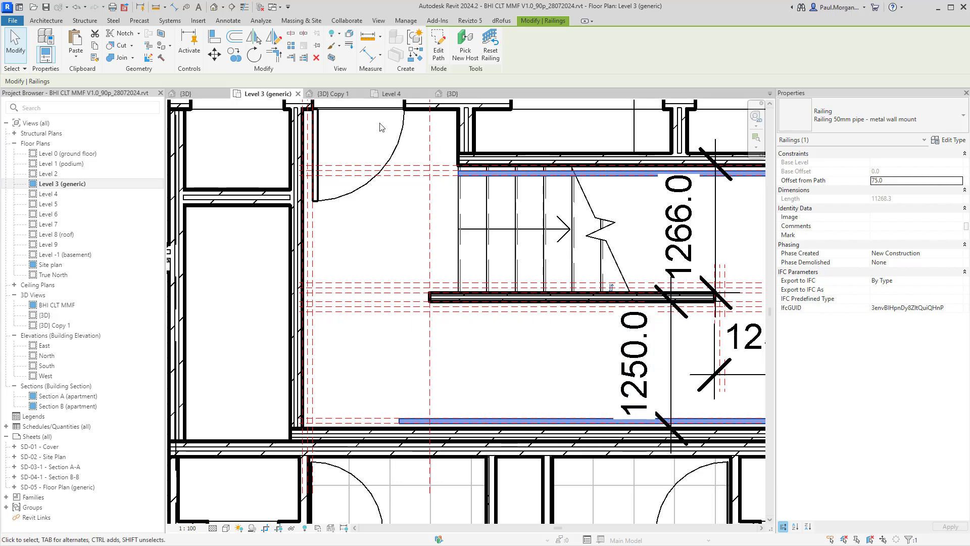
# Step: Examine the updated wall railing in the 3D copy view, checking its curved end returns at the top and bottom steps
pyautogui.click(333, 94)
pyautogui.keyDown('shift'); pyautogui.moveTo(522, 376); pyautogui.dragTo(561, 376, button='middle'); pyautogui.keyUp('shift')
pyautogui.scroll(4, 613, 286)
pyautogui.keyDown('shift'); pyautogui.moveTo(690, 344); pyautogui.dragTo(695, 257, button='middle'); pyautogui.keyUp('shift')
pyautogui.press('Escape')
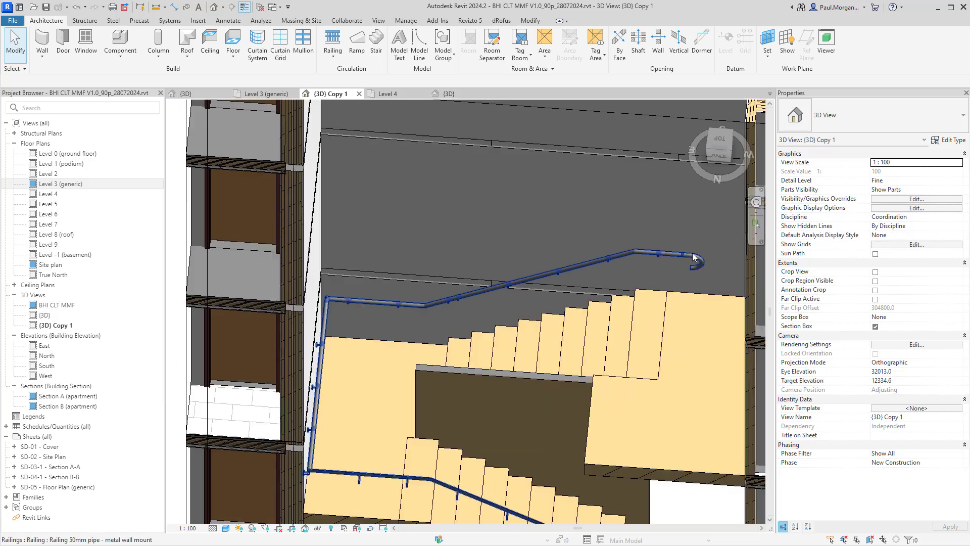
pyautogui.click(695, 258)
pyautogui.keyDown('shift'); pyautogui.moveTo(635, 258); pyautogui.dragTo(642, 256, button='middle'); pyautogui.keyUp('shift')
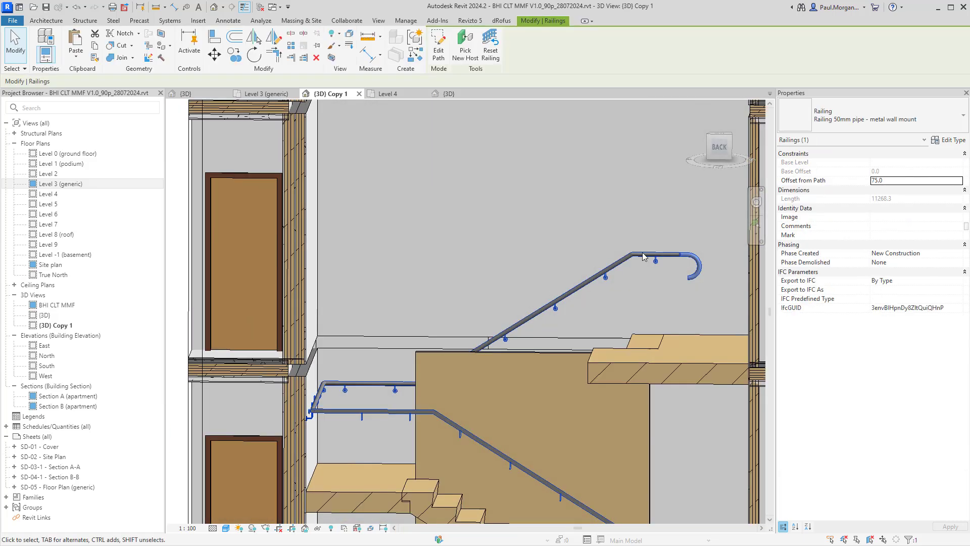
pyautogui.keyDown('shift'); pyautogui.moveTo(665, 289); pyautogui.dragTo(669, 335, button='middle'); pyautogui.keyUp('shift')
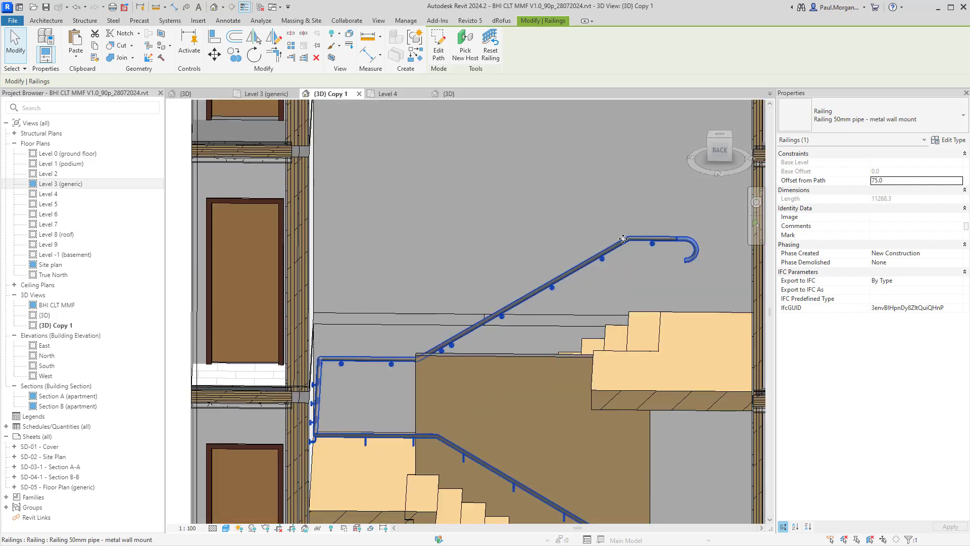
pyautogui.scroll(4, 671, 238)
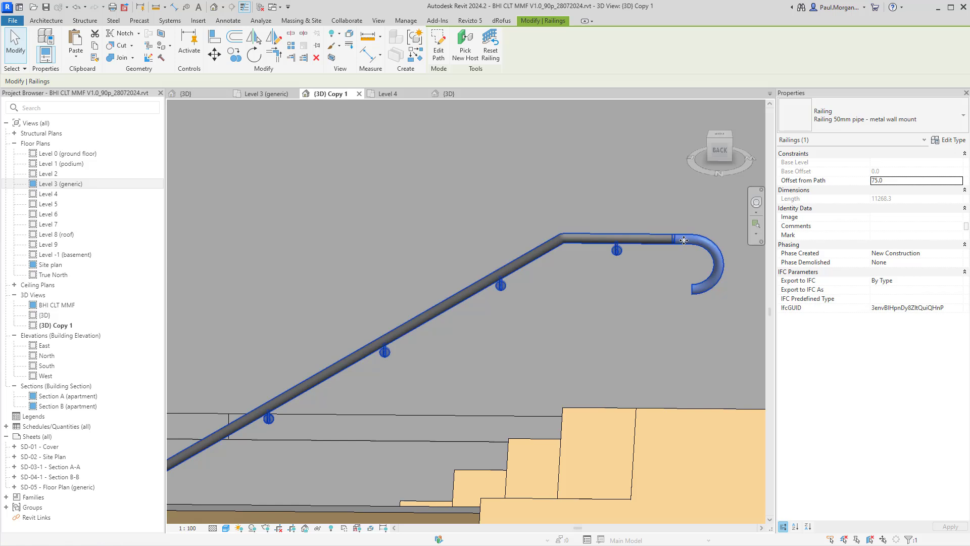
pyautogui.press('Escape')
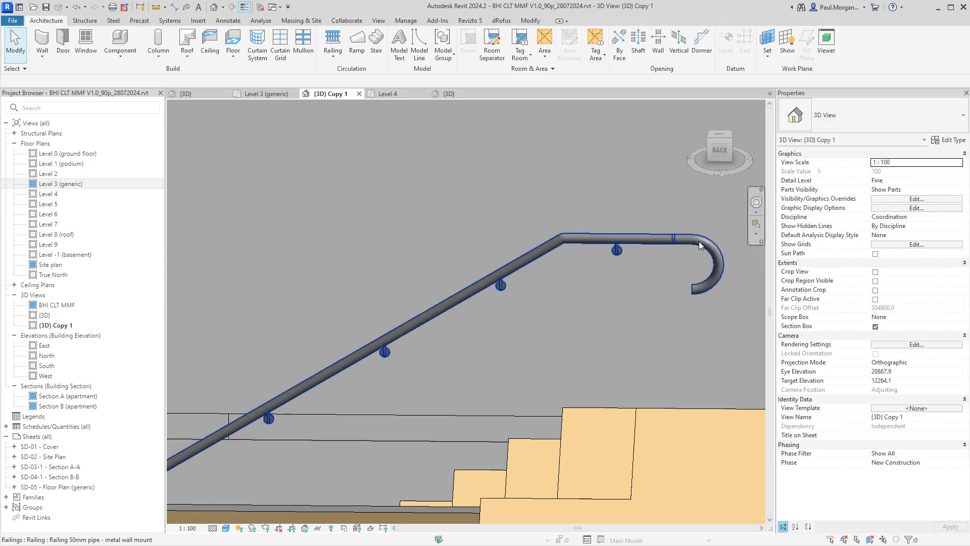
pyautogui.scroll(-4, 713, 267)
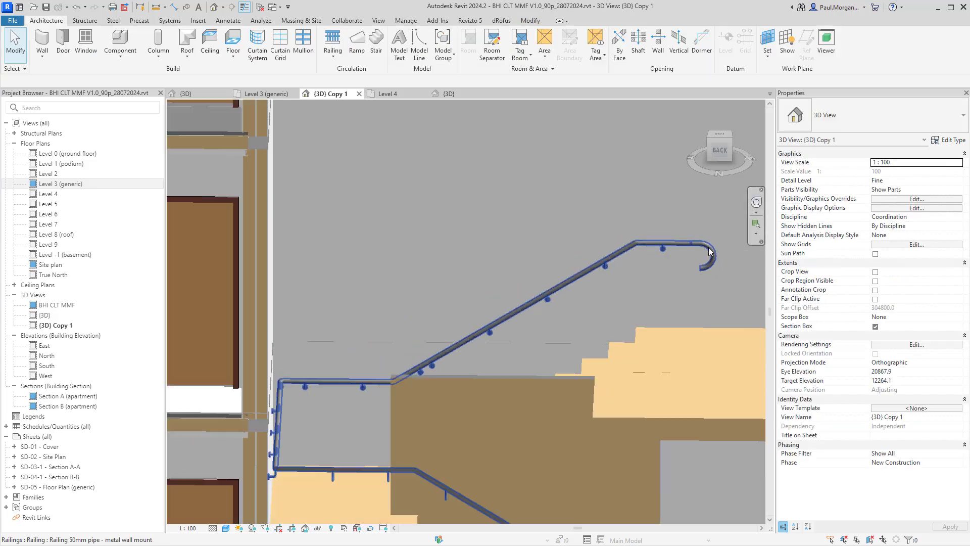
pyautogui.keyDown('shift'); pyautogui.moveTo(712, 267); pyautogui.dragTo(645, 316, button='middle'); pyautogui.keyUp('shift')
pyautogui.click(649, 340)
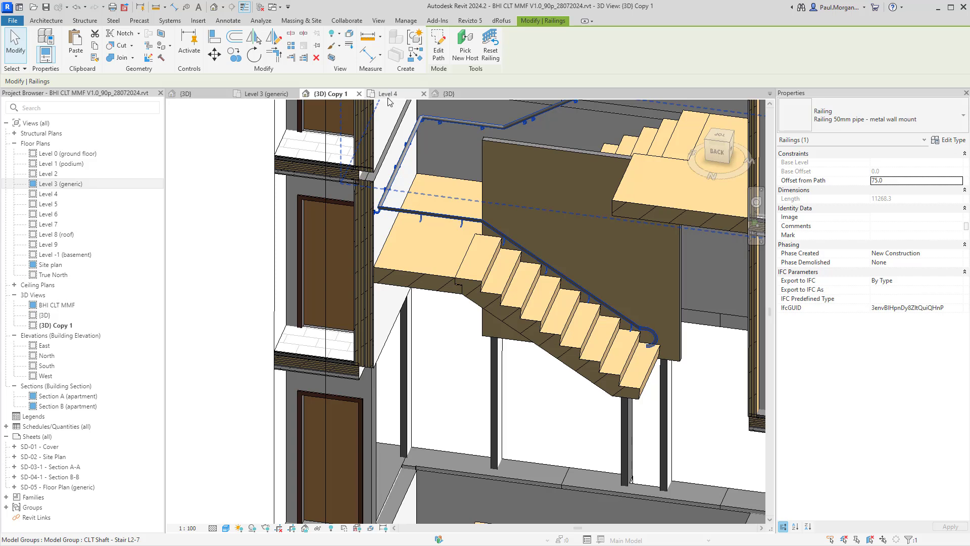
# Step: Return to the Level 3 (generic) floor plan showing the whole stair core, with the railing deselected
pyautogui.click(263, 93)
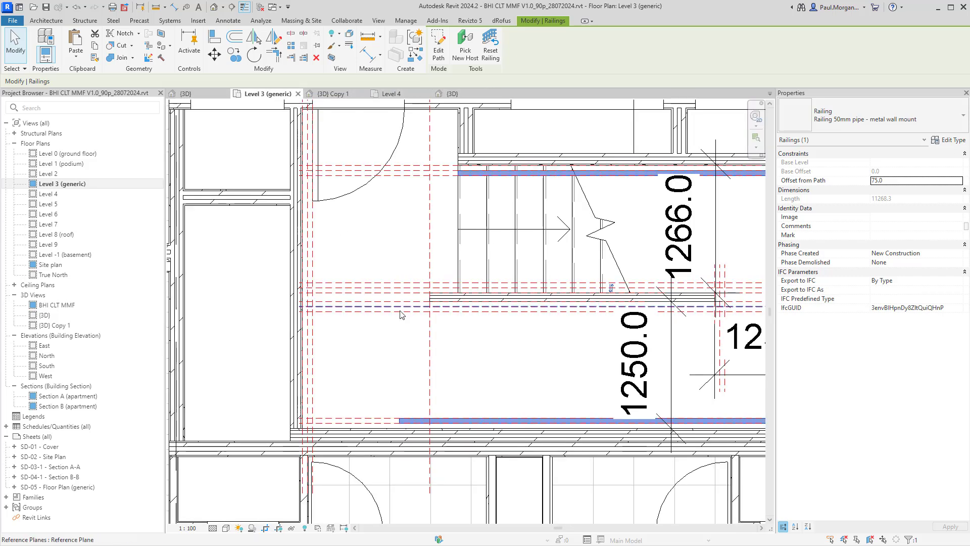
pyautogui.scroll(-3, 485, 283)
pyautogui.scroll(-6, 495, 303)
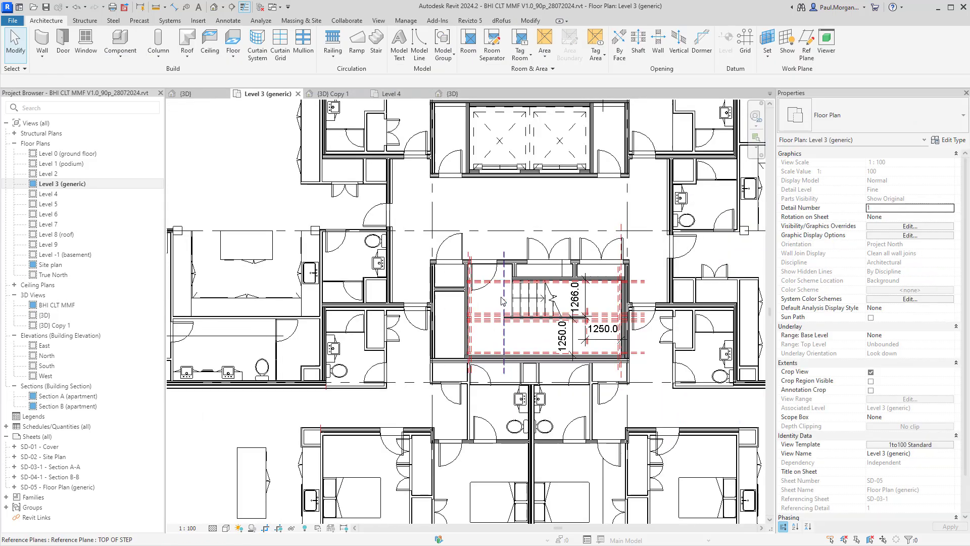
# Step: Move the Section A (apartment) line so it cuts through the upper stair flight, extending its inner end into the stair core
pyautogui.scroll(4, 599, 302)
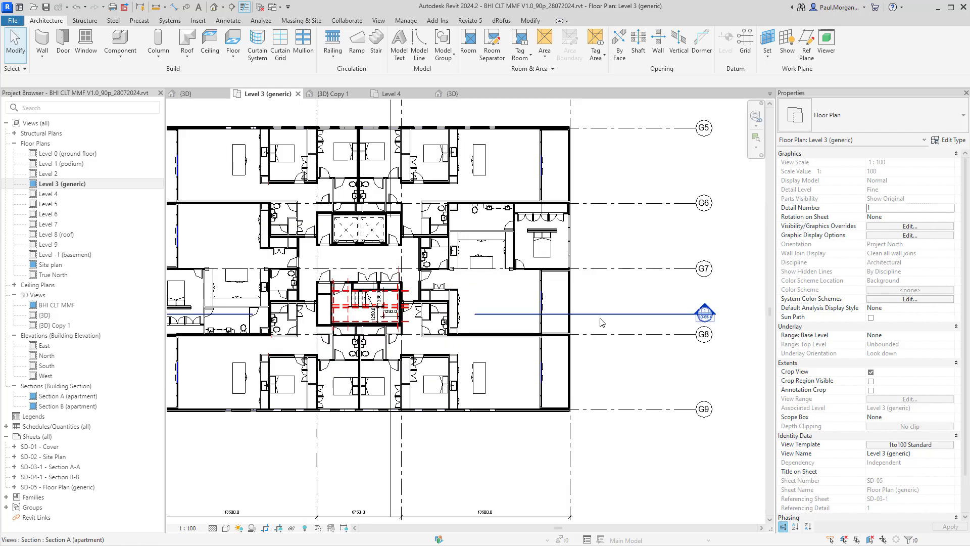
pyautogui.click(691, 313)
pyautogui.scroll(4, 692, 310)
pyautogui.scroll(-5, 708, 318)
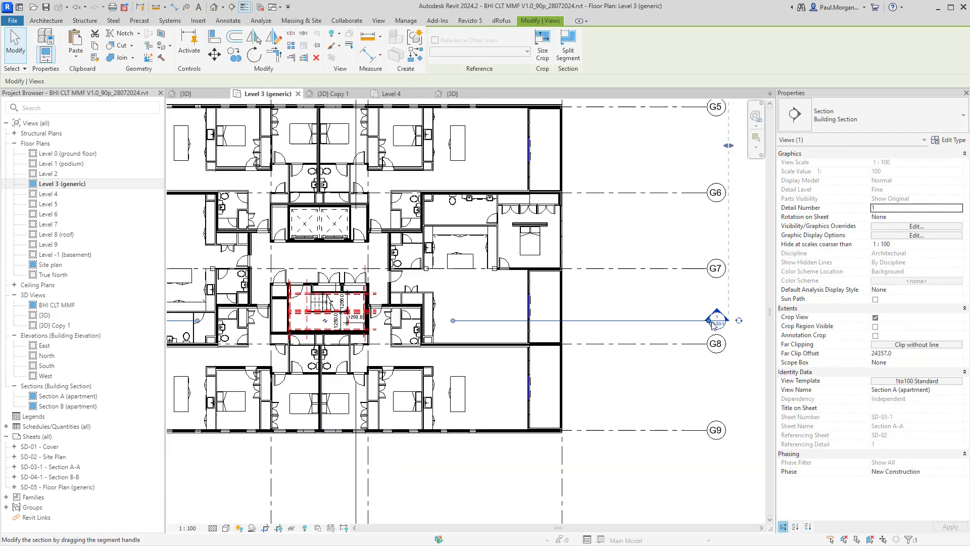
pyautogui.scroll(4, 522, 319)
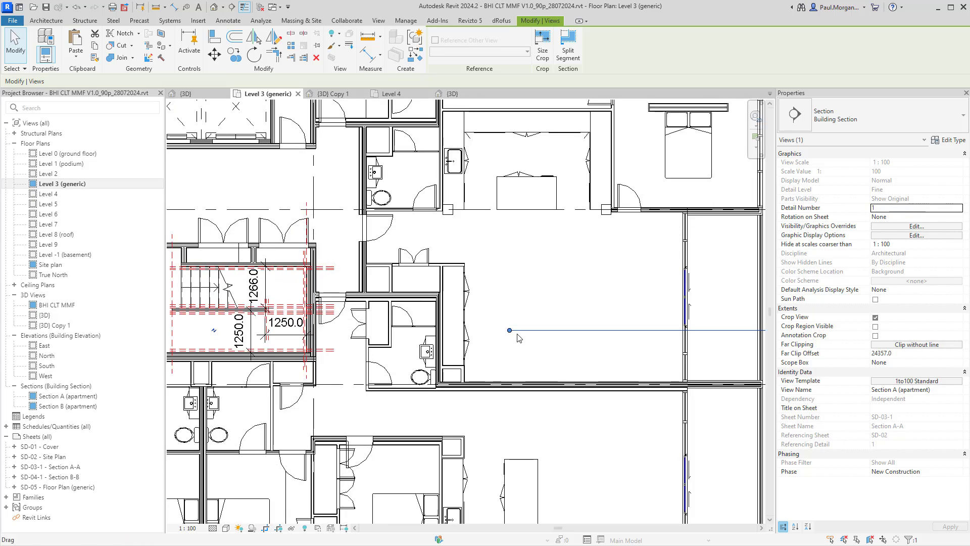
pyautogui.moveTo(521, 325); pyautogui.dragTo(240, 291)
pyautogui.scroll(-3, 241, 290)
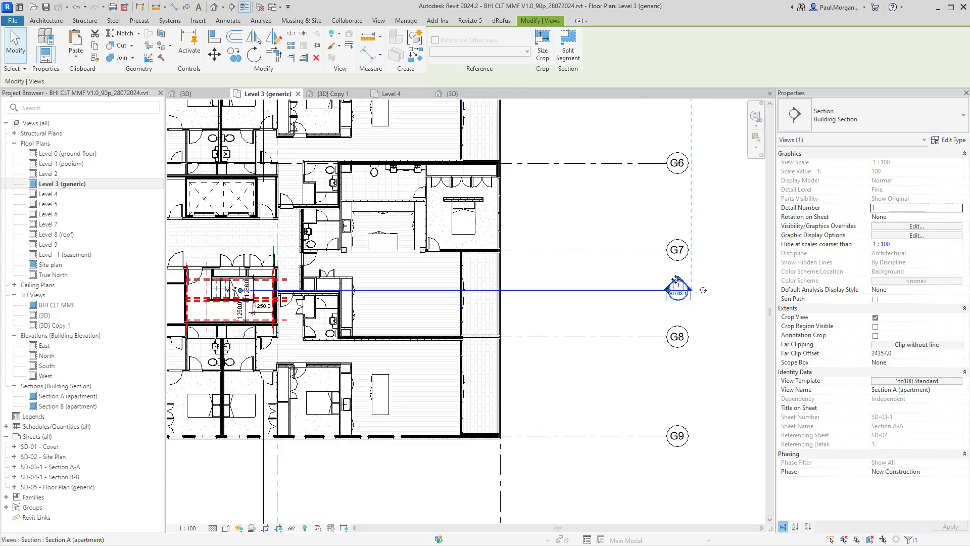
pyautogui.press('Escape')
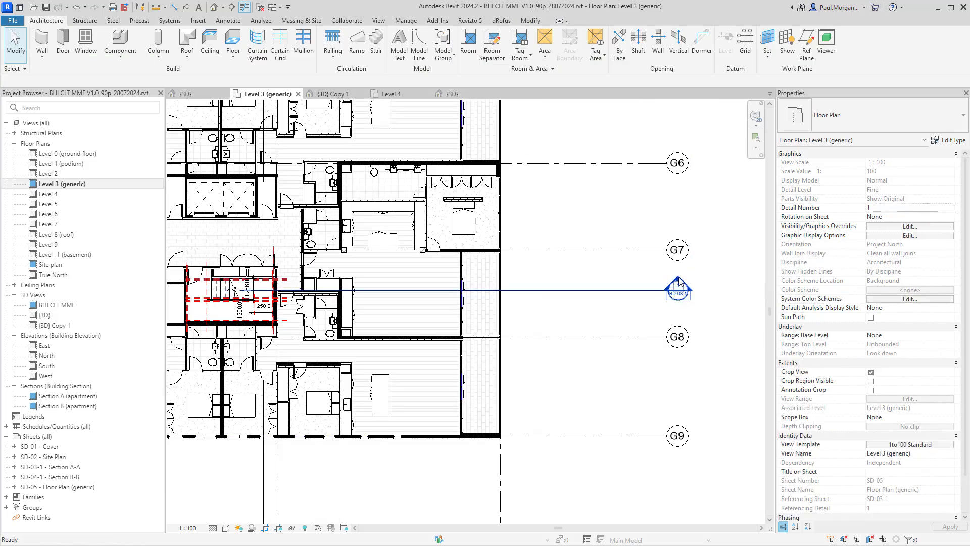
# Step: Open the Section A (apartment) view and select the wall-mounted railing of the Level 3 stair
pyautogui.doubleClick(678, 284)
pyautogui.scroll(5, 460, 367)
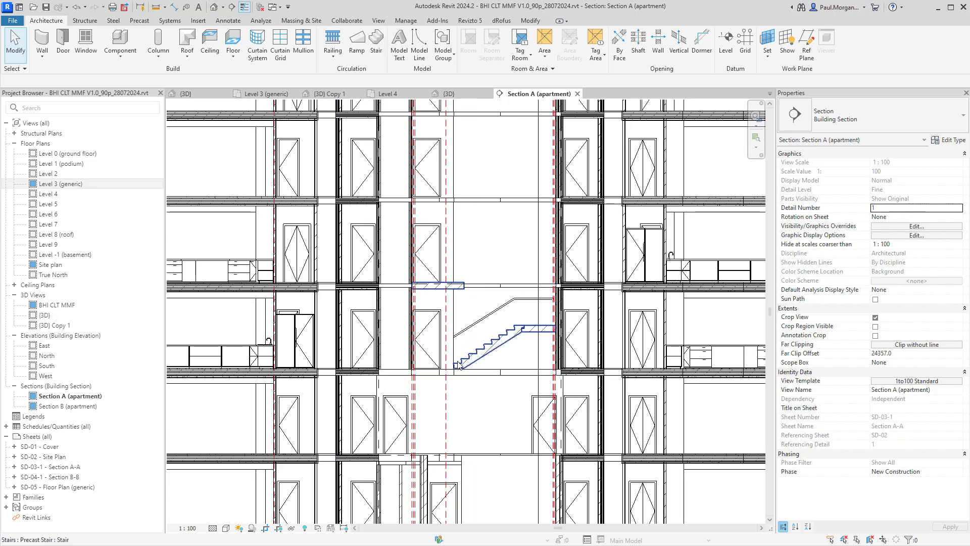
pyautogui.scroll(-5, 460, 367)
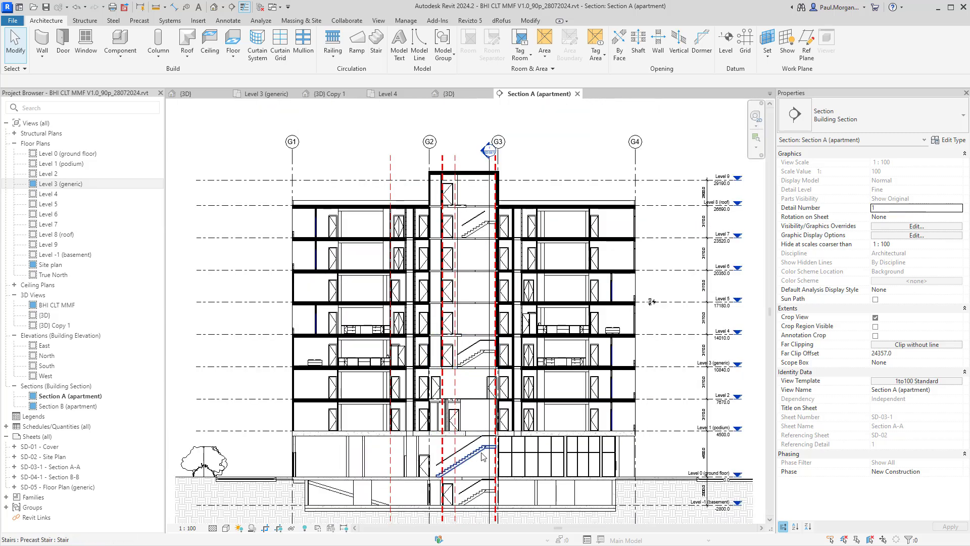
pyautogui.scroll(5, 461, 361)
pyautogui.click(465, 408)
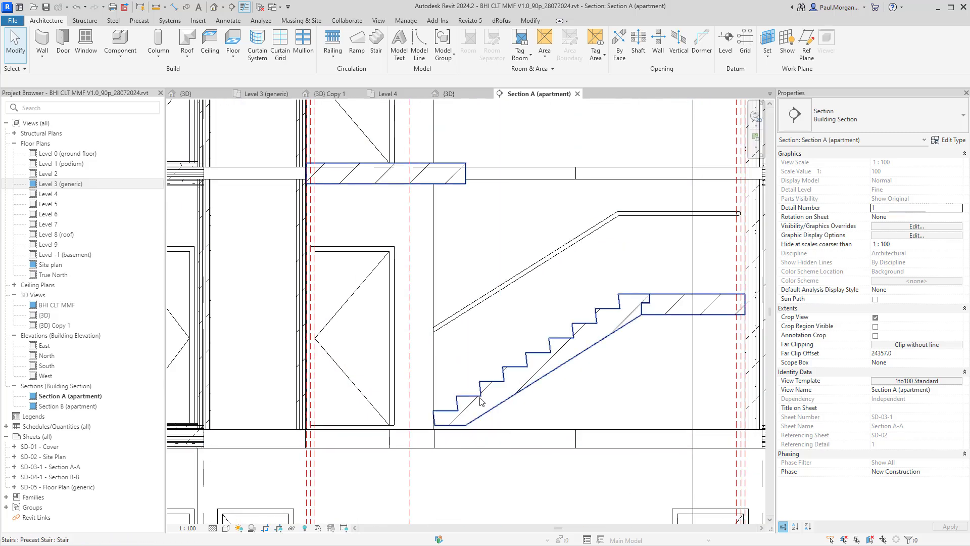
pyautogui.moveTo(465, 408); pyautogui.dragTo(496, 377, button='middle')
pyautogui.click(474, 297)
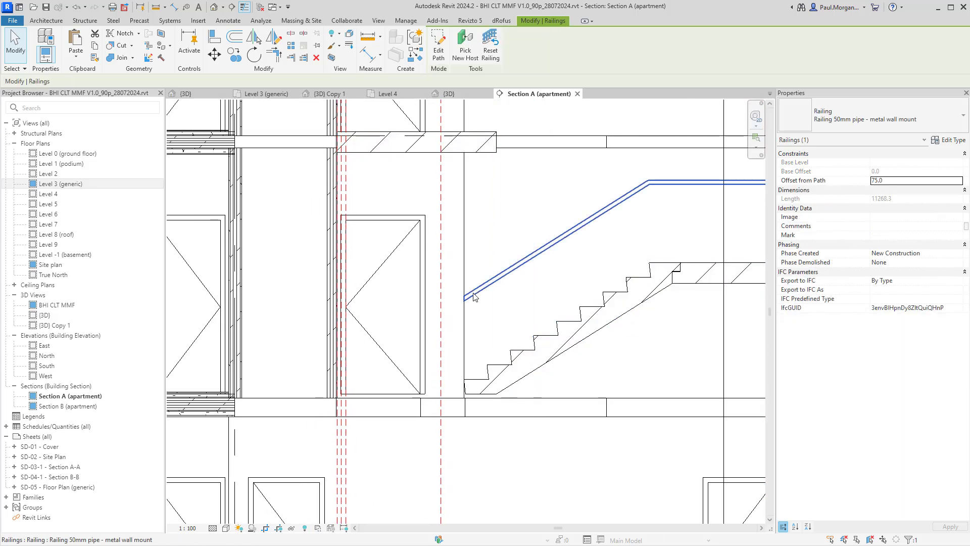
pyautogui.scroll(3, 474, 297)
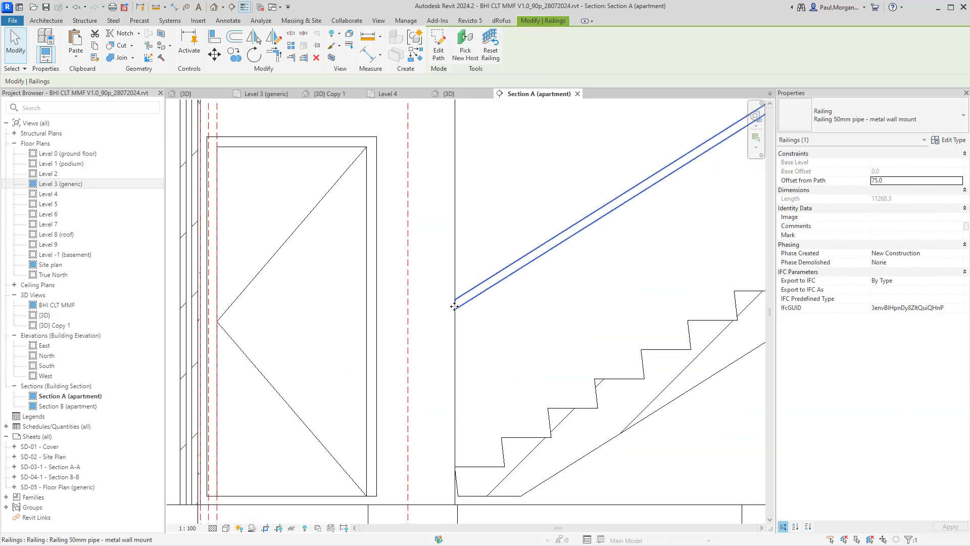
# Step: Draw detail lines from the handrail's lower end, sloping about 338 mm to the TOP OF STEP reference plane and continuing horizontally across the door
pyautogui.press('d')
pyautogui.press('l')
pyautogui.scroll(2, 455, 304)
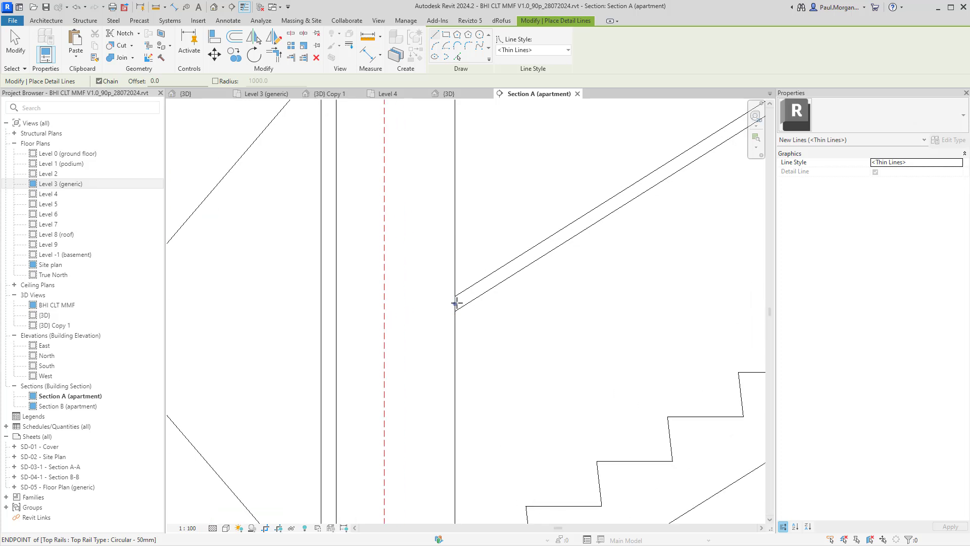
pyautogui.click(456, 303)
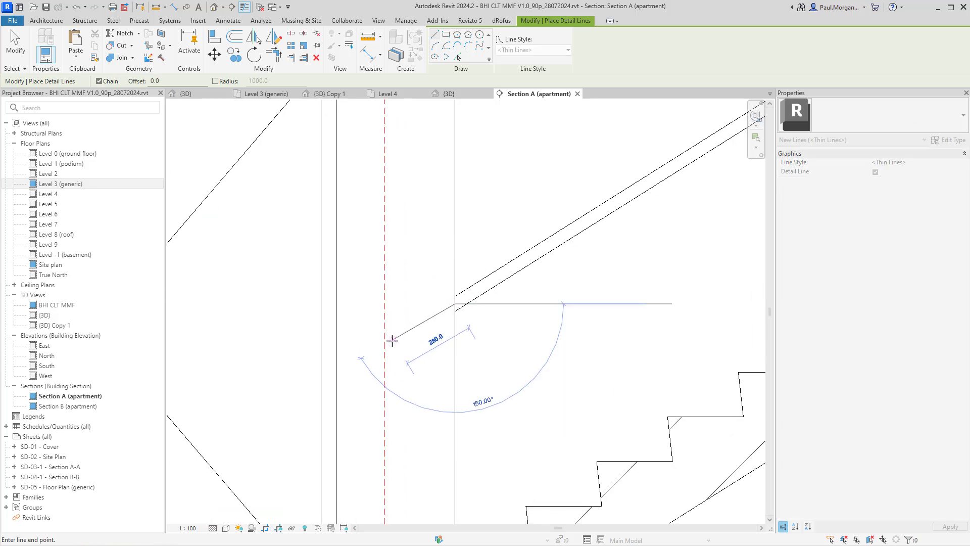
pyautogui.moveTo(396, 339); pyautogui.dragTo(510, 228, button='middle')
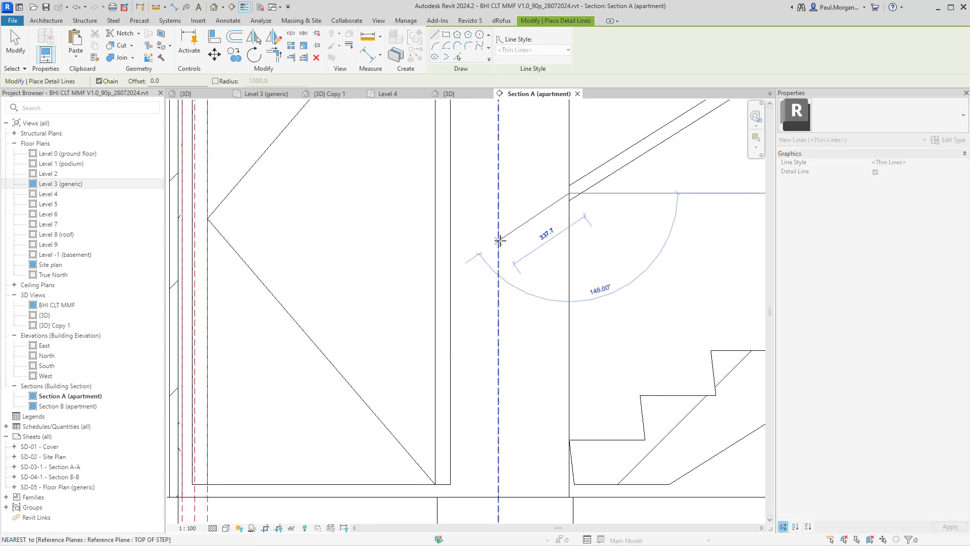
pyautogui.click(499, 241)
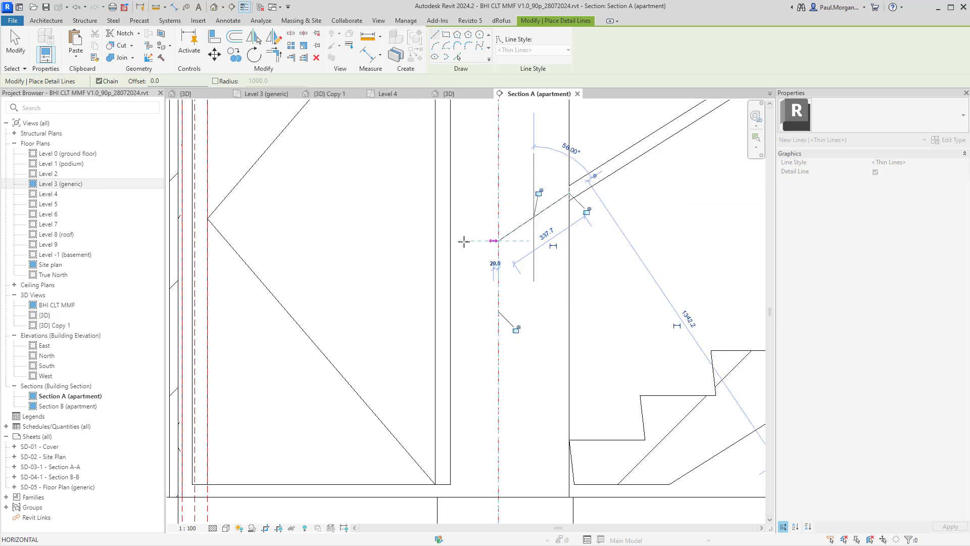
pyautogui.click(427, 241)
pyautogui.press('Escape')
pyautogui.press('Escape')
pyautogui.scroll(-4, 484, 264)
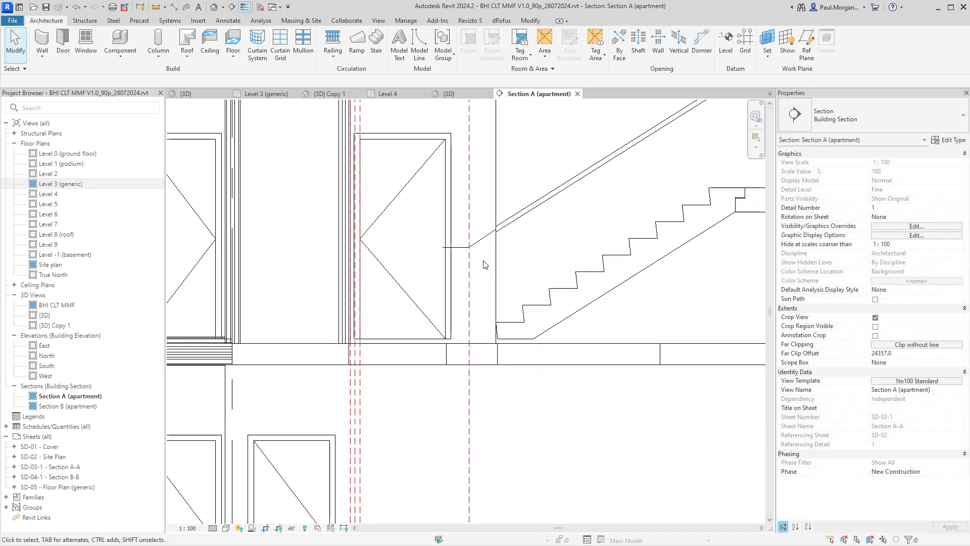
pyautogui.scroll(-4, 483, 264)
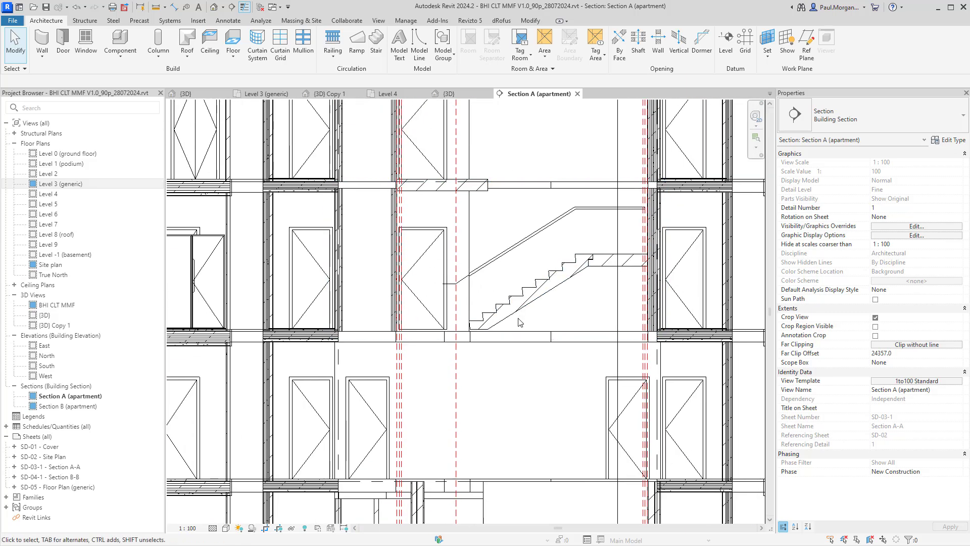
# Step: Try to draw a vertical detail line from the stair's top nosing up to the handrail's bend
pyautogui.scroll(6, 551, 278)
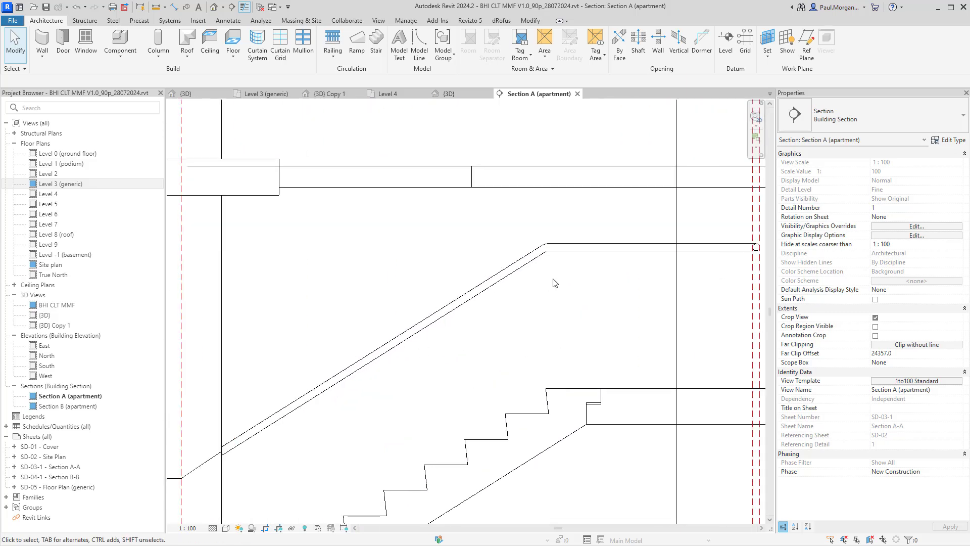
pyautogui.press('d')
pyautogui.press('l')
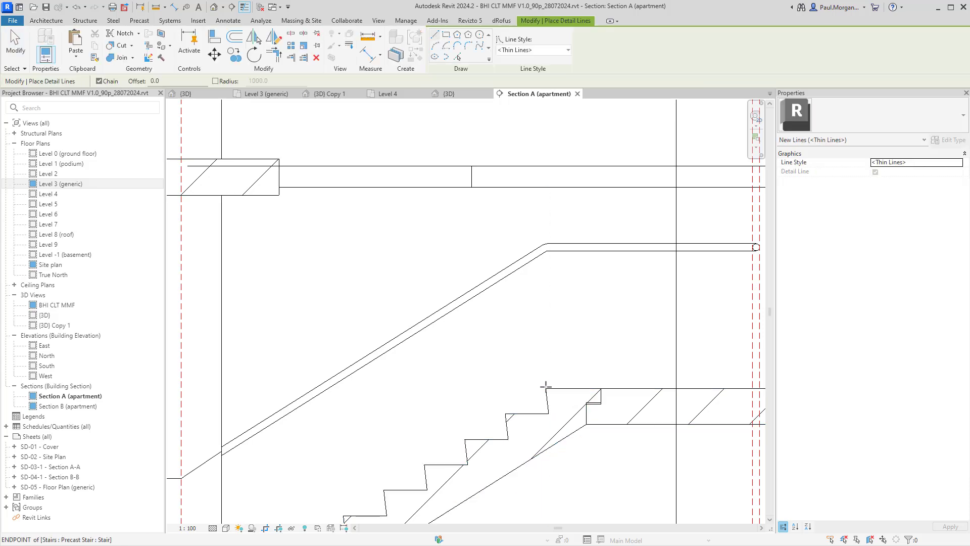
pyautogui.click(546, 388)
pyautogui.click(549, 232)
pyautogui.scroll(-8, 549, 232)
pyautogui.press('Escape')
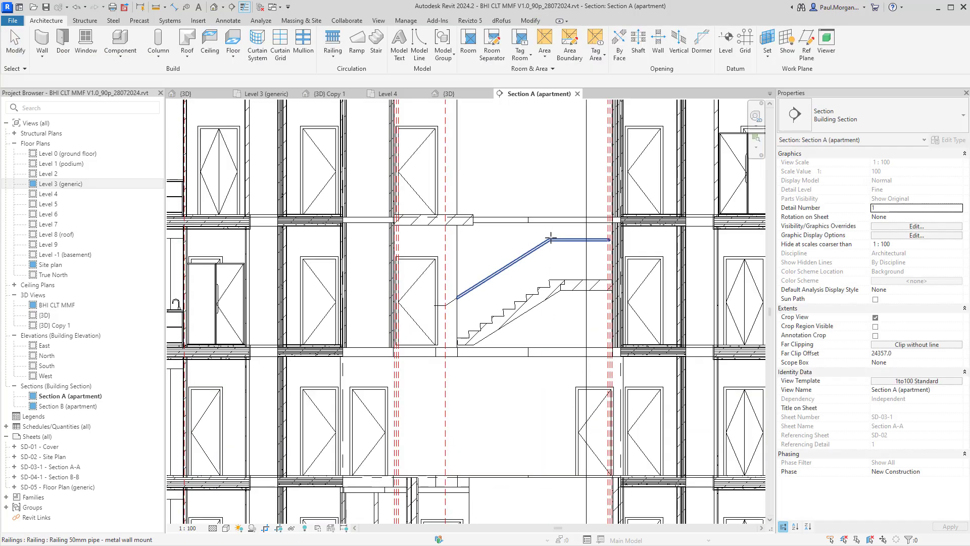
# Step: Measure the handrail's height above the half landing with an aligned dimension, without placing it
pyautogui.moveTo(549, 238); pyautogui.dragTo(531, 339, button='middle')
pyautogui.scroll(3, 551, 283)
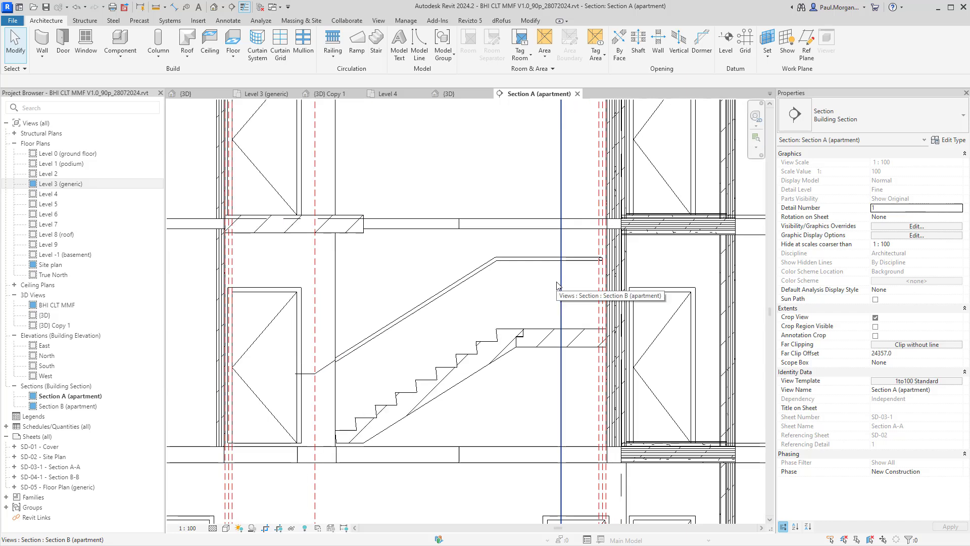
pyautogui.press('d')
pyautogui.press('i')
pyautogui.scroll(2, 556, 261)
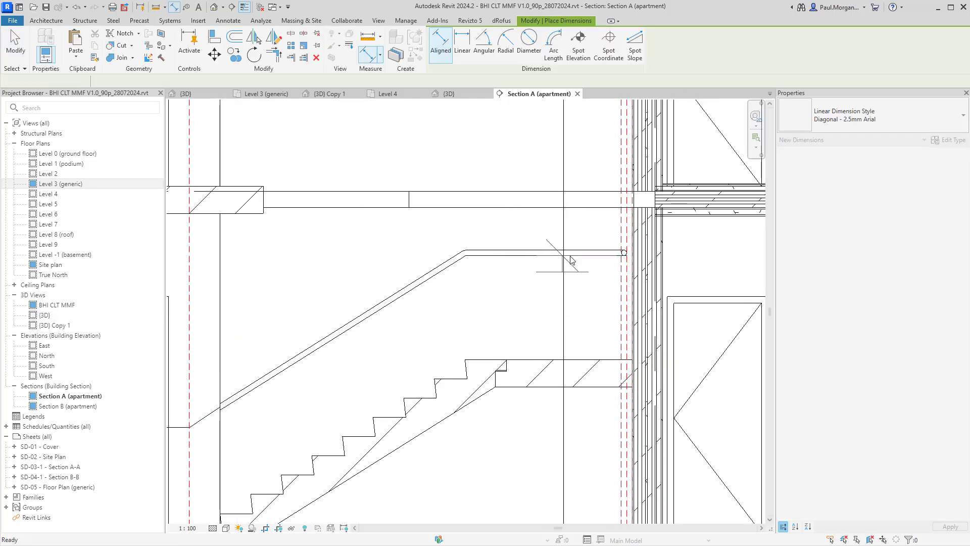
pyautogui.click(572, 253)
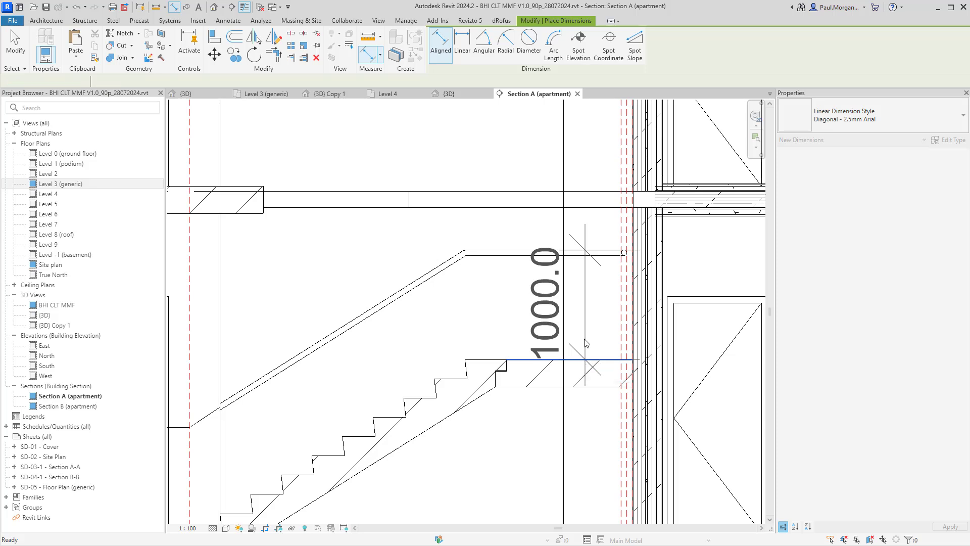
pyautogui.press('Escape')
pyautogui.press('Escape')
pyautogui.scroll(-3, 585, 327)
pyautogui.moveTo(514, 313); pyautogui.dragTo(516, 280, button='middle')
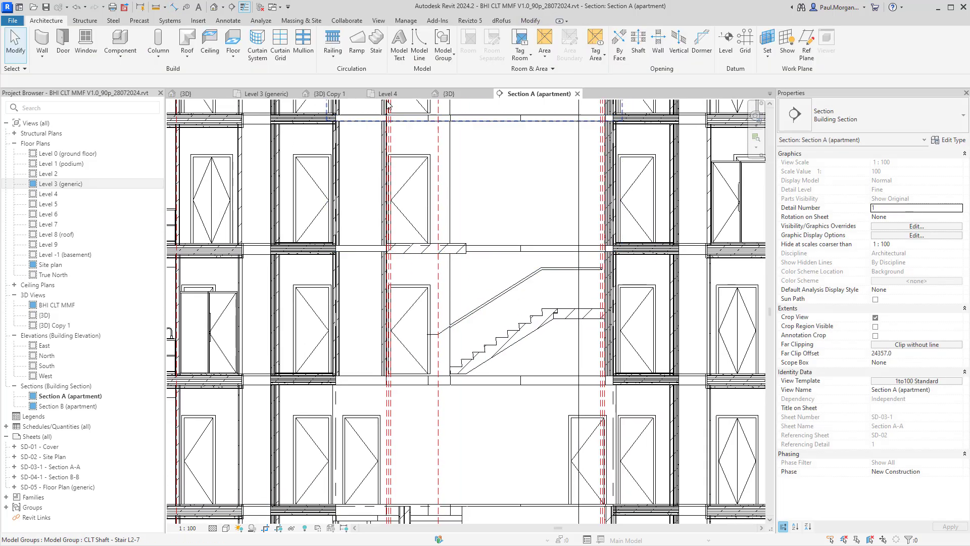
# Step: Return to the Level 3 (generic) floor plan and examine the stair in the core
pyautogui.click(270, 95)
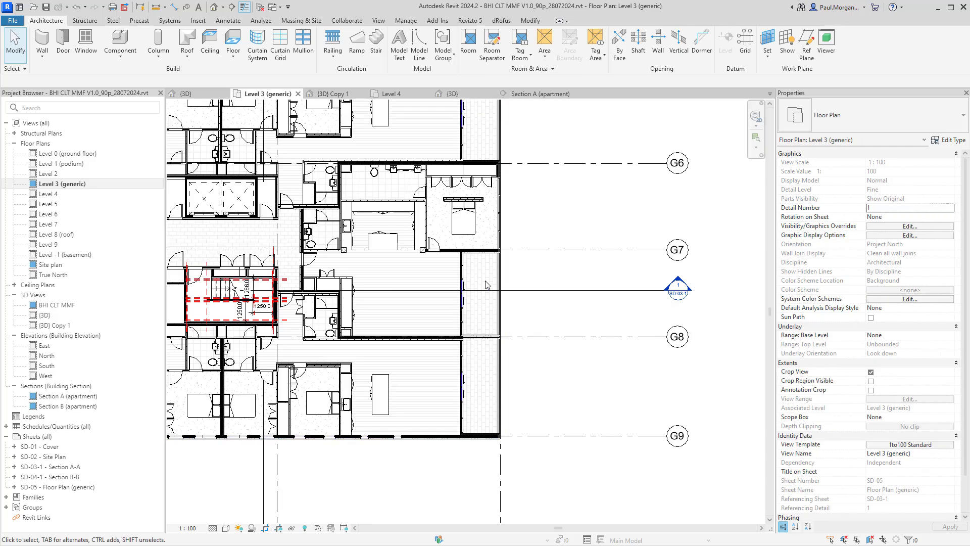
pyautogui.moveTo(377, 285); pyautogui.dragTo(571, 299, button='middle')
pyautogui.scroll(3, 416, 307)
pyautogui.scroll(1, 416, 307)
pyautogui.click(445, 285)
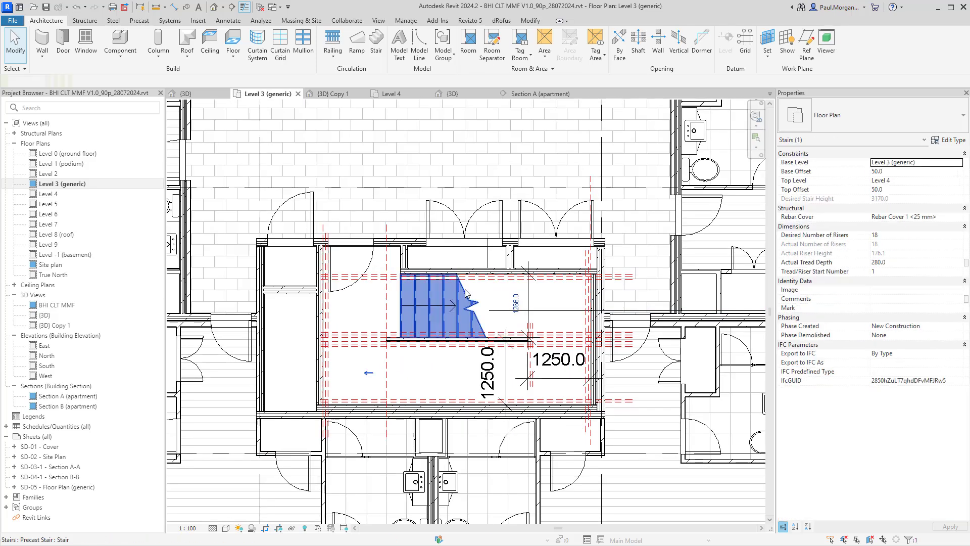
pyautogui.press('Escape')
# Step: Switch to the CODES ASSESSMENT TASK 1 drawing in Revu and mark the 300 mm handrail extension at the top of the upper stair plan in red
pyautogui.click(437, 284)
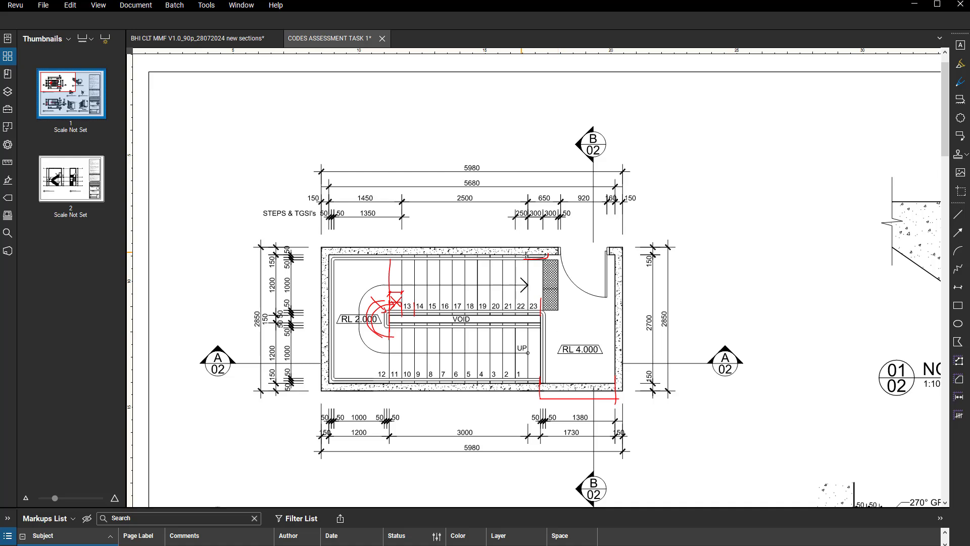
pyautogui.scroll(5, 533, 257)
pyautogui.moveTo(475, 76); pyautogui.dragTo(511, 174, button='middle')
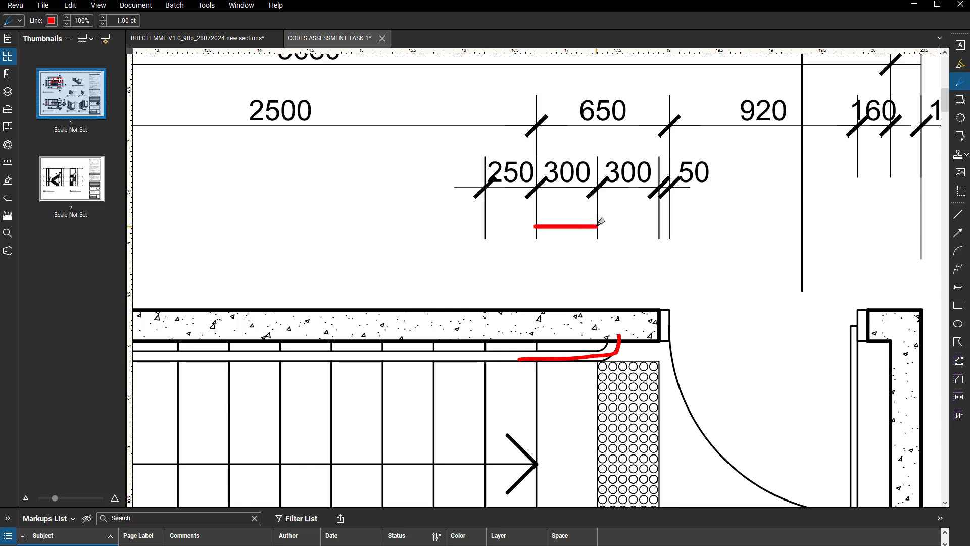
pyautogui.scroll(-5, 602, 351)
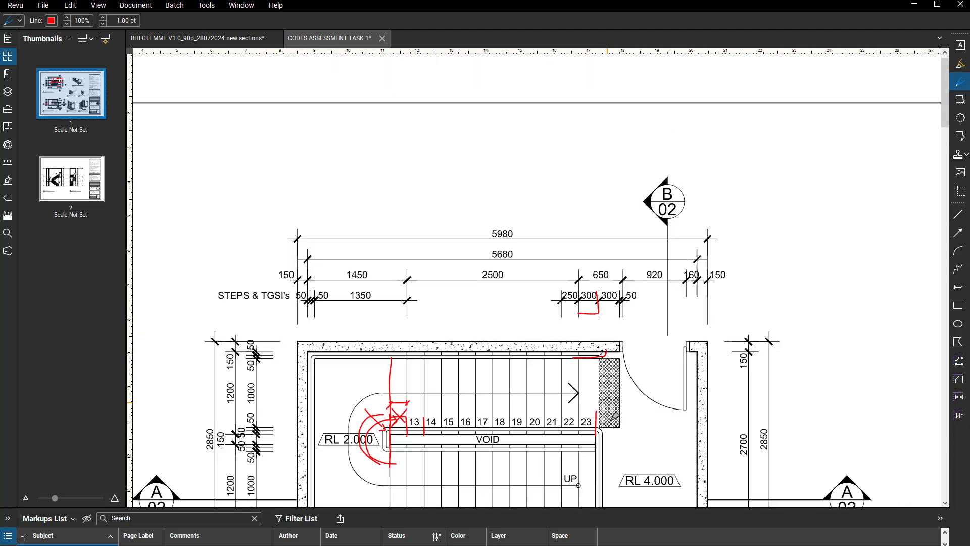
pyautogui.moveTo(602, 350); pyautogui.dragTo(600, 173, button='middle')
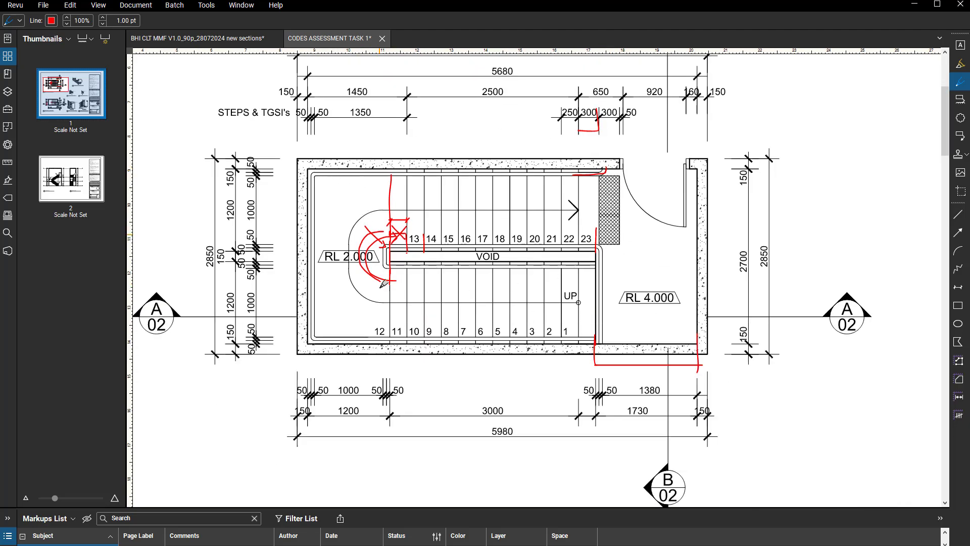
# Step: Mark the handrail extension beyond riser 1 in red on the RL 0.000 stair plan, above the HANDRAILS dimensions
pyautogui.scroll(-6, 588, 320)
pyautogui.moveTo(629, 411); pyautogui.dragTo(583, 262, button='middle')
pyautogui.scroll(8, 547, 319)
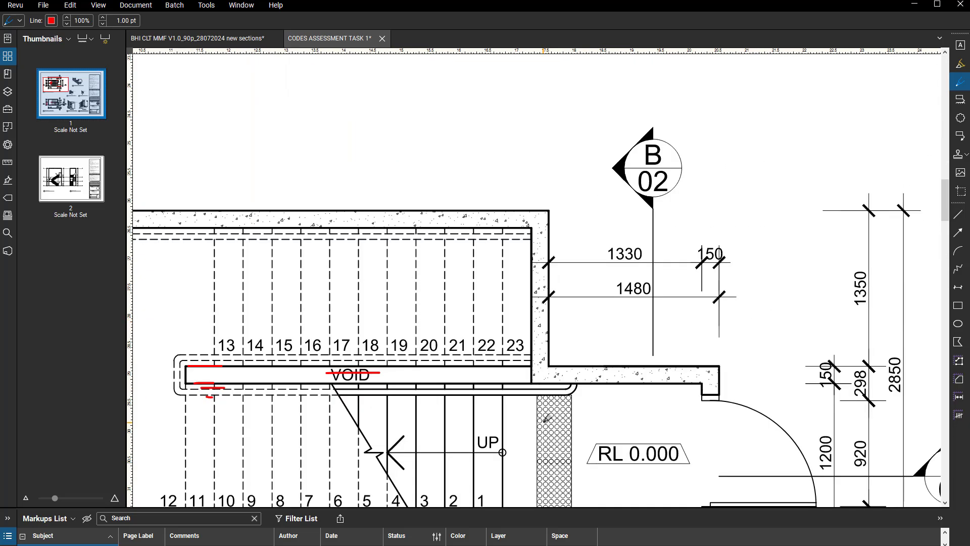
pyautogui.moveTo(542, 404); pyautogui.dragTo(551, 251, button='middle')
pyautogui.scroll(3, 550, 258)
pyautogui.moveTo(528, 430); pyautogui.dragTo(539, 258, button='middle')
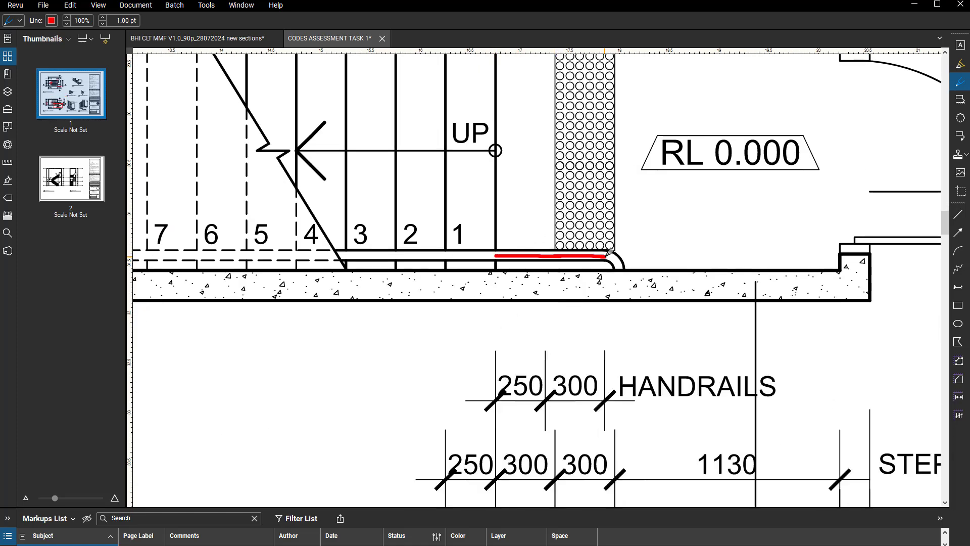
pyautogui.scroll(-5, 617, 265)
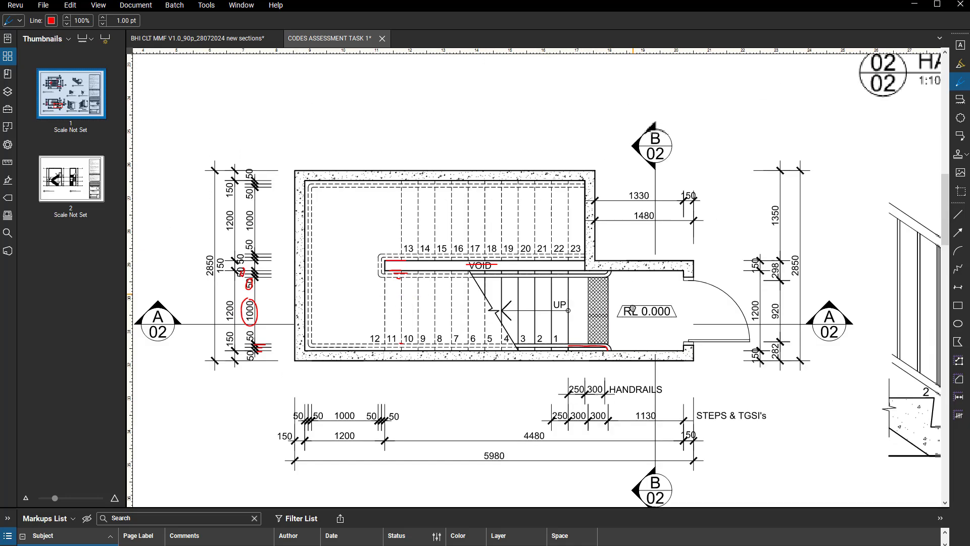
# Step: Switch back to Revit and open the wall-mounted railing's path for editing on the Level 3 (generic) floor plan
pyautogui.moveTo(627, 295); pyautogui.dragTo(633, 309, button='middle')
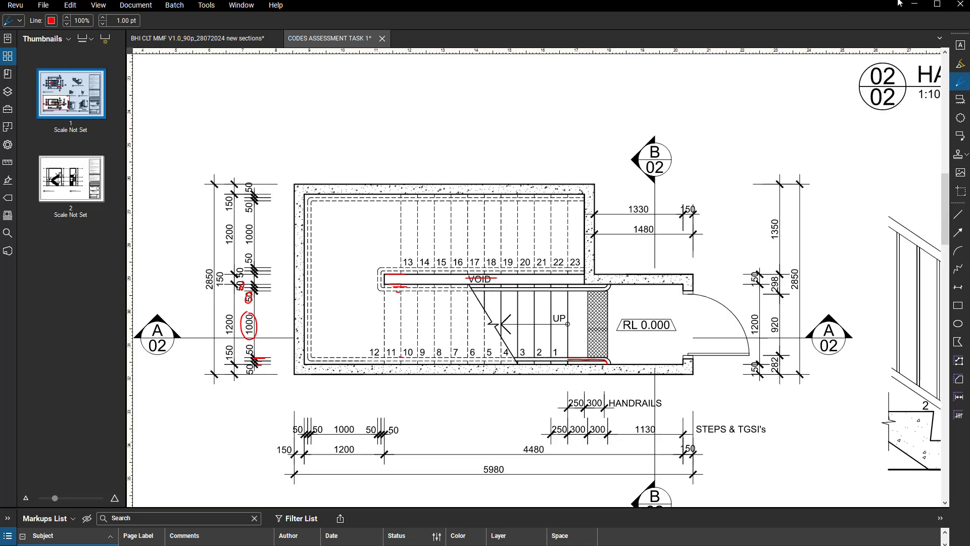
pyautogui.click(914, 4)
pyautogui.moveTo(433, 331); pyautogui.dragTo(463, 305, button='middle')
pyautogui.press('Escape')
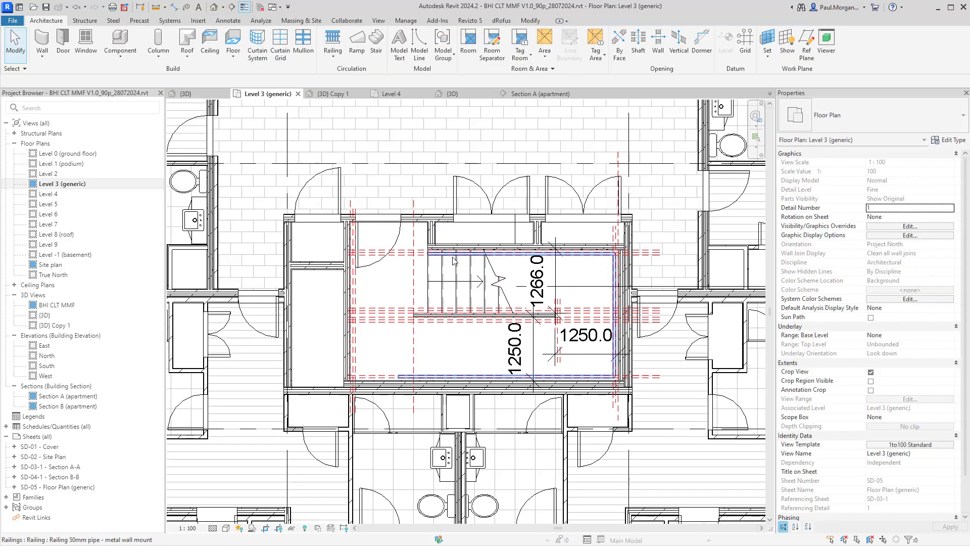
pyautogui.click(454, 261)
pyautogui.scroll(3, 453, 261)
pyautogui.click(438, 45)
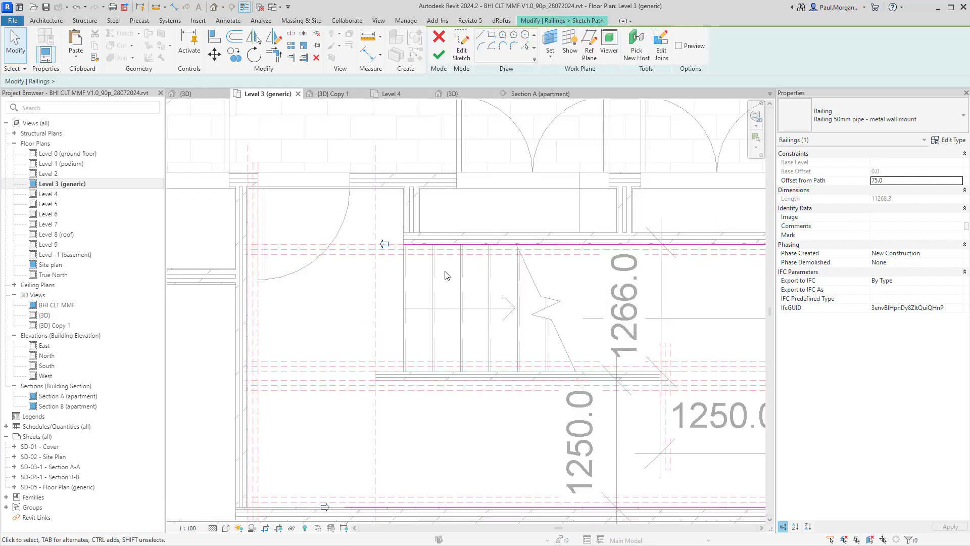
# Step: Stretch the path line along the upper wall past the first riser to the vertical reference plane, making it 2800 mm long
pyautogui.click(485, 244)
pyautogui.moveTo(507, 231); pyautogui.dragTo(555, 248, button='middle')
pyautogui.press('Escape')
pyautogui.click(456, 262)
pyautogui.scroll(3, 454, 261)
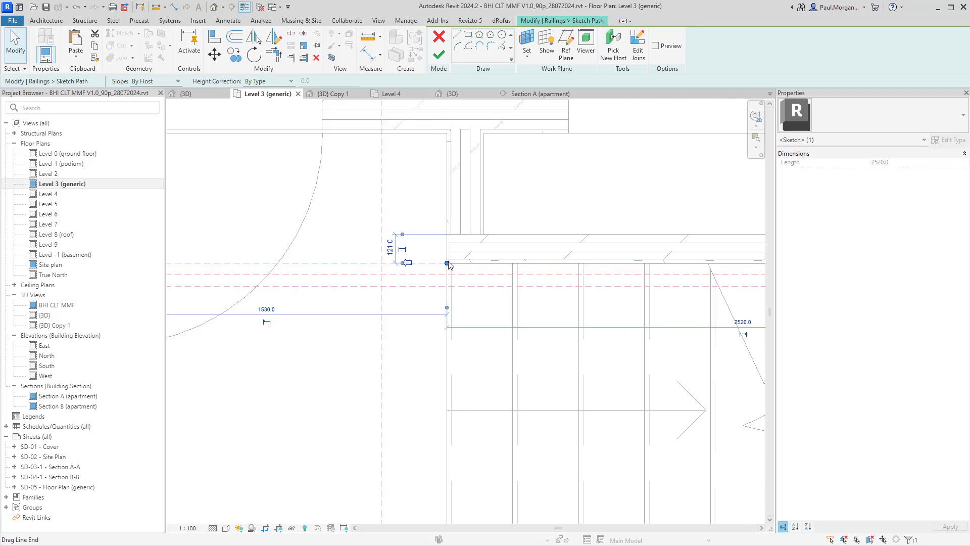
pyautogui.moveTo(448, 263); pyautogui.dragTo(382, 262)
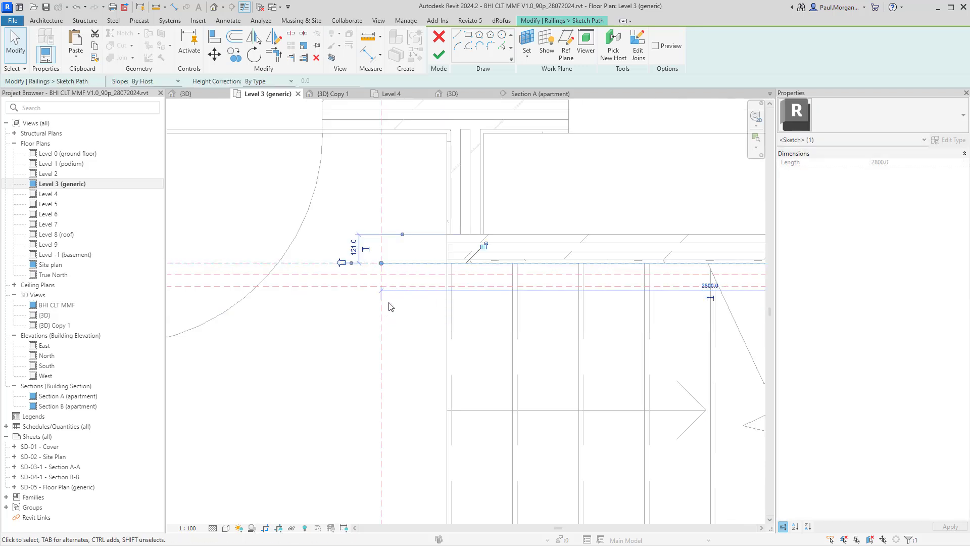
pyautogui.scroll(-2, 394, 267)
pyautogui.scroll(4, 395, 300)
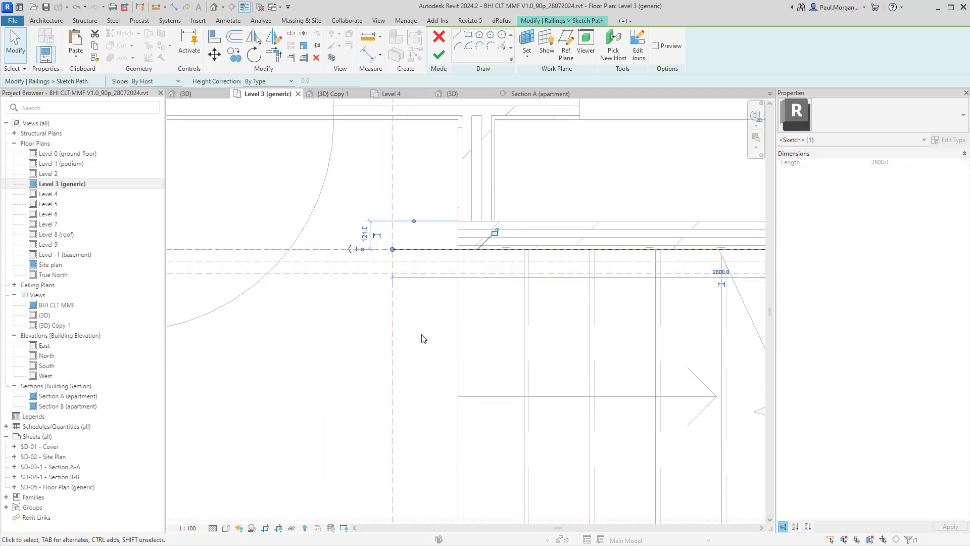
pyautogui.moveTo(422, 335); pyautogui.dragTo(426, 360, button='middle')
# Step: Measure the distance from the vertical reference plane to the first riser with an aligned dimension, without placing it
pyautogui.press('d')
pyautogui.press('i')
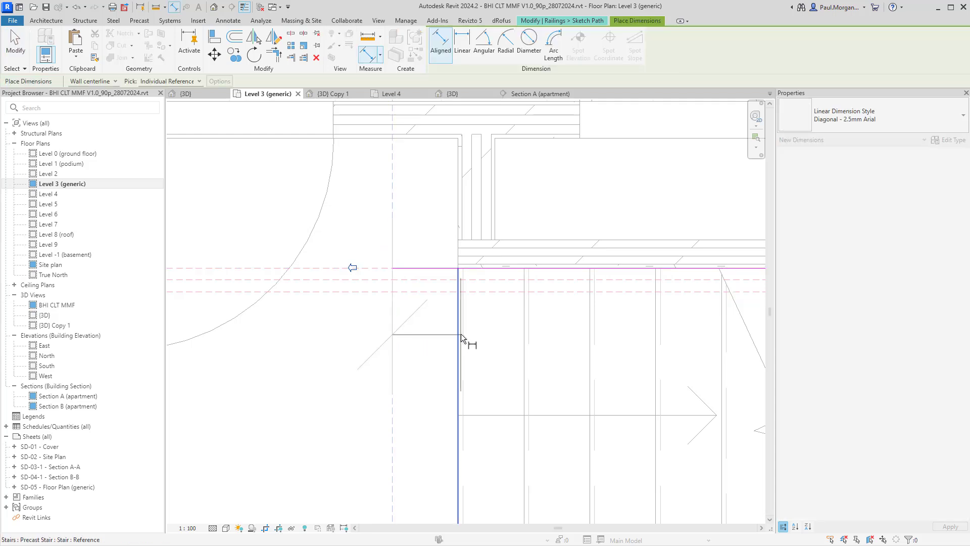
pyautogui.press('Escape')
pyautogui.press('Escape')
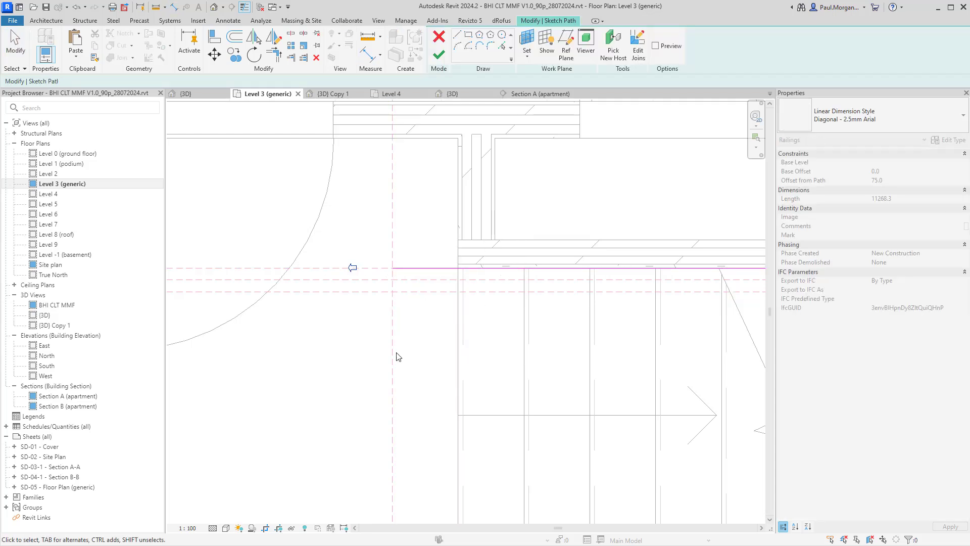
# Step: Finish the sketch of the lengthened railing path
pyautogui.scroll(-4, 397, 360)
pyautogui.moveTo(402, 367)
pyautogui.mouseDown(button='middle')
pyautogui.moveTo(483, 244)
pyautogui.moveTo(496, 337)
pyautogui.mouseUp(button='middle')
pyautogui.scroll(-1, 484, 245)
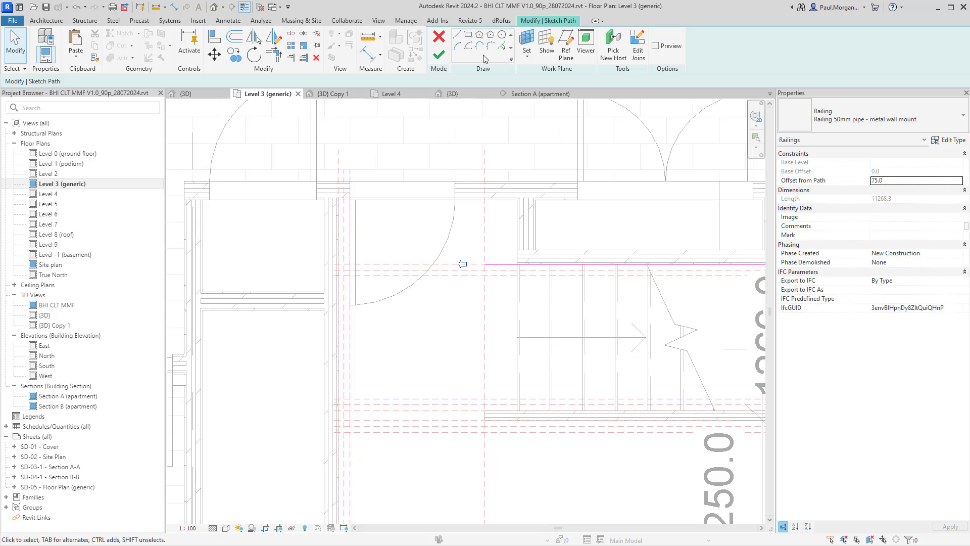
pyautogui.click(456, 39)
pyautogui.click(442, 61)
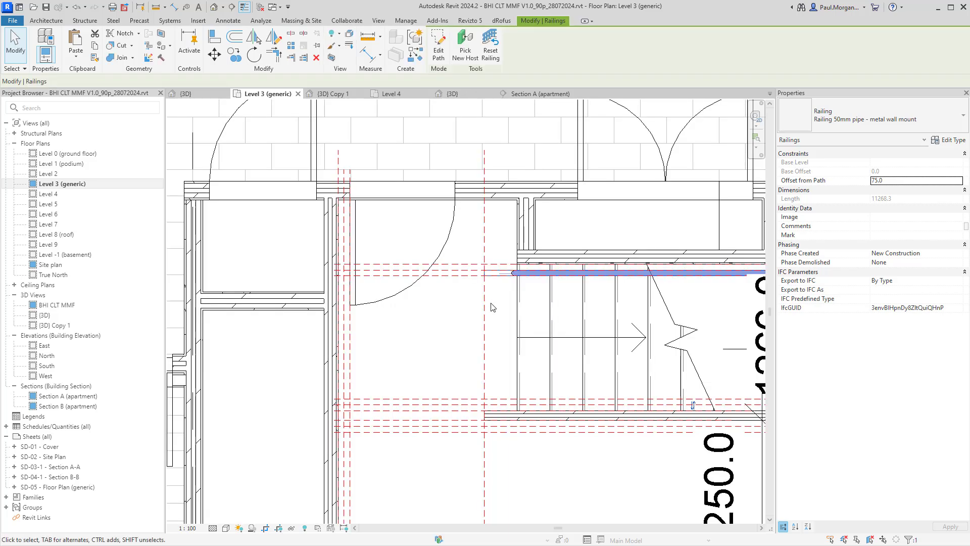
# Step: Examine the handrail's curved lower end at the bottom riser in the (3D) Copy 1 view
pyautogui.click(322, 95)
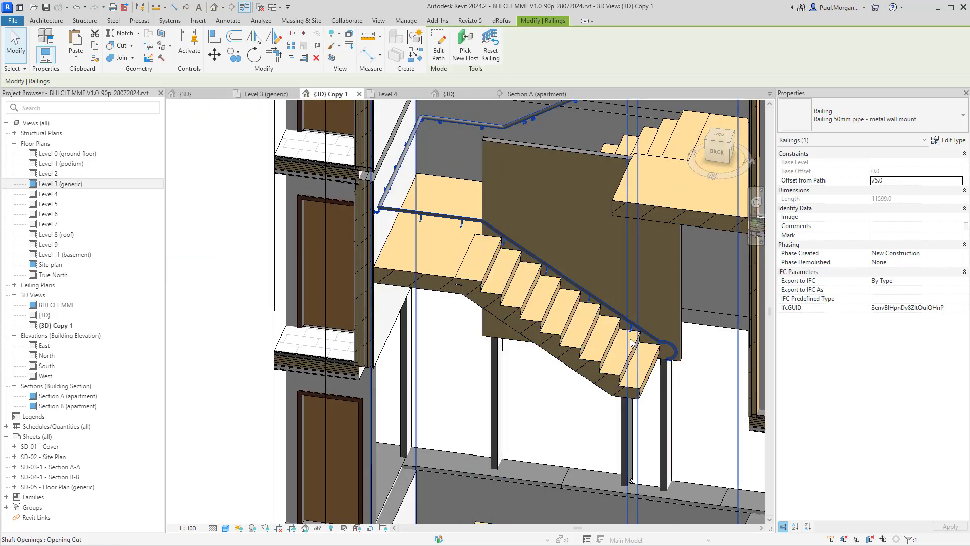
pyautogui.keyDown('shift'); pyautogui.moveTo(571, 330); pyautogui.dragTo(649, 305, button='middle'); pyautogui.keyUp('shift')
pyautogui.scroll(4, 645, 277)
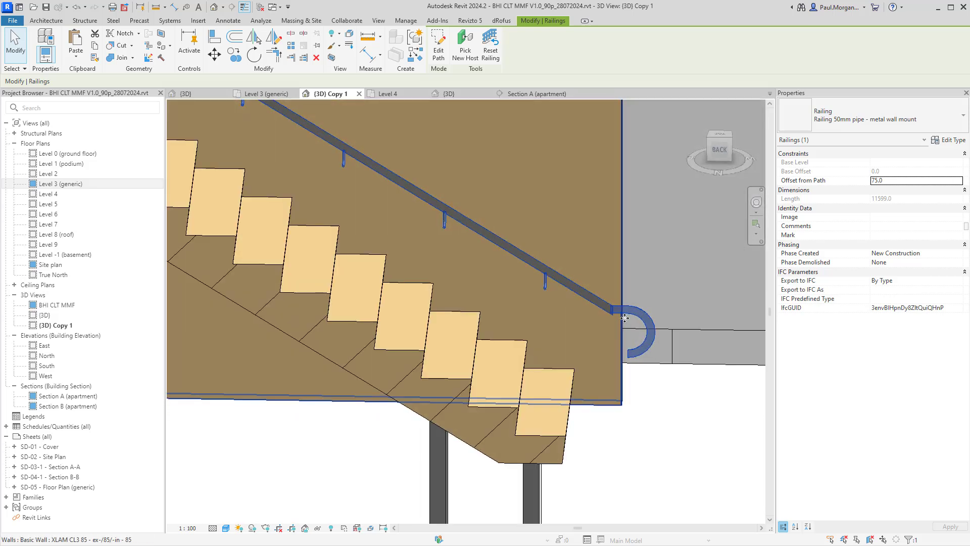
pyautogui.press('Escape')
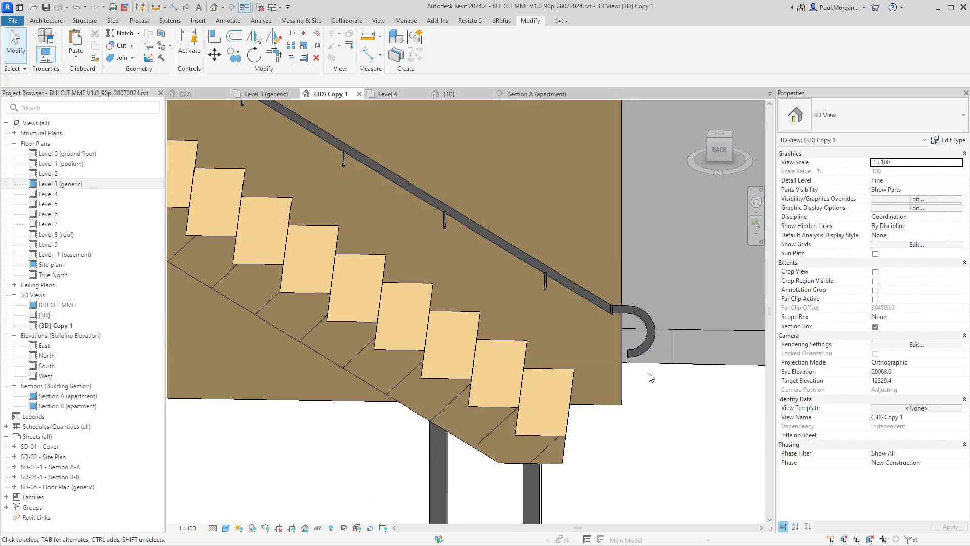
# Step: Examine the whole handrail around both flights and the half landing in 3D, comparing its upper and lower end extensions
pyautogui.scroll(-4, 651, 377)
pyautogui.keyDown('shift'); pyautogui.moveTo(627, 367); pyautogui.dragTo(609, 386, button='middle'); pyautogui.keyUp('shift')
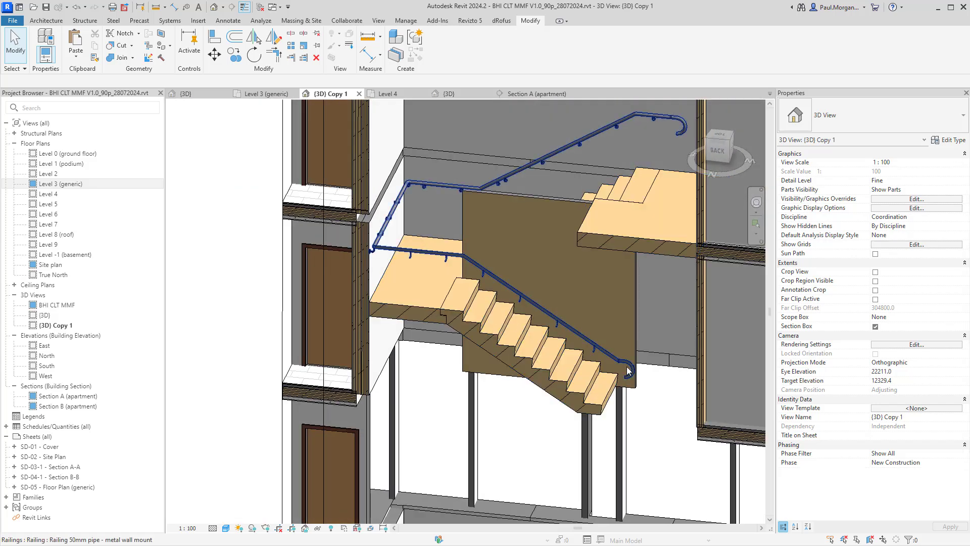
pyautogui.keyDown('shift'); pyautogui.moveTo(627, 366); pyautogui.dragTo(677, 181, button='middle'); pyautogui.keyUp('shift')
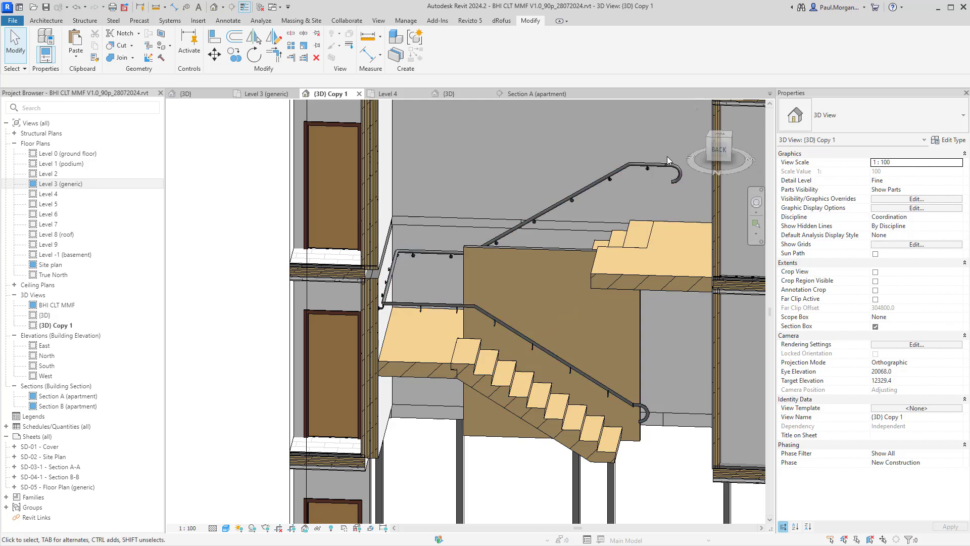
pyautogui.keyDown('shift'); pyautogui.moveTo(530, 292); pyautogui.dragTo(665, 182, button='middle'); pyautogui.keyUp('shift')
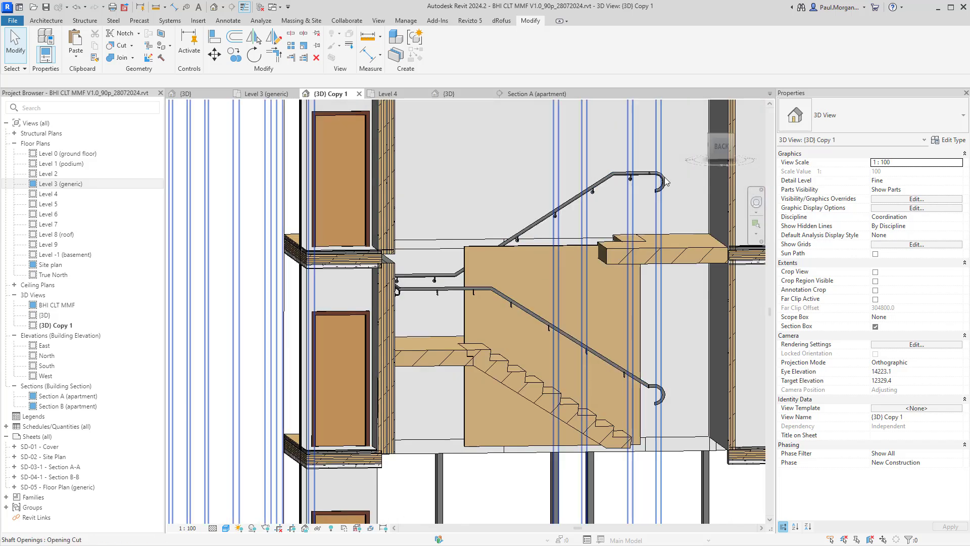
pyautogui.keyDown('shift'); pyautogui.moveTo(645, 314); pyautogui.dragTo(603, 314, button='middle'); pyautogui.keyUp('shift')
pyautogui.scroll(-3, 544, 286)
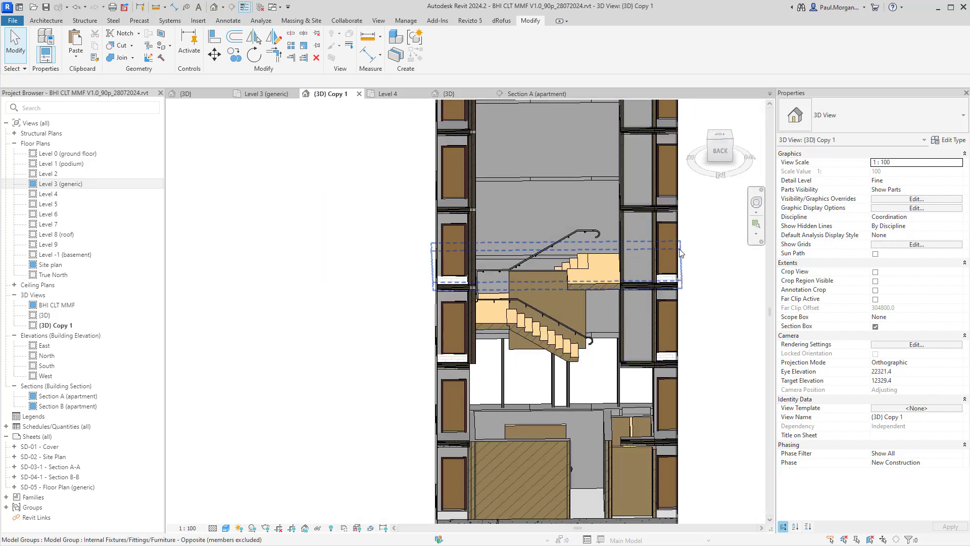
pyautogui.keyDown('shift'); pyautogui.moveTo(679, 248); pyautogui.dragTo(502, 279, button='middle'); pyautogui.keyUp('shift')
pyautogui.scroll(3, 494, 315)
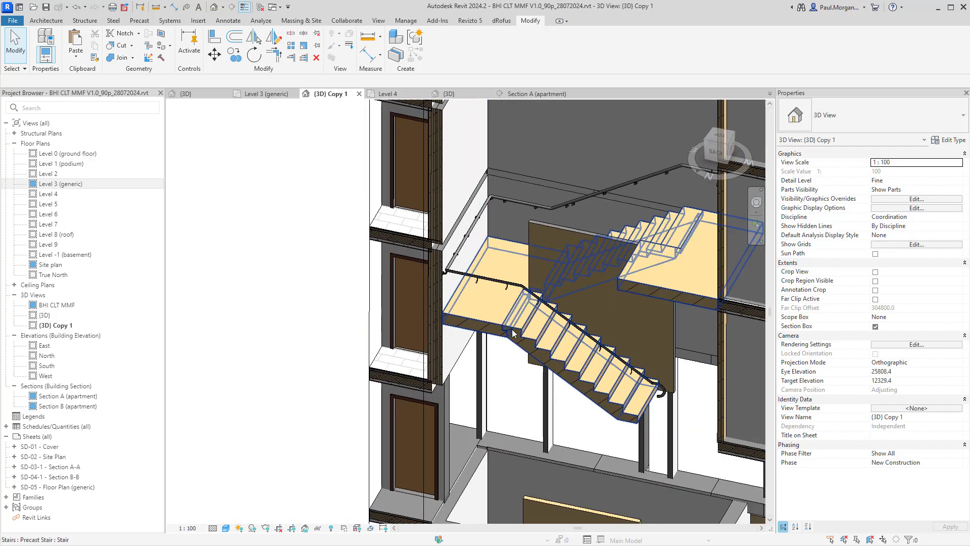
pyautogui.click(513, 333)
pyautogui.scroll(-1, 512, 333)
pyautogui.keyDown('shift'); pyautogui.moveTo(557, 344); pyautogui.dragTo(548, 273, button='middle'); pyautogui.keyUp('shift')
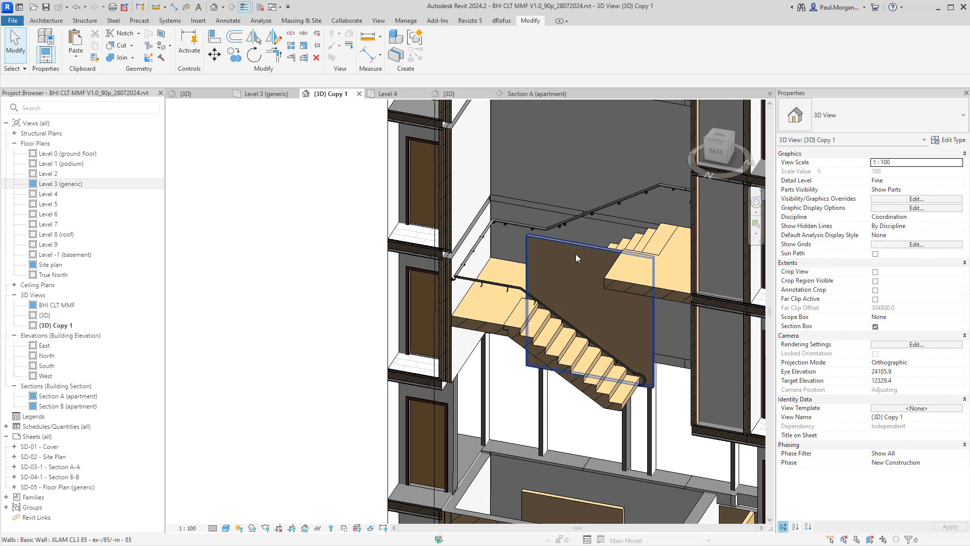
pyautogui.keyDown('shift'); pyautogui.moveTo(607, 138); pyautogui.dragTo(599, 353, button='middle'); pyautogui.keyUp('shift')
pyautogui.click(584, 338)
pyautogui.press('Escape')
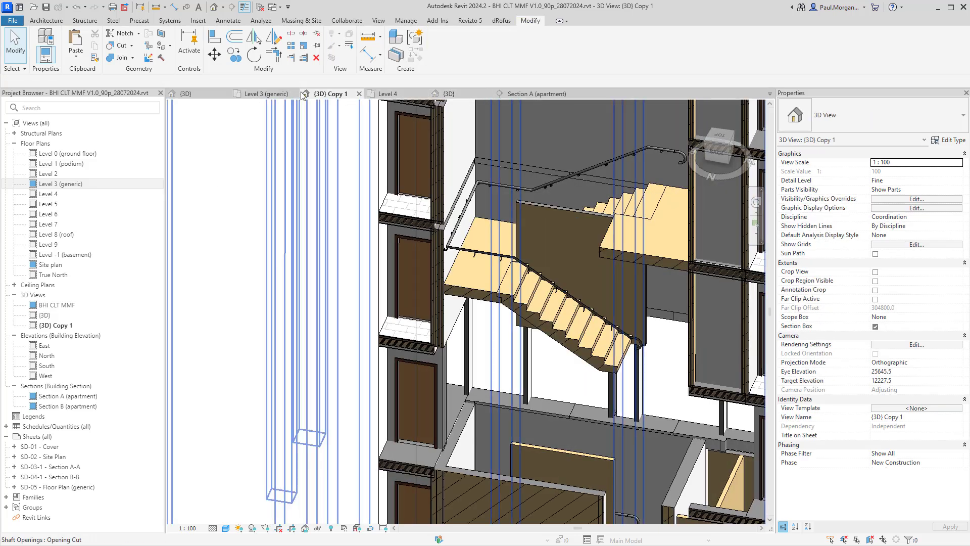
# Step: Return to the Level 3 (generic) plan and reopen the railing's path for editing at its end beside the door
pyautogui.click(261, 93)
pyautogui.click(520, 276)
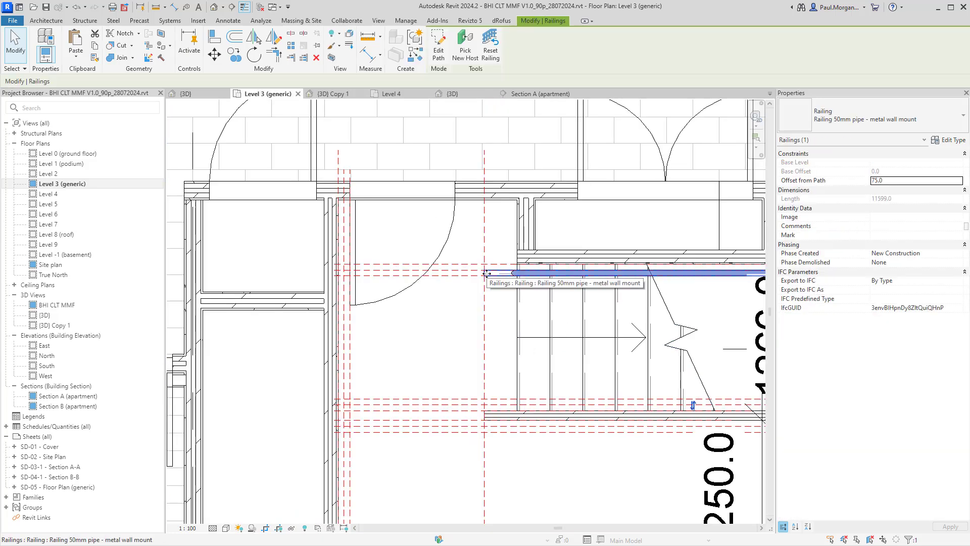
pyautogui.moveTo(504, 315); pyautogui.dragTo(523, 317, button='middle')
pyautogui.click(441, 49)
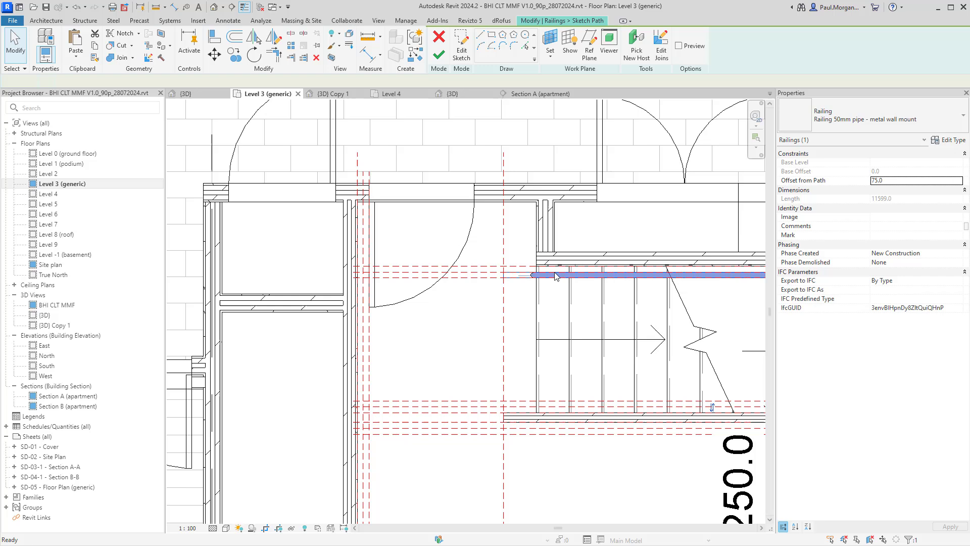
pyautogui.click(512, 268)
pyautogui.scroll(3, 514, 258)
pyautogui.moveTo(515, 256); pyautogui.dragTo(568, 320, button='middle')
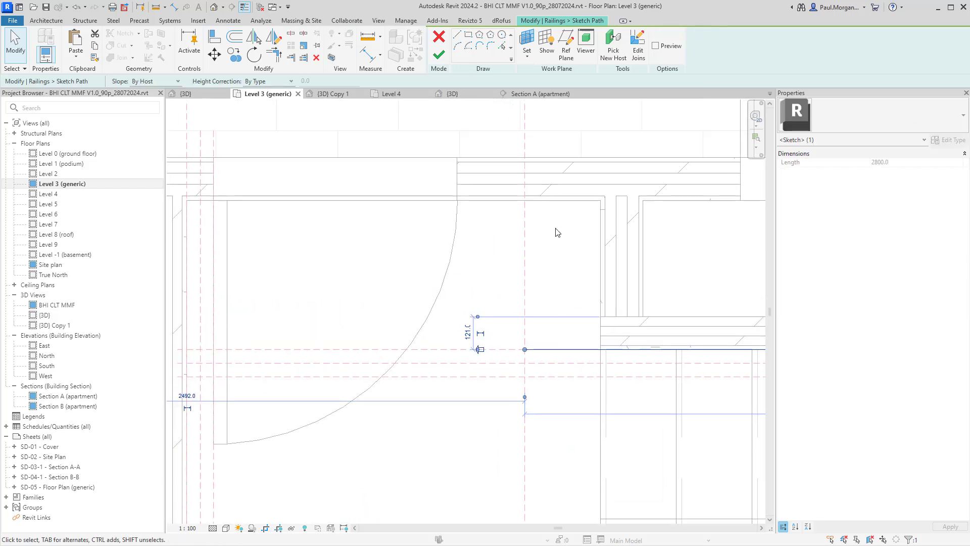
# Step: Draw a 300 mm path line continuing straight from the end at the vertical reference plane towards the door, and finish the path
pyautogui.click(457, 34)
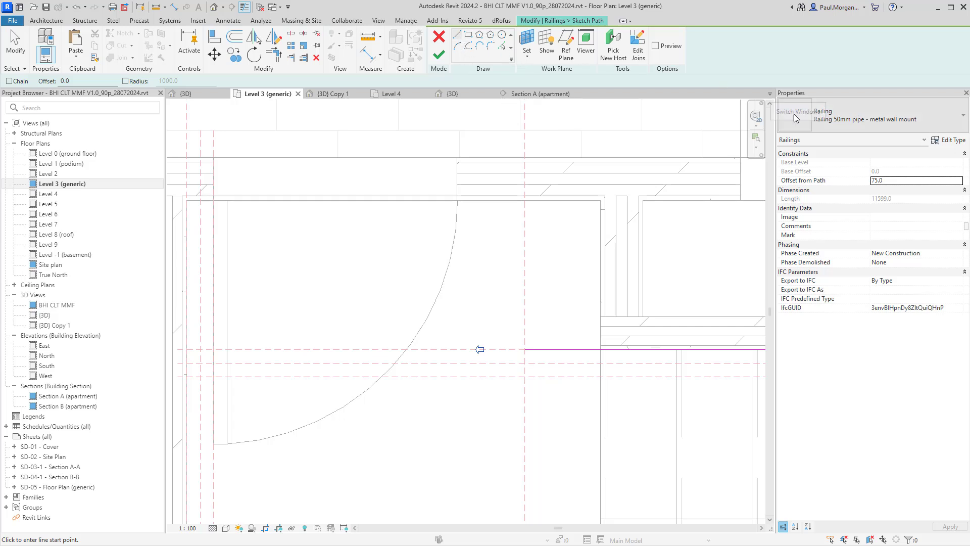
pyautogui.click(525, 349)
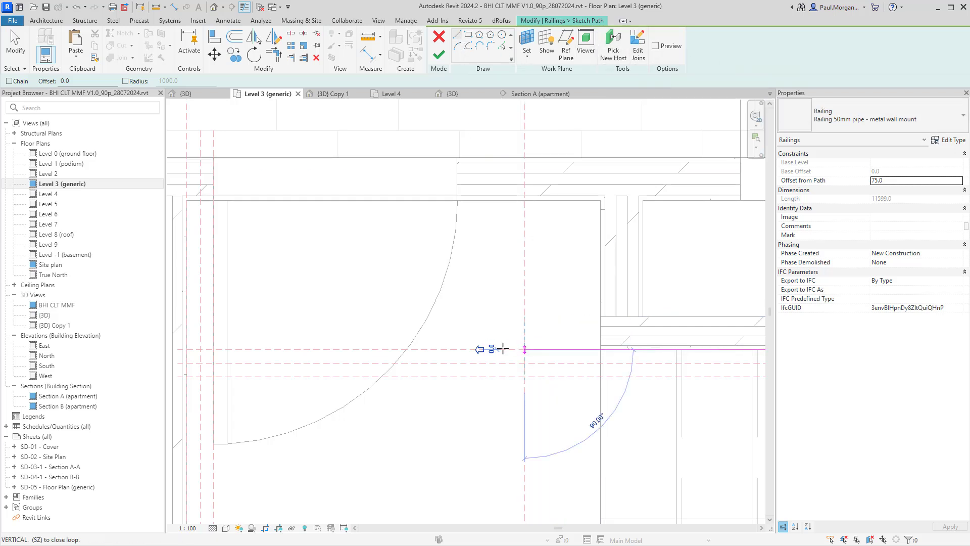
pyautogui.click(443, 349)
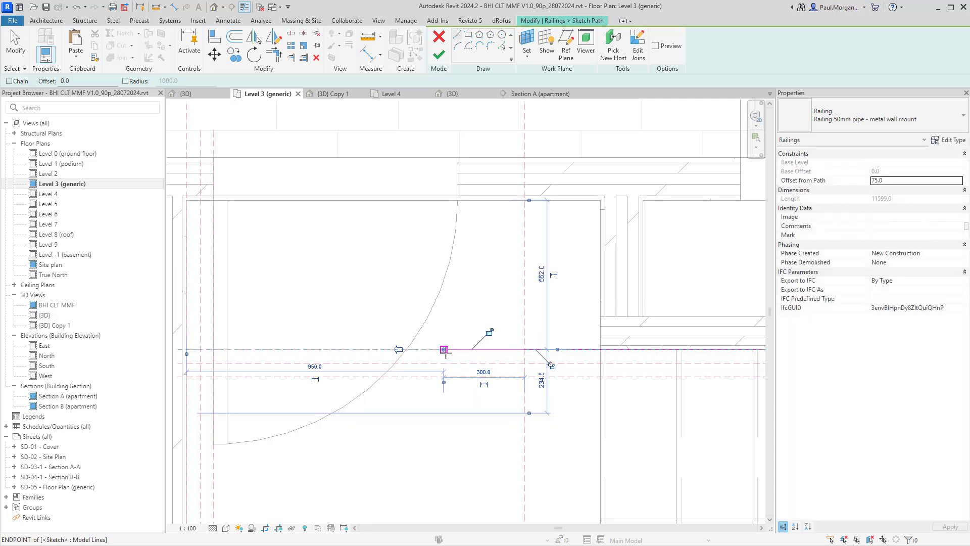
pyautogui.press('Escape')
pyautogui.press('Escape')
pyautogui.click(439, 56)
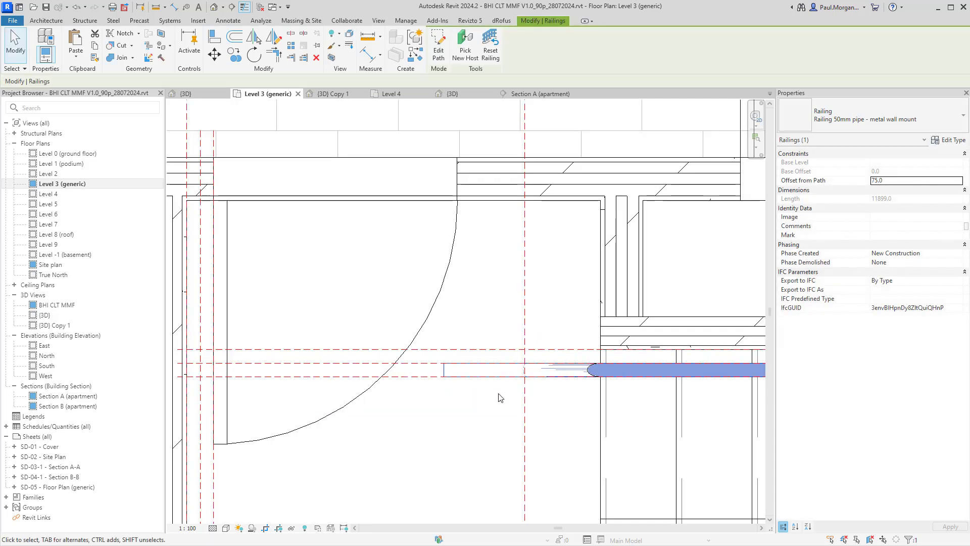
pyautogui.press('Escape')
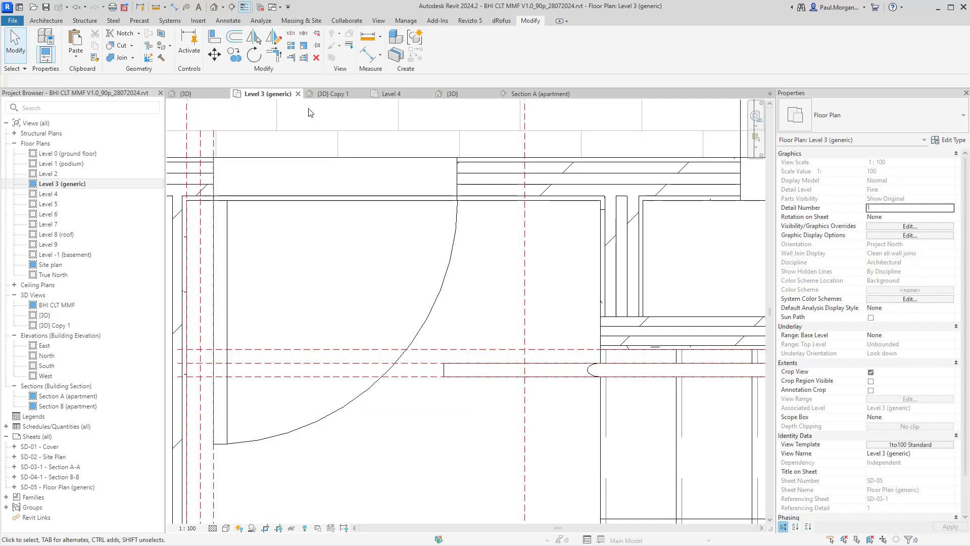
# Step: Examine the handrail's extended lower end beyond the bottom riser in the (3D) Copy 1 view
pyautogui.click(330, 94)
pyautogui.scroll(5, 650, 335)
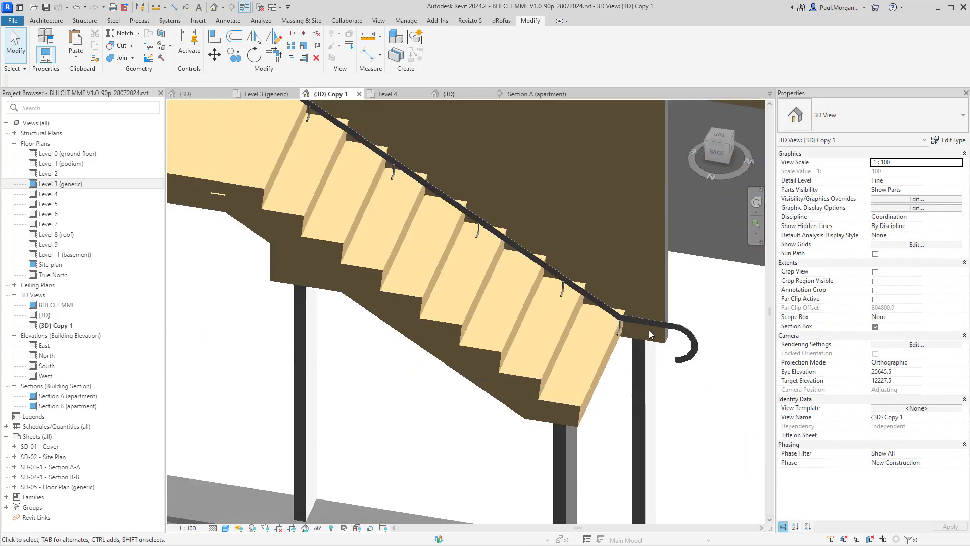
pyautogui.keyDown('shift'); pyautogui.moveTo(650, 332); pyautogui.dragTo(675, 260, button='middle'); pyautogui.keyUp('shift')
pyautogui.scroll(3, 680, 262)
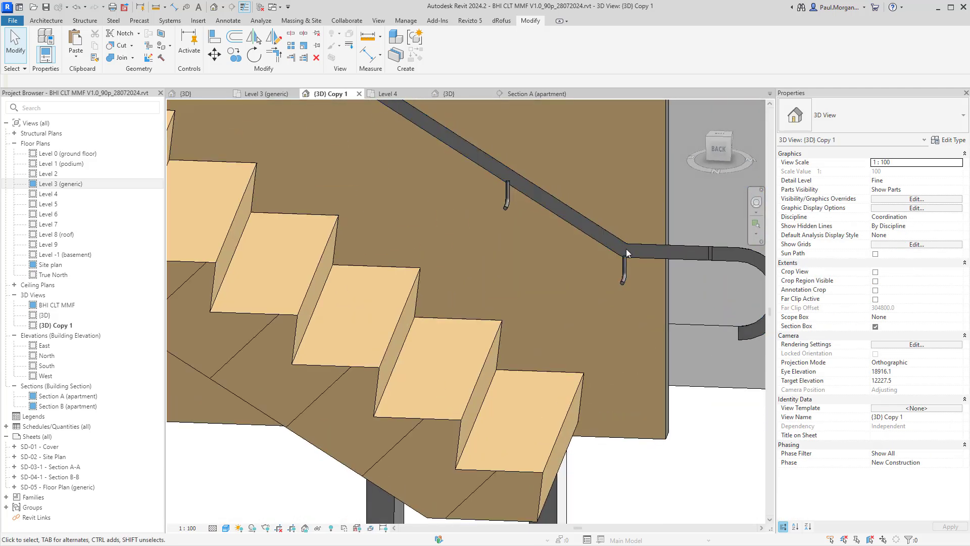
pyautogui.moveTo(722, 253); pyautogui.dragTo(619, 242, button='middle')
pyautogui.scroll(-4, 639, 331)
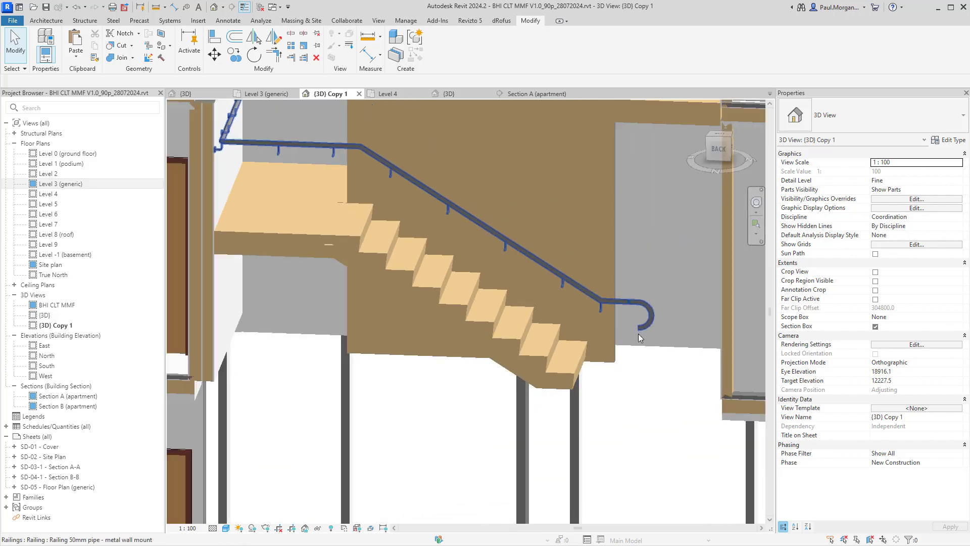
pyautogui.keyDown('shift'); pyautogui.moveTo(638, 333); pyautogui.dragTo(641, 312, button='middle'); pyautogui.keyUp('shift')
pyautogui.scroll(-3, 646, 335)
pyautogui.scroll(4, 656, 143)
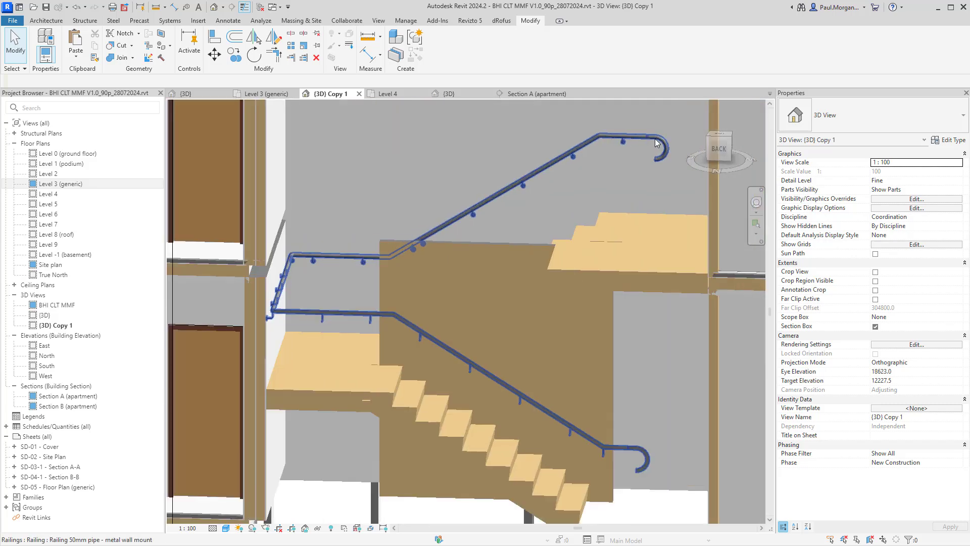
# Step: Open the type properties of the Railing 50mm pipe - metal wall mount and examine the curved end terminations in its preview
pyautogui.click(656, 143)
pyautogui.keyDown('shift'); pyautogui.moveTo(656, 143); pyautogui.dragTo(657, 241, button='middle'); pyautogui.keyUp('shift')
pyautogui.scroll(3, 618, 181)
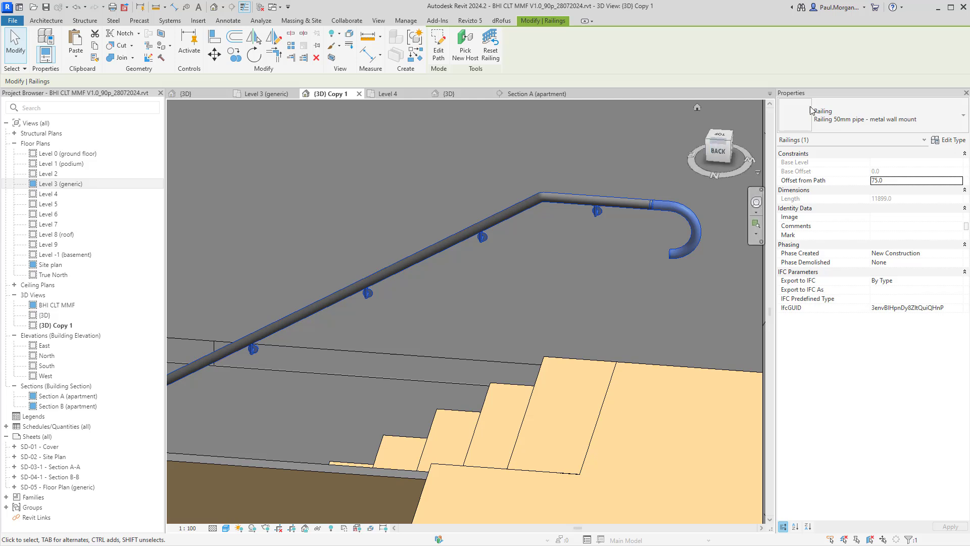
pyautogui.click(952, 144)
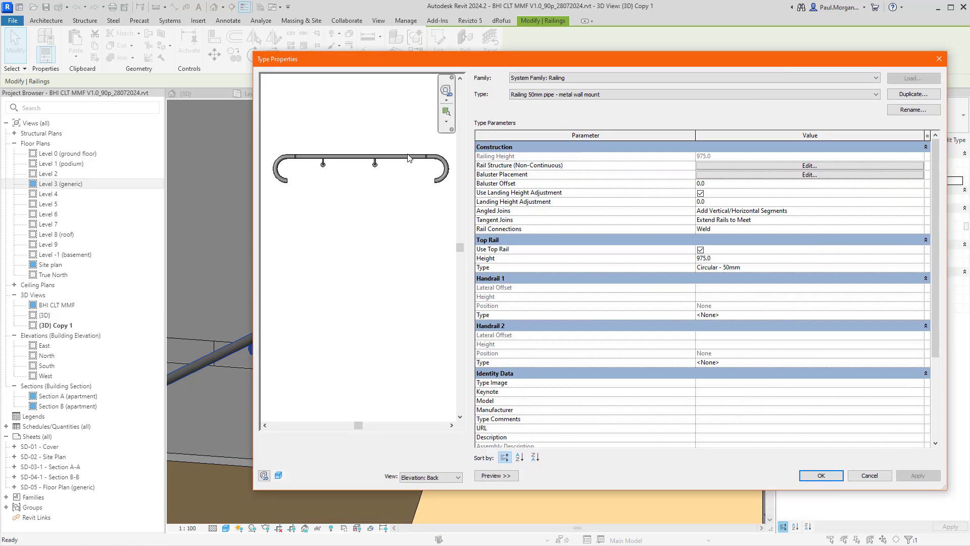
pyautogui.moveTo(418, 177); pyautogui.dragTo(416, 219, button='middle')
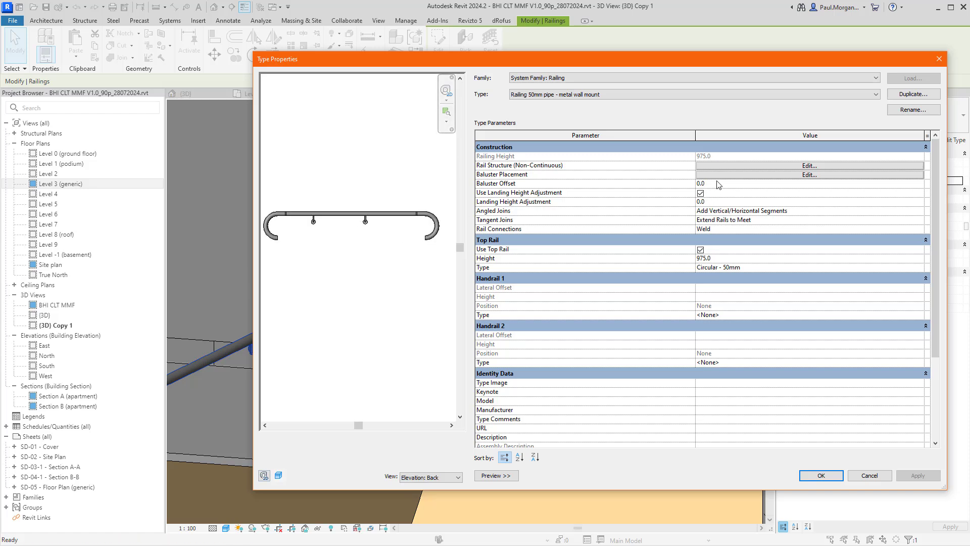
# Step: Duplicate the wall-mounted railing type as "Railing 50mm pipe - metal wall mount - Wall terminate"
pyautogui.click(911, 94)
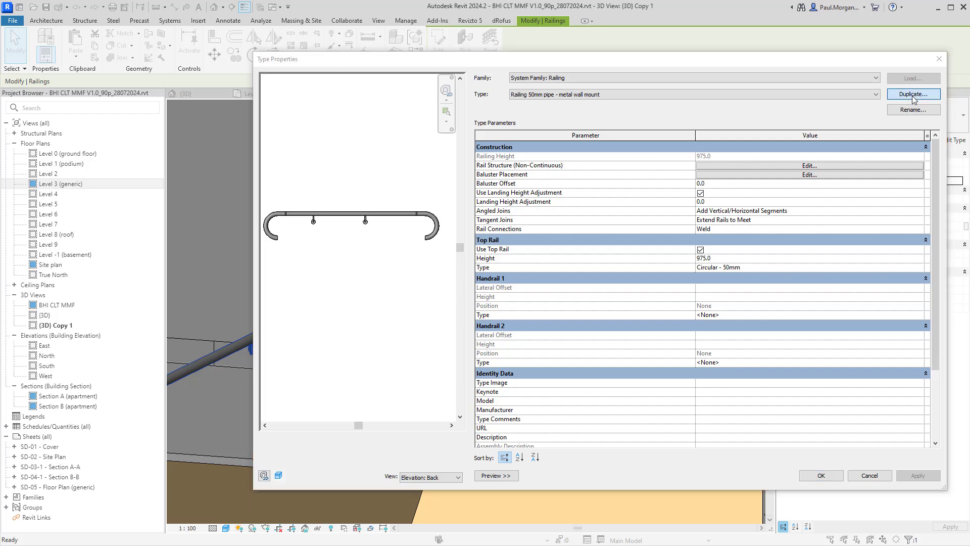
pyautogui.click(612, 267)
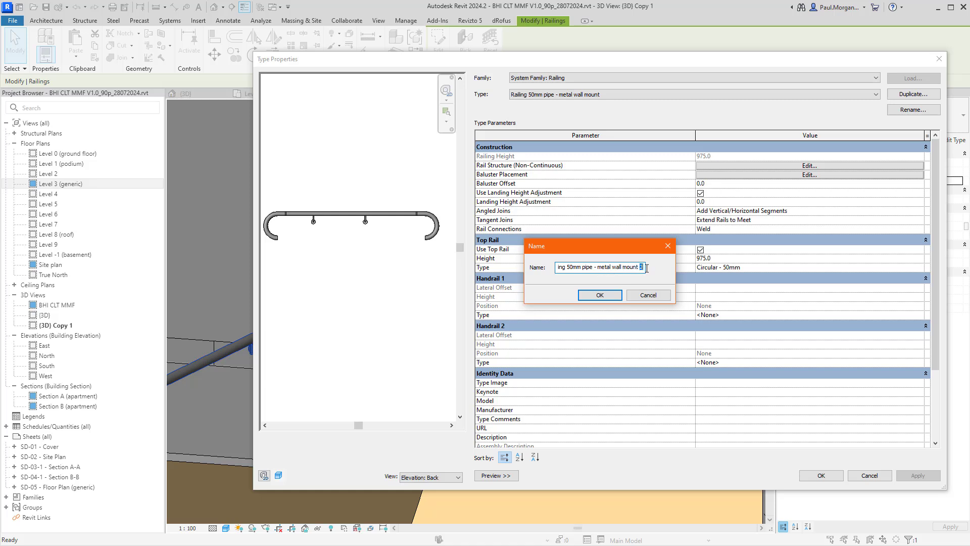
pyautogui.press('BackSpace')
pyautogui.write('-')
pyautogui.press('BackSpace')
pyautogui.press('BackSpace')
pyautogui.write('- Wall terminate')
pyautogui.click(600, 295)
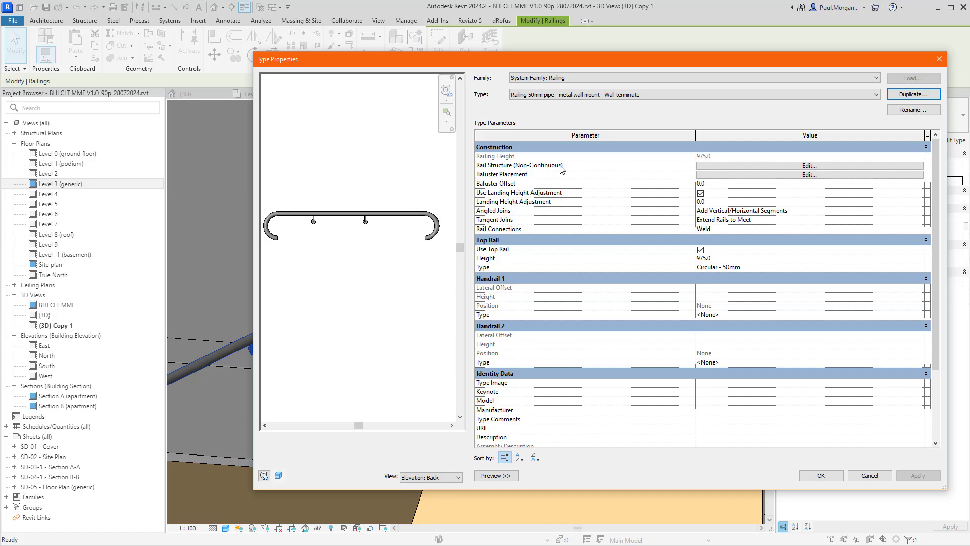
# Step: Set the start post's baluster family to None in the new railing type's baluster placement
pyautogui.click(719, 166)
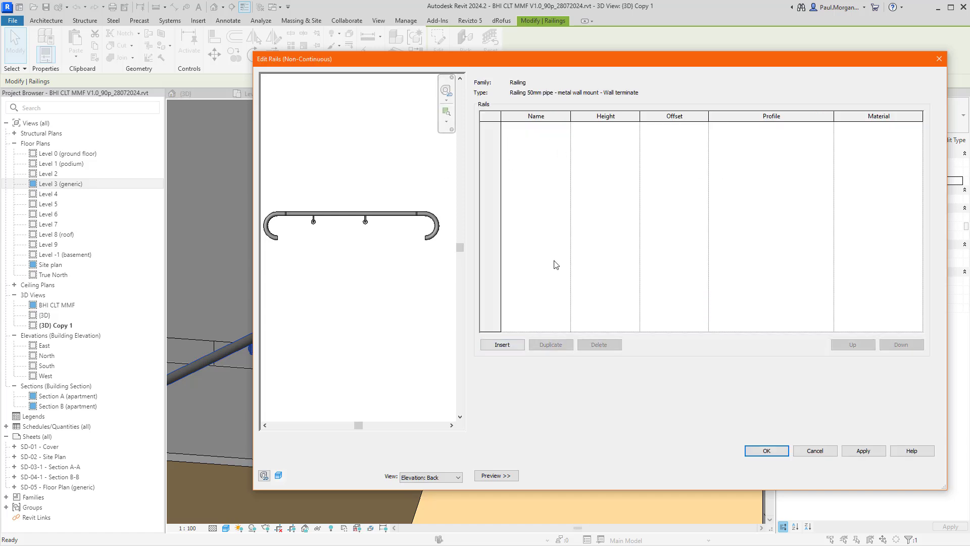
pyautogui.click(815, 450)
pyautogui.click(768, 177)
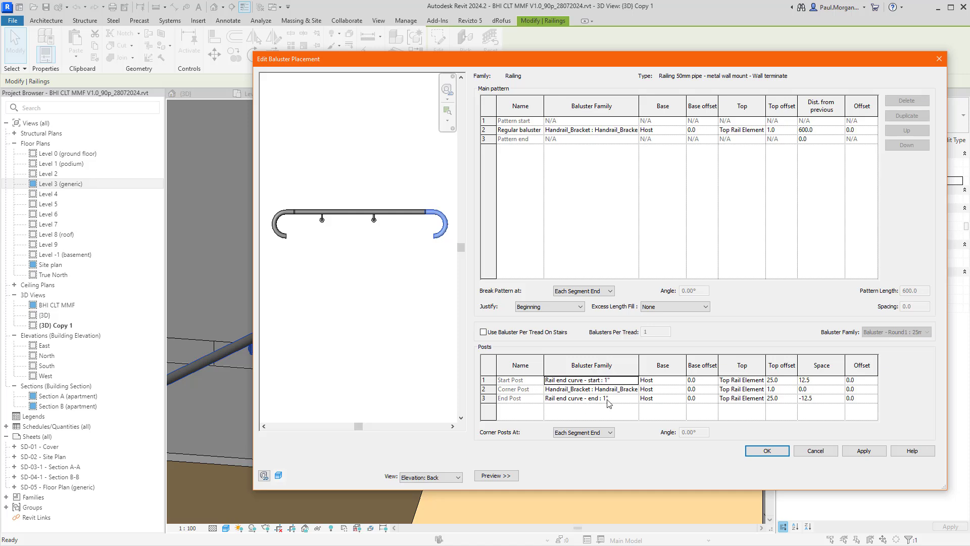
pyautogui.click(627, 384)
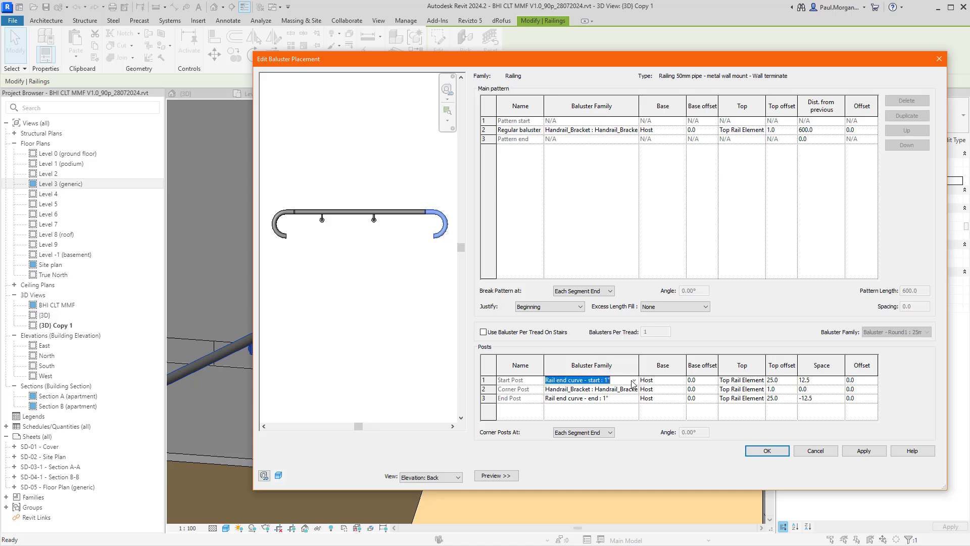
pyautogui.click(635, 380)
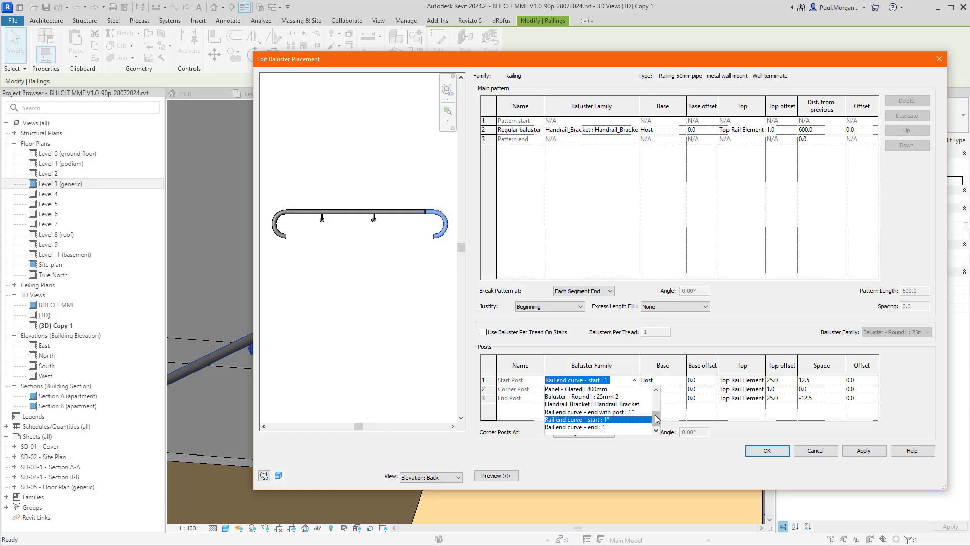
pyautogui.moveTo(656, 418); pyautogui.dragTo(657, 401)
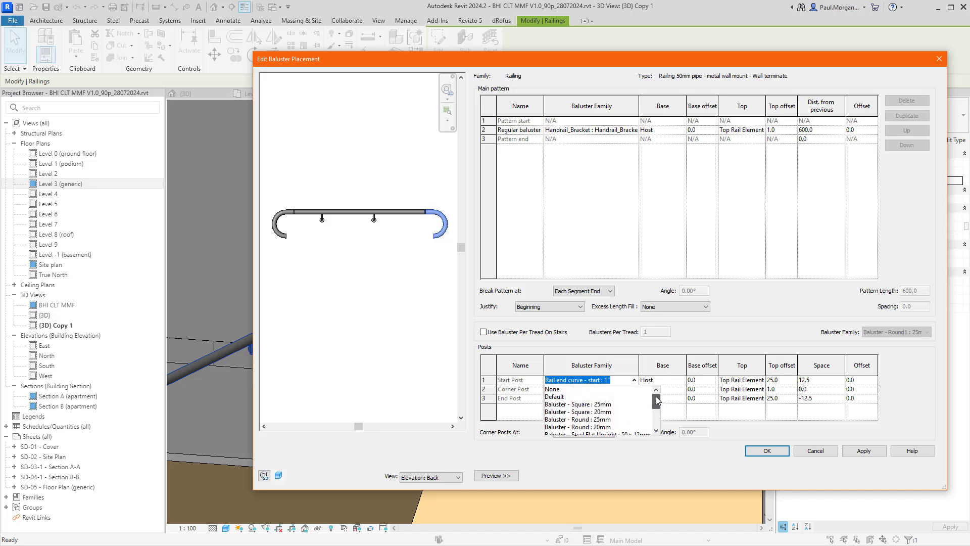
pyautogui.click(611, 390)
# Step: Set the end post's baluster family to None and apply the baluster placement changes
pyautogui.click(624, 398)
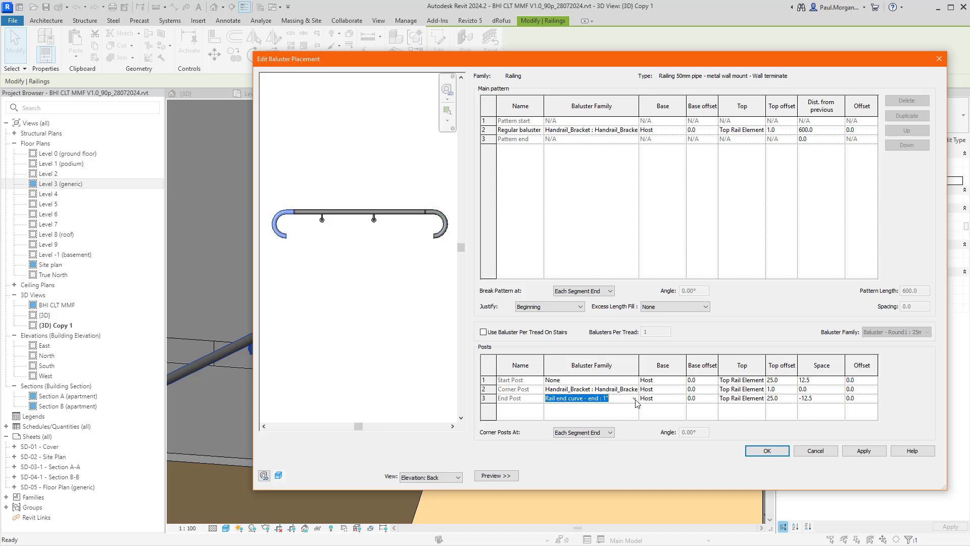
pyautogui.click(634, 398)
pyautogui.moveTo(658, 436); pyautogui.dragTo(657, 411)
pyautogui.click(630, 407)
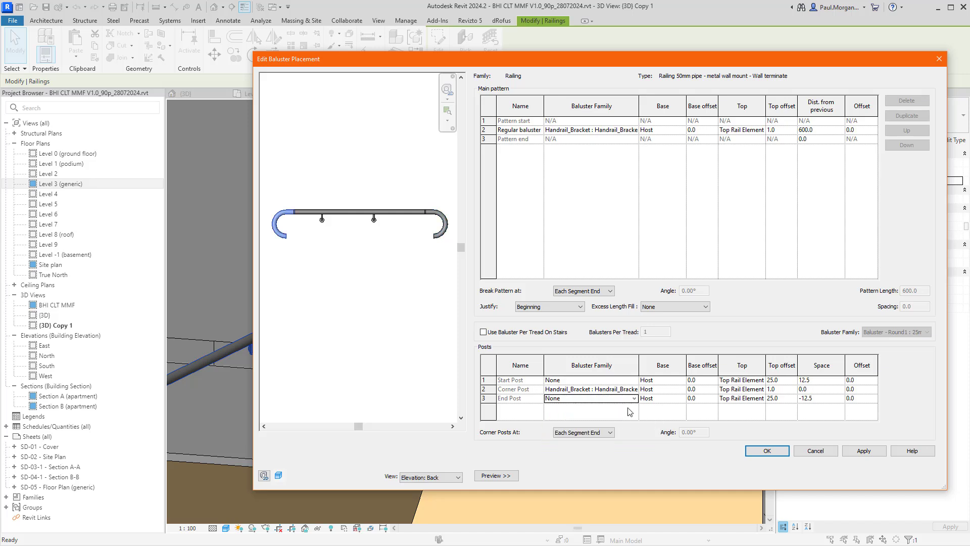
pyautogui.click(864, 451)
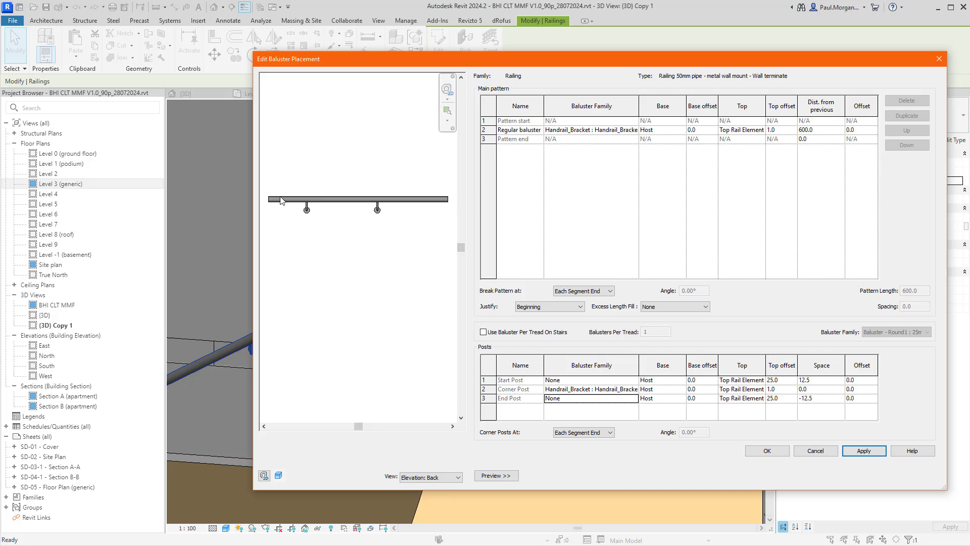
pyautogui.click(766, 451)
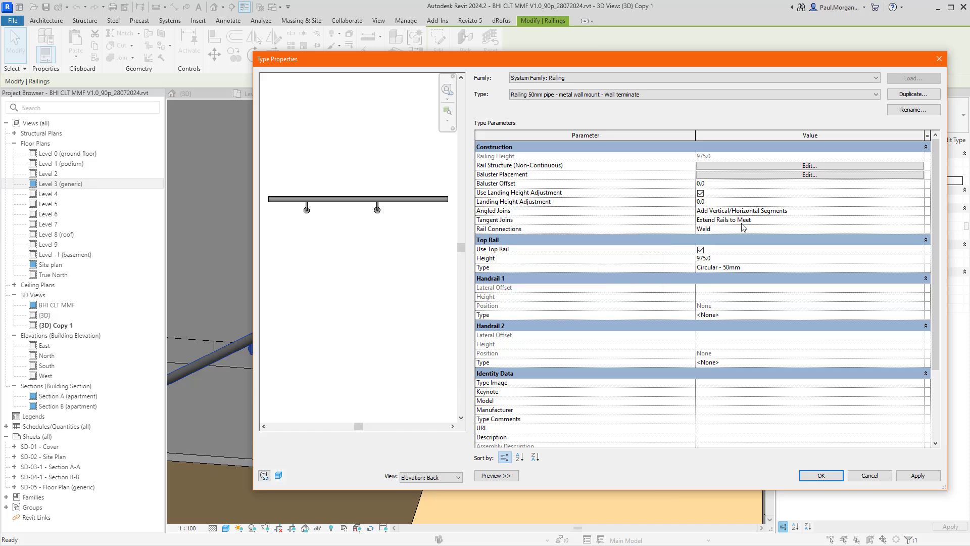
# Step: Examine the available options for the railing type's angled joins, tangent joins and rail connections
pyautogui.click(759, 222)
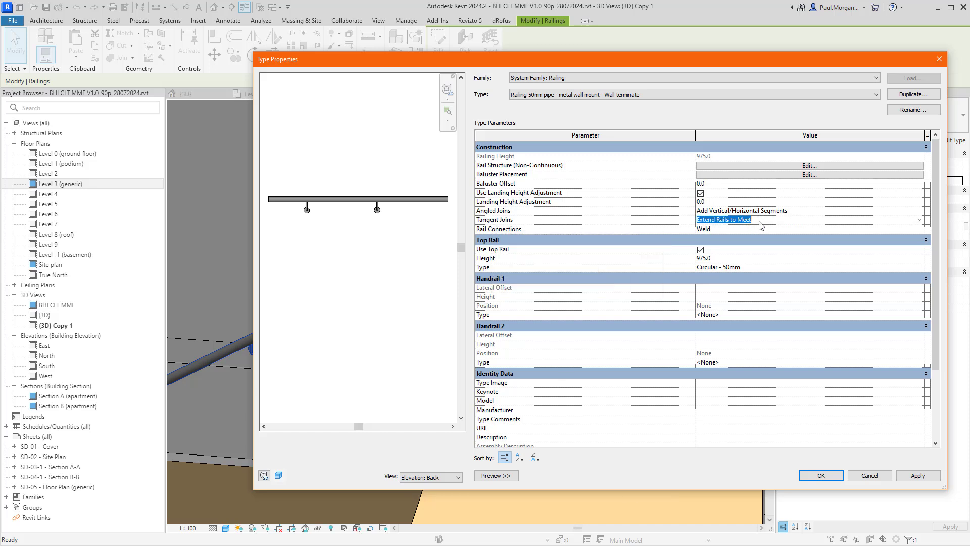
pyautogui.click(920, 222)
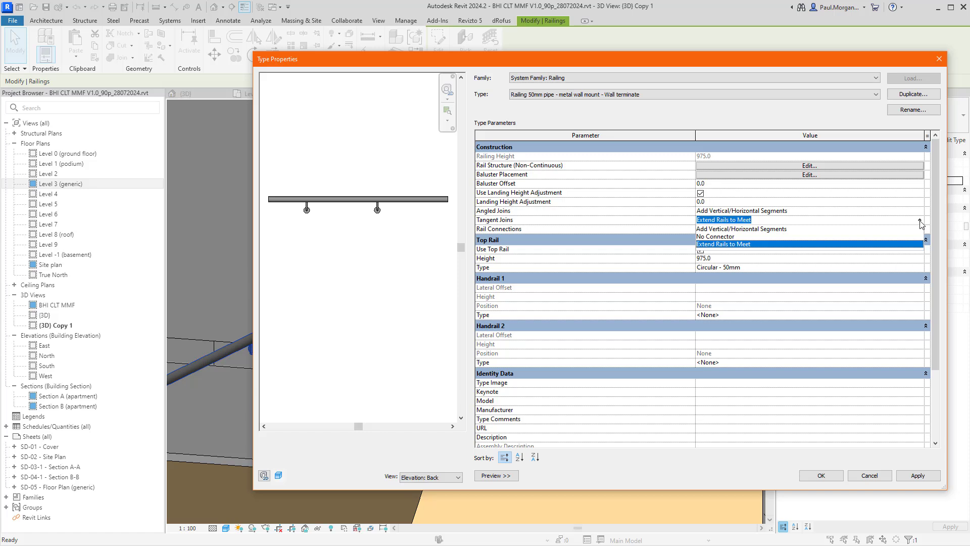
pyautogui.click(920, 223)
pyautogui.click(920, 212)
pyautogui.click(920, 211)
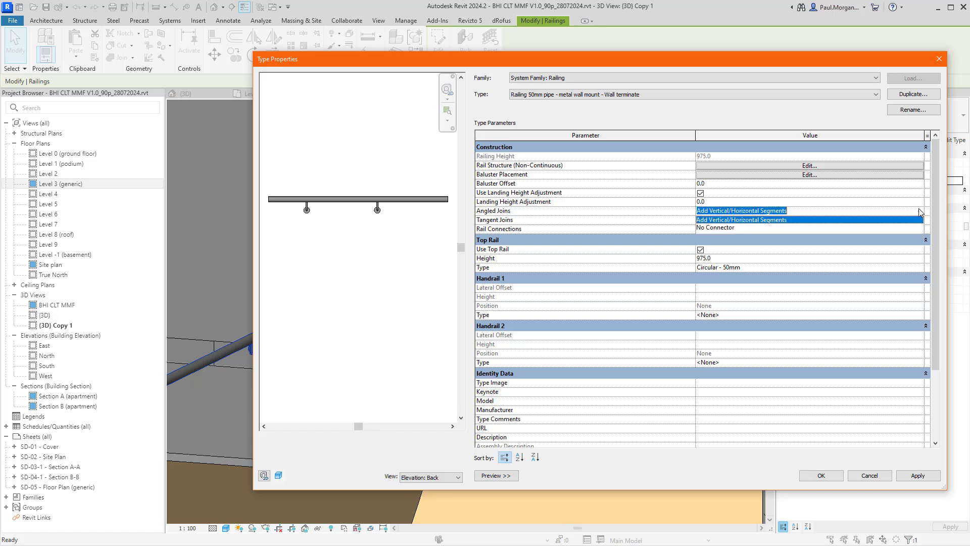
pyautogui.click(920, 211)
pyautogui.click(920, 220)
pyautogui.click(919, 220)
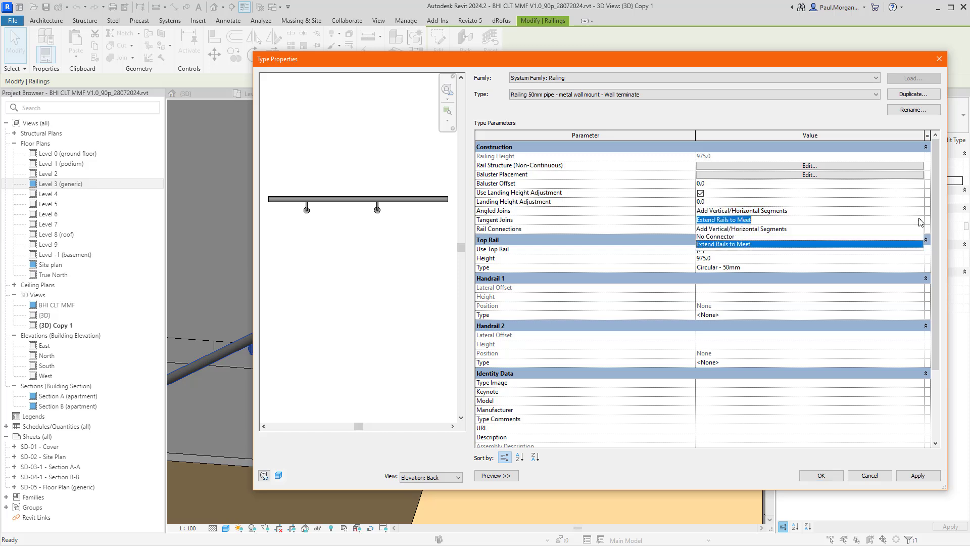
pyautogui.click(920, 219)
pyautogui.click(909, 230)
pyautogui.click(919, 230)
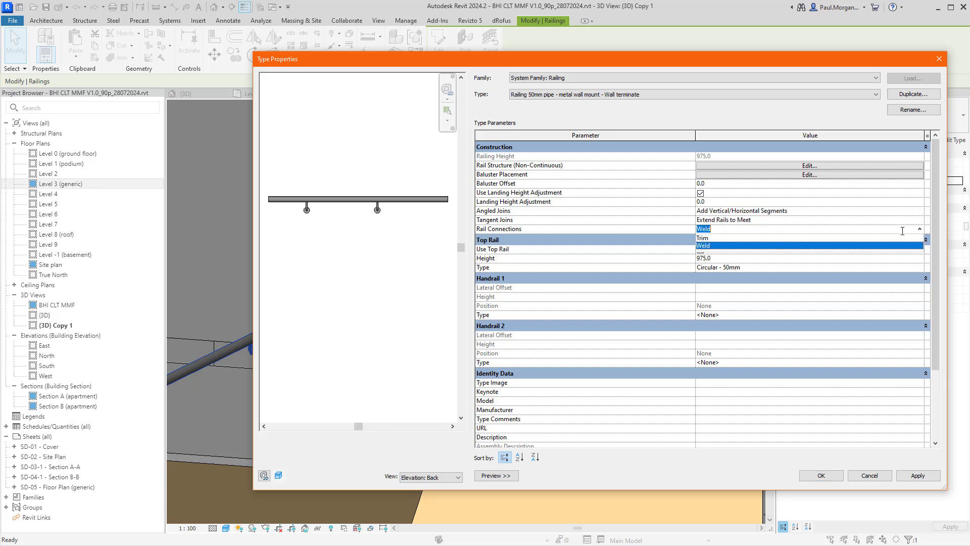
pyautogui.click(920, 231)
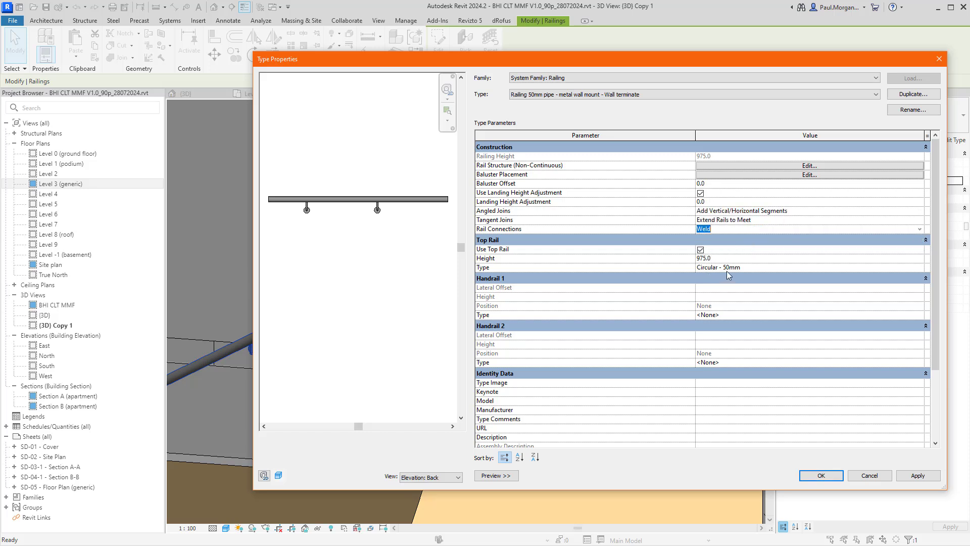
# Step: Open the Circular - 50mm top rail type and set its End/Top extension style to Wall, keeping Simple transitions and no added tread depth
pyautogui.click(744, 268)
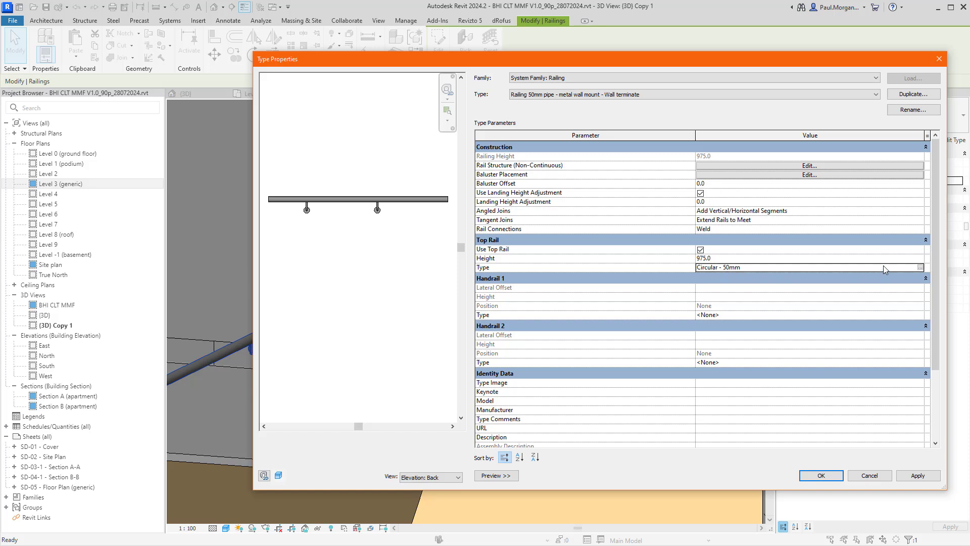
pyautogui.click(919, 268)
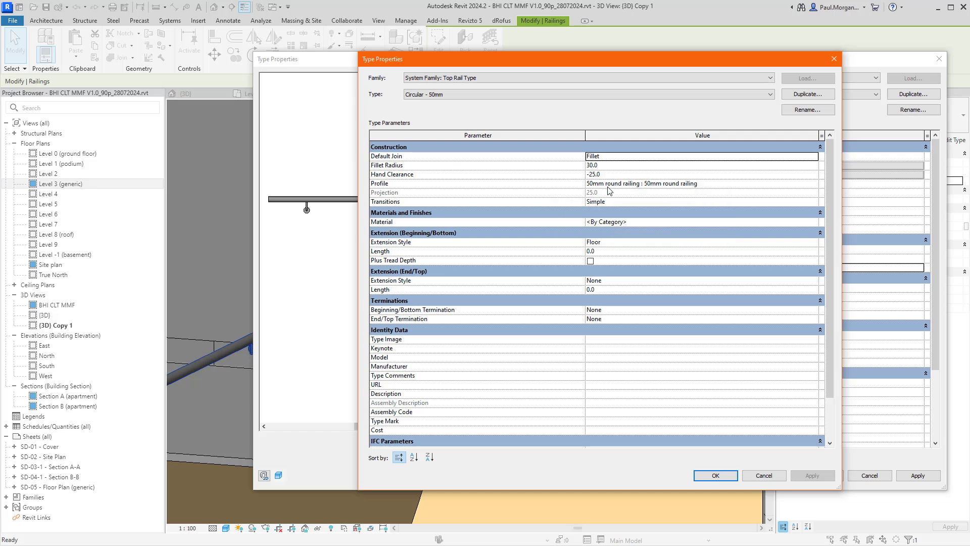
pyautogui.click(631, 205)
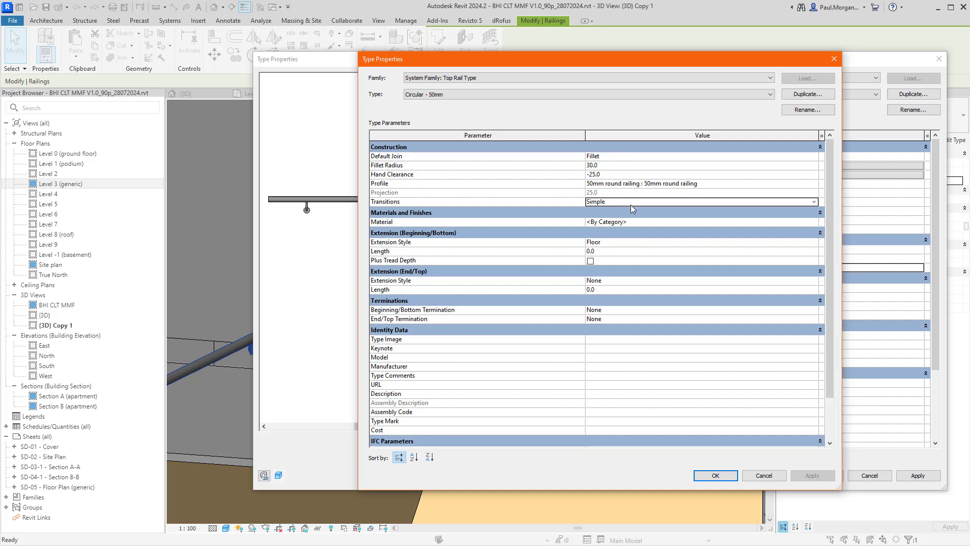
pyautogui.click(814, 202)
pyautogui.click(696, 225)
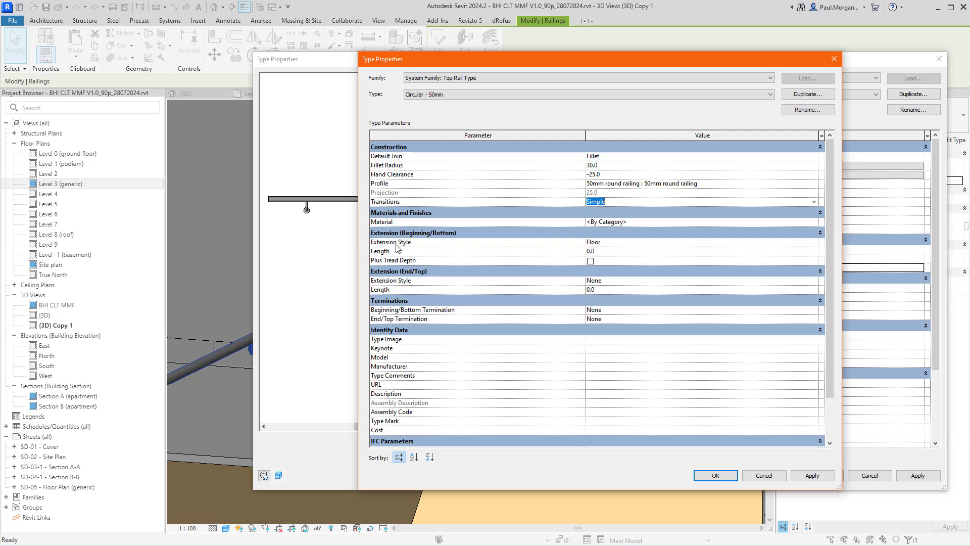
pyautogui.click(590, 261)
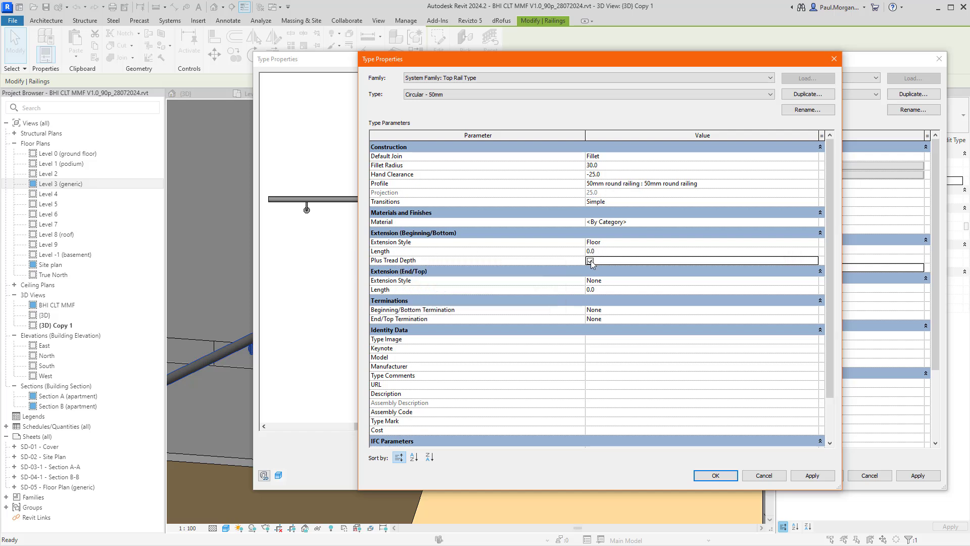
pyautogui.click(591, 265)
pyautogui.click(606, 281)
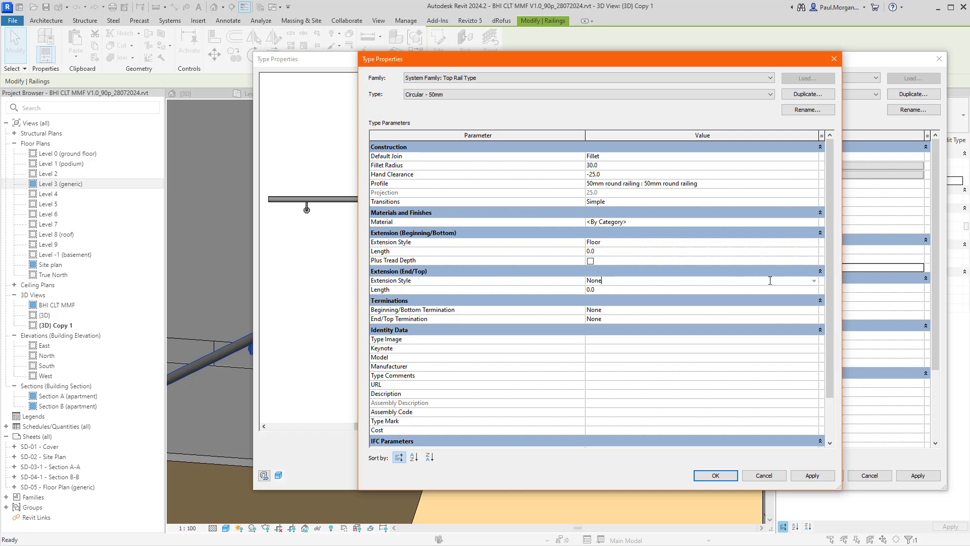
pyautogui.click(815, 283)
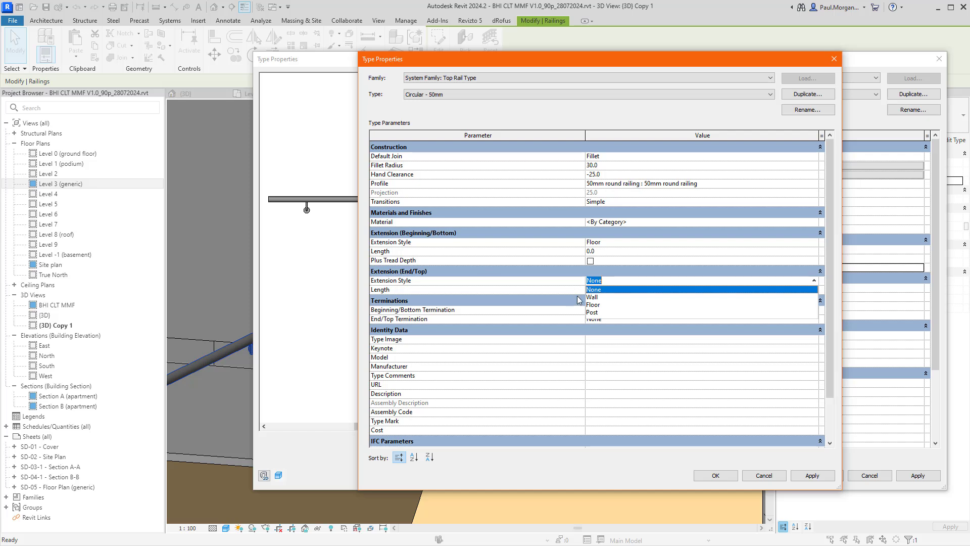
pyautogui.click(592, 298)
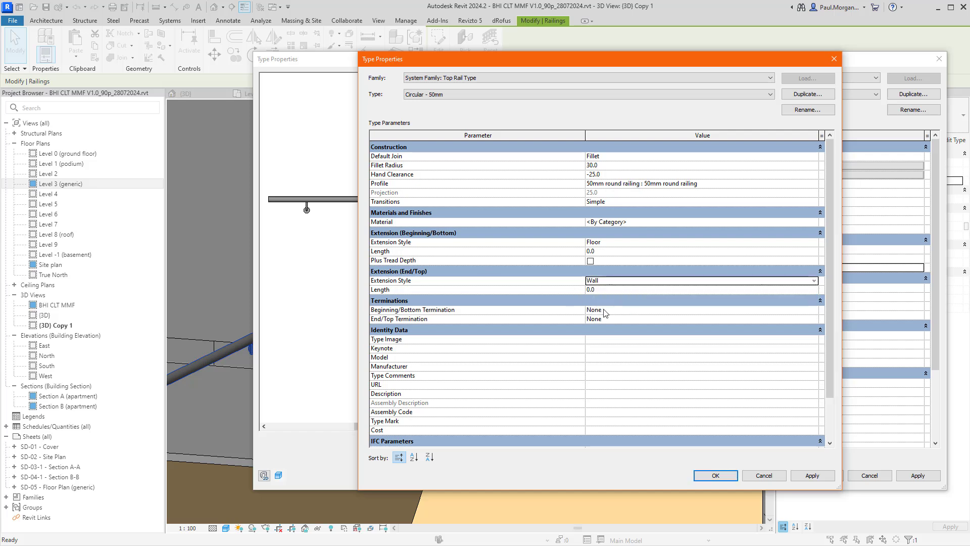
# Step: Check the top rail's beginning and end termination options, keep both at None, and accept the top rail and railing type changes
pyautogui.click(605, 311)
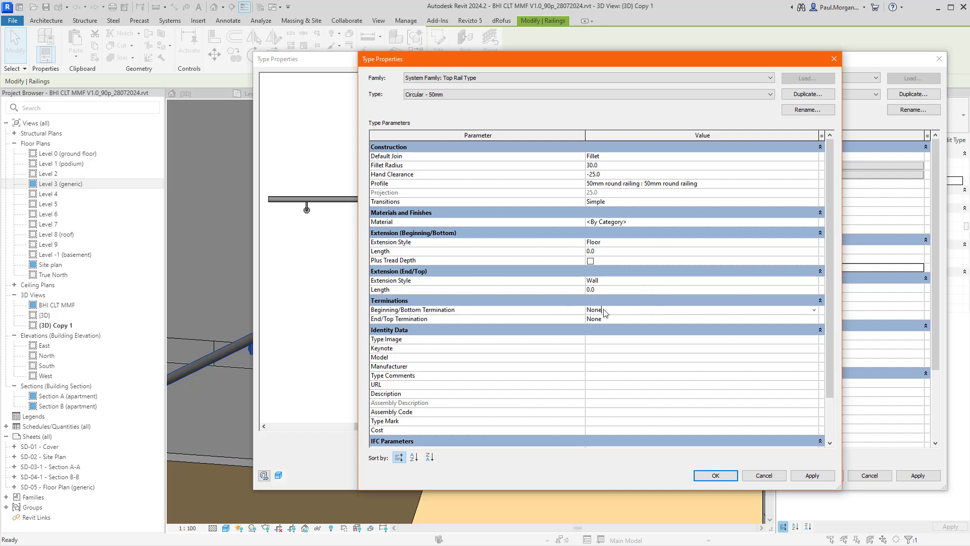
pyautogui.click(810, 311)
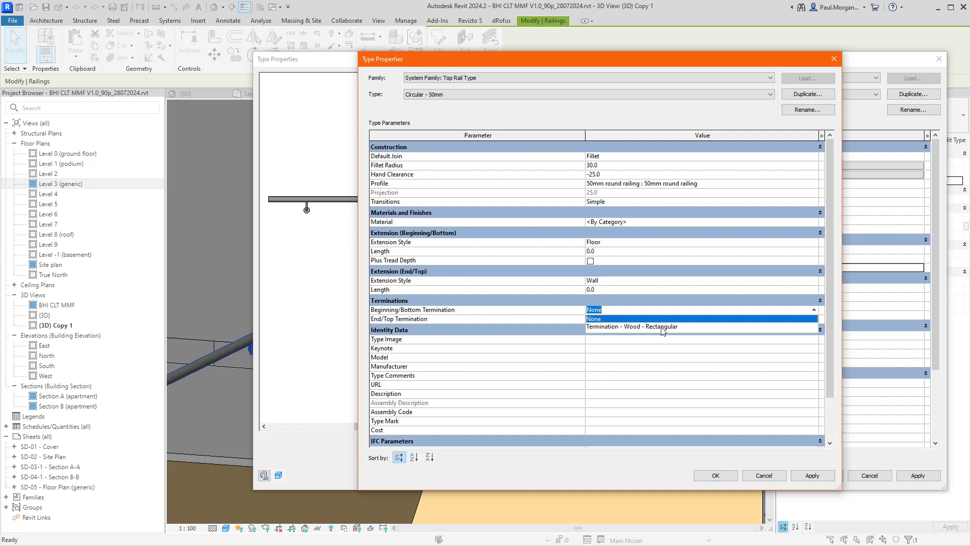
pyautogui.click(611, 319)
pyautogui.click(611, 319)
pyautogui.click(814, 320)
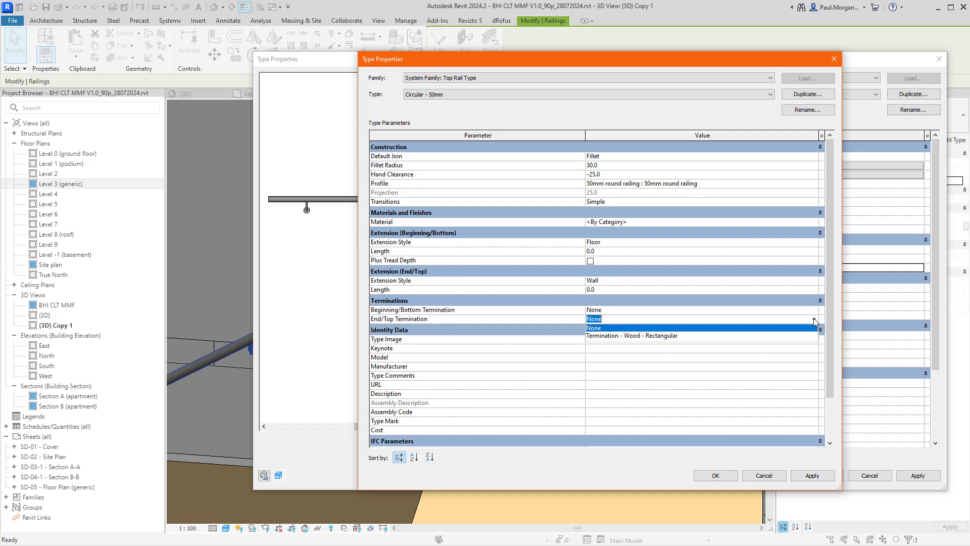
pyautogui.click(815, 320)
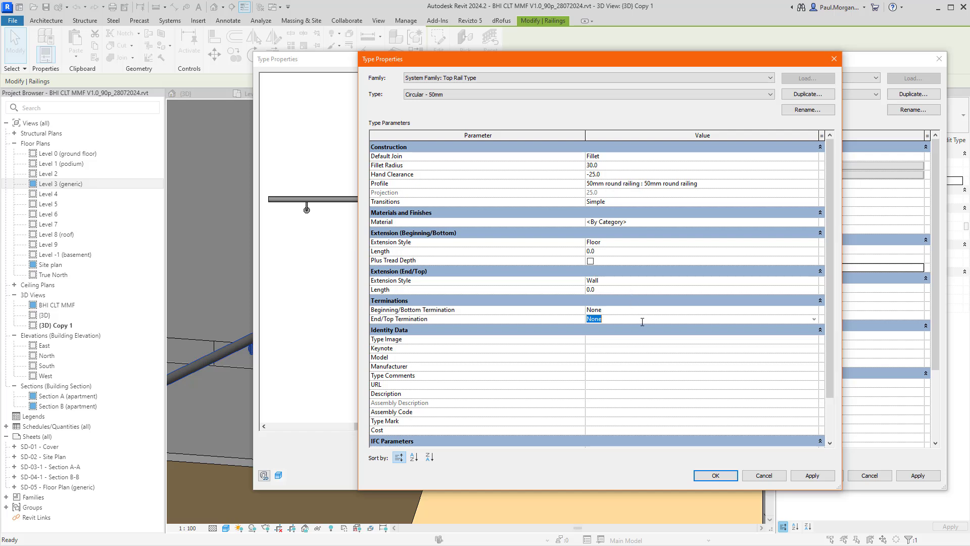
pyautogui.click(600, 282)
pyautogui.click(728, 474)
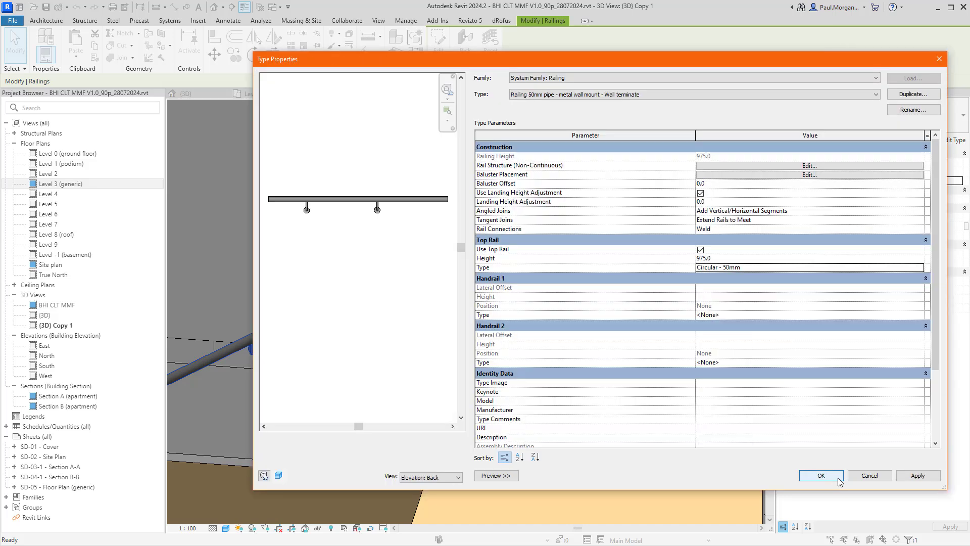
pyautogui.click(839, 480)
# Step: Examine the handrail's ends in the 3D view and open the railing's path for editing
pyautogui.scroll(-3, 616, 223)
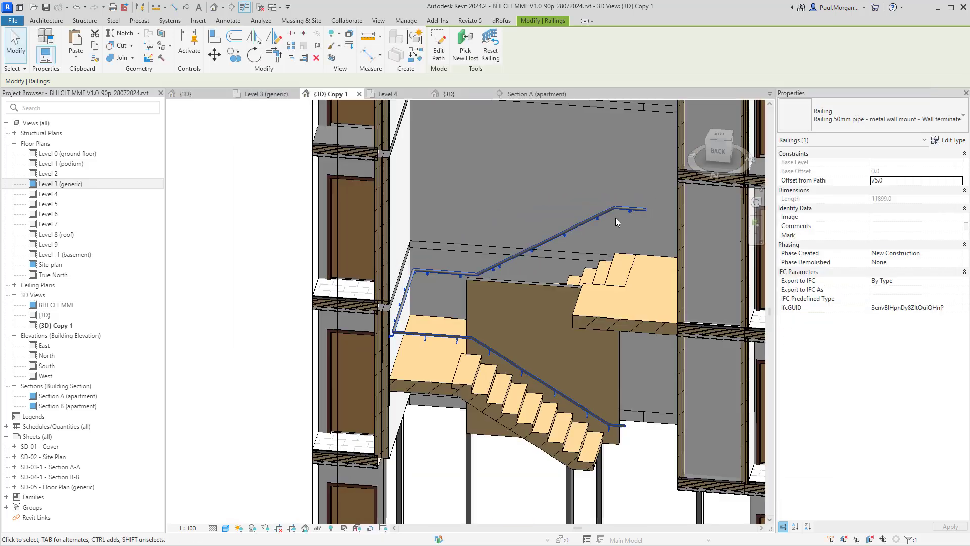
pyautogui.keyDown('shift'); pyautogui.moveTo(617, 223); pyautogui.dragTo(632, 204, button='middle'); pyautogui.keyUp('shift')
pyautogui.scroll(3, 629, 207)
pyautogui.scroll(-2, 638, 215)
pyautogui.press('Escape')
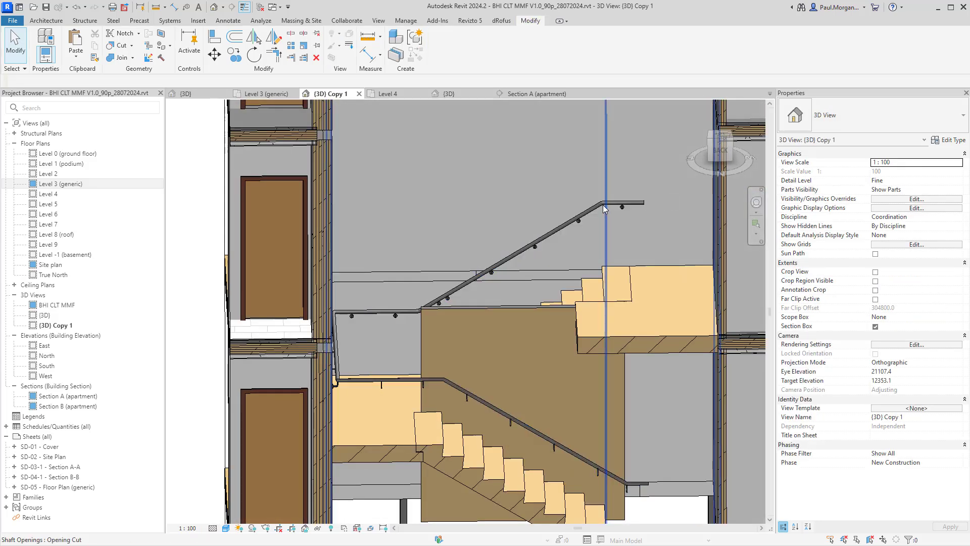
pyautogui.click(622, 203)
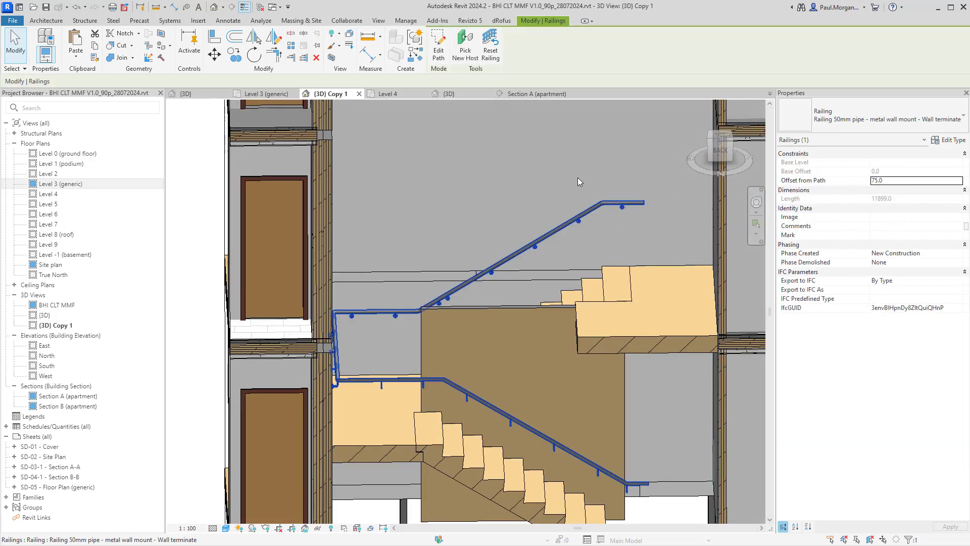
pyautogui.doubleClick(611, 205)
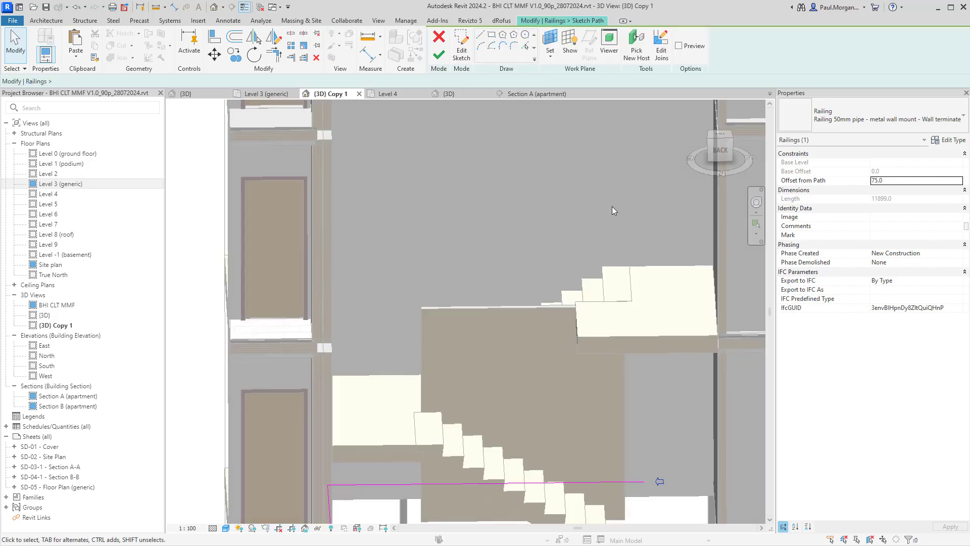
# Step: Inspect the end segments of the railing path beside the stair's foot and discard the path edit
pyautogui.click(631, 482)
pyautogui.moveTo(631, 455); pyautogui.dragTo(632, 365, button='middle')
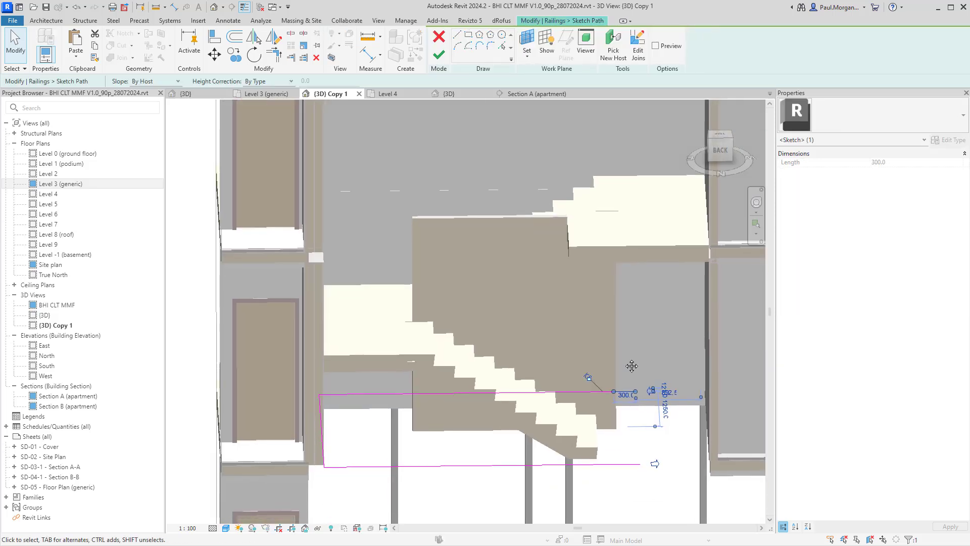
pyautogui.scroll(4, 631, 399)
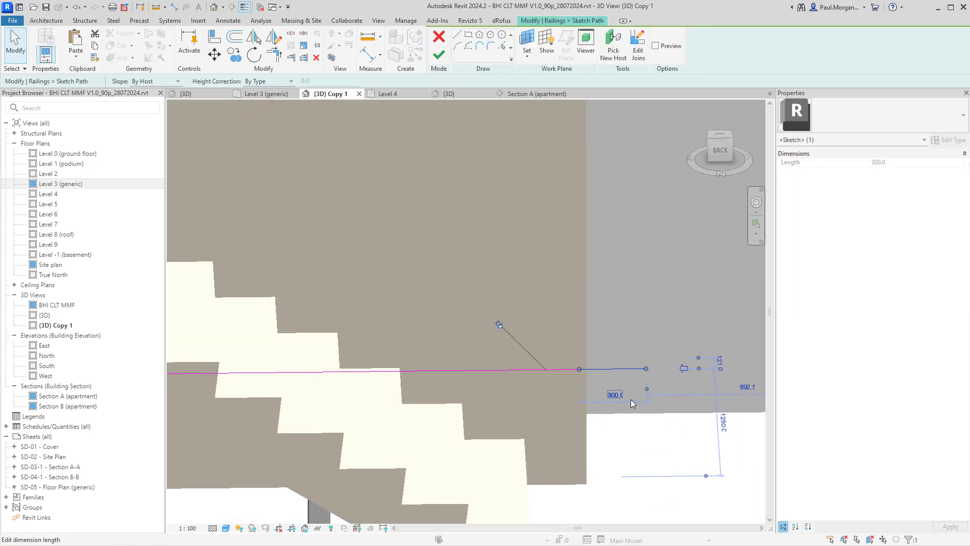
pyautogui.scroll(-2, 617, 361)
pyautogui.click(619, 367)
pyautogui.click(638, 348)
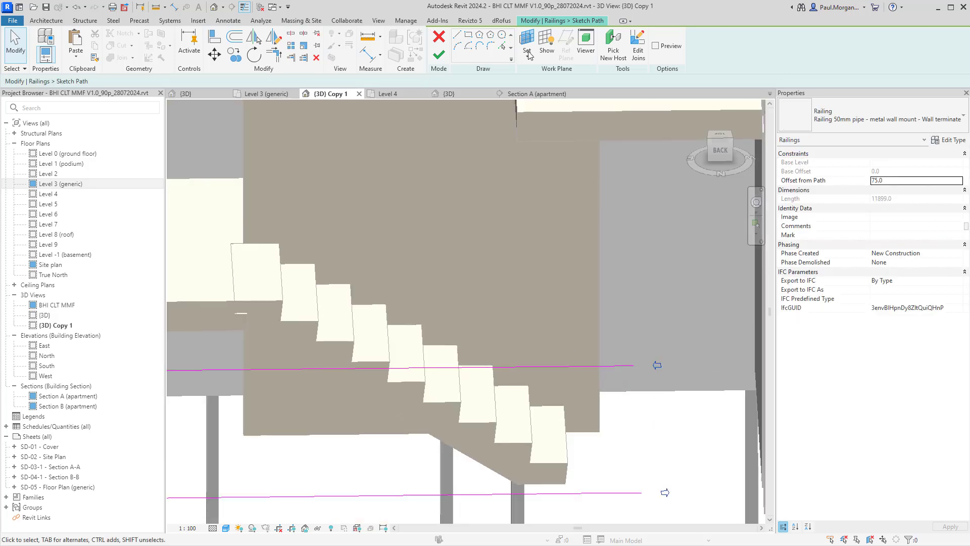
pyautogui.click(438, 54)
# Step: Examine the handrail's upper end along the wall from the back and from above in the 3D view
pyautogui.scroll(-4, 604, 311)
pyautogui.keyDown('shift'); pyautogui.moveTo(604, 312); pyautogui.dragTo(590, 215, button='middle'); pyautogui.keyUp('shift')
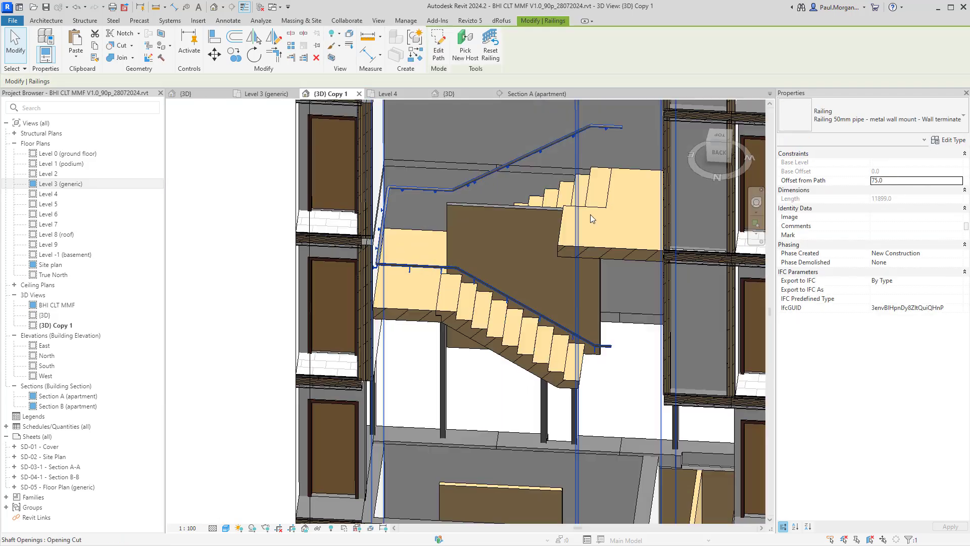
pyautogui.scroll(4, 617, 124)
pyautogui.moveTo(617, 124); pyautogui.dragTo(639, 226, button='middle')
pyautogui.click(664, 255)
pyautogui.scroll(-3, 666, 244)
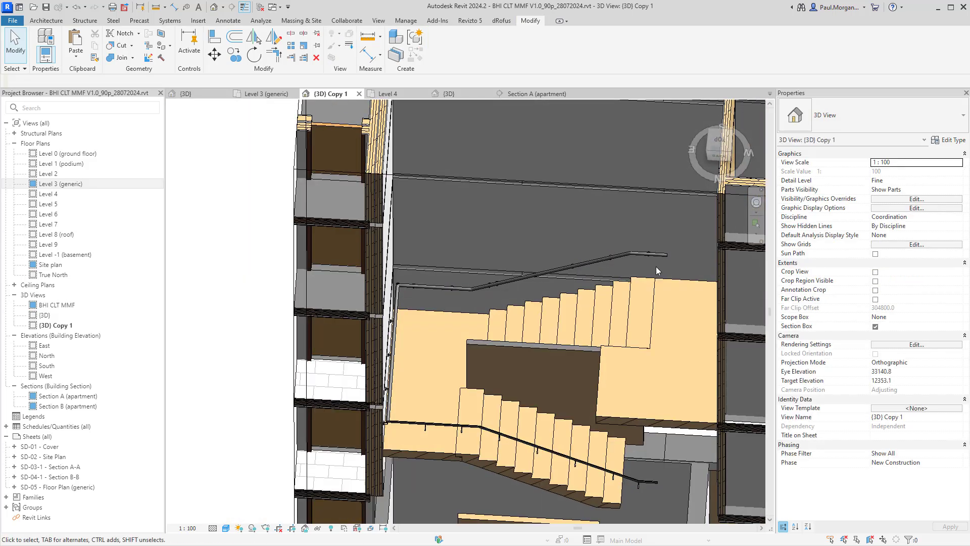
pyautogui.keyDown('shift'); pyautogui.moveTo(656, 266); pyautogui.dragTo(724, 184, button='middle'); pyautogui.keyUp('shift')
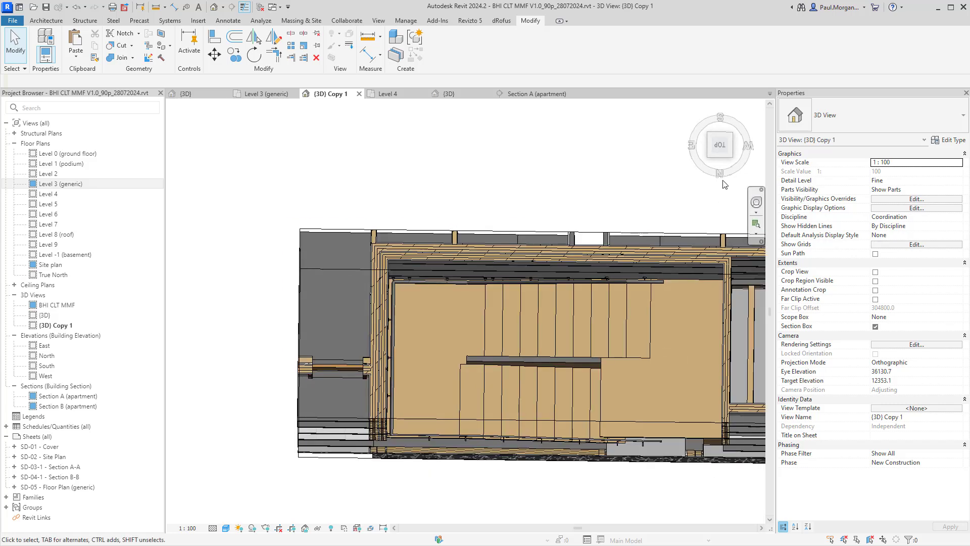
pyautogui.click(721, 148)
pyautogui.moveTo(489, 448); pyautogui.dragTo(493, 334, button='middle')
pyautogui.scroll(4, 485, 326)
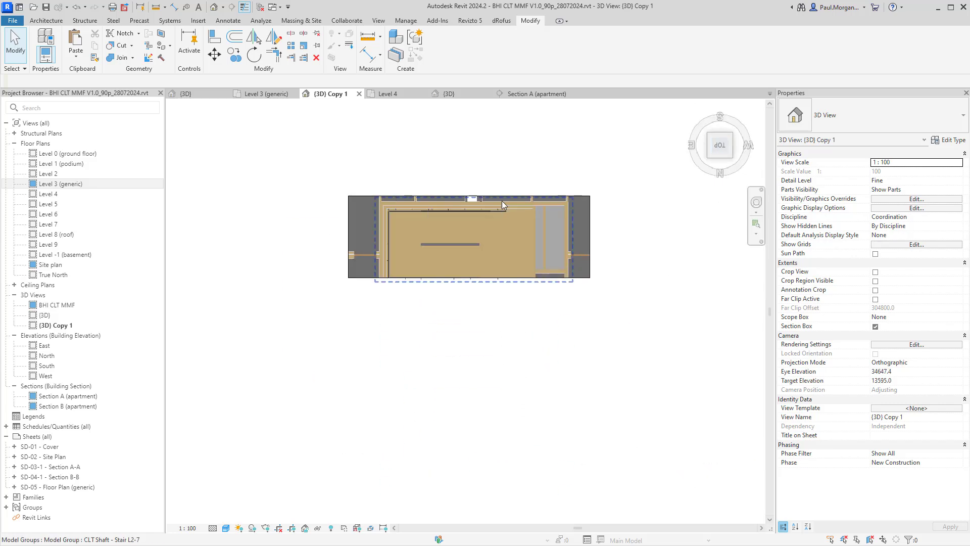
pyautogui.scroll(4, 502, 201)
pyautogui.scroll(4, 503, 250)
pyautogui.moveTo(503, 249); pyautogui.dragTo(547, 291, button='middle')
pyautogui.scroll(-5, 547, 291)
pyautogui.keyDown('shift'); pyautogui.moveTo(572, 352); pyautogui.dragTo(563, 270, button='middle'); pyautogui.keyUp('shift')
pyautogui.scroll(3, 575, 263)
# Step: Set the Tangent Joins of the wall-terminating railing type to No Connector
pyautogui.click(575, 263)
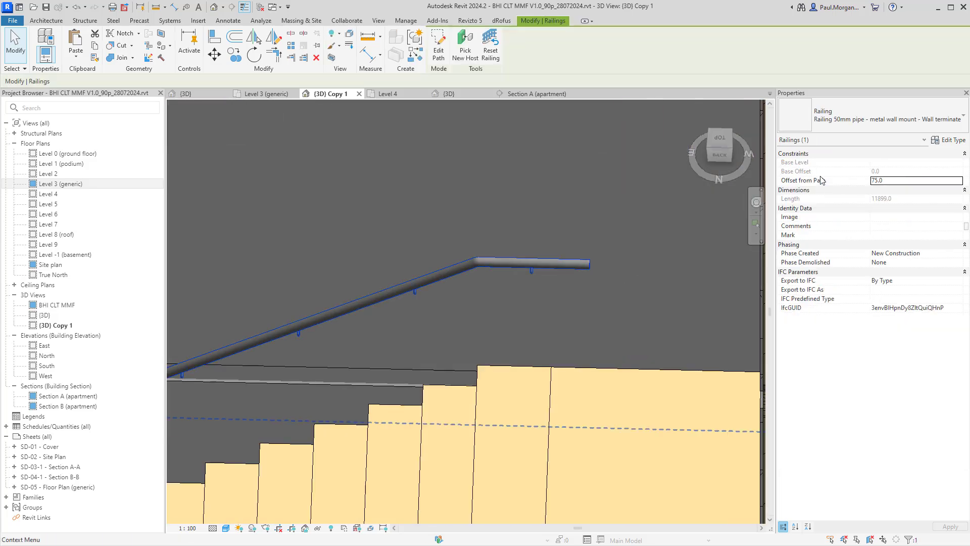
pyautogui.click(948, 140)
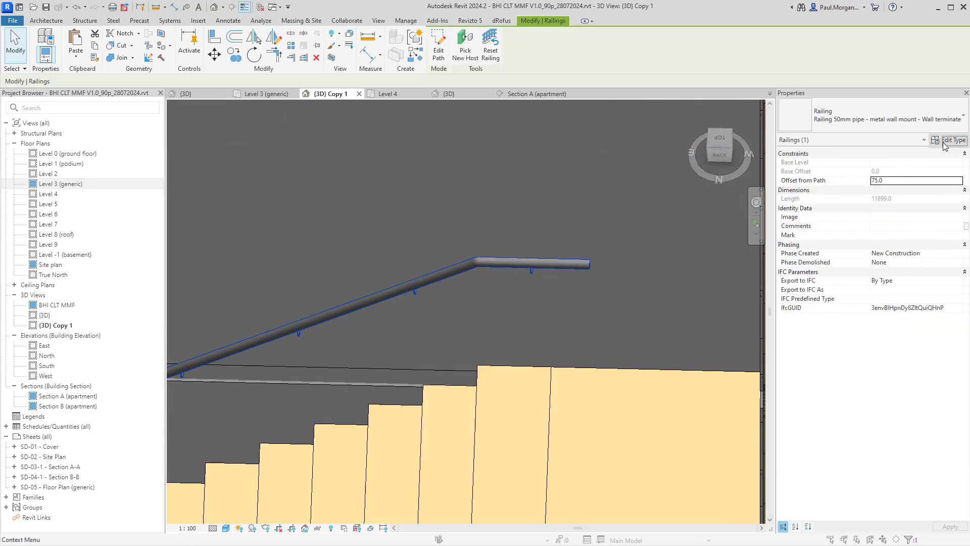
pyautogui.moveTo(842, 285); pyautogui.dragTo(969, 283)
pyautogui.moveTo(833, 57); pyautogui.dragTo(624, 55)
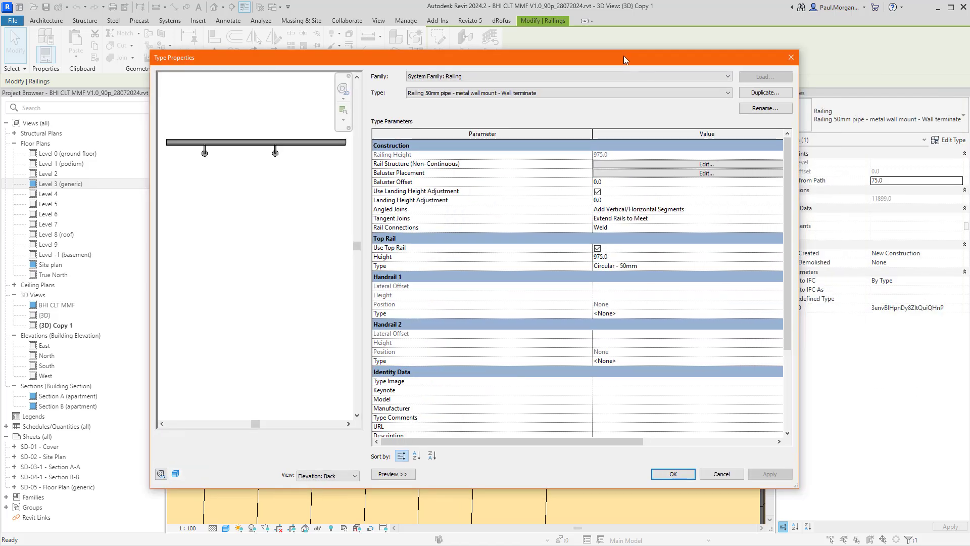
pyautogui.click(662, 223)
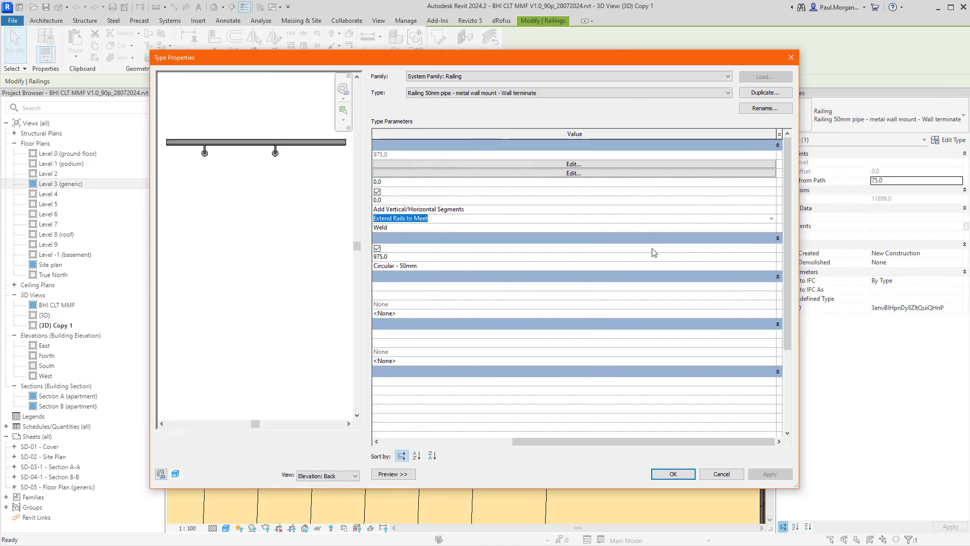
pyautogui.moveTo(562, 441); pyautogui.dragTo(430, 441)
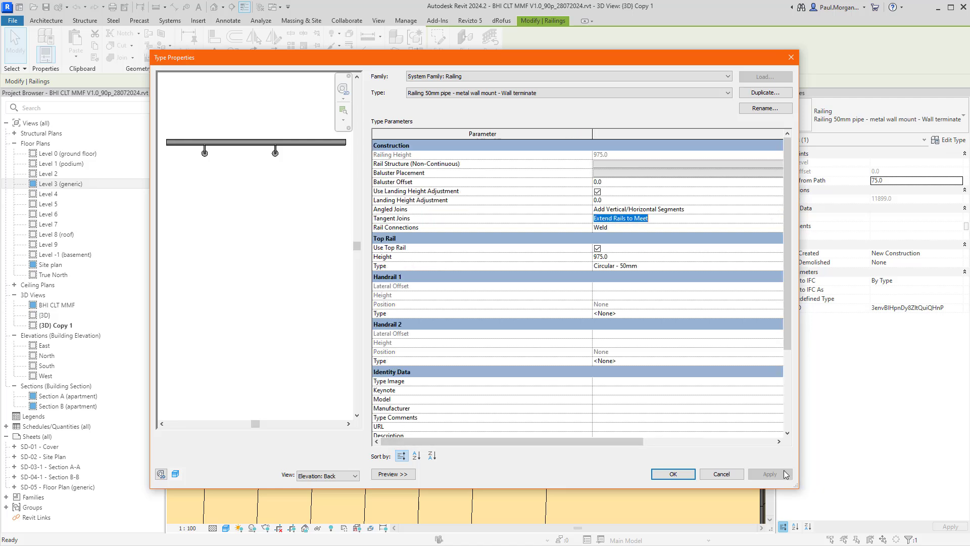
pyautogui.moveTo(801, 464); pyautogui.dragTo(912, 464)
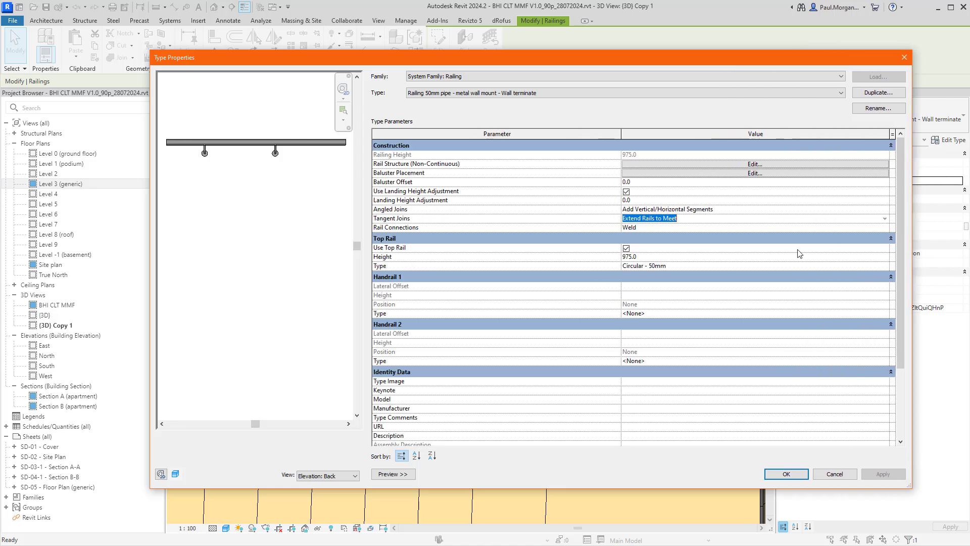
pyautogui.click(885, 219)
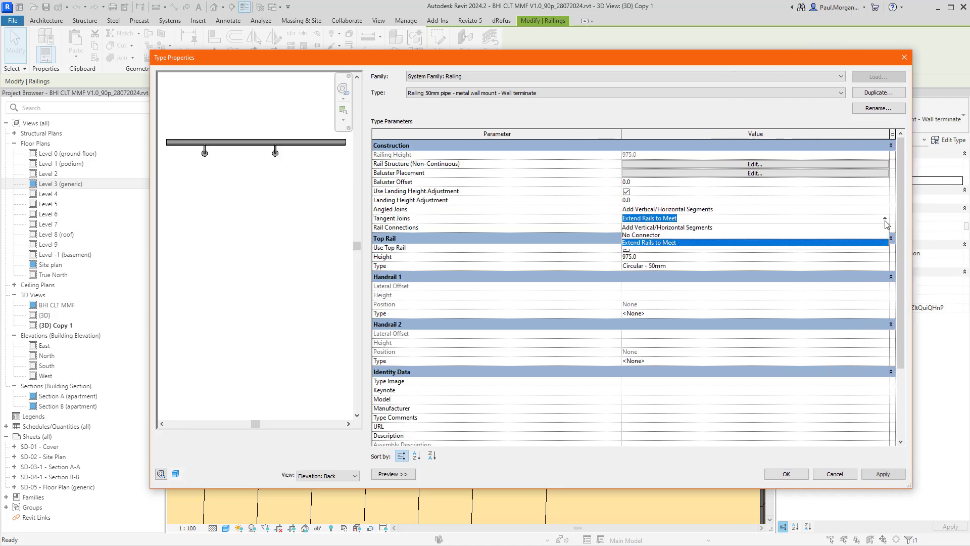
pyautogui.click(656, 227)
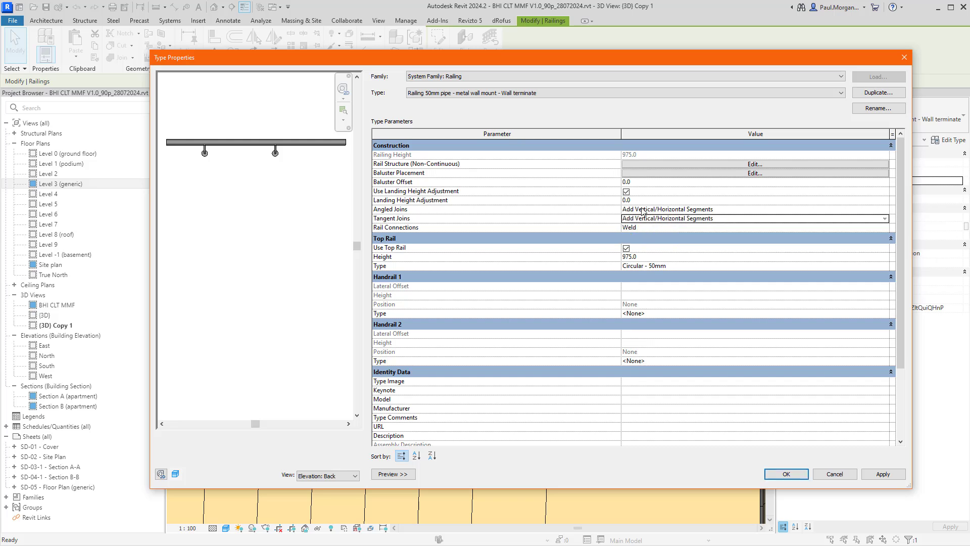
pyautogui.click(885, 219)
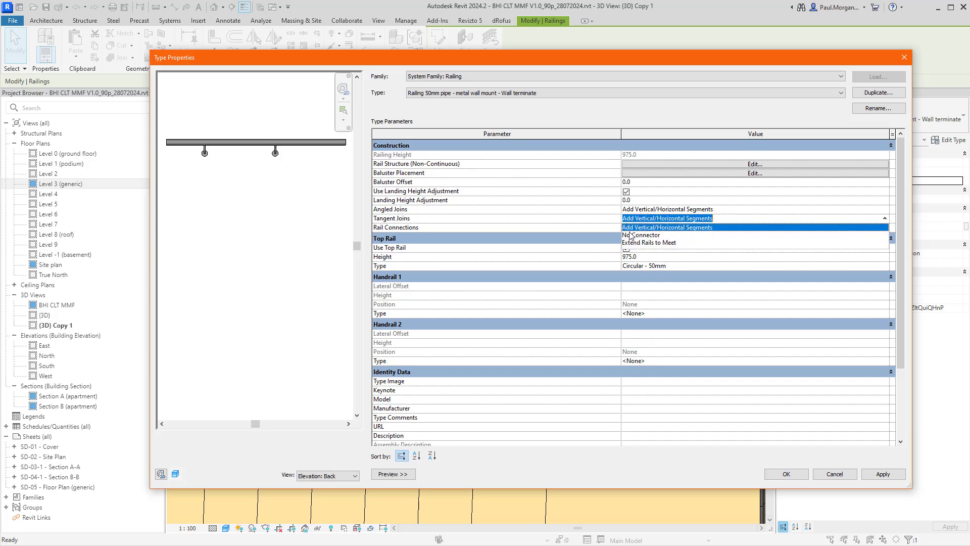
pyautogui.click(645, 236)
# Step: Try Trim for the railing type's Rail Connections and restore Weld
pyautogui.click(882, 230)
pyautogui.click(885, 228)
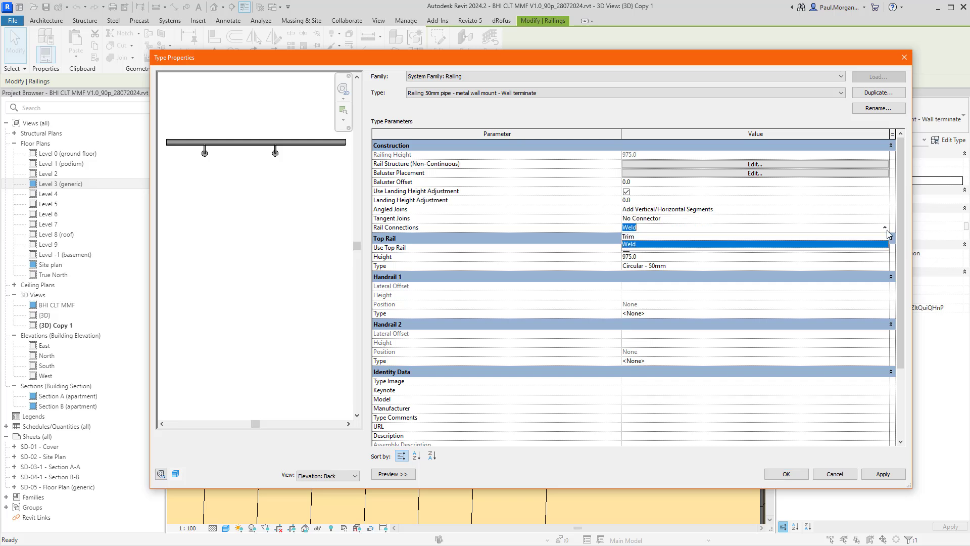
pyautogui.click(878, 239)
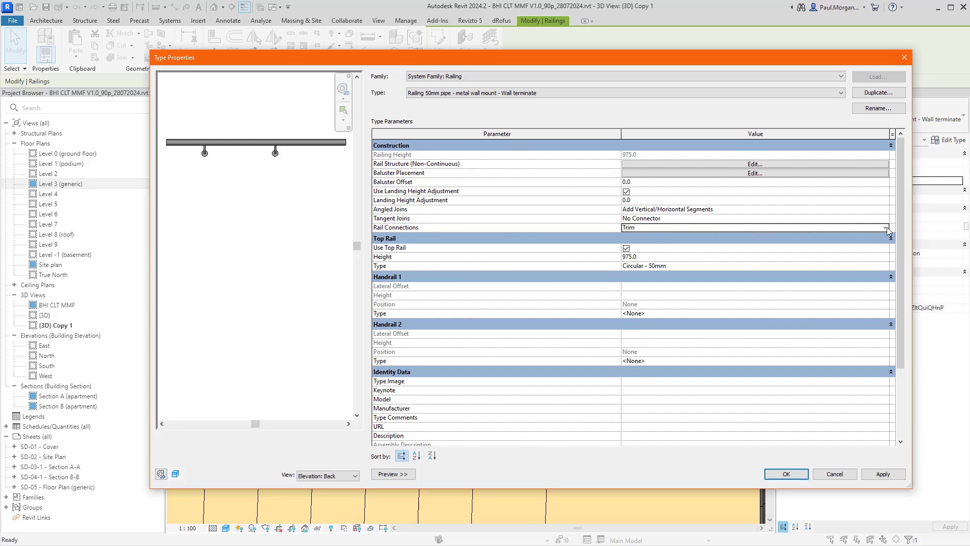
pyautogui.click(887, 228)
pyautogui.click(779, 250)
# Step: Open the Circular - 50mm top rail type, try Termination - Wood - Rectangular as its beginning/bottom termination, and restore None
pyautogui.click(651, 265)
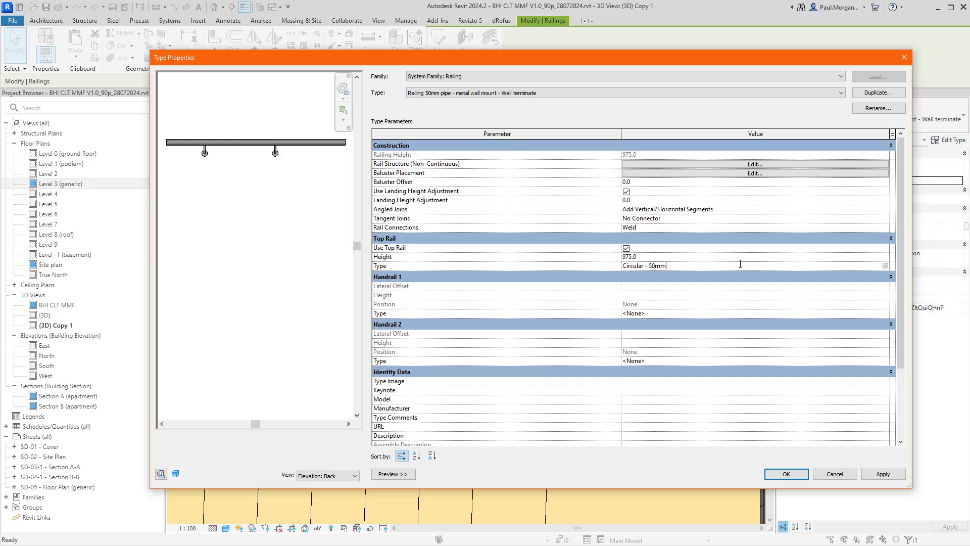
pyautogui.click(885, 267)
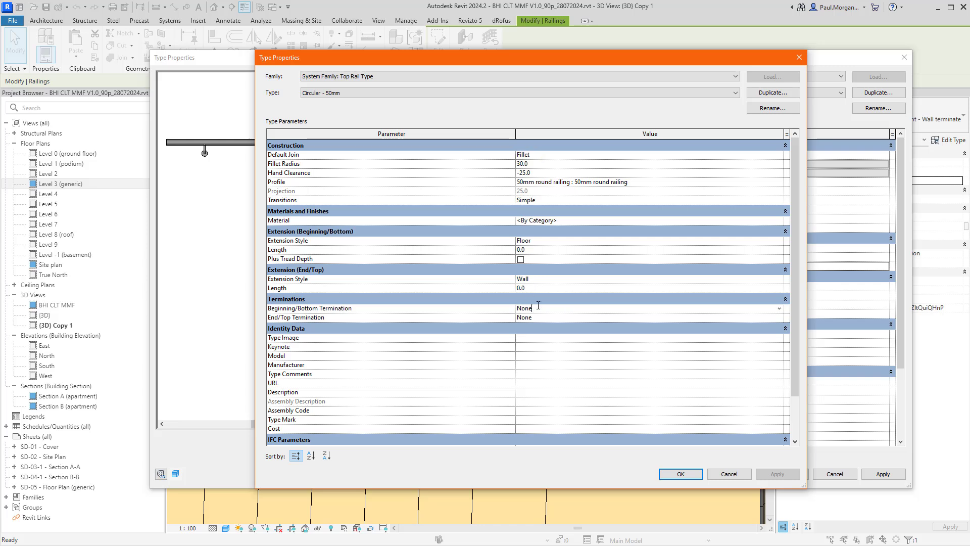
pyautogui.click(780, 308)
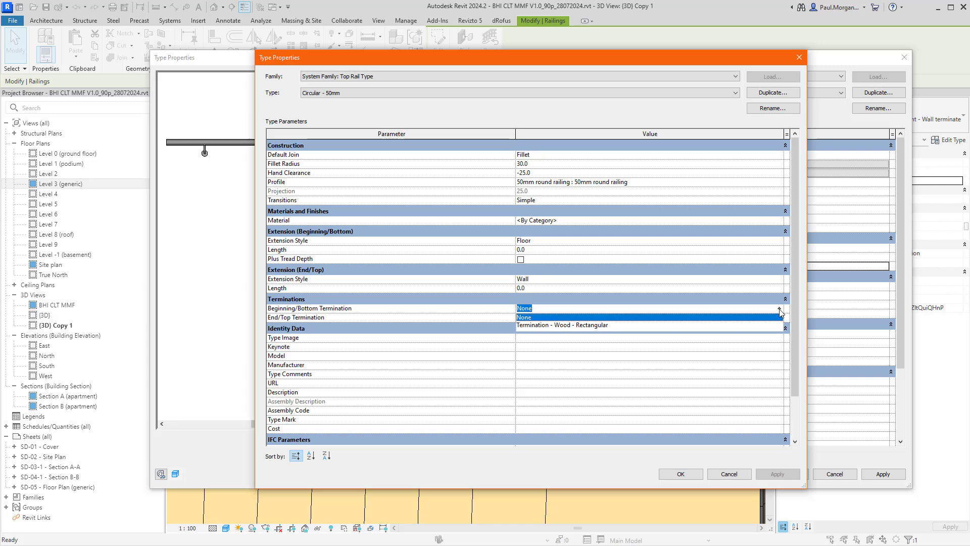
pyautogui.click(588, 326)
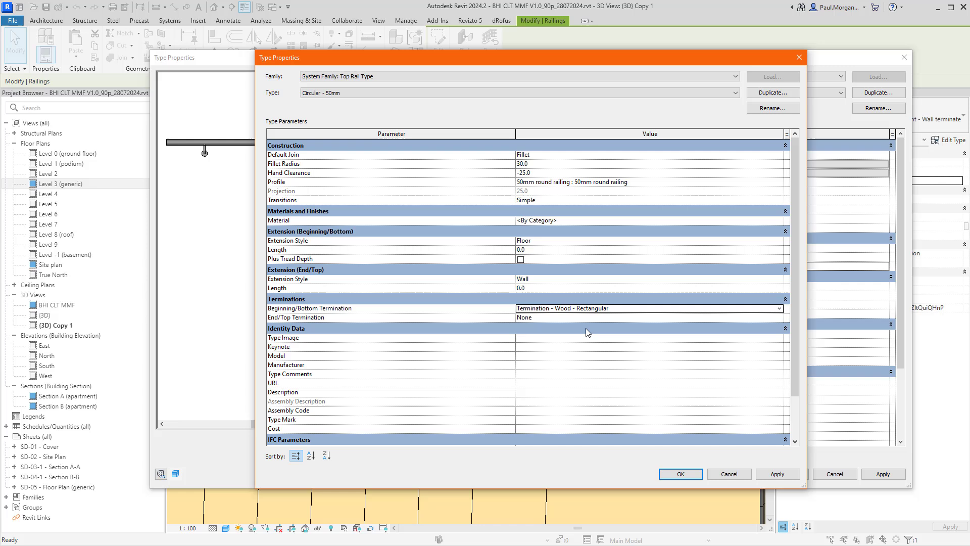
pyautogui.click(780, 309)
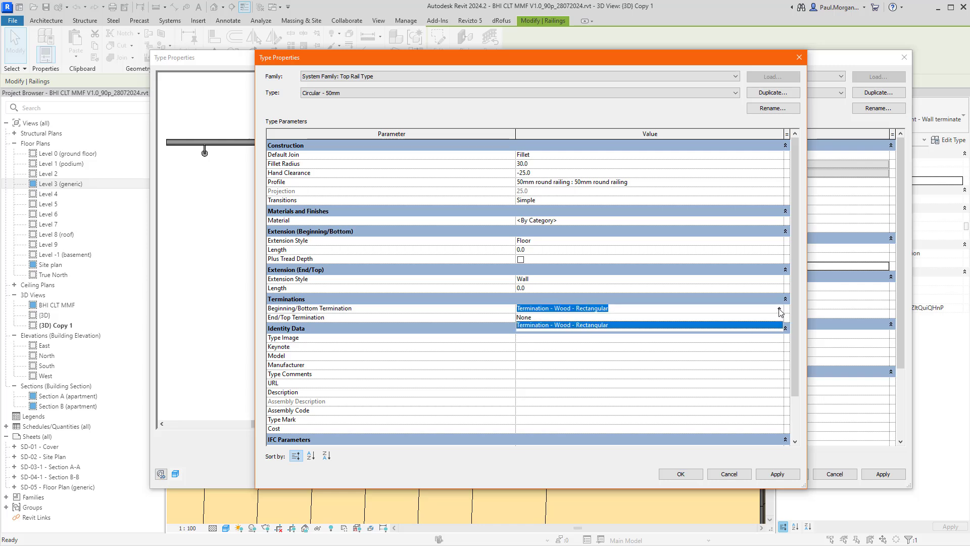
pyautogui.click(566, 318)
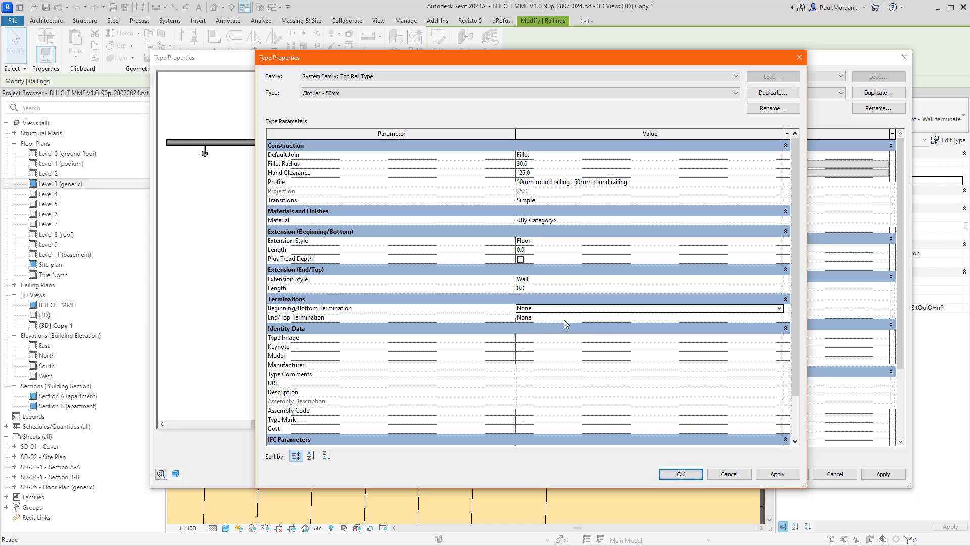
# Step: Review the top rail type's profile and transition settings, keep Simple transitions, and accept the top rail and railing type properties
pyautogui.click(566, 183)
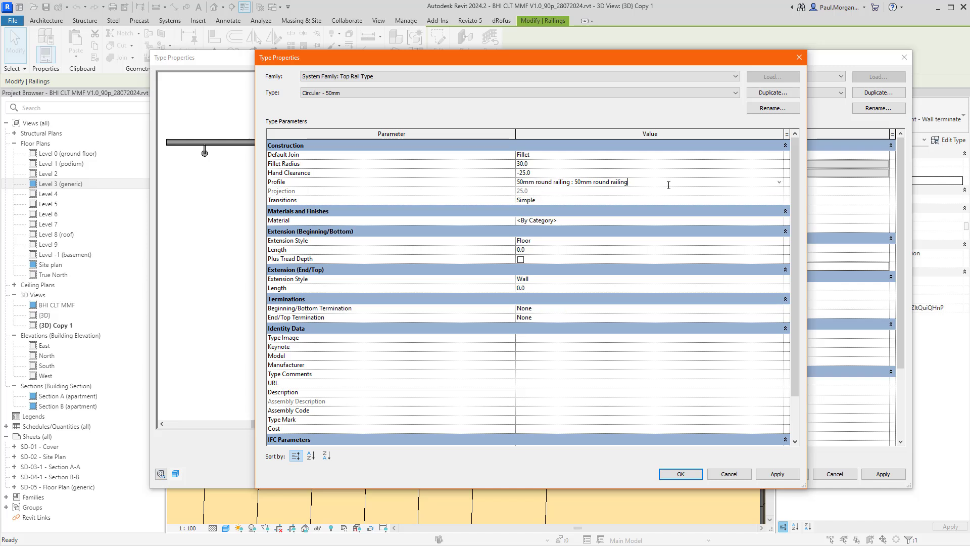
pyautogui.click(556, 201)
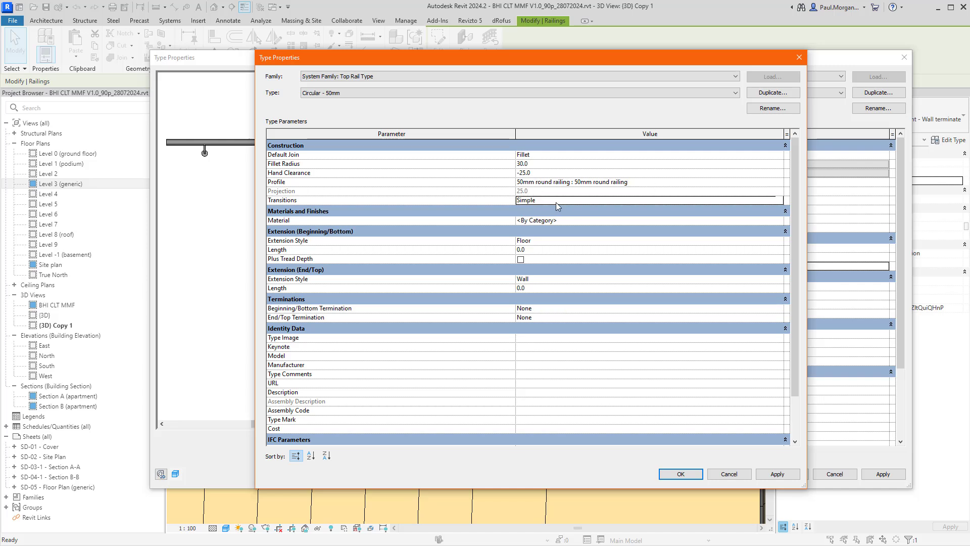
pyautogui.click(781, 201)
pyautogui.click(782, 201)
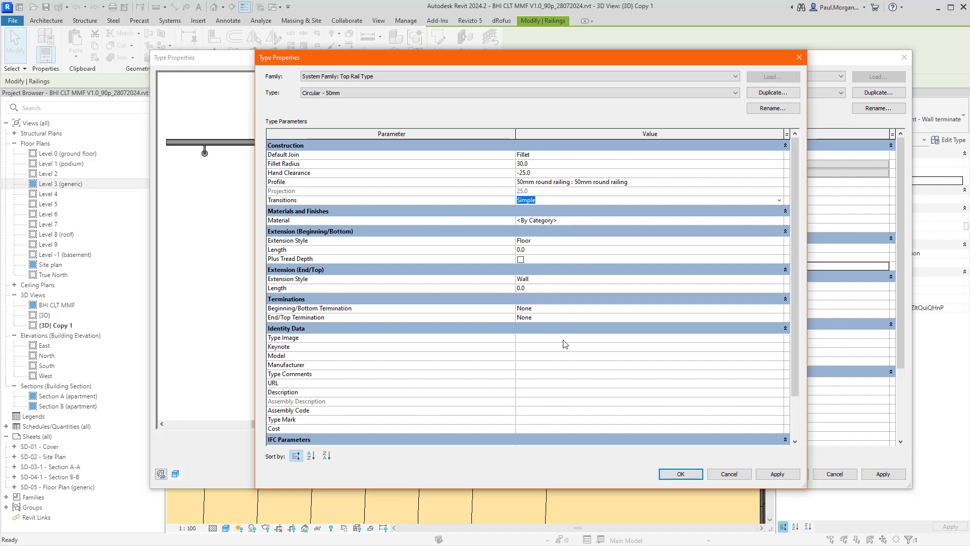
pyautogui.scroll(-2, 565, 344)
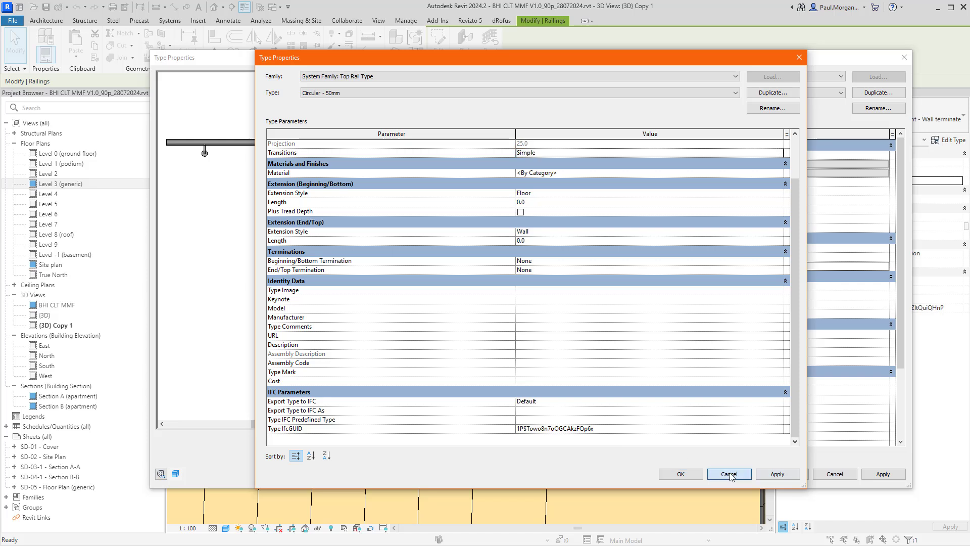
pyautogui.click(681, 474)
pyautogui.click(787, 473)
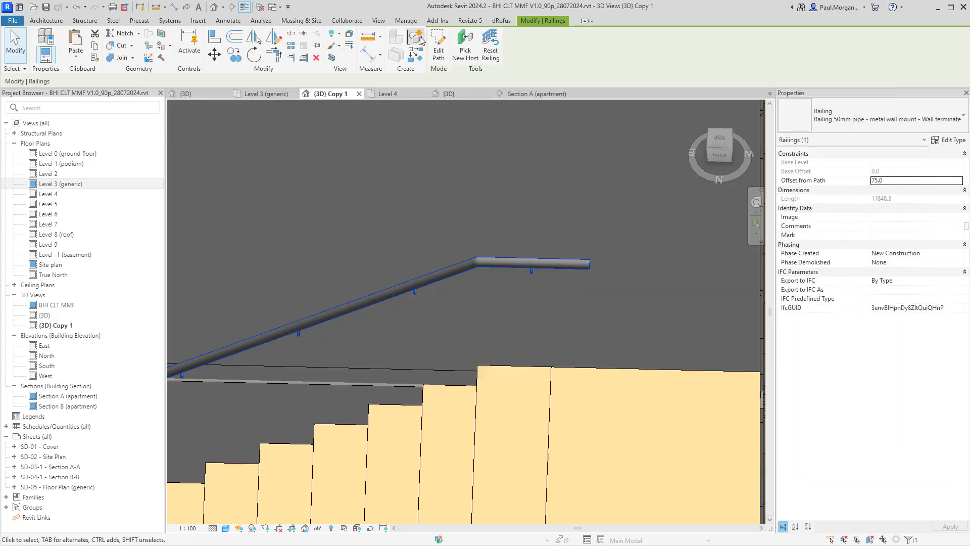
# Step: Edit the railing path in the Level 3 (generic) plan, adding a 50 mm line from its lower-wall end perpendicular into the wall
pyautogui.doubleClick(573, 262)
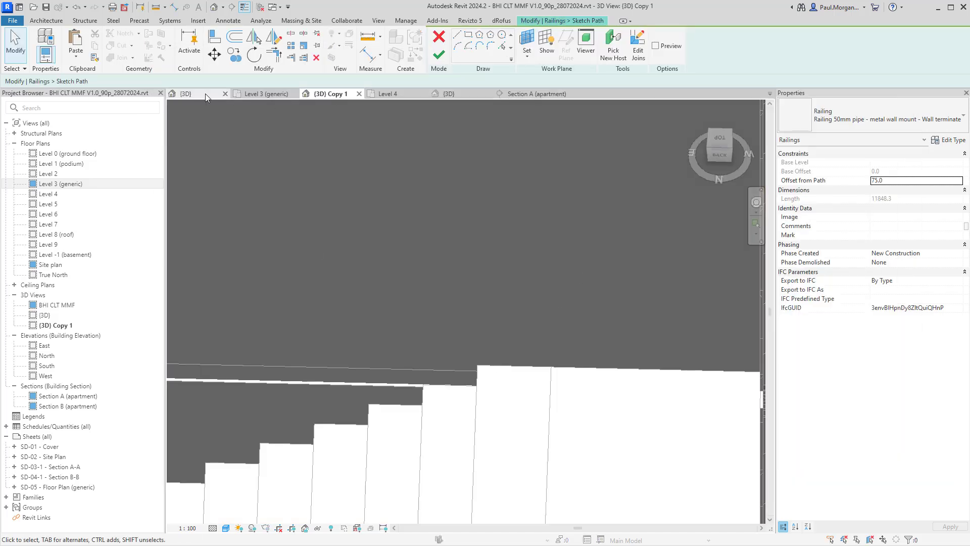
pyautogui.click(265, 94)
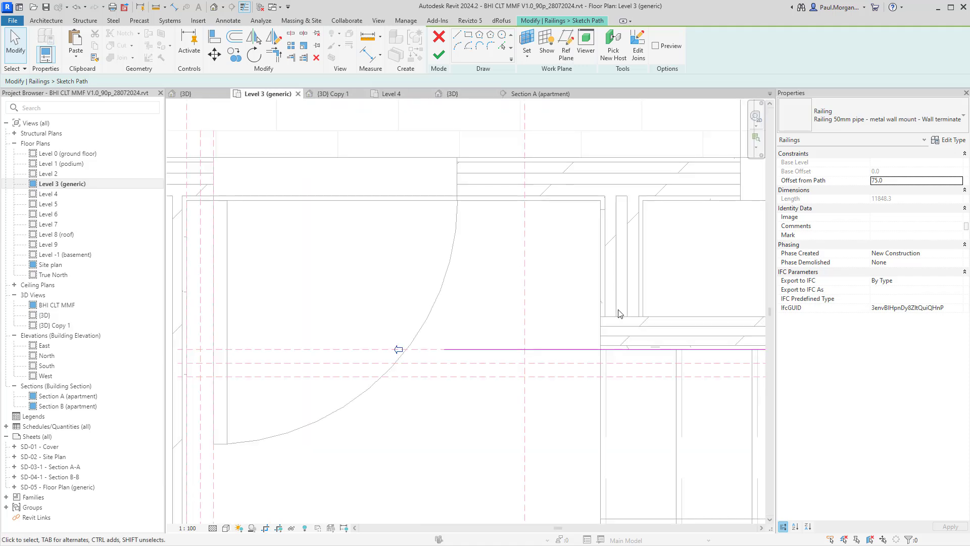
pyautogui.moveTo(574, 363); pyautogui.dragTo(516, 97, button='middle')
pyautogui.scroll(3, 407, 245)
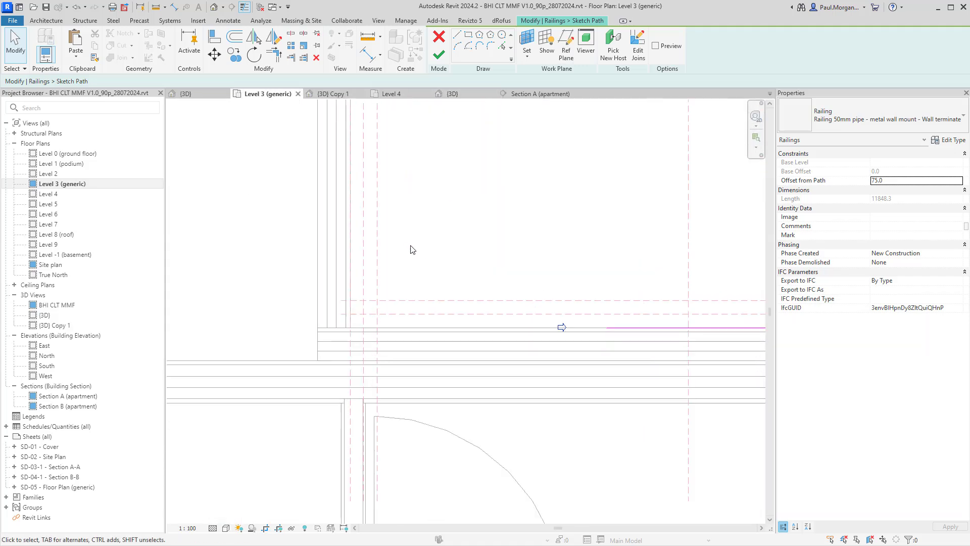
pyautogui.scroll(3, 568, 332)
pyautogui.scroll(-1, 681, 333)
pyautogui.scroll(-1, 682, 333)
pyautogui.moveTo(677, 331); pyautogui.dragTo(576, 328, button='middle')
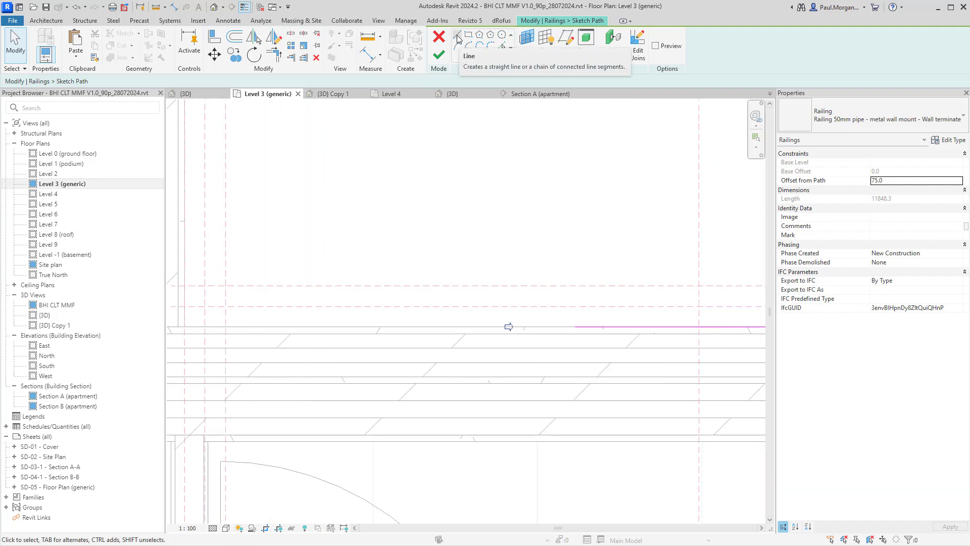
pyautogui.click(458, 37)
pyautogui.click(576, 327)
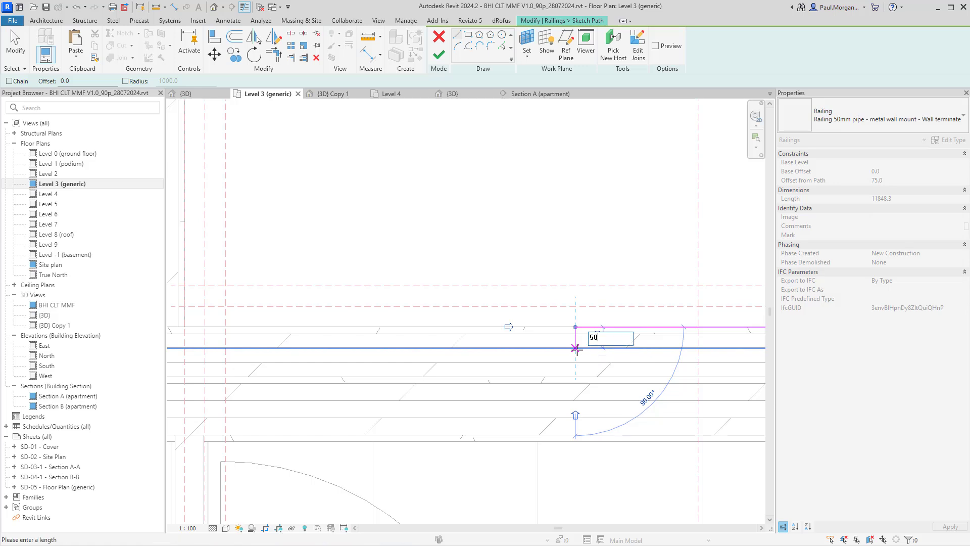
pyautogui.click(575, 348)
pyautogui.press('Escape')
pyautogui.press('Escape')
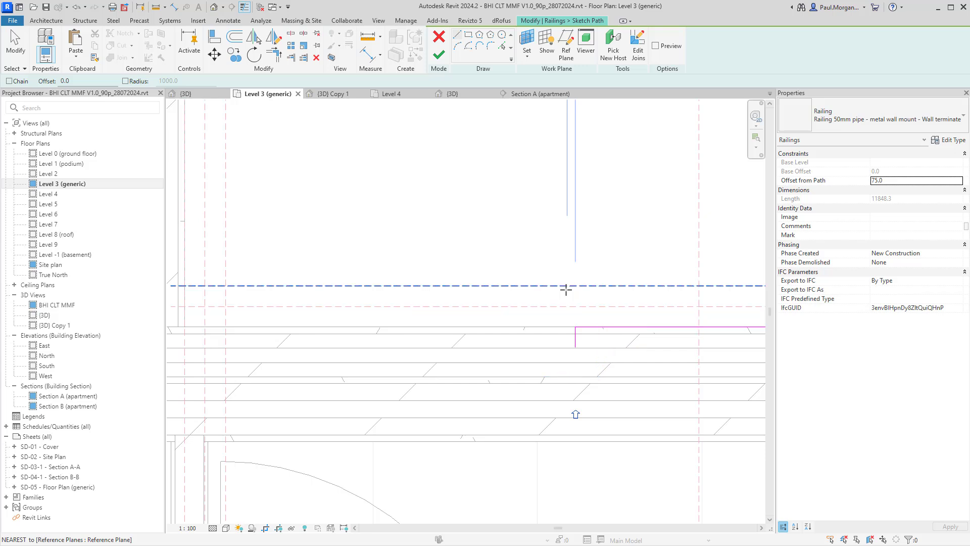
# Step: Finish the railing path edit with its 50 mm wall return and inspect the handrail end in the {3D} Copy 1 view
pyautogui.click(439, 54)
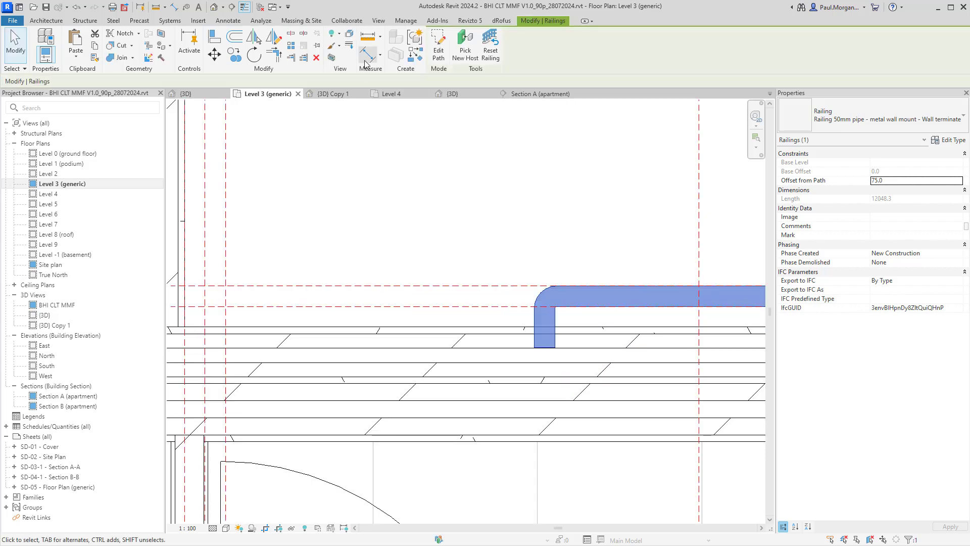
pyautogui.click(331, 93)
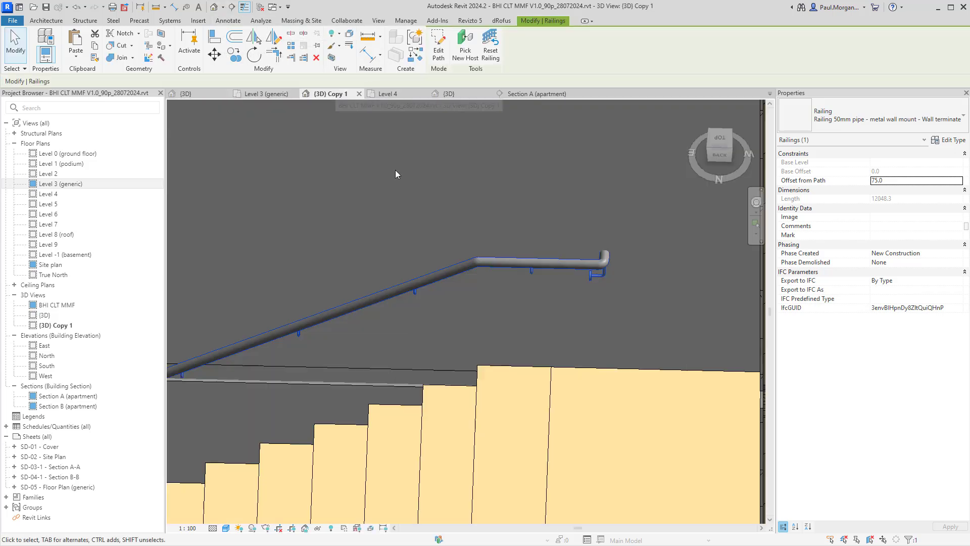
pyautogui.keyDown('shift'); pyautogui.moveTo(607, 262); pyautogui.dragTo(593, 309, button='middle'); pyautogui.keyUp('shift')
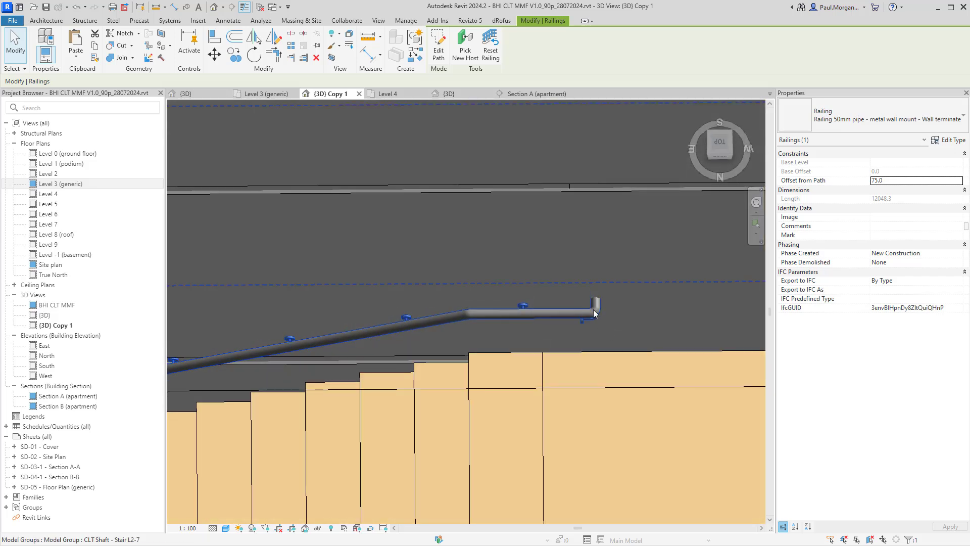
pyautogui.click(594, 309)
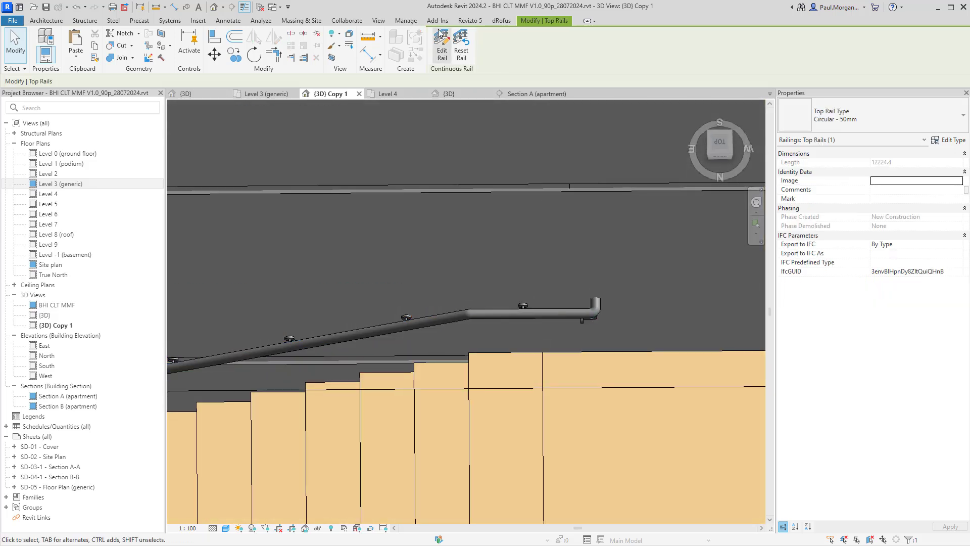
pyautogui.click(449, 52)
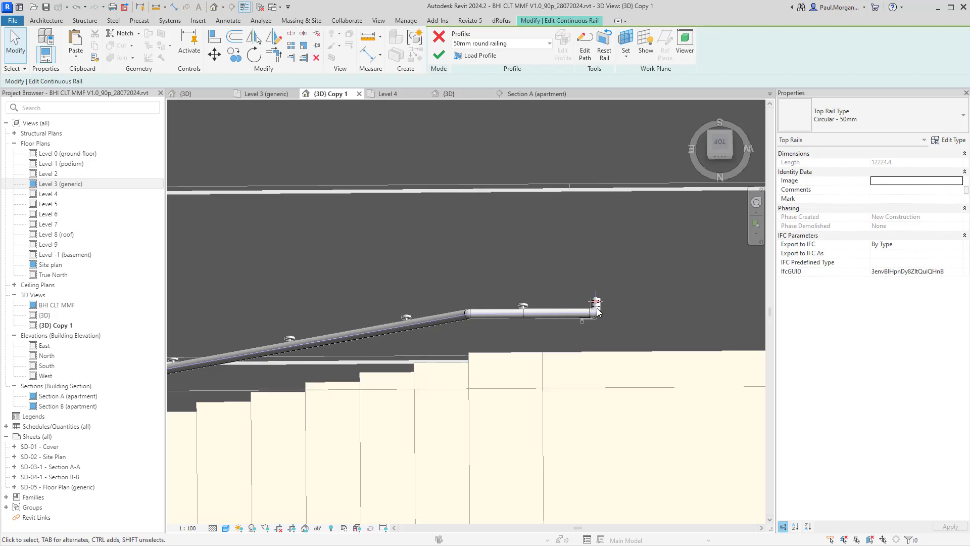
pyautogui.click(439, 37)
# Step: Edit the railing path, shorten the perpendicular wall-return line at its upper end to 25 mm, and finish the sketch
pyautogui.doubleClick(551, 315)
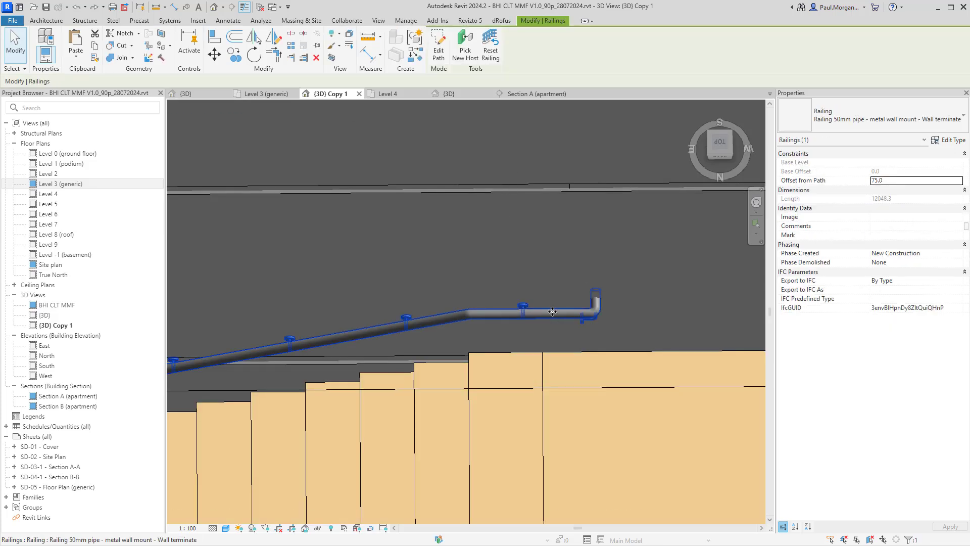
pyautogui.scroll(-3, 609, 342)
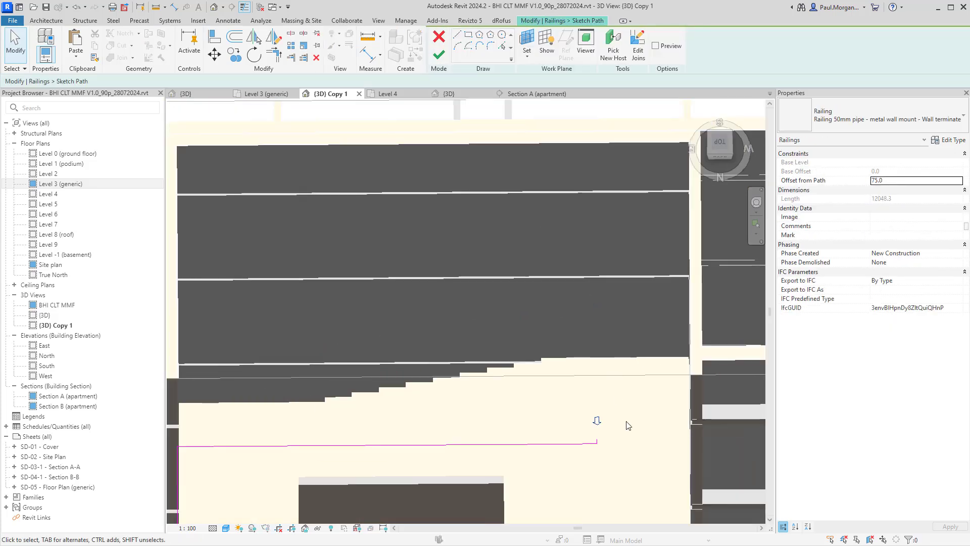
pyautogui.moveTo(619, 452); pyautogui.dragTo(612, 359, button='middle')
pyautogui.scroll(5, 590, 349)
pyautogui.click(590, 349)
pyautogui.scroll(3, 572, 351)
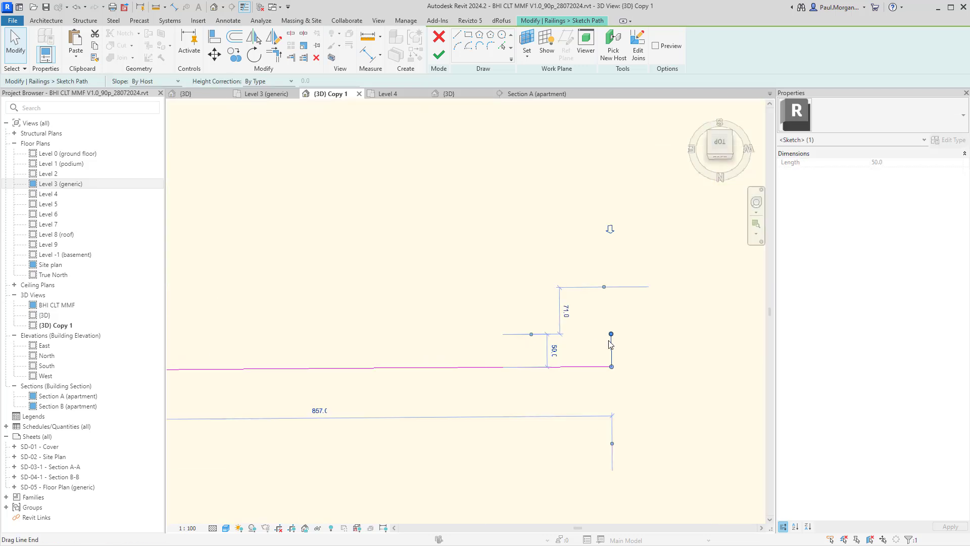
pyautogui.moveTo(611, 335); pyautogui.dragTo(612, 353)
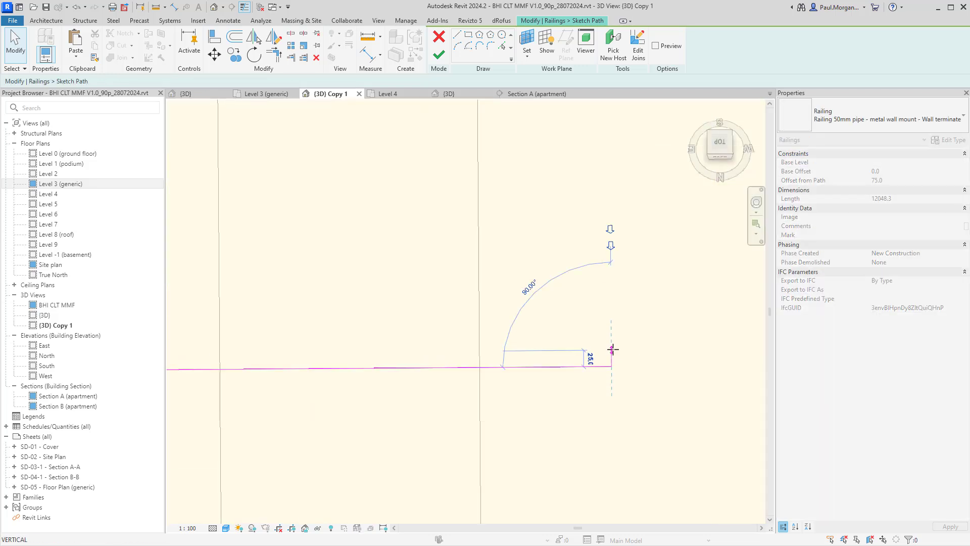
pyautogui.click(439, 54)
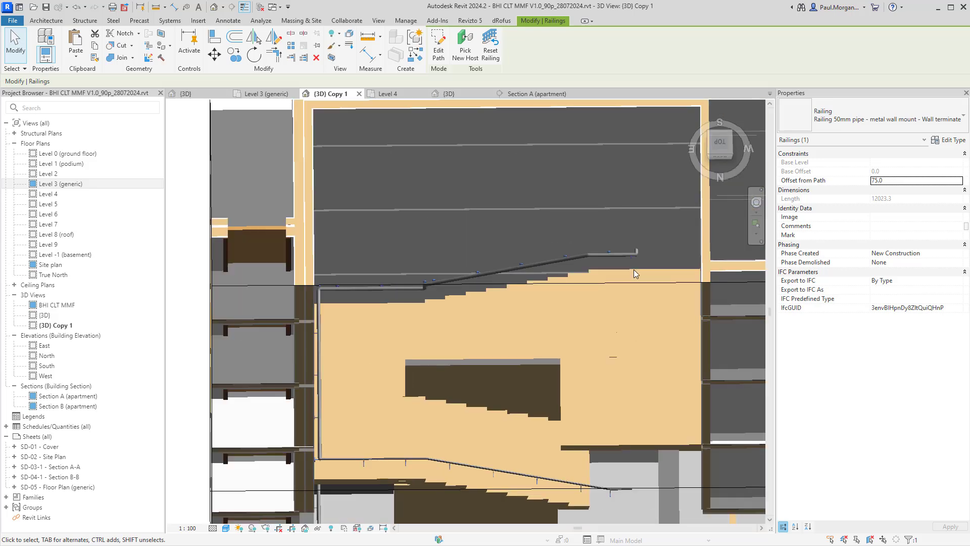
# Step: Inspect the handrail's wall return and the rail along both flights in the 3D view
pyautogui.scroll(5, 634, 258)
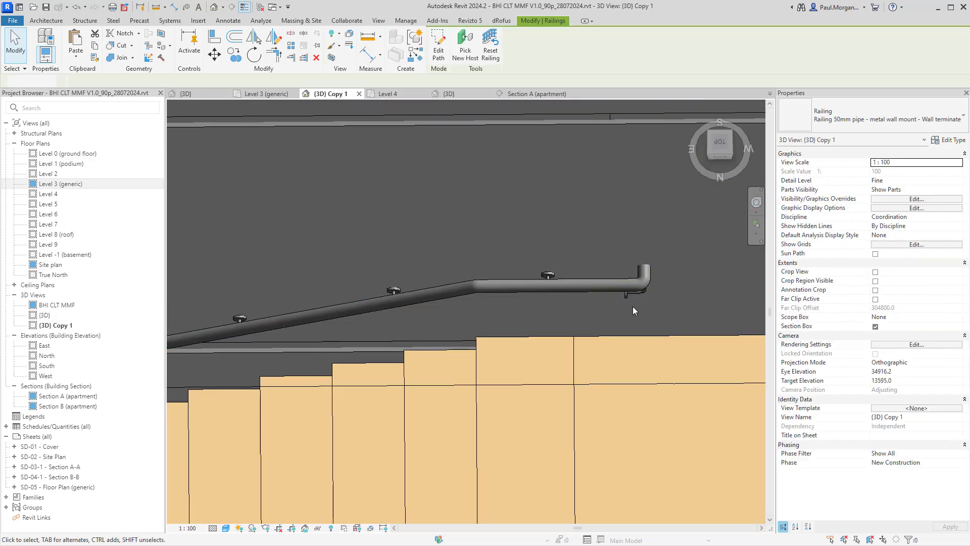
pyautogui.scroll(-5, 633, 307)
pyautogui.keyDown('shift'); pyautogui.moveTo(659, 404); pyautogui.dragTo(657, 232, button='middle'); pyautogui.keyUp('shift')
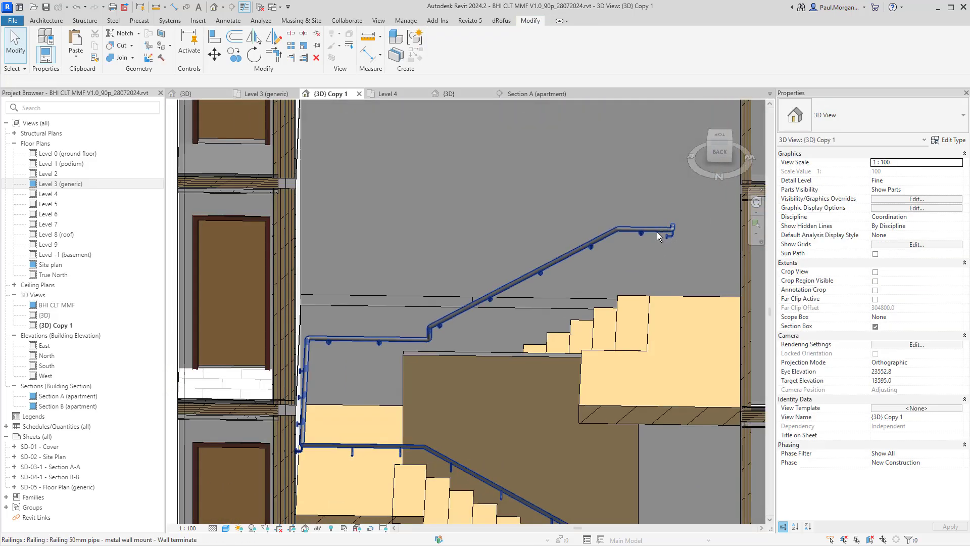
pyautogui.keyDown('shift'); pyautogui.moveTo(666, 290); pyautogui.dragTo(676, 346, button='middle'); pyautogui.keyUp('shift')
pyautogui.click(665, 243)
pyautogui.moveTo(663, 264)
pyautogui.keyDown('shift'); pyautogui.mouseDown(button='middle')
pyautogui.moveTo(655, 329)
pyautogui.moveTo(637, 268)
pyautogui.moveTo(571, 204)
pyautogui.moveTo(601, 138)
pyautogui.mouseUp(button='middle'); pyautogui.keyUp('shift')
pyautogui.moveTo(606, 188)
pyautogui.mouseDown(button='middle')
pyautogui.moveTo(608, 239)
pyautogui.moveTo(556, 304)
pyautogui.mouseUp(button='middle')
# Step: Undo the railing path edits that added the wall return at the handrail's upper end
pyautogui.press('e')
pyautogui.press('p')
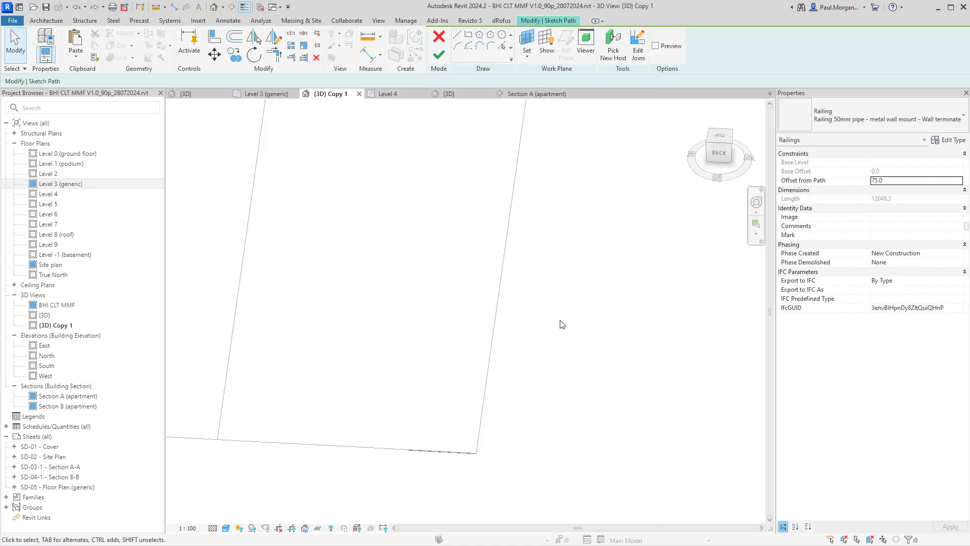
pyautogui.scroll(-4, 563, 326)
pyautogui.scroll(4, 563, 327)
pyautogui.press('f')
pyautogui.press('f')
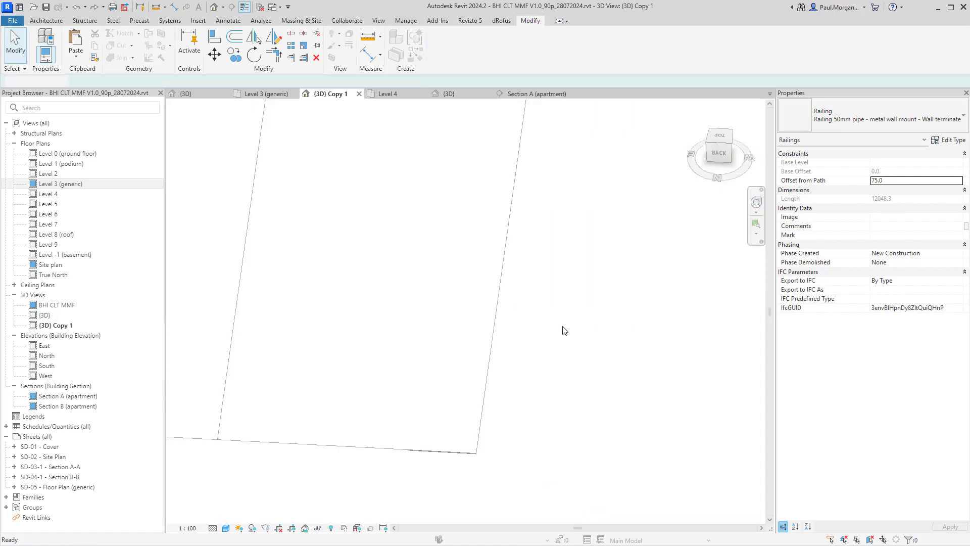
pyautogui.hotkey('ctrl', 'z')
pyautogui.hotkey('ctrl', 'z')
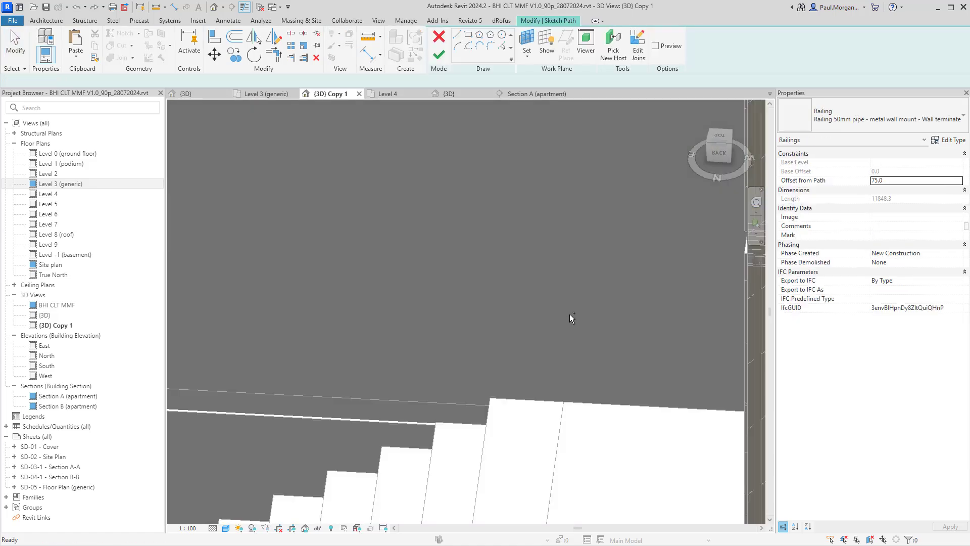
pyautogui.hotkey('ctrl', 'z')
pyautogui.scroll(-4, 569, 314)
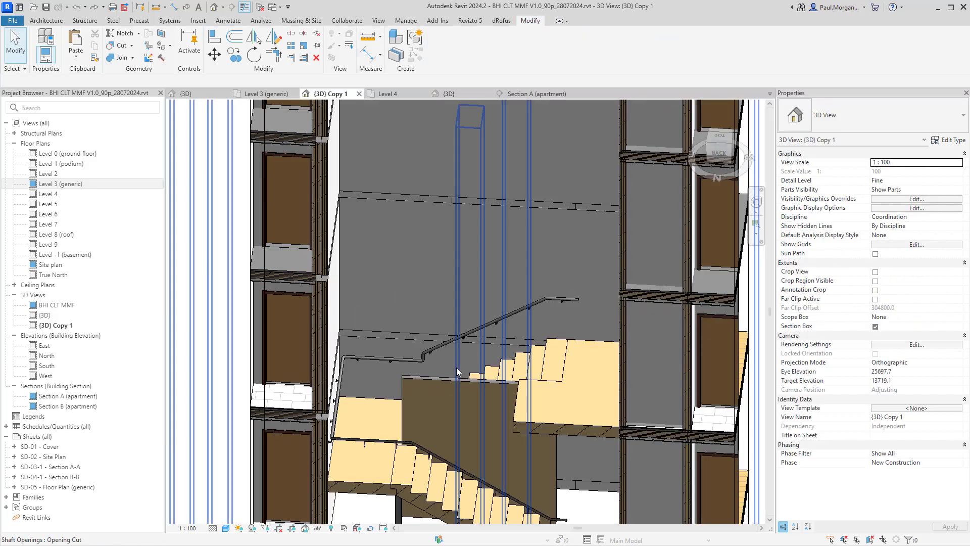
# Step: Edit the railing path, extend the upper-flight line to about 2800 mm by moving its joint toward the half-landing, and finish the sketch
pyautogui.keyDown('shift'); pyautogui.moveTo(456, 368); pyautogui.dragTo(507, 301, button='middle'); pyautogui.keyUp('shift')
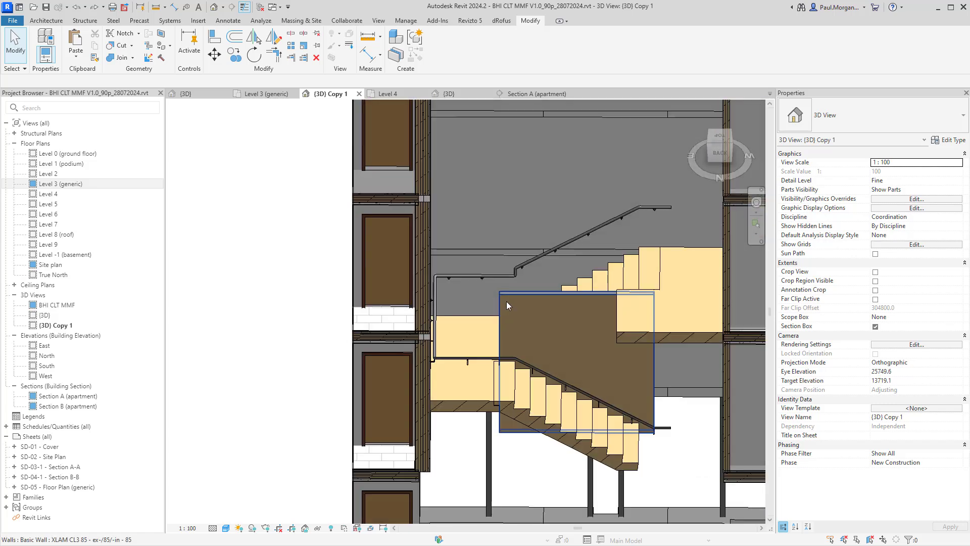
pyautogui.scroll(2, 507, 301)
pyautogui.click(520, 289)
pyautogui.scroll(3, 525, 303)
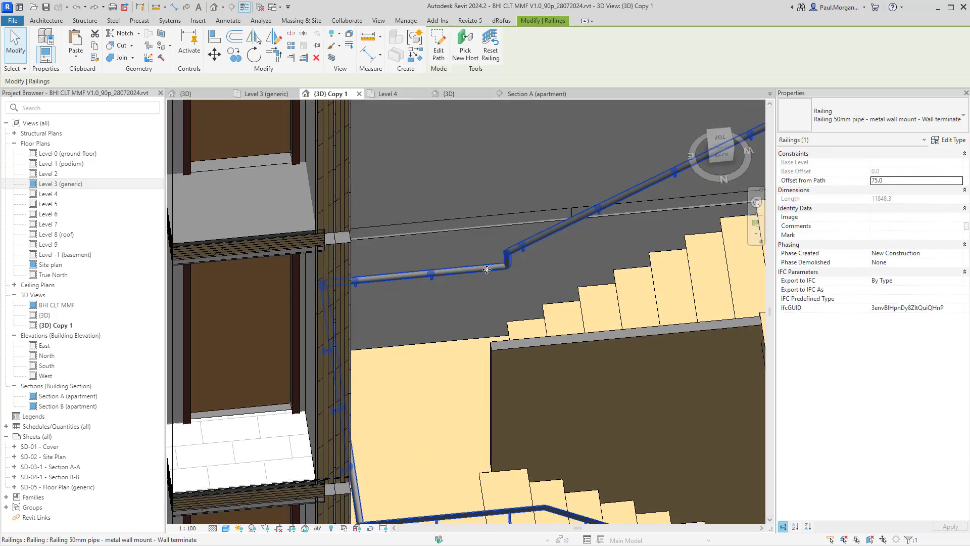
pyautogui.keyDown('shift'); pyautogui.moveTo(489, 268); pyautogui.dragTo(513, 244, button='middle'); pyautogui.keyUp('shift')
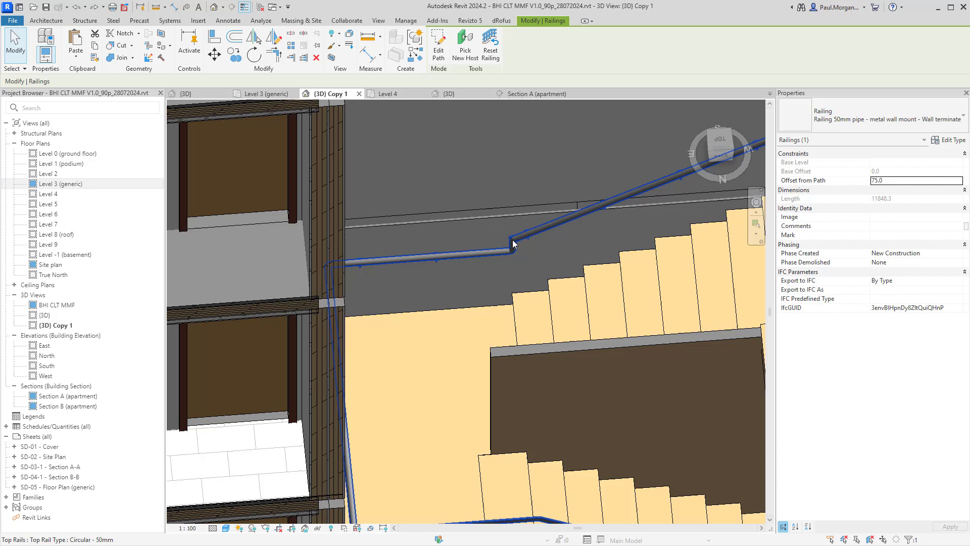
pyautogui.doubleClick(541, 235)
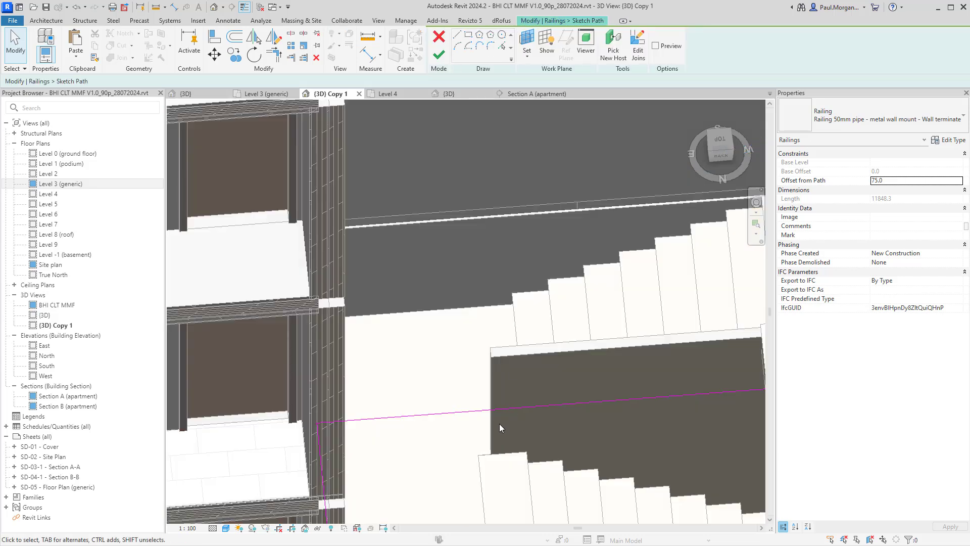
pyautogui.click(489, 413)
pyautogui.moveTo(513, 409); pyautogui.dragTo(476, 410)
pyautogui.click(521, 408)
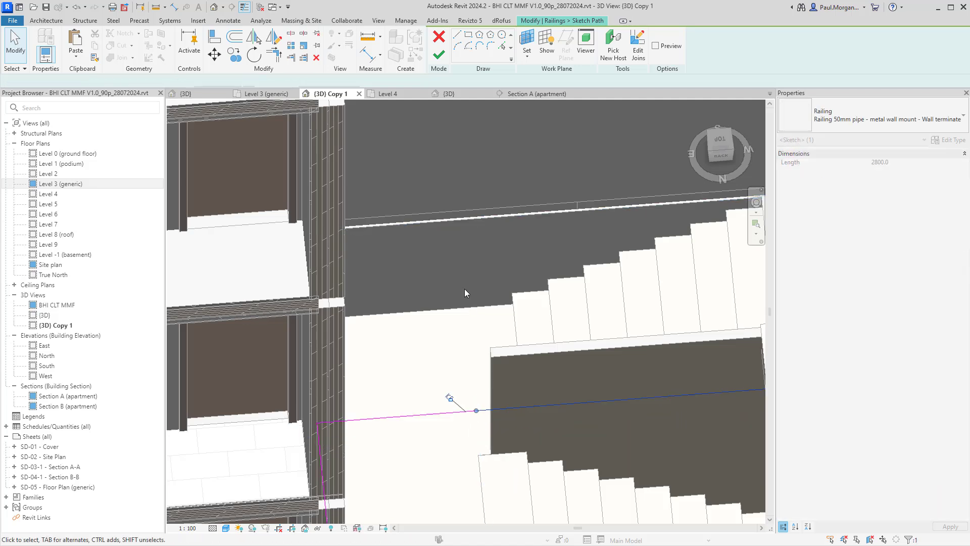
pyautogui.click(439, 55)
pyautogui.keyDown('shift'); pyautogui.moveTo(551, 318); pyautogui.dragTo(529, 393, button='middle'); pyautogui.keyUp('shift')
pyautogui.press('Escape')
pyautogui.scroll(5, 431, 341)
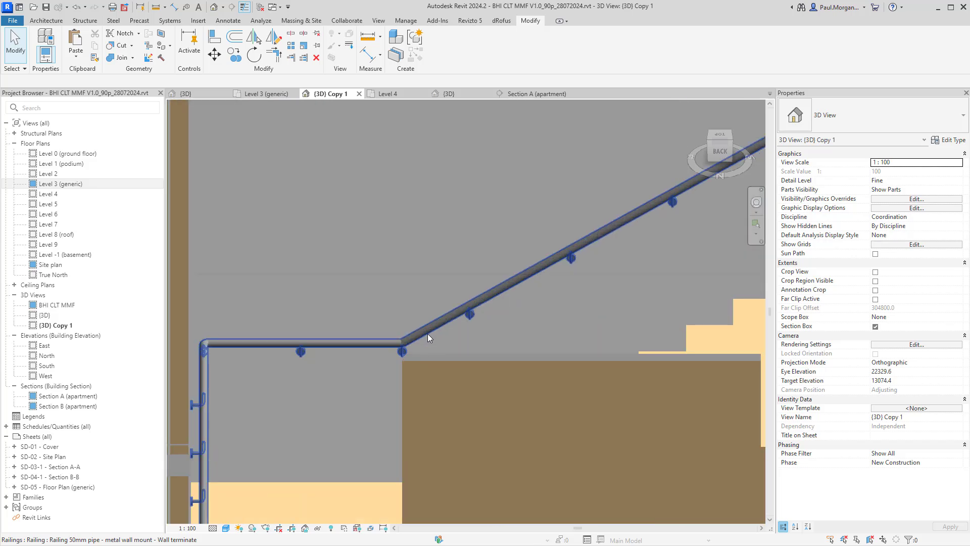
# Step: Add a 25 mm line perpendicular into the wall at the railing path's upper-flight end and finish the sketch
pyautogui.click(427, 332)
pyautogui.scroll(-2, 427, 332)
pyautogui.moveTo(561, 315); pyautogui.dragTo(460, 328, button='middle')
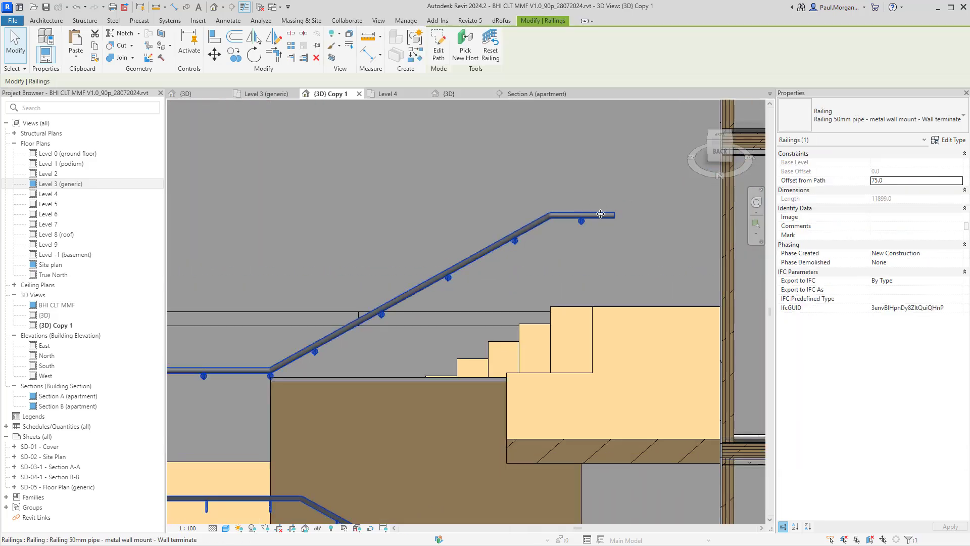
pyautogui.click(439, 50)
pyautogui.moveTo(591, 265); pyautogui.dragTo(536, 111, button='middle')
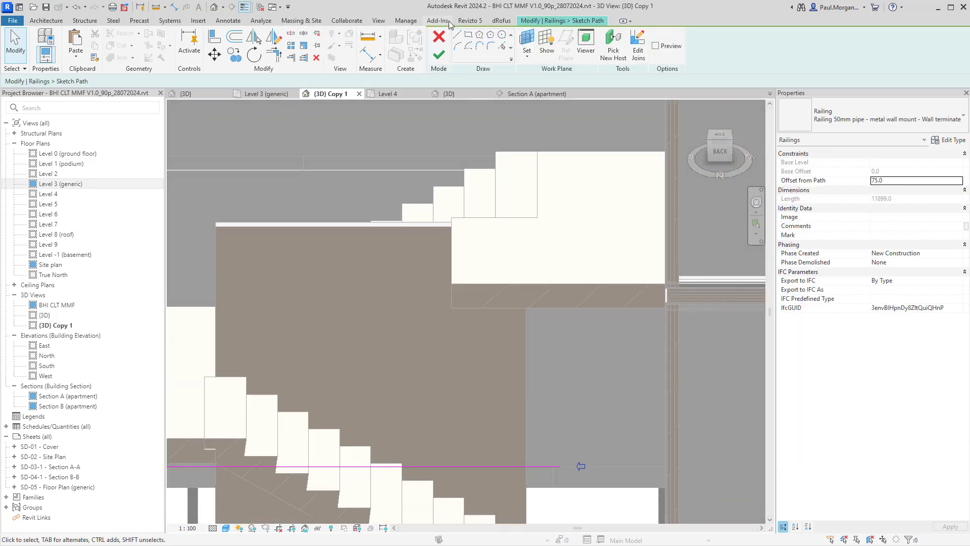
pyautogui.click(456, 35)
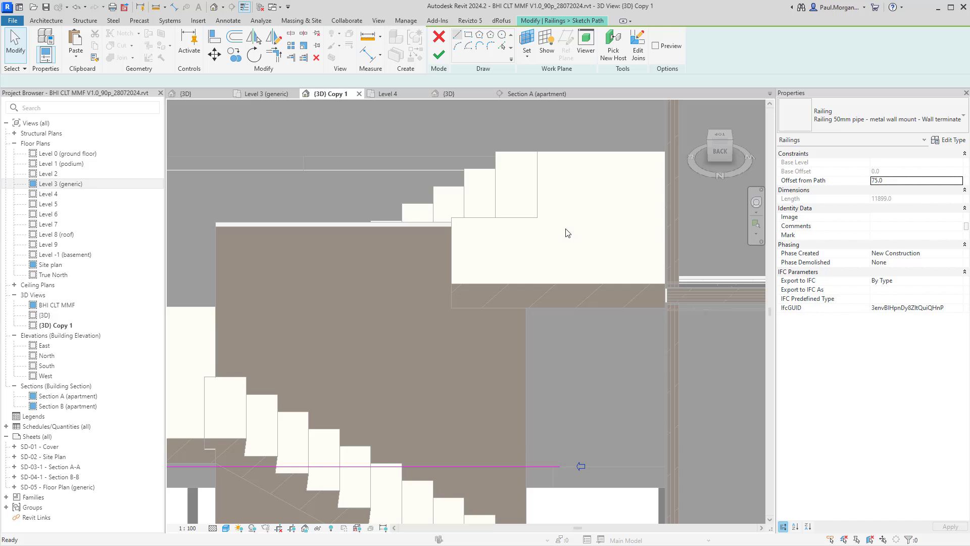
pyautogui.click(560, 466)
pyautogui.write('25')
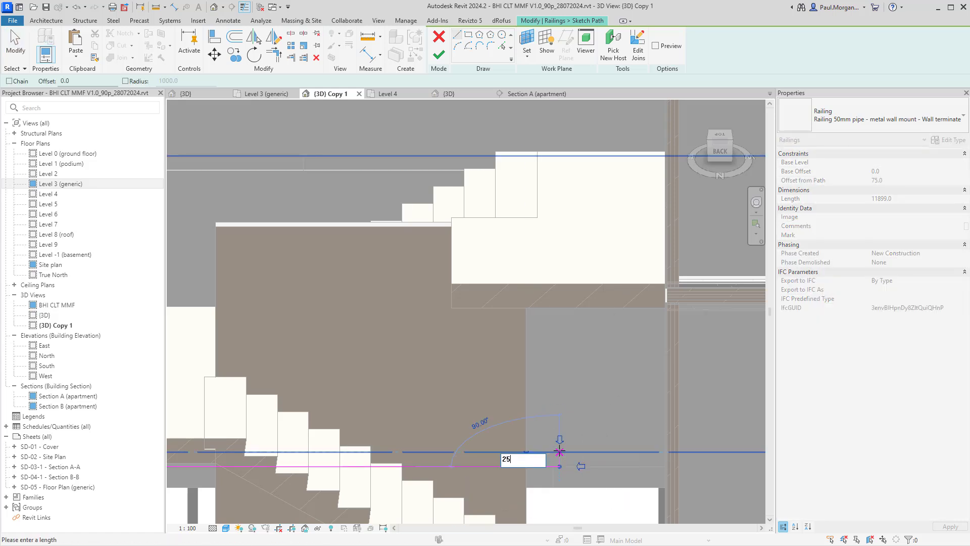
pyautogui.press('Return')
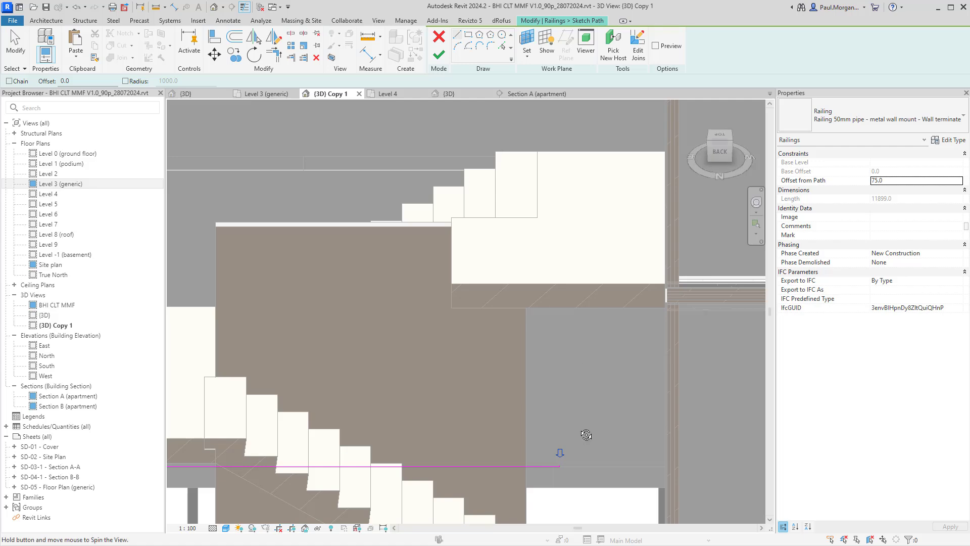
pyautogui.keyDown('shift'); pyautogui.moveTo(585, 435); pyautogui.dragTo(568, 465, button='middle'); pyautogui.keyUp('shift')
pyautogui.click(439, 55)
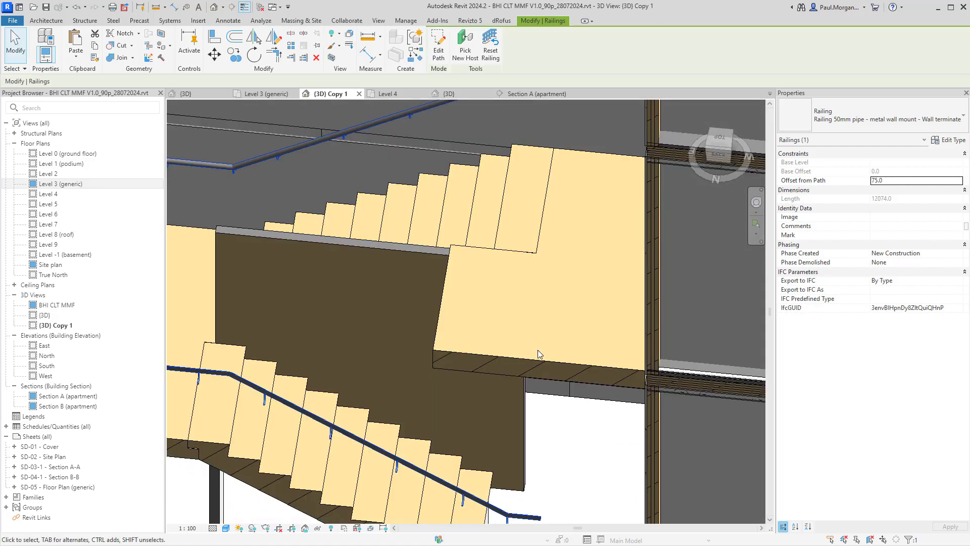
pyautogui.moveTo(538, 354)
pyautogui.keyDown('shift'); pyautogui.mouseDown(button='middle')
pyautogui.moveTo(557, 313)
pyautogui.moveTo(529, 378)
pyautogui.moveTo(602, 254)
pyautogui.mouseUp(button='middle'); pyautogui.keyUp('shift')
pyautogui.press('Escape')
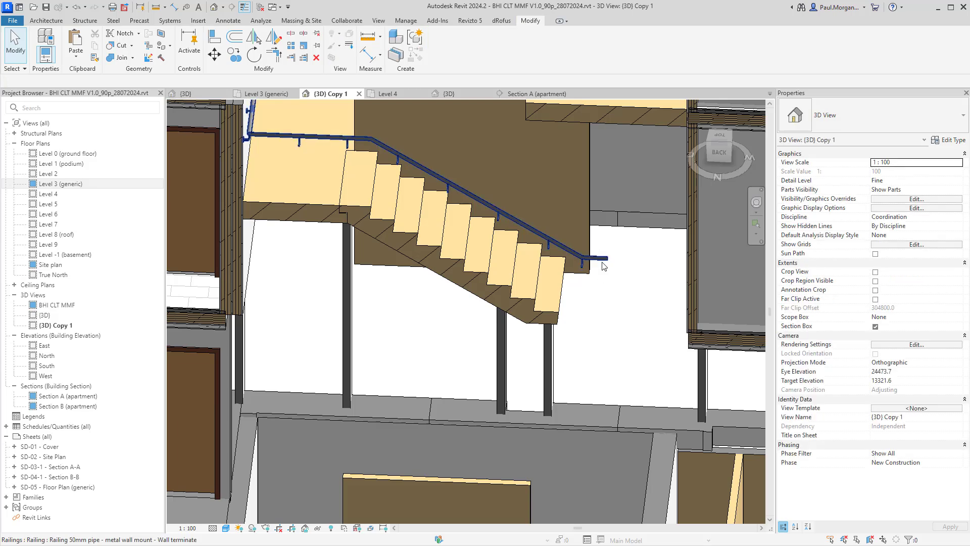
# Step: In the Level 3 (generic) plan, shorten the railing path's perpendicular line so the return ends at the back of the wall lining
pyautogui.scroll(2, 607, 259)
pyautogui.scroll(1, 607, 259)
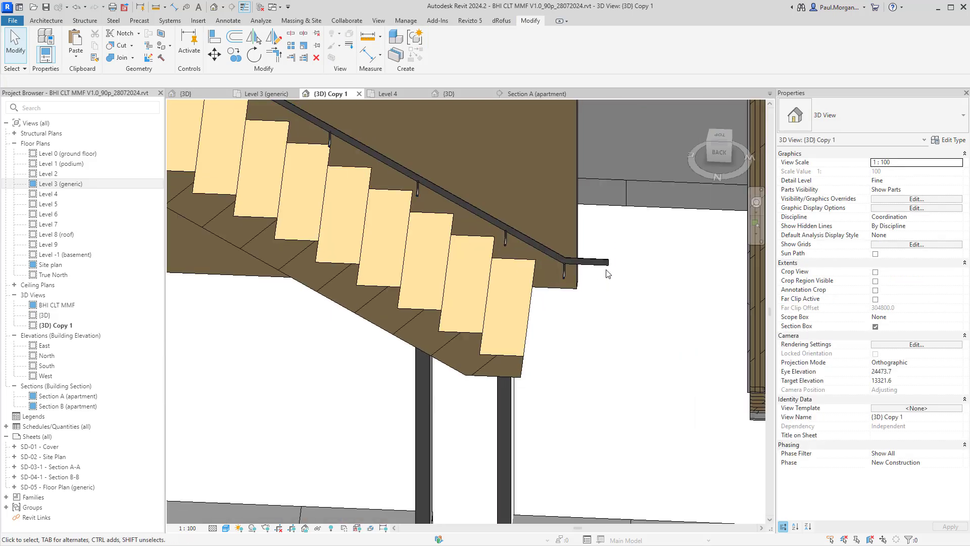
pyautogui.click(607, 261)
pyautogui.click(269, 94)
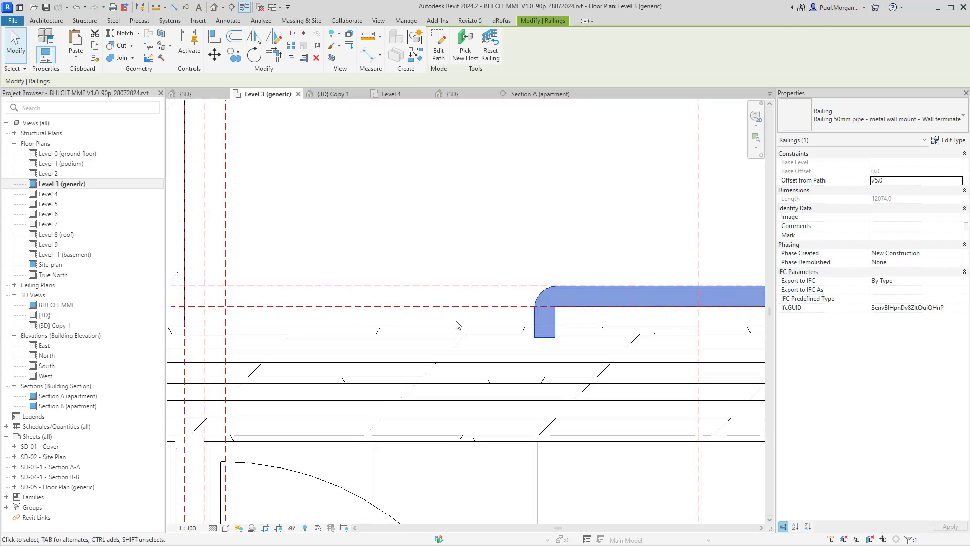
pyautogui.scroll(-4, 491, 324)
pyautogui.scroll(4, 507, 323)
pyautogui.doubleClick(506, 322)
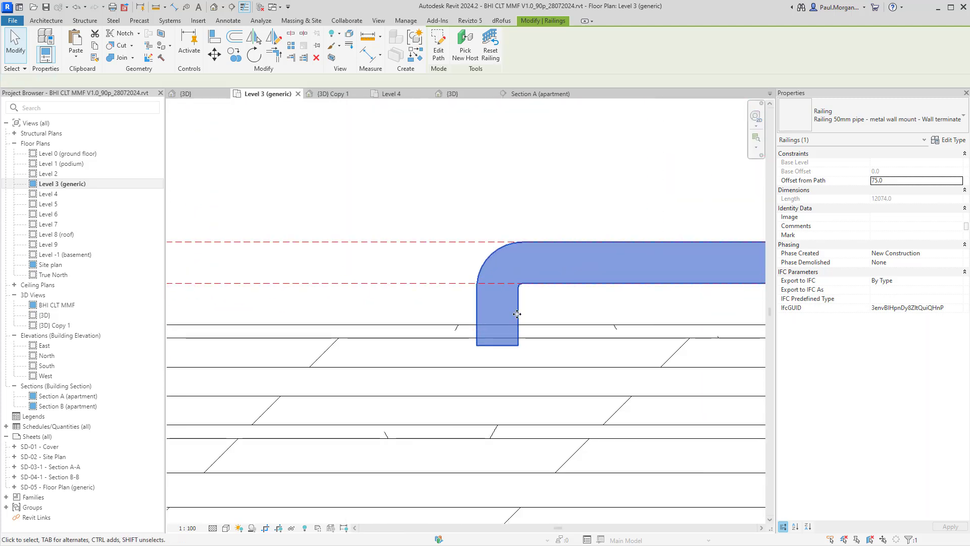
pyautogui.click(559, 341)
pyautogui.moveTo(559, 345); pyautogui.dragTo(559, 338)
pyautogui.scroll(-3, 513, 277)
pyautogui.click(439, 55)
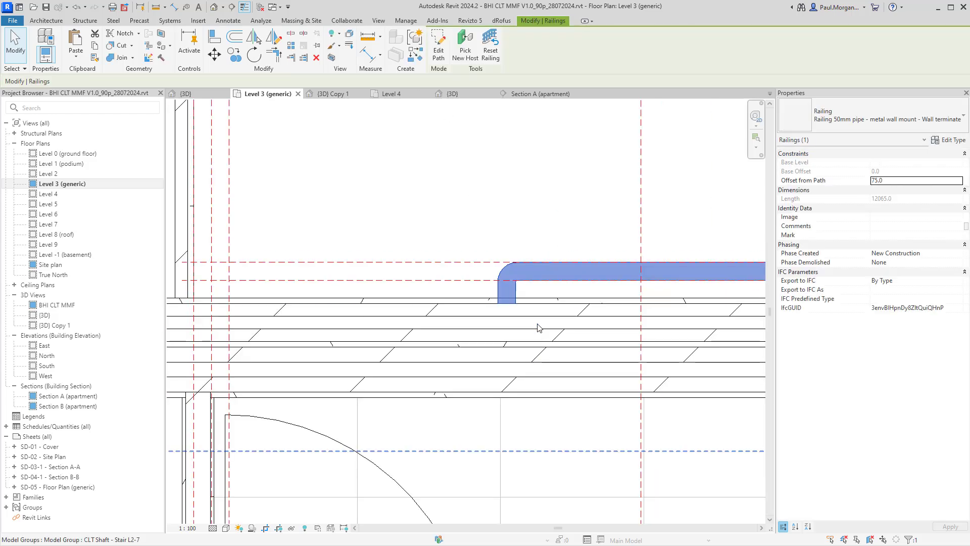
# Step: Examine both ends of the wall-mounted handrail around the Level 3 stair, including the wall return and the end beside the door
pyautogui.scroll(4, 537, 263)
pyautogui.press('Escape')
pyautogui.scroll(-3, 537, 325)
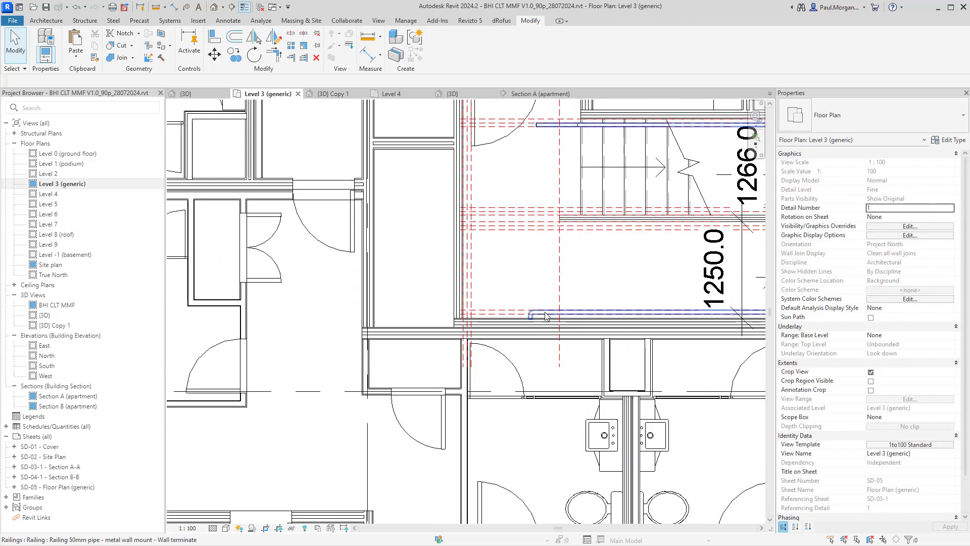
pyautogui.click(543, 315)
pyautogui.moveTo(550, 151); pyautogui.dragTo(564, 376, button='middle')
pyautogui.scroll(5, 565, 380)
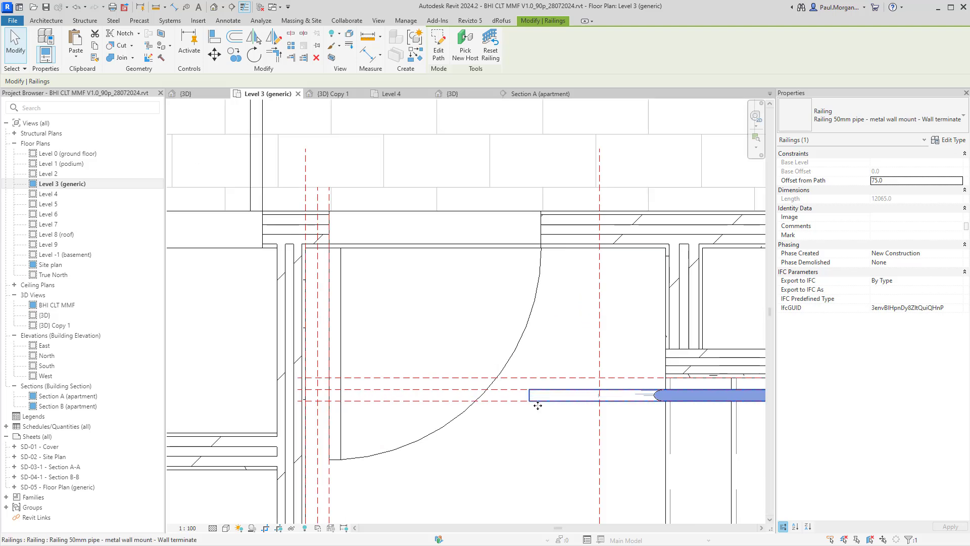
pyautogui.press('Escape')
pyautogui.scroll(-5, 538, 405)
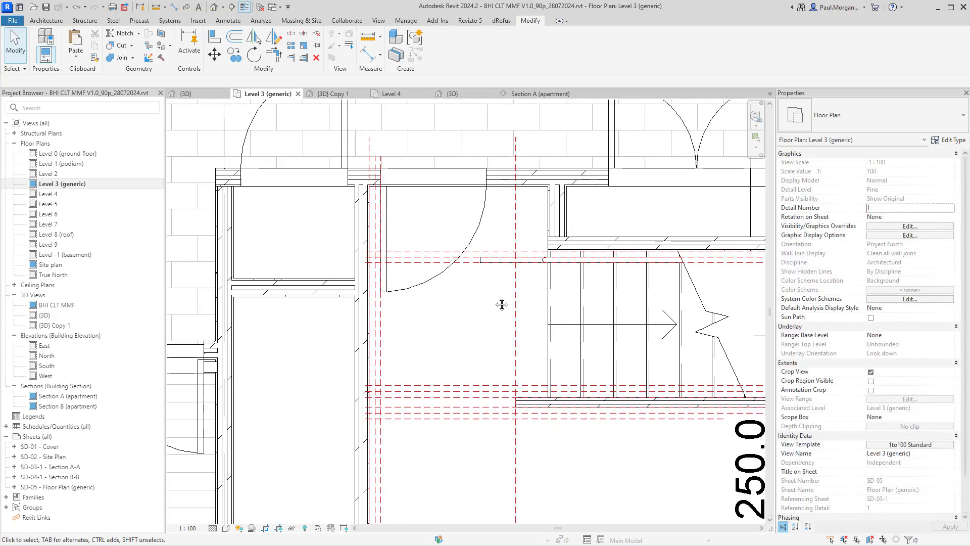
pyautogui.click(620, 271)
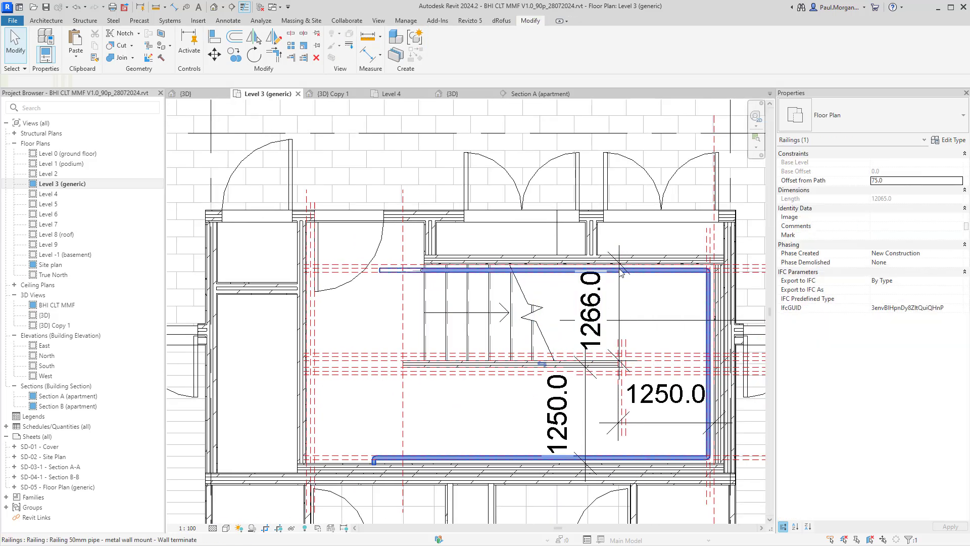
pyautogui.scroll(4, 628, 384)
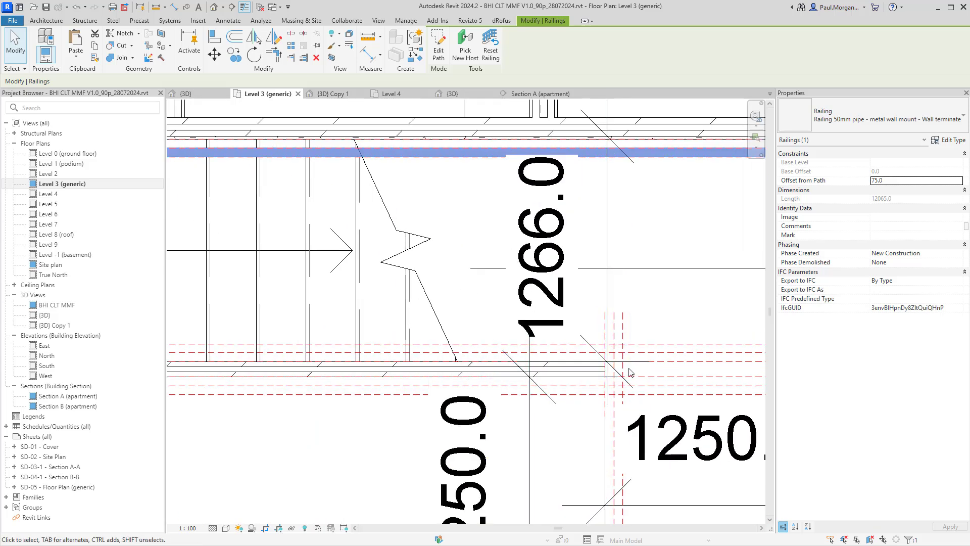
pyautogui.scroll(-4, 616, 371)
pyautogui.moveTo(407, 292); pyautogui.dragTo(455, 262, button='middle')
pyautogui.scroll(4, 431, 249)
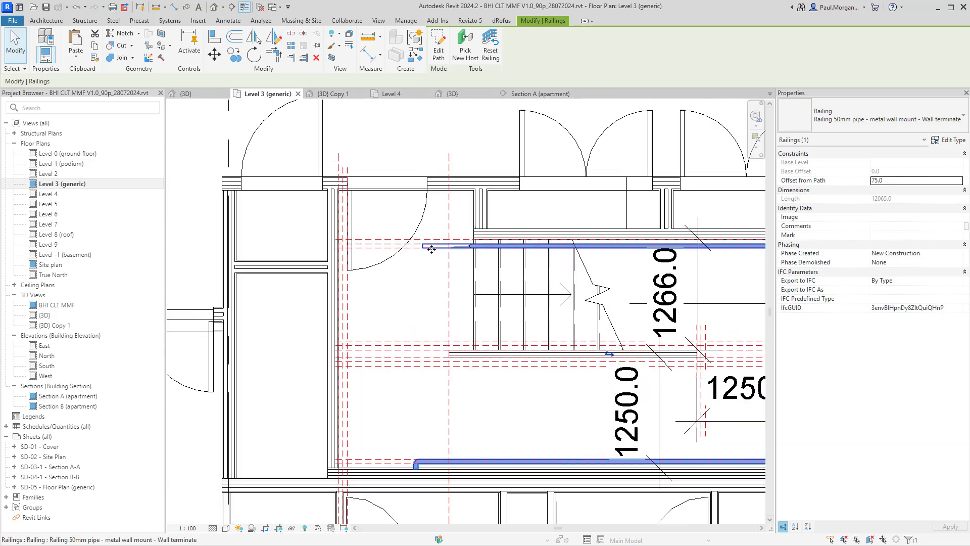
pyautogui.press('Escape')
pyautogui.click(424, 250)
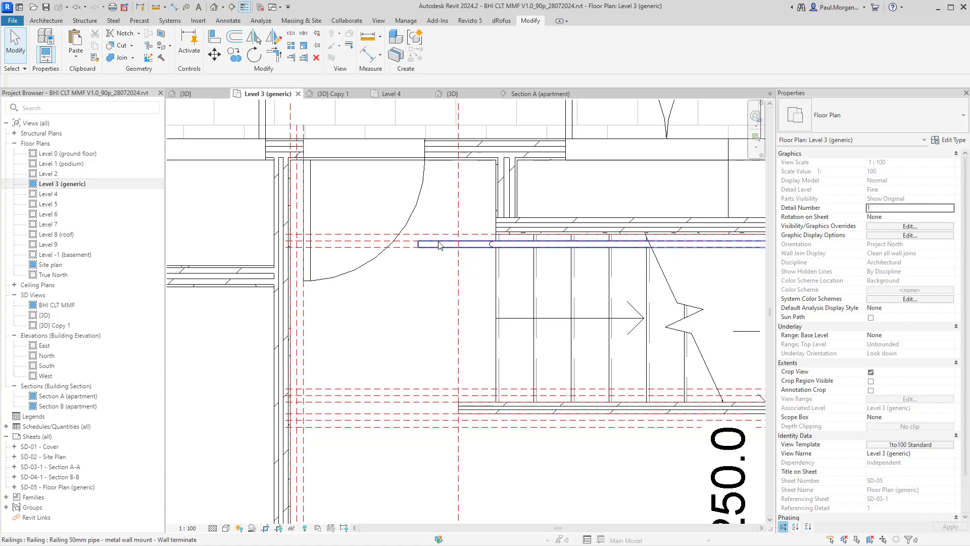
pyautogui.click(440, 245)
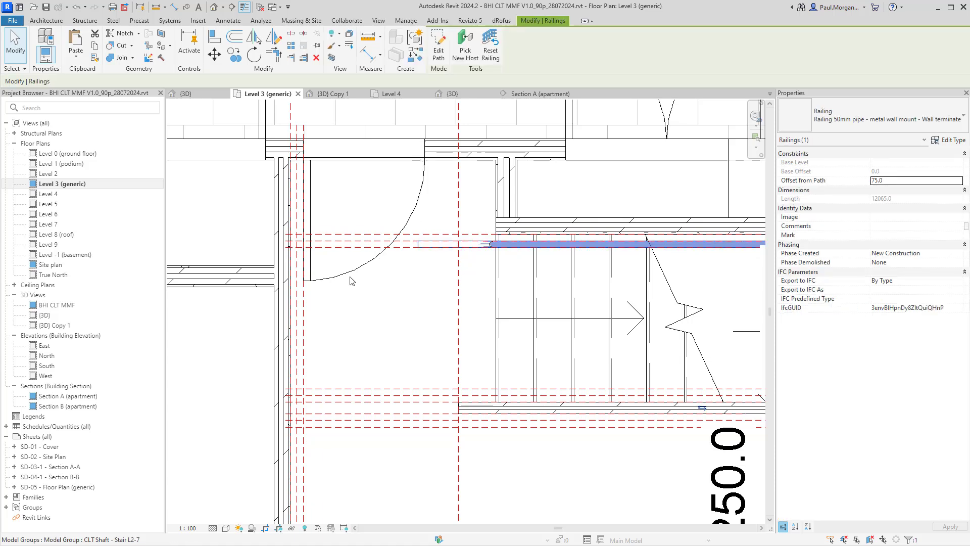
pyautogui.moveTo(352, 281); pyautogui.dragTo(570, 304, button='middle')
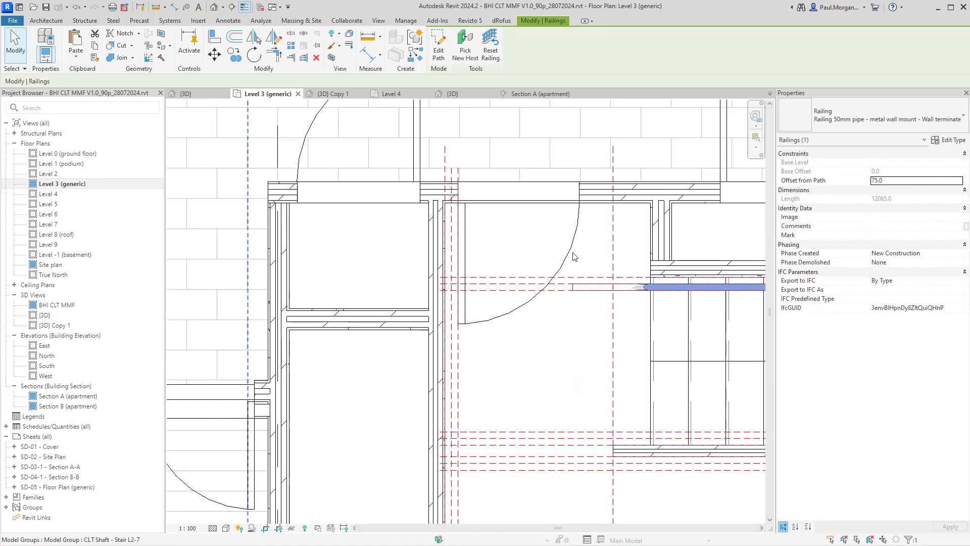
pyautogui.scroll(-3, 389, 286)
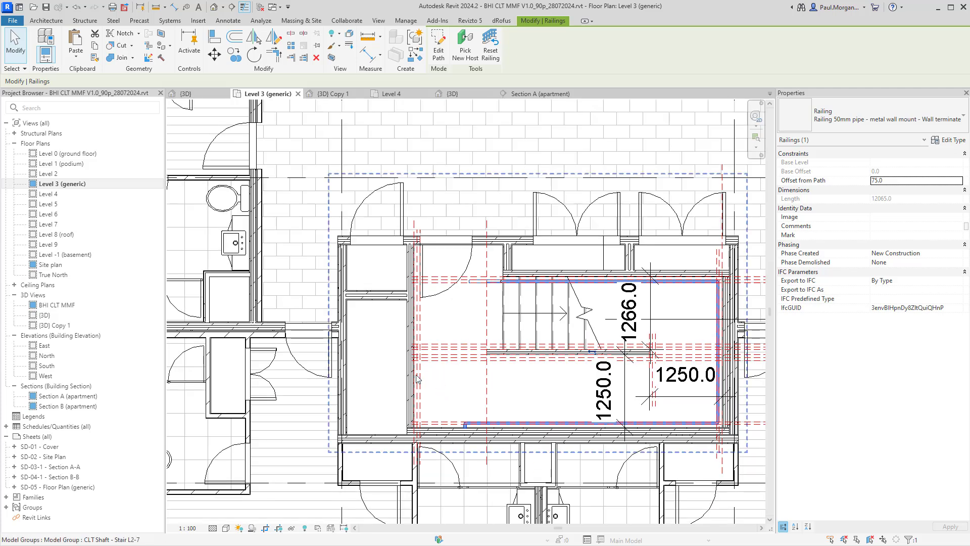
pyautogui.moveTo(468, 397); pyautogui.dragTo(461, 359, button='middle')
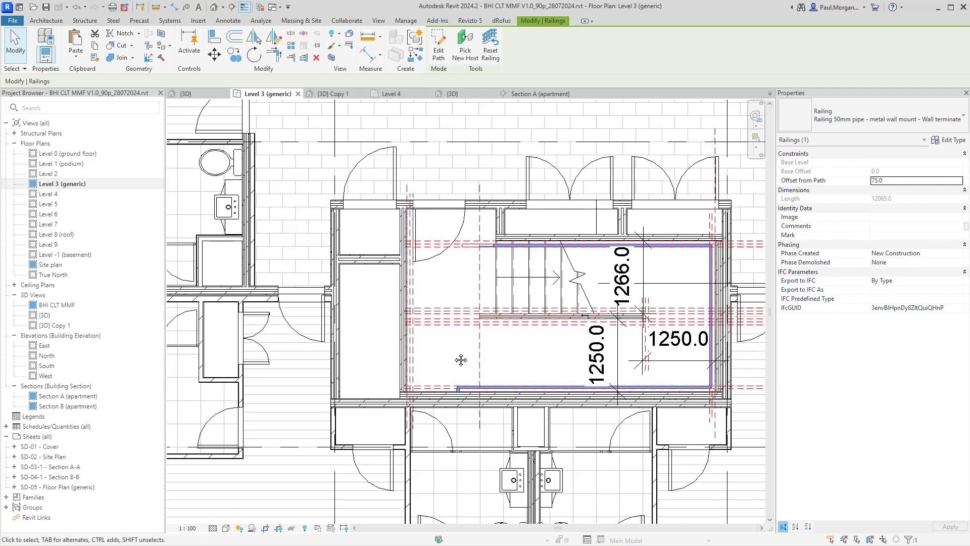
pyautogui.scroll(5, 482, 231)
pyautogui.scroll(-4, 343, 332)
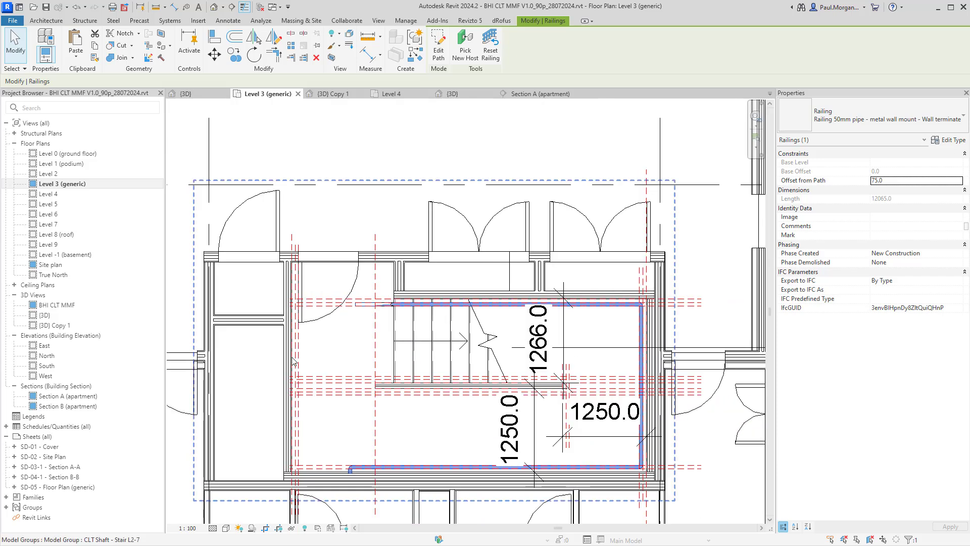
pyautogui.scroll(-1, 446, 329)
pyautogui.press('Escape')
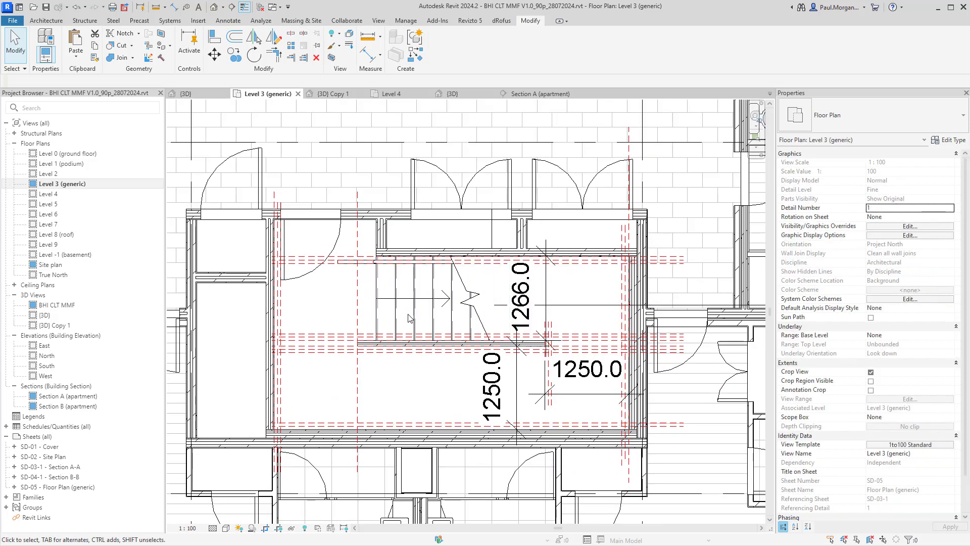
# Step: Inspect the Level 3 precast stair and its wall-terminating handrail, comparing their extents around the flight and the central wall
pyautogui.click(417, 326)
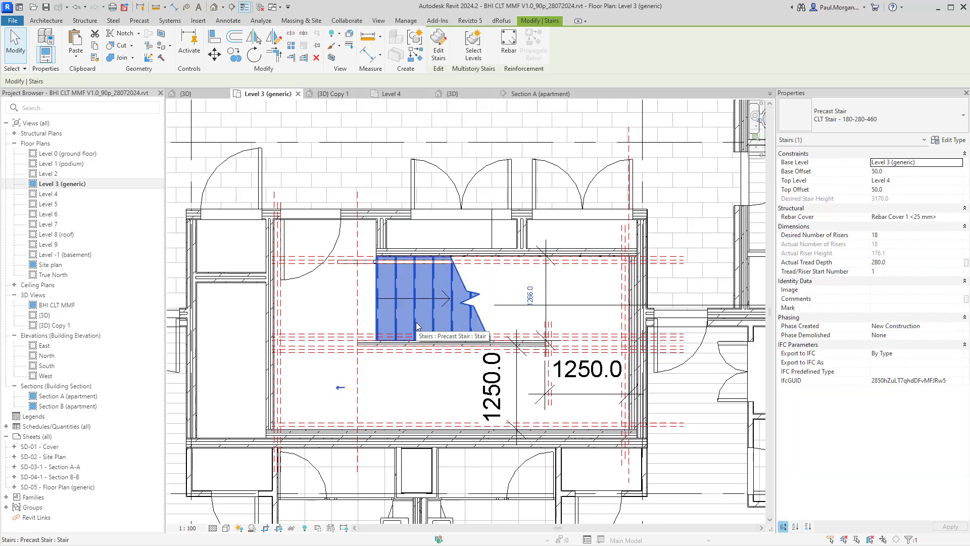
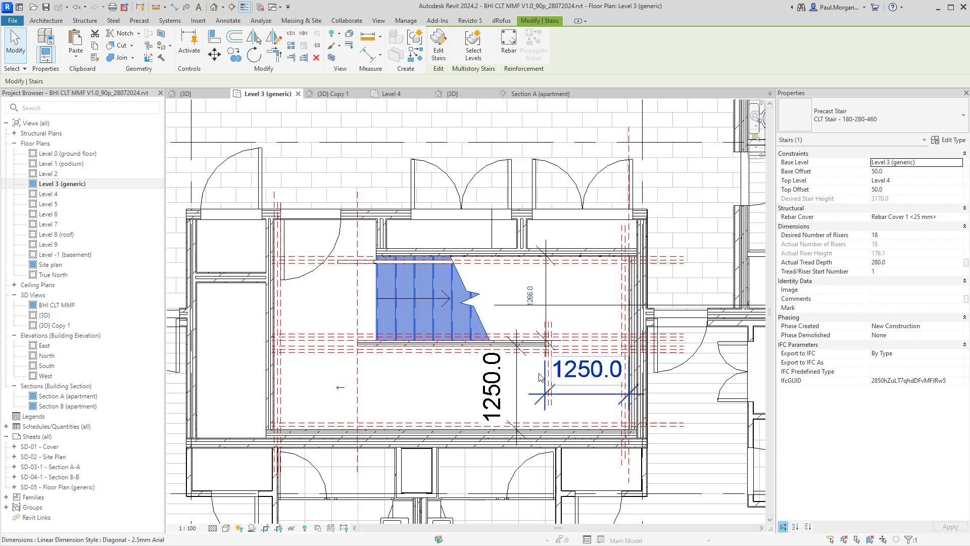
pyautogui.moveTo(540, 376); pyautogui.dragTo(635, 361, button='middle')
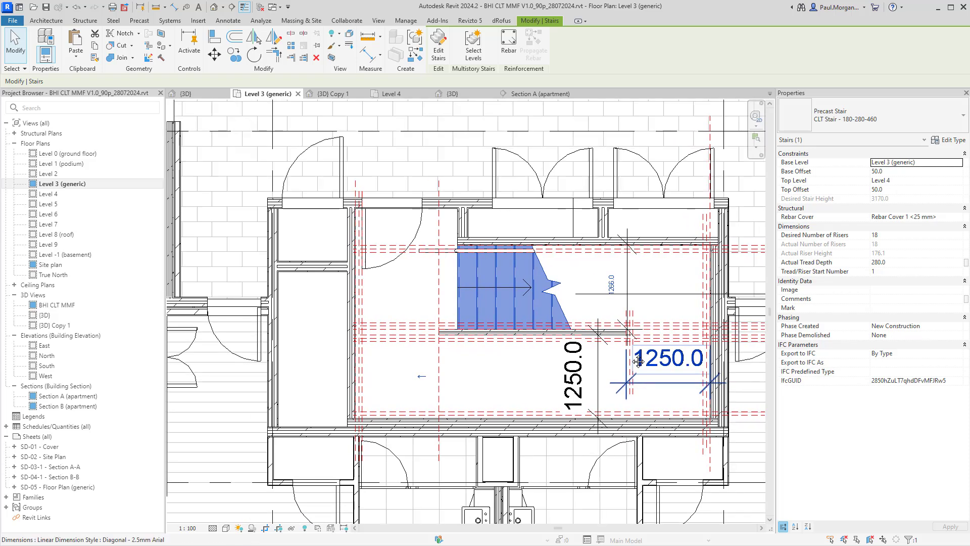
pyautogui.press('Escape')
pyautogui.click(525, 317)
pyautogui.press('Escape')
pyautogui.click(512, 316)
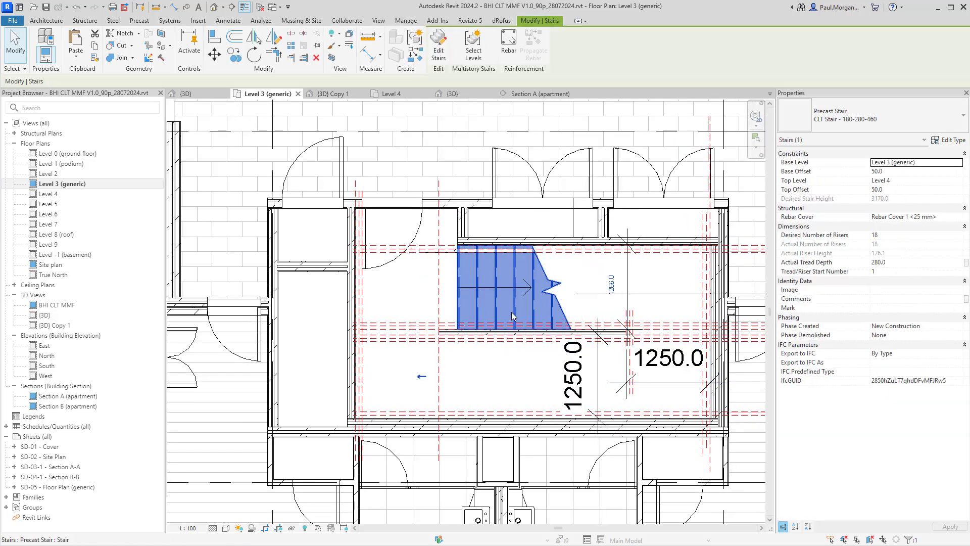
pyautogui.moveTo(512, 313); pyautogui.dragTo(510, 327, button='middle')
pyautogui.click(426, 264)
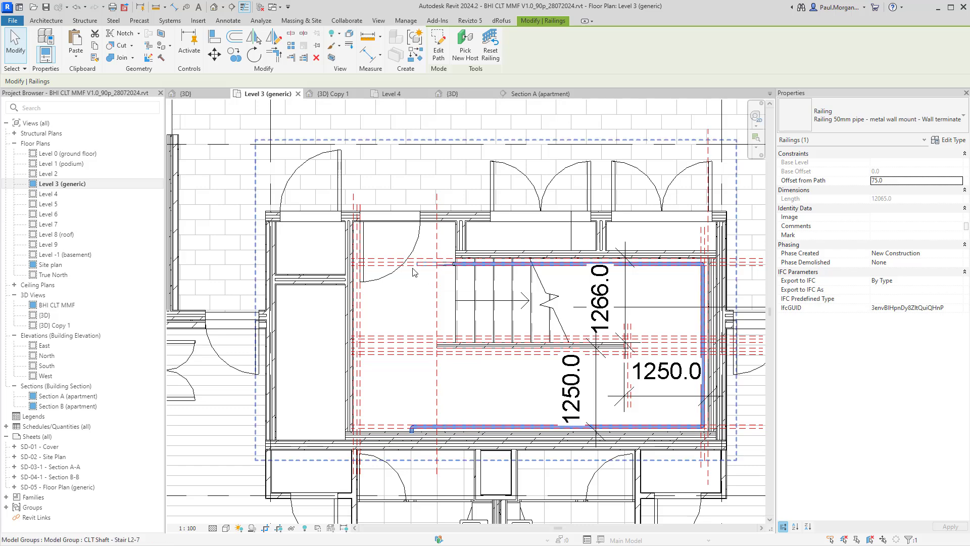
pyautogui.scroll(3, 427, 265)
pyautogui.scroll(-5, 414, 290)
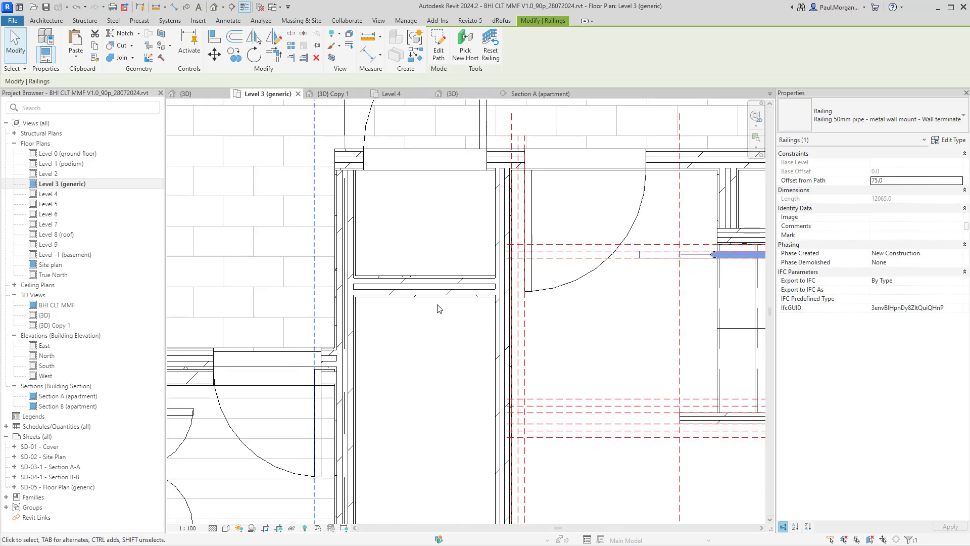
pyautogui.click(437, 289)
pyautogui.moveTo(490, 351); pyautogui.dragTo(528, 351, button='middle')
pyautogui.press('Escape')
pyautogui.click(511, 302)
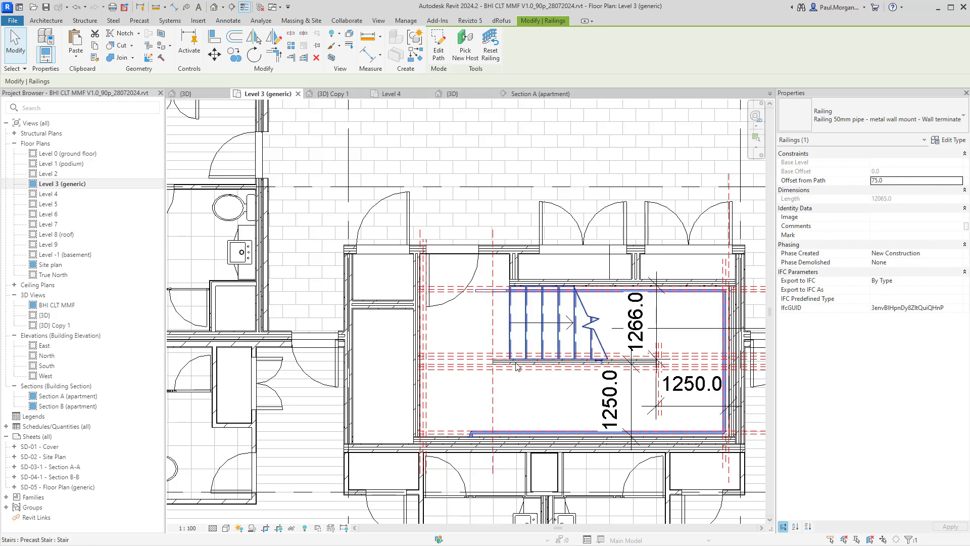
pyautogui.scroll(5, 496, 307)
pyautogui.press('Escape')
pyautogui.scroll(-3, 443, 344)
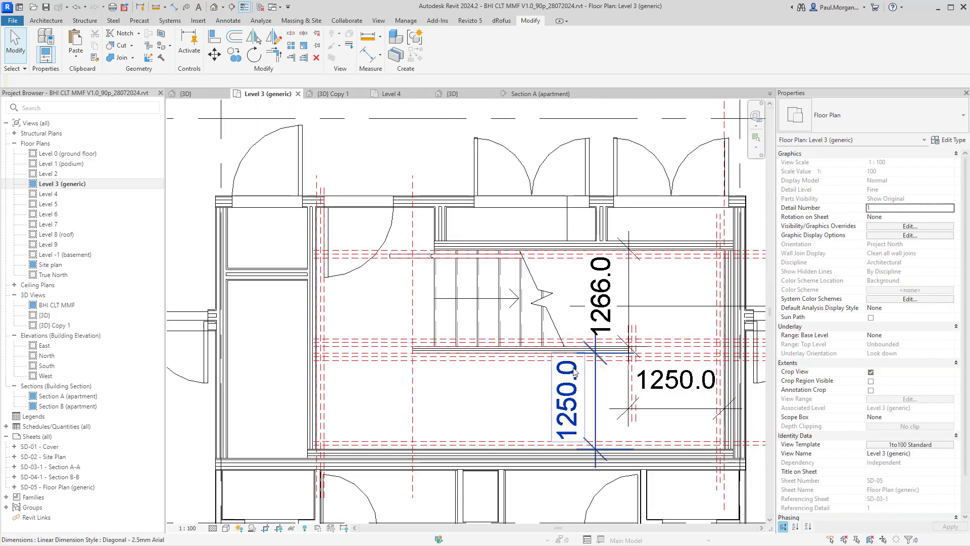
pyautogui.click(421, 258)
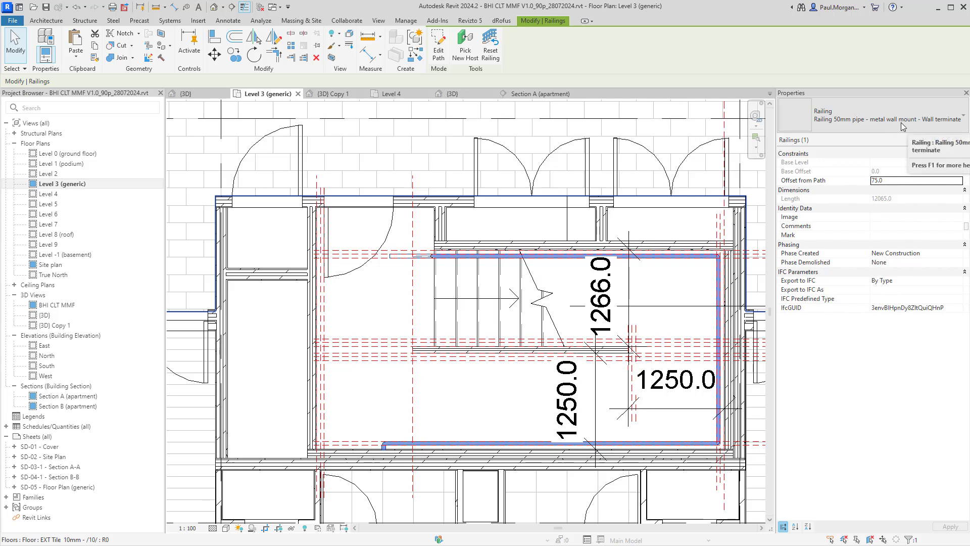
pyautogui.press('Escape')
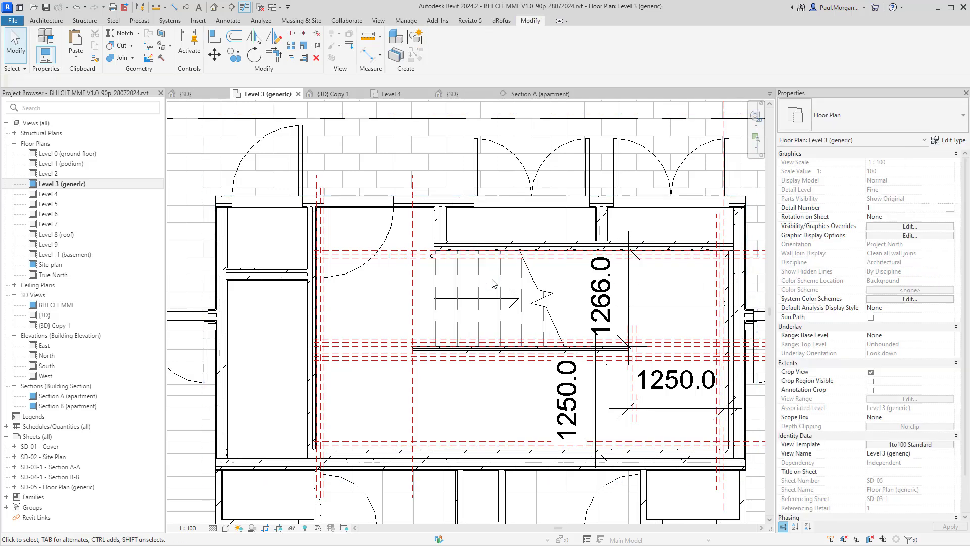
pyautogui.click(436, 259)
pyautogui.press('Escape')
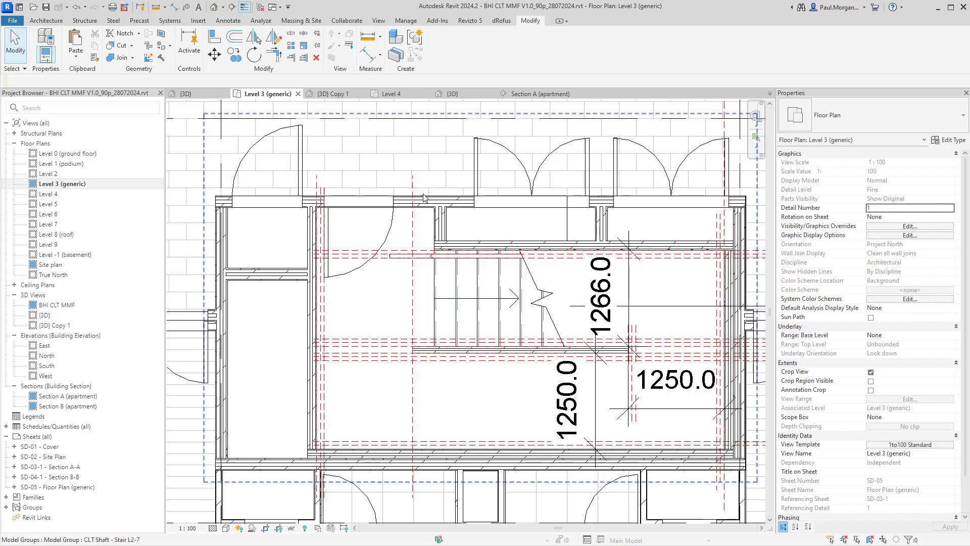
# Step: Place a Railing 50mm pipe - metal wall mount on the treads of the Level 3 stair
pyautogui.click(47, 22)
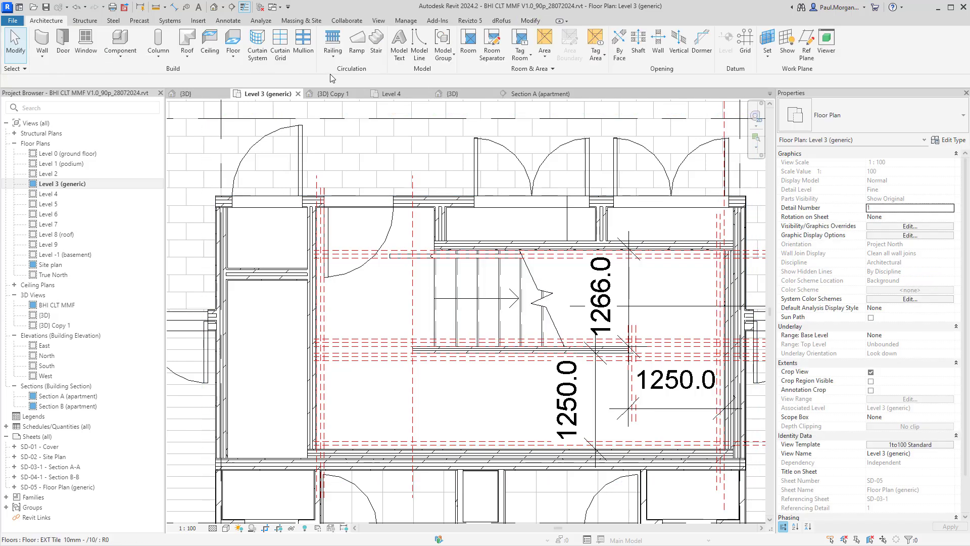
pyautogui.click(331, 55)
pyautogui.click(346, 92)
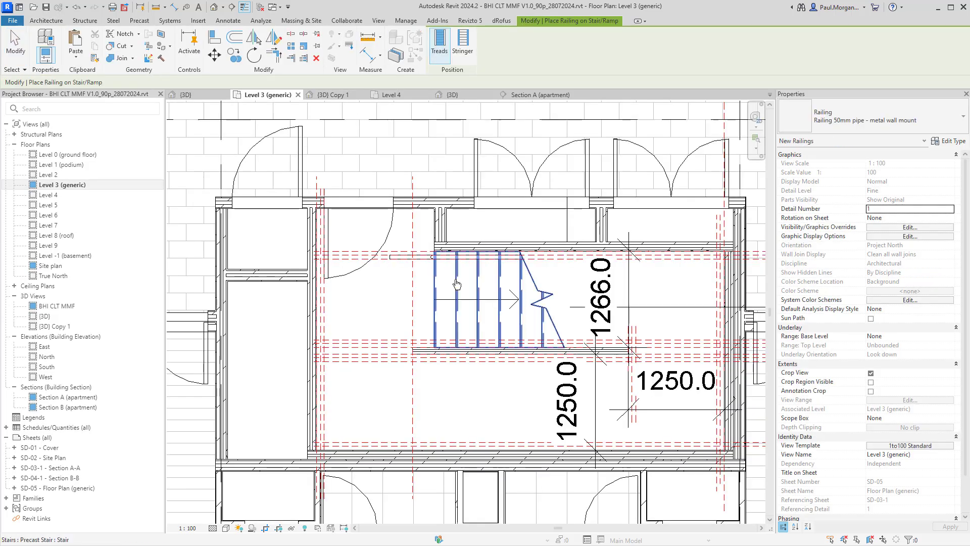
pyautogui.click(478, 340)
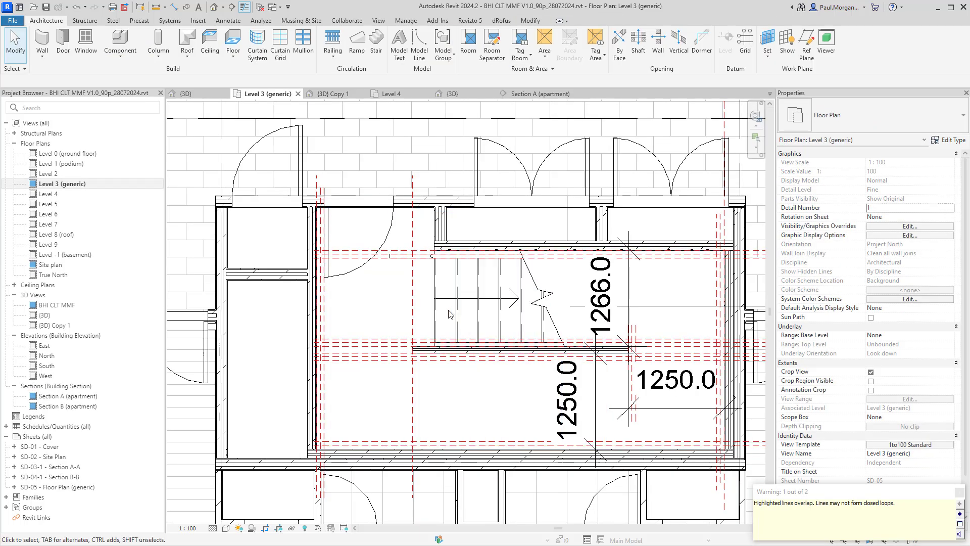
# Step: Examine the newly placed railing along the flights and landings in the {3D} Copy 1 view
pyautogui.click(328, 93)
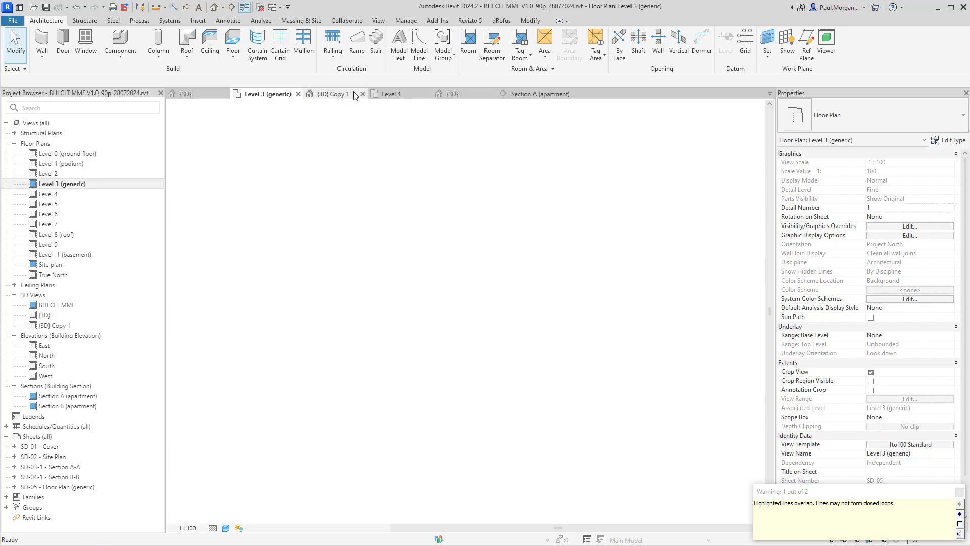
pyautogui.scroll(-3, 487, 309)
pyautogui.keyDown('shift'); pyautogui.moveTo(468, 241); pyautogui.dragTo(562, 314, button='middle'); pyautogui.keyUp('shift')
pyautogui.click(635, 270)
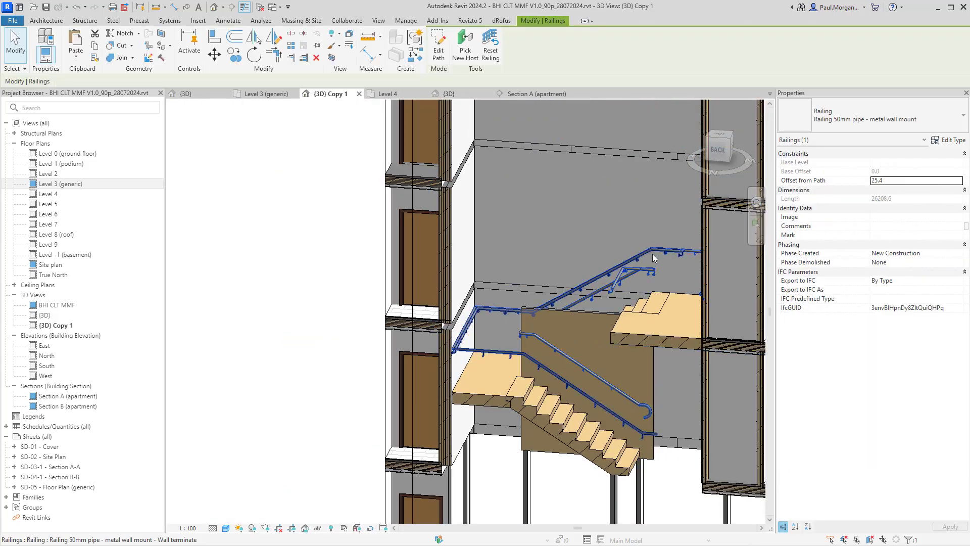
pyautogui.scroll(3, 653, 254)
pyautogui.press('Escape')
pyautogui.keyDown('shift'); pyautogui.moveTo(677, 252); pyautogui.dragTo(630, 323, button='middle'); pyautogui.keyUp('shift')
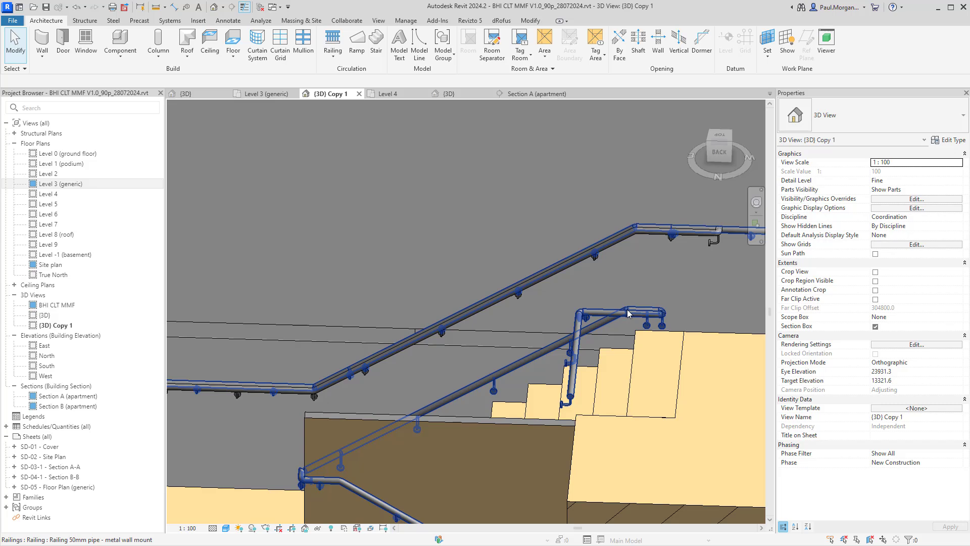
# Step: Edit the new railing's path in the Level 3 (generic) plan and delete the lines crossing the flight, along its outer wall and behind the door
pyautogui.click(627, 309)
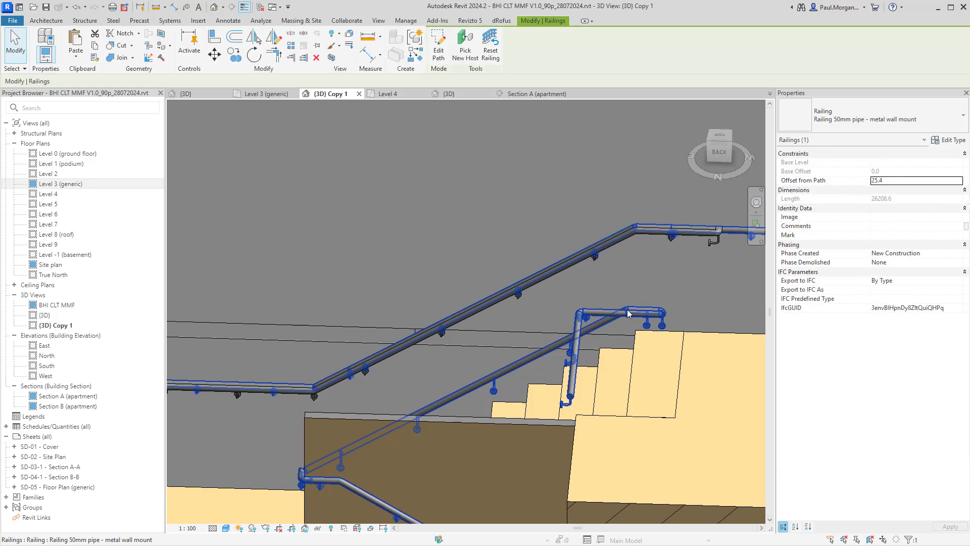
pyautogui.click(439, 69)
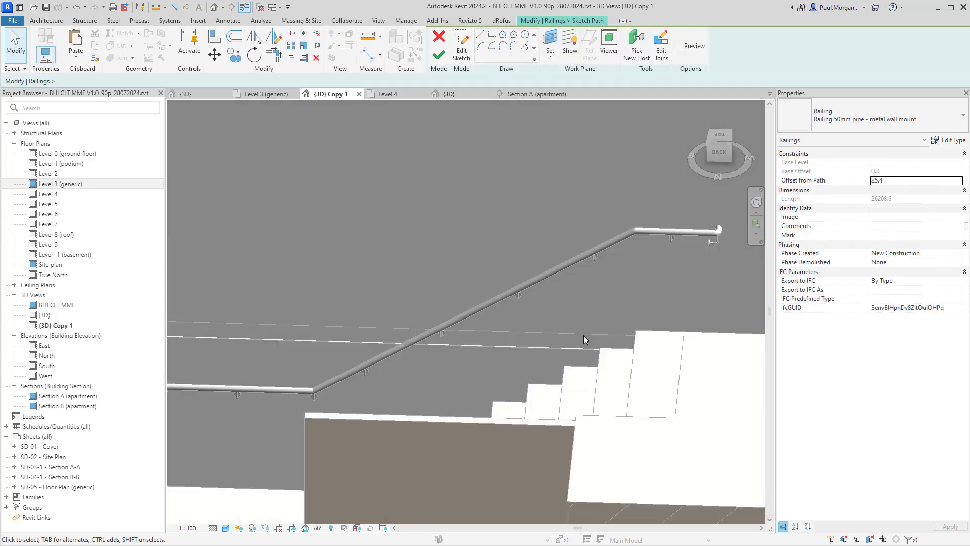
pyautogui.doubleClick(72, 185)
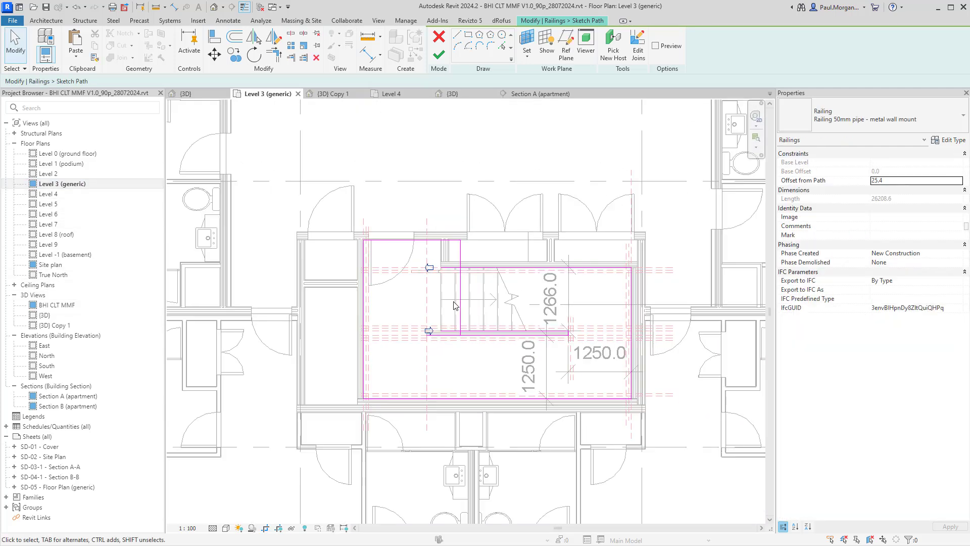
pyautogui.moveTo(497, 324); pyautogui.dragTo(485, 302, button='middle')
pyautogui.scroll(3, 482, 299)
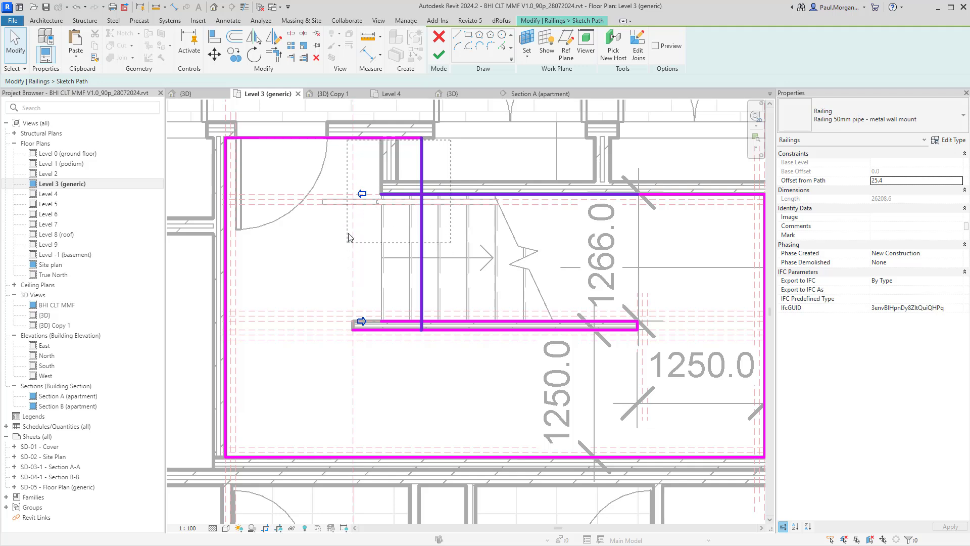
pyautogui.moveTo(356, 252); pyautogui.dragTo(356, 253)
pyautogui.moveTo(451, 124); pyautogui.dragTo(362, 222)
pyautogui.press('Delete')
pyautogui.scroll(-2, 361, 223)
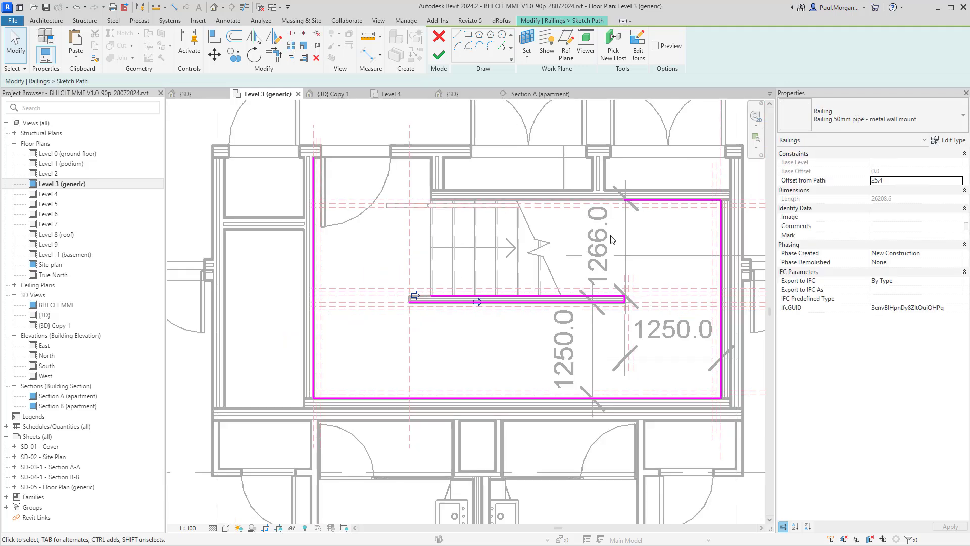
# Step: Delete the remaining path lines along the stair shaft's outer walls, keeping those around the central wall, and finish the railing path
pyautogui.press('Delete')
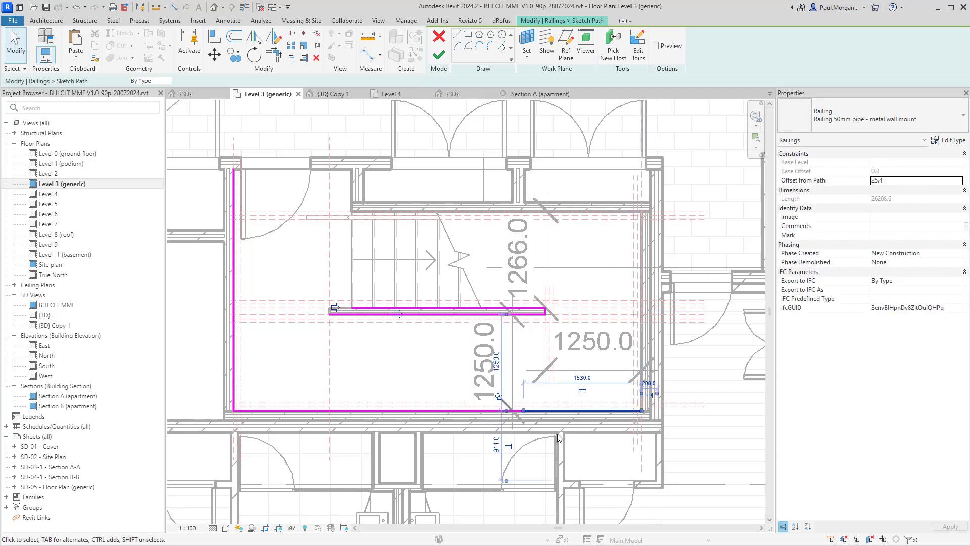
pyautogui.press('Delete')
pyautogui.press('Delete')
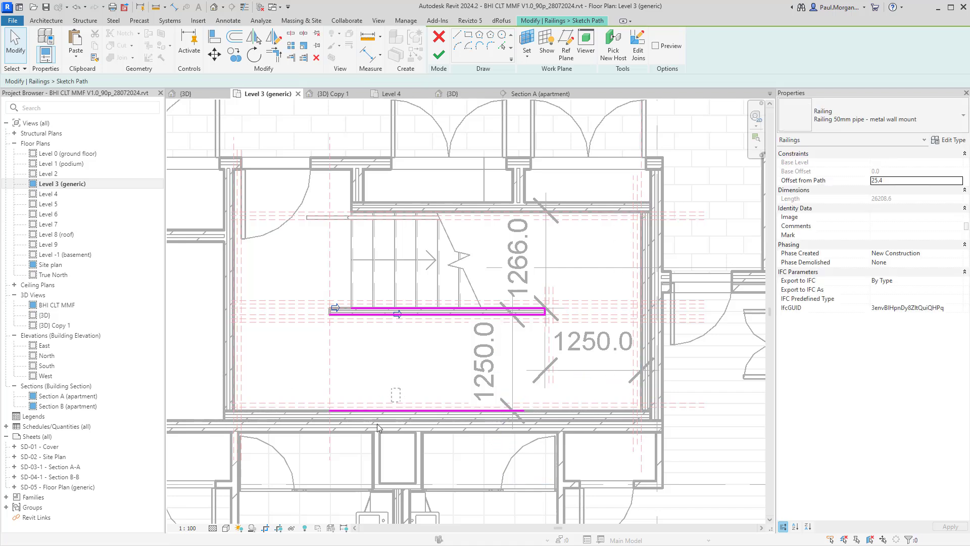
pyautogui.scroll(2, 367, 324)
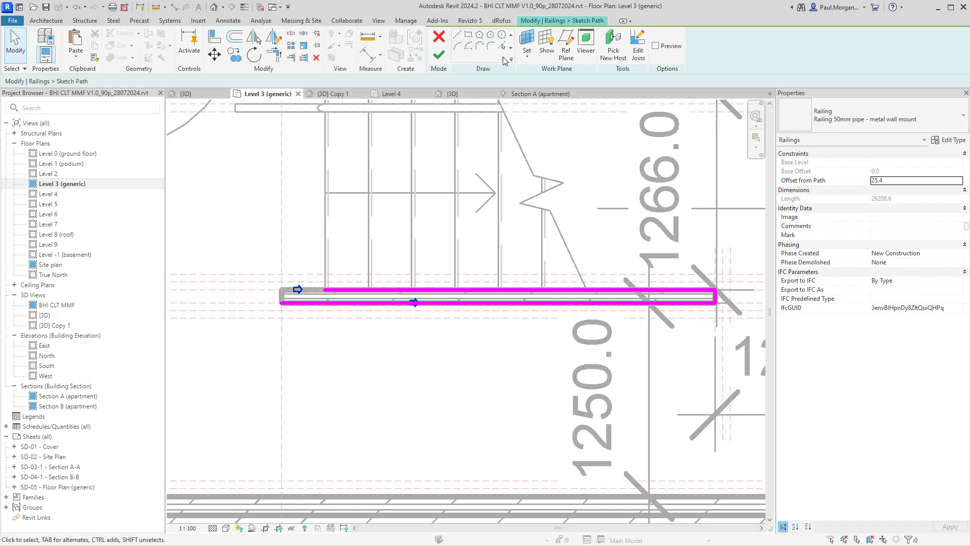
pyautogui.click(440, 57)
pyautogui.click(902, 333)
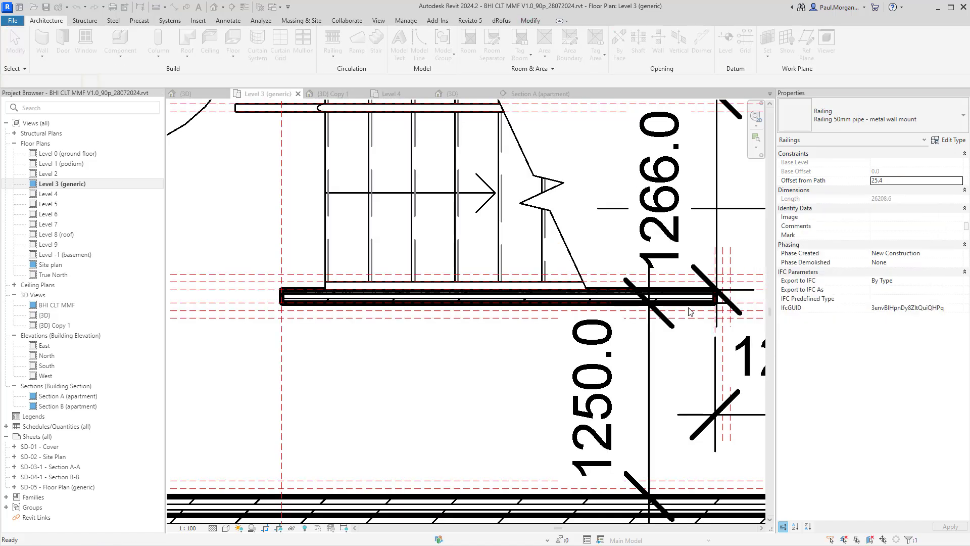
# Step: Set the Offset from Path of the railing around the central wall to 75
pyautogui.click(358, 346)
pyautogui.click(352, 288)
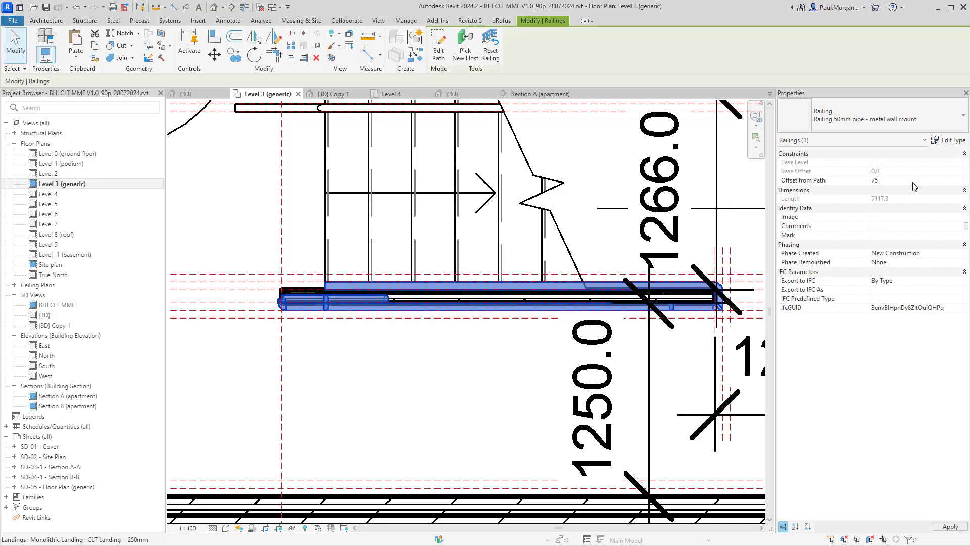
pyautogui.click(498, 349)
pyautogui.moveTo(494, 355); pyautogui.dragTo(441, 352, button='middle')
pyautogui.click(566, 299)
# Step: Inspect the offset railing at both ends of the central wall in the Level 3 (generic) plan
pyautogui.scroll(4, 262, 275)
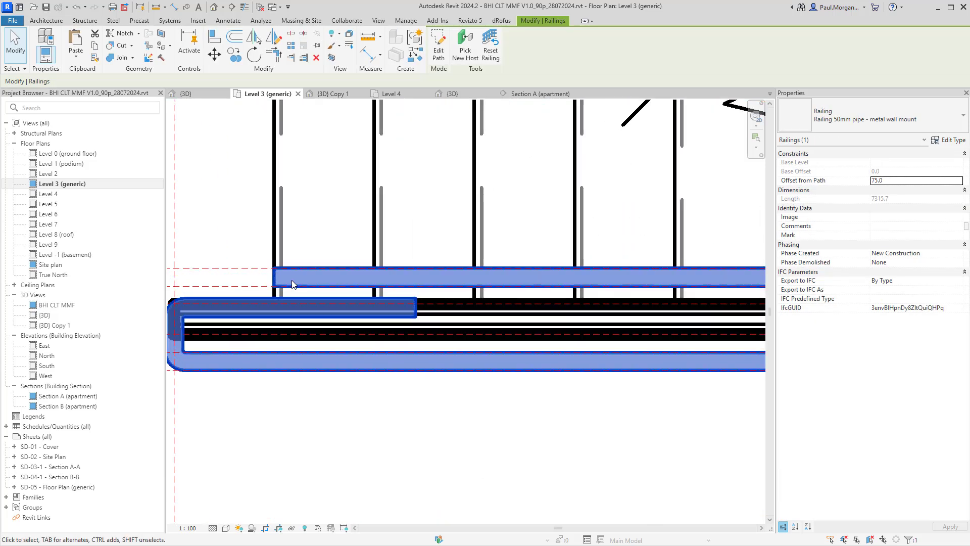
pyautogui.moveTo(584, 274); pyautogui.dragTo(194, 276, button='middle')
pyautogui.scroll(3, 412, 279)
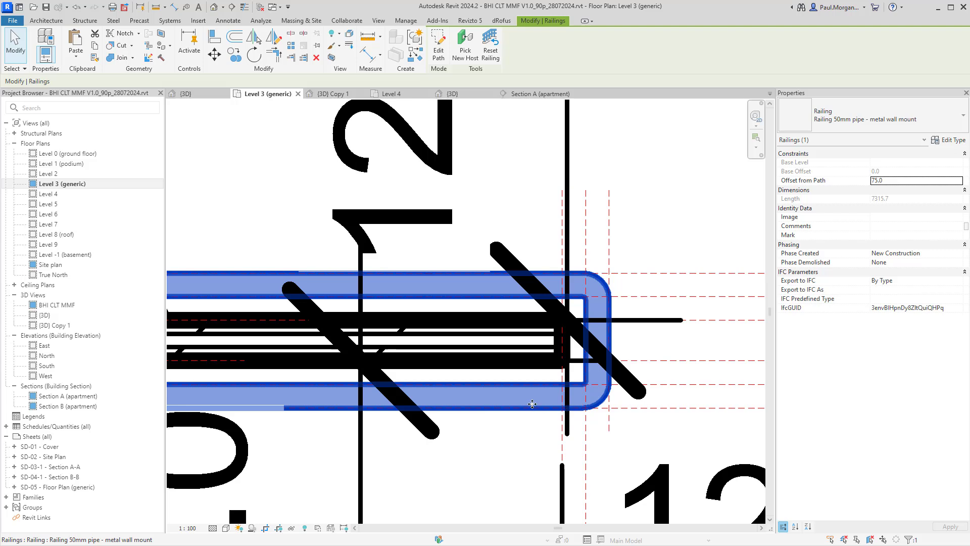
pyautogui.scroll(-2, 532, 404)
pyautogui.moveTo(227, 404); pyautogui.dragTo(598, 367, button='middle')
pyautogui.scroll(1, 375, 367)
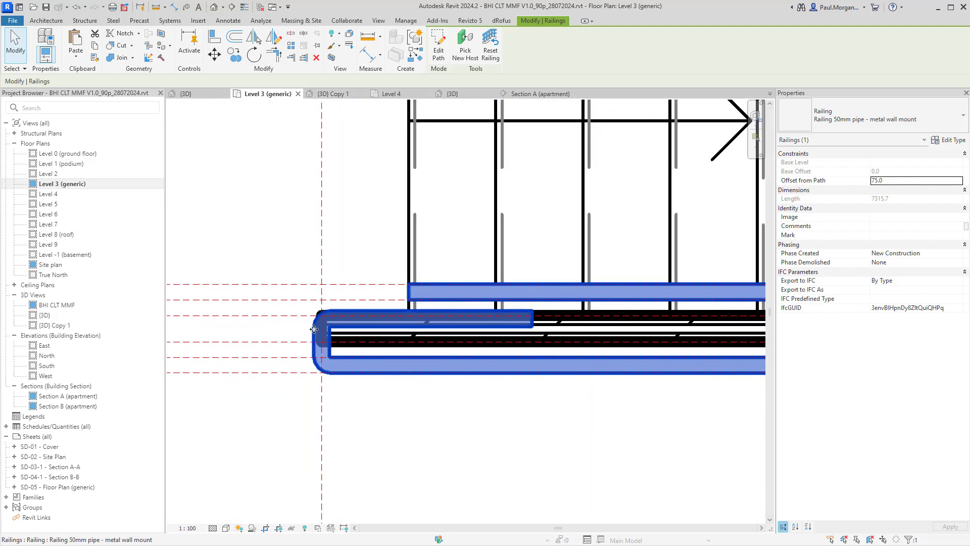
pyautogui.press('Escape')
# Step: Examine the inner railing's bends, end returns and wall clearance along both flights in the {3D} Copy 1 view
pyautogui.click(326, 96)
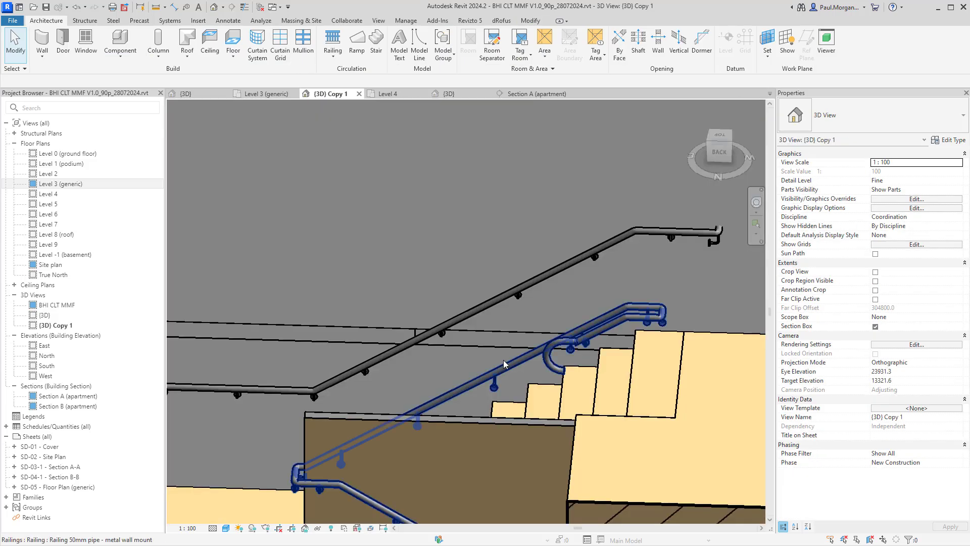
pyautogui.scroll(5, 586, 212)
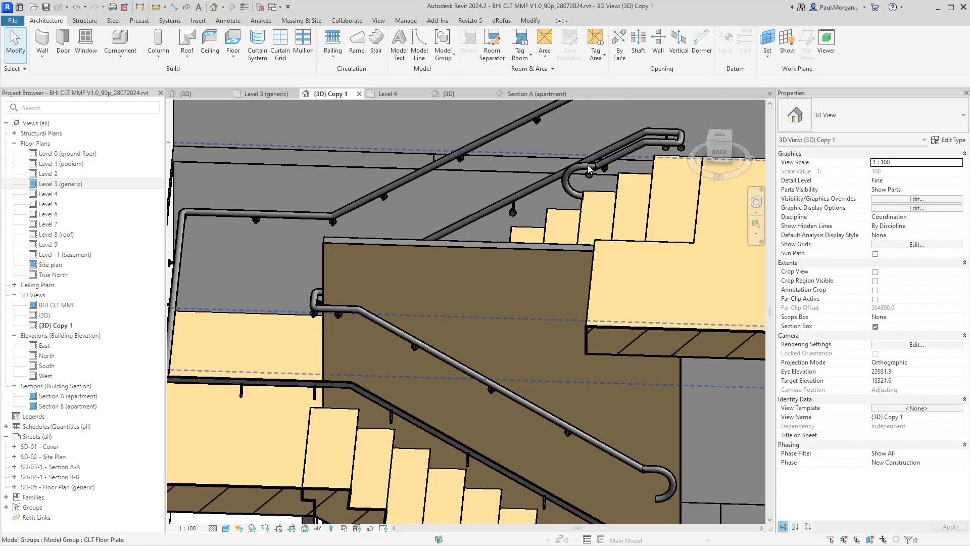
pyautogui.click(641, 146)
pyautogui.press('Escape')
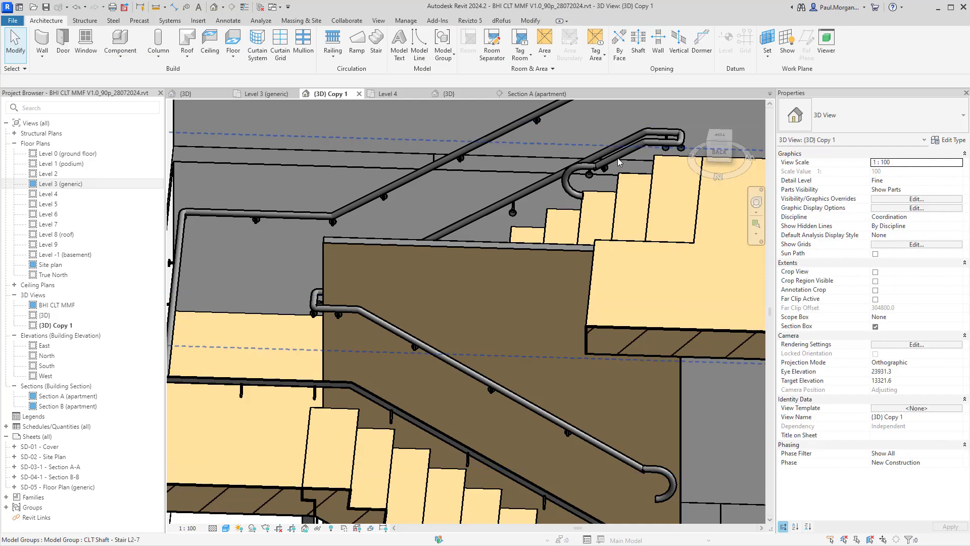
pyautogui.moveTo(396, 383); pyautogui.dragTo(401, 337, button='middle')
pyautogui.click(452, 316)
pyautogui.keyDown('shift'); pyautogui.moveTo(451, 316); pyautogui.dragTo(689, 430, button='middle'); pyautogui.keyUp('shift')
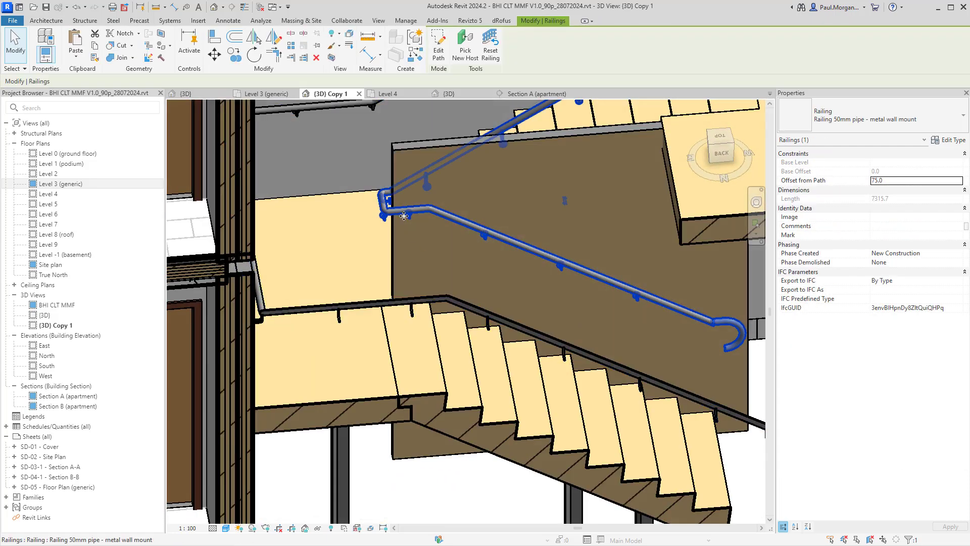
pyautogui.scroll(3, 399, 203)
pyautogui.keyDown('shift'); pyautogui.moveTo(409, 213); pyautogui.dragTo(426, 301, button='middle'); pyautogui.keyUp('shift')
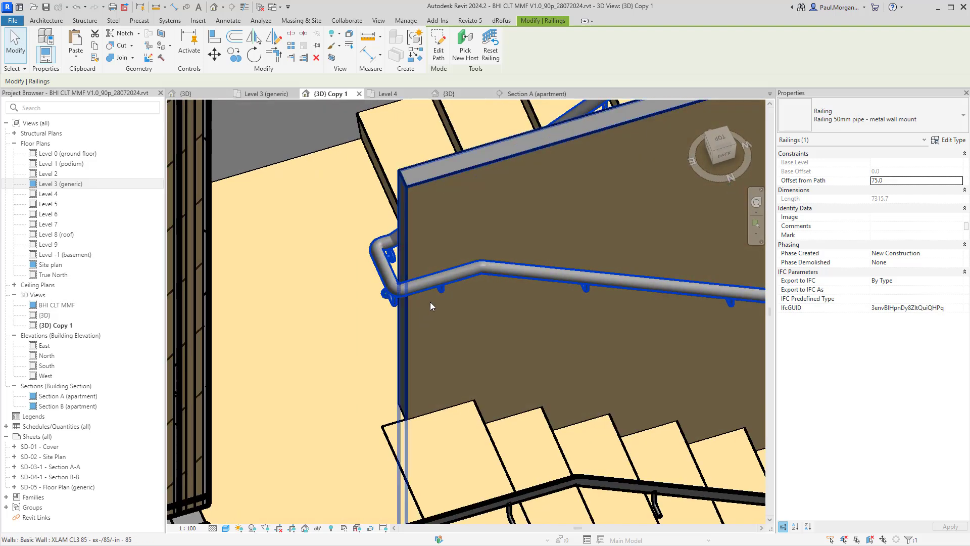
pyautogui.keyDown('shift'); pyautogui.moveTo(430, 250); pyautogui.dragTo(532, 237, button='middle'); pyautogui.keyUp('shift')
pyautogui.keyDown('shift'); pyautogui.moveTo(612, 232); pyautogui.dragTo(504, 277, button='middle'); pyautogui.keyUp('shift')
pyautogui.moveTo(552, 117)
pyautogui.mouseDown(button='middle')
pyautogui.moveTo(565, 250)
pyautogui.moveTo(611, 255)
pyautogui.moveTo(620, 312)
pyautogui.moveTo(589, 404)
pyautogui.mouseUp(button='middle')
# Step: Open the inner railing's path in the 3D view, check its individual lines along the central wall, and close the sketch
pyautogui.click(439, 46)
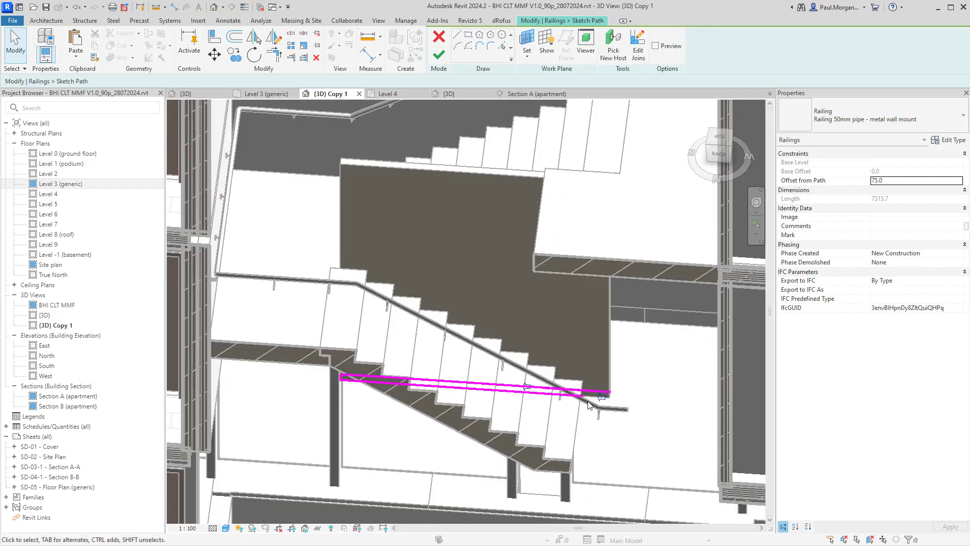
pyautogui.click(552, 399)
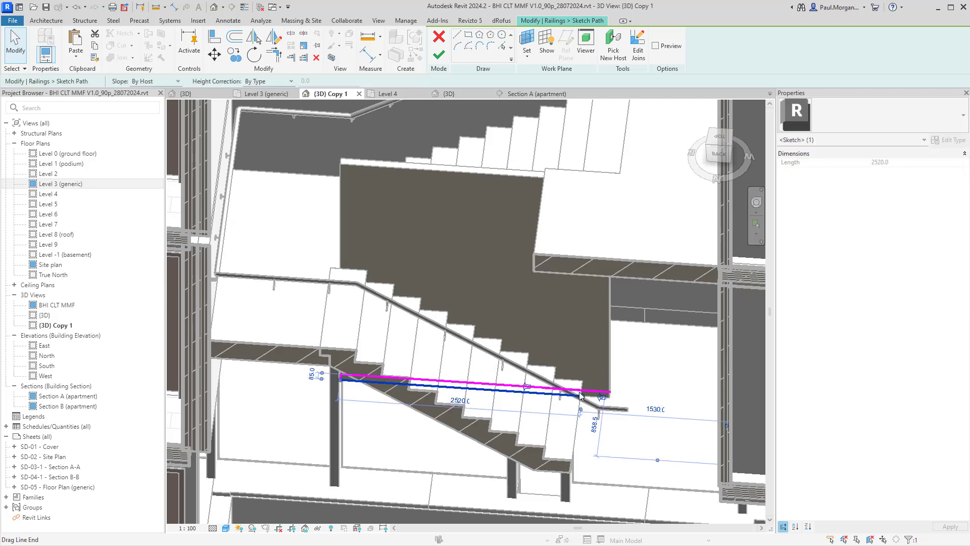
pyautogui.press('Escape')
pyautogui.click(595, 393)
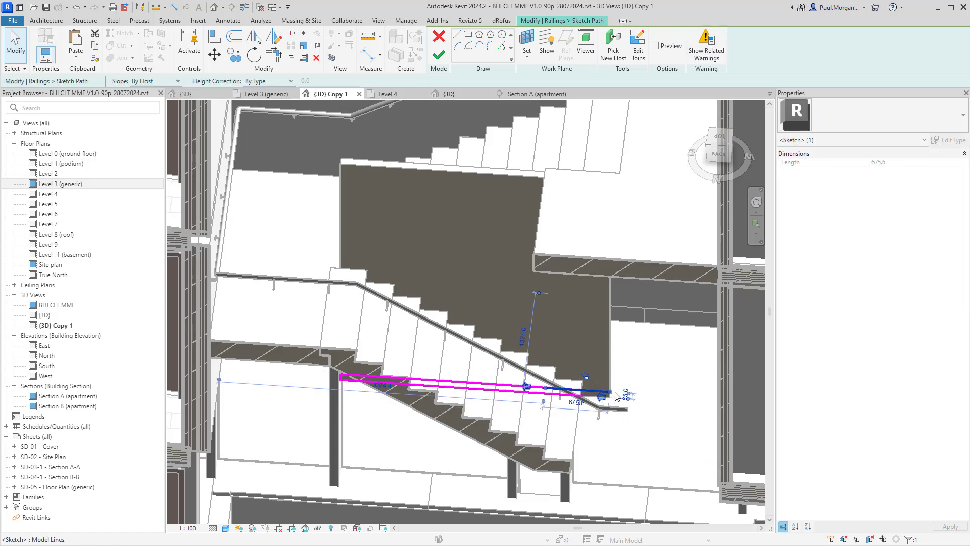
pyautogui.click(443, 57)
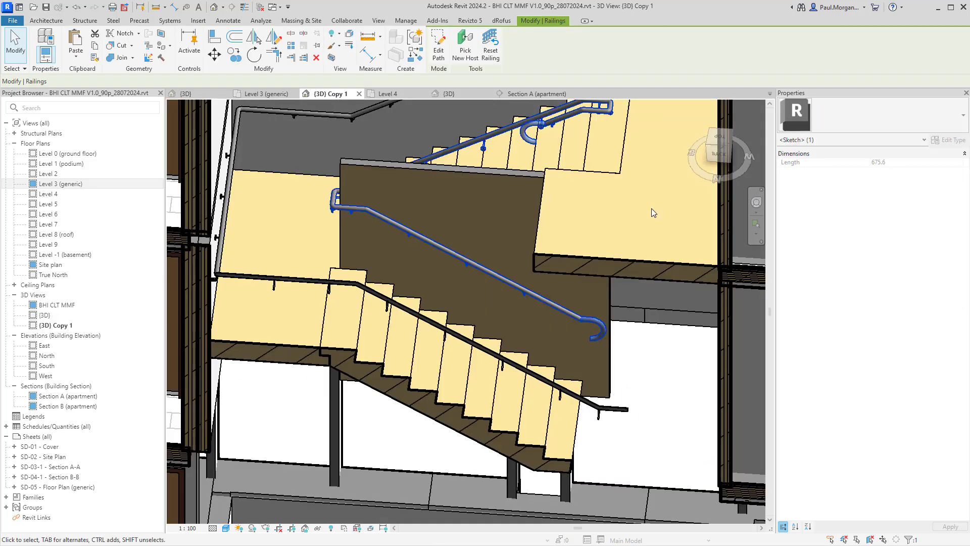
# Step: Reopen the doubled-back inner railing's path for editing in the Level 3 (generic) plan
pyautogui.moveTo(582, 143); pyautogui.dragTo(578, 265, button='middle')
pyautogui.press('Escape')
pyautogui.scroll(4, 556, 228)
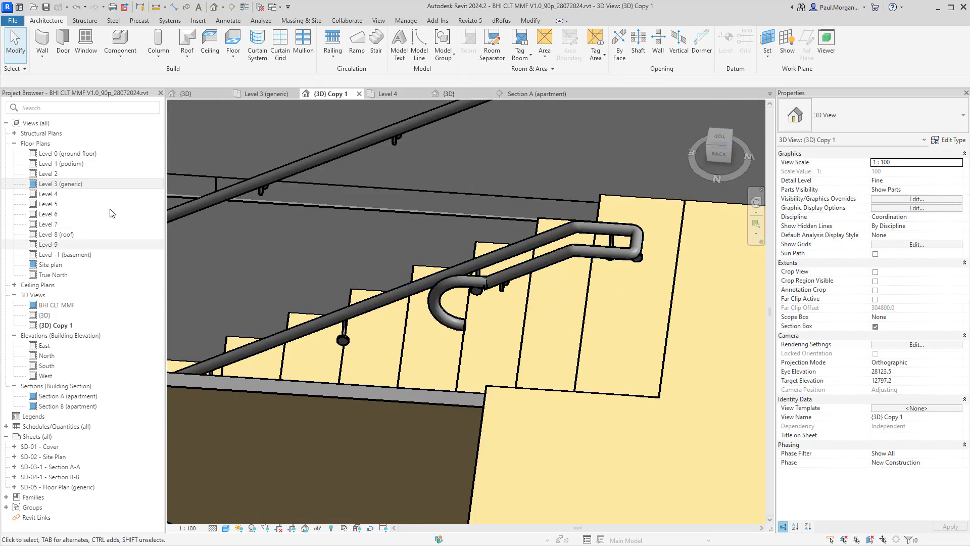
pyautogui.click(524, 266)
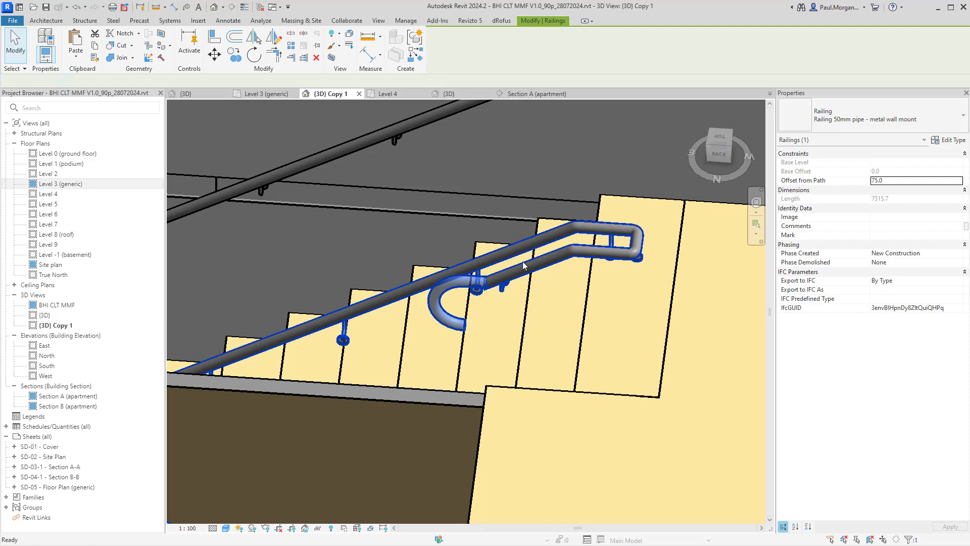
pyautogui.doubleClick(523, 266)
pyautogui.doubleClick(60, 184)
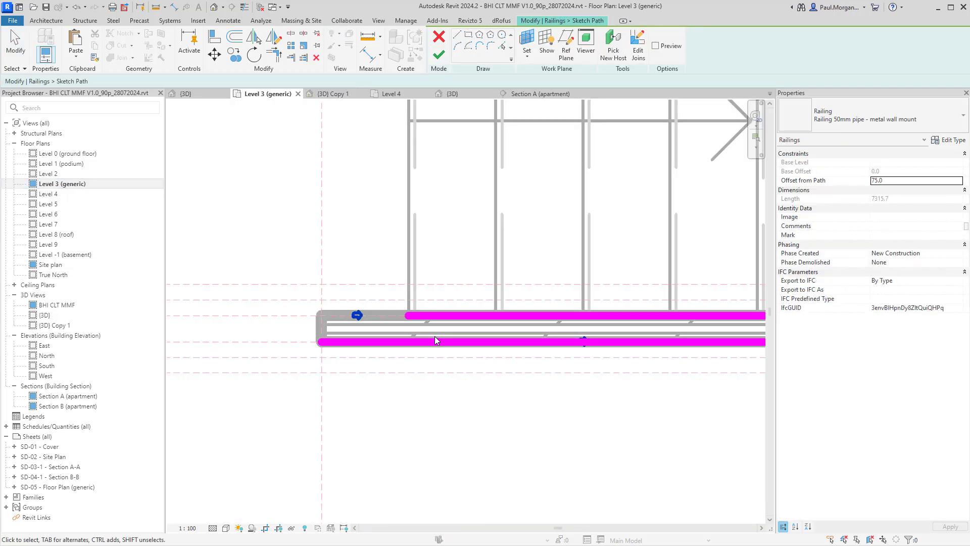
# Step: Try removing the short line that overlaps the long path line on the central wall's landing side
pyautogui.click(413, 314)
pyautogui.click(357, 342)
pyautogui.click(353, 346)
pyautogui.scroll(-6, 352, 347)
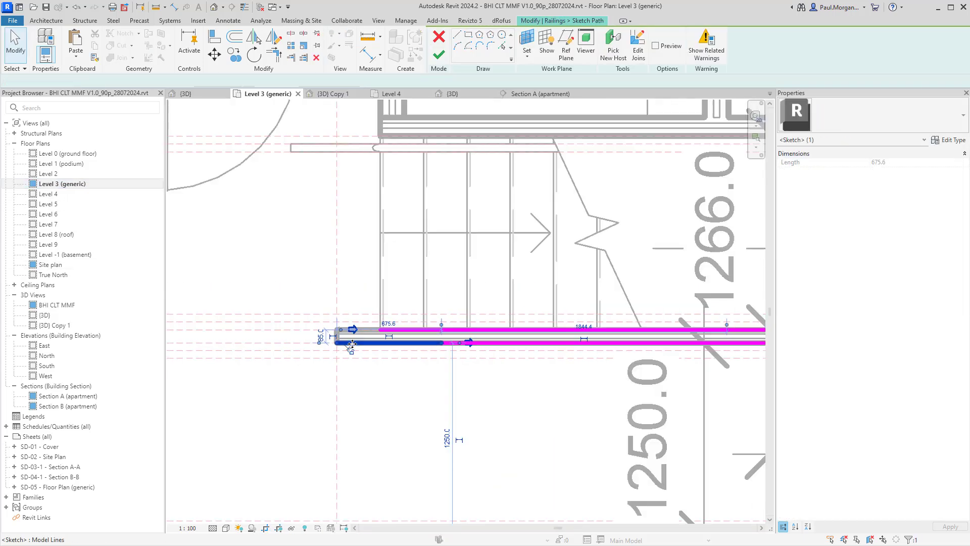
pyautogui.moveTo(384, 376); pyautogui.dragTo(474, 347, button='middle')
pyautogui.scroll(5, 462, 318)
pyautogui.scroll(3, 489, 379)
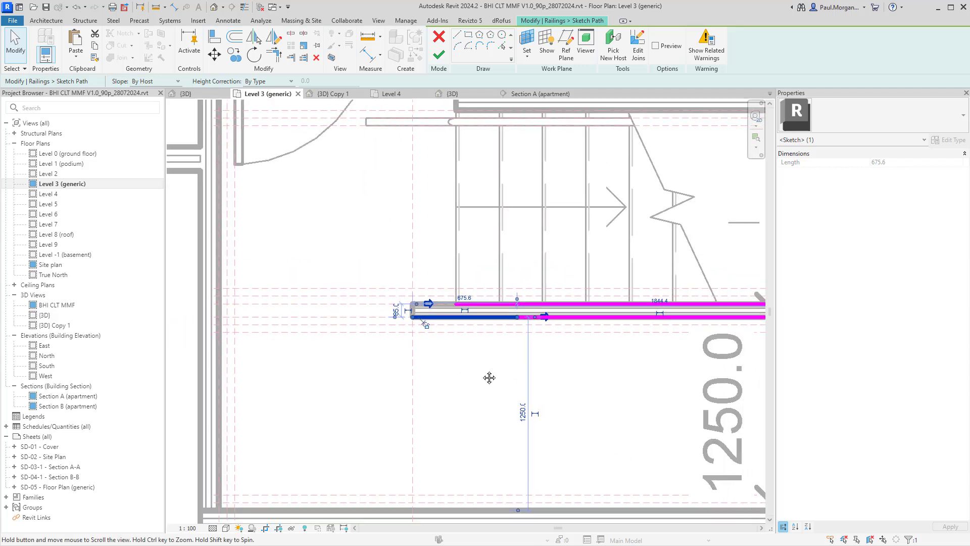
pyautogui.click(489, 379)
pyautogui.click(444, 318)
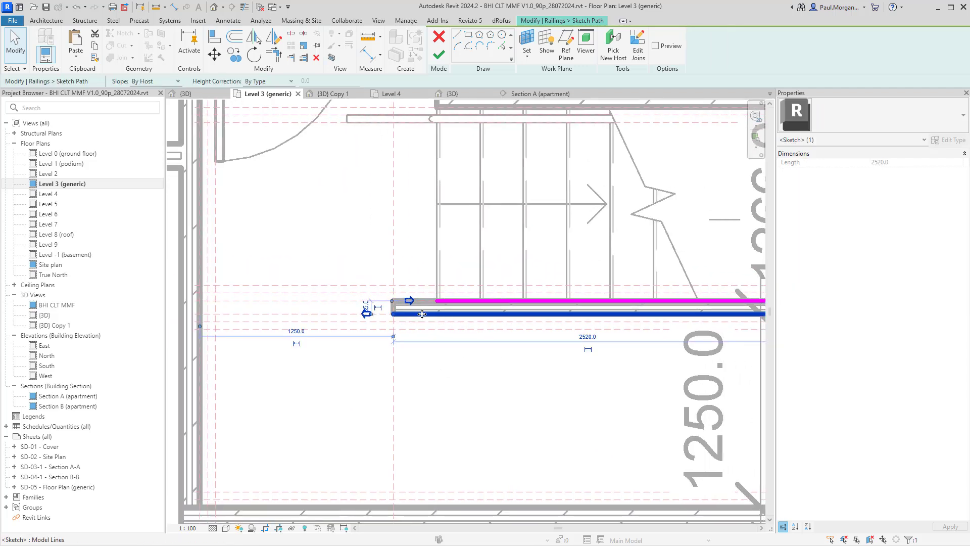
pyautogui.scroll(3, 414, 314)
pyautogui.scroll(-3, 367, 322)
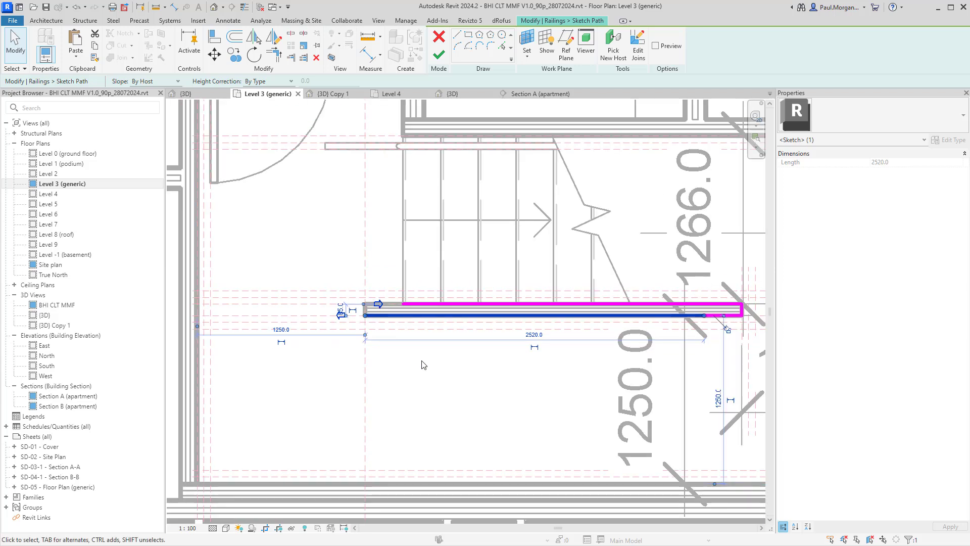
pyautogui.click(417, 333)
pyautogui.scroll(1, 439, 338)
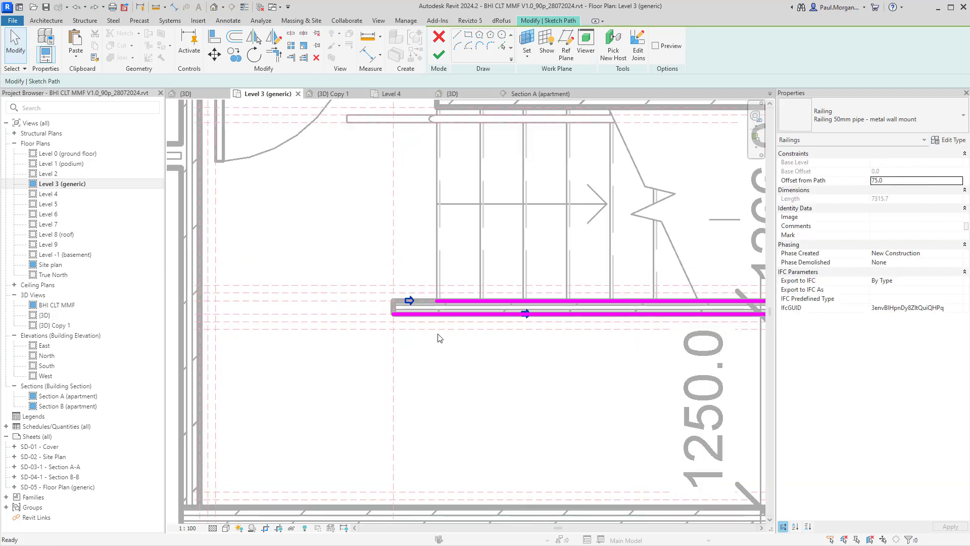
# Step: Delete the short 675.6 mm line overlapping the long path line beside the central wall, and finish the railing path
pyautogui.click(461, 316)
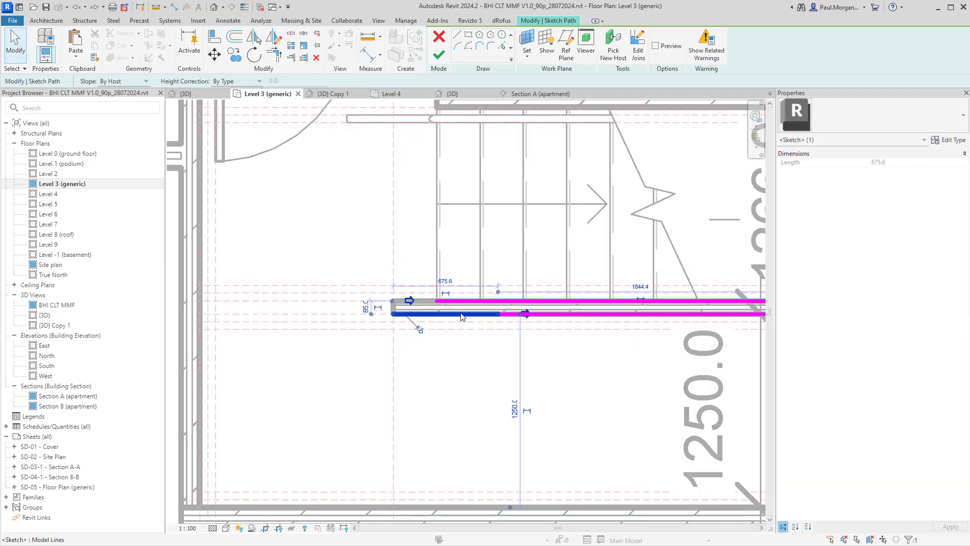
pyautogui.click(471, 372)
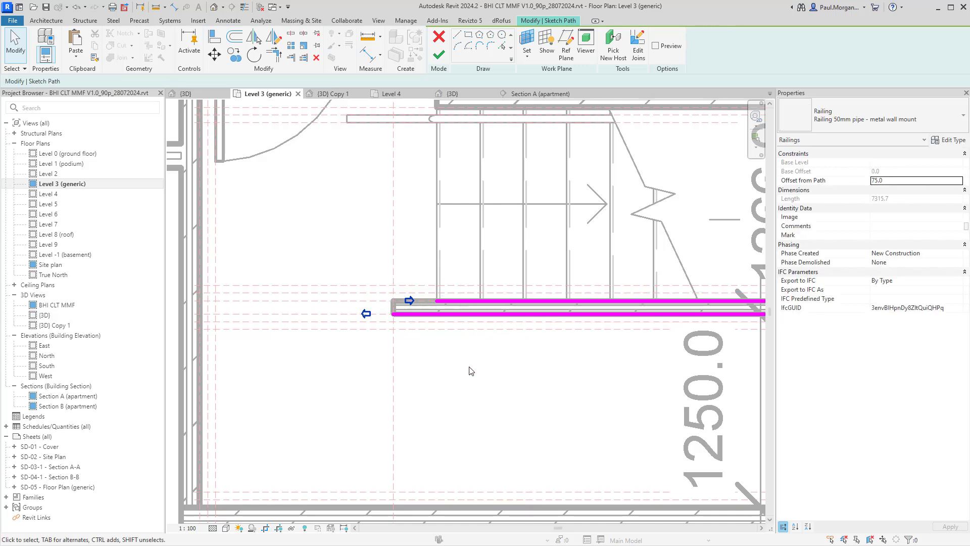
pyautogui.click(433, 317)
pyautogui.scroll(-2, 433, 317)
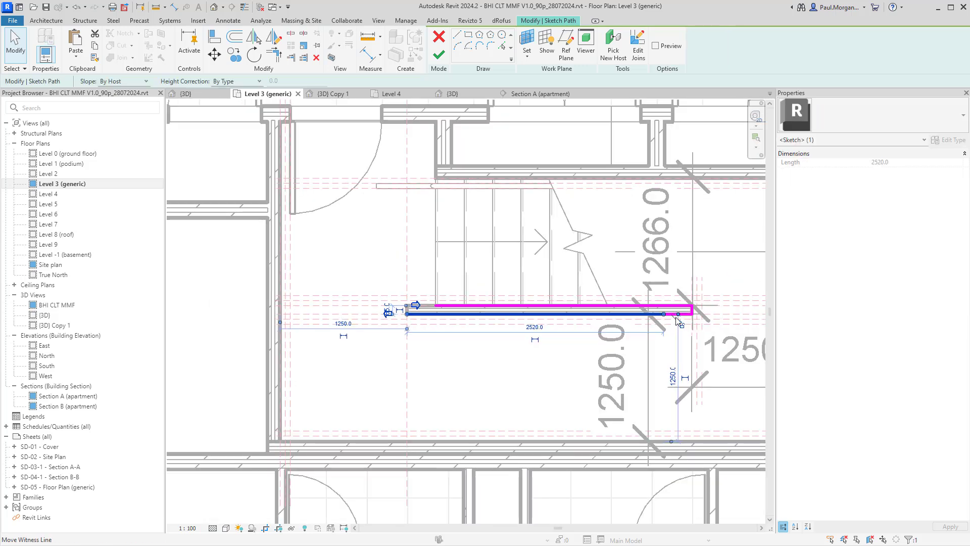
pyautogui.scroll(2, 694, 332)
pyautogui.click(686, 306)
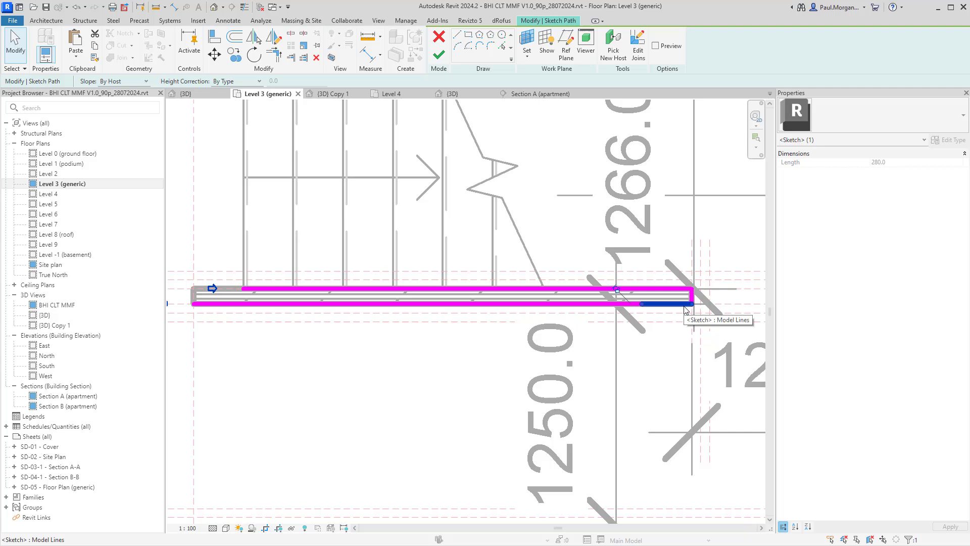
pyautogui.click(408, 404)
pyautogui.scroll(-3, 408, 404)
pyautogui.click(439, 56)
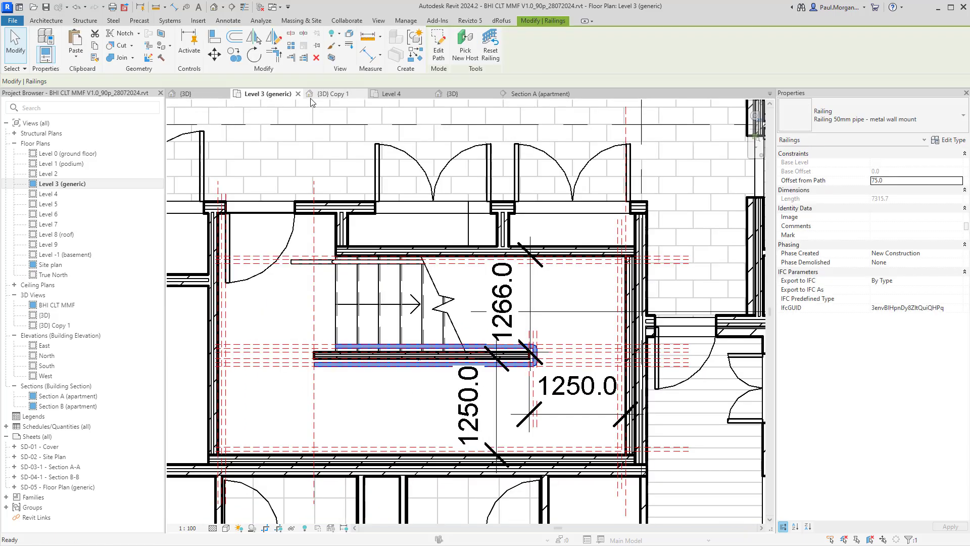
# Step: In the {3D} Copy 1 view, change the inner railing's type to Railing 50mm pipe - metal wall mount - Wall terminate
pyautogui.click(330, 96)
pyautogui.scroll(-5, 538, 346)
pyautogui.keyDown('shift'); pyautogui.moveTo(538, 346); pyautogui.dragTo(543, 289, button='middle'); pyautogui.keyUp('shift')
pyautogui.press('Escape')
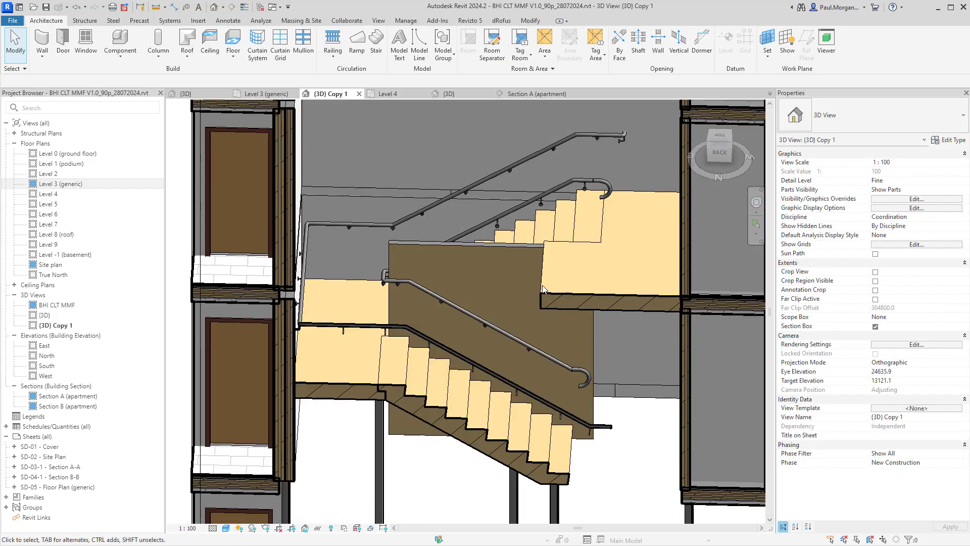
pyautogui.click(461, 310)
pyautogui.click(890, 117)
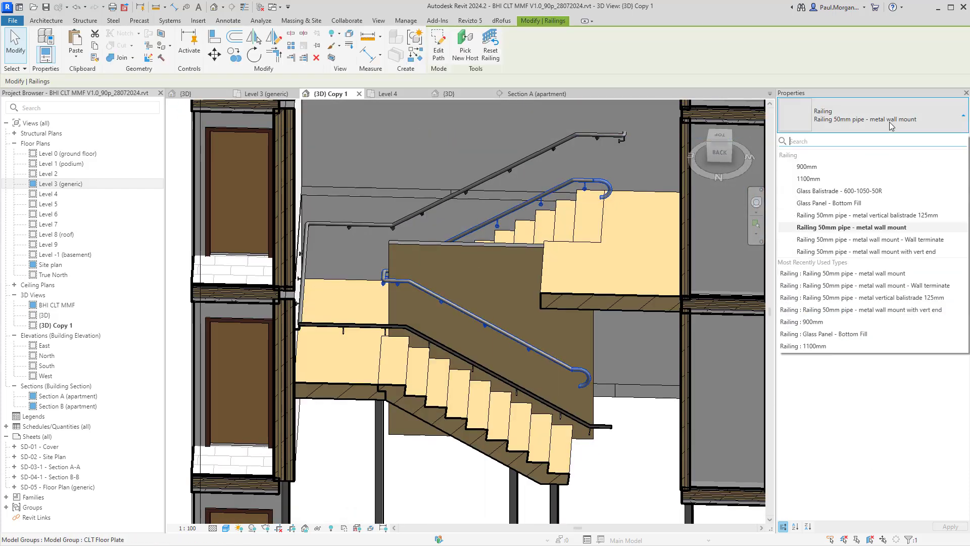
pyautogui.click(908, 241)
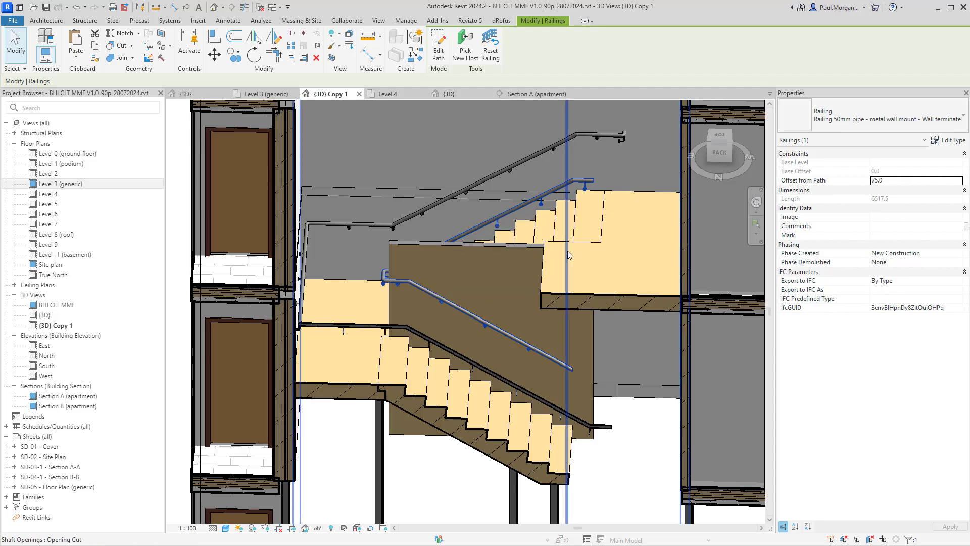
pyautogui.press('Escape')
# Step: Examine the wall-terminating inner railing from several sides, checking its ends and its turn around the central wall
pyautogui.keyDown('shift'); pyautogui.moveTo(587, 205); pyautogui.dragTo(598, 308, button='middle'); pyautogui.keyUp('shift')
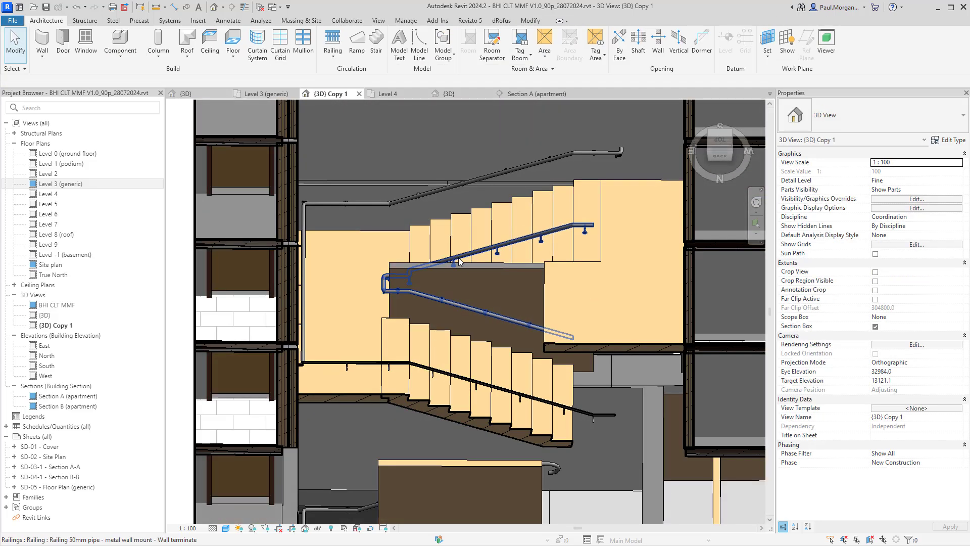
pyautogui.click(444, 302)
pyautogui.scroll(5, 416, 260)
pyautogui.keyDown('shift'); pyautogui.moveTo(416, 260); pyautogui.dragTo(524, 339, button='middle'); pyautogui.keyUp('shift')
pyautogui.scroll(-5, 524, 339)
pyautogui.keyDown('shift'); pyautogui.moveTo(566, 388); pyautogui.dragTo(657, 213, button='middle'); pyautogui.keyUp('shift')
pyautogui.scroll(-5, 589, 189)
pyautogui.click(516, 233)
pyautogui.click(620, 235)
pyautogui.scroll(5, 615, 235)
pyautogui.scroll(4, 594, 260)
pyautogui.click(606, 257)
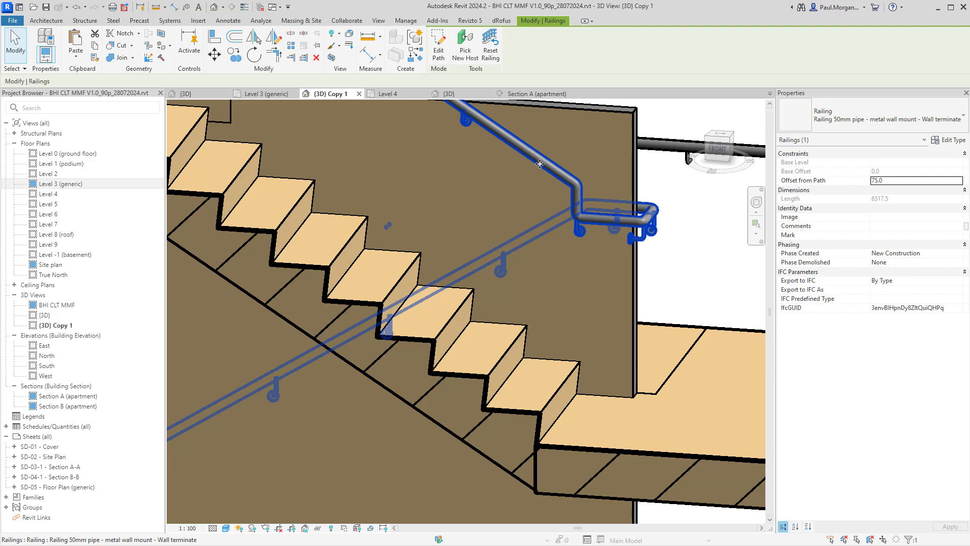
# Step: Edit the inner railing's path and try shortening the short line at the central wall's end to 100 mm
pyautogui.scroll(-5, 567, 231)
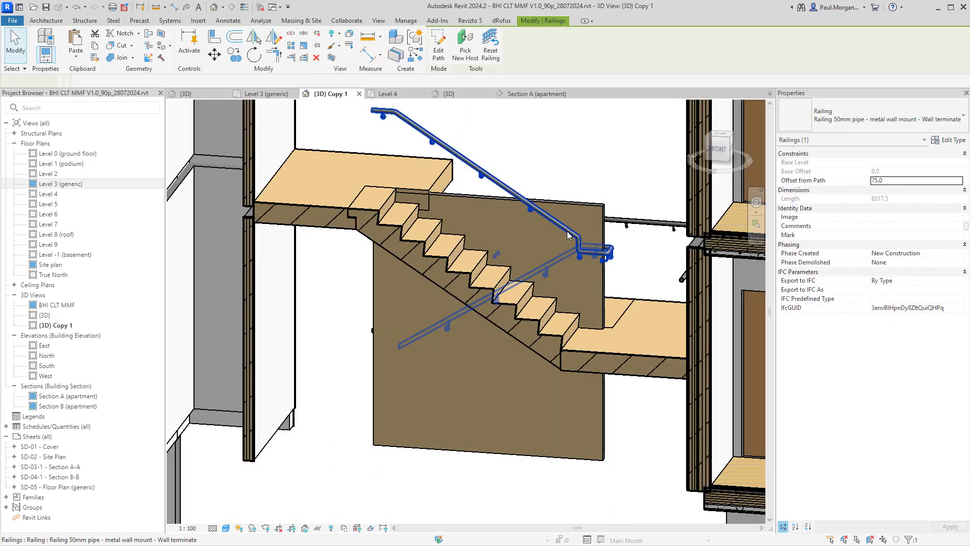
pyautogui.doubleClick(567, 232)
pyautogui.moveTo(585, 342); pyautogui.dragTo(584, 256, button='middle')
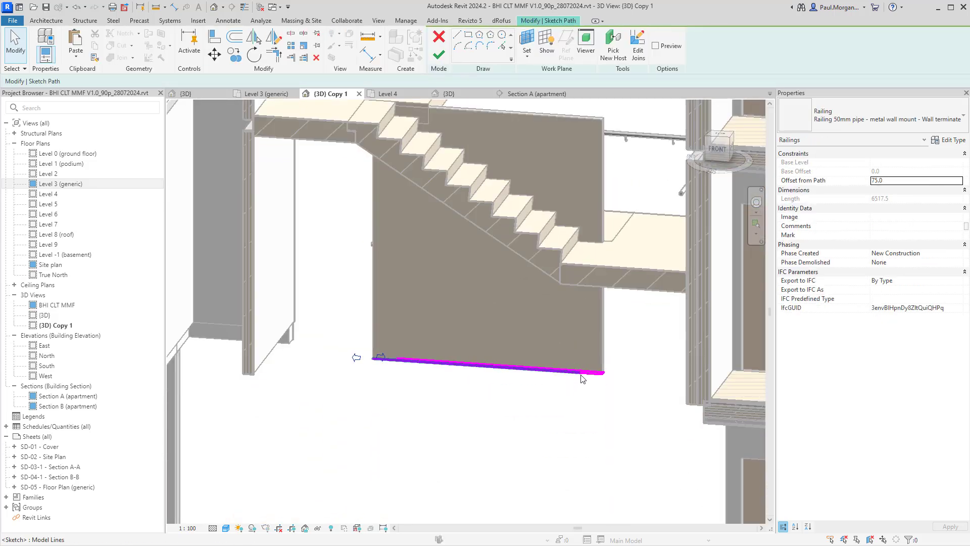
pyautogui.click(584, 378)
pyautogui.scroll(5, 584, 378)
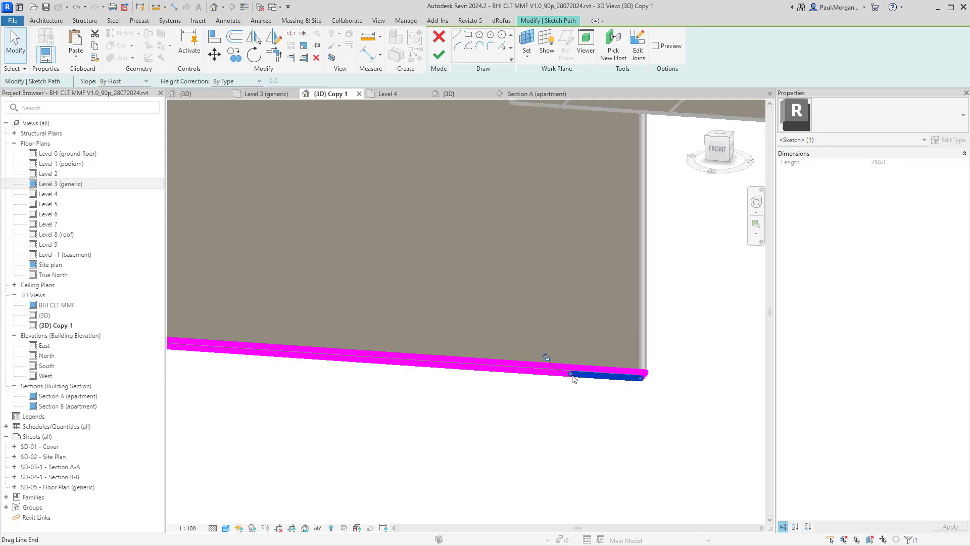
pyautogui.moveTo(570, 373)
pyautogui.mouseDown()
pyautogui.moveTo(621, 378)
pyautogui.moveTo(614, 379)
pyautogui.mouseUp()
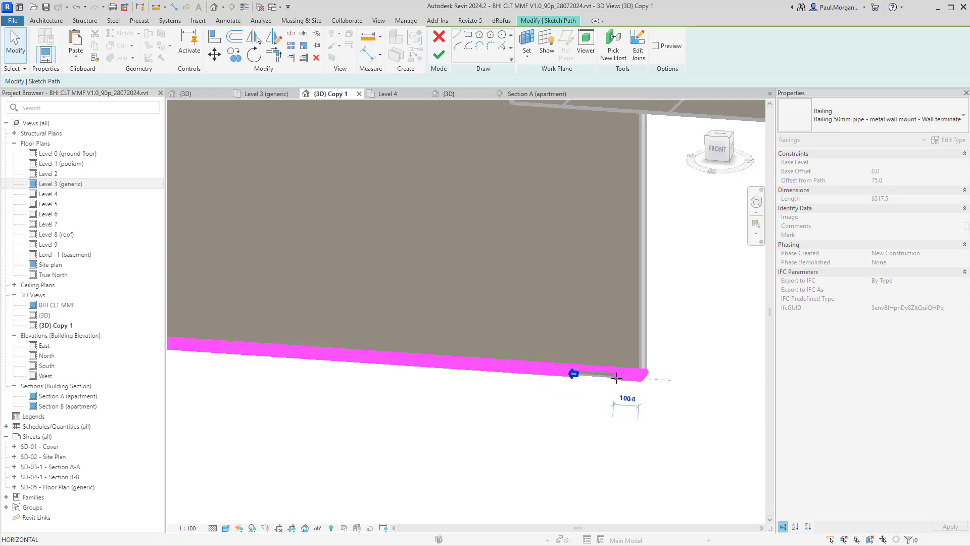
pyautogui.moveTo(617, 378); pyautogui.dragTo(617, 378)
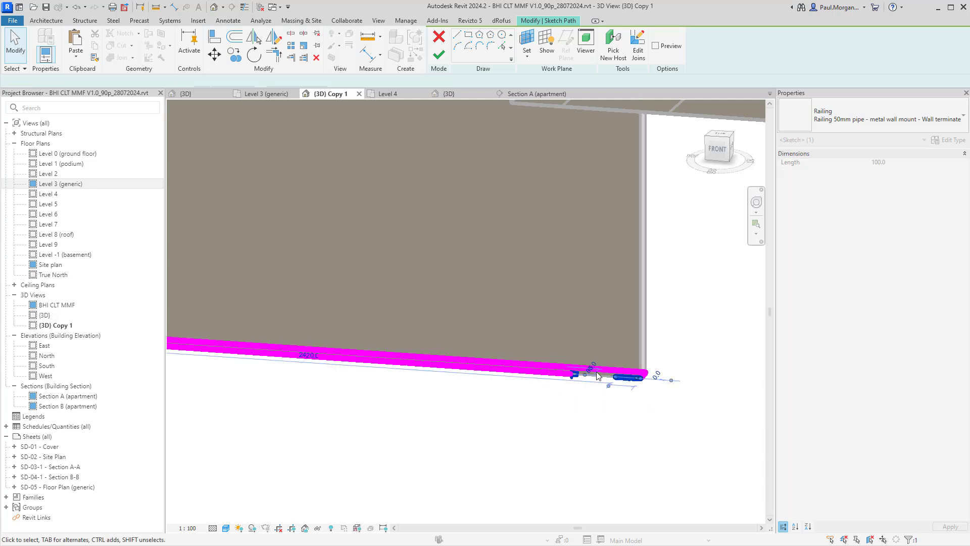
# Step: Try to adjust the long path line and the shortened line so they meet, and leave the path edit
pyautogui.keyDown('shift'); pyautogui.moveTo(567, 363); pyautogui.dragTo(565, 374, button='middle'); pyautogui.keyUp('shift')
pyautogui.click(562, 372)
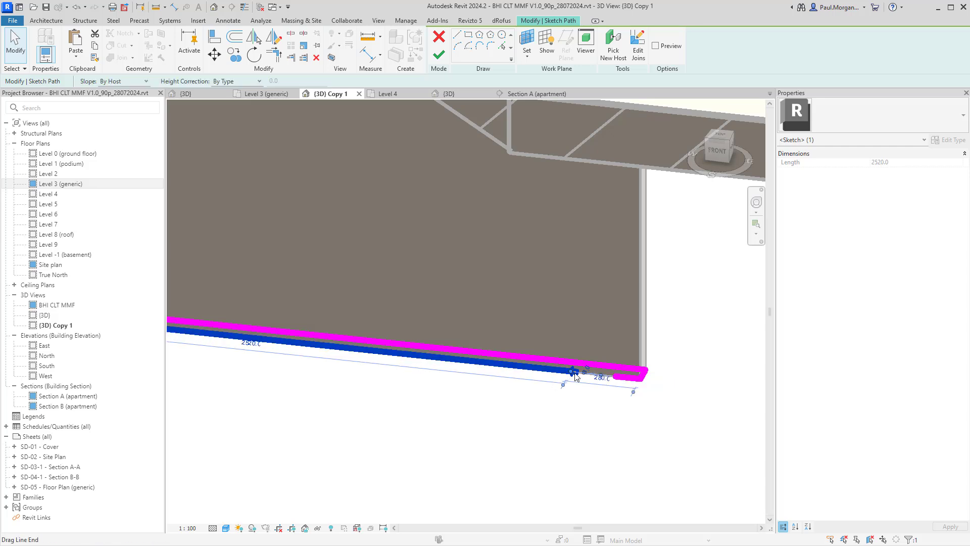
pyautogui.click(579, 408)
pyautogui.click(620, 378)
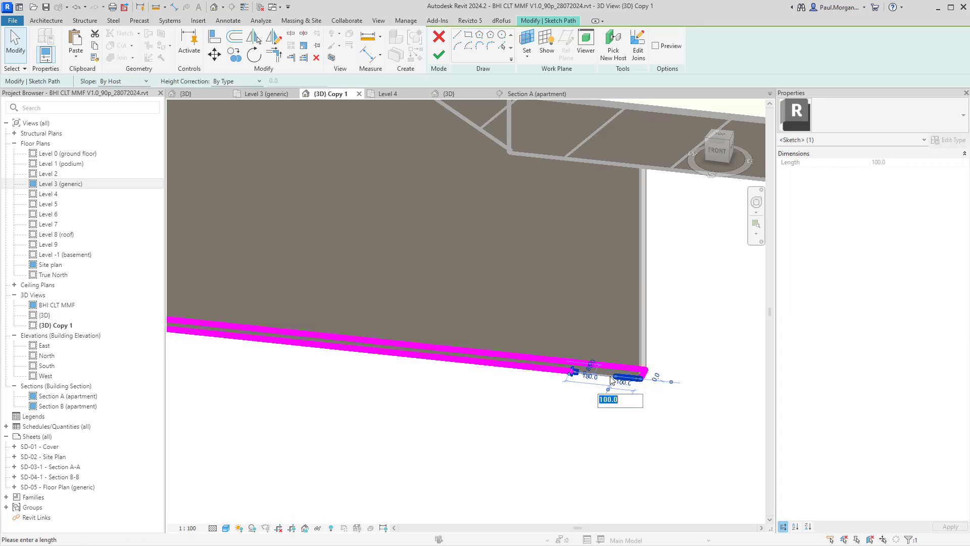
pyautogui.click(603, 406)
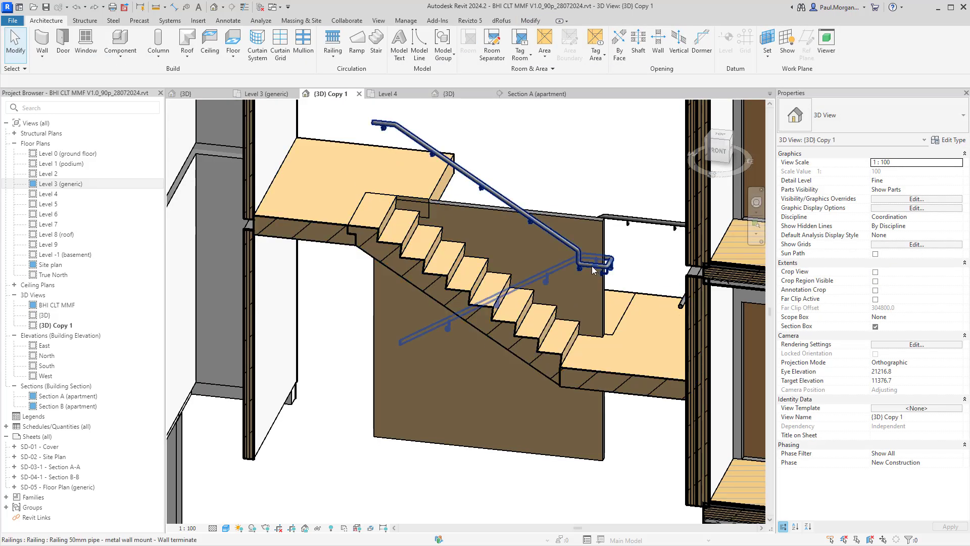
# Step: Reopen the inner railing's path and select the short line at the central wall's end
pyautogui.doubleClick(592, 266)
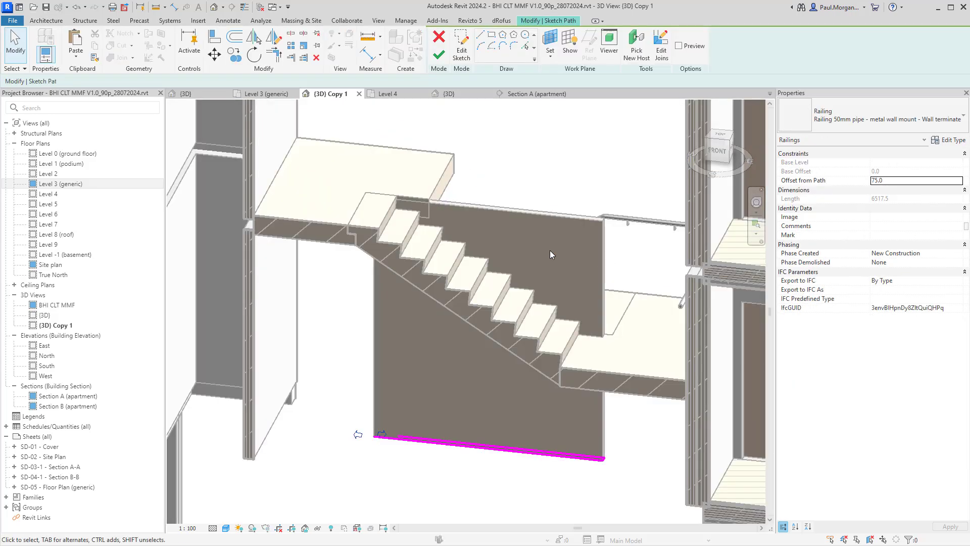
pyautogui.click(589, 458)
pyautogui.scroll(4, 556, 441)
pyautogui.moveTo(556, 441); pyautogui.dragTo(650, 316, button='middle')
pyautogui.scroll(-5, 627, 179)
pyautogui.scroll(2, 647, 186)
pyautogui.scroll(2, 646, 186)
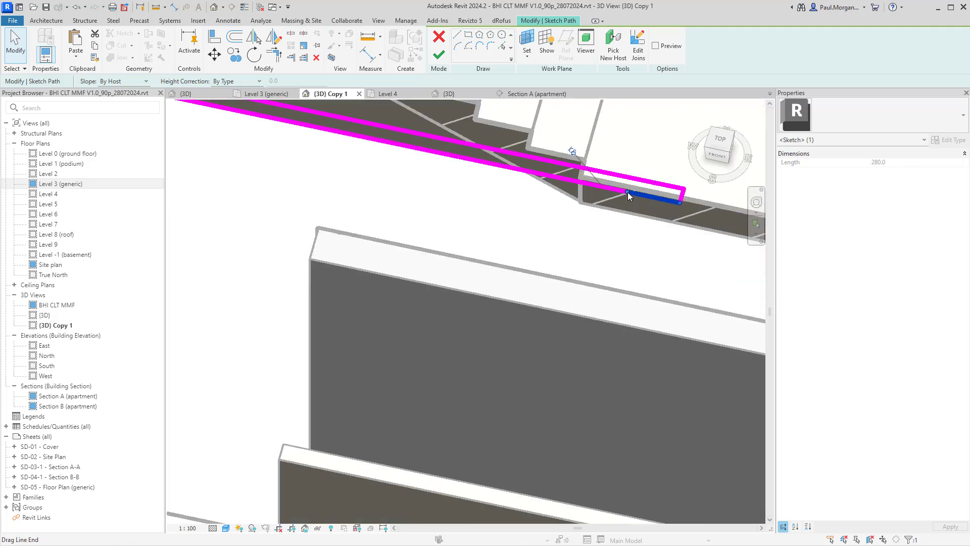
pyautogui.moveTo(628, 192); pyautogui.dragTo(628, 192)
# Step: Open the Level 3 (generic) plan at the short path line beside the end of the central wall
pyautogui.doubleClick(46, 184)
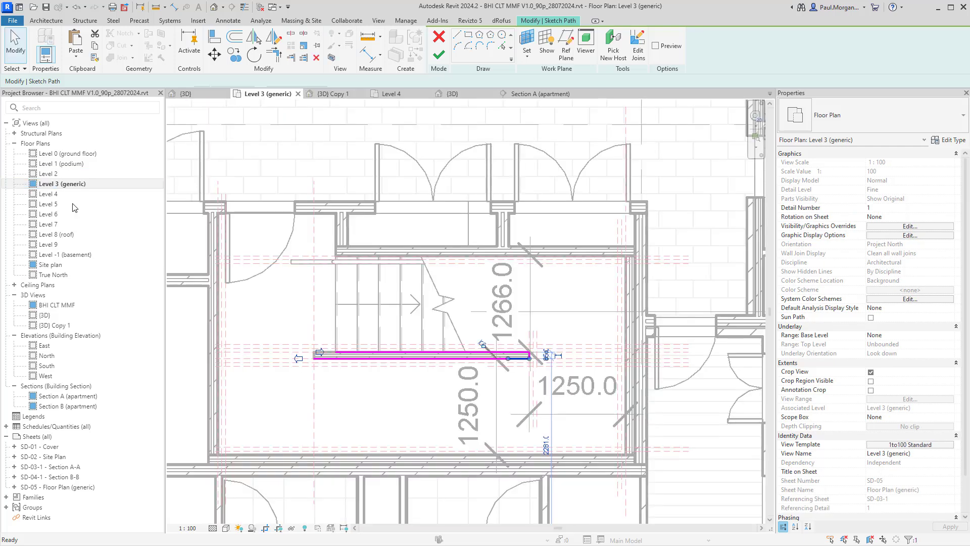
pyautogui.moveTo(651, 407); pyautogui.dragTo(351, 372, button='middle')
pyautogui.scroll(3, 639, 312)
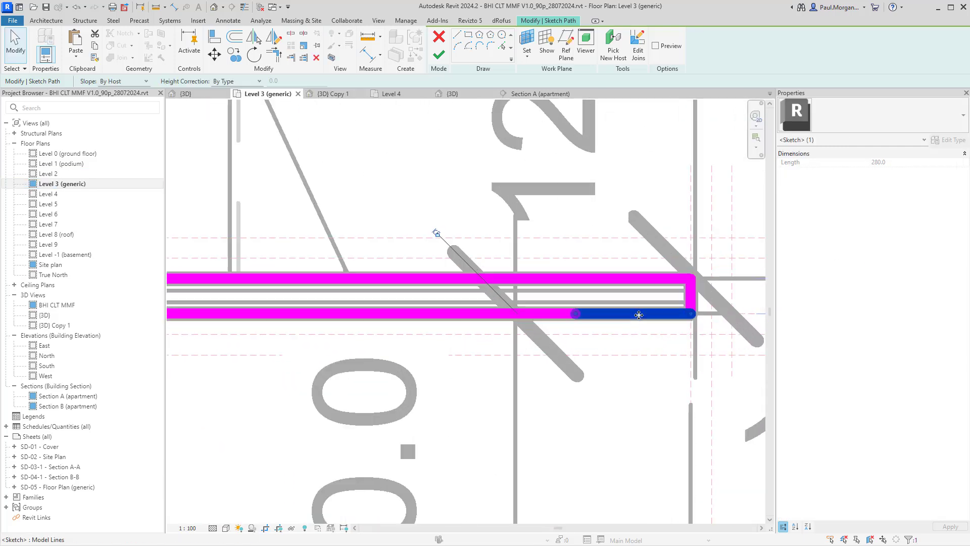
pyautogui.scroll(-5, 638, 317)
pyautogui.moveTo(646, 334); pyautogui.dragTo(621, 283, button='middle')
pyautogui.scroll(4, 612, 269)
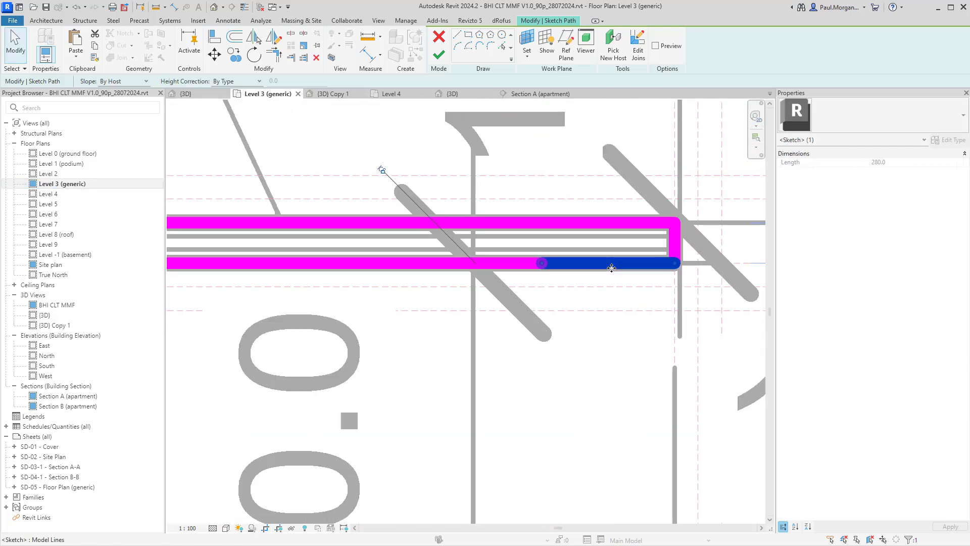
# Step: Try to place an aligned dimension on the short path line's length
pyautogui.press('Escape')
pyautogui.press('d')
pyautogui.press('i')
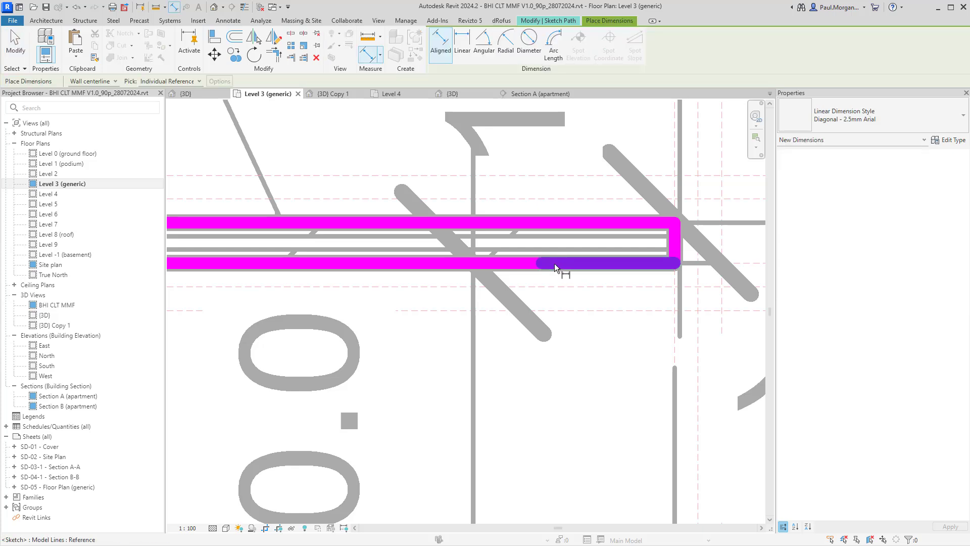
pyautogui.scroll(-4, 677, 267)
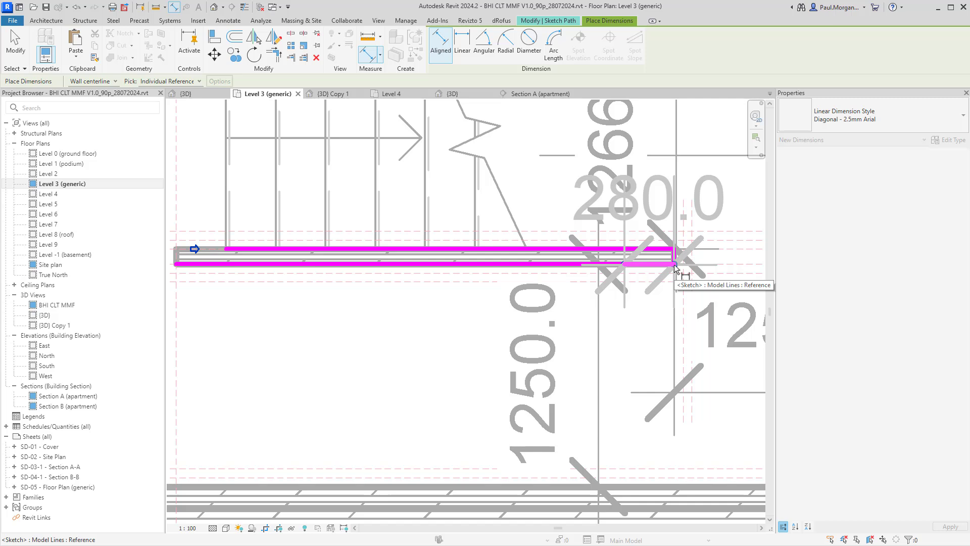
pyautogui.press('Escape')
# Step: Shorten the short path line to about 100 mm, extend the long line to meet it, and finish the railing path
pyautogui.scroll(4, 675, 268)
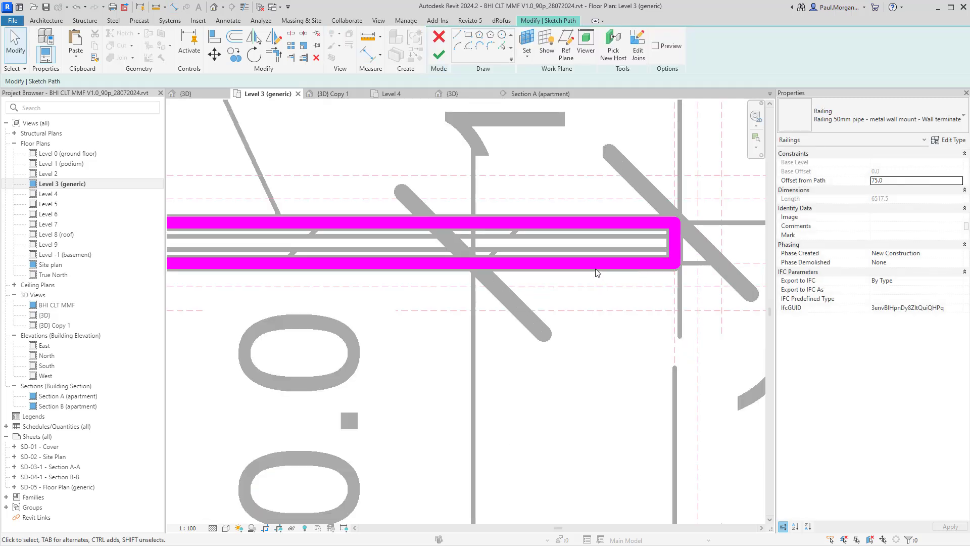
pyautogui.click(587, 268)
pyautogui.moveTo(542, 267); pyautogui.dragTo(616, 263)
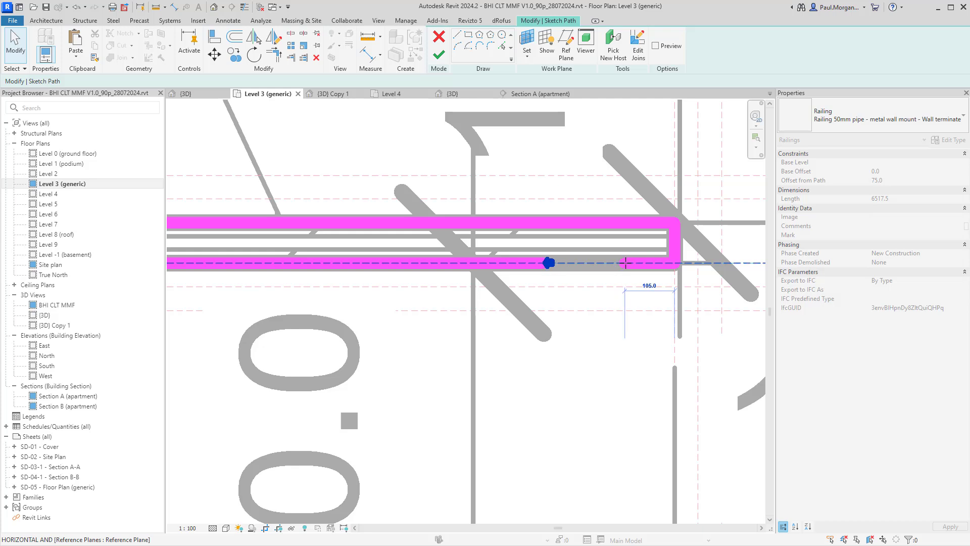
pyautogui.moveTo(628, 262); pyautogui.dragTo(628, 263)
pyautogui.click(542, 265)
pyautogui.moveTo(551, 264); pyautogui.dragTo(627, 263)
pyautogui.click(602, 347)
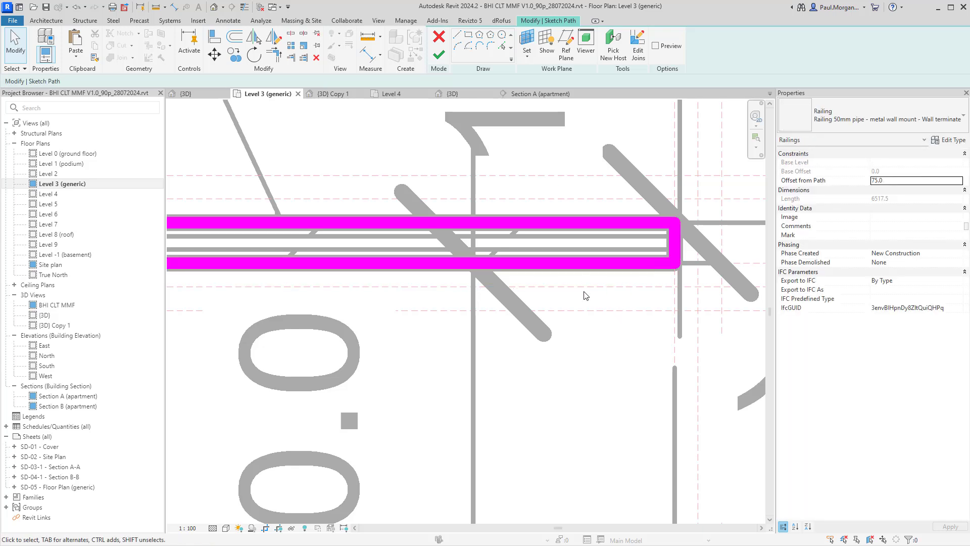
pyautogui.scroll(-4, 583, 294)
pyautogui.press('Return')
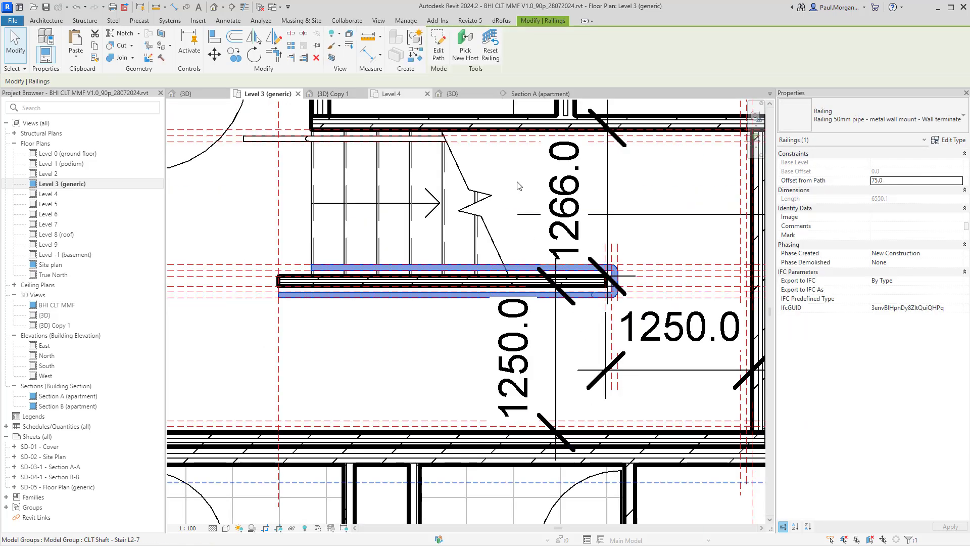
# Step: In the {3D} Copy 1 view, shorten the short path line further, snap the long line to its end, and finish the railing path
pyautogui.click(333, 95)
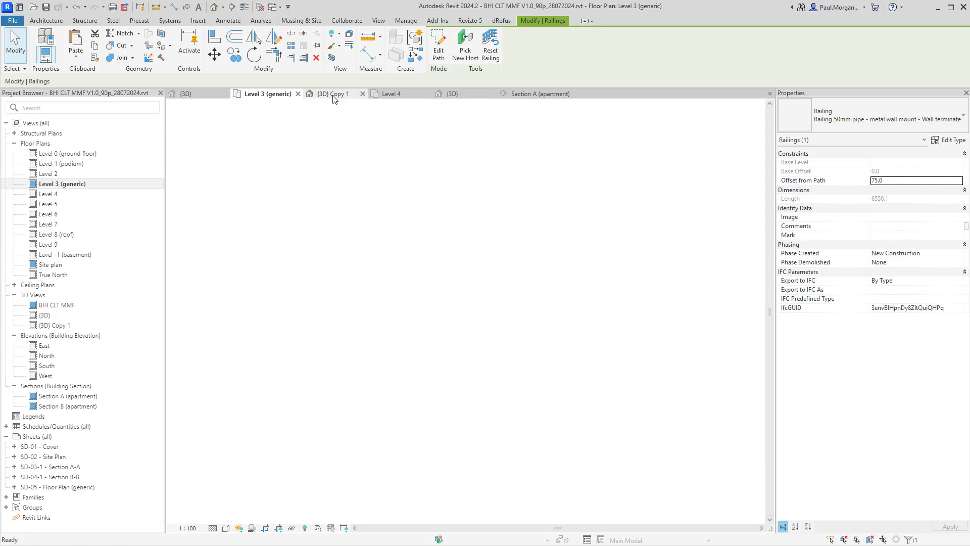
pyautogui.scroll(-4, 642, 405)
pyautogui.keyDown('shift'); pyautogui.moveTo(661, 390); pyautogui.dragTo(541, 319, button='middle'); pyautogui.keyUp('shift')
pyautogui.scroll(5, 538, 263)
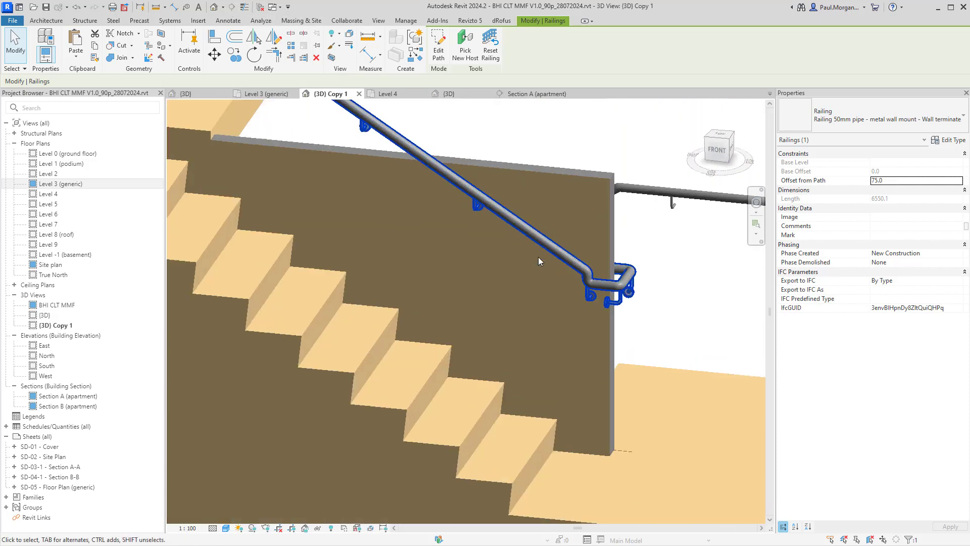
pyautogui.doubleClick(609, 298)
pyautogui.scroll(-5, 616, 296)
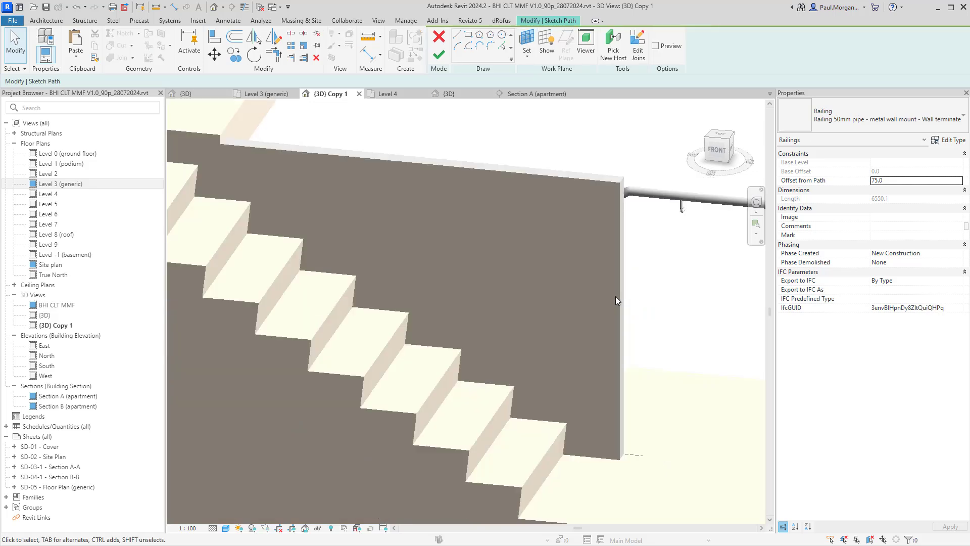
pyautogui.moveTo(634, 364)
pyautogui.mouseDown(button='middle')
pyautogui.moveTo(610, 238)
pyautogui.moveTo(602, 313)
pyautogui.mouseUp(button='middle')
pyautogui.scroll(5, 584, 292)
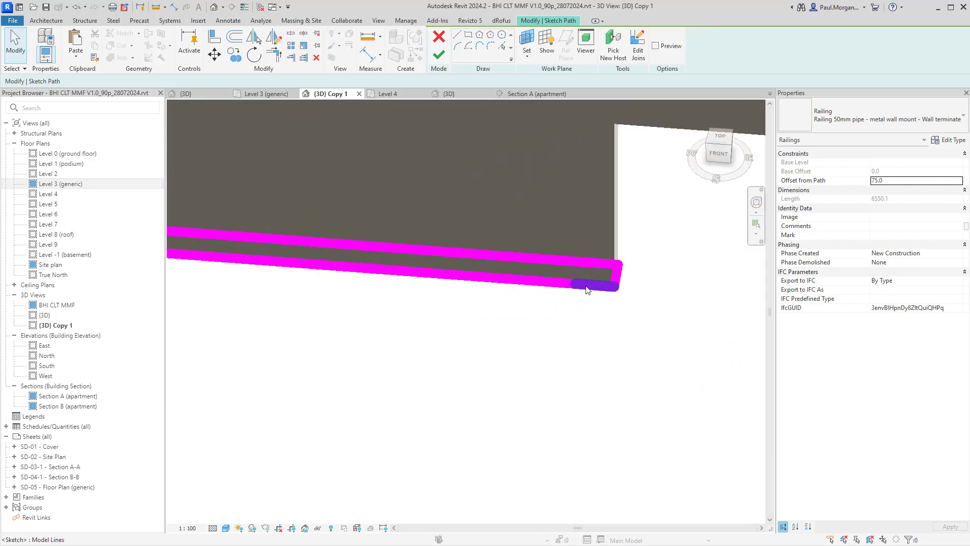
pyautogui.click(590, 283)
pyautogui.moveTo(596, 283)
pyautogui.mouseDown()
pyautogui.moveTo(604, 284)
pyautogui.moveTo(567, 284)
pyautogui.moveTo(599, 286)
pyautogui.mouseUp()
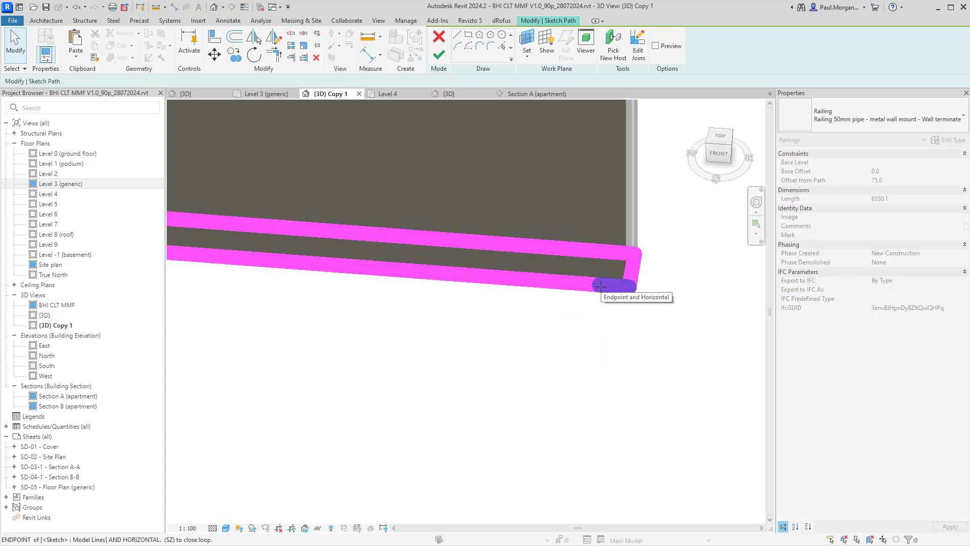
pyautogui.click(439, 54)
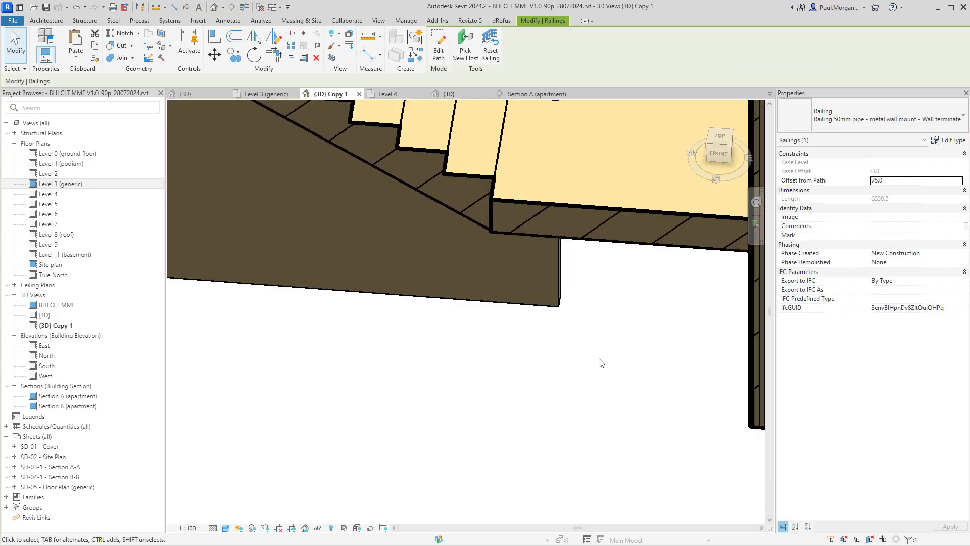
# Step: Examine the inner railing's turn around the central wall's end and its junction with the sloping rail from several angles
pyautogui.click(601, 363)
pyautogui.scroll(-4, 601, 363)
pyautogui.scroll(5, 581, 235)
pyautogui.keyDown('shift'); pyautogui.moveTo(613, 257); pyautogui.dragTo(620, 159, button='middle'); pyautogui.keyUp('shift')
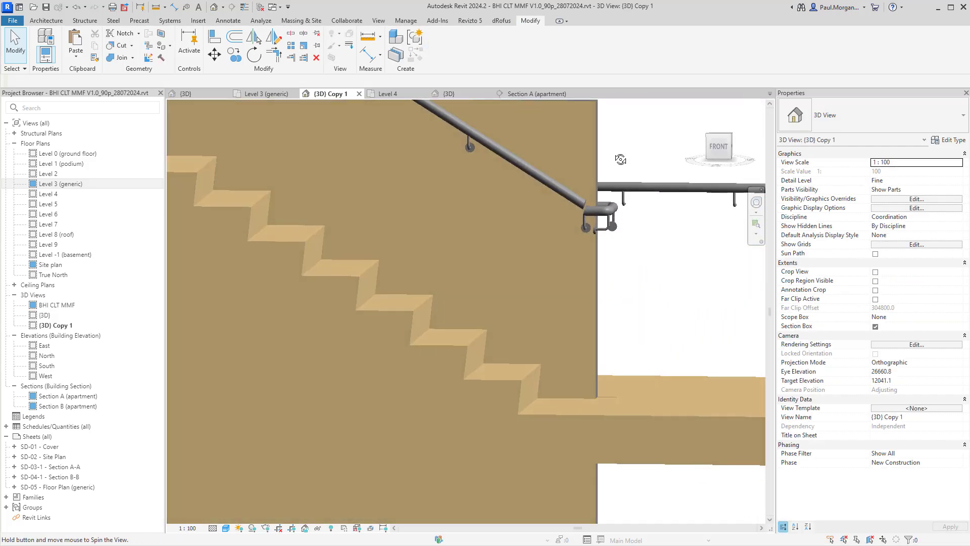
pyautogui.click(609, 208)
pyautogui.keyDown('shift'); pyautogui.moveTo(609, 208); pyautogui.dragTo(593, 255, button='middle'); pyautogui.keyUp('shift')
pyautogui.scroll(4, 598, 212)
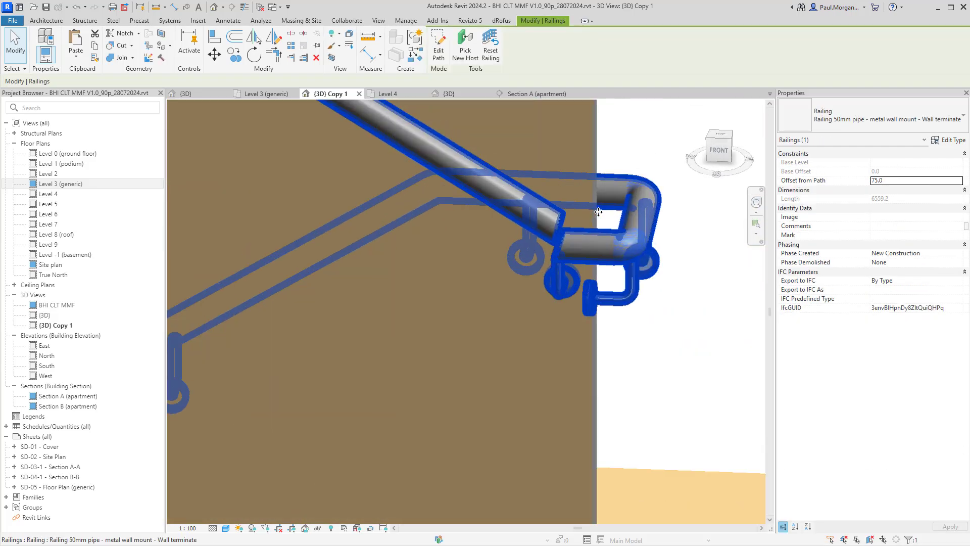
pyautogui.scroll(-3, 596, 222)
pyautogui.keyDown('shift'); pyautogui.click(591, 249); pyautogui.keyUp('shift')
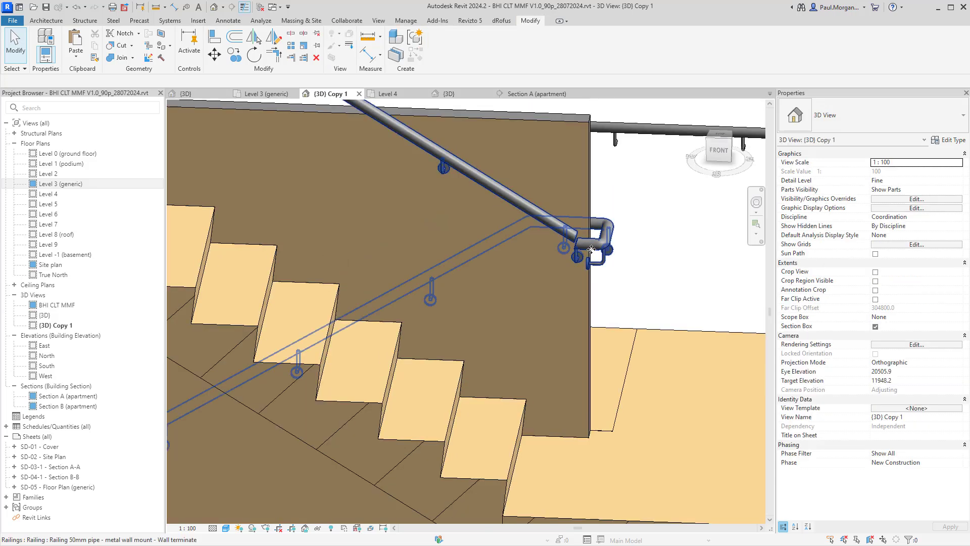
pyautogui.click(591, 250)
pyautogui.keyDown('shift'); pyautogui.moveTo(592, 250); pyautogui.dragTo(465, 242, button='middle'); pyautogui.keyUp('shift')
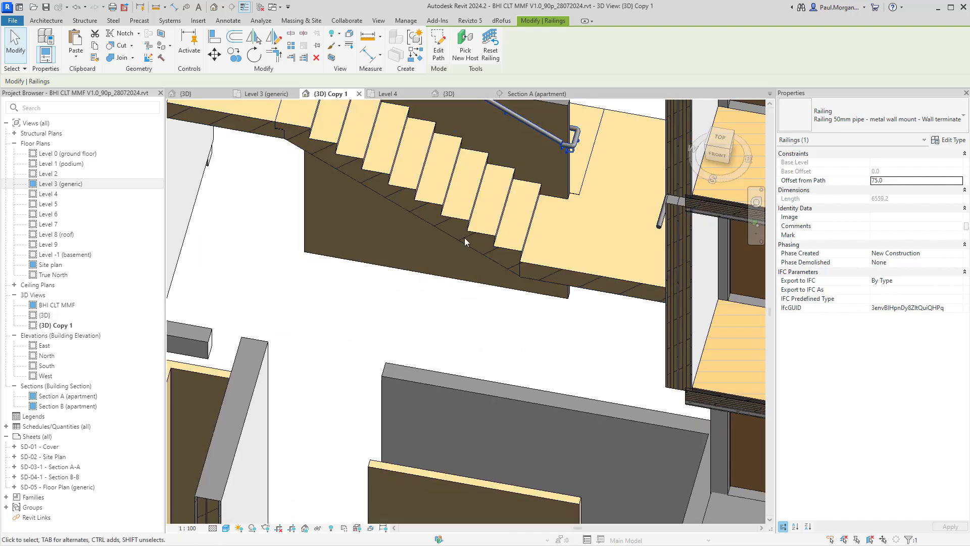
# Step: In the Level 3 (generic) plan, move the Section A (apartment) line onto the stair flight south of the central wall
pyautogui.click(249, 94)
pyautogui.scroll(-3, 595, 295)
pyautogui.press('Escape')
pyautogui.scroll(5, 596, 296)
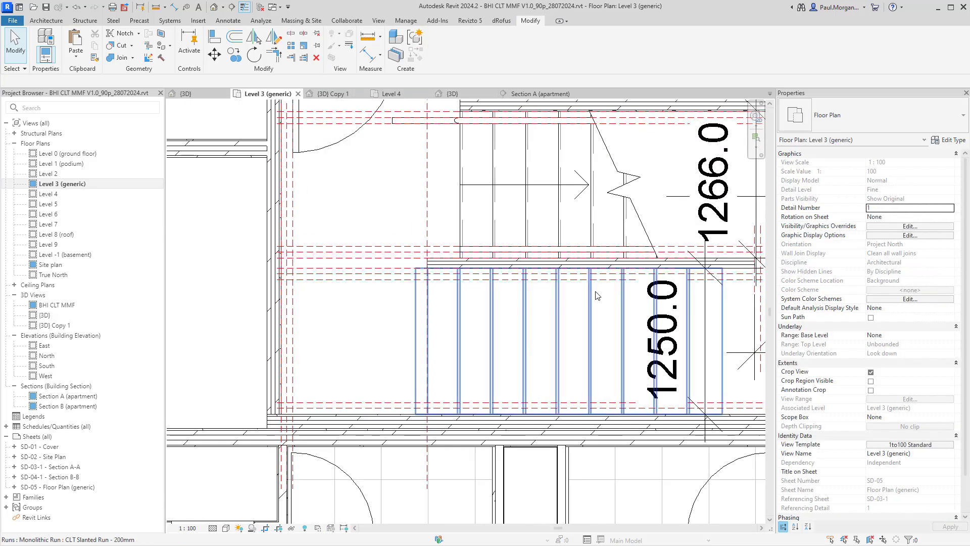
pyautogui.moveTo(596, 296); pyautogui.dragTo(389, 300, button='middle')
pyautogui.click(559, 267)
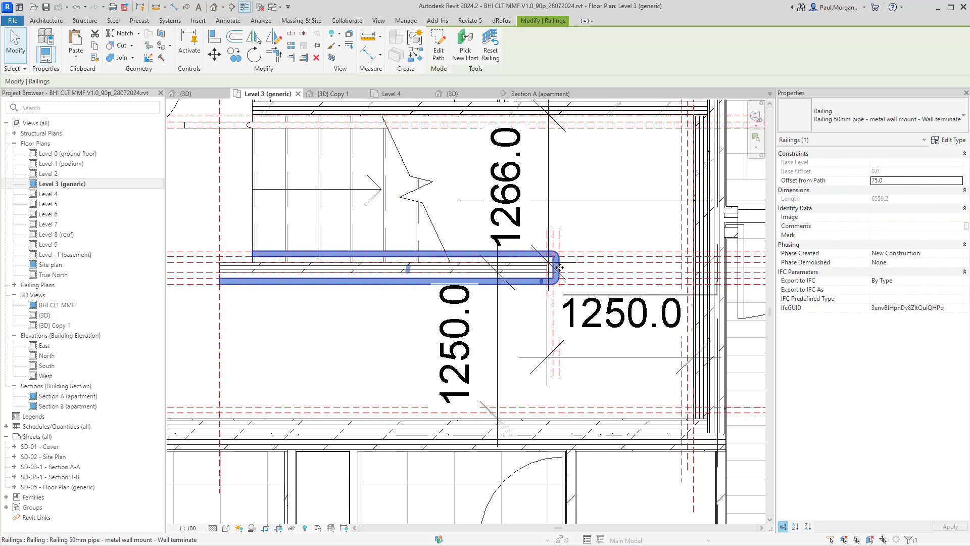
pyautogui.scroll(-6, 559, 268)
pyautogui.press('Escape')
pyautogui.moveTo(561, 268); pyautogui.dragTo(425, 278, button='middle')
pyautogui.click(489, 271)
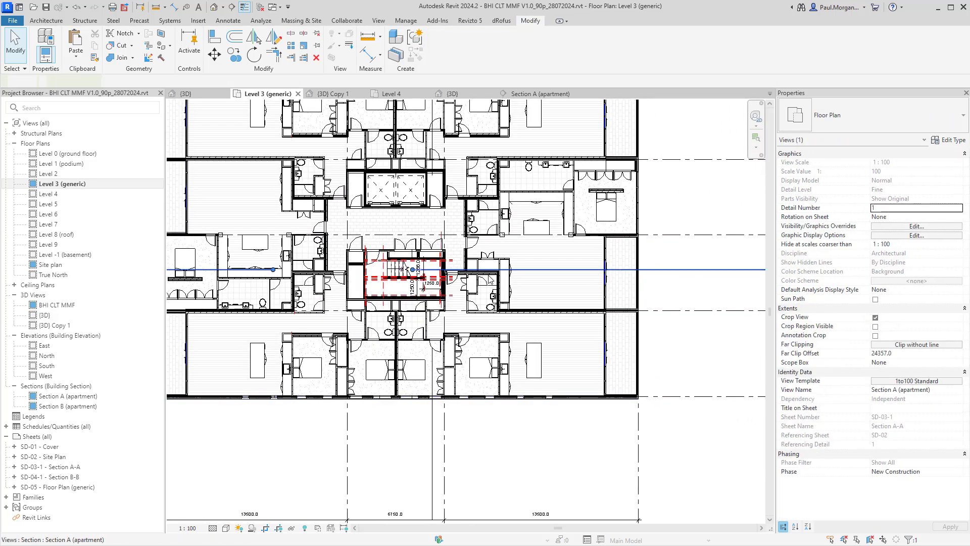
pyautogui.scroll(5, 463, 272)
pyautogui.moveTo(435, 264); pyautogui.dragTo(436, 305)
pyautogui.press('Escape')
# Step: Open the Section A (apartment) view and inspect where the inner handrail's slope meets its level part at the landing
pyautogui.scroll(-6, 438, 306)
pyautogui.scroll(4, 695, 296)
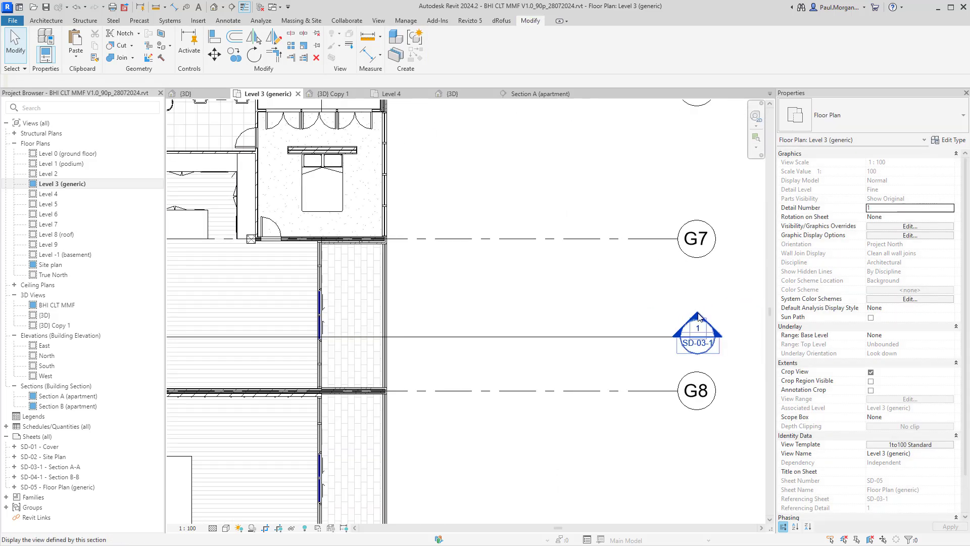
pyautogui.doubleClick(699, 317)
pyautogui.scroll(5, 542, 268)
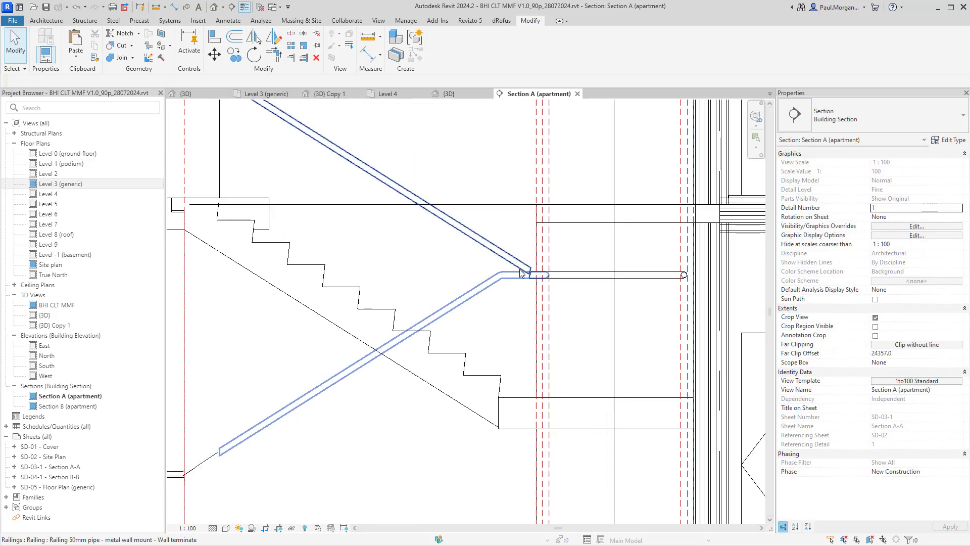
pyautogui.scroll(-5, 542, 268)
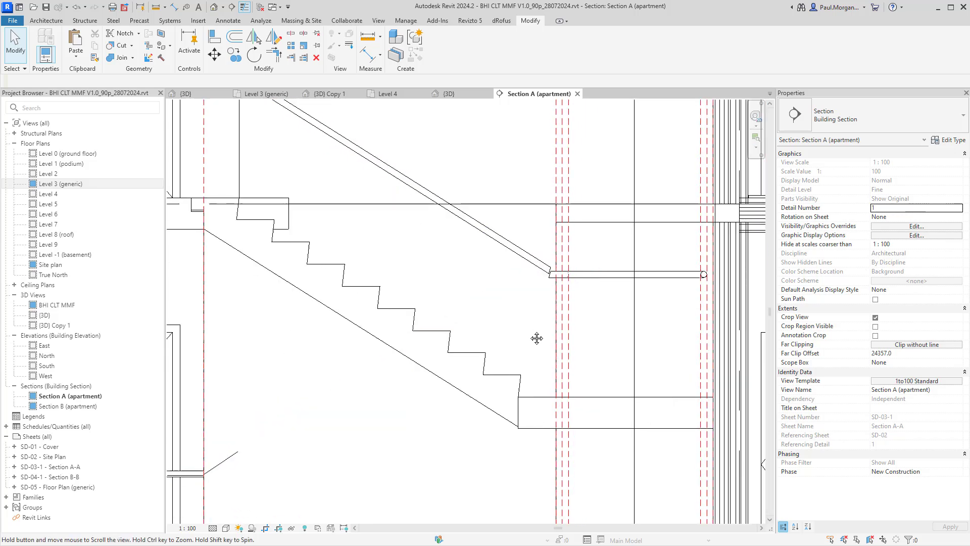
# Step: Draw a vertical detail line about 1535 mm long, upward from the landing's top edge where it meets the stair flight
pyautogui.press('d')
pyautogui.press('l')
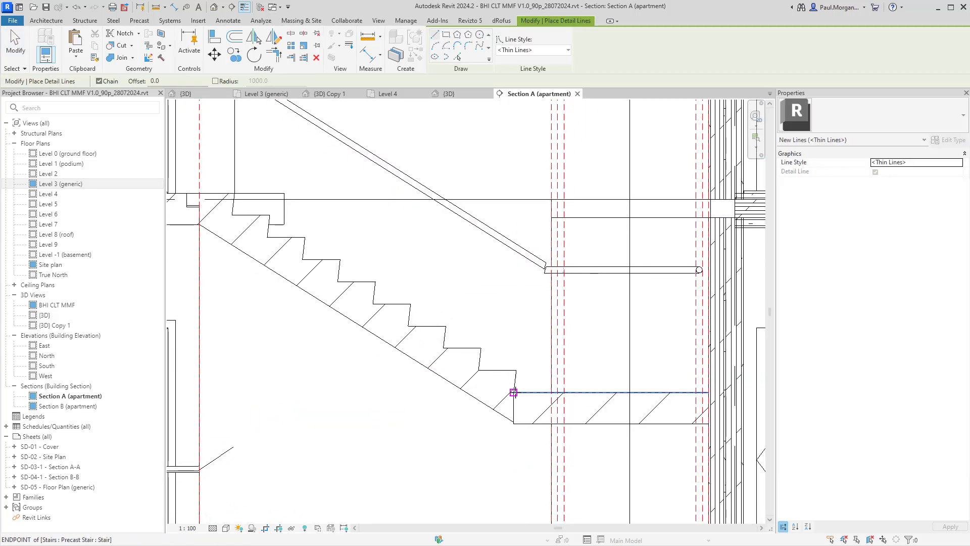
pyautogui.click(512, 199)
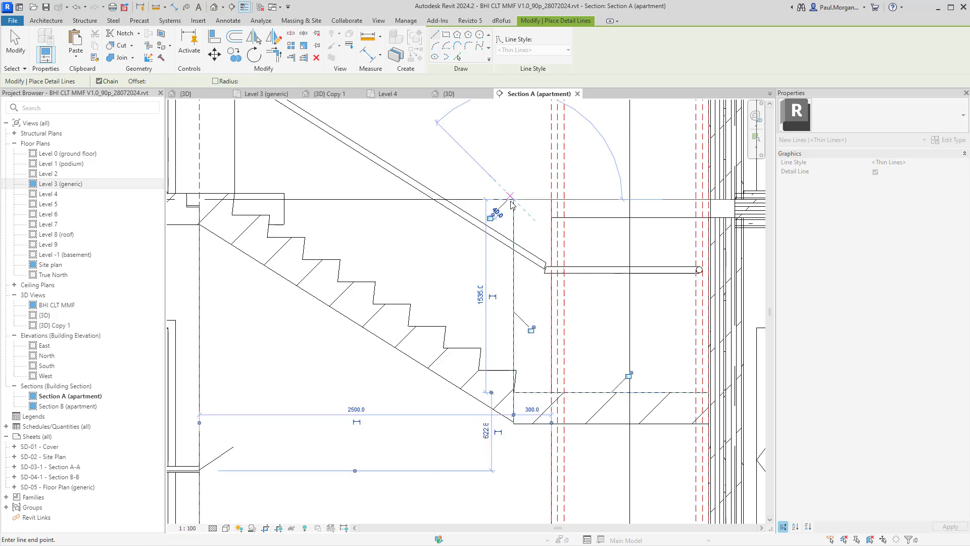
pyautogui.press('Escape')
pyautogui.press('Escape')
# Step: Copy the vertical detail line horizontally toward the landing, short of the central wall's end
pyautogui.click(512, 317)
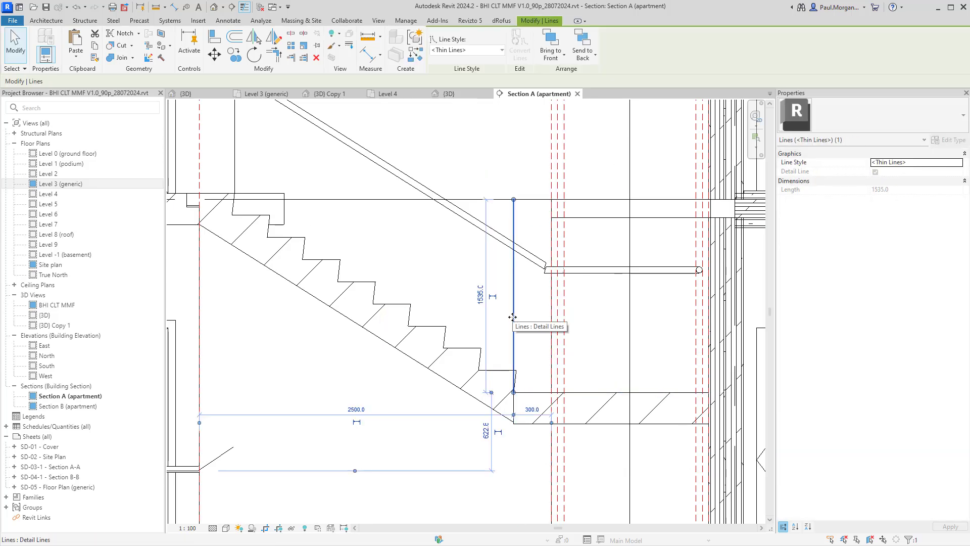
pyautogui.press('c')
pyautogui.press('o')
pyautogui.click(512, 317)
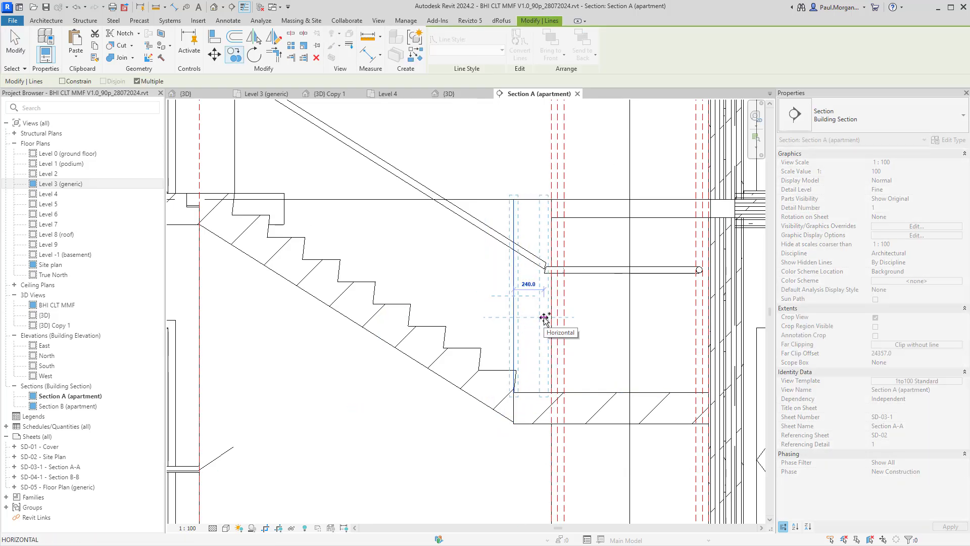
pyautogui.press('Escape')
pyautogui.press('Escape')
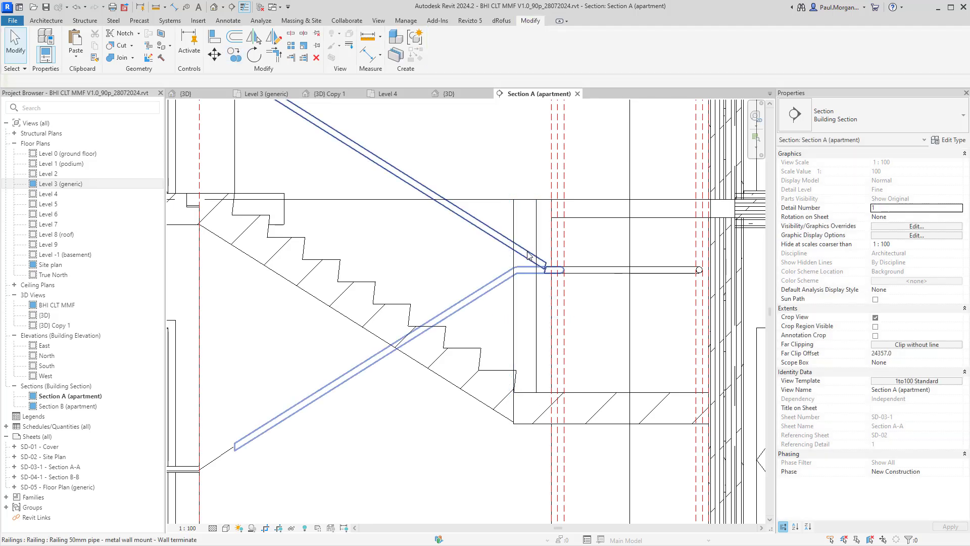
# Step: Inspect the inner handrail's slope junction and measure the level handrail's height above the landing
pyautogui.scroll(3, 528, 252)
pyautogui.click(540, 274)
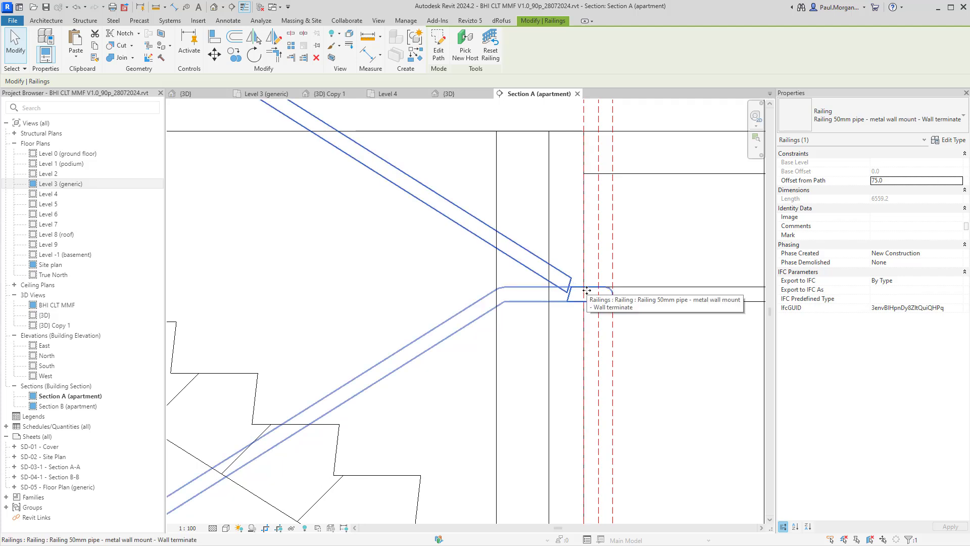
pyautogui.scroll(-5, 587, 290)
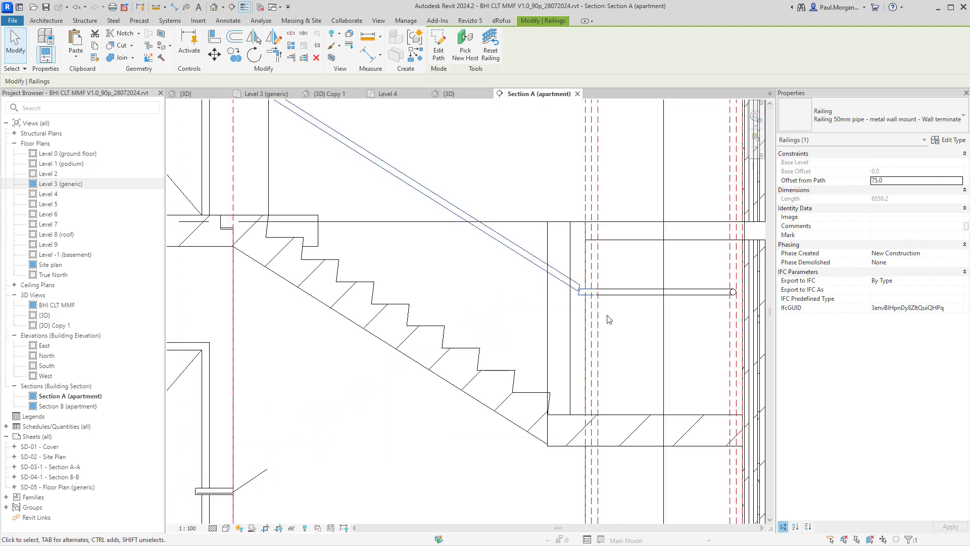
pyautogui.press('d')
pyautogui.press('i')
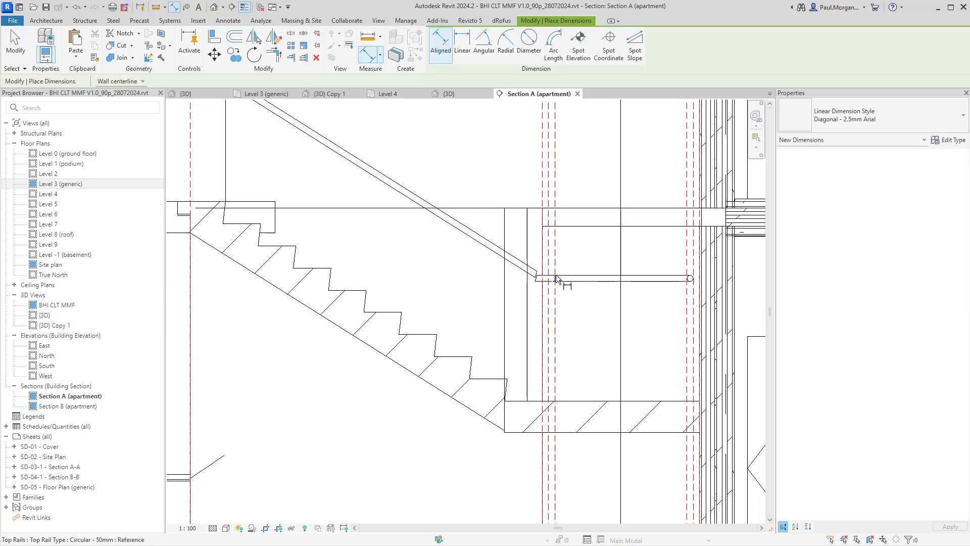
pyautogui.click(574, 401)
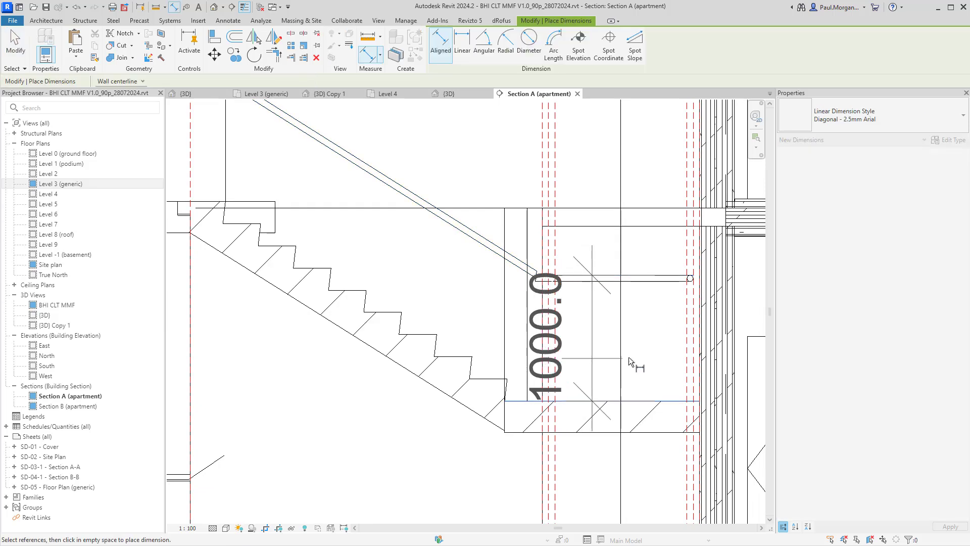
pyautogui.press('Escape')
pyautogui.press('Escape')
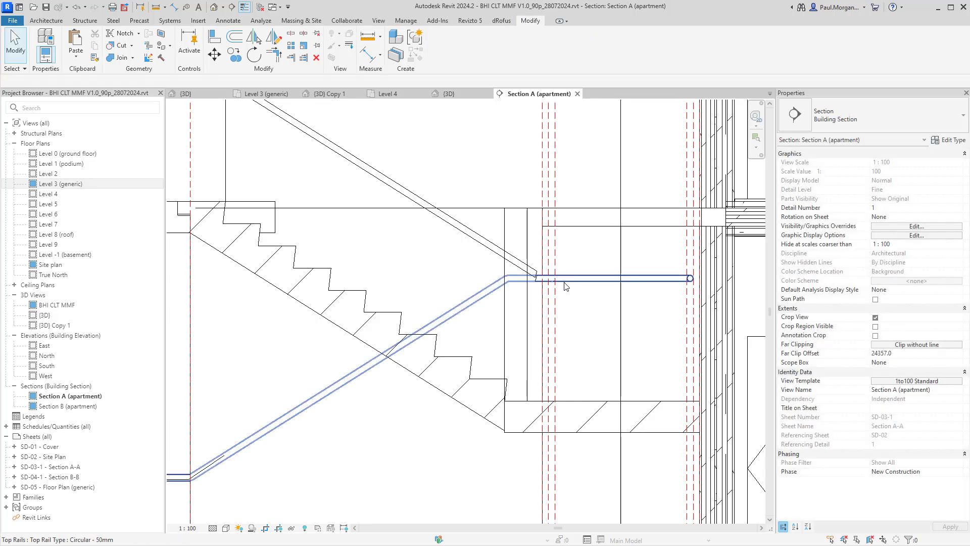
# Step: In the Level 3 (generic) plan, open the path of the wall-terminating railing around the central wall for editing
pyautogui.click(548, 280)
pyautogui.scroll(5, 548, 280)
pyautogui.click(507, 256)
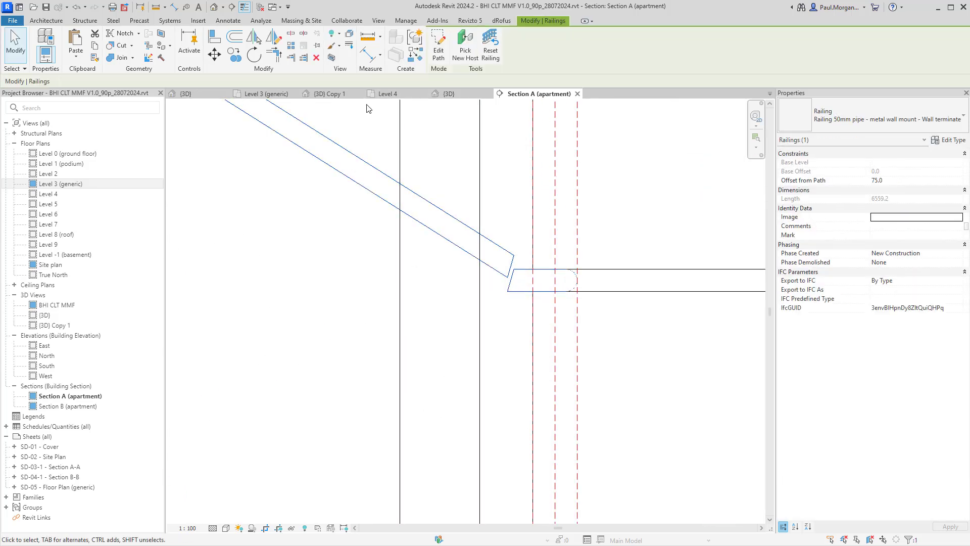
pyautogui.click(265, 94)
pyautogui.scroll(-5, 292, 317)
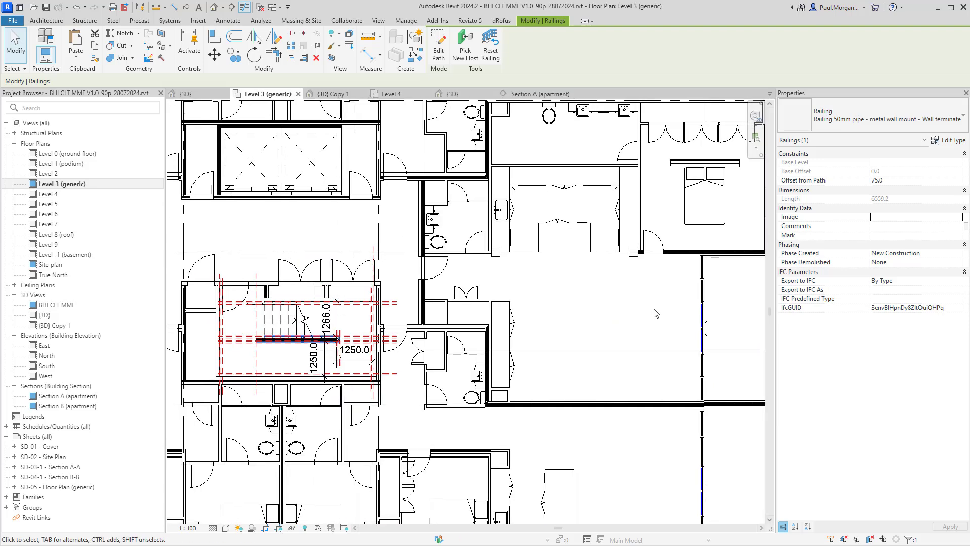
pyautogui.scroll(8, 304, 314)
pyautogui.press('Escape')
pyautogui.click(309, 313)
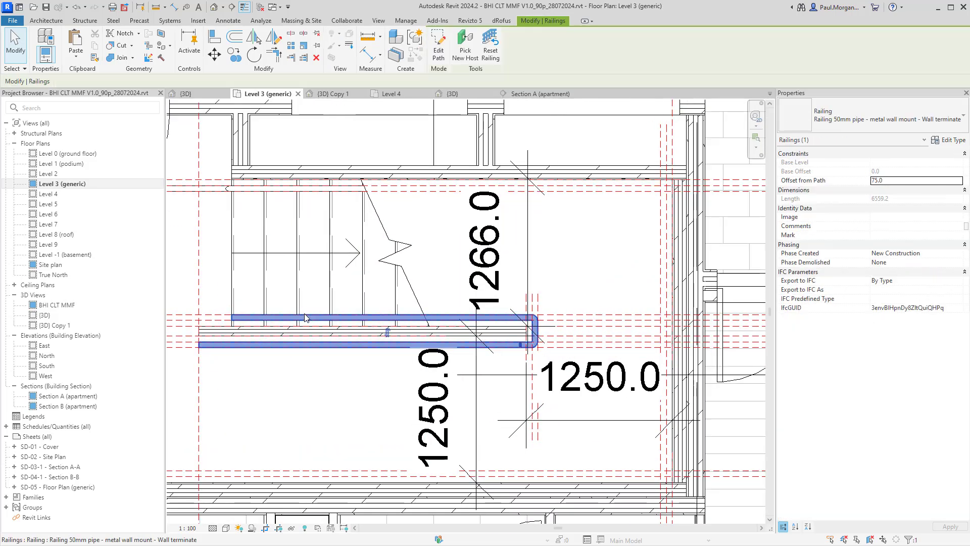
pyautogui.scroll(4, 536, 309)
pyautogui.doubleClick(557, 384)
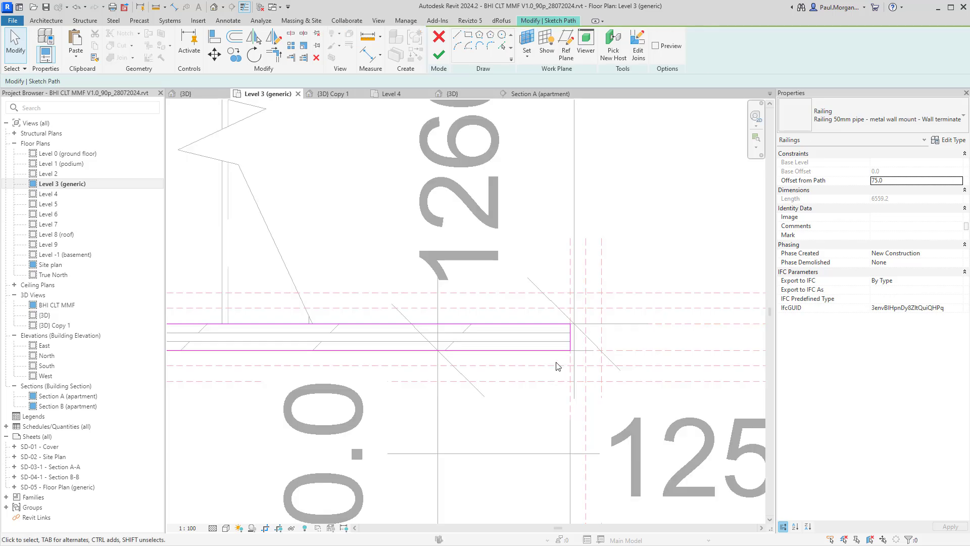
# Step: Replace the 50 mm path segment by extending the long line to the central wall's end corner, and finish the railing path
pyautogui.click(556, 352)
pyautogui.scroll(3, 570, 353)
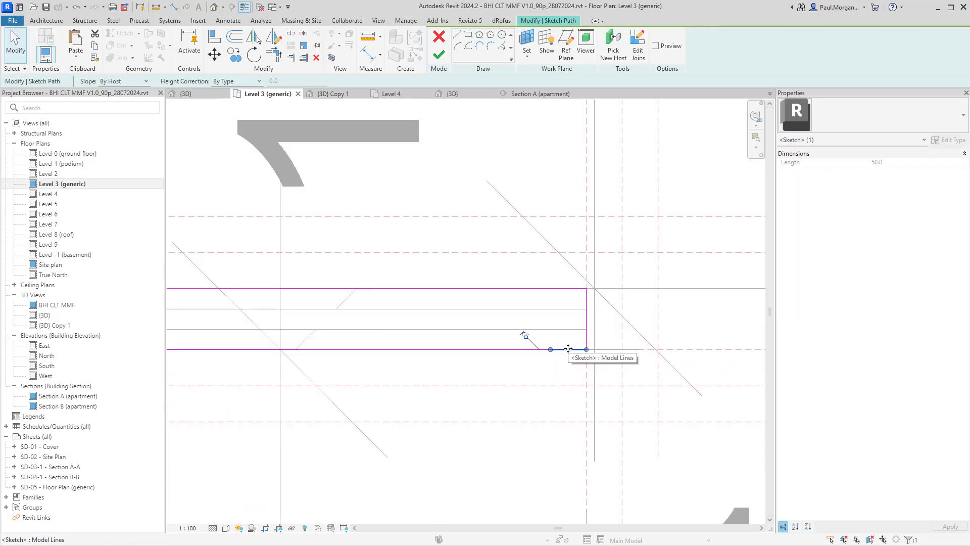
pyautogui.click(549, 350)
pyautogui.moveTo(550, 349); pyautogui.dragTo(586, 349)
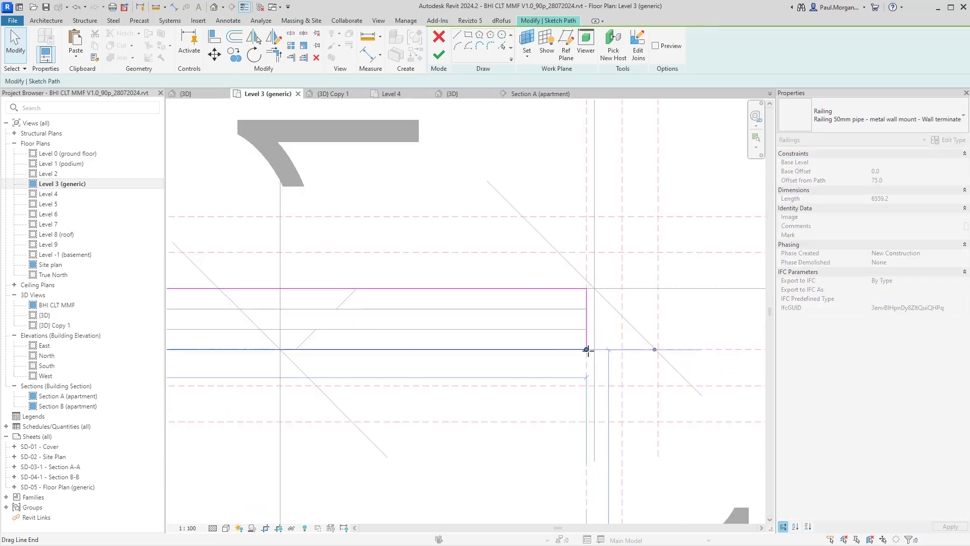
pyautogui.click(427, 145)
pyautogui.click(438, 56)
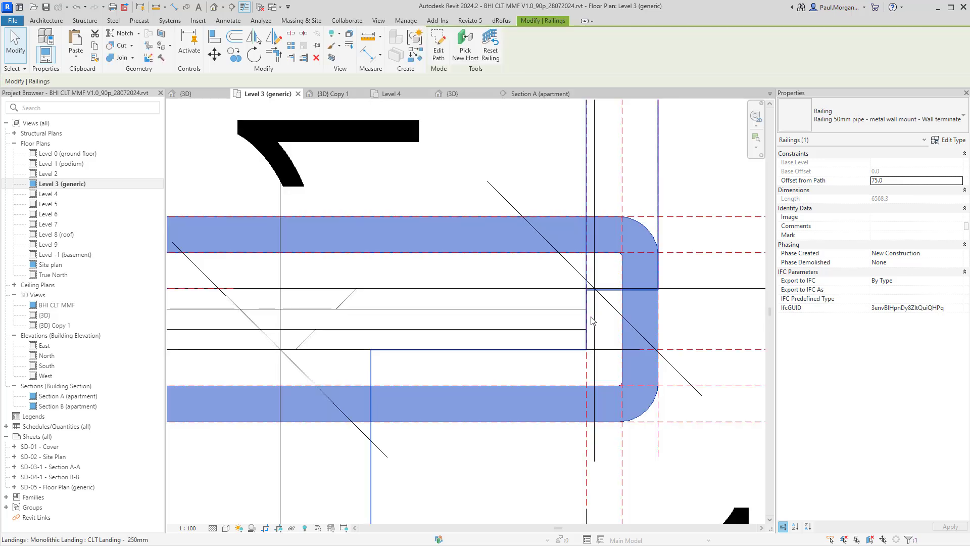
pyautogui.press('Escape')
# Step: In the {3D} Copy 1 view, examine the inner railing's turn at the central wall's end from several angles
pyautogui.scroll(-3, 591, 317)
pyautogui.click(334, 94)
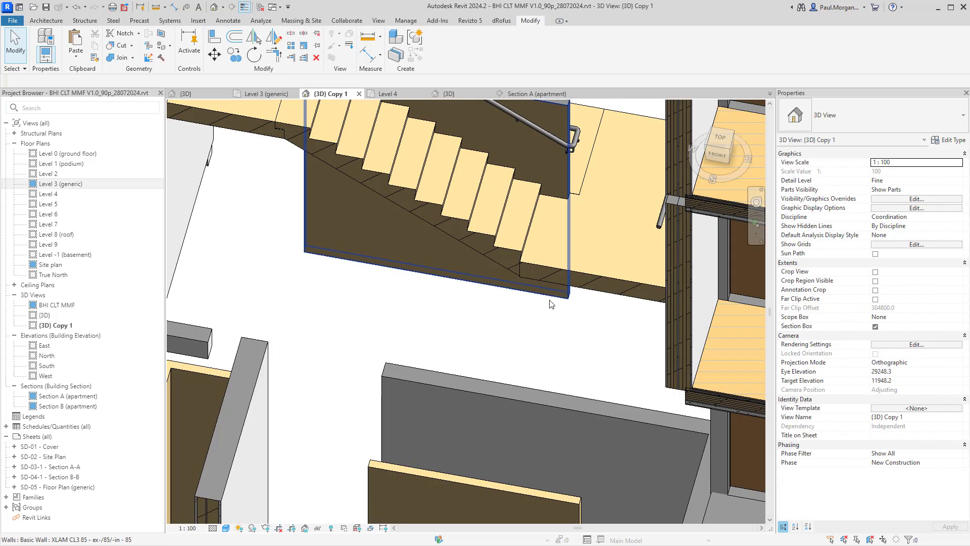
pyautogui.moveTo(546, 219); pyautogui.dragTo(596, 389, button='middle')
pyautogui.keyDown('shift'); pyautogui.moveTo(596, 389); pyautogui.dragTo(603, 282, button='middle'); pyautogui.keyUp('shift')
pyautogui.scroll(5, 603, 283)
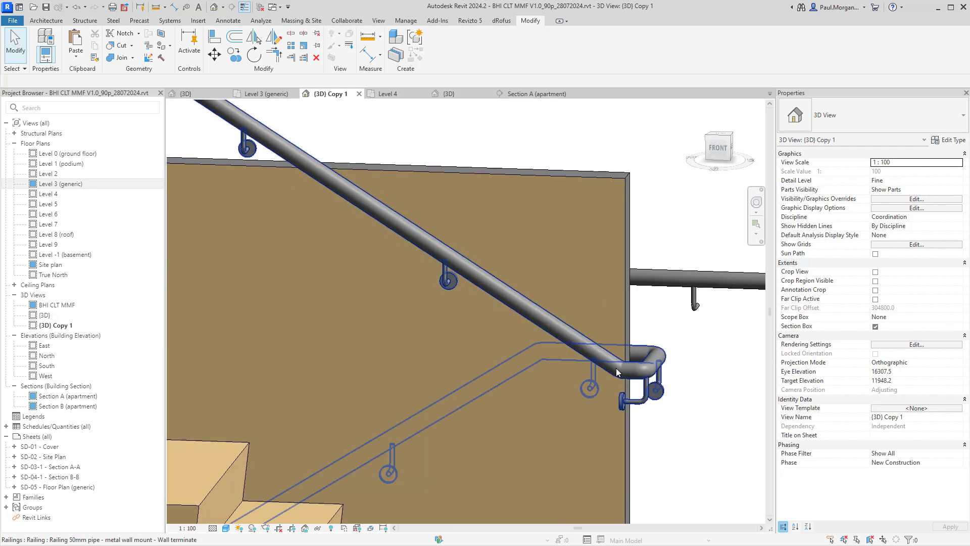
pyautogui.scroll(-4, 647, 367)
pyautogui.scroll(1, 628, 367)
pyautogui.scroll(-3, 628, 367)
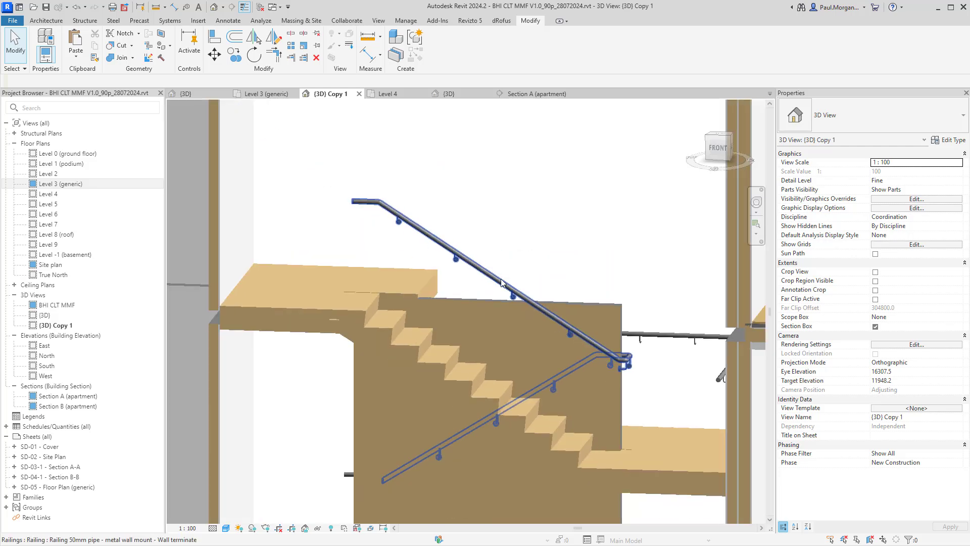
pyautogui.keyDown('shift'); pyautogui.moveTo(628, 367); pyautogui.dragTo(458, 470, button='middle'); pyautogui.keyUp('shift')
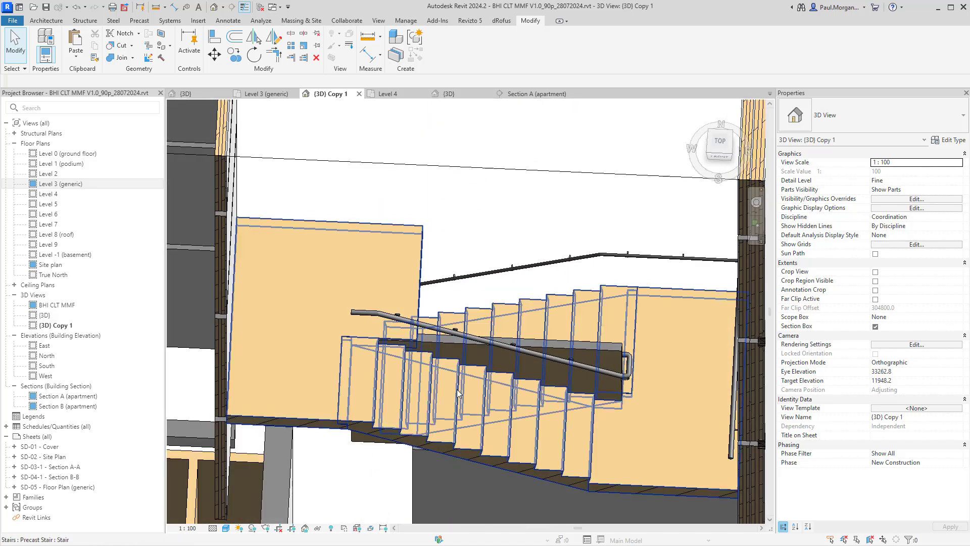
pyautogui.keyDown('shift'); pyautogui.moveTo(457, 389); pyautogui.dragTo(471, 301, button='middle'); pyautogui.keyUp('shift')
# Step: Raise the top of the central wall between the stair flights to a top offset of about 445.4
pyautogui.click(448, 310)
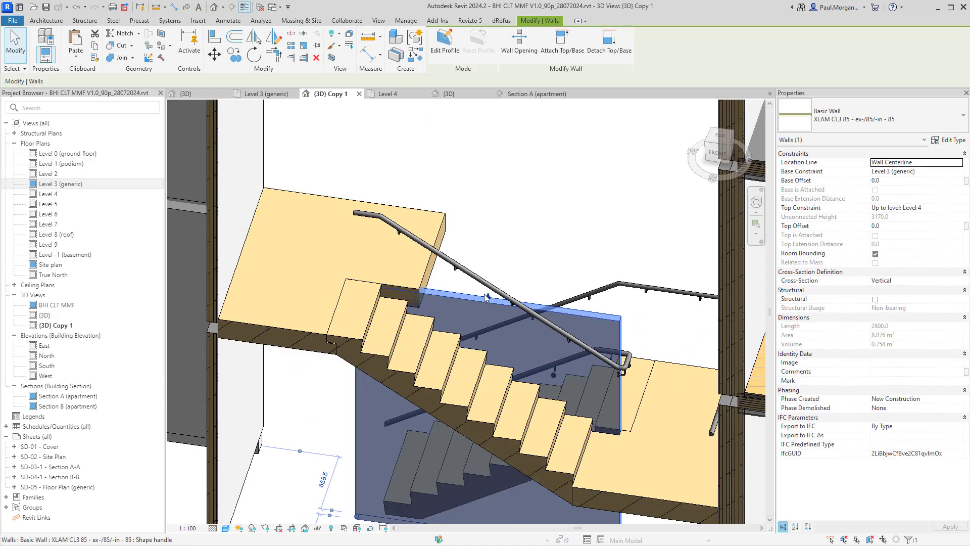
pyautogui.moveTo(487, 301); pyautogui.dragTo(487, 267)
pyautogui.keyDown('shift'); pyautogui.moveTo(477, 284); pyautogui.dragTo(454, 395, button='middle'); pyautogui.keyUp('shift')
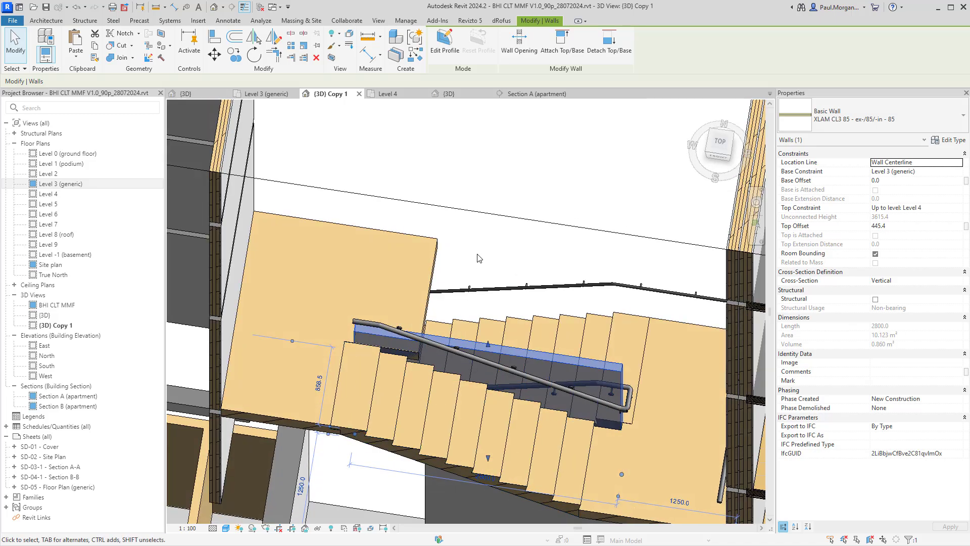
pyautogui.click(479, 256)
# Step: Open the Level 3 precast stair for editing and enter the boundary sketch of its upper landing
pyautogui.keyDown('shift'); pyautogui.moveTo(492, 322); pyautogui.dragTo(505, 306, button='middle'); pyautogui.keyUp('shift')
pyautogui.click(420, 347)
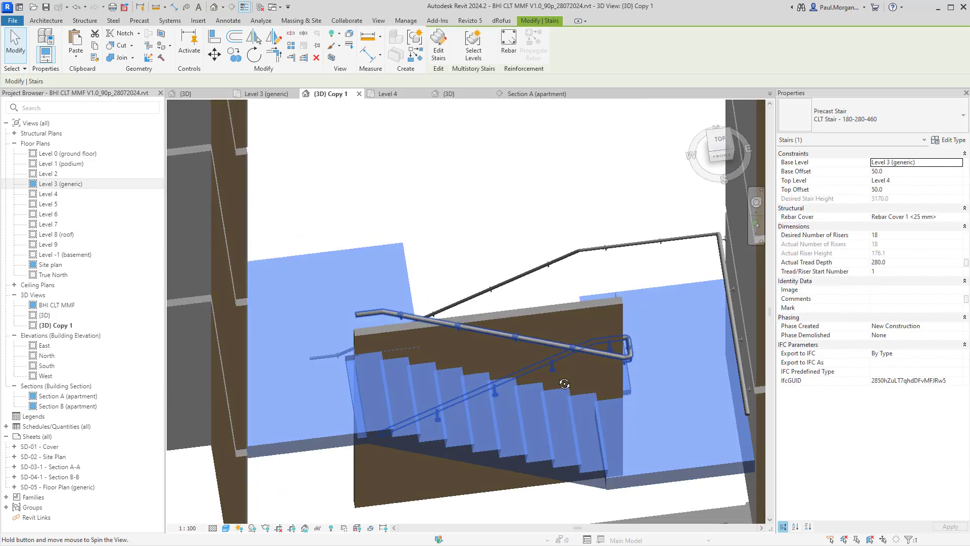
pyautogui.moveTo(421, 347)
pyautogui.keyDown('shift'); pyautogui.mouseDown(button='middle')
pyautogui.moveTo(559, 455)
pyautogui.moveTo(383, 341)
pyautogui.moveTo(418, 364)
pyautogui.mouseUp(button='middle'); pyautogui.keyUp('shift')
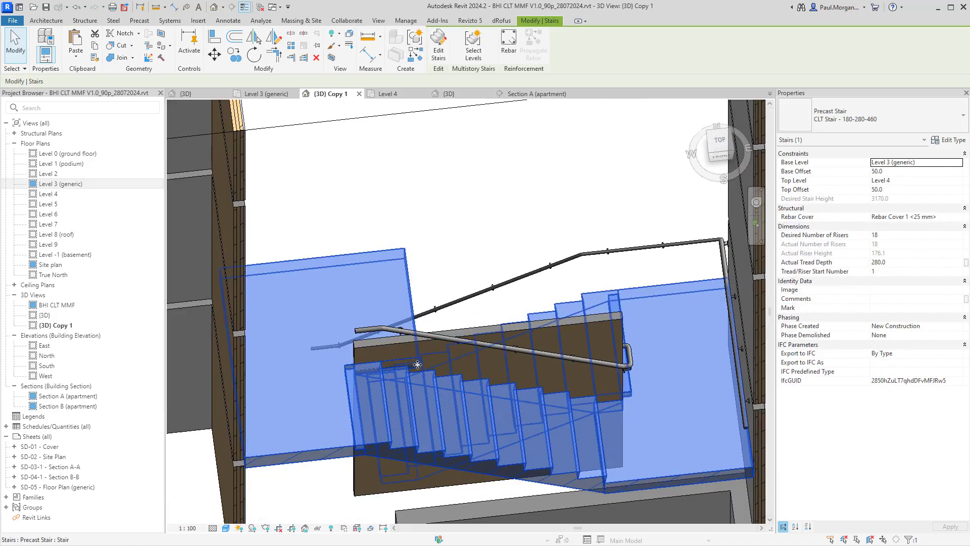
pyautogui.doubleClick(410, 303)
pyautogui.click(414, 312)
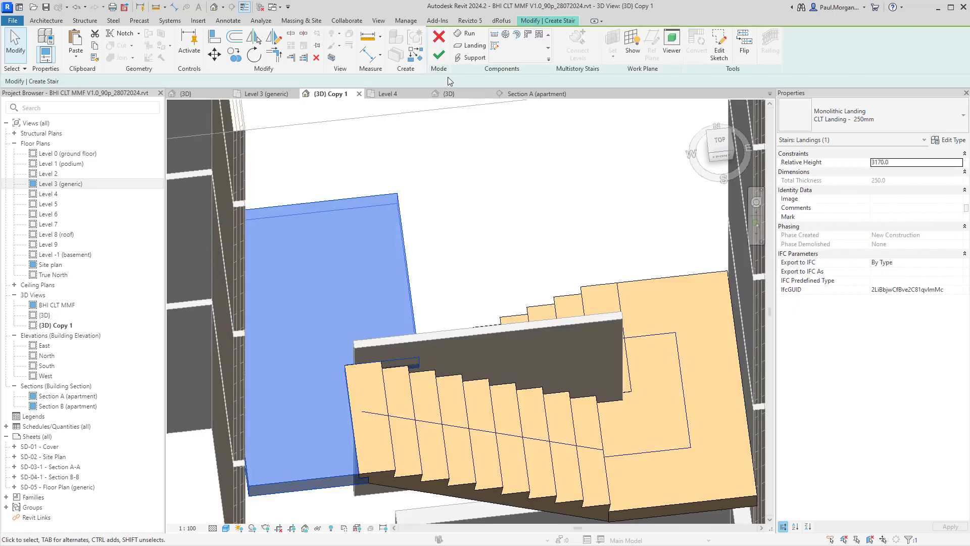
pyautogui.click(718, 51)
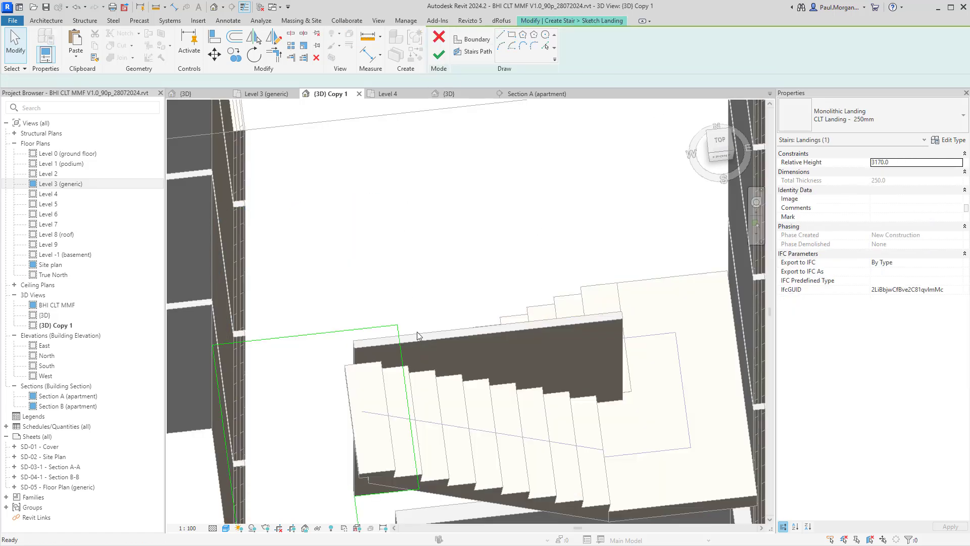
# Step: Move the upper landing's short boundary line, align it with the central wall's face, and finish the landing sketch
pyautogui.click(392, 494)
pyautogui.moveTo(392, 493); pyautogui.dragTo(384, 449)
pyautogui.keyDown('shift'); pyautogui.moveTo(384, 449); pyautogui.dragTo(52, 366, button='middle'); pyautogui.keyUp('shift')
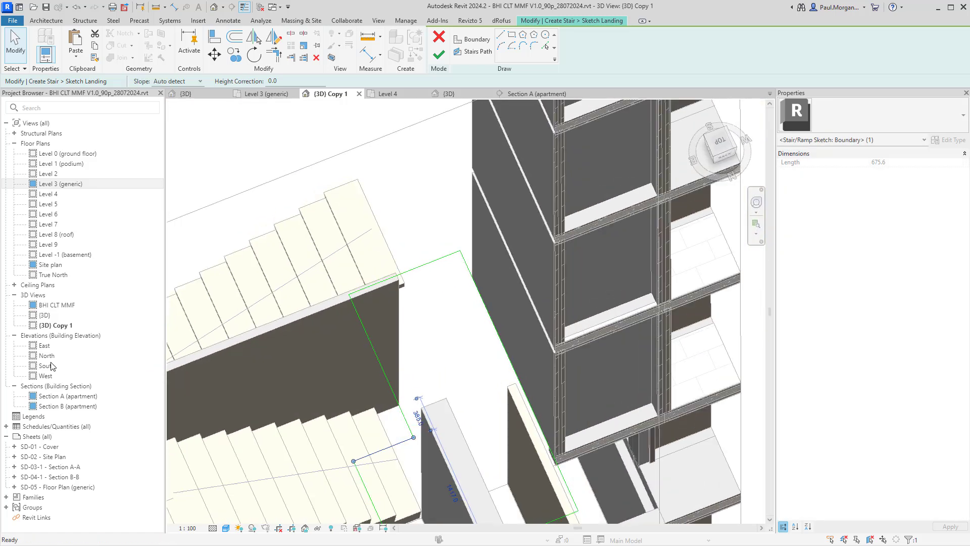
pyautogui.press('a')
pyautogui.press('l')
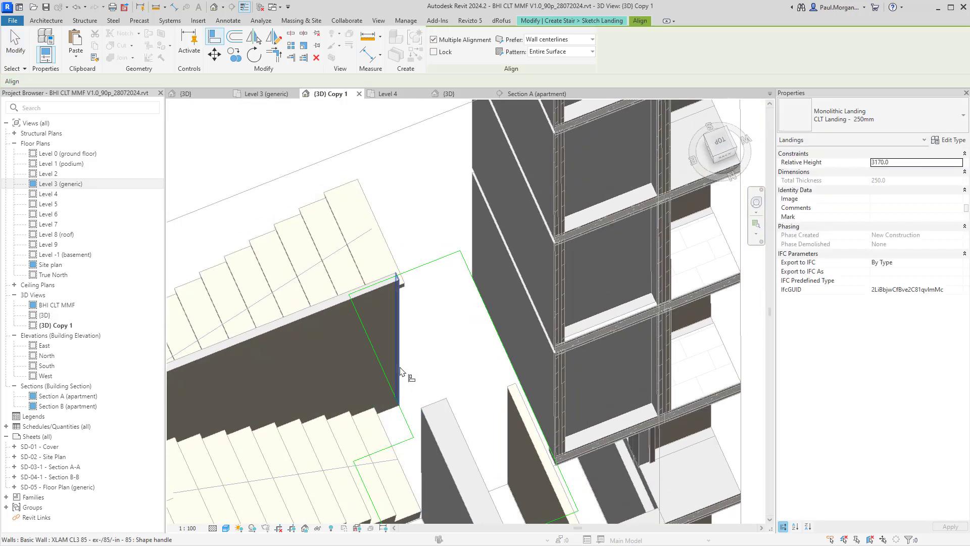
pyautogui.click(399, 368)
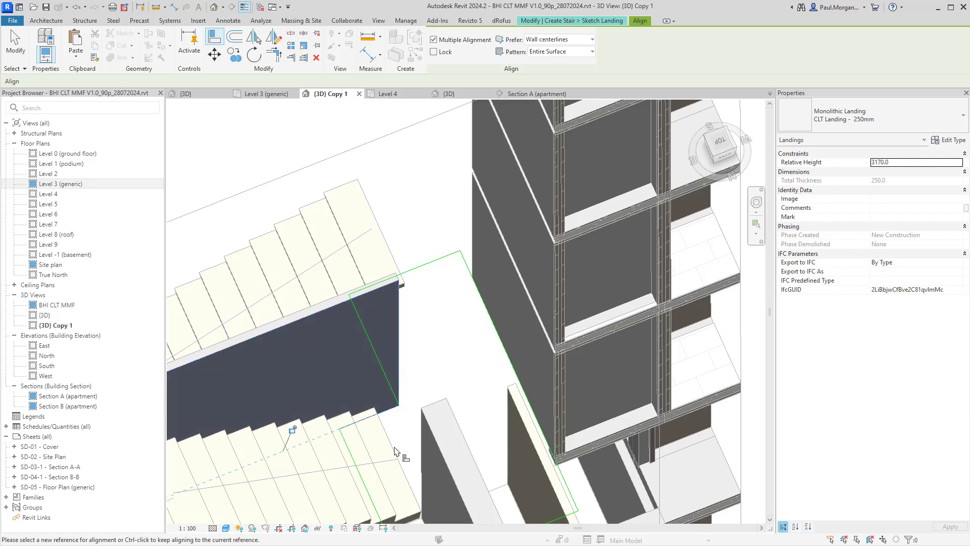
pyautogui.press('Escape')
pyautogui.press('Escape')
pyautogui.click(438, 54)
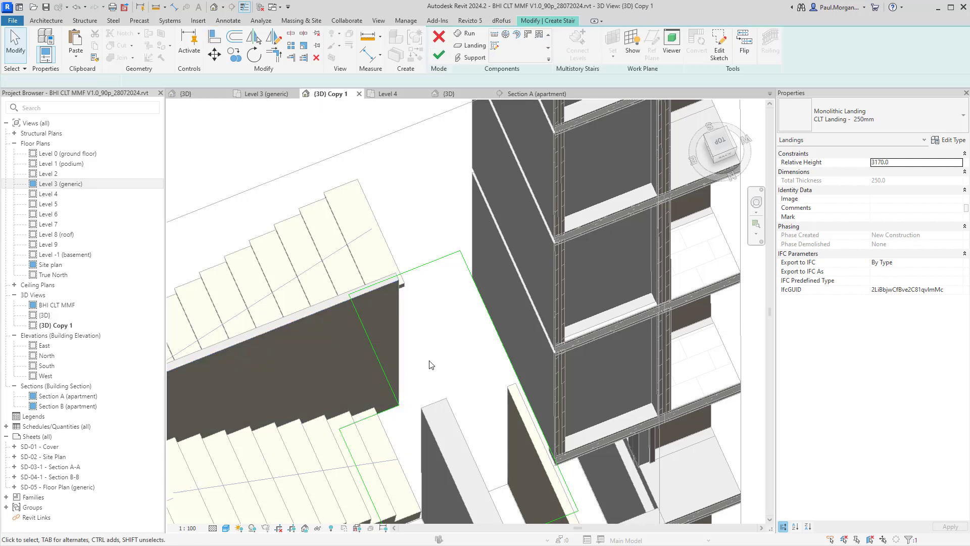
# Step: Finish editing the stair, keeping the landing changes
pyautogui.scroll(4, 420, 354)
pyautogui.keyDown('shift'); pyautogui.moveTo(692, 302); pyautogui.dragTo(404, 274, button='middle'); pyautogui.keyUp('shift')
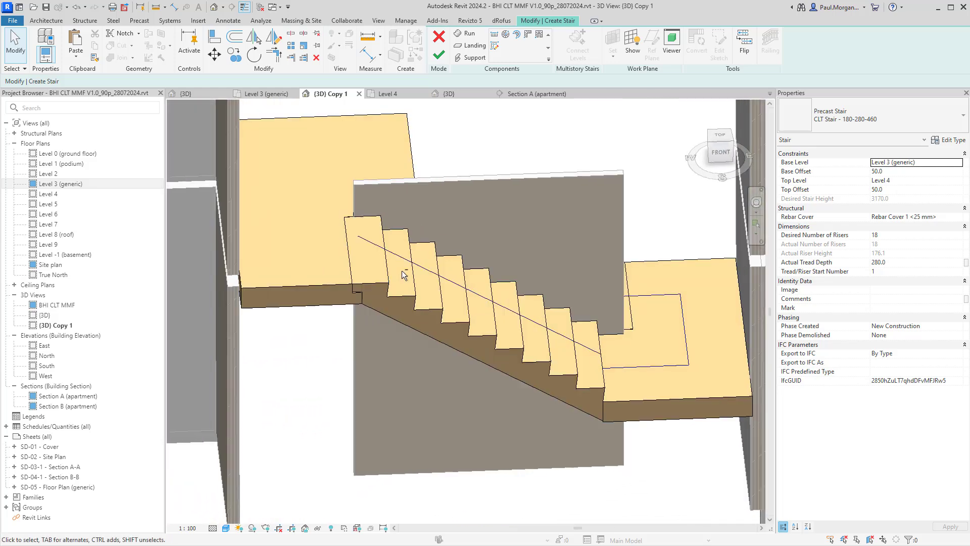
pyautogui.click(439, 41)
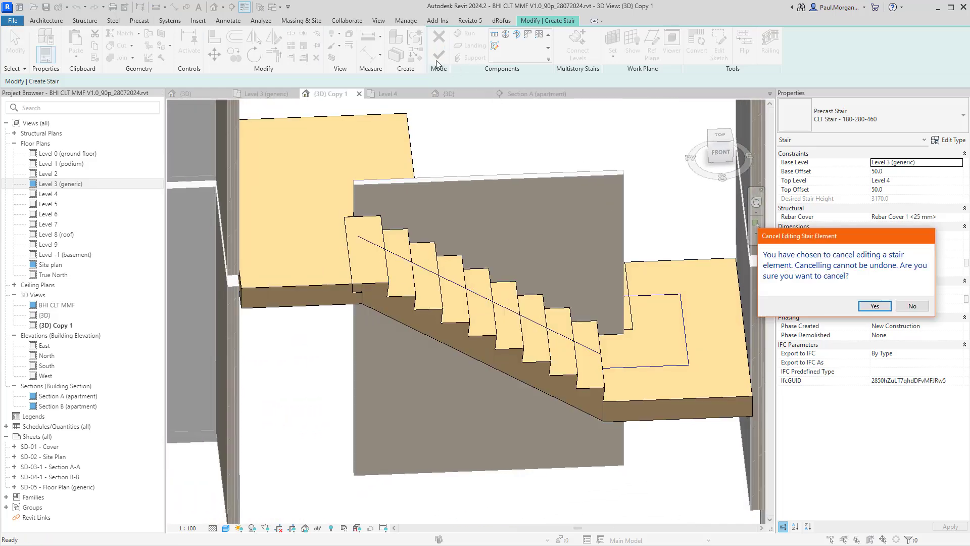
pyautogui.click(912, 306)
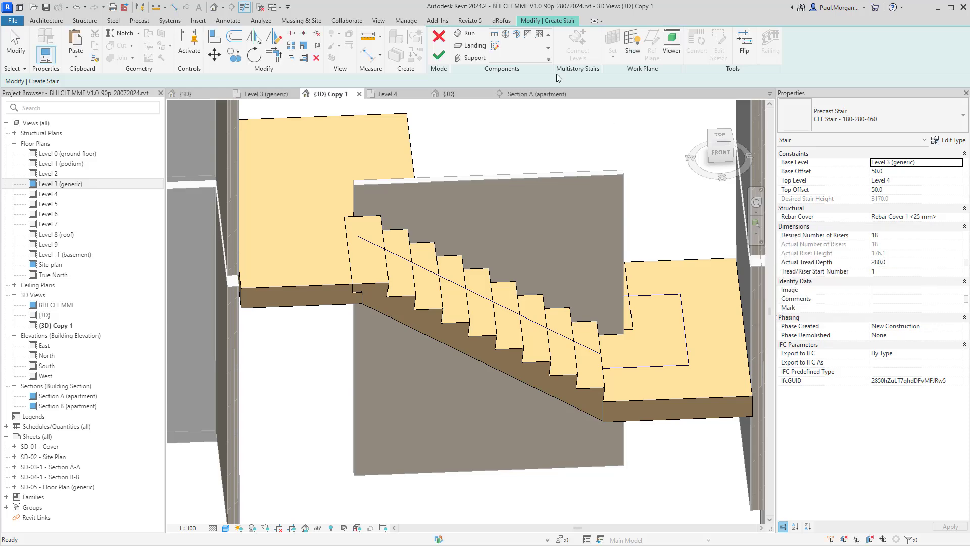
pyautogui.click(443, 57)
# Step: Select the wall-terminating inner railing and check its run against the raised central wall
pyautogui.keyDown('shift'); pyautogui.moveTo(498, 235); pyautogui.dragTo(564, 255, button='middle'); pyautogui.keyUp('shift')
pyautogui.scroll(4, 634, 297)
pyautogui.click(634, 297)
pyautogui.scroll(-3, 521, 188)
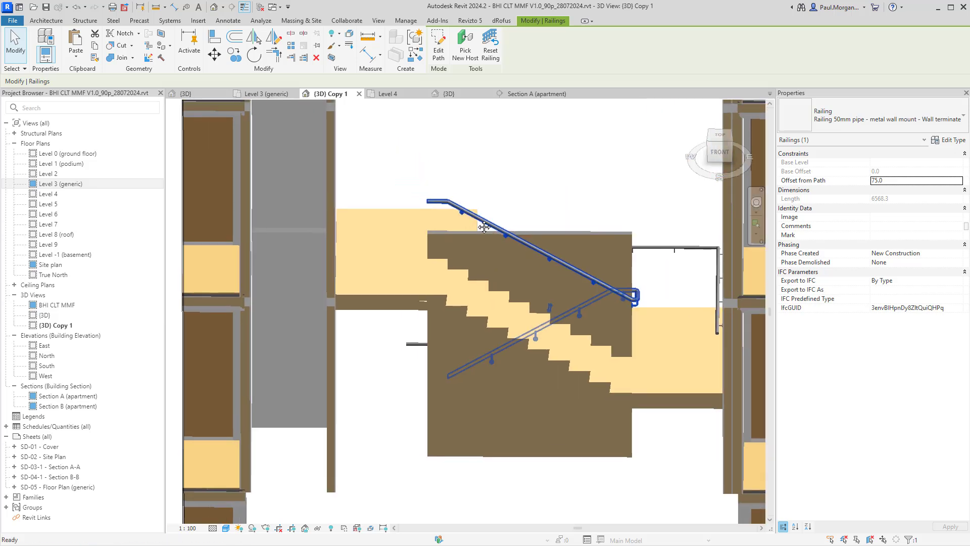
# Step: Set the central stair wall's top constraint to Level 8 (roof)
pyautogui.click(469, 234)
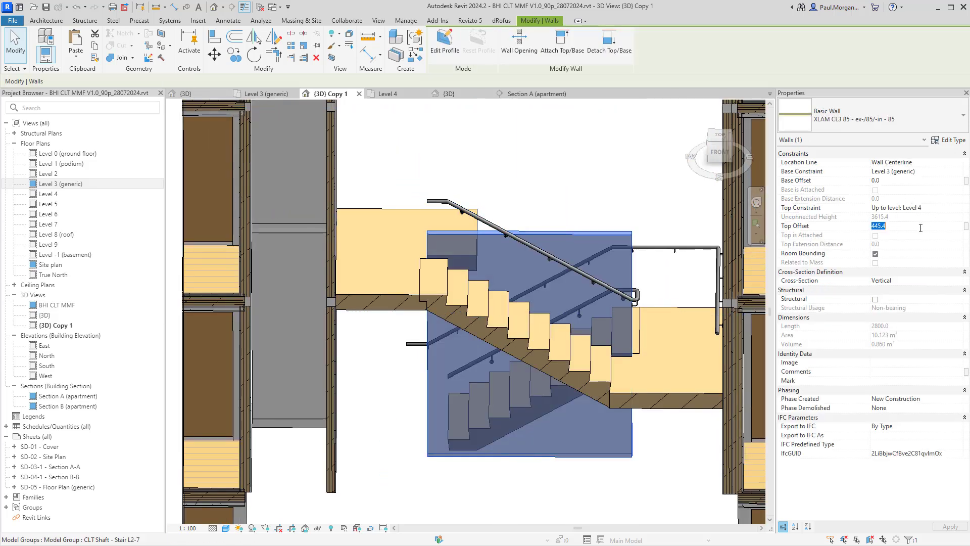
pyautogui.click(961, 208)
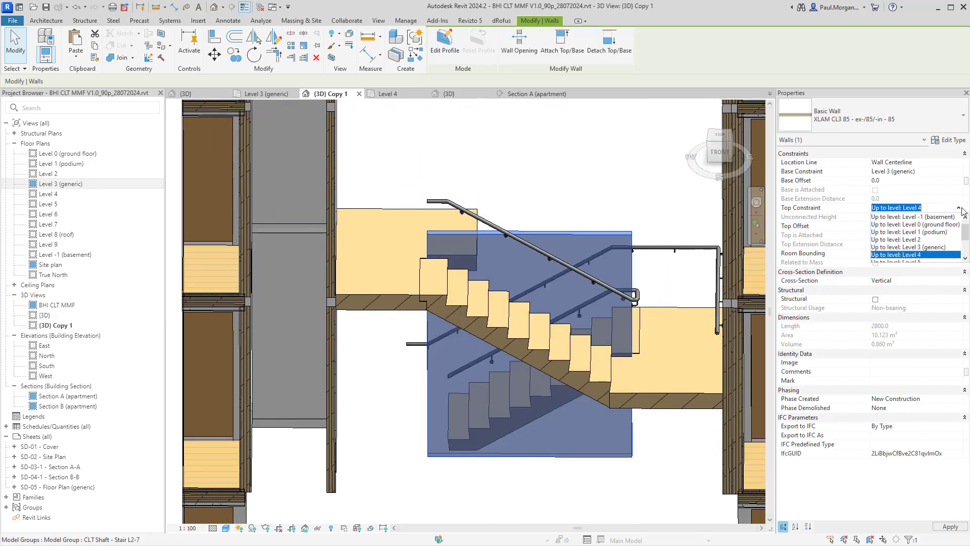
pyautogui.scroll(-2, 915, 240)
pyautogui.click(915, 247)
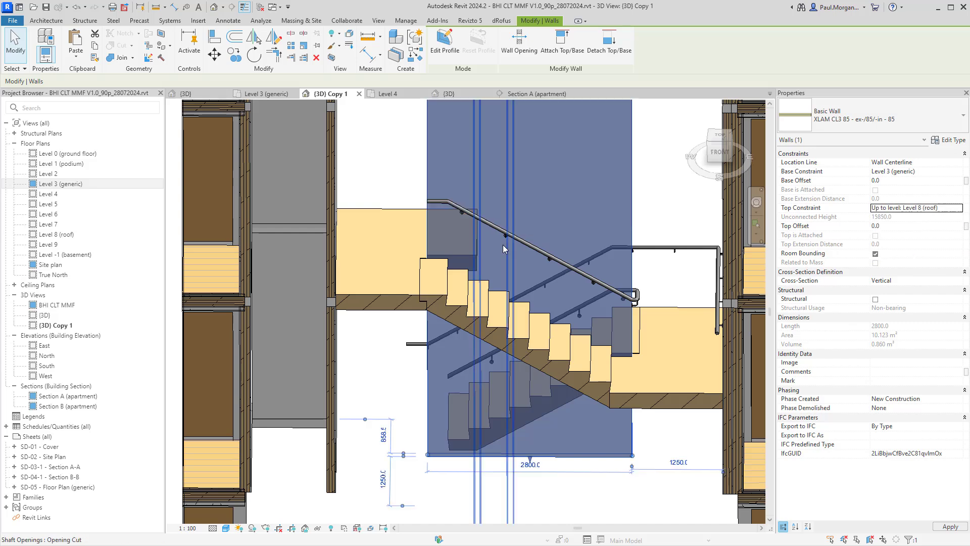
pyautogui.press('Escape')
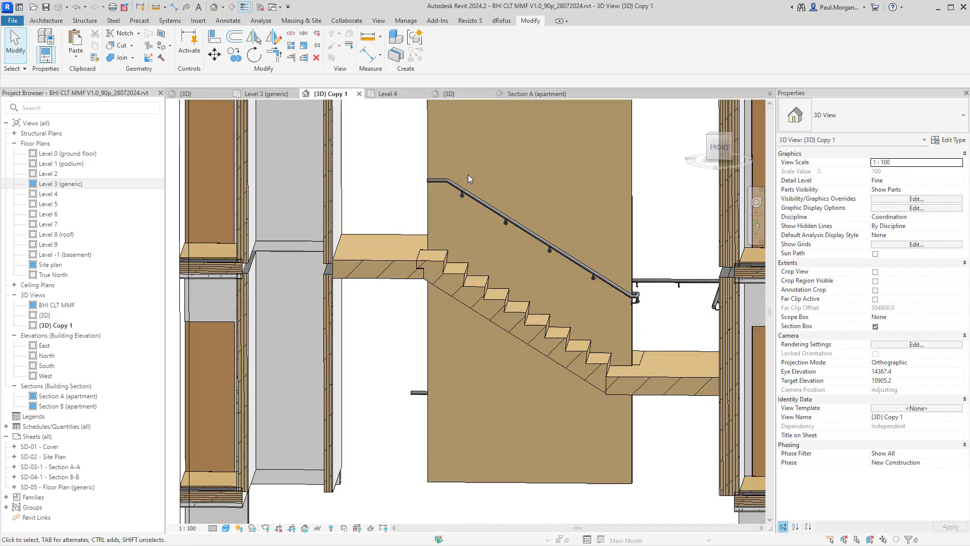
# Step: Edit the wall-terminating railing's path in the Level 3 plan, extending the lower flight's line 280 mm to the central wall's end
pyautogui.keyDown('shift'); pyautogui.moveTo(466, 196); pyautogui.dragTo(543, 211, button='middle'); pyautogui.keyUp('shift')
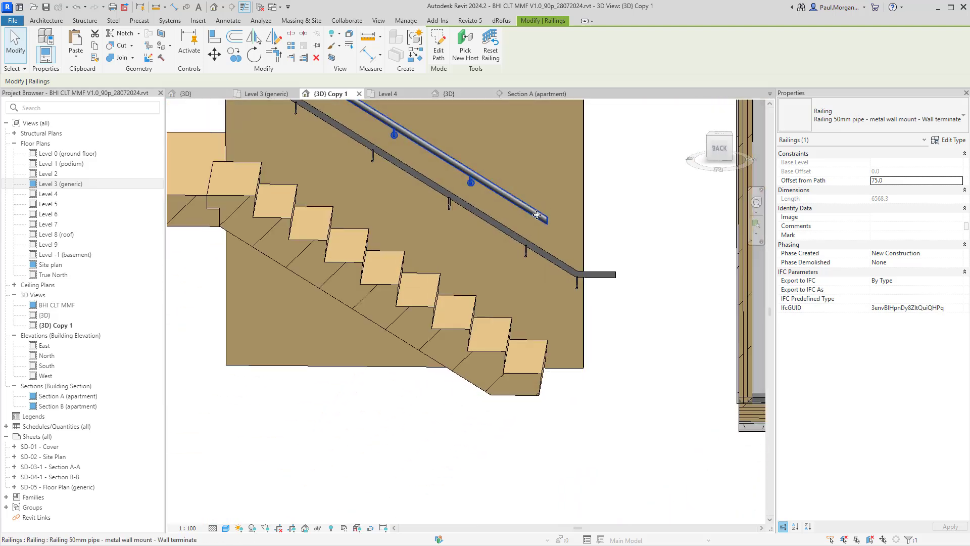
pyautogui.doubleClick(552, 229)
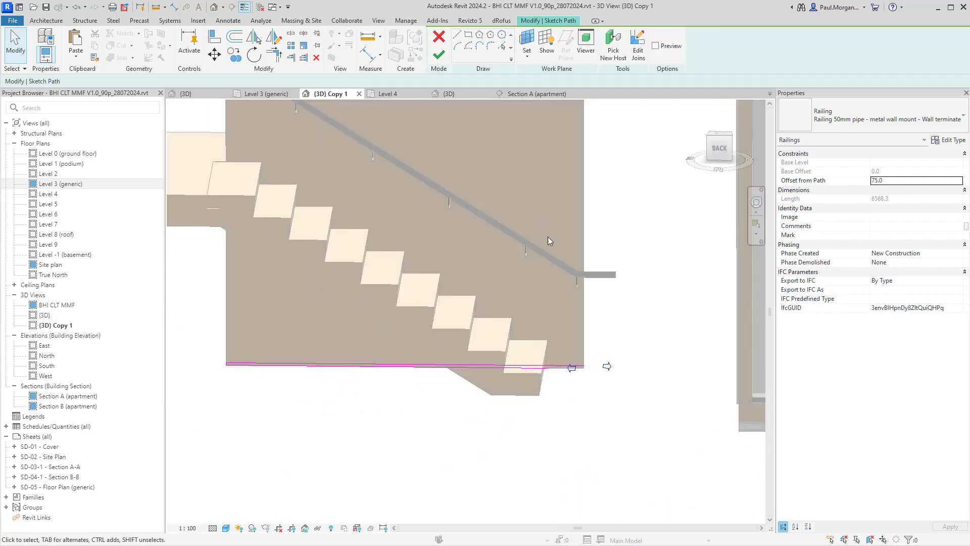
pyautogui.click(546, 367)
pyautogui.click(272, 94)
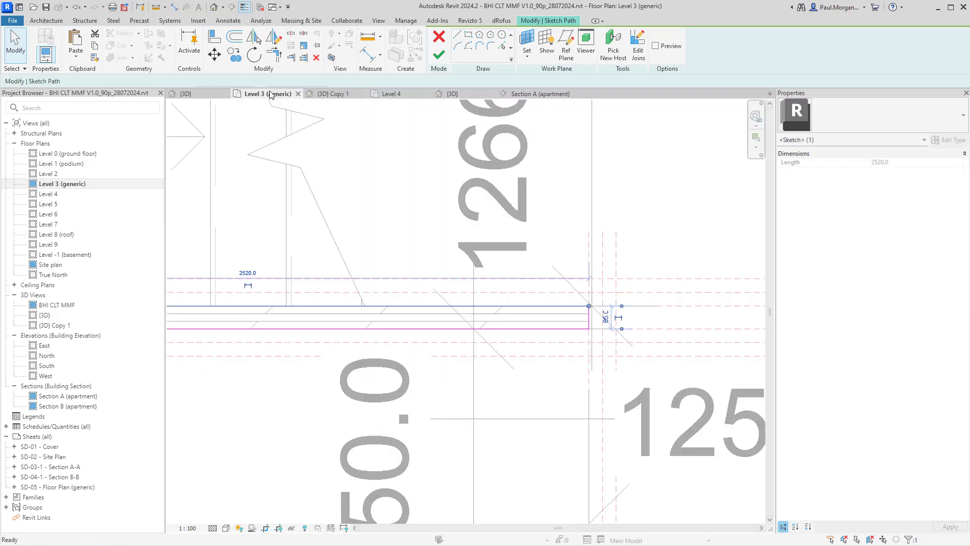
pyautogui.scroll(-3, 601, 318)
pyautogui.scroll(4, 343, 304)
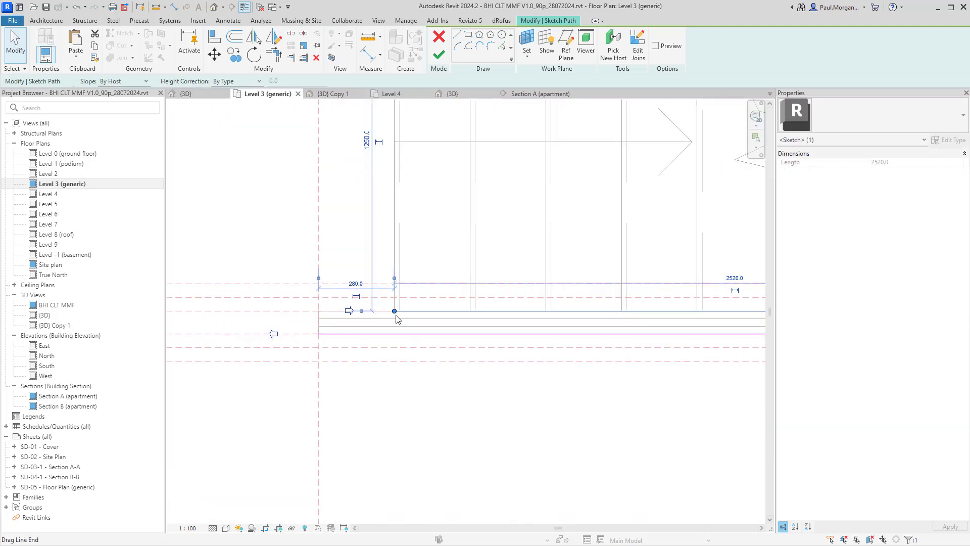
pyautogui.moveTo(395, 311); pyautogui.dragTo(319, 312)
# Step: Finish the railing path edit and check the extended handrail against the central wall's edge in the 3D view
pyautogui.click(356, 373)
pyautogui.scroll(-2, 366, 385)
pyautogui.moveTo(350, 365); pyautogui.dragTo(456, 361, button='middle')
pyautogui.scroll(3, 458, 360)
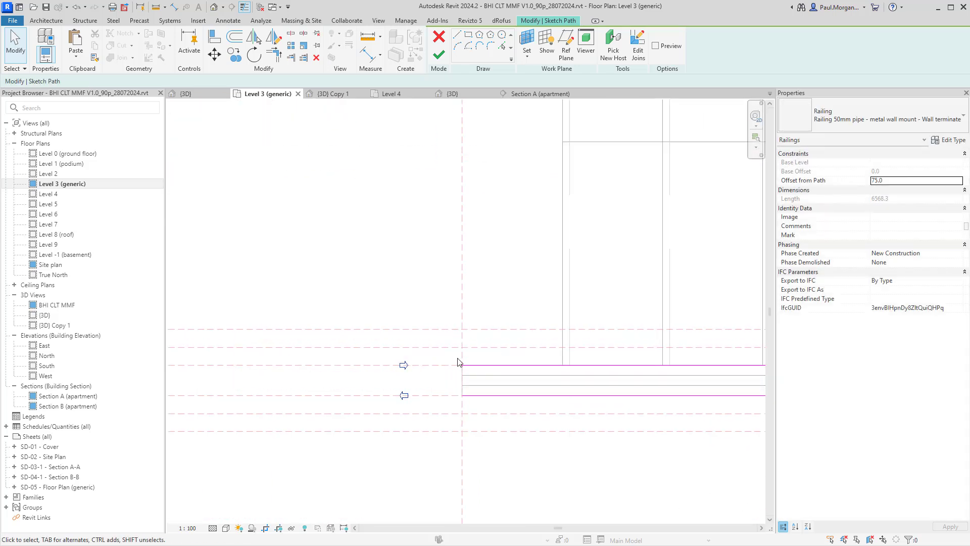
pyautogui.click(438, 56)
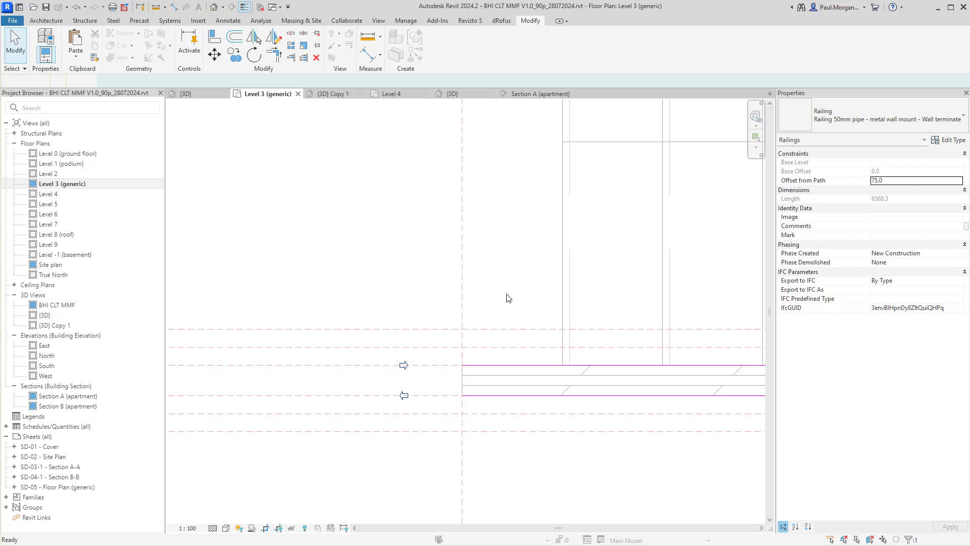
pyautogui.click(331, 94)
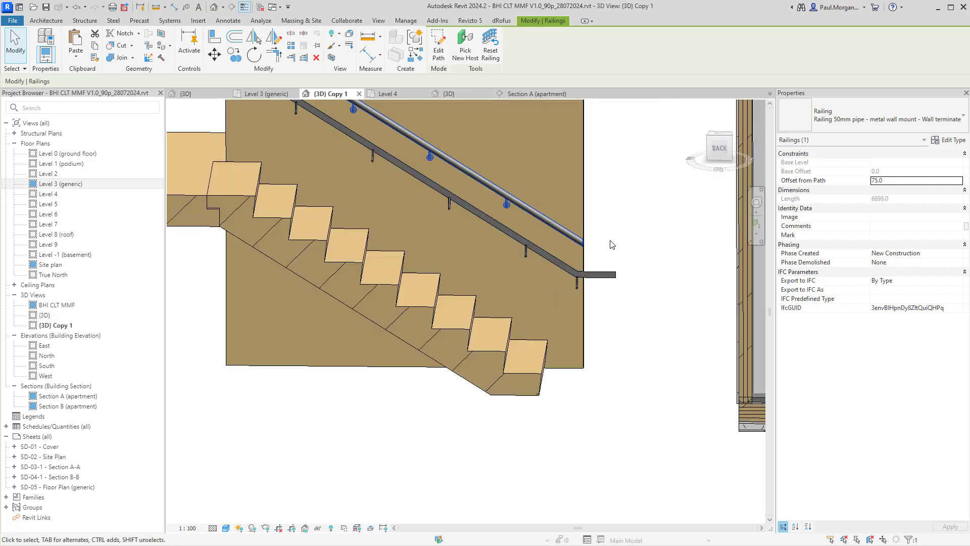
pyautogui.keyDown('shift'); pyautogui.moveTo(594, 286); pyautogui.dragTo(599, 273, button='middle'); pyautogui.keyUp('shift')
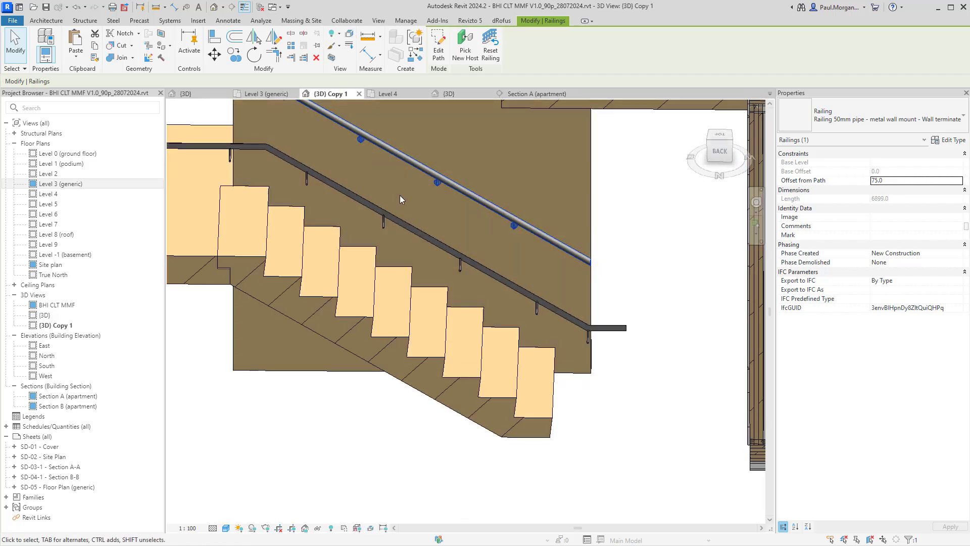
# Step: Reopen the railing's path in the Level 3 plan, add an 85 mm line across the central wall's end, and finish the path
pyautogui.click(274, 95)
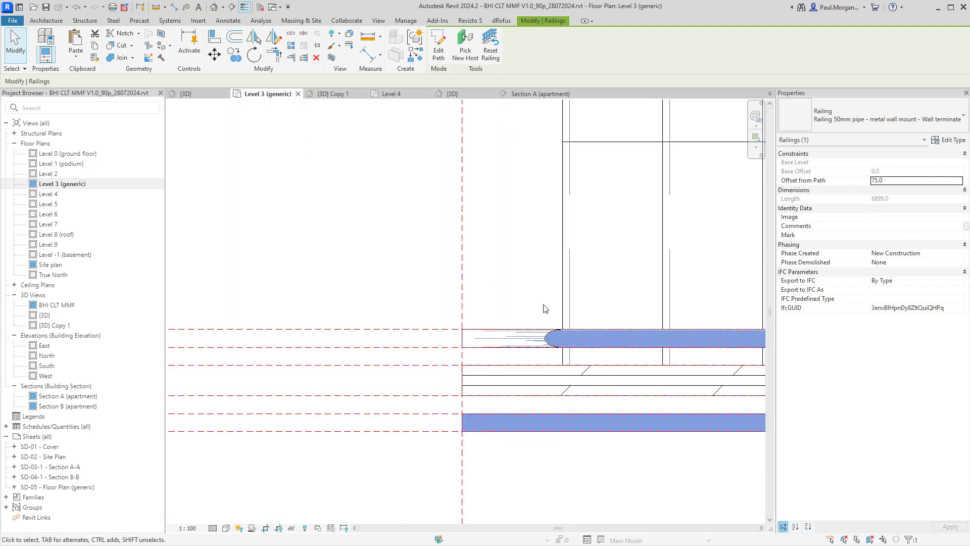
pyautogui.click(445, 47)
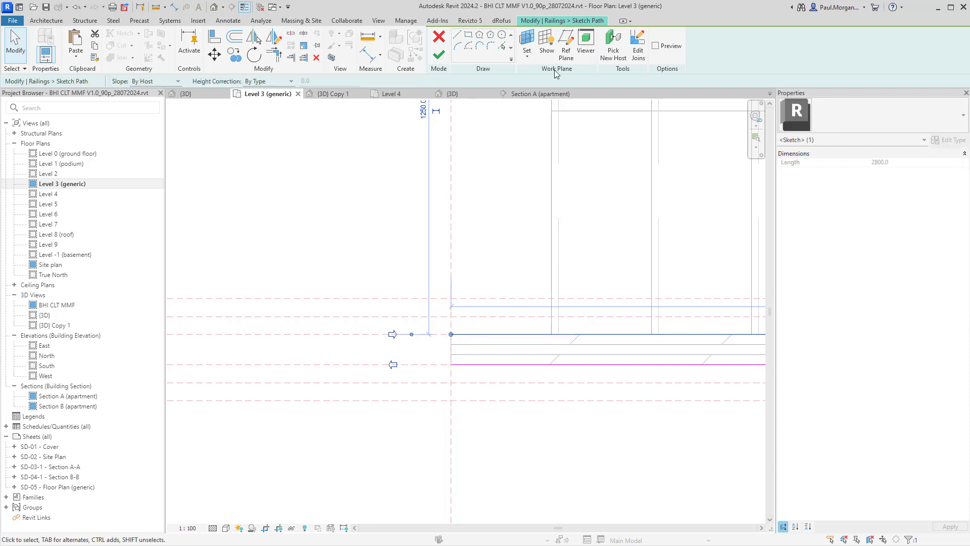
pyautogui.click(457, 34)
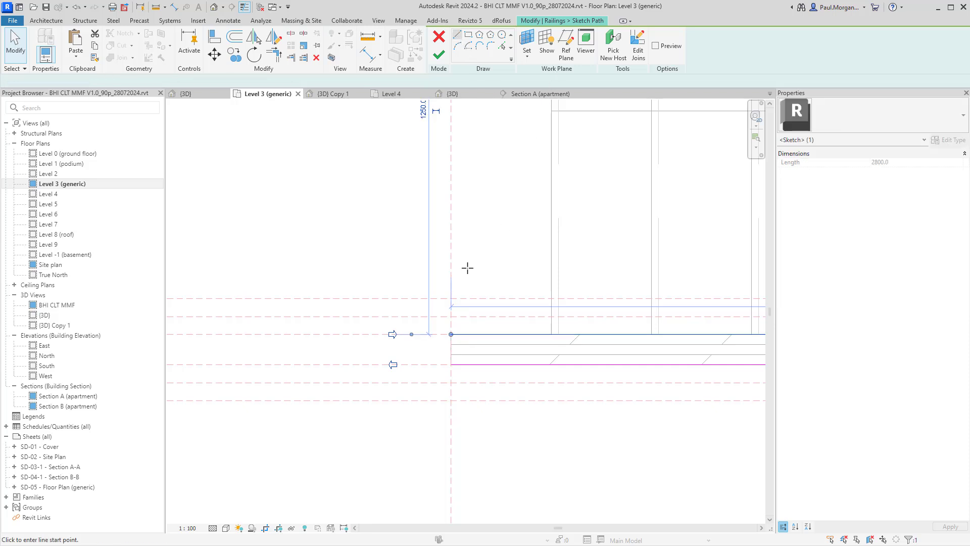
pyautogui.click(451, 334)
pyautogui.scroll(4, 450, 363)
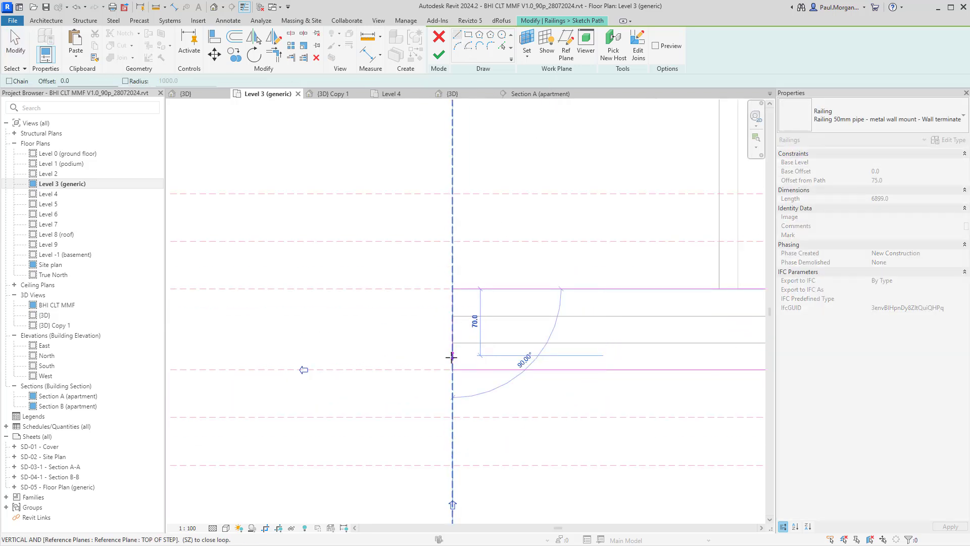
pyautogui.click(453, 366)
pyautogui.press('Escape')
pyautogui.press('Escape')
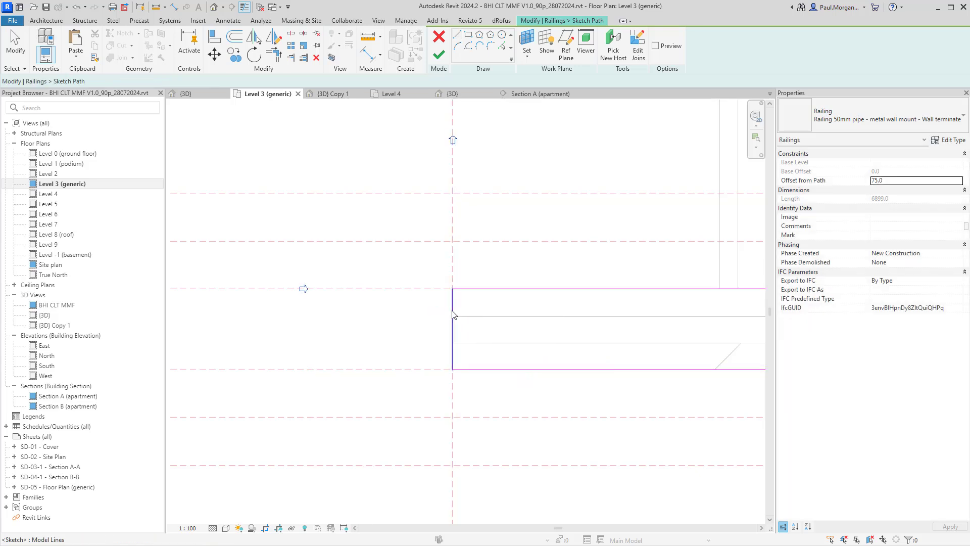
pyautogui.click(438, 55)
pyautogui.scroll(-5, 482, 275)
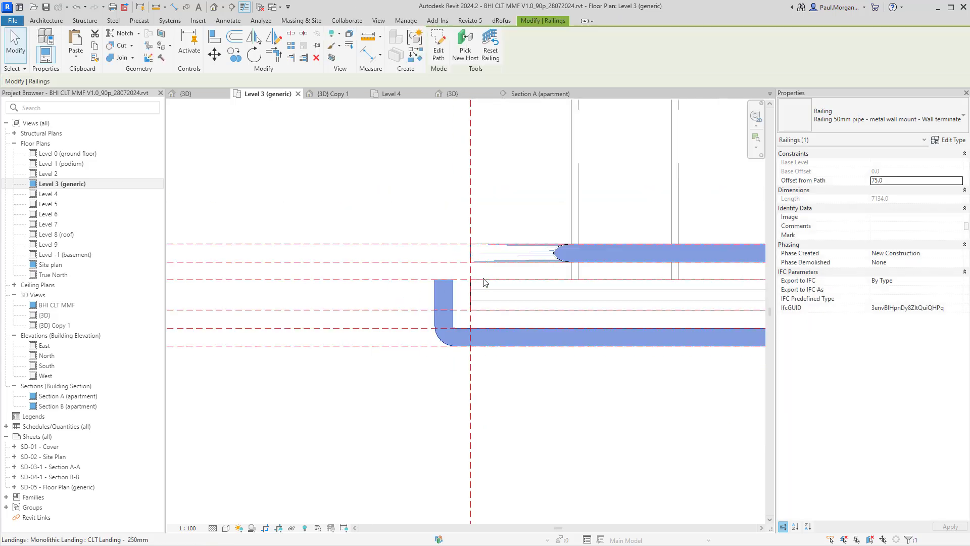
pyautogui.press('Escape')
# Step: Inspect the inner railing in 3D, examining its return at the upper landing and its lower end on the central wall
pyautogui.click(333, 94)
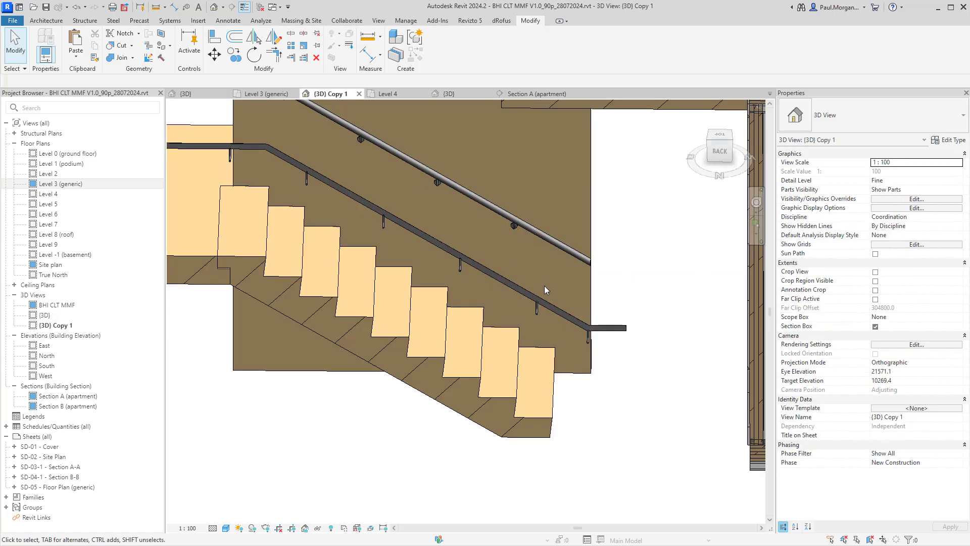
pyautogui.moveTo(563, 284); pyautogui.dragTo(612, 516, button='middle')
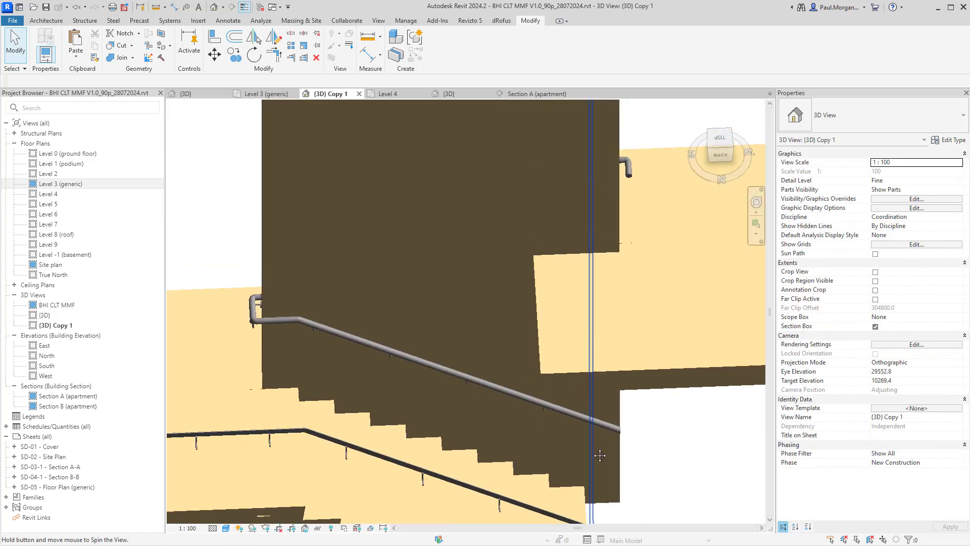
pyautogui.keyDown('shift'); pyautogui.moveTo(600, 457); pyautogui.dragTo(572, 323, button='middle'); pyautogui.keyUp('shift')
pyautogui.scroll(-3, 572, 323)
pyautogui.scroll(3, 601, 220)
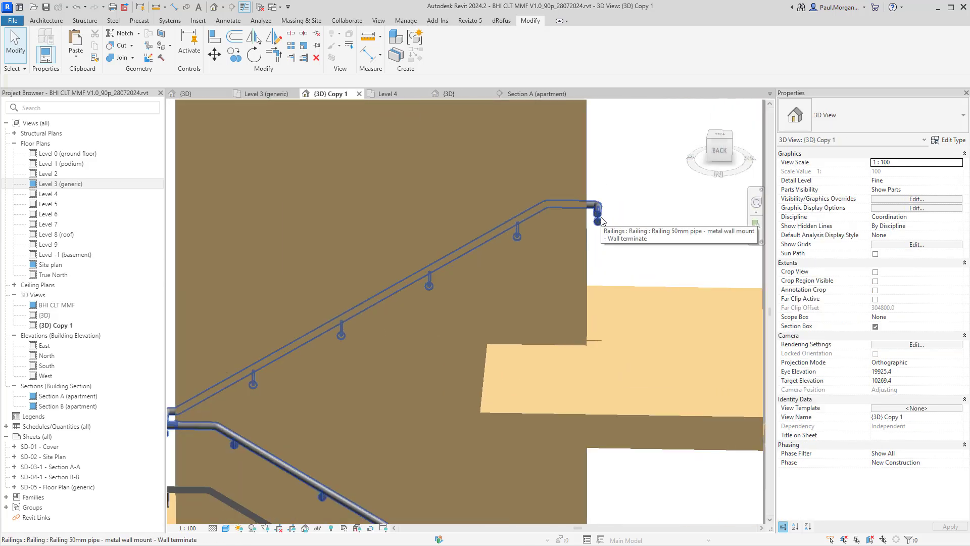
pyautogui.click(601, 218)
pyautogui.scroll(5, 607, 228)
pyautogui.scroll(-5, 614, 235)
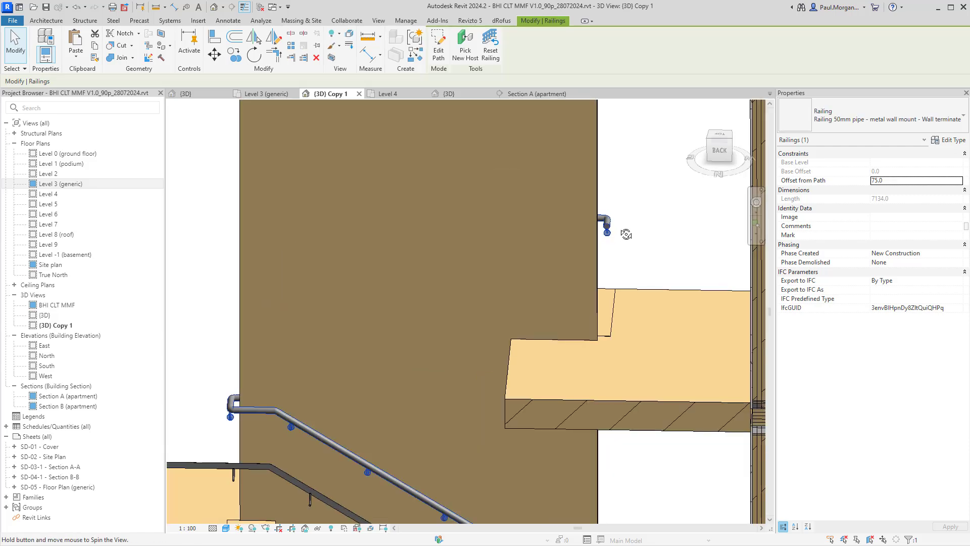
pyautogui.keyDown('shift'); pyautogui.moveTo(625, 232); pyautogui.dragTo(621, 344, button='middle'); pyautogui.keyUp('shift')
pyautogui.scroll(5, 621, 344)
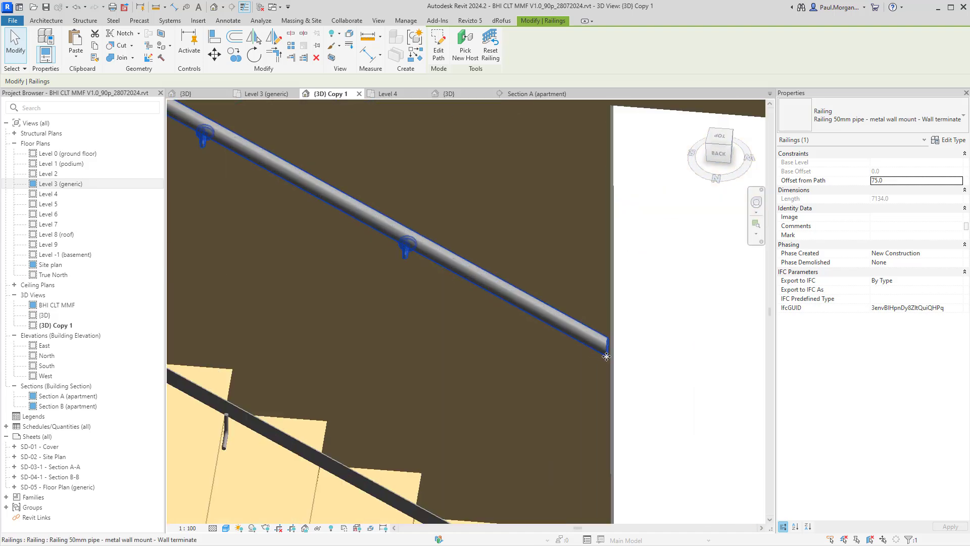
pyautogui.scroll(-6, 586, 332)
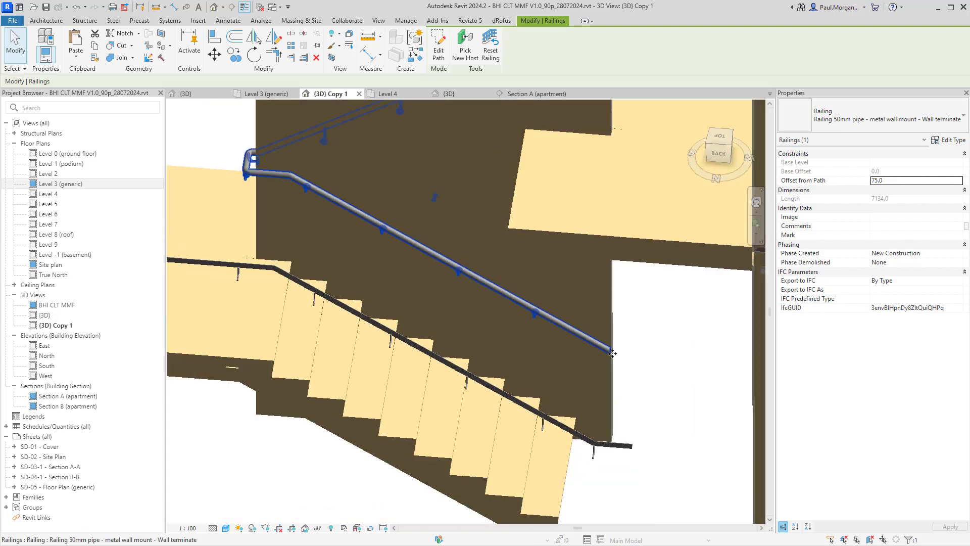
pyautogui.keyDown('shift'); pyautogui.moveTo(587, 333); pyautogui.dragTo(508, 343, button='middle'); pyautogui.keyUp('shift')
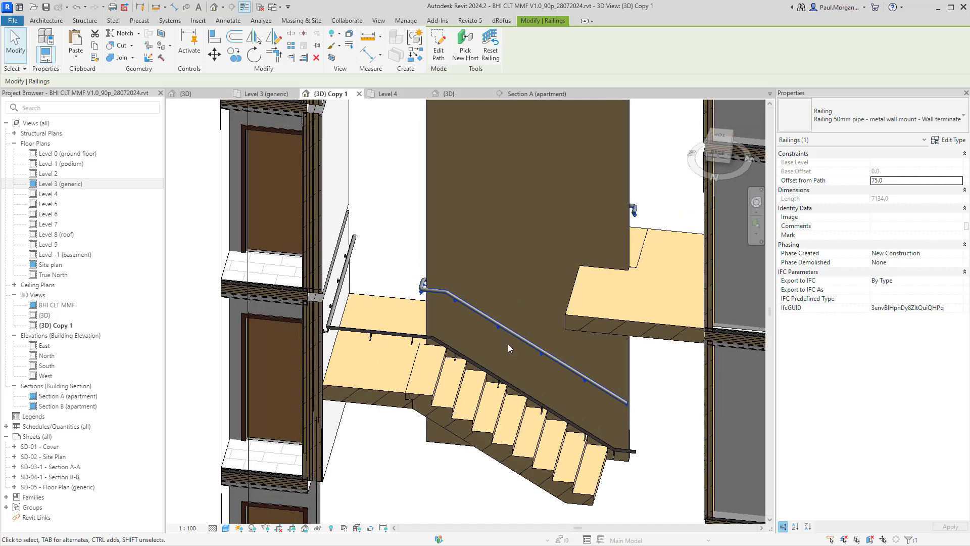
pyautogui.press('Escape')
# Step: Try copying the Level 3 precast stair with its railings, pasting it aligned to Level 4
pyautogui.click(514, 337)
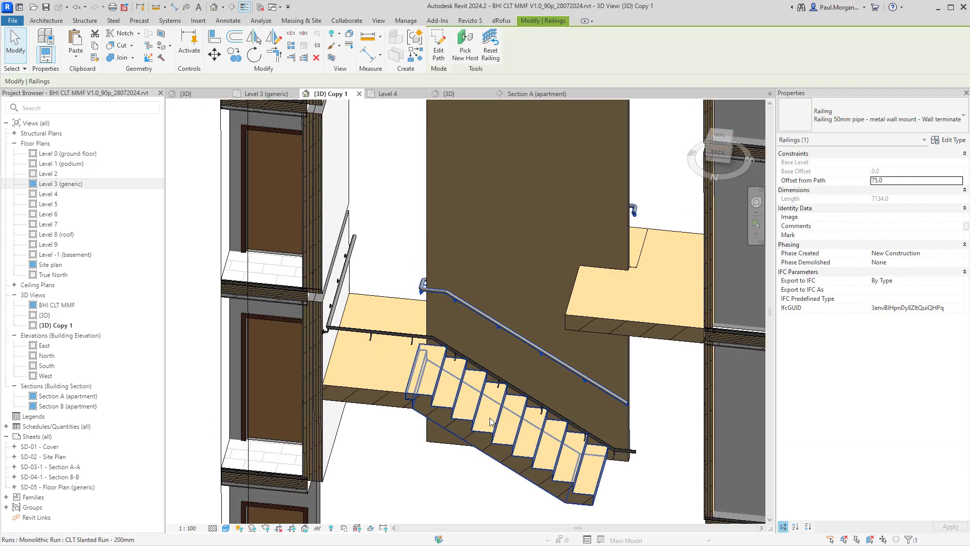
pyautogui.click(409, 382)
pyautogui.press('Escape')
pyautogui.click(408, 382)
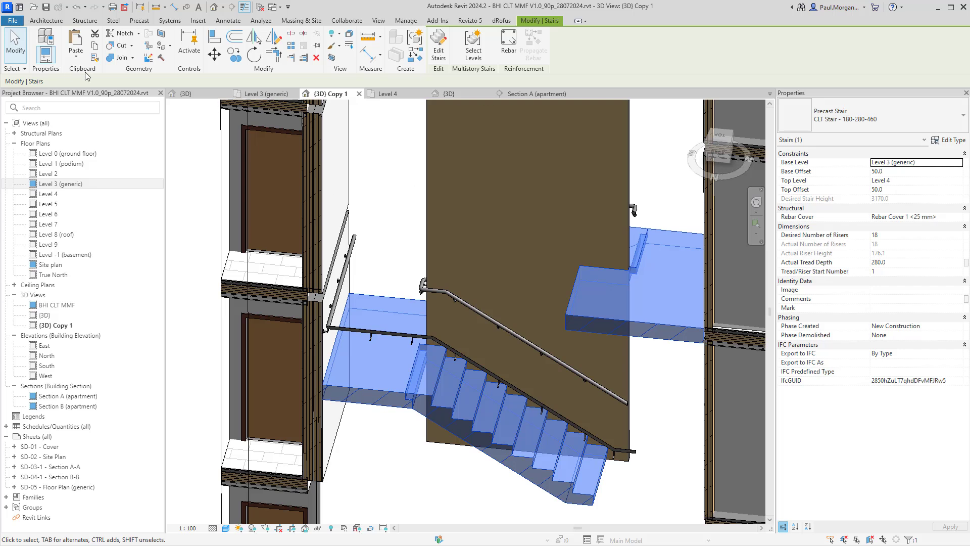
pyautogui.click(76, 57)
pyautogui.click(101, 95)
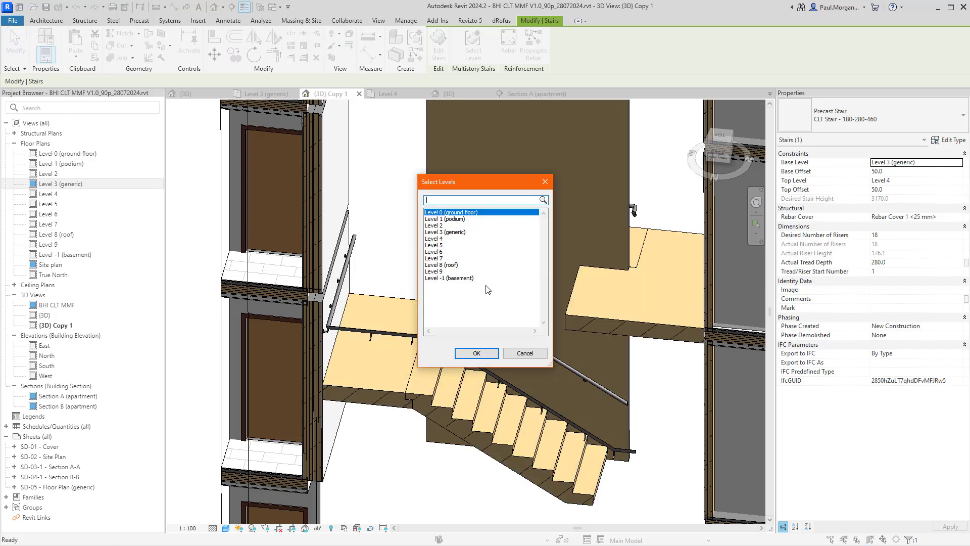
pyautogui.click(435, 239)
pyautogui.click(476, 353)
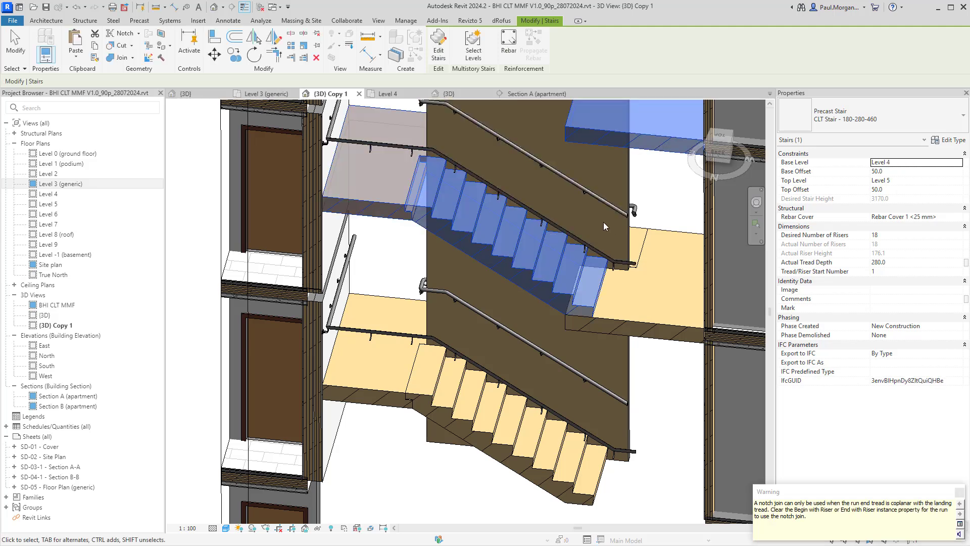
pyautogui.press('Escape')
# Step: Examine how the inner handrails of the Level 3 stair and its Level 4 copy meet at the central wall's end
pyautogui.moveTo(601, 222); pyautogui.dragTo(644, 314, button='middle')
pyautogui.scroll(5, 659, 287)
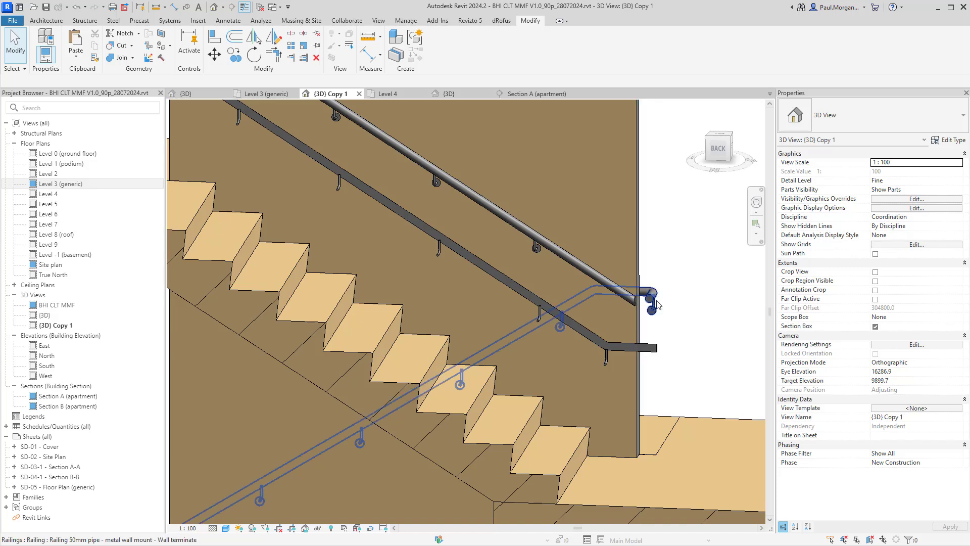
pyautogui.keyDown('shift'); pyautogui.moveTo(657, 304); pyautogui.dragTo(655, 349, button='middle'); pyautogui.keyUp('shift')
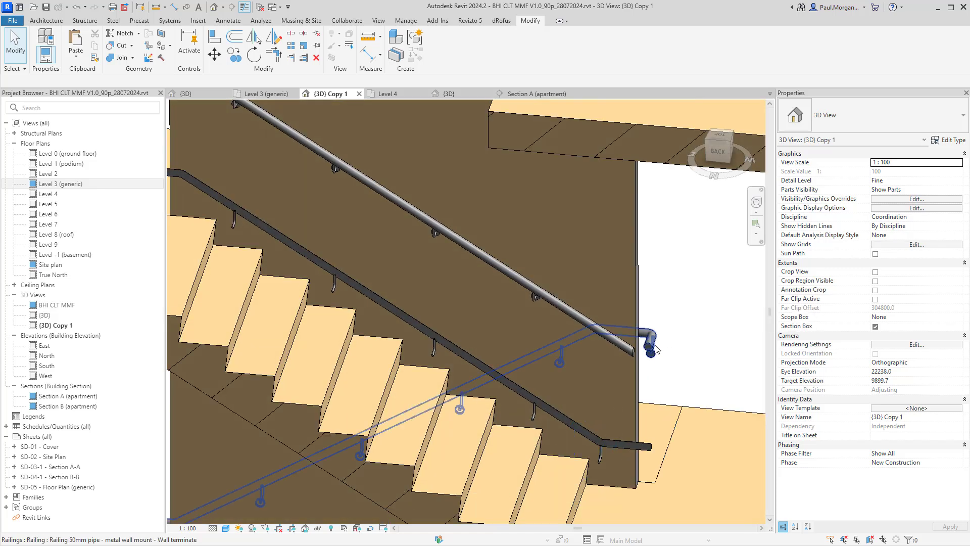
pyautogui.scroll(-4, 652, 338)
pyautogui.scroll(5, 657, 347)
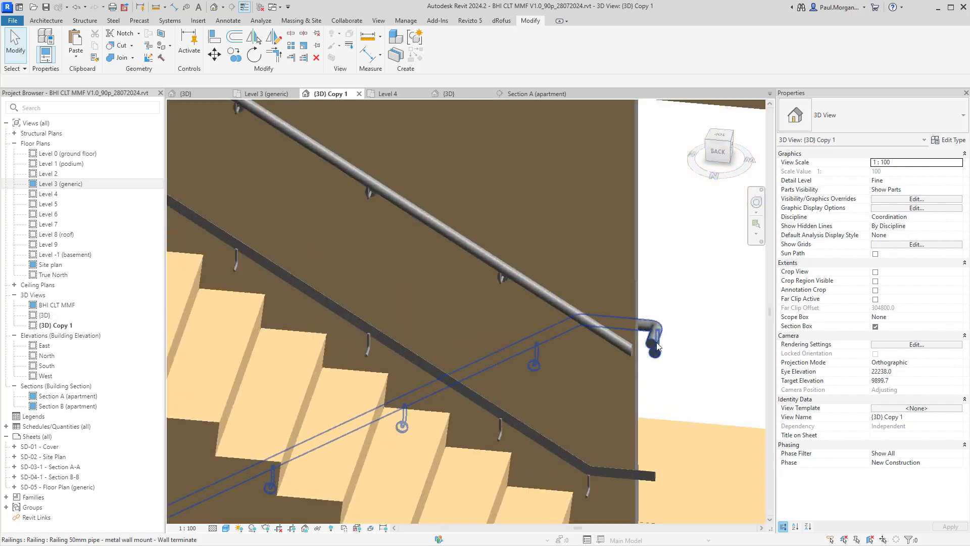
pyautogui.scroll(-3, 632, 350)
pyautogui.moveTo(646, 366); pyautogui.dragTo(625, 237, button='middle')
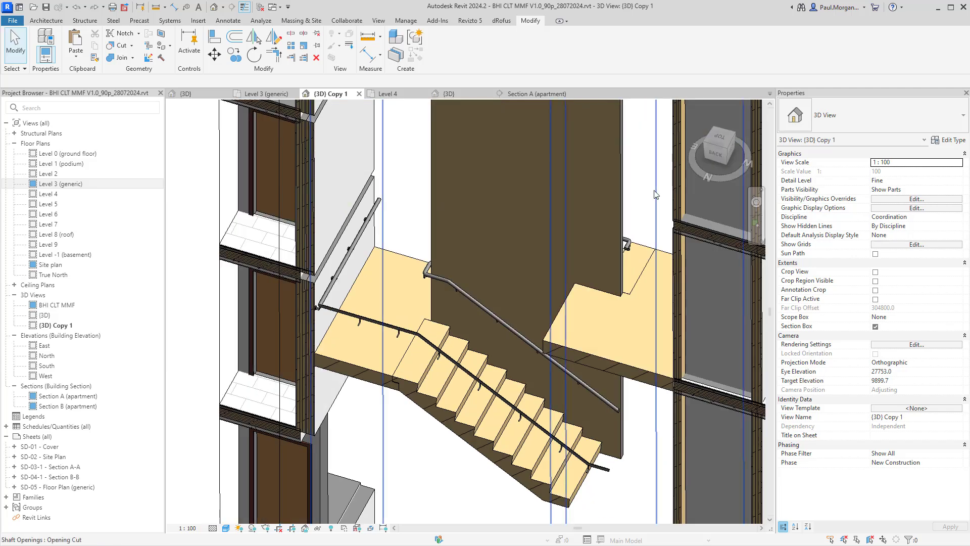
# Step: Open the inner railing's path in the Level 3 plan and try adding a 50 mm line along the stair-side wall face from the wall's end
pyautogui.keyDown('shift'); pyautogui.moveTo(533, 288); pyautogui.dragTo(510, 303, button='middle'); pyautogui.keyUp('shift')
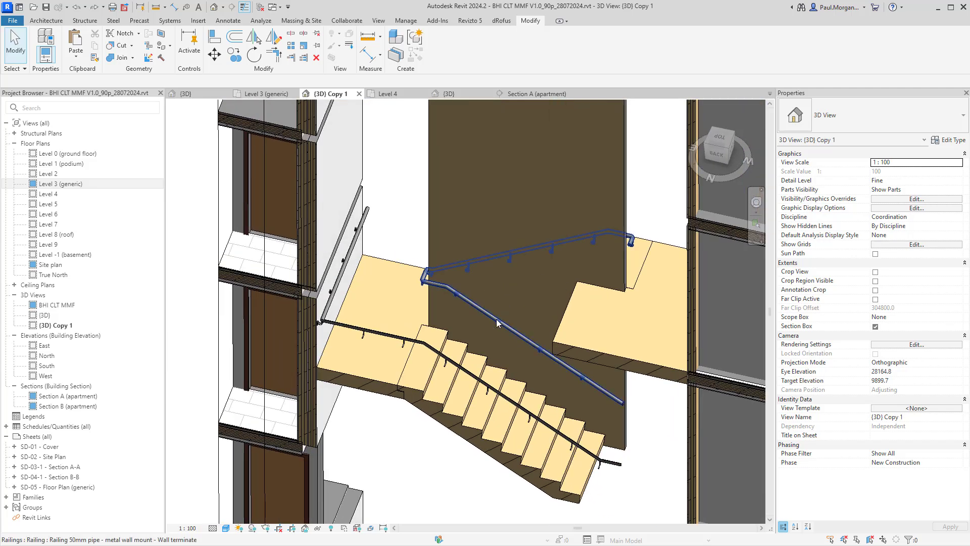
pyautogui.click(498, 322)
pyautogui.click(447, 53)
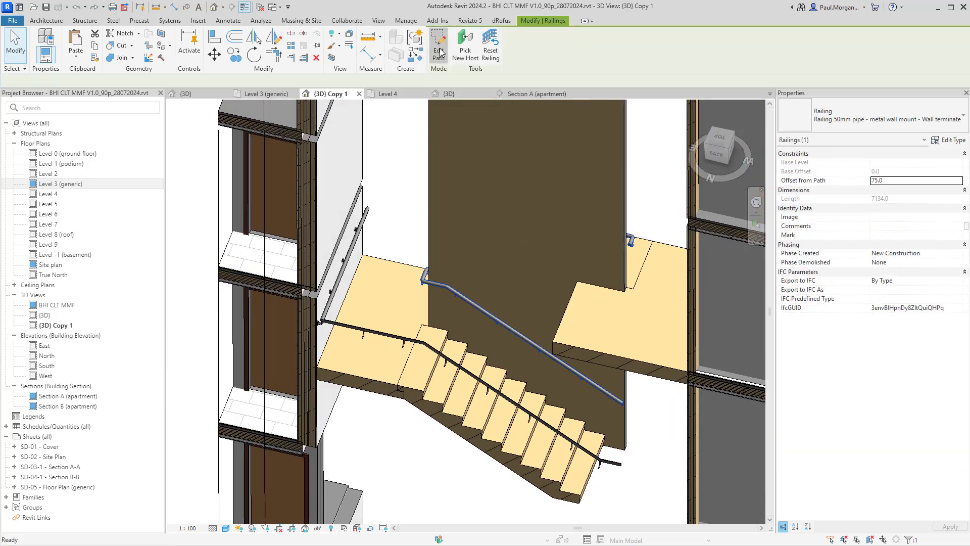
pyautogui.doubleClick(66, 185)
pyautogui.scroll(3, 477, 302)
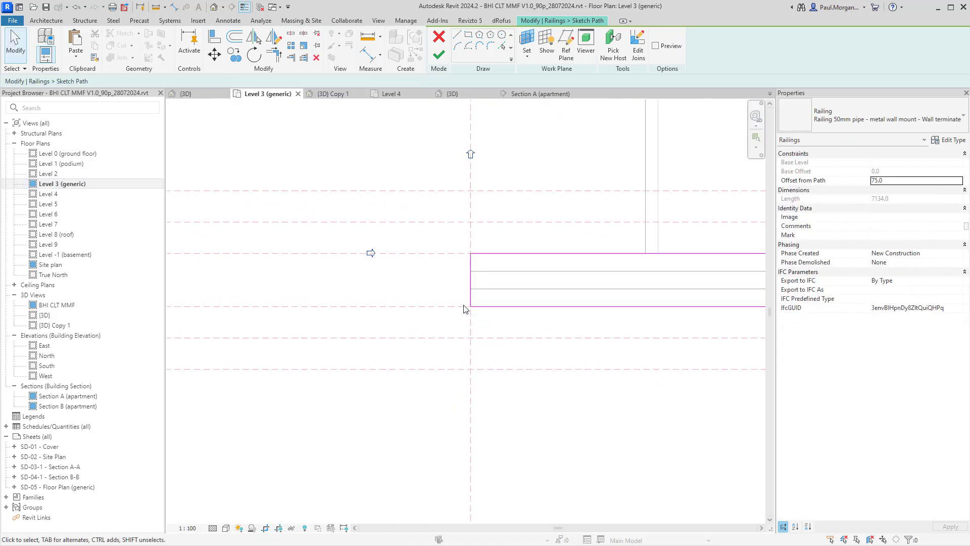
pyautogui.click(470, 277)
pyautogui.click(454, 35)
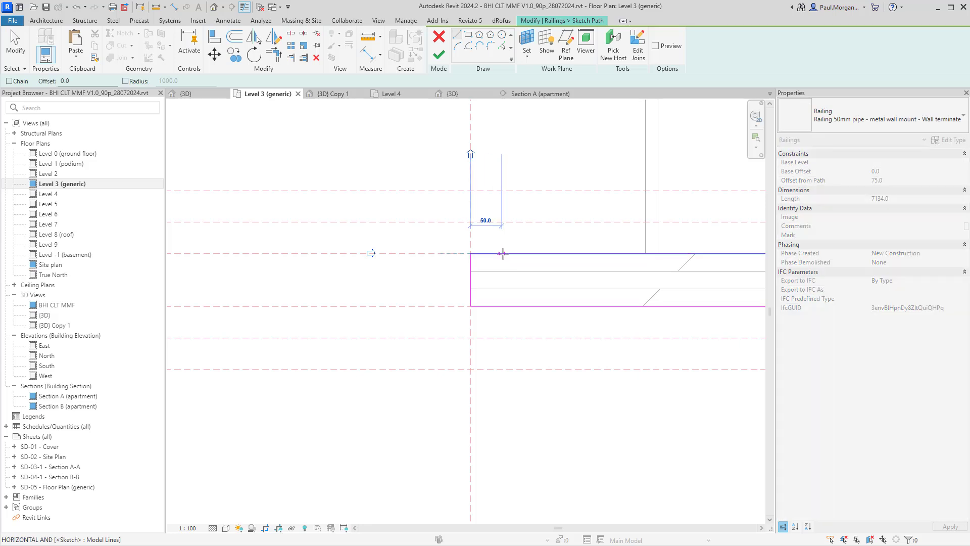
pyautogui.click(503, 253)
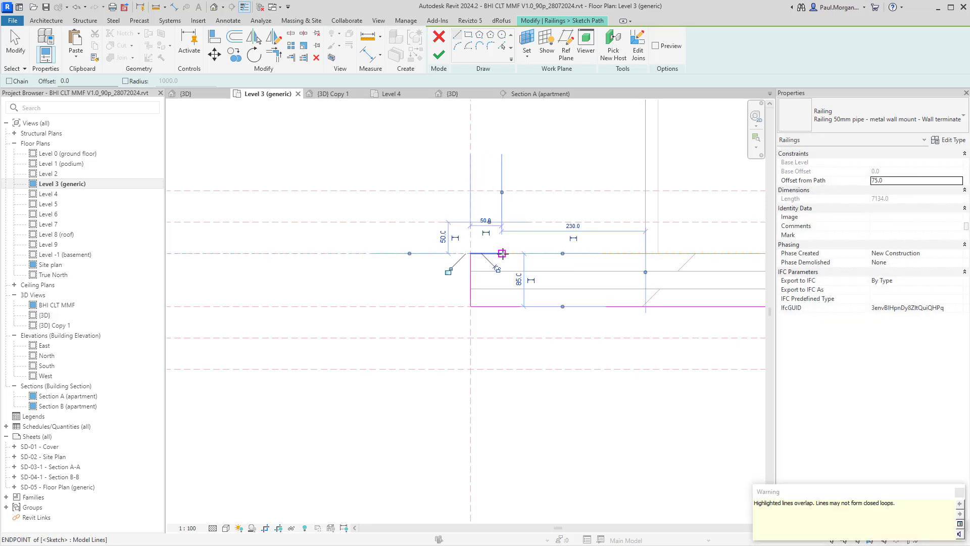
pyautogui.press('Escape')
pyautogui.press('Escape')
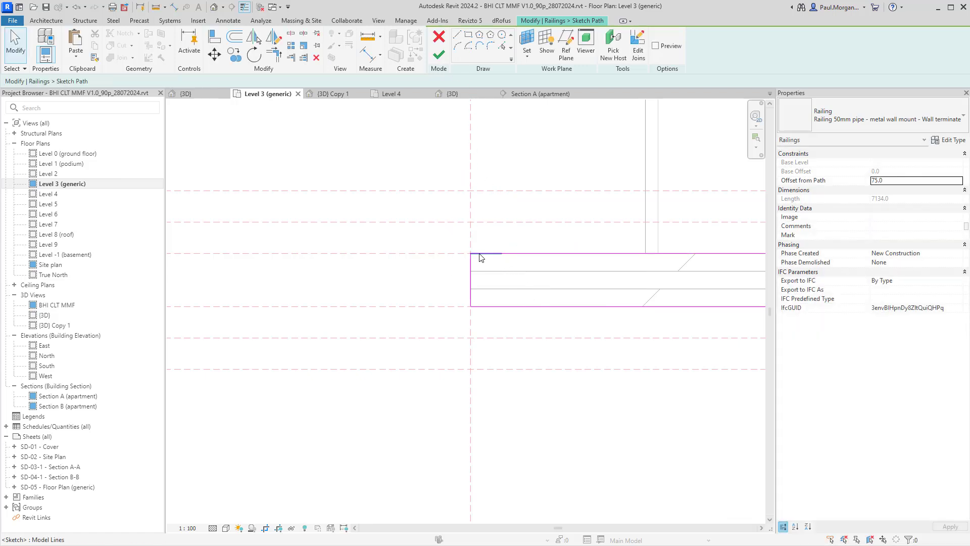
pyautogui.scroll(-3, 483, 259)
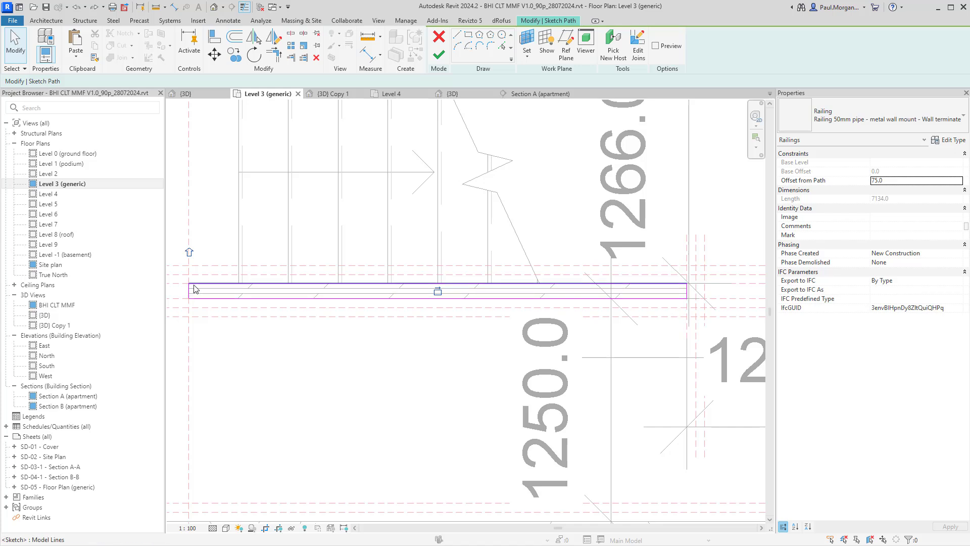
pyautogui.moveTo(225, 305); pyautogui.dragTo(366, 338, button='middle')
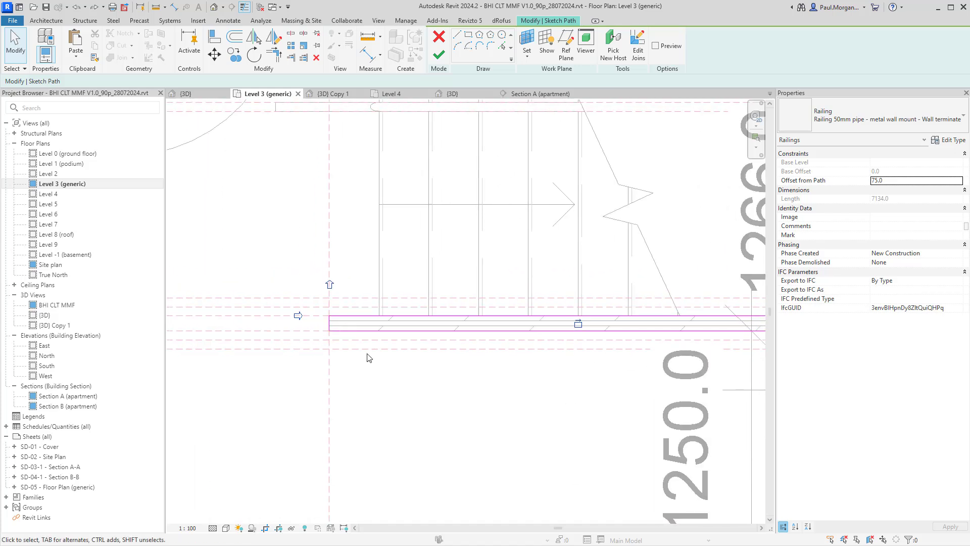
pyautogui.click(436, 57)
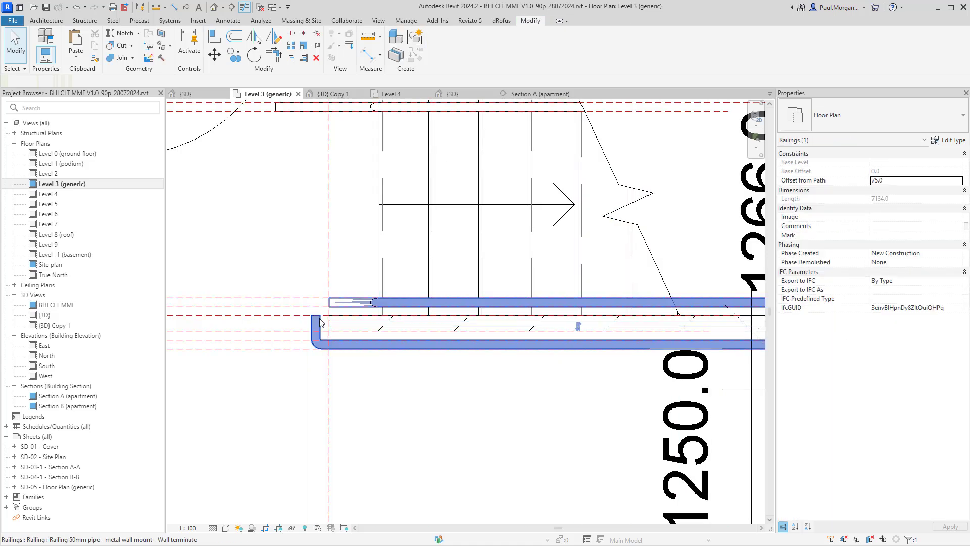
# Step: Reopen the railing's path with the Edit Joins tool and try flipping the path direction at the central wall's end
pyautogui.click(320, 322)
pyautogui.scroll(2, 319, 324)
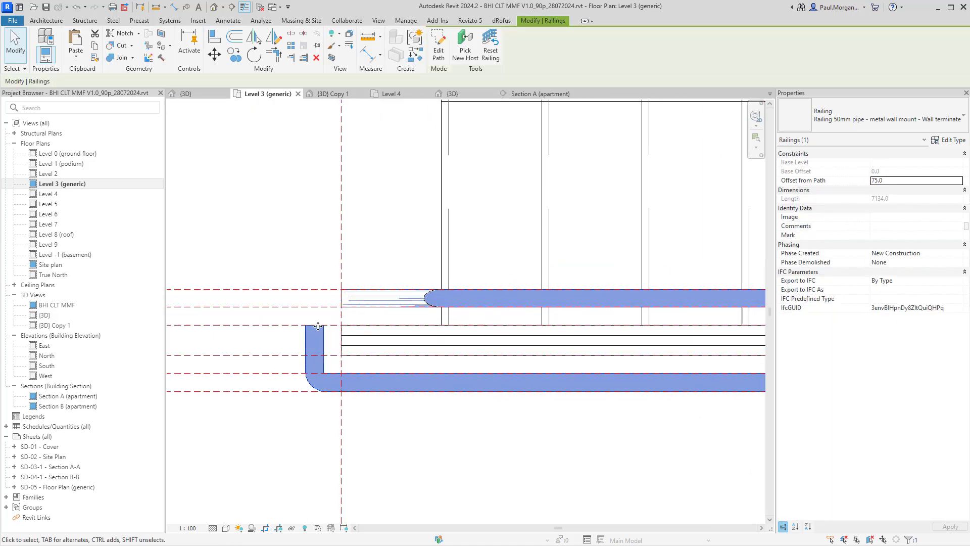
pyautogui.doubleClick(318, 328)
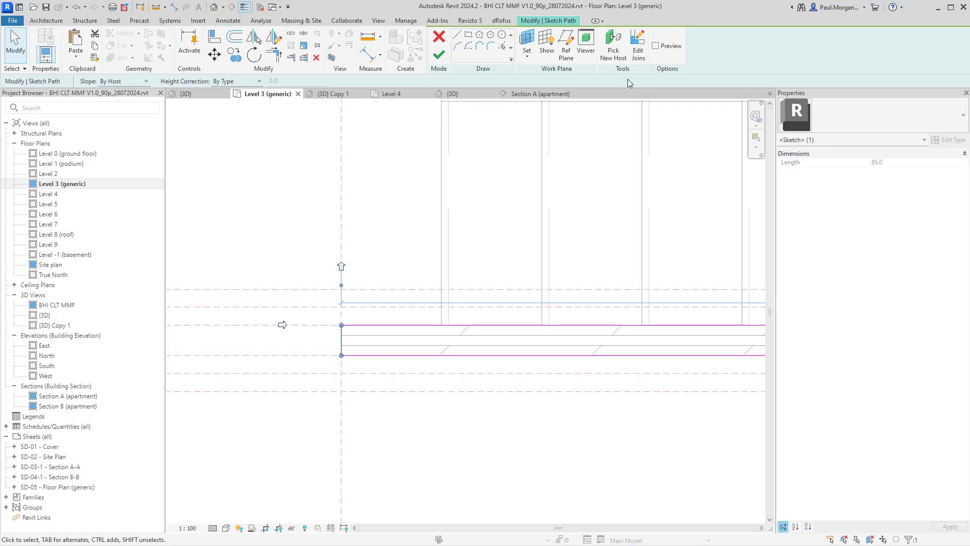
pyautogui.press('Escape')
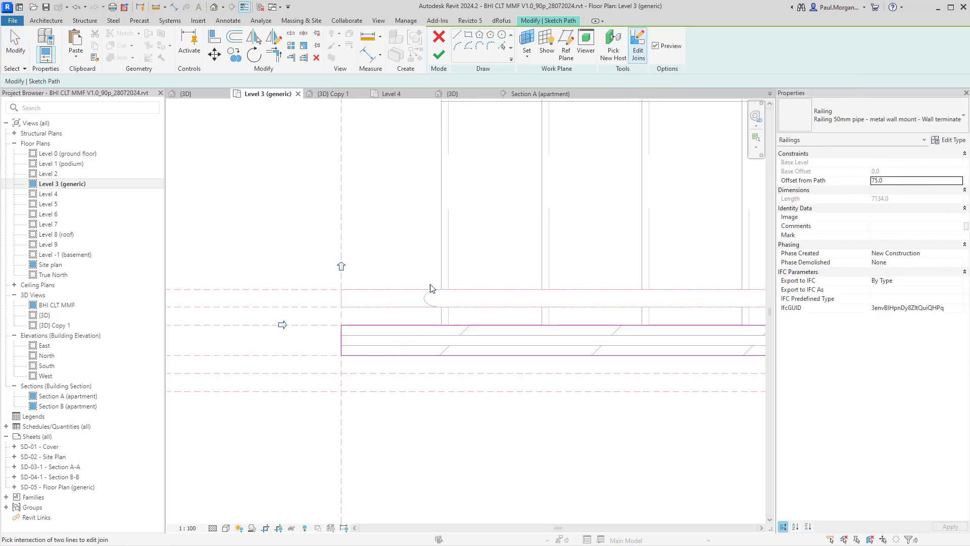
pyautogui.click(341, 267)
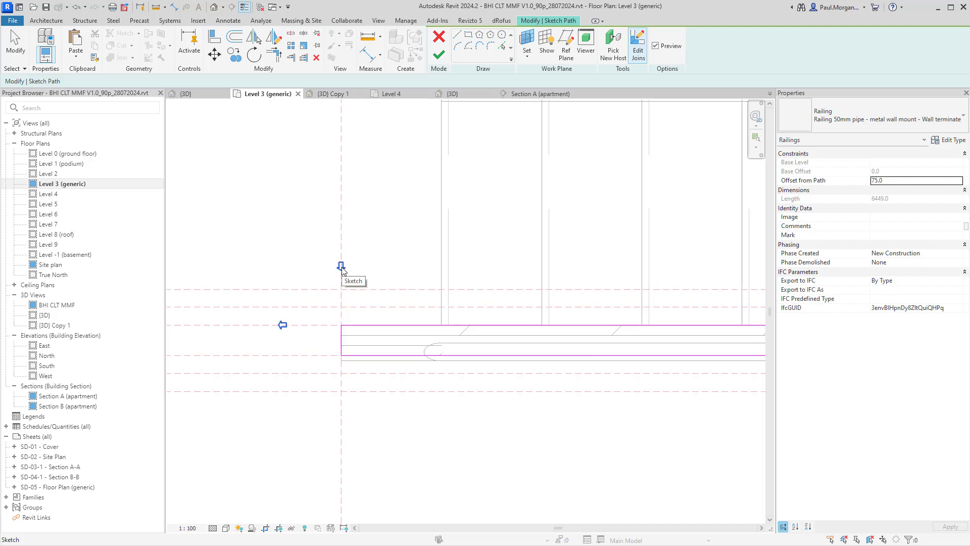
pyautogui.click(341, 267)
pyautogui.click(342, 267)
pyautogui.click(342, 268)
pyautogui.press('space')
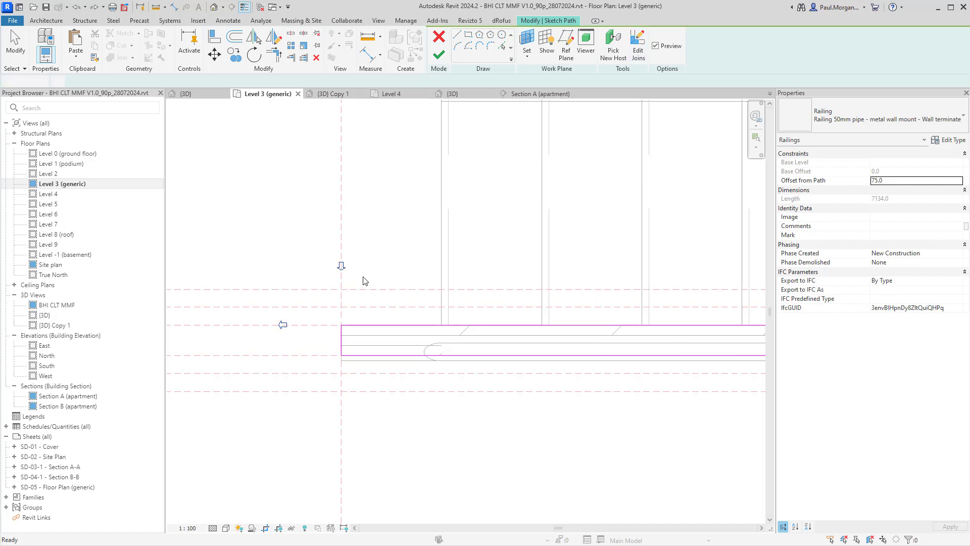
pyautogui.press('space')
pyautogui.press('space')
pyautogui.press('Escape')
pyautogui.press('space')
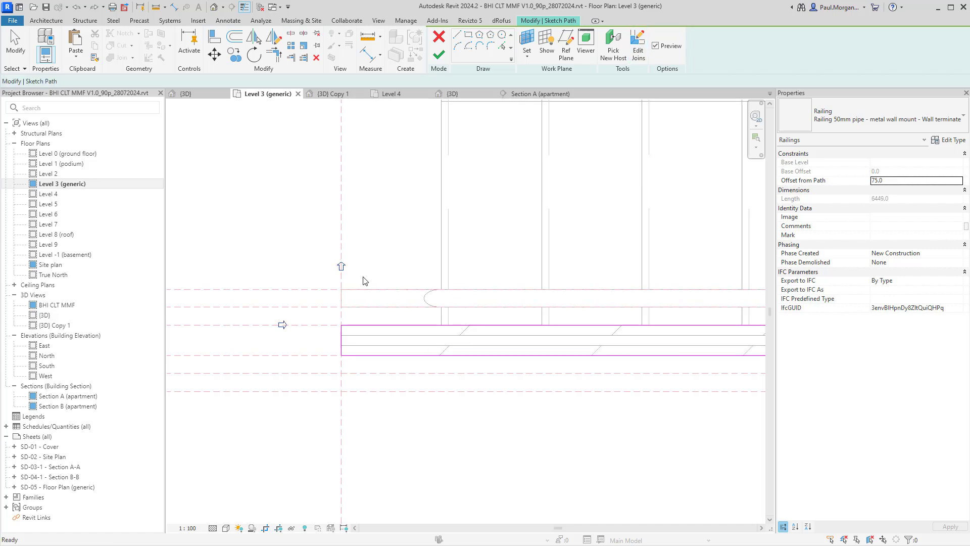
pyautogui.hotkey('ctrl', 'z')
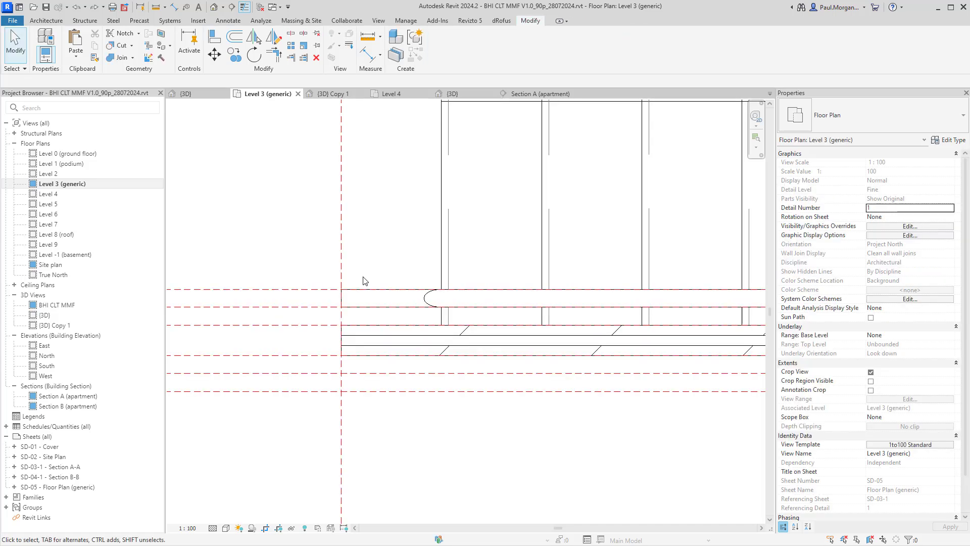
# Step: Try stretching the path's stair-side line about 60 mm beyond the central wall's end, finish the path, and undo the stretch
pyautogui.click(377, 309)
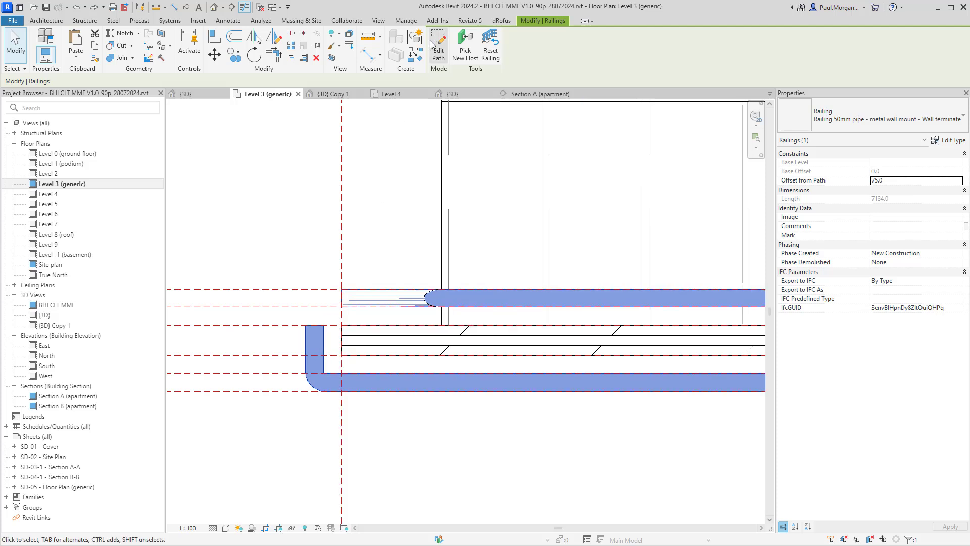
pyautogui.click(438, 55)
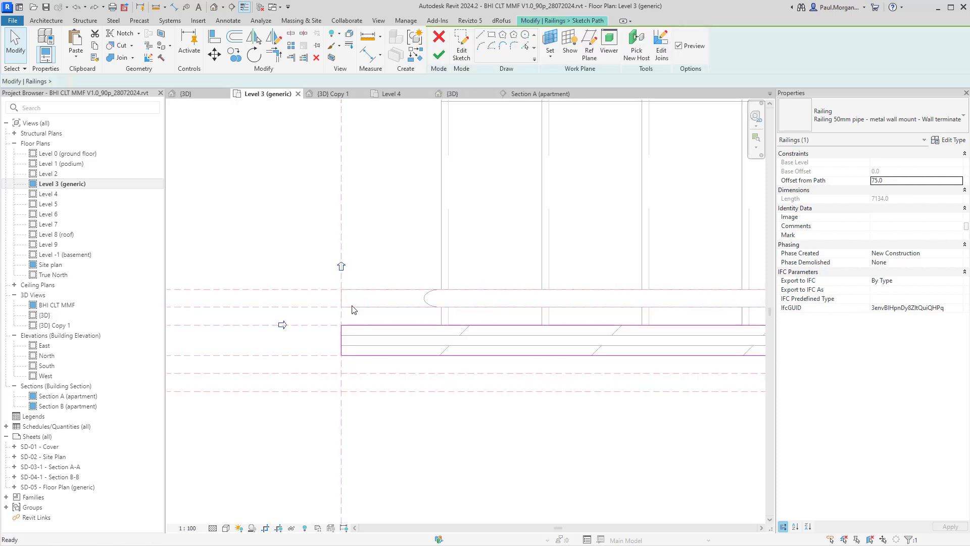
pyautogui.moveTo(341, 325); pyautogui.dragTo(319, 325)
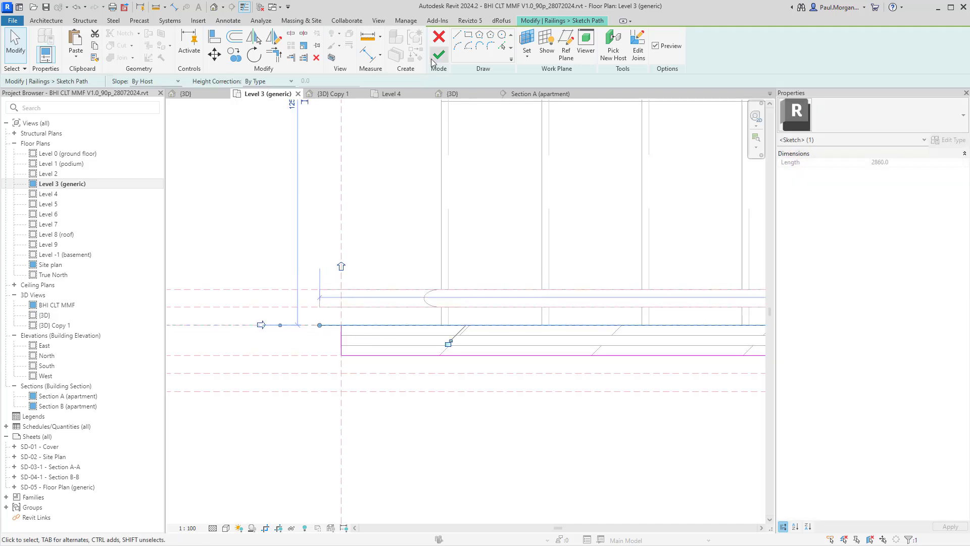
pyautogui.click(439, 55)
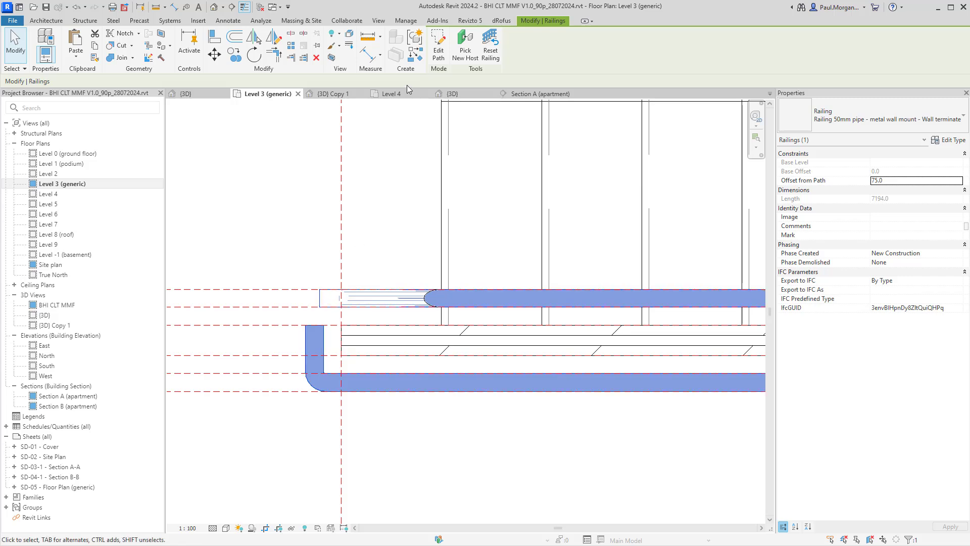
pyautogui.click(434, 59)
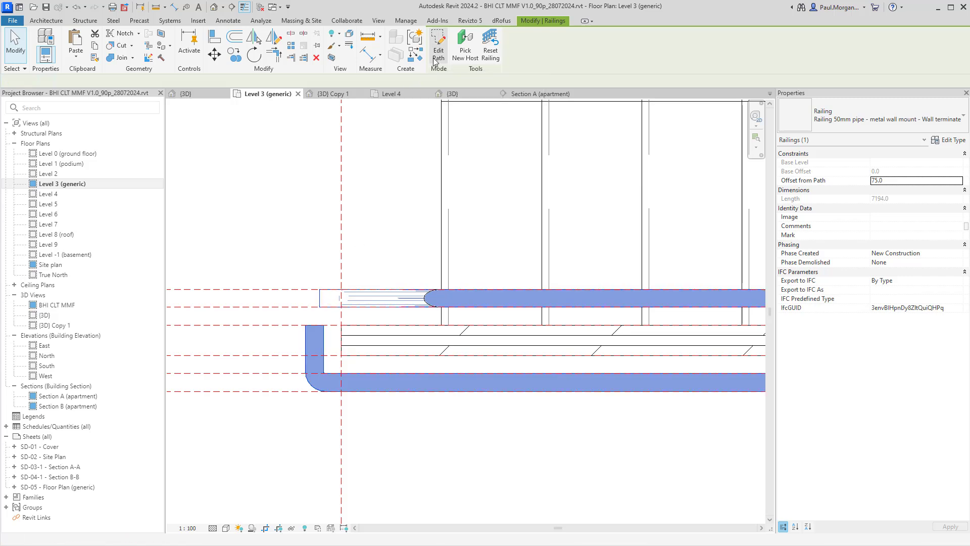
pyautogui.hotkey('ctrl', 'z')
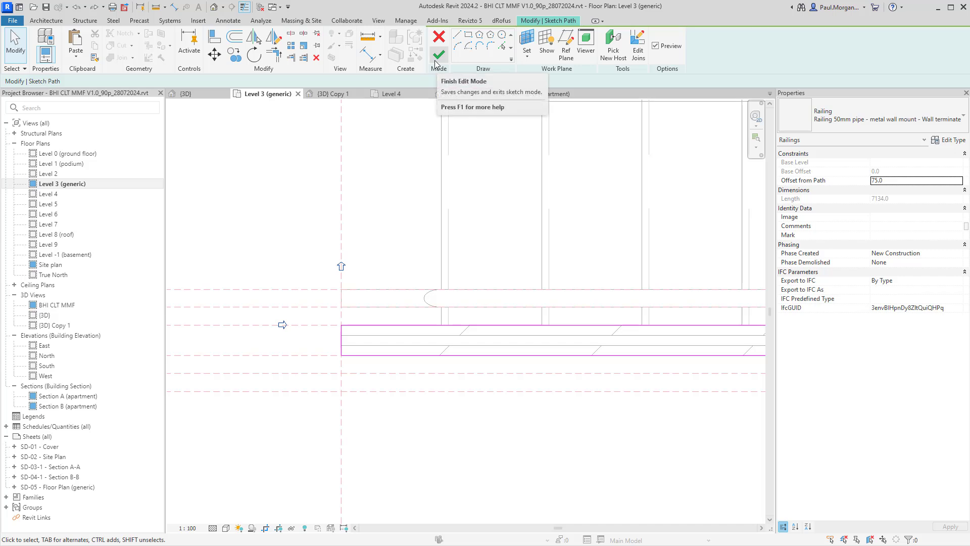
pyautogui.click(440, 61)
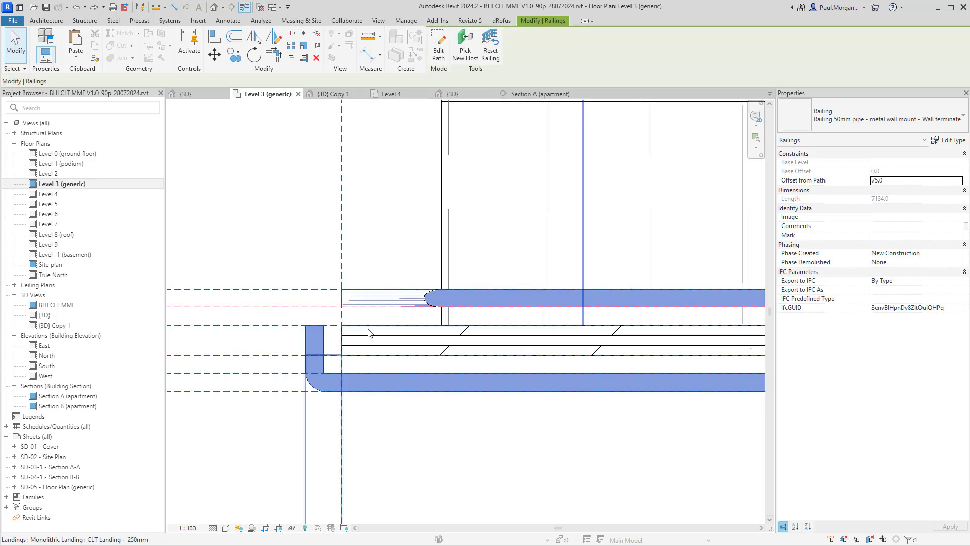
# Step: Reopen the railing's path and draw a 50 mm line from its stair-side corner outward beyond the central wall's end
pyautogui.doubleClick(357, 306)
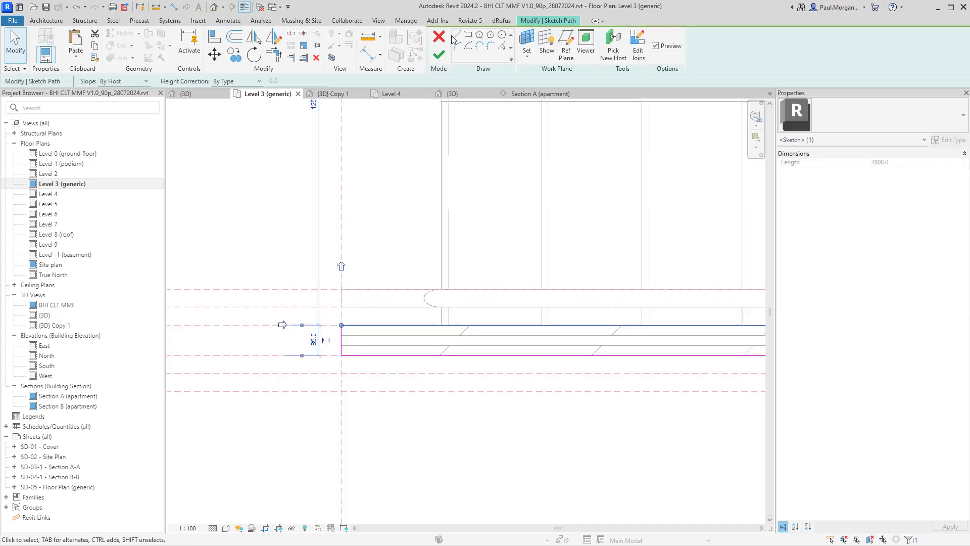
pyautogui.click(456, 35)
pyautogui.click(341, 325)
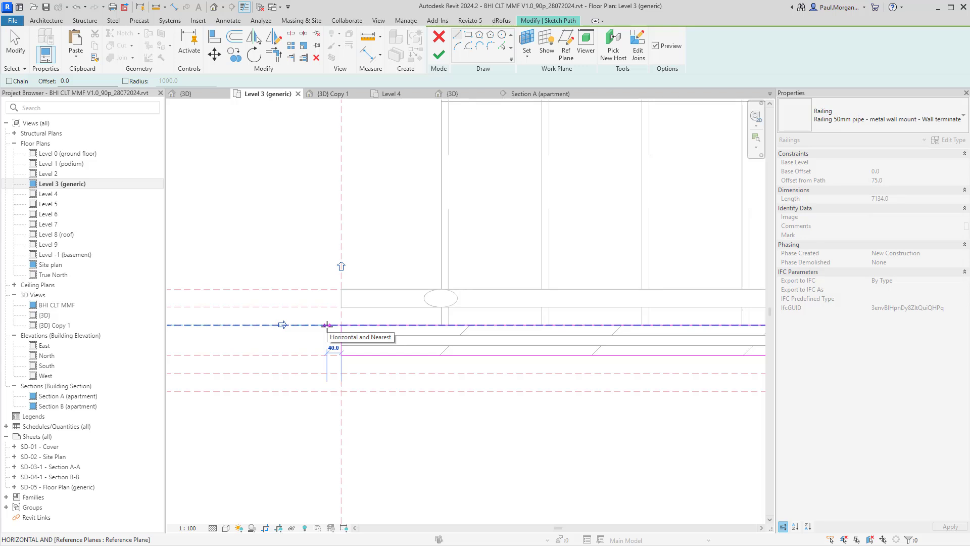
pyautogui.click(327, 325)
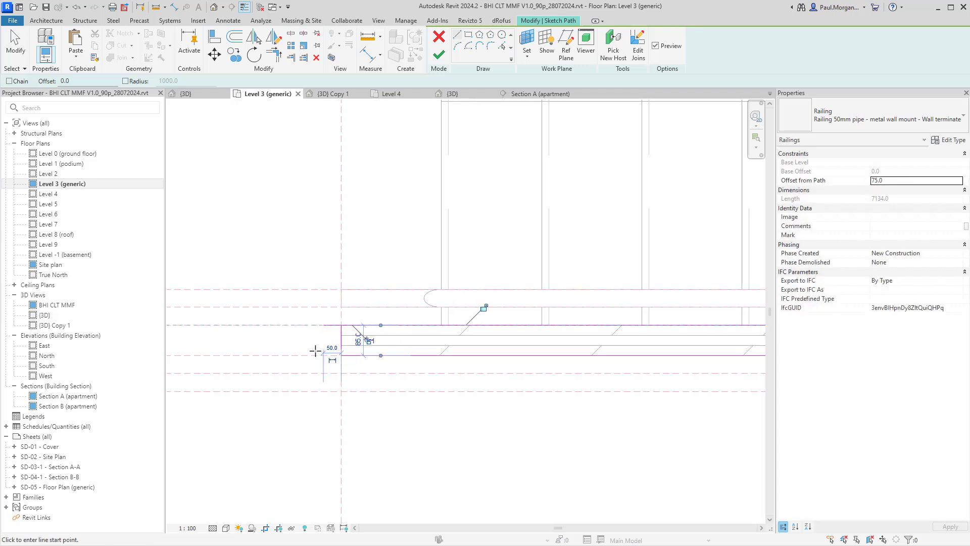
pyautogui.press('Escape')
pyautogui.press('Escape')
# Step: Try moving the 85 mm line across the wall's end about 60 mm outward from the wall
pyautogui.click(328, 342)
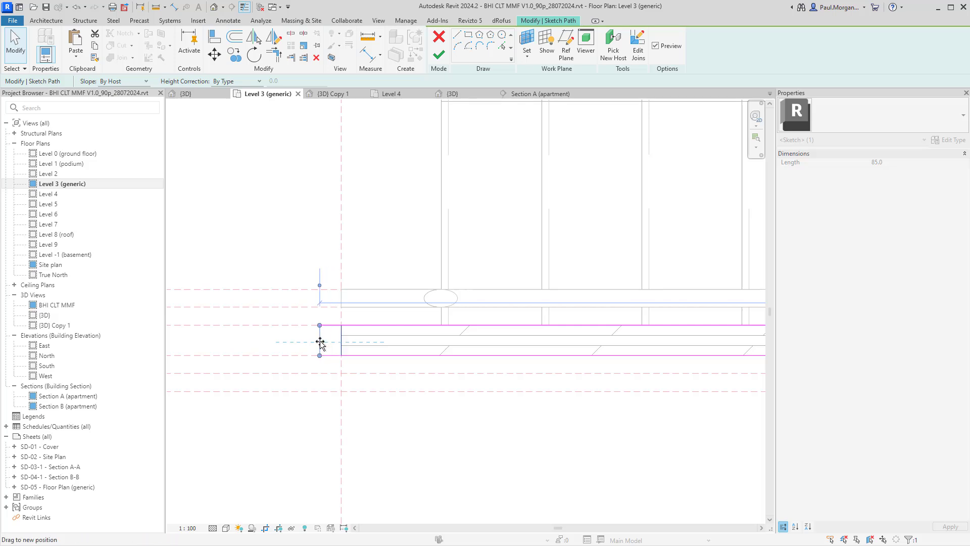
pyautogui.moveTo(320, 342); pyautogui.dragTo(320, 342)
pyautogui.click(439, 55)
pyautogui.press('Escape')
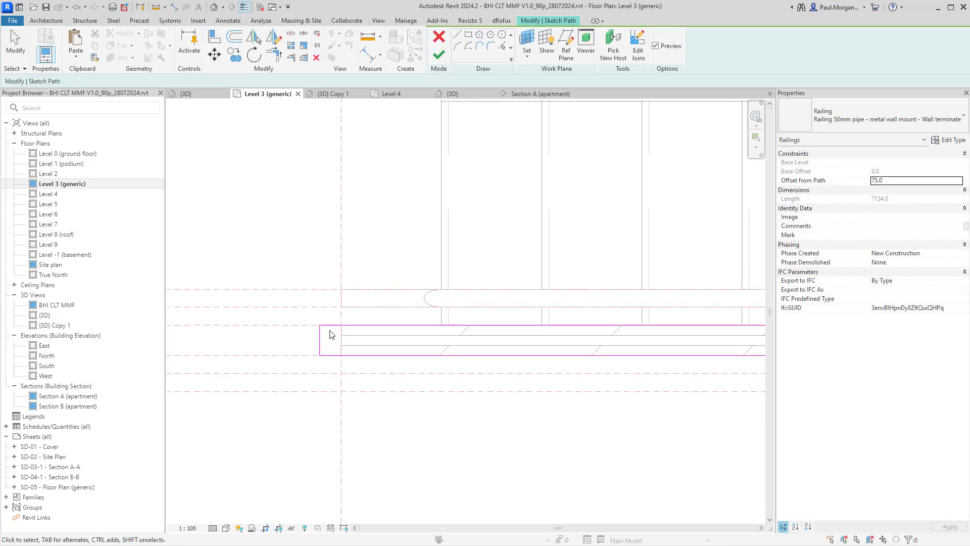
pyautogui.click(331, 355)
pyautogui.click(329, 342)
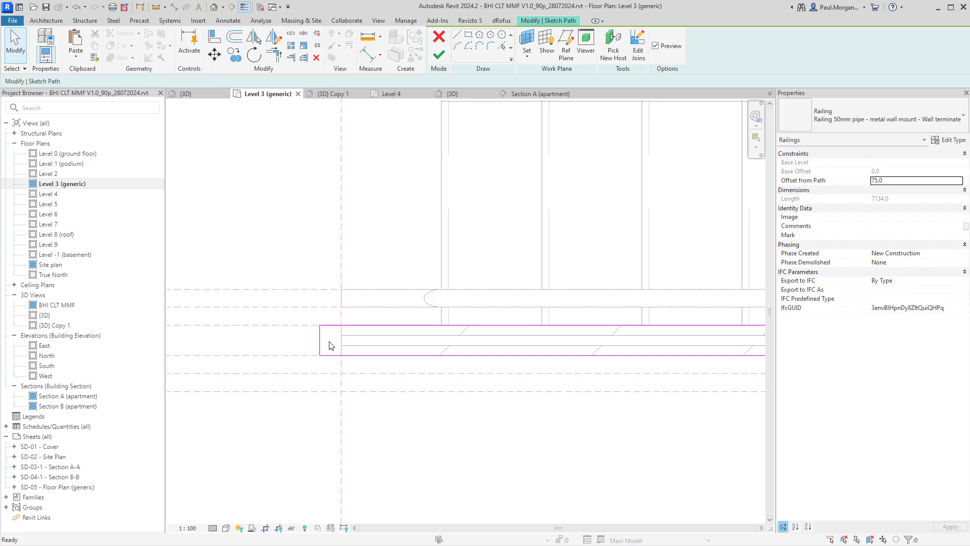
# Step: Delete the path's 85 mm line across the wall's end and redraw it between the two long path lines
pyautogui.click(342, 339)
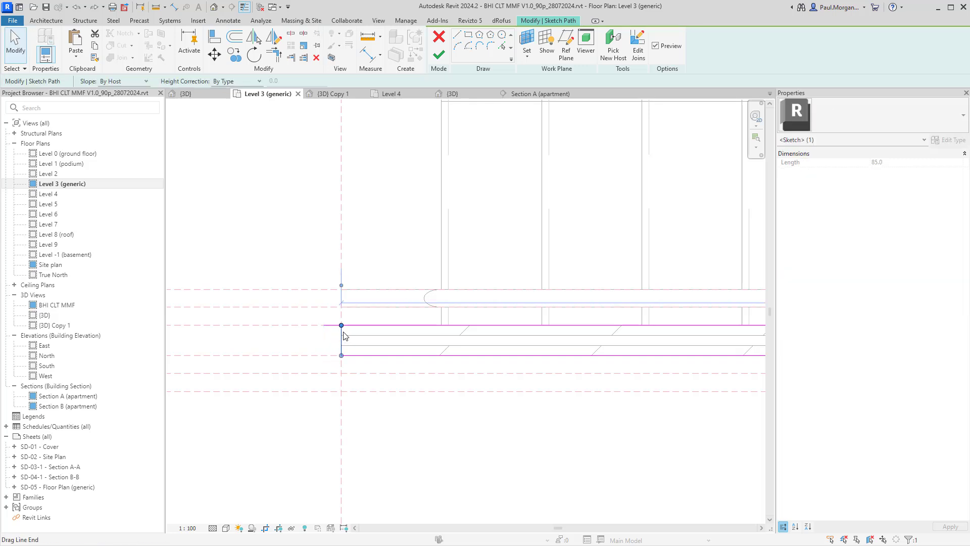
pyautogui.press('Delete')
pyautogui.click(343, 355)
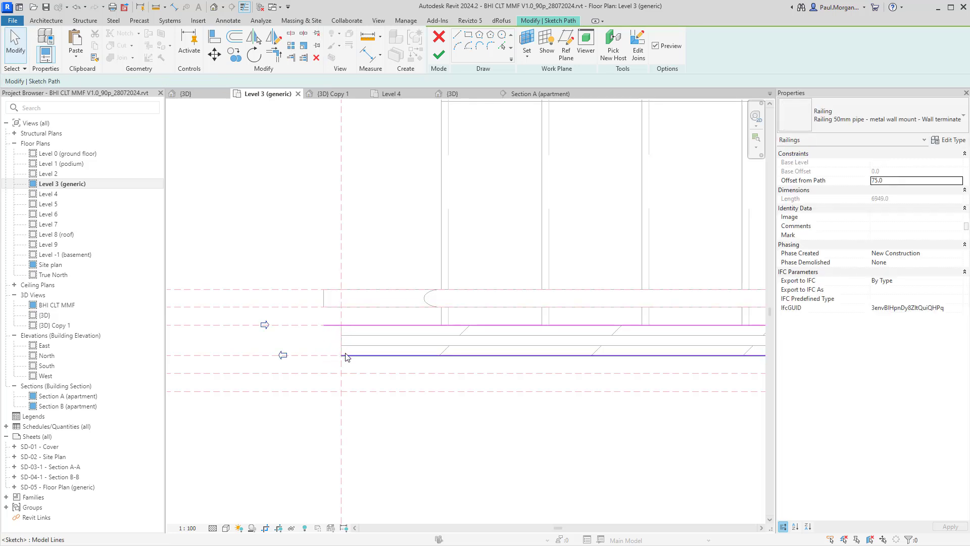
pyautogui.click(457, 35)
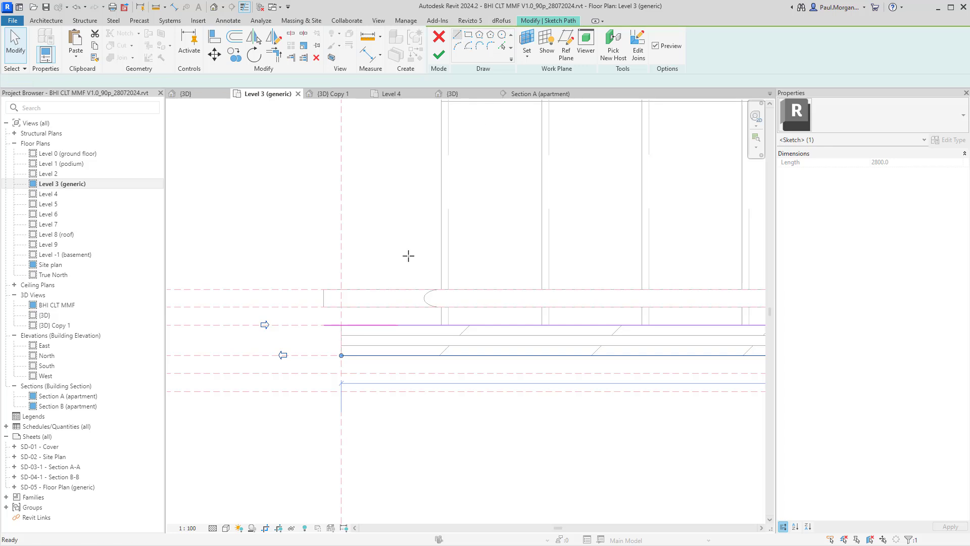
pyautogui.click(341, 355)
pyautogui.click(342, 334)
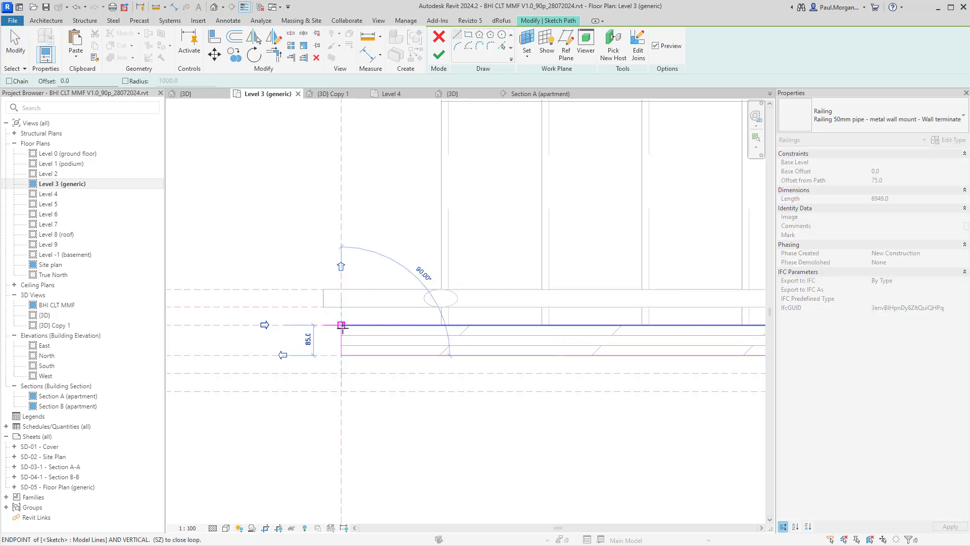
pyautogui.click(439, 55)
pyautogui.press('Escape')
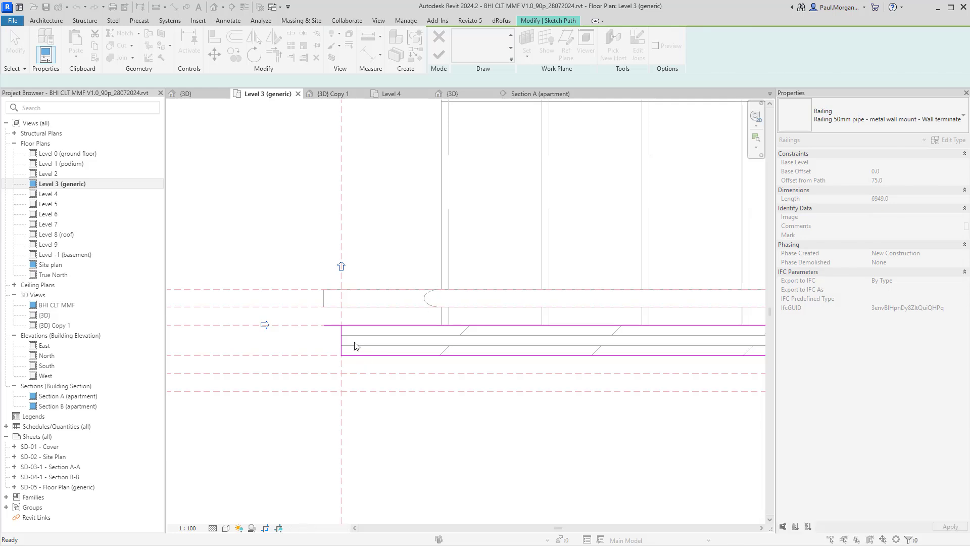
pyautogui.press('Escape')
# Step: Delete the 85 mm line across the central wall's end from the railing's path
pyautogui.click(341, 344)
pyautogui.moveTo(340, 344)
pyautogui.mouseDown()
pyautogui.moveTo(315, 341)
pyautogui.moveTo(342, 345)
pyautogui.mouseUp()
pyautogui.press('Delete')
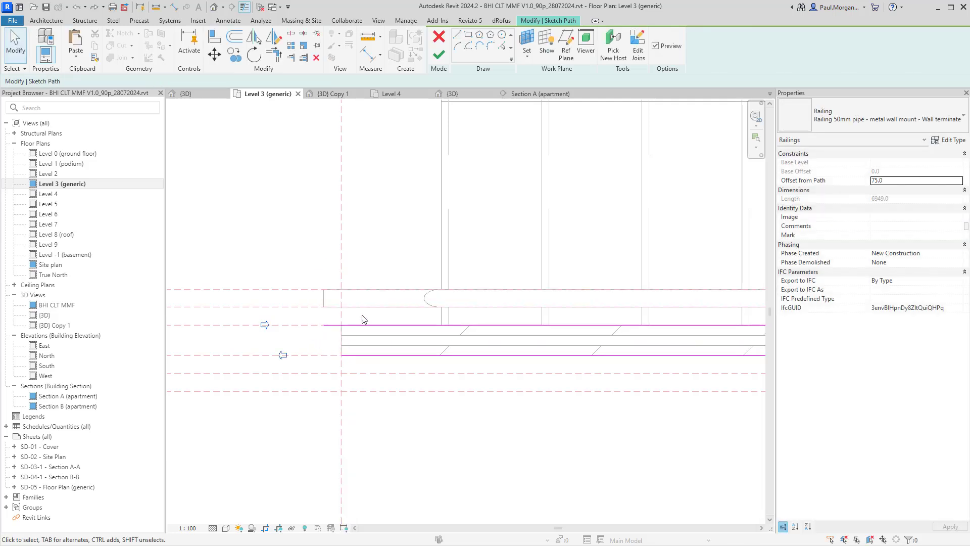
# Step: Extend the path's line away from the stair 50 mm beyond the central wall's end, close it with an 85 mm line, and finish the path
pyautogui.click(457, 35)
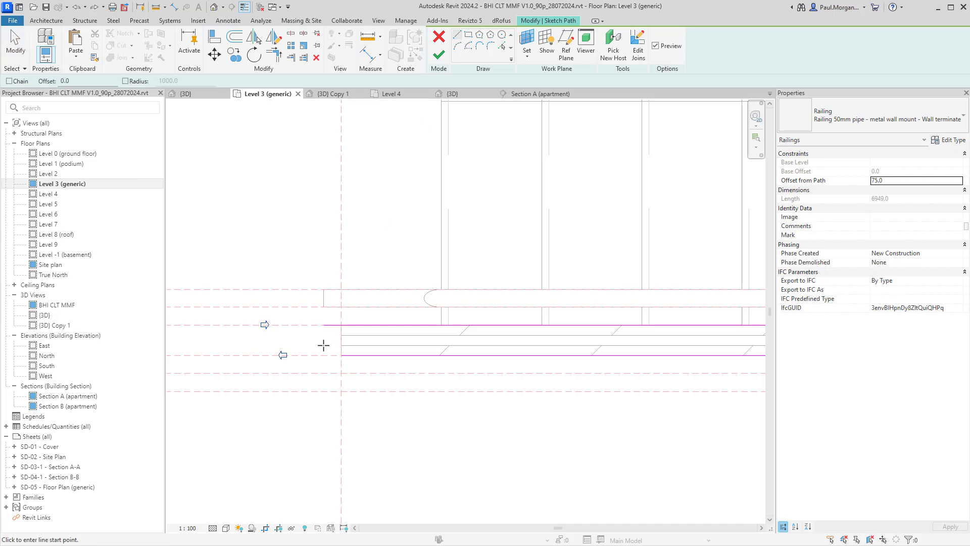
pyautogui.click(341, 355)
pyautogui.click(322, 356)
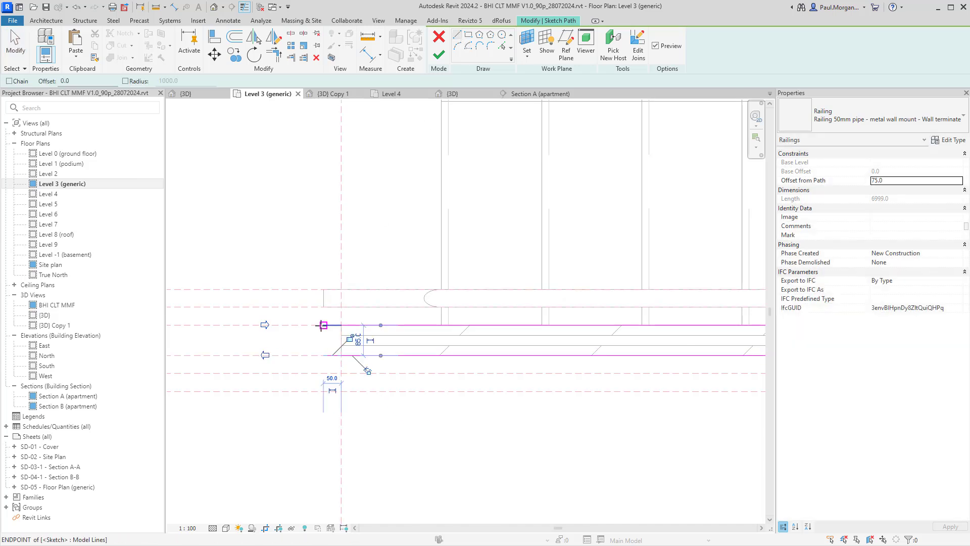
pyautogui.click(323, 356)
pyautogui.click(447, 57)
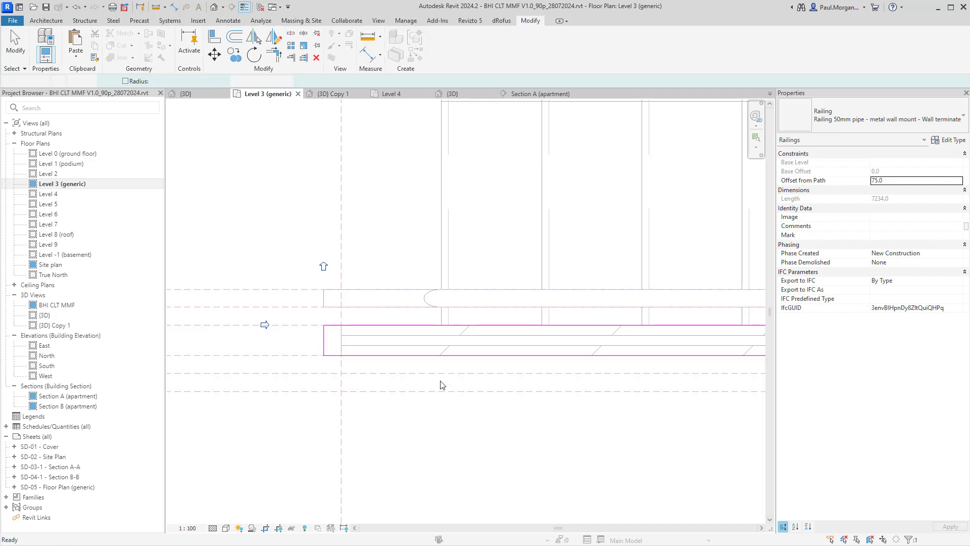
pyautogui.doubleClick(439, 391)
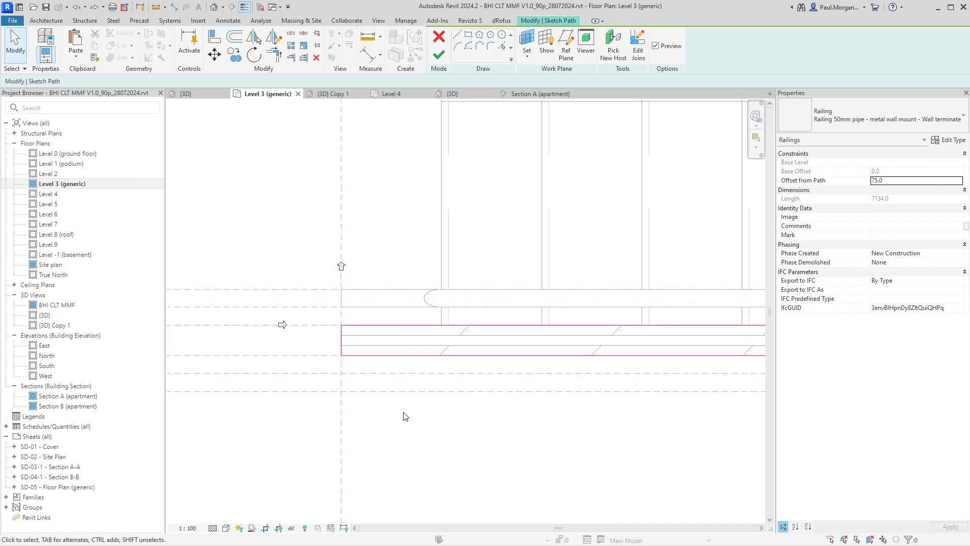
pyautogui.click(342, 347)
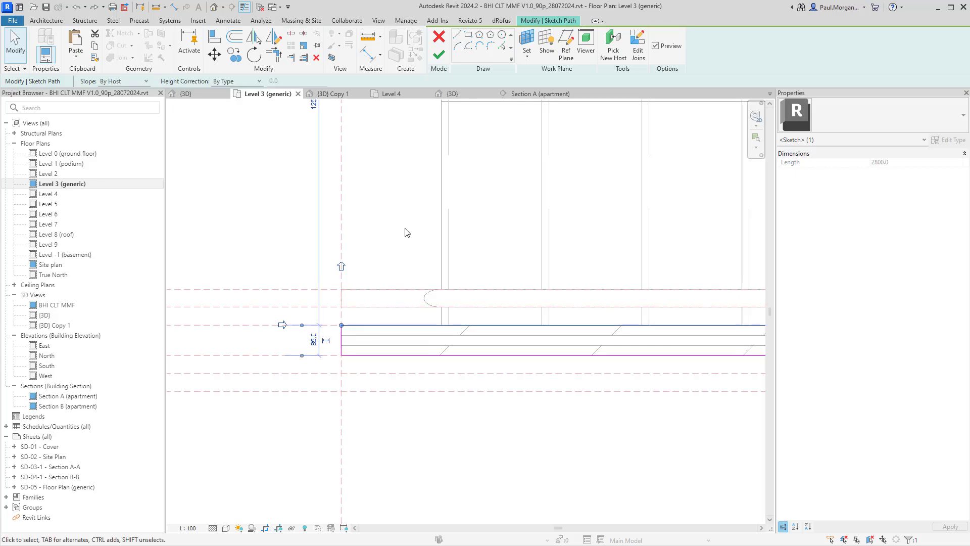
pyautogui.press('Escape')
# Step: Check the handrail ends in the CODES ASSESSMENT TASK 1 drawing in Bluebeam Revu against the central wall's end on Revit's Level 3 plan
pyautogui.hotkey('alt', 'Tab')
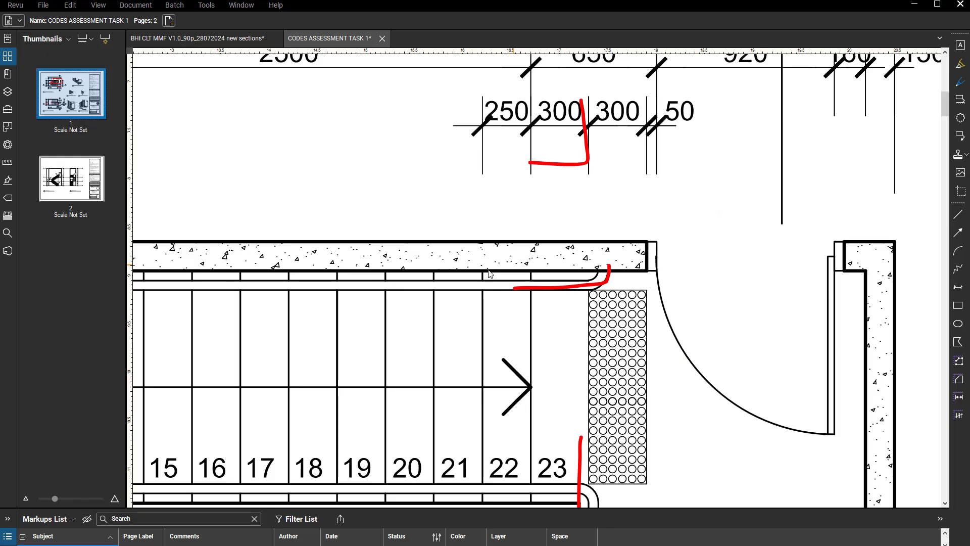
pyautogui.scroll(-2, 489, 273)
pyautogui.hotkey('alt', 'Tab')
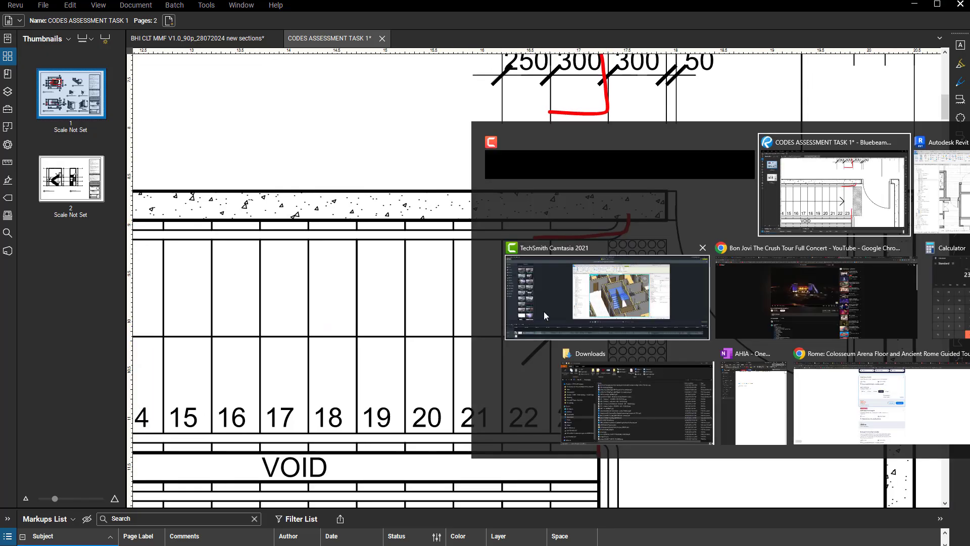
pyautogui.press('Tab')
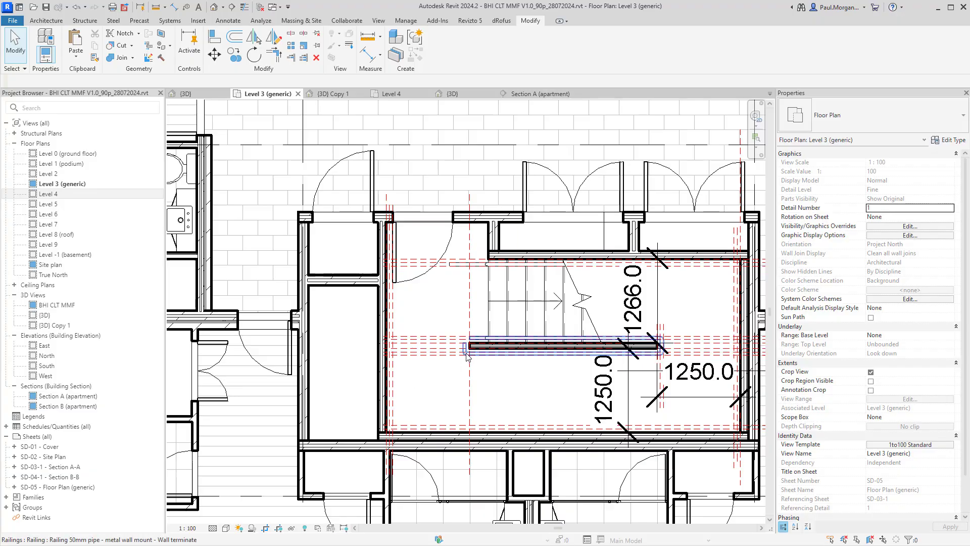
pyautogui.scroll(3, 466, 356)
pyautogui.moveTo(478, 363); pyautogui.dragTo(472, 372, button='middle')
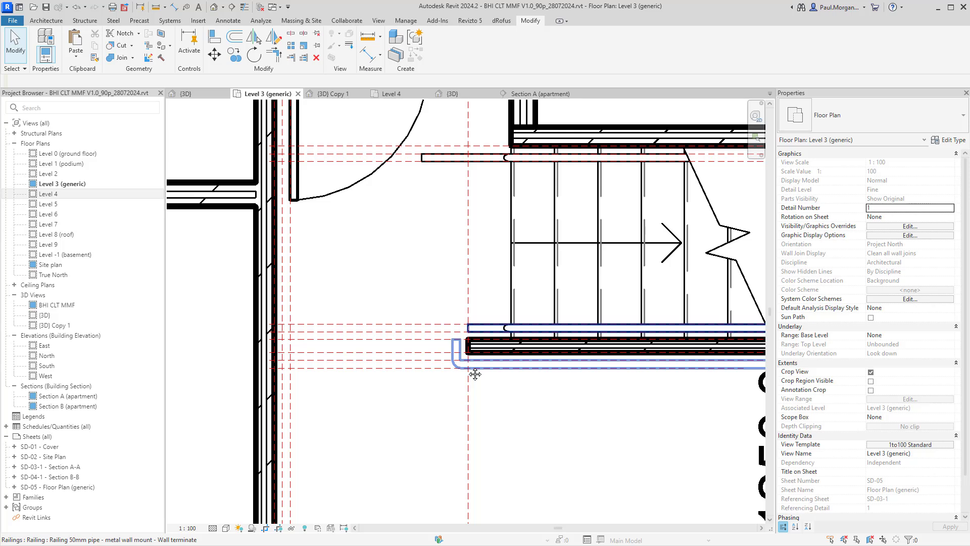
pyautogui.moveTo(475, 374); pyautogui.dragTo(437, 278, button='middle')
# Step: Open the Level 4 plan and temporarily hide the short L-shaped railing at the central wall's end
pyautogui.click(389, 94)
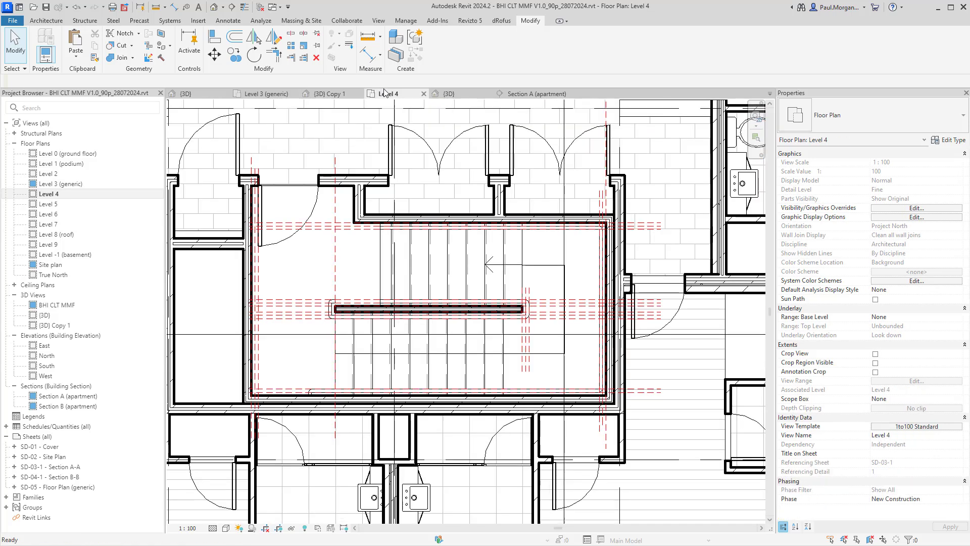
pyautogui.scroll(5, 535, 311)
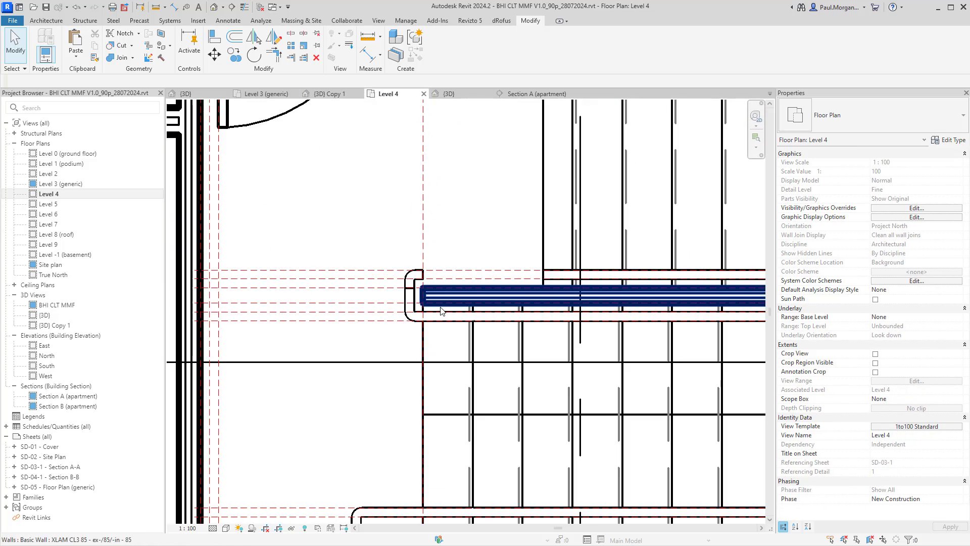
pyautogui.click(417, 288)
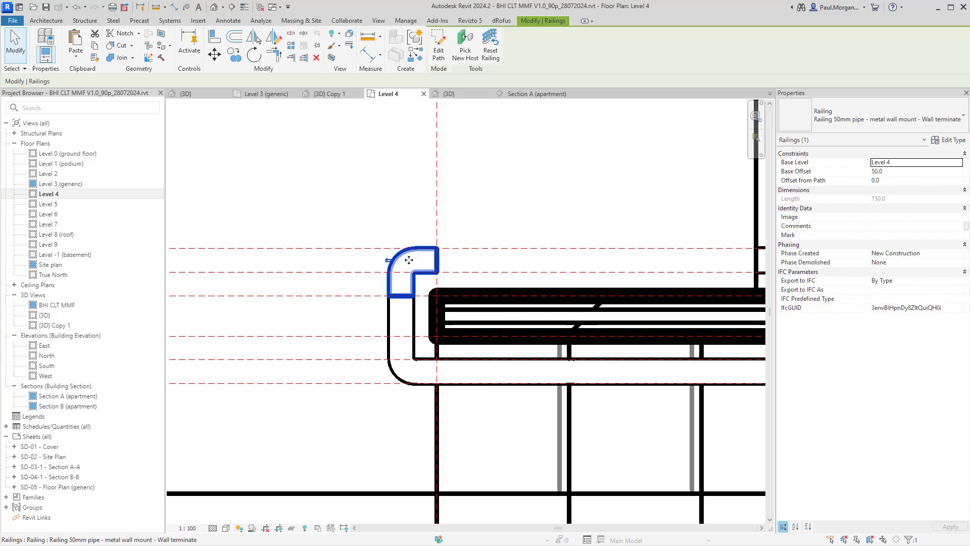
pyautogui.moveTo(409, 259); pyautogui.dragTo(442, 260, button='middle')
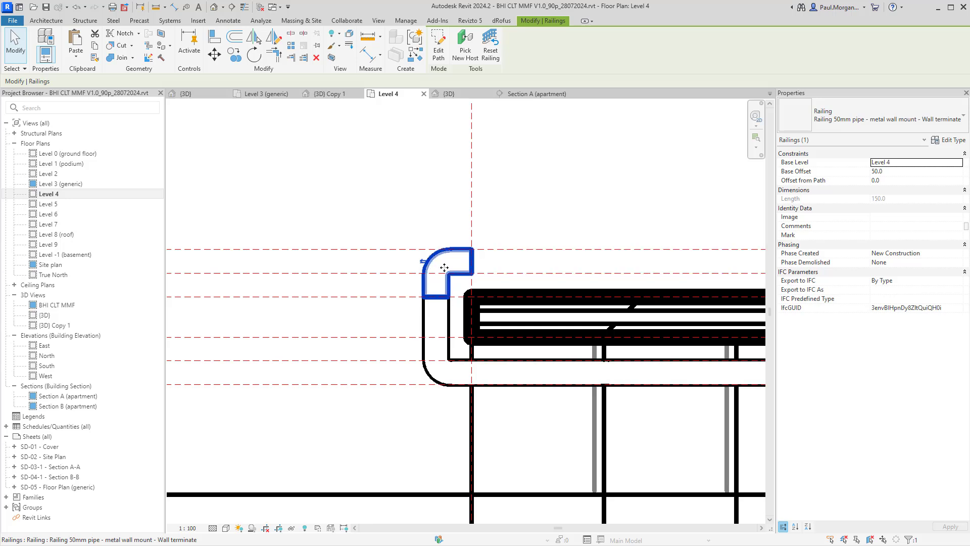
pyautogui.scroll(2, 443, 265)
pyautogui.moveTo(470, 330); pyautogui.dragTo(474, 368, button='middle')
pyautogui.press('h')
pyautogui.press('h')
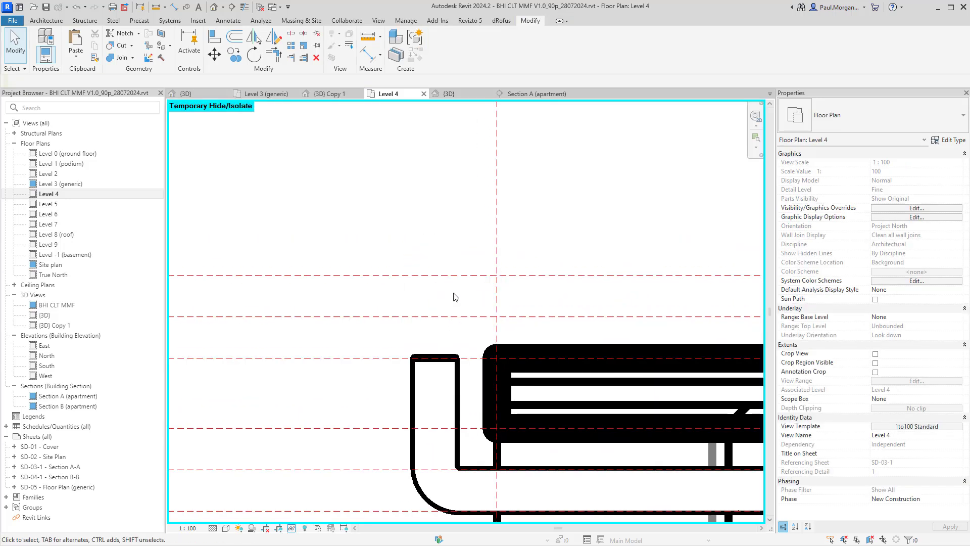
# Step: Start a new sketched-path railing on the Level 4 plan
pyautogui.click(48, 21)
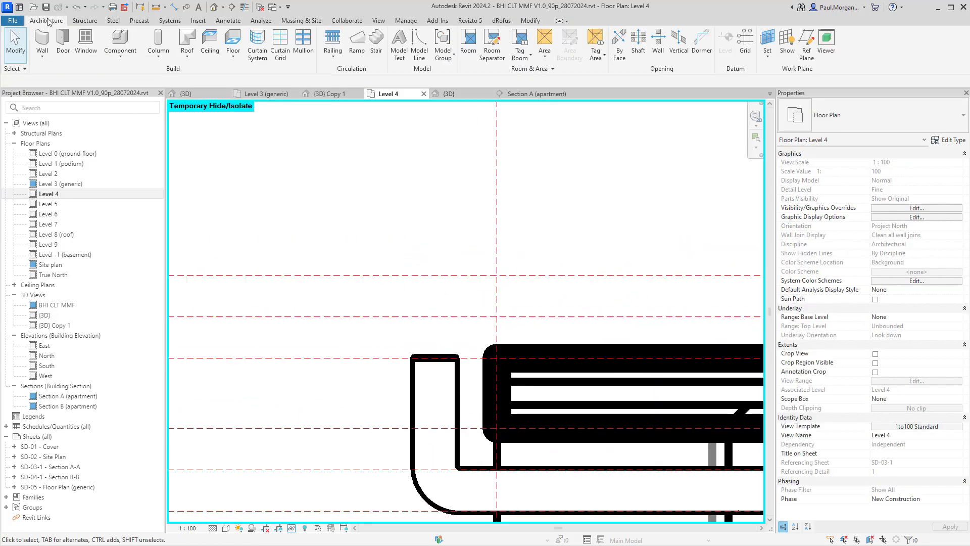
pyautogui.click(331, 63)
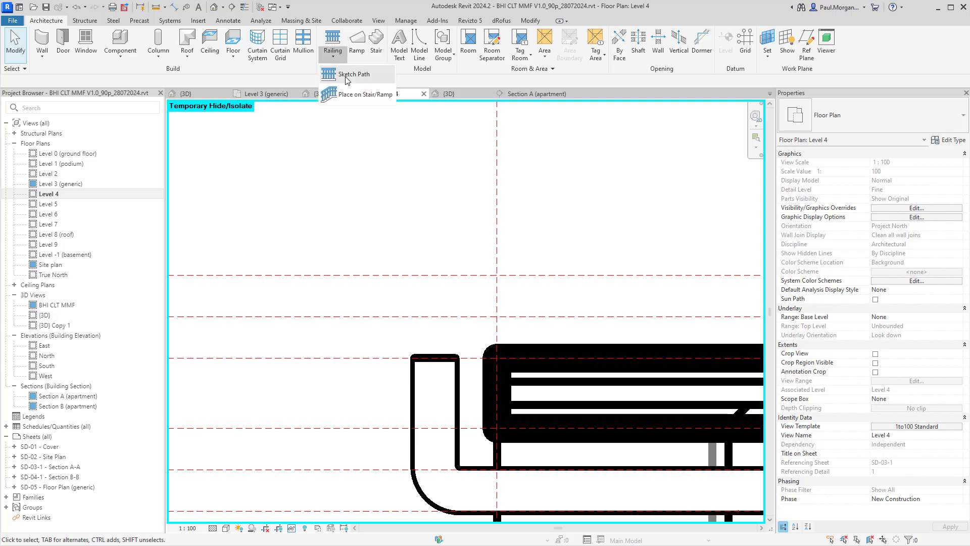
pyautogui.click(348, 74)
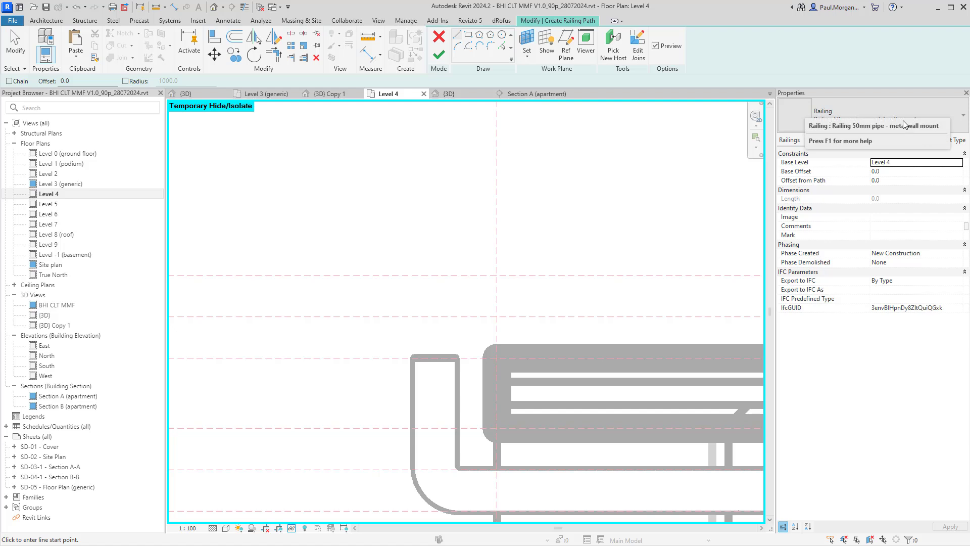
# Step: Sketch an L-shaped path of two 75 mm segments for a Railing 50mm pipe - metal wall mount and finish the railing
pyautogui.click(904, 121)
pyautogui.click(903, 121)
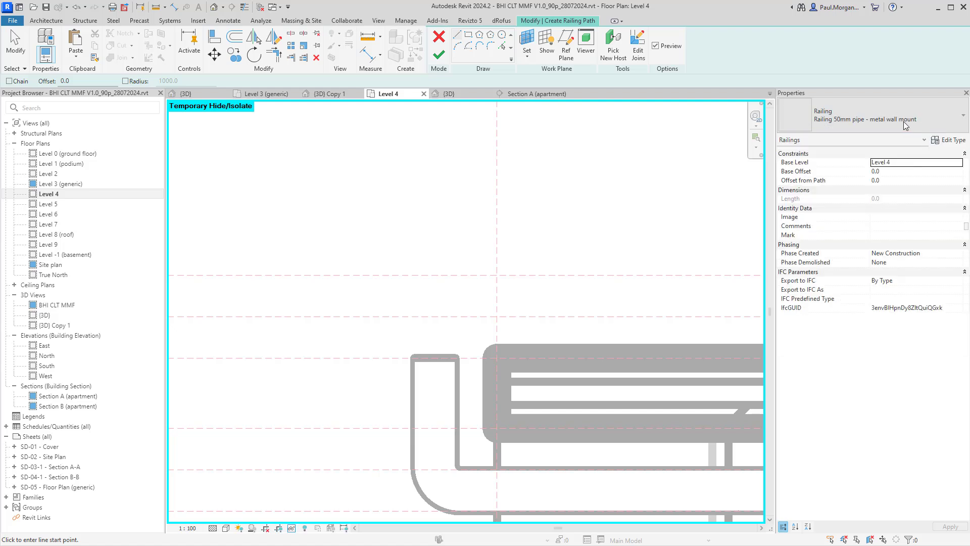
pyautogui.click(433, 358)
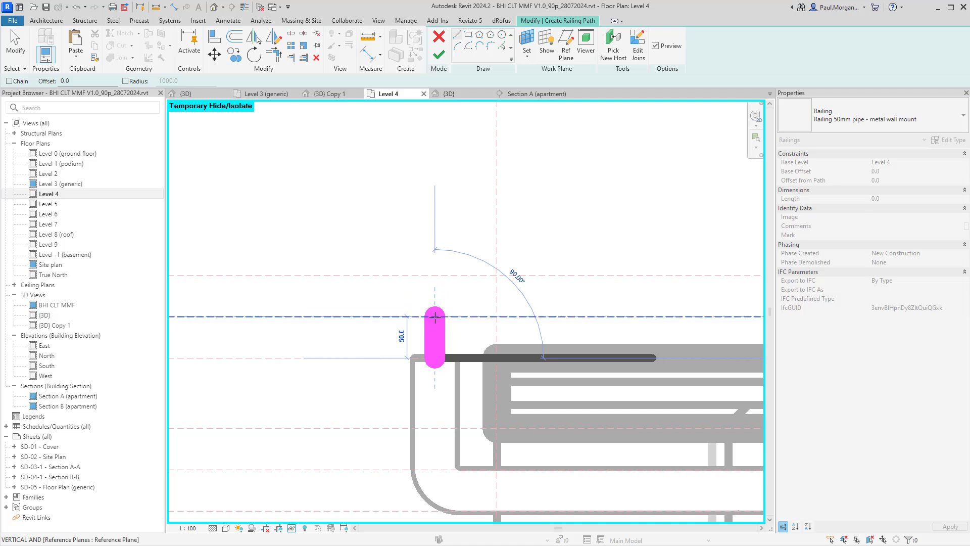
pyautogui.click(436, 294)
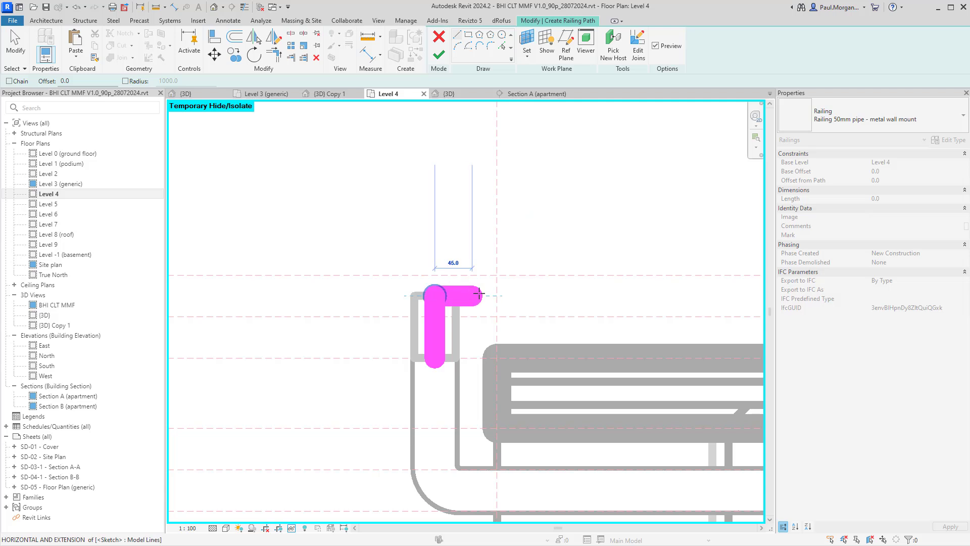
pyautogui.click(496, 296)
pyautogui.press('Escape')
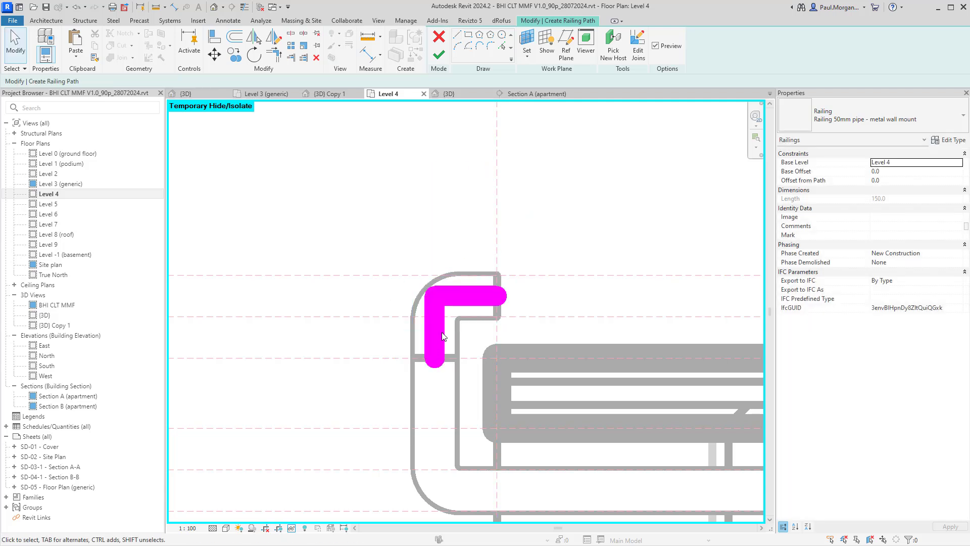
pyautogui.click(658, 46)
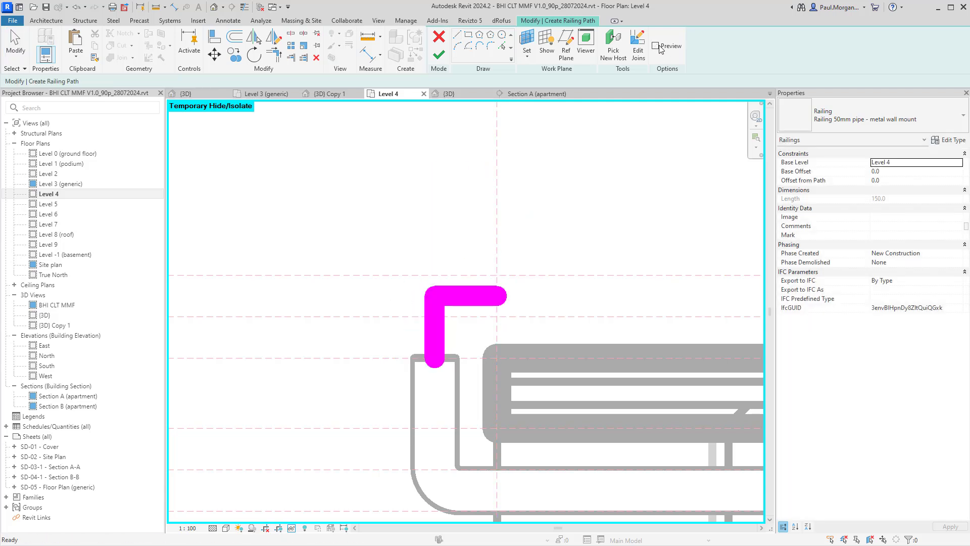
pyautogui.click(659, 46)
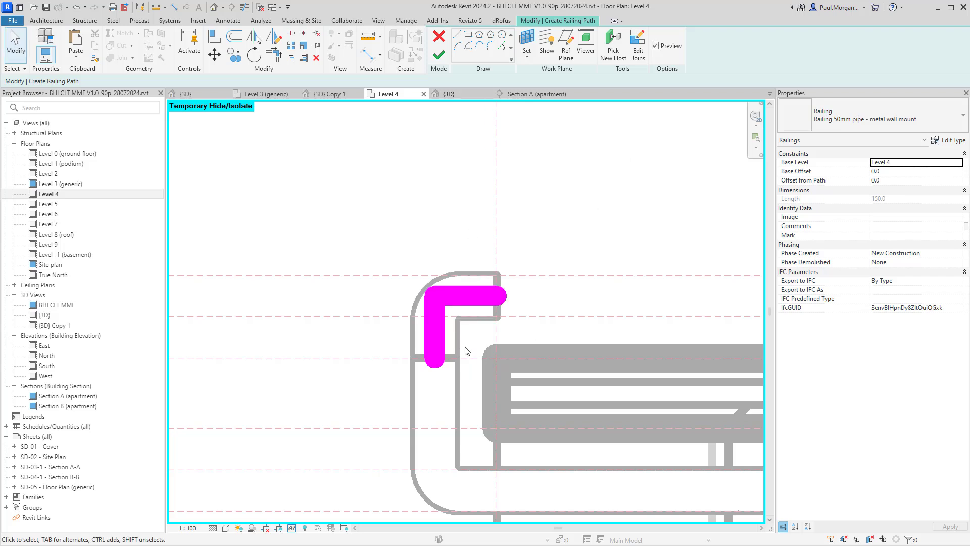
pyautogui.click(440, 54)
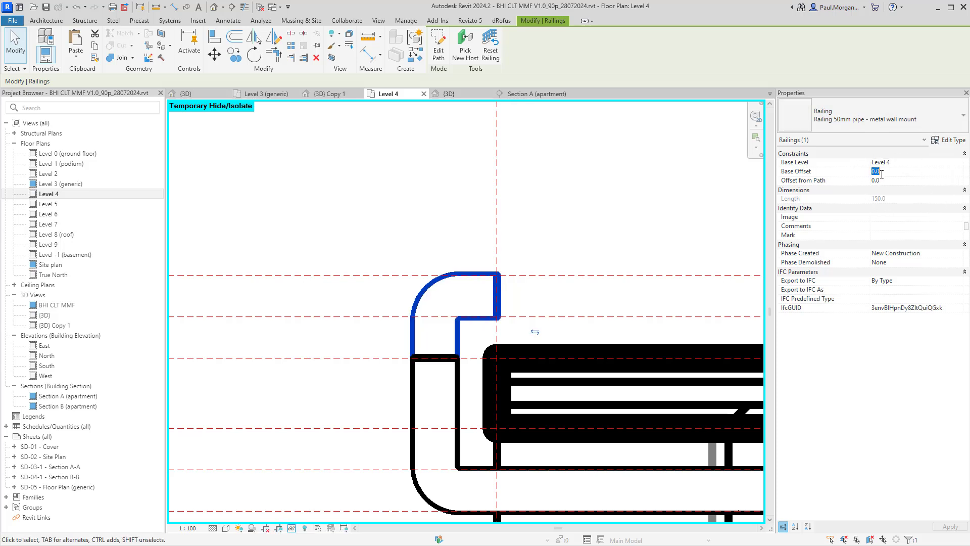
# Step: Set the new railing's base offset to 50 and reset the Level 4 plan's temporary hide/isolate
pyautogui.press('Return')
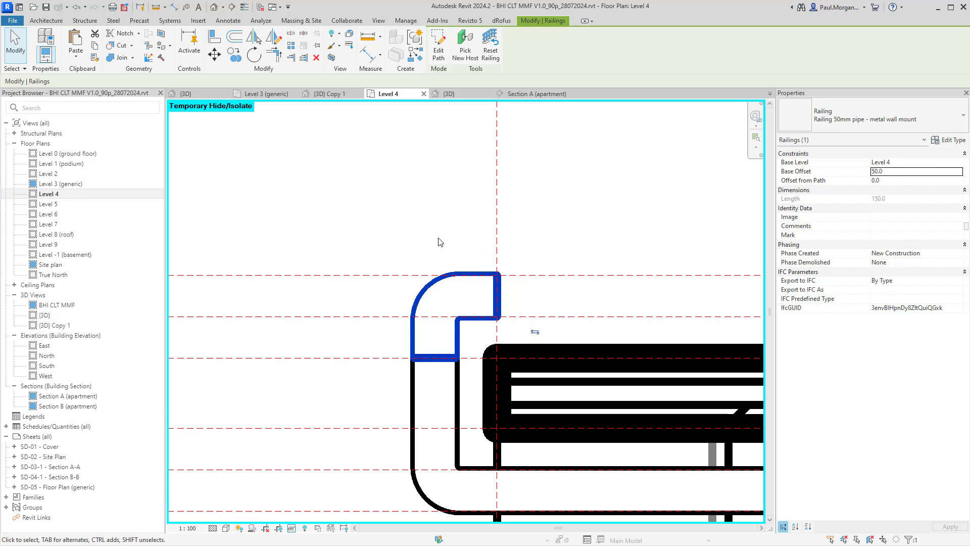
pyautogui.click(438, 242)
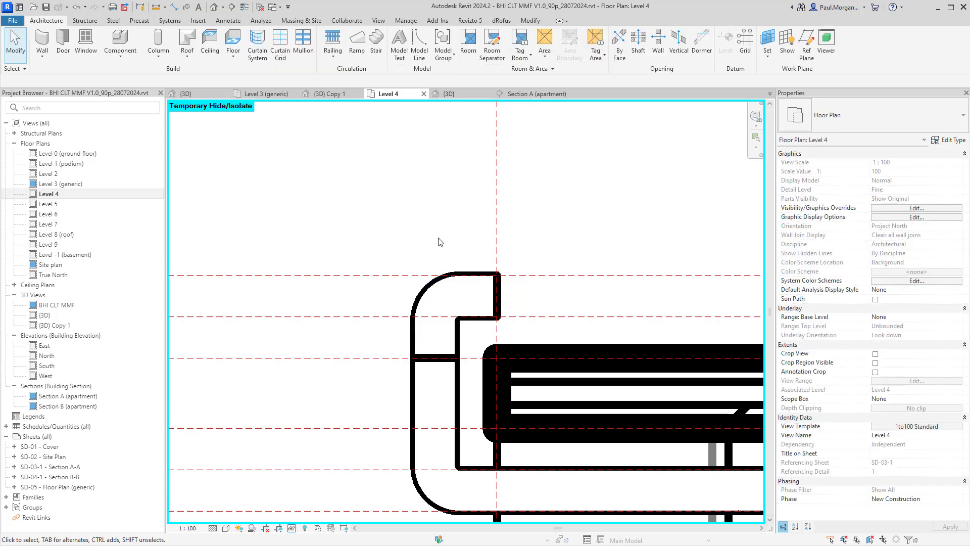
pyautogui.click(484, 319)
pyautogui.press('Delete')
pyautogui.press('h')
pyautogui.press('r')
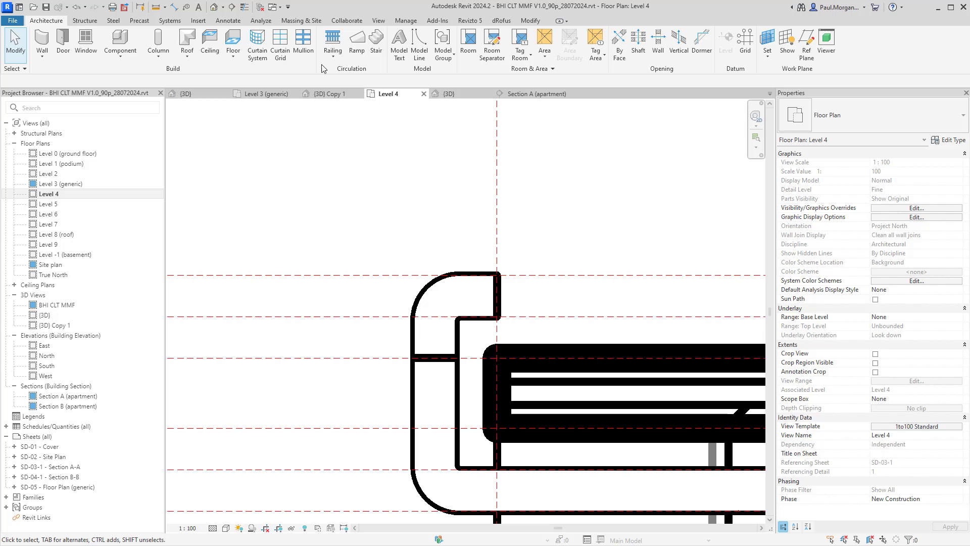
# Step: Examine the new railing piece and the stair handrail ends around the central wall in the {3D} Copy 1 view
pyautogui.click(326, 94)
pyautogui.scroll(5, 382, 258)
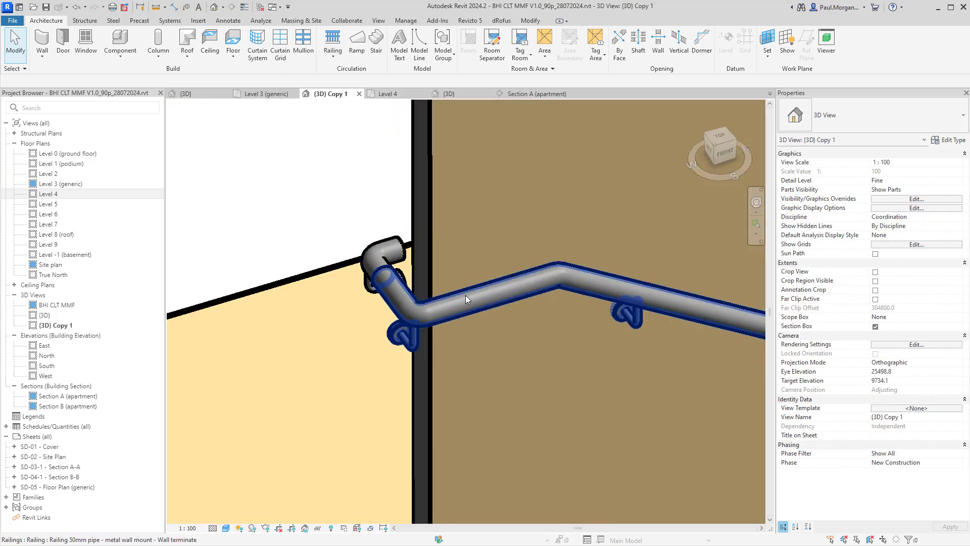
pyautogui.scroll(-5, 399, 257)
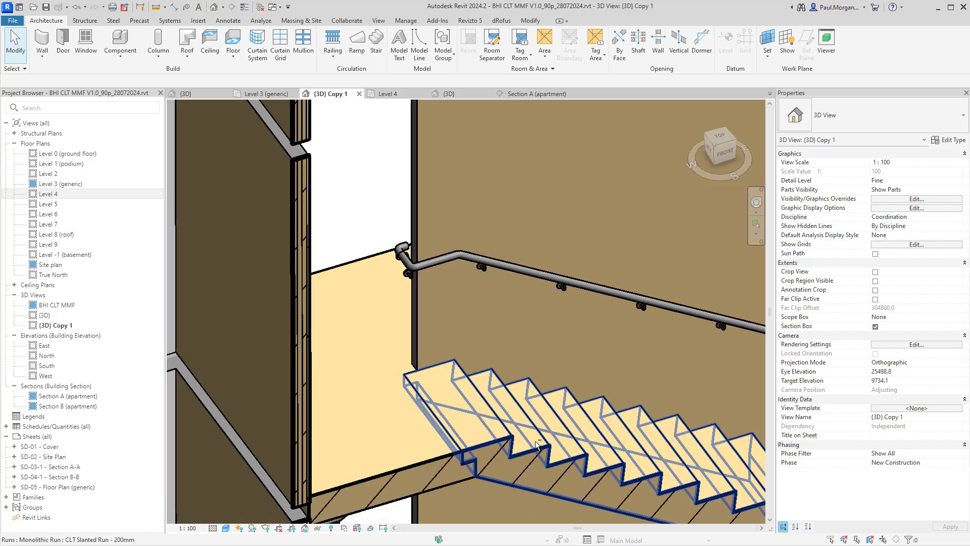
pyautogui.moveTo(559, 425); pyautogui.dragTo(522, 100, button='middle')
pyautogui.scroll(4, 393, 343)
pyautogui.press('ctrl')
pyautogui.press('ctrl')
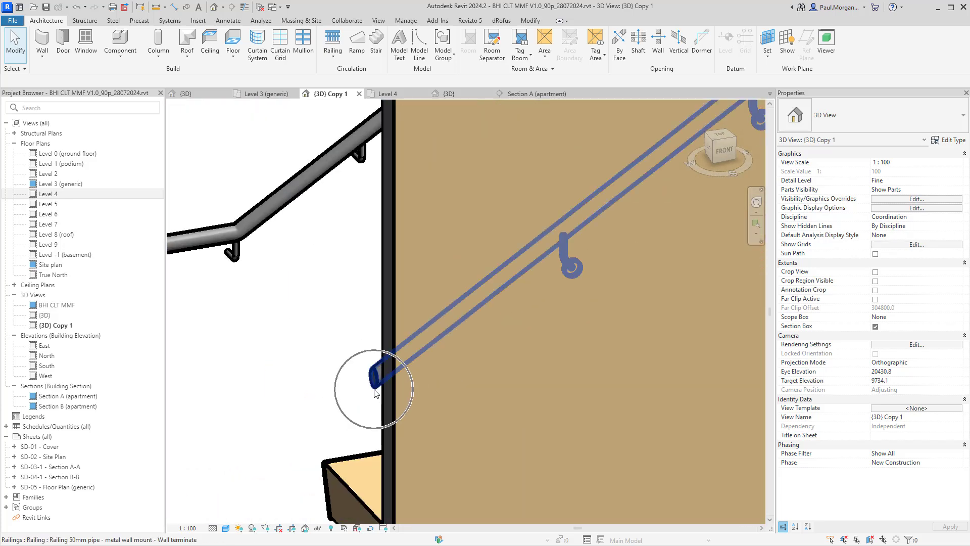
pyautogui.scroll(-5, 375, 393)
pyautogui.moveTo(375, 393); pyautogui.dragTo(370, 143, button='middle')
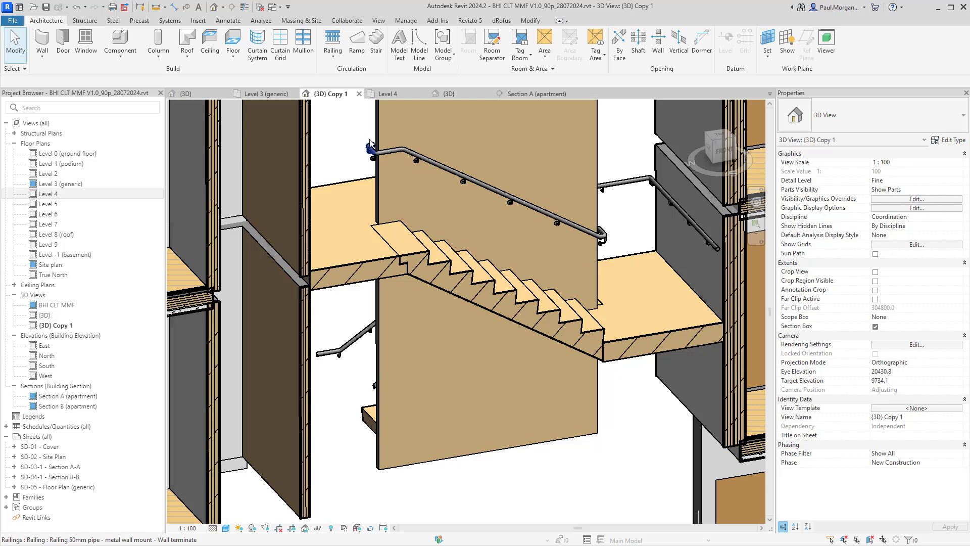
# Step: Copy the CLT precast stair and paste it aligned to Level 4
pyautogui.click(422, 282)
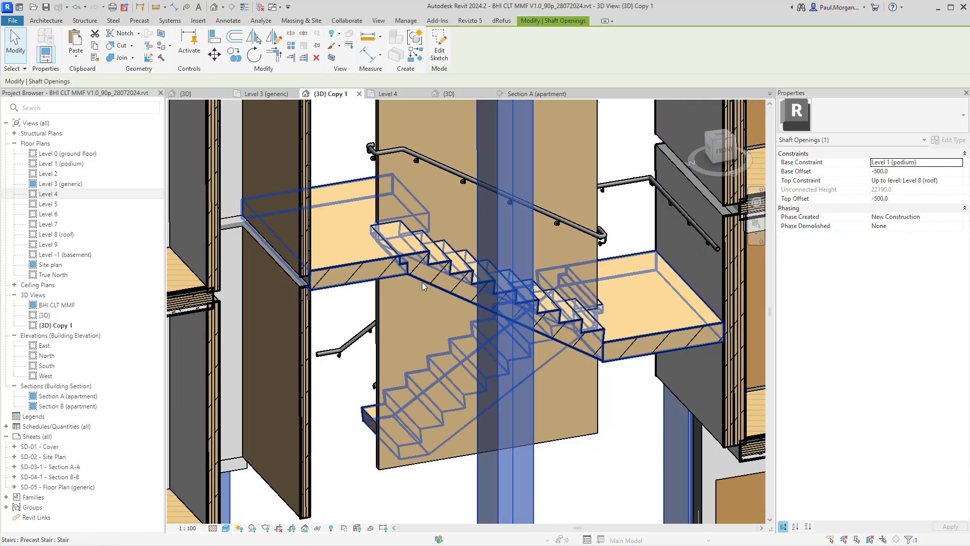
pyautogui.click(76, 56)
pyautogui.click(89, 96)
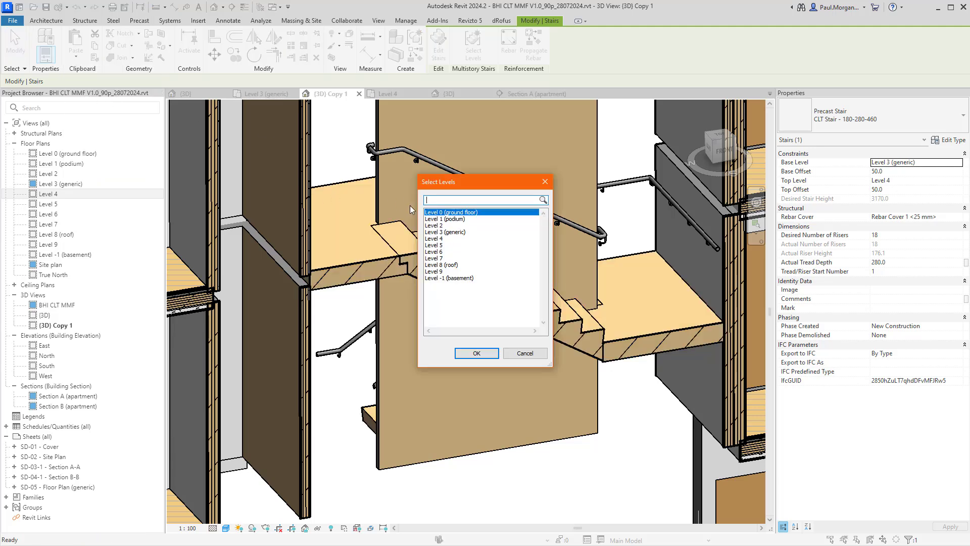
pyautogui.click(440, 245)
pyautogui.click(439, 239)
pyautogui.click(476, 353)
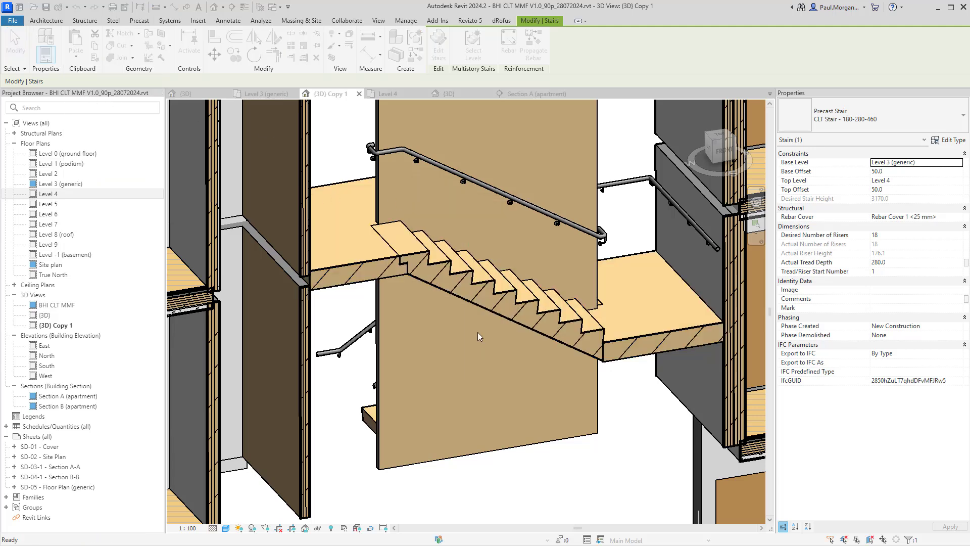
# Step: Examine the handrail ends and their junctions between the stacked stair flights from behind the central wall
pyautogui.keyDown('shift'); pyautogui.moveTo(355, 147); pyautogui.dragTo(607, 283, button='middle'); pyautogui.keyUp('shift')
pyautogui.scroll(4, 604, 272)
pyautogui.click(622, 353)
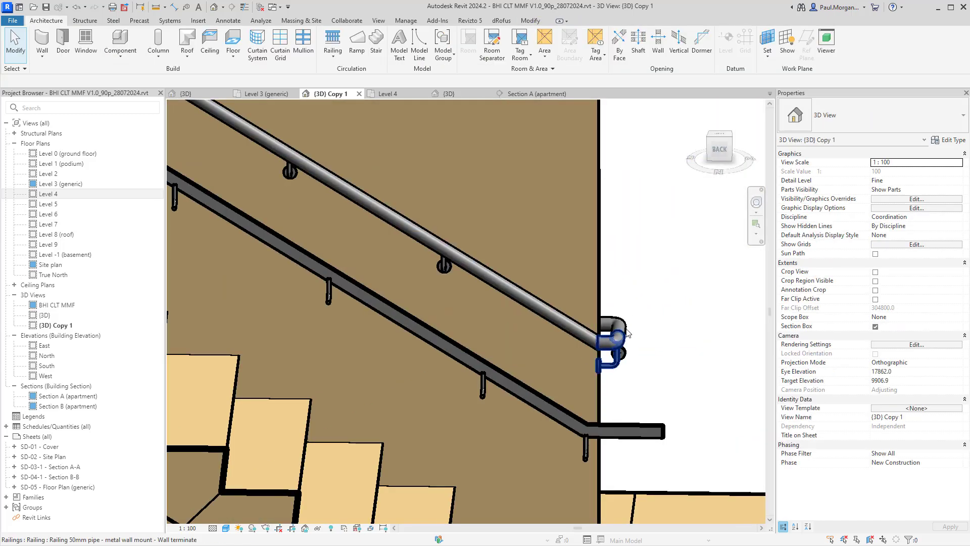
pyautogui.scroll(-5, 622, 355)
pyautogui.keyDown('shift'); pyautogui.moveTo(557, 380); pyautogui.dragTo(664, 348, button='middle'); pyautogui.keyUp('shift')
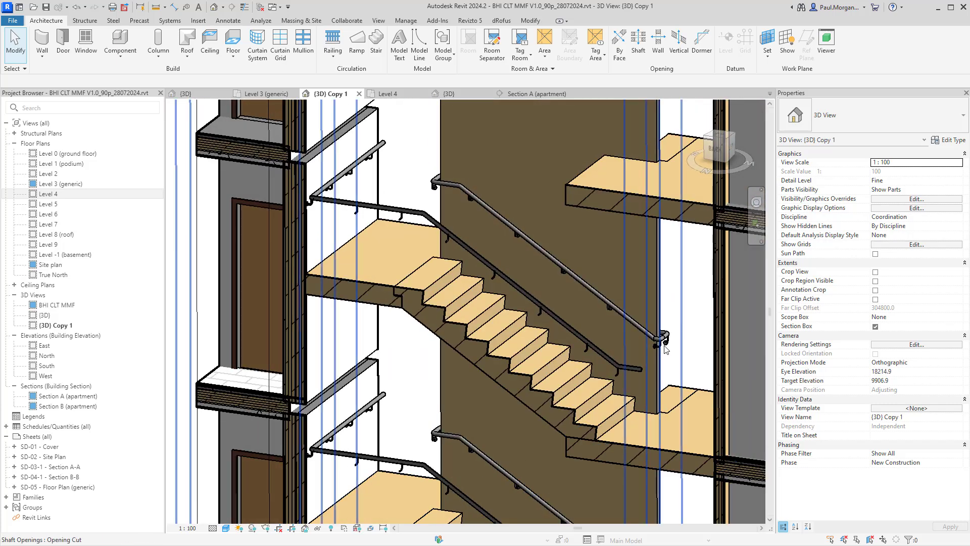
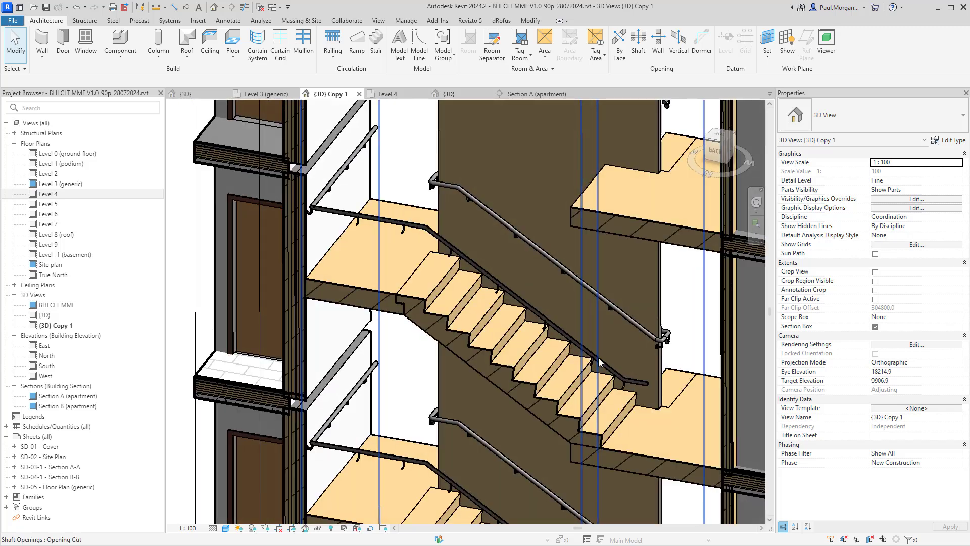
pyautogui.keyDown('shift'); pyautogui.moveTo(591, 329); pyautogui.dragTo(668, 223, button='middle'); pyautogui.keyUp('shift')
pyautogui.moveTo(520, 436); pyautogui.dragTo(530, 357, button='middle')
pyautogui.click(529, 356)
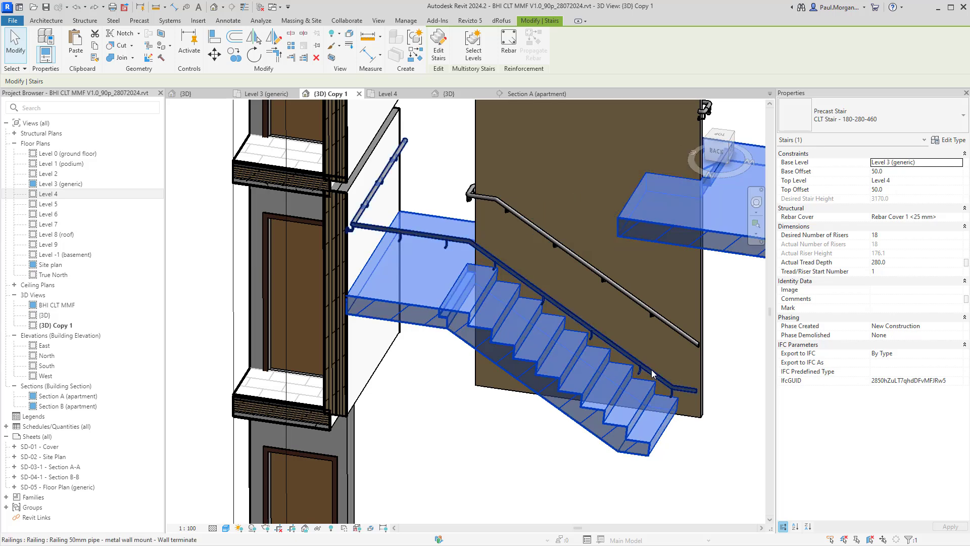
pyautogui.moveTo(651, 369); pyautogui.dragTo(543, 294, button='middle')
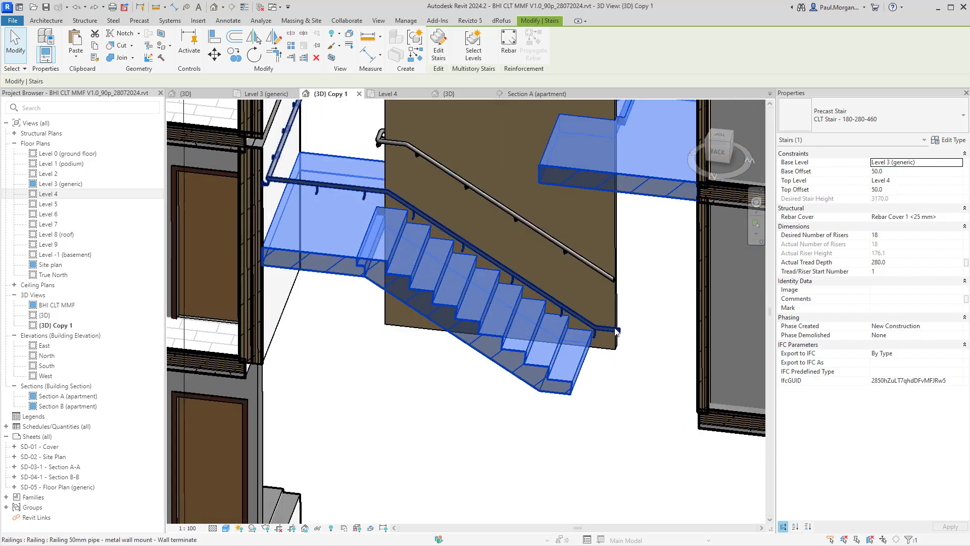
pyautogui.keyDown('shift'); pyautogui.moveTo(607, 331); pyautogui.dragTo(626, 299, button='middle'); pyautogui.keyUp('shift')
# Step: Select the outer wall-terminated railing and examine its end near the door in the Level 3 (generic) plan
pyautogui.click(623, 298)
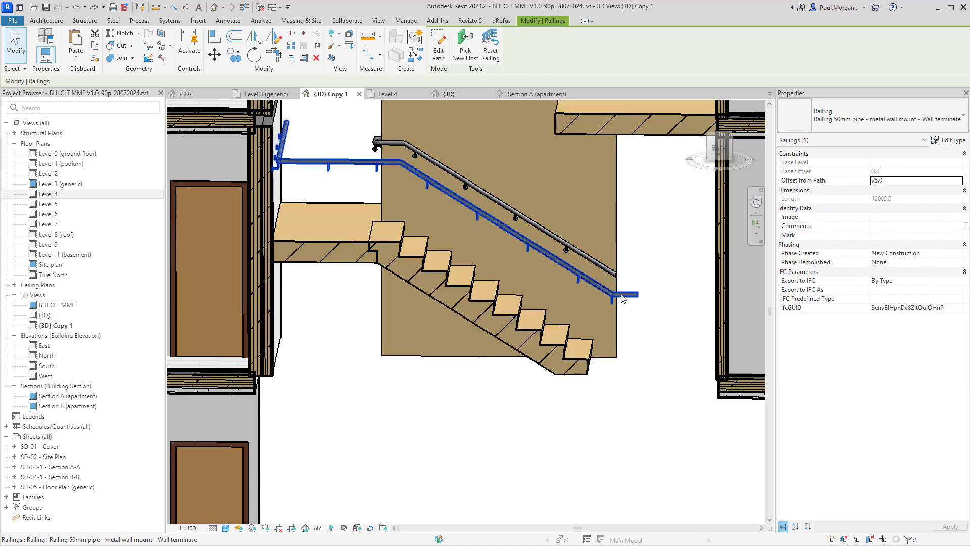
pyautogui.click(281, 94)
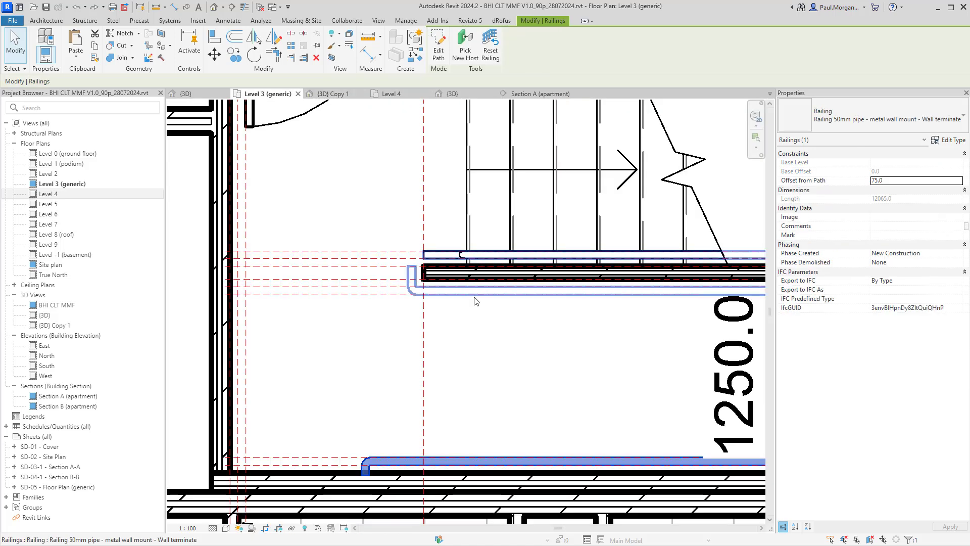
pyautogui.scroll(1, 447, 286)
pyautogui.moveTo(448, 287); pyautogui.dragTo(498, 479, button='middle')
pyautogui.press('Escape')
pyautogui.scroll(3, 464, 242)
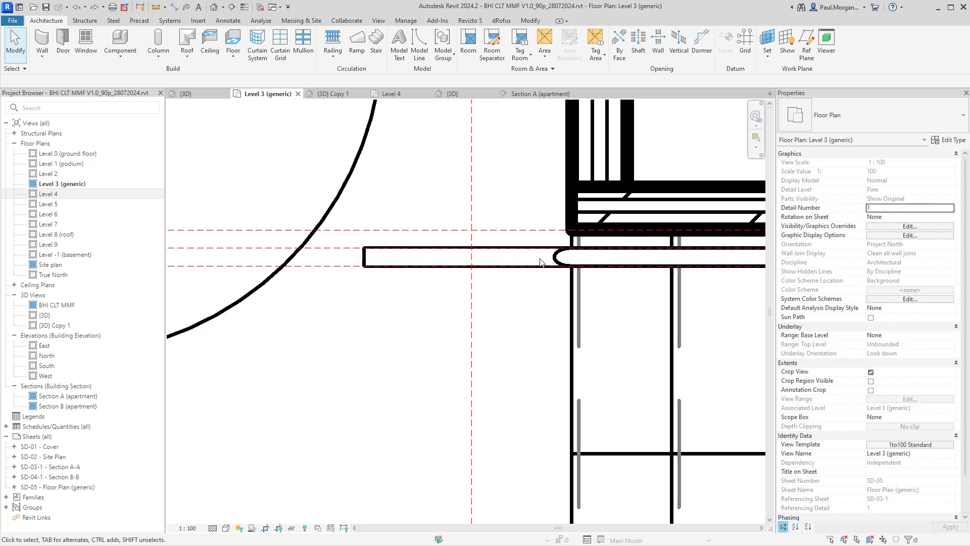
pyautogui.scroll(-3, 455, 259)
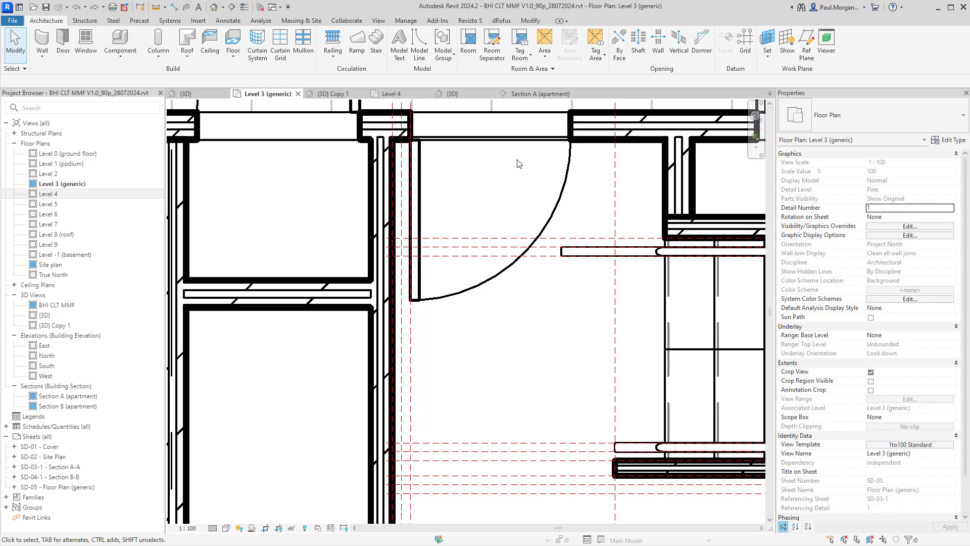
pyautogui.moveTo(513, 291)
pyautogui.mouseDown(button='middle')
pyautogui.moveTo(466, 352)
pyautogui.moveTo(516, 308)
pyautogui.mouseUp(button='middle')
pyautogui.click(516, 320)
pyautogui.scroll(-1, 516, 320)
pyautogui.scroll(-2, 516, 307)
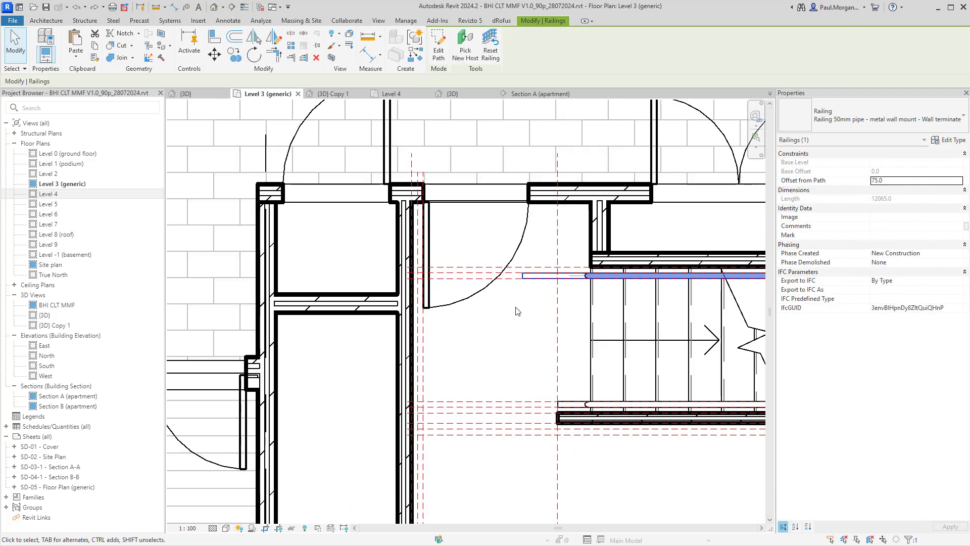
pyautogui.moveTo(512, 345); pyautogui.dragTo(459, 303, button='middle')
pyautogui.scroll(3, 458, 217)
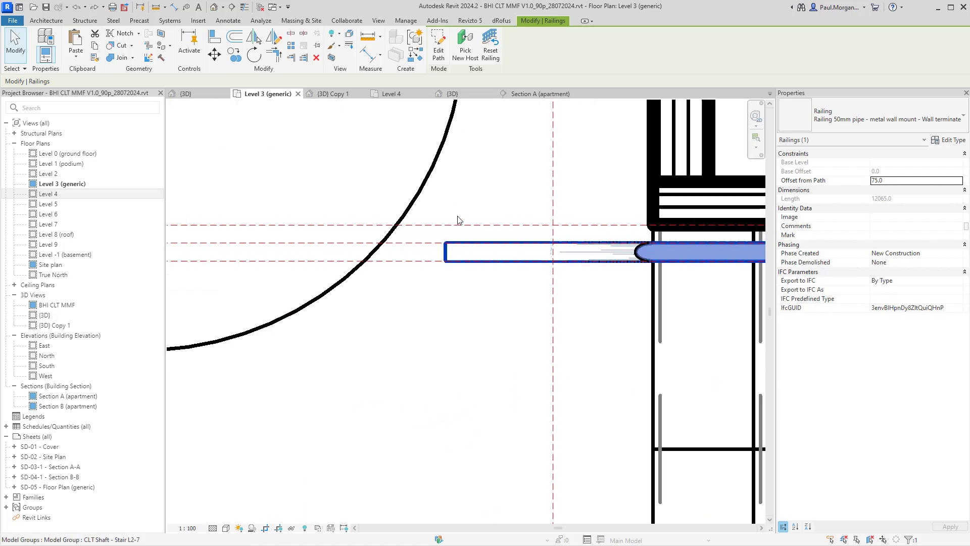
pyautogui.press('Escape')
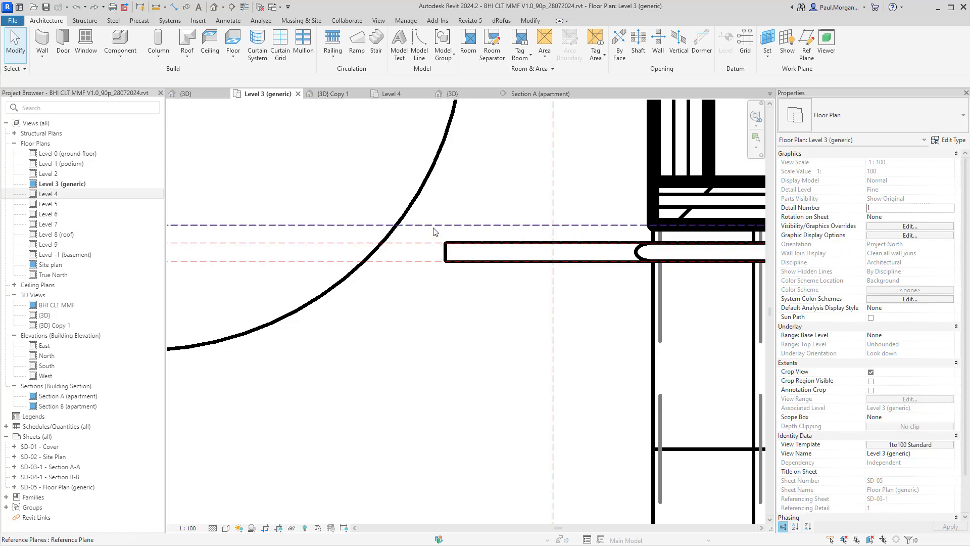
# Step: Select the stair shaft model group and check its extent around the staircase on the Level 3 (generic) plan
pyautogui.scroll(-3, 433, 230)
pyautogui.moveTo(420, 256); pyautogui.dragTo(701, 263, button='middle')
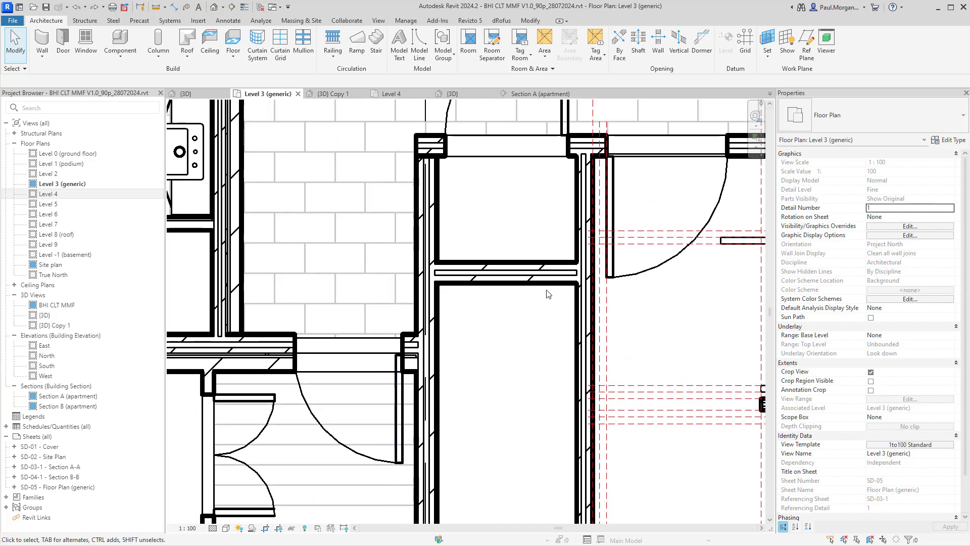
pyautogui.click(577, 279)
pyautogui.scroll(-2, 578, 283)
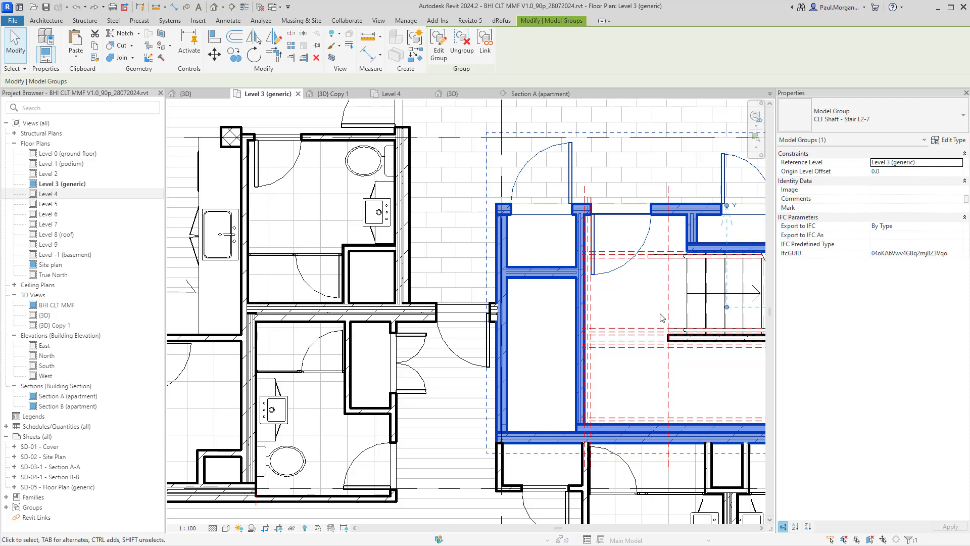
pyautogui.moveTo(661, 317); pyautogui.dragTo(480, 251, button='middle')
# Step: Rework the outer railing's path near the door, turning its 300 mm end extension toward the wall at the TOP OF STEP reference plane
pyautogui.scroll(3, 521, 267)
pyautogui.click(503, 269)
pyautogui.click(507, 322)
pyautogui.click(440, 54)
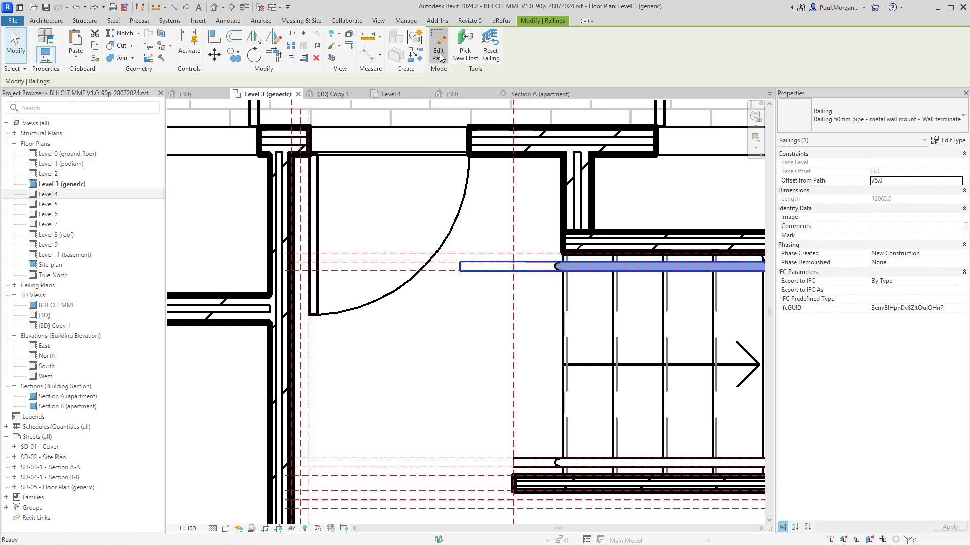
pyautogui.click(477, 253)
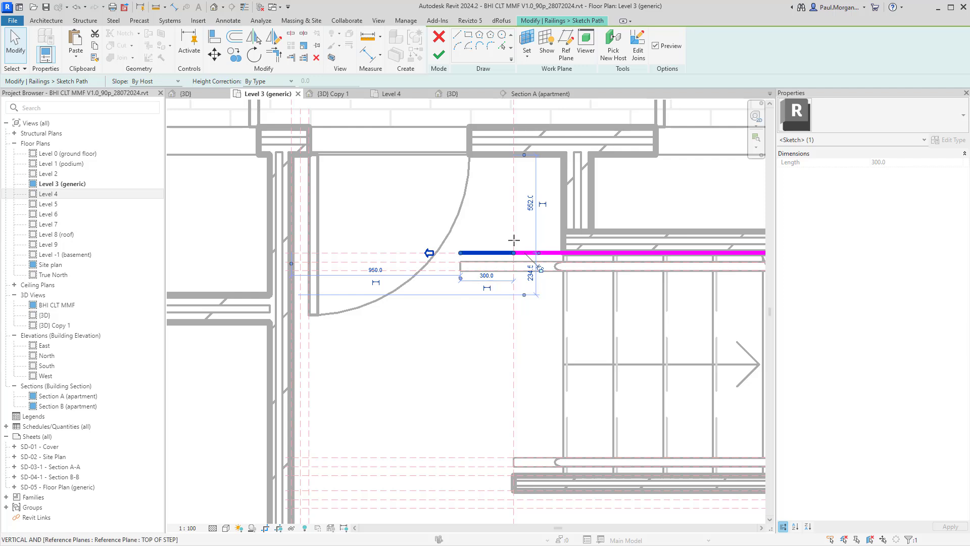
pyautogui.moveTo(460, 253); pyautogui.dragTo(515, 245)
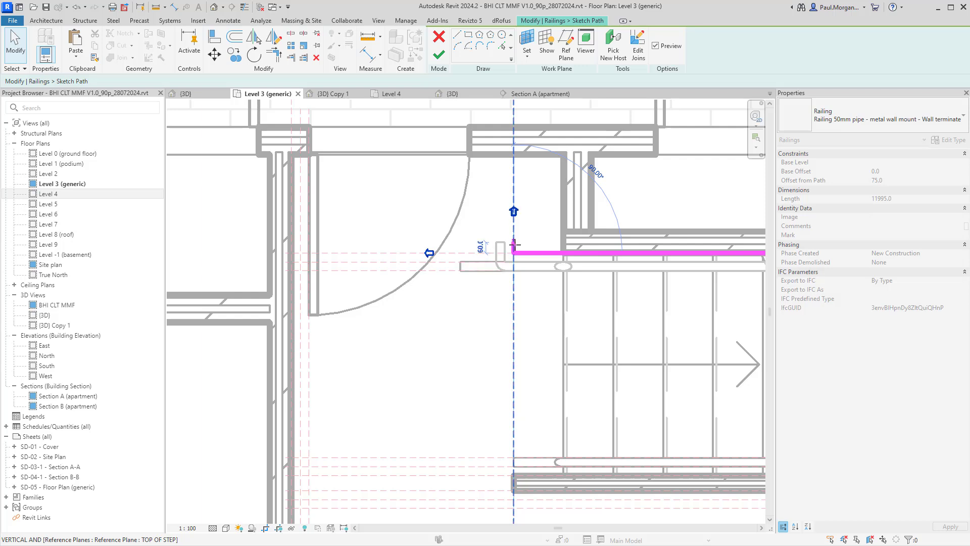
# Step: Shorten the railing path's return segment to 40 mm and finish the path sketch
pyautogui.moveTo(515, 241); pyautogui.dragTo(513, 247)
pyautogui.scroll(3, 520, 231)
pyautogui.click(543, 266)
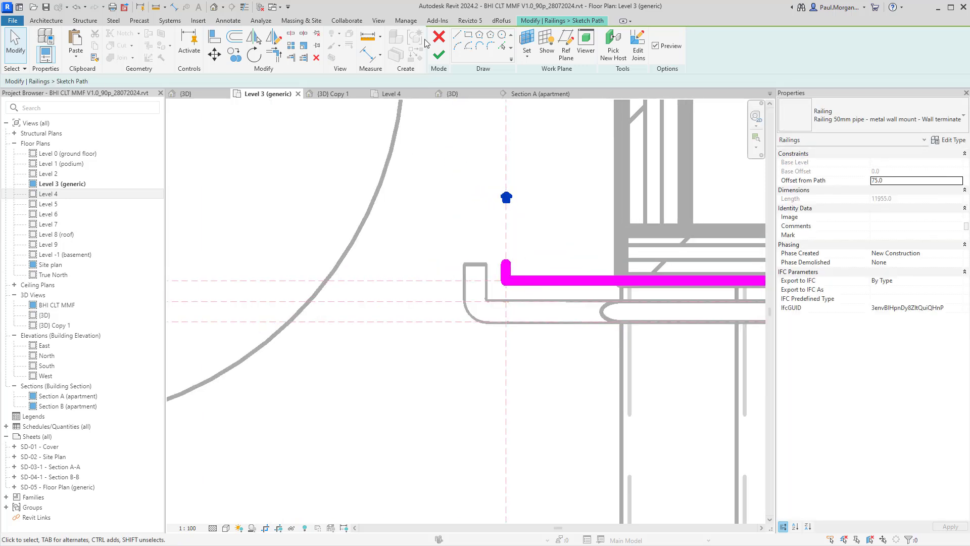
pyautogui.click(439, 55)
pyautogui.scroll(-2, 520, 302)
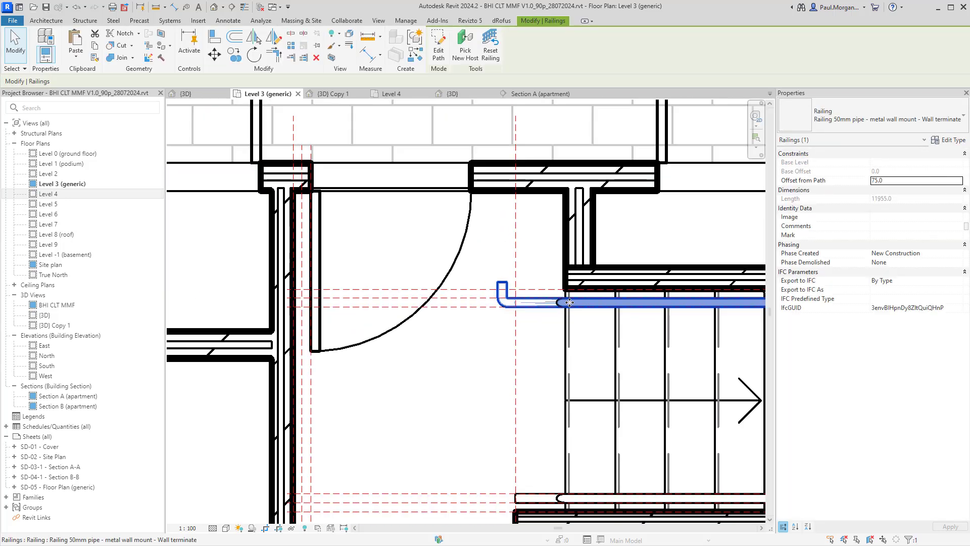
pyautogui.scroll(1, 520, 302)
pyautogui.press('Escape')
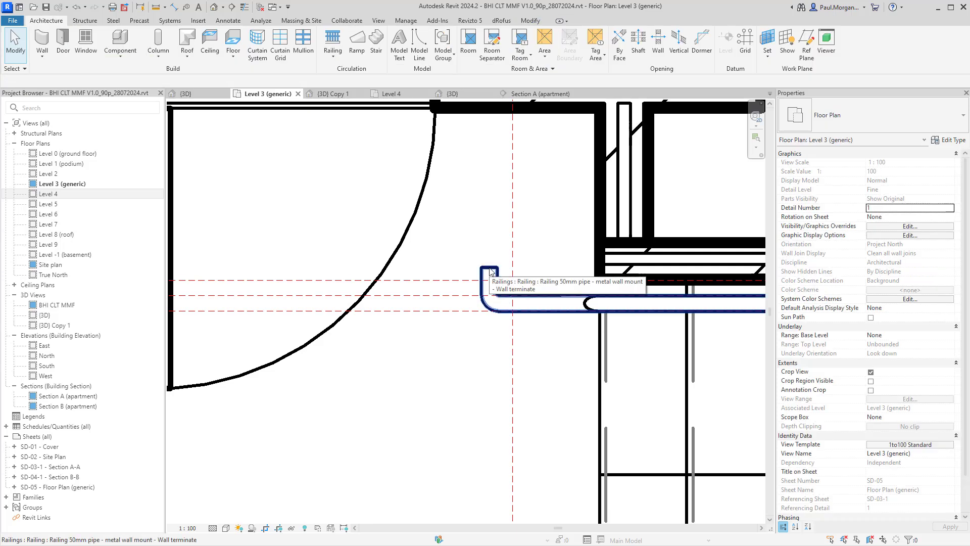
pyautogui.scroll(-3, 490, 271)
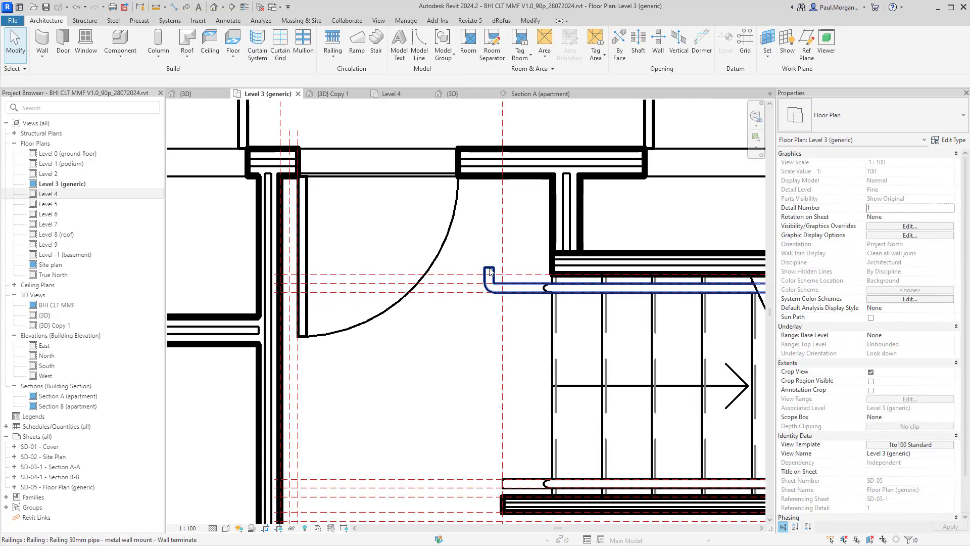
# Step: In the CLT Shaft - Stair L2-7 group, move the short cupboard wall toward the stair door so the wall backs the handrail return
pyautogui.click(574, 244)
pyautogui.doubleClick(574, 244)
pyautogui.click(566, 225)
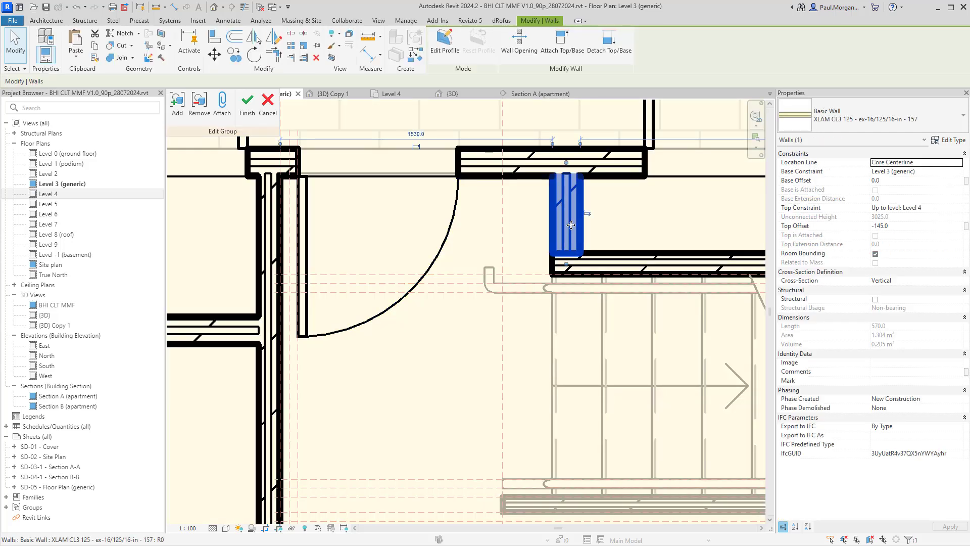
pyautogui.moveTo(509, 227); pyautogui.dragTo(494, 231)
pyautogui.click(481, 310)
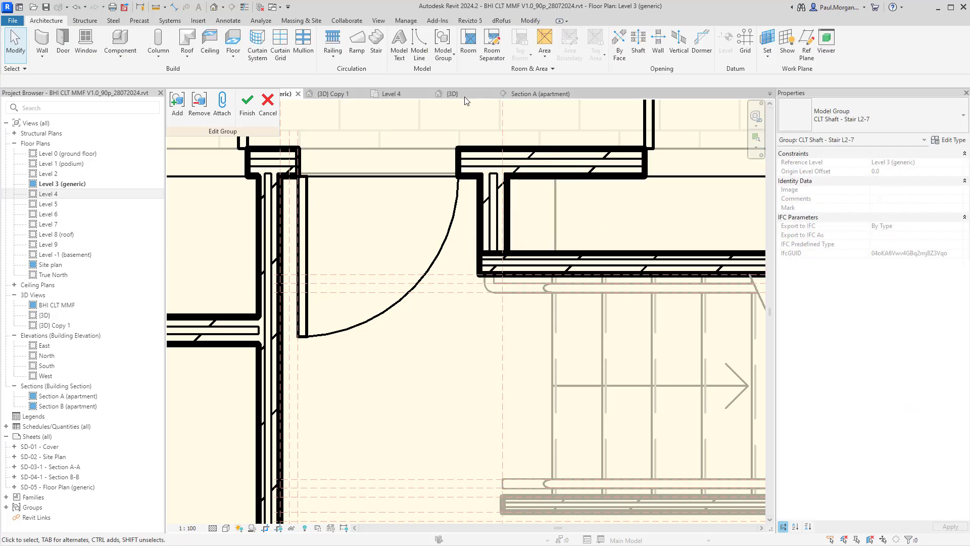
pyautogui.click(247, 106)
pyautogui.click(457, 327)
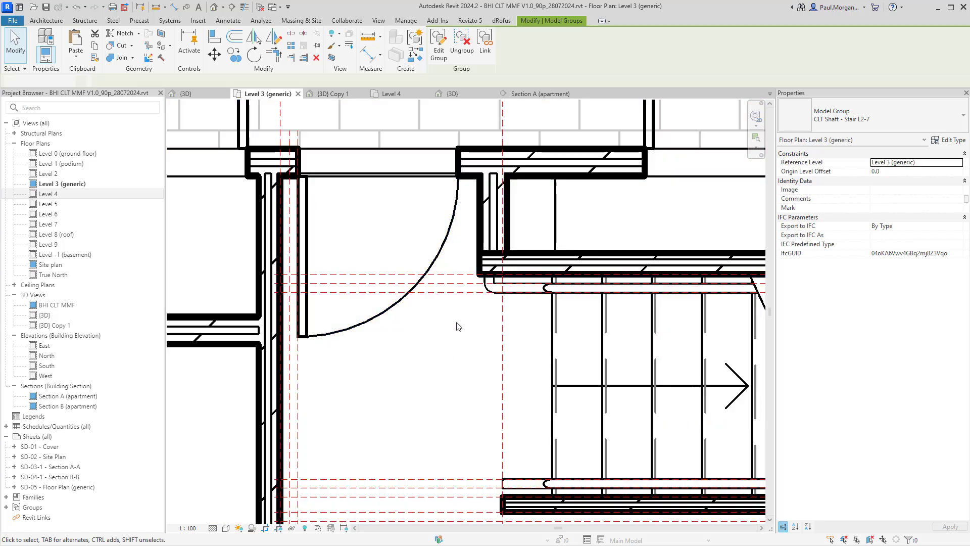
# Step: Try to shift the inner shaft wall and the stair door away from the stairs inside the CLT Shaft - Stair L2-7 group
pyautogui.moveTo(409, 347); pyautogui.dragTo(532, 333, button='middle')
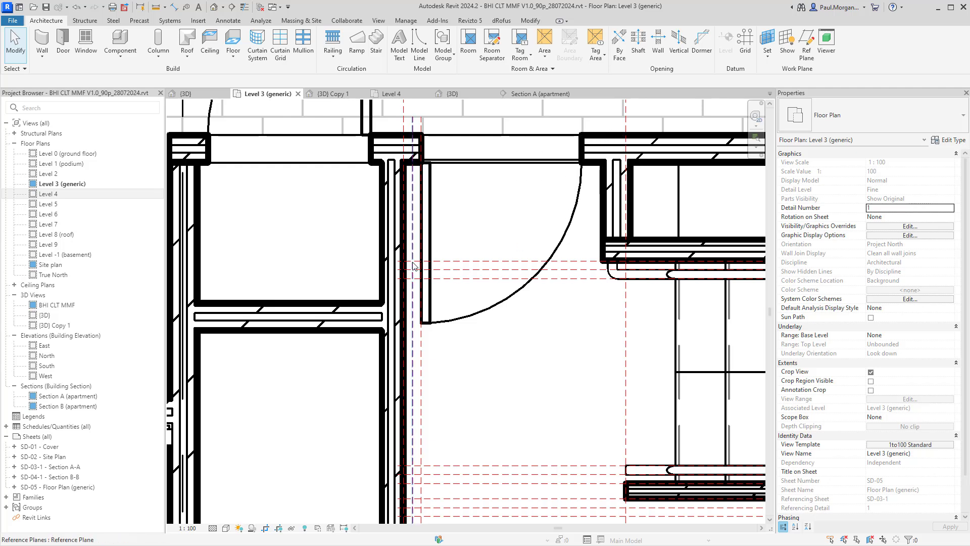
pyautogui.doubleClick(392, 276)
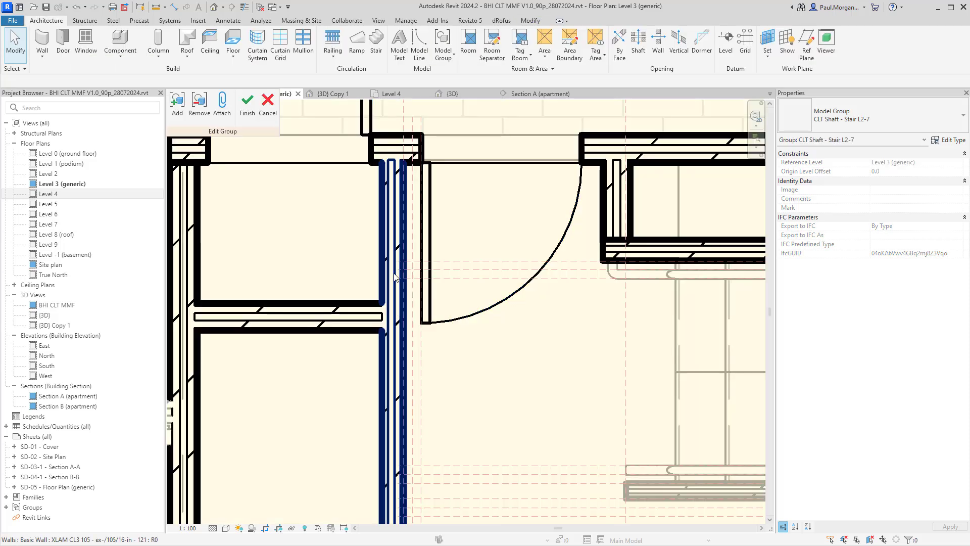
pyautogui.click(392, 275)
pyautogui.keyDown('ctrl'); pyautogui.click(429, 245); pyautogui.keyUp('ctrl')
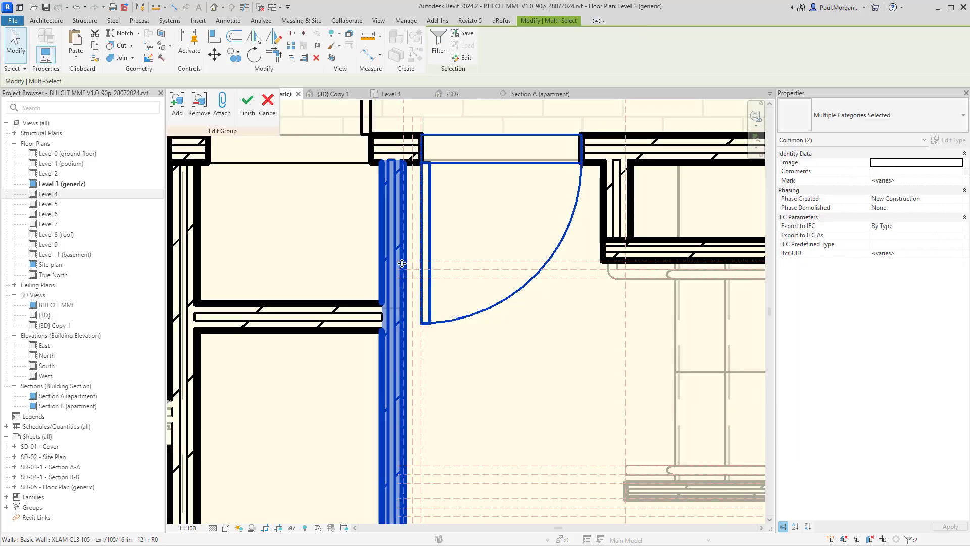
pyautogui.moveTo(375, 263); pyautogui.dragTo(363, 263)
pyautogui.scroll(-2, 472, 350)
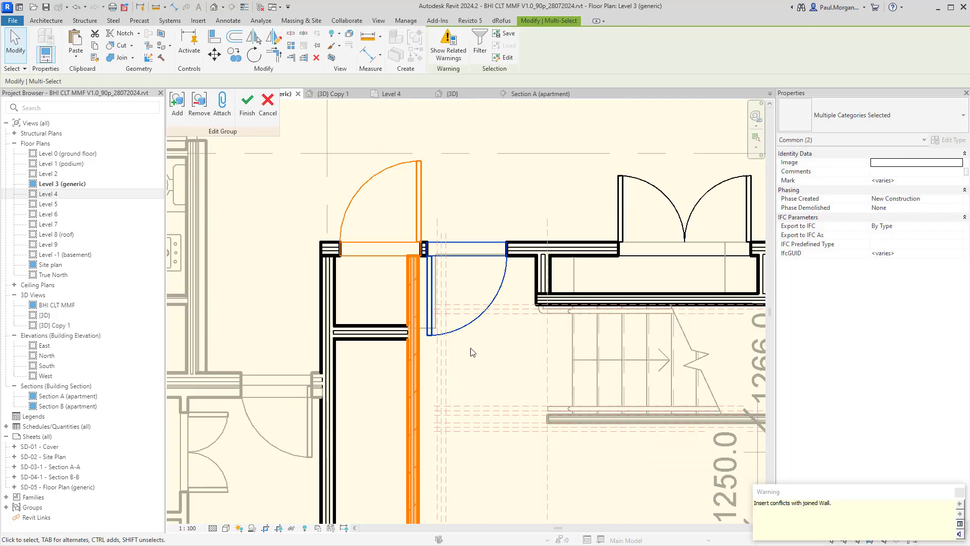
pyautogui.scroll(3, 544, 279)
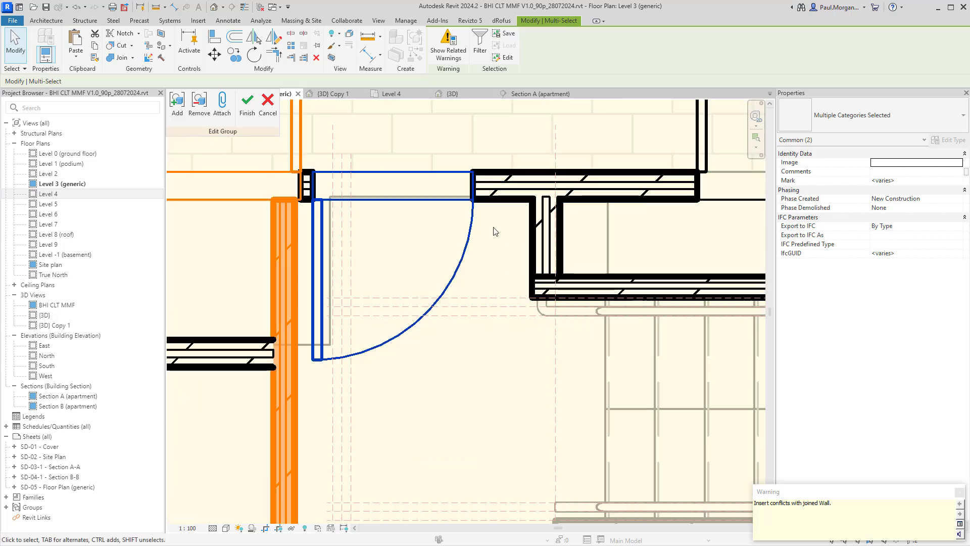
pyautogui.scroll(-2, 496, 232)
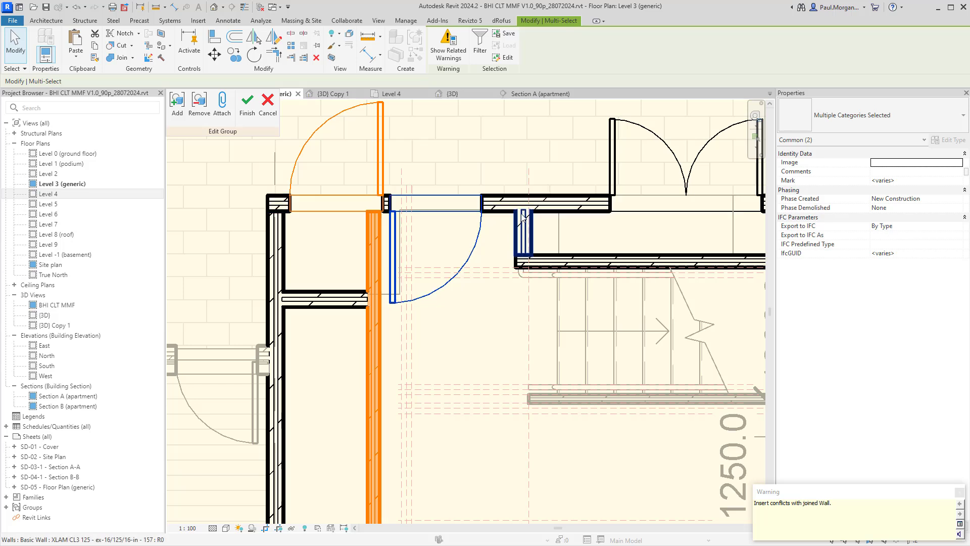
pyautogui.moveTo(447, 337); pyautogui.dragTo(510, 296, button='middle')
pyautogui.press('Escape')
pyautogui.scroll(-1, 511, 298)
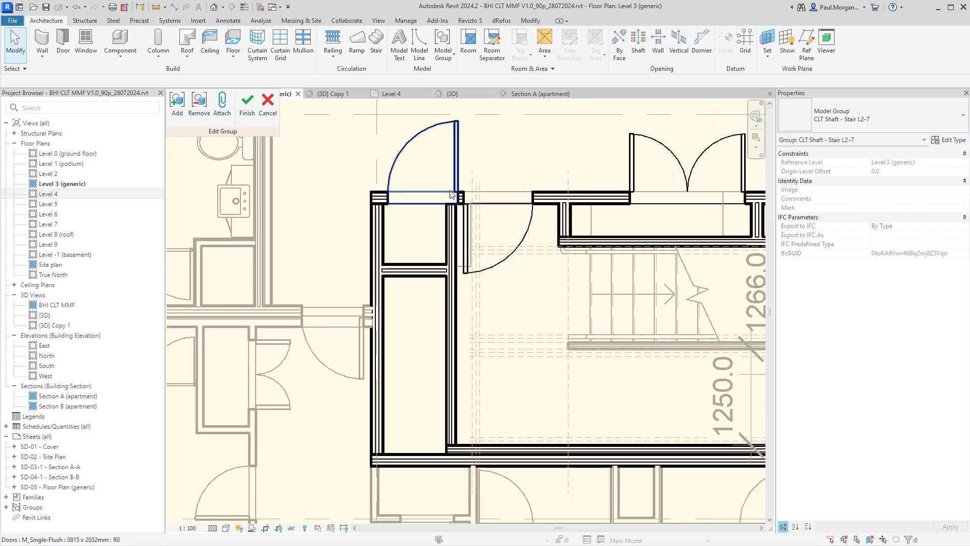
# Step: Try to remove the single door beside the stair door from the shaft group, then discard the group edits
pyautogui.click(453, 177)
pyautogui.press('Delete')
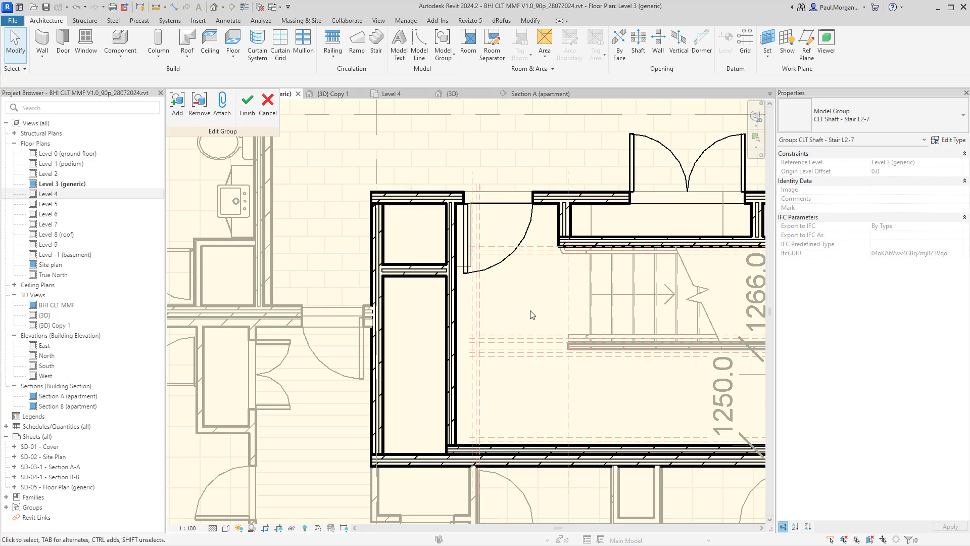
pyautogui.moveTo(522, 282); pyautogui.dragTo(457, 287, button='middle')
pyautogui.moveTo(546, 292); pyautogui.dragTo(468, 292, button='middle')
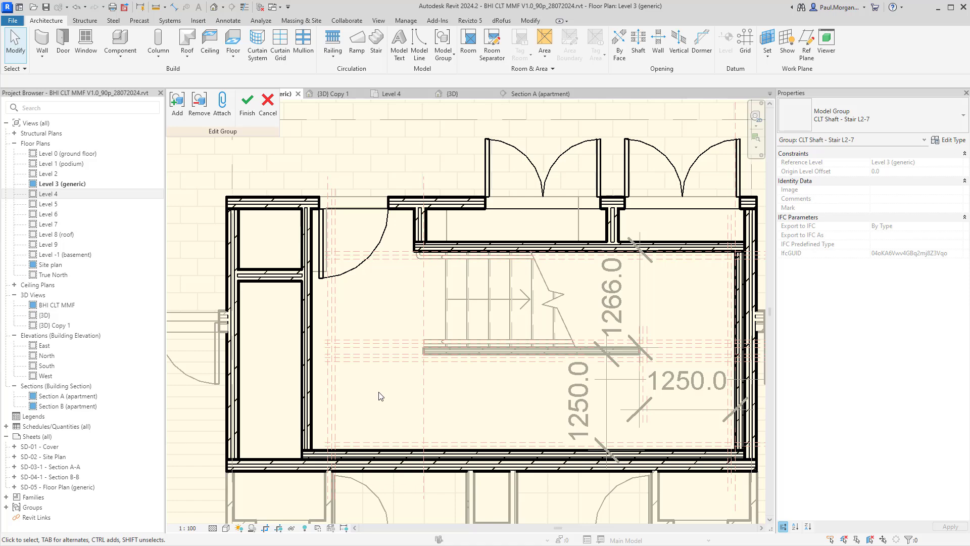
pyautogui.scroll(2, 402, 328)
pyautogui.scroll(3, 429, 281)
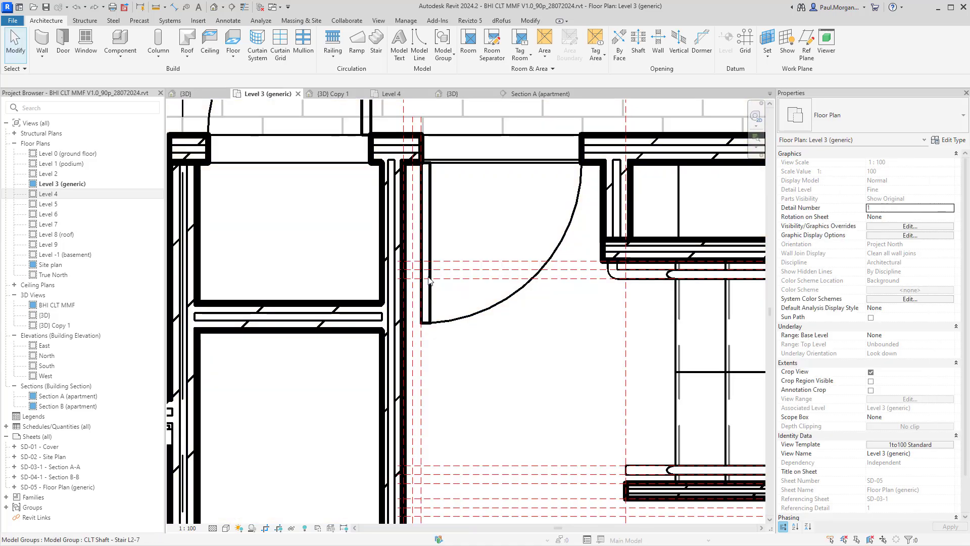
# Step: Shorten the return segment of the outer railing's path to 16 mm and finish the path sketch
pyautogui.scroll(4, 486, 295)
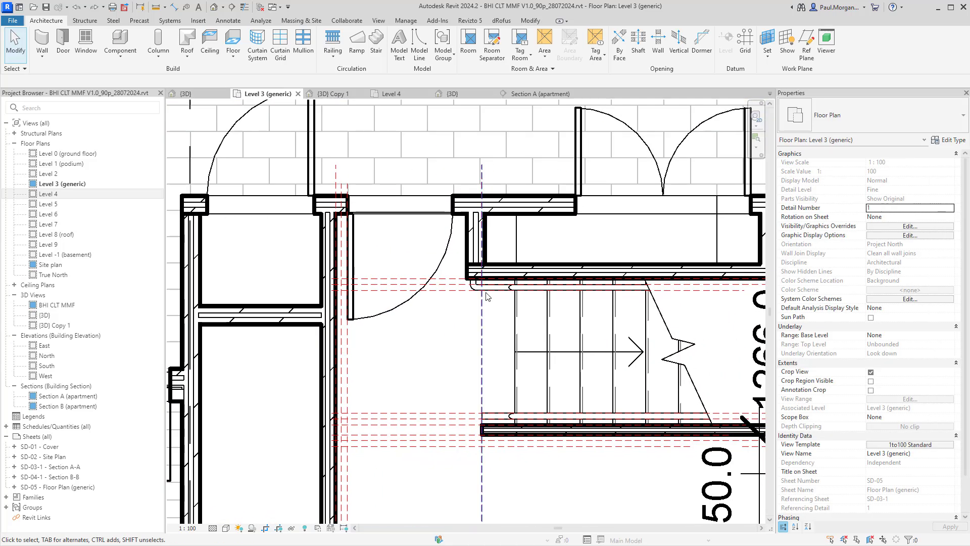
pyautogui.click(486, 295)
pyautogui.scroll(3, 487, 293)
pyautogui.doubleClick(441, 264)
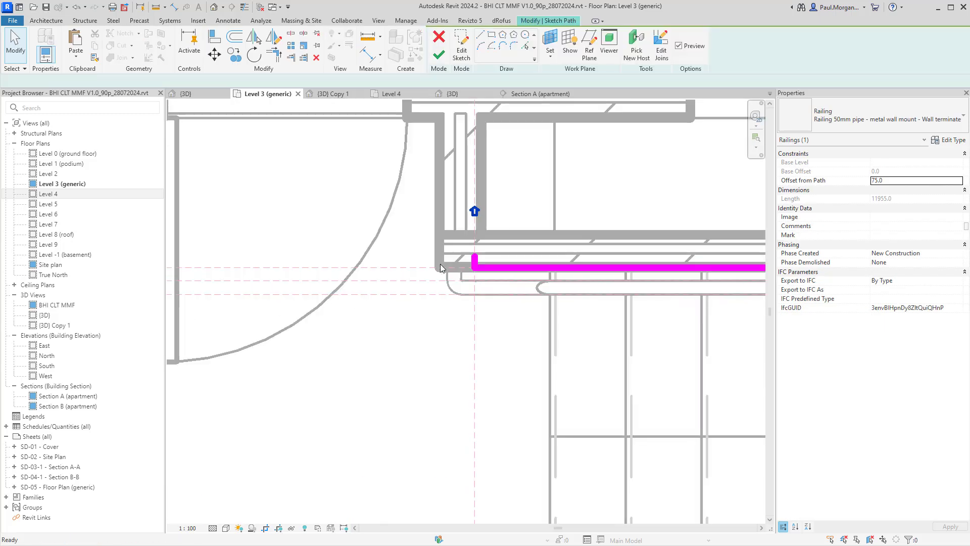
pyautogui.scroll(2, 477, 260)
pyautogui.click(477, 260)
pyautogui.scroll(2, 473, 262)
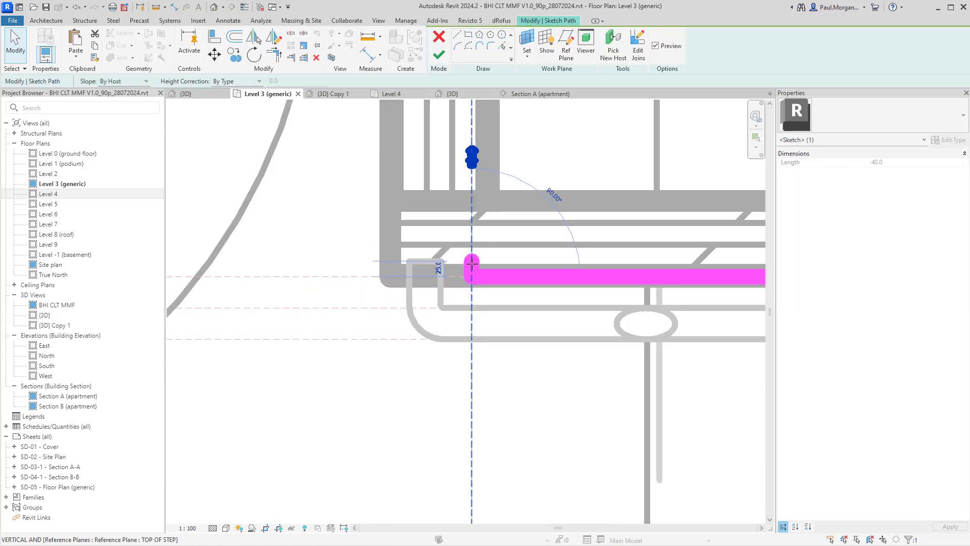
pyautogui.press('Escape')
pyautogui.click(472, 273)
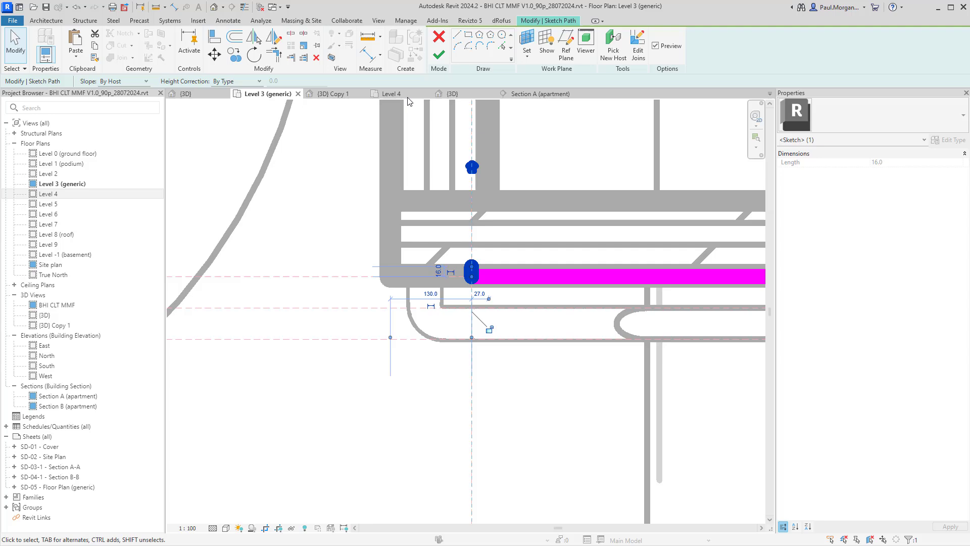
pyautogui.click(439, 55)
pyautogui.click(535, 411)
pyautogui.scroll(-3, 545, 442)
pyautogui.scroll(4, 463, 321)
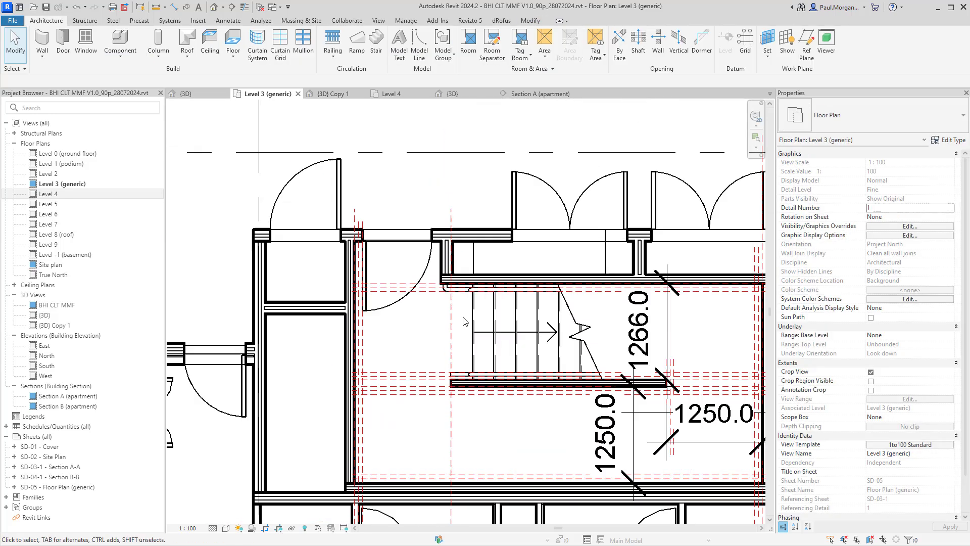
pyautogui.scroll(-3, 463, 321)
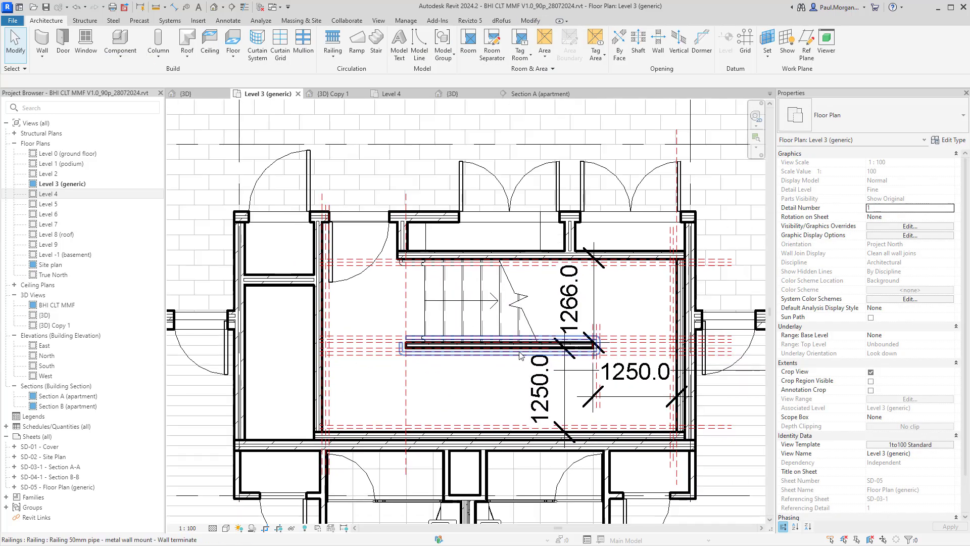
# Step: Check the boundary sketch of the cupboard floor panel in the CLT Floor Plate group, closing it without joining the overlapping walls
pyautogui.click(427, 242)
pyautogui.scroll(1, 426, 241)
pyautogui.scroll(2, 426, 241)
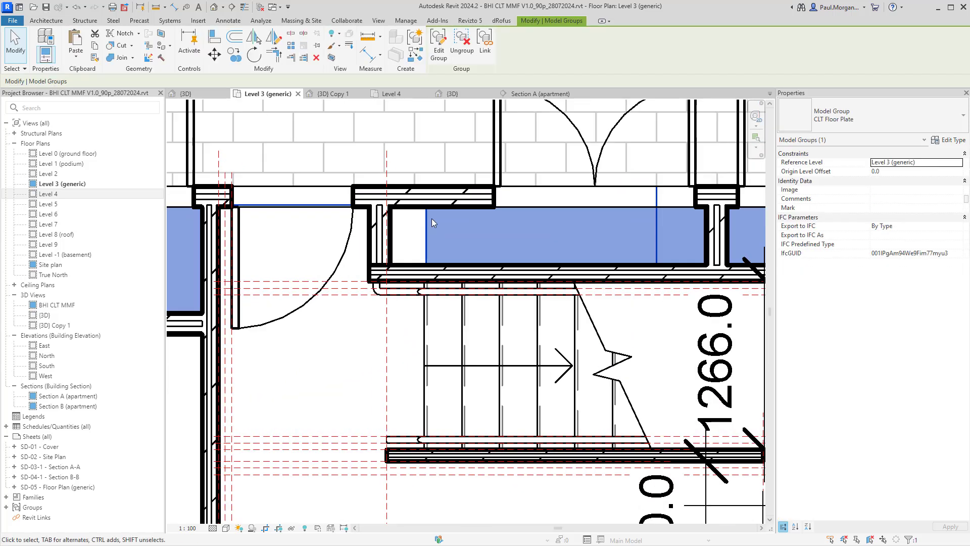
pyautogui.click(439, 51)
pyautogui.click(428, 244)
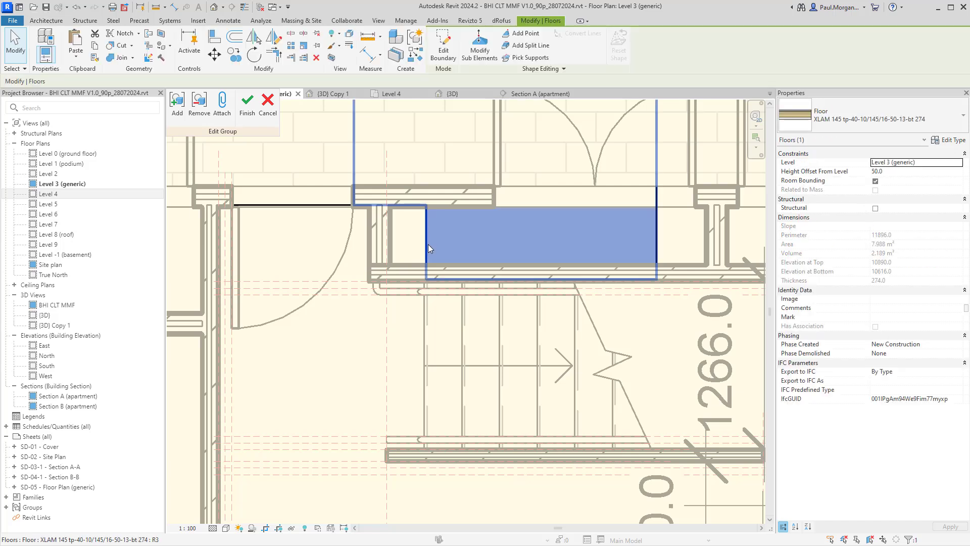
pyautogui.scroll(1, 432, 283)
pyautogui.doubleClick(434, 280)
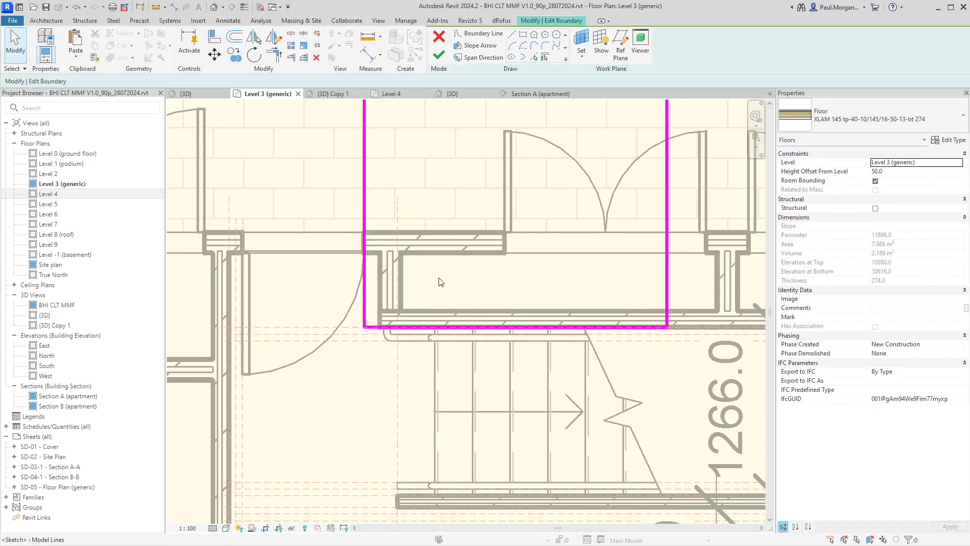
pyautogui.click(439, 56)
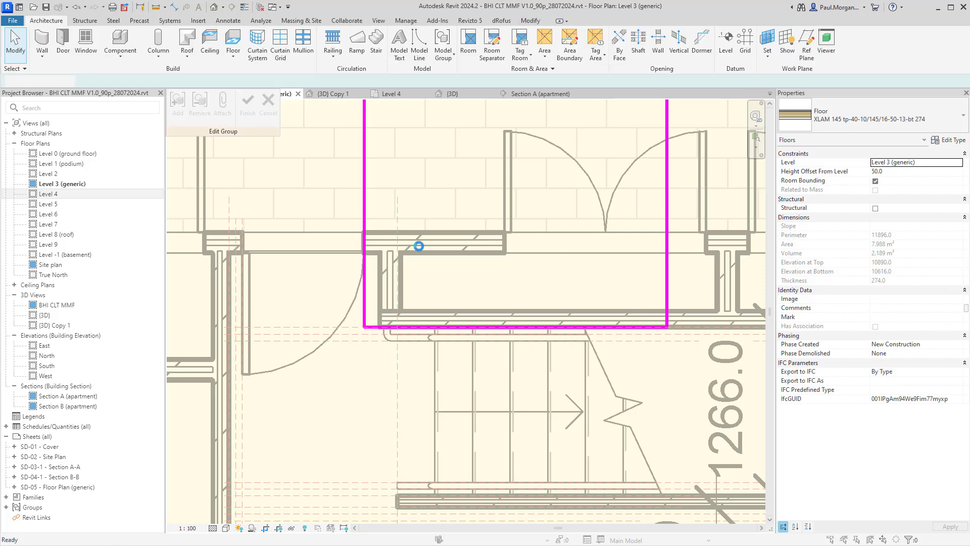
pyautogui.click(925, 300)
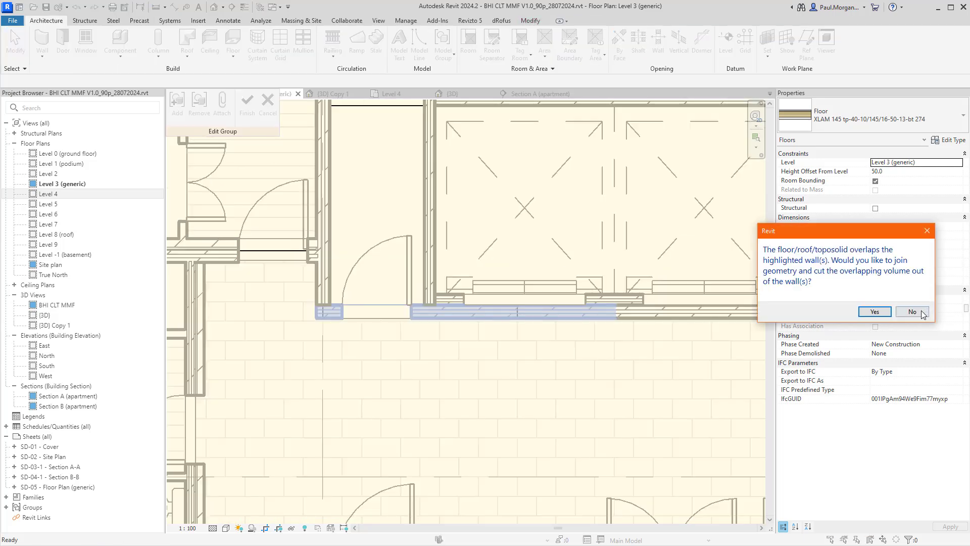
pyautogui.click(925, 312)
pyautogui.moveTo(543, 330); pyautogui.dragTo(484, 300, button='middle')
pyautogui.press('Escape')
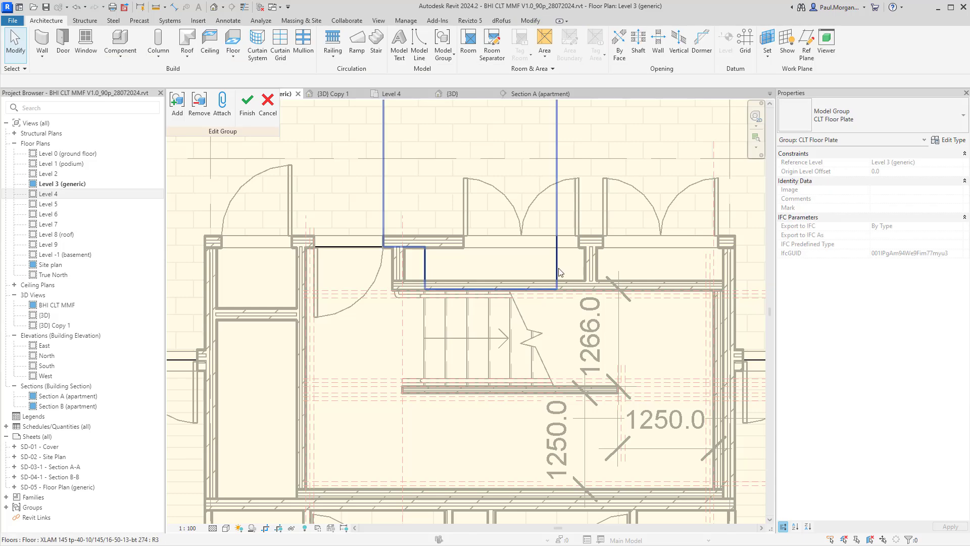
# Step: Check the floor panel's outline behind the stair wall and finish editing the CLT Floor Plate group
pyautogui.click(558, 271)
pyautogui.moveTo(478, 254); pyautogui.dragTo(478, 296, button='middle')
pyautogui.press('Escape')
pyautogui.press('Escape')
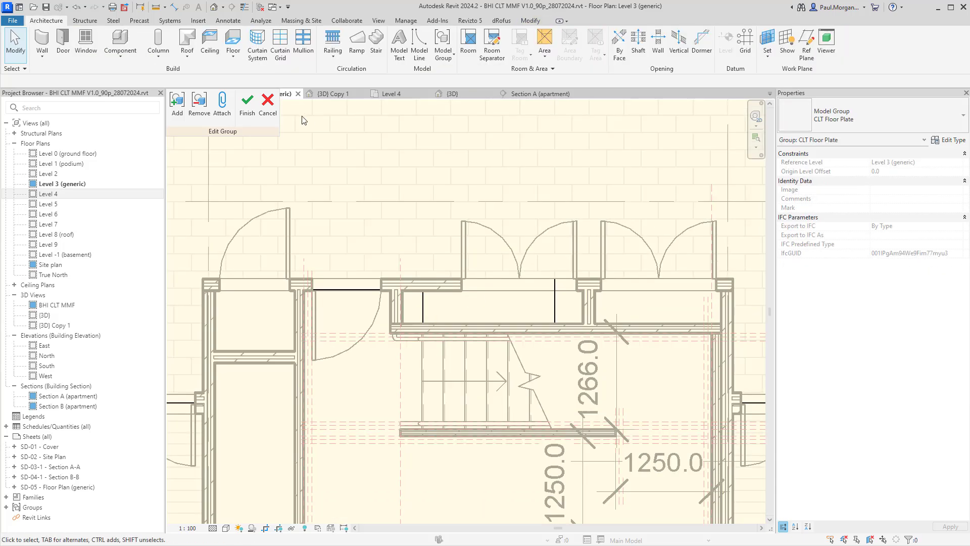
pyautogui.click(250, 116)
# Step: Select the CLT Floor Plate group and check its extent around the stair shaft
pyautogui.click(403, 307)
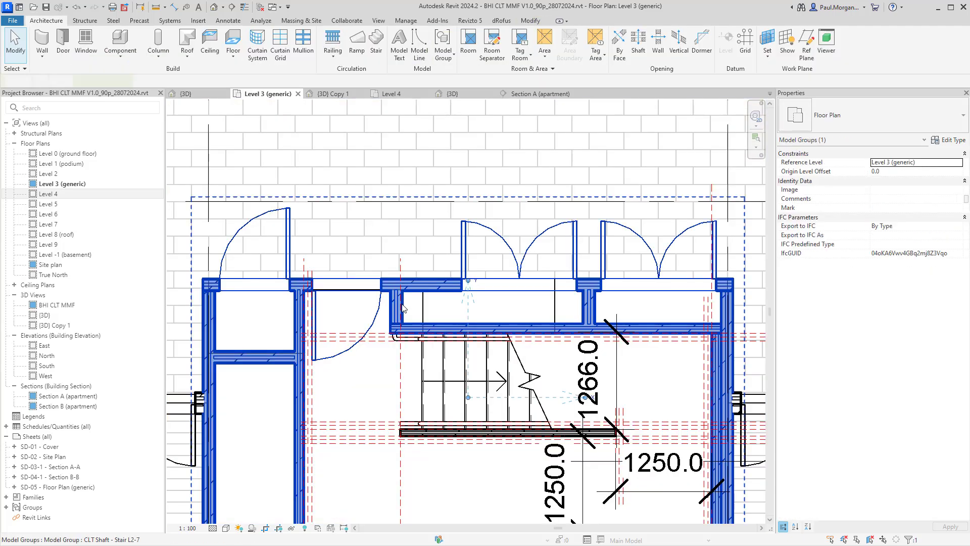
pyautogui.scroll(-4, 402, 307)
pyautogui.press('Escape')
pyautogui.click(506, 286)
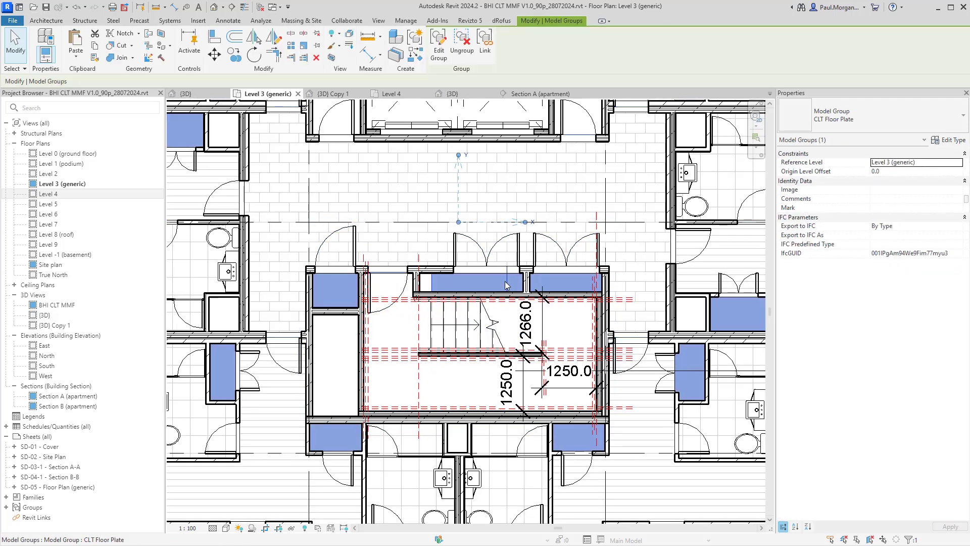
# Step: Open the boundary sketch of the shaft opening around the stairs in the {3D} view
pyautogui.press('Escape')
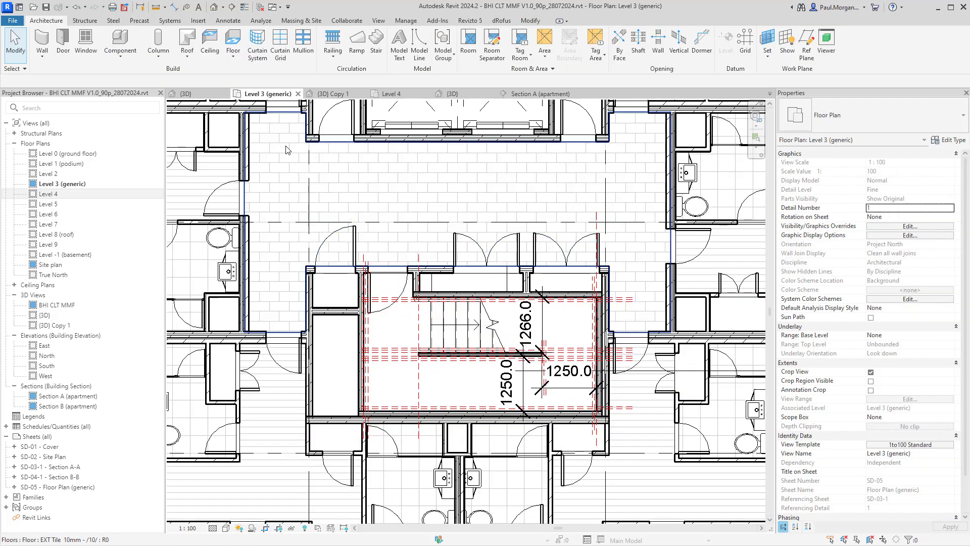
pyautogui.click(335, 94)
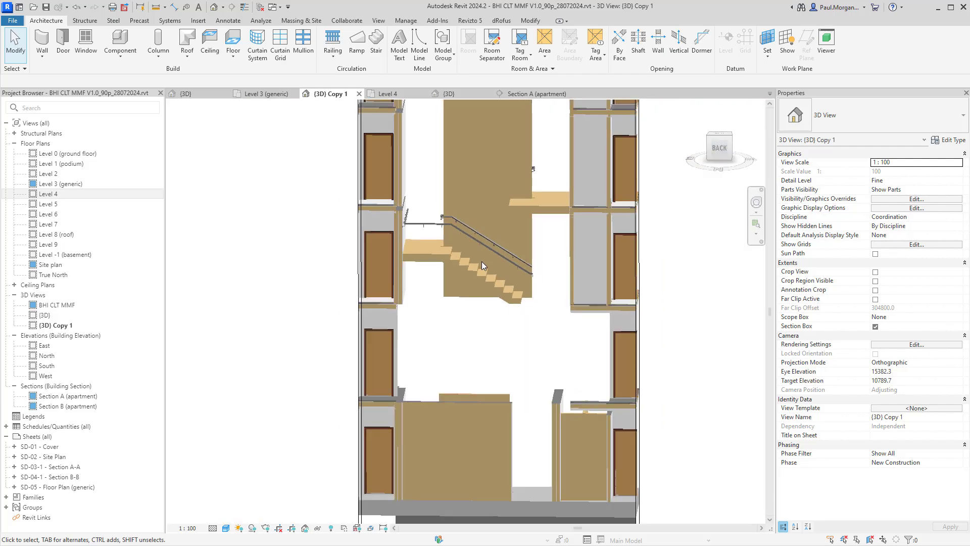
pyautogui.click(388, 95)
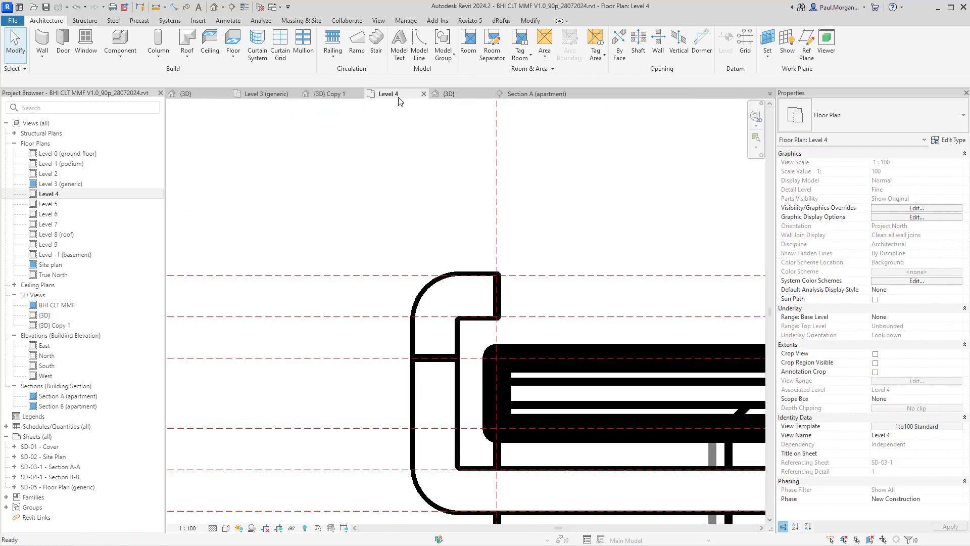
pyautogui.click(513, 95)
pyautogui.click(449, 95)
pyautogui.scroll(3, 538, 390)
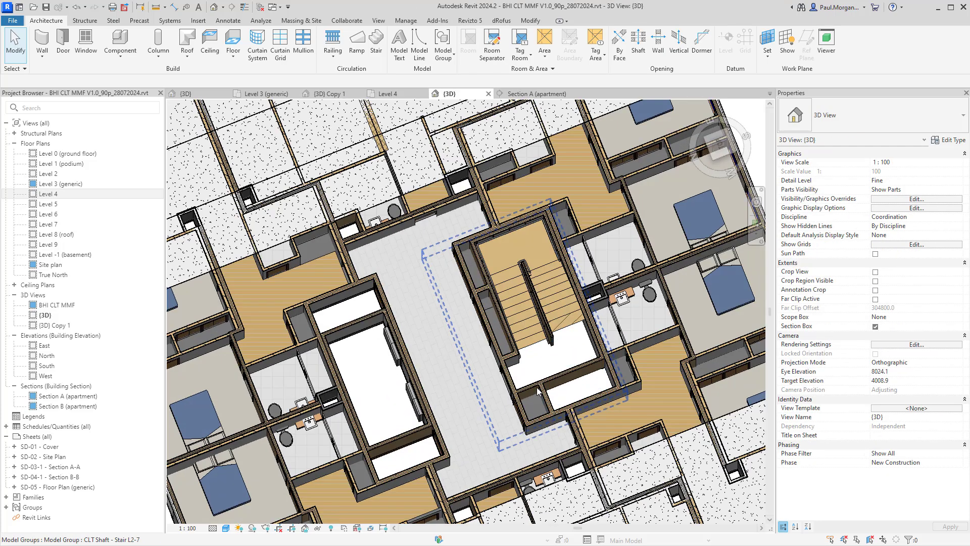
pyautogui.click(502, 340)
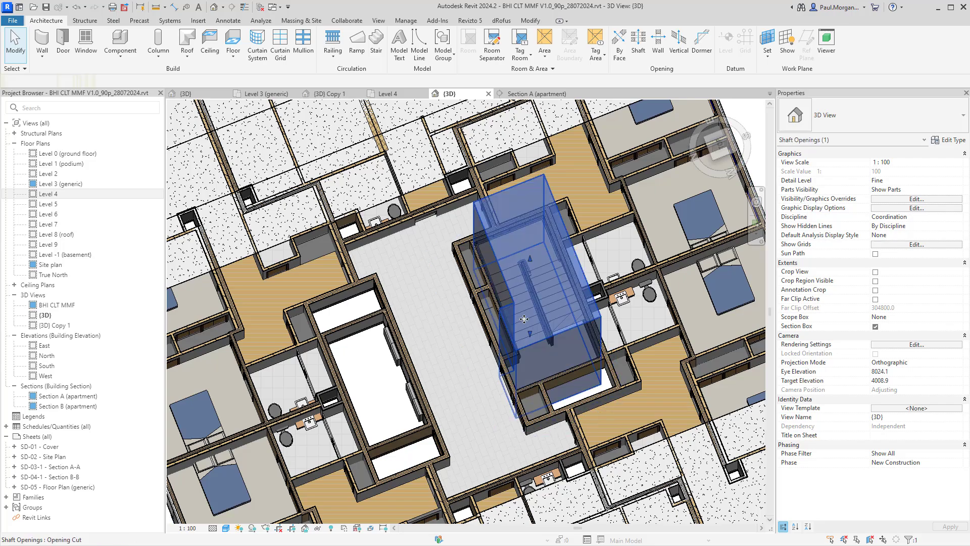
pyautogui.keyDown('shift'); pyautogui.moveTo(503, 339); pyautogui.dragTo(674, 335, button='middle'); pyautogui.keyUp('shift')
pyautogui.click(439, 47)
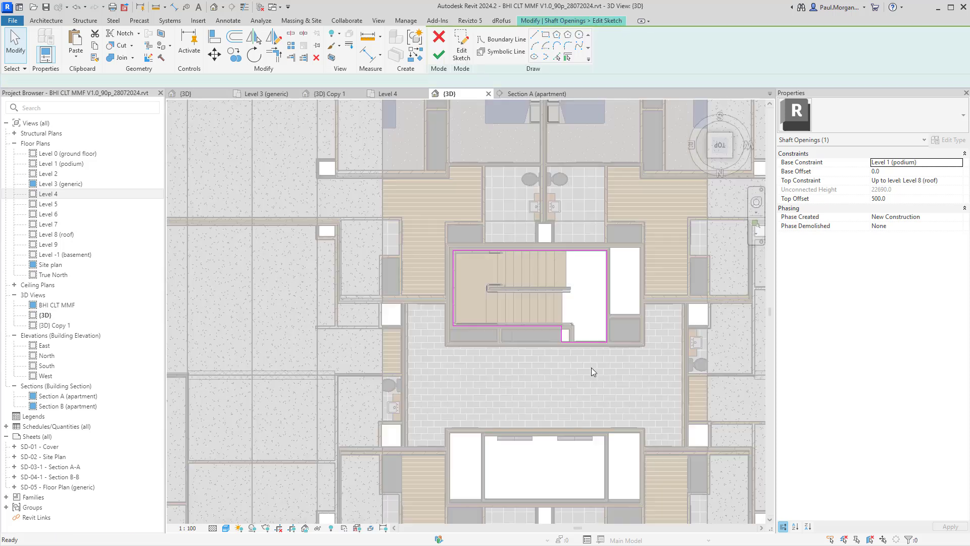
# Step: Move the short edge of the shaft opening's notch to the outer face of the stair wall's end and finish the sketch
pyautogui.scroll(5, 586, 354)
pyautogui.click(574, 333)
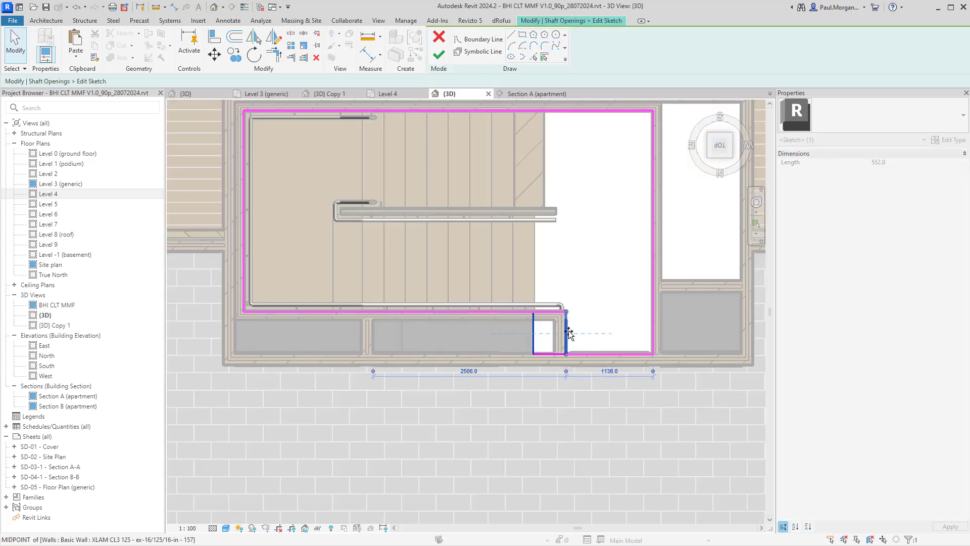
pyautogui.moveTo(569, 331); pyautogui.dragTo(569, 332)
pyautogui.click(439, 54)
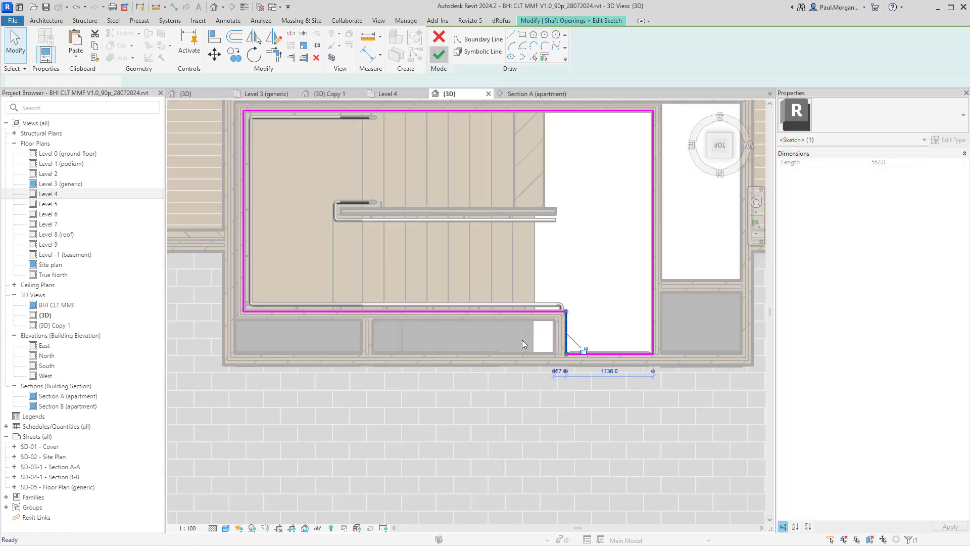
pyautogui.press('Escape')
# Step: Examine the handrail's wall return and the shaft opening's corner around the end of the stair wall
pyautogui.scroll(-3, 587, 273)
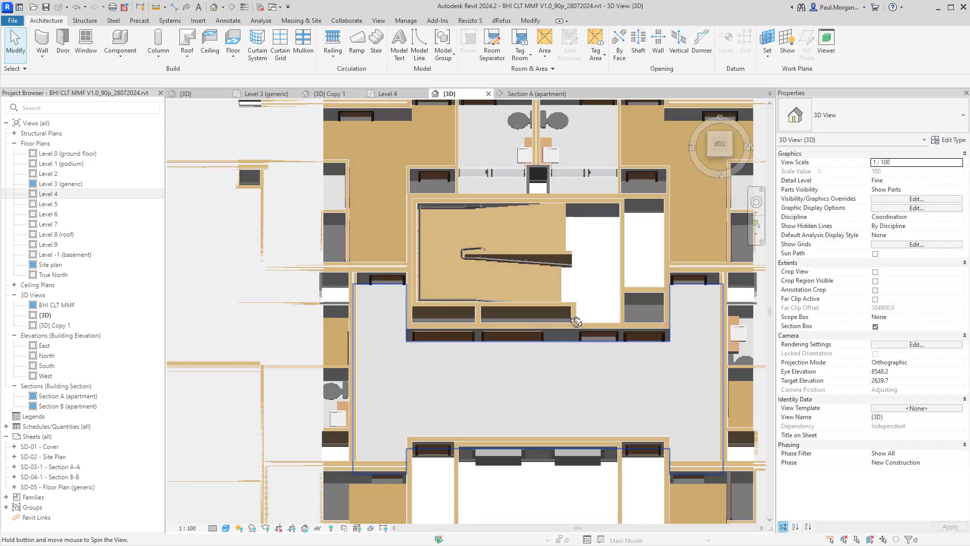
pyautogui.keyDown('shift'); pyautogui.moveTo(563, 364); pyautogui.dragTo(209, 293, button='middle'); pyautogui.keyUp('shift')
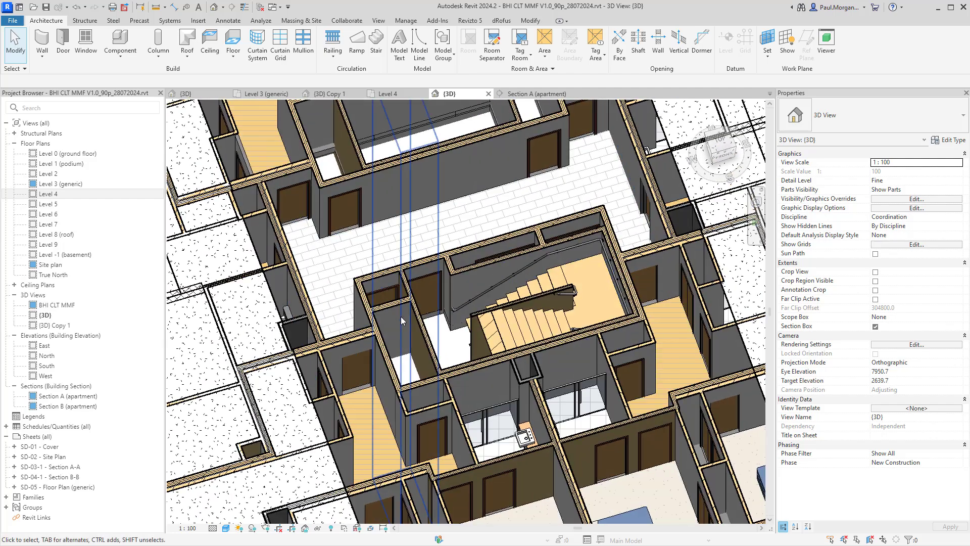
pyautogui.scroll(10, 550, 332)
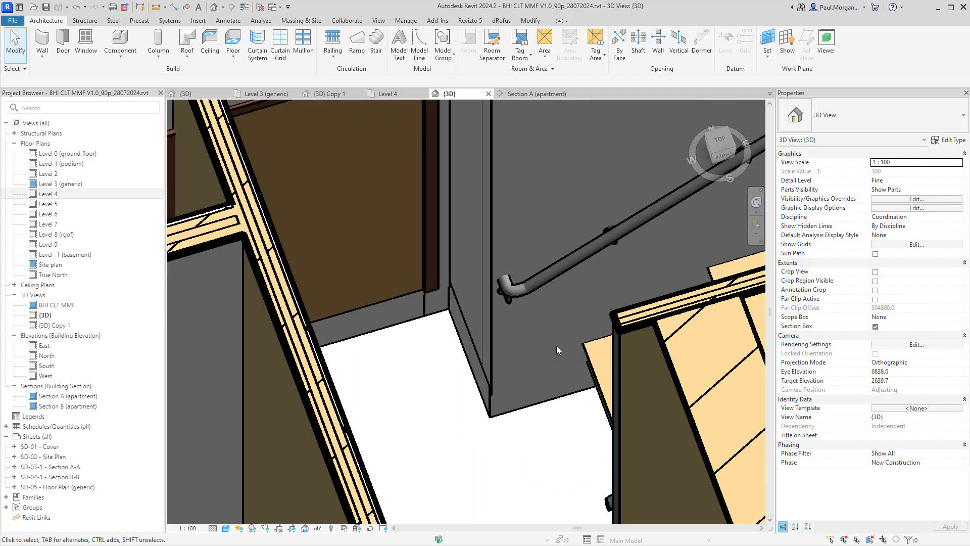
pyautogui.scroll(-5, 556, 346)
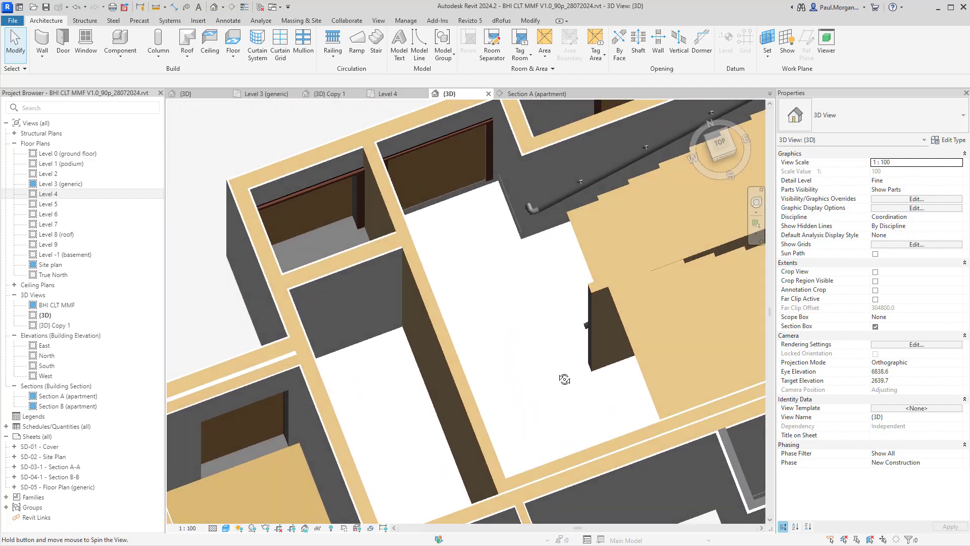
pyautogui.scroll(3, 559, 331)
pyautogui.click(519, 324)
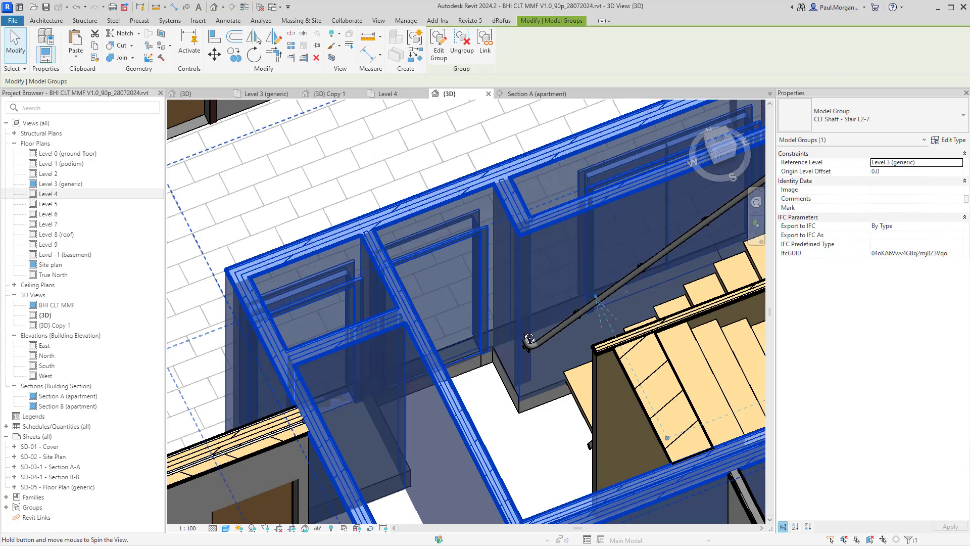
pyautogui.moveTo(523, 333)
pyautogui.keyDown('shift'); pyautogui.mouseDown(button='middle')
pyautogui.moveTo(559, 339)
pyautogui.moveTo(527, 341)
pyautogui.moveTo(542, 336)
pyautogui.mouseUp(button='middle'); pyautogui.keyUp('shift')
pyautogui.press('Escape')
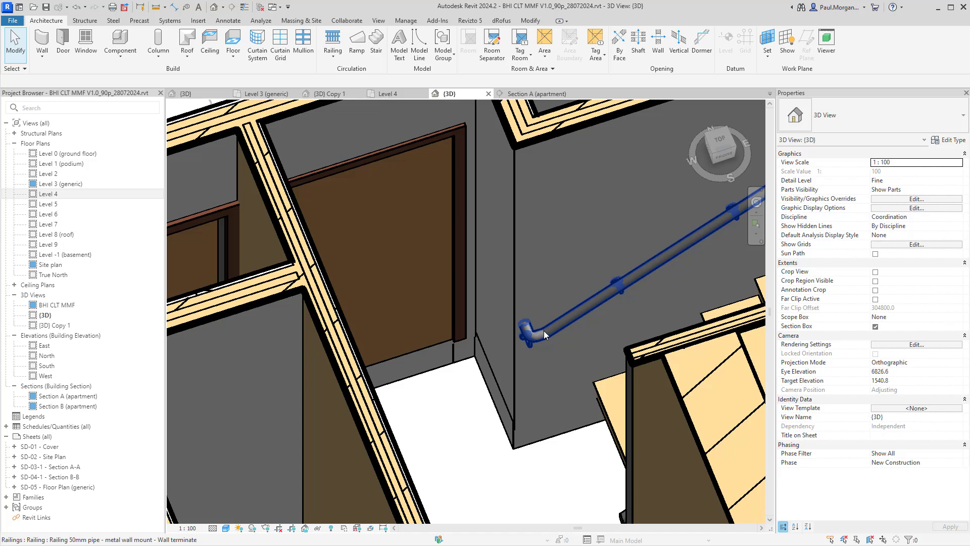
pyautogui.click(546, 331)
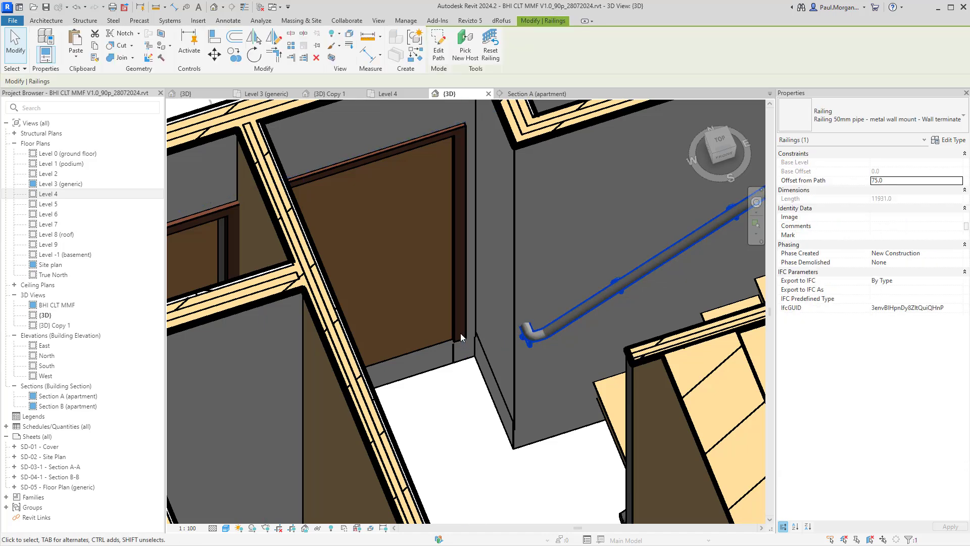
pyautogui.keyDown('shift'); pyautogui.moveTo(460, 332); pyautogui.dragTo(490, 220, button='middle'); pyautogui.keyUp('shift')
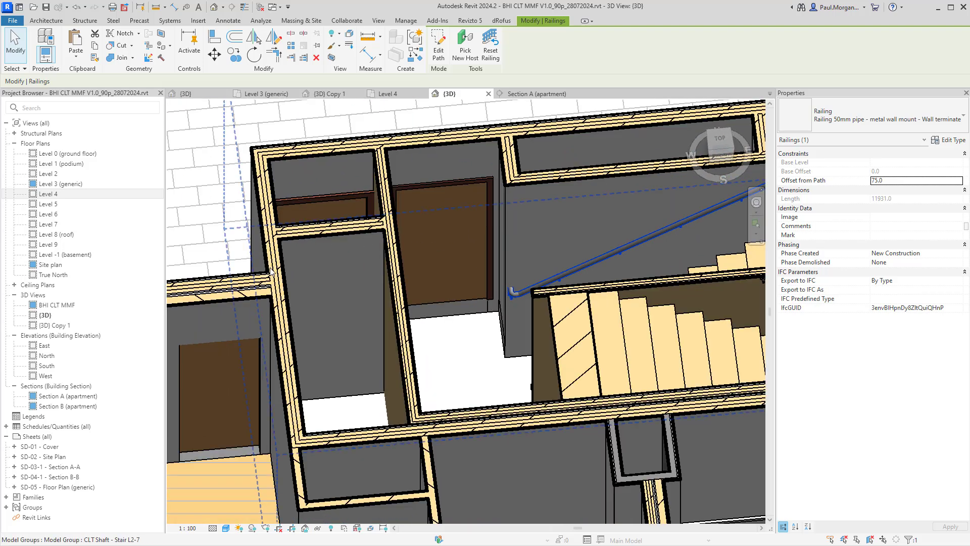
pyautogui.press('Escape')
pyautogui.keyDown('shift'); pyautogui.moveTo(532, 272); pyautogui.dragTo(689, 339, button='middle'); pyautogui.keyUp('shift')
# Step: Check the Level 3 stair flight and handrail end against the TOP OF STEP reference plane in the floor plan
pyautogui.click(606, 342)
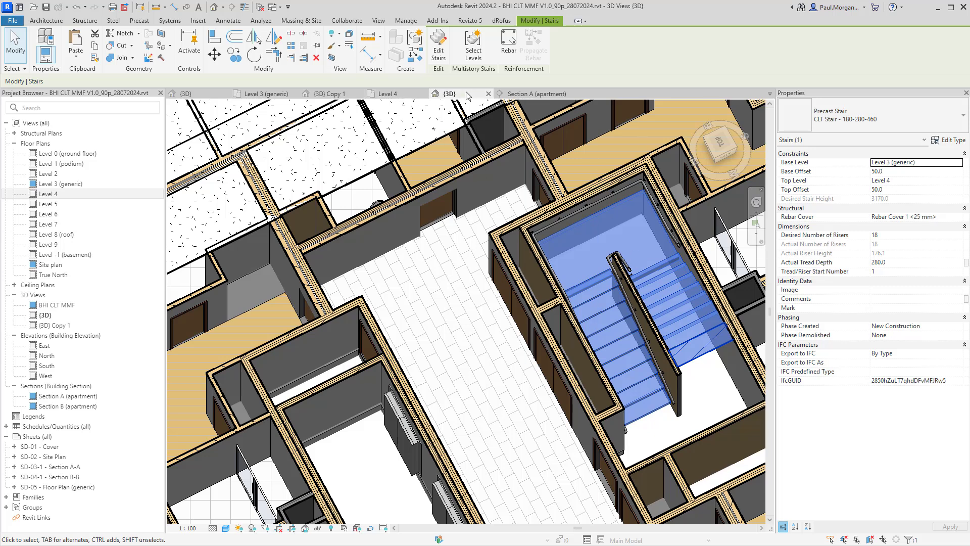
pyautogui.click(531, 94)
pyautogui.click(449, 94)
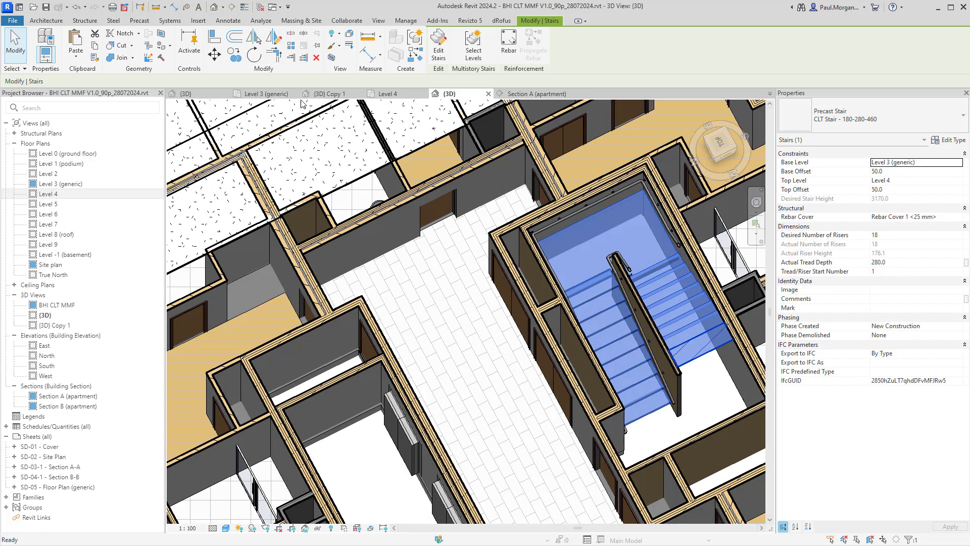
pyautogui.click(266, 94)
pyautogui.press('Escape')
pyautogui.scroll(3, 412, 304)
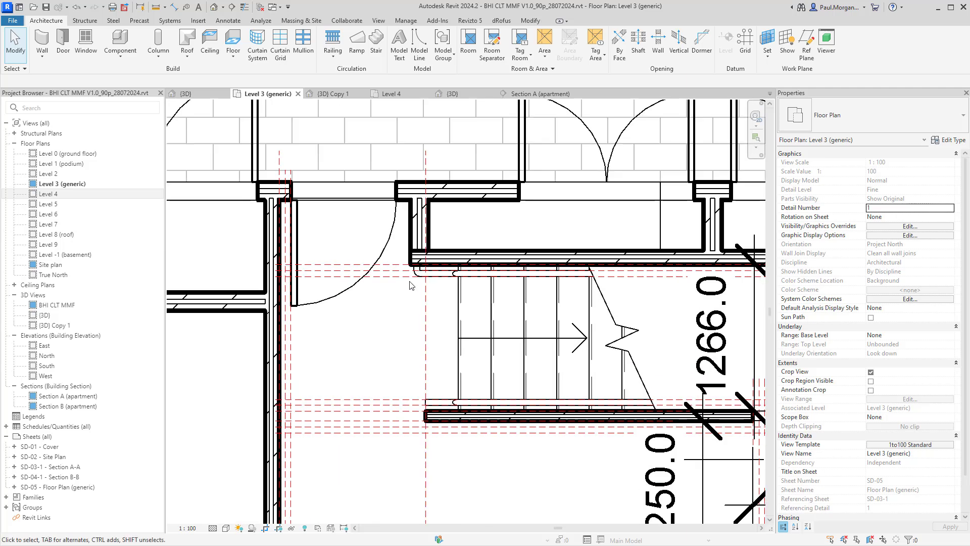
pyautogui.scroll(2, 440, 271)
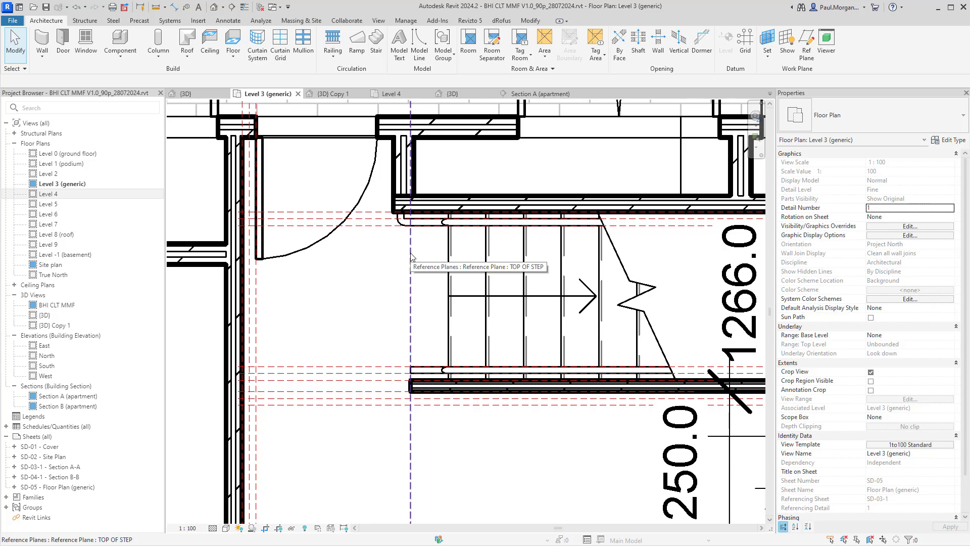
pyautogui.scroll(-2, 410, 255)
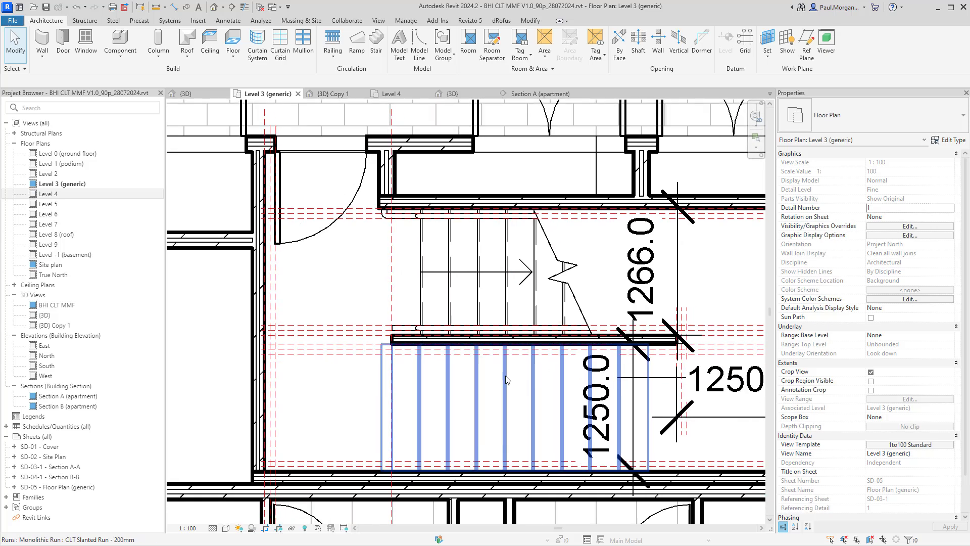
pyautogui.moveTo(505, 375); pyautogui.dragTo(456, 364, button='middle')
pyautogui.click(426, 266)
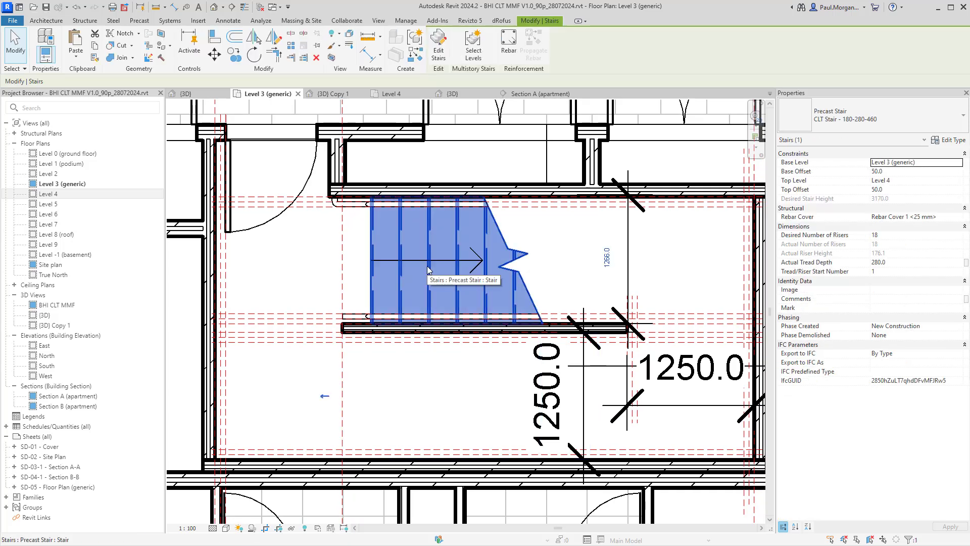
pyautogui.press('Escape')
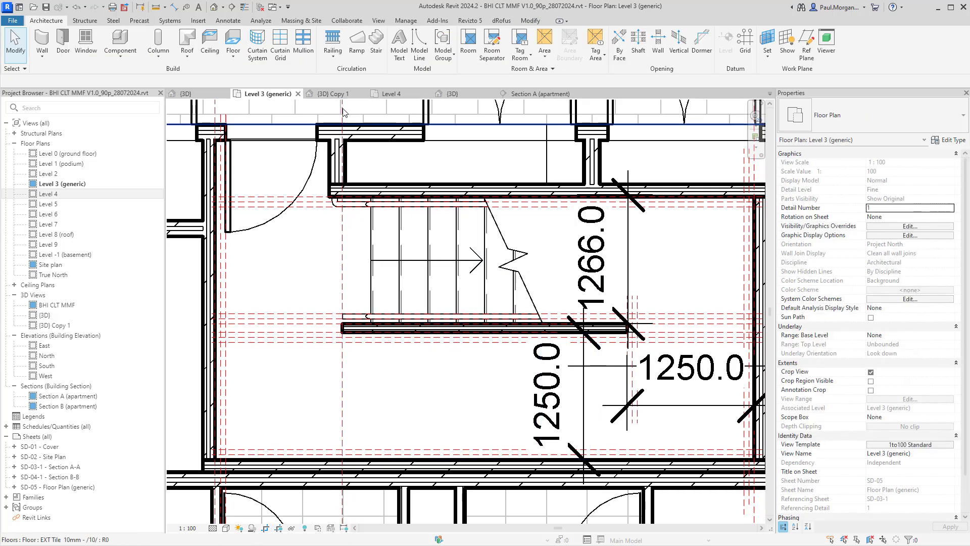
# Step: Examine the stair flights, landings and shaft walls down to the podium level in the {3D} Copy 1 view
pyautogui.click(398, 96)
pyautogui.click(323, 95)
pyautogui.scroll(-3, 538, 180)
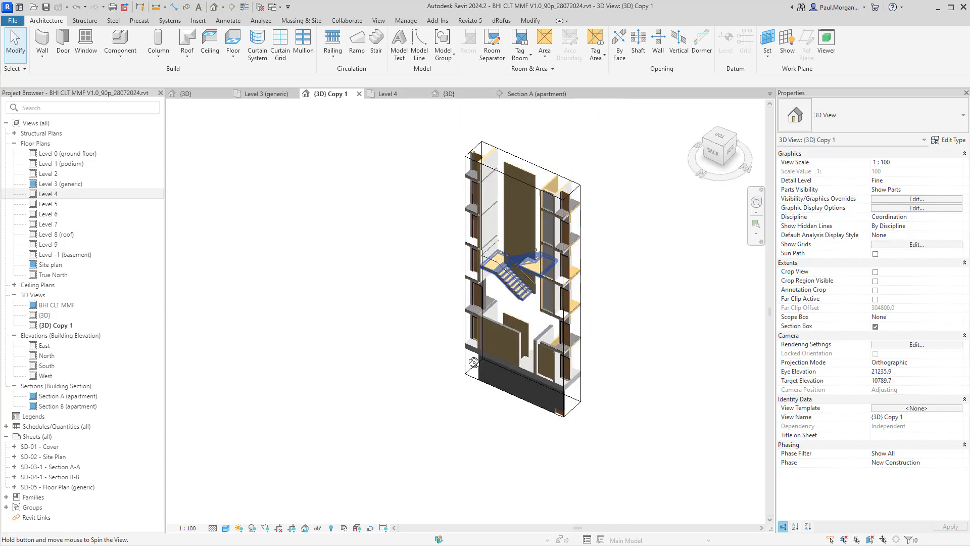
pyautogui.click(538, 181)
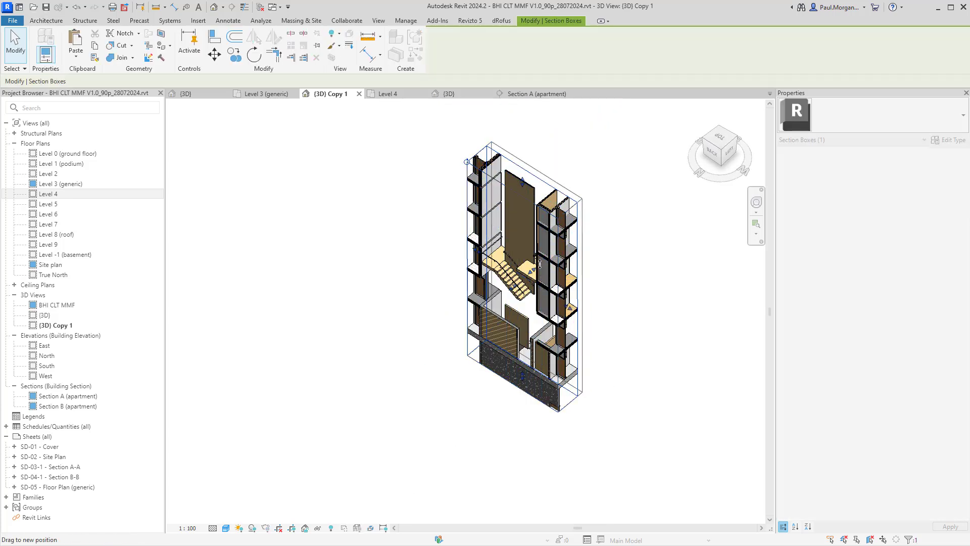
pyautogui.scroll(5, 556, 202)
pyautogui.keyDown('shift'); pyautogui.moveTo(551, 173); pyautogui.dragTo(606, 178, button='middle'); pyautogui.keyUp('shift')
pyautogui.moveTo(582, 338); pyautogui.dragTo(586, 262, button='middle')
pyautogui.keyDown('shift'); pyautogui.moveTo(586, 263); pyautogui.dragTo(647, 235, button='middle'); pyautogui.keyUp('shift')
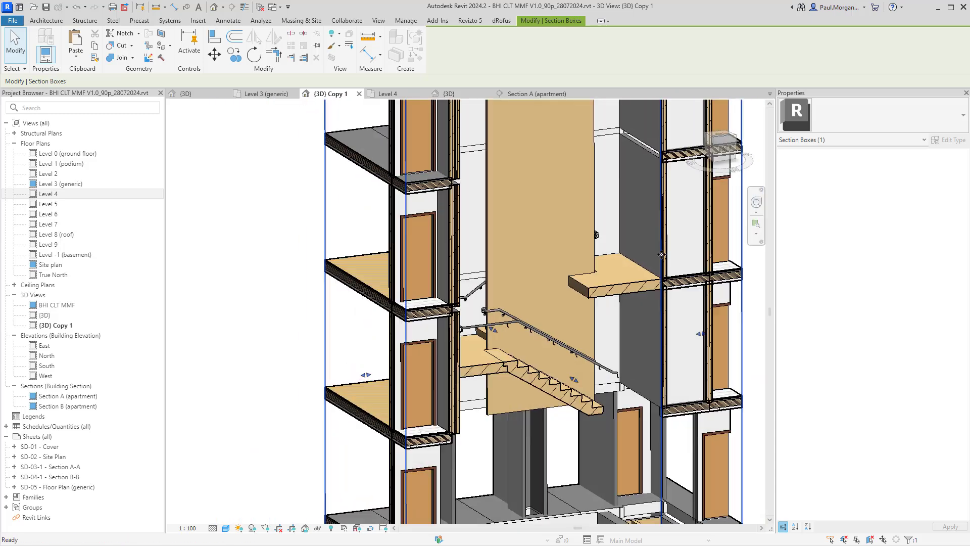
pyautogui.moveTo(648, 402); pyautogui.dragTo(592, 263, button='middle')
pyautogui.keyDown('shift'); pyautogui.moveTo(588, 326); pyautogui.dragTo(542, 402, button='middle'); pyautogui.keyUp('shift')
pyautogui.press('Escape')
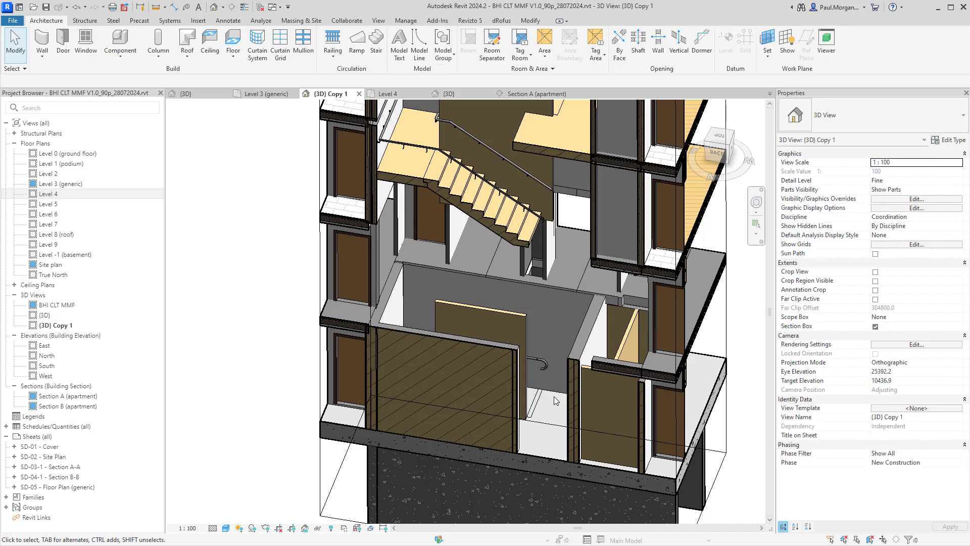
# Step: Check the level constraints of the stair shaft opening and the CON 500mm podium floor
pyautogui.click(557, 397)
pyautogui.click(612, 471)
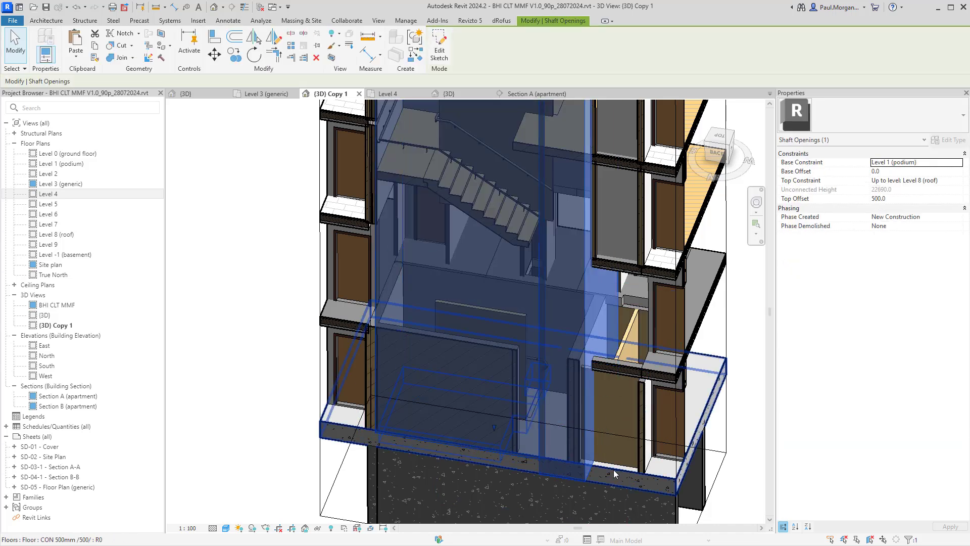
pyautogui.click(615, 473)
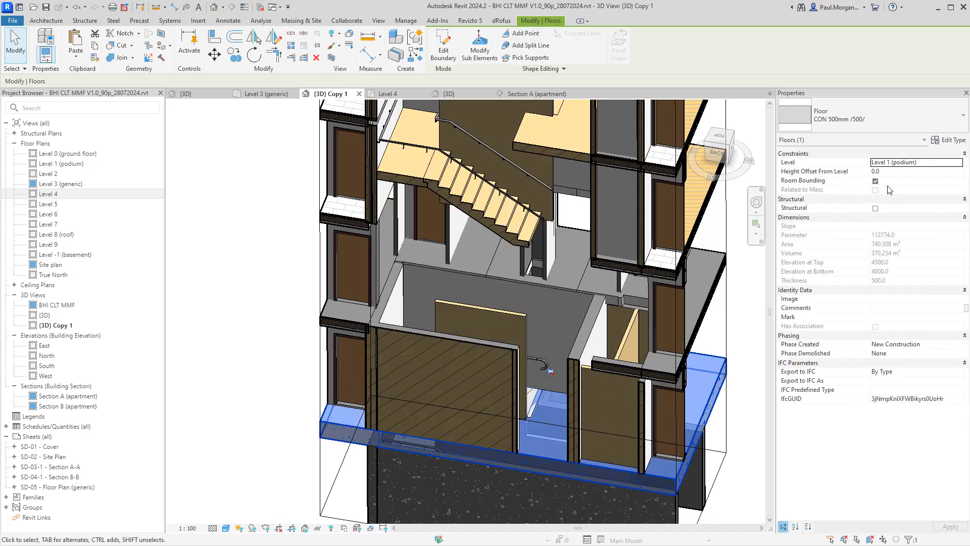
# Step: Extend the section box of the {3D} Copy 1 view downward past the ground floor slab into the basement
pyautogui.keyDown('shift'); pyautogui.moveTo(680, 419); pyautogui.dragTo(499, 261, button='middle'); pyautogui.keyUp('shift')
pyautogui.click(555, 325)
pyautogui.click(543, 332)
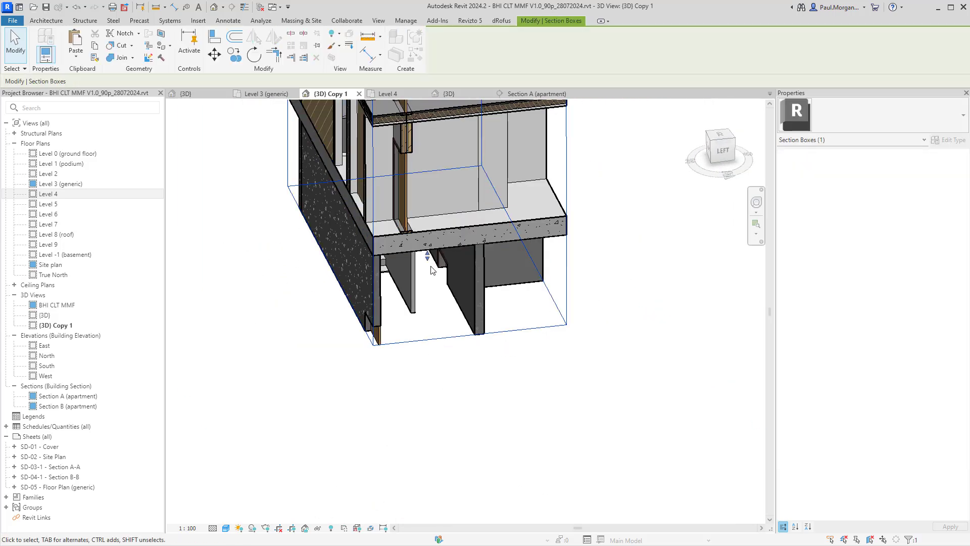
pyautogui.moveTo(428, 256); pyautogui.dragTo(428, 384)
# Step: Check the level constraints of the ground floor foundation slab and the concrete stair rising to the podium
pyautogui.click(459, 402)
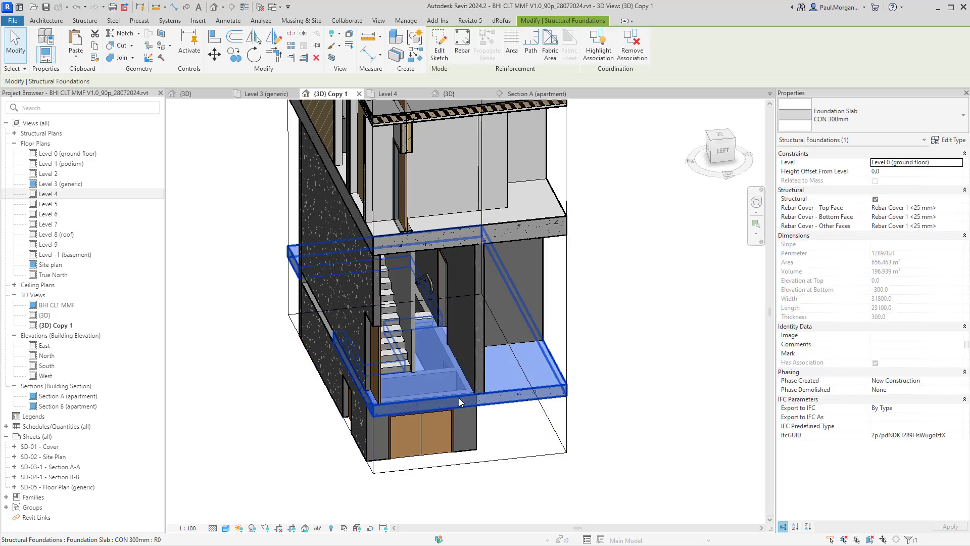
pyautogui.keyDown('shift'); pyautogui.moveTo(460, 399); pyautogui.dragTo(505, 248, button='middle'); pyautogui.keyUp('shift')
pyautogui.click(340, 304)
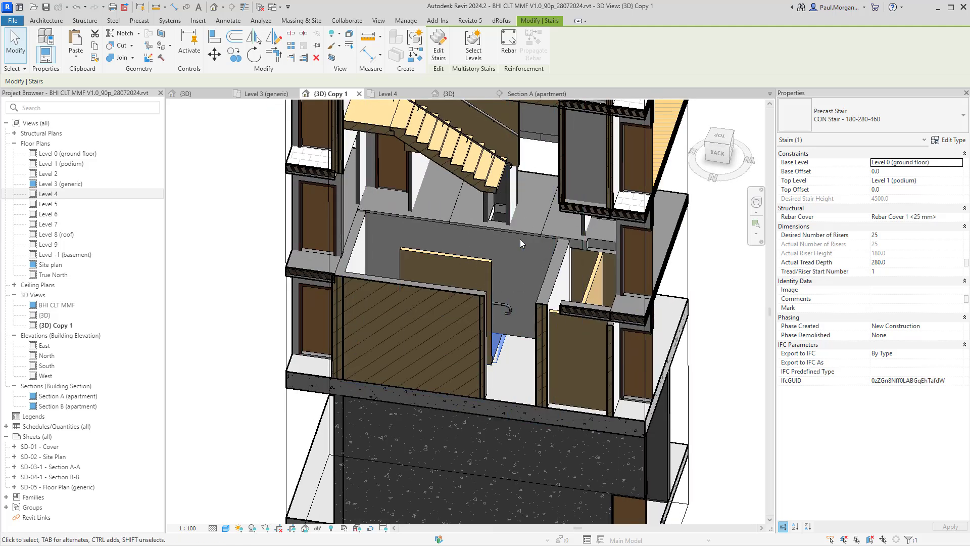
# Step: Try to stretch the top of the front 281 mm CLT wall inside the CLT Shaft - Stair L1 group up to the storeys above
pyautogui.click(479, 317)
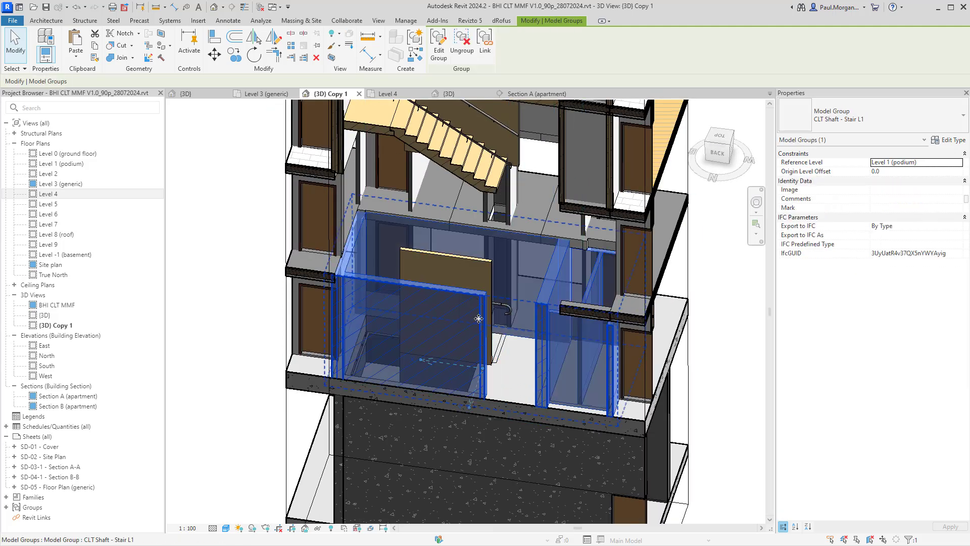
pyautogui.doubleClick(479, 318)
pyautogui.click(440, 296)
pyautogui.moveTo(581, 151); pyautogui.dragTo(691, 209, button='middle')
pyautogui.scroll(1, 691, 209)
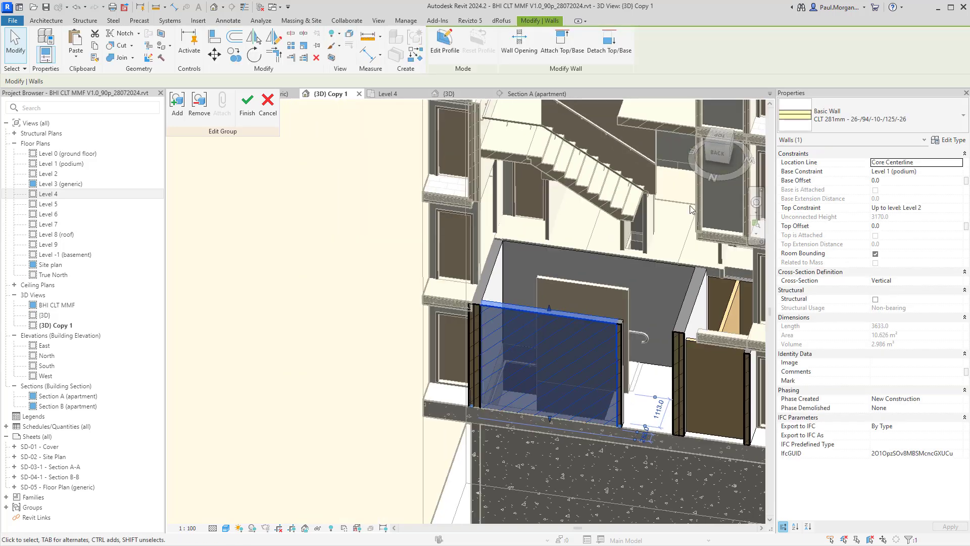
pyautogui.moveTo(539, 189); pyautogui.dragTo(537, 123)
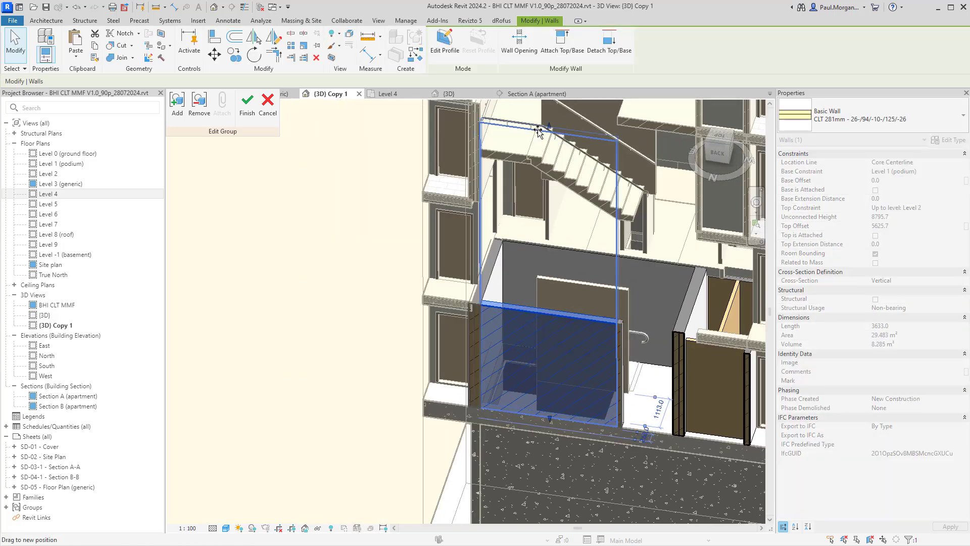
pyautogui.keyDown('shift'); pyautogui.moveTo(545, 237); pyautogui.dragTo(619, 337, button='middle'); pyautogui.keyUp('shift')
pyautogui.scroll(3, 550, 250)
pyautogui.hotkey('ctrl', 'z')
pyautogui.scroll(-3, 566, 347)
pyautogui.scroll(3, 586, 328)
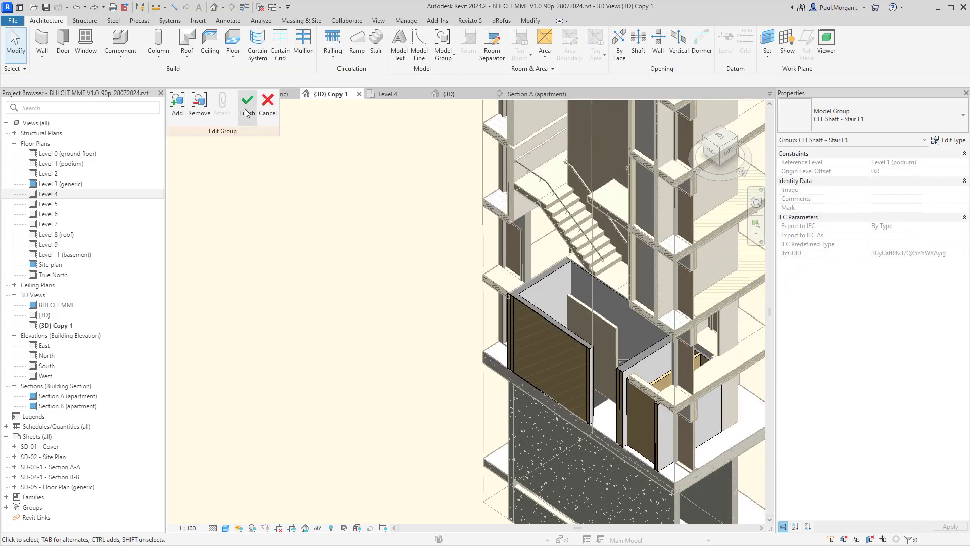
pyautogui.click(247, 106)
pyautogui.press('Escape')
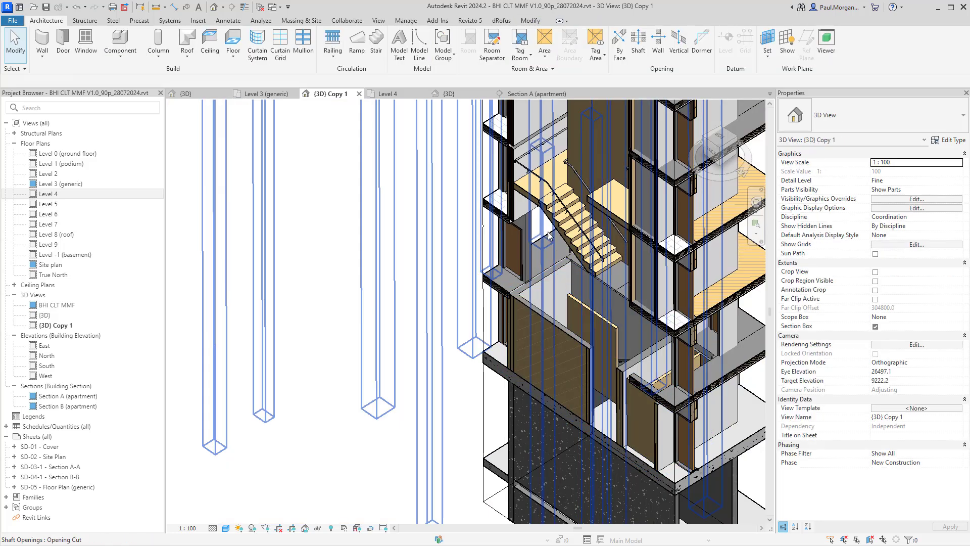
# Step: Check the level references of the CLT Shaft - Stair L1 and L2-7 groups and the constraints of the CON 205mm basement wall
pyautogui.click(512, 176)
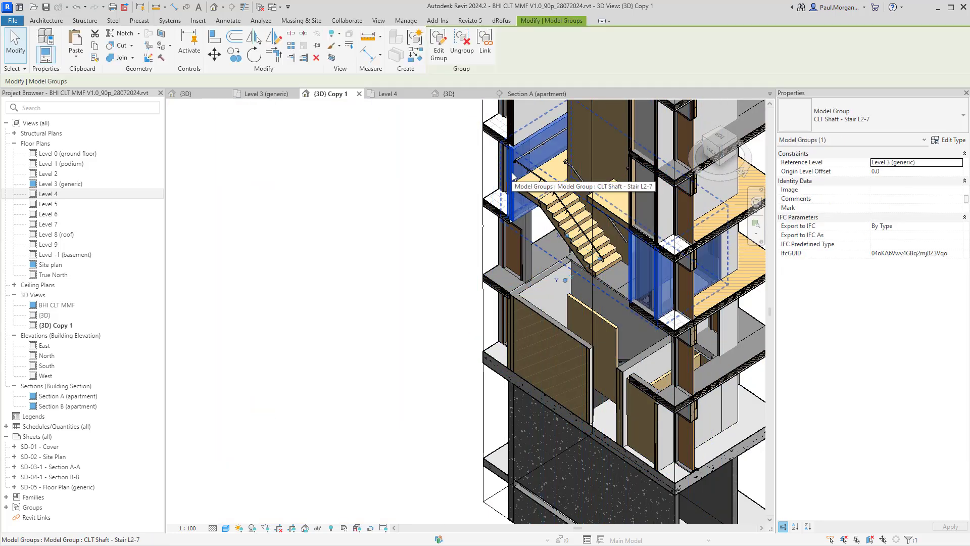
pyautogui.click(565, 333)
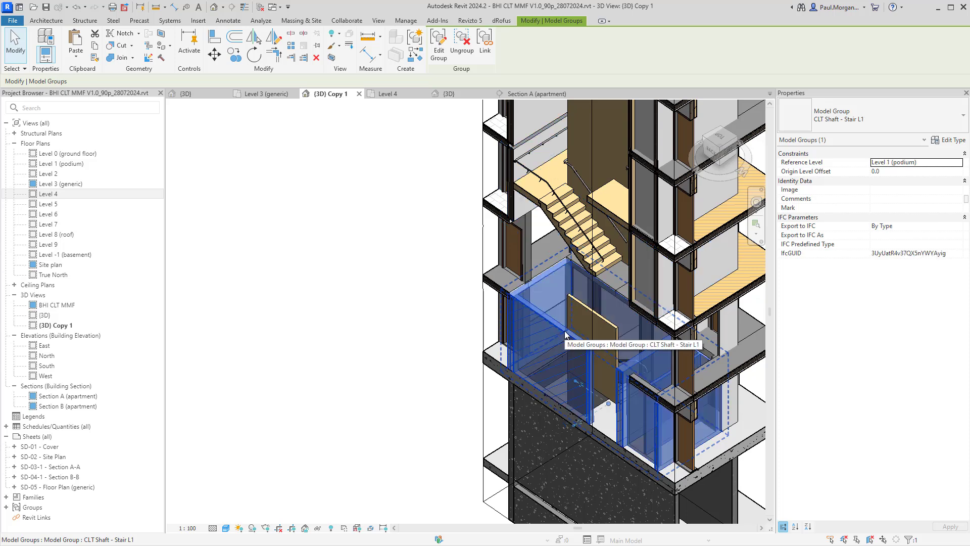
pyautogui.press('b')
pyautogui.press('x')
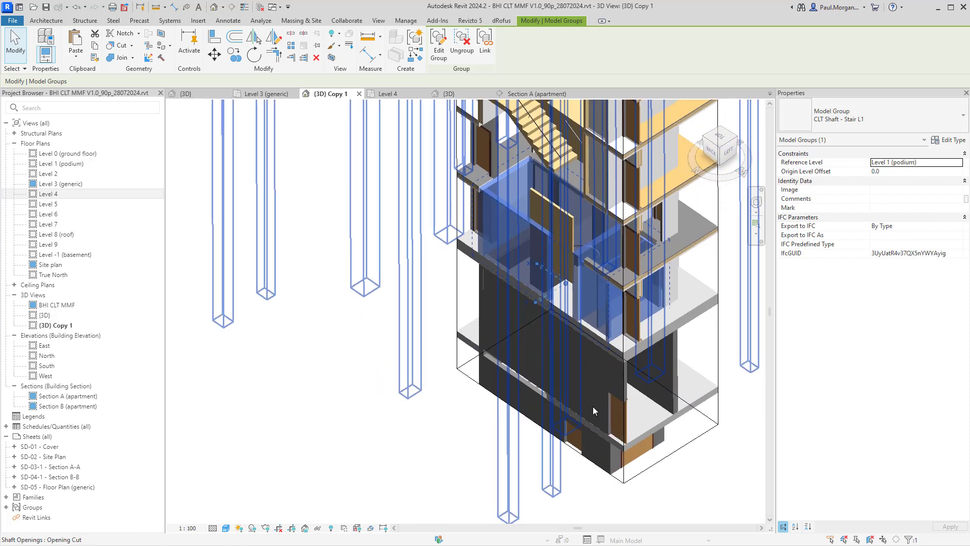
pyautogui.click(617, 462)
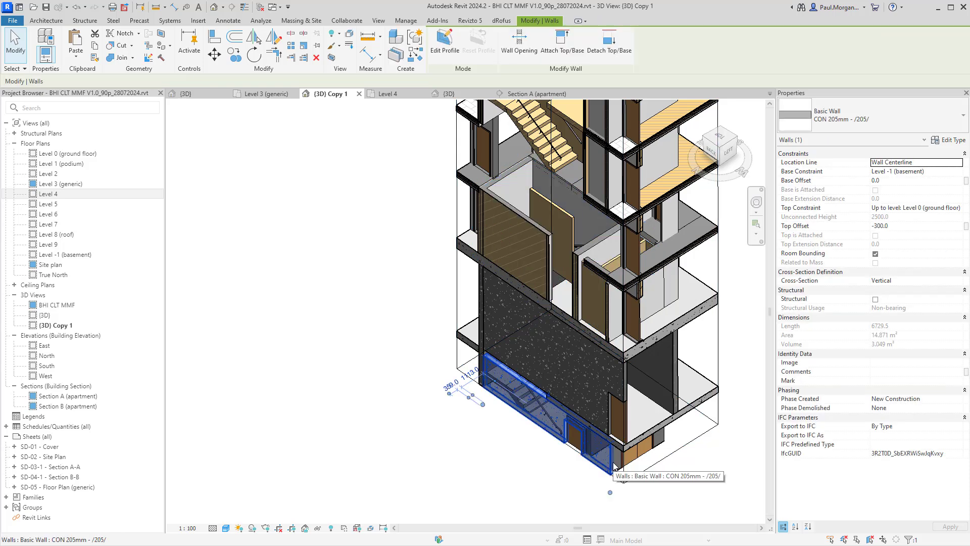
pyautogui.click(523, 221)
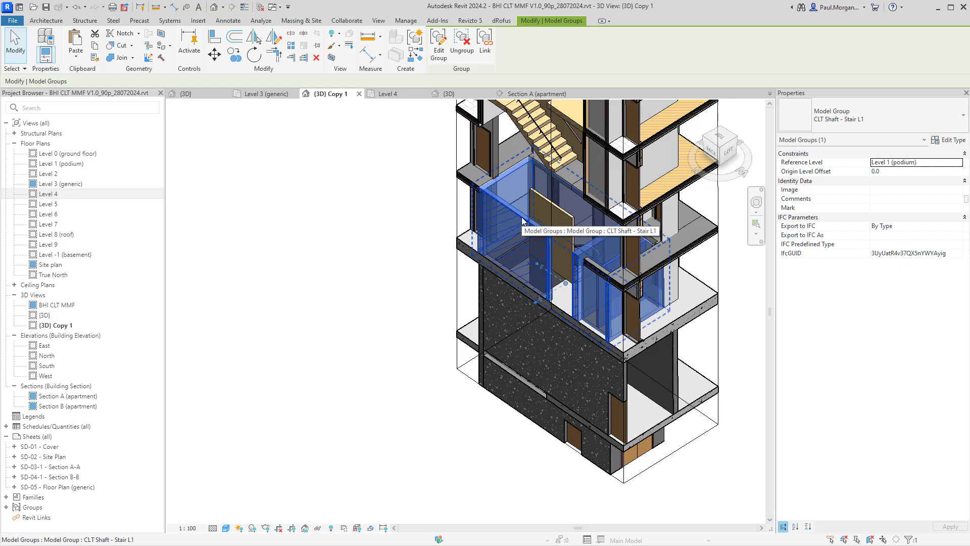
pyautogui.moveTo(523, 218); pyautogui.dragTo(541, 314, button='middle')
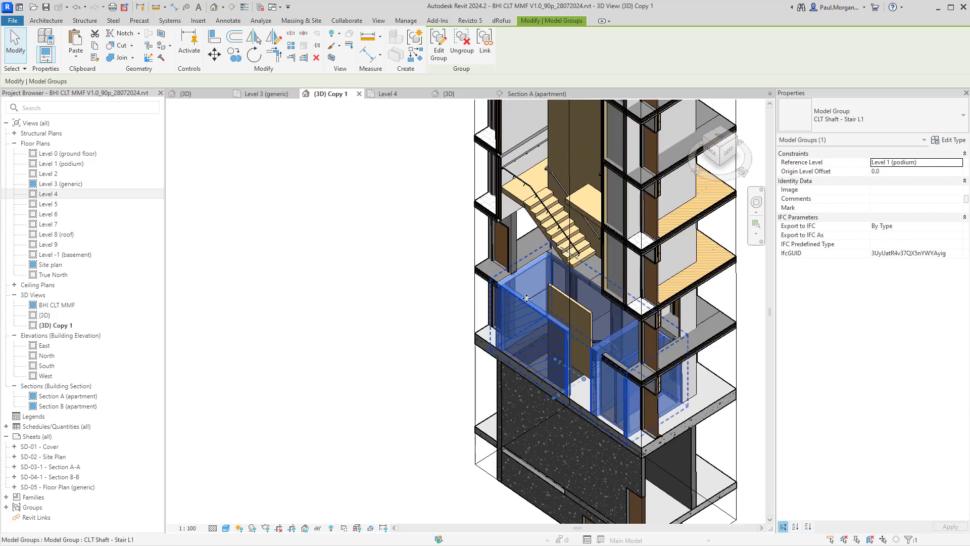
pyautogui.click(503, 210)
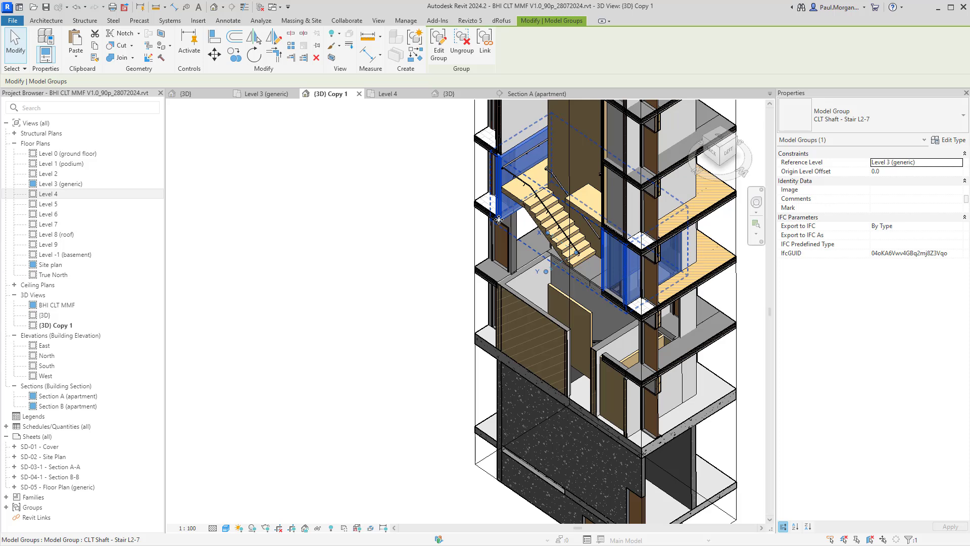
pyautogui.click(546, 320)
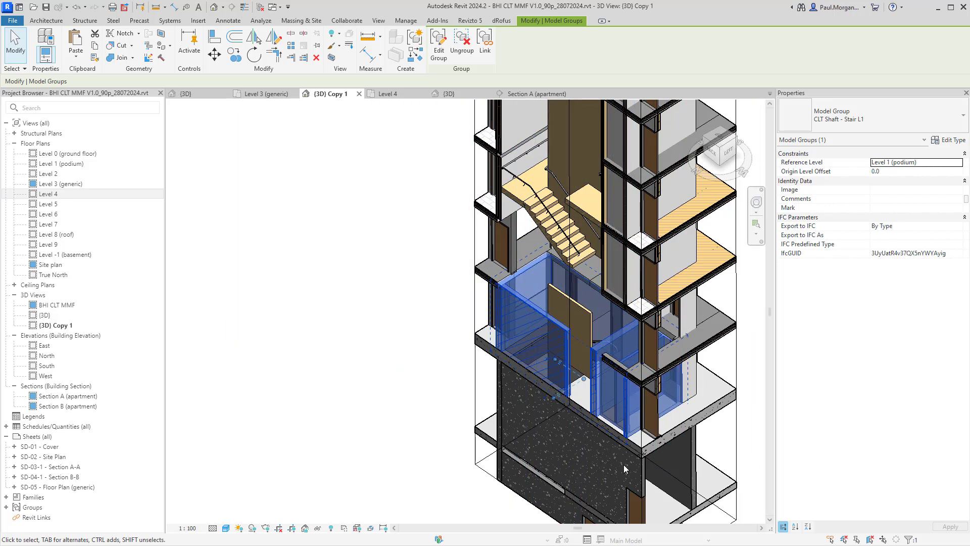
pyautogui.moveTo(624, 465); pyautogui.dragTo(643, 368, button='middle')
pyautogui.press('Escape')
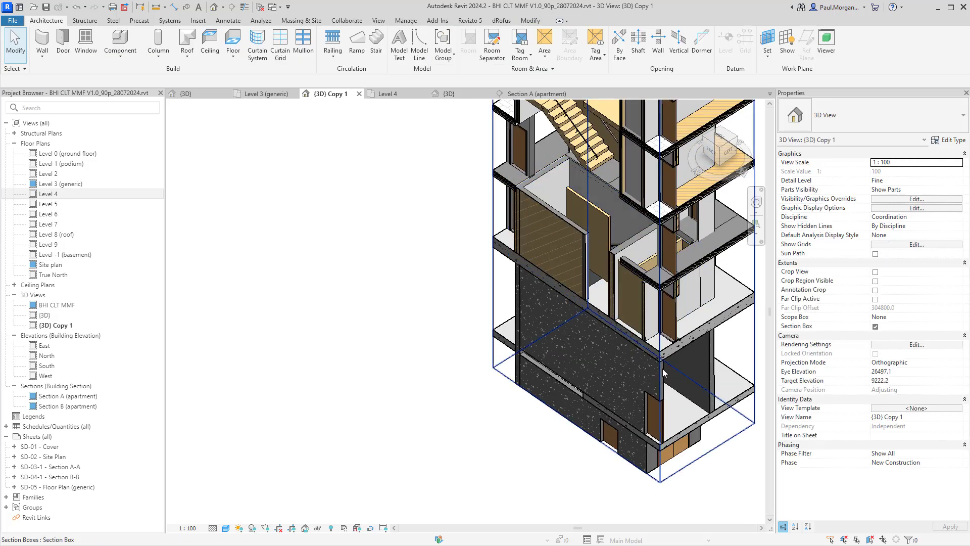
pyautogui.click(662, 368)
pyautogui.click(633, 453)
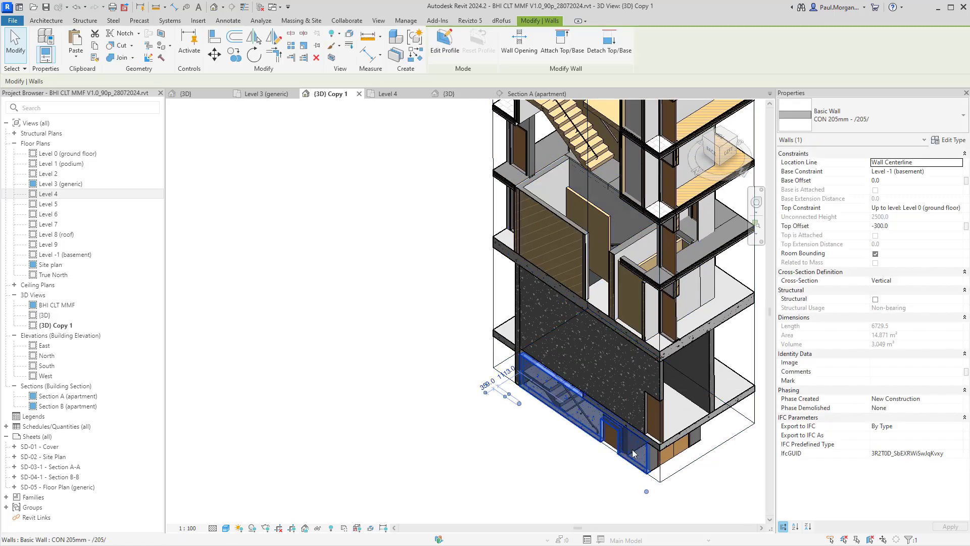
# Step: Examine the stair shaft walls and the stair flight in the Level 3 (generic) floor plan
pyautogui.click(246, 96)
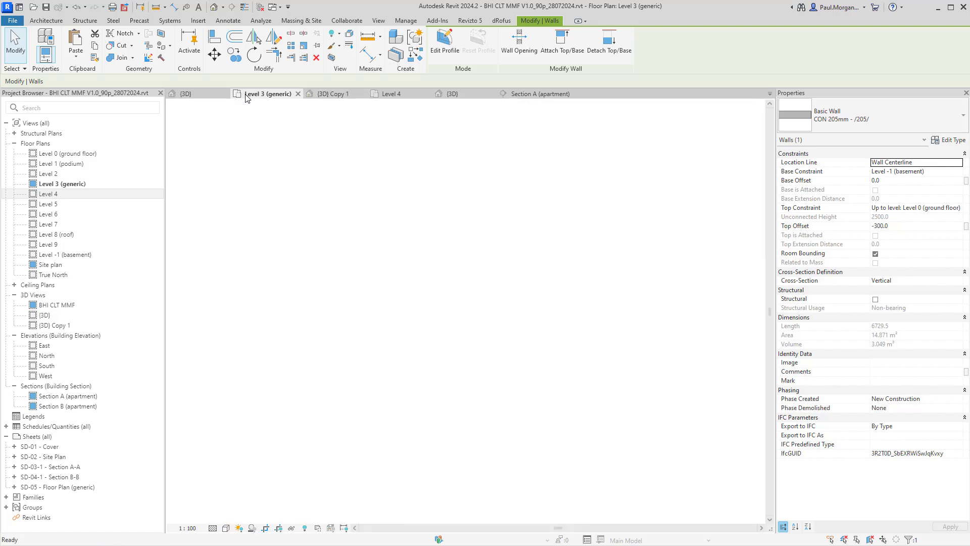
pyautogui.scroll(-5, 392, 236)
pyautogui.moveTo(392, 236); pyautogui.dragTo(505, 273, button='middle')
pyautogui.press('Escape')
pyautogui.press('ctrl')
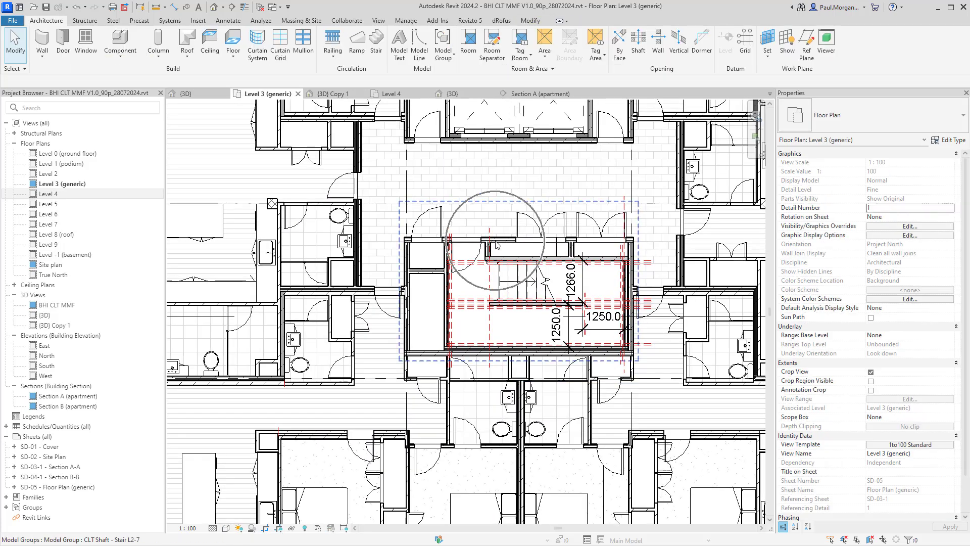
pyautogui.scroll(4, 495, 245)
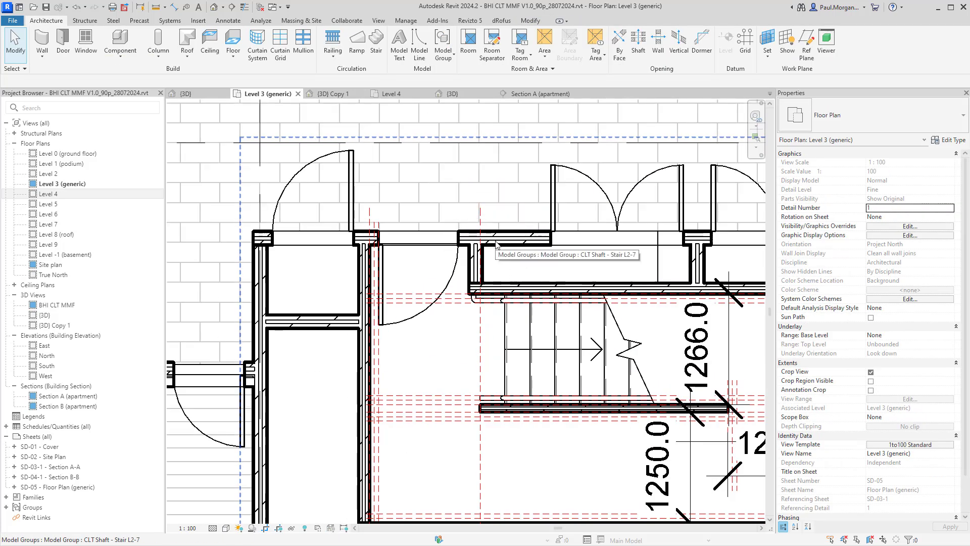
pyautogui.scroll(-1, 497, 245)
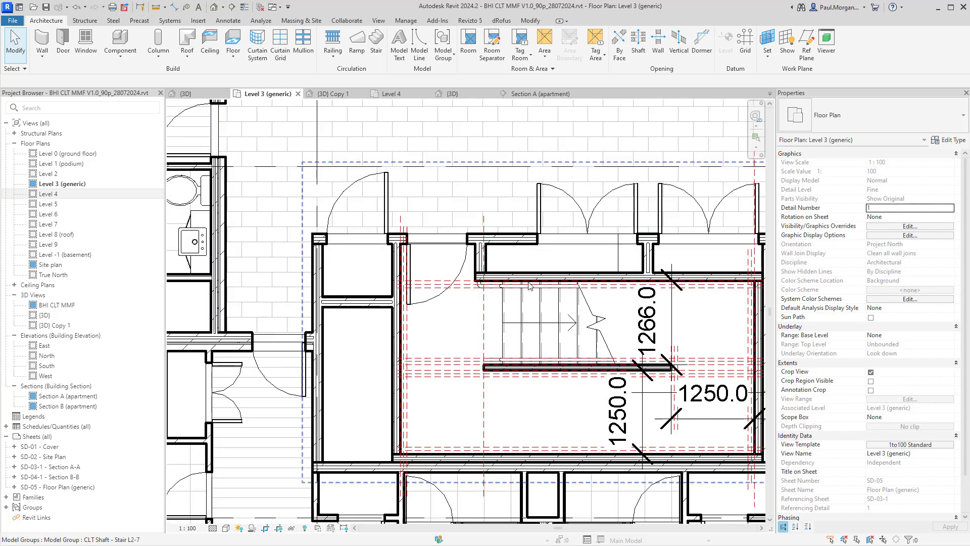
pyautogui.moveTo(529, 286); pyautogui.dragTo(491, 228, button='middle')
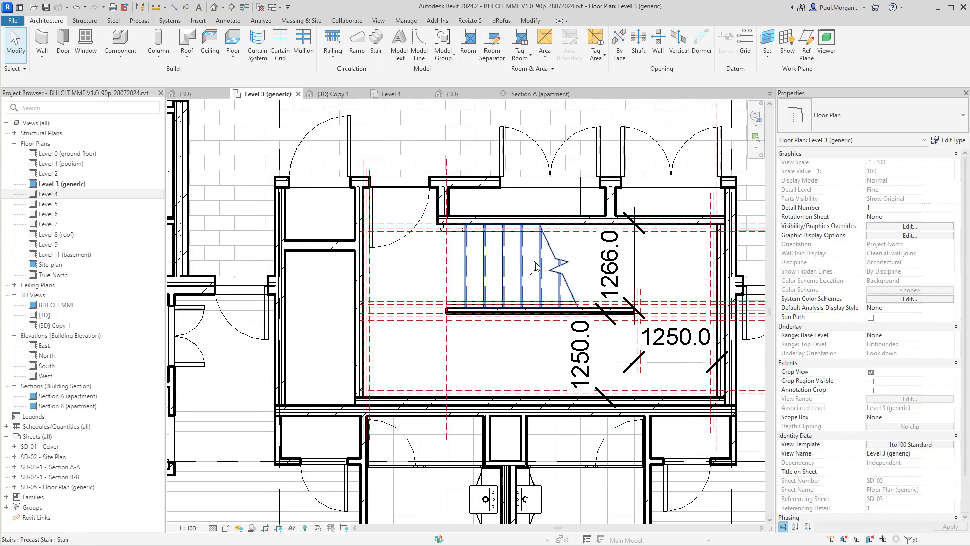
# Step: Copy the Level 3 CLT stair and its 50 mm pipe wall-terminate railing, pasting them aligned to Level 4 and the levels above it
pyautogui.click(329, 94)
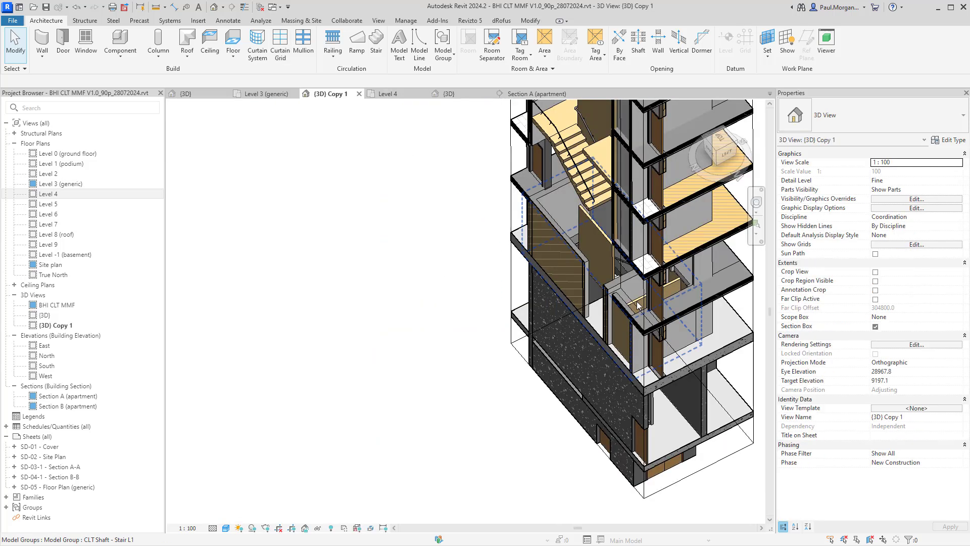
pyautogui.click(511, 268)
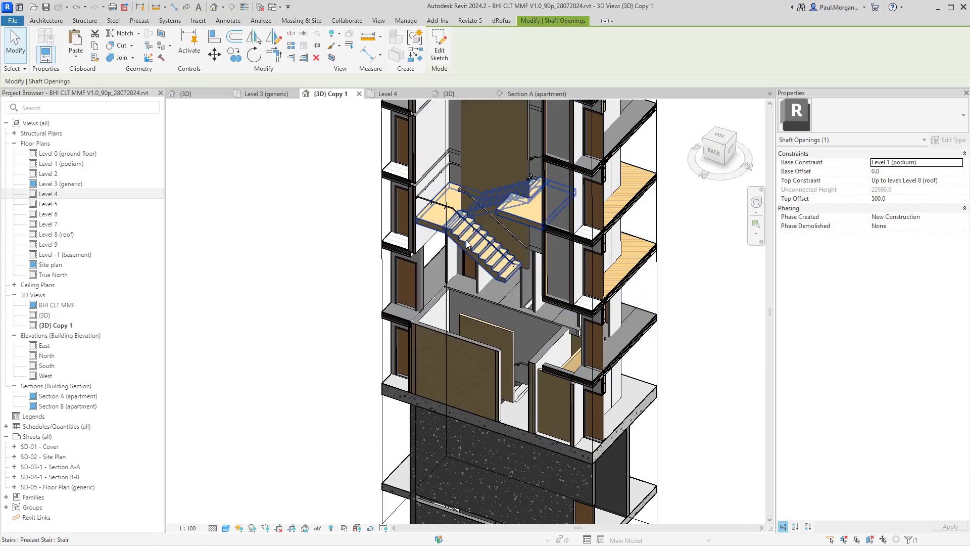
pyautogui.click(509, 266)
pyautogui.moveTo(510, 266); pyautogui.dragTo(550, 282, button='middle')
pyautogui.scroll(3, 551, 280)
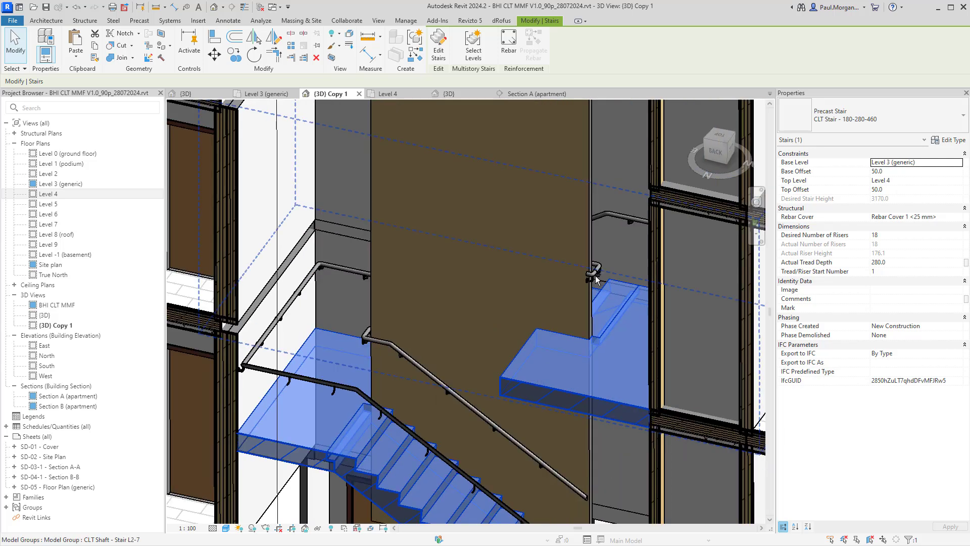
pyautogui.keyDown('ctrl'); pyautogui.click(589, 277); pyautogui.keyUp('ctrl')
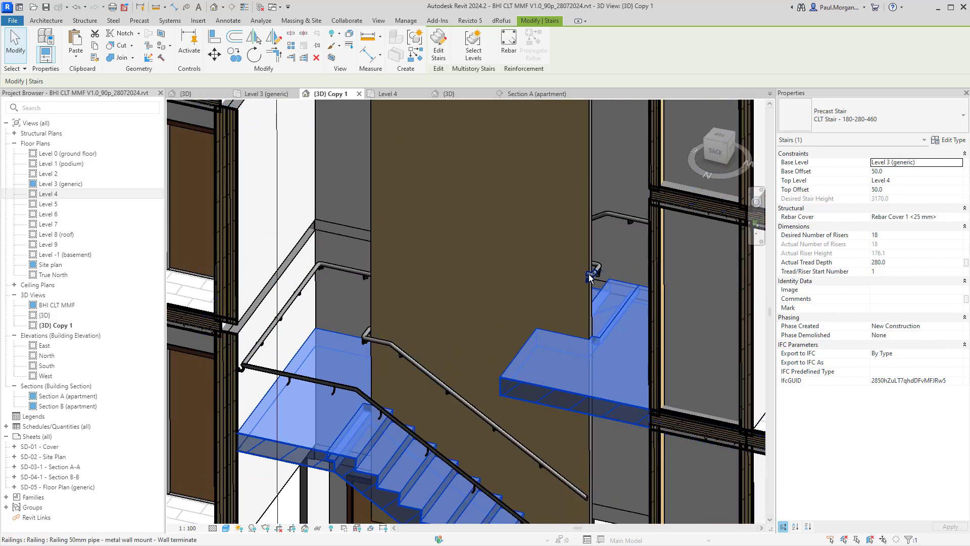
pyautogui.scroll(-5, 568, 311)
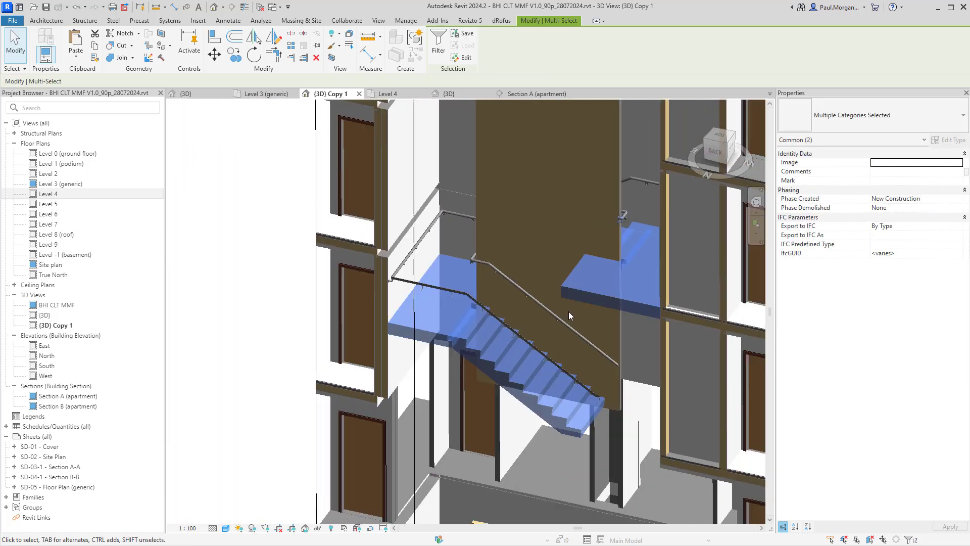
pyautogui.keyDown('shift'); pyautogui.moveTo(548, 359); pyautogui.dragTo(536, 331, button='middle'); pyautogui.keyUp('shift')
pyautogui.click(70, 59)
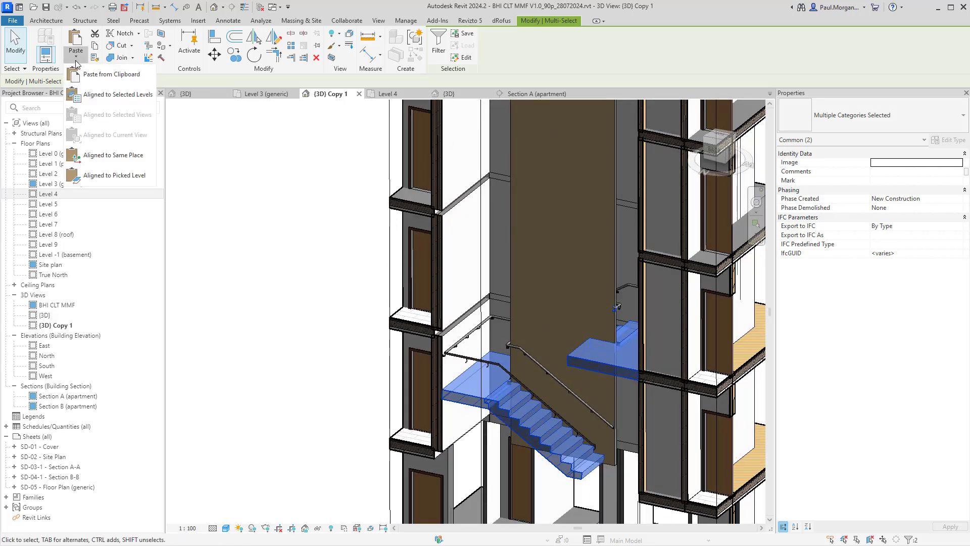
pyautogui.click(100, 100)
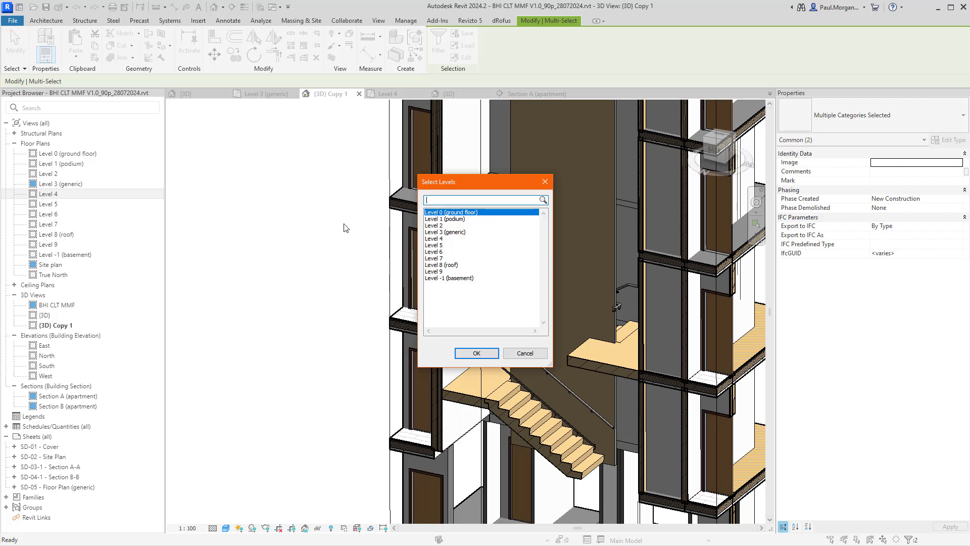
pyautogui.click(436, 238)
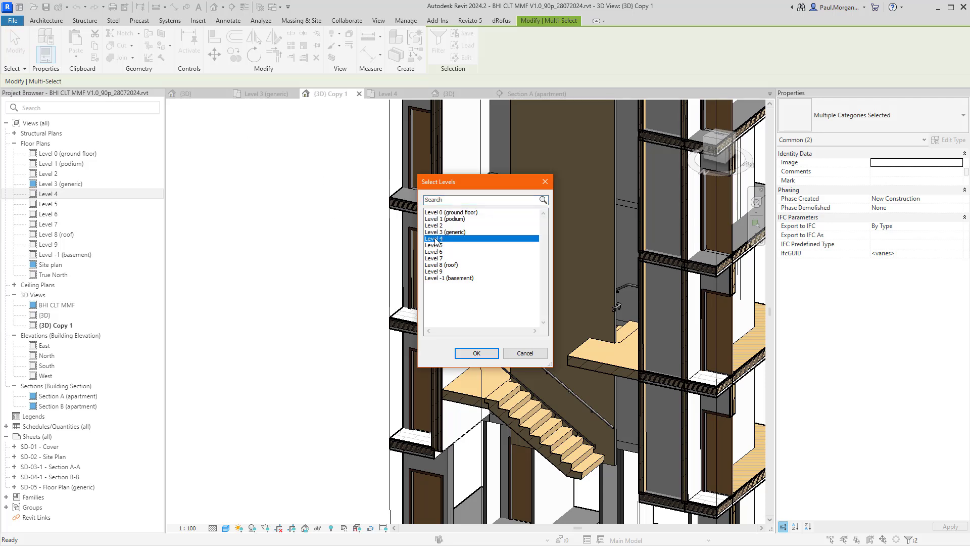
pyautogui.keyDown('shift'); pyautogui.click(437, 270); pyautogui.keyUp('shift')
pyautogui.click(477, 353)
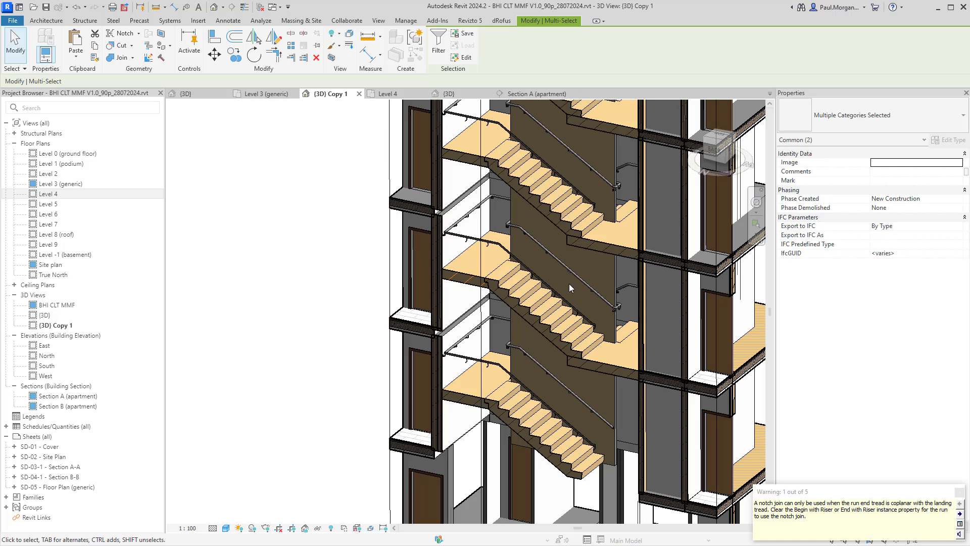
# Step: Move the section box face of the {3D} Copy 1 view inward so it cuts through the stacked stair flights
pyautogui.keyDown('shift'); pyautogui.moveTo(569, 283); pyautogui.dragTo(501, 246, button='middle'); pyautogui.keyUp('shift')
pyautogui.scroll(3, 562, 324)
pyautogui.scroll(-4, 562, 324)
pyautogui.scroll(-2, 500, 247)
pyautogui.scroll(-1, 500, 247)
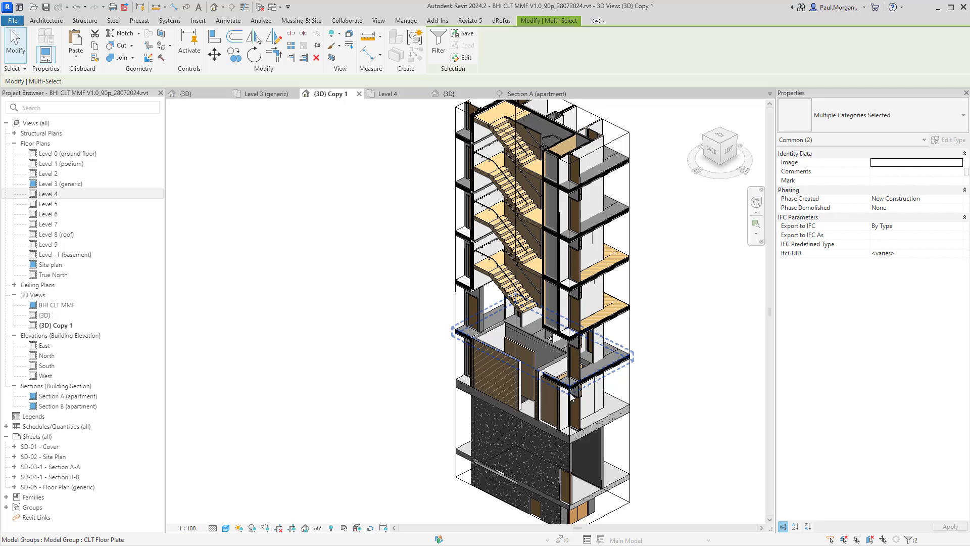
pyautogui.click(631, 387)
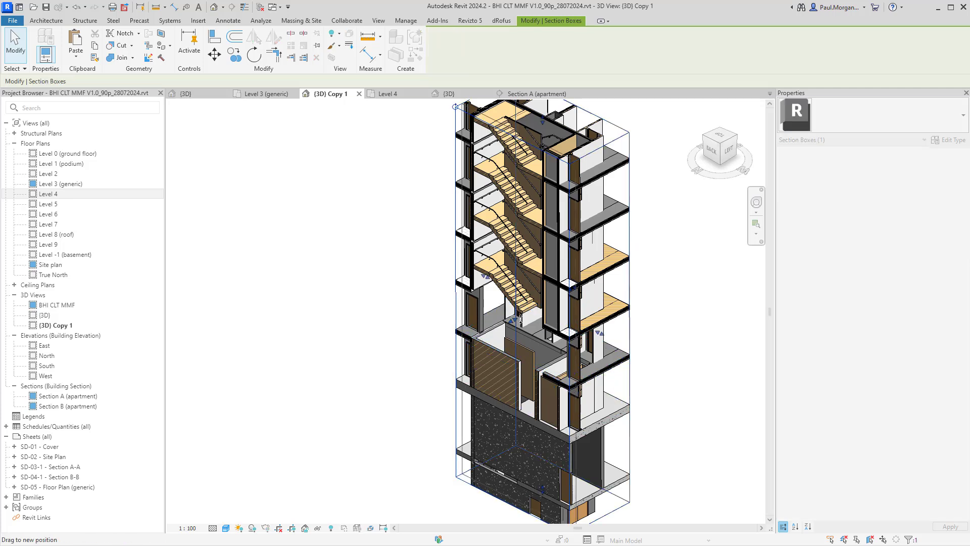
pyautogui.moveTo(515, 319); pyautogui.dragTo(521, 319)
# Step: Examine the pasted stair flights and landings, and how the handrail returns around the end of the central stair wall
pyautogui.keyDown('shift'); pyautogui.moveTo(521, 320); pyautogui.dragTo(579, 311, button='middle'); pyautogui.keyUp('shift')
pyautogui.scroll(2, 571, 219)
pyautogui.scroll(5, 557, 233)
pyautogui.scroll(4, 578, 311)
pyautogui.scroll(-4, 578, 311)
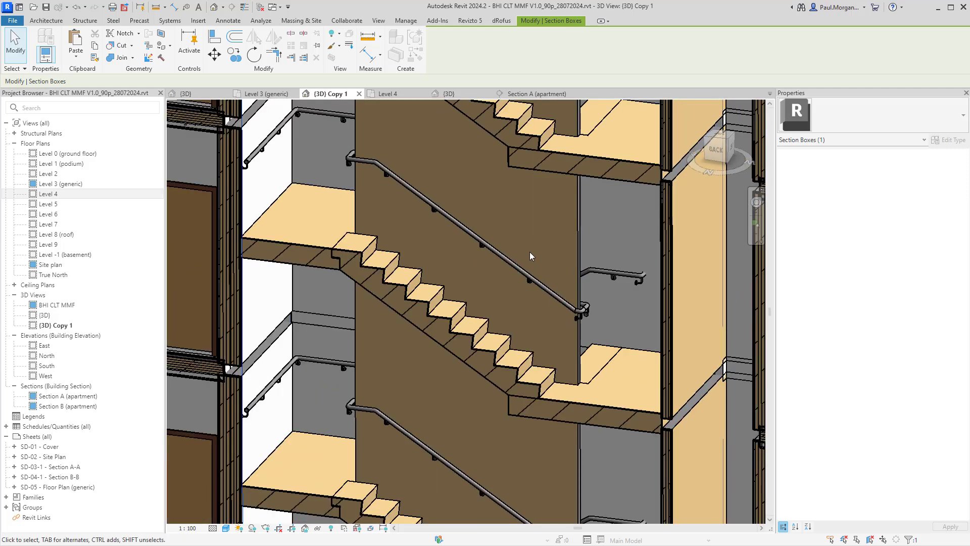
pyautogui.moveTo(529, 253); pyautogui.dragTo(547, 243, button='middle')
pyautogui.scroll(5, 608, 284)
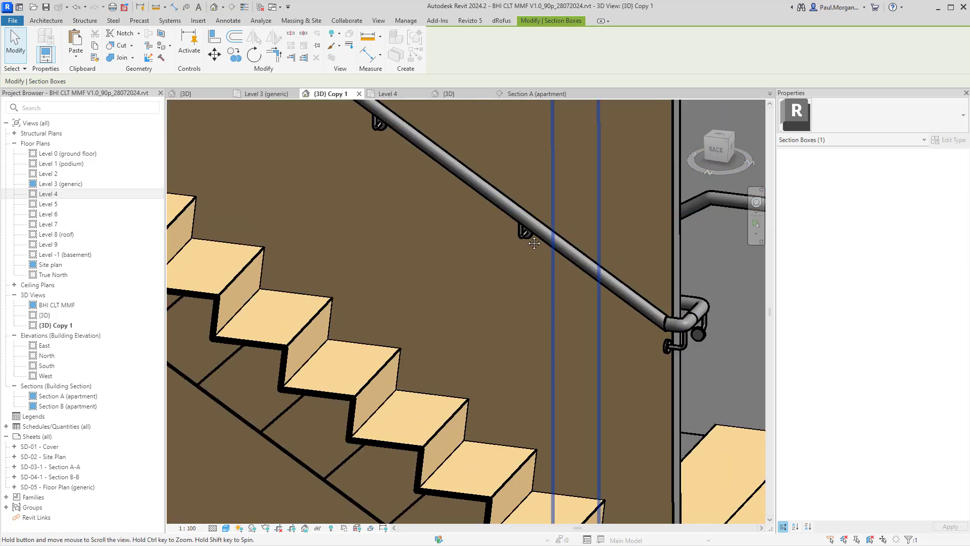
pyautogui.keyDown('shift'); pyautogui.moveTo(576, 253); pyautogui.dragTo(646, 275, button='middle'); pyautogui.keyUp('shift')
pyautogui.press('Tab')
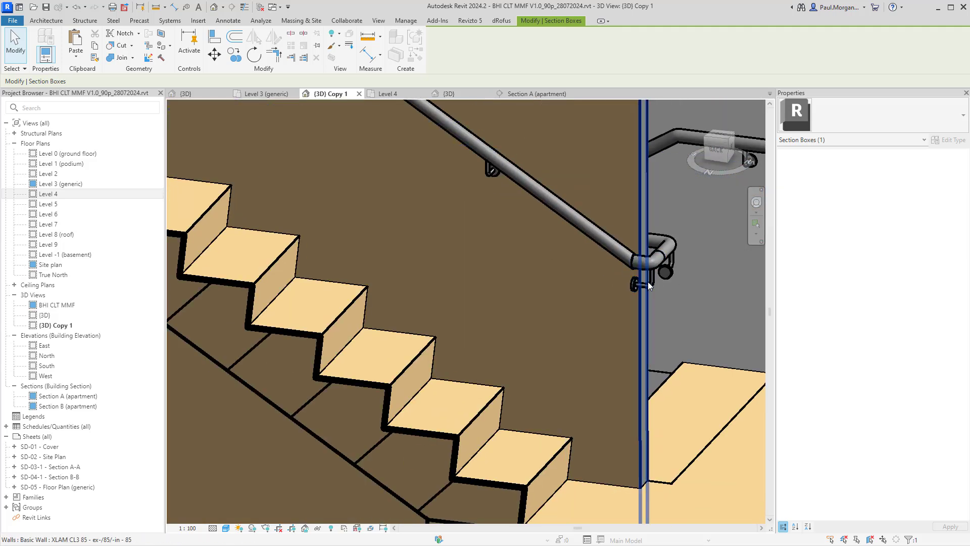
pyautogui.press('Escape')
pyautogui.scroll(-5, 631, 293)
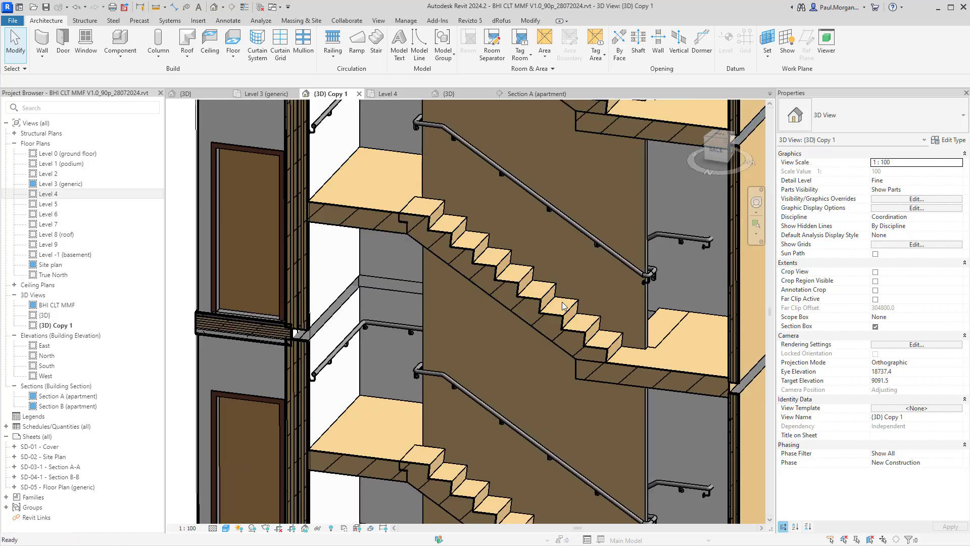
# Step: Inspect the short return railing and the flight railing, with their wall brackets, where they meet at the end of the central stair wall
pyautogui.scroll(-5, 562, 306)
pyautogui.scroll(3, 566, 326)
pyautogui.keyDown('shift'); pyautogui.moveTo(566, 327); pyautogui.dragTo(618, 249, button='middle'); pyautogui.keyUp('shift')
pyautogui.scroll(5, 617, 249)
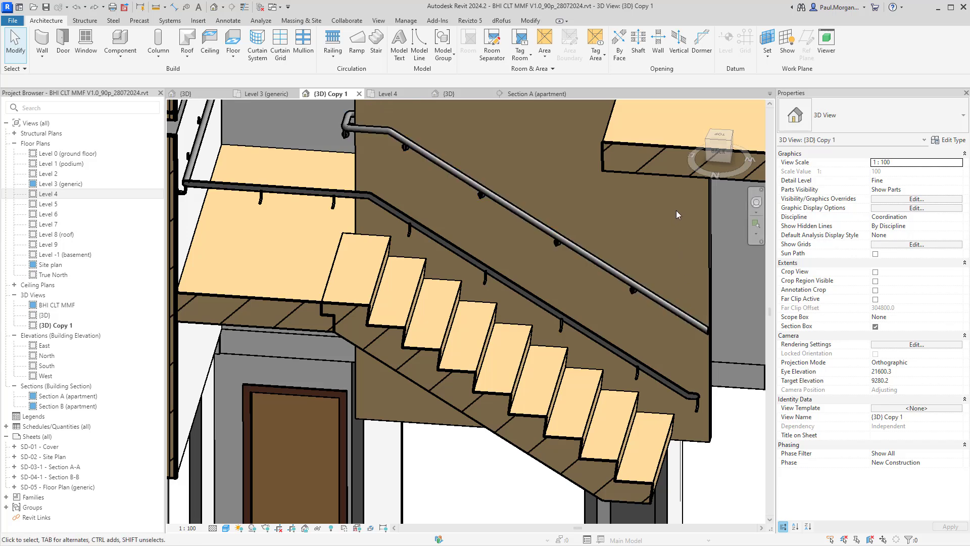
pyautogui.keyDown('shift'); pyautogui.moveTo(676, 210); pyautogui.dragTo(632, 308, button='middle'); pyautogui.keyUp('shift')
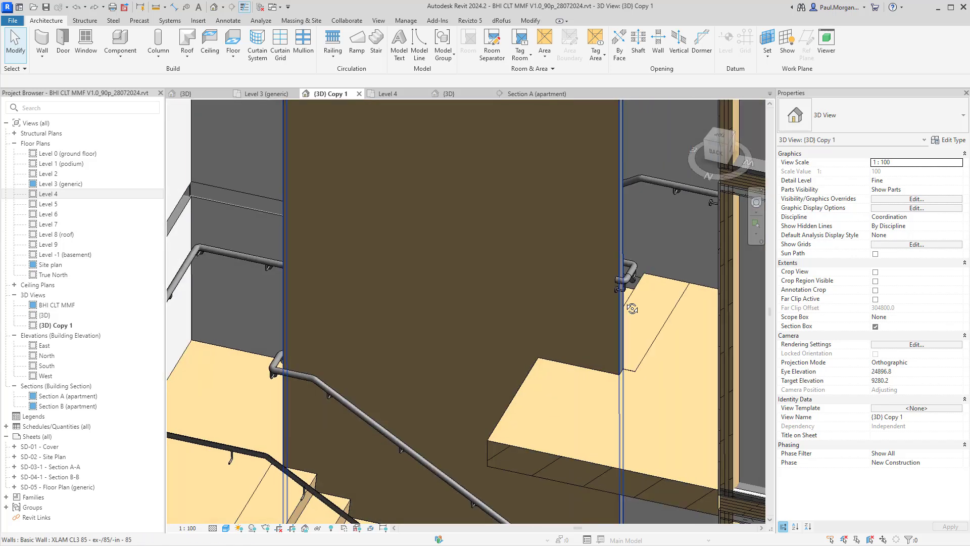
pyautogui.scroll(-3, 632, 308)
pyautogui.scroll(5, 629, 250)
pyautogui.click(632, 254)
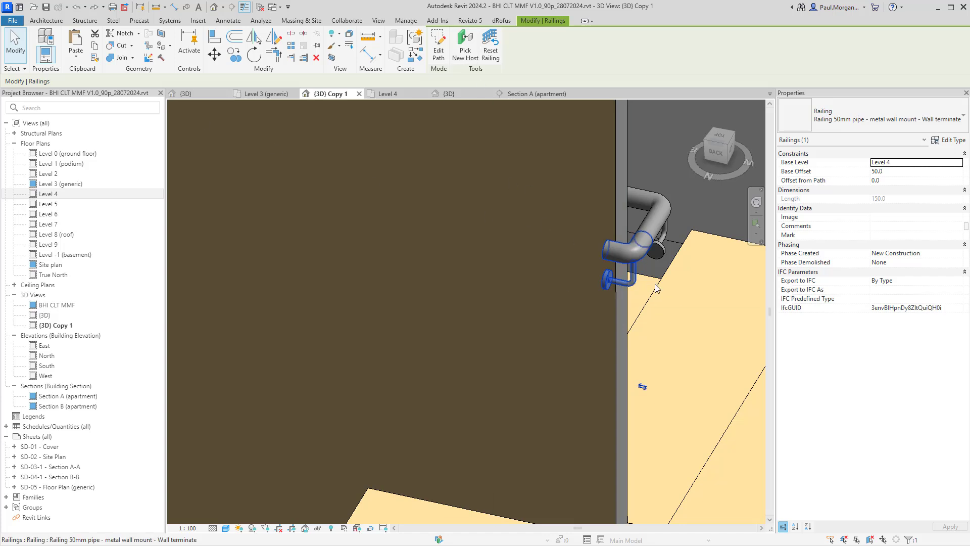
pyautogui.click(630, 280)
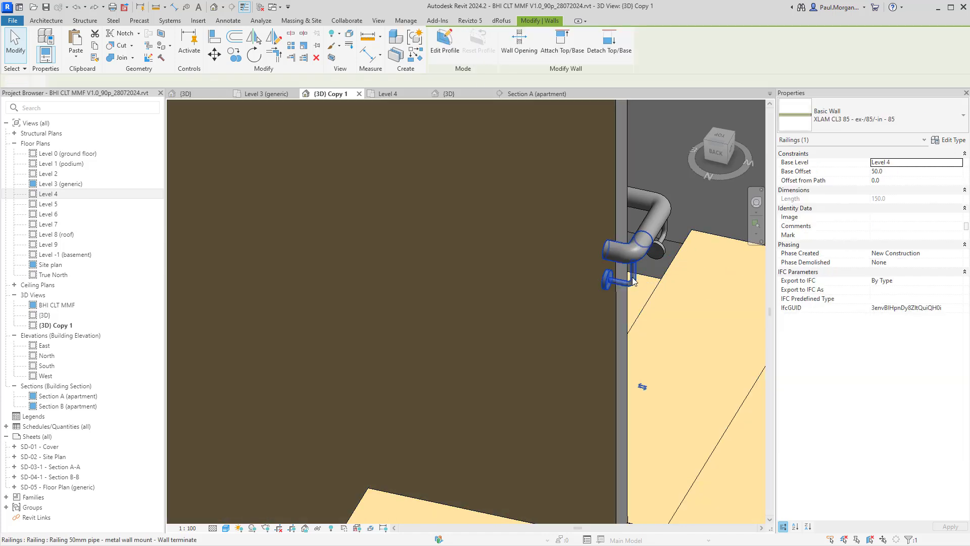
pyautogui.click(633, 281)
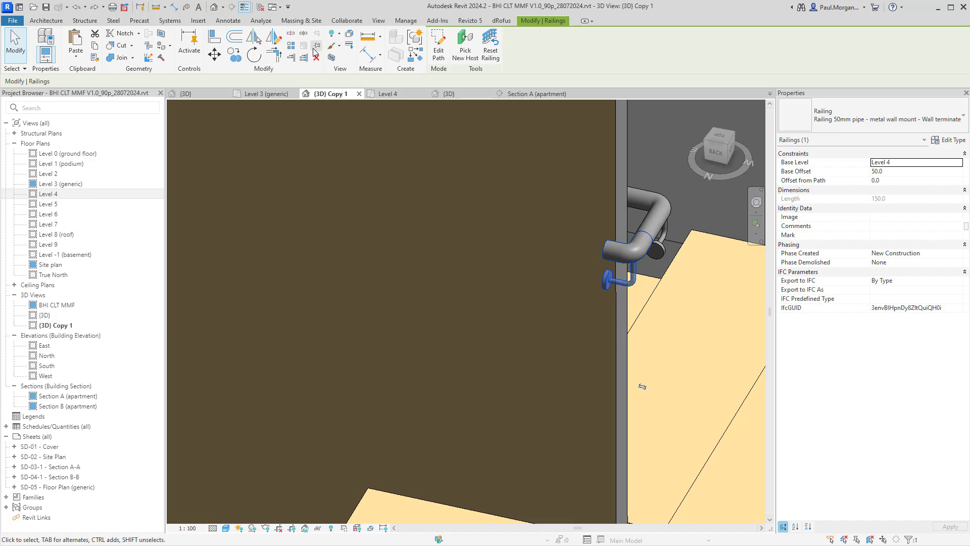
pyautogui.click(635, 282)
pyautogui.click(635, 282)
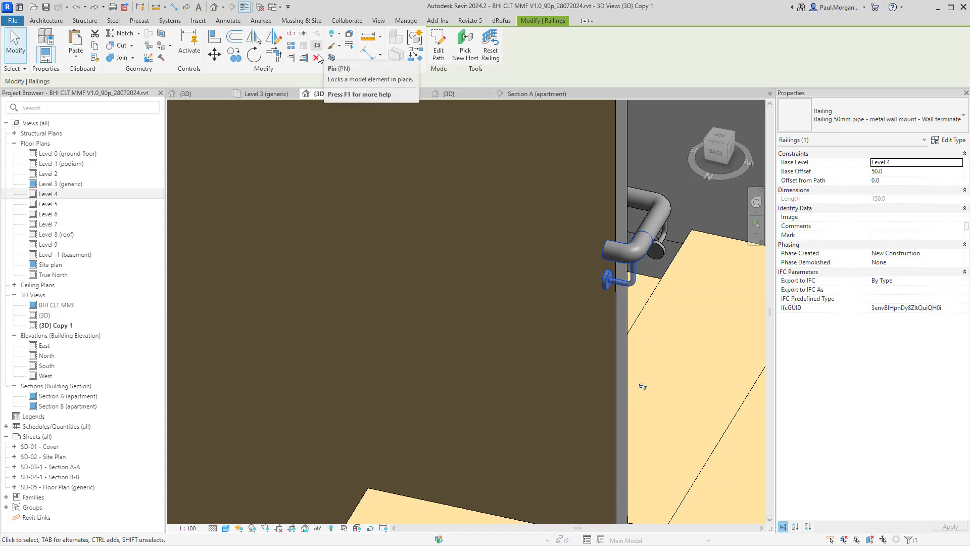
pyautogui.click(659, 251)
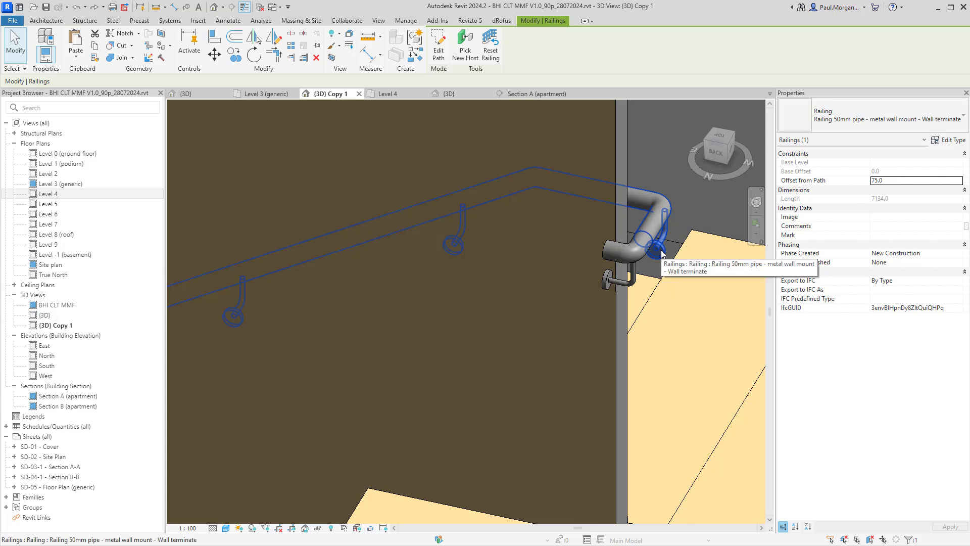
pyautogui.press('Escape')
pyautogui.click(661, 218)
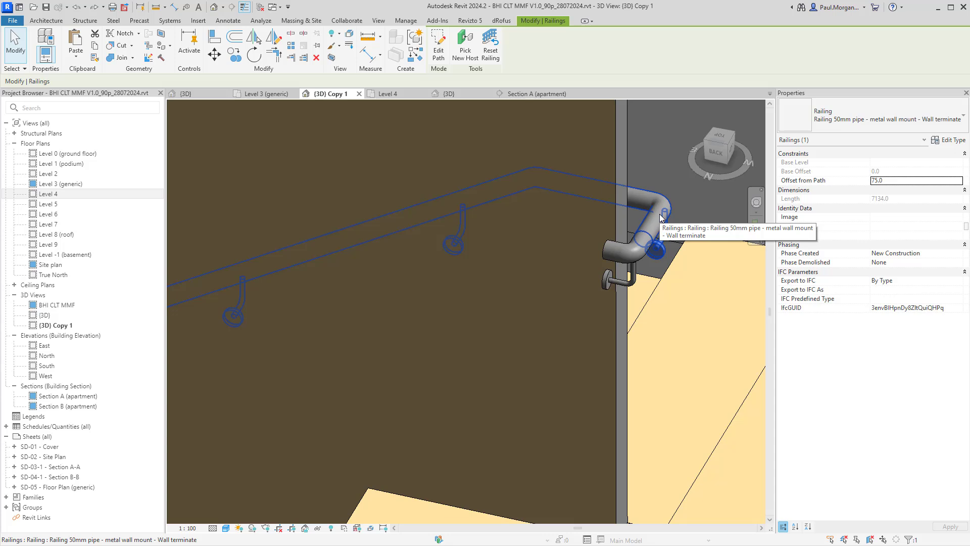
pyautogui.press('Escape')
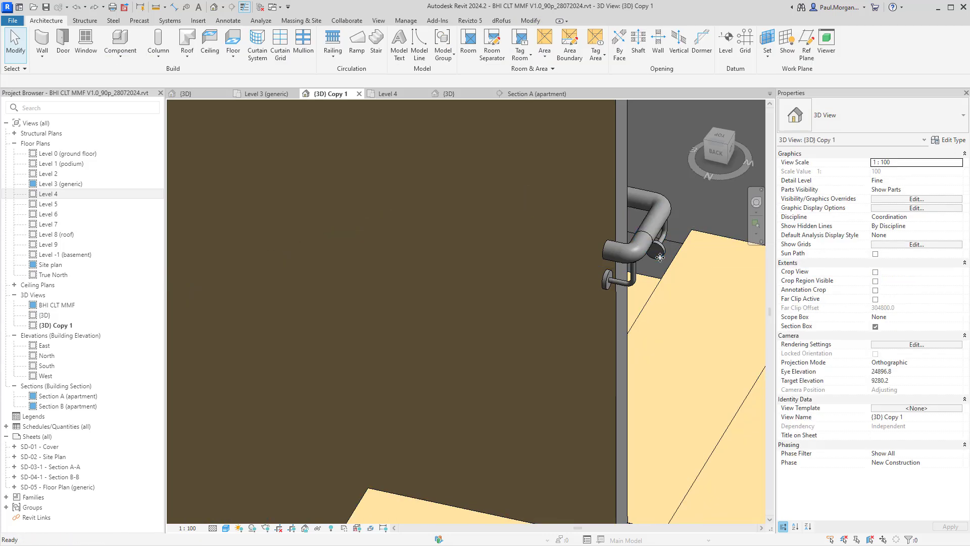
pyautogui.click(665, 232)
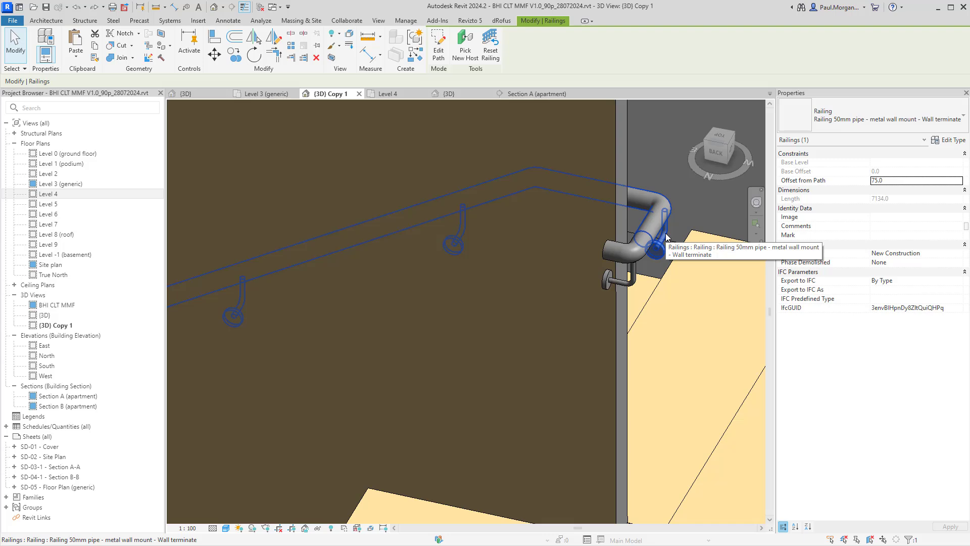
# Step: Review the type properties of the central wall's flight railing and of its Circular - 50mm top rail type without changing them
pyautogui.scroll(-6, 698, 331)
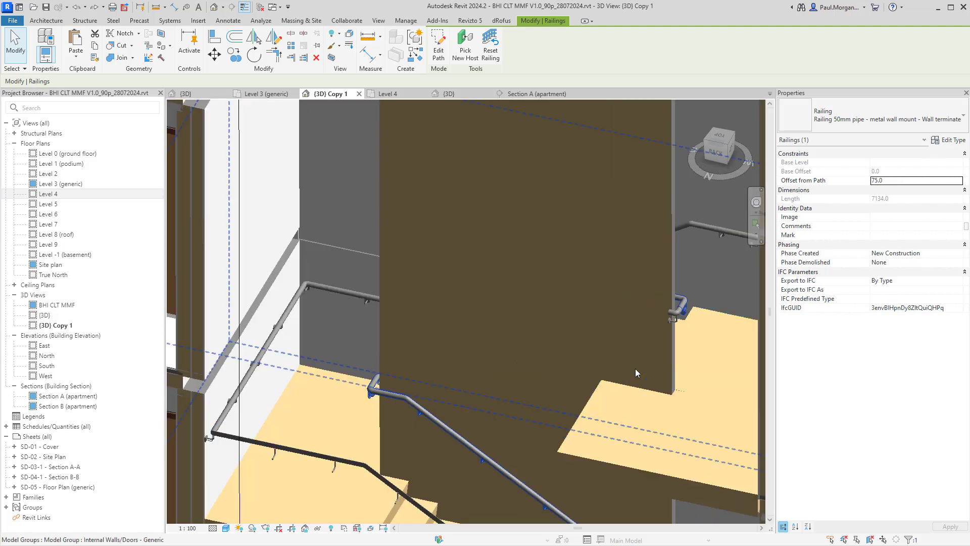
pyautogui.moveTo(635, 369); pyautogui.dragTo(728, 230, button='middle')
pyautogui.click(667, 308)
pyautogui.keyDown('shift'); pyautogui.moveTo(667, 307); pyautogui.dragTo(567, 326, button='middle'); pyautogui.keyUp('shift')
pyautogui.click(567, 326)
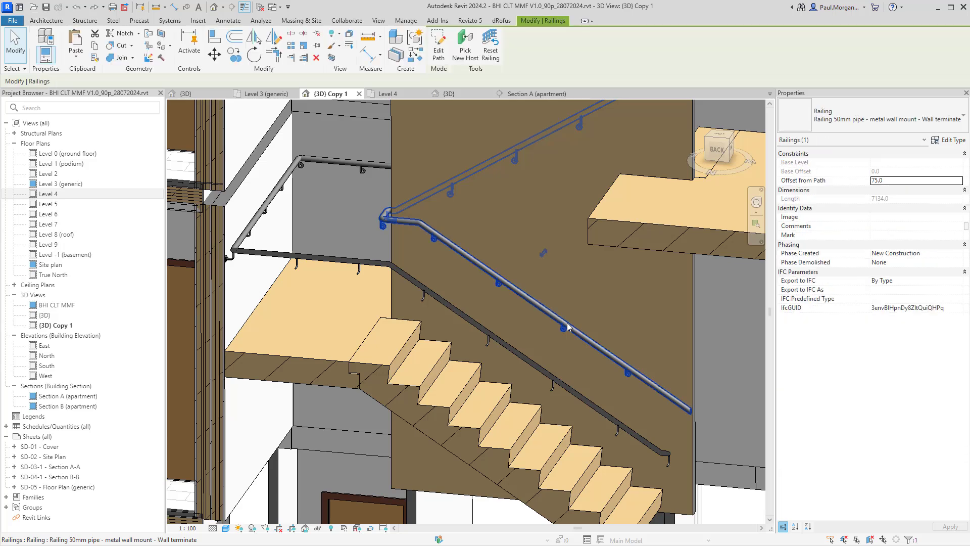
pyautogui.click(950, 140)
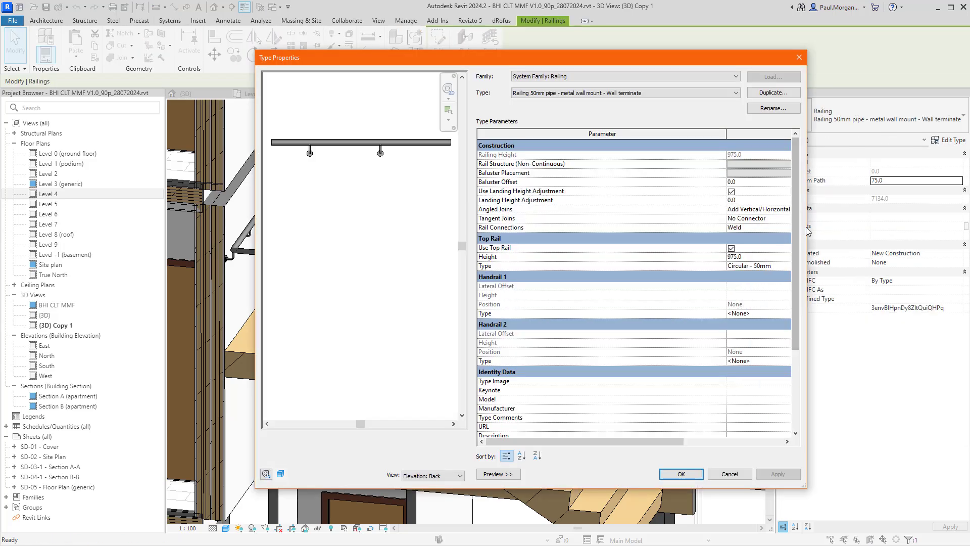
pyautogui.moveTo(807, 230); pyautogui.dragTo(969, 230)
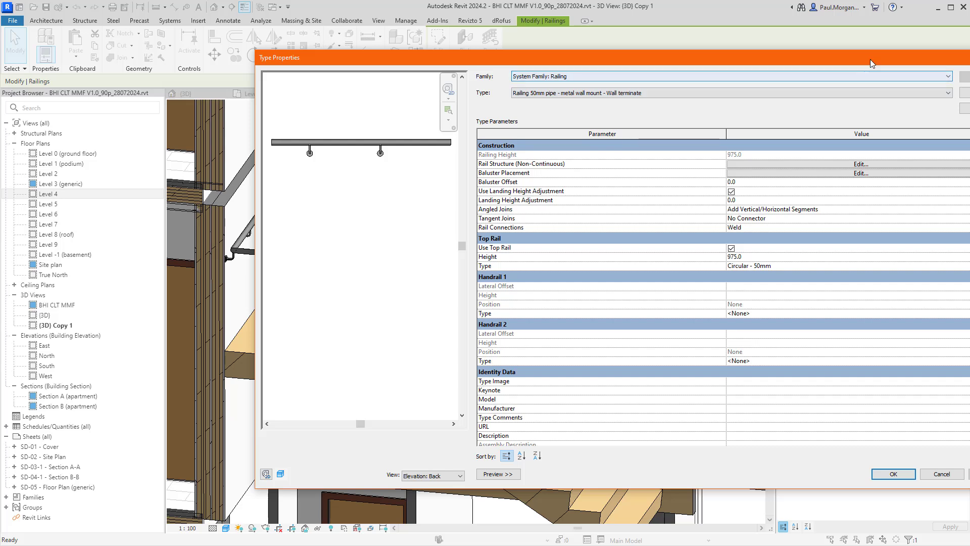
pyautogui.moveTo(870, 59); pyautogui.dragTo(693, 60)
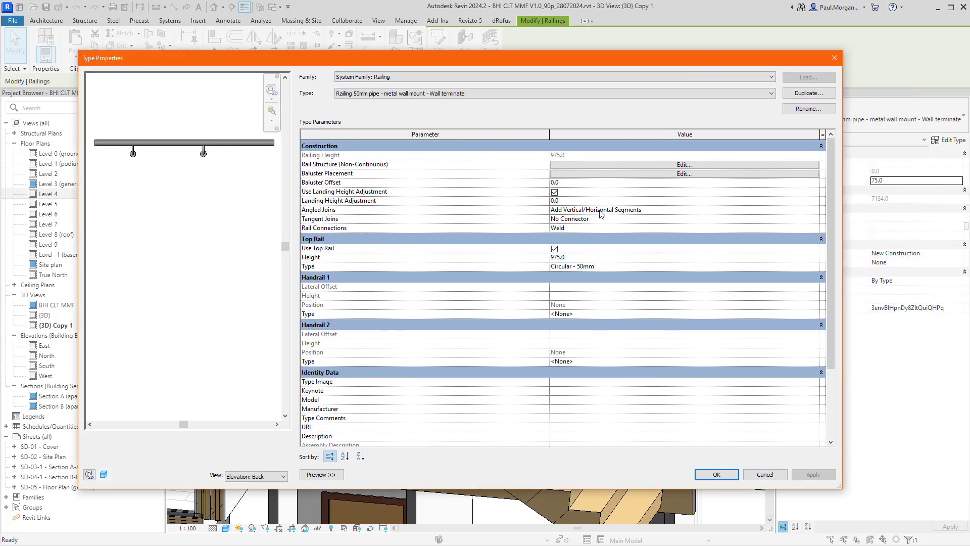
pyautogui.click(601, 268)
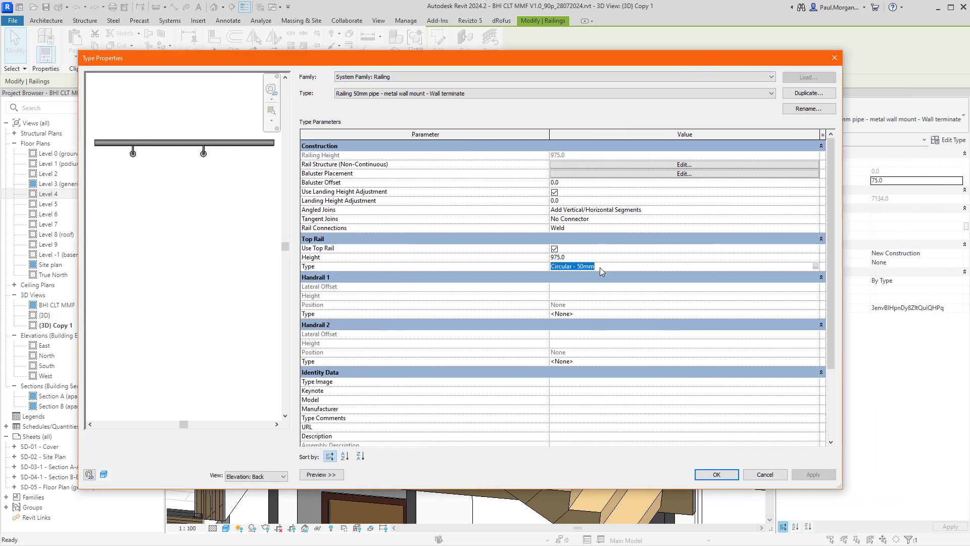
pyautogui.click(815, 266)
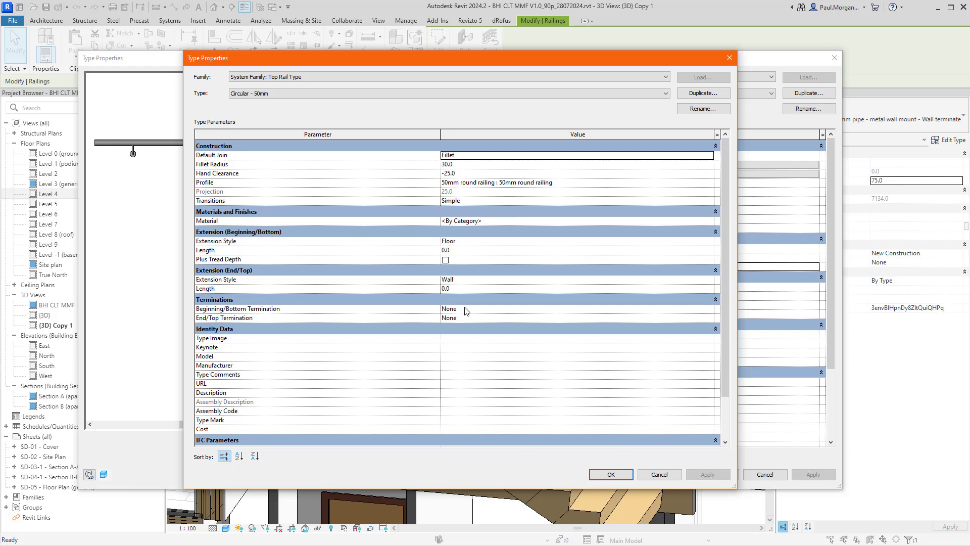
pyautogui.click(661, 476)
# Step: Try a regular baluster spacing of 900 mm for the wall-terminate railing's handrail brackets, breaking the pattern at each segment end
pyautogui.click(591, 173)
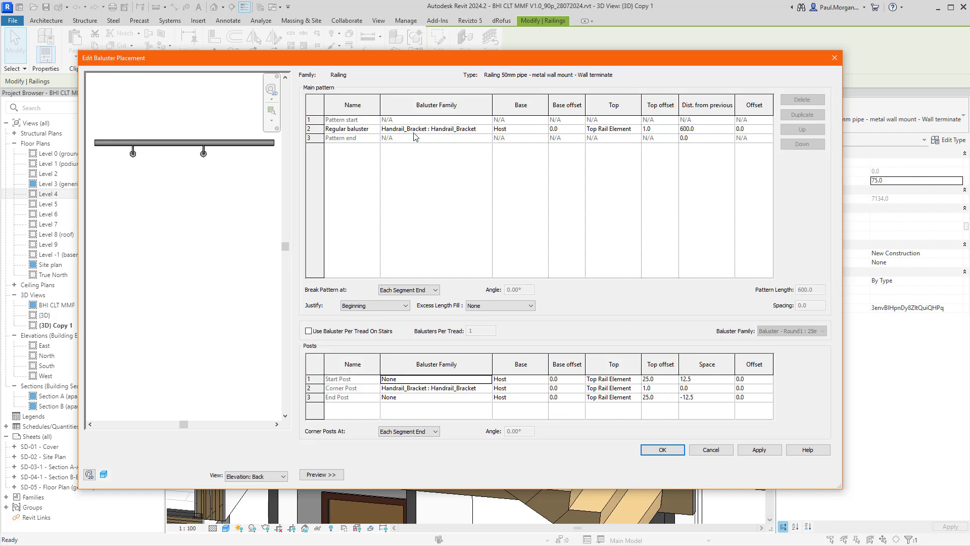
pyautogui.click(329, 131)
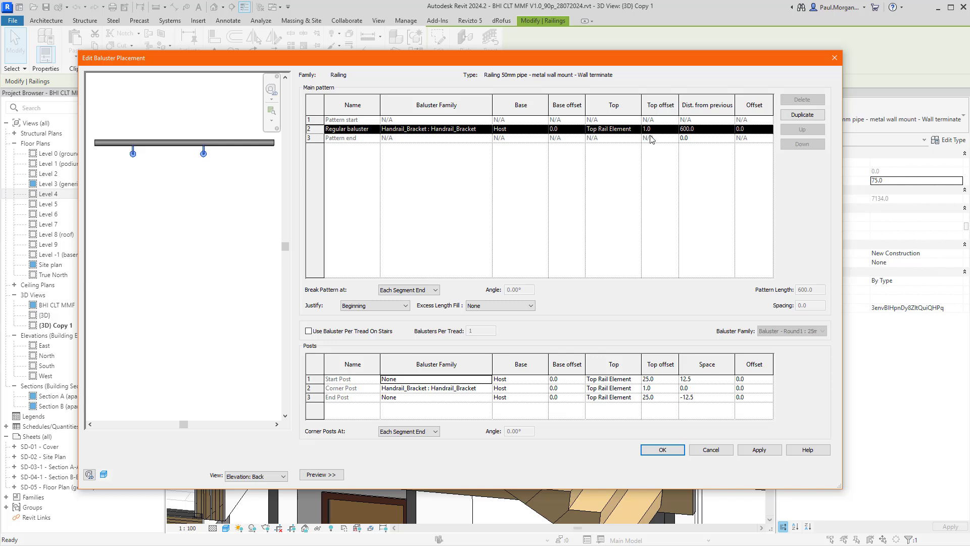
pyautogui.click(707, 130)
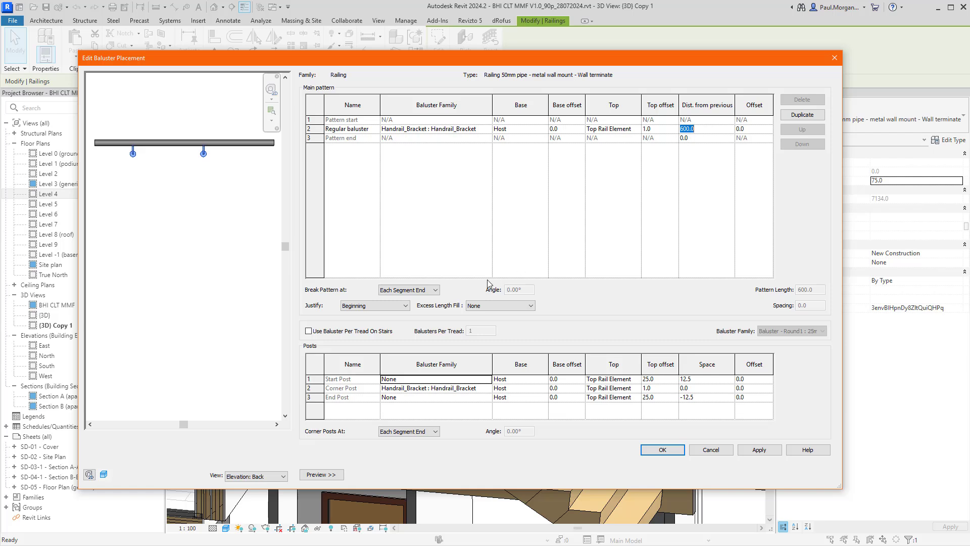
pyautogui.click(433, 291)
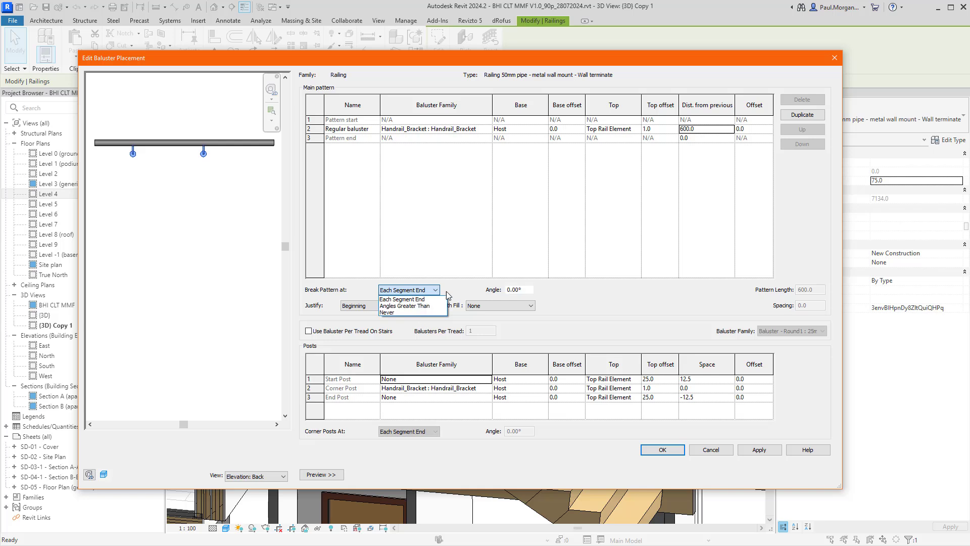
pyautogui.click(404, 299)
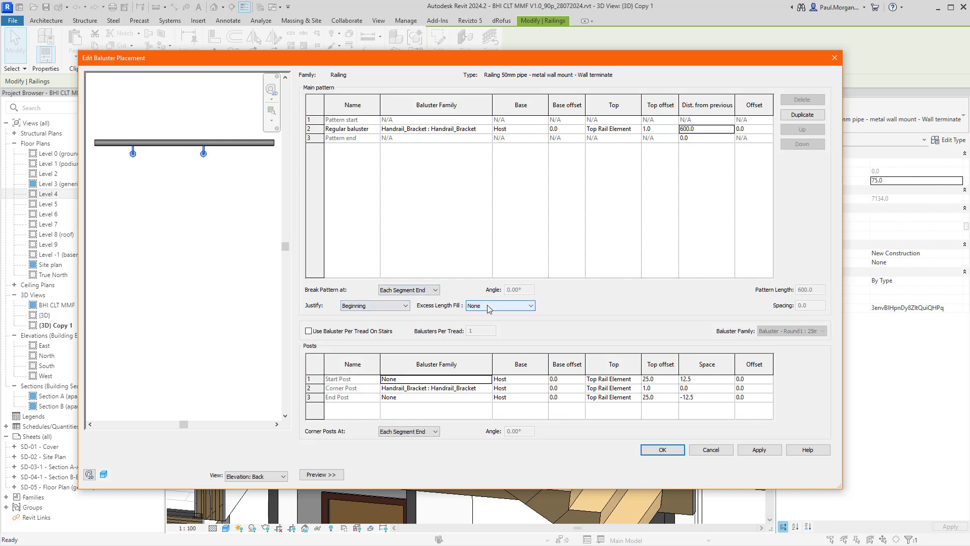
pyautogui.click(708, 130)
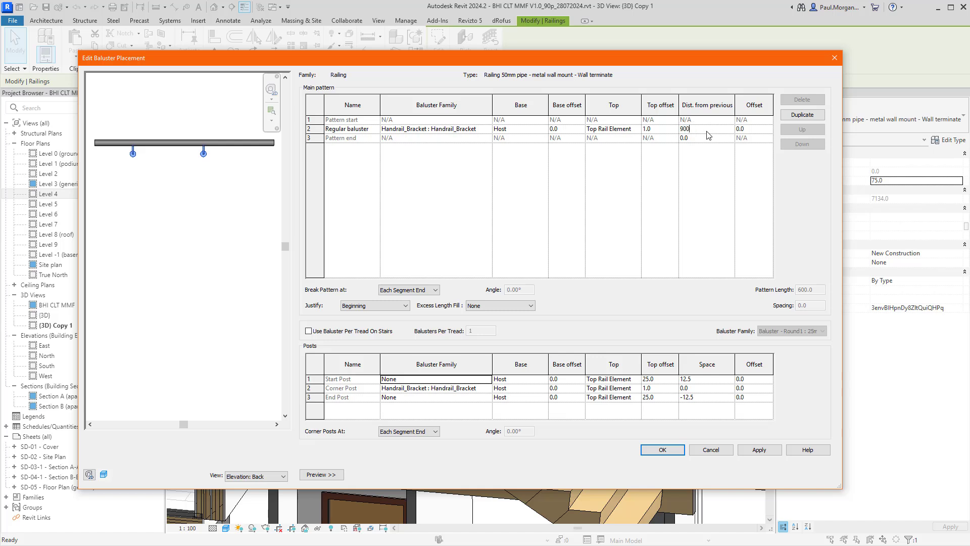
pyautogui.click(758, 449)
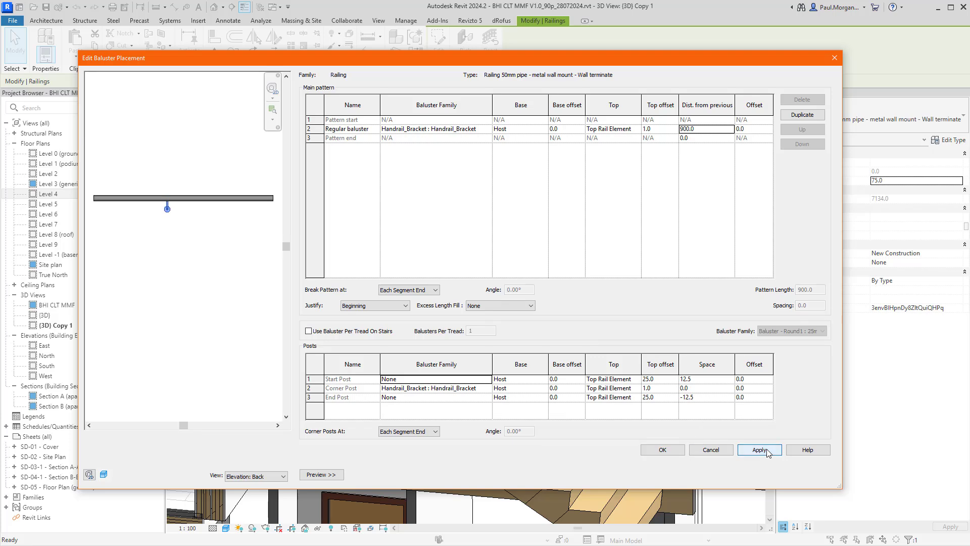
pyautogui.click(662, 449)
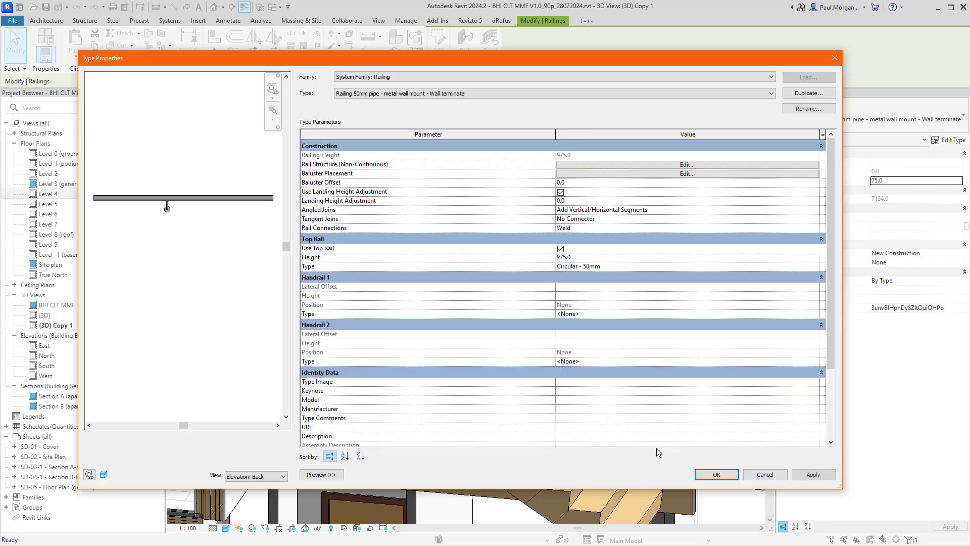
pyautogui.click(713, 474)
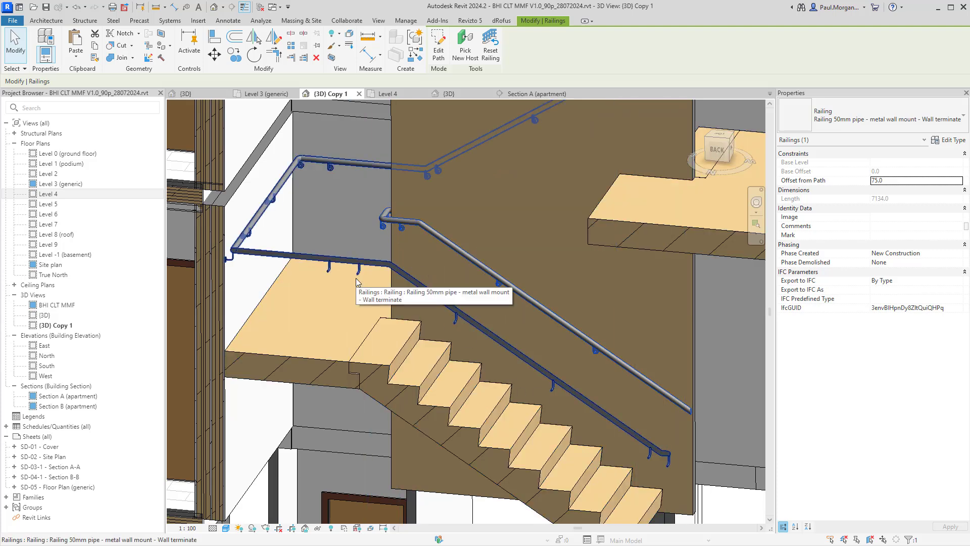
pyautogui.press('Escape')
# Step: Set the wall-terminate railing type's baluster placement to never break the bracket pattern
pyautogui.keyDown('shift'); pyautogui.moveTo(462, 304); pyautogui.dragTo(435, 235, button='middle'); pyautogui.keyUp('shift')
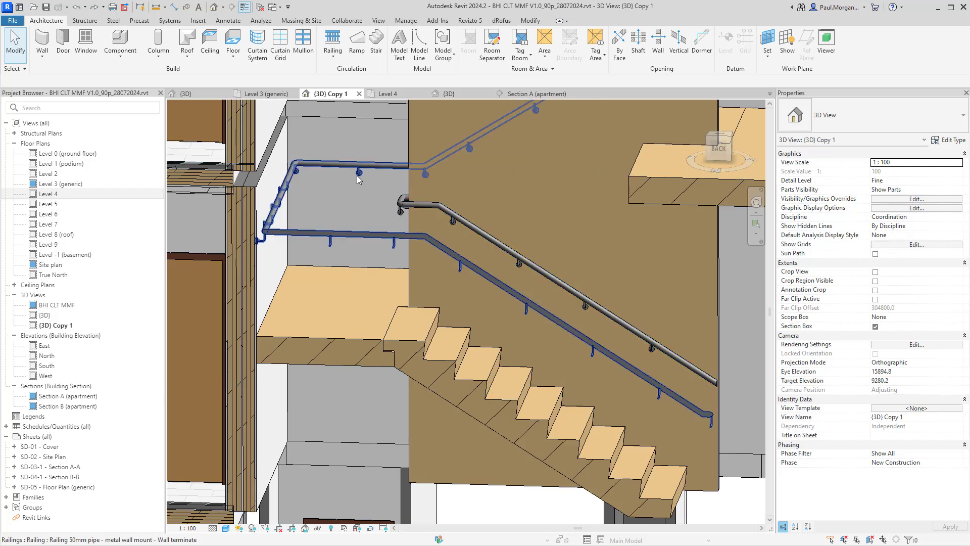
pyautogui.keyDown('shift'); pyautogui.moveTo(295, 172); pyautogui.dragTo(301, 190, button='middle'); pyautogui.keyUp('shift')
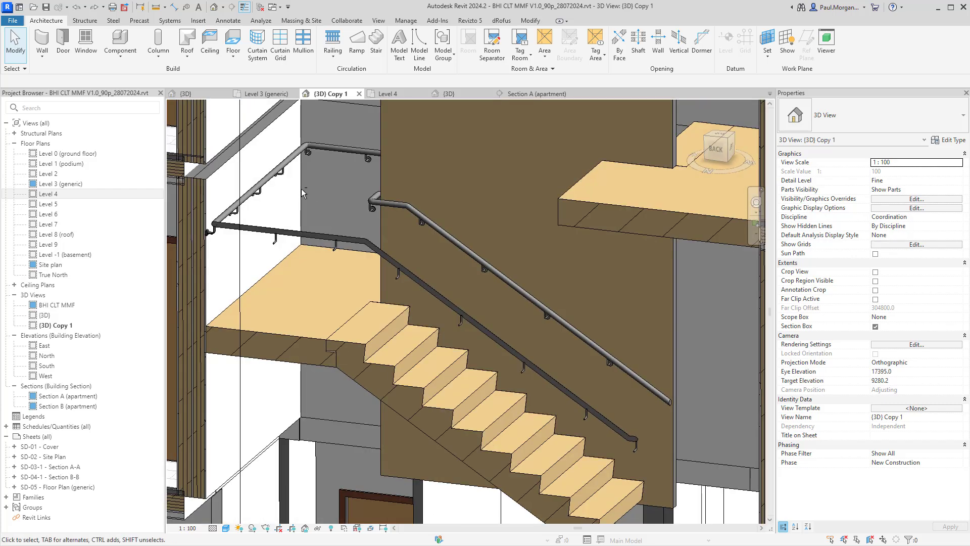
pyautogui.click(307, 154)
pyautogui.click(307, 154)
pyautogui.press('Escape')
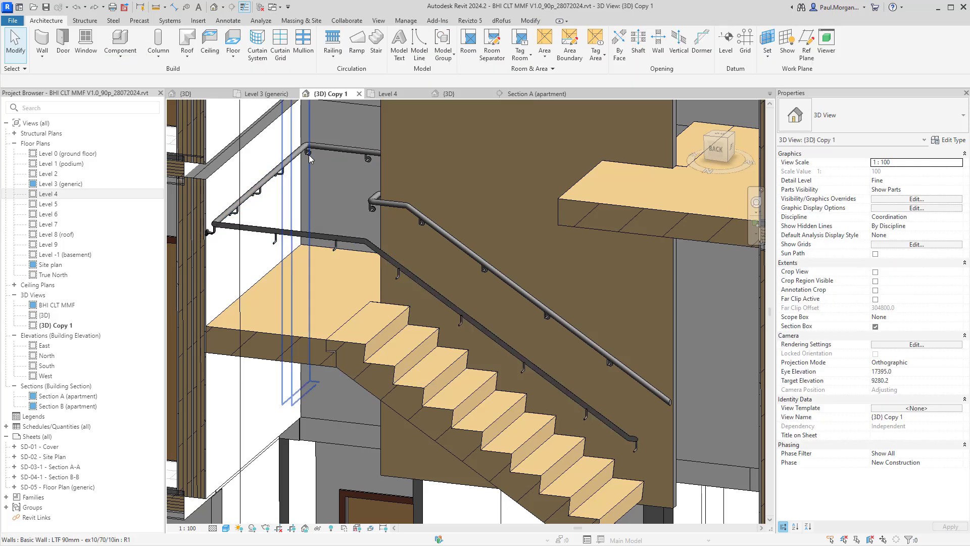
pyautogui.click(311, 156)
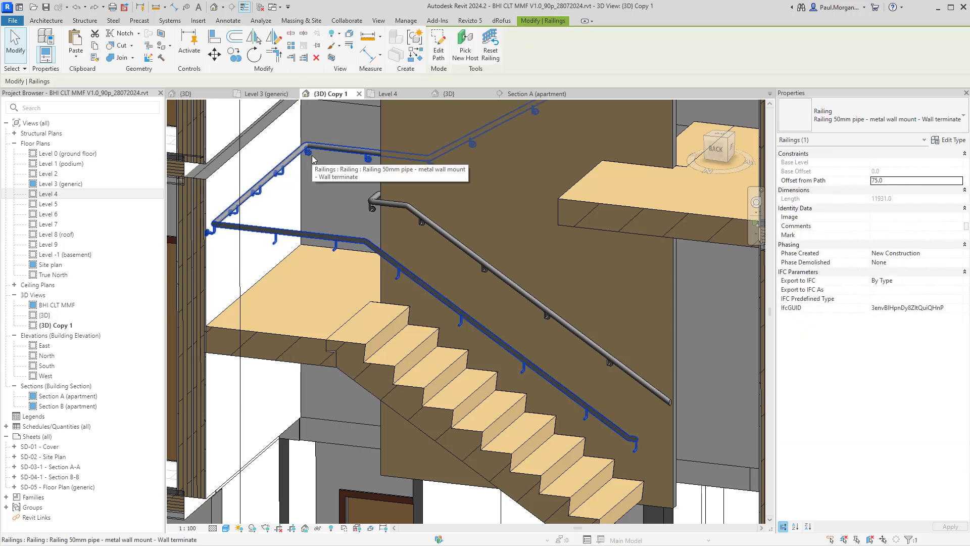
pyautogui.click(948, 140)
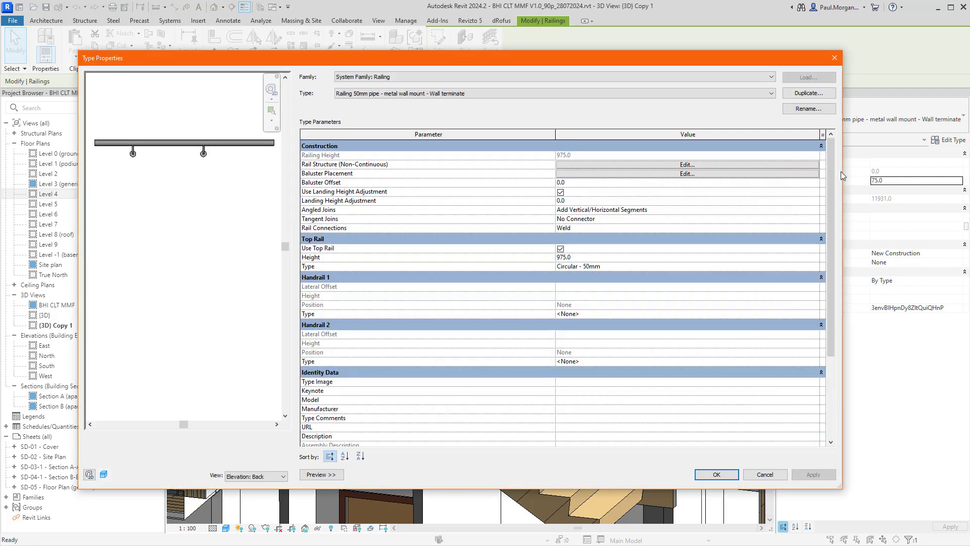
pyautogui.click(669, 165)
pyautogui.press('Escape')
pyautogui.click(657, 173)
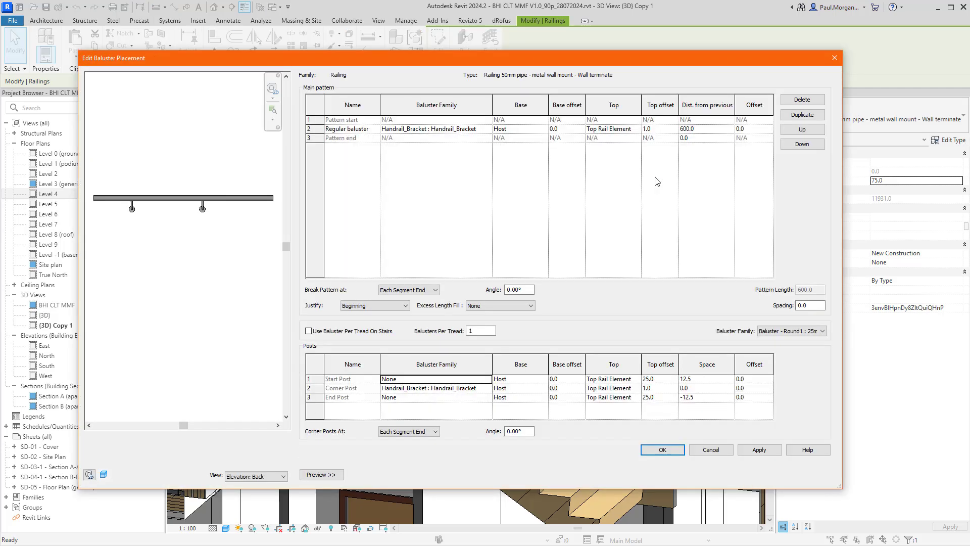
pyautogui.click(414, 290)
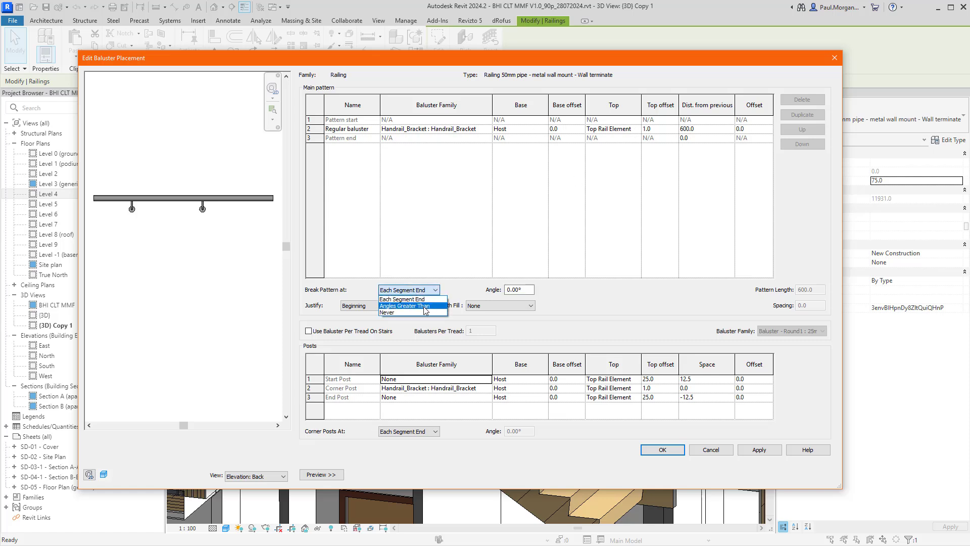
pyautogui.click(418, 312)
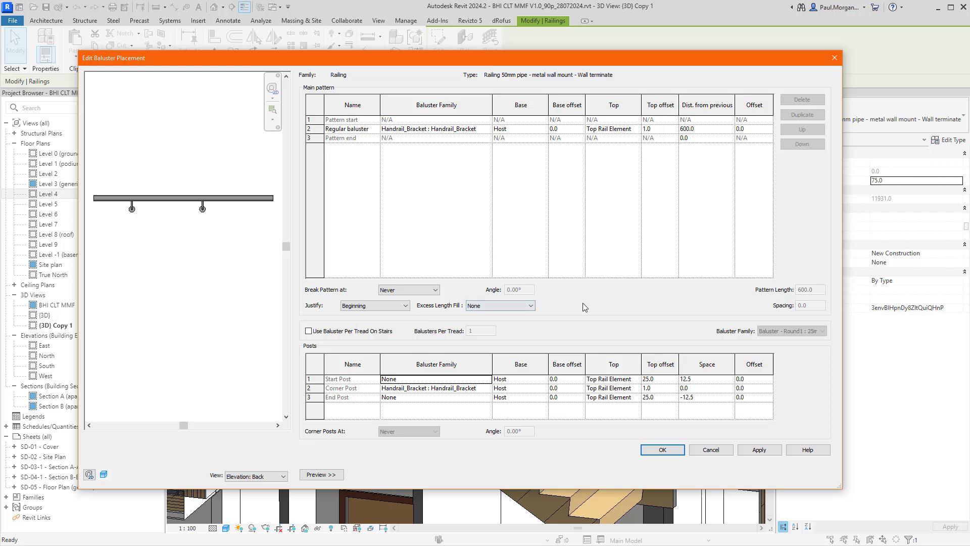
pyautogui.click(674, 452)
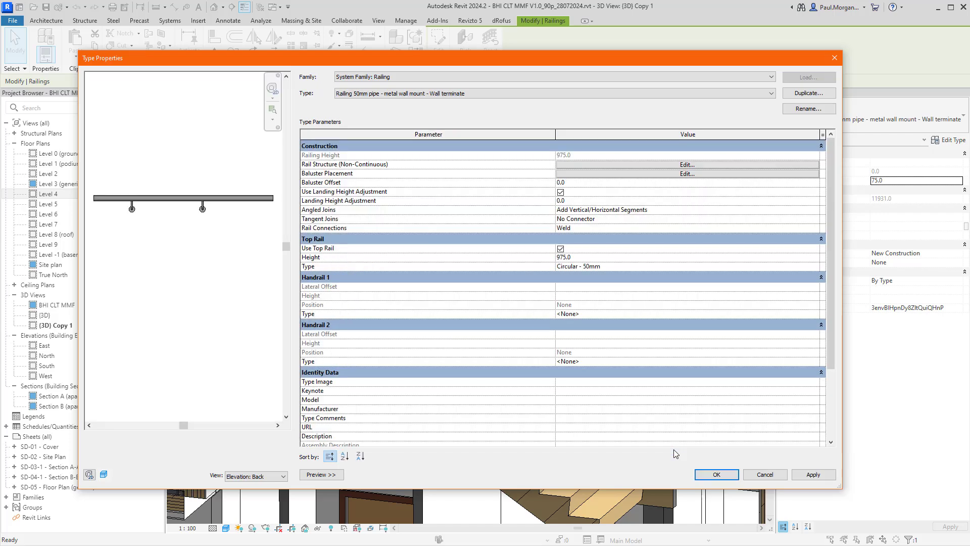
pyautogui.click(714, 475)
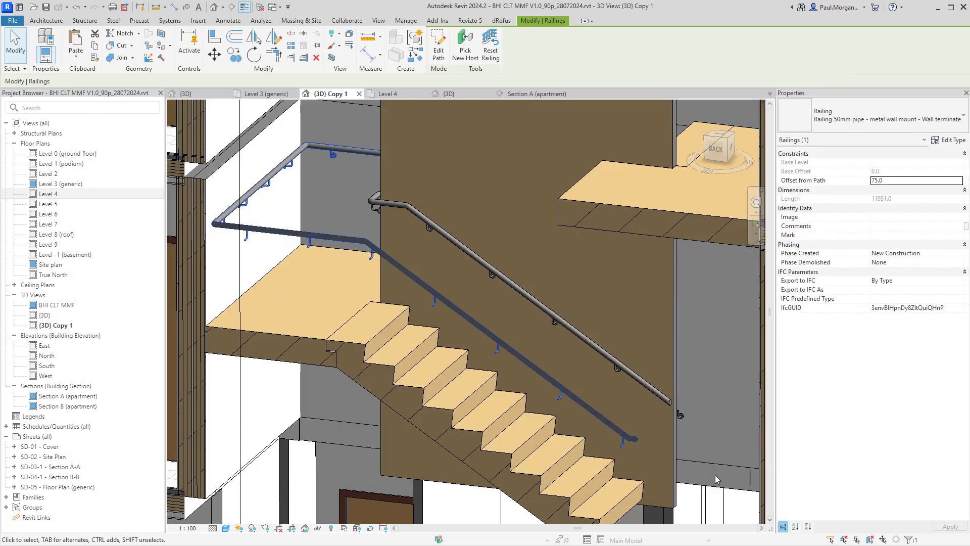
# Step: Inspect the handrail bracket past the lower end of the central wall's flight railing
pyautogui.keyDown('shift'); pyautogui.moveTo(556, 383); pyautogui.dragTo(621, 364, button='middle'); pyautogui.keyUp('shift')
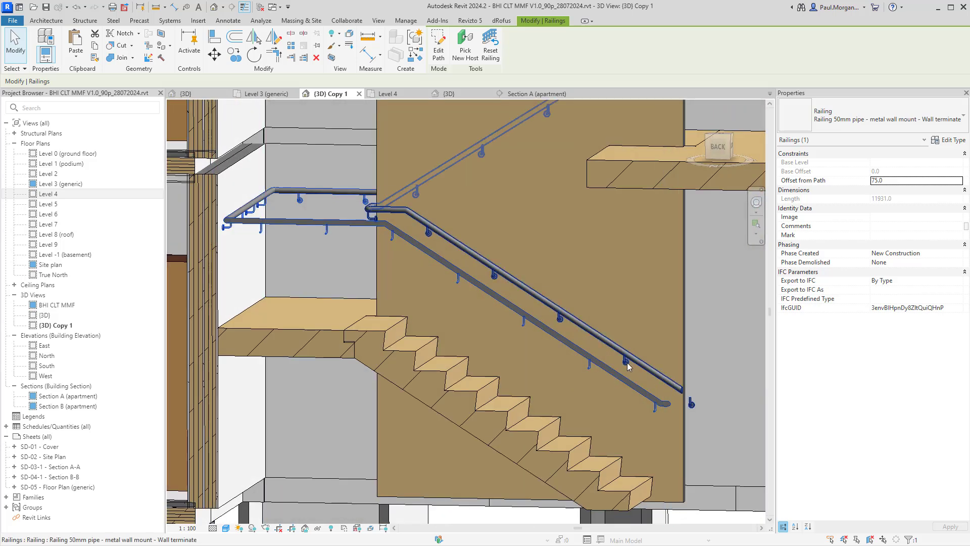
pyautogui.keyDown('shift'); pyautogui.moveTo(444, 241); pyautogui.dragTo(701, 362, button='middle'); pyautogui.keyUp('shift')
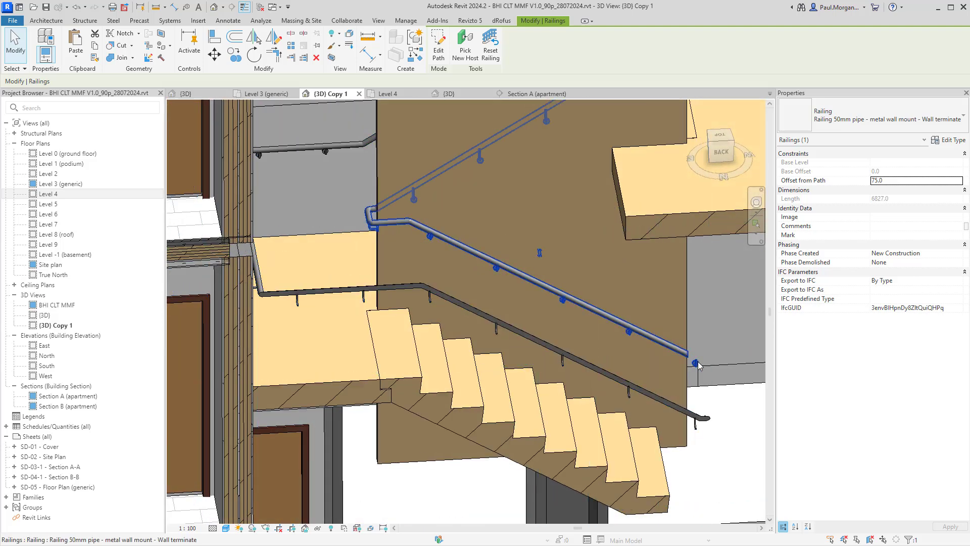
pyautogui.press('Tab')
pyautogui.click(698, 365)
pyautogui.press('Escape')
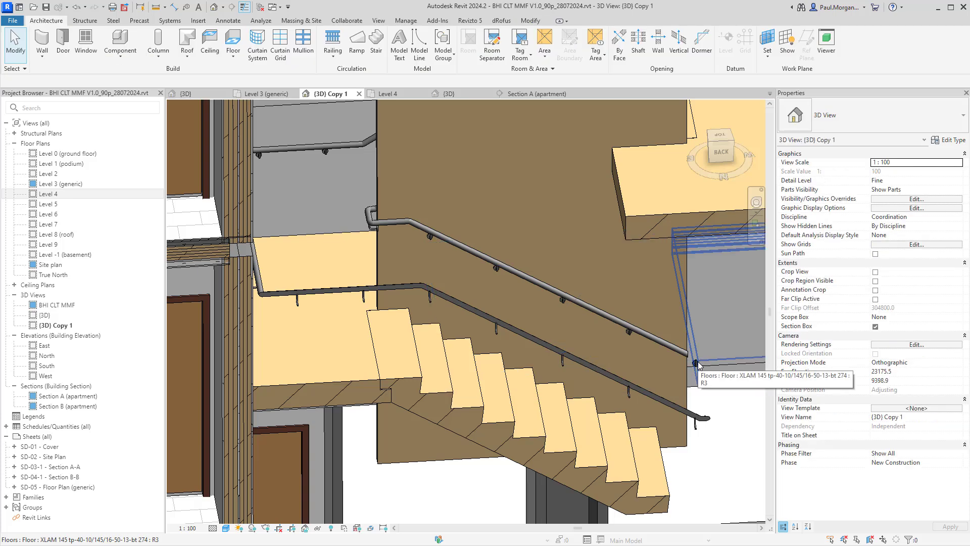
# Step: Try adjusting the Circular - 50mm top rail of the central wall's flight railing through its in-view control
pyautogui.click(647, 333)
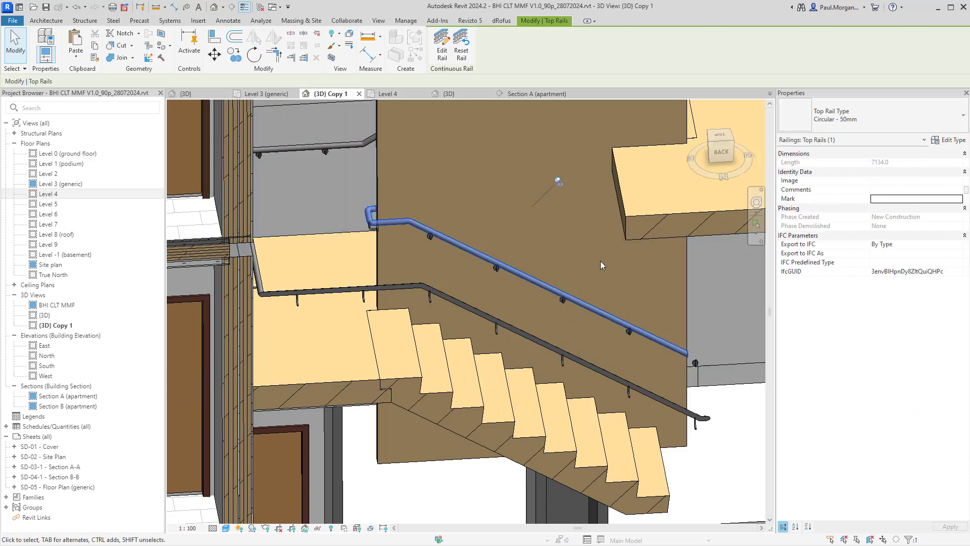
pyautogui.click(558, 181)
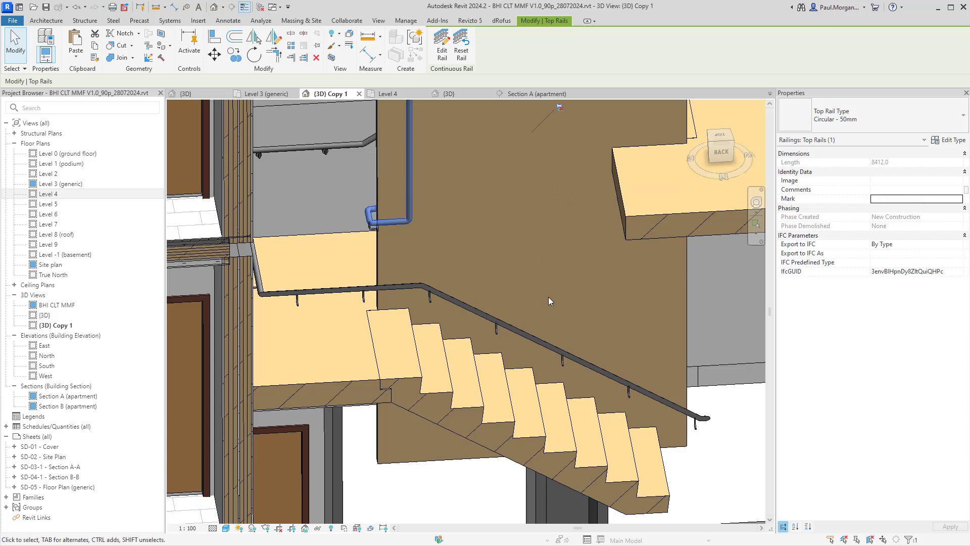
pyautogui.keyDown('shift'); pyautogui.moveTo(547, 296); pyautogui.dragTo(599, 347, button='middle'); pyautogui.keyUp('shift')
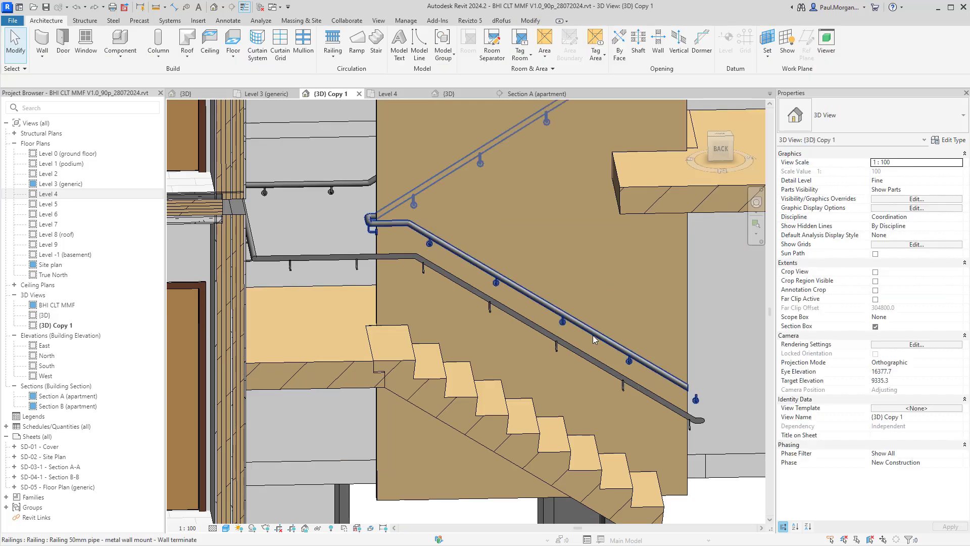
# Step: Examine the bracket positions along the central wall's flight railing from the wall-end return down to its lower end
pyautogui.click(593, 333)
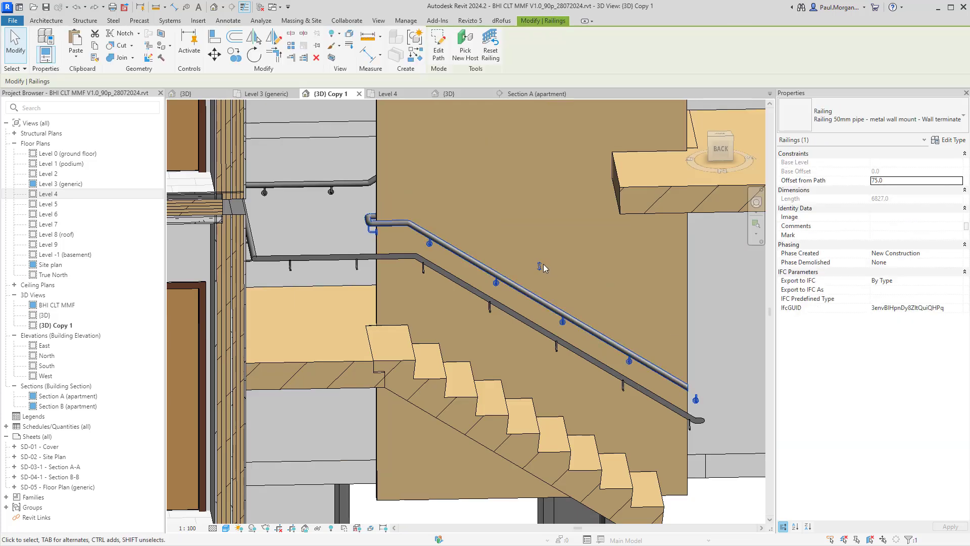
pyautogui.keyDown('shift'); pyautogui.moveTo(631, 342); pyautogui.dragTo(667, 386, button='middle'); pyautogui.keyUp('shift')
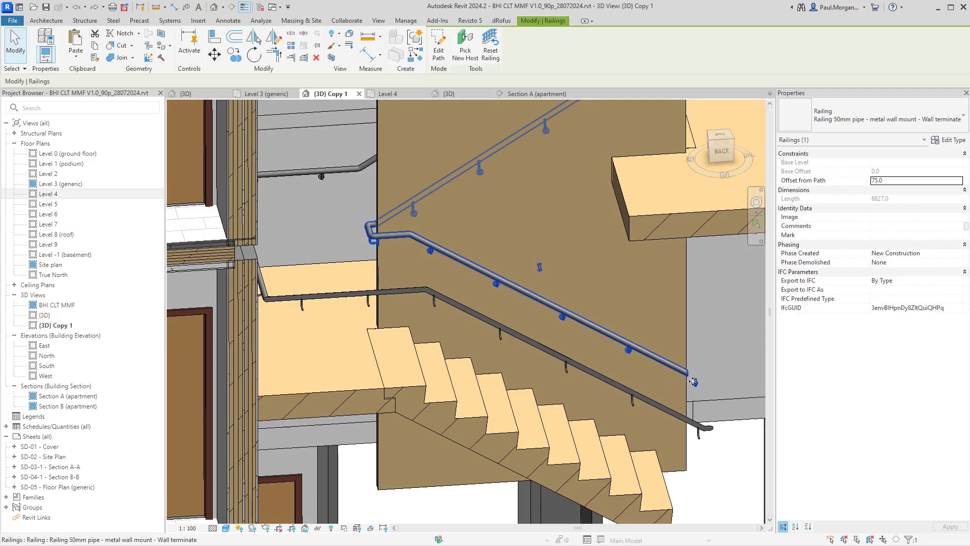
pyautogui.press('Escape')
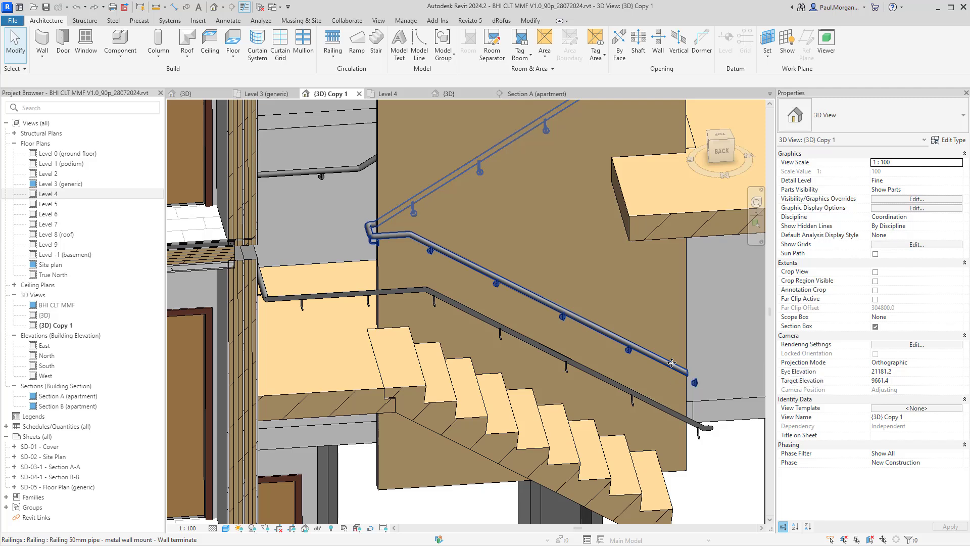
pyautogui.click(672, 362)
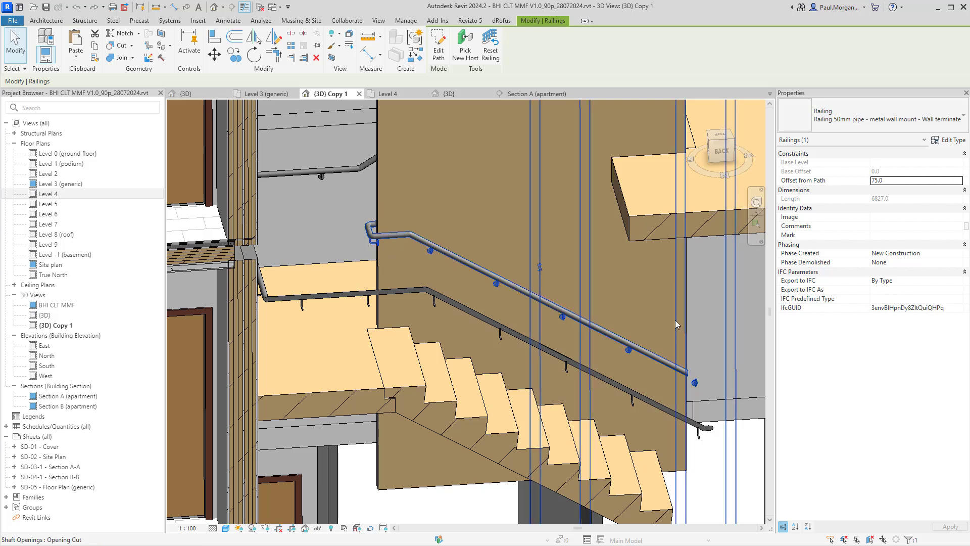
pyautogui.press('Escape')
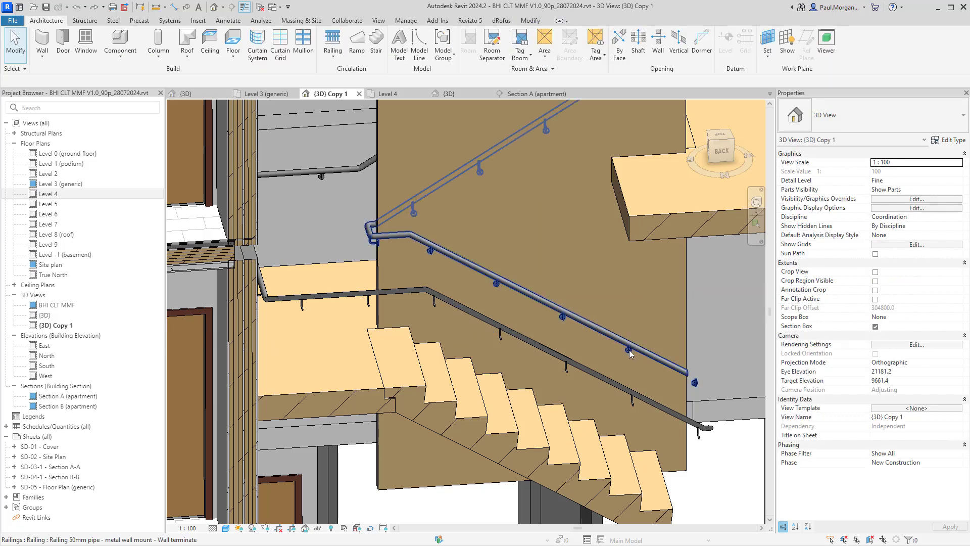
pyautogui.click(630, 353)
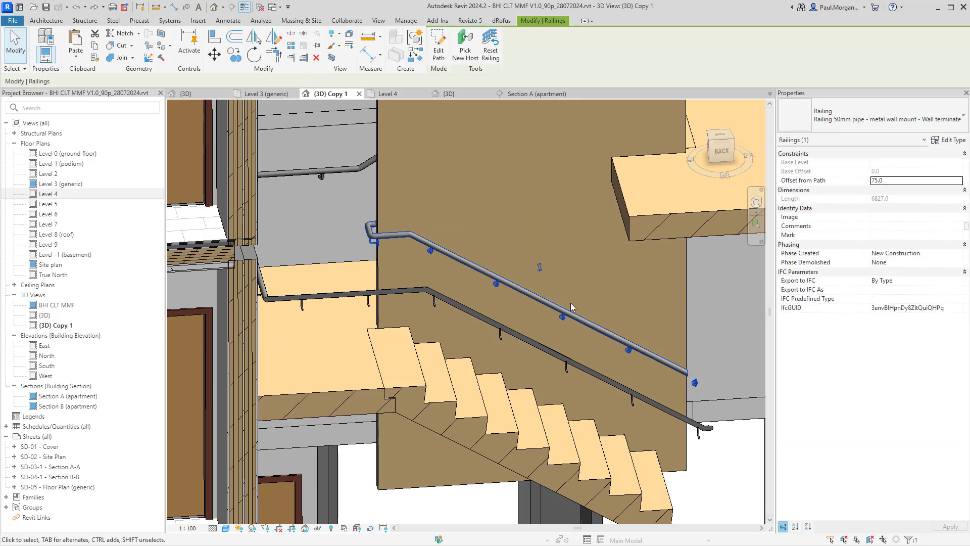
pyautogui.press('Escape')
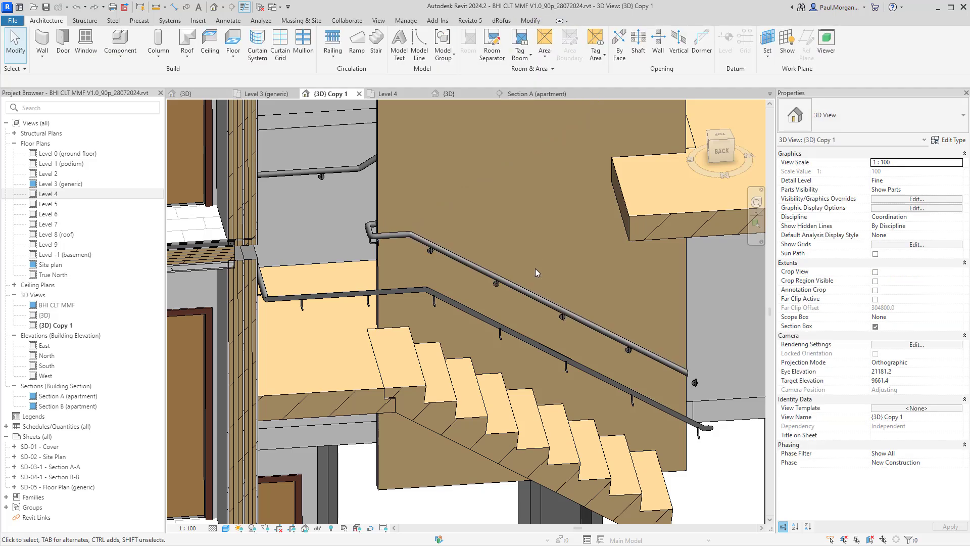
pyautogui.click(537, 295)
pyautogui.press('Escape')
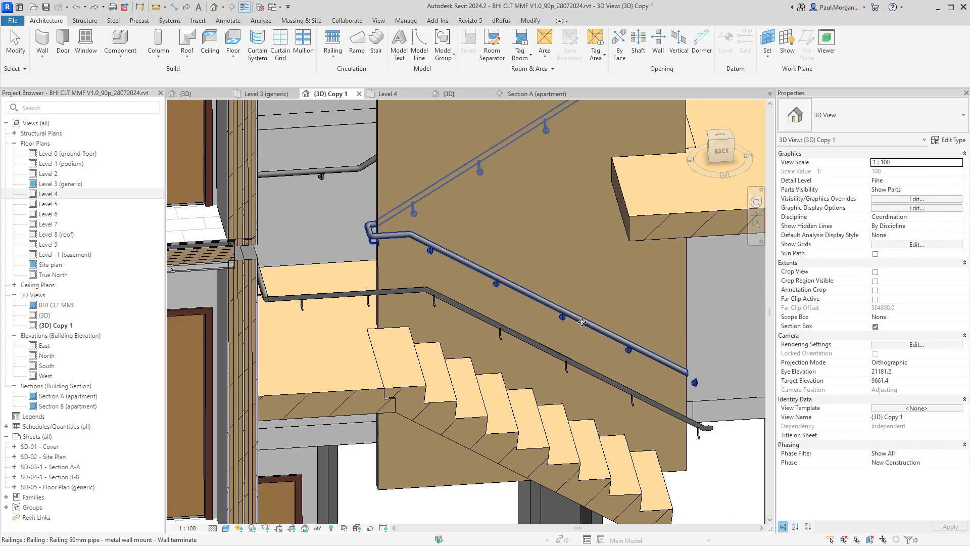
pyautogui.click(582, 322)
pyautogui.keyDown('shift'); pyautogui.moveTo(582, 322); pyautogui.dragTo(630, 358, button='middle'); pyautogui.keyUp('shift')
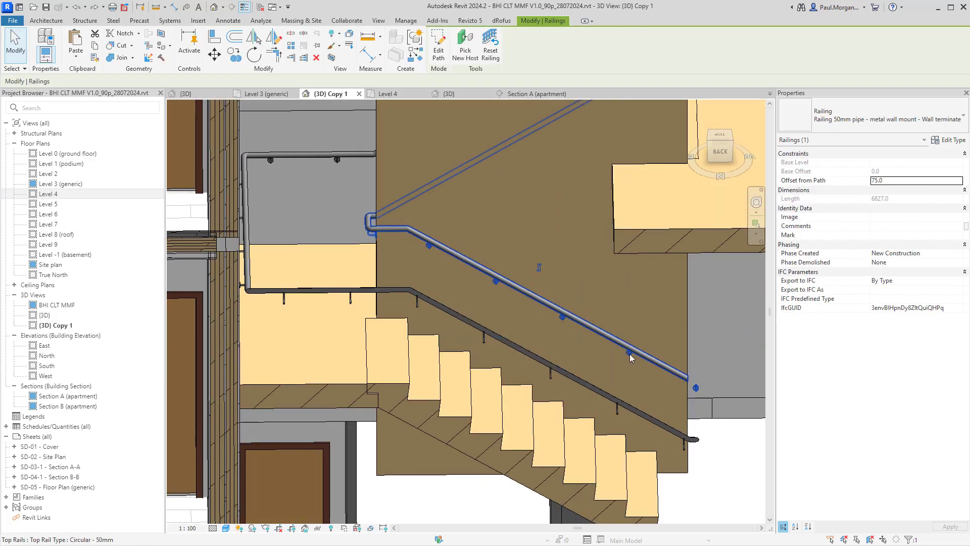
pyautogui.press('Tab')
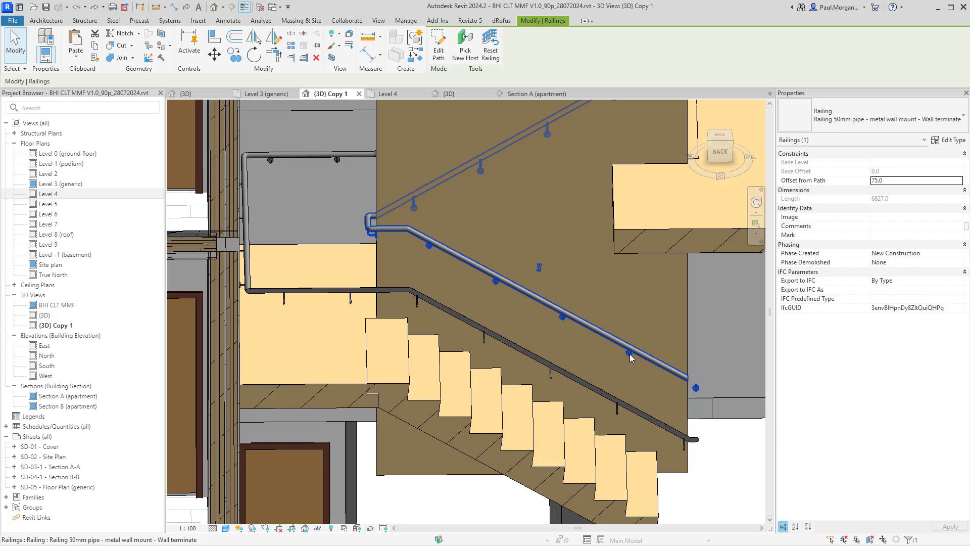
pyautogui.press('Escape')
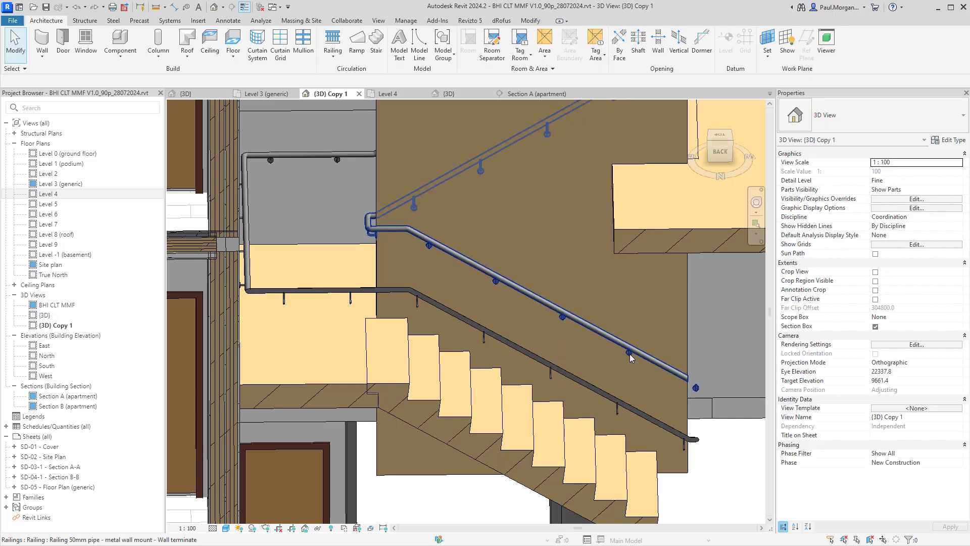
# Step: Reopen the path sketch of the central wall's flight railing and finish it to regenerate the brackets
pyautogui.click(630, 358)
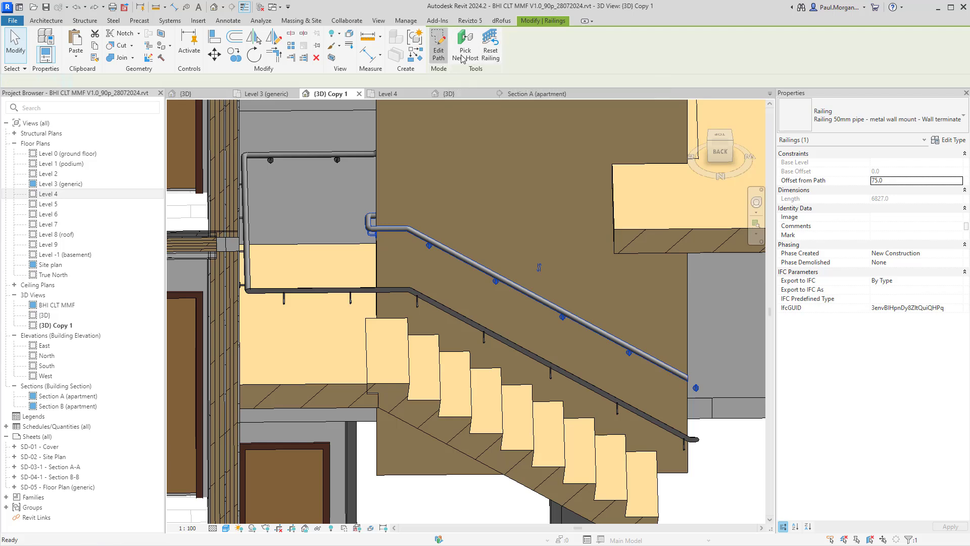
pyautogui.click(438, 46)
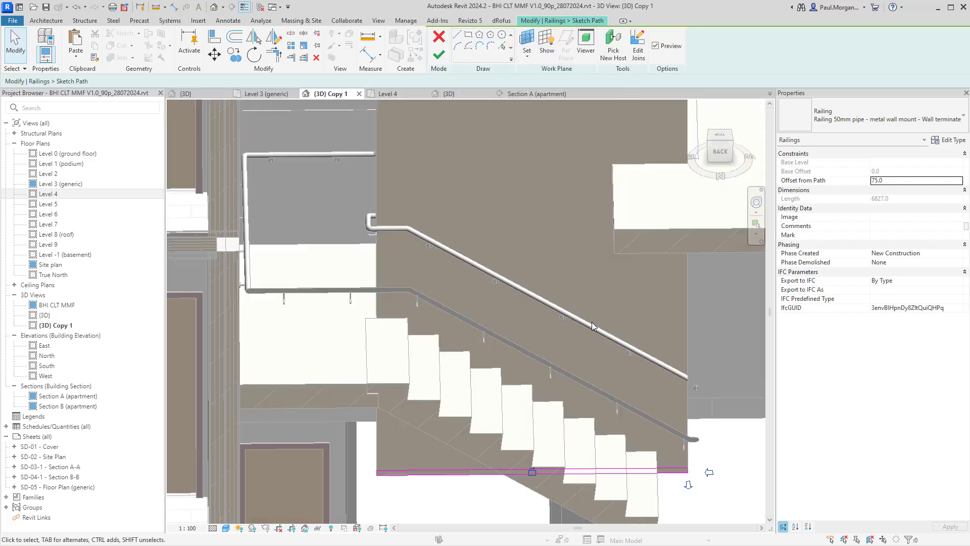
pyautogui.click(439, 54)
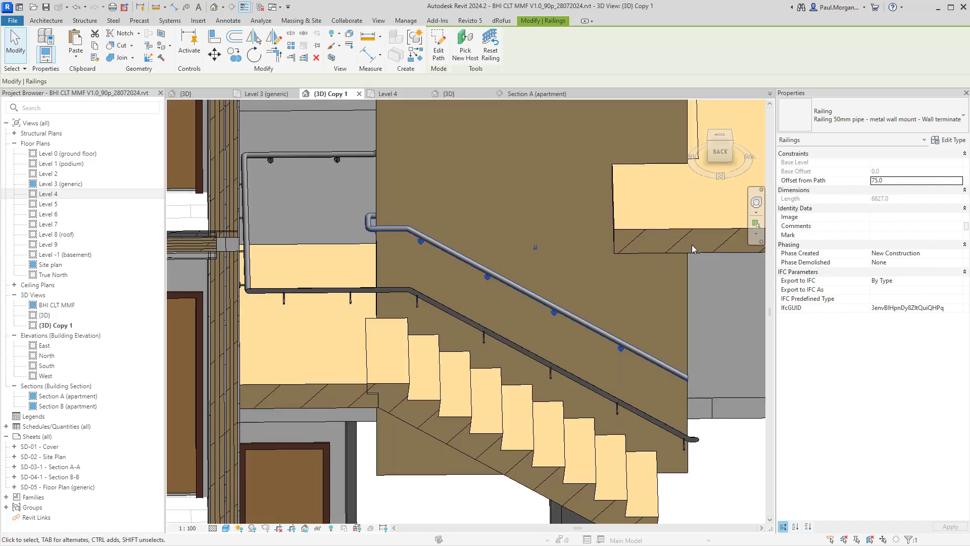
# Step: Open the wall-terminate railing type's baluster placement and review the regular baluster's base and family options
pyautogui.click(948, 140)
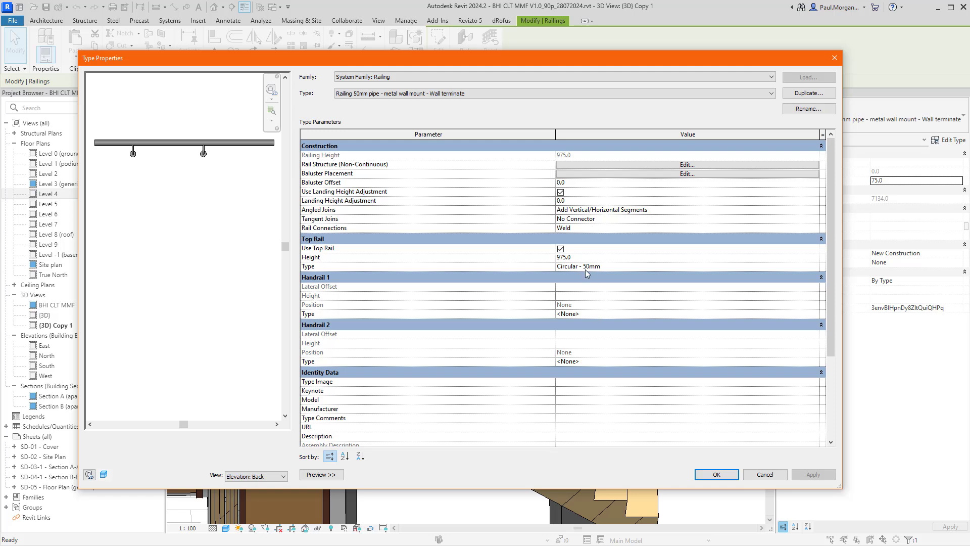
pyautogui.click(621, 174)
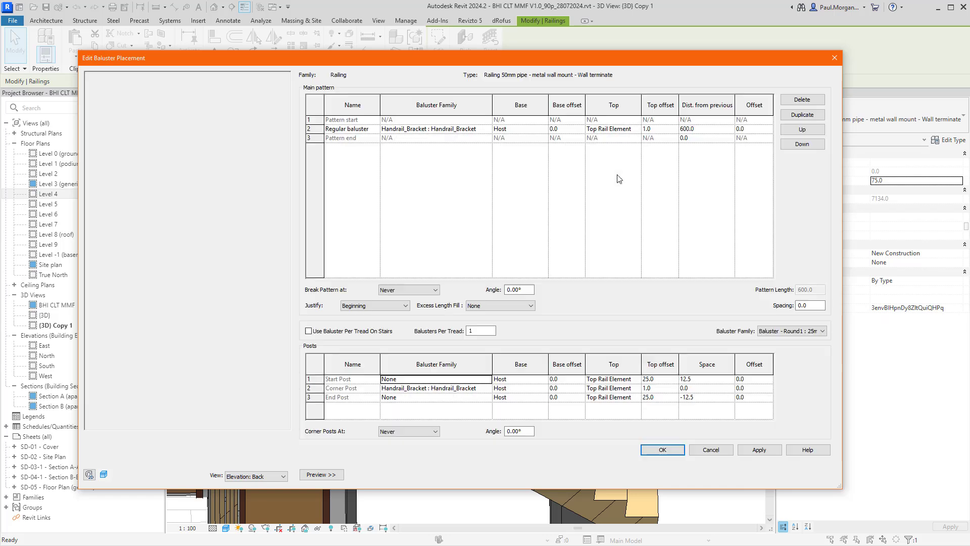
pyautogui.click(536, 130)
pyautogui.click(543, 129)
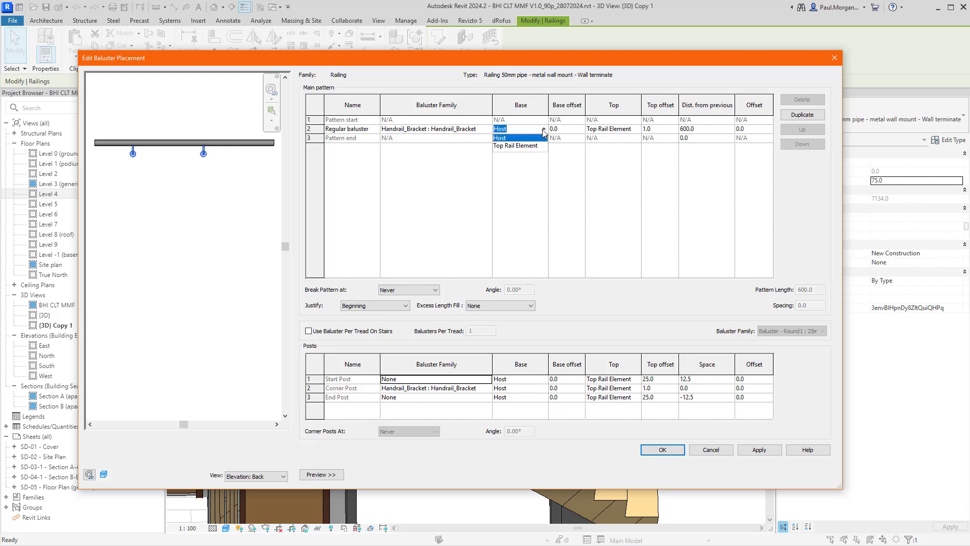
pyautogui.click(458, 174)
pyautogui.click(346, 130)
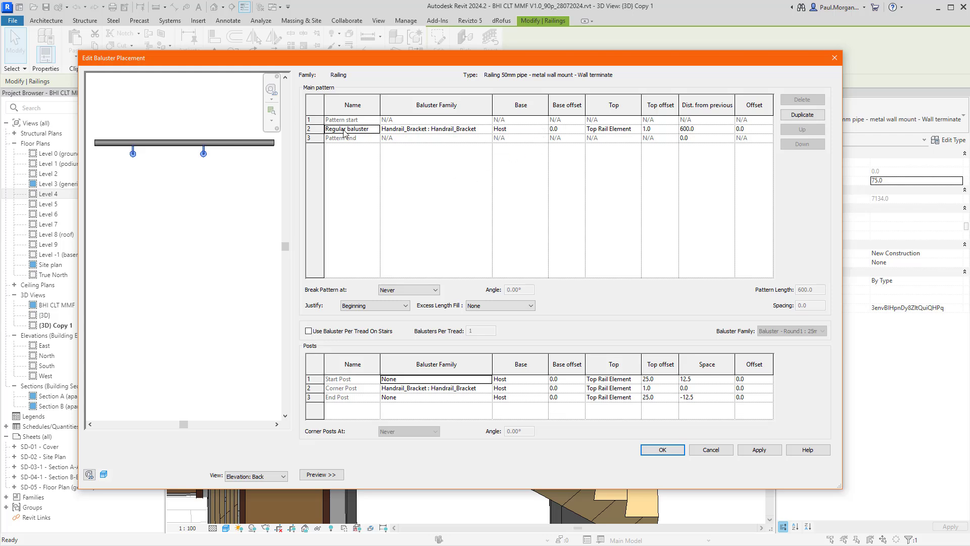
pyautogui.click(379, 129)
pyautogui.click(487, 129)
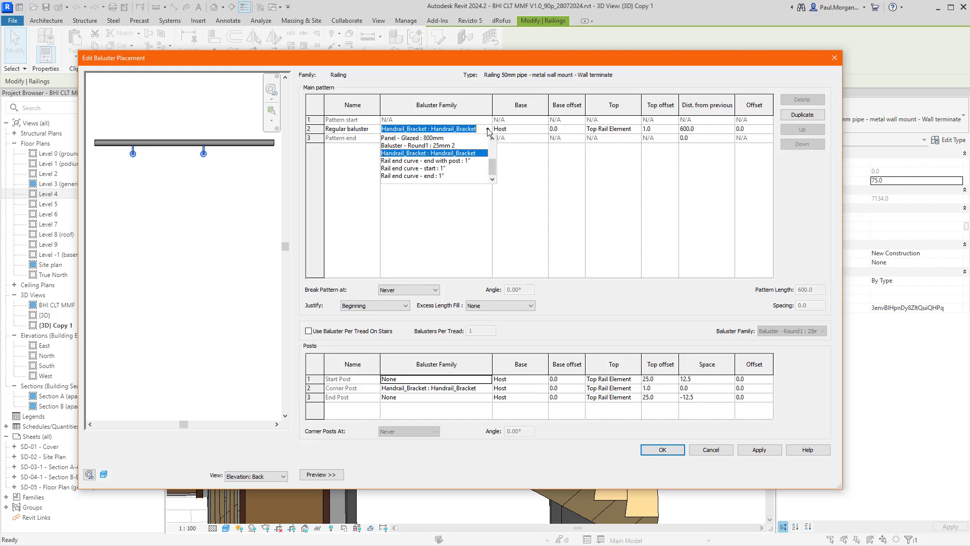
pyautogui.click(489, 130)
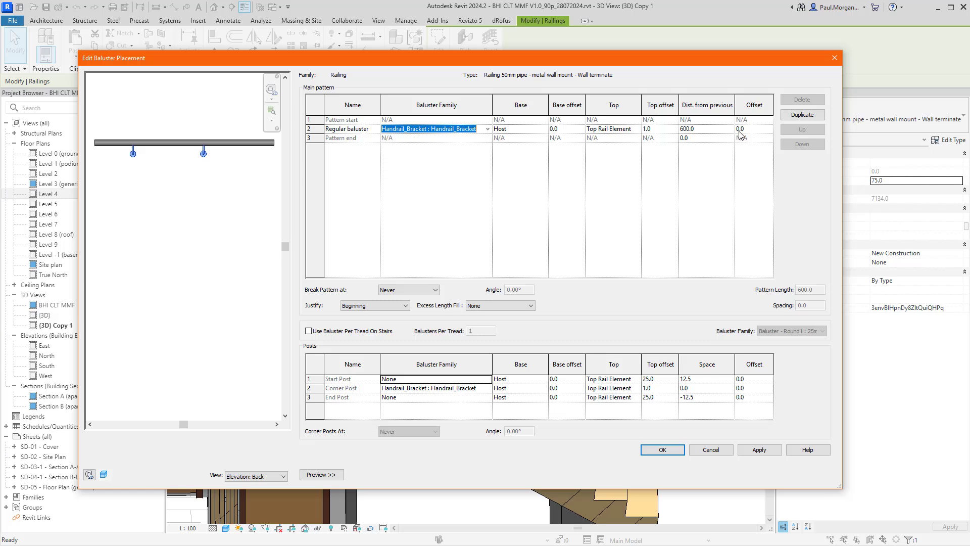
# Step: Set the bracket pattern to break at Each Segment End with Spread Pattern To Fit justification, and apply it to the railing type
pyautogui.click(419, 290)
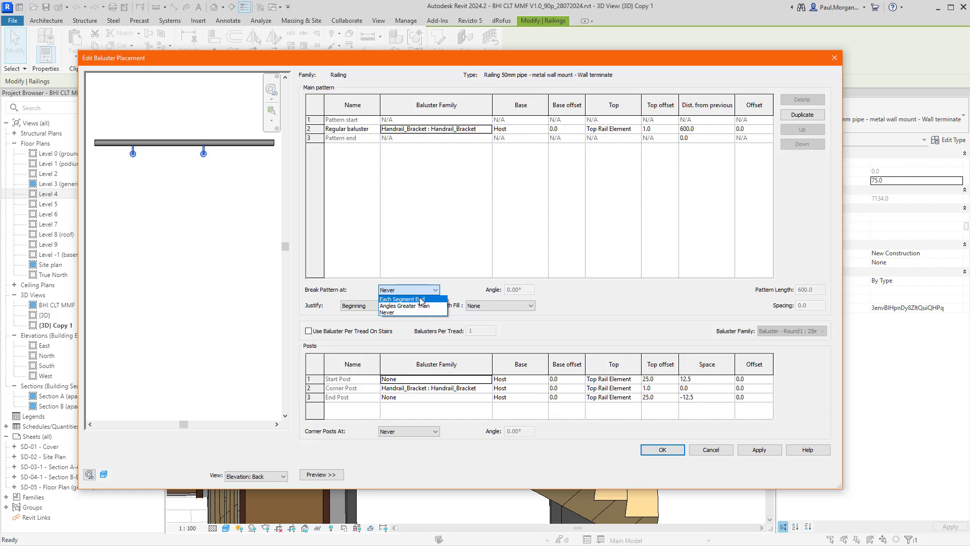
pyautogui.click(409, 298)
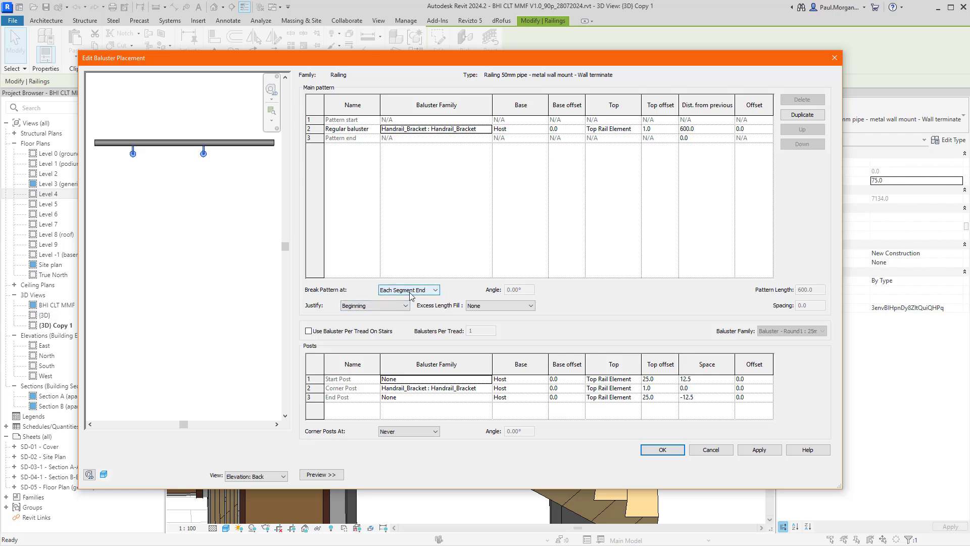
pyautogui.click(380, 306)
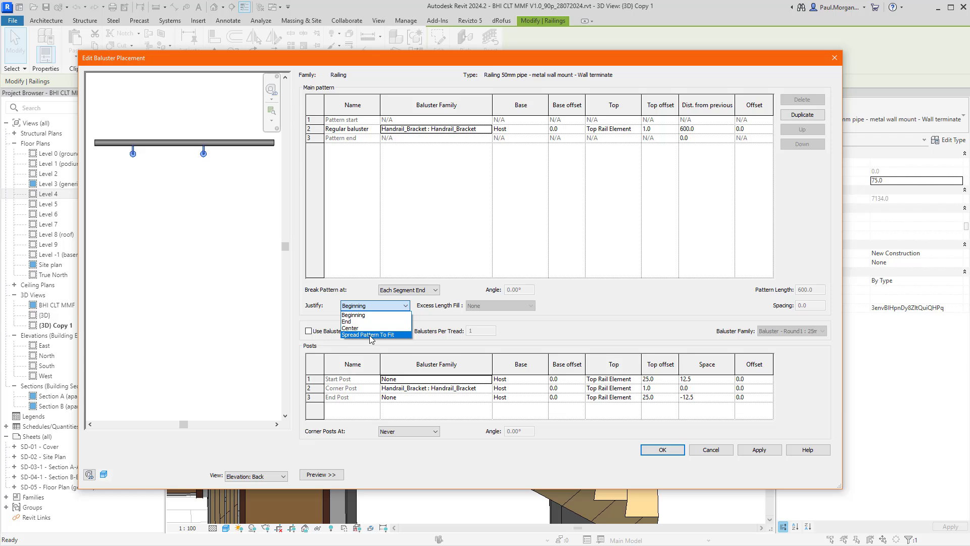
pyautogui.click(372, 335)
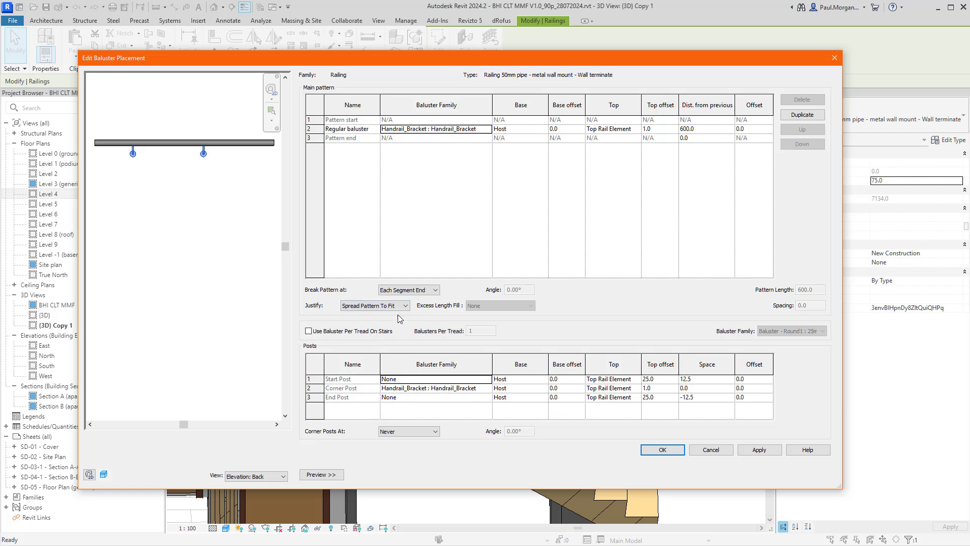
pyautogui.click(377, 306)
pyautogui.click(381, 307)
pyautogui.click(667, 449)
pyautogui.click(704, 471)
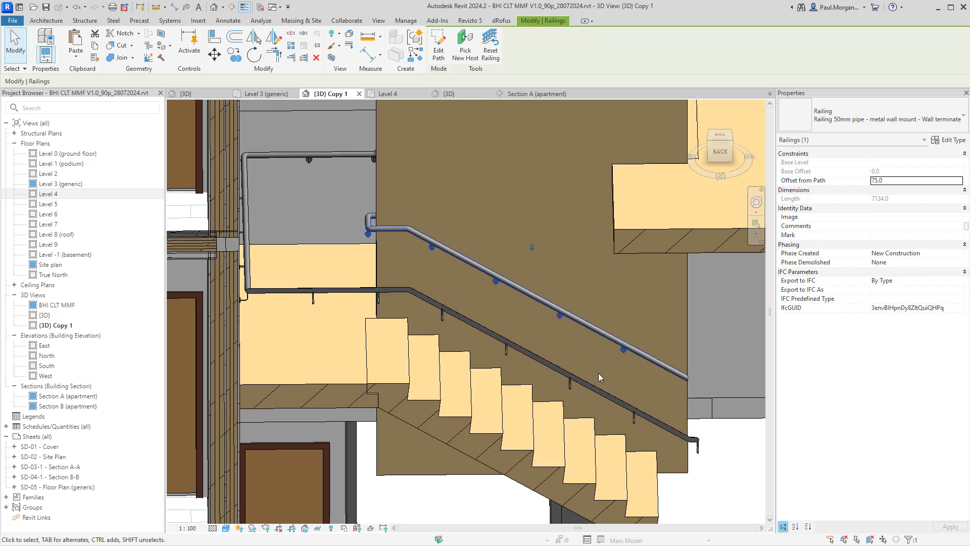
# Step: Inspect the regenerated brackets on the central wall's railing, focusing on the one at the wall-end return
pyautogui.moveTo(578, 347); pyautogui.dragTo(612, 410, button='middle')
pyautogui.scroll(-1, 612, 399)
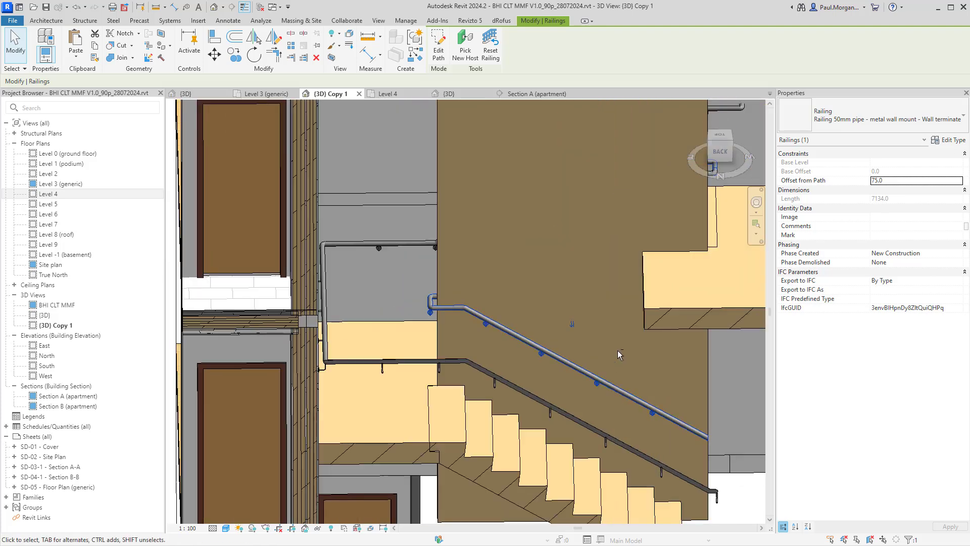
pyautogui.keyDown('shift'); pyautogui.moveTo(620, 355); pyautogui.dragTo(536, 333, button='middle'); pyautogui.keyUp('shift')
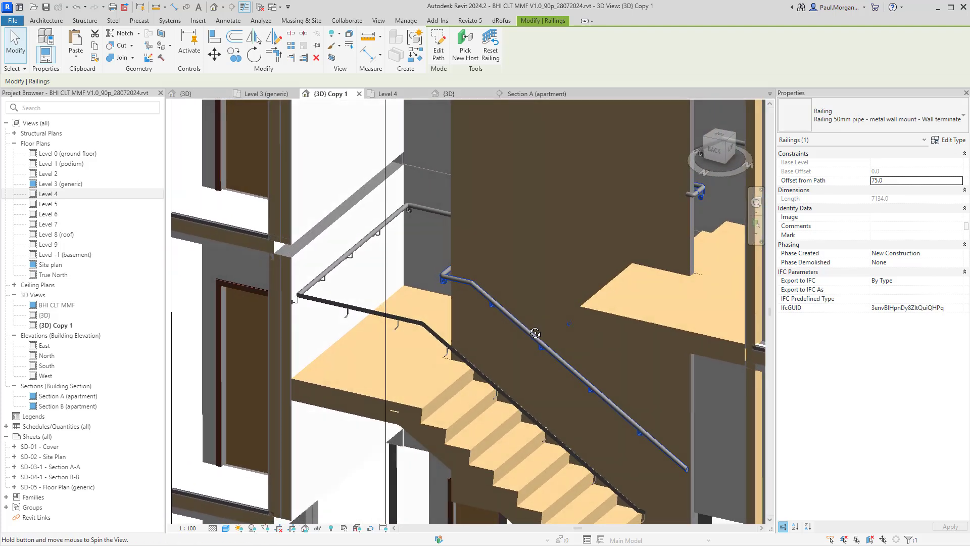
pyautogui.scroll(3, 418, 200)
pyautogui.click(457, 339)
pyautogui.keyDown('shift'); pyautogui.moveTo(458, 339); pyautogui.dragTo(558, 221, button='middle'); pyautogui.keyUp('shift')
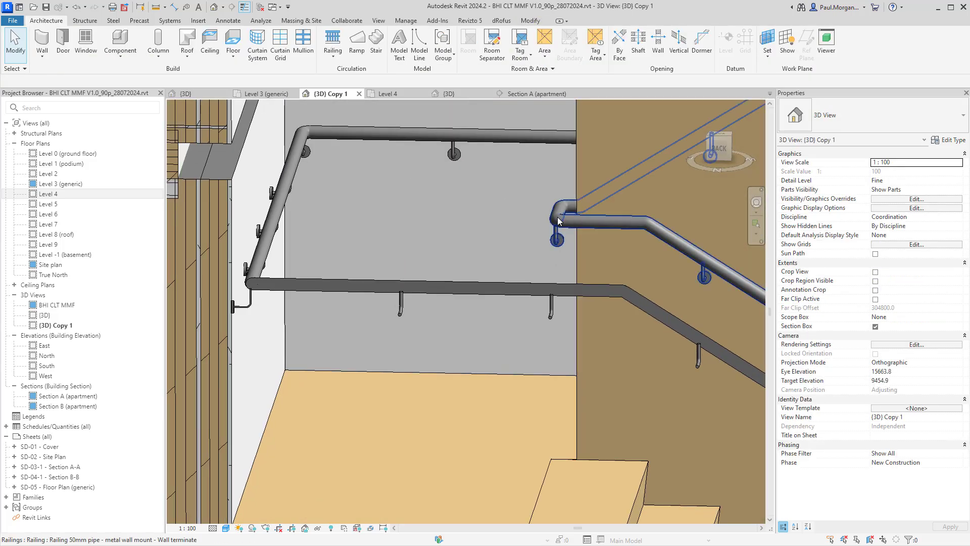
pyautogui.click(554, 245)
pyautogui.scroll(2, 555, 243)
pyautogui.keyDown('shift'); pyautogui.moveTo(572, 235); pyautogui.dragTo(556, 317, button='middle'); pyautogui.keyUp('shift')
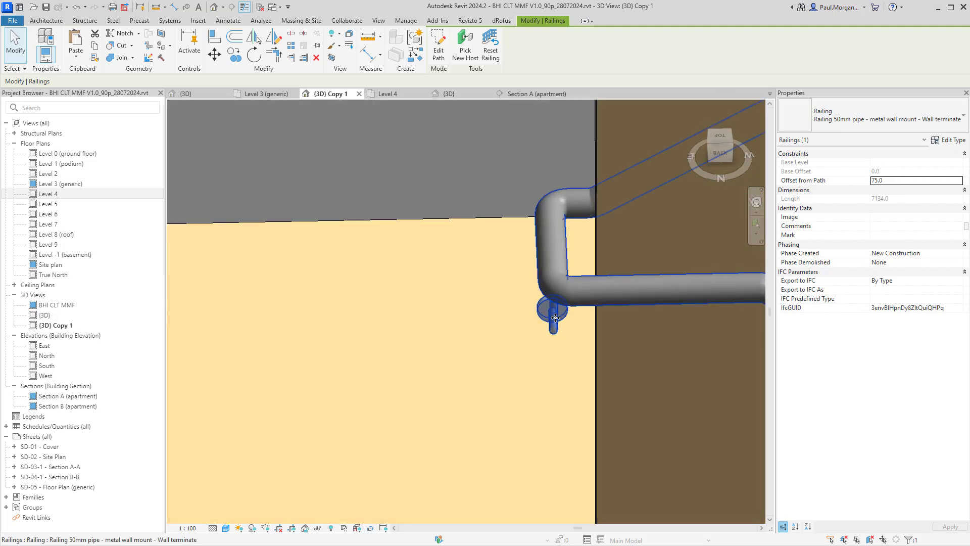
pyautogui.doubleClick(555, 317)
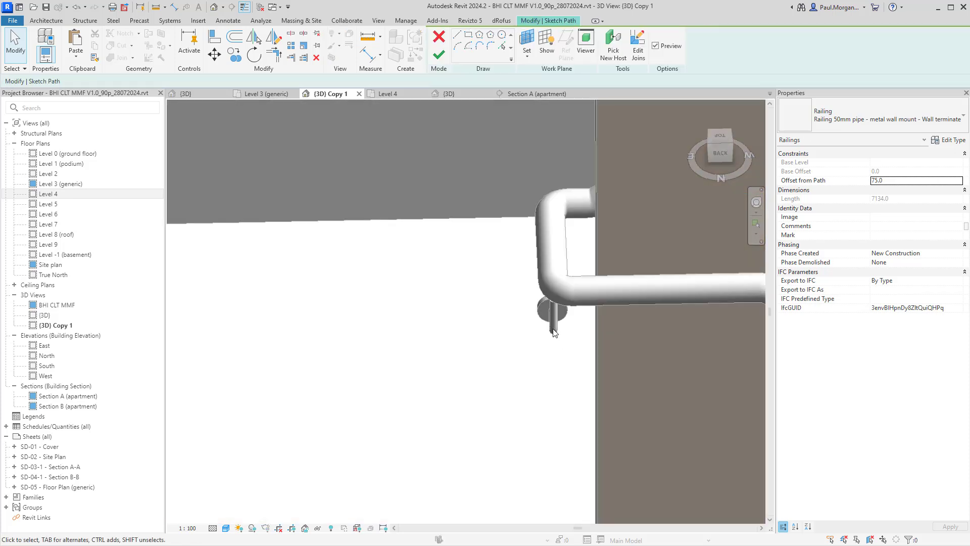
pyautogui.click(439, 54)
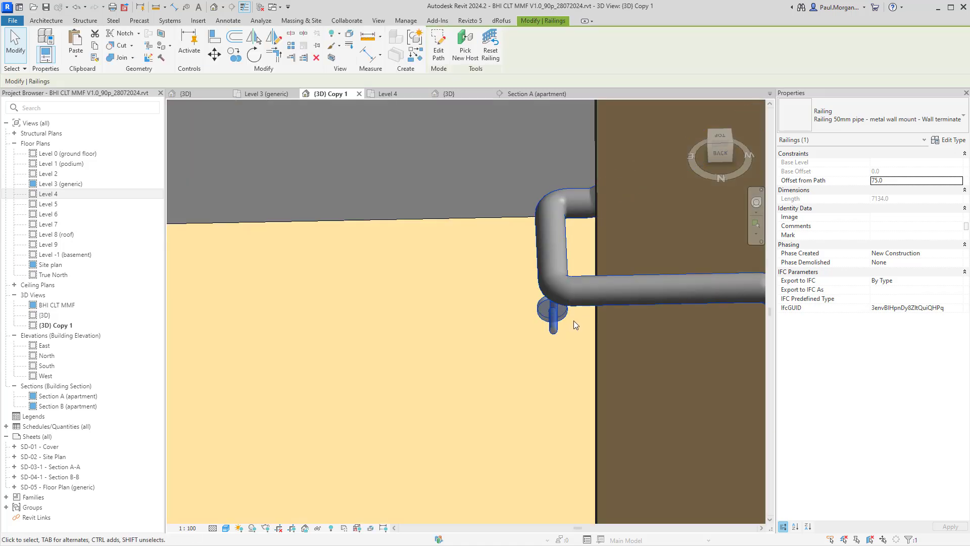
# Step: Review the bracket spacing along the stair flight on both the outer and central wall railings
pyautogui.scroll(-3, 507, 265)
pyautogui.moveTo(574, 321); pyautogui.dragTo(411, 298, button='middle')
pyautogui.click(496, 307)
pyautogui.scroll(-5, 432, 303)
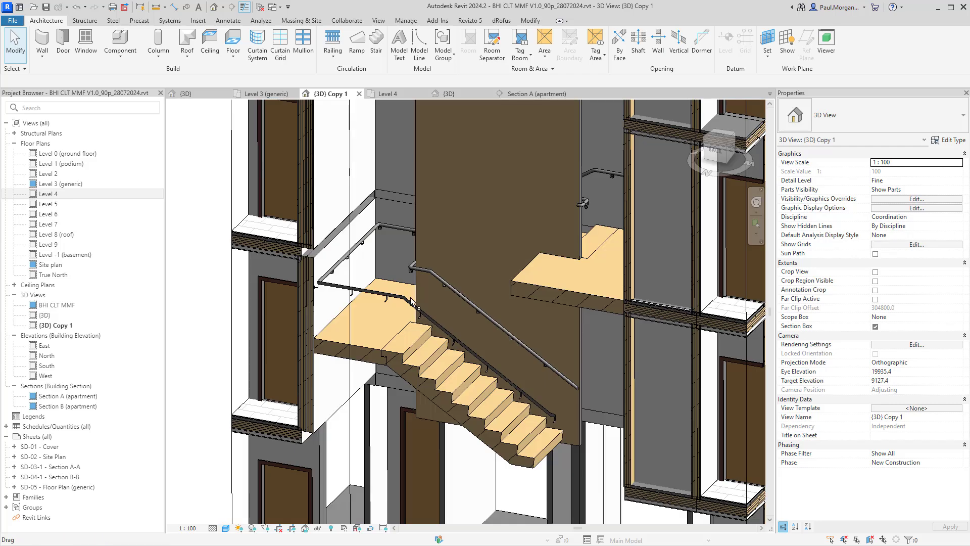
pyautogui.moveTo(523, 364)
pyautogui.mouseDown(button='middle')
pyautogui.moveTo(546, 320)
pyautogui.moveTo(524, 361)
pyautogui.mouseUp(button='middle')
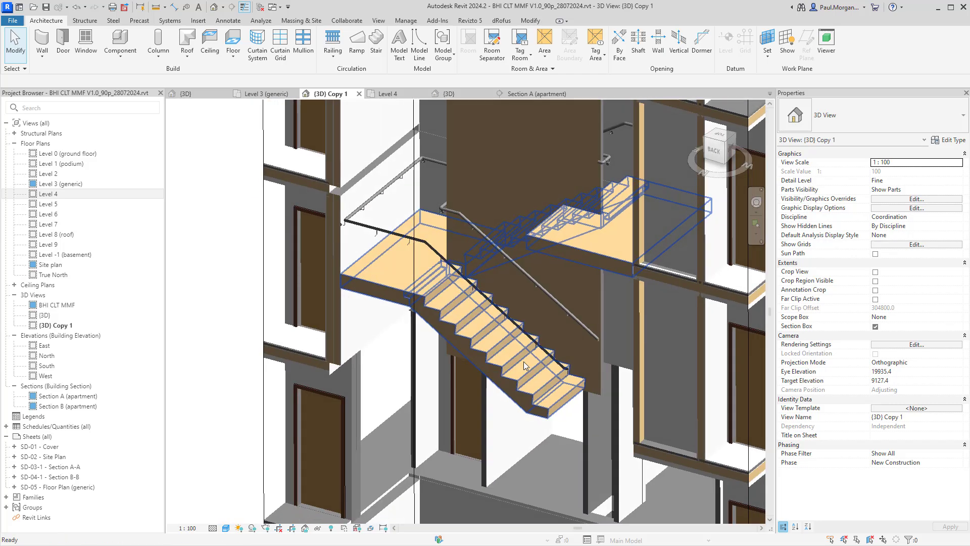
pyautogui.scroll(1, 537, 274)
pyautogui.keyDown('shift'); pyautogui.moveTo(537, 277); pyautogui.dragTo(517, 274, button='middle'); pyautogui.keyUp('shift')
pyautogui.click(516, 274)
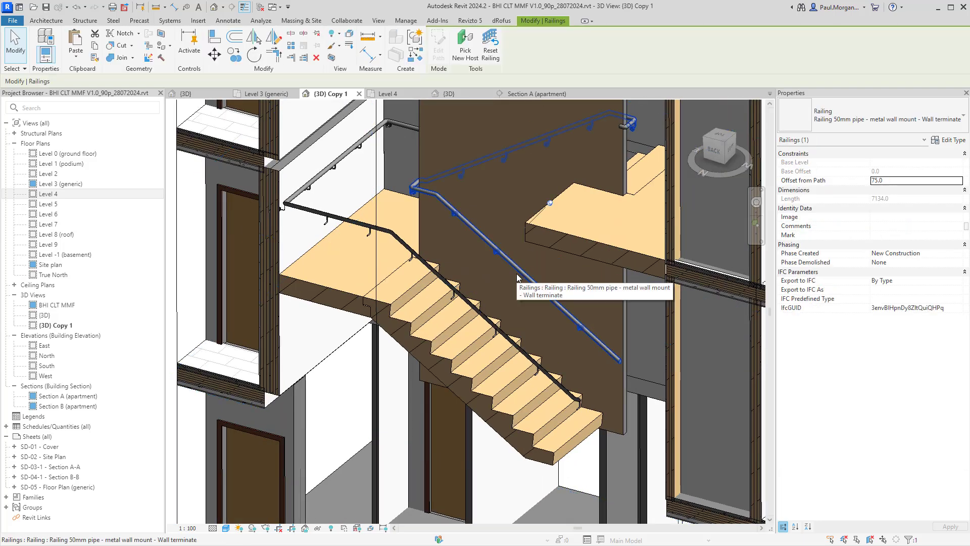
# Step: Try to select an individual bracket midway along the central wall's flight railing
pyautogui.scroll(5, 496, 227)
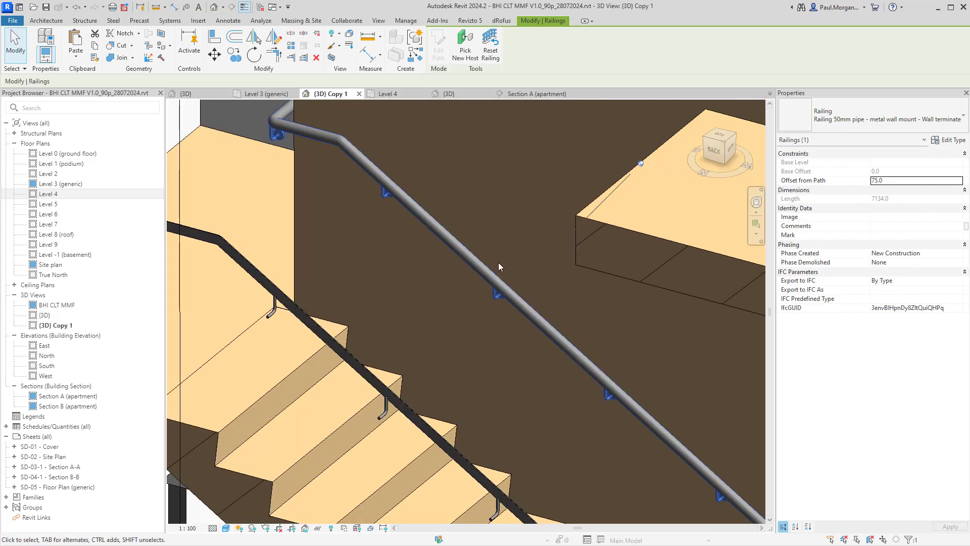
pyautogui.press('Escape')
pyautogui.click(505, 296)
pyautogui.press('Escape')
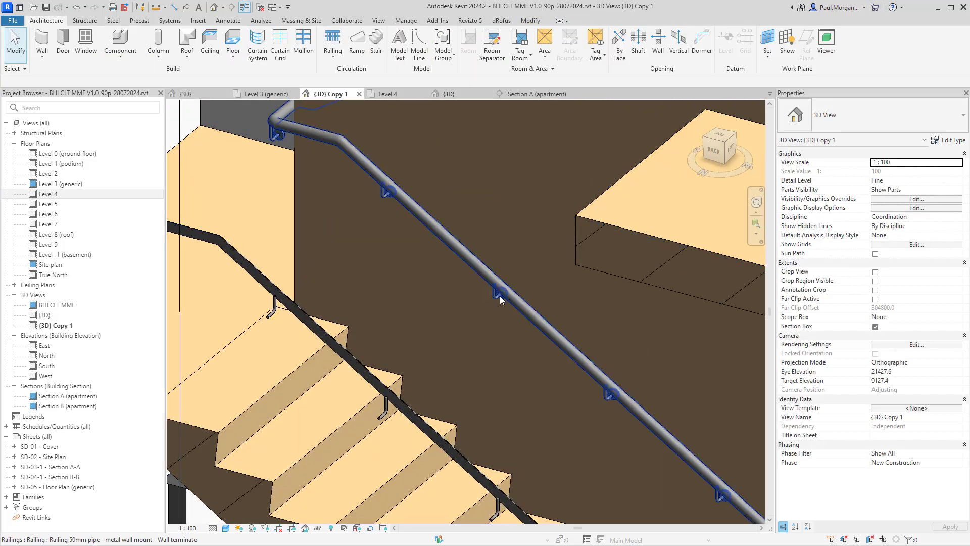
pyautogui.click(499, 296)
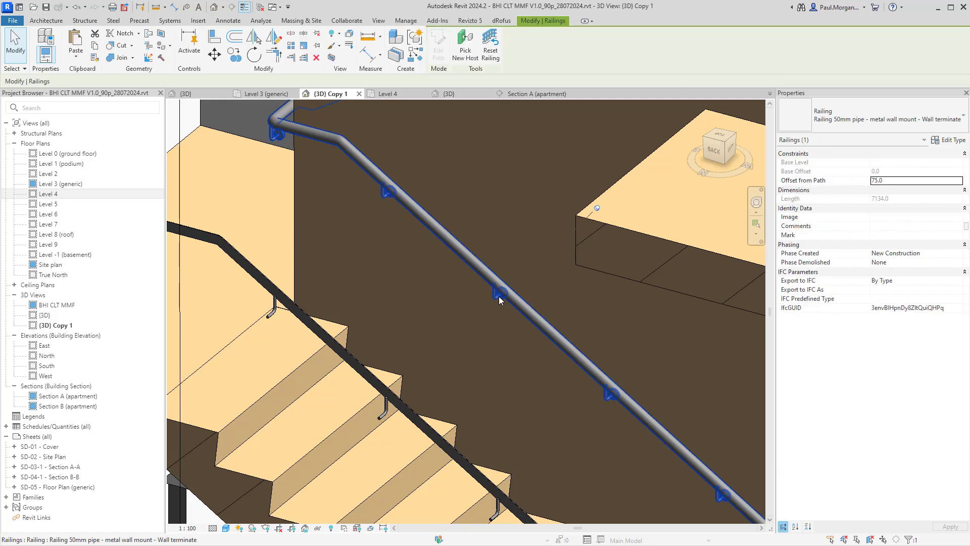
pyautogui.click(499, 296)
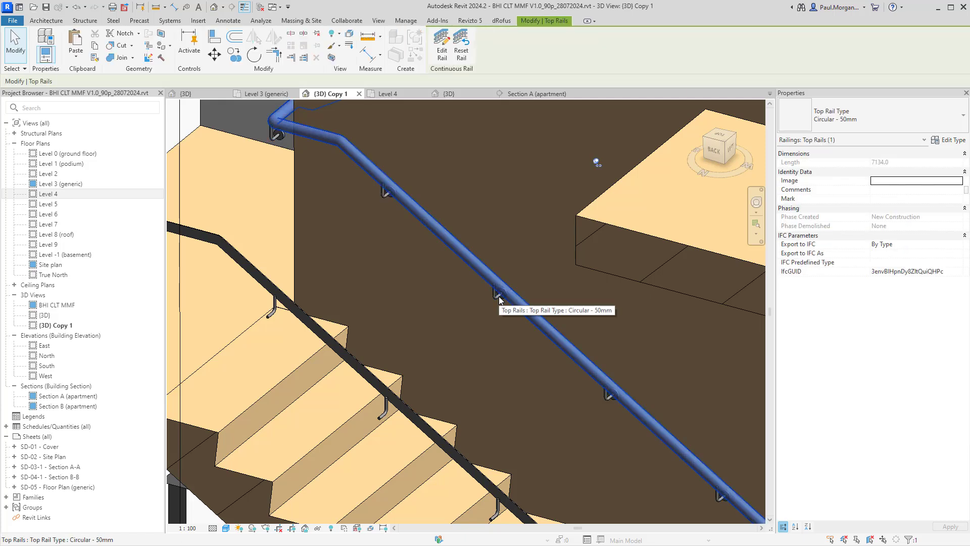
pyautogui.press('Escape')
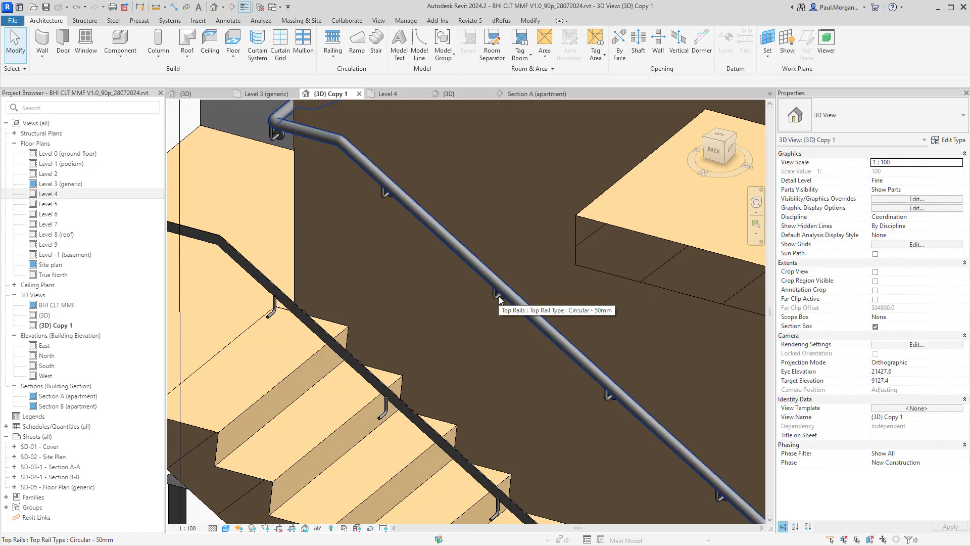
pyautogui.scroll(-4, 499, 298)
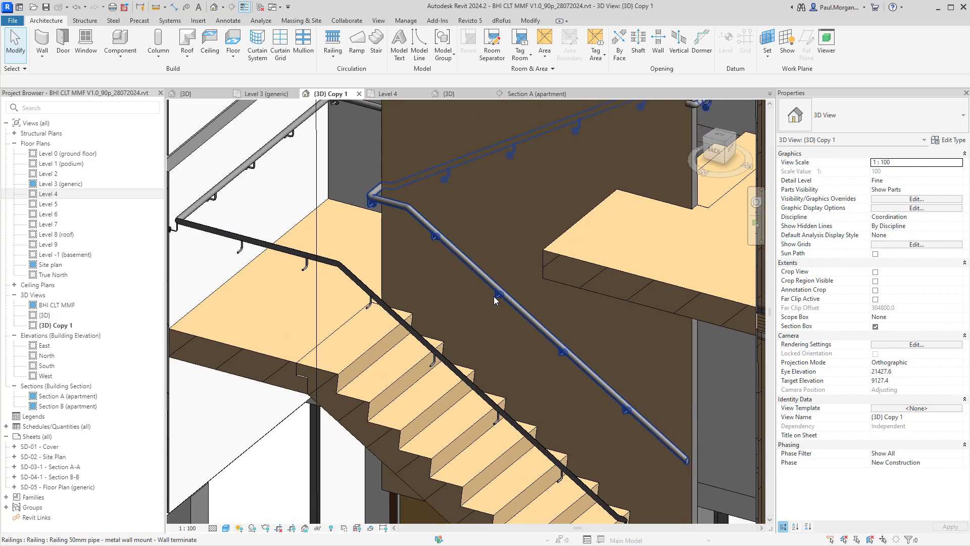
# Step: Extend the 3D view's section box upward beyond the roof to expose the full stair shaft
pyautogui.keyDown('shift'); pyautogui.moveTo(493, 296); pyautogui.dragTo(434, 275, button='middle'); pyautogui.keyUp('shift')
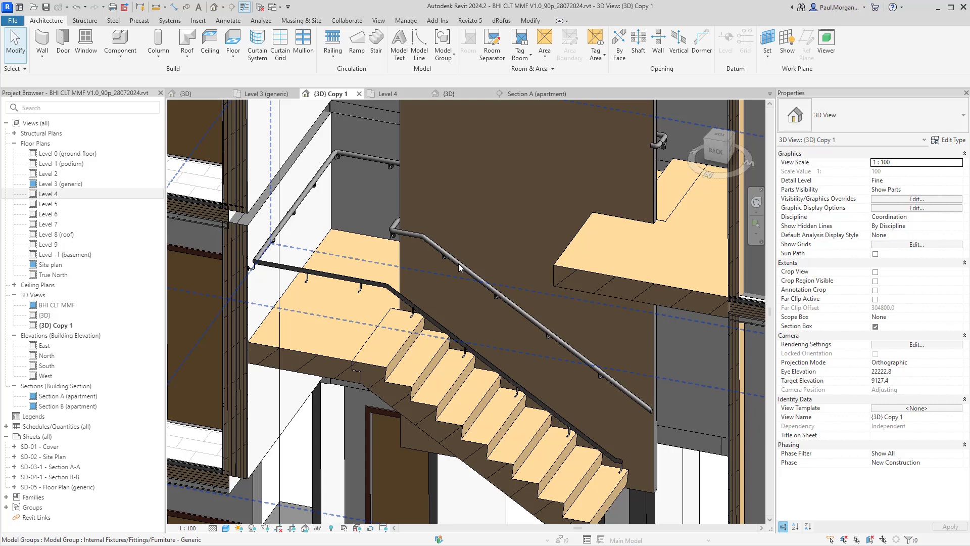
pyautogui.keyDown('shift'); pyautogui.moveTo(458, 267); pyautogui.dragTo(490, 320, button='middle'); pyautogui.keyUp('shift')
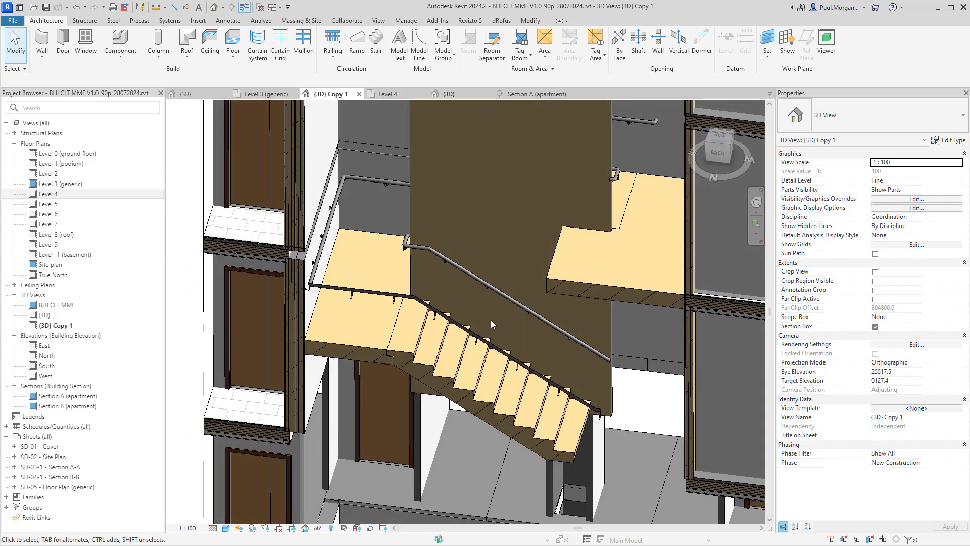
pyautogui.click(541, 406)
pyautogui.keyDown('shift'); pyautogui.moveTo(624, 344); pyautogui.dragTo(615, 296, button='middle'); pyautogui.keyUp('shift')
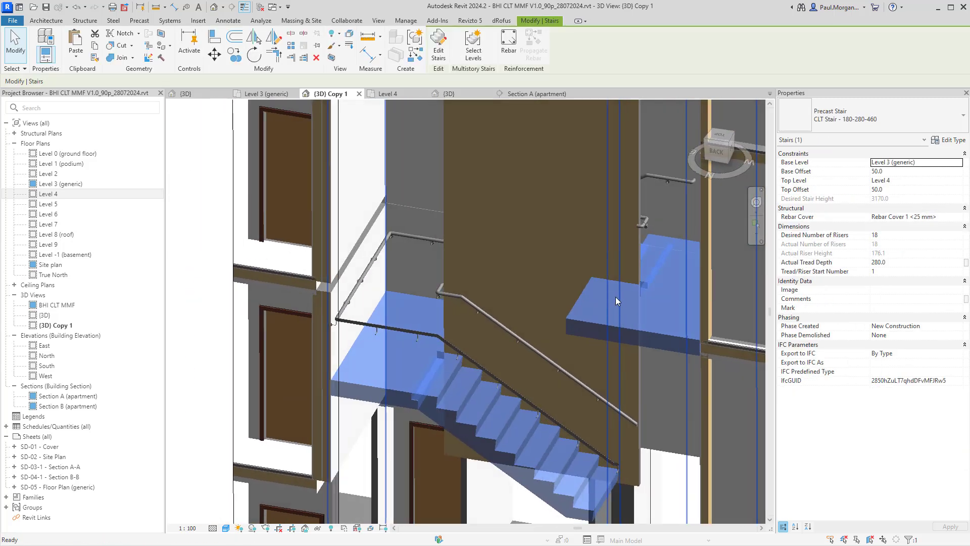
pyautogui.scroll(-3, 615, 296)
pyautogui.scroll(-4, 614, 296)
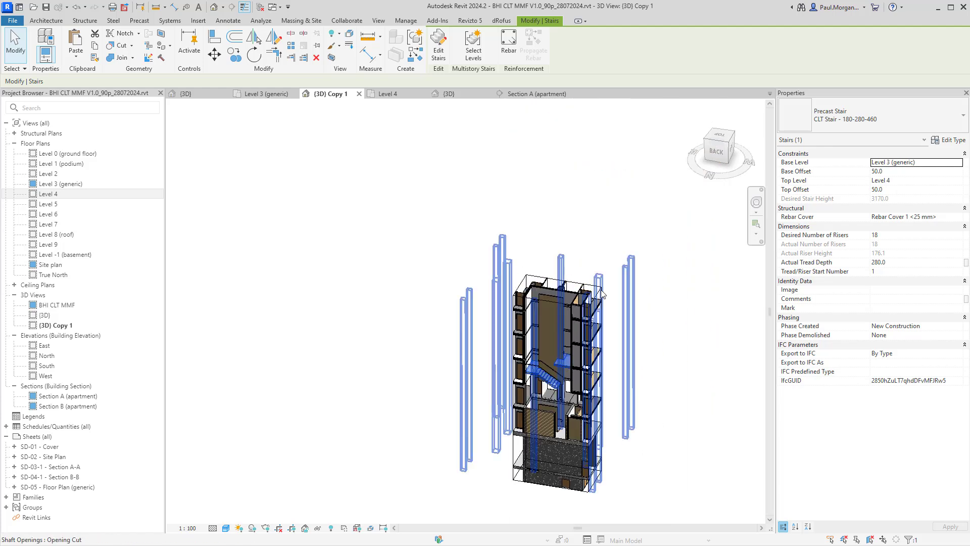
pyautogui.click(602, 292)
pyautogui.moveTo(558, 292); pyautogui.dragTo(558, 113)
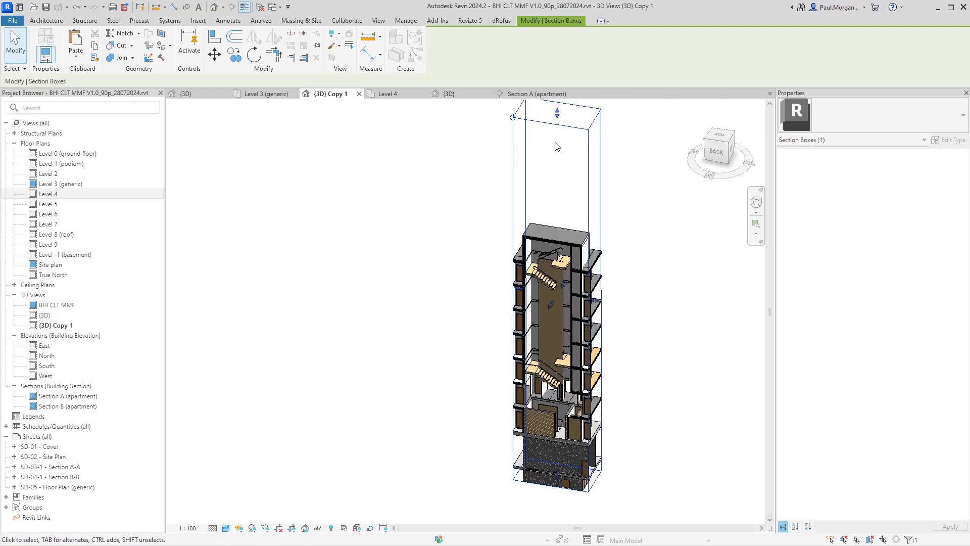
# Step: Delete the uppermost CLT stair running from Level 7 to Level 8 (roof)
pyautogui.scroll(5, 544, 295)
pyautogui.click(550, 279)
pyautogui.scroll(3, 550, 279)
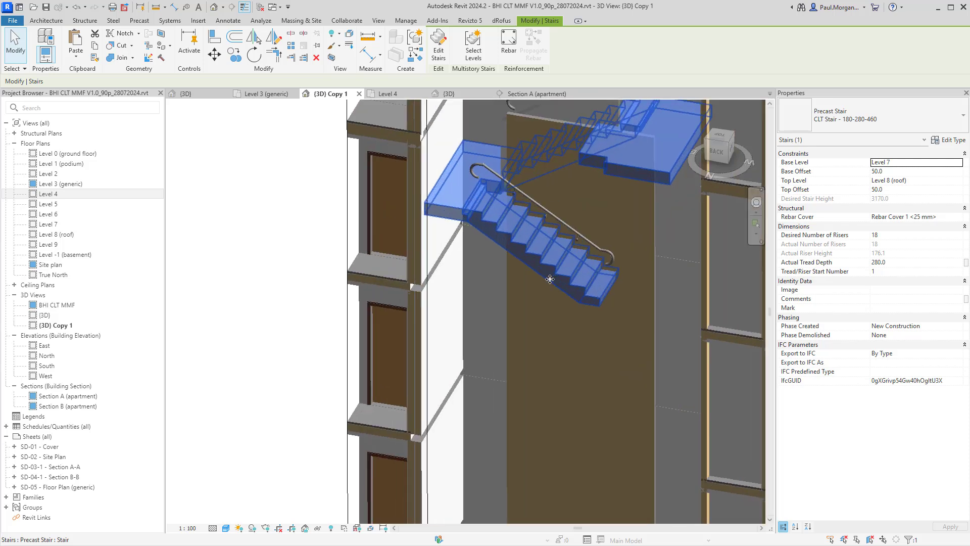
pyautogui.press('Delete')
pyautogui.press('w')
# Step: Delete the uppermost CLT stair from Level 7 to Level 8 (roof) together with the sloped wall beside it
pyautogui.moveTo(550, 279); pyautogui.dragTo(583, 362, button='middle')
pyautogui.click(614, 231)
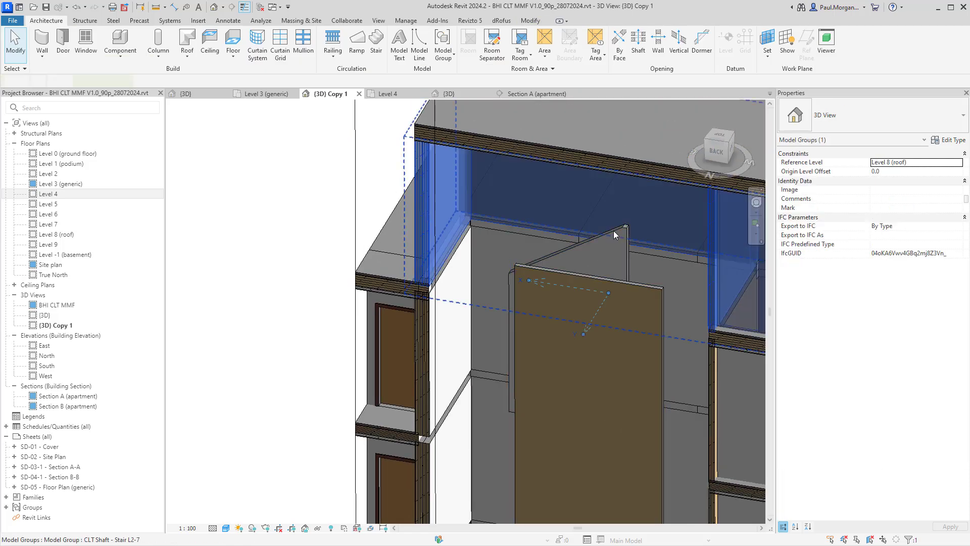
pyautogui.click(626, 224)
pyautogui.keyDown('shift'); pyautogui.moveTo(620, 315); pyautogui.dragTo(614, 197, button='middle'); pyautogui.keyUp('shift')
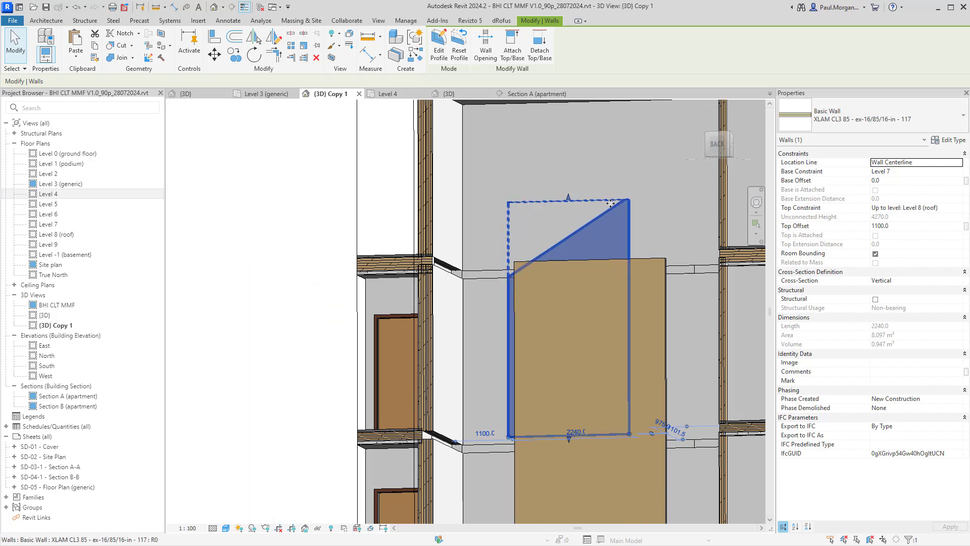
pyautogui.moveTo(544, 143); pyautogui.dragTo(558, 254, button='middle')
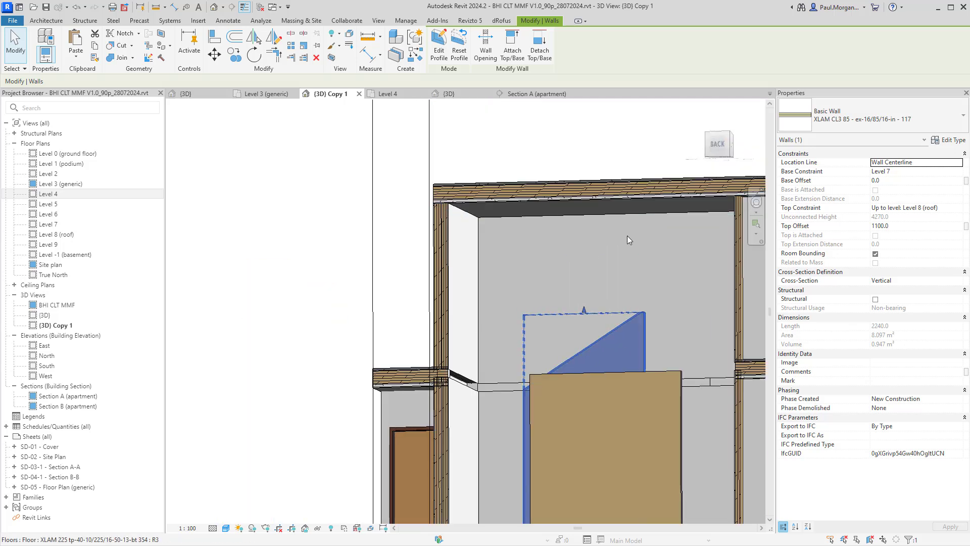
pyautogui.keyDown('shift'); pyautogui.moveTo(593, 366); pyautogui.dragTo(574, 314, button='middle'); pyautogui.keyUp('shift')
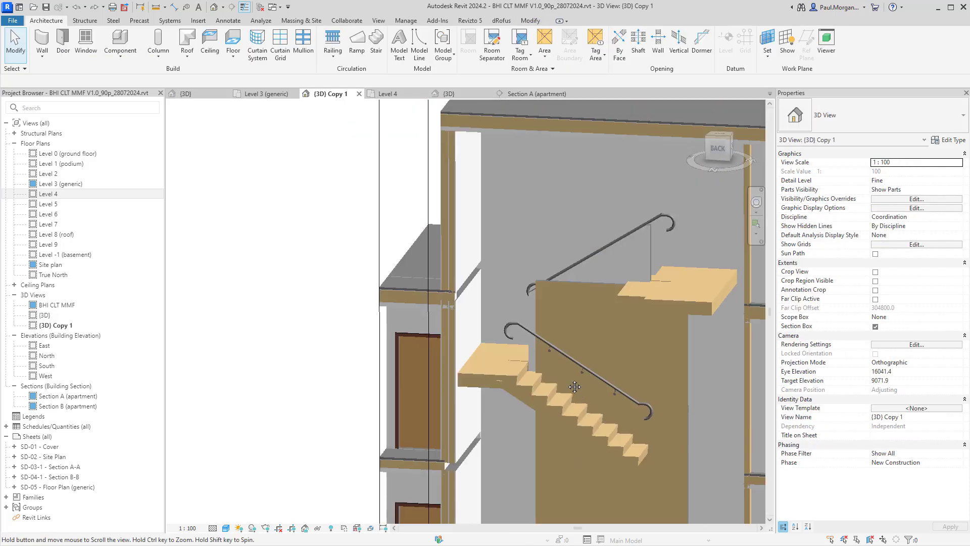
pyautogui.click(559, 420)
pyautogui.keyDown('shift'); pyautogui.moveTo(559, 420); pyautogui.dragTo(631, 269, button='middle'); pyautogui.keyUp('shift')
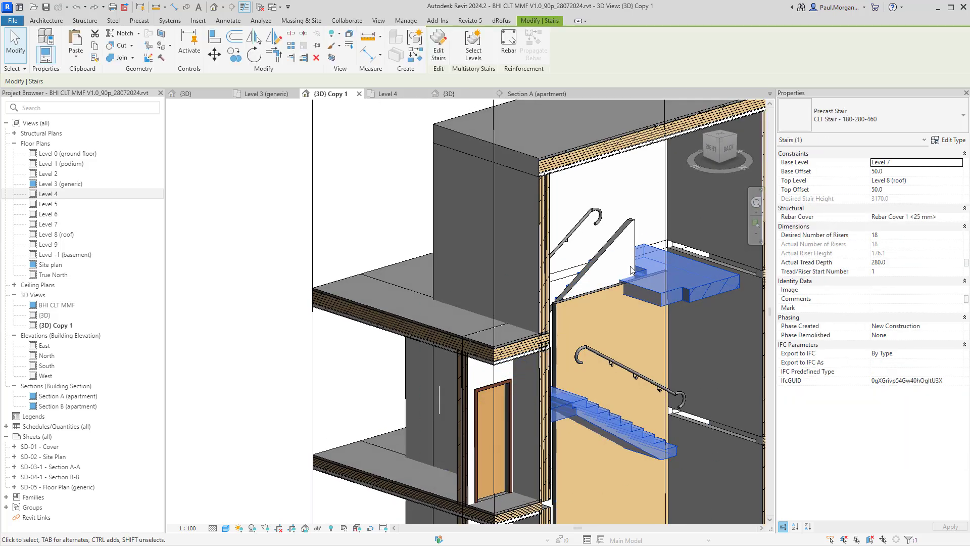
pyautogui.click(604, 239)
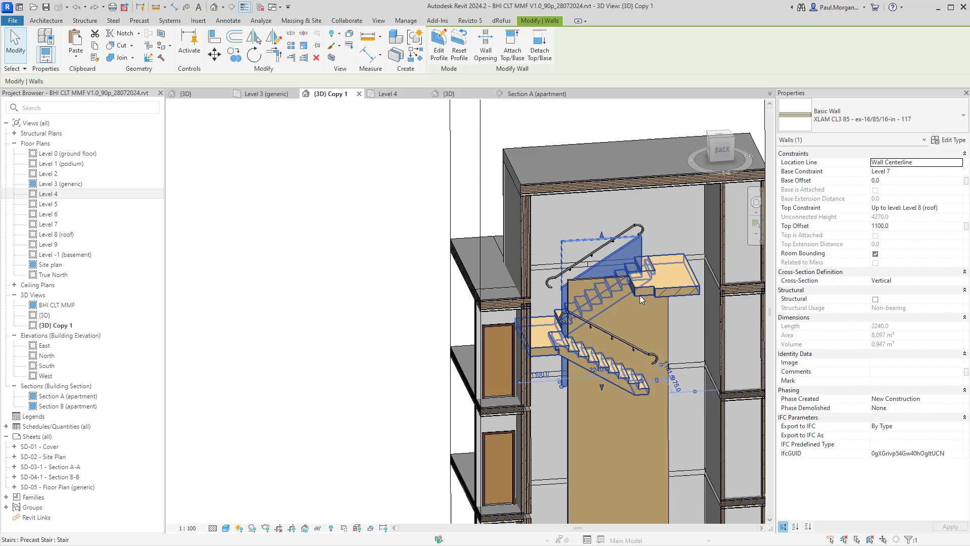
pyautogui.click(640, 295)
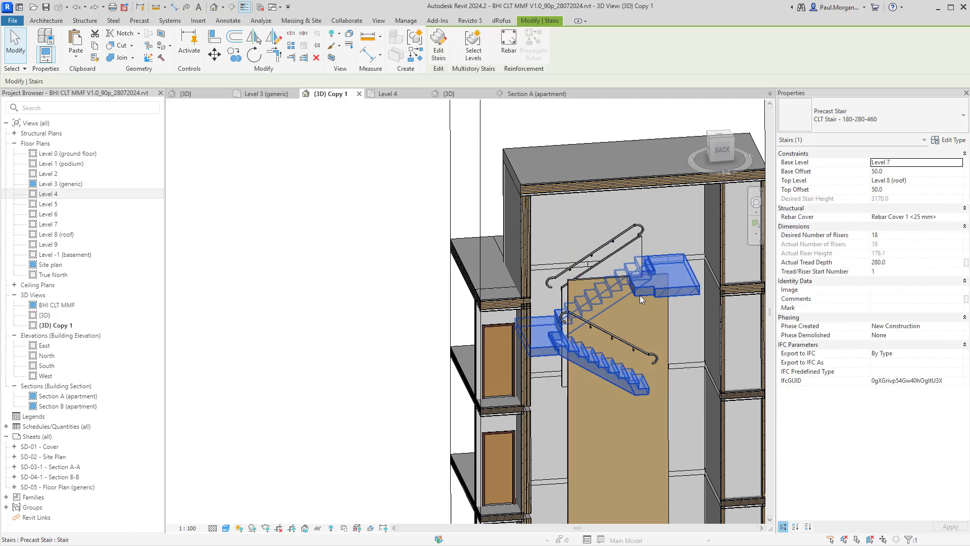
pyautogui.press('Delete')
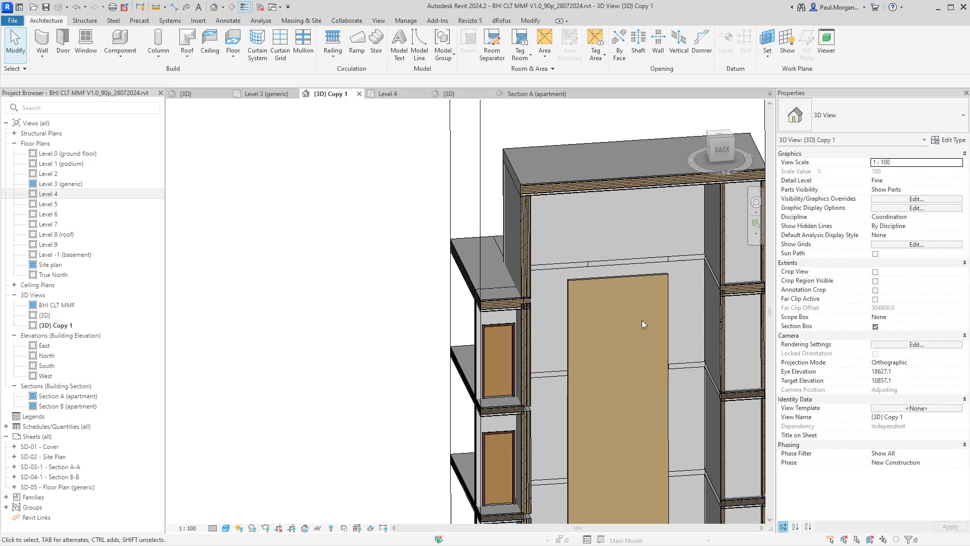
# Step: Stretch the central stair shaft wall up to the underside of the upper roof slab, giving it a top offset of 3025
pyautogui.click(632, 273)
pyautogui.click(657, 370)
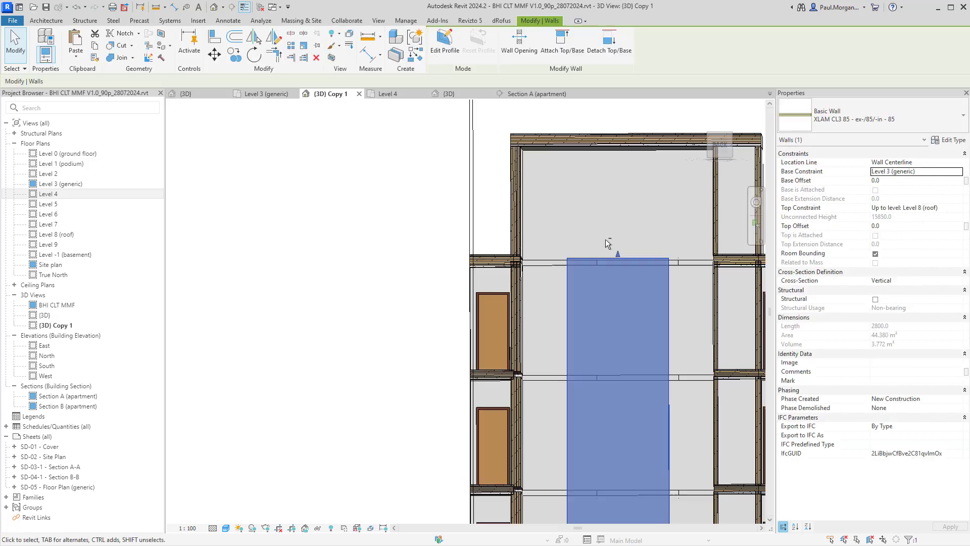
pyautogui.moveTo(615, 256); pyautogui.dragTo(615, 147)
pyautogui.scroll(-3, 619, 211)
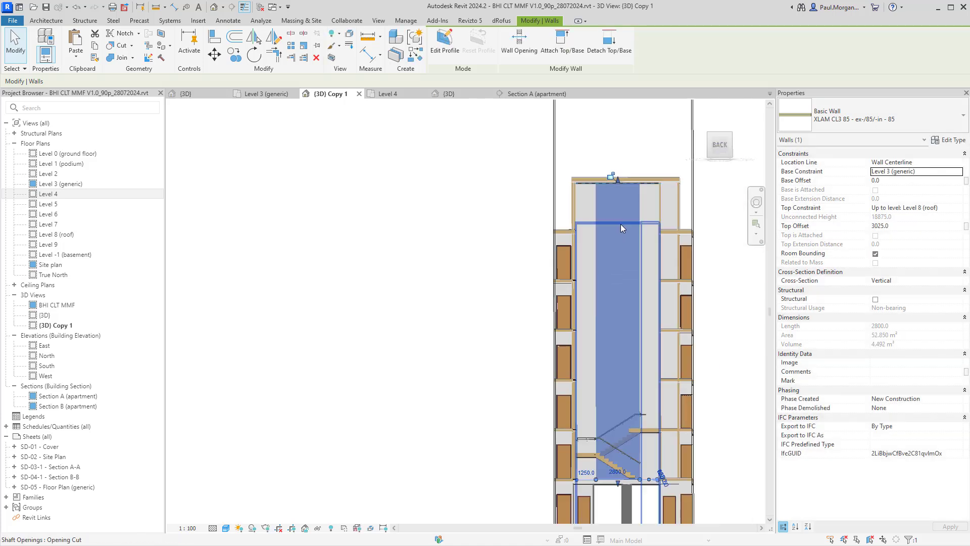
pyautogui.press('Escape')
pyautogui.keyDown('shift'); pyautogui.moveTo(621, 223); pyautogui.dragTo(594, 371, button='middle'); pyautogui.keyUp('shift')
pyautogui.scroll(3, 632, 362)
pyautogui.scroll(2, 645, 162)
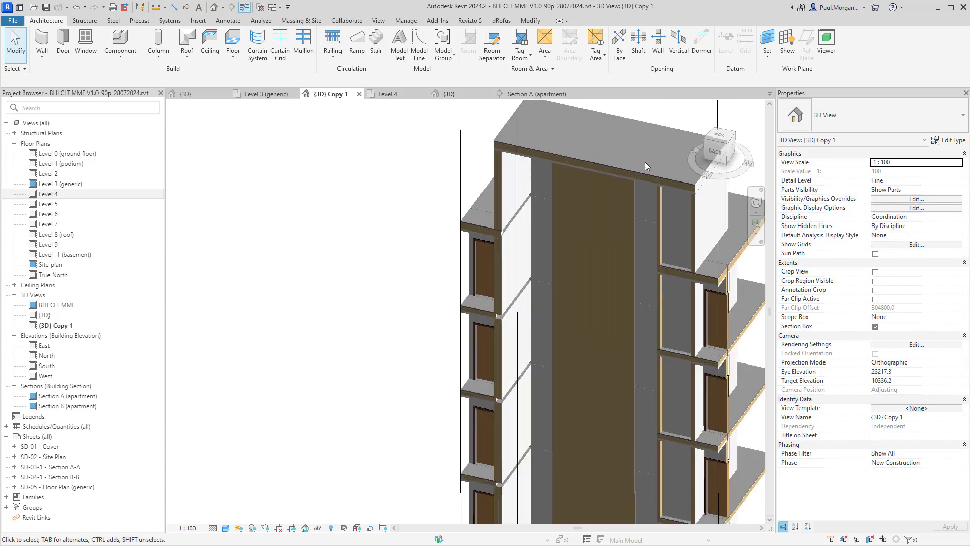
pyautogui.click(642, 170)
pyautogui.scroll(-5, 629, 332)
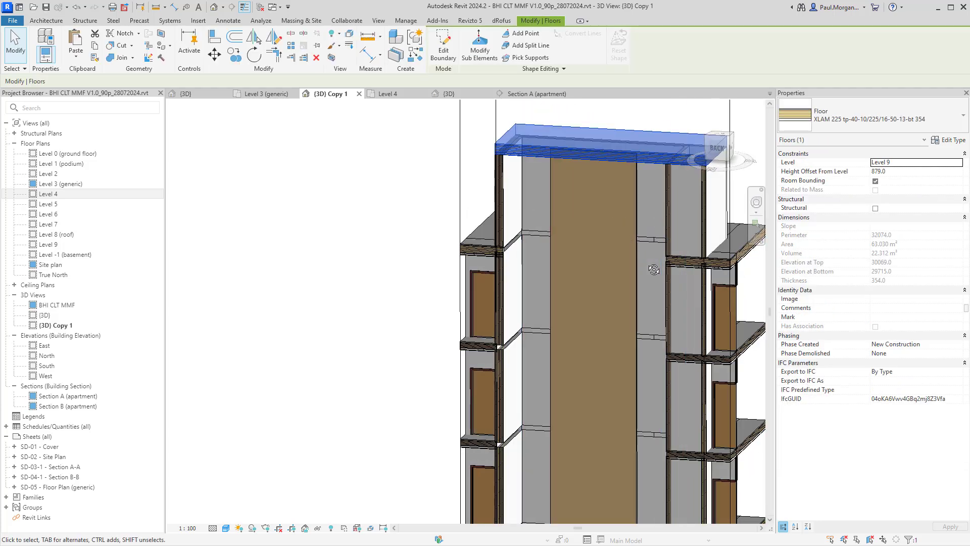
pyautogui.press('Escape')
# Step: Copy the Level 3 (generic) stair and the handrail piece at the central wall's end, aligned to Level 4 through Level 8 (roof)
pyautogui.keyDown('shift'); pyautogui.moveTo(643, 329); pyautogui.dragTo(623, 339, button='middle'); pyautogui.keyUp('shift')
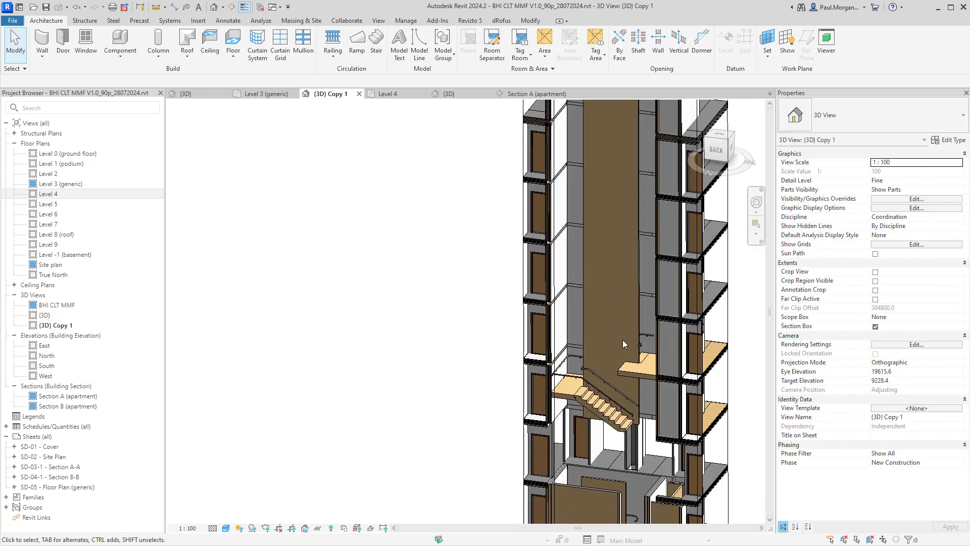
pyautogui.click(622, 361)
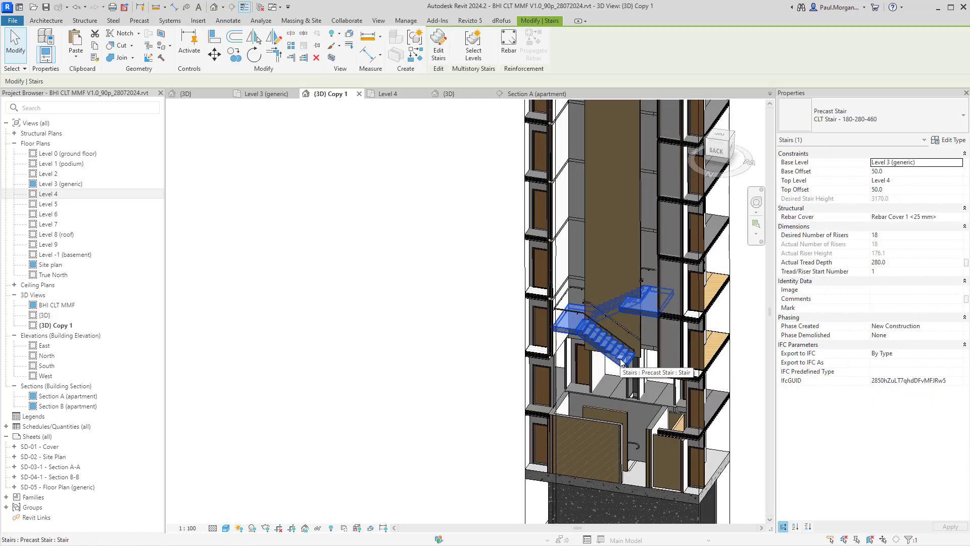
pyautogui.scroll(6, 642, 289)
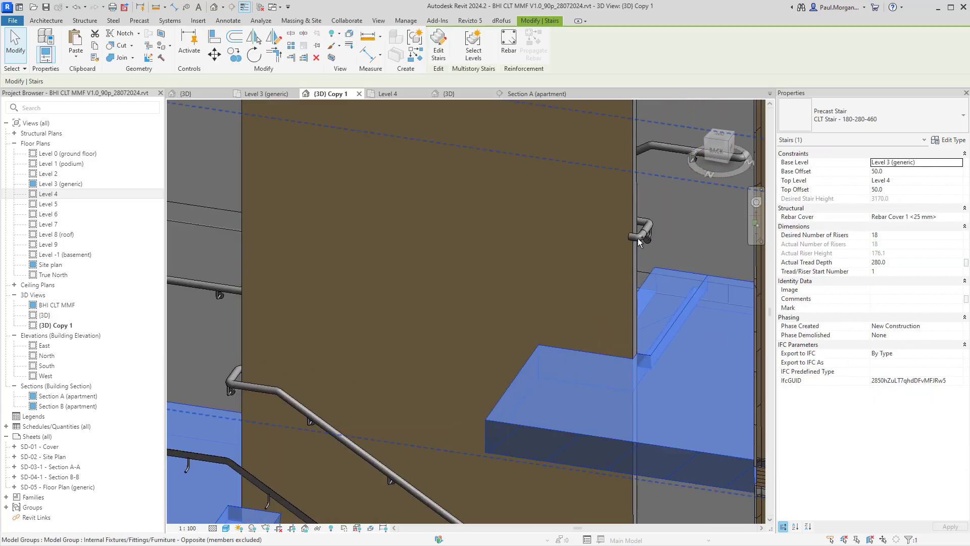
pyautogui.keyDown('ctrl'); pyautogui.click(636, 241); pyautogui.keyUp('ctrl')
pyautogui.scroll(-6, 641, 384)
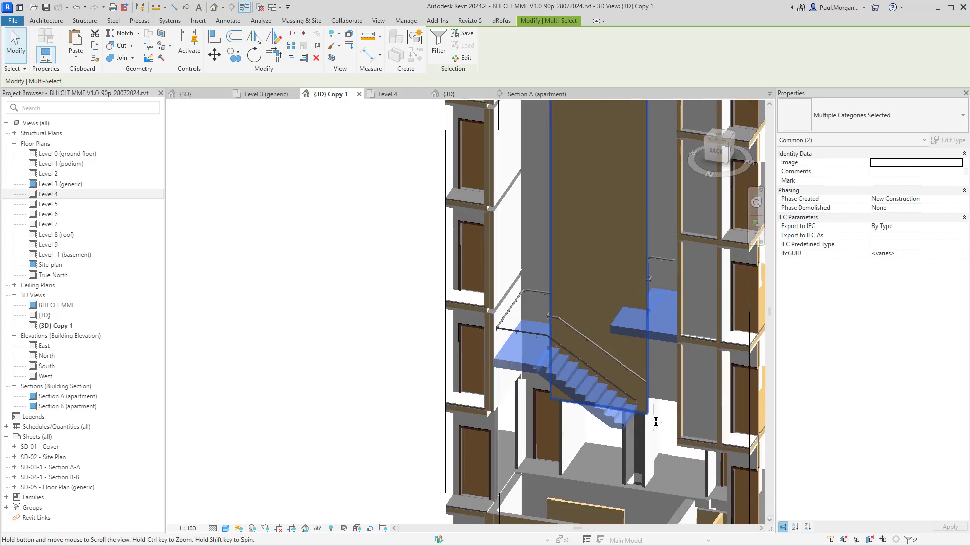
pyautogui.click(74, 59)
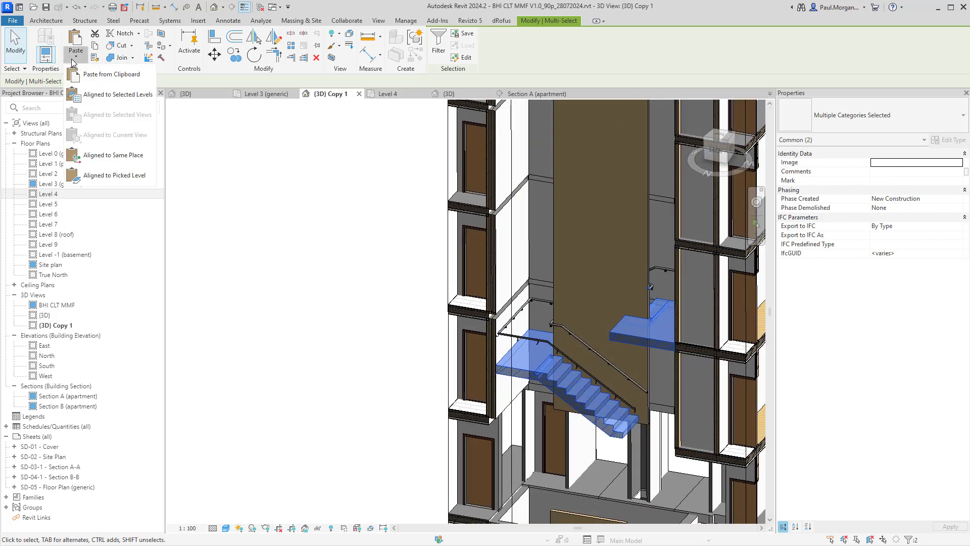
pyautogui.click(89, 94)
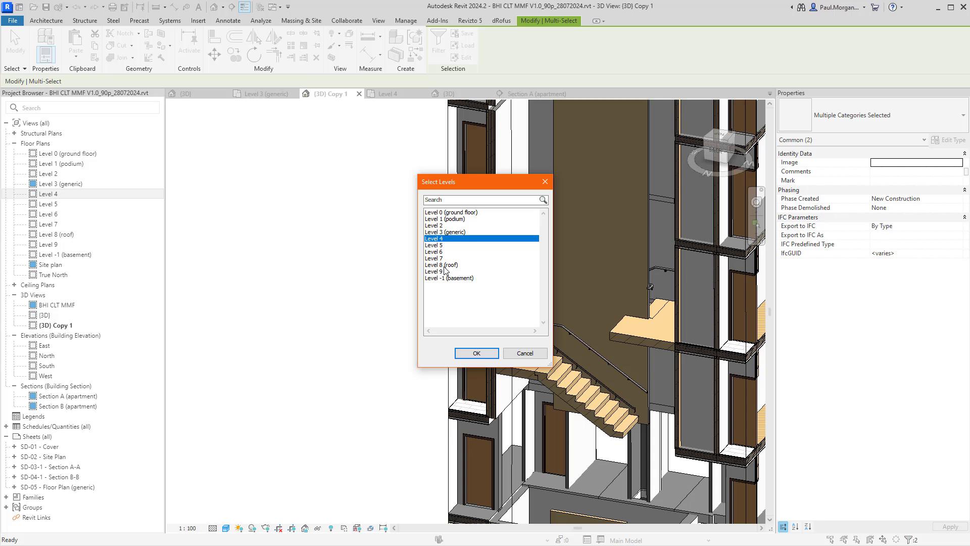
pyautogui.click(476, 353)
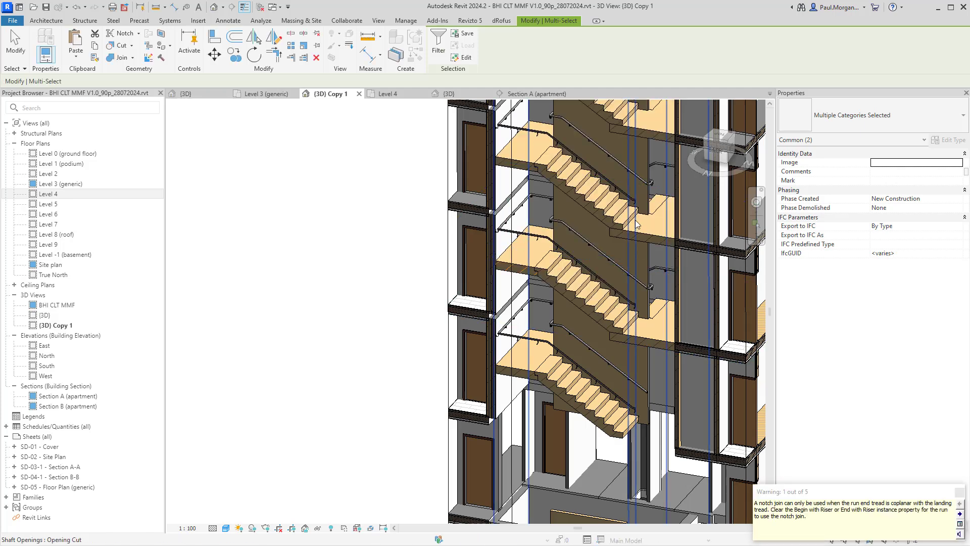
pyautogui.keyDown('shift'); pyautogui.moveTo(645, 415); pyautogui.dragTo(620, 346, button='middle'); pyautogui.keyUp('shift')
pyautogui.press('Escape')
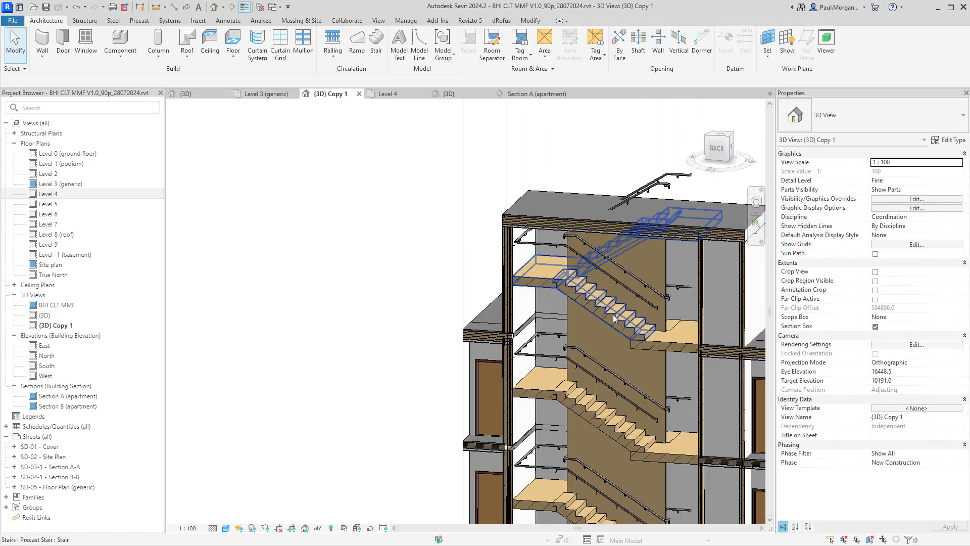
# Step: Delete the surplus stair rising from Level 8 (roof) through the upper roof, including its stray handrail piece
pyautogui.click(613, 315)
pyautogui.press('Delete')
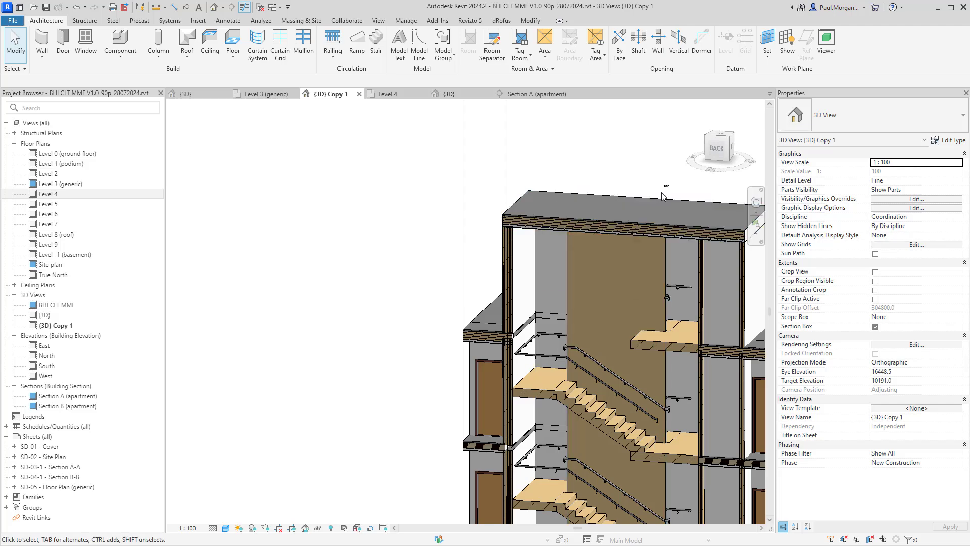
pyautogui.scroll(6, 662, 319)
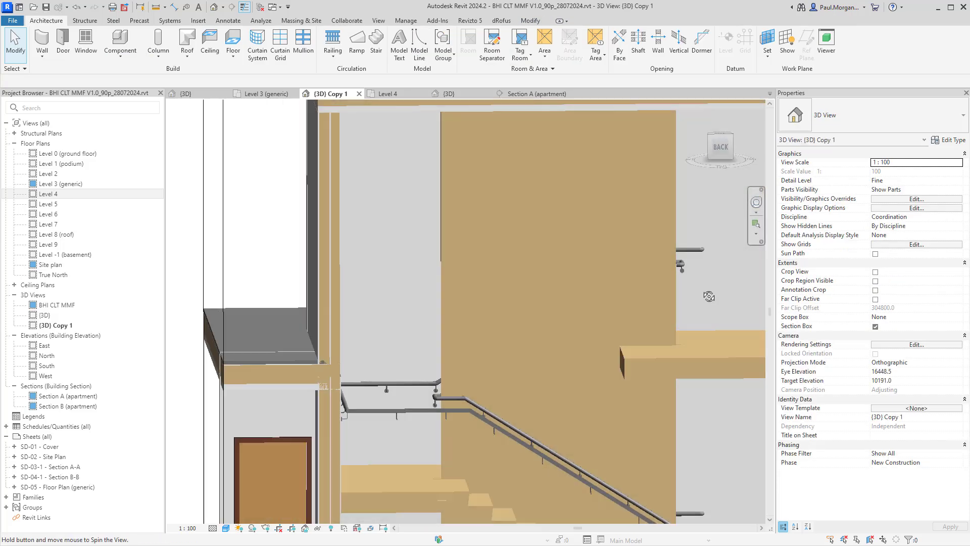
# Step: Examine the top landing at Level 8 (roof) against the central wall, the shaft opening and the stairs below
pyautogui.keyDown('shift'); pyautogui.moveTo(653, 311); pyautogui.dragTo(671, 341, button='middle'); pyautogui.keyUp('shift')
pyautogui.click(618, 352)
pyautogui.scroll(-5, 577, 359)
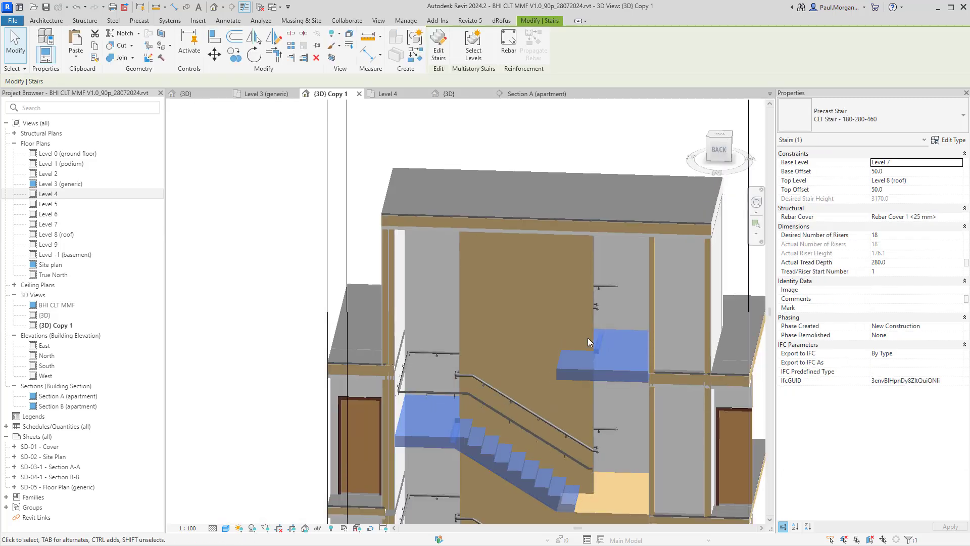
pyautogui.keyDown('shift'); pyautogui.moveTo(587, 338); pyautogui.dragTo(589, 308, button='middle'); pyautogui.keyUp('shift')
pyautogui.click(589, 308)
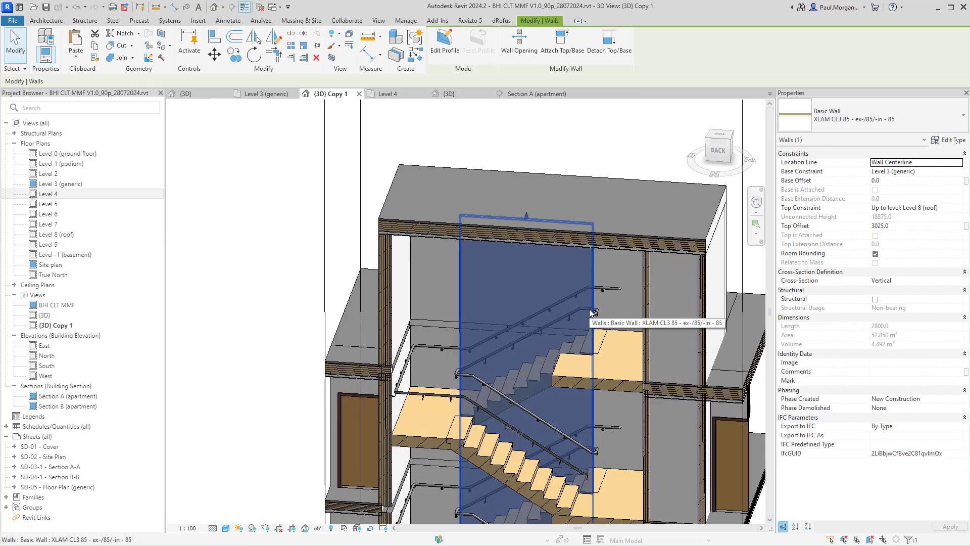
pyautogui.click(600, 375)
pyautogui.scroll(-5, 612, 305)
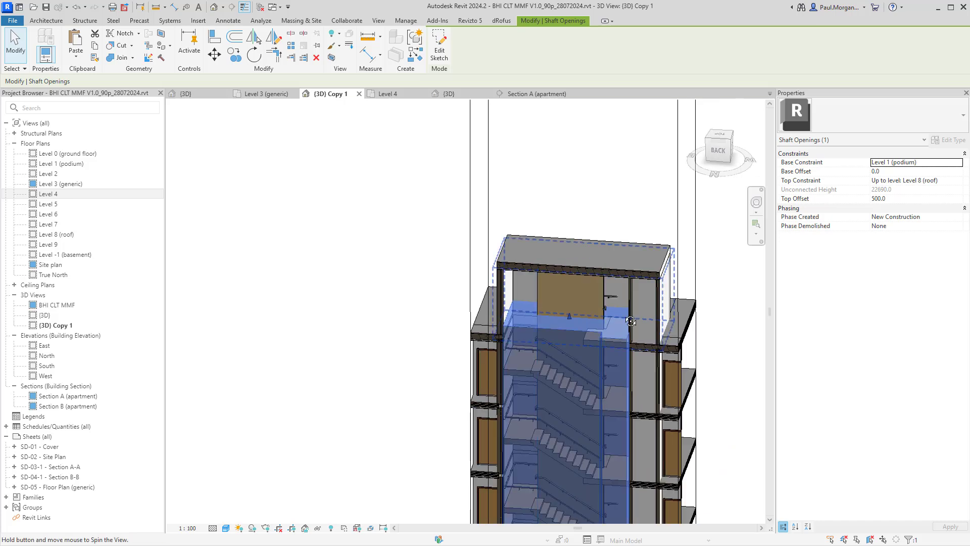
pyautogui.moveTo(601, 304)
pyautogui.keyDown('shift'); pyautogui.mouseDown(button='middle')
pyautogui.moveTo(585, 271)
pyautogui.moveTo(587, 349)
pyautogui.mouseUp(button='middle'); pyautogui.keyUp('shift')
pyautogui.scroll(4, 623, 351)
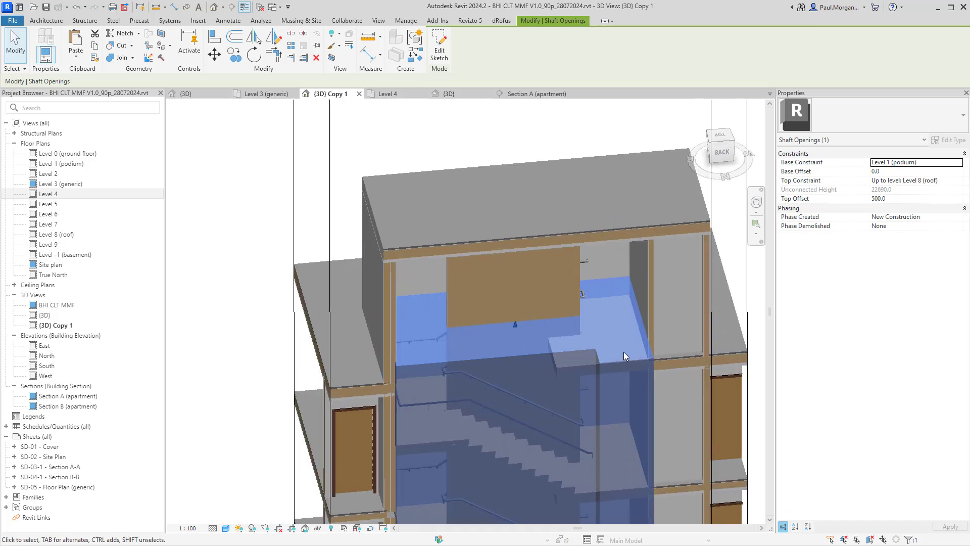
pyautogui.click(578, 268)
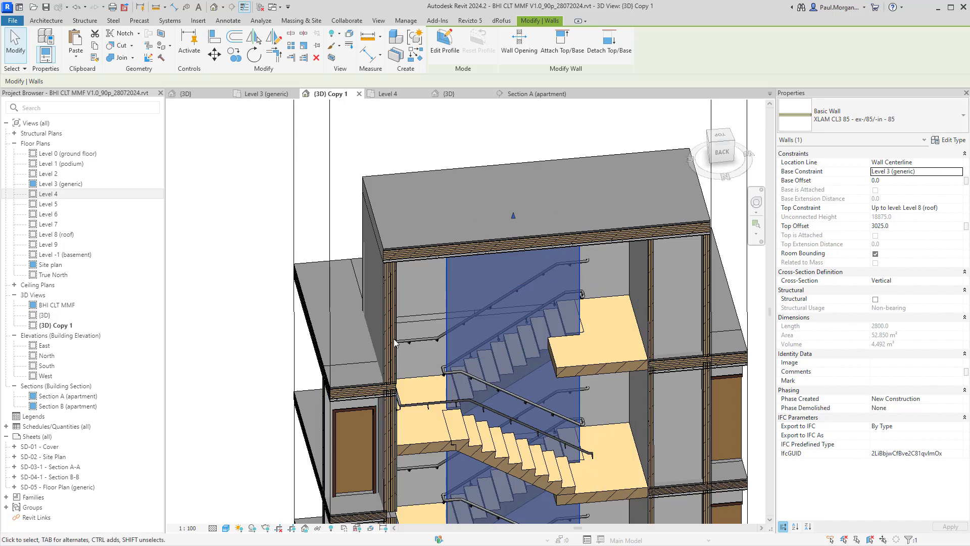
pyautogui.click(602, 362)
pyautogui.moveTo(624, 321); pyautogui.dragTo(640, 178, button='middle')
pyautogui.click(629, 353)
pyautogui.keyDown('shift'); pyautogui.moveTo(629, 353); pyautogui.dragTo(604, 226, button='middle'); pyautogui.keyUp('shift')
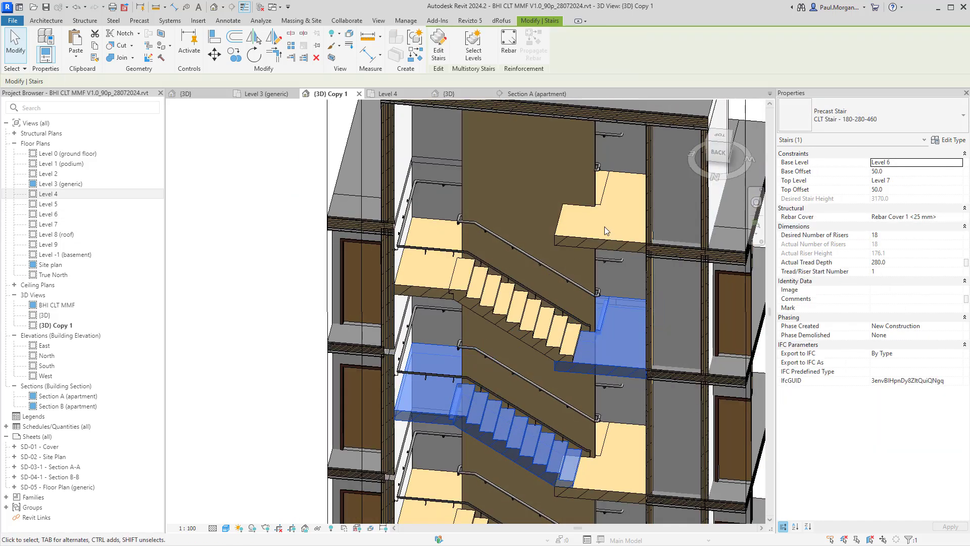
pyautogui.click(604, 237)
pyautogui.press('Escape')
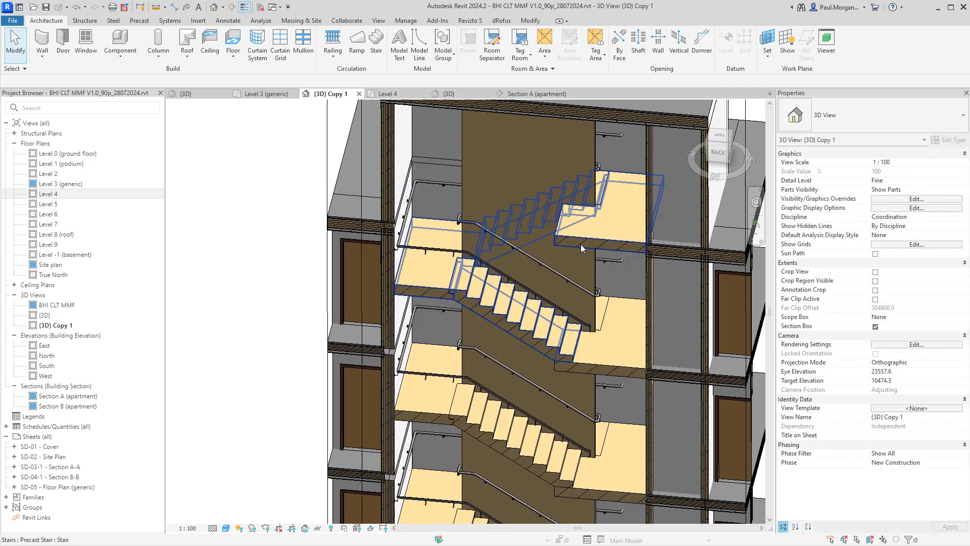
# Step: Open the boundary sketch of the topmost stair's upper landing at Level 8 (roof) for editing
pyautogui.click(583, 241)
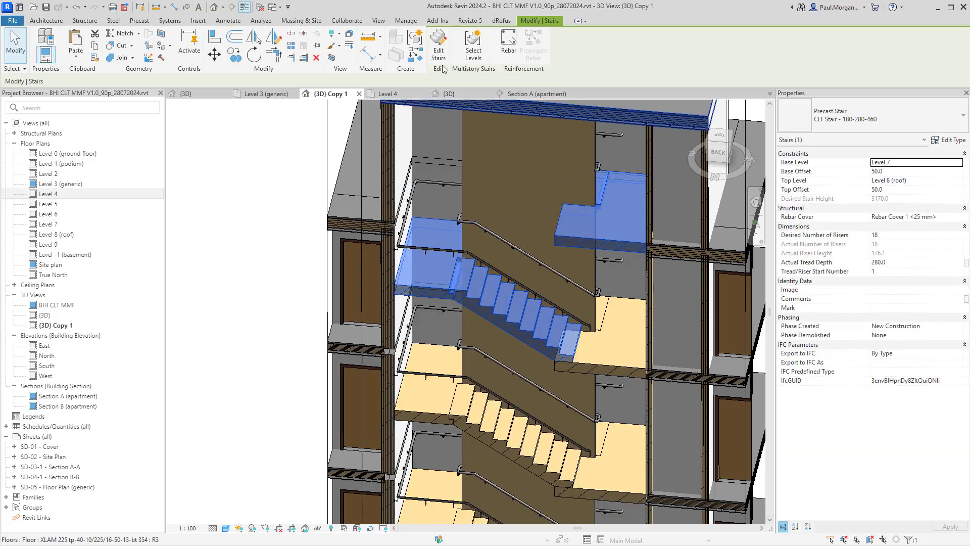
pyautogui.doubleClick(598, 251)
pyautogui.click(598, 248)
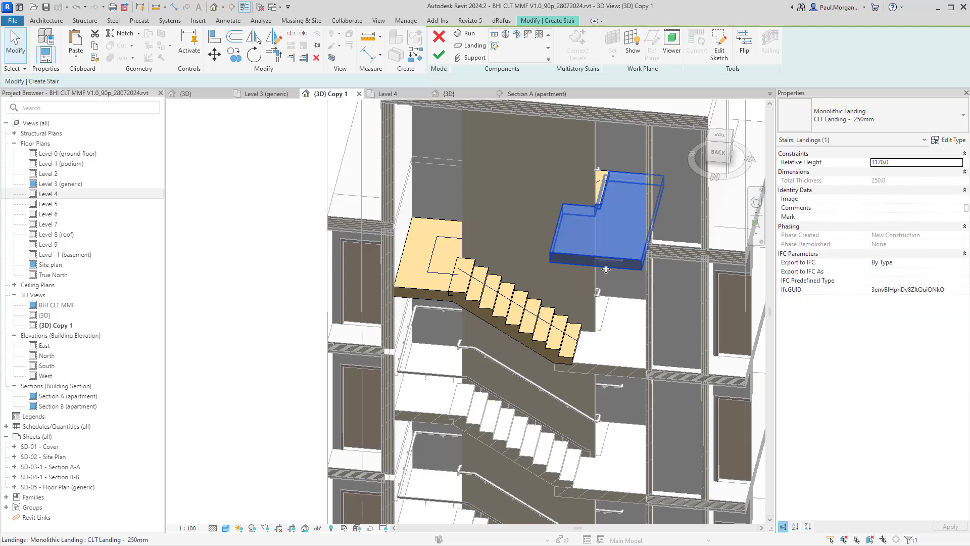
pyautogui.keyDown('shift'); pyautogui.moveTo(598, 248); pyautogui.dragTo(663, 254, button='middle'); pyautogui.keyUp('shift')
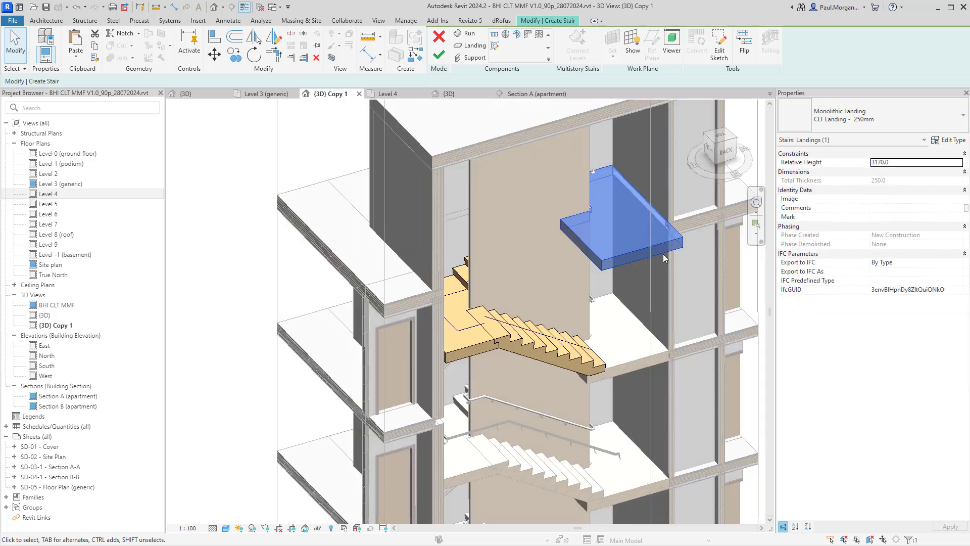
pyautogui.click(718, 47)
# Step: Delete the two boundary lines of the landing's projecting part and trim the remaining lines into a rectangular outline
pyautogui.click(586, 379)
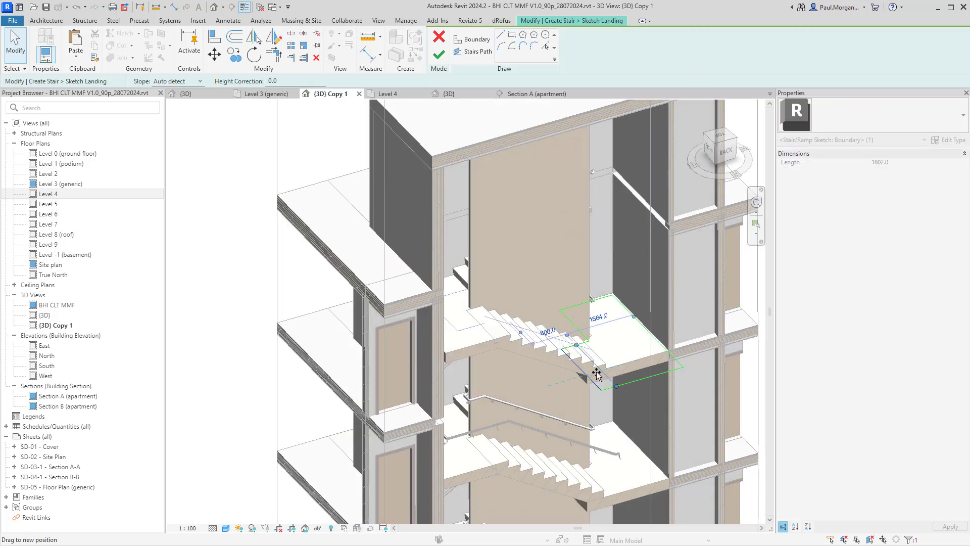
pyautogui.press('Escape')
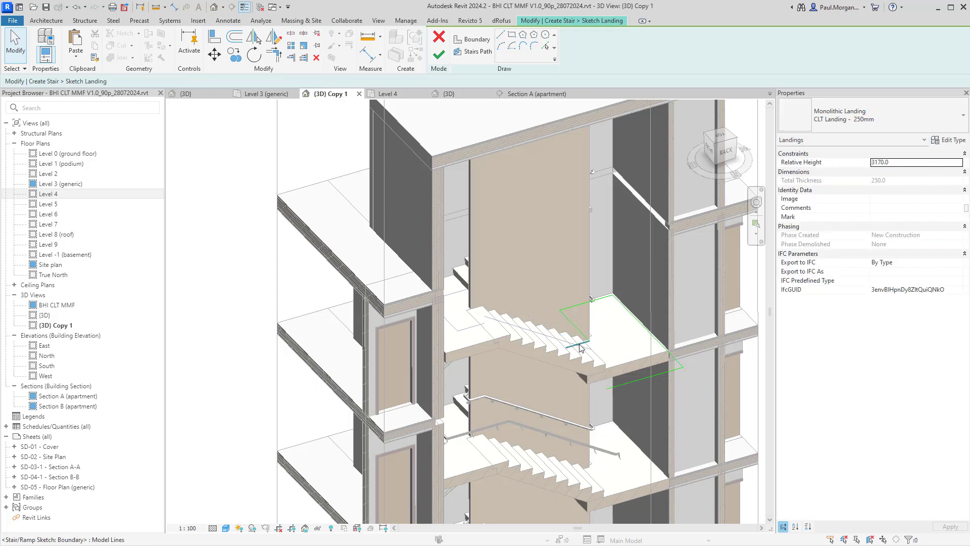
pyautogui.click(580, 347)
pyautogui.press('Delete')
pyautogui.press('t')
pyautogui.press('r')
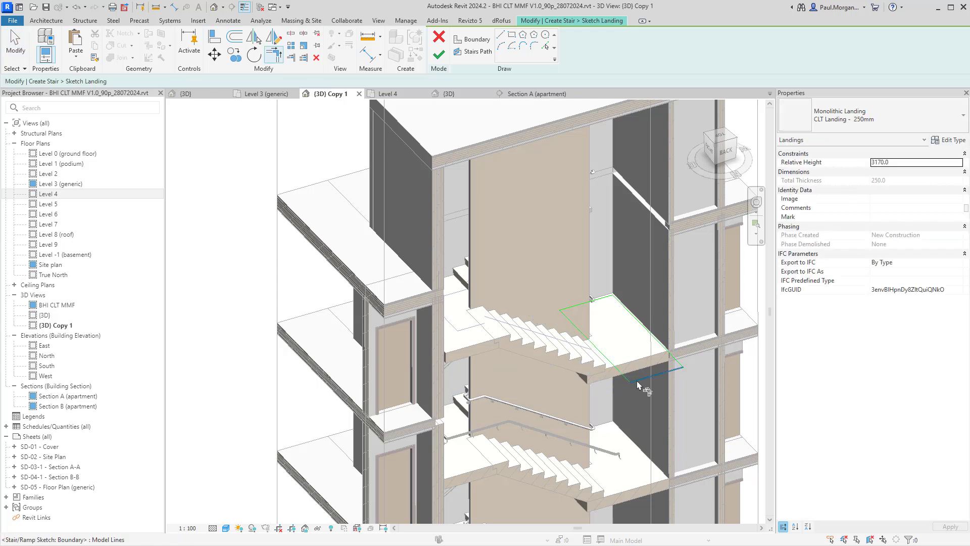
# Step: Finish the landing sketch and the stair edit, with the Level 8 (roof) plan open at the stairwell
pyautogui.click(443, 62)
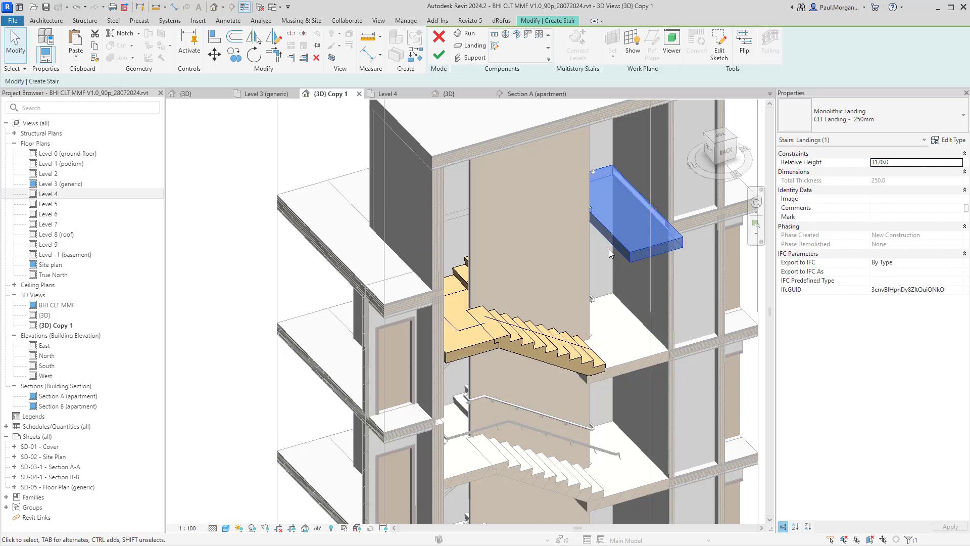
pyautogui.moveTo(611, 260)
pyautogui.keyDown('shift'); pyautogui.mouseDown(button='middle')
pyautogui.moveTo(632, 364)
pyautogui.moveTo(597, 340)
pyautogui.mouseUp(button='middle'); pyautogui.keyUp('shift')
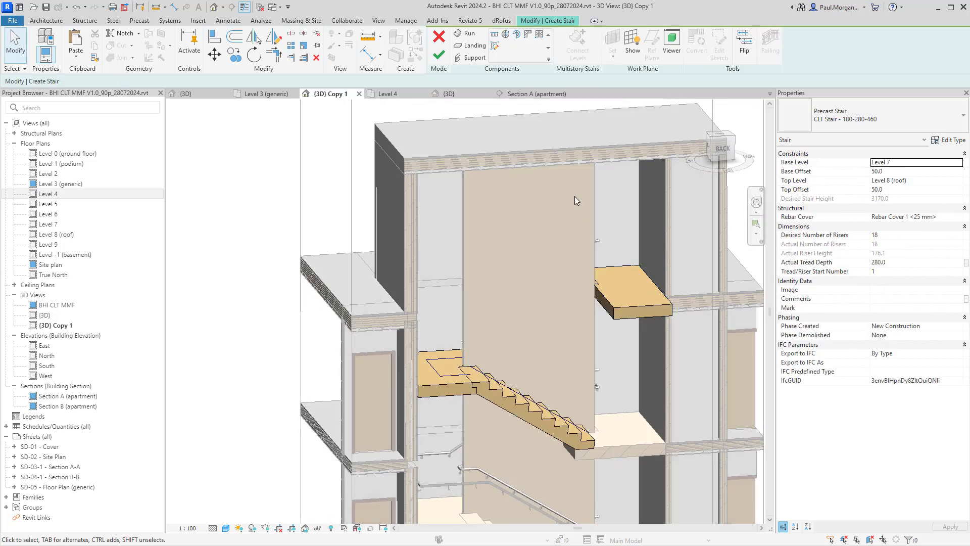
pyautogui.keyDown('shift'); pyautogui.moveTo(611, 244); pyautogui.dragTo(530, 268, button='middle'); pyautogui.keyUp('shift')
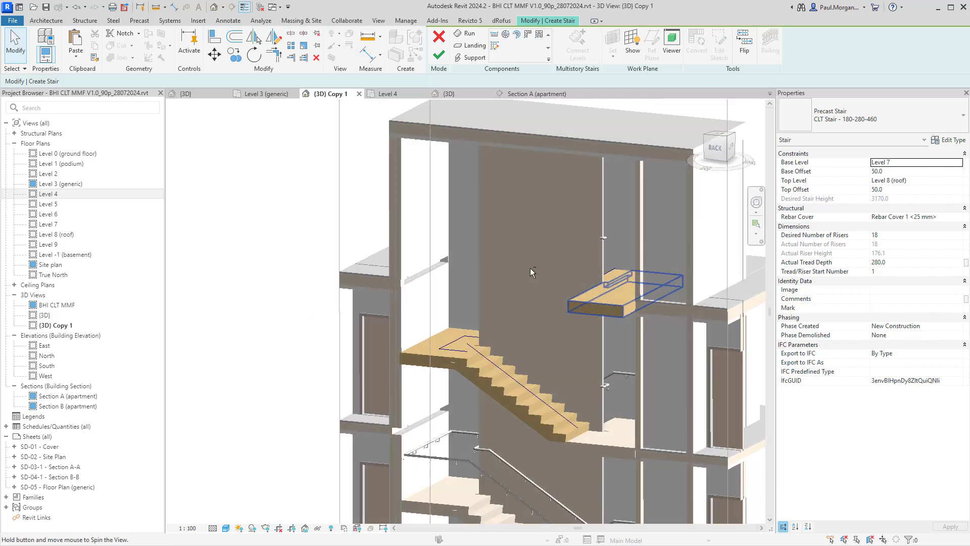
pyautogui.doubleClick(52, 235)
pyautogui.scroll(5, 470, 374)
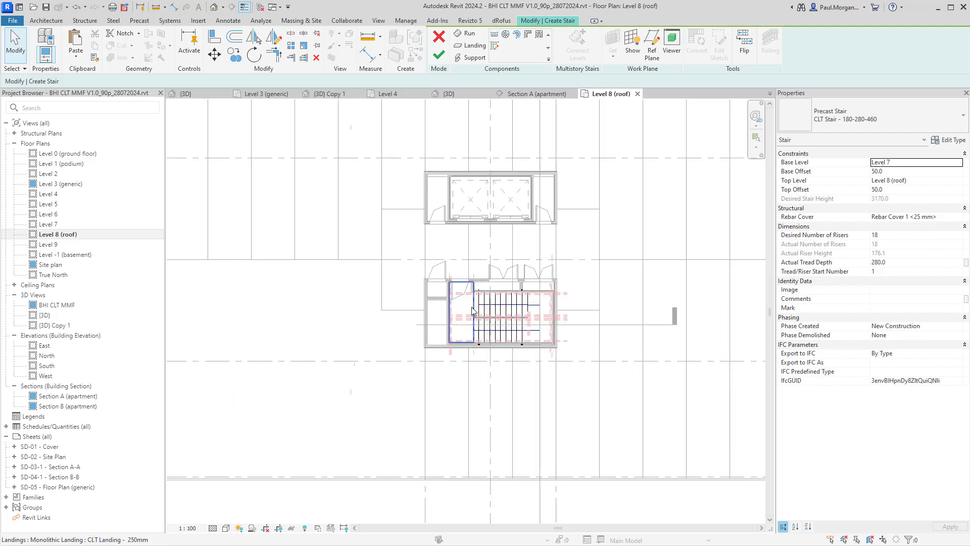
pyautogui.scroll(5, 470, 374)
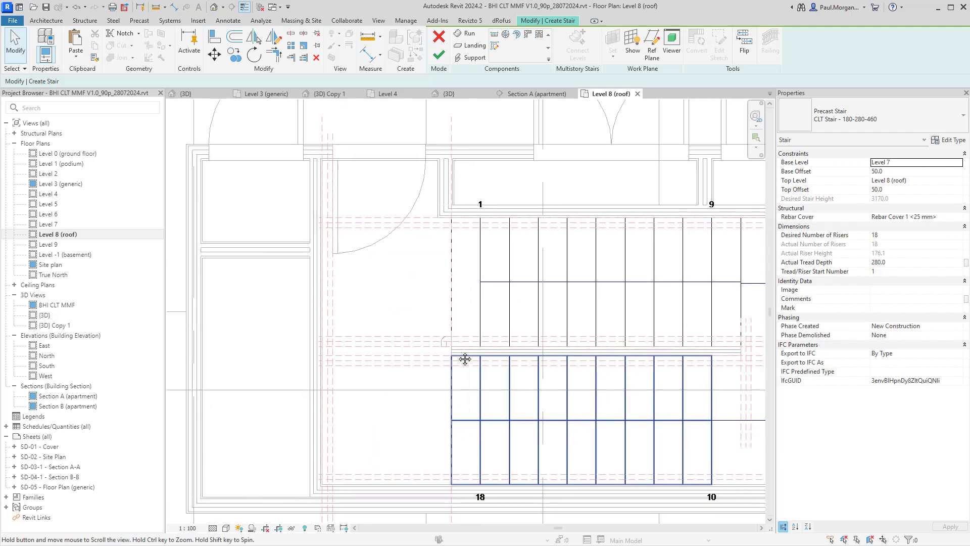
pyautogui.click(437, 55)
# Step: Draw a short XLAM CL3 85 wall, matching the central wall's type, across the head of the stair on Level 8 (roof)
pyautogui.click(468, 357)
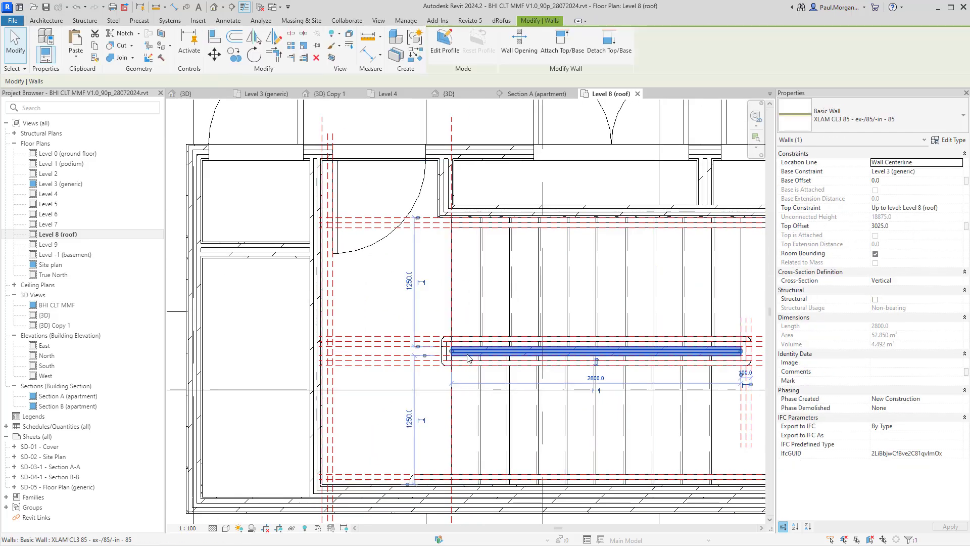
pyautogui.press('c')
pyautogui.press('s')
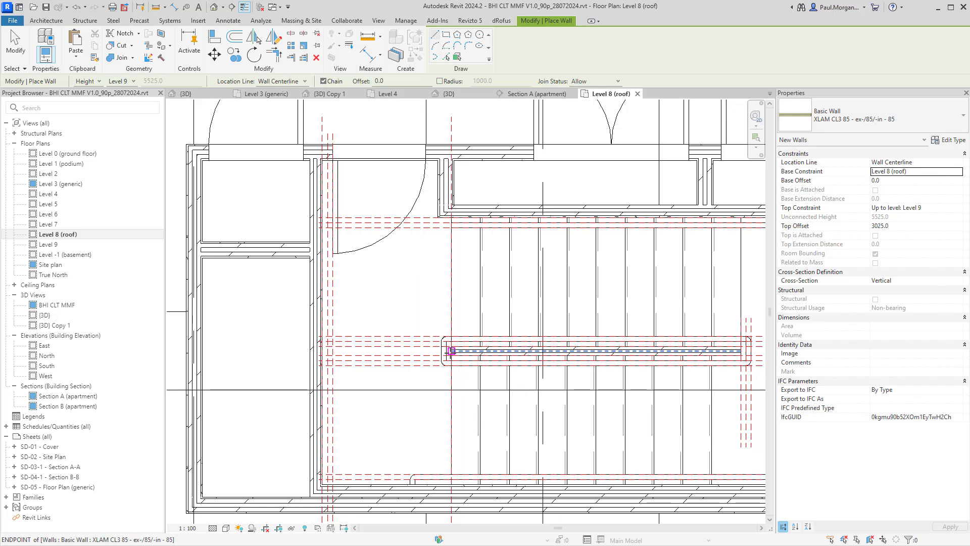
pyautogui.click(451, 350)
pyautogui.press('Escape')
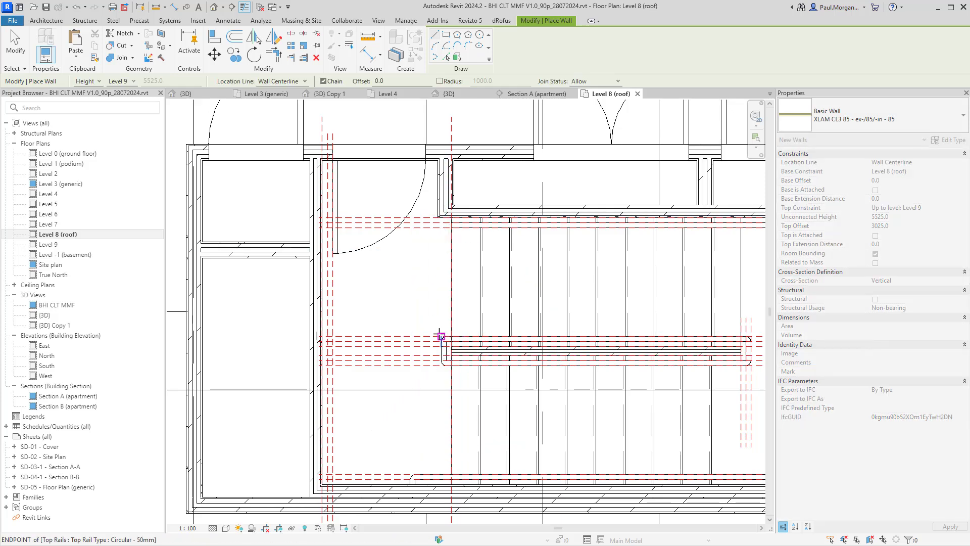
pyautogui.click(439, 332)
pyautogui.click(440, 244)
pyautogui.press('Escape')
pyautogui.press('Escape')
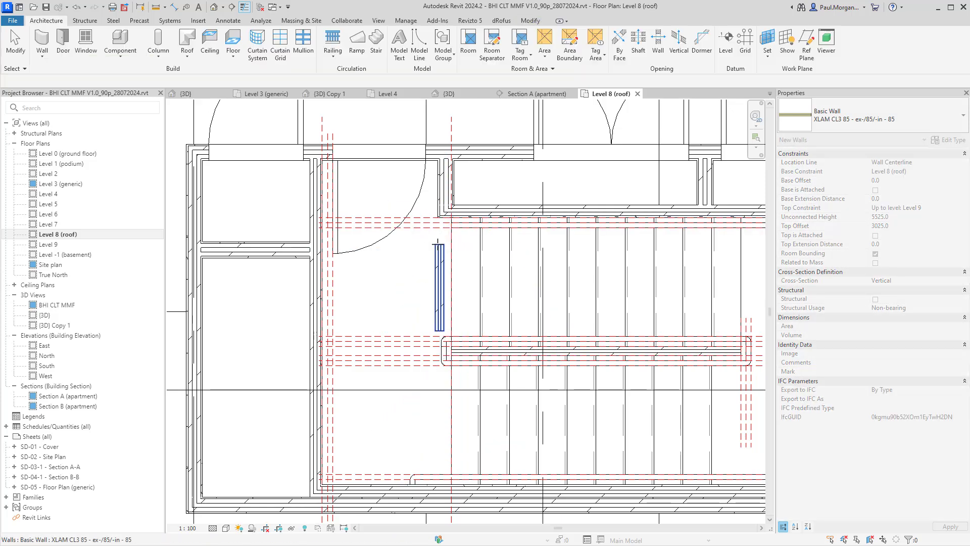
# Step: Align the new wall with the short existing wall by the door and stretch it to the central wall, about 1380 mm long
pyautogui.press('a')
pyautogui.press('l')
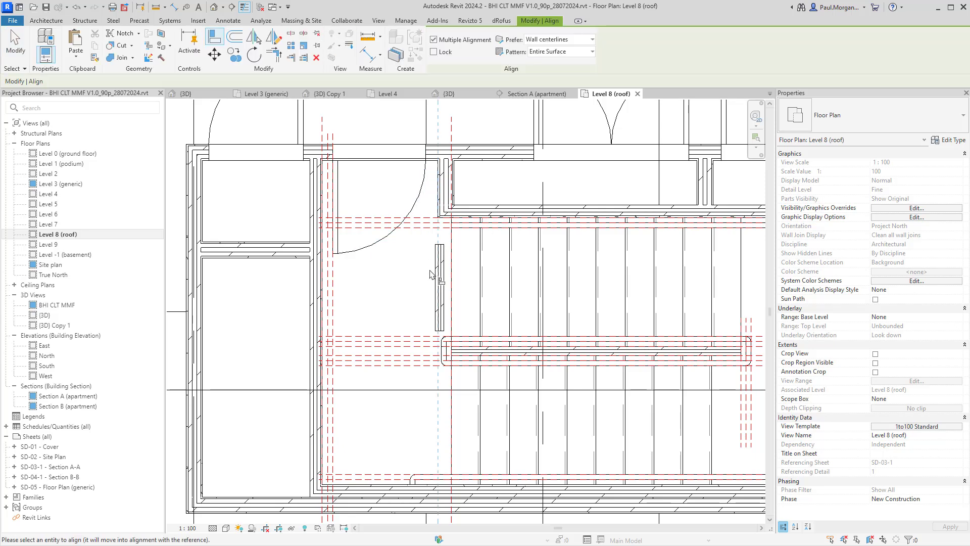
pyautogui.press('Escape')
pyautogui.press('Escape')
pyautogui.click(446, 274)
pyautogui.moveTo(443, 244); pyautogui.dragTo(443, 212)
pyautogui.moveTo(442, 333); pyautogui.dragTo(440, 354)
pyautogui.press('Escape')
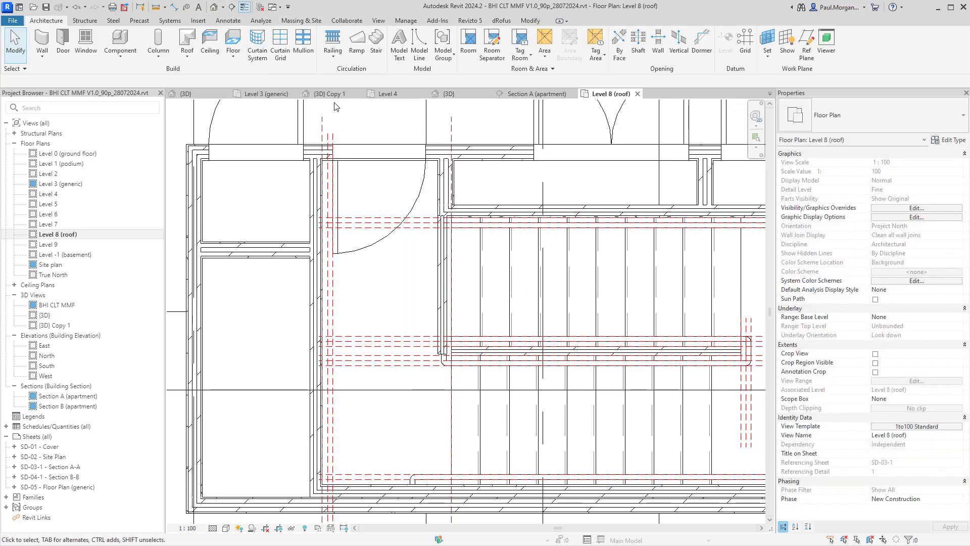
# Step: In the 3D copy view, lower the new wall's top to the underside of the upper roof, at a top offset of 538 mm
pyautogui.click(331, 94)
pyautogui.keyDown('shift'); pyautogui.moveTo(617, 271); pyautogui.dragTo(611, 277, button='middle'); pyautogui.keyUp('shift')
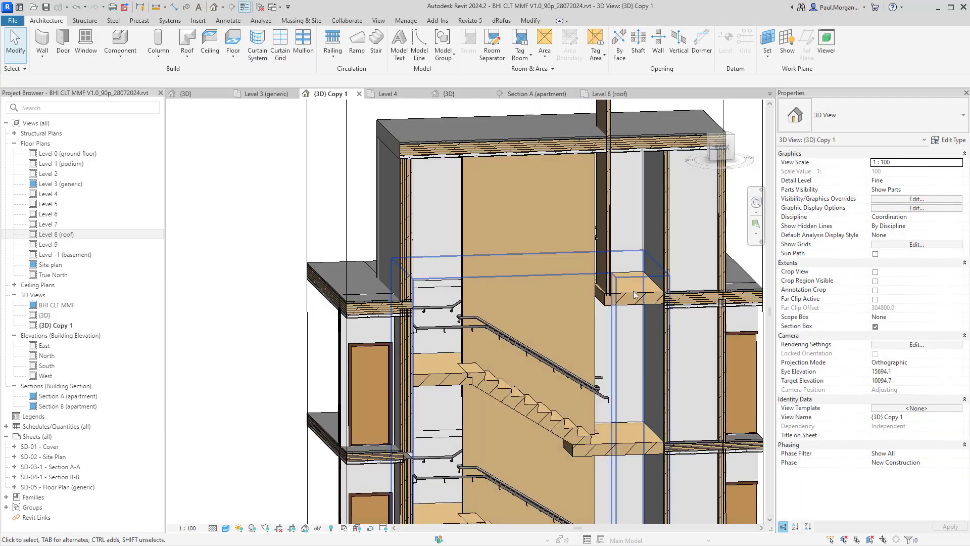
pyautogui.click(611, 277)
pyautogui.keyDown('shift'); pyautogui.moveTo(605, 244); pyautogui.dragTo(609, 120, button='middle'); pyautogui.keyUp('shift')
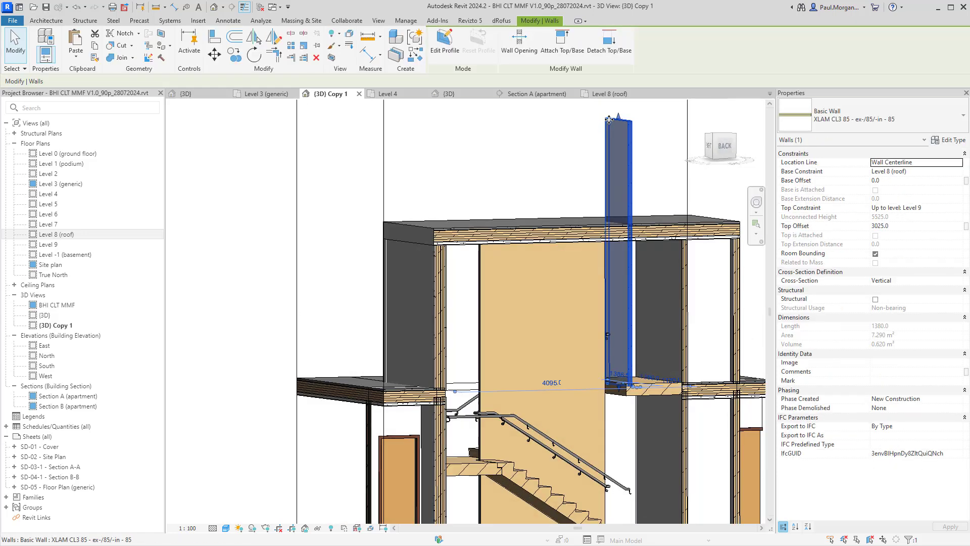
pyautogui.press('Escape')
pyautogui.keyDown('shift'); pyautogui.moveTo(652, 331); pyautogui.dragTo(606, 341, button='middle'); pyautogui.keyUp('shift')
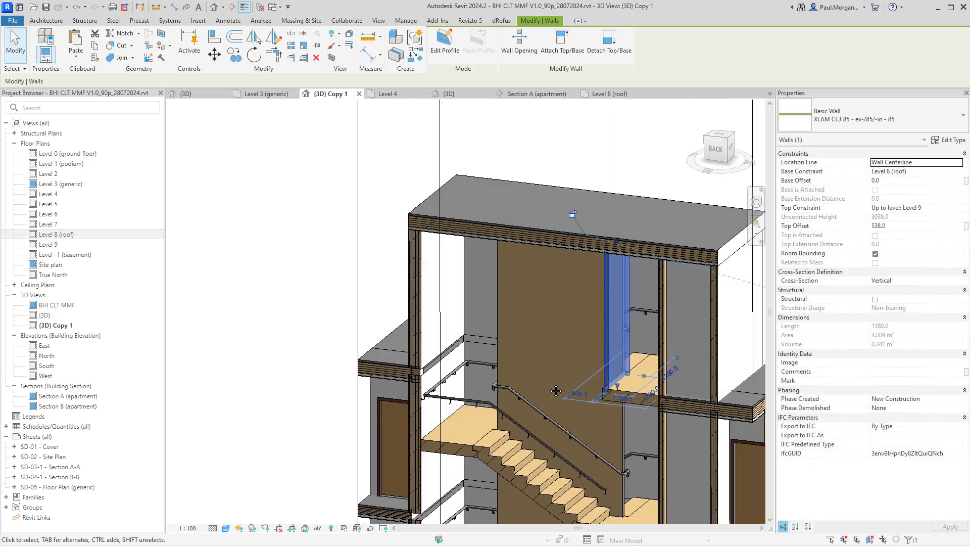
# Step: Align the new wall's face flush with the stair-side edge of the top landing
pyautogui.keyDown('shift'); pyautogui.moveTo(623, 396); pyautogui.dragTo(660, 380, button='middle'); pyautogui.keyUp('shift')
pyautogui.keyDown('shift'); pyautogui.moveTo(590, 395); pyautogui.dragTo(614, 335, button='middle'); pyautogui.keyUp('shift')
pyautogui.scroll(5, 608, 330)
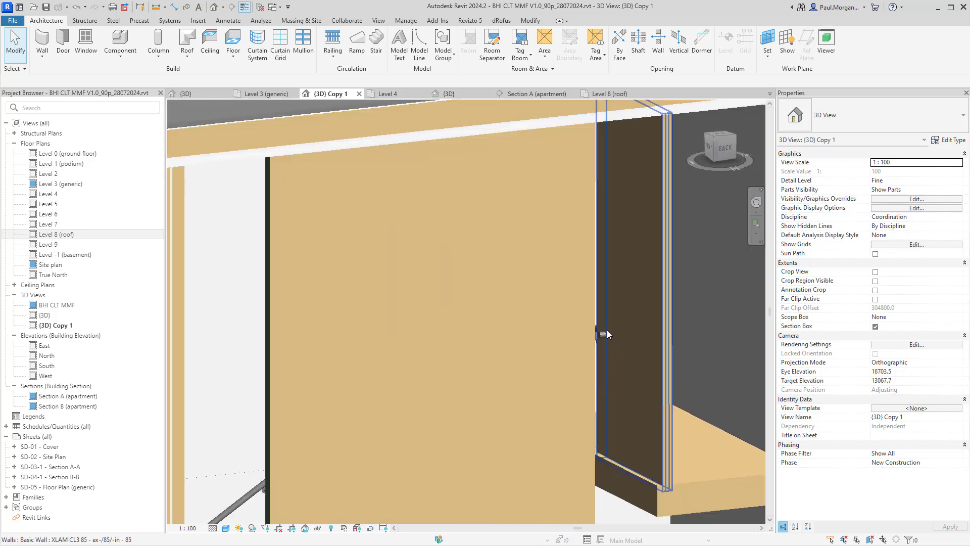
pyautogui.click(603, 339)
pyautogui.press('Escape')
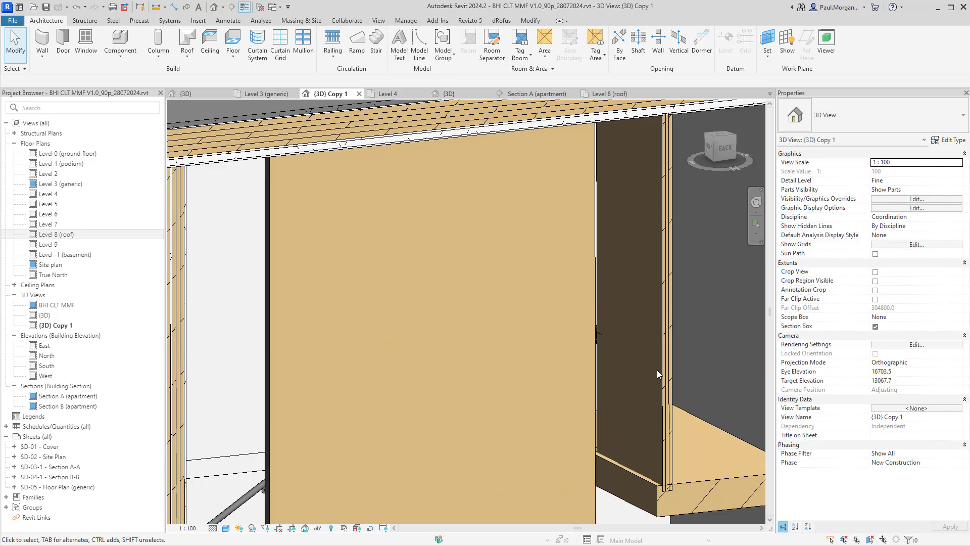
pyautogui.keyDown('shift'); pyautogui.moveTo(657, 370); pyautogui.dragTo(690, 440, button='middle'); pyautogui.keyUp('shift')
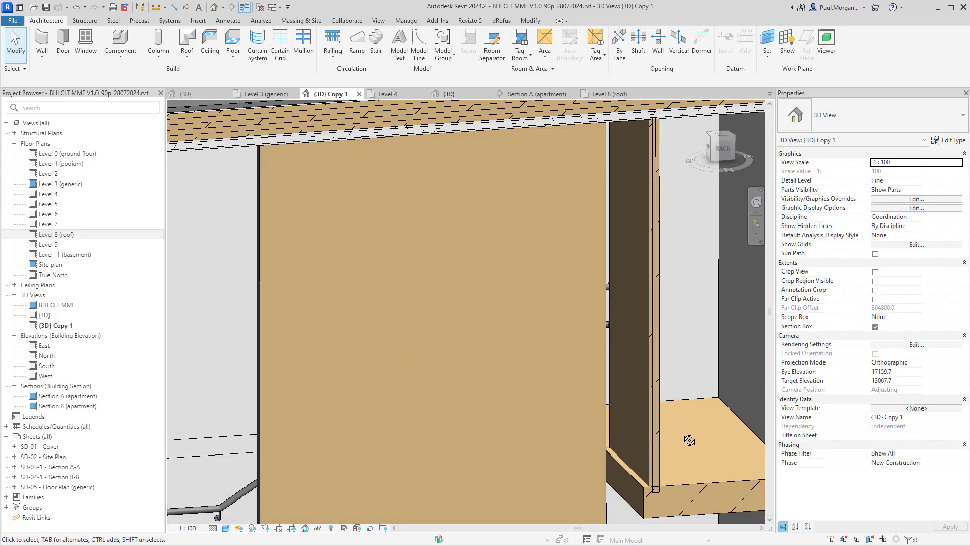
pyautogui.press('a')
pyautogui.press('l')
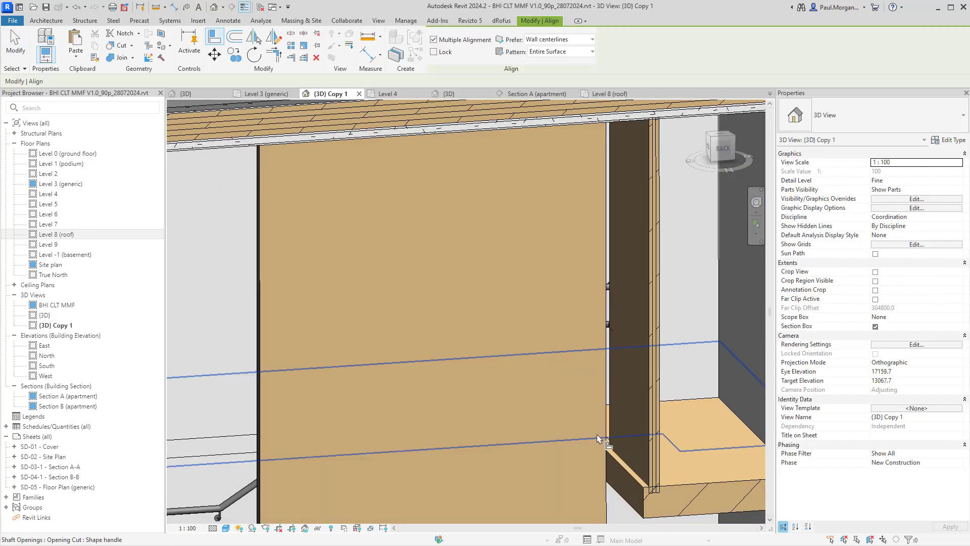
pyautogui.click(647, 460)
pyautogui.click(806, 531)
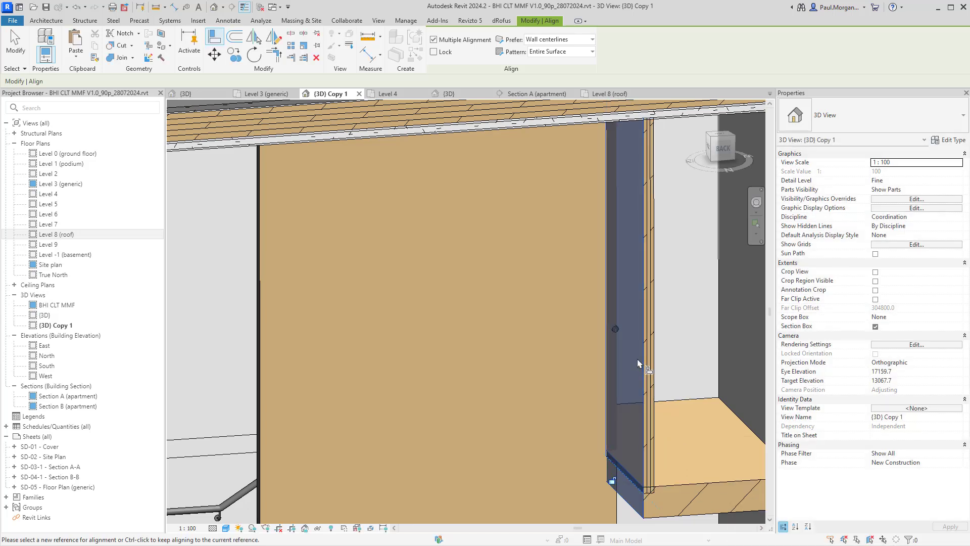
pyautogui.press('Escape')
pyautogui.scroll(-3, 638, 363)
# Step: Adjust the new wall's base offset from Level 8 (roof) so that it stands on the landing's top surface
pyautogui.click(641, 381)
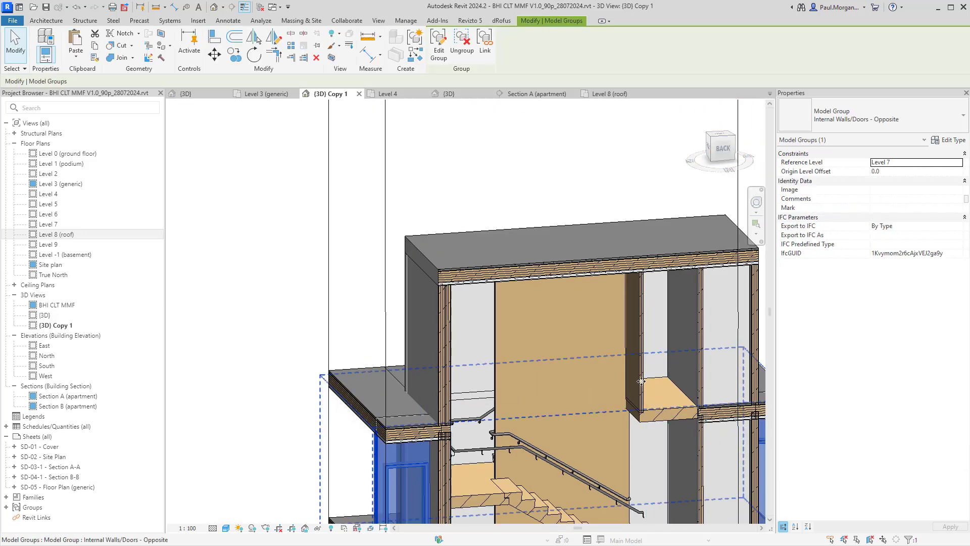
pyautogui.click(641, 381)
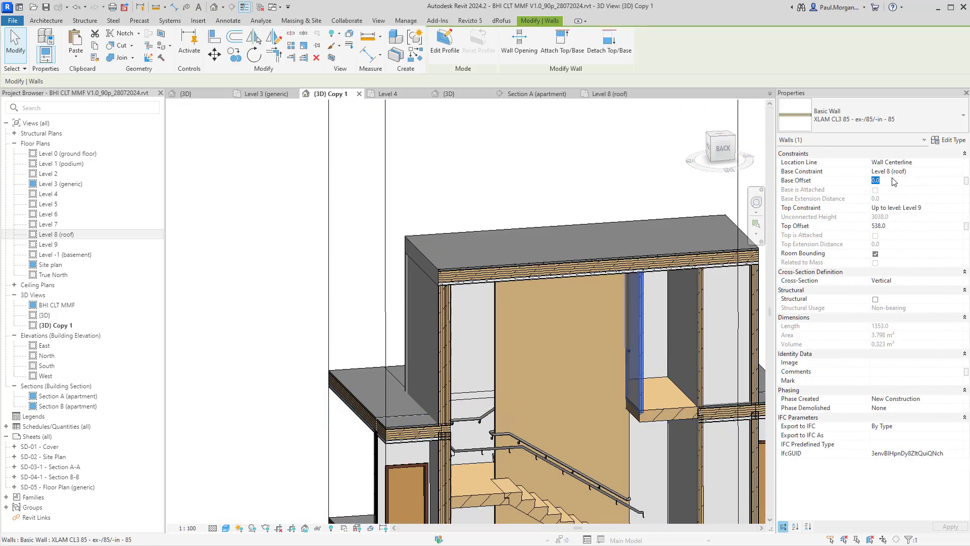
pyautogui.press('Return')
pyautogui.press('Escape')
pyautogui.scroll(5, 658, 404)
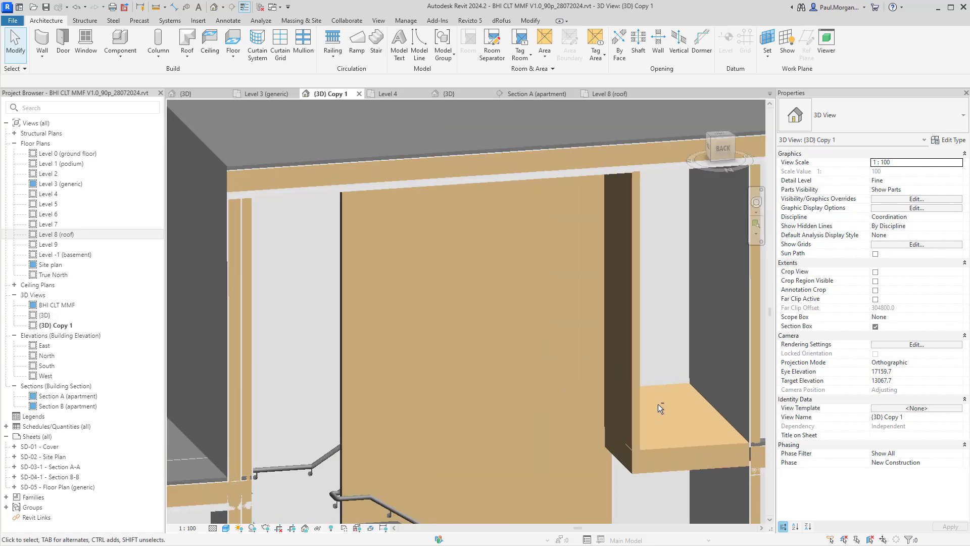
# Step: Examine the stairs, landings and handrails in the shaft from the new roof-level wall down to the podium
pyautogui.keyDown('shift'); pyautogui.moveTo(658, 404); pyautogui.dragTo(672, 283, button='middle'); pyautogui.keyUp('shift')
pyautogui.scroll(-2, 710, 336)
pyautogui.scroll(-3, 672, 429)
pyautogui.keyDown('shift'); pyautogui.moveTo(672, 283); pyautogui.dragTo(619, 372, button='middle'); pyautogui.keyUp('shift')
pyautogui.scroll(3, 638, 308)
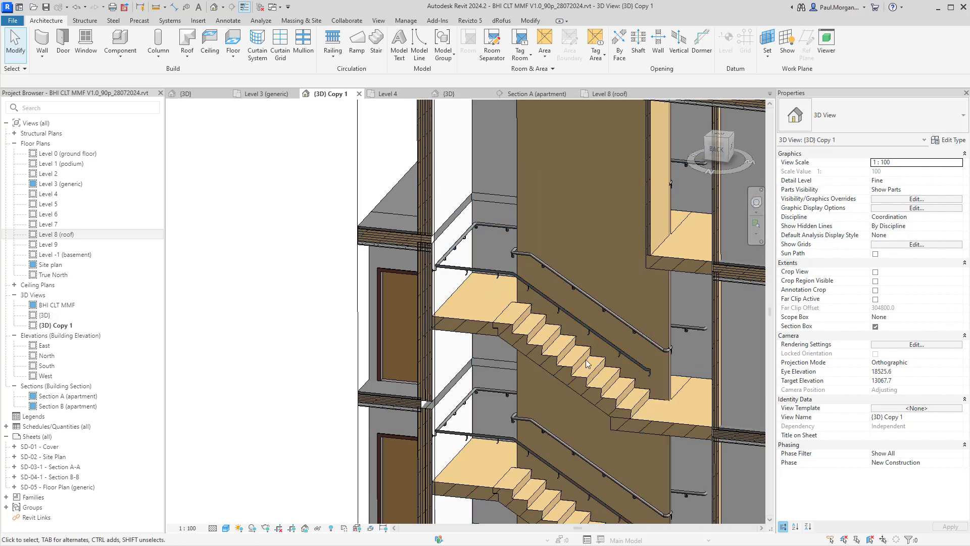
pyautogui.scroll(-3, 591, 372)
pyautogui.moveTo(596, 402); pyautogui.dragTo(647, 373, button='middle')
pyautogui.moveTo(647, 373); pyautogui.dragTo(620, 151, button='middle')
pyautogui.keyDown('shift'); pyautogui.moveTo(621, 152); pyautogui.dragTo(478, 343, button='middle'); pyautogui.keyUp('shift')
pyautogui.moveTo(461, 411); pyautogui.dragTo(429, 279, button='middle')
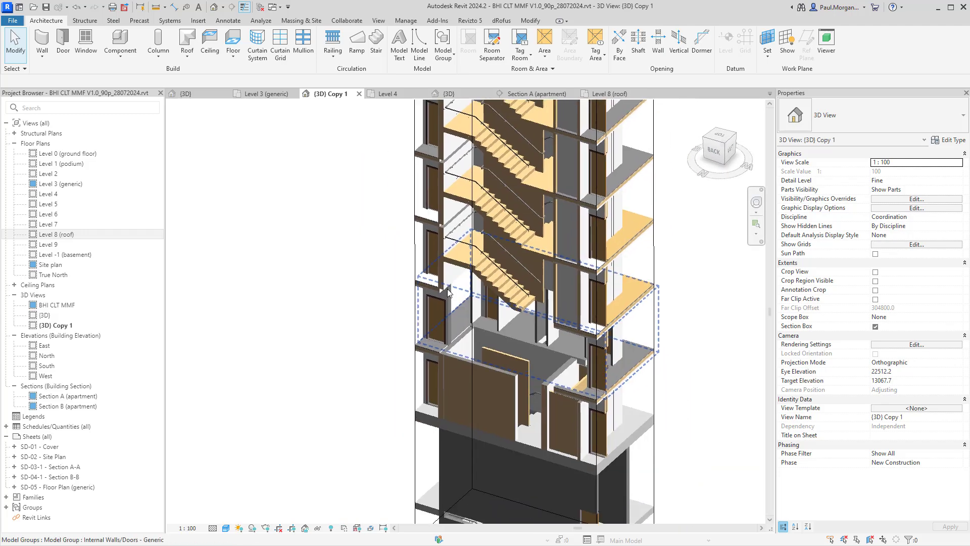
# Step: Copy the lowest CLT stair at Level 3 (generic) together with its wall-mounted handrail and paste them aligned to Level 2
pyautogui.scroll(3, 503, 380)
pyautogui.click(547, 205)
pyautogui.scroll(-2, 546, 205)
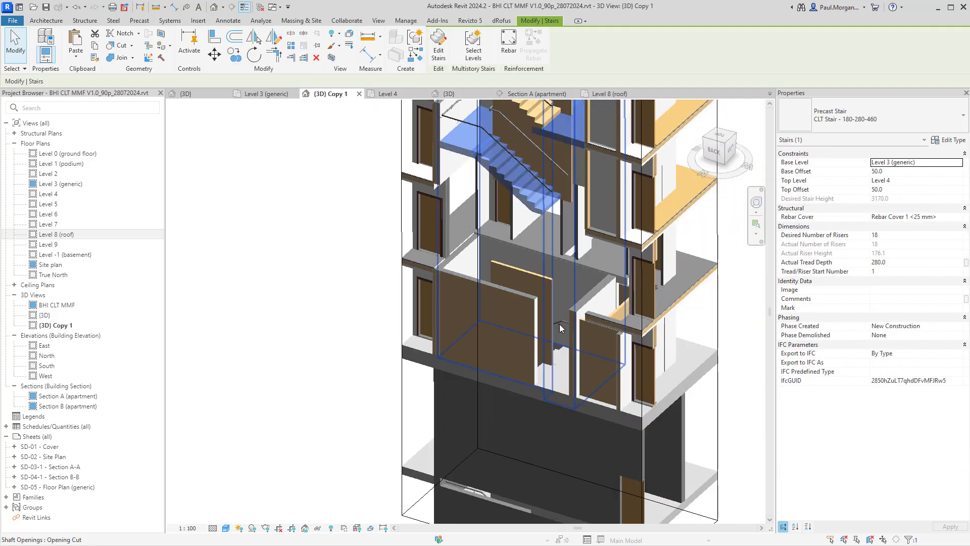
pyautogui.keyDown('shift'); pyautogui.moveTo(591, 338); pyautogui.dragTo(537, 170, button='middle'); pyautogui.keyUp('shift')
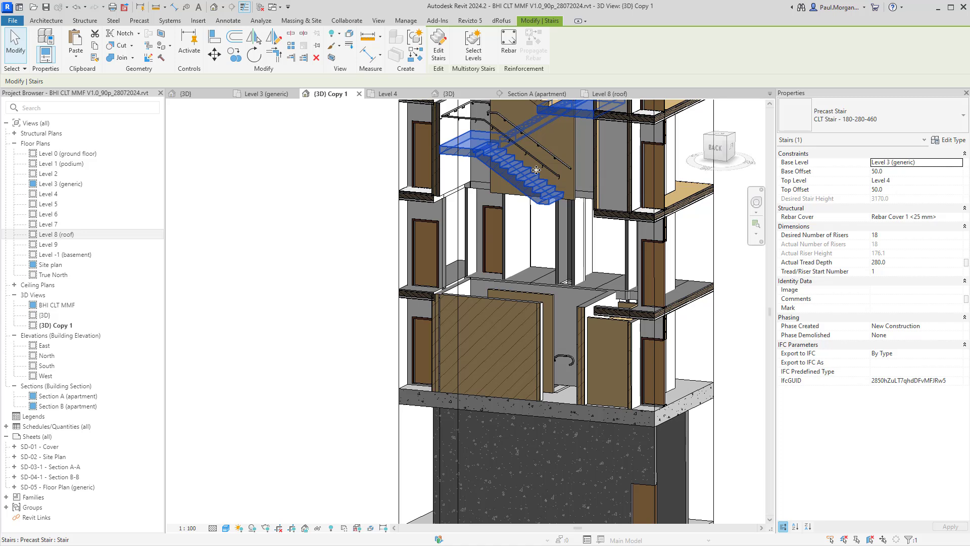
pyautogui.scroll(3, 573, 153)
pyautogui.scroll(-4, 557, 214)
pyautogui.moveTo(556, 214); pyautogui.dragTo(565, 303, button='middle')
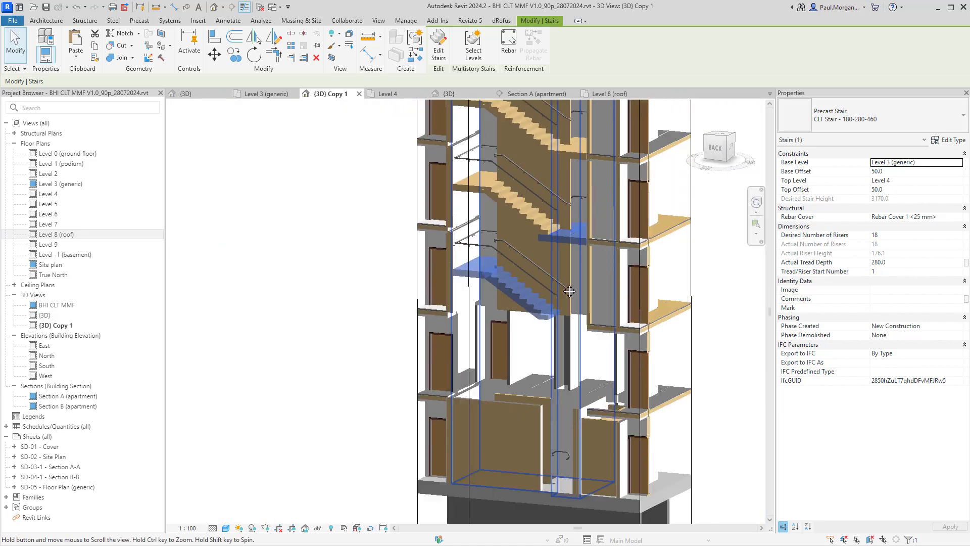
pyautogui.scroll(4, 574, 239)
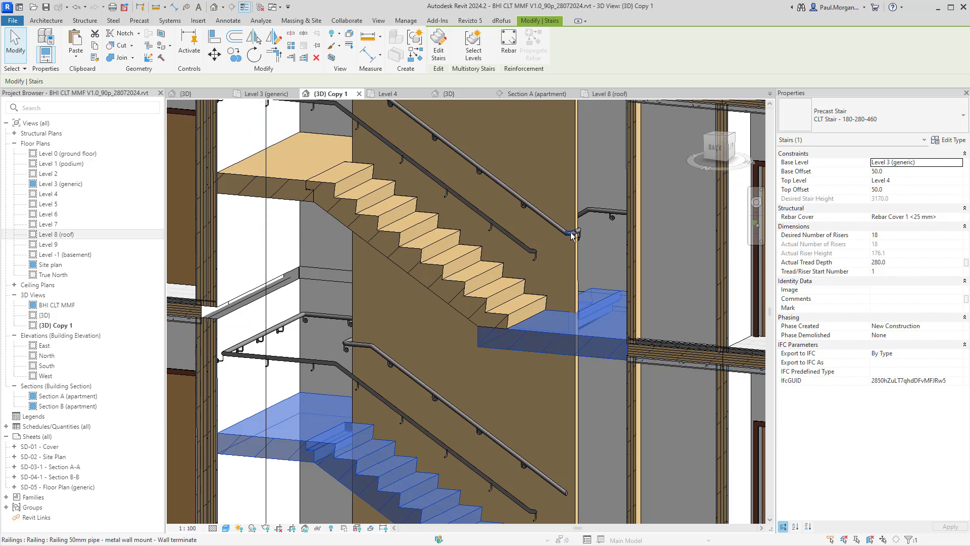
pyautogui.keyDown('ctrl'); pyautogui.click(573, 236); pyautogui.keyUp('ctrl')
pyautogui.click(75, 52)
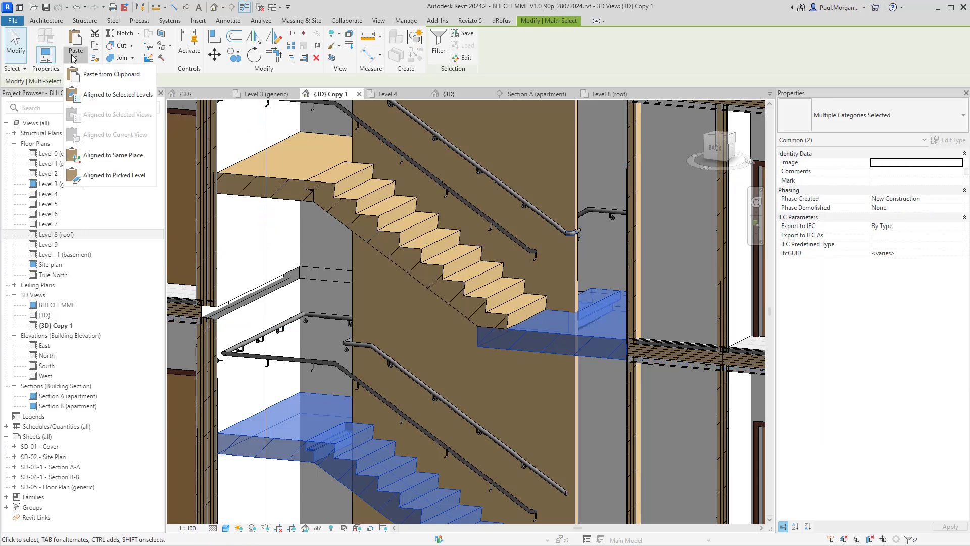
pyautogui.click(89, 95)
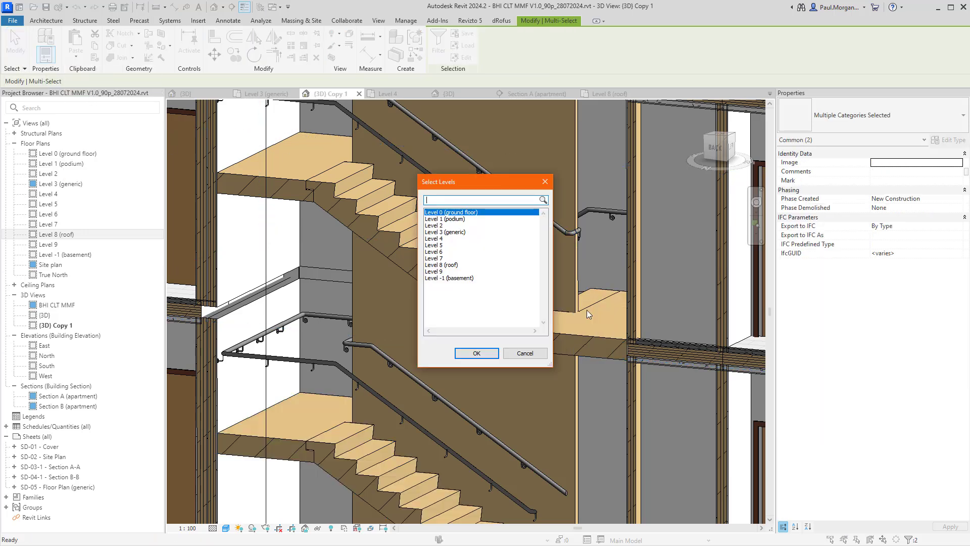
pyautogui.click(435, 226)
pyautogui.click(479, 353)
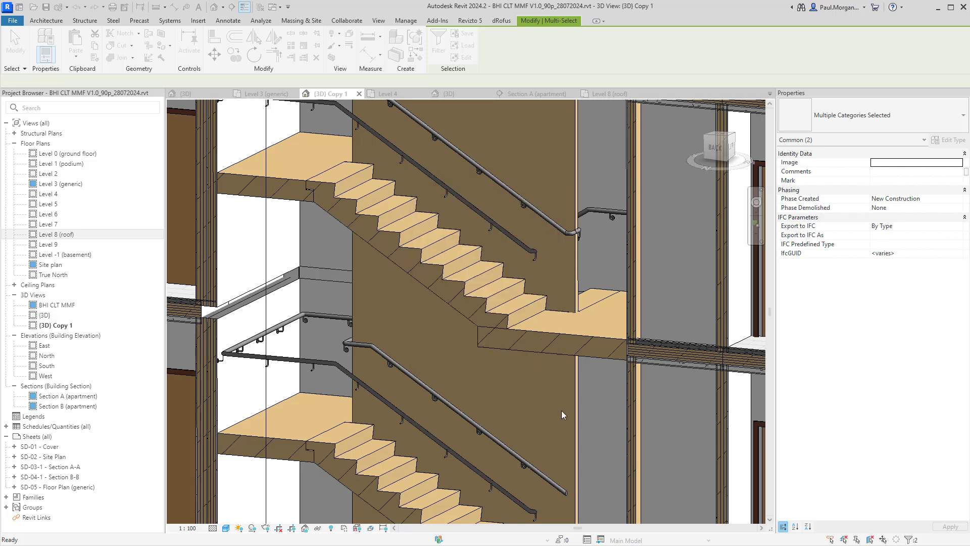
pyautogui.press('Escape')
# Step: Examine the foot of the Level 2 stair against the podium walls, the shaft opening and the Level 1 (podium) slab
pyautogui.scroll(-3, 619, 396)
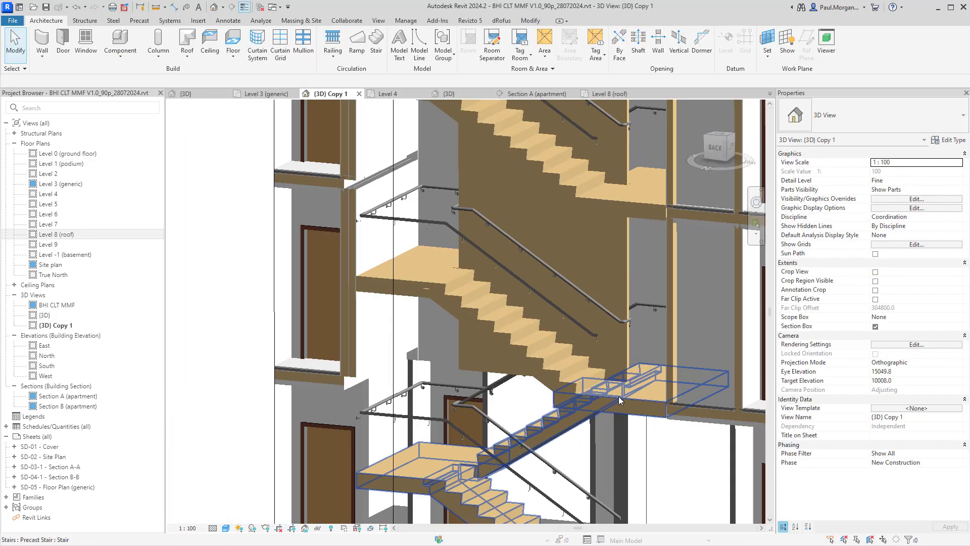
pyautogui.keyDown('shift'); pyautogui.moveTo(619, 396); pyautogui.dragTo(637, 356, button='middle'); pyautogui.keyUp('shift')
pyautogui.keyDown('shift'); pyautogui.moveTo(643, 391); pyautogui.dragTo(659, 186, button='middle'); pyautogui.keyUp('shift')
pyautogui.click(681, 315)
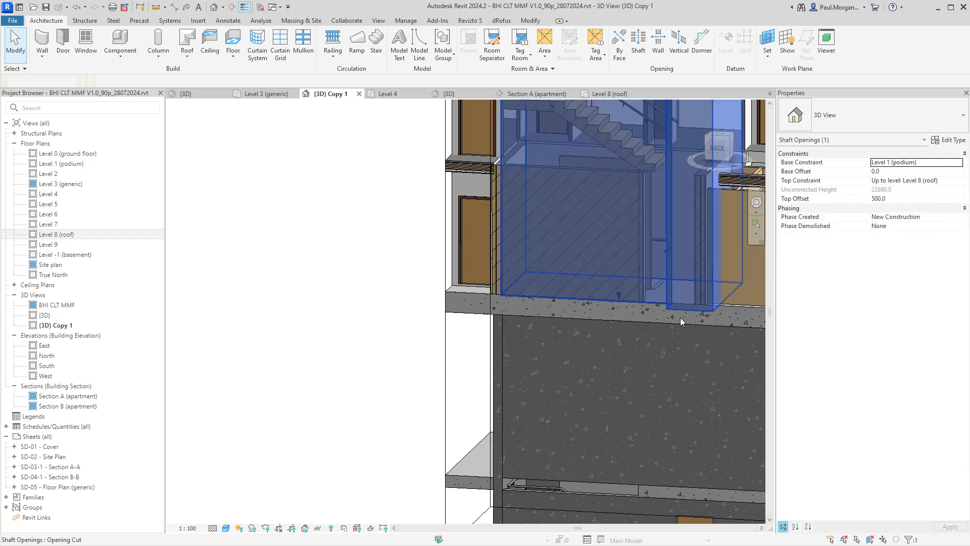
pyautogui.click(673, 322)
pyautogui.keyDown('shift'); pyautogui.moveTo(686, 228); pyautogui.dragTo(600, 340, button='middle'); pyautogui.keyUp('shift')
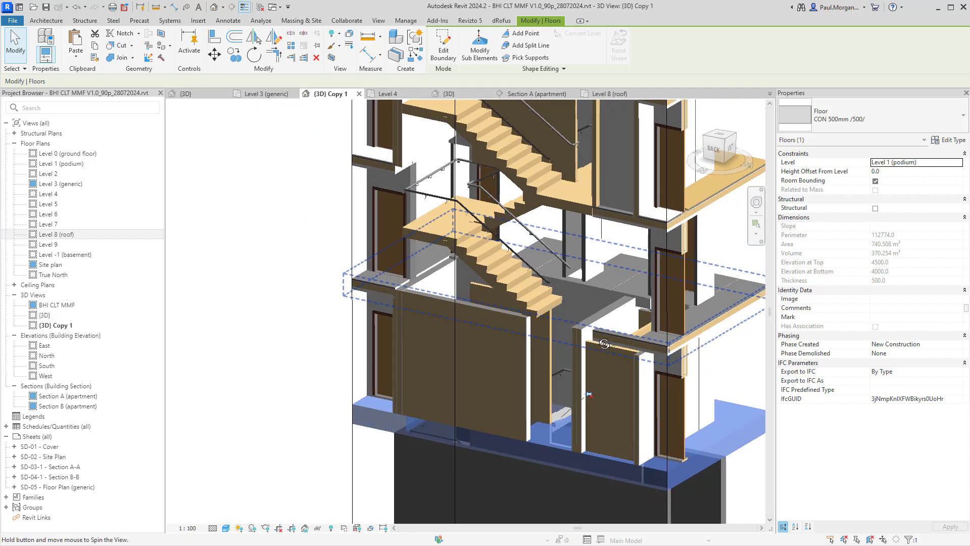
pyautogui.press('Escape')
pyautogui.scroll(-2, 581, 325)
pyautogui.keyDown('shift'); pyautogui.moveTo(537, 296); pyautogui.dragTo(647, 357, button='middle'); pyautogui.keyUp('shift')
pyautogui.click(682, 296)
pyautogui.click(661, 279)
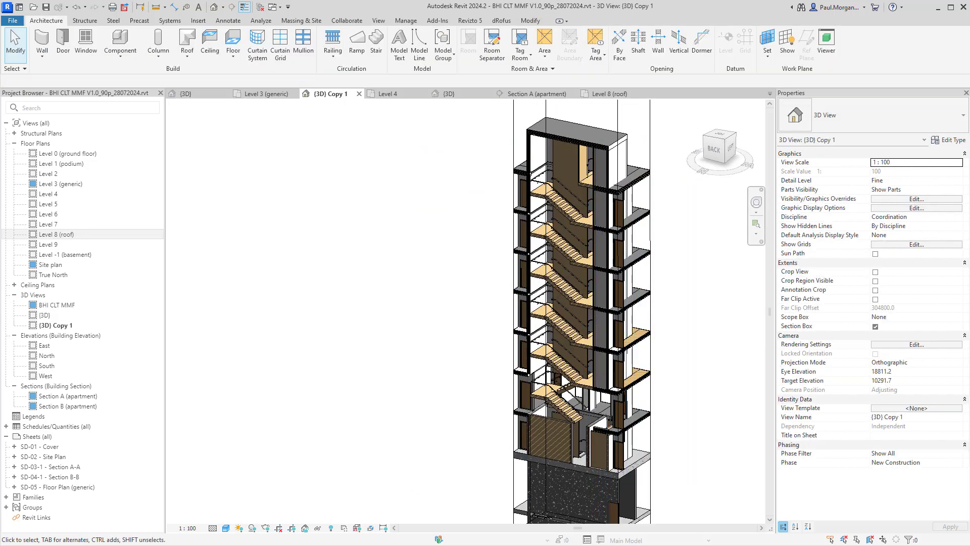
# Step: Examine the stair shaft in the Level 3 (generic) and Level 0 (ground floor) plans, checking the precast stairs against the surrounding walls
pyautogui.doubleClick(61, 183)
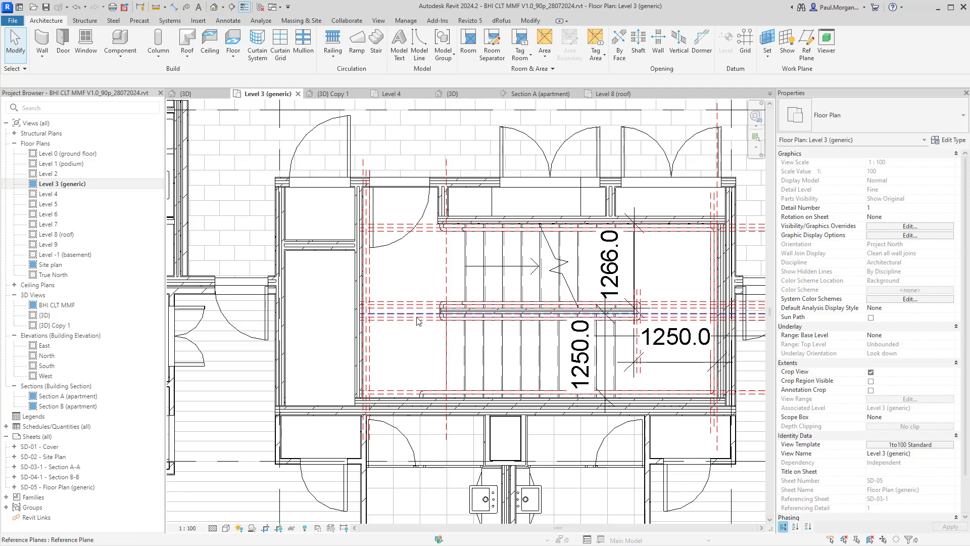
pyautogui.moveTo(409, 332); pyautogui.dragTo(429, 305, button='middle')
pyautogui.doubleClick(53, 153)
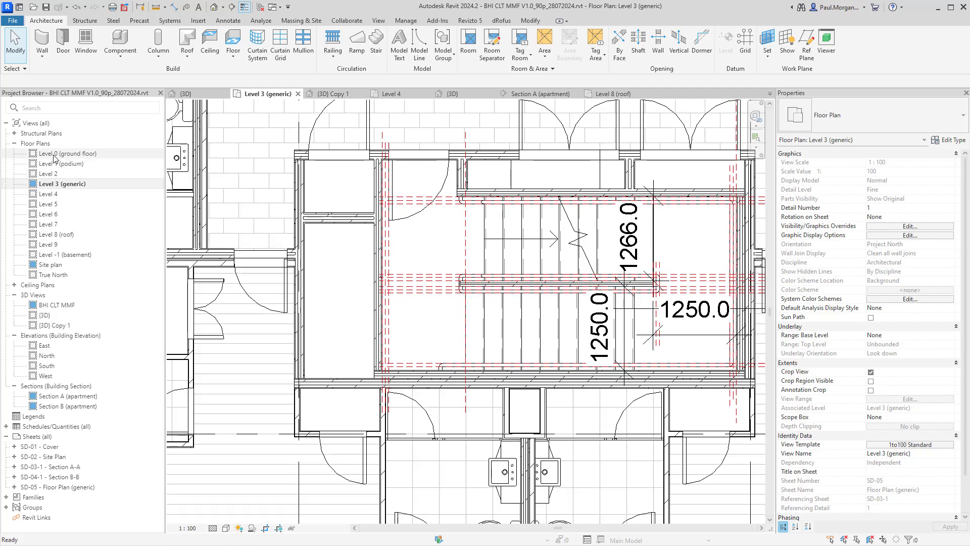
pyautogui.scroll(3, 483, 258)
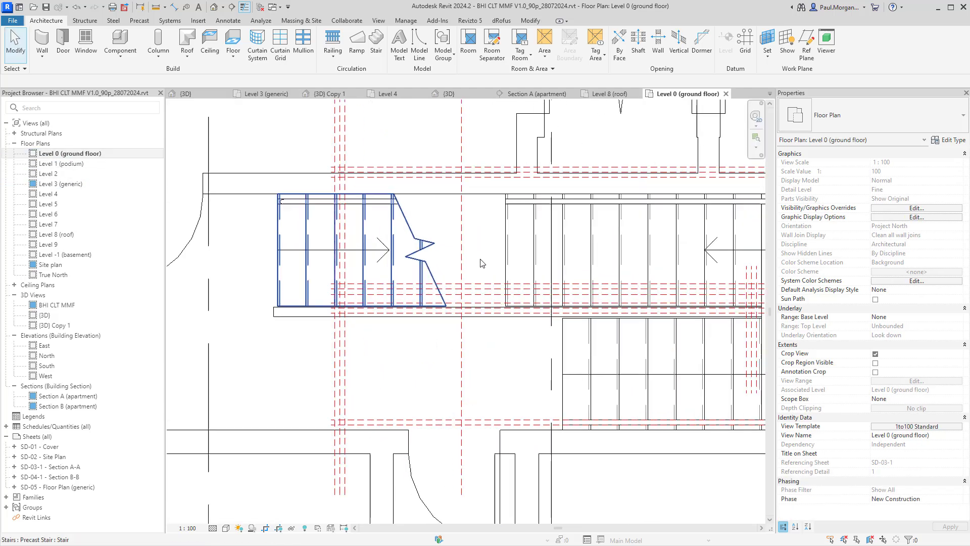
pyautogui.scroll(-5, 545, 261)
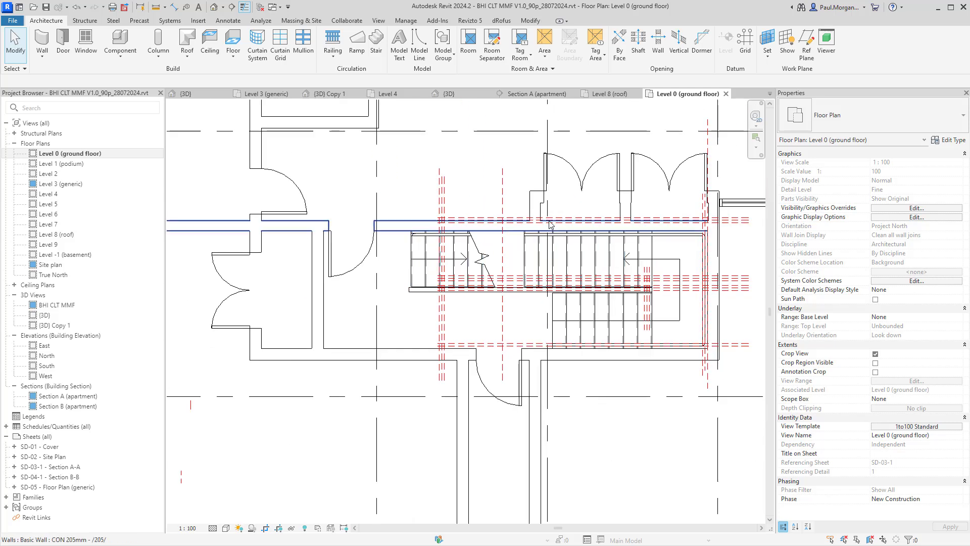
pyautogui.scroll(4, 457, 228)
pyautogui.click(457, 230)
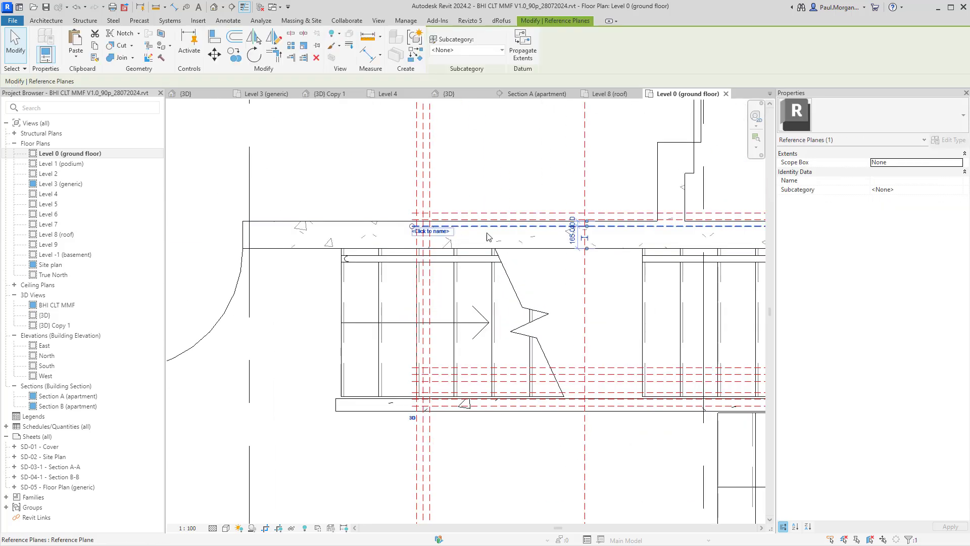
pyautogui.scroll(-4, 457, 230)
pyautogui.press('Escape')
pyautogui.moveTo(557, 234); pyautogui.dragTo(400, 237, button='middle')
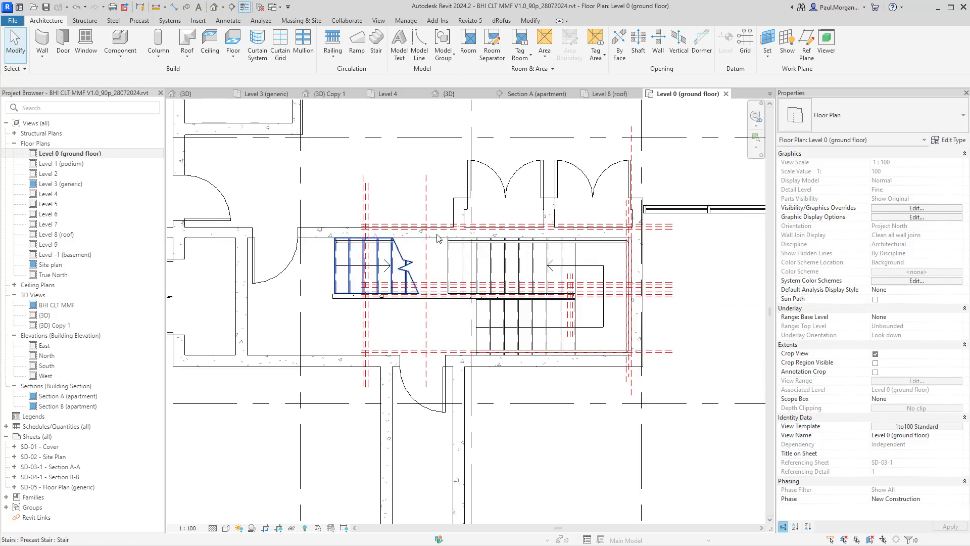
# Step: Try moving the concrete wall alongside the ground-floor precast stairs away from the flights
pyautogui.click(326, 231)
pyautogui.scroll(3, 328, 232)
pyautogui.moveTo(335, 232); pyautogui.dragTo(340, 201)
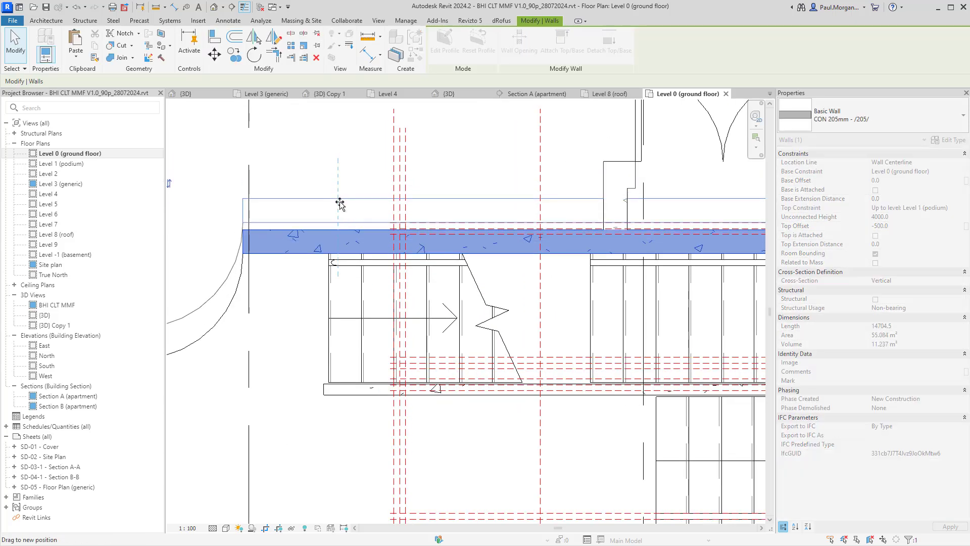
pyautogui.press('Escape')
pyautogui.scroll(-3, 377, 285)
pyautogui.scroll(3, 598, 299)
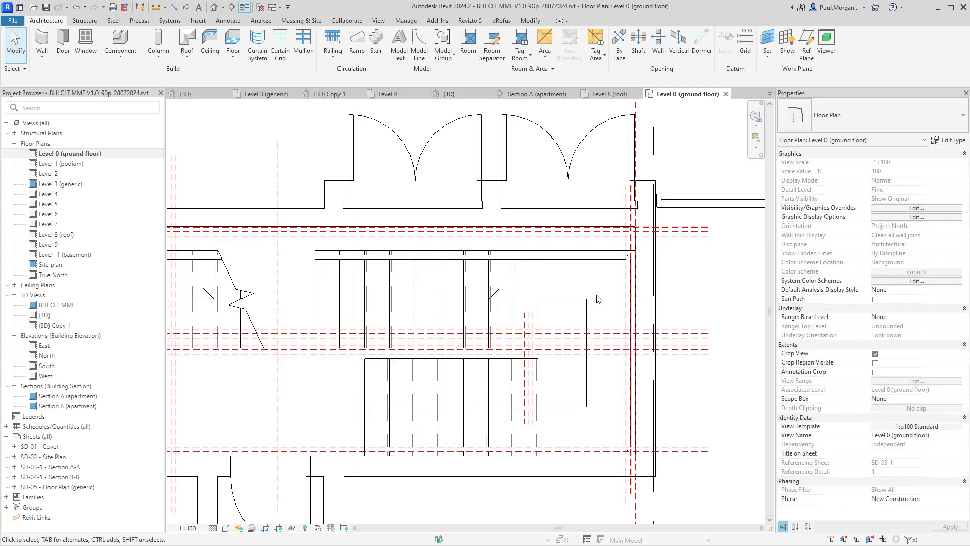
pyautogui.scroll(-3, 487, 298)
pyautogui.moveTo(420, 308); pyautogui.dragTo(602, 268, button='middle')
pyautogui.scroll(2, 563, 276)
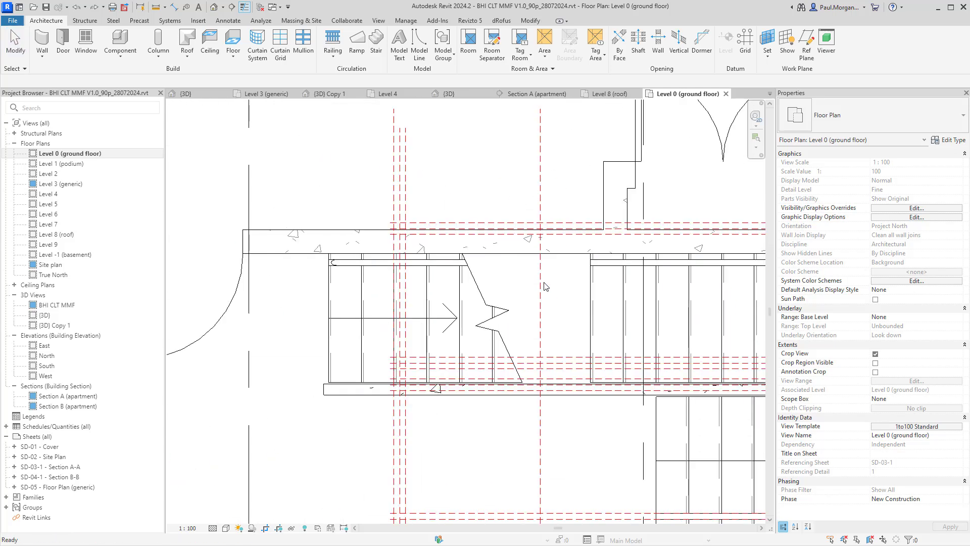
# Step: Search the Autodesk family library for TGSI, then close it without loading a family
pyautogui.scroll(1, 419, 264)
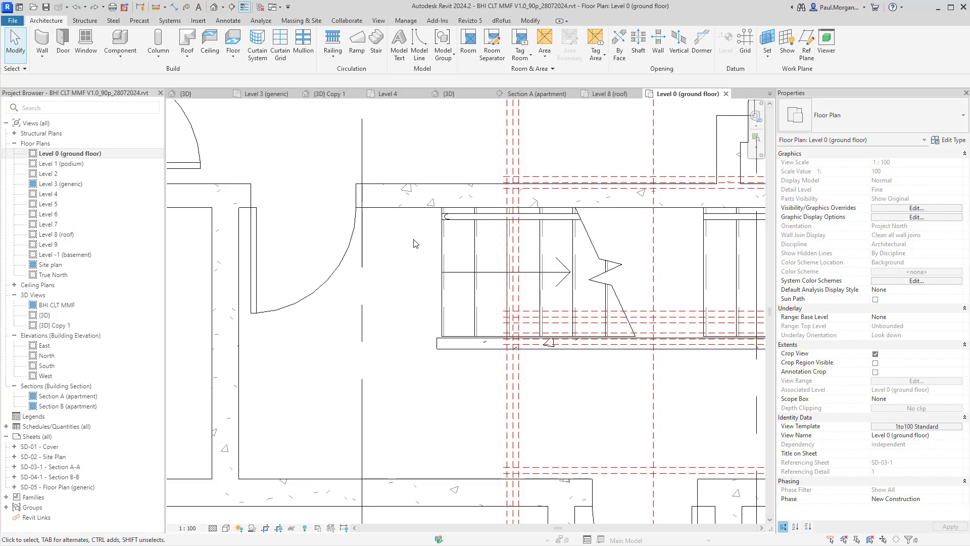
pyautogui.moveTo(428, 262); pyautogui.dragTo(418, 228, button='middle')
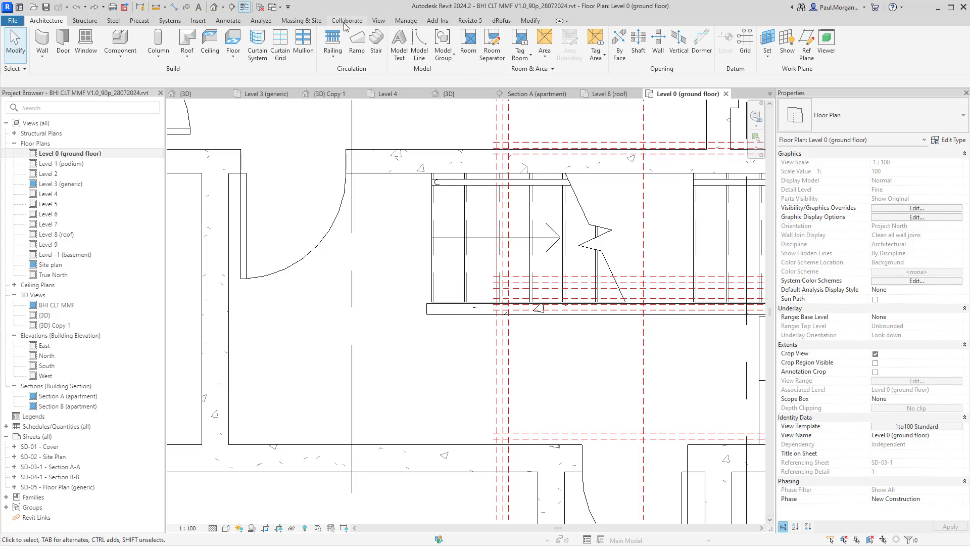
pyautogui.click(196, 21)
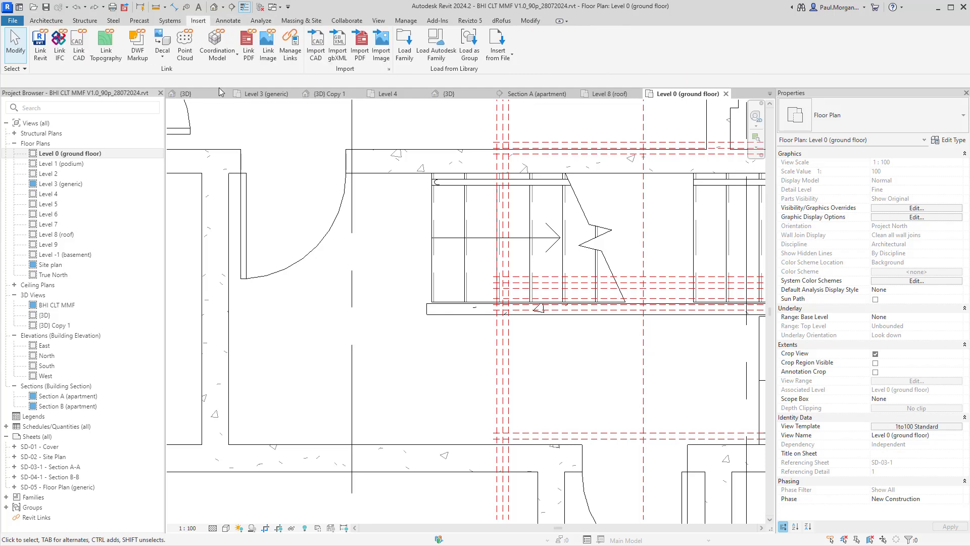
pyautogui.click(436, 45)
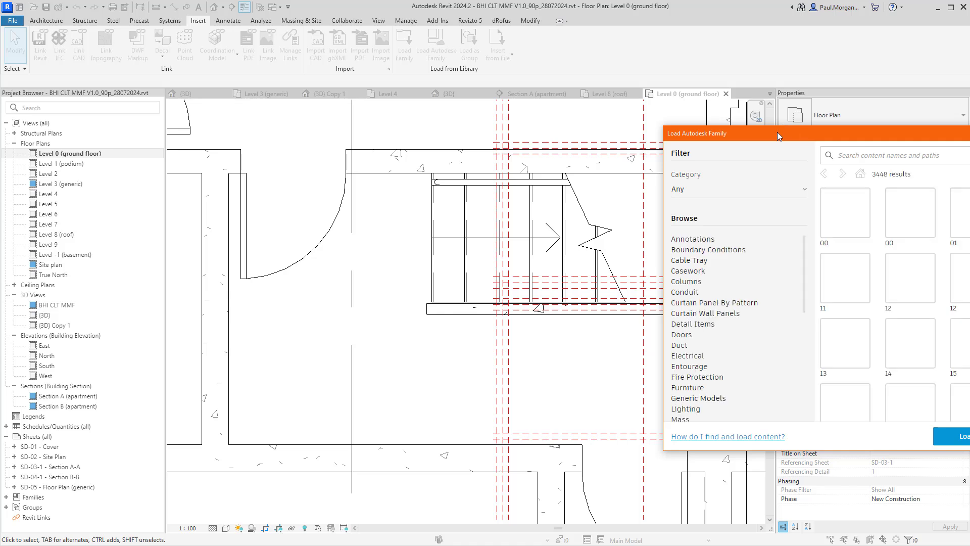
pyautogui.moveTo(801, 132); pyautogui.dragTo(469, 116)
pyautogui.click(525, 138)
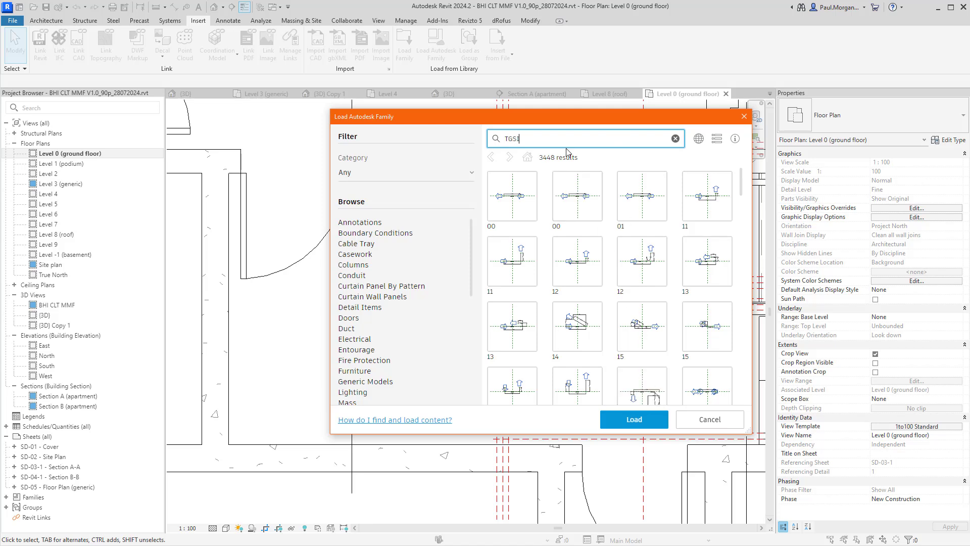
pyautogui.write('TGSI')
pyautogui.press('Return')
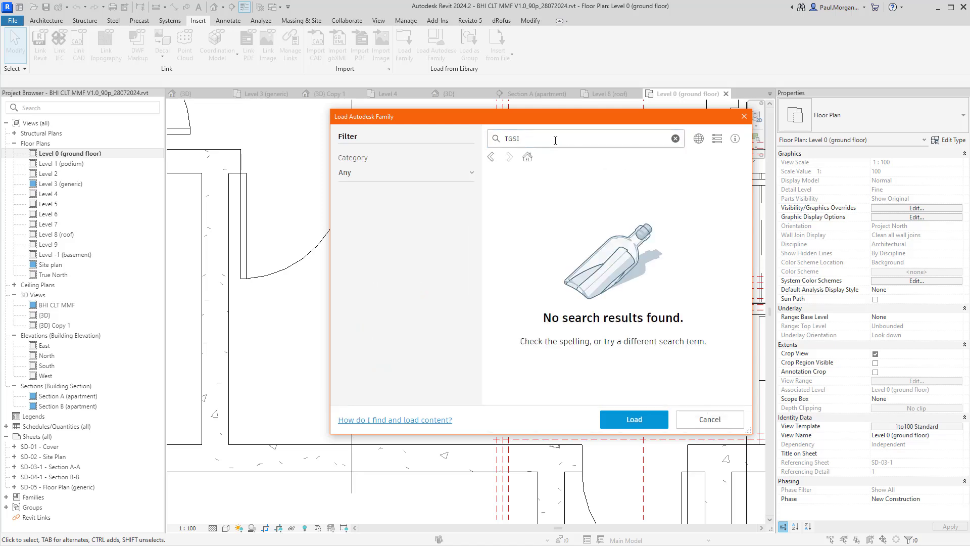
pyautogui.click(555, 141)
pyautogui.press('BackSpace')
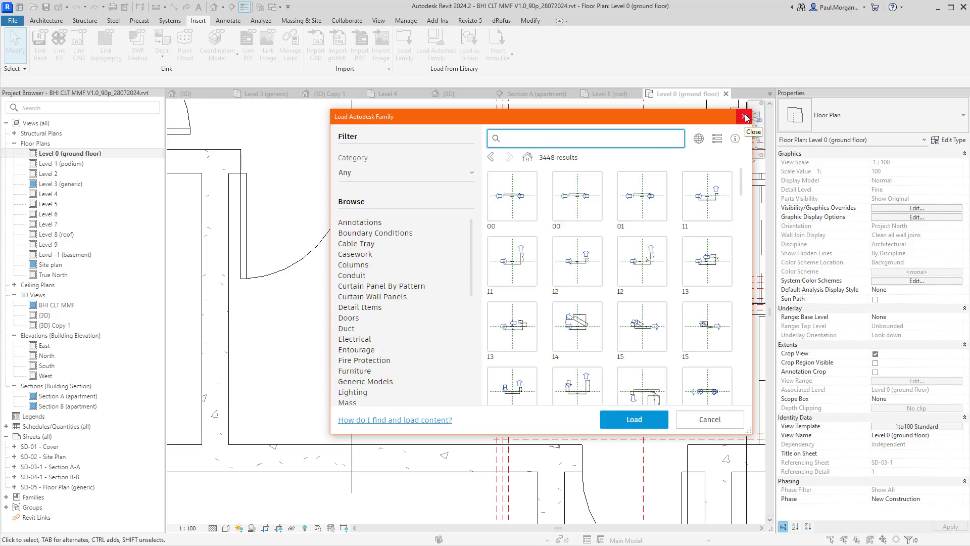
pyautogui.click(746, 118)
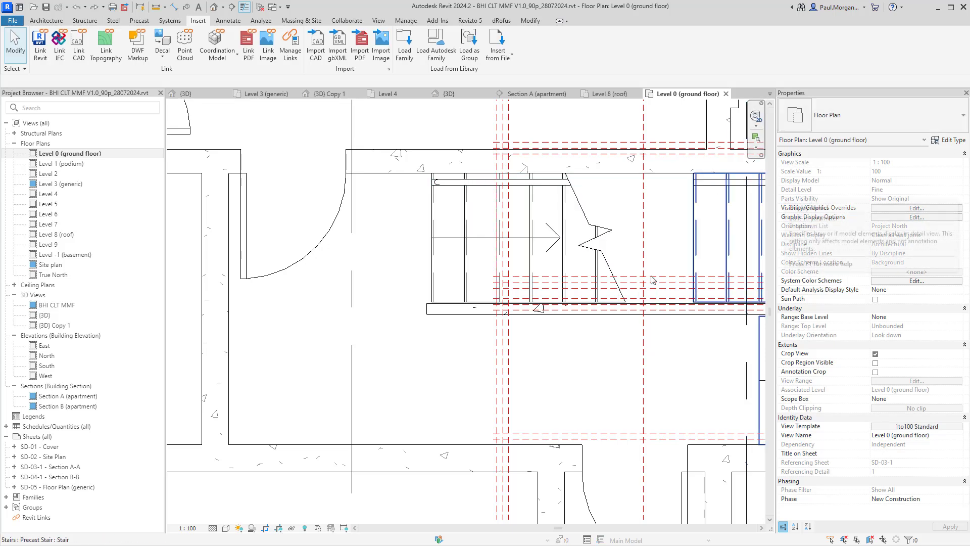
# Step: Switch to the BIMcontent website in the browser and download the TactileIndicator Moddex Intac Hazard Multiples family in Revit 2024 format
pyautogui.hotkey('alt', 'Tab')
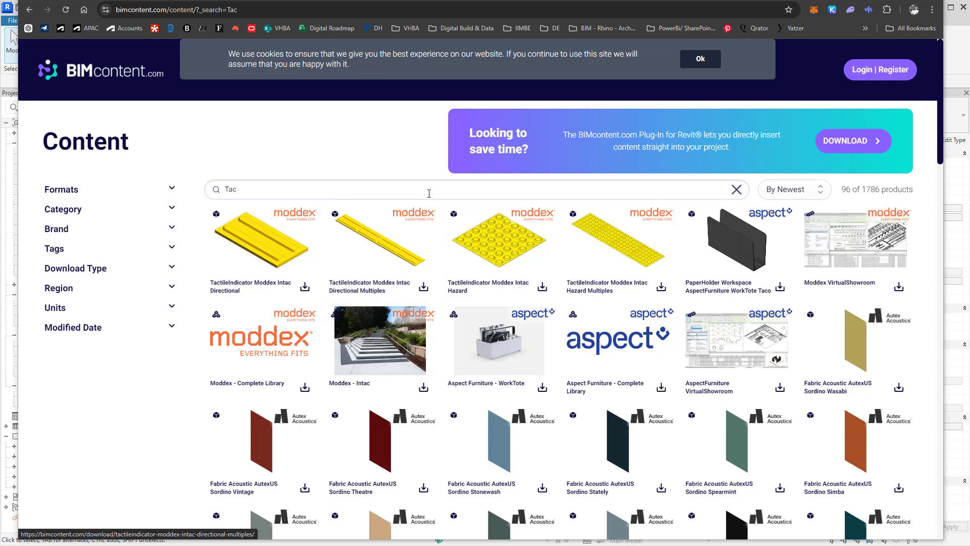
pyautogui.click(237, 190)
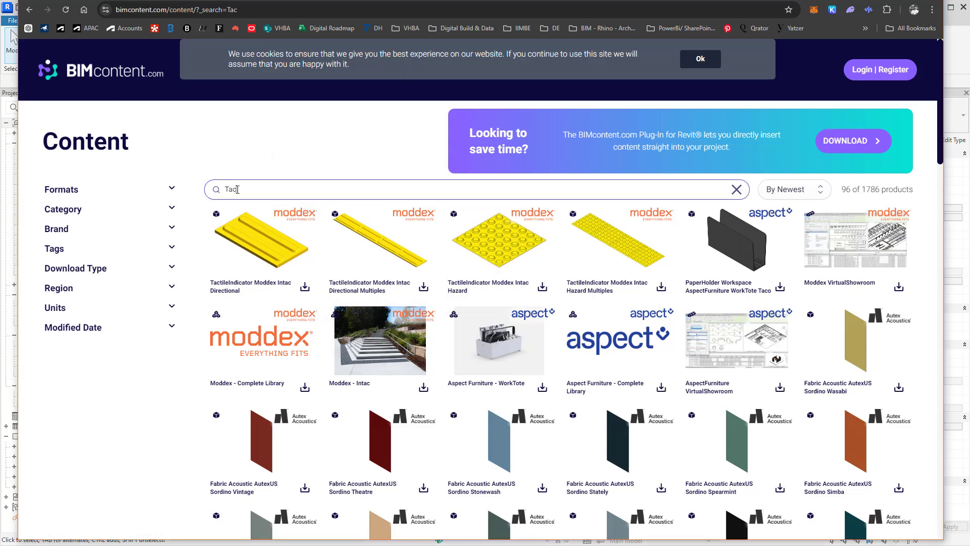
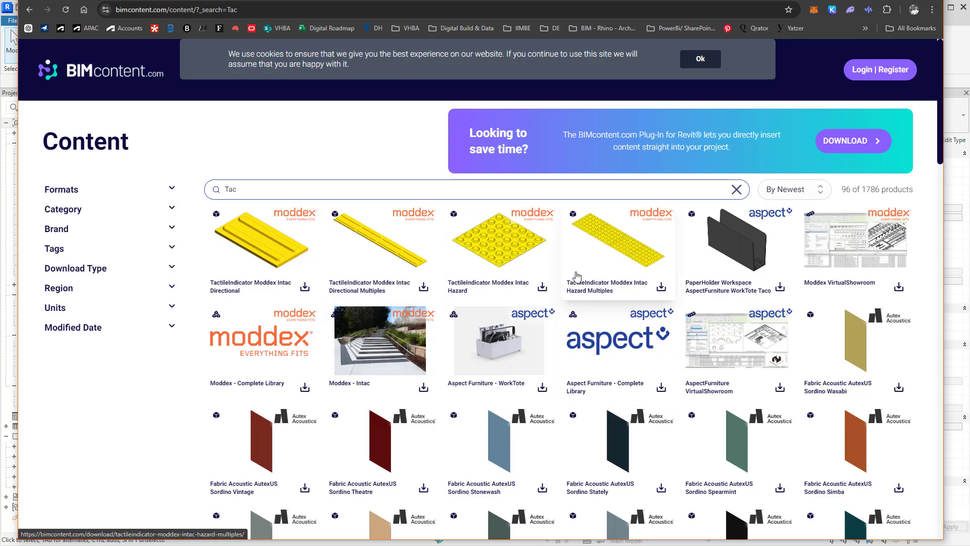
pyautogui.scroll(-1, 632, 283)
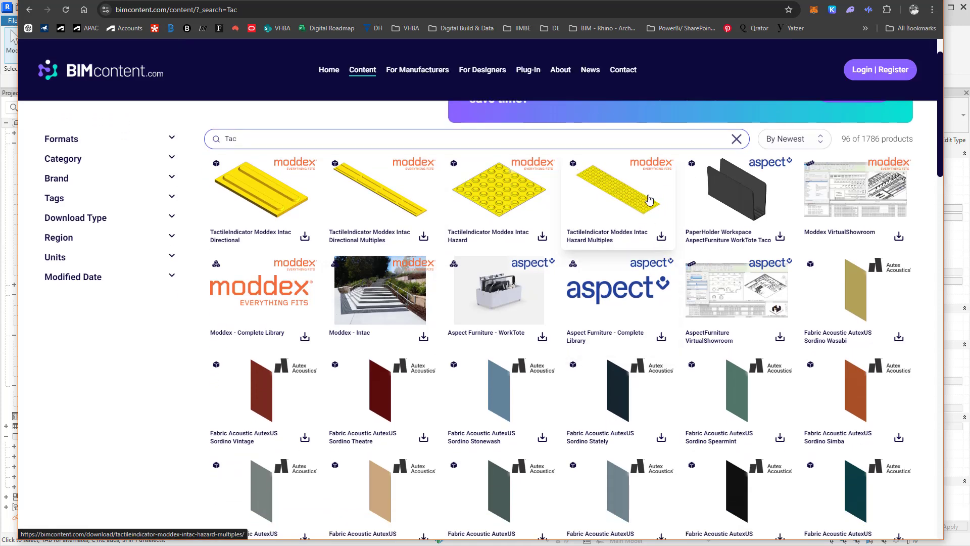
pyautogui.click(659, 225)
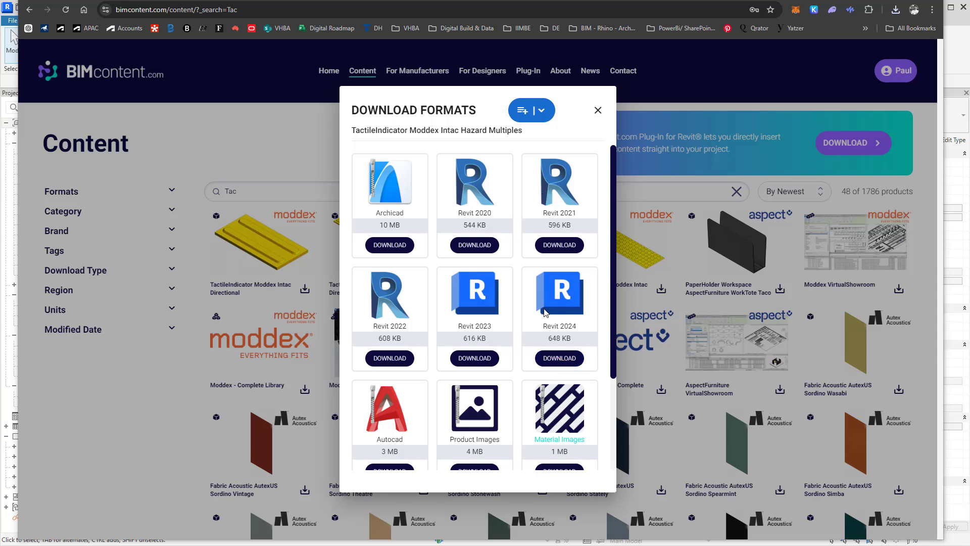
pyautogui.click(675, 201)
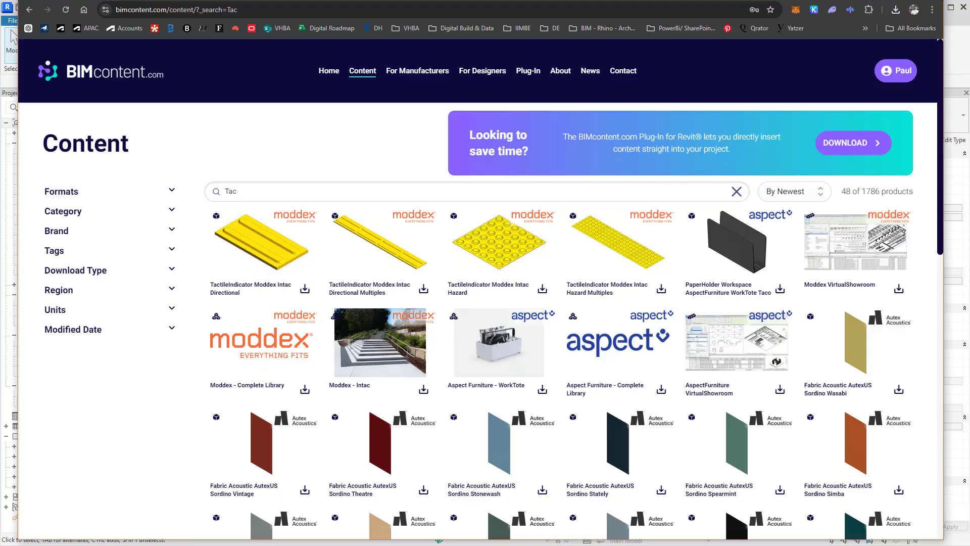
pyautogui.click(885, 0)
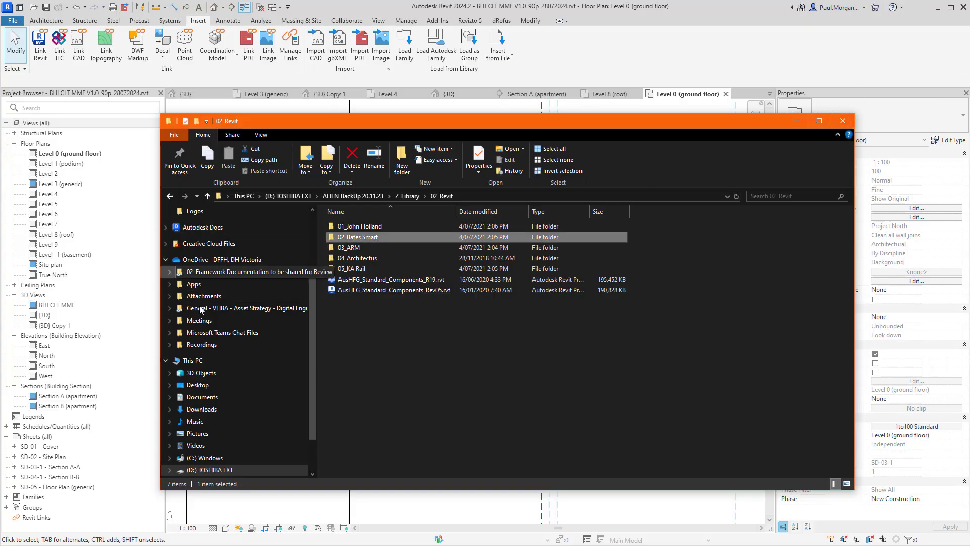
# Step: Select TactileIndicator_Moddex_Intac_Hazard.rfa and TactileIndicator_Moddex_Intac_Hazard_Multiples.rfa in the Downloads folder
pyautogui.click(202, 409)
pyautogui.click(354, 262)
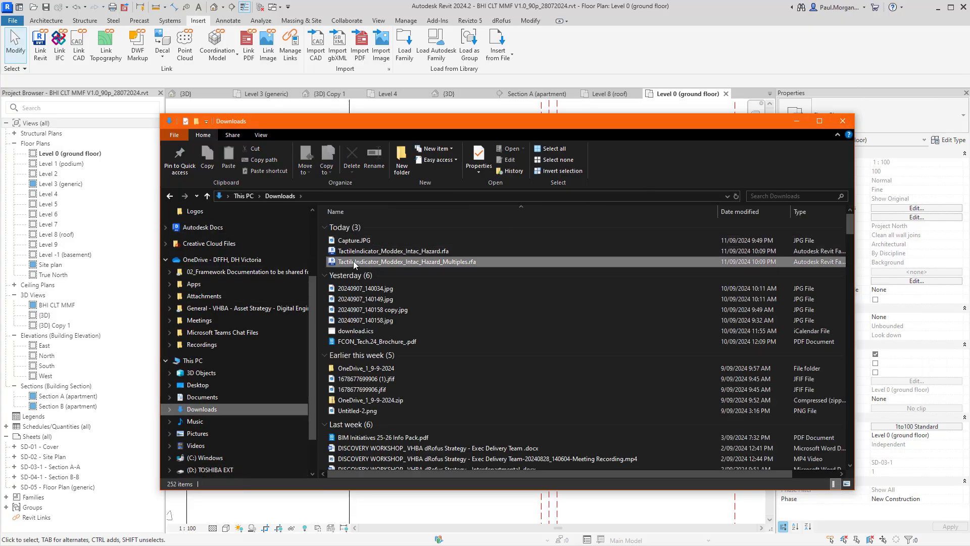
pyautogui.keyDown('shift'); pyautogui.click(369, 255); pyautogui.keyUp('shift')
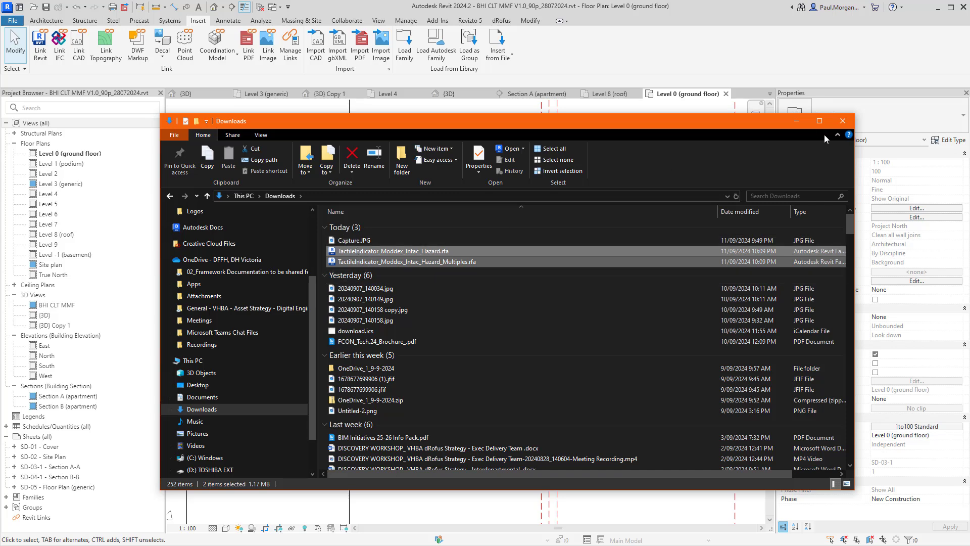
pyautogui.click(841, 124)
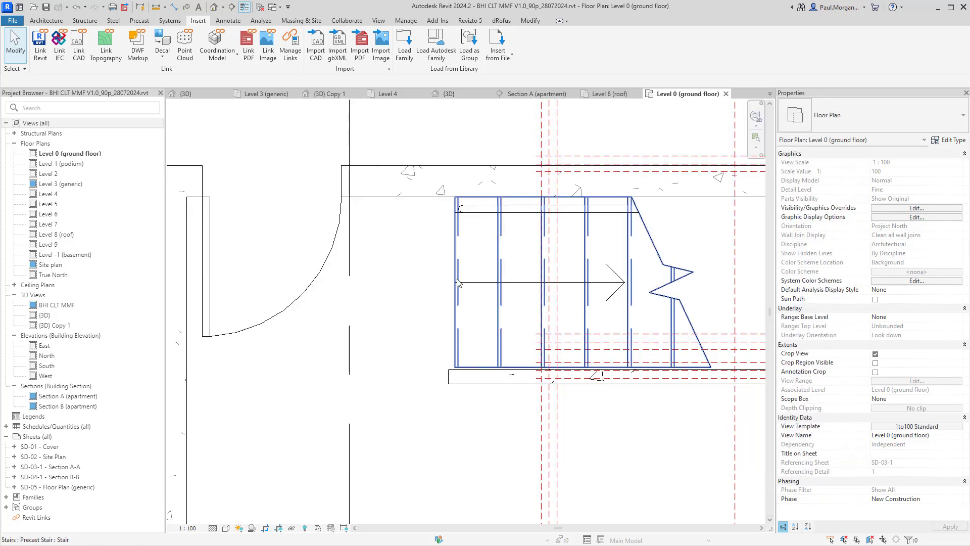
# Step: Close the inactive views, dismiss the save reminder and open the Level 0 floor plan of Project1
pyautogui.click(259, 7)
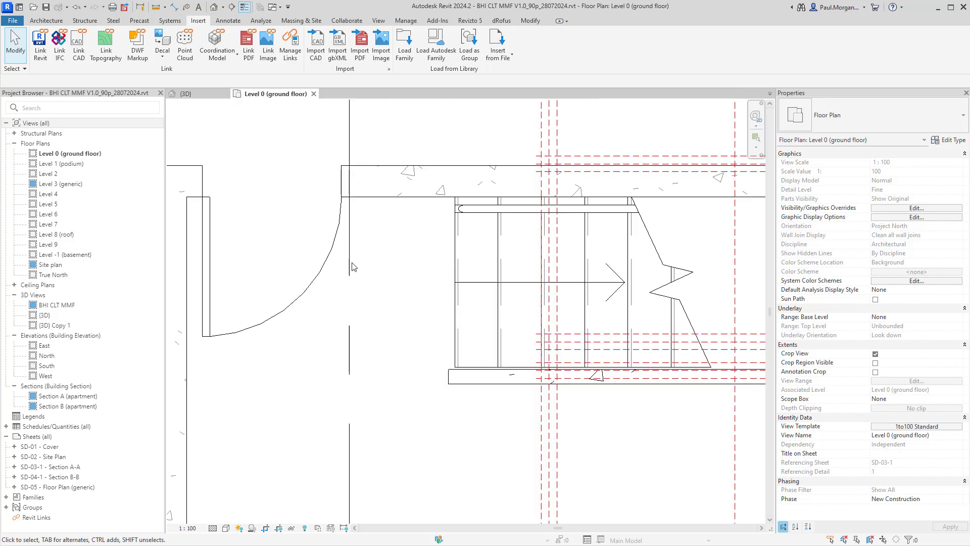
pyautogui.click(183, 95)
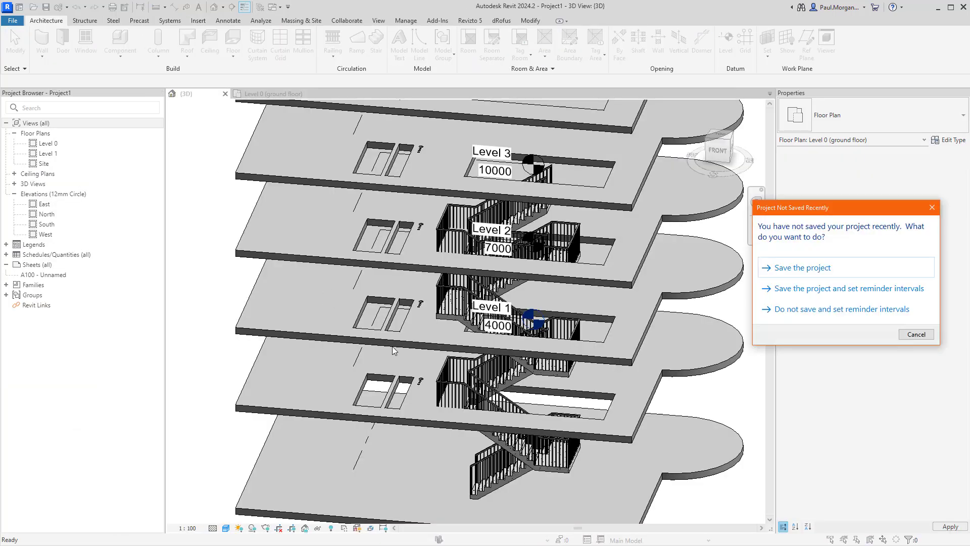
pyautogui.click(897, 334)
pyautogui.doubleClick(48, 143)
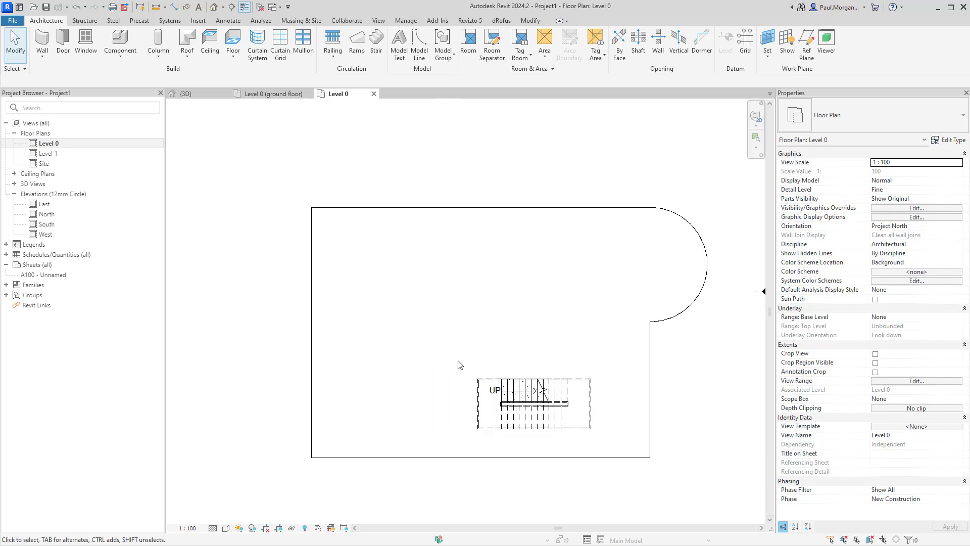
pyautogui.moveTo(460, 364); pyautogui.dragTo(397, 311, button='middle')
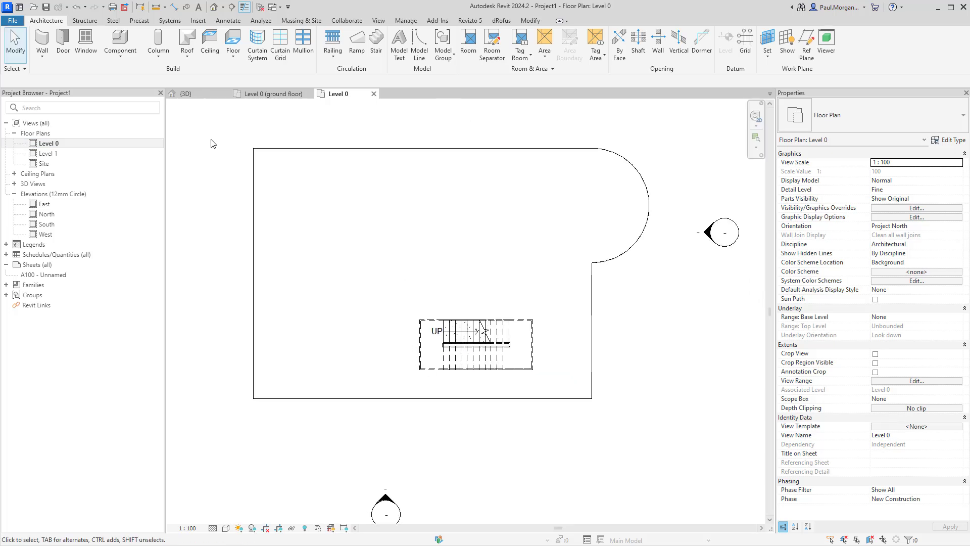
# Step: Load the two selected Moddex Intac hazard tactile indicator families from the Downloads folder into Project1
pyautogui.hotkey('alt', 'Tab')
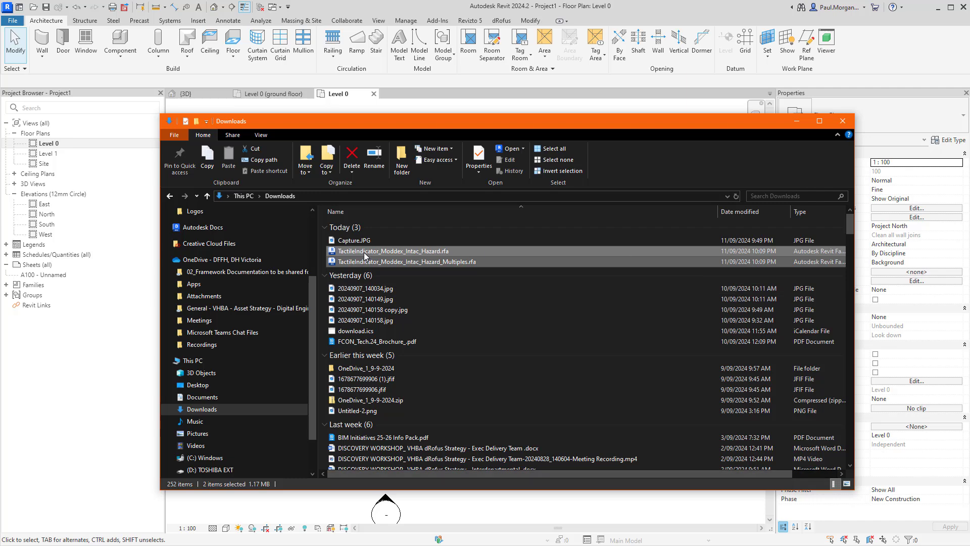
pyautogui.moveTo(363, 252); pyautogui.dragTo(498, 511)
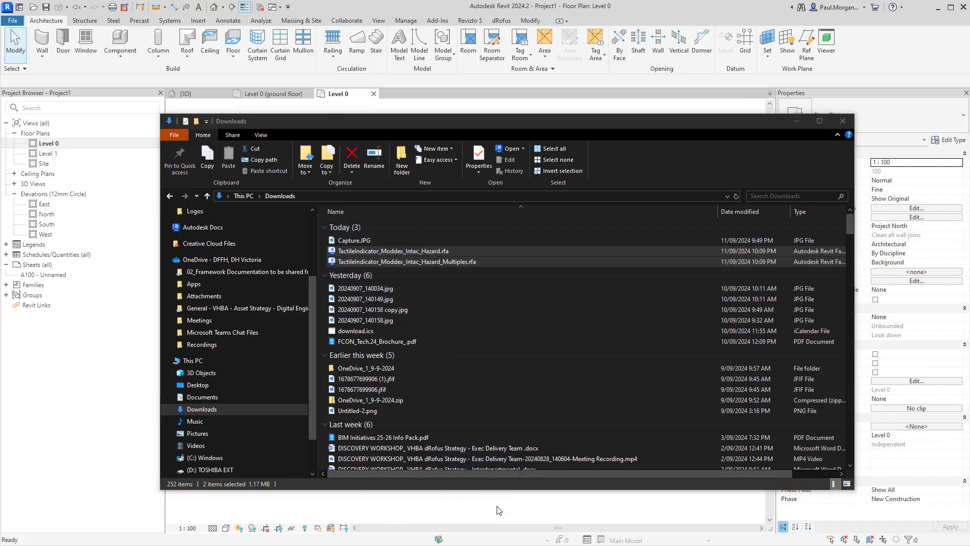
pyautogui.scroll(-2, 544, 288)
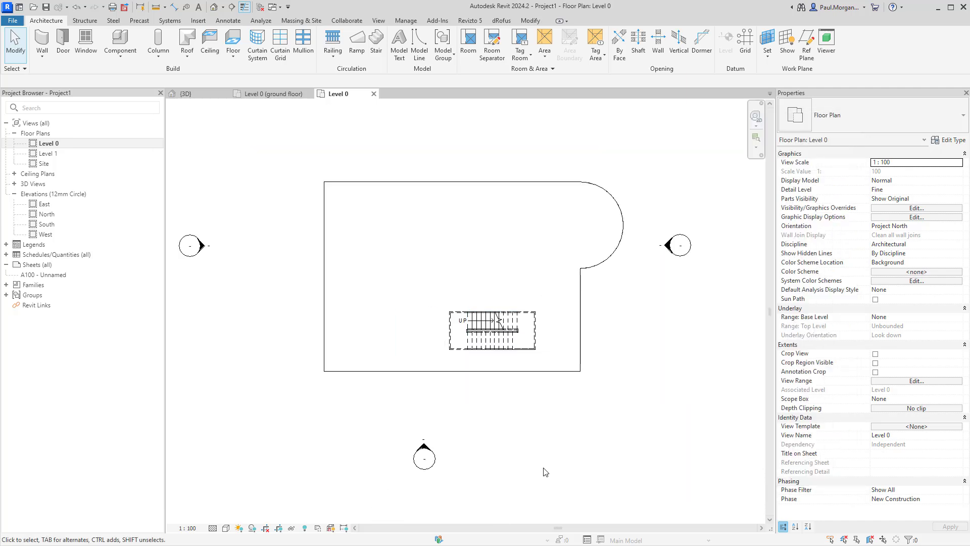
pyautogui.moveTo(544, 467); pyautogui.dragTo(618, 397, button='middle')
pyautogui.scroll(1, 491, 335)
pyautogui.moveTo(490, 337); pyautogui.dragTo(435, 420, button='middle')
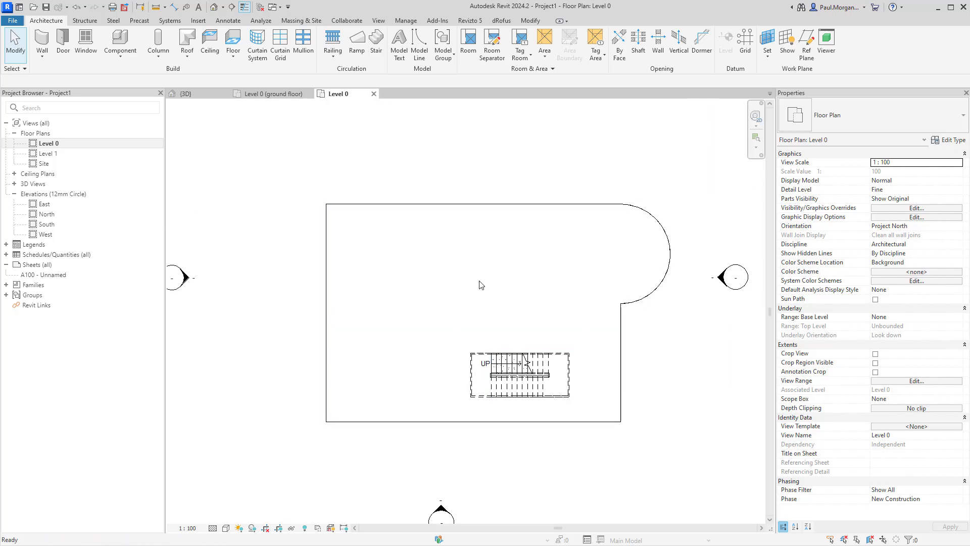
pyautogui.press('c')
pyautogui.press('m')
pyautogui.click(833, 124)
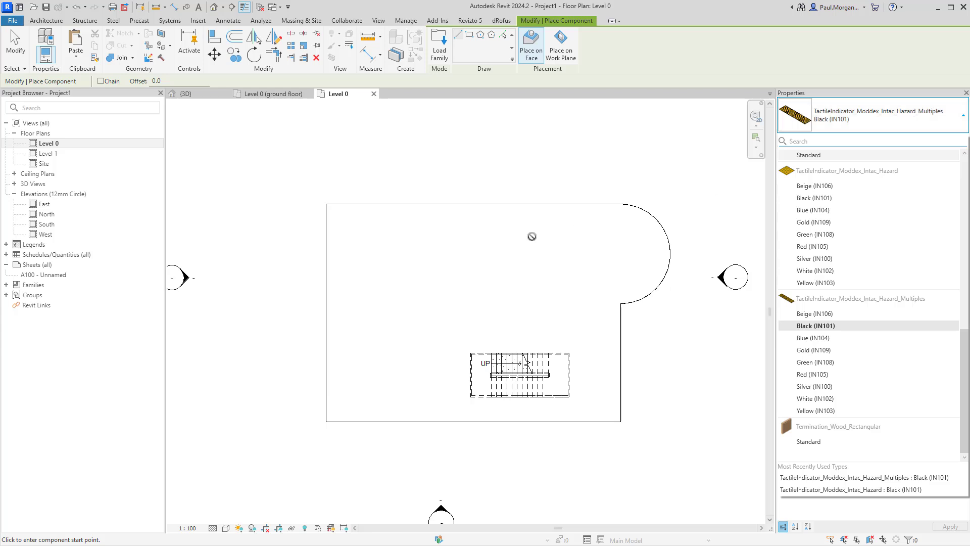
pyautogui.press('Escape')
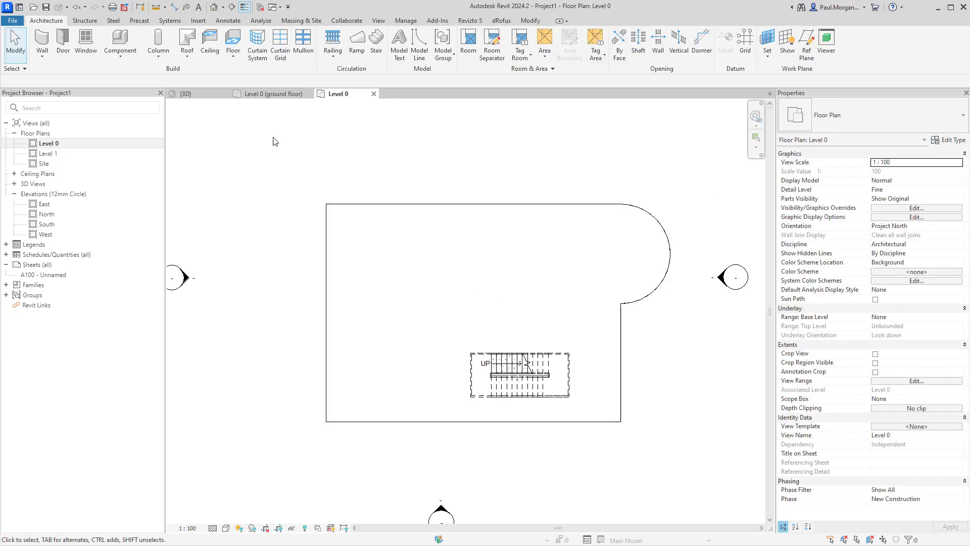
# Step: Place a Yellow (IN103) Moddex Intac Hazard Multiples tactile indicator strip about 4900 mm long horizontally on the Level 0 floor above the stairs
pyautogui.click(118, 58)
pyautogui.click(129, 95)
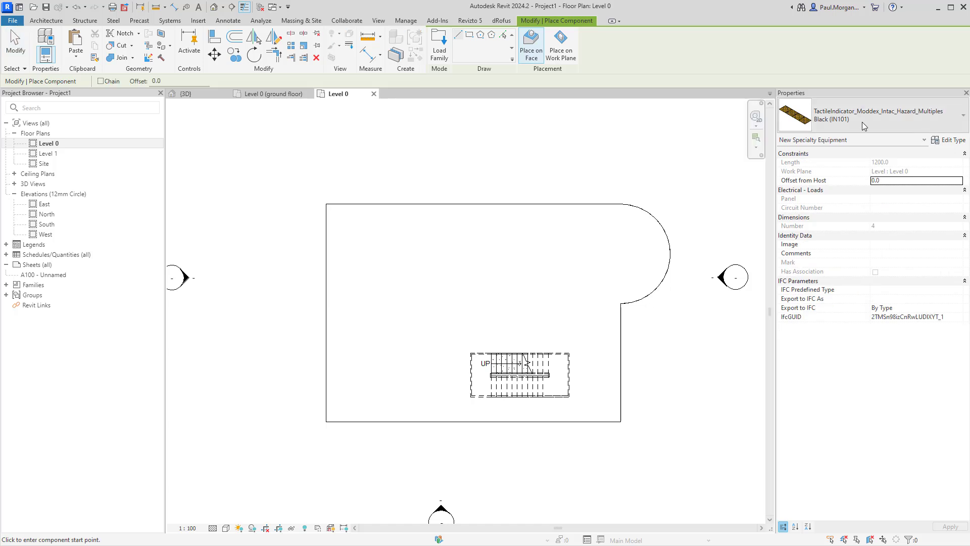
pyautogui.click(862, 122)
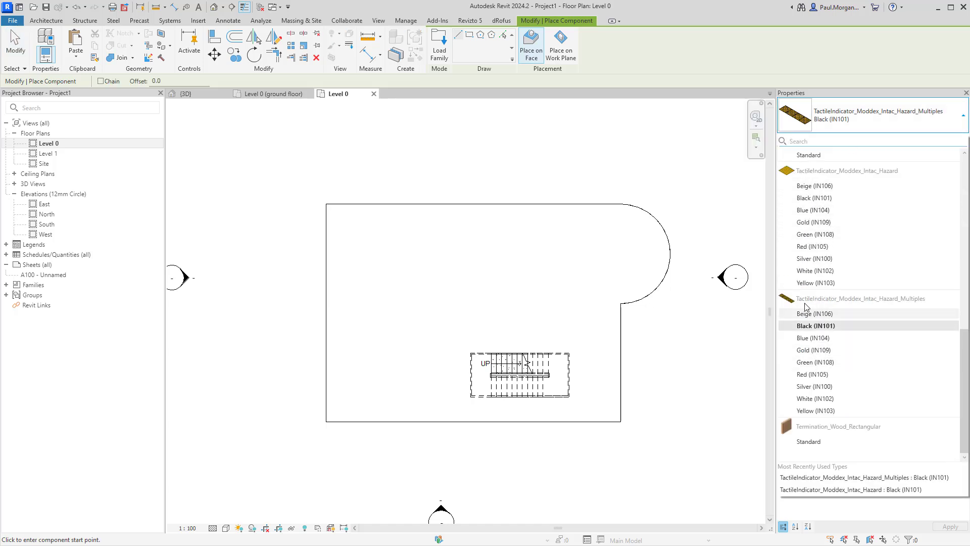
pyautogui.moveTo(860, 303)
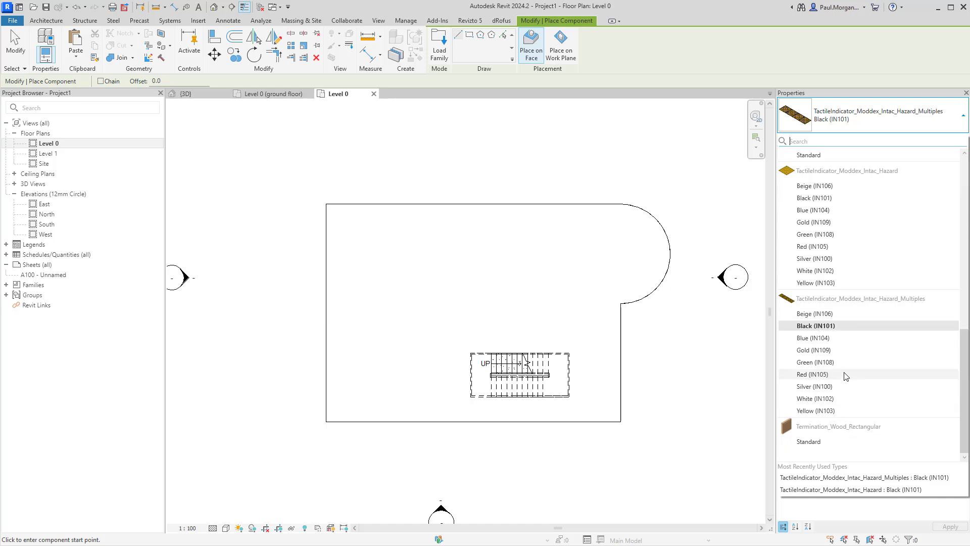
pyautogui.click(822, 411)
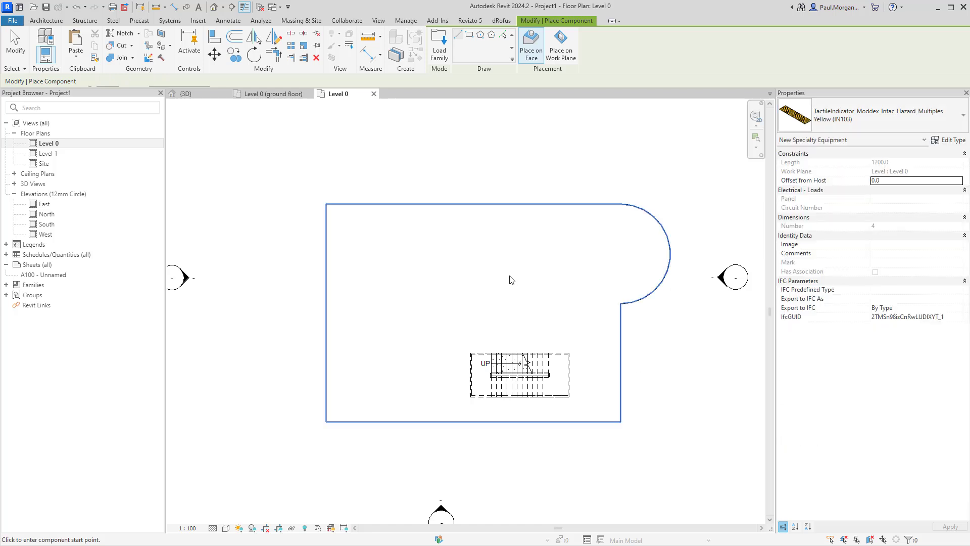
pyautogui.scroll(3, 503, 286)
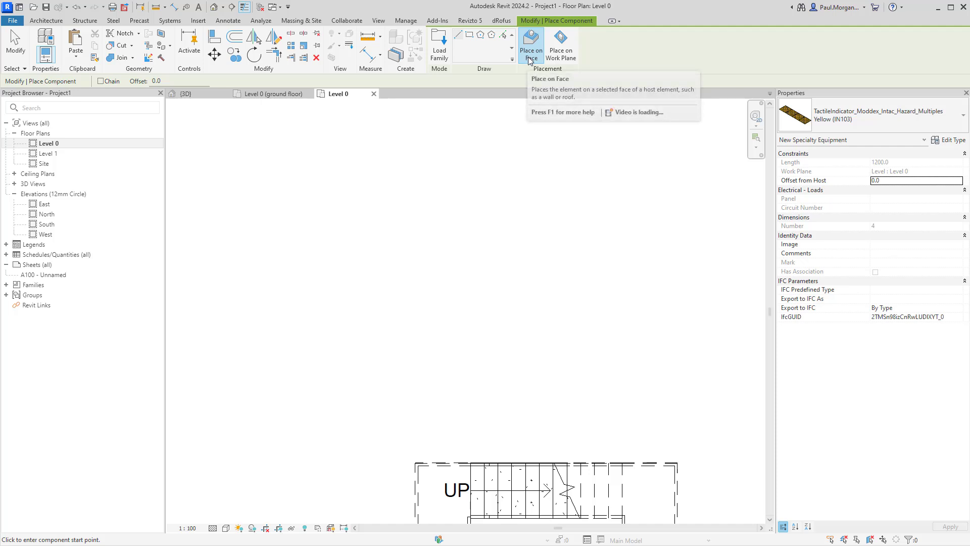
pyautogui.click(495, 285)
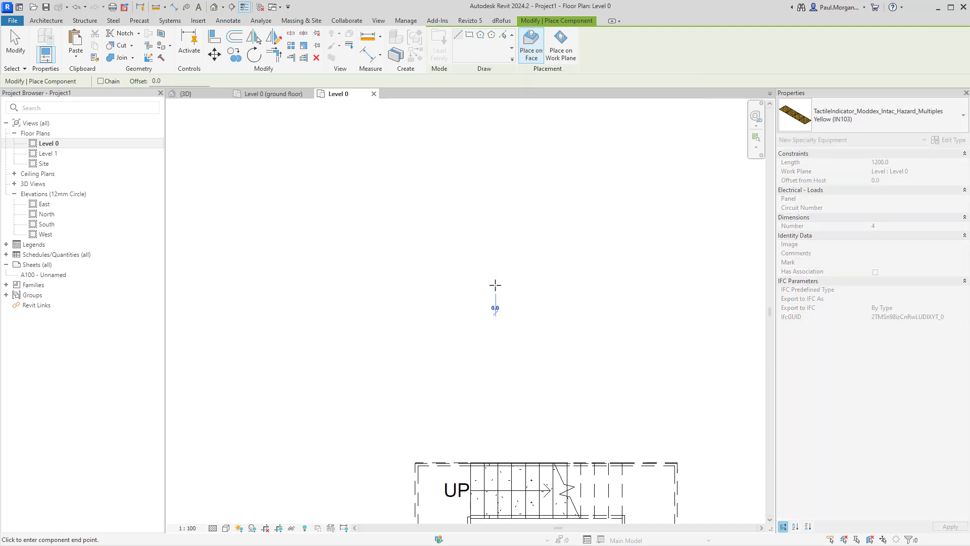
pyautogui.click(555, 283)
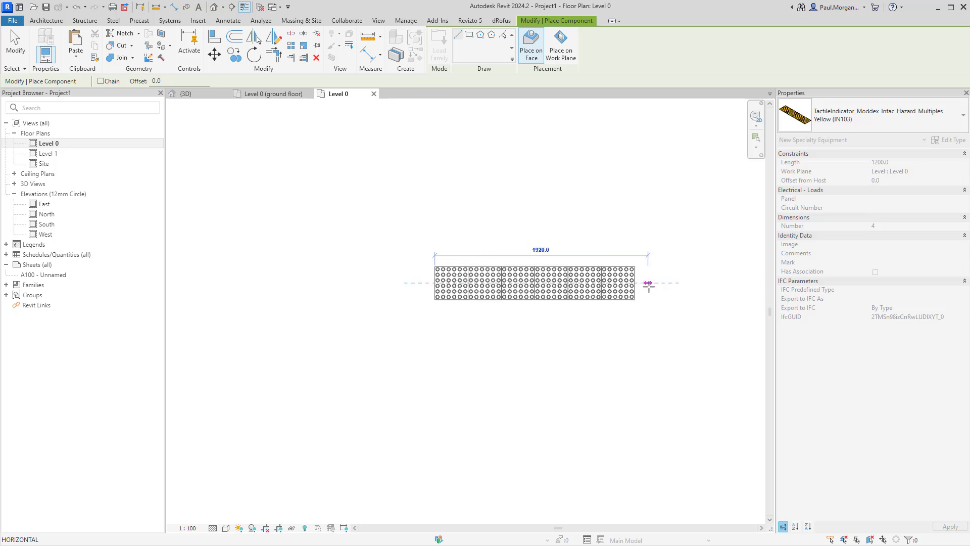
pyautogui.scroll(-2, 690, 286)
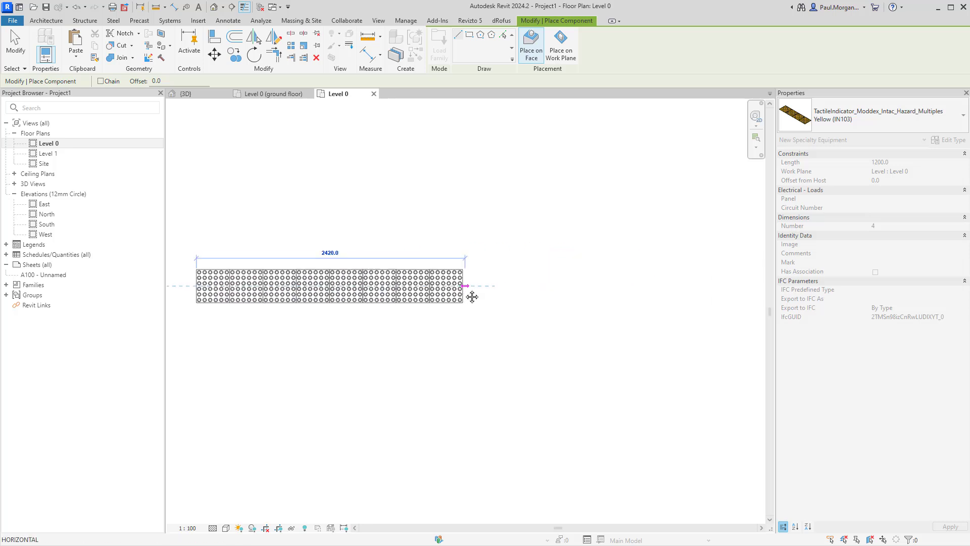
pyautogui.click(647, 287)
pyautogui.press('Escape')
pyautogui.press('Escape')
# Step: Examine the placed tactile strip up close in the Level 0 plan and in the 3D view
pyautogui.scroll(3, 425, 287)
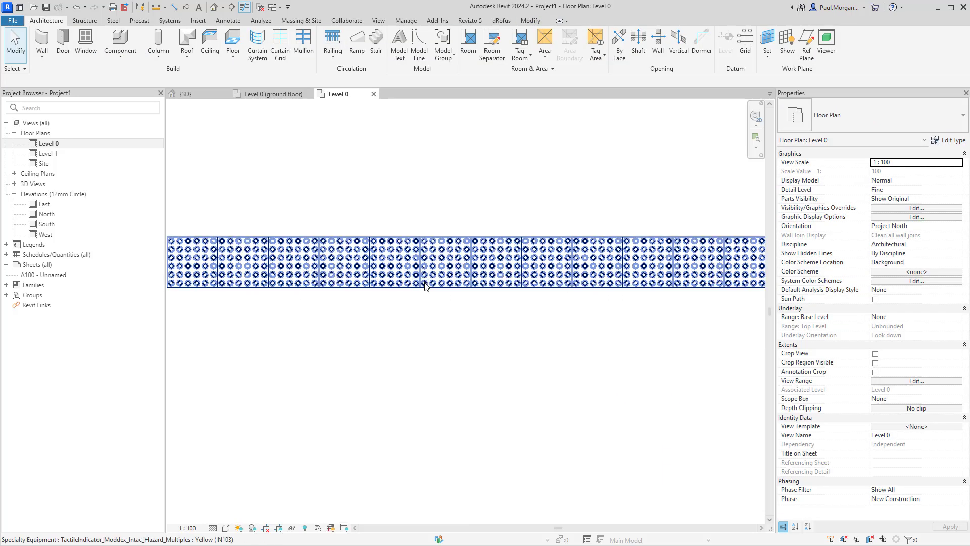
pyautogui.click(426, 287)
pyautogui.scroll(-2, 433, 314)
pyautogui.click(437, 321)
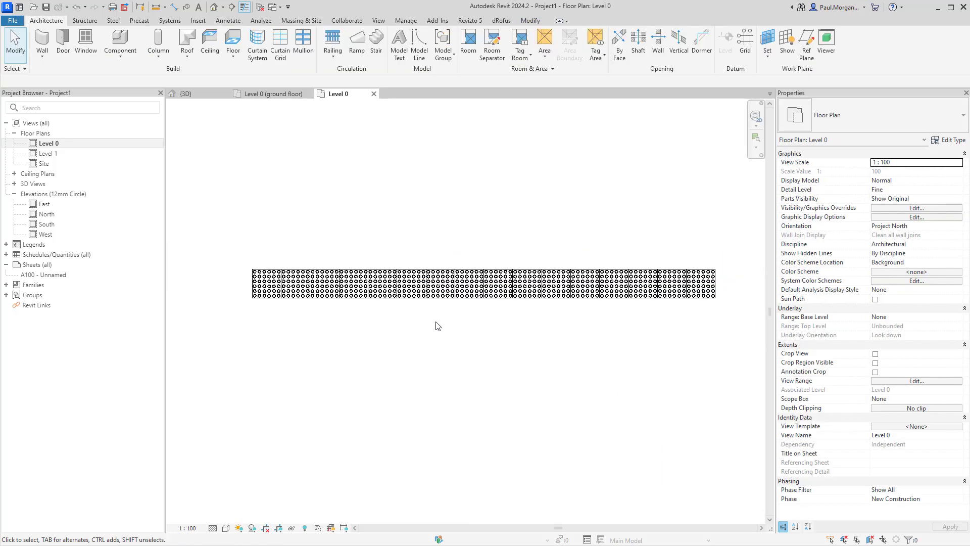
pyautogui.click(215, 8)
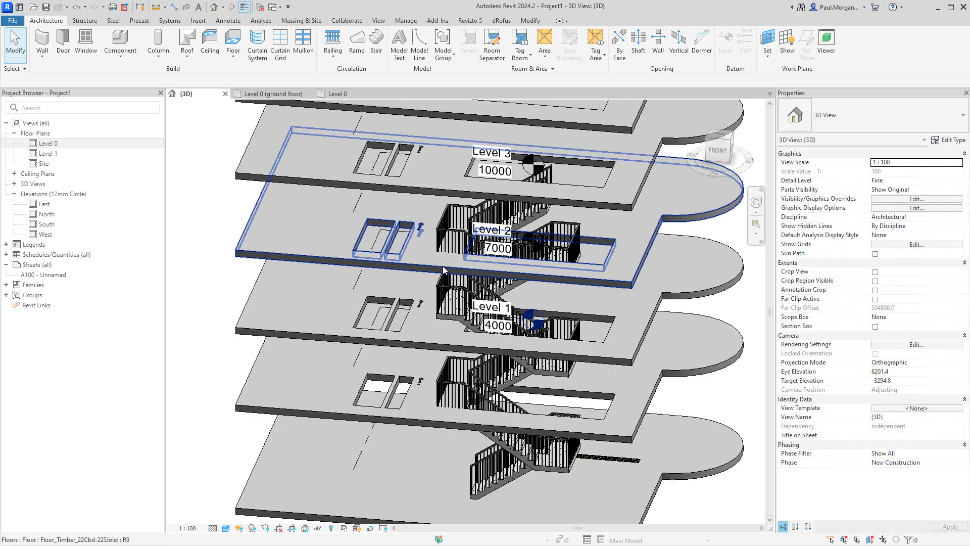
pyautogui.moveTo(632, 450); pyautogui.dragTo(645, 334, button='middle')
pyautogui.scroll(7, 646, 335)
pyautogui.scroll(5, 661, 384)
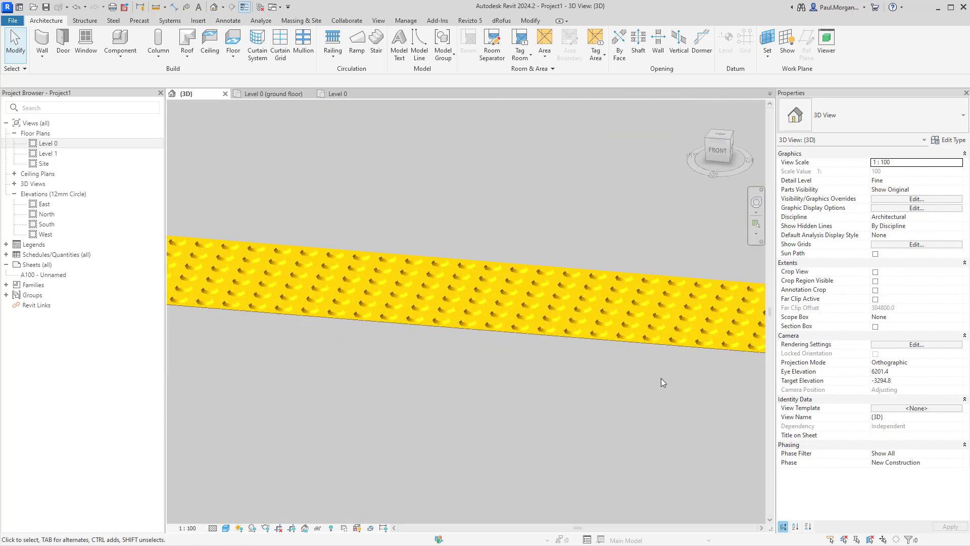
# Step: Change the placed tactile strip's type to Blue (IN104)
pyautogui.click(650, 347)
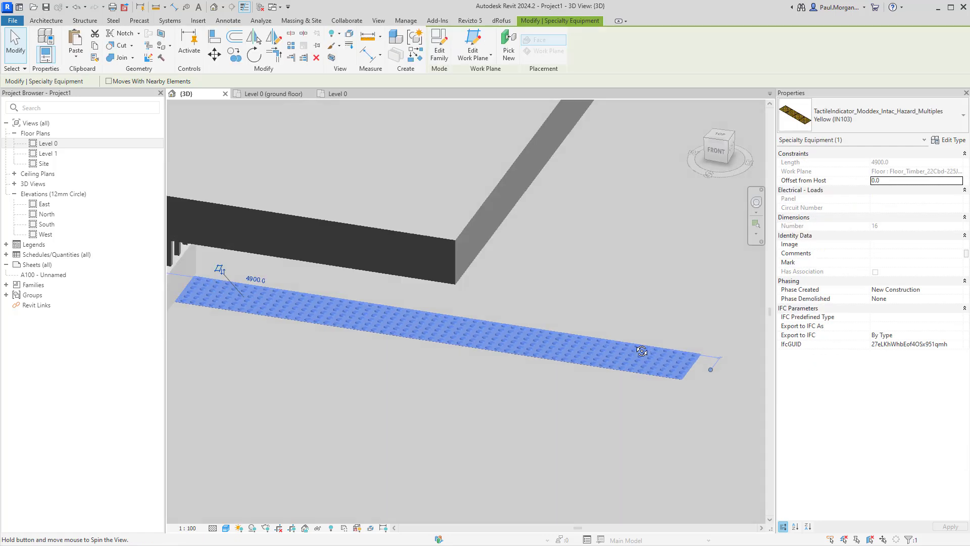
pyautogui.click(880, 115)
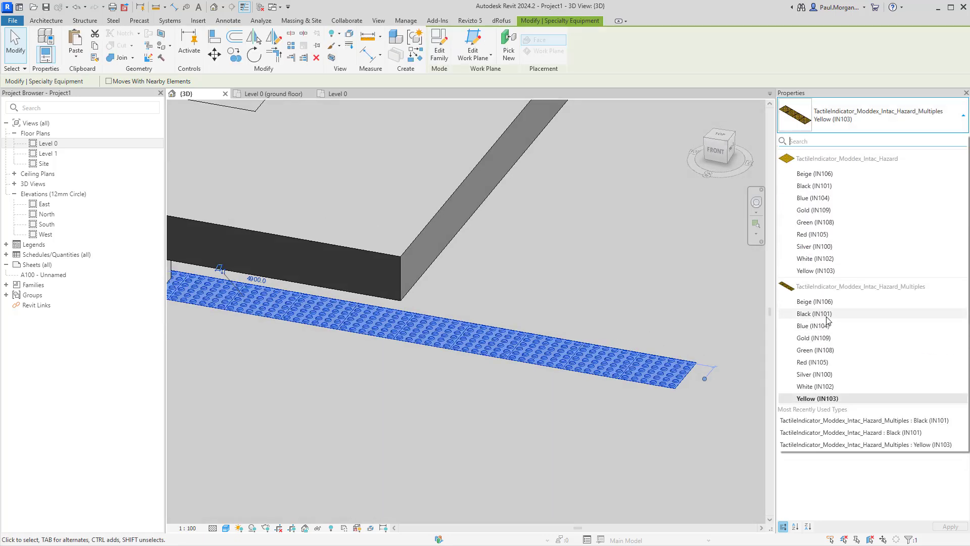
pyautogui.click(816, 326)
pyautogui.click(609, 420)
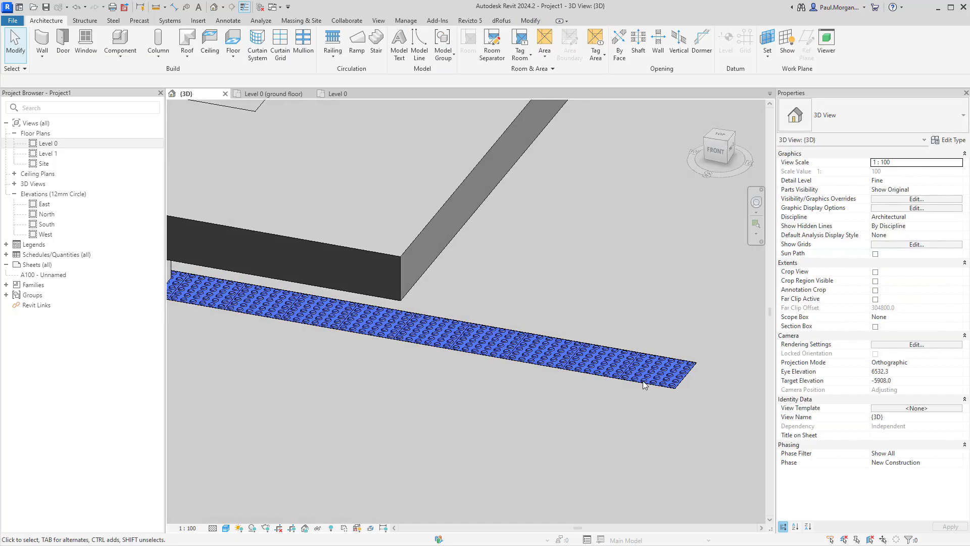
# Step: Set the 3D view's detail level to Coarse to simplify the display of the blue tactile strip
pyautogui.scroll(-5, 588, 391)
pyautogui.keyDown('shift'); pyautogui.moveTo(568, 396); pyautogui.dragTo(392, 363, button='middle'); pyautogui.keyUp('shift')
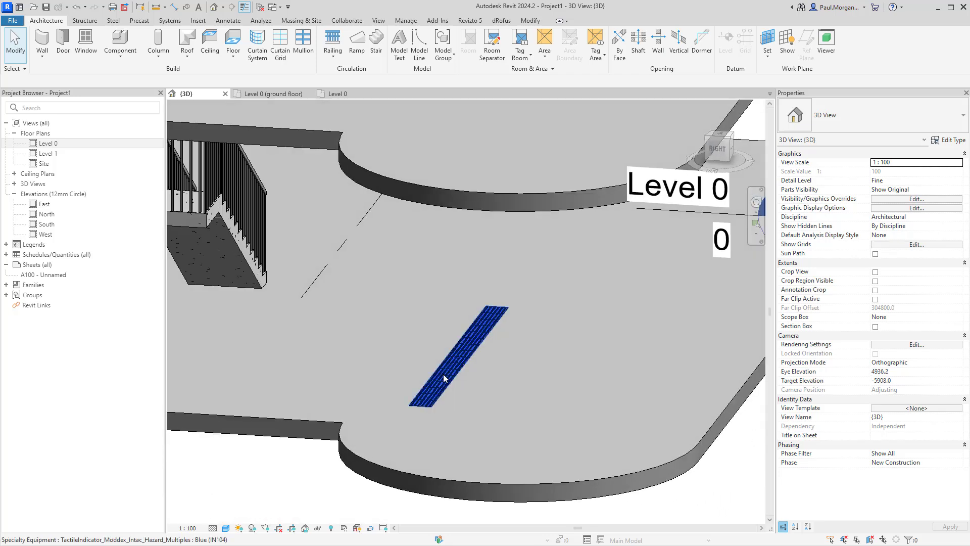
pyautogui.keyDown('shift'); pyautogui.moveTo(498, 459); pyautogui.dragTo(521, 393, button='middle'); pyautogui.keyUp('shift')
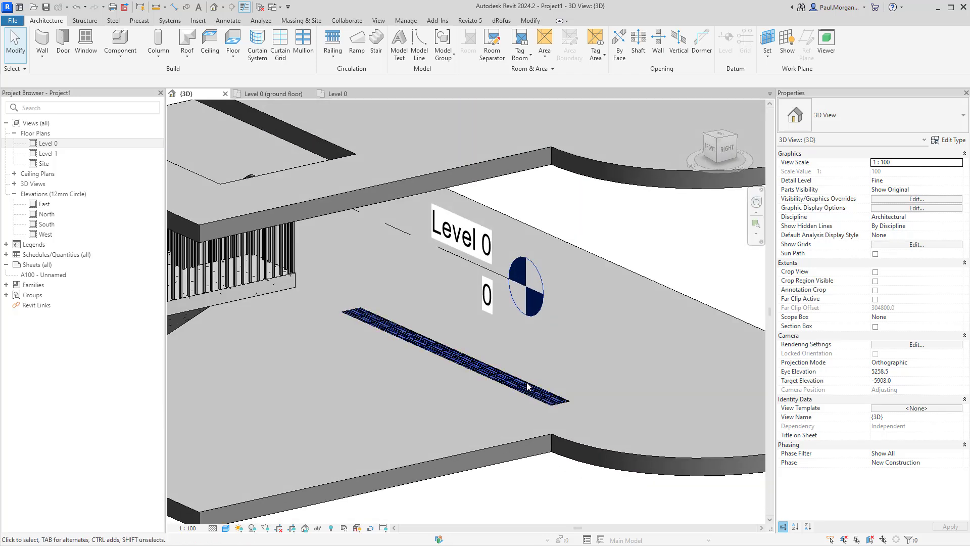
pyautogui.click(521, 392)
pyautogui.scroll(4, 521, 393)
pyautogui.click(212, 528)
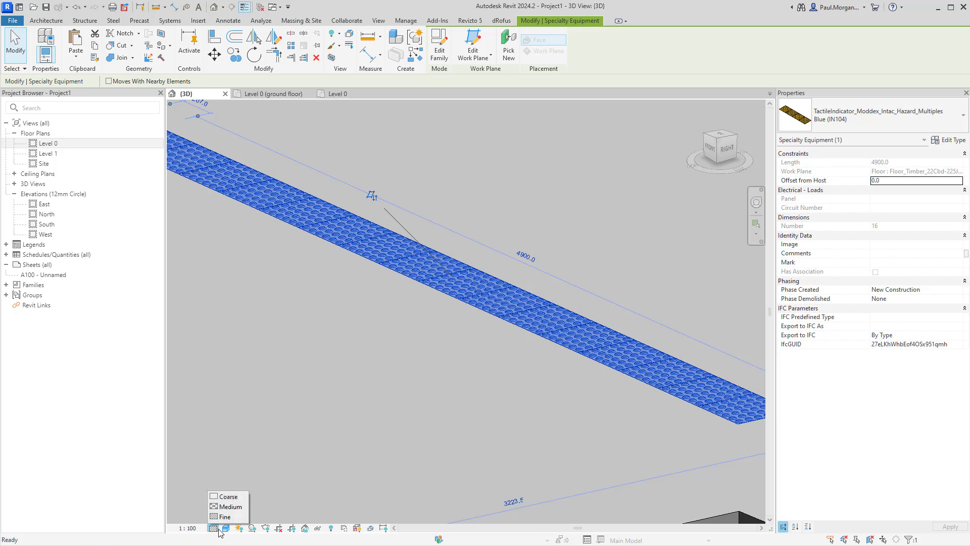
pyautogui.click(227, 499)
pyautogui.click(392, 390)
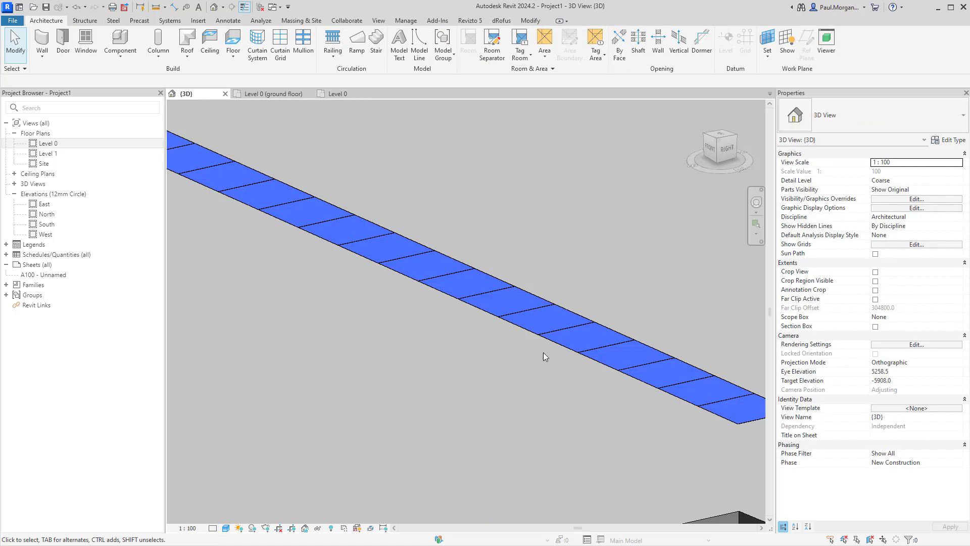
# Step: Check the tactile strip up close at Coarse detail and return the 3D view to Fine detail
pyautogui.scroll(3, 543, 352)
pyautogui.click(212, 528)
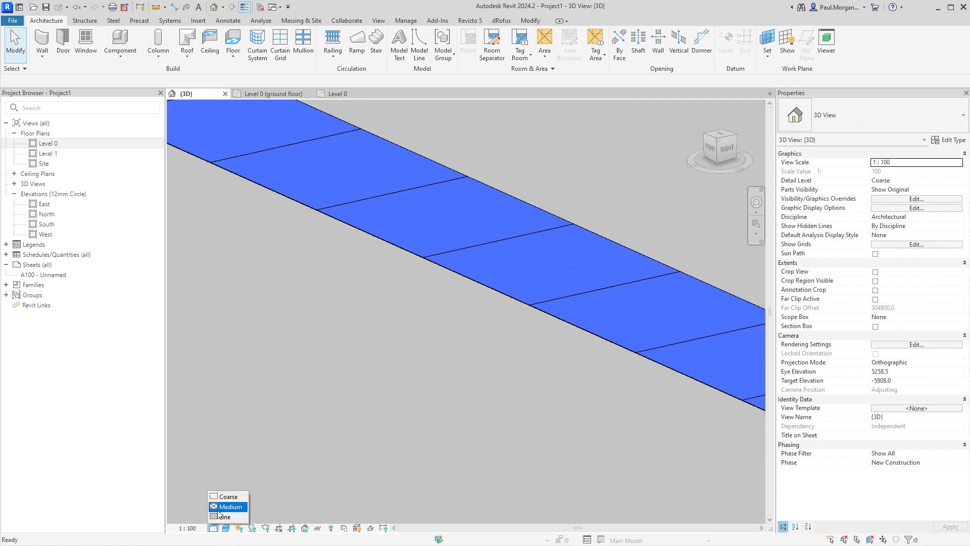
pyautogui.click(228, 496)
pyautogui.click(523, 301)
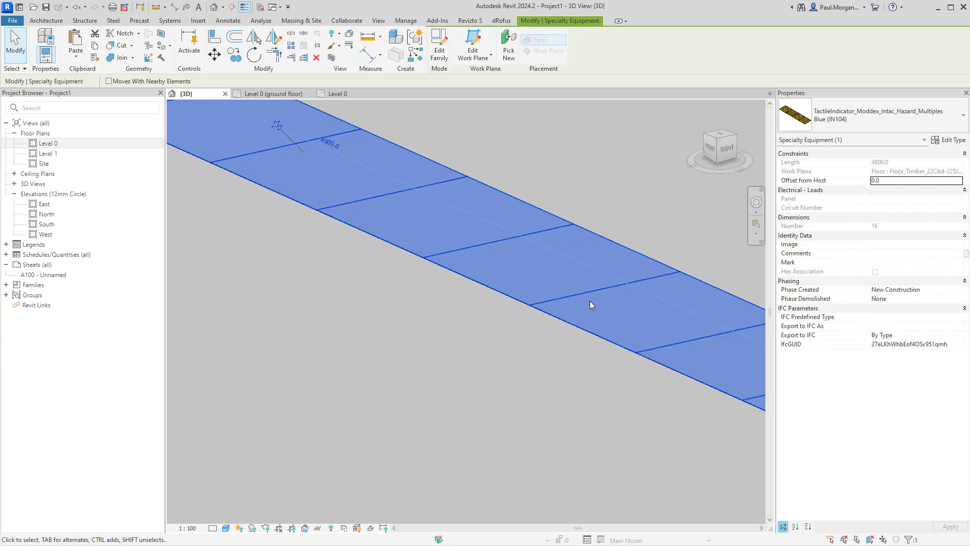
pyautogui.scroll(4, 592, 302)
pyautogui.press('Escape')
pyautogui.scroll(-5, 574, 310)
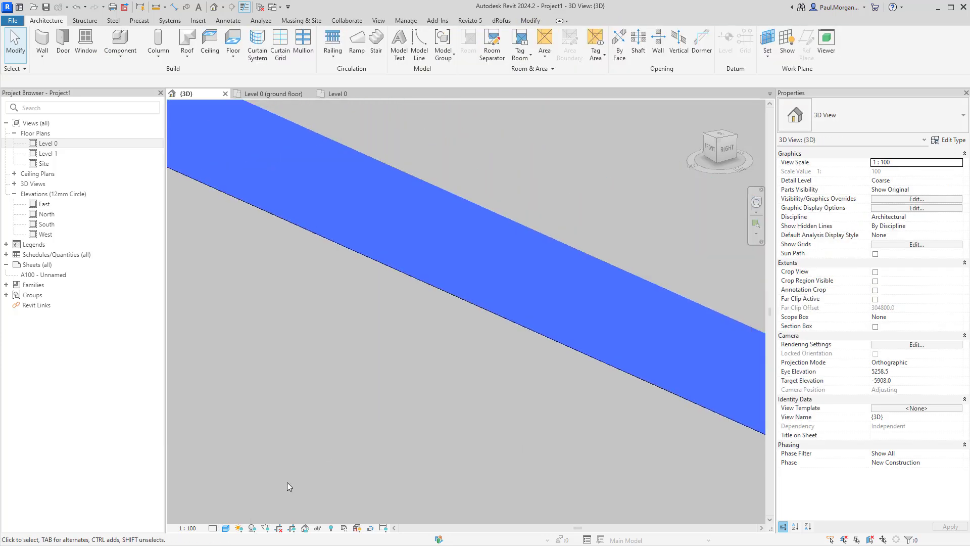
pyautogui.click(212, 528)
pyautogui.click(227, 517)
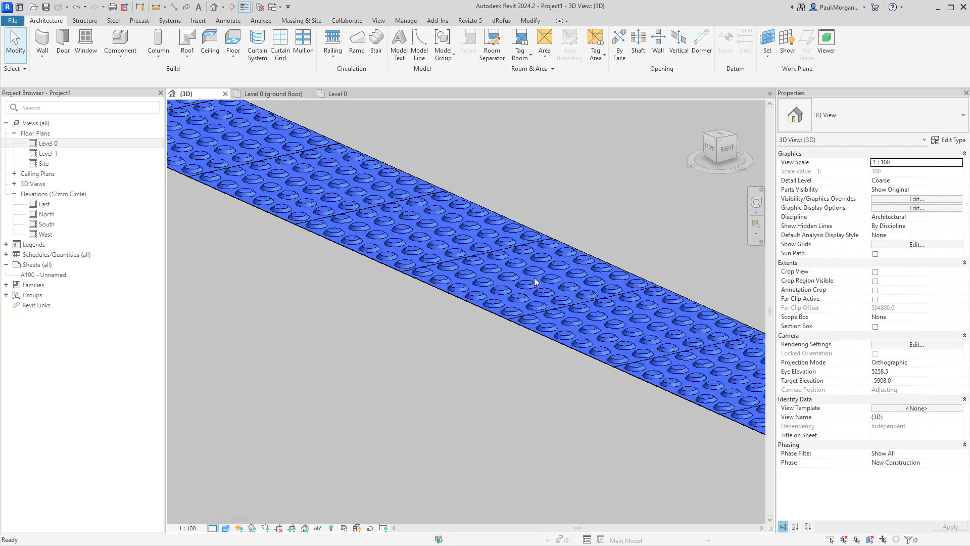
pyautogui.scroll(-8, 565, 342)
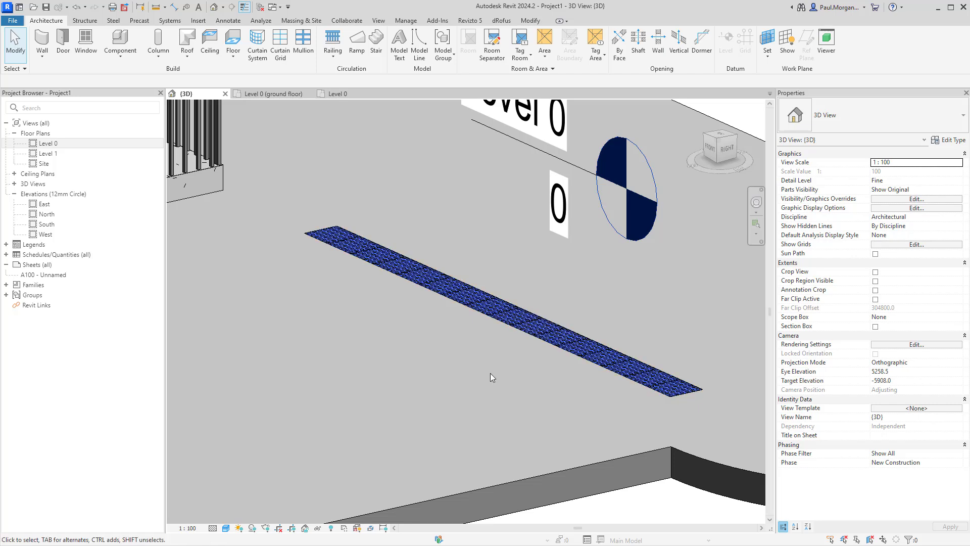
# Step: Load the two selected Moddex Intac hazard families from the Downloads folder into the BHI CLT MMF project's Level 0 (ground floor) plan
pyautogui.click(260, 95)
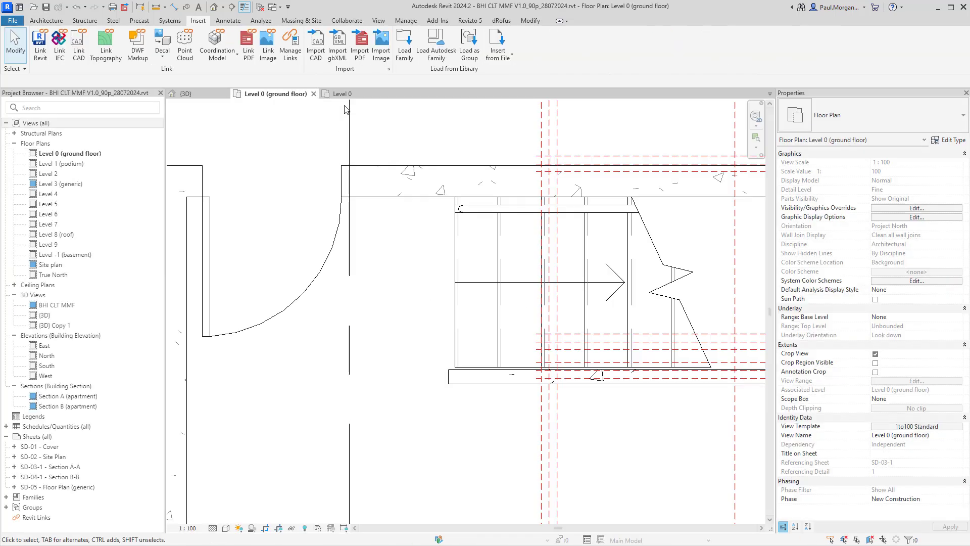
pyautogui.click(339, 94)
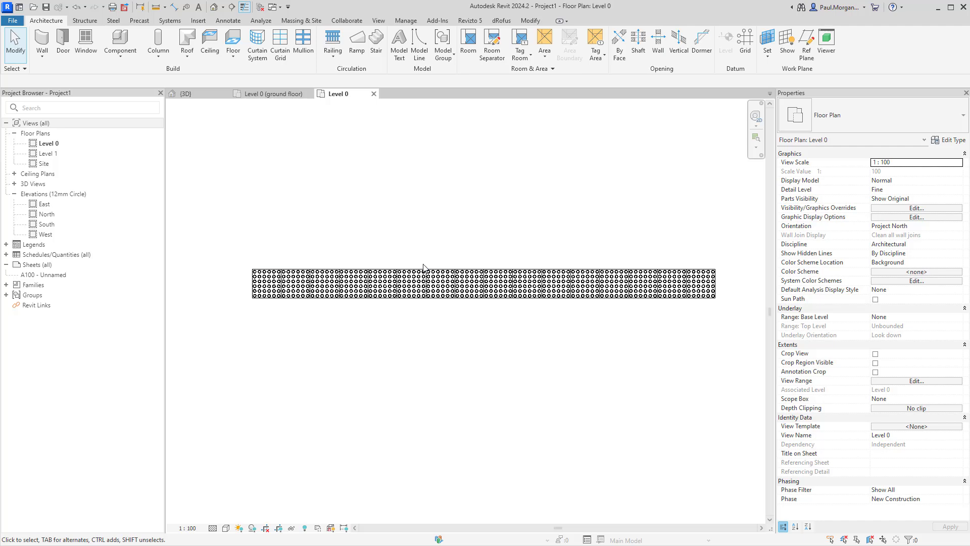
pyautogui.click(424, 268)
pyautogui.click(268, 95)
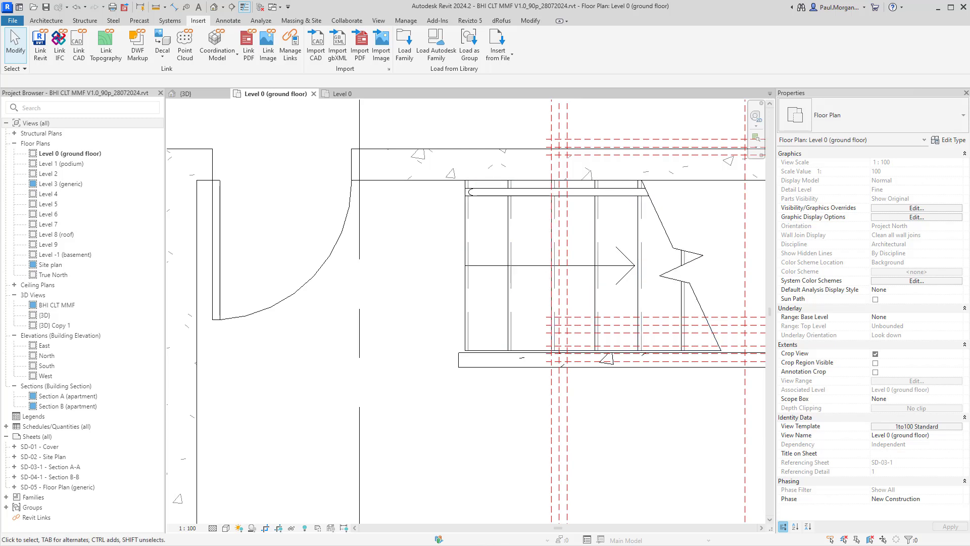
pyautogui.hotkey('alt', 'Tab')
pyautogui.moveTo(424, 252); pyautogui.dragTo(512, 497)
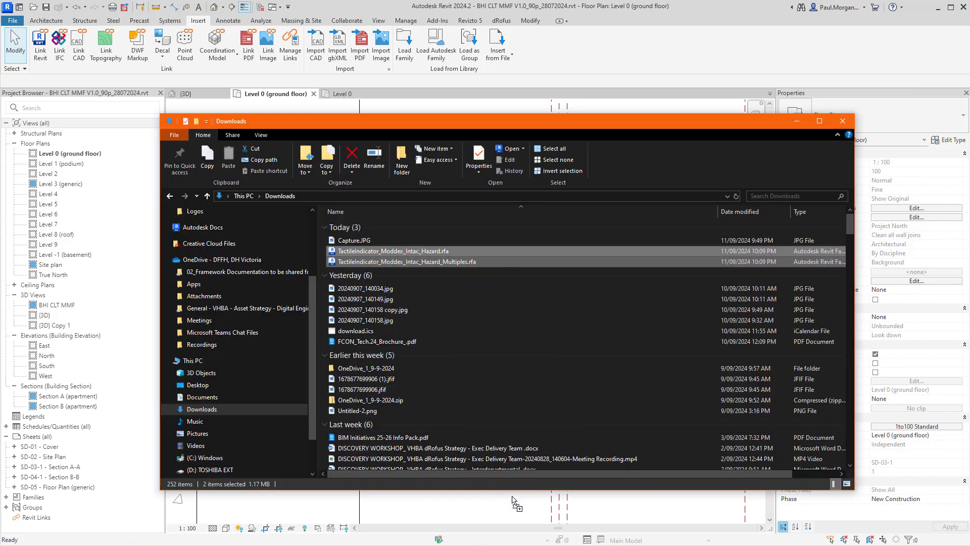
# Step: Place a yellow (IN103) TactileIndicator_Moddex_Intac_Hazard_Multiples strip across the foot of the ground floor stair, starting at the handrail's end
pyautogui.click(862, 126)
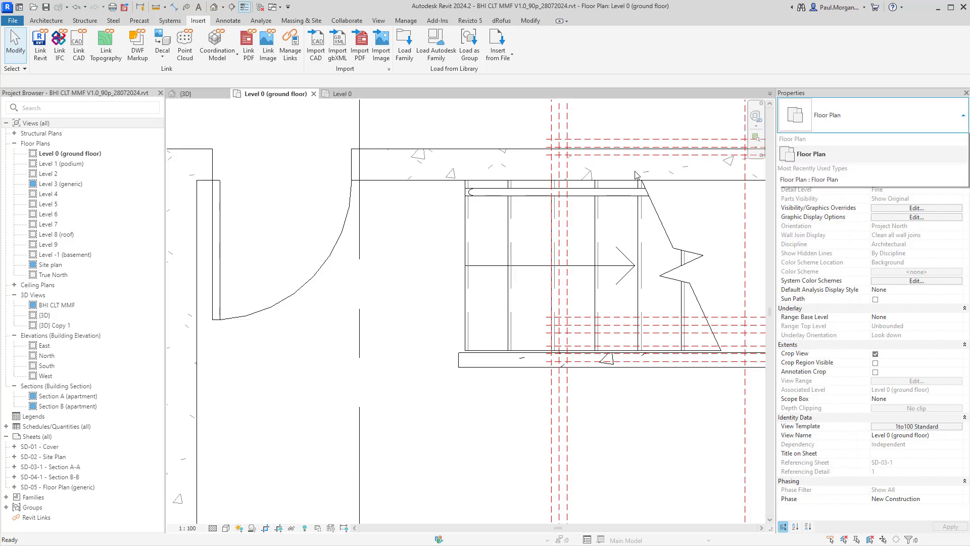
pyautogui.moveTo(451, 301); pyautogui.dragTo(461, 318, button='middle')
pyautogui.moveTo(469, 404); pyautogui.dragTo(439, 383, button='middle')
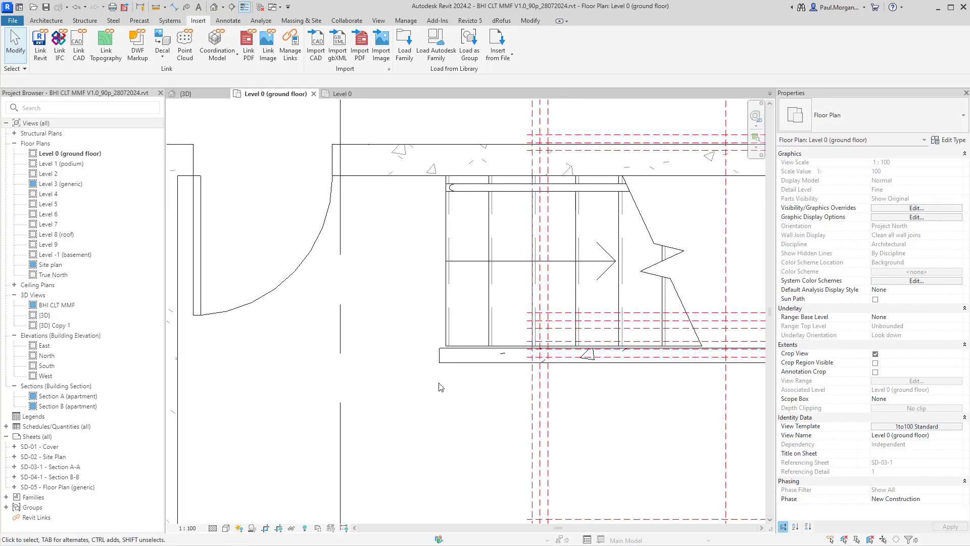
pyautogui.press('c')
pyautogui.press('m')
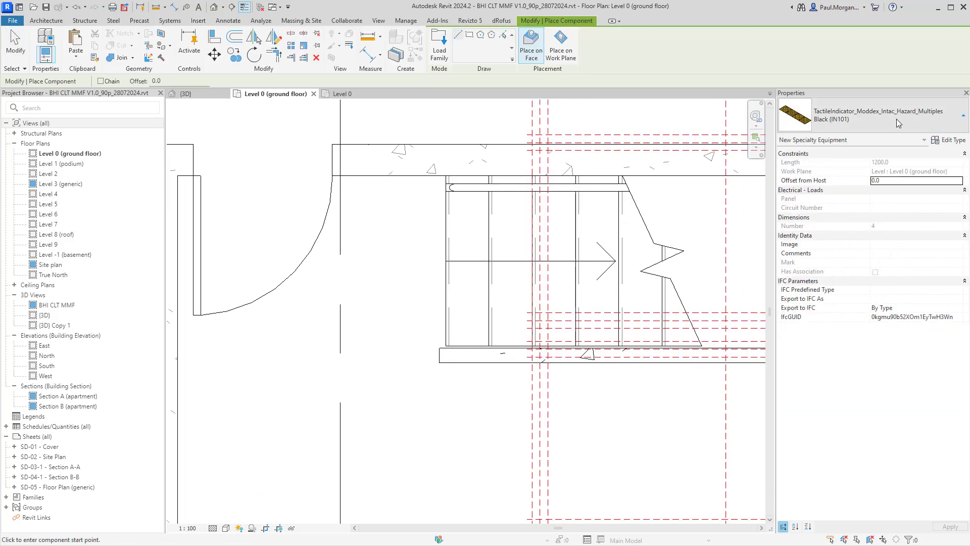
pyautogui.click(897, 124)
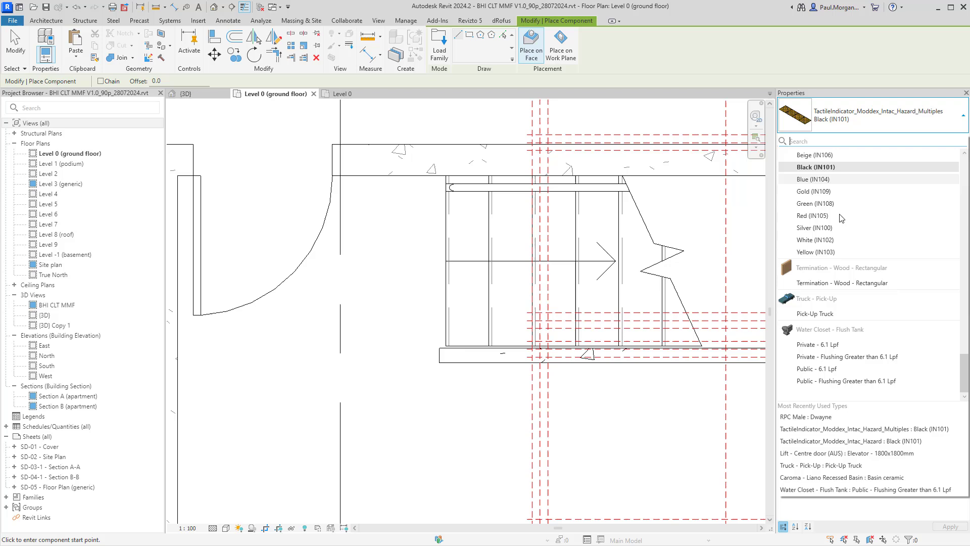
pyautogui.click(822, 252)
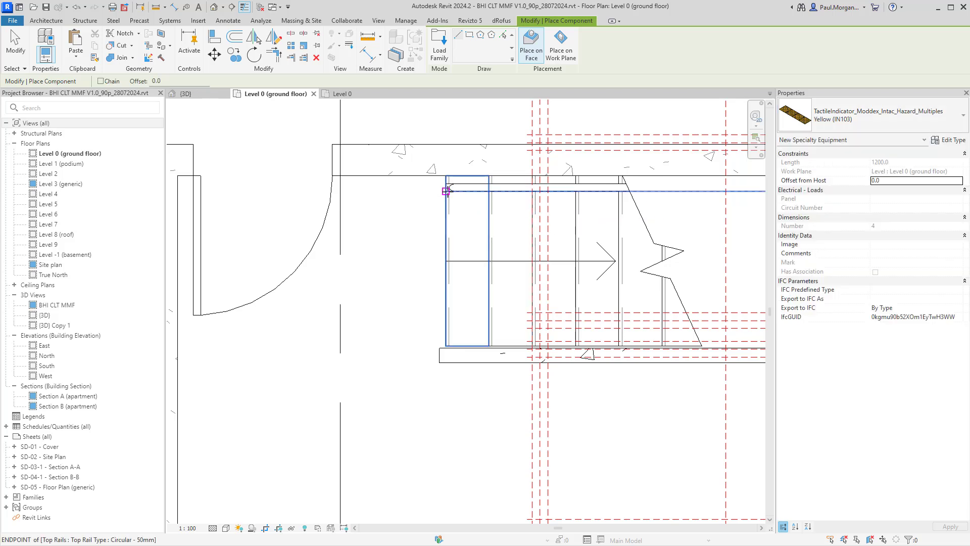
pyautogui.click(446, 191)
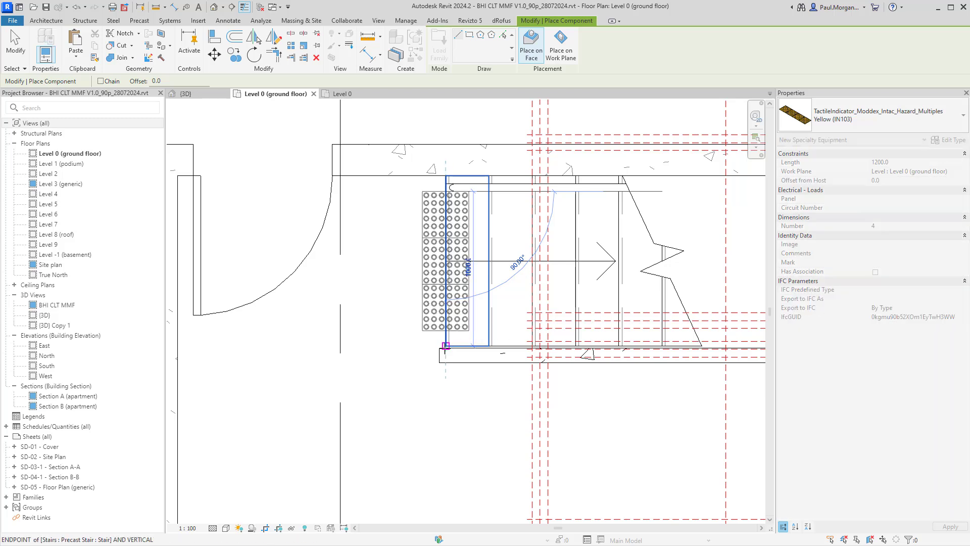
pyautogui.click(445, 377)
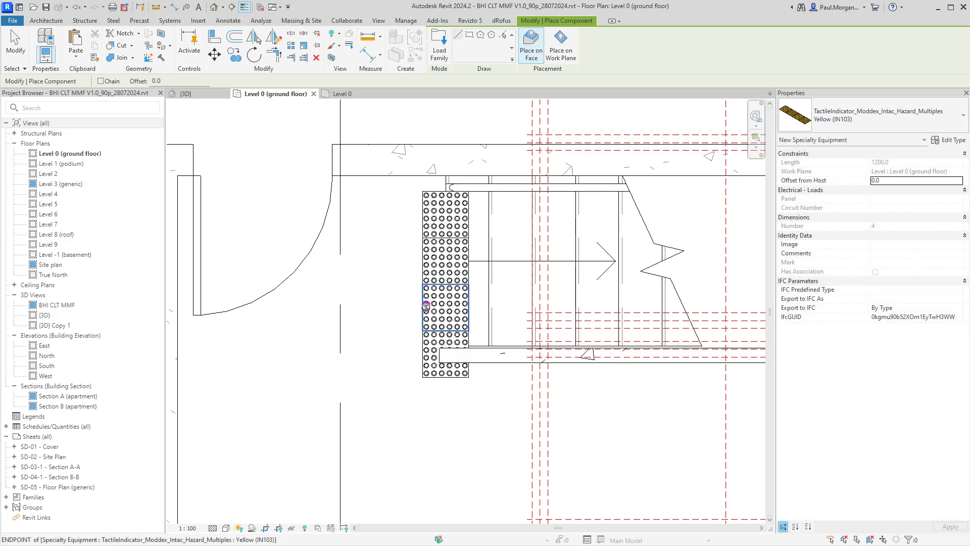
pyautogui.press('Escape')
# Step: Move the yellow tactile strip off the stair toward the door, with its upper end against the wall face
pyautogui.moveTo(427, 299); pyautogui.dragTo(390, 292)
pyautogui.moveTo(418, 347); pyautogui.dragTo(402, 337)
pyautogui.press('Escape')
pyautogui.click(410, 279)
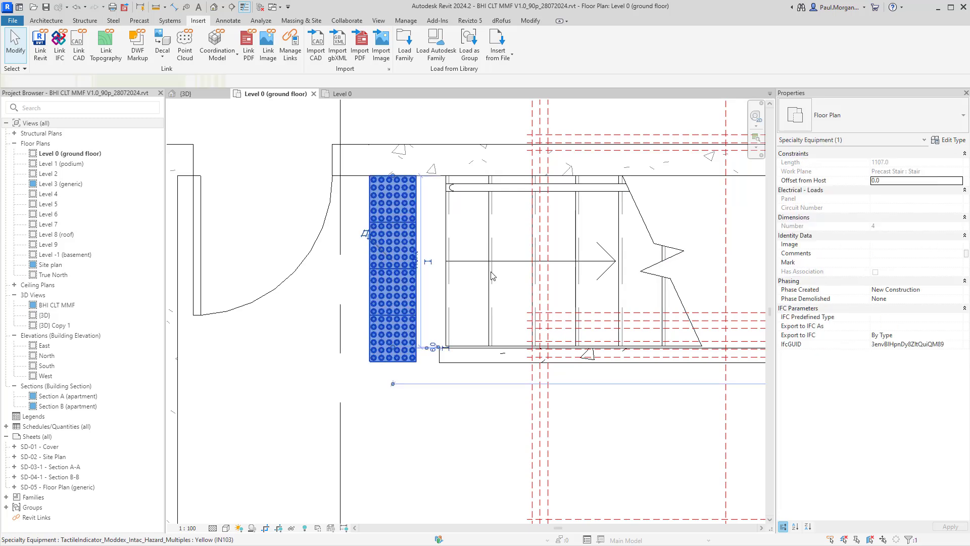
pyautogui.click(433, 448)
pyautogui.moveTo(438, 396); pyautogui.dragTo(507, 422, button='middle')
pyautogui.click(480, 340)
pyautogui.click(480, 340)
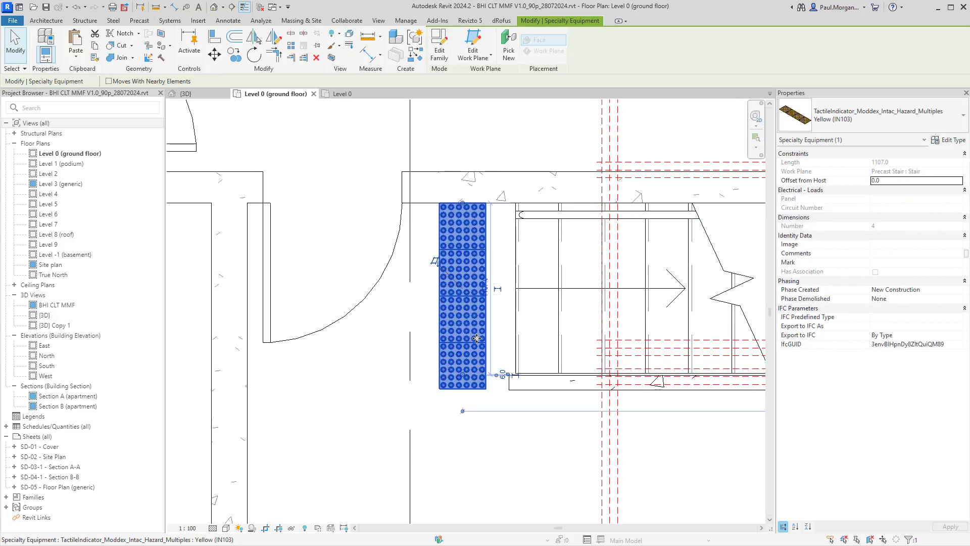
pyautogui.moveTo(480, 340); pyautogui.dragTo(459, 340)
pyautogui.press('Escape')
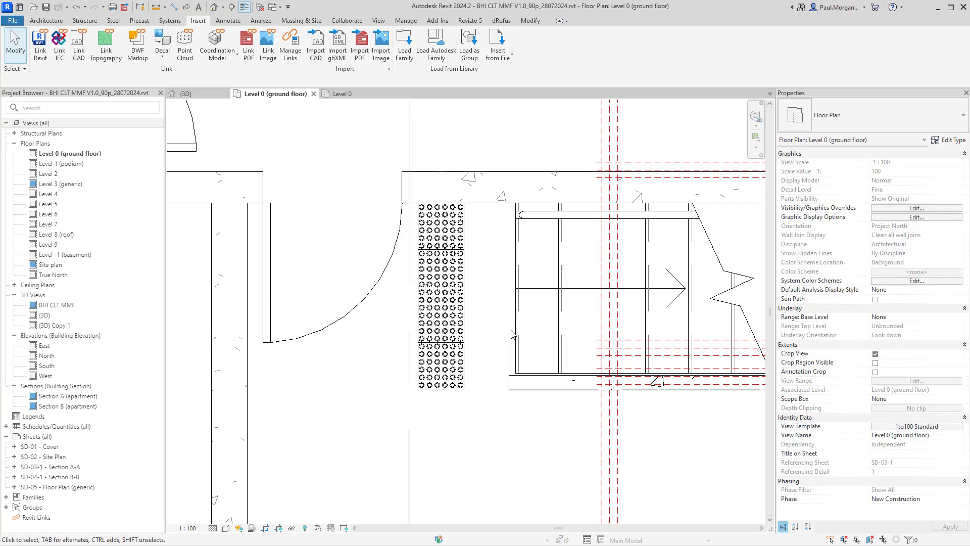
# Step: Dimension the gap between the tactile strip and the first riser, set it to 280 mm and delete the dimension
pyautogui.press('d')
pyautogui.press('i')
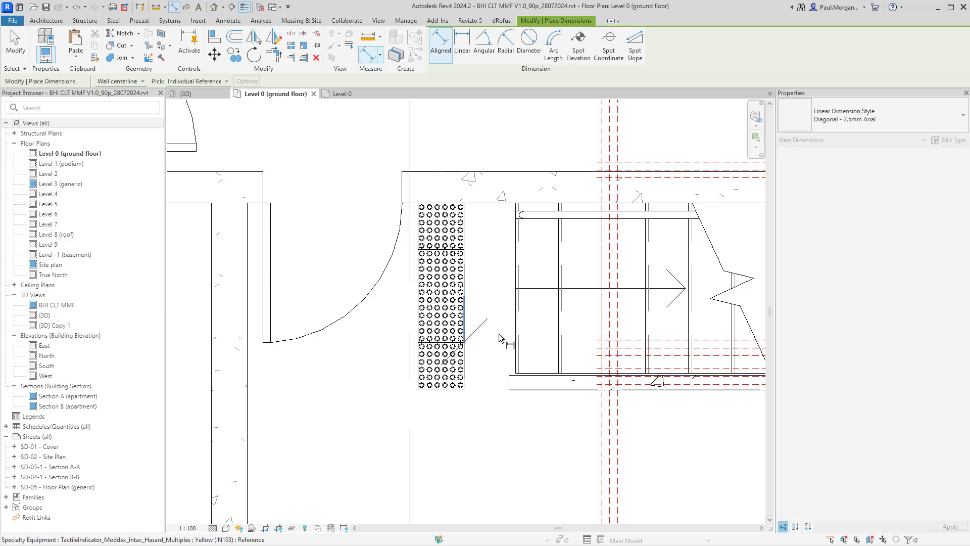
pyautogui.click(516, 331)
pyautogui.click(524, 484)
pyautogui.press('Escape')
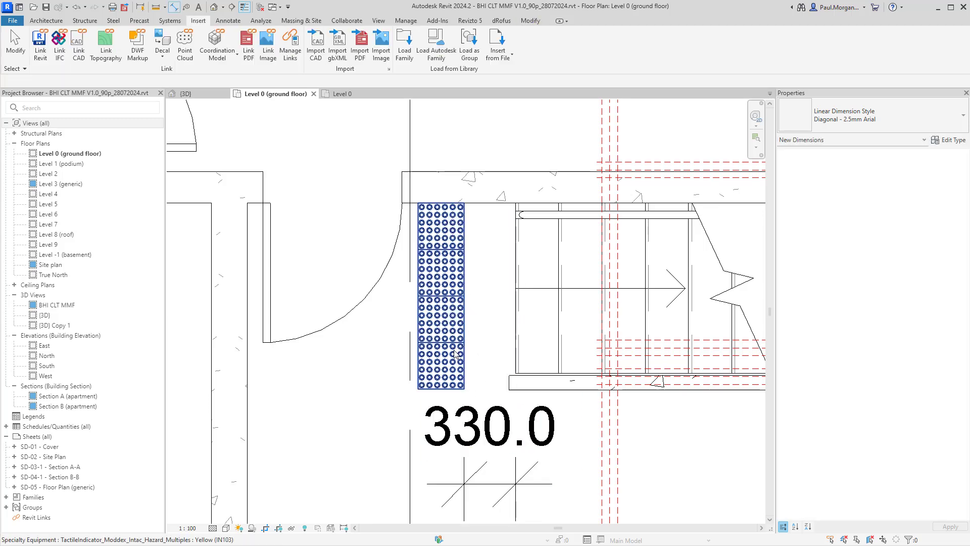
pyautogui.click(454, 353)
pyautogui.click(489, 455)
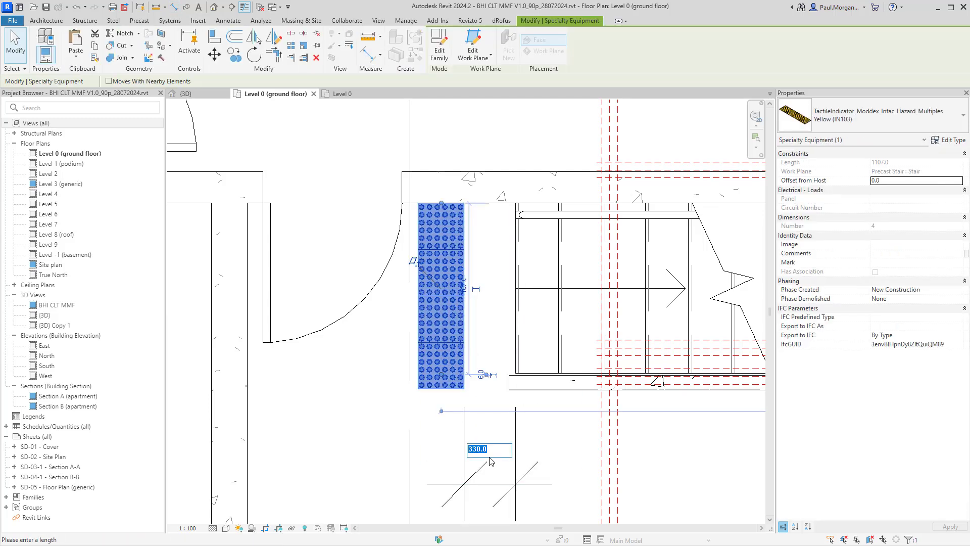
pyautogui.write('280')
pyautogui.press('Return')
pyautogui.click(493, 459)
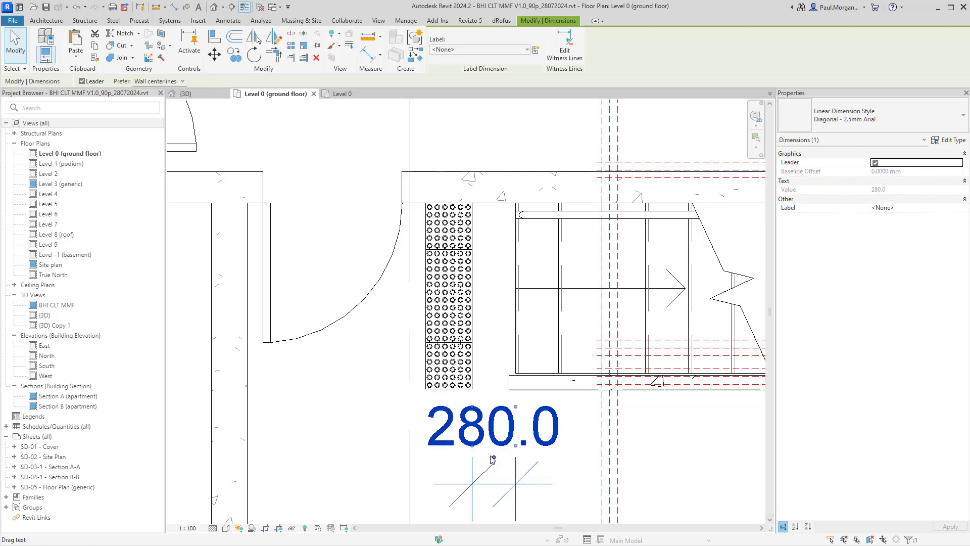
pyautogui.press('Delete')
# Step: Check the tactile offset in Revu's CODES ASSESSMENT TASK 1 drawing and dimension the gap between strip and first riser in Revit
pyautogui.hotkey('alt', 'Tab')
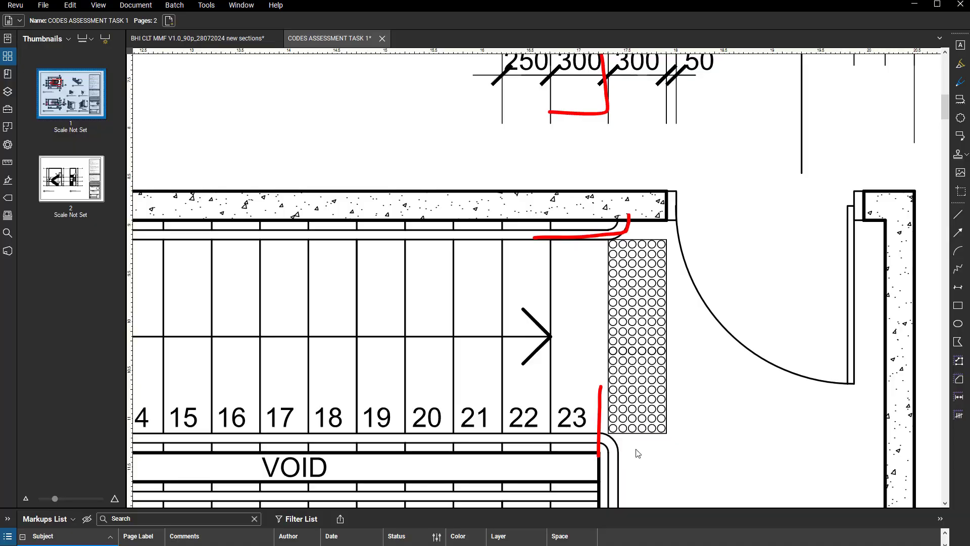
pyautogui.scroll(-1, 586, 308)
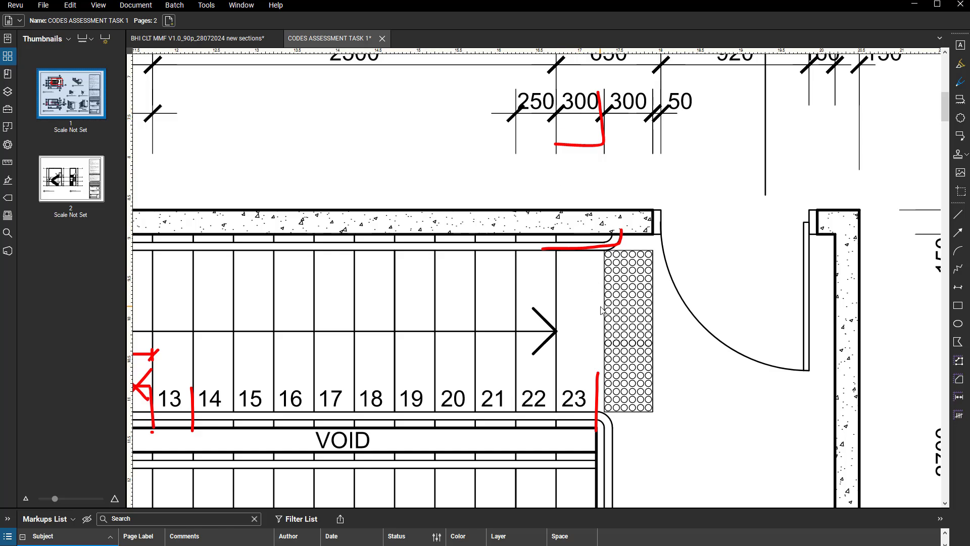
pyautogui.hotkey('alt', 'Tab')
pyautogui.click(472, 328)
pyautogui.click(488, 418)
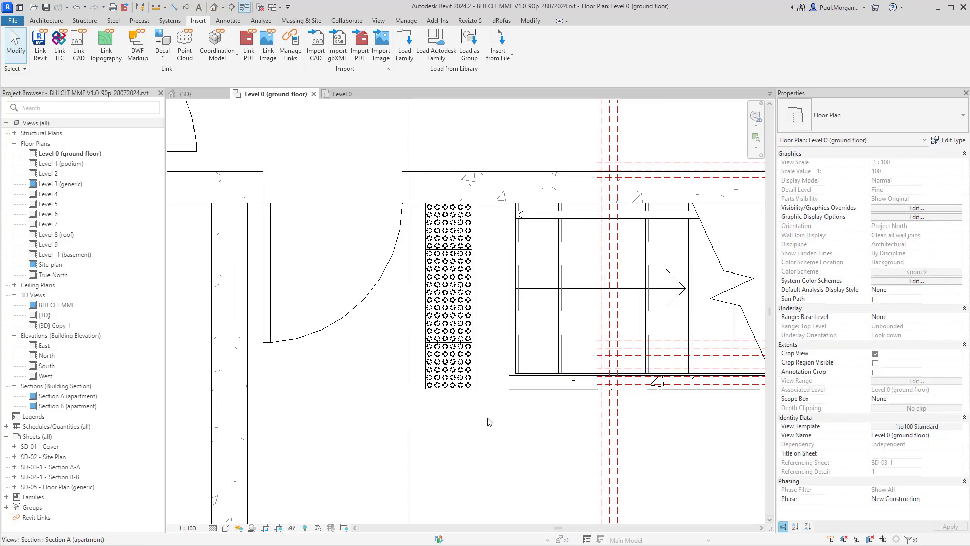
pyautogui.press('i')
pyautogui.click(473, 364)
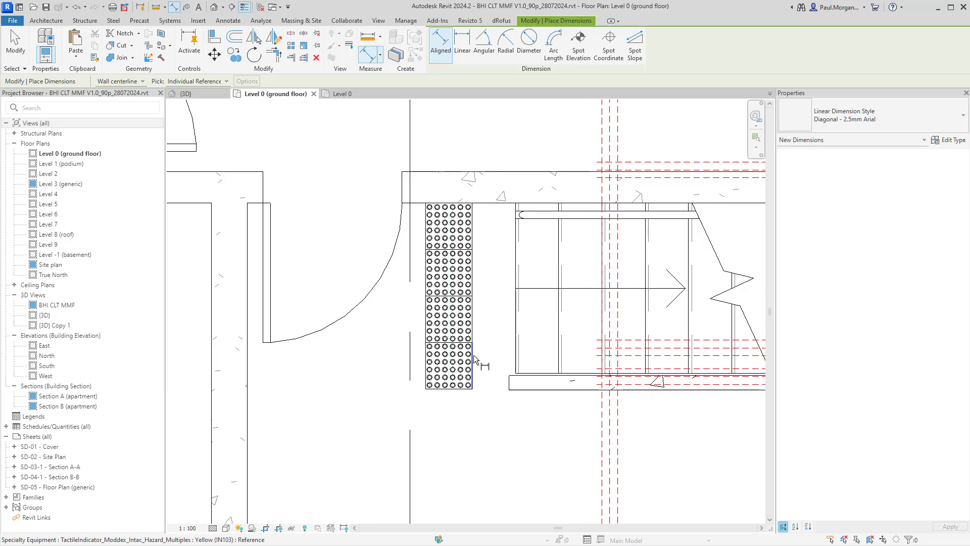
pyautogui.click(515, 357)
pyautogui.click(511, 445)
pyautogui.press('Escape')
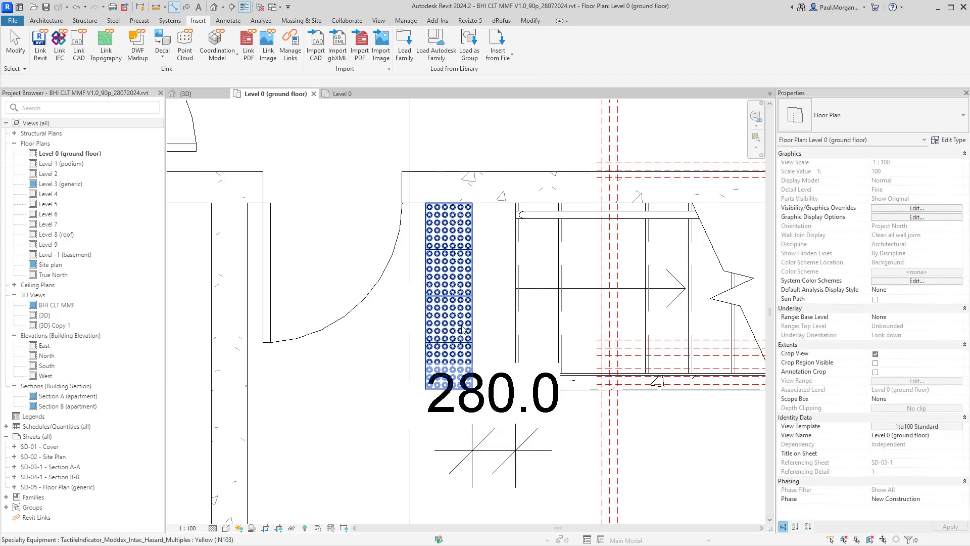
# Step: Set the gap between the tactile strip and the first riser to 300 mm and remove the dimension
pyautogui.click(497, 419)
pyautogui.write('300')
pyautogui.press('Return')
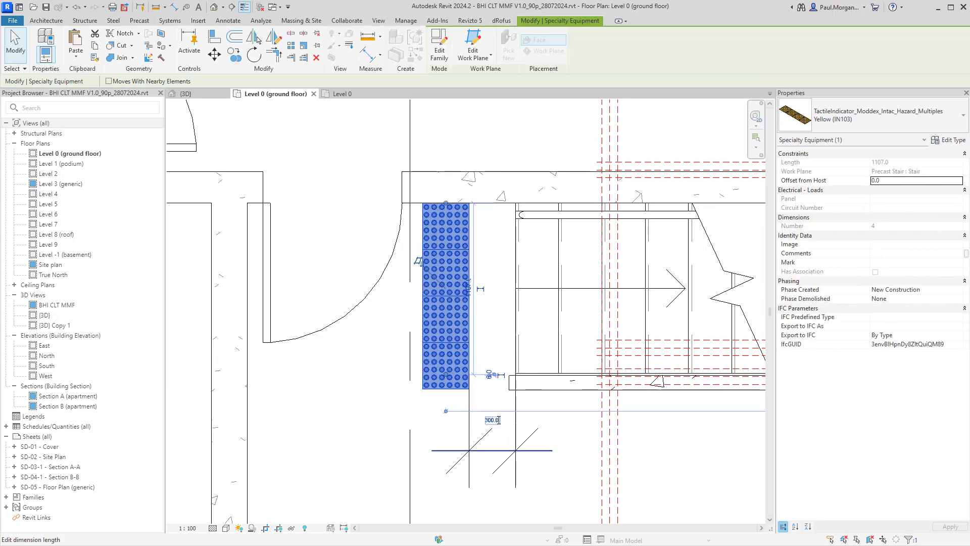
pyautogui.press('Escape')
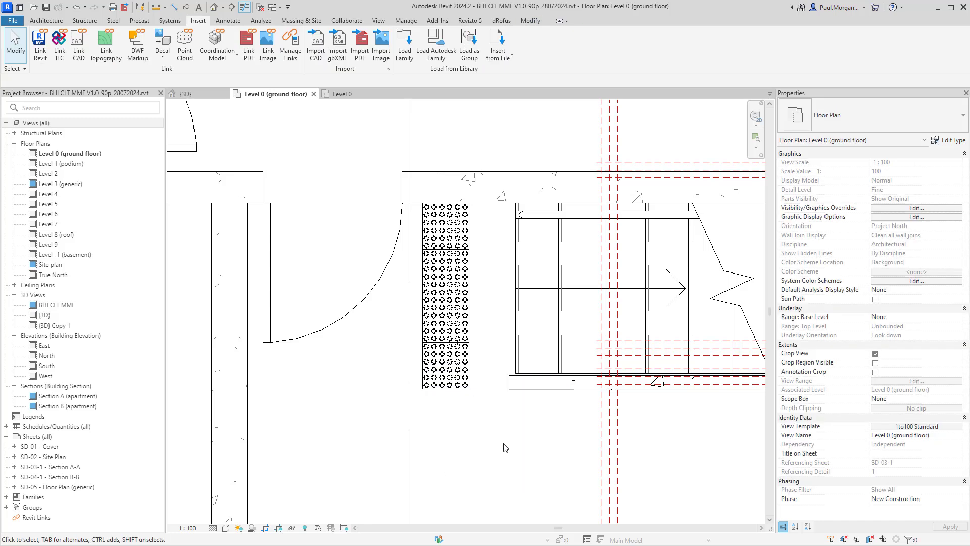
# Step: Examine the tactile strip's position relative to the door swing, the wall and the stair in the ground floor plan
pyautogui.scroll(-4, 502, 385)
pyautogui.scroll(2, 434, 237)
pyautogui.click(432, 238)
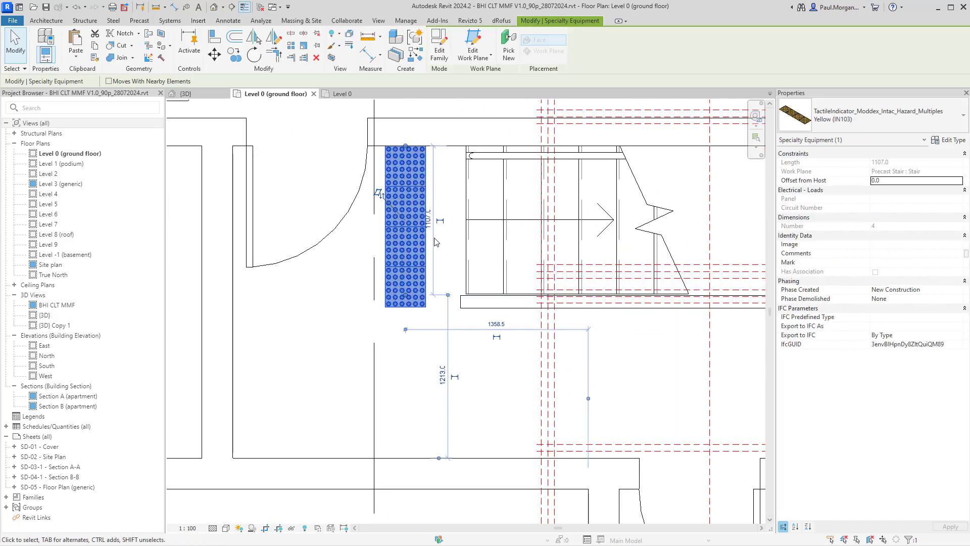
pyautogui.moveTo(554, 339); pyautogui.dragTo(449, 255, button='middle')
pyautogui.scroll(-2, 407, 202)
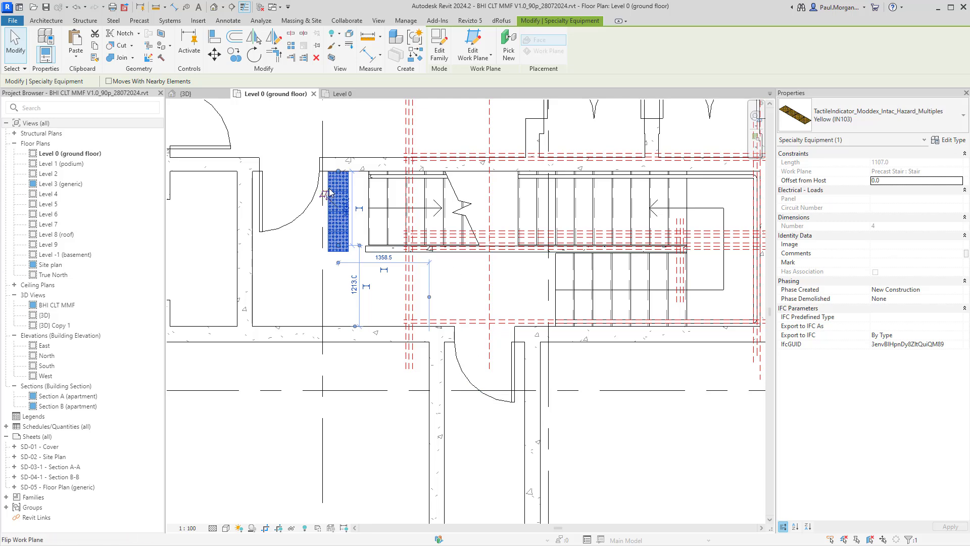
pyautogui.press('Escape')
pyautogui.scroll(3, 337, 209)
pyautogui.click(337, 210)
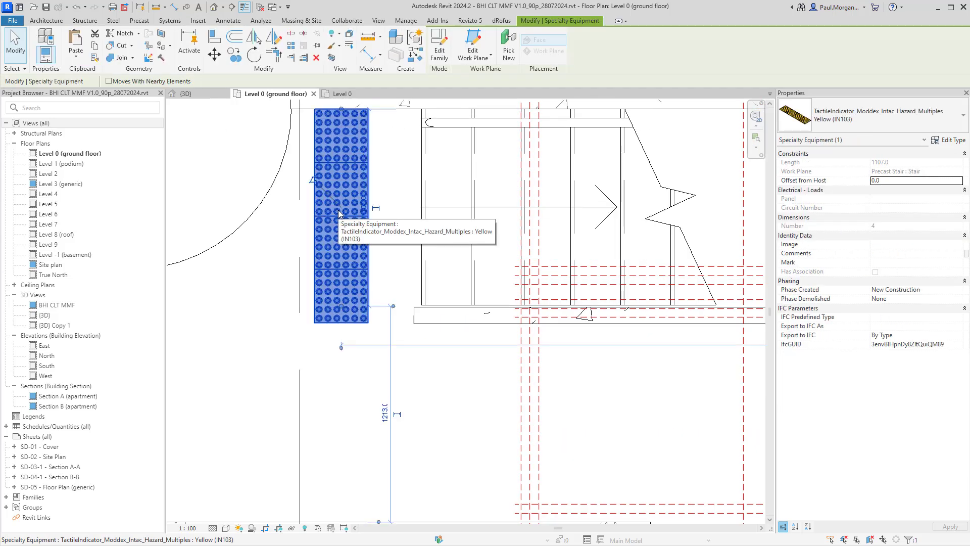
pyautogui.moveTo(337, 210); pyautogui.dragTo(340, 258, button='middle')
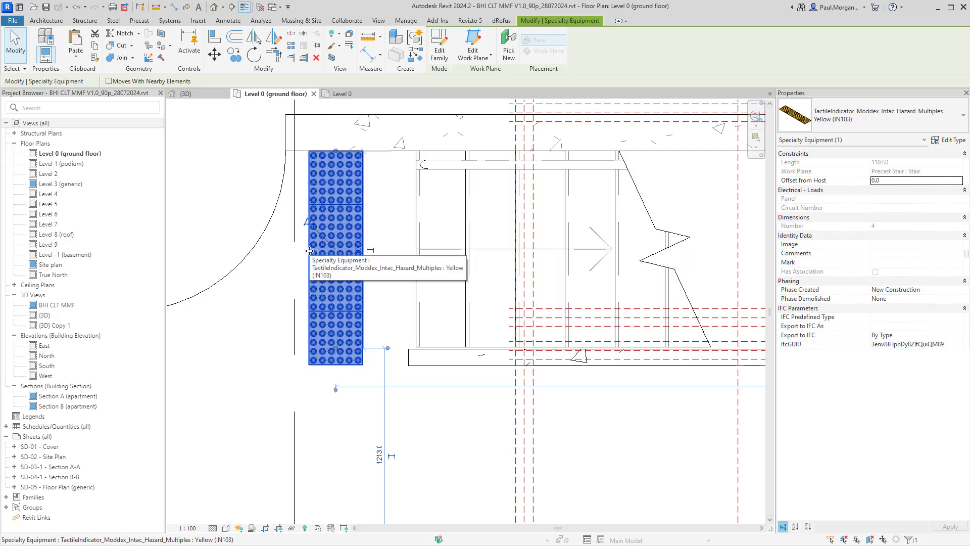
pyautogui.moveTo(331, 211); pyautogui.dragTo(384, 238, button='middle')
pyautogui.scroll(-3, 375, 240)
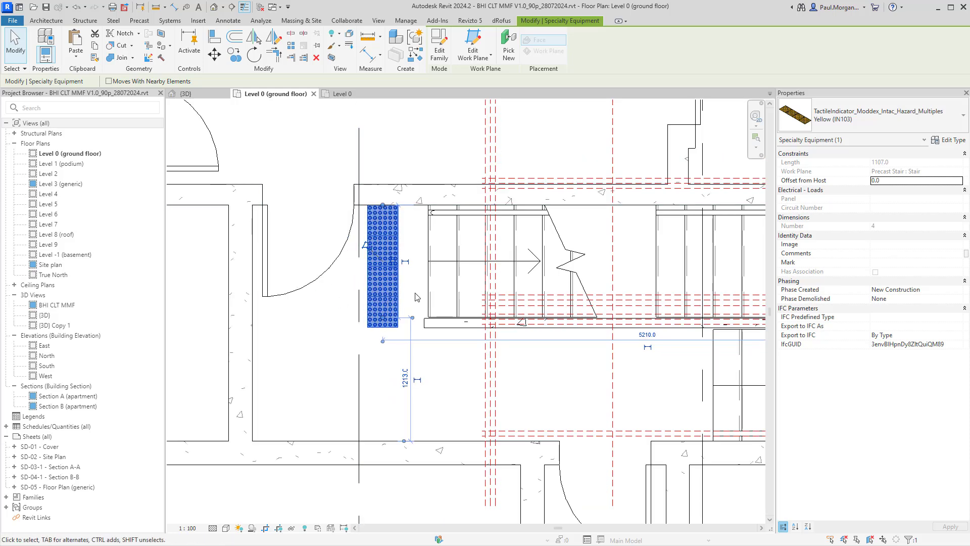
pyautogui.scroll(-2, 413, 316)
pyautogui.moveTo(464, 335); pyautogui.dragTo(456, 320, button='middle')
pyautogui.press('Escape')
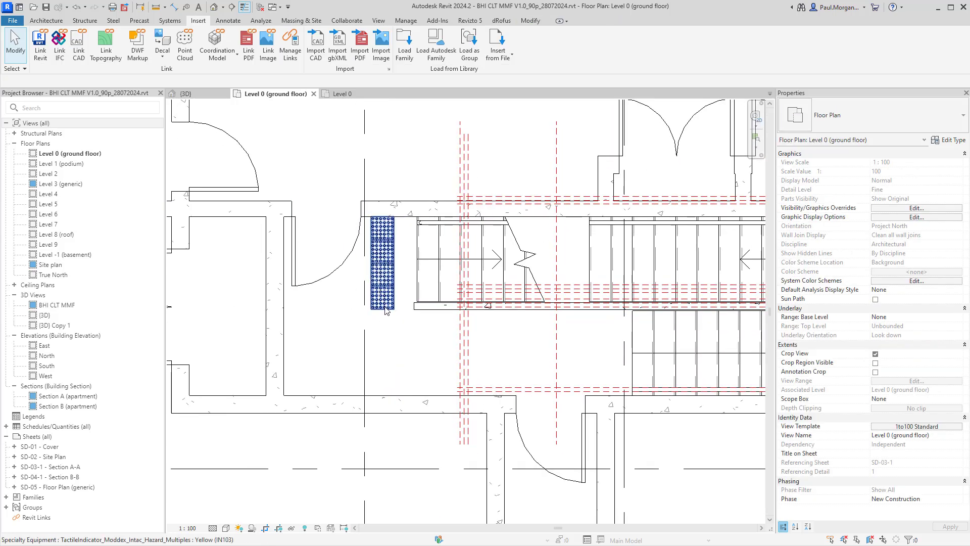
# Step: Enable temporary view properties for the Level 0 (ground floor) plan and set its detail level to Coarse
pyautogui.click(213, 528)
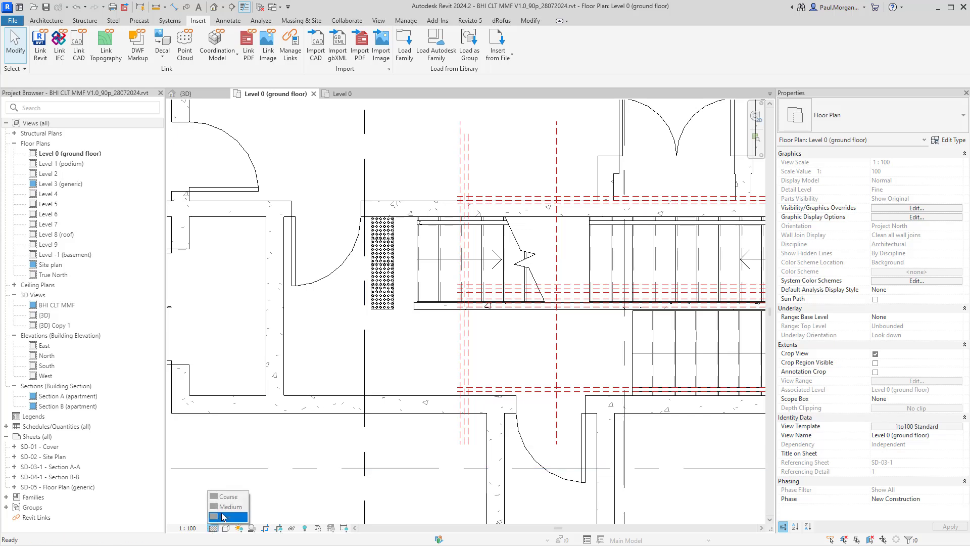
pyautogui.click(413, 337)
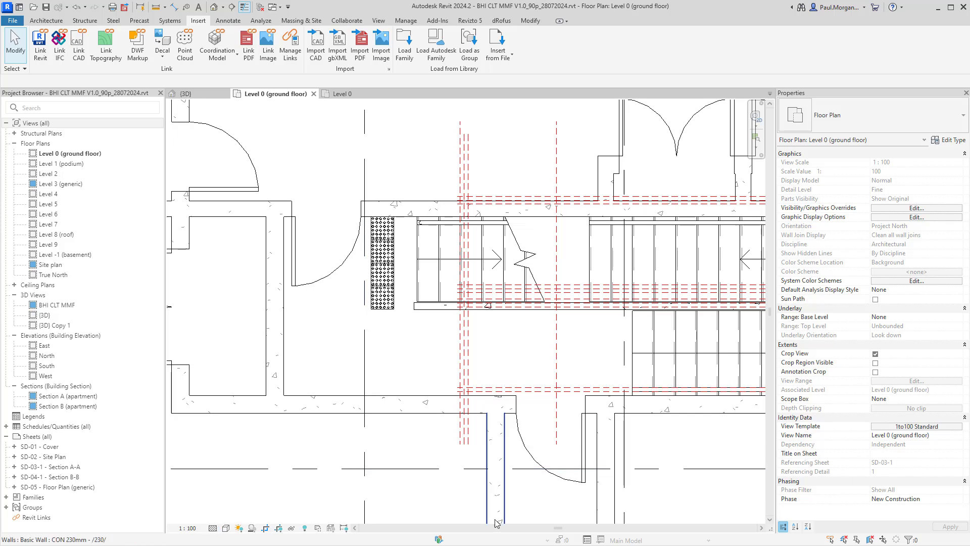
pyautogui.click(318, 528)
pyautogui.click(353, 487)
pyautogui.click(226, 528)
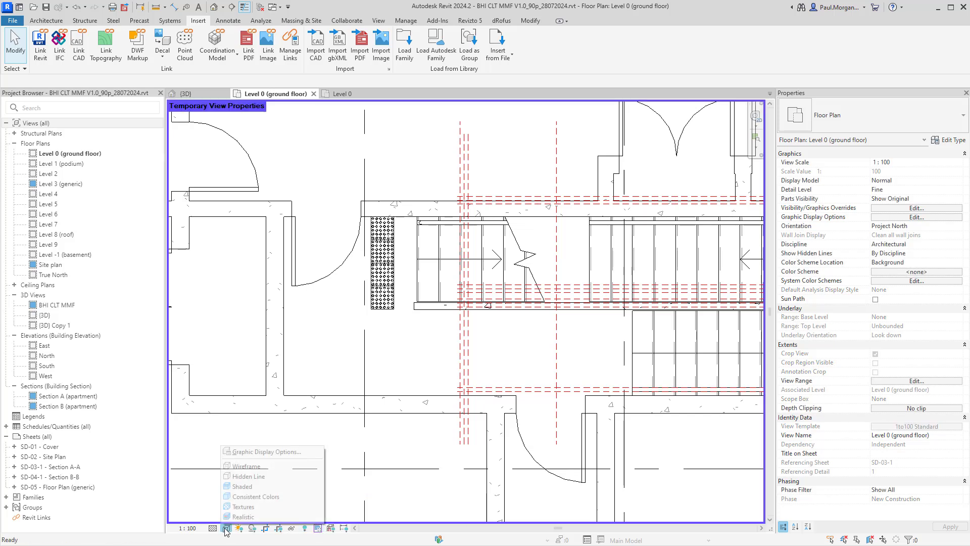
pyautogui.click(213, 528)
pyautogui.click(223, 507)
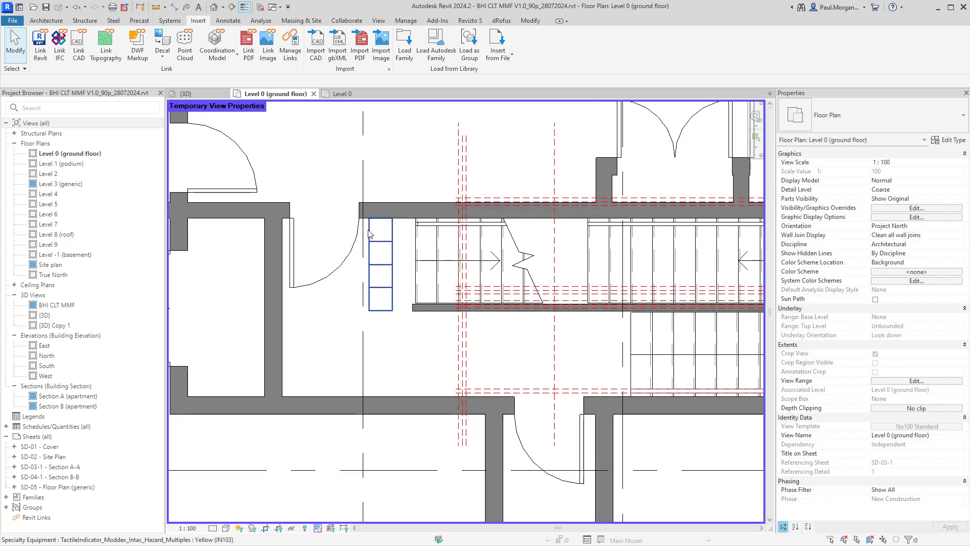
# Step: Check the tactile strip up close at Coarse detail and return the ground floor plan to Fine detail
pyautogui.scroll(4, 372, 227)
pyautogui.click(403, 262)
pyautogui.click(459, 296)
pyautogui.scroll(-2, 459, 301)
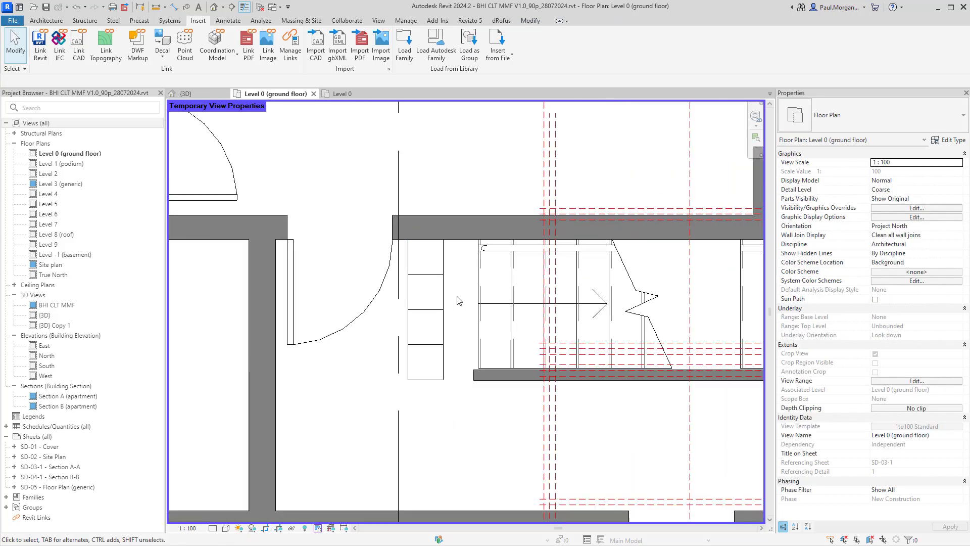
pyautogui.click(213, 528)
pyautogui.click(223, 517)
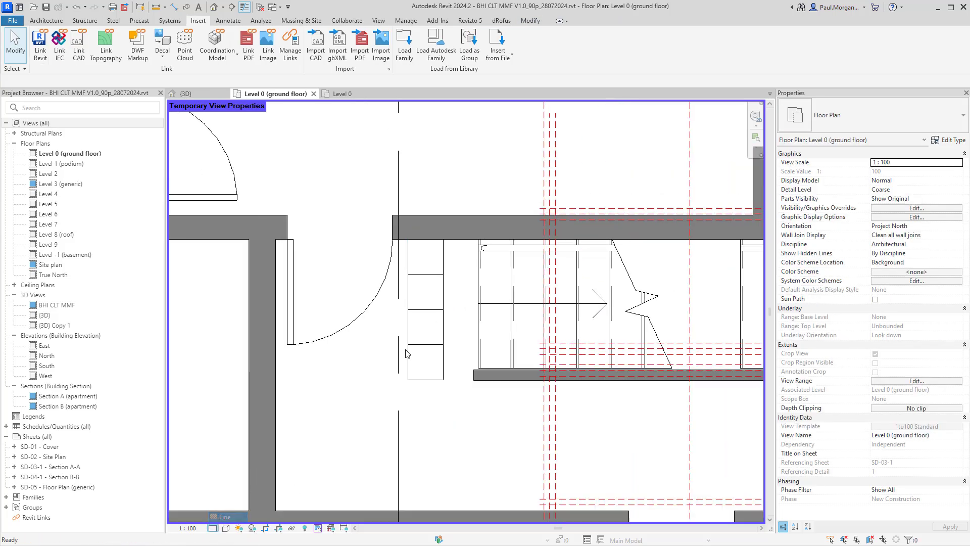
# Step: Turn off thin lines to display true line weights in the ground floor plan around the stairwell
pyautogui.scroll(-4, 401, 409)
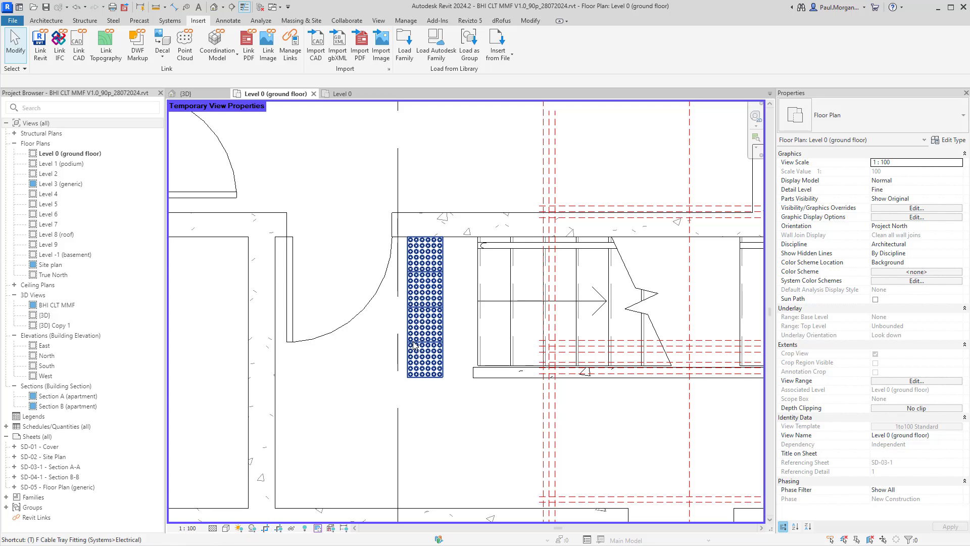
pyautogui.scroll(1, 485, 372)
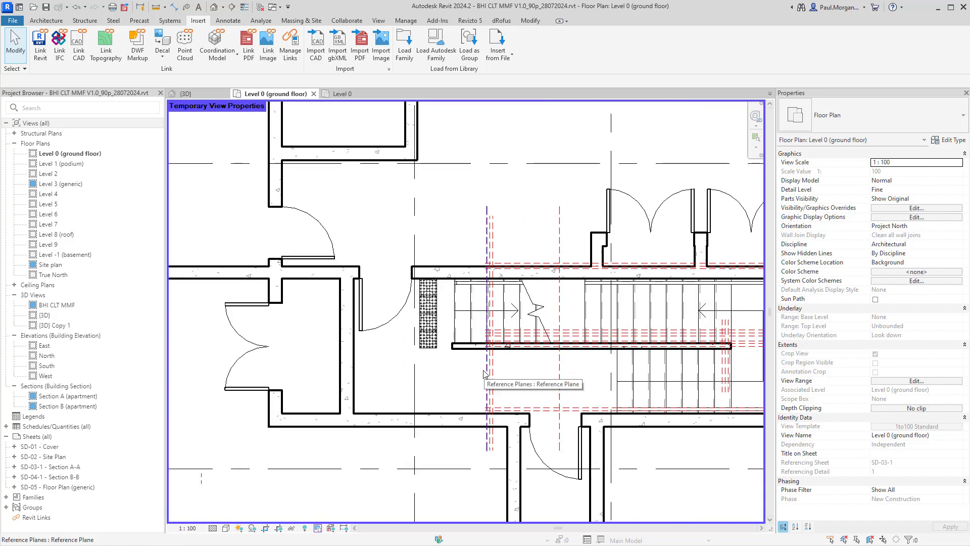
pyautogui.moveTo(433, 374); pyautogui.dragTo(388, 355, button='middle')
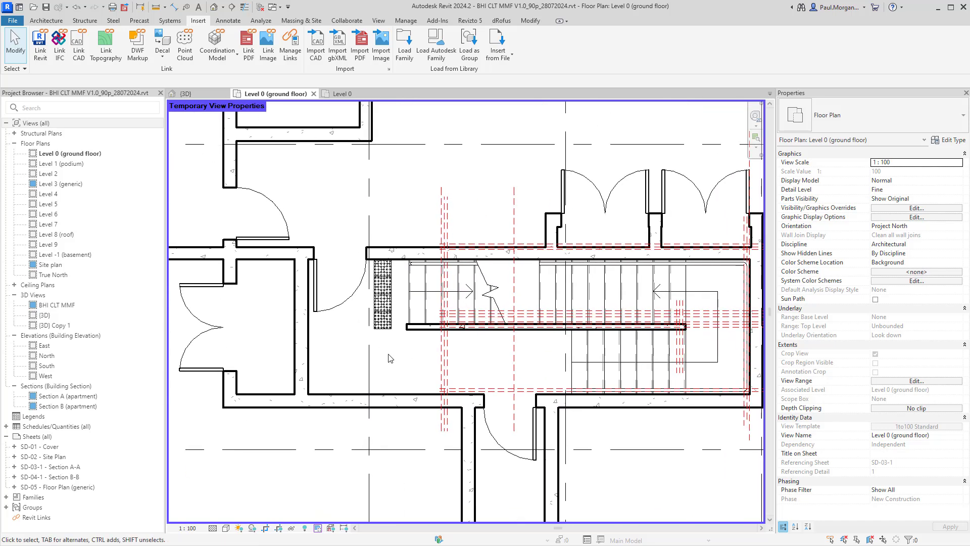
# Step: Open the default 3D view and inspect the stairwell up close from an oblique angle
pyautogui.click(215, 7)
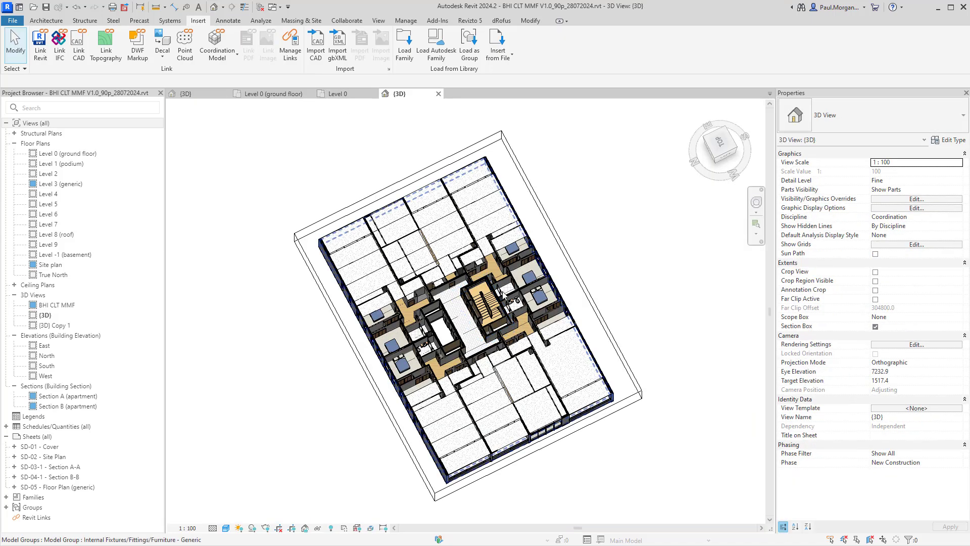
pyautogui.keyDown('shift'); pyautogui.moveTo(541, 251); pyautogui.dragTo(569, 393, button='middle'); pyautogui.keyUp('shift')
pyautogui.scroll(10, 546, 268)
pyautogui.click(534, 355)
pyautogui.press('Escape')
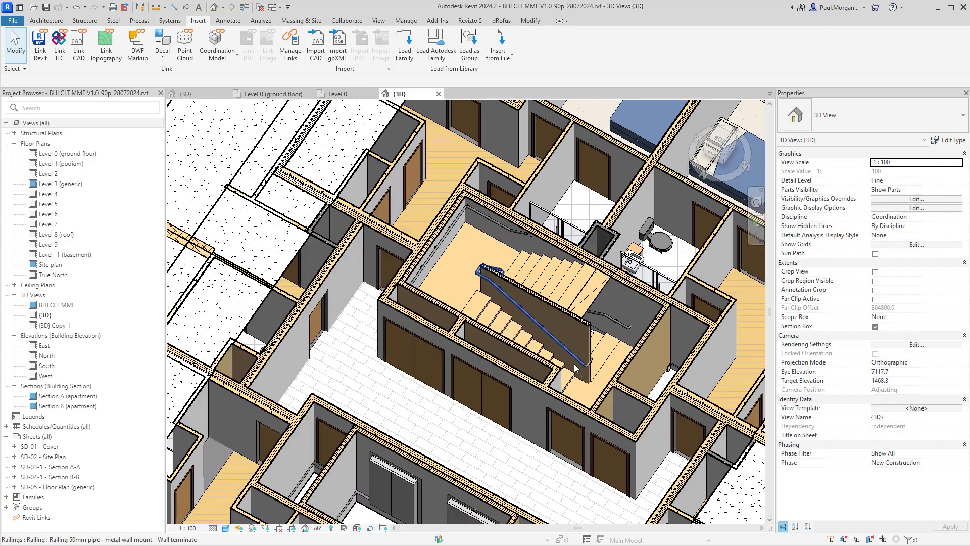